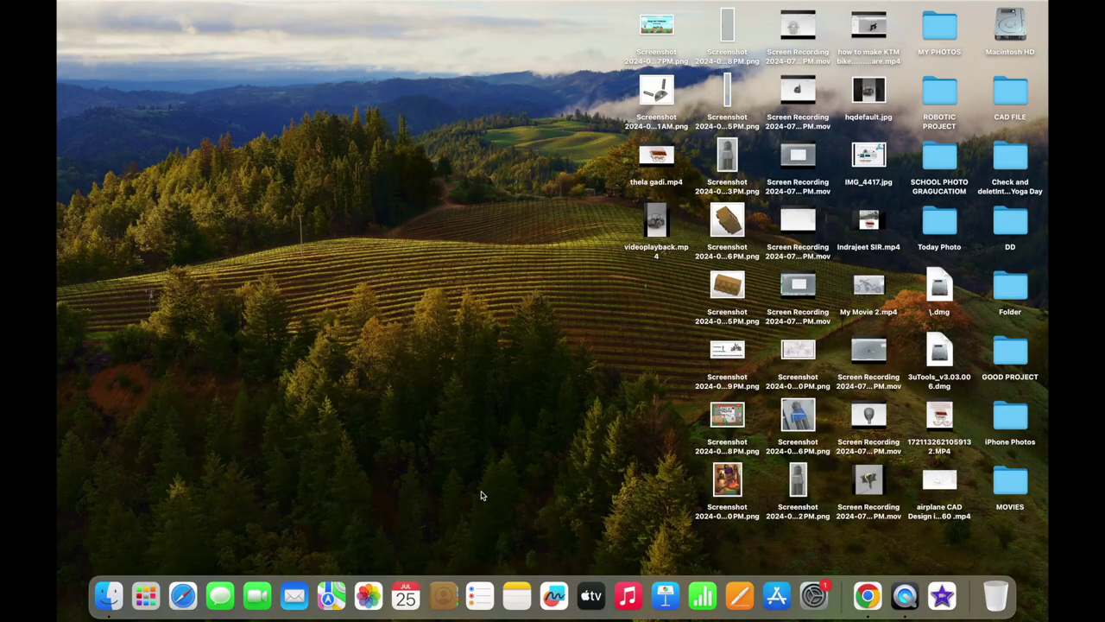
Launch Autodesk Fusion from the second page of macOS Launchpad
{"action": "key", "text": "F4"}
{"action": "scroll", "coordinate": [681, 437], "scroll_direction": "right", "scroll_amount": 3}
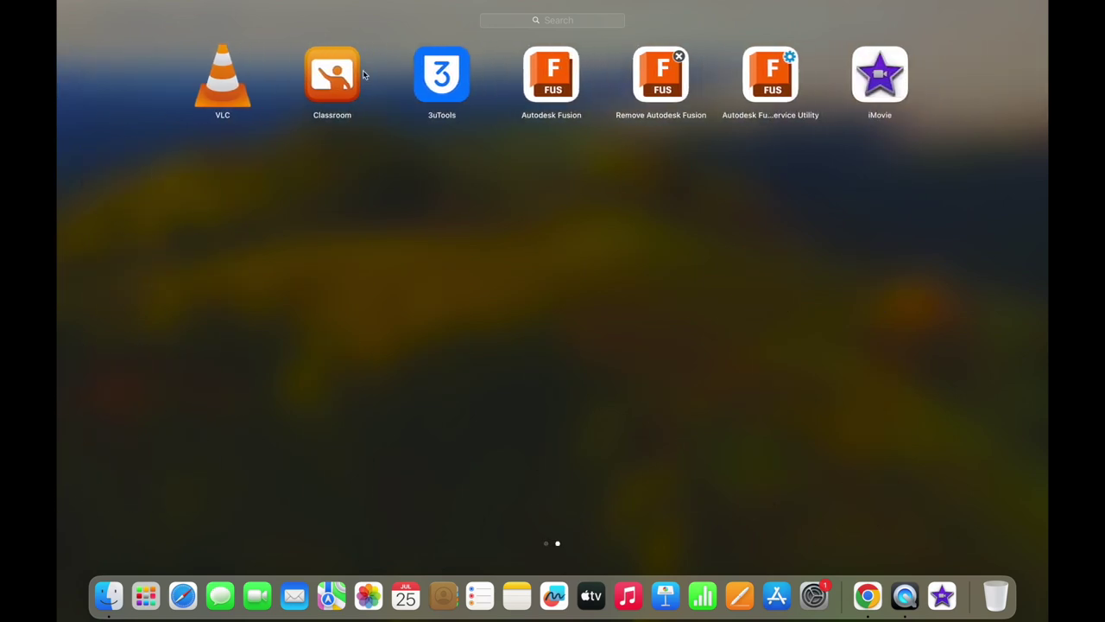
{"action": "left_click", "coordinate": [551, 87]}
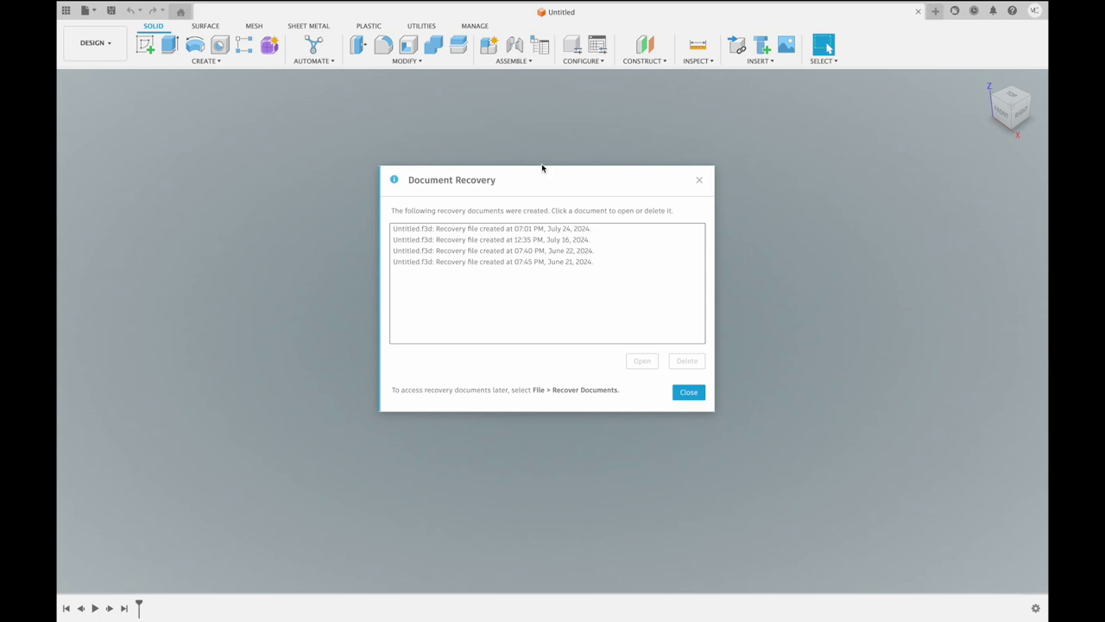
Dismiss Document Recovery and create a 0.00 in offset plane on the YZ plane
{"action": "left_click", "coordinate": [688, 392]}
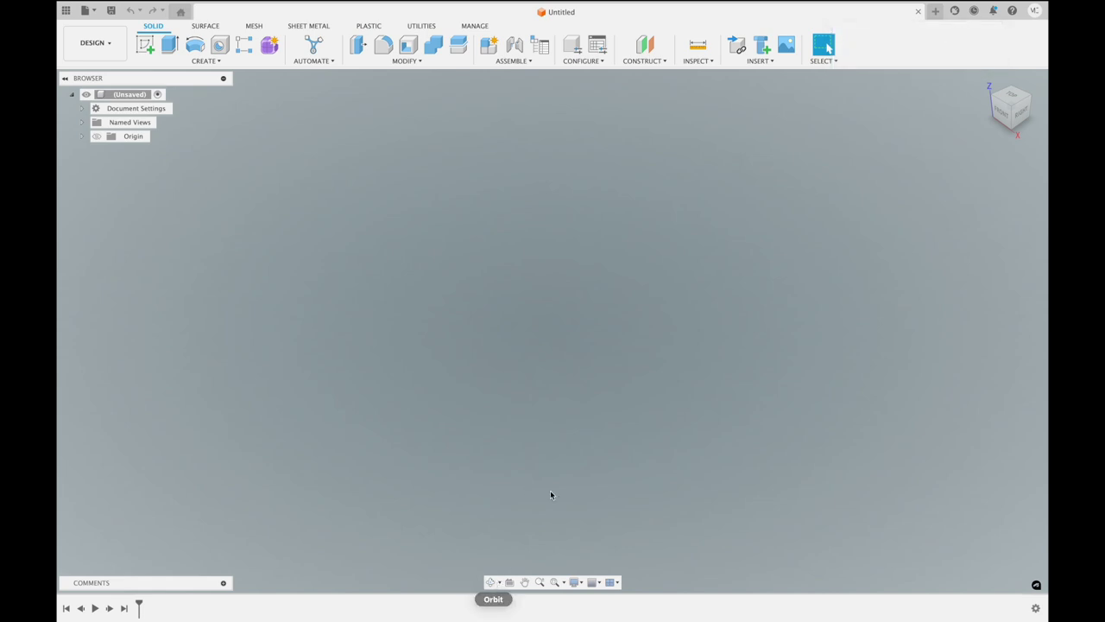
{"action": "left_click", "coordinate": [1019, 121]}
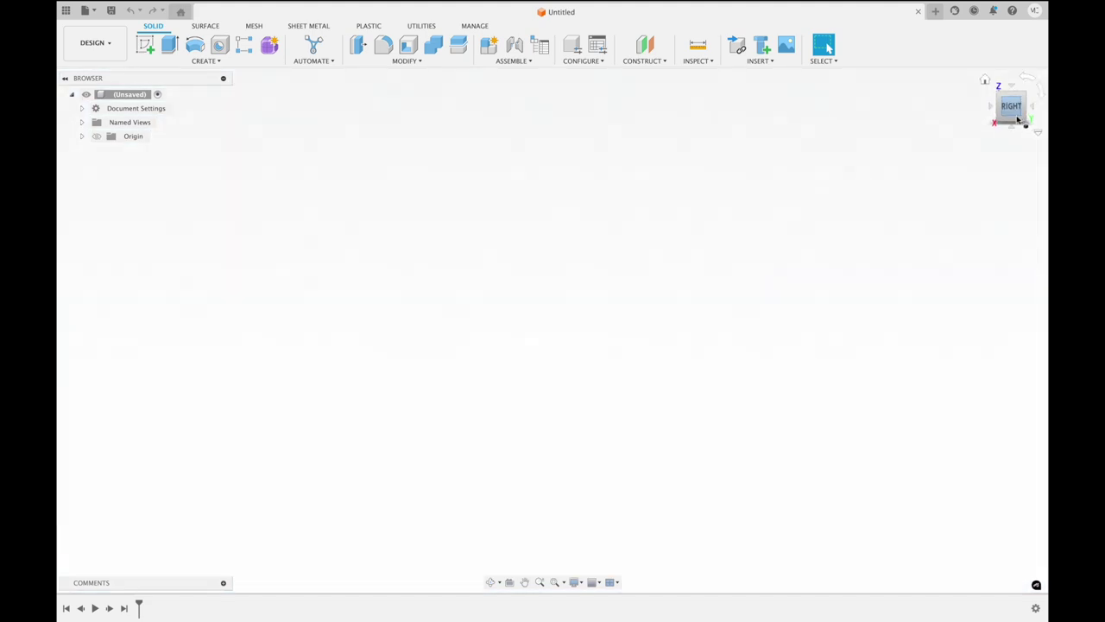
{"action": "left_click", "coordinate": [663, 60]}
{"action": "left_click", "coordinate": [649, 72]}
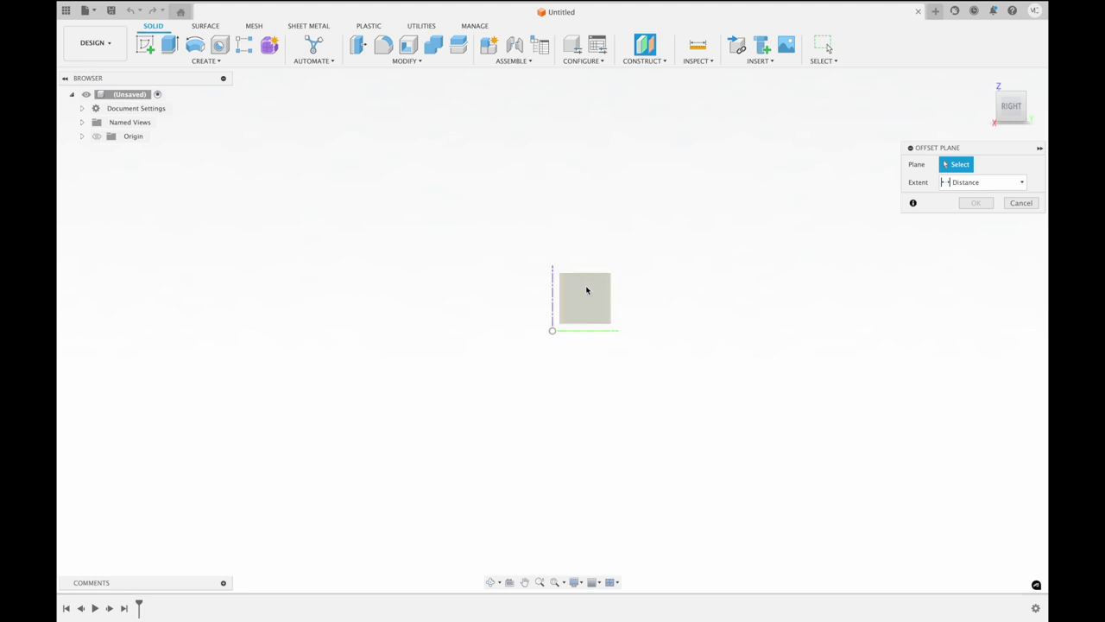
{"action": "left_click", "coordinate": [586, 290]}
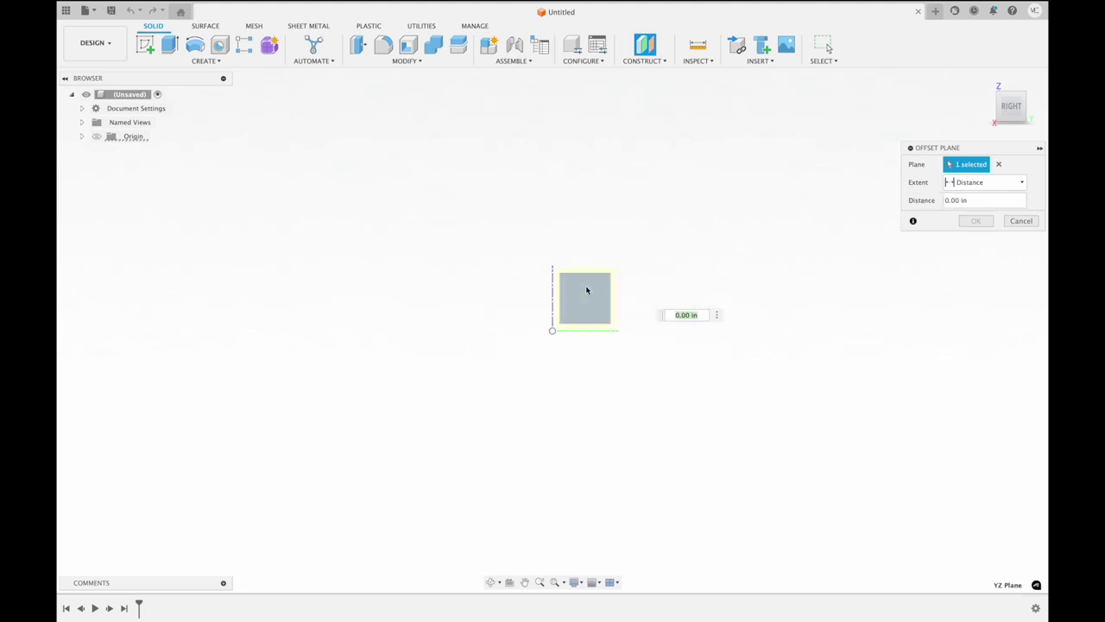
Start inserting an image canvas from the Insert menu
{"action": "left_click", "coordinate": [653, 62]}
{"action": "left_click", "coordinate": [595, 95]}
{"action": "left_click", "coordinate": [785, 48]}
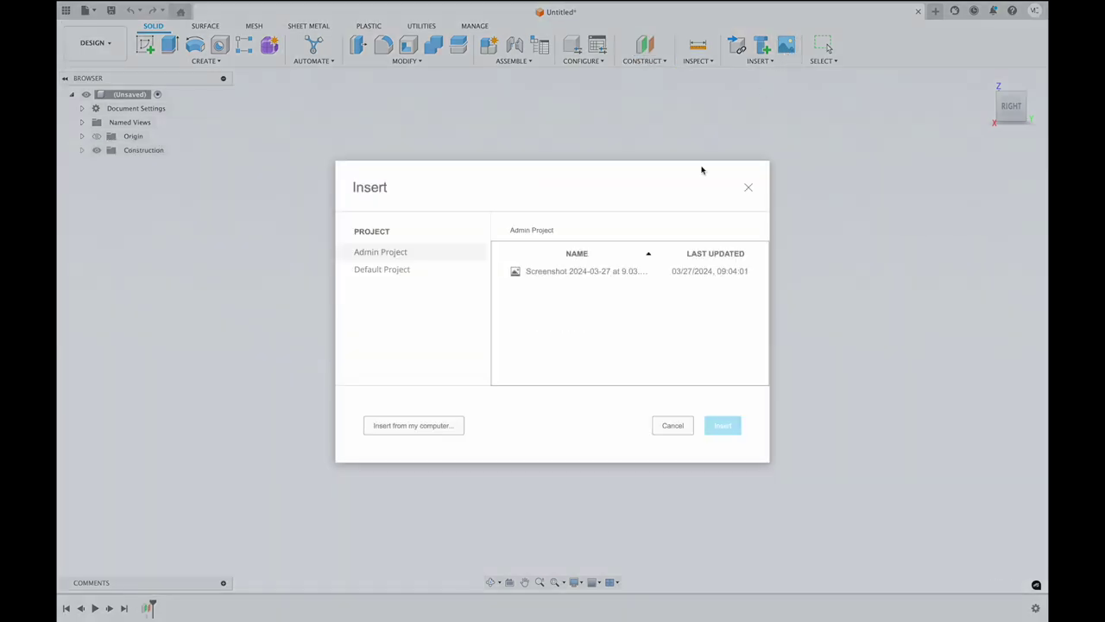
Choose the motorcycle drawing screenshot from the CAD FILE folder as the canvas image
{"action": "left_click", "coordinate": [441, 426]}
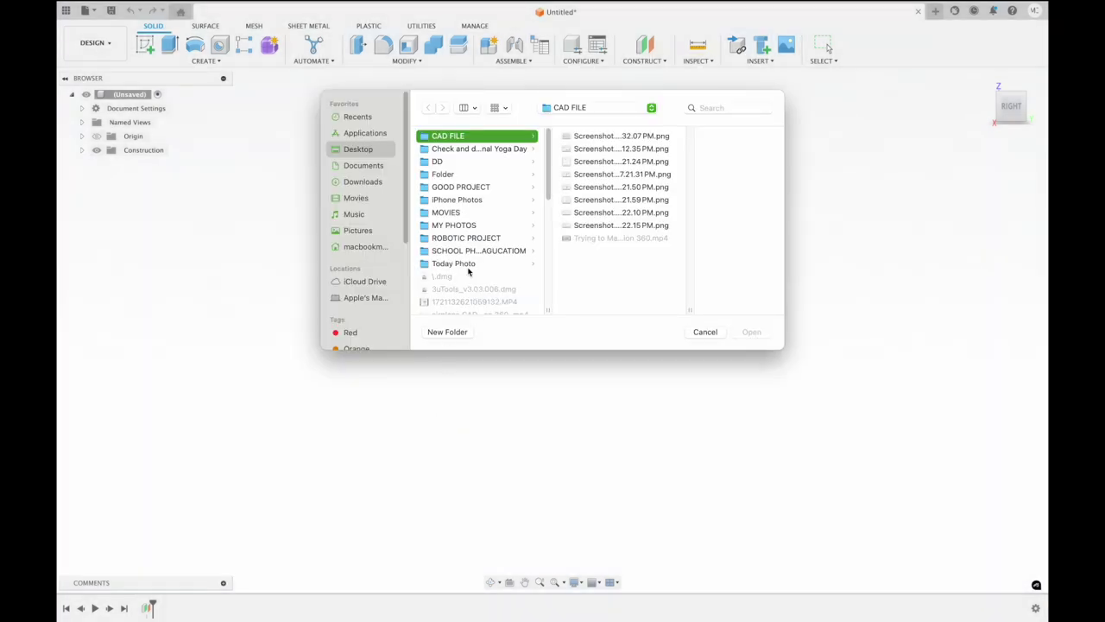
{"action": "left_click", "coordinate": [577, 216]}
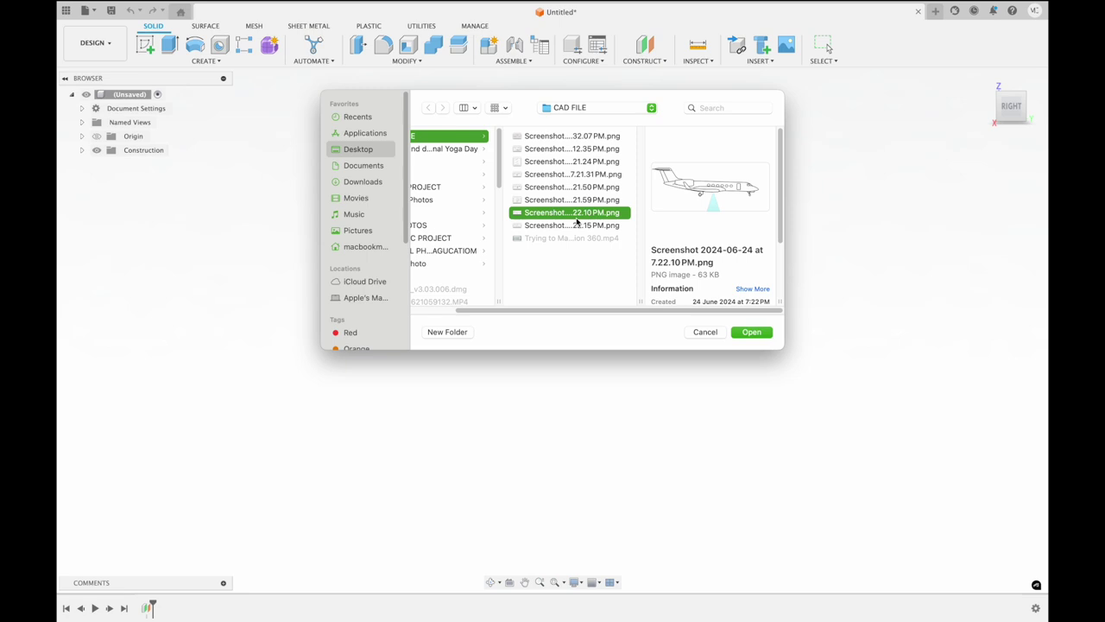
{"action": "key", "text": "Up"}
{"action": "key", "text": "Up"}
{"action": "key", "text": "Up"}
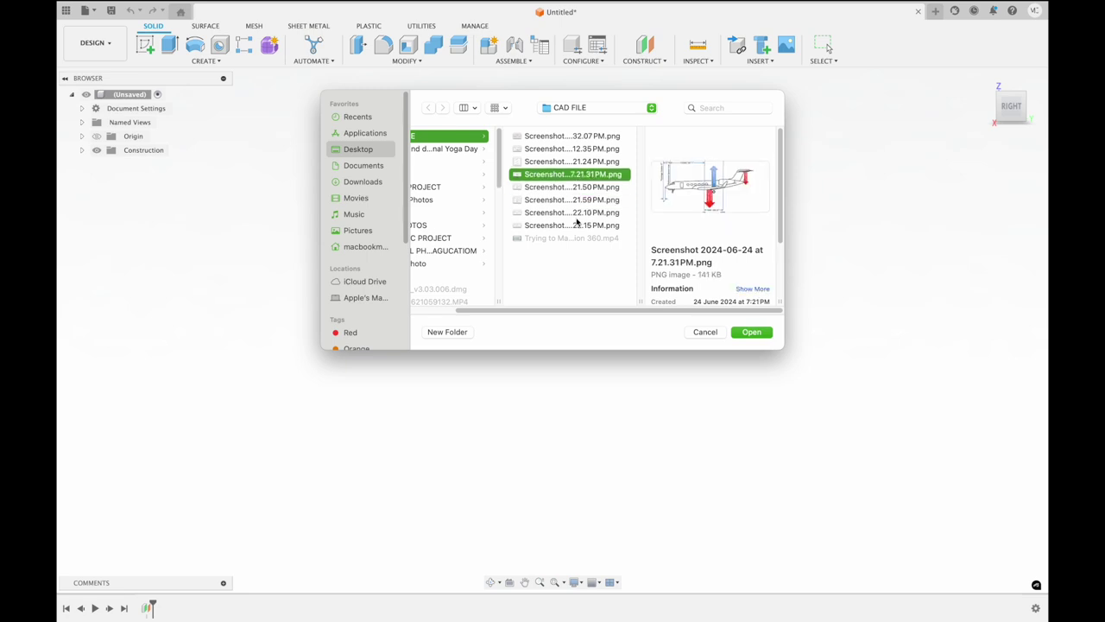
{"action": "key", "text": "Up"}
{"action": "key", "text": "Up"}
{"action": "key", "text": "Up"}
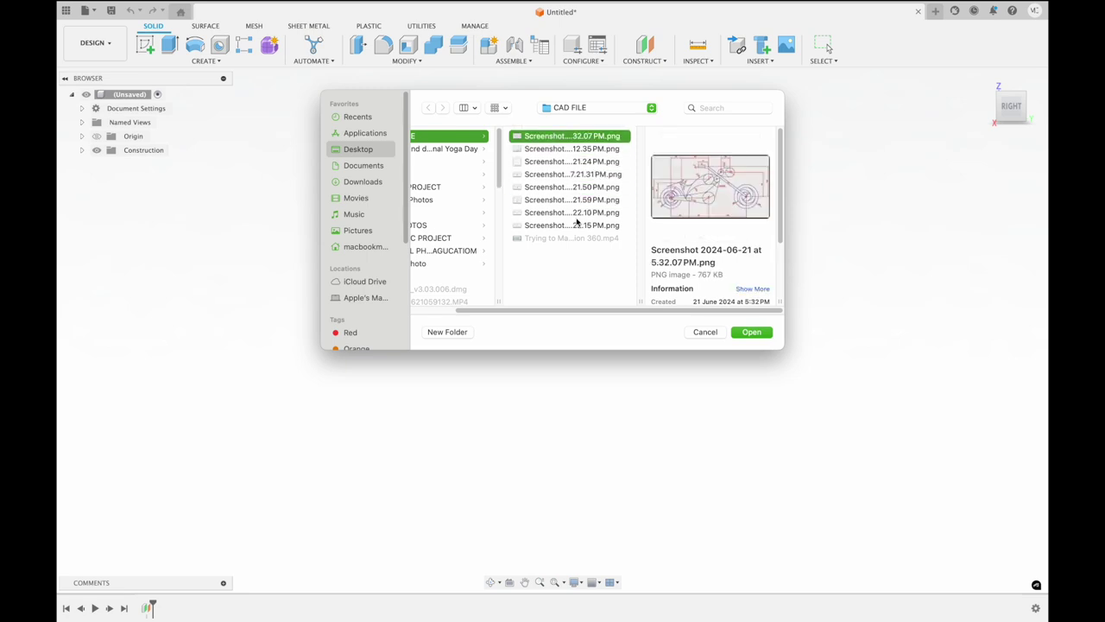
{"action": "key", "text": "space"}
{"action": "key", "text": "space"}
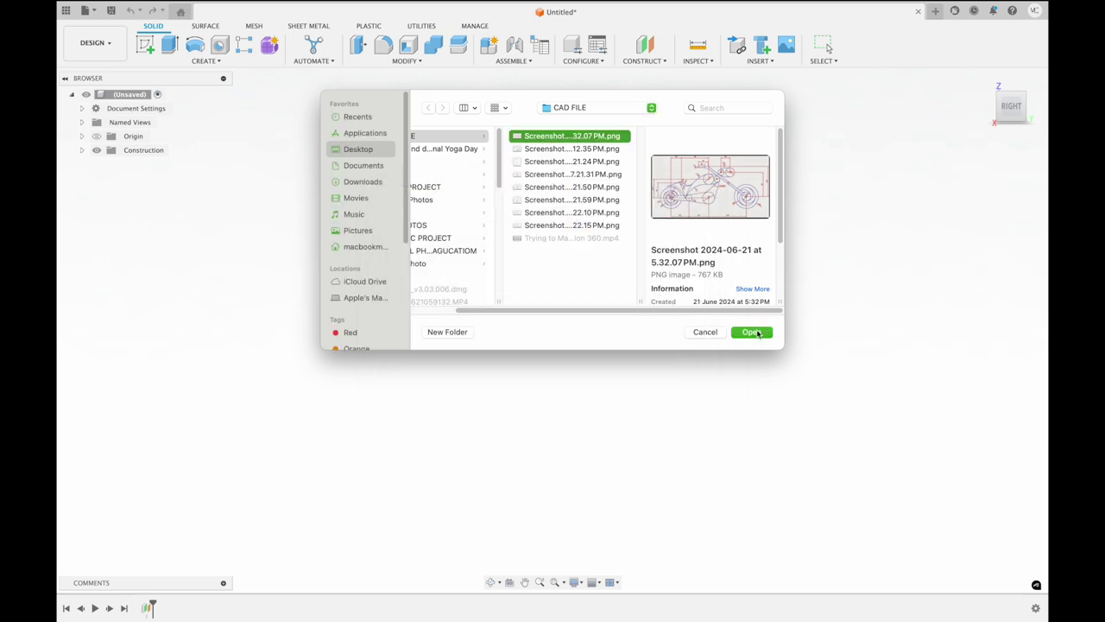
{"action": "left_click", "coordinate": [756, 333]}
Attach the canvas to the construction plane and scale it to about 13.6
{"action": "left_click", "coordinate": [586, 295]}
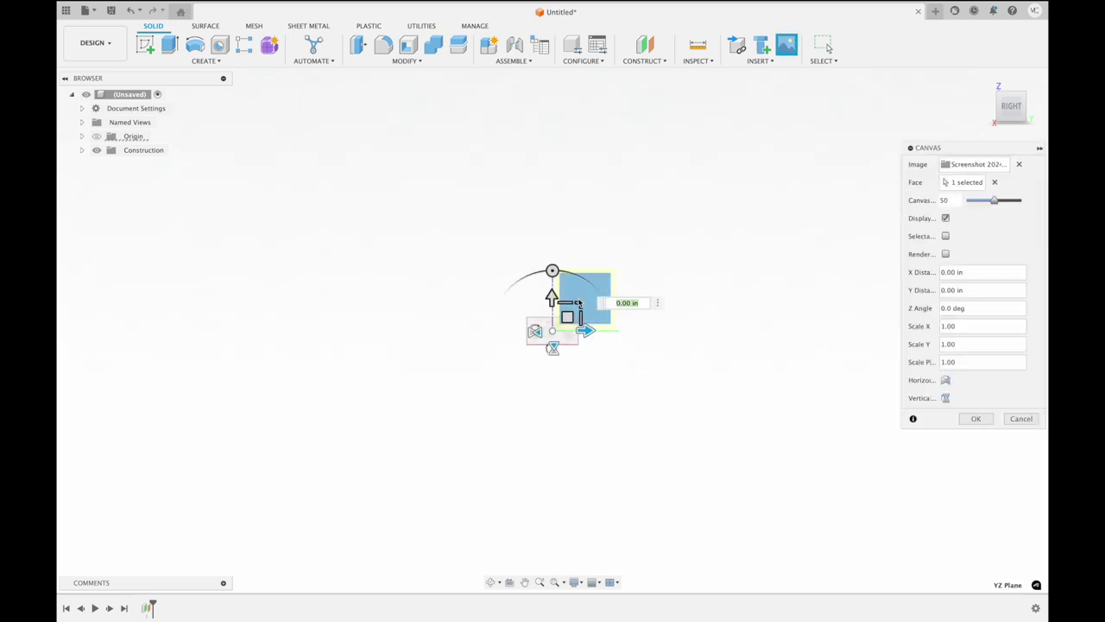
{"action": "left_click_drag", "start_coordinate": [578, 302], "coordinate": [711, 234]}
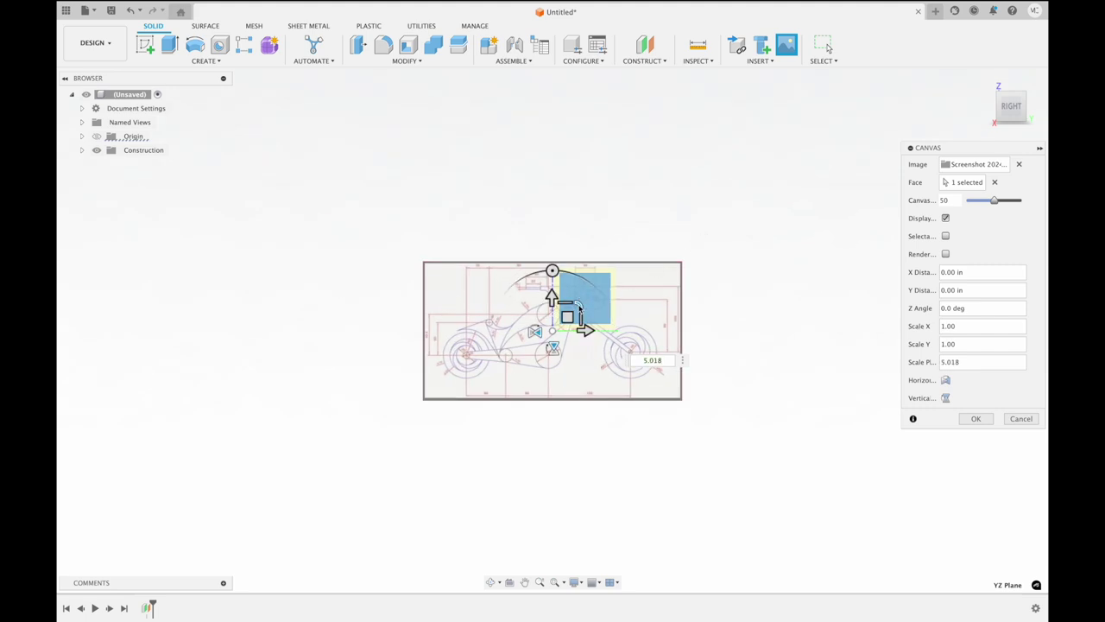
{"action": "left_click_drag", "start_coordinate": [580, 308], "coordinate": [616, 293]}
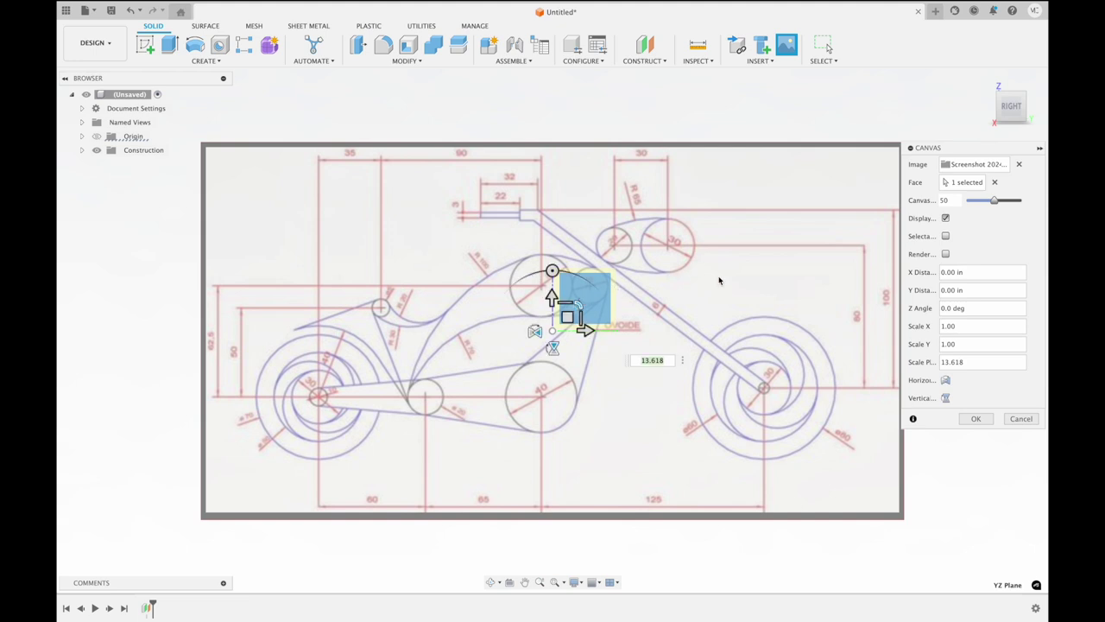
{"action": "left_click", "coordinate": [973, 419]}
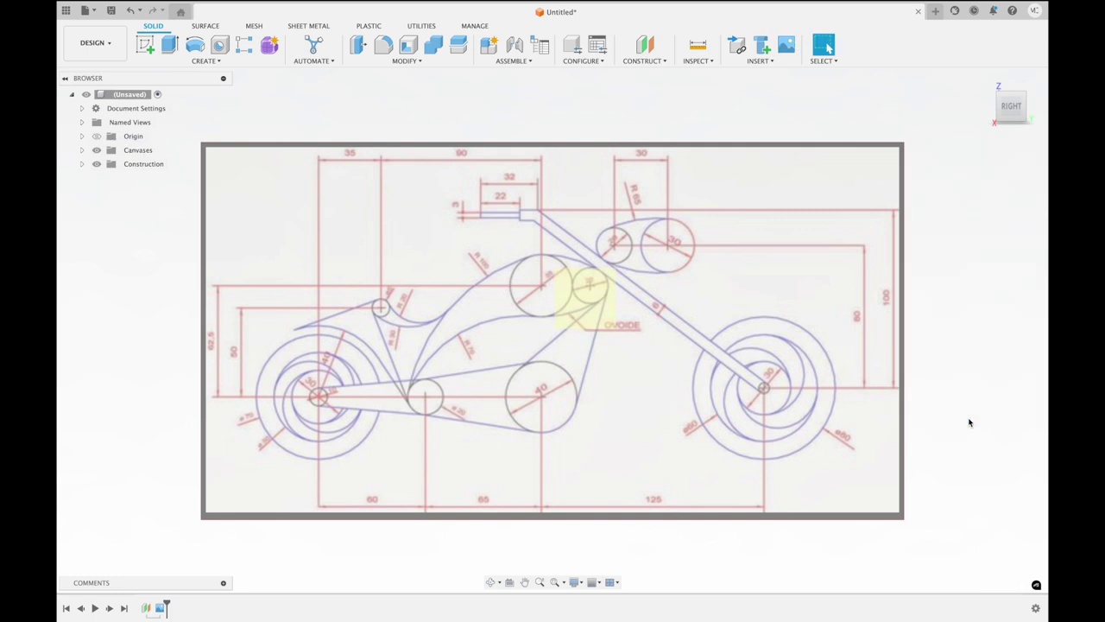
{"action": "middle_click_drag", "start_coordinate": [649, 309], "coordinate": [627, 304]}
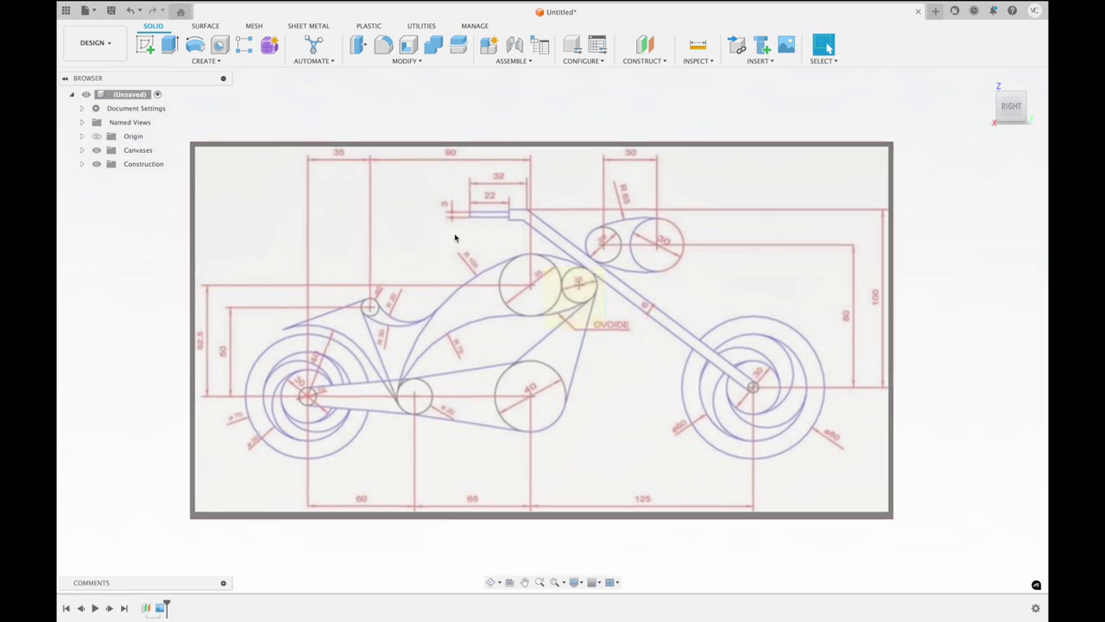
{"action": "left_click", "coordinate": [145, 45]}
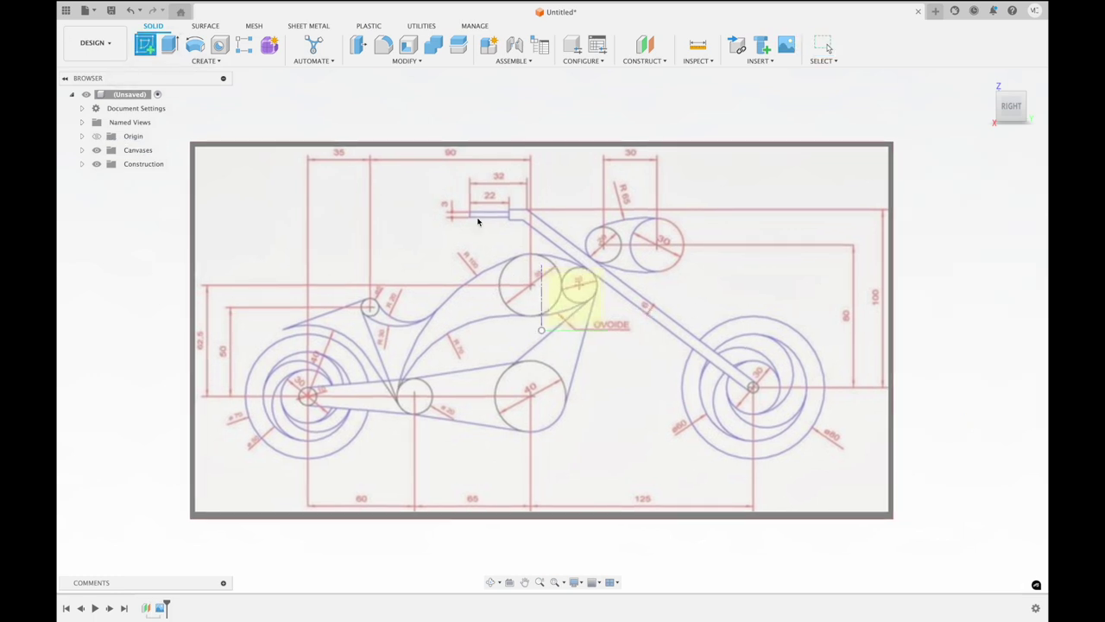
Sketch on the canvas plane and trace a center-diameter circle over the rear wheel
{"action": "left_click", "coordinate": [561, 287]}
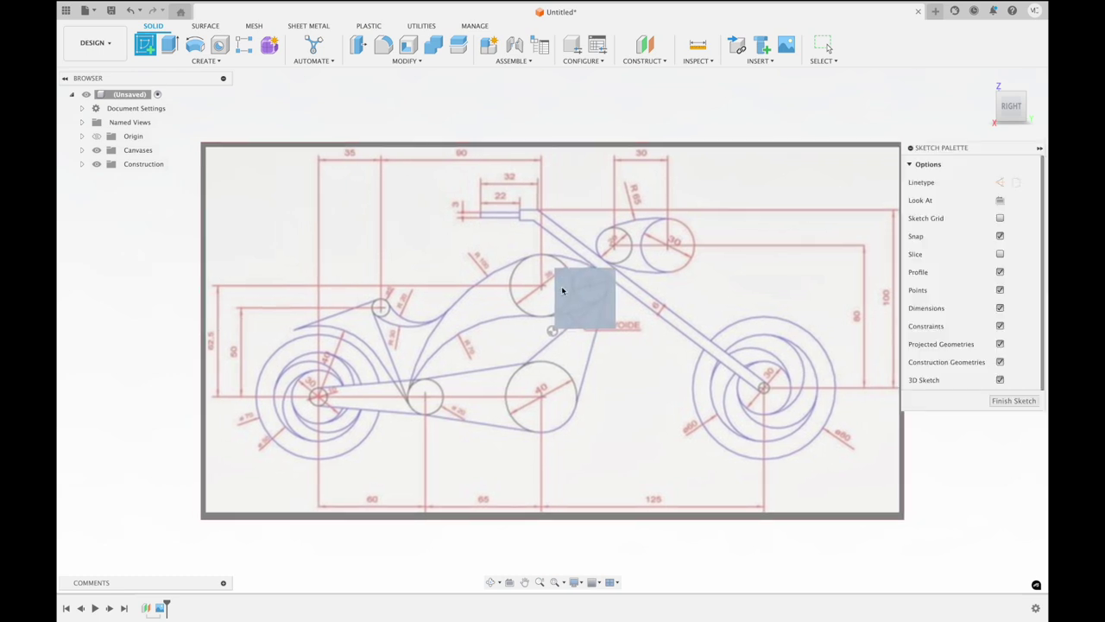
{"action": "left_click", "coordinate": [195, 45]}
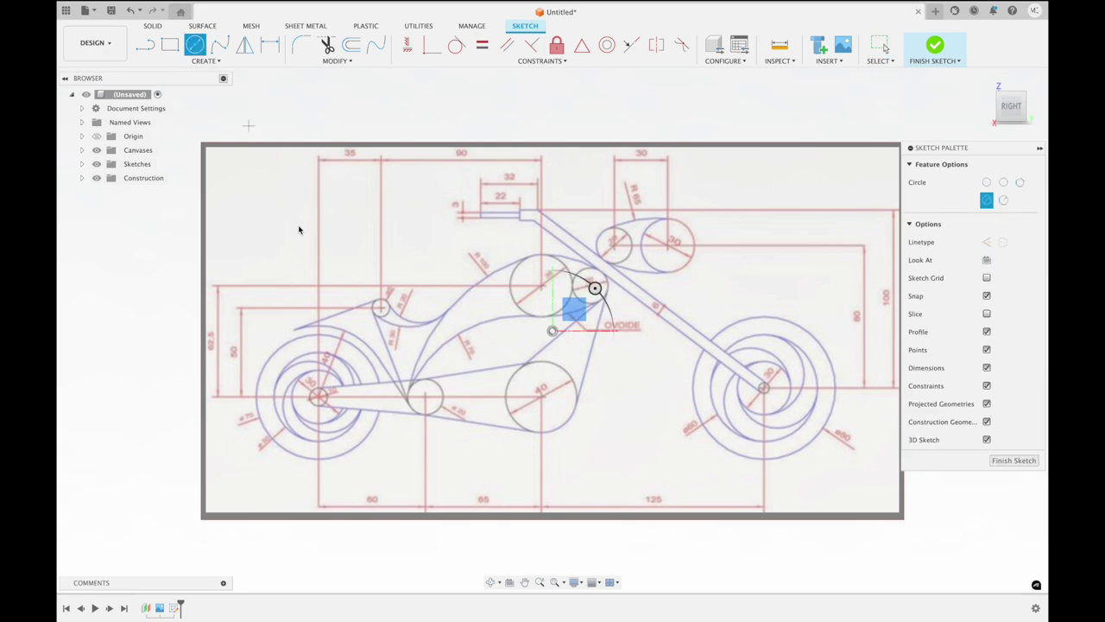
{"action": "scroll", "coordinate": [319, 397], "scroll_direction": "up", "scroll_amount": 3}
{"action": "scroll", "coordinate": [319, 397], "scroll_direction": "up", "scroll_amount": 2}
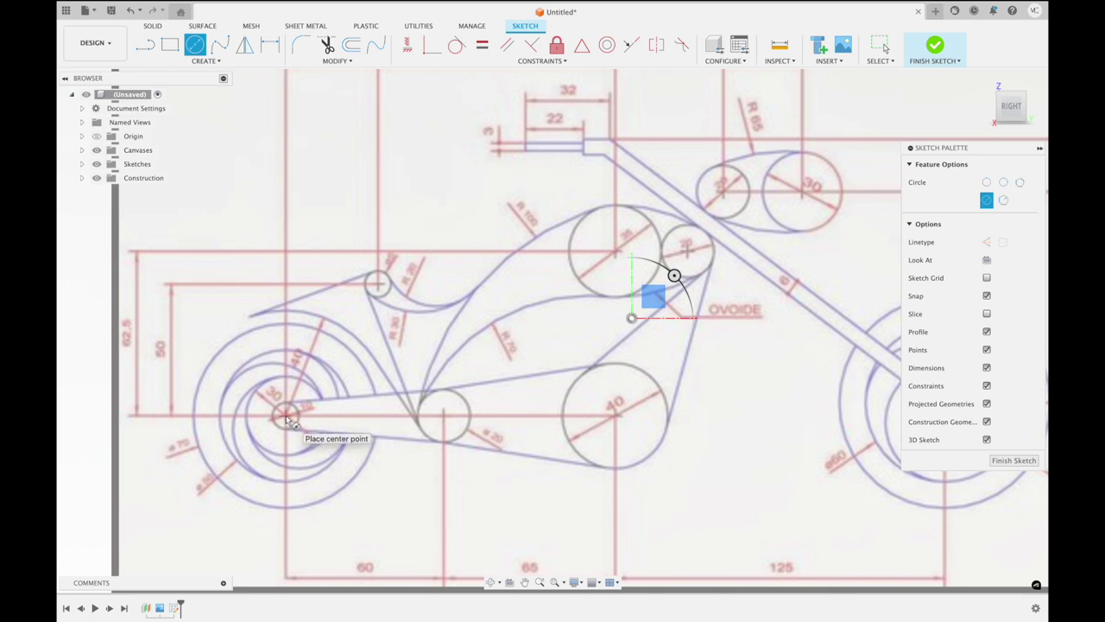
{"action": "left_click", "coordinate": [286, 416]}
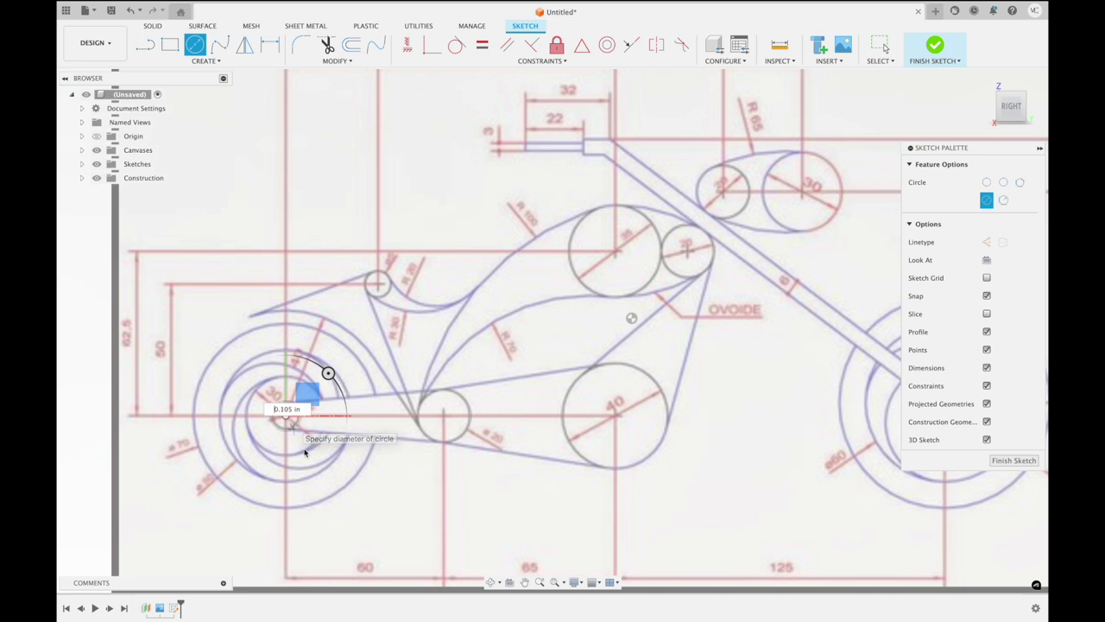
{"action": "left_click", "coordinate": [336, 494]}
{"action": "left_click", "coordinate": [335, 493]}
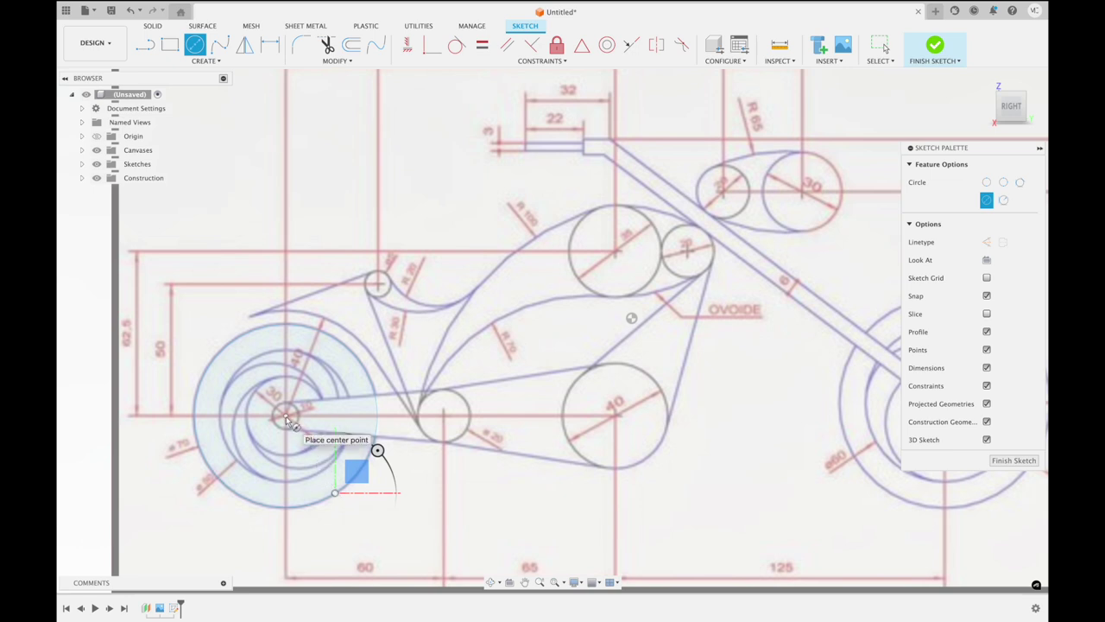
Trace a second center-diameter circle over the front wheel
{"action": "scroll", "coordinate": [631, 398], "scroll_direction": "right", "scroll_amount": 2}
{"action": "scroll", "coordinate": [637, 402], "scroll_direction": "right", "scroll_amount": 3}
{"action": "scroll", "coordinate": [647, 402], "scroll_direction": "right", "scroll_amount": 2}
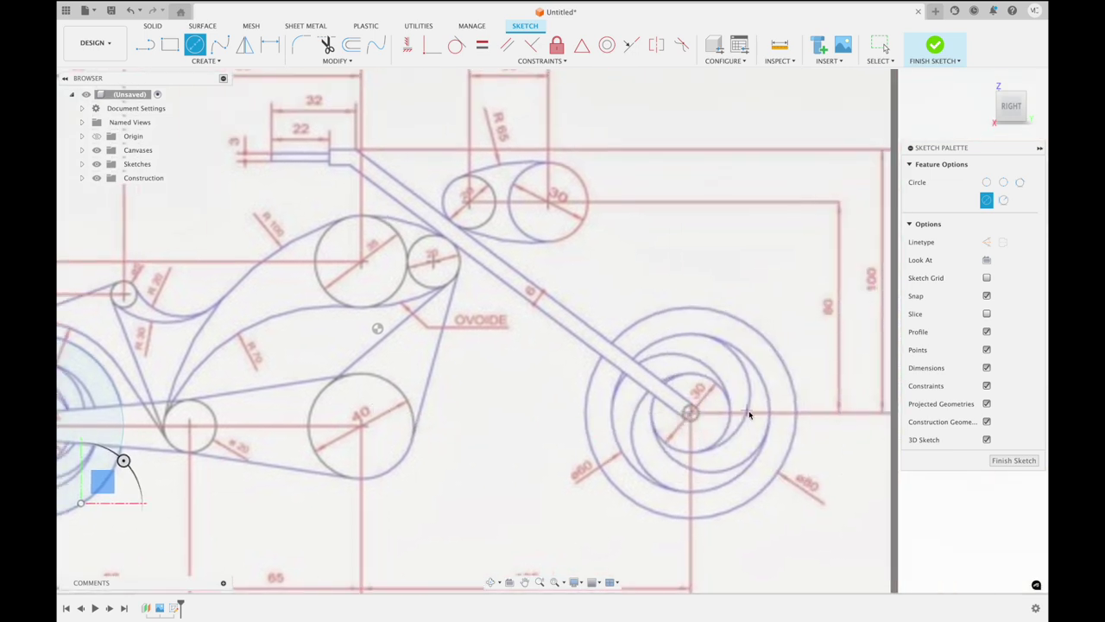
{"action": "left_click", "coordinate": [691, 413]}
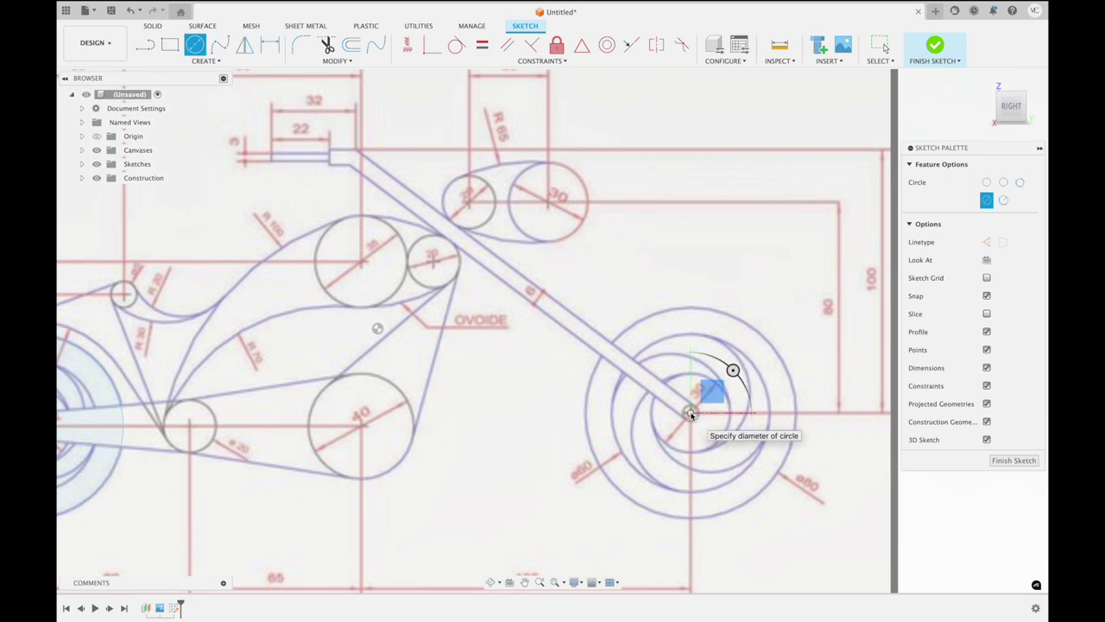
{"action": "left_click", "coordinate": [742, 505]}
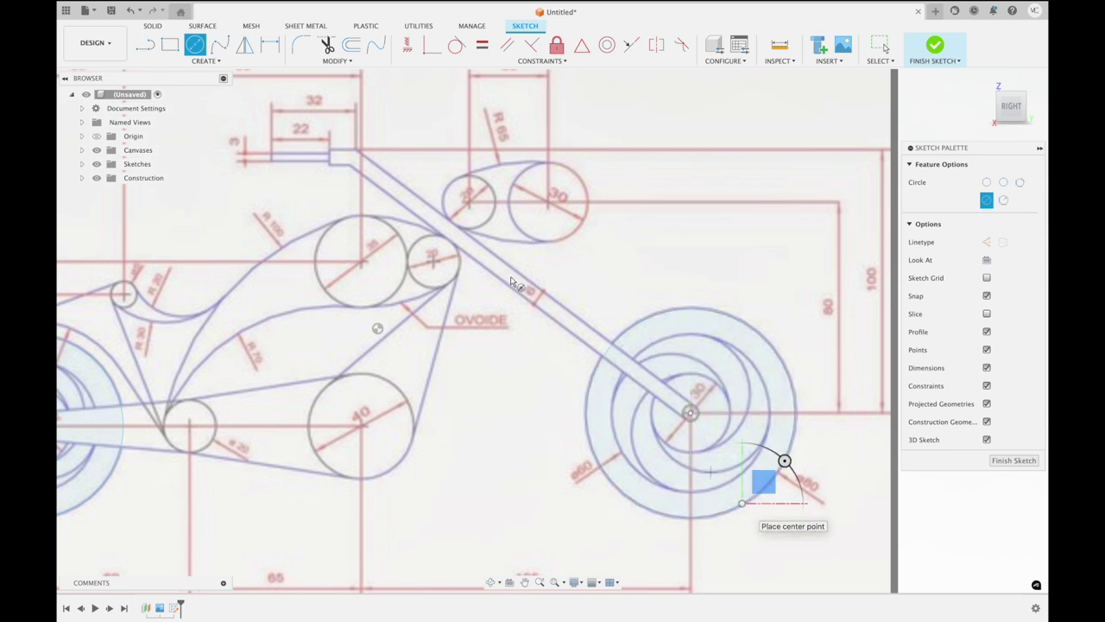
{"action": "left_click", "coordinate": [742, 503]}
{"action": "left_click", "coordinate": [351, 45]}
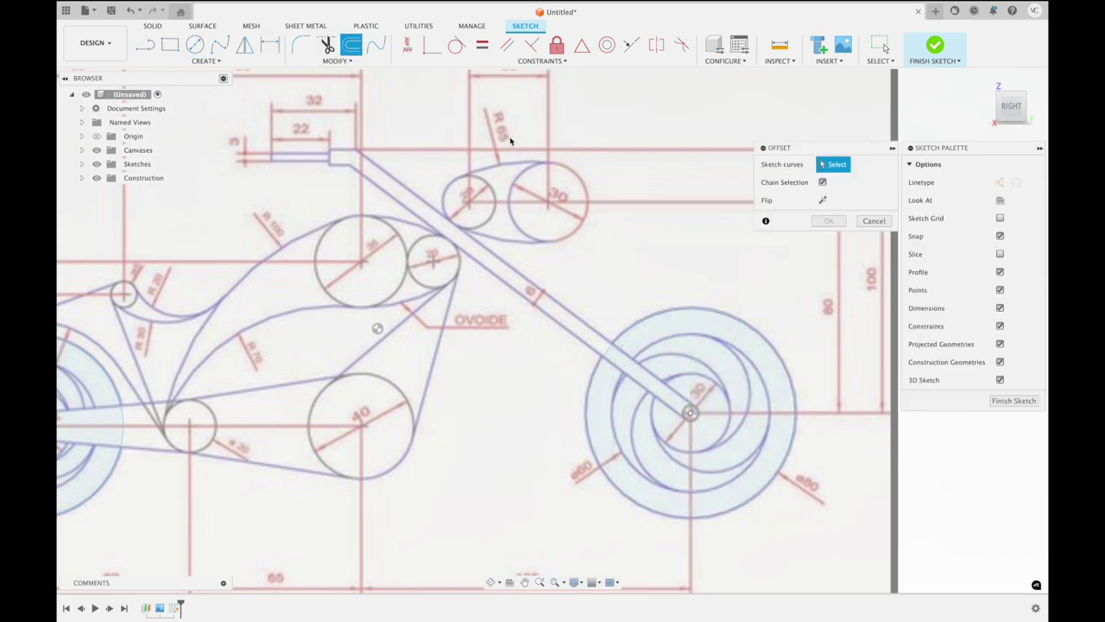
Offset the front wheel's outer circle 0.234 in inward
{"action": "left_click", "coordinate": [706, 306]}
{"action": "left_click_drag", "start_coordinate": [706, 306], "coordinate": [702, 336]}
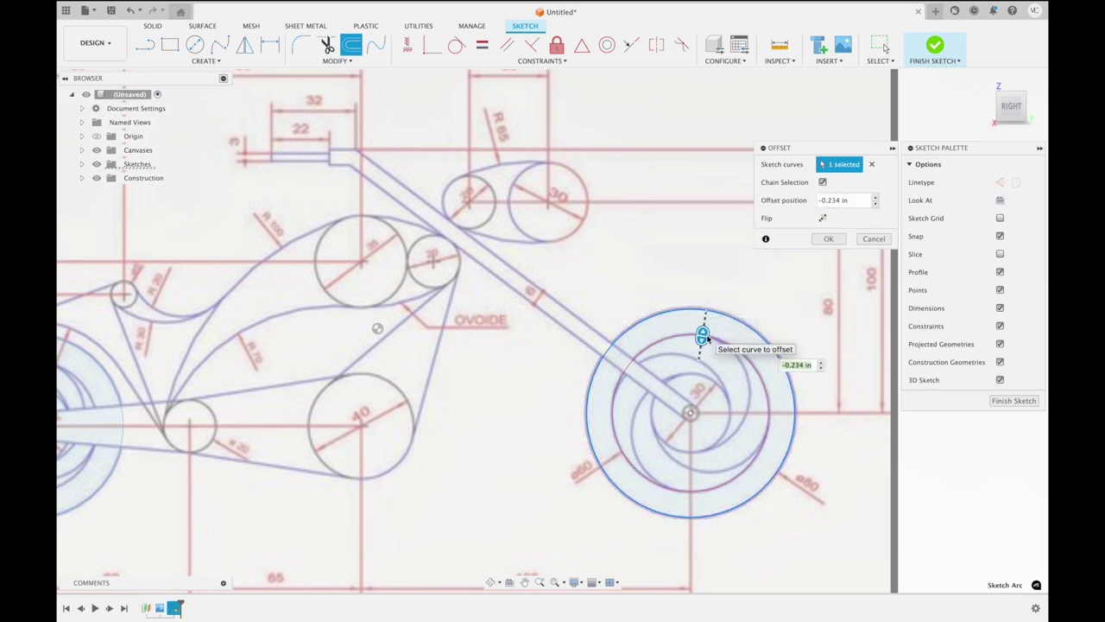
{"action": "left_click", "coordinate": [828, 241]}
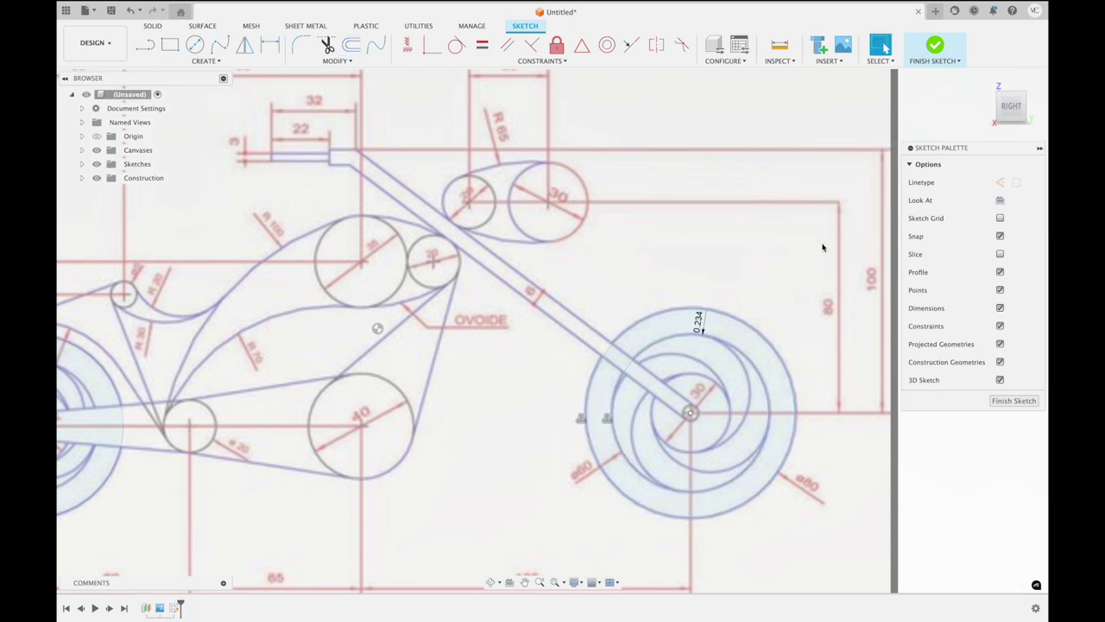
{"action": "scroll", "coordinate": [620, 261], "scroll_direction": "left", "scroll_amount": 5}
{"action": "scroll", "coordinate": [620, 261], "scroll_direction": "down", "scroll_amount": 2}
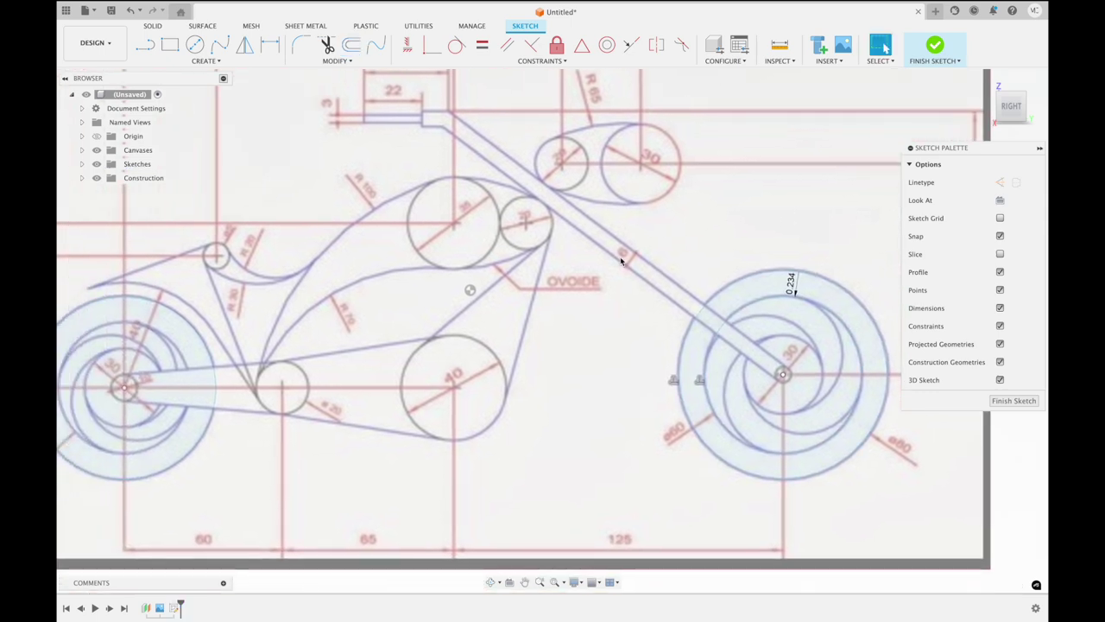
{"action": "scroll", "coordinate": [336, 223], "scroll_direction": "left", "scroll_amount": 4}
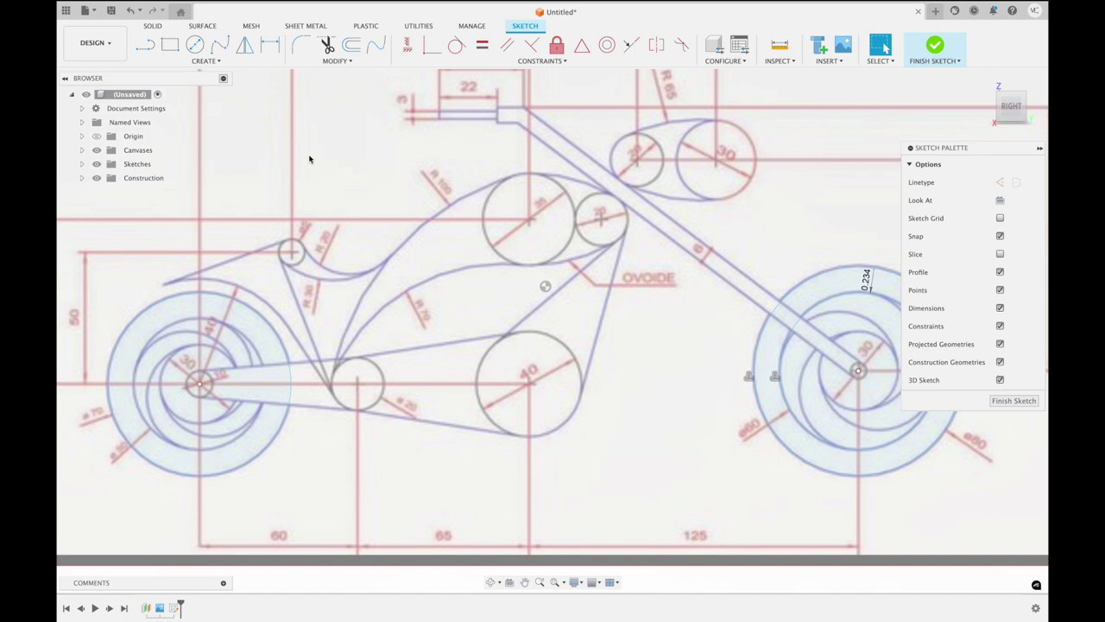
Offset the rear wheel's outer circle 0.246 in inward
{"action": "left_click", "coordinate": [351, 45]}
{"action": "left_click", "coordinate": [246, 300]}
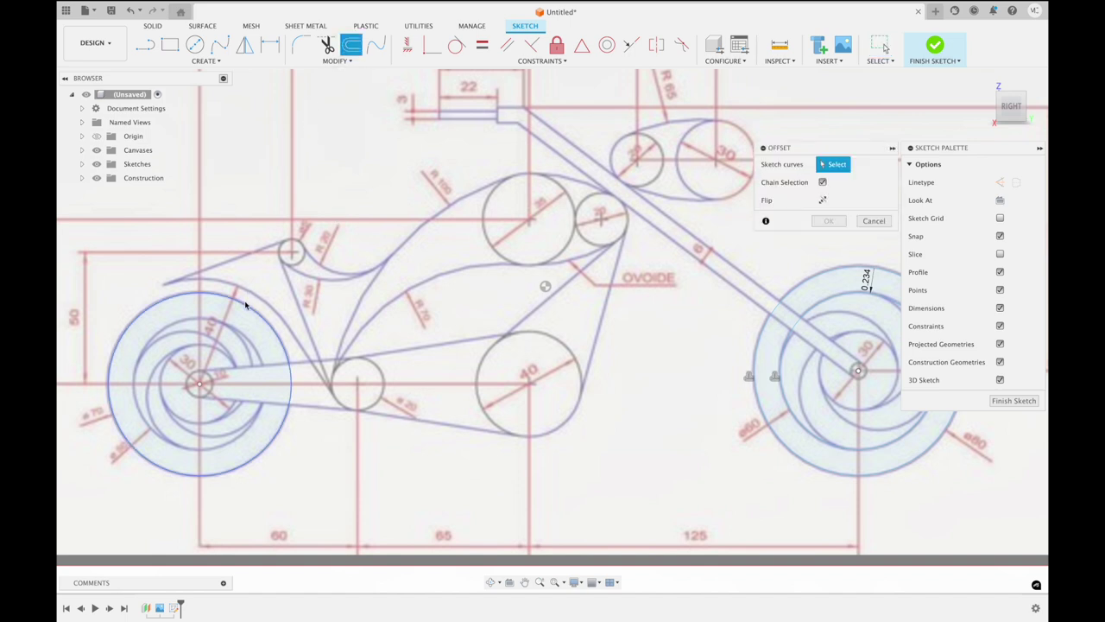
{"action": "left_click", "coordinate": [246, 299]}
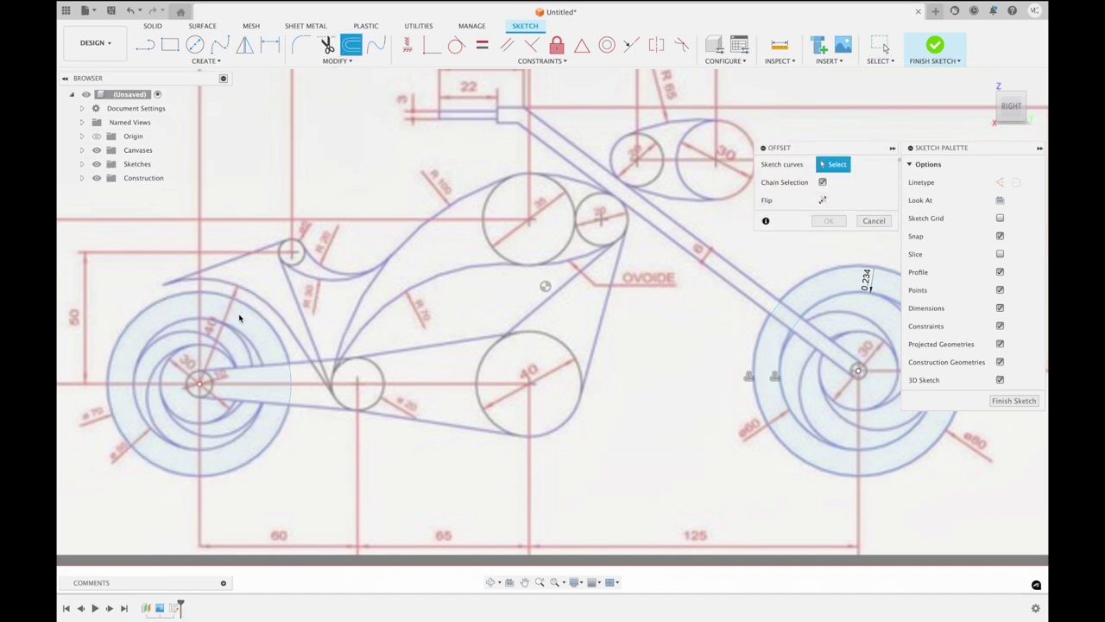
{"action": "left_click", "coordinate": [246, 302]}
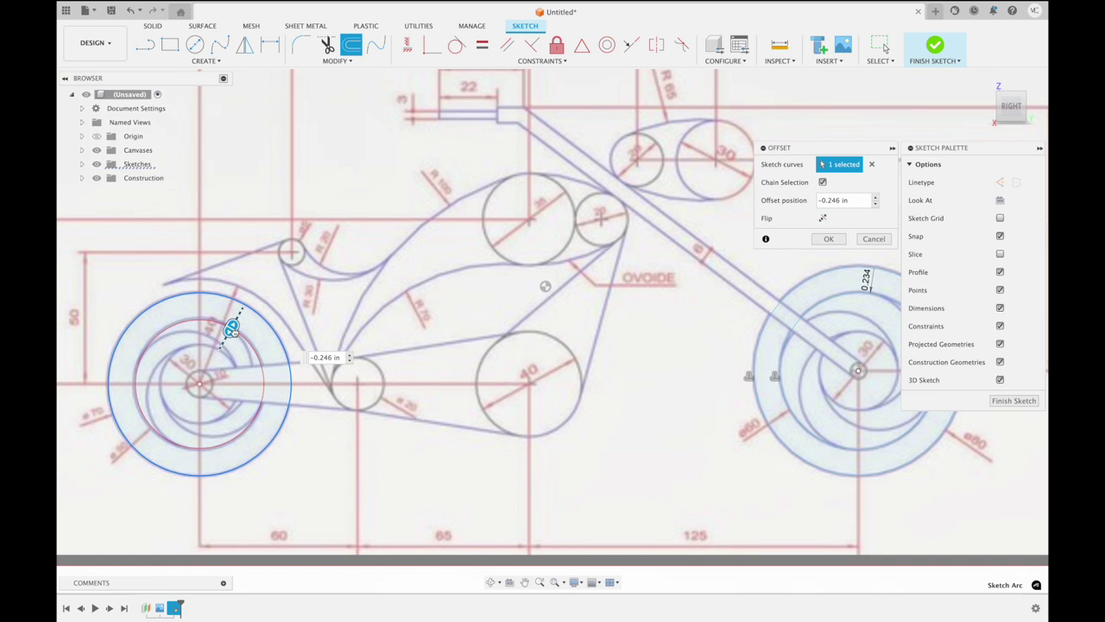
{"action": "left_click", "coordinate": [828, 239]}
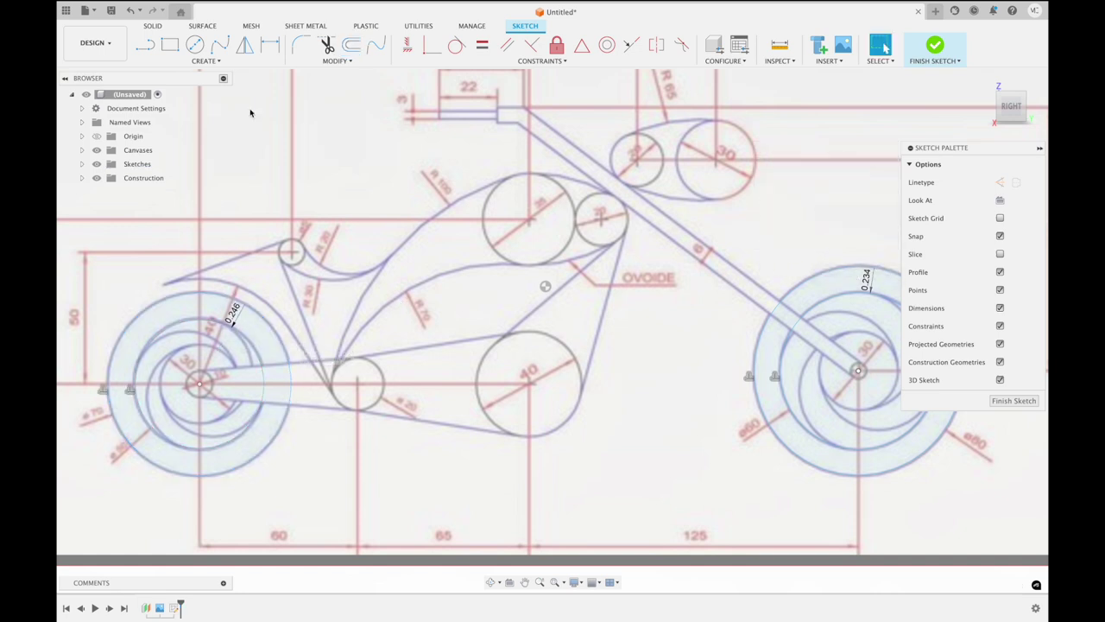
{"action": "left_click", "coordinate": [209, 64]}
{"action": "mouse_move", "coordinate": [152, 110]}
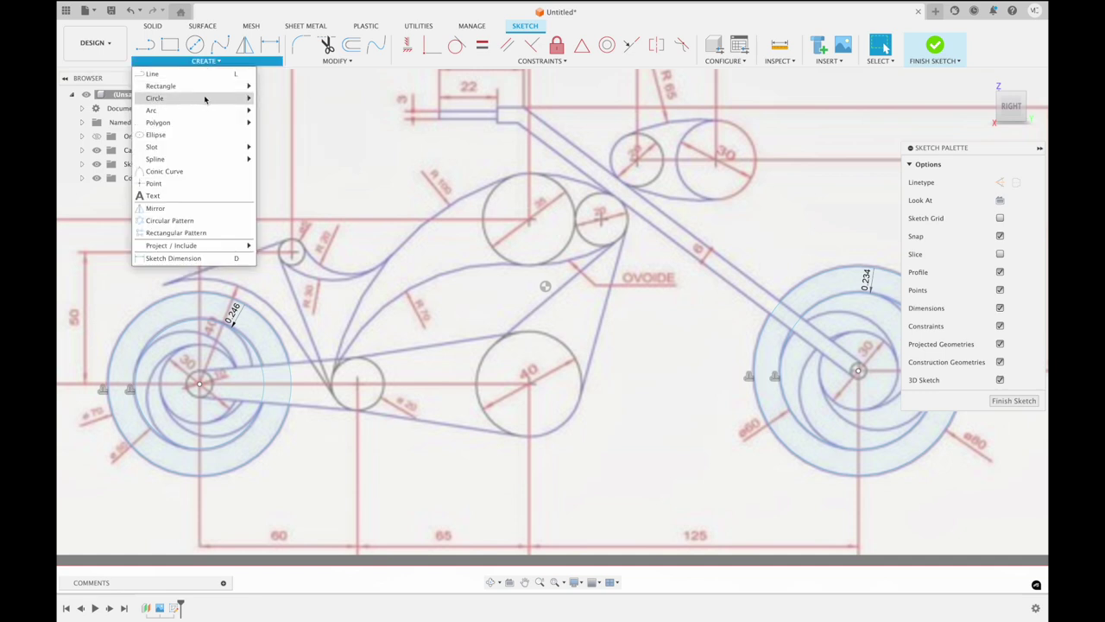
Draw a 3-point arc along the fuel tank's top edge
{"action": "left_click", "coordinate": [274, 111]}
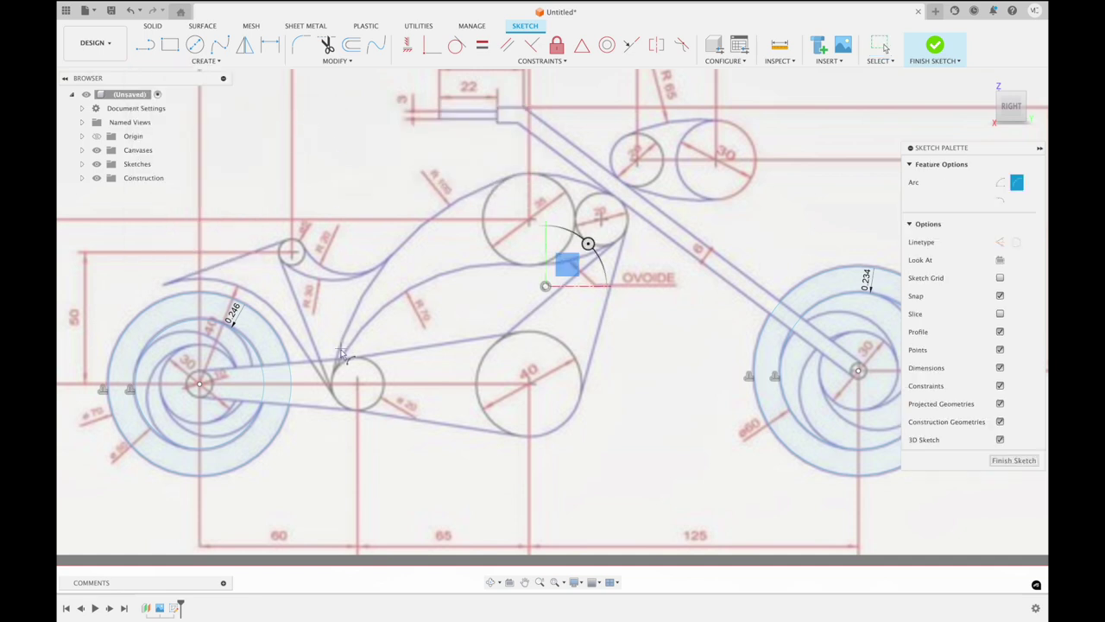
{"action": "scroll", "coordinate": [342, 354], "scroll_direction": "up", "scroll_amount": 2}
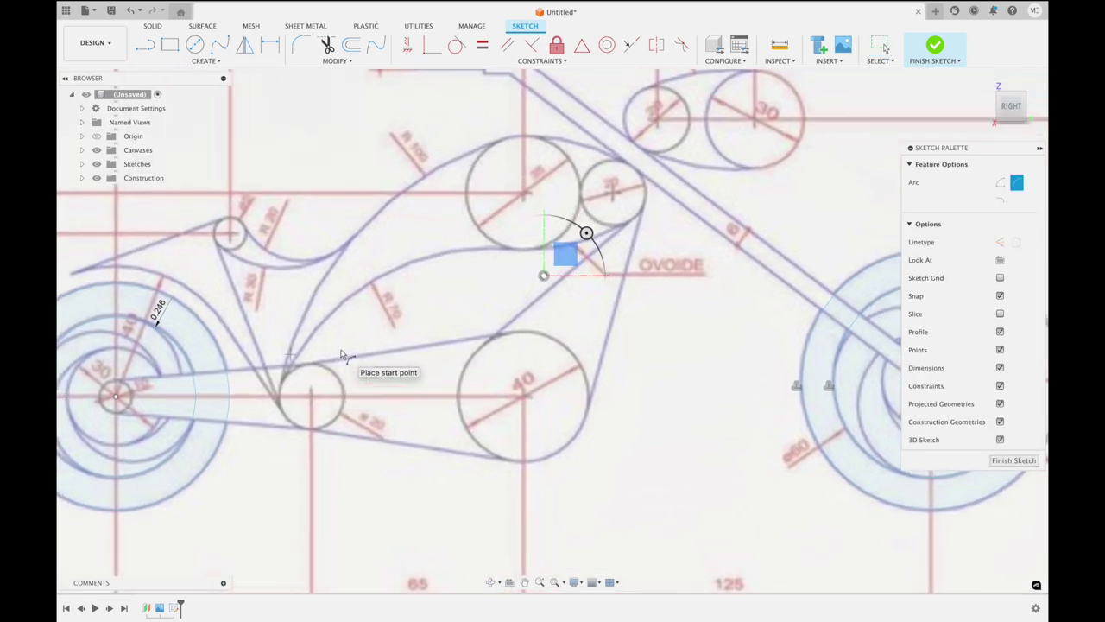
{"action": "left_click", "coordinate": [282, 381]}
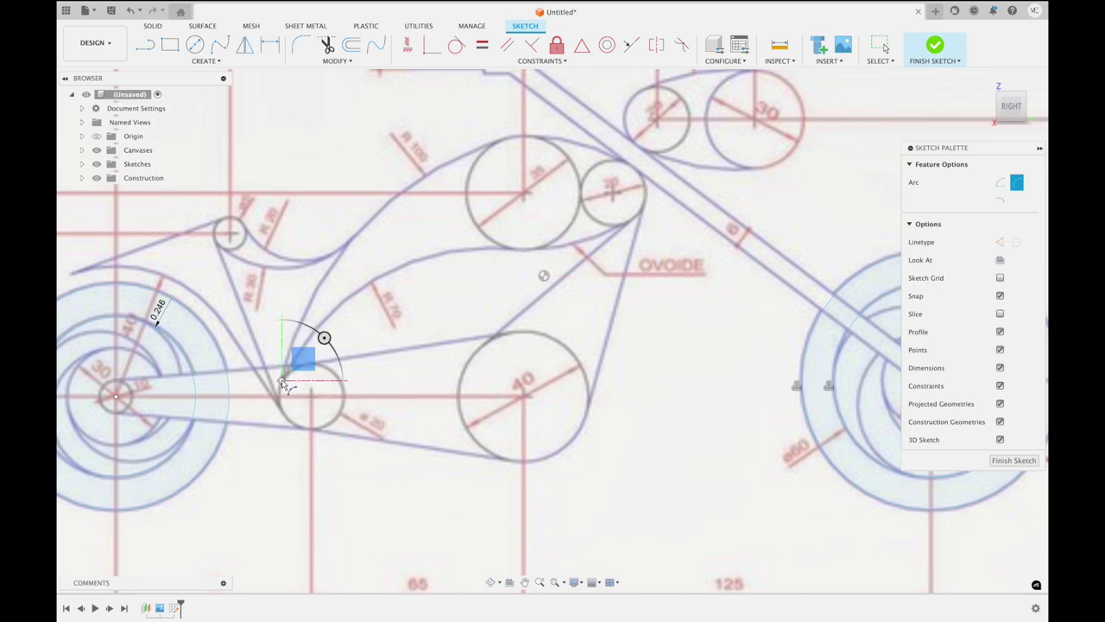
{"action": "left_click", "coordinate": [503, 138]}
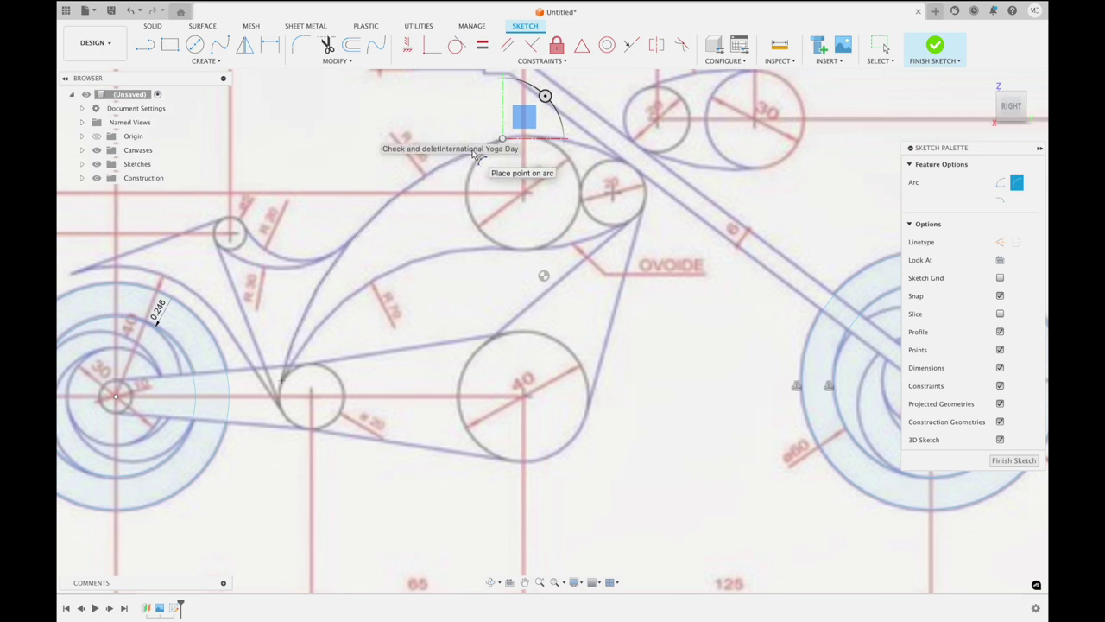
{"action": "left_click", "coordinate": [473, 153]}
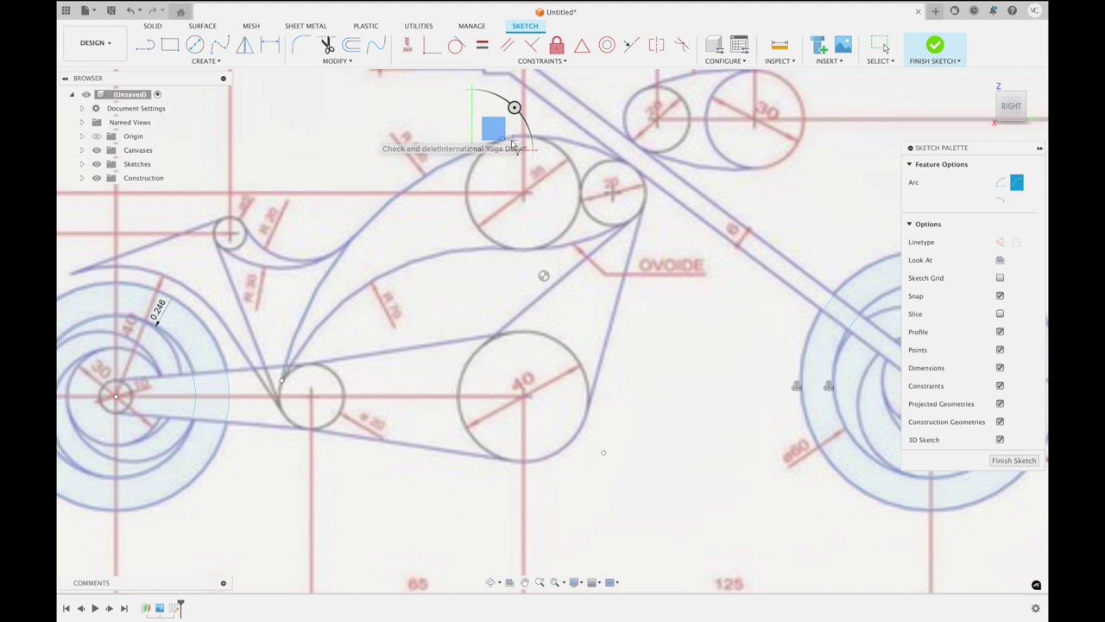
Draw a second 3-point arc curving around the large circle
{"action": "left_click", "coordinate": [503, 138]}
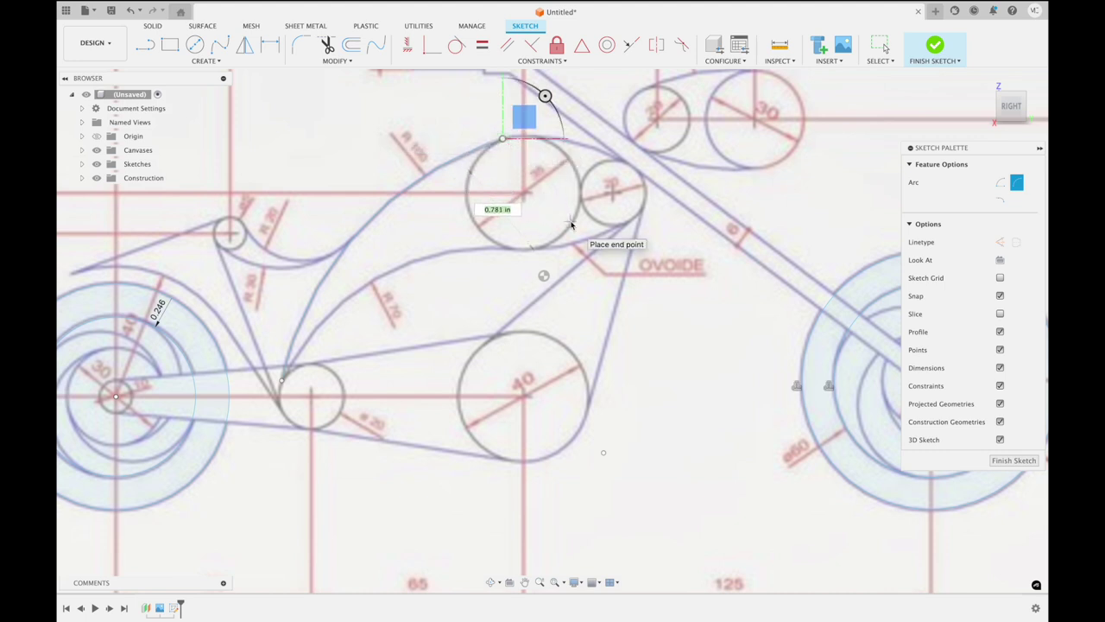
{"action": "left_click_drag", "start_coordinate": [518, 127], "coordinate": [585, 209]}
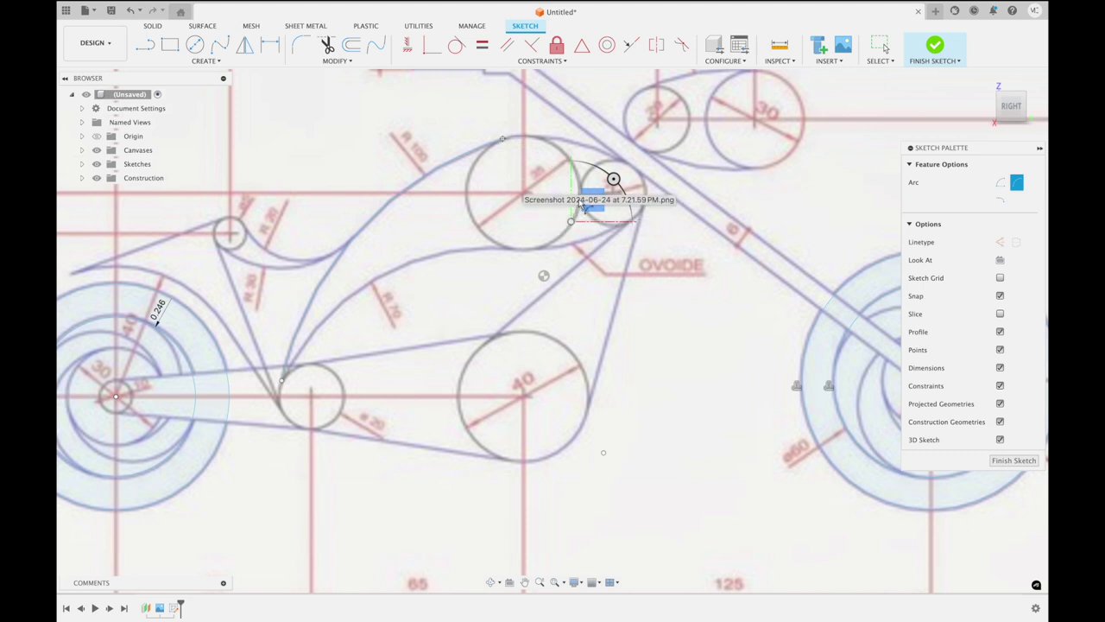
{"action": "scroll", "coordinate": [582, 206], "scroll_direction": "up", "scroll_amount": 3}
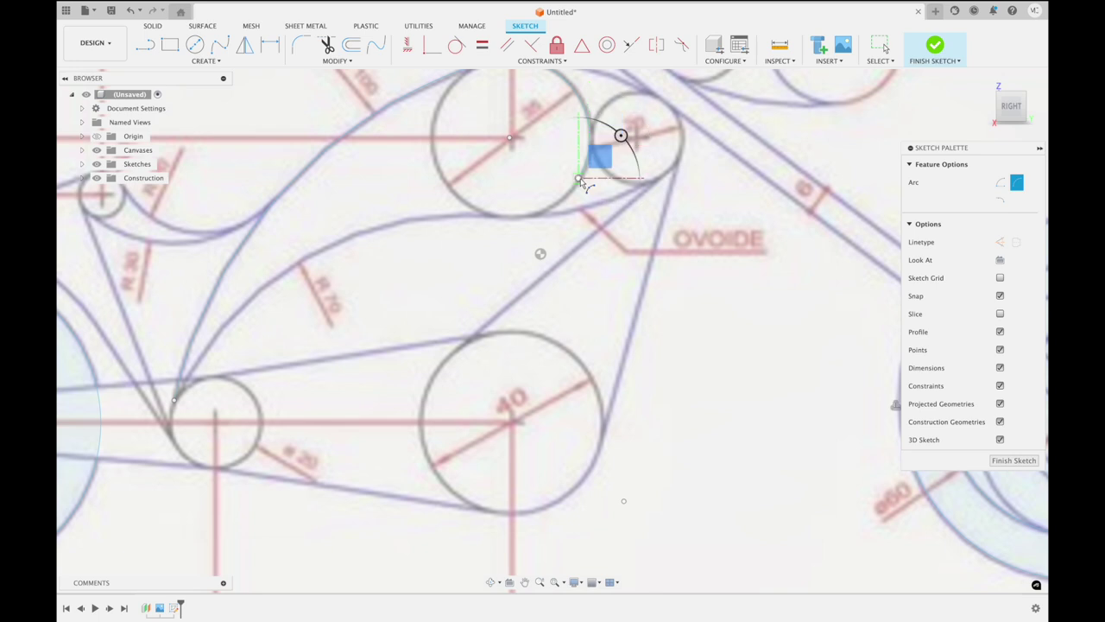
{"action": "left_click", "coordinate": [485, 216]}
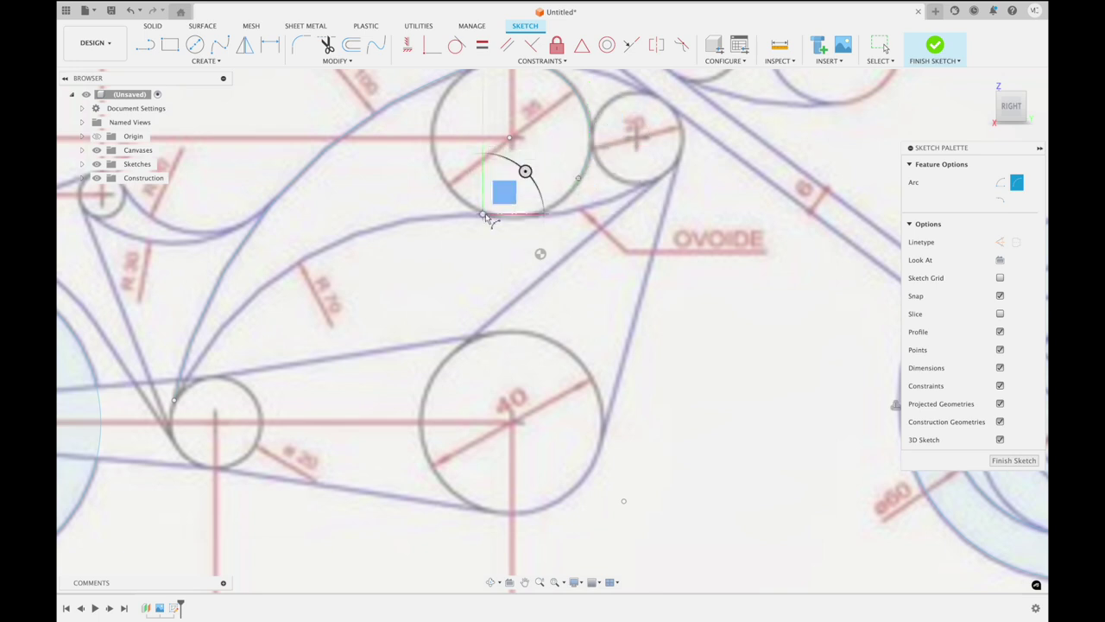
{"action": "left_click", "coordinate": [542, 220]}
{"action": "scroll", "coordinate": [542, 220], "scroll_direction": "down", "scroll_amount": 2}
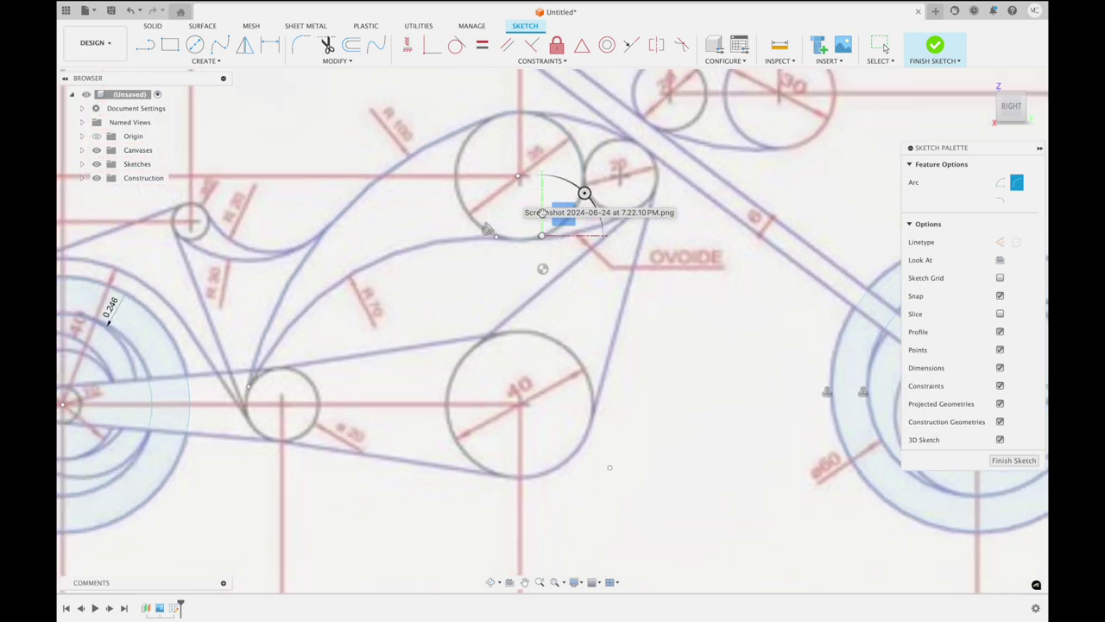
Close the tank outline with an arc along its lower edge and finish the sketch
{"action": "left_click", "coordinate": [495, 238]}
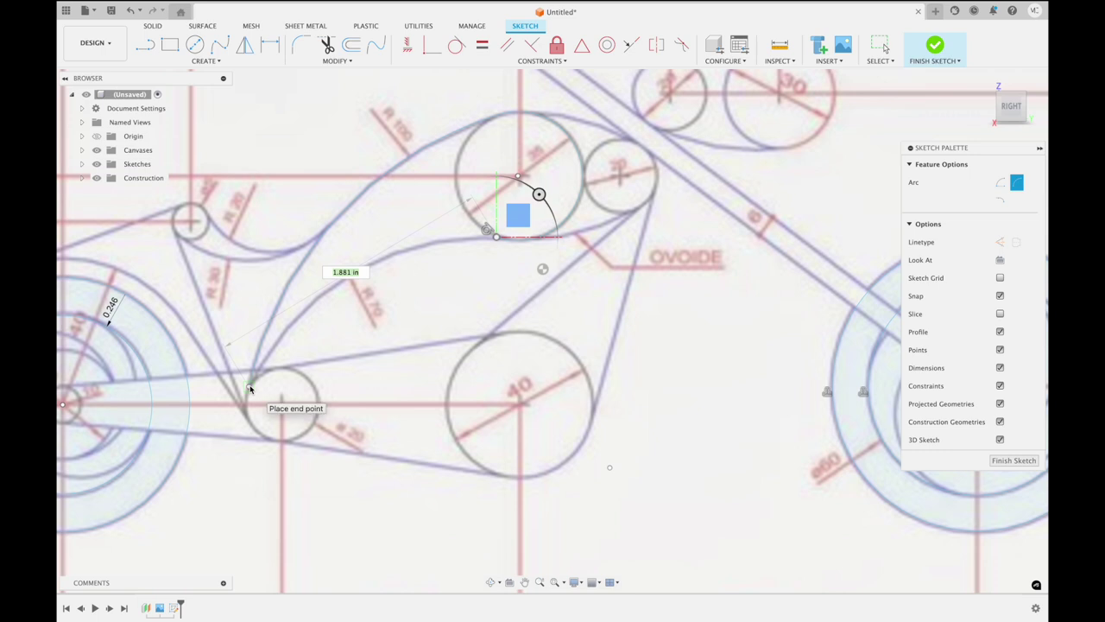
{"action": "left_click", "coordinate": [248, 386]}
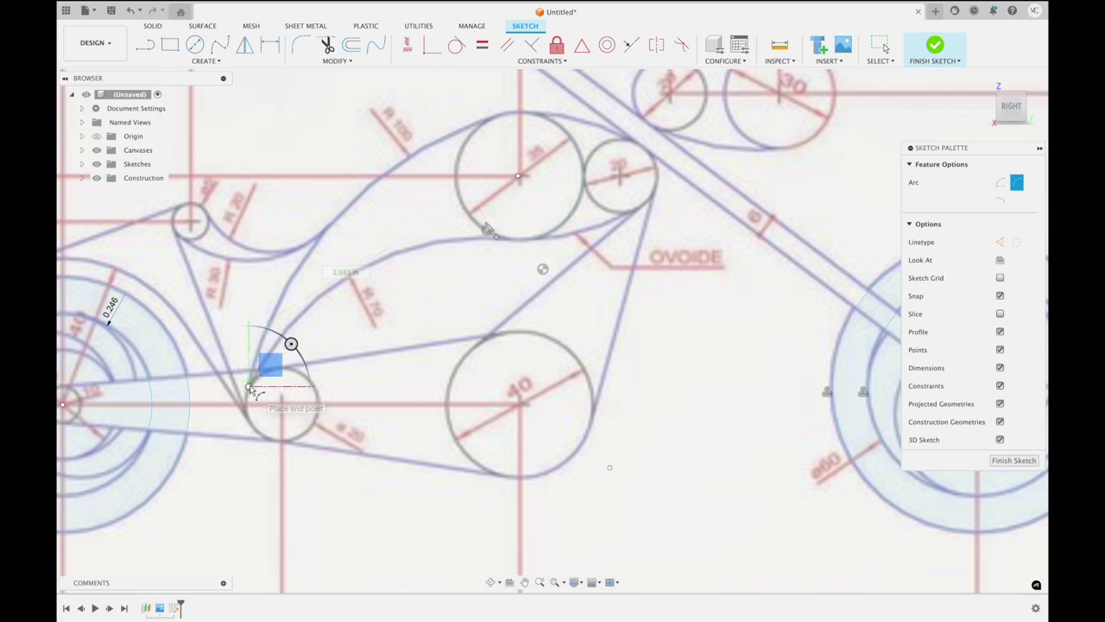
{"action": "left_click", "coordinate": [341, 288]}
{"action": "scroll", "coordinate": [343, 289], "scroll_direction": "down", "scroll_amount": 5}
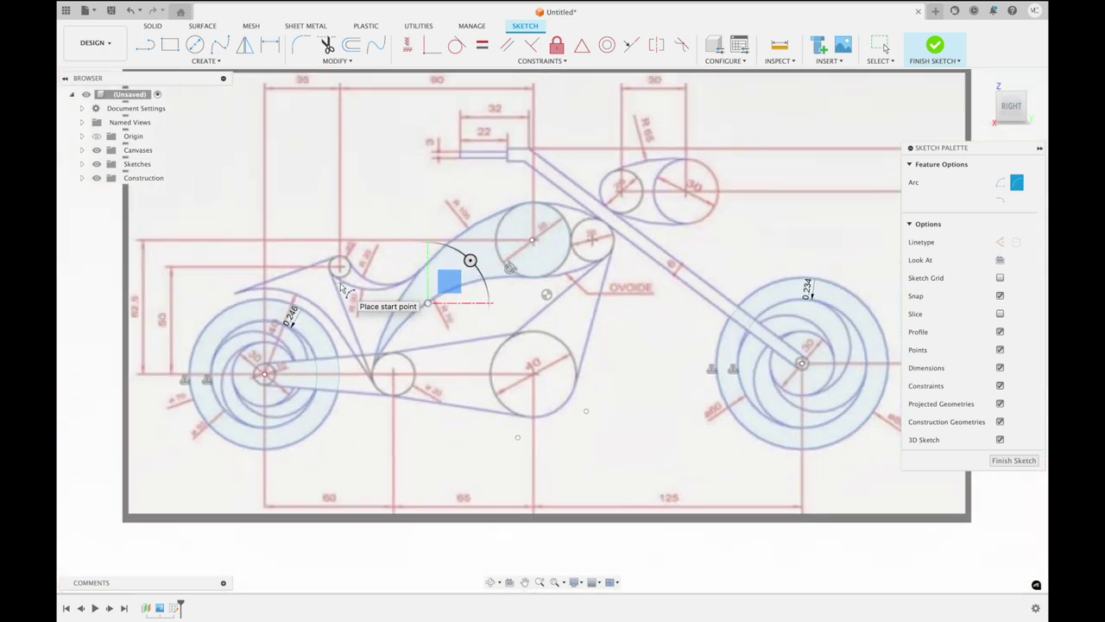
{"action": "scroll", "coordinate": [342, 287], "scroll_direction": "down", "scroll_amount": 2}
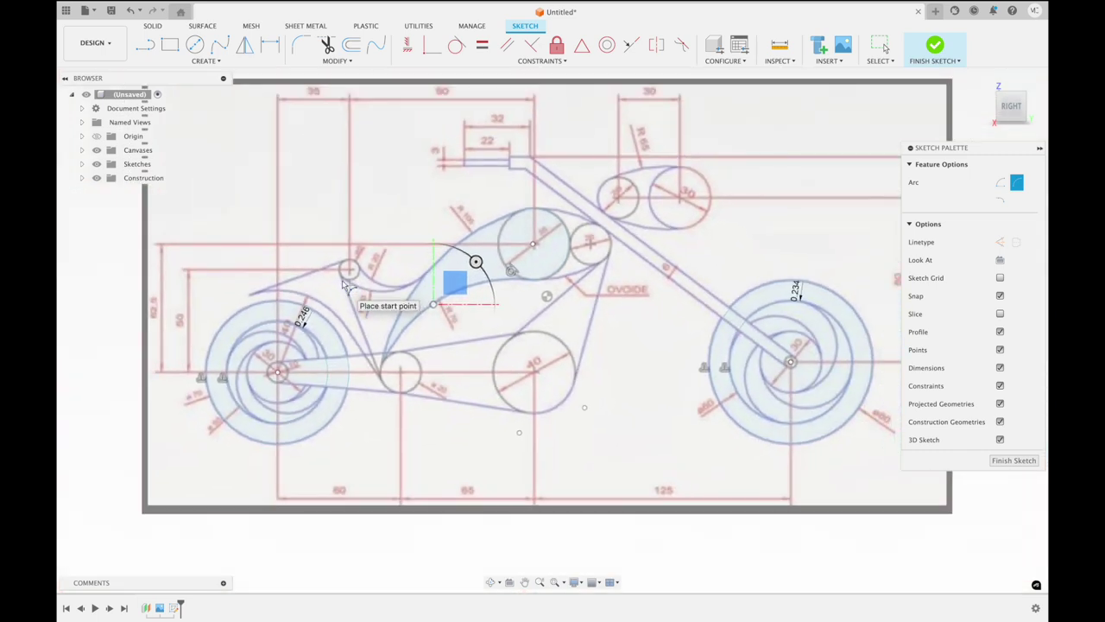
{"action": "left_click", "coordinate": [935, 47]}
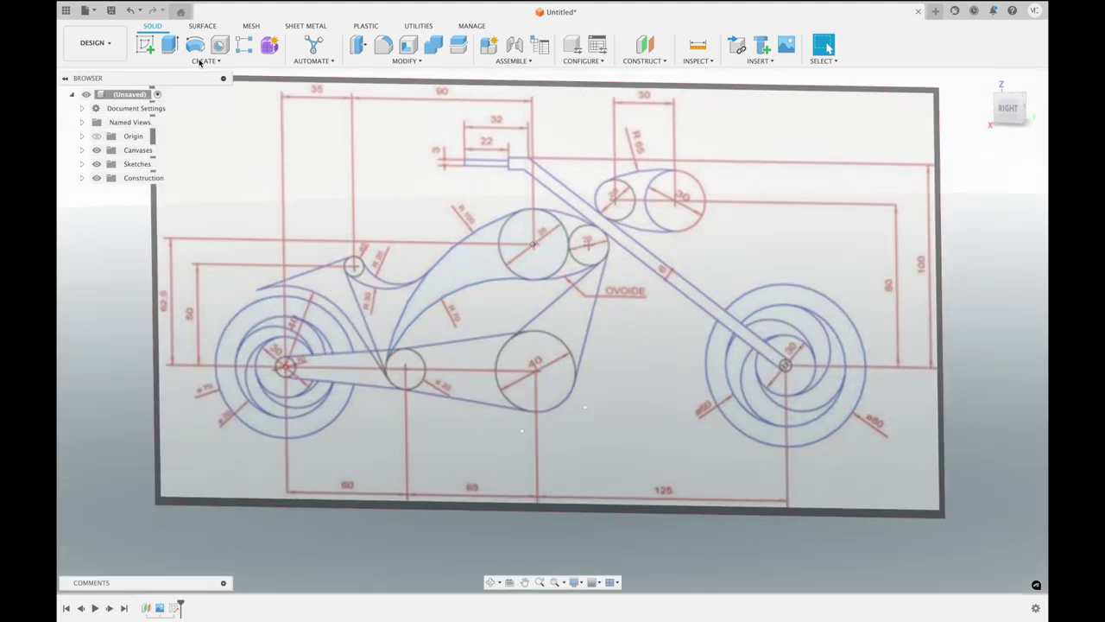
Extrude the tank and both wheel ring profiles symmetrically by 0.30 in
{"action": "left_click", "coordinate": [169, 45]}
{"action": "left_click", "coordinate": [497, 248]}
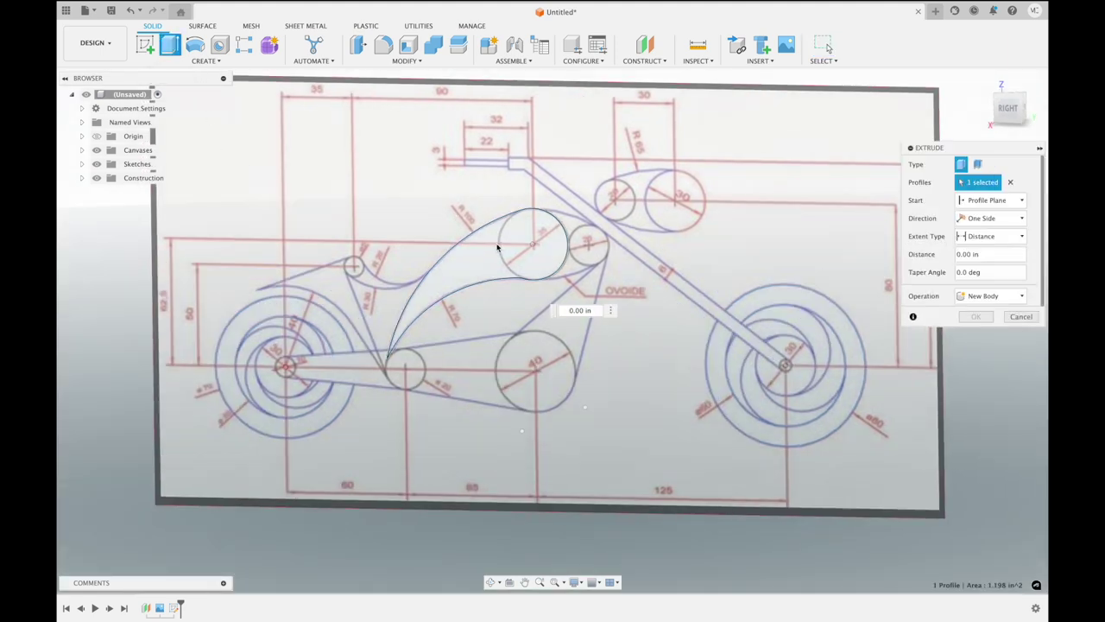
{"action": "left_click", "coordinate": [849, 330]}
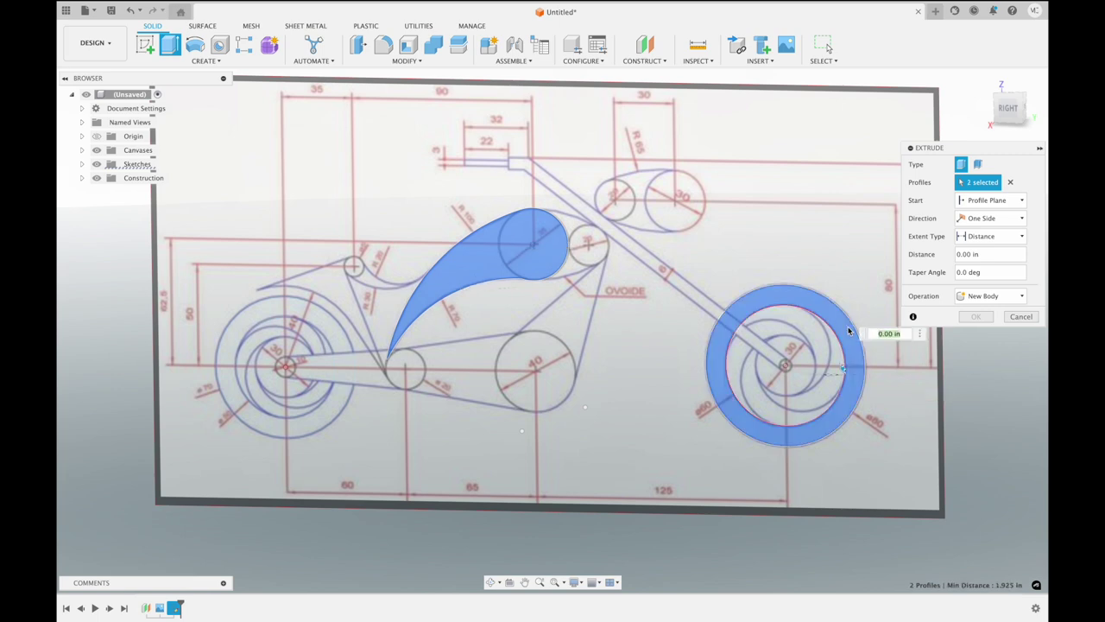
{"action": "left_click", "coordinate": [235, 409]}
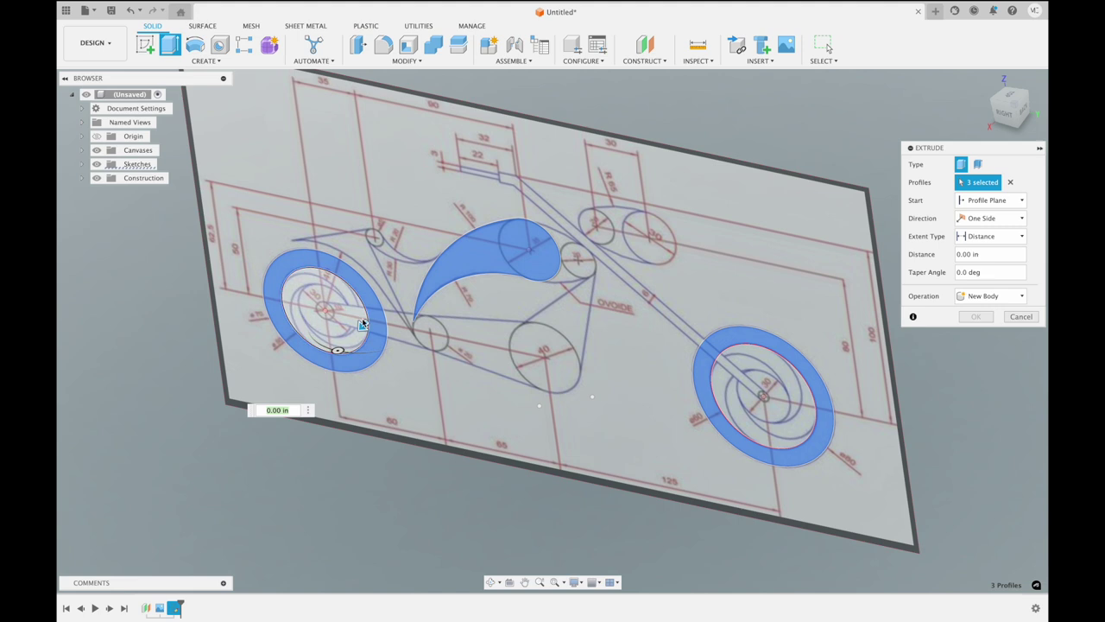
{"action": "left_click_drag", "start_coordinate": [363, 326], "coordinate": [384, 302]}
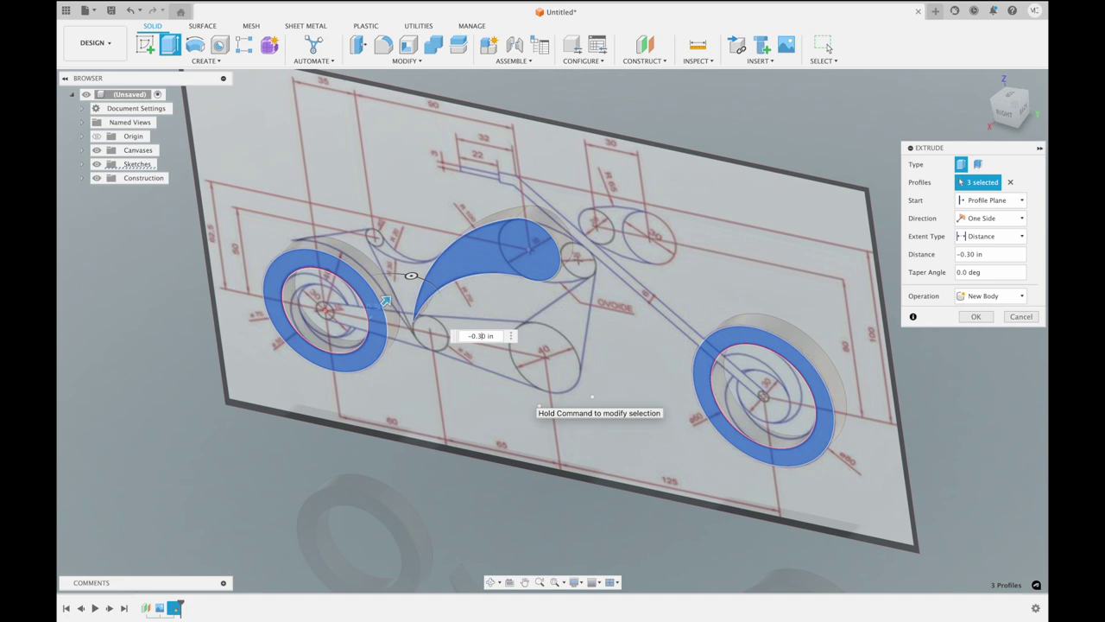
{"action": "left_click", "coordinate": [991, 218]}
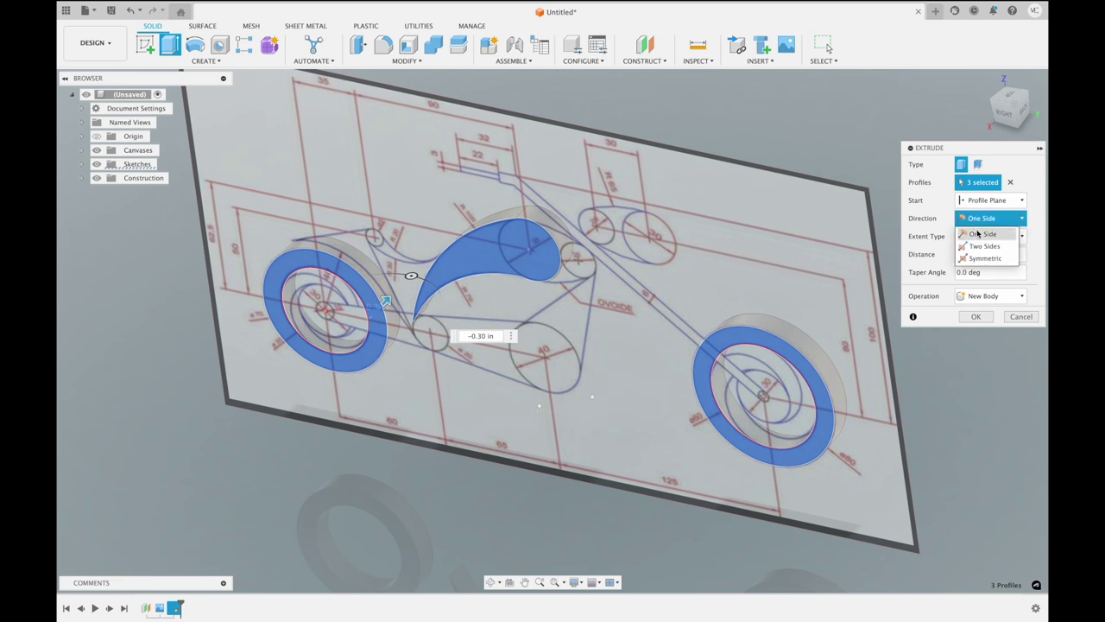
{"action": "left_click", "coordinate": [985, 259]}
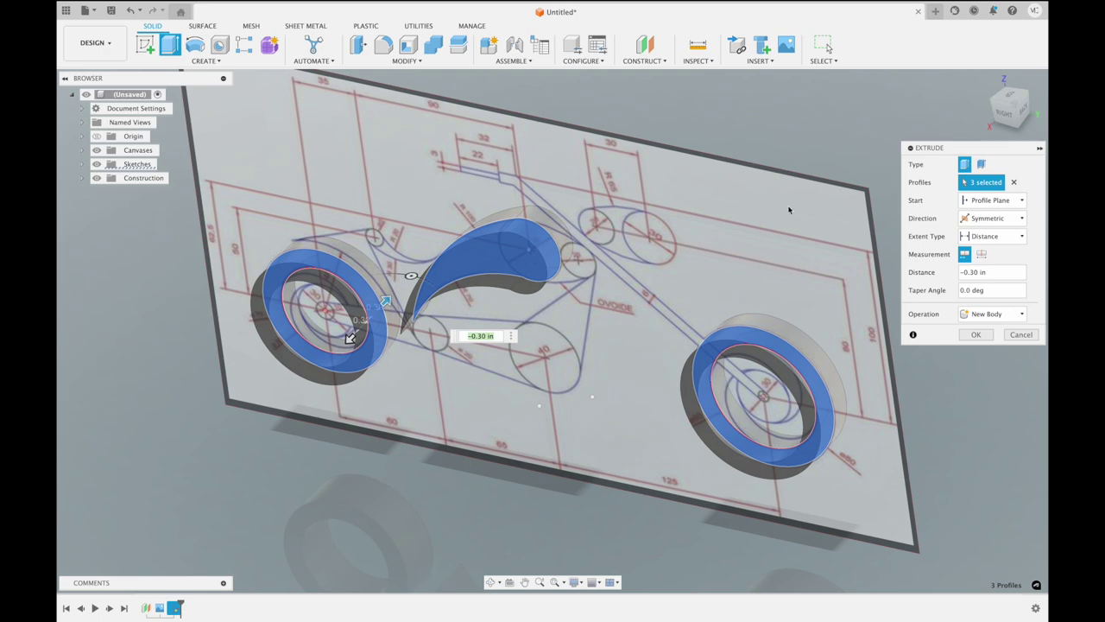
{"action": "scroll", "coordinate": [788, 210], "scroll_direction": "down", "scroll_amount": 5, "text": "shift"}
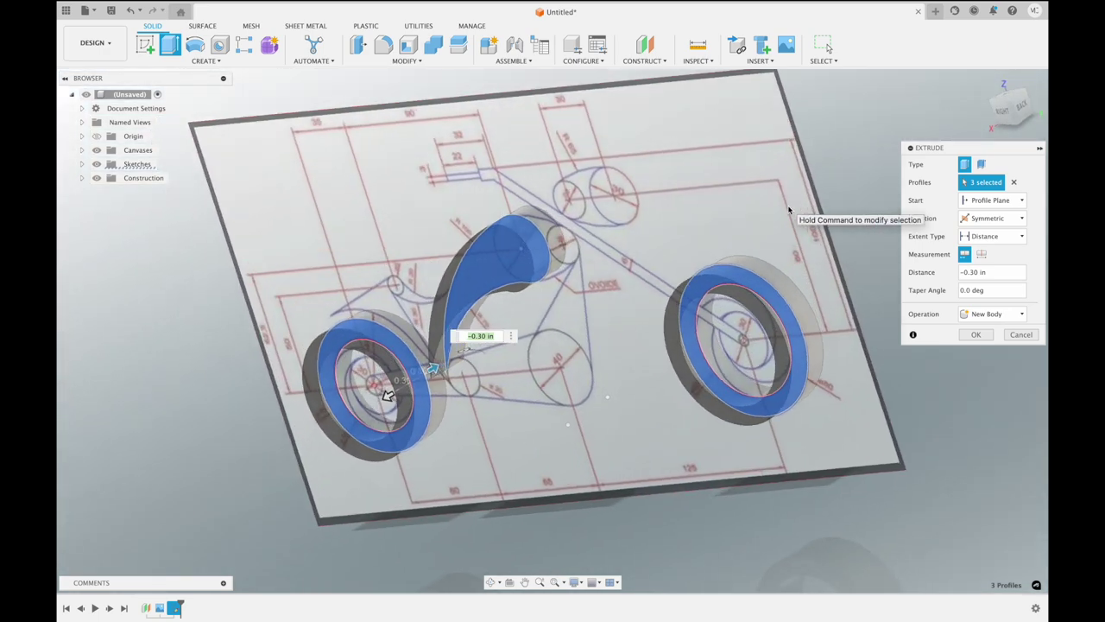
{"action": "left_click", "coordinate": [976, 335]}
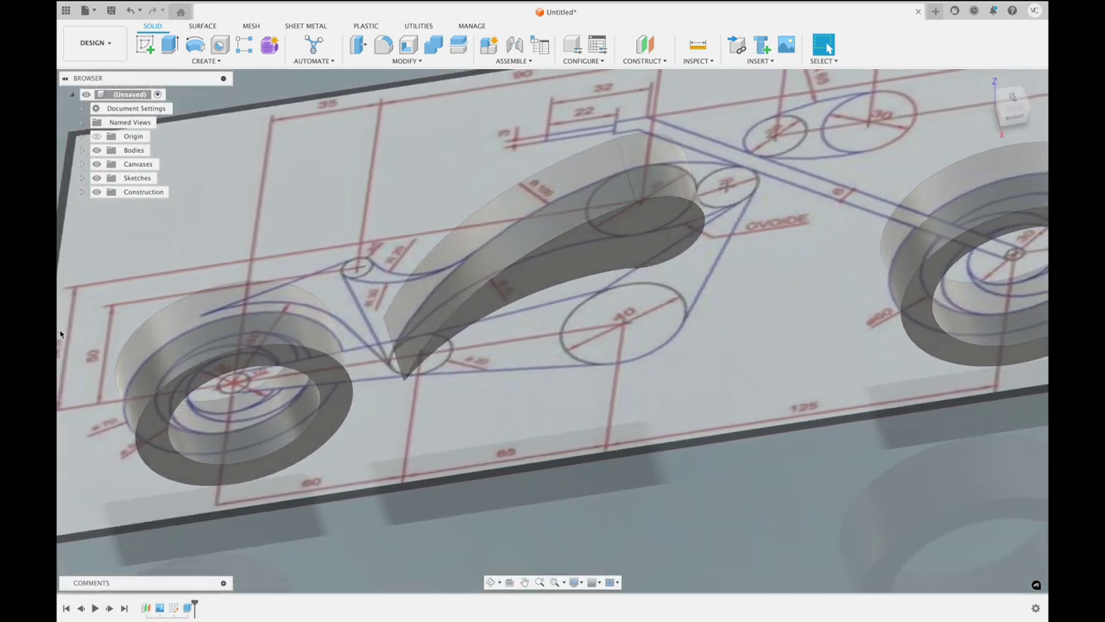
{"action": "left_click", "coordinate": [384, 48]}
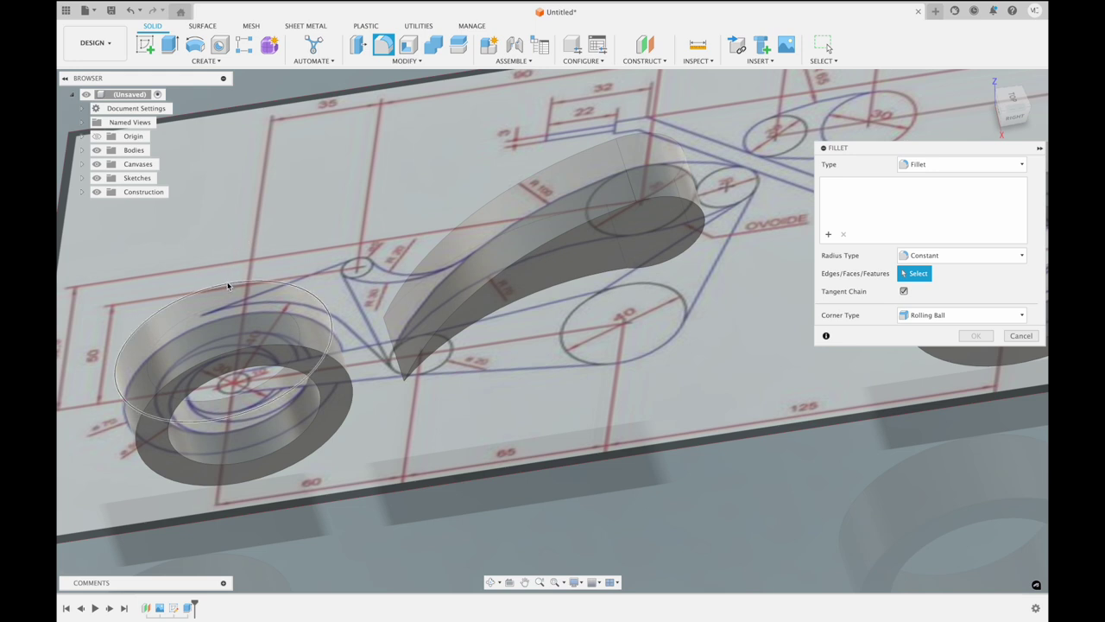
Hide the canvas and select both wheel rings' edges for filleting
{"action": "left_click", "coordinate": [227, 284]}
{"action": "left_click", "coordinate": [246, 346]}
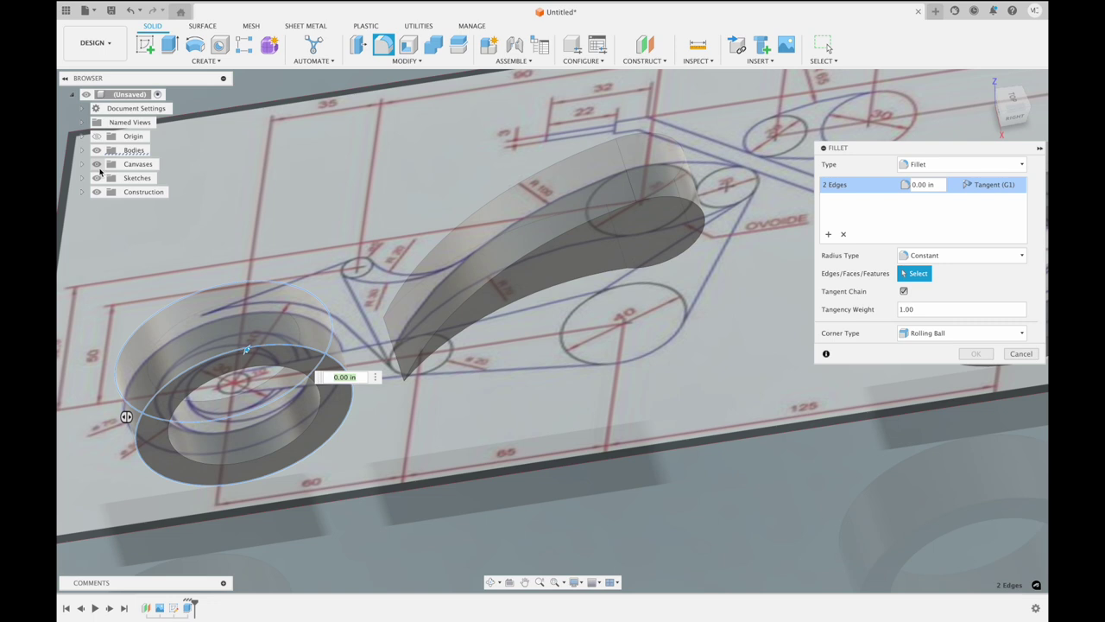
{"action": "left_click", "coordinate": [96, 164]}
{"action": "scroll", "coordinate": [424, 278], "scroll_direction": "down", "scroll_amount": 3}
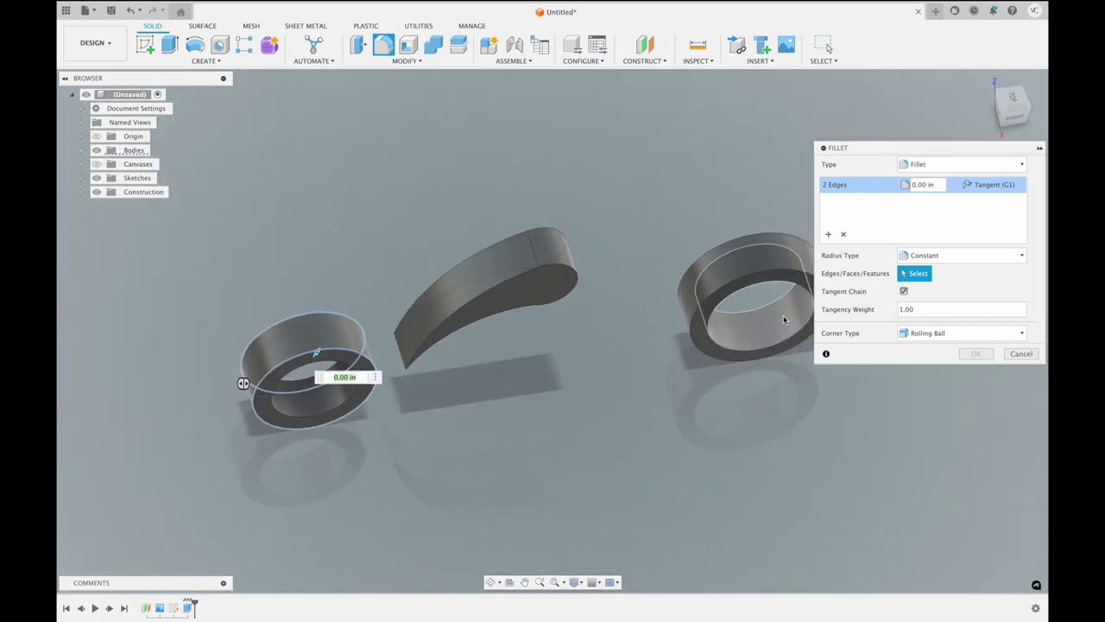
{"action": "left_click", "coordinate": [756, 279]}
{"action": "left_click", "coordinate": [742, 237]}
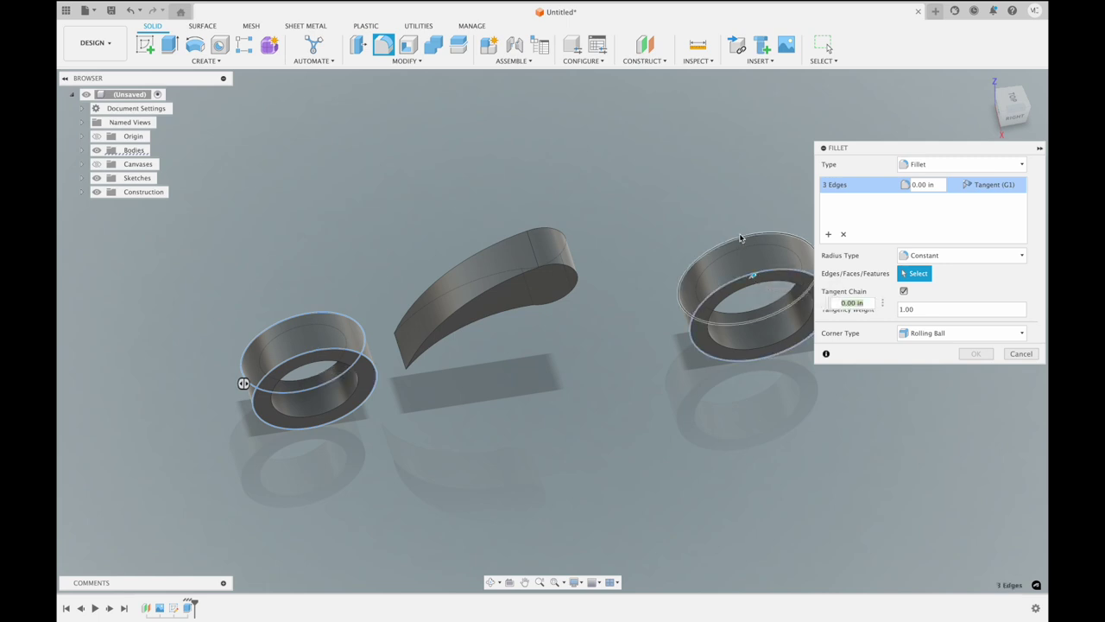
Add the tank's top and bottom edges to the fillet selection
{"action": "left_click", "coordinate": [539, 270]}
{"action": "left_click", "coordinate": [556, 267]}
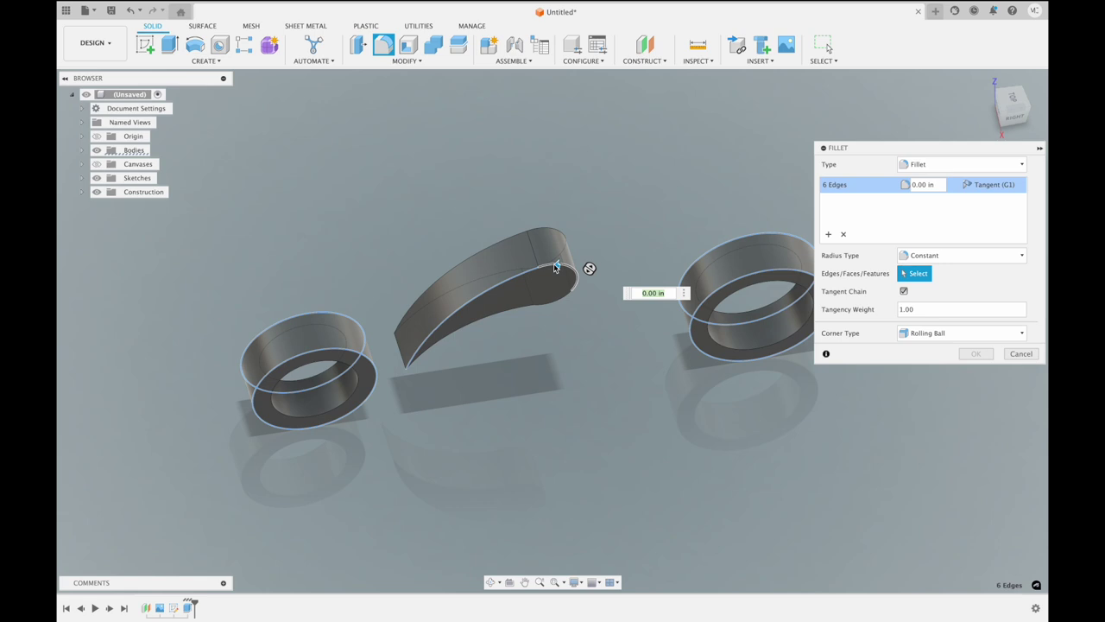
{"action": "middle_click_drag", "start_coordinate": [585, 321], "coordinate": [587, 318], "text": "shift"}
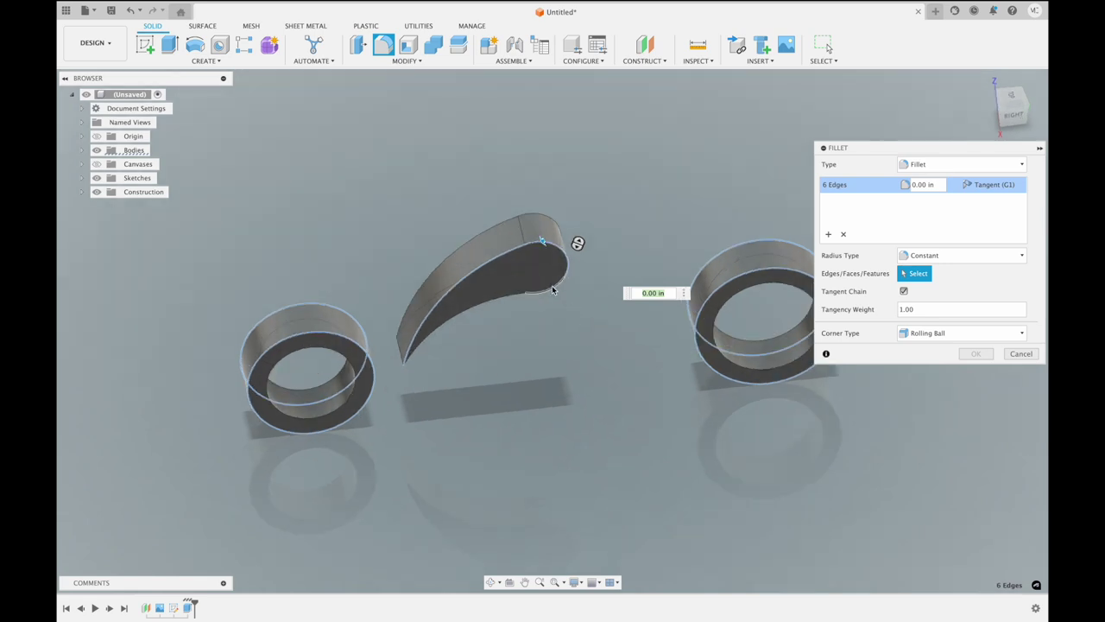
{"action": "left_click", "coordinate": [552, 291]}
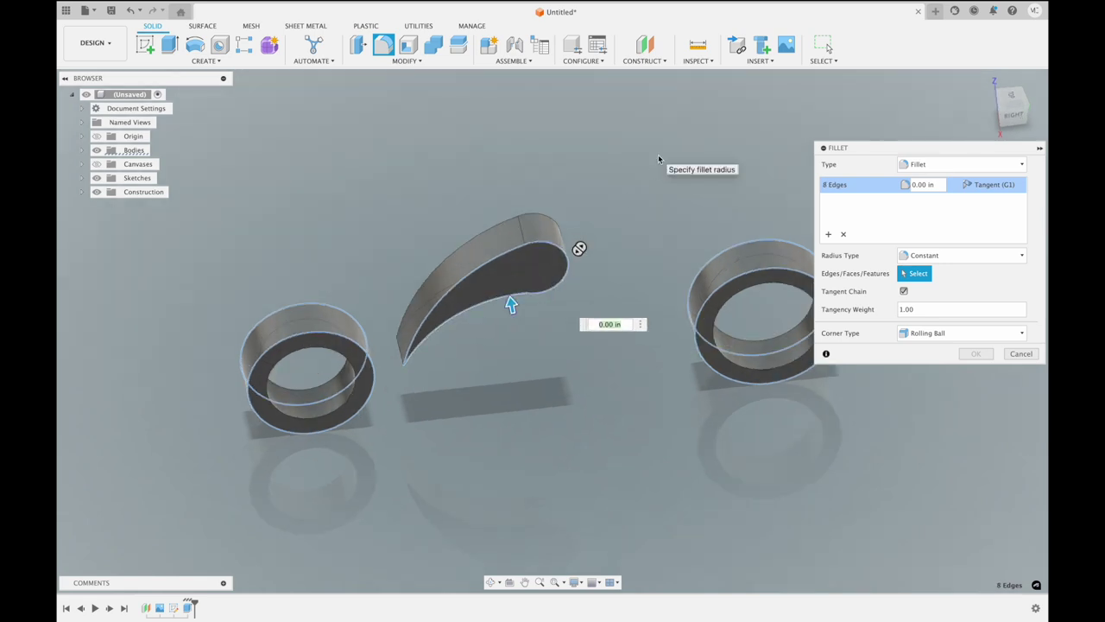
{"action": "middle_click_drag", "start_coordinate": [658, 158], "coordinate": [558, 268], "text": "shift"}
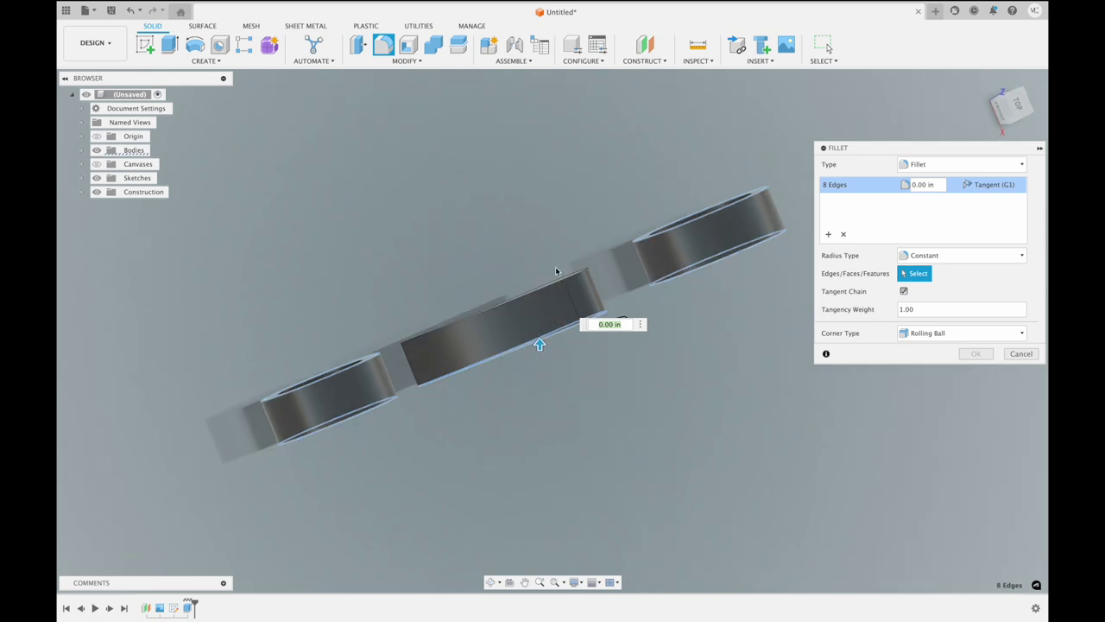
{"action": "left_click", "coordinate": [559, 283]}
{"action": "middle_click_drag", "start_coordinate": [560, 285], "coordinate": [564, 294], "text": "shift"}
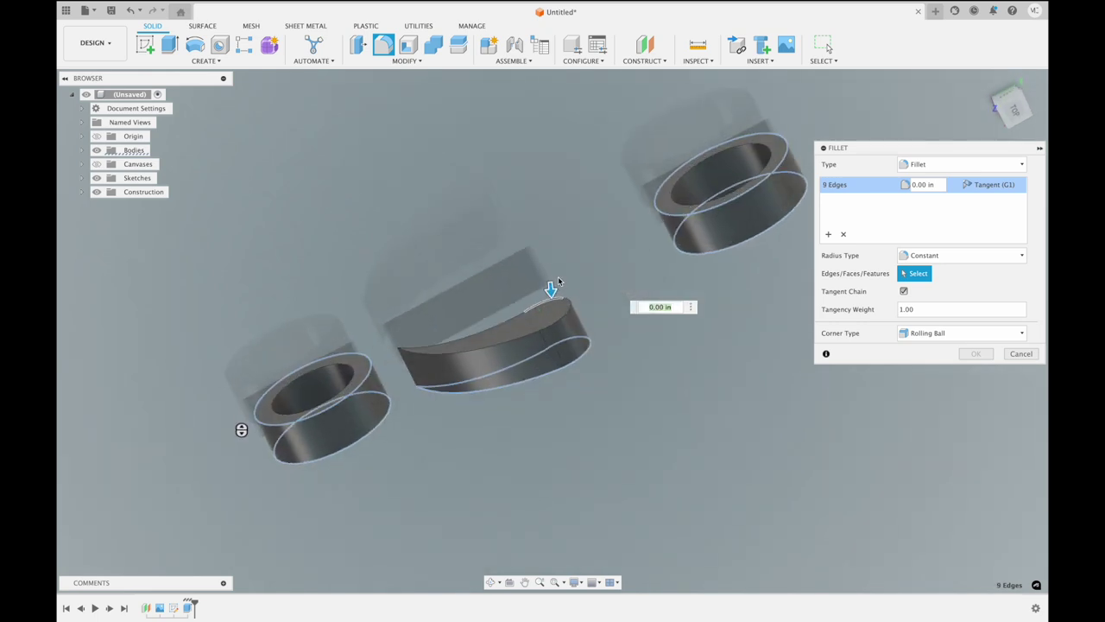
Add the remaining tank edges and apply a 0.10 in fillet to all 12 edges
{"action": "left_click", "coordinate": [569, 313]}
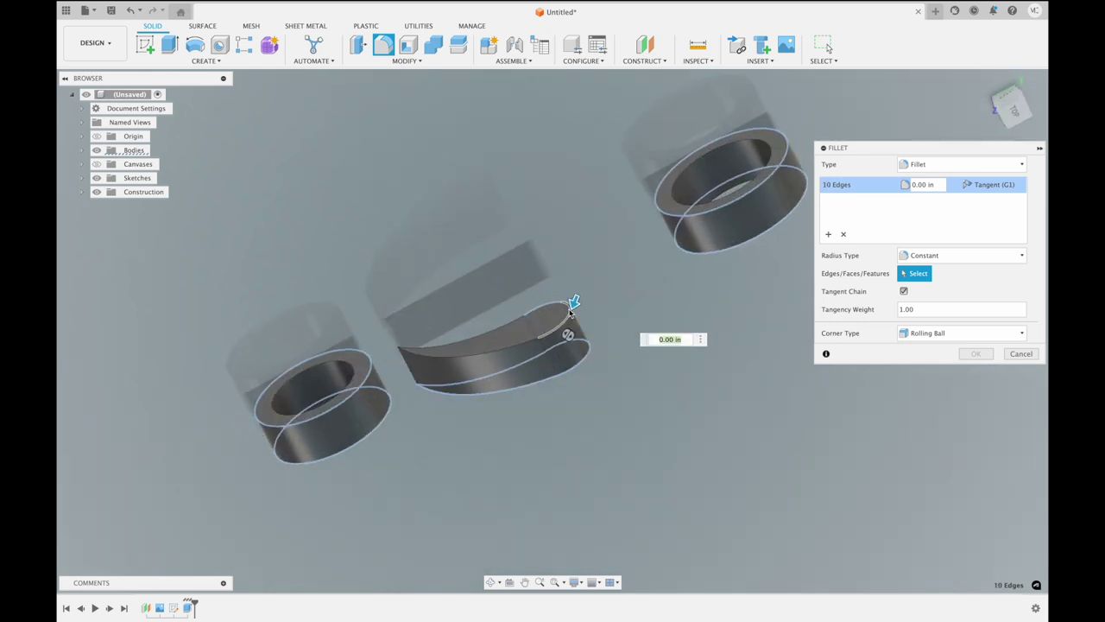
{"action": "left_click", "coordinate": [514, 343]}
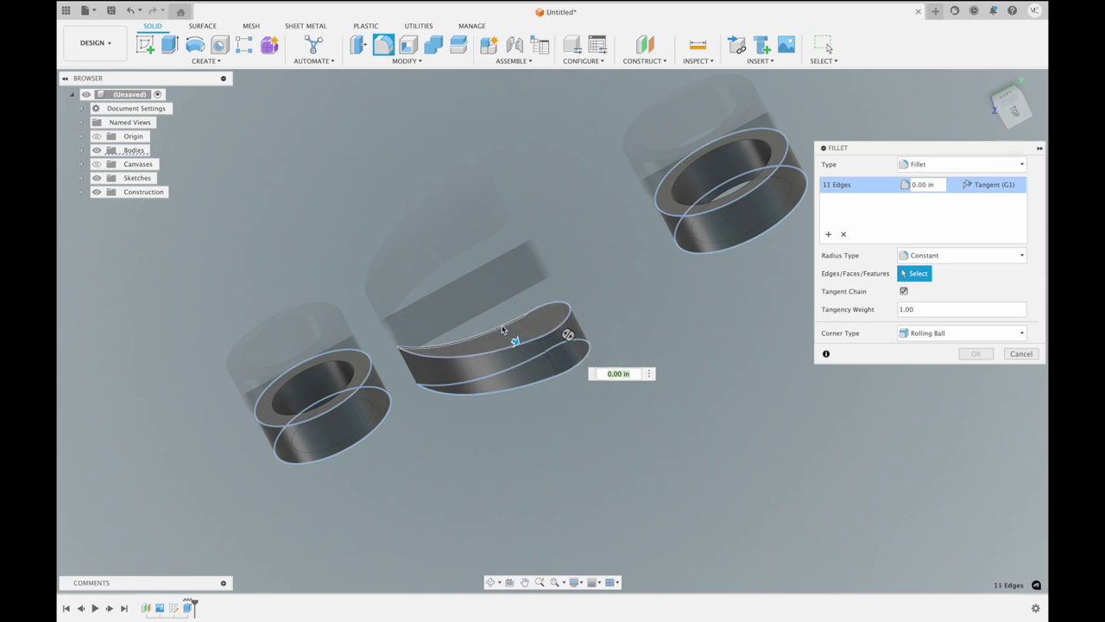
{"action": "left_click", "coordinate": [501, 326]}
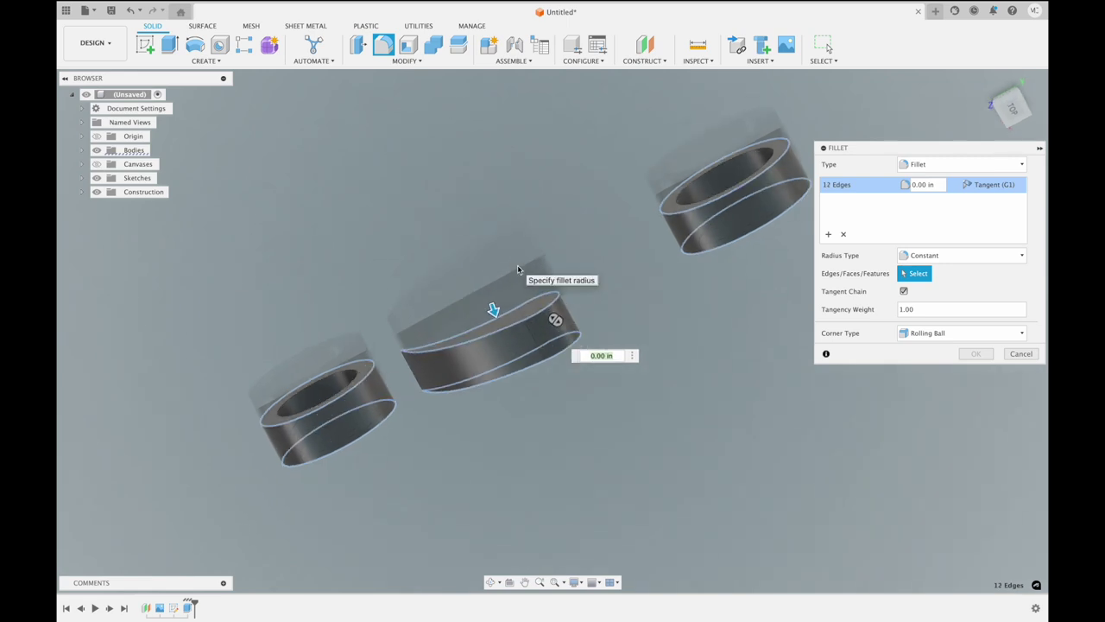
{"action": "middle_click_drag", "start_coordinate": [518, 266], "coordinate": [518, 269], "text": "shift"}
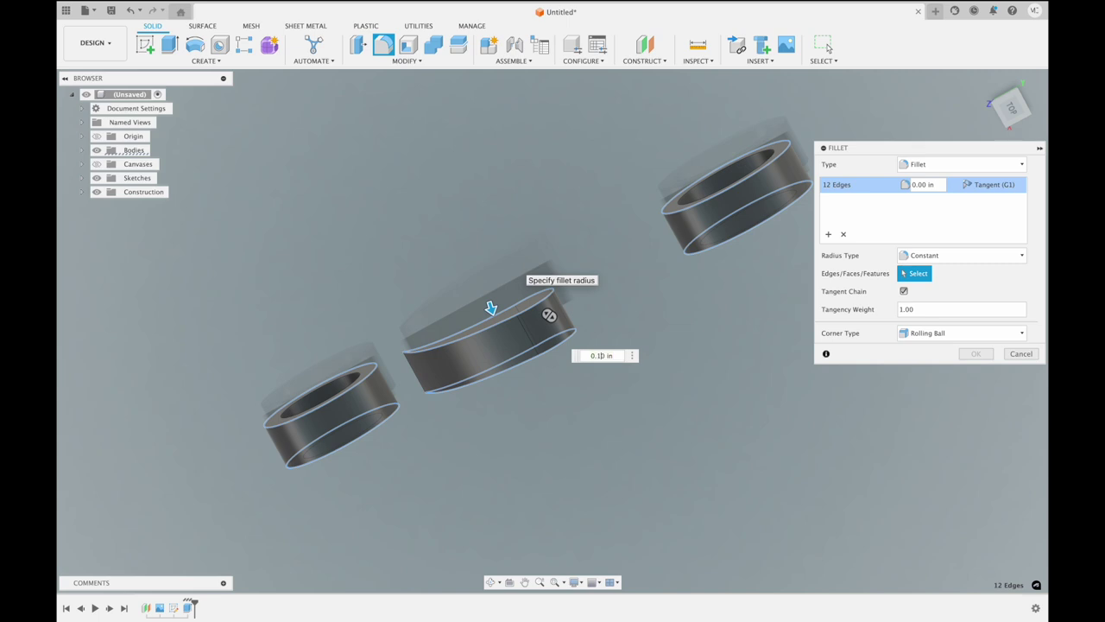
{"action": "key", "text": "Return"}
{"action": "mouse_move", "coordinate": [491, 310]}
{"action": "middle_mouse_down", "text": "shift"}
{"action": "mouse_move", "coordinate": [478, 298]}
{"action": "mouse_move", "coordinate": [497, 277]}
{"action": "middle_mouse_up", "text": "shift"}
{"action": "left_click", "coordinate": [976, 353]}
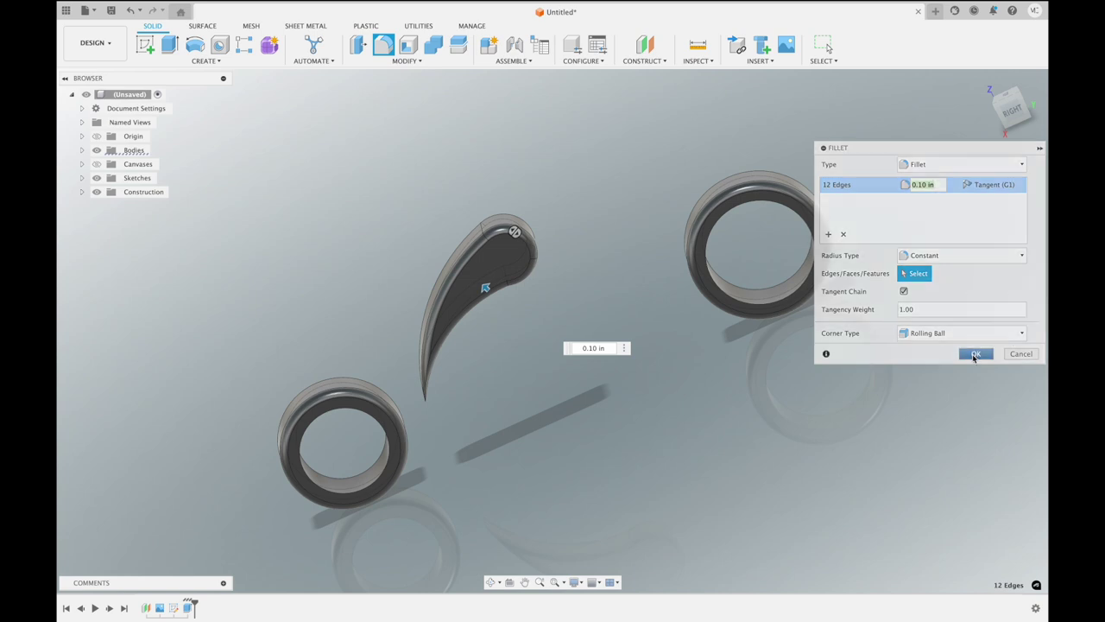
{"action": "mouse_move", "coordinate": [1010, 107]}
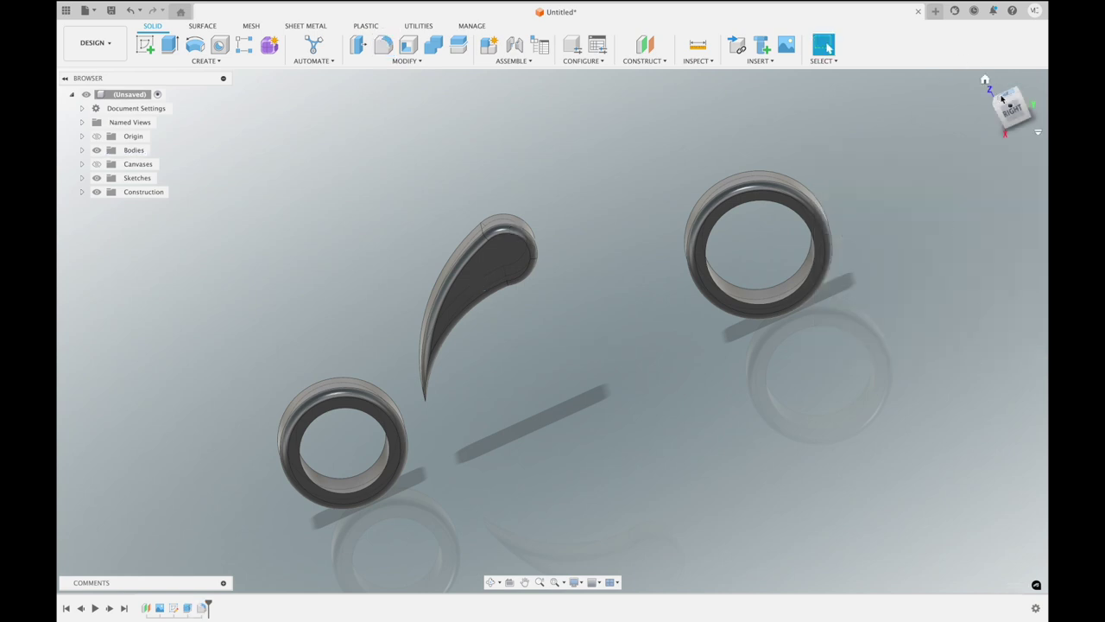
Start a new sketch and switch to the top view
{"action": "left_click", "coordinate": [1002, 100]}
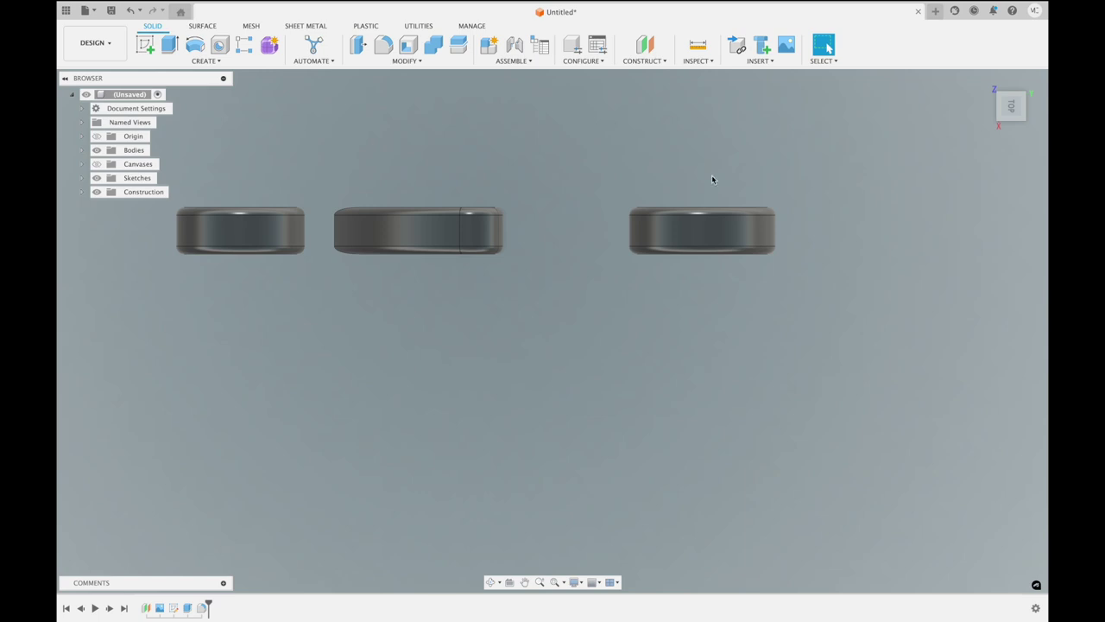
{"action": "left_click", "coordinate": [145, 44]}
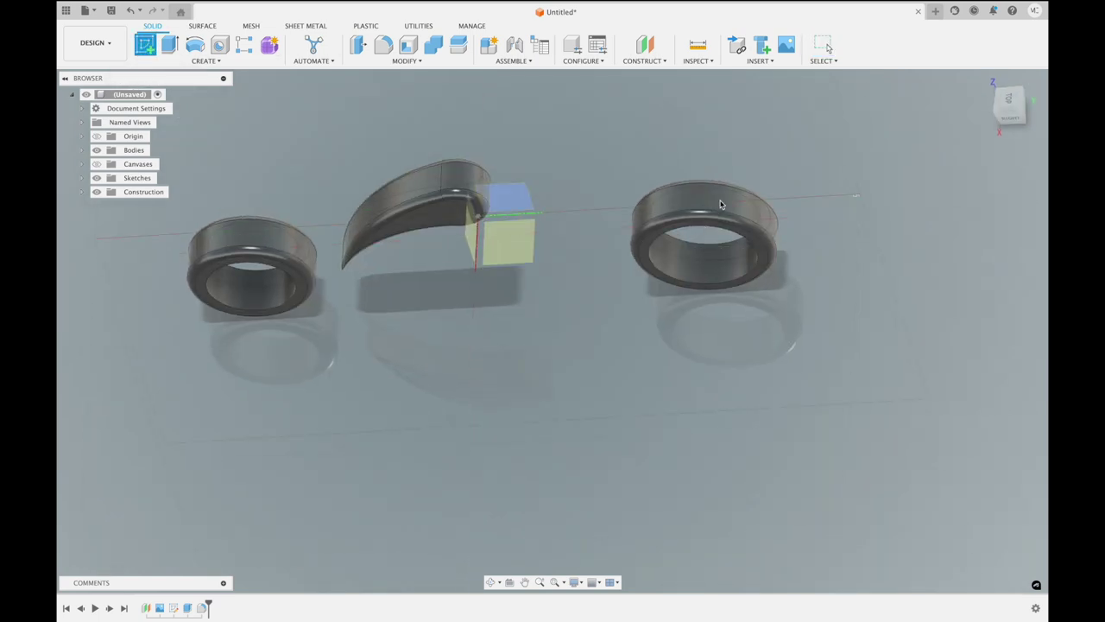
{"action": "left_click", "coordinate": [704, 197]}
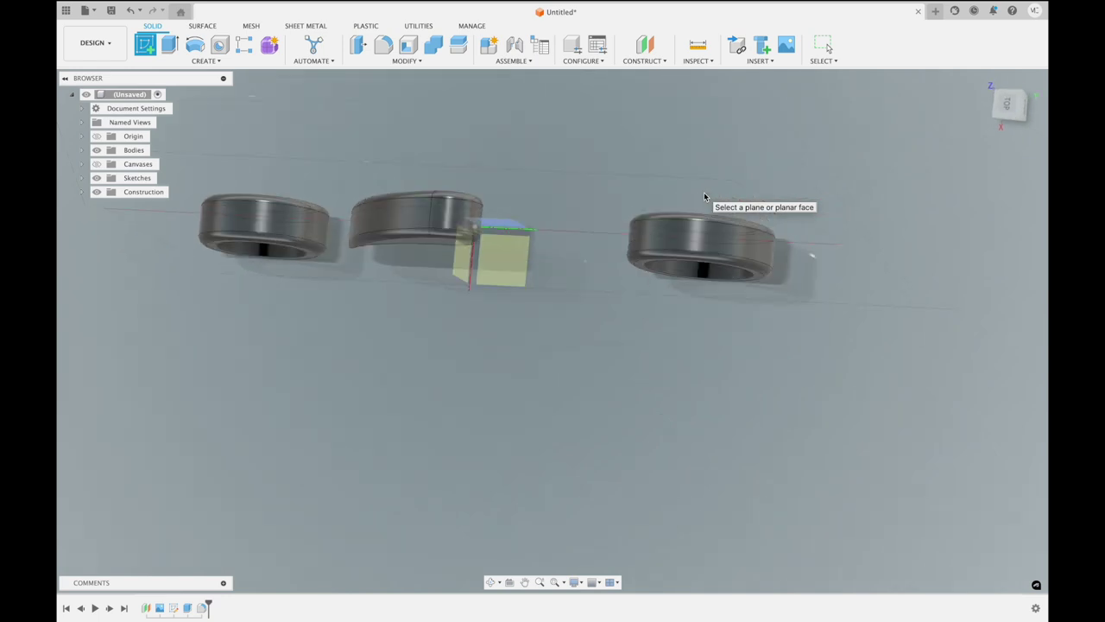
{"action": "left_click", "coordinate": [1008, 103]}
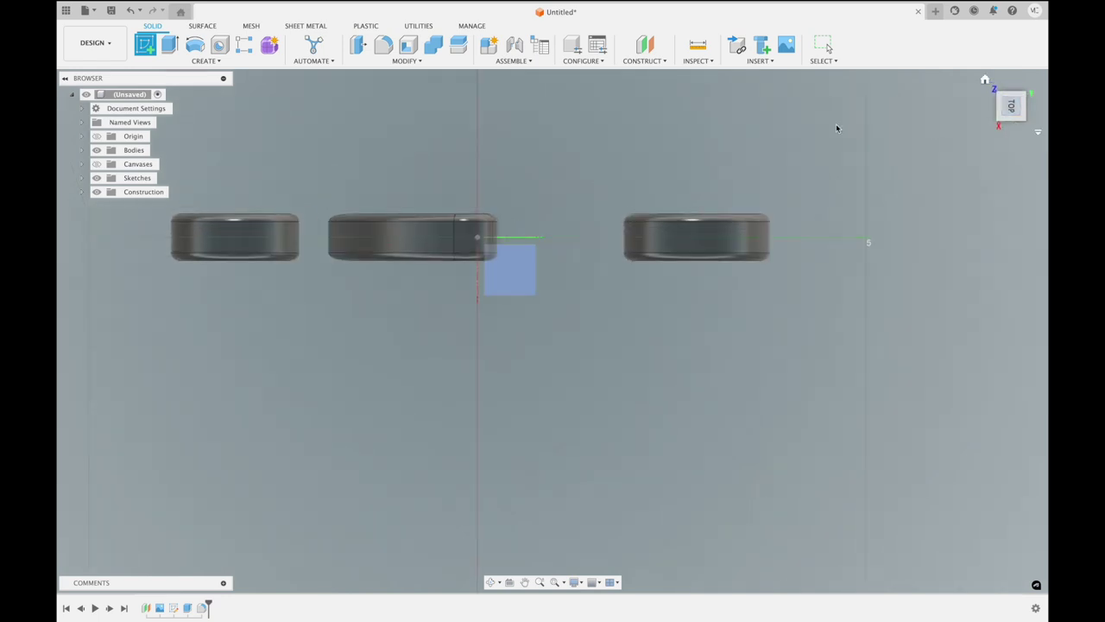
Create a construction plane offset 0.60 in from the XY plane
{"action": "left_click", "coordinate": [644, 47]}
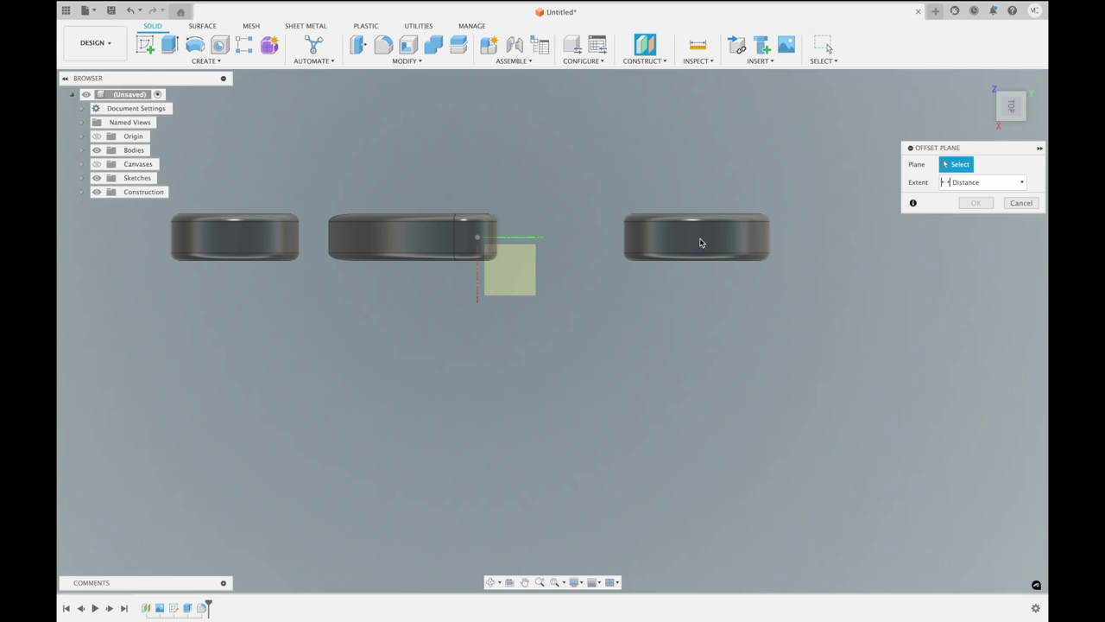
{"action": "left_click", "coordinate": [656, 62]}
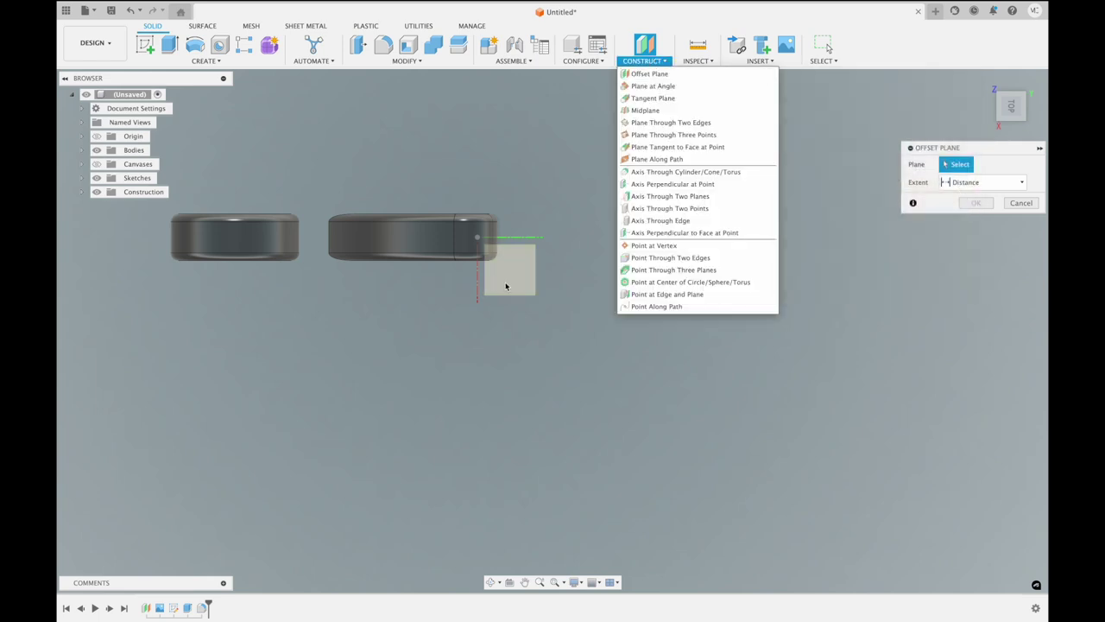
{"action": "left_click", "coordinate": [508, 284]}
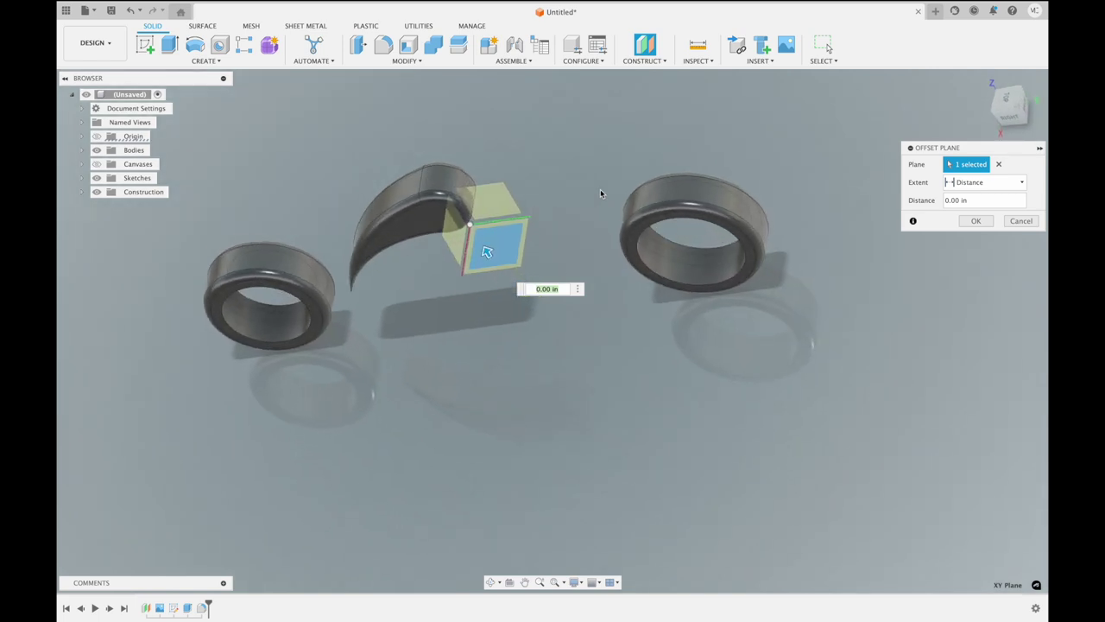
{"action": "left_click_drag", "start_coordinate": [486, 250], "coordinate": [467, 221]}
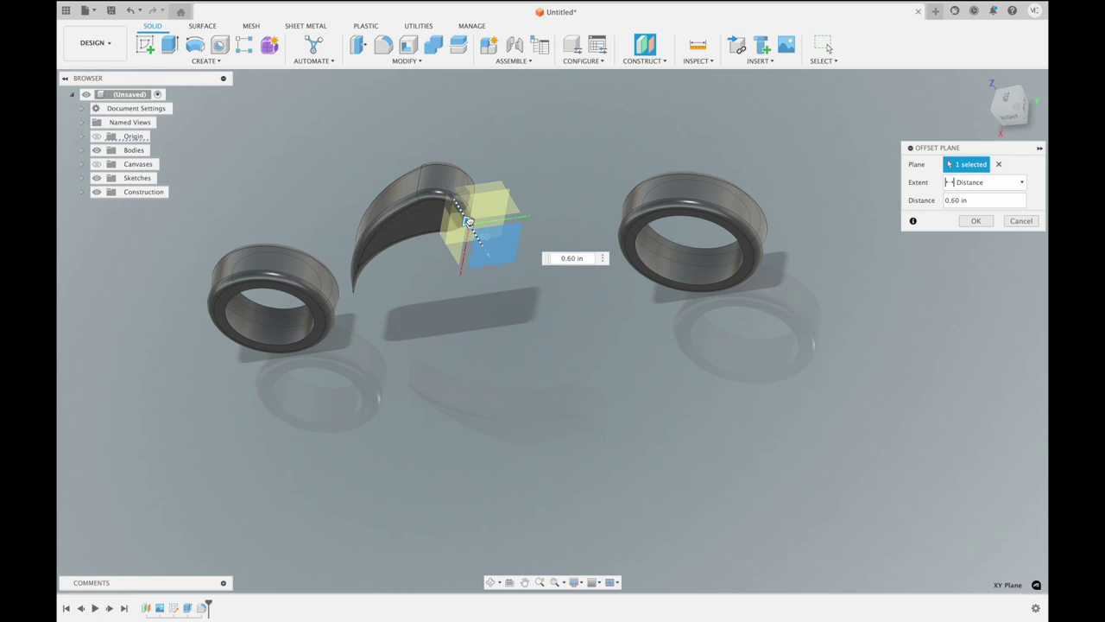
{"action": "middle_click_drag", "start_coordinate": [467, 221], "coordinate": [479, 228], "text": "shift"}
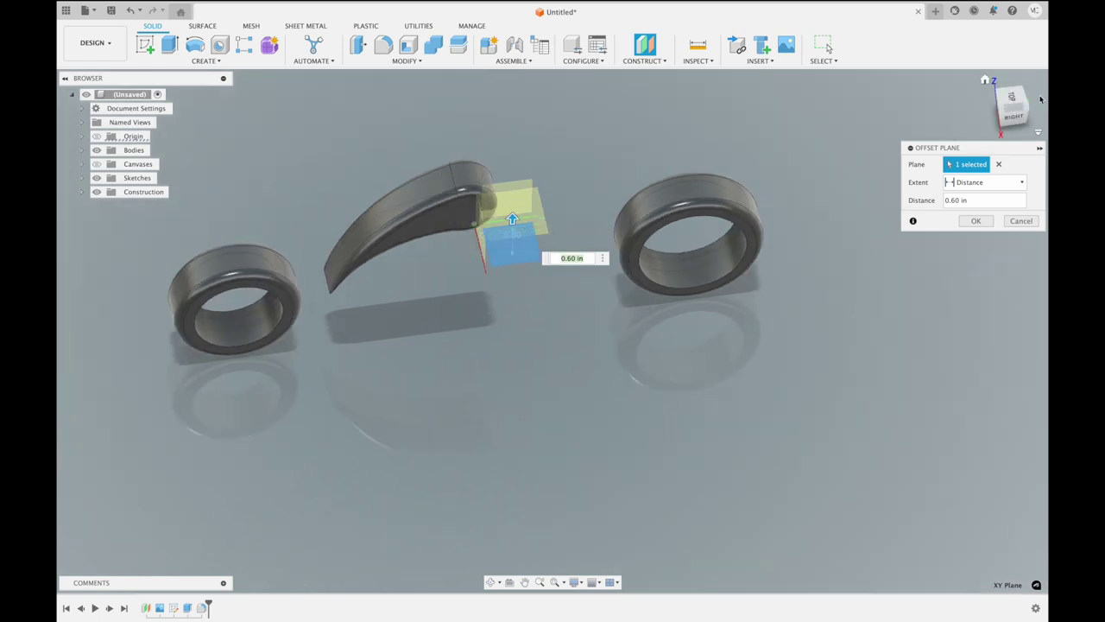
{"action": "left_click", "coordinate": [1013, 102]}
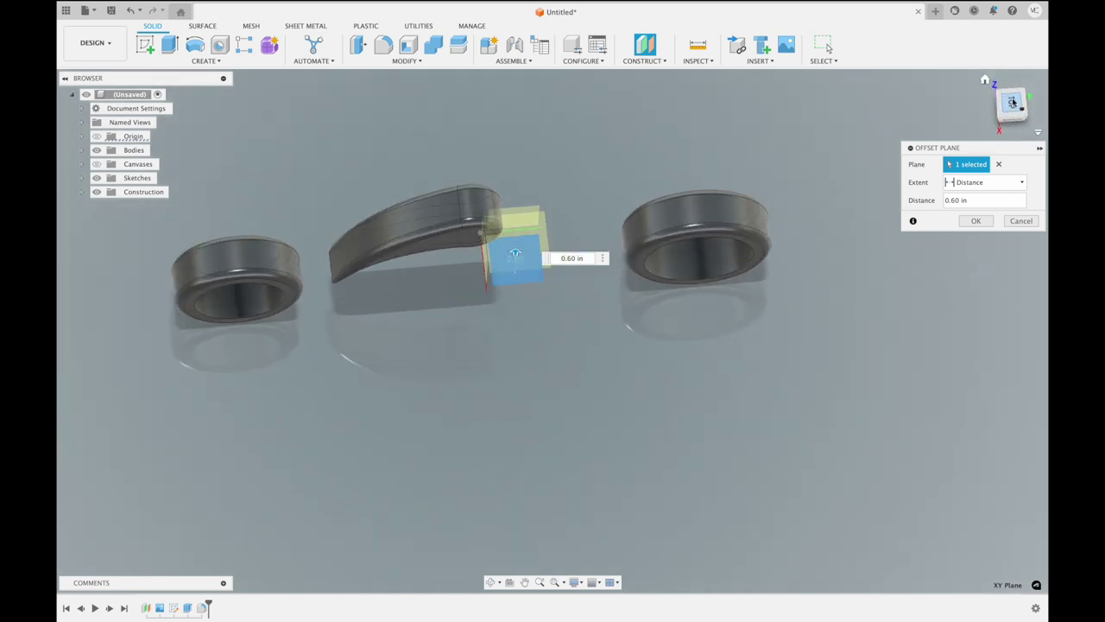
{"action": "left_click", "coordinate": [976, 221]}
{"action": "left_click", "coordinate": [145, 45]}
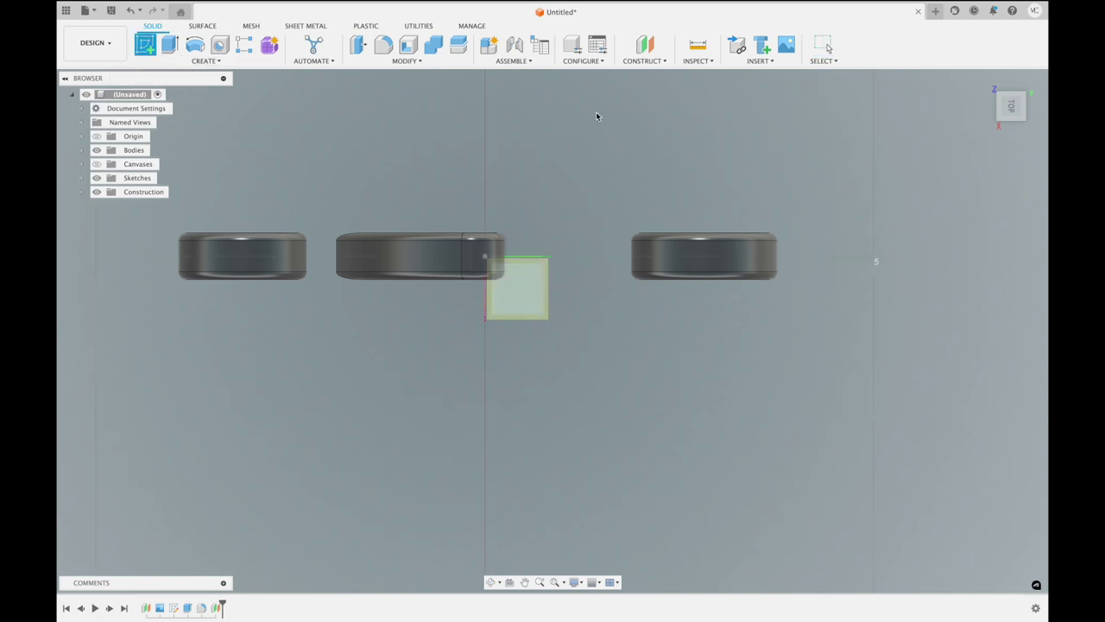
Start a sketch on the tire's tread plane, trying and then cancelling a three-point rectangle
{"action": "left_click", "coordinate": [717, 247]}
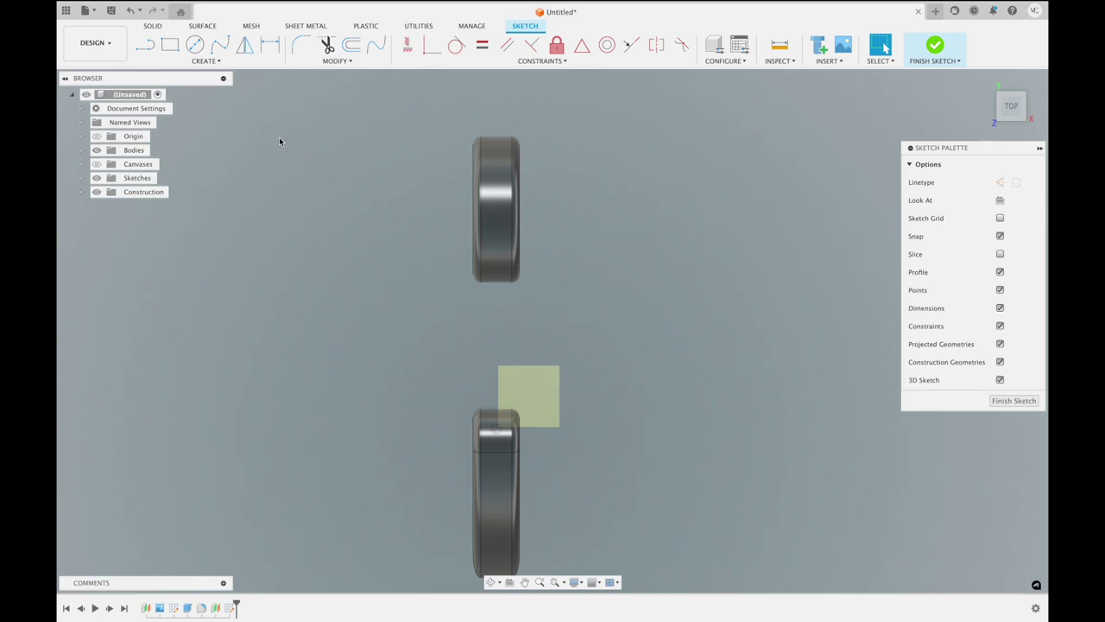
{"action": "left_click", "coordinate": [153, 61]}
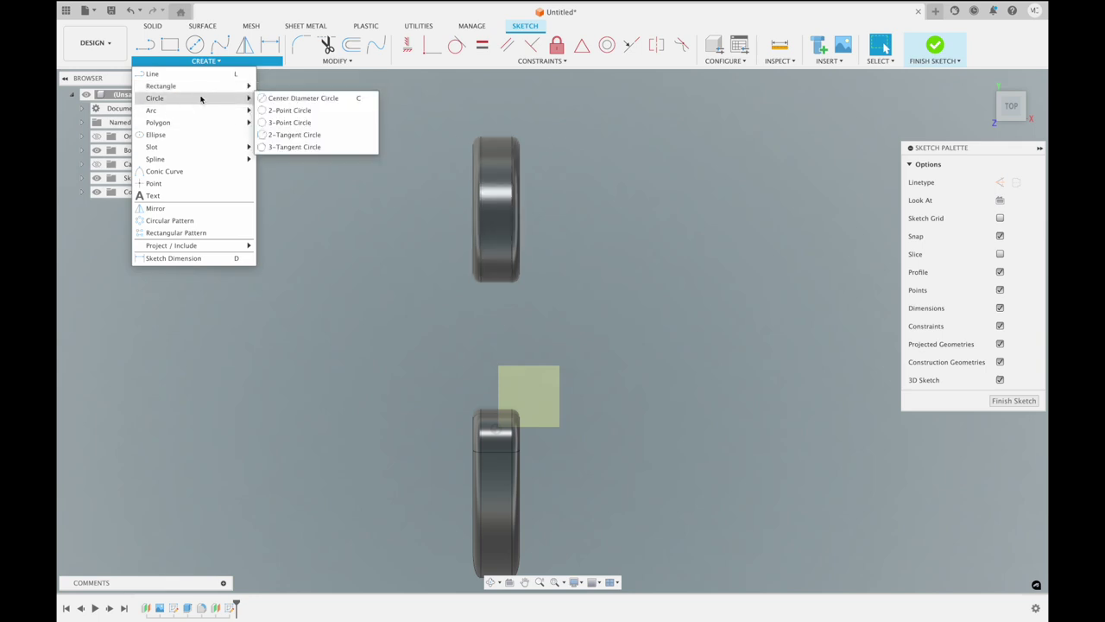
{"action": "mouse_move", "coordinate": [161, 86]}
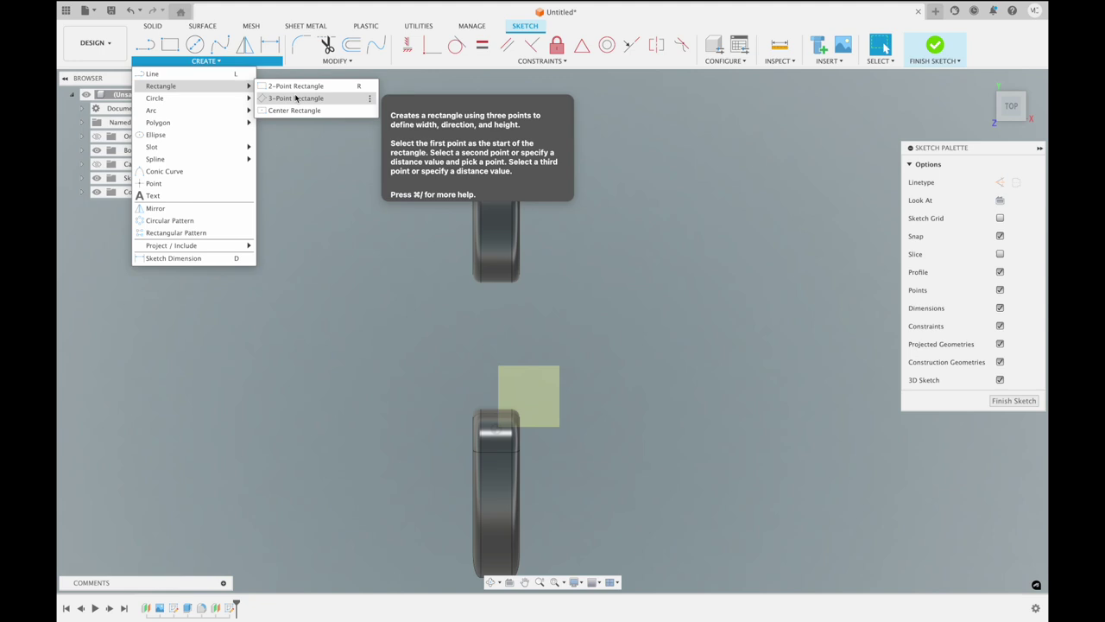
{"action": "left_click", "coordinate": [295, 97]}
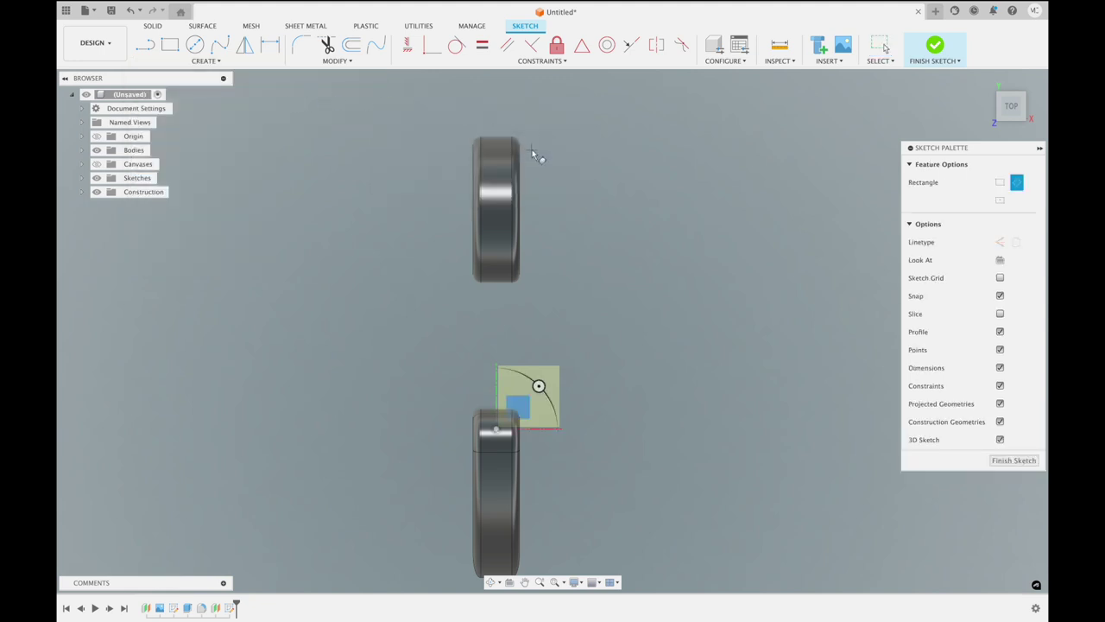
{"action": "scroll", "coordinate": [535, 152], "scroll_direction": "up", "scroll_amount": 1}
{"action": "scroll", "coordinate": [535, 152], "scroll_direction": "up", "scroll_amount": 1}
{"action": "scroll", "coordinate": [532, 149], "scroll_direction": "up", "scroll_amount": 1}
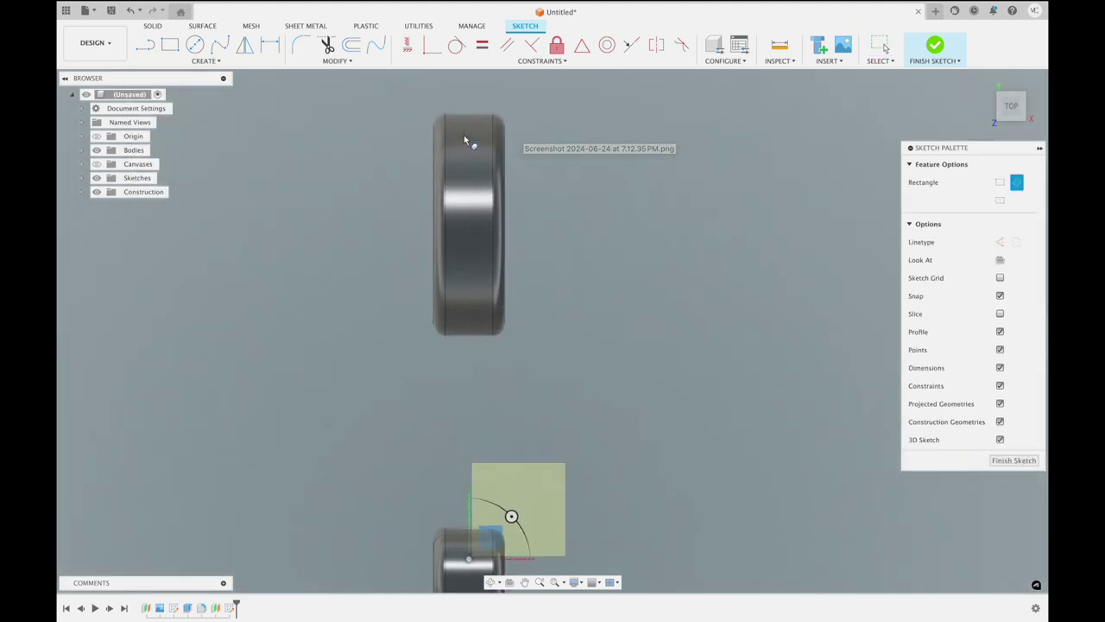
{"action": "left_click", "coordinate": [469, 136]}
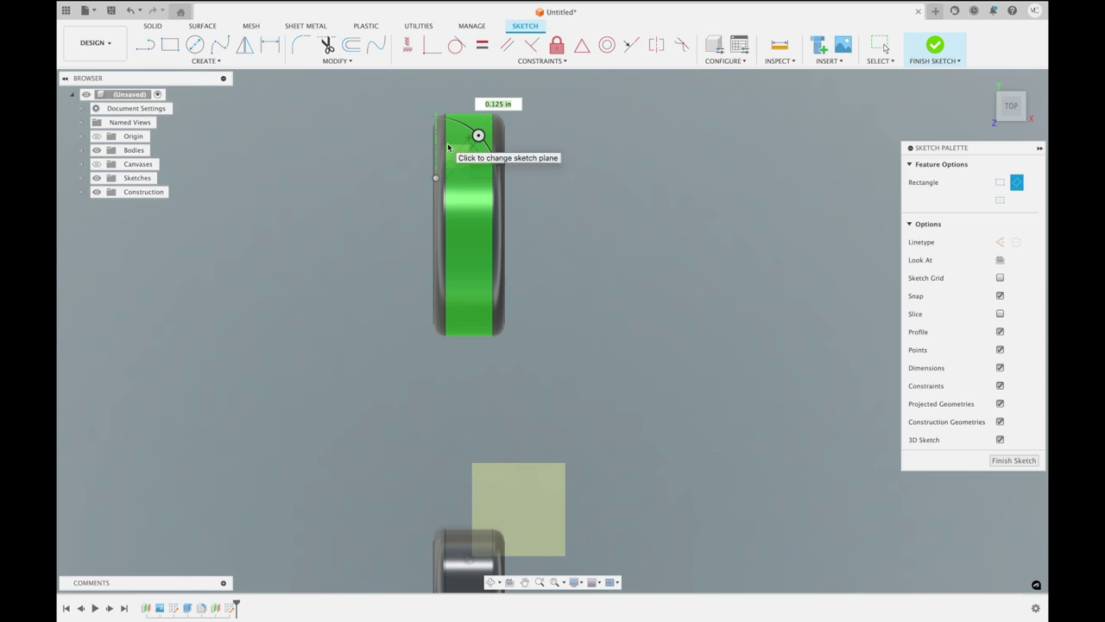
{"action": "left_click", "coordinate": [474, 167]}
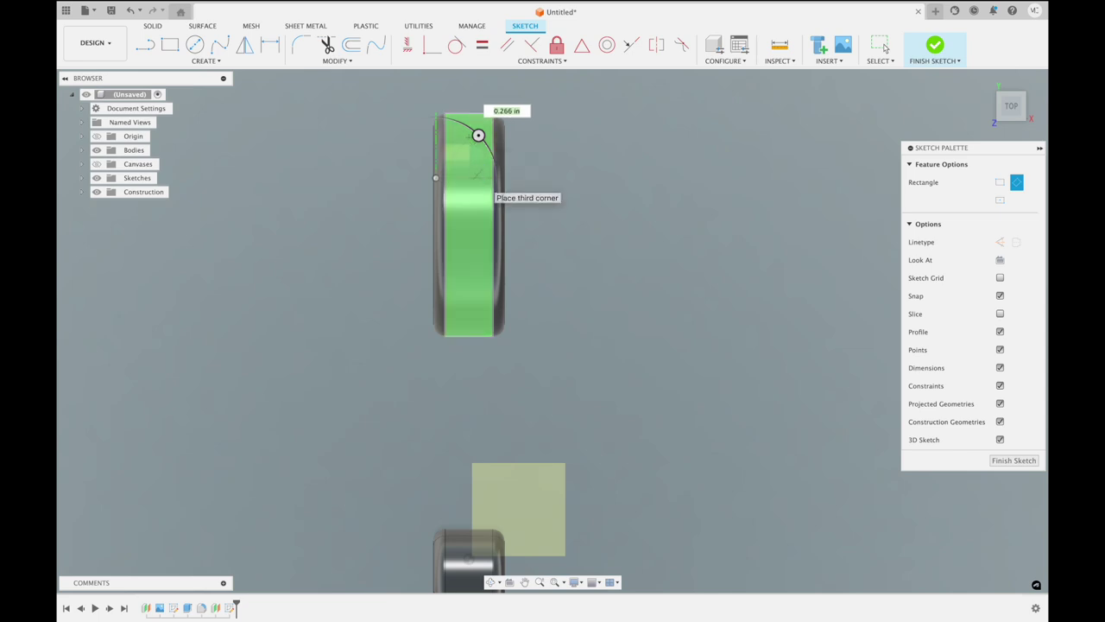
{"action": "key", "text": "Escape"}
{"action": "key", "text": "F6"}
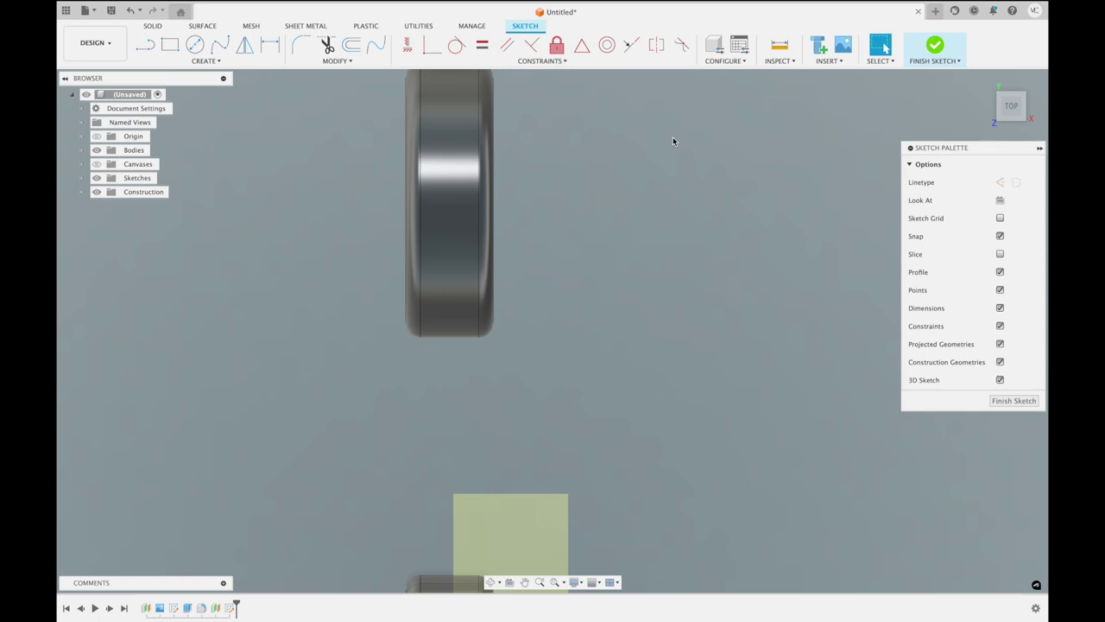
Draw two slanted lines down-left and down-right from a shared peak on the tread
{"action": "left_click", "coordinate": [152, 45]}
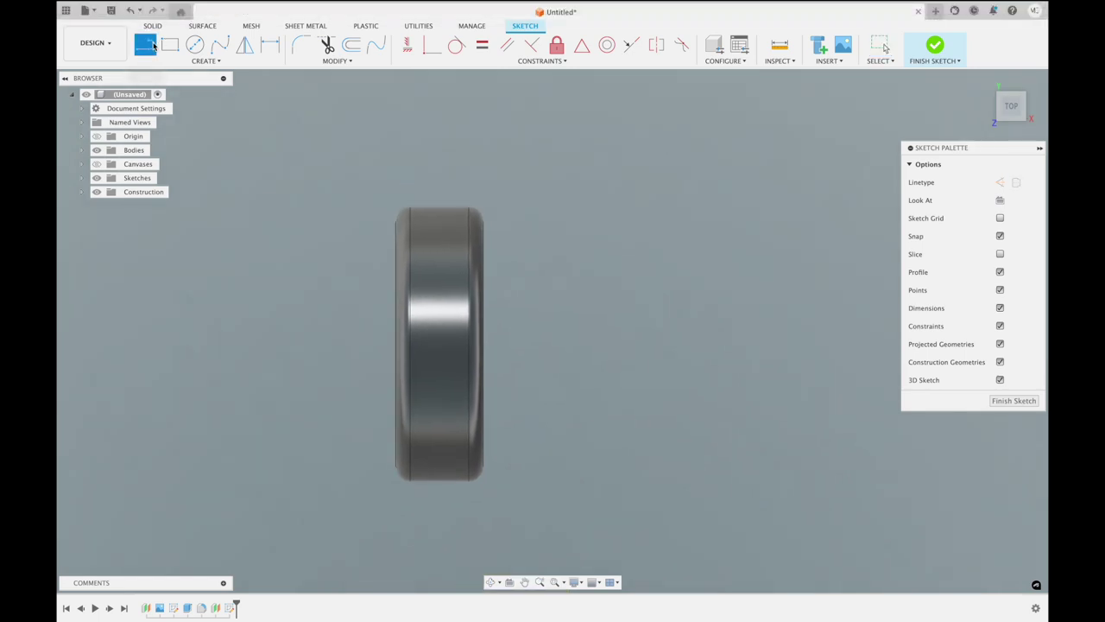
{"action": "left_click", "coordinate": [438, 236]}
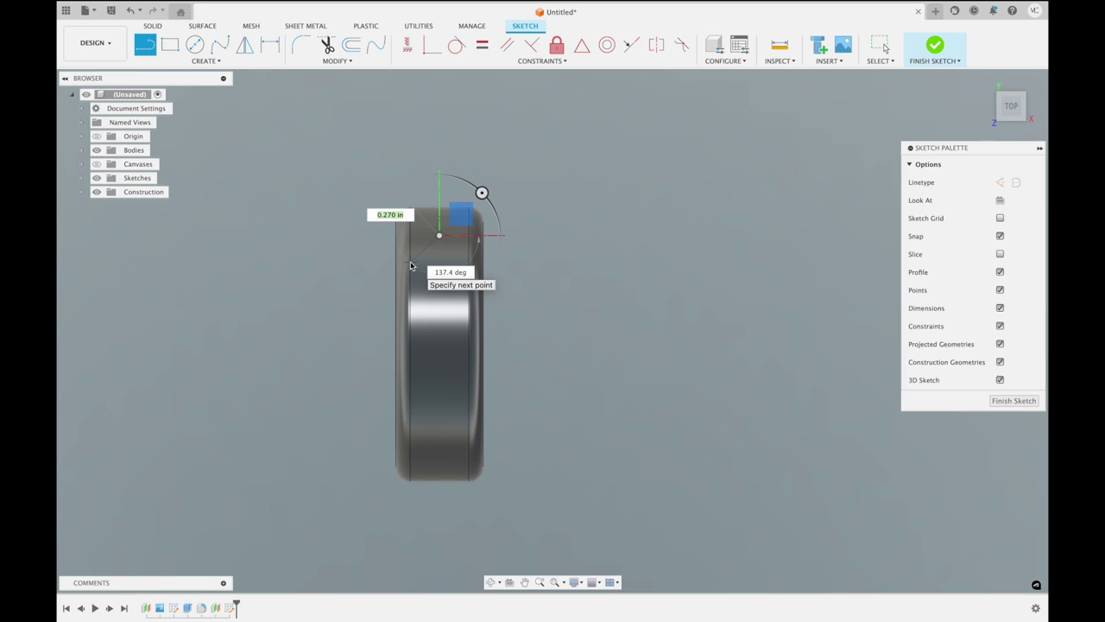
{"action": "left_click", "coordinate": [410, 264]}
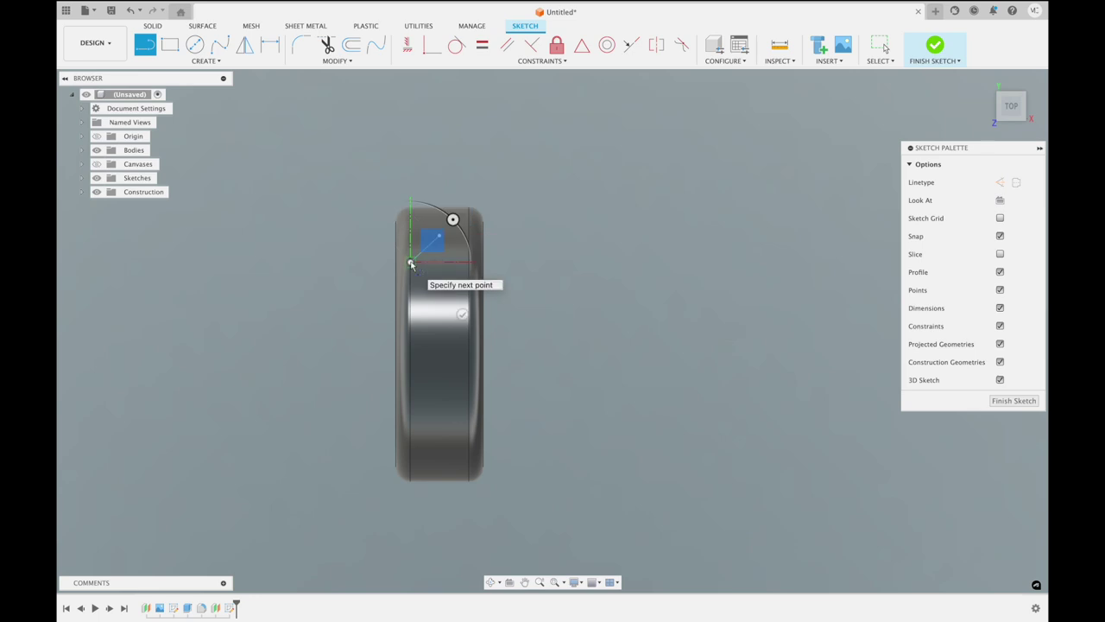
{"action": "key", "text": "Escape"}
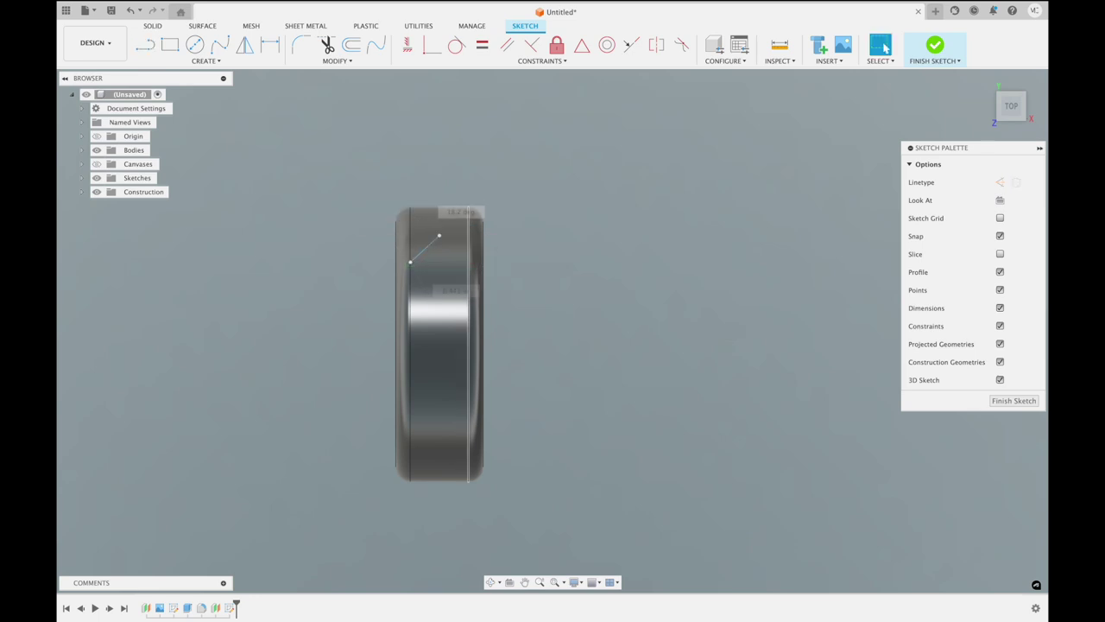
{"action": "left_click", "coordinate": [147, 48]}
{"action": "left_click", "coordinate": [438, 236]}
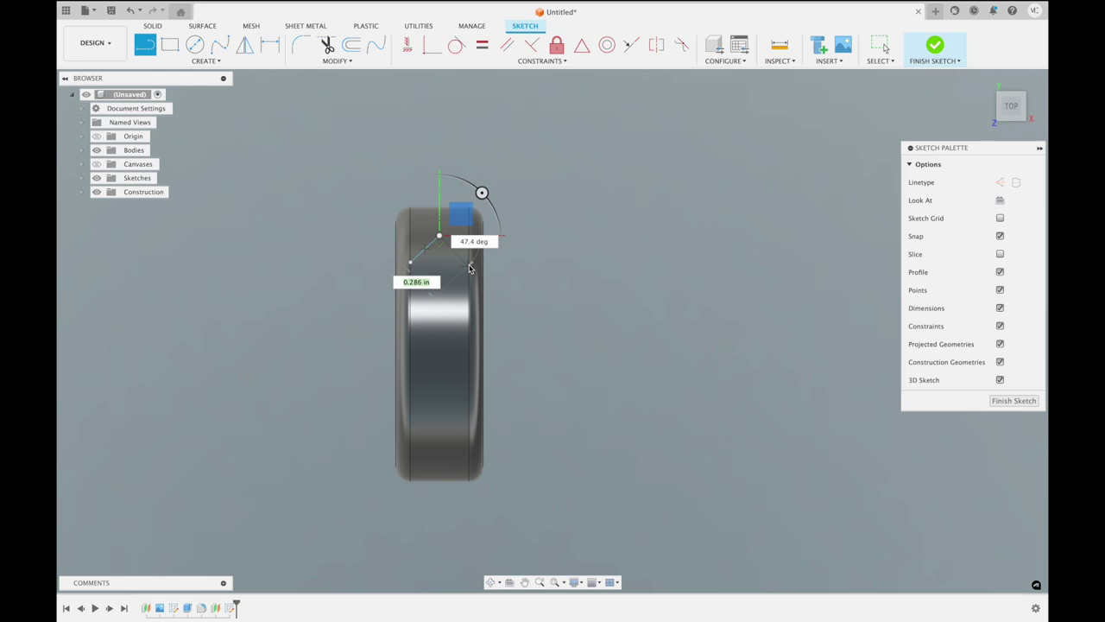
{"action": "left_click", "coordinate": [469, 268]}
{"action": "key", "text": "Escape"}
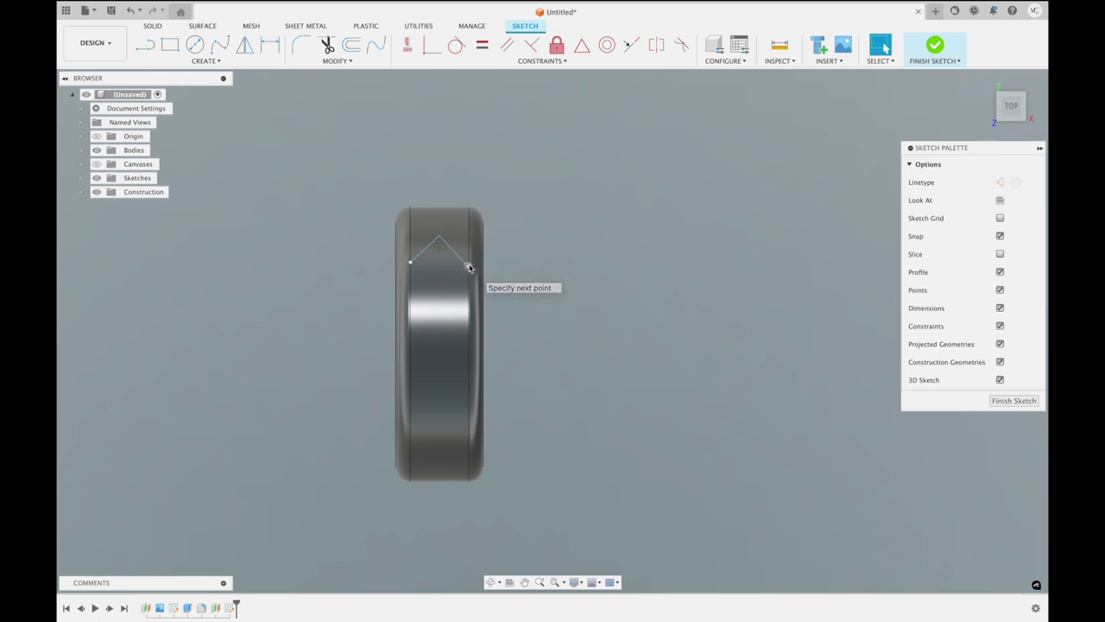
Try applying a midpoint constraint between the peak point and a slanted line
{"action": "left_click", "coordinate": [550, 62]}
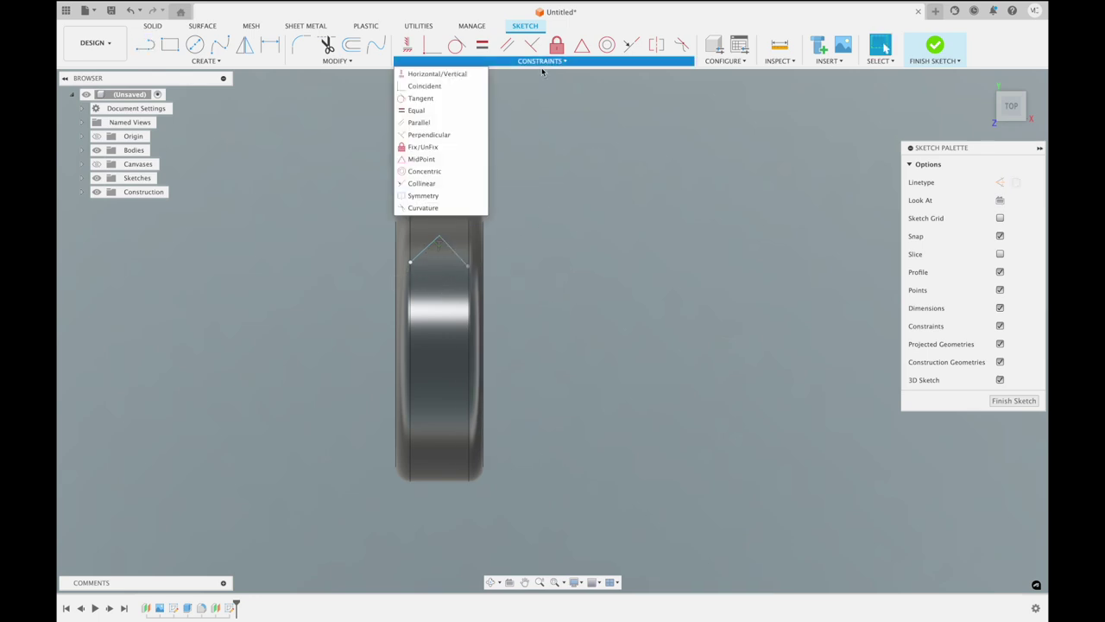
{"action": "left_click", "coordinate": [450, 160]}
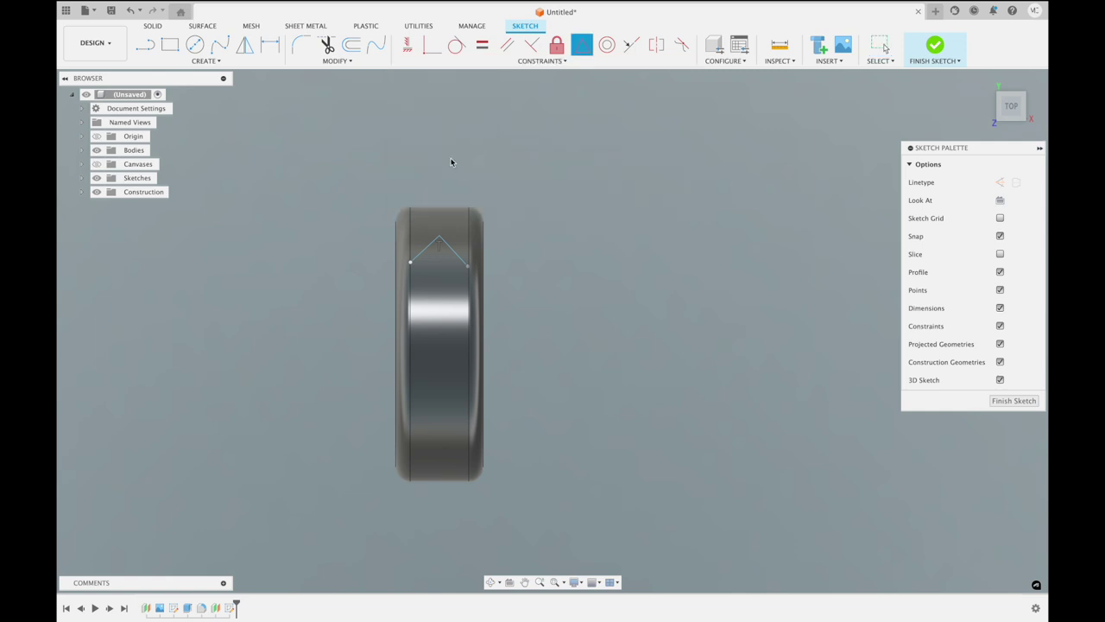
{"action": "left_click", "coordinate": [455, 253]}
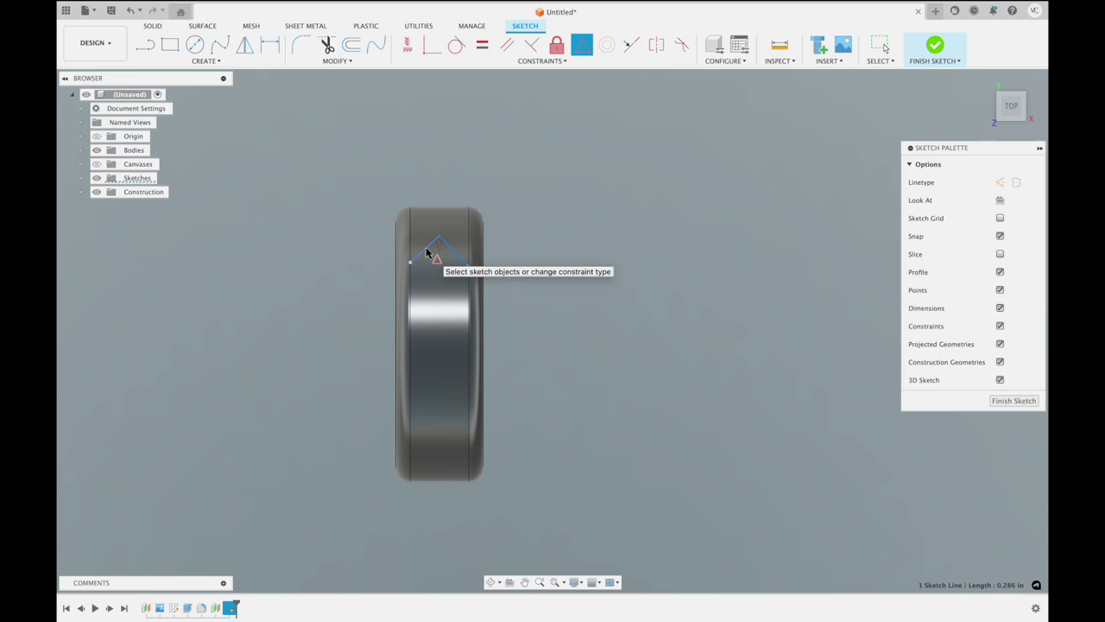
{"action": "left_click", "coordinate": [424, 252]}
{"action": "key", "text": "Escape"}
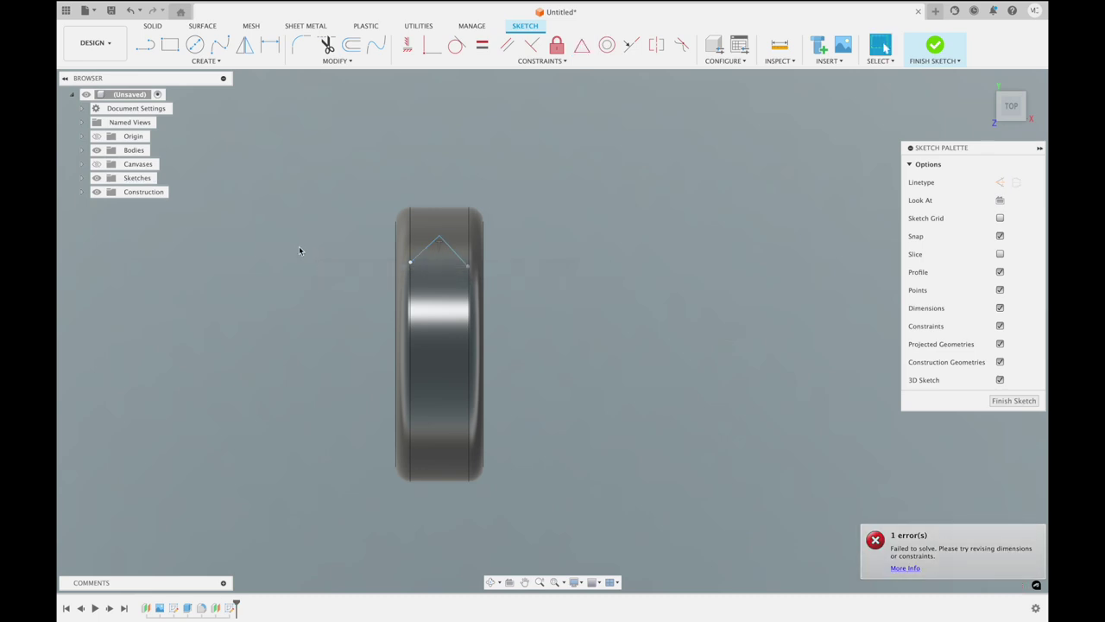
Add a horizontal base line and a line from the peak to close the triangle
{"action": "left_click", "coordinate": [145, 44]}
{"action": "left_click", "coordinate": [412, 263]}
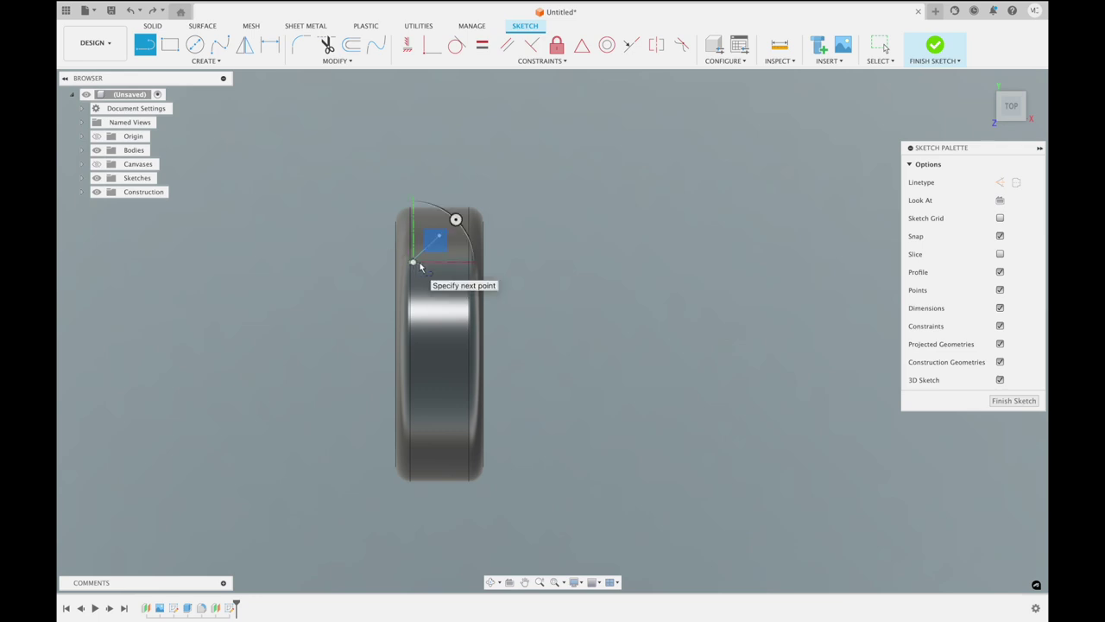
{"action": "left_click", "coordinate": [470, 263]}
{"action": "key", "text": "Escape"}
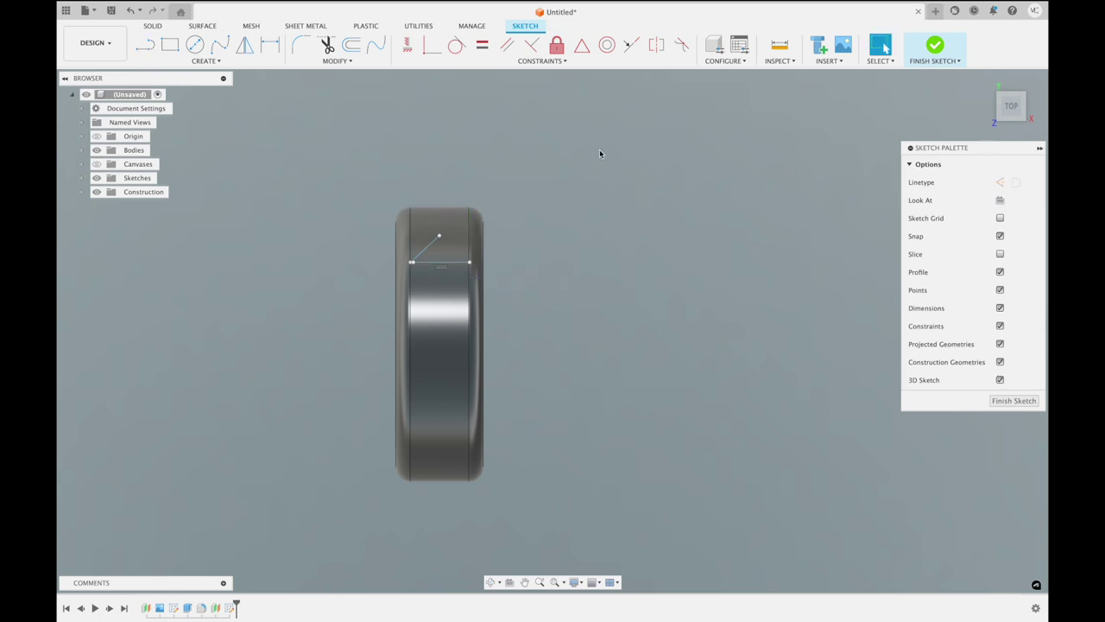
{"action": "left_click", "coordinate": [148, 47]}
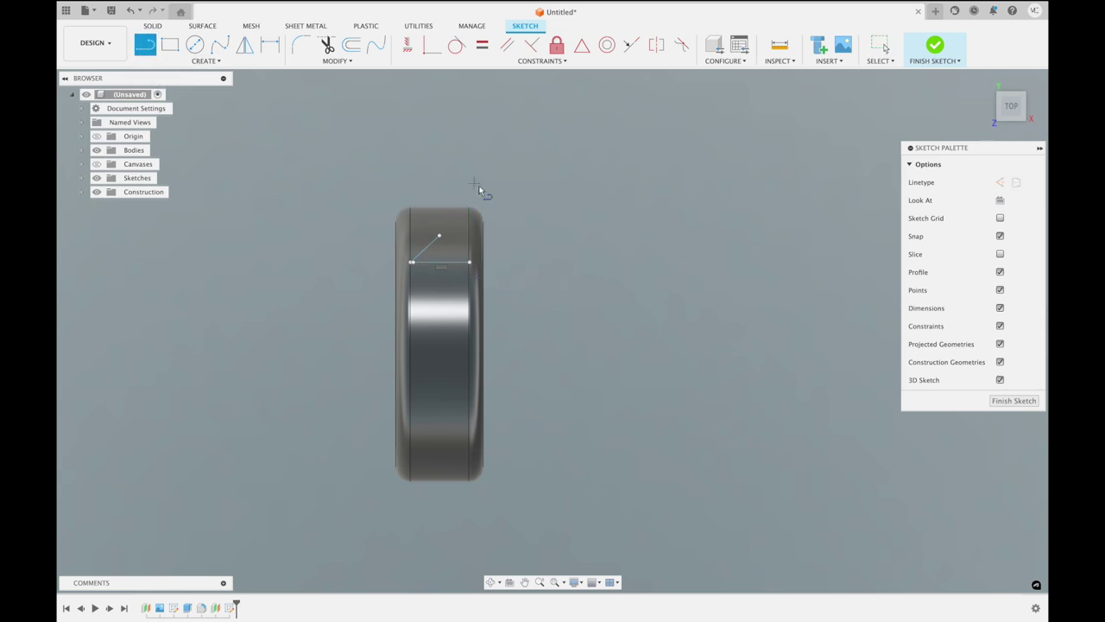
{"action": "left_click", "coordinate": [439, 236]}
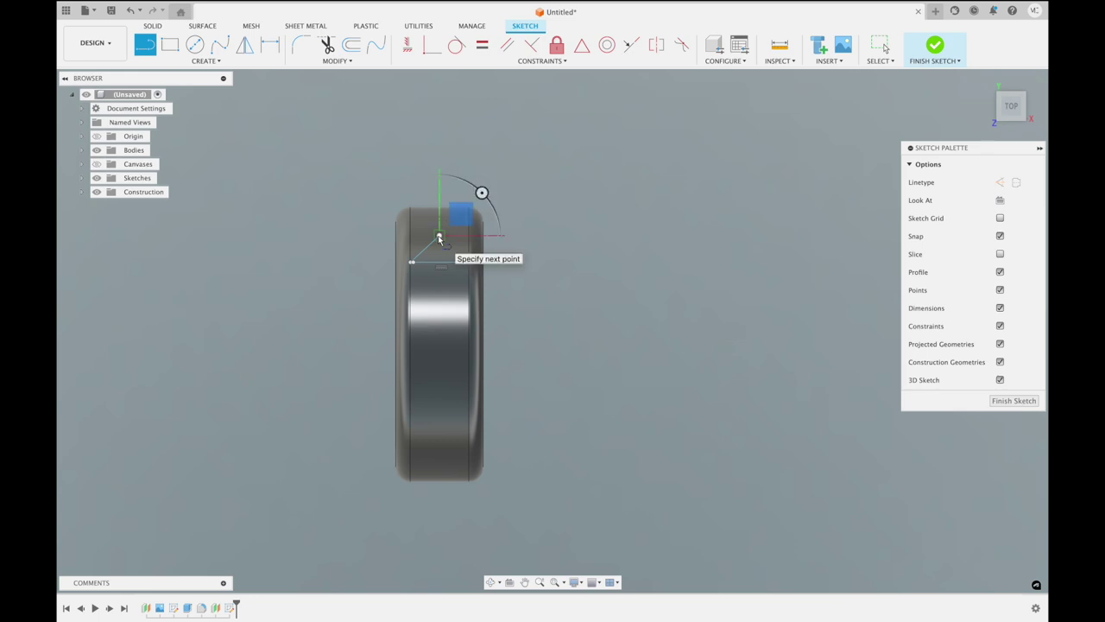
{"action": "left_click", "coordinate": [468, 262]}
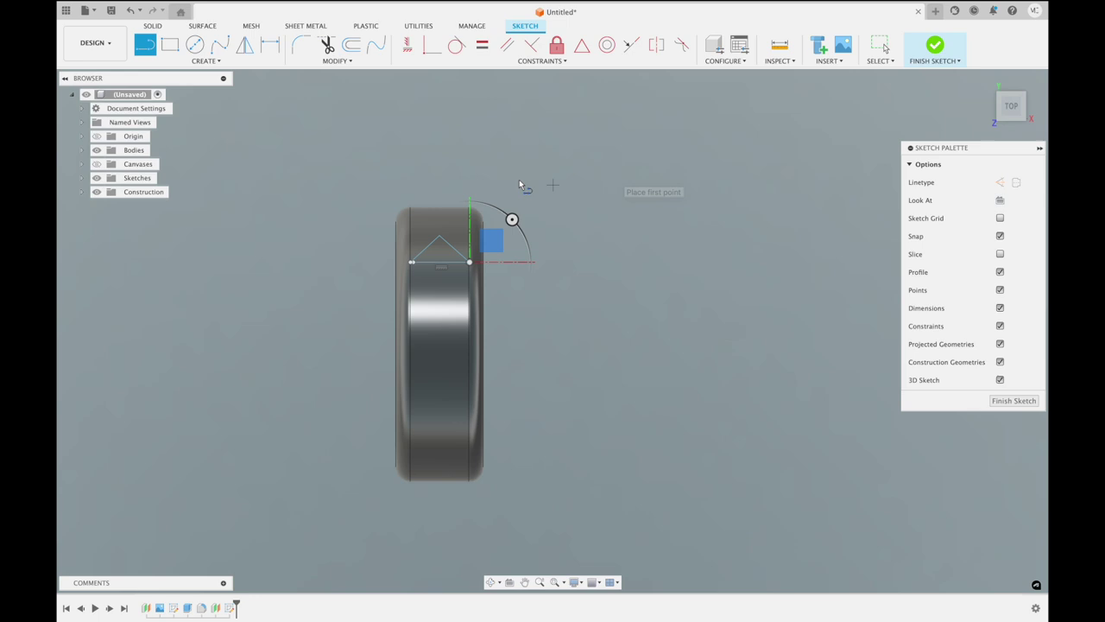
{"action": "scroll", "coordinate": [517, 178], "scroll_direction": "up", "scroll_amount": 1}
{"action": "scroll", "coordinate": [517, 178], "scroll_direction": "up", "scroll_amount": 2}
{"action": "scroll", "coordinate": [517, 178], "scroll_direction": "up", "scroll_amount": 2}
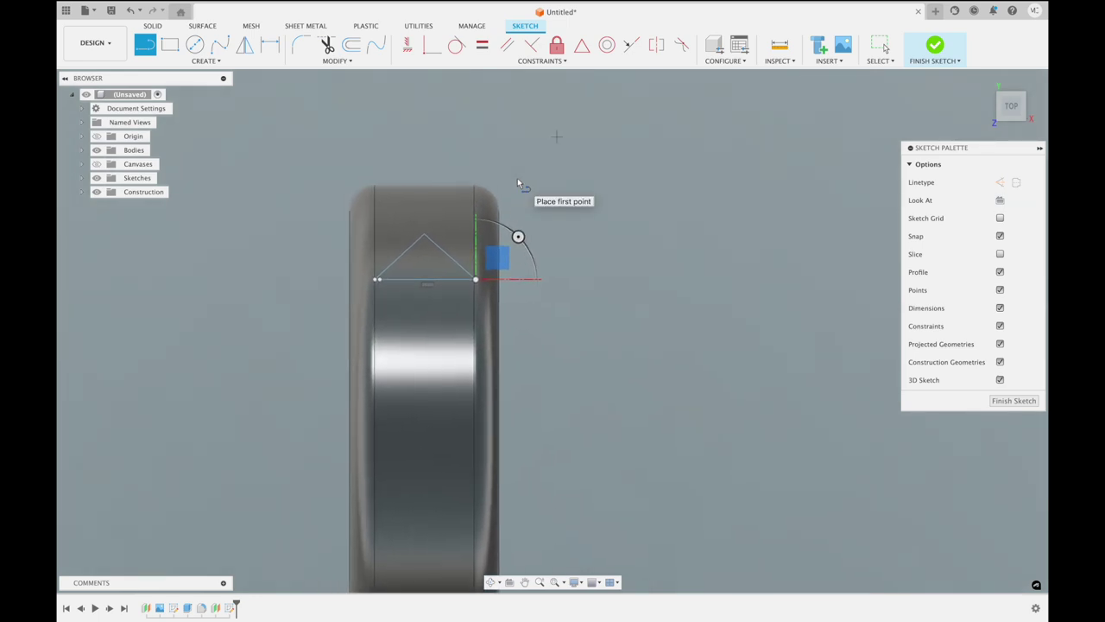
{"action": "left_click", "coordinate": [352, 45]}
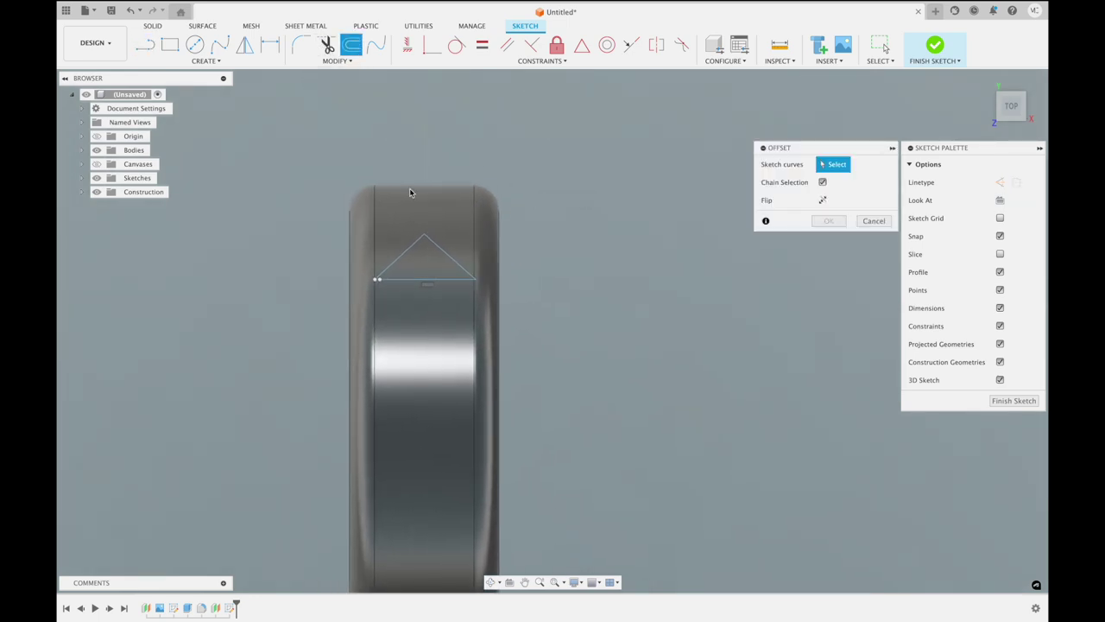
Offset the triangle outline by 0.039 in, then orbit to a tilted side view
{"action": "left_click", "coordinate": [410, 252]}
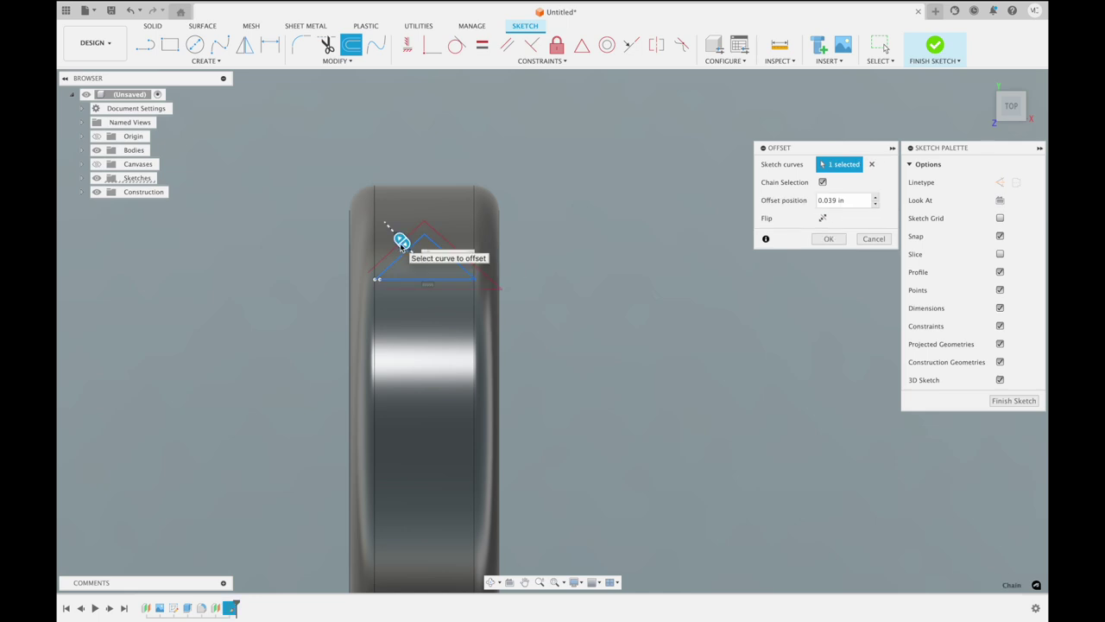
{"action": "middle_click_drag", "start_coordinate": [400, 246], "coordinate": [400, 247], "text": "shift"}
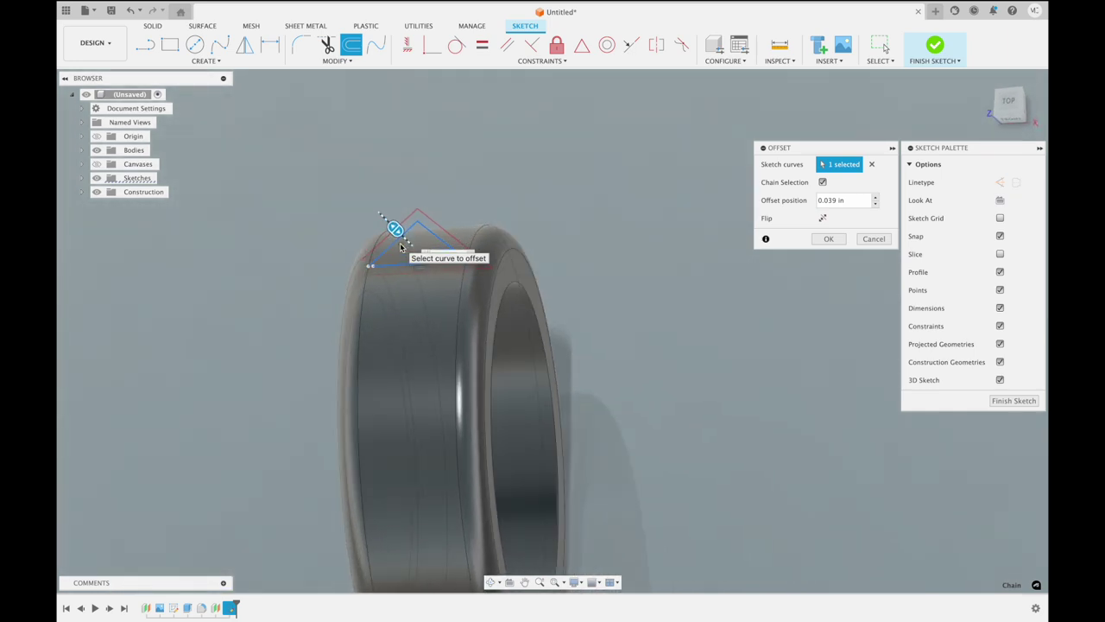
{"action": "left_click", "coordinate": [829, 240]}
{"action": "middle_click_drag", "start_coordinate": [476, 183], "coordinate": [369, 94], "text": "shift"}
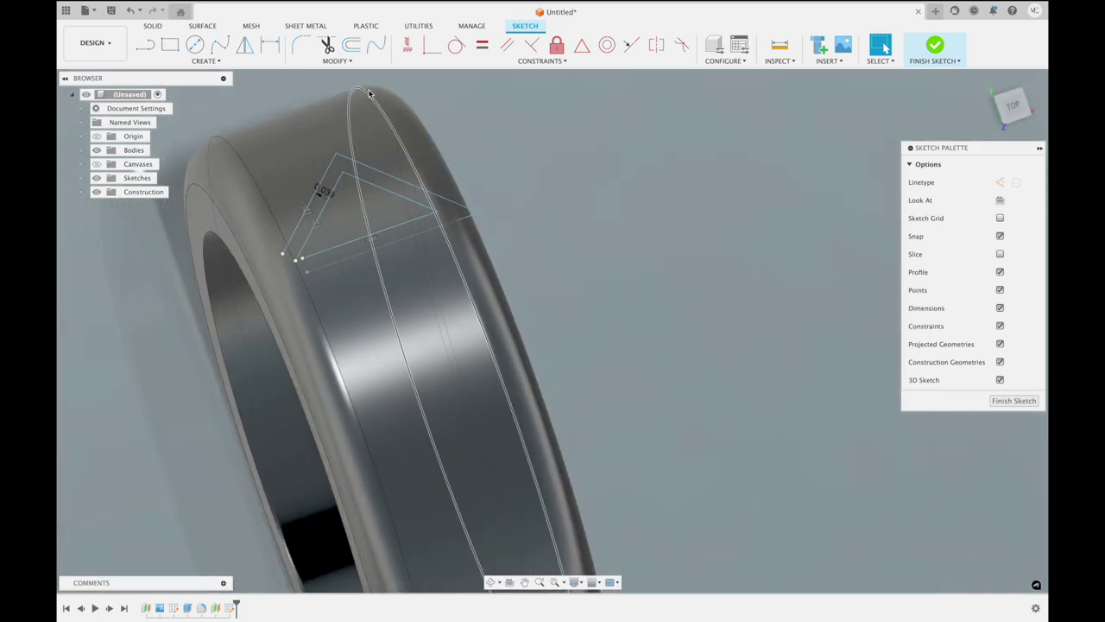
{"action": "left_click", "coordinate": [337, 60]}
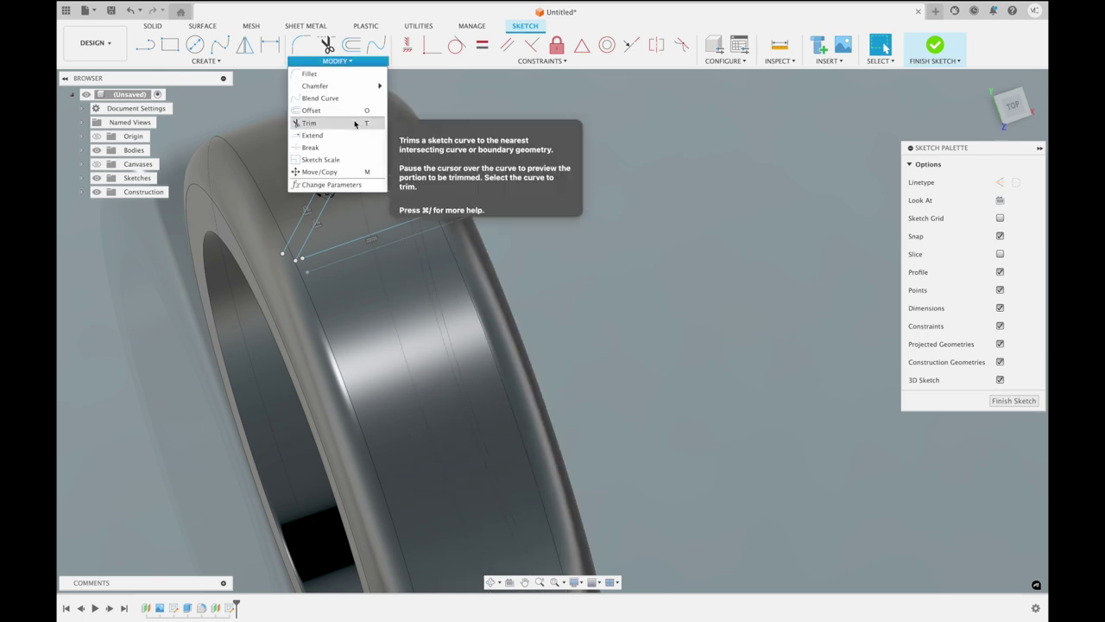
Extend two offset lines to meet adjacent curves and trim away the triangle's horizontal base
{"action": "left_click", "coordinate": [462, 60]}
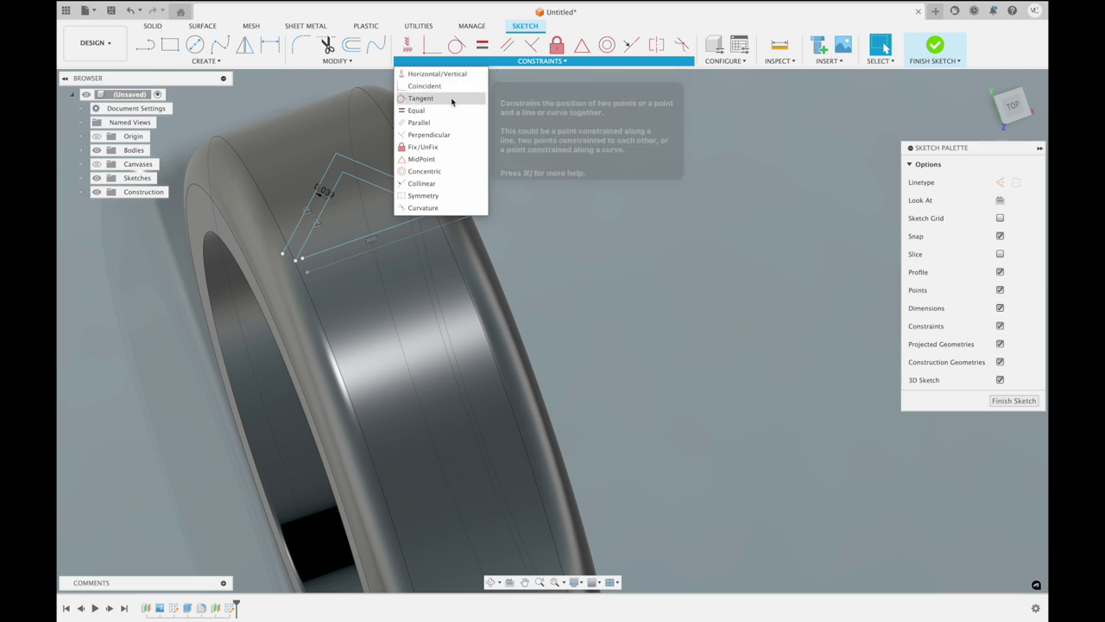
{"action": "left_click", "coordinate": [333, 64]}
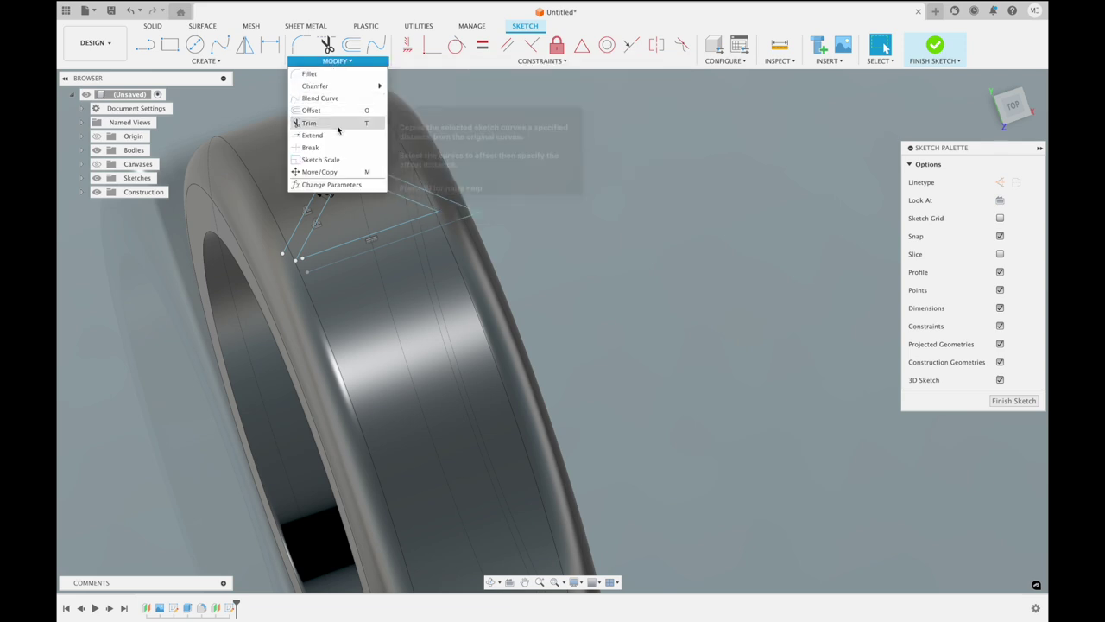
{"action": "left_click", "coordinate": [312, 134]}
{"action": "left_click", "coordinate": [303, 220]}
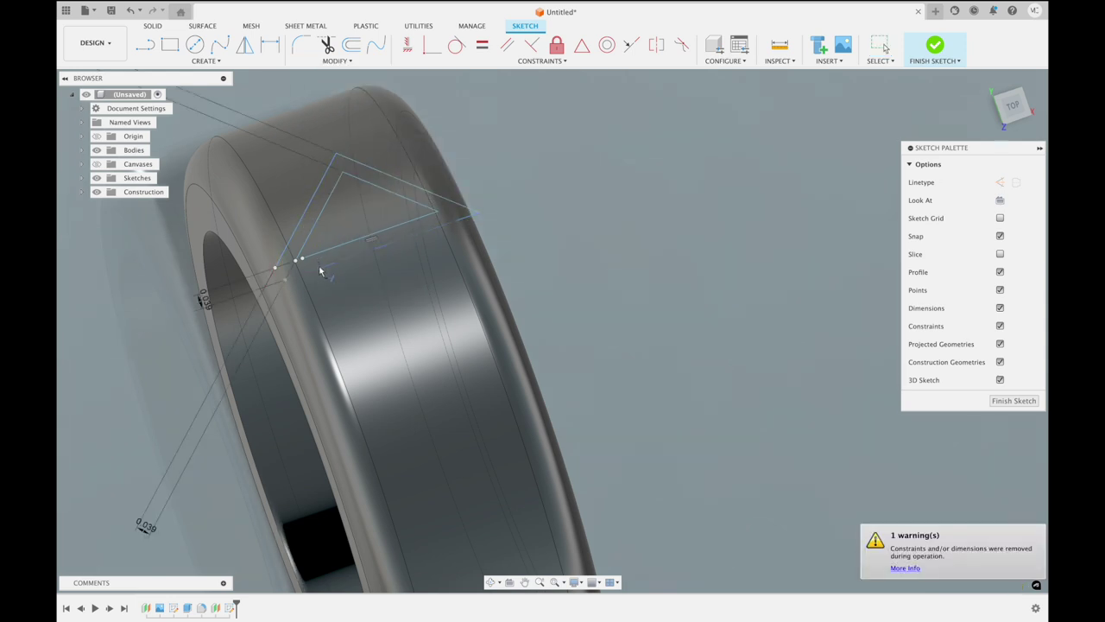
{"action": "left_click", "coordinate": [278, 269]}
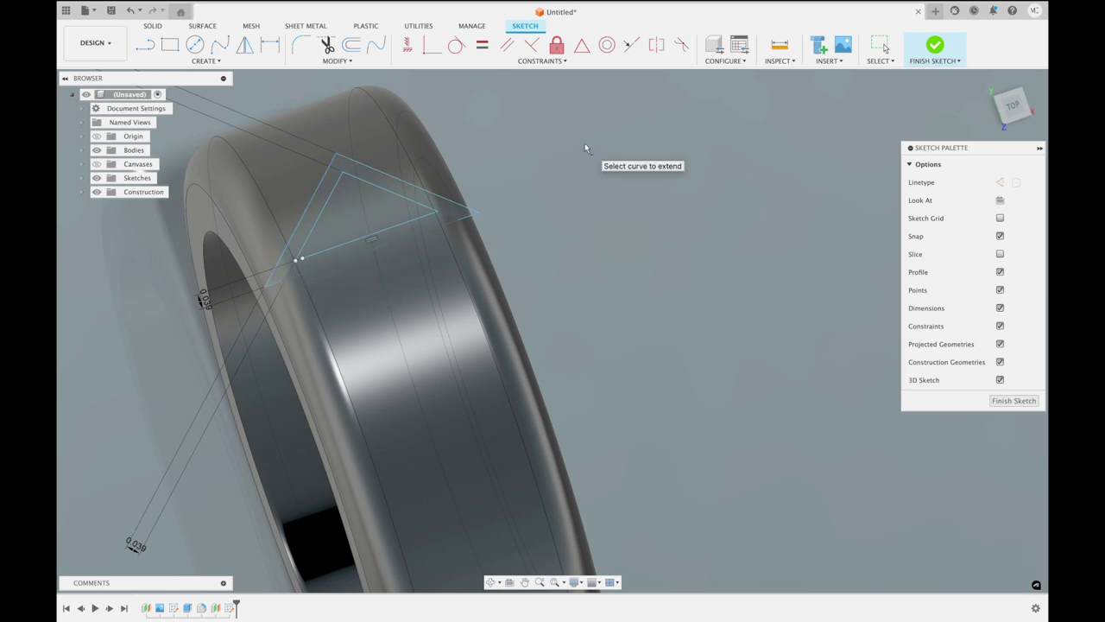
{"action": "middle_click_drag", "start_coordinate": [585, 143], "coordinate": [585, 143], "text": "shift"}
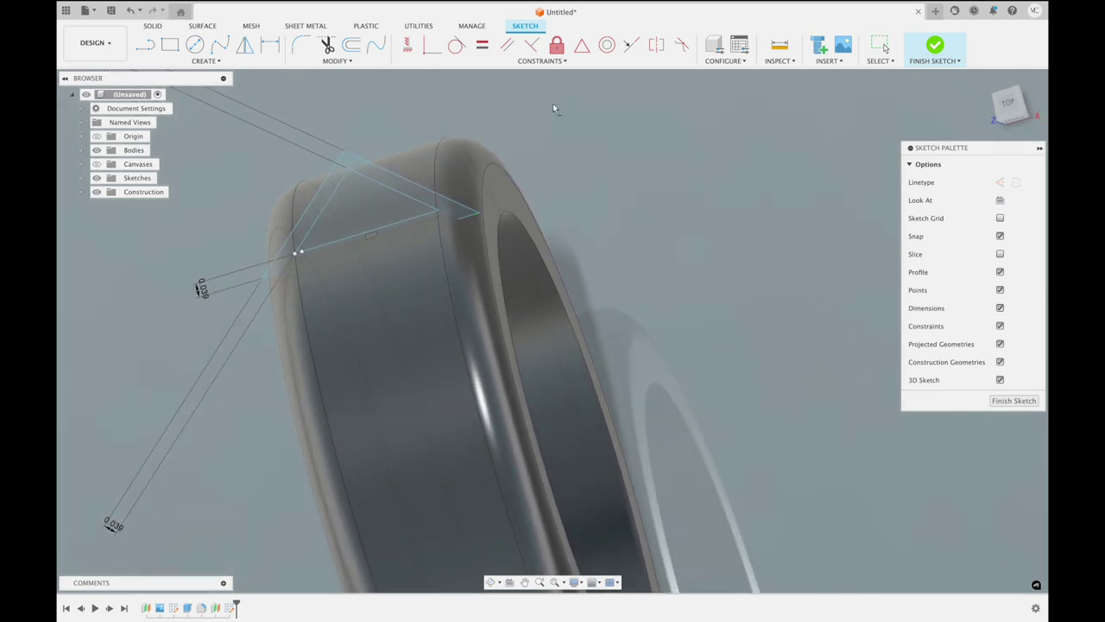
{"action": "left_click", "coordinate": [1011, 102]}
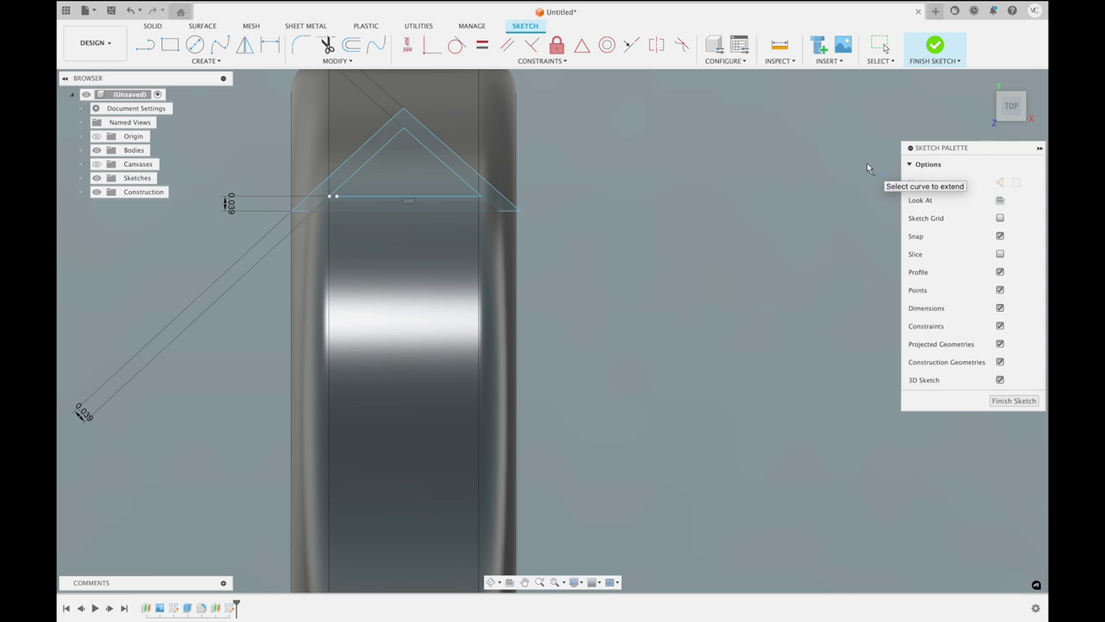
{"action": "left_click", "coordinate": [327, 45]}
{"action": "left_click", "coordinate": [399, 197]}
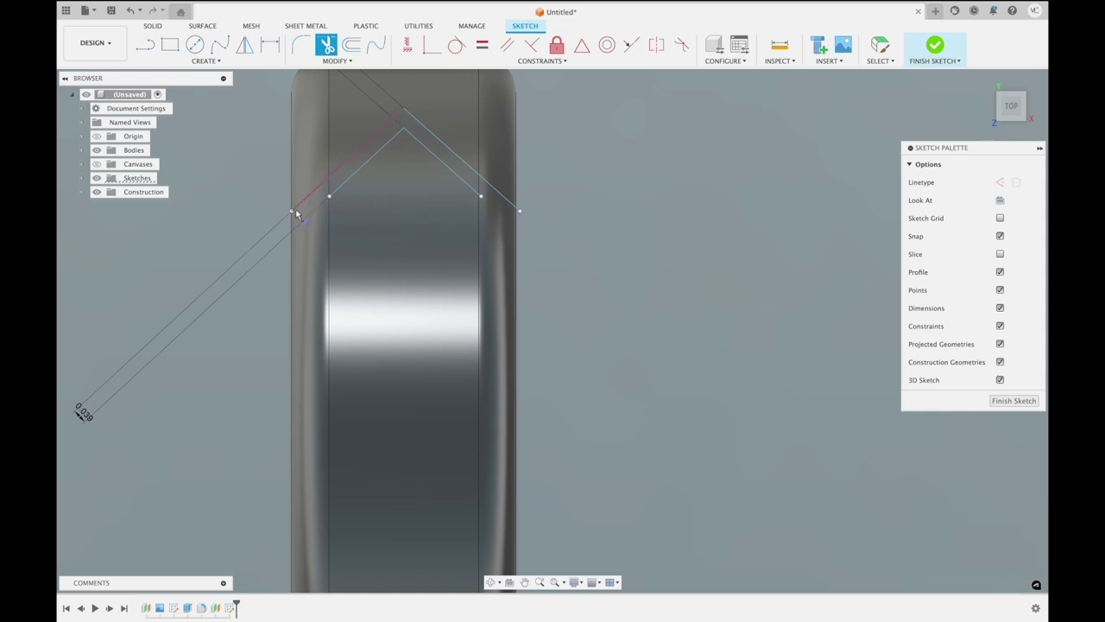
Close the chevron's left and right ends against the tread edges and finish the sketch
{"action": "left_click", "coordinate": [145, 45]}
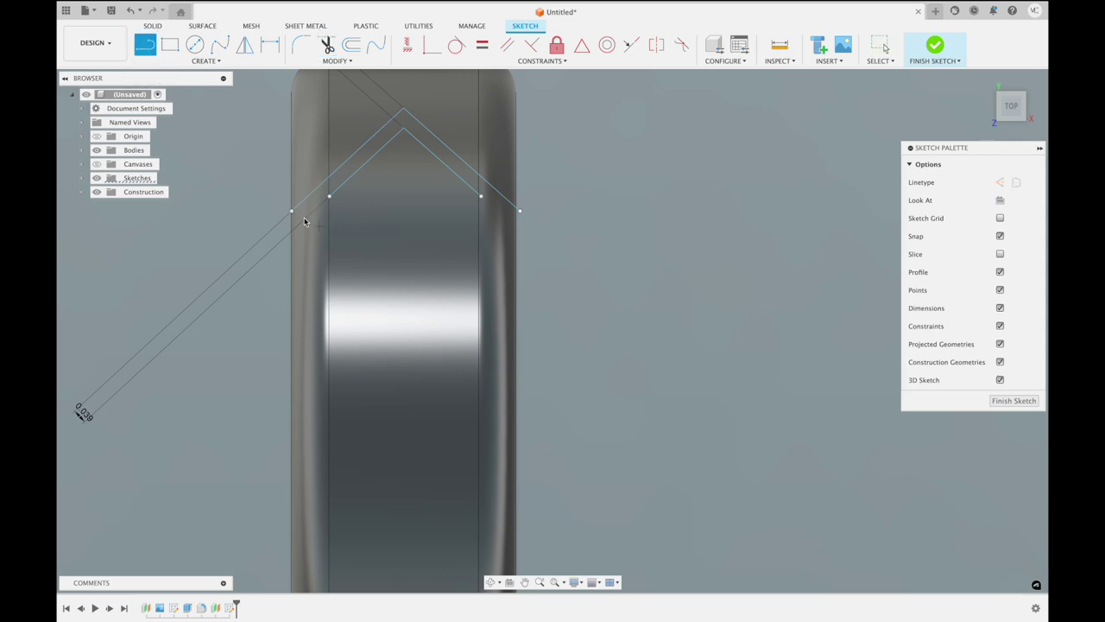
{"action": "left_click", "coordinate": [292, 212]}
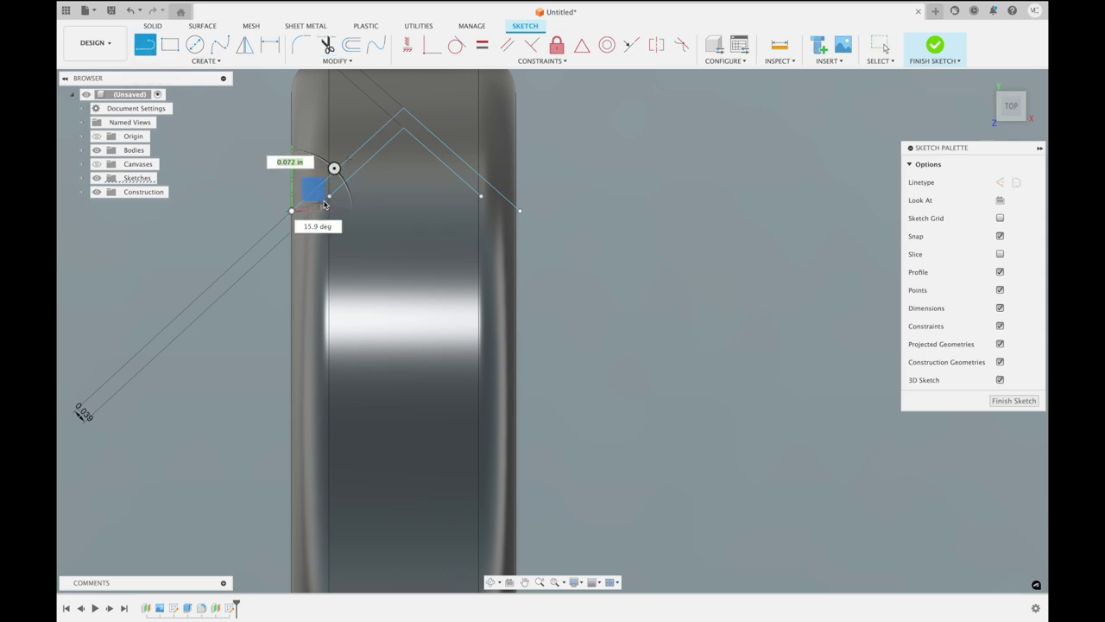
{"action": "double_click", "coordinate": [329, 198]}
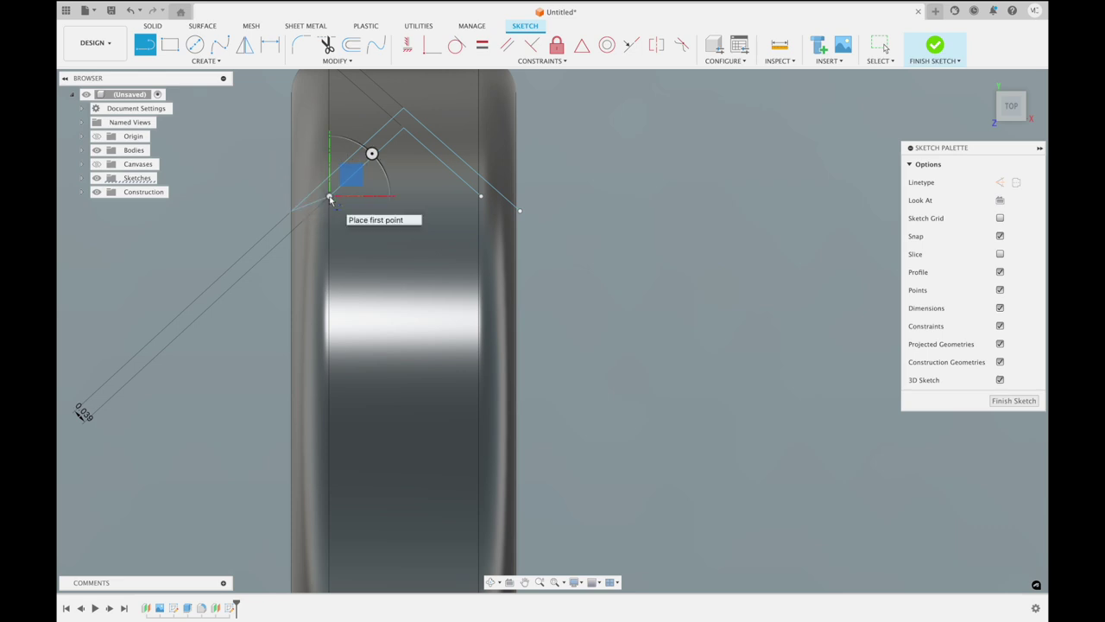
{"action": "key", "text": "Escape"}
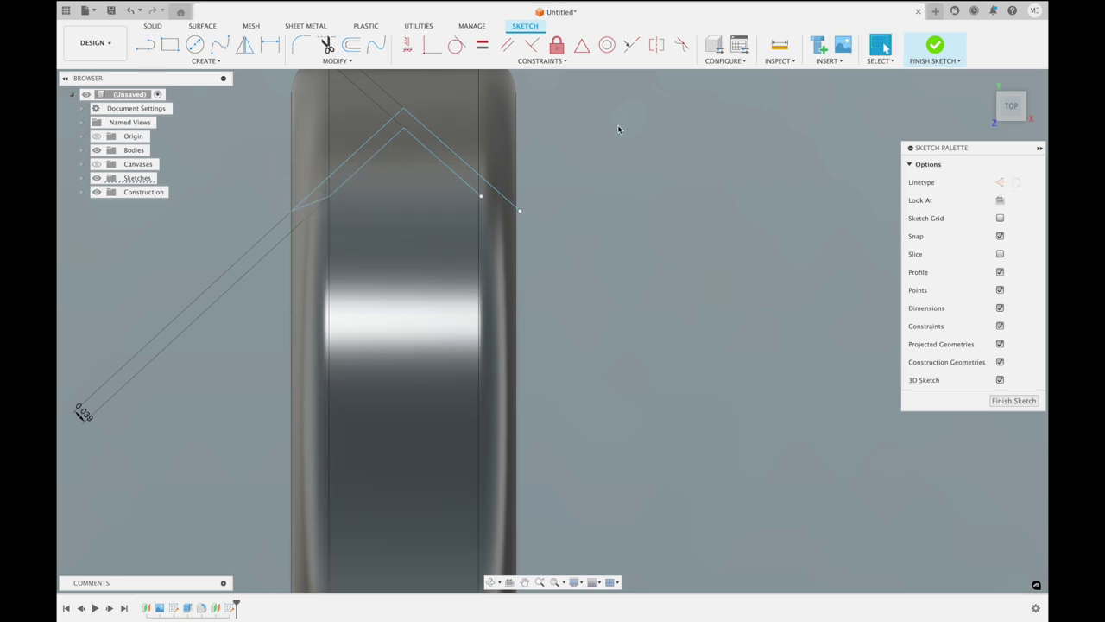
{"action": "key", "text": "F6"}
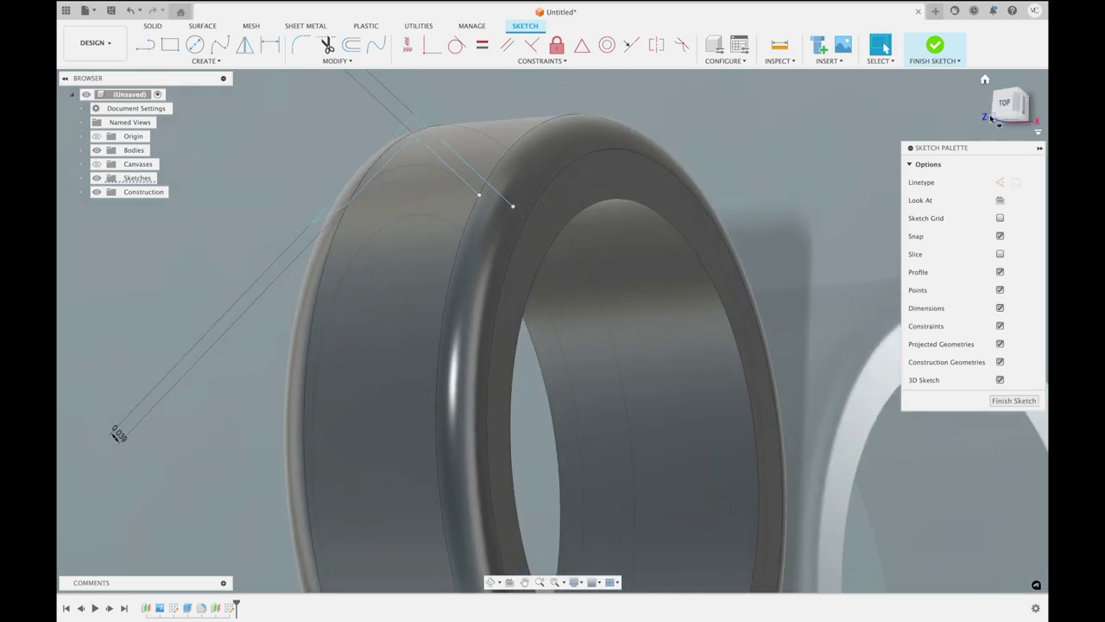
{"action": "left_click", "coordinate": [1007, 104]}
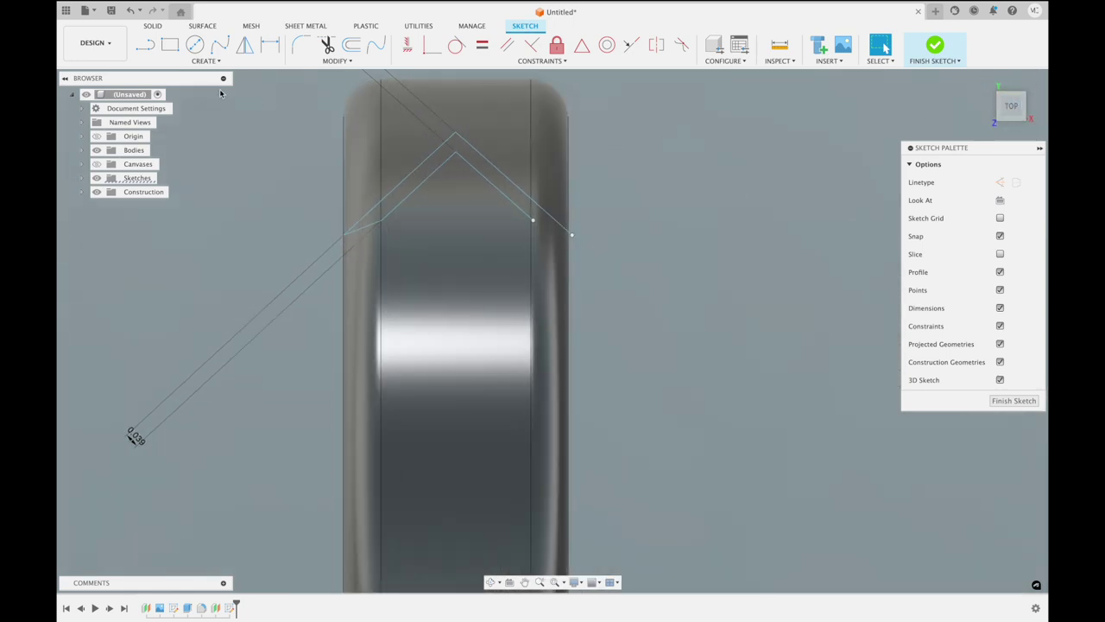
{"action": "left_click", "coordinate": [154, 55]}
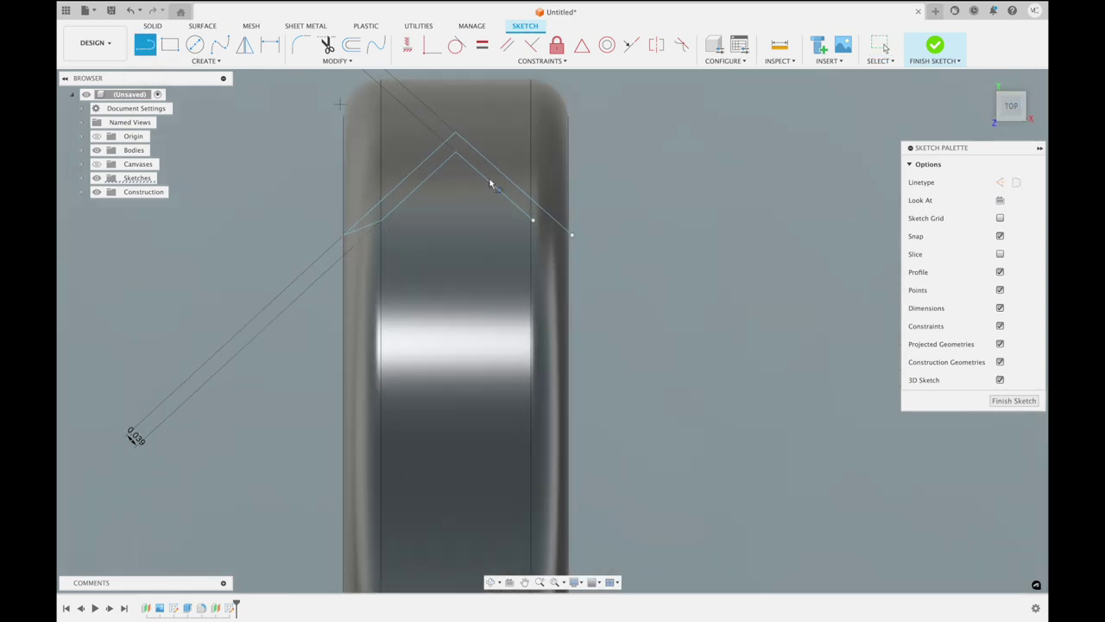
{"action": "left_click", "coordinate": [572, 235]}
{"action": "left_click", "coordinate": [572, 235]}
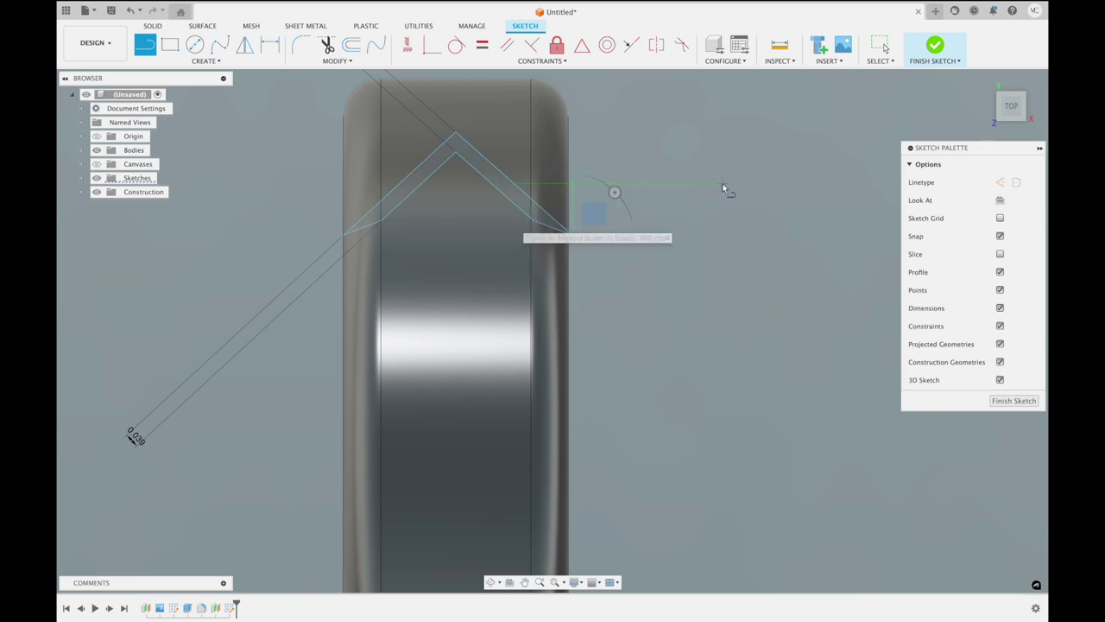
{"action": "middle_click_drag", "start_coordinate": [722, 183], "coordinate": [723, 185], "text": "shift"}
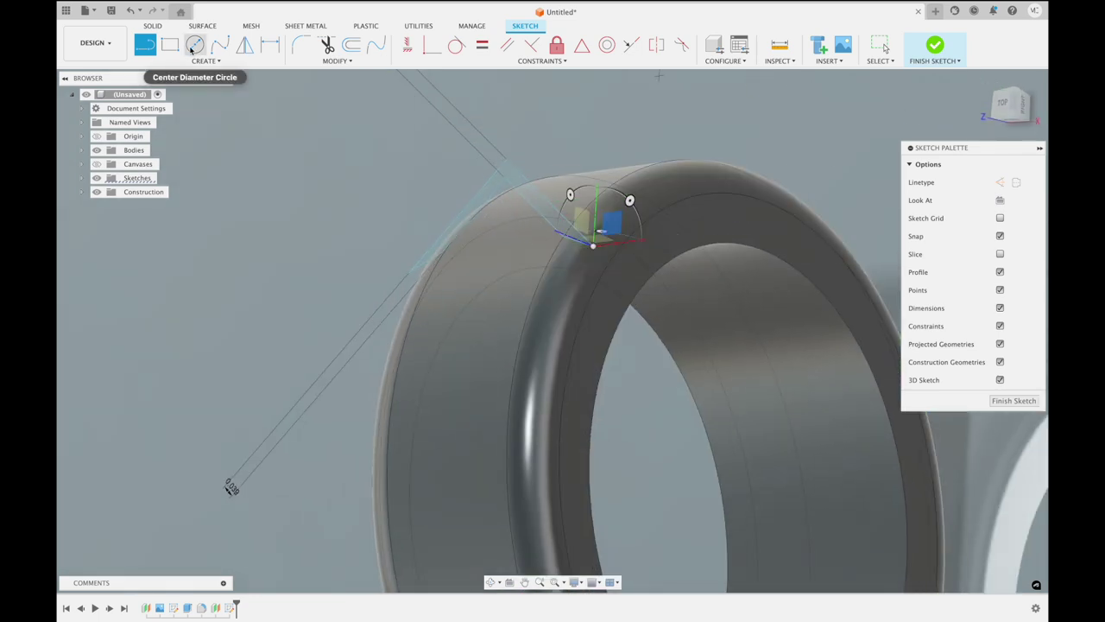
{"action": "left_click", "coordinate": [935, 47]}
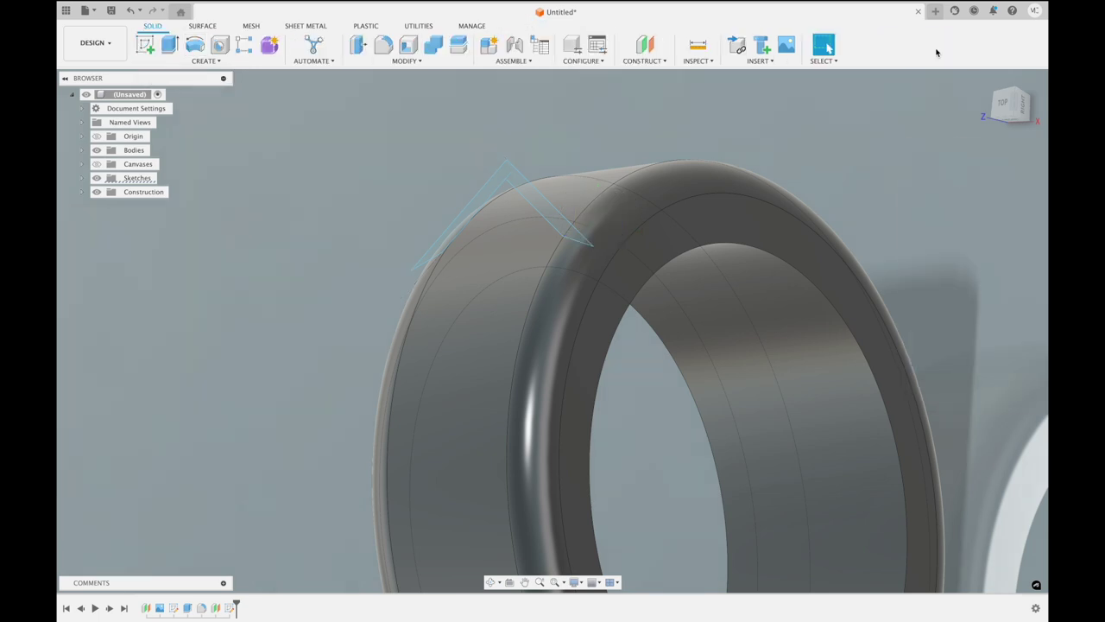
Extrude the chevron profile inward as a cut about 0.20 in deep into the tread
{"action": "left_click", "coordinate": [170, 46]}
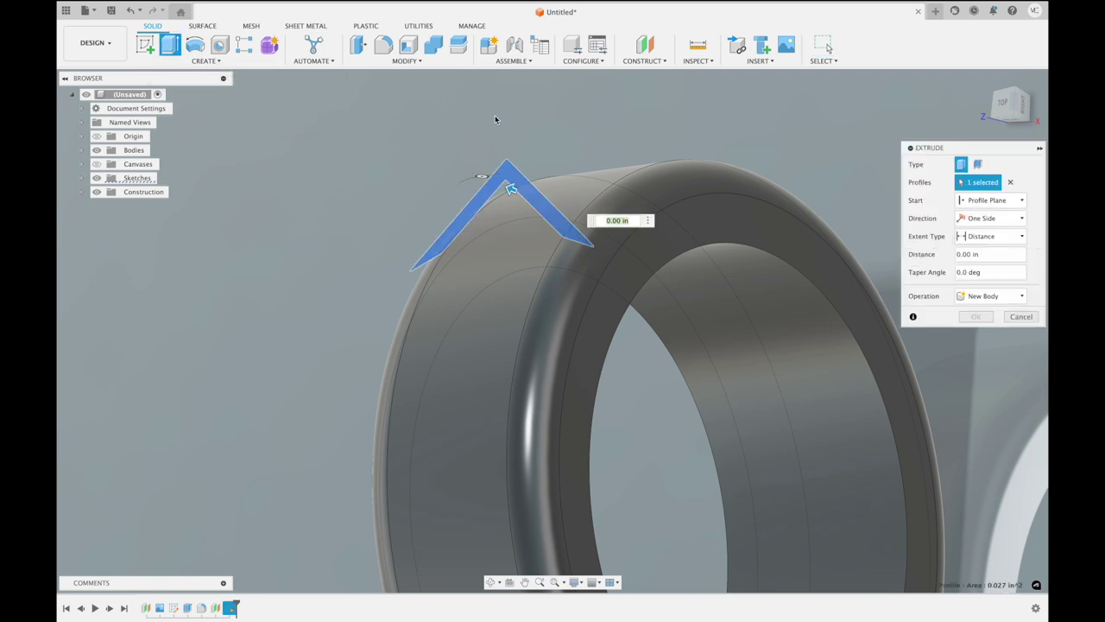
{"action": "left_click_drag", "start_coordinate": [514, 194], "coordinate": [533, 195]}
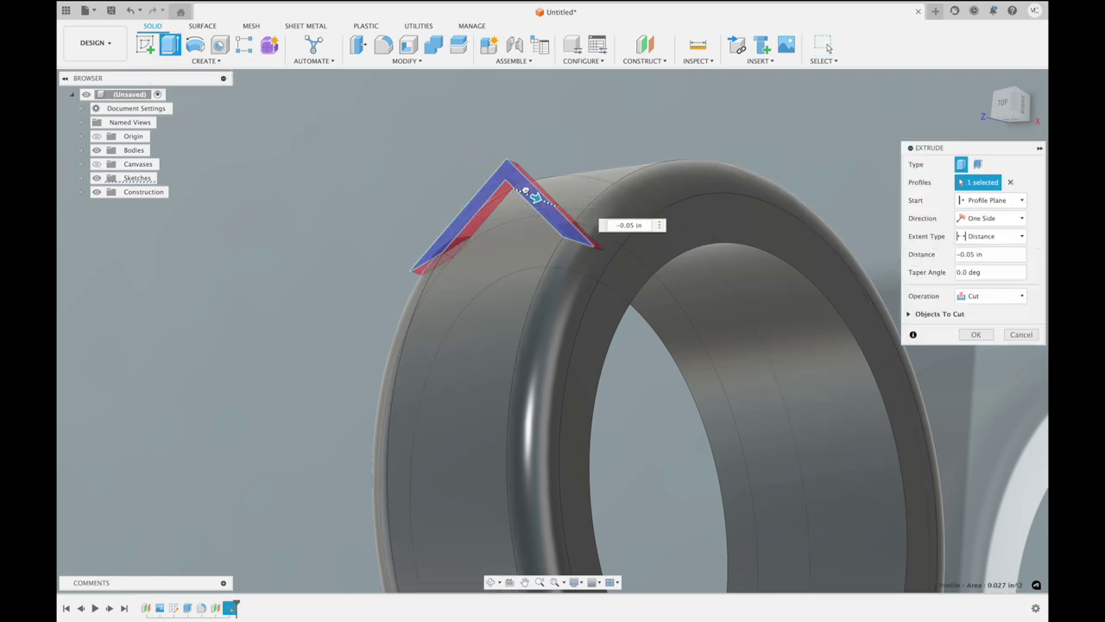
{"action": "left_click_drag", "start_coordinate": [545, 188], "coordinate": [573, 193]}
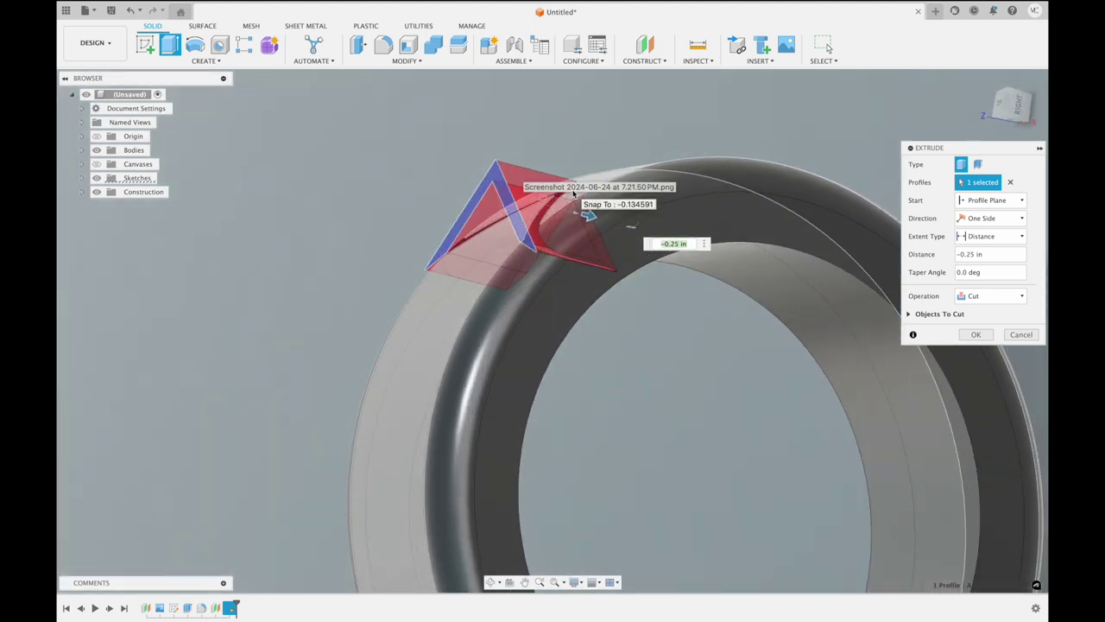
{"action": "middle_click_drag", "start_coordinate": [544, 202], "coordinate": [596, 215], "text": "shift"}
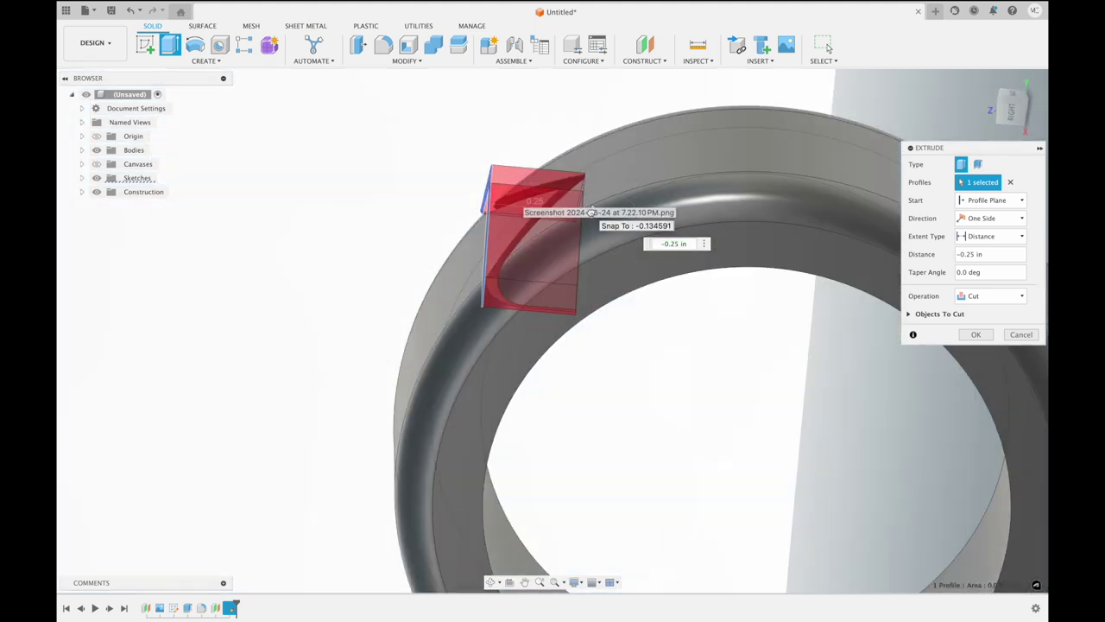
{"action": "left_click_drag", "start_coordinate": [582, 210], "coordinate": [587, 213]}
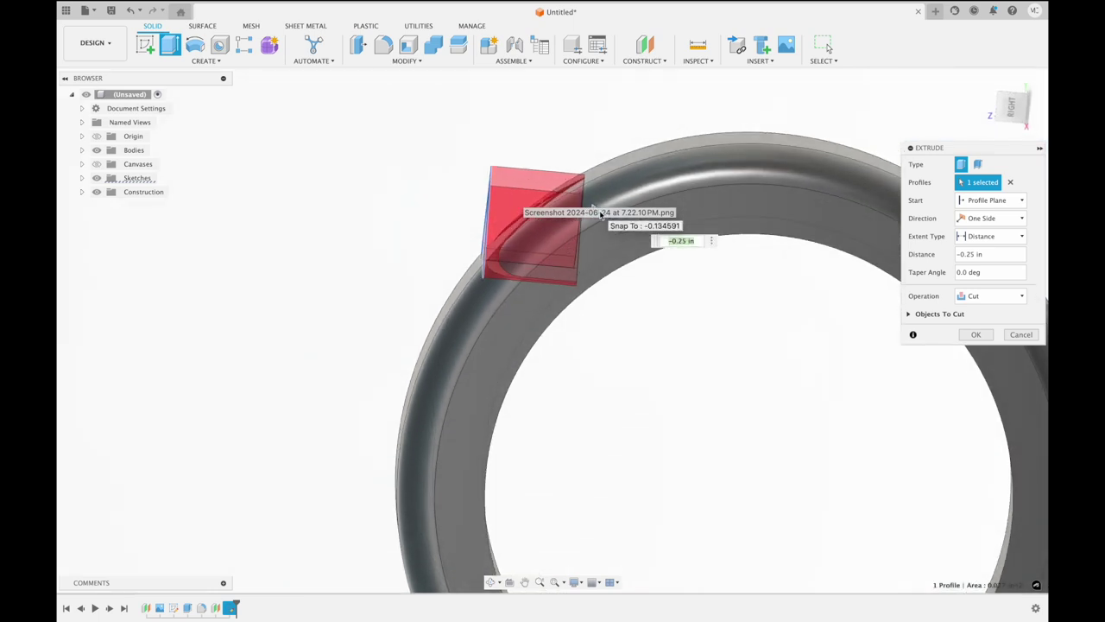
{"action": "left_click", "coordinate": [978, 335]}
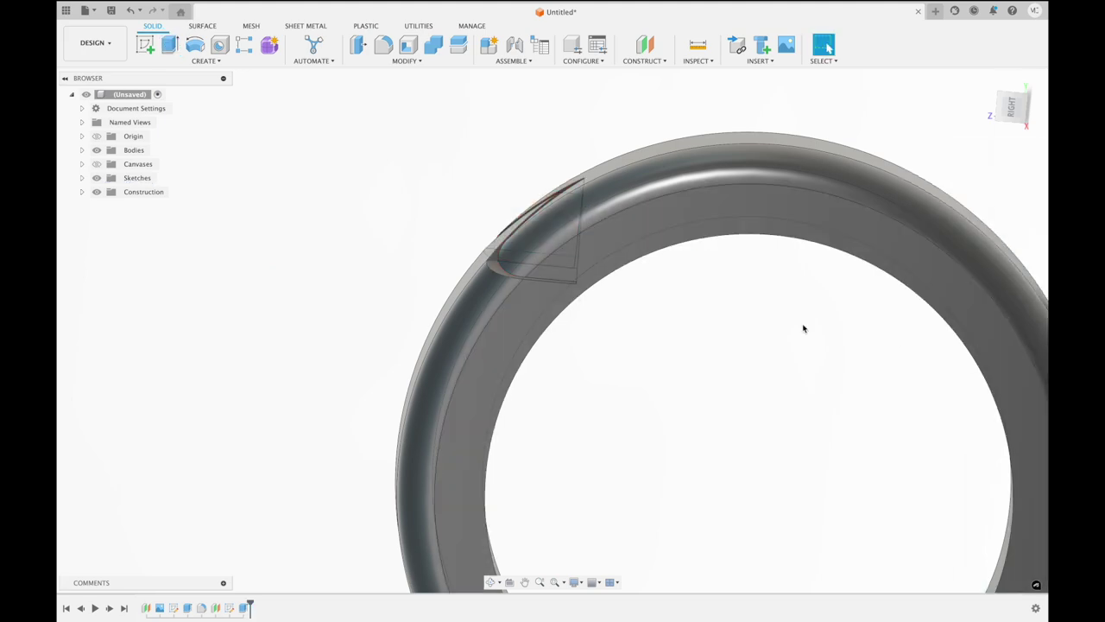
{"action": "scroll", "coordinate": [802, 323], "scroll_direction": "up", "scroll_amount": 5, "text": "shift"}
{"action": "scroll", "coordinate": [802, 326], "scroll_direction": "up", "scroll_amount": 3, "text": "shift"}
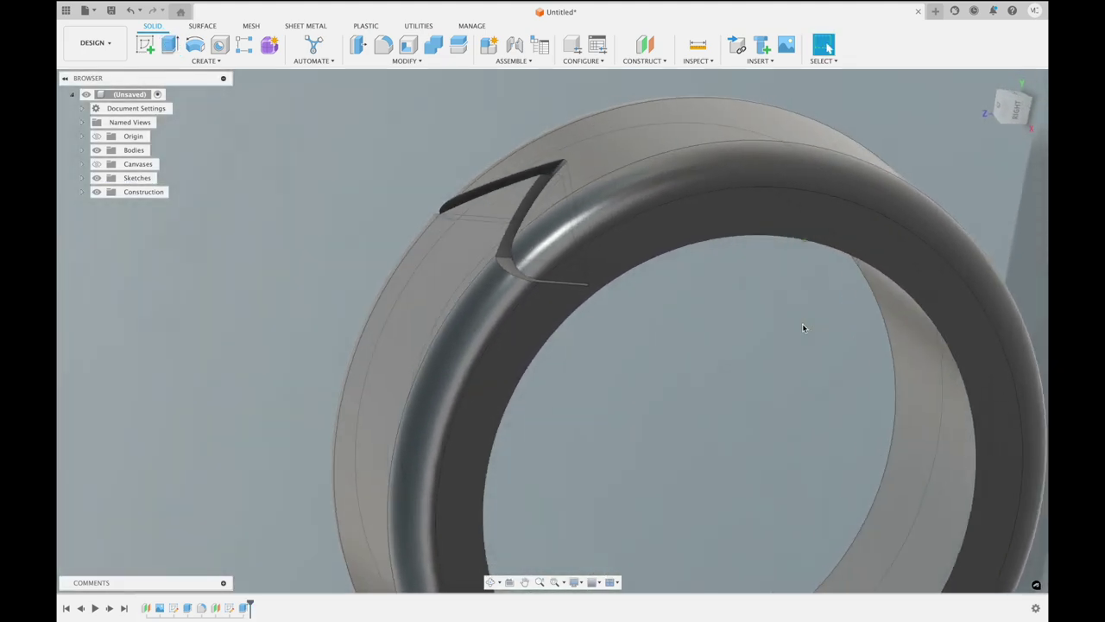
{"action": "scroll", "coordinate": [802, 326], "scroll_direction": "up", "scroll_amount": 3, "text": "shift"}
{"action": "scroll", "coordinate": [802, 325], "scroll_direction": "up", "scroll_amount": 3, "text": "shift"}
{"action": "scroll", "coordinate": [802, 326], "scroll_direction": "up", "scroll_amount": 3, "text": "shift"}
{"action": "scroll", "coordinate": [802, 323], "scroll_direction": "up", "scroll_amount": 3, "text": "shift"}
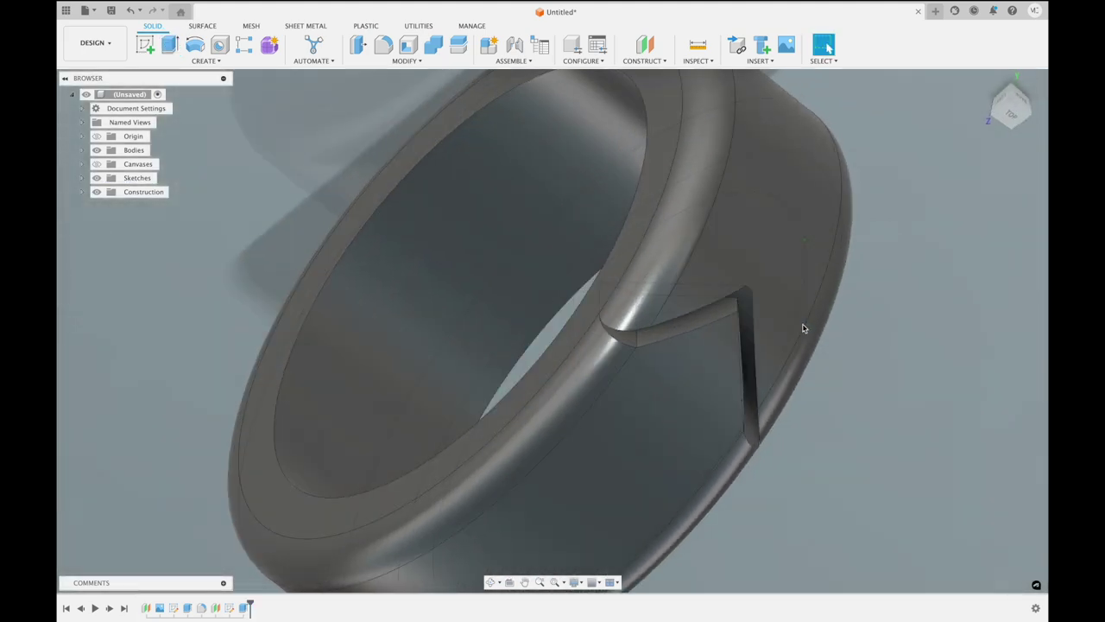
{"action": "scroll", "coordinate": [802, 322], "scroll_direction": "up", "scroll_amount": 3, "text": "shift"}
{"action": "scroll", "coordinate": [802, 323], "scroll_direction": "up", "scroll_amount": 2, "text": "shift"}
{"action": "left_click", "coordinate": [204, 61]}
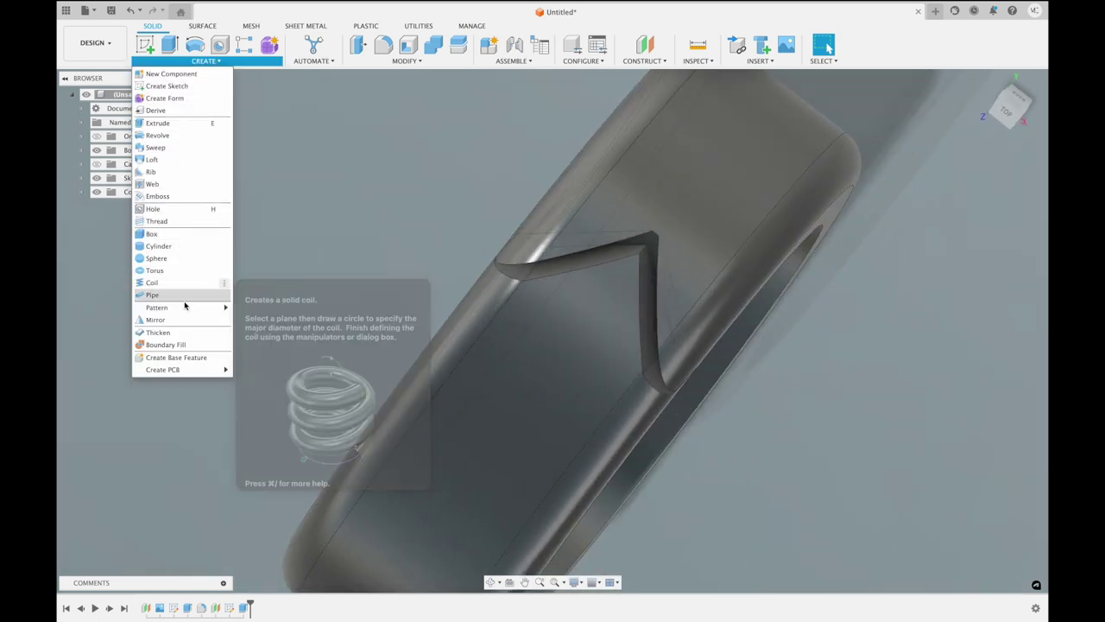
Start a Circular Pattern with Faces object type and select the groove's first faces
{"action": "mouse_move", "coordinate": [157, 307]}
{"action": "left_click", "coordinate": [269, 319]}
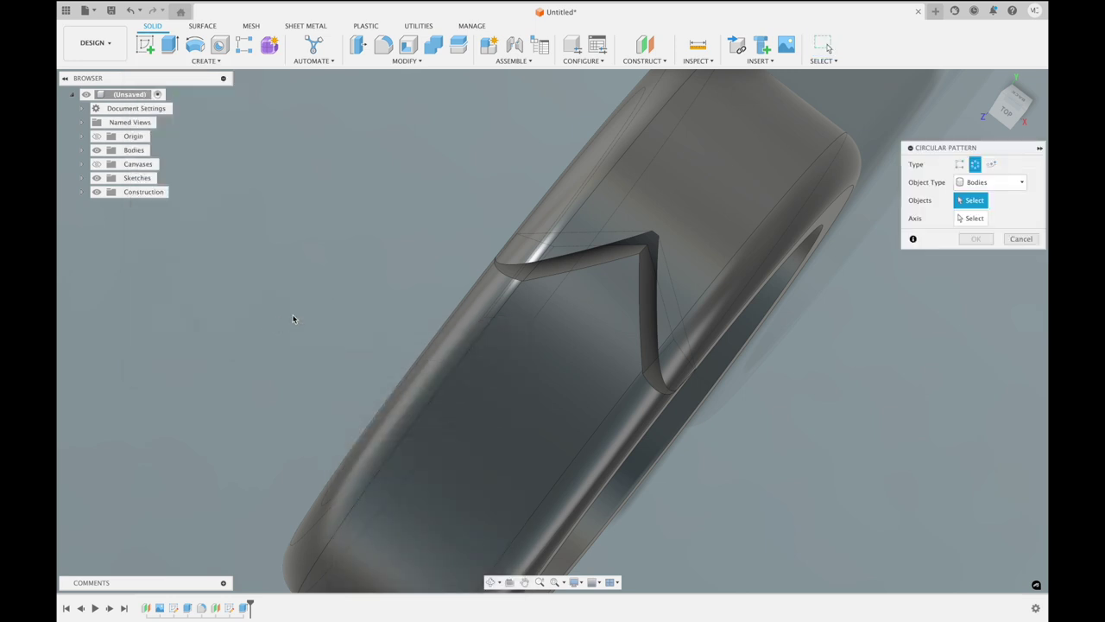
{"action": "left_click", "coordinate": [993, 182]}
{"action": "left_click", "coordinate": [976, 210]}
{"action": "left_click", "coordinate": [565, 262]}
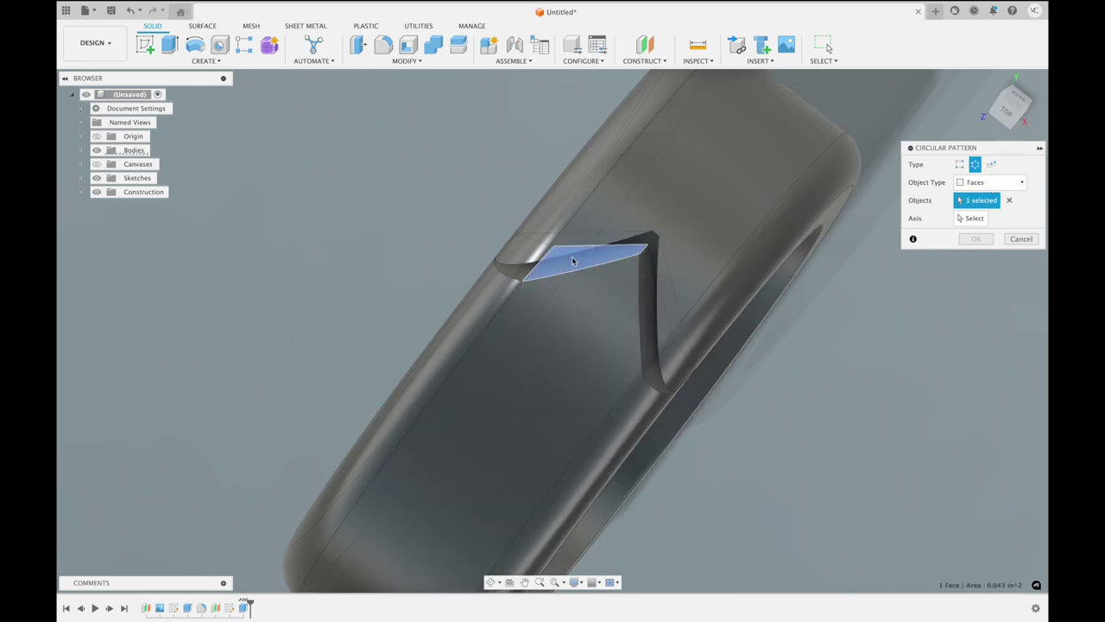
{"action": "middle_click_drag", "start_coordinate": [575, 256], "coordinate": [635, 261], "text": "shift"}
{"action": "left_click", "coordinate": [640, 272]}
{"action": "left_click", "coordinate": [623, 247]}
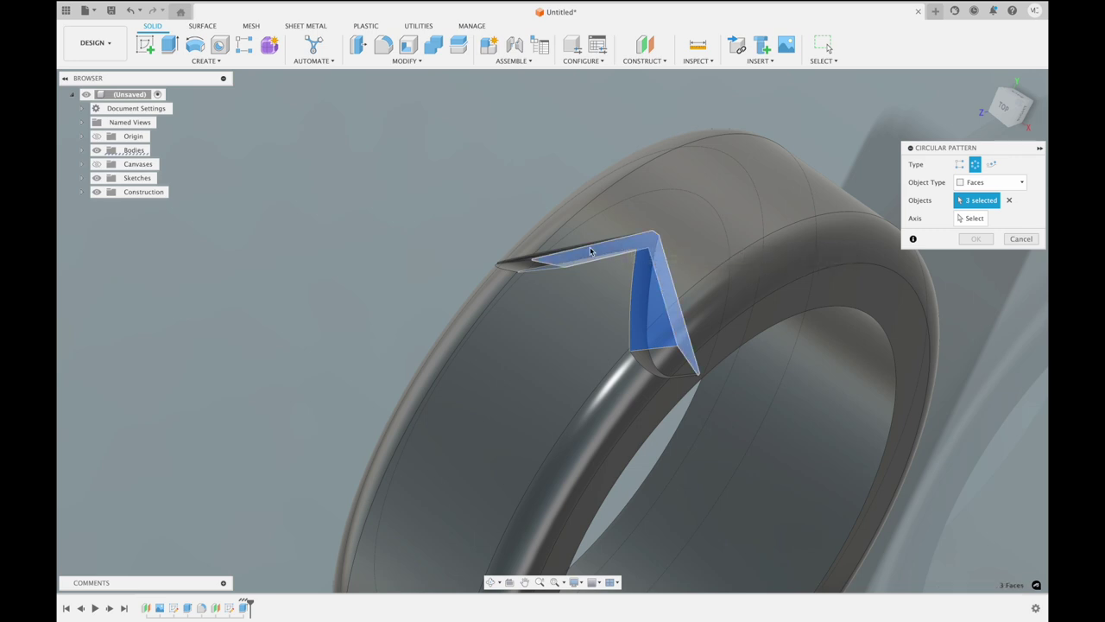
Select the groove's remaining end and top faces, then turn to the right side view
{"action": "middle_click_drag", "start_coordinate": [595, 251], "coordinate": [579, 248], "text": "shift"}
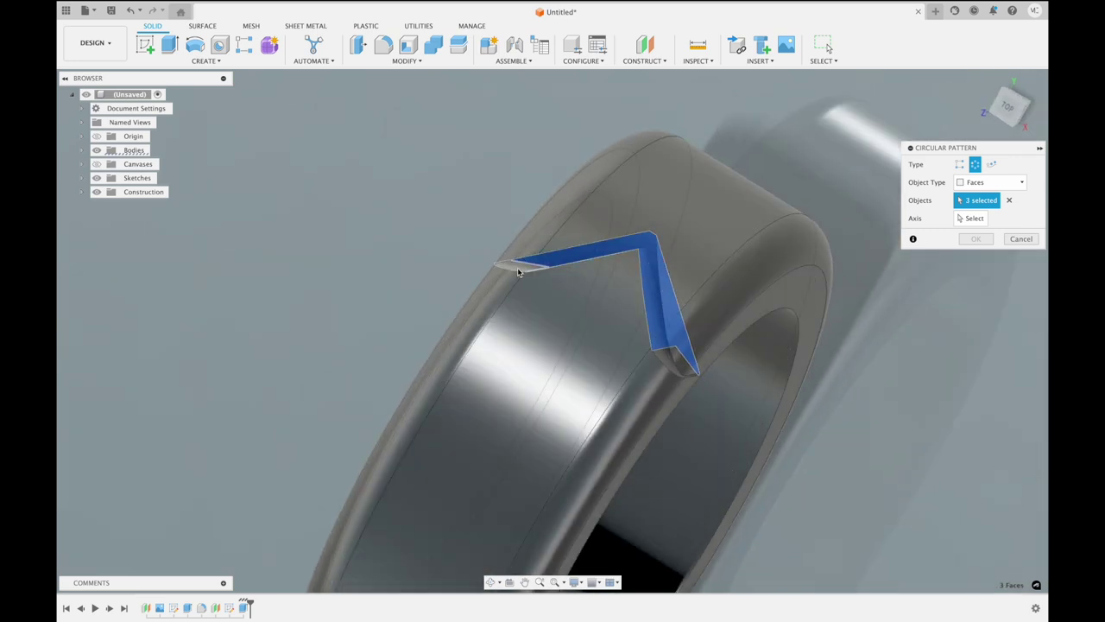
{"action": "middle_click_drag", "start_coordinate": [518, 272], "coordinate": [637, 380], "text": "shift"}
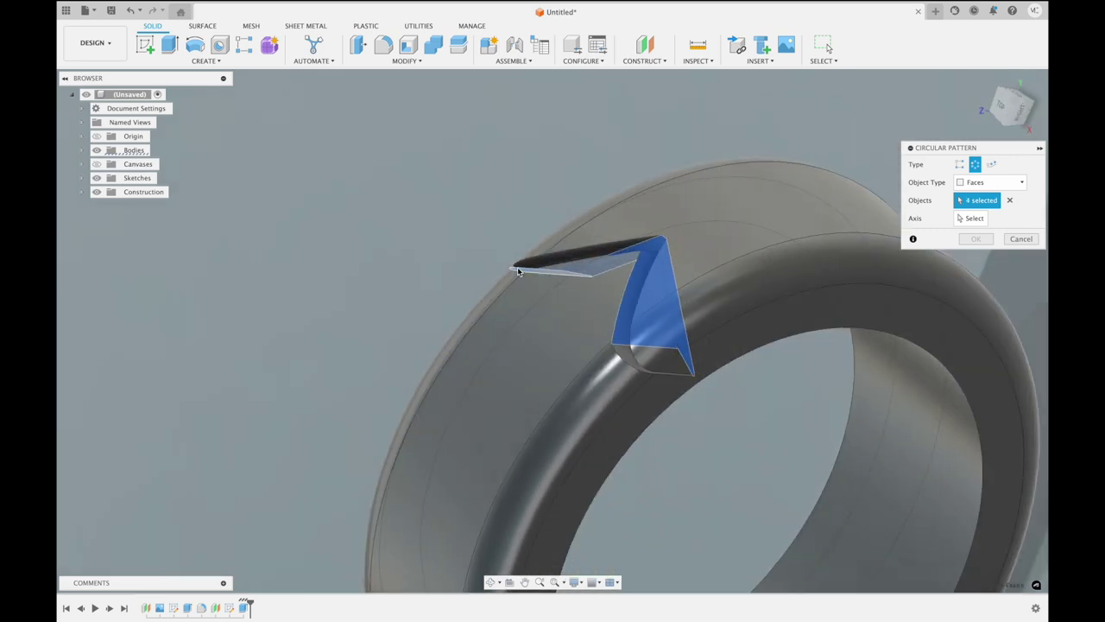
{"action": "left_click", "coordinate": [637, 380]}
{"action": "mouse_move", "coordinate": [637, 380]}
{"action": "middle_mouse_down", "text": "shift"}
{"action": "mouse_move", "coordinate": [638, 299]}
{"action": "mouse_move", "coordinate": [613, 279]}
{"action": "middle_mouse_up", "text": "shift"}
{"action": "left_click", "coordinate": [634, 274]}
{"action": "middle_click_drag", "start_coordinate": [639, 203], "coordinate": [639, 207], "text": "shift"}
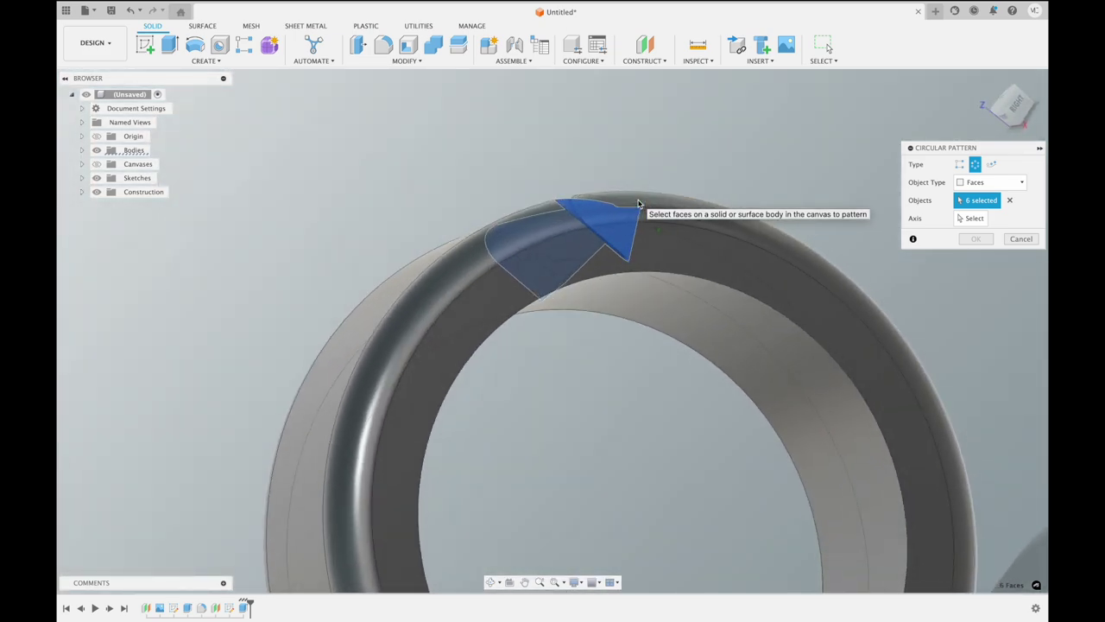
{"action": "left_click", "coordinate": [1019, 111]}
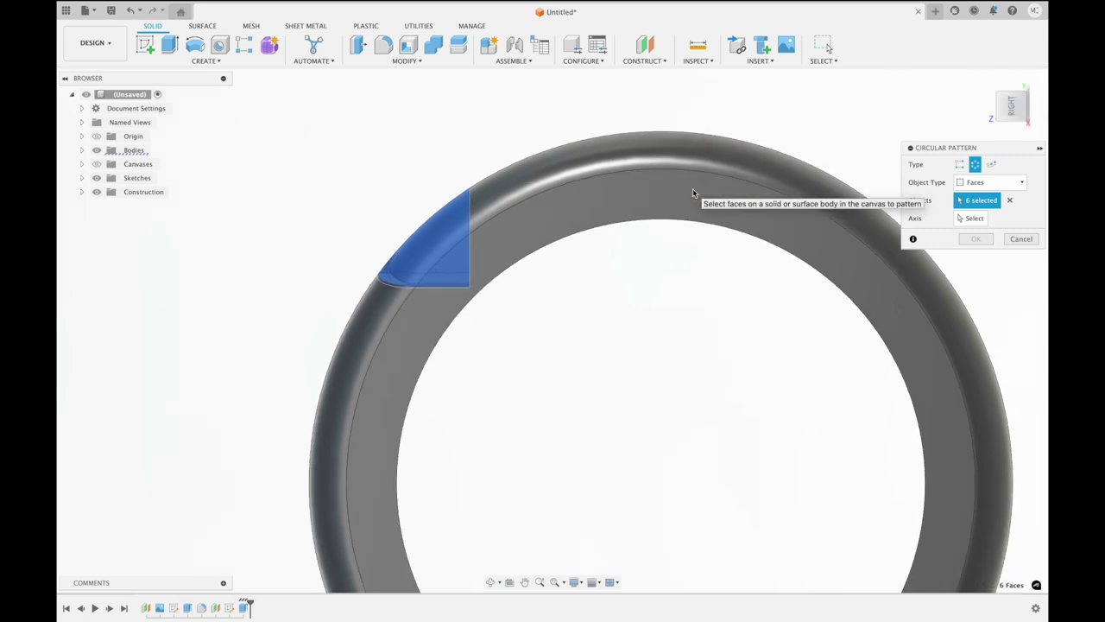
{"action": "left_click", "coordinate": [971, 217]}
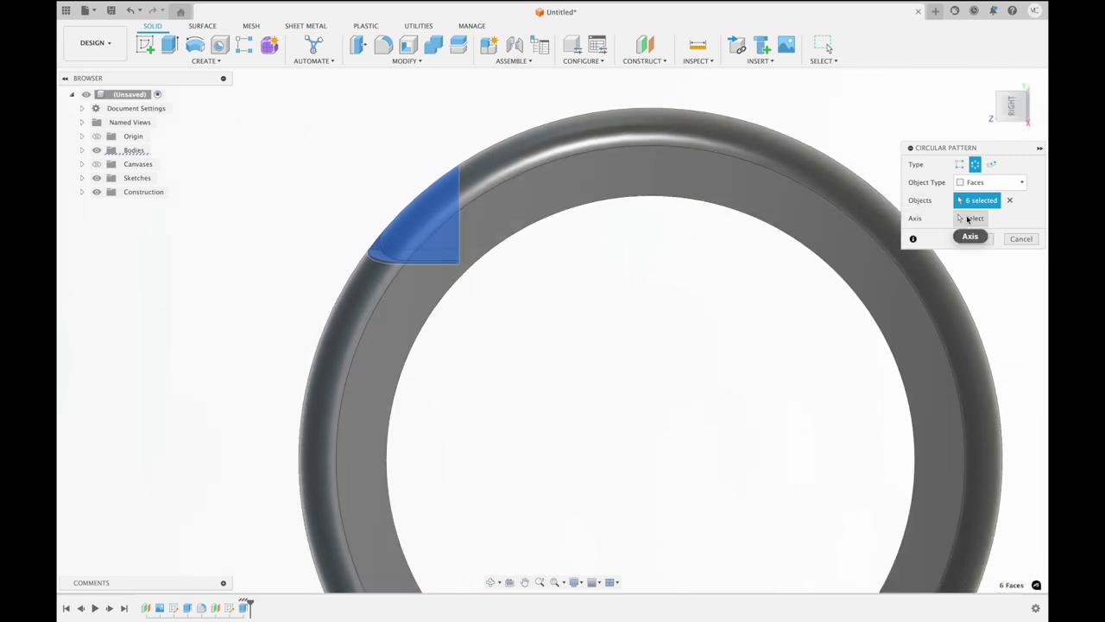
Pattern the chevron groove 25 times around the tire's round edge as the axis
{"action": "left_click", "coordinate": [867, 315]}
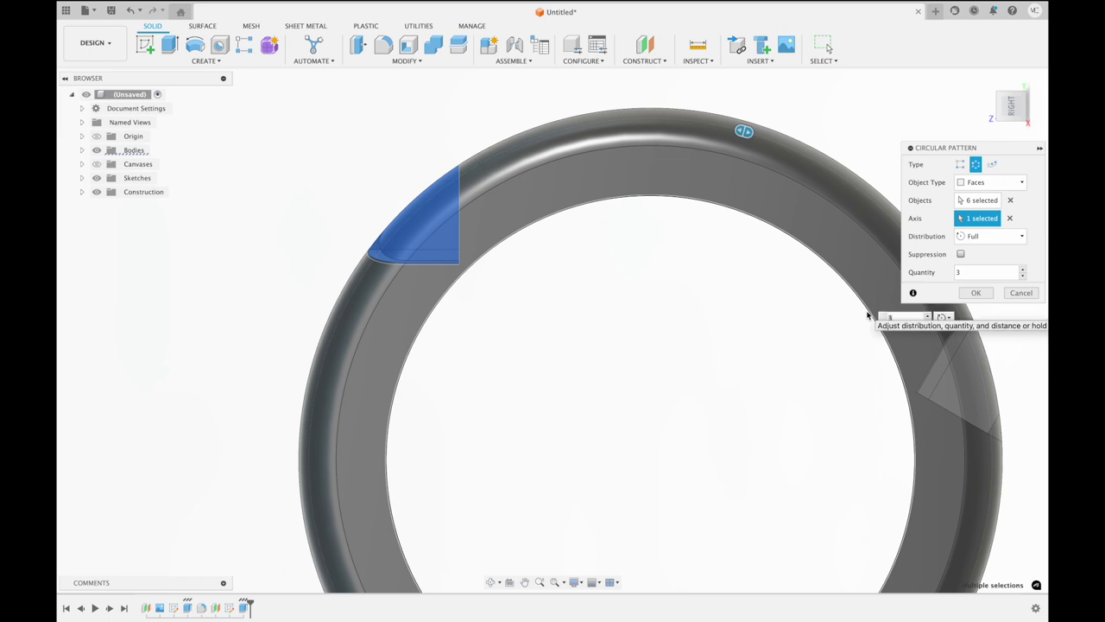
{"action": "left_click", "coordinate": [1023, 268]}
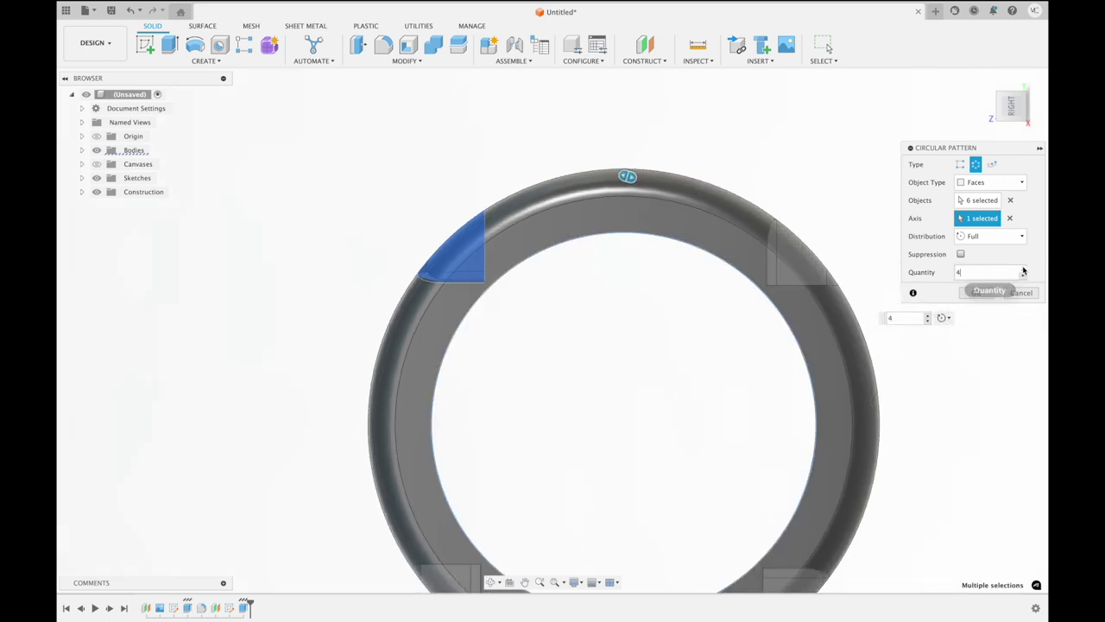
{"action": "left_click", "coordinate": [1023, 269]}
{"action": "left_click", "coordinate": [1023, 268]}
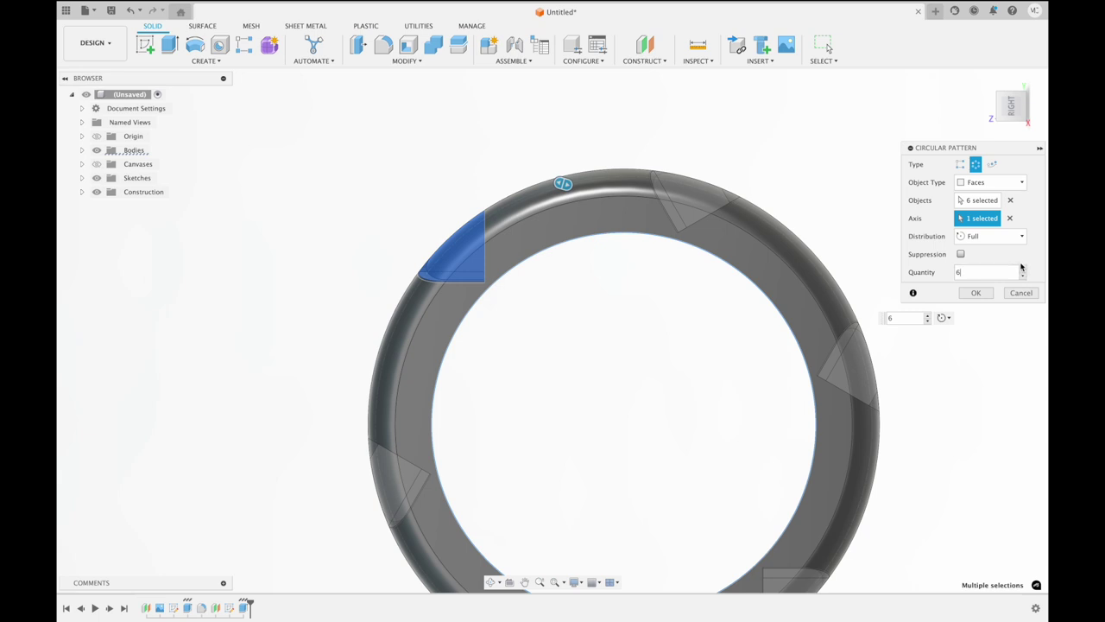
{"action": "key", "text": "Return"}
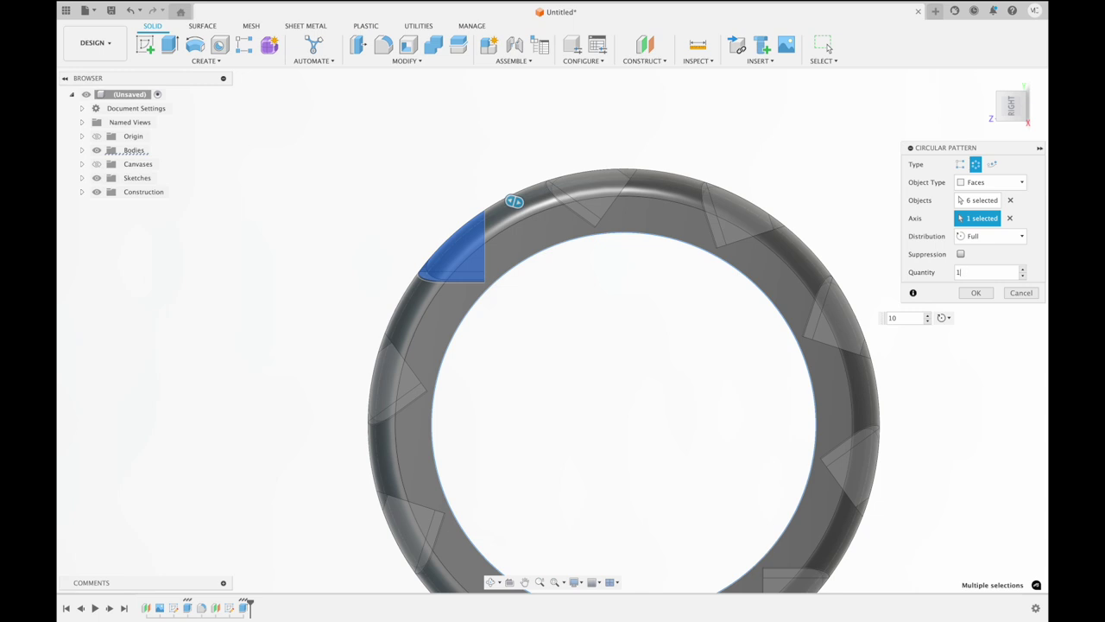
{"action": "type", "text": "5"}
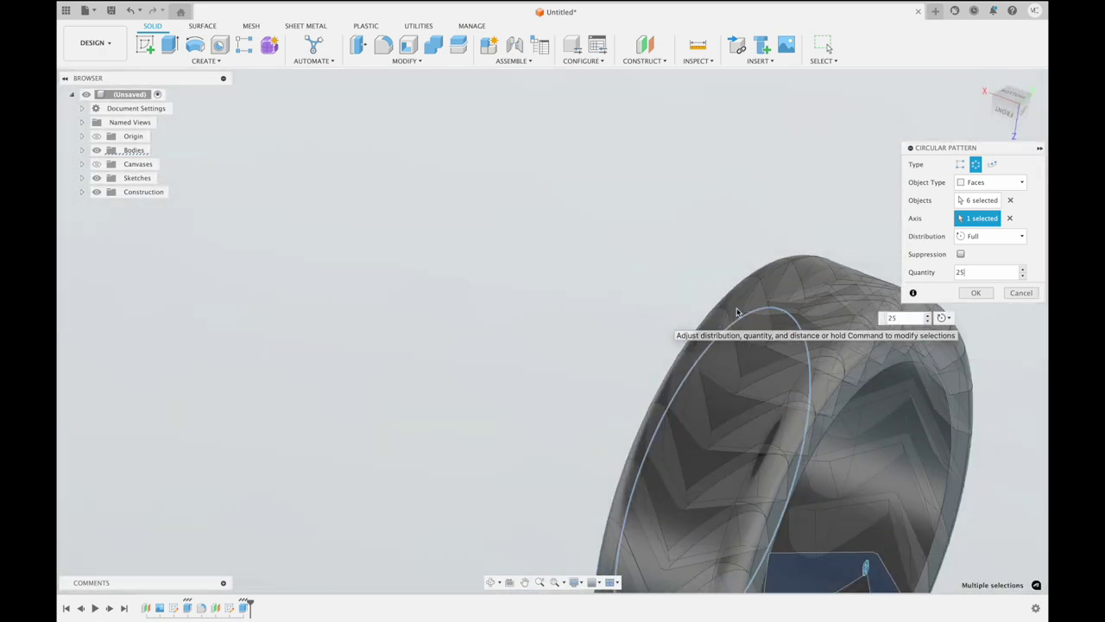
{"action": "left_click", "coordinate": [976, 293]}
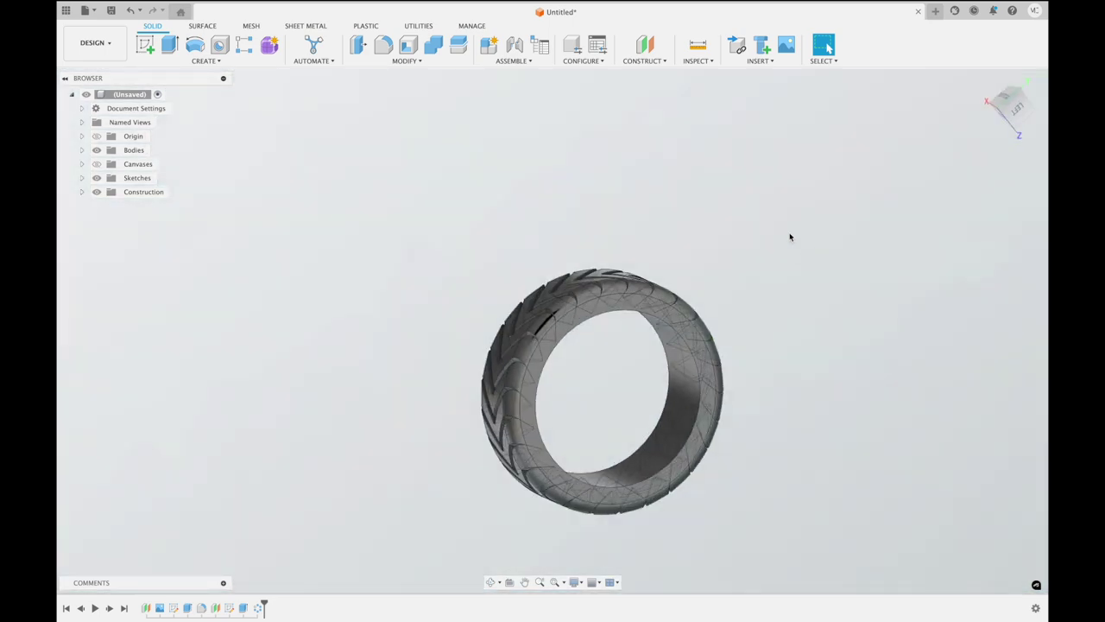
Create an offset construction plane at -1.50 in from the XY plane
{"action": "left_click", "coordinate": [1017, 117]}
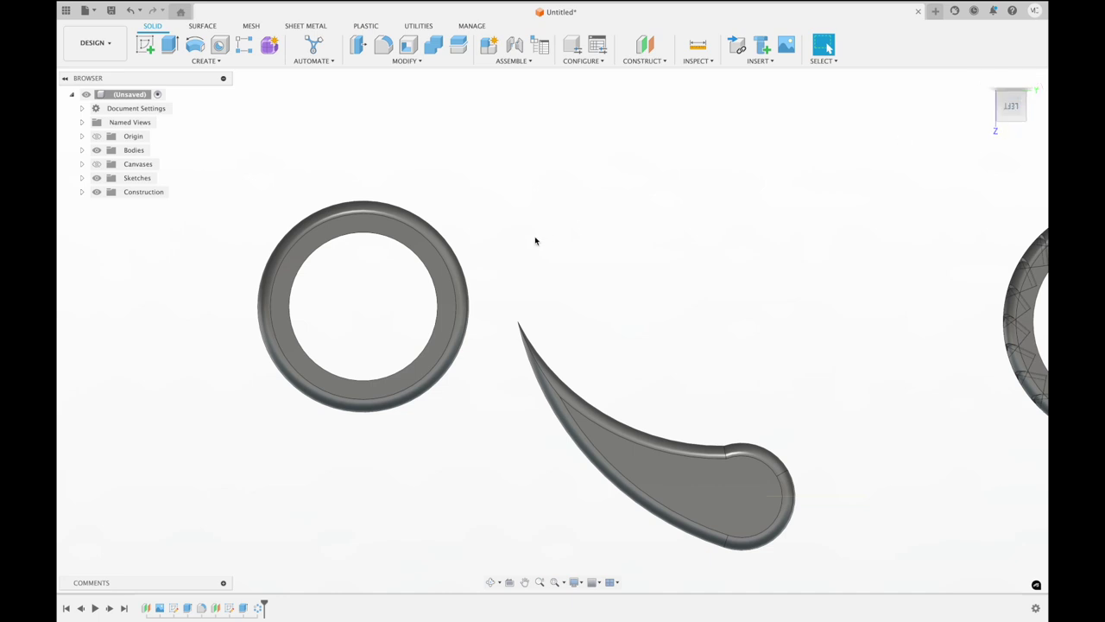
{"action": "left_click", "coordinate": [1014, 89]}
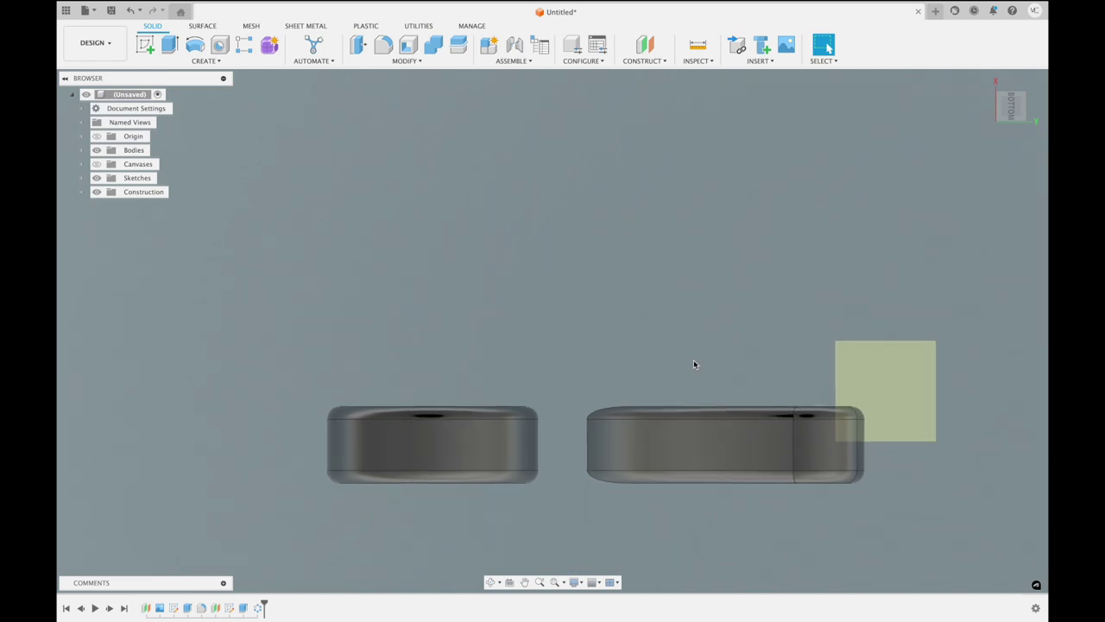
{"action": "left_click", "coordinate": [645, 45]}
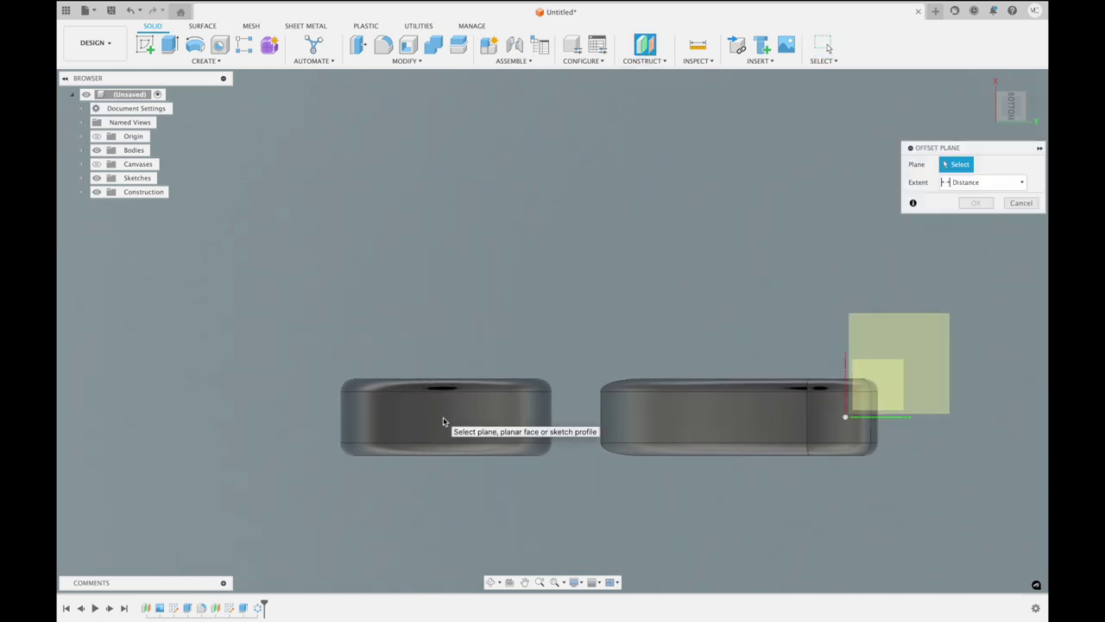
{"action": "middle_click_drag", "start_coordinate": [939, 330], "coordinate": [942, 332], "text": "shift"}
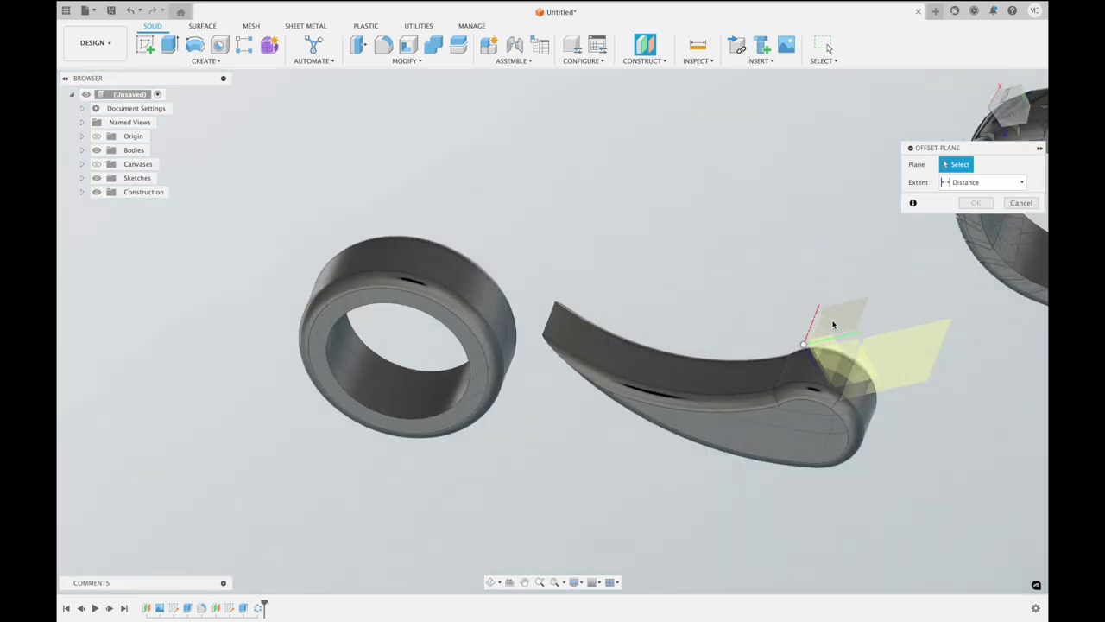
{"action": "left_click", "coordinate": [834, 321]}
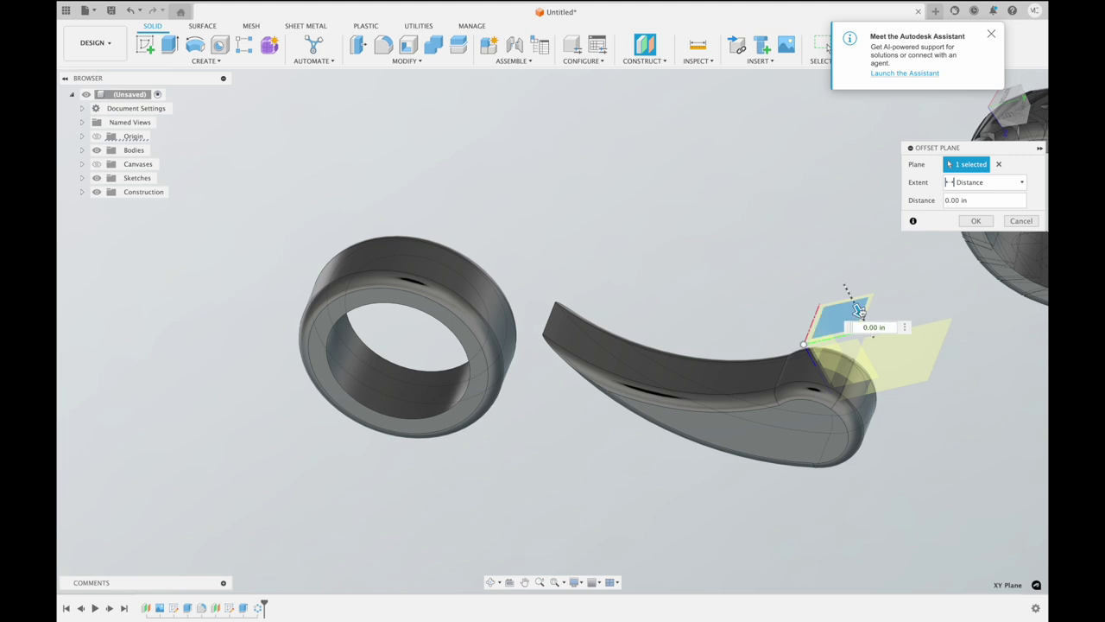
{"action": "left_click_drag", "start_coordinate": [860, 310], "coordinate": [778, 168]}
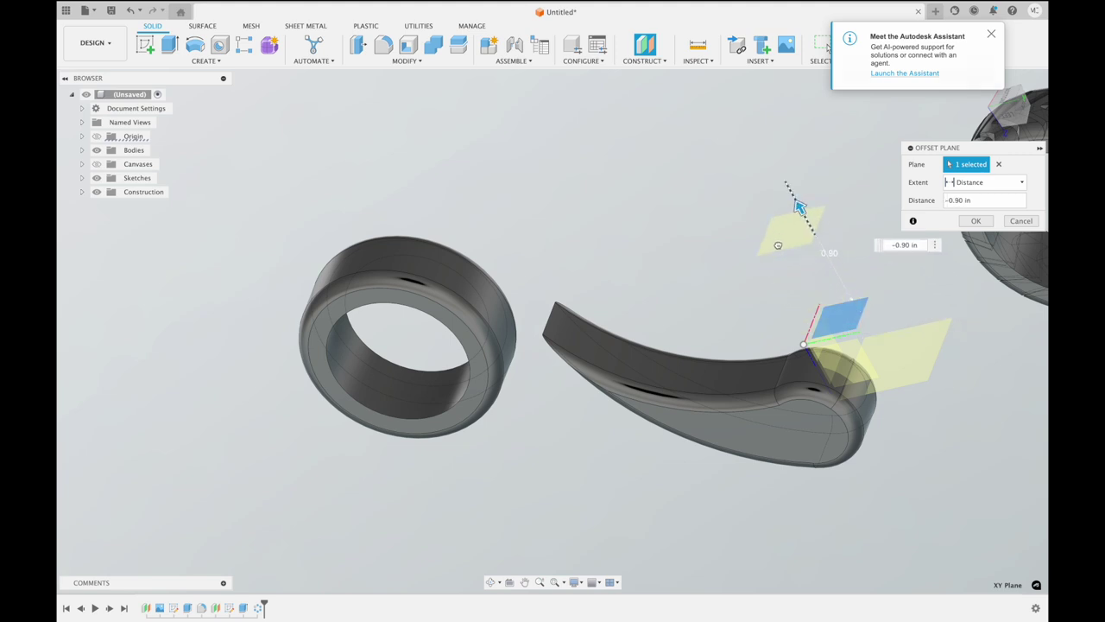
{"action": "left_click_drag", "start_coordinate": [738, 208], "coordinate": [732, 201]}
{"action": "middle_click_drag", "start_coordinate": [732, 201], "coordinate": [777, 182], "text": "shift"}
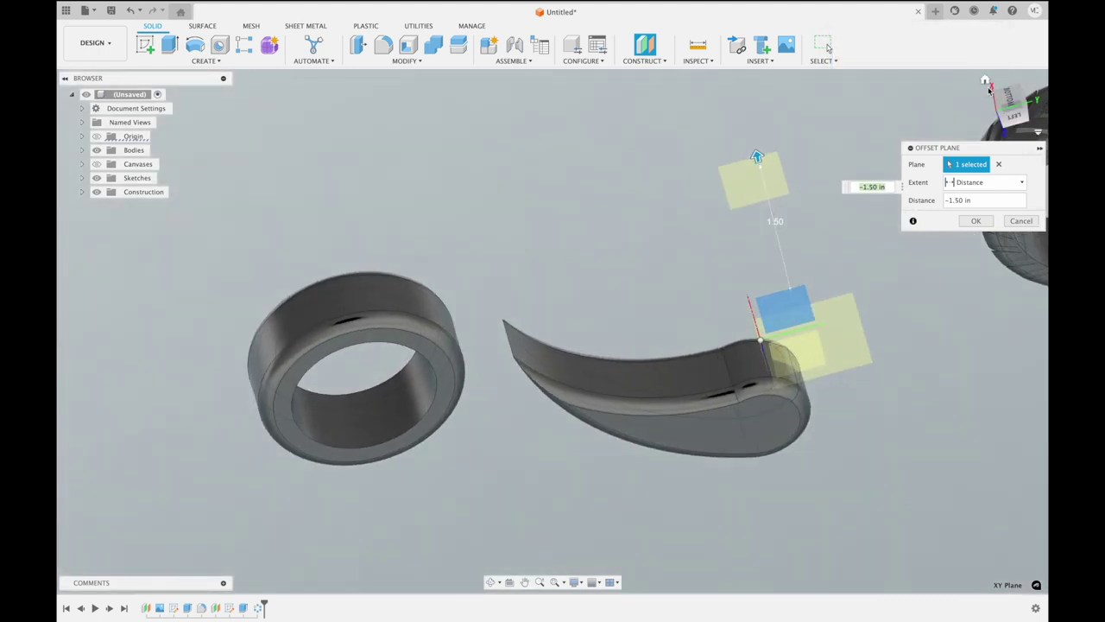
{"action": "left_click", "coordinate": [1008, 99]}
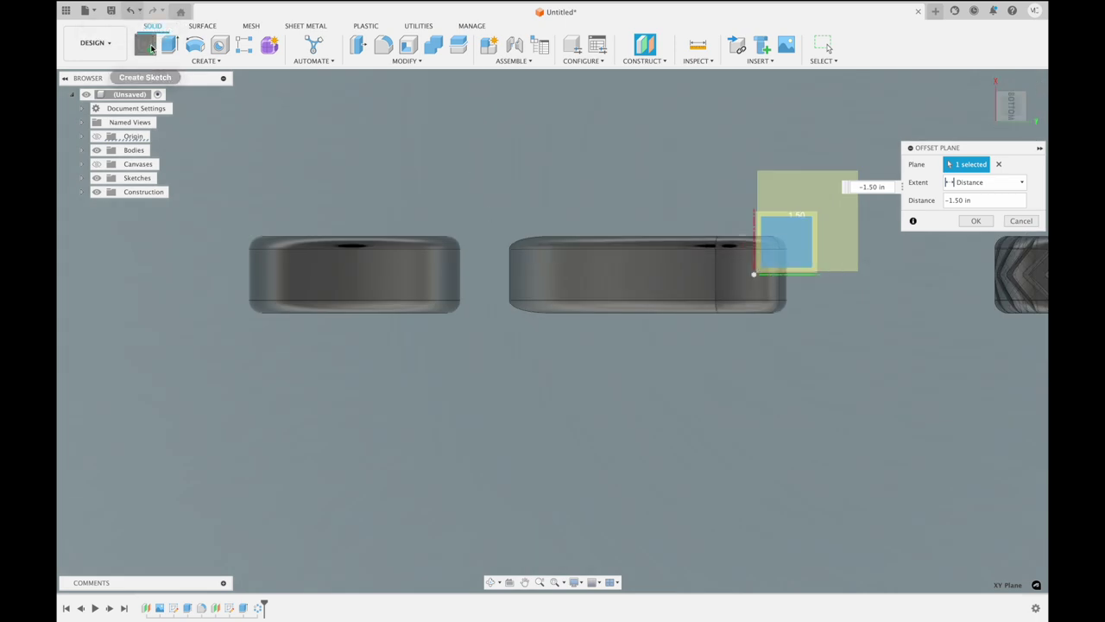
{"action": "key", "text": "Return"}
Start a sketch on the offset plane and draw two lines forming a V over the tread
{"action": "left_click", "coordinate": [350, 282]}
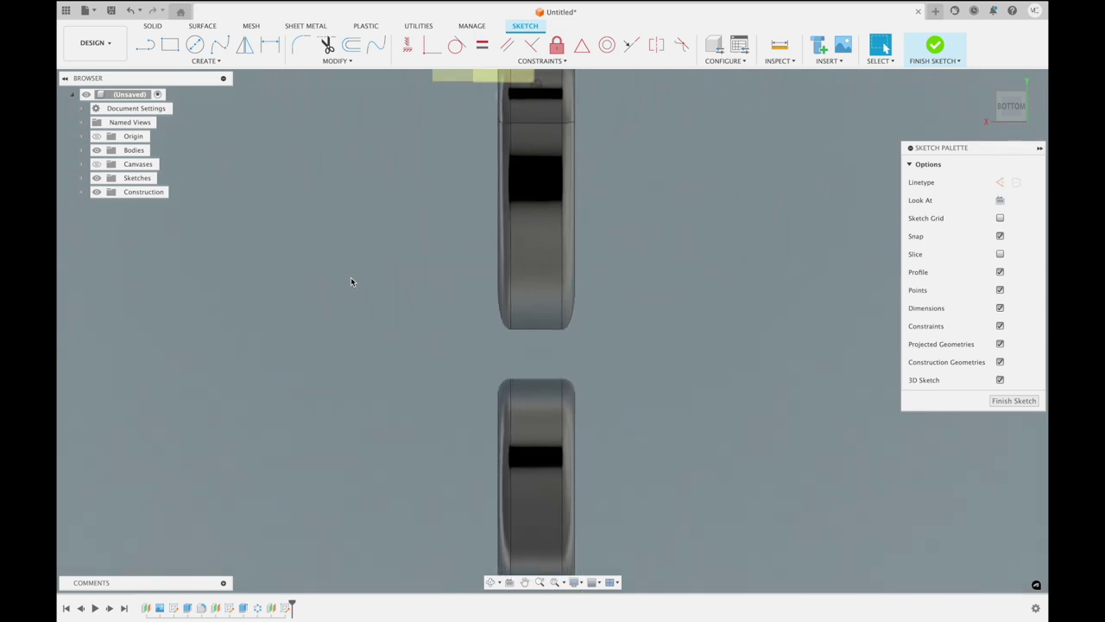
{"action": "left_click", "coordinate": [145, 48]}
{"action": "scroll", "coordinate": [536, 310], "scroll_direction": "up", "scroll_amount": 3}
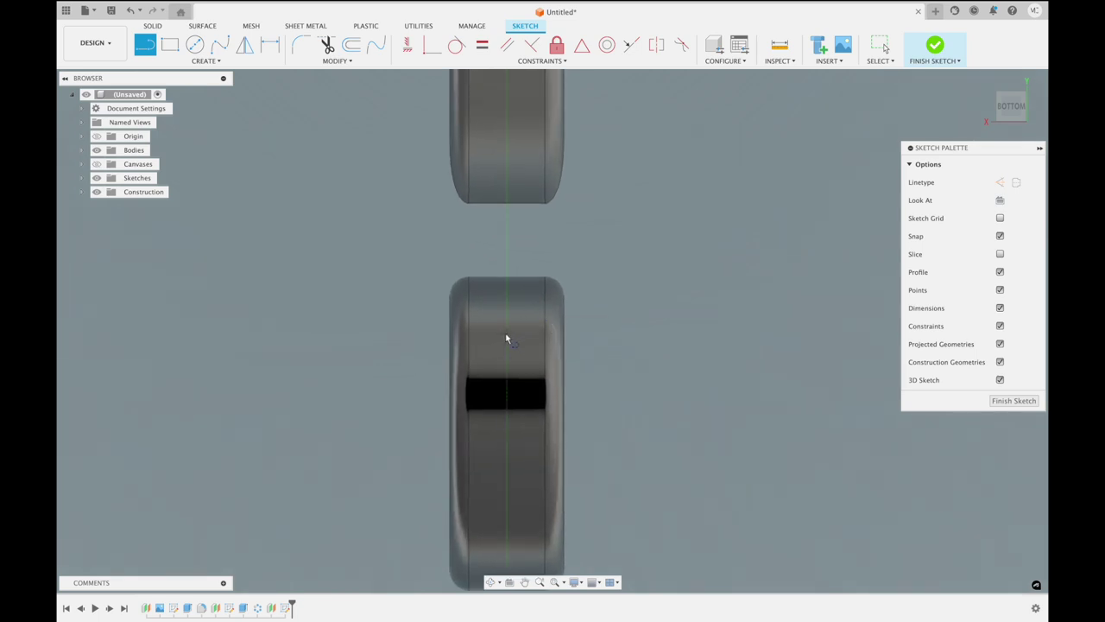
{"action": "left_click", "coordinate": [506, 335]}
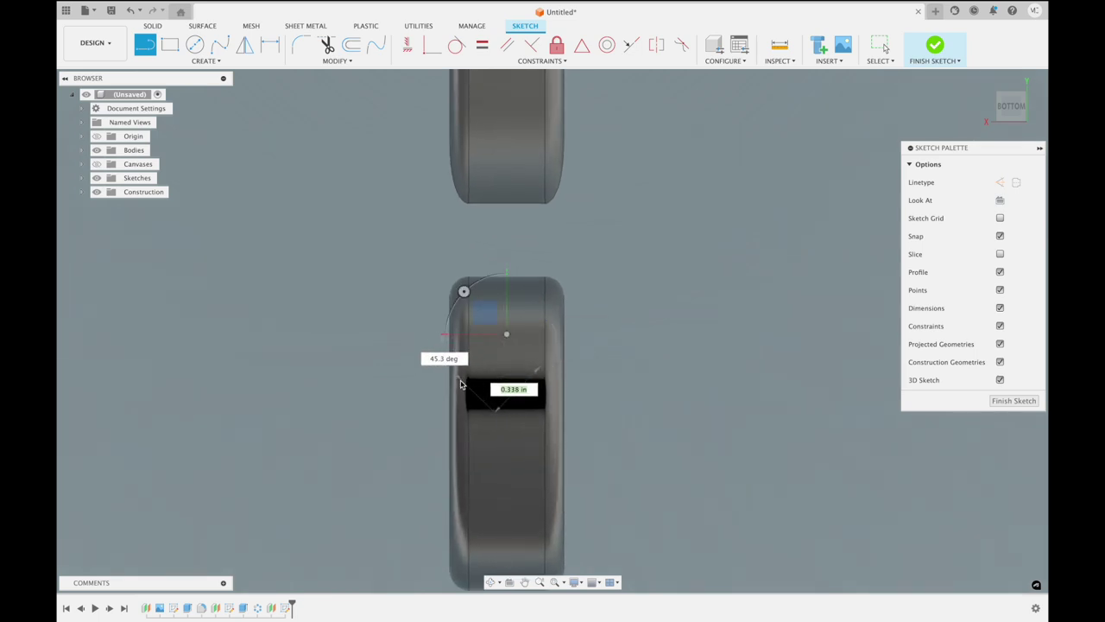
{"action": "left_click", "coordinate": [458, 386]}
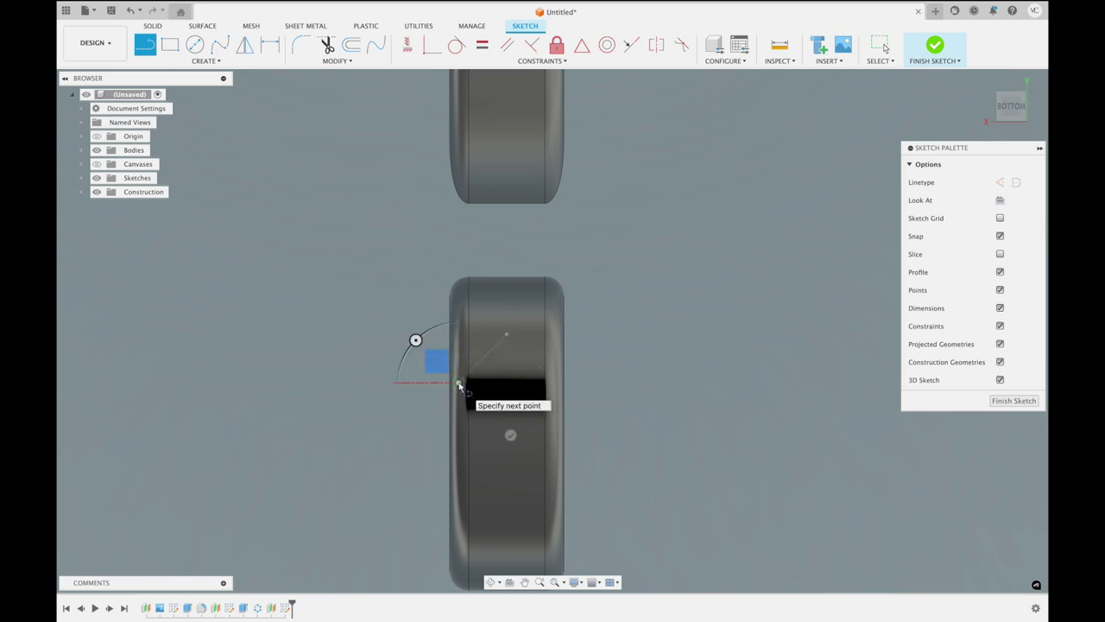
{"action": "key", "text": "Escape"}
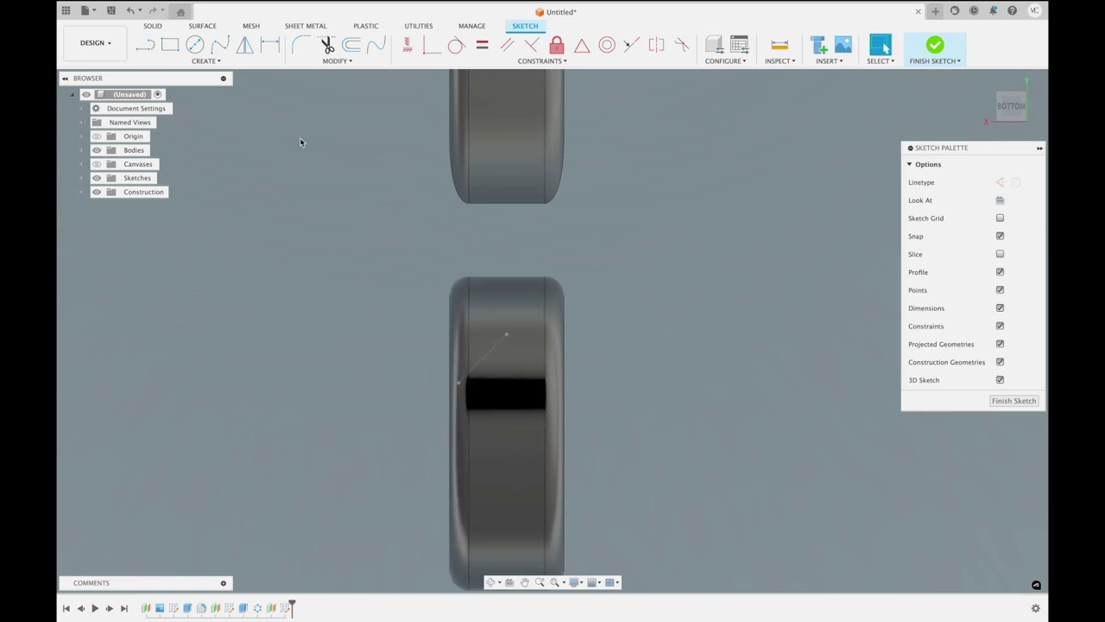
{"action": "left_click", "coordinate": [507, 334]}
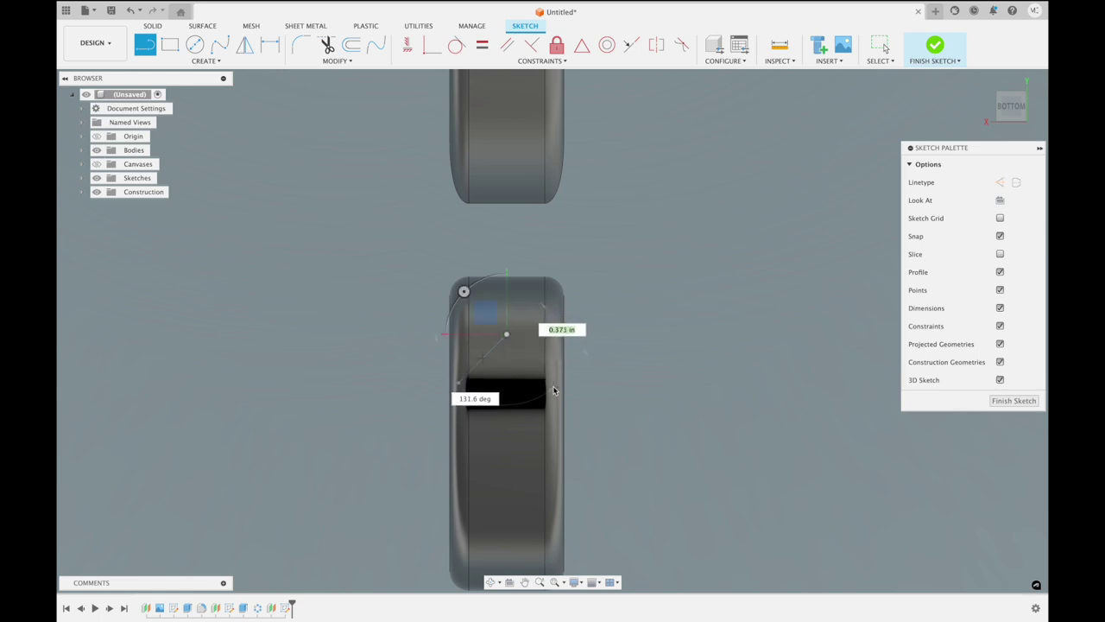
{"action": "left_click", "coordinate": [554, 389]}
{"action": "key", "text": "Escape"}
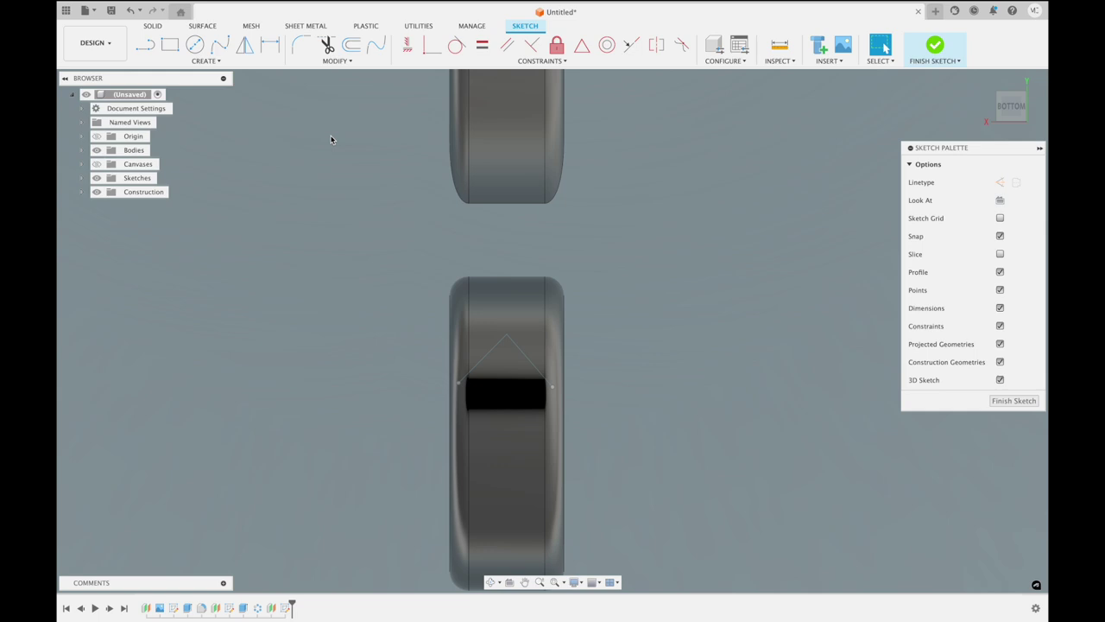
Close the V into a triangle with a line across its open ends
{"action": "left_click", "coordinate": [147, 47]}
{"action": "left_click", "coordinate": [460, 384]}
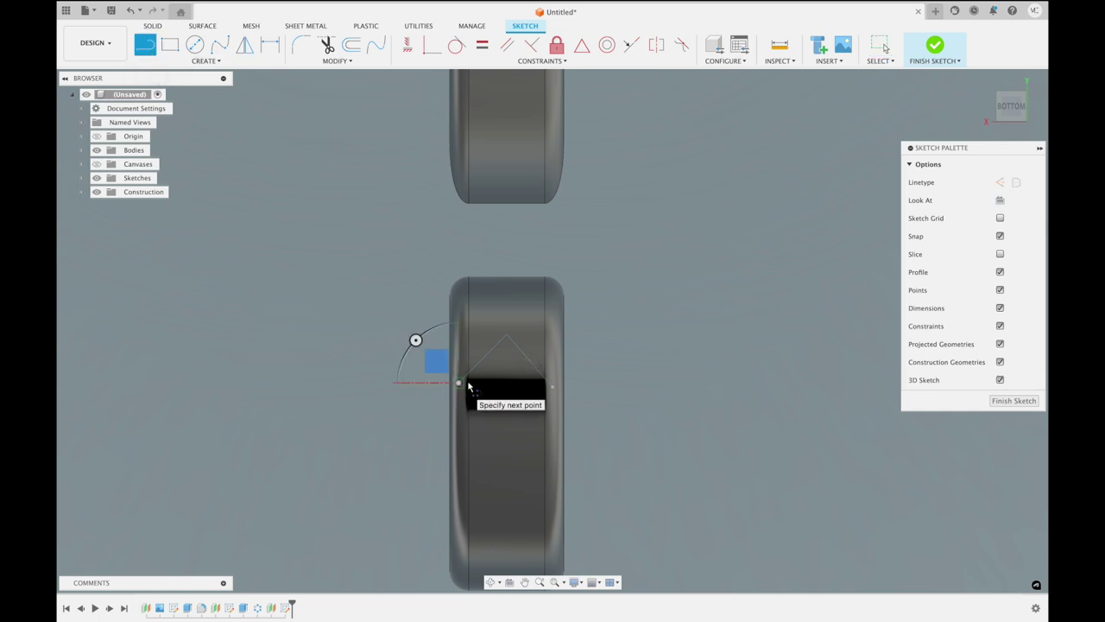
{"action": "left_click", "coordinate": [554, 391]}
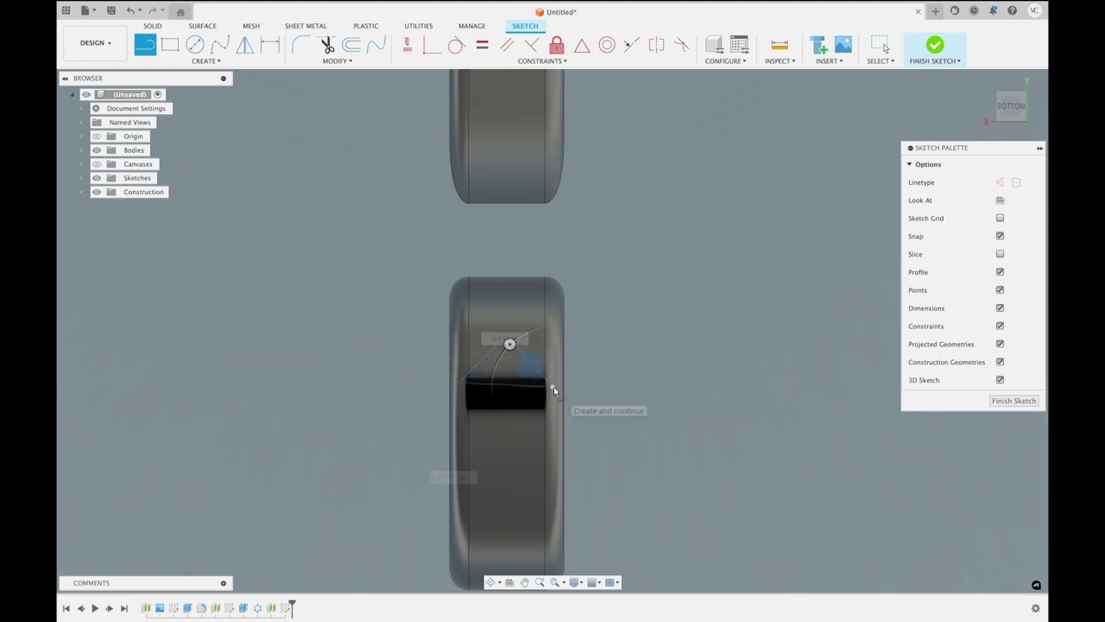
{"action": "middle_click_drag", "start_coordinate": [755, 275], "coordinate": [755, 279], "text": "shift"}
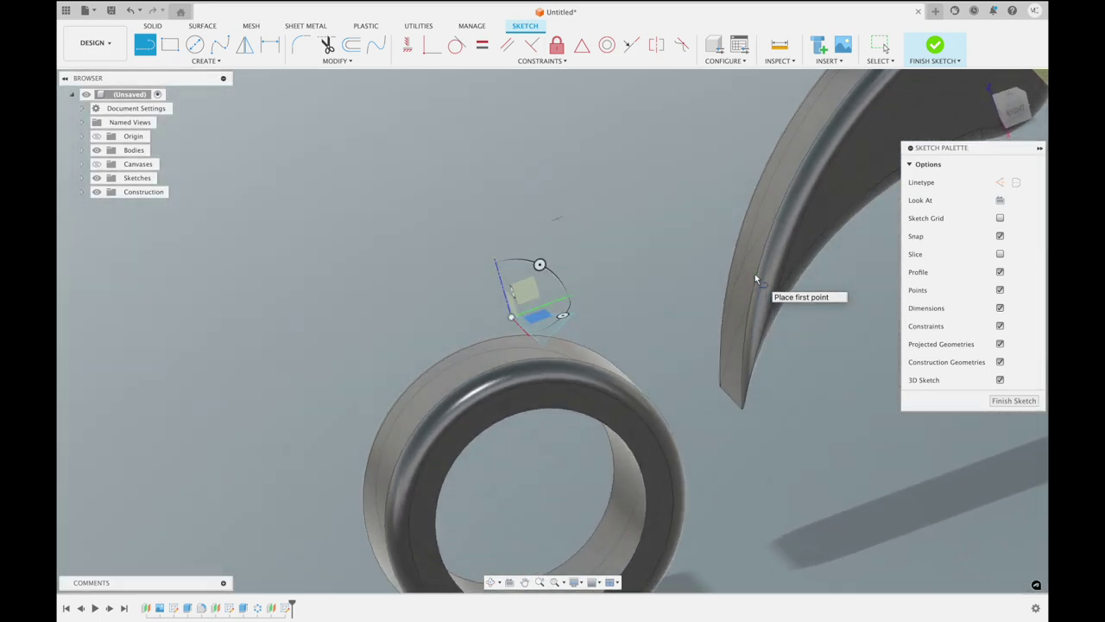
{"action": "scroll", "coordinate": [541, 270], "scroll_direction": "up", "scroll_amount": 5}
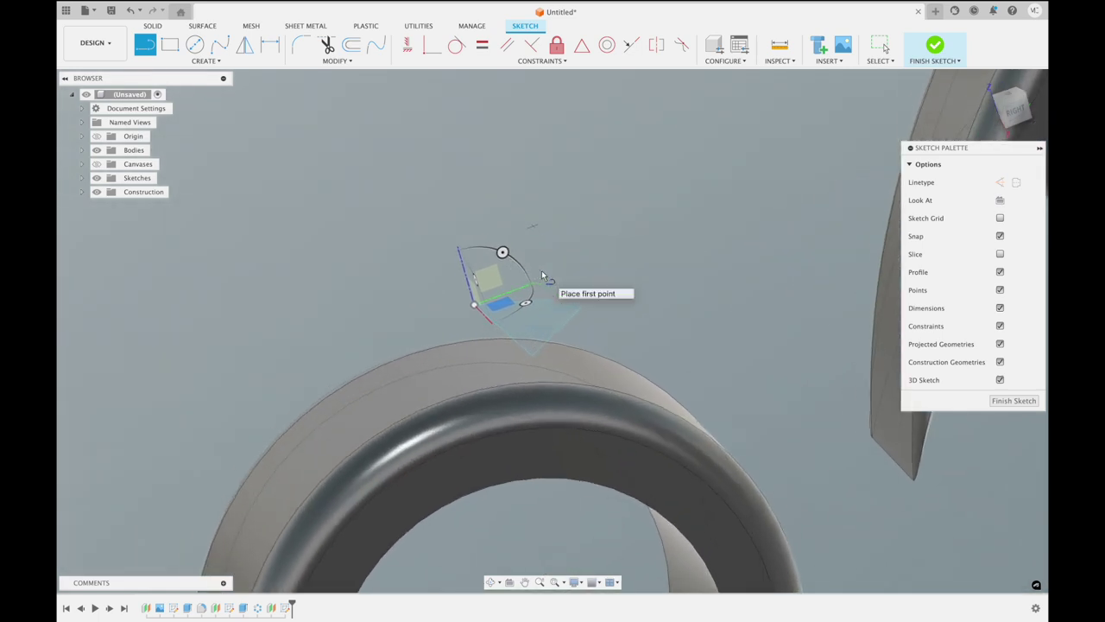
{"action": "middle_click_drag", "start_coordinate": [541, 270], "coordinate": [541, 272], "text": "shift"}
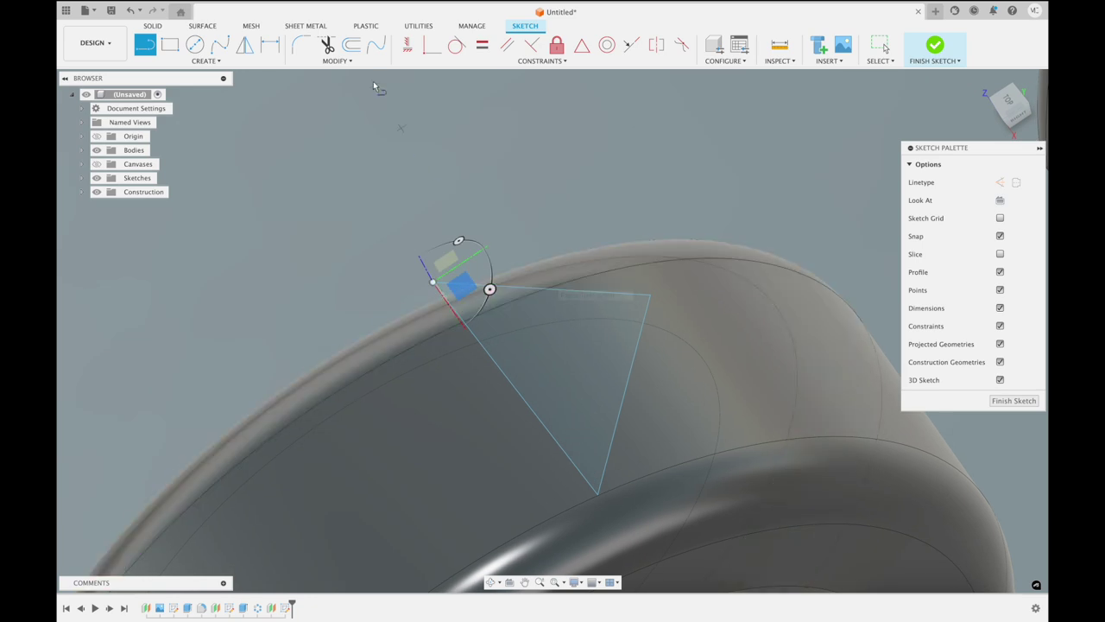
{"action": "left_click", "coordinate": [350, 46]}
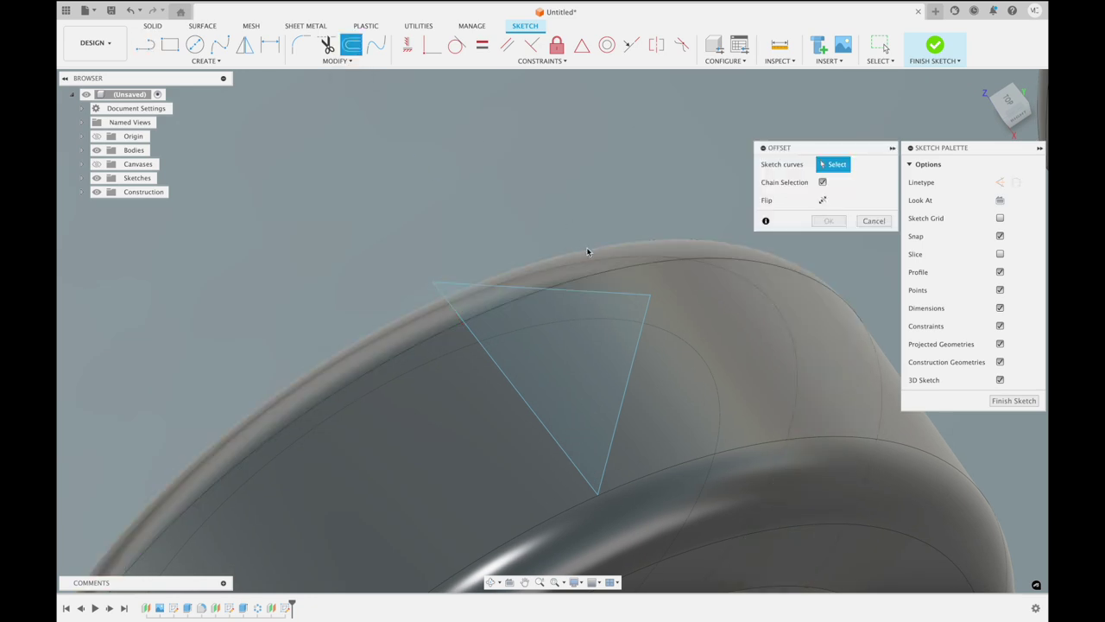
Offset the triangle inward by 0.03 in and draw a line from its corner outward
{"action": "left_click", "coordinate": [583, 294]}
{"action": "left_click_drag", "start_coordinate": [581, 300], "coordinate": [579, 308]}
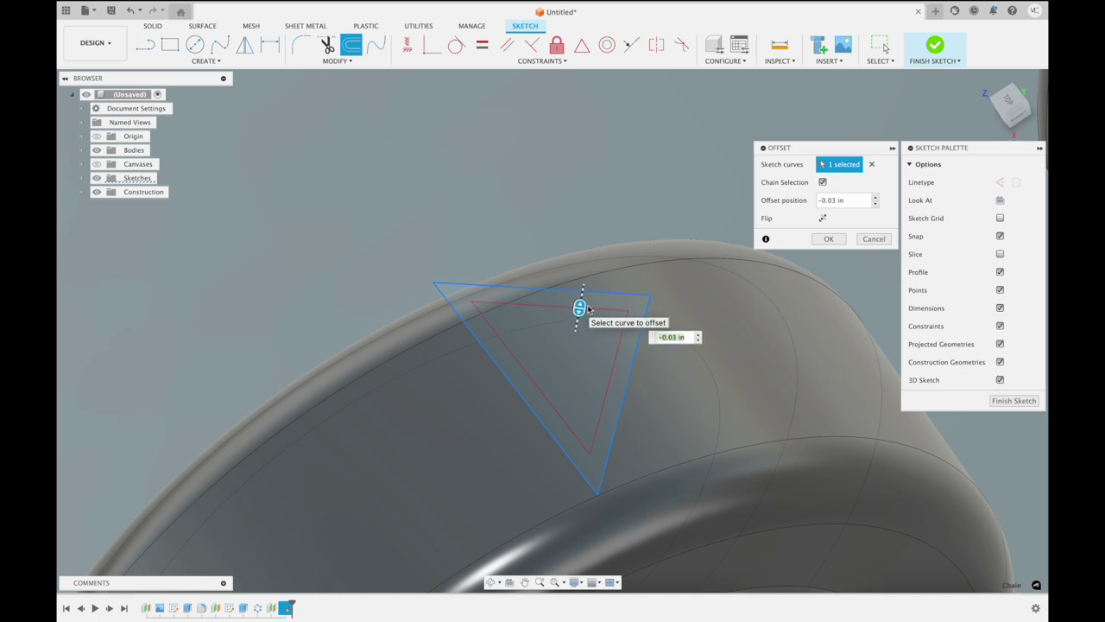
{"action": "left_click", "coordinate": [828, 239]}
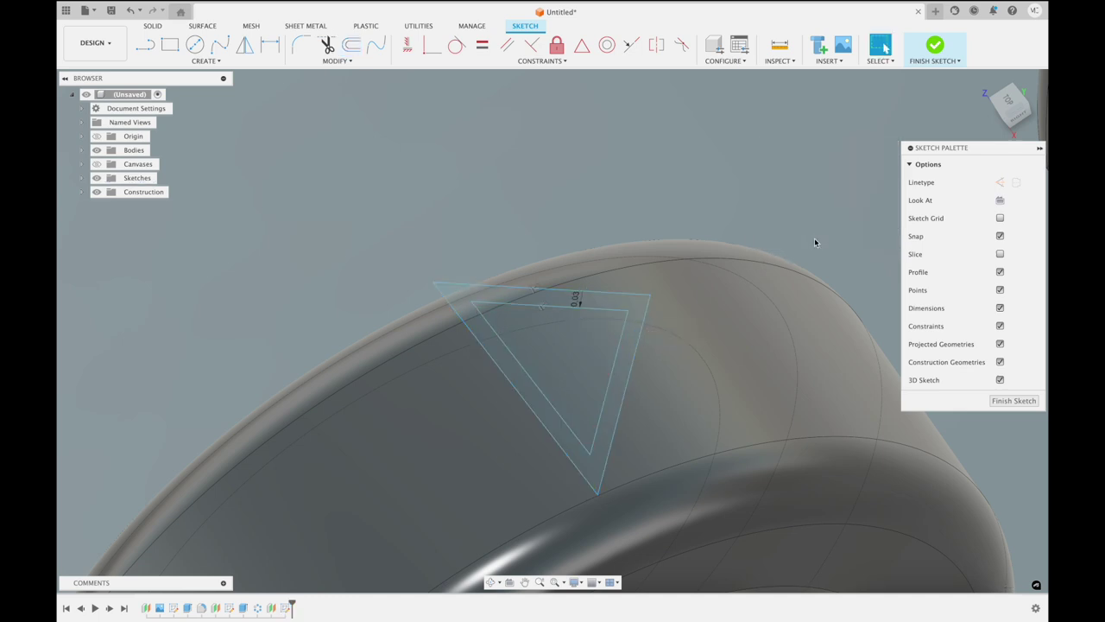
{"action": "left_click", "coordinate": [145, 45]}
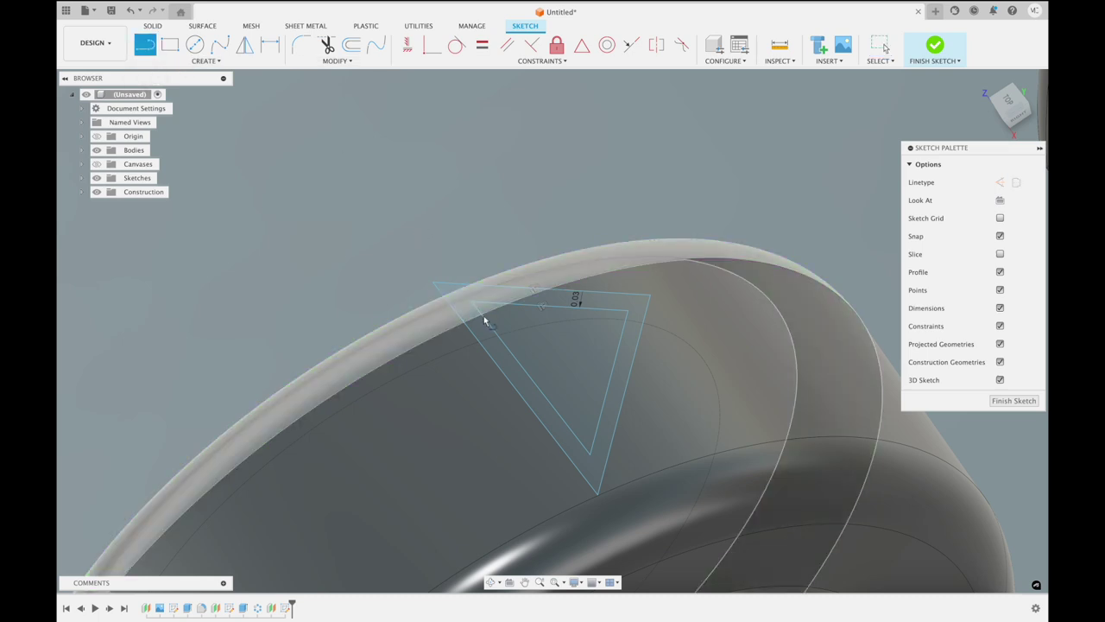
{"action": "middle_click_drag", "start_coordinate": [484, 316], "coordinate": [427, 274], "text": "shift"}
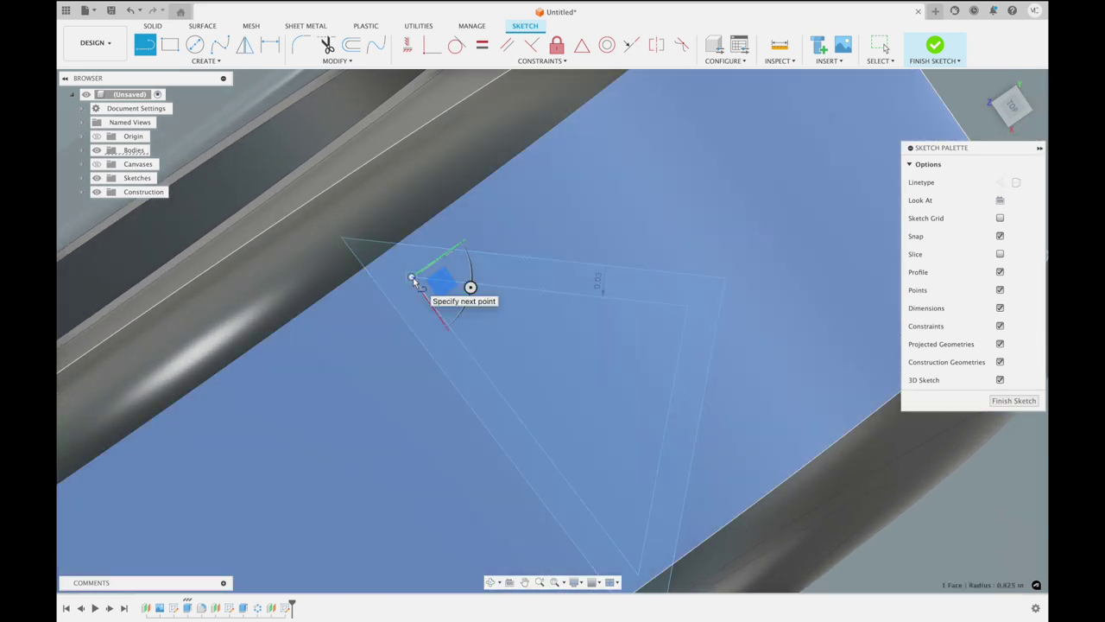
{"action": "left_click", "coordinate": [412, 277]}
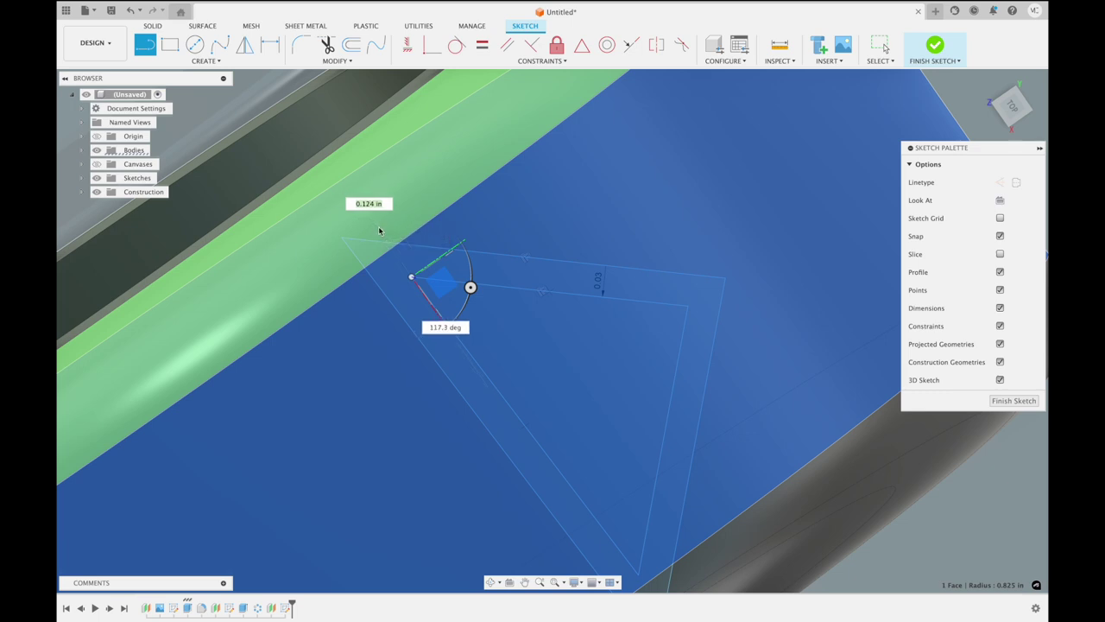
{"action": "left_click", "coordinate": [369, 219]}
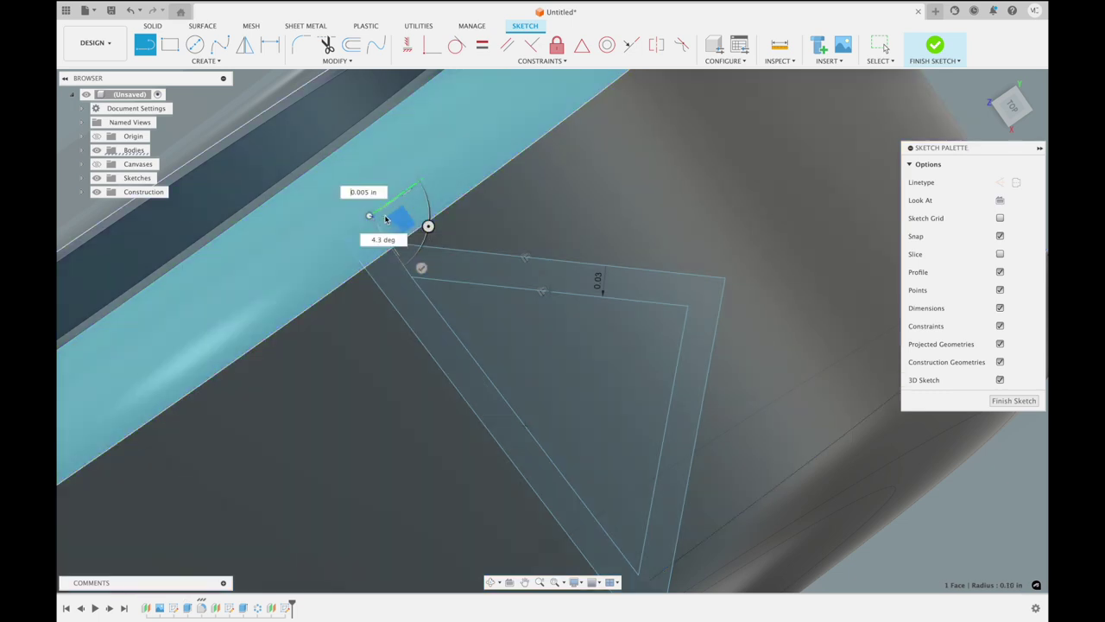
{"action": "key", "text": "Escape"}
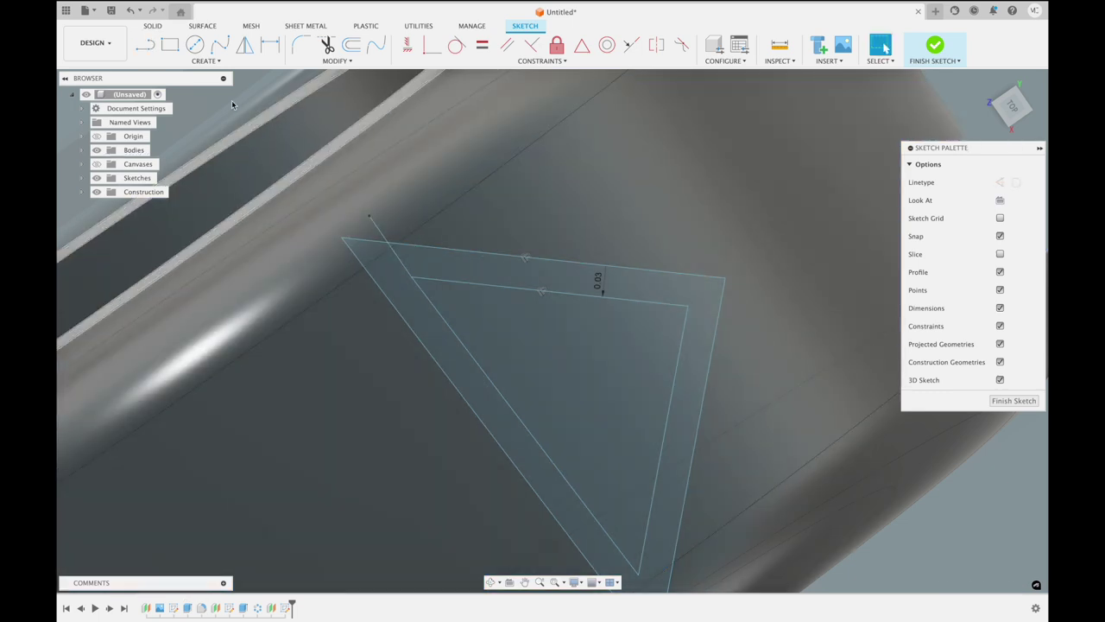
Draw a line from the lower corner to the tire's edge and trim the overhanging segment
{"action": "left_click", "coordinate": [145, 45]}
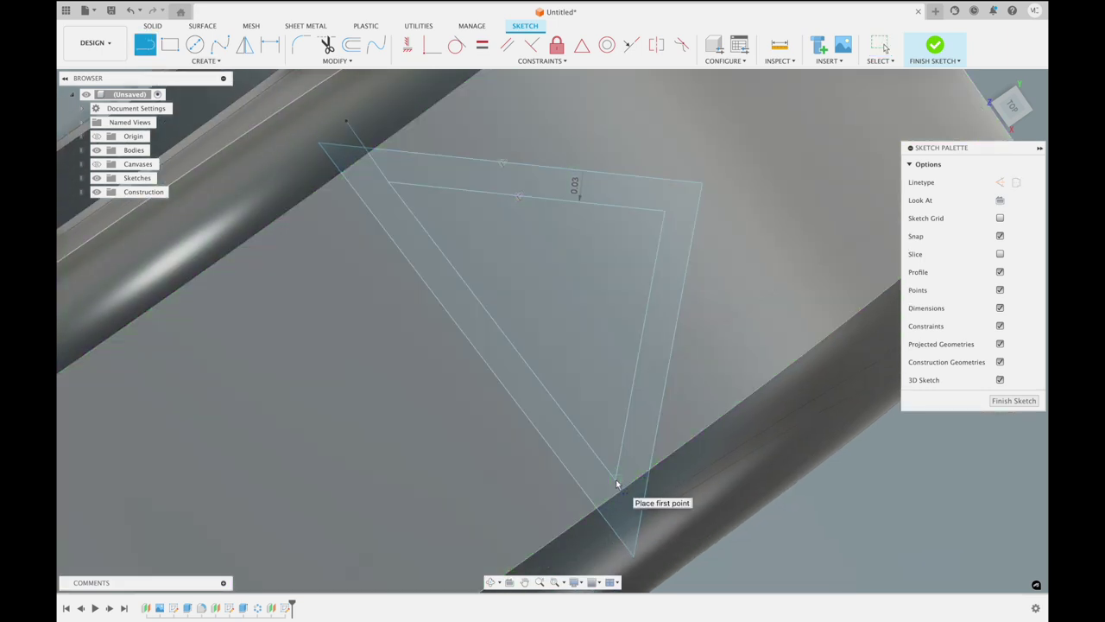
{"action": "key", "text": "q"}
{"action": "left_click", "coordinate": [625, 479]}
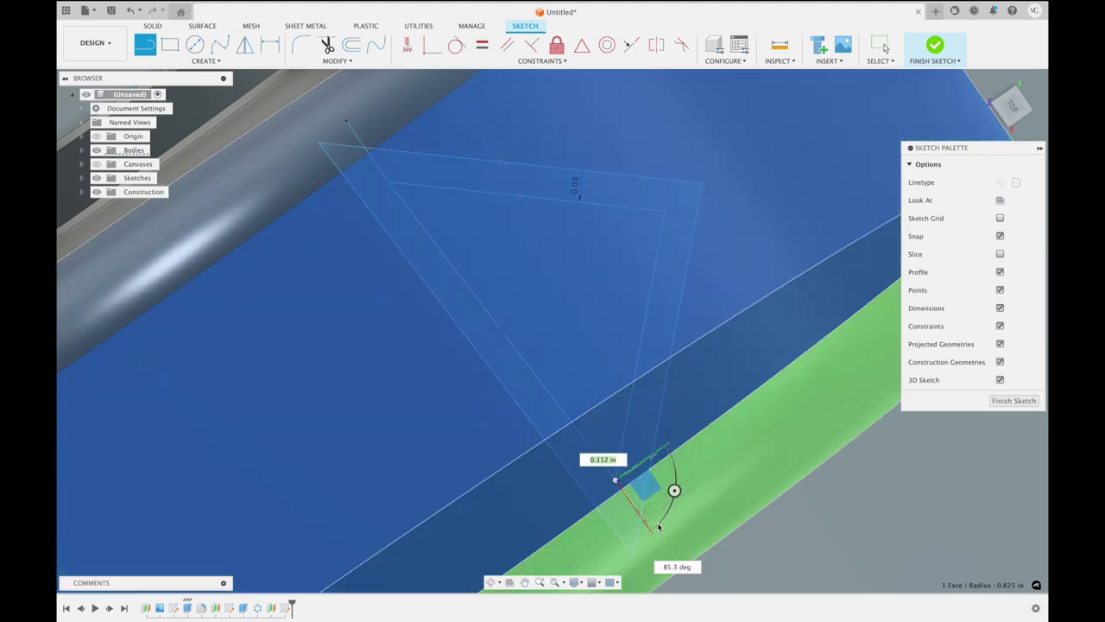
{"action": "left_click", "coordinate": [661, 531]}
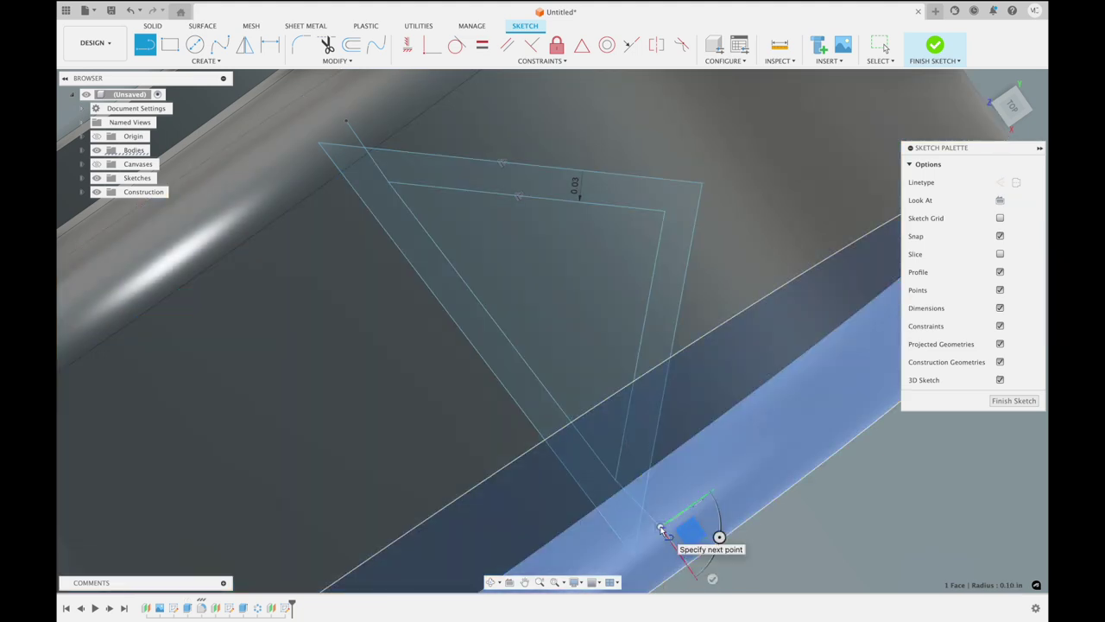
{"action": "key", "text": "Escape"}
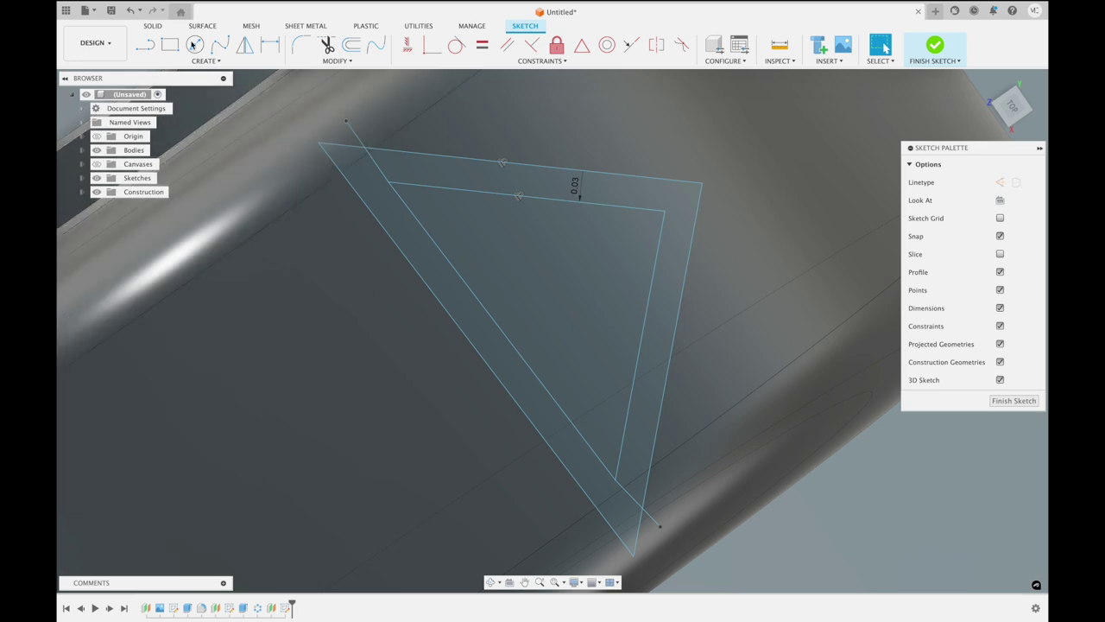
{"action": "left_click", "coordinate": [326, 47]}
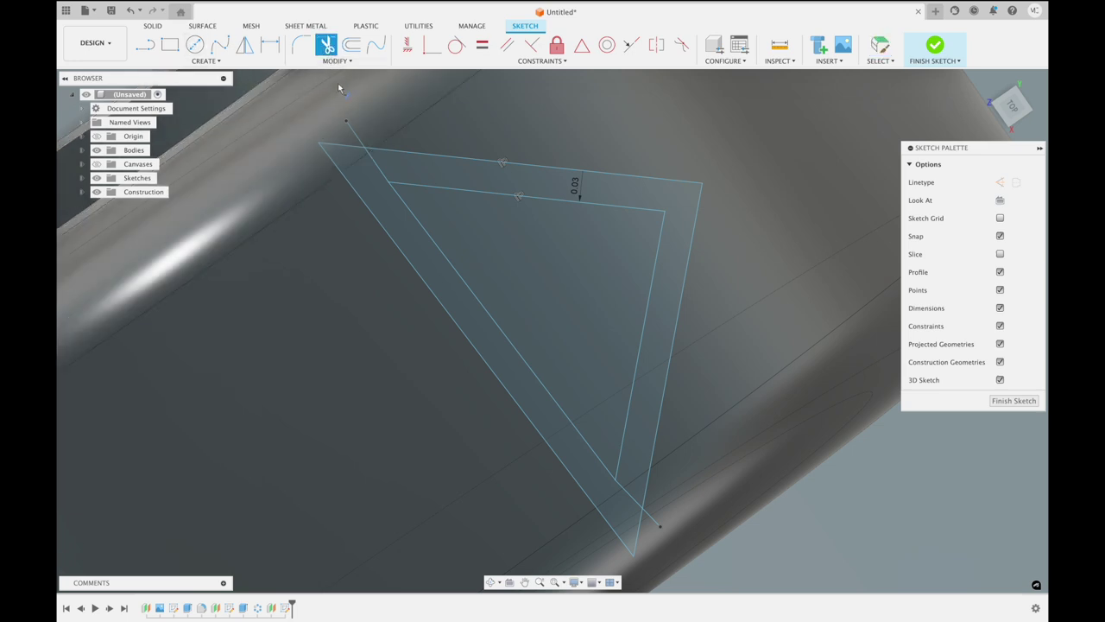
{"action": "left_click", "coordinate": [353, 132]}
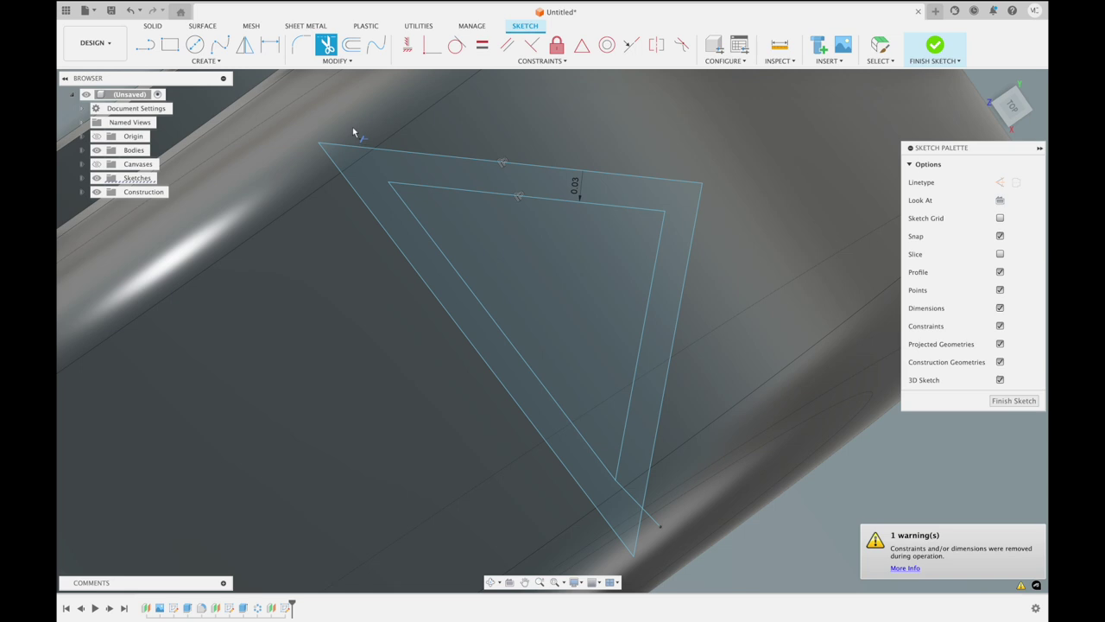
{"action": "key", "text": "Escape"}
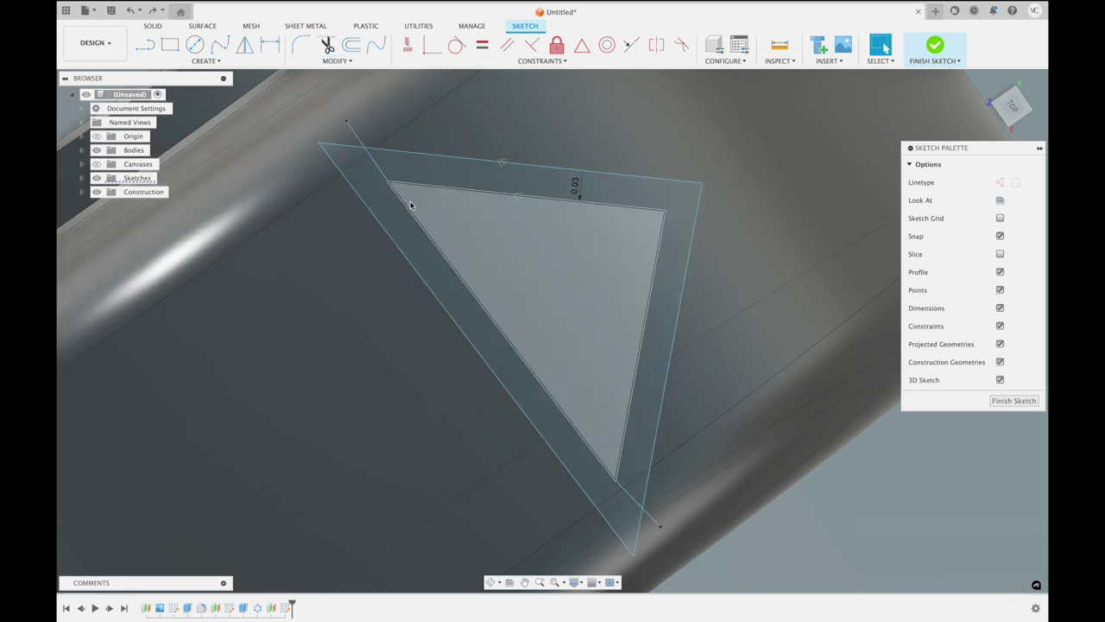
Trim away the triangle's diagonal and top edges, leaving a V-shaped chevron line
{"action": "left_click", "coordinate": [328, 54]}
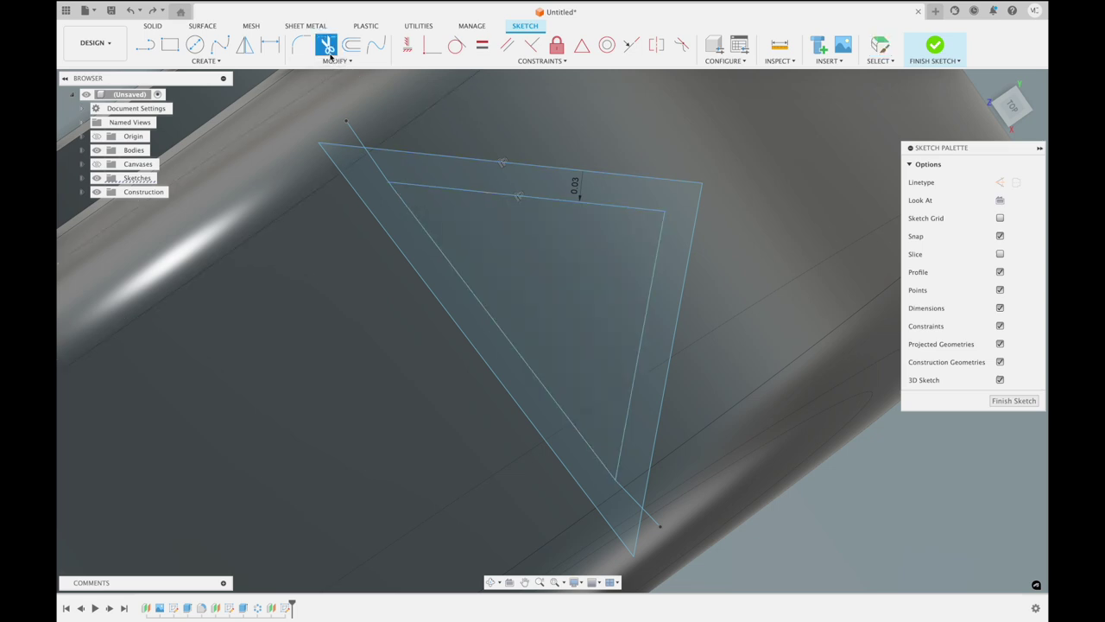
{"action": "left_click", "coordinate": [345, 186]}
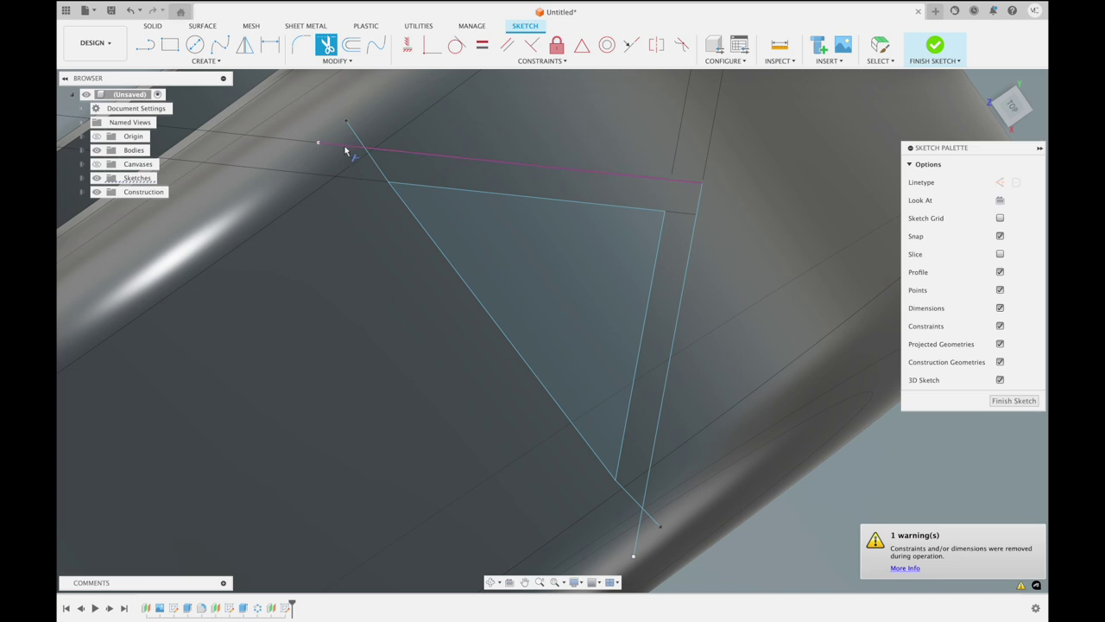
{"action": "left_click", "coordinate": [344, 151]}
{"action": "key", "text": "ctrl+z"}
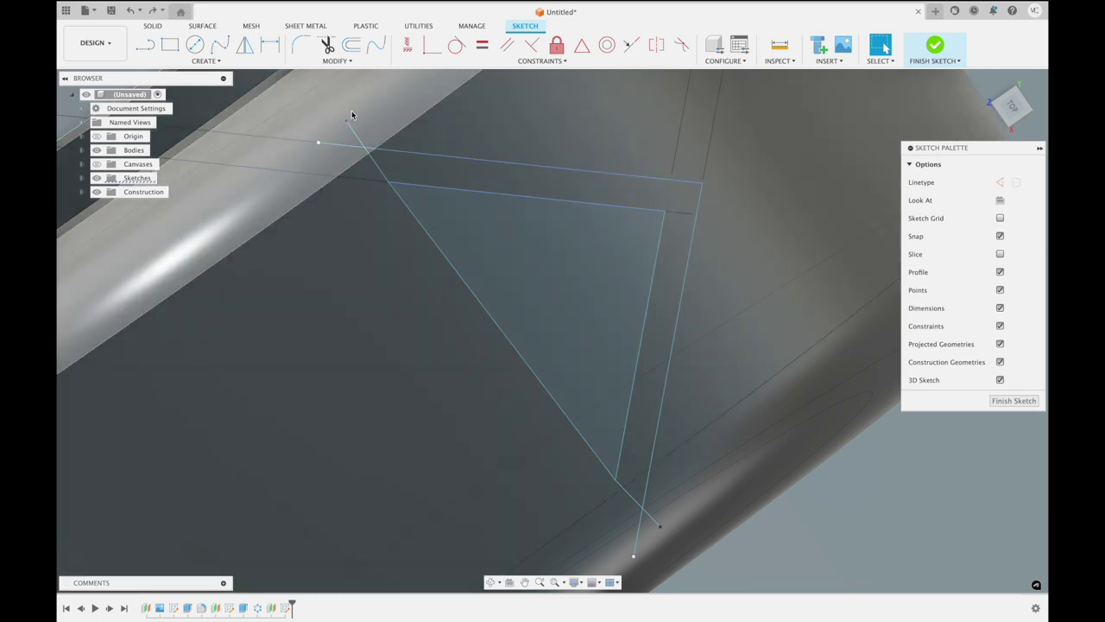
Orbit around the sketch, then view it from the ViewCube's right and top faces
{"action": "middle_click_drag", "start_coordinate": [393, 140], "coordinate": [393, 140], "text": "shift"}
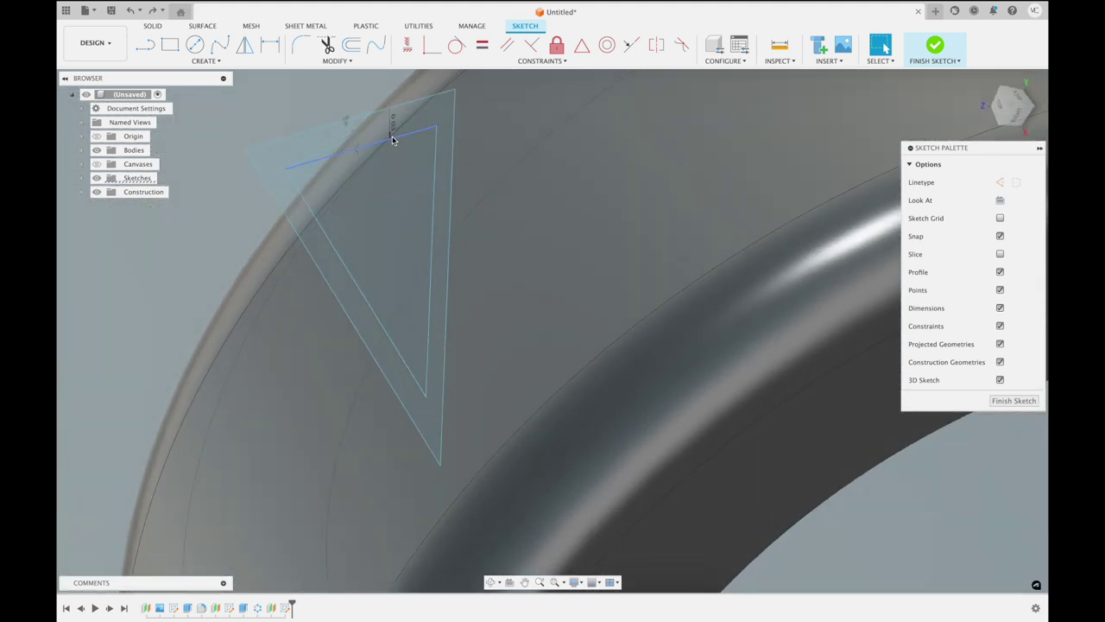
{"action": "middle_click_drag", "start_coordinate": [393, 140], "coordinate": [393, 140], "text": "shift"}
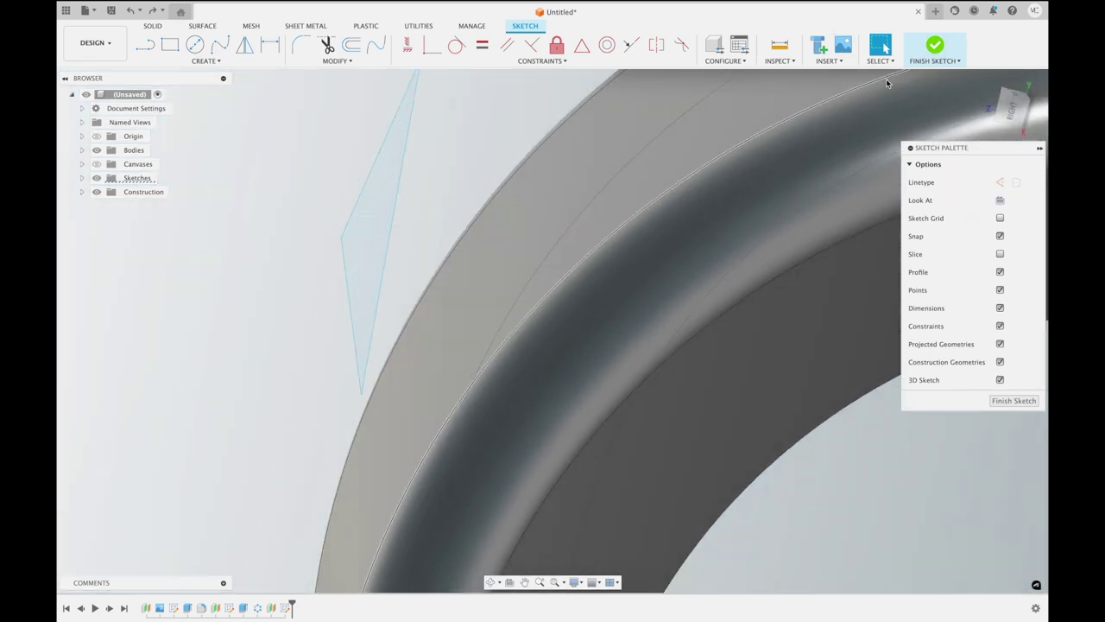
{"action": "left_click", "coordinate": [1012, 111]}
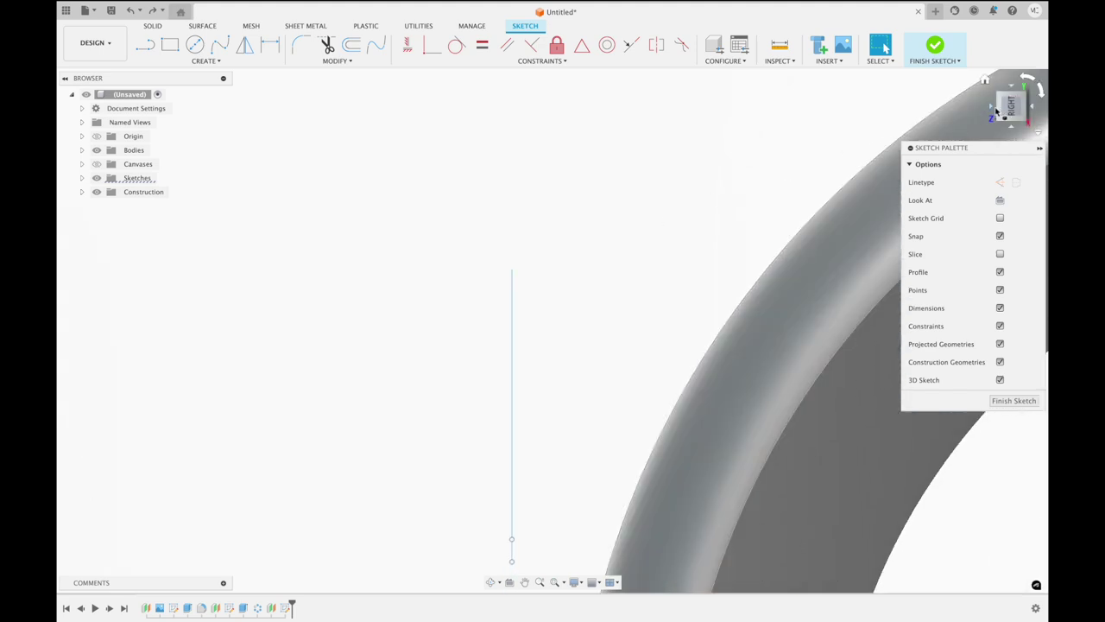
{"action": "left_click", "coordinate": [997, 110]}
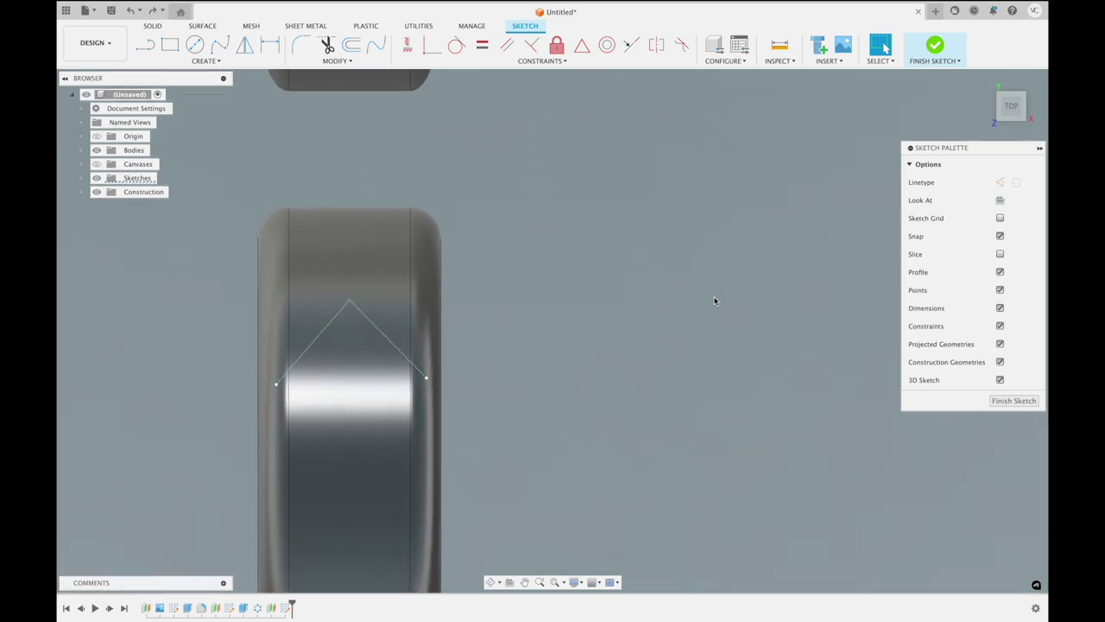
{"action": "scroll", "coordinate": [515, 334], "scroll_direction": "up", "scroll_amount": 2}
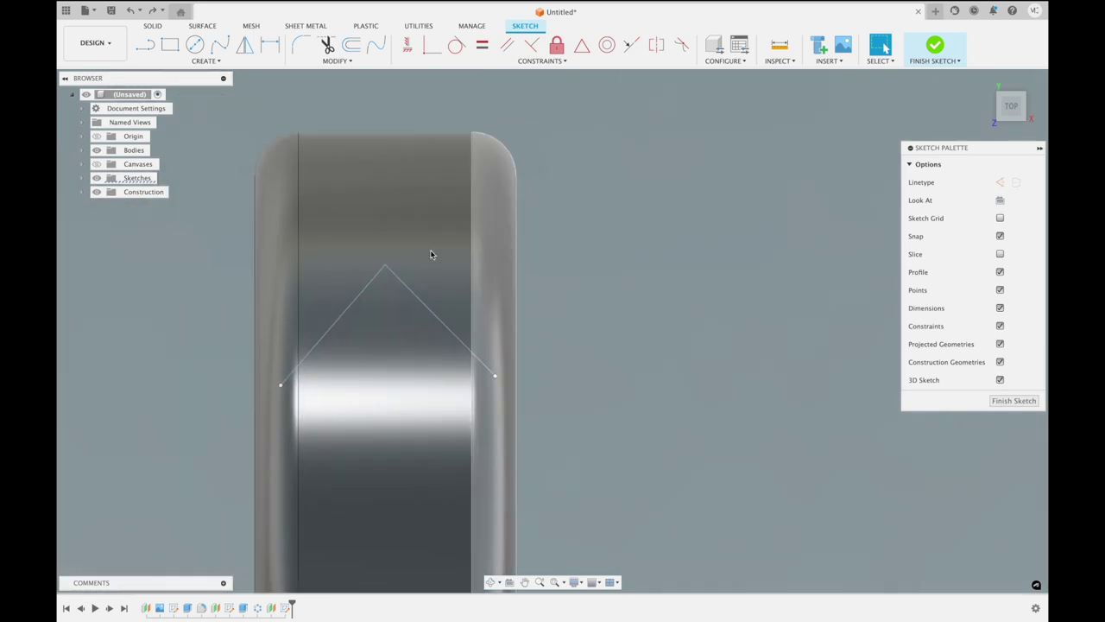
Offset the chevron line by 0.039 in
{"action": "left_click", "coordinate": [351, 44]}
{"action": "left_click", "coordinate": [370, 291]}
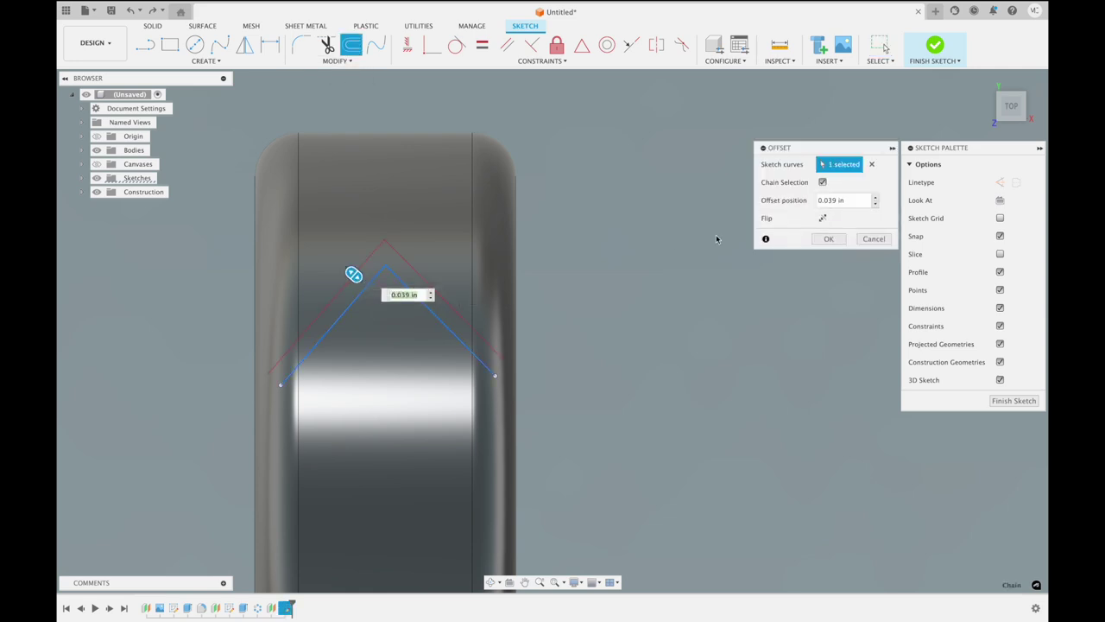
{"action": "left_click", "coordinate": [831, 240]}
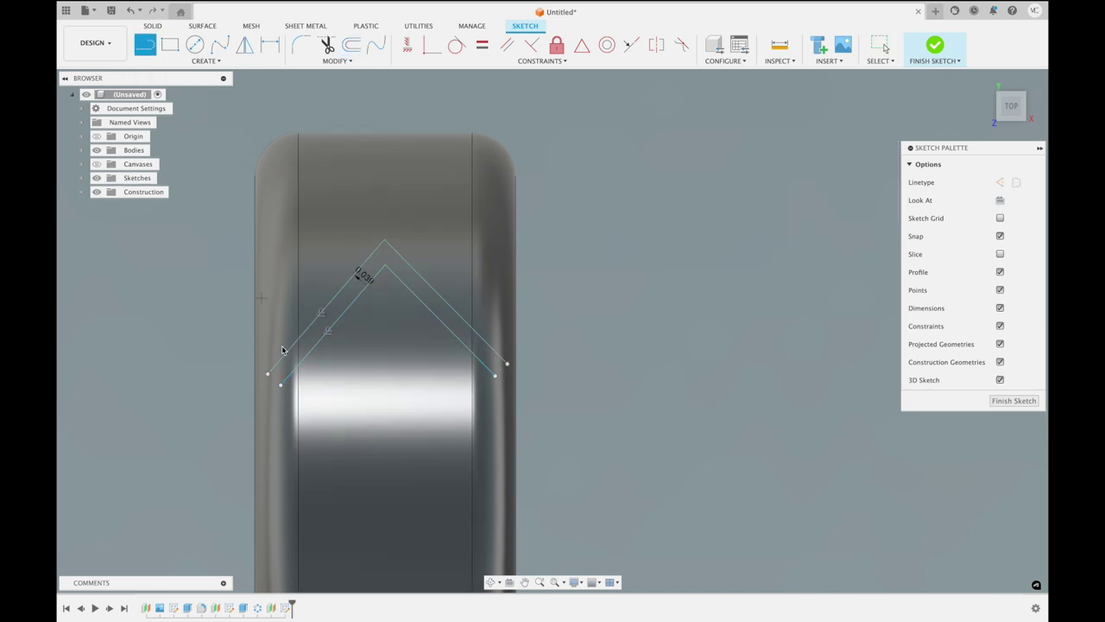
Close both ends of the chevron band with short lines and finish the sketch
{"action": "left_click", "coordinate": [281, 386]}
{"action": "scroll", "coordinate": [282, 384], "scroll_direction": "left", "scroll_amount": 5}
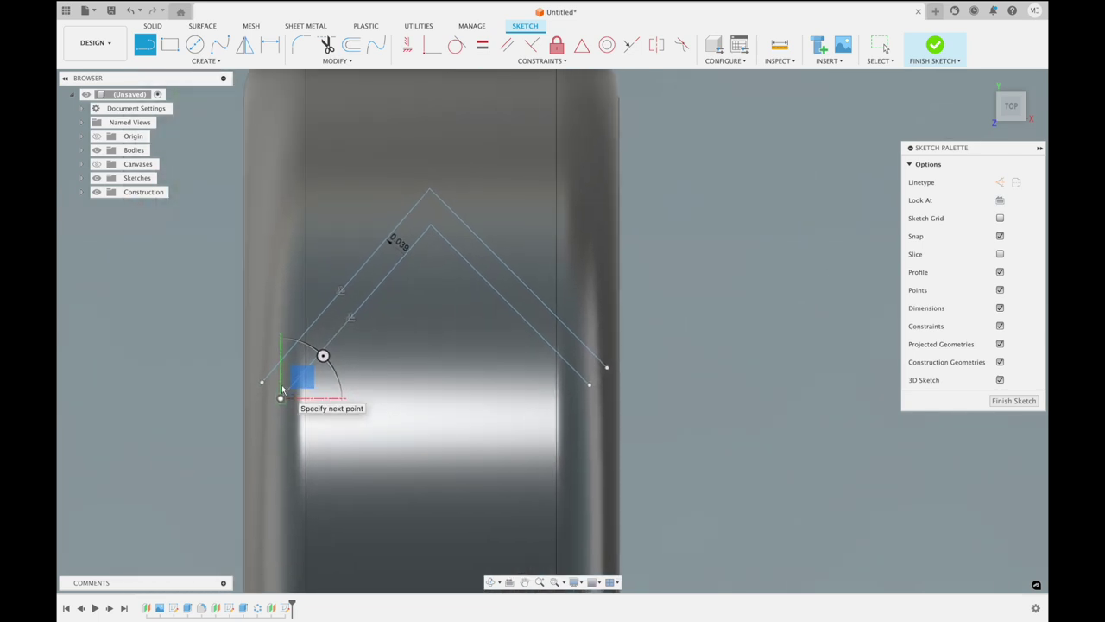
{"action": "left_click", "coordinate": [262, 385]}
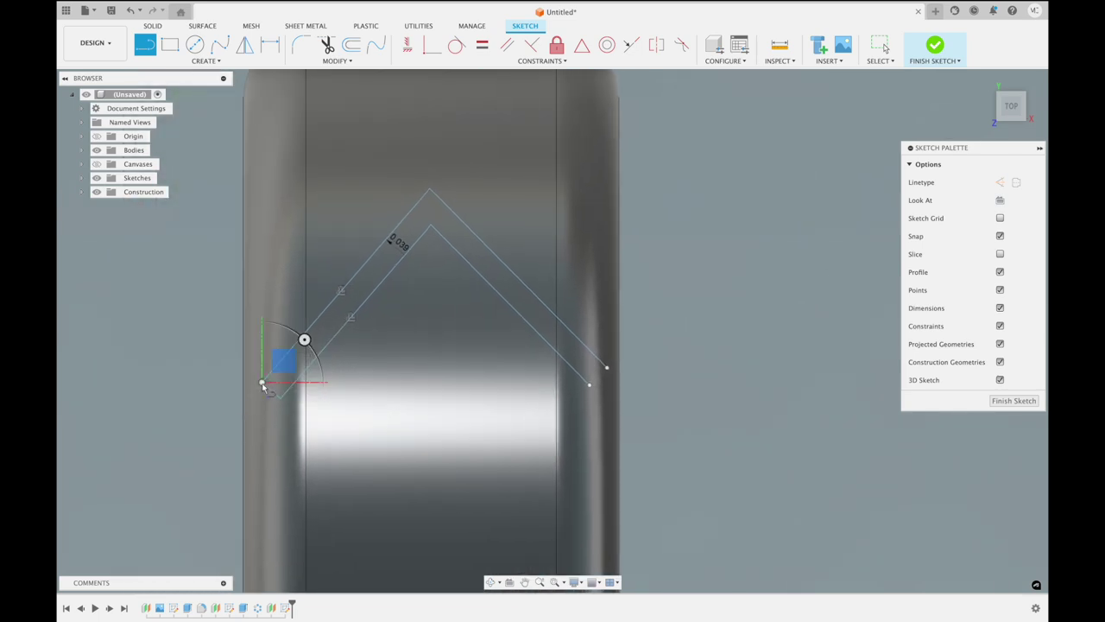
{"action": "key", "text": "Escape"}
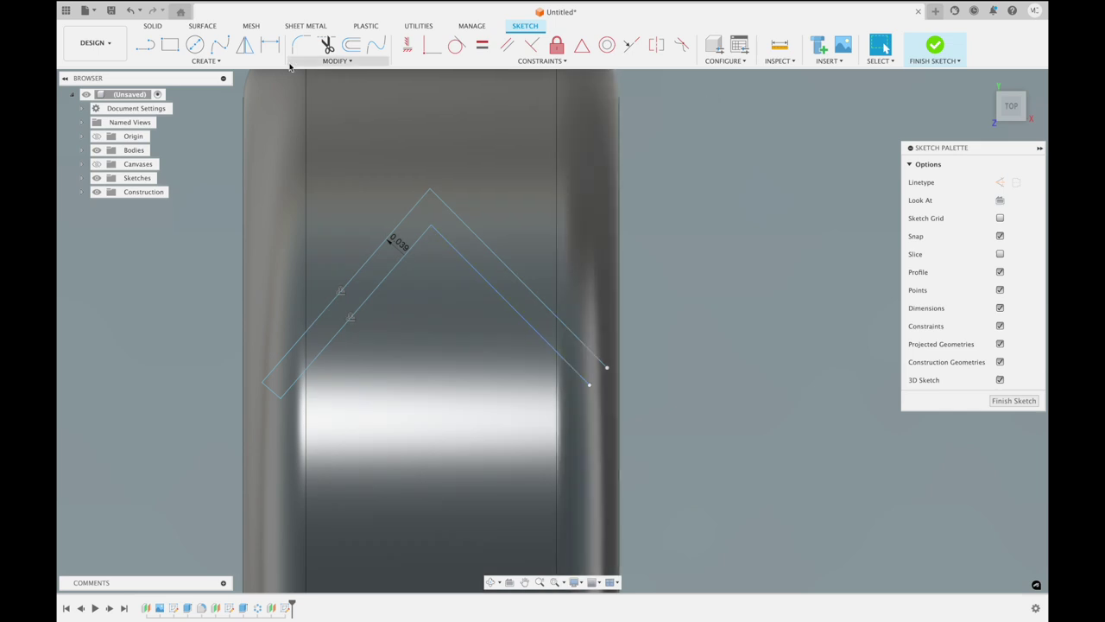
{"action": "left_click", "coordinate": [146, 48]}
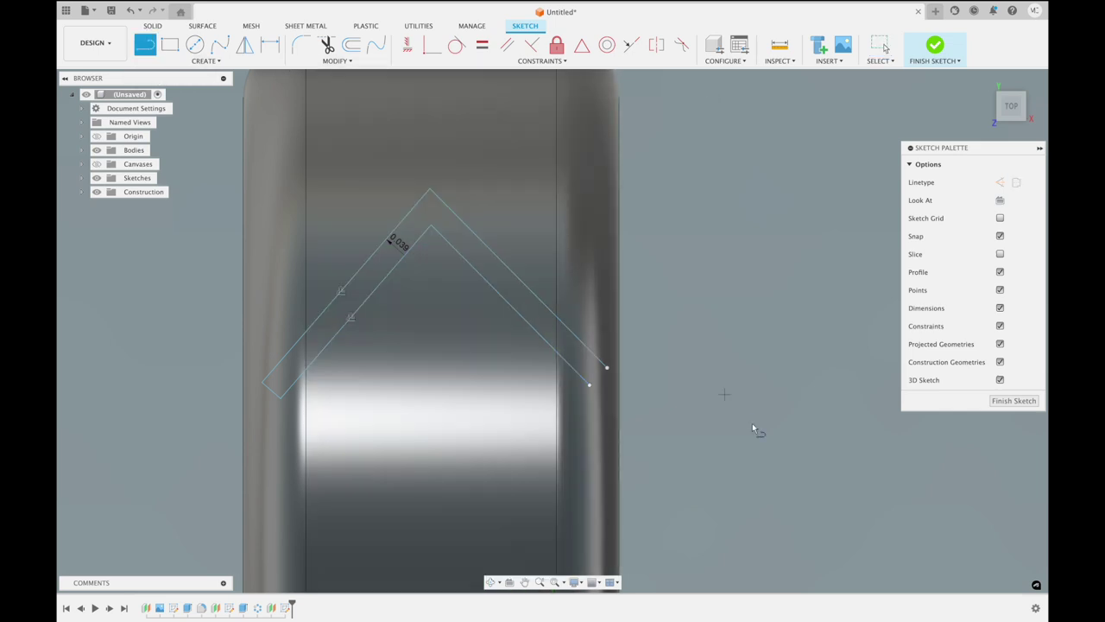
{"action": "left_click", "coordinate": [590, 385]}
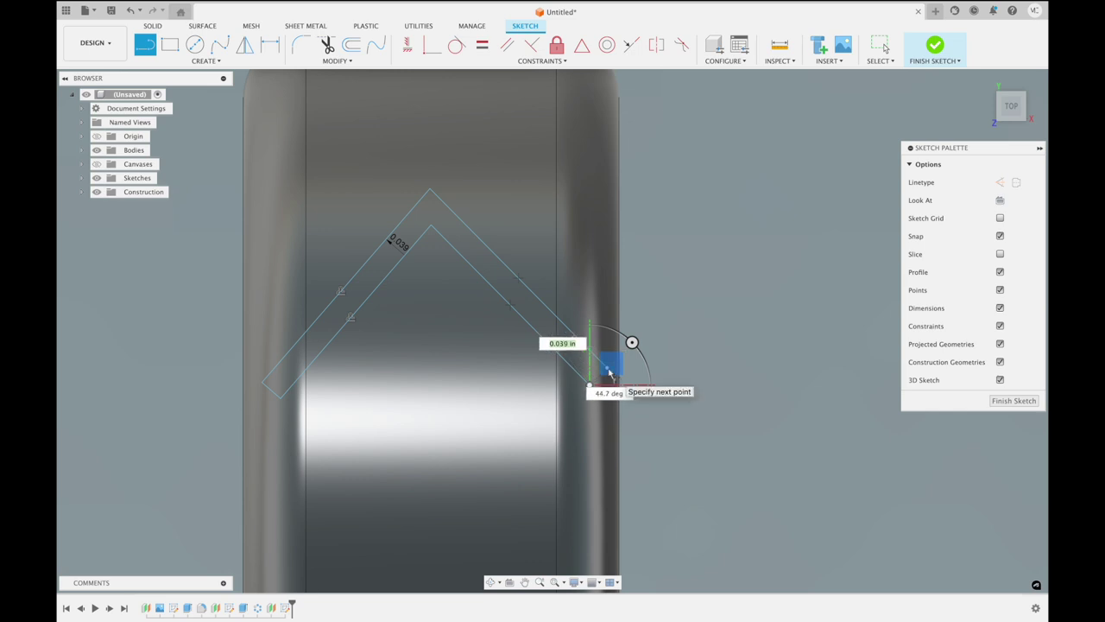
{"action": "left_click", "coordinate": [608, 369]}
{"action": "key", "text": "Escape"}
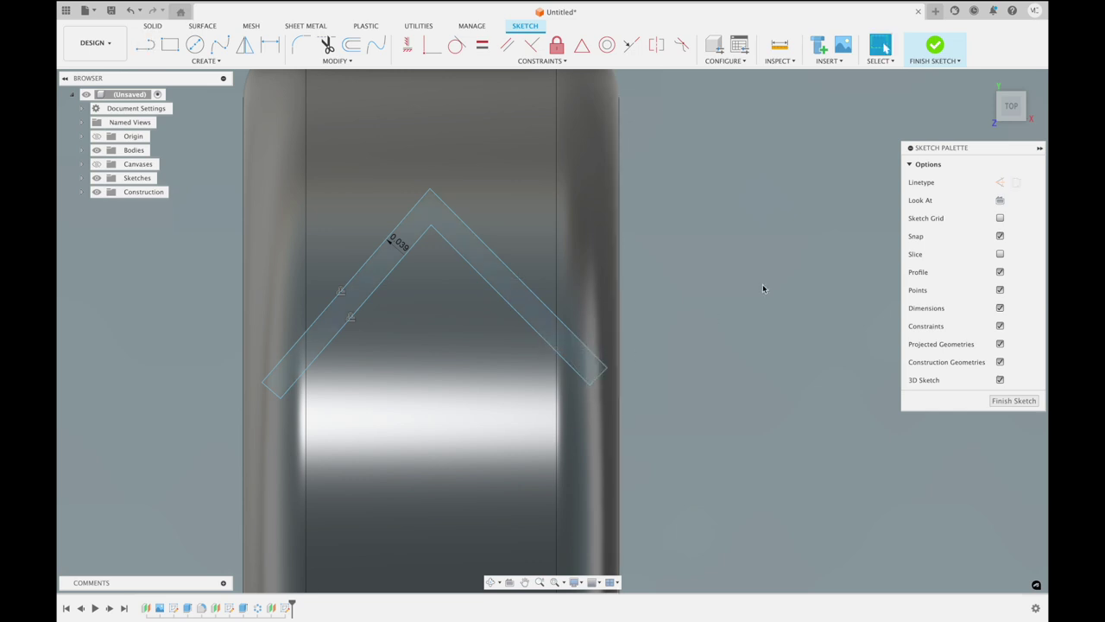
{"action": "middle_click_drag", "start_coordinate": [762, 284], "coordinate": [760, 286], "text": "shift"}
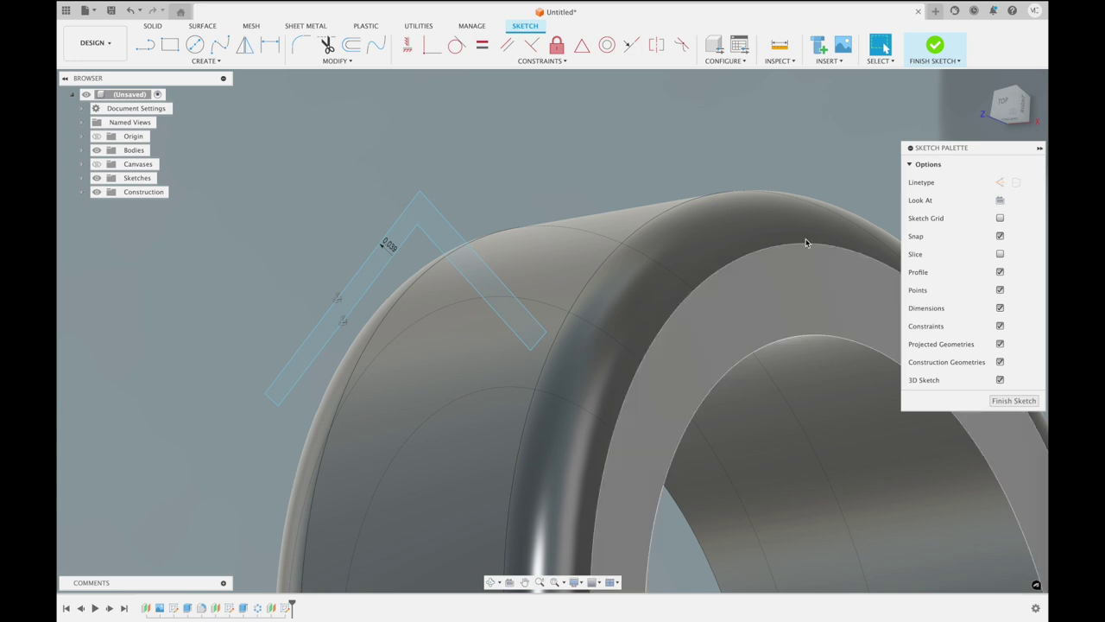
{"action": "left_click", "coordinate": [933, 50]}
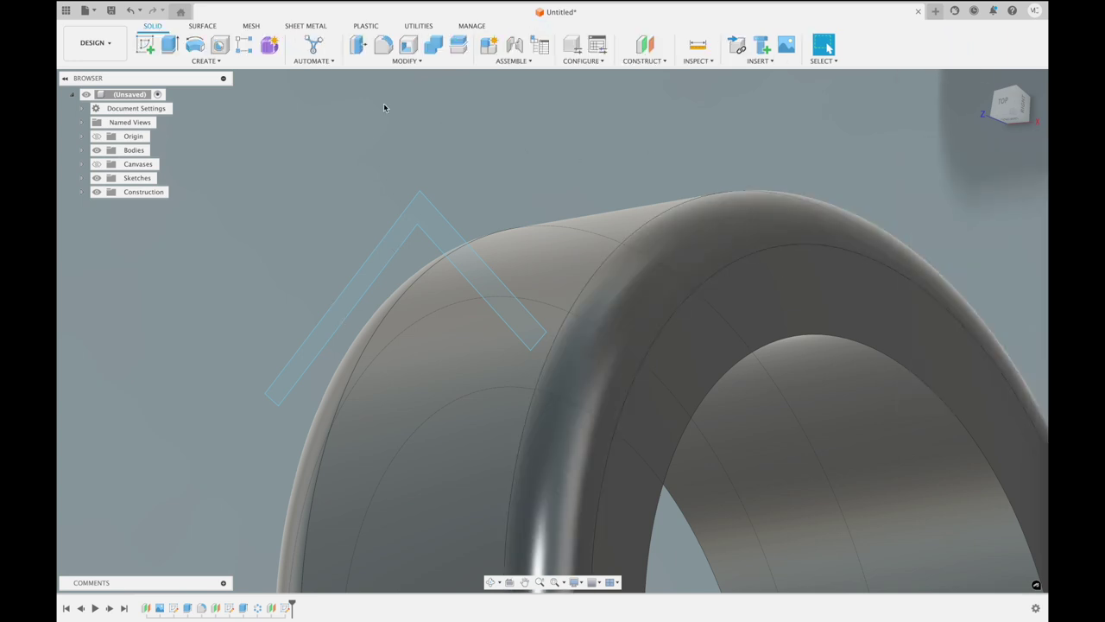
Extrude the chevron profile as a cut into the tread, about 0.14 in deep
{"action": "left_click", "coordinate": [168, 46]}
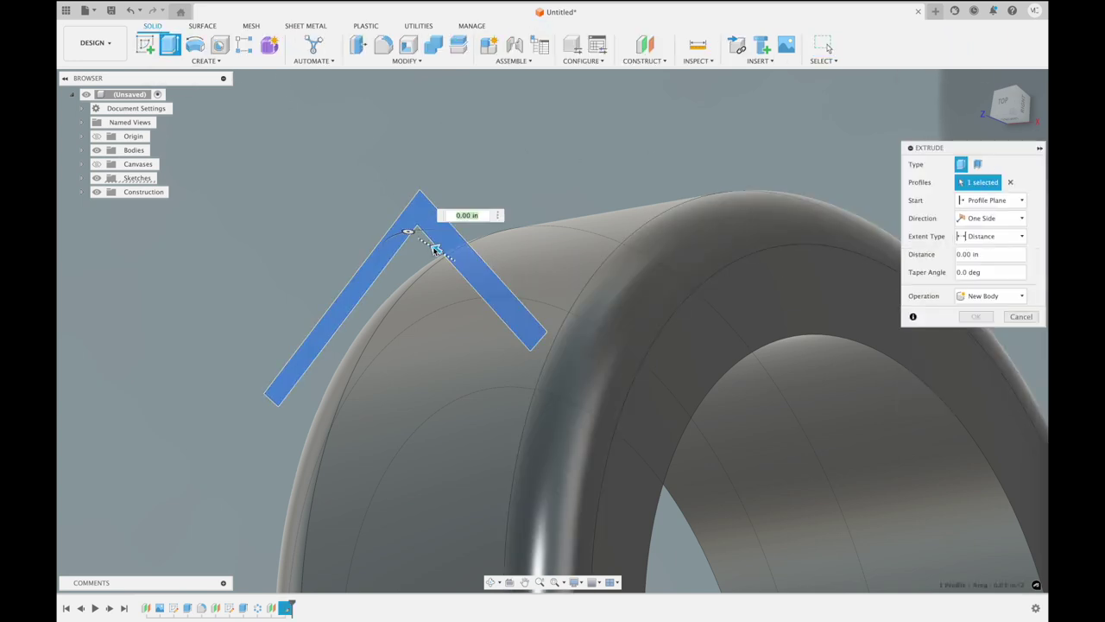
{"action": "left_click_drag", "start_coordinate": [436, 249], "coordinate": [490, 281]}
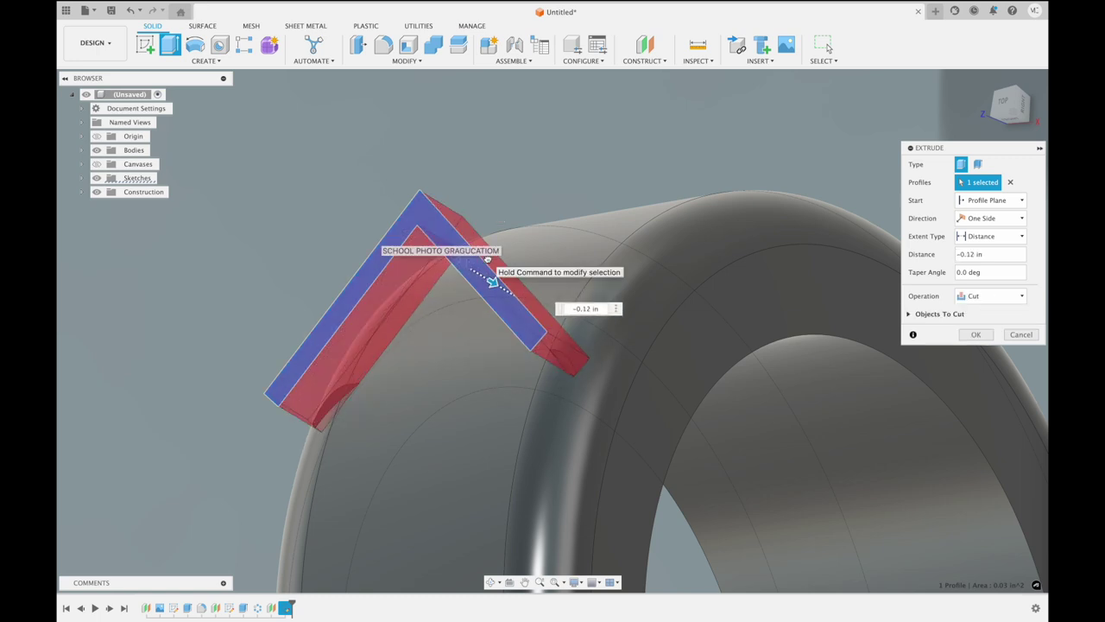
{"action": "left_click_drag", "start_coordinate": [491, 282], "coordinate": [534, 210]}
{"action": "scroll", "coordinate": [593, 174], "scroll_direction": "left", "scroll_amount": 10, "text": "shift"}
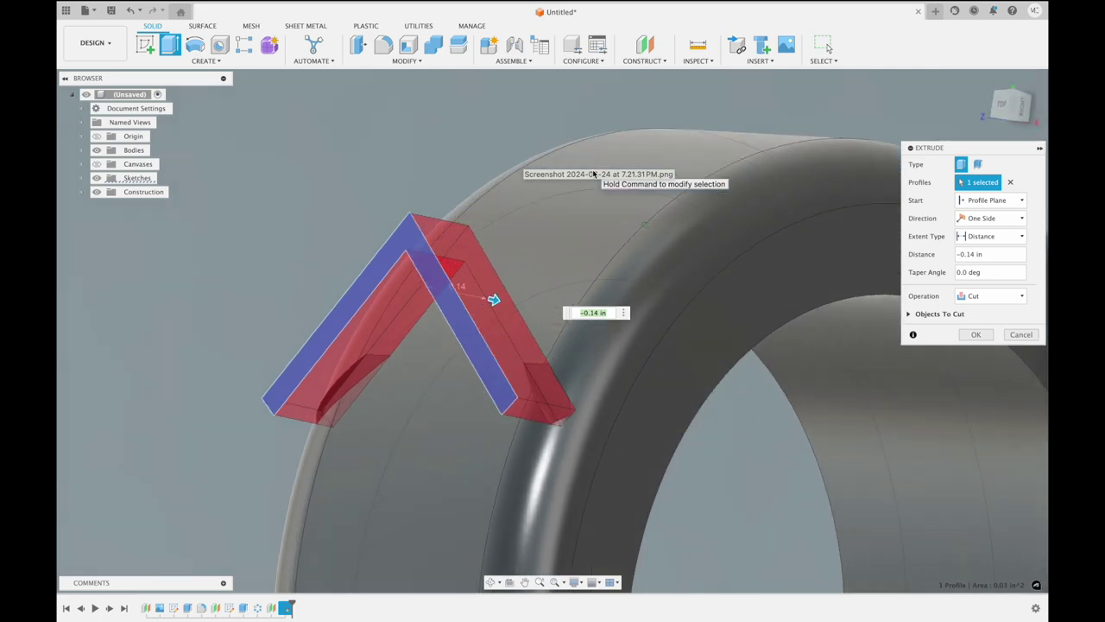
{"action": "scroll", "coordinate": [593, 173], "scroll_direction": "left", "scroll_amount": 3, "text": "shift"}
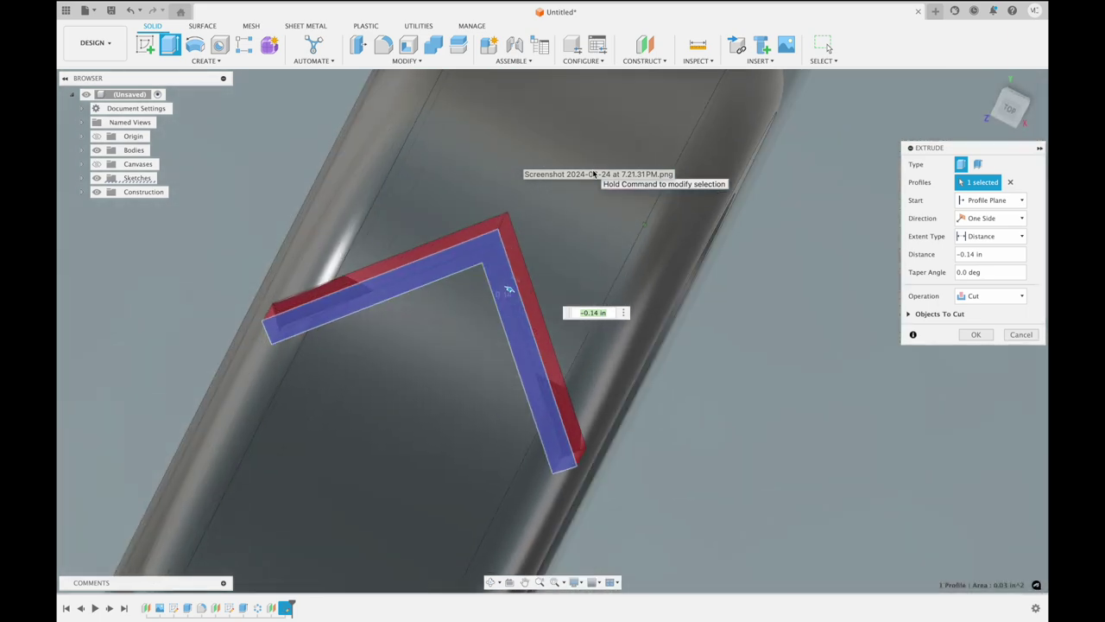
{"action": "scroll", "coordinate": [593, 173], "scroll_direction": "left", "scroll_amount": 3, "text": "shift"}
{"action": "scroll", "coordinate": [593, 174], "scroll_direction": "left", "scroll_amount": 3, "text": "shift"}
{"action": "scroll", "coordinate": [532, 307], "scroll_direction": "left", "scroll_amount": 2, "text": "shift"}
{"action": "left_click_drag", "start_coordinate": [493, 303], "coordinate": [498, 297]}
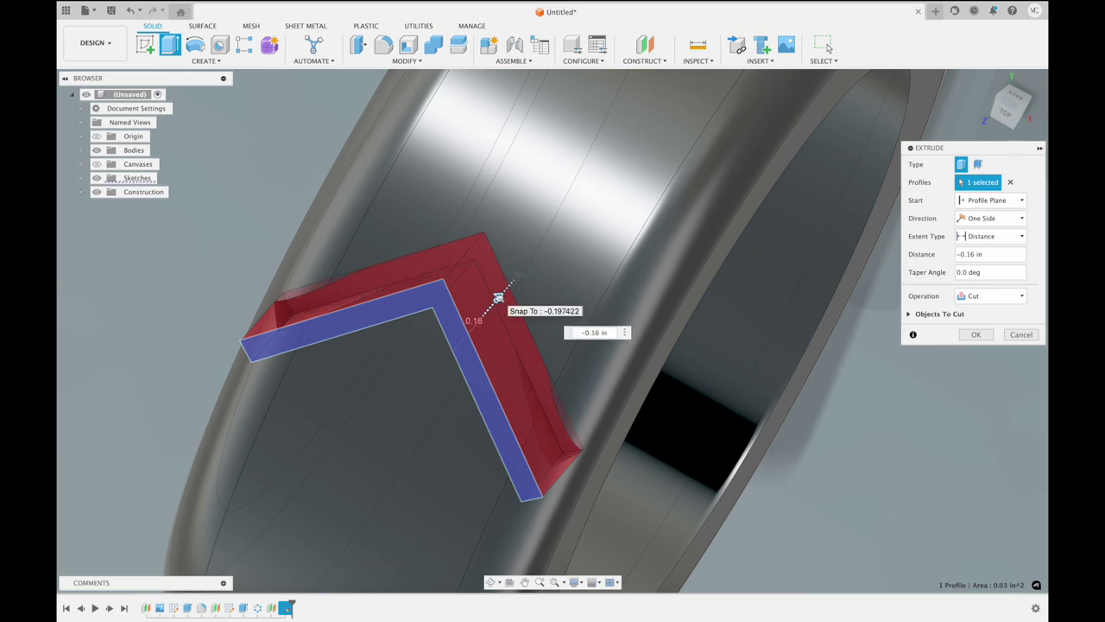
Deepen the chevron cut to about 0.30 in and confirm the groove
{"action": "scroll", "coordinate": [499, 297], "scroll_direction": "left", "scroll_amount": 3, "text": "shift"}
{"action": "scroll", "coordinate": [498, 297], "scroll_direction": "left", "scroll_amount": 3, "text": "shift"}
{"action": "scroll", "coordinate": [498, 298], "scroll_direction": "left", "scroll_amount": 3, "text": "shift"}
{"action": "scroll", "coordinate": [498, 300], "scroll_direction": "left", "scroll_amount": 2, "text": "shift"}
{"action": "scroll", "coordinate": [498, 300], "scroll_direction": "left", "scroll_amount": 3, "text": "shift"}
{"action": "scroll", "coordinate": [498, 300], "scroll_direction": "left", "scroll_amount": 2, "text": "shift"}
{"action": "scroll", "coordinate": [499, 300], "scroll_direction": "left", "scroll_amount": 2, "text": "shift"}
{"action": "mouse_move", "coordinate": [498, 299]}
{"action": "left_mouse_down"}
{"action": "mouse_move", "coordinate": [496, 289]}
{"action": "mouse_move", "coordinate": [576, 279]}
{"action": "left_mouse_up"}
{"action": "scroll", "coordinate": [576, 279], "scroll_direction": "left", "scroll_amount": 2, "text": "shift"}
{"action": "scroll", "coordinate": [576, 279], "scroll_direction": "left", "scroll_amount": 3, "text": "shift"}
{"action": "scroll", "coordinate": [576, 279], "scroll_direction": "left", "scroll_amount": 2, "text": "shift"}
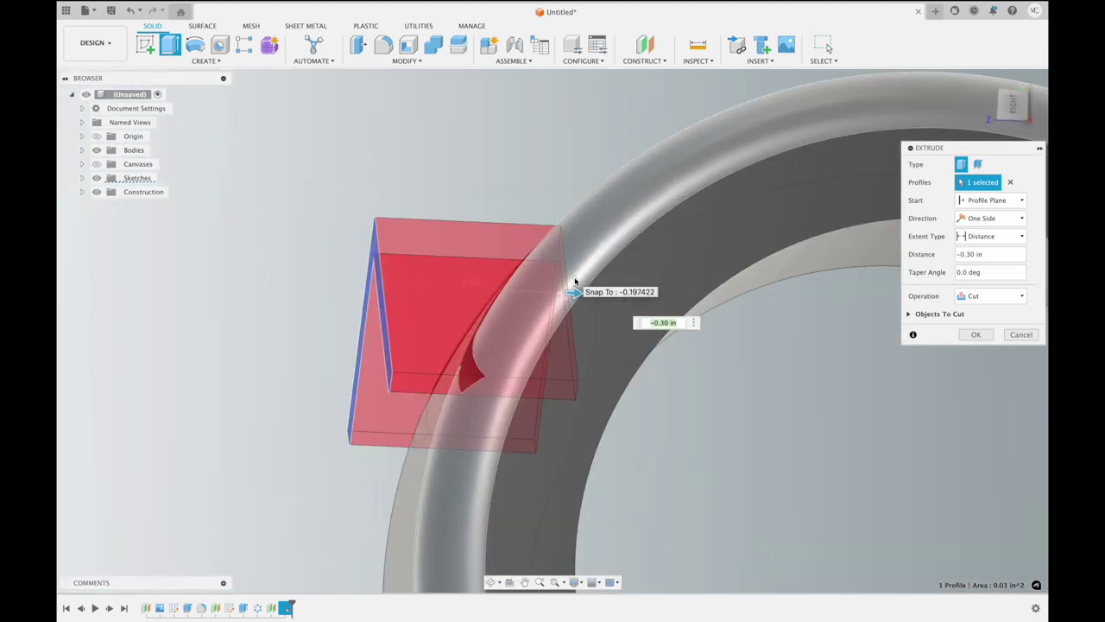
{"action": "scroll", "coordinate": [576, 279], "scroll_direction": "left", "scroll_amount": 2, "text": "shift"}
{"action": "scroll", "coordinate": [574, 280], "scroll_direction": "left", "scroll_amount": 2, "text": "shift"}
{"action": "scroll", "coordinate": [574, 280], "scroll_direction": "left", "scroll_amount": 2, "text": "shift"}
{"action": "scroll", "coordinate": [574, 281], "scroll_direction": "left", "scroll_amount": 2, "text": "shift"}
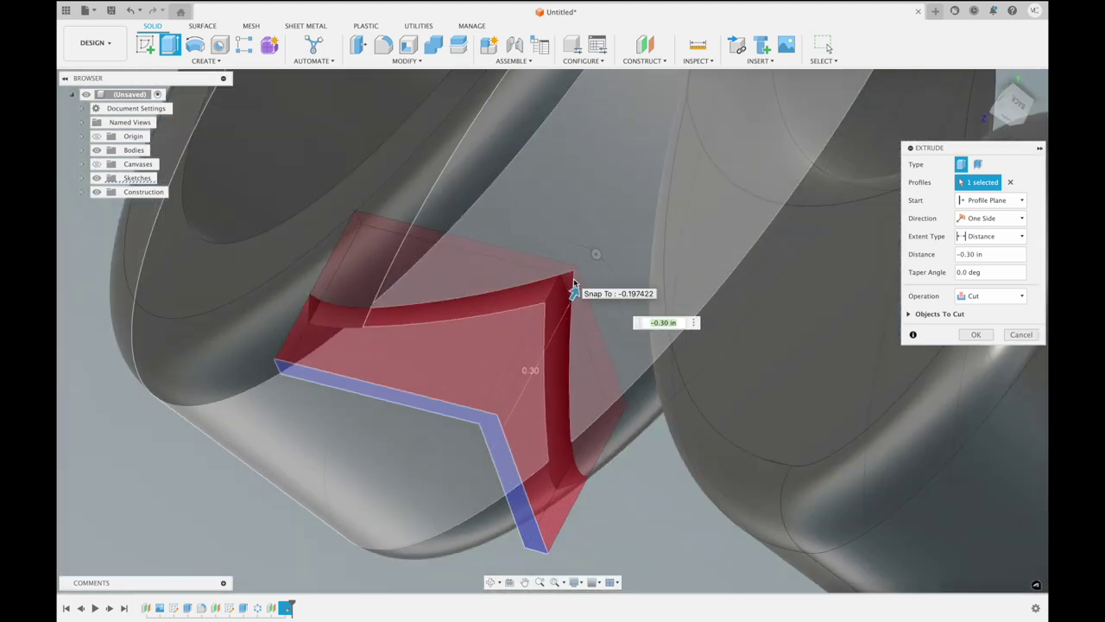
{"action": "scroll", "coordinate": [574, 281], "scroll_direction": "left", "scroll_amount": 2, "text": "shift"}
{"action": "scroll", "coordinate": [573, 282], "scroll_direction": "left", "scroll_amount": 2, "text": "shift"}
{"action": "scroll", "coordinate": [573, 282], "scroll_direction": "left", "scroll_amount": 2, "text": "shift"}
{"action": "left_click", "coordinate": [966, 339]}
{"action": "scroll", "coordinate": [966, 341], "scroll_direction": "left", "scroll_amount": 3, "text": "shift"}
{"action": "scroll", "coordinate": [966, 341], "scroll_direction": "left", "scroll_amount": 2, "text": "shift"}
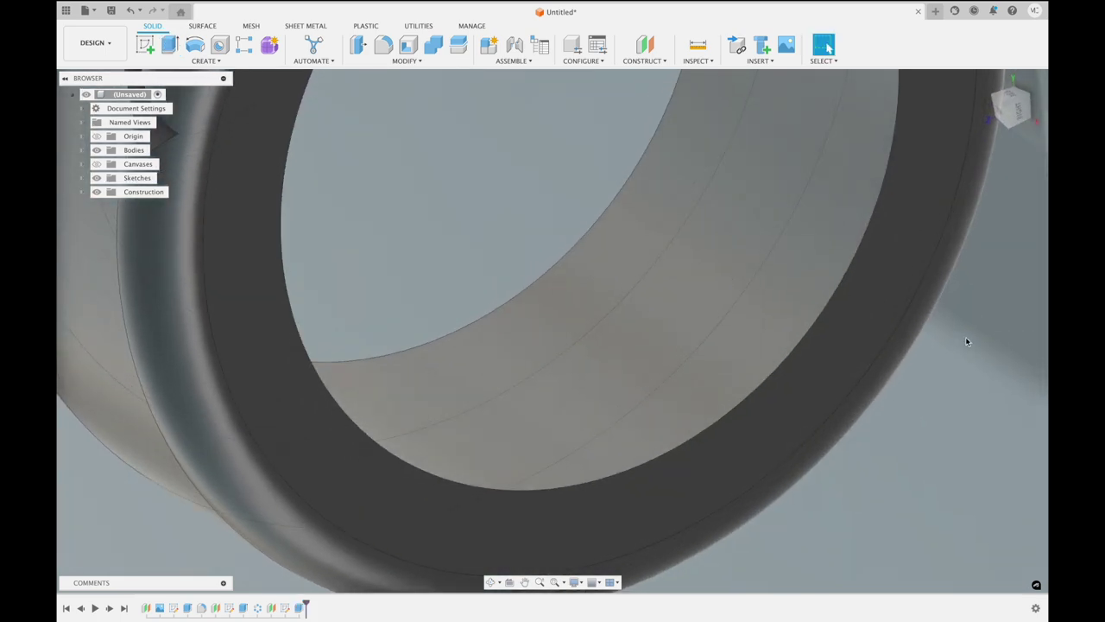
{"action": "scroll", "coordinate": [966, 341], "scroll_direction": "left", "scroll_amount": 3, "text": "shift"}
{"action": "scroll", "coordinate": [966, 341], "scroll_direction": "left", "scroll_amount": 2, "text": "shift"}
{"action": "scroll", "coordinate": [966, 341], "scroll_direction": "left", "scroll_amount": 2, "text": "shift"}
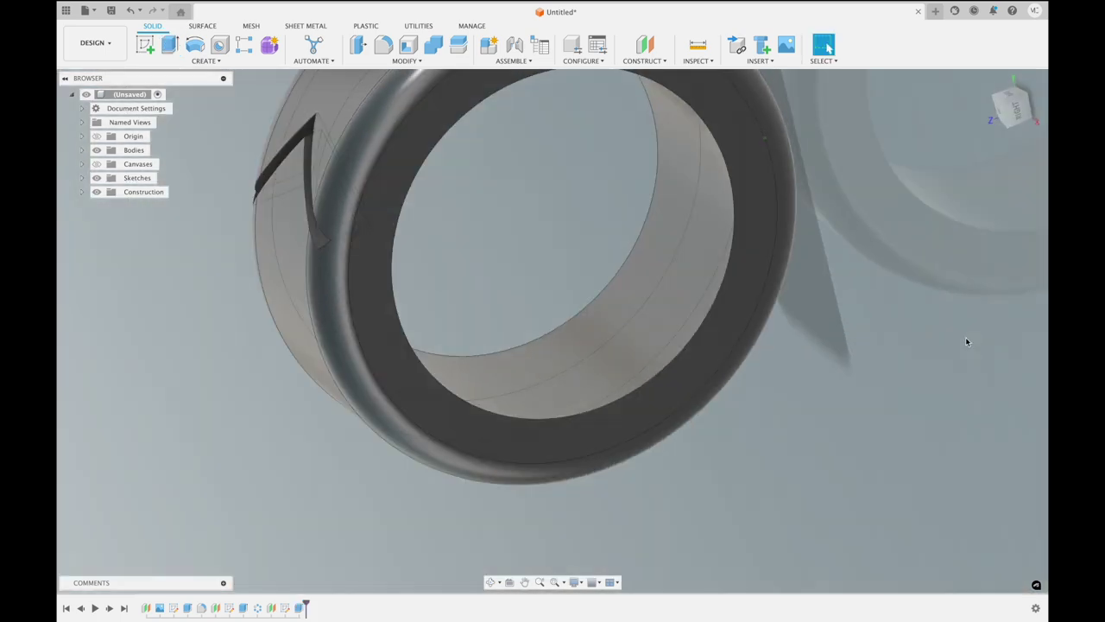
{"action": "scroll", "coordinate": [966, 341], "scroll_direction": "left", "scroll_amount": 3, "text": "shift"}
{"action": "scroll", "coordinate": [966, 341], "scroll_direction": "left", "scroll_amount": 2, "text": "shift"}
{"action": "scroll", "coordinate": [860, 310], "scroll_direction": "left", "scroll_amount": 3, "text": "shift"}
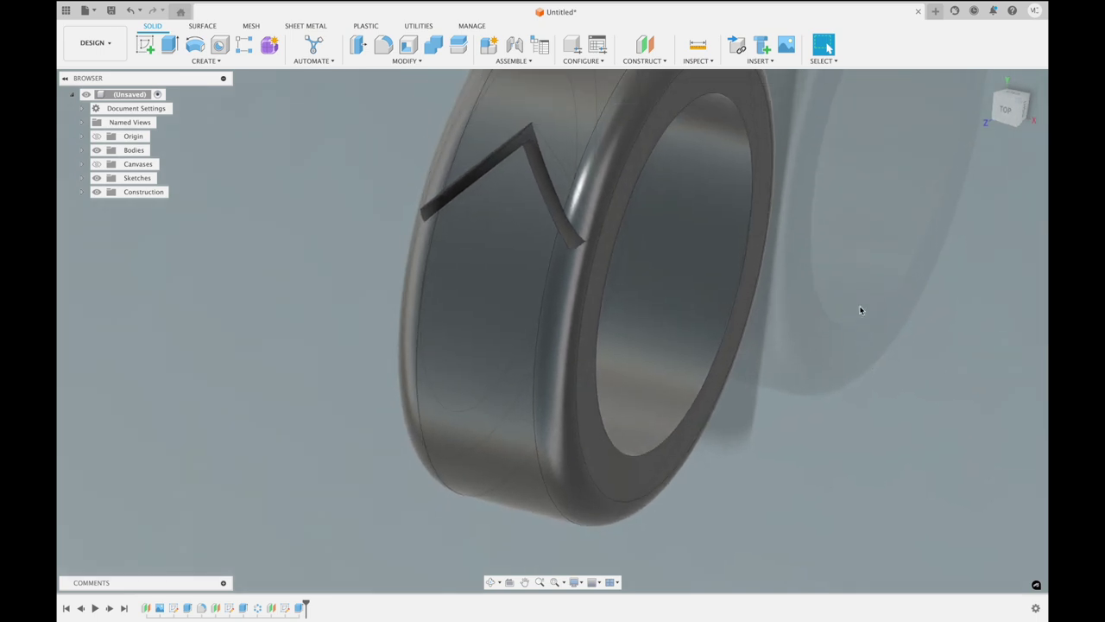
{"action": "scroll", "coordinate": [860, 310], "scroll_direction": "left", "scroll_amount": 3, "text": "shift"}
{"action": "scroll", "coordinate": [859, 310], "scroll_direction": "left", "scroll_amount": 3, "text": "shift"}
{"action": "scroll", "coordinate": [860, 310], "scroll_direction": "left", "scroll_amount": 2, "text": "shift"}
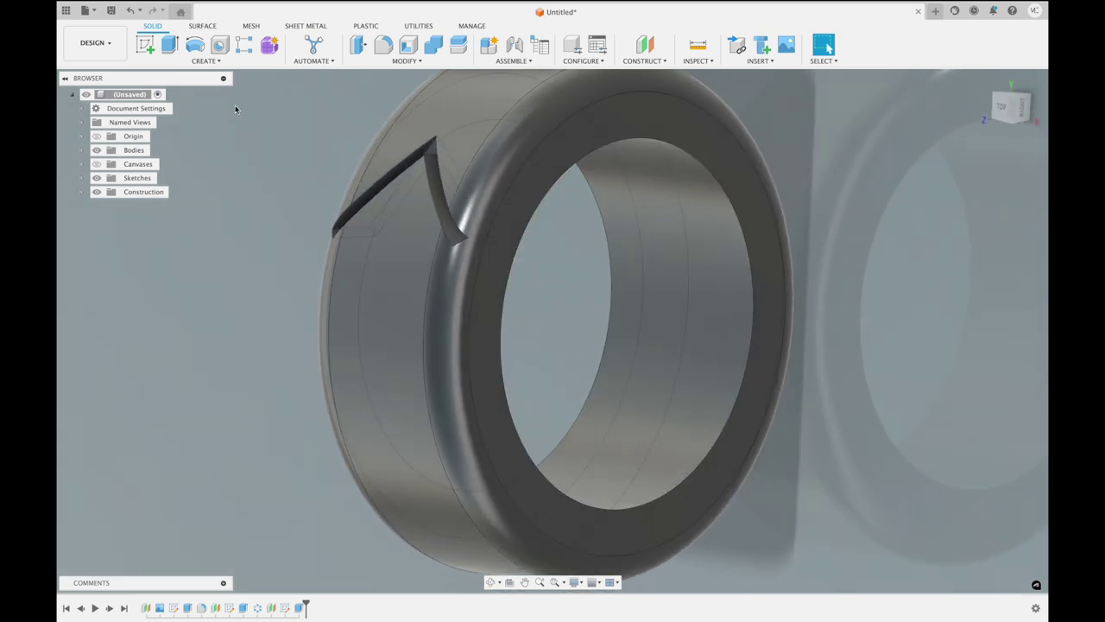
Start a circular face pattern and select the chevron groove's four faces
{"action": "left_click", "coordinate": [200, 62]}
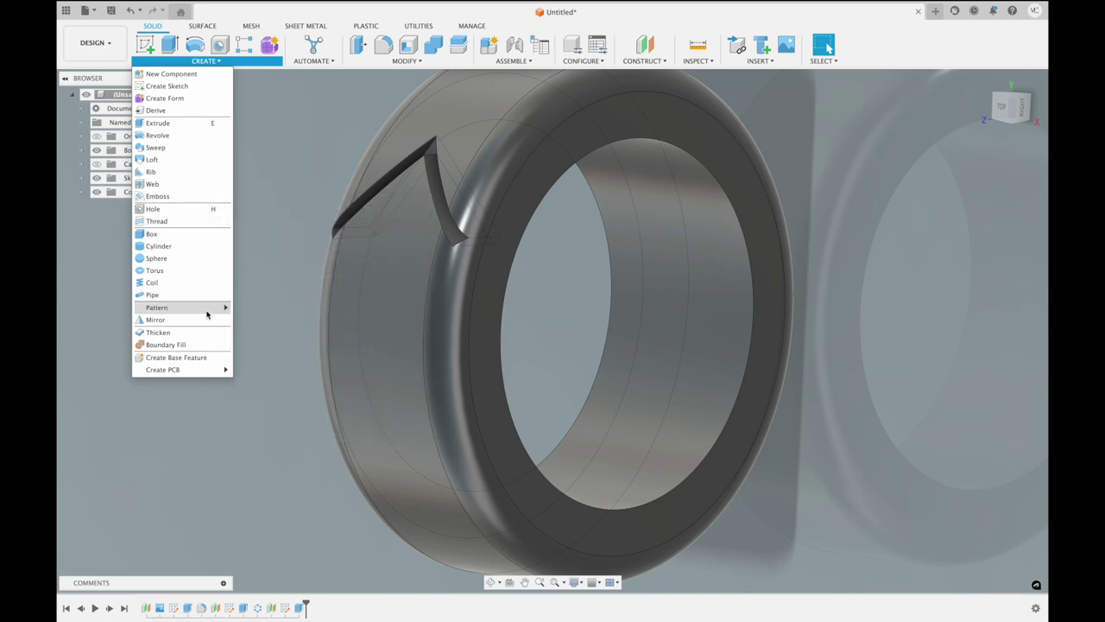
{"action": "left_click", "coordinate": [254, 320]}
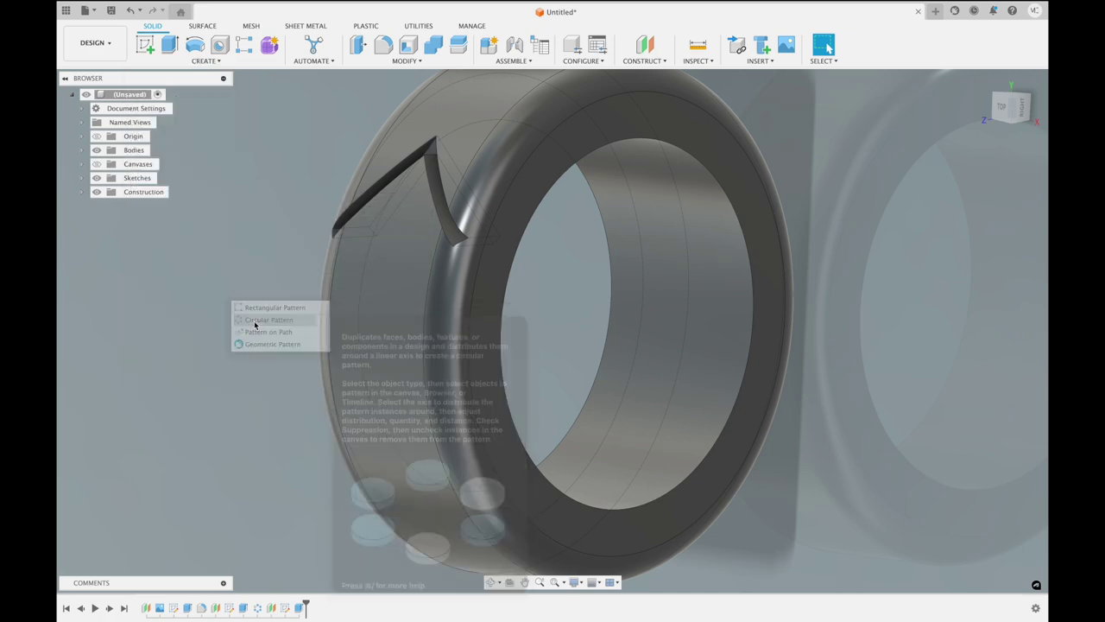
{"action": "left_click", "coordinate": [387, 187]}
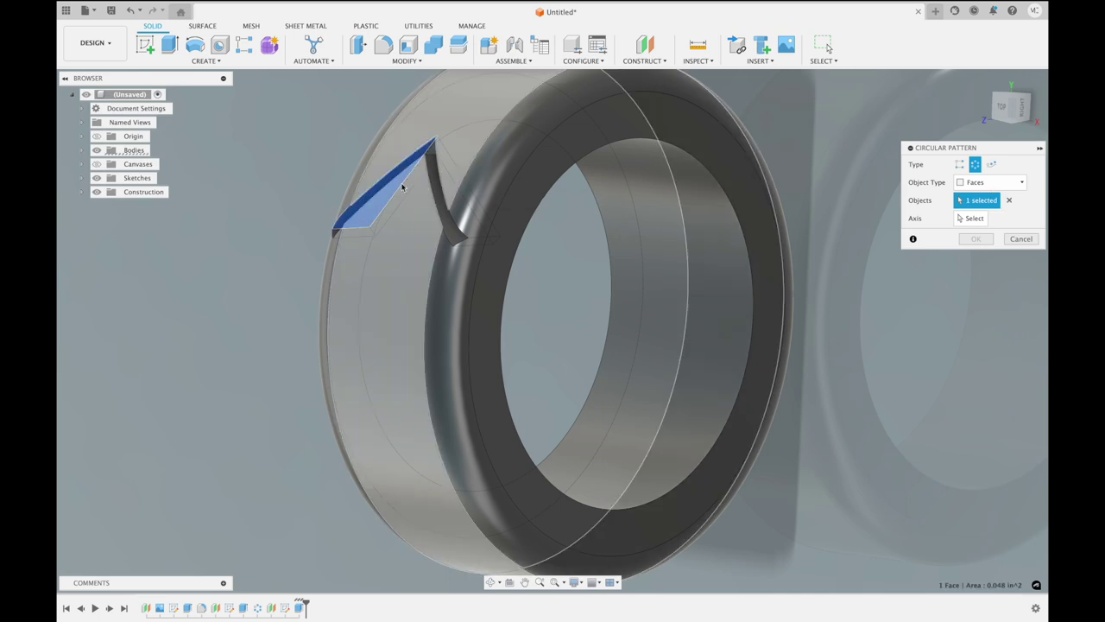
{"action": "left_click", "coordinate": [436, 190]}
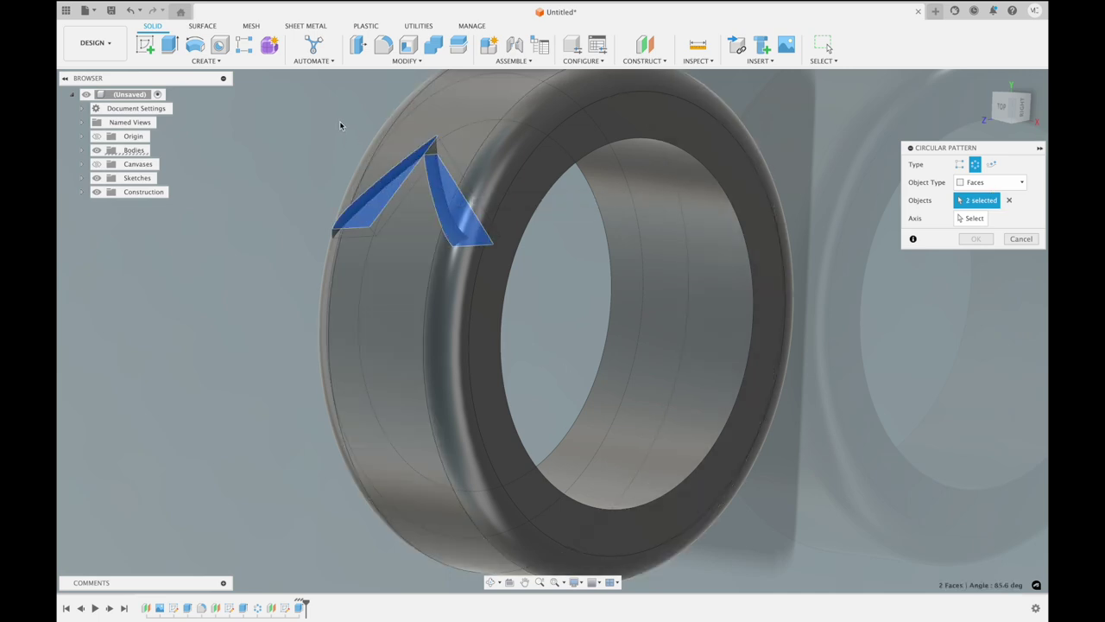
{"action": "scroll", "coordinate": [339, 121], "scroll_direction": "down", "scroll_amount": 10, "text": "shift"}
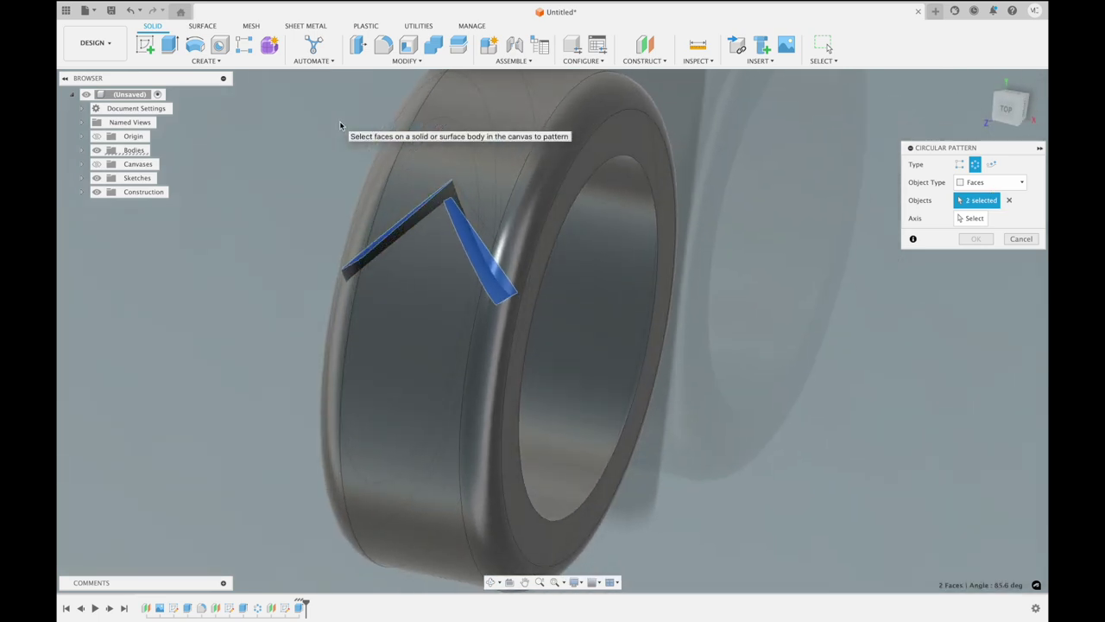
{"action": "left_click", "coordinate": [423, 213]}
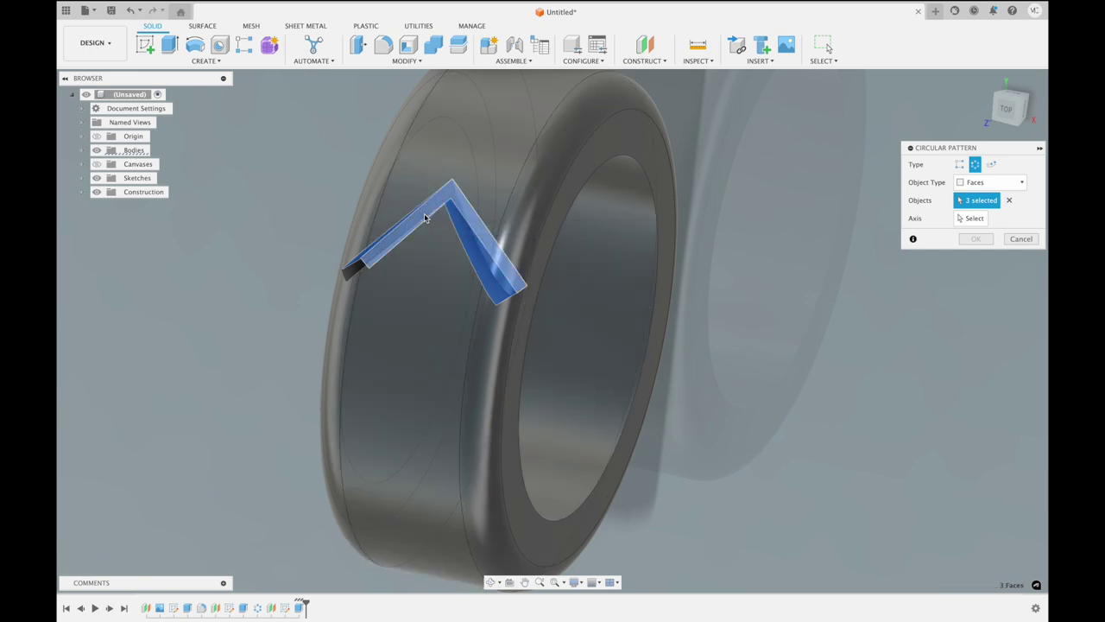
{"action": "scroll", "coordinate": [424, 213], "scroll_direction": "down", "scroll_amount": 3, "text": "shift"}
{"action": "scroll", "coordinate": [424, 213], "scroll_direction": "down", "scroll_amount": 5, "text": "shift"}
{"action": "scroll", "coordinate": [424, 213], "scroll_direction": "down", "scroll_amount": 3, "text": "shift"}
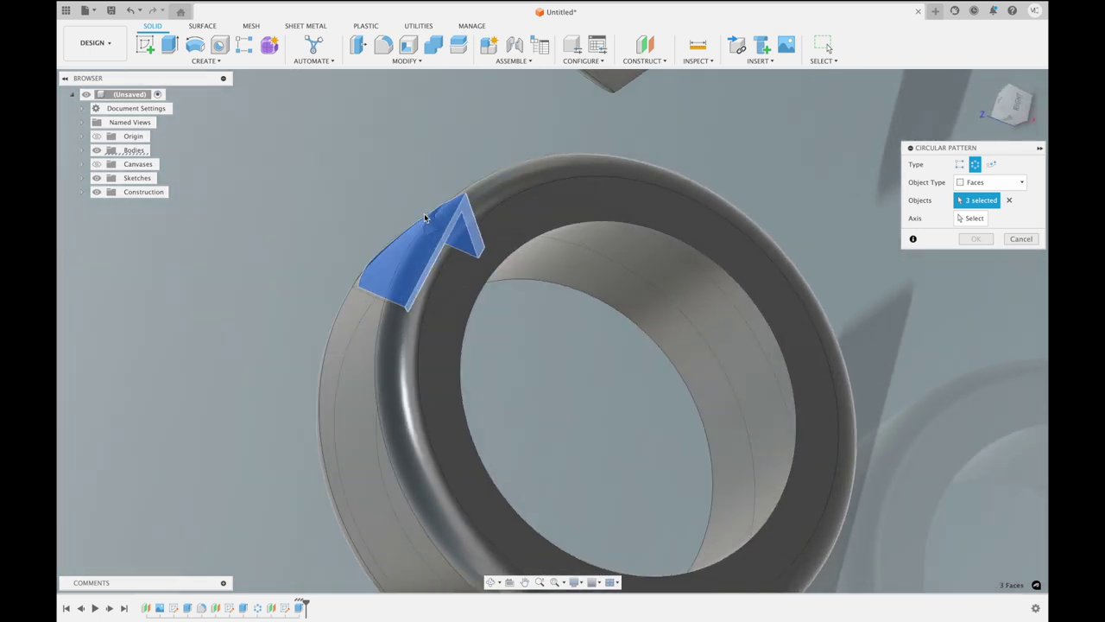
{"action": "scroll", "coordinate": [424, 213], "scroll_direction": "up", "scroll_amount": 5}
{"action": "scroll", "coordinate": [424, 217], "scroll_direction": "down", "scroll_amount": 5, "text": "shift"}
{"action": "scroll", "coordinate": [424, 218], "scroll_direction": "down", "scroll_amount": 2, "text": "shift"}
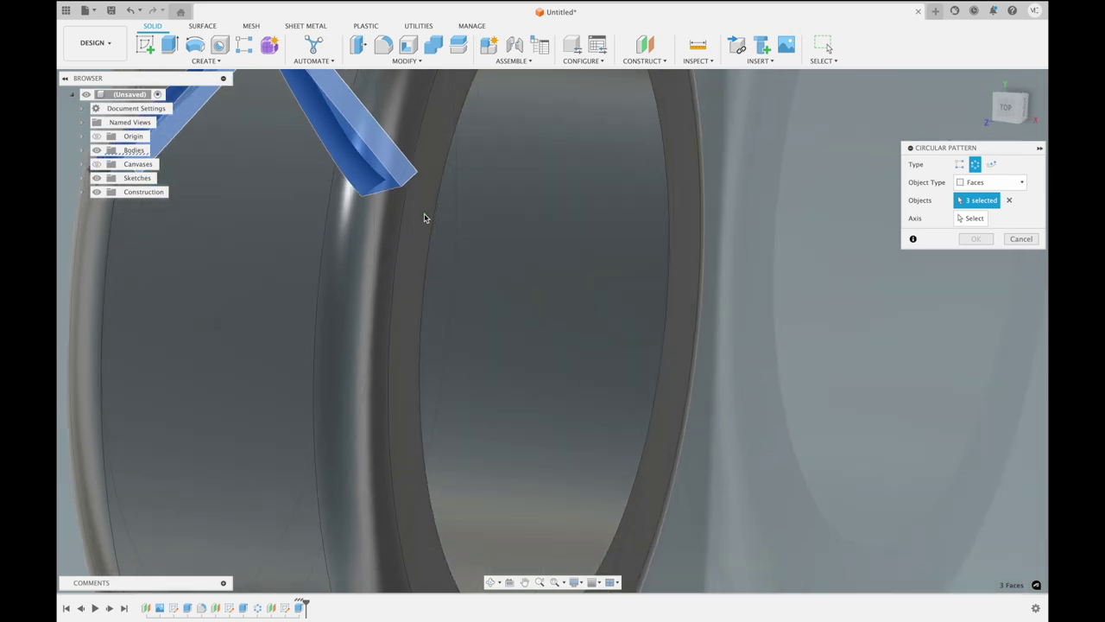
{"action": "scroll", "coordinate": [424, 218], "scroll_direction": "down", "scroll_amount": 3, "text": "shift"}
{"action": "scroll", "coordinate": [423, 217], "scroll_direction": "down", "scroll_amount": 3, "text": "shift"}
{"action": "left_click", "coordinate": [245, 250]}
{"action": "scroll", "coordinate": [398, 182], "scroll_direction": "down", "scroll_amount": 3, "text": "shift"}
{"action": "scroll", "coordinate": [398, 182], "scroll_direction": "down", "scroll_amount": 3, "text": "shift"}
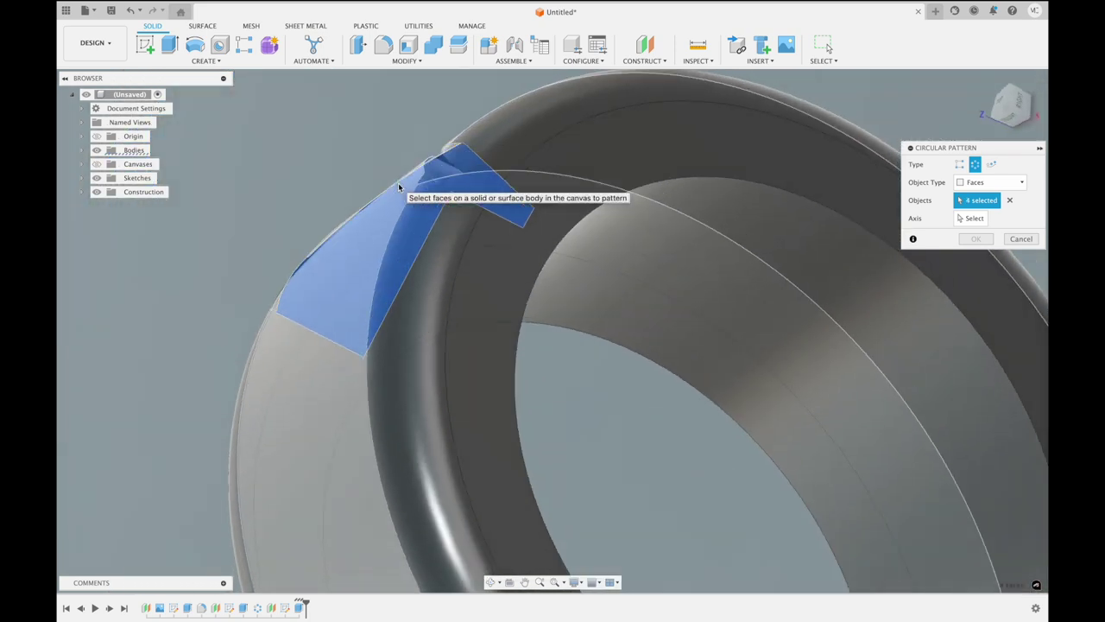
{"action": "scroll", "coordinate": [398, 187], "scroll_direction": "down", "scroll_amount": 3, "text": "shift"}
{"action": "scroll", "coordinate": [398, 186], "scroll_direction": "down", "scroll_amount": 3, "text": "shift"}
{"action": "scroll", "coordinate": [398, 187], "scroll_direction": "down", "scroll_amount": 3, "text": "shift"}
{"action": "scroll", "coordinate": [398, 186], "scroll_direction": "down", "scroll_amount": 3, "text": "shift"}
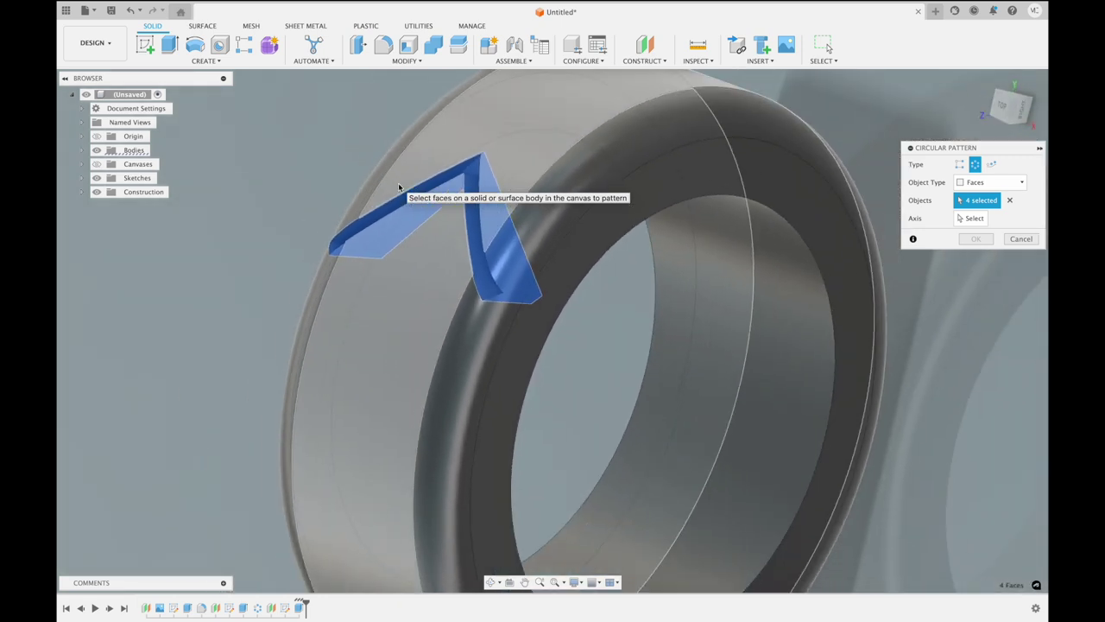
{"action": "scroll", "coordinate": [398, 182], "scroll_direction": "down", "scroll_amount": 3, "text": "shift"}
{"action": "scroll", "coordinate": [398, 182], "scroll_direction": "down", "scroll_amount": 3, "text": "shift"}
{"action": "scroll", "coordinate": [398, 182], "scroll_direction": "down", "scroll_amount": 3, "text": "shift"}
{"action": "scroll", "coordinate": [398, 182], "scroll_direction": "down", "scroll_amount": 2, "text": "shift"}
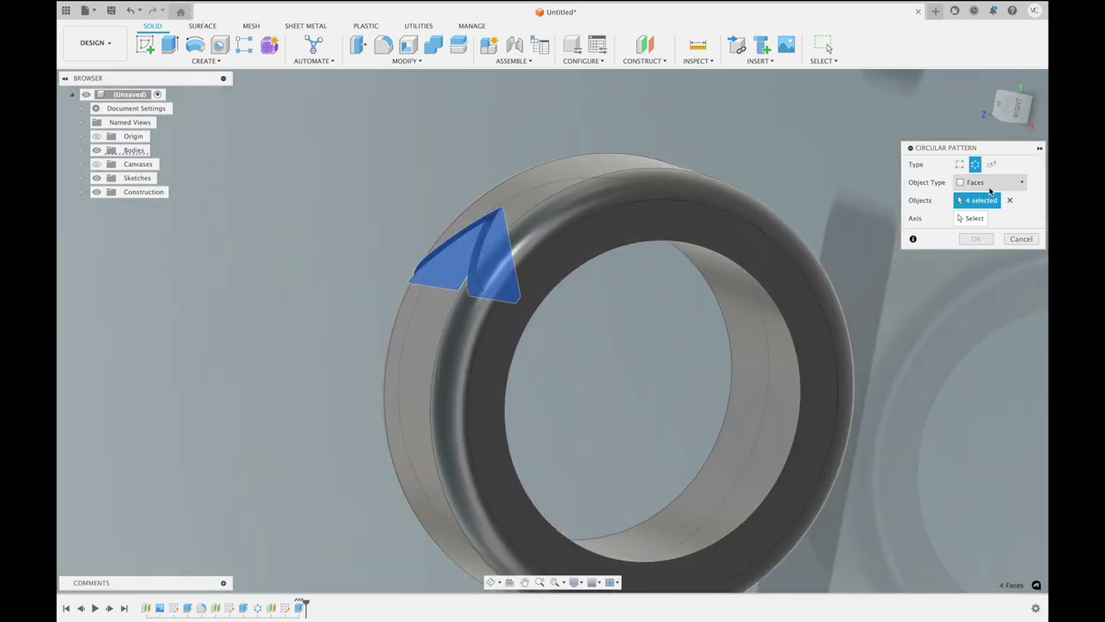
Use the tire's circular edge as the axis and create 25 groove copies
{"action": "left_click", "coordinate": [973, 217]}
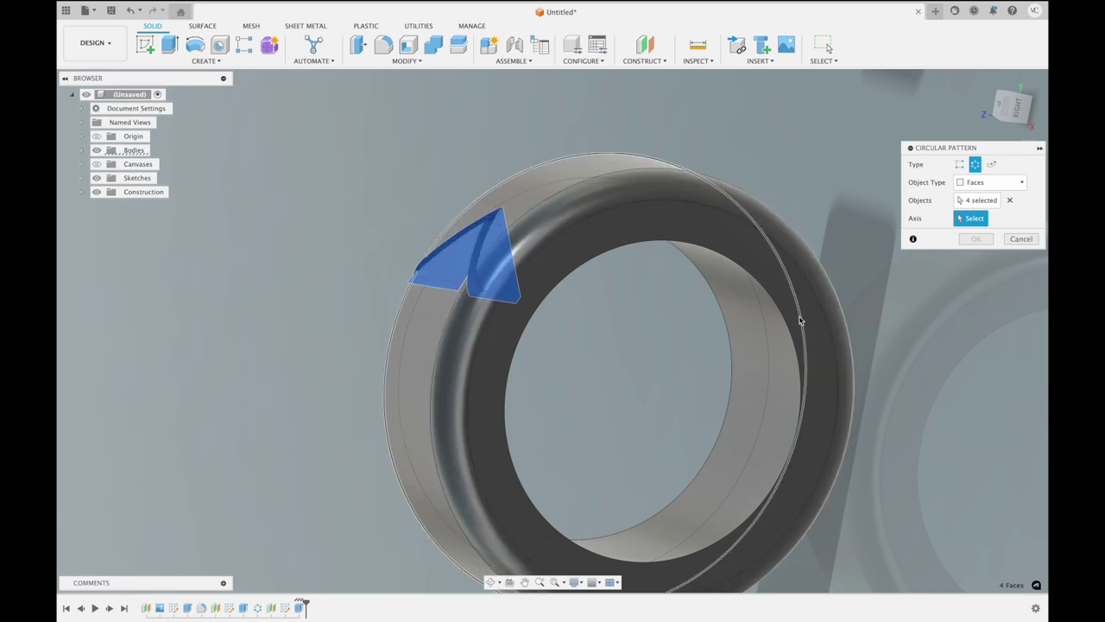
{"action": "scroll", "coordinate": [822, 282], "scroll_direction": "down", "scroll_amount": 3, "text": "shift"}
{"action": "scroll", "coordinate": [824, 283], "scroll_direction": "down", "scroll_amount": 3, "text": "shift"}
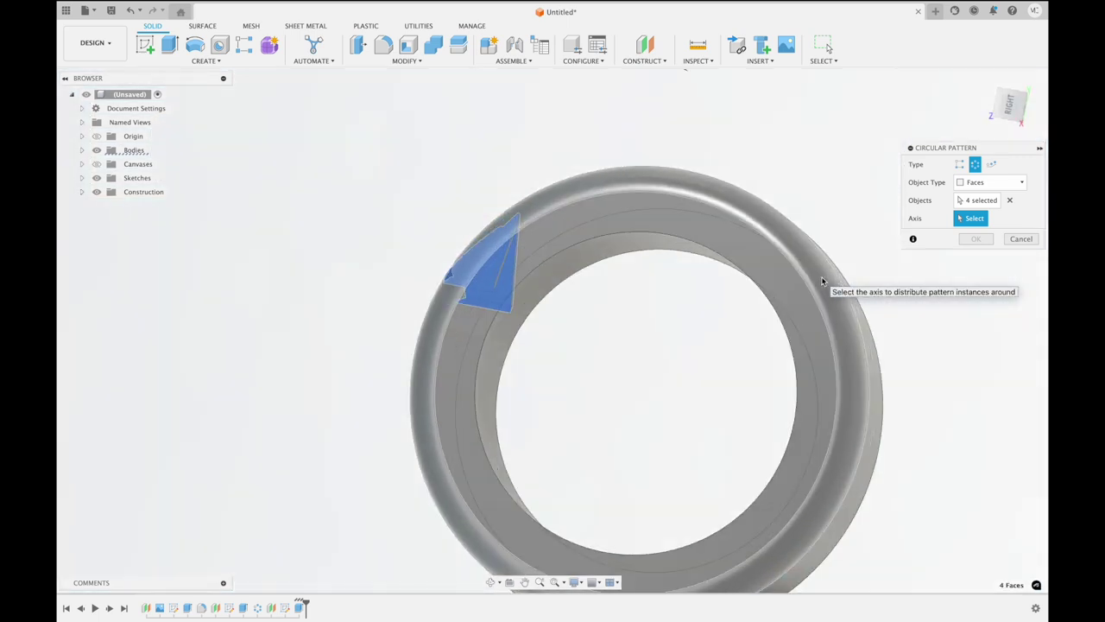
{"action": "left_click", "coordinate": [779, 322]}
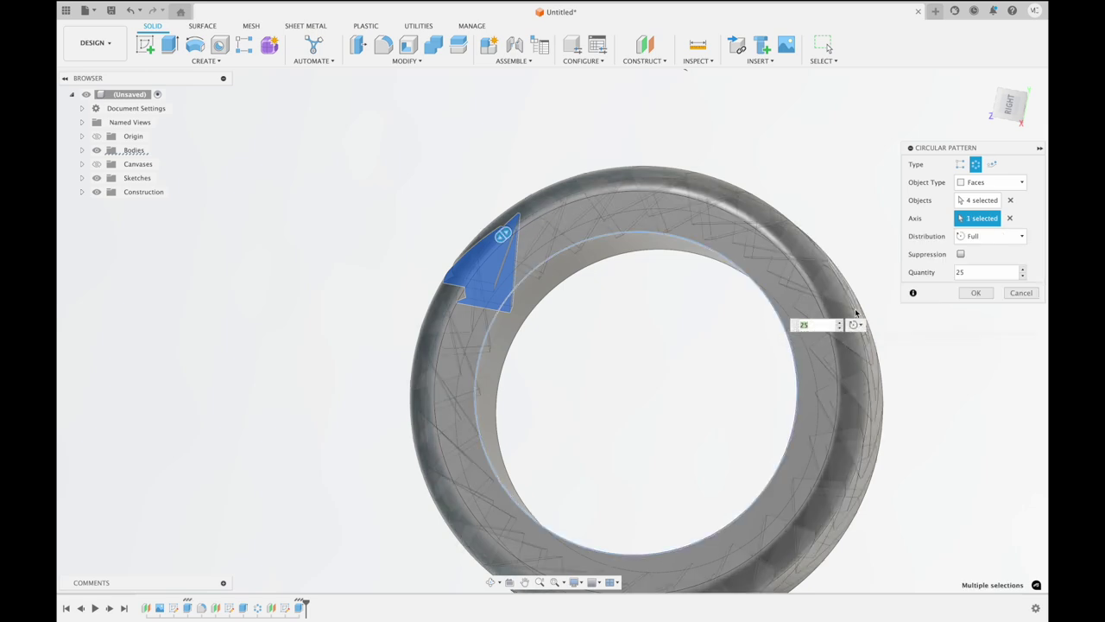
{"action": "left_click", "coordinate": [975, 293]}
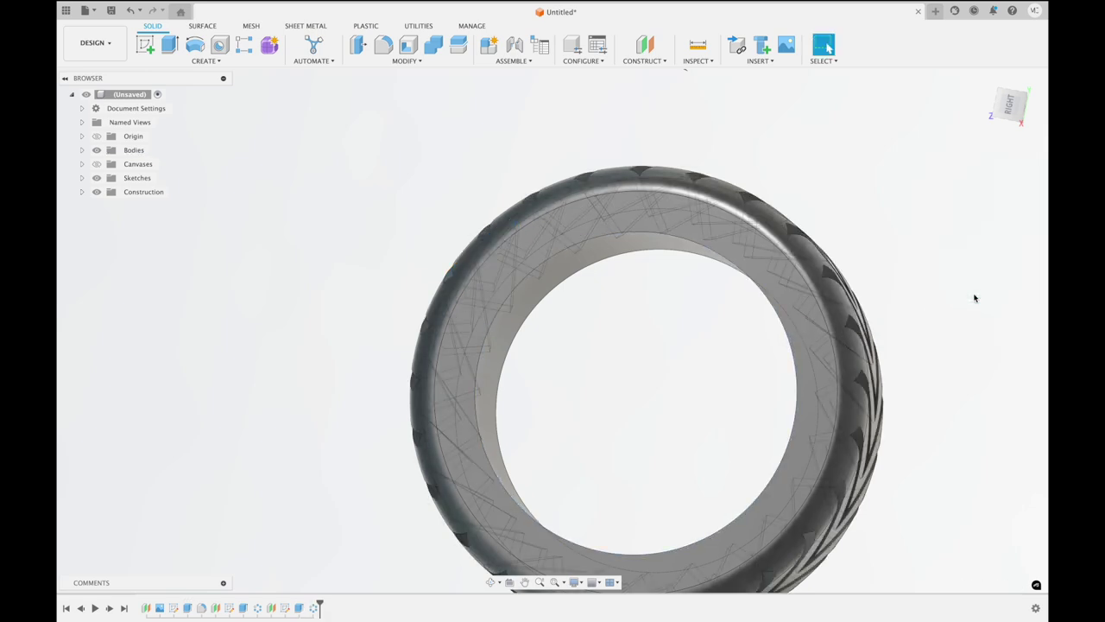
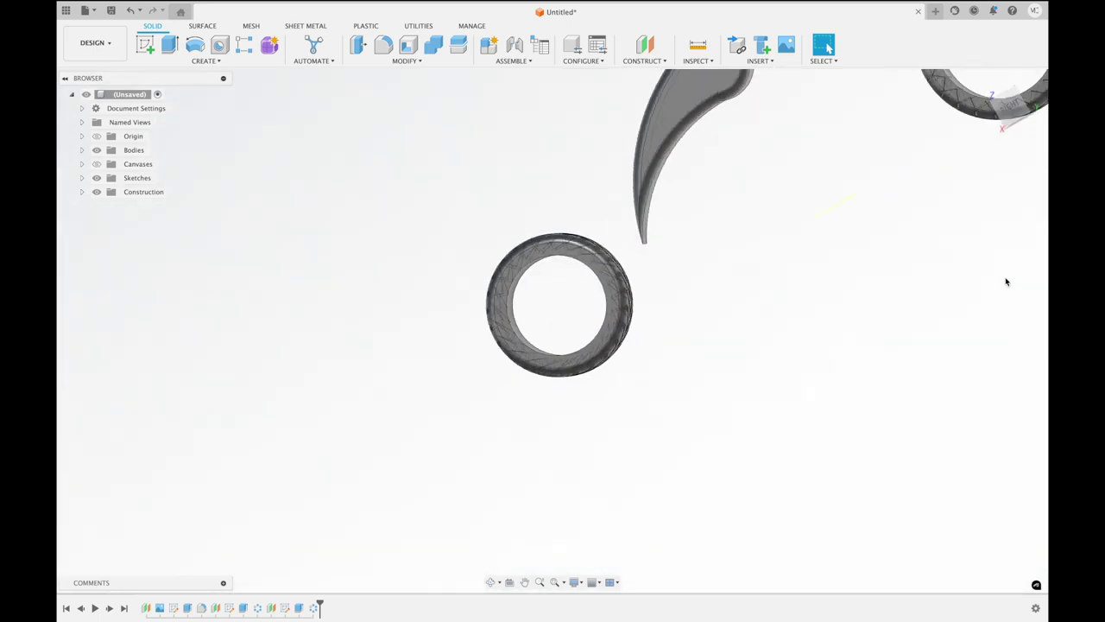
Show the model straight-on from the RIGHT side, zoom in, and start Fillet
{"action": "left_click", "coordinate": [1010, 116]}
{"action": "scroll", "coordinate": [928, 165], "scroll_direction": "up", "scroll_amount": 1}
{"action": "scroll", "coordinate": [926, 171], "scroll_direction": "up", "scroll_amount": 2}
{"action": "scroll", "coordinate": [925, 173], "scroll_direction": "up", "scroll_amount": 2}
{"action": "scroll", "coordinate": [924, 174], "scroll_direction": "up", "scroll_amount": 2}
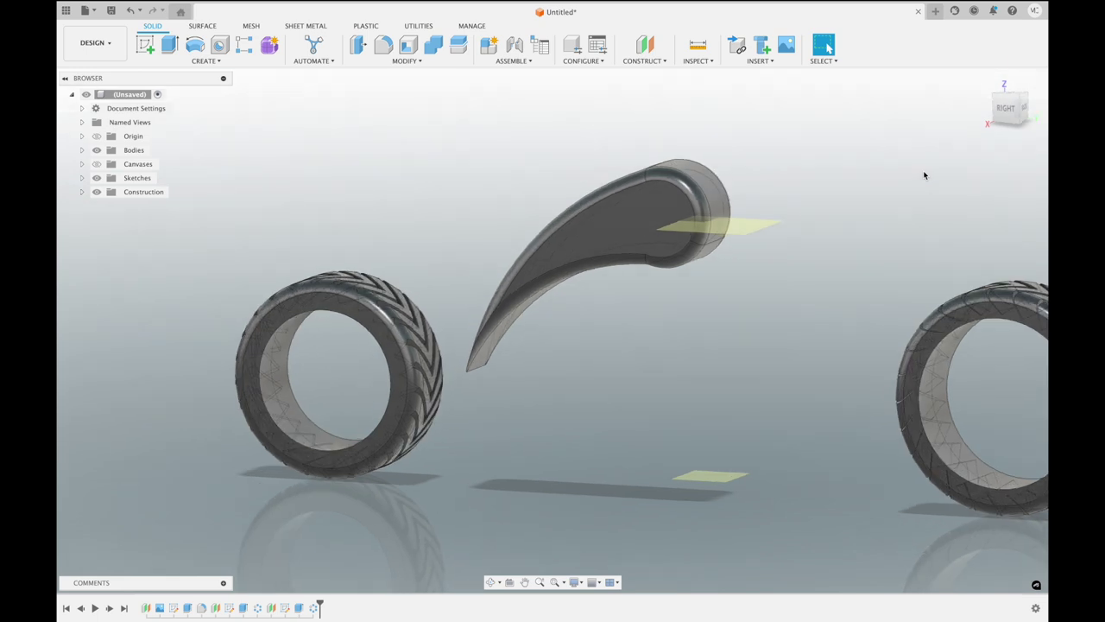
{"action": "left_click", "coordinate": [383, 45]}
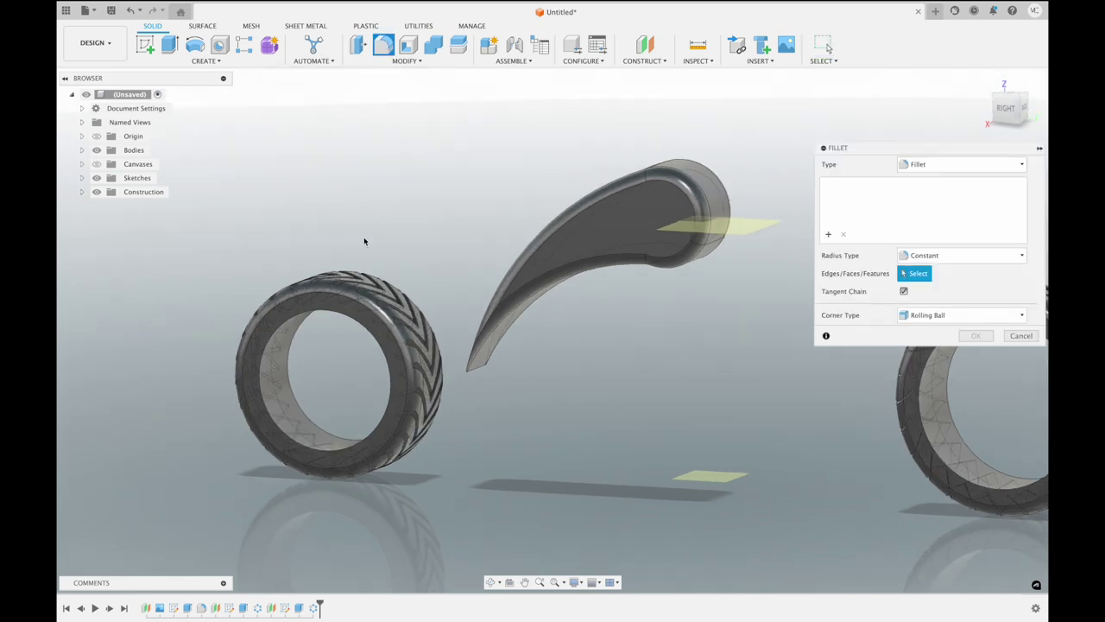
Round the four inner tire edges with a 0.1 in fillet
{"action": "left_click", "coordinate": [320, 308]}
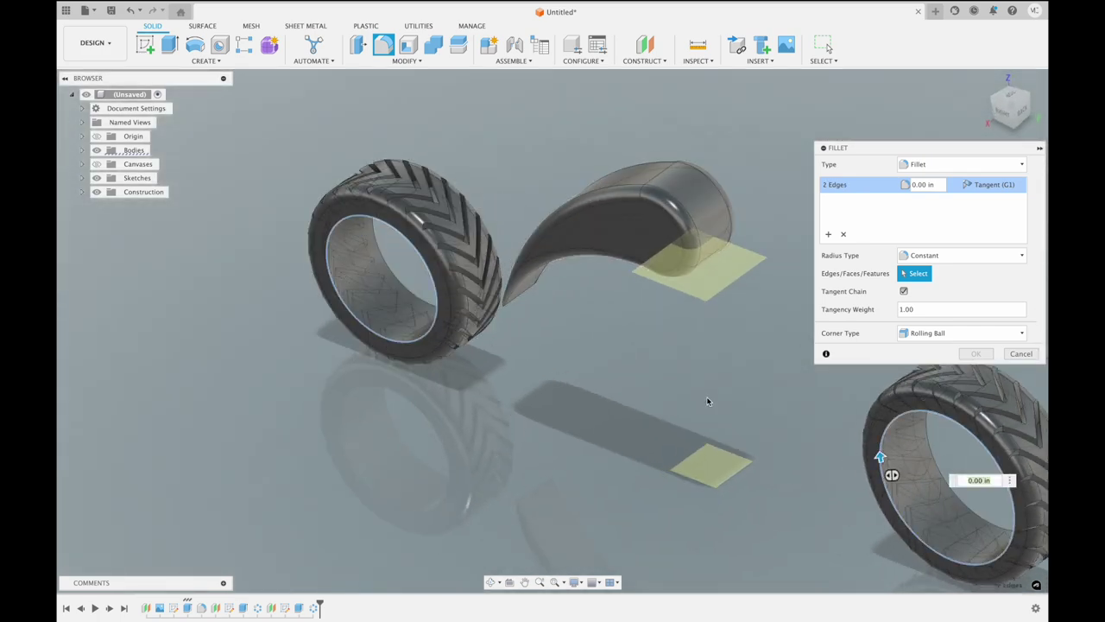
{"action": "scroll", "coordinate": [706, 402], "scroll_direction": "down", "scroll_amount": 10, "text": "shift"}
{"action": "scroll", "coordinate": [706, 401], "scroll_direction": "down", "scroll_amount": 8, "text": "shift"}
{"action": "scroll", "coordinate": [706, 402], "scroll_direction": "down", "scroll_amount": 4, "text": "shift"}
{"action": "left_click", "coordinate": [607, 484]}
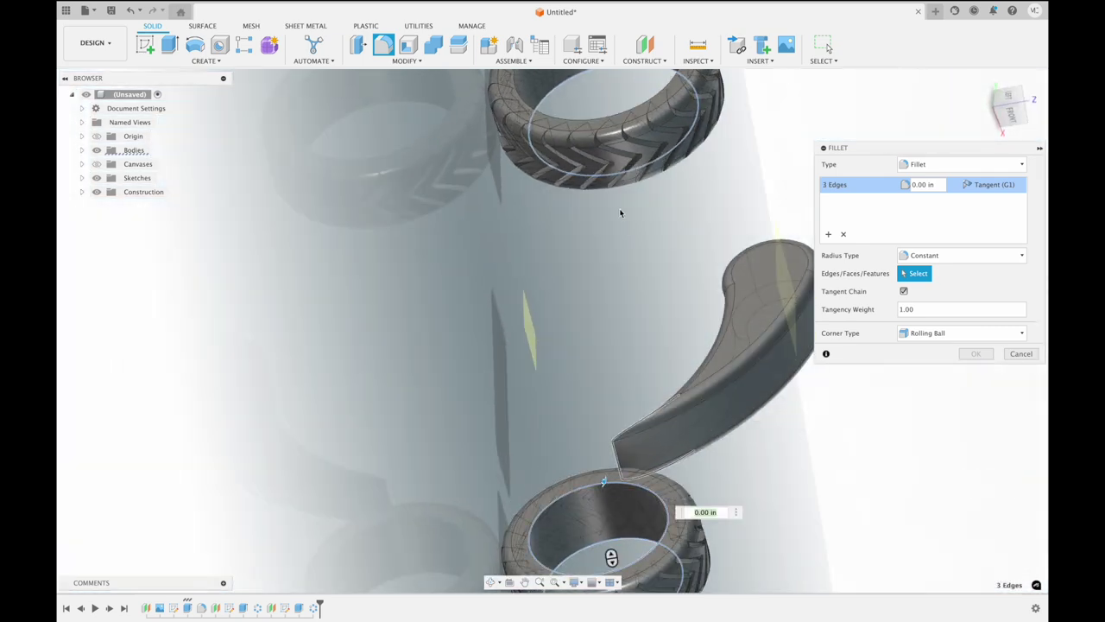
{"action": "scroll", "coordinate": [622, 271], "scroll_direction": "down", "scroll_amount": 8, "text": "shift"}
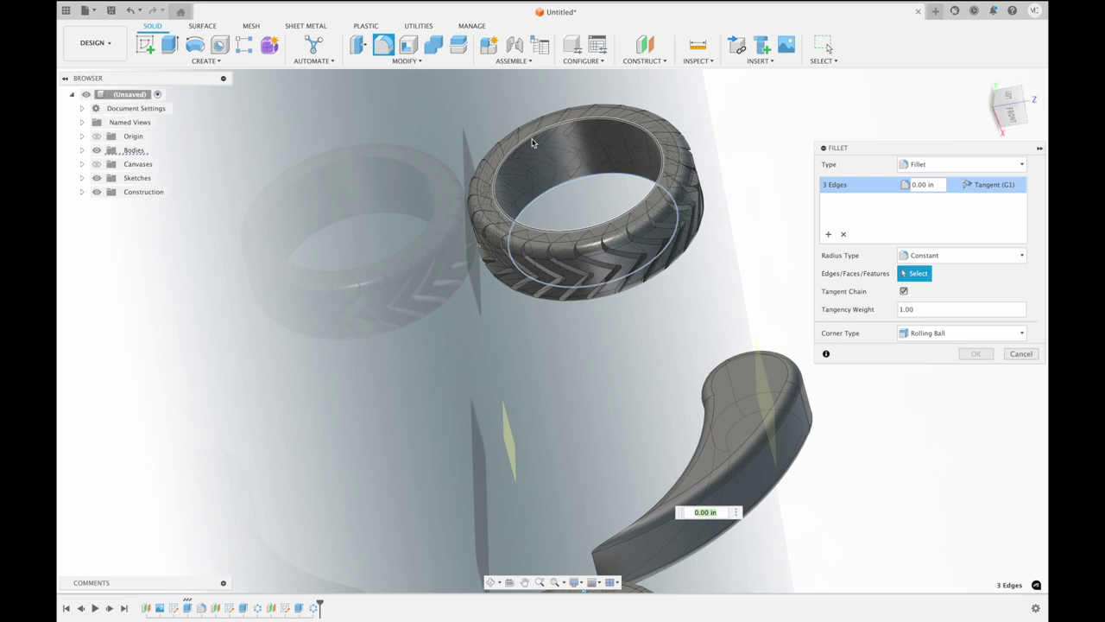
{"action": "left_click", "coordinate": [530, 138]}
{"action": "type", "text": "0.1"}
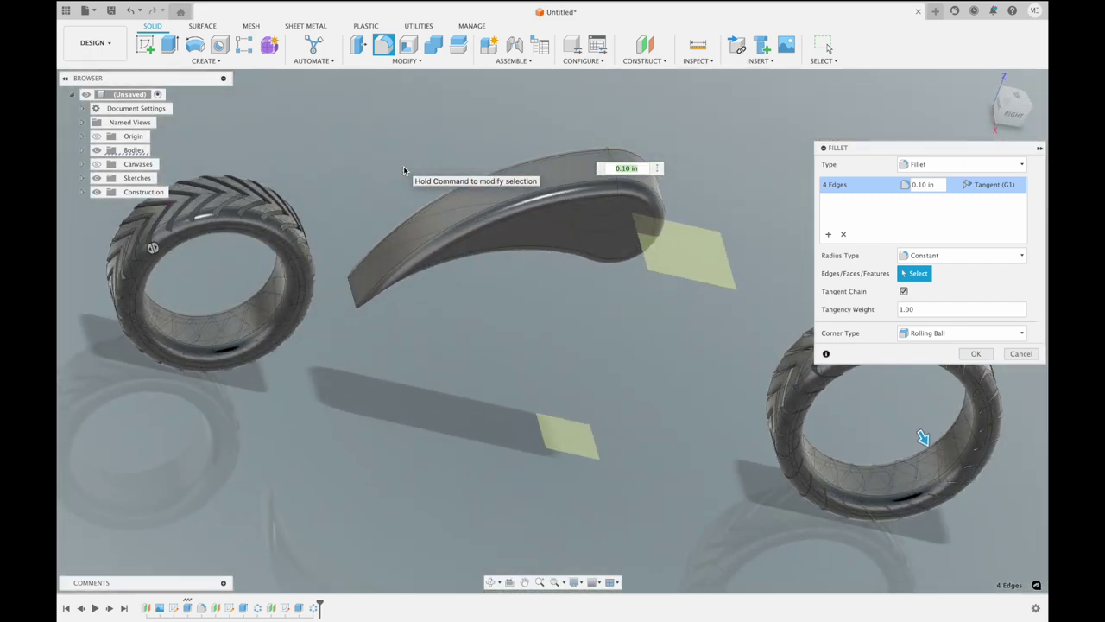
{"action": "middle_click_drag", "start_coordinate": [922, 437], "coordinate": [847, 464], "text": "shift"}
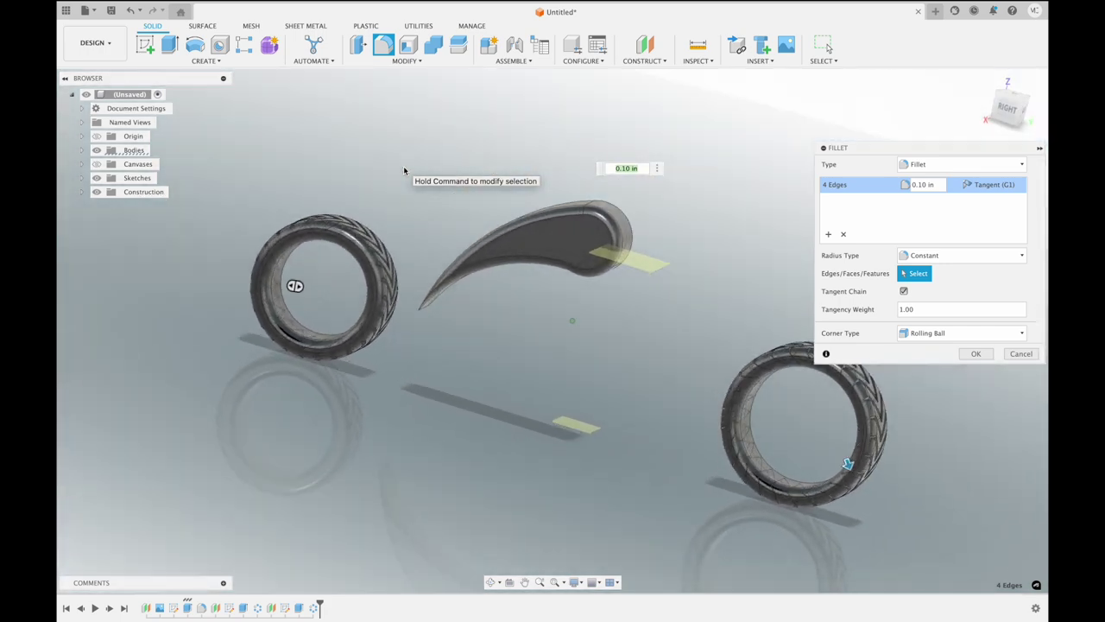
{"action": "middle_click_drag", "start_coordinate": [847, 465], "coordinate": [832, 459], "text": "shift"}
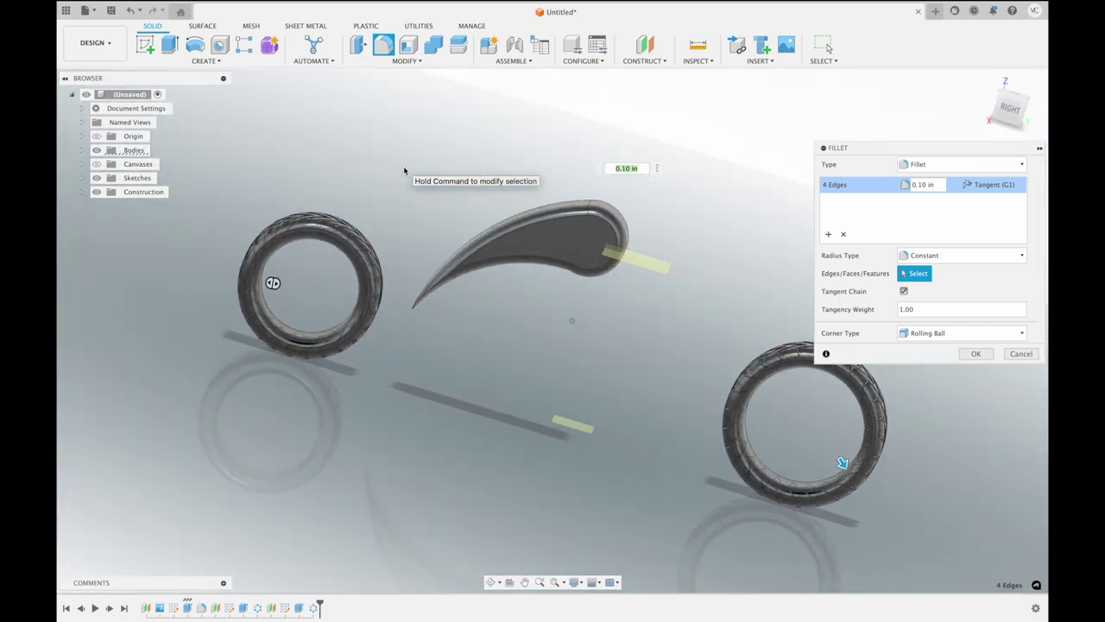
{"action": "left_click", "coordinate": [976, 355]}
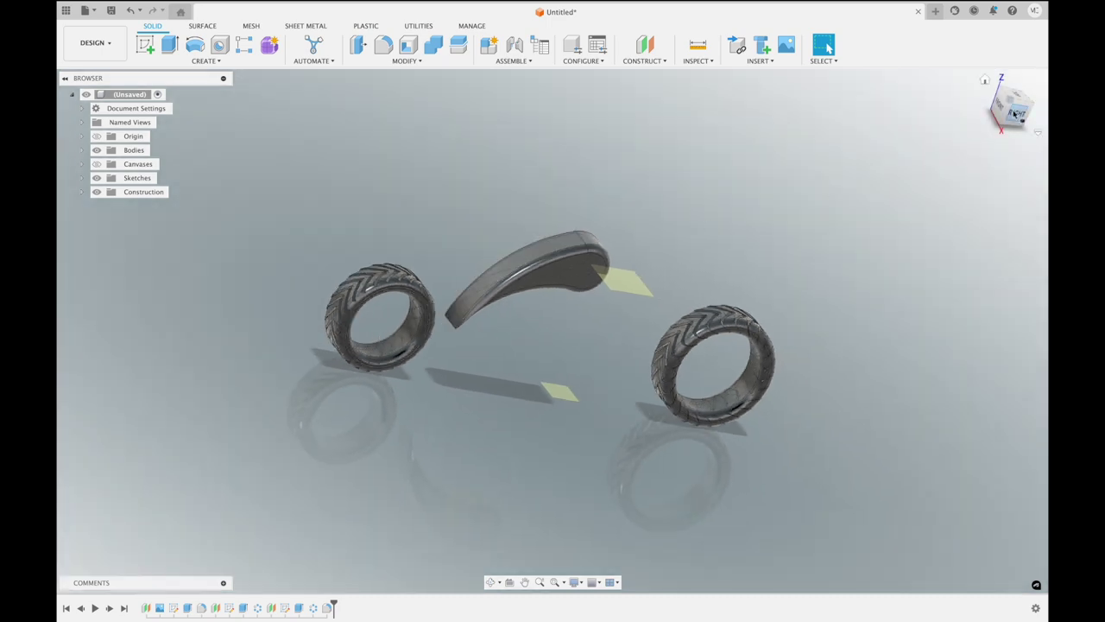
Return to the RIGHT view, show the Canvases reference drawing, and start a sketch on the side plane
{"action": "left_click", "coordinate": [1015, 113]}
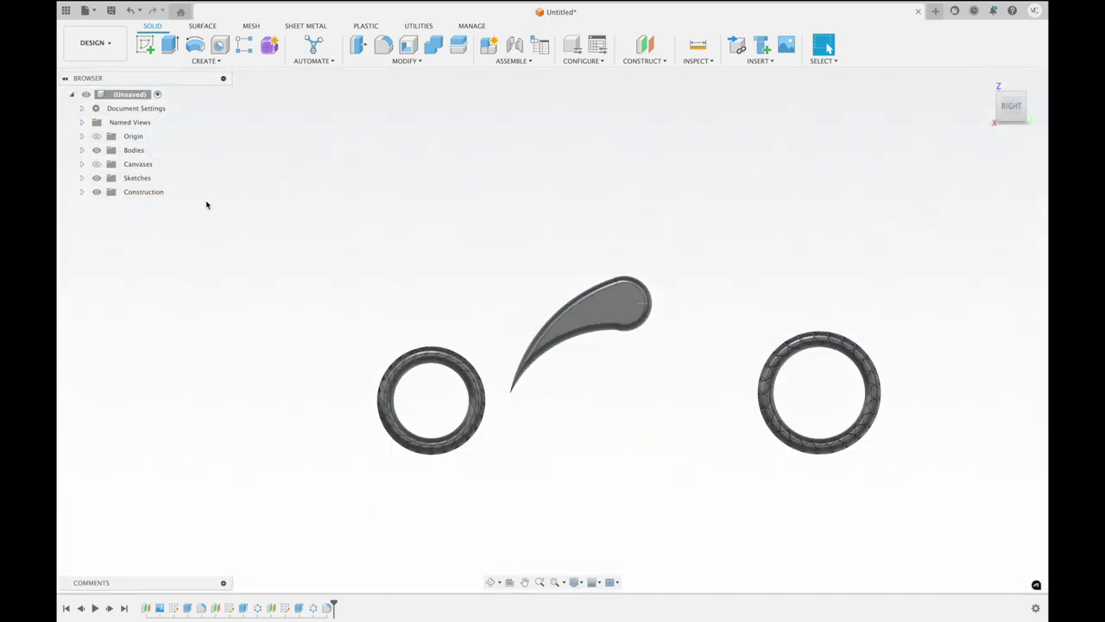
{"action": "left_click", "coordinate": [102, 166]}
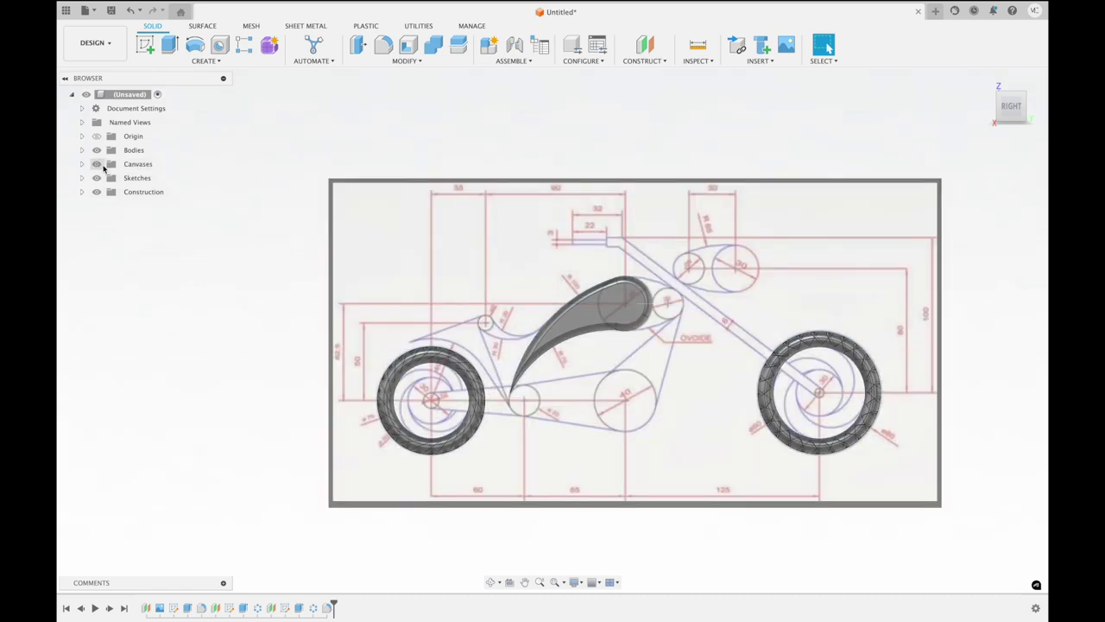
{"action": "scroll", "coordinate": [698, 156], "scroll_direction": "up", "scroll_amount": 5}
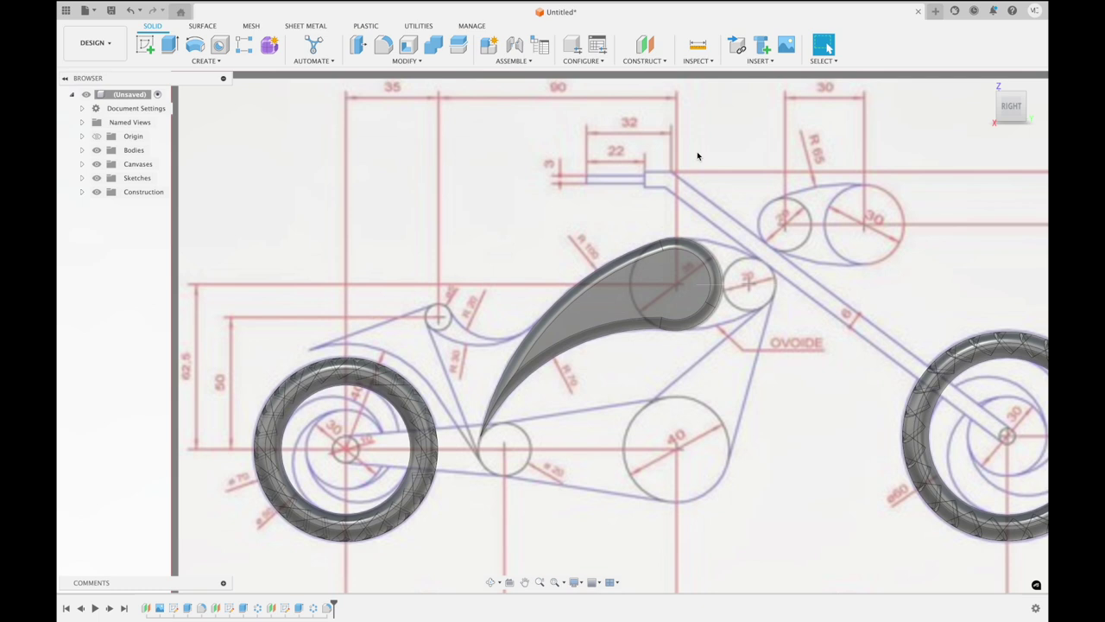
{"action": "left_click", "coordinate": [145, 45]}
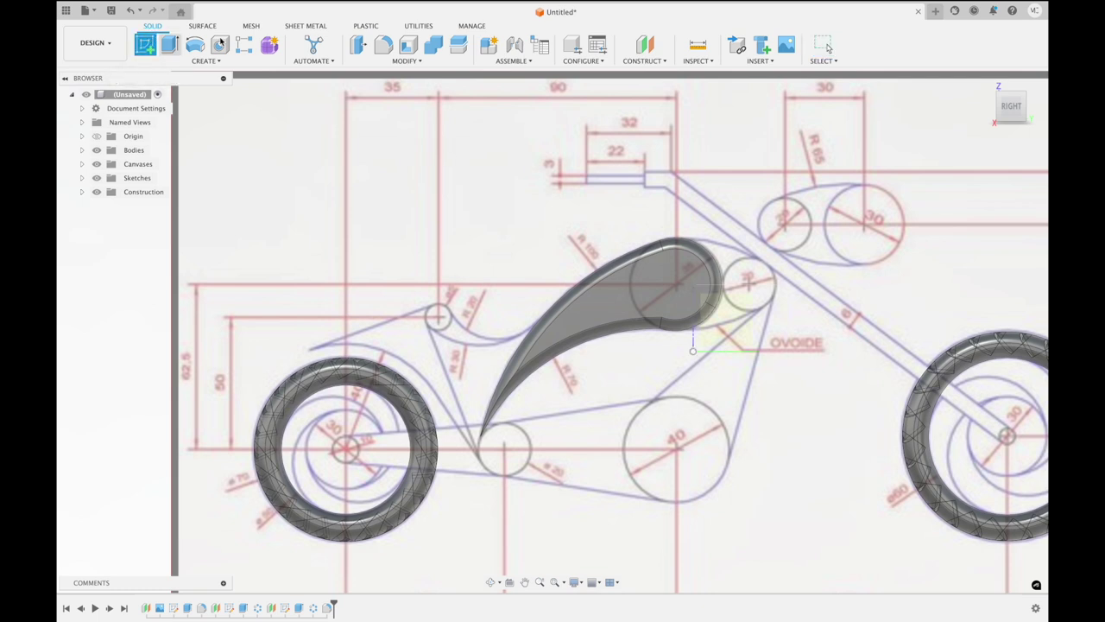
{"action": "left_click", "coordinate": [503, 448]}
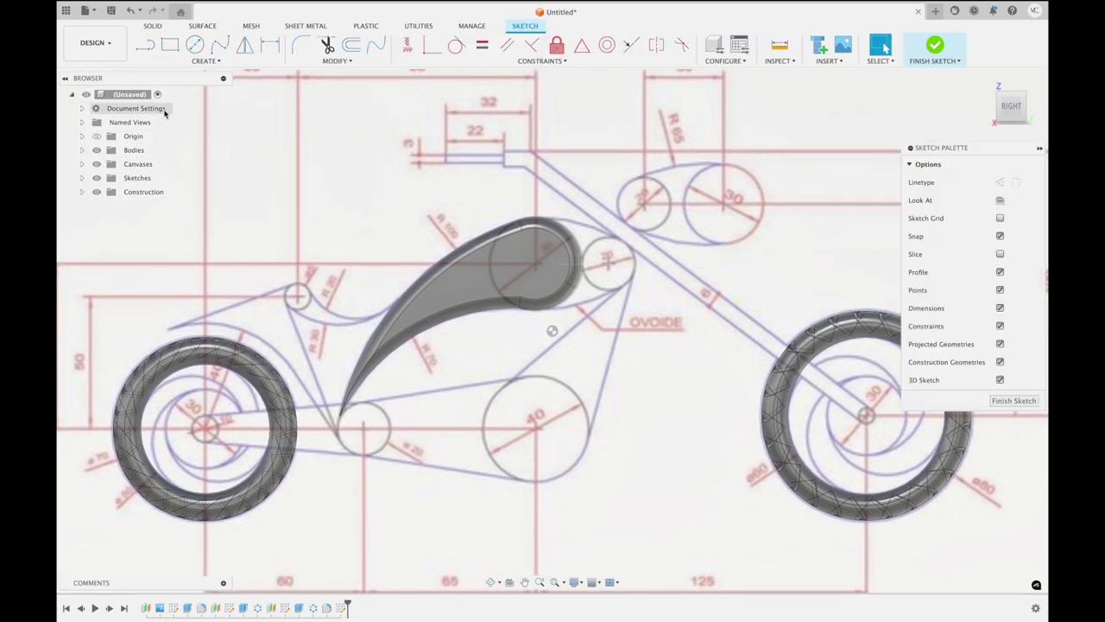
Trace two center-diameter circles at the blade's lower tip and one over the 40 circle
{"action": "left_click", "coordinate": [195, 45]}
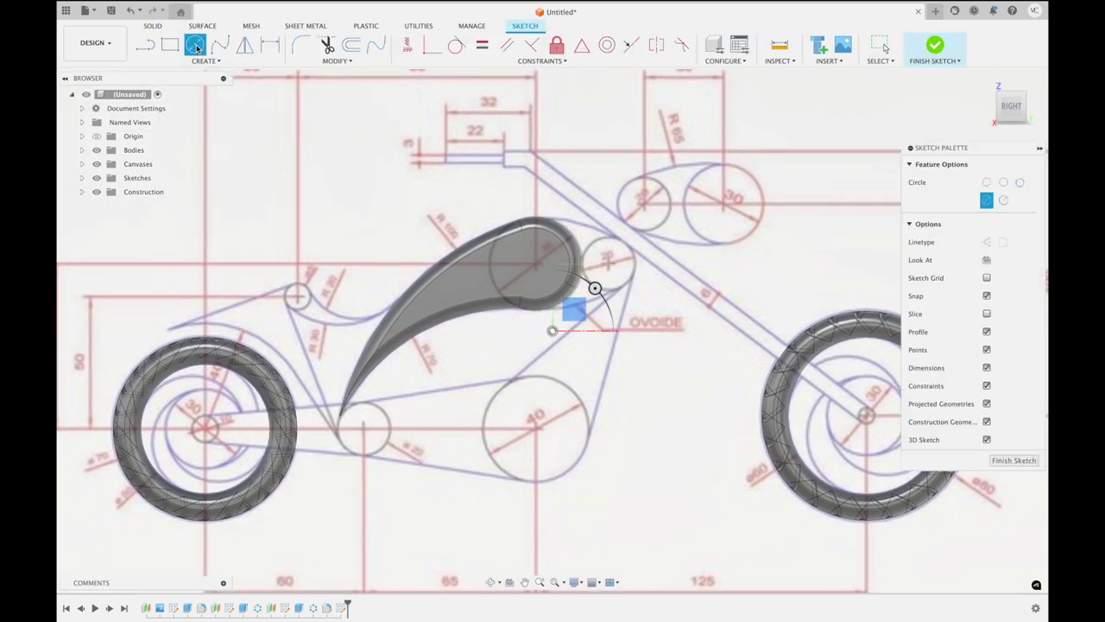
{"action": "left_click", "coordinate": [364, 432]}
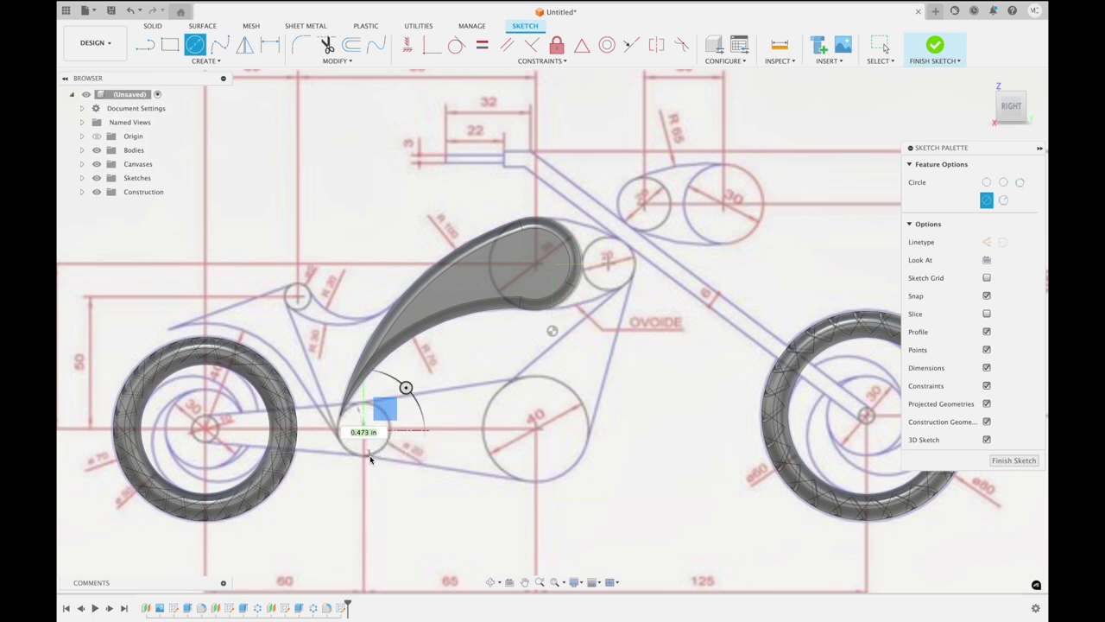
{"action": "left_click", "coordinate": [369, 459]}
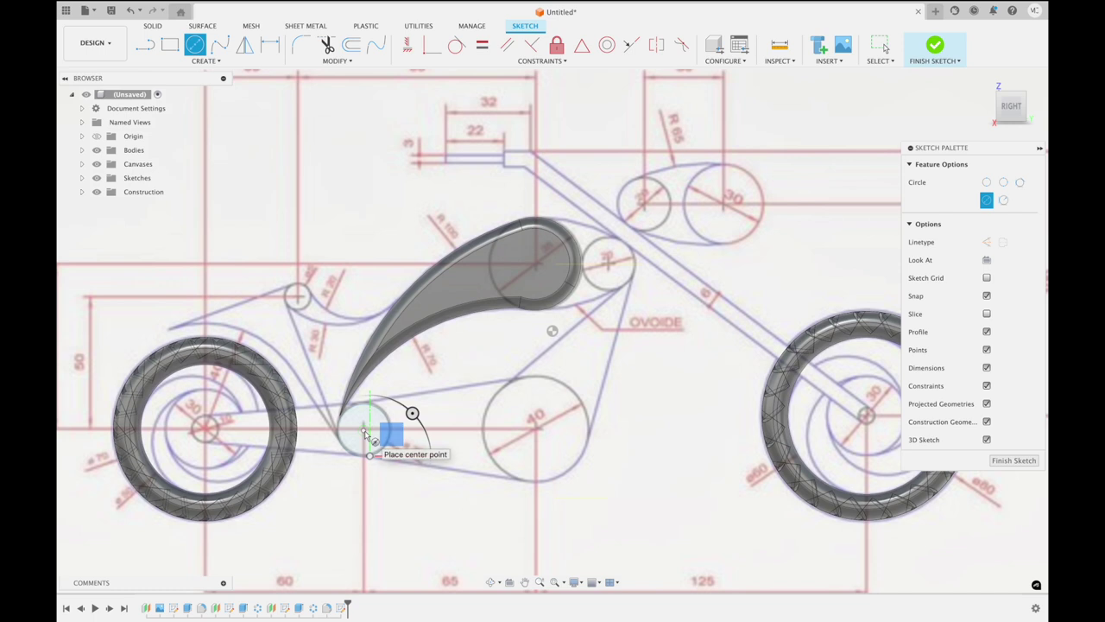
{"action": "left_click", "coordinate": [363, 431]}
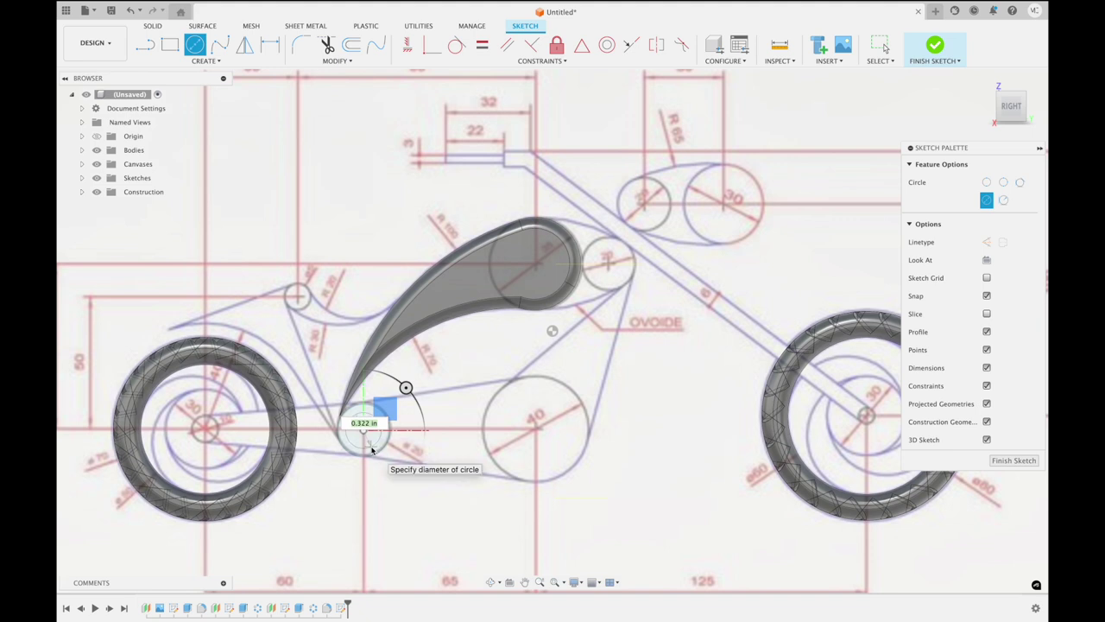
{"action": "left_click", "coordinate": [372, 450]}
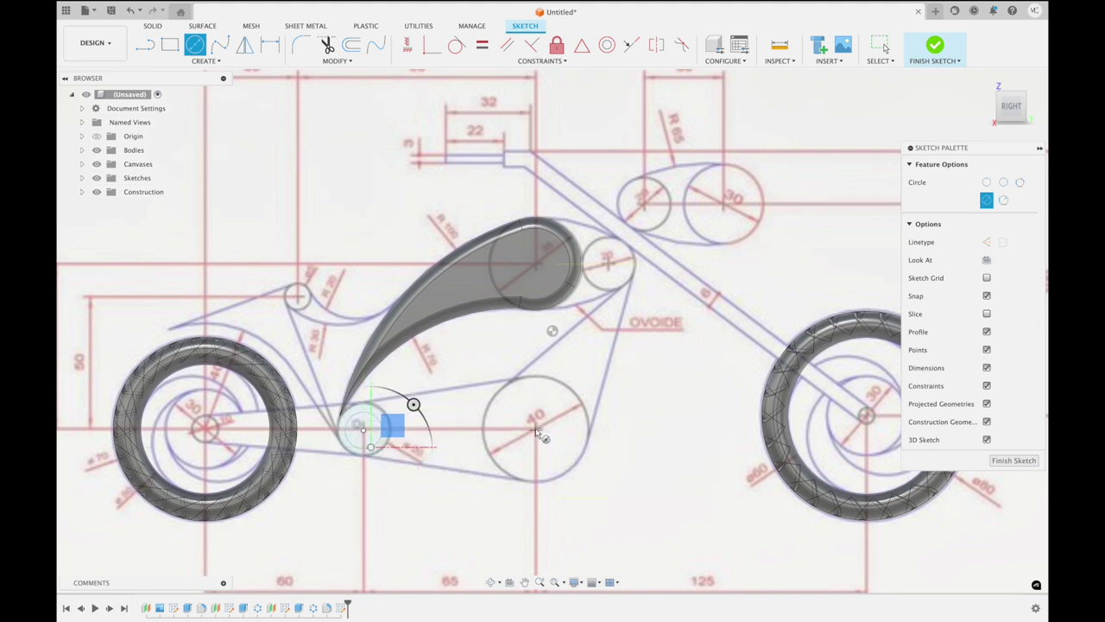
{"action": "scroll", "coordinate": [536, 432], "scroll_direction": "up", "scroll_amount": 3}
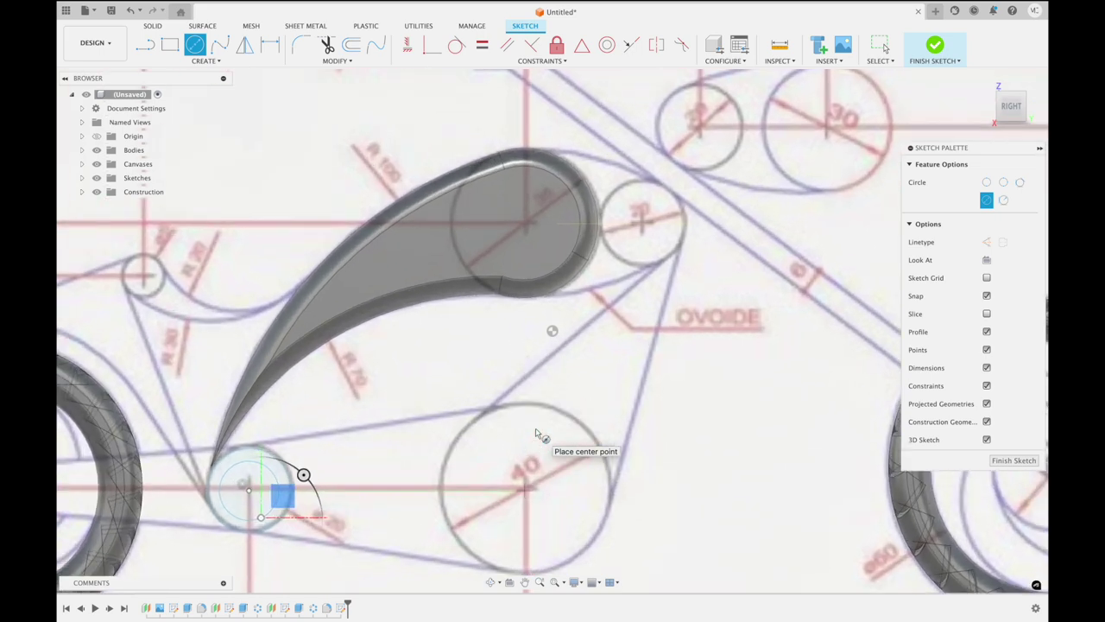
{"action": "left_click", "coordinate": [525, 487]}
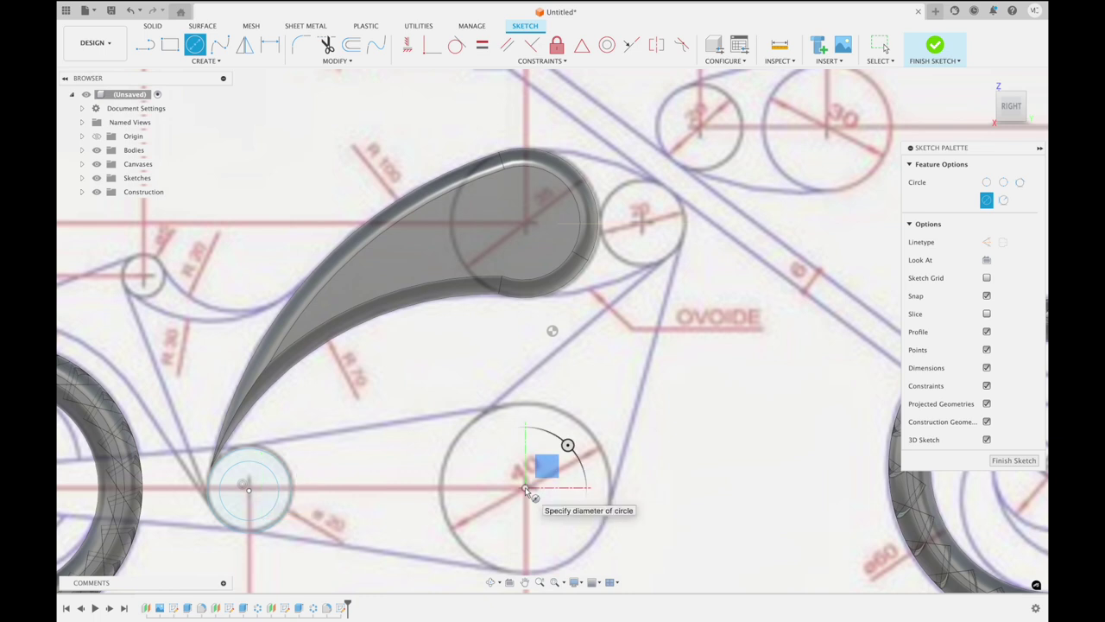
{"action": "left_click", "coordinate": [555, 570]}
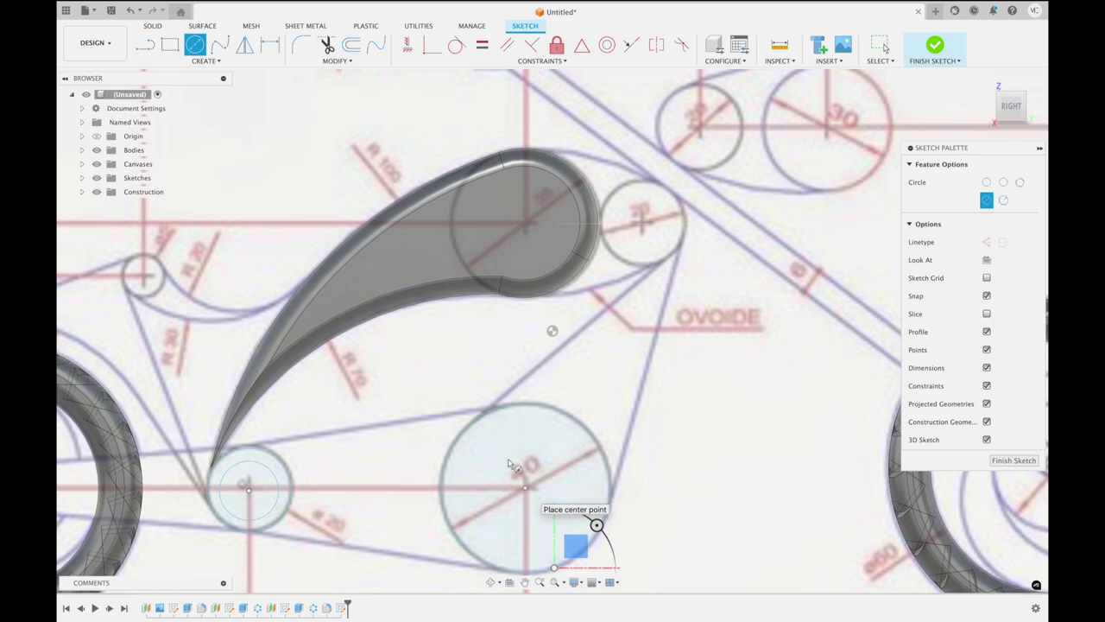
{"action": "left_click", "coordinate": [351, 47]}
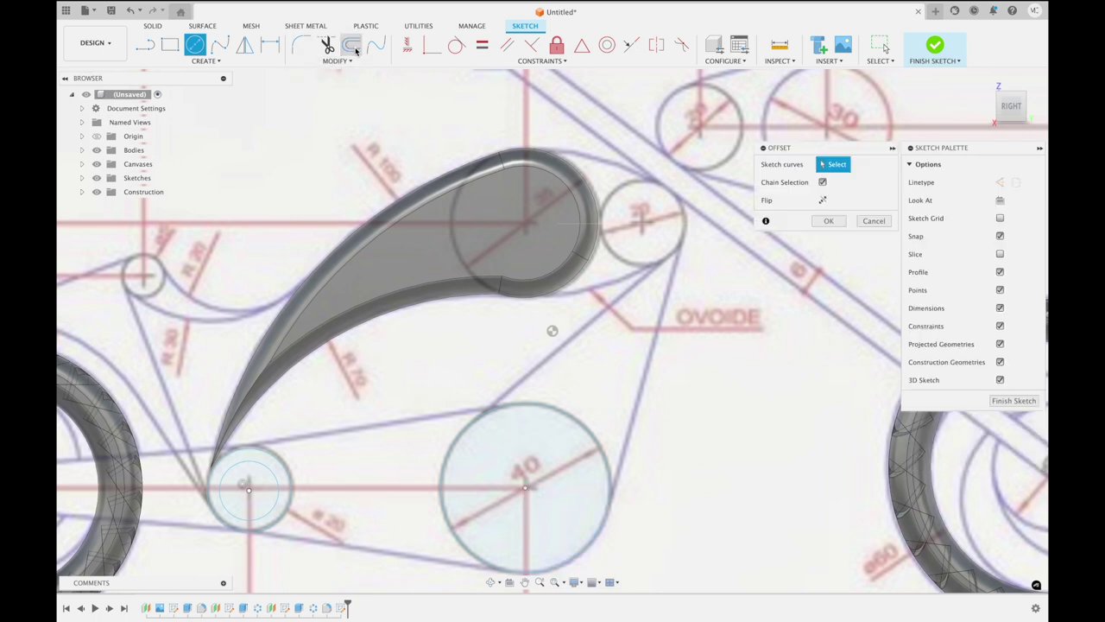
Offset the 40 circle inward by -0.079 in, then offset the small tip circle inward
{"action": "left_click", "coordinate": [519, 404]}
{"action": "left_click_drag", "start_coordinate": [516, 395], "coordinate": [520, 419]}
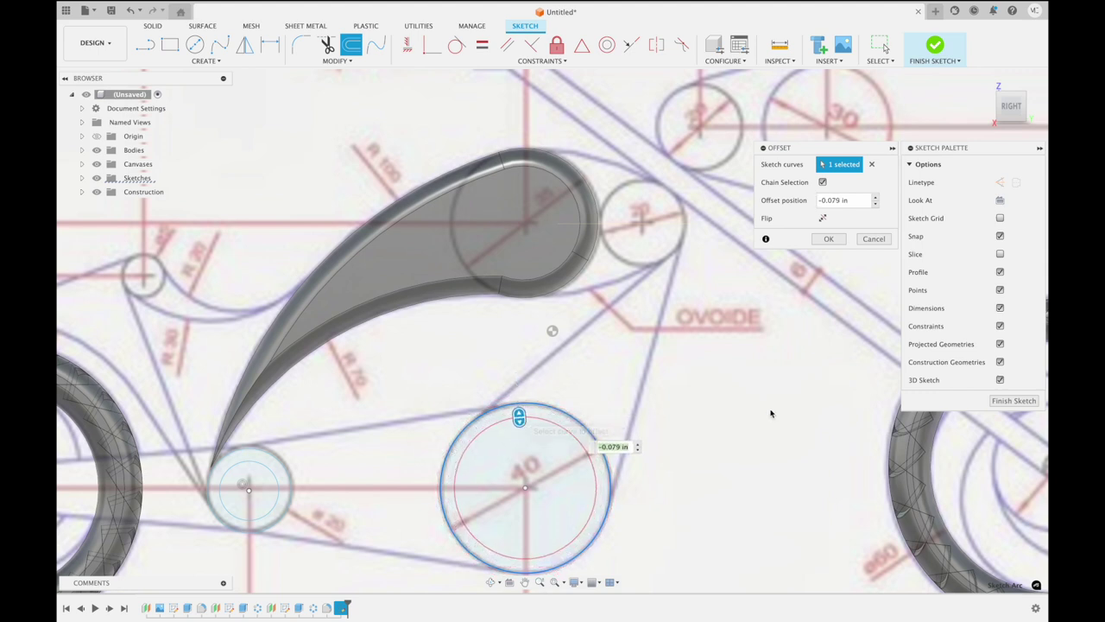
{"action": "left_click", "coordinate": [826, 238]}
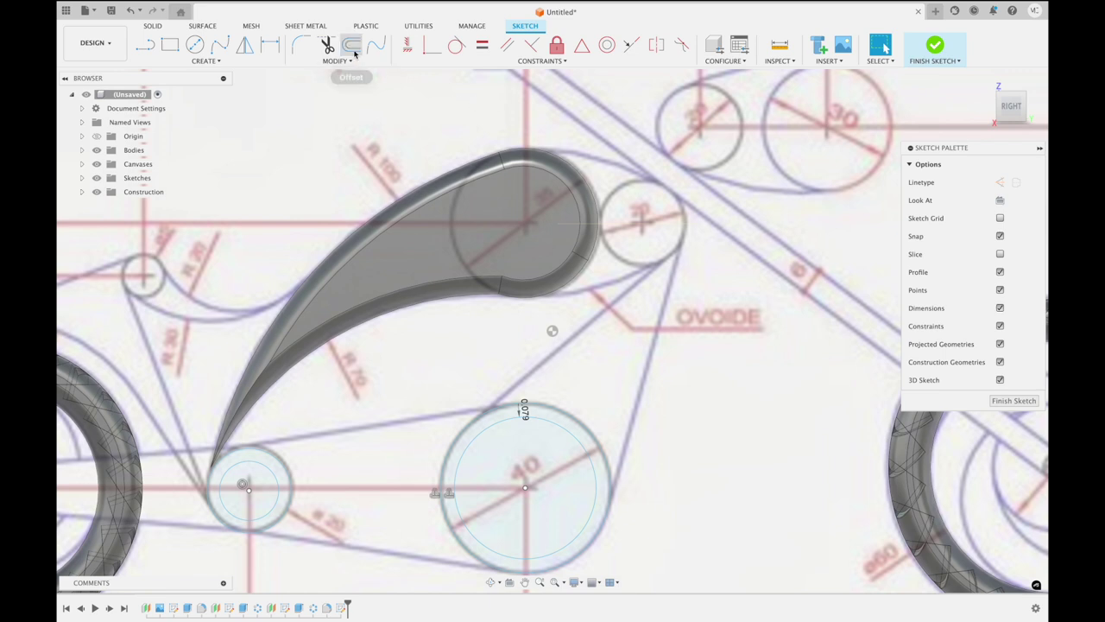
{"action": "left_click", "coordinate": [352, 45]}
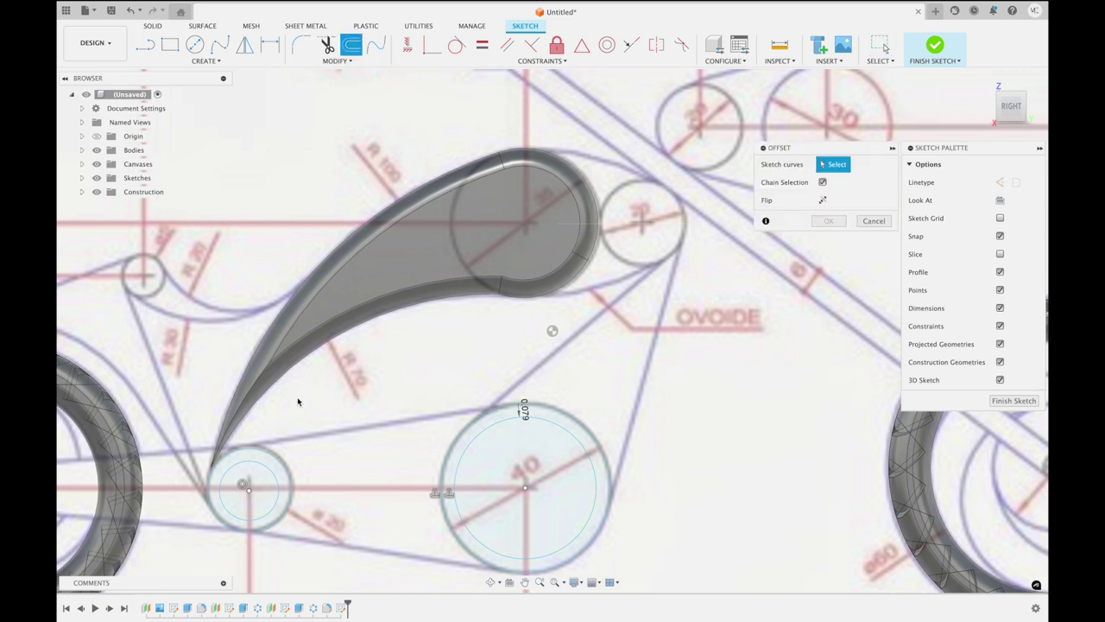
{"action": "left_click", "coordinate": [274, 455]}
{"action": "left_click_drag", "start_coordinate": [271, 458], "coordinate": [262, 469]}
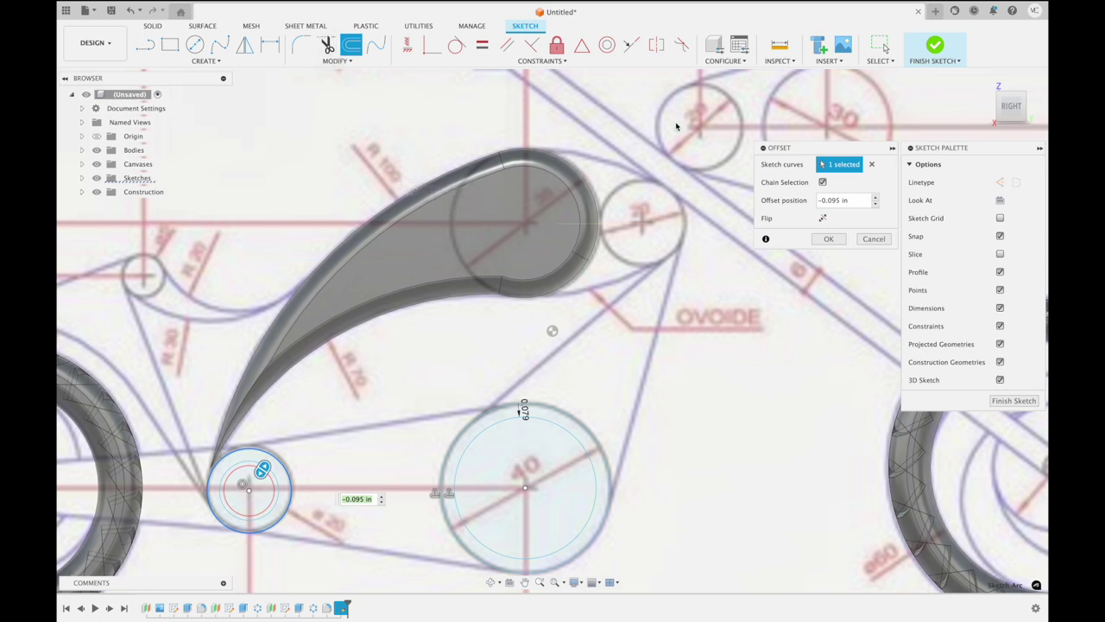
{"action": "left_click", "coordinate": [827, 238]}
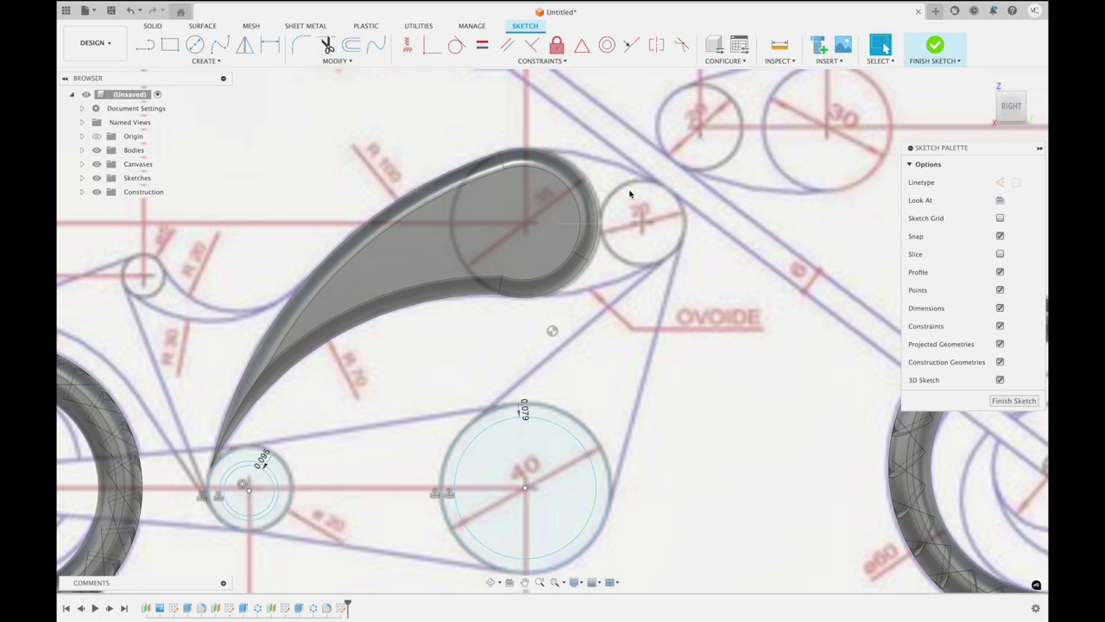
Add a second inner offset to both the small circle and the 40 circle
{"action": "left_click", "coordinate": [350, 45]}
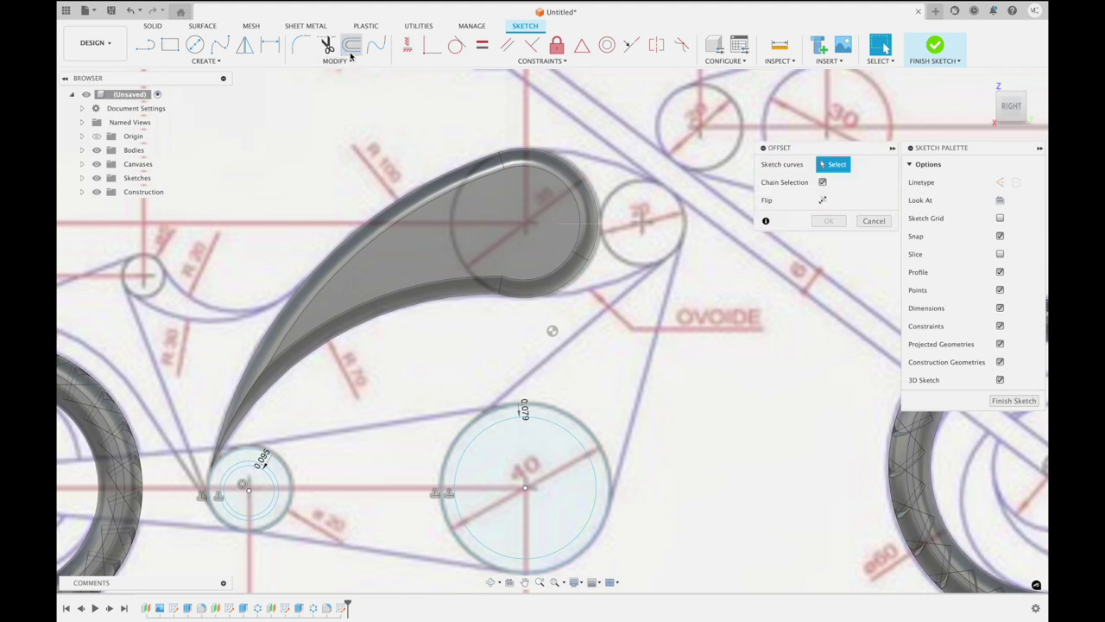
{"action": "left_click", "coordinate": [291, 474]}
{"action": "left_click_drag", "start_coordinate": [294, 469], "coordinate": [284, 474]}
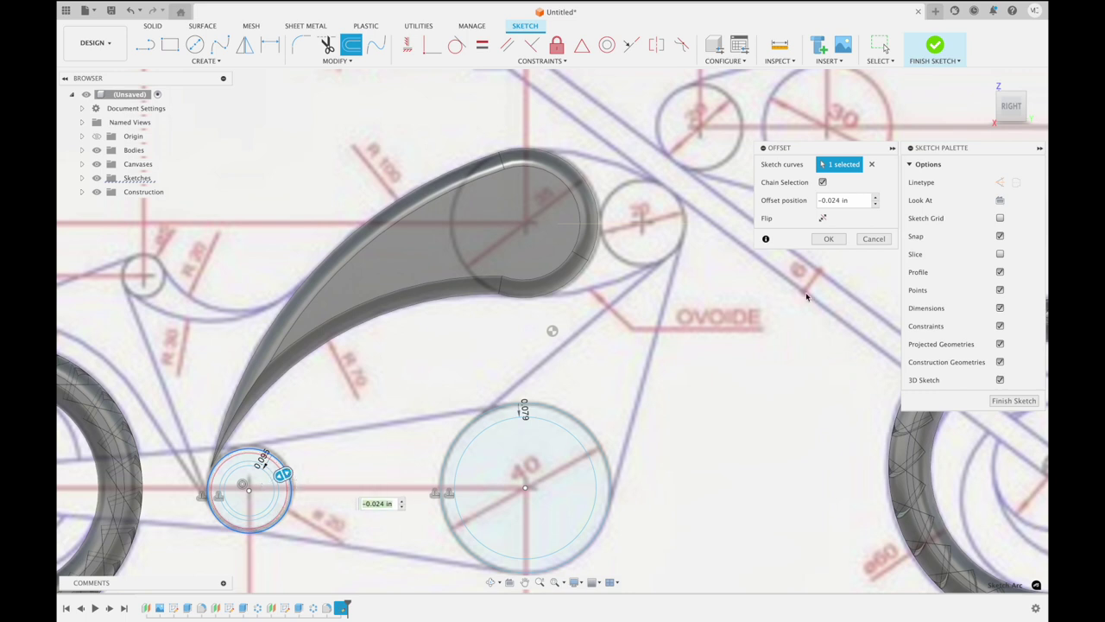
{"action": "left_click", "coordinate": [828, 239]}
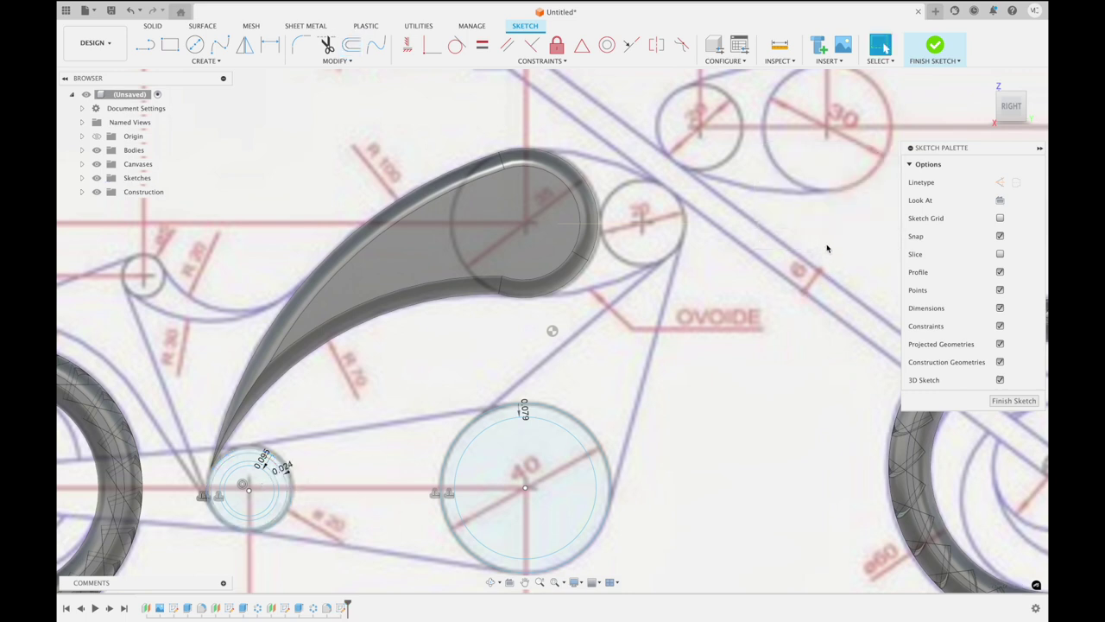
{"action": "left_click", "coordinate": [352, 45]}
{"action": "left_click", "coordinate": [602, 433]}
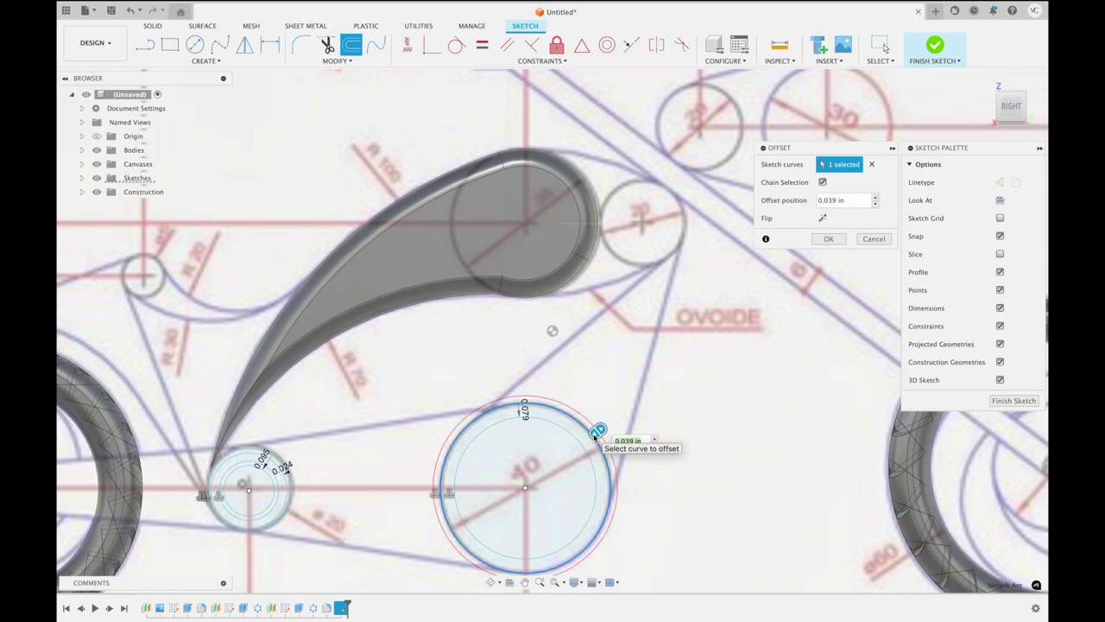
{"action": "left_click_drag", "start_coordinate": [596, 432], "coordinate": [587, 439]}
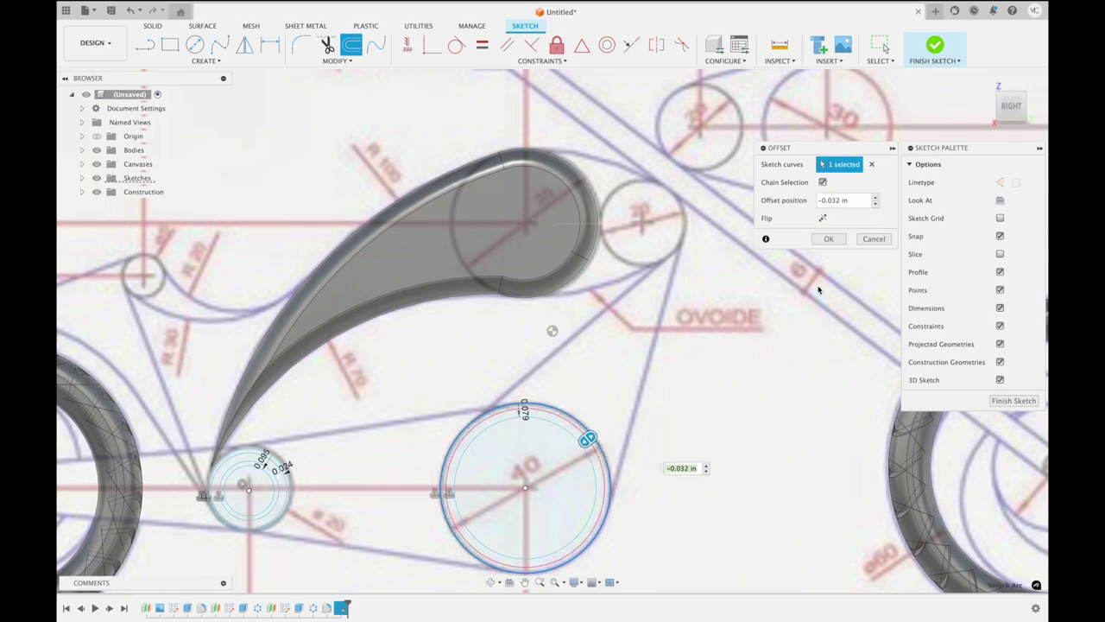
{"action": "left_click", "coordinate": [829, 239]}
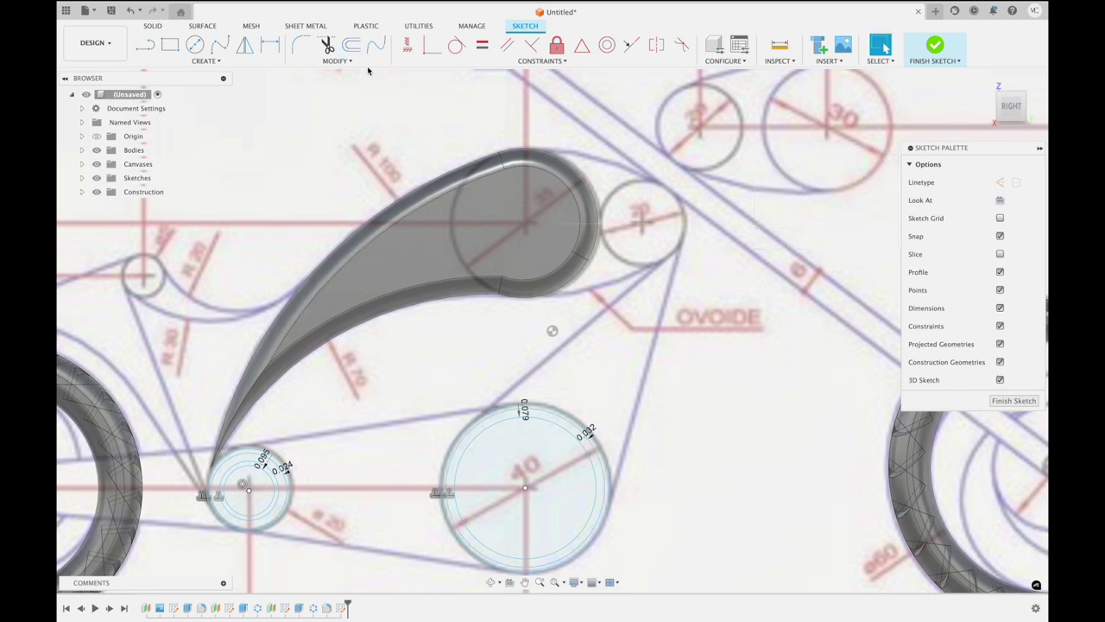
Try offsetting the 40 circle again, cancelling both failed attempts
{"action": "left_click", "coordinate": [336, 60]}
{"action": "left_click", "coordinate": [351, 45]}
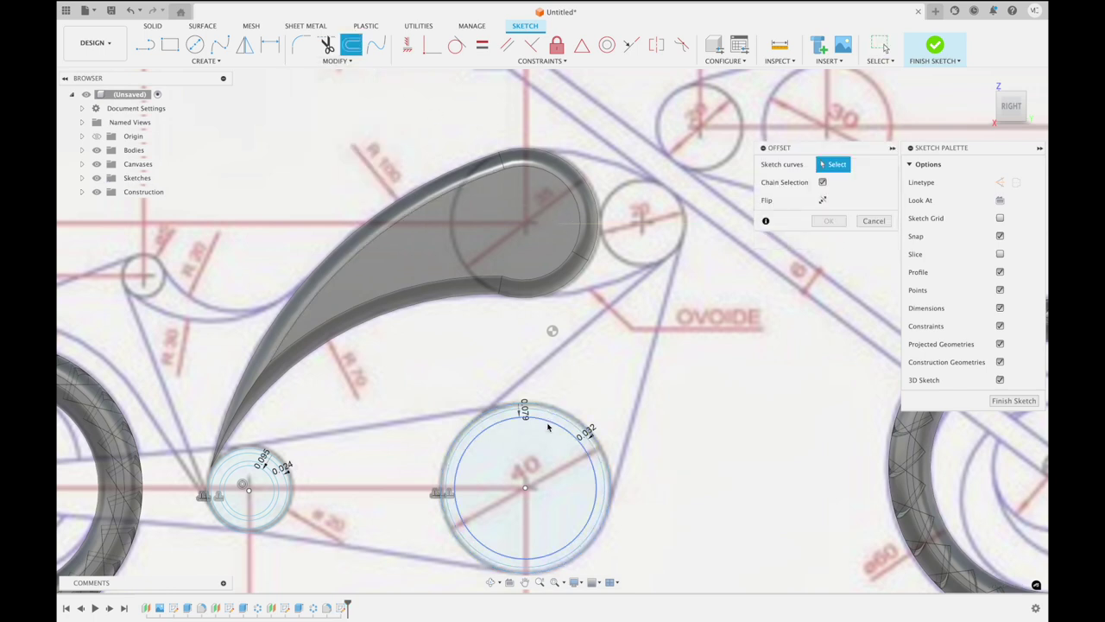
{"action": "left_click", "coordinate": [556, 418]}
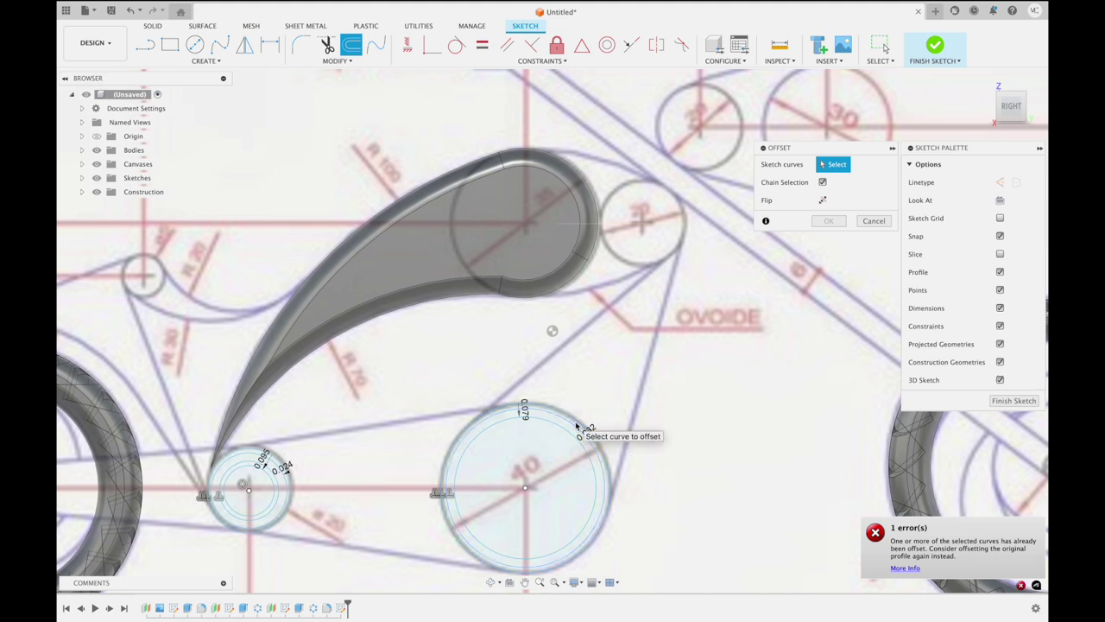
{"action": "left_click", "coordinate": [884, 223]}
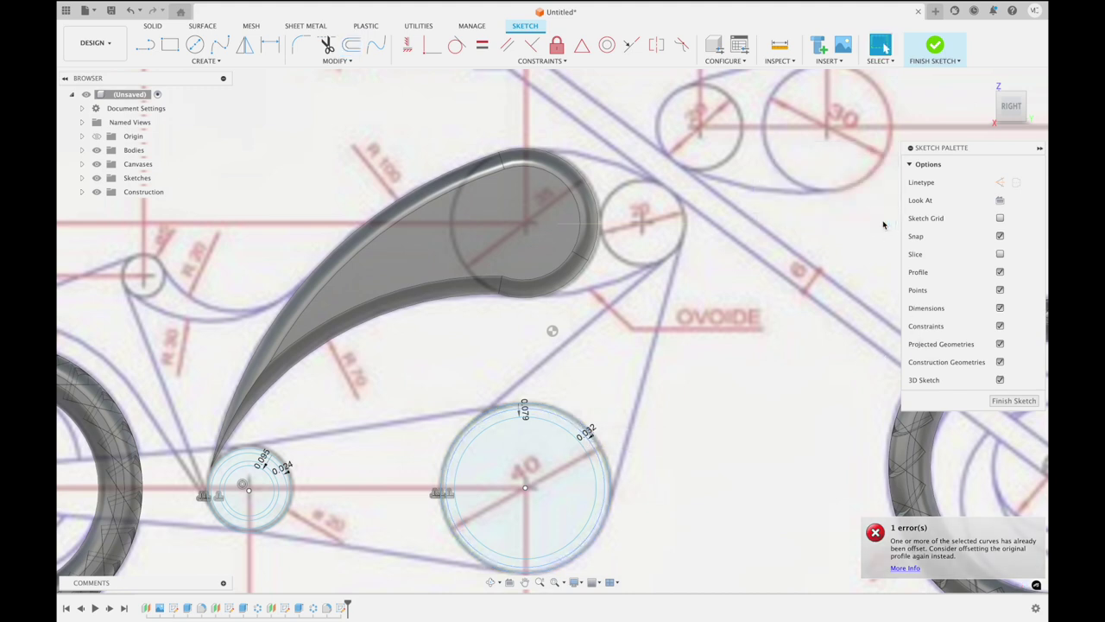
{"action": "left_click", "coordinate": [352, 45]}
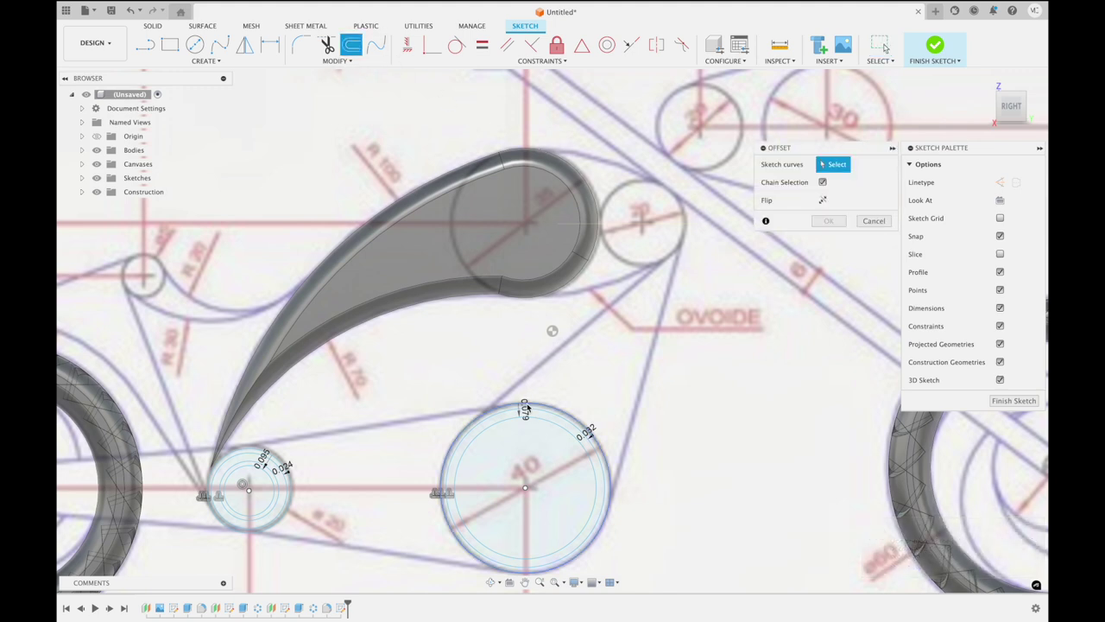
{"action": "left_click", "coordinate": [540, 409]}
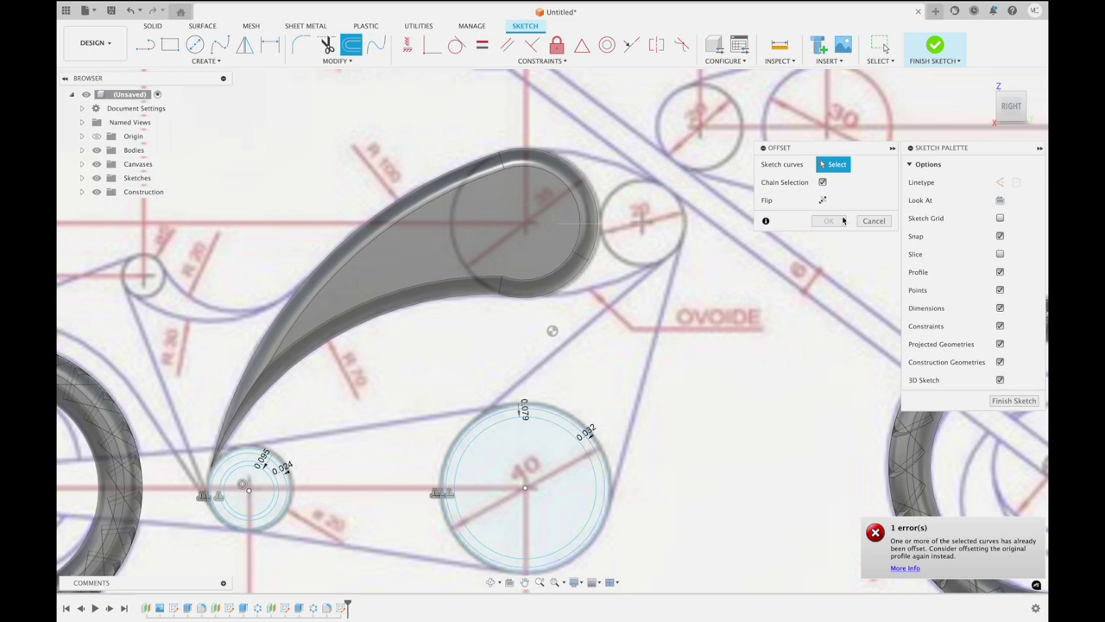
{"action": "left_click", "coordinate": [874, 221]}
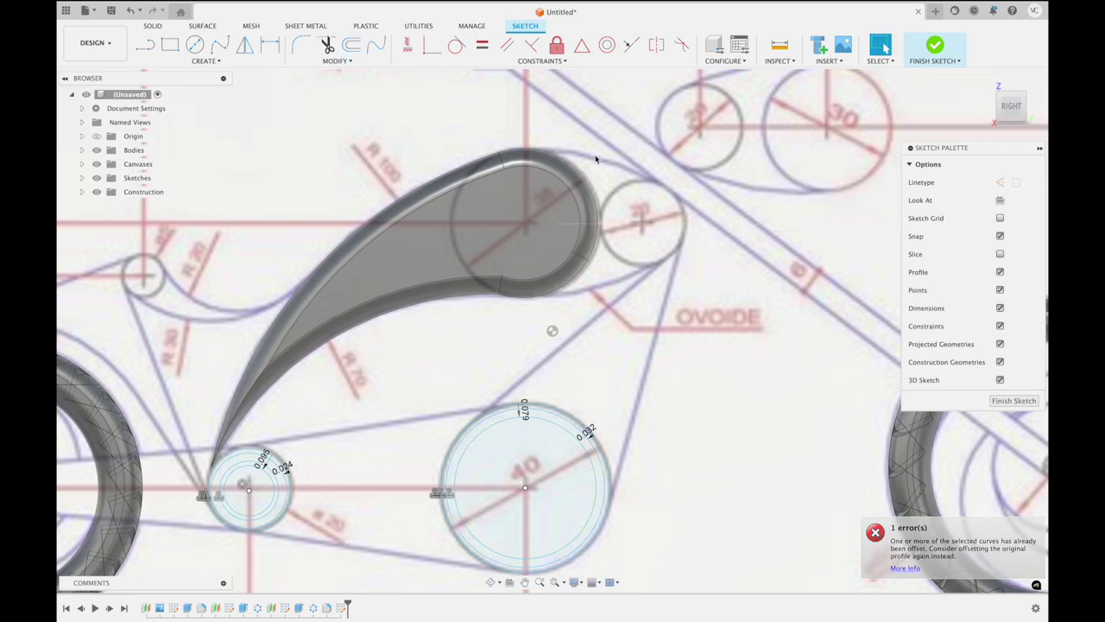
{"action": "scroll", "coordinate": [557, 427], "scroll_direction": "up", "scroll_amount": 3}
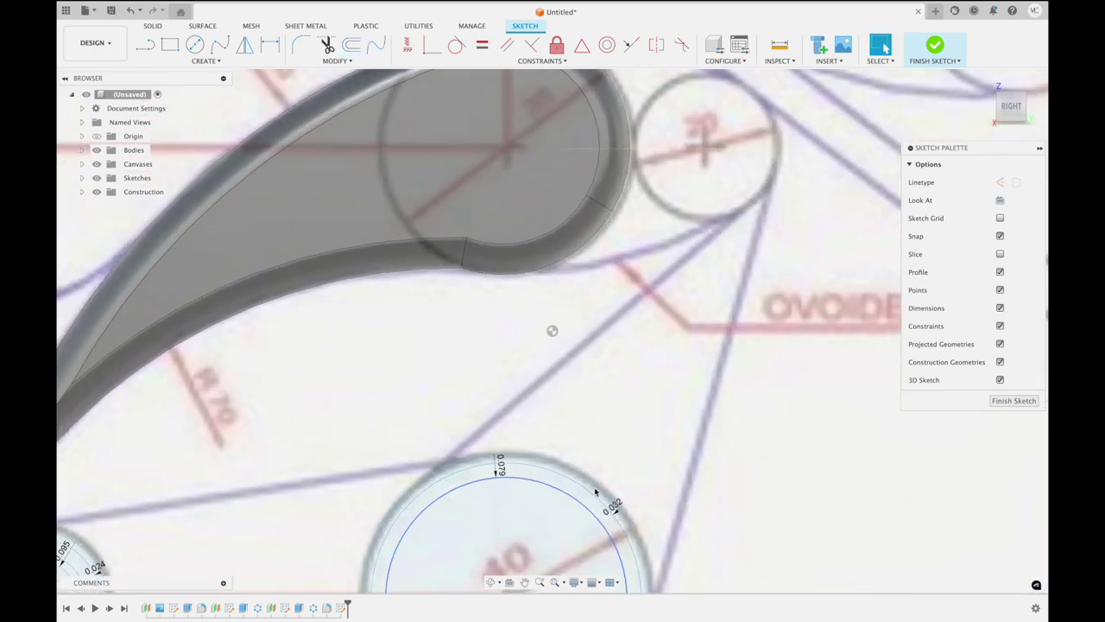
Offset the 40 circle well inside to -0.119 in and finish the sketch
{"action": "left_click", "coordinate": [350, 45]}
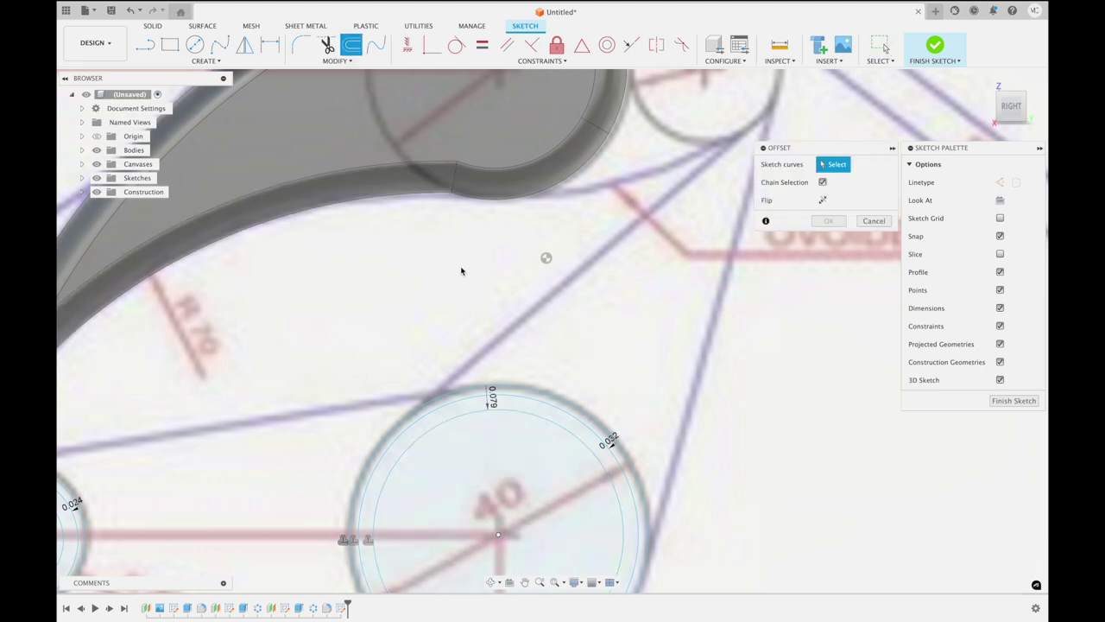
{"action": "left_click", "coordinate": [457, 388]}
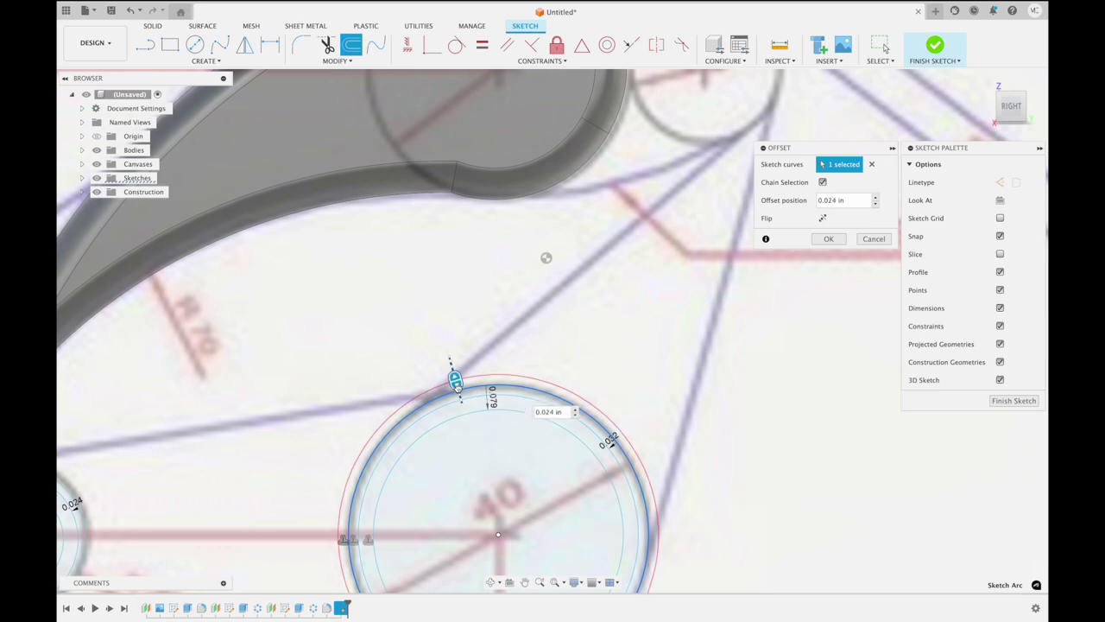
{"action": "left_click_drag", "start_coordinate": [456, 381], "coordinate": [476, 427]}
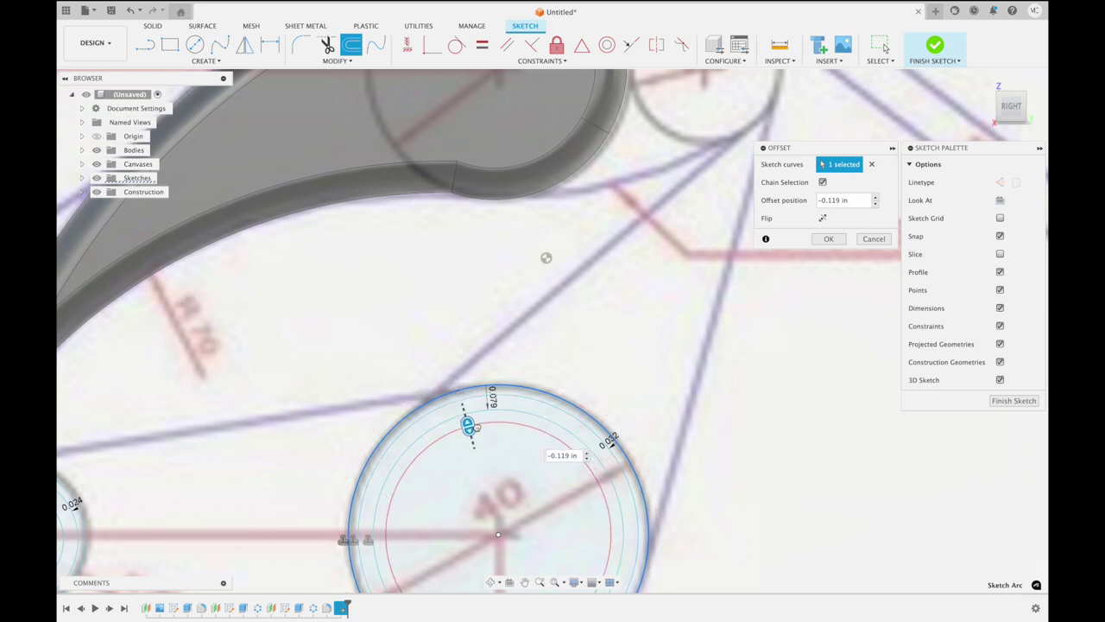
{"action": "scroll", "coordinate": [678, 343], "scroll_direction": "down", "scroll_amount": 2}
{"action": "scroll", "coordinate": [677, 343], "scroll_direction": "down", "scroll_amount": 2}
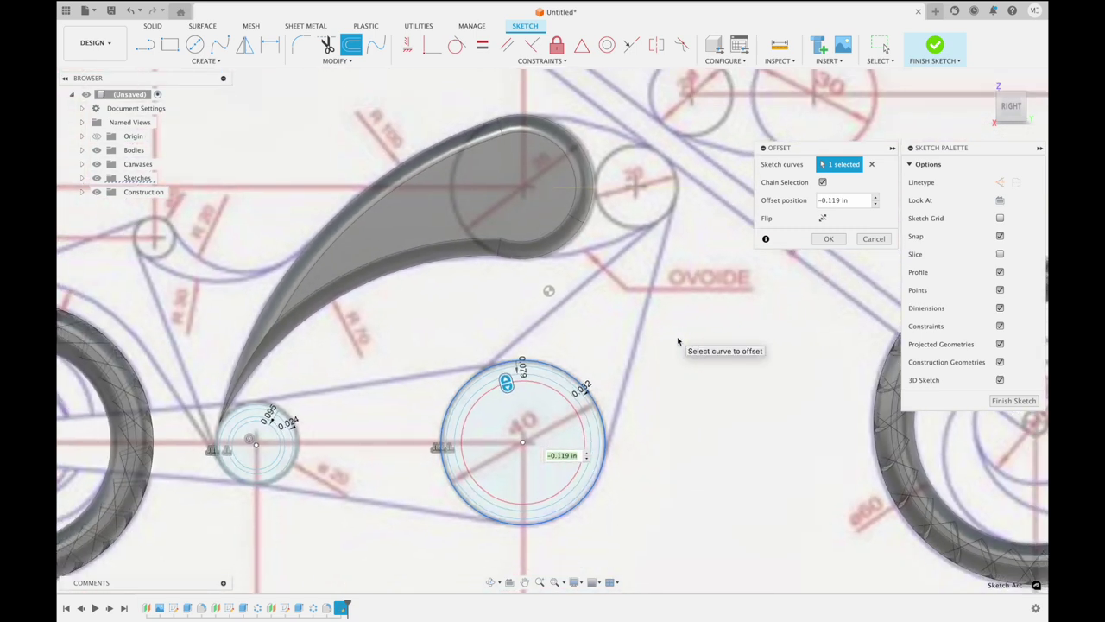
{"action": "left_click", "coordinate": [829, 239]}
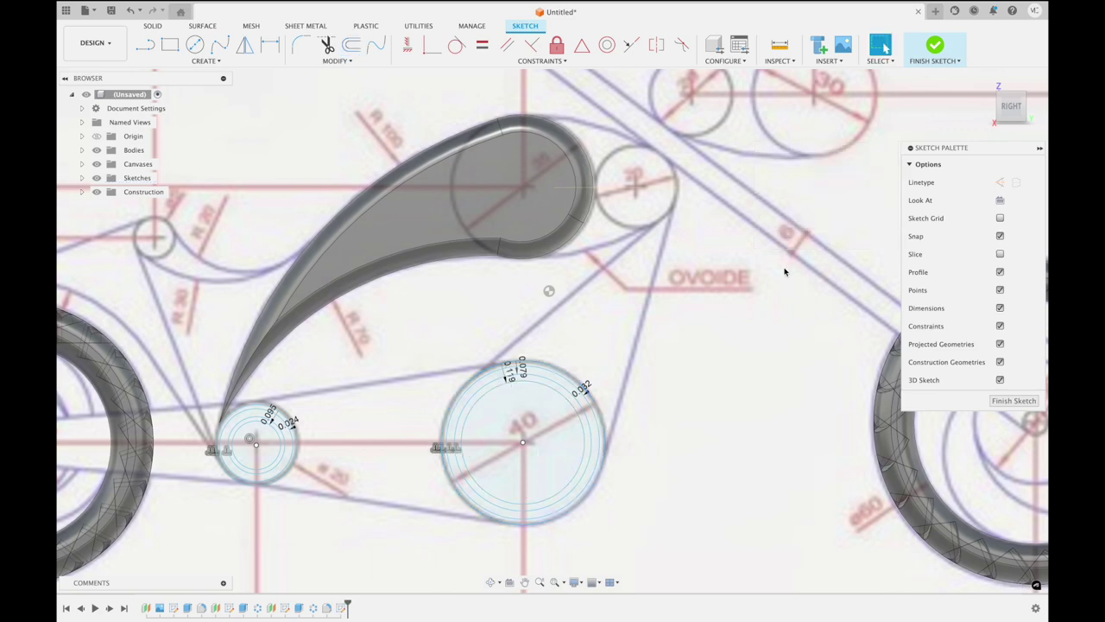
{"action": "scroll", "coordinate": [784, 272], "scroll_direction": "left", "scroll_amount": 5, "text": "shift"}
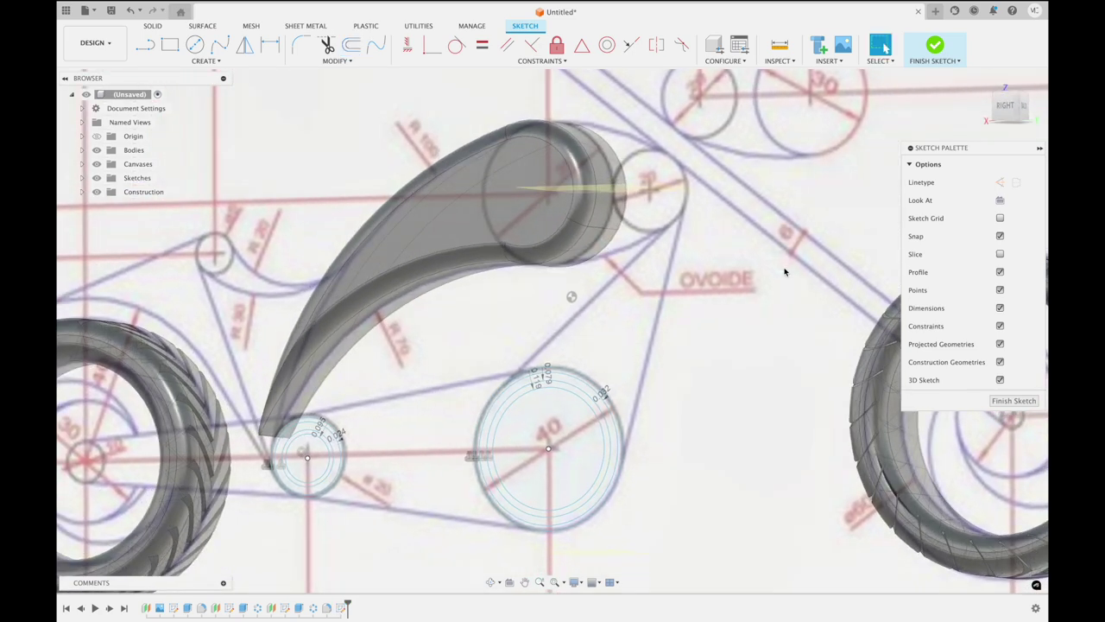
{"action": "left_click", "coordinate": [934, 47]}
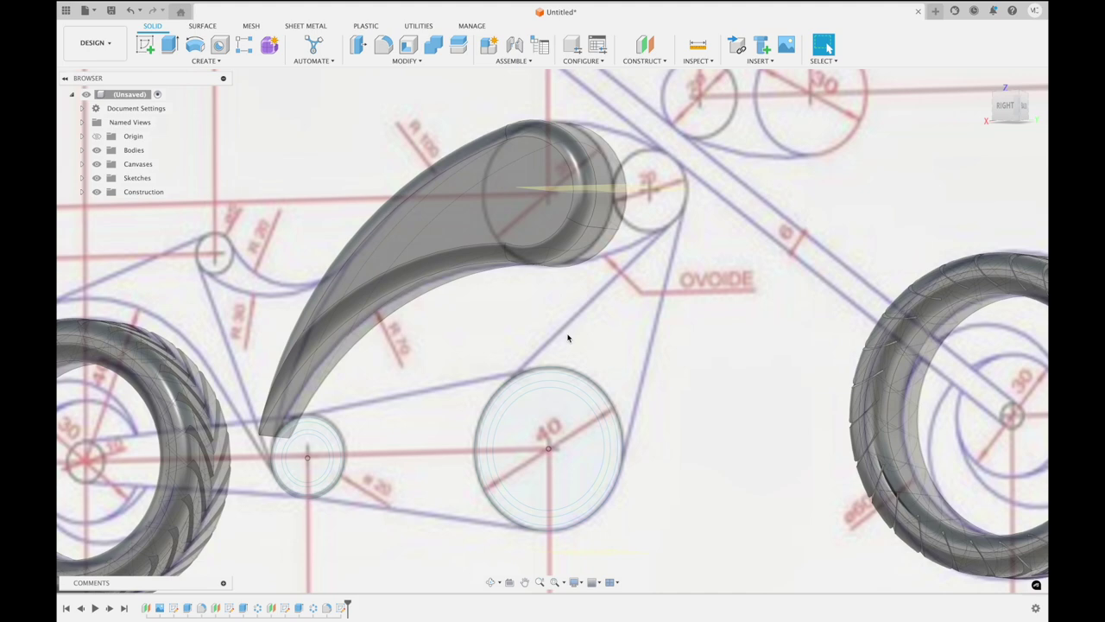
Start an extrusion and select the four ring profiles of the small and 40 circles
{"action": "left_click", "coordinate": [169, 45]}
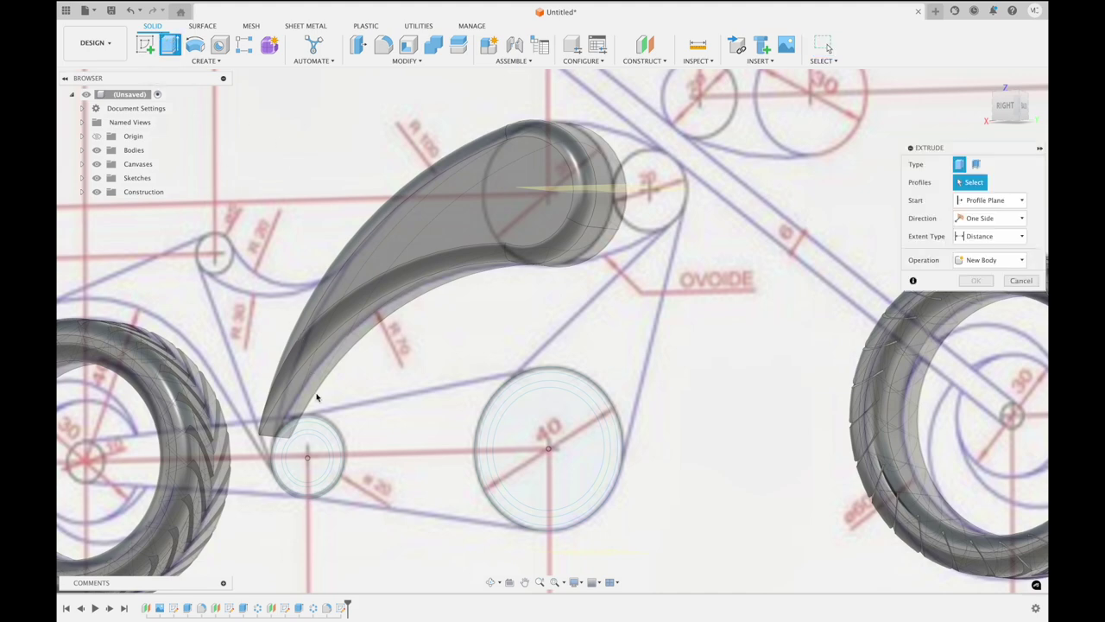
{"action": "scroll", "coordinate": [324, 427], "scroll_direction": "up", "scroll_amount": 5}
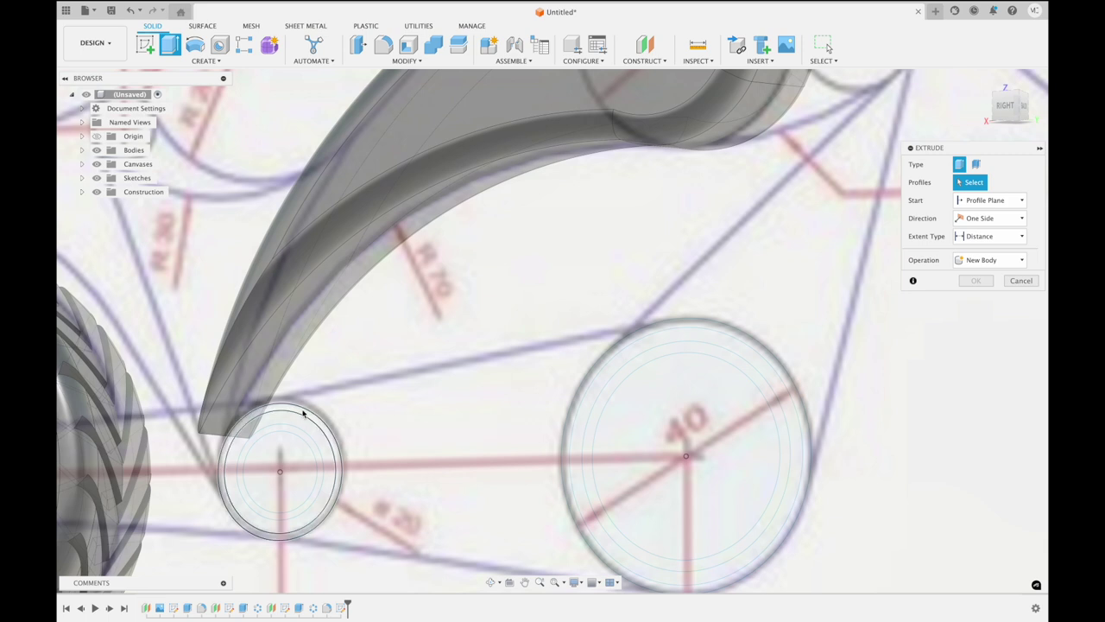
{"action": "left_click", "coordinate": [302, 414]}
{"action": "left_click", "coordinate": [302, 427]}
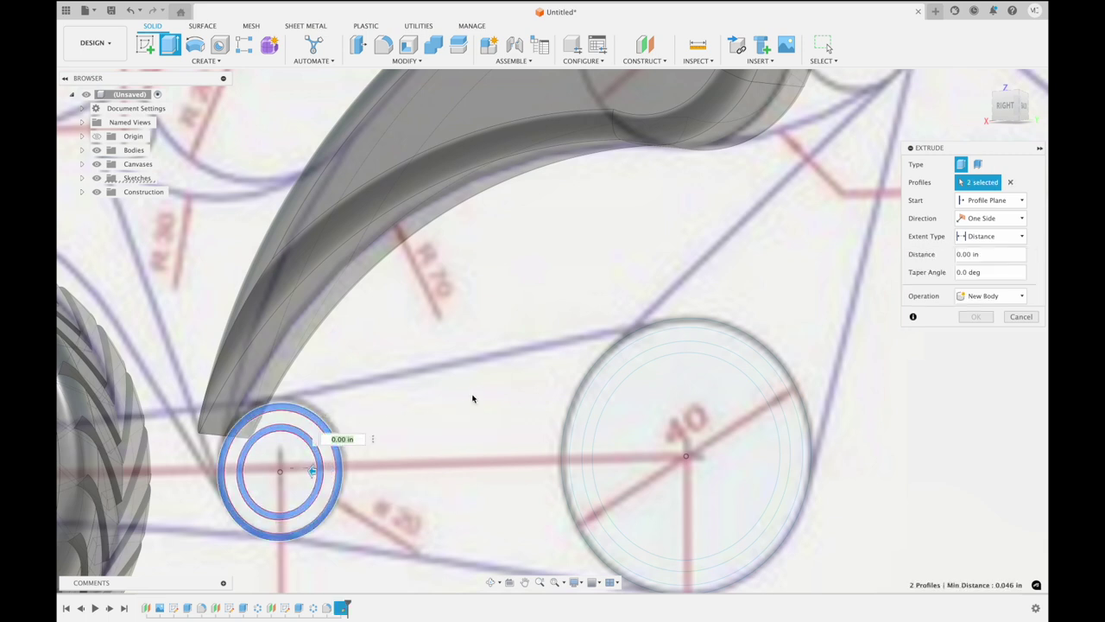
{"action": "left_click", "coordinate": [596, 387]}
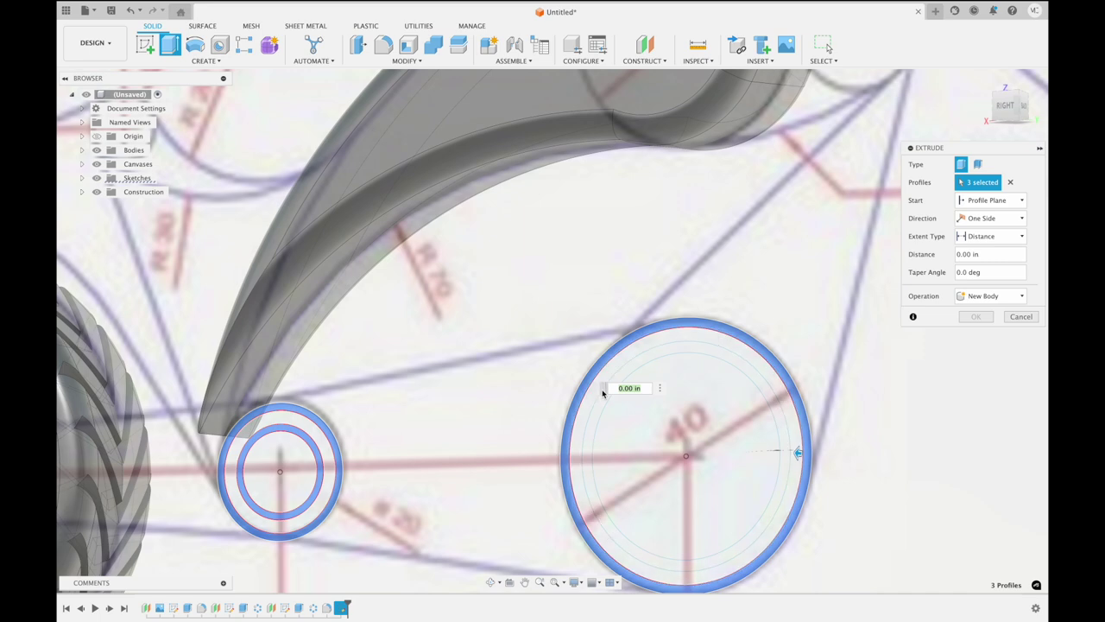
{"action": "left_click", "coordinate": [598, 411]}
{"action": "middle_click_drag", "start_coordinate": [765, 311], "coordinate": [765, 310], "text": "shift"}
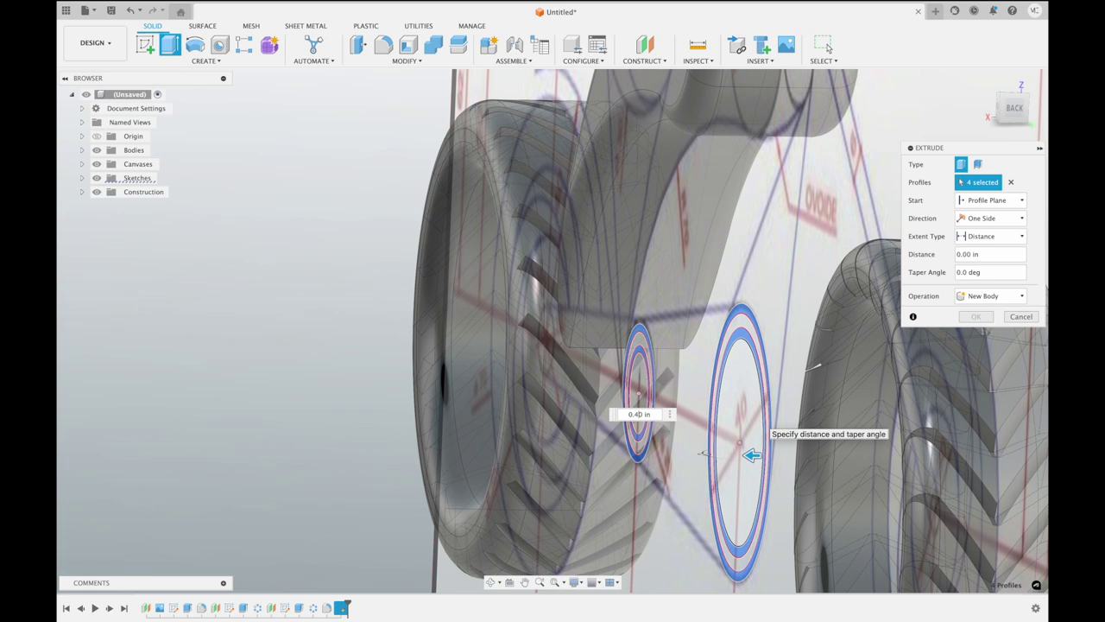
Set the one-sided new-body extrusion depth to 0.290 in instead of 0.30 in
{"action": "left_click_drag", "start_coordinate": [752, 455], "coordinate": [639, 455]}
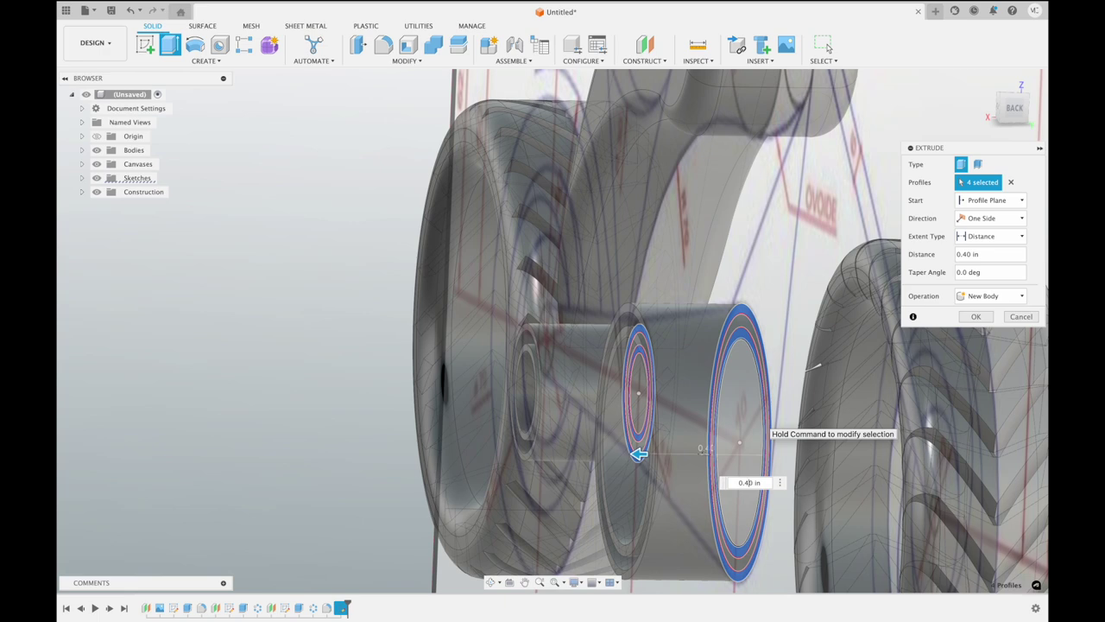
{"action": "left_click_drag", "start_coordinate": [639, 455], "coordinate": [667, 455]}
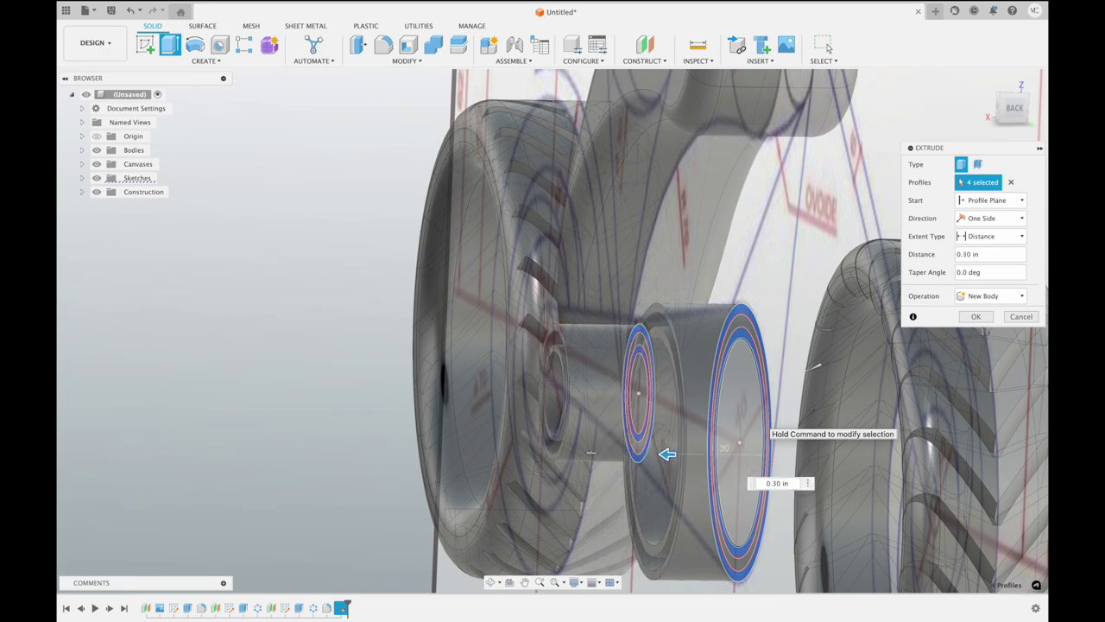
{"action": "scroll", "coordinate": [596, 306], "scroll_direction": "down", "scroll_amount": 10, "text": "shift"}
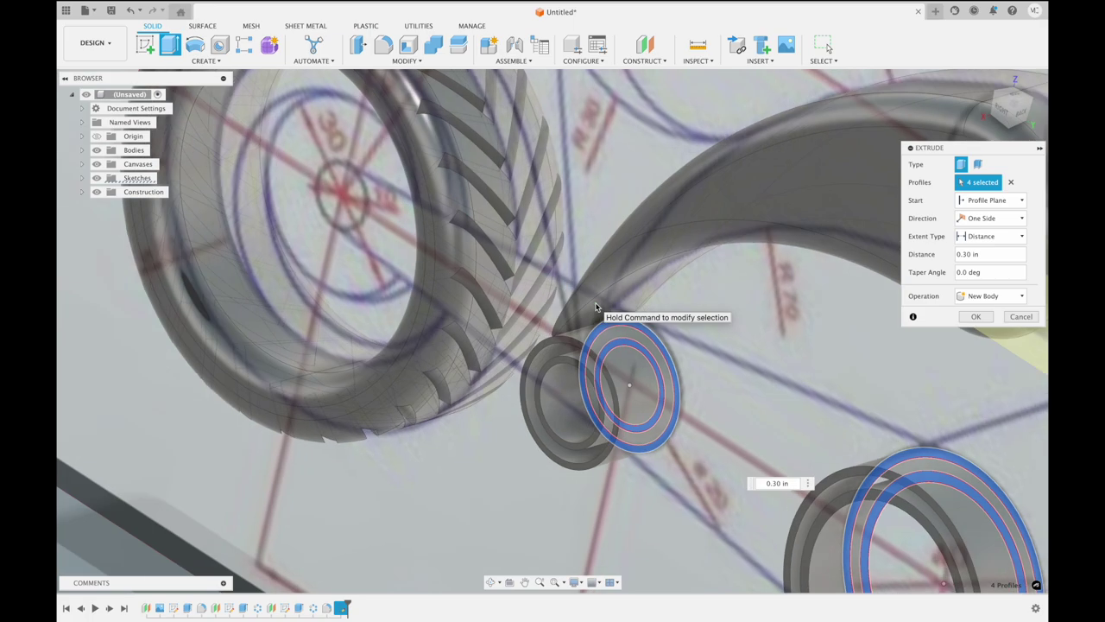
{"action": "scroll", "coordinate": [596, 306], "scroll_direction": "down", "scroll_amount": 5, "text": "shift"}
{"action": "scroll", "coordinate": [596, 307], "scroll_direction": "down", "scroll_amount": 5, "text": "shift"}
{"action": "scroll", "coordinate": [595, 307], "scroll_direction": "down", "scroll_amount": 5, "text": "shift"}
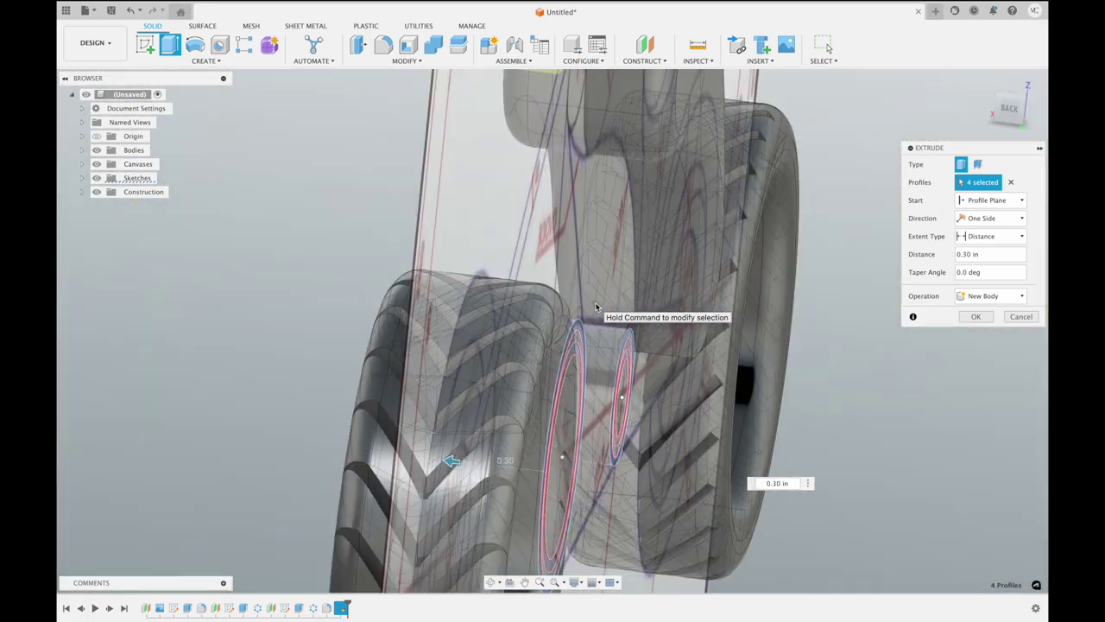
{"action": "scroll", "coordinate": [596, 307], "scroll_direction": "down", "scroll_amount": 5, "text": "shift"}
{"action": "scroll", "coordinate": [596, 306], "scroll_direction": "down", "scroll_amount": 5, "text": "shift"}
{"action": "scroll", "coordinate": [596, 307], "scroll_direction": "down", "scroll_amount": 5, "text": "shift"}
{"action": "scroll", "coordinate": [595, 306], "scroll_direction": "down", "scroll_amount": 5, "text": "shift"}
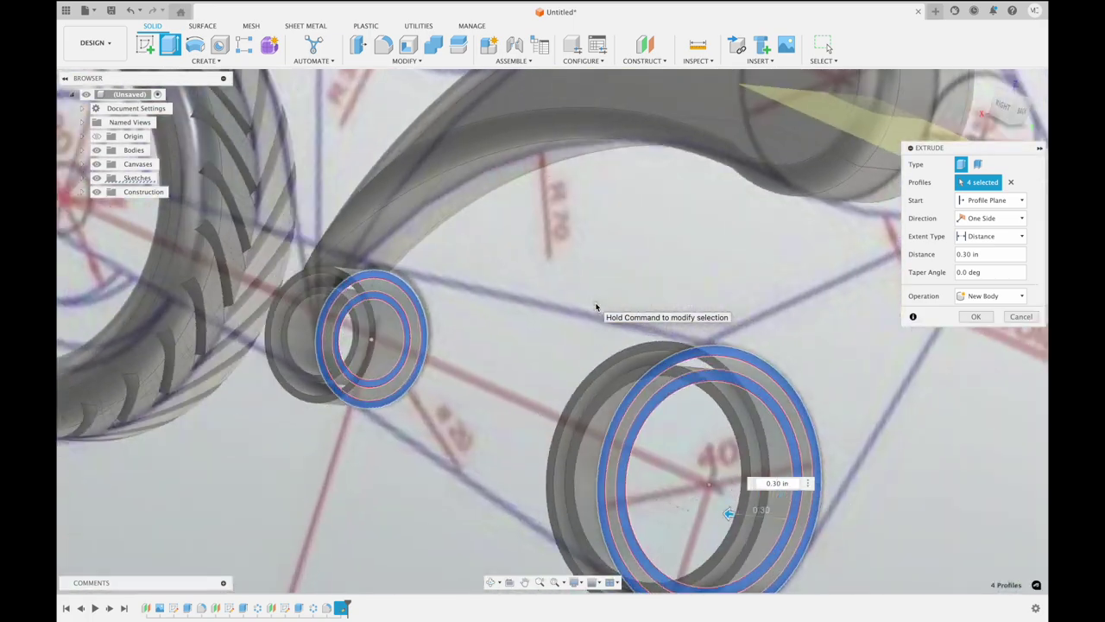
{"action": "scroll", "coordinate": [595, 307], "scroll_direction": "down", "scroll_amount": 5, "text": "shift"}
{"action": "scroll", "coordinate": [596, 307], "scroll_direction": "down", "scroll_amount": 2, "text": "shift"}
{"action": "scroll", "coordinate": [595, 306], "scroll_direction": "down", "scroll_amount": 2, "text": "shift"}
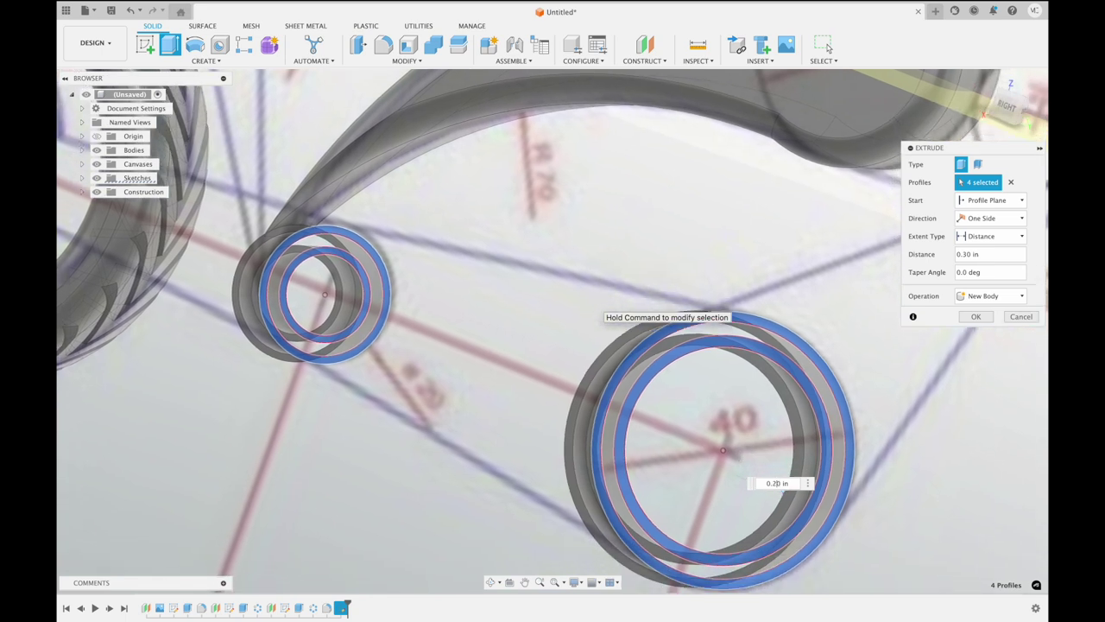
{"action": "left_click_drag", "start_coordinate": [775, 483], "coordinate": [784, 486]}
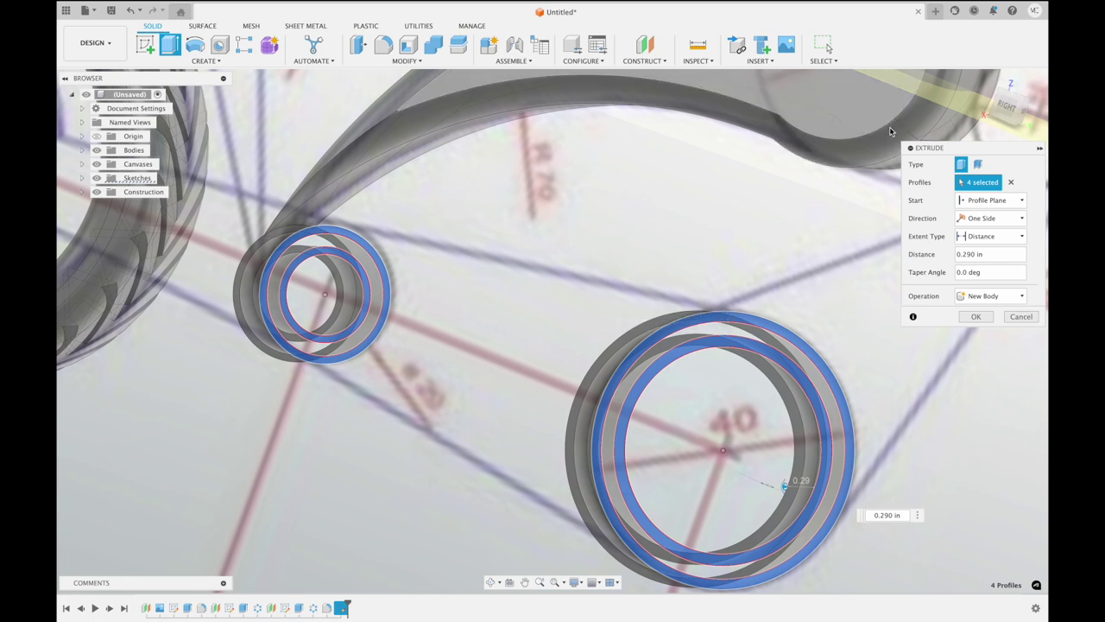
{"action": "left_click", "coordinate": [990, 217]}
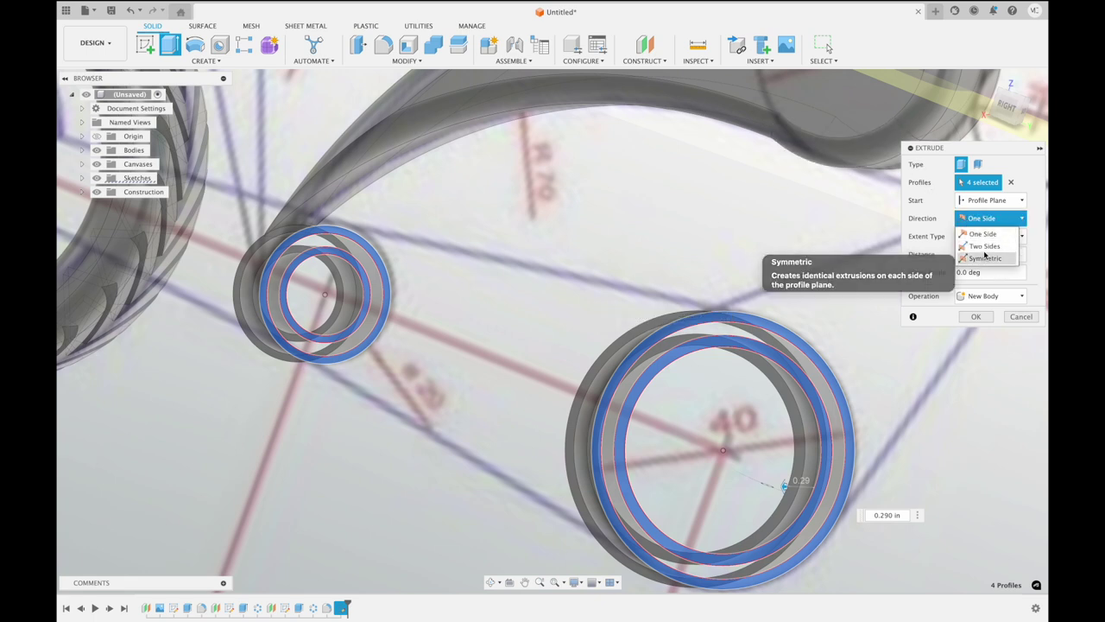
Extrude the rings Two Sides, 0.20 in on side one and 0.00 in on side two
{"action": "left_click", "coordinate": [984, 246]}
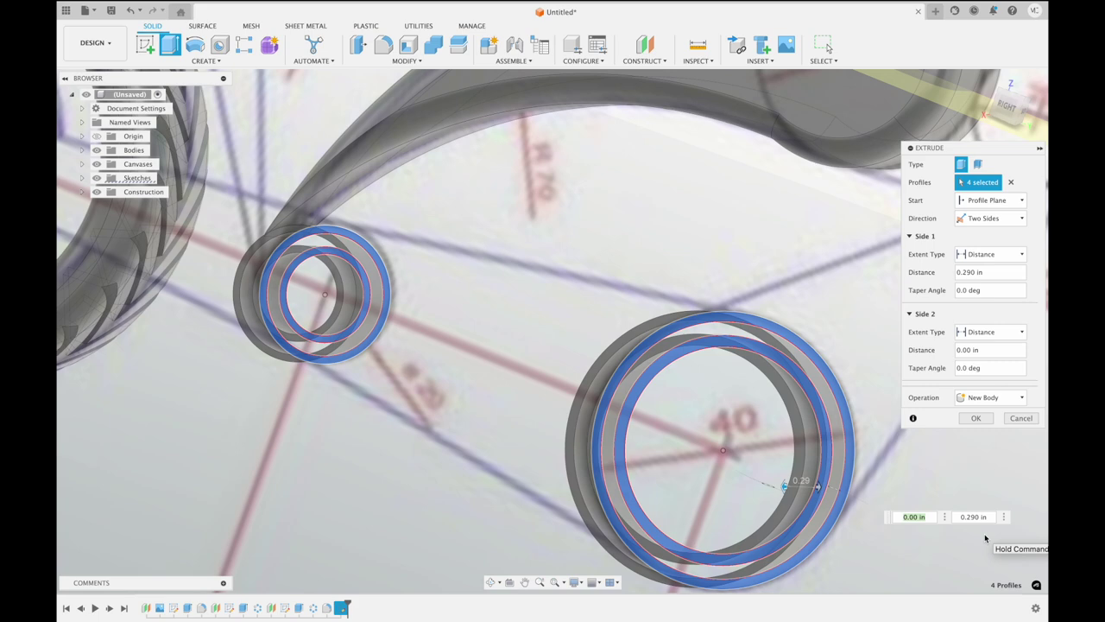
{"action": "scroll", "coordinate": [985, 538], "scroll_direction": "left", "scroll_amount": 3, "text": "shift"}
{"action": "scroll", "coordinate": [985, 537], "scroll_direction": "down", "scroll_amount": 5}
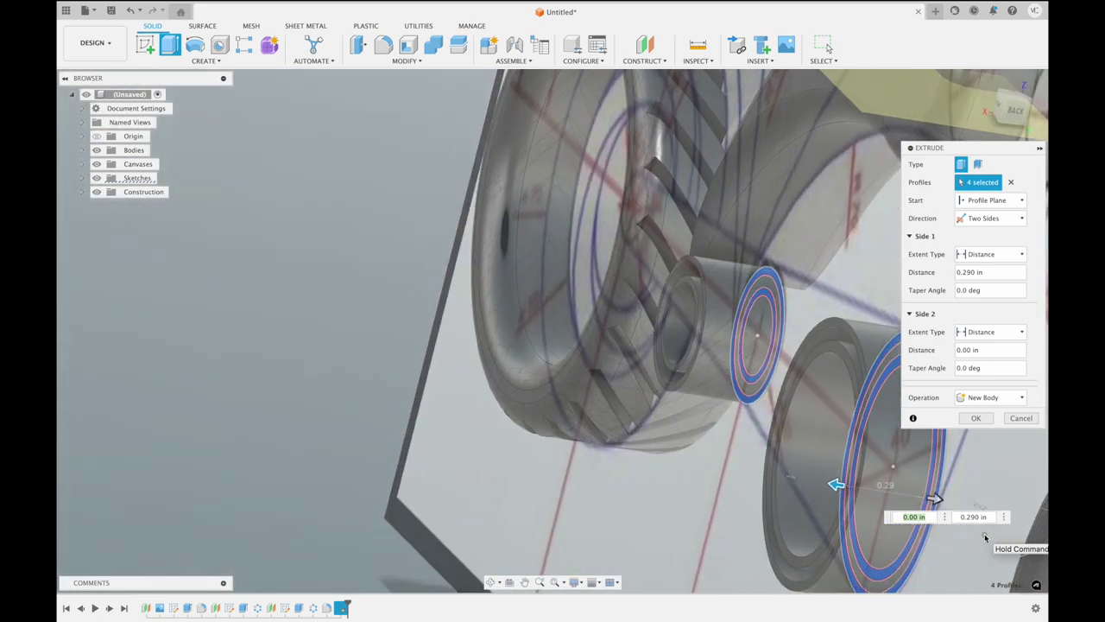
{"action": "scroll", "coordinate": [985, 537], "scroll_direction": "down", "scroll_amount": 5}
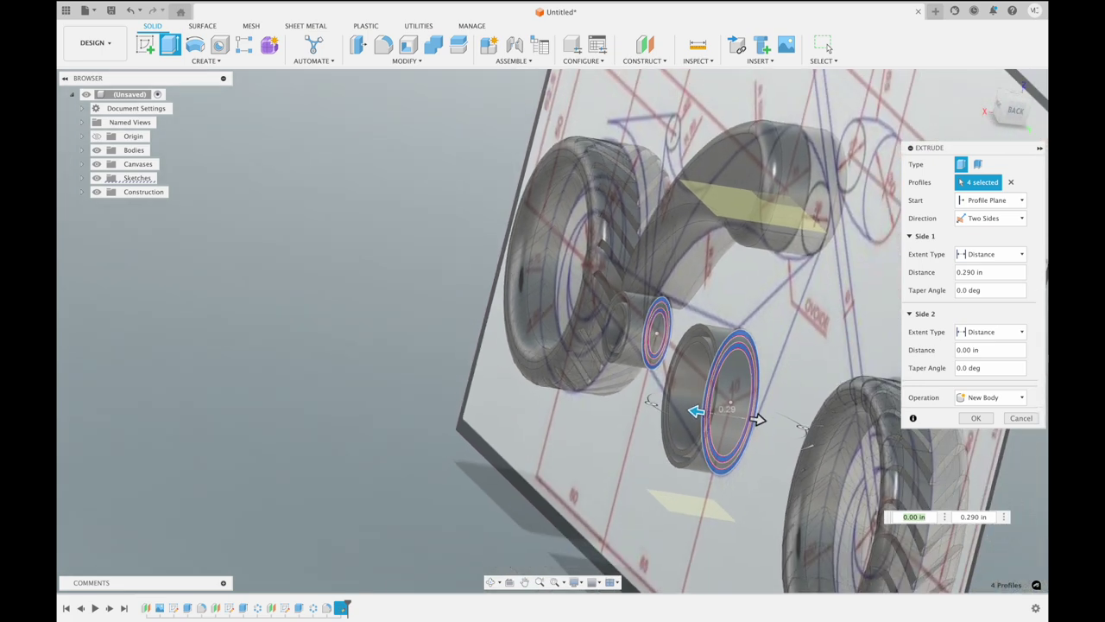
{"action": "left_click", "coordinate": [972, 221]}
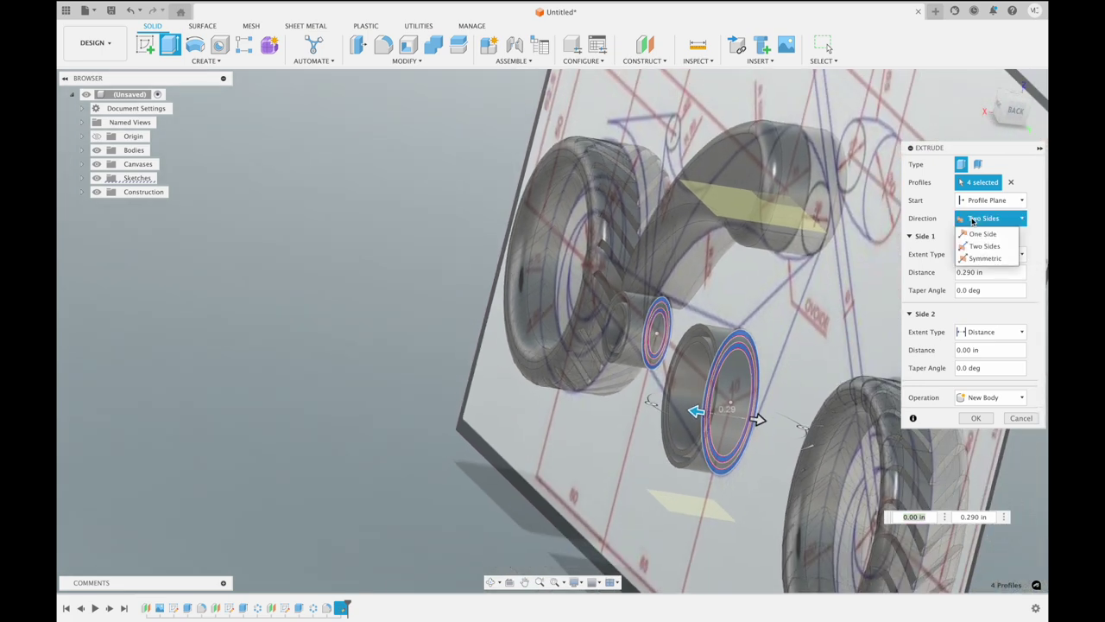
{"action": "left_click", "coordinate": [988, 251]}
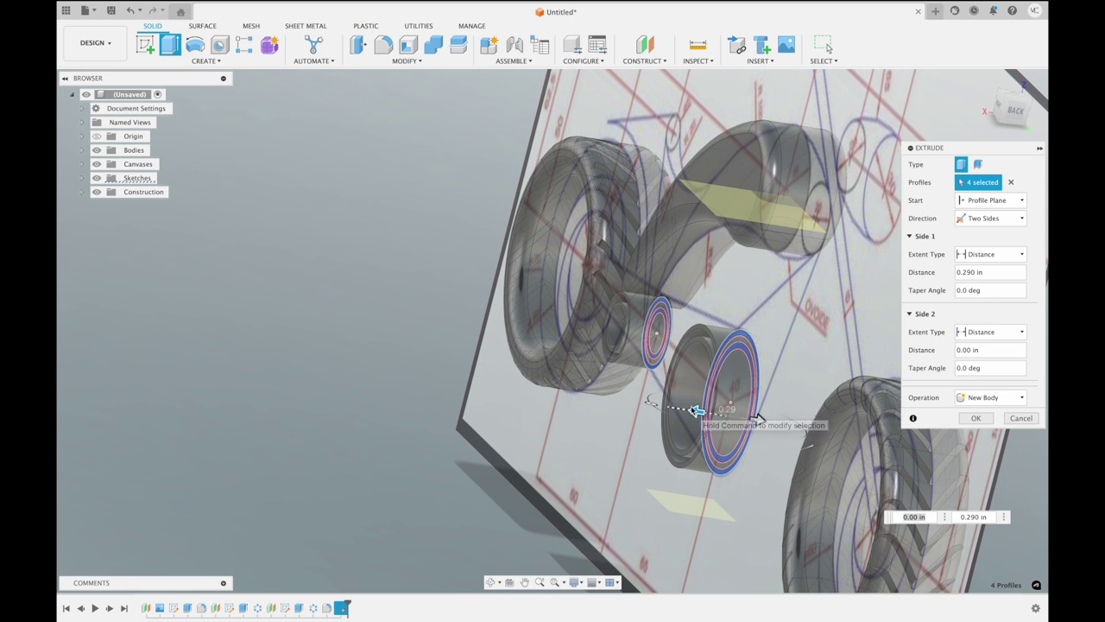
{"action": "left_click_drag", "start_coordinate": [696, 411], "coordinate": [707, 414]}
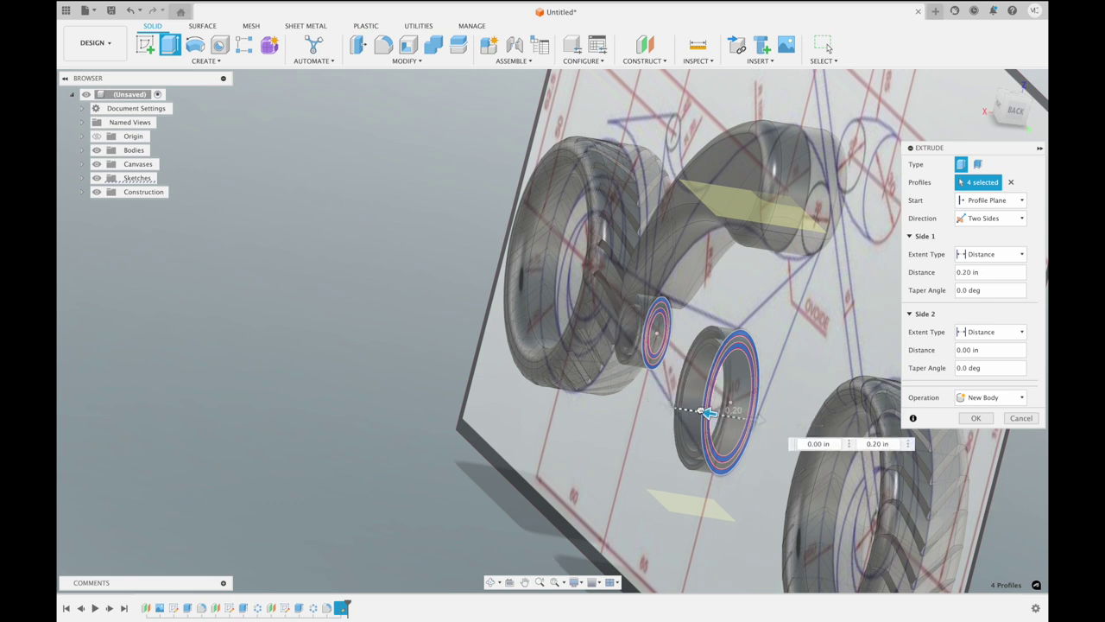
{"action": "middle_click_drag", "start_coordinate": [785, 296], "coordinate": [787, 309], "text": "shift"}
{"action": "left_click_drag", "start_coordinate": [789, 420], "coordinate": [802, 420]}
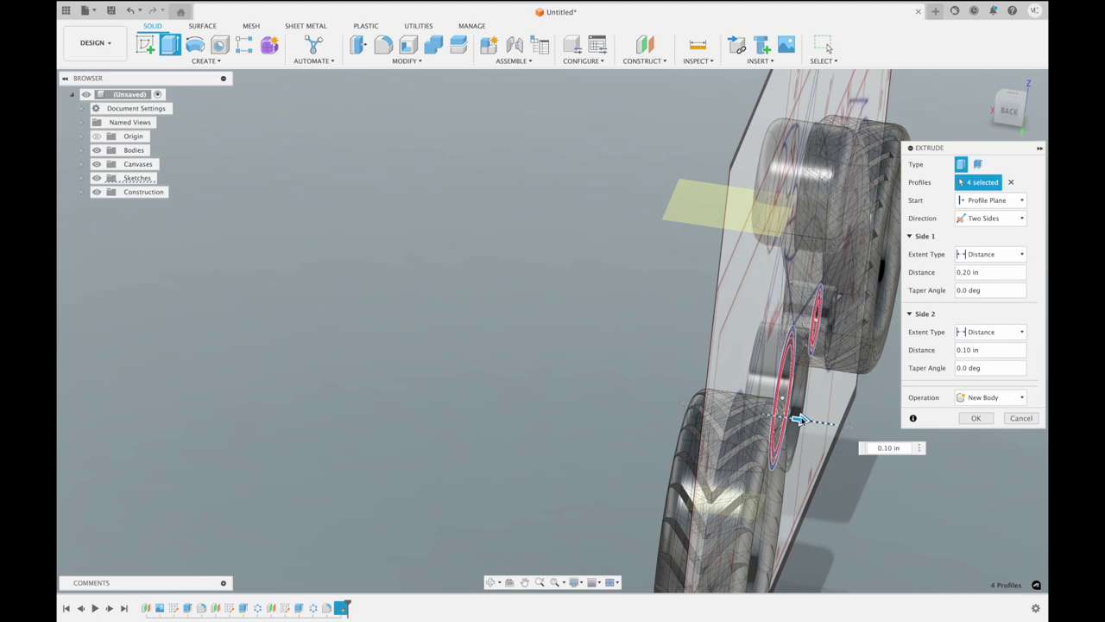
{"action": "left_click_drag", "start_coordinate": [801, 420], "coordinate": [740, 421]}
{"action": "middle_click_drag", "start_coordinate": [777, 423], "coordinate": [891, 325], "text": "shift"}
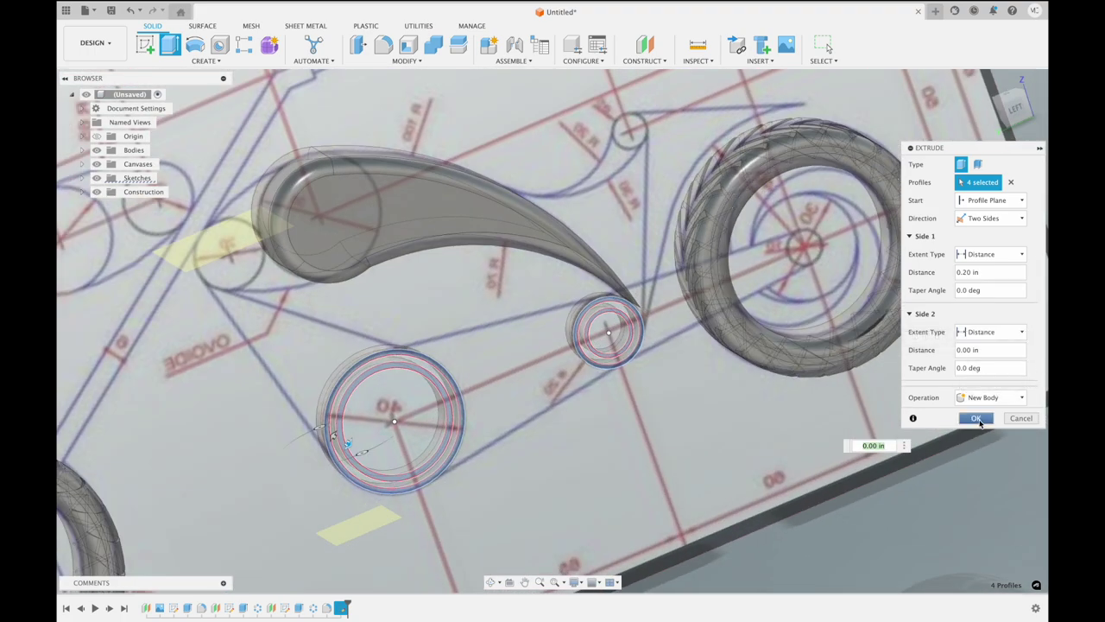
{"action": "left_click", "coordinate": [975, 418]}
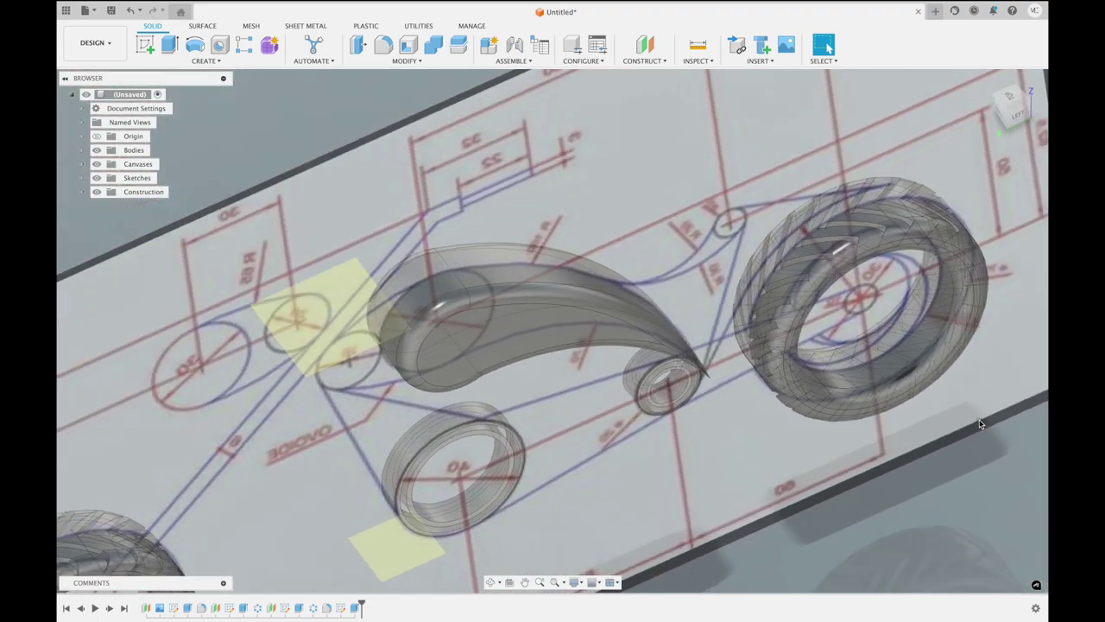
{"action": "mouse_move", "coordinate": [1012, 107]}
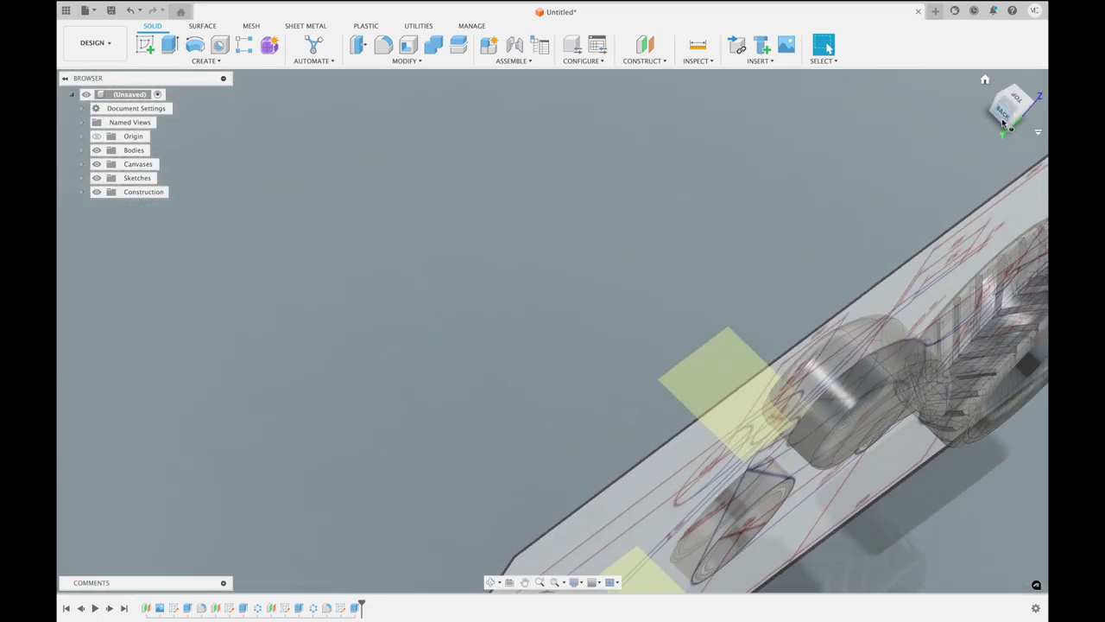
Orient the view upright from the RIGHT side, zoom in, and start a sketch on the right plane
{"action": "left_click", "coordinate": [1003, 123]}
{"action": "left_click", "coordinate": [1010, 86]}
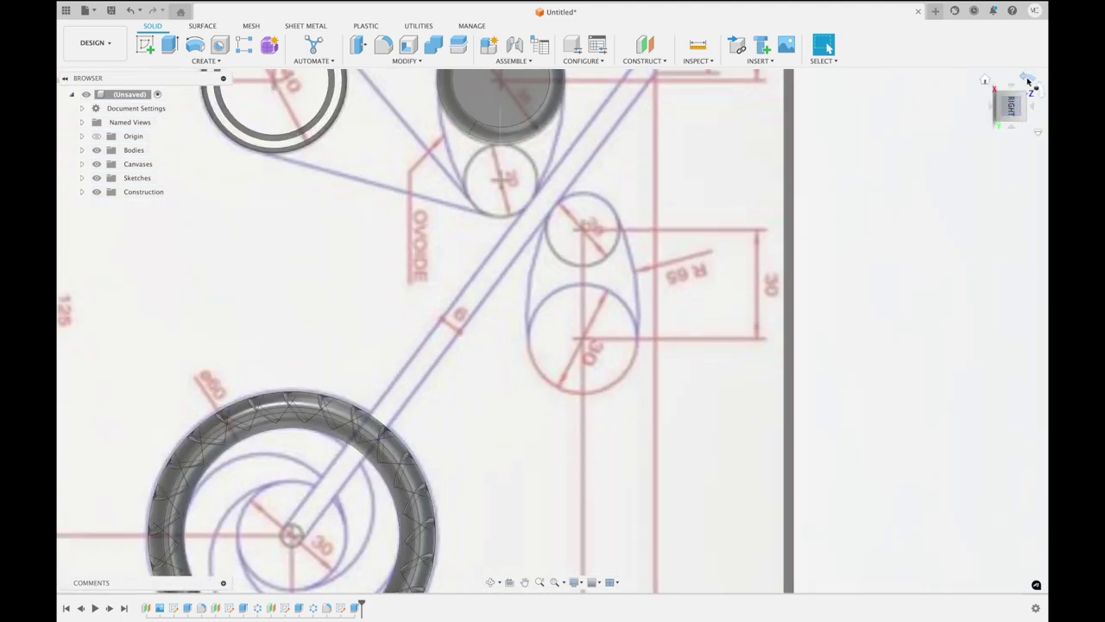
{"action": "left_click", "coordinate": [1027, 81]}
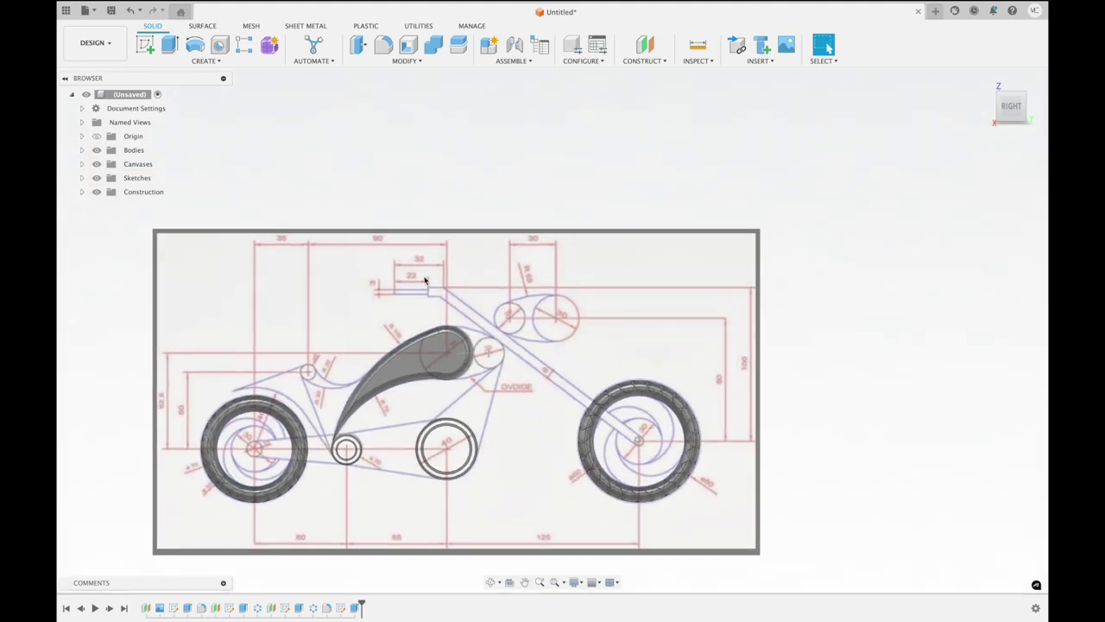
{"action": "scroll", "coordinate": [423, 280], "scroll_direction": "up", "scroll_amount": 2}
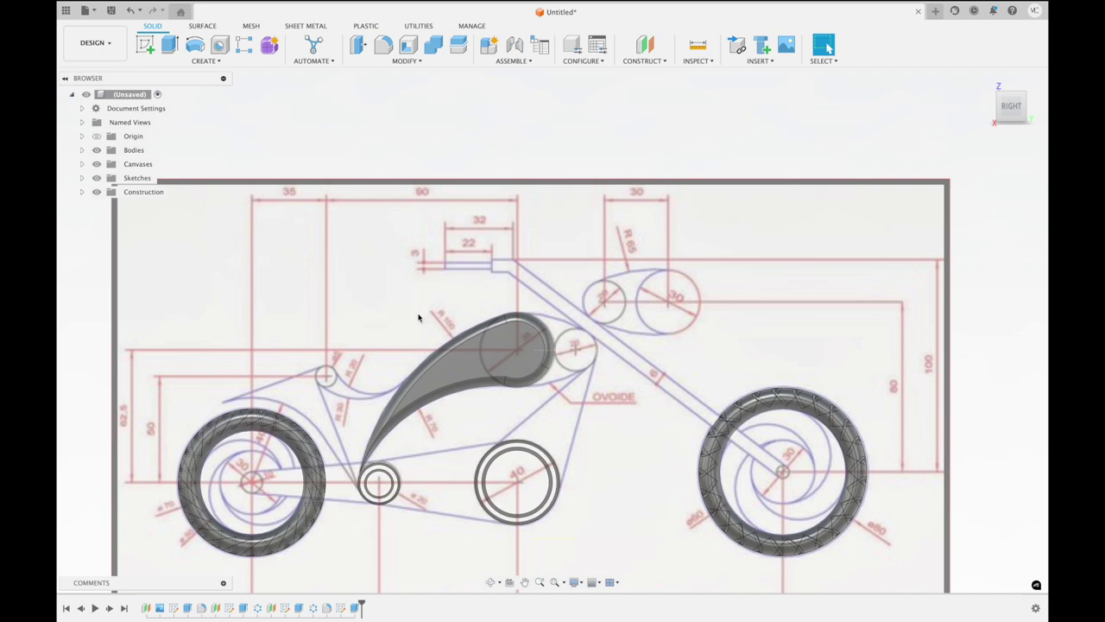
{"action": "scroll", "coordinate": [418, 318], "scroll_direction": "up", "scroll_amount": 2}
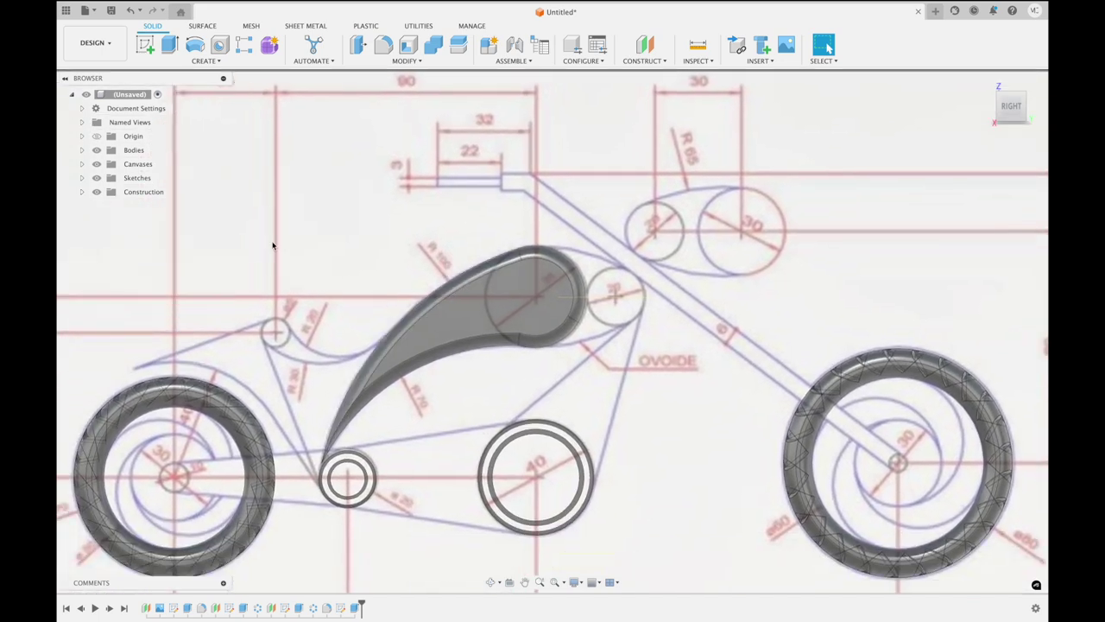
{"action": "left_click", "coordinate": [205, 60]}
{"action": "left_click", "coordinate": [160, 83]}
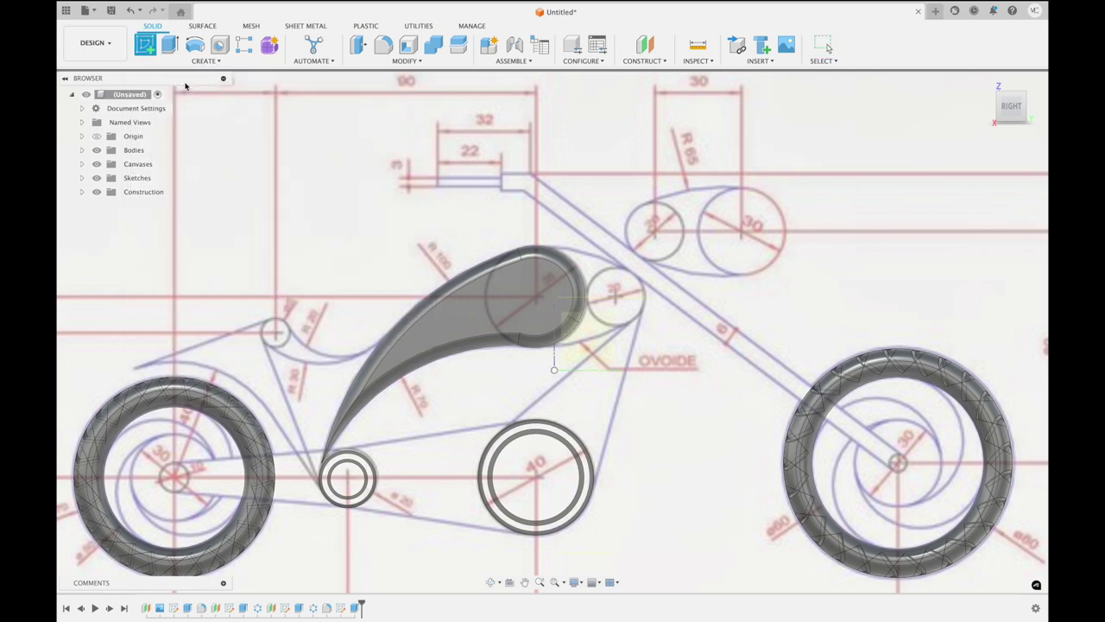
{"action": "left_click", "coordinate": [582, 346]}
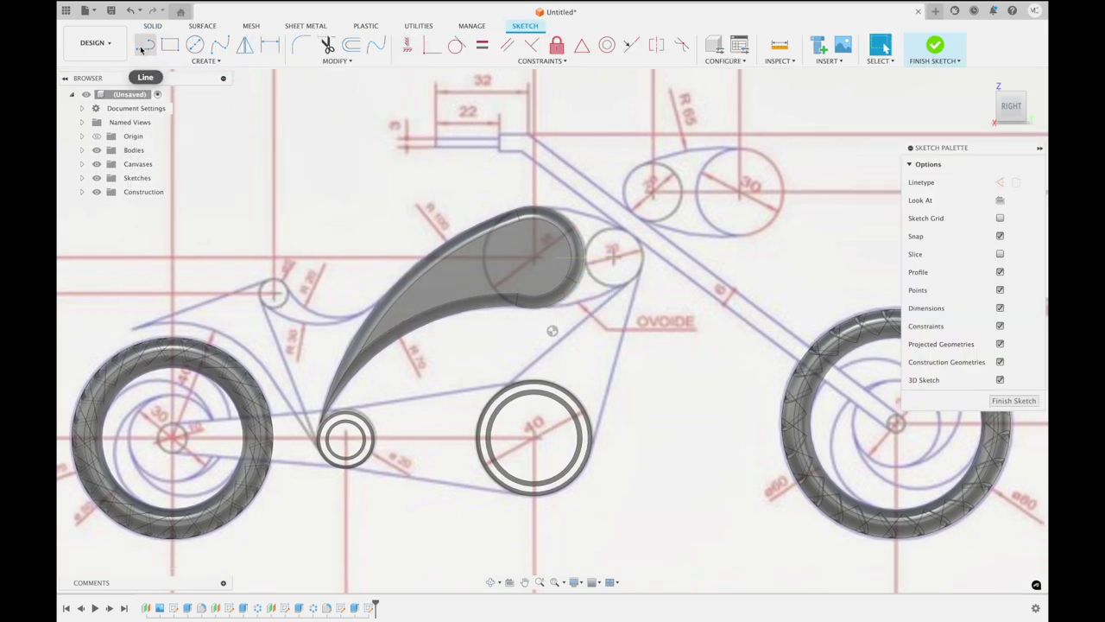
Draw a line along the seat line from its rear end to the small circle behind the tank
{"action": "left_click", "coordinate": [144, 47]}
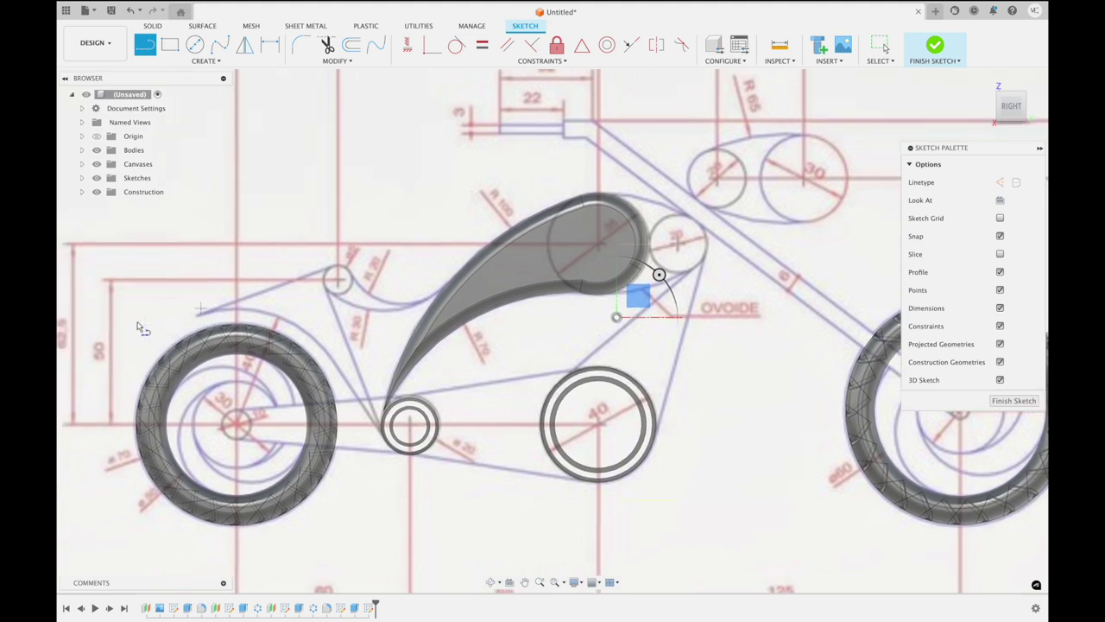
{"action": "scroll", "coordinate": [239, 281], "scroll_direction": "up", "scroll_amount": 2}
{"action": "scroll", "coordinate": [233, 285], "scroll_direction": "up", "scroll_amount": 2}
{"action": "middle_click_drag", "start_coordinate": [233, 285], "coordinate": [252, 287]}
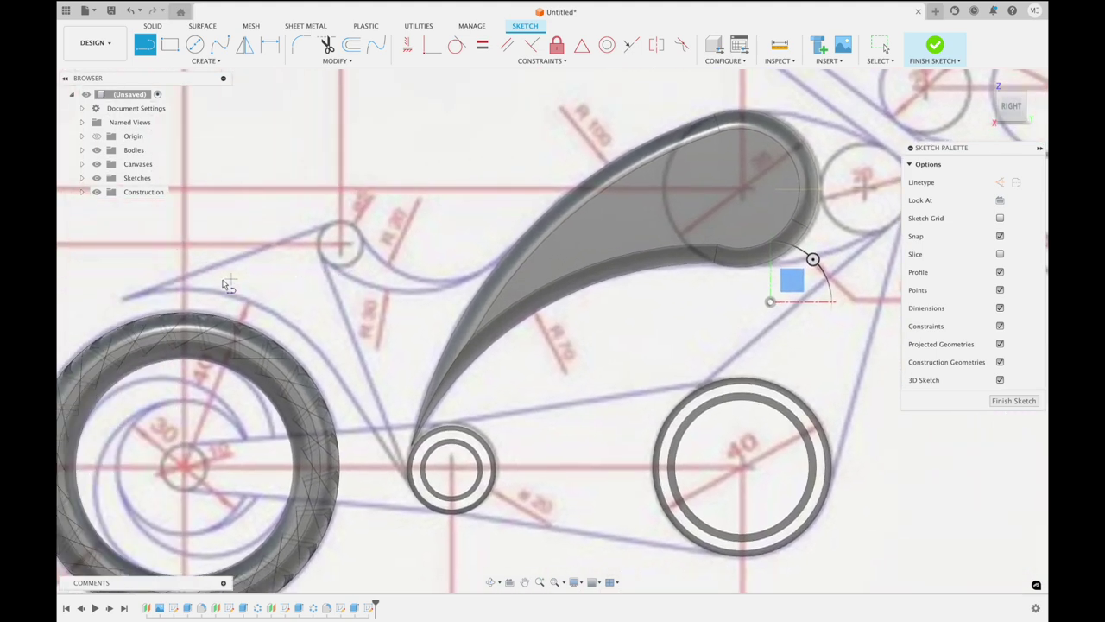
{"action": "left_click", "coordinate": [125, 296]}
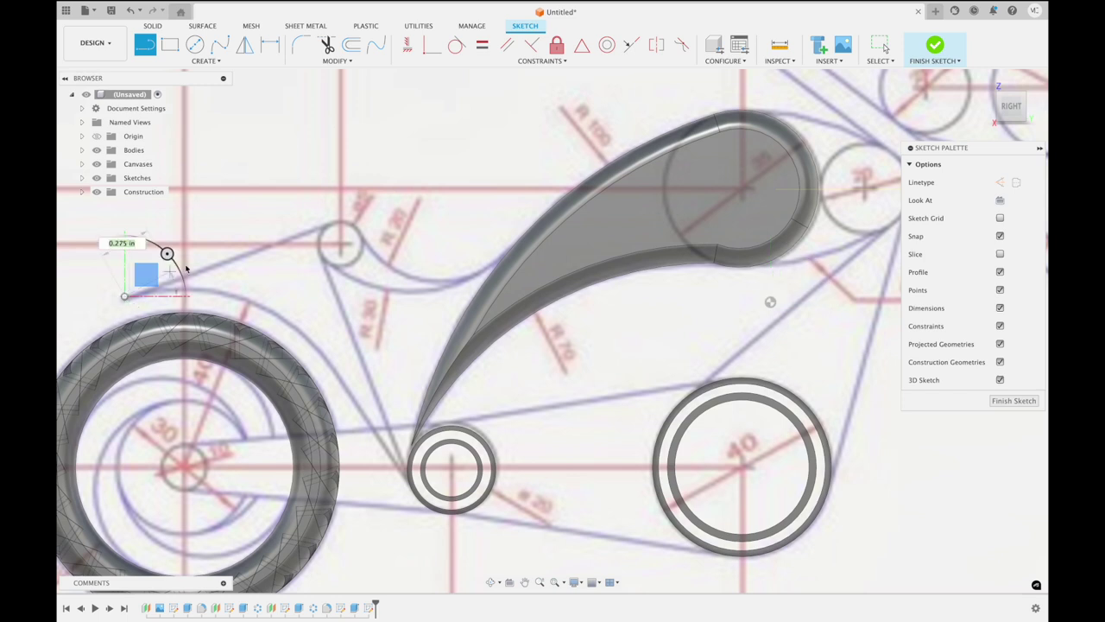
{"action": "left_click", "coordinate": [331, 226]}
{"action": "key", "text": "Escape"}
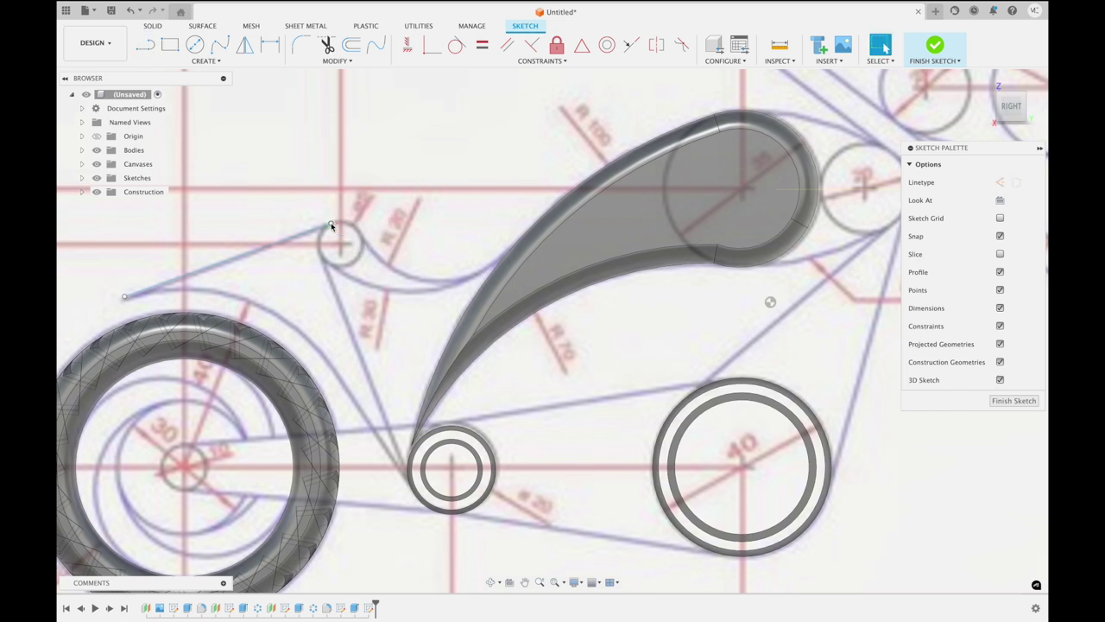
{"action": "left_click", "coordinate": [203, 61]}
{"action": "mouse_move", "coordinate": [192, 109]}
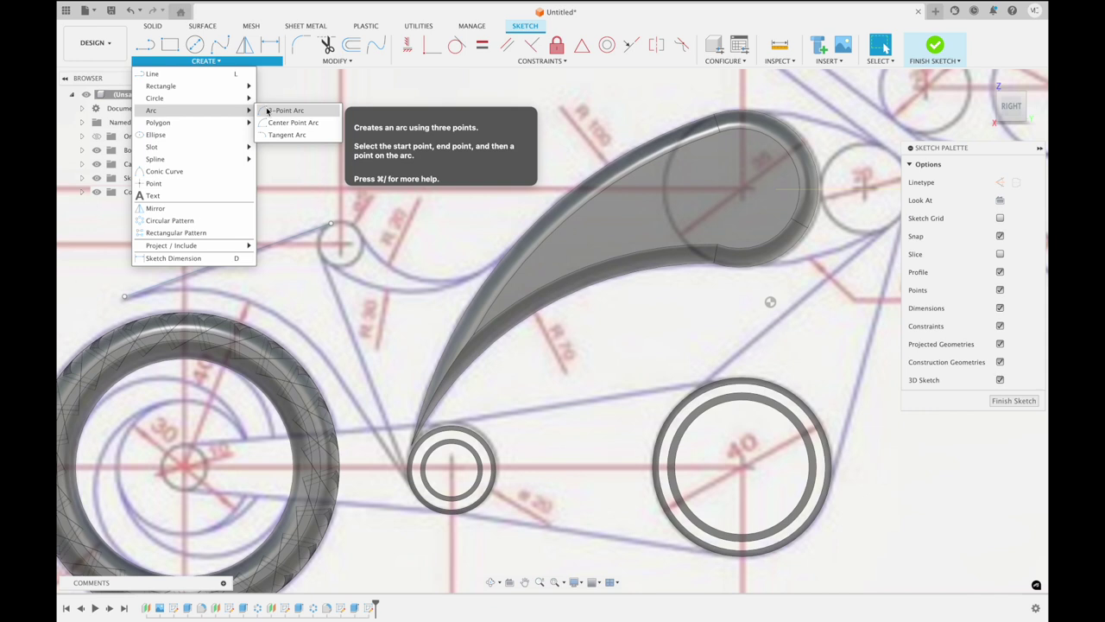
Draw a three-point arc from the small circle behind the tank to the tank's lower edge
{"action": "left_click", "coordinate": [288, 110]}
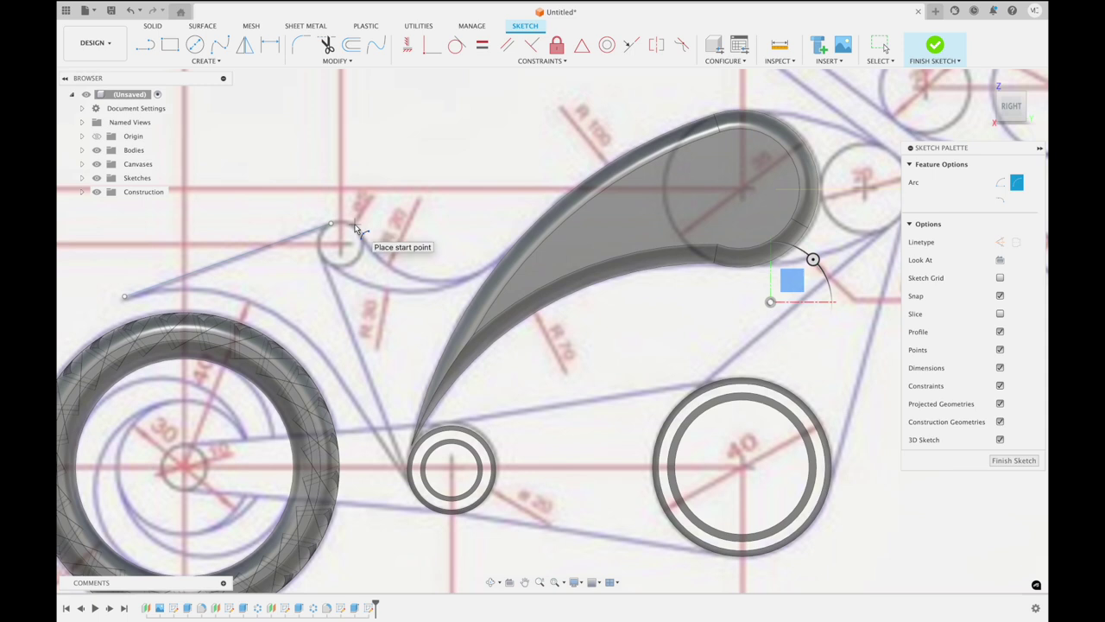
{"action": "left_click", "coordinate": [354, 224]}
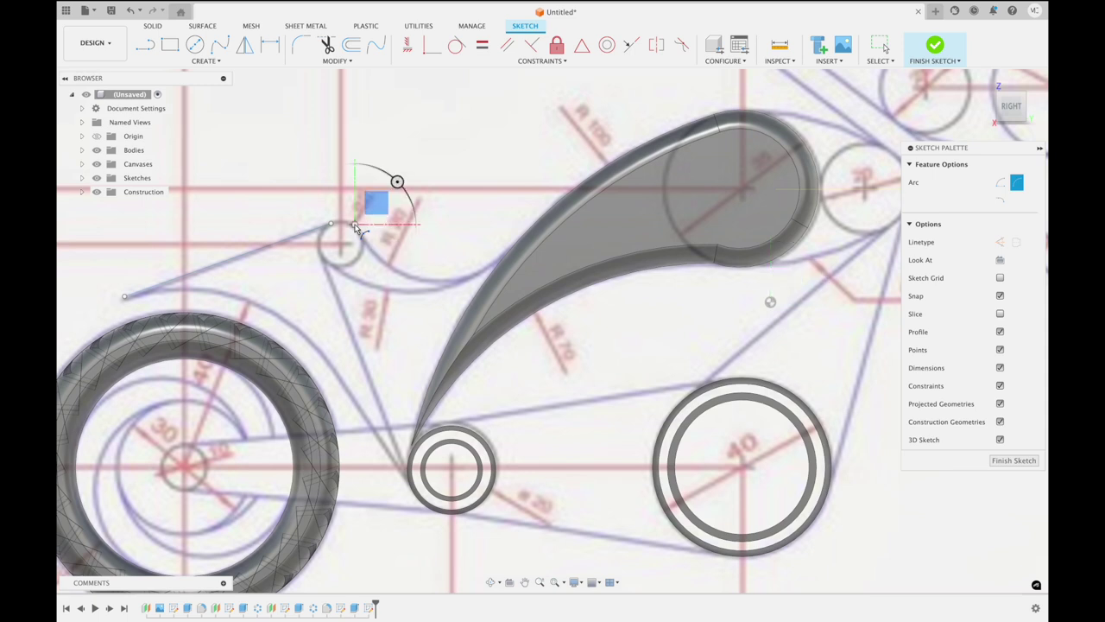
{"action": "left_click", "coordinate": [509, 249]}
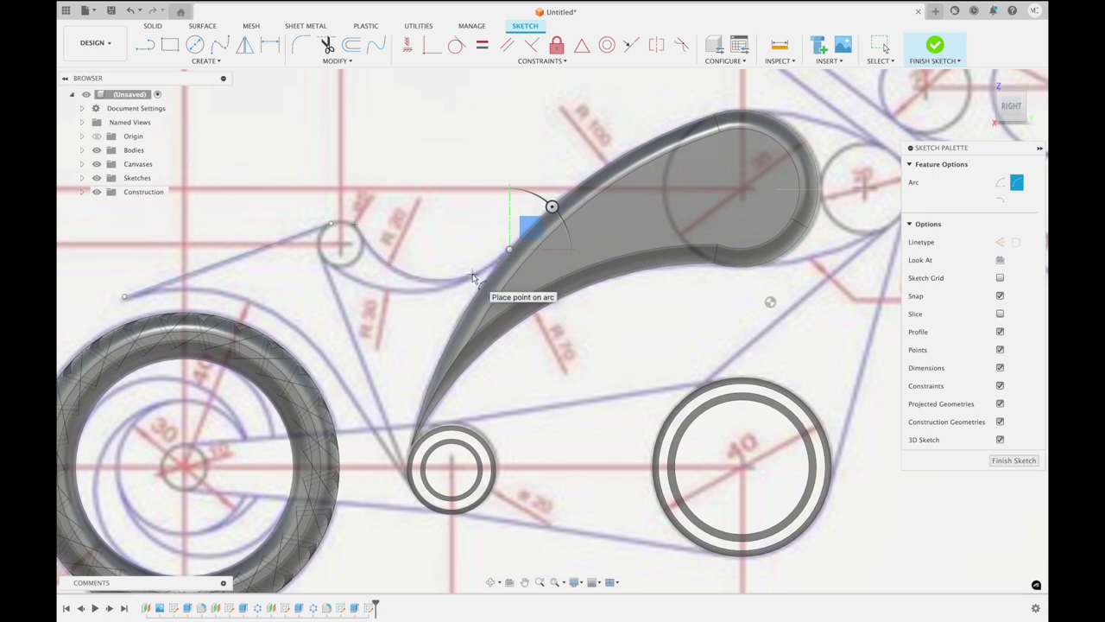
{"action": "left_click", "coordinate": [473, 277]}
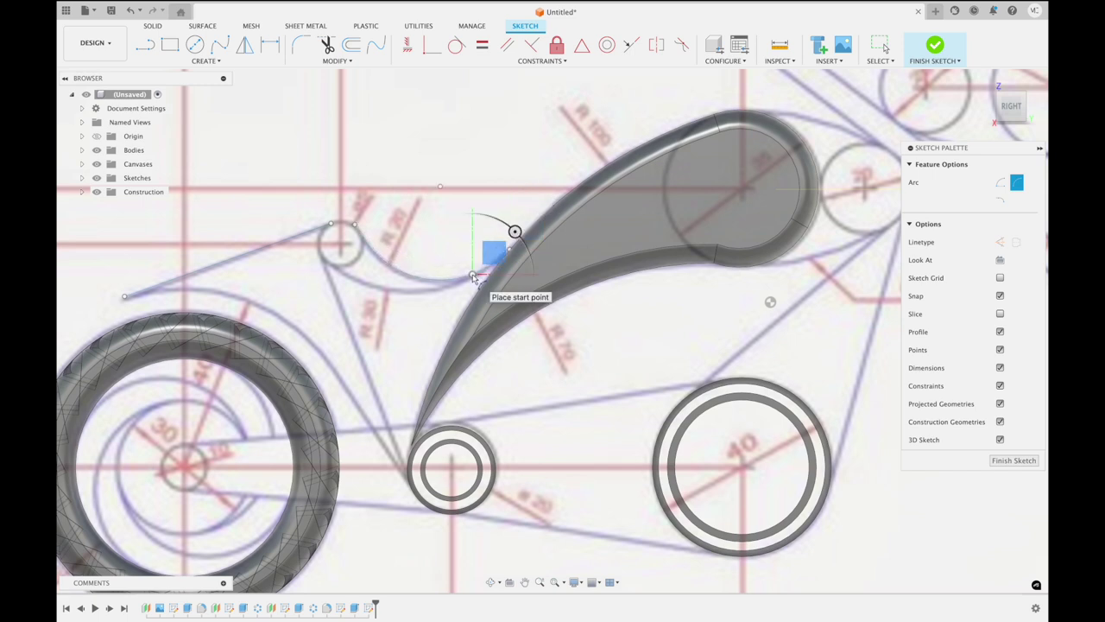
{"action": "left_click", "coordinate": [198, 49]}
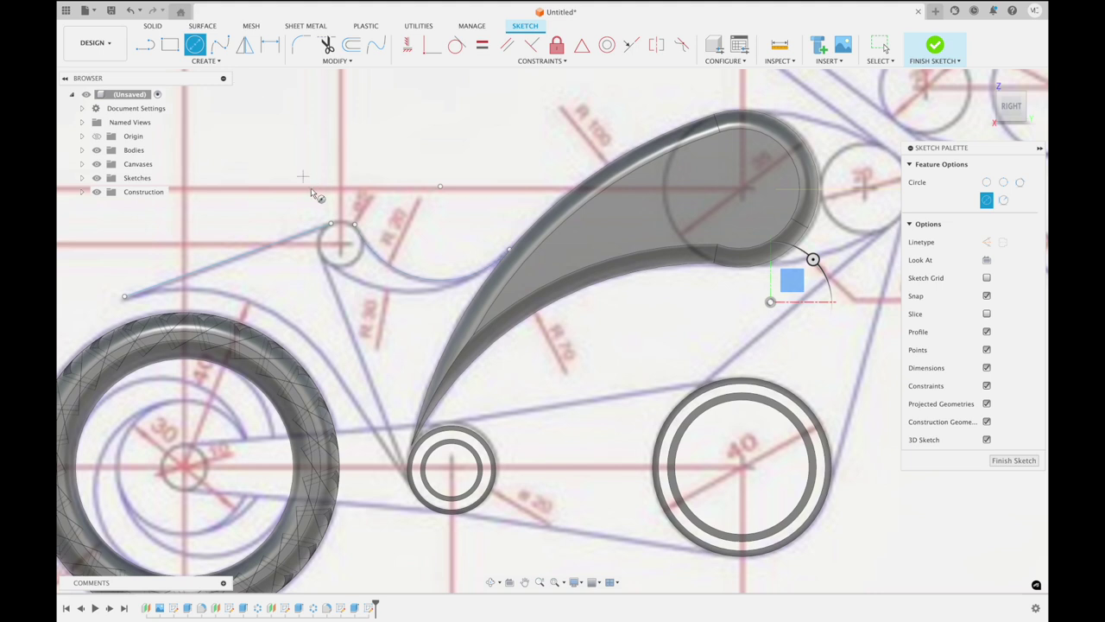
Draw the small circle at the steering neck and start a line from it
{"action": "left_click", "coordinate": [340, 244]}
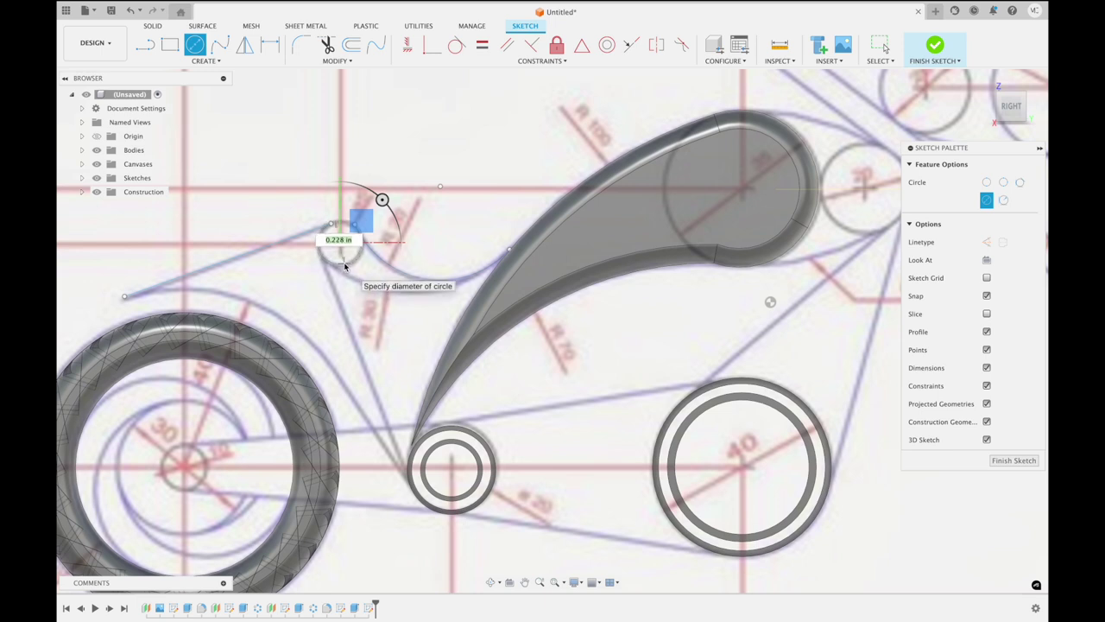
{"action": "left_click", "coordinate": [344, 267]}
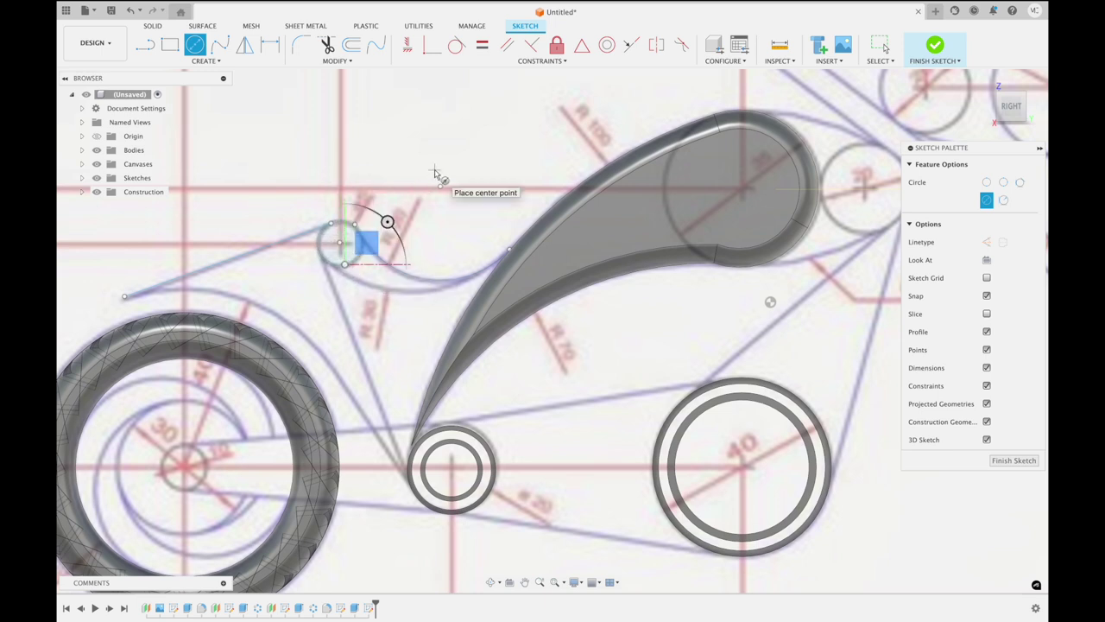
{"action": "left_click", "coordinate": [145, 45]}
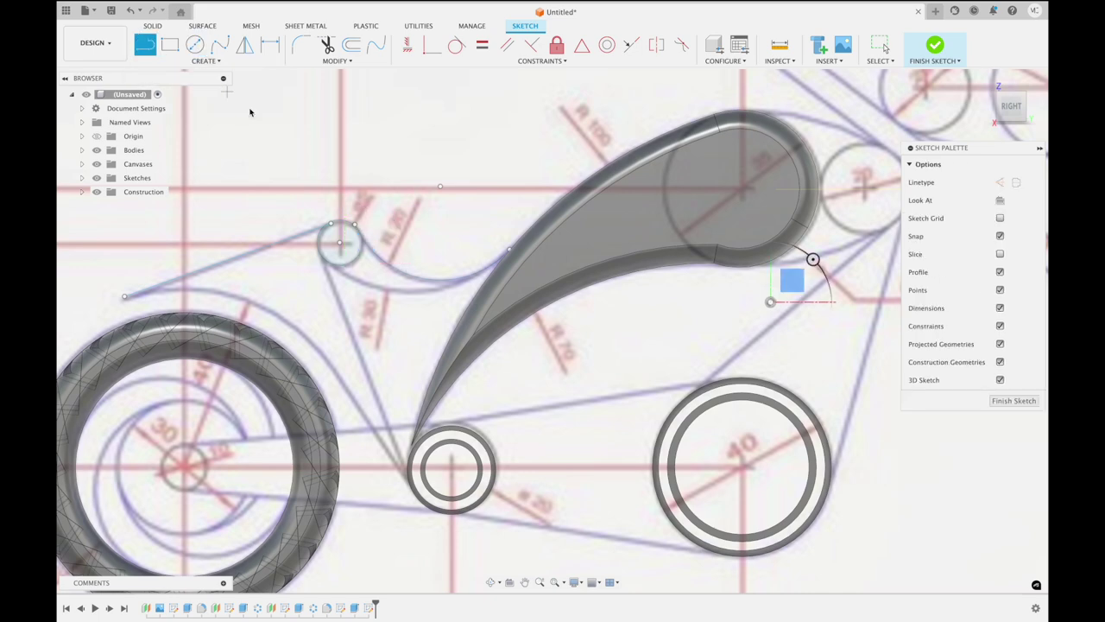
{"action": "middle_click_drag", "start_coordinate": [273, 126], "coordinate": [316, 176], "text": "shift"}
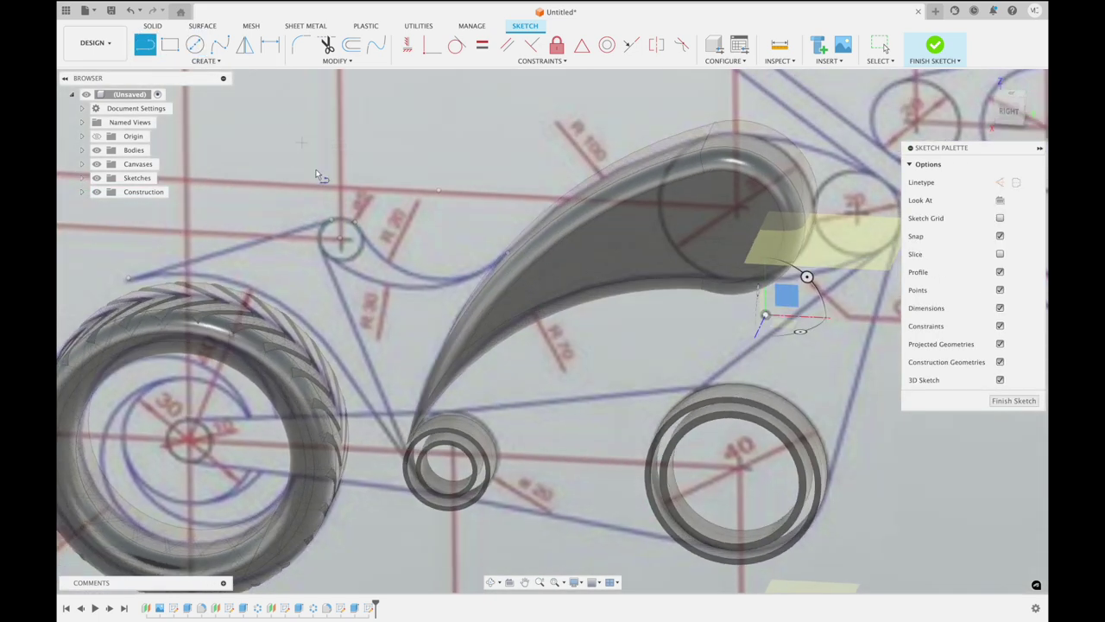
{"action": "left_click", "coordinate": [331, 219]}
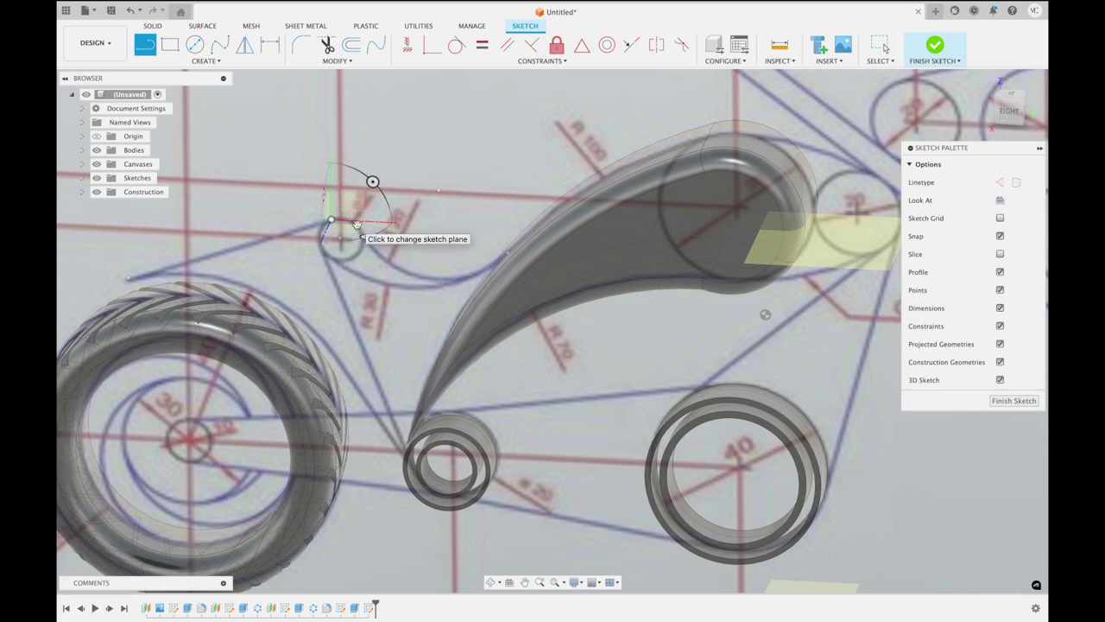
{"action": "middle_click_drag", "start_coordinate": [406, 210], "coordinate": [400, 195], "text": "shift"}
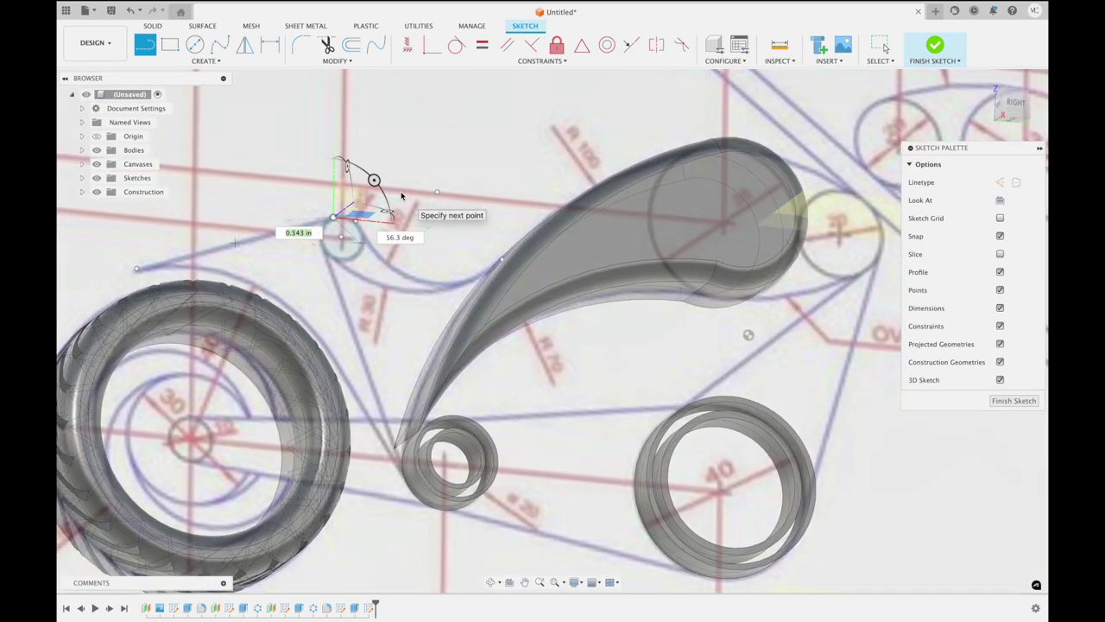
Trim the stray curve piece and the small circle's top arc, leaving an open teardrop
{"action": "key", "text": "Escape"}
{"action": "scroll", "coordinate": [428, 178], "scroll_direction": "up", "scroll_amount": 2}
{"action": "scroll", "coordinate": [428, 178], "scroll_direction": "up", "scroll_amount": 1}
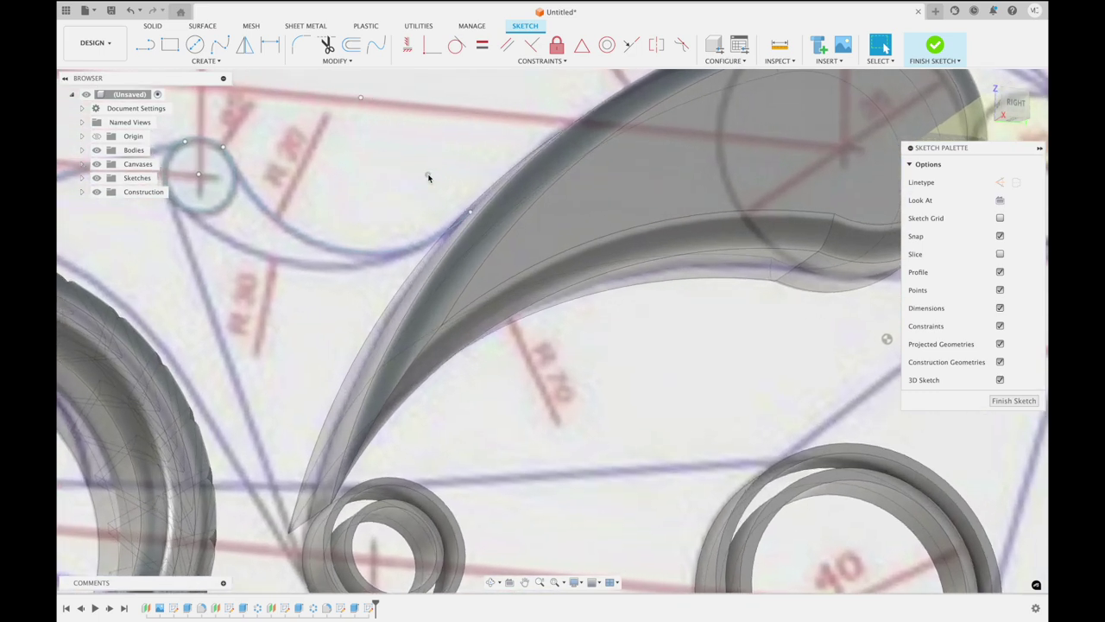
{"action": "scroll", "coordinate": [428, 178], "scroll_direction": "up", "scroll_amount": 2}
{"action": "scroll", "coordinate": [428, 177], "scroll_direction": "up", "scroll_amount": 2}
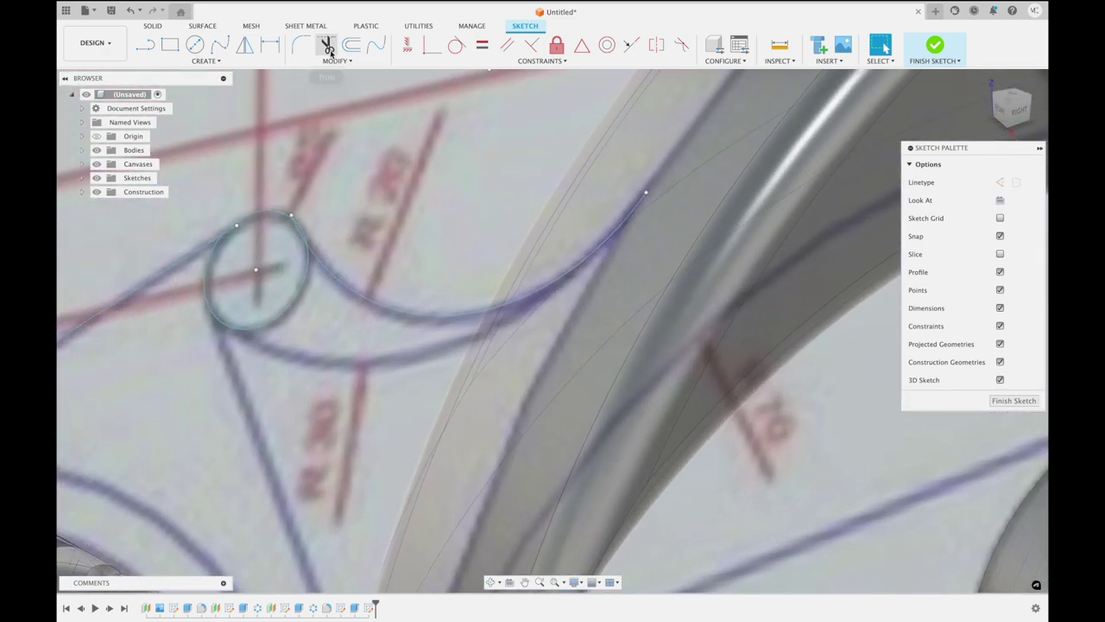
{"action": "left_click", "coordinate": [327, 45]}
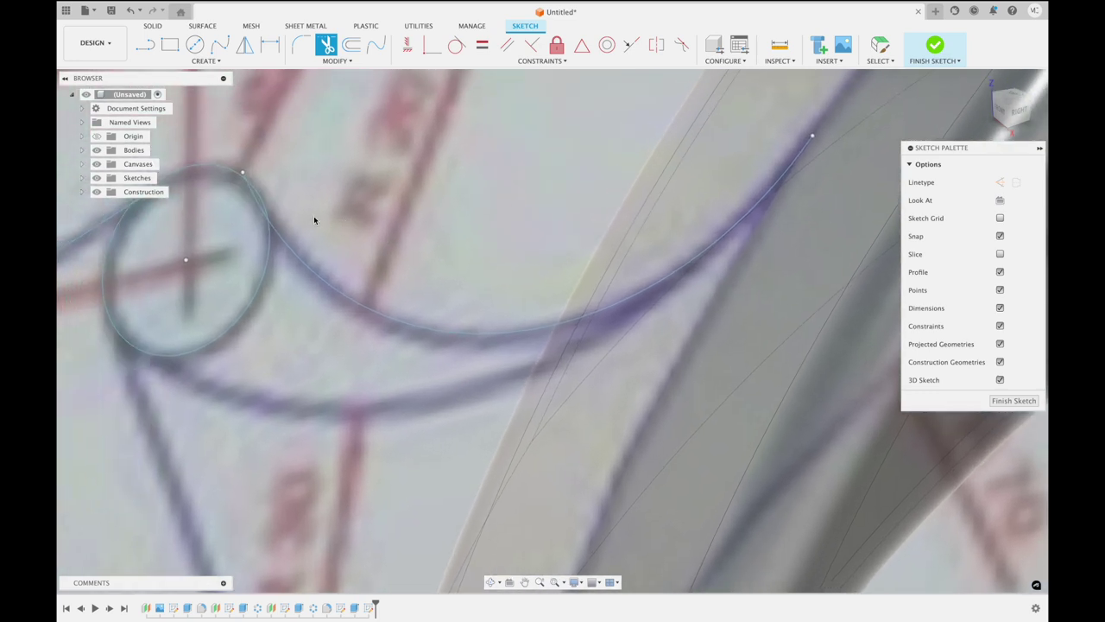
{"action": "left_click", "coordinate": [259, 210]}
{"action": "left_click", "coordinate": [247, 176]}
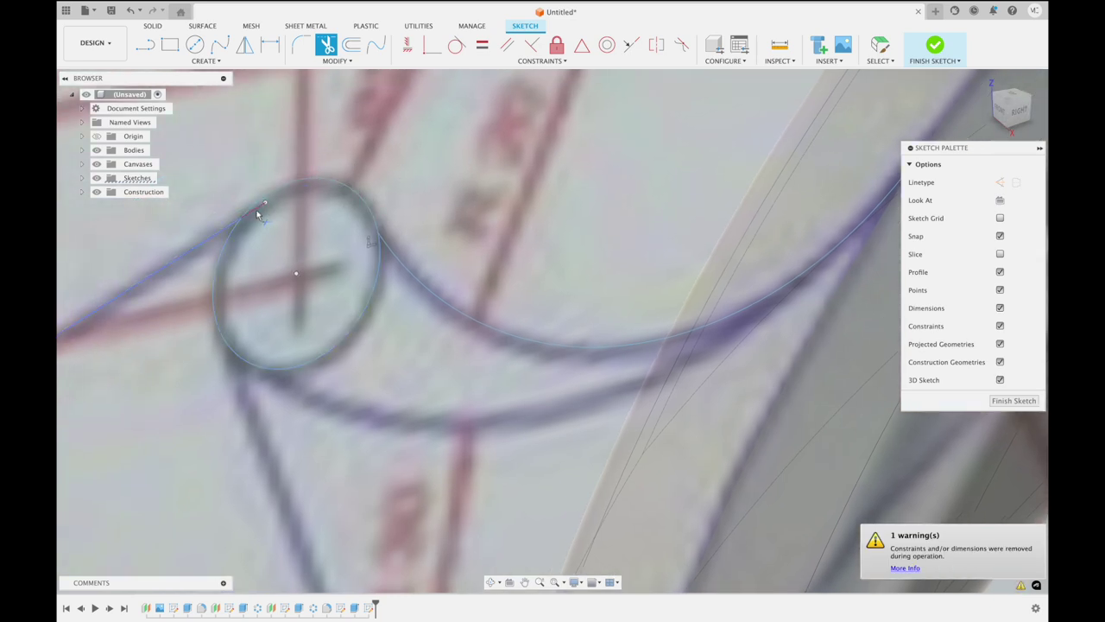
{"action": "scroll", "coordinate": [415, 186], "scroll_direction": "down", "scroll_amount": 5}
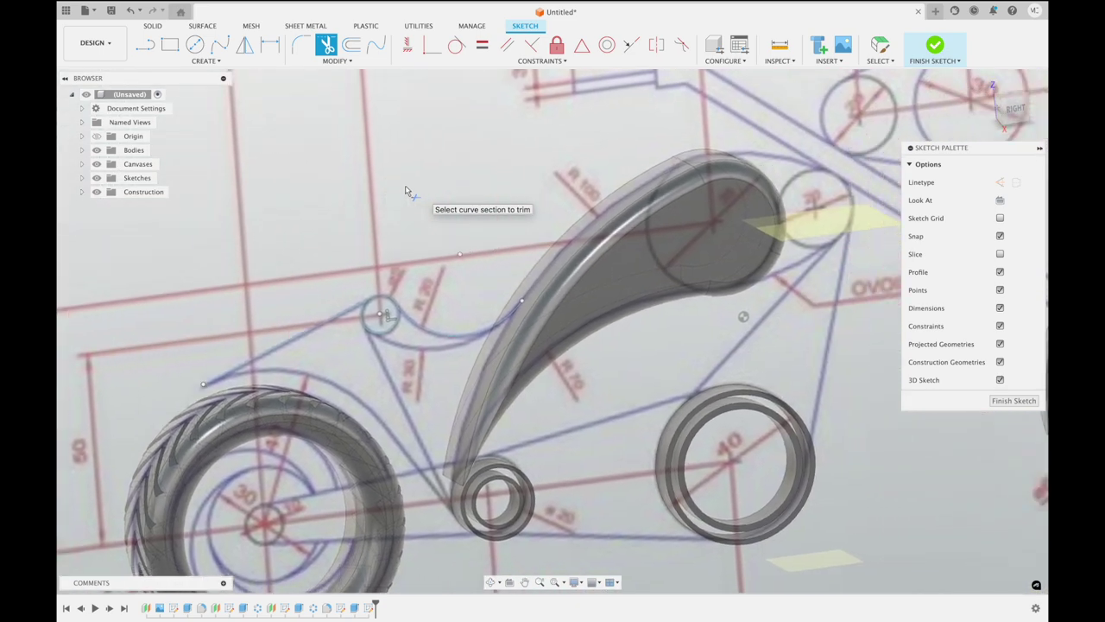
{"action": "left_click", "coordinate": [204, 61]}
{"action": "mouse_move", "coordinate": [152, 111]}
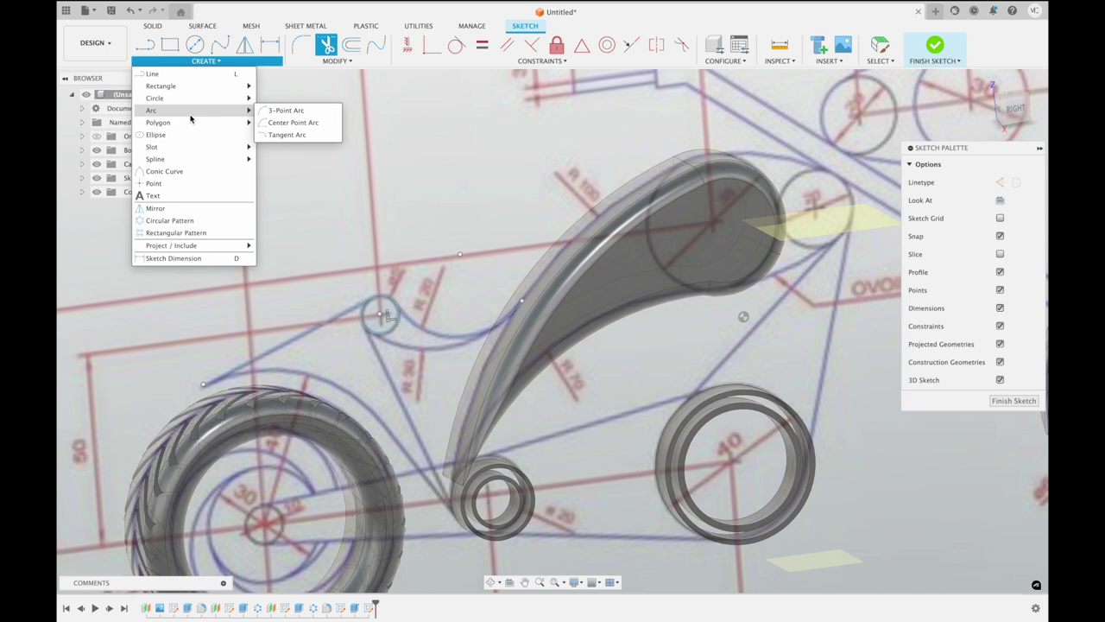
Close the teardrop with a 3-point arc along the small circle, then finish the sketch
{"action": "left_click", "coordinate": [285, 111]}
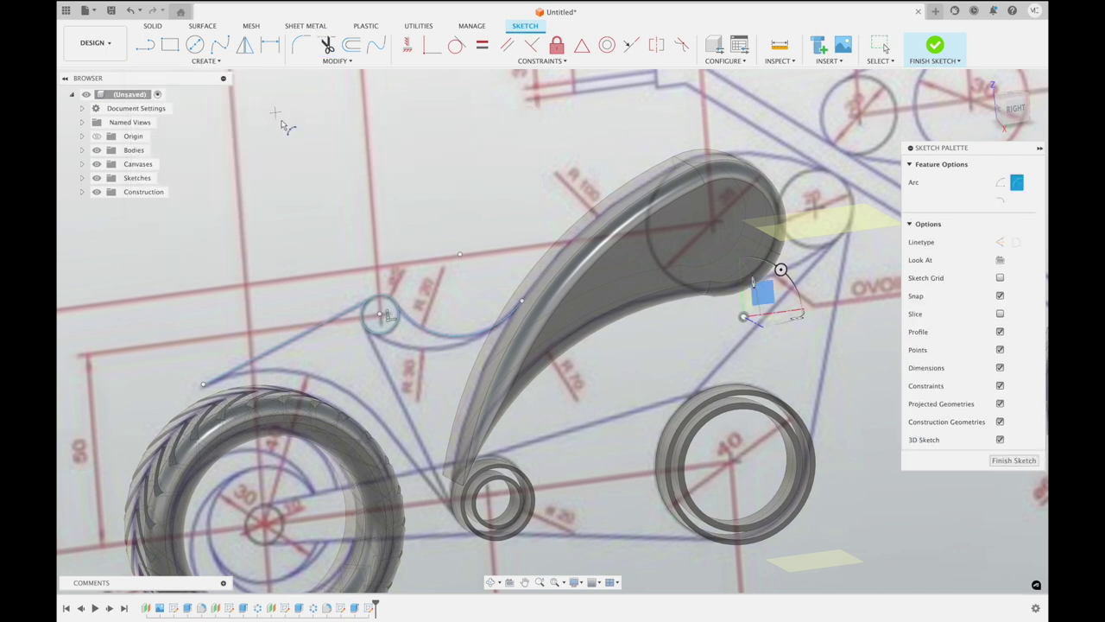
{"action": "left_click", "coordinate": [523, 302]}
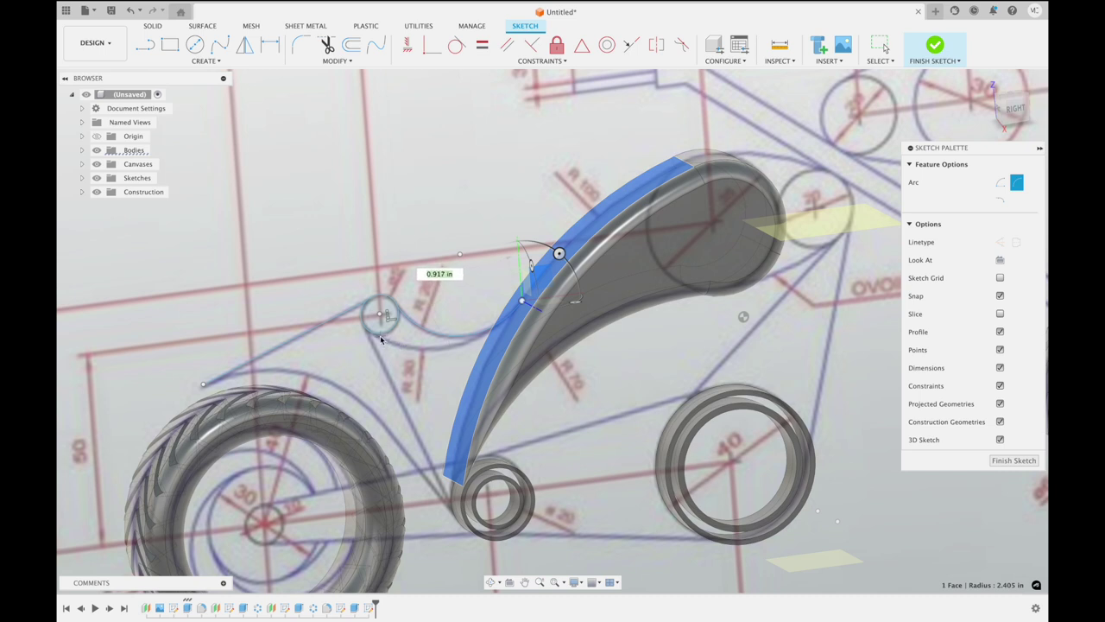
{"action": "left_click", "coordinate": [386, 335]}
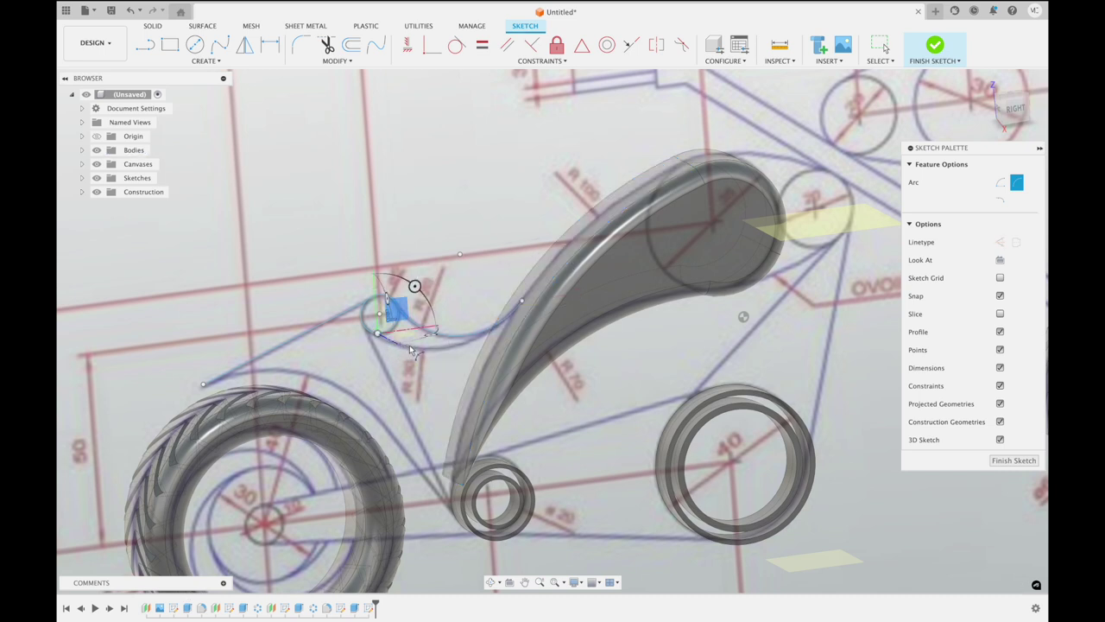
{"action": "left_click", "coordinate": [421, 354]}
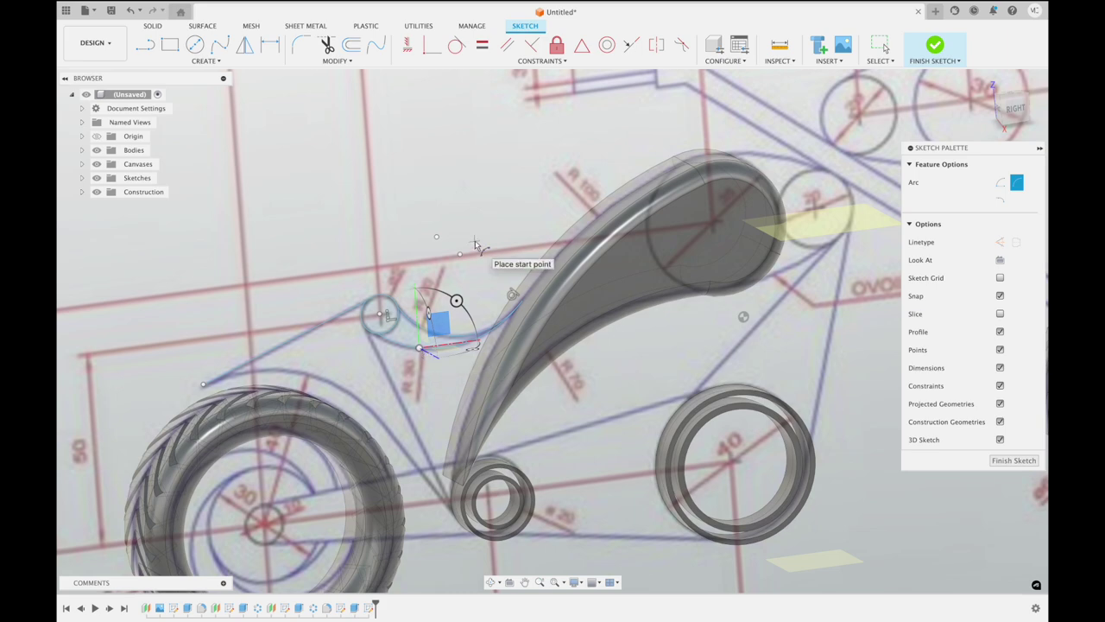
{"action": "middle_click_drag", "start_coordinate": [475, 241], "coordinate": [475, 242], "text": "shift"}
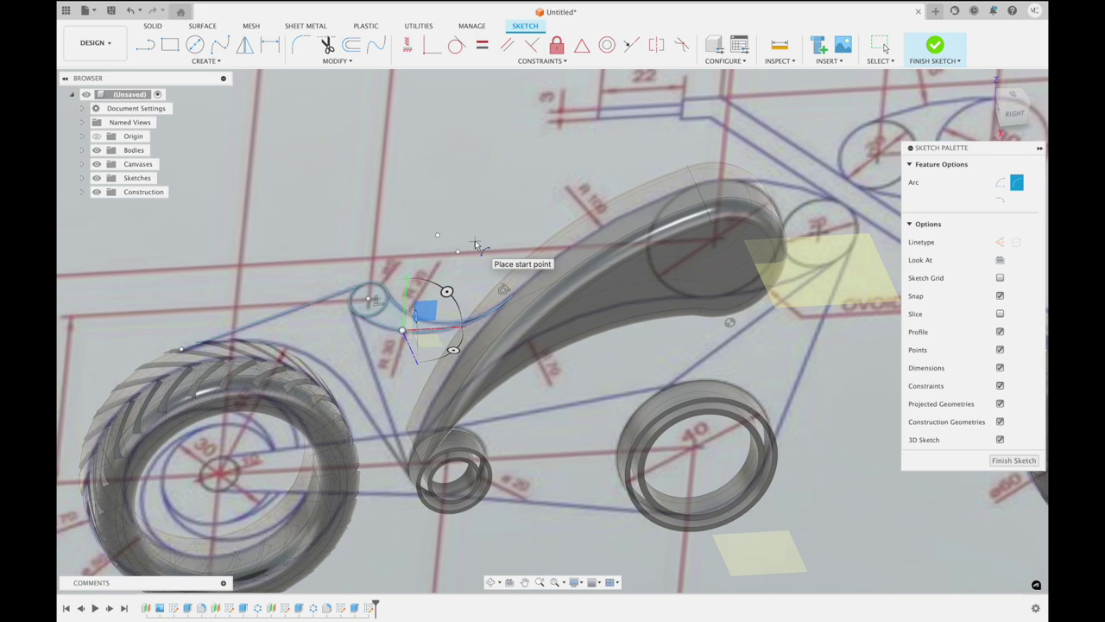
{"action": "left_click", "coordinate": [940, 54]}
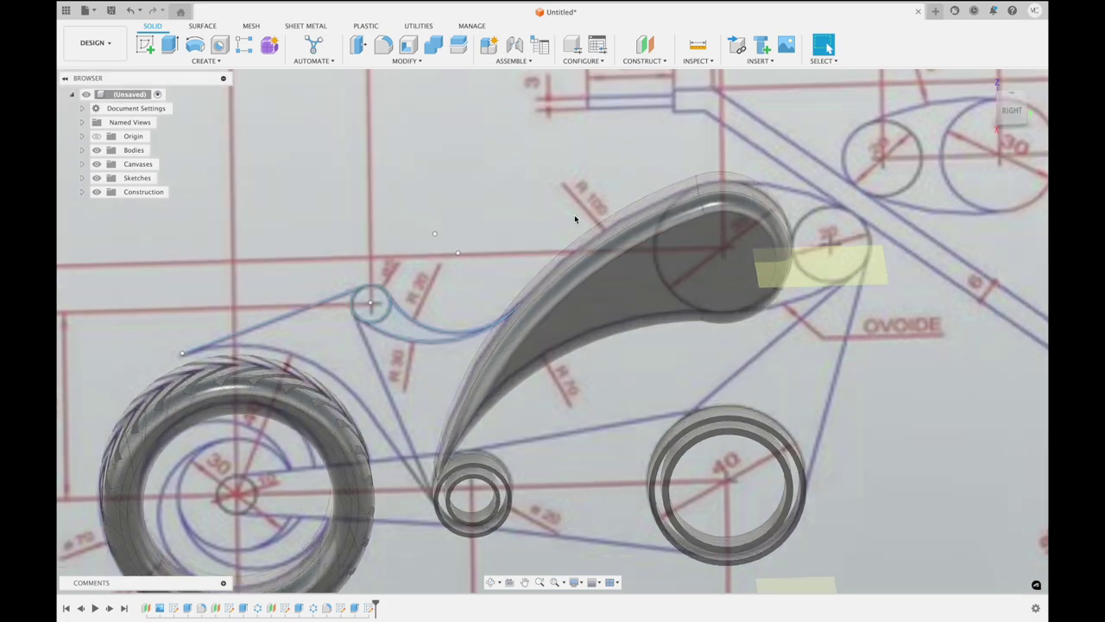
Draw a roughly 1.29 in line from the steering-neck circle to the lower small circle
{"action": "scroll", "coordinate": [574, 214], "scroll_direction": "up", "scroll_amount": 2}
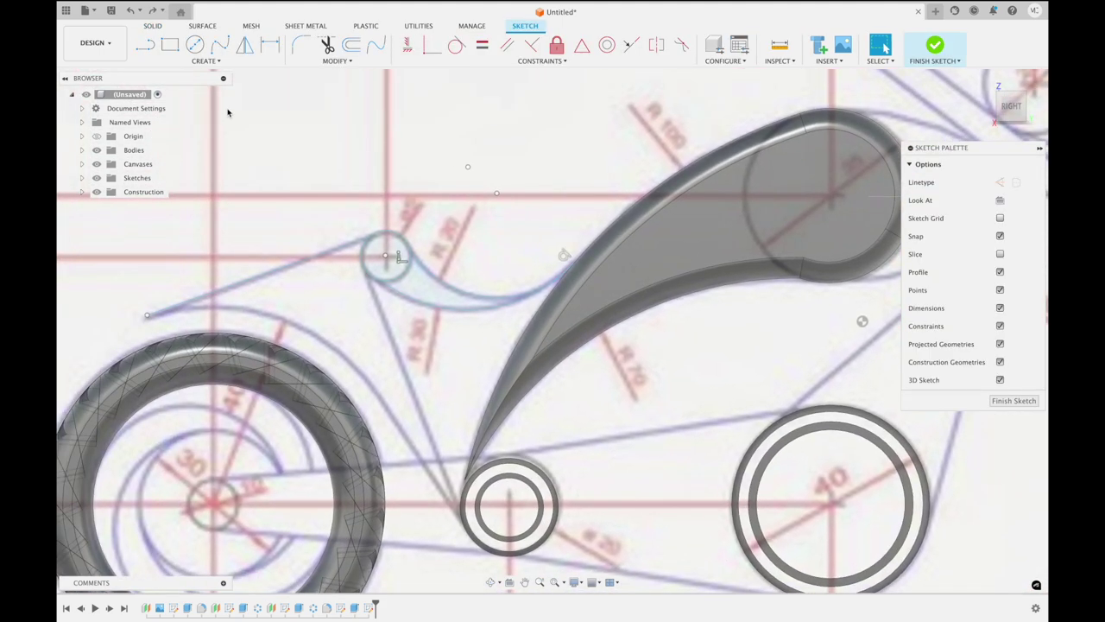
{"action": "left_click", "coordinate": [147, 44]}
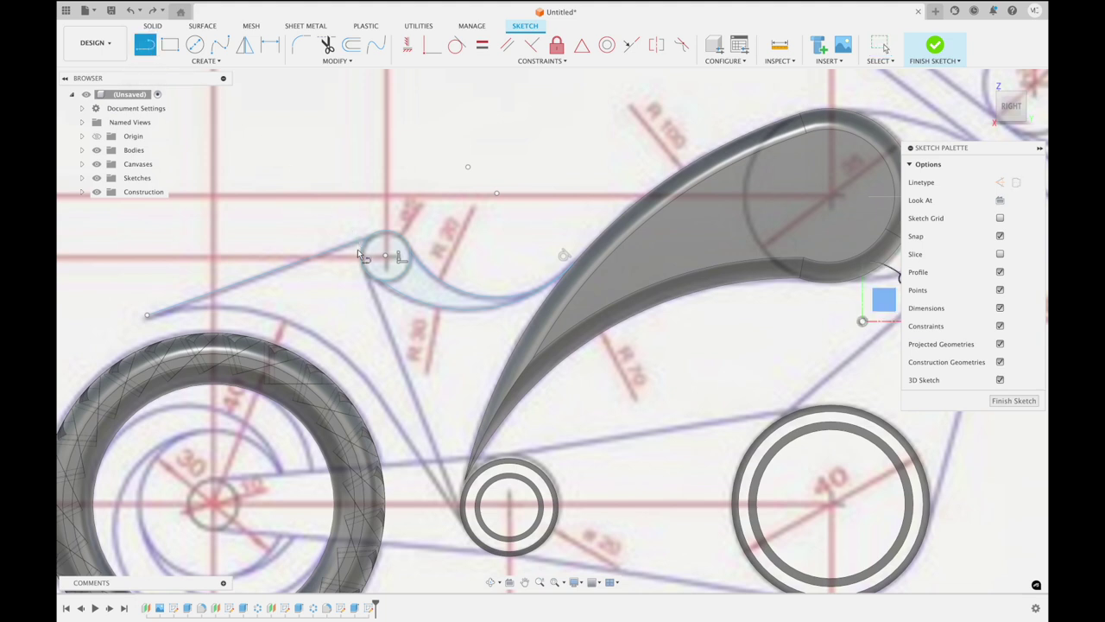
{"action": "left_click", "coordinate": [367, 273]}
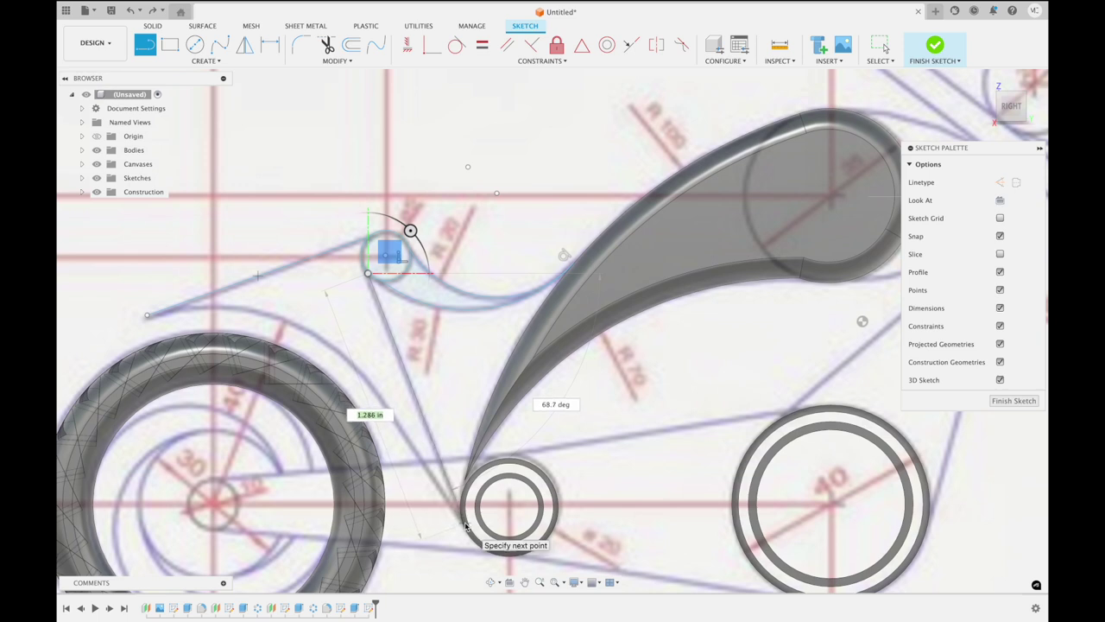
{"action": "left_click", "coordinate": [463, 525]}
{"action": "key", "text": "Escape"}
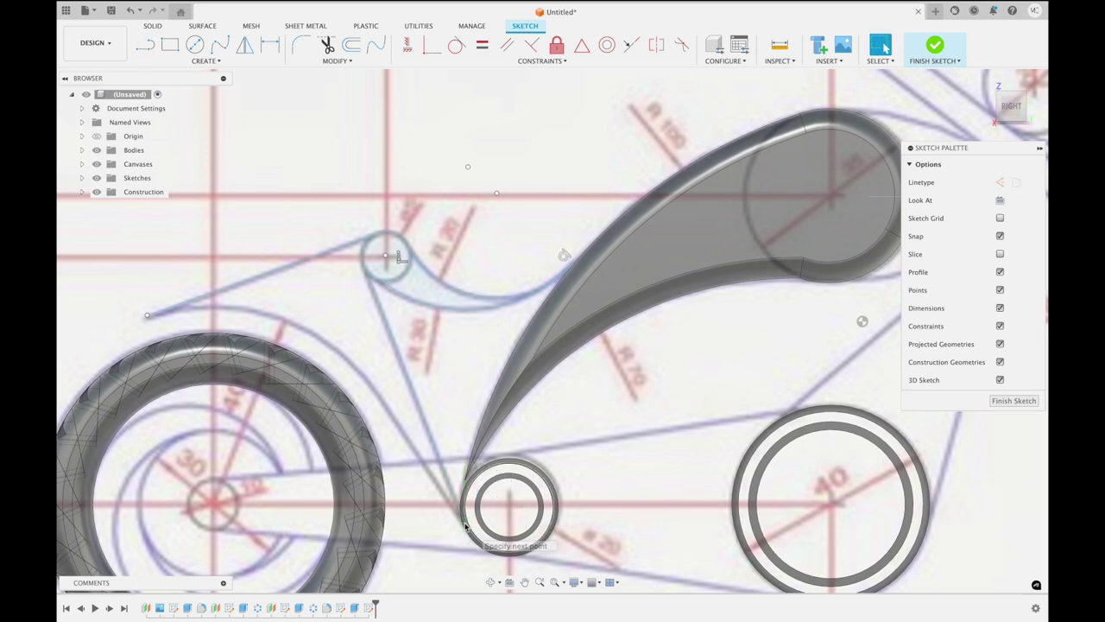
{"action": "left_click", "coordinate": [166, 64]}
{"action": "mouse_move", "coordinate": [152, 111]}
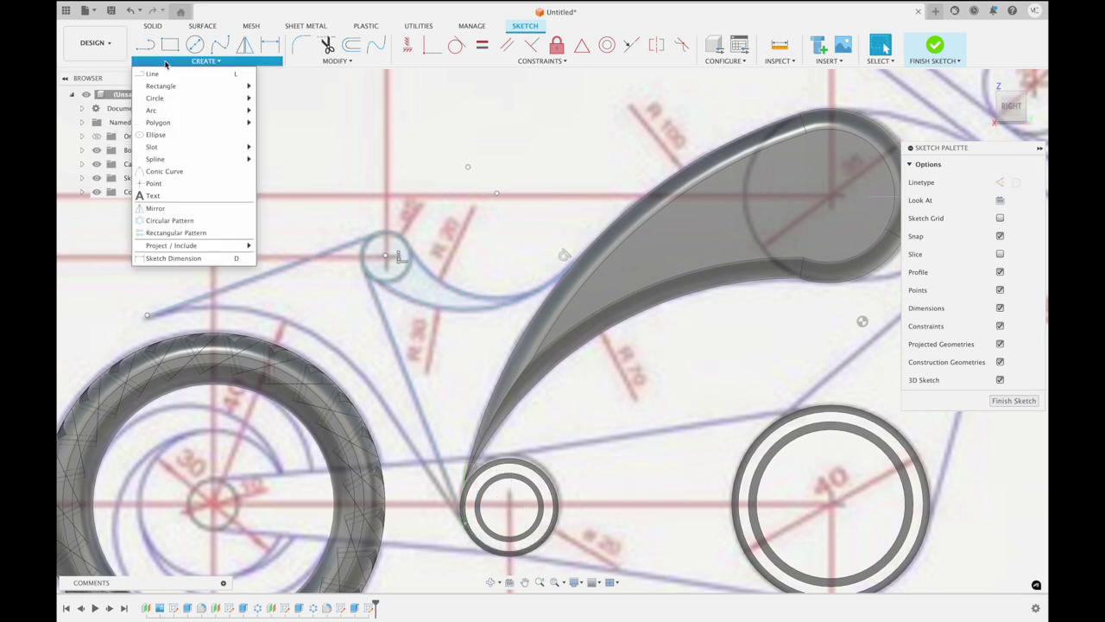
Draw 3-point arcs from the seat's left end down toward the lower small circle
{"action": "left_click", "coordinate": [281, 117]}
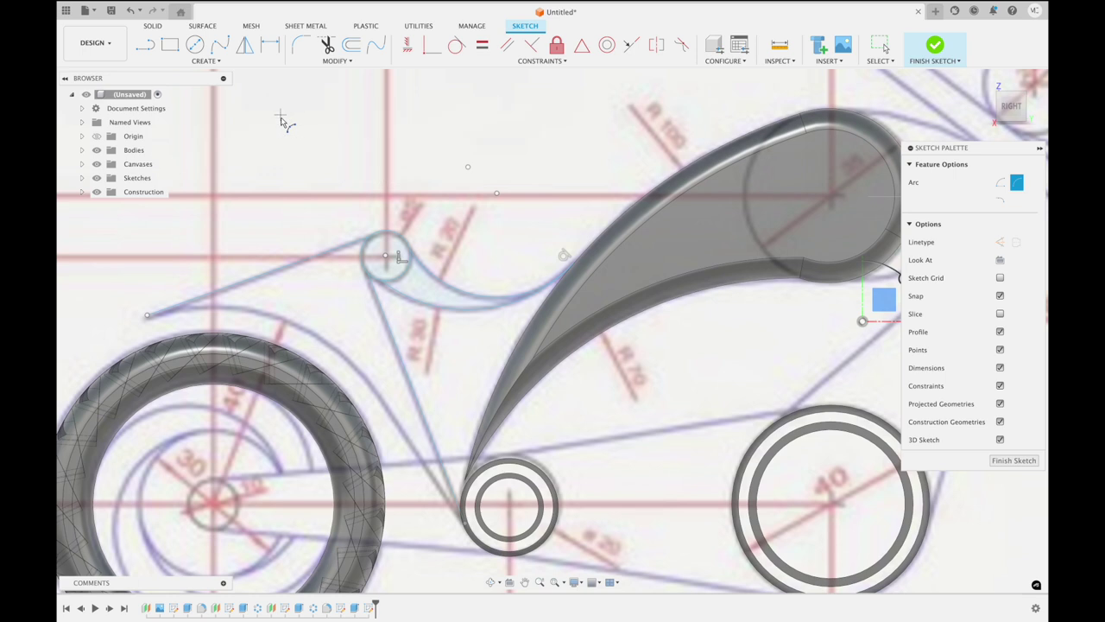
{"action": "left_click", "coordinate": [147, 316]}
{"action": "left_click", "coordinate": [190, 271]}
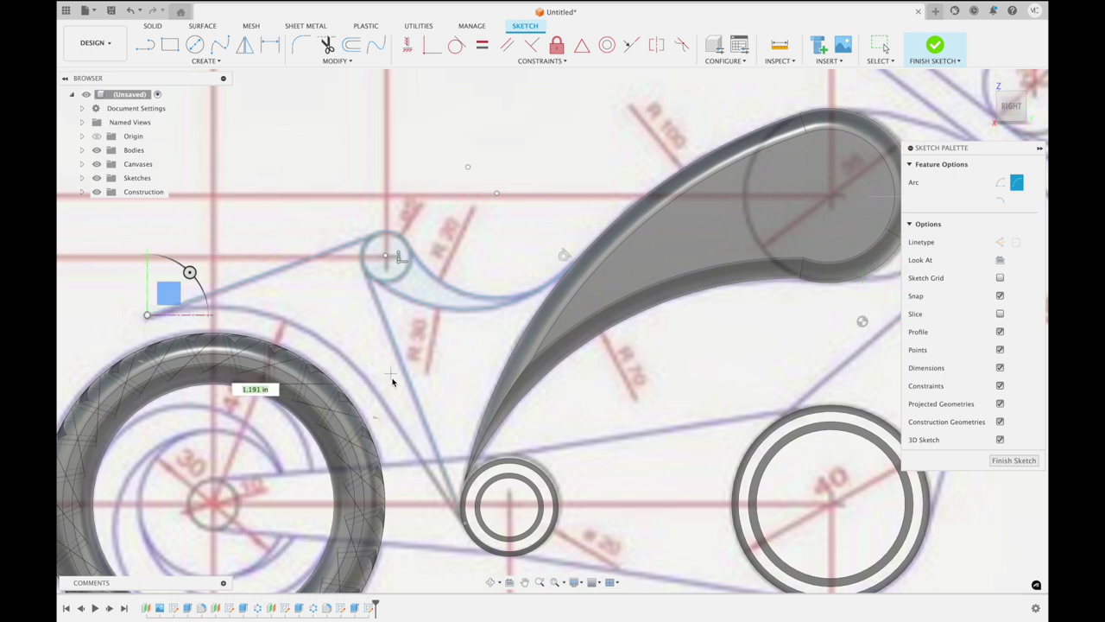
{"action": "left_click", "coordinate": [465, 524]}
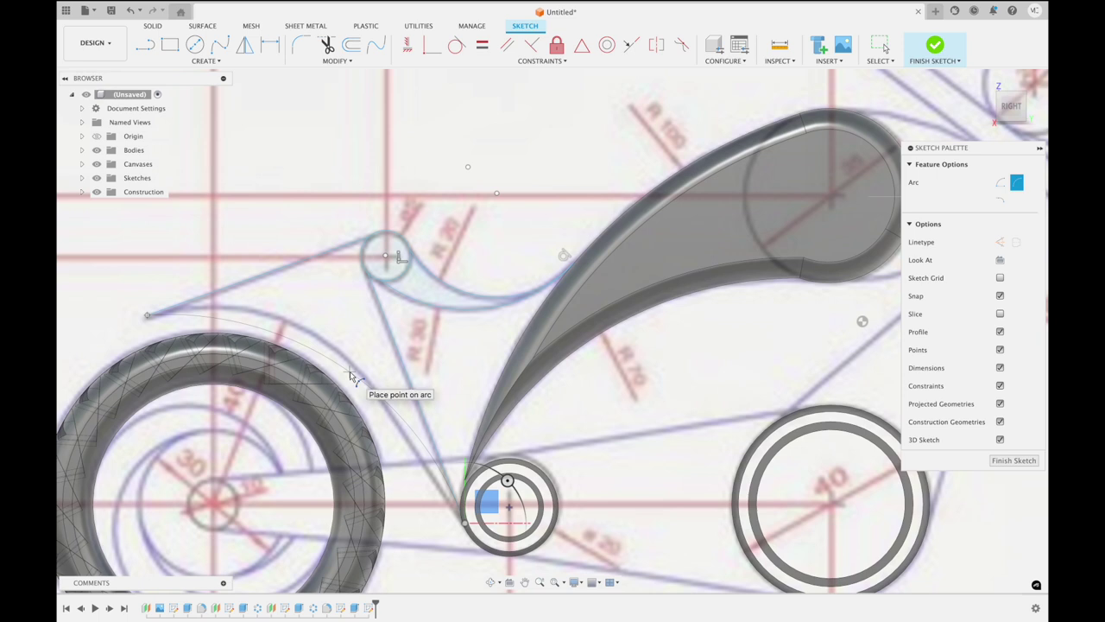
{"action": "left_click", "coordinate": [352, 376]}
{"action": "left_click", "coordinate": [177, 63]}
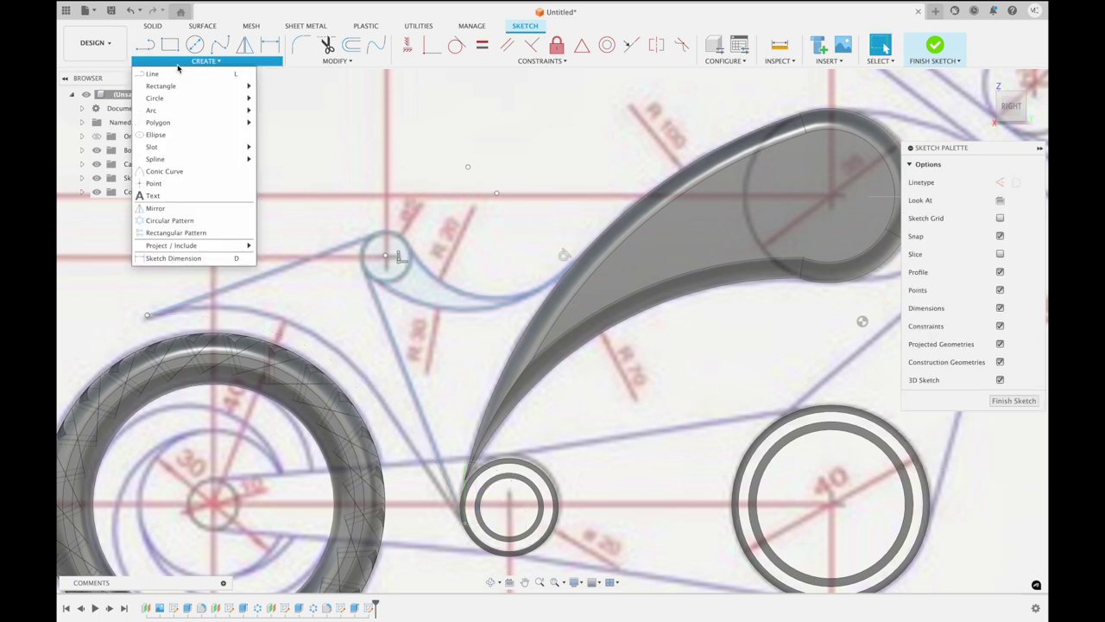
{"action": "mouse_move", "coordinate": [152, 110]}
{"action": "left_click", "coordinate": [274, 110]}
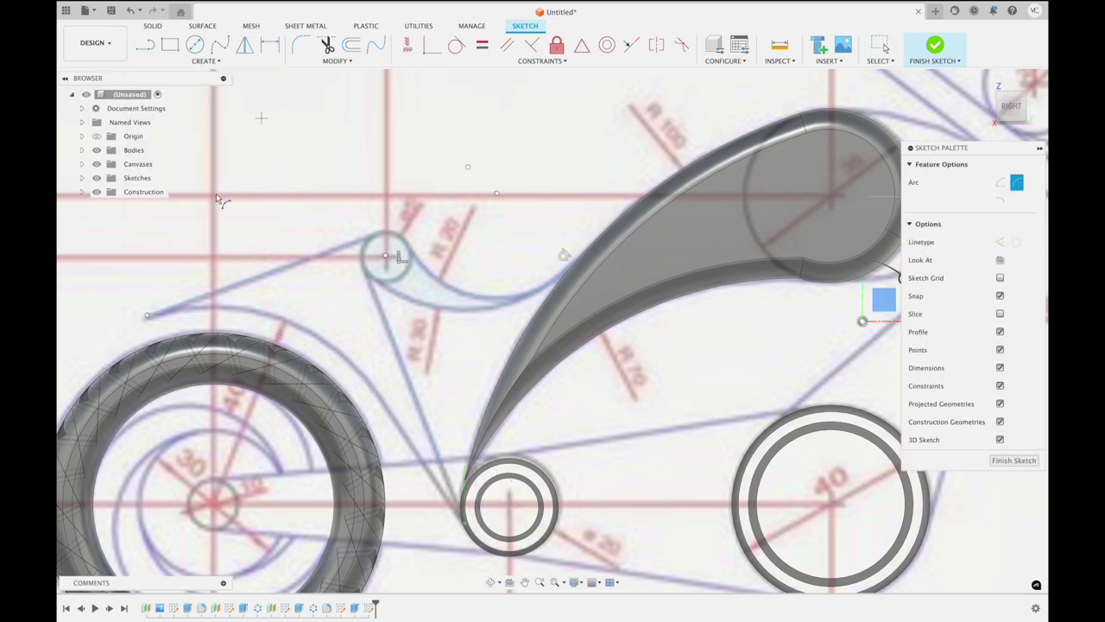
{"action": "left_click", "coordinate": [147, 315]}
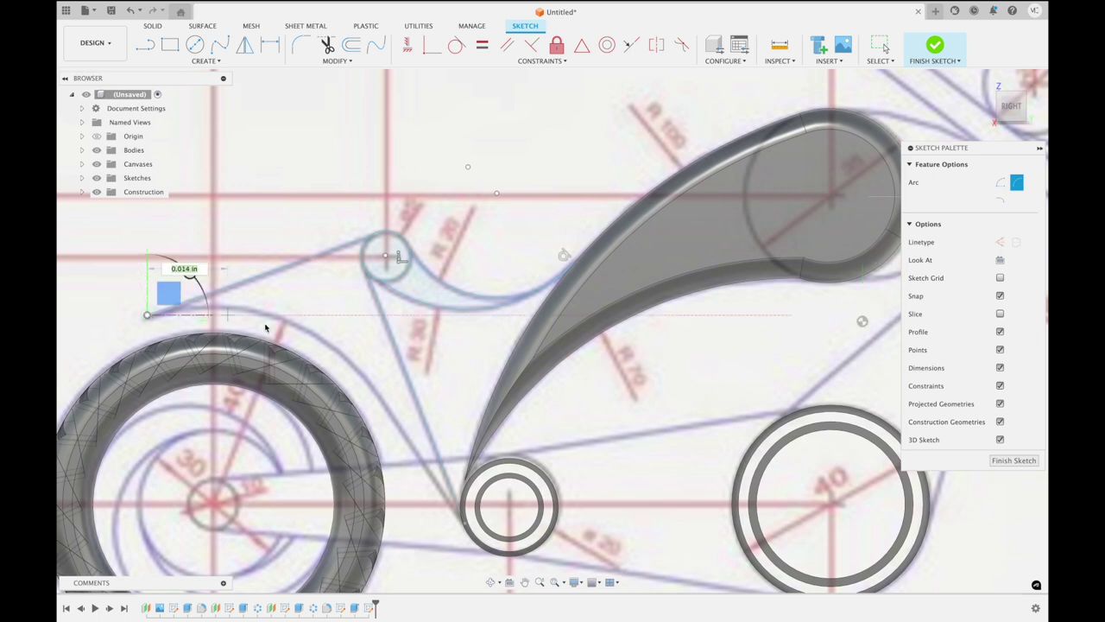
{"action": "left_click", "coordinate": [384, 406]}
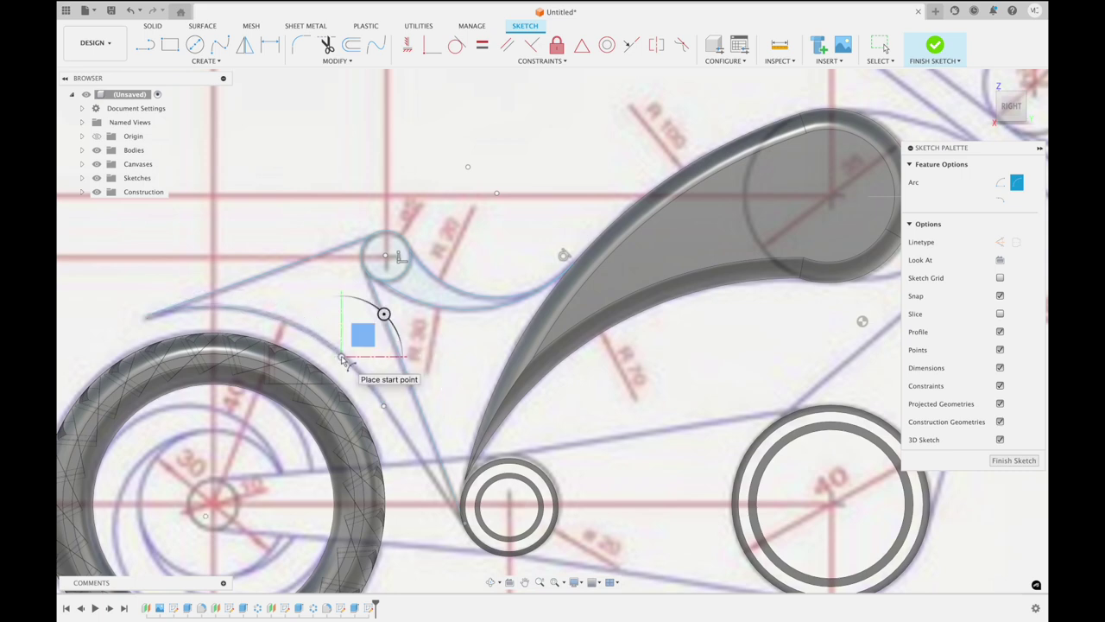
Join the seat vertex to the small circle with a line and finish the sketch
{"action": "scroll", "coordinate": [342, 356], "scroll_direction": "up", "scroll_amount": 3}
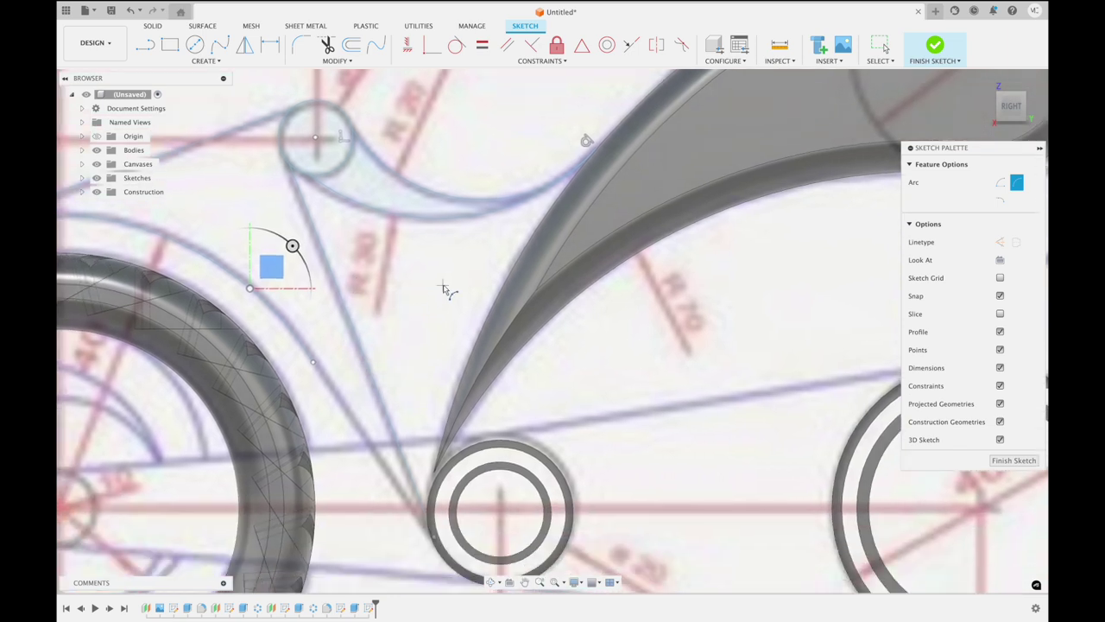
{"action": "left_click", "coordinate": [155, 52]}
{"action": "left_click", "coordinate": [313, 361]}
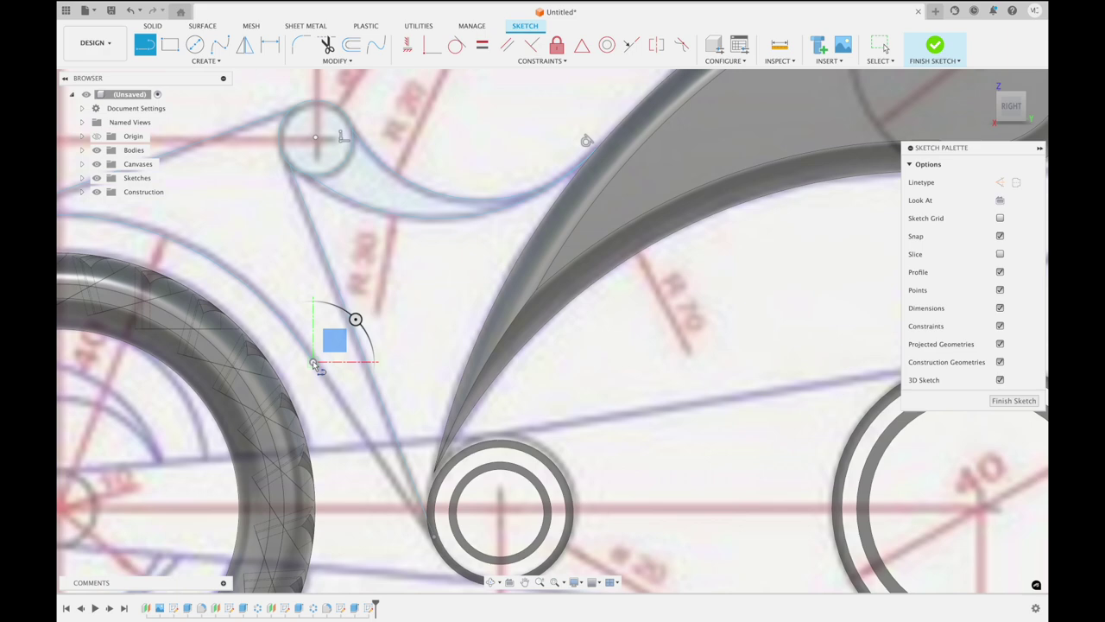
{"action": "double_click", "coordinate": [434, 540]}
{"action": "scroll", "coordinate": [434, 540], "scroll_direction": "down", "scroll_amount": 2}
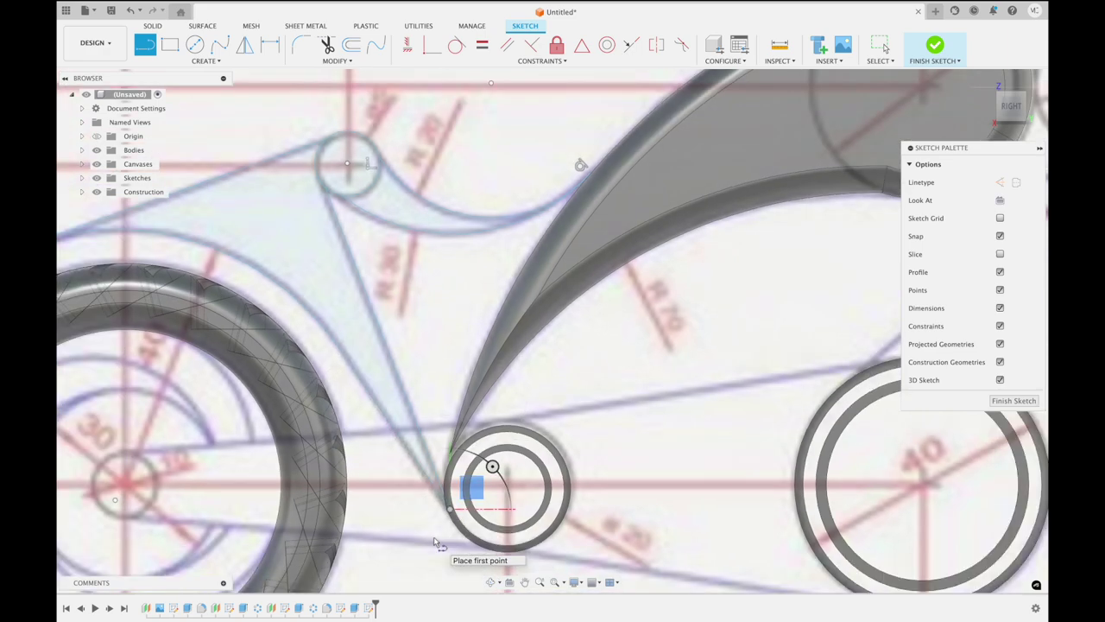
{"action": "scroll", "coordinate": [434, 541], "scroll_direction": "down", "scroll_amount": 2}
{"action": "scroll", "coordinate": [434, 541], "scroll_direction": "down", "scroll_amount": 1}
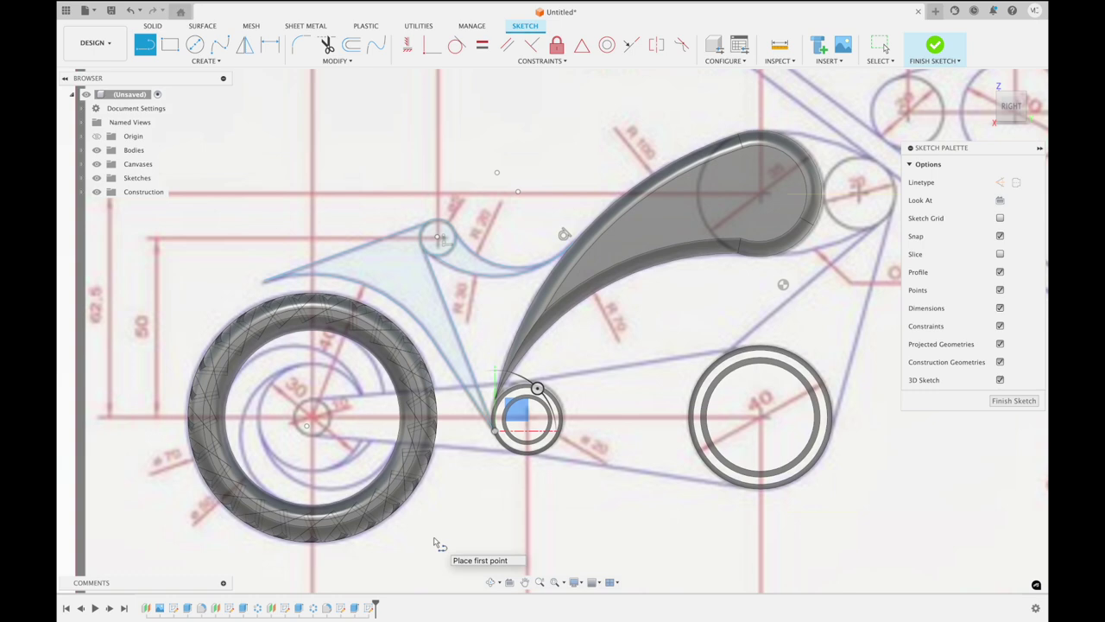
{"action": "left_click", "coordinate": [935, 44]}
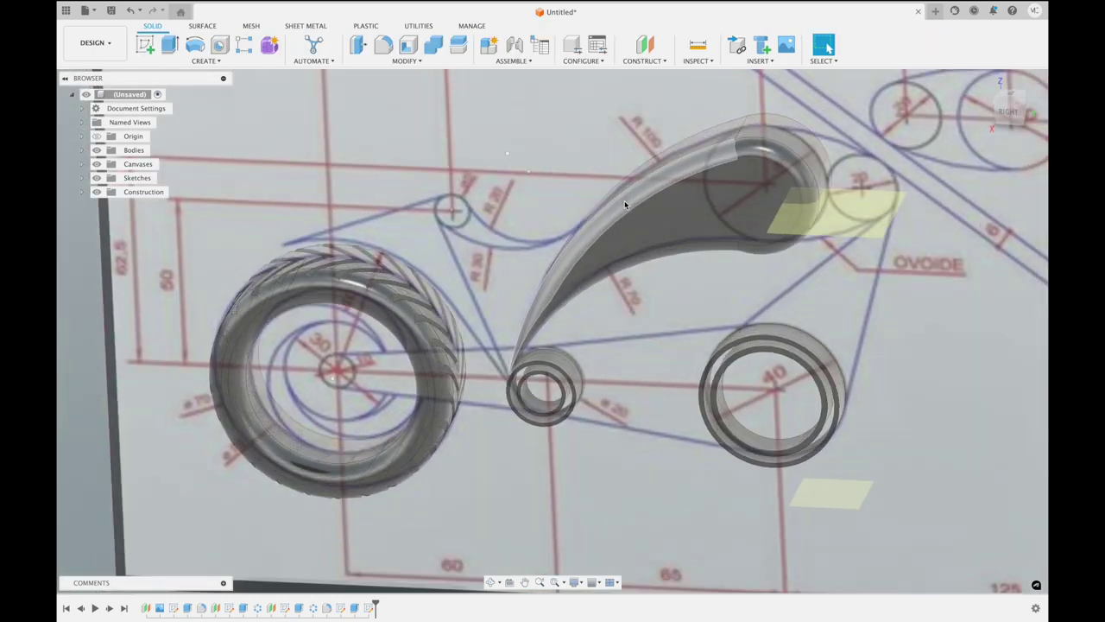
Extrude the triangular seat profile together with the circle region and its neighbour
{"action": "left_click", "coordinate": [173, 43]}
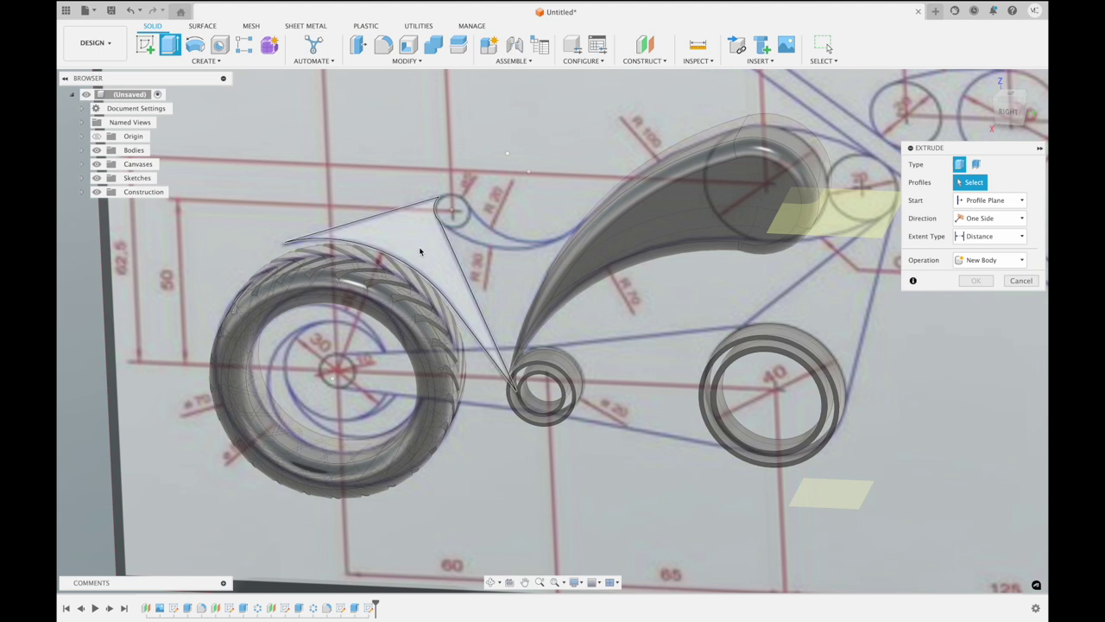
{"action": "left_click", "coordinate": [423, 251]}
{"action": "left_click", "coordinate": [455, 216]}
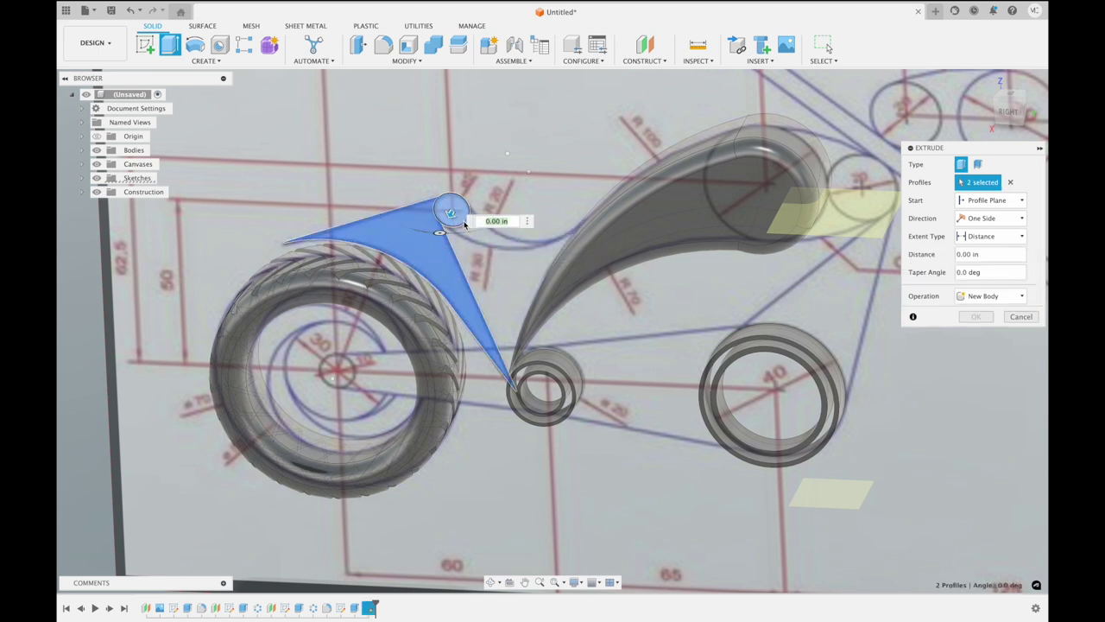
{"action": "left_click", "coordinate": [480, 238]}
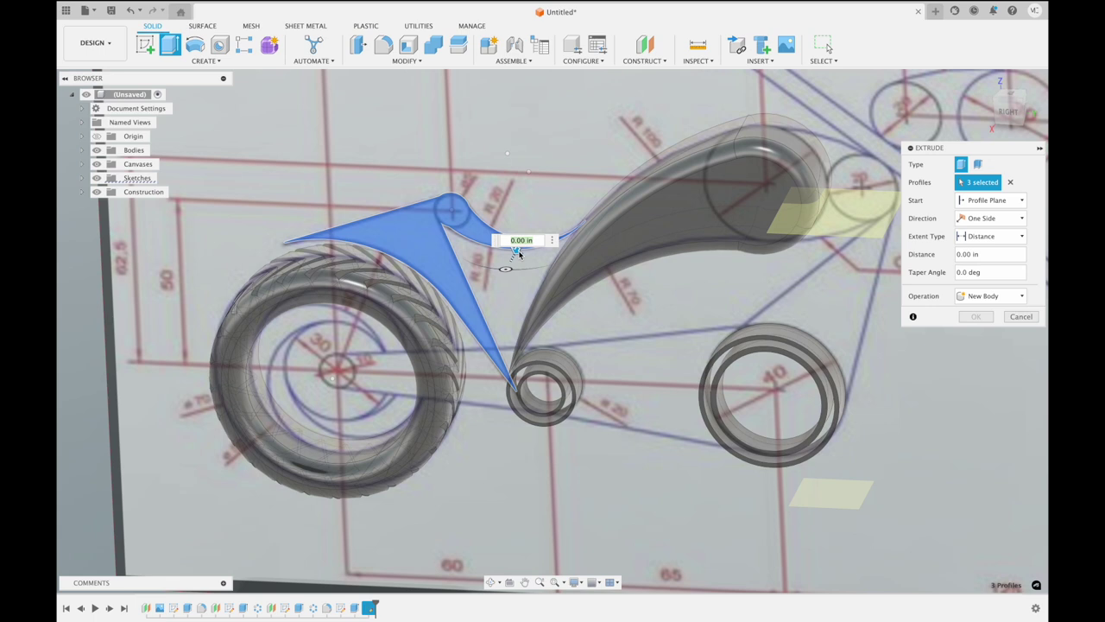
{"action": "left_click_drag", "start_coordinate": [519, 257], "coordinate": [505, 275]}
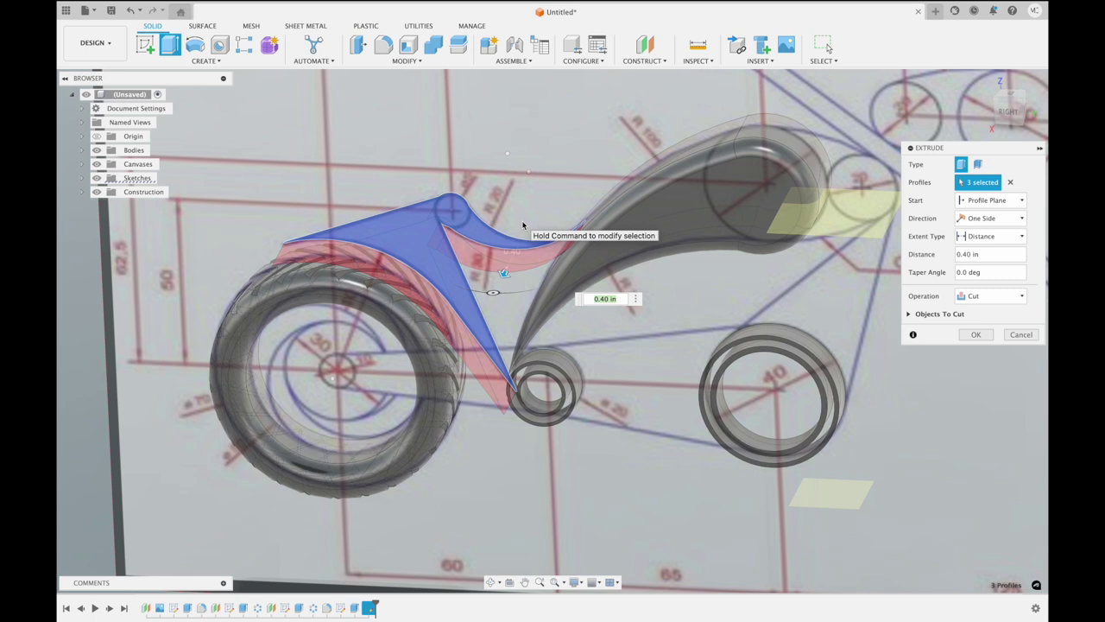
Zoom out to review the seat extrusion previewing as a 0.40 in Cut
{"action": "scroll", "coordinate": [522, 225], "scroll_direction": "down", "scroll_amount": 3}
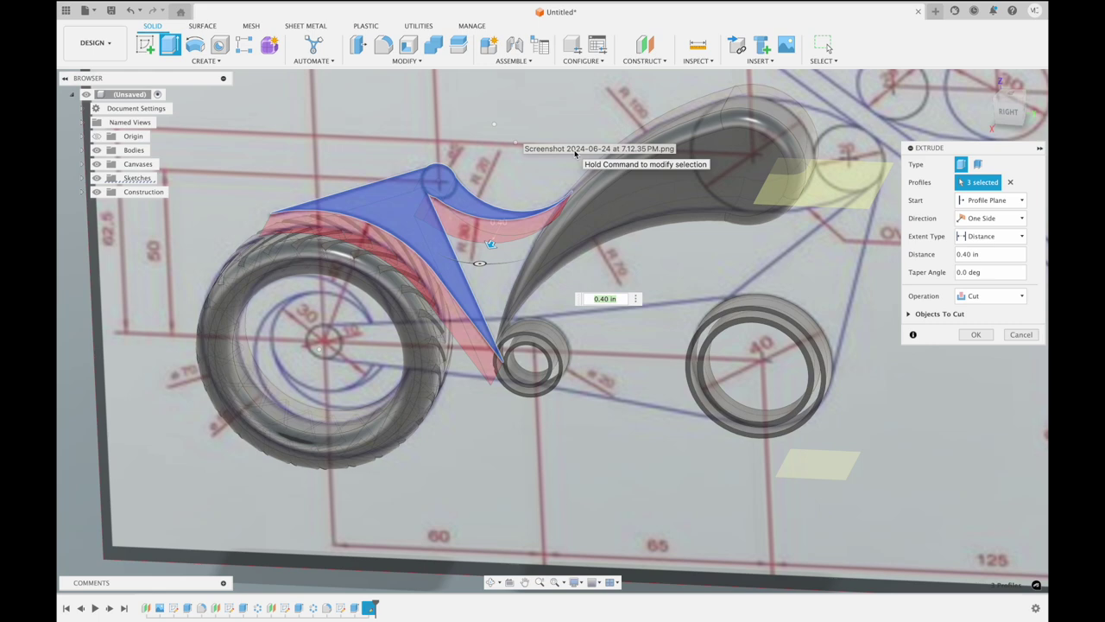
Shorten the seat extrusion to 0.30 in, checking it from the top view
{"action": "middle_click_drag", "start_coordinate": [574, 154], "coordinate": [824, 63], "text": "shift"}
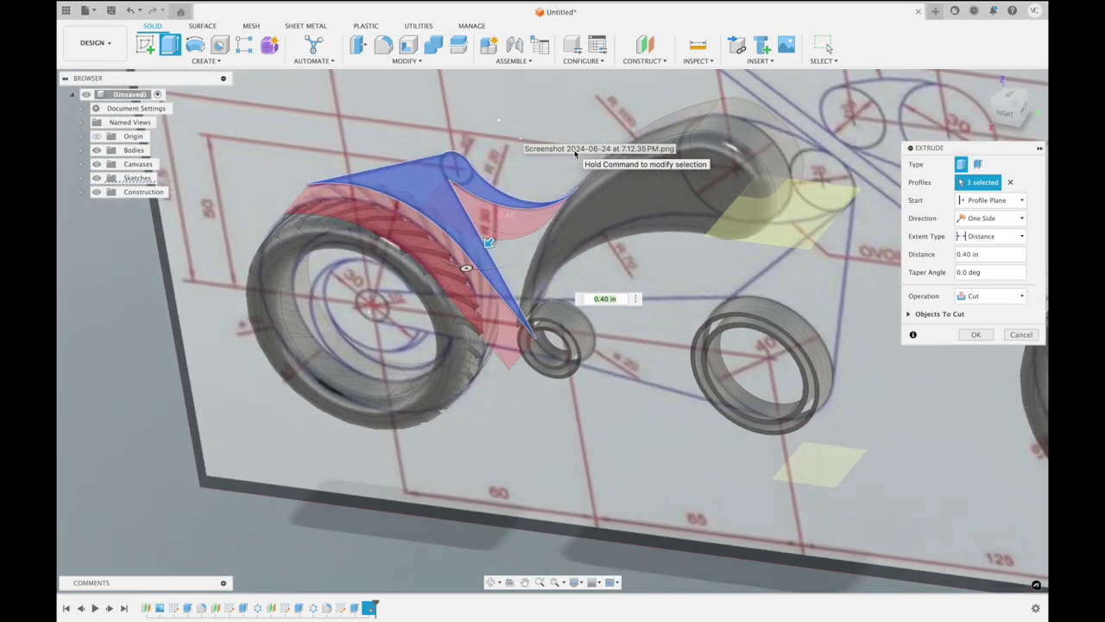
{"action": "left_click", "coordinate": [1010, 117]}
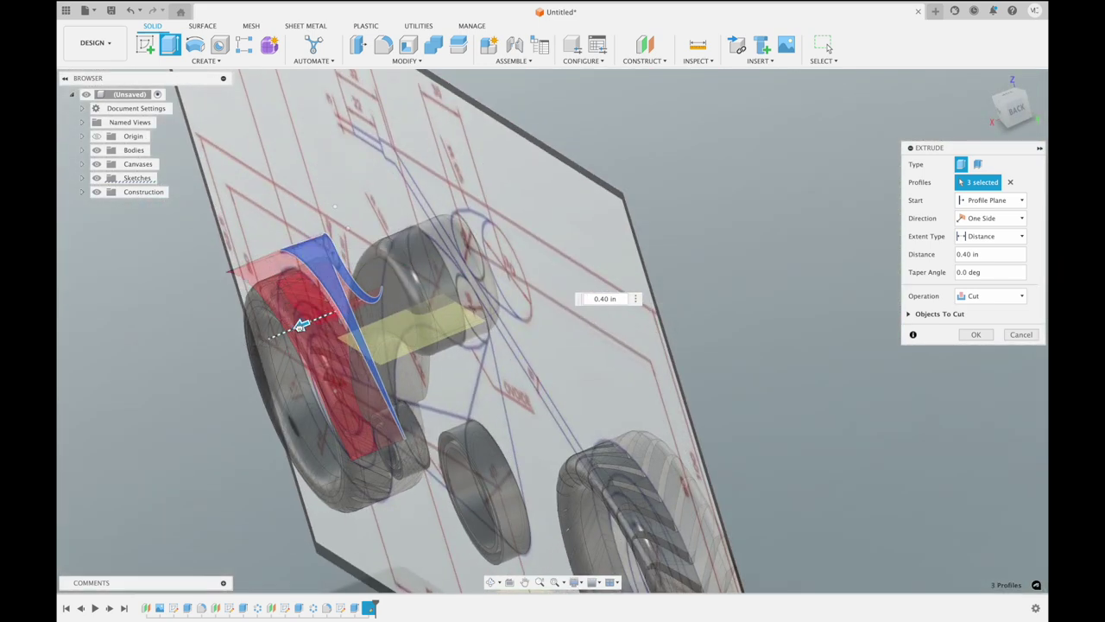
{"action": "left_click_drag", "start_coordinate": [300, 325], "coordinate": [361, 252]}
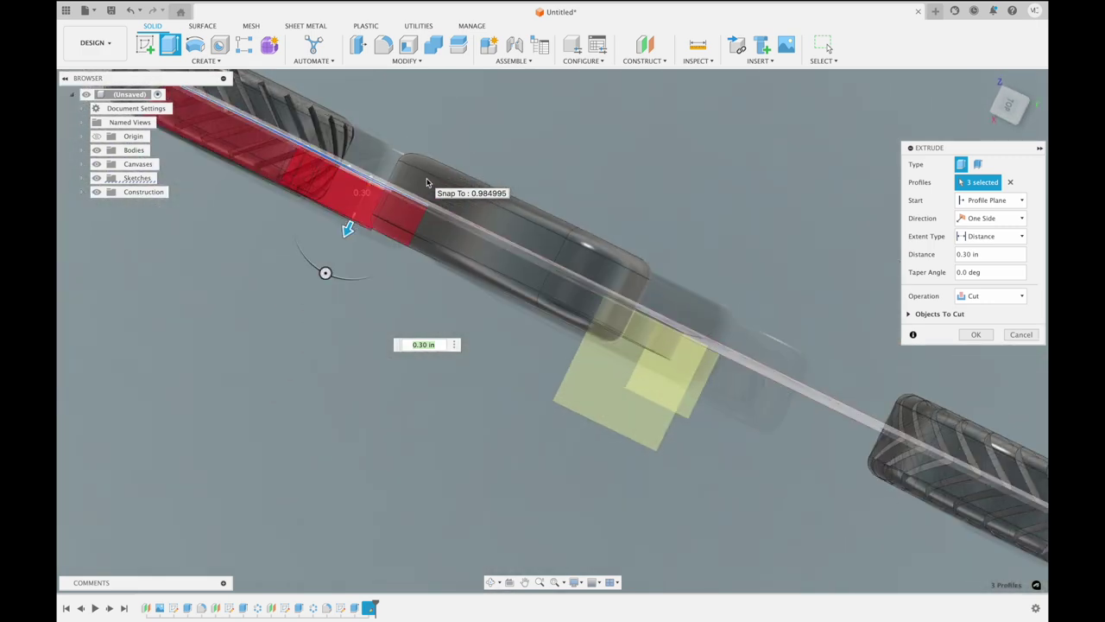
{"action": "left_click", "coordinate": [984, 218]}
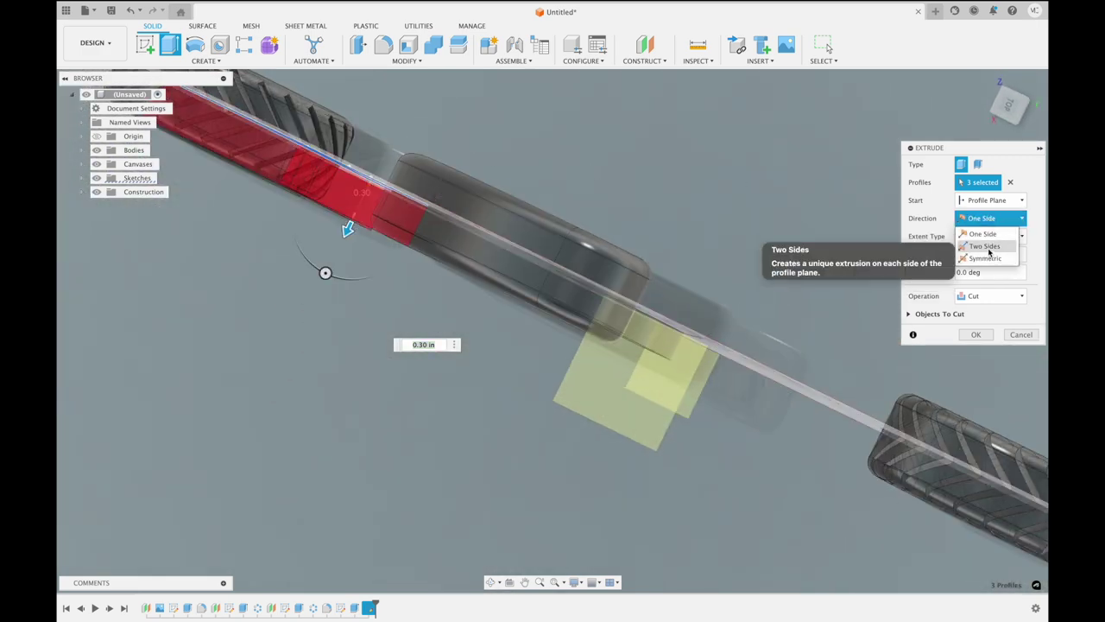
Make the seat extrusion Symmetric as a New Body and confirm it
{"action": "left_click", "coordinate": [989, 247]}
{"action": "left_click", "coordinate": [988, 218]}
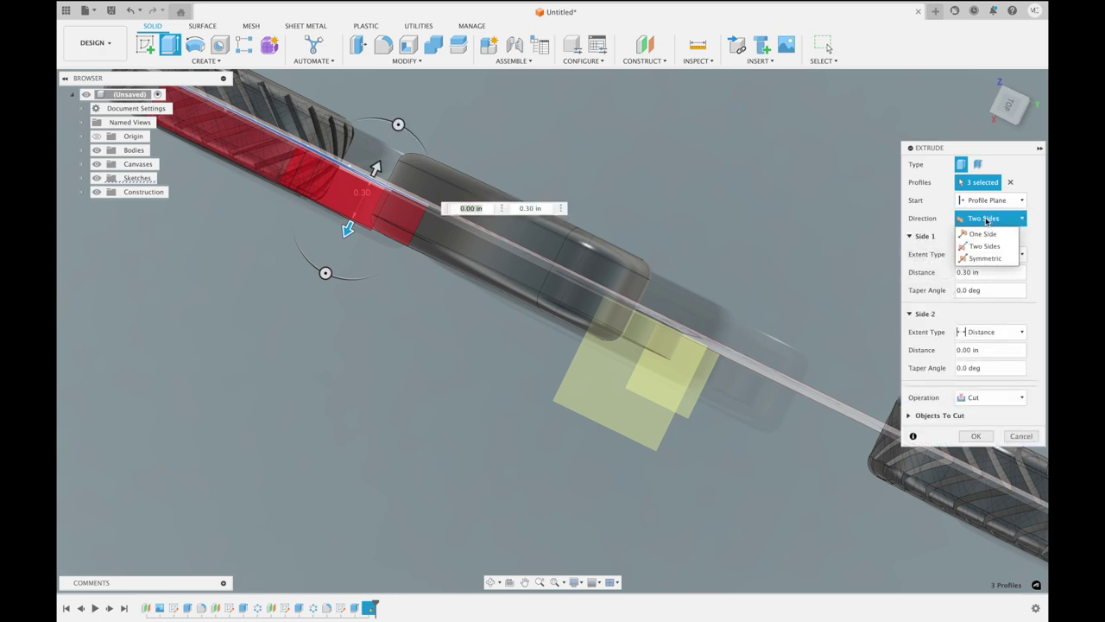
{"action": "left_click", "coordinate": [988, 264]}
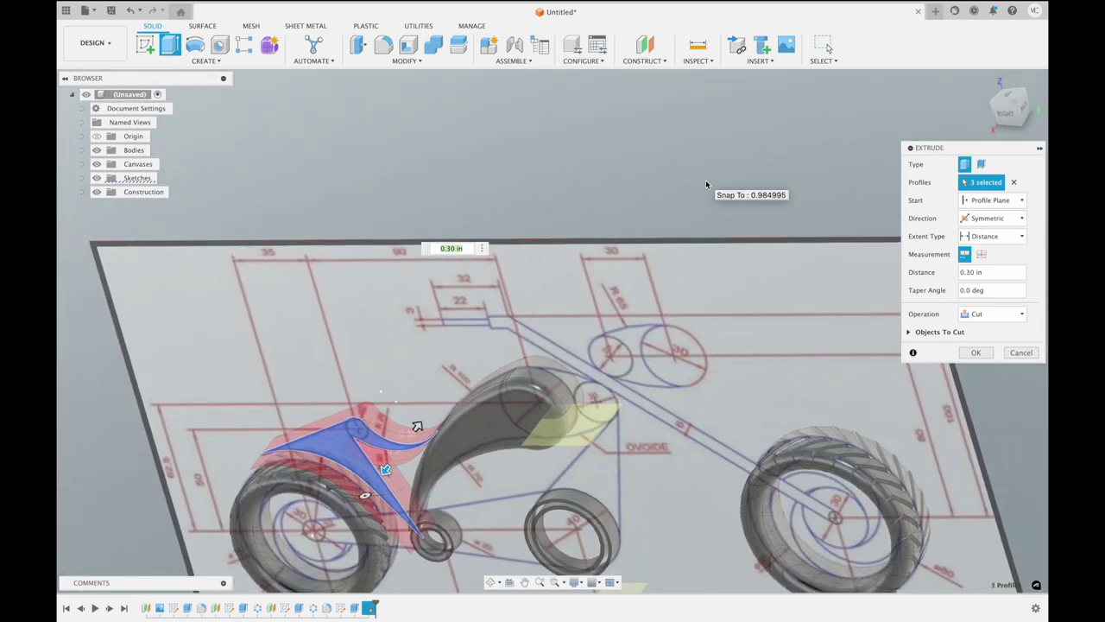
{"action": "left_click", "coordinate": [988, 314]}
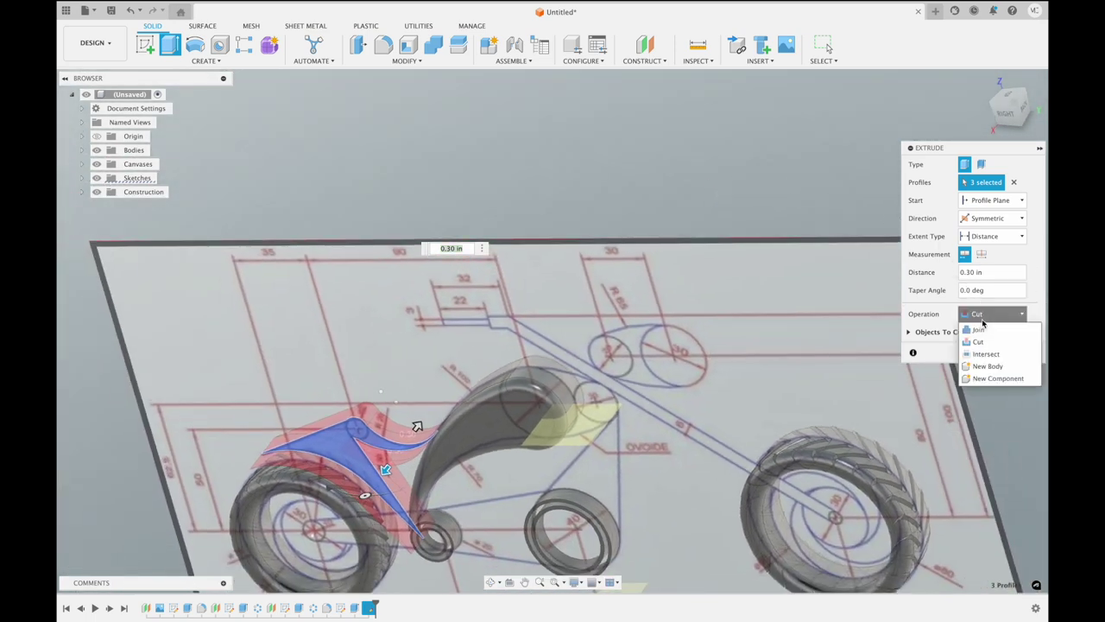
{"action": "left_click", "coordinate": [1000, 366]}
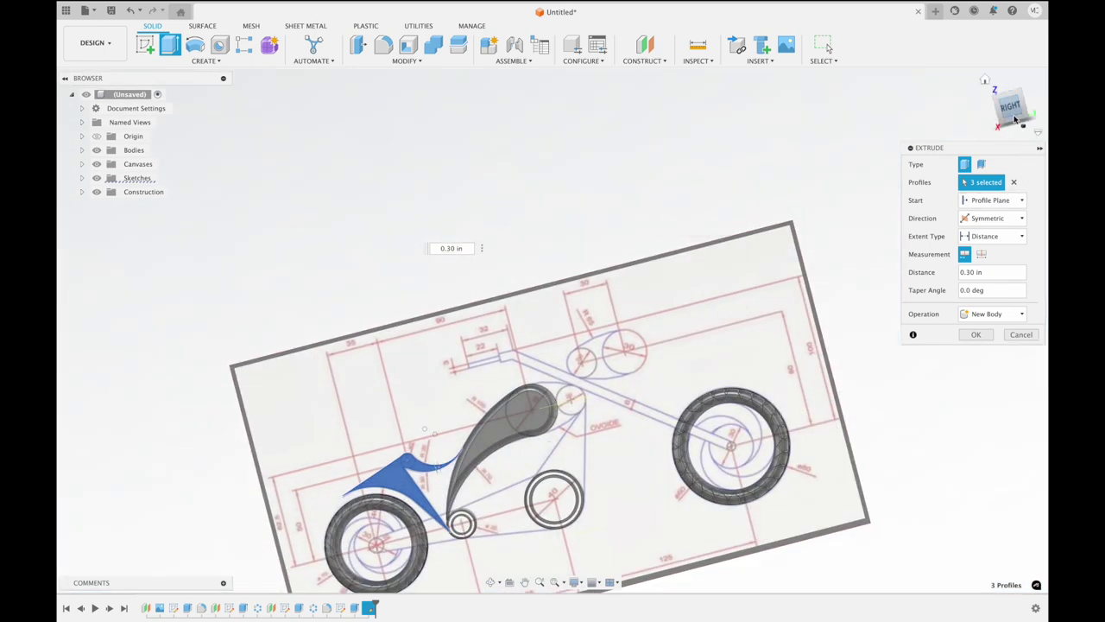
{"action": "left_click", "coordinate": [1013, 114]}
{"action": "left_click", "coordinate": [961, 337]}
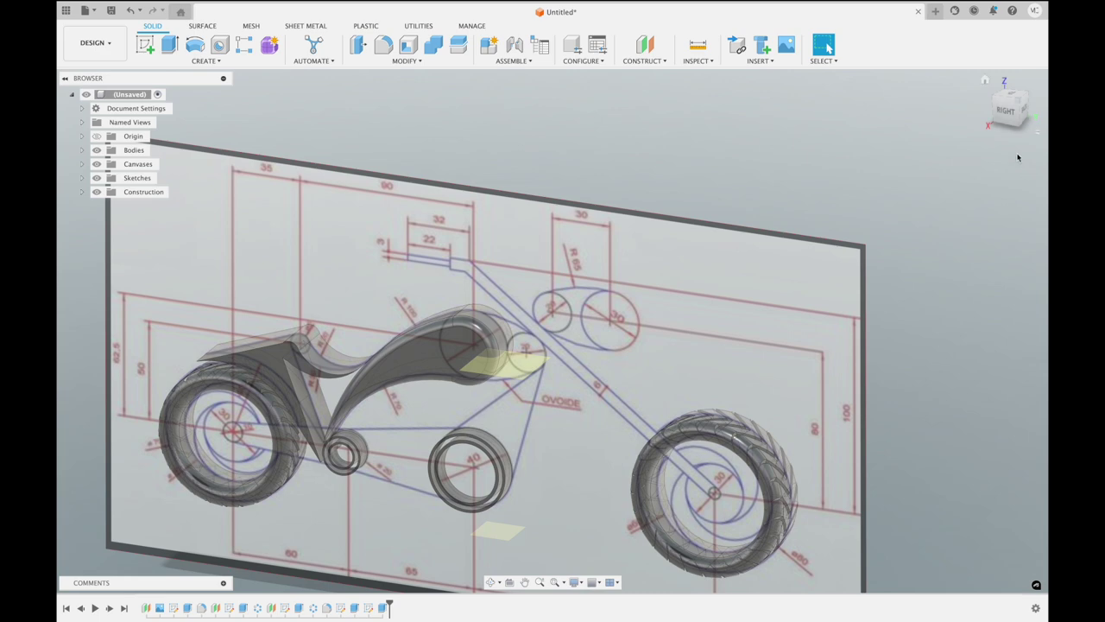
Start a new sketch on the drawing plane and trace a 0.478 in circle on the neck
{"action": "left_click", "coordinate": [1008, 120]}
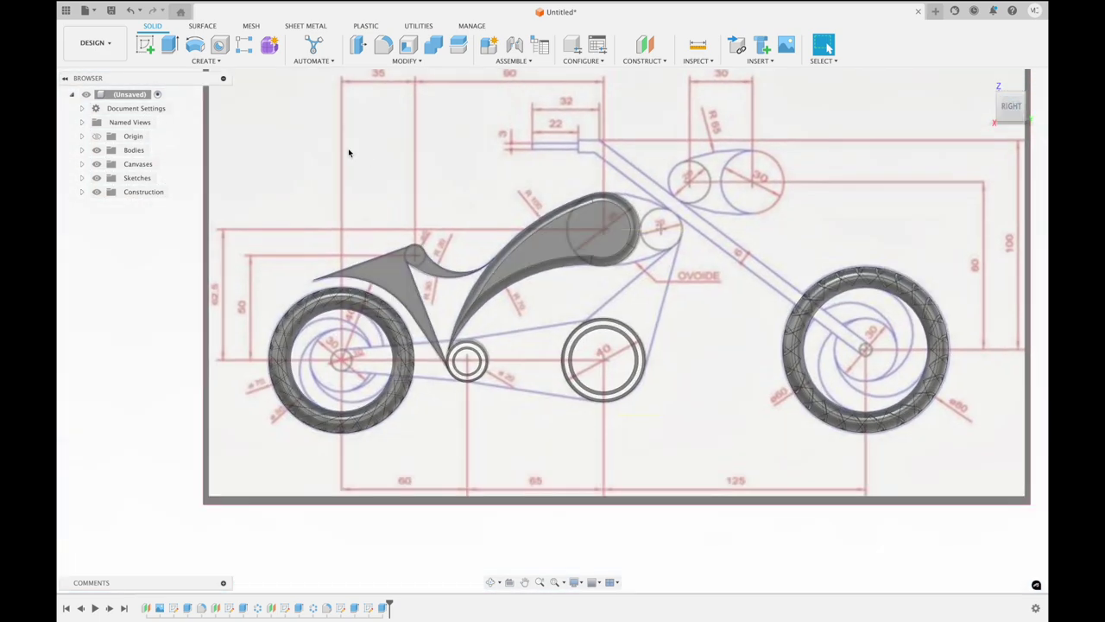
{"action": "left_click", "coordinate": [149, 46]}
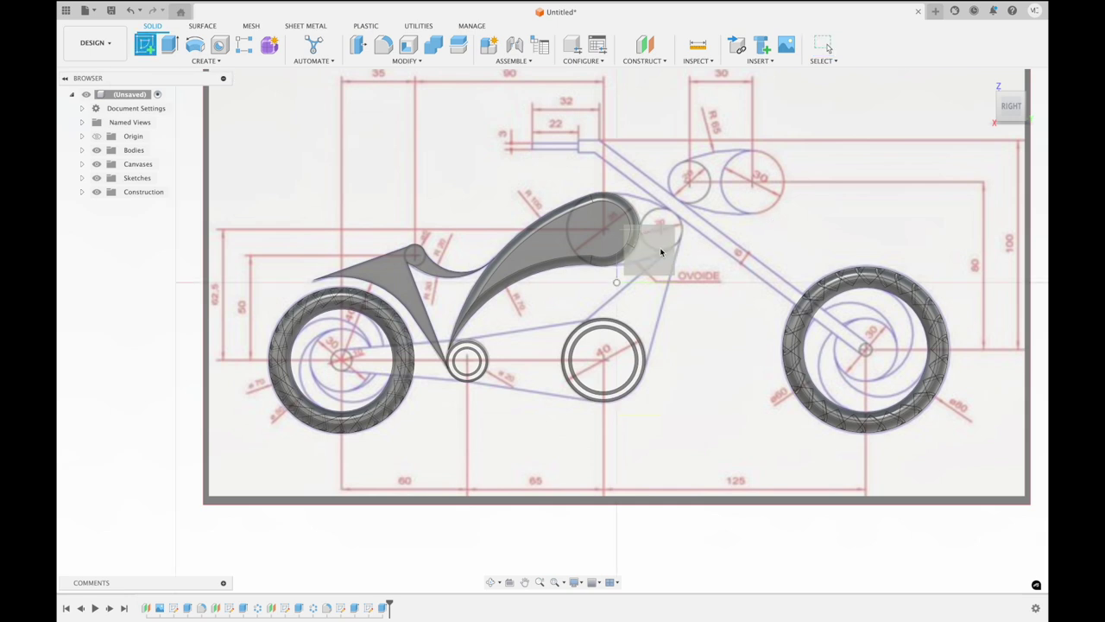
{"action": "left_click", "coordinate": [660, 251]}
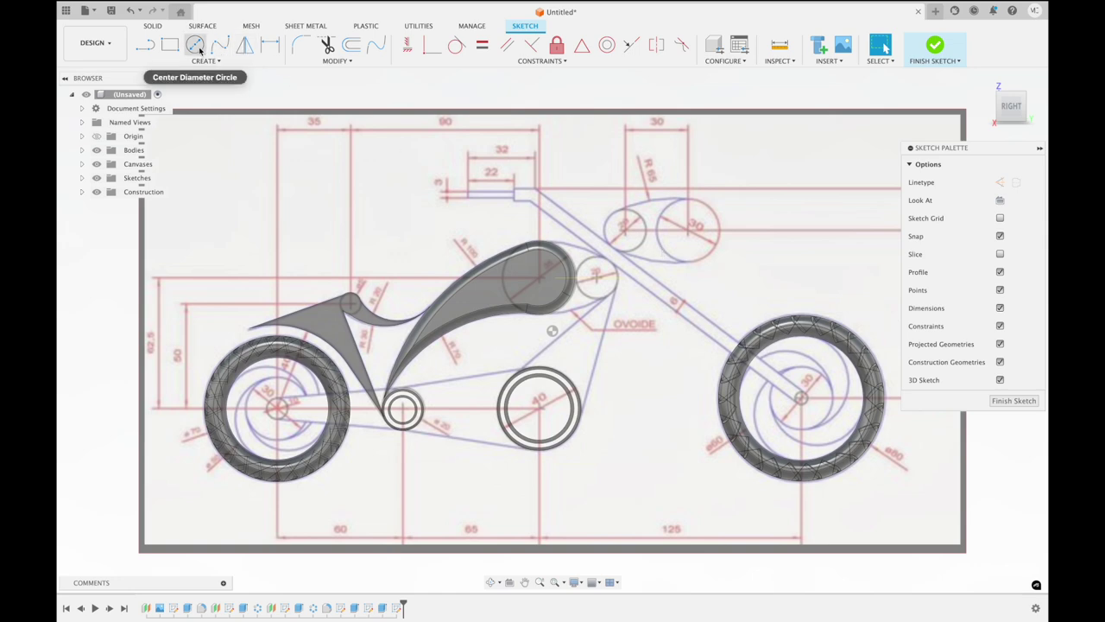
{"action": "left_click", "coordinate": [195, 44]}
{"action": "scroll", "coordinate": [608, 273], "scroll_direction": "up", "scroll_amount": 3}
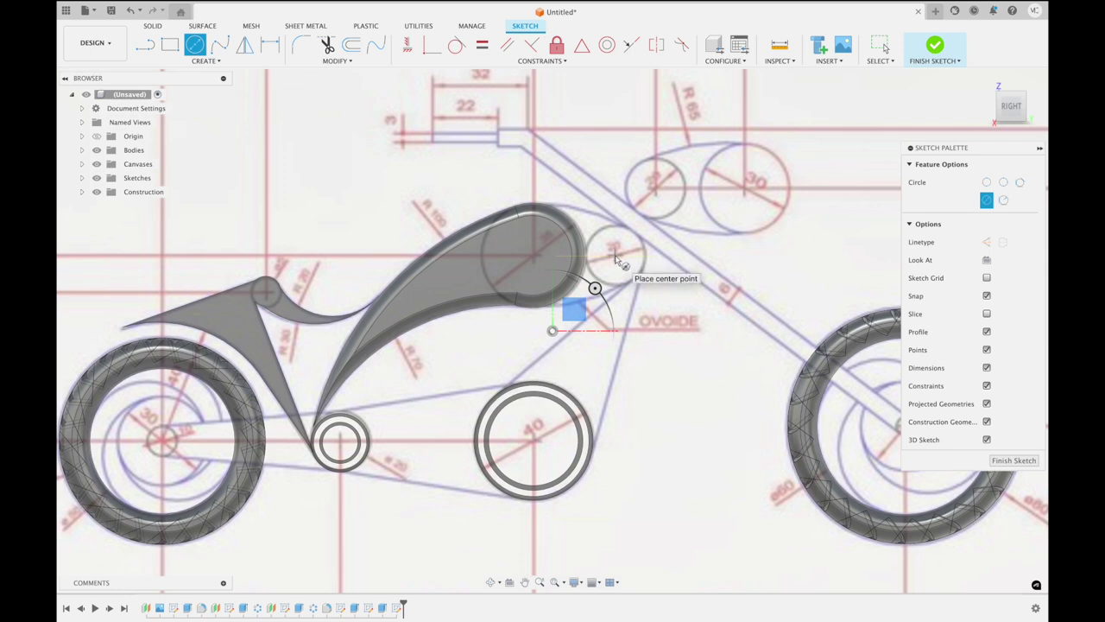
{"action": "left_click", "coordinate": [615, 258]}
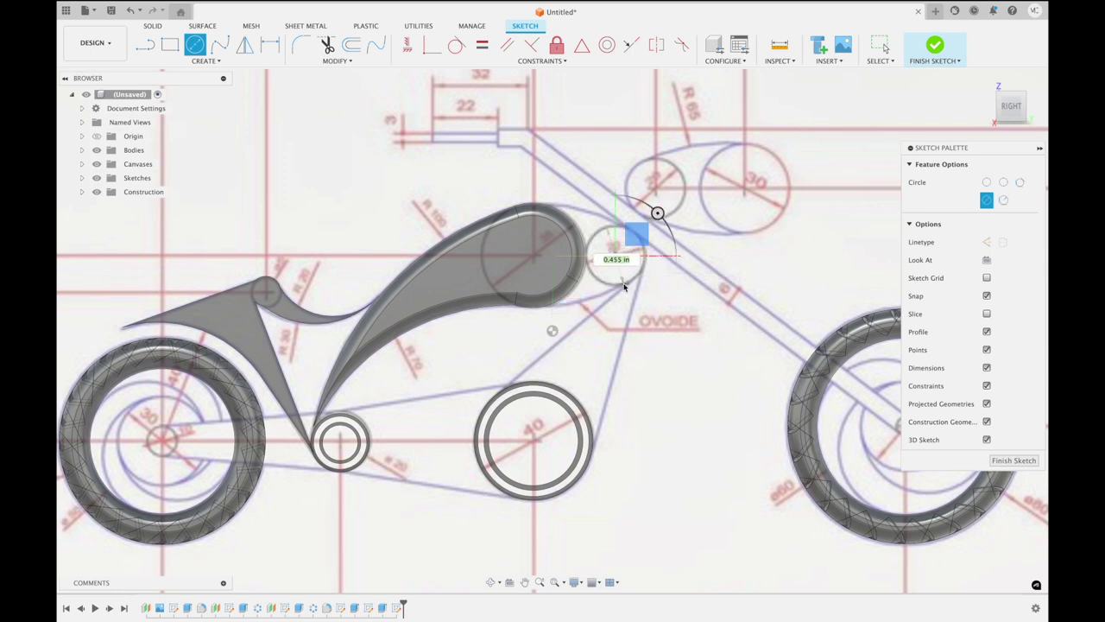
{"action": "left_click", "coordinate": [624, 285]}
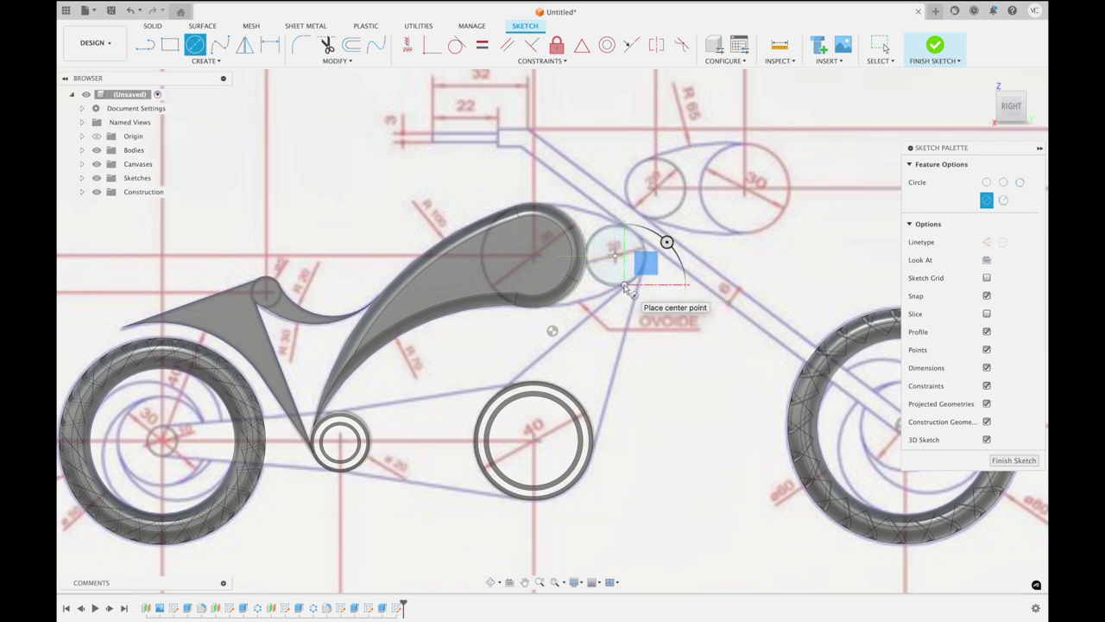
Begin a 3-point arc near the tank front, then cancel it
{"action": "left_click", "coordinate": [164, 61]}
{"action": "mouse_move", "coordinate": [154, 97]}
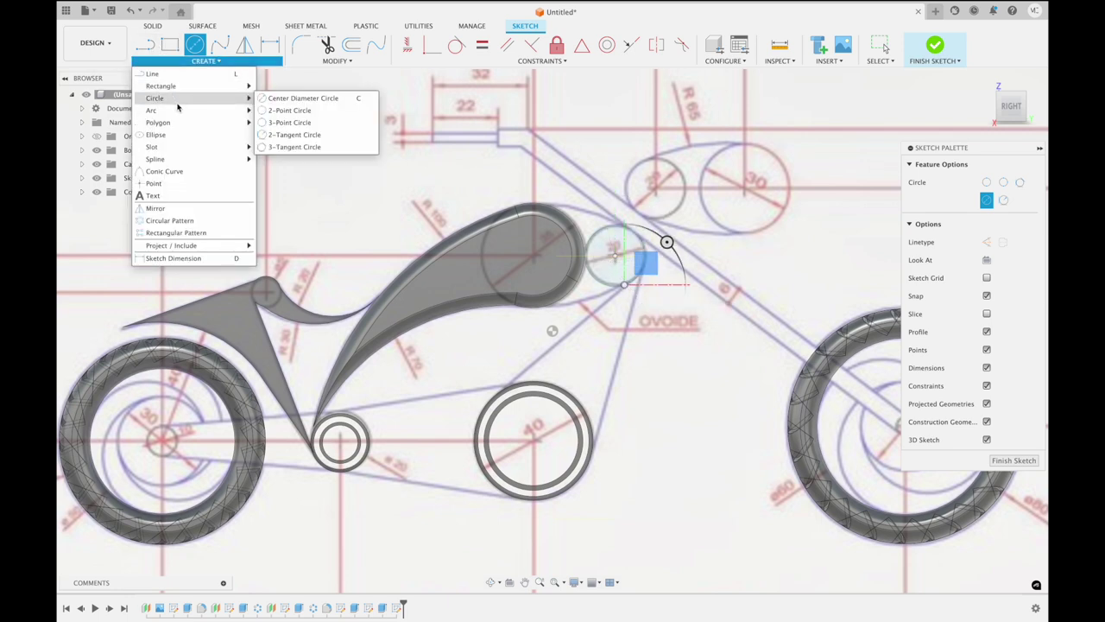
{"action": "left_click", "coordinate": [285, 109]}
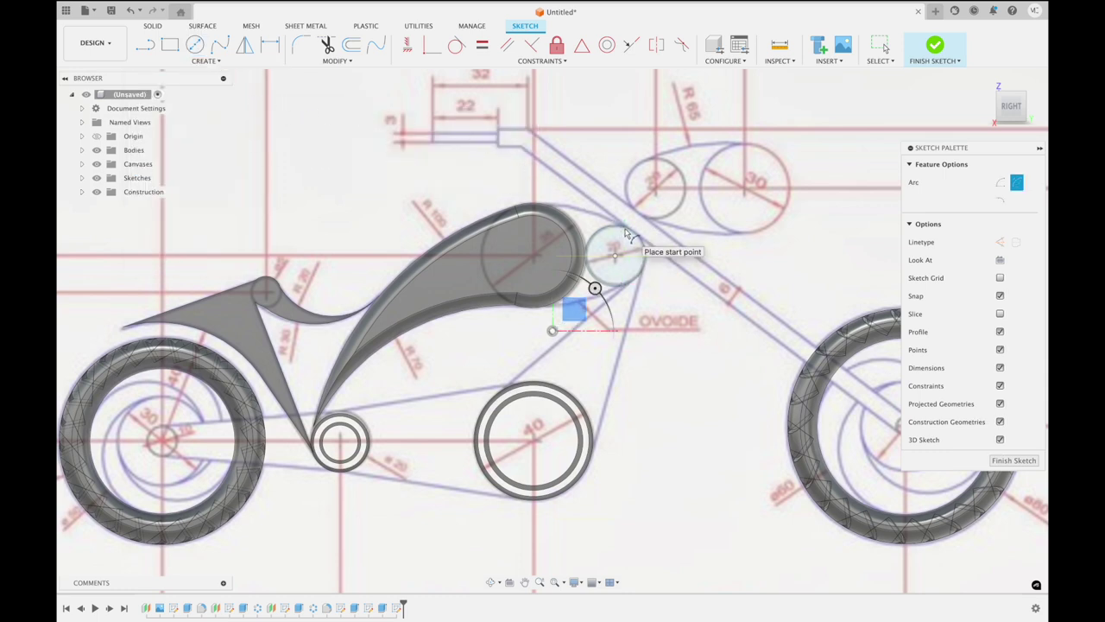
{"action": "left_click", "coordinate": [543, 206]}
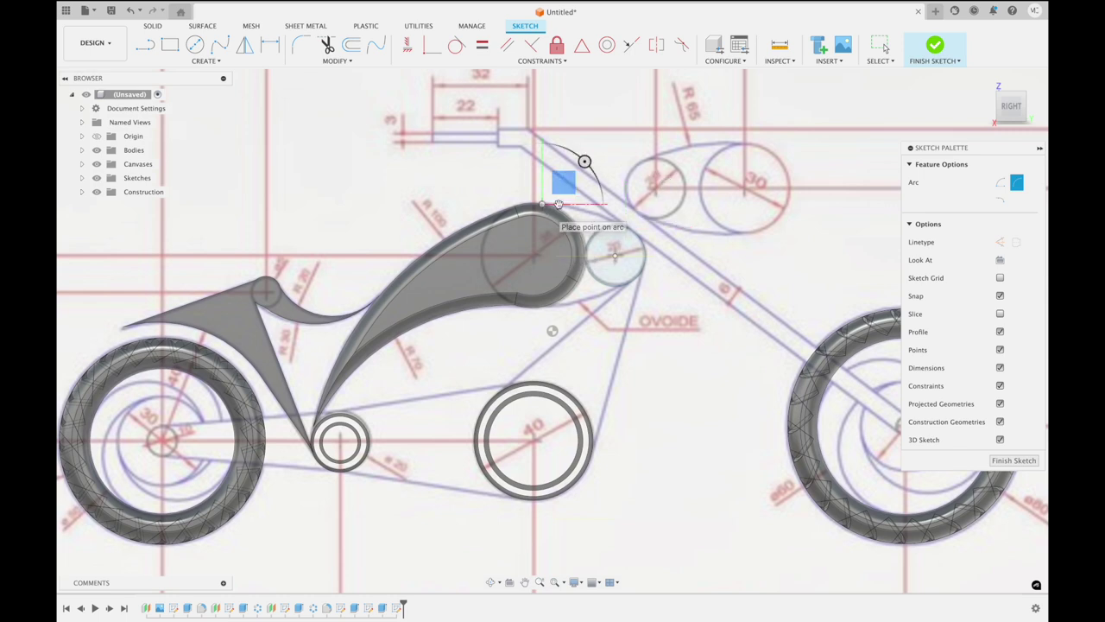
{"action": "key", "text": "Escape"}
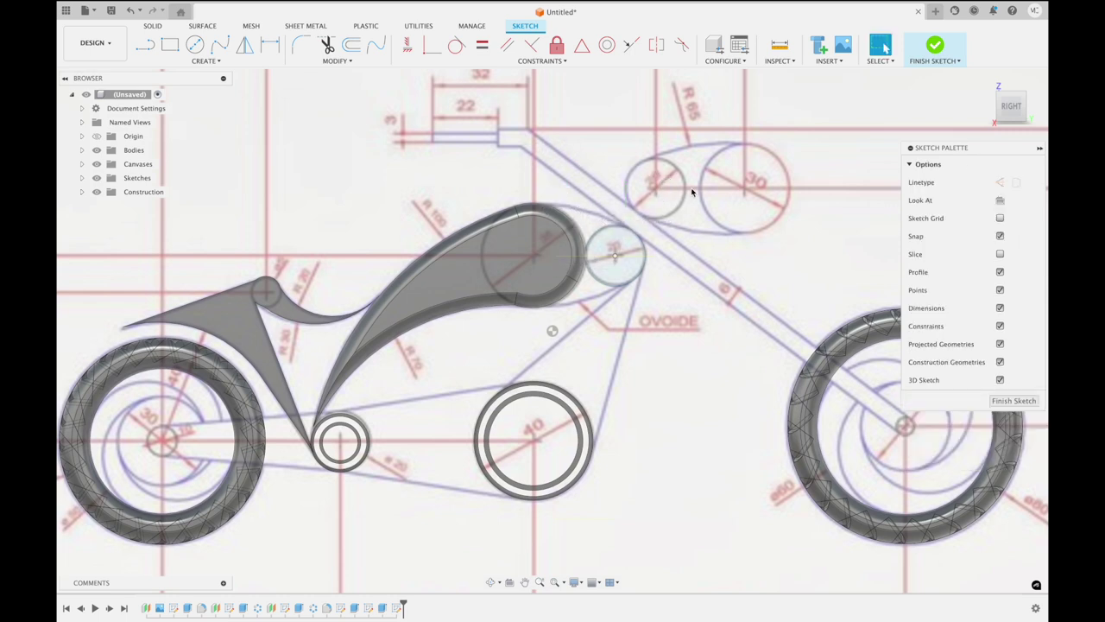
In the flat right view, start a 3-point arc near the tank's front and lower edge
{"action": "middle_click_drag", "start_coordinate": [691, 191], "coordinate": [691, 192], "text": "shift"}
{"action": "left_click", "coordinate": [205, 61]}
{"action": "mouse_move", "coordinate": [152, 110]}
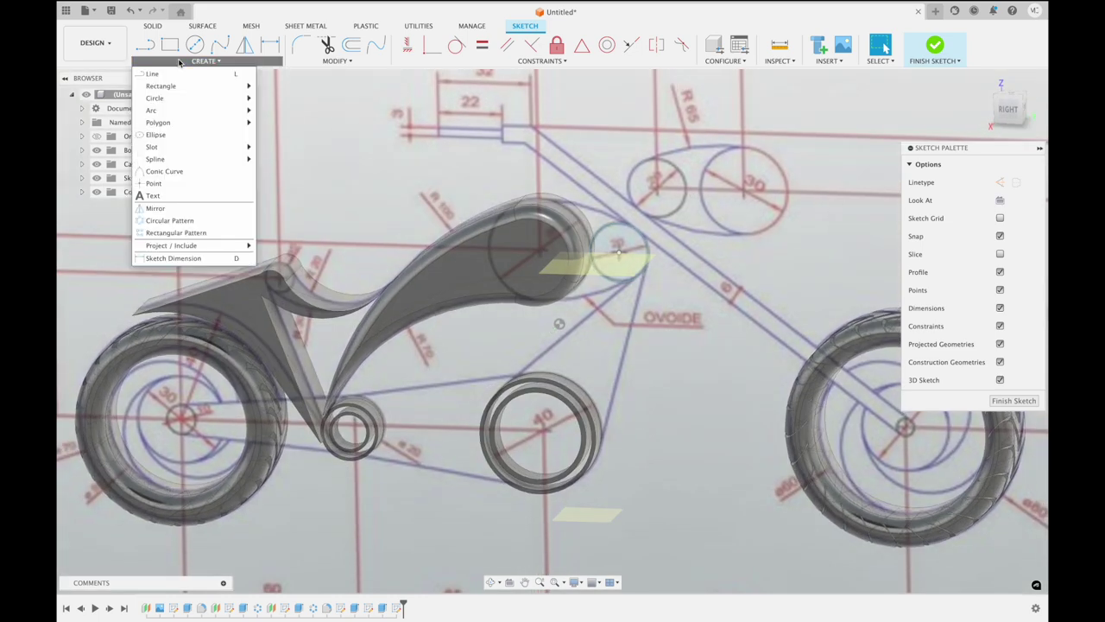
{"action": "left_click", "coordinate": [285, 110]}
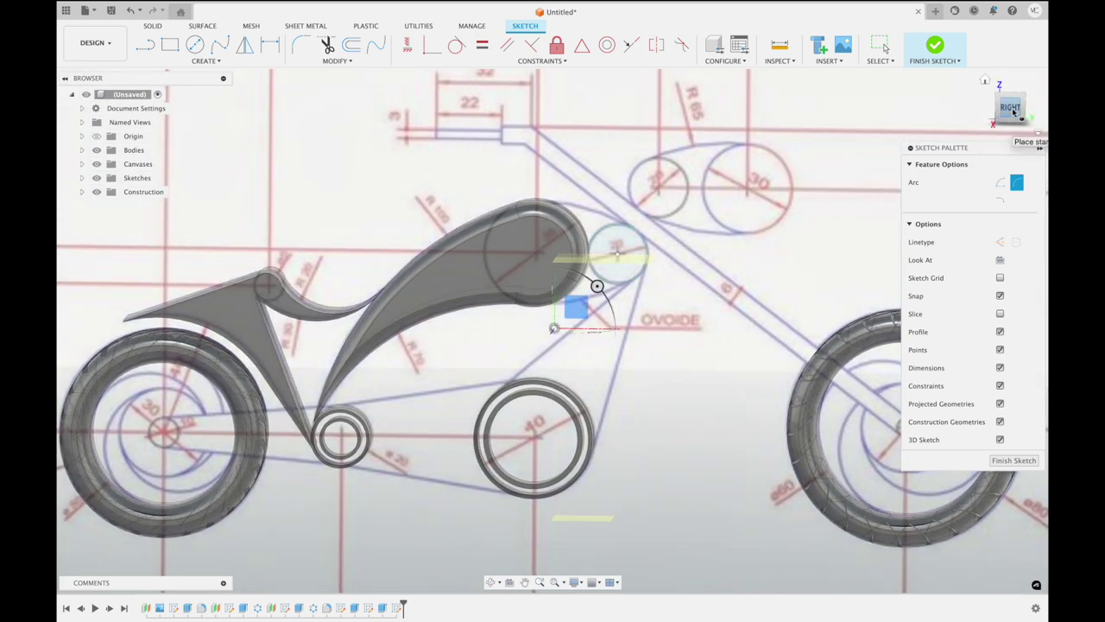
{"action": "left_click", "coordinate": [1008, 107]}
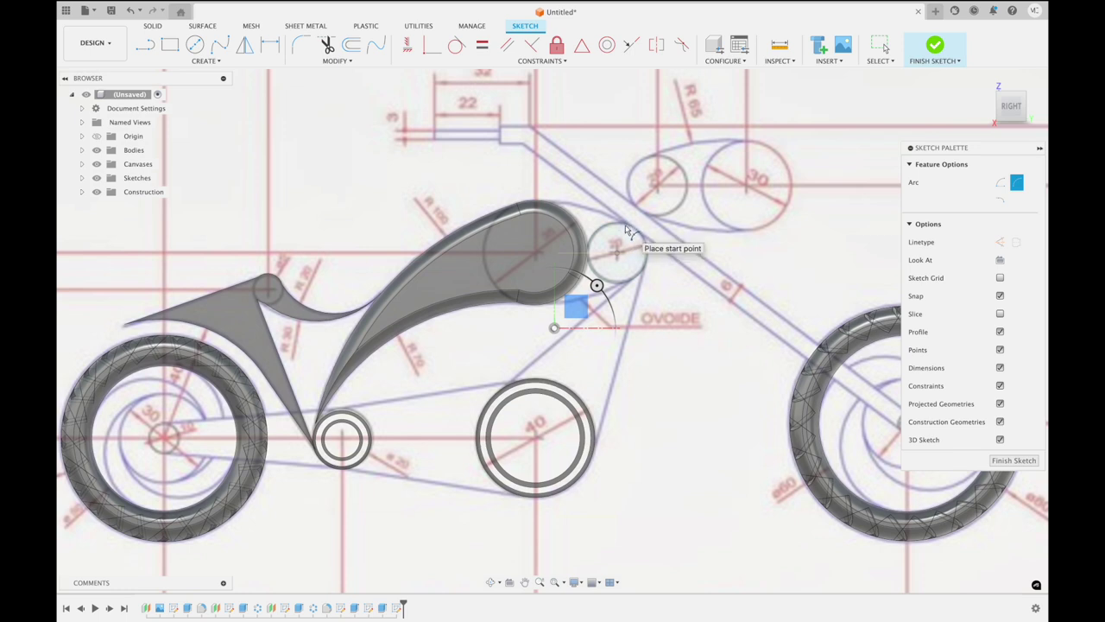
{"action": "left_click", "coordinate": [625, 223]}
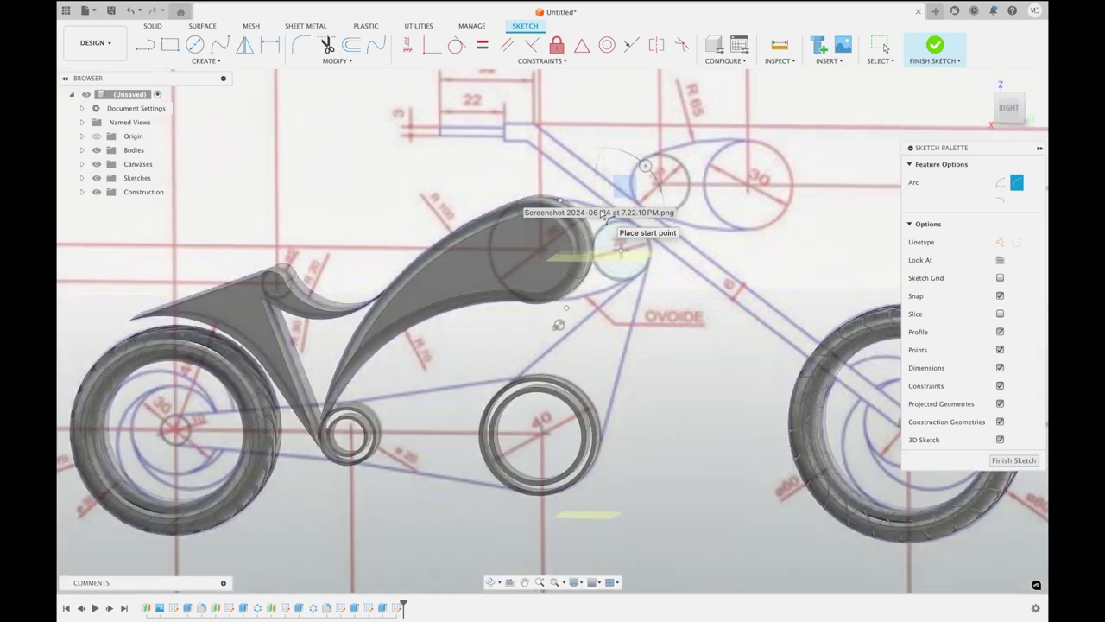
{"action": "middle_click_drag", "start_coordinate": [602, 212], "coordinate": [637, 187], "text": "shift"}
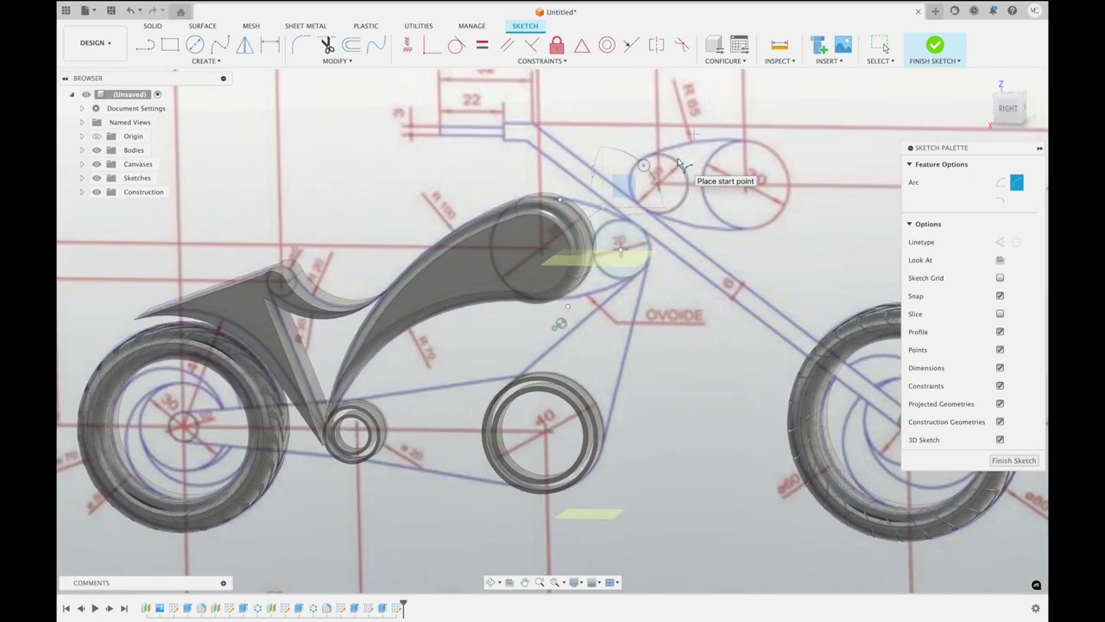
{"action": "left_click", "coordinate": [1008, 104]}
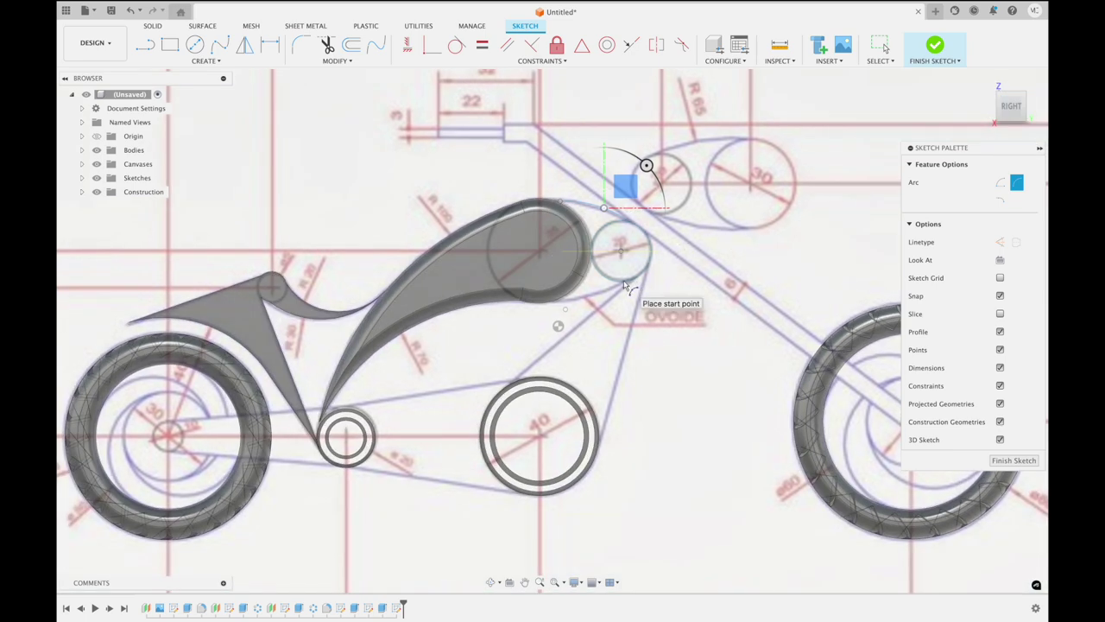
{"action": "scroll", "coordinate": [626, 285], "scroll_direction": "up", "scroll_amount": 3}
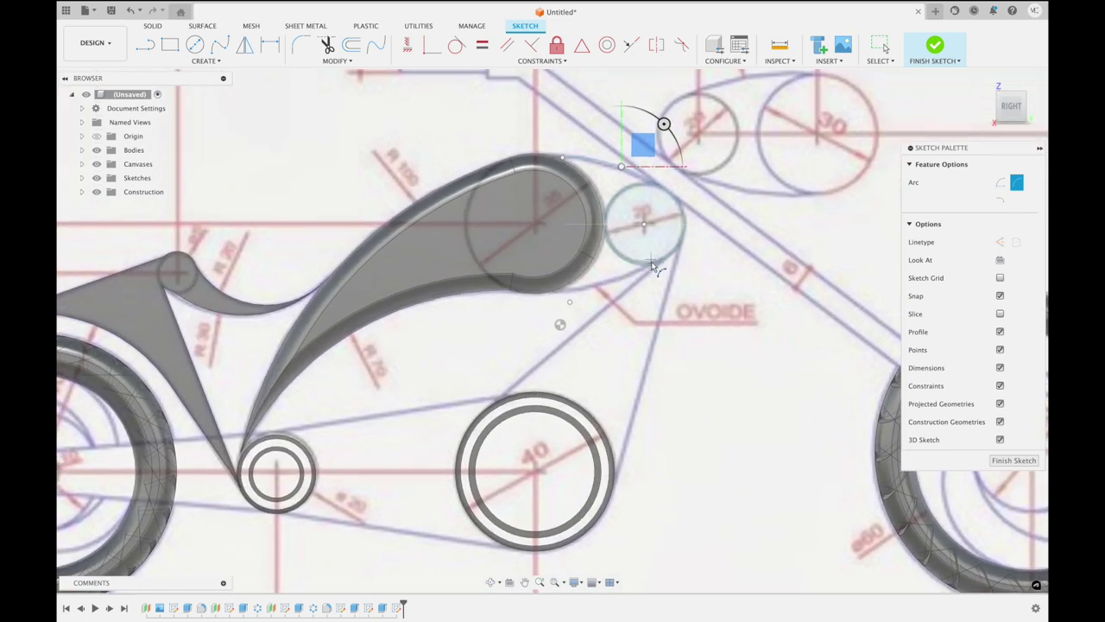
{"action": "left_click", "coordinate": [648, 264]}
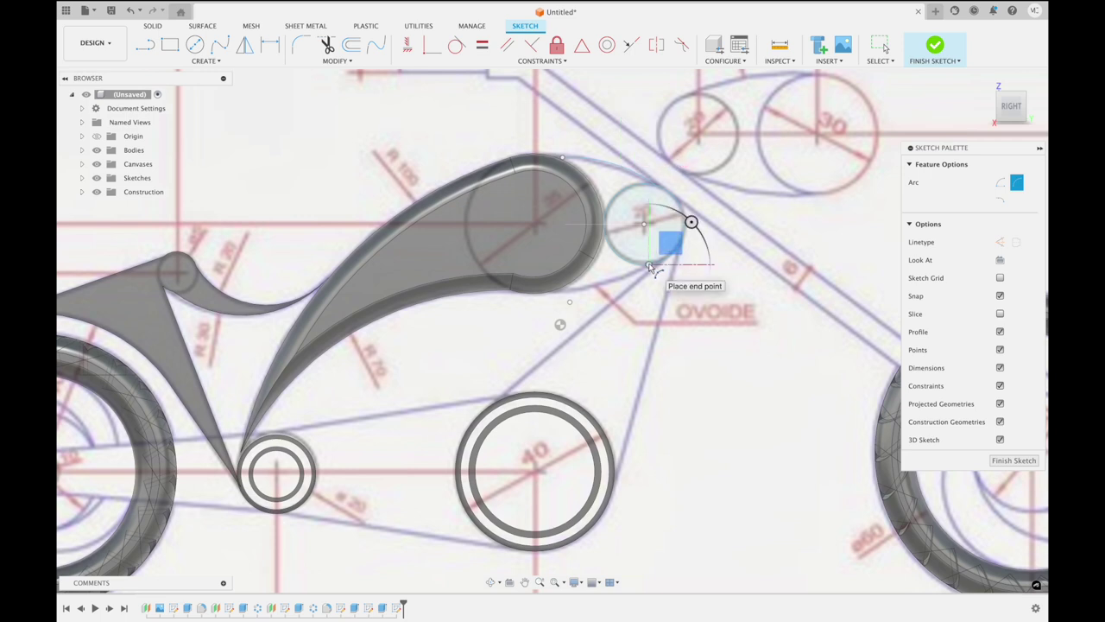
{"action": "left_click", "coordinate": [558, 291]}
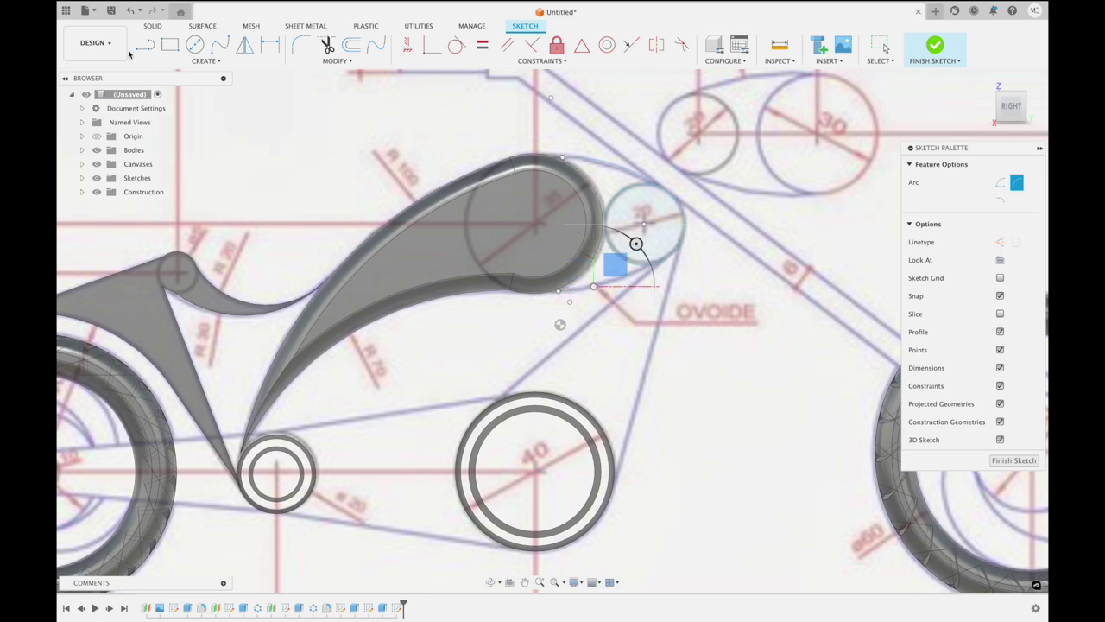
Draw a 3-point arc from the tank's top edge round to the small neck circle
{"action": "left_click", "coordinate": [206, 61]}
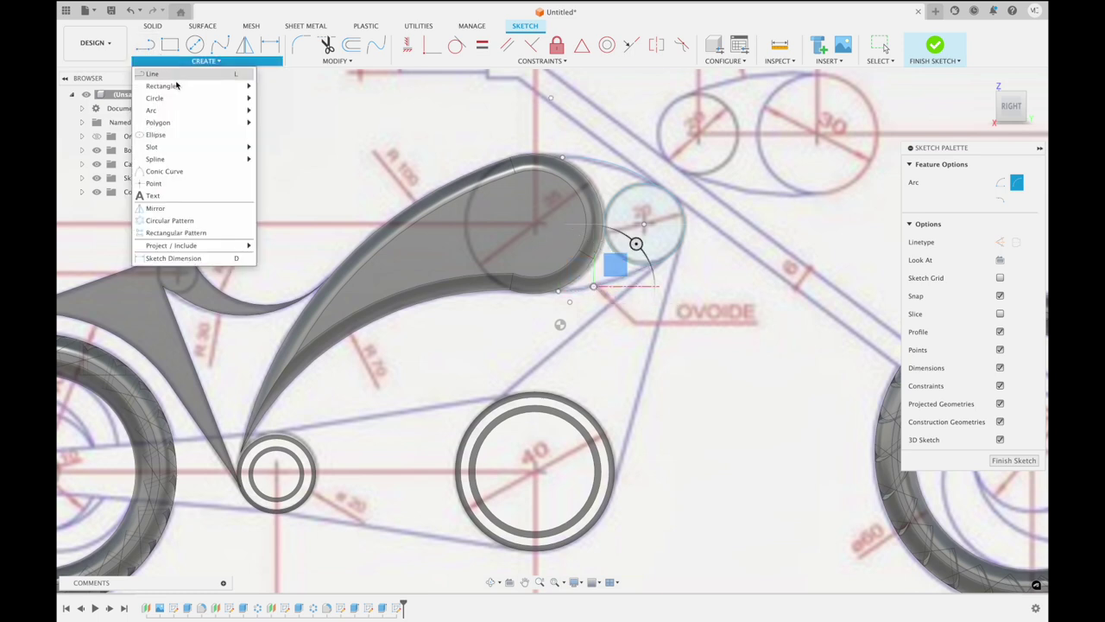
{"action": "left_click", "coordinate": [276, 107]}
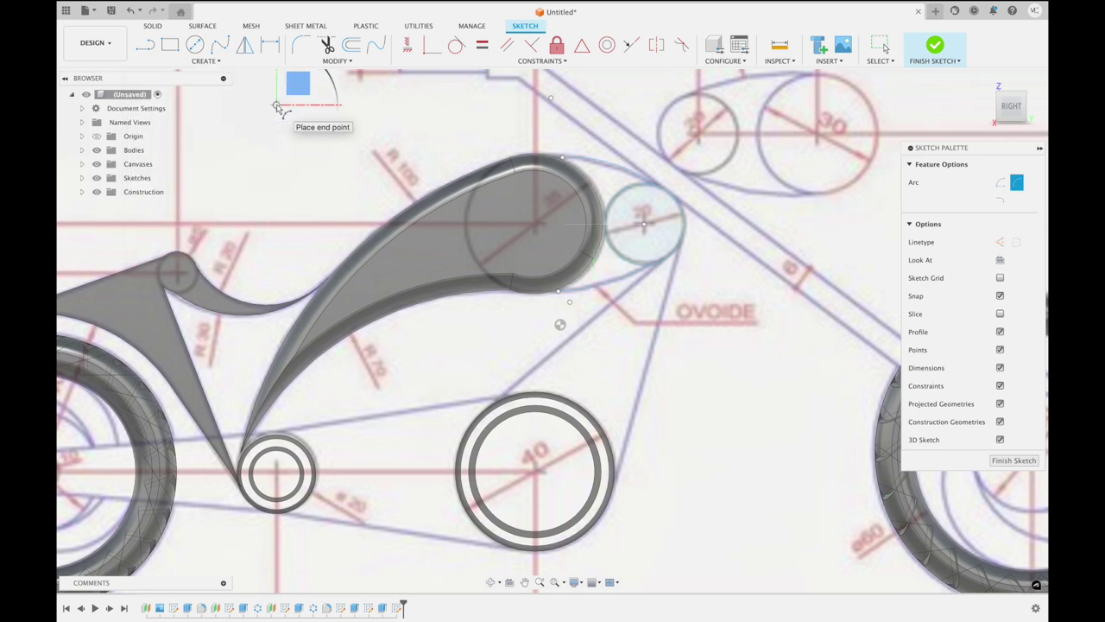
{"action": "left_click", "coordinate": [208, 62]}
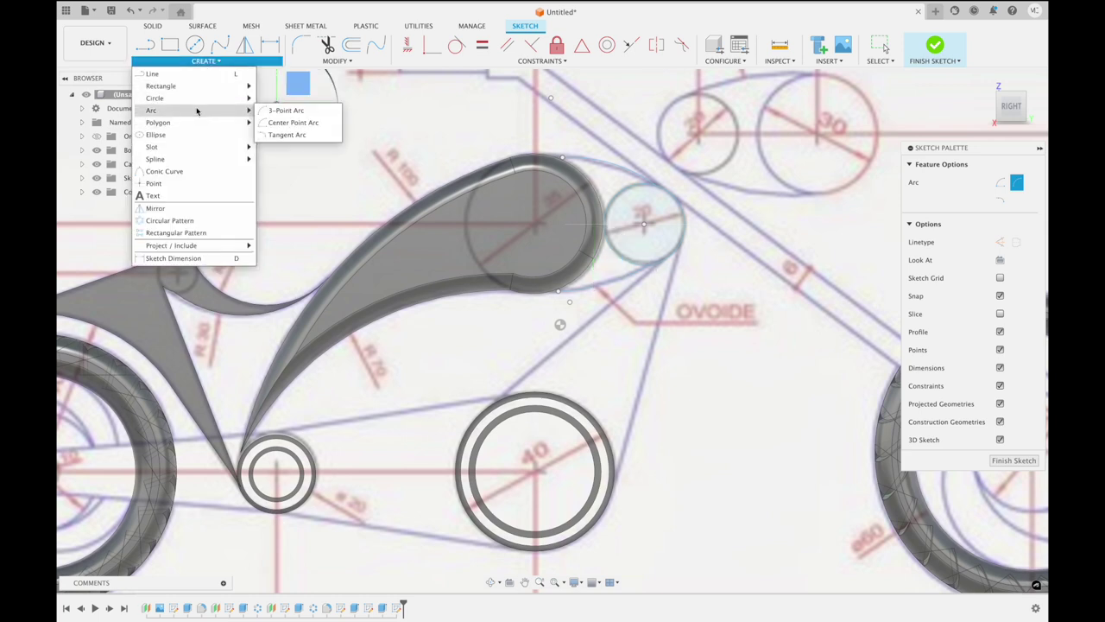
{"action": "left_click", "coordinate": [289, 109]}
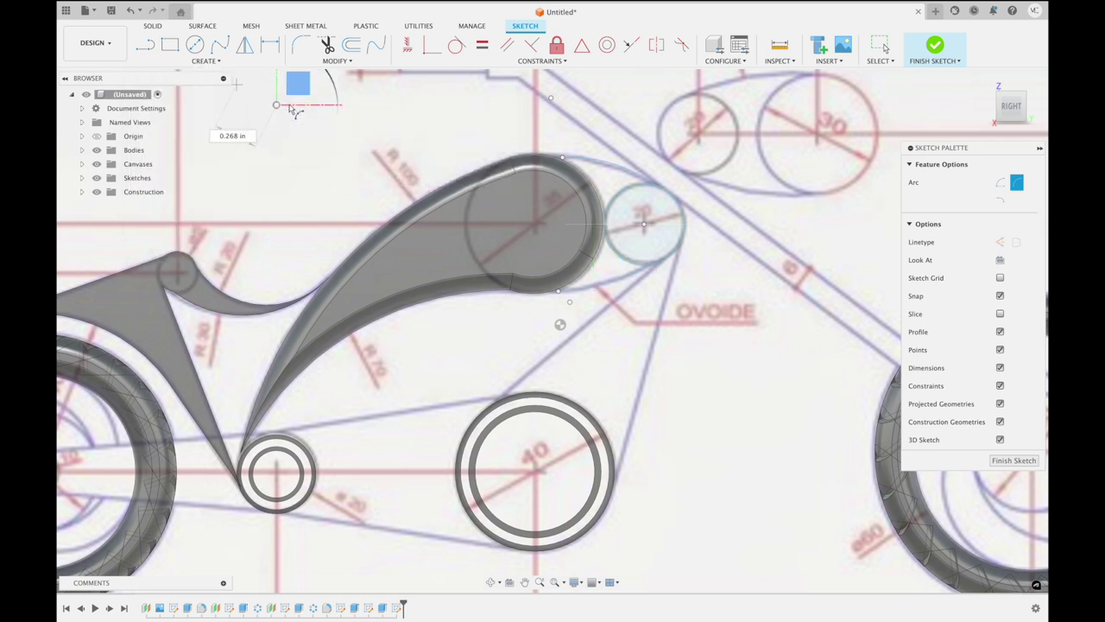
{"action": "left_click", "coordinate": [563, 159]}
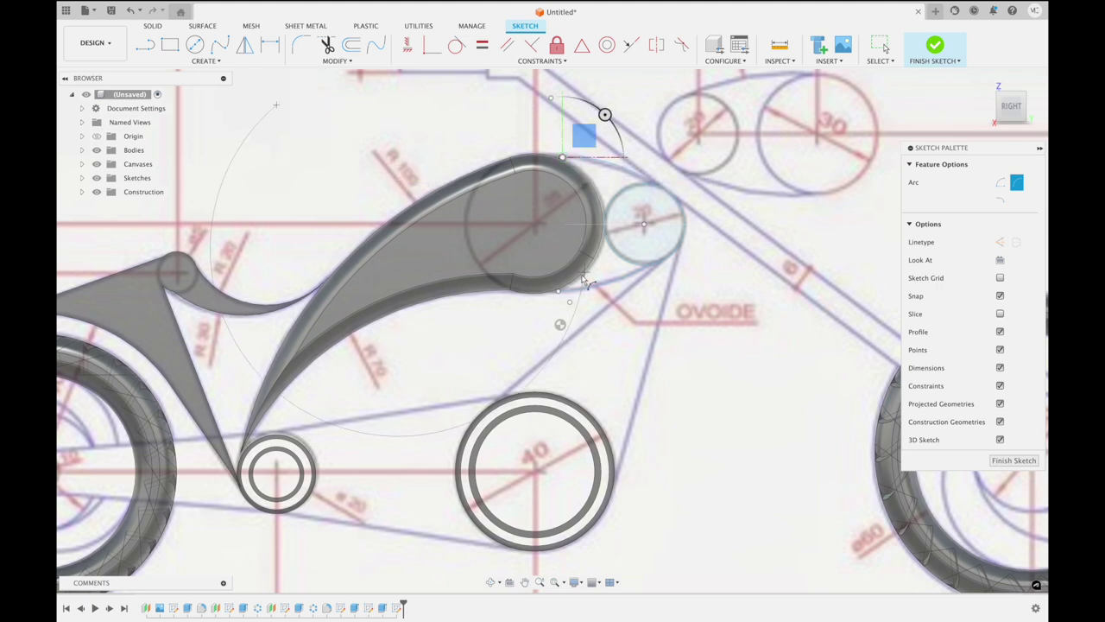
{"action": "left_click", "coordinate": [565, 294]}
{"action": "key", "text": "Escape"}
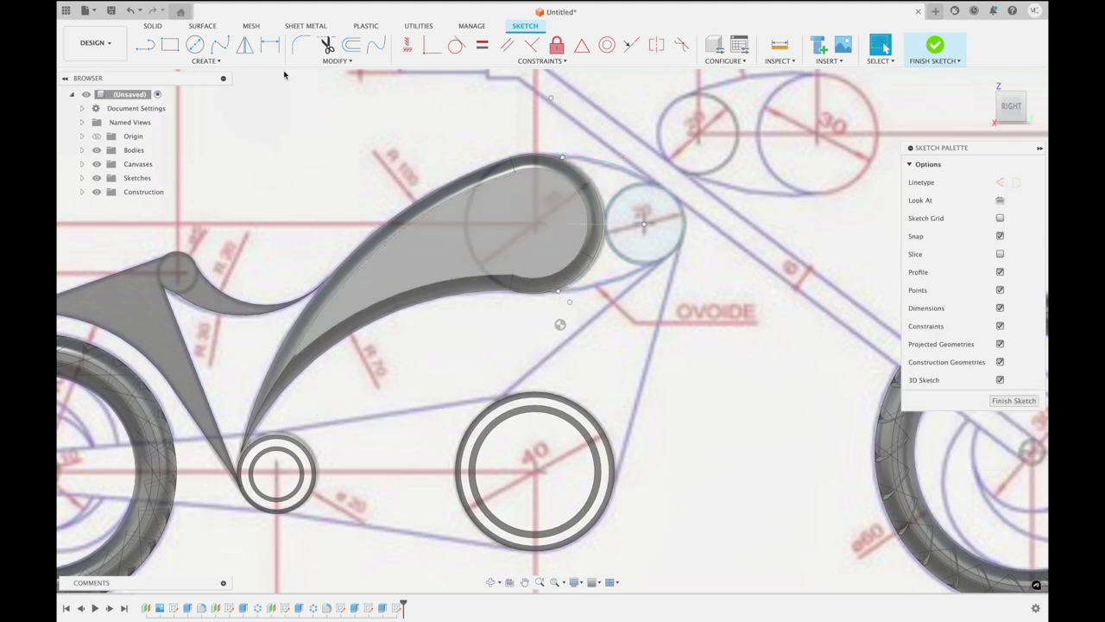
Add an arc from the tank's top to lower edge bulging to the neck circle, then finish the sketch
{"action": "left_click", "coordinate": [197, 63]}
{"action": "mouse_move", "coordinate": [152, 110]}
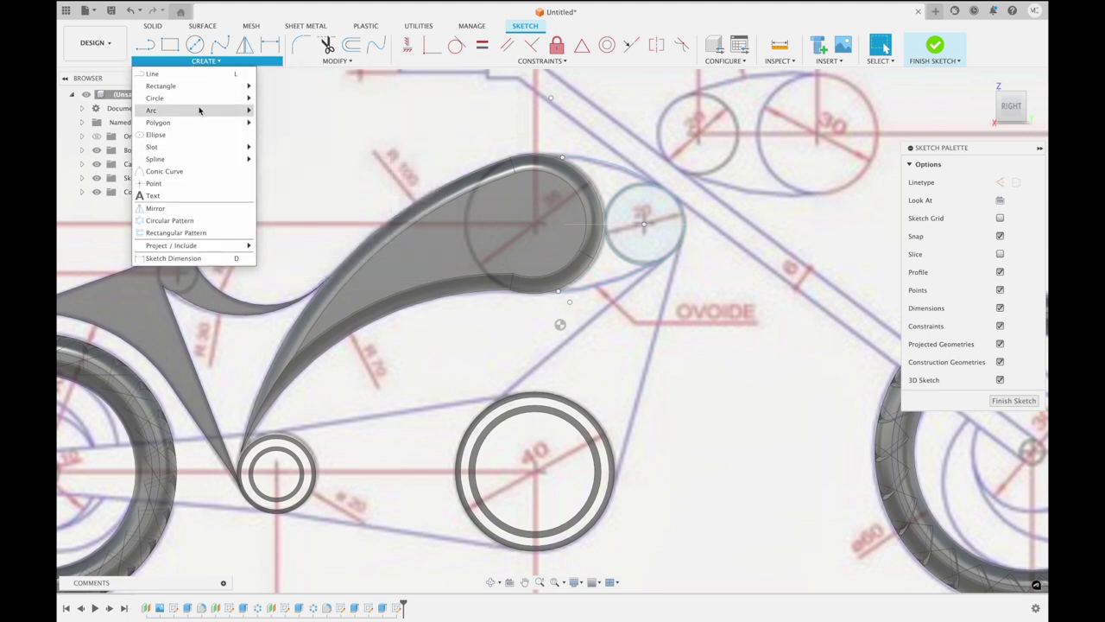
{"action": "left_click", "coordinate": [285, 111]}
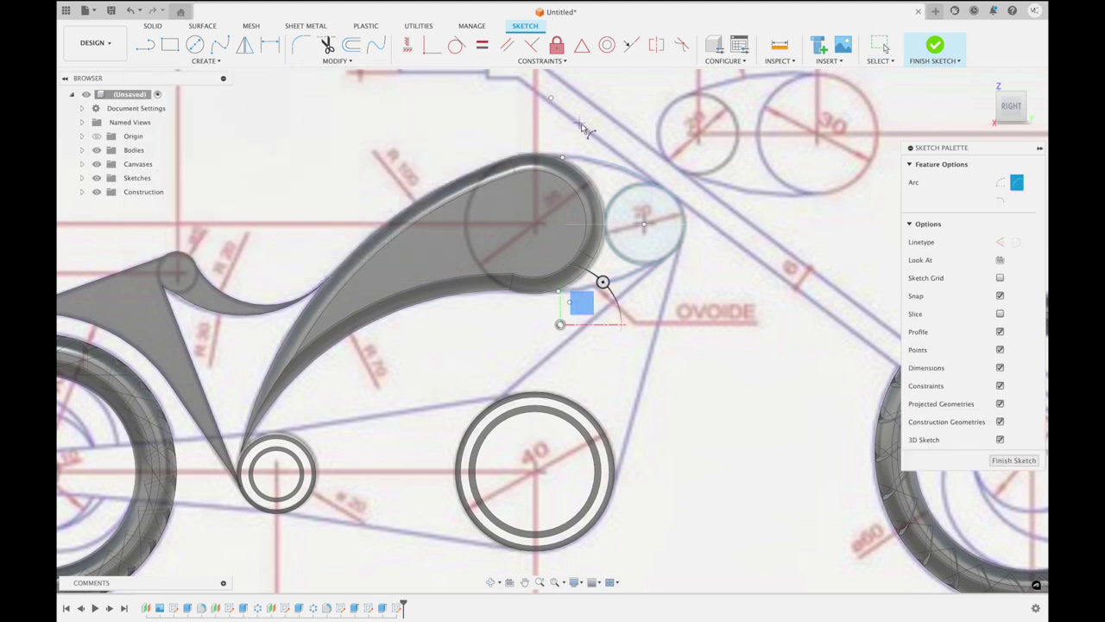
{"action": "left_click", "coordinate": [564, 159]}
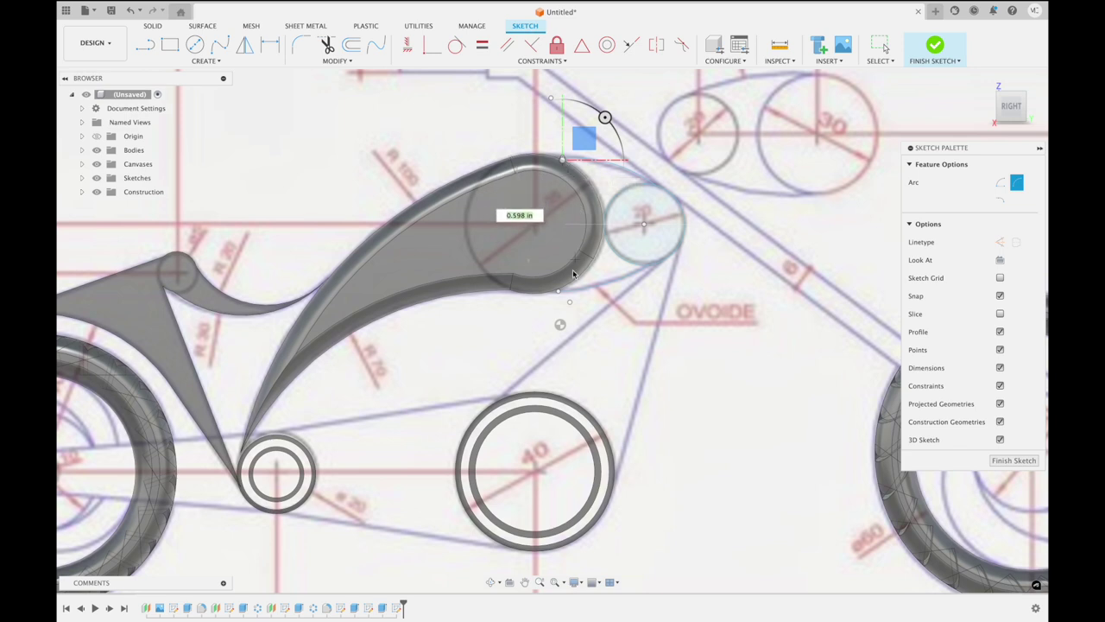
{"action": "left_click", "coordinate": [560, 292]}
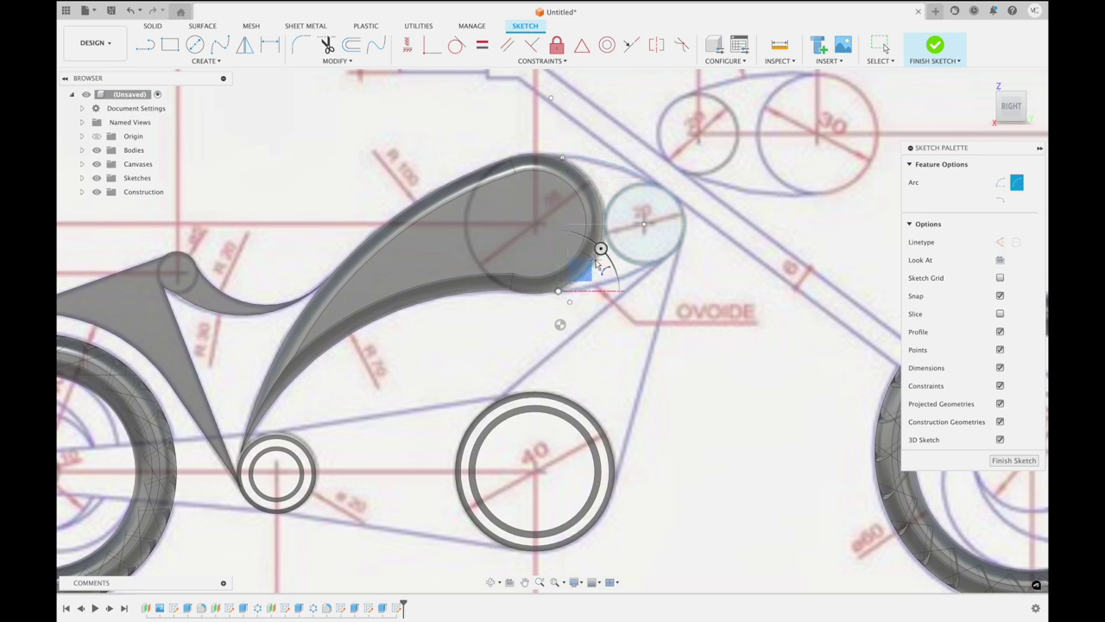
{"action": "left_click", "coordinate": [602, 264]}
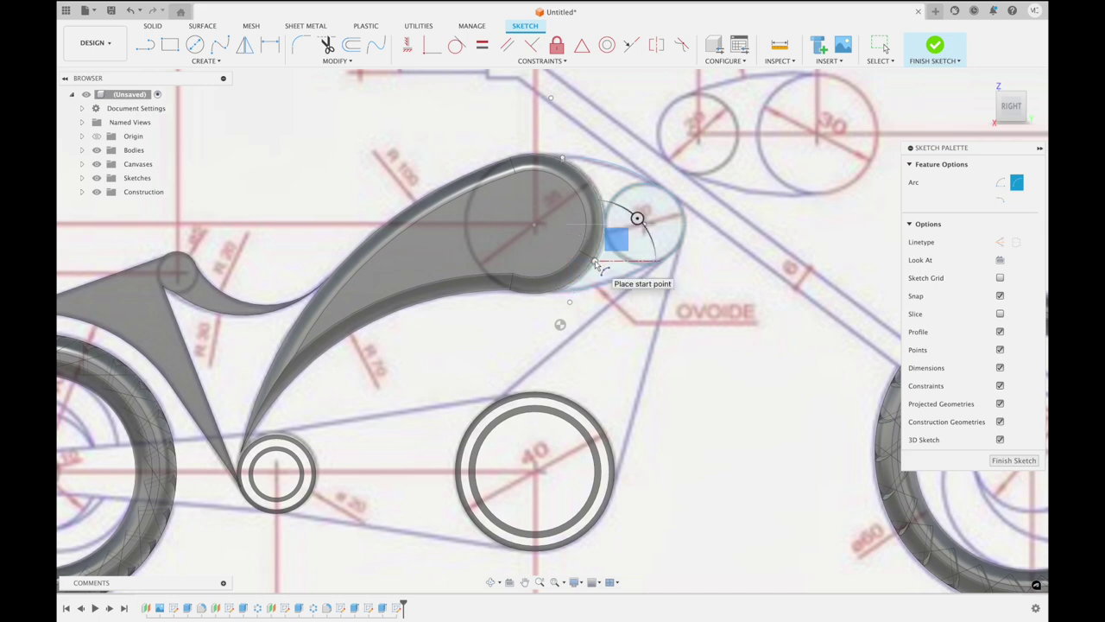
{"action": "middle_click_drag", "start_coordinate": [596, 264], "coordinate": [587, 264], "text": "shift"}
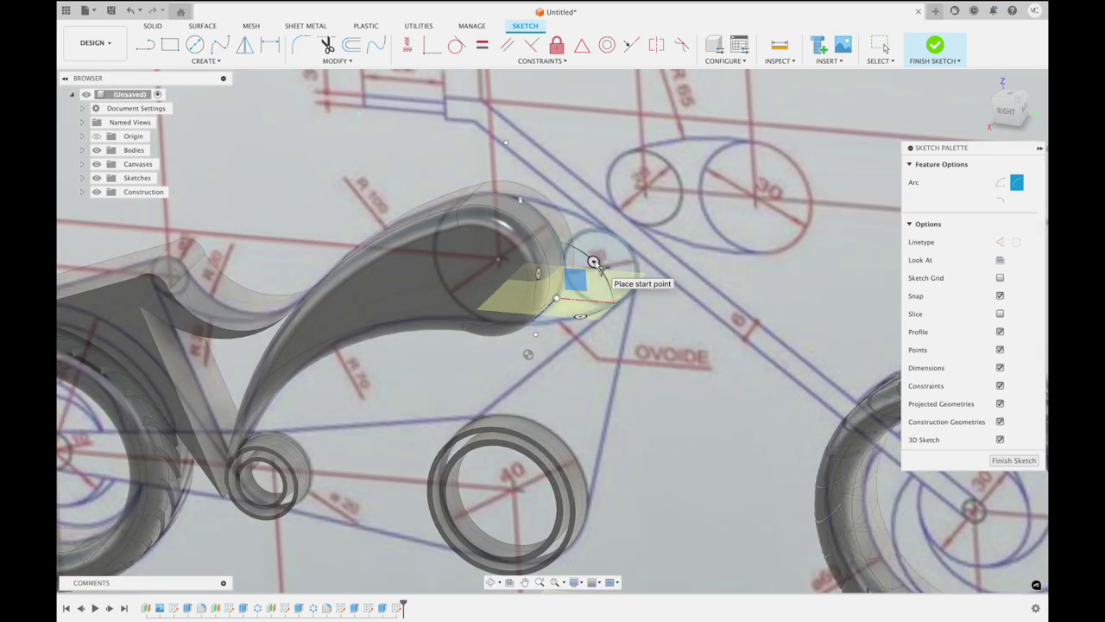
{"action": "left_click", "coordinate": [935, 45]}
Preview extruding the neck circle and crescent profiles, then cancel without extruding
{"action": "scroll", "coordinate": [844, 107], "scroll_direction": "down", "scroll_amount": 3}
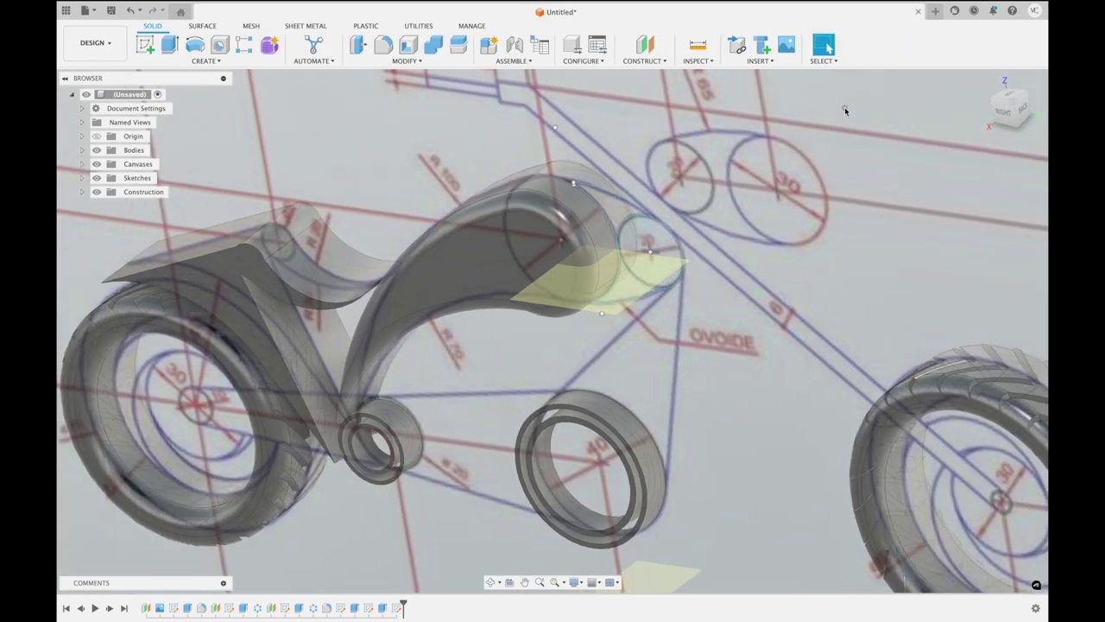
{"action": "middle_click_drag", "start_coordinate": [844, 107], "coordinate": [808, 113], "text": "shift"}
{"action": "left_click", "coordinate": [170, 45]}
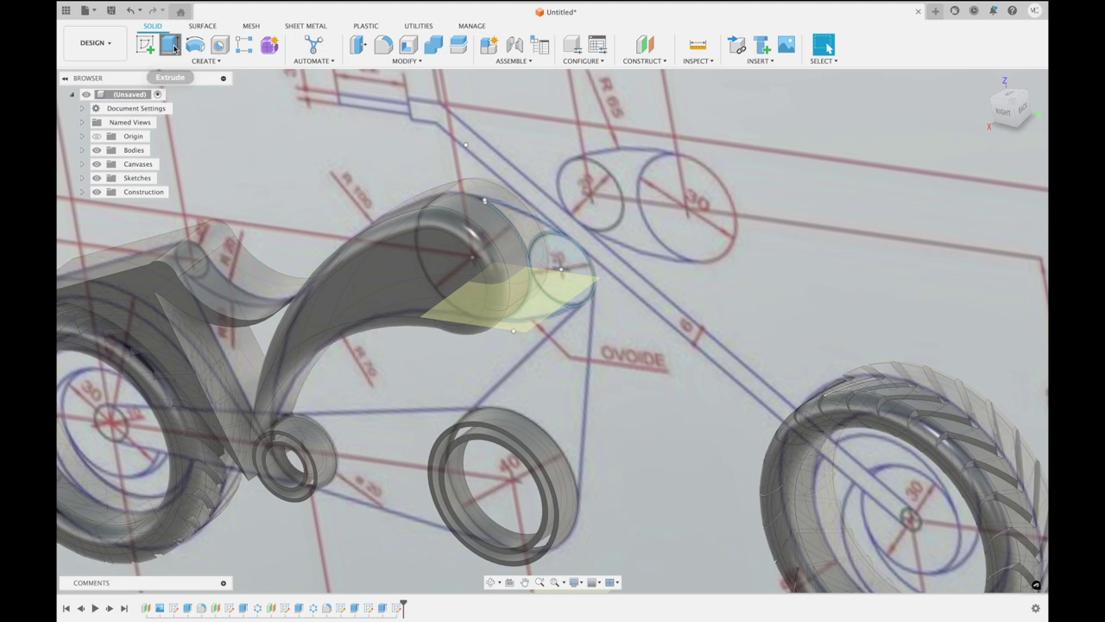
{"action": "left_click", "coordinate": [562, 255]}
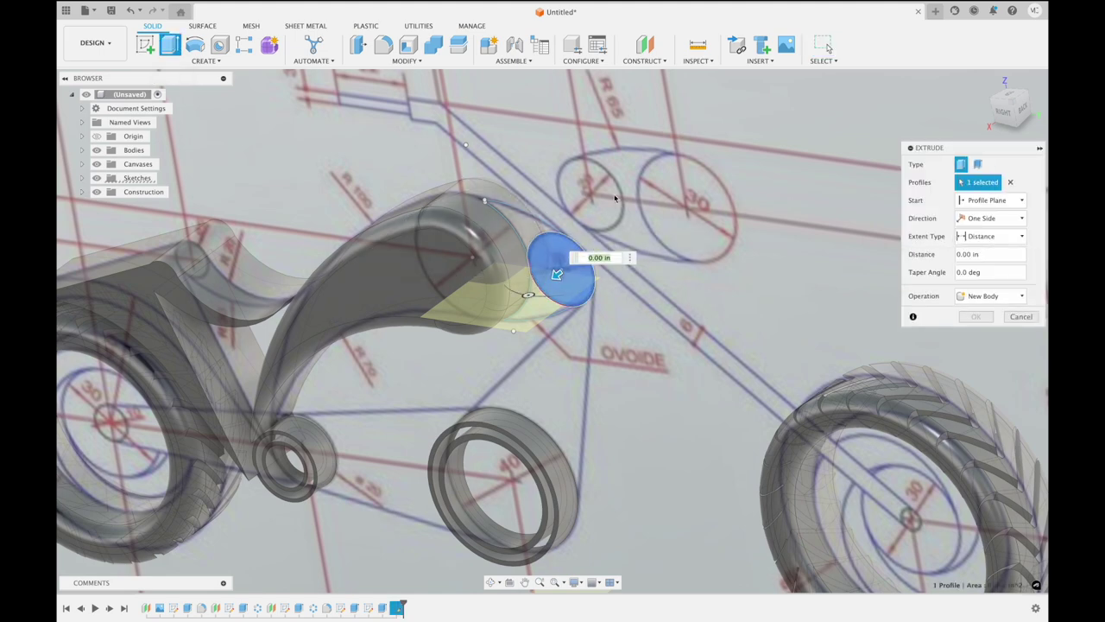
{"action": "middle_click_drag", "start_coordinate": [612, 199], "coordinate": [523, 344], "text": "shift"}
{"action": "left_click", "coordinate": [519, 342]}
{"action": "left_click", "coordinate": [519, 343]}
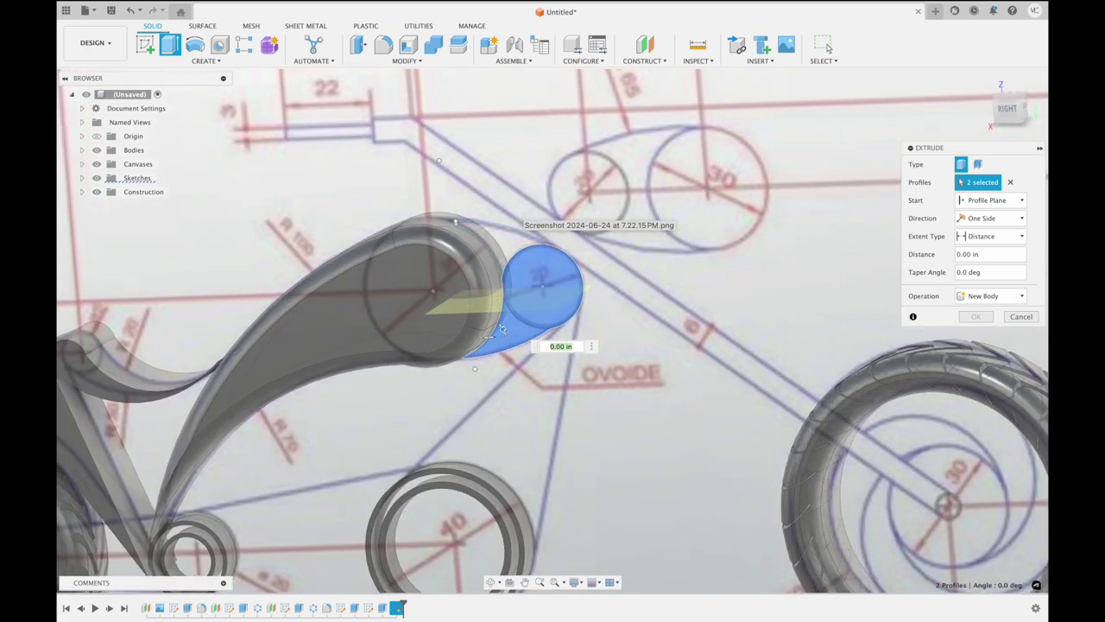
{"action": "left_click", "coordinate": [1020, 317]}
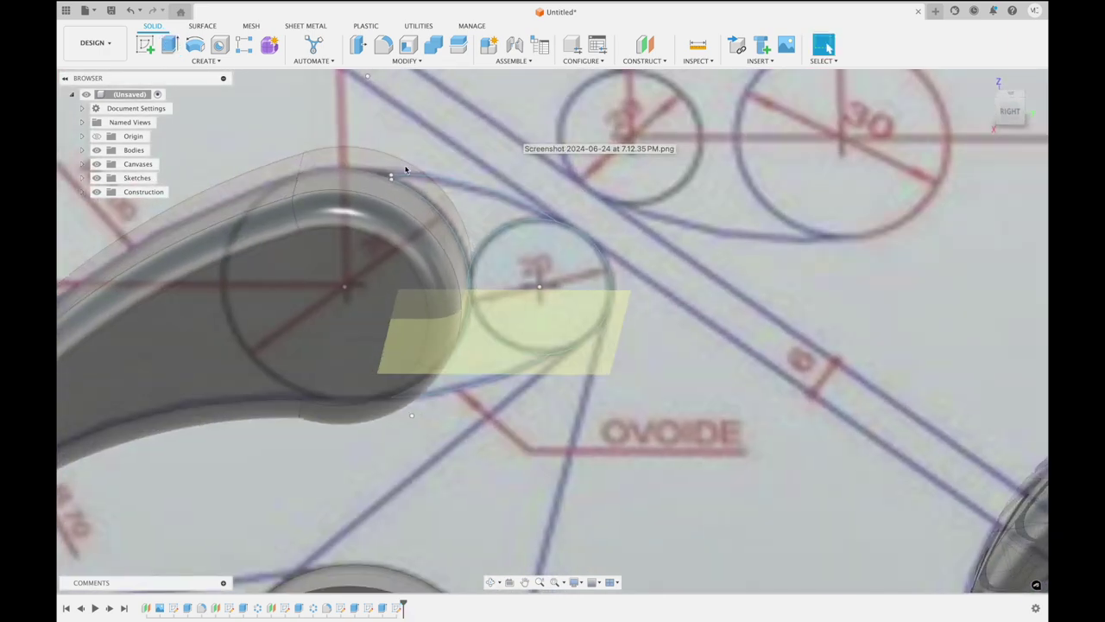
Inspect a sketch point on the tank's top edge, then view the teardrop sketch square-on from the right
{"action": "scroll", "coordinate": [489, 109], "scroll_direction": "up", "scroll_amount": 3}
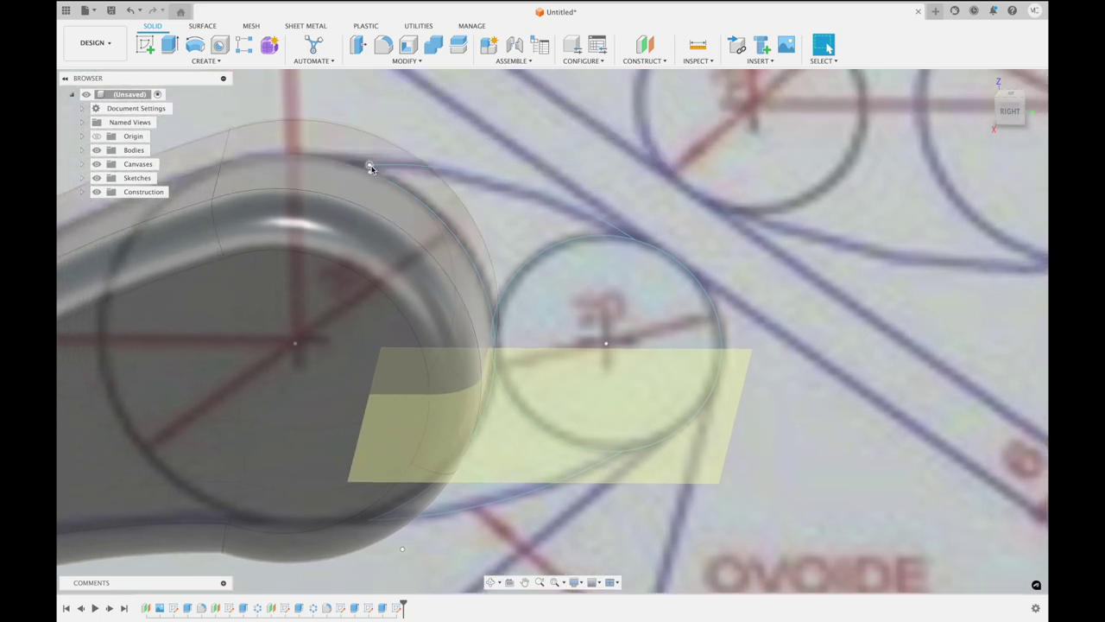
{"action": "left_click", "coordinate": [371, 168]}
{"action": "key", "text": "Escape"}
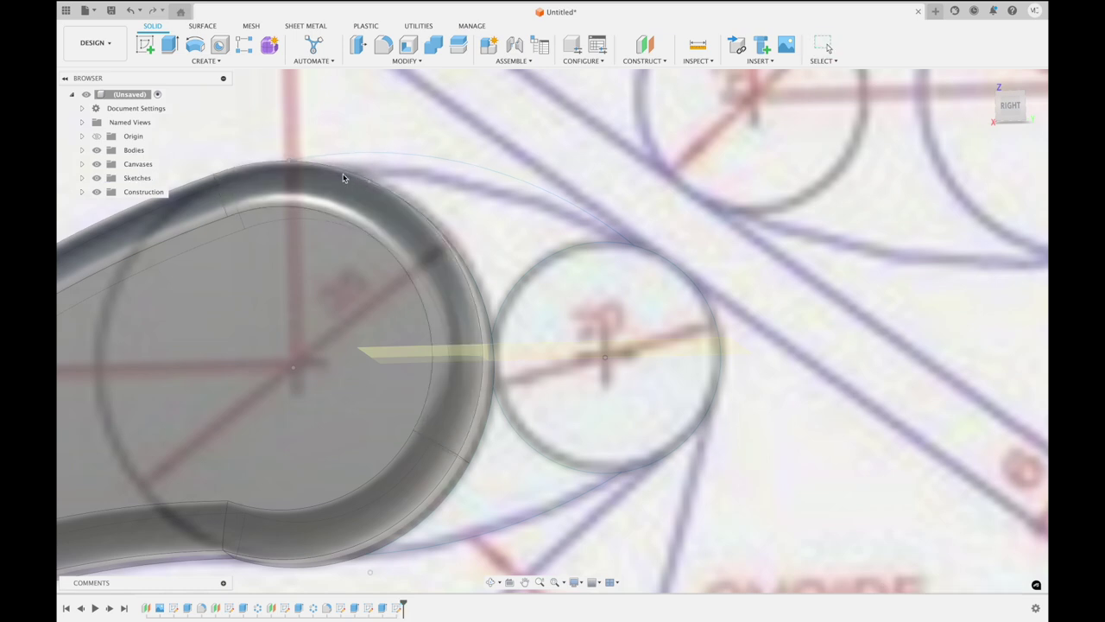
{"action": "key", "text": "Escape"}
{"action": "scroll", "coordinate": [370, 185], "scroll_direction": "up", "scroll_amount": 2}
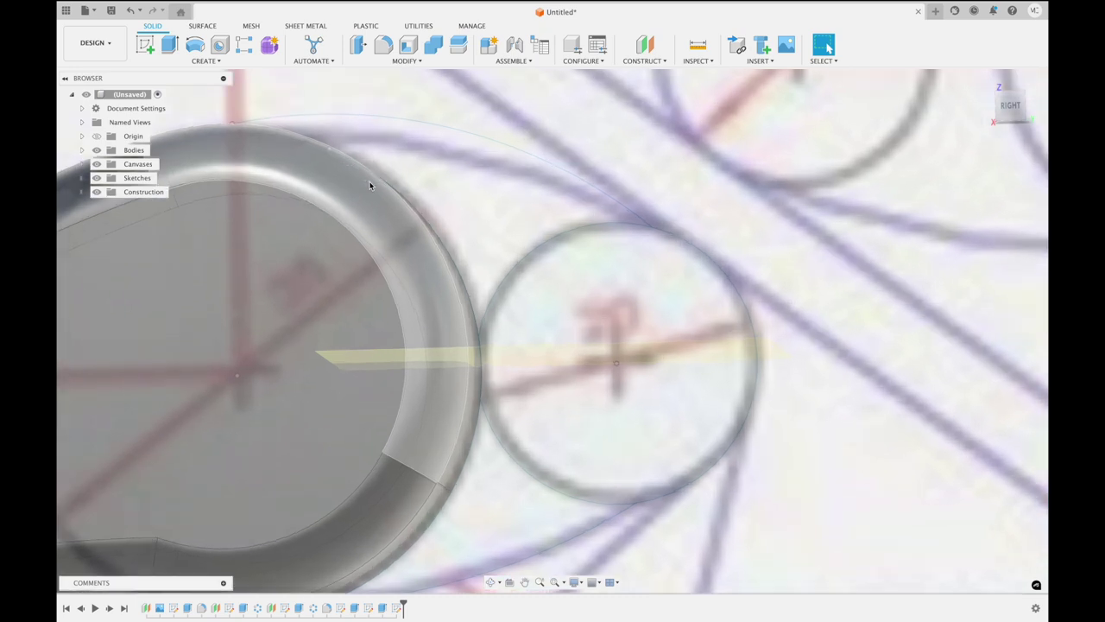
{"action": "scroll", "coordinate": [369, 185], "scroll_direction": "up", "scroll_amount": 2}
{"action": "scroll", "coordinate": [369, 184], "scroll_direction": "down", "scroll_amount": 3}
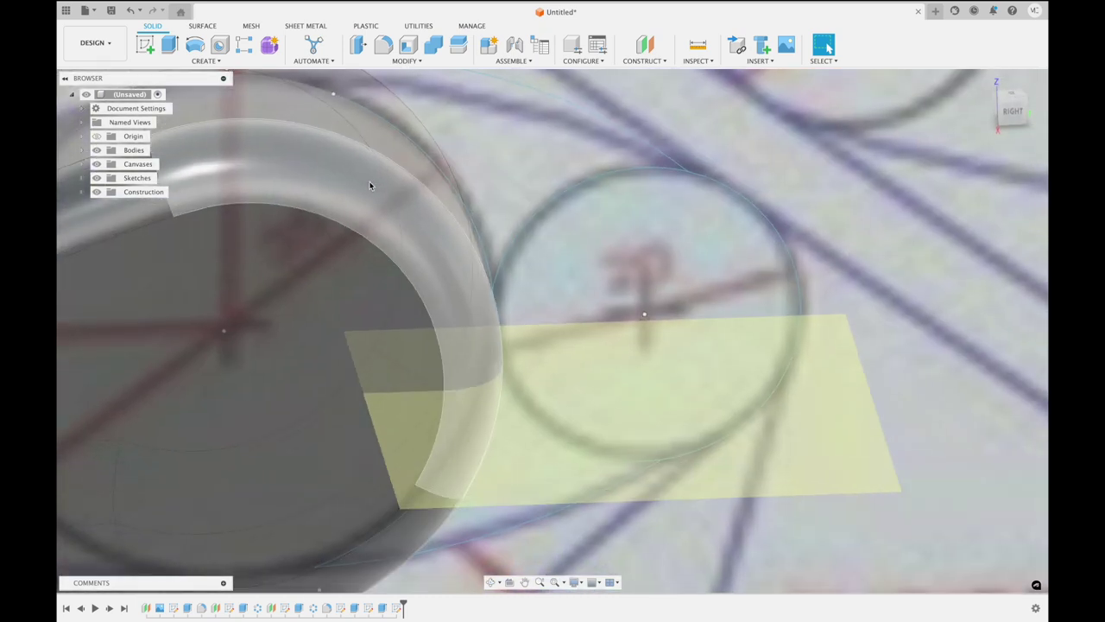
{"action": "scroll", "coordinate": [369, 185], "scroll_direction": "up", "scroll_amount": 1}
{"action": "scroll", "coordinate": [369, 184], "scroll_direction": "up", "scroll_amount": 2}
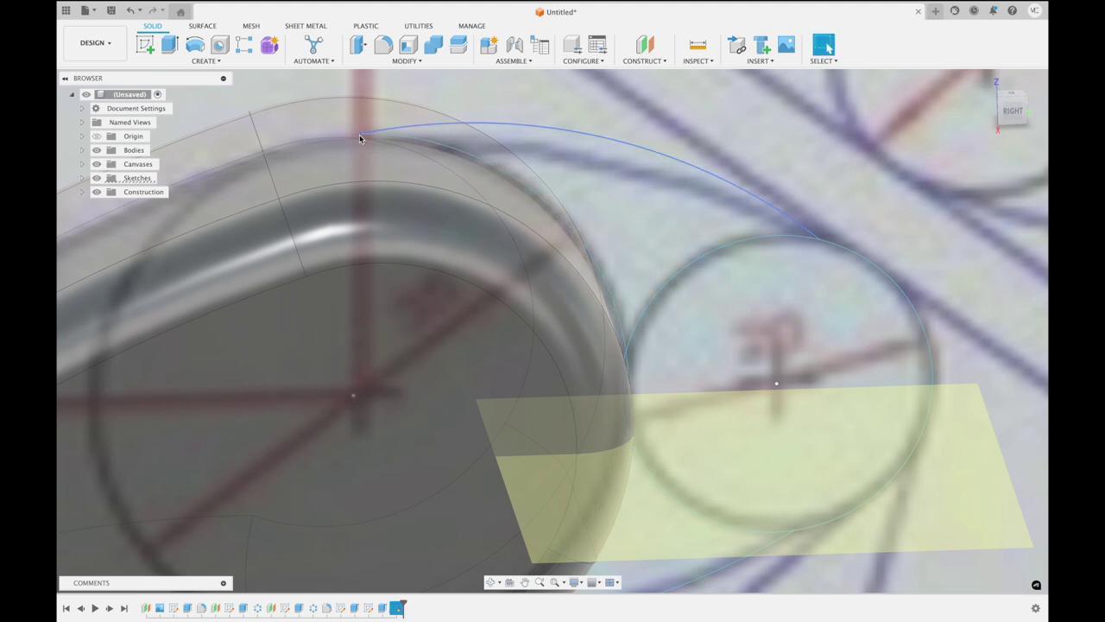
{"action": "scroll", "coordinate": [542, 145], "scroll_direction": "down", "scroll_amount": 3, "text": "shift"}
{"action": "scroll", "coordinate": [542, 144], "scroll_direction": "up", "scroll_amount": 1, "text": "shift"}
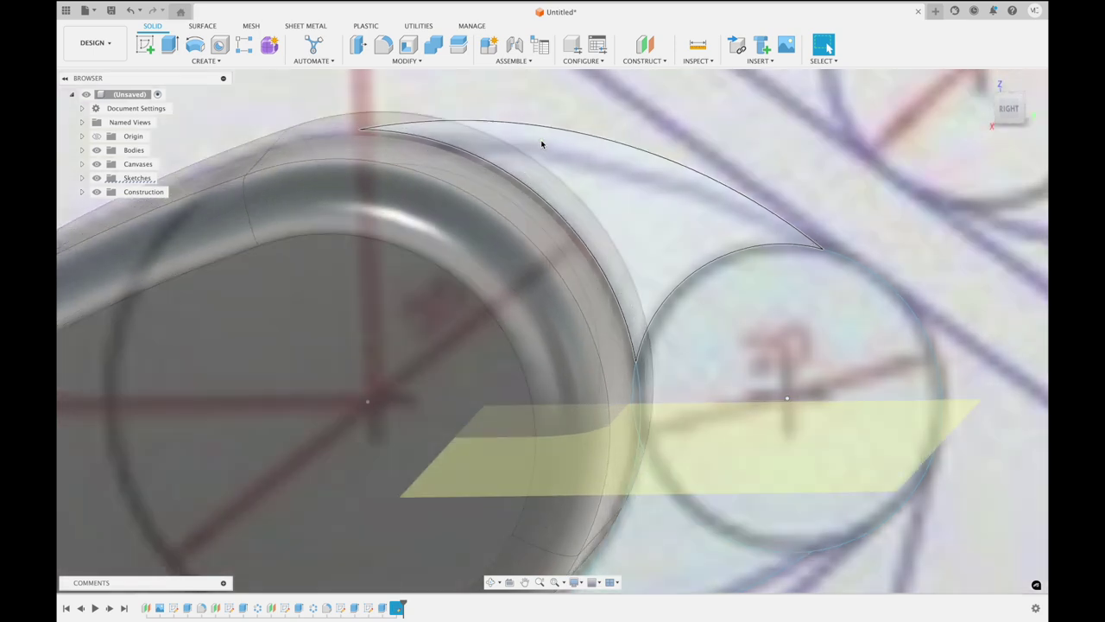
{"action": "scroll", "coordinate": [542, 144], "scroll_direction": "down", "scroll_amount": 3, "text": "shift"}
{"action": "scroll", "coordinate": [543, 144], "scroll_direction": "down", "scroll_amount": 3, "text": "shift"}
{"action": "scroll", "coordinate": [542, 144], "scroll_direction": "down", "scroll_amount": 3, "text": "shift"}
{"action": "scroll", "coordinate": [542, 145], "scroll_direction": "down", "scroll_amount": 2, "text": "shift"}
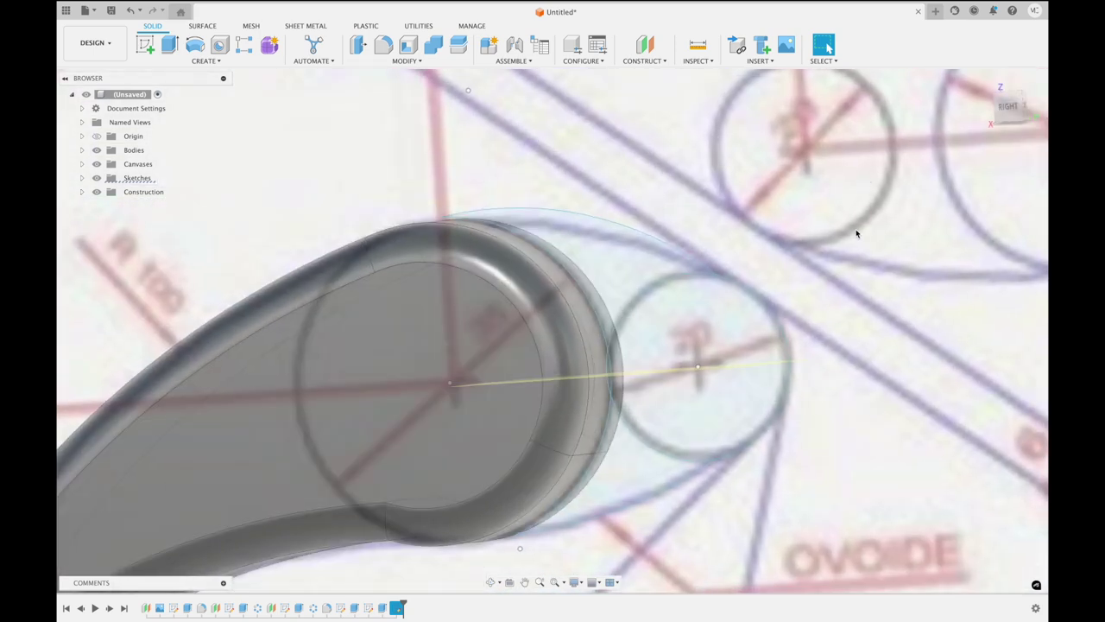
{"action": "scroll", "coordinate": [857, 241], "scroll_direction": "up", "scroll_amount": 2}
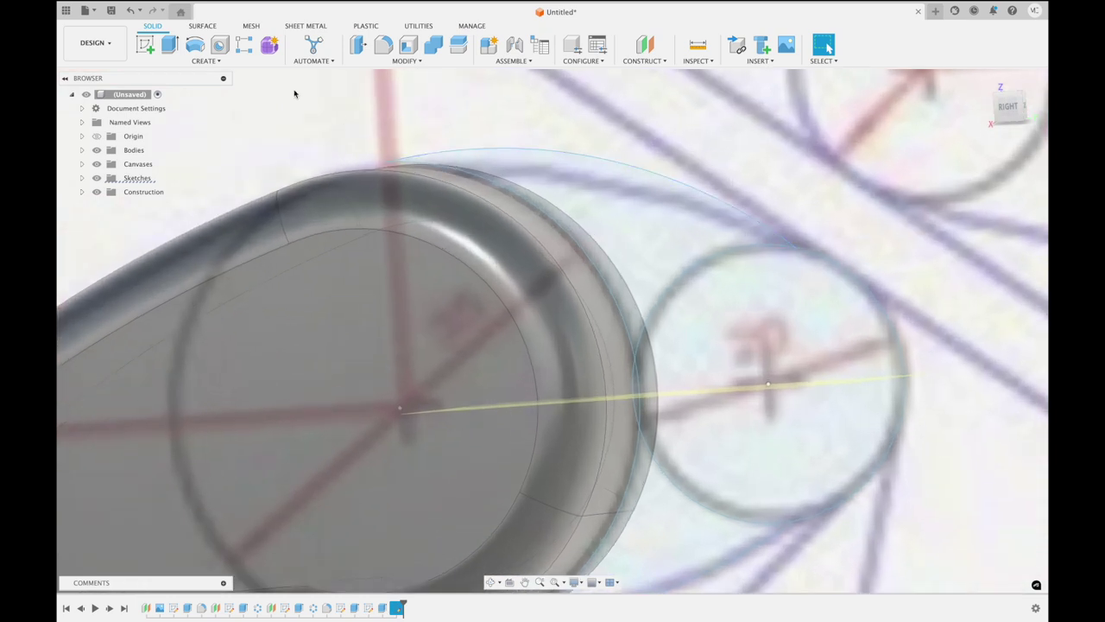
{"action": "mouse_move", "coordinate": [1010, 107]}
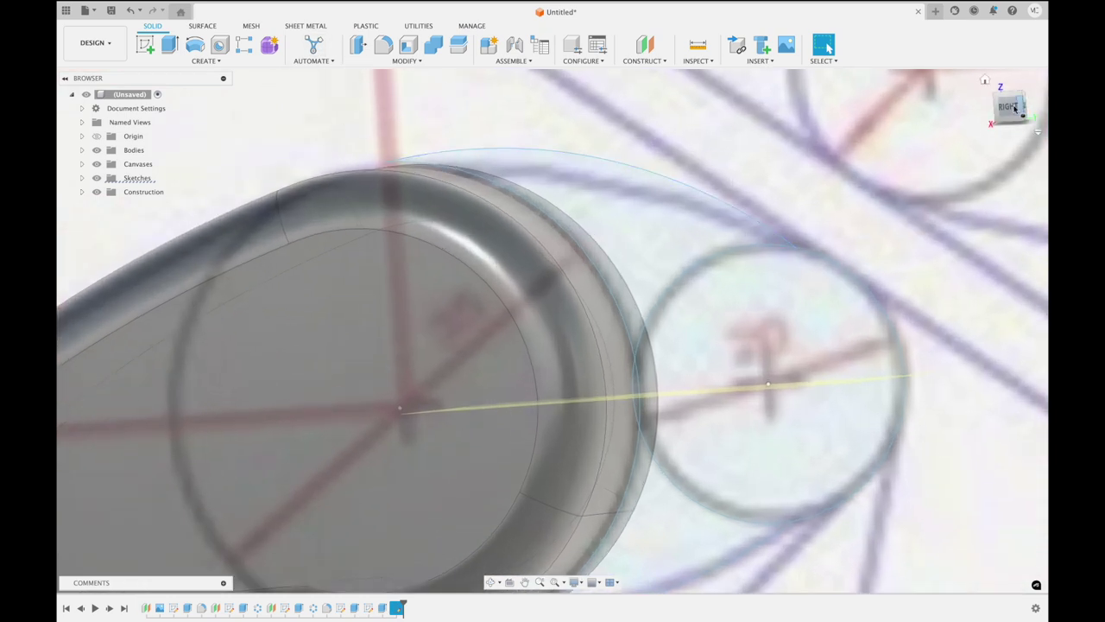
{"action": "left_click", "coordinate": [1012, 109]}
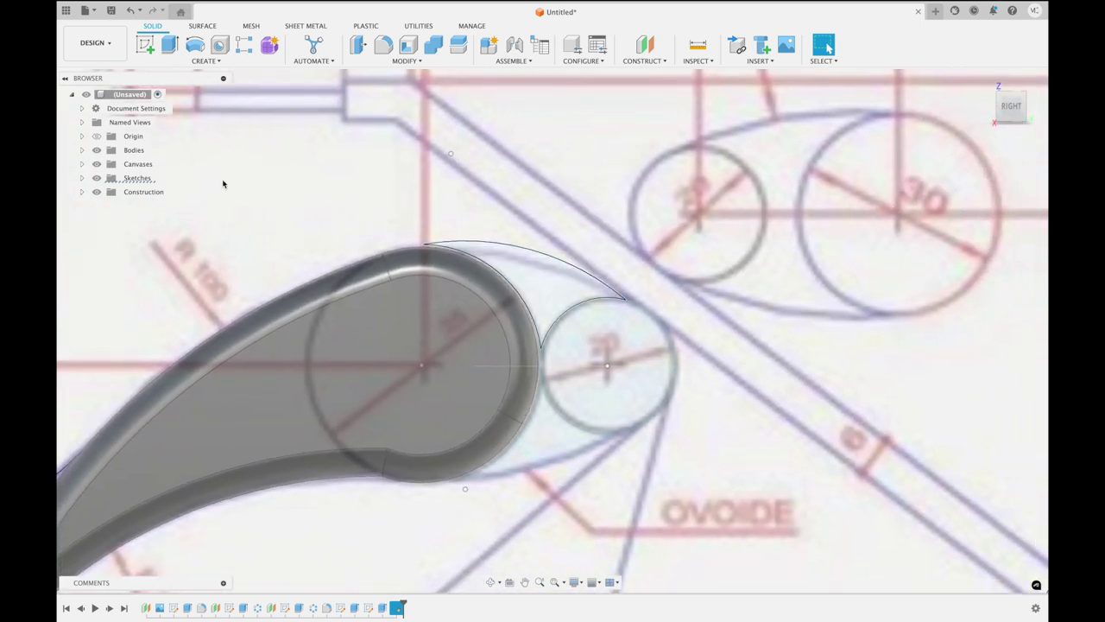
Select the four teardrop profiles for extrusion: tangent region, neck circle, crescent and thin sliver
{"action": "left_click", "coordinate": [176, 50]}
{"action": "left_click", "coordinate": [539, 273]}
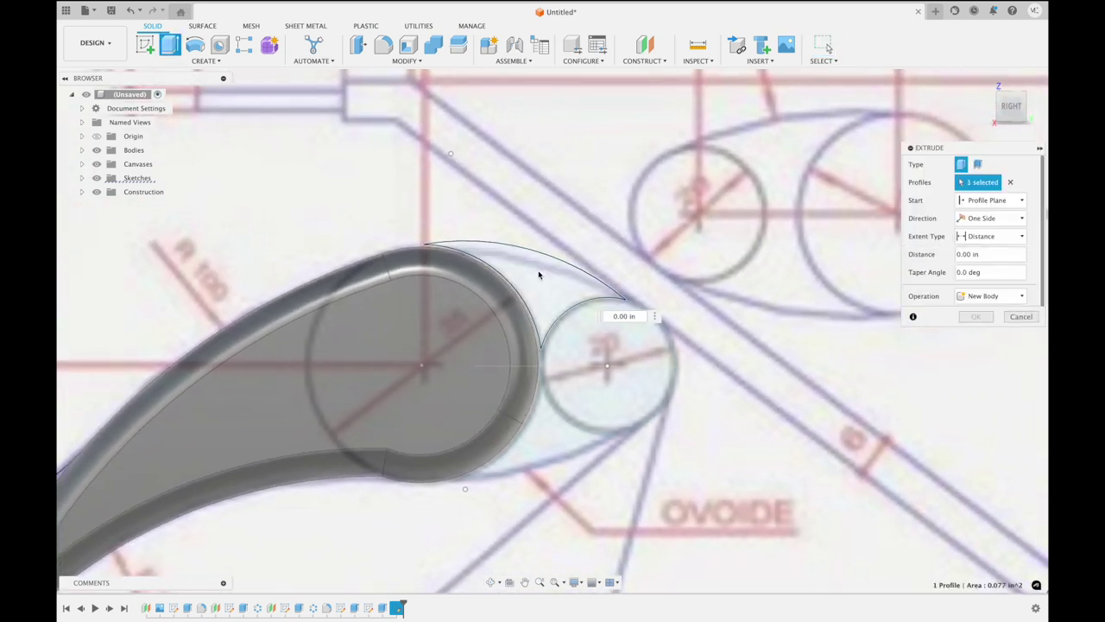
{"action": "left_click", "coordinate": [582, 331]}
{"action": "left_click", "coordinate": [549, 423]}
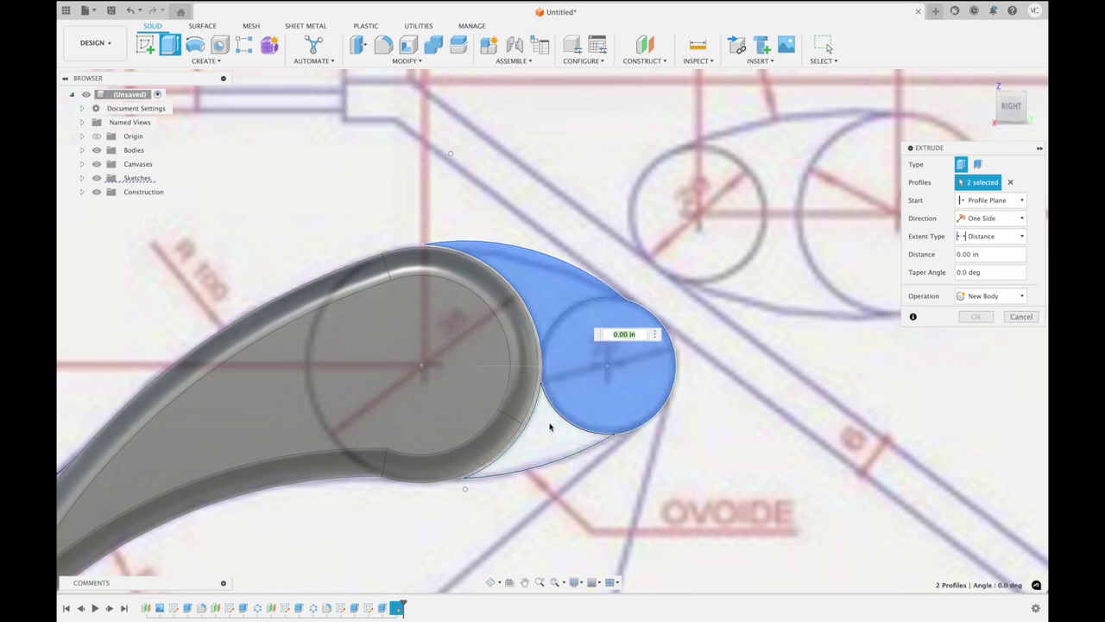
{"action": "scroll", "coordinate": [704, 296], "scroll_direction": "up", "scroll_amount": 2}
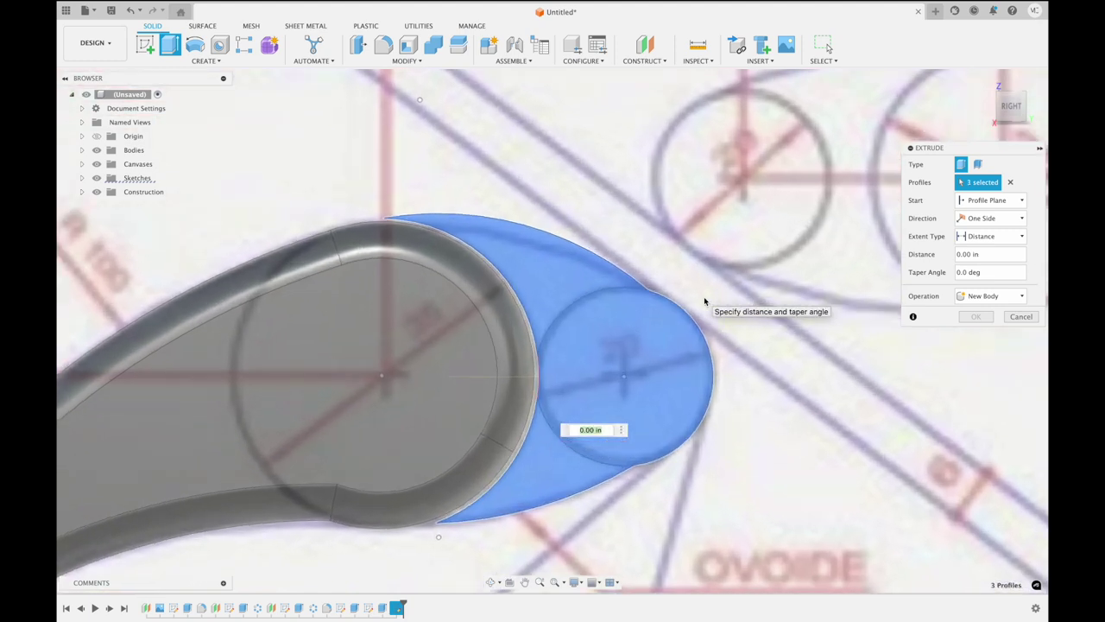
{"action": "scroll", "coordinate": [704, 297], "scroll_direction": "up", "scroll_amount": 2}
{"action": "left_click", "coordinate": [519, 417]}
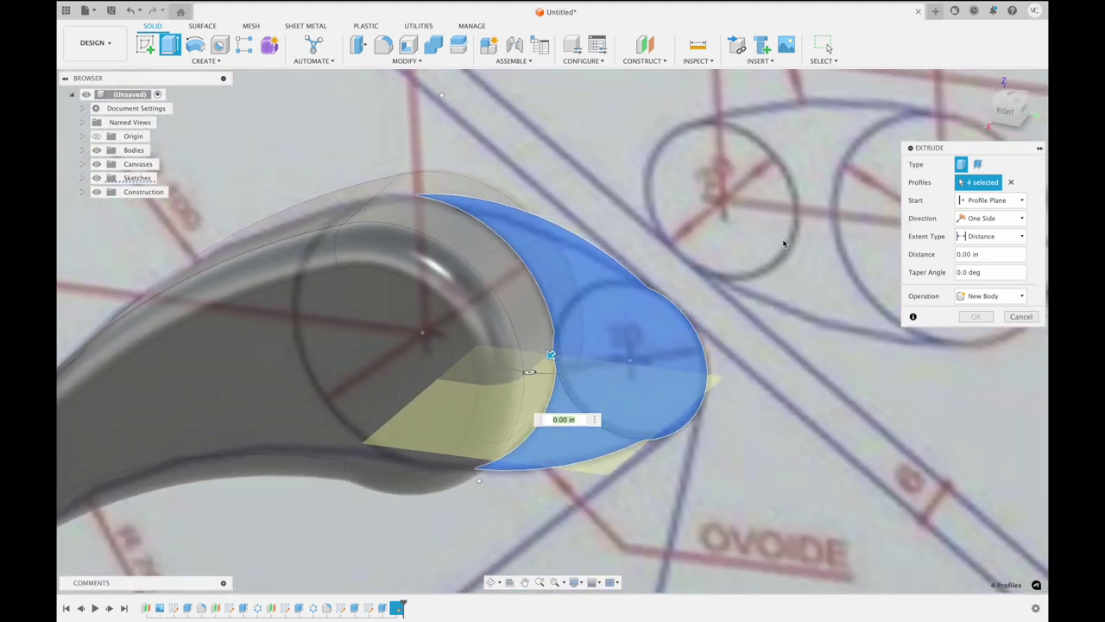
Extrude them symmetrically 0.20 in as a new body, with the canvas hidden
{"action": "middle_click_drag", "start_coordinate": [781, 240], "coordinate": [863, 231], "text": "shift"}
{"action": "left_click", "coordinate": [1021, 220]}
{"action": "left_click", "coordinate": [984, 258]}
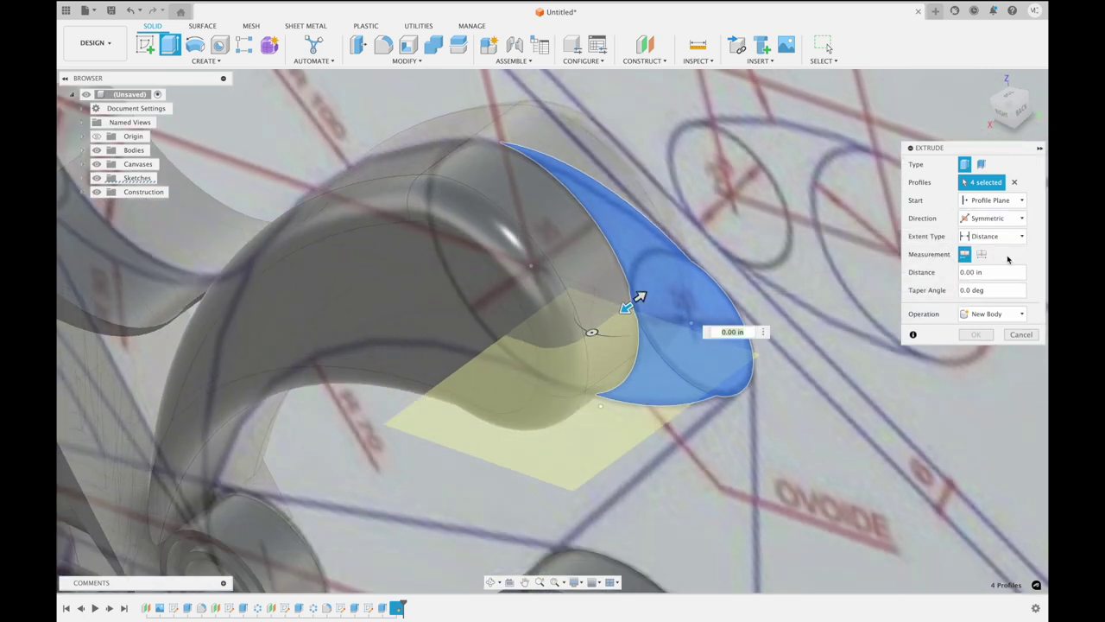
{"action": "left_click_drag", "start_coordinate": [624, 308], "coordinate": [579, 345]}
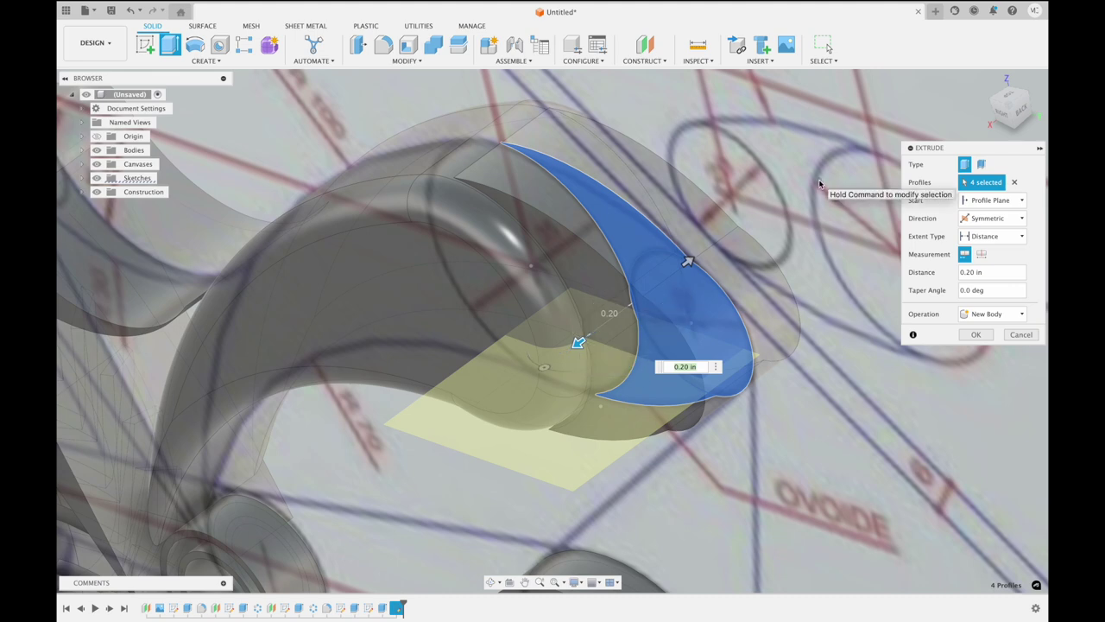
{"action": "middle_click_drag", "start_coordinate": [821, 185], "coordinate": [909, 137], "text": "shift"}
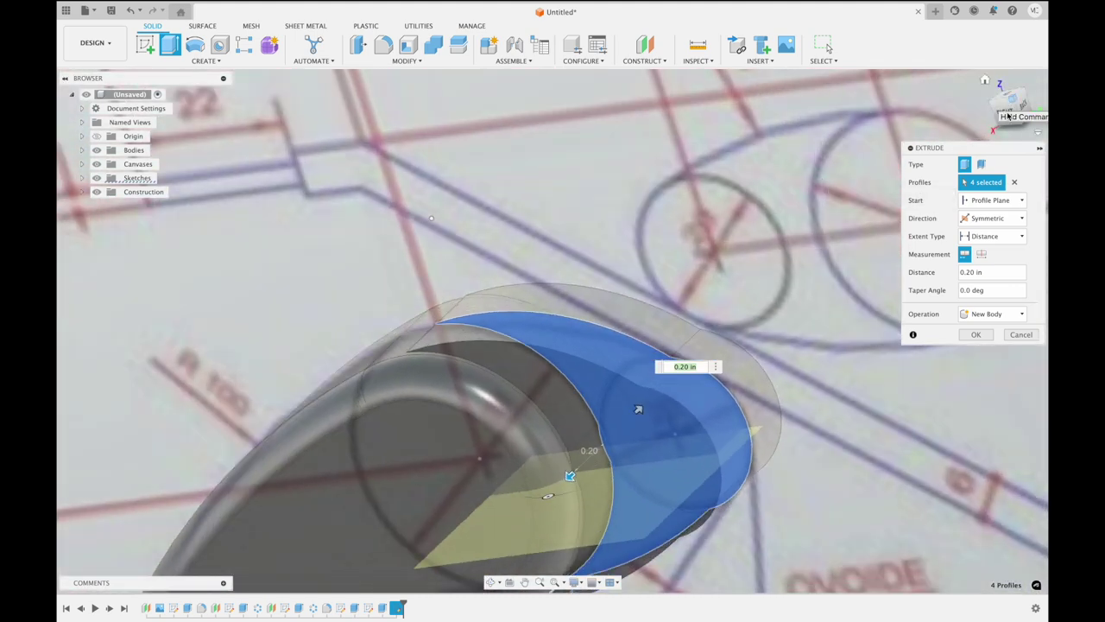
{"action": "left_click", "coordinate": [1007, 115]}
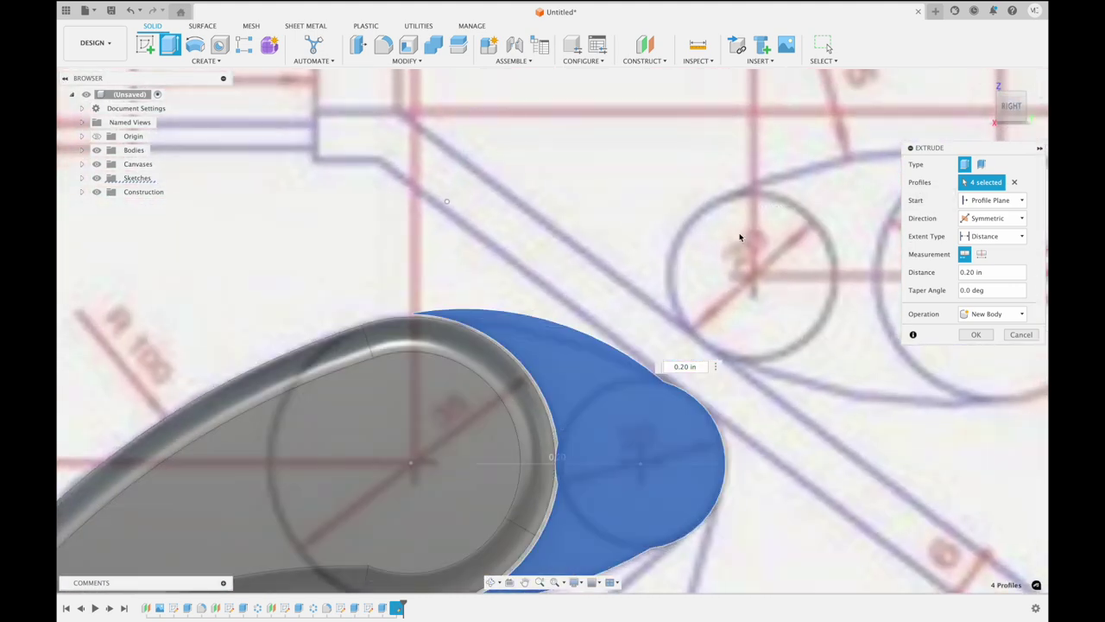
{"action": "middle_click_drag", "start_coordinate": [740, 237], "coordinate": [740, 236], "text": "shift"}
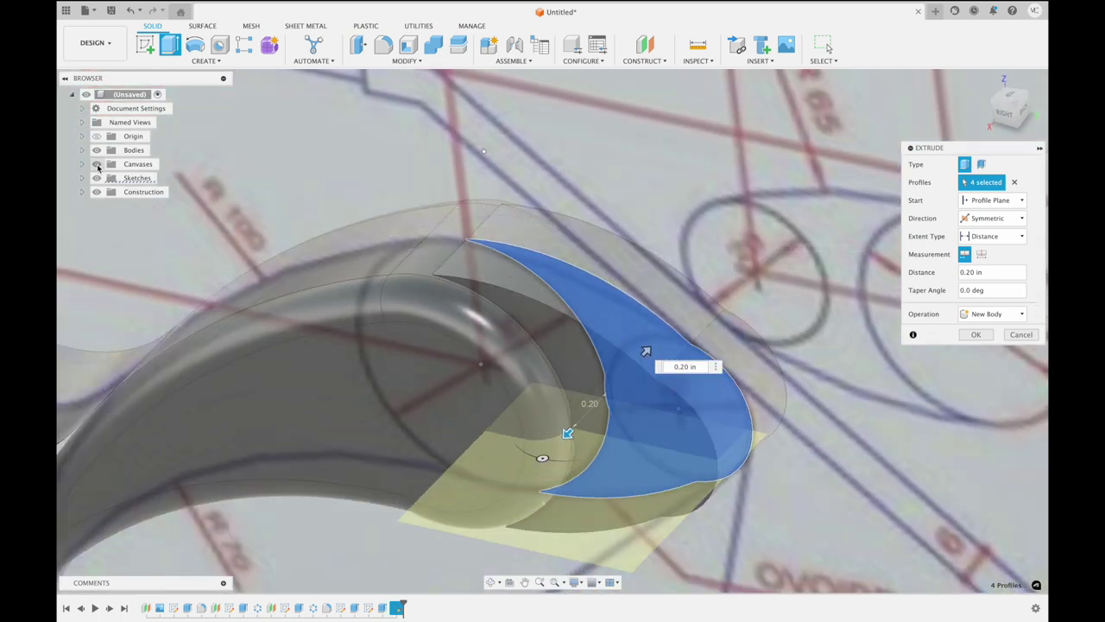
{"action": "left_click", "coordinate": [97, 164]}
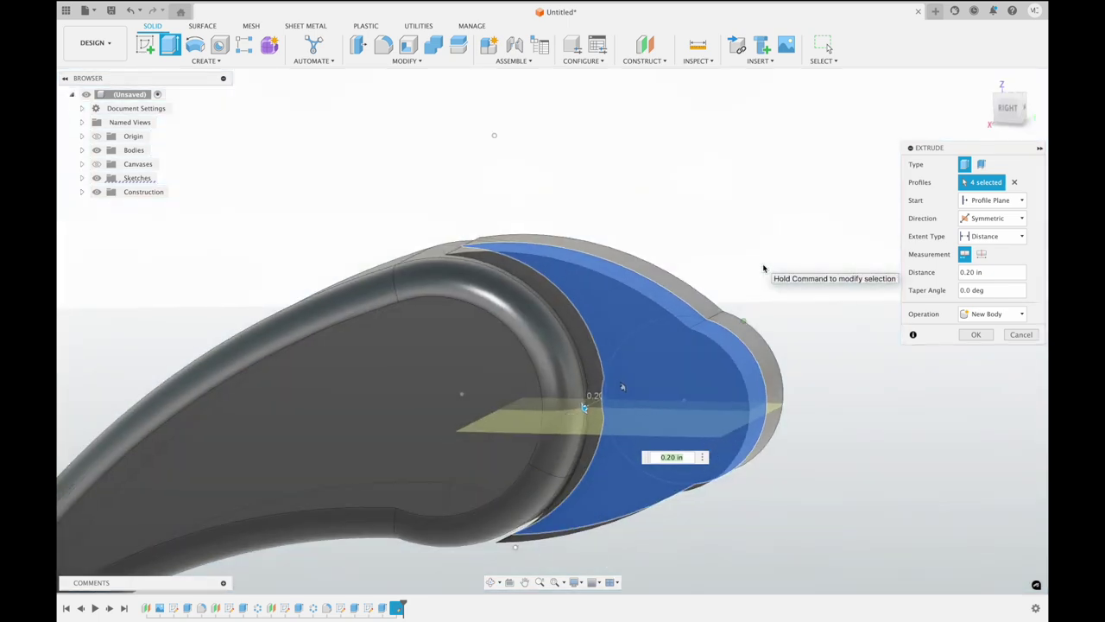
{"action": "left_click", "coordinate": [977, 336]}
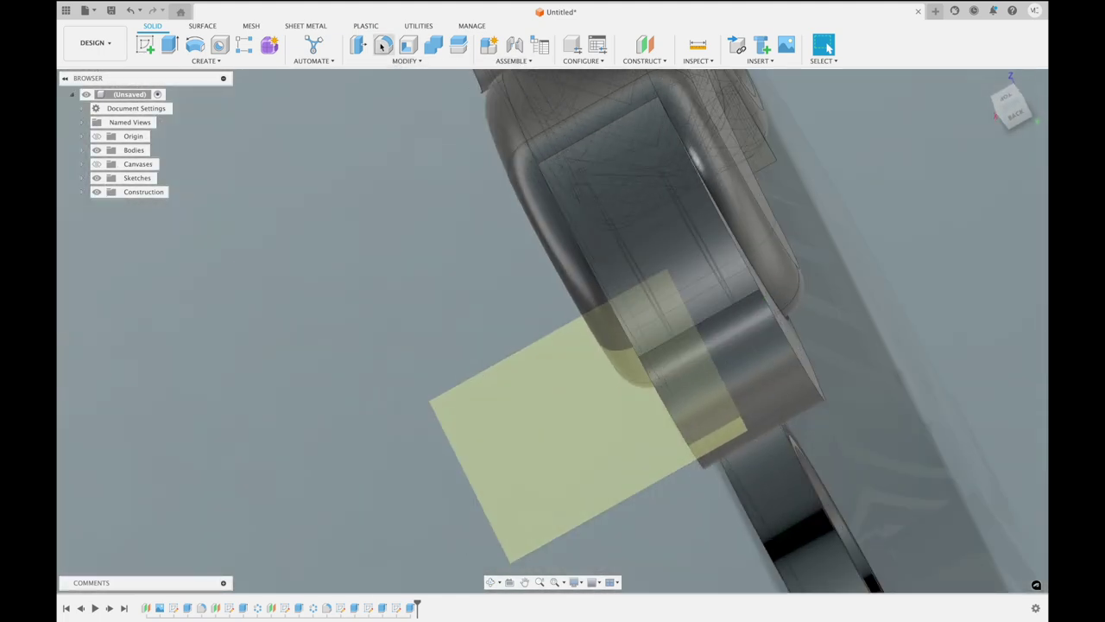
Select six edges of the extruded teardrop for a fillet
{"action": "left_click", "coordinate": [384, 47]}
{"action": "left_click", "coordinate": [709, 174]}
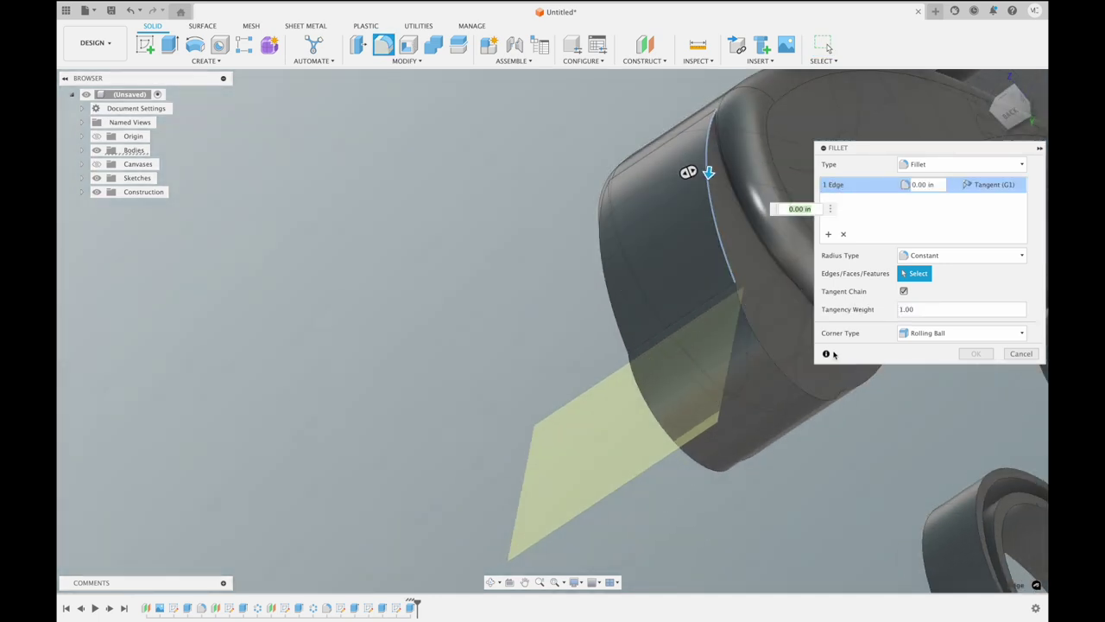
{"action": "left_click", "coordinate": [863, 386]}
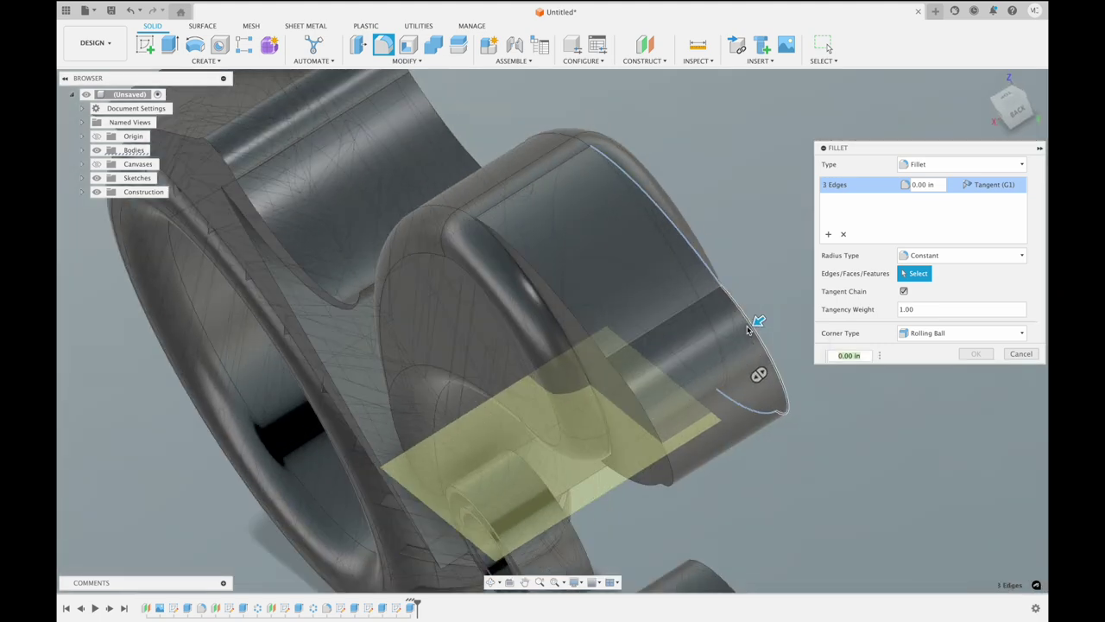
{"action": "middle_click_drag", "start_coordinate": [748, 330], "coordinate": [661, 324], "text": "shift"}
{"action": "left_click", "coordinate": [570, 318]}
{"action": "left_click", "coordinate": [570, 317]}
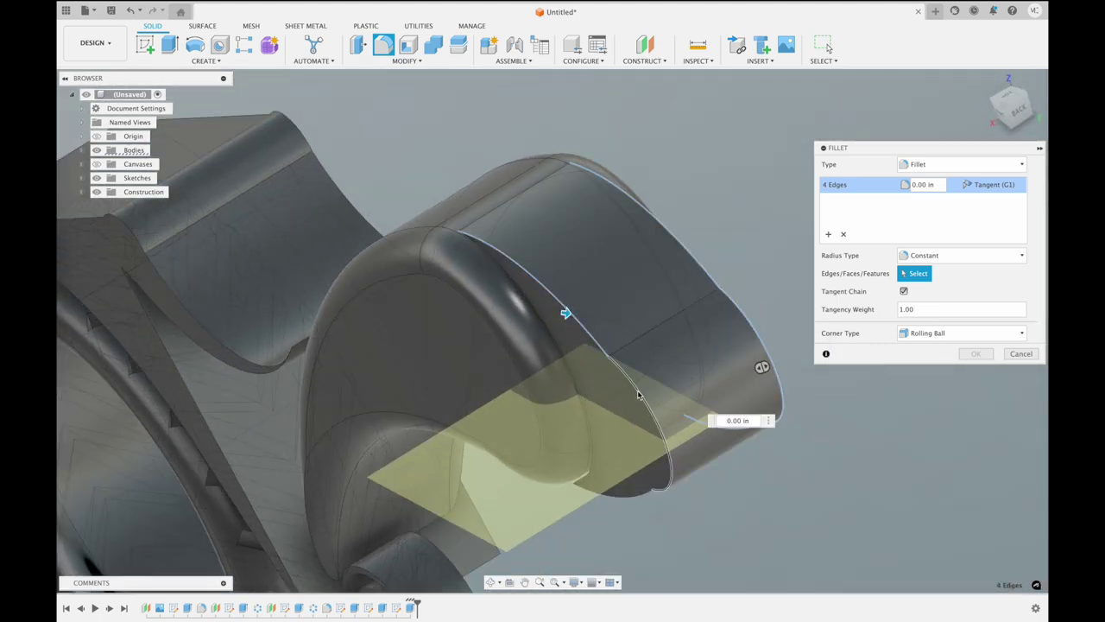
{"action": "left_click", "coordinate": [639, 394]}
{"action": "middle_click_drag", "start_coordinate": [638, 394], "coordinate": [641, 395], "text": "shift"}
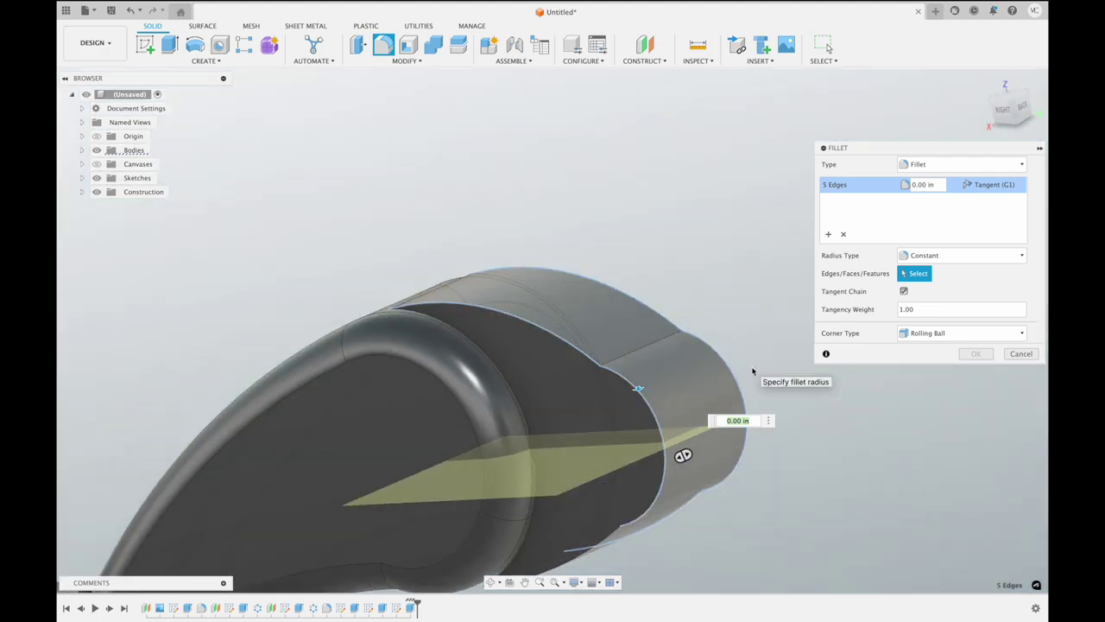
{"action": "middle_click_drag", "start_coordinate": [752, 371], "coordinate": [760, 380], "text": "shift"}
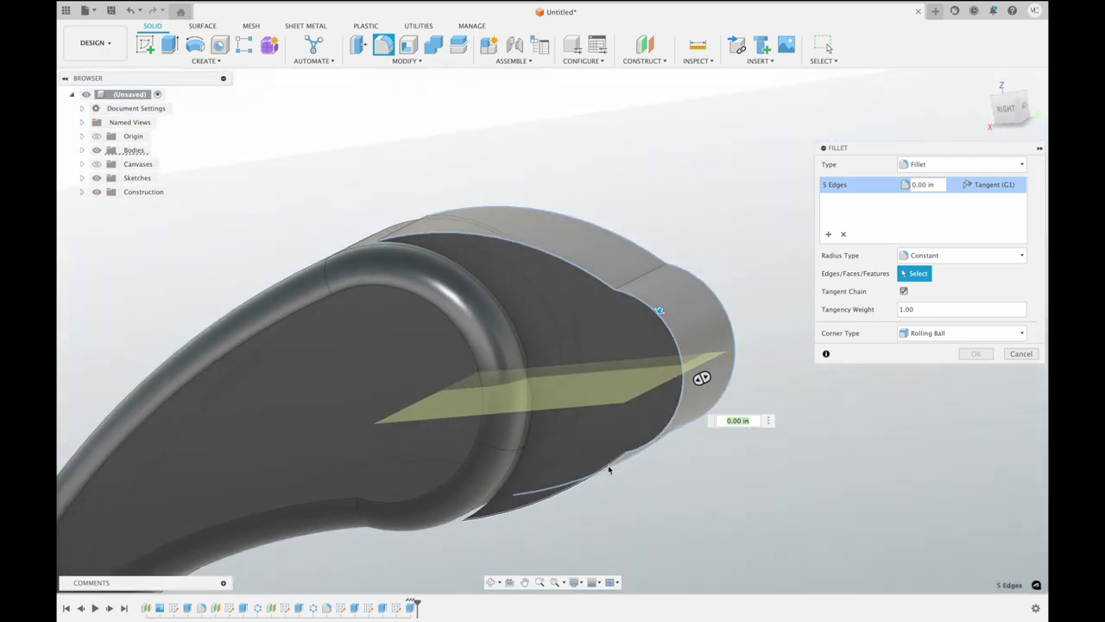
{"action": "left_click", "coordinate": [609, 469]}
Set the fillet radius to 0.05 in and apply it
{"action": "middle_click_drag", "start_coordinate": [719, 463], "coordinate": [719, 463], "text": "shift"}
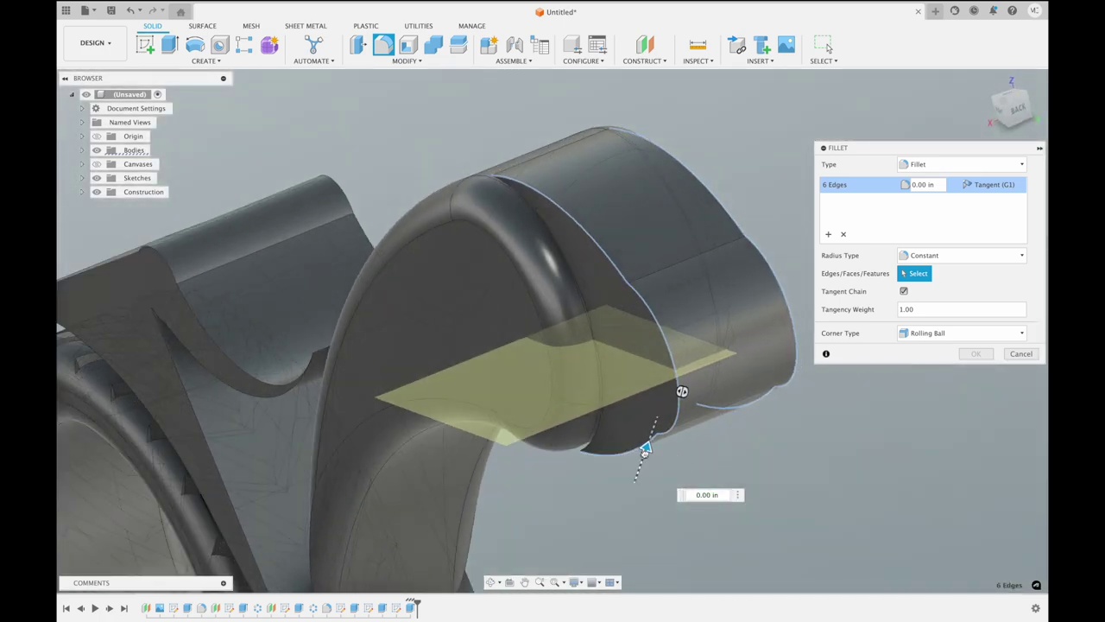
{"action": "left_click_drag", "start_coordinate": [644, 449], "coordinate": [648, 442]}
{"action": "middle_click_drag", "start_coordinate": [648, 442], "coordinate": [645, 448], "text": "shift"}
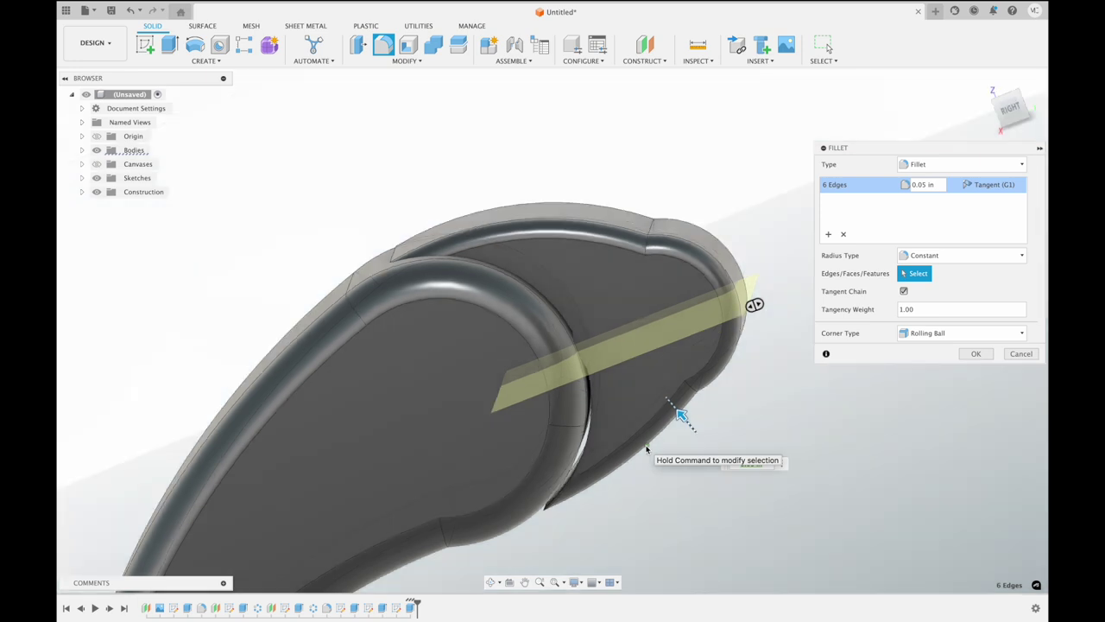
{"action": "left_click", "coordinate": [1008, 110]}
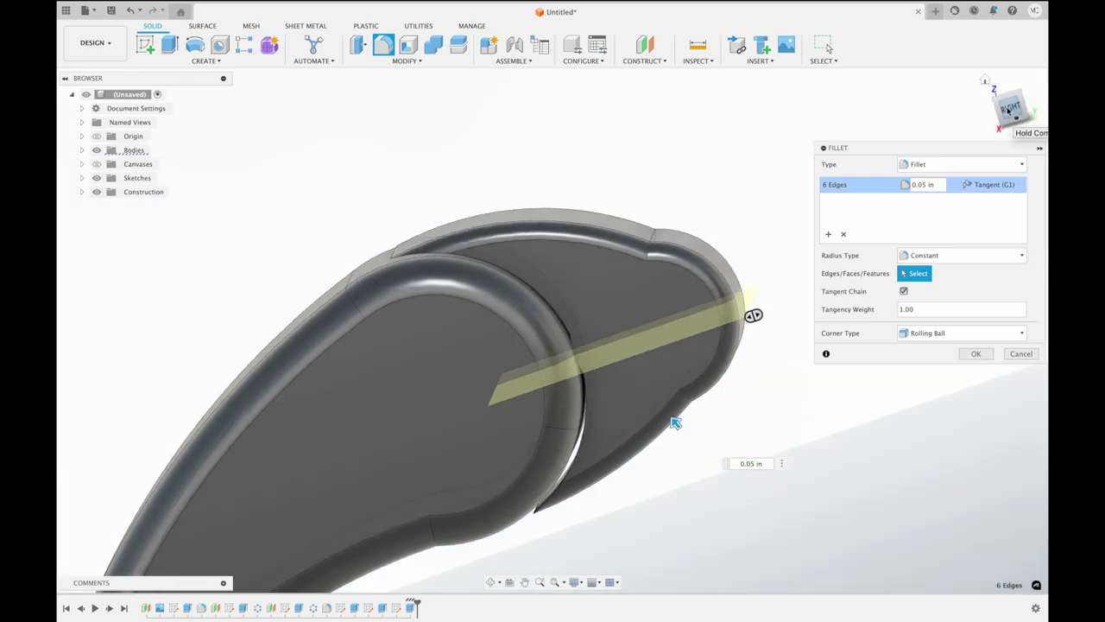
{"action": "left_click", "coordinate": [974, 354]}
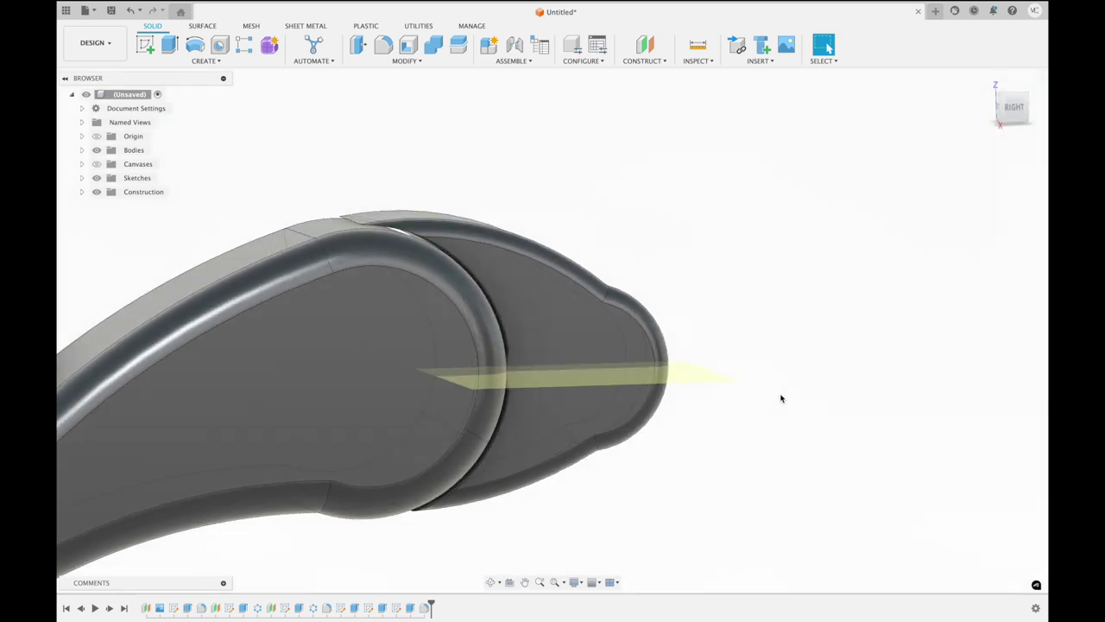
{"action": "scroll", "coordinate": [781, 398], "scroll_direction": "up", "scroll_amount": 3}
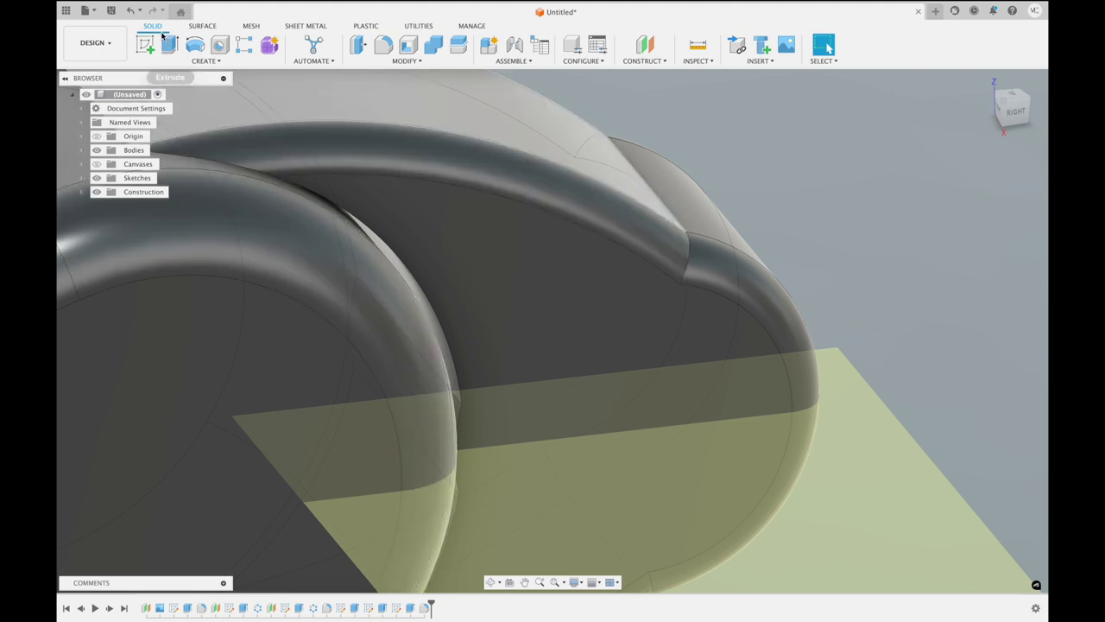
Start an extrusion and pick the flat face beside the rim
{"action": "left_click", "coordinate": [170, 42]}
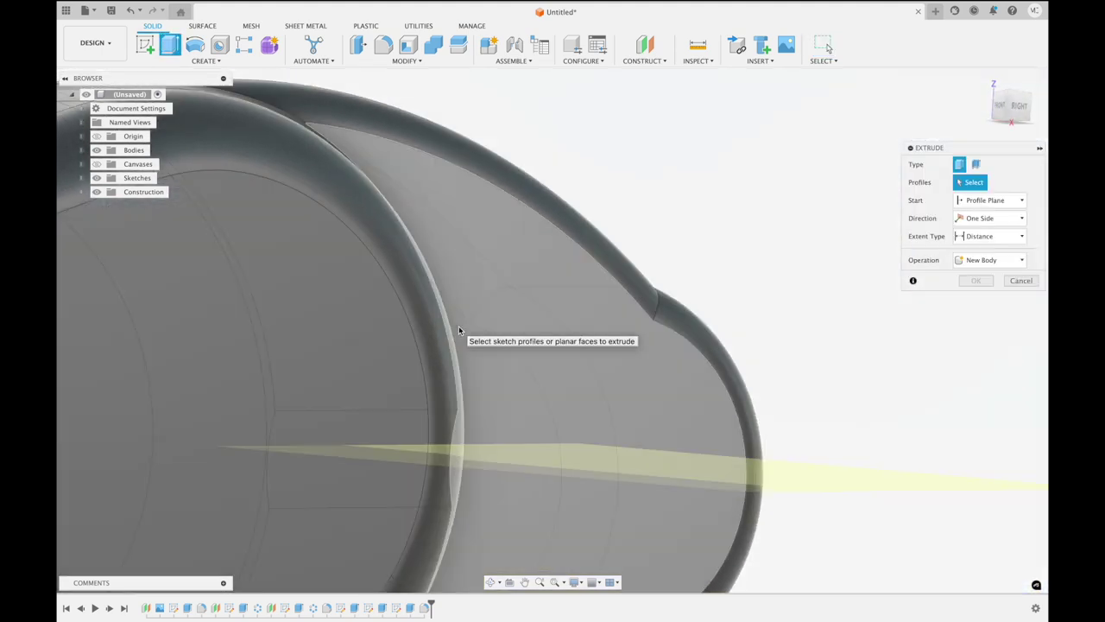
{"action": "scroll", "coordinate": [431, 303], "scroll_direction": "up", "scroll_amount": 2}
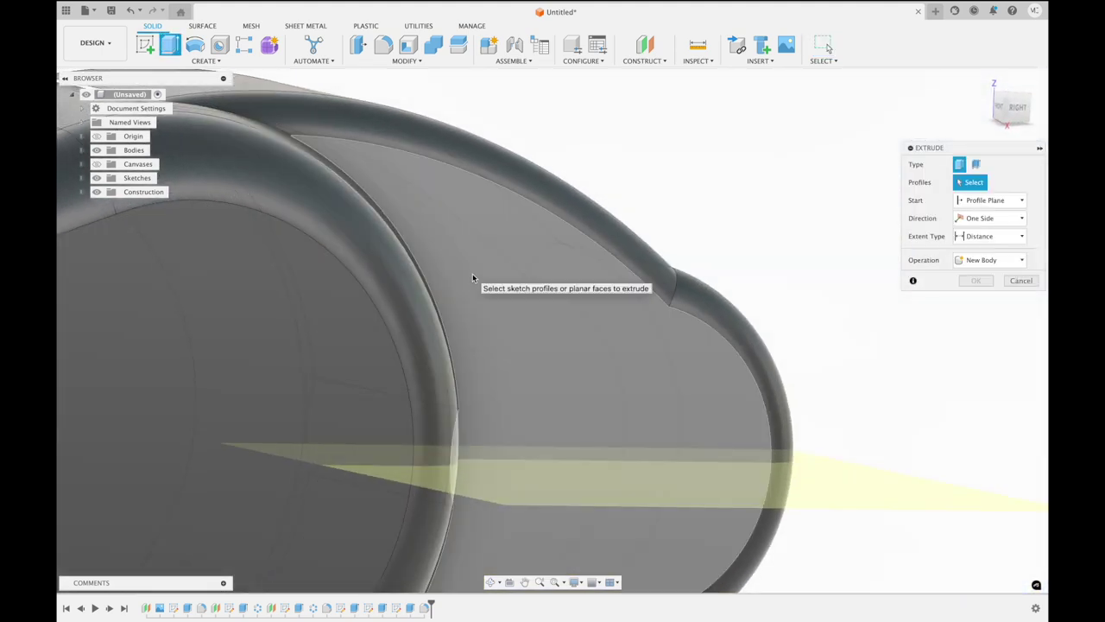
{"action": "scroll", "coordinate": [472, 272], "scroll_direction": "up", "scroll_amount": 2}
{"action": "scroll", "coordinate": [473, 273], "scroll_direction": "up", "scroll_amount": 2}
{"action": "scroll", "coordinate": [472, 273], "scroll_direction": "up", "scroll_amount": 2}
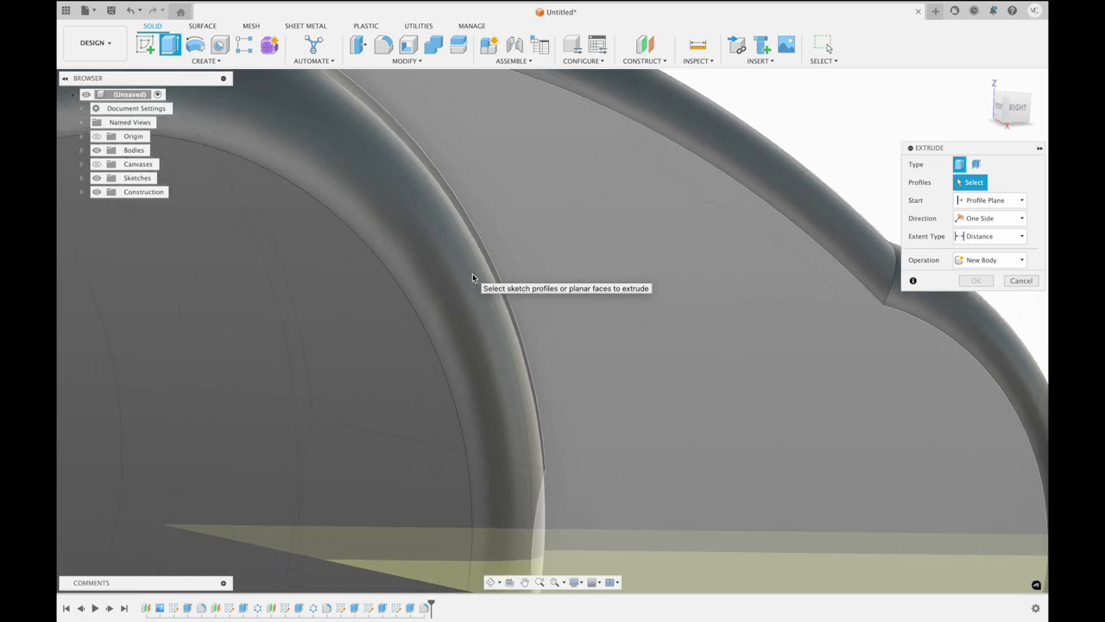
{"action": "scroll", "coordinate": [474, 274], "scroll_direction": "up", "scroll_amount": 2}
{"action": "scroll", "coordinate": [519, 266], "scroll_direction": "left", "scroll_amount": 2, "text": "shift"}
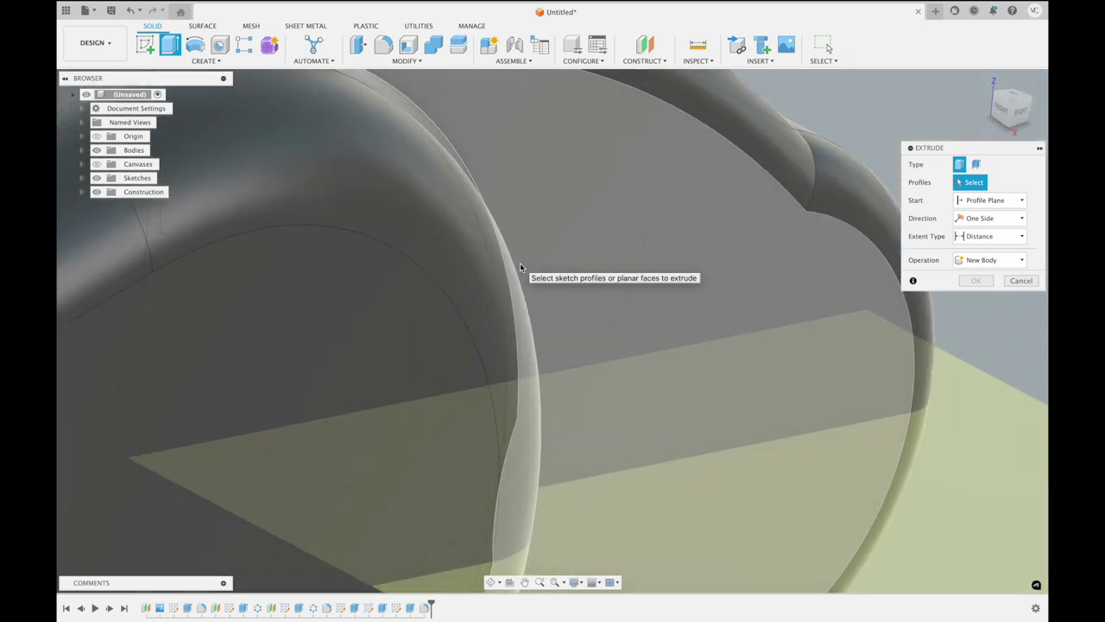
{"action": "scroll", "coordinate": [520, 266], "scroll_direction": "left", "scroll_amount": 2, "text": "shift"}
{"action": "scroll", "coordinate": [520, 266], "scroll_direction": "left", "scroll_amount": 3, "text": "shift"}
{"action": "scroll", "coordinate": [520, 266], "scroll_direction": "left", "scroll_amount": 2, "text": "shift"}
{"action": "scroll", "coordinate": [520, 265], "scroll_direction": "right", "scroll_amount": 2, "text": "shift"}
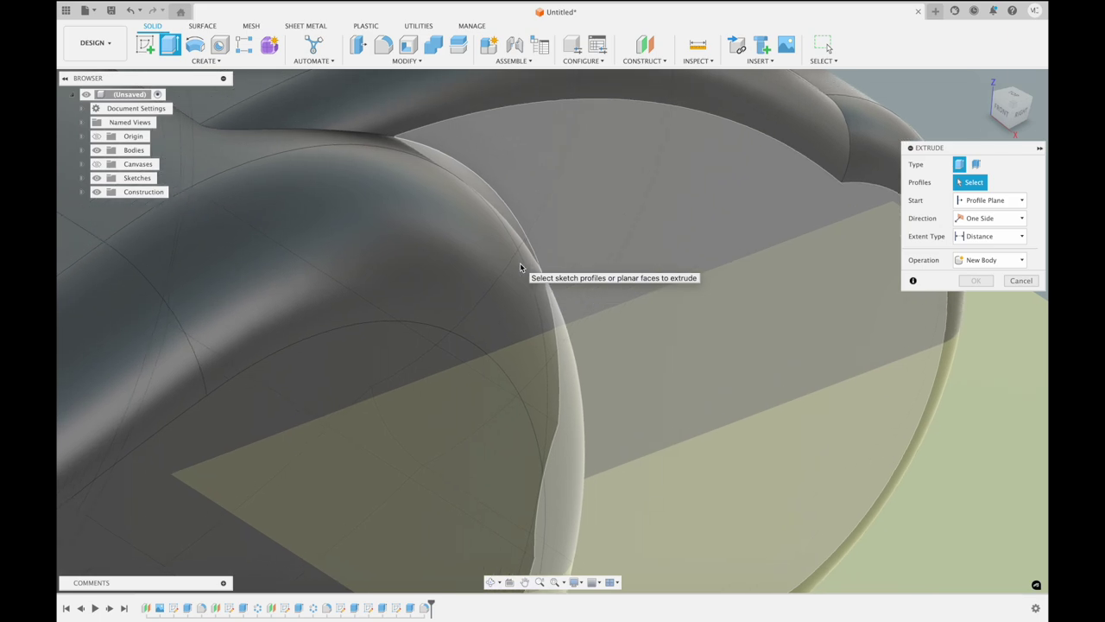
{"action": "scroll", "coordinate": [519, 265], "scroll_direction": "right", "scroll_amount": 2, "text": "shift"}
{"action": "scroll", "coordinate": [519, 265], "scroll_direction": "right", "scroll_amount": 3, "text": "shift"}
{"action": "scroll", "coordinate": [519, 265], "scroll_direction": "right", "scroll_amount": 2, "text": "shift"}
{"action": "scroll", "coordinate": [521, 267], "scroll_direction": "right", "scroll_amount": 2, "text": "shift"}
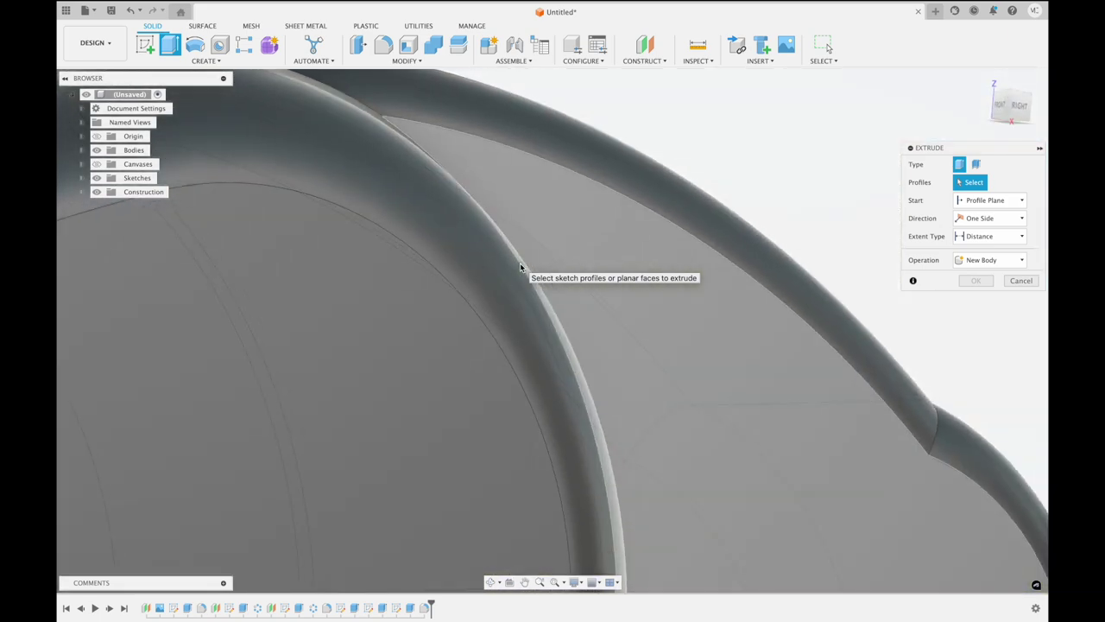
{"action": "scroll", "coordinate": [561, 315], "scroll_direction": "left", "scroll_amount": 2, "text": "shift"}
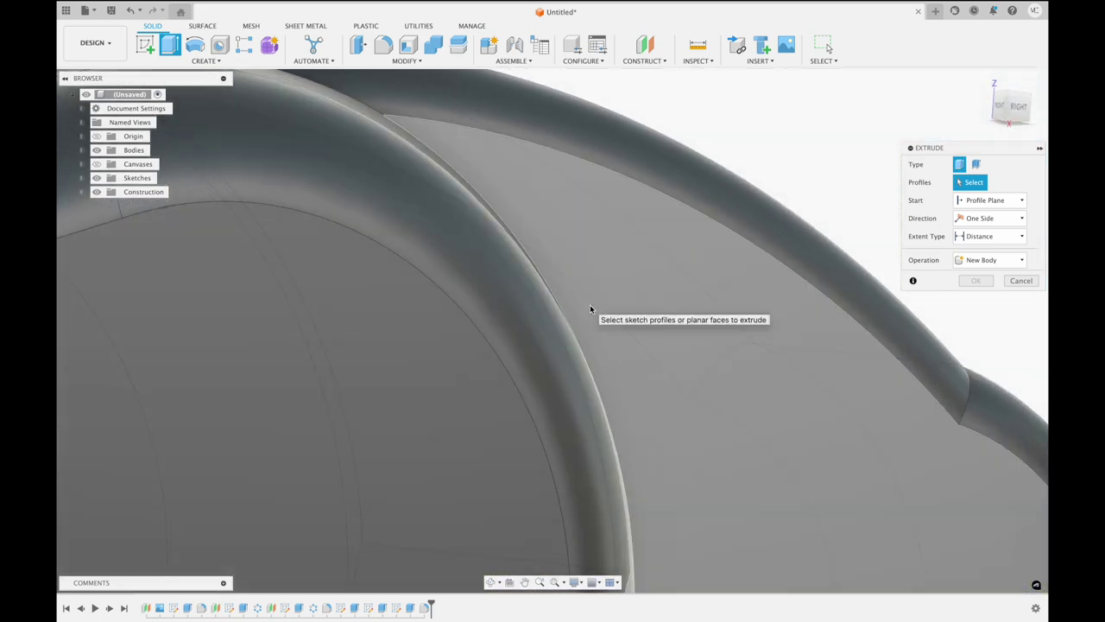
{"action": "left_click", "coordinate": [590, 304]}
Cancel the extrusion, leaving the motorcycle bodies unchanged
{"action": "scroll", "coordinate": [703, 192], "scroll_direction": "down", "scroll_amount": 2, "text": "shift"}
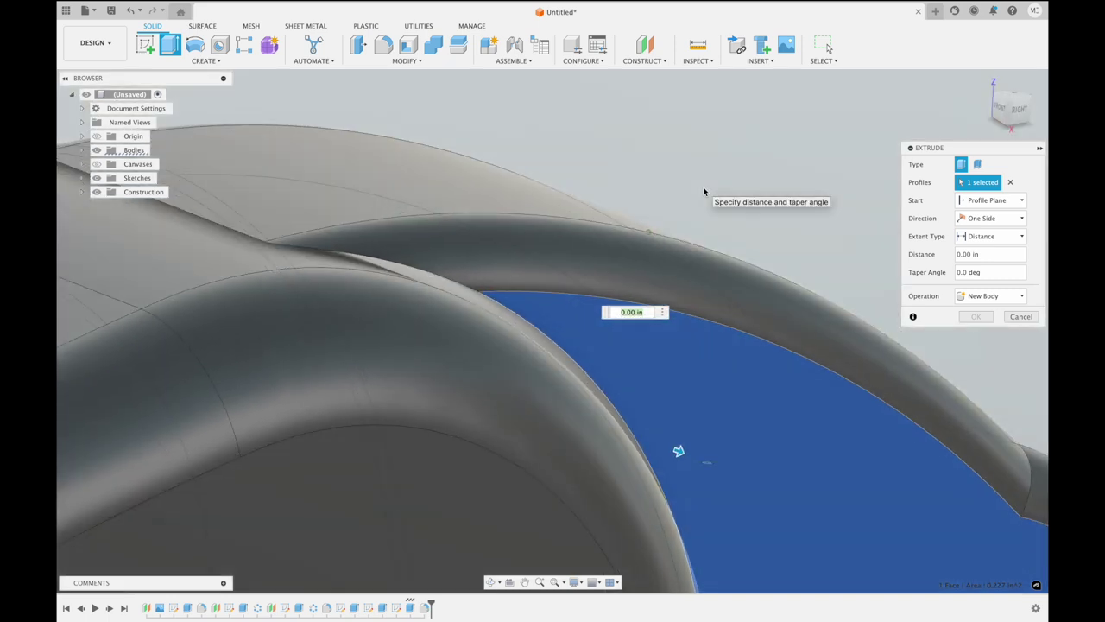
{"action": "scroll", "coordinate": [703, 192], "scroll_direction": "down", "scroll_amount": 2, "text": "shift"}
{"action": "scroll", "coordinate": [703, 191], "scroll_direction": "down", "scroll_amount": 2, "text": "shift"}
{"action": "scroll", "coordinate": [538, 259], "scroll_direction": "down", "scroll_amount": 2, "text": "shift"}
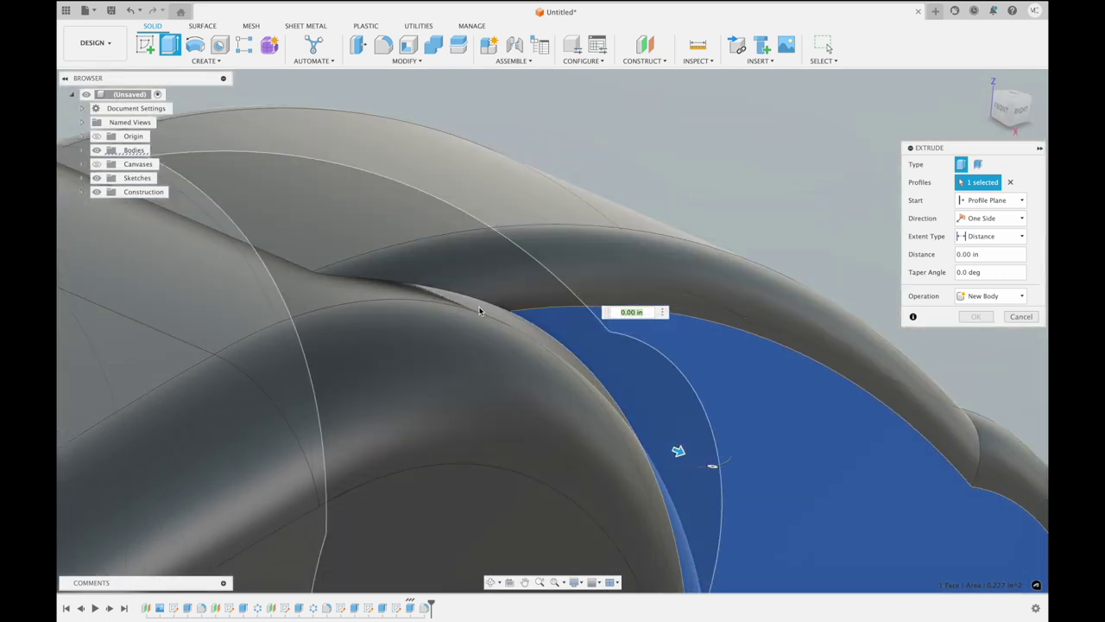
{"action": "left_click", "coordinate": [1022, 317]}
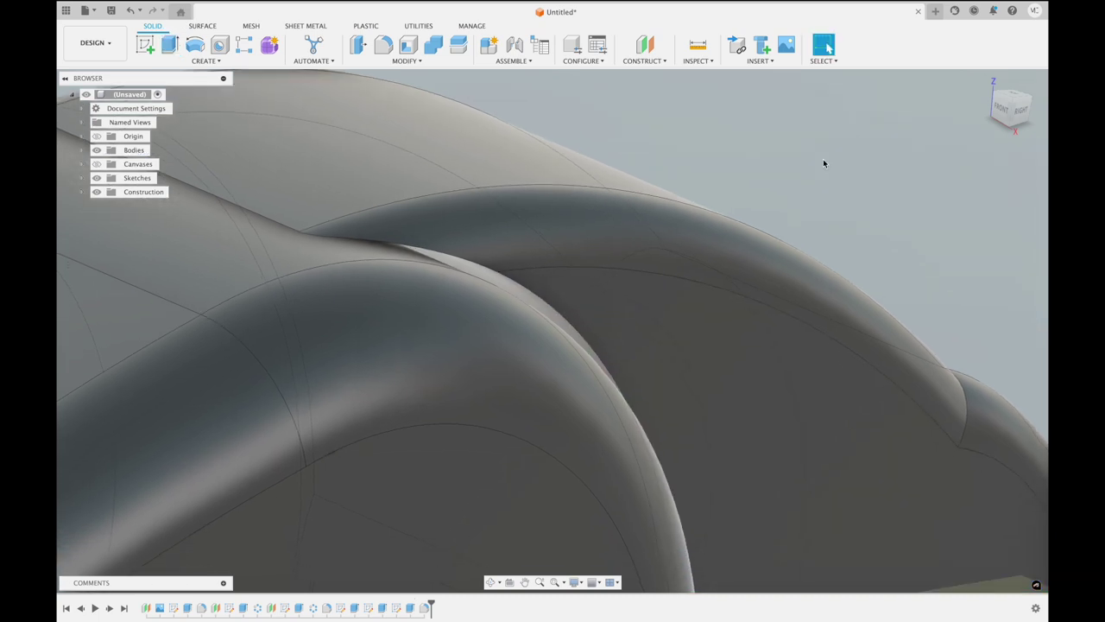
{"action": "scroll", "coordinate": [823, 163], "scroll_direction": "up", "scroll_amount": 2}
{"action": "scroll", "coordinate": [823, 164], "scroll_direction": "down", "scroll_amount": 3}
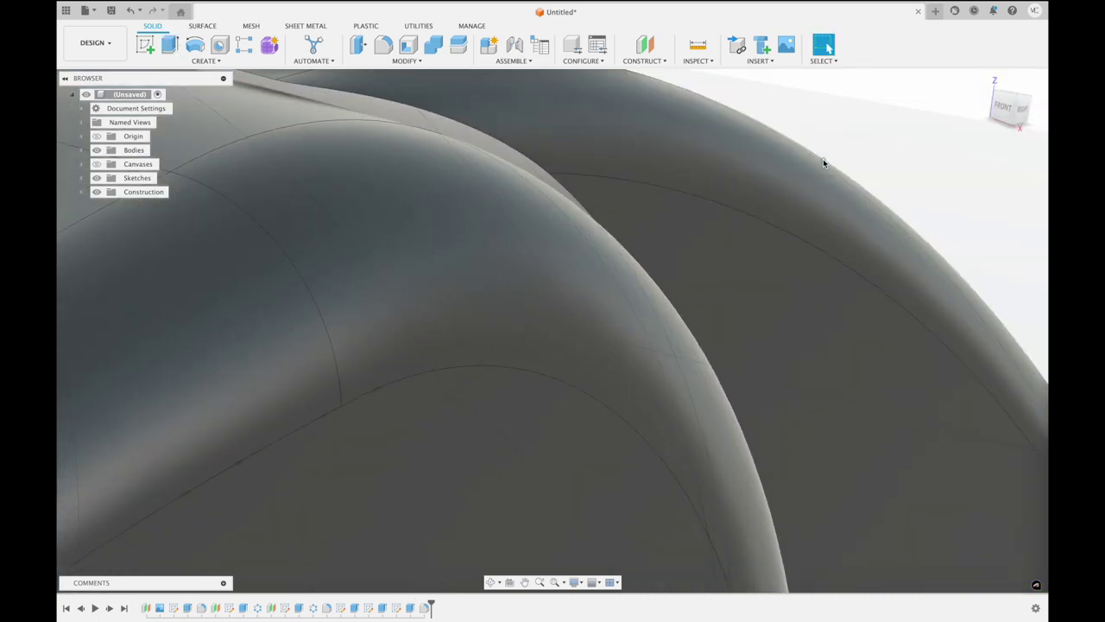
{"action": "left_click", "coordinate": [359, 45]}
{"action": "left_click", "coordinate": [448, 181]}
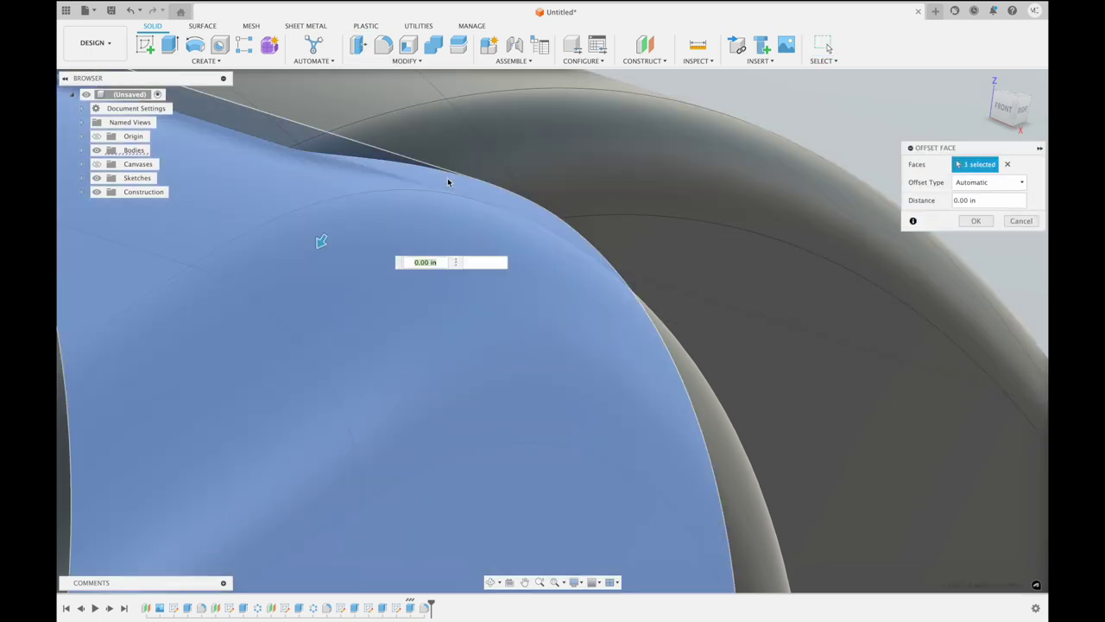
{"action": "scroll", "coordinate": [447, 182], "scroll_direction": "down", "scroll_amount": 2}
{"action": "scroll", "coordinate": [447, 181], "scroll_direction": "down", "scroll_amount": 2}
{"action": "scroll", "coordinate": [447, 181], "scroll_direction": "down", "scroll_amount": 2}
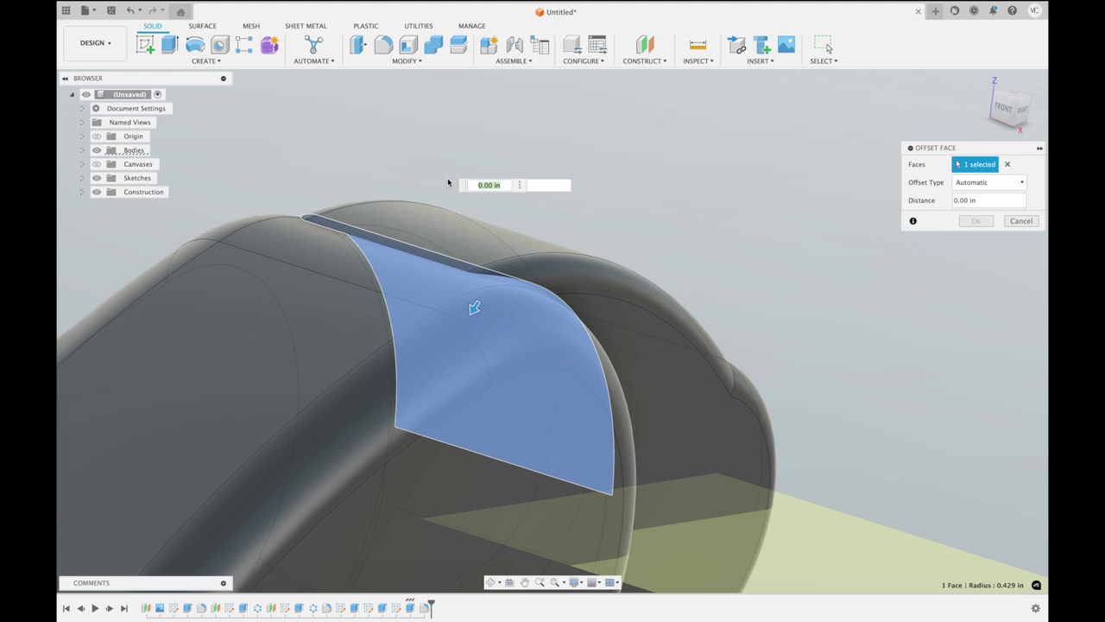
{"action": "scroll", "coordinate": [447, 181], "scroll_direction": "left", "scroll_amount": 2, "text": "shift"}
{"action": "scroll", "coordinate": [447, 181], "scroll_direction": "left", "scroll_amount": 2, "text": "shift"}
{"action": "scroll", "coordinate": [447, 181], "scroll_direction": "left", "scroll_amount": 2, "text": "shift"}
{"action": "scroll", "coordinate": [447, 181], "scroll_direction": "left", "scroll_amount": 2, "text": "shift"}
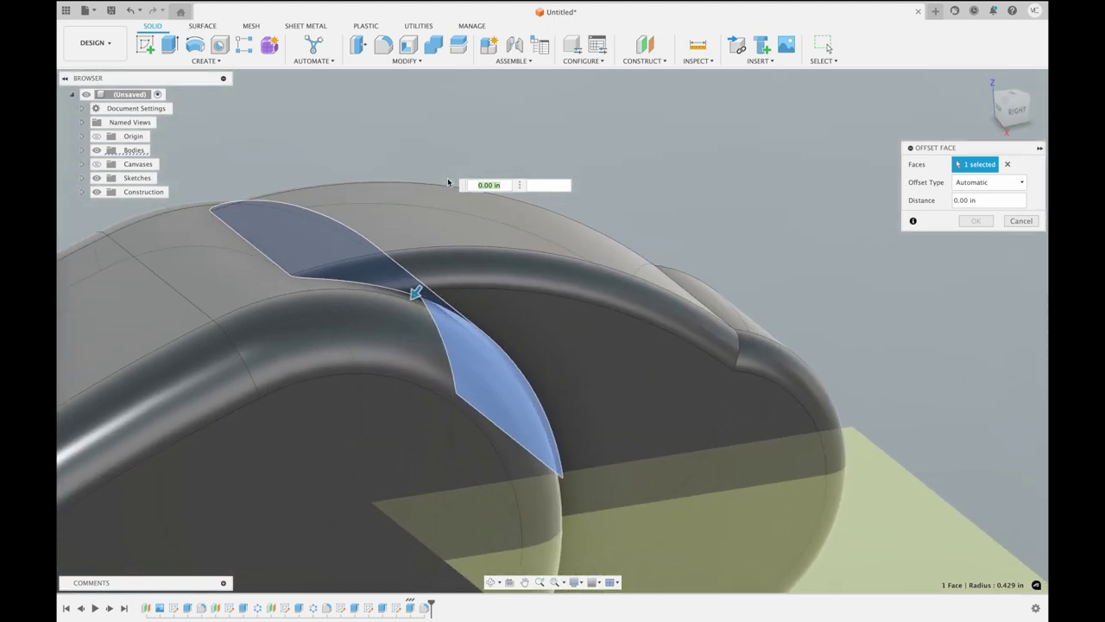
{"action": "scroll", "coordinate": [447, 181], "scroll_direction": "down", "scroll_amount": 2, "text": "shift"}
{"action": "scroll", "coordinate": [447, 181], "scroll_direction": "down", "scroll_amount": 2, "text": "shift"}
{"action": "scroll", "coordinate": [447, 181], "scroll_direction": "down", "scroll_amount": 2, "text": "shift"}
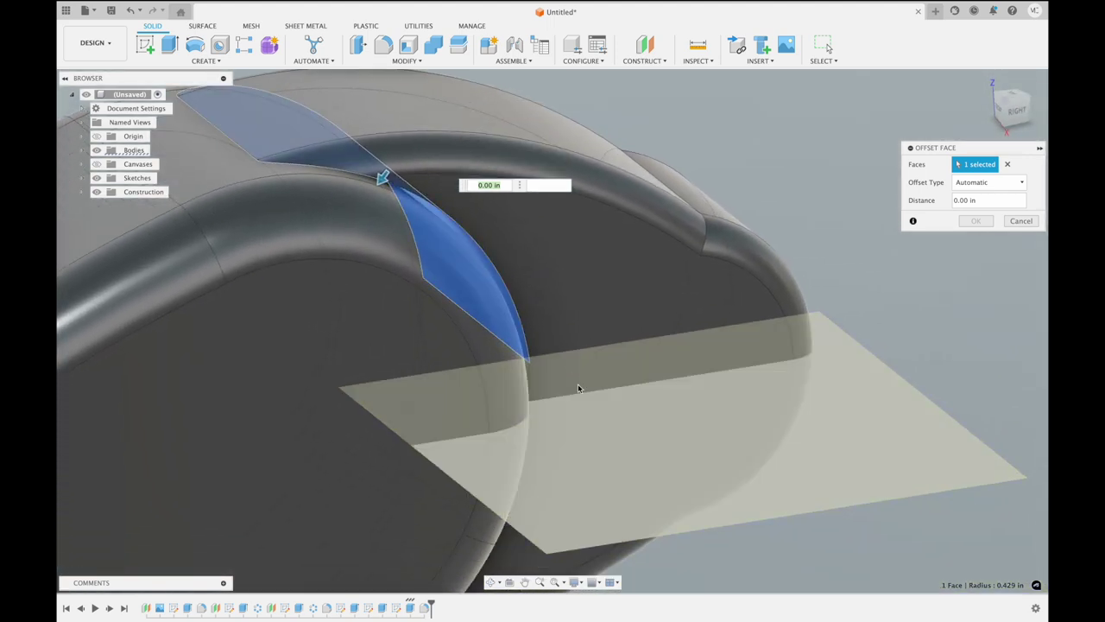
{"action": "left_click", "coordinate": [1029, 220]}
{"action": "scroll", "coordinate": [931, 226], "scroll_direction": "down", "scroll_amount": 3, "text": "shift"}
{"action": "scroll", "coordinate": [931, 228], "scroll_direction": "down", "scroll_amount": 1, "text": "shift"}
{"action": "scroll", "coordinate": [931, 228], "scroll_direction": "down", "scroll_amount": 2, "text": "shift"}
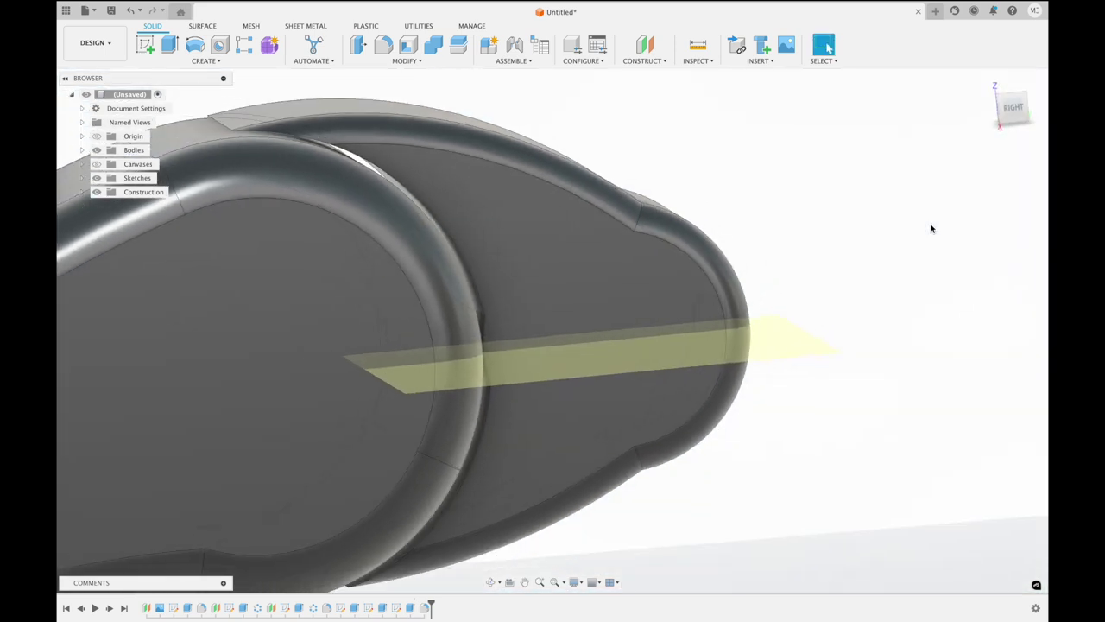
Select the 12 edges where the steering neck meets the tank for a fillet
{"action": "left_click", "coordinate": [381, 47]}
{"action": "left_click", "coordinate": [399, 182]}
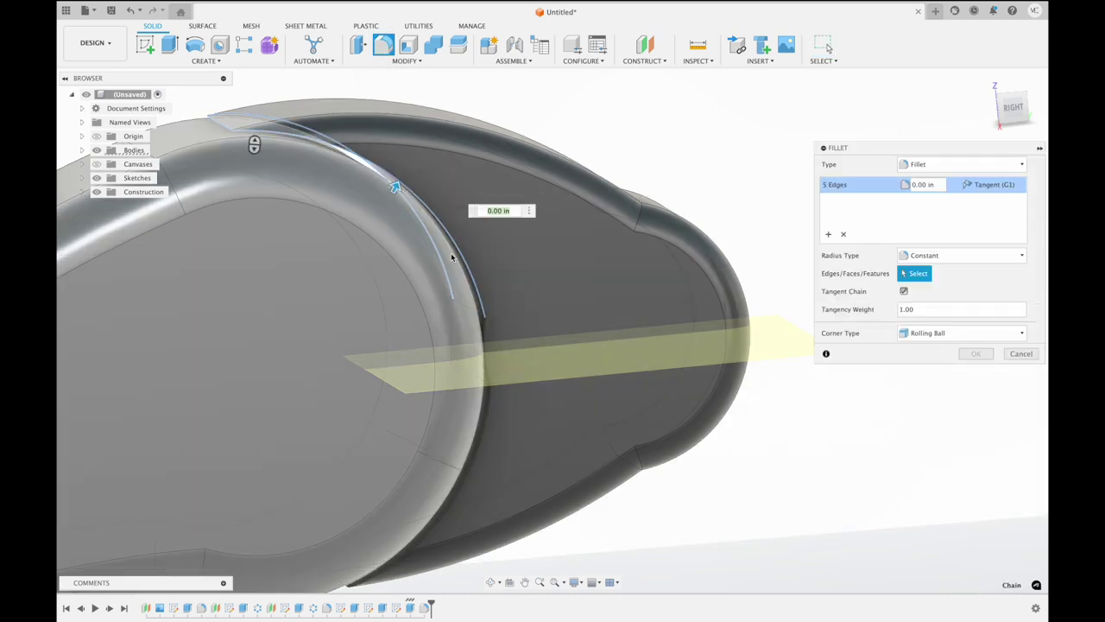
{"action": "left_click", "coordinate": [1021, 354]}
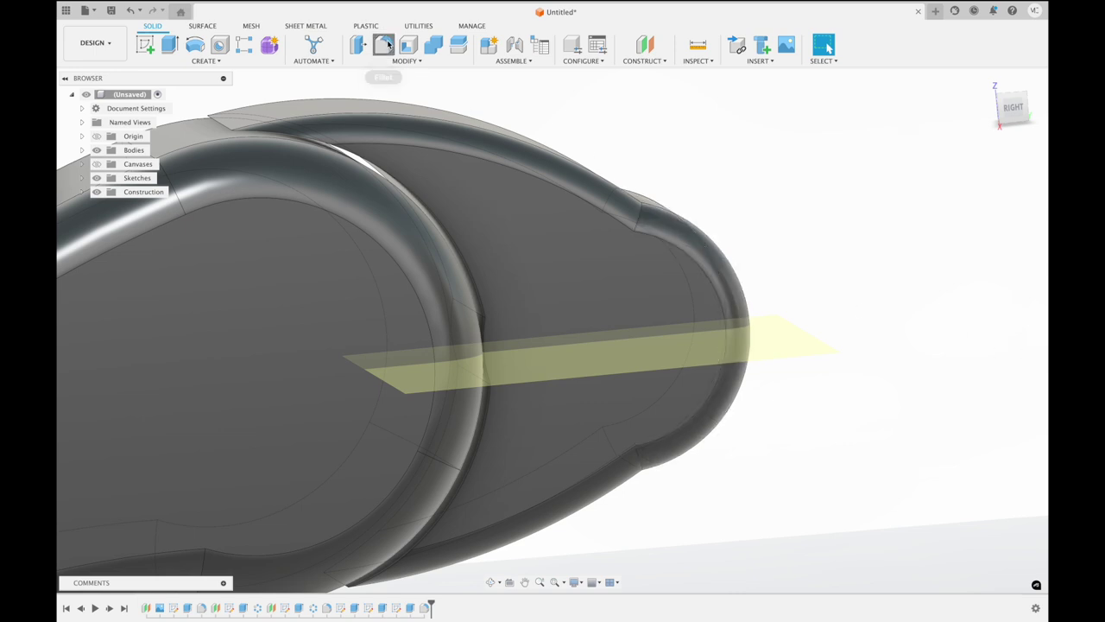
{"action": "left_click", "coordinate": [386, 45]}
{"action": "left_click", "coordinate": [386, 175]}
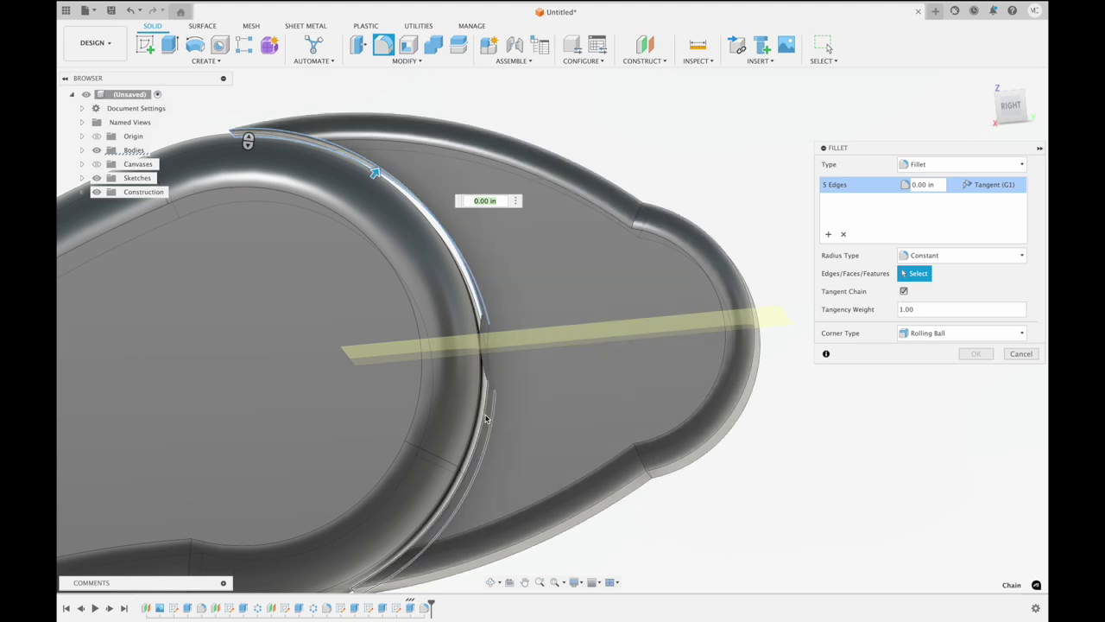
{"action": "left_click", "coordinate": [485, 420]}
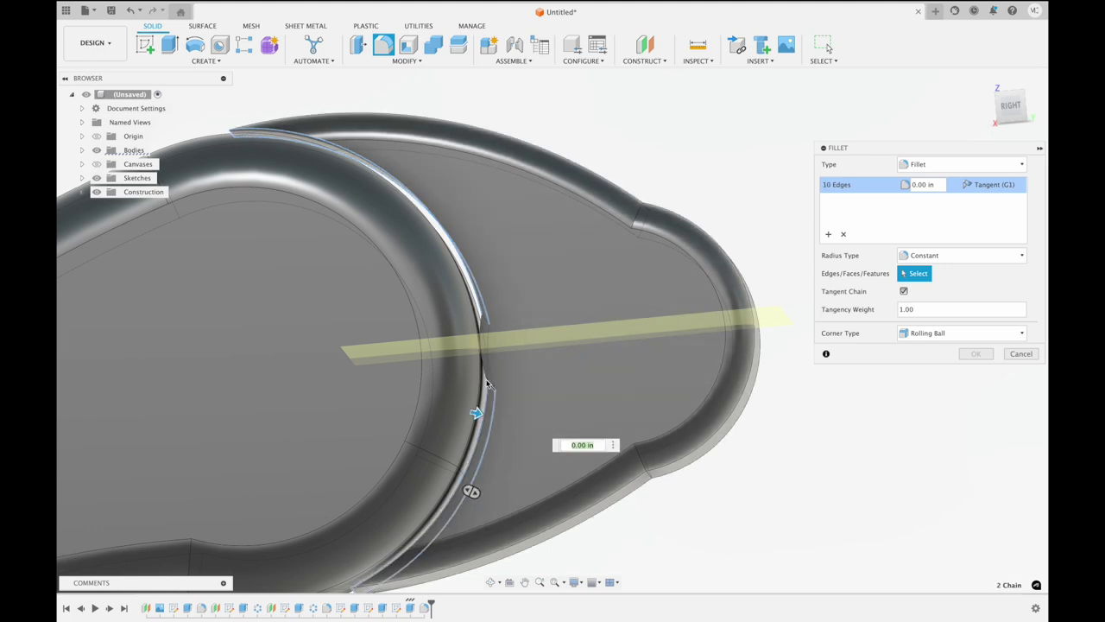
{"action": "left_click", "coordinate": [621, 227]}
{"action": "mouse_move", "coordinate": [622, 227]}
{"action": "middle_mouse_down", "text": "shift"}
{"action": "mouse_move", "coordinate": [726, 164]}
{"action": "mouse_move", "coordinate": [757, 167]}
{"action": "middle_mouse_up", "text": "shift"}
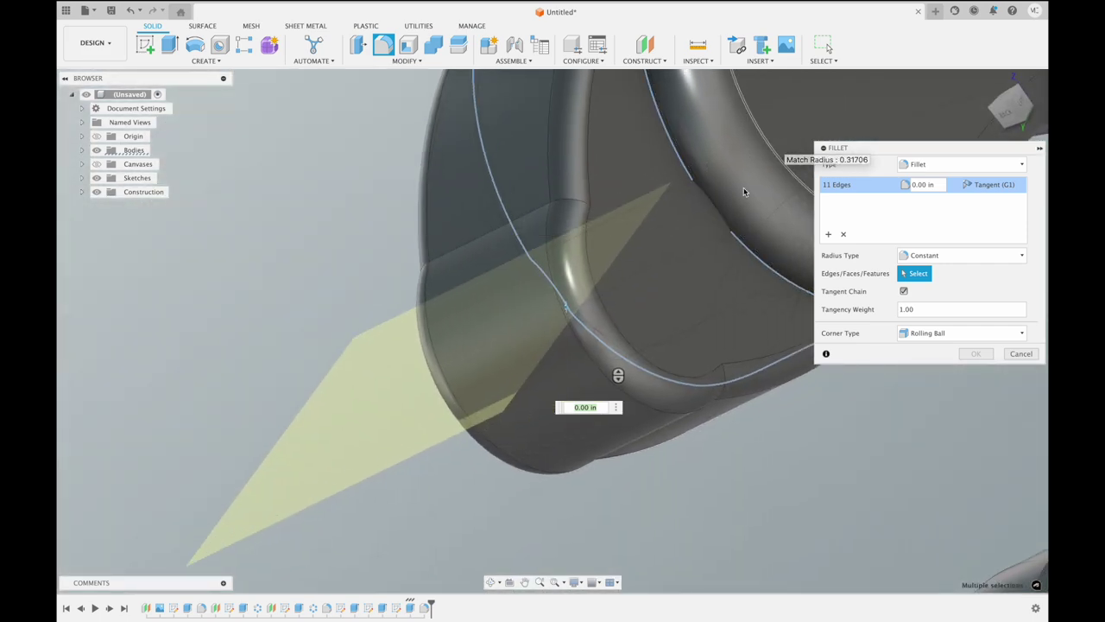
{"action": "left_click", "coordinate": [717, 210]}
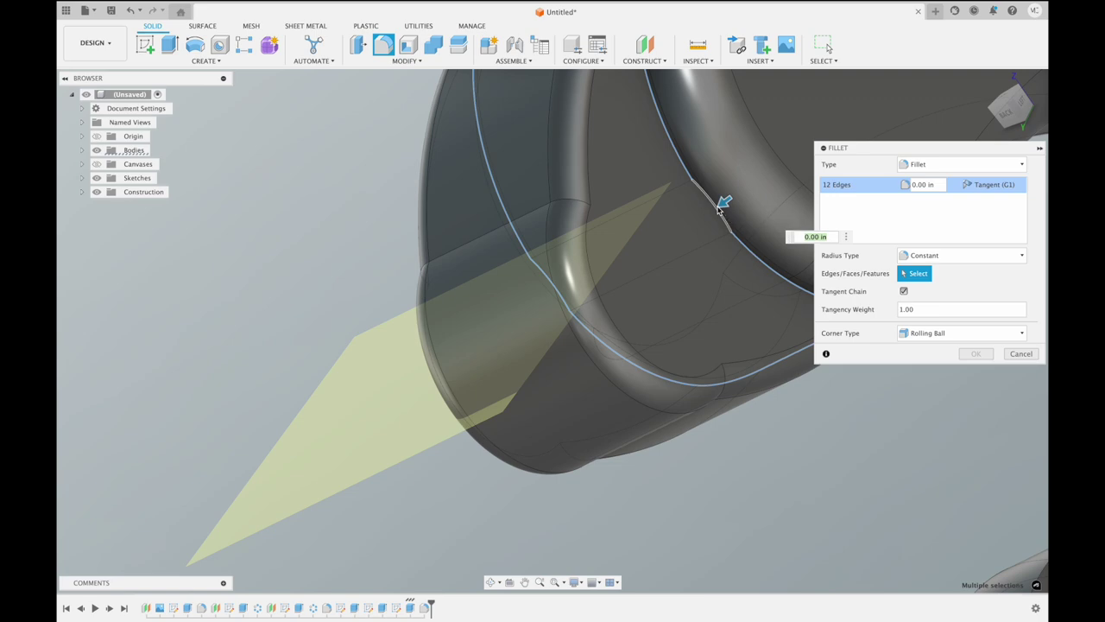
Set the previewed fillet radius to 0.015 in
{"action": "left_click_drag", "start_coordinate": [724, 201], "coordinate": [720, 205]}
{"action": "middle_click_drag", "start_coordinate": [720, 206], "coordinate": [654, 73], "text": "shift"}
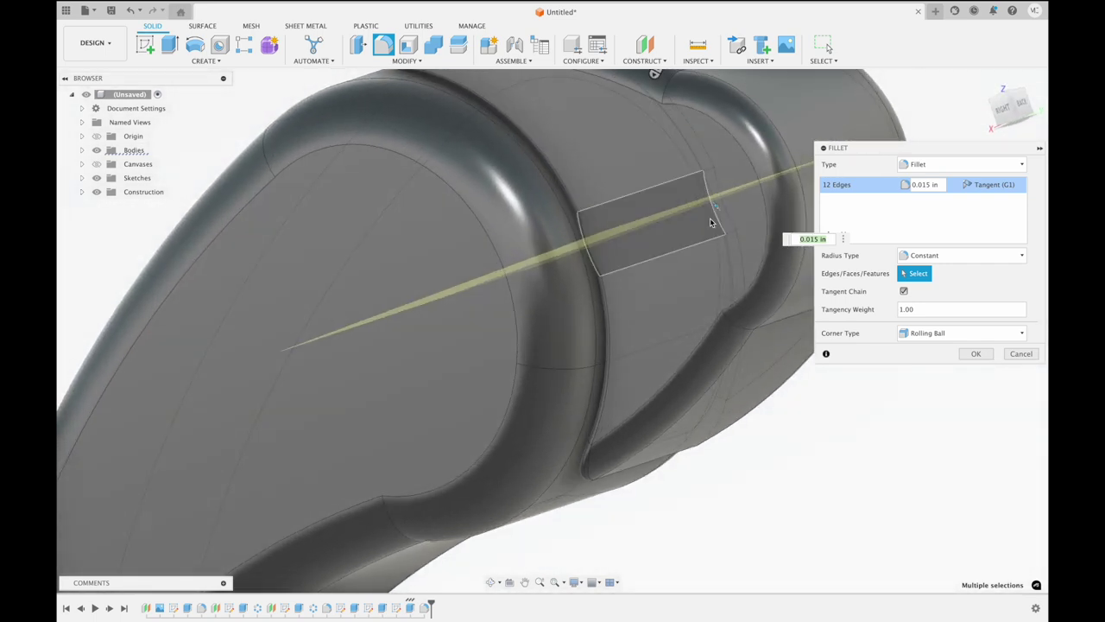
{"action": "middle_click_drag", "start_coordinate": [716, 211], "coordinate": [709, 218], "text": "shift"}
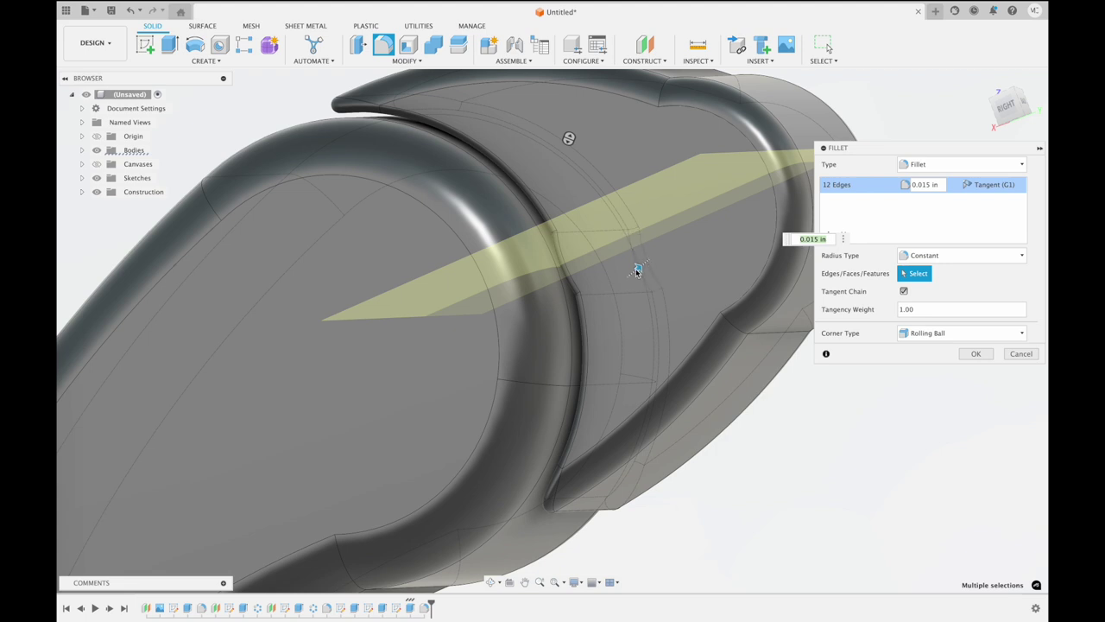
{"action": "left_click_drag", "start_coordinate": [636, 269], "coordinate": [636, 270]}
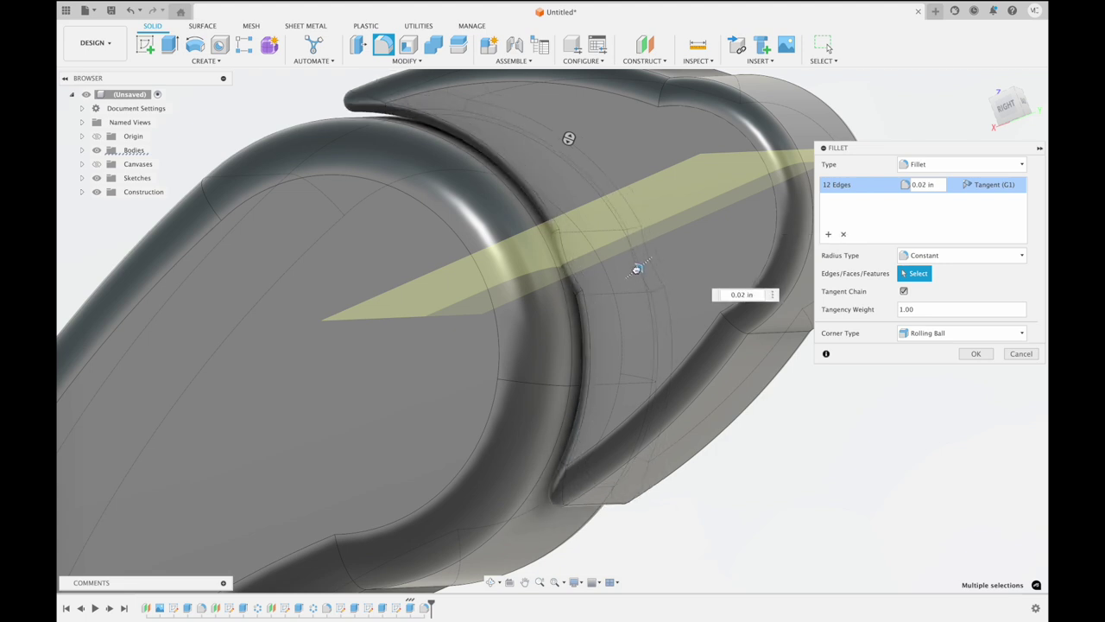
{"action": "left_click_drag", "start_coordinate": [636, 269], "coordinate": [632, 271]}
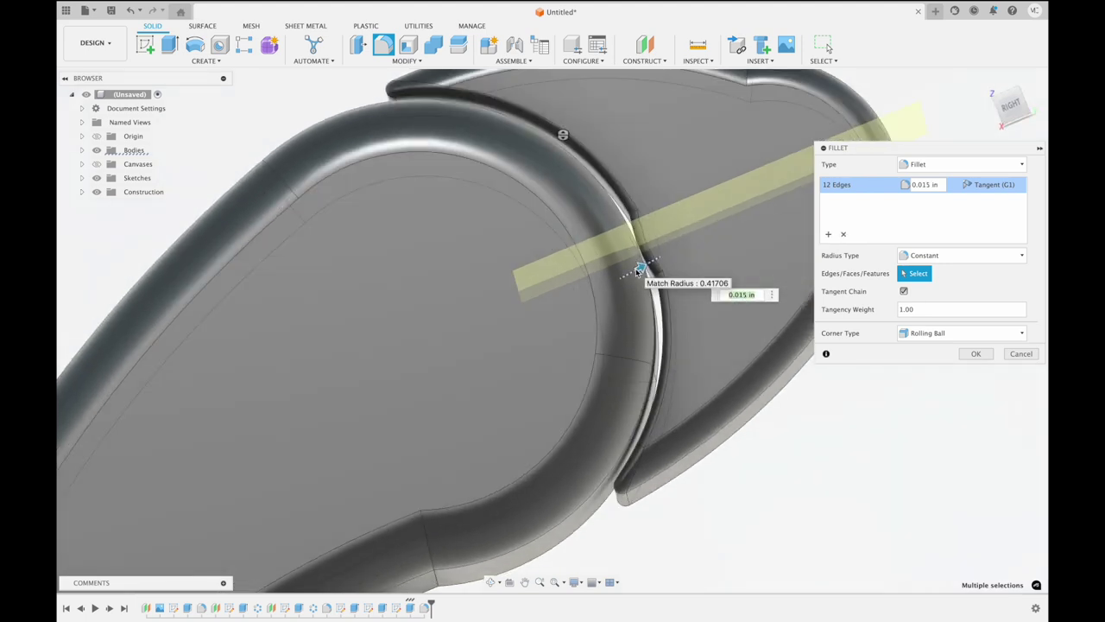
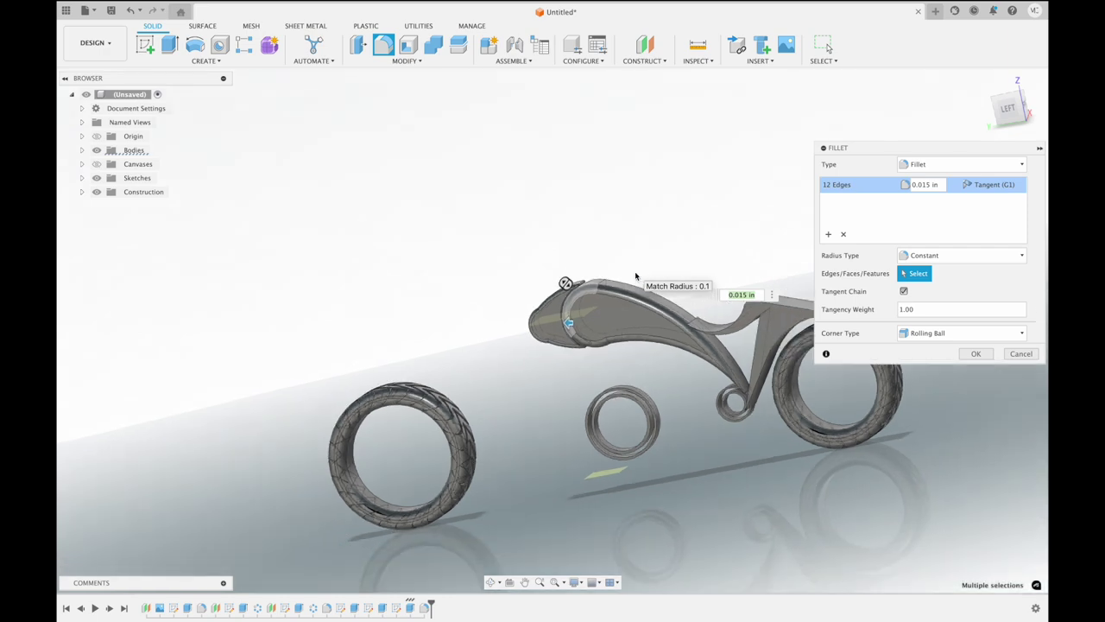
Check the fillet from the left view and commit the 0.015 in fillet on 12 edges
{"action": "left_click", "coordinate": [1042, 107]}
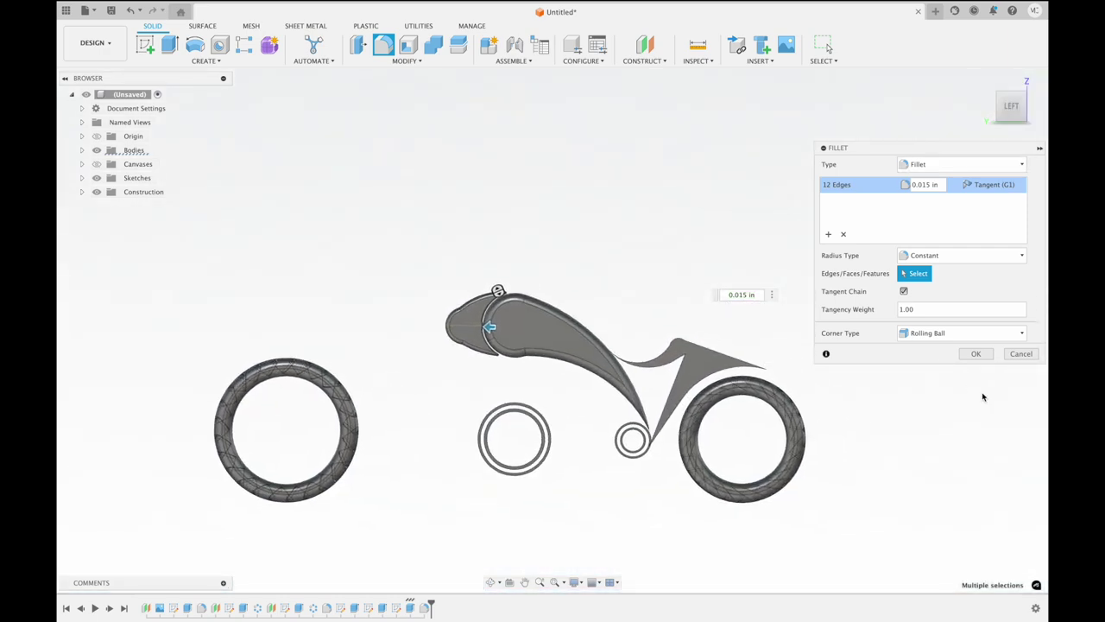
{"action": "left_click", "coordinate": [975, 354]}
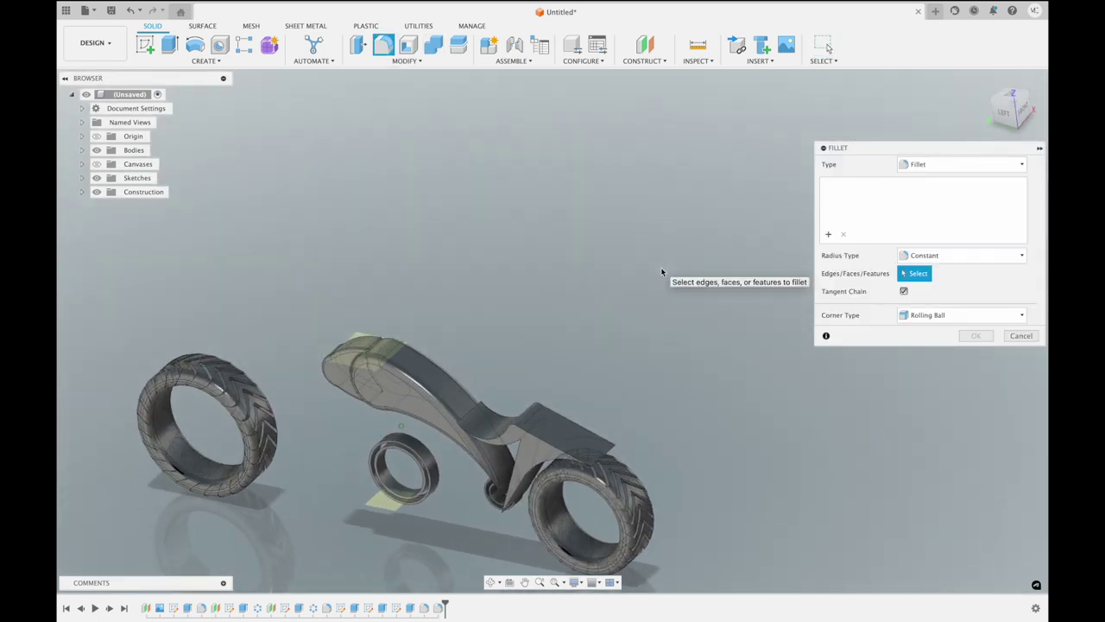
Select five bracket edges above the rear tire for a new fillet
{"action": "left_click", "coordinate": [586, 429]}
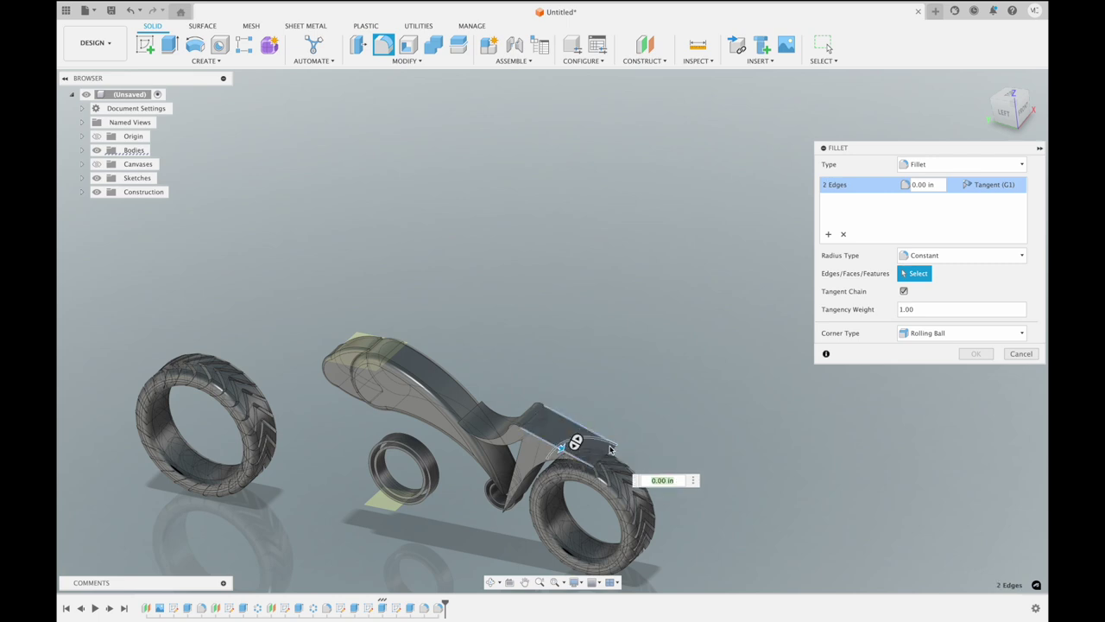
{"action": "left_click", "coordinate": [533, 475]}
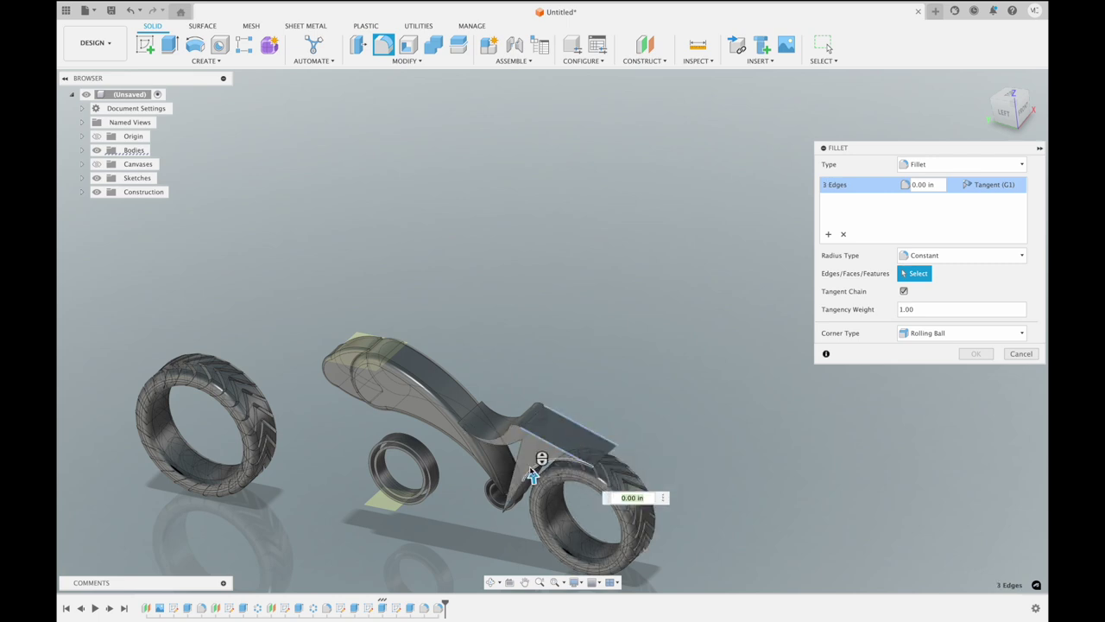
{"action": "left_click", "coordinate": [518, 466]}
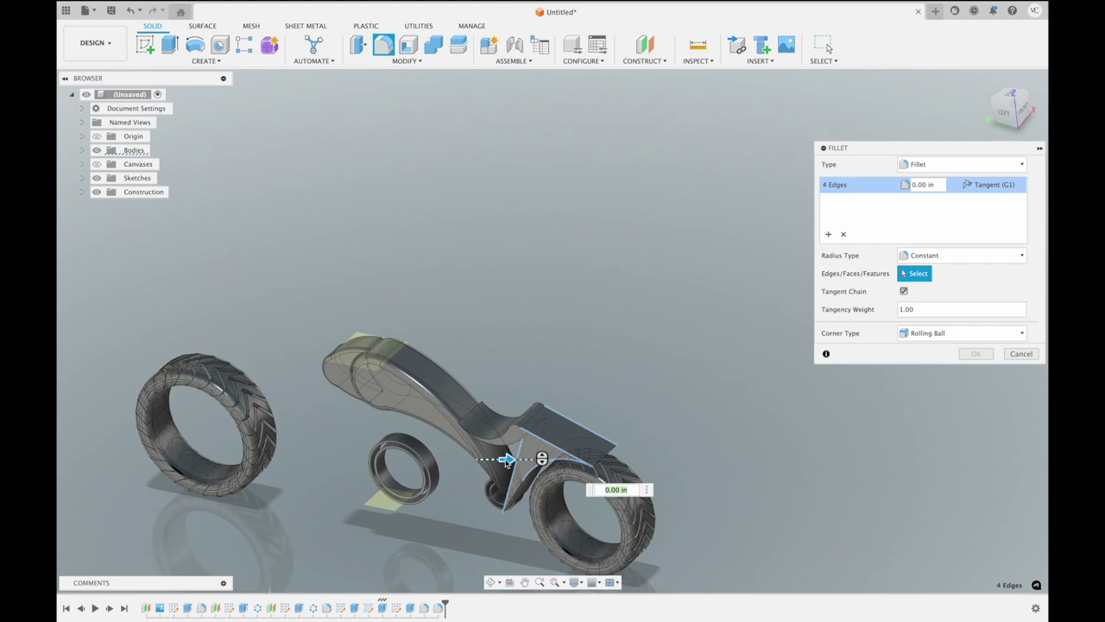
{"action": "left_click", "coordinate": [515, 494]}
{"action": "middle_click_drag", "start_coordinate": [540, 454], "coordinate": [658, 369], "text": "shift"}
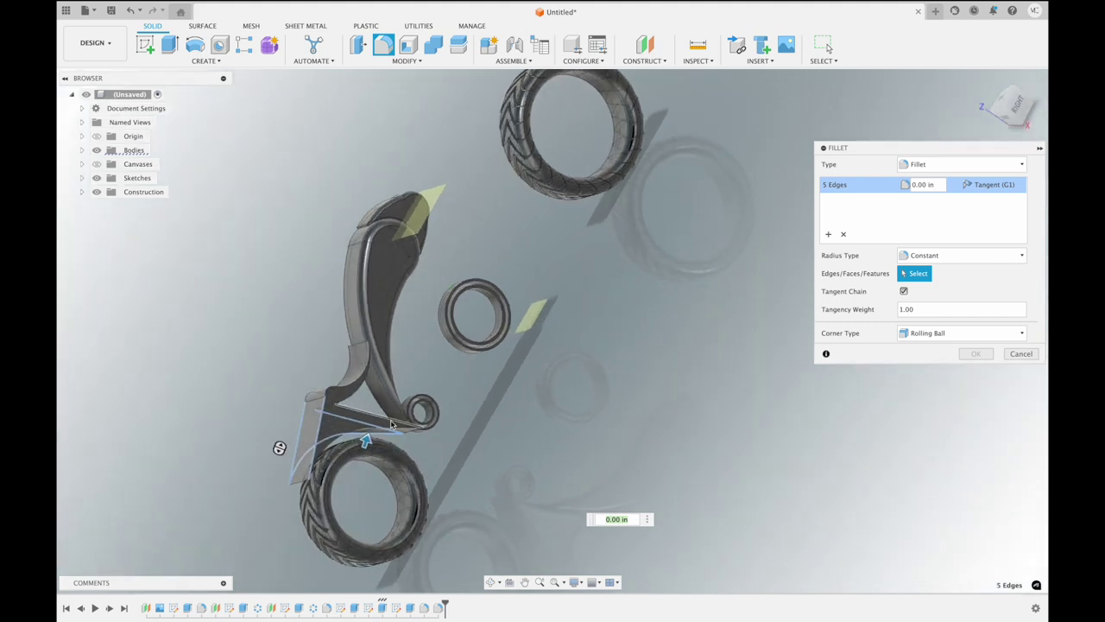
{"action": "scroll", "coordinate": [573, 352], "scroll_direction": "left", "scroll_amount": 3, "text": "shift"}
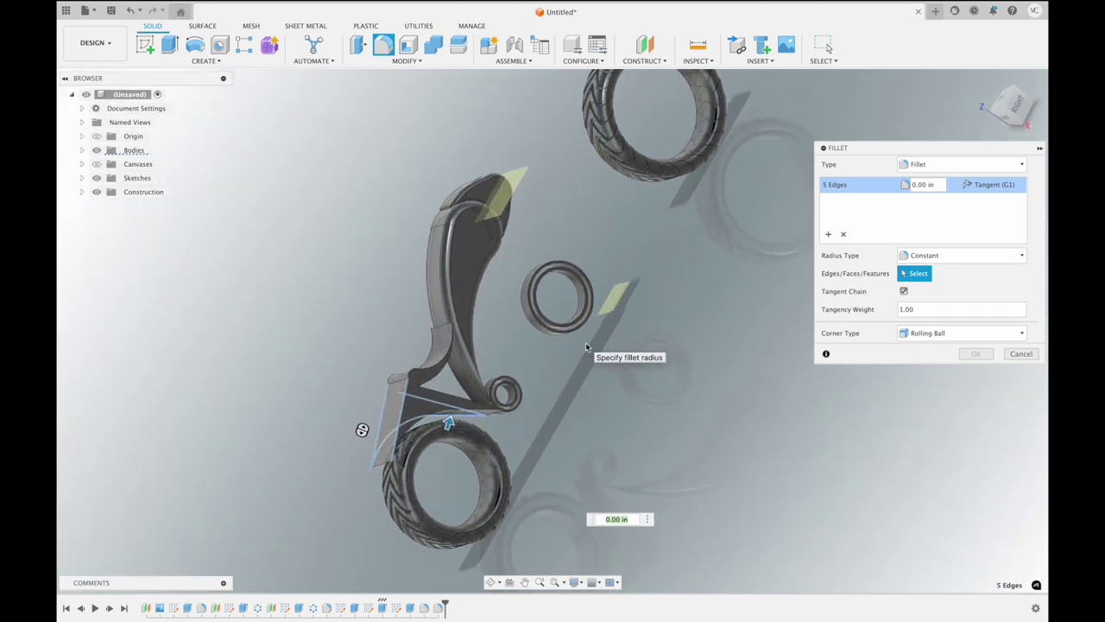
{"action": "scroll", "coordinate": [585, 342], "scroll_direction": "down", "scroll_amount": 2, "text": "shift"}
{"action": "scroll", "coordinate": [752, 274], "scroll_direction": "down", "scroll_amount": 3, "text": "shift"}
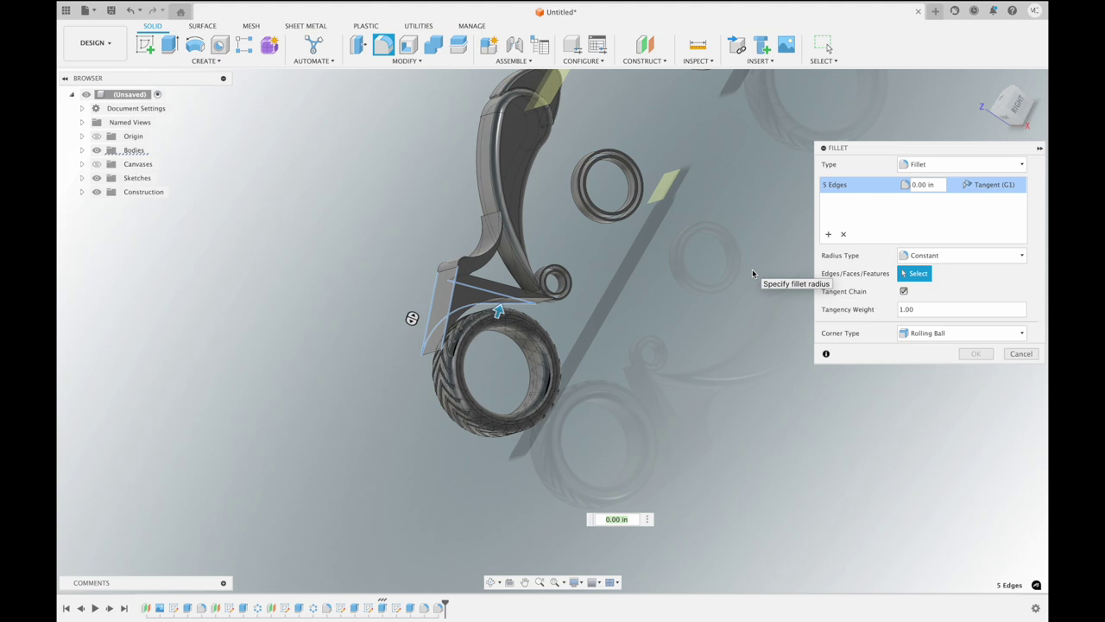
{"action": "scroll", "coordinate": [629, 285], "scroll_direction": "down", "scroll_amount": 2, "text": "shift"}
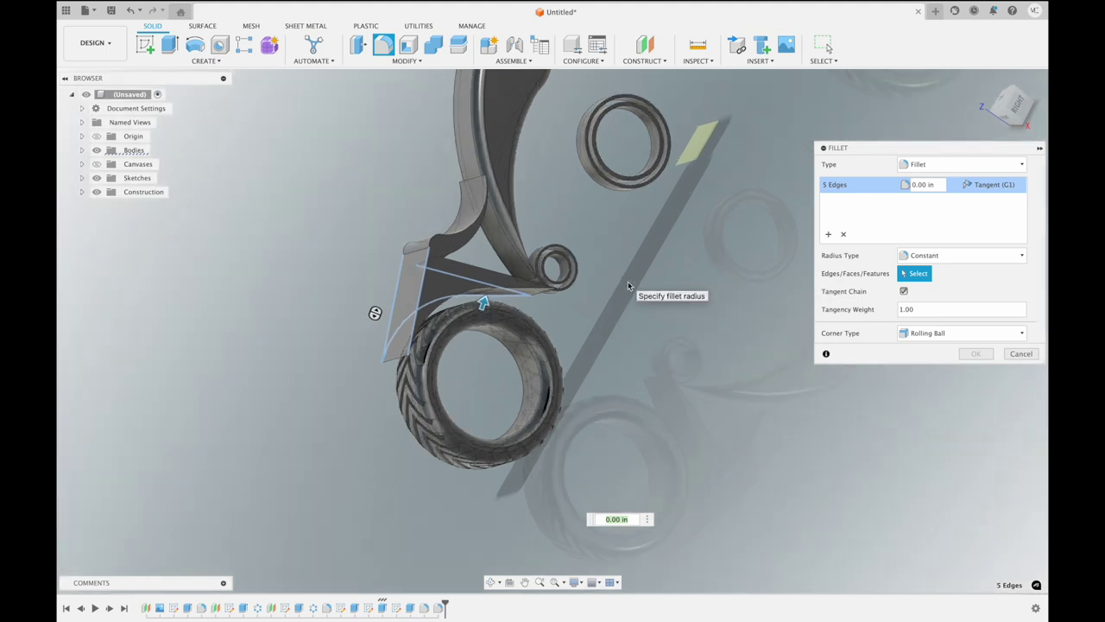
{"action": "scroll", "coordinate": [628, 286], "scroll_direction": "up", "scroll_amount": 2}
{"action": "scroll", "coordinate": [628, 286], "scroll_direction": "up", "scroll_amount": 2}
{"action": "scroll", "coordinate": [629, 285], "scroll_direction": "up", "scroll_amount": 2}
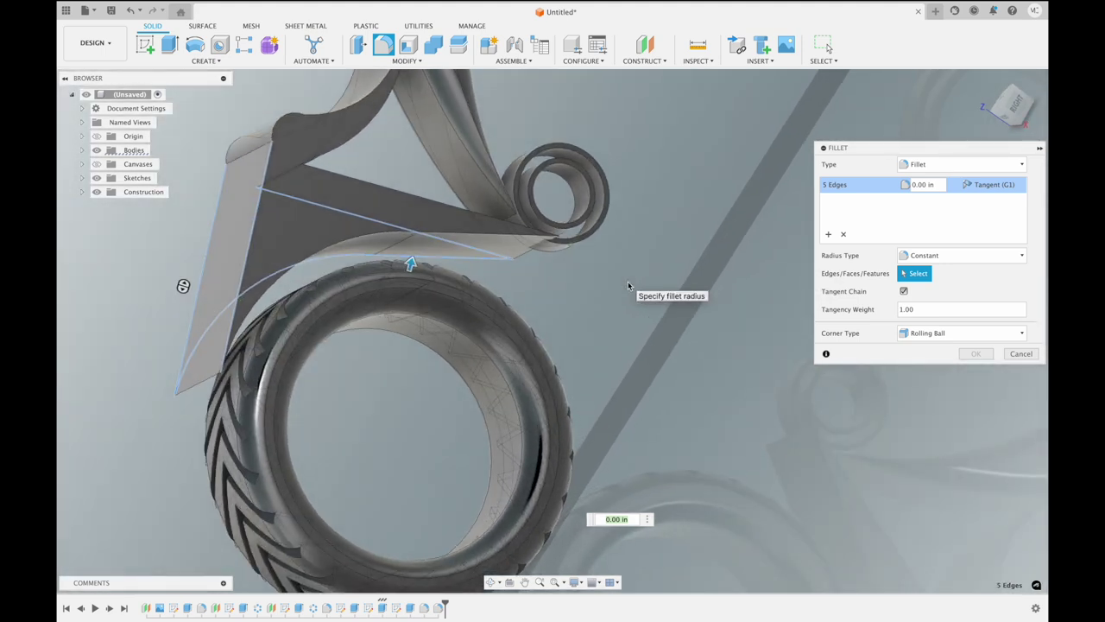
Add three more bracket edges, try a 0.02 in radius, and cancel after the error
{"action": "left_click", "coordinate": [412, 238]}
{"action": "left_click", "coordinate": [444, 234]}
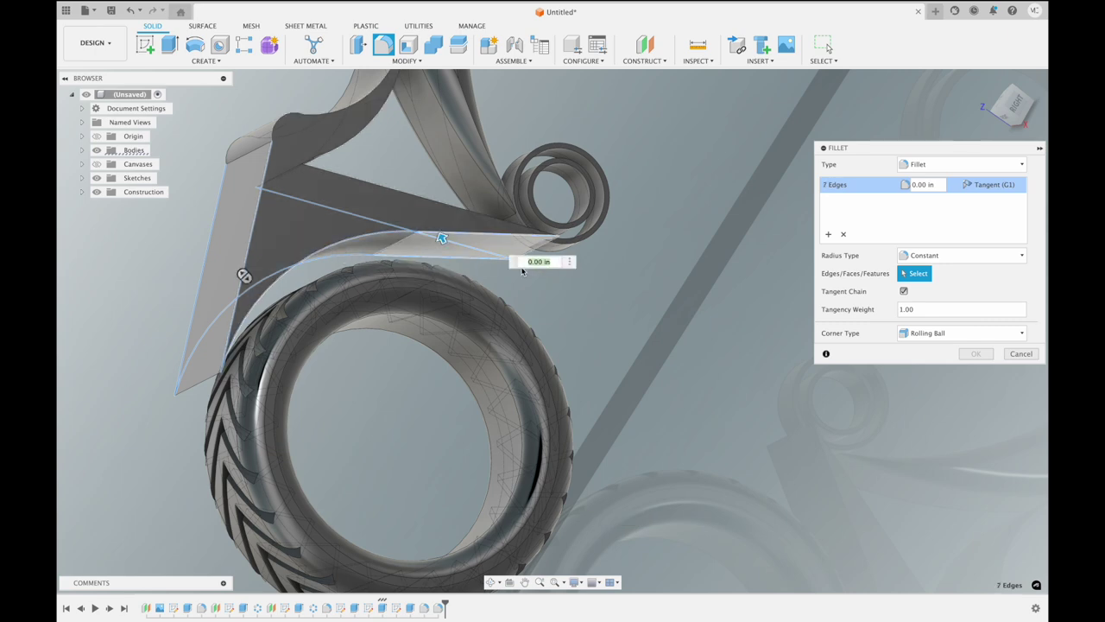
{"action": "middle_click_drag", "start_coordinate": [682, 242], "coordinate": [343, 225], "text": "shift"}
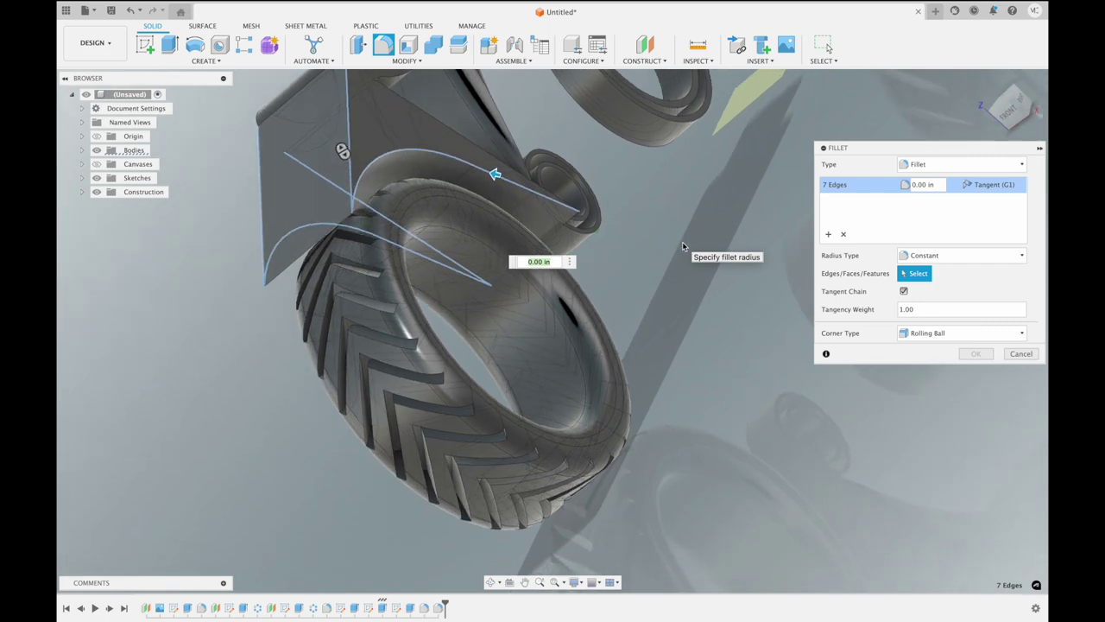
{"action": "left_click", "coordinate": [340, 227]}
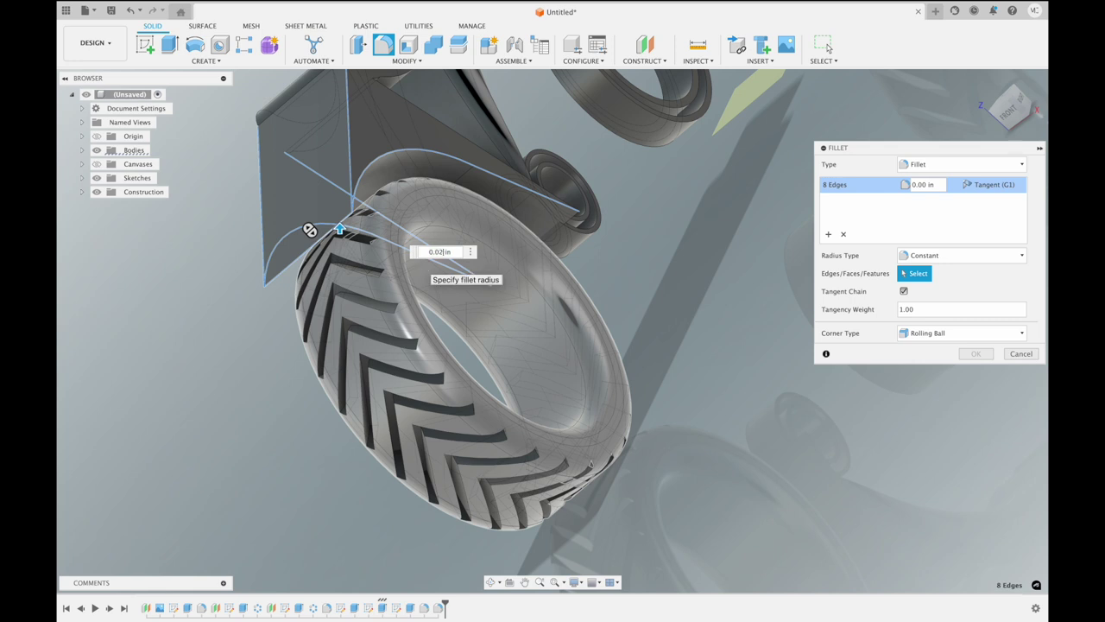
{"action": "key", "text": "Return"}
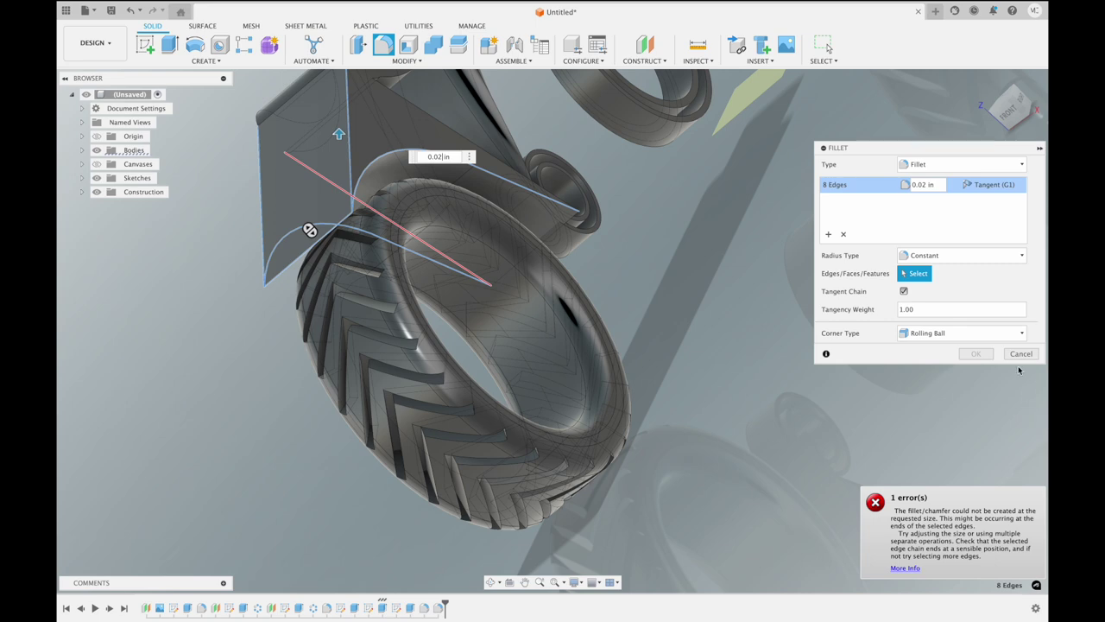
{"action": "left_click", "coordinate": [1020, 354]}
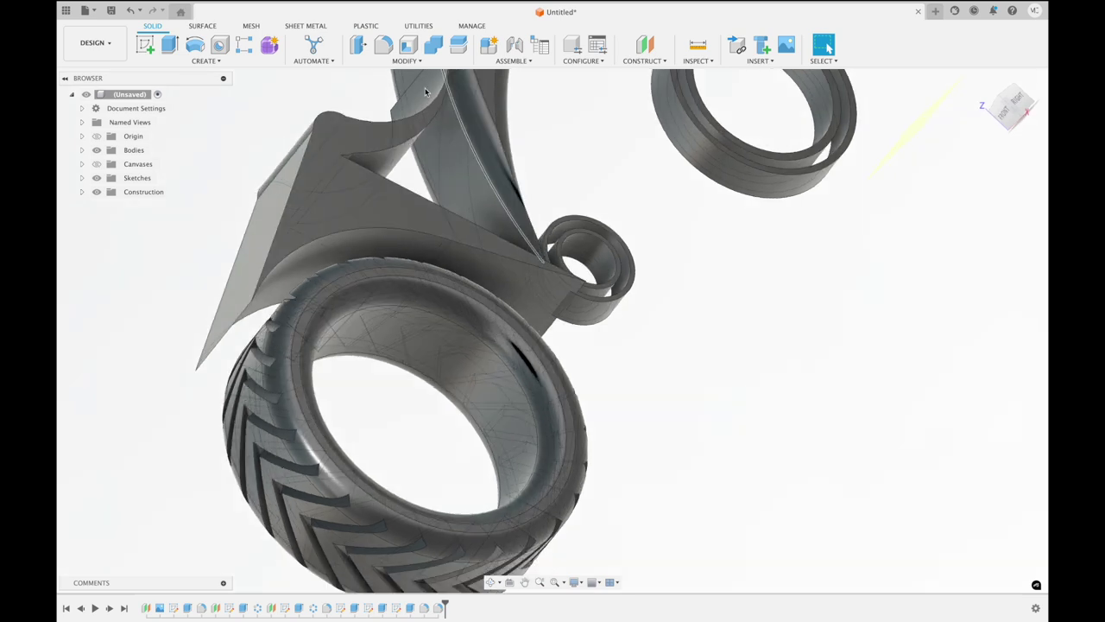
Try fillets on the curved fender edges at 0.075 and 0.05 in, cancelling both attempts
{"action": "left_click", "coordinate": [383, 44]}
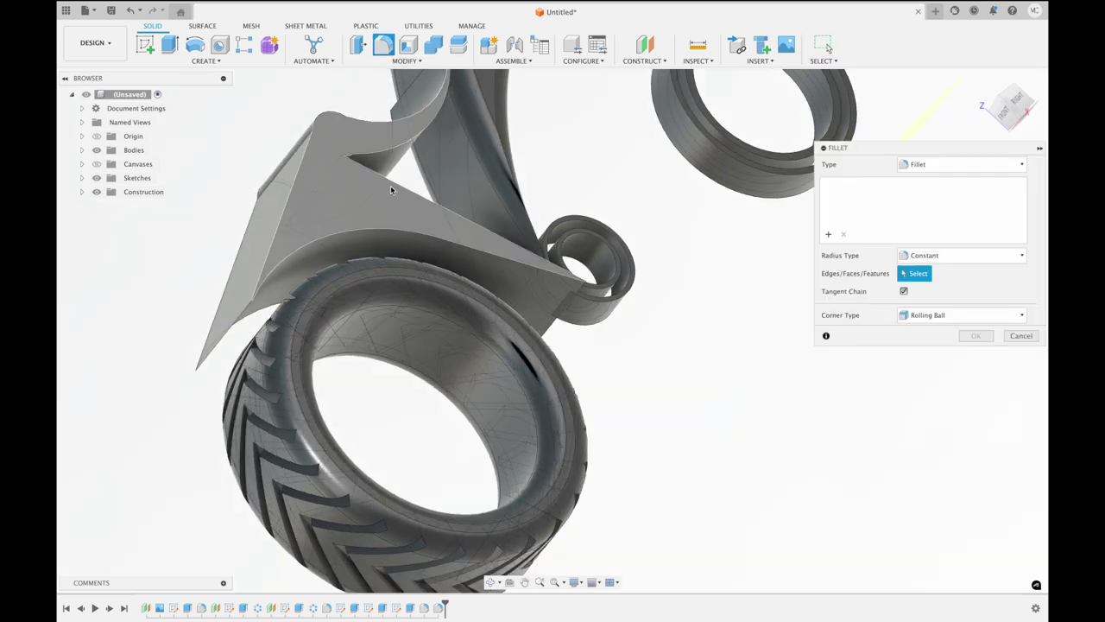
{"action": "left_click", "coordinate": [397, 232]}
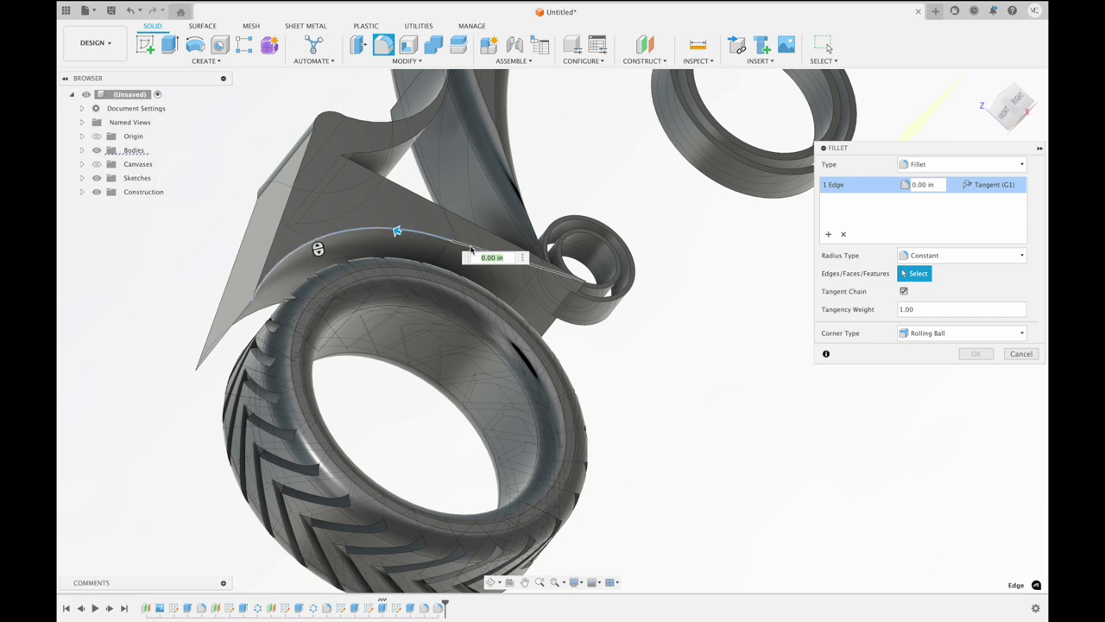
{"action": "left_click", "coordinate": [472, 250]}
{"action": "type", "text": "0.075"}
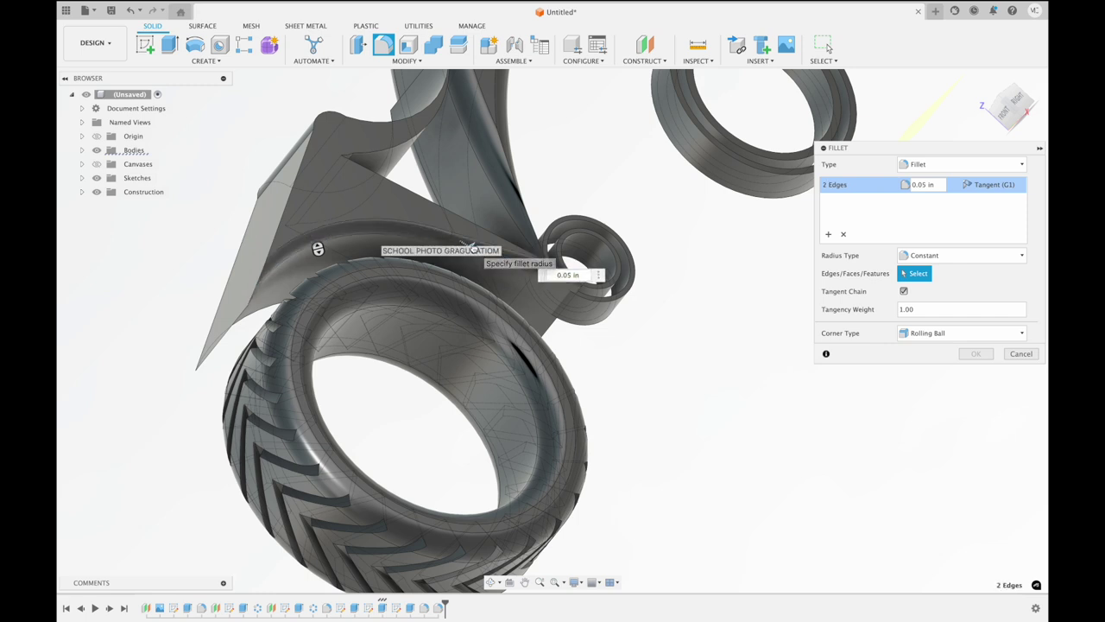
{"action": "type", "text": "0.05"}
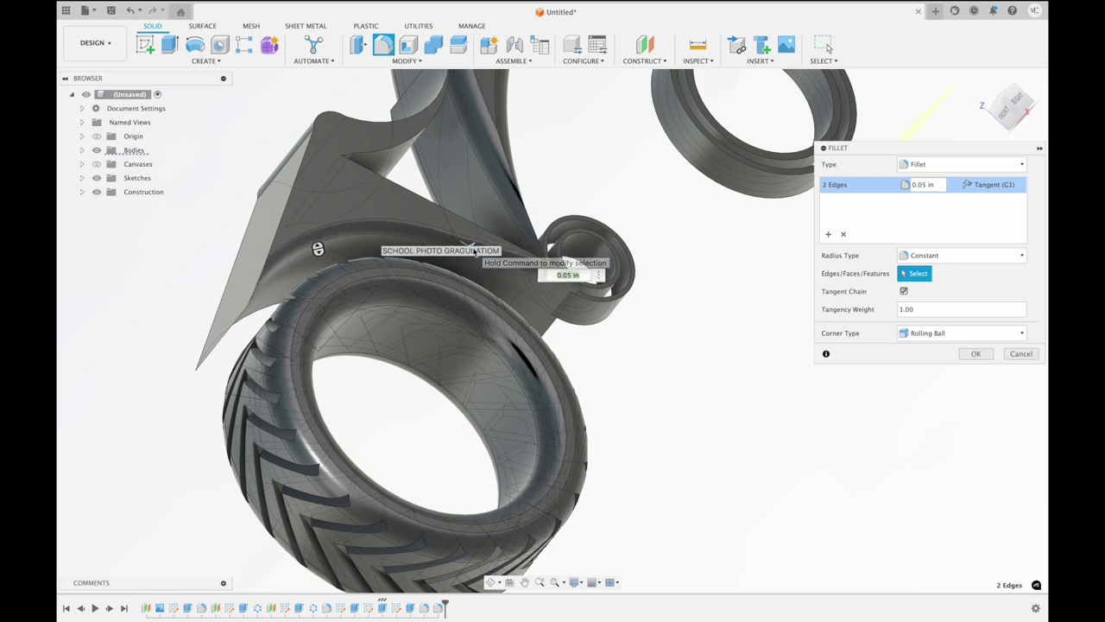
{"action": "middle_click_drag", "start_coordinate": [471, 248], "coordinate": [361, 249], "text": "shift"}
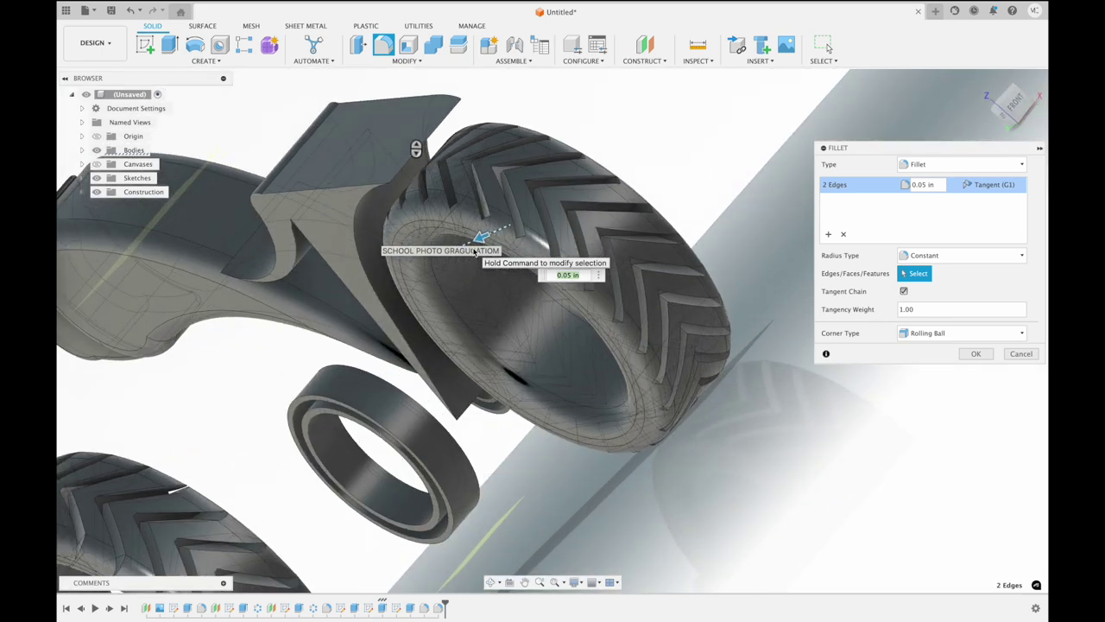
{"action": "left_click", "coordinate": [361, 249]}
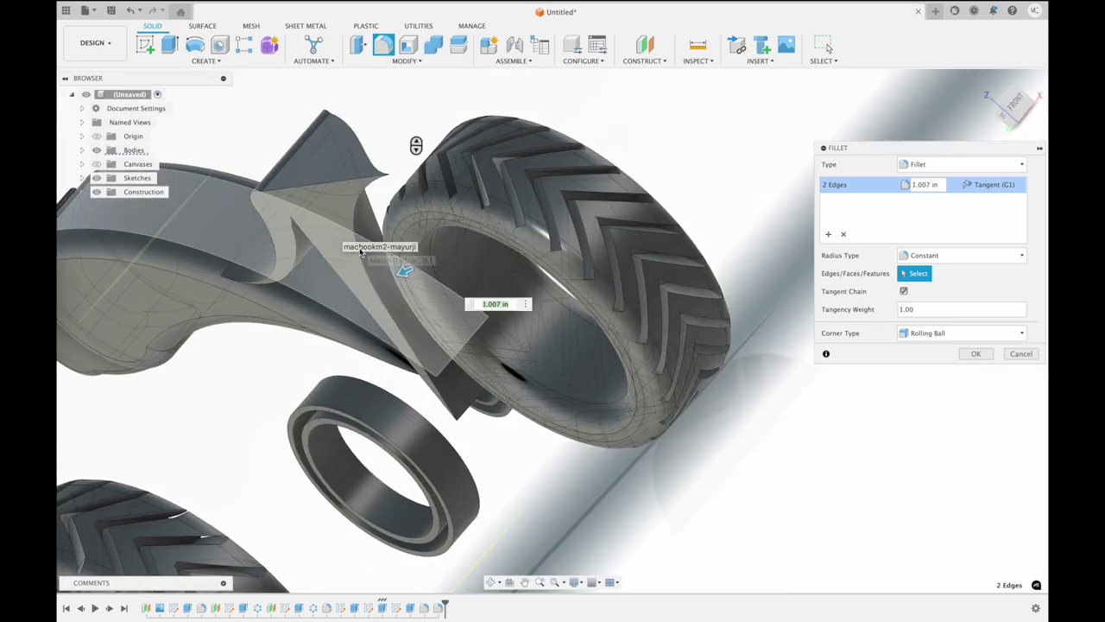
{"action": "left_click", "coordinate": [1013, 353]}
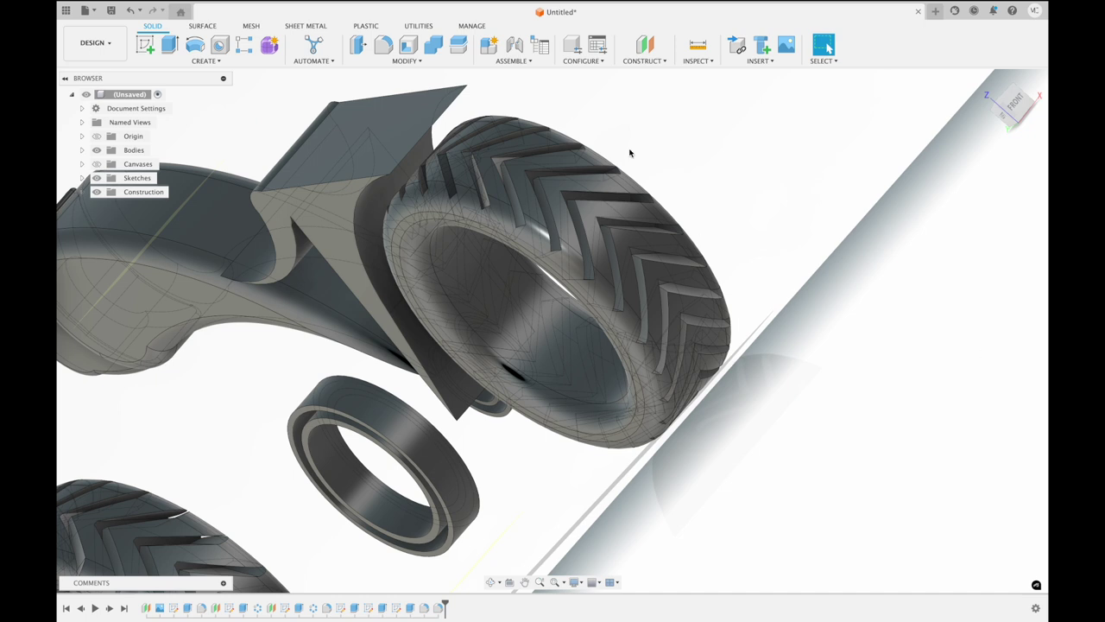
{"action": "left_click", "coordinate": [384, 46]}
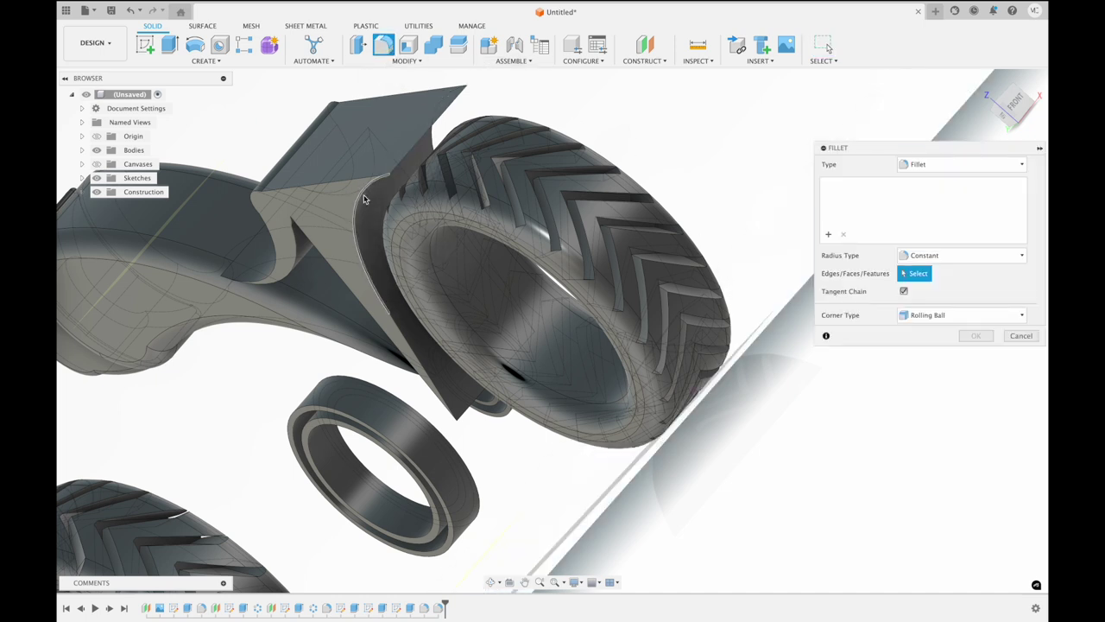
{"action": "left_click", "coordinate": [387, 284]}
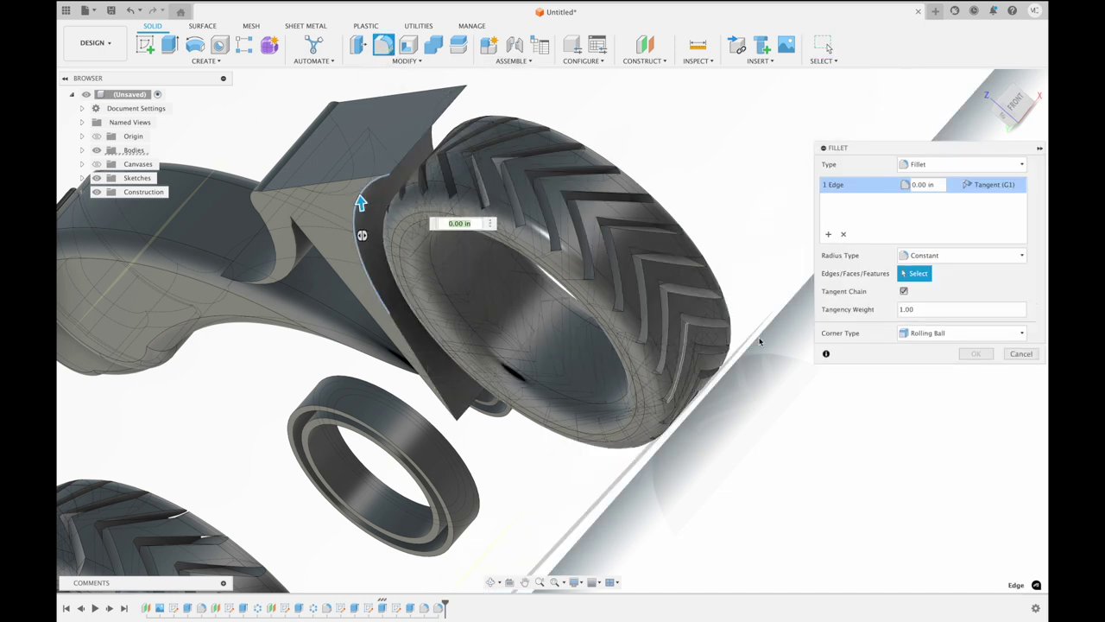
{"action": "left_click", "coordinate": [1013, 354]}
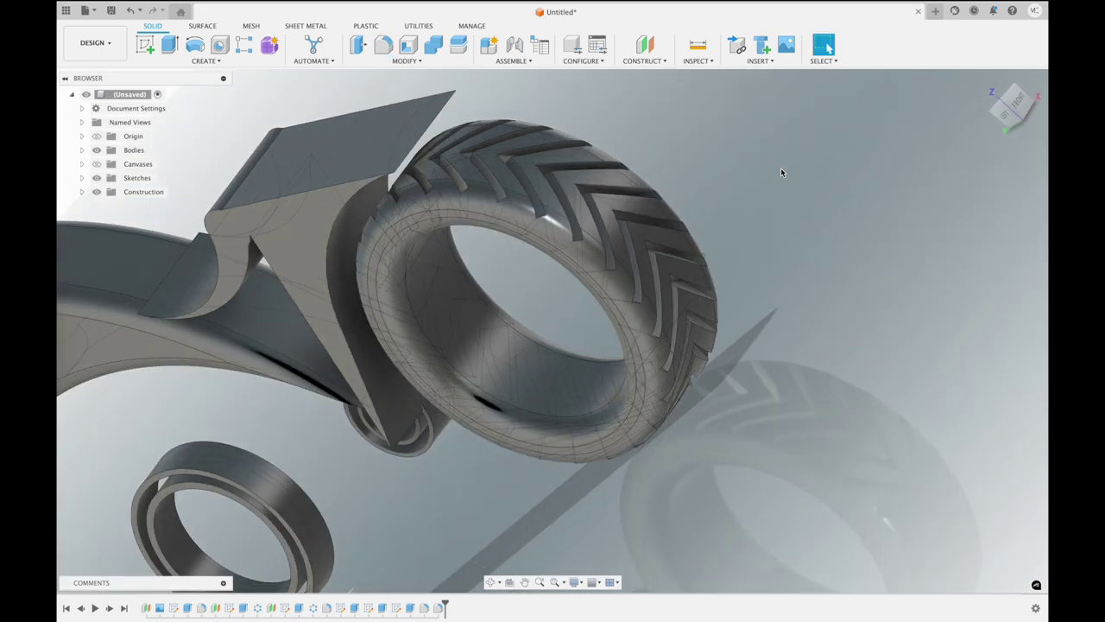
Fillet the curved and straight fender edges at about 1.007 in to match the tire
{"action": "left_click", "coordinate": [378, 47]}
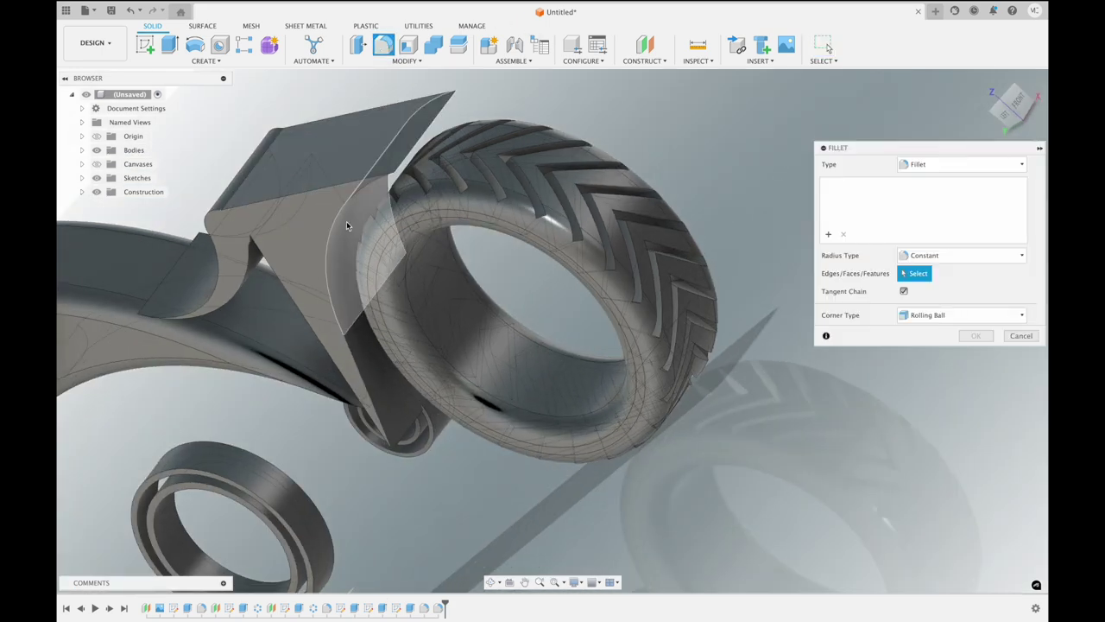
{"action": "left_click", "coordinate": [337, 233]}
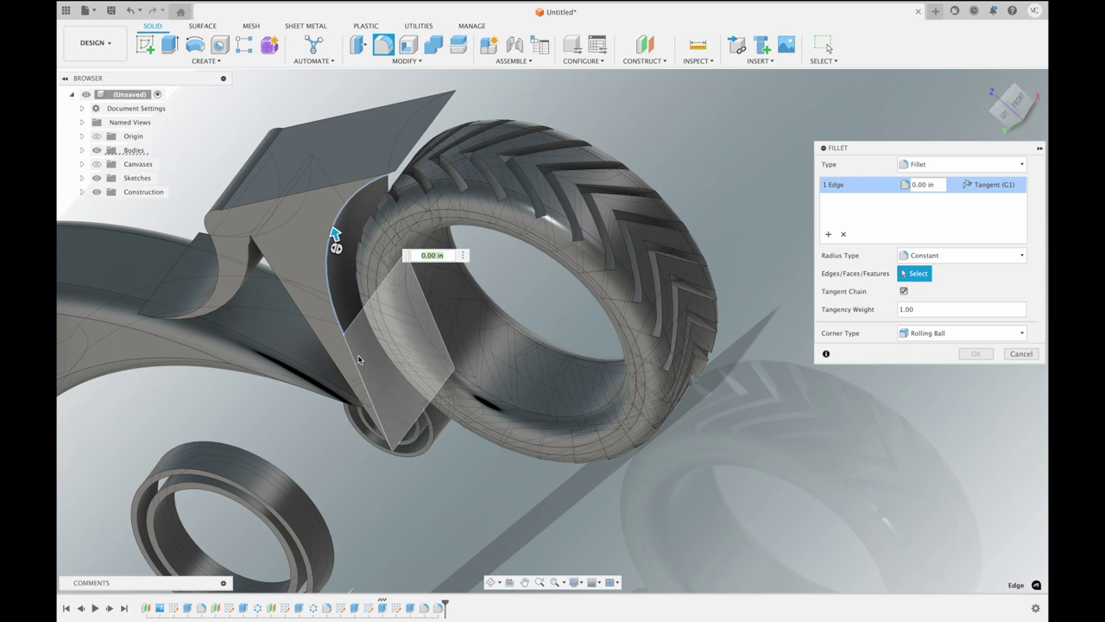
{"action": "left_click", "coordinate": [355, 362]}
{"action": "type", "text": "0.025"}
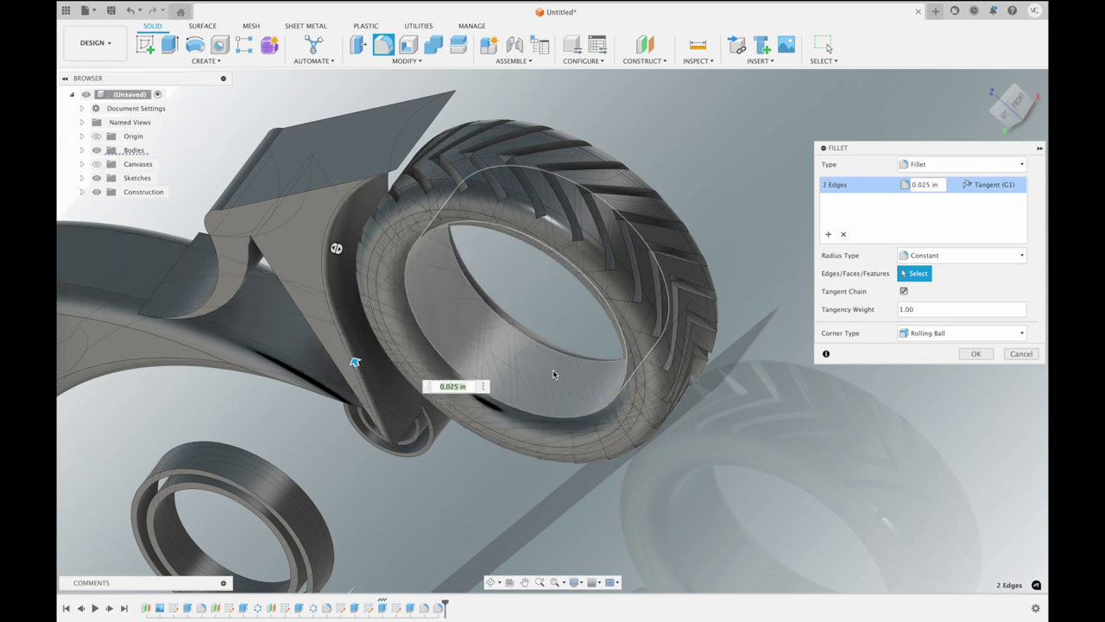
{"action": "mouse_move", "coordinate": [488, 363]}
{"action": "middle_mouse_down", "text": "shift"}
{"action": "mouse_move", "coordinate": [543, 272]}
{"action": "mouse_move", "coordinate": [480, 251]}
{"action": "middle_mouse_up", "text": "shift"}
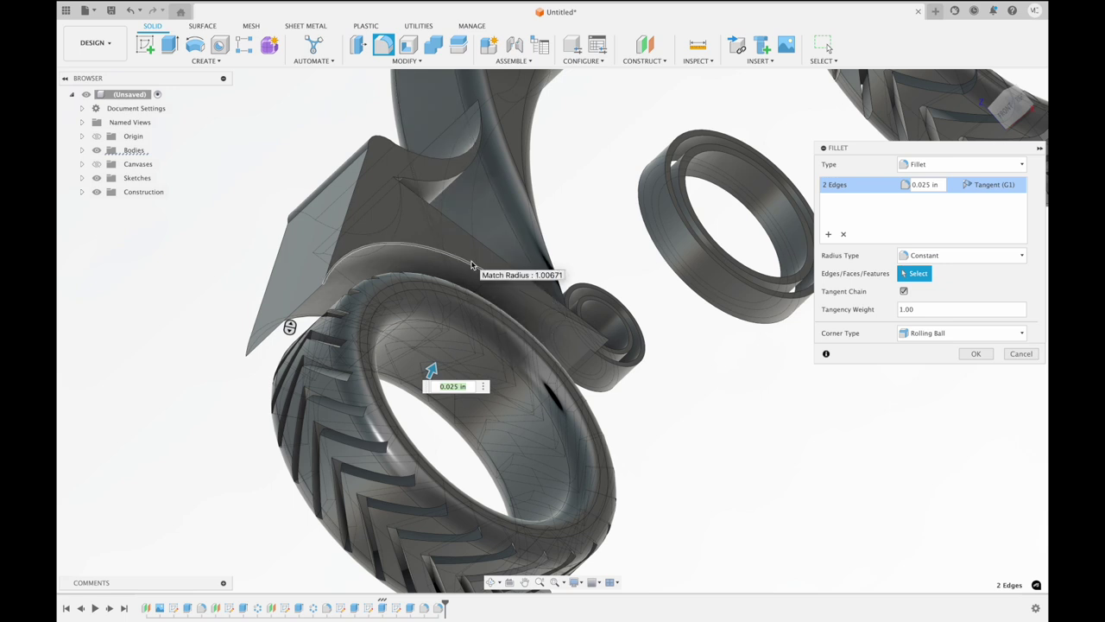
{"action": "left_click_drag", "start_coordinate": [432, 369], "coordinate": [468, 292]}
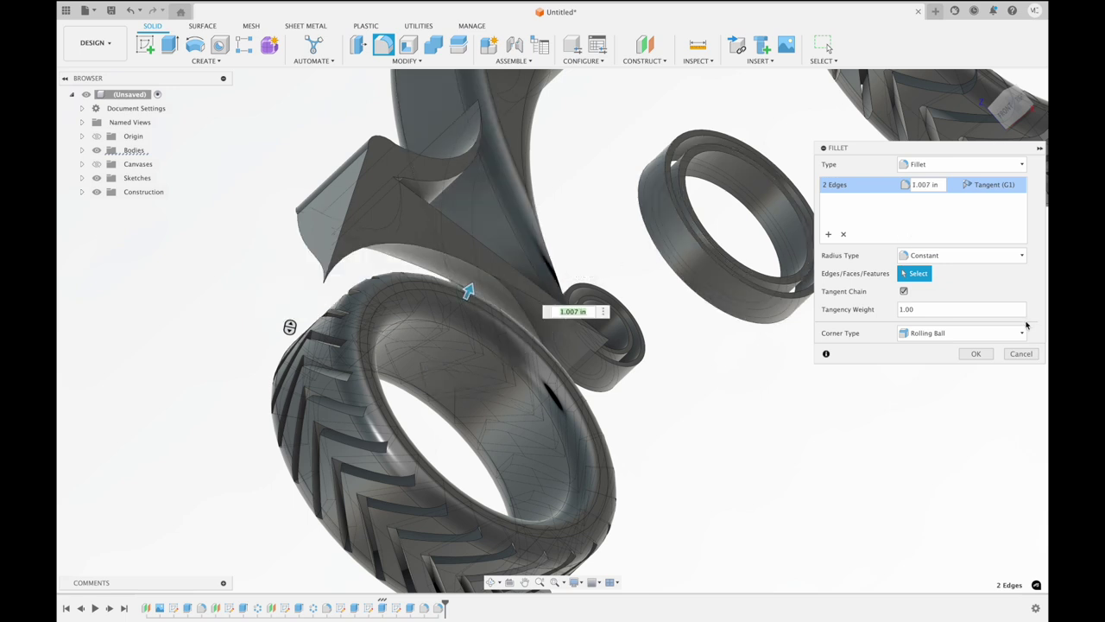
{"action": "left_click", "coordinate": [976, 354]}
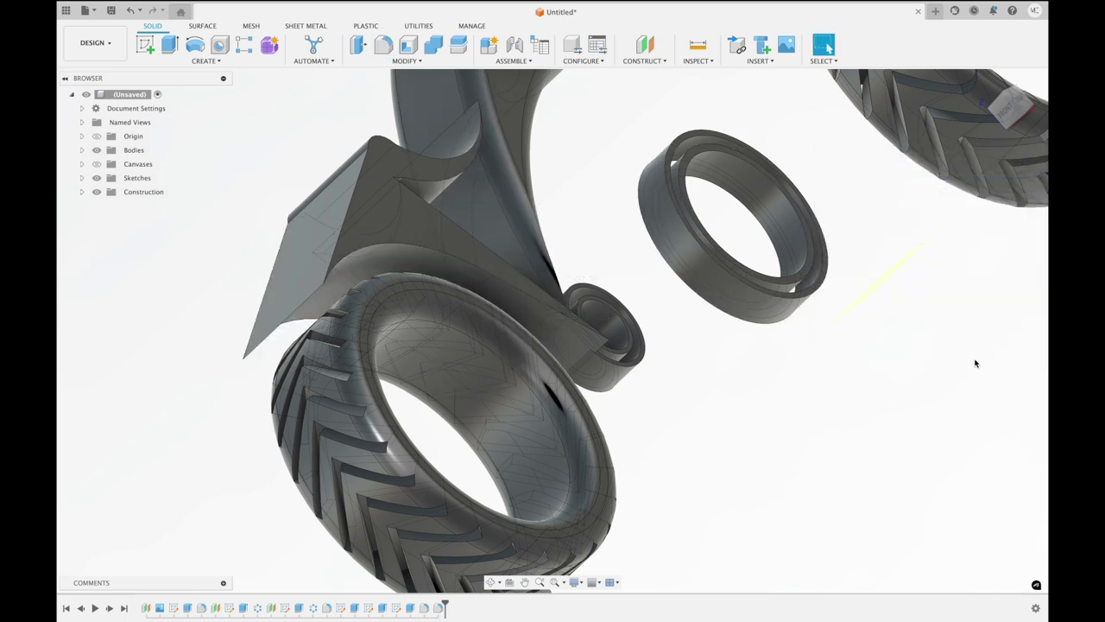
{"action": "left_click", "coordinate": [383, 45]}
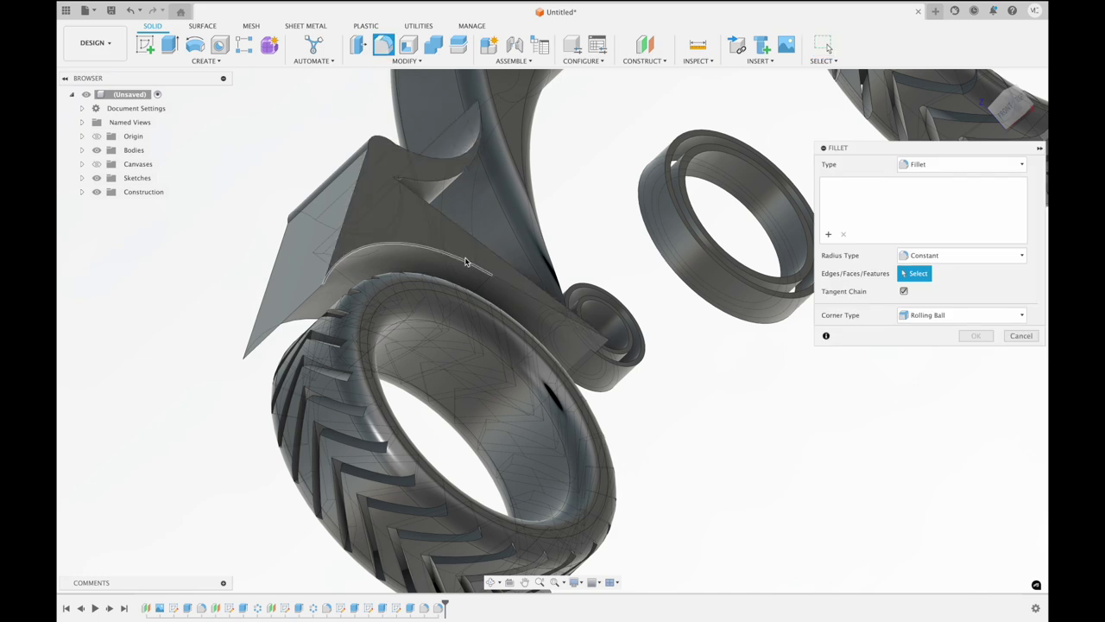
Select four crescent spoke edges, try a 0.20 in fillet, then cancel it
{"action": "left_click", "coordinate": [466, 261]}
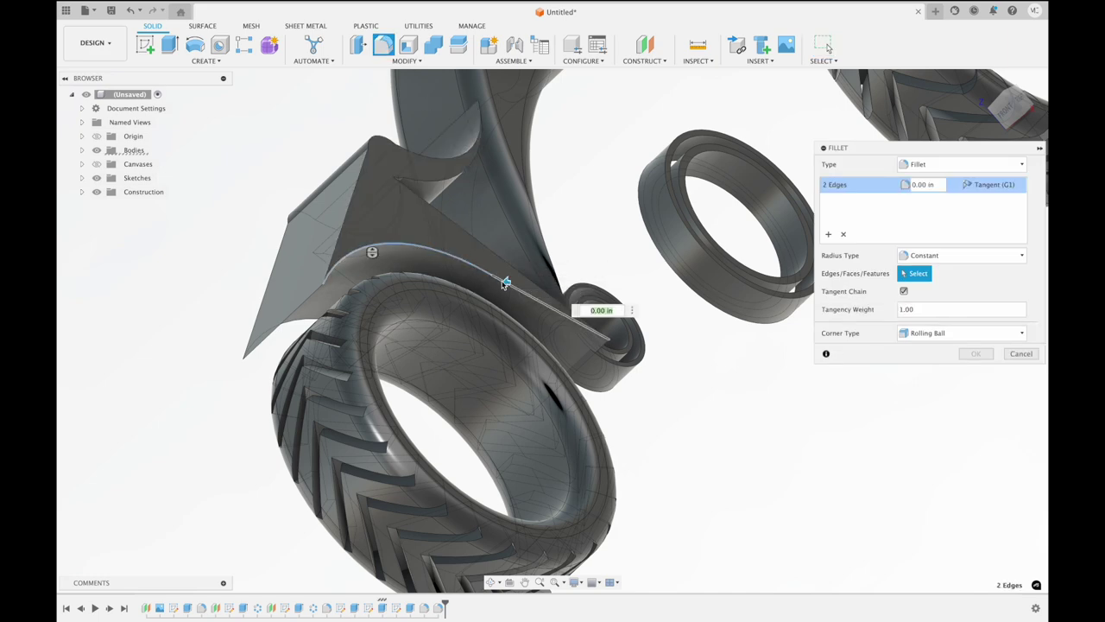
{"action": "middle_click_drag", "start_coordinate": [535, 260], "coordinate": [581, 224], "text": "shift"}
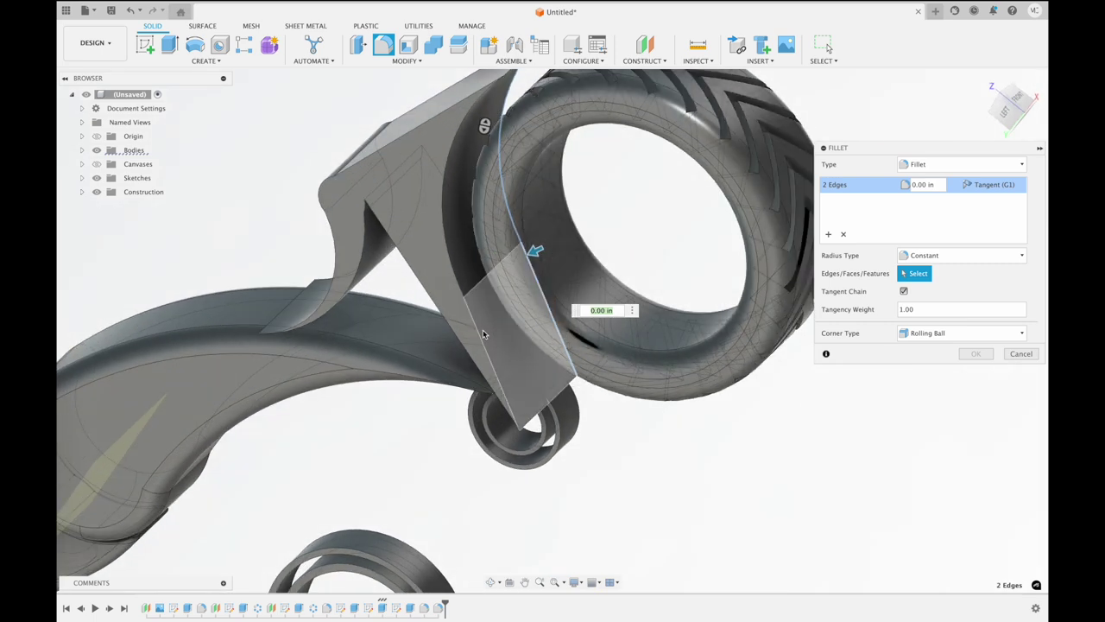
{"action": "left_click", "coordinate": [479, 335]}
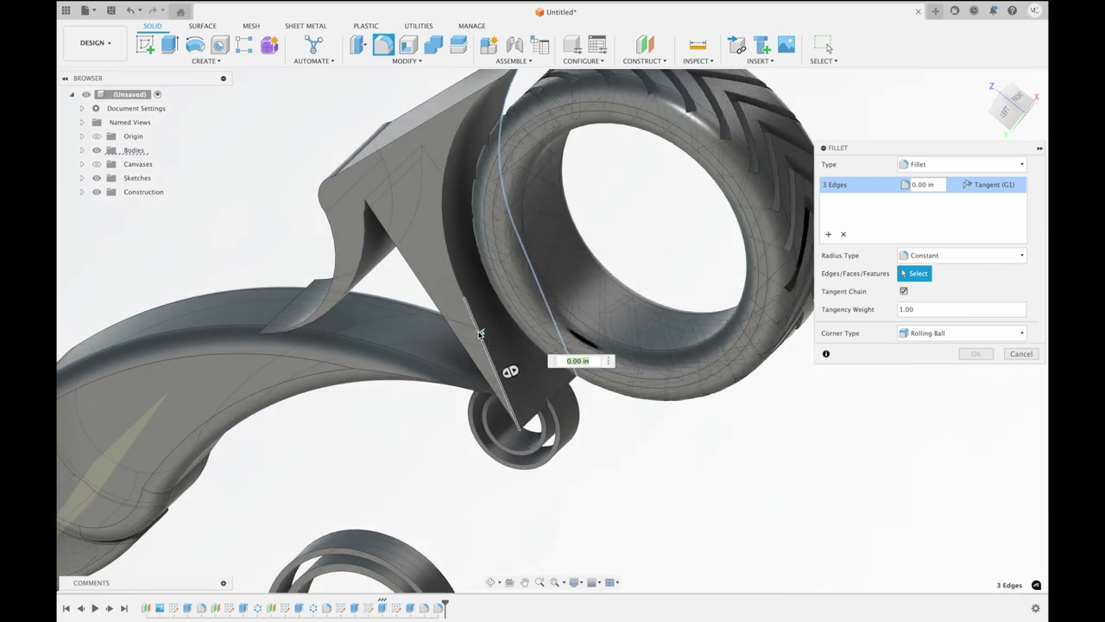
{"action": "left_click", "coordinate": [444, 231]}
{"action": "middle_click_drag", "start_coordinate": [516, 241], "coordinate": [514, 240], "text": "shift"}
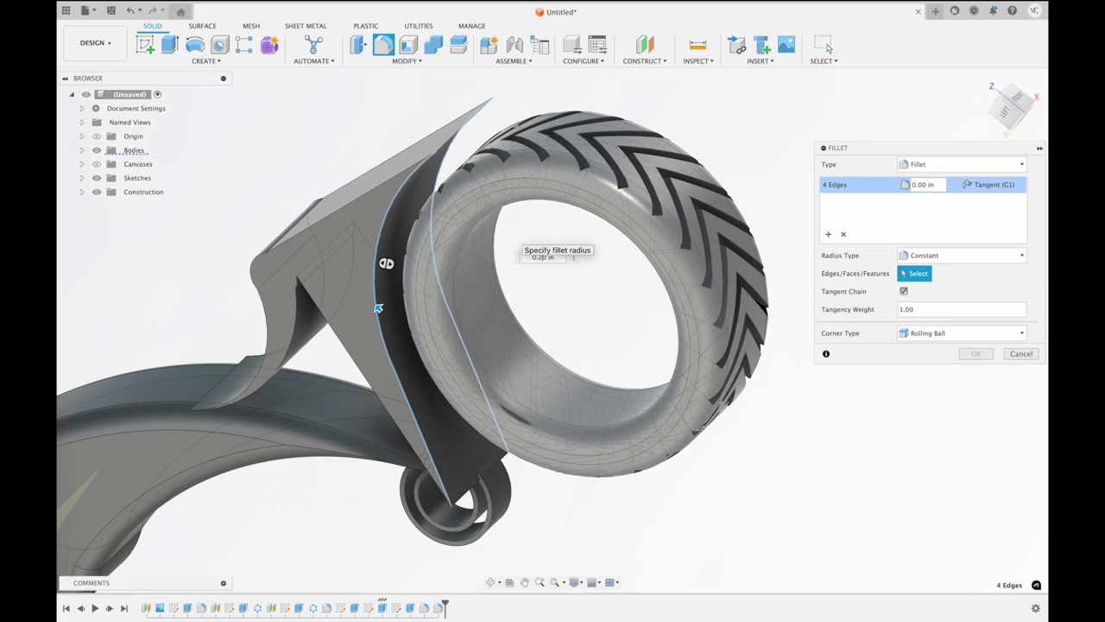
{"action": "key", "text": "Return"}
{"action": "middle_click_drag", "start_coordinate": [373, 301], "coordinate": [555, 222], "text": "shift"}
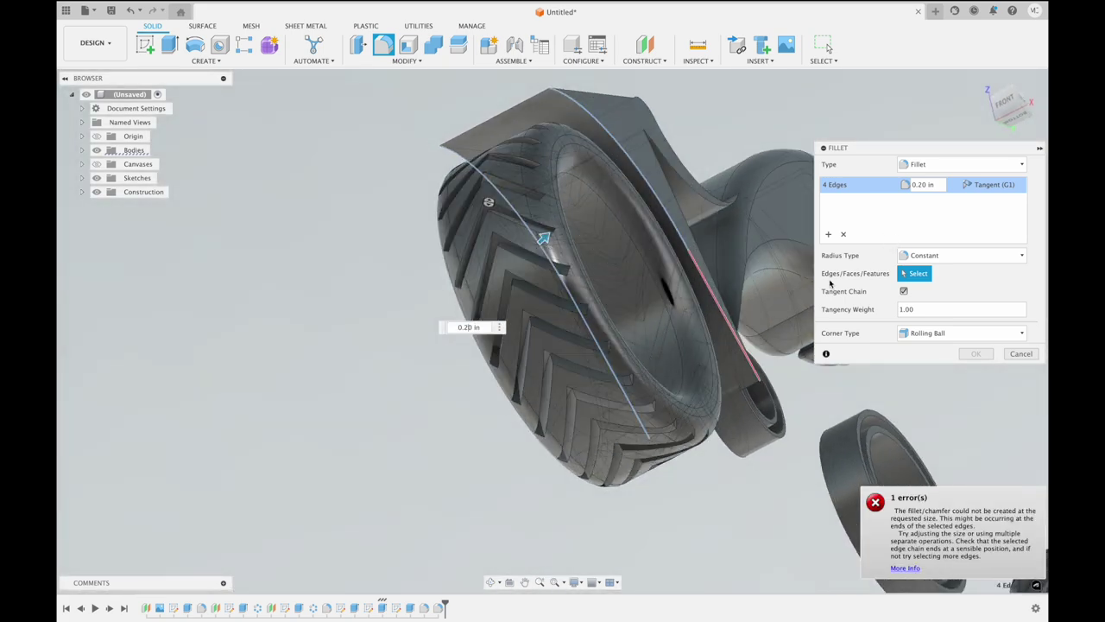
{"action": "left_click", "coordinate": [719, 311]}
{"action": "left_click", "coordinate": [711, 299]}
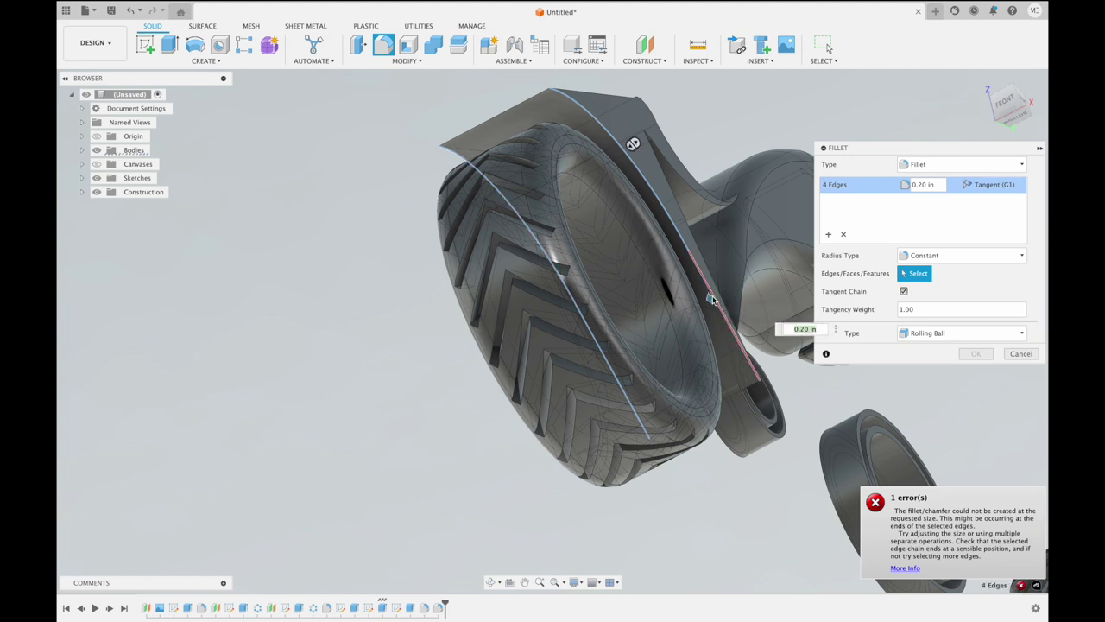
{"action": "left_click", "coordinate": [1021, 353]}
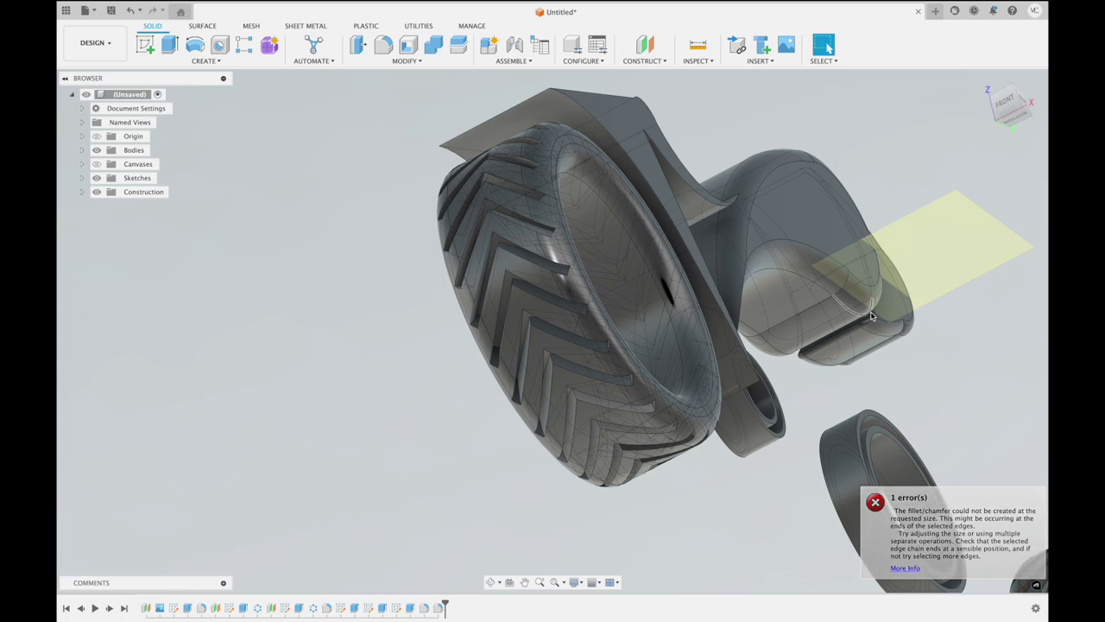
{"action": "scroll", "coordinate": [871, 316], "scroll_direction": "up", "scroll_amount": 2}
{"action": "scroll", "coordinate": [871, 316], "scroll_direction": "up", "scroll_amount": 2}
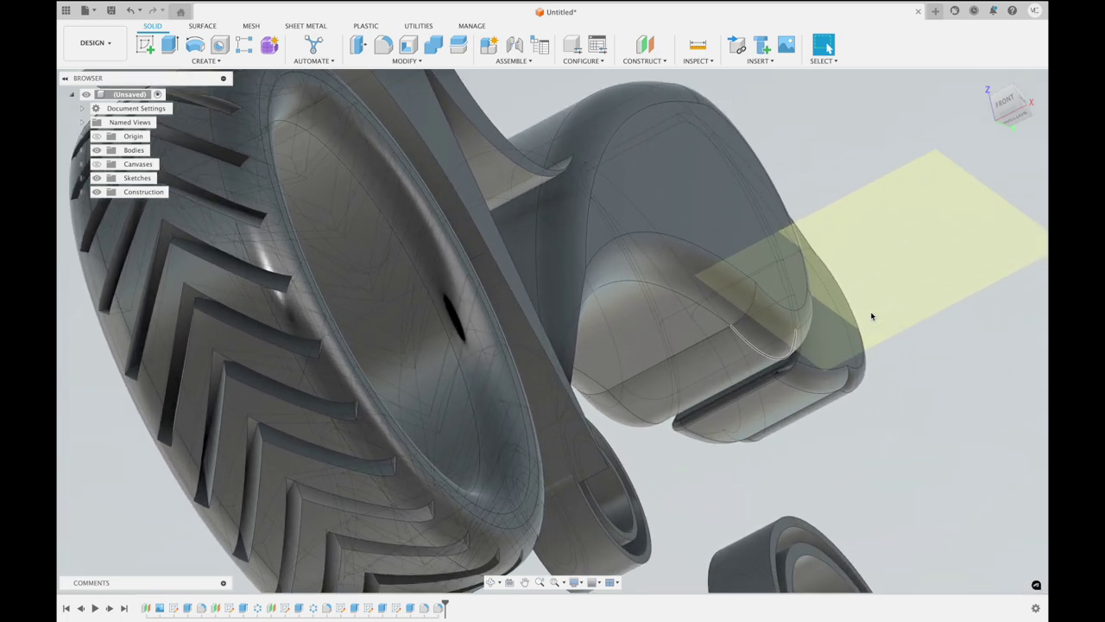
Reselect the four spoke edges beside the treaded tire for a new fillet
{"action": "left_click", "coordinate": [384, 45]}
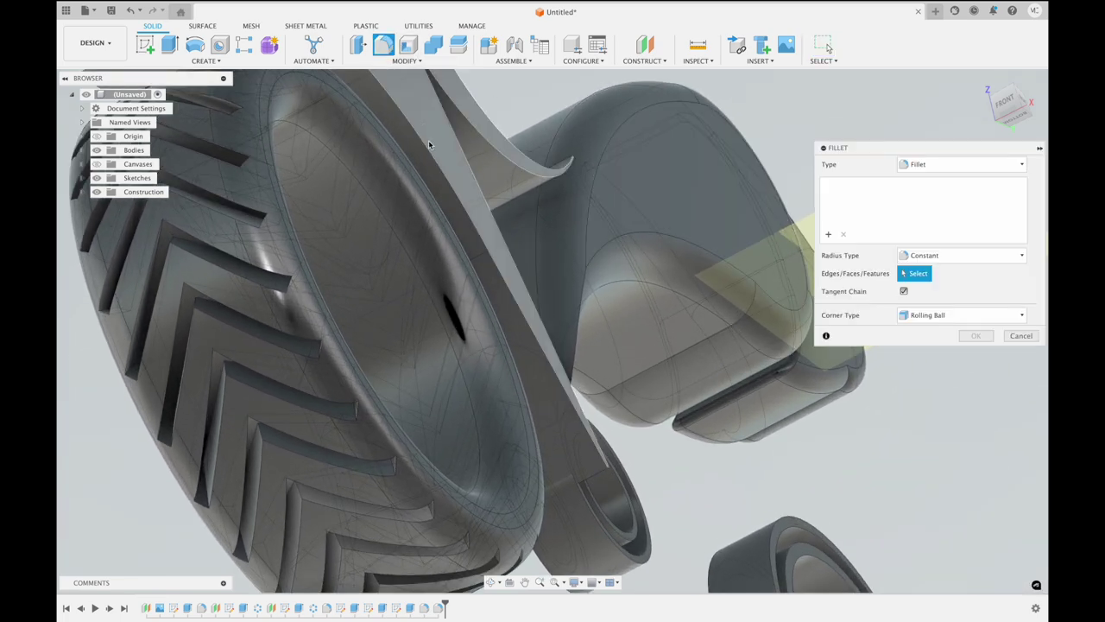
{"action": "left_click", "coordinate": [437, 164]}
{"action": "left_click", "coordinate": [541, 195]}
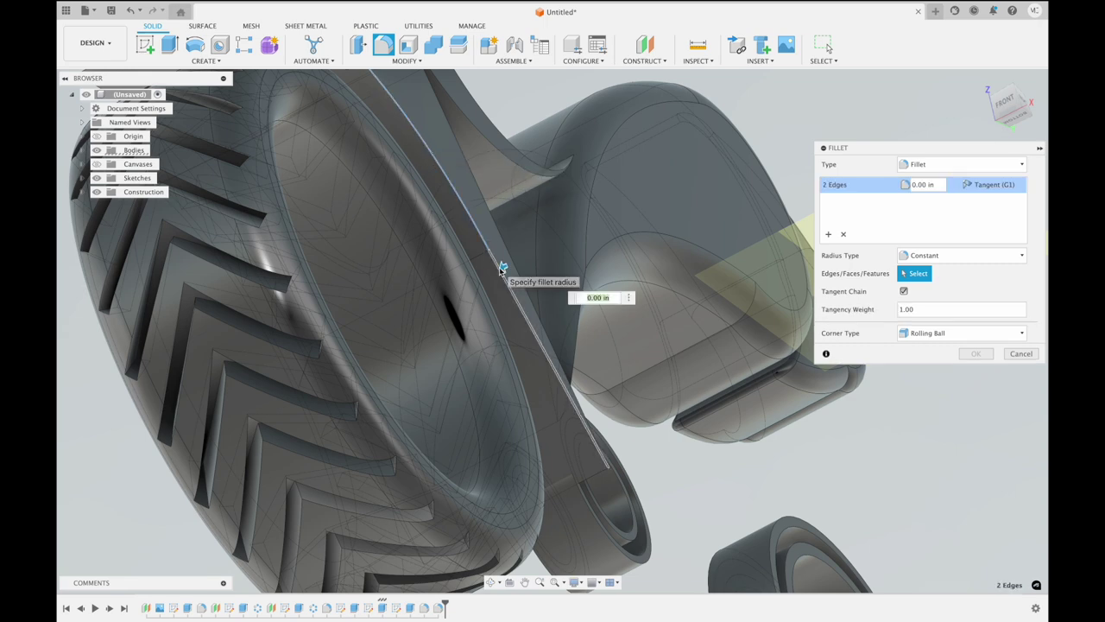
{"action": "middle_click_drag", "start_coordinate": [541, 196], "coordinate": [557, 176], "text": "shift"}
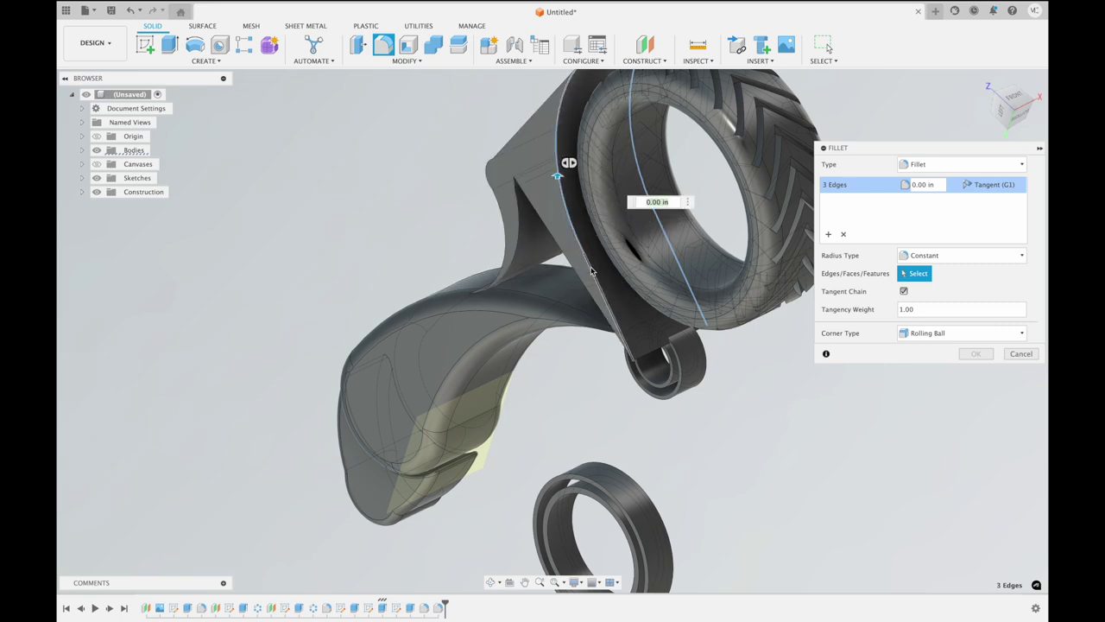
{"action": "left_click", "coordinate": [590, 271]}
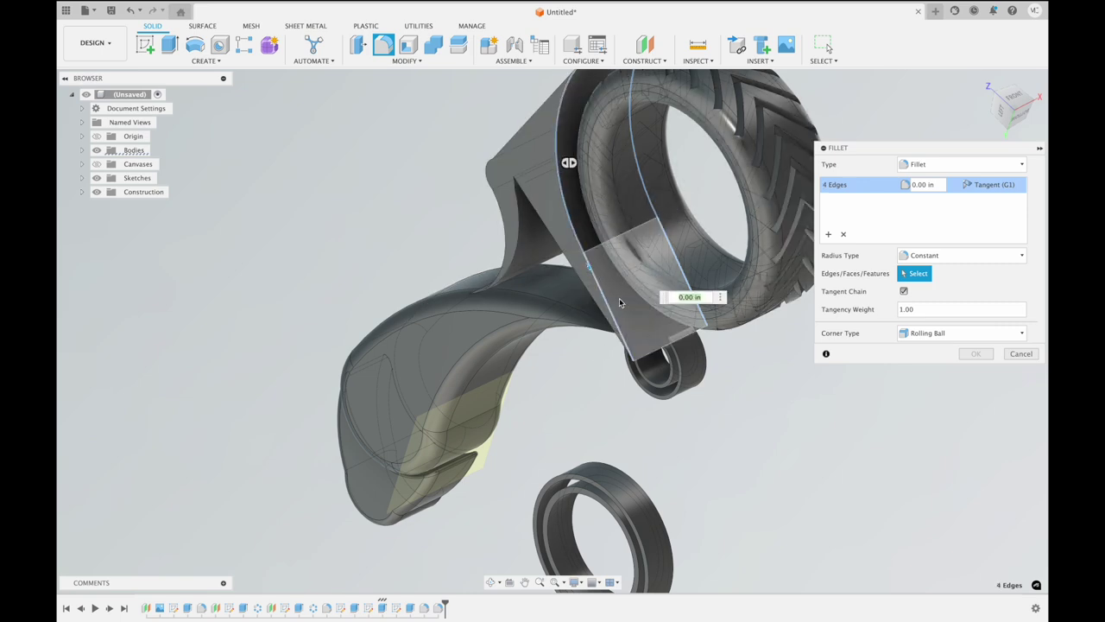
{"action": "scroll", "coordinate": [617, 301], "scroll_direction": "up", "scroll_amount": 3}
{"action": "scroll", "coordinate": [619, 302], "scroll_direction": "up", "scroll_amount": 1}
{"action": "scroll", "coordinate": [619, 301], "scroll_direction": "up", "scroll_amount": 1}
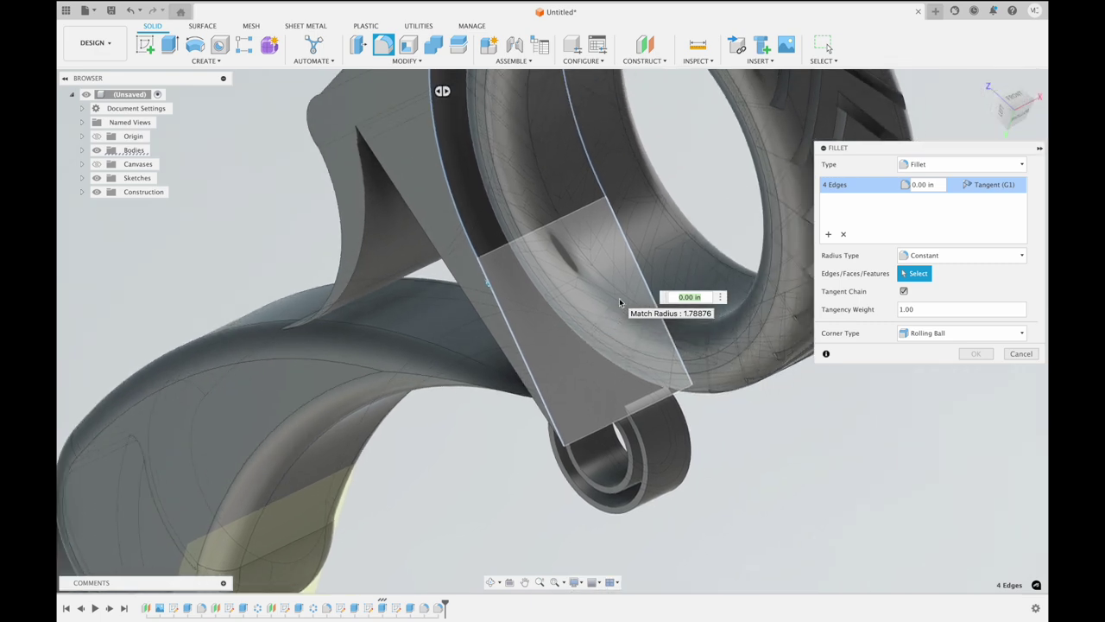
{"action": "scroll", "coordinate": [619, 301], "scroll_direction": "up", "scroll_amount": 1}
{"action": "scroll", "coordinate": [619, 301], "scroll_direction": "up", "scroll_amount": 1}
{"action": "scroll", "coordinate": [619, 304], "scroll_direction": "up", "scroll_amount": 2}
{"action": "scroll", "coordinate": [619, 304], "scroll_direction": "up", "scroll_amount": 2}
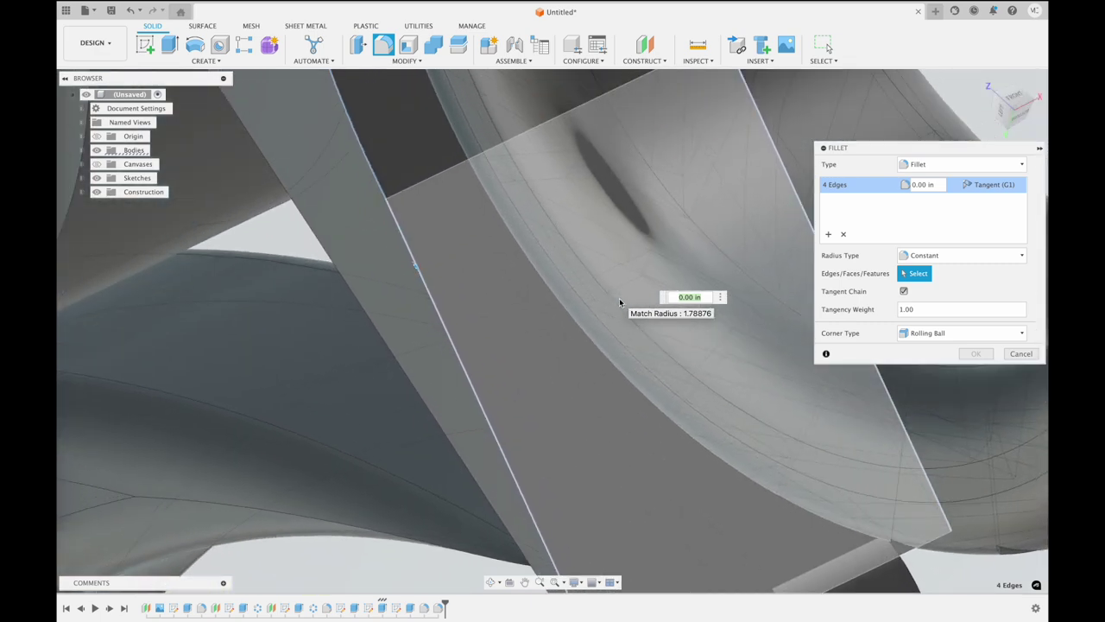
{"action": "scroll", "coordinate": [508, 236], "scroll_direction": "down", "scroll_amount": 2}
{"action": "scroll", "coordinate": [508, 238], "scroll_direction": "down", "scroll_amount": 2}
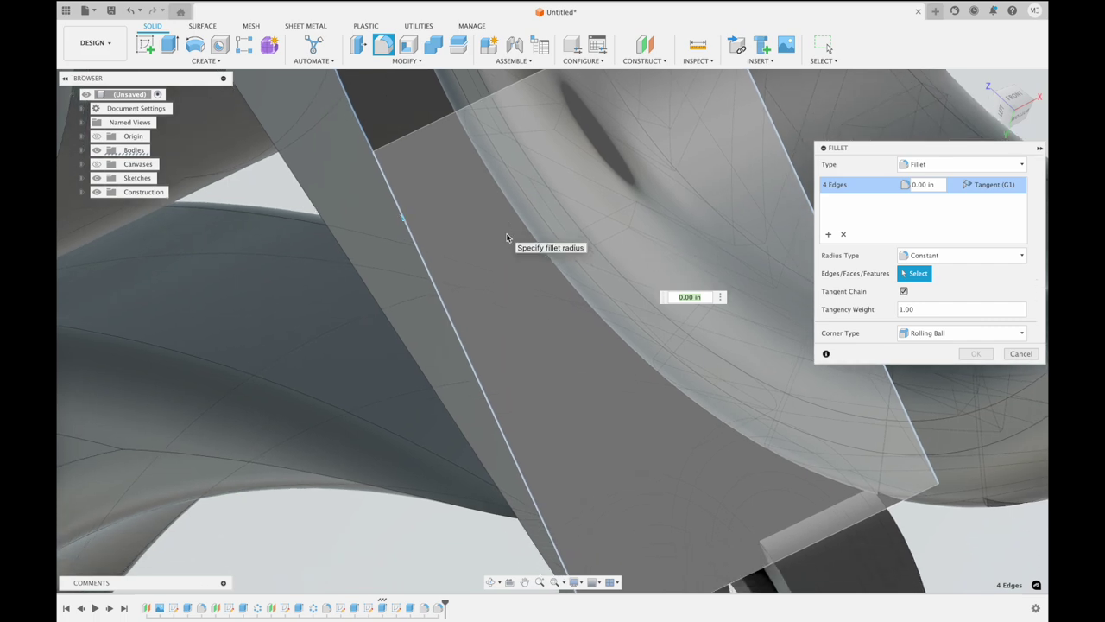
{"action": "scroll", "coordinate": [555, 345], "scroll_direction": "down", "scroll_amount": 2}
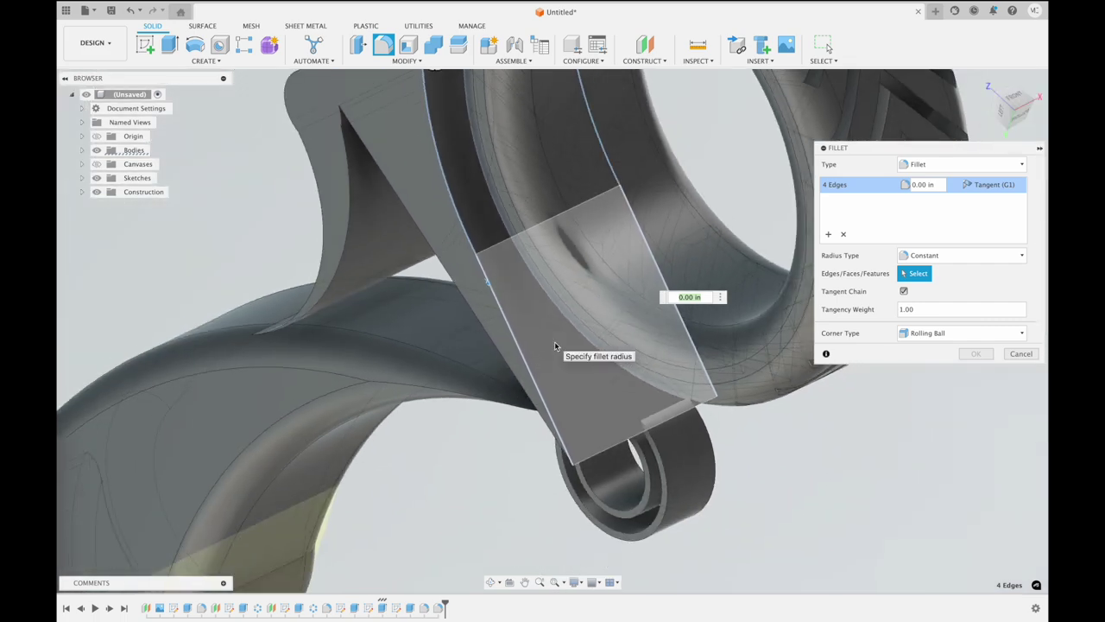
{"action": "scroll", "coordinate": [555, 345], "scroll_direction": "down", "scroll_amount": 2}
{"action": "scroll", "coordinate": [555, 346], "scroll_direction": "down", "scroll_amount": 2}
{"action": "scroll", "coordinate": [759, 104], "scroll_direction": "down", "scroll_amount": 1}
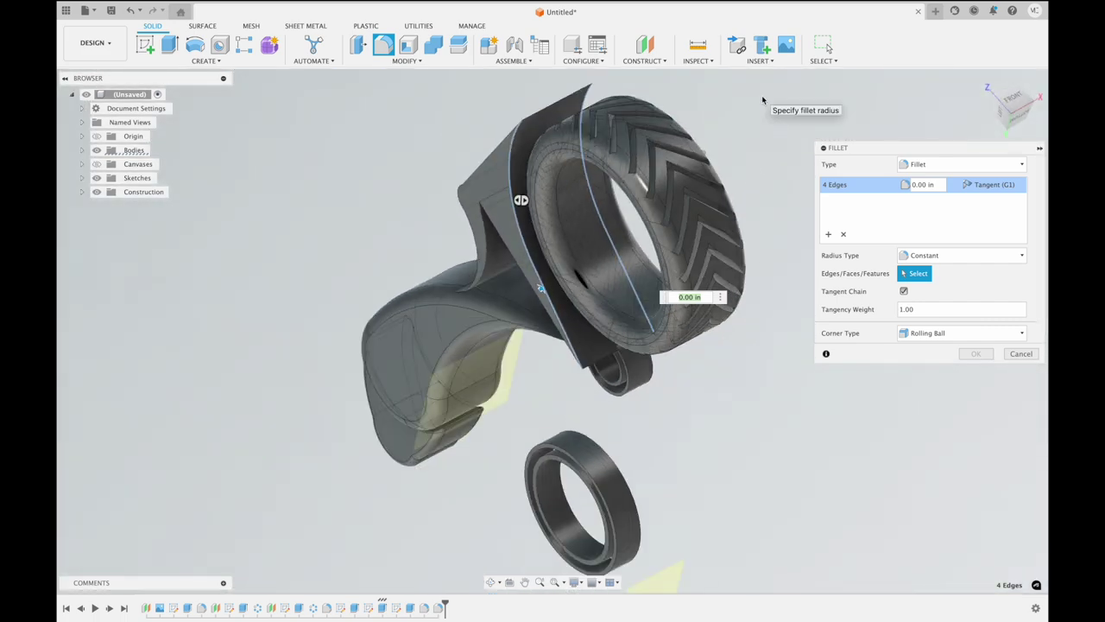
{"action": "scroll", "coordinate": [762, 100], "scroll_direction": "up", "scroll_amount": 3}
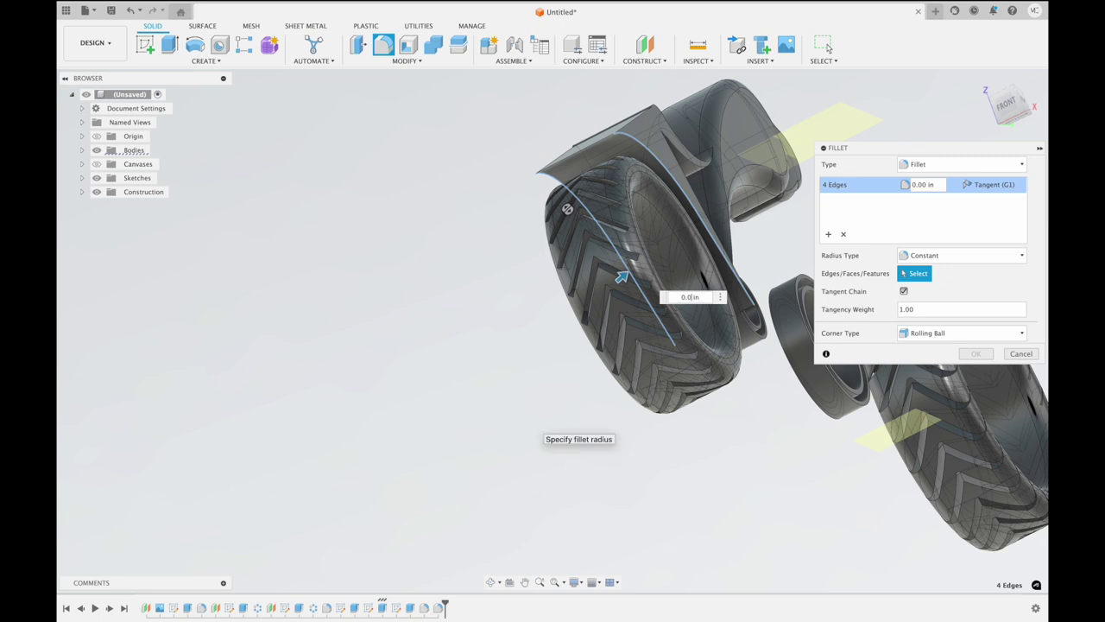
Set the fillet radius to 0.05 in and apply it to the four spoke edges
{"action": "type", "text": "1"}
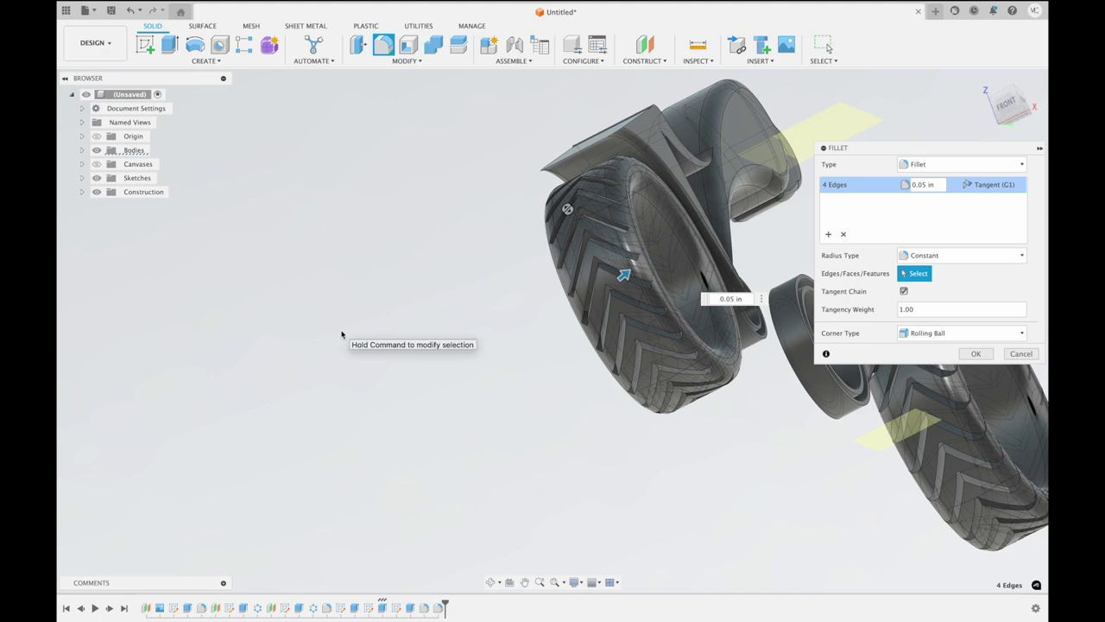
{"action": "scroll", "coordinate": [341, 334], "scroll_direction": "left", "scroll_amount": 5, "text": "shift"}
{"action": "scroll", "coordinate": [341, 334], "scroll_direction": "left", "scroll_amount": 5, "text": "shift"}
{"action": "scroll", "coordinate": [341, 334], "scroll_direction": "left", "scroll_amount": 3, "text": "shift"}
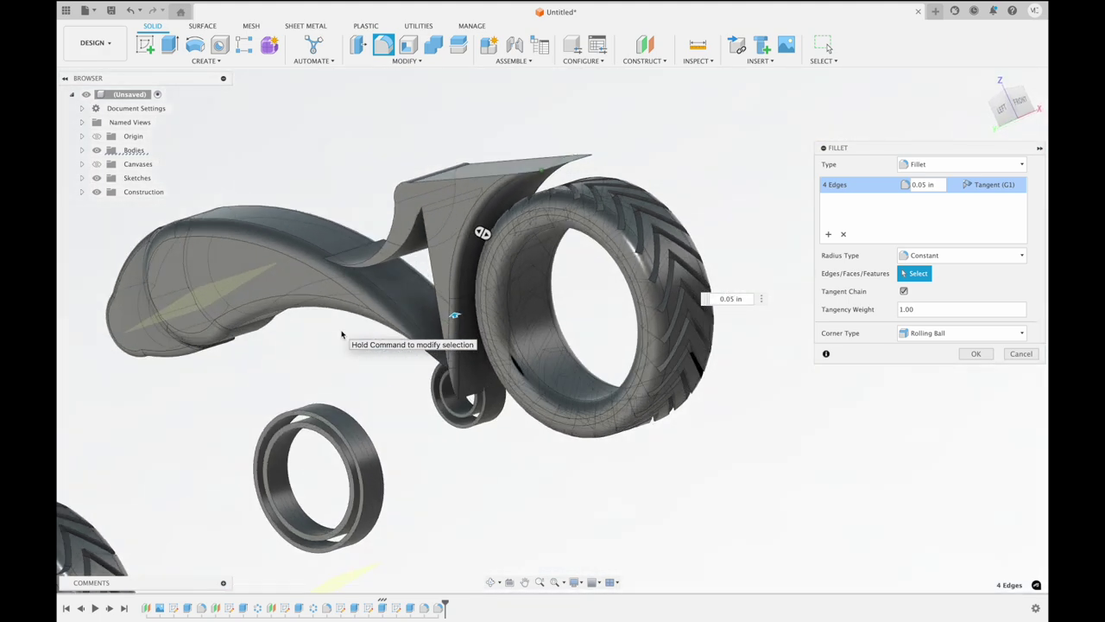
{"action": "scroll", "coordinate": [341, 334], "scroll_direction": "left", "scroll_amount": 3, "text": "shift"}
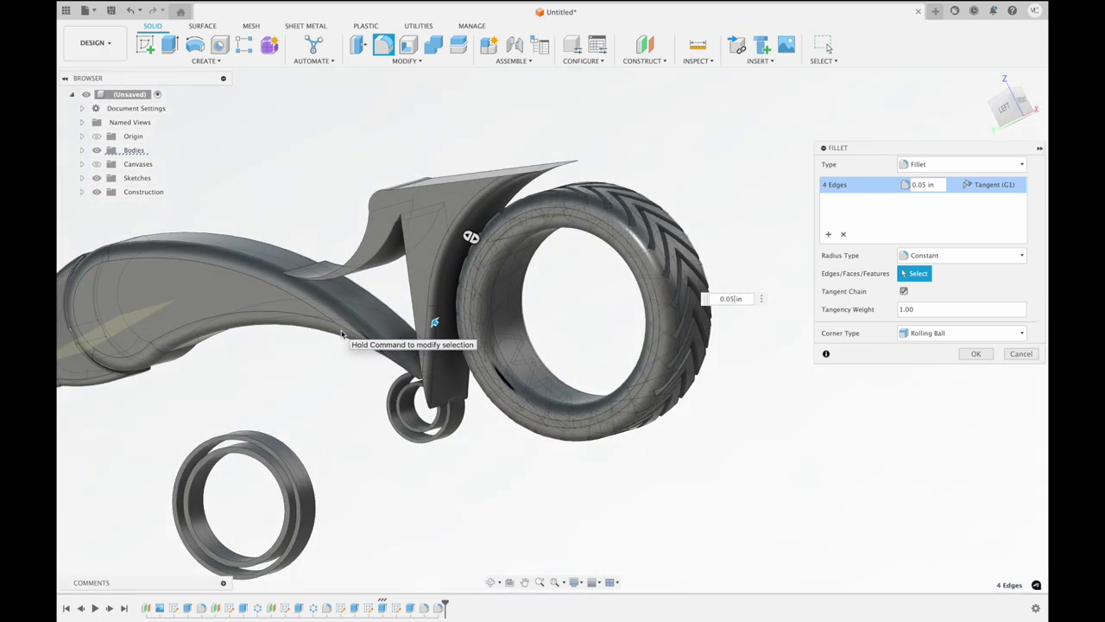
{"action": "left_click", "coordinate": [973, 354]}
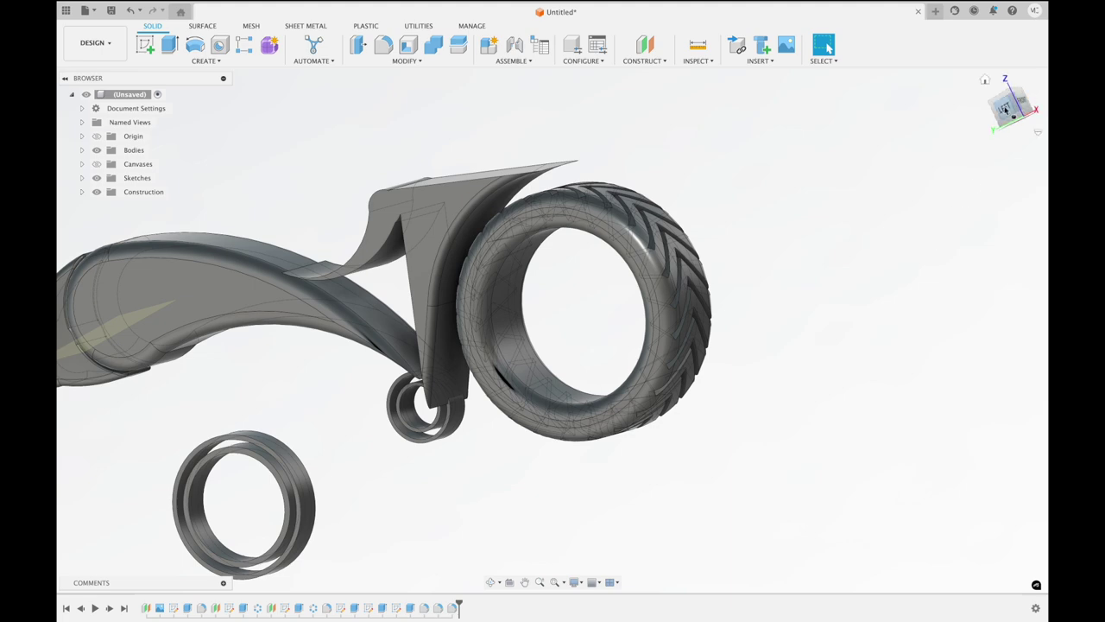
Start a sketch on the side plane with the motorcycle reference image visible
{"action": "left_click", "coordinate": [1005, 108]}
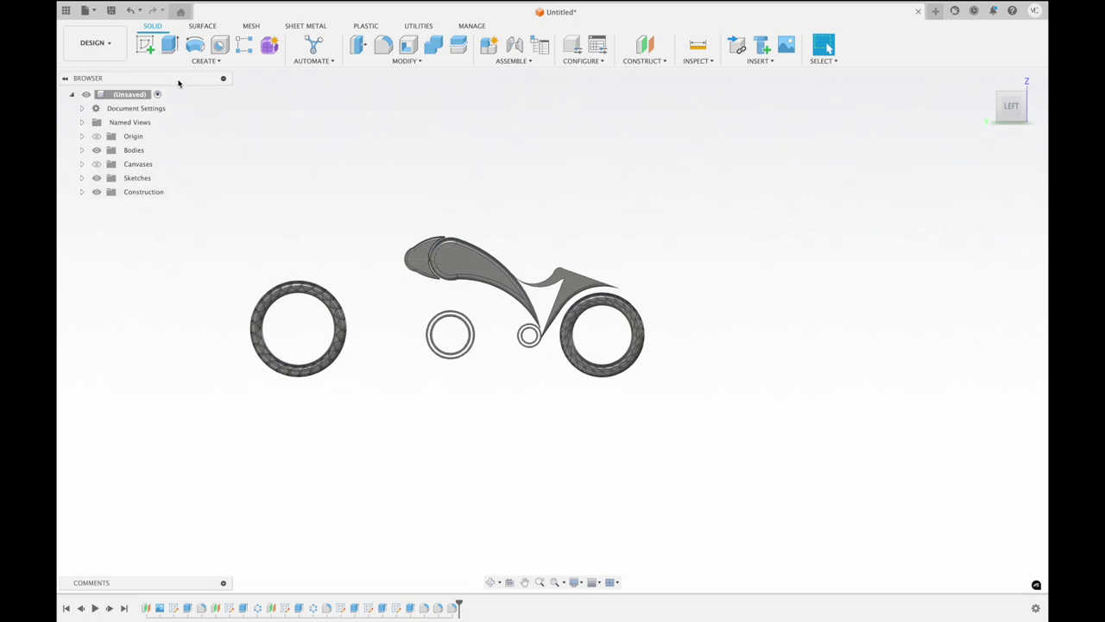
{"action": "left_click", "coordinate": [146, 48]}
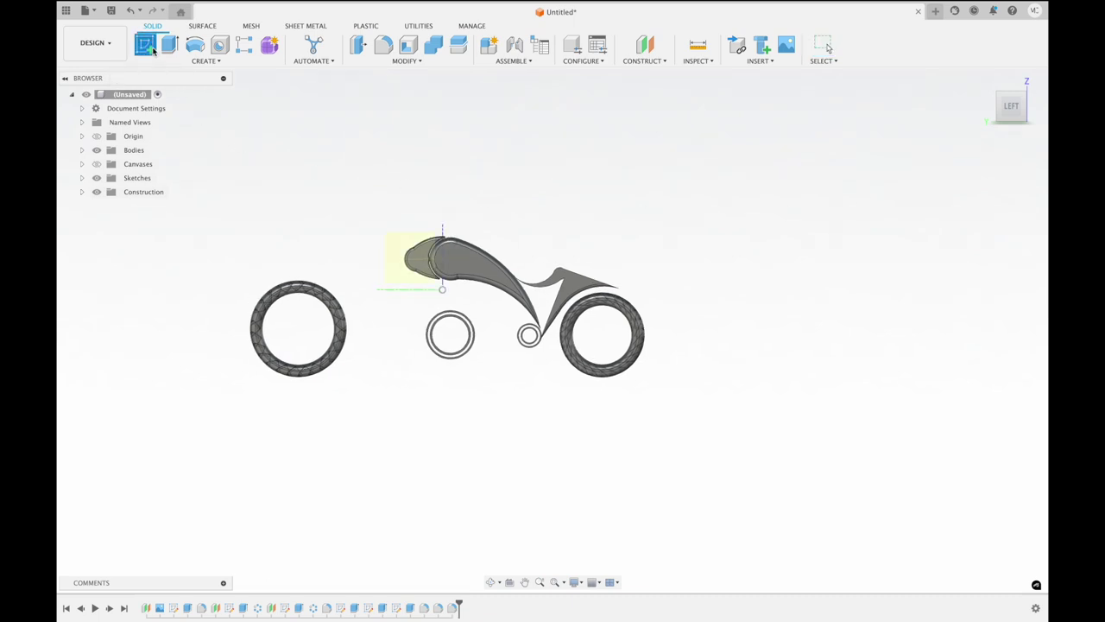
{"action": "left_click", "coordinate": [392, 252]}
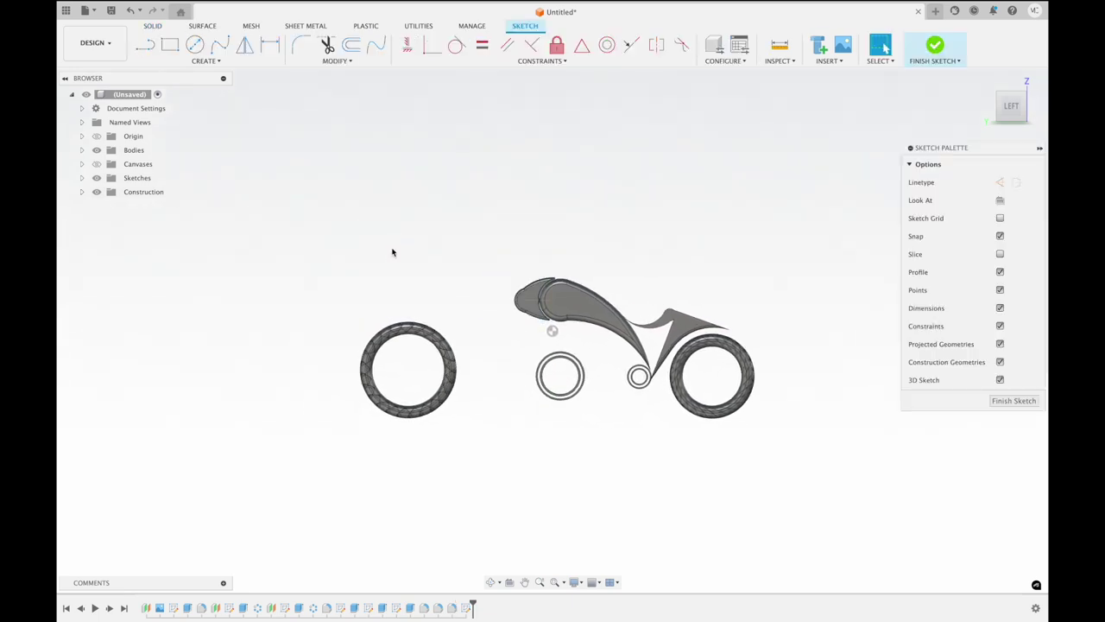
{"action": "left_click", "coordinate": [97, 164]}
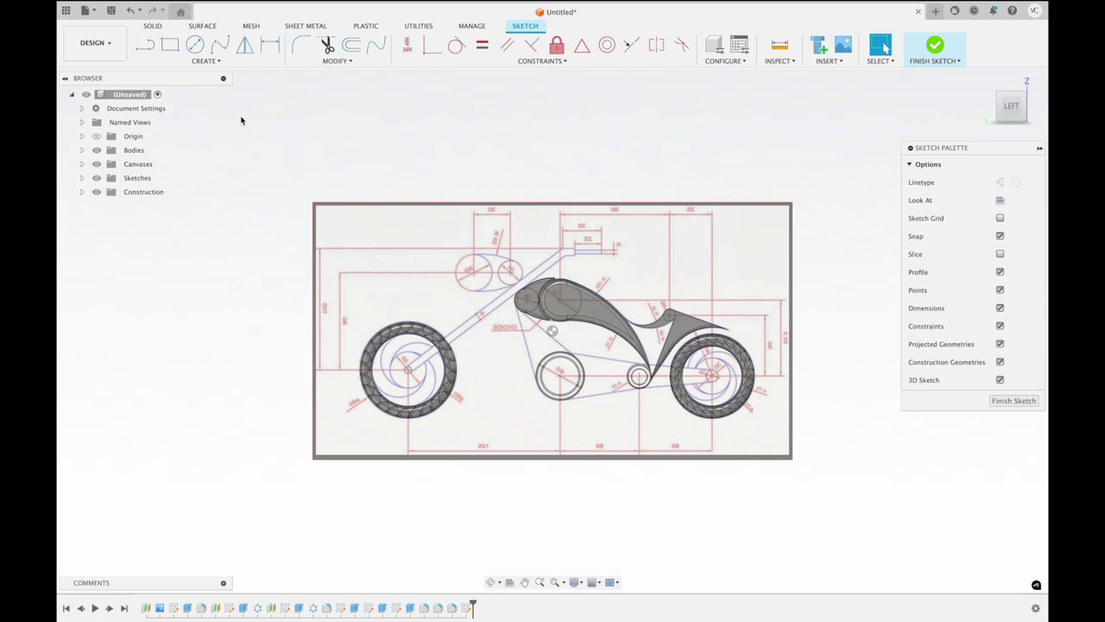
Draw a small center-diameter hub circle, about 0.7 in, at the left wheel's centre
{"action": "left_click", "coordinate": [196, 45]}
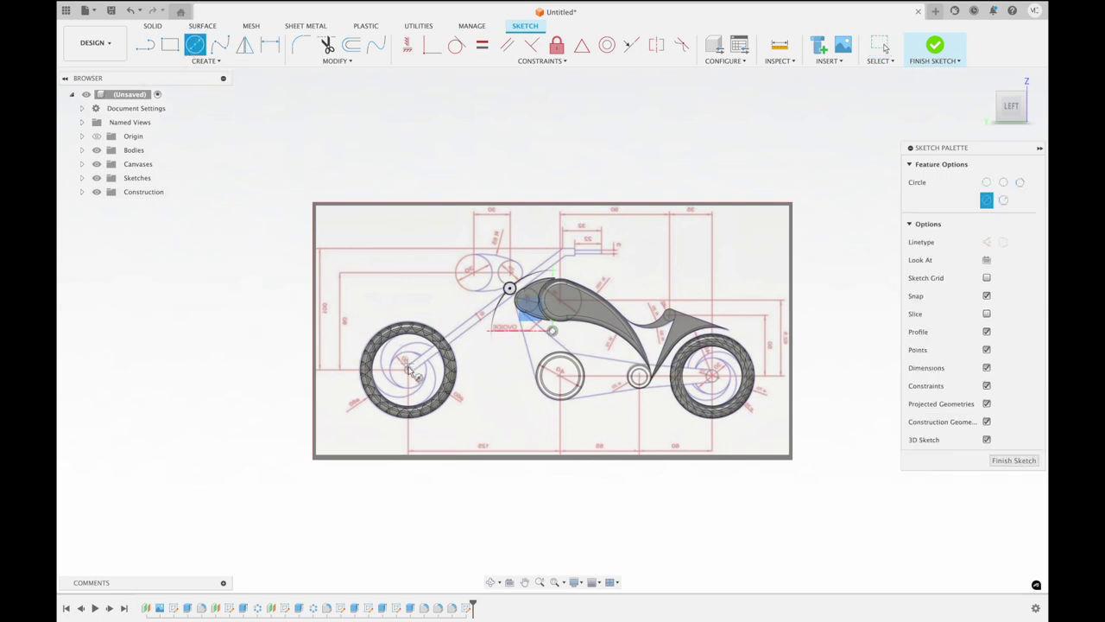
{"action": "scroll", "coordinate": [409, 369], "scroll_direction": "up", "scroll_amount": 2}
{"action": "scroll", "coordinate": [409, 369], "scroll_direction": "up", "scroll_amount": 2}
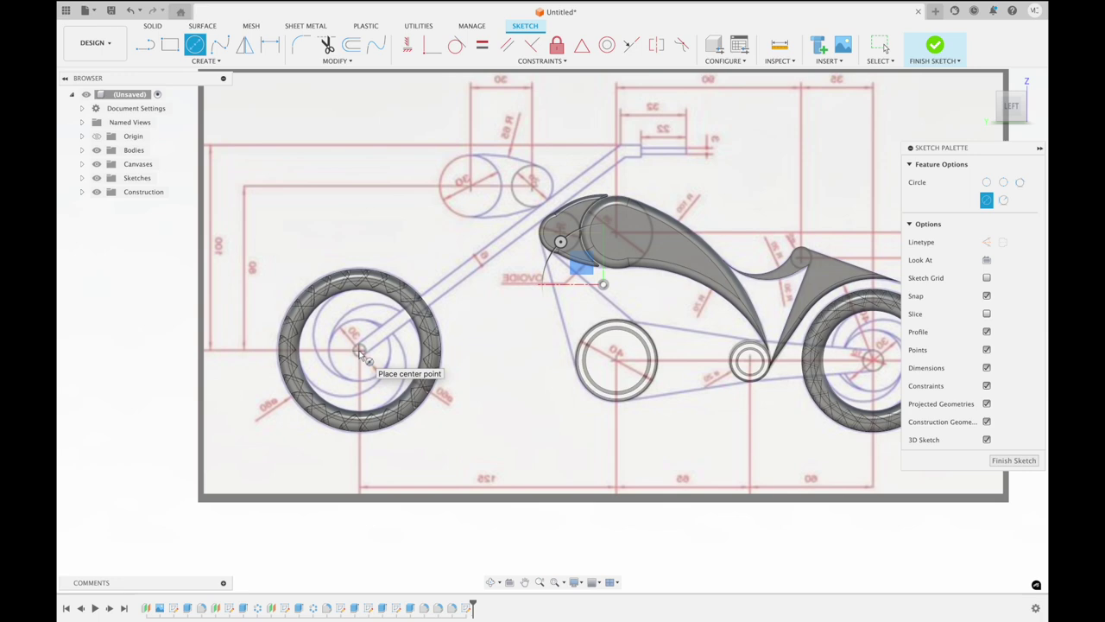
{"action": "scroll", "coordinate": [361, 352], "scroll_direction": "up", "scroll_amount": 2}
{"action": "scroll", "coordinate": [368, 347], "scroll_direction": "up", "scroll_amount": 2}
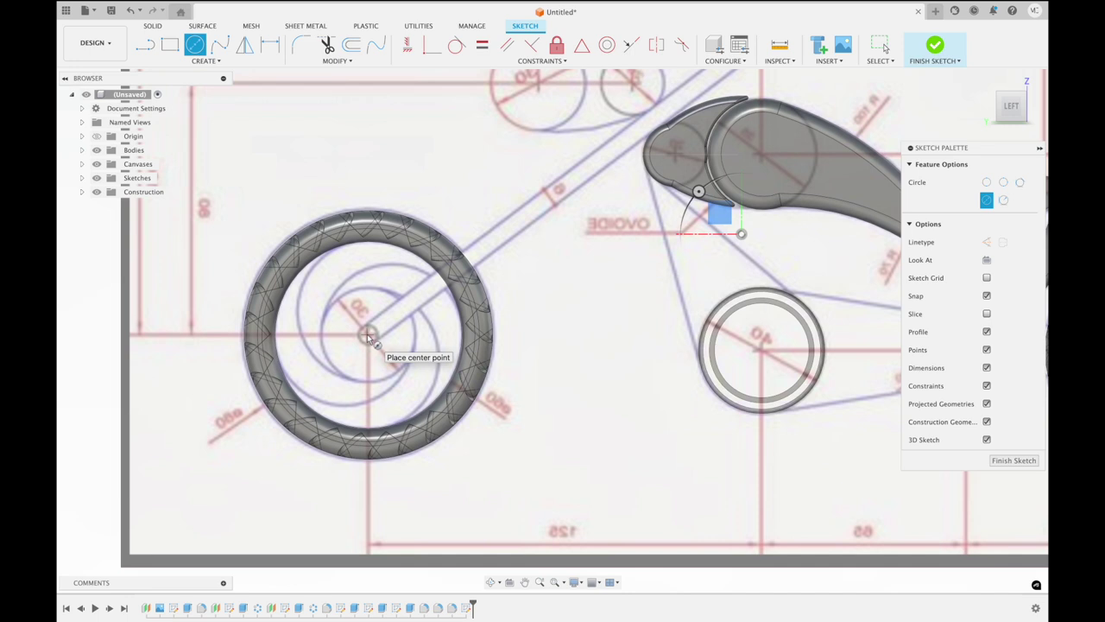
{"action": "left_click", "coordinate": [366, 334]}
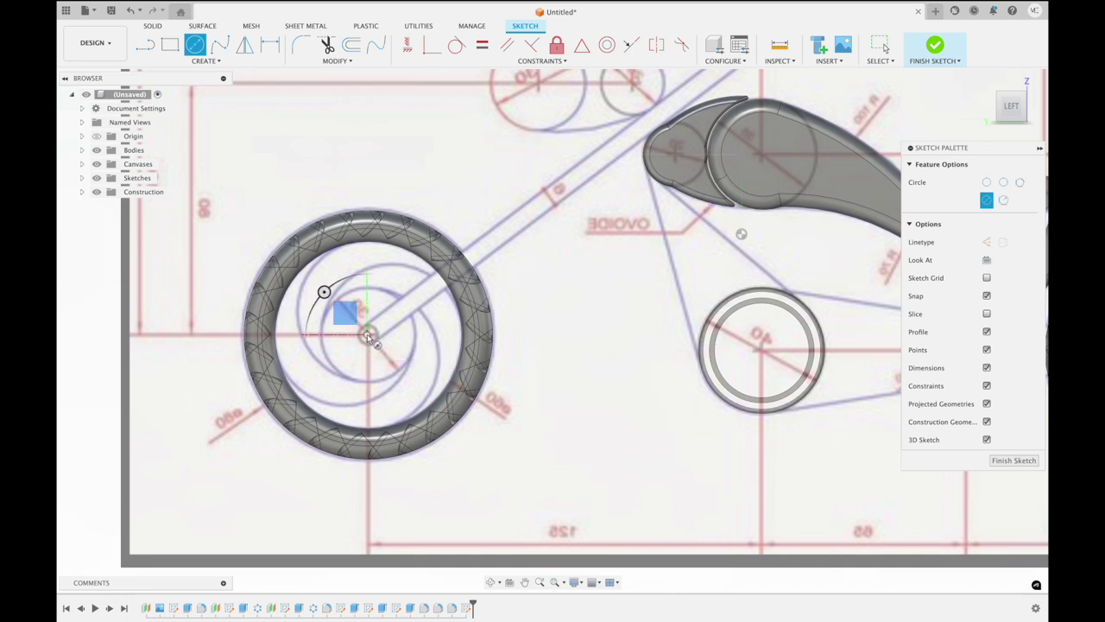
{"action": "left_click", "coordinate": [397, 373]}
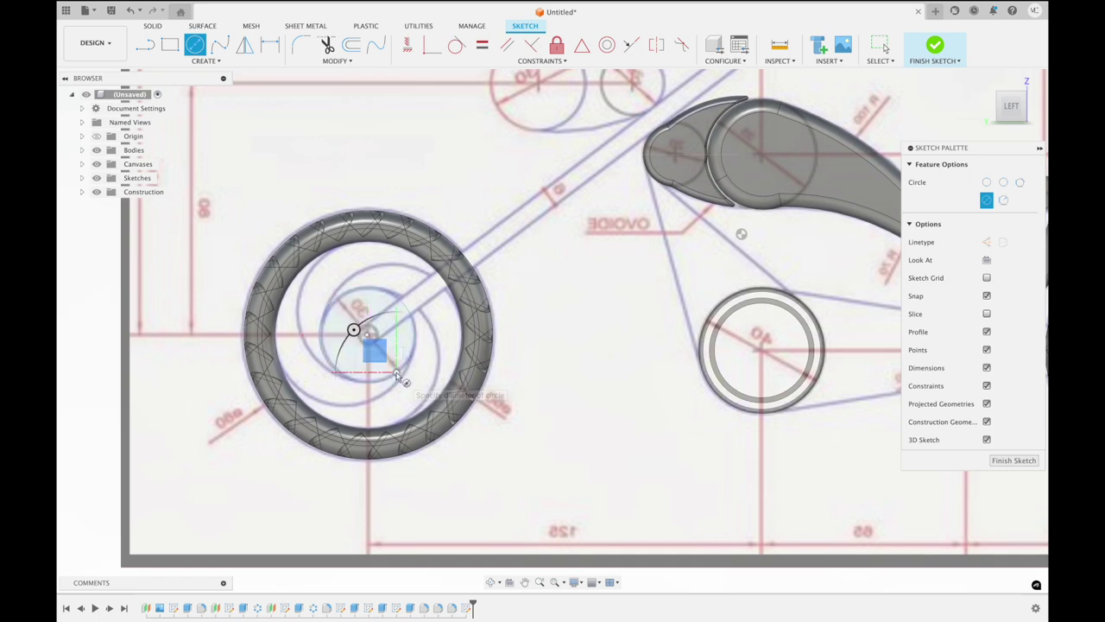
{"action": "scroll", "coordinate": [397, 374], "scroll_direction": "down", "scroll_amount": 2}
{"action": "scroll", "coordinate": [397, 377], "scroll_direction": "down", "scroll_amount": 2}
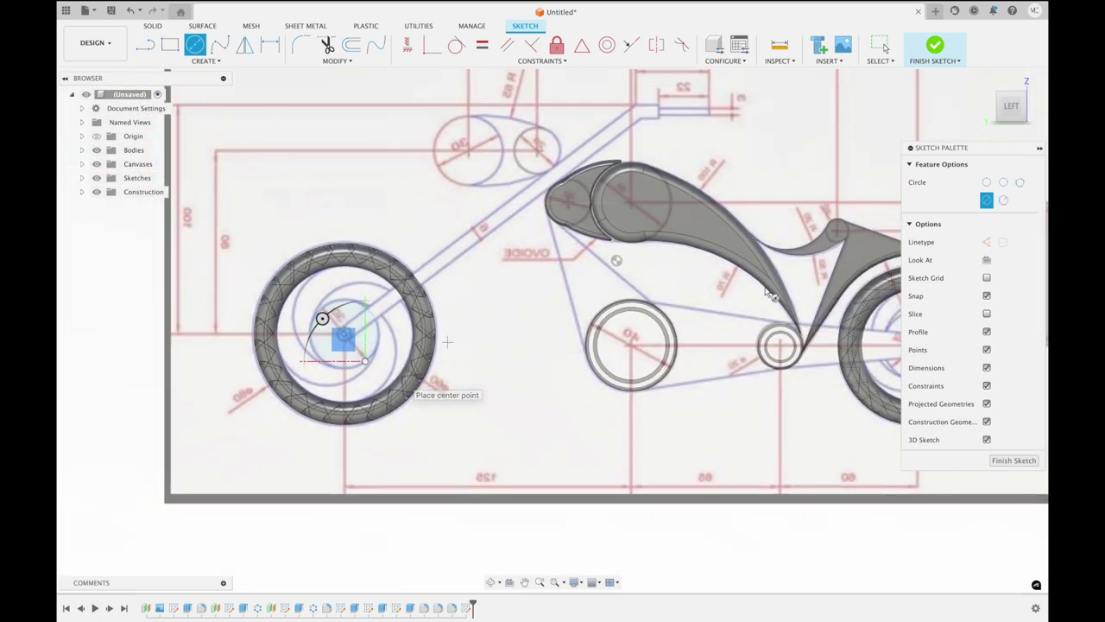
{"action": "scroll", "coordinate": [717, 347], "scroll_direction": "up", "scroll_amount": 1}
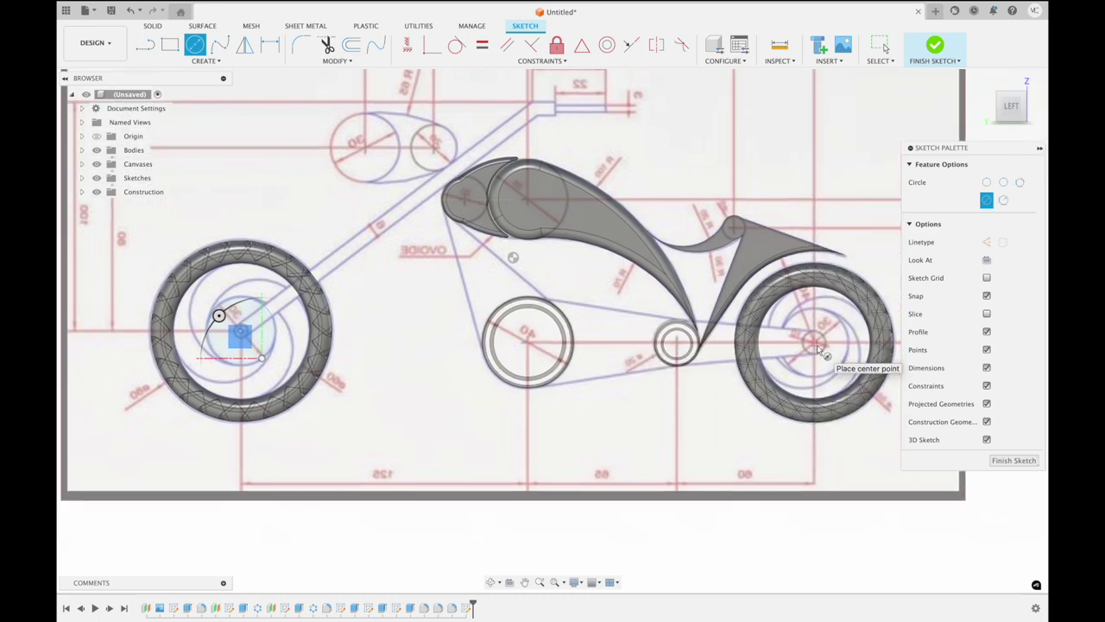
Draw a matching small hub circle at the right wheel's centre
{"action": "middle_click_drag", "start_coordinate": [824, 347], "coordinate": [786, 343]}
{"action": "scroll", "coordinate": [784, 344], "scroll_direction": "right", "scroll_amount": 5}
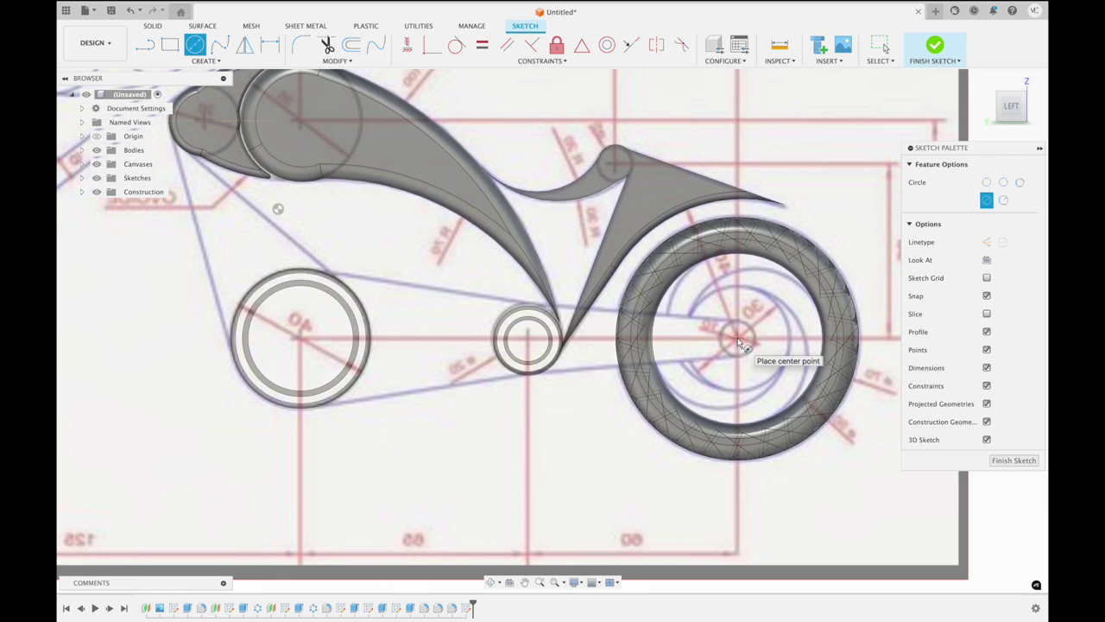
{"action": "left_click", "coordinate": [737, 339]}
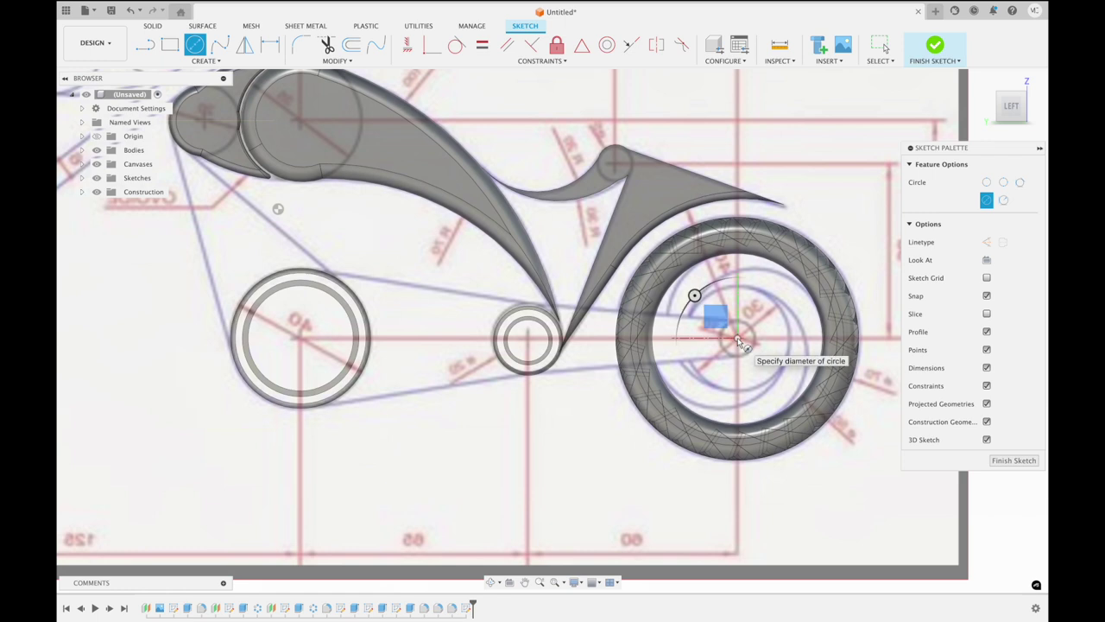
{"action": "left_click", "coordinate": [756, 392]}
{"action": "scroll", "coordinate": [755, 392], "scroll_direction": "down", "scroll_amount": 2}
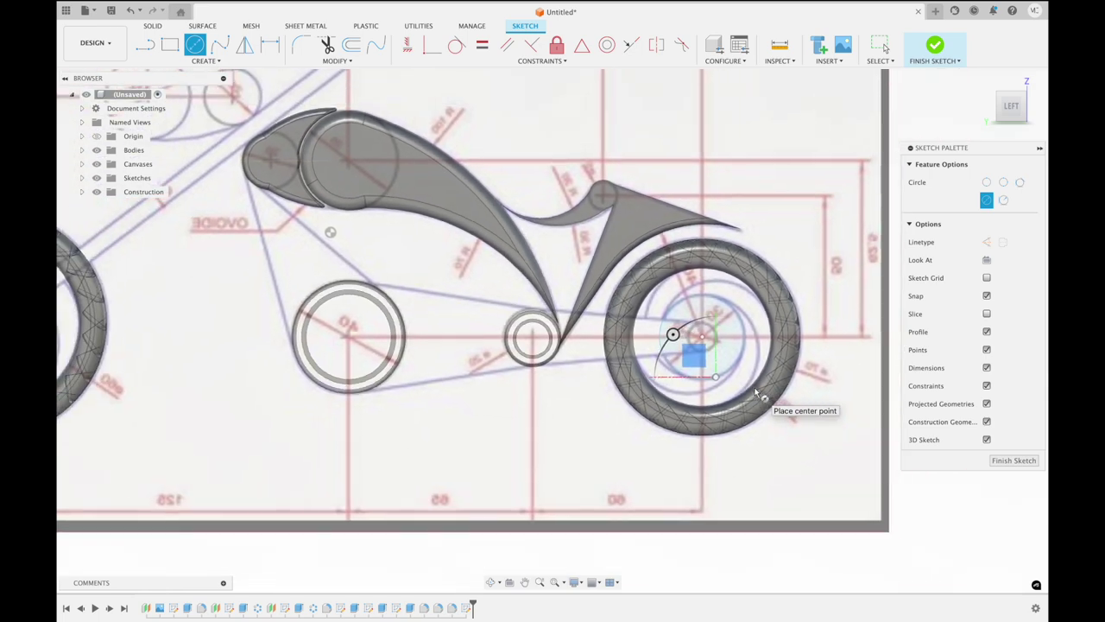
{"action": "scroll", "coordinate": [751, 393], "scroll_direction": "down", "scroll_amount": 2}
{"action": "scroll", "coordinate": [742, 394], "scroll_direction": "down", "scroll_amount": 1}
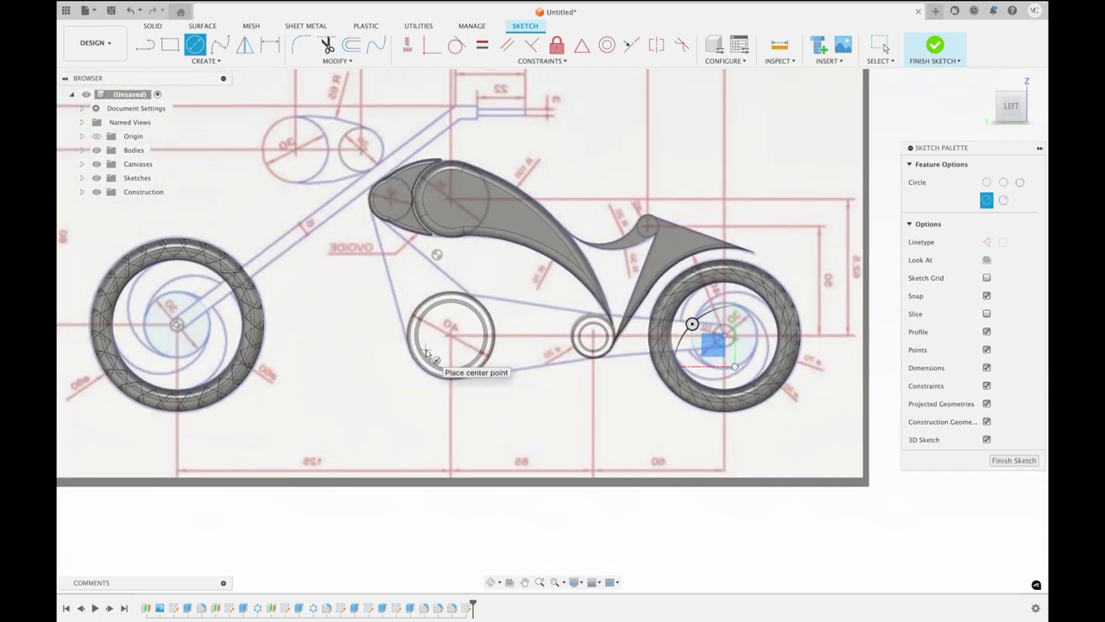
{"action": "left_click", "coordinate": [163, 62]}
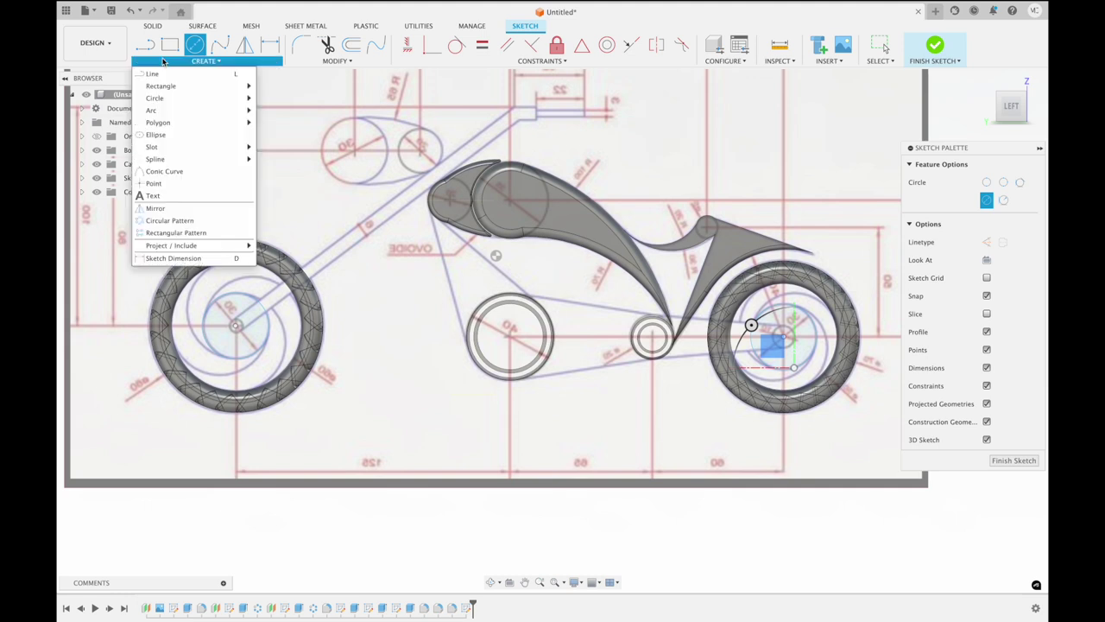
{"action": "mouse_move", "coordinate": [152, 110]}
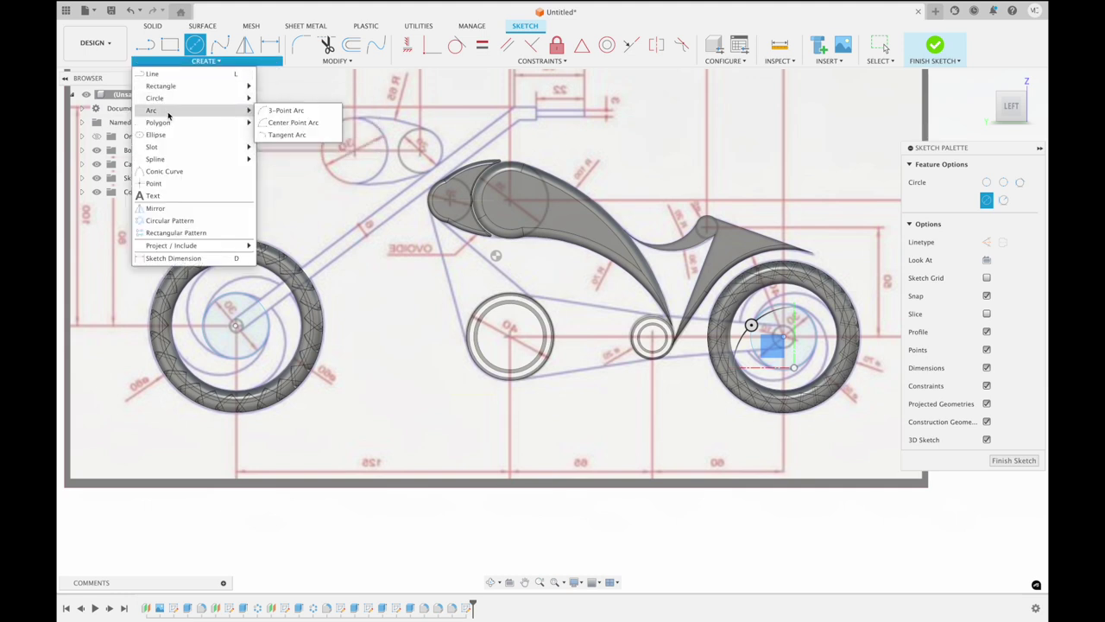
Draw a 3-point arc inside the left wheel from the hub toward the tire
{"action": "left_click", "coordinate": [274, 113]}
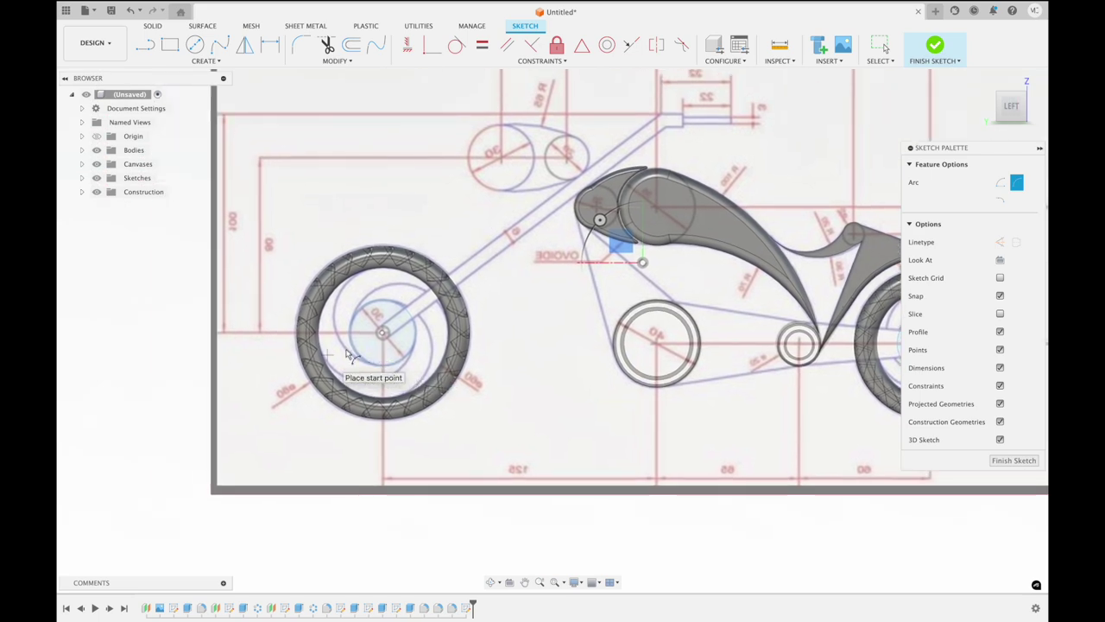
{"action": "scroll", "coordinate": [341, 356], "scroll_direction": "up", "scroll_amount": 1}
{"action": "scroll", "coordinate": [352, 354], "scroll_direction": "up", "scroll_amount": 2}
{"action": "scroll", "coordinate": [361, 352], "scroll_direction": "up", "scroll_amount": 2}
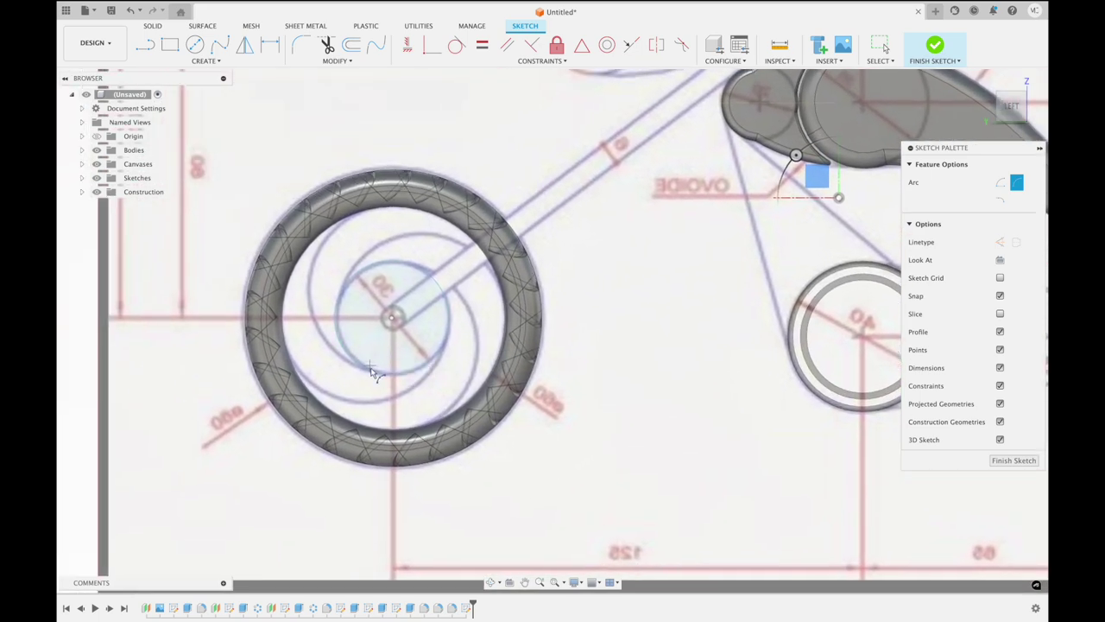
{"action": "left_click", "coordinate": [373, 371]}
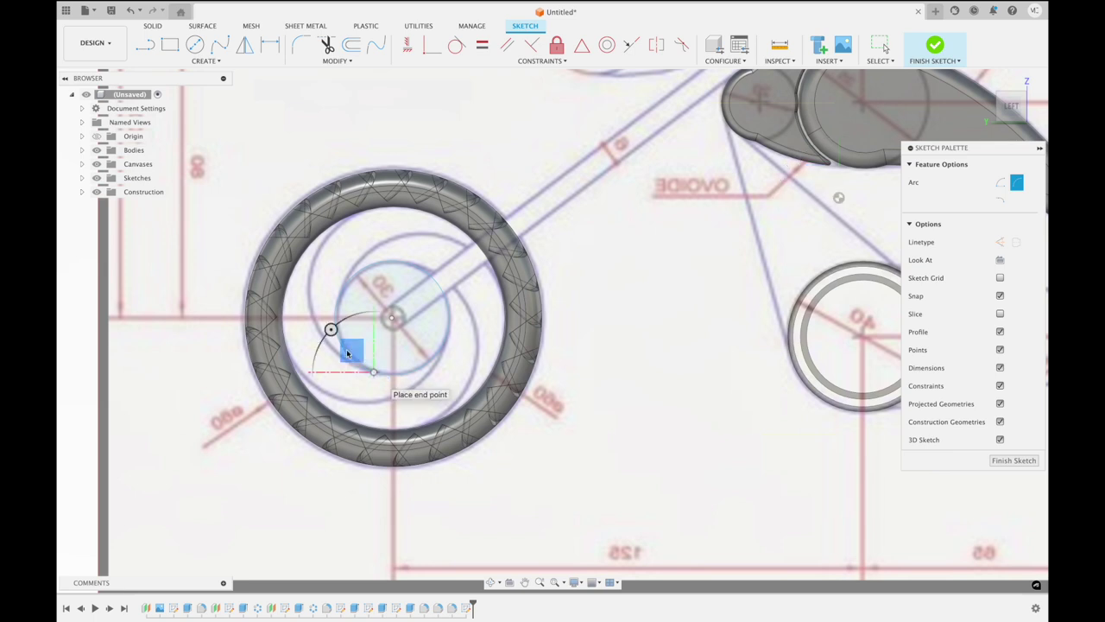
{"action": "left_click", "coordinate": [348, 217]}
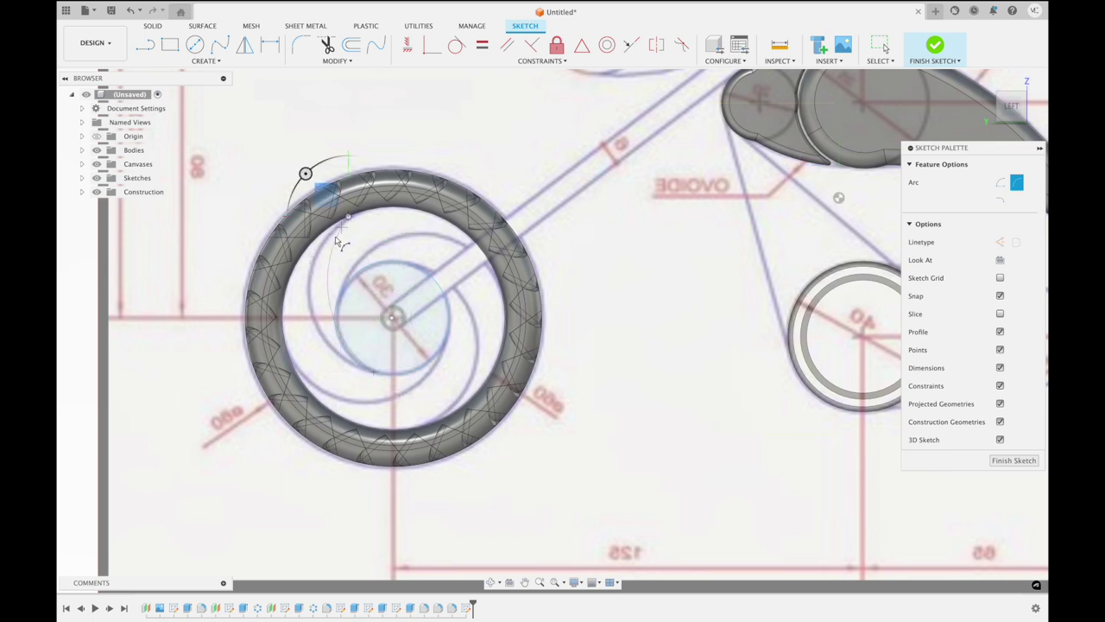
{"action": "left_click", "coordinate": [314, 276]}
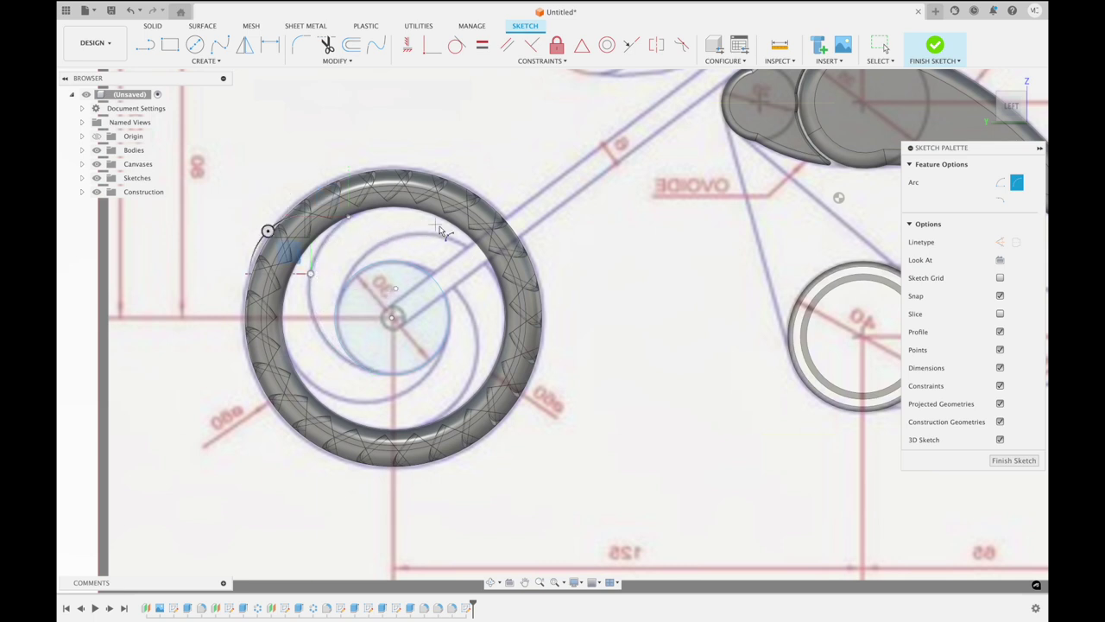
Begin a second arc inside the left wheel, then cancel it with Esc
{"action": "left_click", "coordinate": [466, 247]}
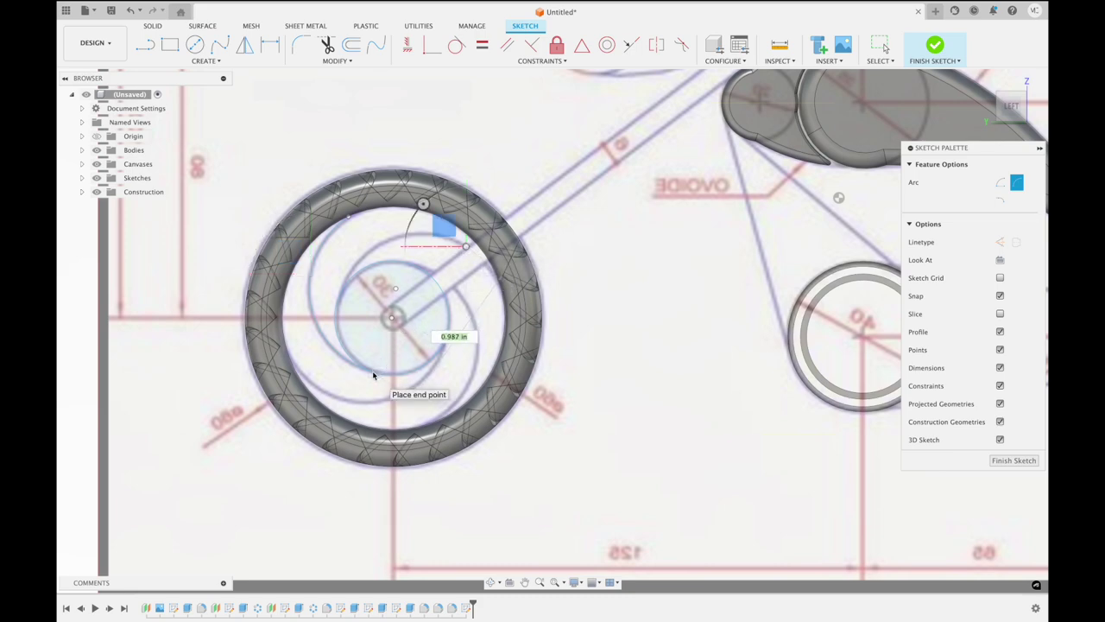
{"action": "scroll", "coordinate": [374, 372], "scroll_direction": "up", "scroll_amount": 3}
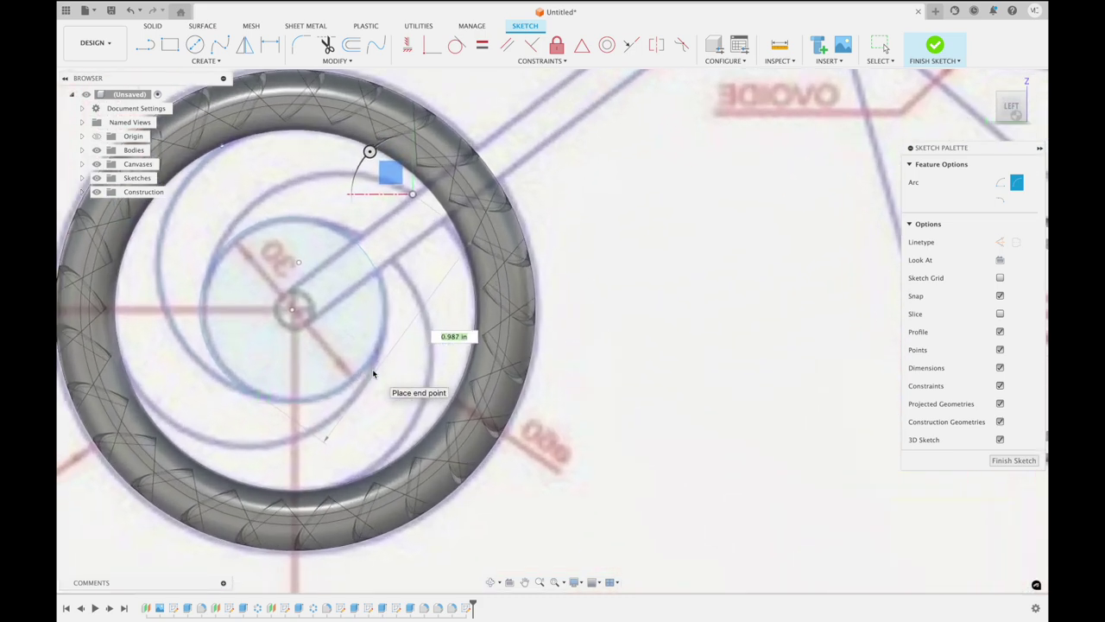
{"action": "left_click", "coordinate": [269, 402]}
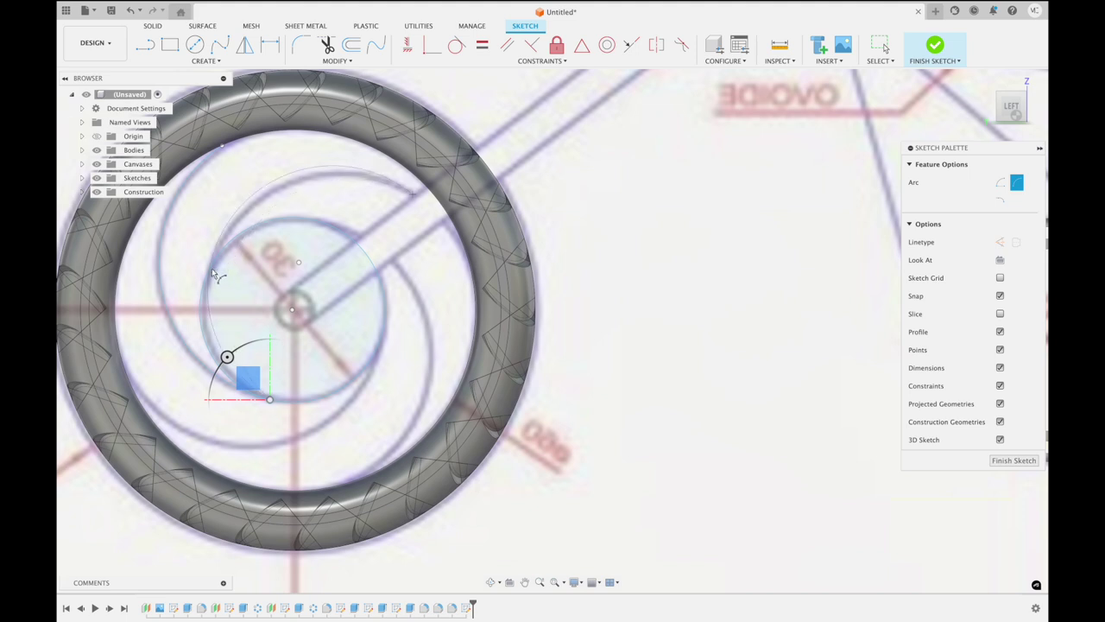
{"action": "key", "text": "Escape"}
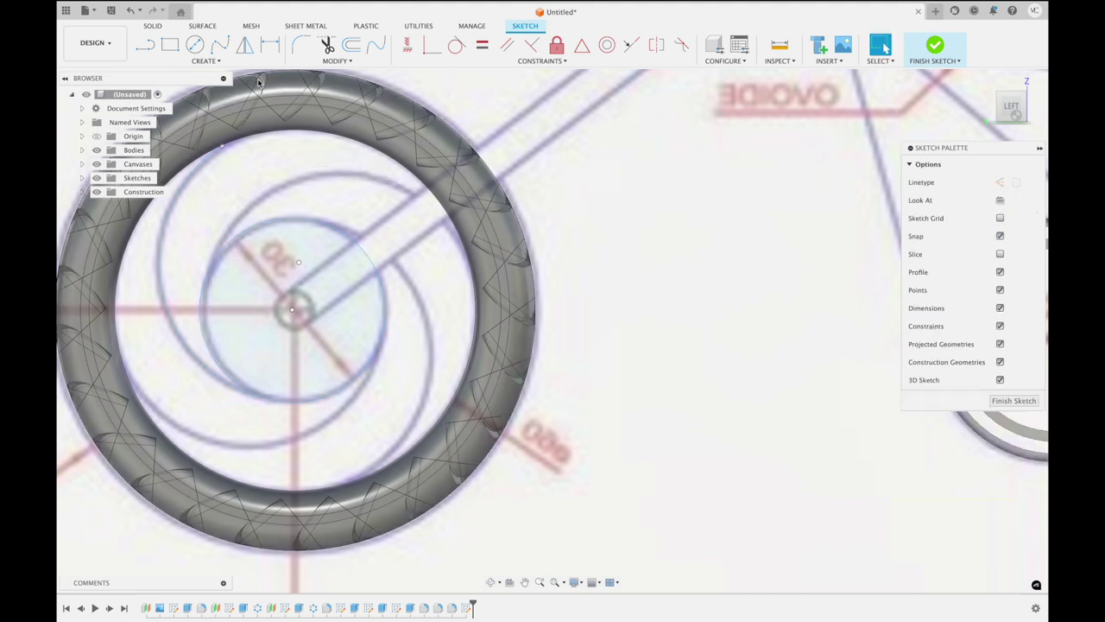
{"action": "left_click", "coordinate": [212, 61]}
{"action": "mouse_move", "coordinate": [199, 111]}
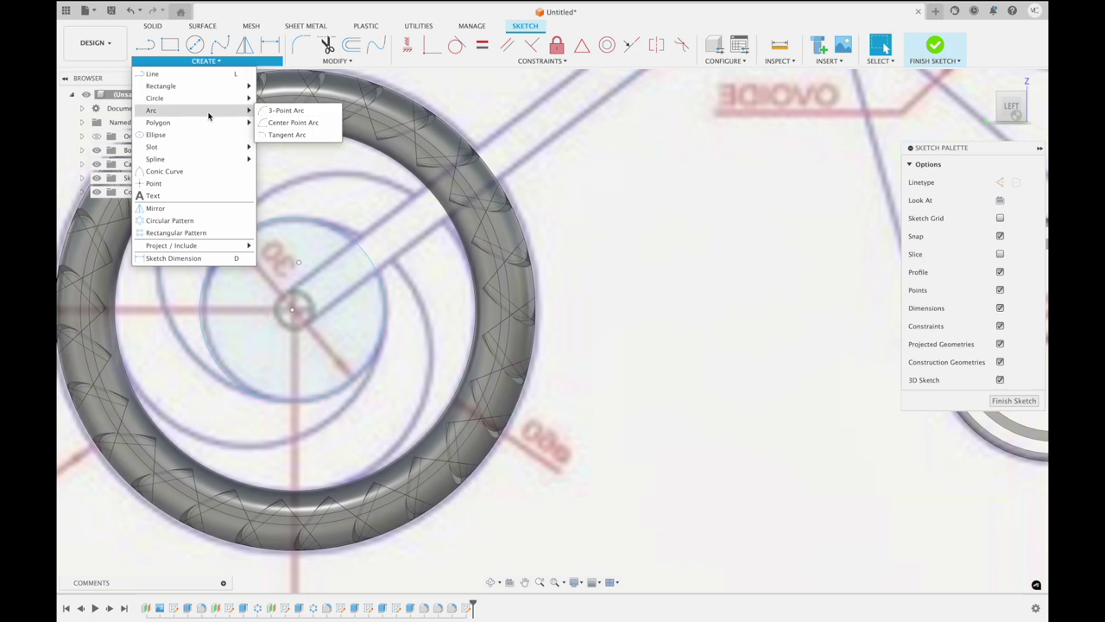
Draw two three-point arcs inside the tire, then stop the arc tool
{"action": "left_click", "coordinate": [278, 110]}
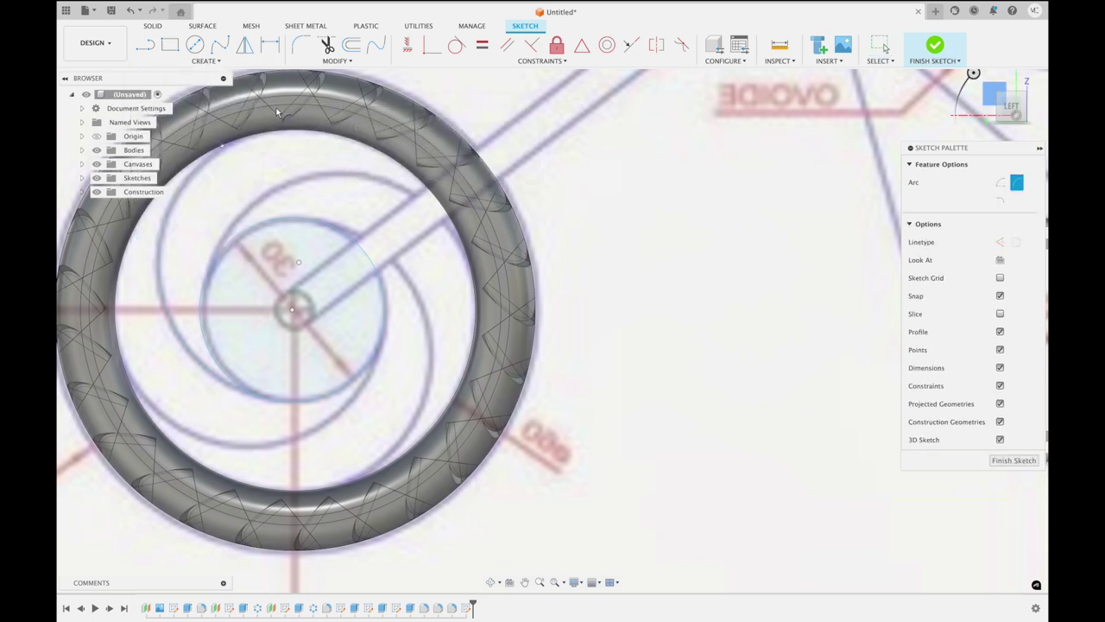
{"action": "left_click", "coordinate": [416, 195]}
{"action": "left_click", "coordinate": [415, 193]}
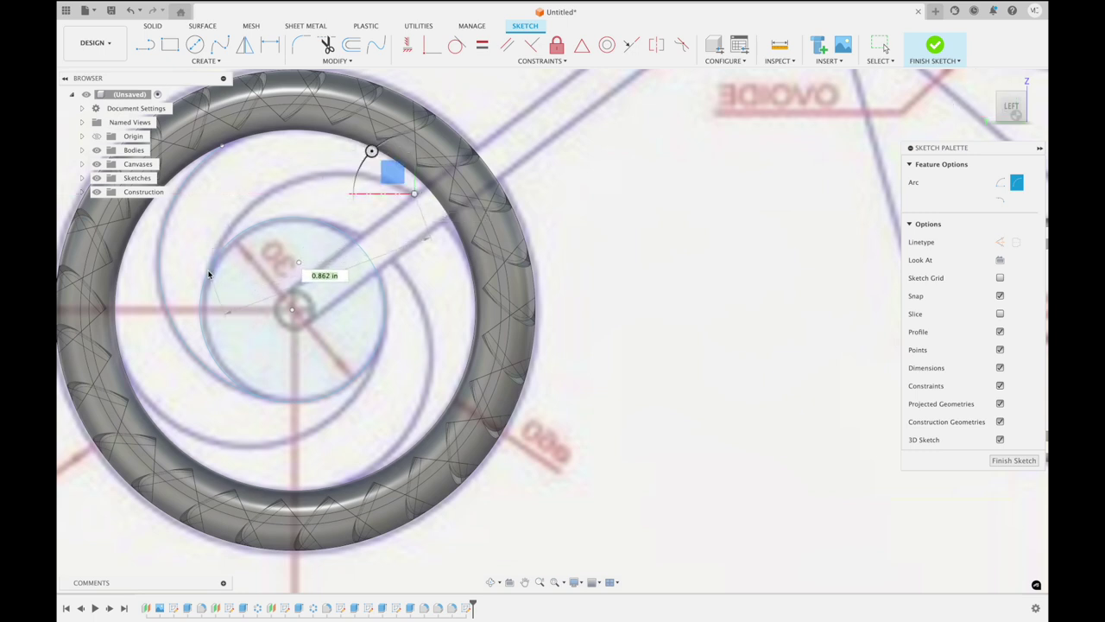
{"action": "left_click", "coordinate": [208, 274]}
{"action": "left_click", "coordinate": [250, 206]}
{"action": "left_click", "coordinate": [222, 146]}
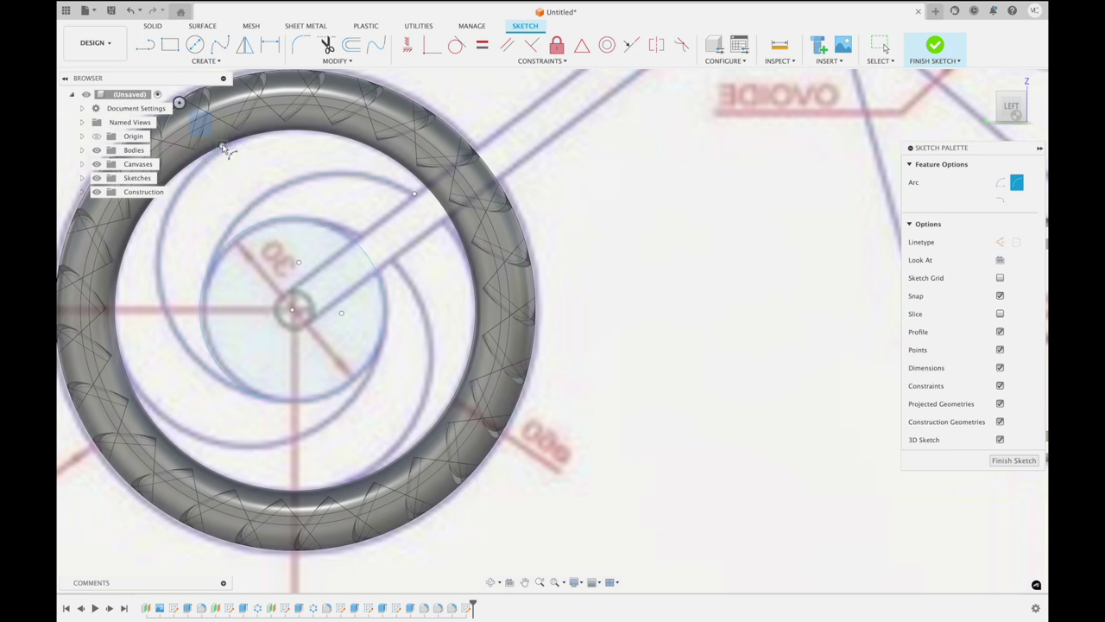
{"action": "left_click", "coordinate": [415, 194]}
{"action": "key", "text": "Escape"}
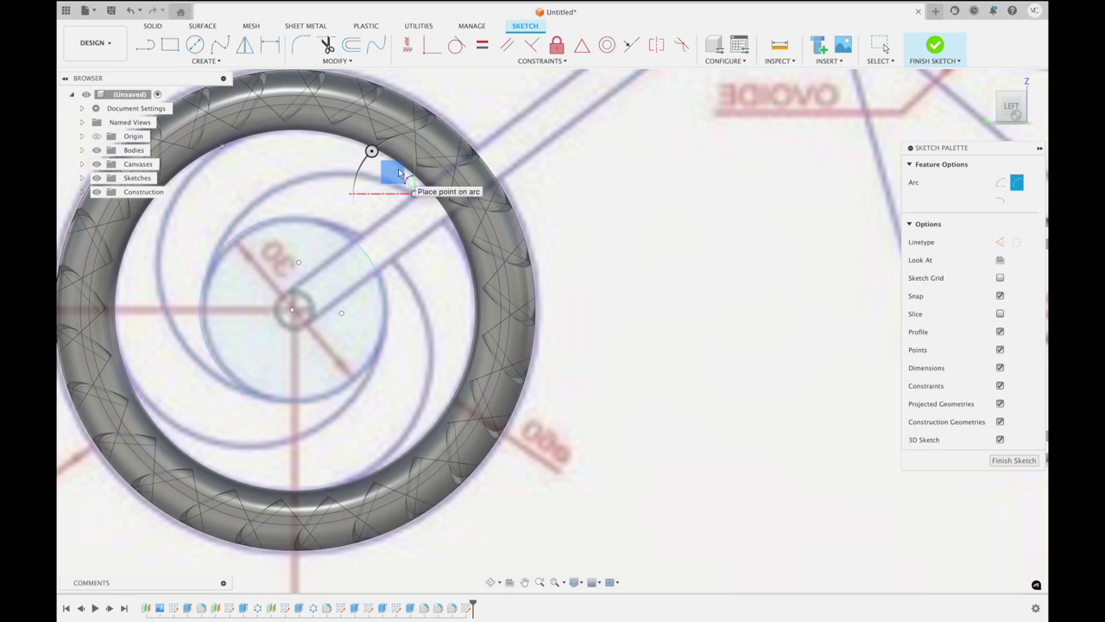
{"action": "key", "text": "Escape"}
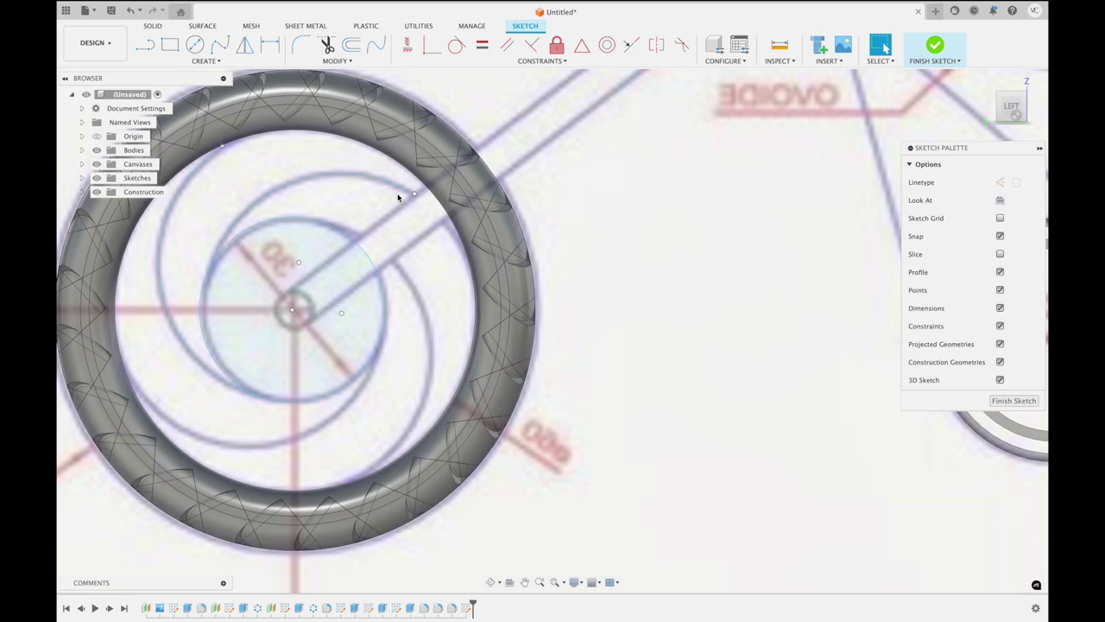
Try a line from the arc's end and another three-point arc, abandoning both
{"action": "left_click", "coordinate": [145, 45]}
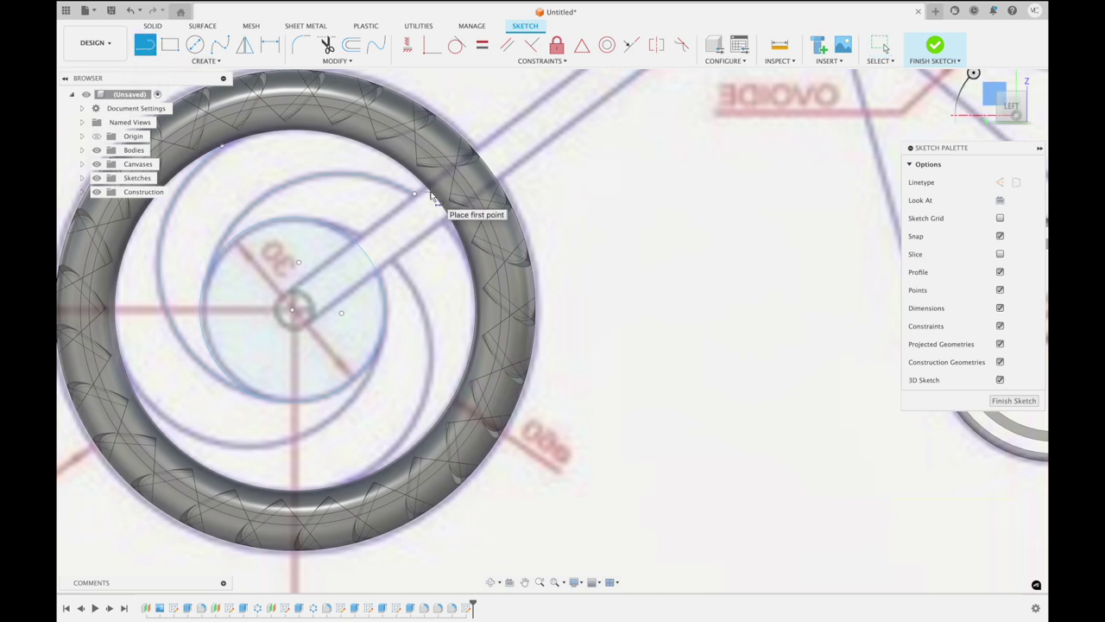
{"action": "left_click", "coordinate": [415, 197]}
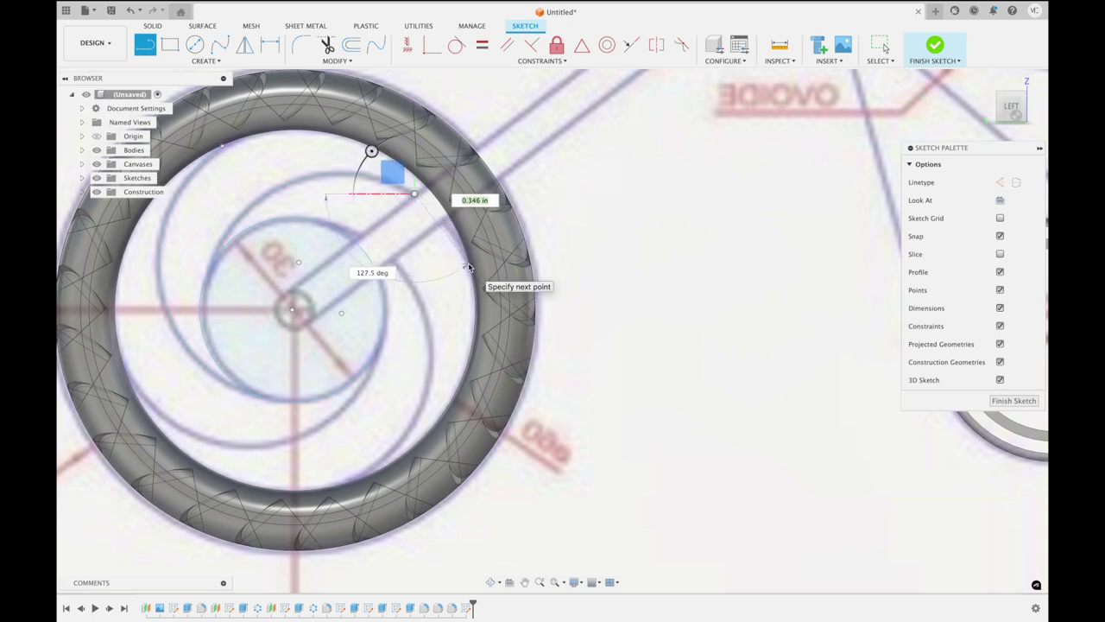
{"action": "key", "text": "Escape"}
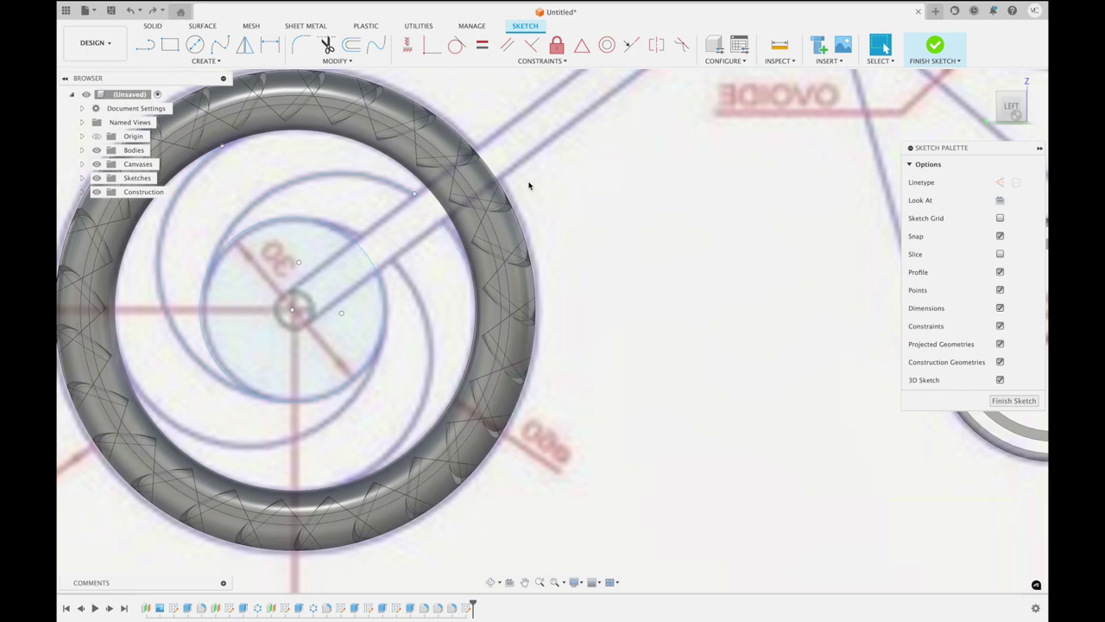
{"action": "left_click", "coordinate": [206, 60]}
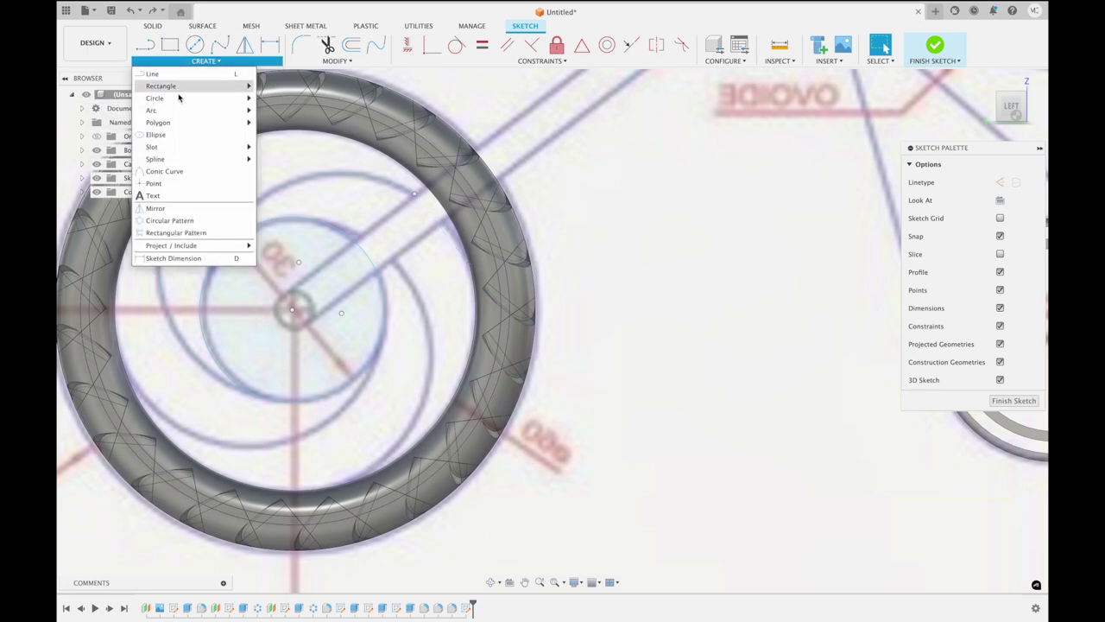
{"action": "left_click", "coordinate": [264, 110]}
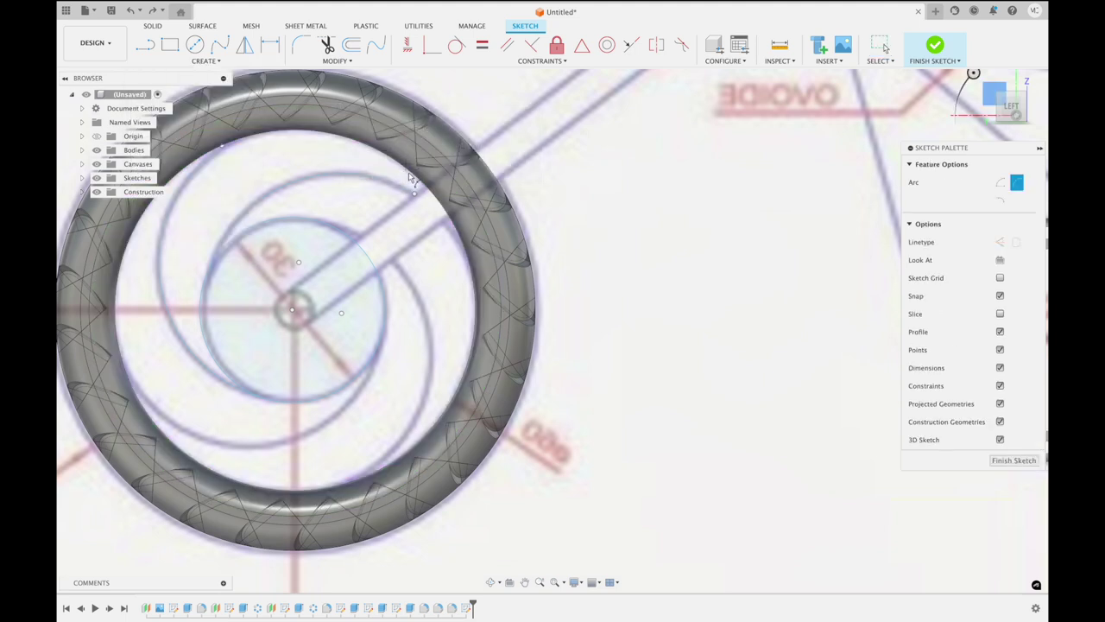
{"action": "left_click", "coordinate": [372, 151]}
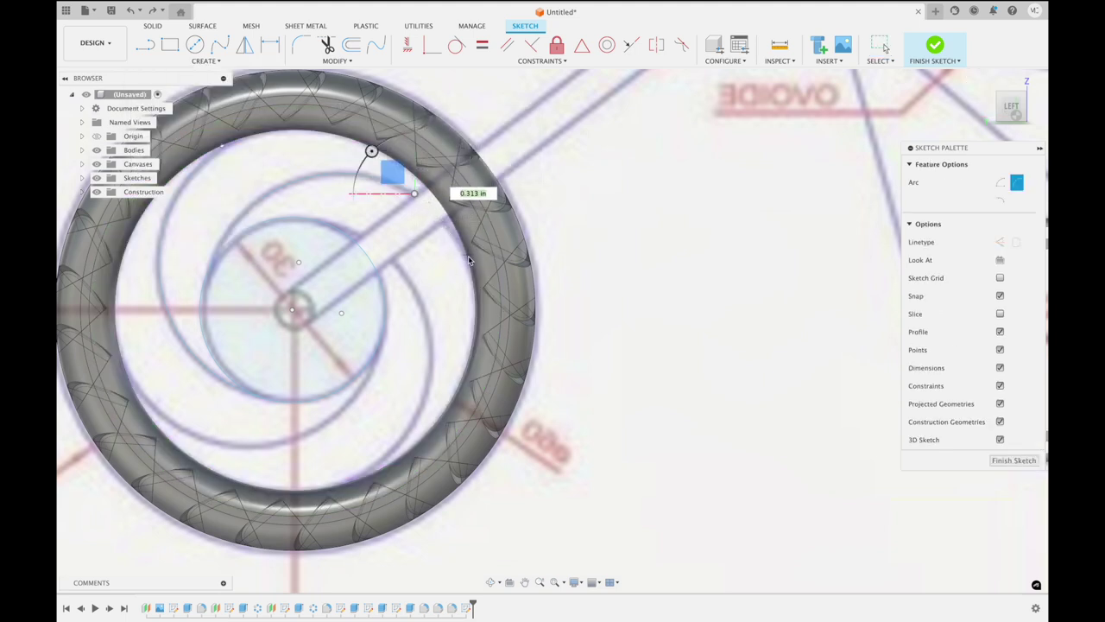
{"action": "left_click", "coordinate": [468, 260]}
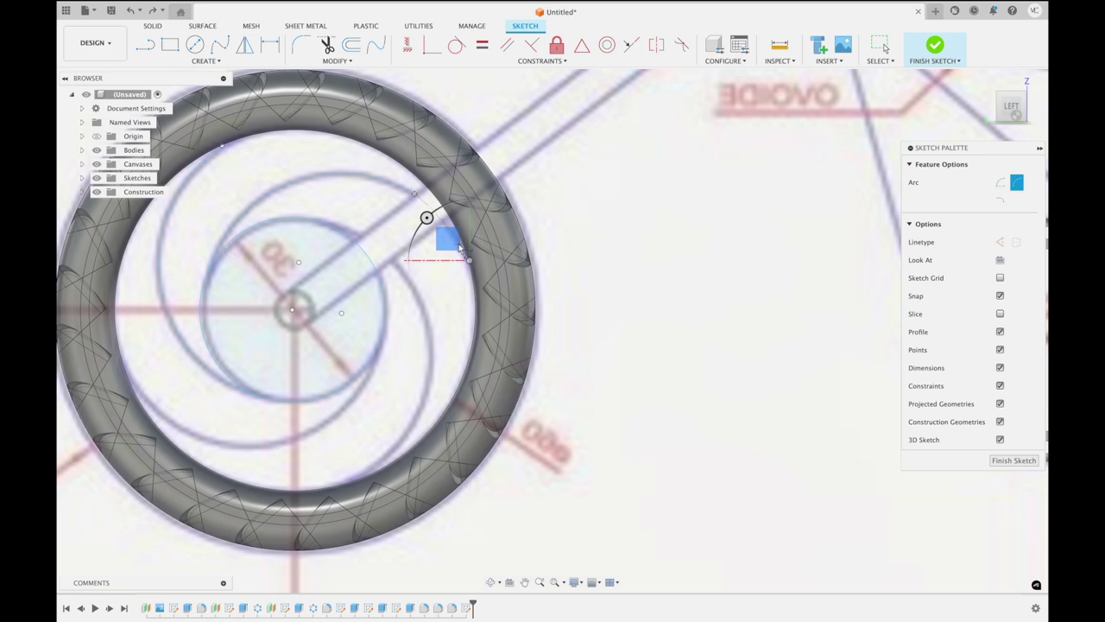
{"action": "key", "text": "Escape"}
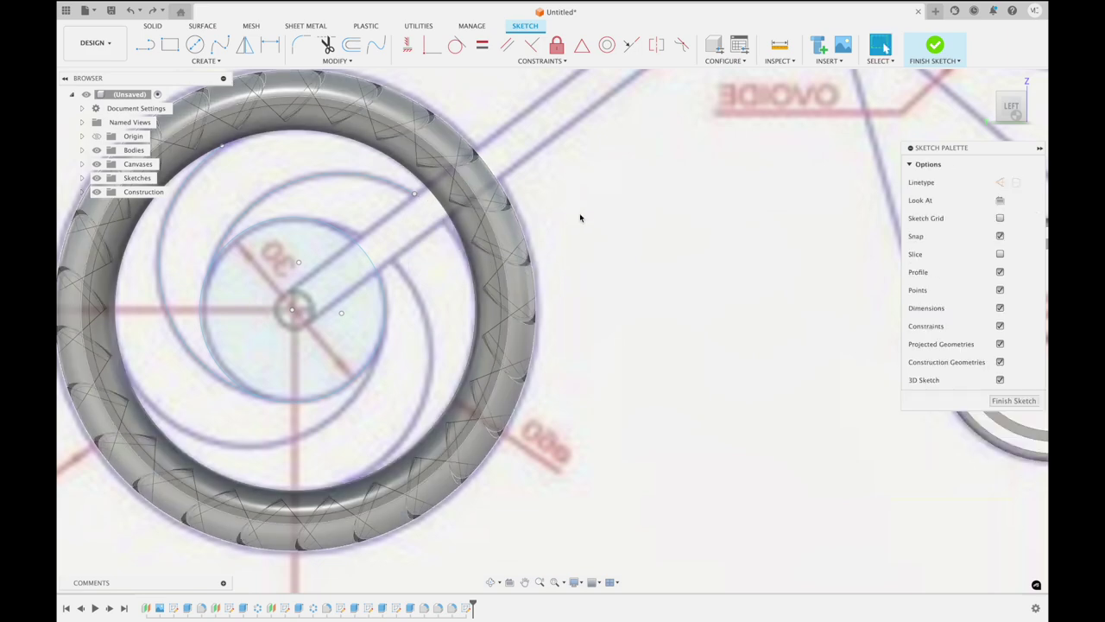
Draw a three-point arc inside the tire with its bulge set
{"action": "scroll", "coordinate": [579, 214], "scroll_direction": "up", "scroll_amount": 3}
{"action": "scroll", "coordinate": [579, 212], "scroll_direction": "up", "scroll_amount": 2}
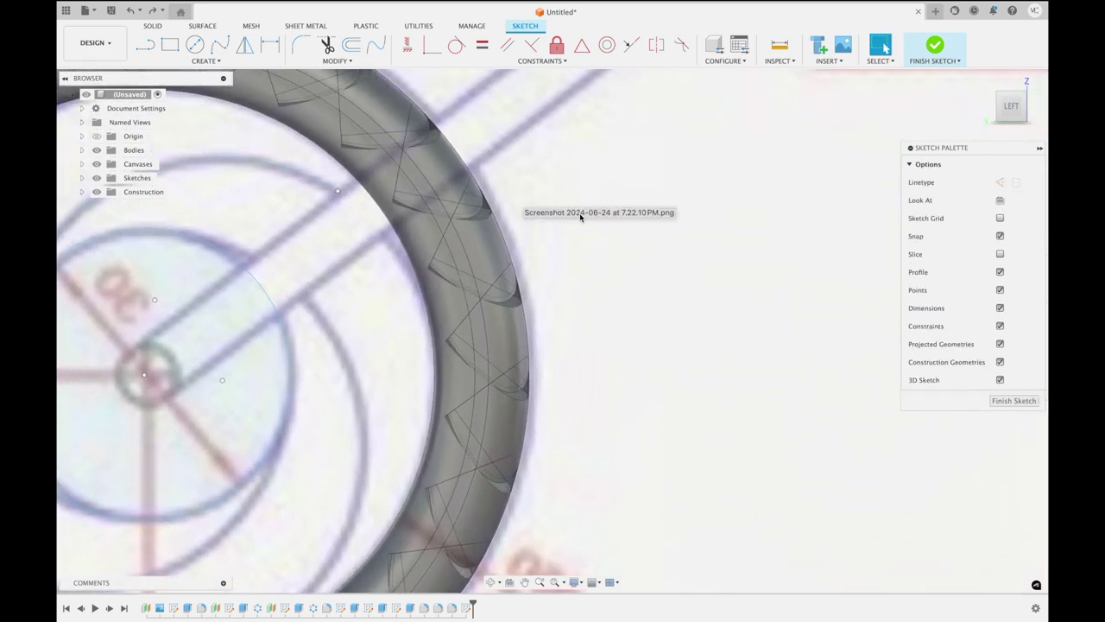
{"action": "left_click", "coordinate": [193, 63]}
{"action": "mouse_move", "coordinate": [154, 97]}
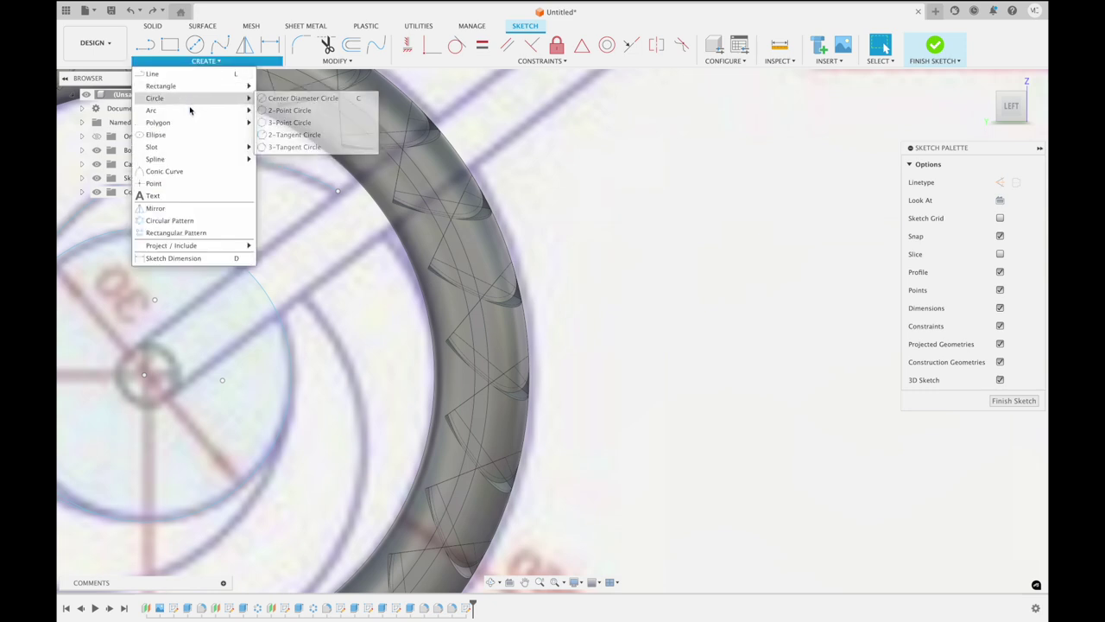
{"action": "left_click", "coordinate": [272, 111]}
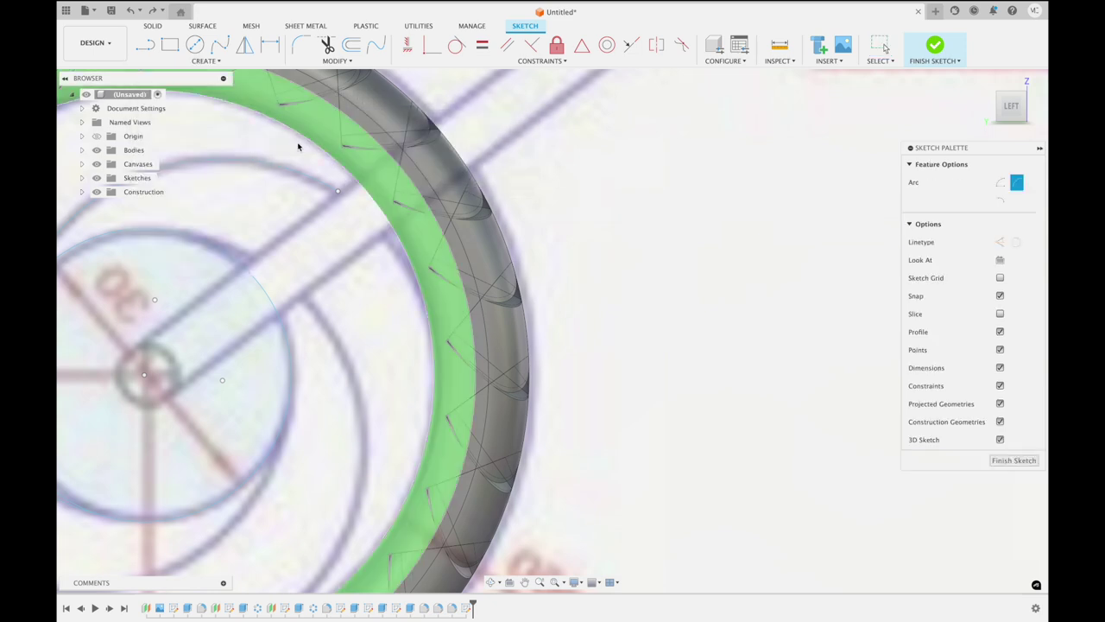
{"action": "left_click", "coordinate": [338, 192]}
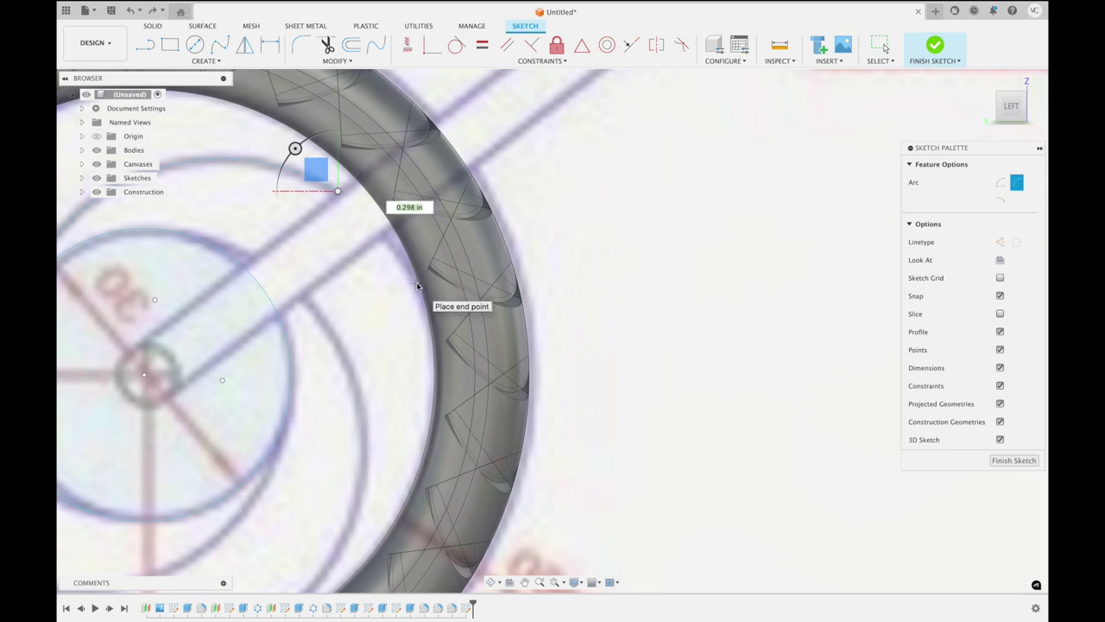
{"action": "left_click", "coordinate": [416, 281]}
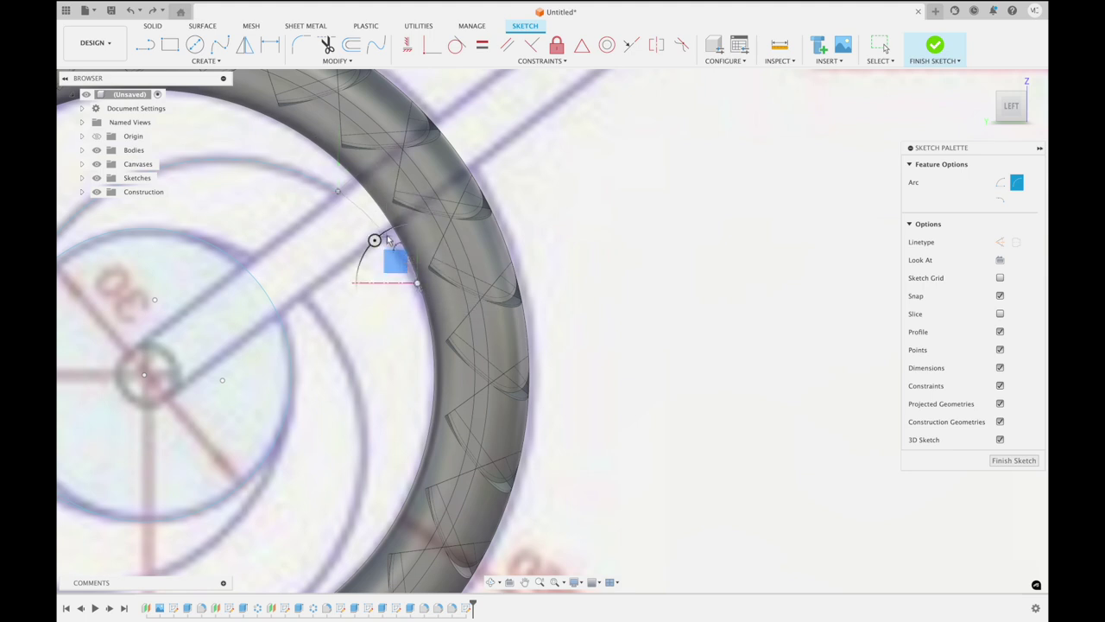
{"action": "left_click", "coordinate": [388, 239]}
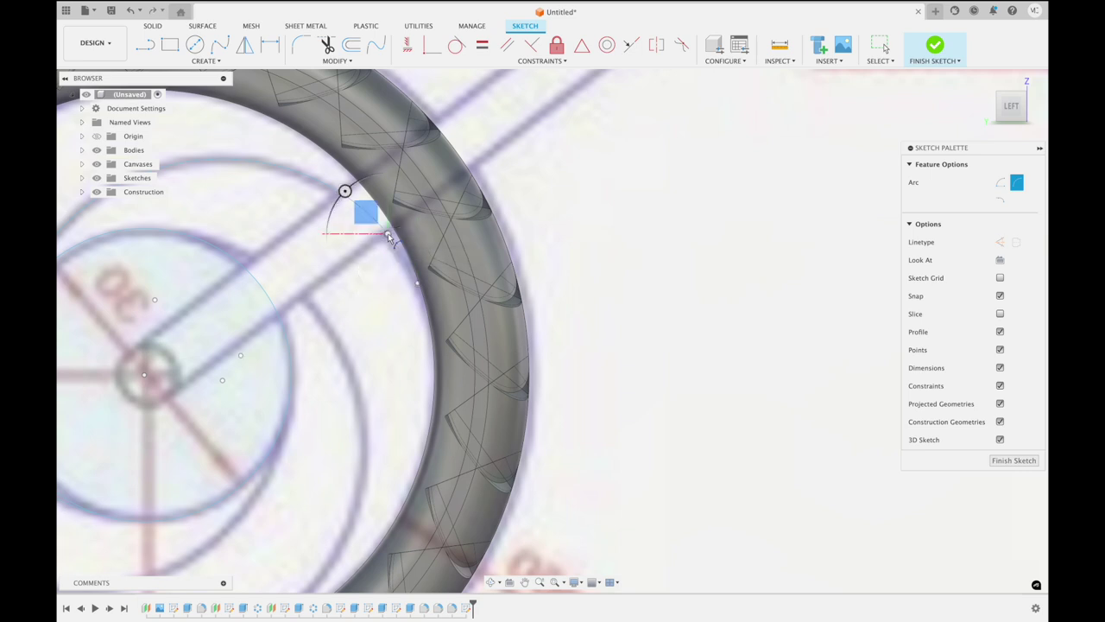
Start another three-point arc near the tire's top, setting its start point
{"action": "scroll", "coordinate": [549, 249], "scroll_direction": "down", "scroll_amount": 2}
{"action": "scroll", "coordinate": [549, 250], "scroll_direction": "down", "scroll_amount": 2}
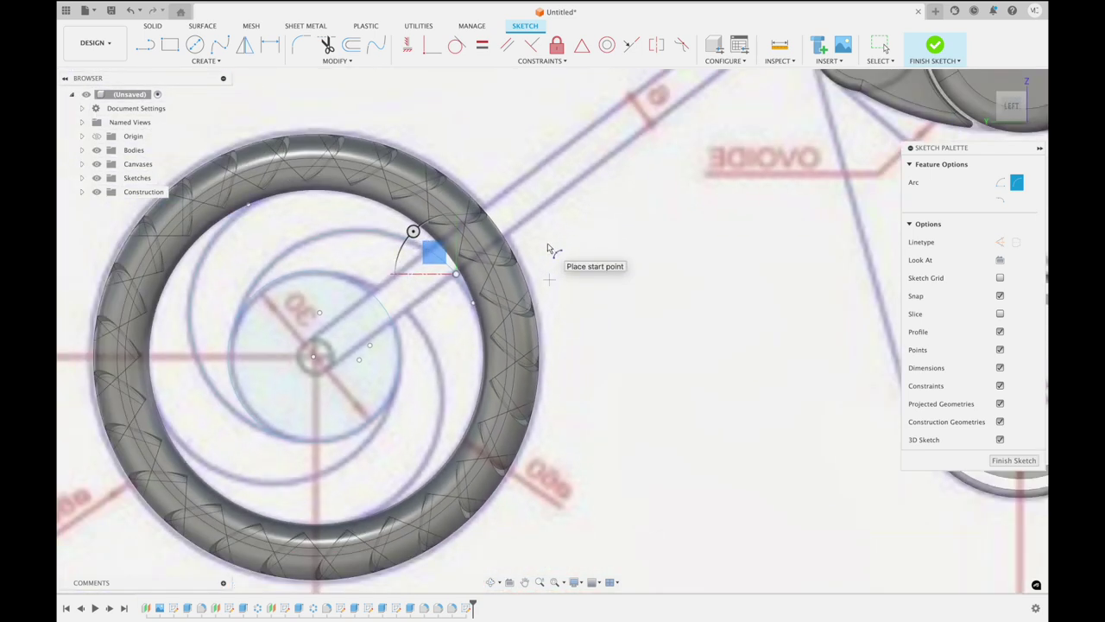
{"action": "left_click", "coordinate": [248, 204]}
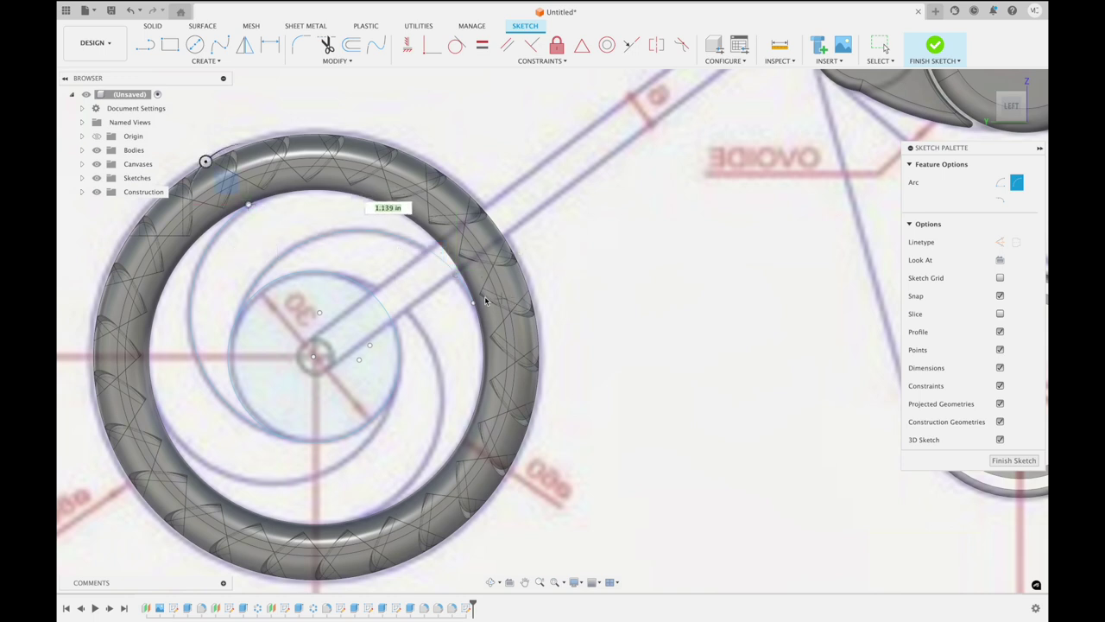
{"action": "left_click", "coordinate": [475, 302]}
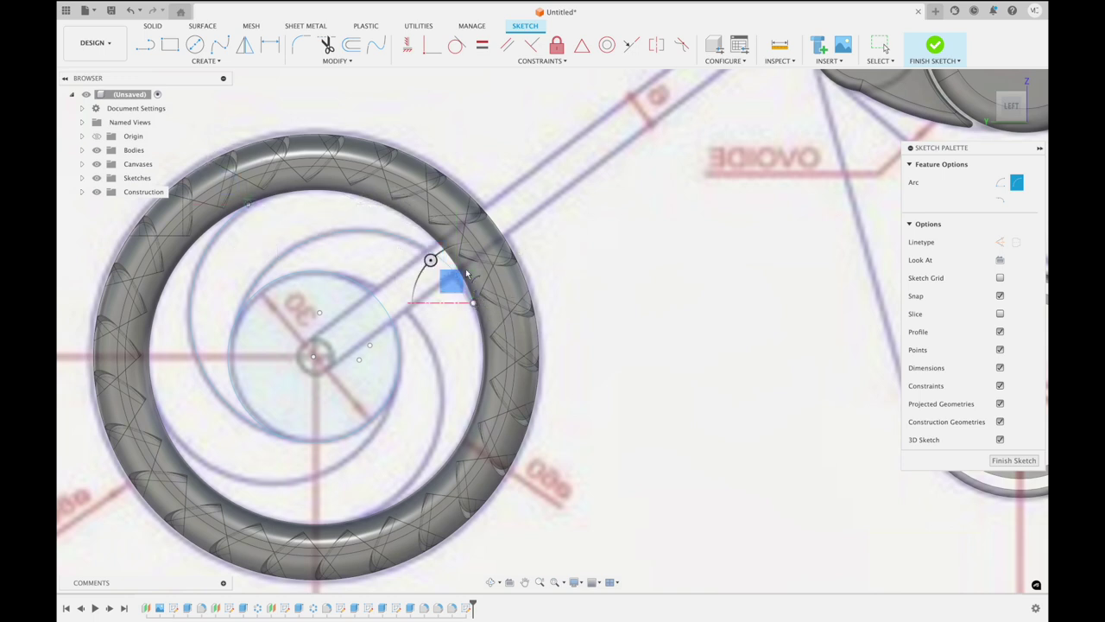
{"action": "scroll", "coordinate": [442, 251], "scroll_direction": "up", "scroll_amount": 1}
{"action": "scroll", "coordinate": [439, 251], "scroll_direction": "up", "scroll_amount": 1}
{"action": "scroll", "coordinate": [436, 251], "scroll_direction": "up", "scroll_amount": 1}
{"action": "scroll", "coordinate": [405, 229], "scroll_direction": "down", "scroll_amount": 1}
{"action": "scroll", "coordinate": [379, 198], "scroll_direction": "up", "scroll_amount": 1}
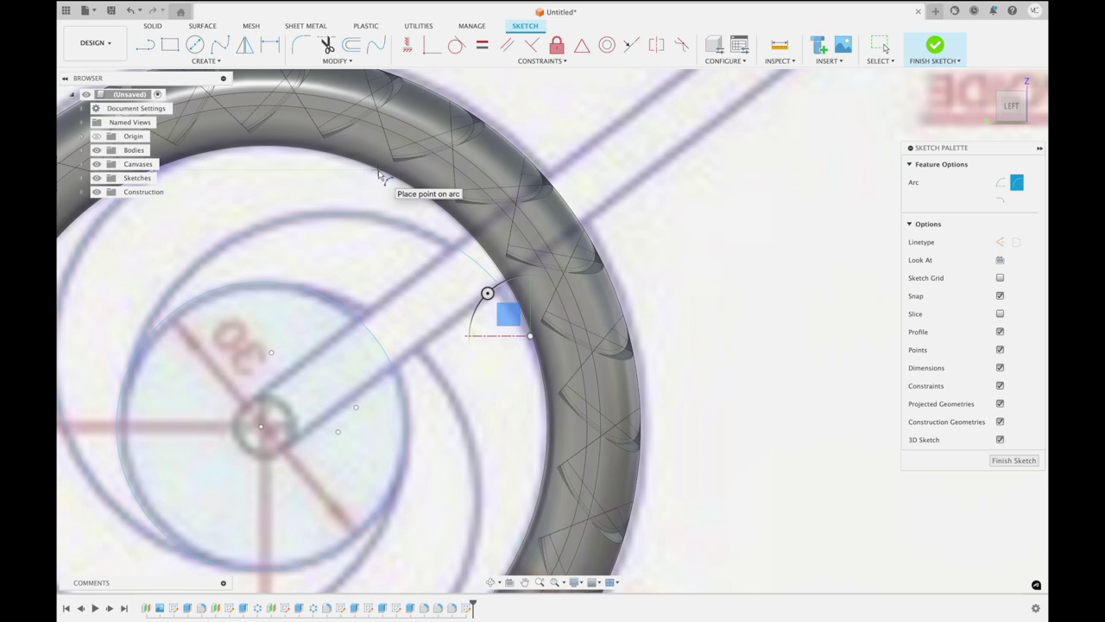
{"action": "scroll", "coordinate": [378, 171], "scroll_direction": "down", "scroll_amount": 1}
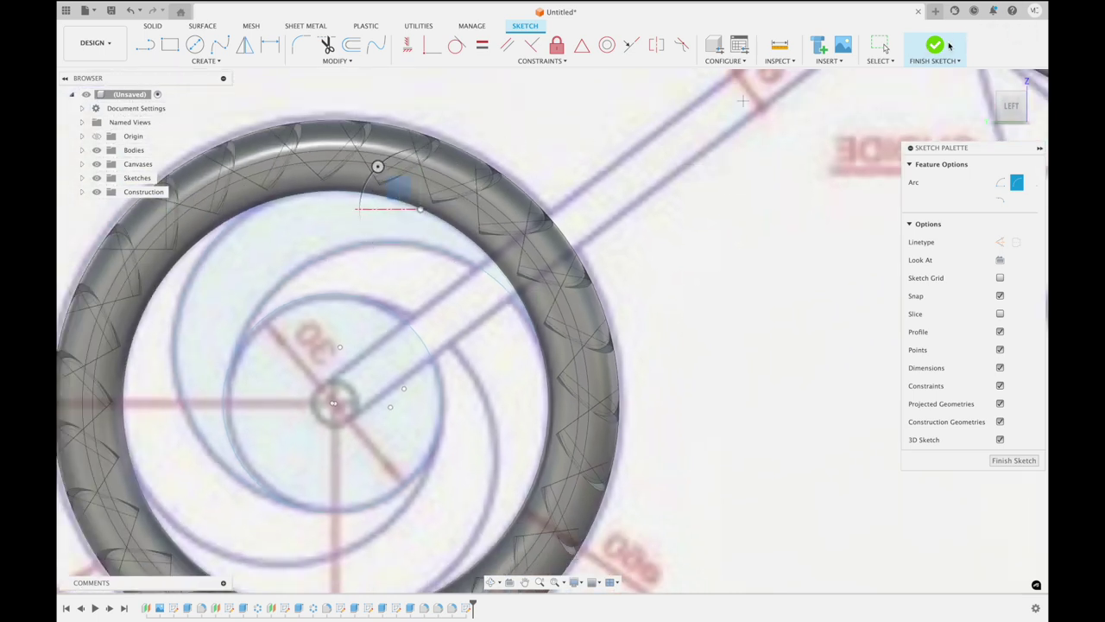
Offset the inner hub circle 0.042 in inward
{"action": "left_click", "coordinate": [351, 46]}
{"action": "left_click", "coordinate": [347, 296]}
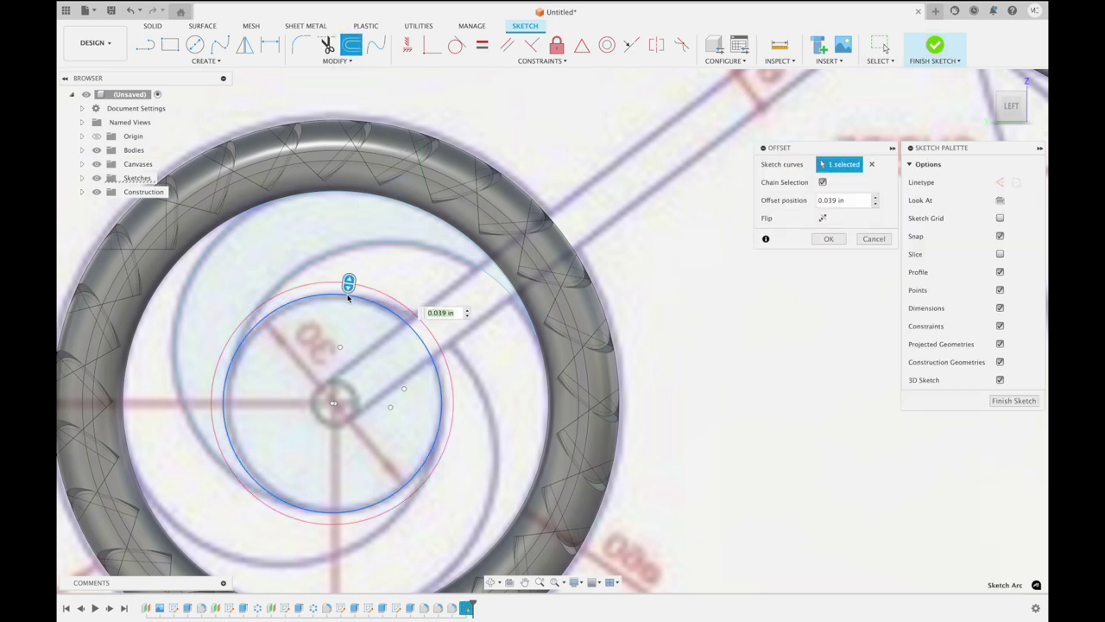
{"action": "left_click_drag", "start_coordinate": [347, 298], "coordinate": [345, 307]}
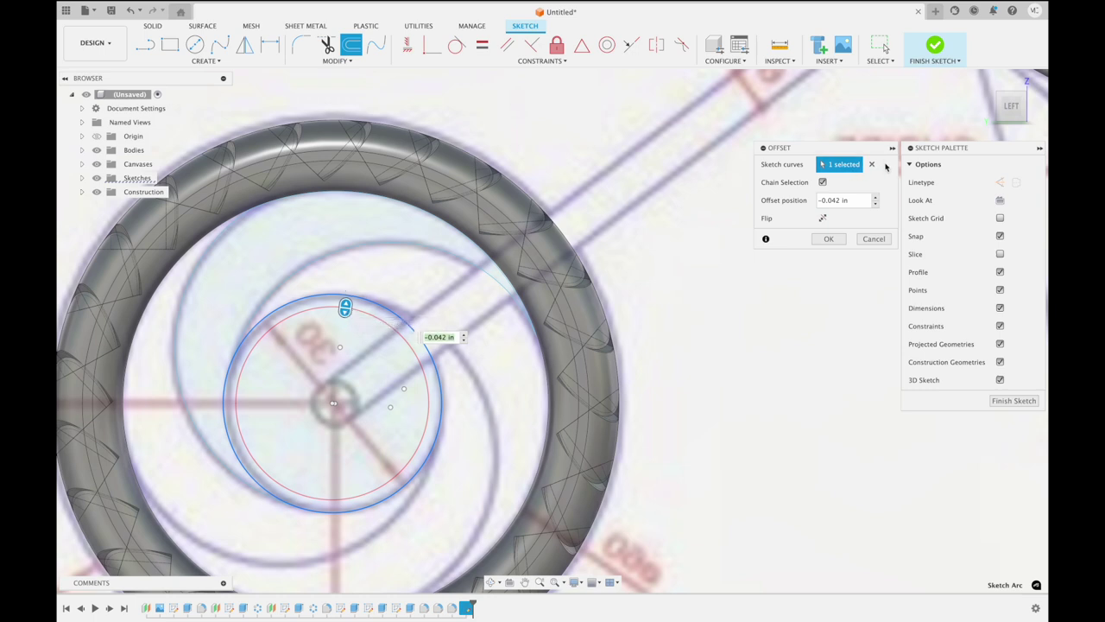
{"action": "left_click", "coordinate": [834, 239]}
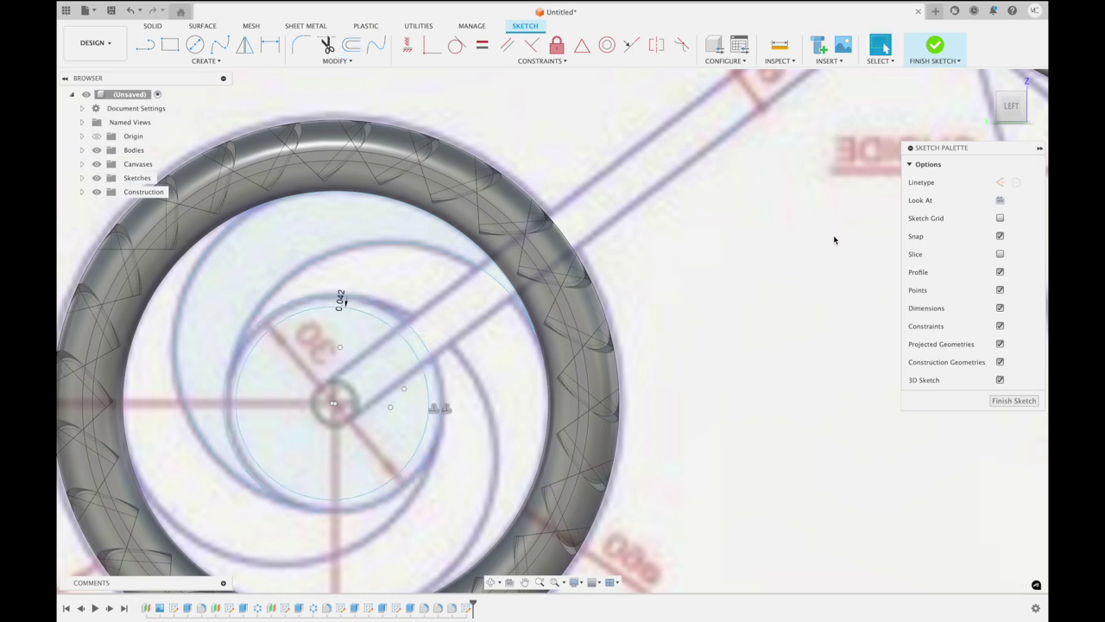
Offset the hub circle again about 0.086 in inward and finish the sketch
{"action": "left_click", "coordinate": [351, 45]}
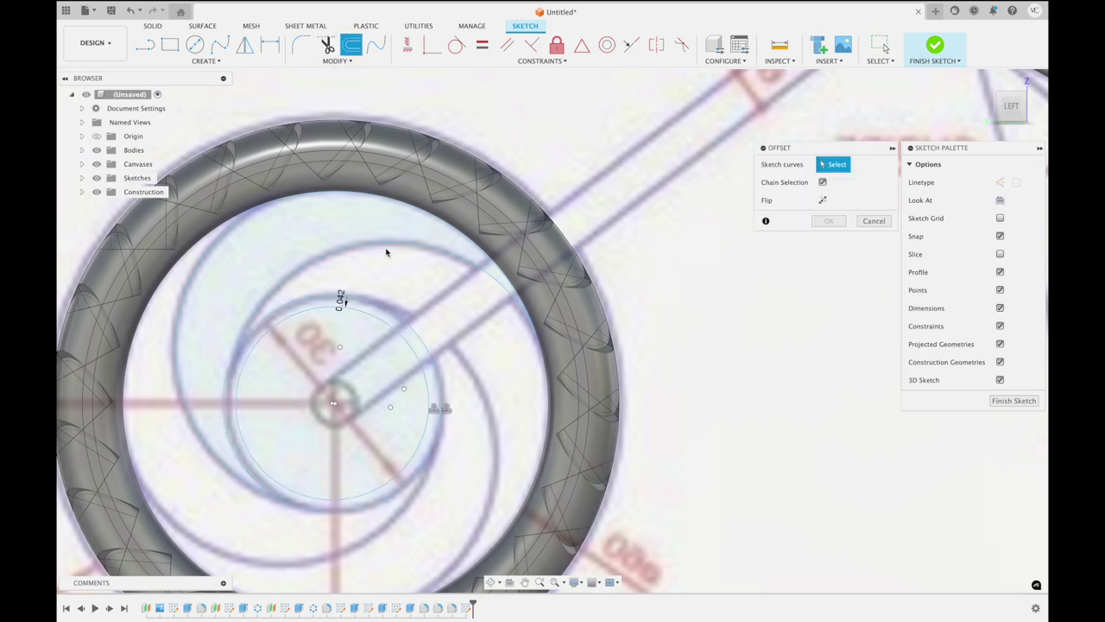
{"action": "left_click", "coordinate": [403, 307]}
{"action": "left_click_drag", "start_coordinate": [402, 307], "coordinate": [381, 335]}
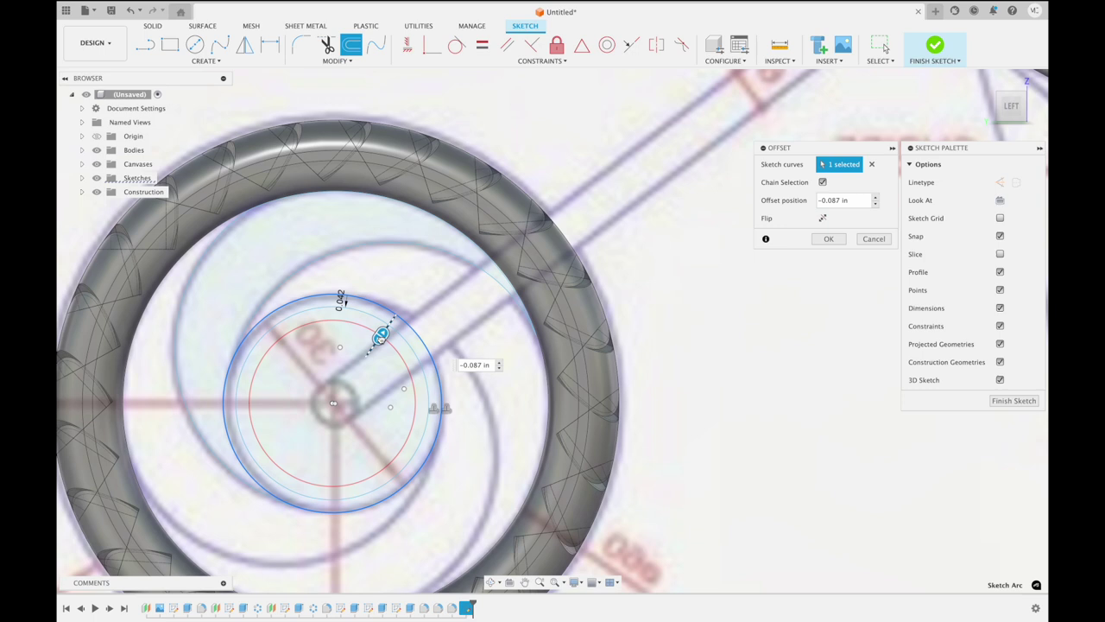
{"action": "left_click_drag", "start_coordinate": [381, 335], "coordinate": [381, 334]}
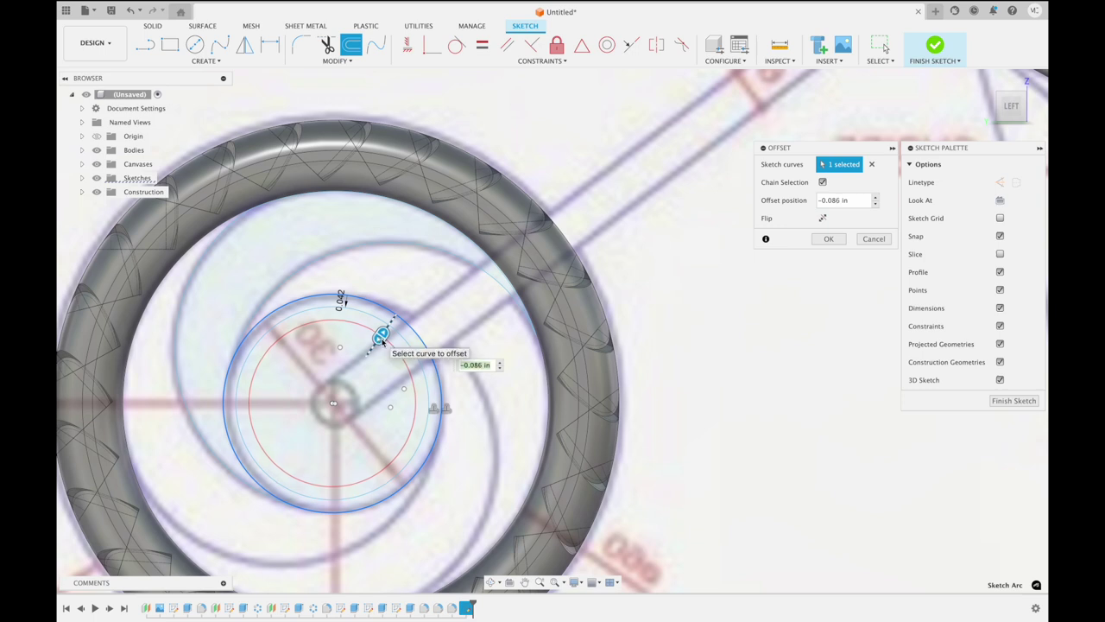
{"action": "left_click", "coordinate": [827, 239]}
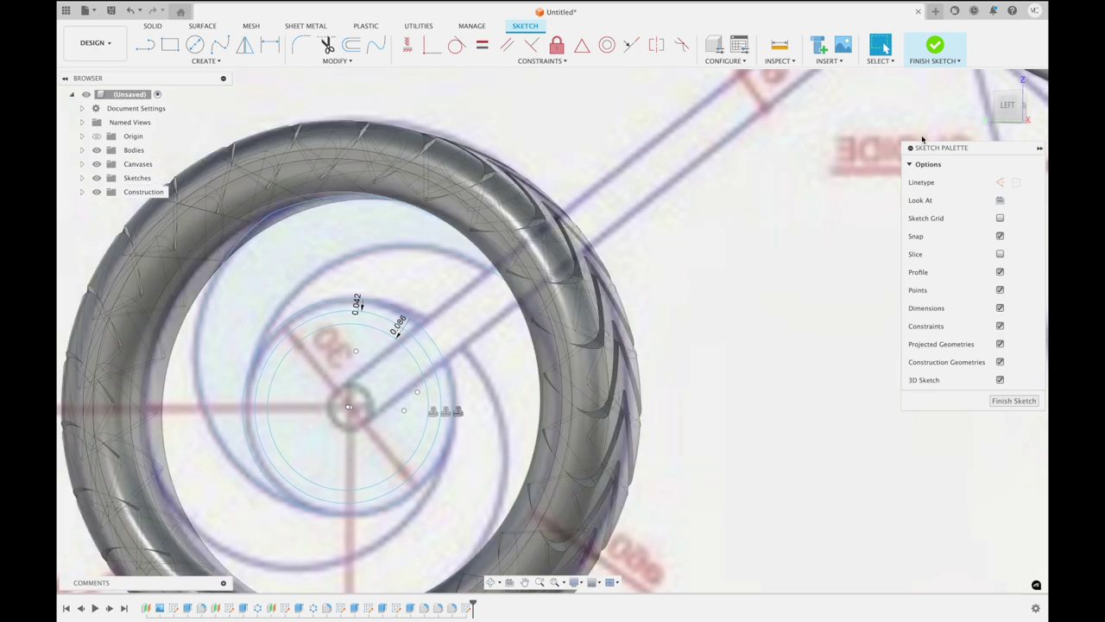
{"action": "left_click", "coordinate": [936, 51]}
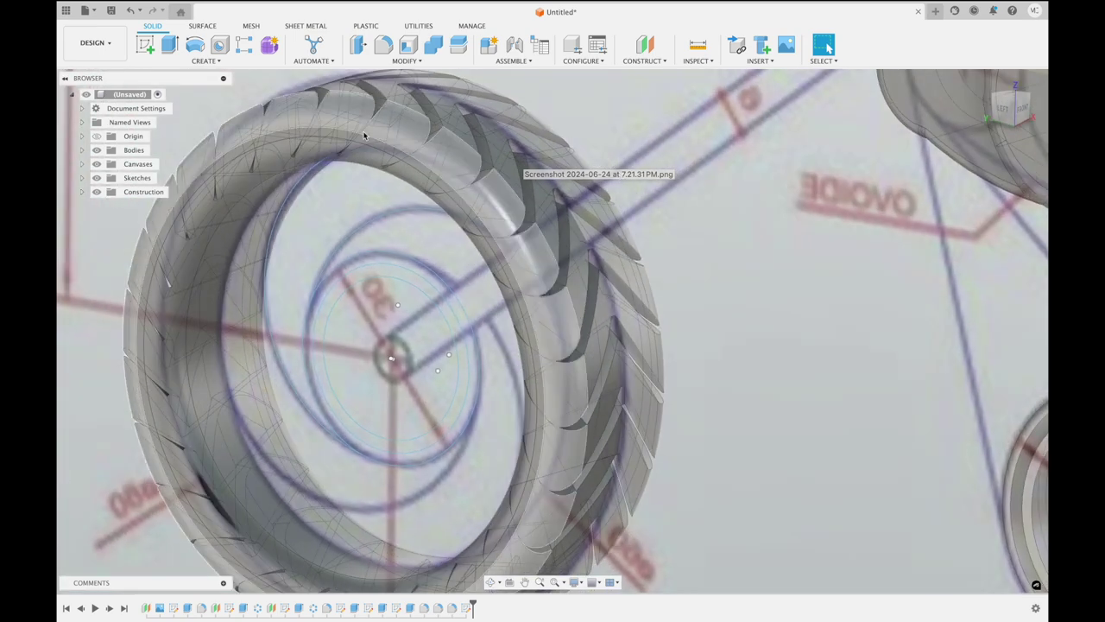
Extrude the crescent spoke and inner ring profiles 0.05 in symmetrically as a new body
{"action": "left_click", "coordinate": [170, 44]}
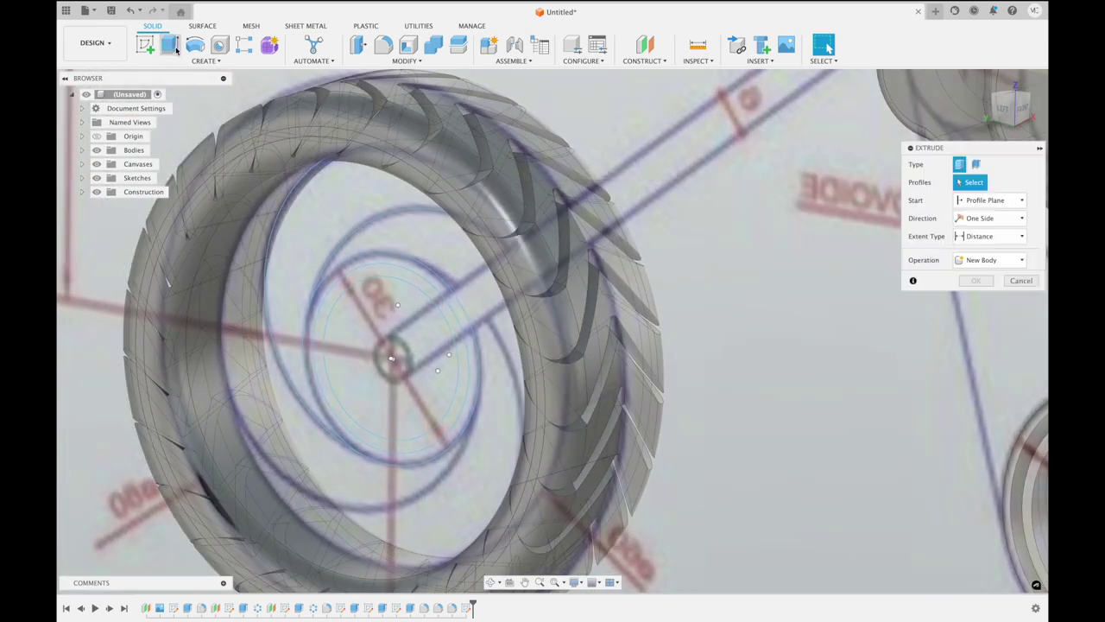
{"action": "left_click", "coordinate": [320, 204]}
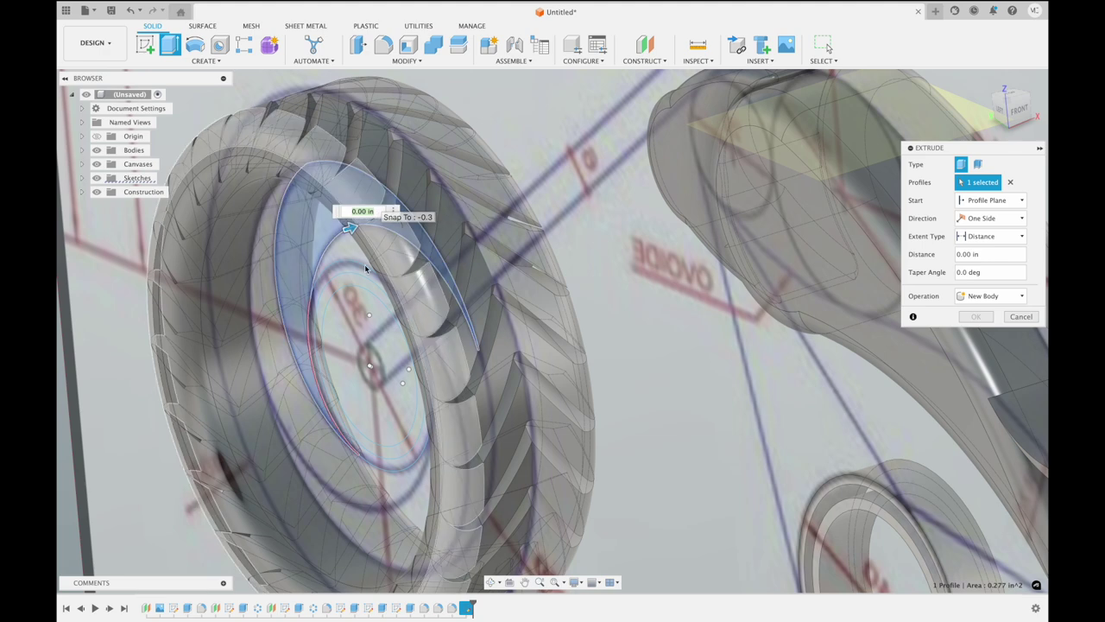
{"action": "left_click", "coordinate": [362, 289]}
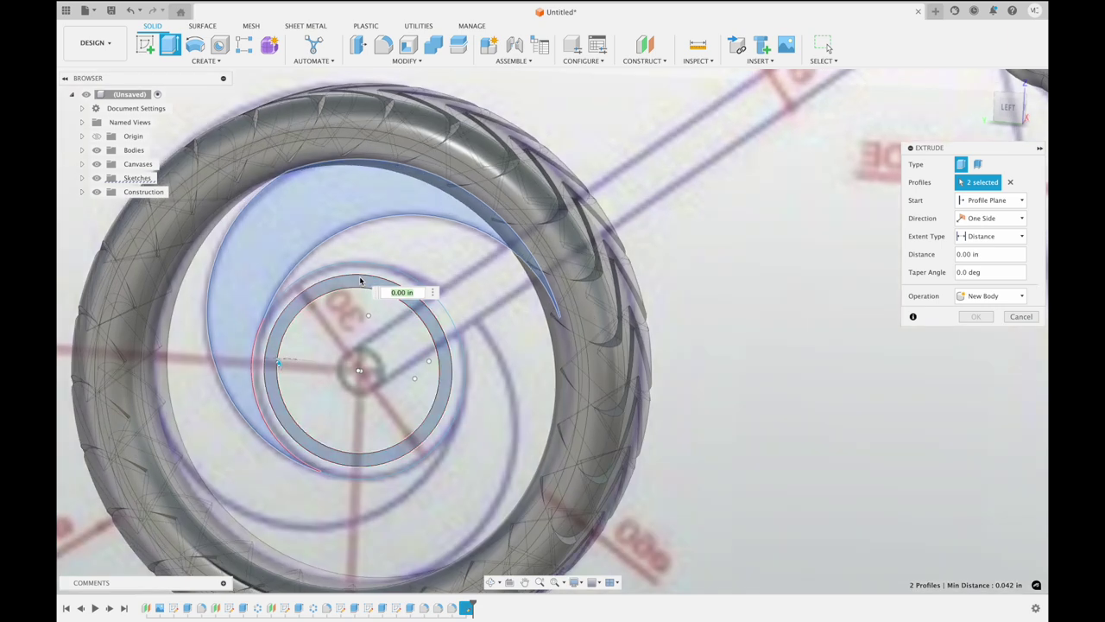
{"action": "left_click", "coordinate": [276, 365]}
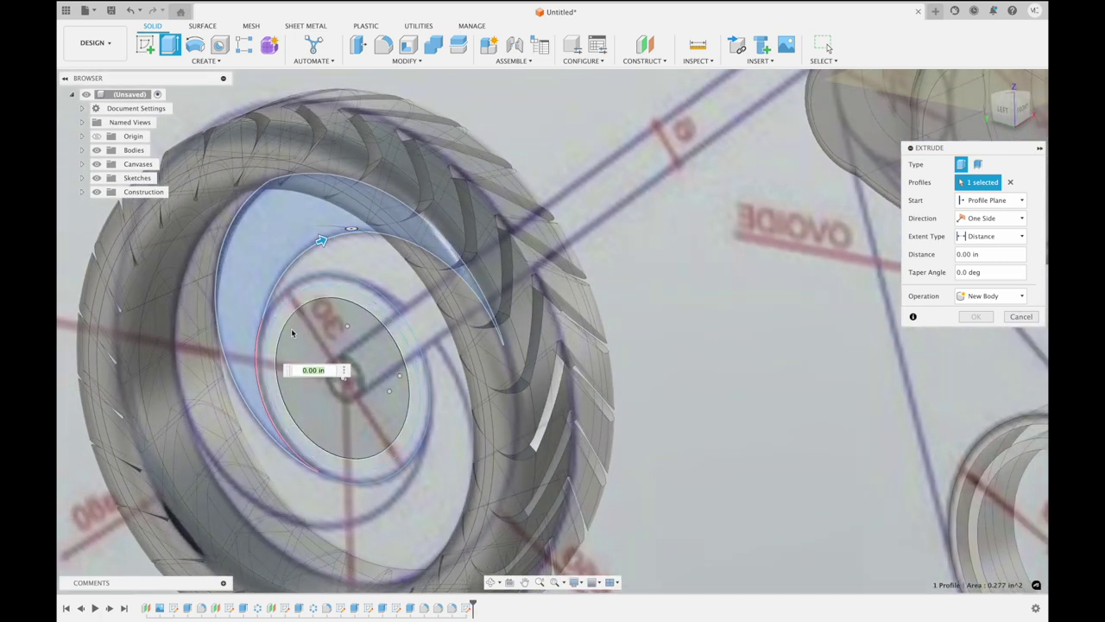
{"action": "left_click", "coordinate": [277, 327]}
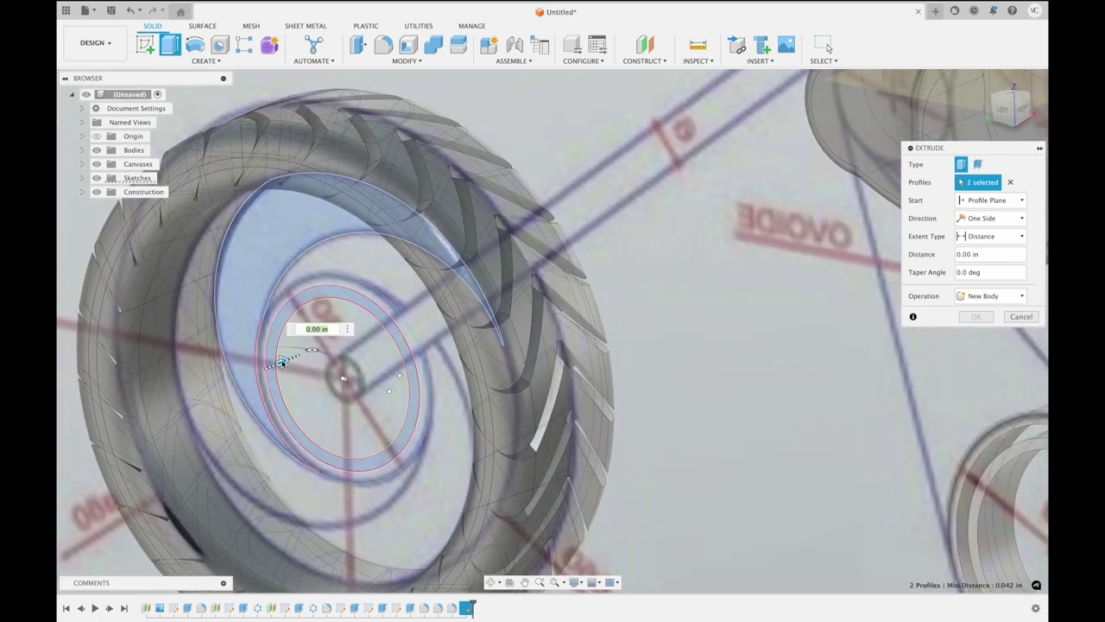
{"action": "left_click_drag", "start_coordinate": [282, 363], "coordinate": [289, 356]}
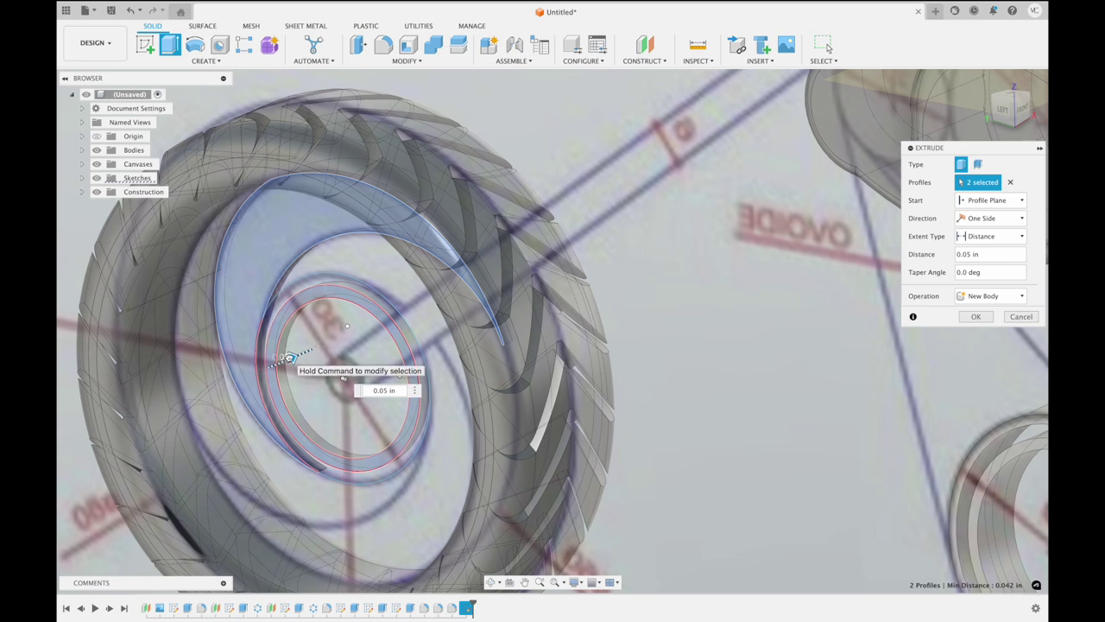
{"action": "left_click", "coordinate": [991, 217]}
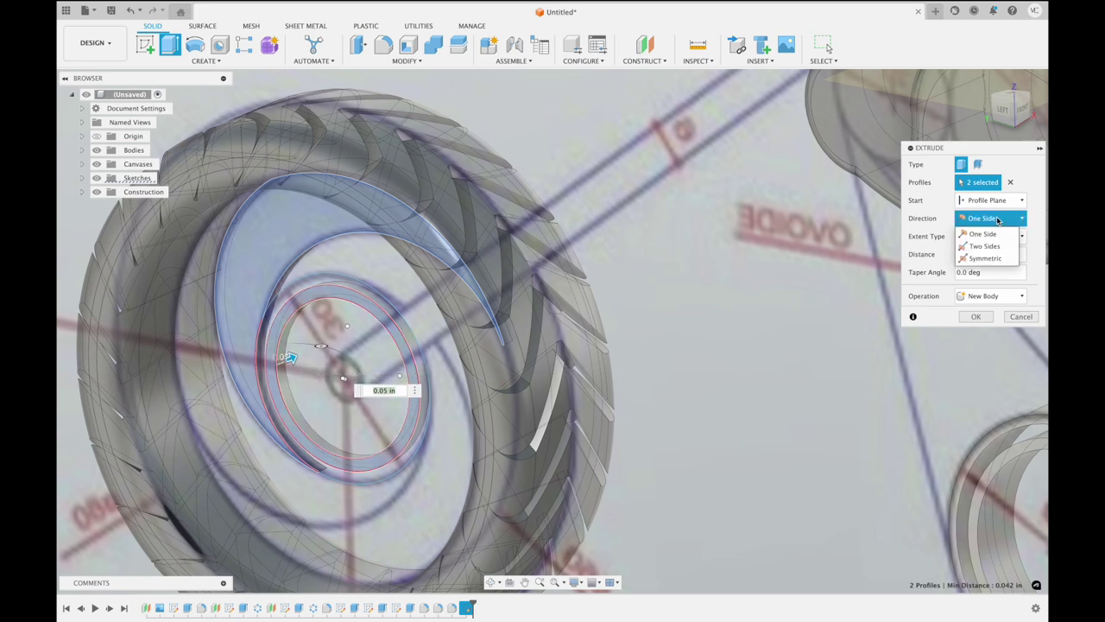
{"action": "left_click", "coordinate": [985, 258]}
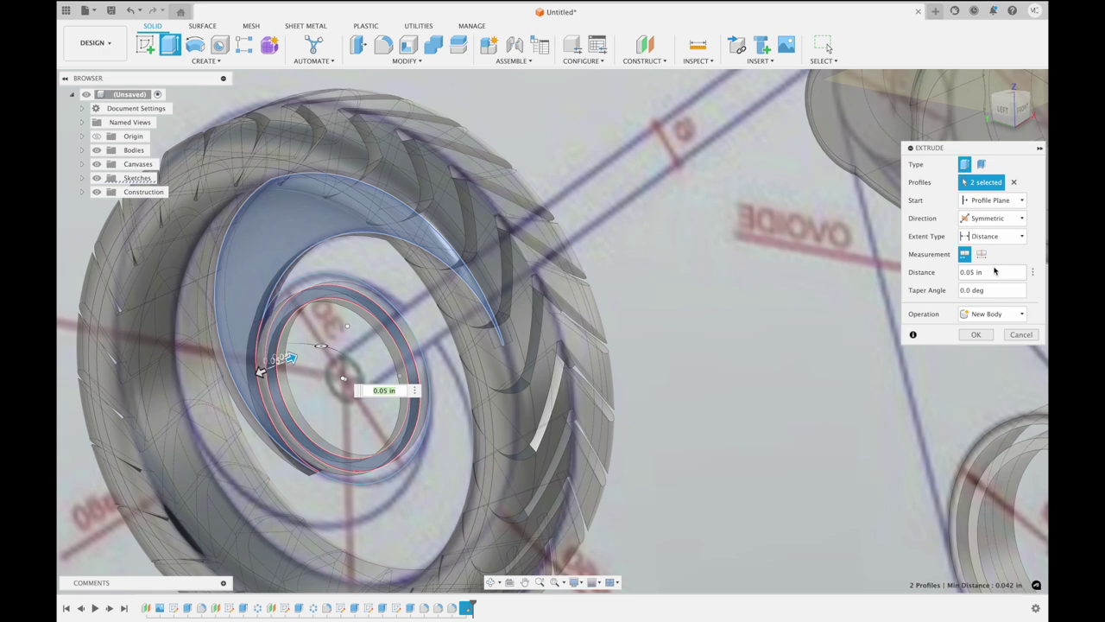
{"action": "left_click", "coordinate": [977, 335]}
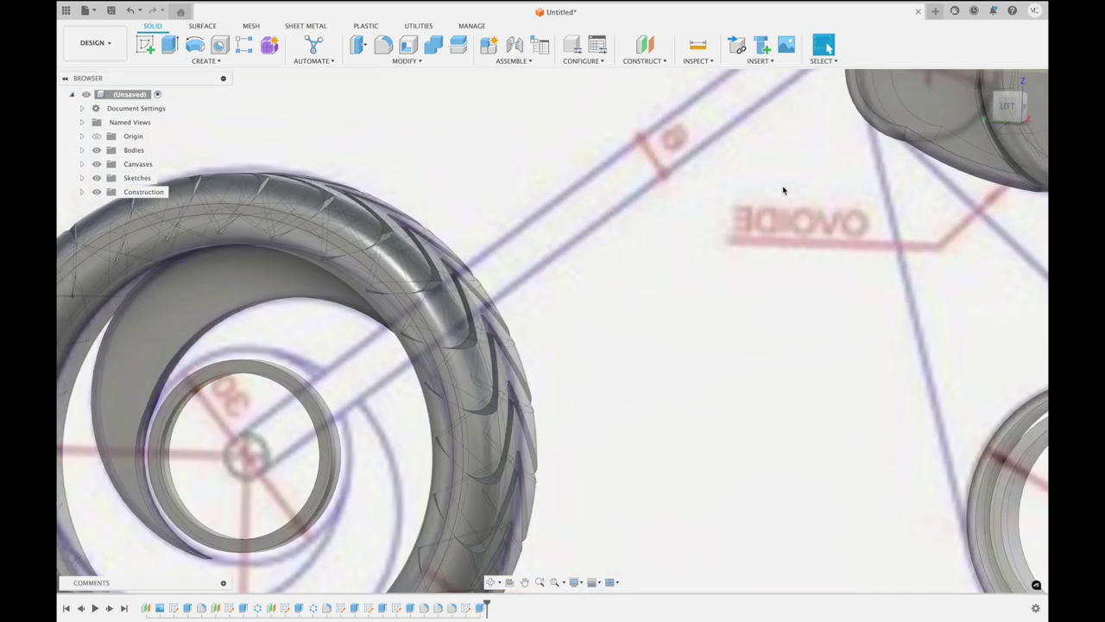
Orbit to face the tire and browse the Create menu for pattern features
{"action": "middle_click_drag", "start_coordinate": [783, 190], "coordinate": [756, 204], "text": "shift"}
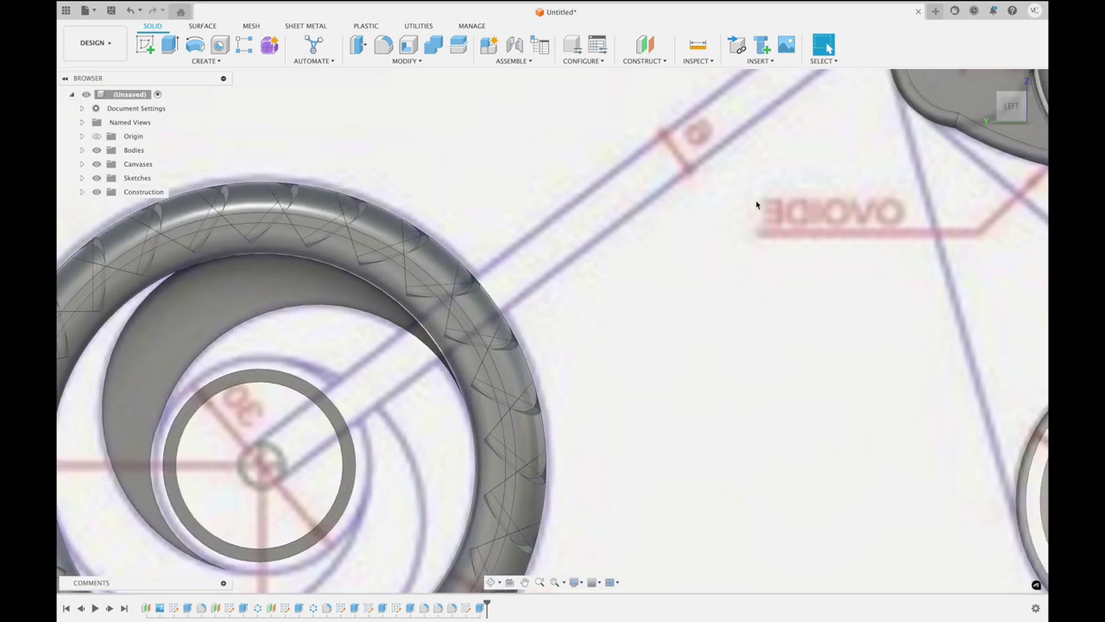
{"action": "scroll", "coordinate": [756, 208], "scroll_direction": "down", "scroll_amount": 2}
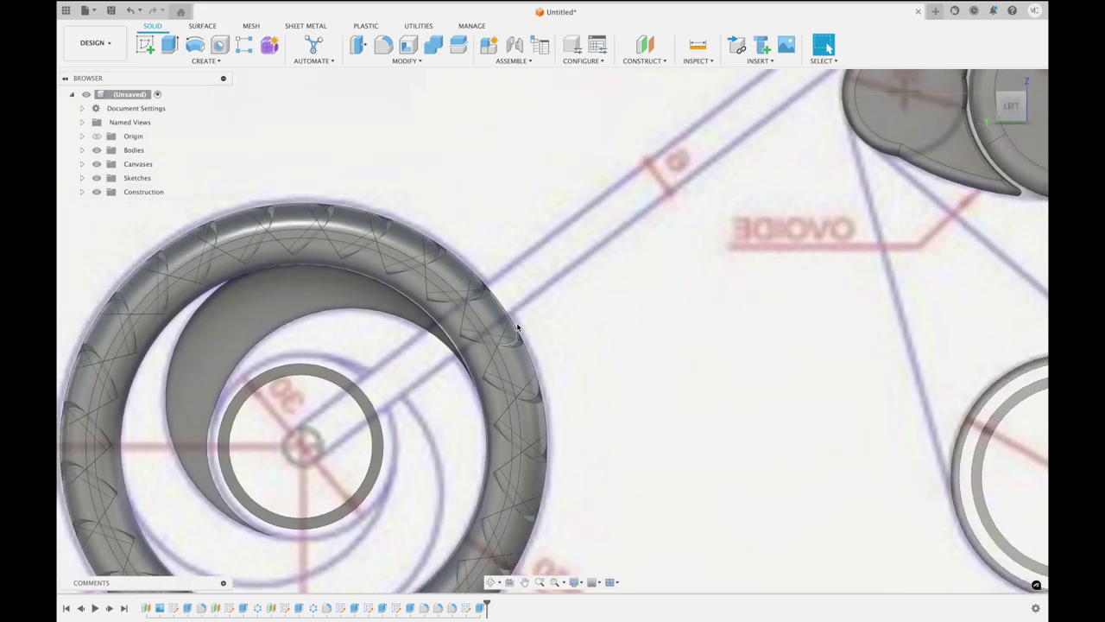
{"action": "left_click", "coordinate": [198, 50]}
{"action": "left_click", "coordinate": [205, 61]}
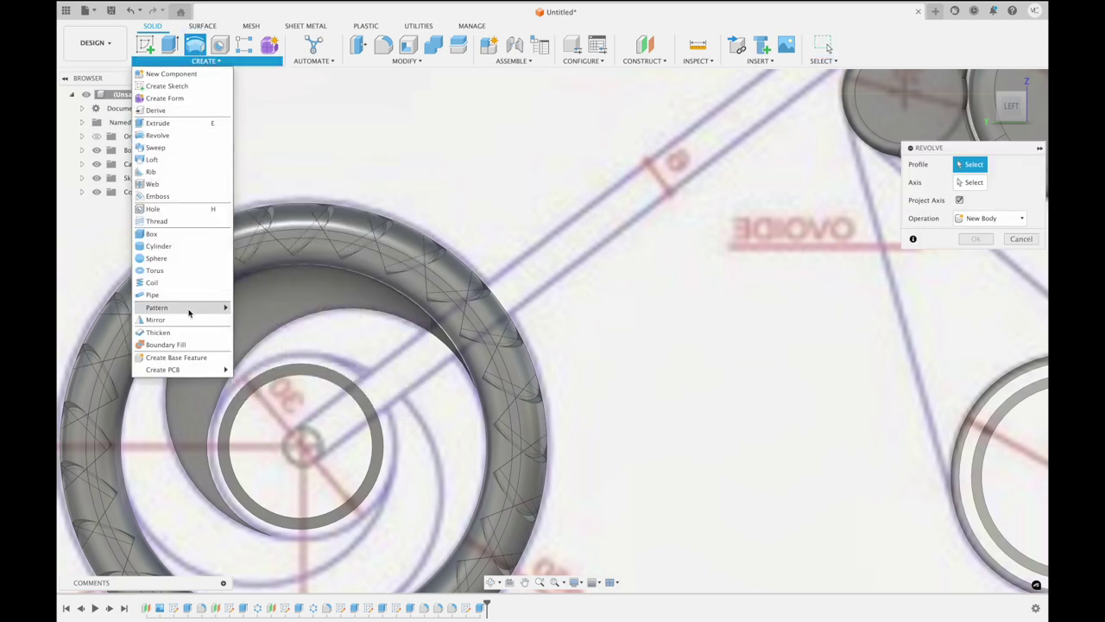
{"action": "mouse_move", "coordinate": [157, 307]}
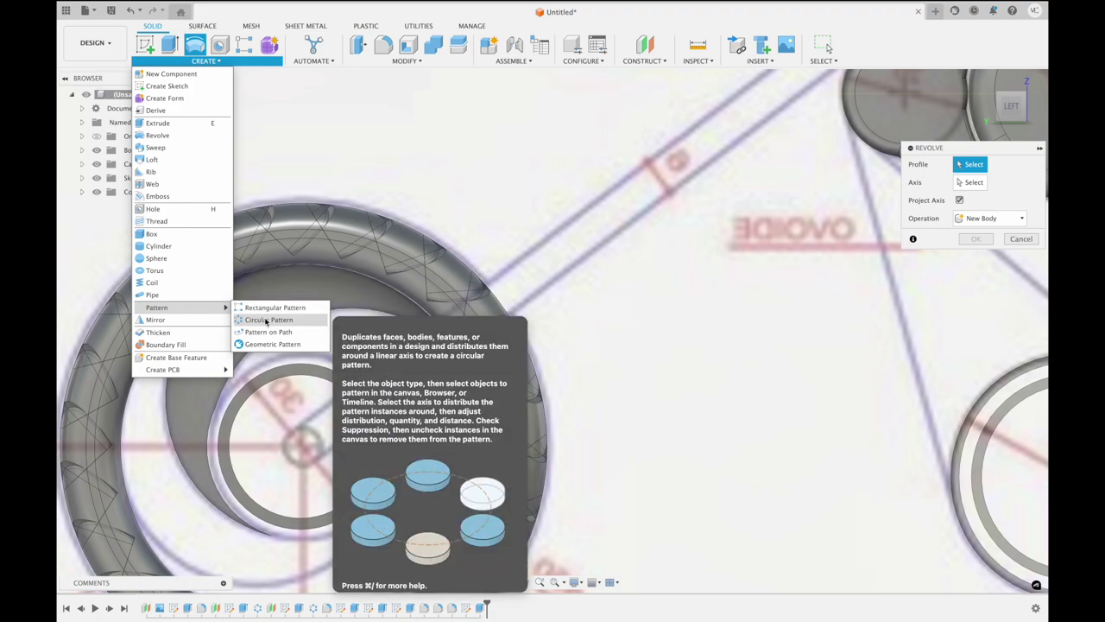
Start a circular pattern and select both crescent spoke faces
{"action": "left_click", "coordinate": [264, 318]}
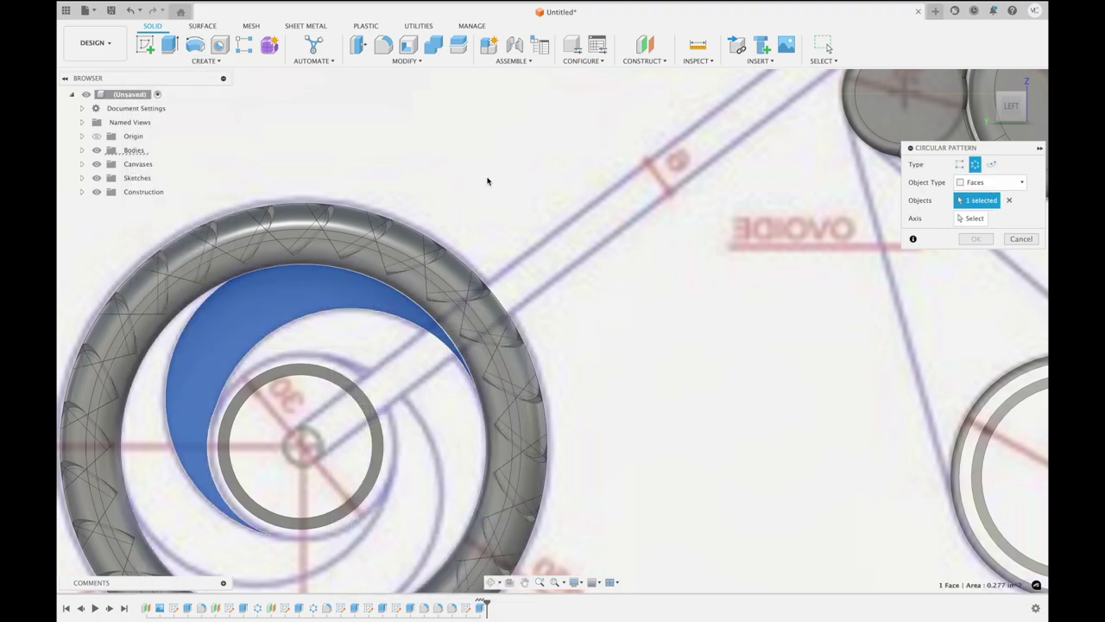
{"action": "scroll", "coordinate": [487, 180], "scroll_direction": "right", "scroll_amount": 3, "text": "shift"}
{"action": "scroll", "coordinate": [487, 180], "scroll_direction": "right", "scroll_amount": 5, "text": "shift"}
{"action": "scroll", "coordinate": [487, 181], "scroll_direction": "right", "scroll_amount": 5, "text": "shift"}
{"action": "scroll", "coordinate": [487, 181], "scroll_direction": "right", "scroll_amount": 3, "text": "shift"}
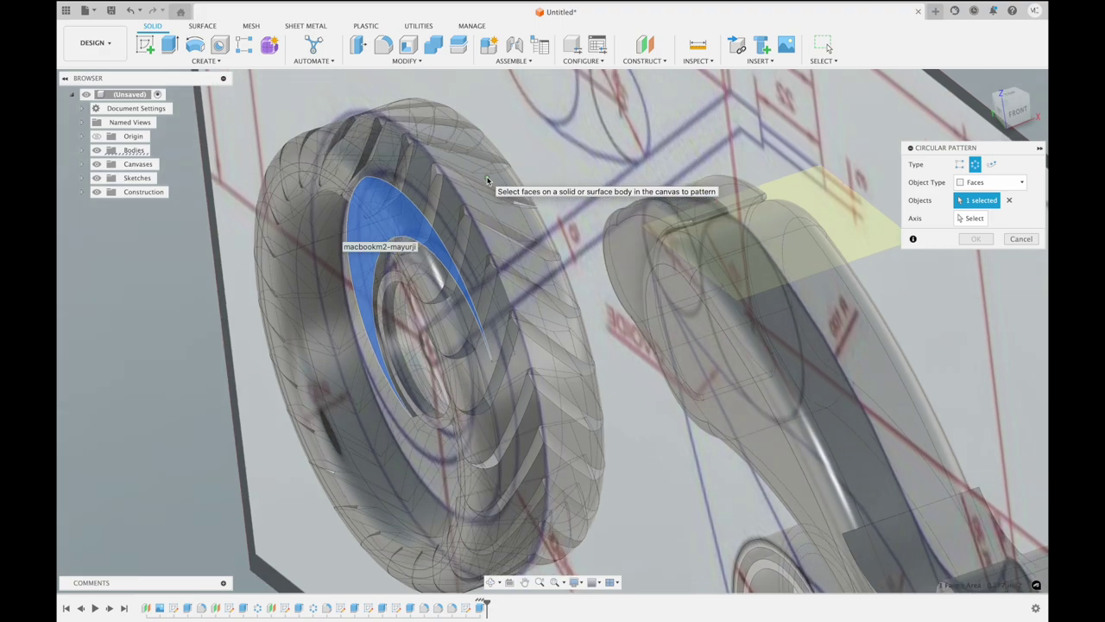
{"action": "scroll", "coordinate": [487, 180], "scroll_direction": "right", "scroll_amount": 3, "text": "shift"}
{"action": "scroll", "coordinate": [487, 181], "scroll_direction": "right", "scroll_amount": 3, "text": "shift"}
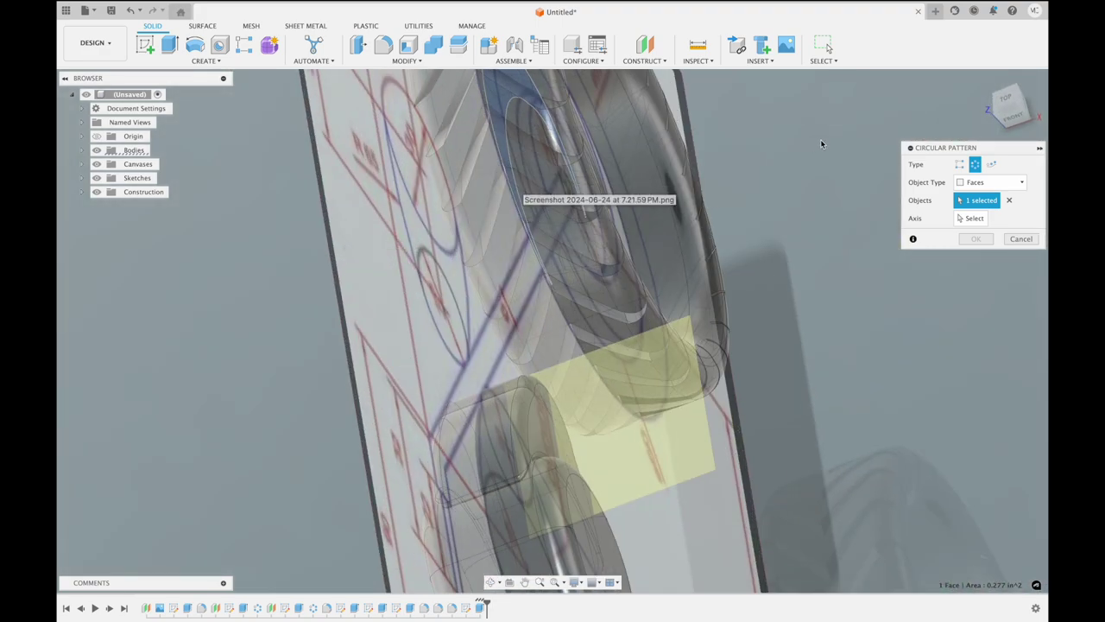
{"action": "scroll", "coordinate": [820, 139], "scroll_direction": "right", "scroll_amount": 2, "text": "shift"}
{"action": "scroll", "coordinate": [820, 139], "scroll_direction": "right", "scroll_amount": 3, "text": "shift"}
{"action": "scroll", "coordinate": [820, 139], "scroll_direction": "right", "scroll_amount": 3, "text": "shift"}
{"action": "scroll", "coordinate": [820, 139], "scroll_direction": "right", "scroll_amount": 3, "text": "shift"}
{"action": "scroll", "coordinate": [821, 139], "scroll_direction": "right", "scroll_amount": 3, "text": "shift"}
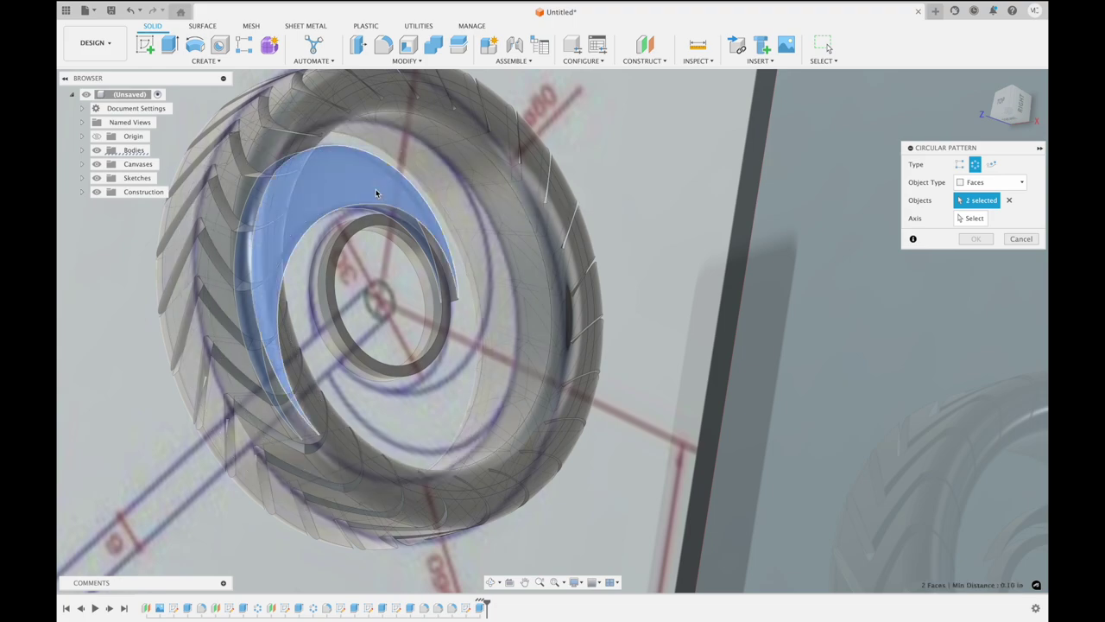
{"action": "left_click", "coordinate": [420, 169]}
{"action": "scroll", "coordinate": [438, 200], "scroll_direction": "right", "scroll_amount": 3, "text": "shift"}
{"action": "scroll", "coordinate": [439, 203], "scroll_direction": "right", "scroll_amount": 3, "text": "shift"}
{"action": "scroll", "coordinate": [438, 203], "scroll_direction": "right", "scroll_amount": 3, "text": "shift"}
{"action": "scroll", "coordinate": [439, 203], "scroll_direction": "right", "scroll_amount": 2, "text": "shift"}
{"action": "scroll", "coordinate": [439, 203], "scroll_direction": "right", "scroll_amount": 2, "text": "shift"}
{"action": "scroll", "coordinate": [438, 202], "scroll_direction": "right", "scroll_amount": 3, "text": "shift"}
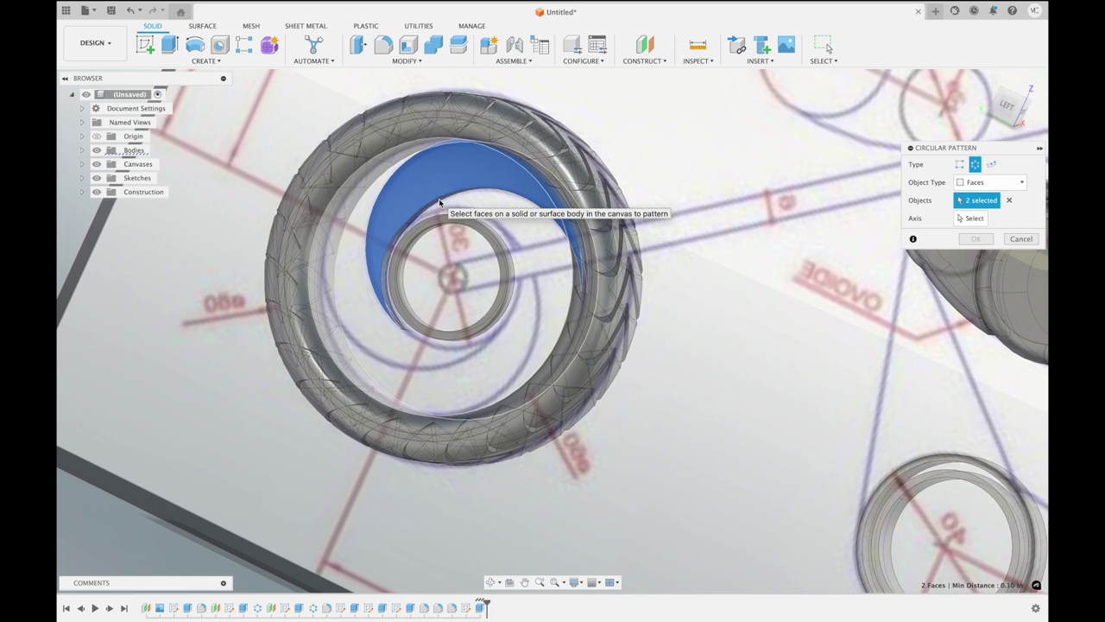
{"action": "scroll", "coordinate": [439, 203], "scroll_direction": "right", "scroll_amount": 2, "text": "shift"}
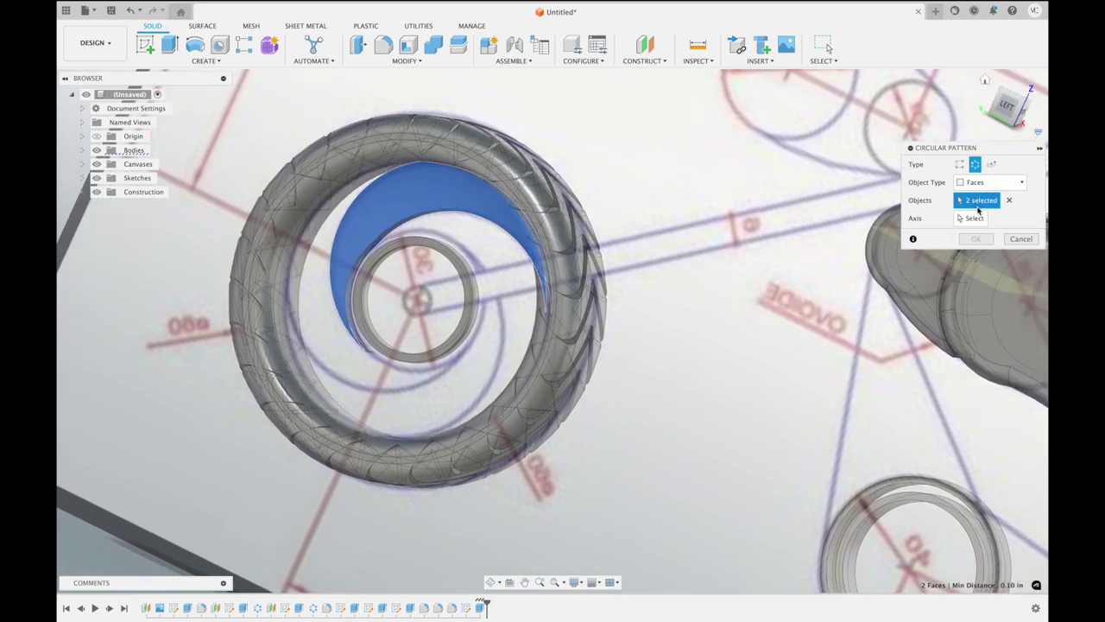
Use the inner ring edge as pattern axis and raise the quantity to 30
{"action": "left_click", "coordinate": [974, 221]}
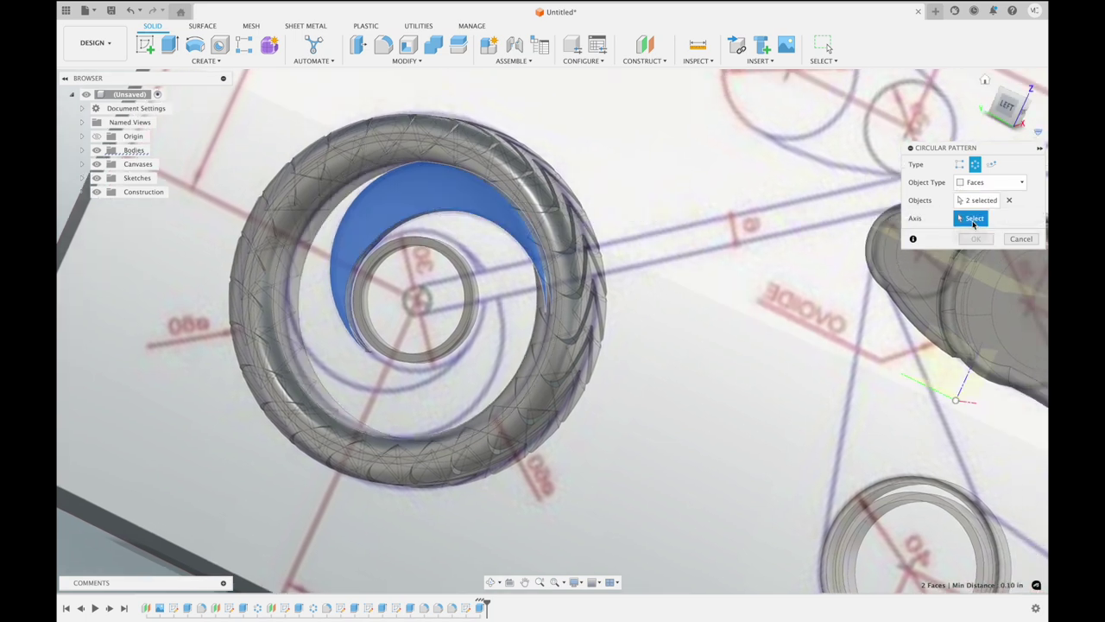
{"action": "left_click", "coordinate": [462, 302]}
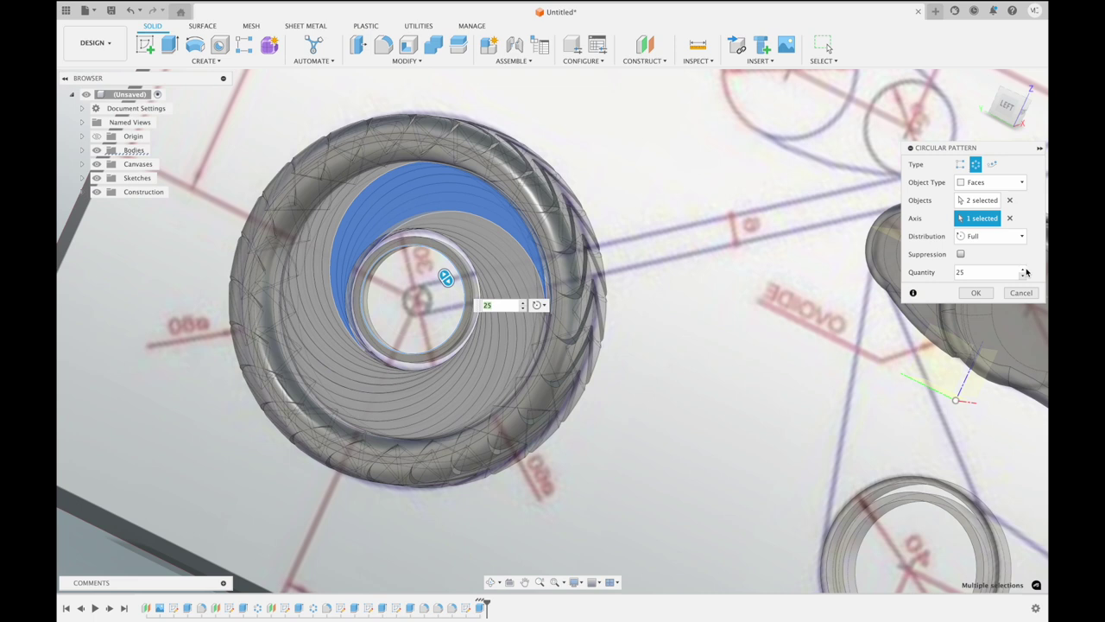
{"action": "left_click", "coordinate": [1025, 271]}
{"action": "left_click", "coordinate": [1024, 270]}
{"action": "left_click", "coordinate": [1024, 270]}
{"action": "left_click", "coordinate": [1025, 270]}
{"action": "left_click", "coordinate": [1024, 270]}
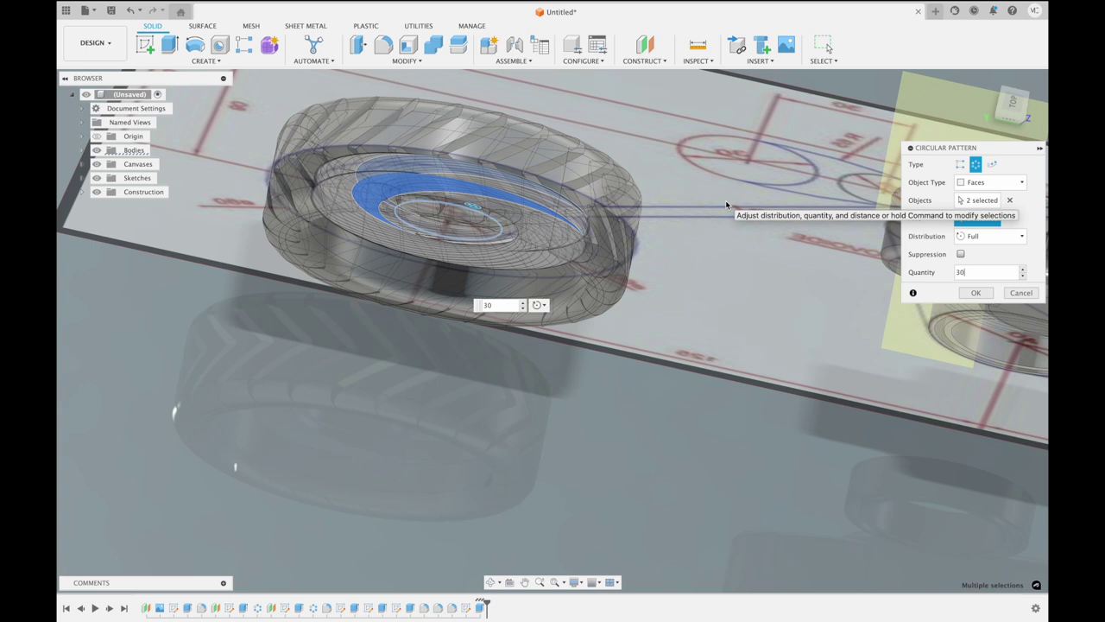
Re-pick the wheel's centre axis and lower the copy count to 23
{"action": "left_click", "coordinate": [725, 202]}
{"action": "left_click", "coordinate": [1025, 269]}
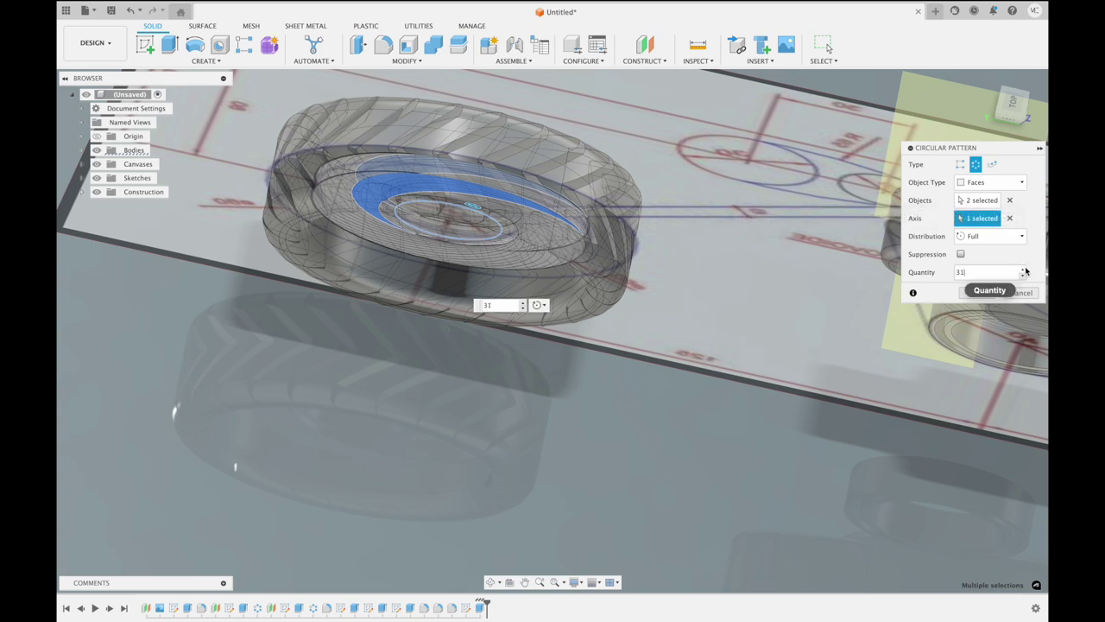
{"action": "left_click", "coordinate": [1025, 270]}
{"action": "left_click", "coordinate": [1024, 274]}
{"action": "left_click", "coordinate": [1025, 274]}
{"action": "left_click", "coordinate": [1024, 274]}
{"action": "left_click", "coordinate": [1025, 274]}
{"action": "mouse_move", "coordinate": [1012, 107]}
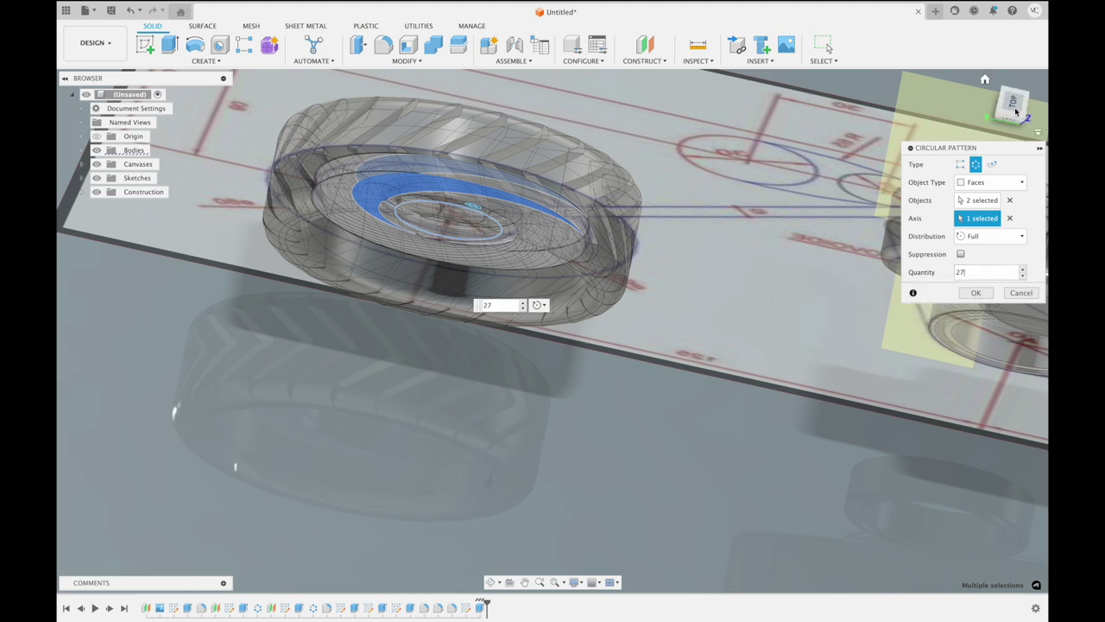
{"action": "left_click_drag", "start_coordinate": [1014, 125], "coordinate": [1021, 154]}
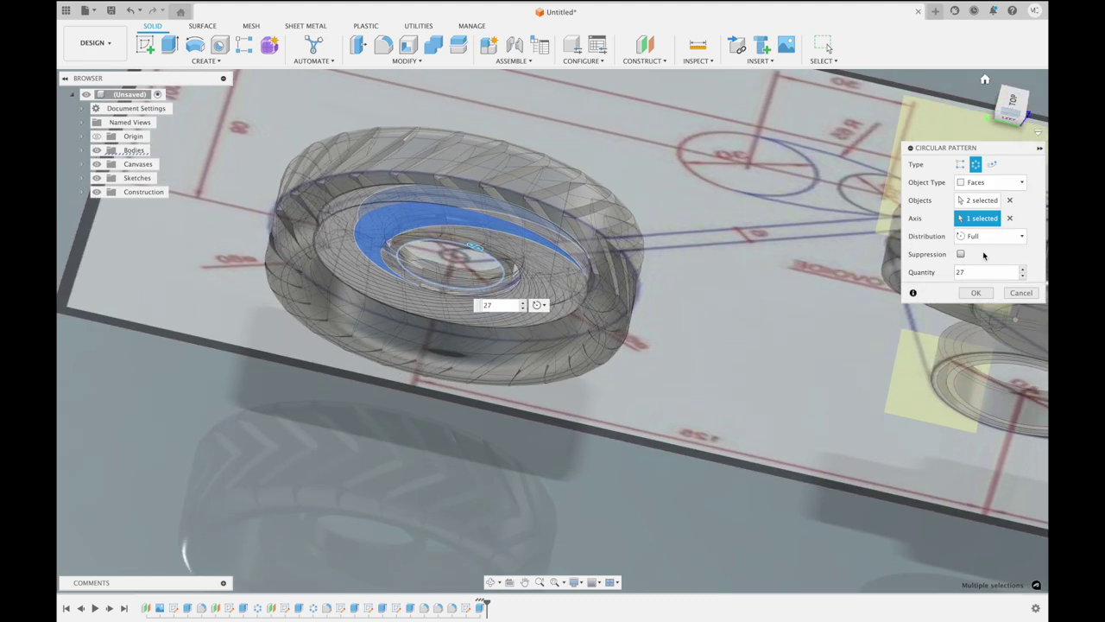
{"action": "left_click", "coordinate": [1023, 275]}
{"action": "left_click", "coordinate": [1023, 274]}
{"action": "left_click", "coordinate": [1023, 274]}
{"action": "left_click", "coordinate": [1025, 276]}
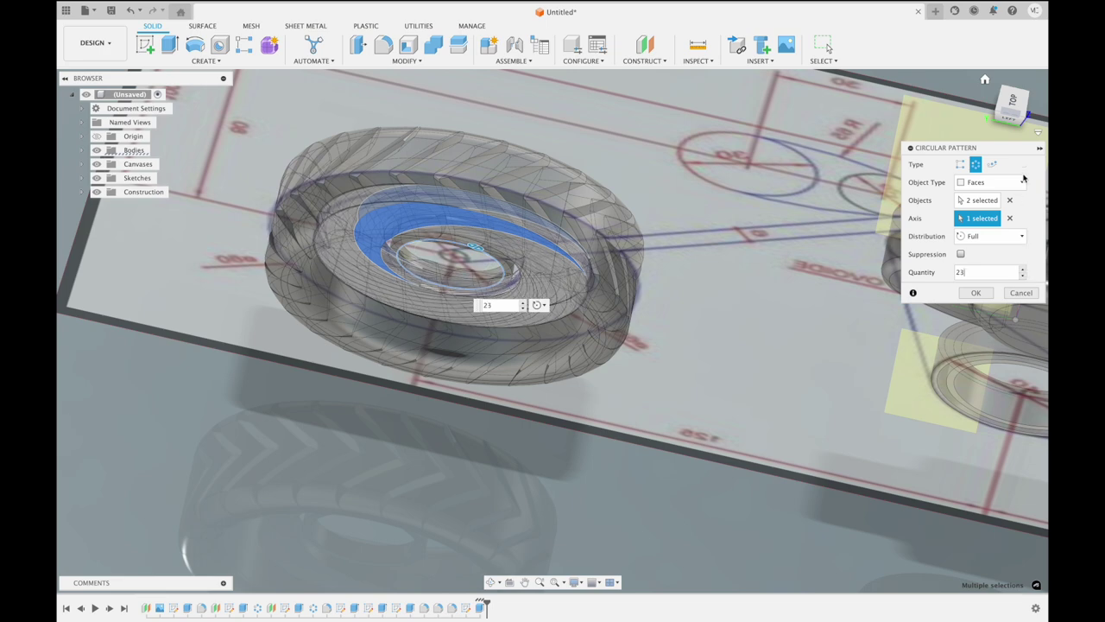
{"action": "left_click", "coordinate": [1008, 121]}
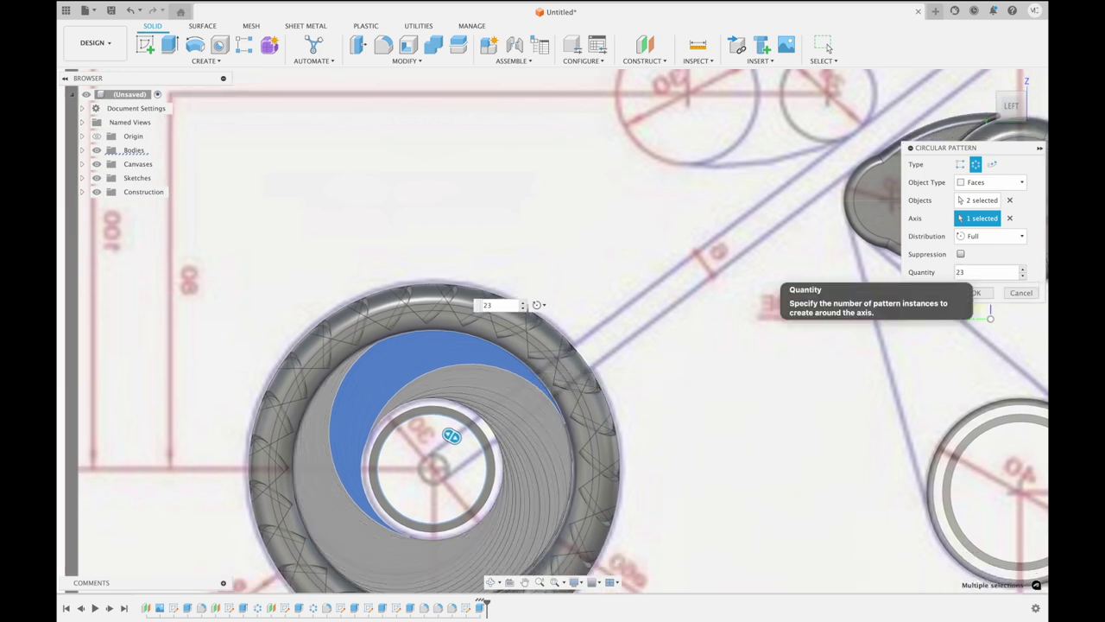
Set the pattern quantity to 13 and confirm the circular pattern
{"action": "type", "text": "183"}
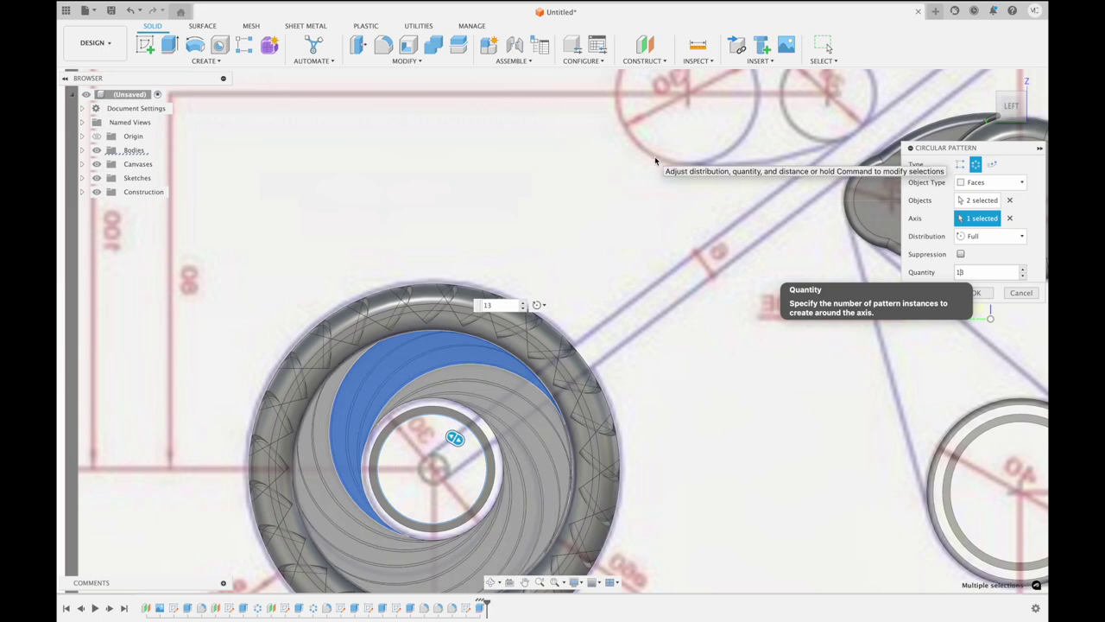
{"action": "middle_click_drag", "start_coordinate": [655, 161], "coordinate": [688, 173], "text": "shift"}
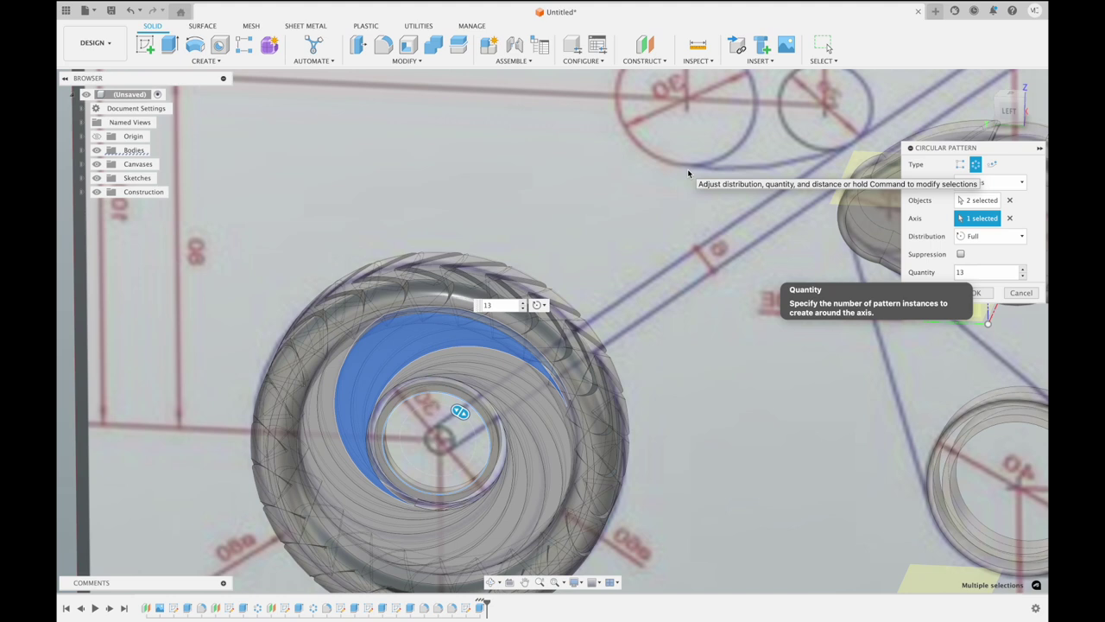
{"action": "left_click", "coordinate": [975, 292]}
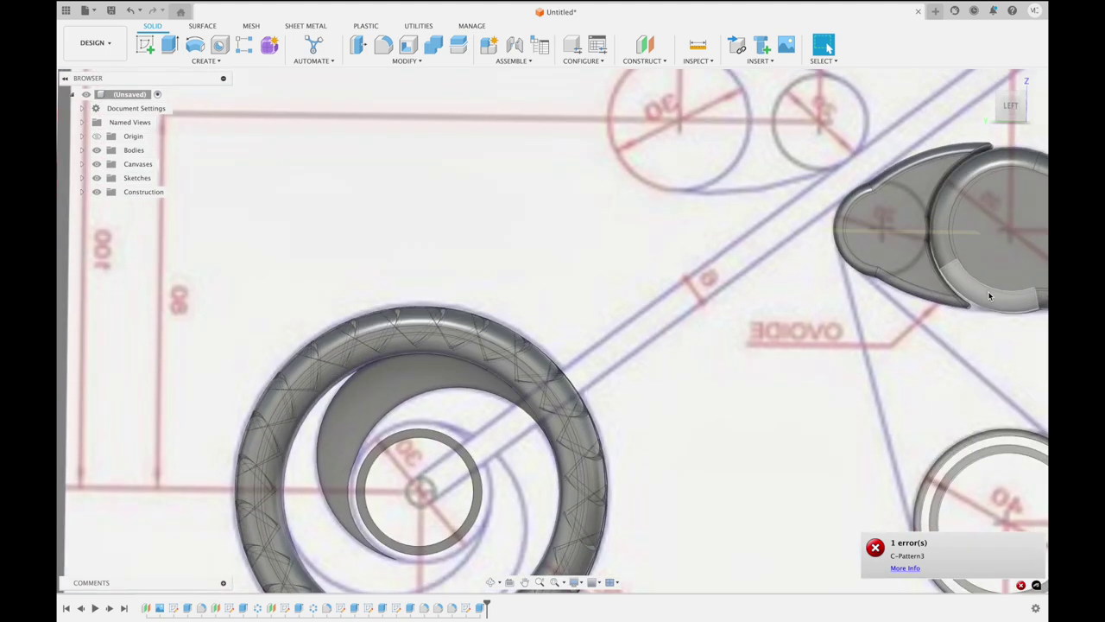
Undo the failed circular pattern
{"action": "scroll", "coordinate": [582, 371], "scroll_direction": "up", "scroll_amount": 3}
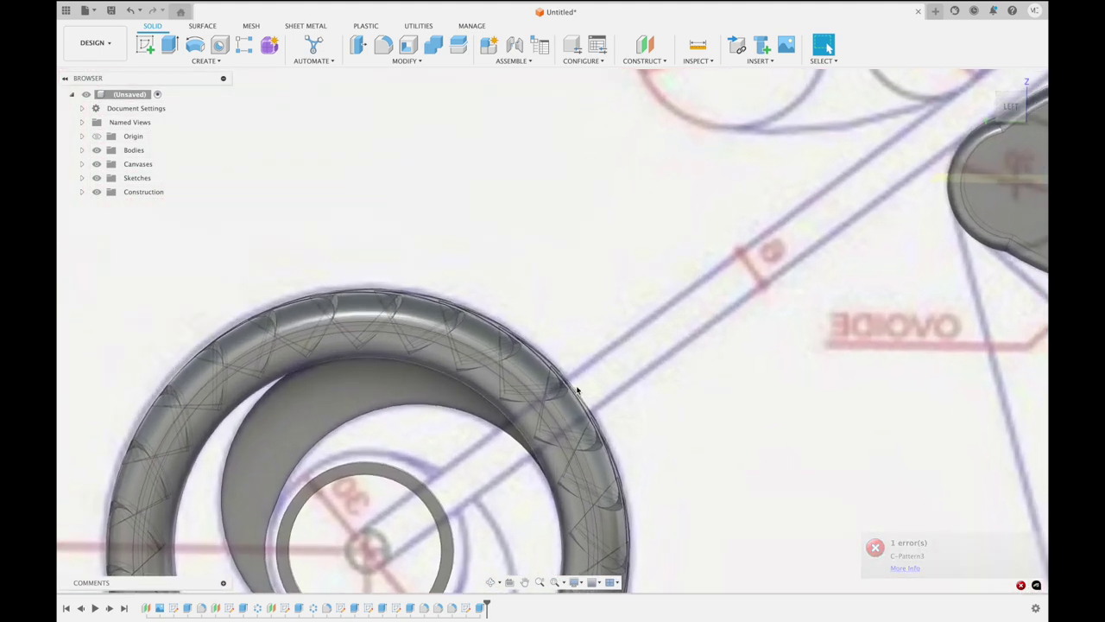
{"action": "scroll", "coordinate": [574, 387], "scroll_direction": "down", "scroll_amount": 3}
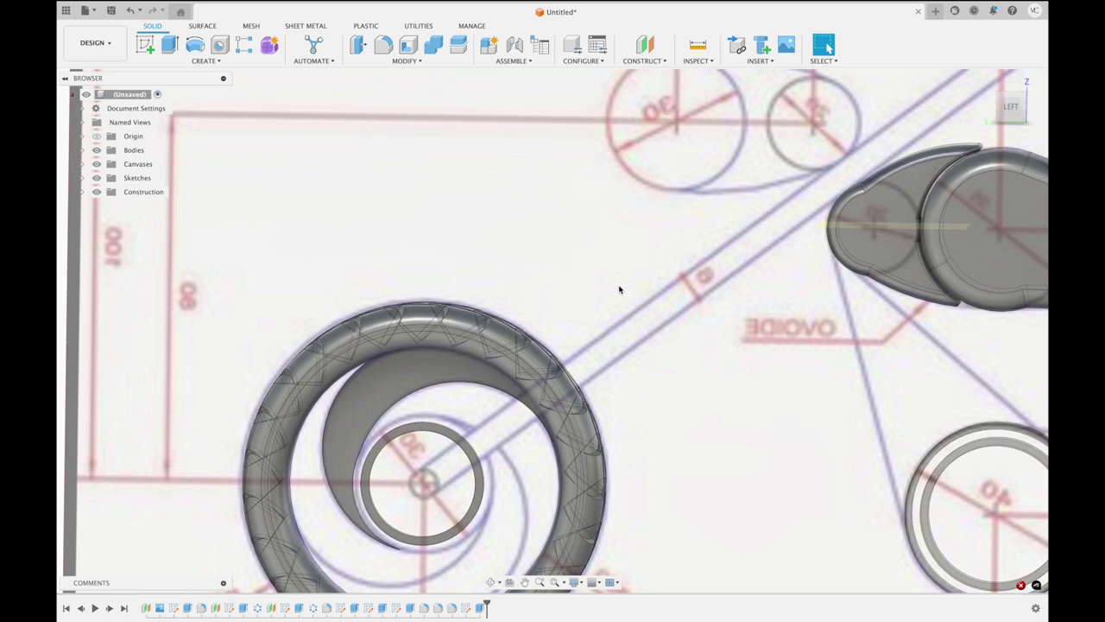
{"action": "key", "text": "ctrl+z"}
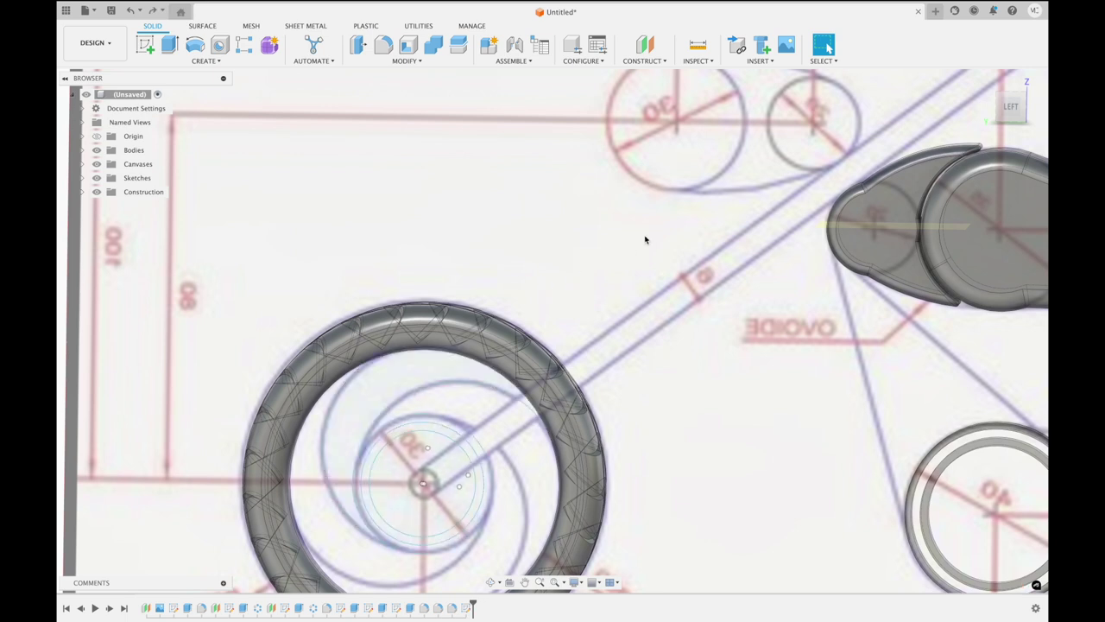
Extrude the crescent and hub ring profiles symmetrically
{"action": "left_click", "coordinate": [169, 45]}
{"action": "left_click", "coordinate": [418, 385]}
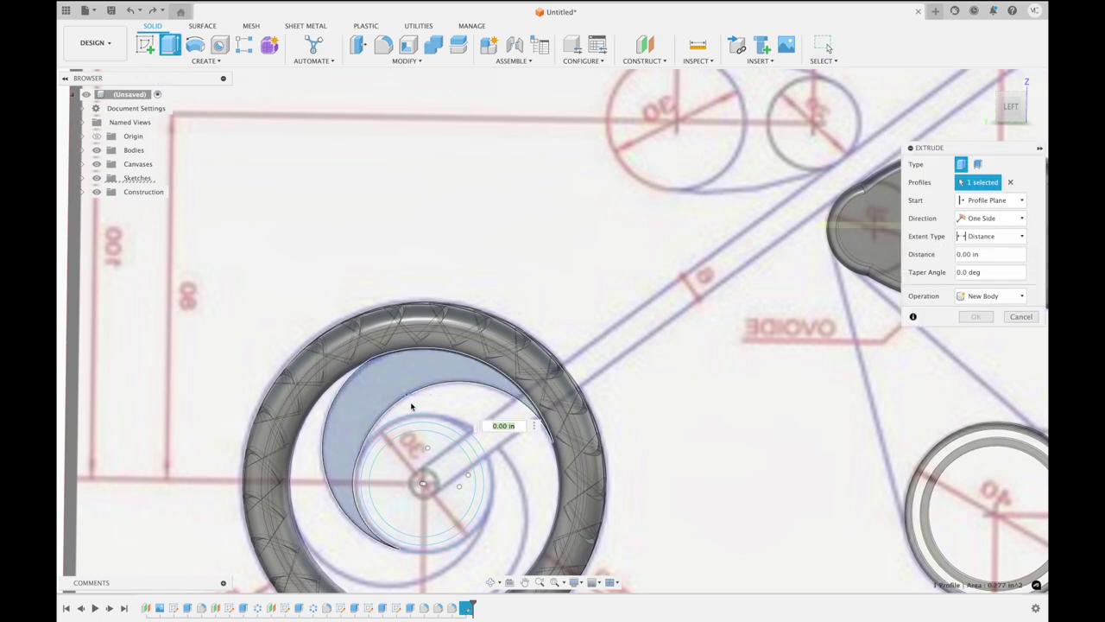
{"action": "left_click", "coordinate": [410, 434]}
{"action": "left_click", "coordinate": [402, 425]}
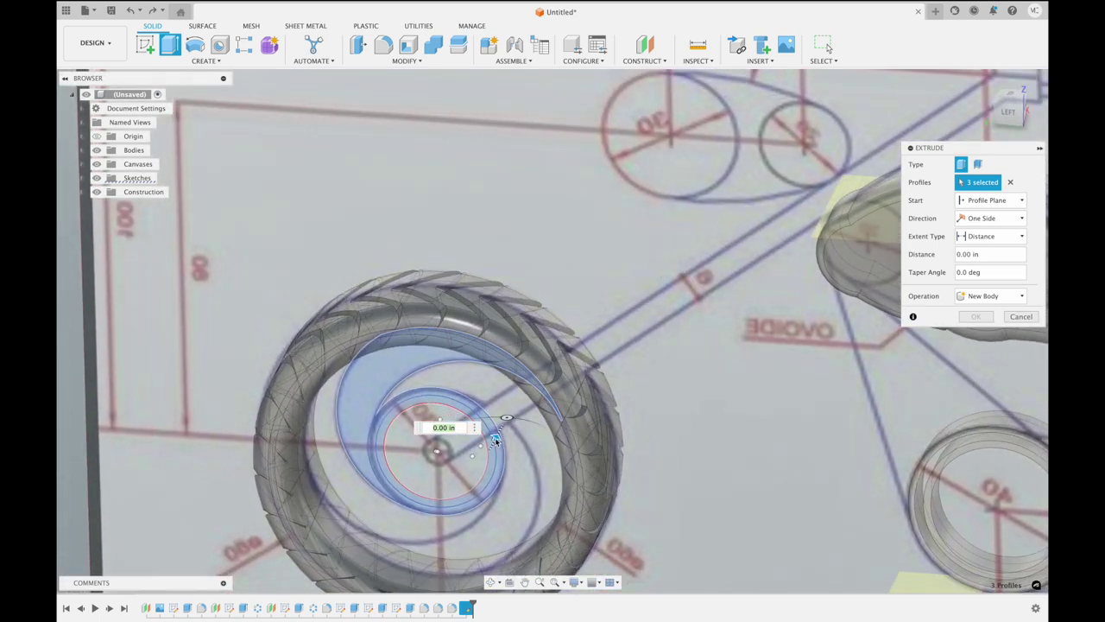
{"action": "left_click_drag", "start_coordinate": [499, 444], "coordinate": [492, 449]}
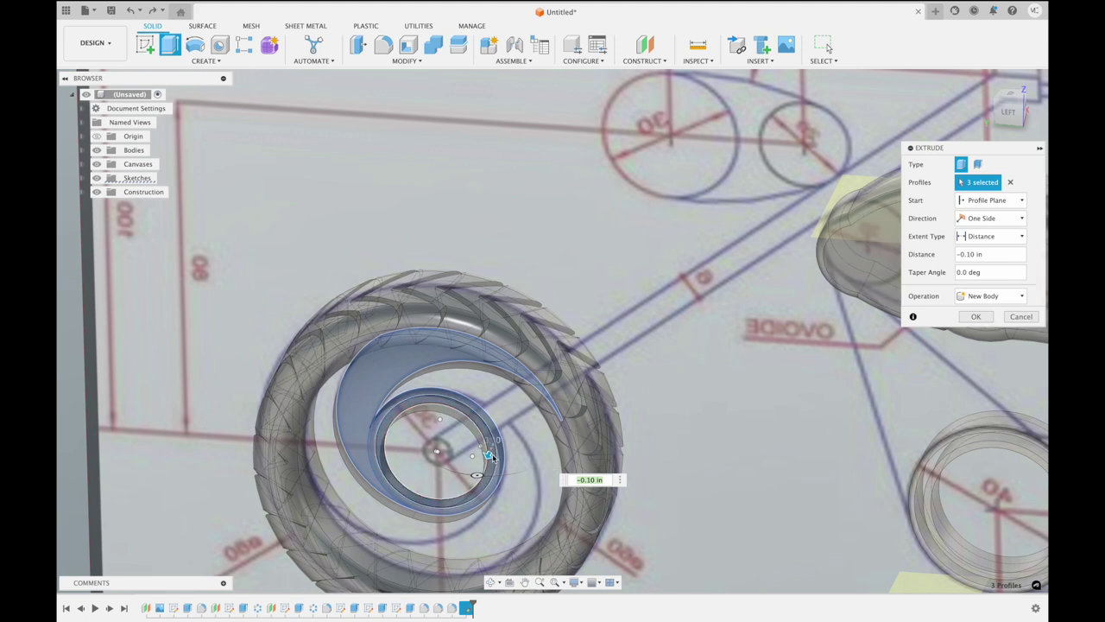
{"action": "left_click_drag", "start_coordinate": [489, 455], "coordinate": [486, 461]}
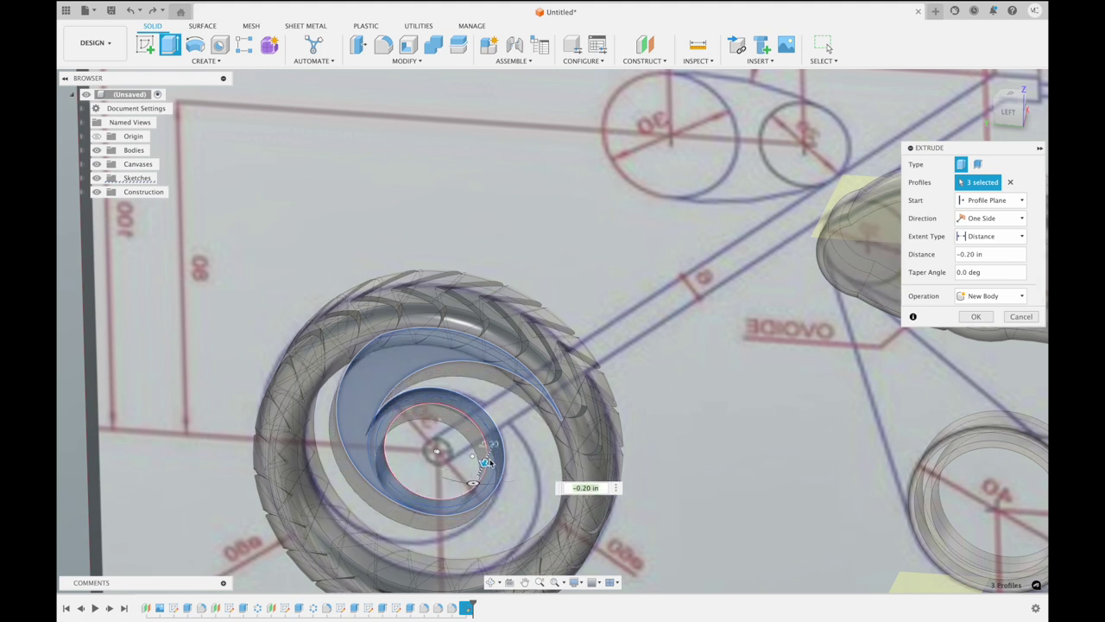
{"action": "left_click", "coordinate": [981, 220]}
{"action": "left_click", "coordinate": [979, 255]}
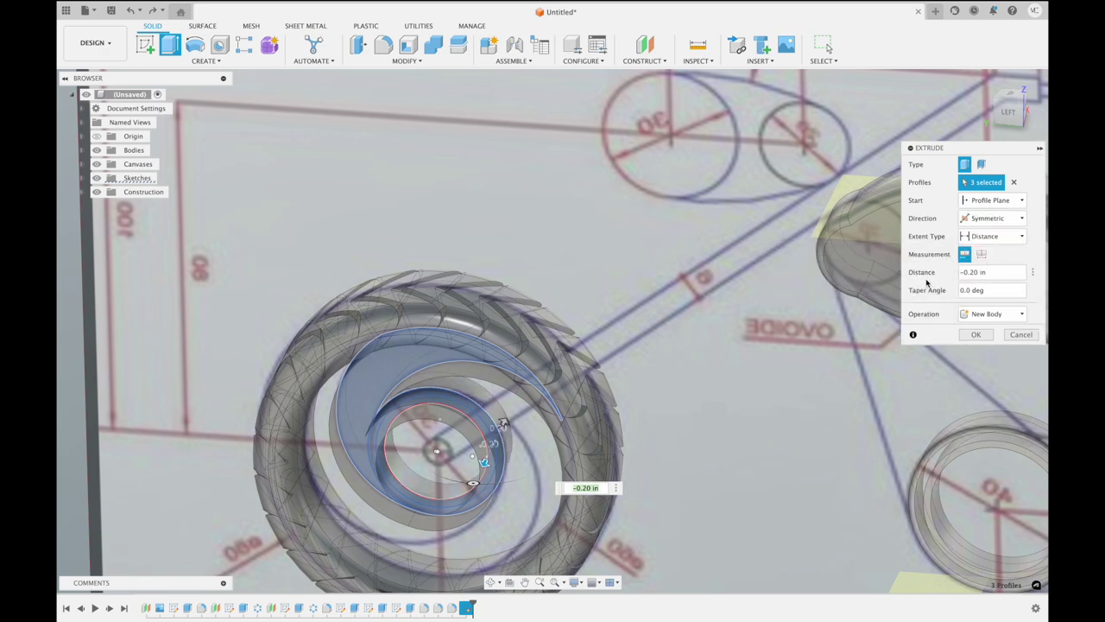
Set the symmetric extrusion distance to -0.10 in and create the spoke body
{"action": "scroll", "coordinate": [678, 364], "scroll_direction": "down", "scroll_amount": 5, "text": "shift"}
{"action": "scroll", "coordinate": [677, 364], "scroll_direction": "down", "scroll_amount": 5, "text": "shift"}
{"action": "scroll", "coordinate": [677, 364], "scroll_direction": "down", "scroll_amount": 5, "text": "shift"}
{"action": "scroll", "coordinate": [678, 364], "scroll_direction": "down", "scroll_amount": 5, "text": "shift"}
{"action": "scroll", "coordinate": [678, 364], "scroll_direction": "down", "scroll_amount": 5, "text": "shift"}
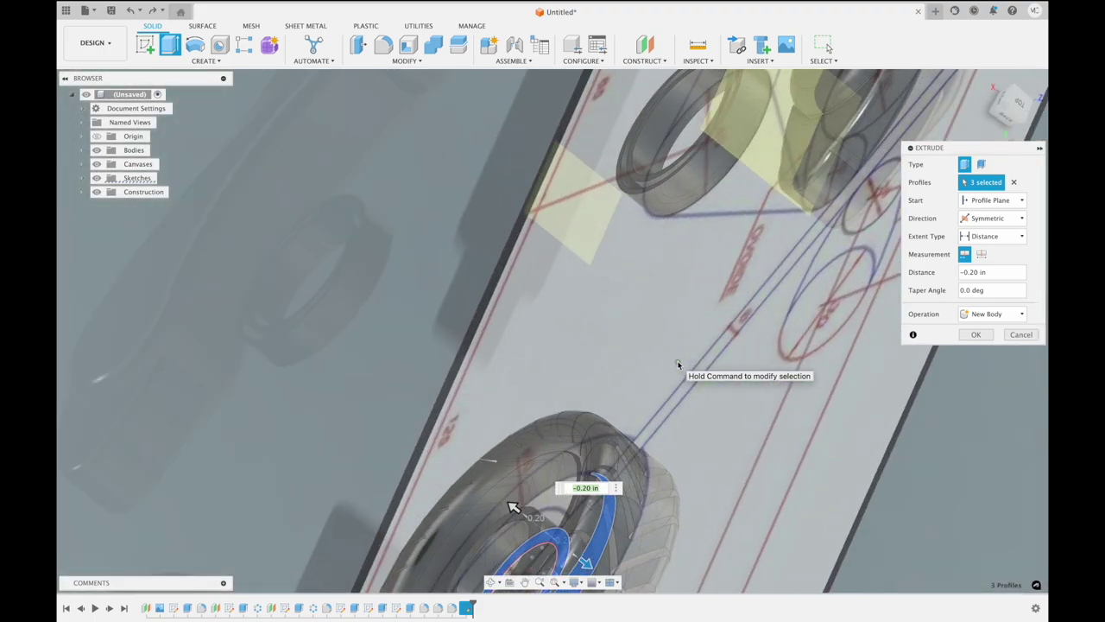
{"action": "scroll", "coordinate": [677, 364], "scroll_direction": "down", "scroll_amount": 5, "text": "shift"}
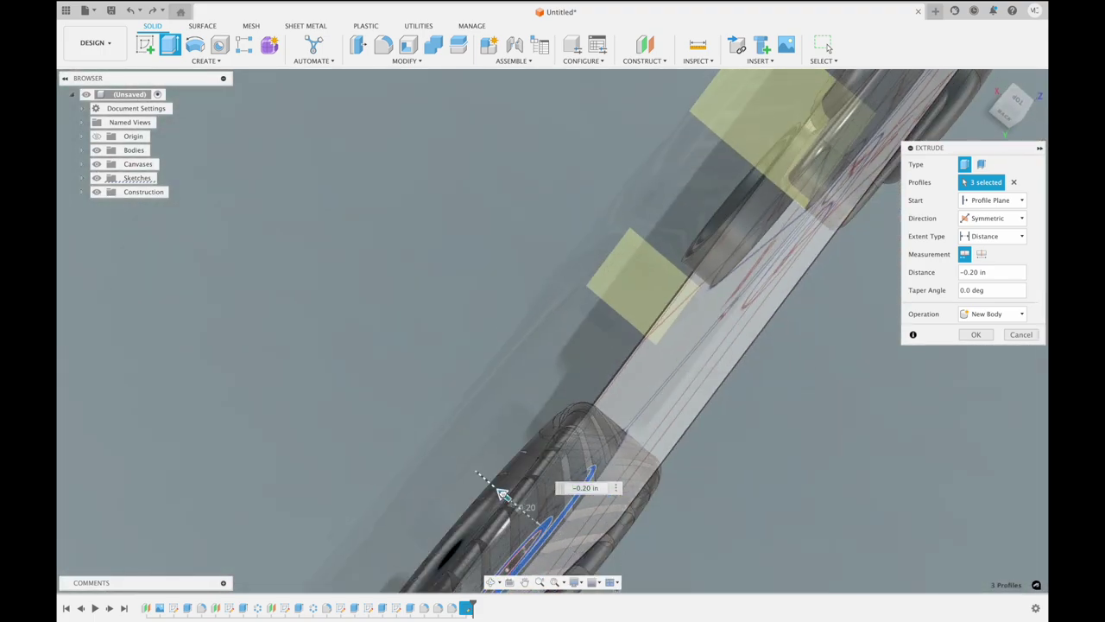
{"action": "left_click_drag", "start_coordinate": [505, 494], "coordinate": [561, 545]}
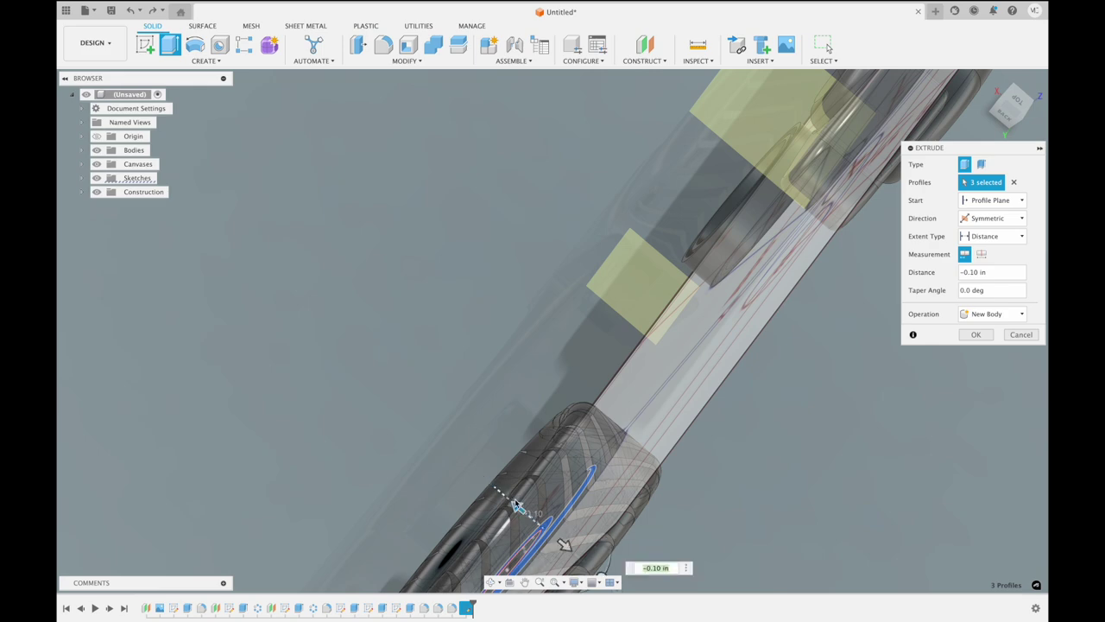
{"action": "scroll", "coordinate": [877, 369], "scroll_direction": "down", "scroll_amount": 5, "text": "shift"}
{"action": "scroll", "coordinate": [877, 368], "scroll_direction": "down", "scroll_amount": 3, "text": "shift"}
{"action": "scroll", "coordinate": [877, 368], "scroll_direction": "down", "scroll_amount": 5, "text": "shift"}
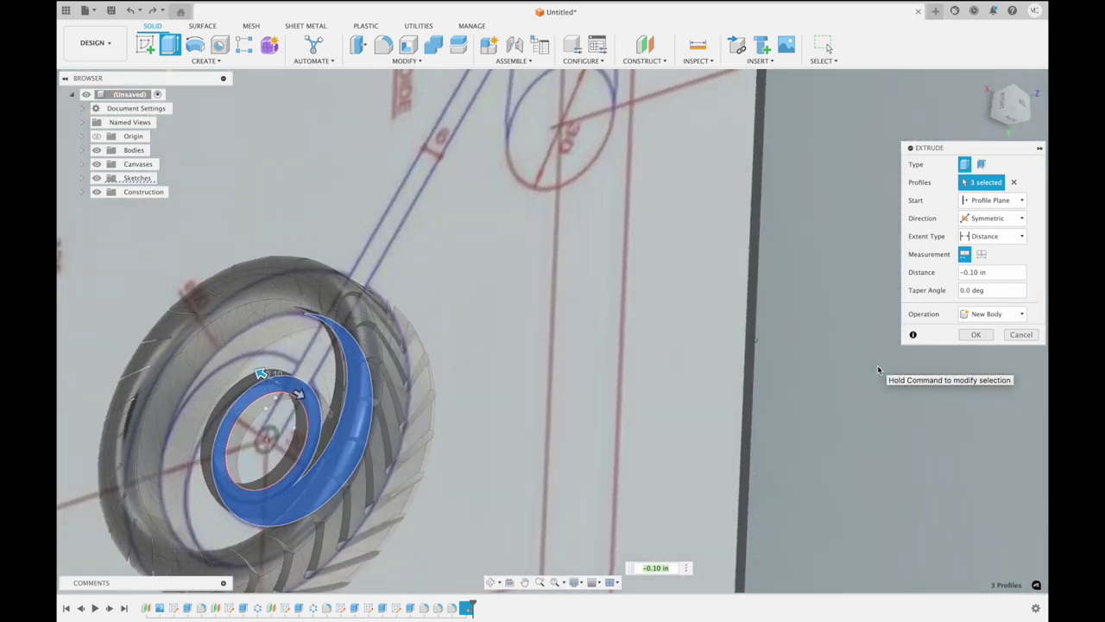
{"action": "scroll", "coordinate": [877, 367], "scroll_direction": "down", "scroll_amount": 3, "text": "shift"}
{"action": "scroll", "coordinate": [877, 368], "scroll_direction": "down", "scroll_amount": 3, "text": "shift"}
{"action": "scroll", "coordinate": [877, 369], "scroll_direction": "down", "scroll_amount": 5, "text": "shift"}
{"action": "scroll", "coordinate": [878, 370], "scroll_direction": "down", "scroll_amount": 3, "text": "shift"}
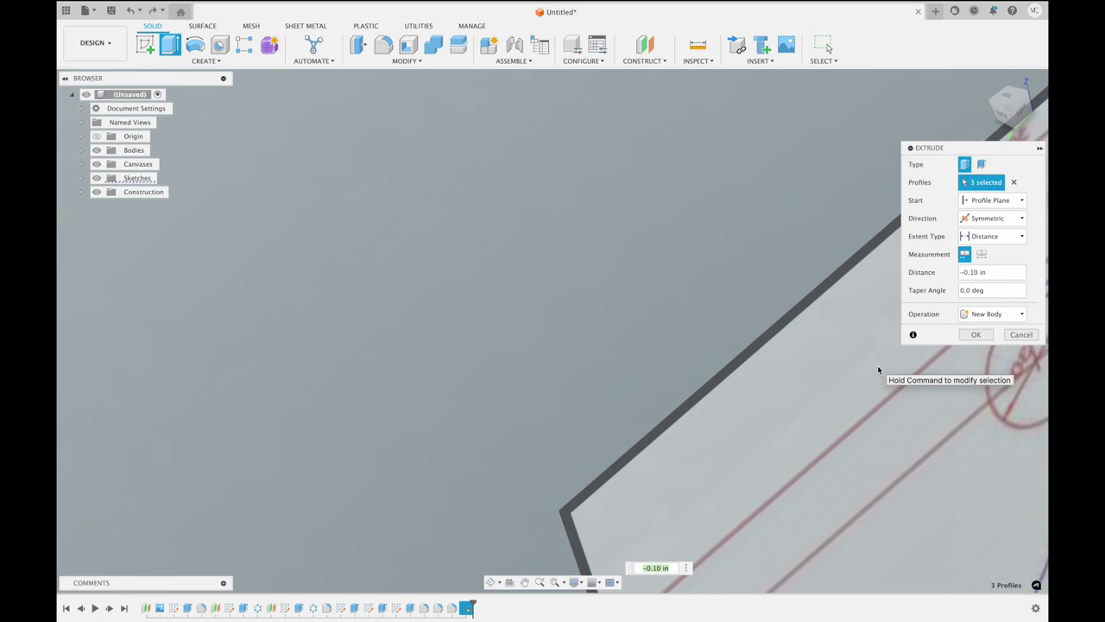
{"action": "scroll", "coordinate": [877, 370], "scroll_direction": "down", "scroll_amount": 3, "text": "shift"}
{"action": "scroll", "coordinate": [877, 369], "scroll_direction": "down", "scroll_amount": 3, "text": "shift"}
{"action": "scroll", "coordinate": [877, 366], "scroll_direction": "down", "scroll_amount": 5, "text": "shift"}
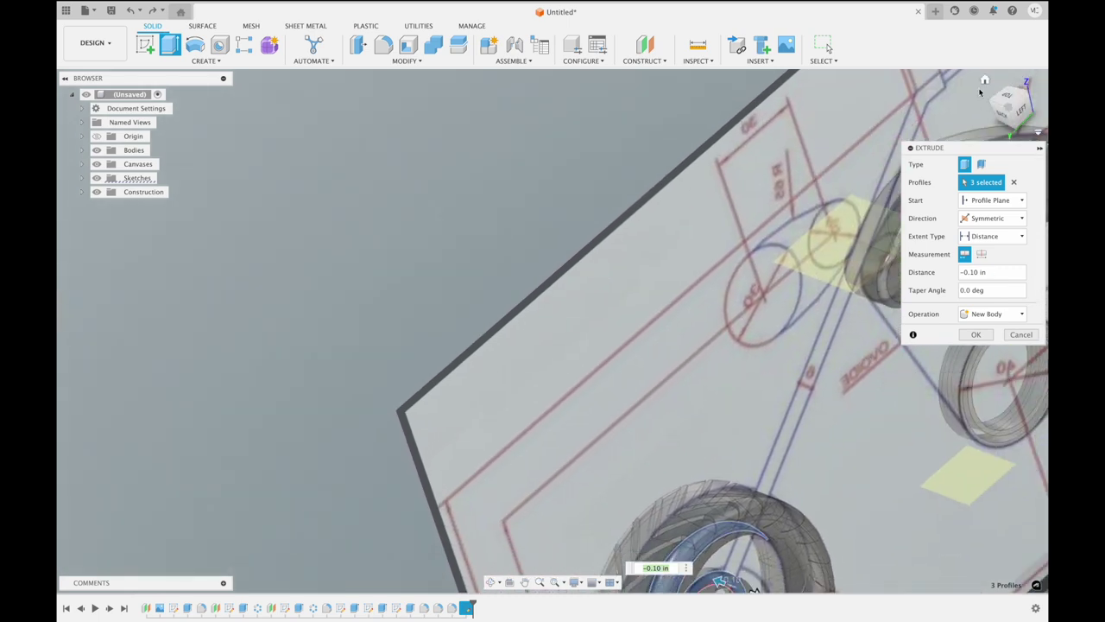
{"action": "left_click", "coordinate": [1002, 113]}
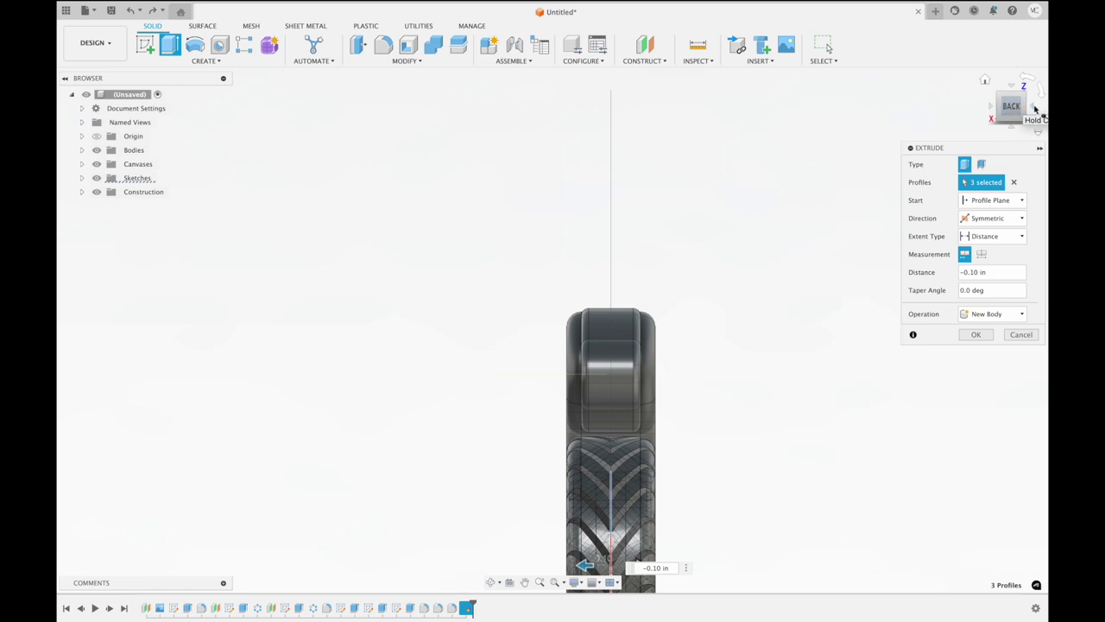
{"action": "left_click", "coordinate": [1031, 106]}
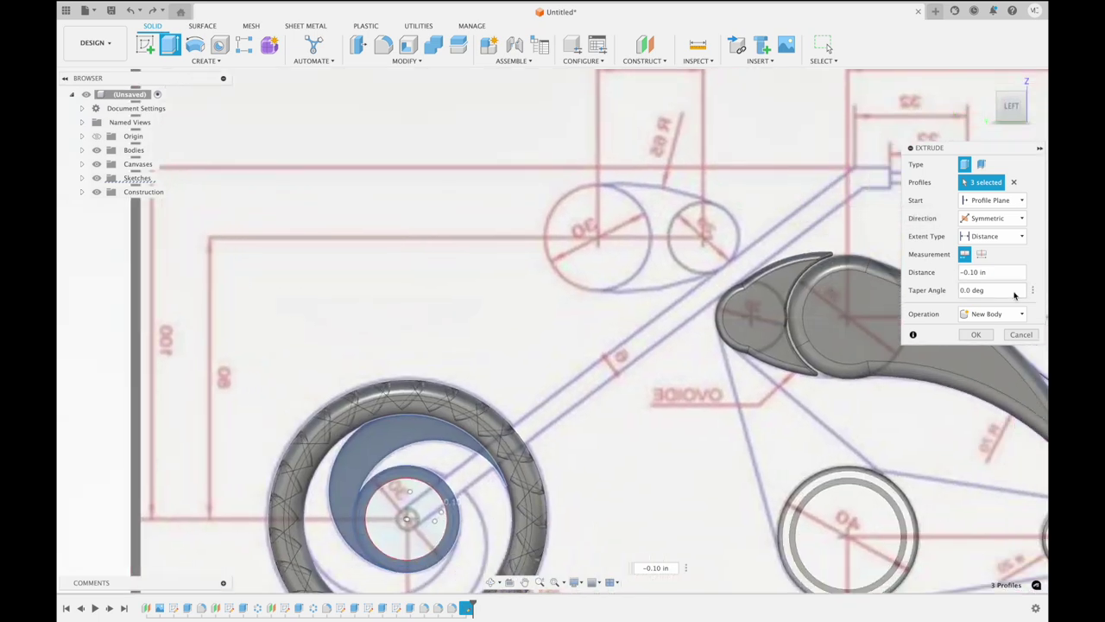
{"action": "left_click", "coordinate": [977, 337]}
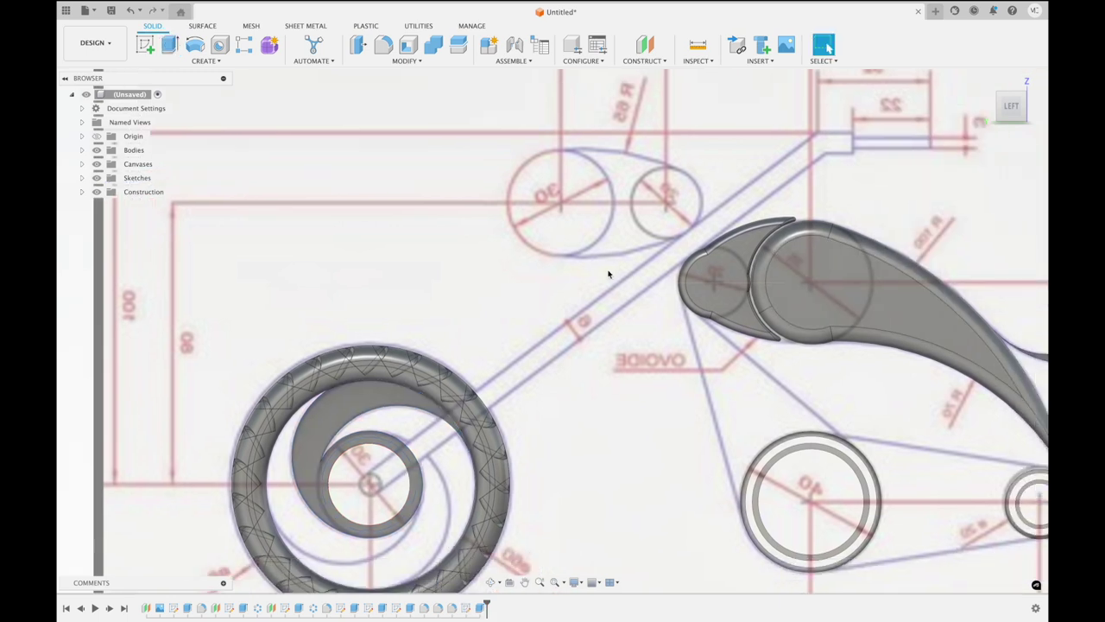
{"action": "left_click", "coordinate": [185, 62]}
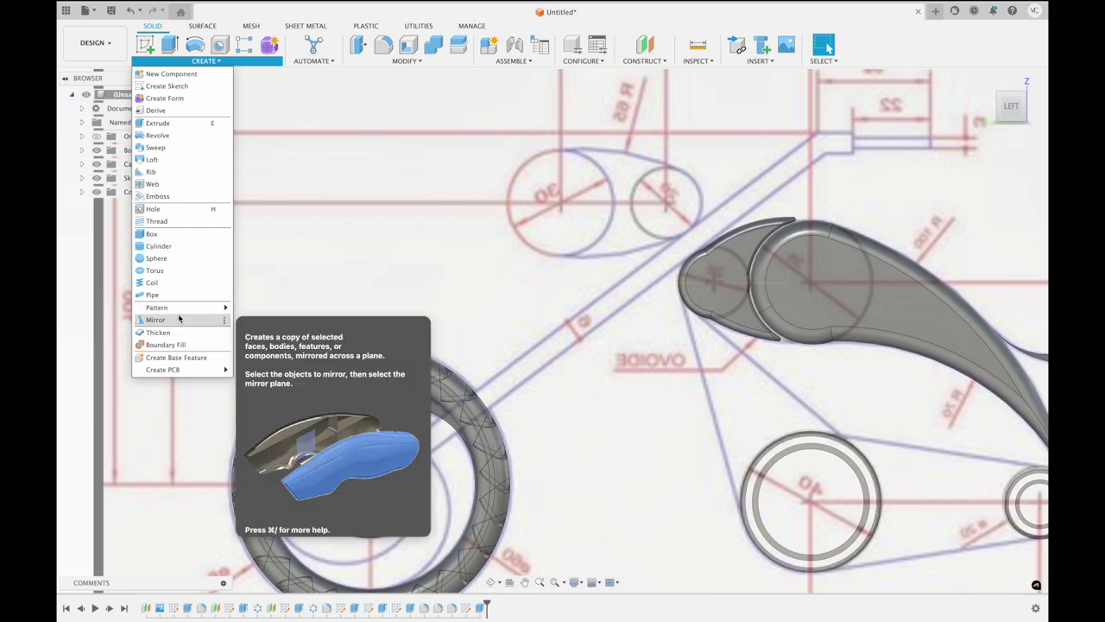
Circular-pattern the crescent spoke face 5 times around the wheel centre axis; it errors out
{"action": "mouse_move", "coordinate": [157, 307]}
{"action": "left_click", "coordinate": [268, 319]}
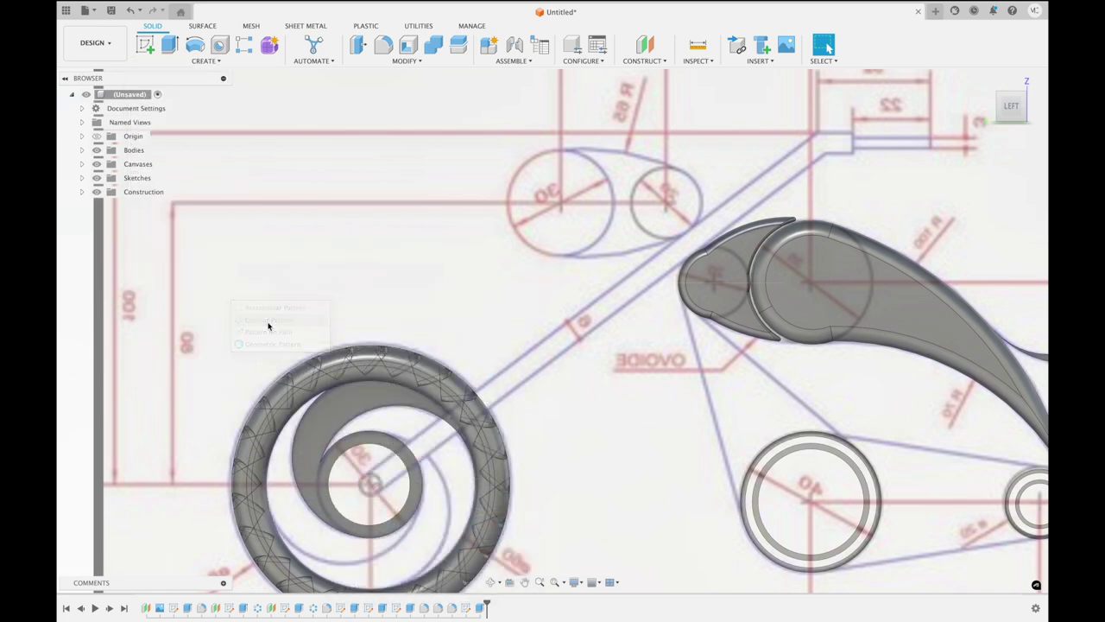
{"action": "left_click", "coordinate": [335, 412]}
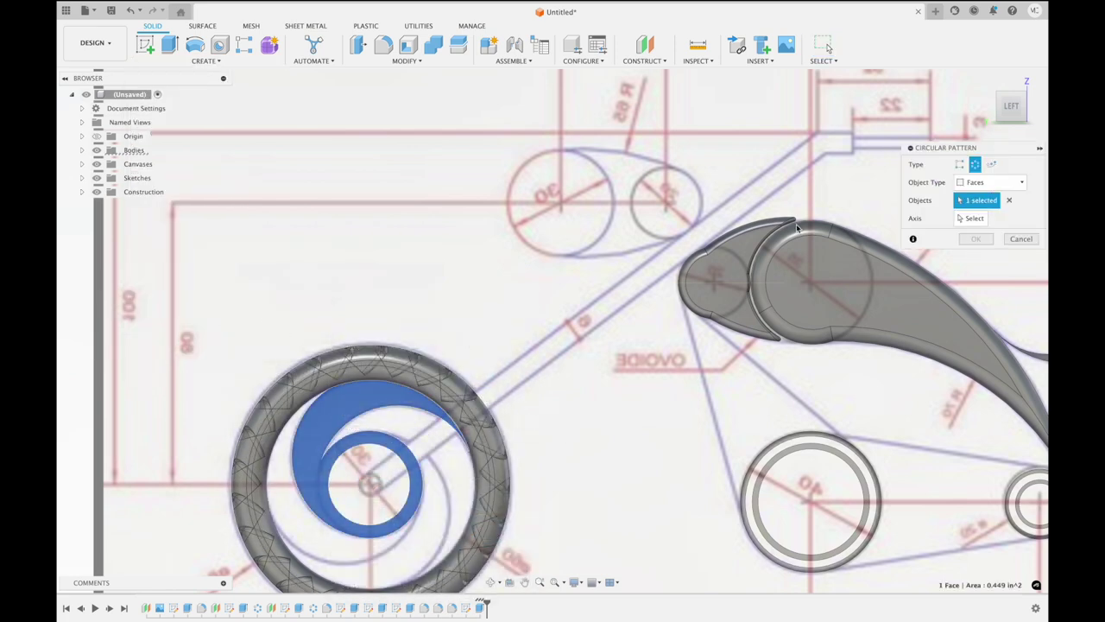
{"action": "left_click", "coordinate": [971, 219]}
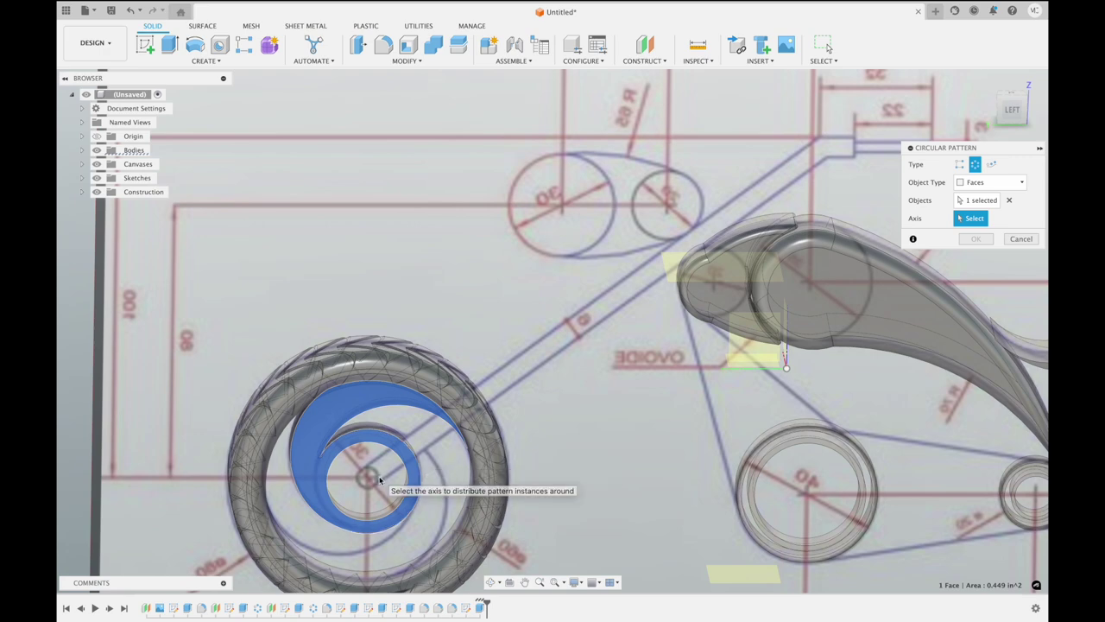
{"action": "scroll", "coordinate": [384, 480], "scroll_direction": "up", "scroll_amount": 2}
{"action": "scroll", "coordinate": [388, 482], "scroll_direction": "up", "scroll_amount": 2}
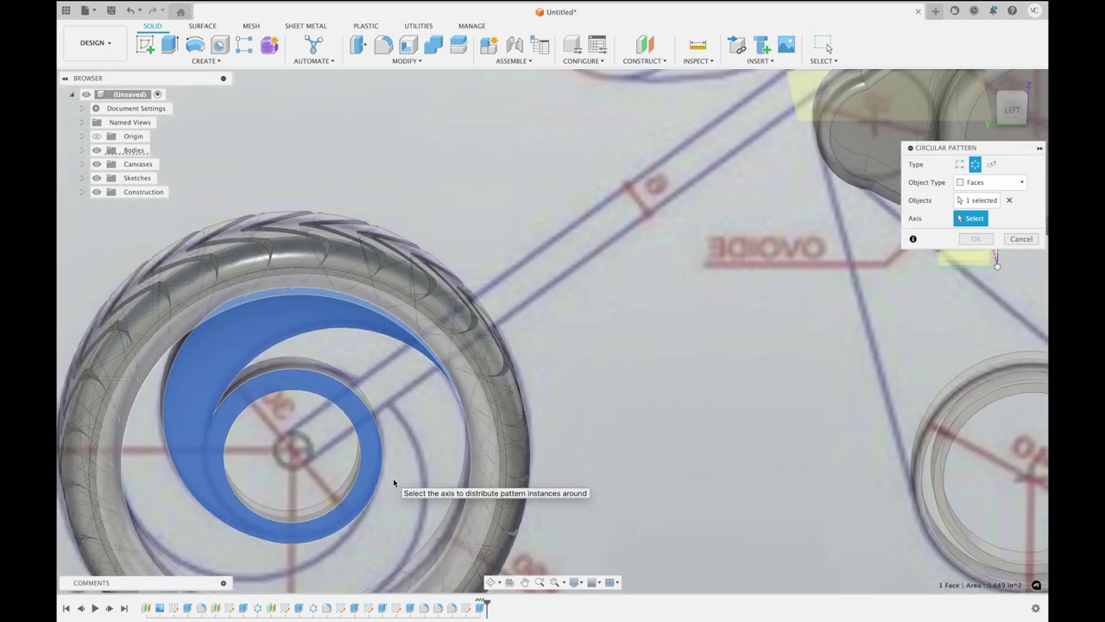
{"action": "scroll", "coordinate": [392, 483], "scroll_direction": "up", "scroll_amount": 2}
{"action": "scroll", "coordinate": [393, 482], "scroll_direction": "up", "scroll_amount": 1}
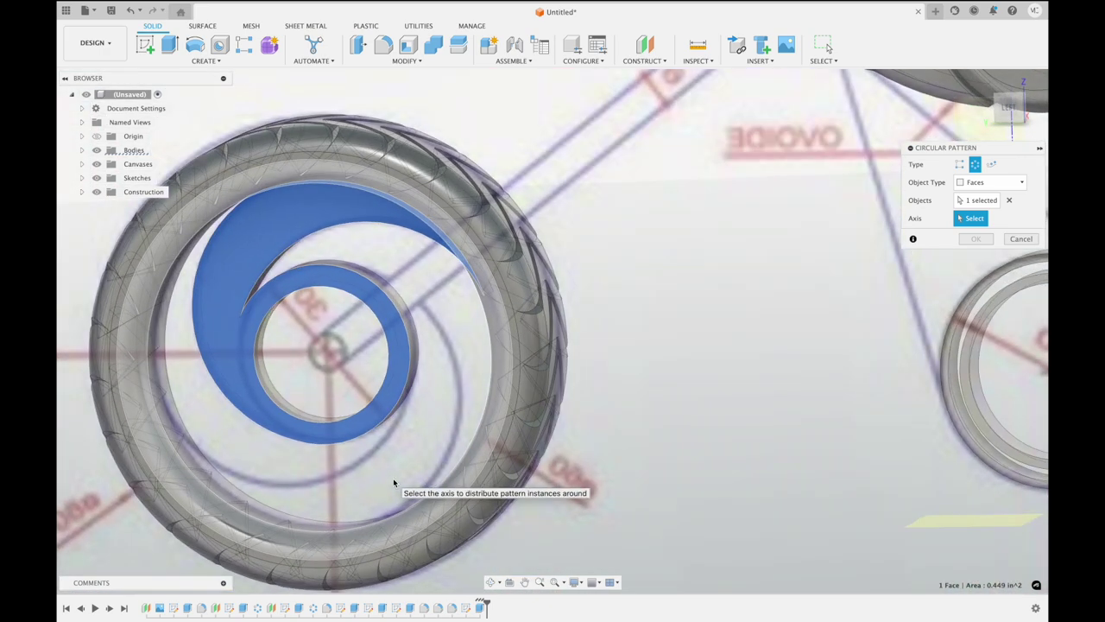
{"action": "left_click", "coordinate": [280, 408]}
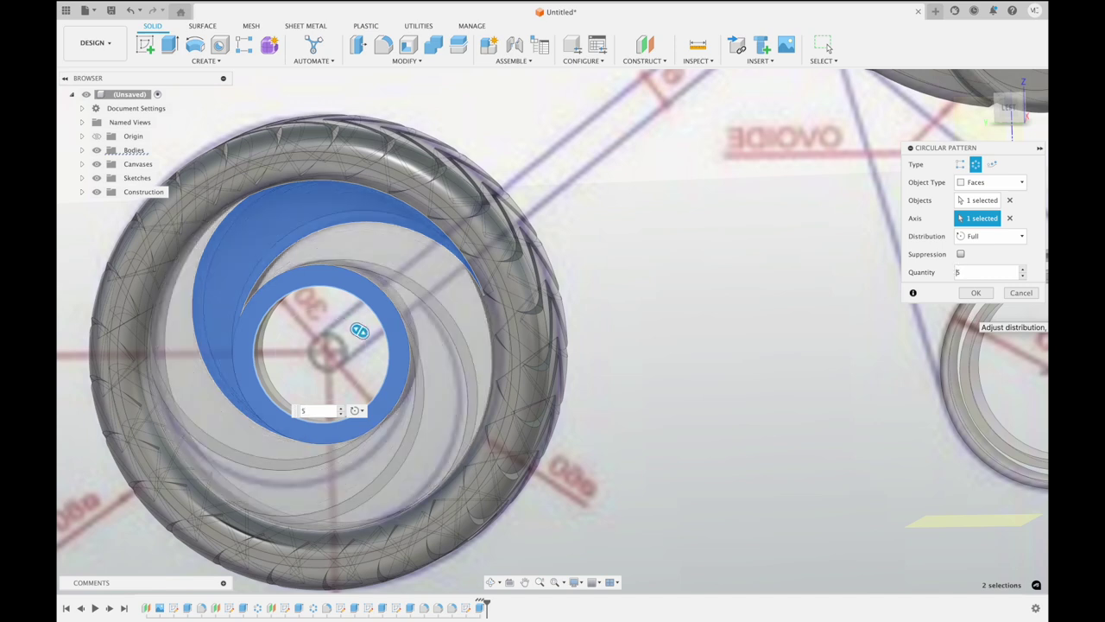
{"action": "left_click", "coordinate": [975, 294]}
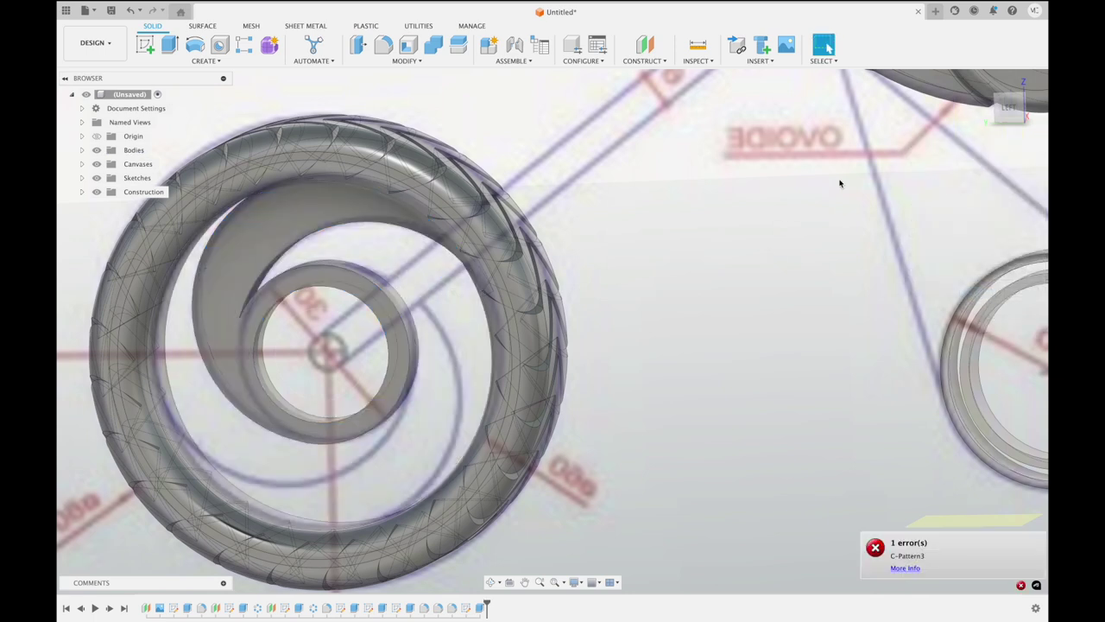
{"action": "left_click", "coordinate": [1008, 113]}
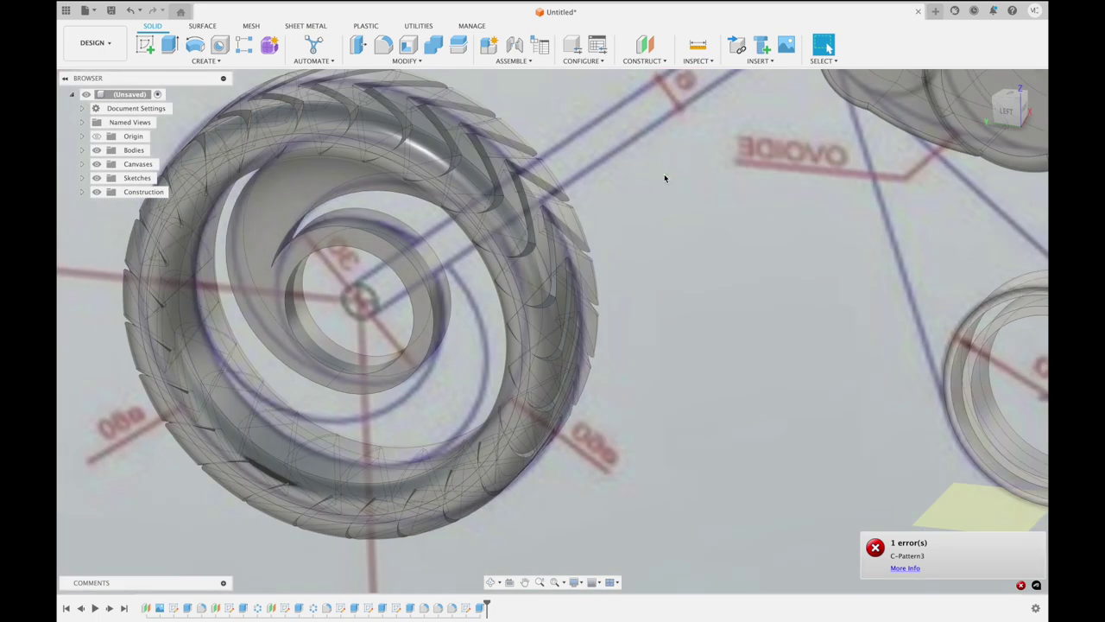
{"action": "left_click", "coordinate": [384, 45]}
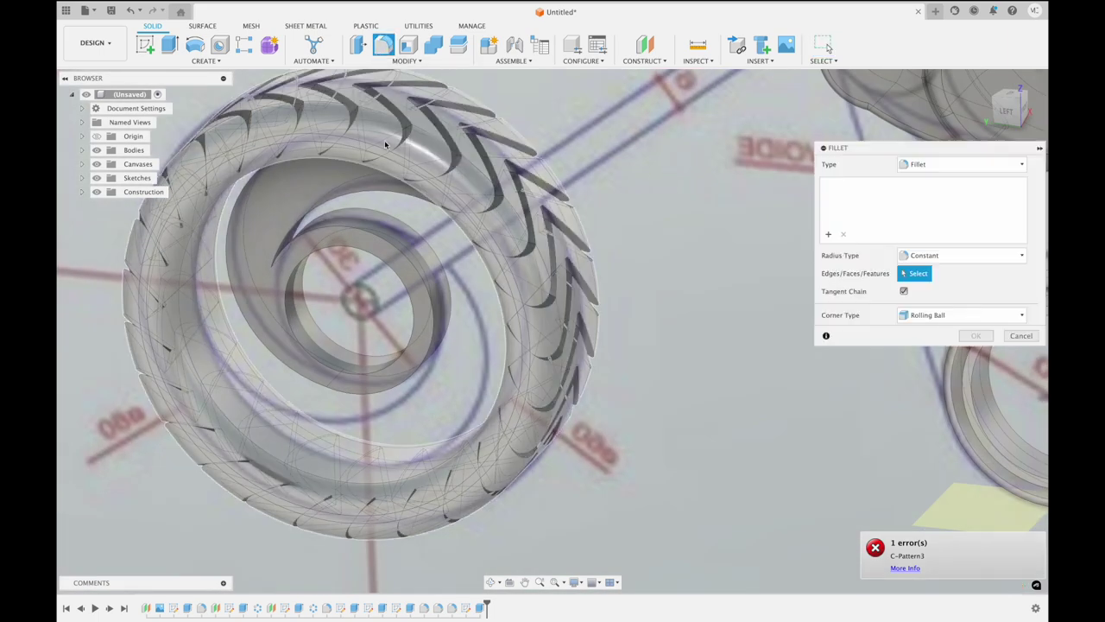
{"action": "left_click", "coordinate": [397, 221]}
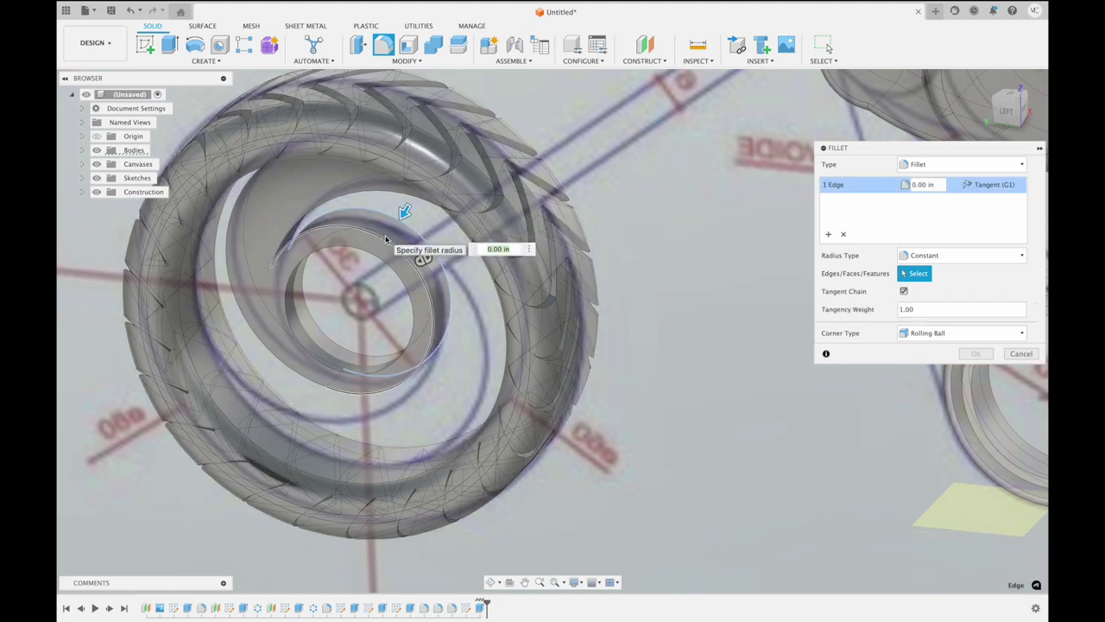
{"action": "left_click", "coordinate": [383, 240]}
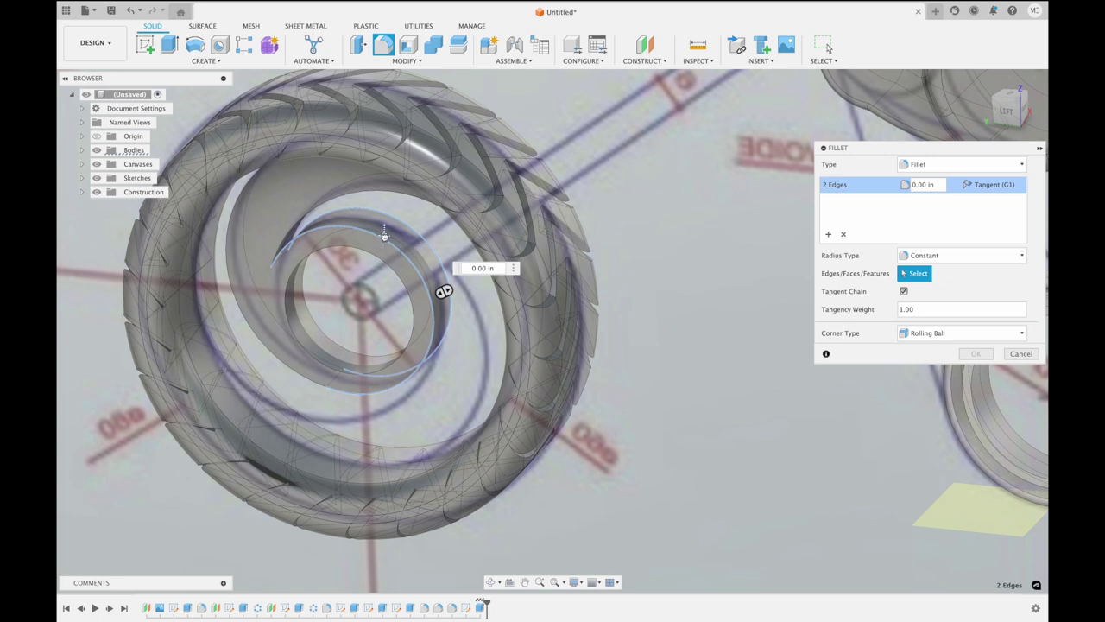
{"action": "type", "text": "0.1"}
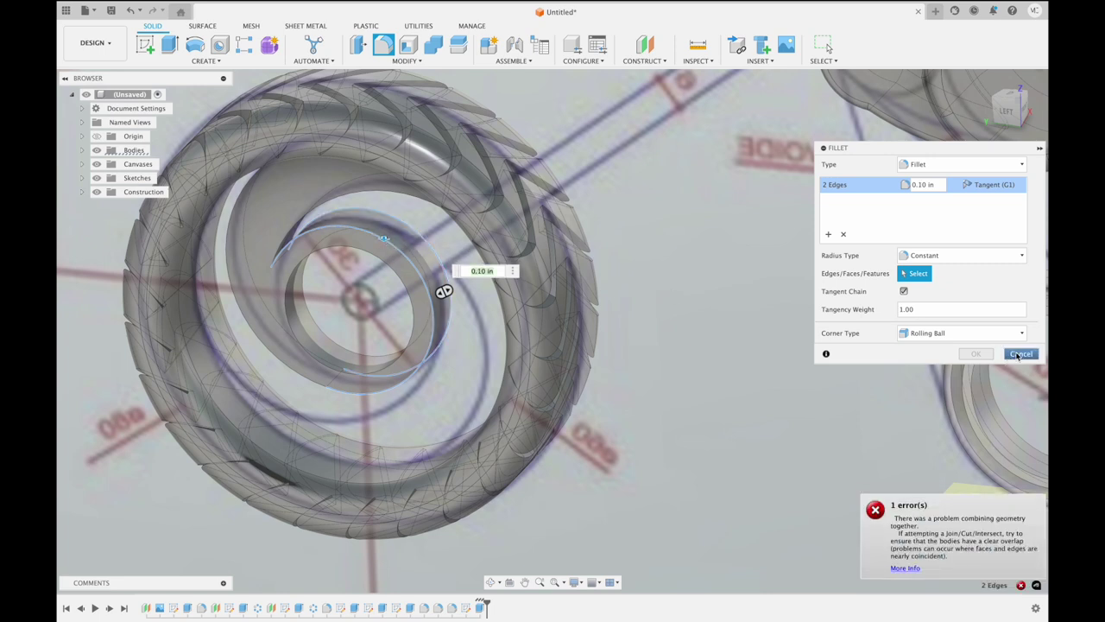
{"action": "left_click", "coordinate": [1018, 354]}
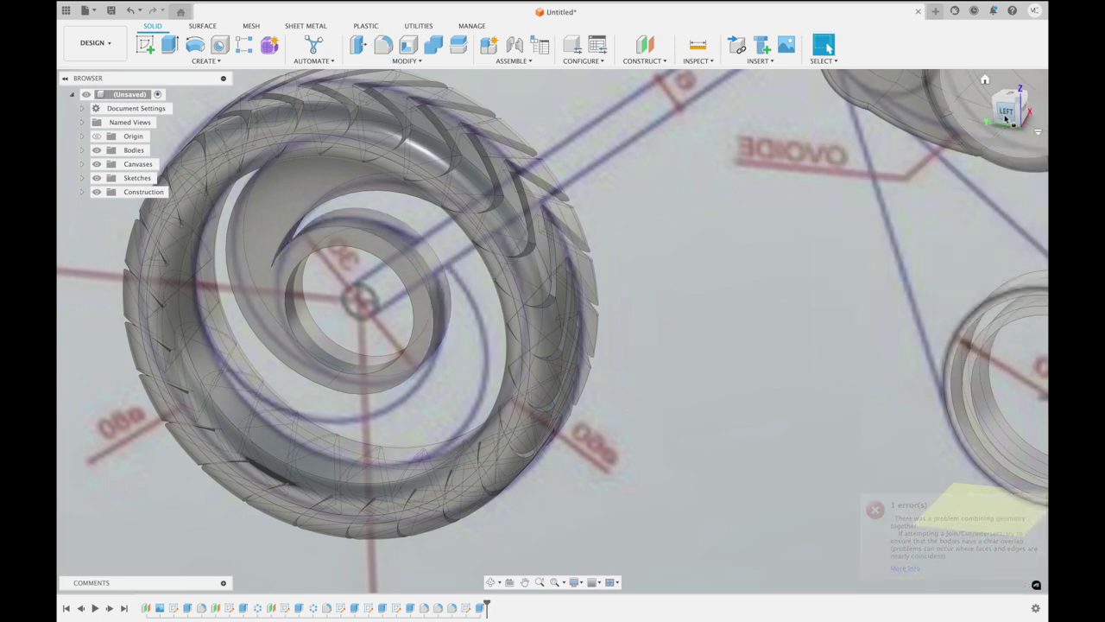
{"action": "left_click", "coordinate": [1005, 115]}
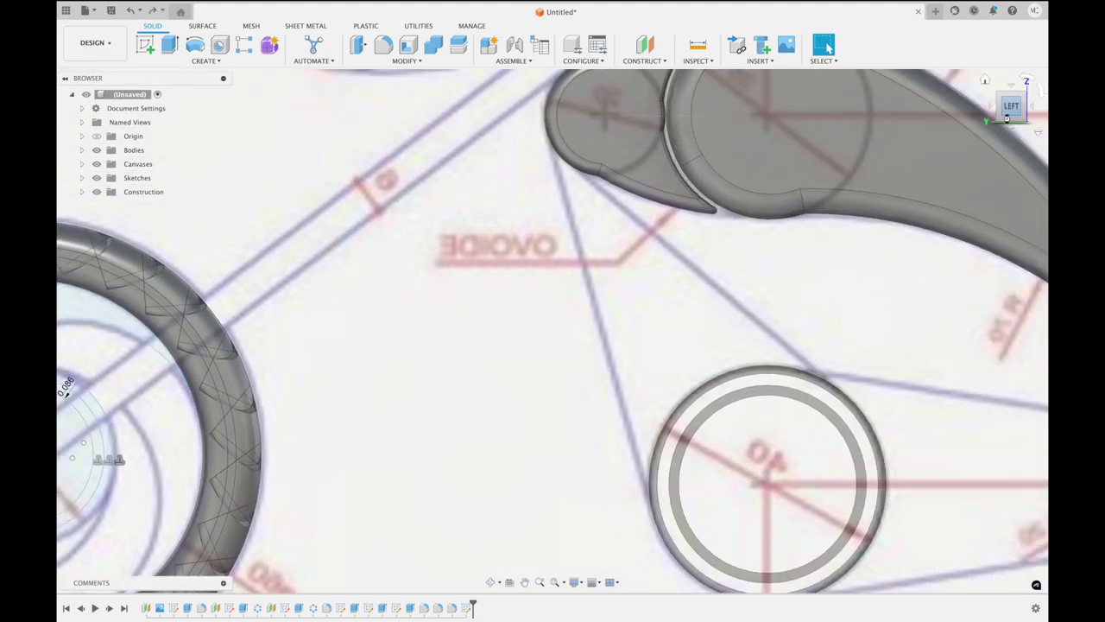
Remove the small 0.042 centre circle and try a three-point arc inside the tire, then cancel
{"action": "double_click", "coordinate": [552, 328]}
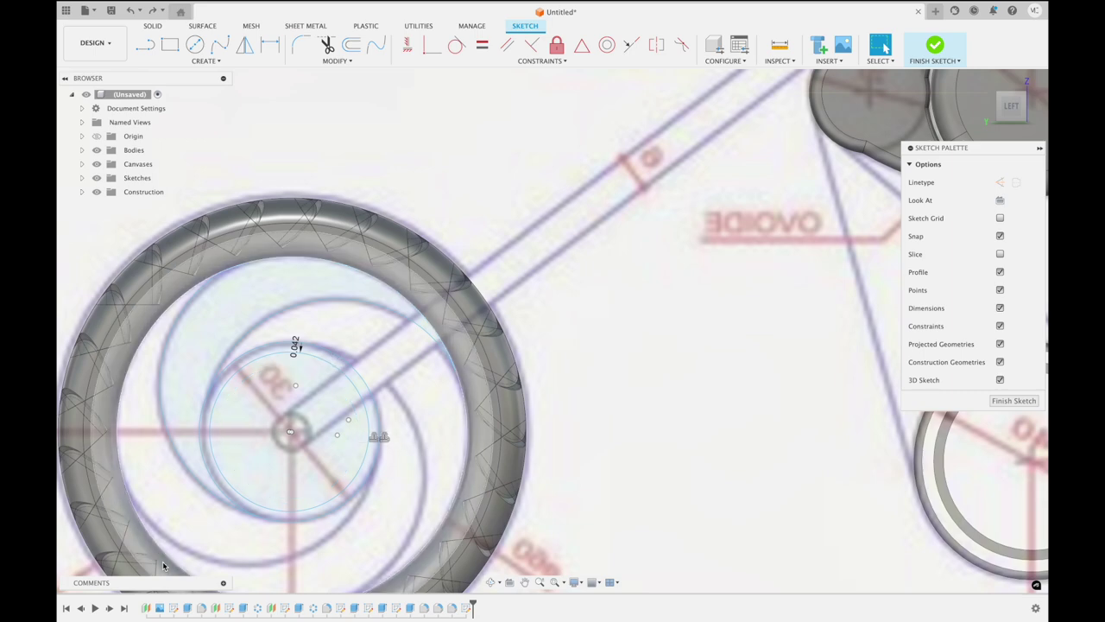
{"action": "key", "text": "Escape"}
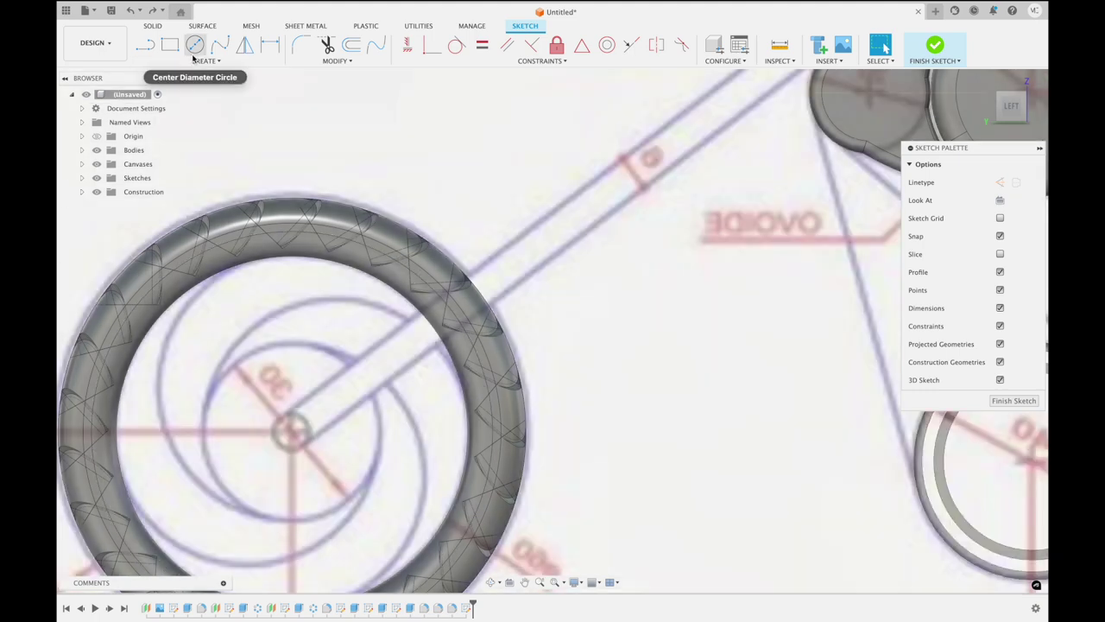
{"action": "left_click", "coordinate": [206, 60]}
{"action": "mouse_move", "coordinate": [191, 110]}
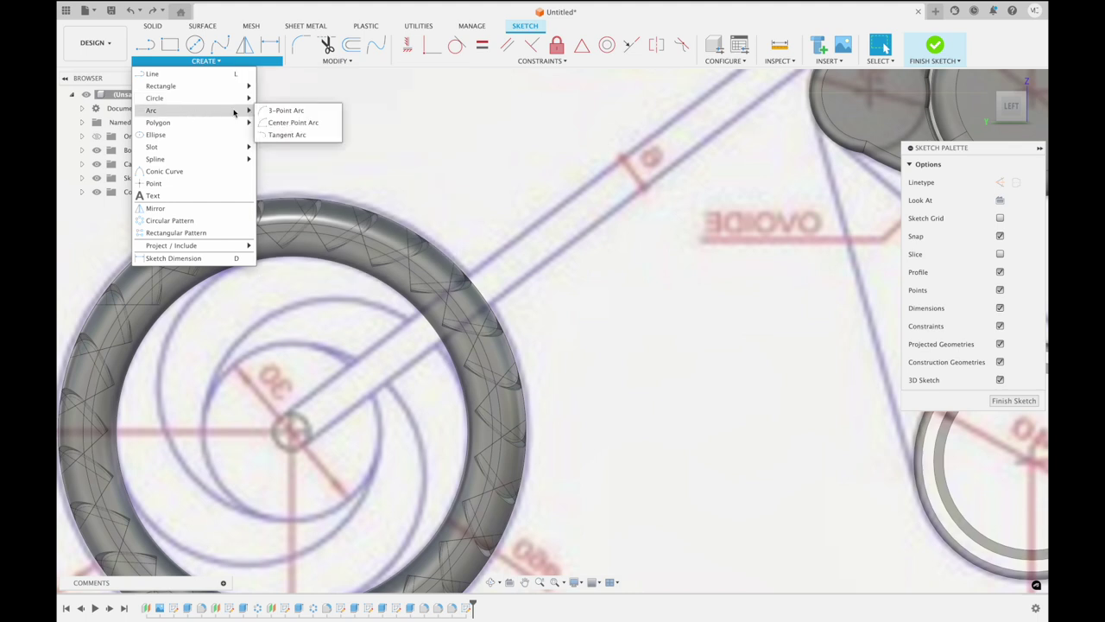
{"action": "left_click", "coordinate": [285, 110]}
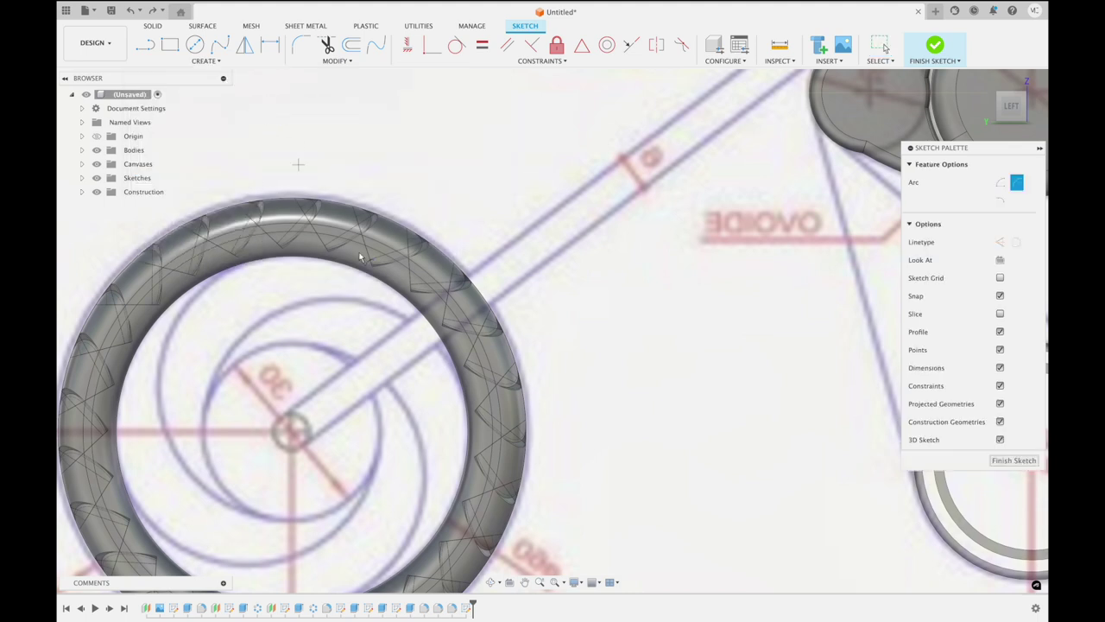
{"action": "scroll", "coordinate": [369, 285], "scroll_direction": "left", "scroll_amount": 3}
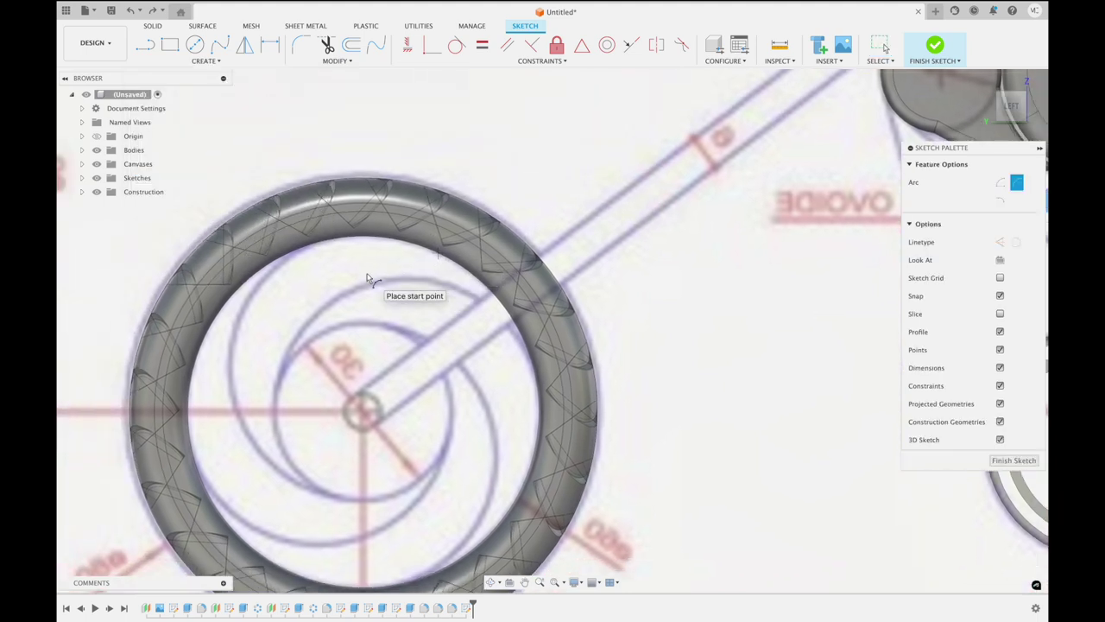
{"action": "left_click", "coordinate": [327, 496]}
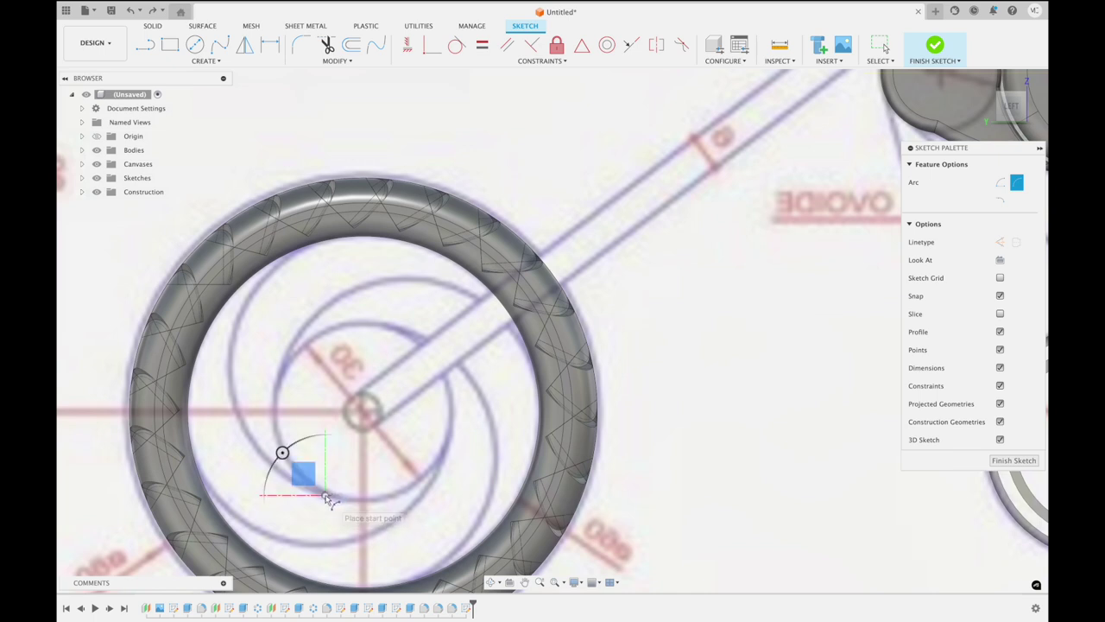
{"action": "left_click", "coordinate": [471, 298]}
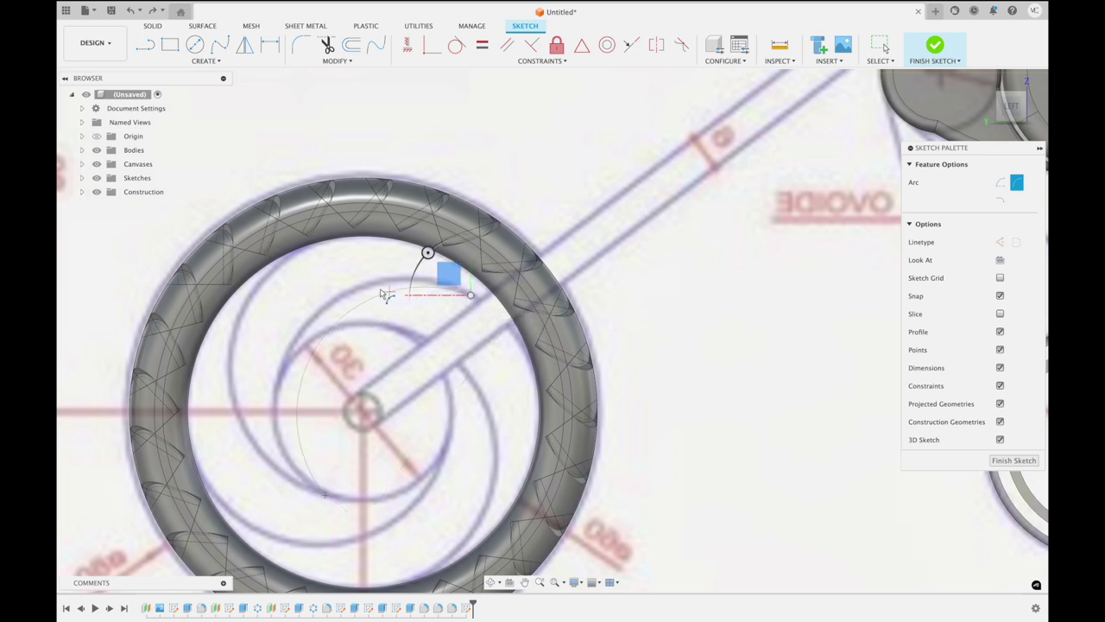
{"action": "key", "text": "Escape"}
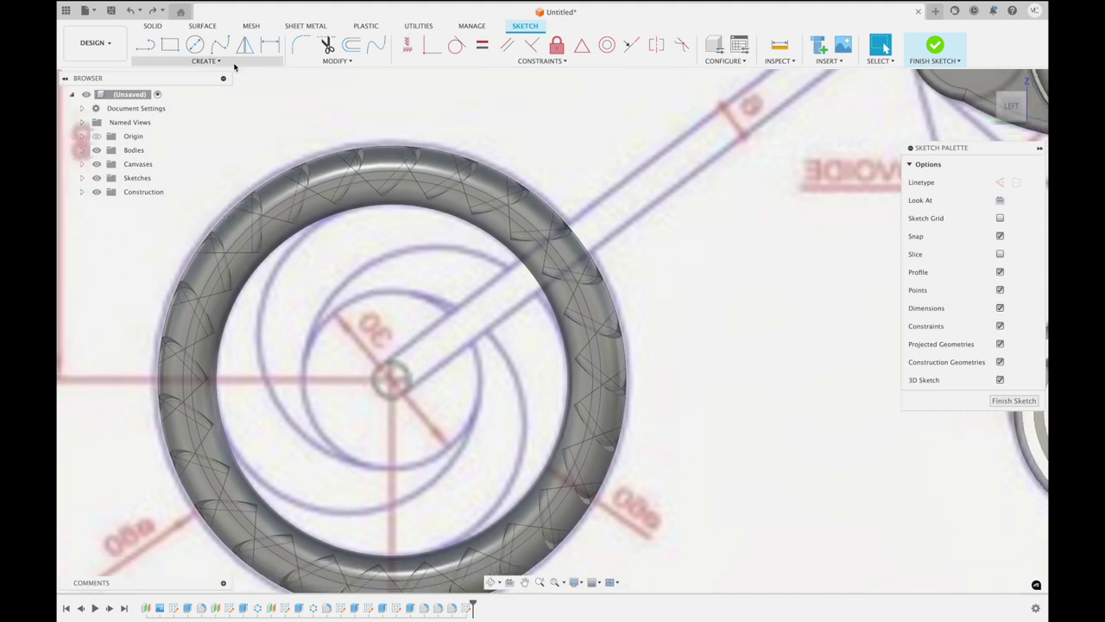
Retry the three-point arc from a point inside the wheel, then cancel it
{"action": "left_click", "coordinate": [206, 61]}
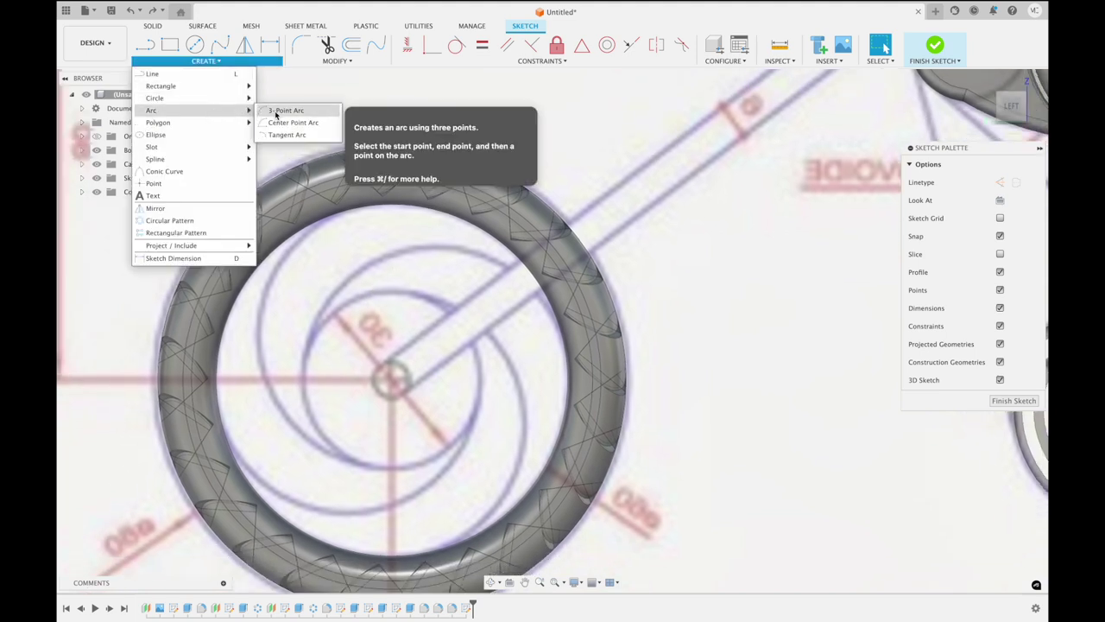
{"action": "mouse_move", "coordinate": [152, 110]}
{"action": "left_click", "coordinate": [274, 113]}
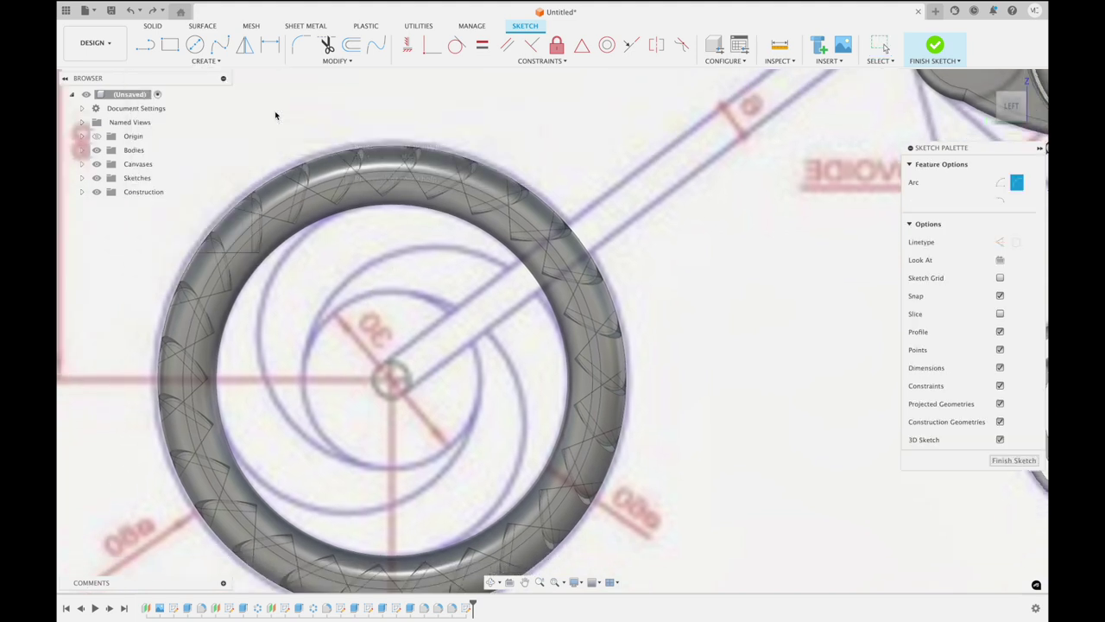
{"action": "left_click", "coordinate": [352, 459]}
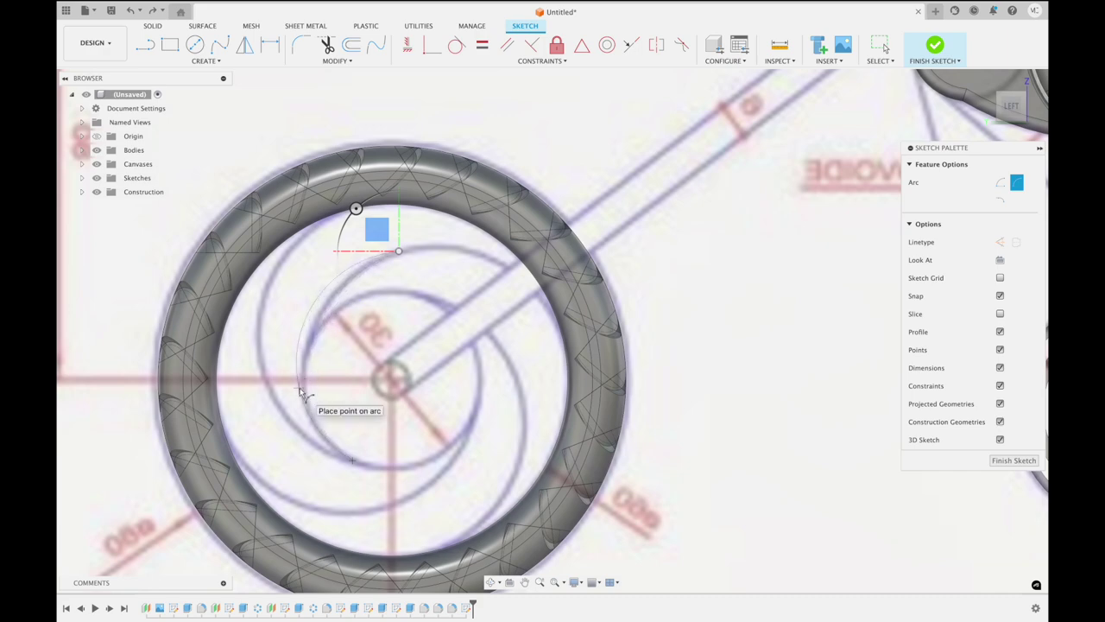
{"action": "key", "text": "Escape"}
Draw a three-point arc from the wheel's lower left up to the top
{"action": "scroll", "coordinate": [299, 387], "scroll_direction": "up", "scroll_amount": 2}
{"action": "scroll", "coordinate": [298, 386], "scroll_direction": "up", "scroll_amount": 2}
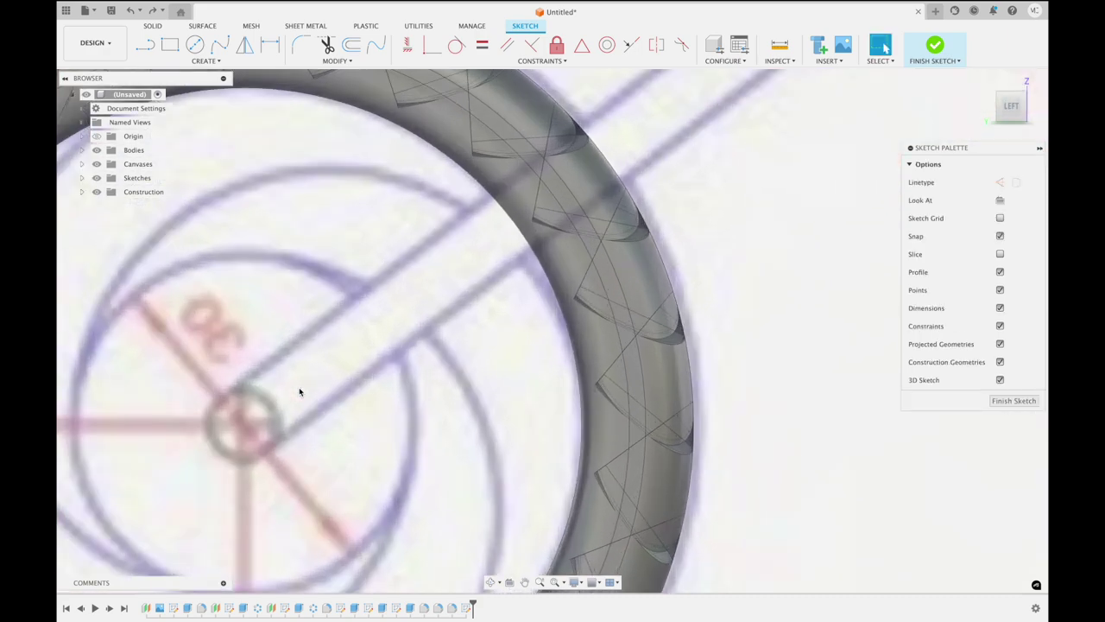
{"action": "scroll", "coordinate": [299, 387], "scroll_direction": "up", "scroll_amount": 1}
{"action": "scroll", "coordinate": [299, 387], "scroll_direction": "up", "scroll_amount": 1}
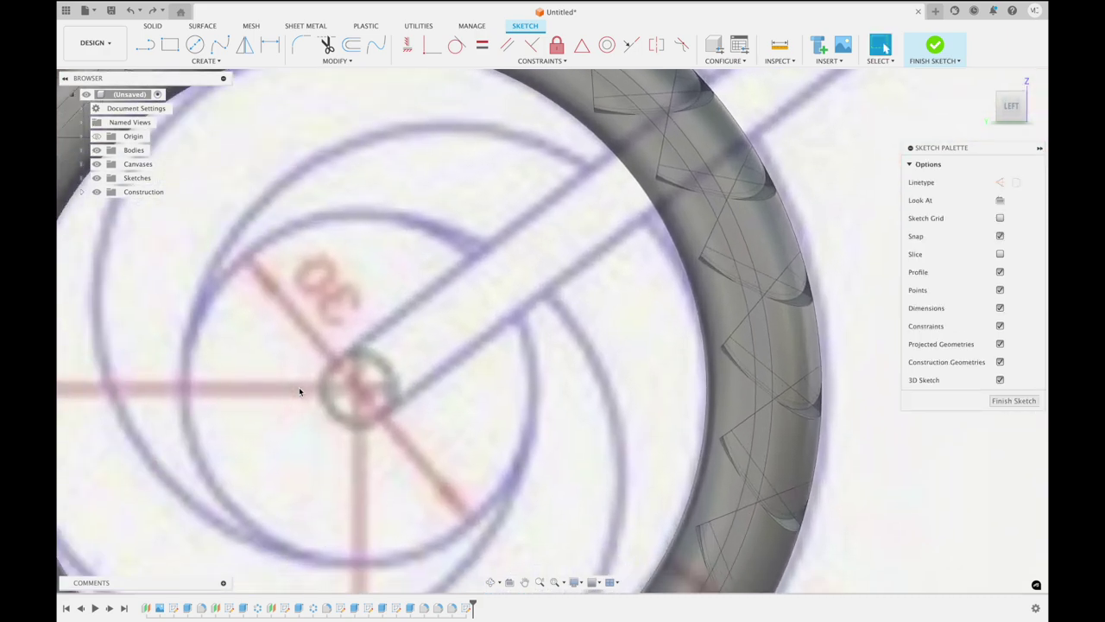
{"action": "left_click", "coordinate": [205, 61]}
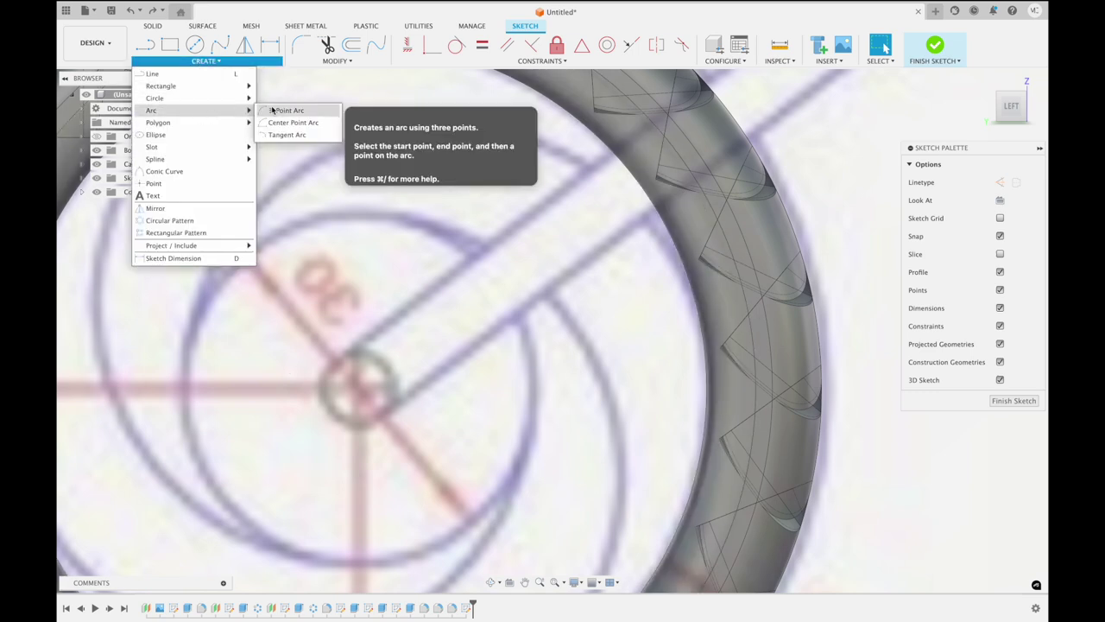
{"action": "left_click", "coordinate": [278, 110]}
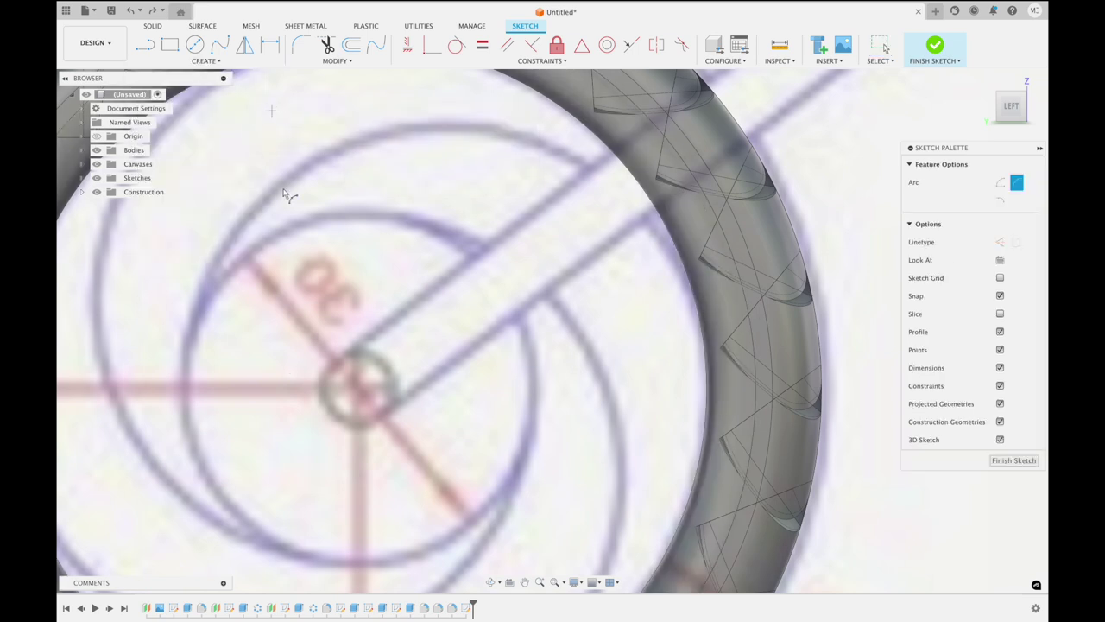
{"action": "left_click", "coordinate": [256, 539]}
{"action": "left_click", "coordinate": [443, 124]}
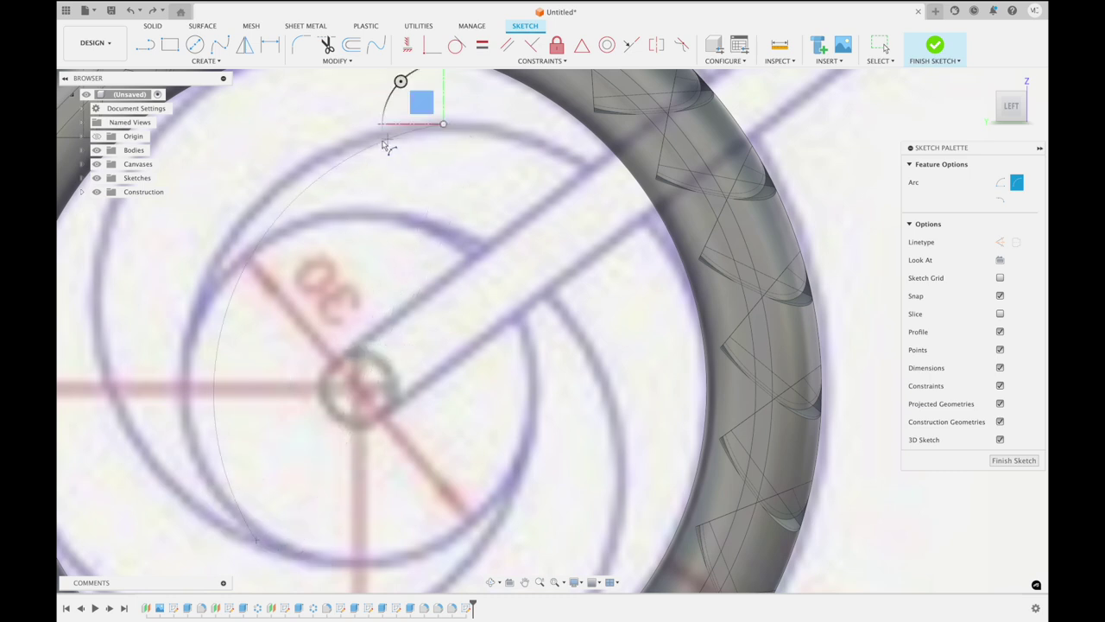
{"action": "left_click", "coordinate": [323, 147]}
Draw a second arc from the tire's inner top edge to the lower left, closing the crescent
{"action": "scroll", "coordinate": [324, 151], "scroll_direction": "down", "scroll_amount": 2}
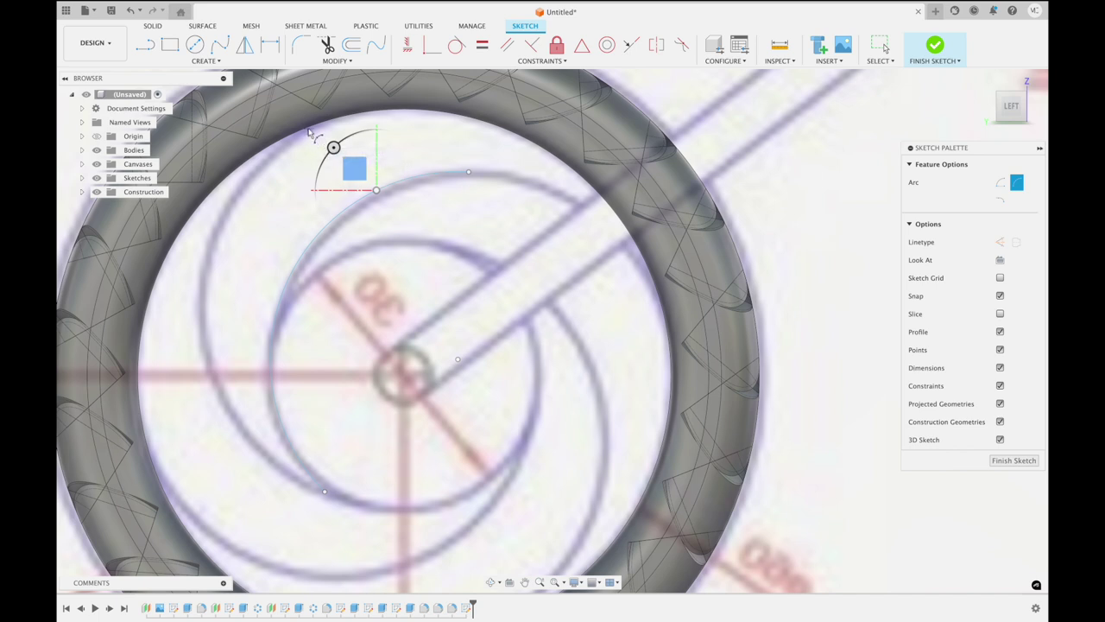
{"action": "left_click", "coordinate": [306, 128]}
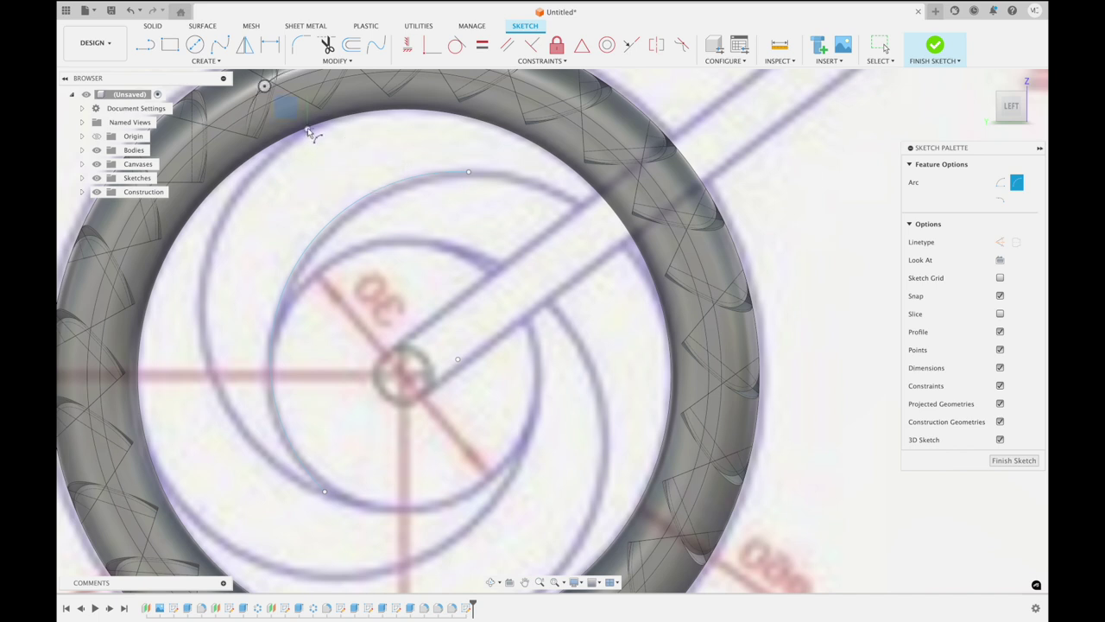
{"action": "left_click", "coordinate": [323, 491]}
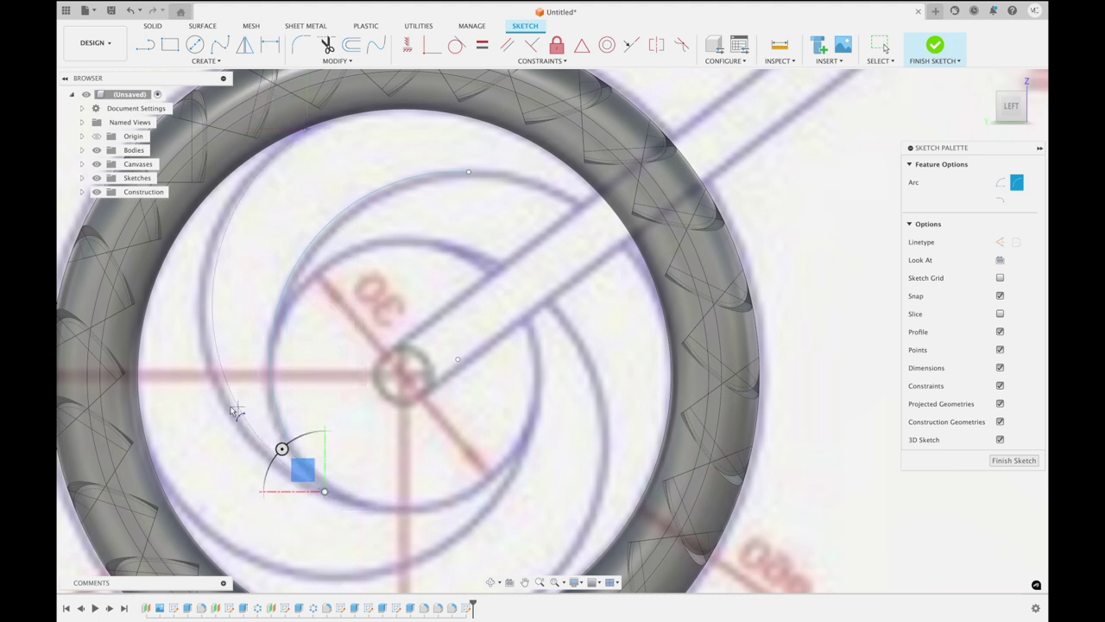
{"action": "left_click", "coordinate": [227, 411]}
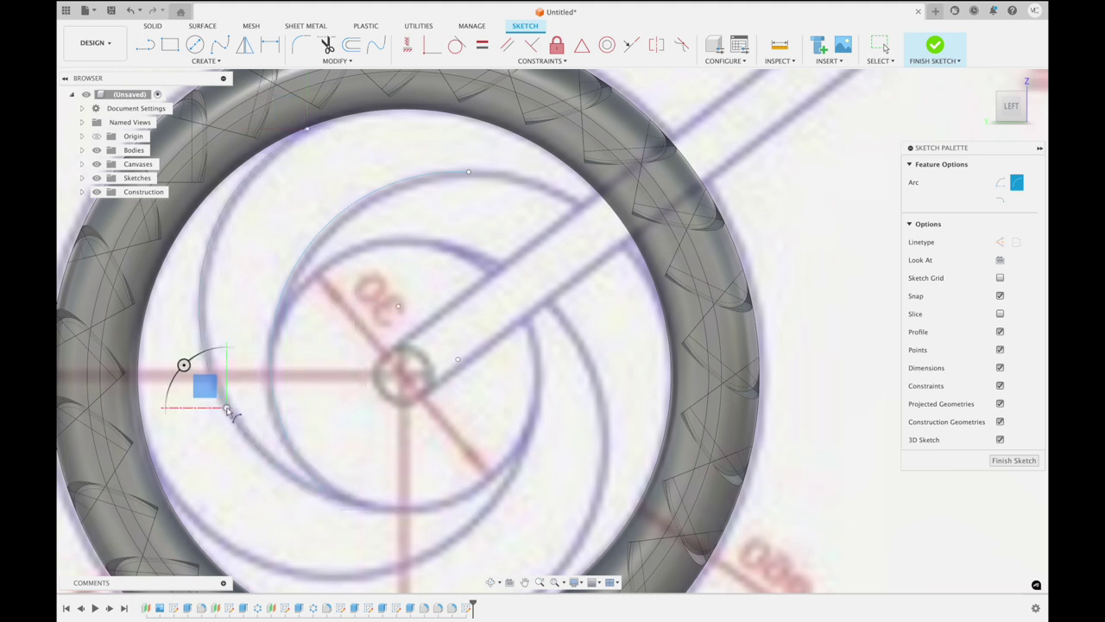
Try placing three-point arcs along the tire's upper-right inner edge
{"action": "left_click", "coordinate": [469, 173]}
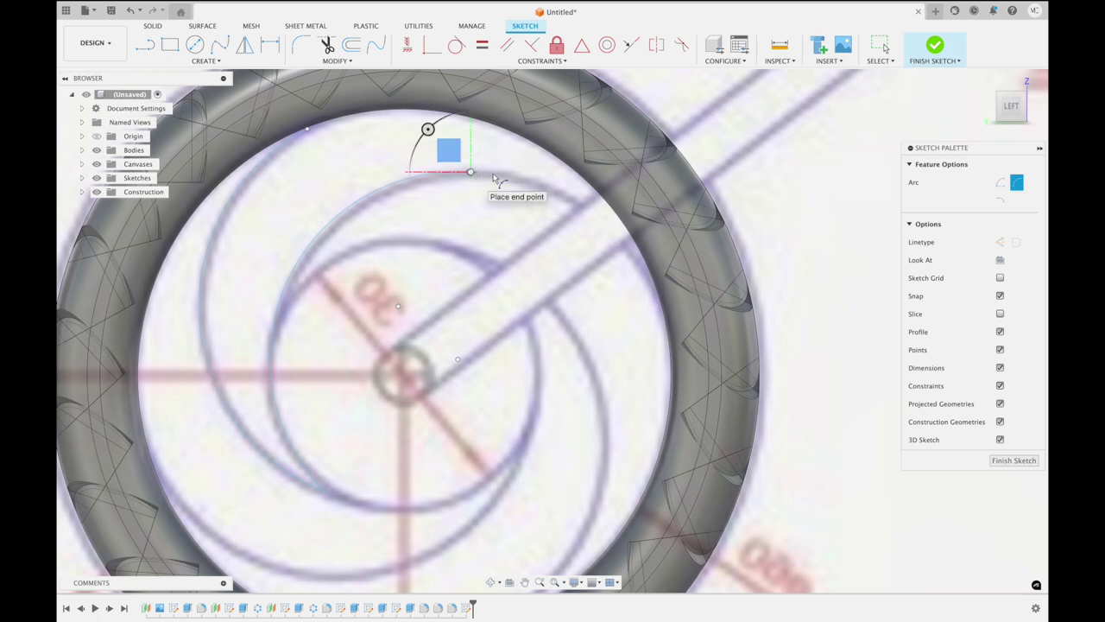
{"action": "left_click", "coordinate": [579, 209]}
{"action": "left_click", "coordinate": [554, 192]}
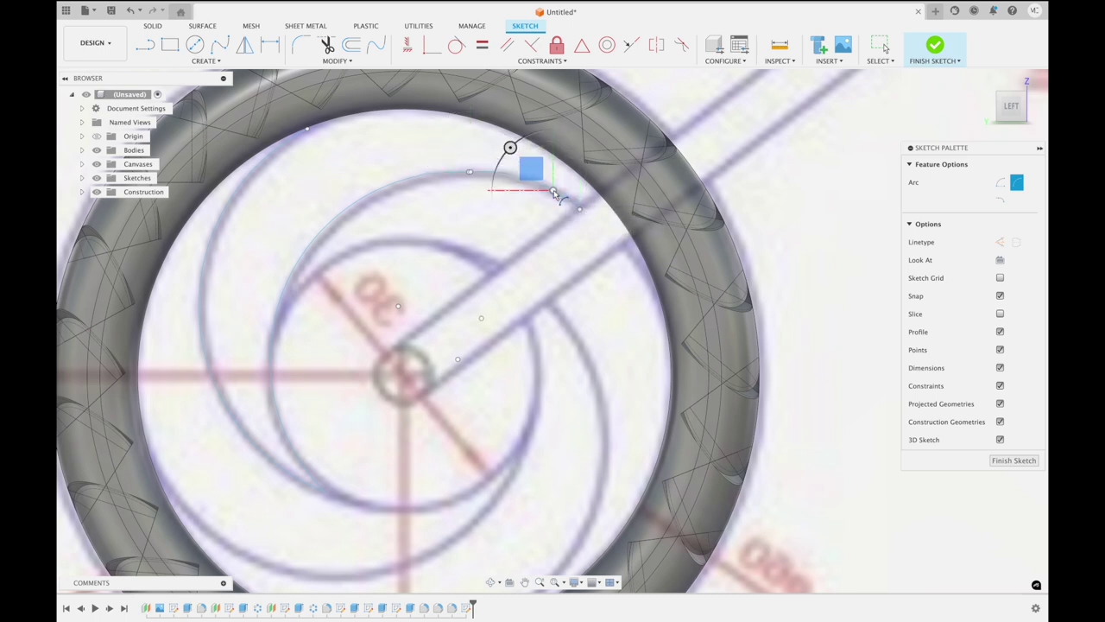
{"action": "key", "text": "Escape"}
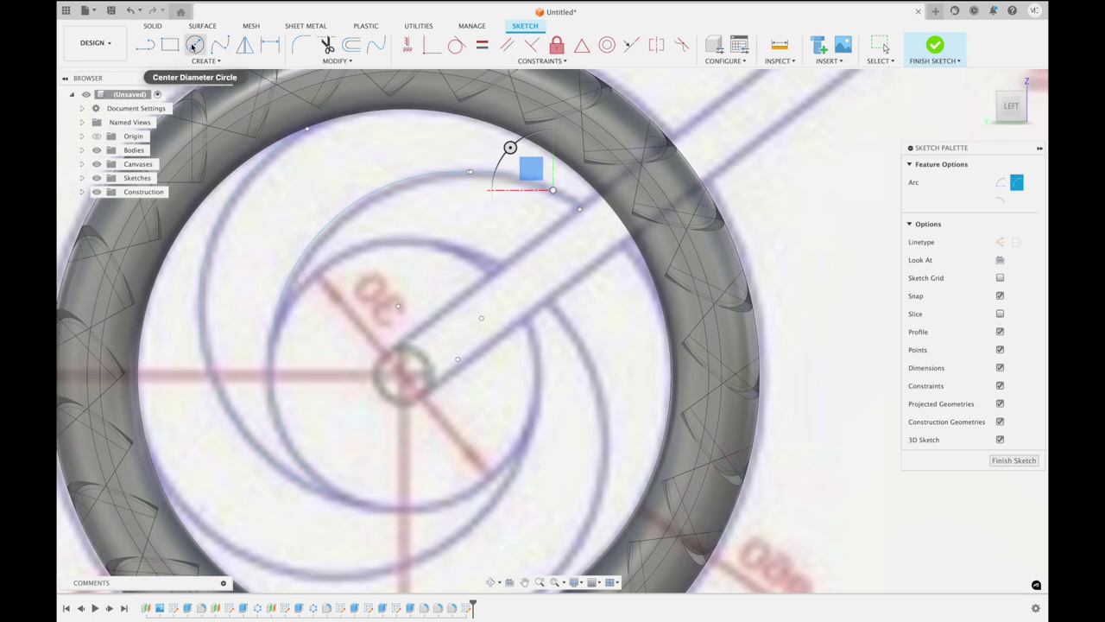
{"action": "left_click", "coordinate": [307, 128]}
{"action": "left_click", "coordinate": [572, 168]}
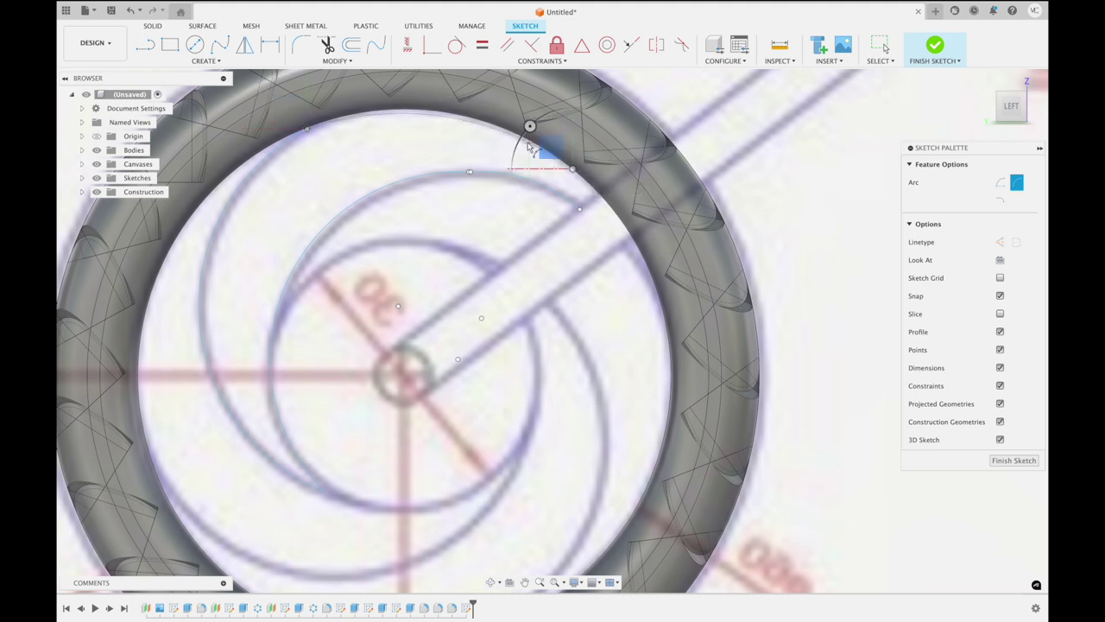
{"action": "left_click", "coordinate": [528, 141]}
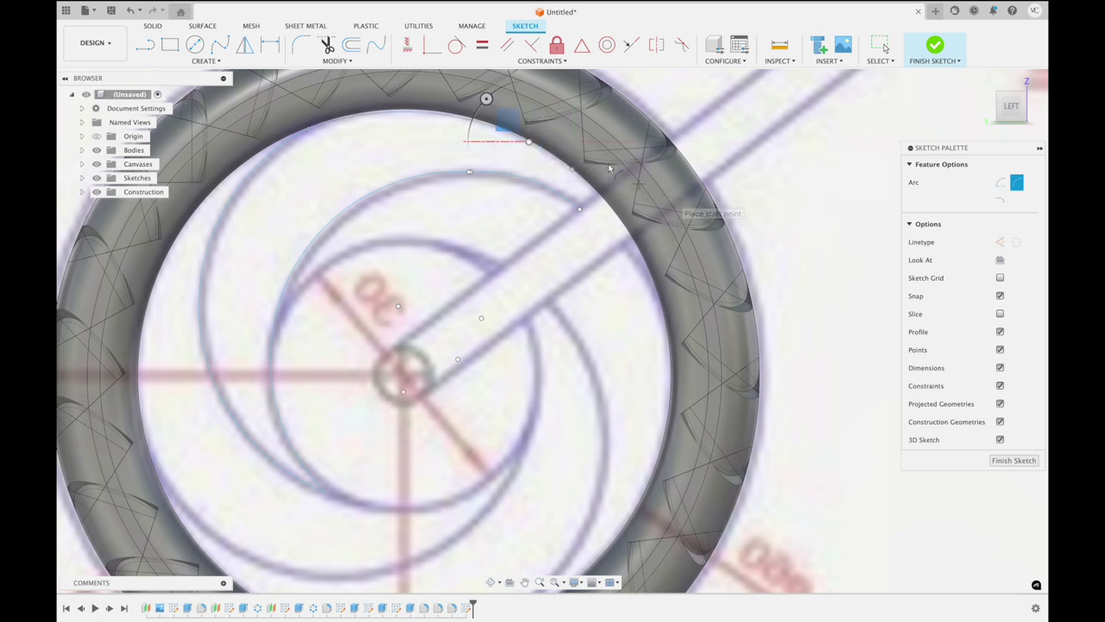
{"action": "left_click", "coordinate": [579, 210]}
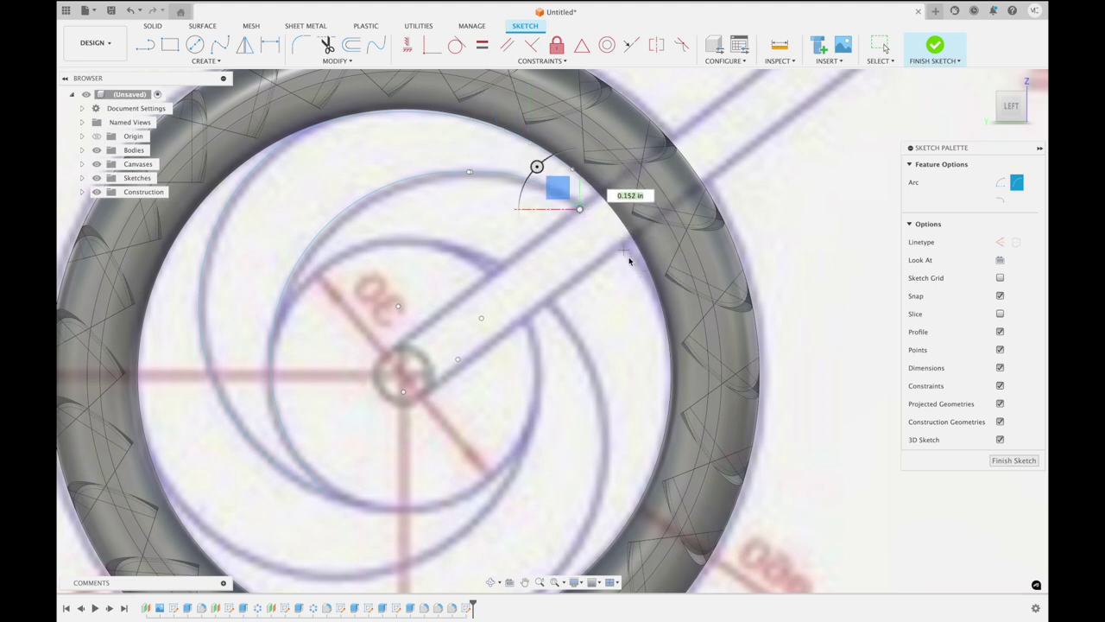
{"action": "left_click", "coordinate": [654, 295]}
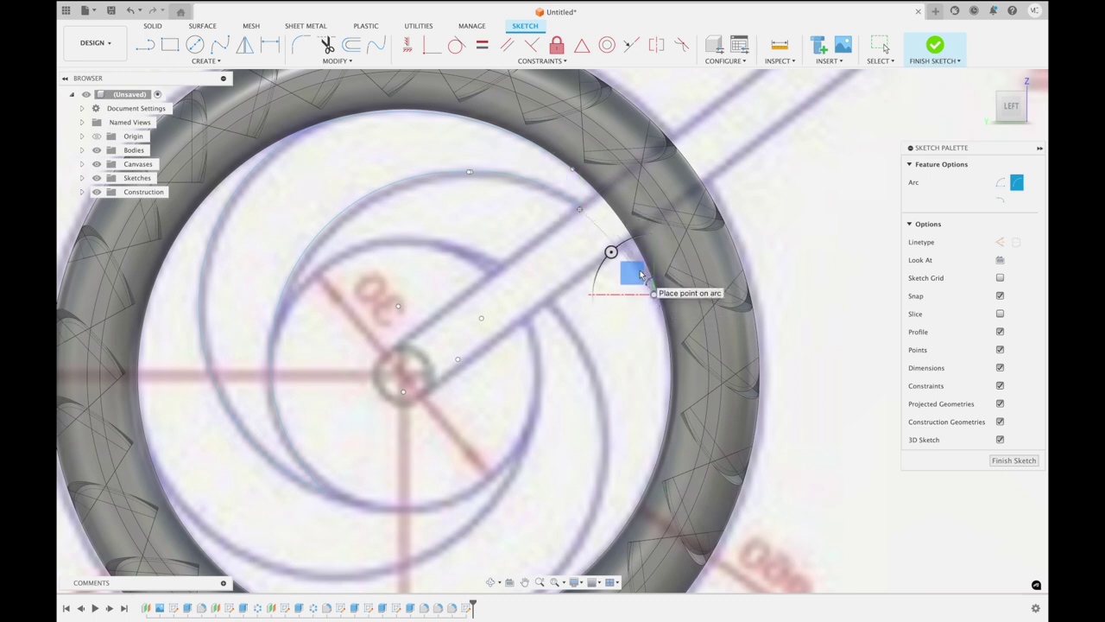
Draw a three-point arc along the tire's right inner edge and finish the sketch
{"action": "scroll", "coordinate": [748, 247], "scroll_direction": "up", "scroll_amount": 2}
{"action": "scroll", "coordinate": [747, 247], "scroll_direction": "up", "scroll_amount": 2}
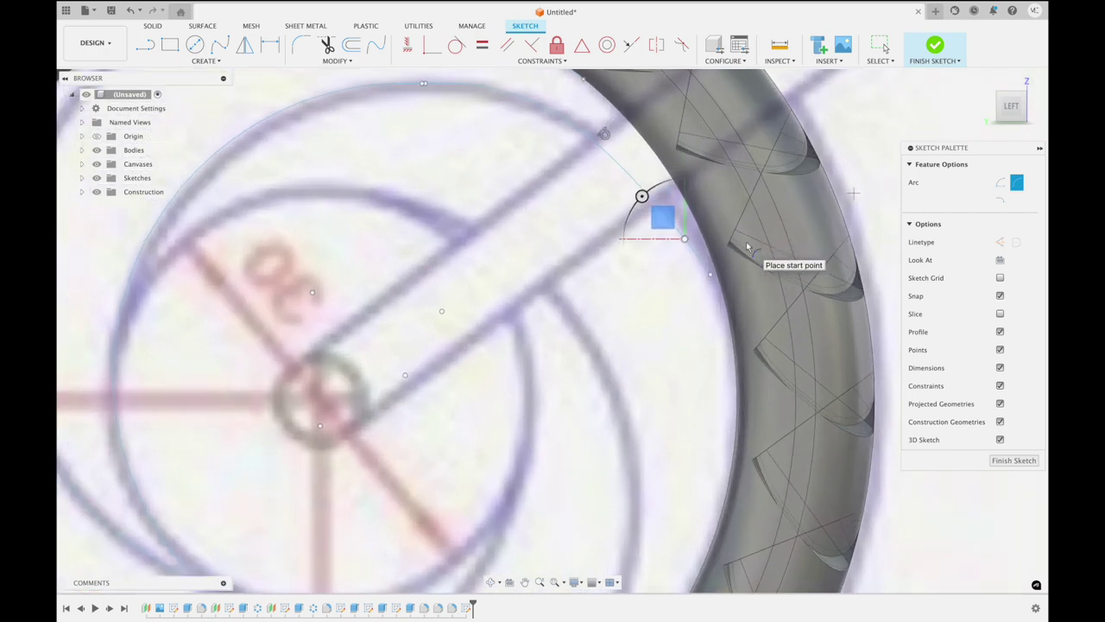
{"action": "middle_click_drag", "start_coordinate": [748, 247], "coordinate": [679, 278]}
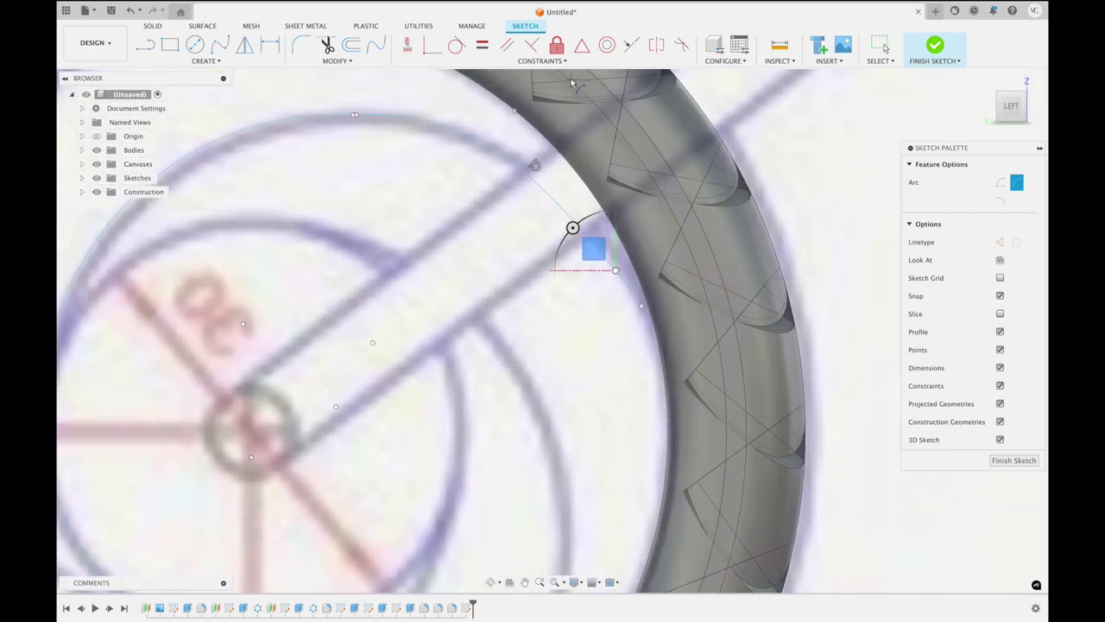
{"action": "left_click", "coordinate": [517, 113]}
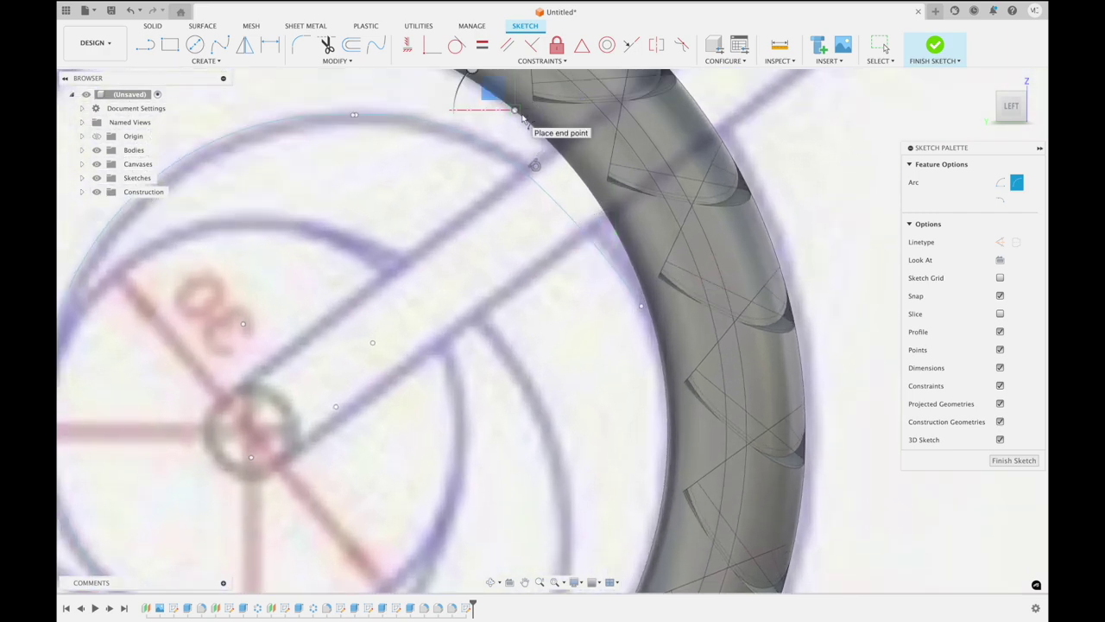
{"action": "left_click", "coordinate": [642, 307]}
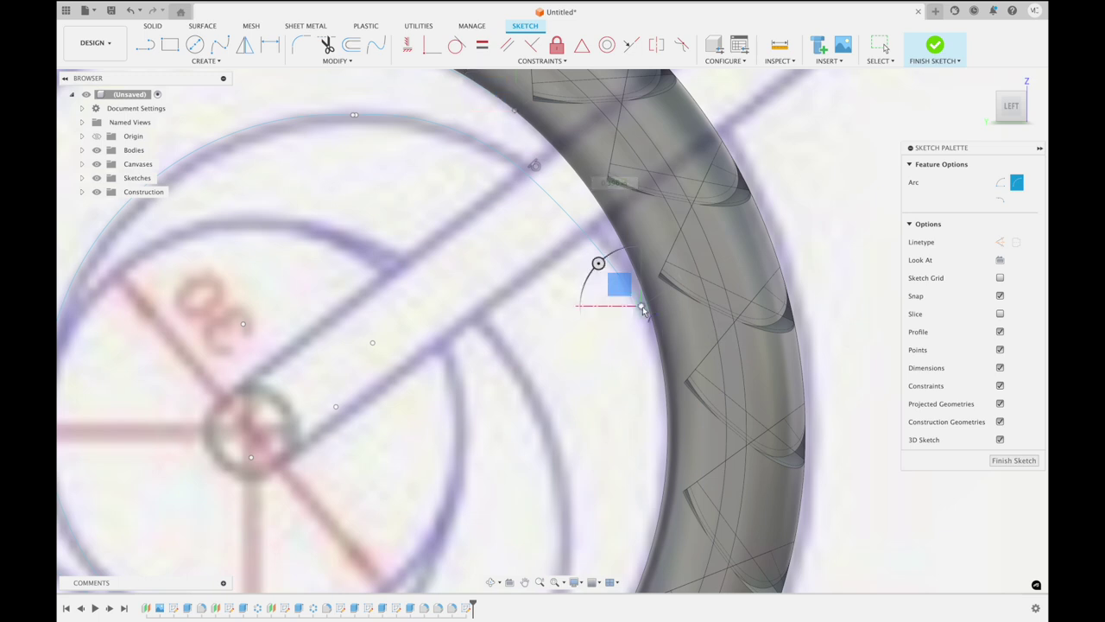
{"action": "left_click", "coordinate": [619, 250]}
{"action": "scroll", "coordinate": [620, 251], "scroll_direction": "down", "scroll_amount": 4}
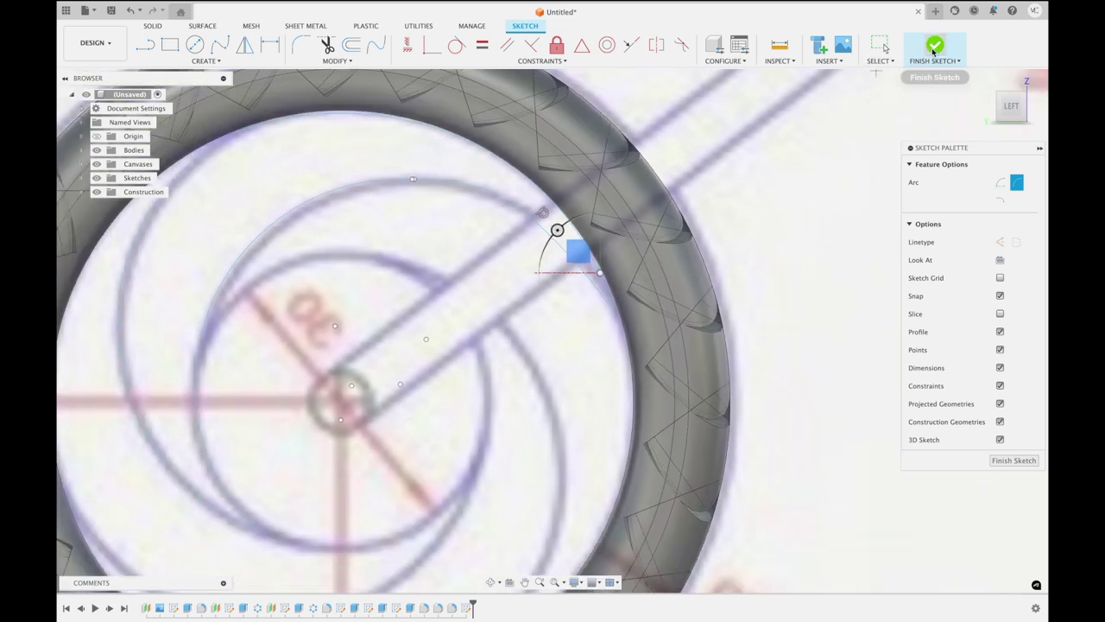
{"action": "left_click", "coordinate": [935, 47]}
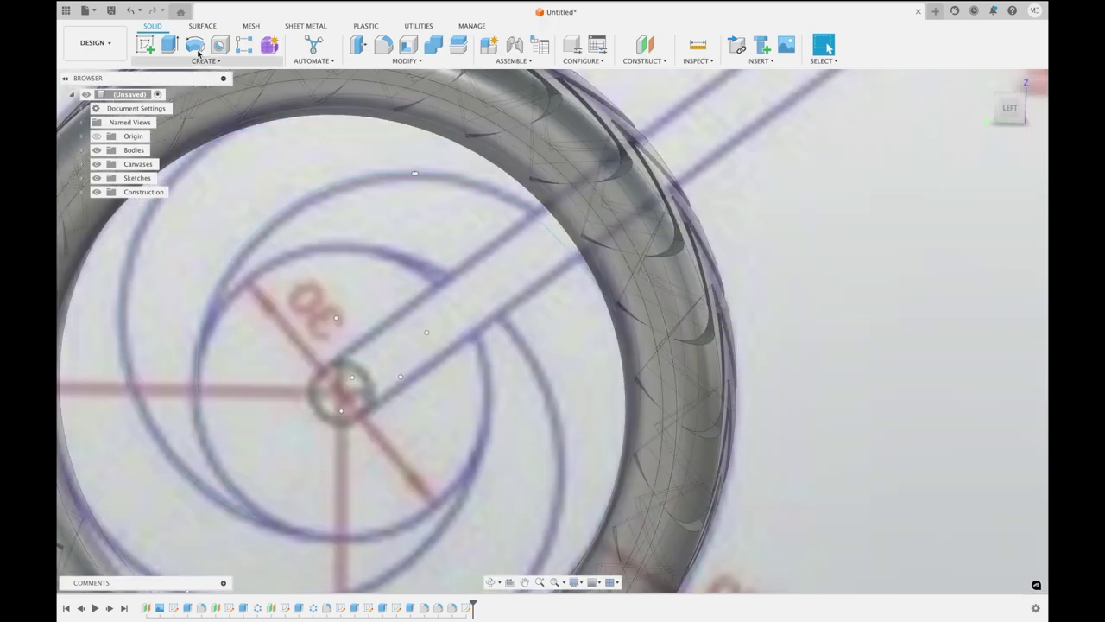
{"action": "left_click", "coordinate": [170, 45]}
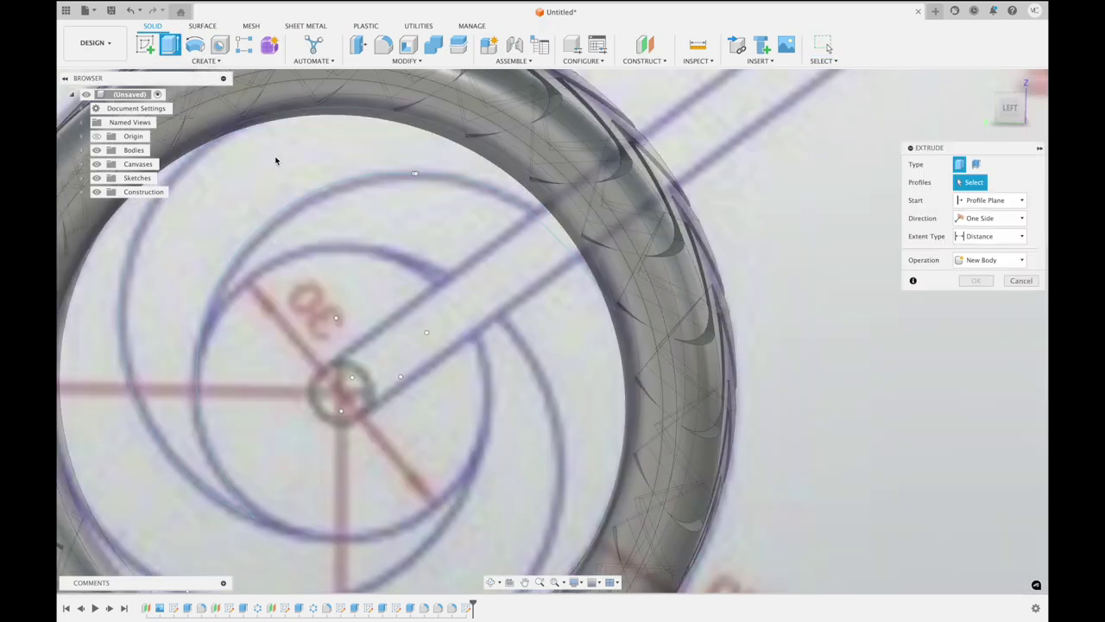
{"action": "left_click", "coordinate": [1021, 281]}
{"action": "left_click", "coordinate": [1010, 107]}
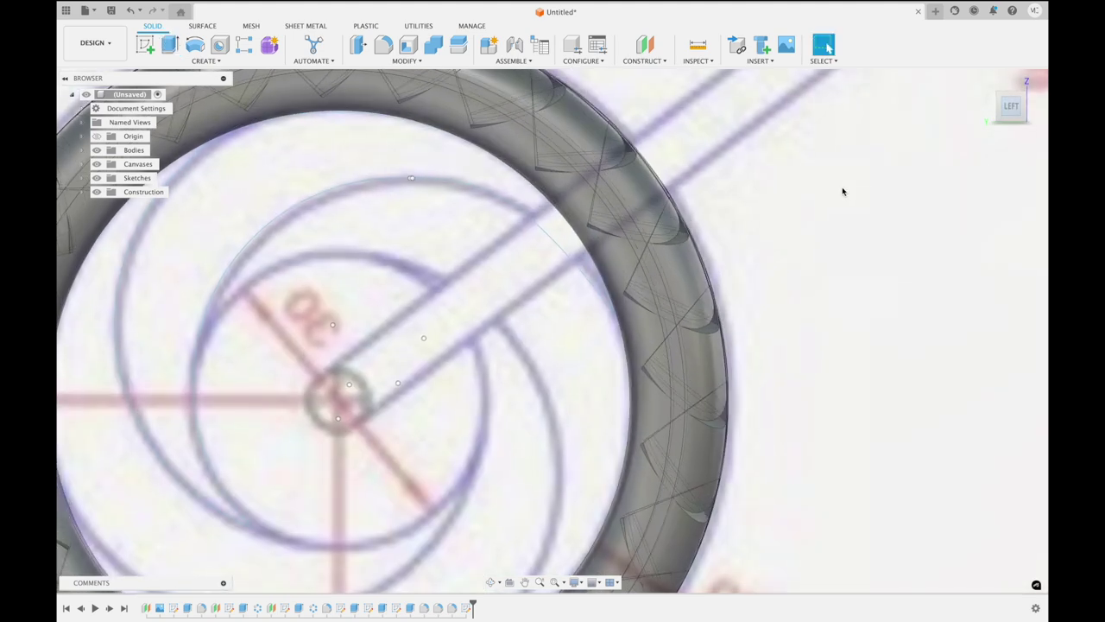
{"action": "middle_click_drag", "start_coordinate": [842, 191], "coordinate": [842, 191], "text": "shift"}
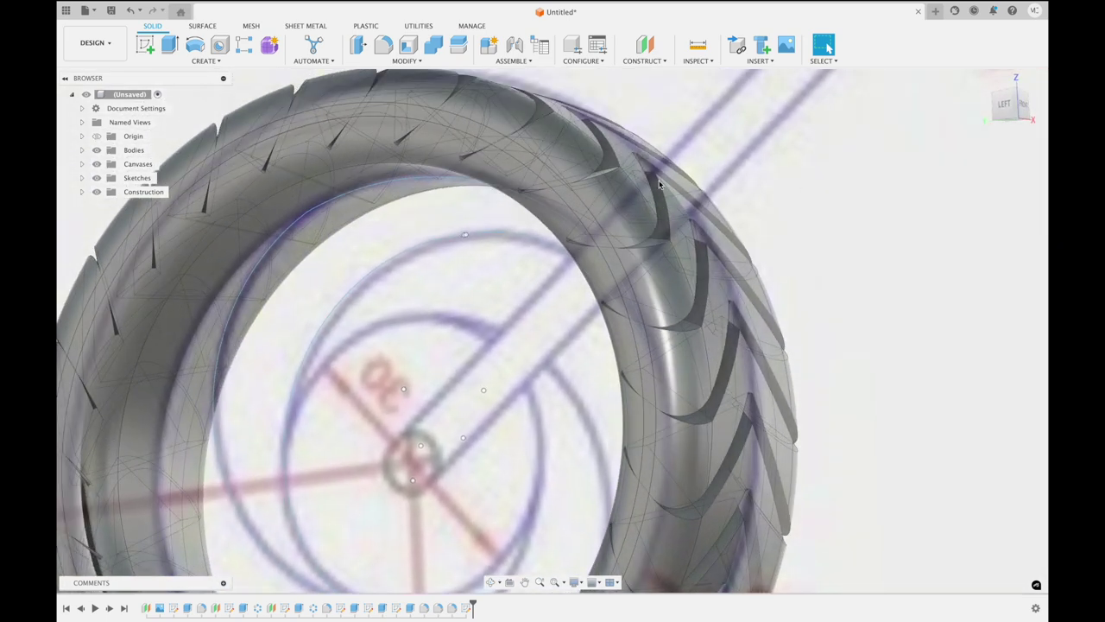
{"action": "left_click", "coordinate": [170, 45]}
{"action": "middle_click_drag", "start_coordinate": [388, 246], "coordinate": [459, 224], "text": "shift"}
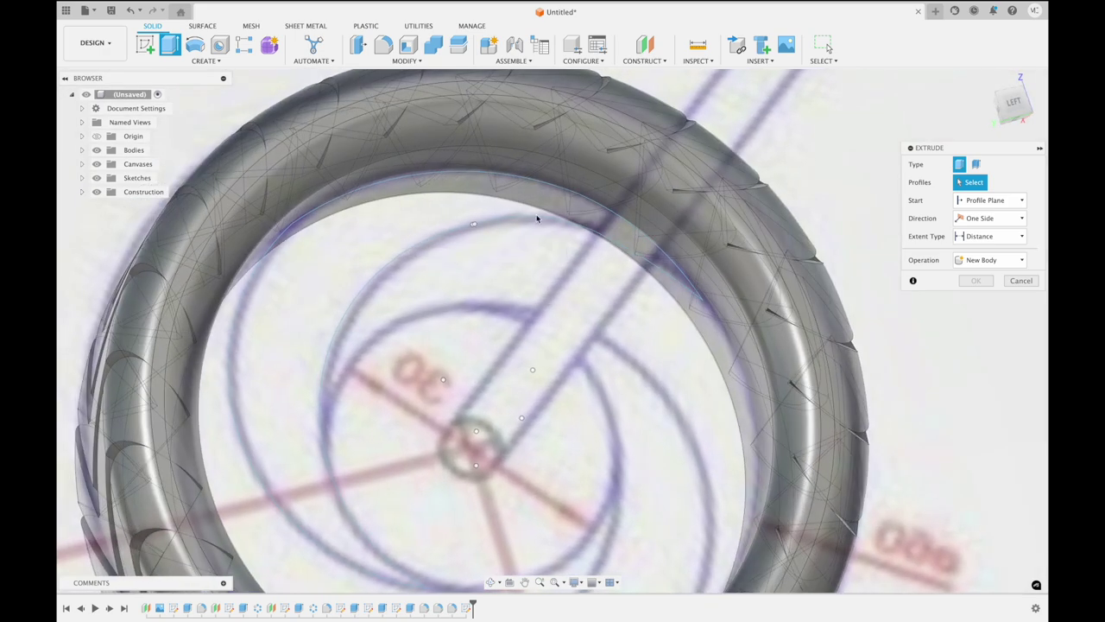
{"action": "left_click", "coordinate": [1013, 102]}
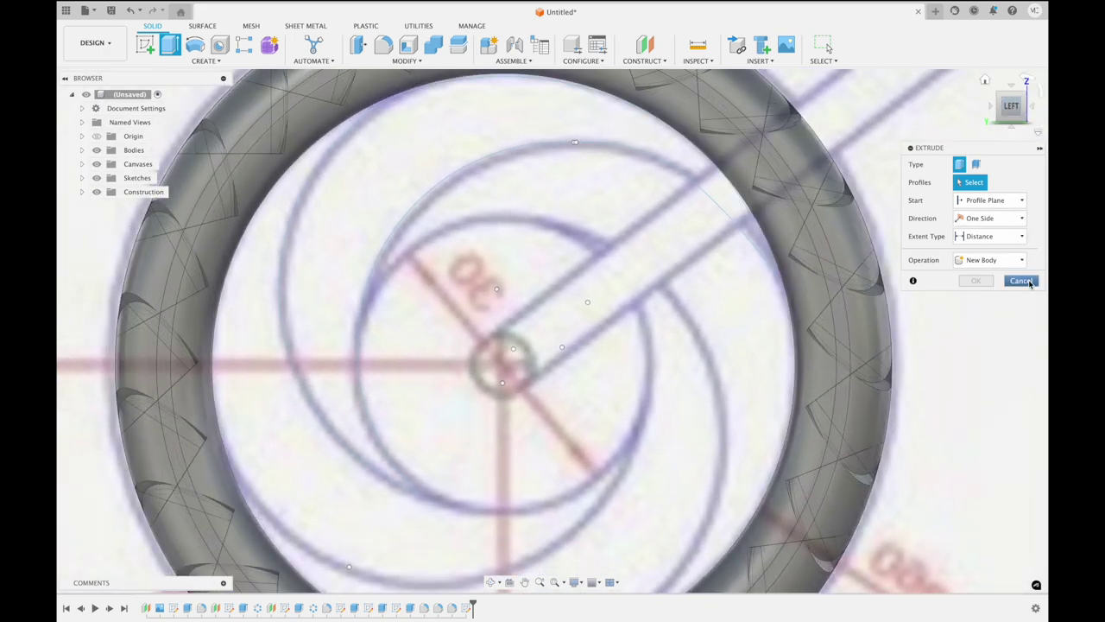
{"action": "left_click", "coordinate": [1024, 282]}
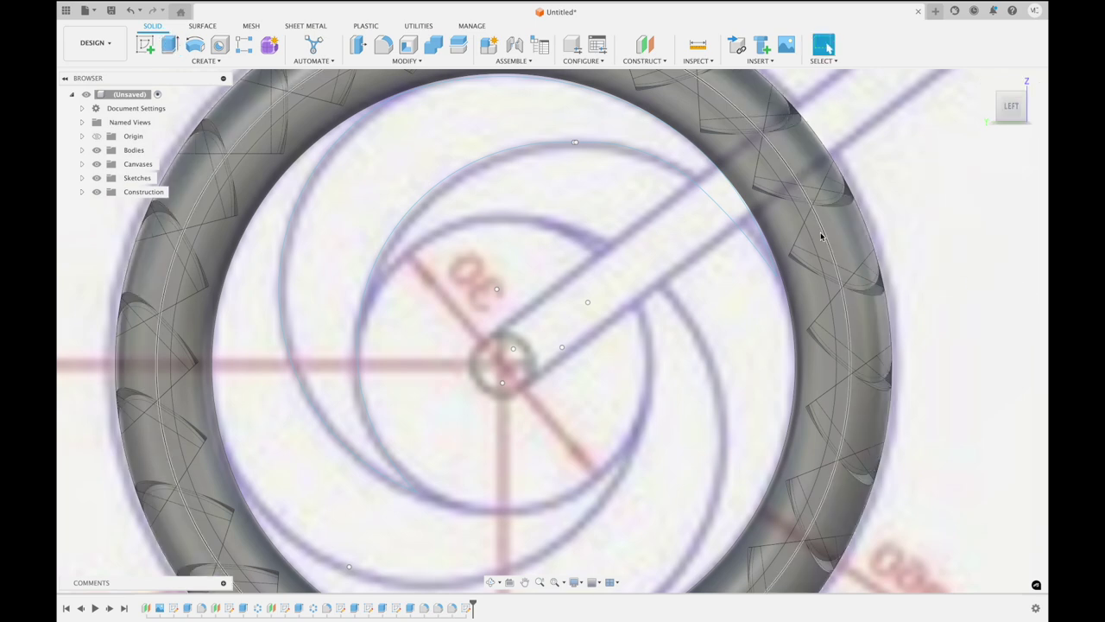
{"action": "double_click", "coordinate": [821, 235]}
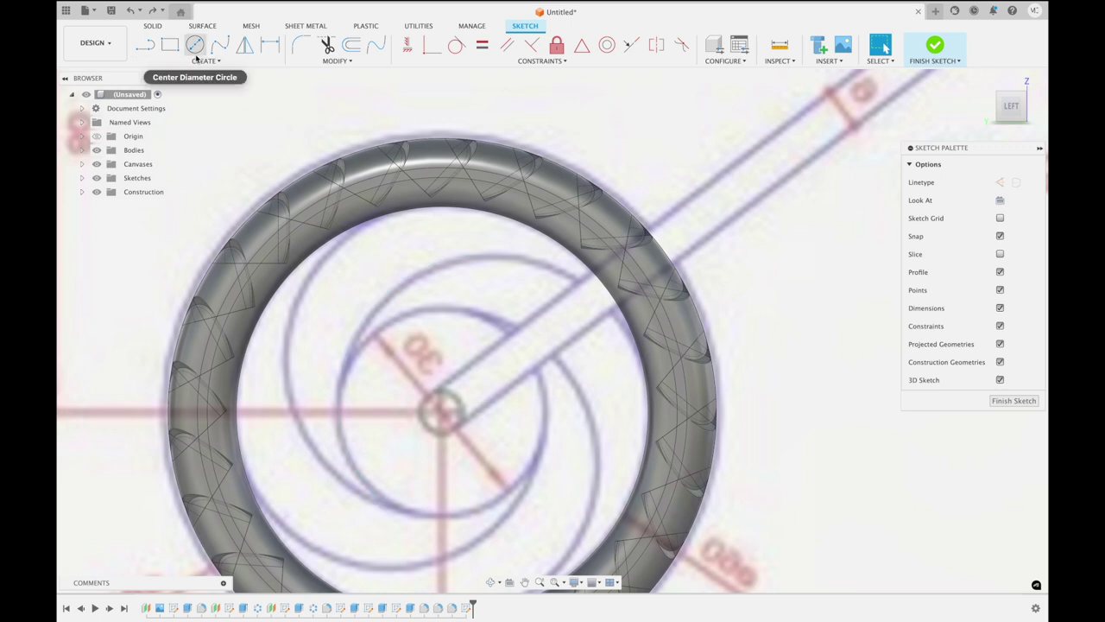
Draw a three-point arc from the inner circle's top down toward the tire's bottom
{"action": "left_click", "coordinate": [197, 60]}
{"action": "mouse_move", "coordinate": [164, 109]}
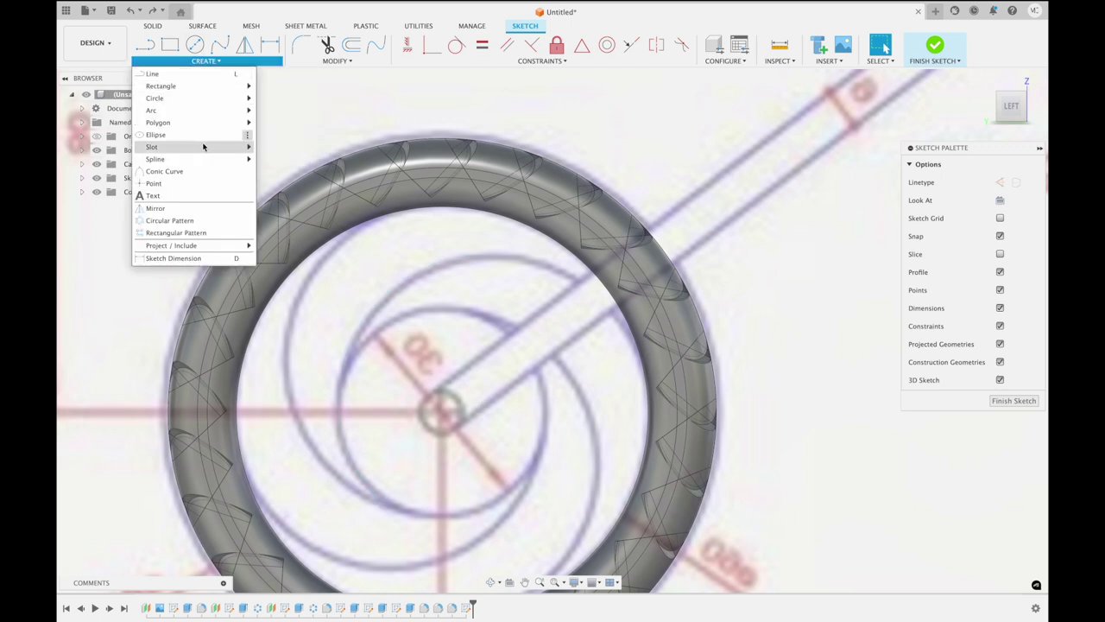
{"action": "left_click", "coordinate": [287, 110]}
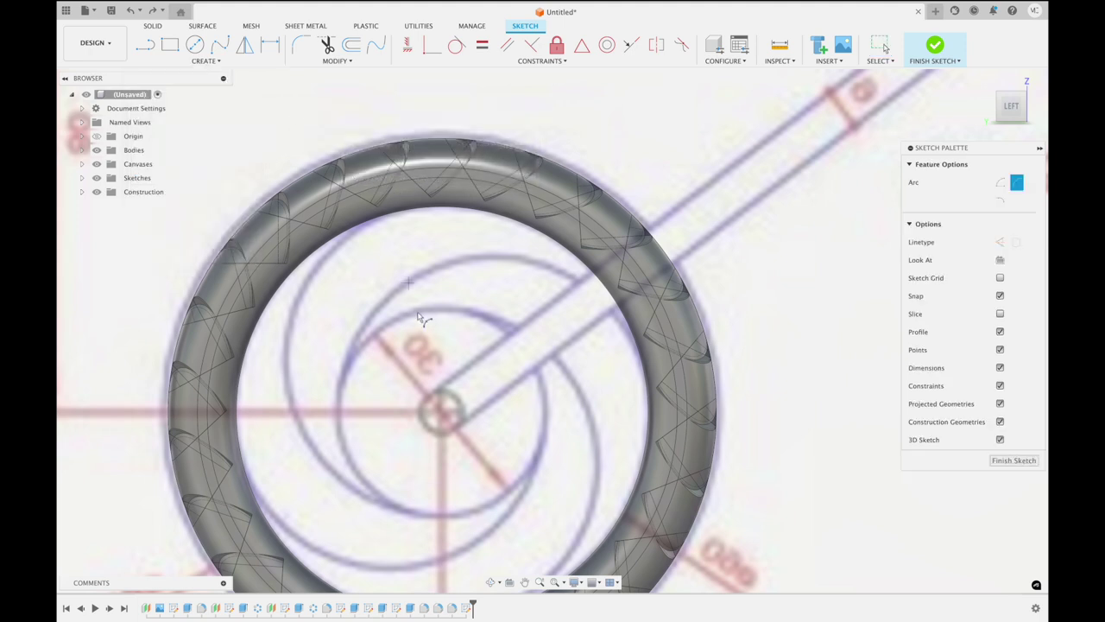
{"action": "key", "text": "Escape"}
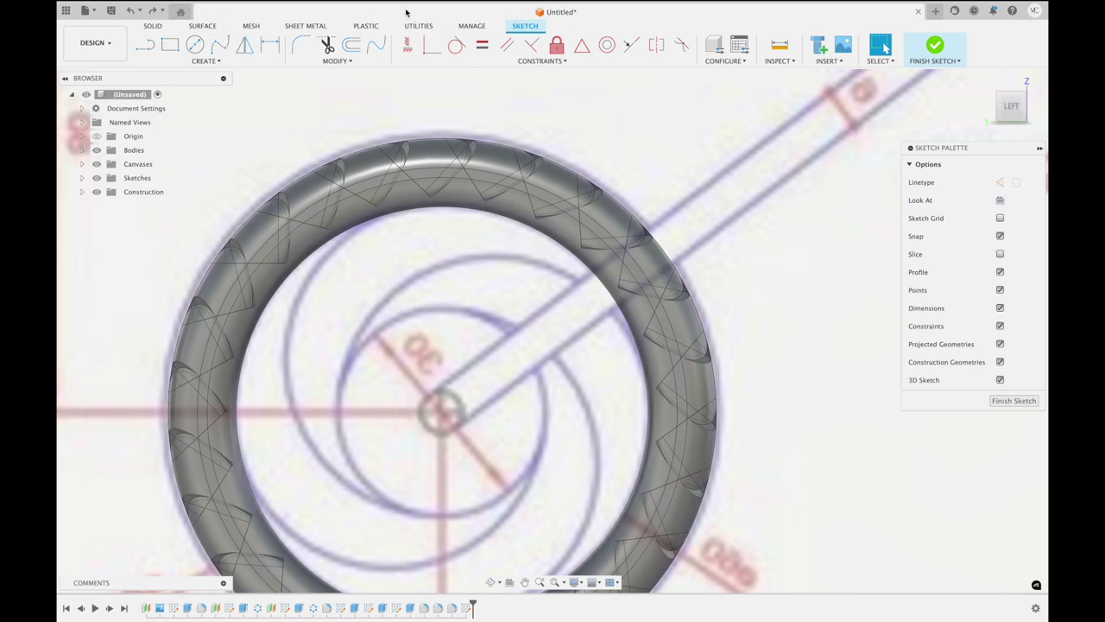
{"action": "left_click", "coordinate": [171, 63]}
{"action": "mouse_move", "coordinate": [152, 110]}
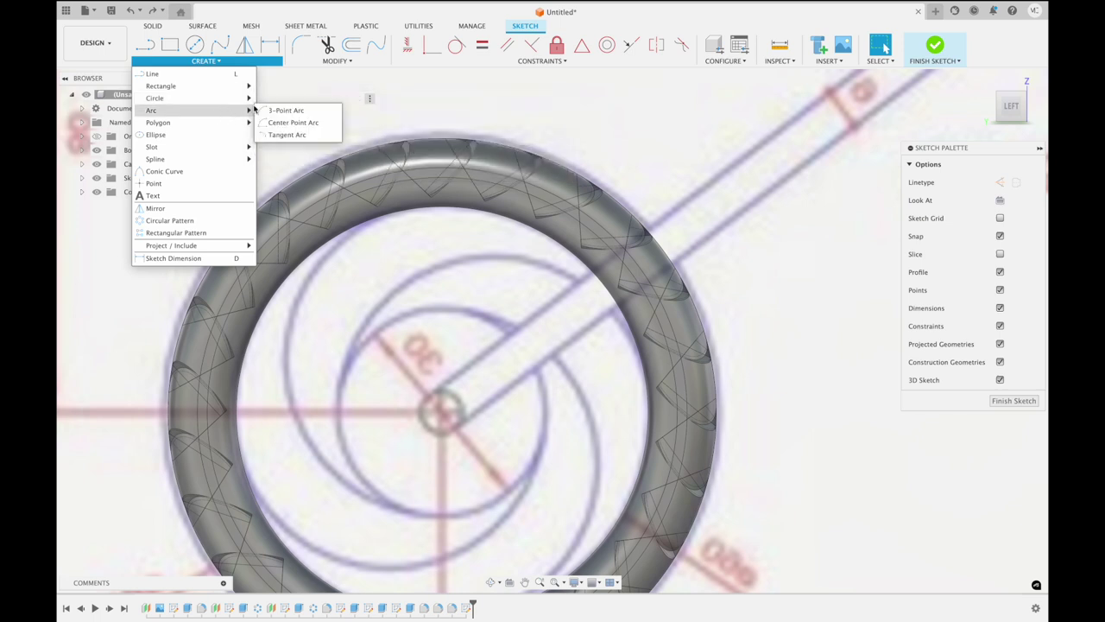
{"action": "left_click", "coordinate": [278, 110]}
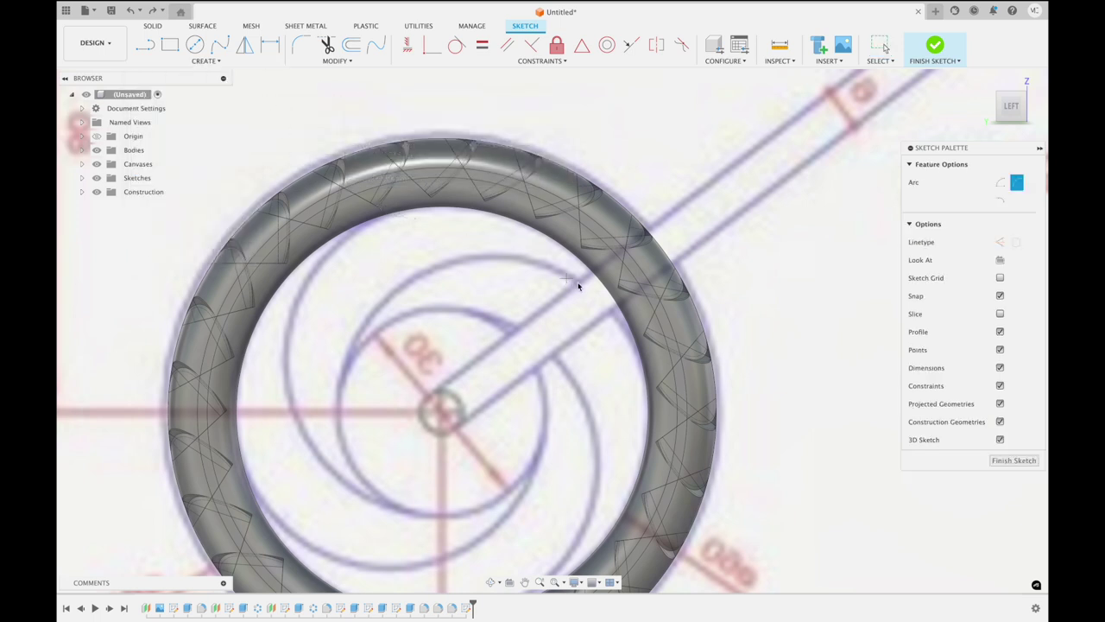
{"action": "scroll", "coordinate": [609, 367], "scroll_direction": "down", "scroll_amount": 3}
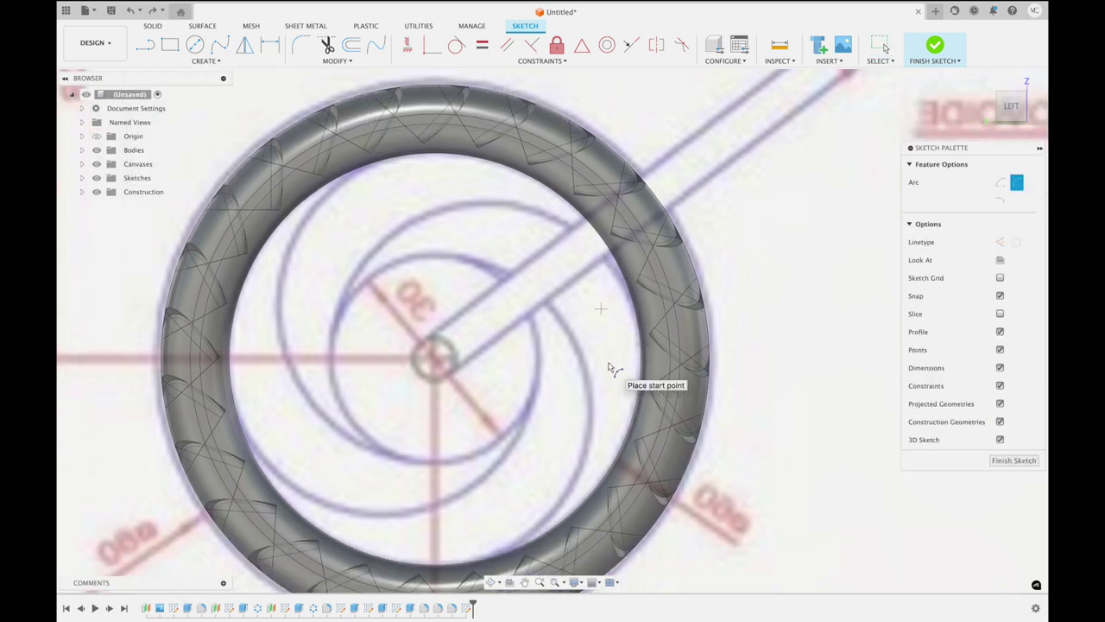
{"action": "scroll", "coordinate": [608, 367], "scroll_direction": "down", "scroll_amount": 2}
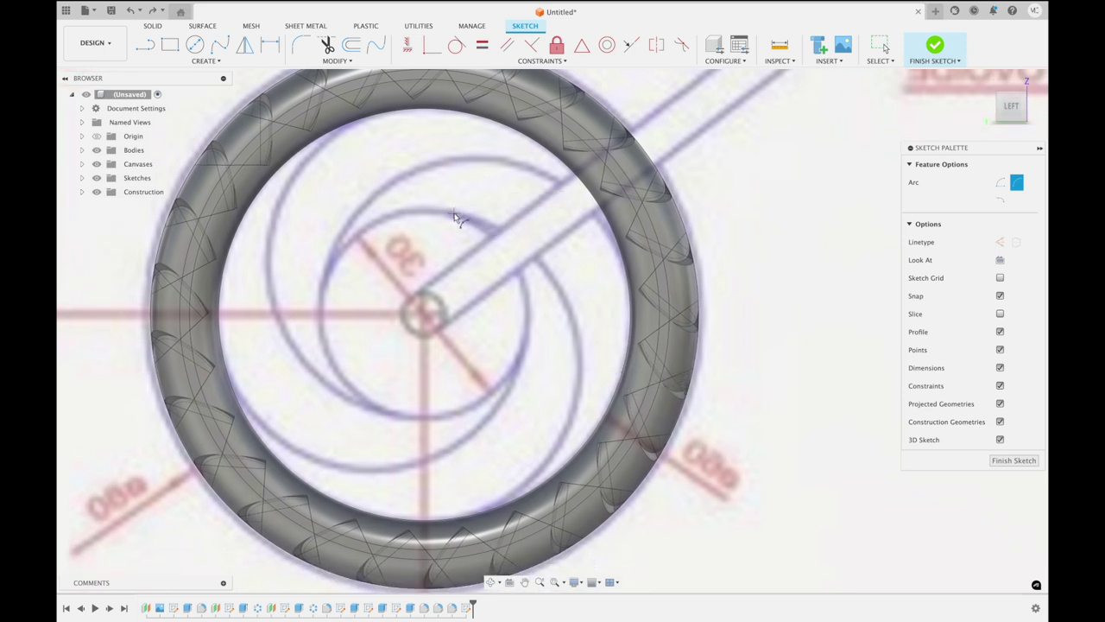
{"action": "left_click", "coordinate": [454, 214]}
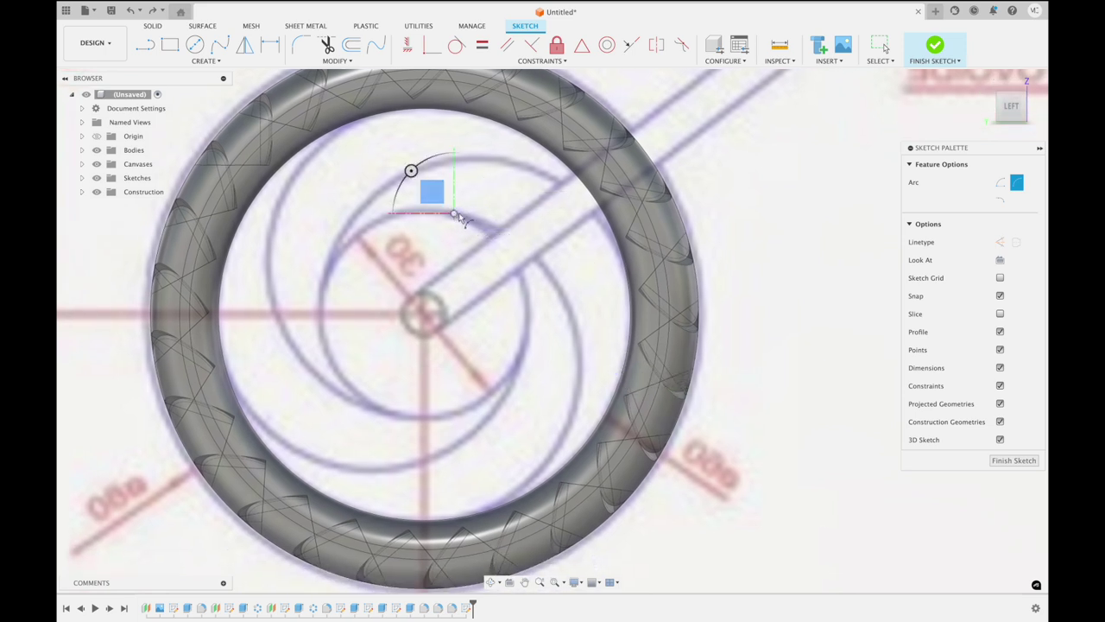
{"action": "left_click", "coordinate": [489, 506]}
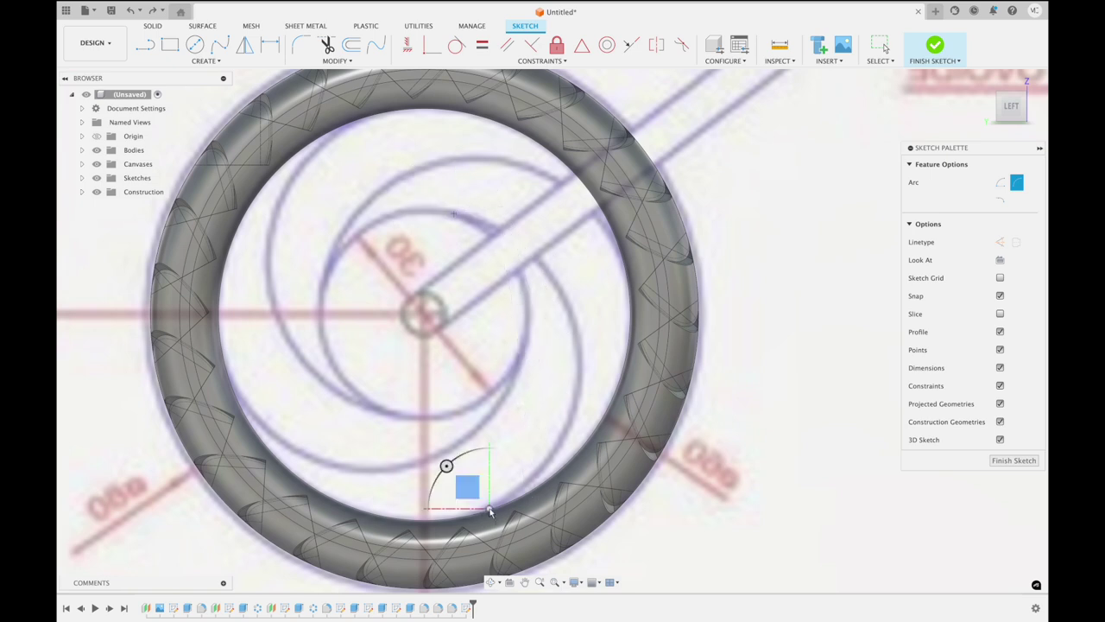
{"action": "left_click", "coordinate": [563, 445]}
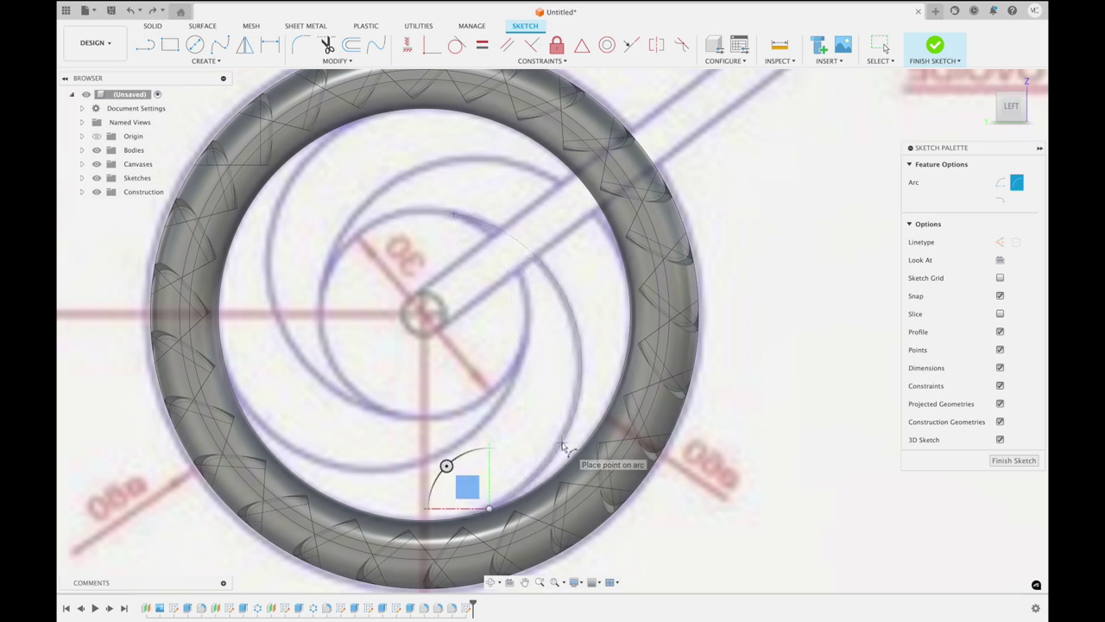
Add three more arcs that close the crescent outline, then finish the sketch
{"action": "left_click", "coordinate": [454, 213]}
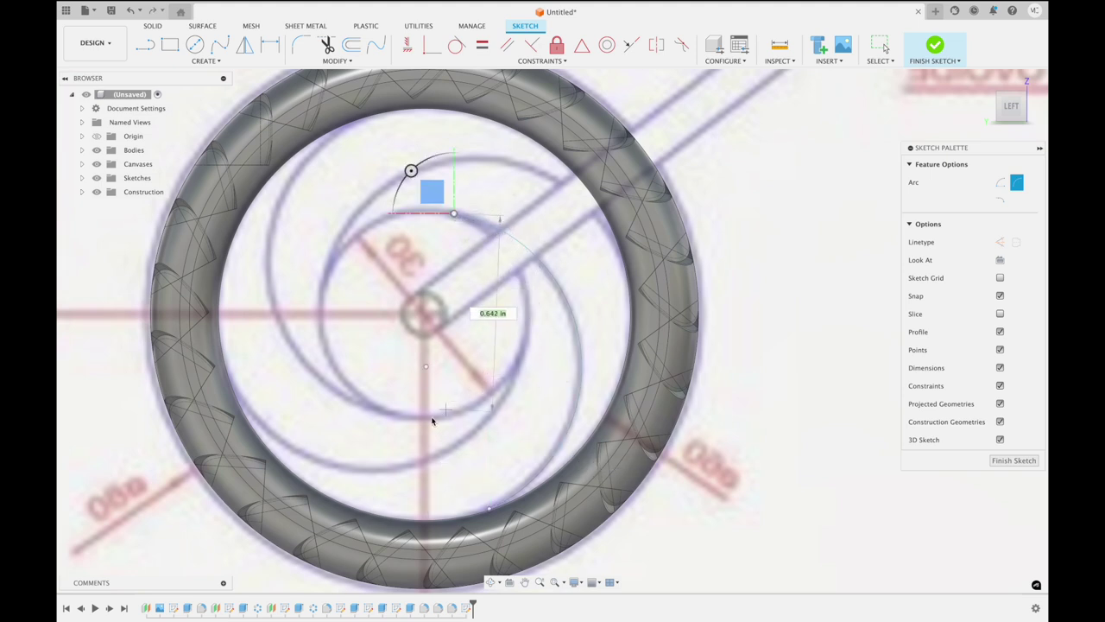
{"action": "left_click", "coordinate": [480, 425]}
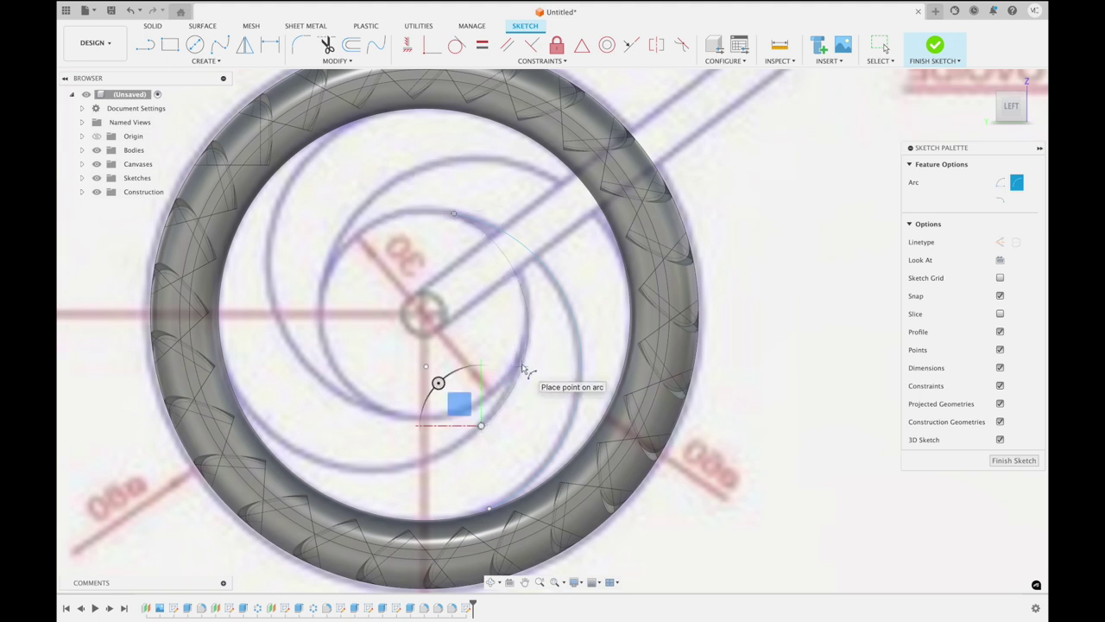
{"action": "left_click", "coordinate": [521, 366]}
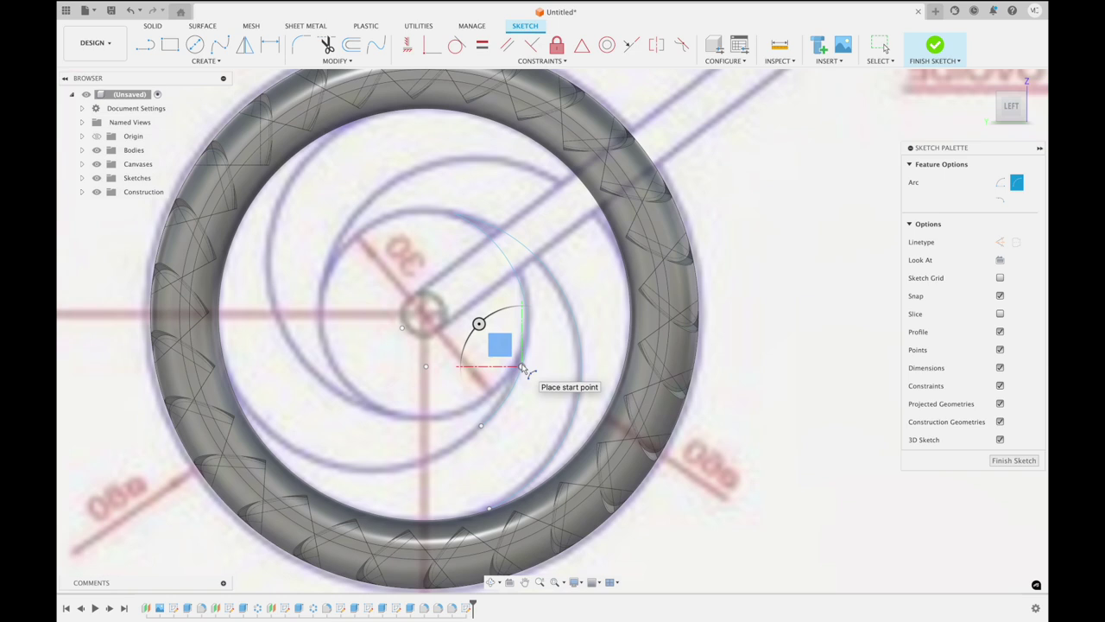
{"action": "left_click", "coordinate": [234, 386]}
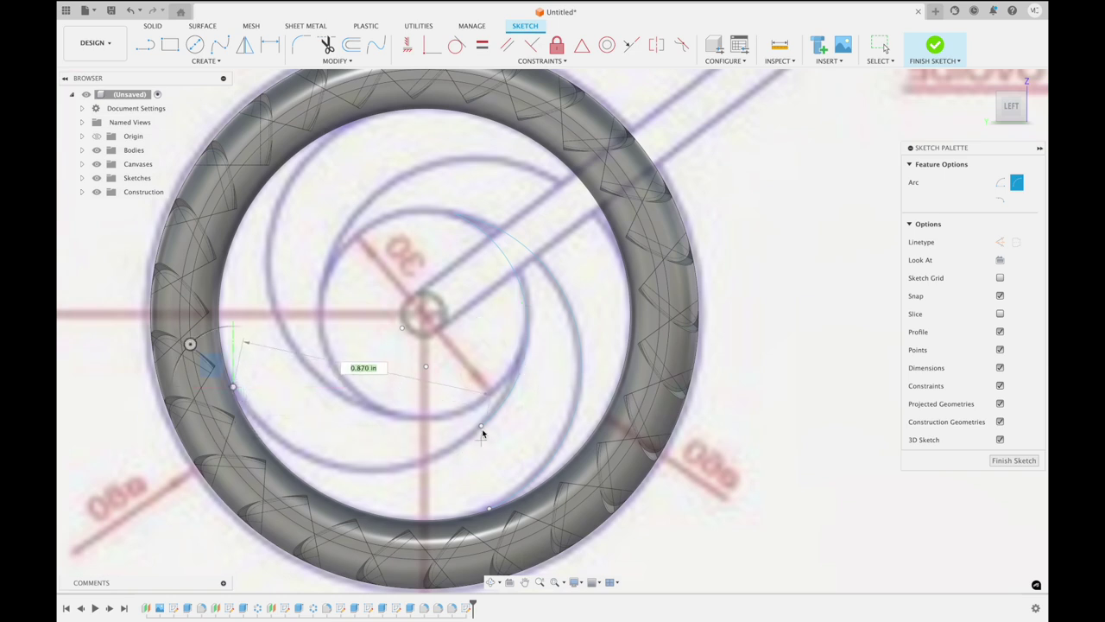
{"action": "left_click", "coordinate": [481, 426]}
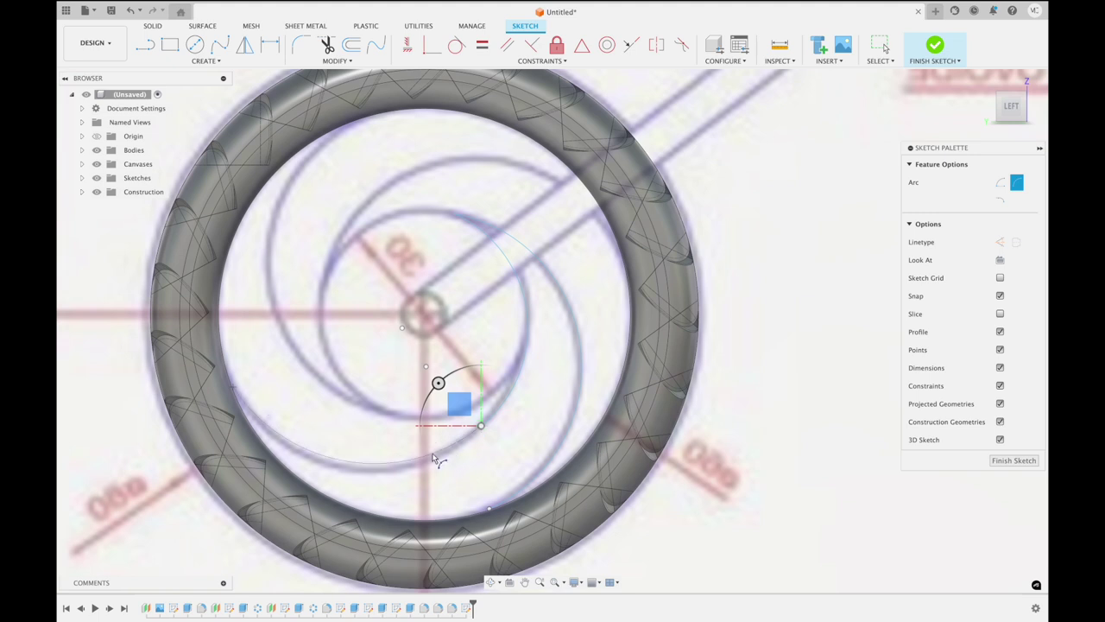
{"action": "left_click", "coordinate": [423, 467]}
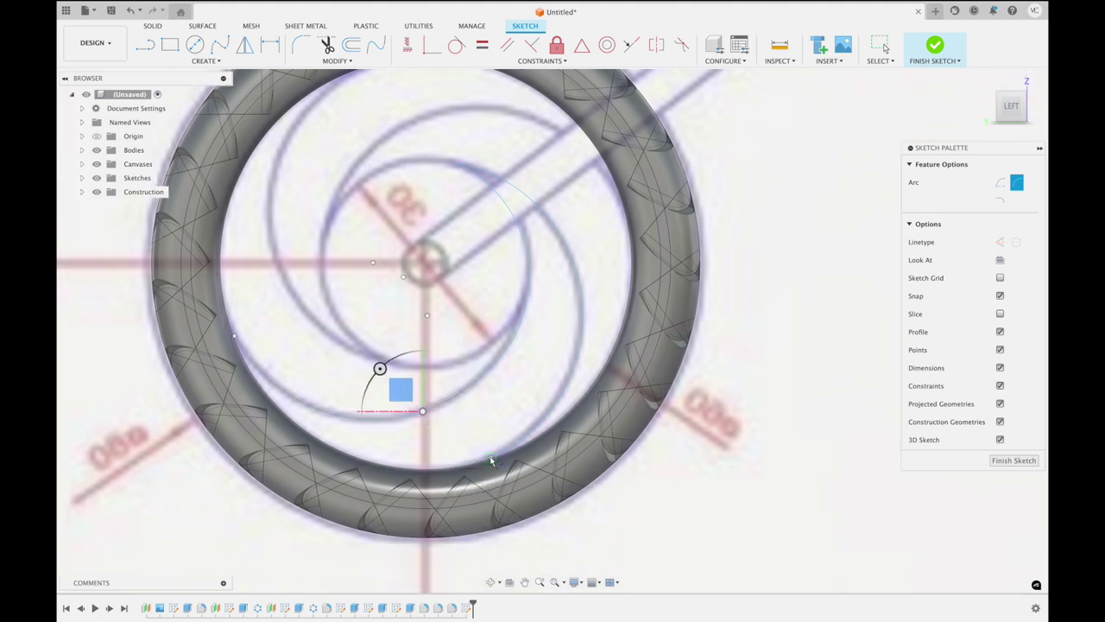
{"action": "left_click", "coordinate": [491, 461]}
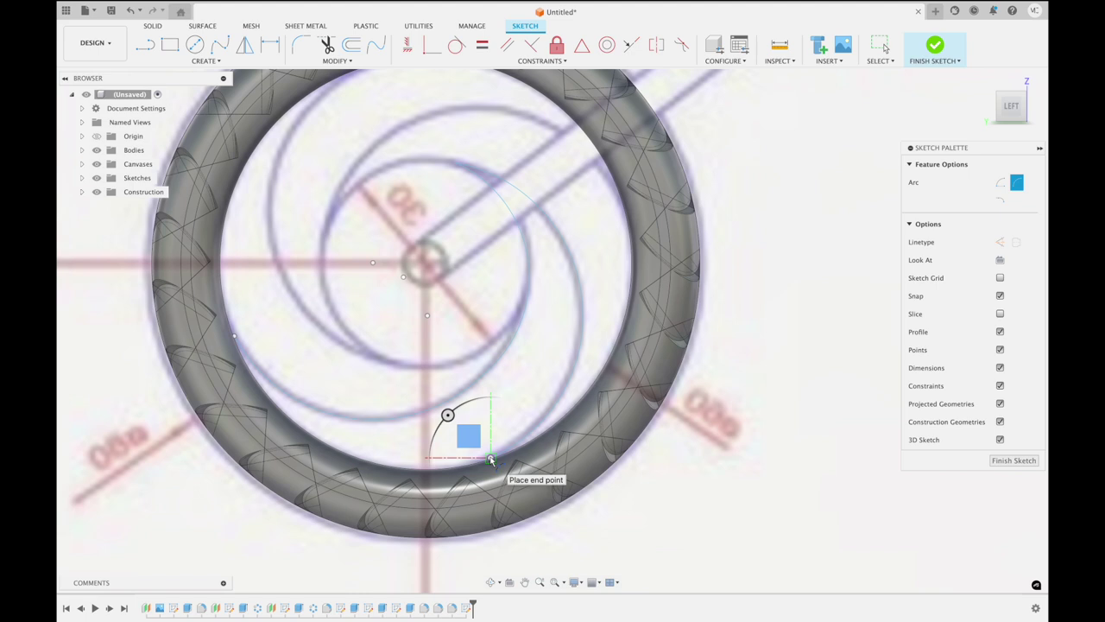
{"action": "left_click", "coordinate": [233, 336]}
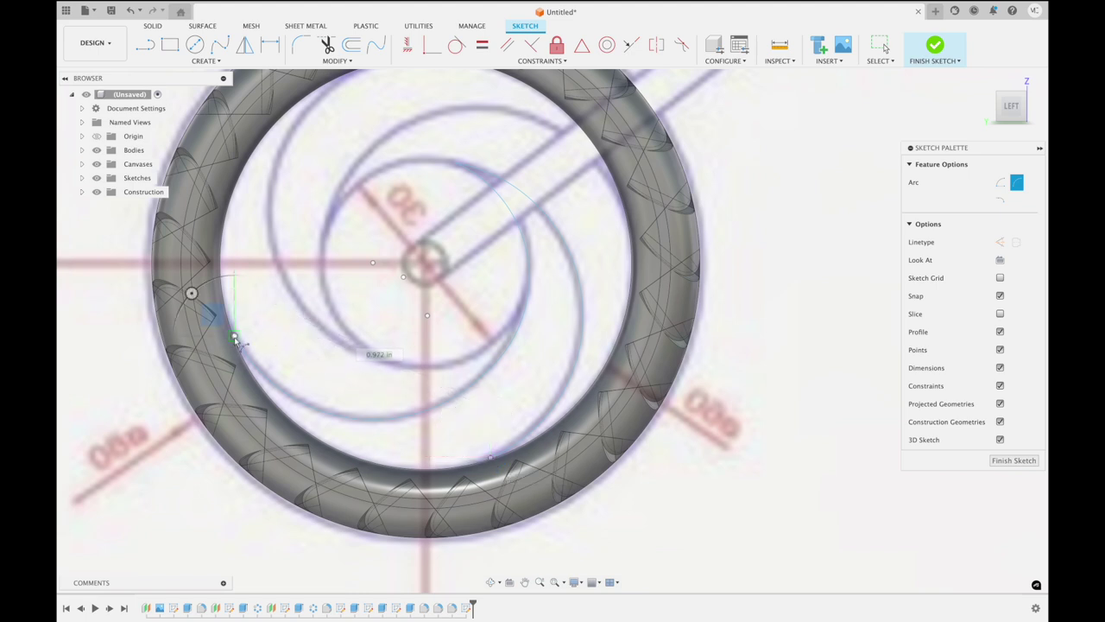
{"action": "left_click", "coordinate": [299, 427]}
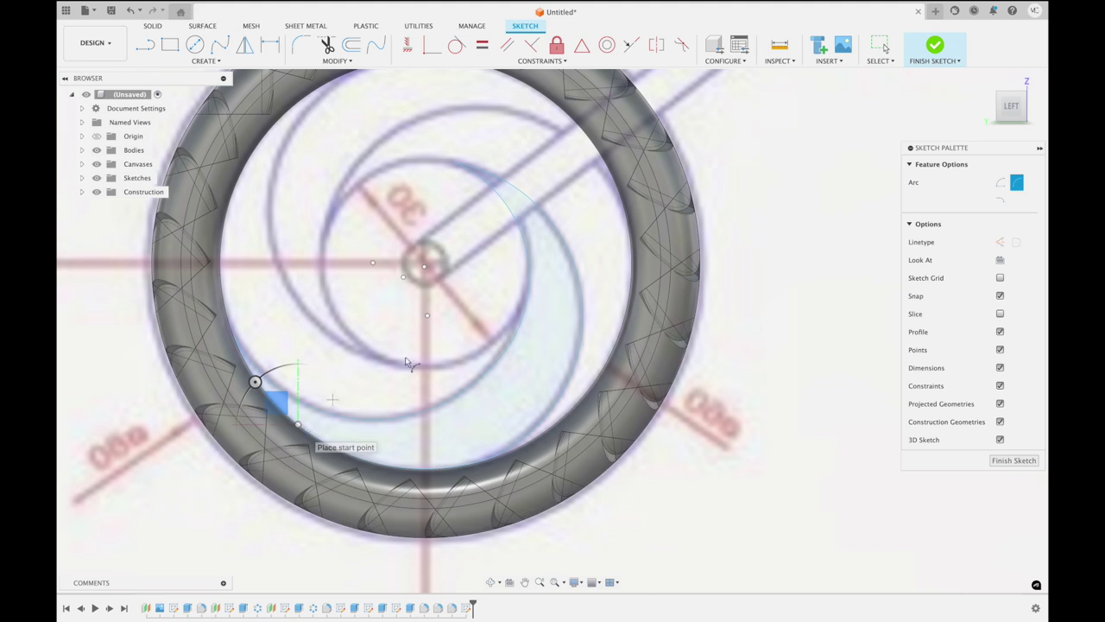
{"action": "left_click", "coordinate": [935, 46]}
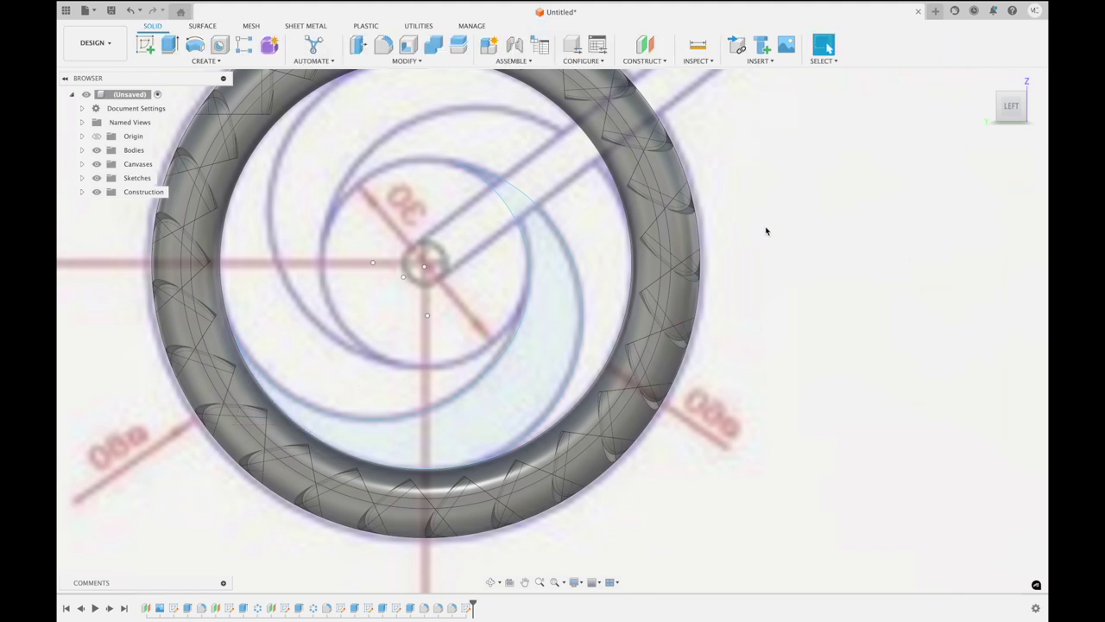
Extrude the crescent profile -0.15 in as a new solid body
{"action": "left_click", "coordinate": [169, 45]}
{"action": "left_click", "coordinate": [518, 207]}
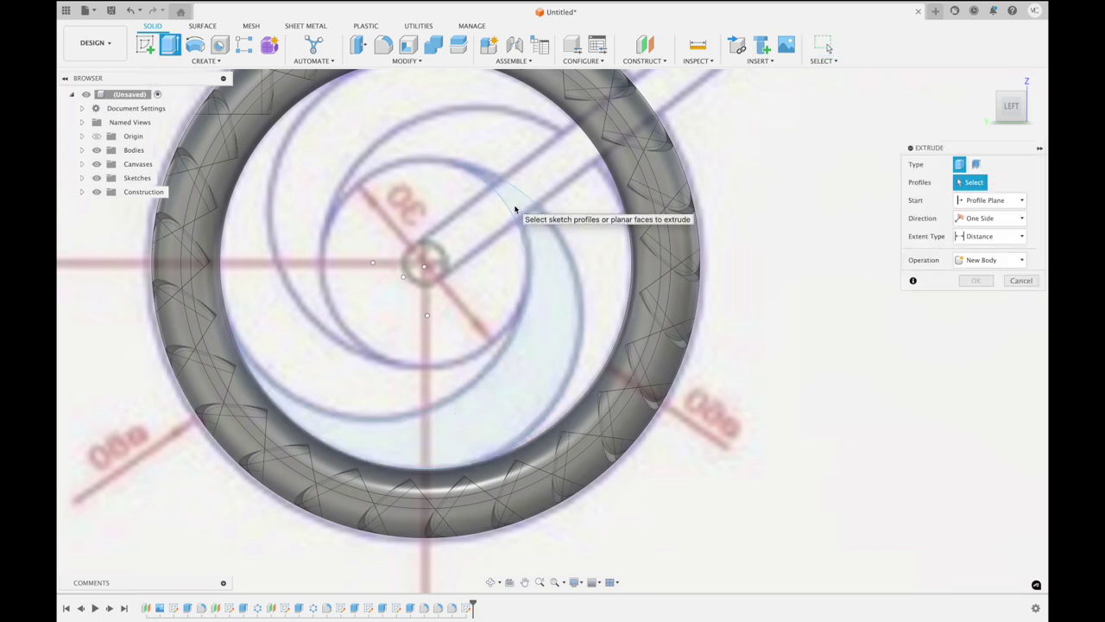
{"action": "left_click", "coordinate": [522, 216]}
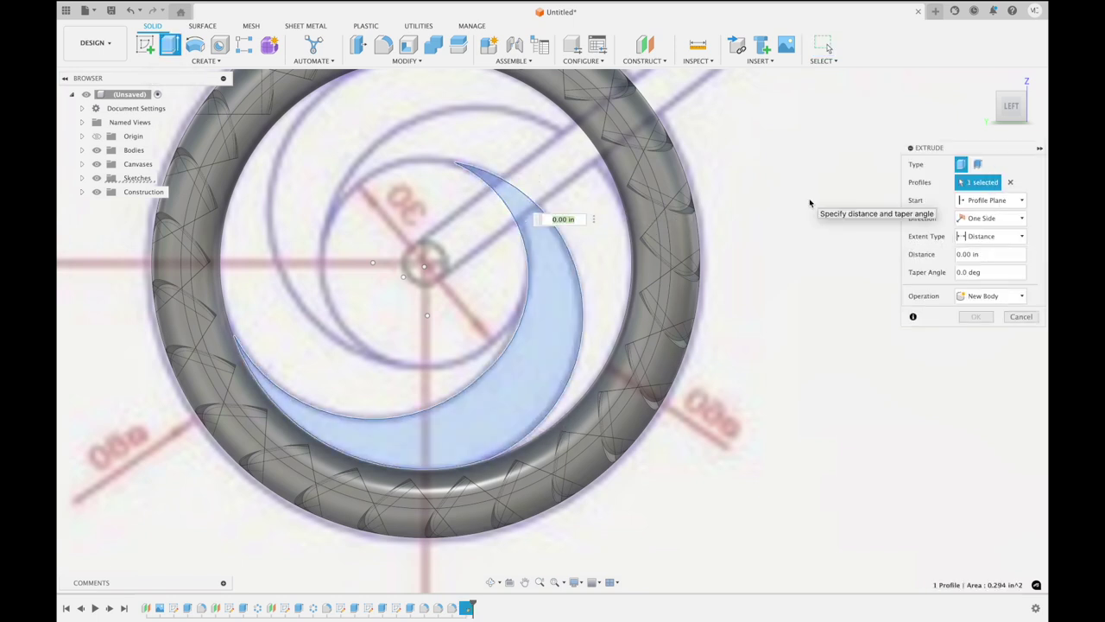
{"action": "middle_click_drag", "start_coordinate": [814, 201], "coordinate": [831, 191], "text": "shift"}
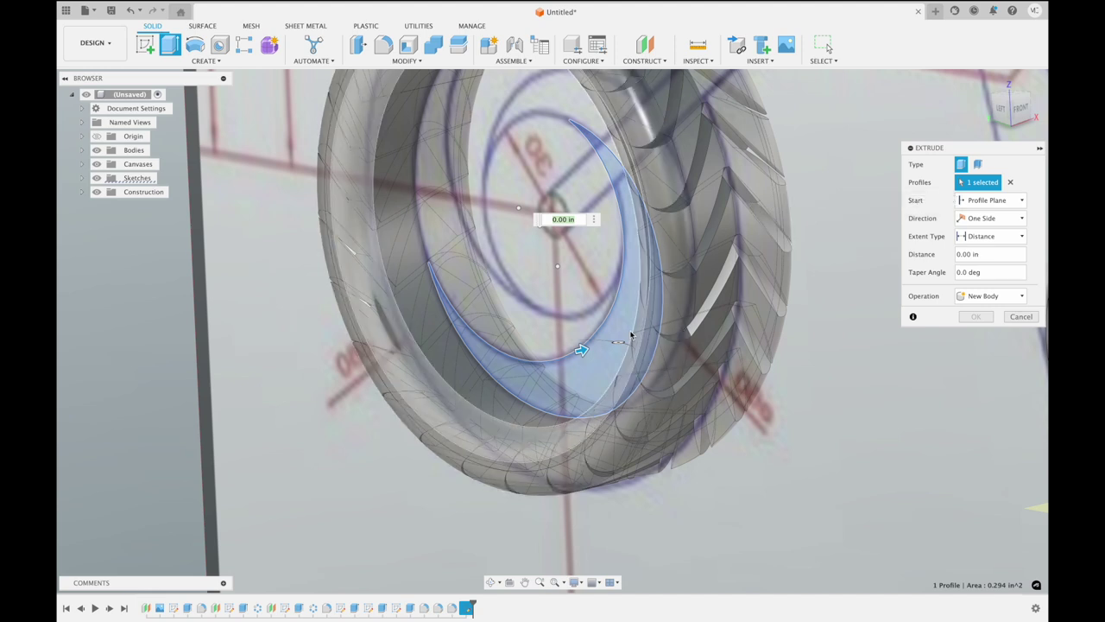
{"action": "left_click_drag", "start_coordinate": [581, 351], "coordinate": [562, 355]}
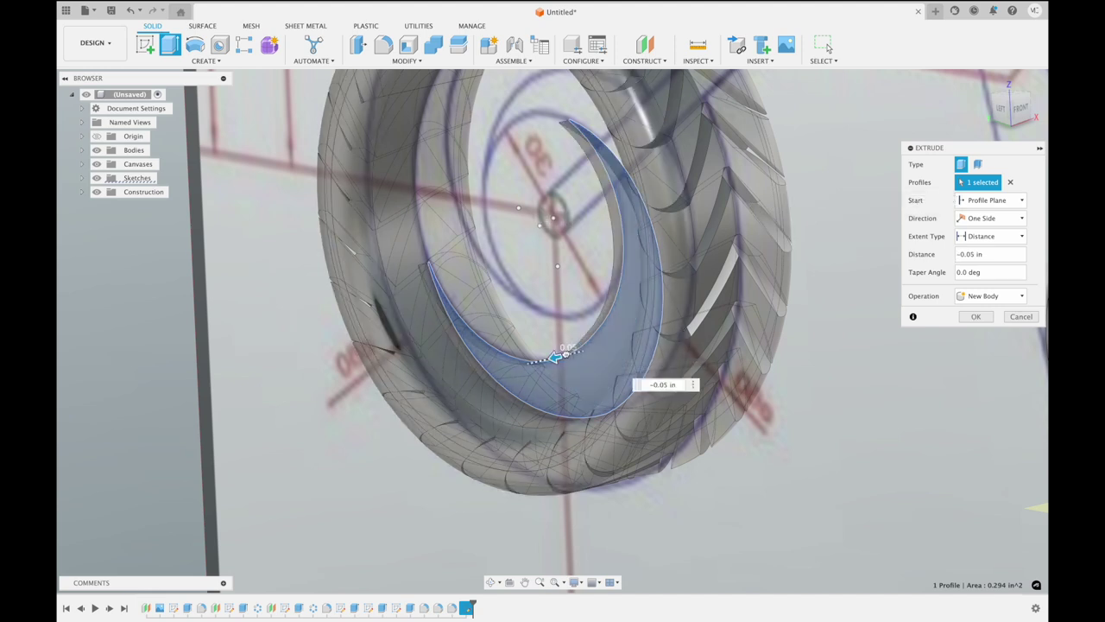
{"action": "mouse_move", "coordinate": [1036, 121]}
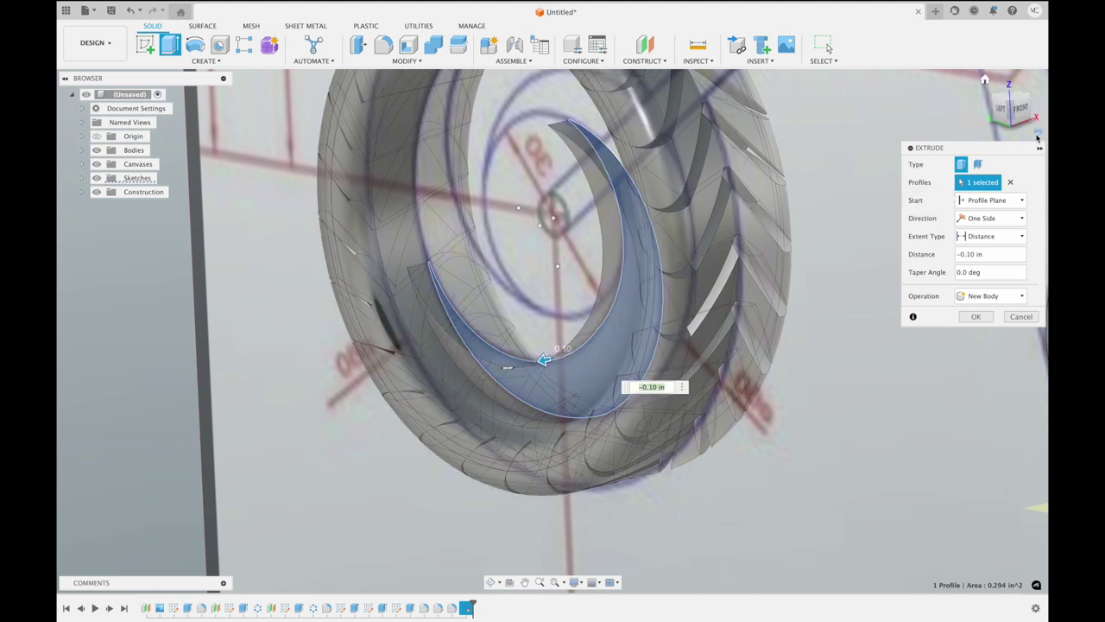
{"action": "left_click", "coordinate": [999, 109]}
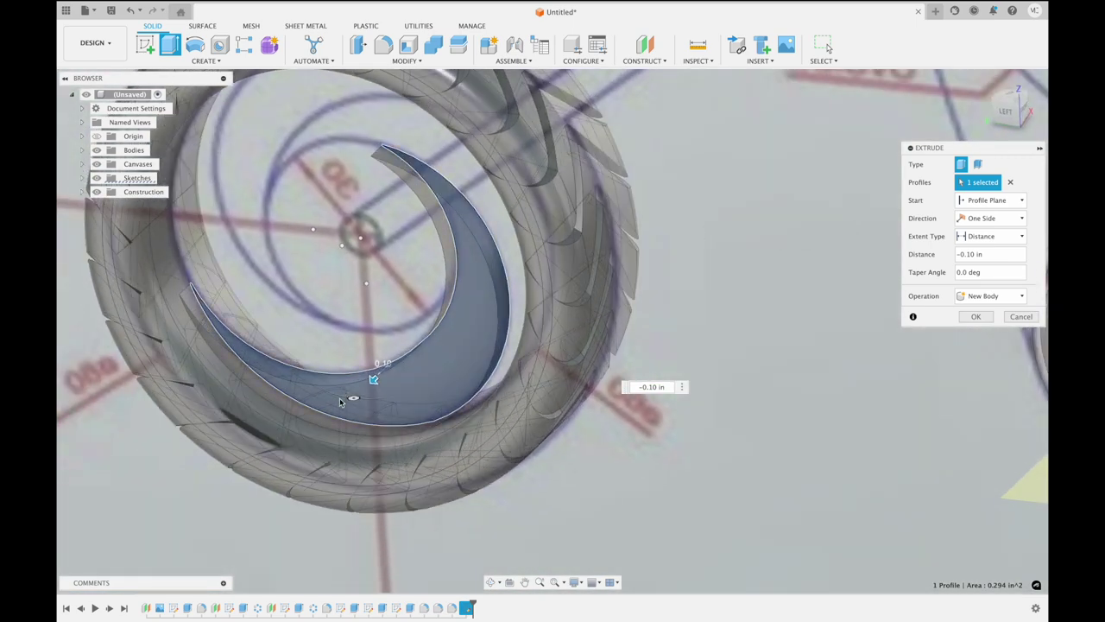
{"action": "left_click_drag", "start_coordinate": [373, 380], "coordinate": [367, 385]}
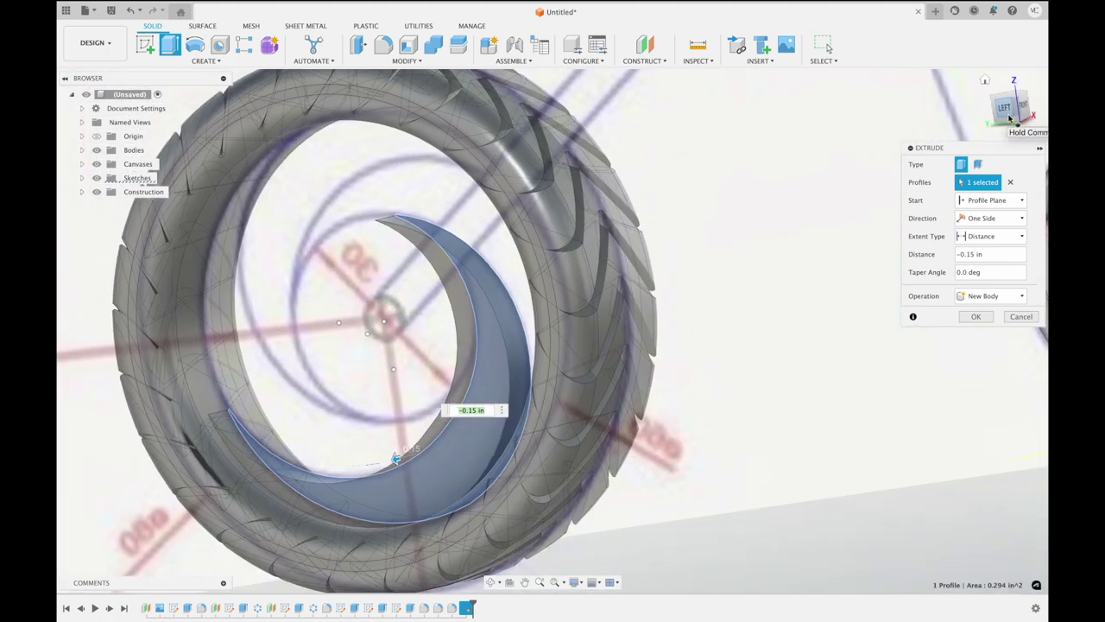
{"action": "left_click", "coordinate": [1008, 118]}
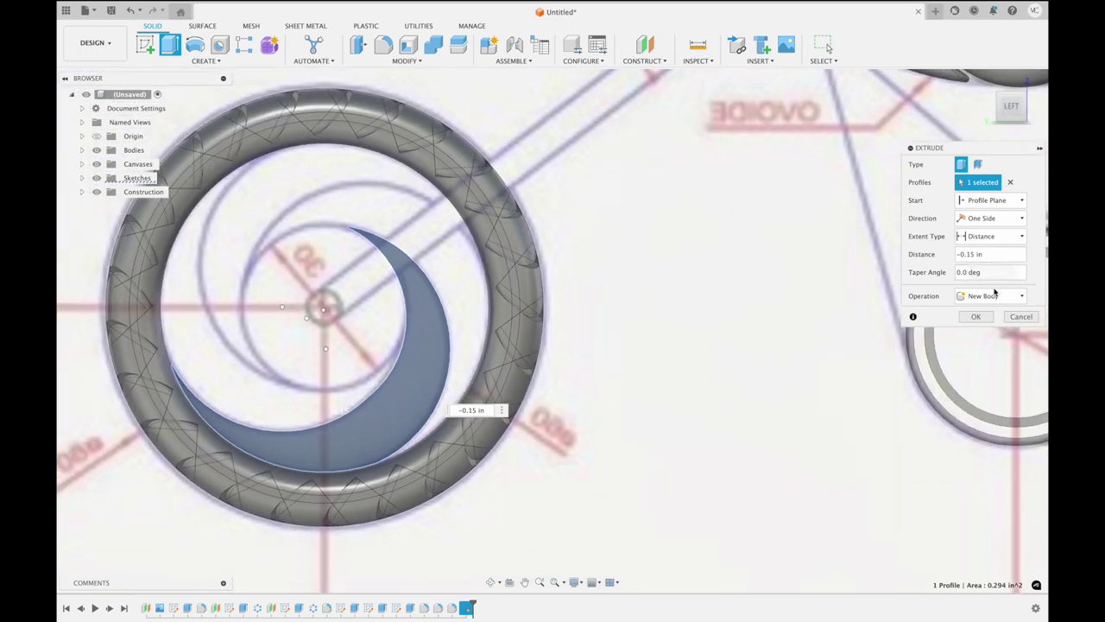
{"action": "left_click", "coordinate": [976, 316]}
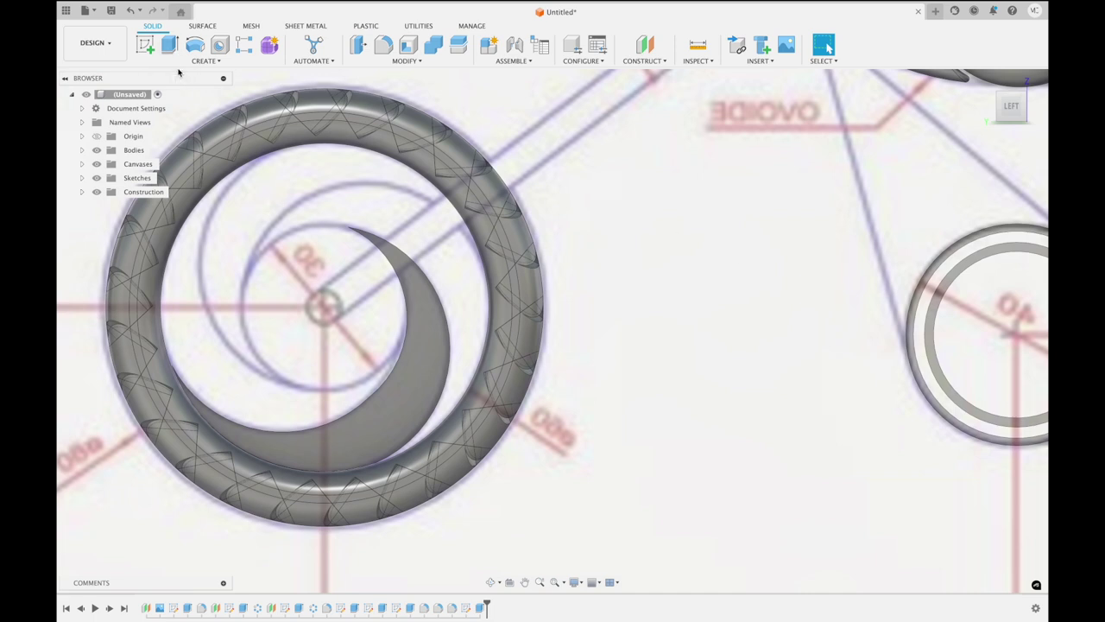
{"action": "left_click", "coordinate": [206, 61]}
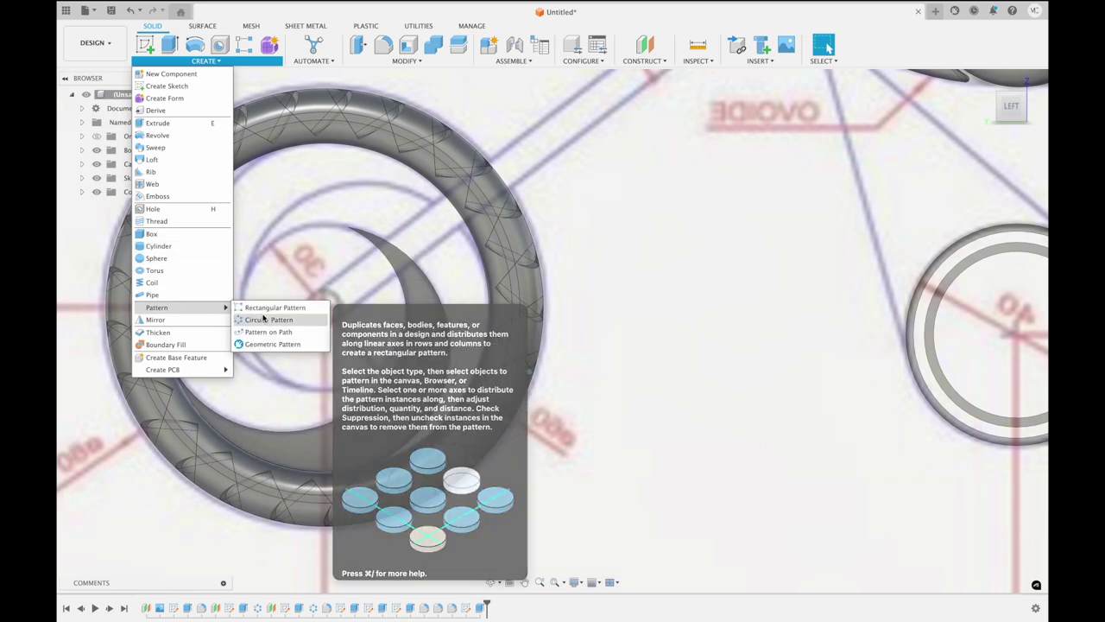
Start a circular pattern and select the crescent spoke's faces
{"action": "mouse_move", "coordinate": [157, 307]}
{"action": "left_click", "coordinate": [263, 321]}
{"action": "left_click", "coordinate": [419, 322]}
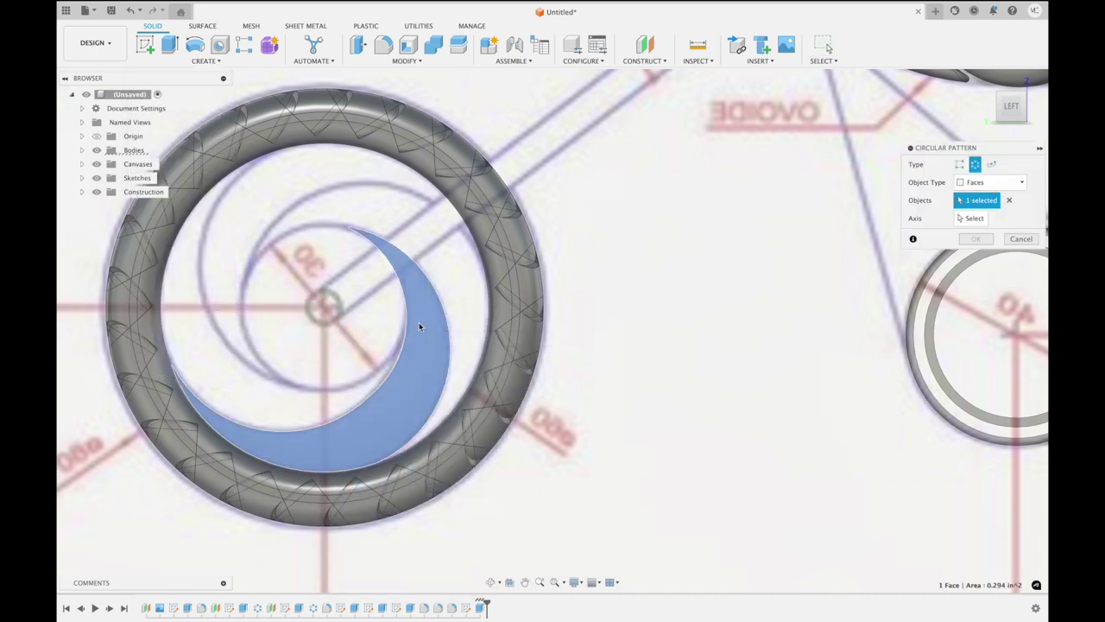
{"action": "middle_click_drag", "start_coordinate": [611, 263], "coordinate": [611, 260], "text": "shift"}
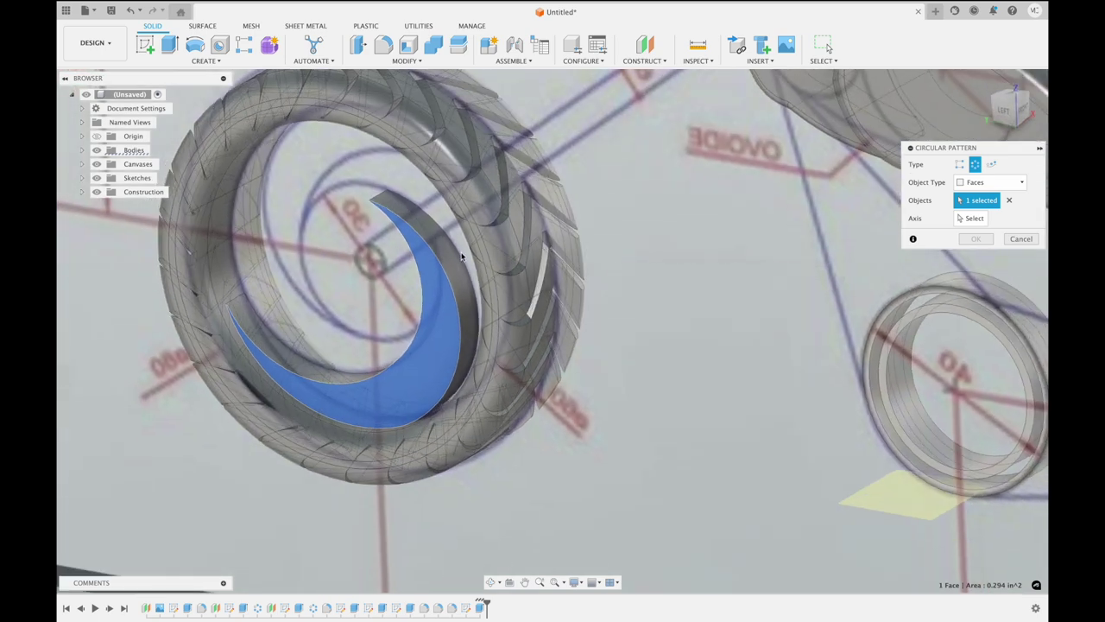
{"action": "left_click", "coordinate": [445, 256]}
{"action": "middle_click_drag", "start_coordinate": [446, 256], "coordinate": [422, 287], "text": "shift"}
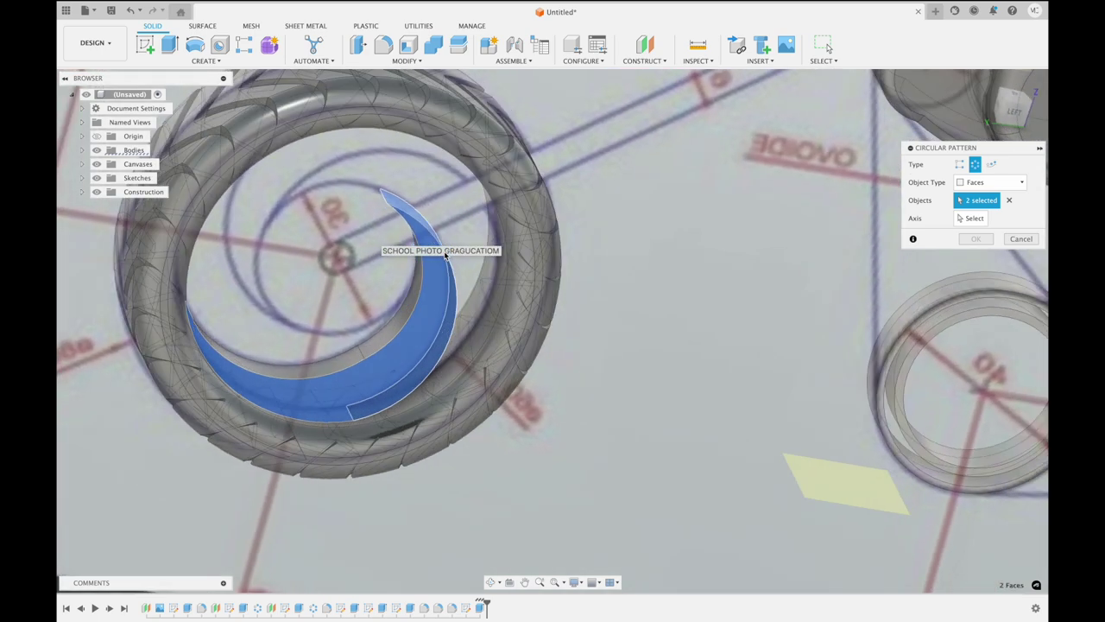
{"action": "left_click", "coordinate": [363, 335]}
{"action": "left_click", "coordinate": [344, 355]}
{"action": "middle_click_drag", "start_coordinate": [327, 271], "coordinate": [316, 254], "text": "shift"}
{"action": "left_click", "coordinate": [316, 364]}
{"action": "middle_click_drag", "start_coordinate": [316, 364], "coordinate": [414, 242], "text": "shift"}
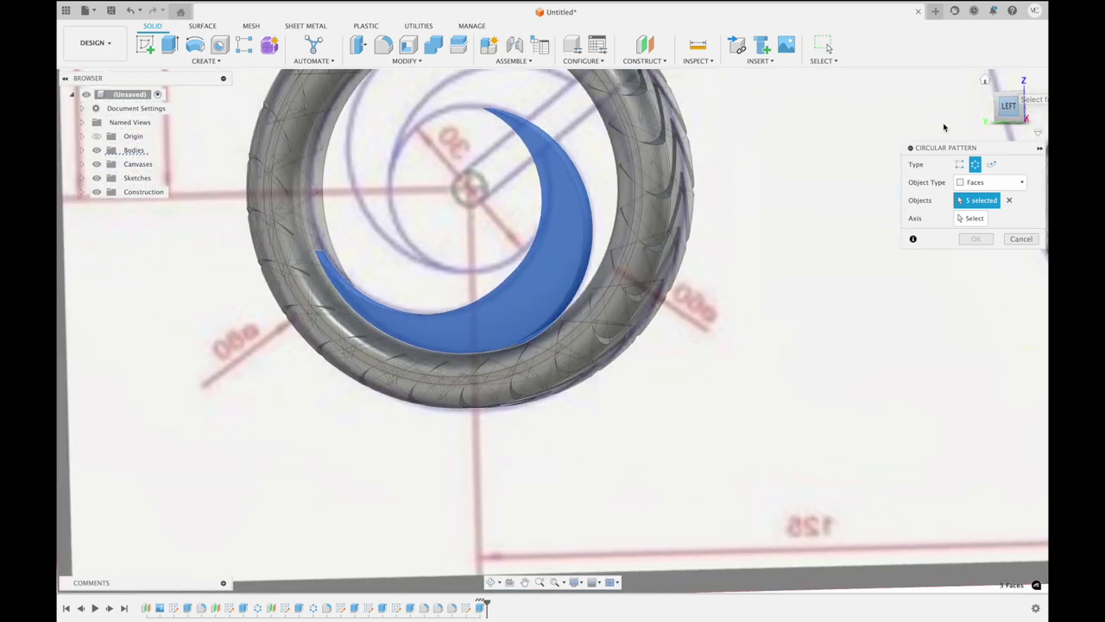
{"action": "middle_click_drag", "start_coordinate": [518, 216], "coordinate": [833, 153]}
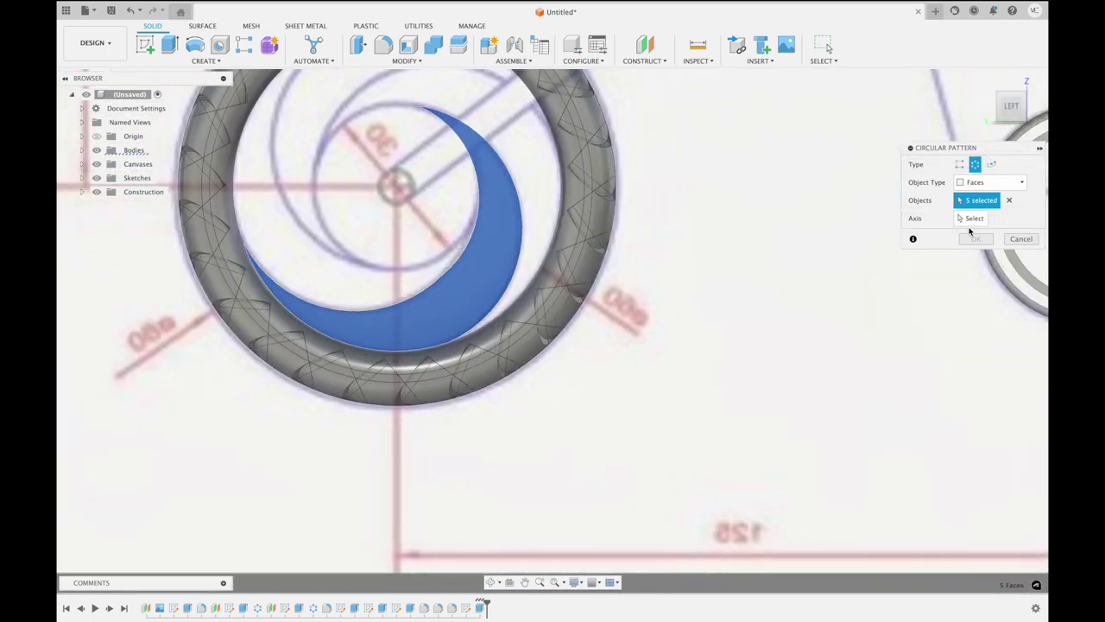
Pattern them around the wheel centre axis with quantity 3; it fails with an error
{"action": "left_click", "coordinate": [970, 220]}
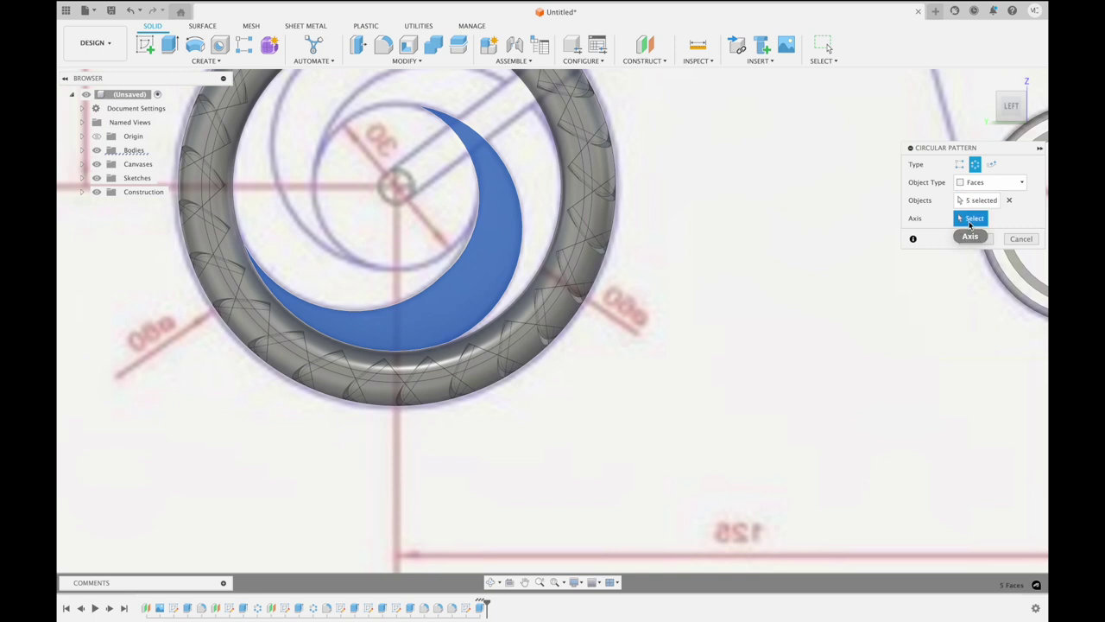
{"action": "left_click", "coordinate": [575, 131]}
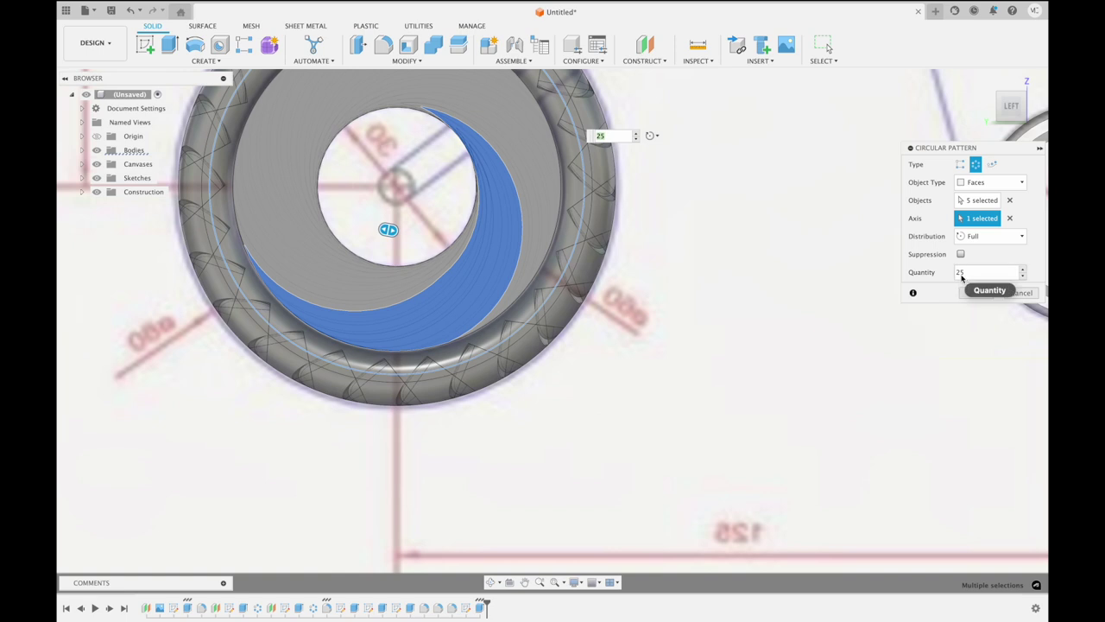
{"action": "type", "text": "5"}
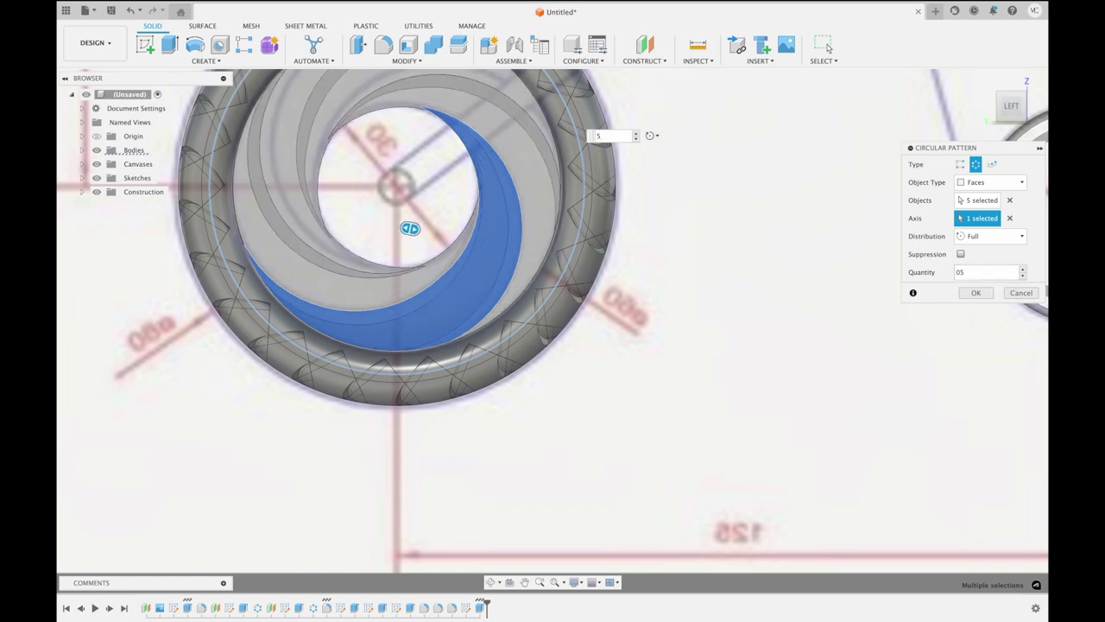
{"action": "type", "text": "3"}
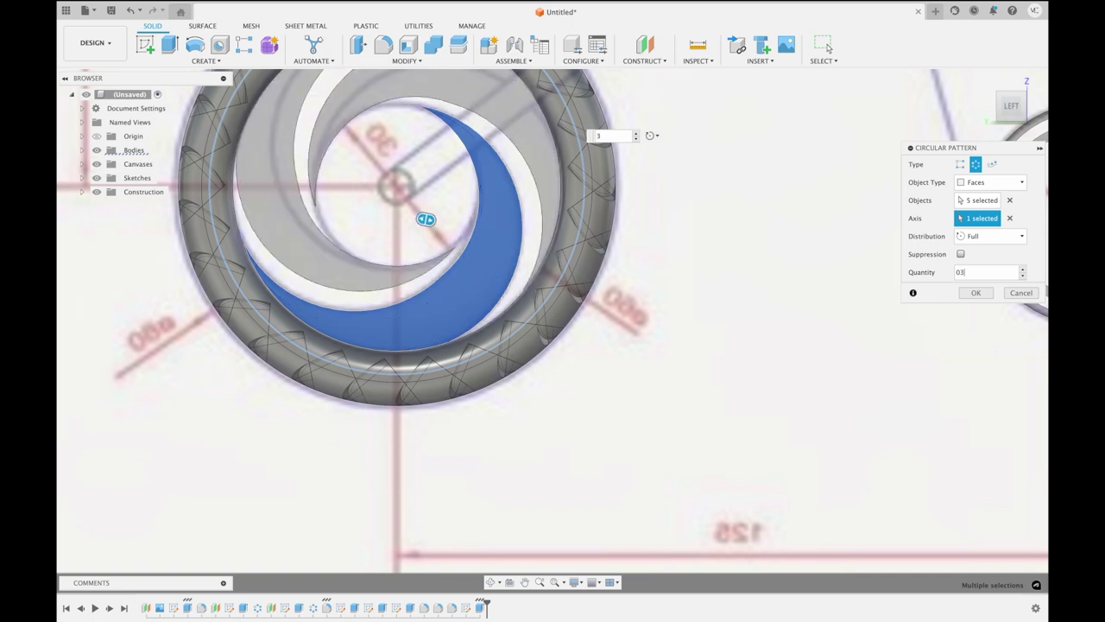
{"action": "left_click", "coordinate": [974, 293]}
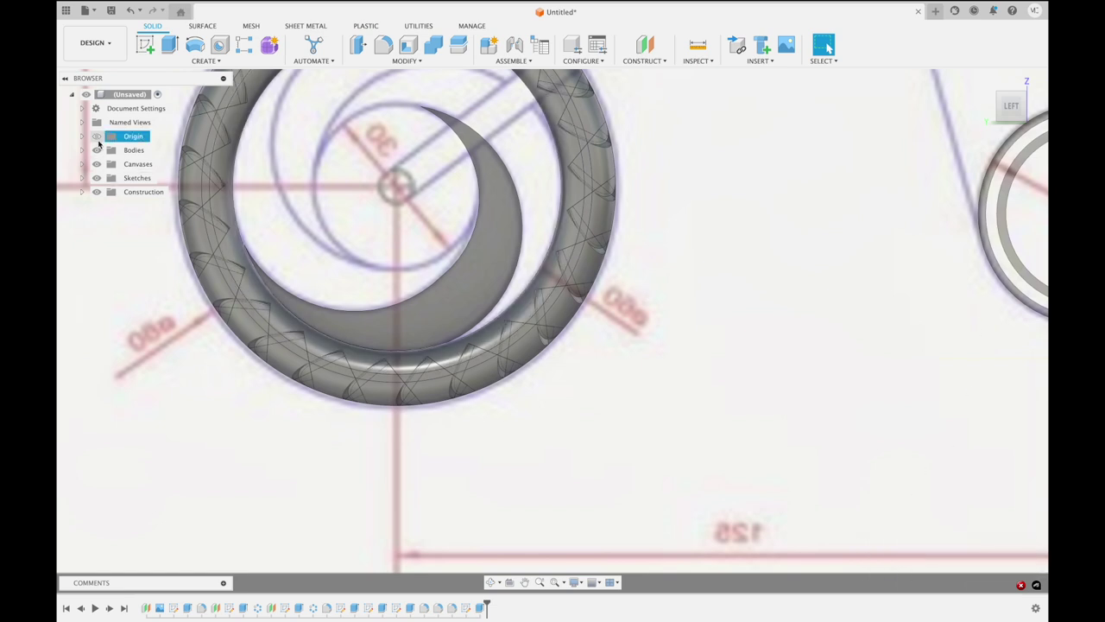
Expand the browser folders, check Body10, and start a new sketch on the wheel plane
{"action": "left_click", "coordinate": [84, 191]}
{"action": "left_click", "coordinate": [83, 178]}
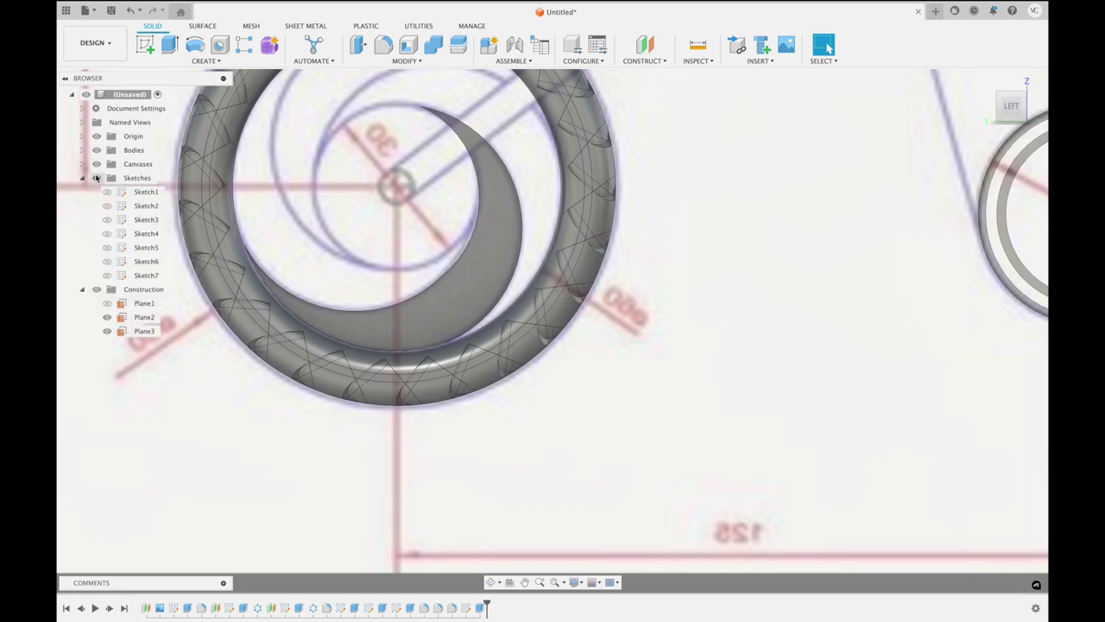
{"action": "left_click", "coordinate": [83, 164]}
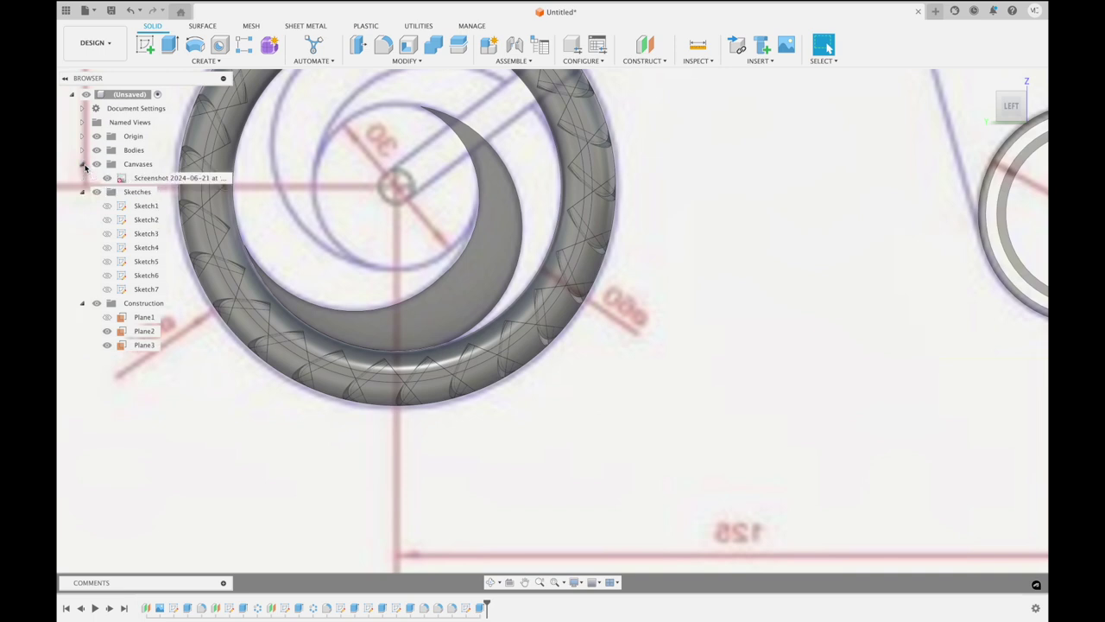
{"action": "left_click", "coordinate": [83, 150]}
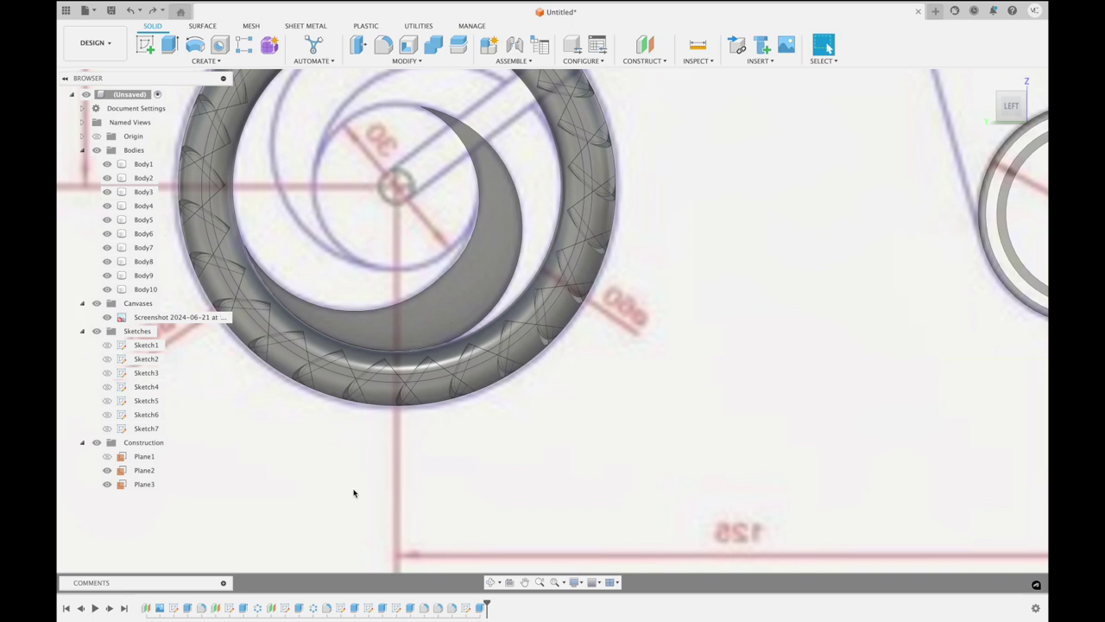
{"action": "left_click", "coordinate": [481, 608]}
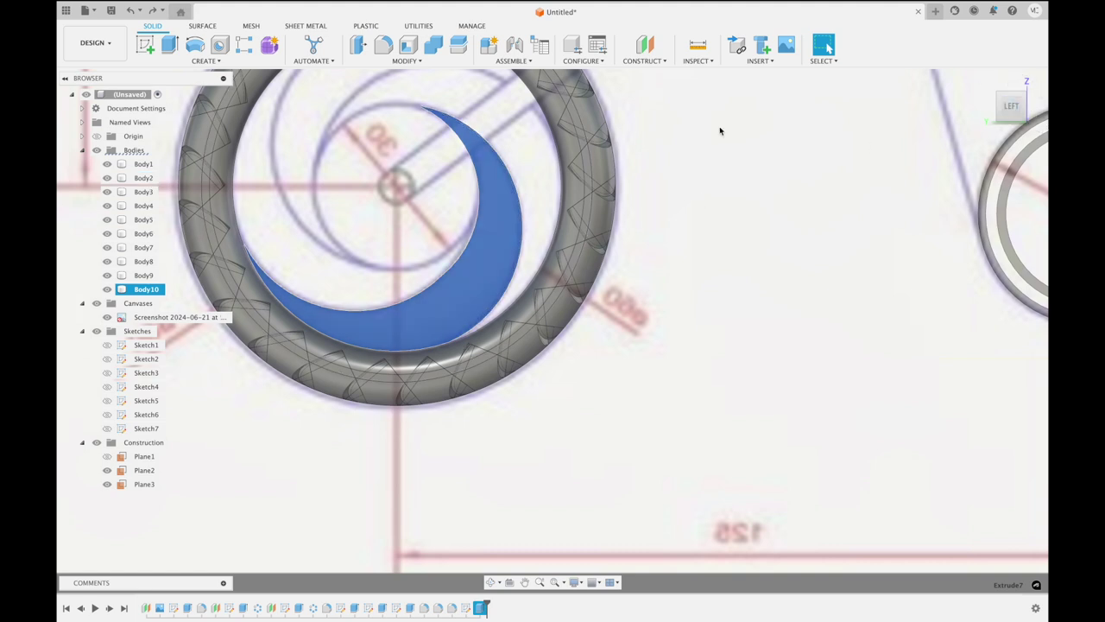
{"action": "left_click", "coordinate": [145, 45]}
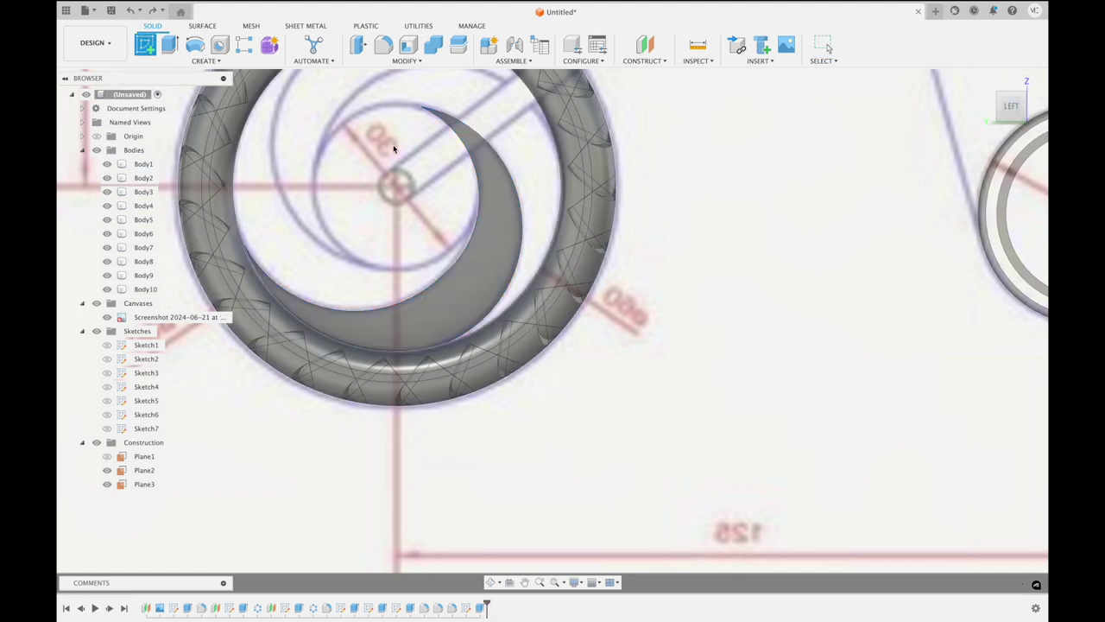
{"action": "left_click", "coordinate": [399, 184]}
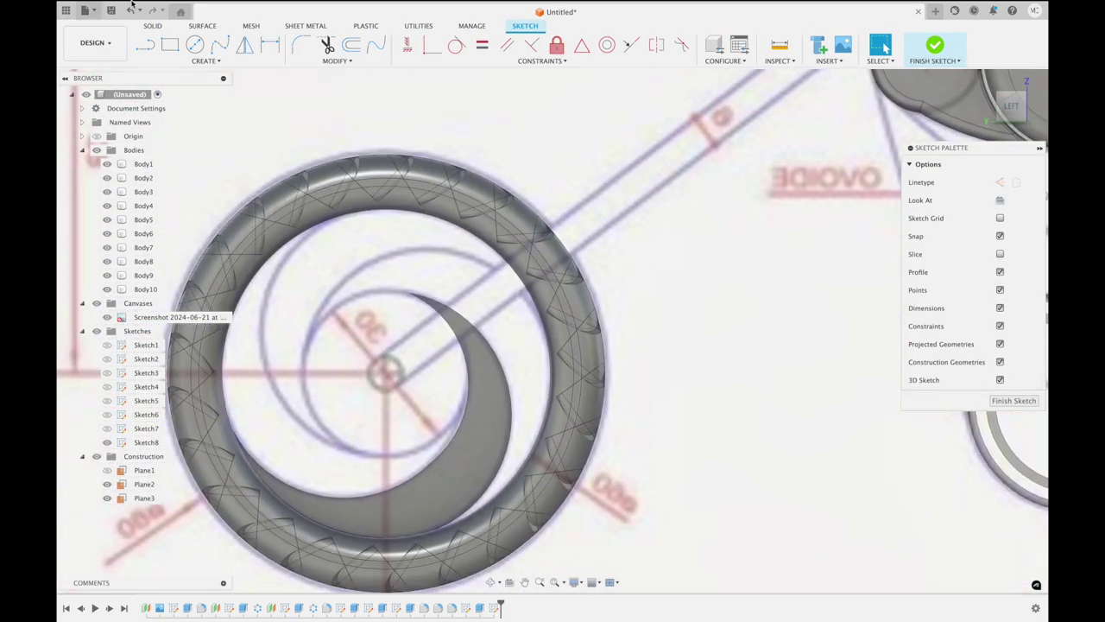
Pick the Center Diameter Circle tool for the hub
{"action": "left_click", "coordinate": [195, 45]}
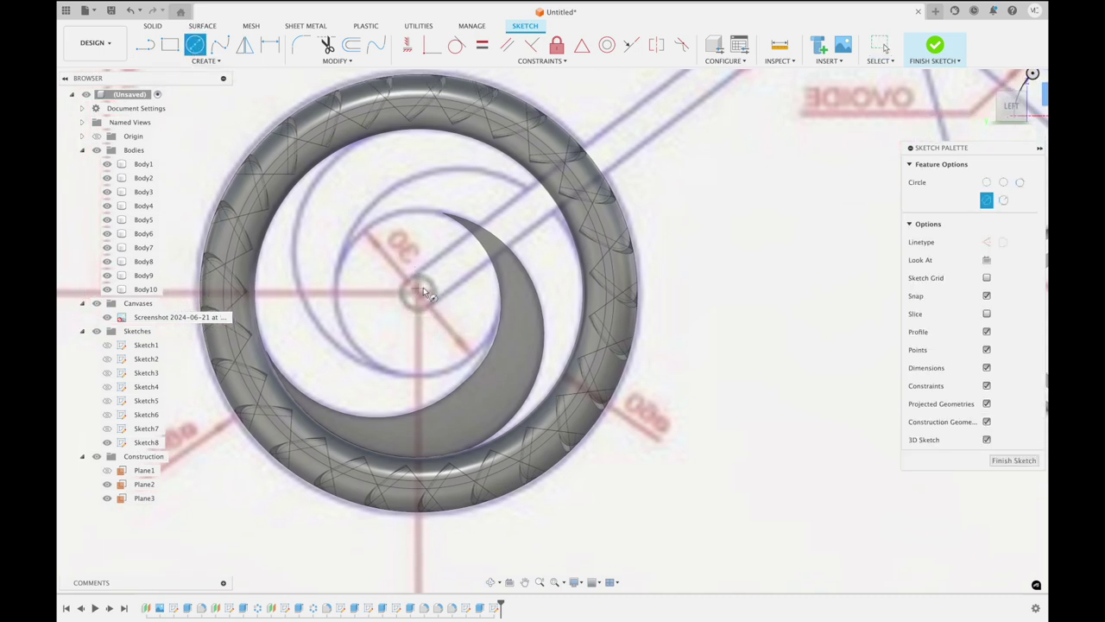
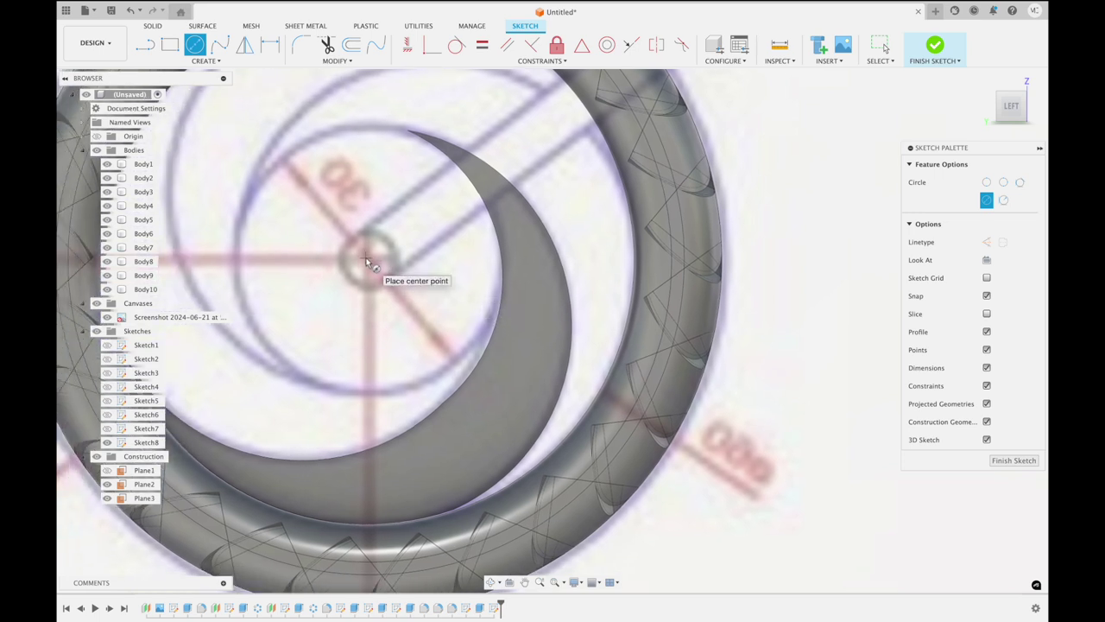
Draw a small circle at the hub centre and offset it 0.26 in outward
{"action": "left_click", "coordinate": [366, 257]}
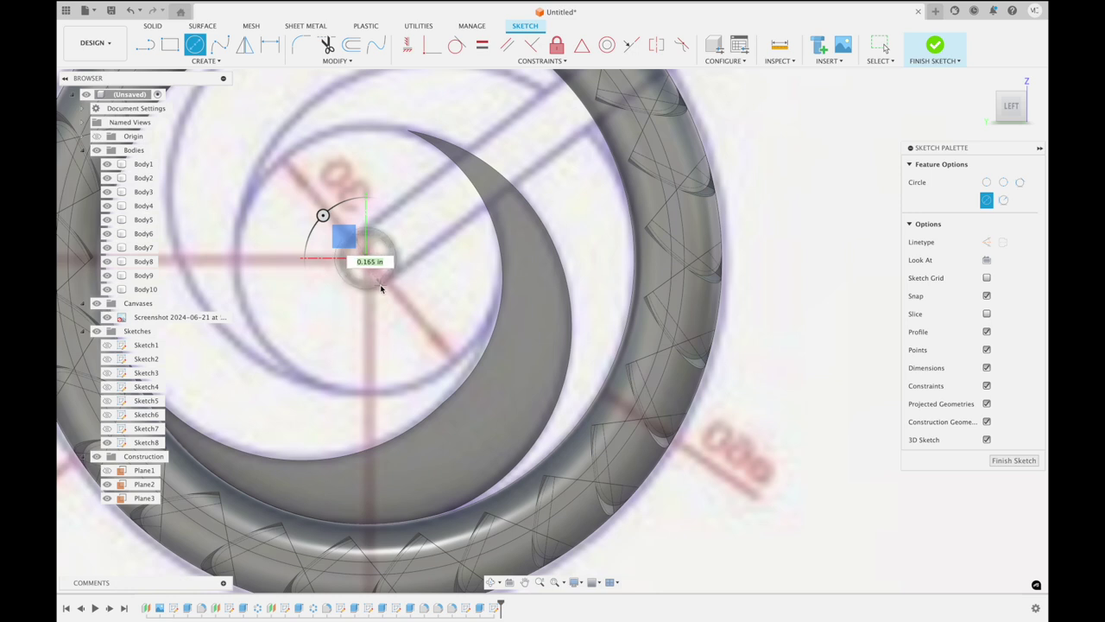
{"action": "left_click", "coordinate": [380, 283]}
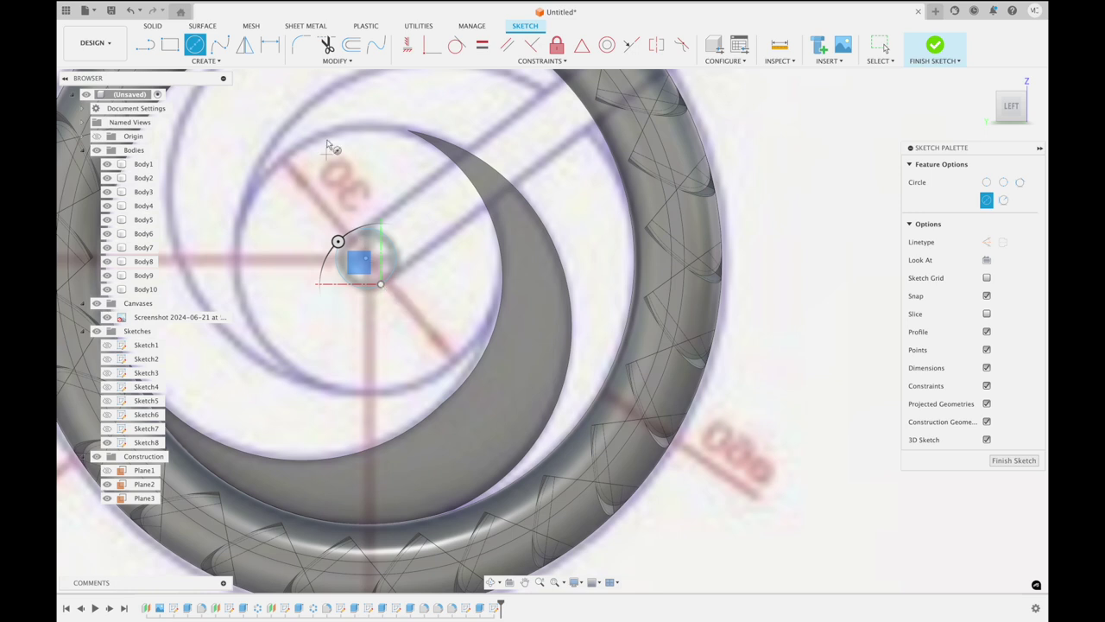
{"action": "left_click", "coordinate": [351, 45]}
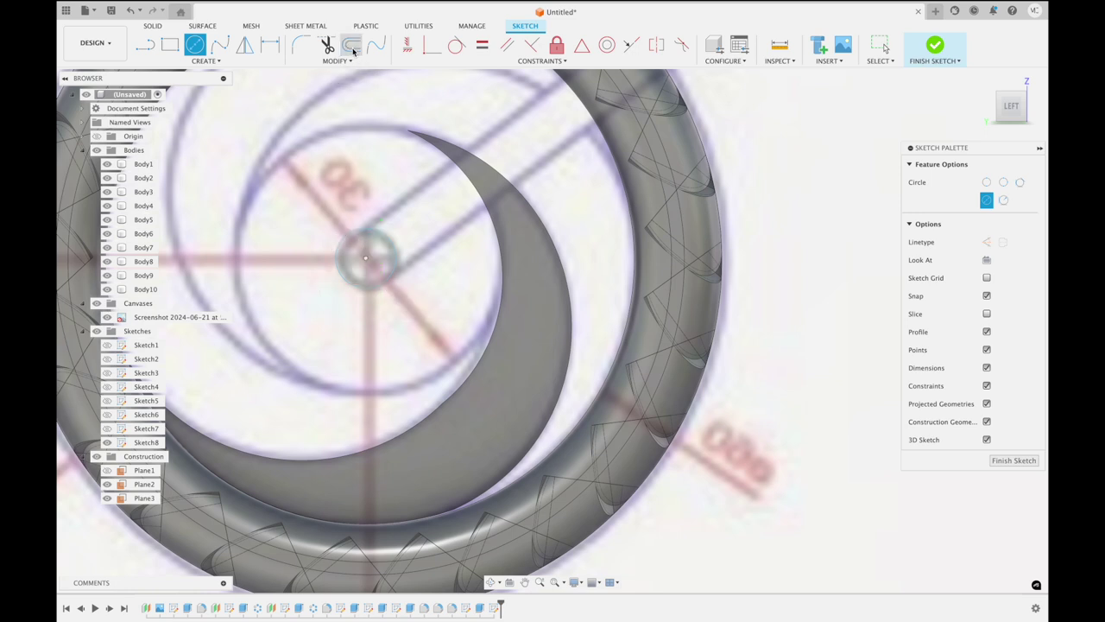
{"action": "left_click", "coordinate": [372, 227]}
{"action": "left_click_drag", "start_coordinate": [376, 214], "coordinate": [396, 135]}
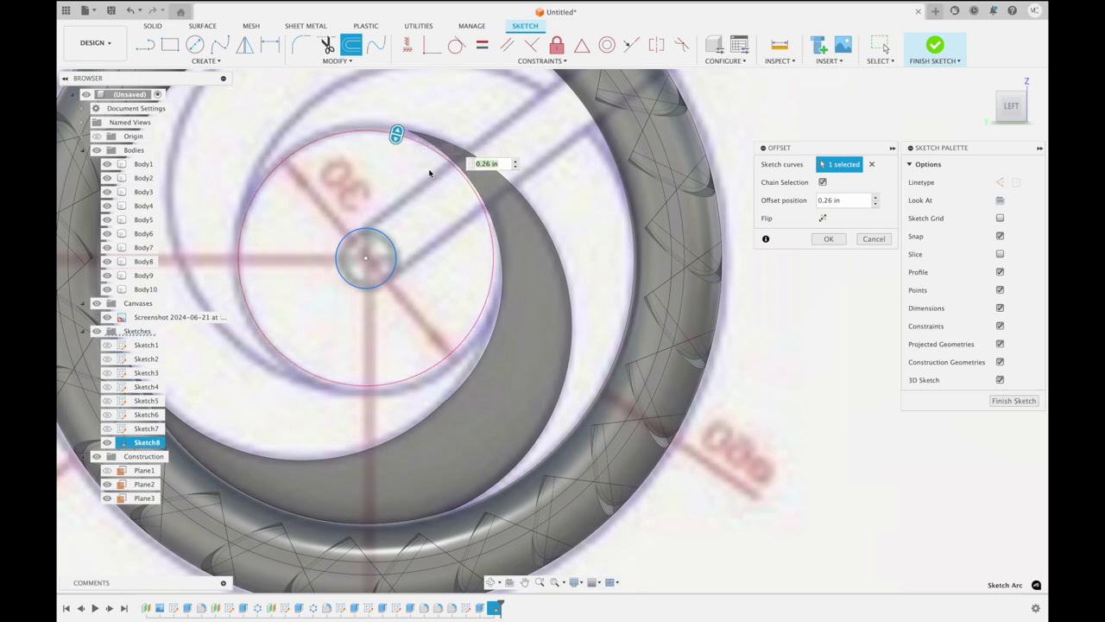
{"action": "left_click", "coordinate": [830, 239]}
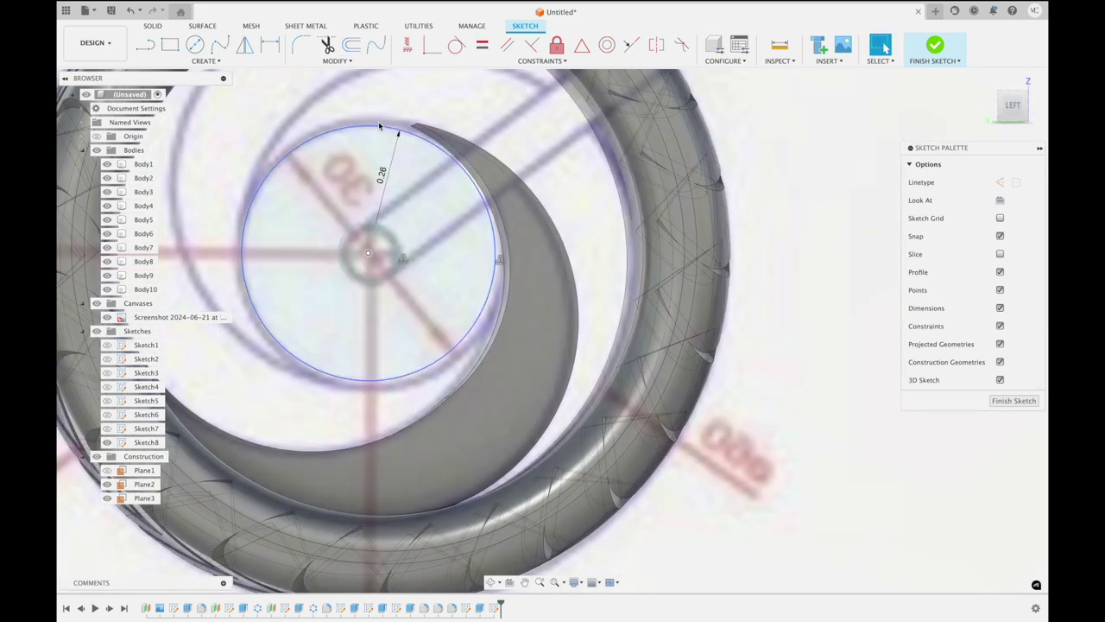
Add another centre-diameter circle on the hub centre in the left view, then finish the sketch
{"action": "left_click", "coordinate": [195, 44]}
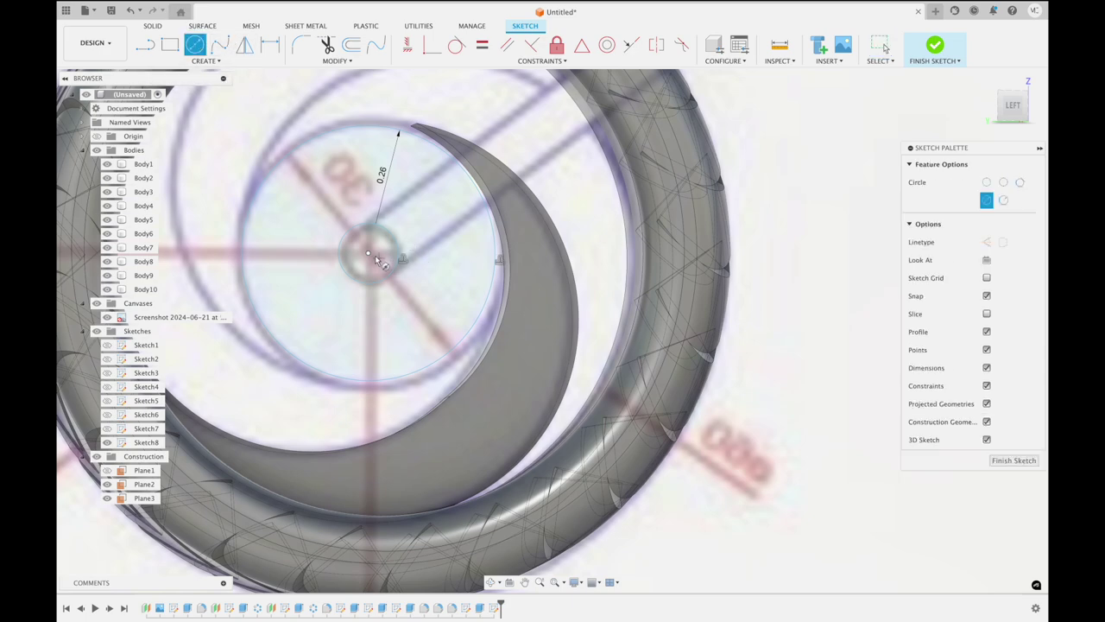
{"action": "left_click", "coordinate": [1002, 100]}
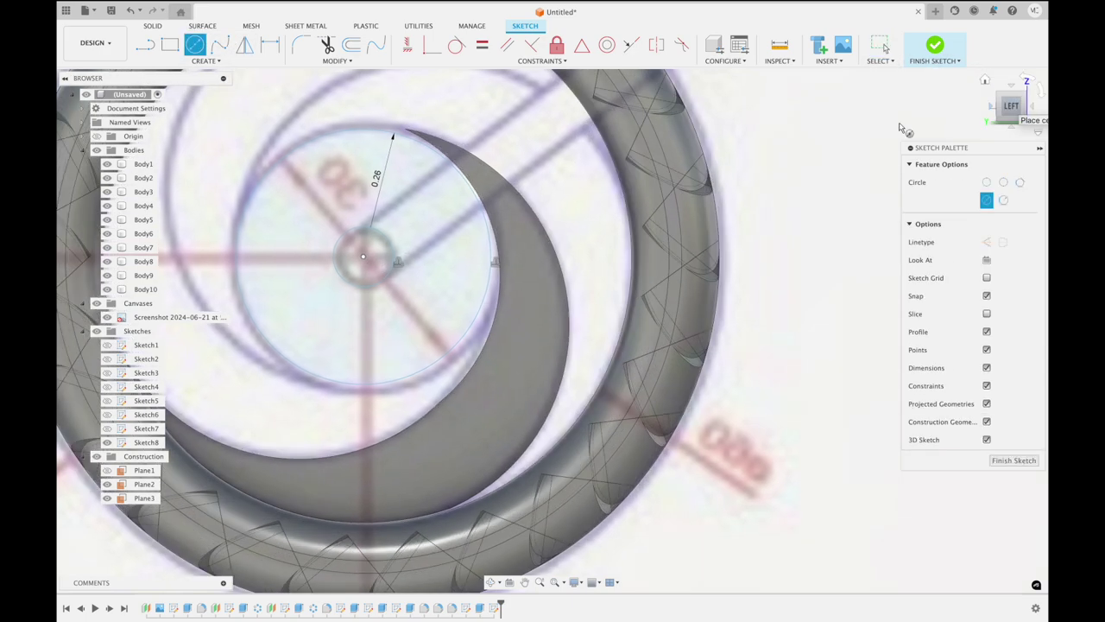
{"action": "left_click", "coordinate": [364, 257]}
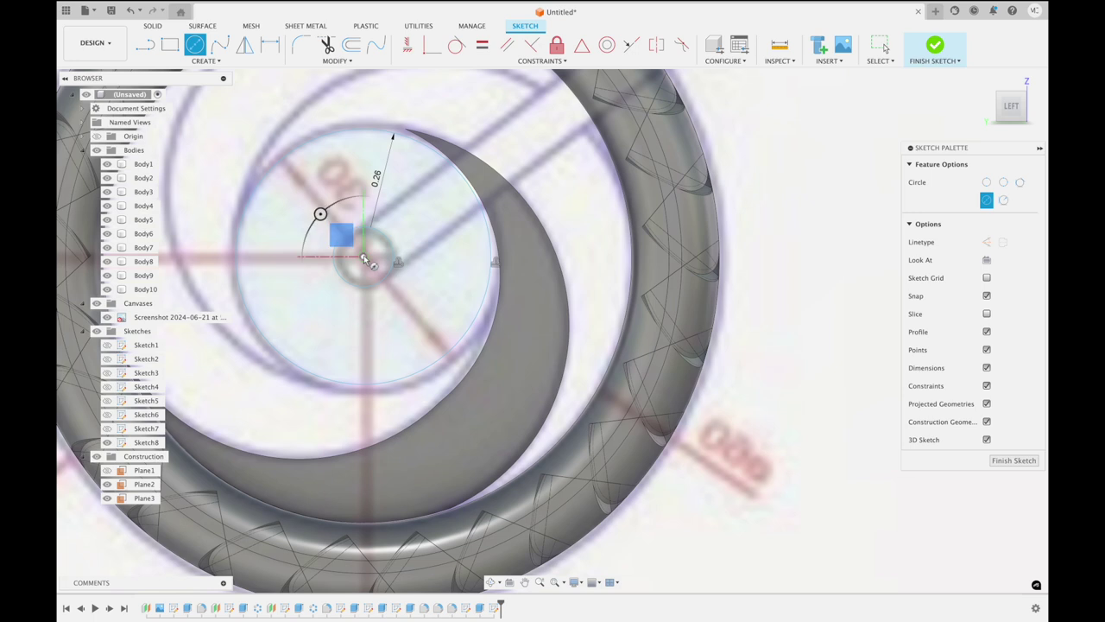
{"action": "left_click", "coordinate": [468, 344]}
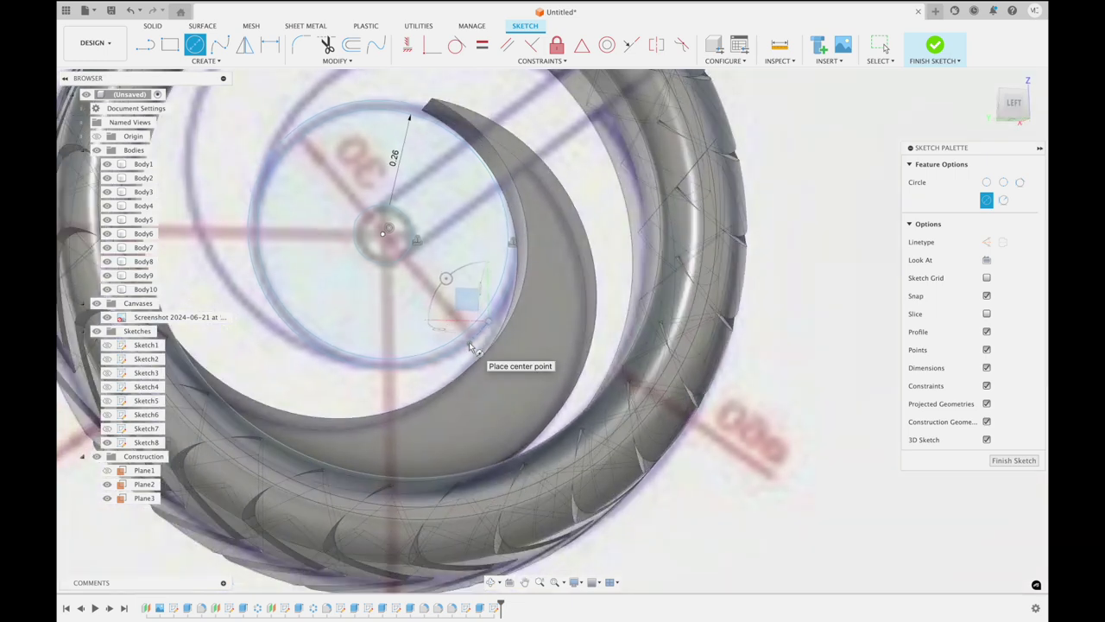
{"action": "left_click", "coordinate": [936, 47]}
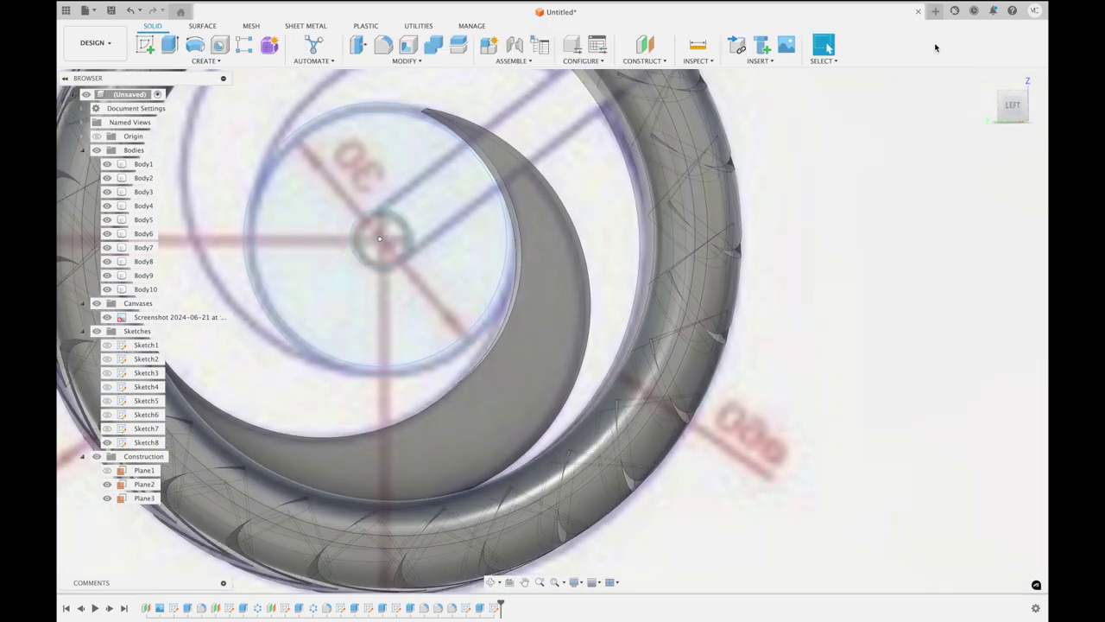
Start a new sketch on the wheel face and try a three-point arc, then cancel it
{"action": "left_click", "coordinate": [1008, 118]}
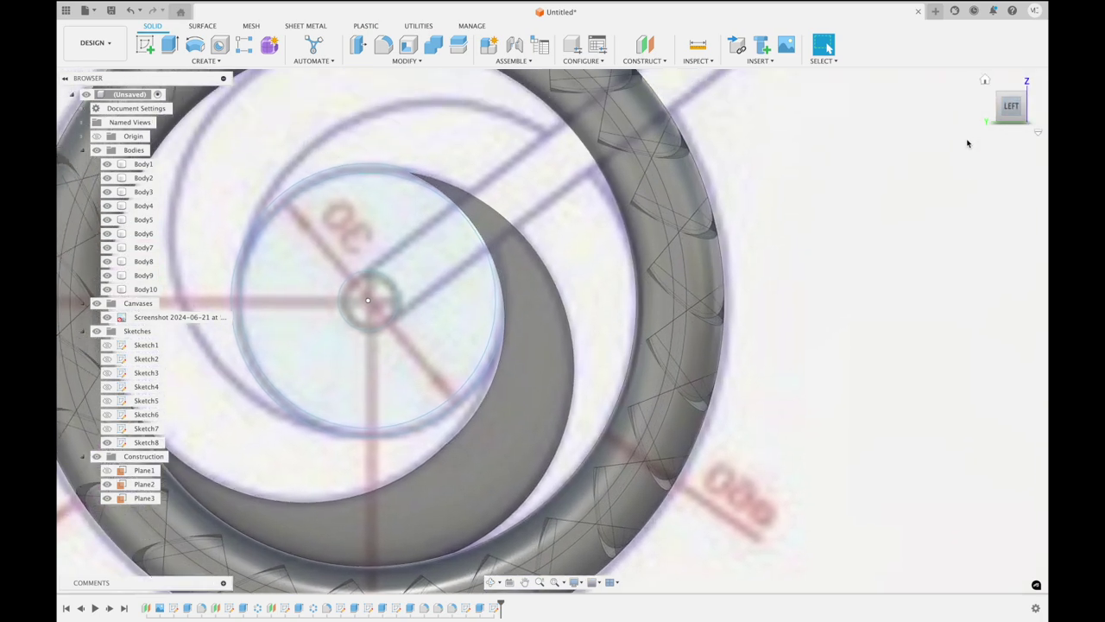
{"action": "left_click", "coordinate": [145, 45]}
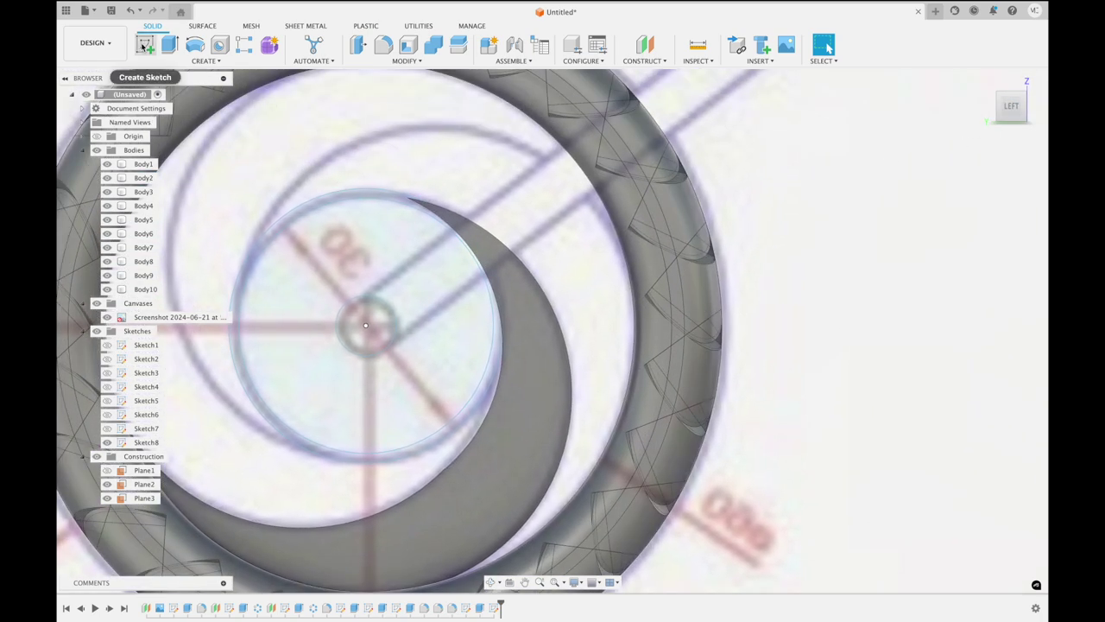
{"action": "left_click", "coordinate": [393, 262]}
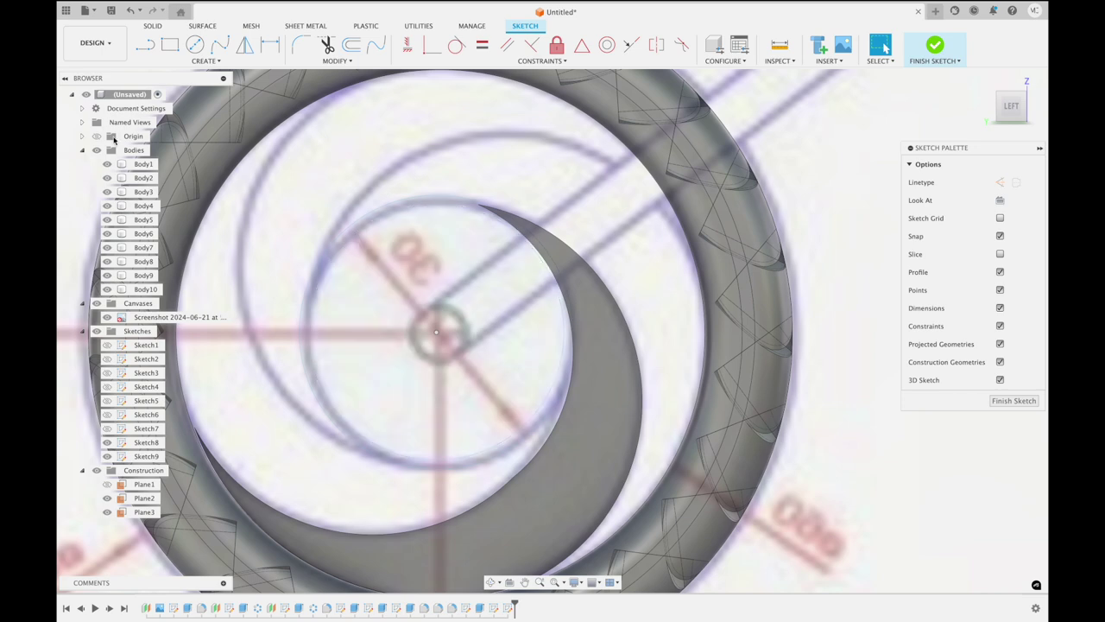
{"action": "left_click", "coordinate": [205, 60]}
{"action": "mouse_move", "coordinate": [152, 110]}
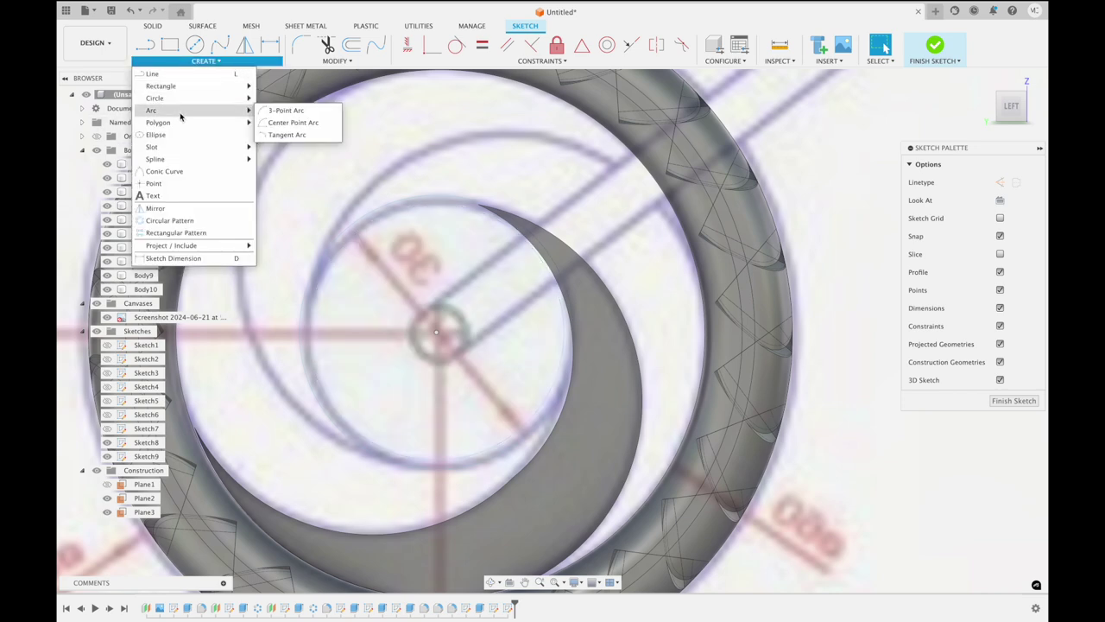
{"action": "left_click", "coordinate": [280, 111]}
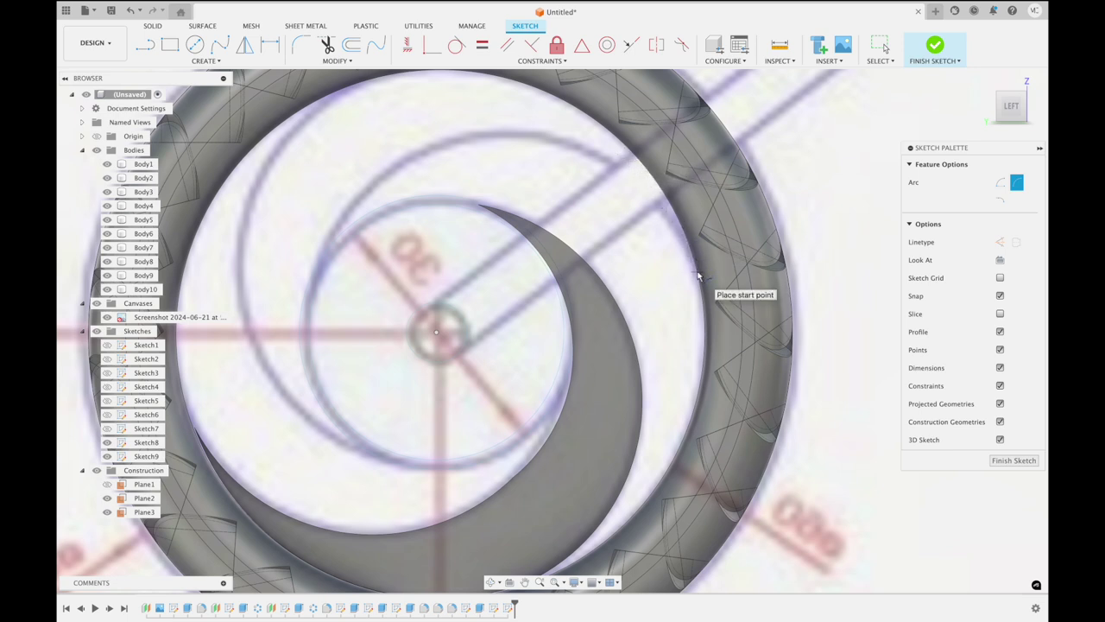
{"action": "left_click", "coordinate": [549, 138]}
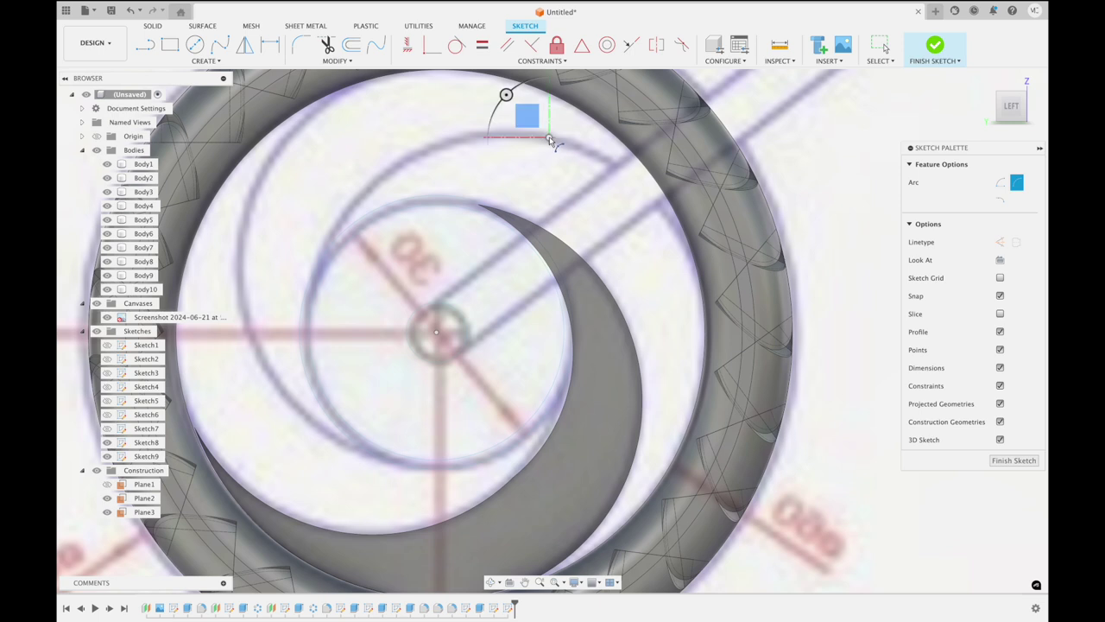
{"action": "left_click", "coordinate": [395, 461]}
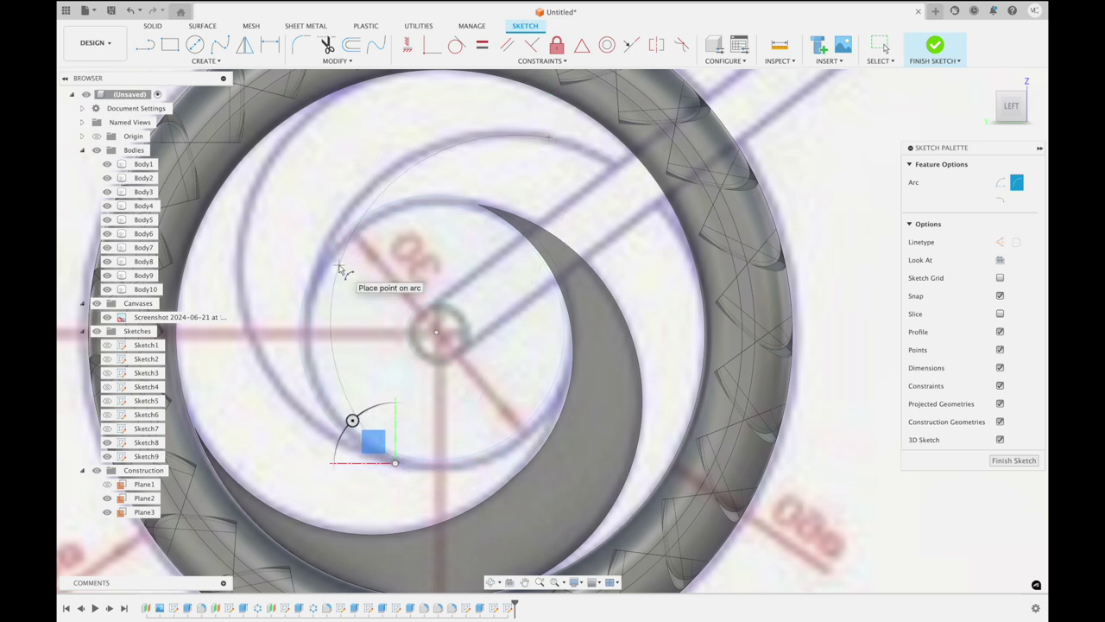
{"action": "key", "text": "Escape"}
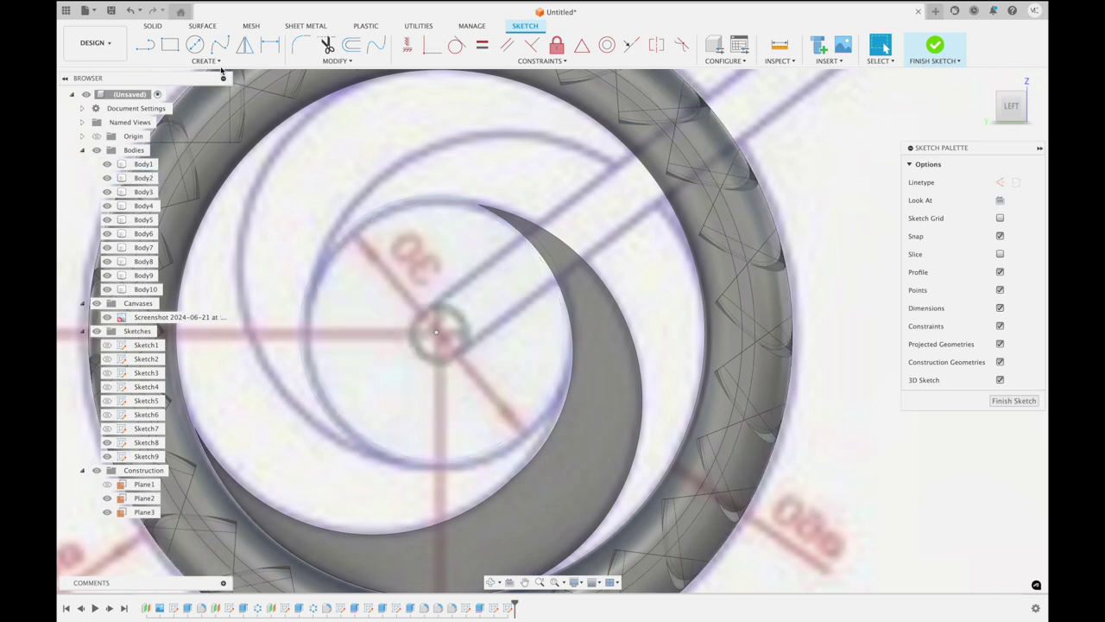
Draw a three-point arc tracing the reference curve from upper right to upper left of the hub
{"action": "left_click", "coordinate": [205, 61]}
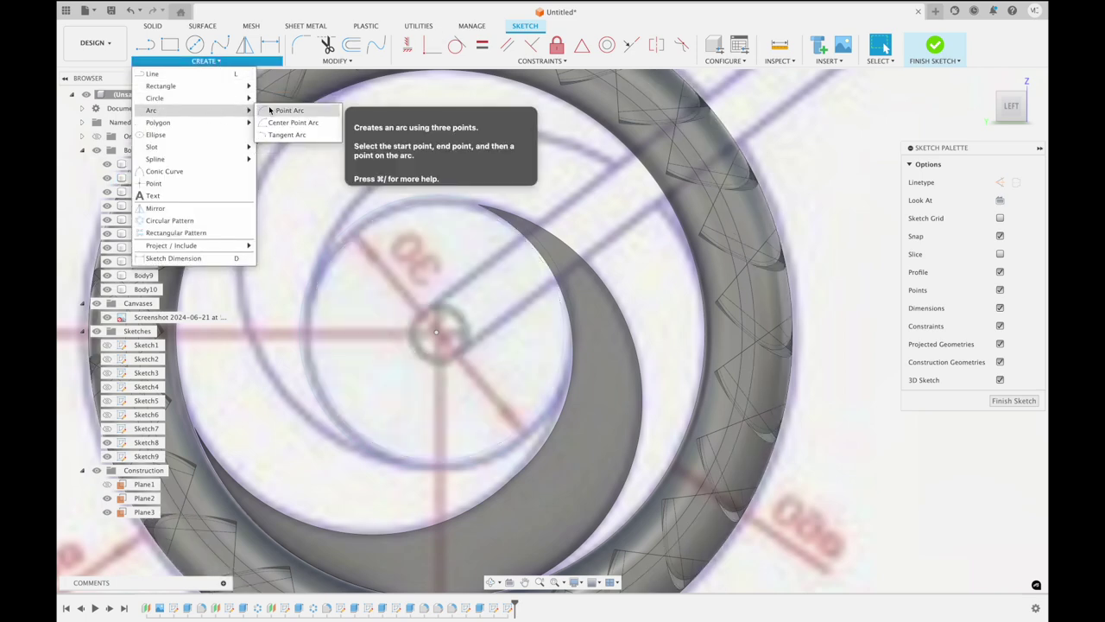
{"action": "left_click", "coordinate": [274, 111]}
{"action": "left_click", "coordinate": [612, 164]}
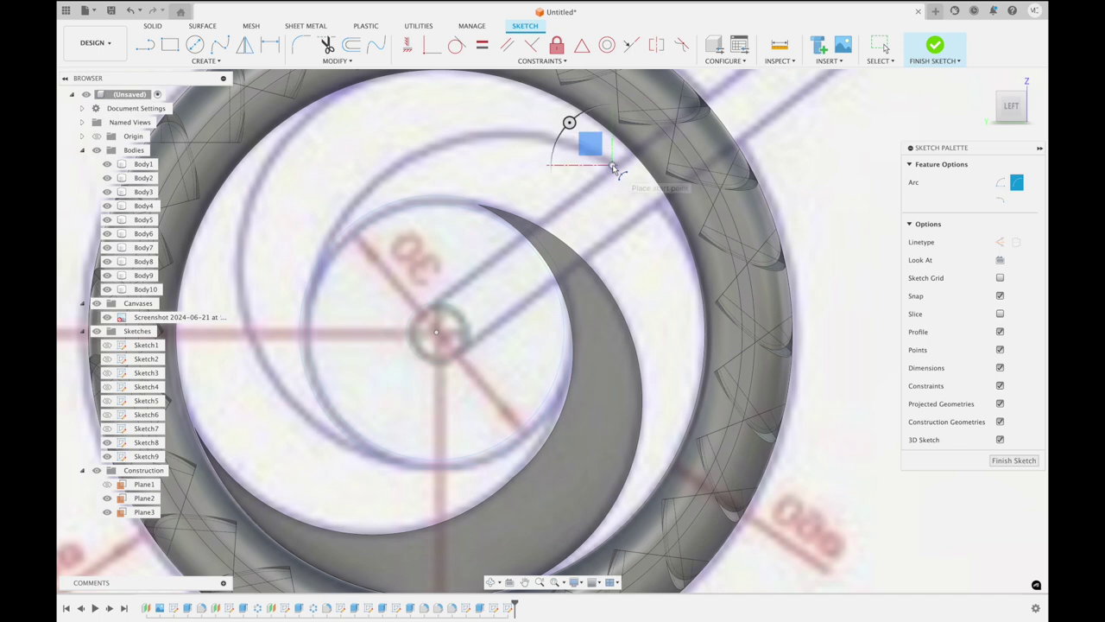
{"action": "left_click", "coordinate": [322, 255]}
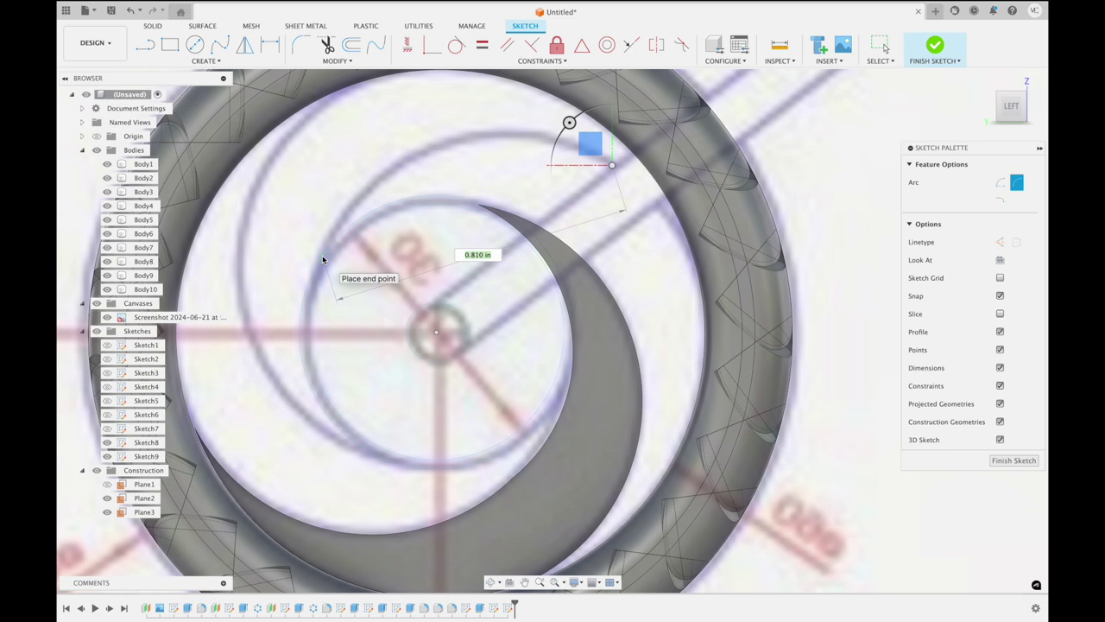
{"action": "left_click", "coordinate": [366, 191]}
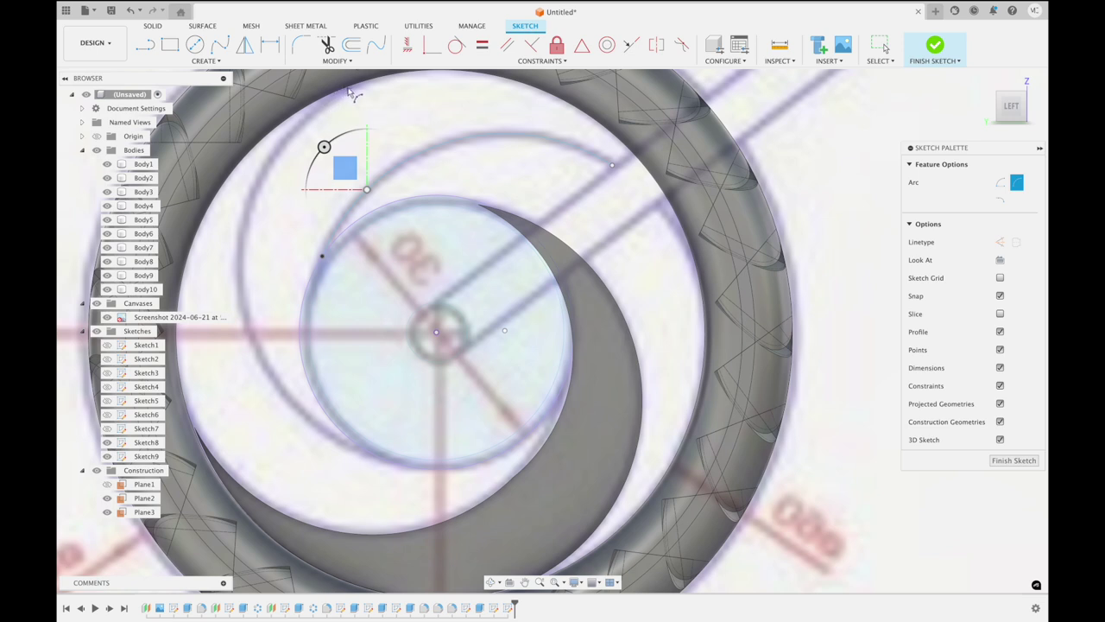
{"action": "left_click", "coordinate": [347, 88]}
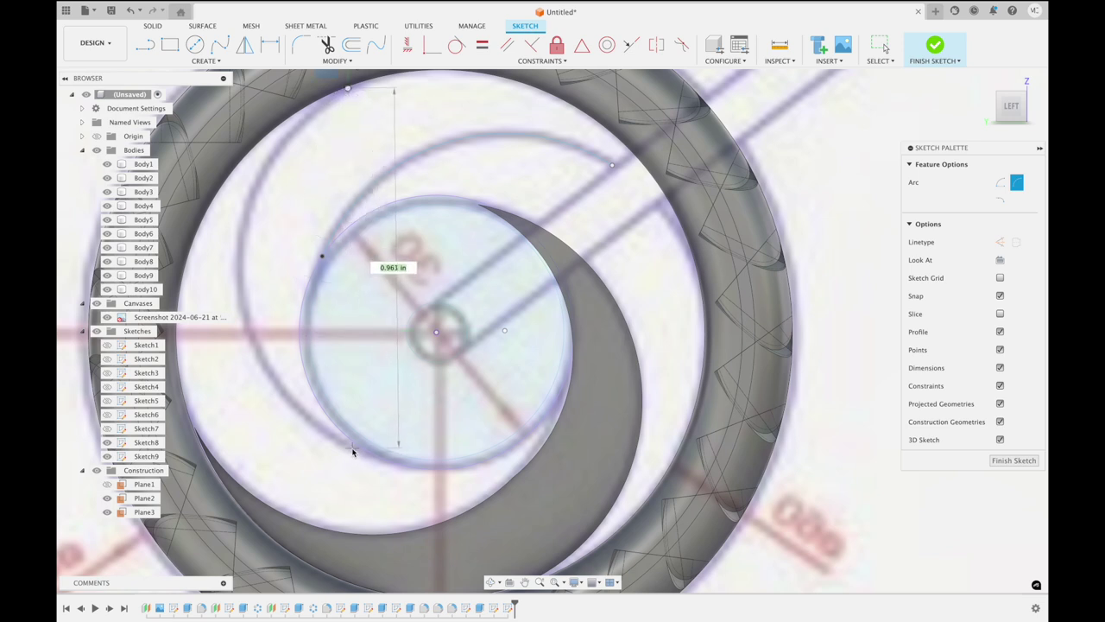
{"action": "scroll", "coordinate": [371, 444], "scroll_direction": "up", "scroll_amount": 1}
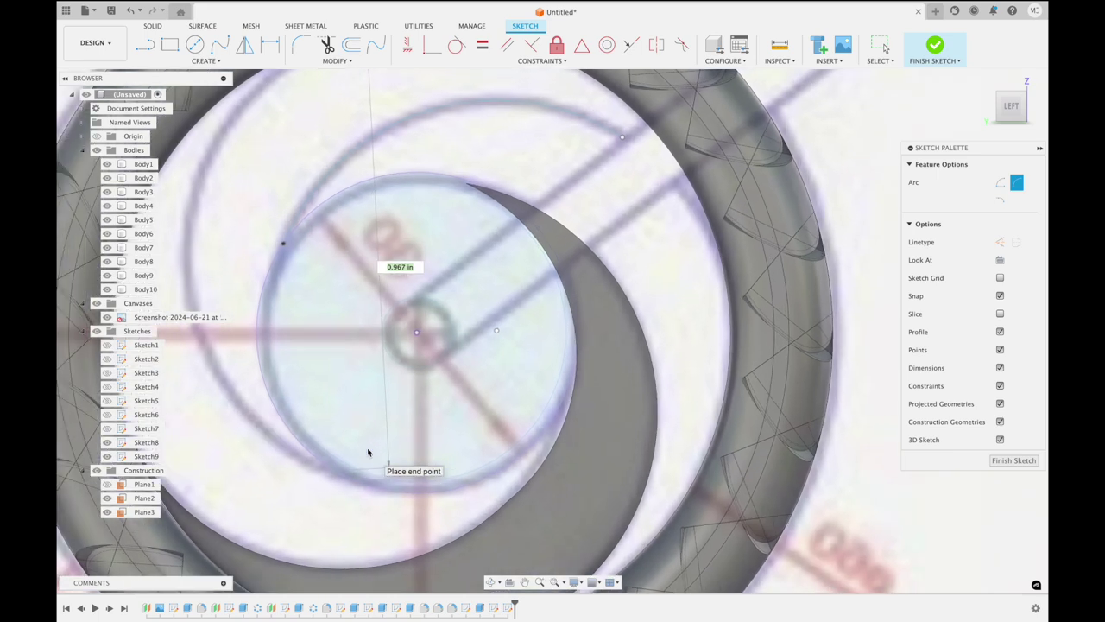
{"action": "scroll", "coordinate": [380, 428], "scroll_direction": "up", "scroll_amount": 1}
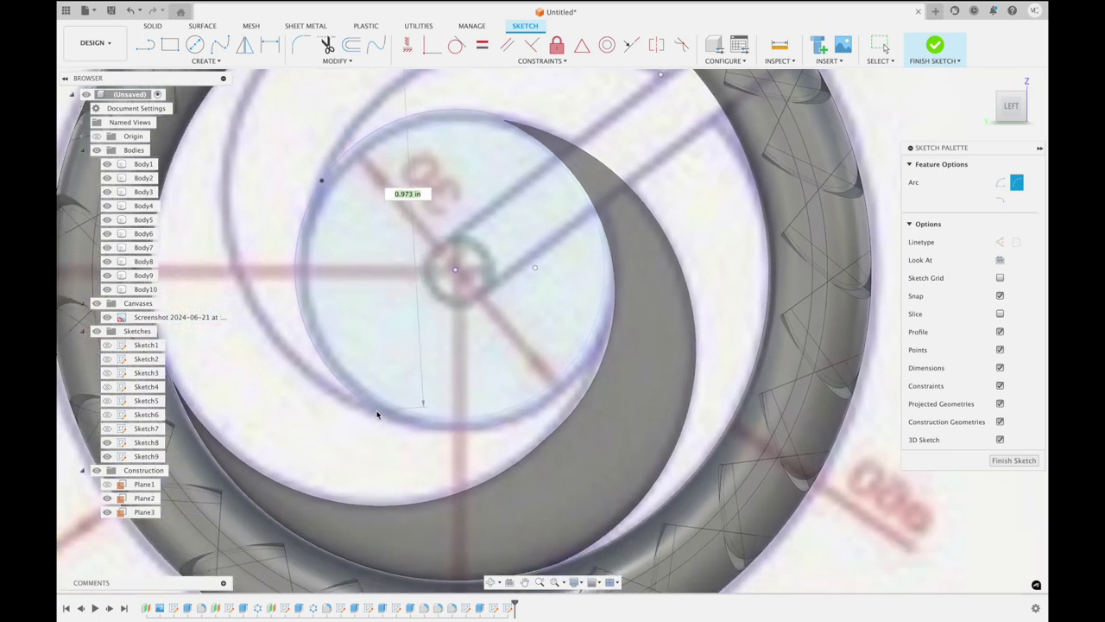
Complete an arc from the curve's top around the hub to below it
{"action": "left_click", "coordinate": [377, 411]}
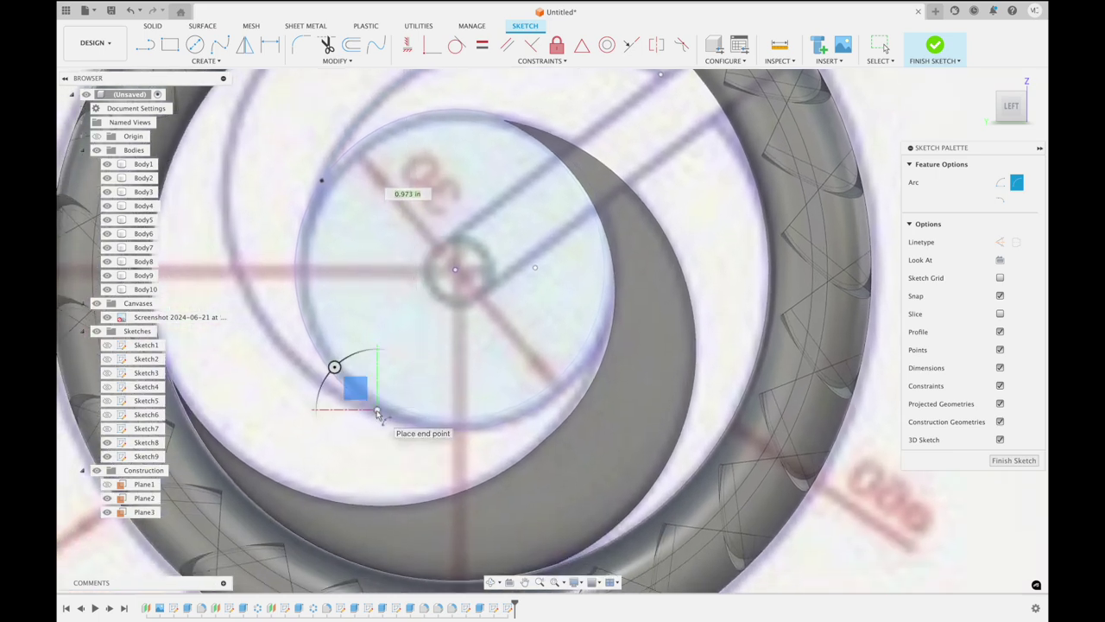
{"action": "left_click", "coordinate": [322, 383]}
{"action": "scroll", "coordinate": [321, 382], "scroll_direction": "down", "scroll_amount": 2}
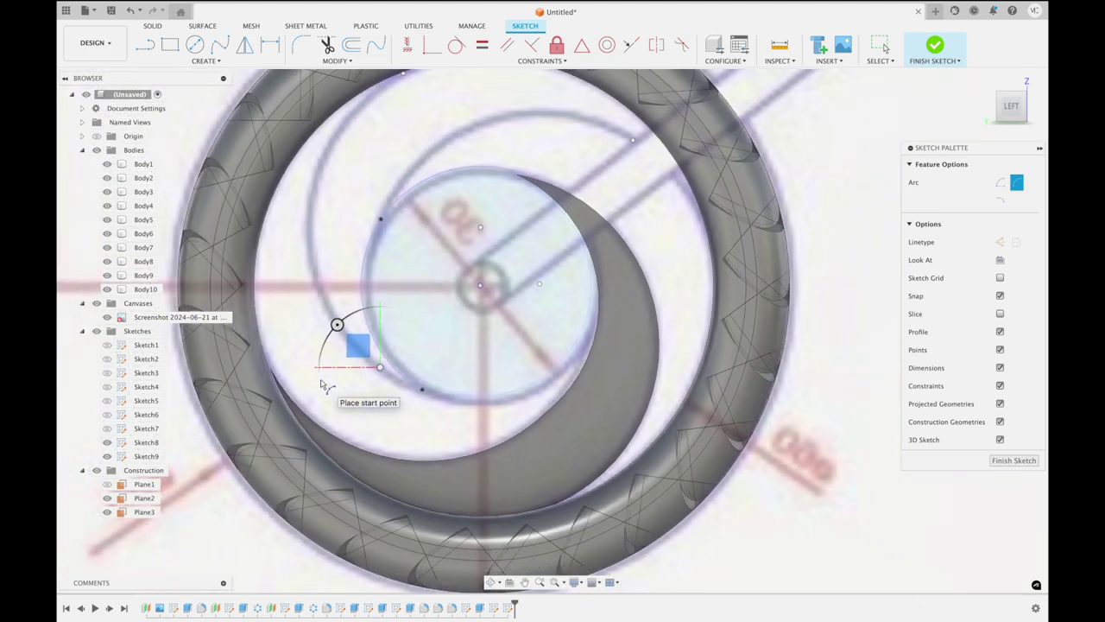
{"action": "scroll", "coordinate": [321, 382], "scroll_direction": "down", "scroll_amount": 1}
{"action": "scroll", "coordinate": [321, 382], "scroll_direction": "down", "scroll_amount": 1}
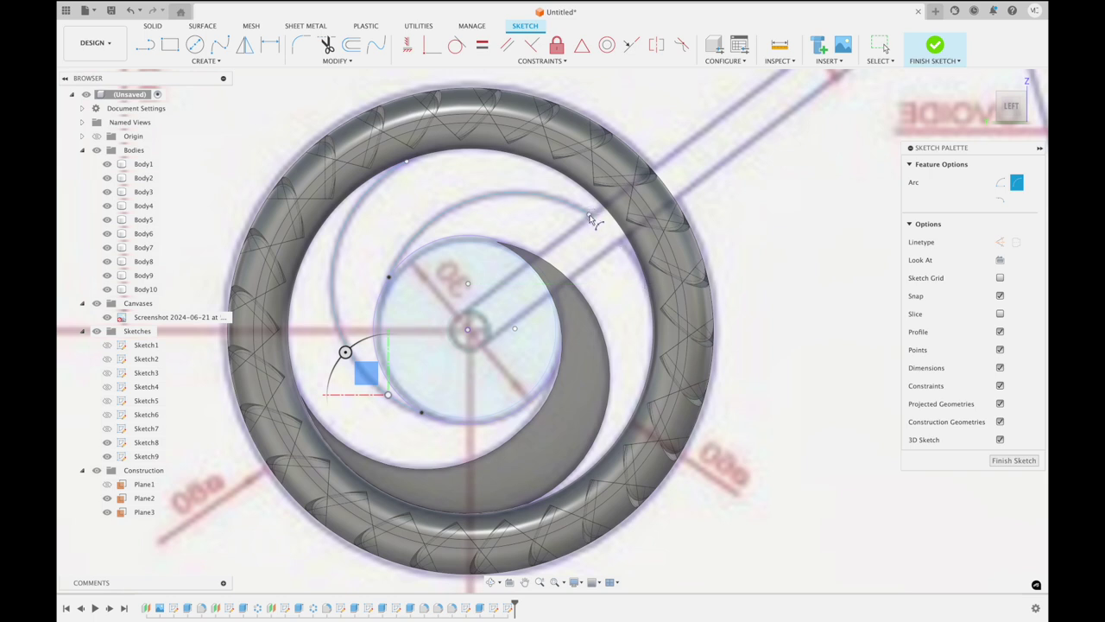
Start an arc at the wheel's upper right, then cancel it
{"action": "left_click", "coordinate": [589, 215]}
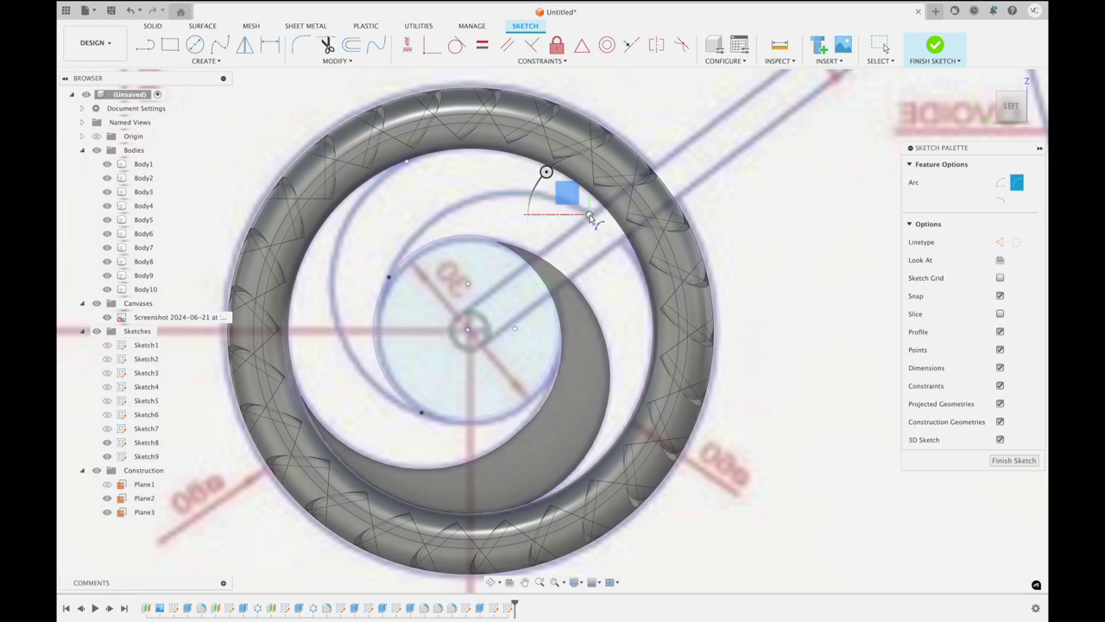
{"action": "left_click", "coordinate": [643, 283]}
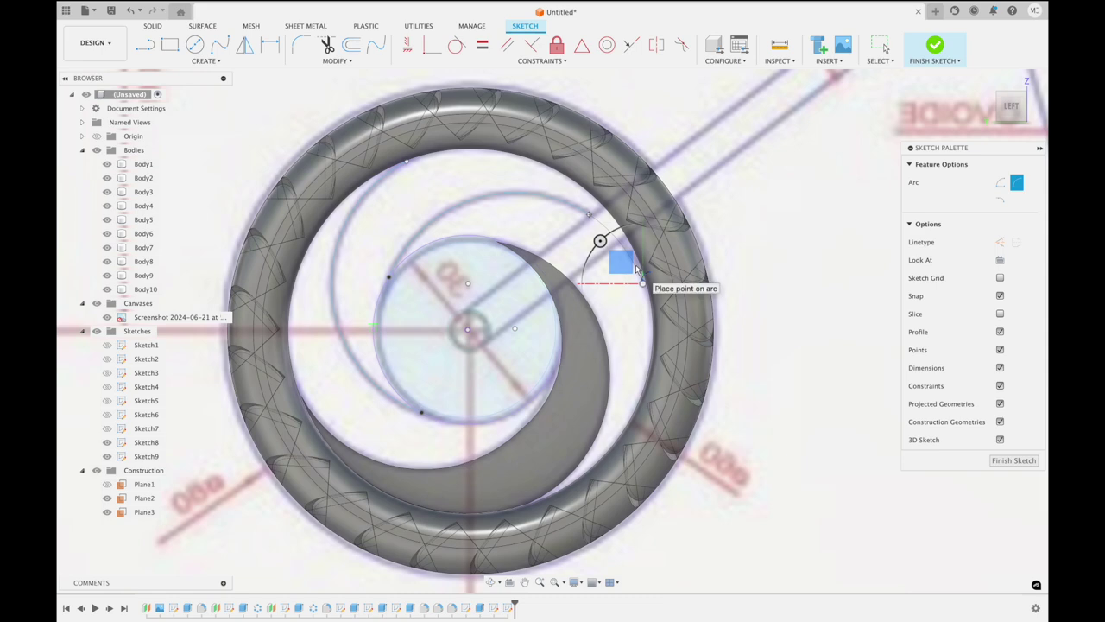
{"action": "scroll", "coordinate": [637, 270], "scroll_direction": "up", "scroll_amount": 3}
{"action": "scroll", "coordinate": [636, 270], "scroll_direction": "right", "scroll_amount": 3}
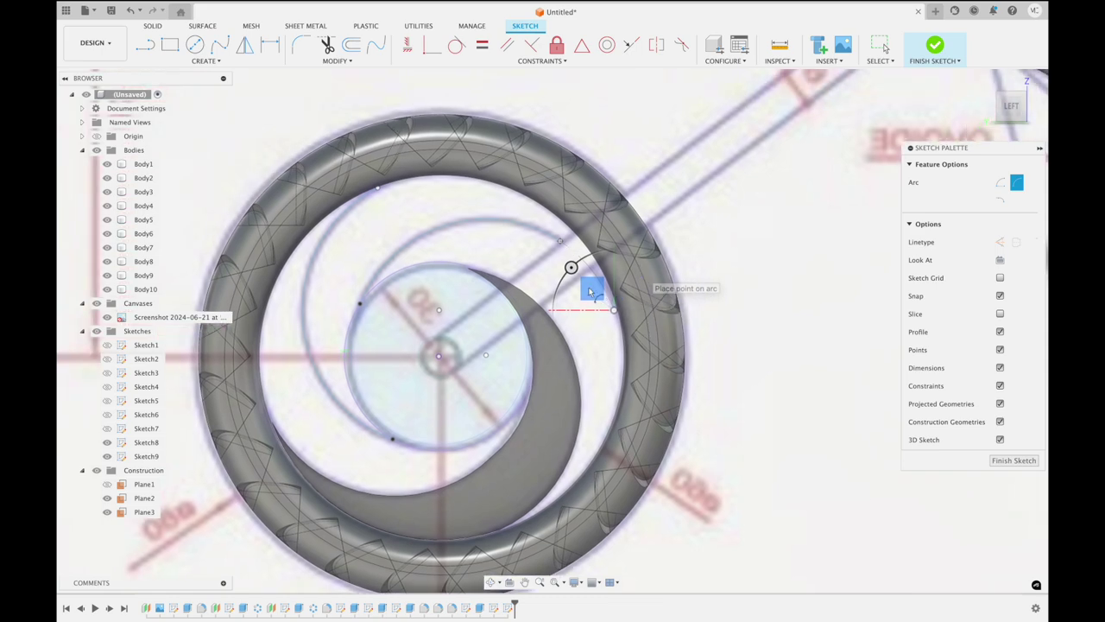
{"action": "scroll", "coordinate": [637, 270], "scroll_direction": "up", "scroll_amount": 2}
{"action": "scroll", "coordinate": [604, 255], "scroll_direction": "up", "scroll_amount": 3}
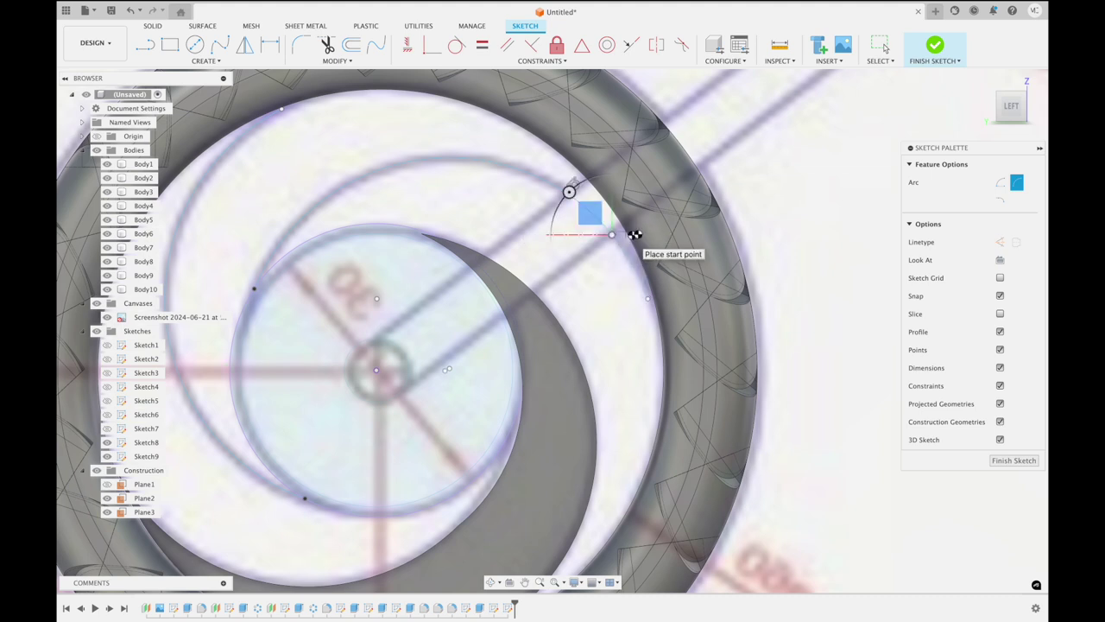
{"action": "key", "text": "Escape"}
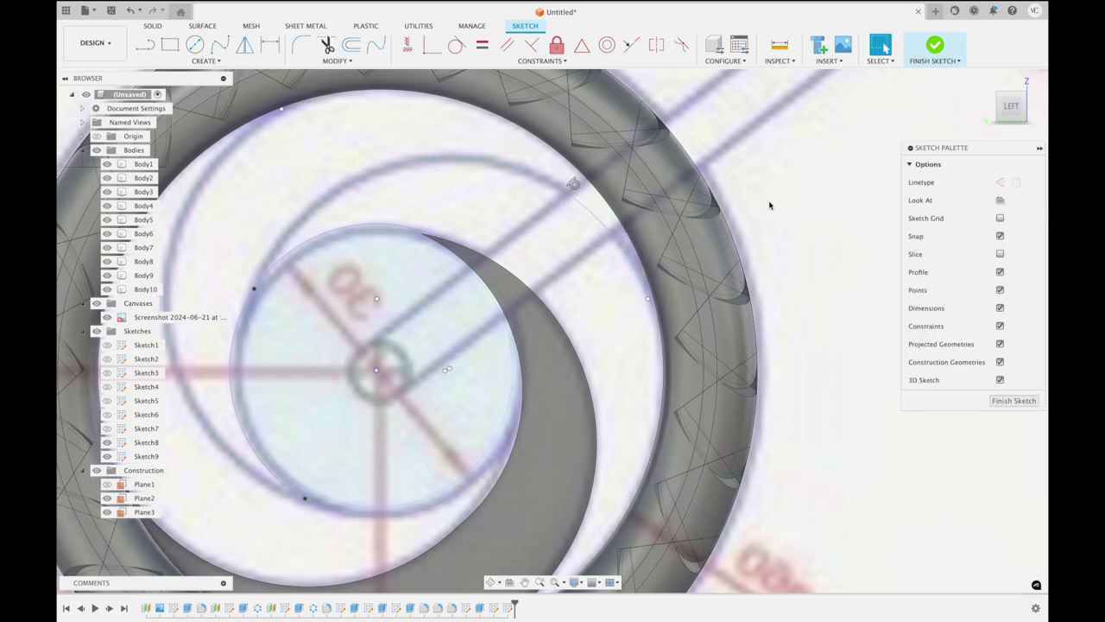
{"action": "scroll", "coordinate": [769, 205], "scroll_direction": "right", "scroll_amount": 3}
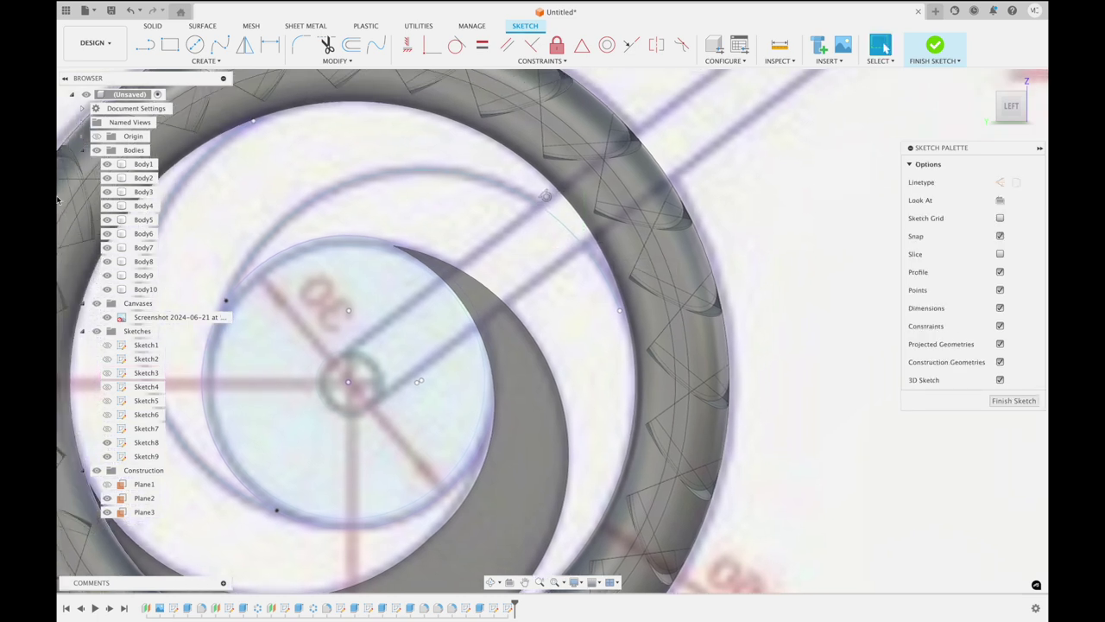
Draw a three-point arc from the top to the right side, closing the crescent, and finish the sketch
{"action": "left_click", "coordinate": [164, 62]}
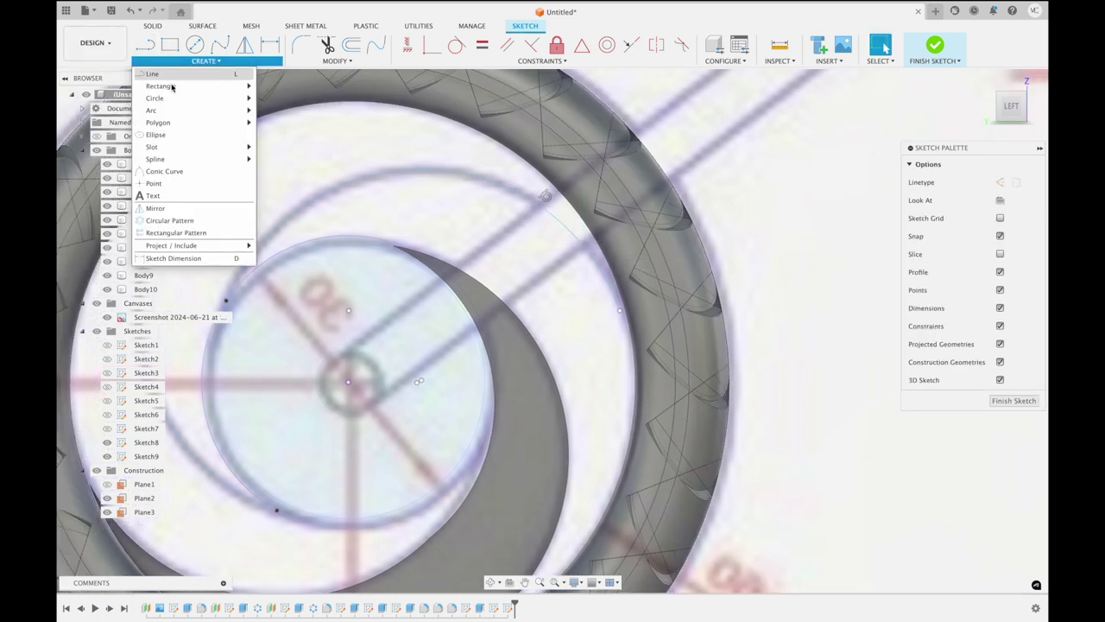
{"action": "mouse_move", "coordinate": [152, 110]}
{"action": "left_click", "coordinate": [278, 111]}
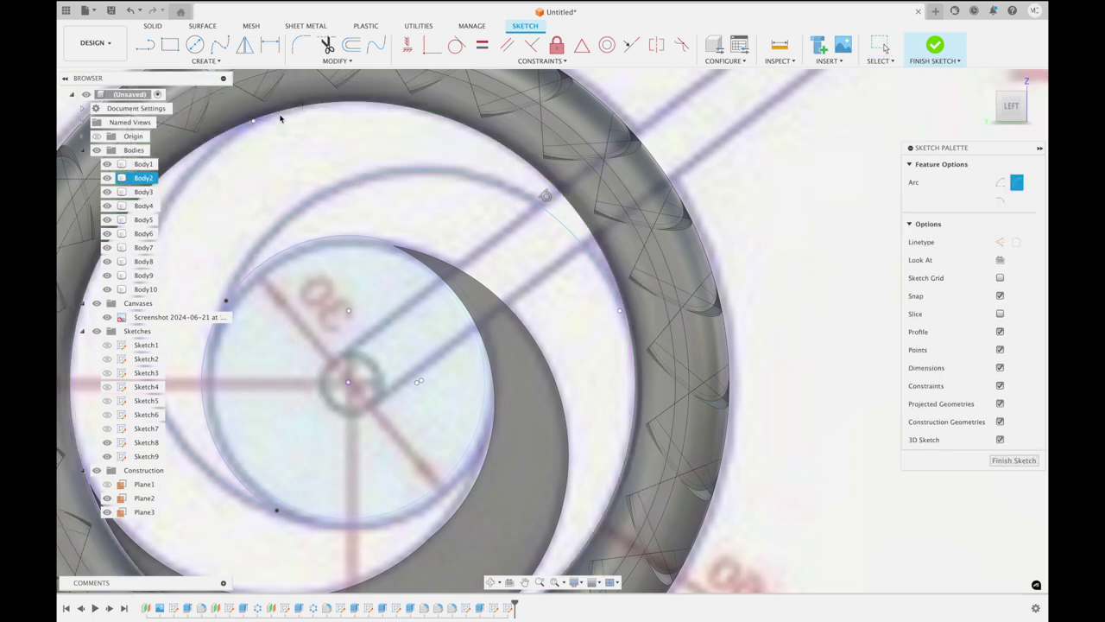
{"action": "left_click", "coordinate": [254, 120]}
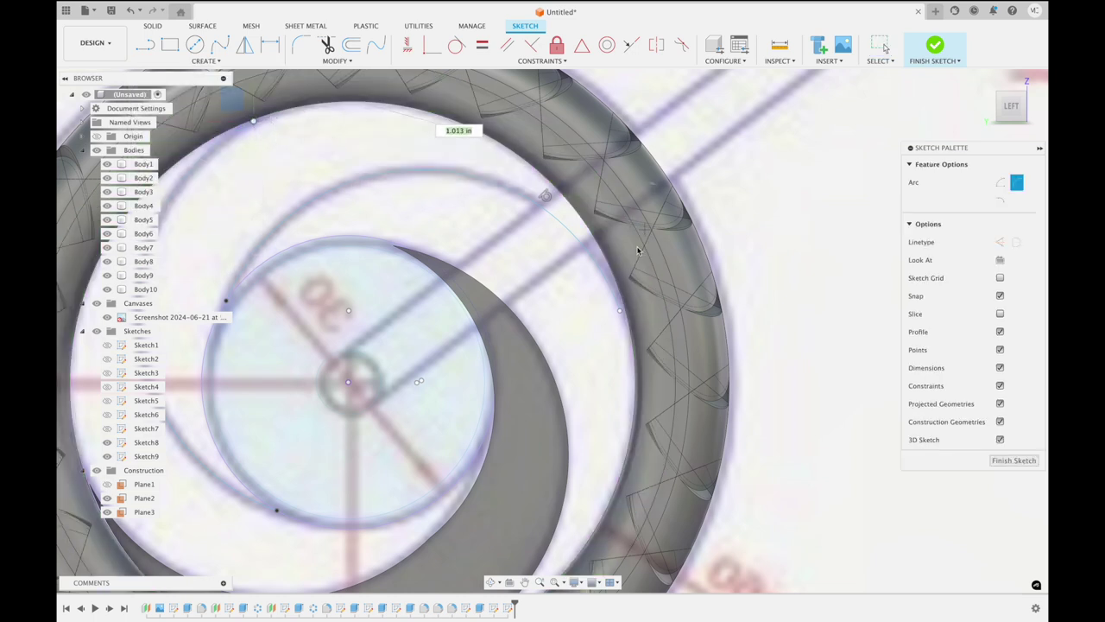
{"action": "left_click", "coordinate": [620, 313]}
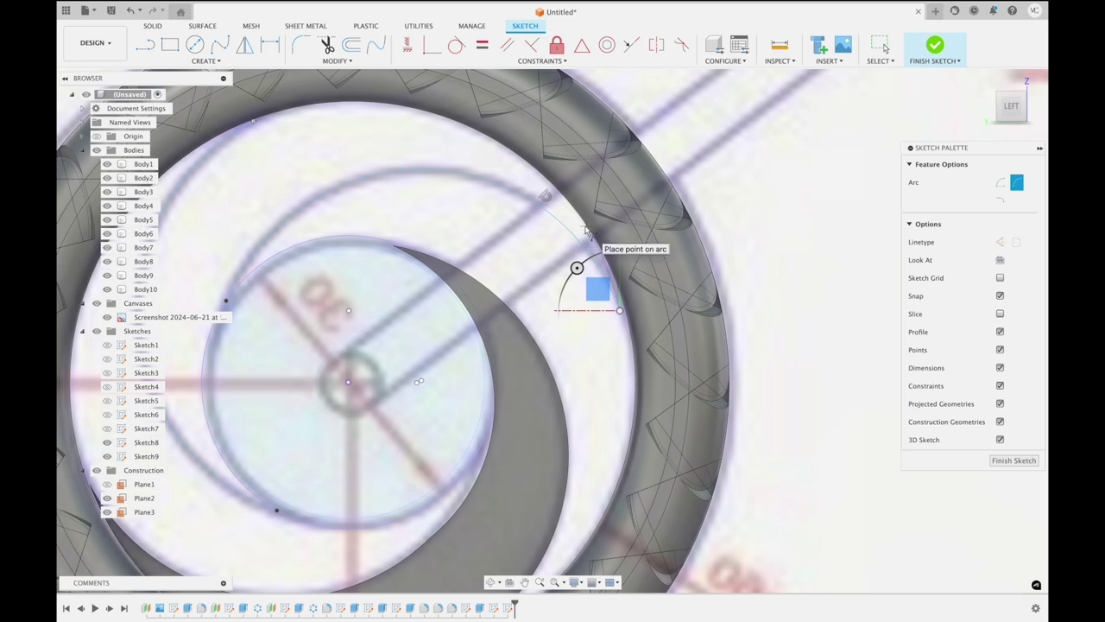
{"action": "left_click", "coordinate": [587, 231]}
{"action": "scroll", "coordinate": [587, 230], "scroll_direction": "down", "scroll_amount": 2}
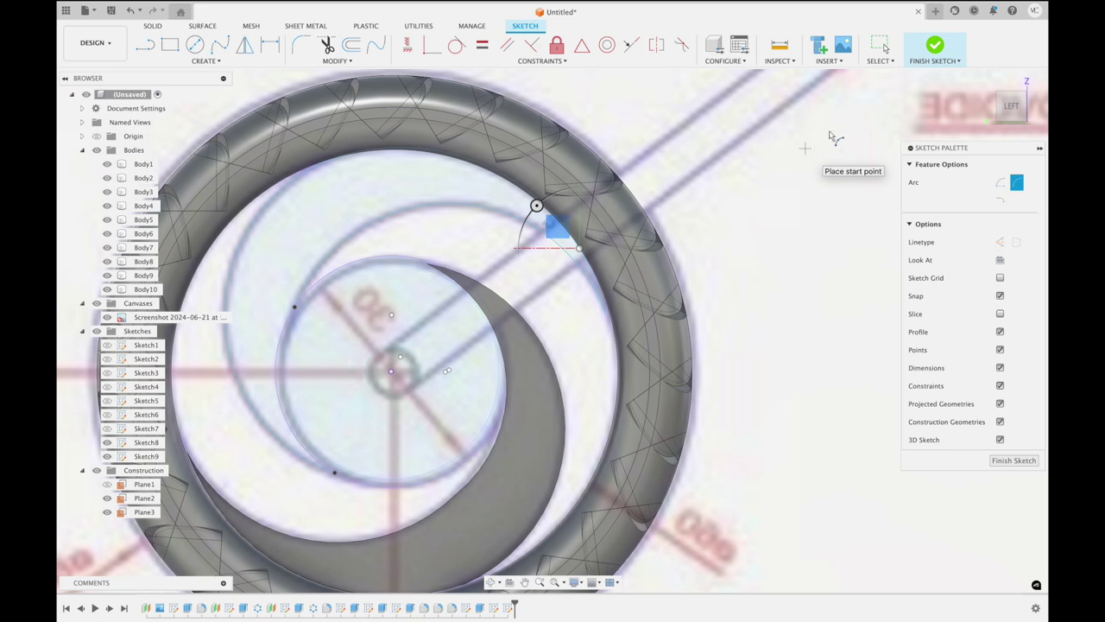
{"action": "left_click", "coordinate": [935, 45]}
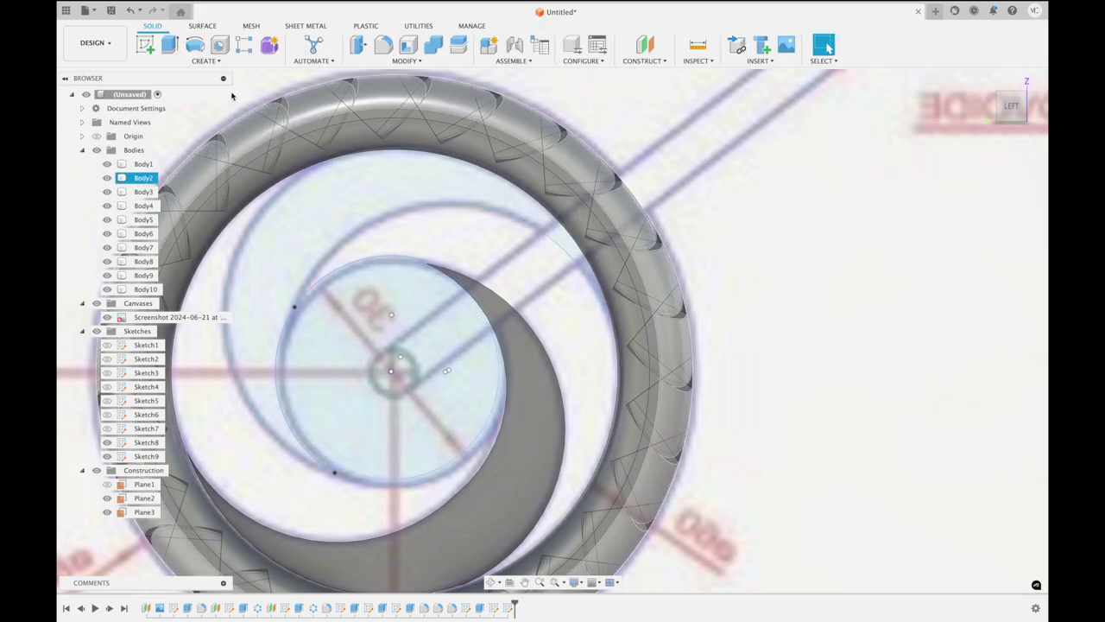
Select the upper crescent profile for extrusion and set its direction to Symmetric
{"action": "key", "text": "e"}
{"action": "left_click", "coordinate": [307, 199]}
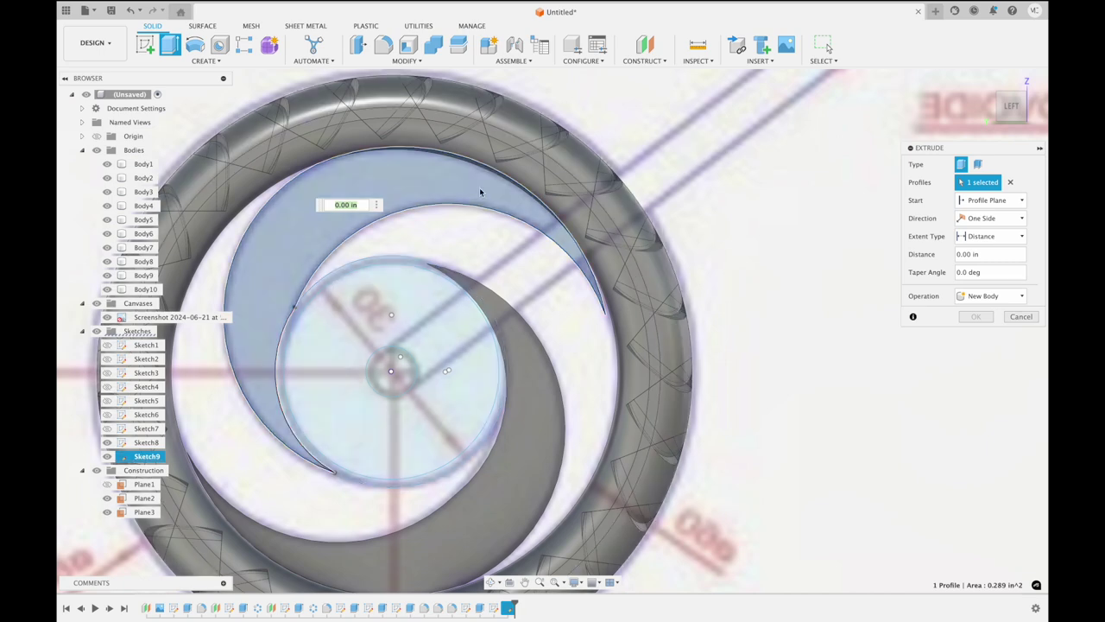
{"action": "left_click", "coordinate": [284, 295]}
{"action": "left_click", "coordinate": [284, 295]}
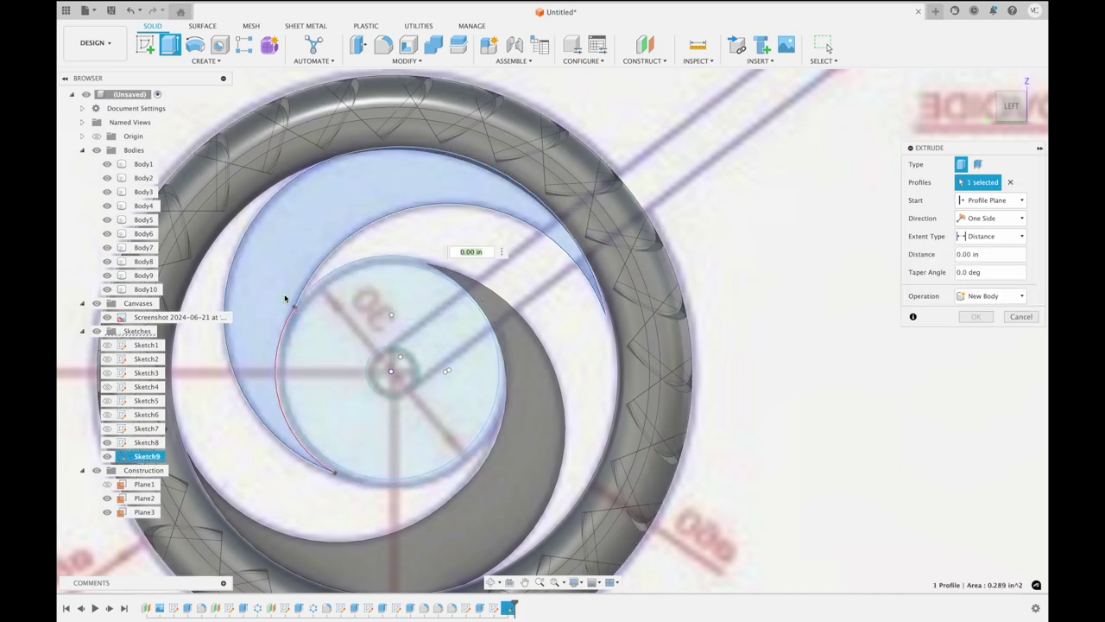
{"action": "middle_click_drag", "start_coordinate": [284, 298], "coordinate": [527, 177], "text": "shift"}
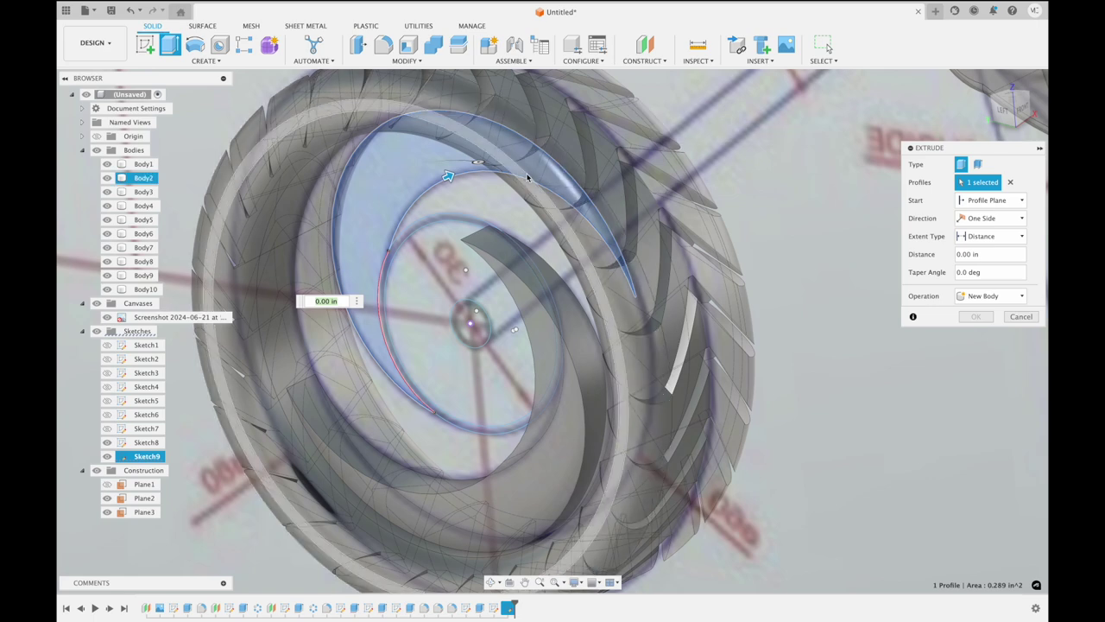
{"action": "left_click", "coordinate": [991, 218]}
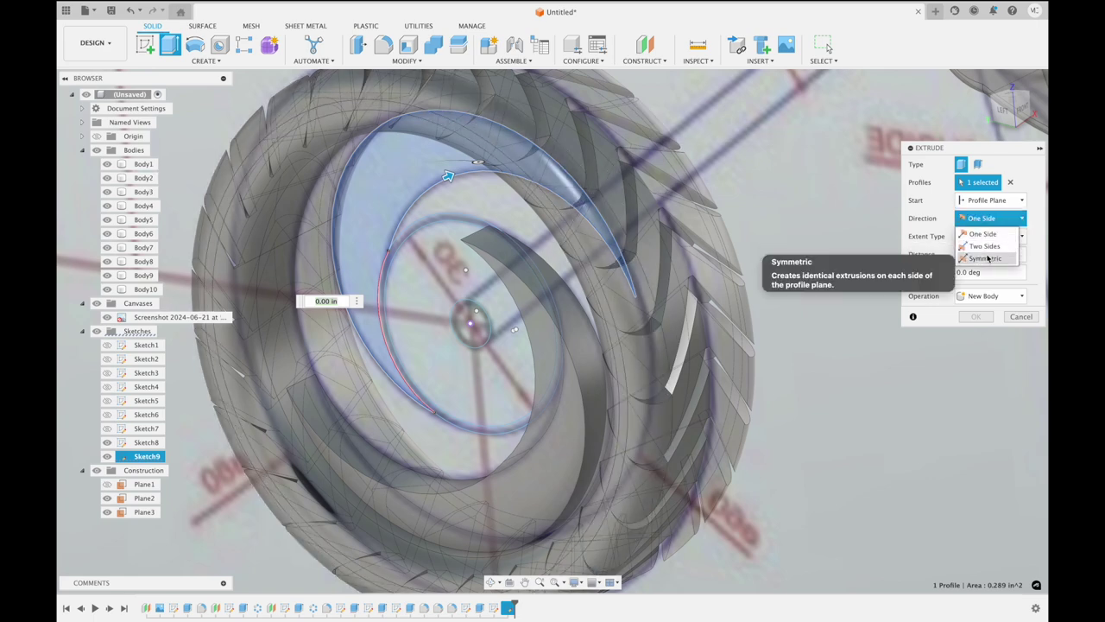
{"action": "left_click", "coordinate": [986, 259]}
Set the crescent extrusion to 0.15 in with a Join operation and confirm it
{"action": "left_click_drag", "start_coordinate": [433, 187], "coordinate": [416, 192]}
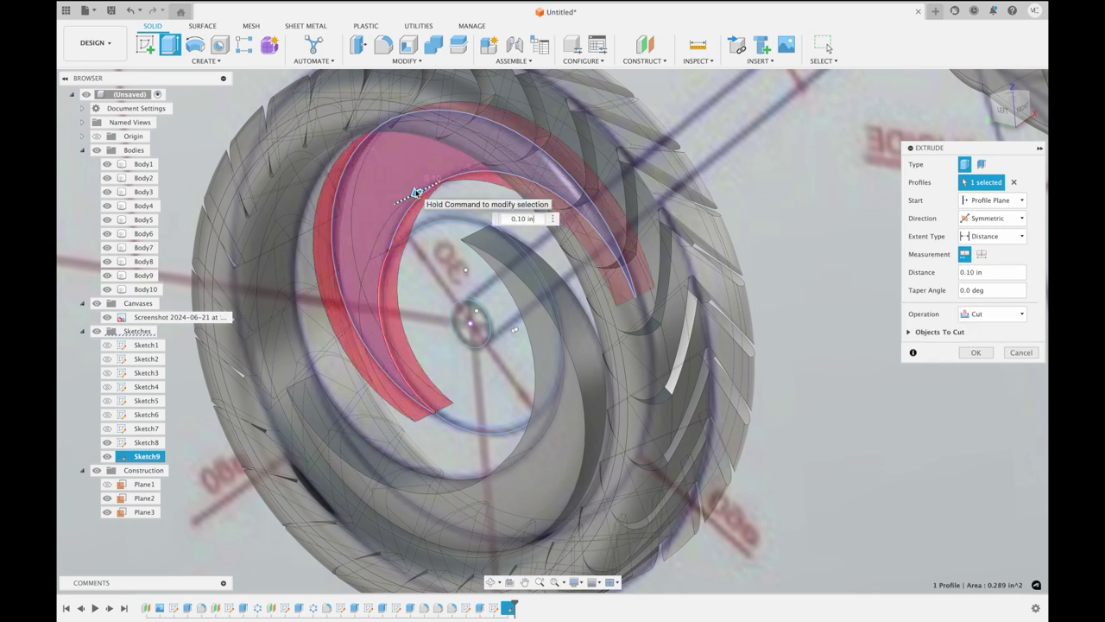
{"action": "left_click_drag", "start_coordinate": [415, 193], "coordinate": [407, 197]}
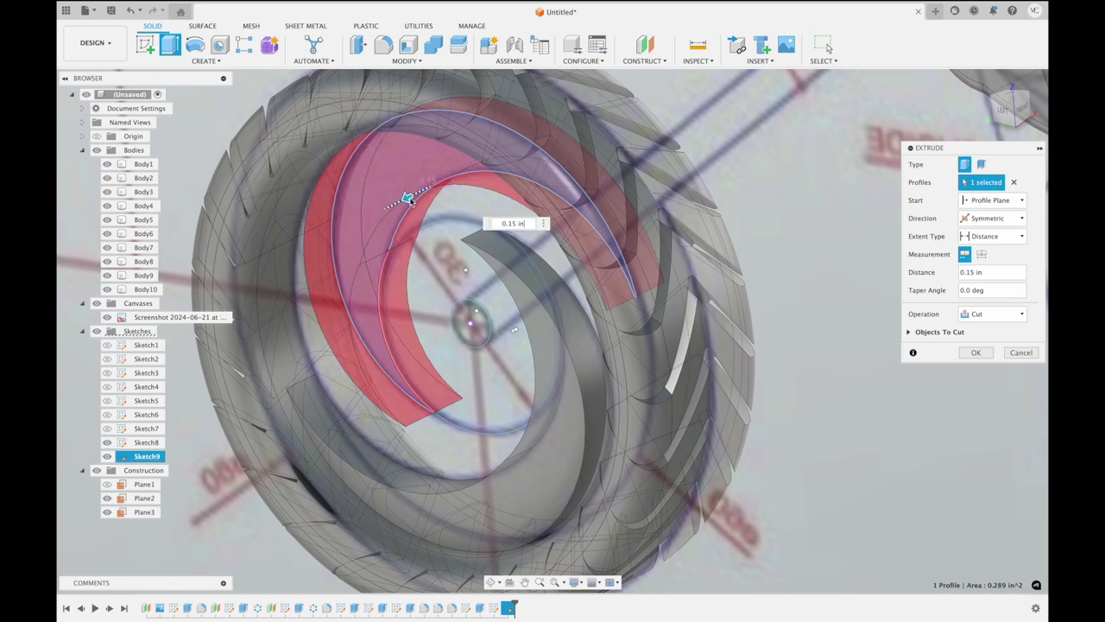
{"action": "left_click", "coordinate": [993, 314]}
{"action": "left_click", "coordinate": [991, 333]}
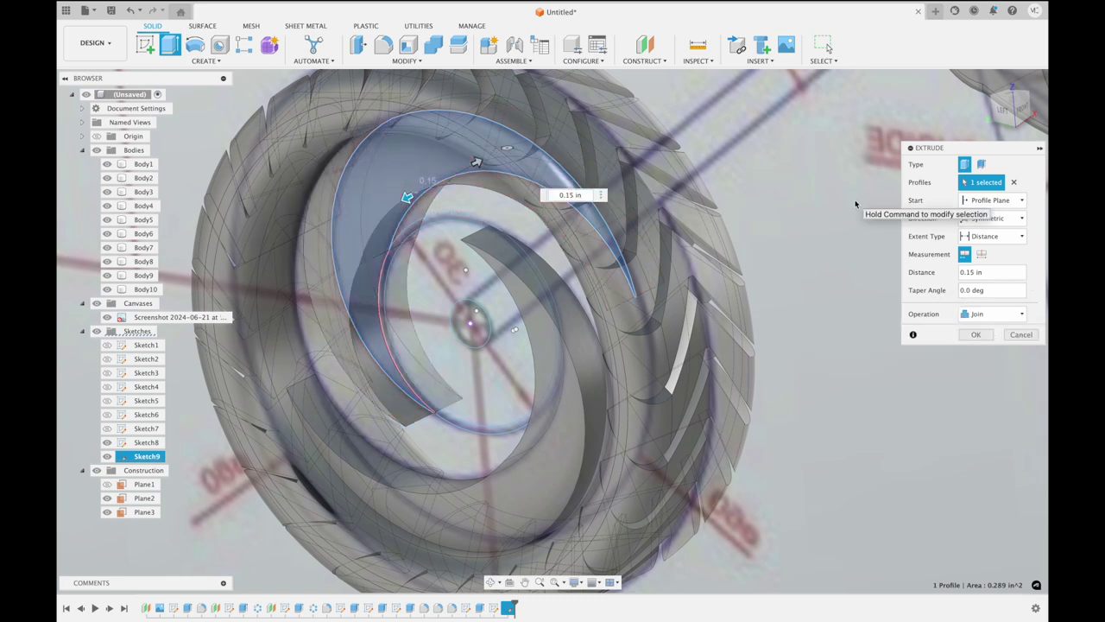
{"action": "scroll", "coordinate": [856, 203], "scroll_direction": "down", "scroll_amount": 5, "text": "shift"}
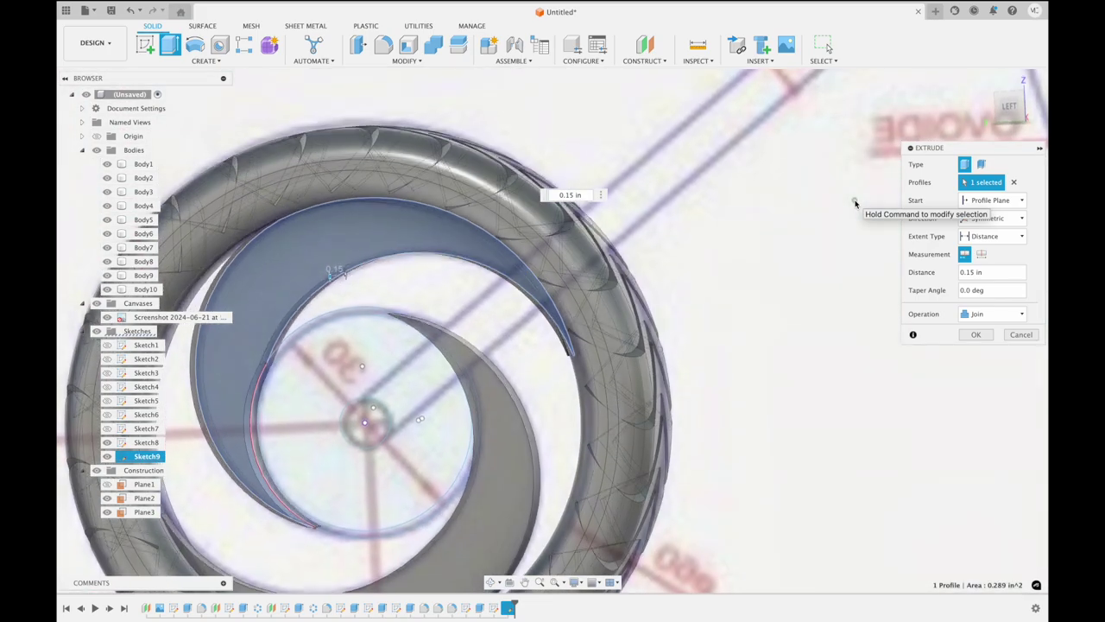
{"action": "scroll", "coordinate": [856, 204], "scroll_direction": "down", "scroll_amount": 5, "text": "shift"}
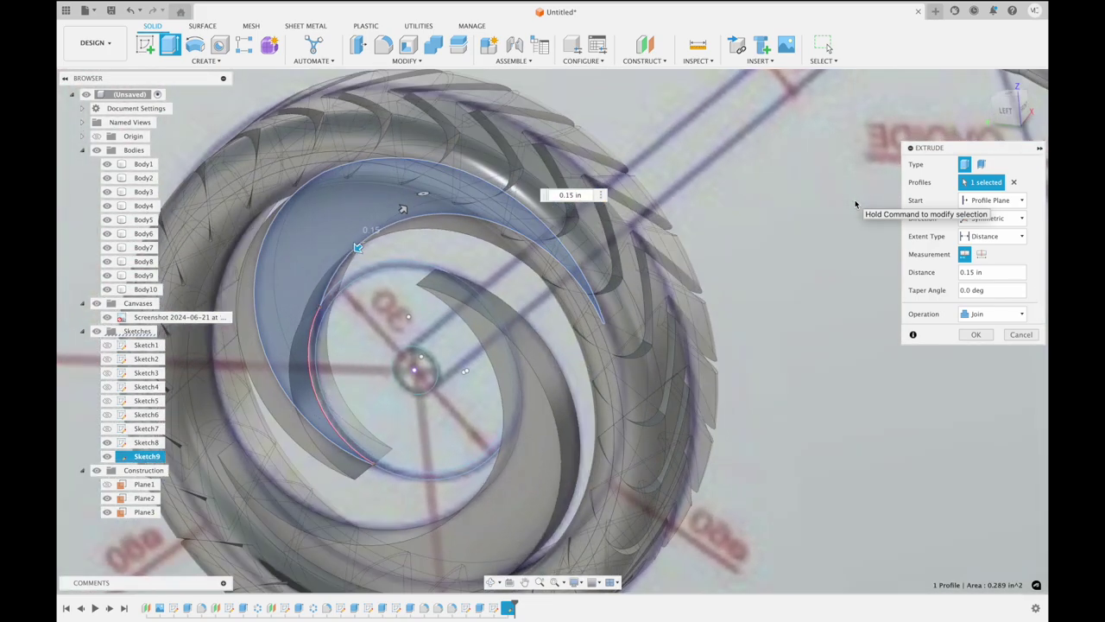
{"action": "left_click", "coordinate": [1007, 109]}
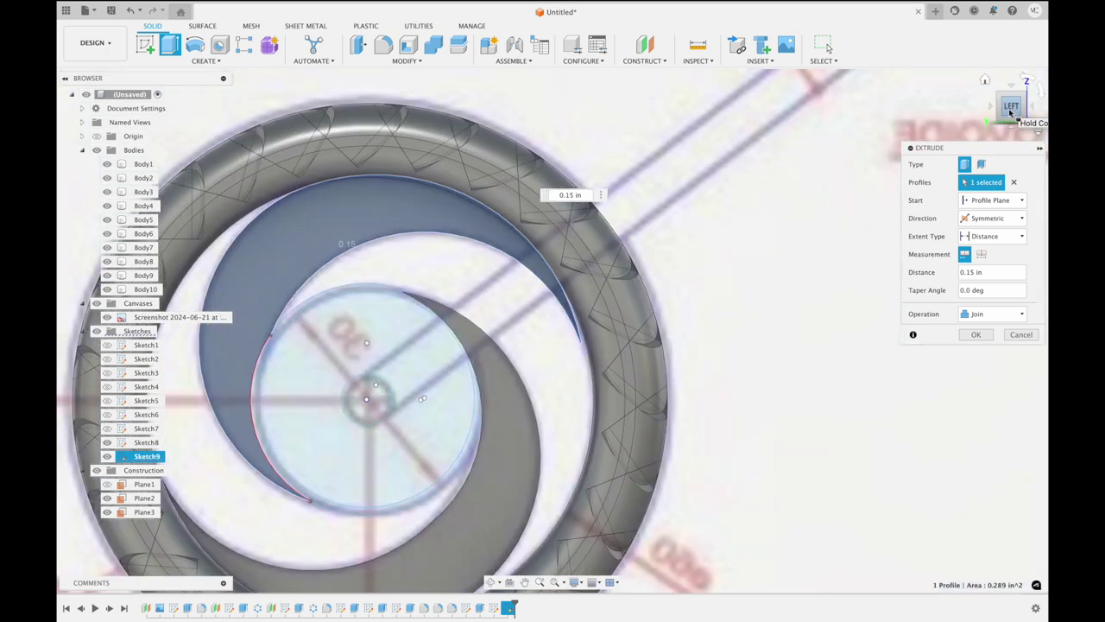
{"action": "left_click", "coordinate": [980, 337]}
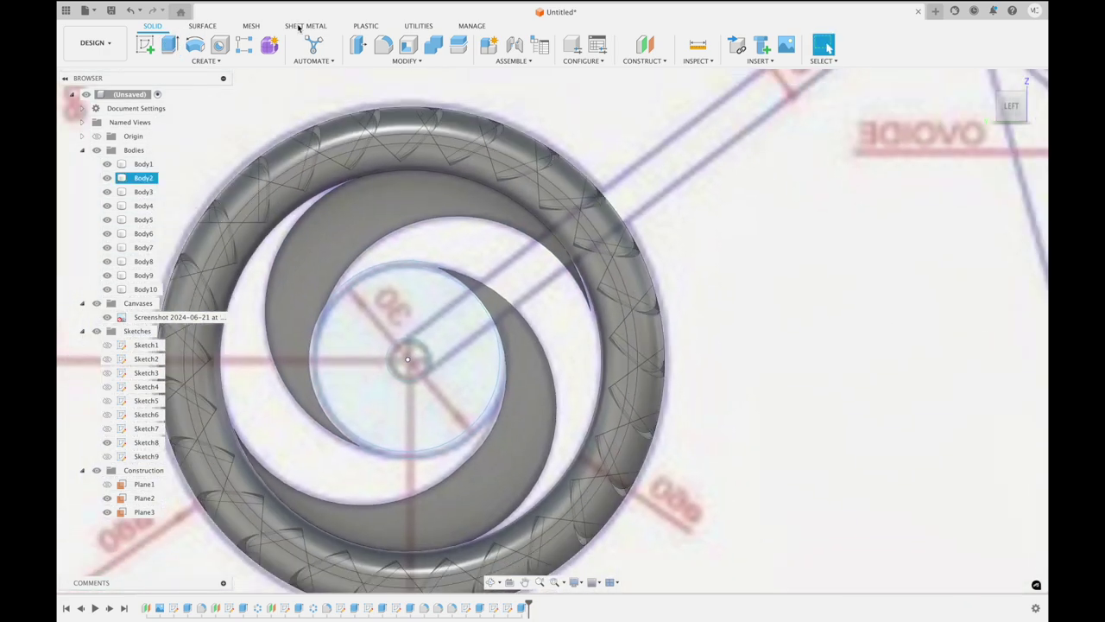
Restart the extrusion with only the thin hub ring selected at -0.15 in
{"action": "left_click", "coordinate": [169, 45]}
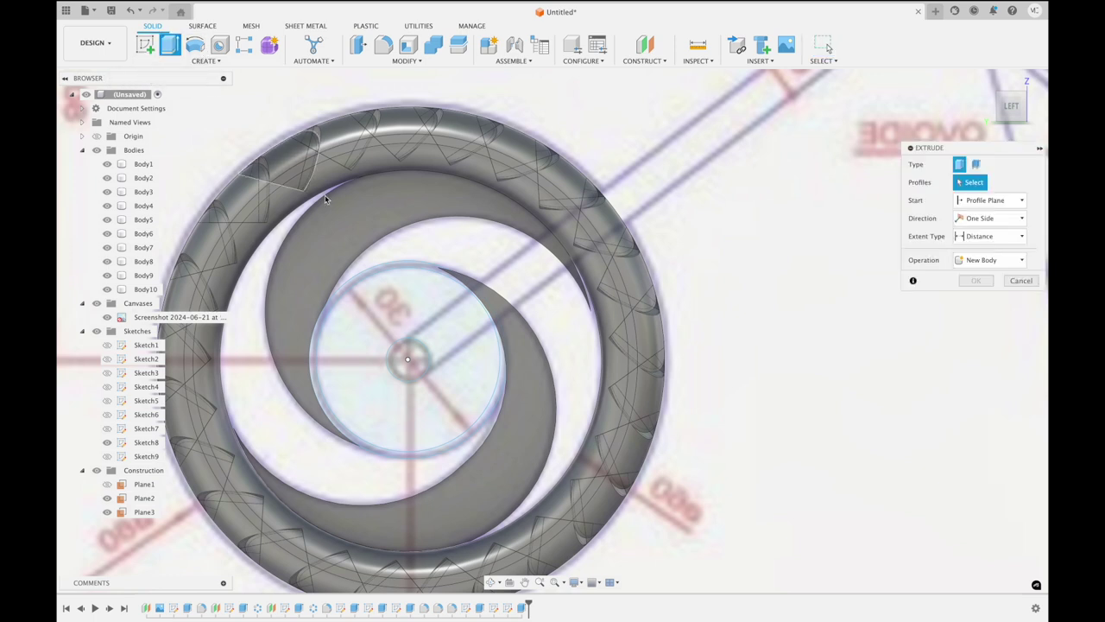
{"action": "left_click", "coordinate": [398, 311]}
{"action": "left_click", "coordinate": [377, 269]}
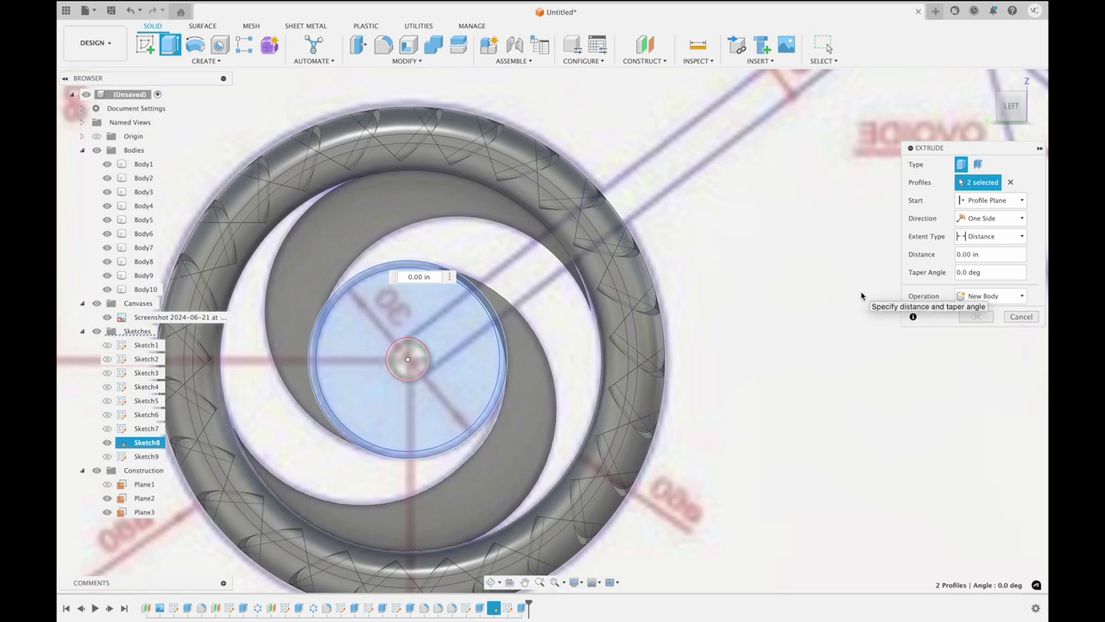
{"action": "key", "text": "Escape"}
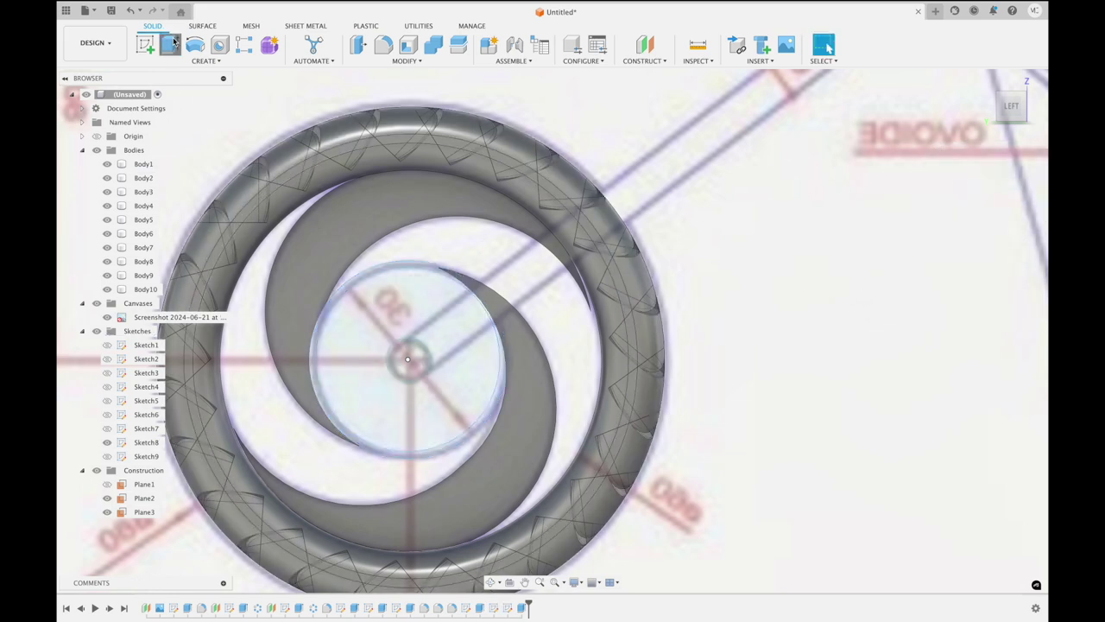
{"action": "left_click", "coordinate": [172, 41]}
{"action": "left_click", "coordinate": [373, 277]}
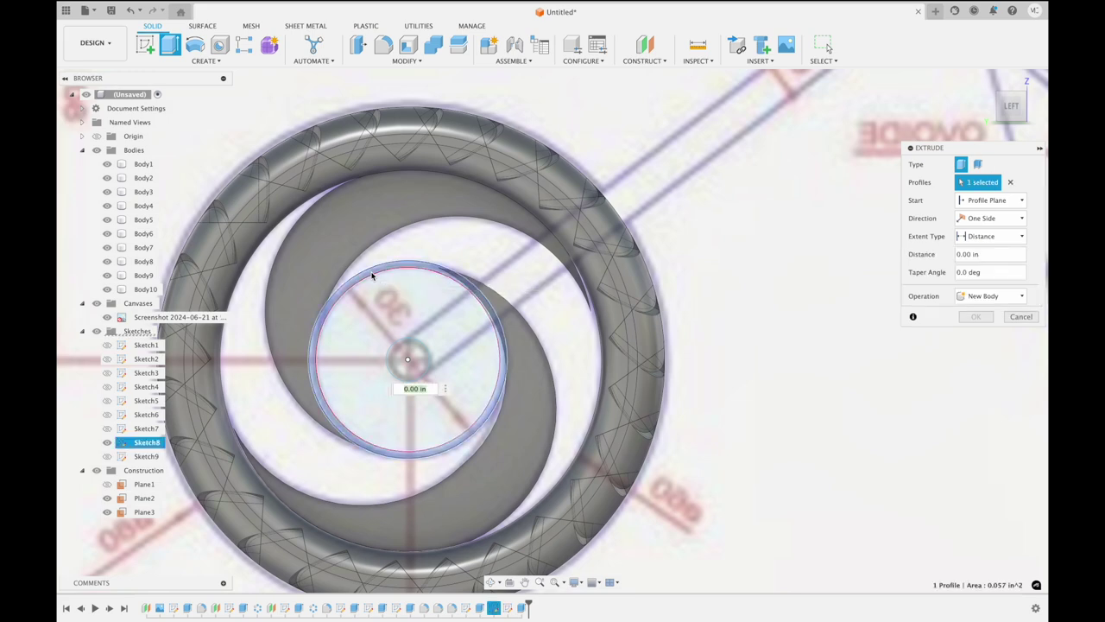
{"action": "middle_click_drag", "start_coordinate": [699, 154], "coordinate": [700, 154], "text": "shift"}
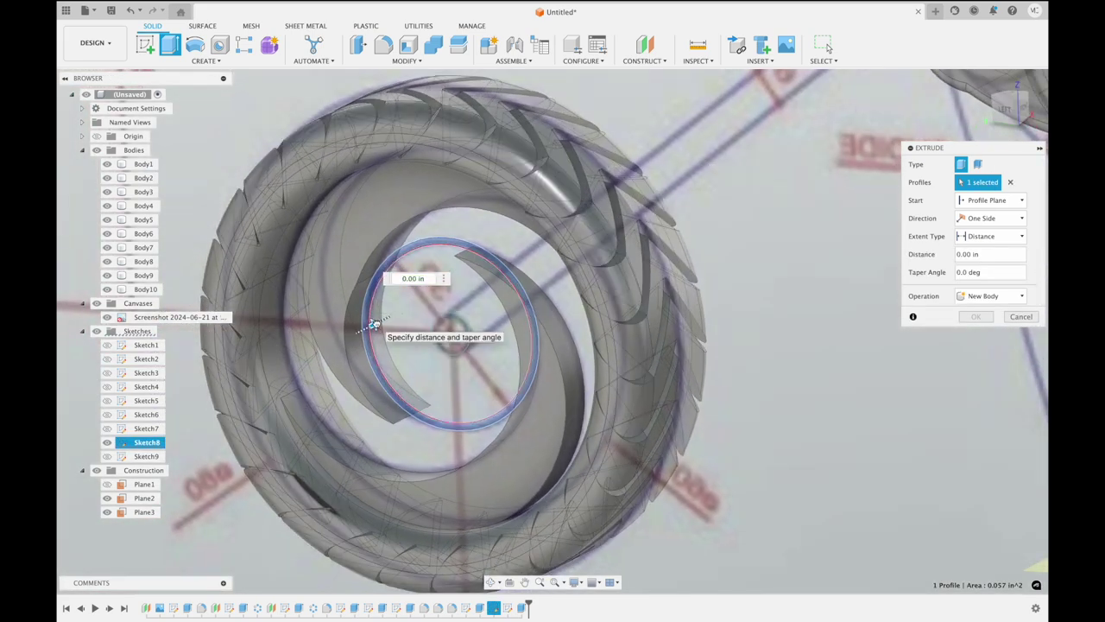
{"action": "left_click_drag", "start_coordinate": [374, 324], "coordinate": [359, 335]}
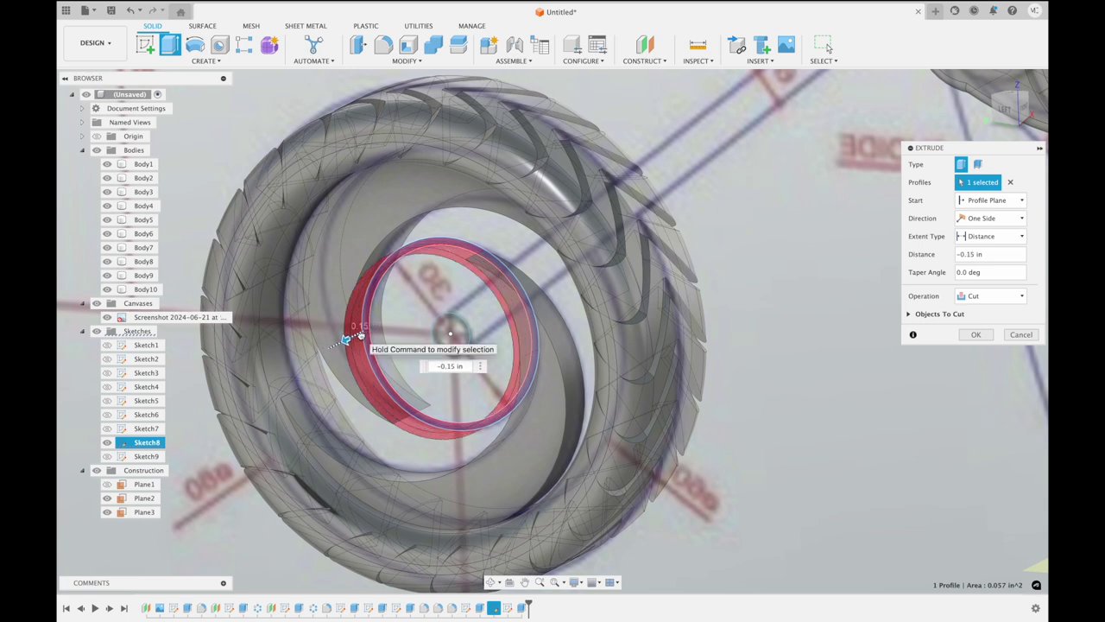
Make the hub ring extrusion Symmetric with a Join operation and commit it
{"action": "left_click", "coordinate": [990, 218]}
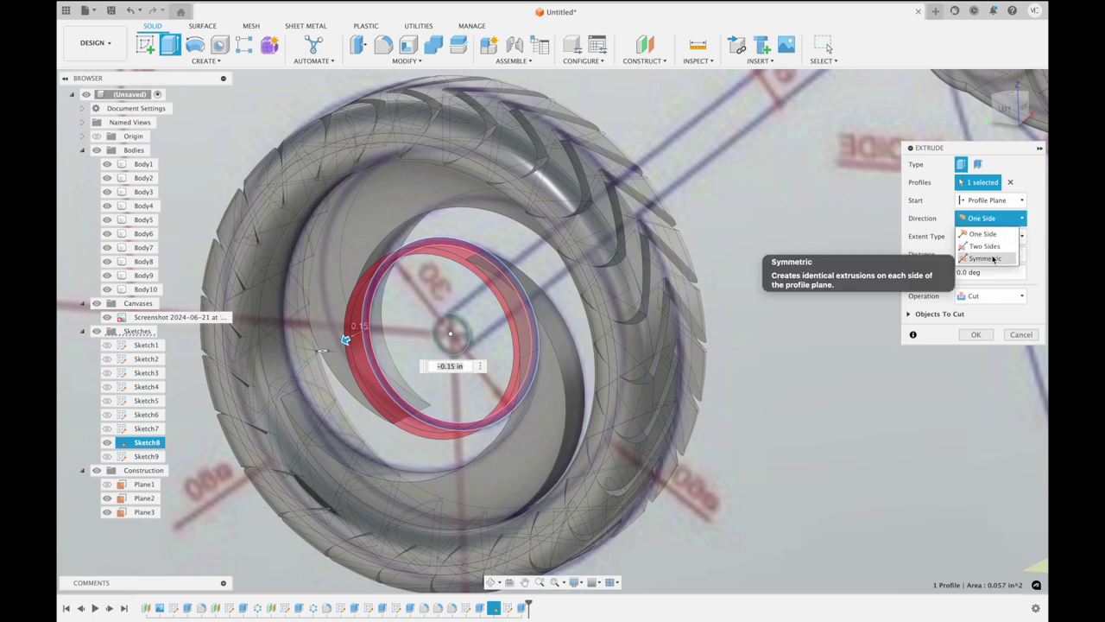
{"action": "left_click", "coordinate": [993, 258]}
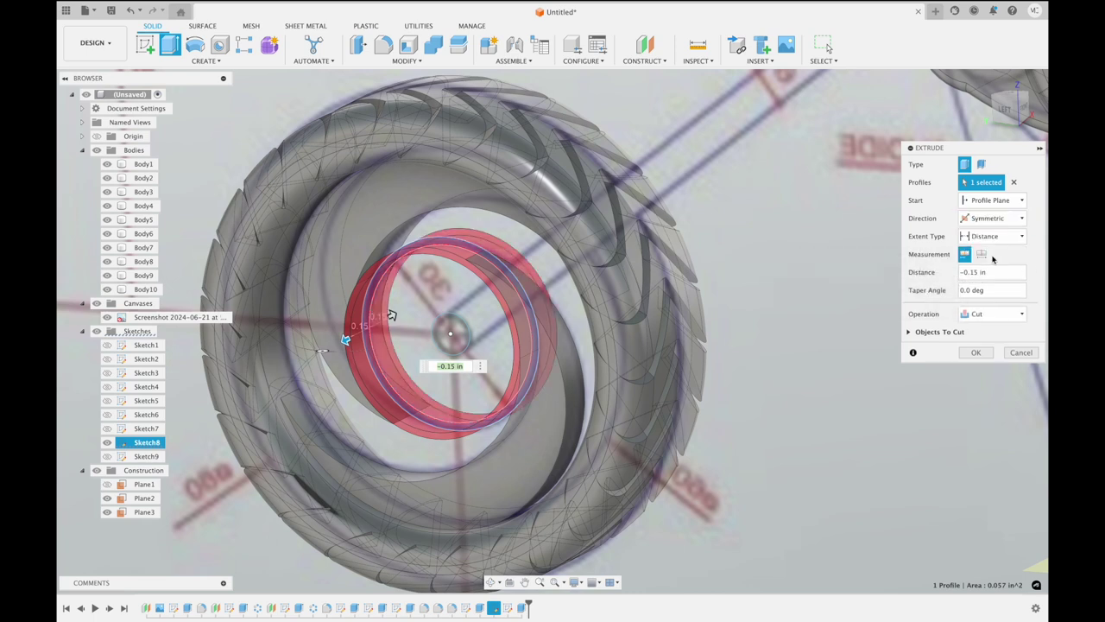
{"action": "left_click", "coordinate": [991, 314]}
{"action": "left_click", "coordinate": [973, 325]}
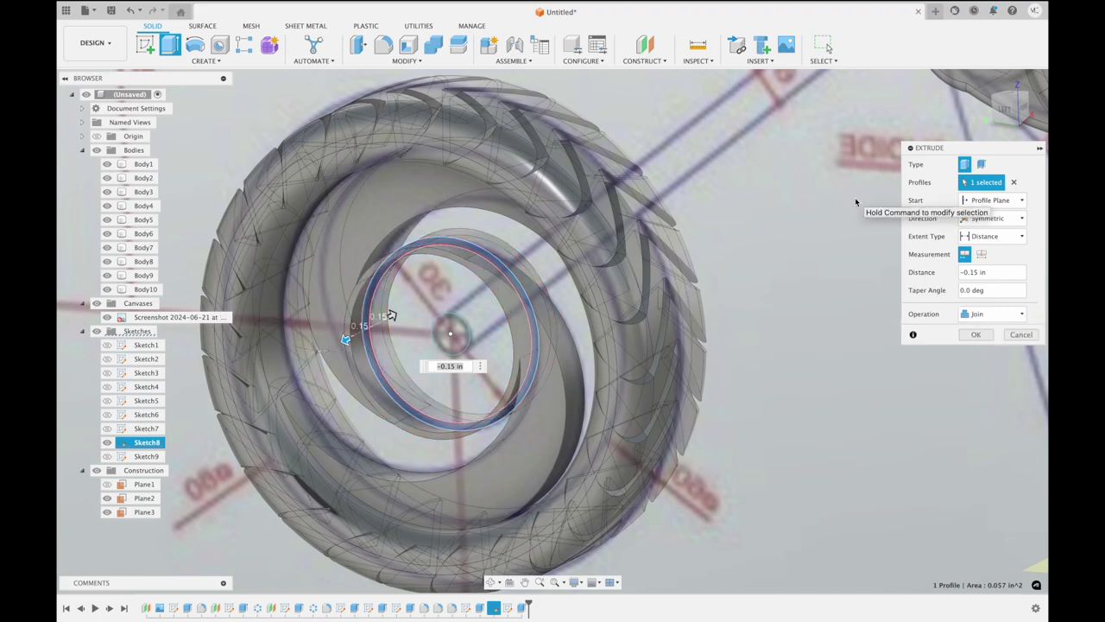
{"action": "scroll", "coordinate": [854, 197], "scroll_direction": "down", "scroll_amount": 10, "text": "shift"}
{"action": "scroll", "coordinate": [855, 200], "scroll_direction": "down", "scroll_amount": 5, "text": "shift"}
{"action": "scroll", "coordinate": [855, 200], "scroll_direction": "down", "scroll_amount": 5, "text": "shift"}
{"action": "scroll", "coordinate": [855, 200], "scroll_direction": "down", "scroll_amount": 5, "text": "shift"}
{"action": "scroll", "coordinate": [855, 200], "scroll_direction": "down", "scroll_amount": 5, "text": "shift"}
{"action": "scroll", "coordinate": [855, 201], "scroll_direction": "down", "scroll_amount": 5, "text": "shift"}
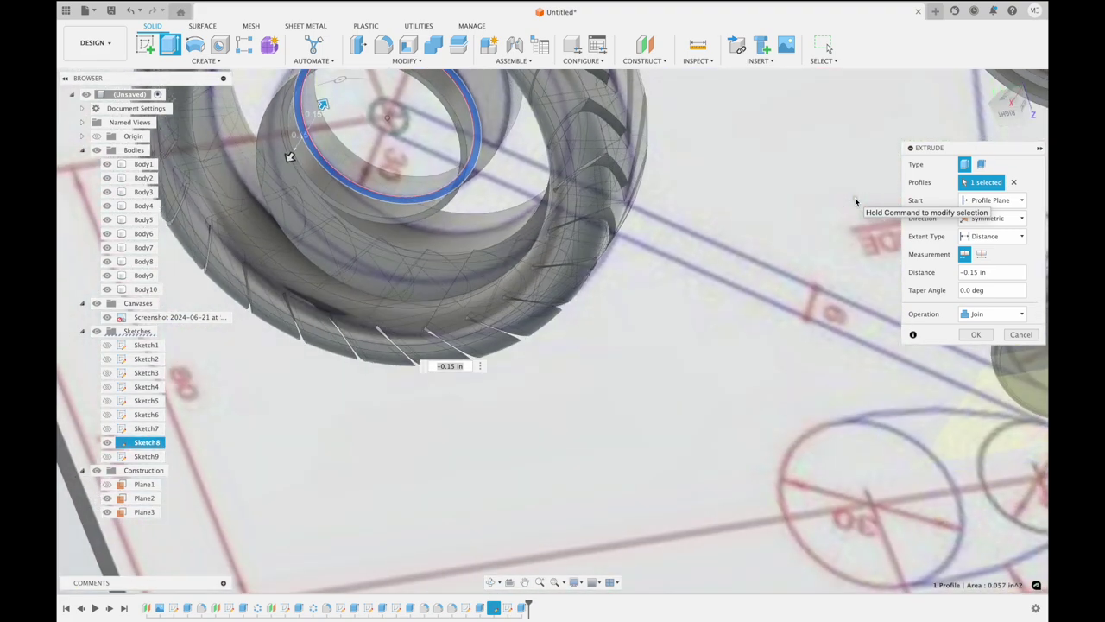
{"action": "scroll", "coordinate": [854, 201], "scroll_direction": "down", "scroll_amount": 5, "text": "shift"}
{"action": "scroll", "coordinate": [855, 200], "scroll_direction": "down", "scroll_amount": 5, "text": "shift"}
{"action": "left_click", "coordinate": [1018, 93]}
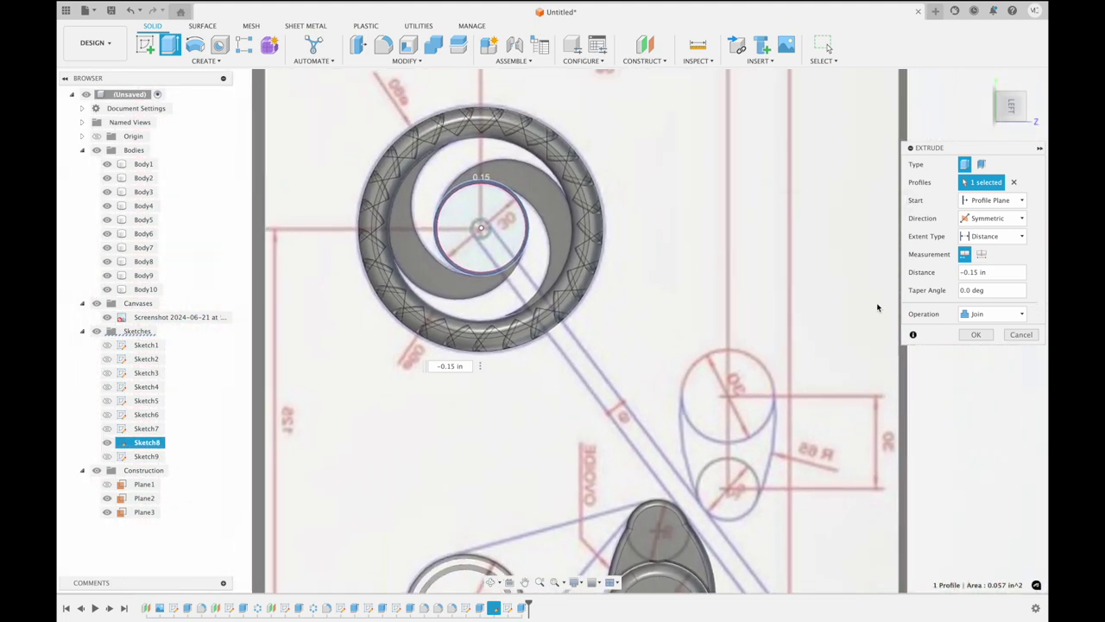
{"action": "left_click", "coordinate": [975, 335]}
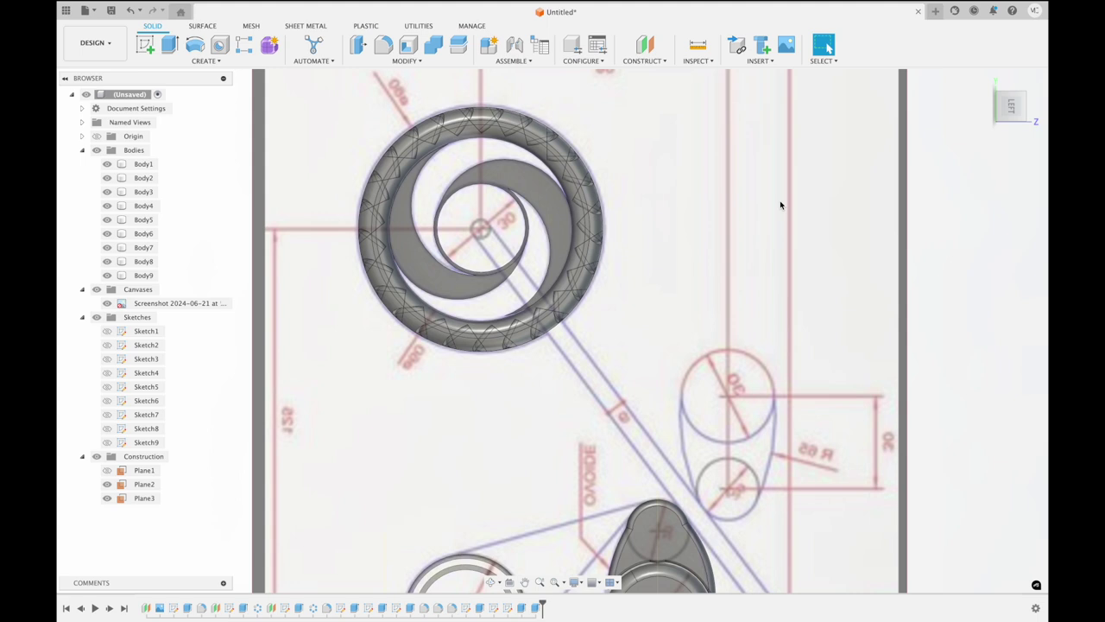
Undo and redo the hub extrusion, then open and cancel an empty extrusion
{"action": "key", "text": "ctrl+z"}
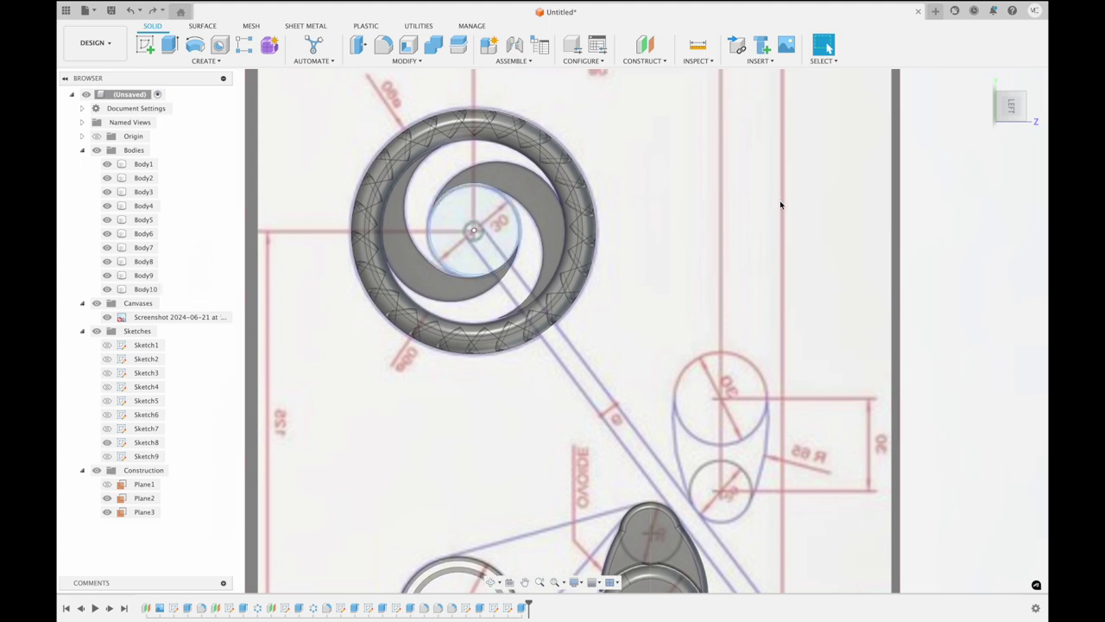
{"action": "key", "text": "ctrl+y"}
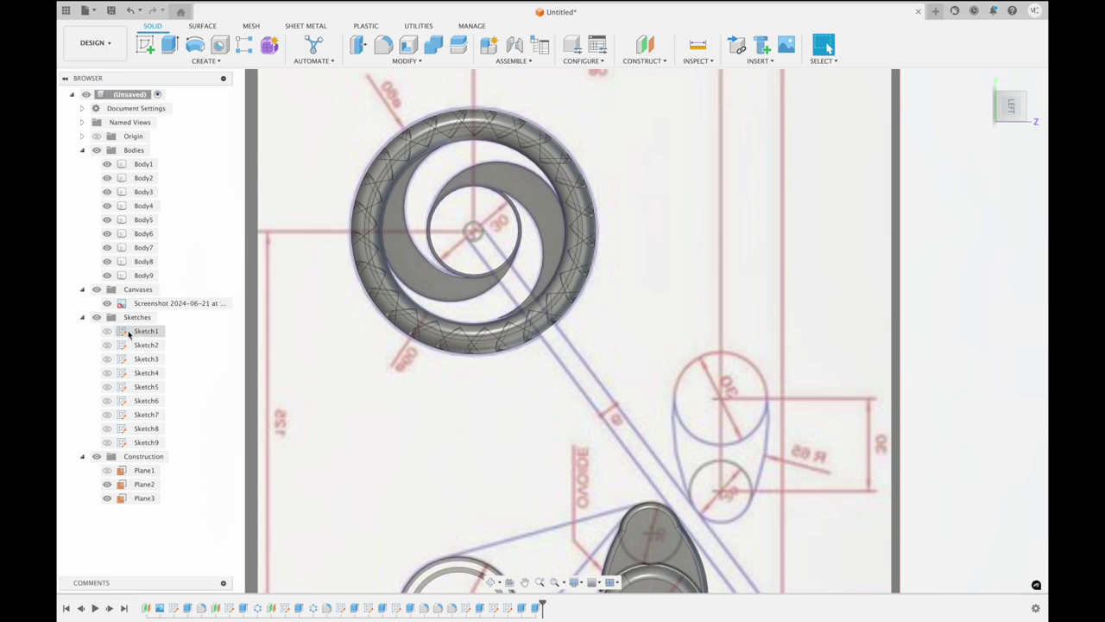
{"action": "left_click", "coordinate": [166, 54]}
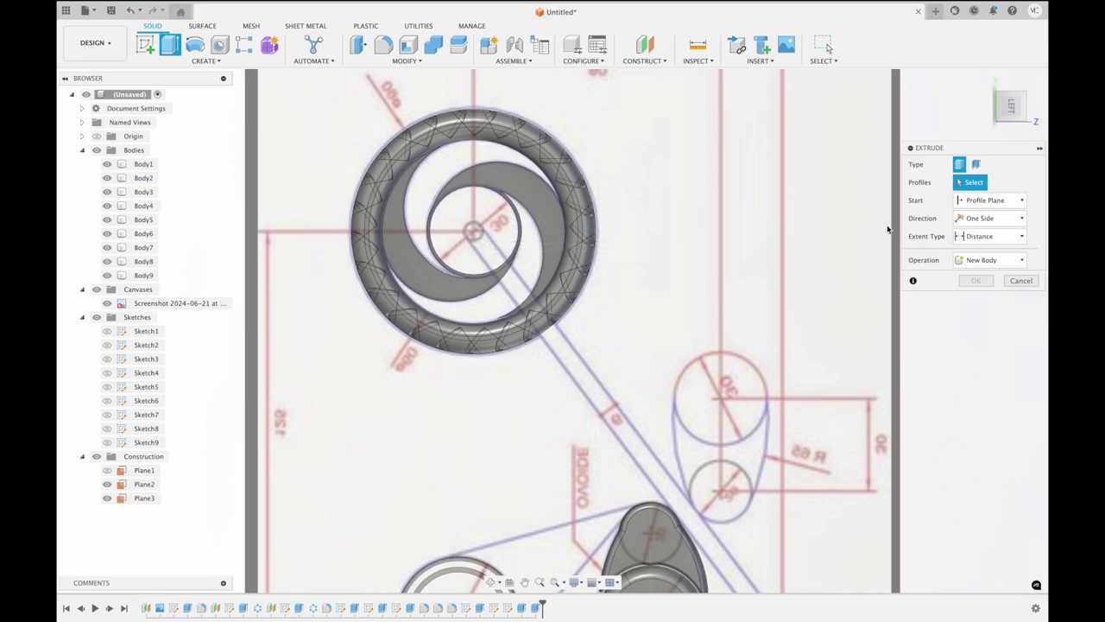
{"action": "left_click", "coordinate": [1020, 280]}
{"action": "scroll", "coordinate": [599, 217], "scroll_direction": "up", "scroll_amount": 2}
{"action": "scroll", "coordinate": [599, 218], "scroll_direction": "up", "scroll_amount": 2}
{"action": "scroll", "coordinate": [599, 217], "scroll_direction": "up", "scroll_amount": 2}
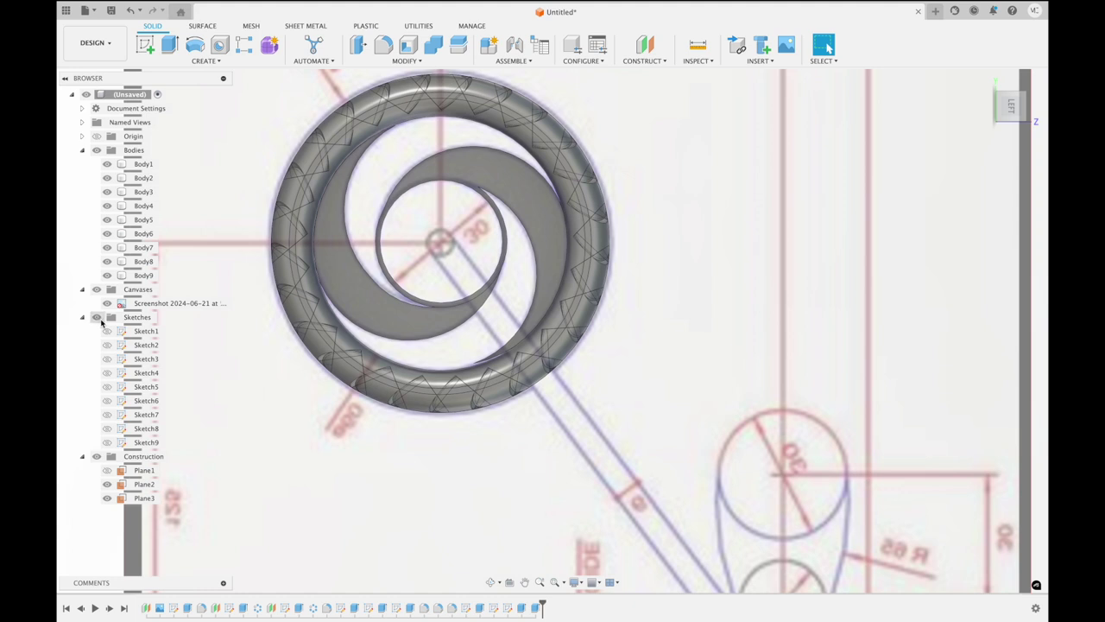
Show Sketch9 and Sketch8 again so the inner hub circle profile is available
{"action": "left_click", "coordinate": [107, 443]}
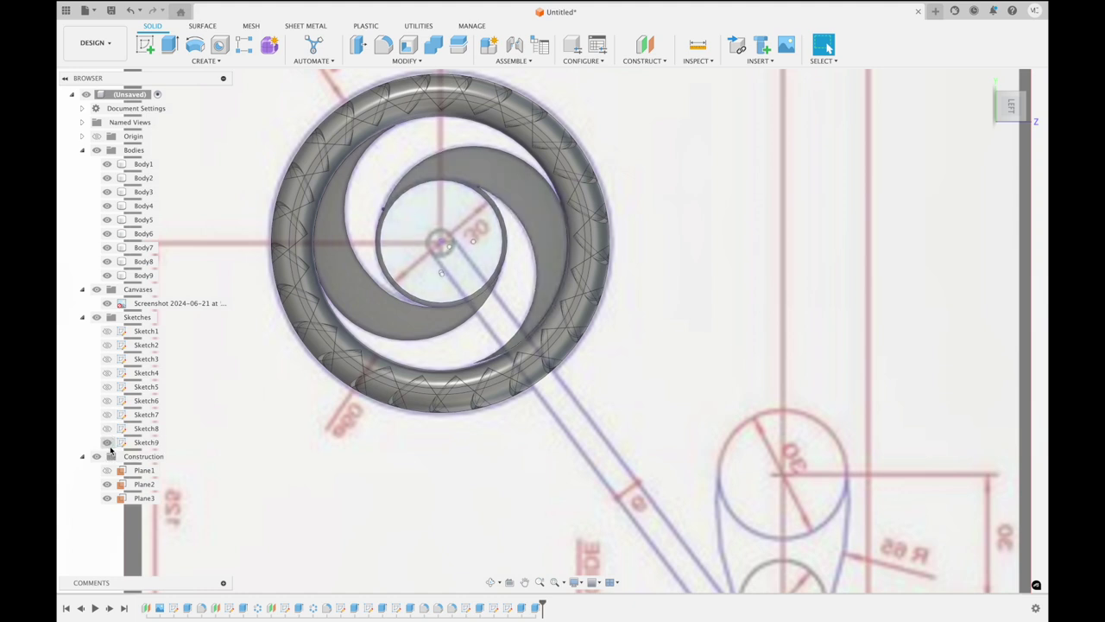
{"action": "left_click", "coordinate": [108, 431]}
{"action": "left_click", "coordinate": [169, 45]}
Extrude the inner hub circle -0.20 in as new body Body11 and return to the left view
{"action": "left_click", "coordinate": [438, 242]}
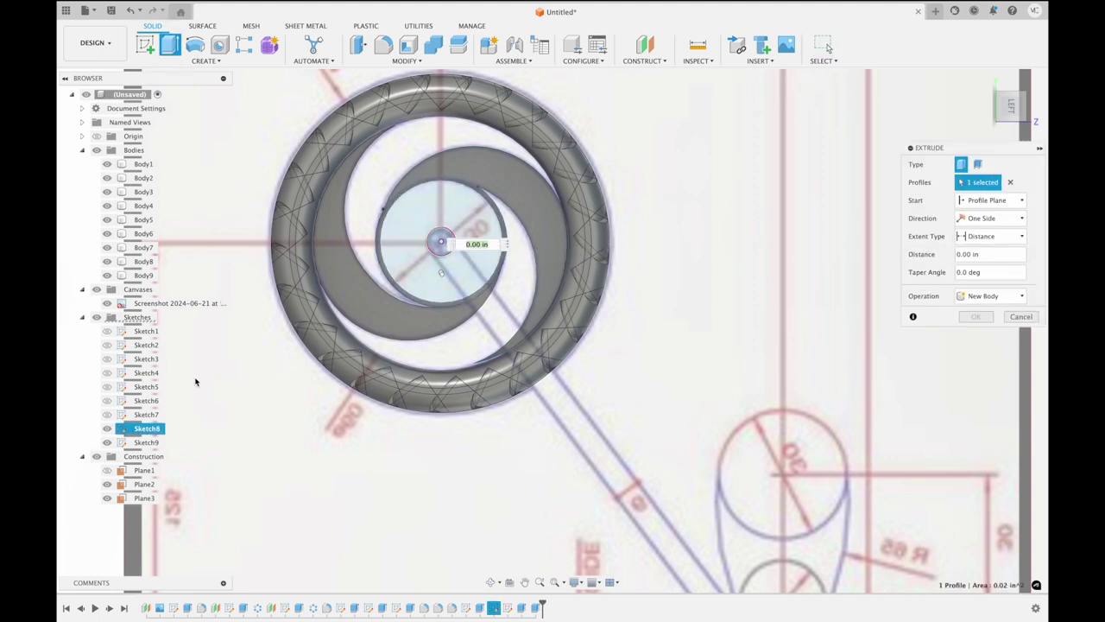
{"action": "middle_click_drag", "start_coordinate": [834, 93], "coordinate": [604, 172], "text": "shift"}
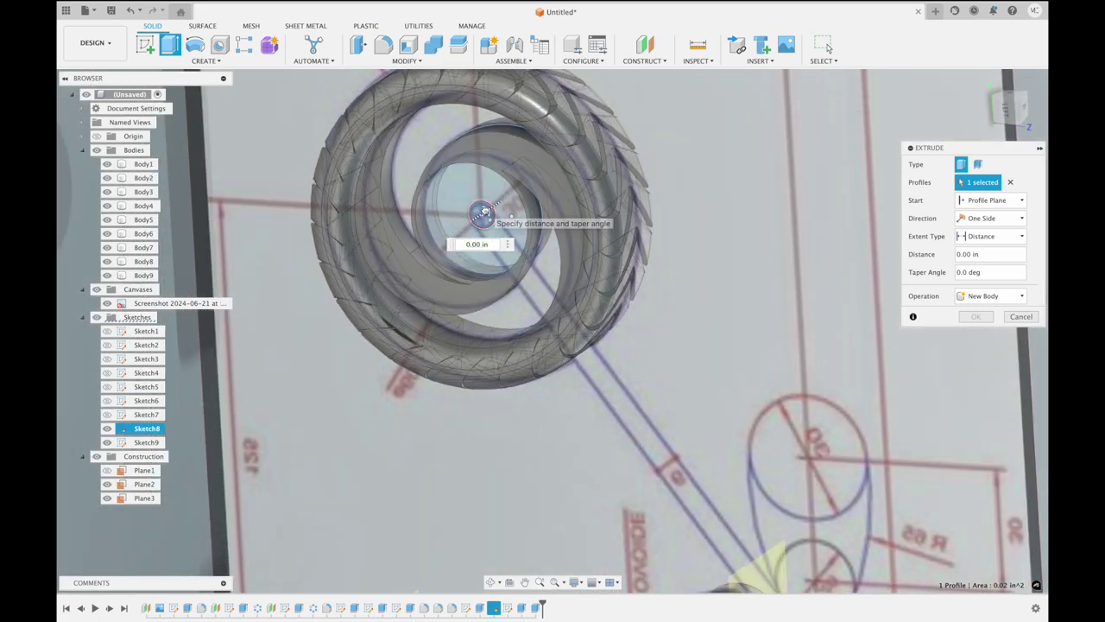
{"action": "left_click_drag", "start_coordinate": [484, 211], "coordinate": [464, 226]}
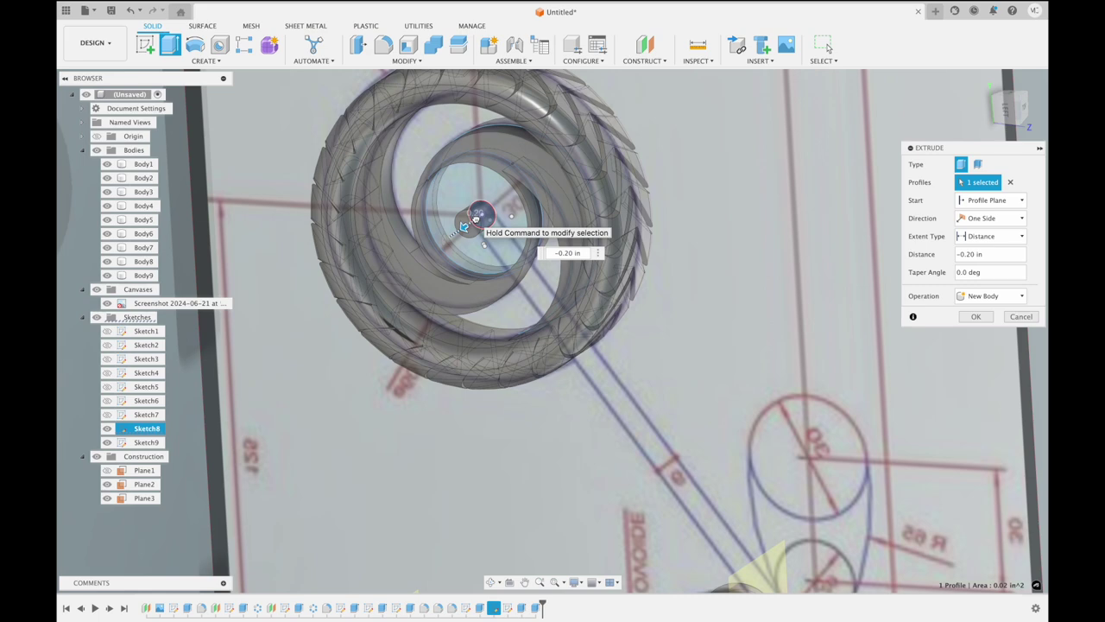
{"action": "left_click", "coordinate": [976, 317]}
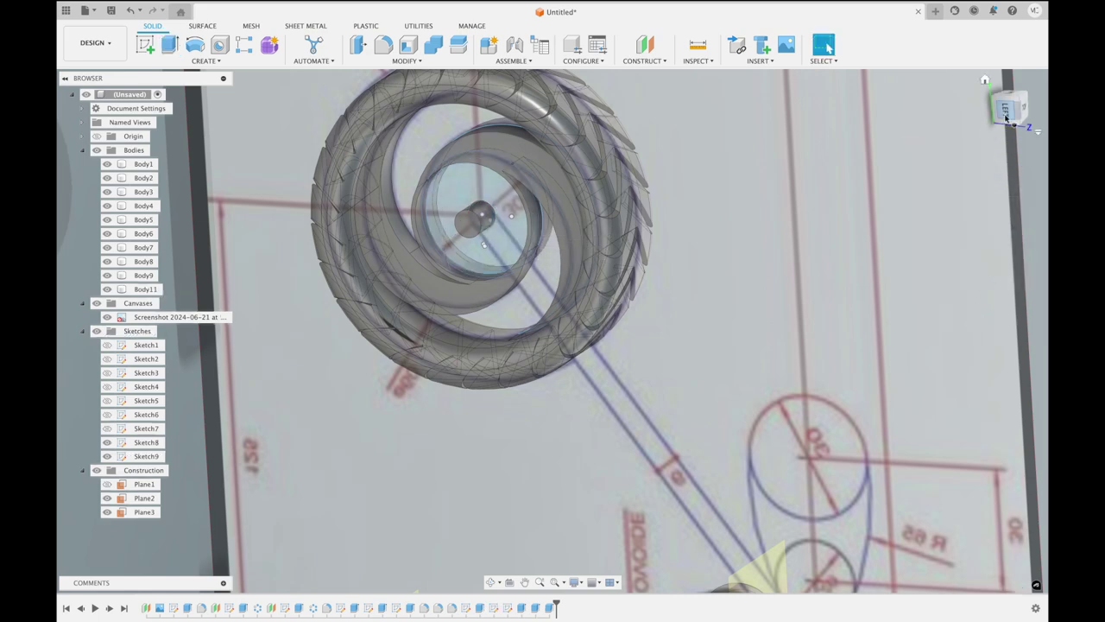
{"action": "left_click", "coordinate": [1006, 112]}
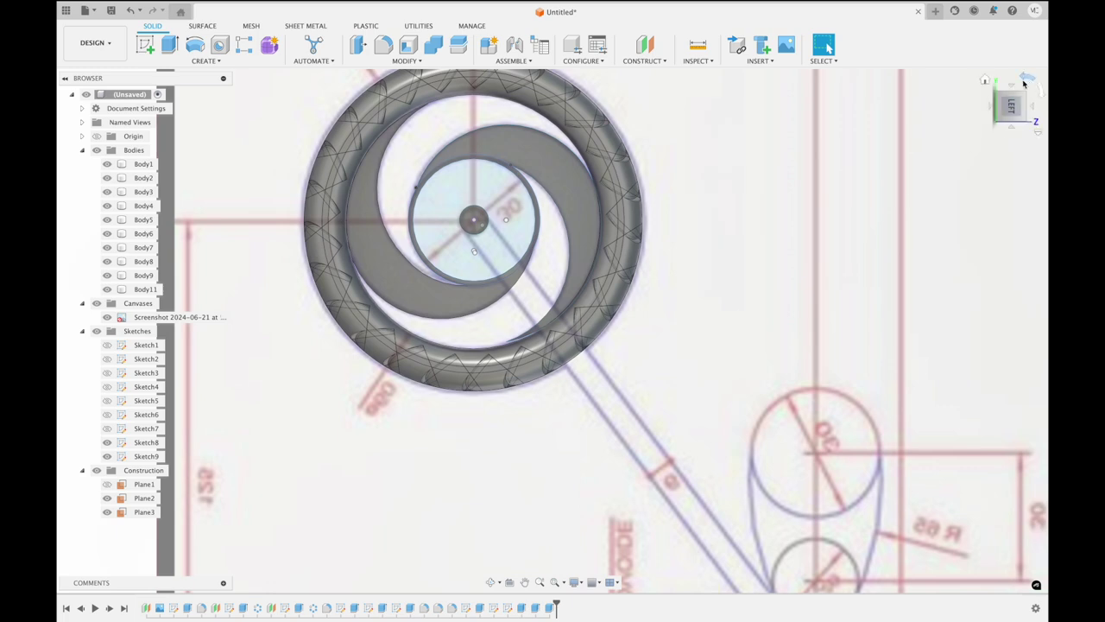
Zoom out to the whole motorcycle and start Sketch10 on the drawing plane
{"action": "middle_click_drag", "start_coordinate": [604, 216], "coordinate": [570, 393]}
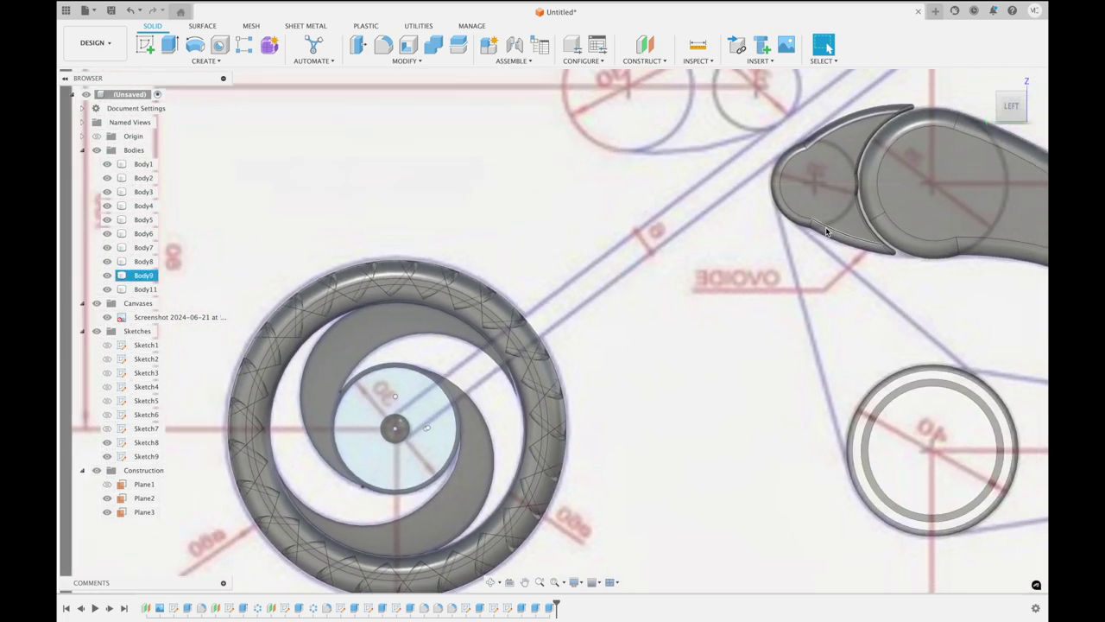
{"action": "scroll", "coordinate": [825, 232], "scroll_direction": "down", "scroll_amount": 2}
{"action": "left_click", "coordinate": [825, 232]}
{"action": "scroll", "coordinate": [825, 231], "scroll_direction": "down", "scroll_amount": 2}
{"action": "scroll", "coordinate": [825, 232], "scroll_direction": "down", "scroll_amount": 2}
{"action": "scroll", "coordinate": [825, 231], "scroll_direction": "down", "scroll_amount": 1}
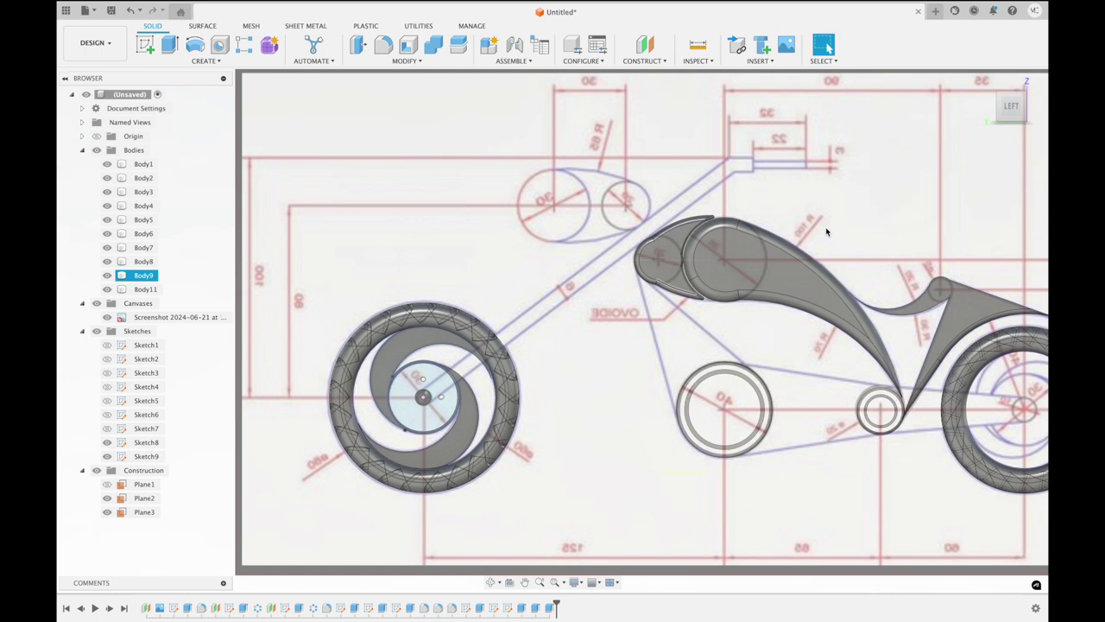
{"action": "scroll", "coordinate": [825, 232], "scroll_direction": "down", "scroll_amount": 1}
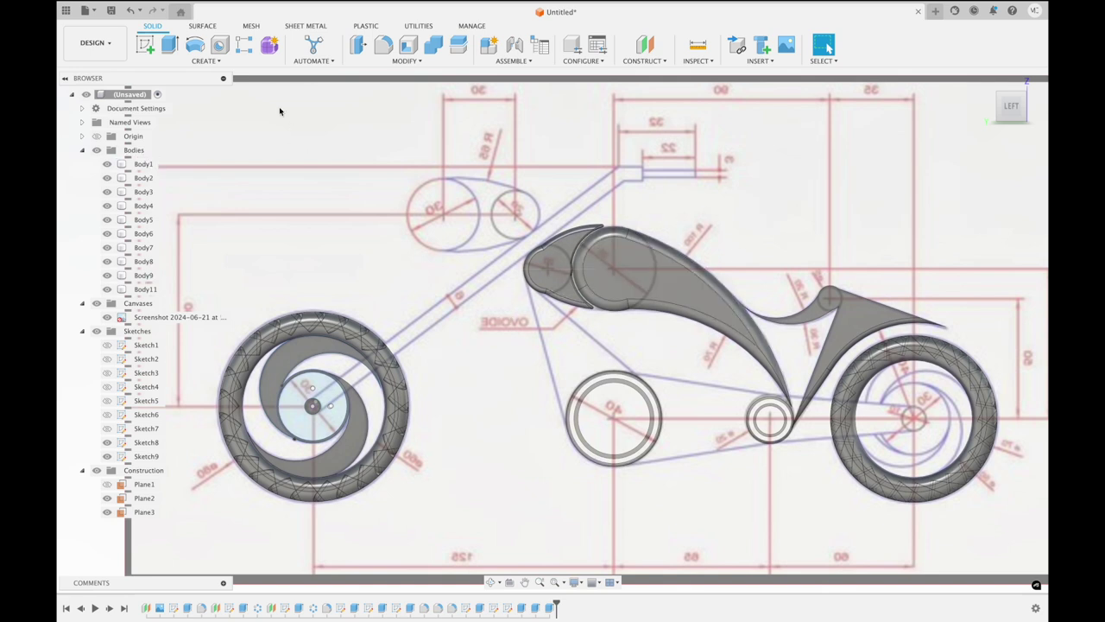
{"action": "left_click", "coordinate": [145, 45]}
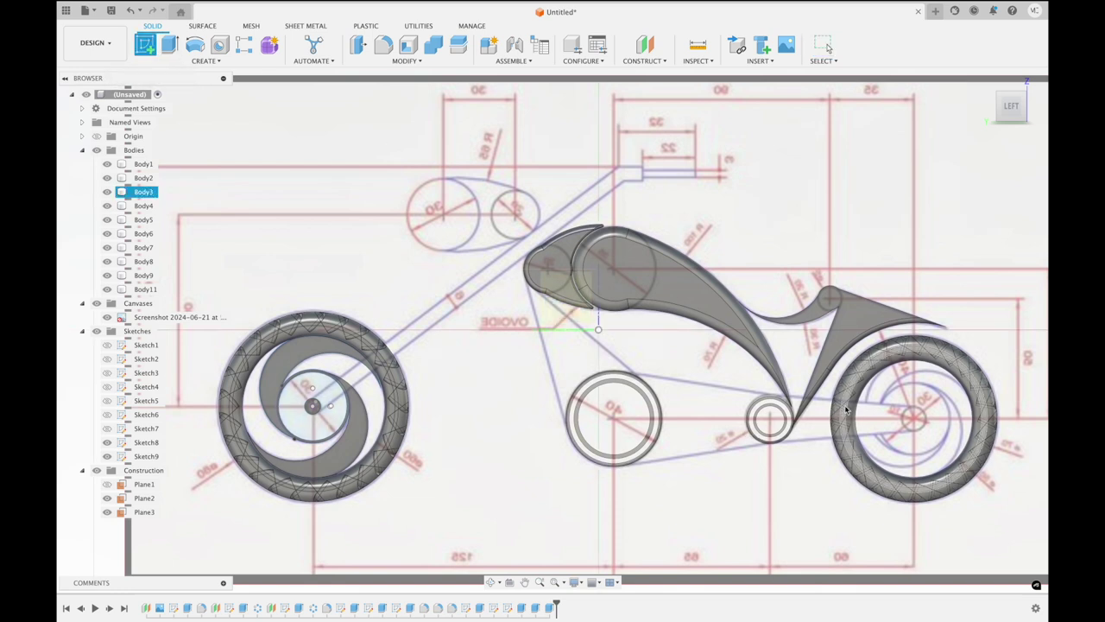
{"action": "left_click", "coordinate": [910, 412]}
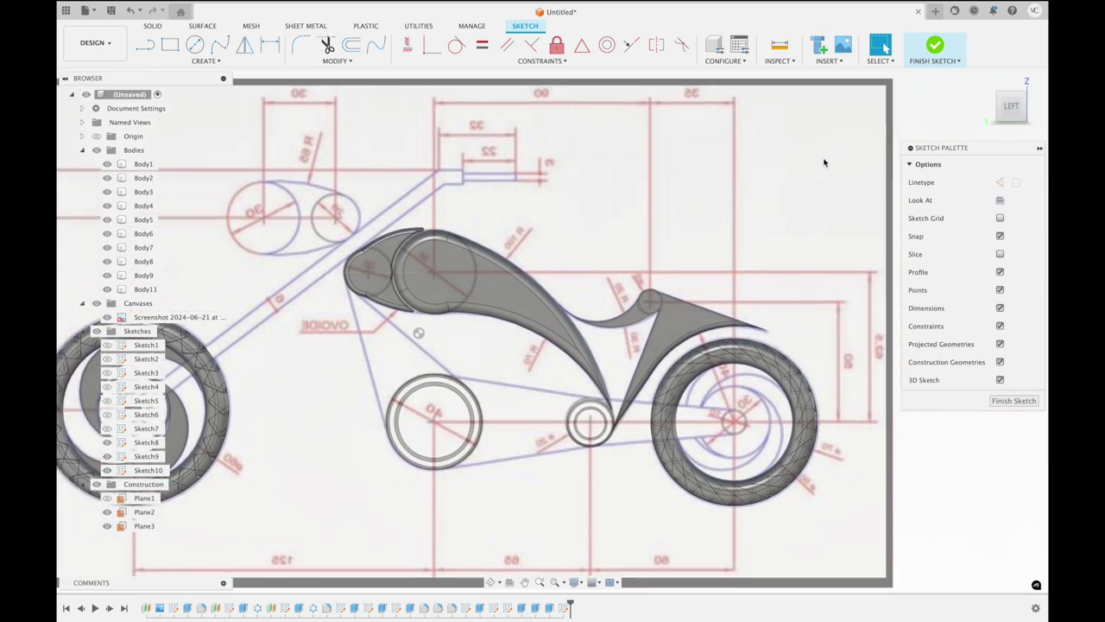
Zoom in, pick the arc tool, and cancel an arc misplaced in the rear wheel
{"action": "scroll", "coordinate": [798, 339], "scroll_direction": "up", "scroll_amount": 3}
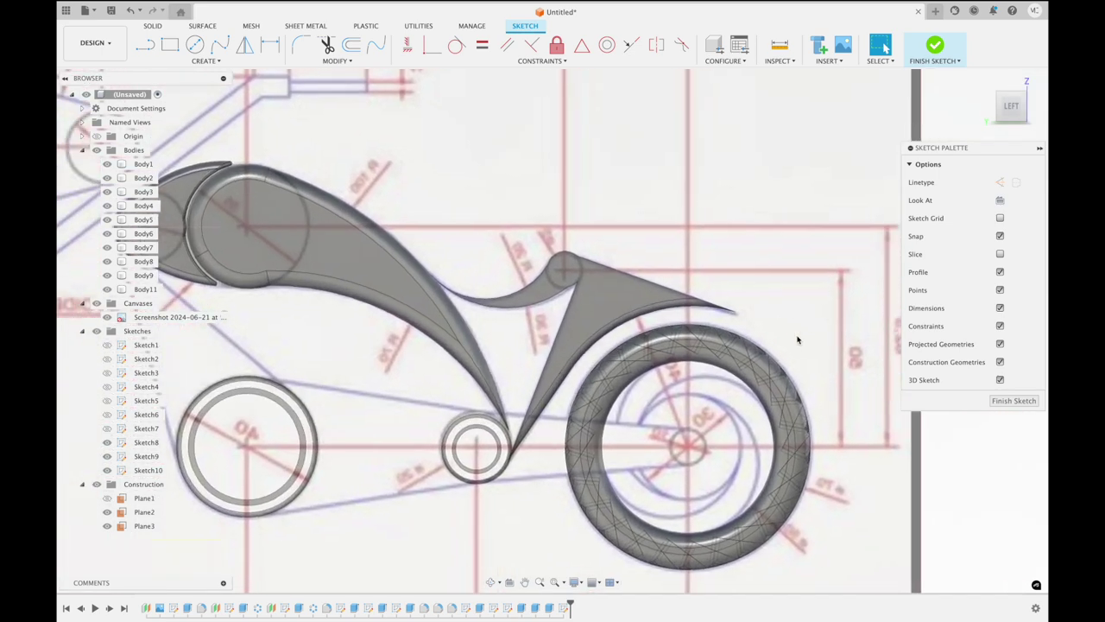
{"action": "scroll", "coordinate": [797, 340], "scroll_direction": "up", "scroll_amount": 2}
{"action": "scroll", "coordinate": [798, 339], "scroll_direction": "up", "scroll_amount": 2}
{"action": "scroll", "coordinate": [798, 339], "scroll_direction": "up", "scroll_amount": 1}
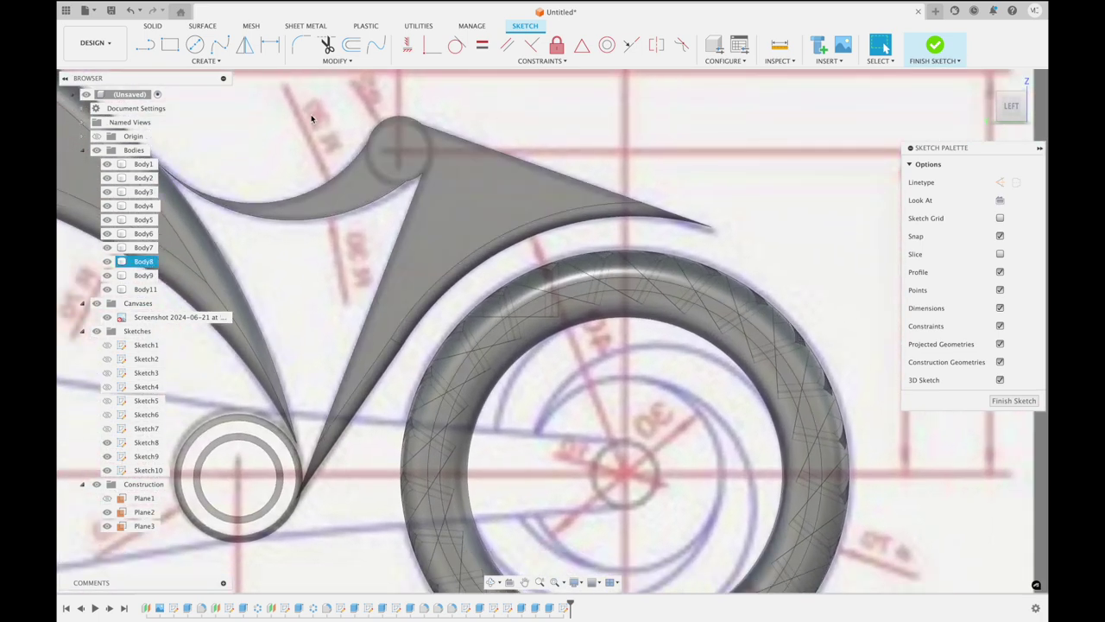
{"action": "left_click", "coordinate": [196, 62]}
{"action": "mouse_move", "coordinate": [152, 110]}
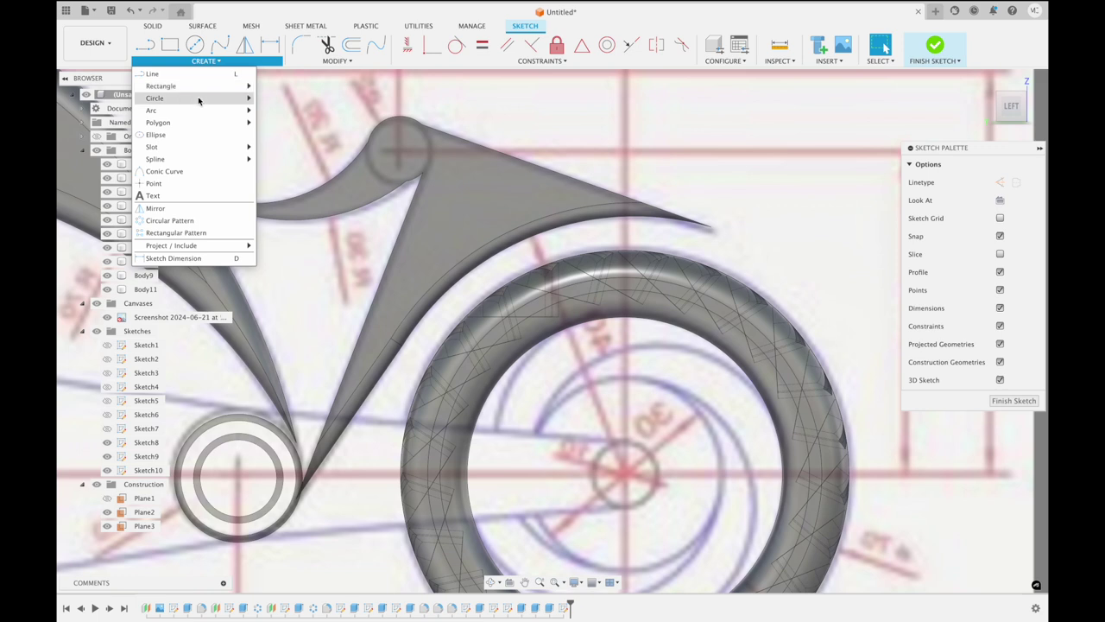
{"action": "left_click", "coordinate": [299, 110]}
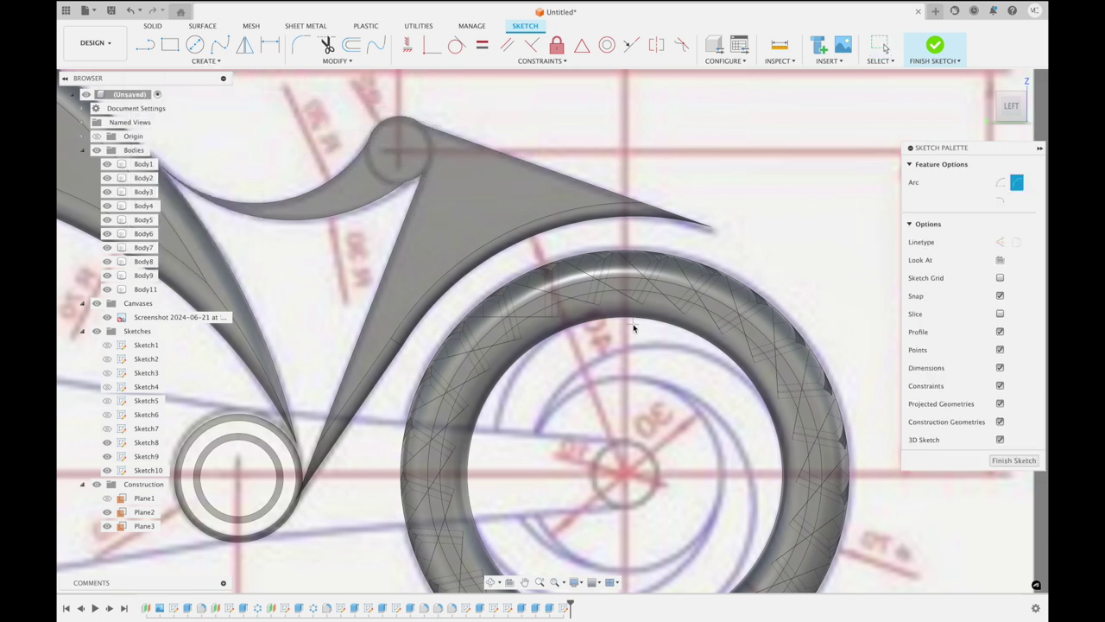
{"action": "scroll", "coordinate": [633, 326], "scroll_direction": "down", "scroll_amount": 2}
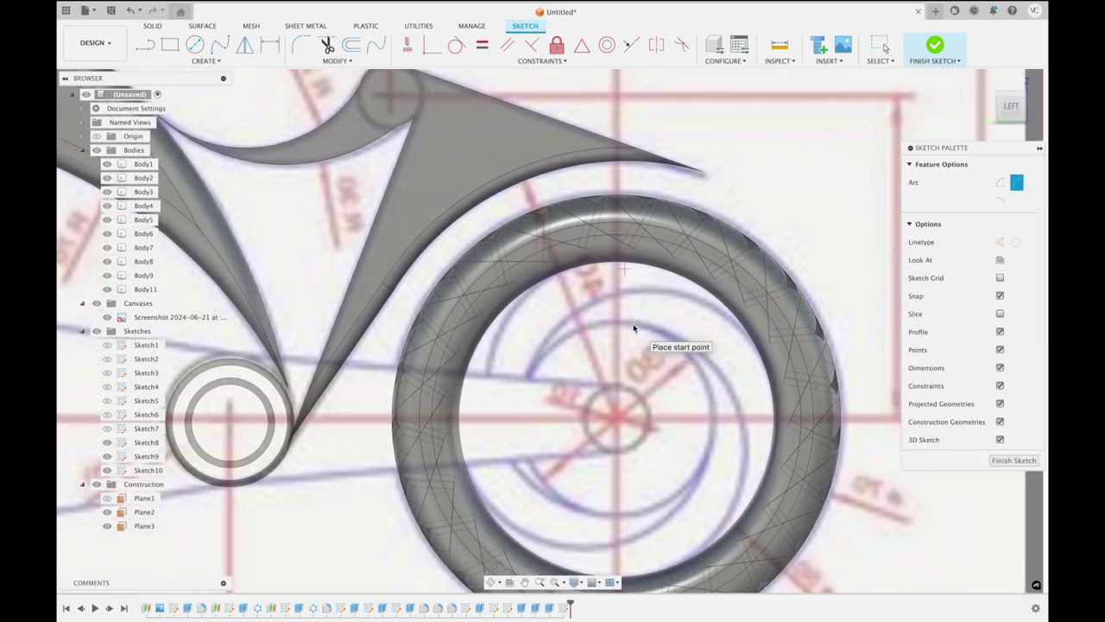
{"action": "left_click", "coordinate": [562, 504]}
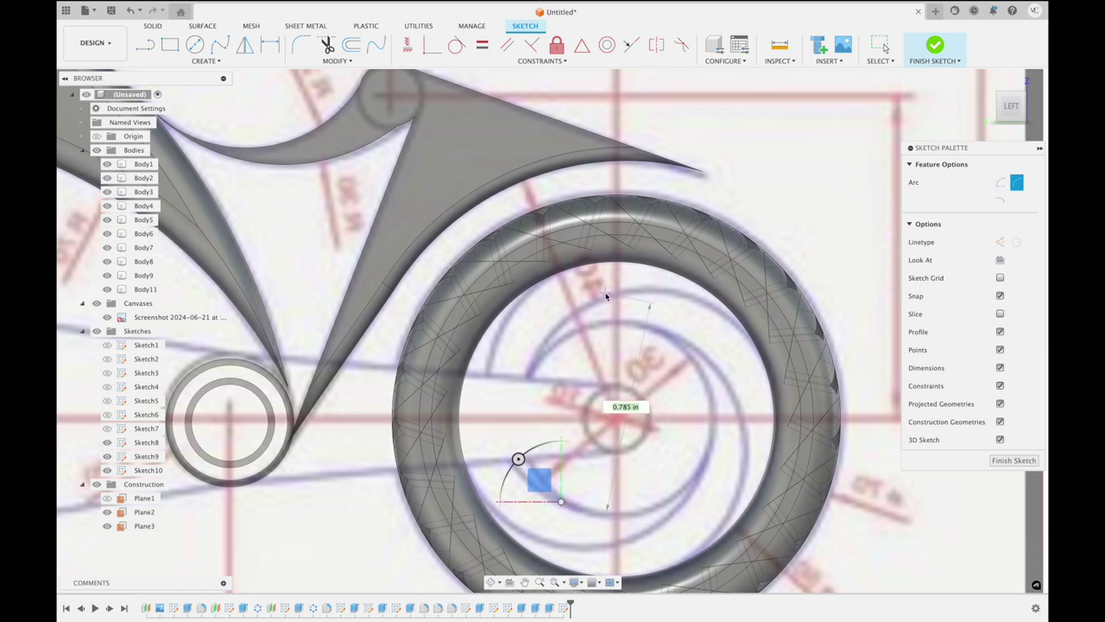
{"action": "key", "text": "Escape"}
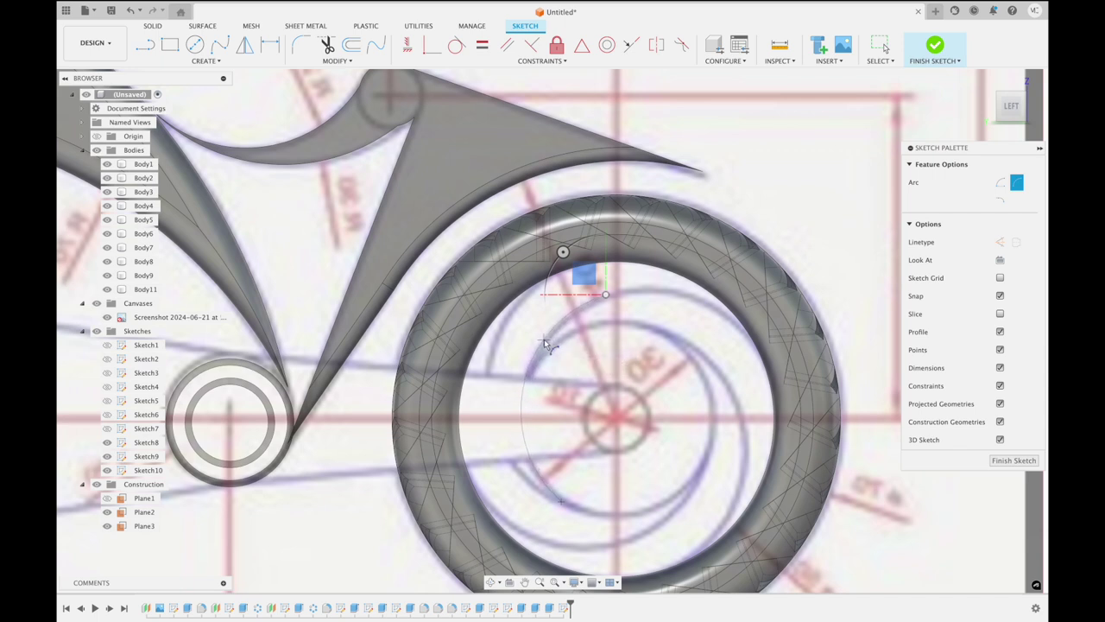
Draw an arc near the top of the wheel, then stop drawing and clear a tyre selection
{"action": "left_click", "coordinate": [607, 294]}
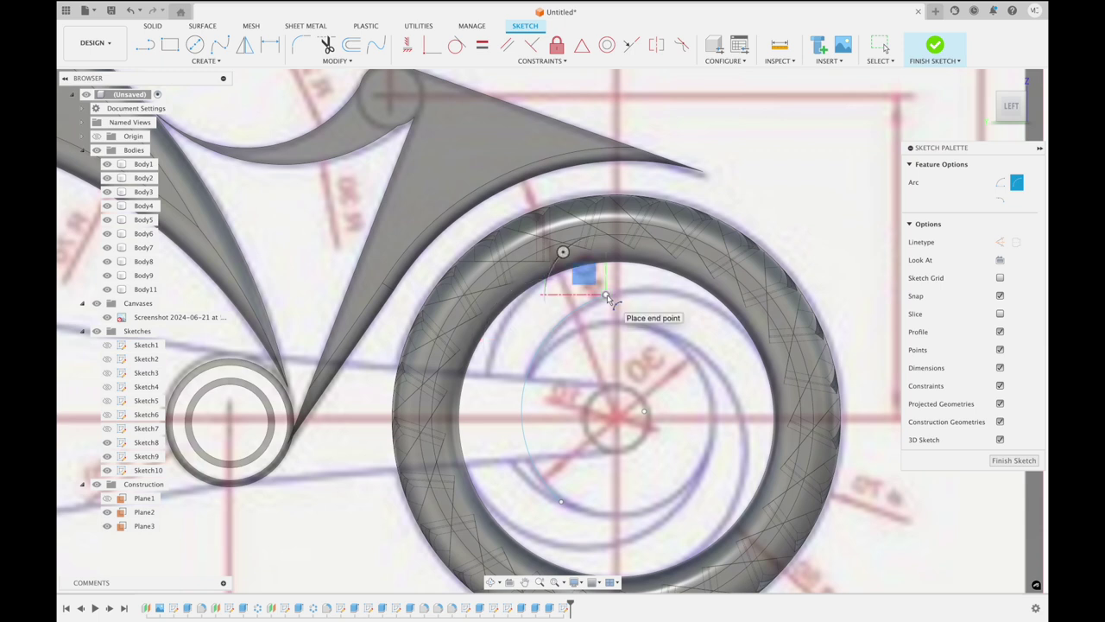
{"action": "left_click", "coordinate": [751, 344]}
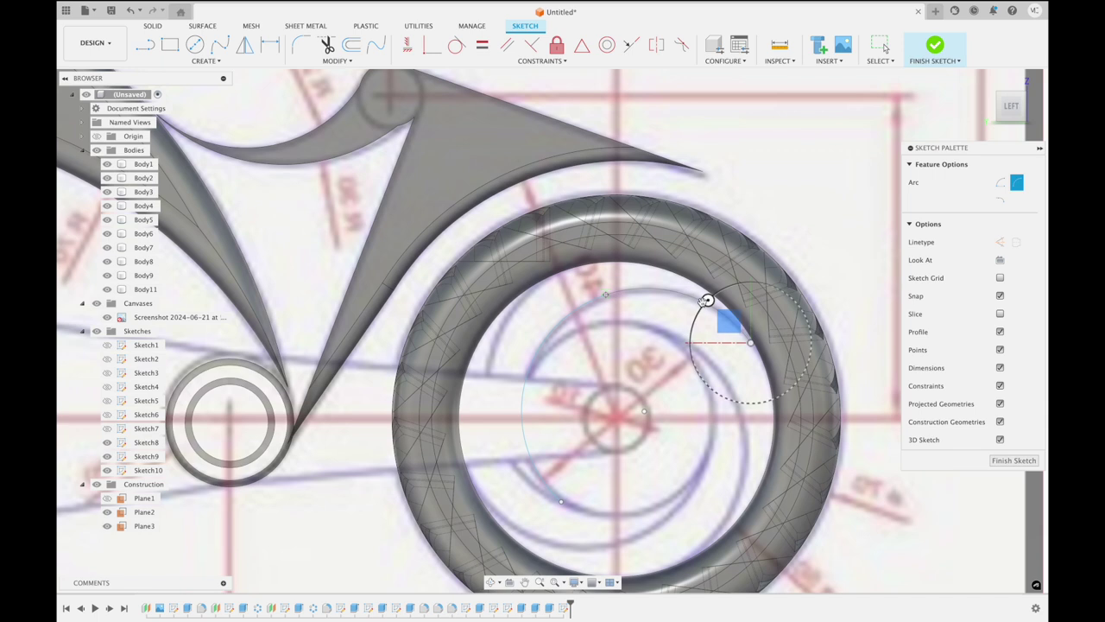
{"action": "left_click", "coordinate": [707, 301]}
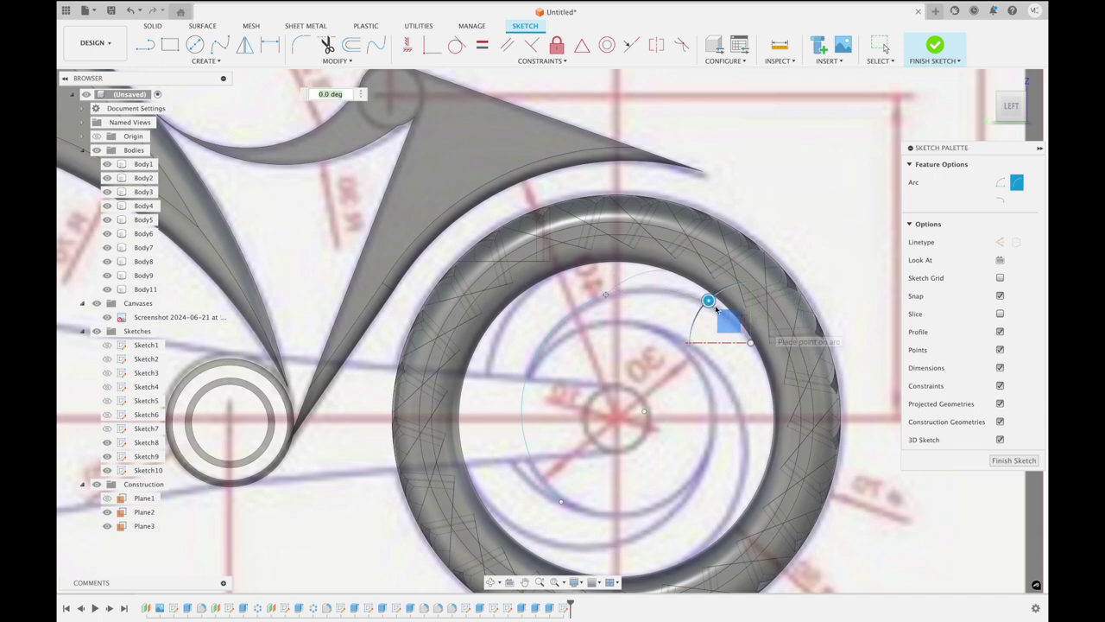
{"action": "left_click", "coordinate": [675, 298]}
{"action": "left_click", "coordinate": [674, 293]}
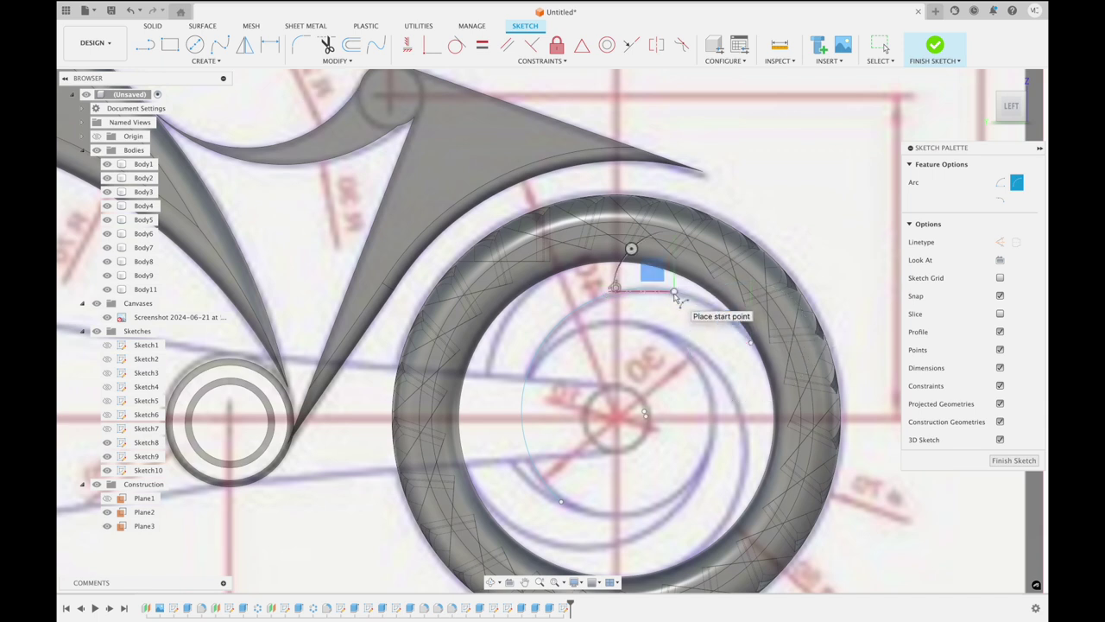
{"action": "key", "text": "Escape"}
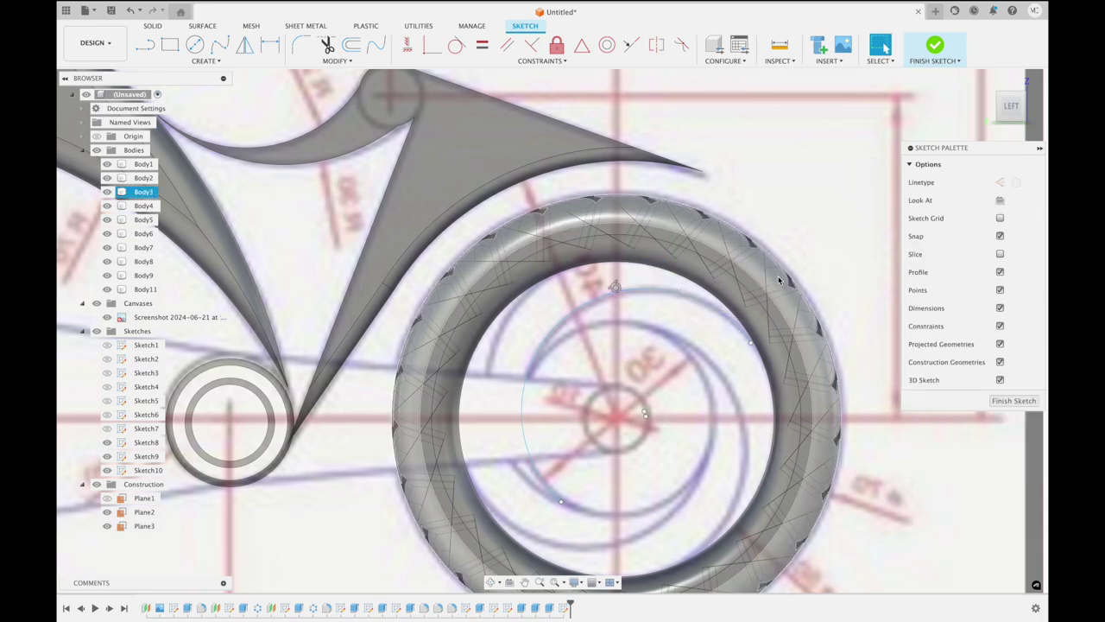
{"action": "scroll", "coordinate": [792, 275], "scroll_direction": "up", "scroll_amount": 3}
{"action": "scroll", "coordinate": [793, 270], "scroll_direction": "down", "scroll_amount": 3}
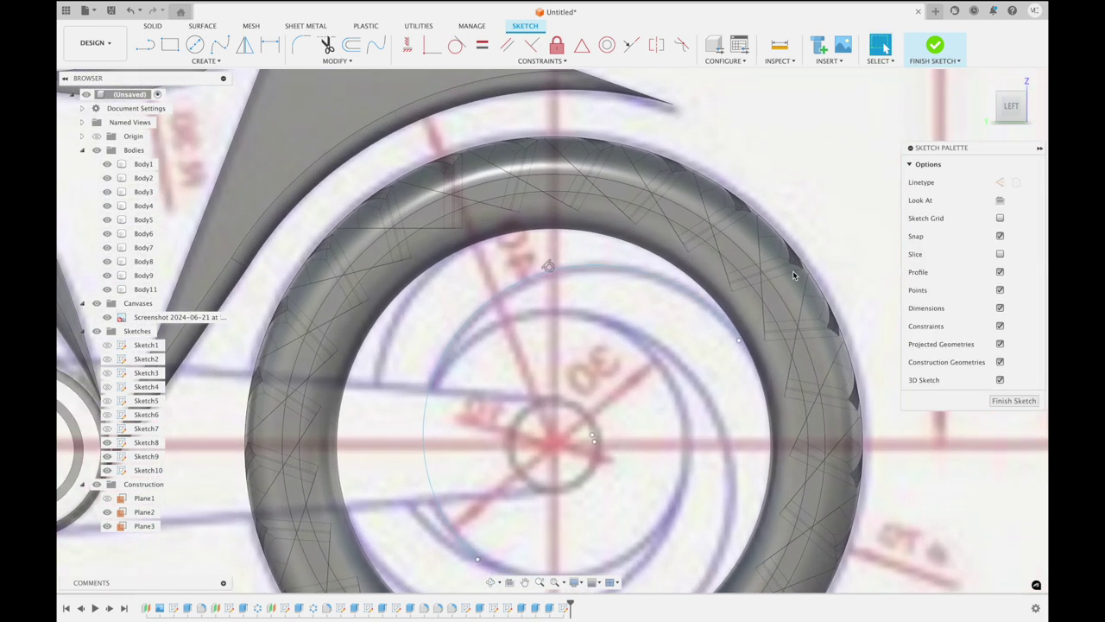
{"action": "left_click", "coordinate": [438, 186]}
{"action": "left_click", "coordinate": [382, 162]}
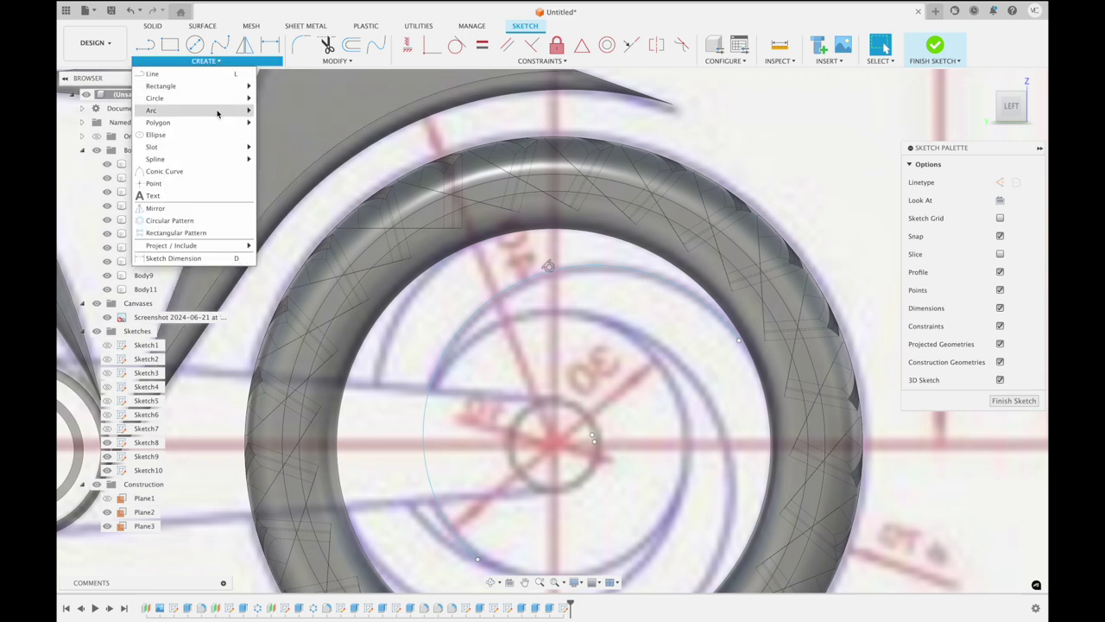
Draw two three-point arcs from below the hub to the rim's right, closing the crescent, and finish
{"action": "left_click", "coordinate": [270, 111]}
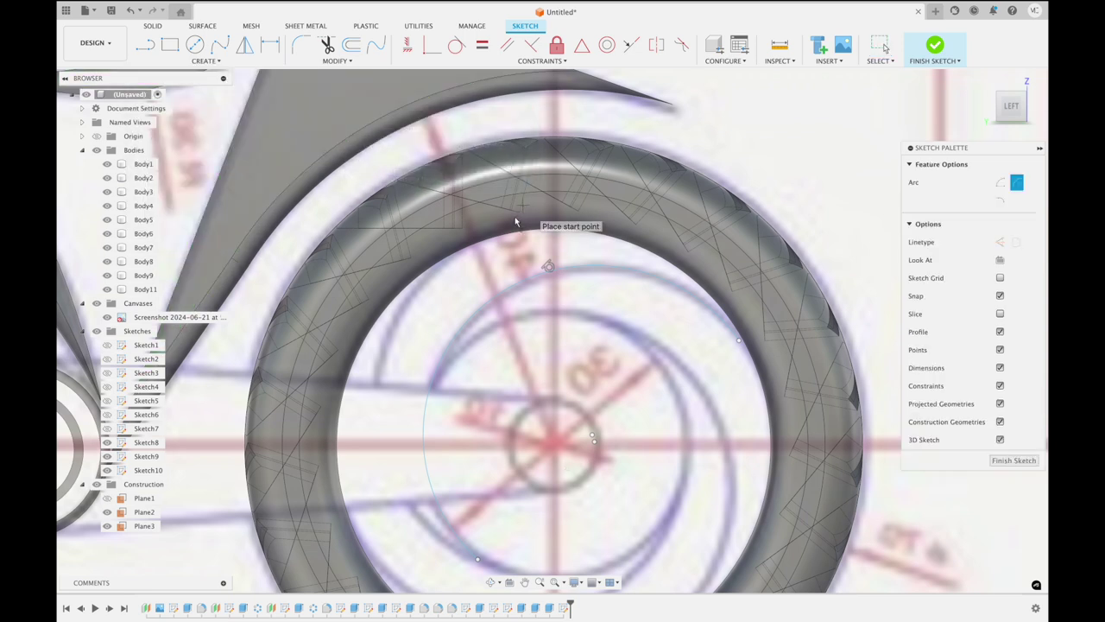
{"action": "scroll", "coordinate": [448, 318], "scroll_direction": "down", "scroll_amount": 3}
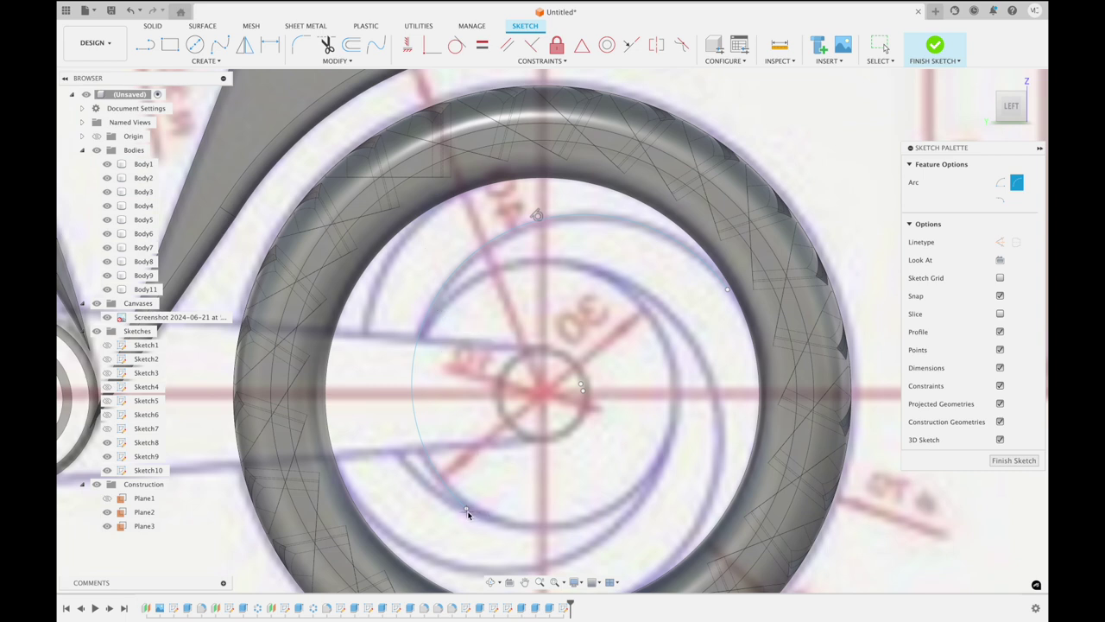
{"action": "left_click", "coordinate": [466, 508]}
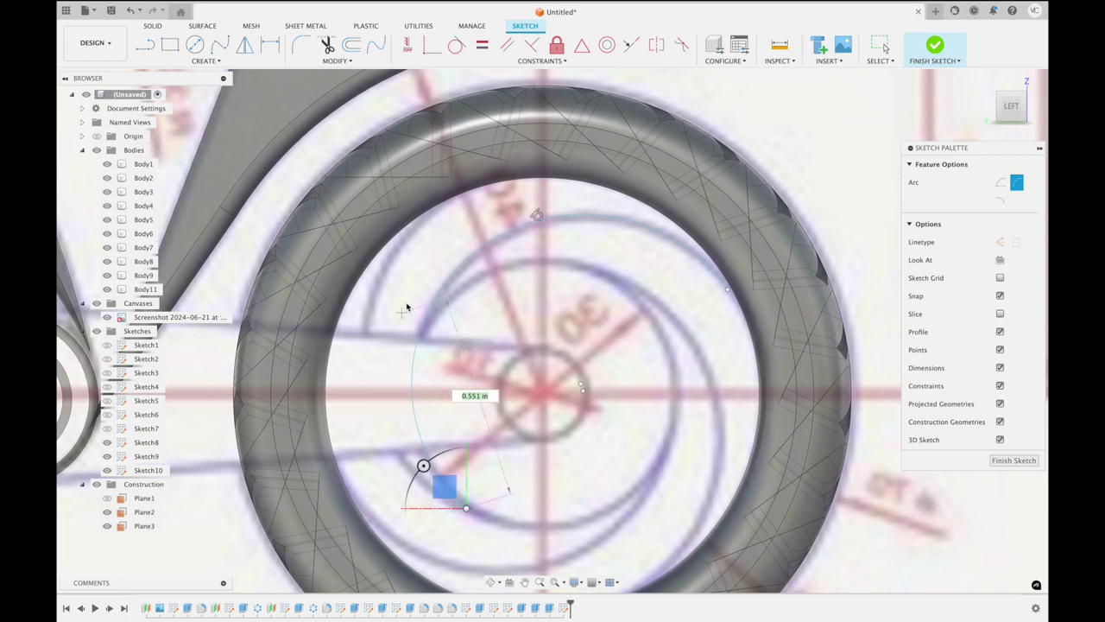
{"action": "left_click", "coordinate": [421, 218]}
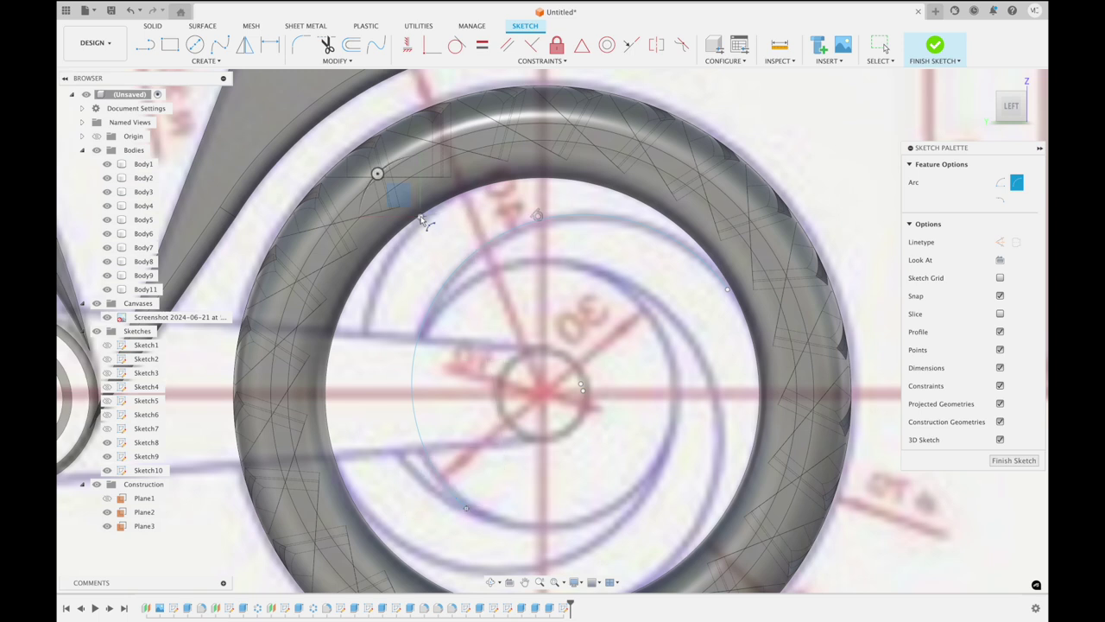
{"action": "left_click", "coordinate": [386, 255]}
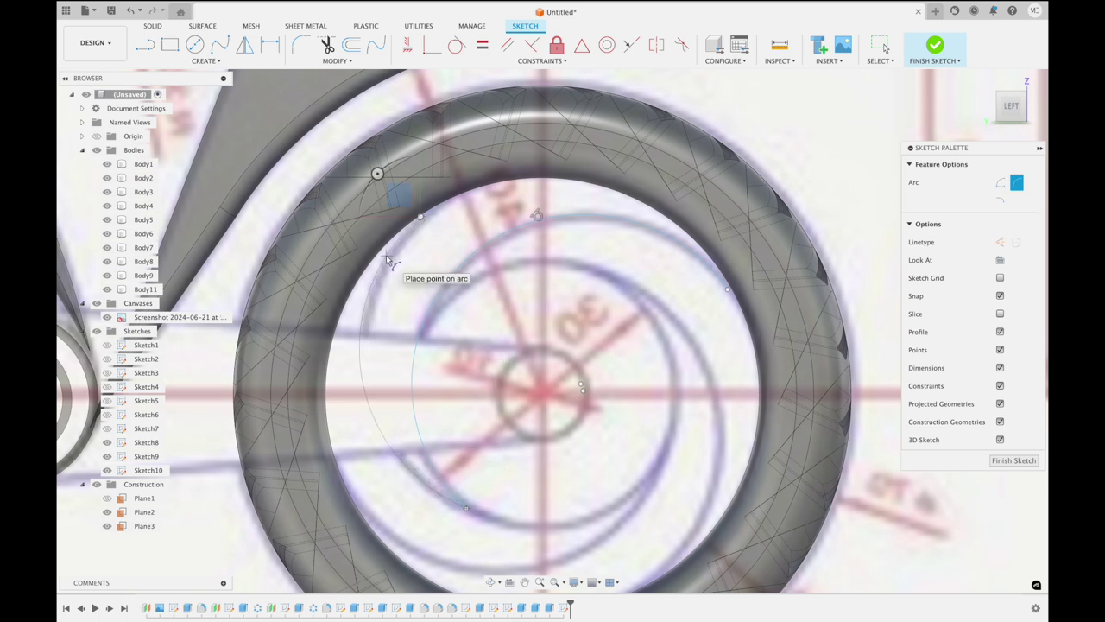
{"action": "left_click", "coordinate": [421, 217]}
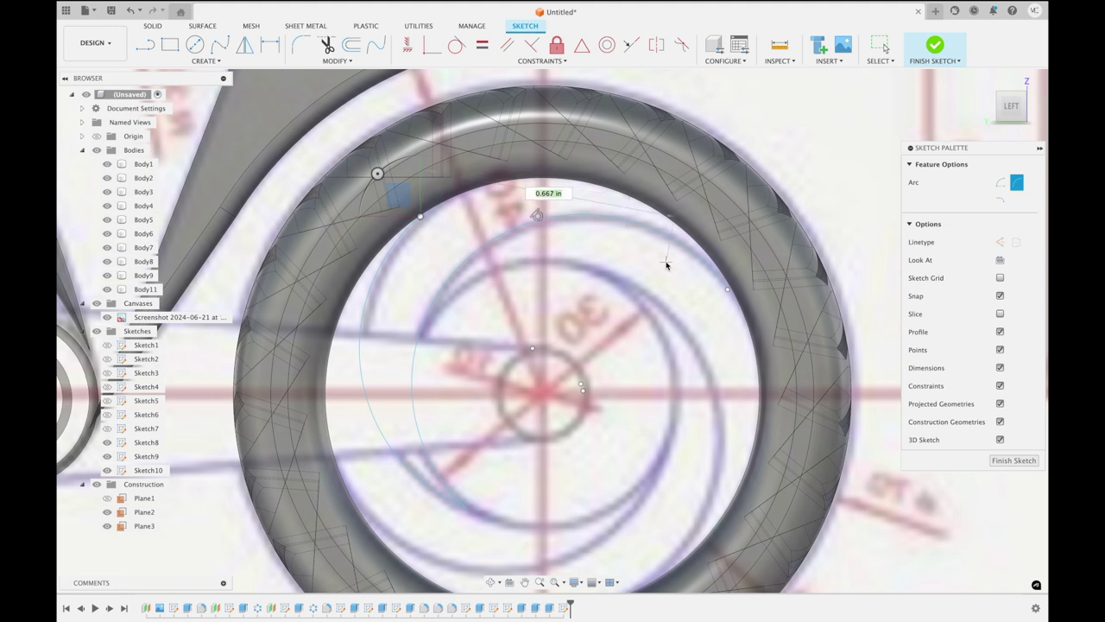
{"action": "left_click", "coordinate": [727, 291]}
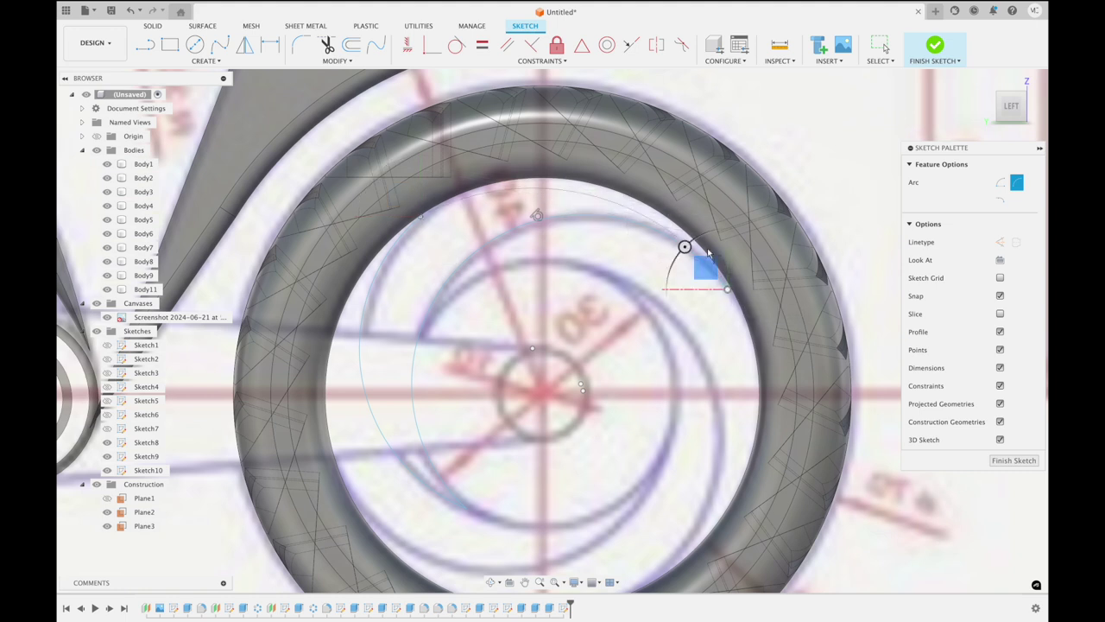
{"action": "left_click", "coordinate": [663, 221]}
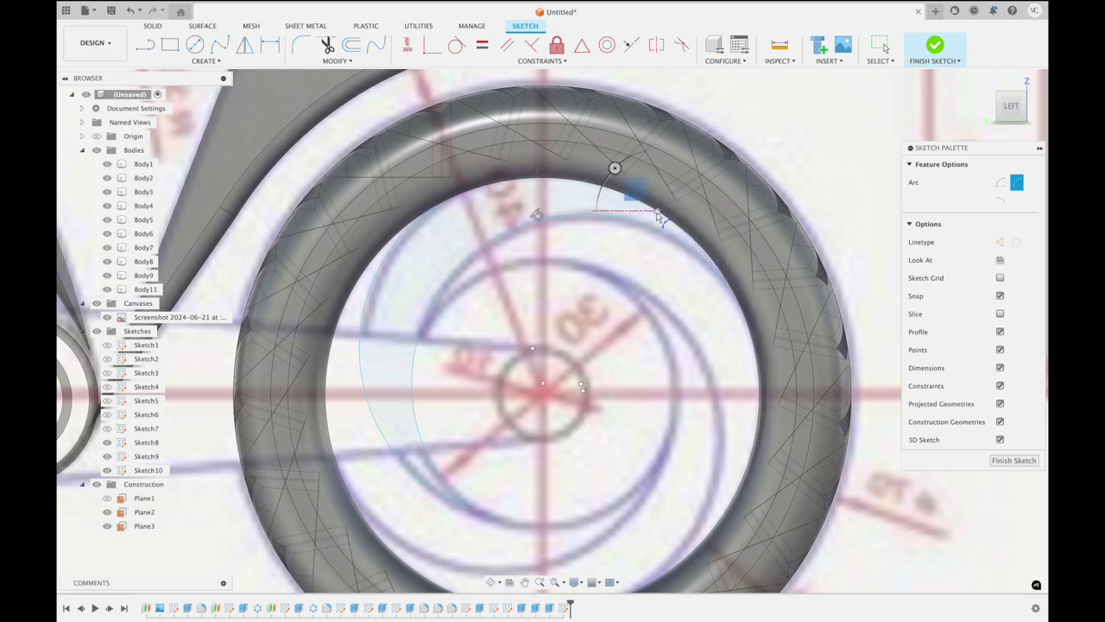
{"action": "left_click", "coordinate": [931, 49]}
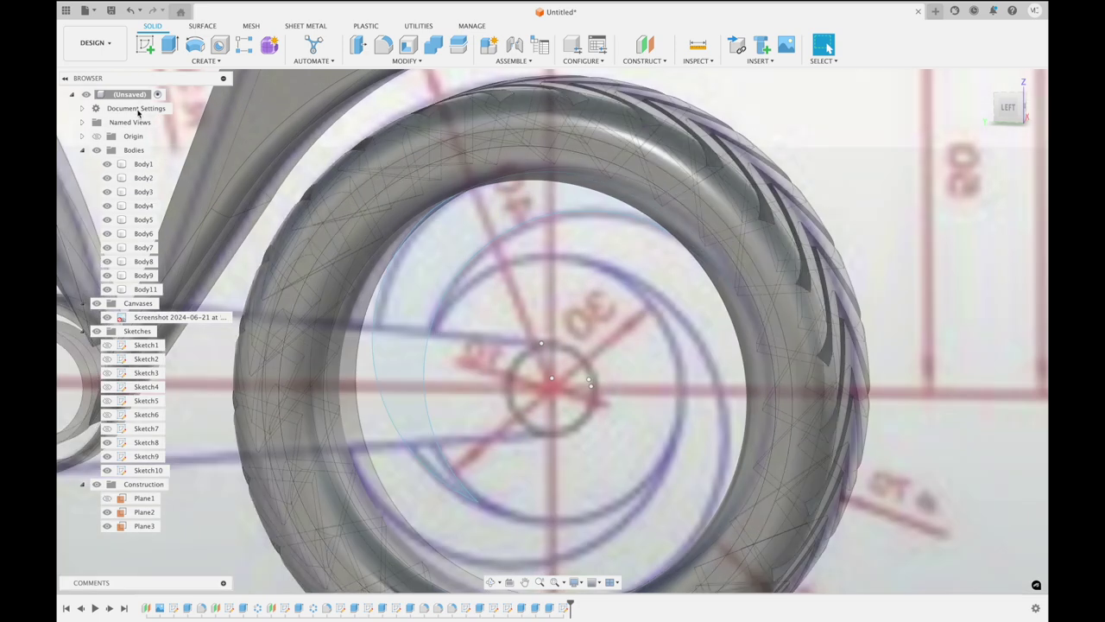
Extrude the crescent profile -0.20 in, joined to the body, then start Sketch11 on the wheel
{"action": "left_click", "coordinate": [170, 49]}
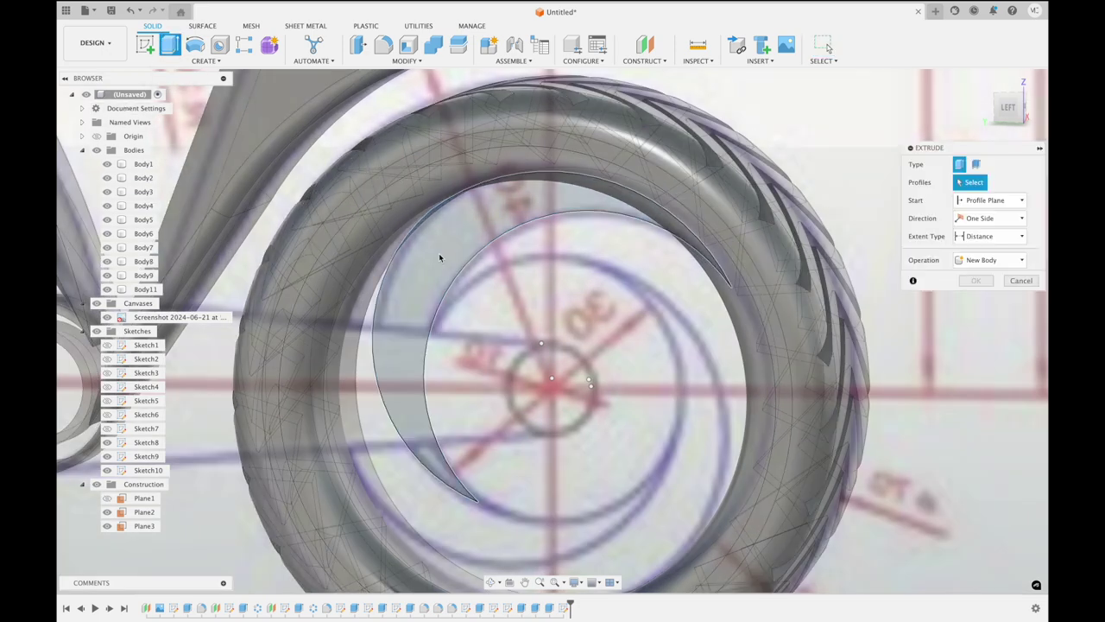
{"action": "left_click", "coordinate": [439, 253]}
{"action": "middle_click_drag", "start_coordinate": [751, 142], "coordinate": [744, 142], "text": "shift"}
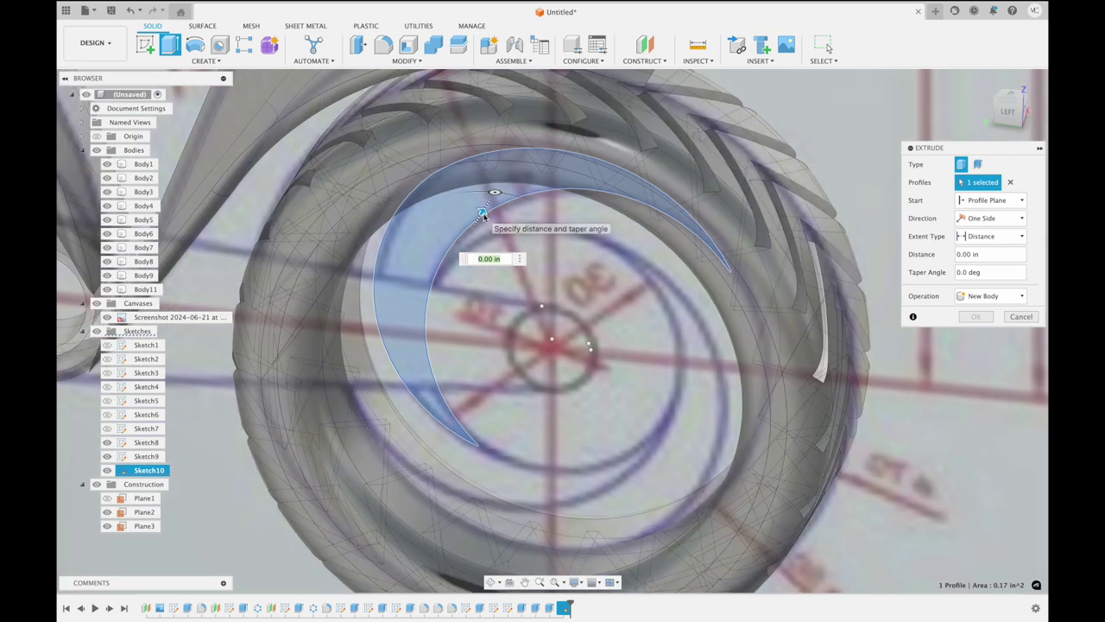
{"action": "left_click_drag", "start_coordinate": [483, 215], "coordinate": [472, 244]}
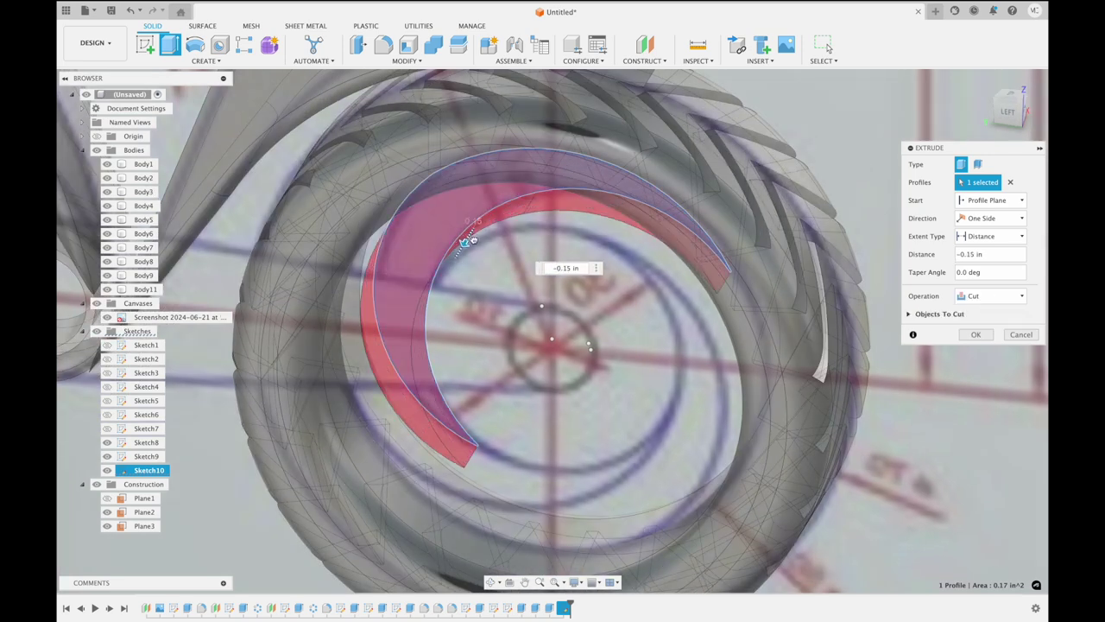
{"action": "left_click", "coordinate": [1008, 119]}
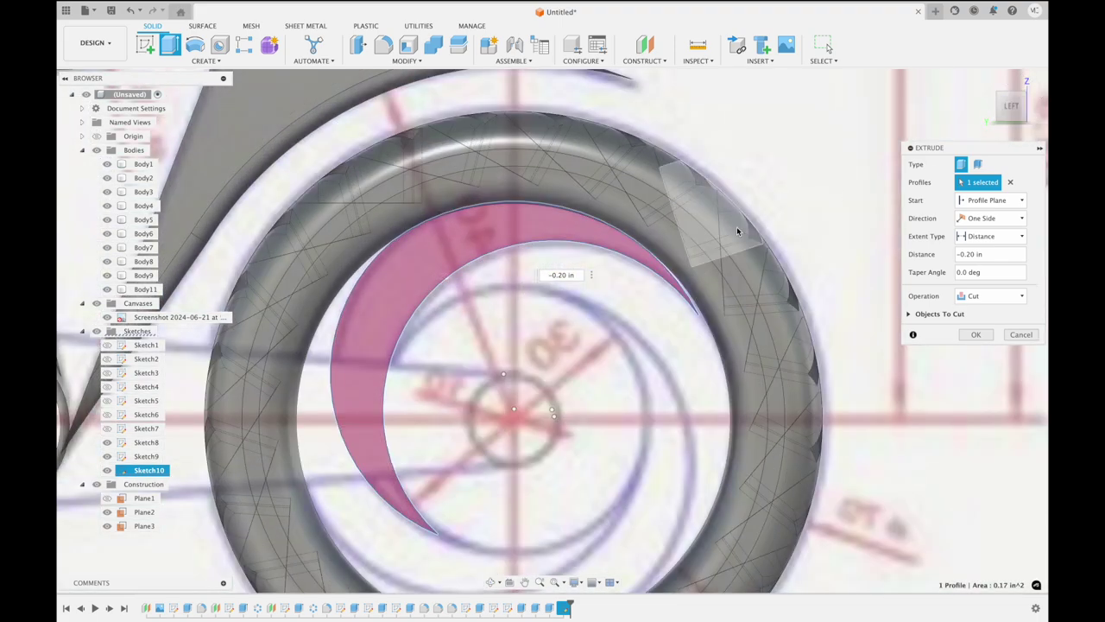
{"action": "middle_click_drag", "start_coordinate": [740, 229], "coordinate": [864, 185], "text": "shift"}
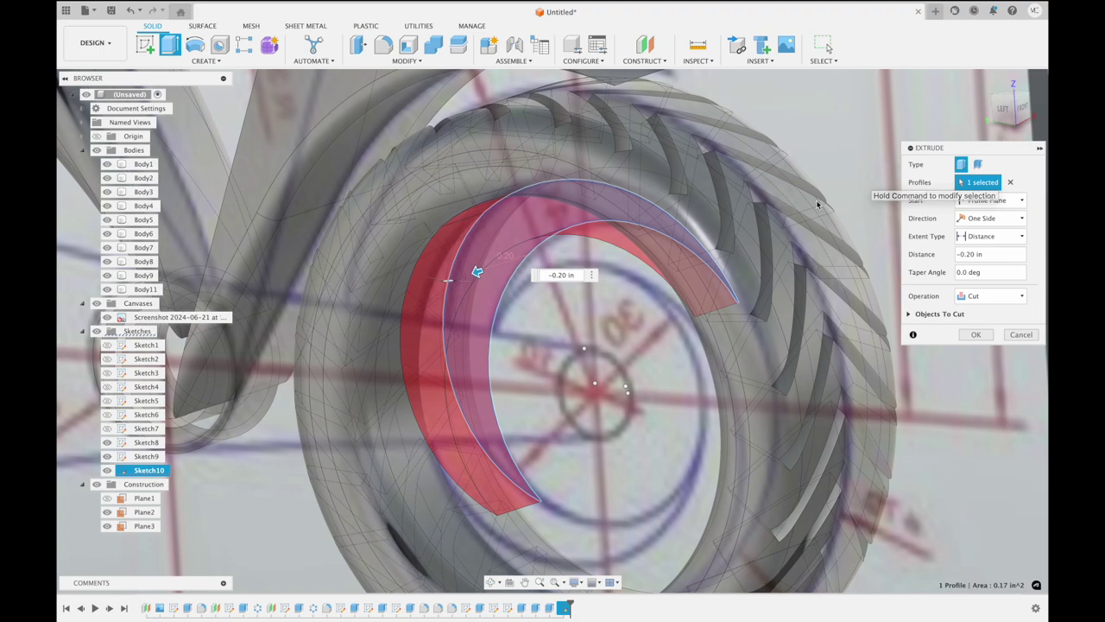
{"action": "left_click", "coordinate": [1003, 119]}
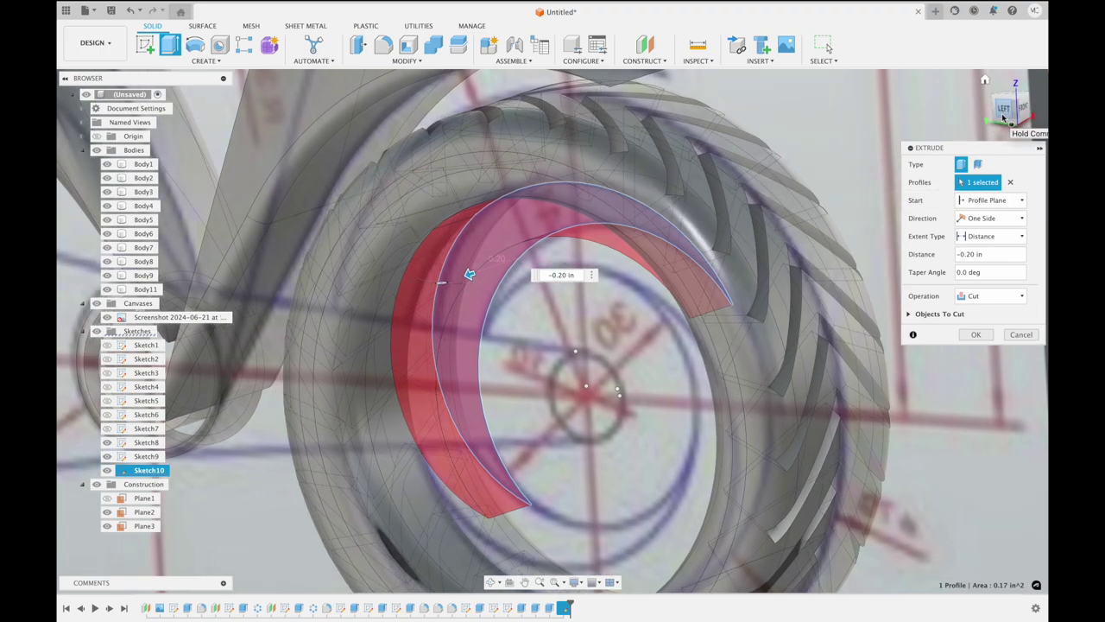
{"action": "left_click", "coordinate": [972, 299]}
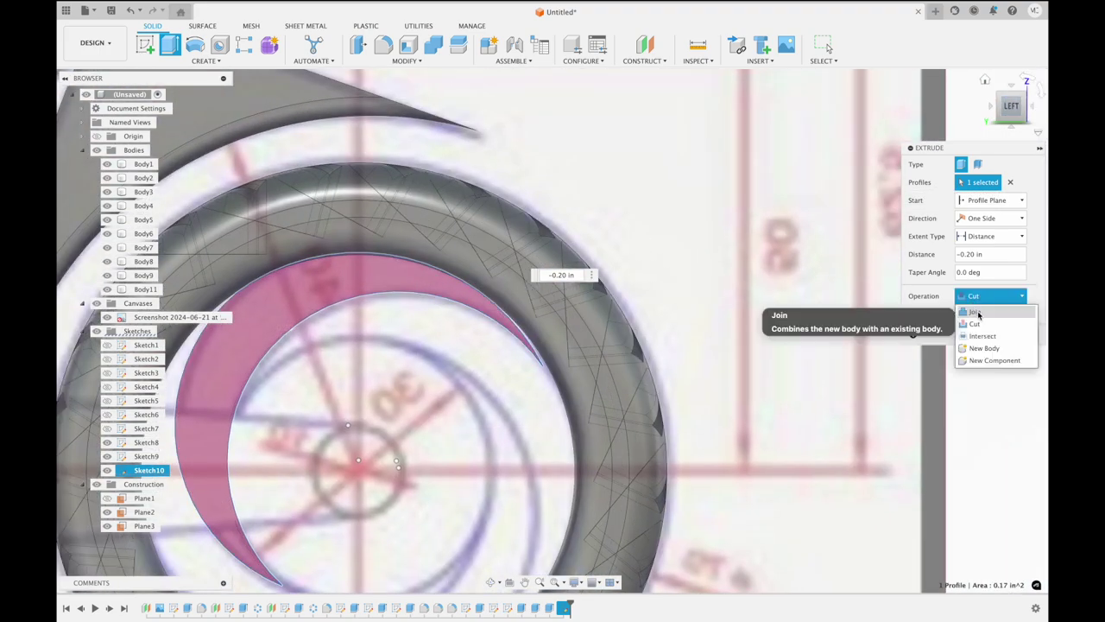
{"action": "left_click", "coordinate": [974, 311]}
{"action": "middle_click_drag", "start_coordinate": [765, 254], "coordinate": [805, 217], "text": "shift"}
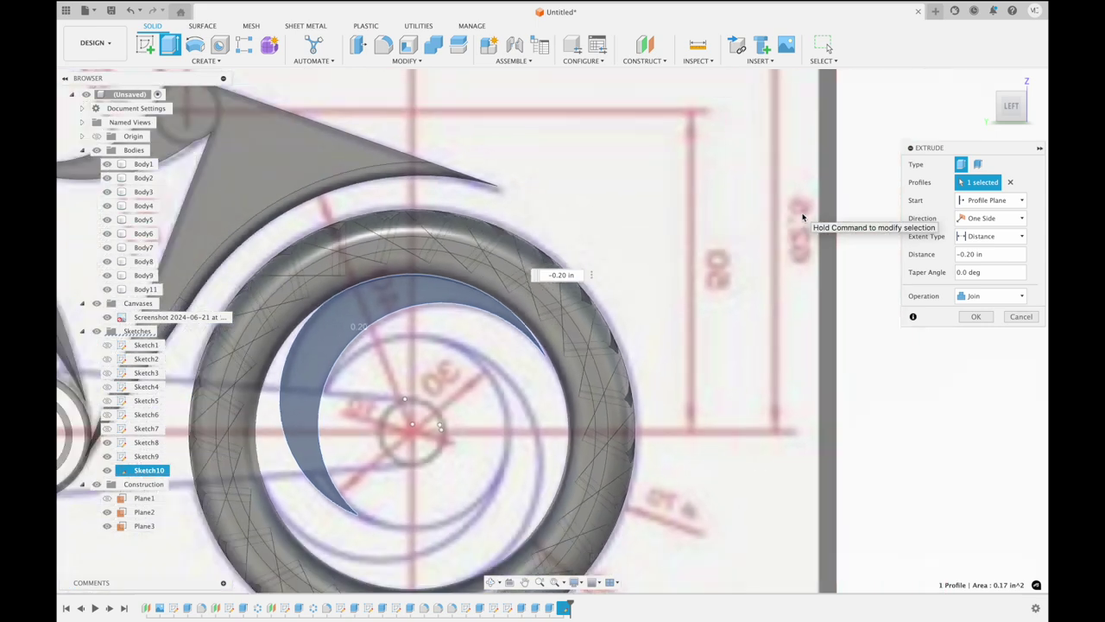
{"action": "left_click", "coordinate": [973, 316]}
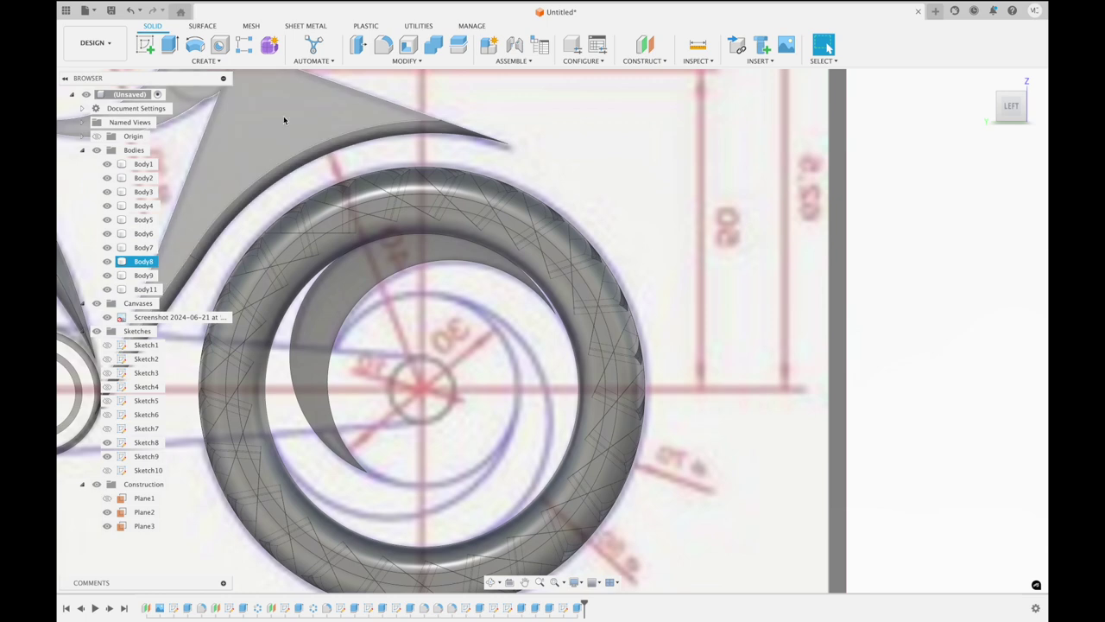
{"action": "left_click", "coordinate": [145, 44]}
{"action": "left_click", "coordinate": [462, 366]}
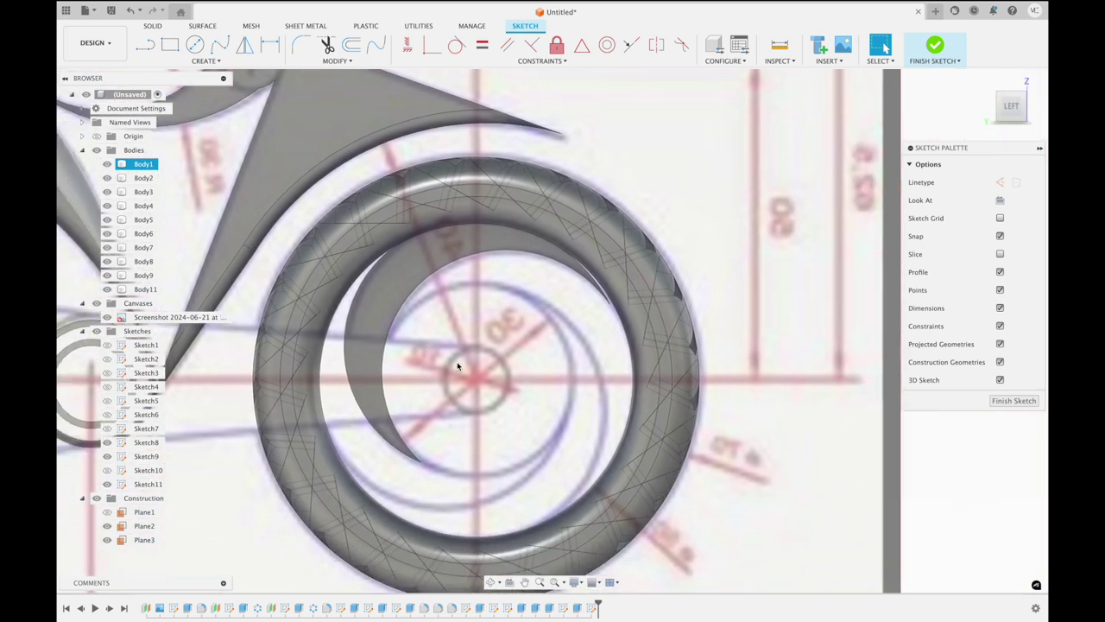
Draw three-point arcs tracing the crescent's right side around the inner circle
{"action": "left_click", "coordinate": [204, 61]}
{"action": "mouse_move", "coordinate": [152, 111]}
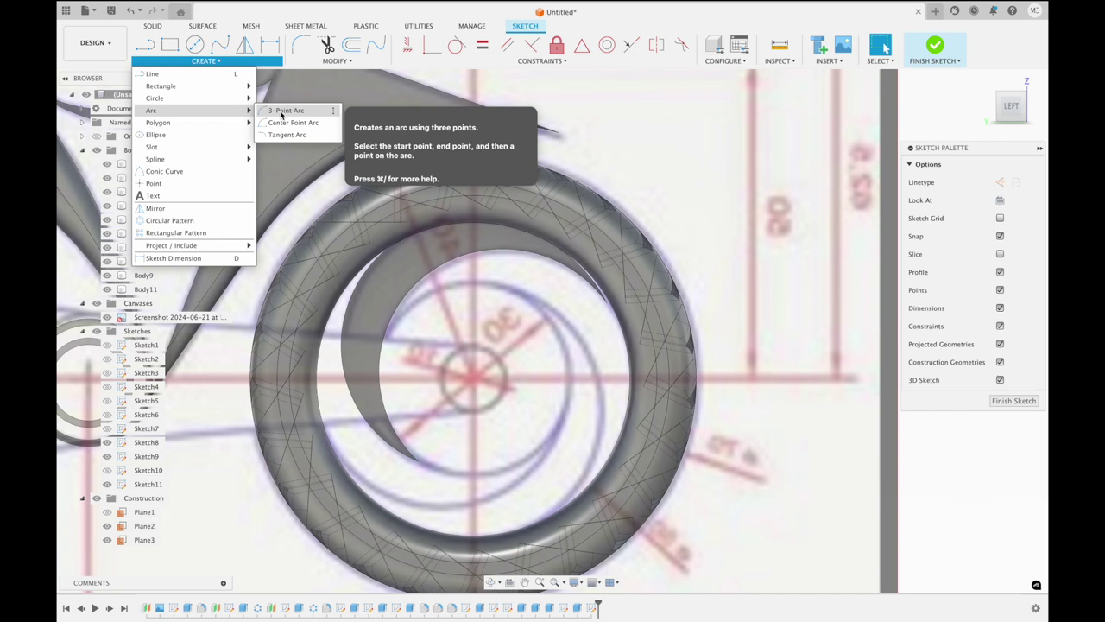
{"action": "left_click", "coordinate": [280, 110]}
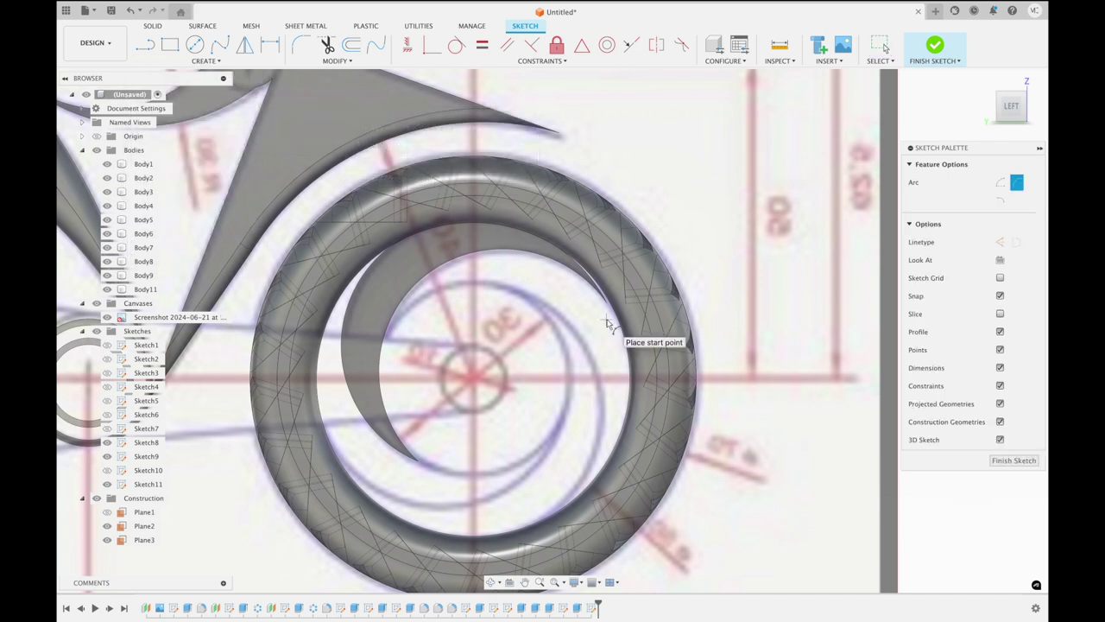
{"action": "left_click", "coordinate": [530, 296]}
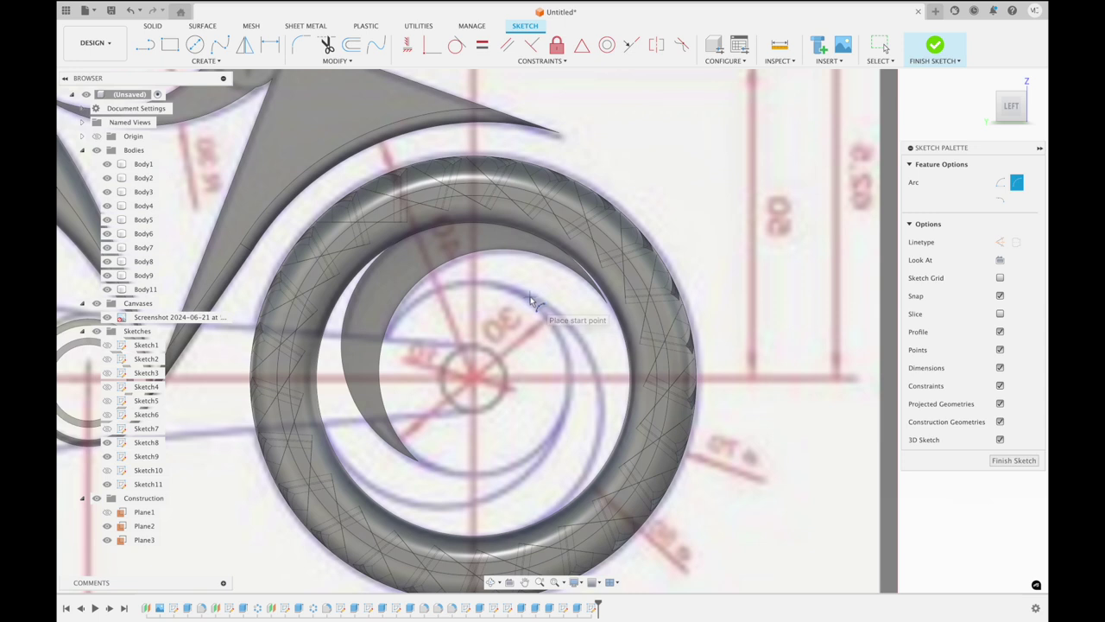
{"action": "left_click", "coordinate": [487, 254]}
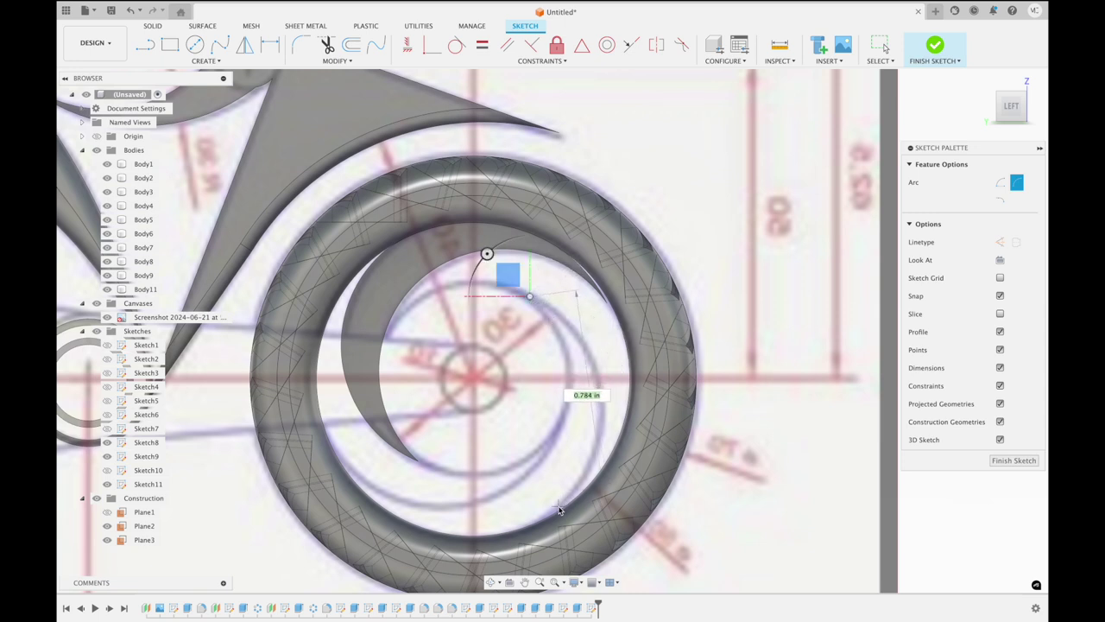
{"action": "left_click", "coordinate": [574, 485]}
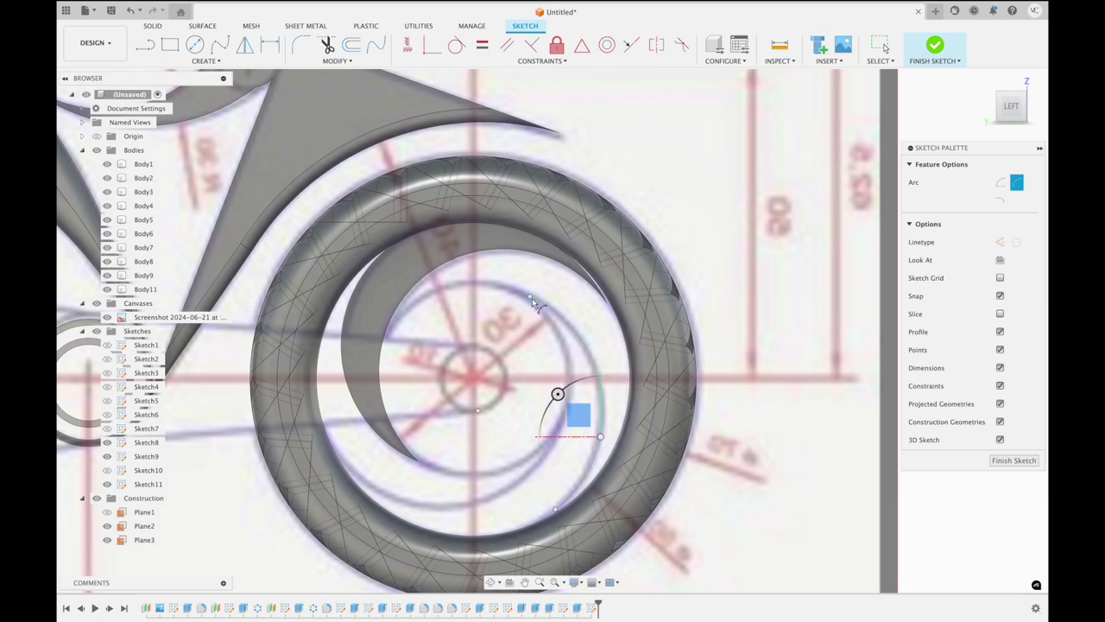
{"action": "left_click", "coordinate": [530, 296]}
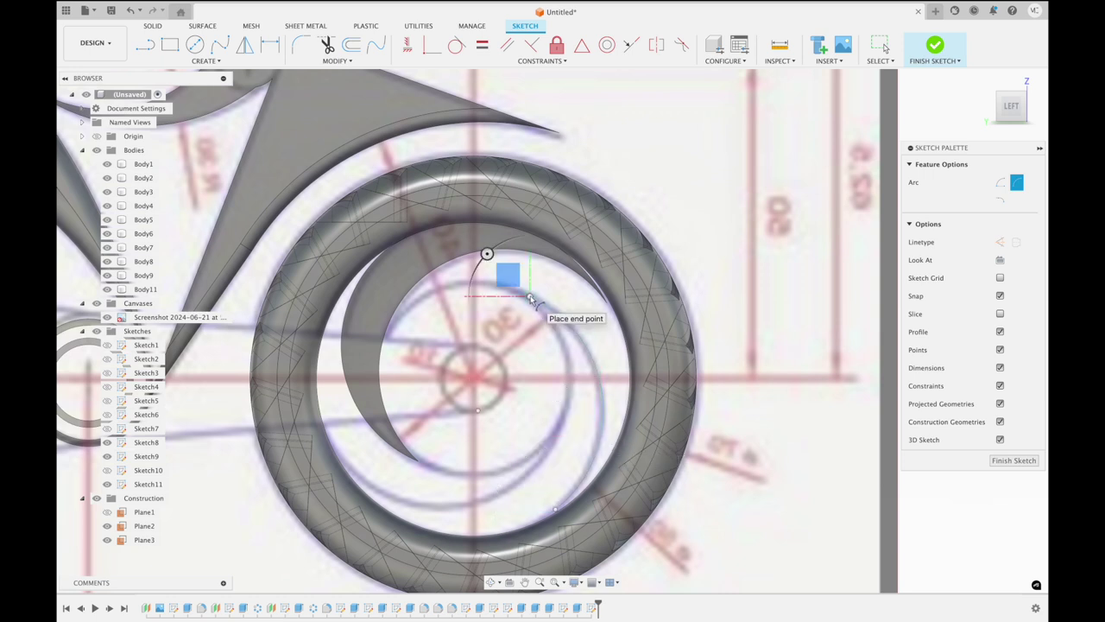
{"action": "left_click", "coordinate": [514, 489]}
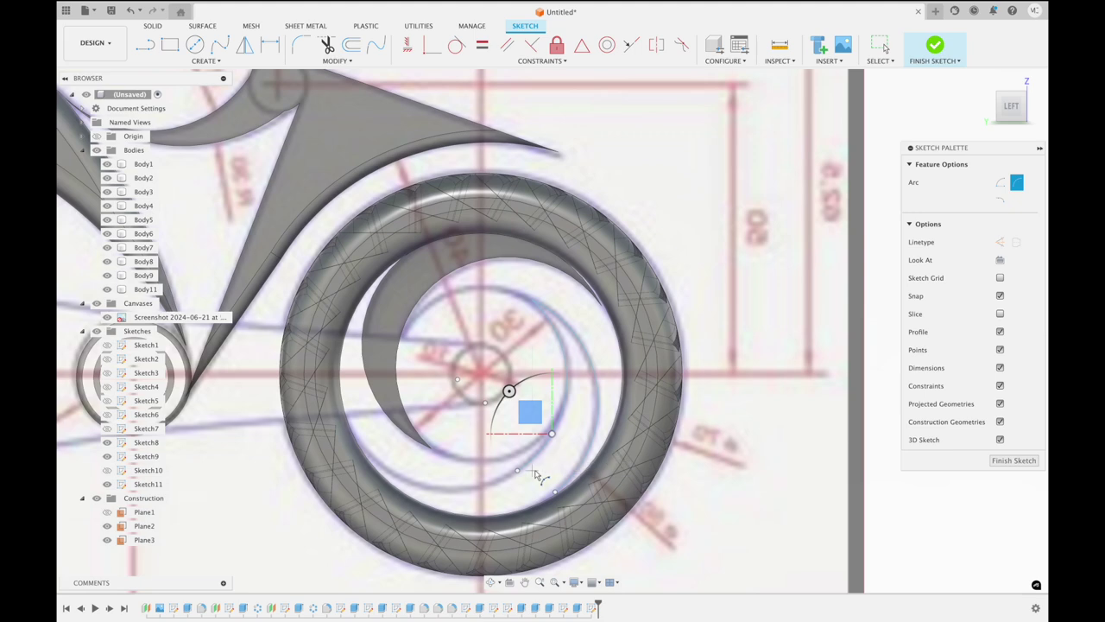
Add two lower arcs in the rim meeting at the left endpoint, and finish the sketch
{"action": "scroll", "coordinate": [536, 470], "scroll_direction": "up", "scroll_amount": 2}
{"action": "scroll", "coordinate": [535, 475], "scroll_direction": "up", "scroll_amount": 1}
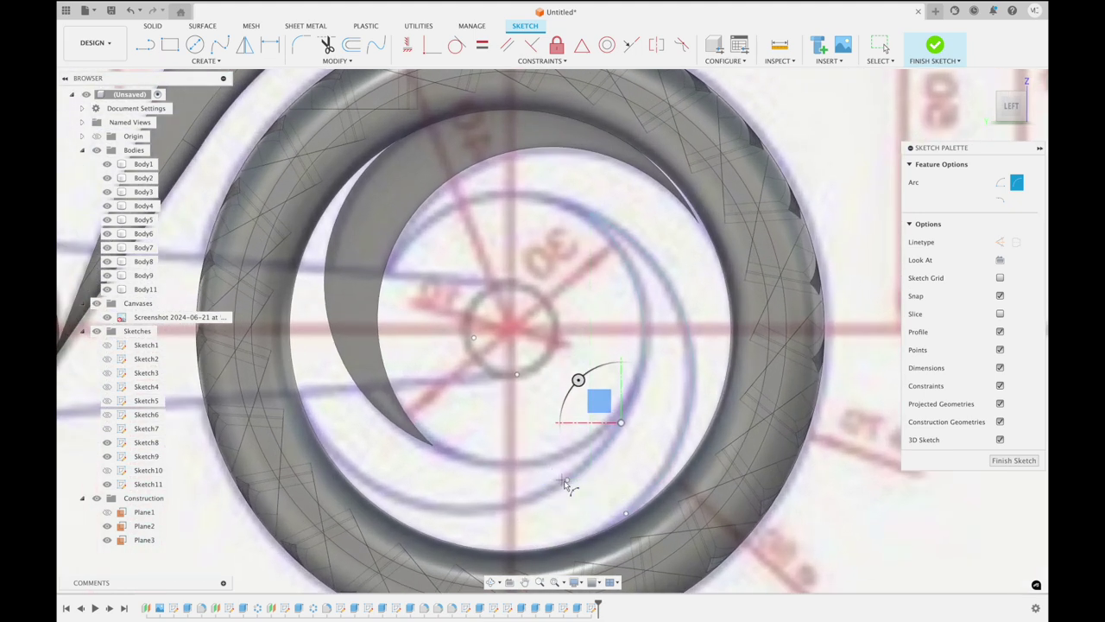
{"action": "left_click", "coordinate": [567, 481]}
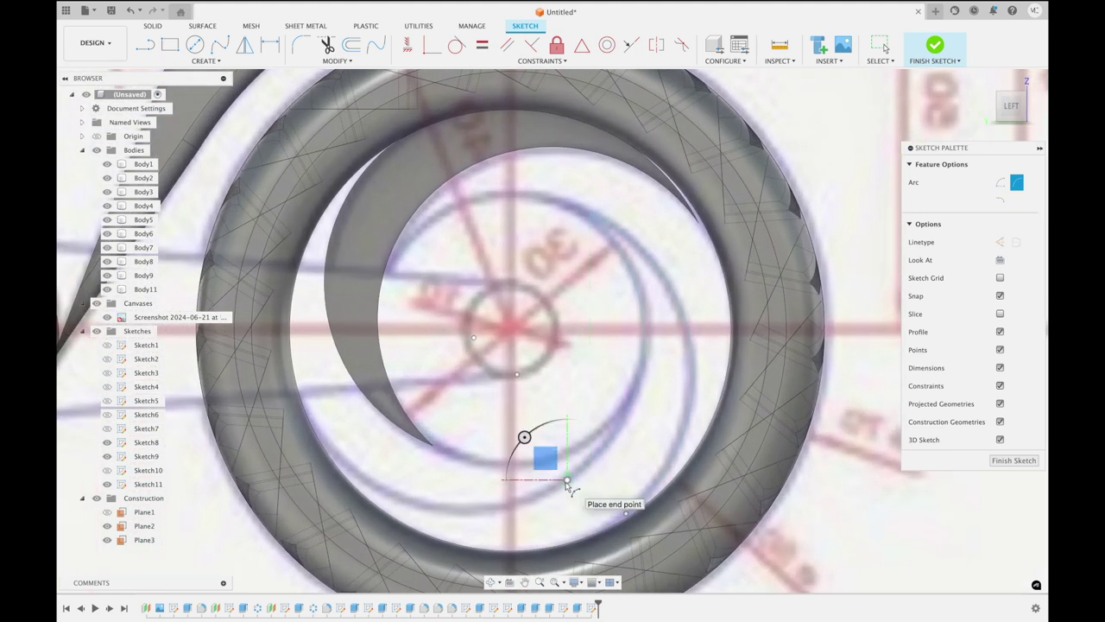
{"action": "left_click", "coordinate": [317, 431]}
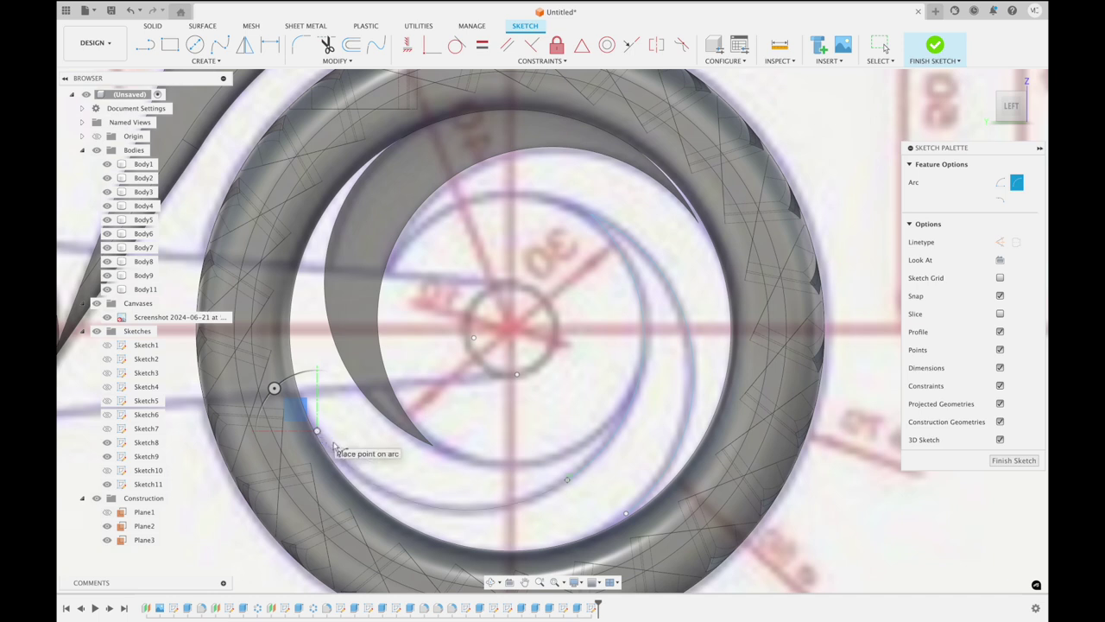
{"action": "left_click", "coordinate": [405, 500]}
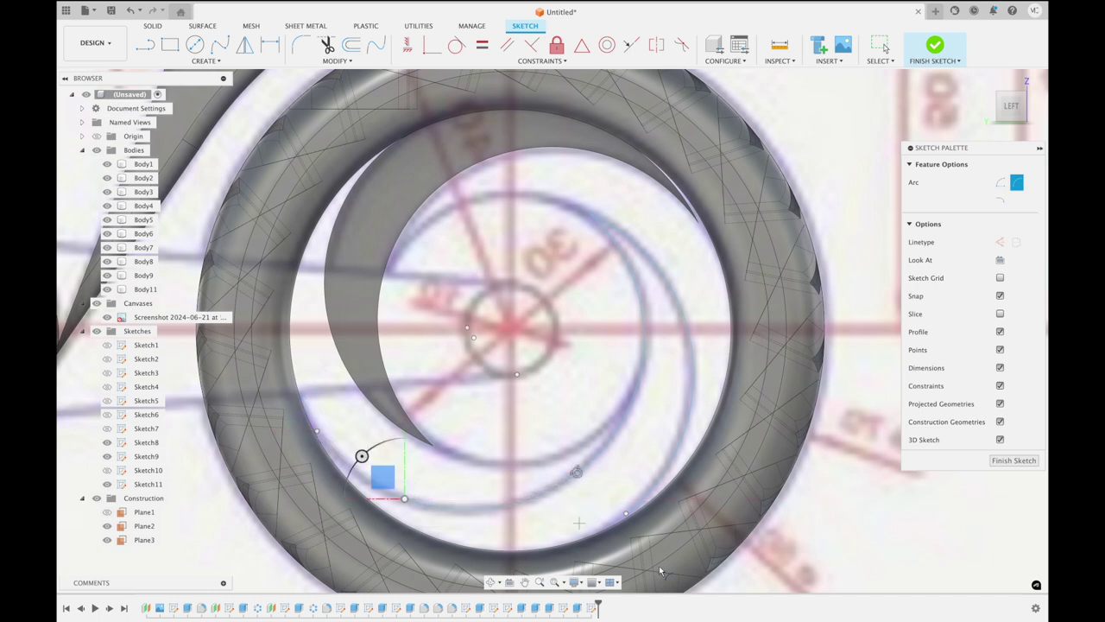
{"action": "left_click", "coordinate": [580, 471]}
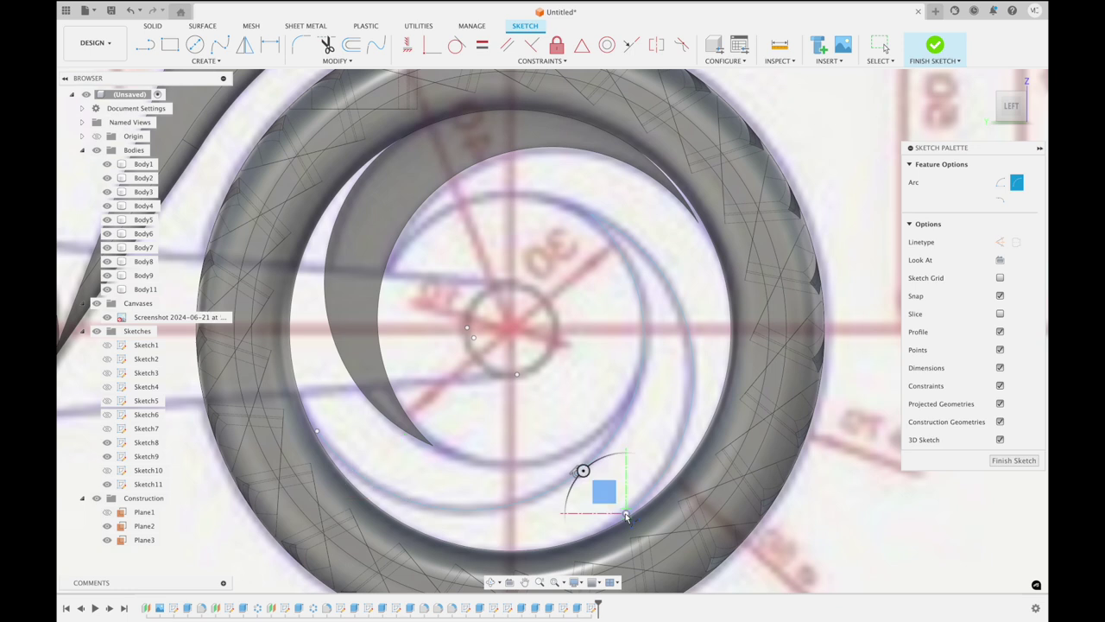
{"action": "left_click", "coordinate": [316, 432]}
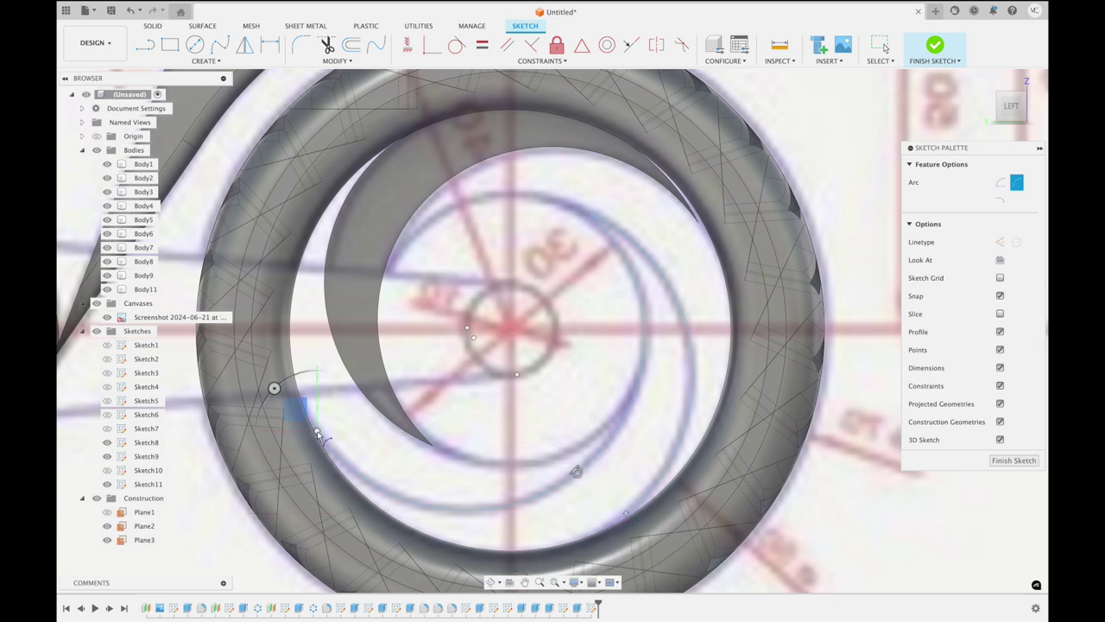
{"action": "left_click", "coordinate": [419, 537]}
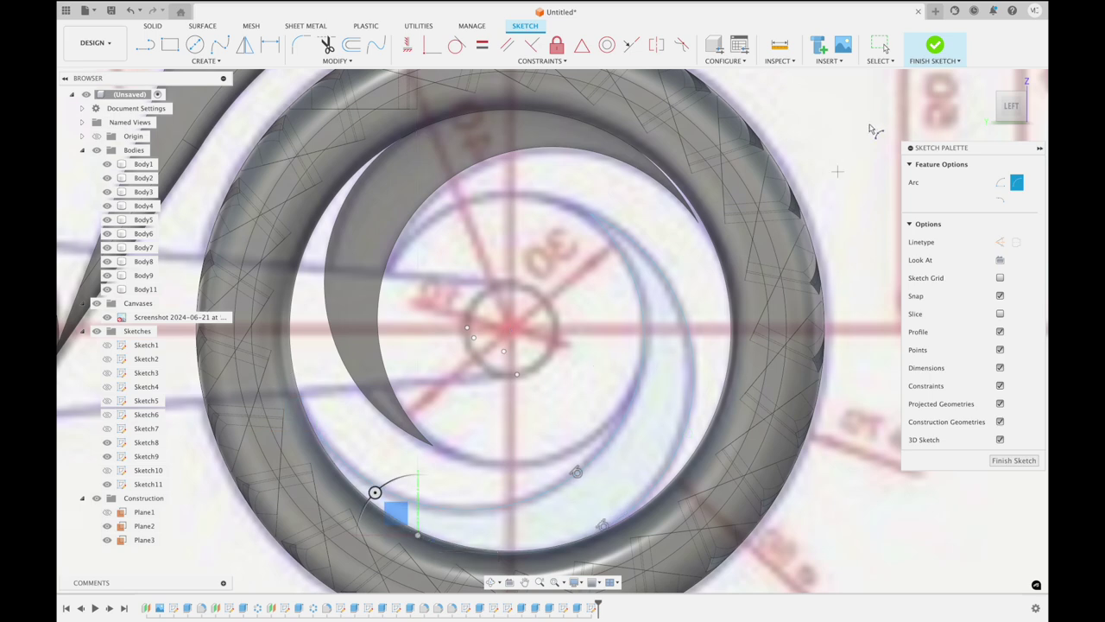
{"action": "left_click", "coordinate": [934, 45]}
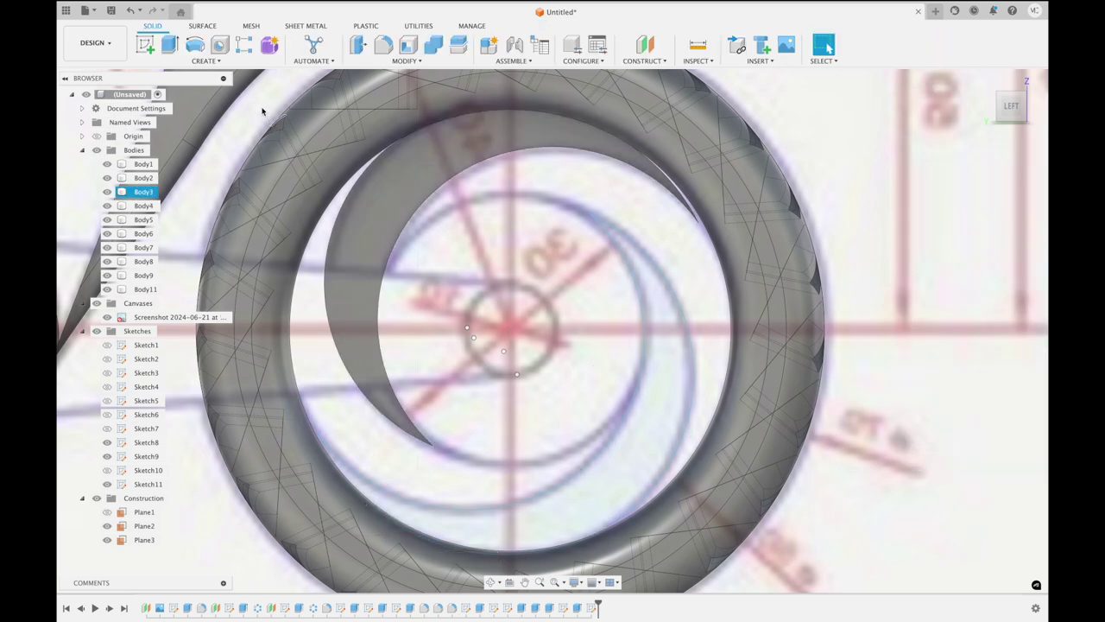
Extrude the Sketch11 crescent symmetrically 0.15 in, joined to the existing body
{"action": "left_click", "coordinate": [169, 45]}
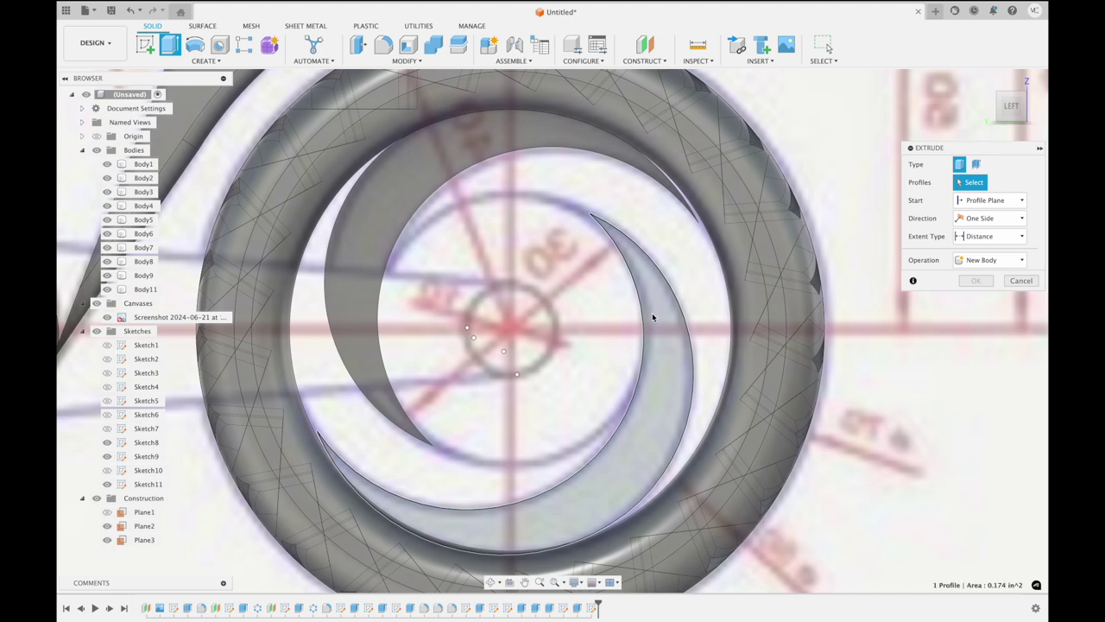
{"action": "left_click", "coordinate": [652, 317]}
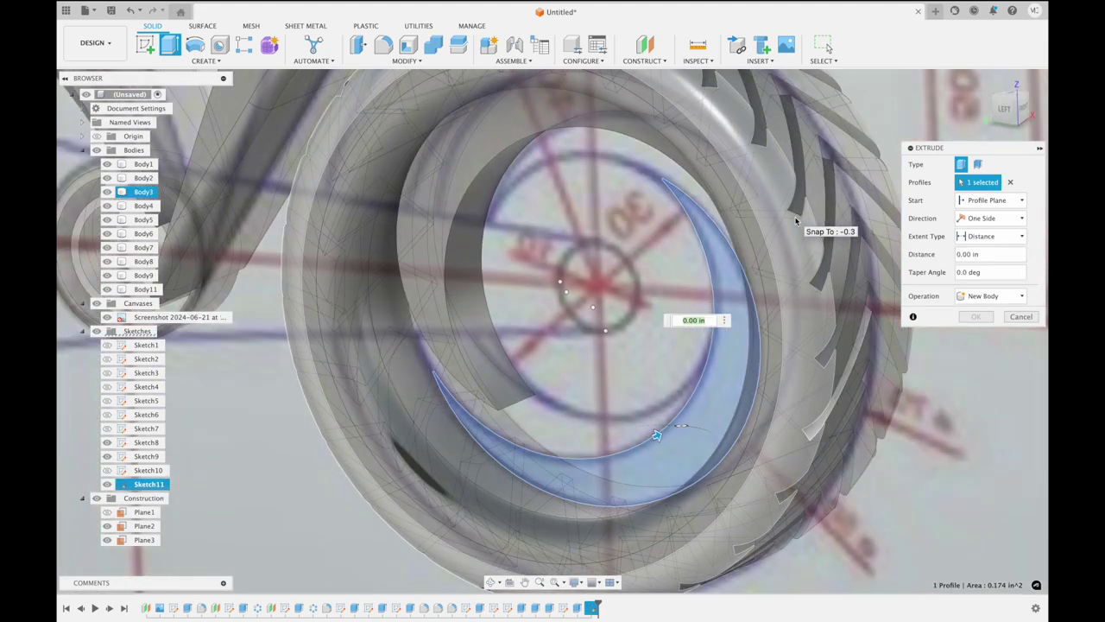
{"action": "left_click", "coordinate": [984, 218]}
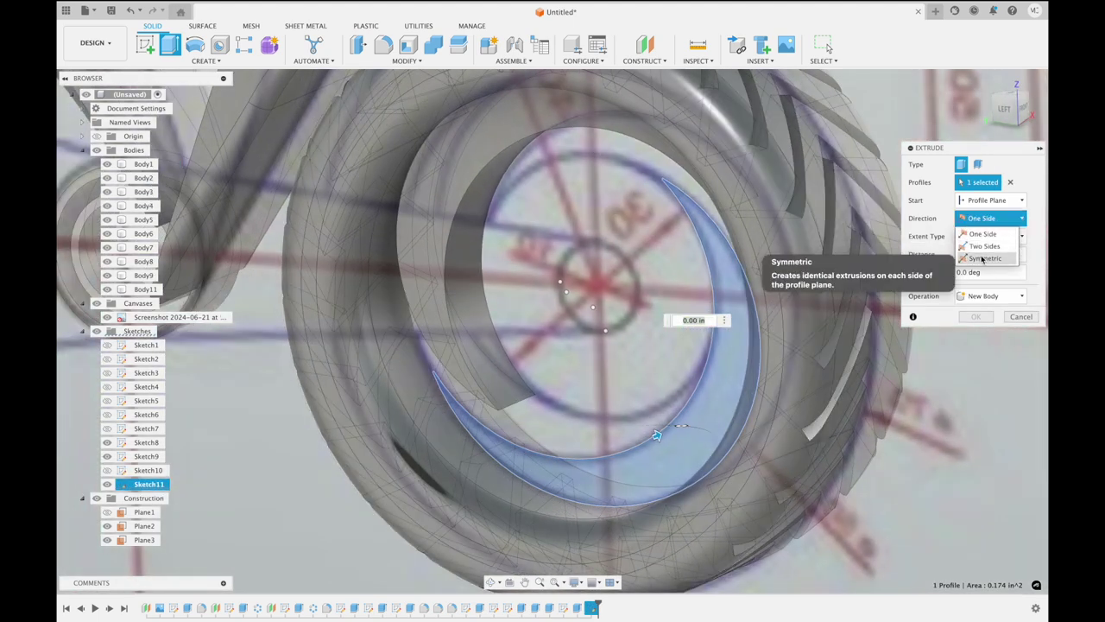
{"action": "left_click", "coordinate": [982, 258]}
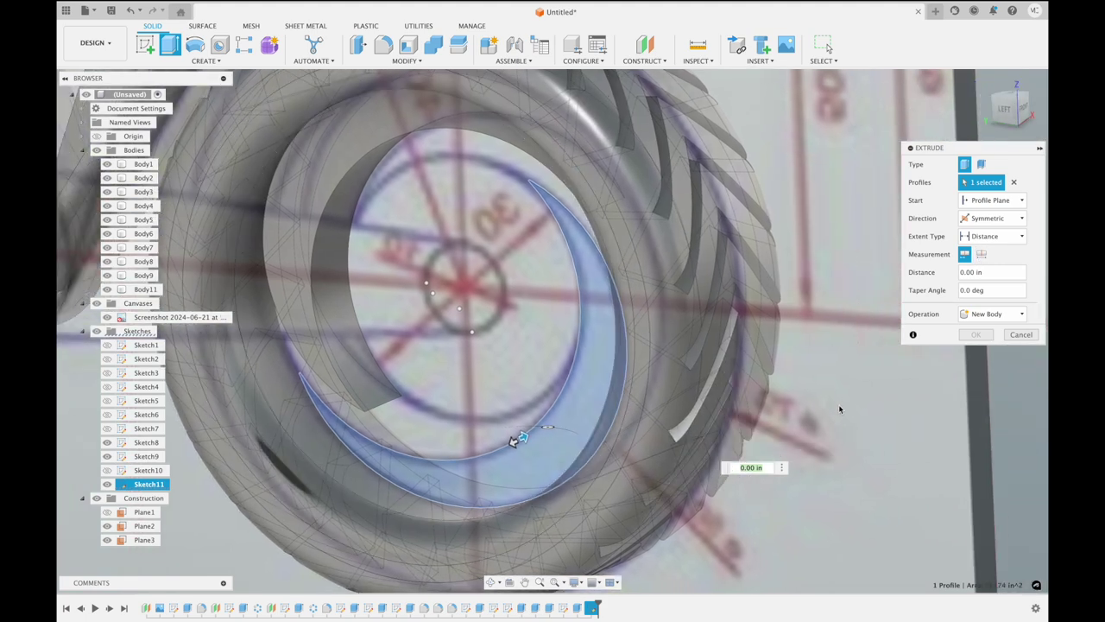
{"action": "left_click_drag", "start_coordinate": [512, 441], "coordinate": [497, 458]}
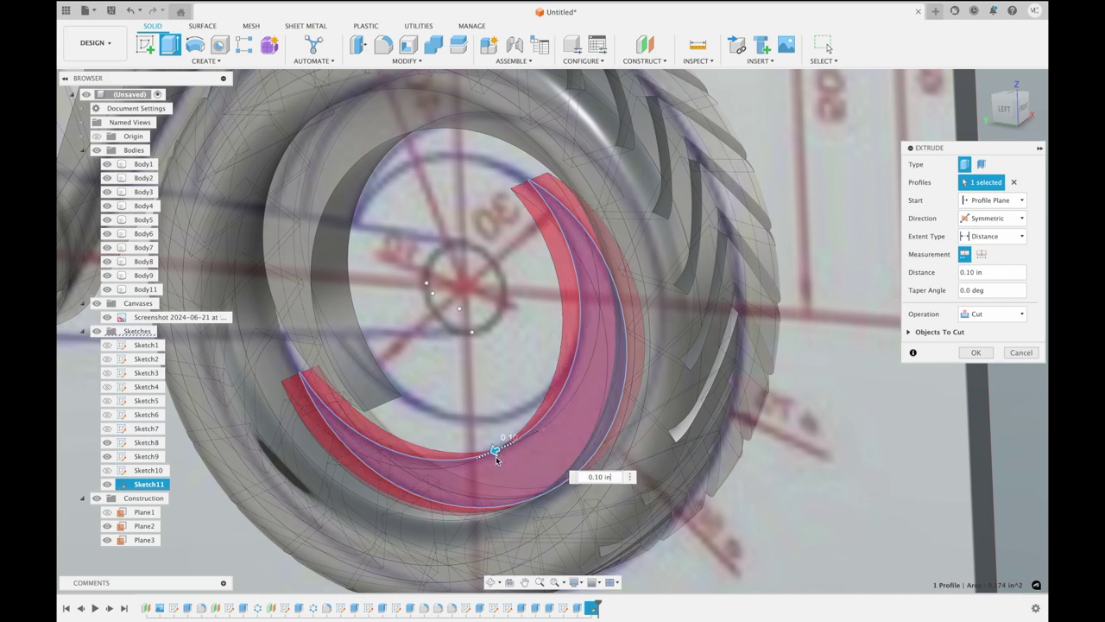
{"action": "left_click_drag", "start_coordinate": [497, 458], "coordinate": [486, 454]}
{"action": "mouse_move", "coordinate": [1007, 123]}
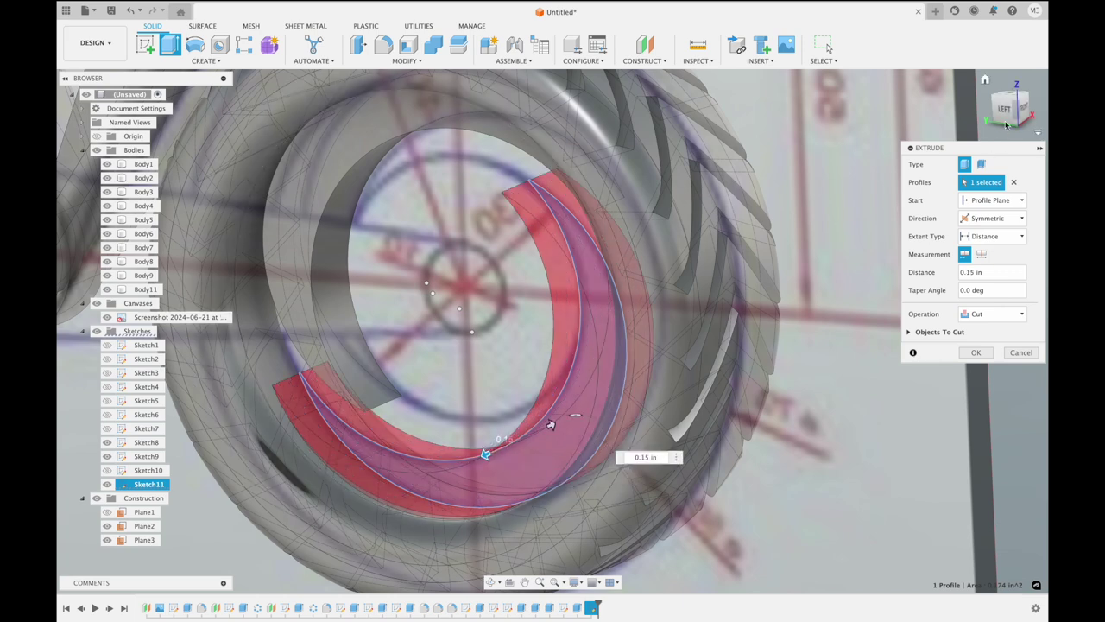
{"action": "left_click", "coordinate": [1004, 110]}
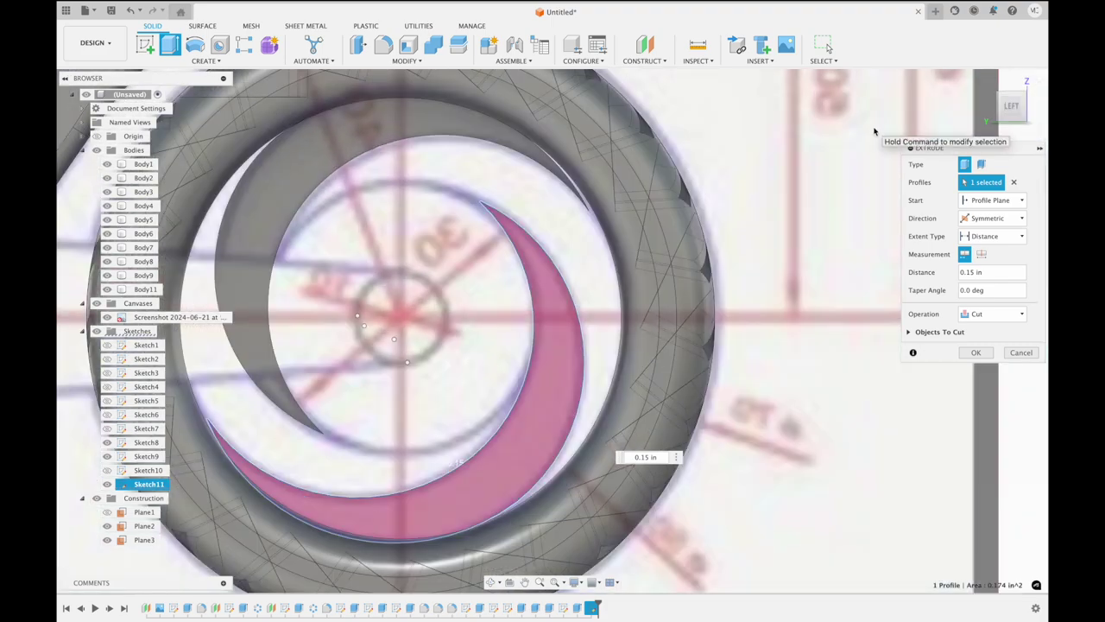
{"action": "left_click", "coordinate": [971, 315]}
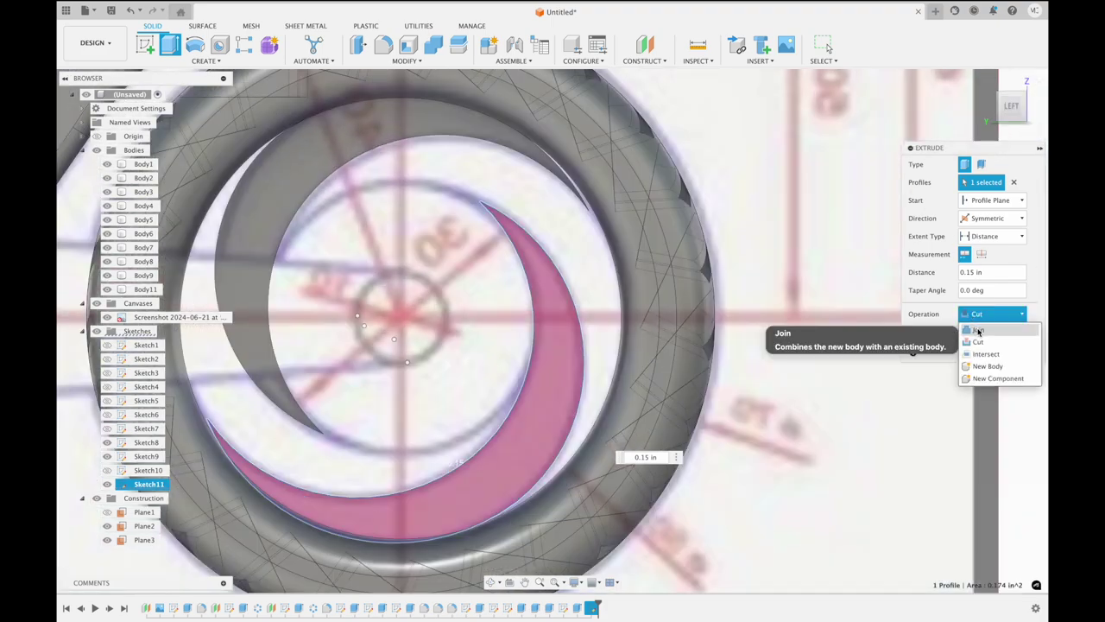
{"action": "left_click", "coordinate": [978, 330]}
{"action": "scroll", "coordinate": [884, 243], "scroll_direction": "left", "scroll_amount": 2, "text": "shift"}
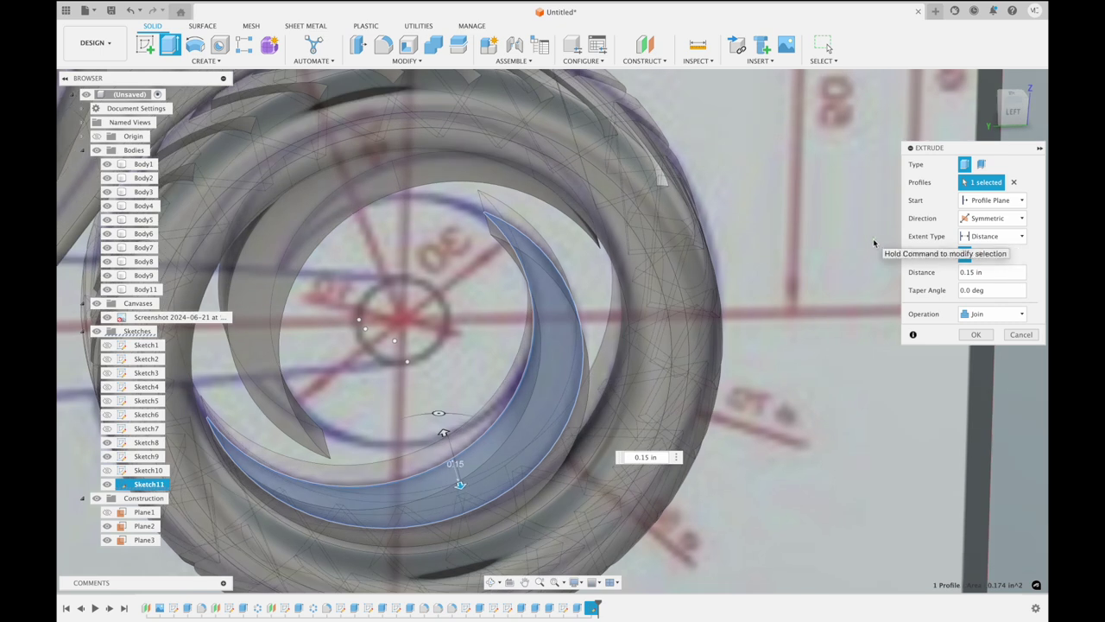
{"action": "left_click", "coordinate": [975, 335]}
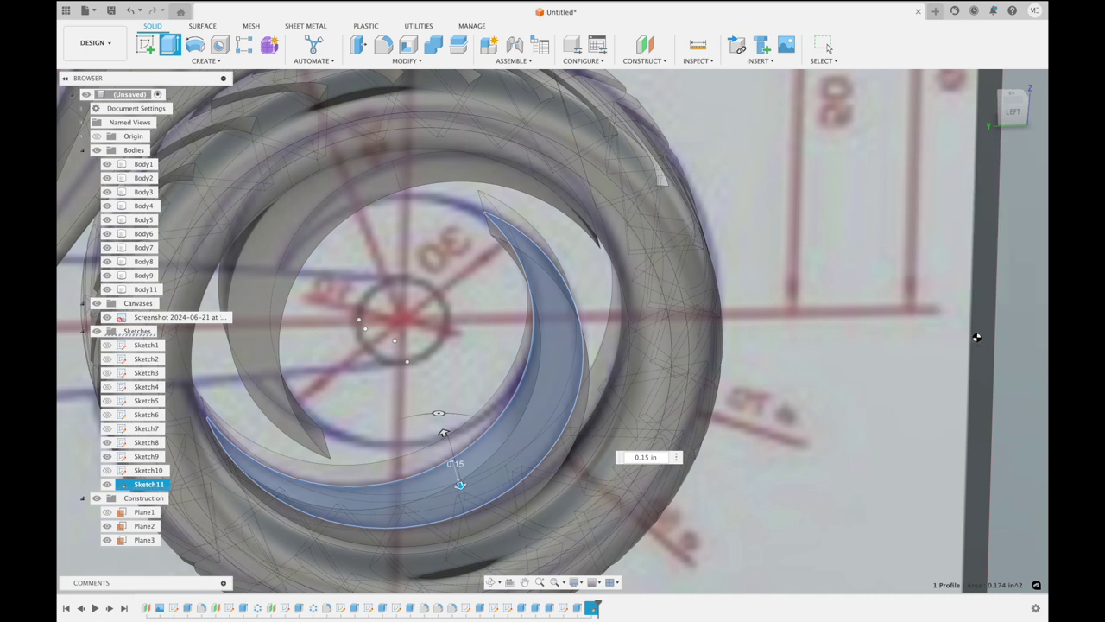
{"action": "left_click", "coordinate": [1009, 117]}
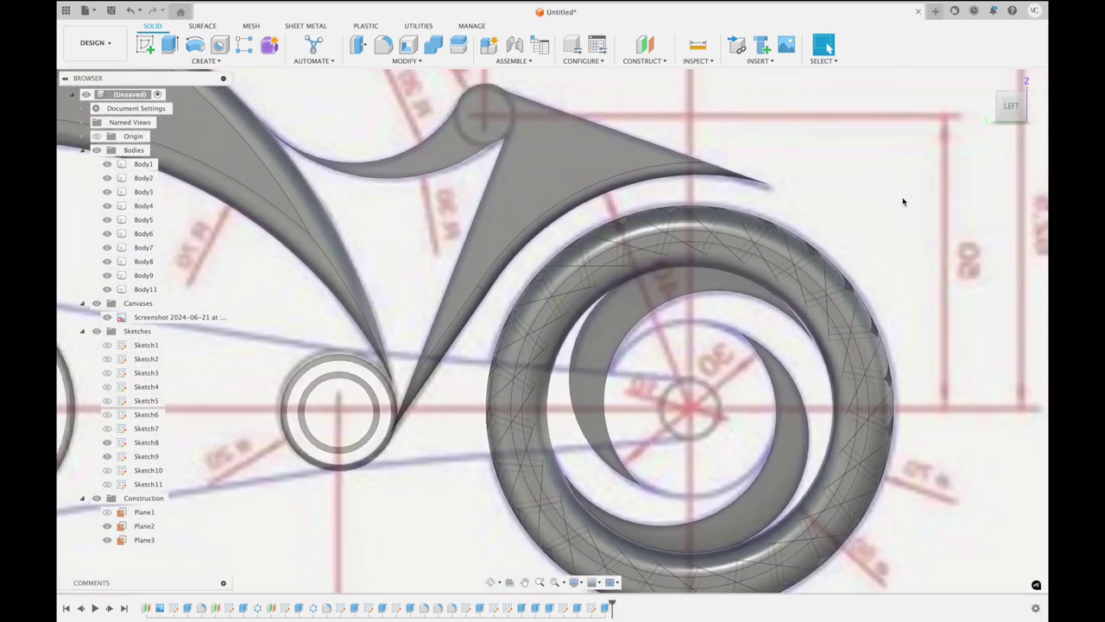
Start a new sketch on the frame face, set up for 3-point arcs
{"action": "left_click", "coordinate": [138, 49]}
{"action": "left_click", "coordinate": [412, 248]}
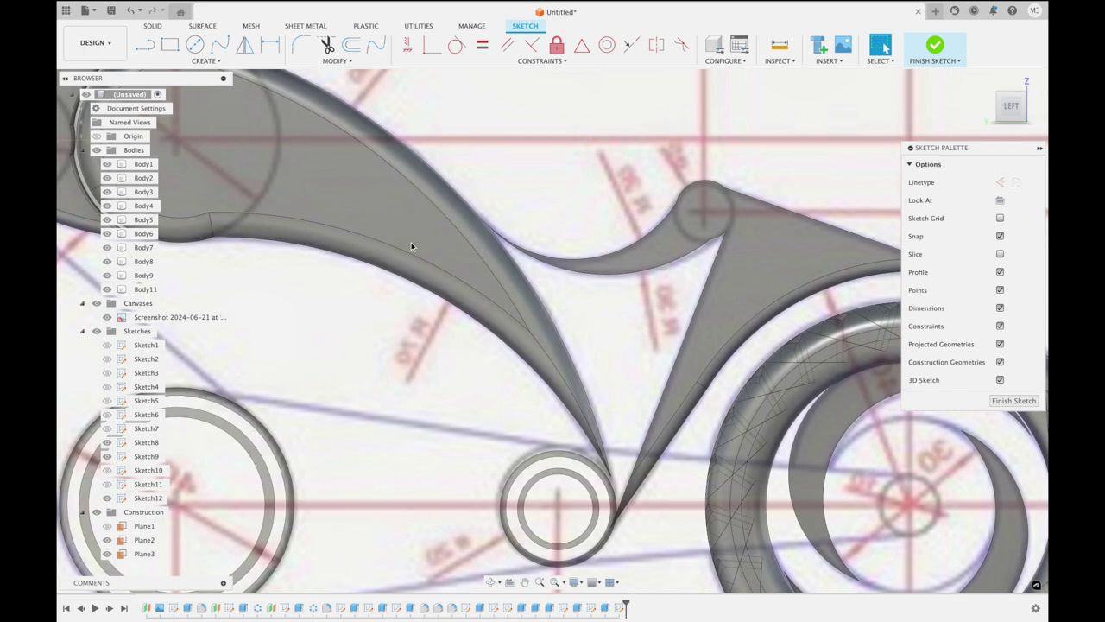
{"action": "left_click", "coordinate": [146, 49]}
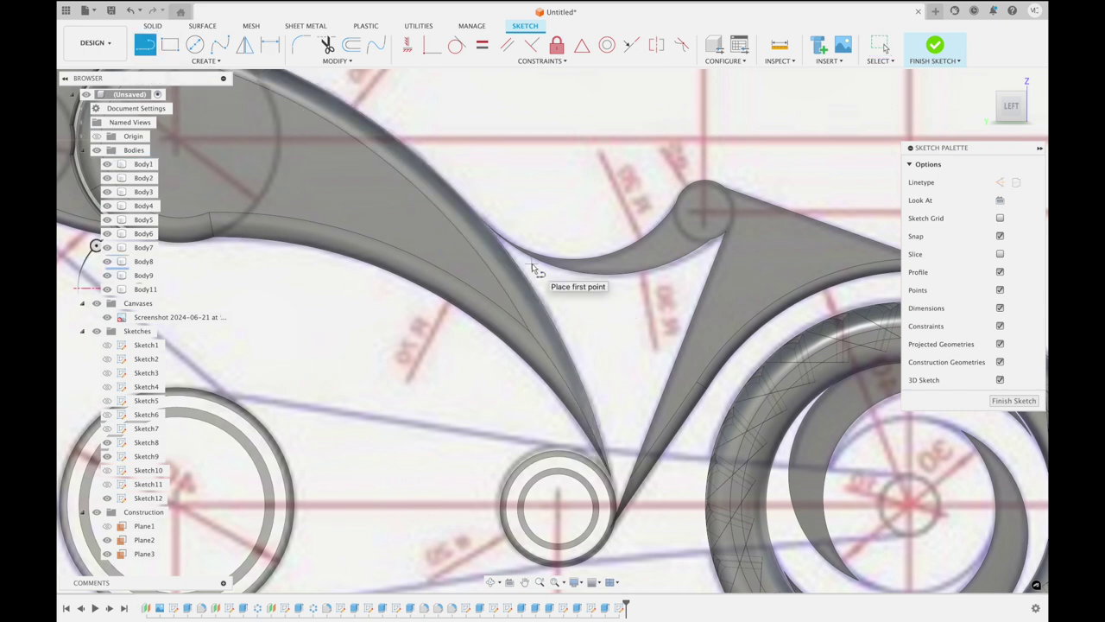
{"action": "key", "text": "Escape"}
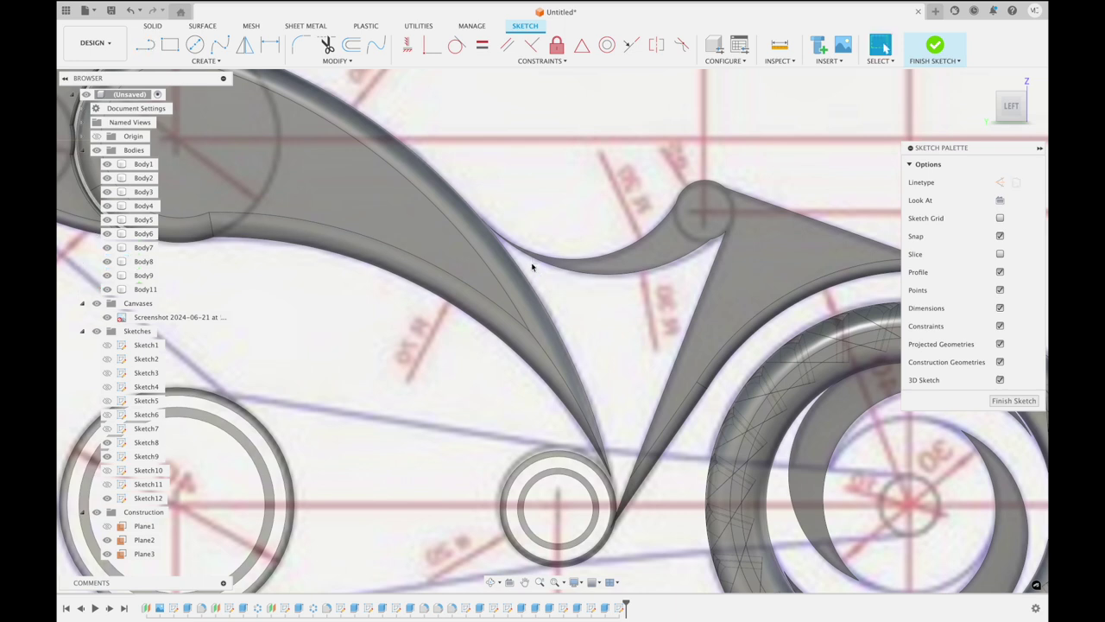
{"action": "left_click", "coordinate": [227, 64]}
{"action": "mouse_move", "coordinate": [153, 111]}
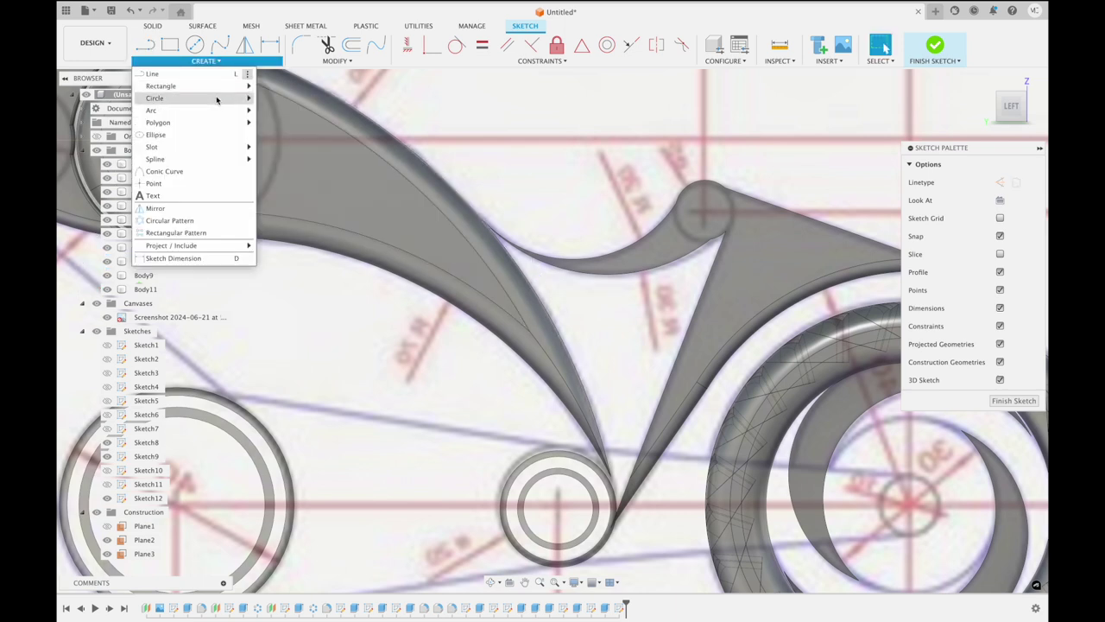
{"action": "left_click", "coordinate": [276, 112]}
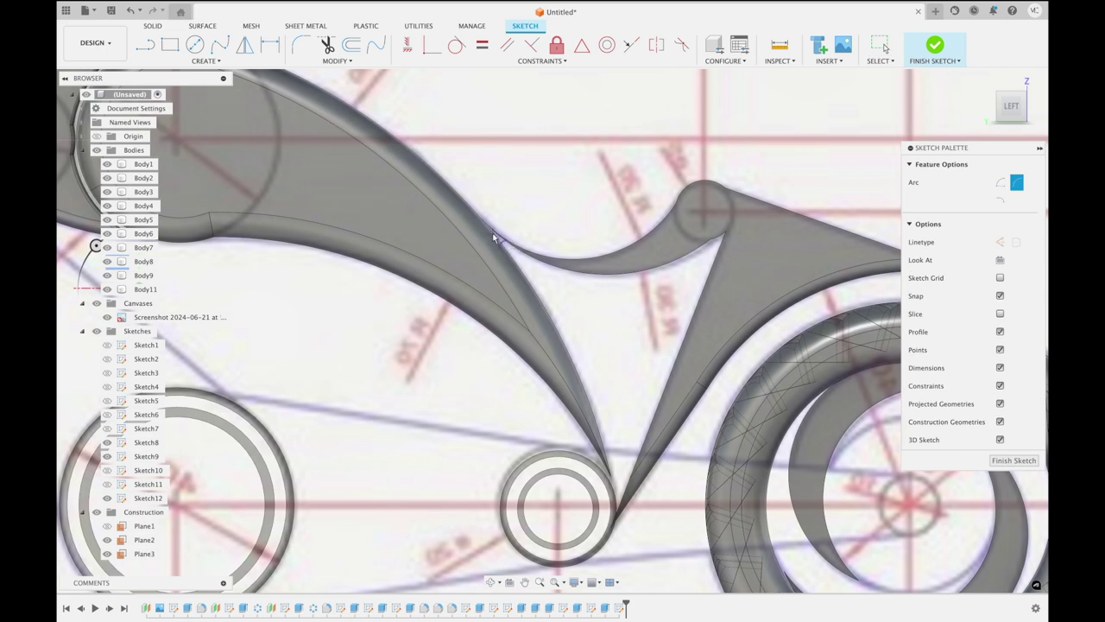
{"action": "scroll", "coordinate": [714, 251], "scroll_direction": "up", "scroll_amount": 2}
{"action": "scroll", "coordinate": [712, 254], "scroll_direction": "up", "scroll_amount": 3}
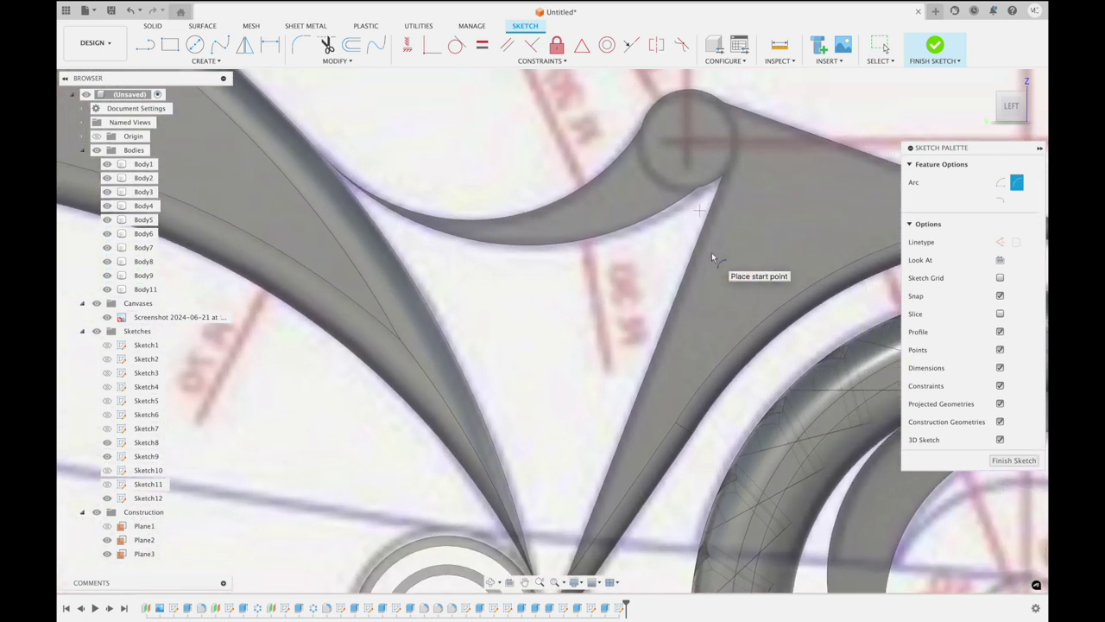
{"action": "scroll", "coordinate": [712, 252], "scroll_direction": "right", "scroll_amount": 3}
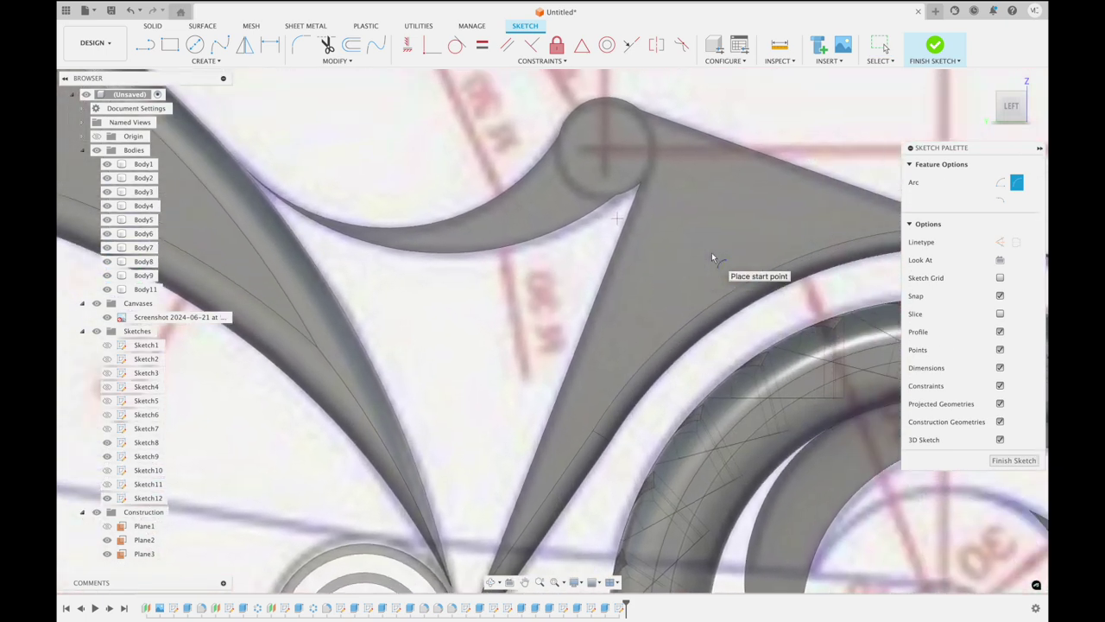
Draw three arcs outlining the curved triangular gap between the frame arms, then finish
{"action": "left_click", "coordinate": [628, 199]}
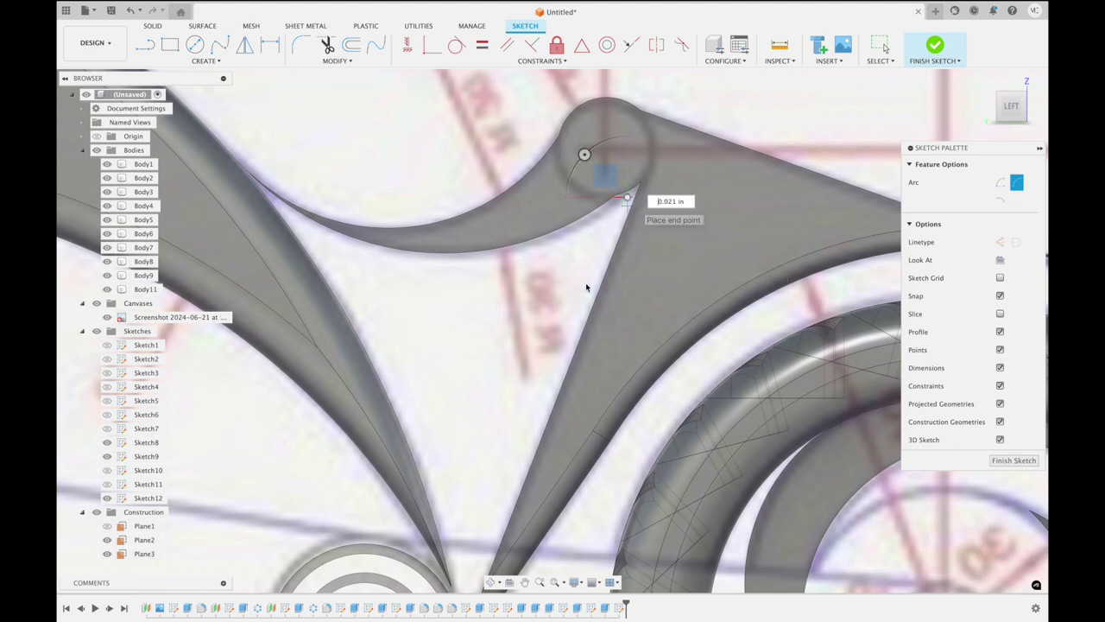
{"action": "left_click", "coordinate": [468, 581]}
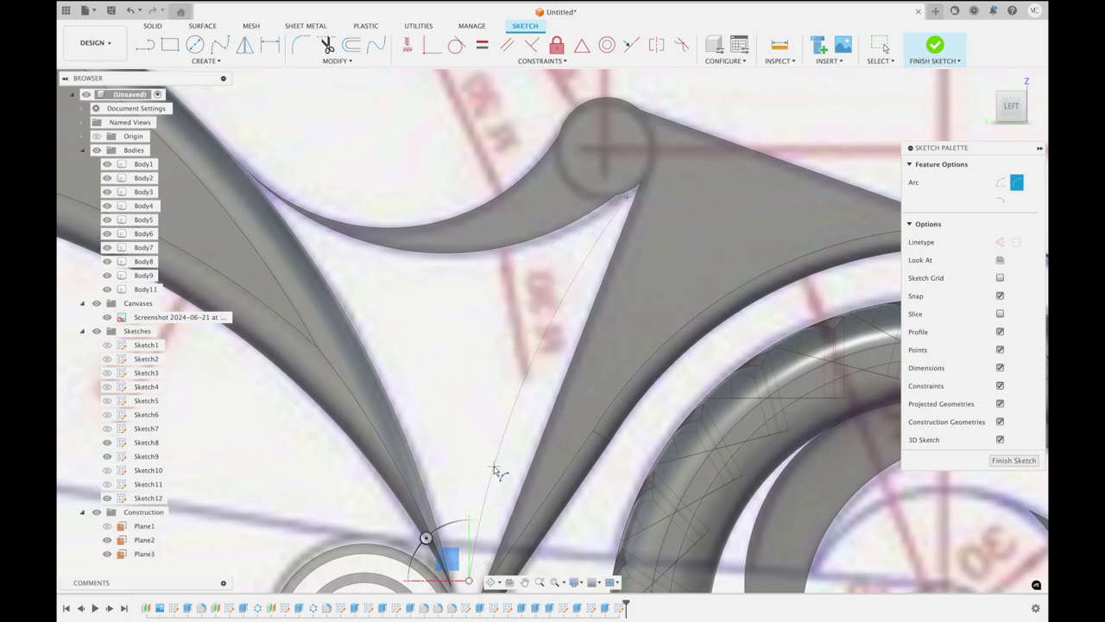
{"action": "left_click", "coordinate": [495, 469]}
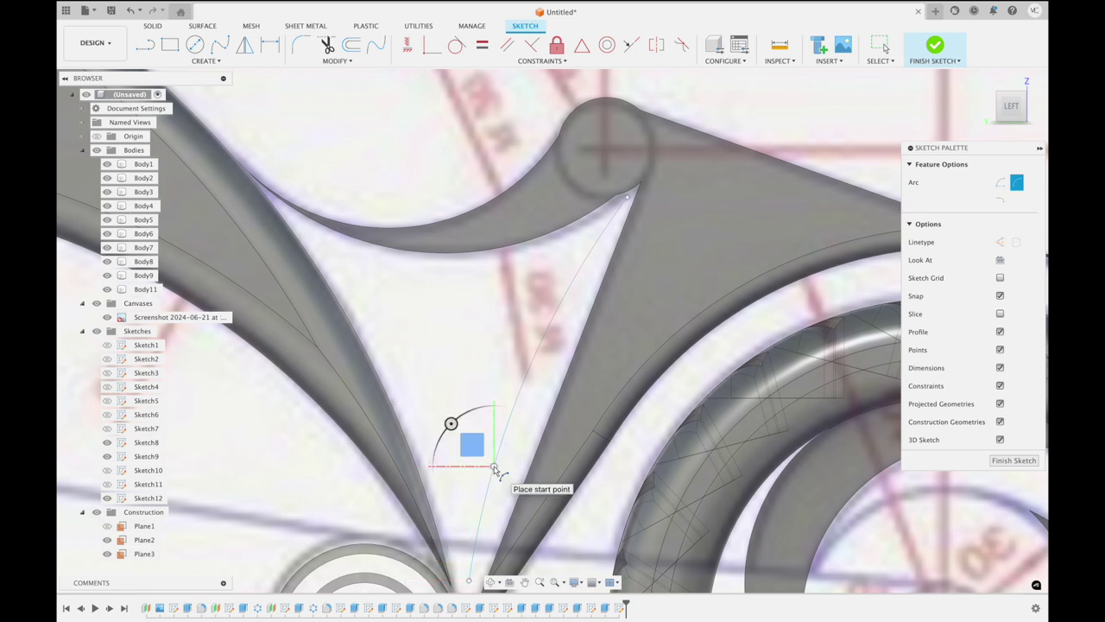
{"action": "left_click", "coordinate": [285, 210]}
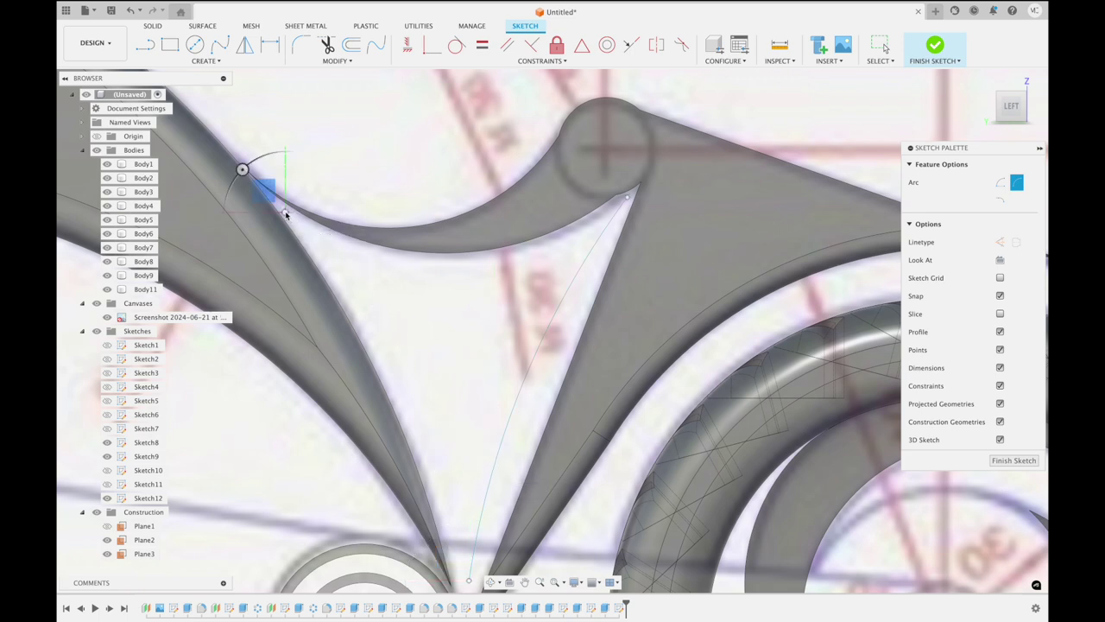
{"action": "left_click", "coordinate": [468, 581]}
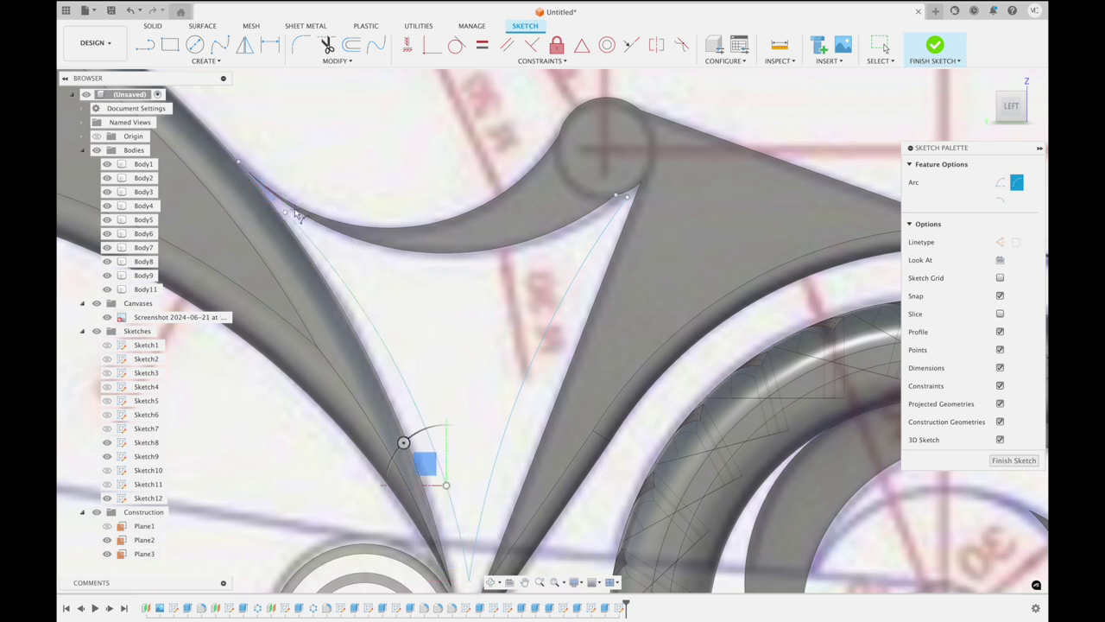
{"action": "left_click", "coordinate": [287, 215]}
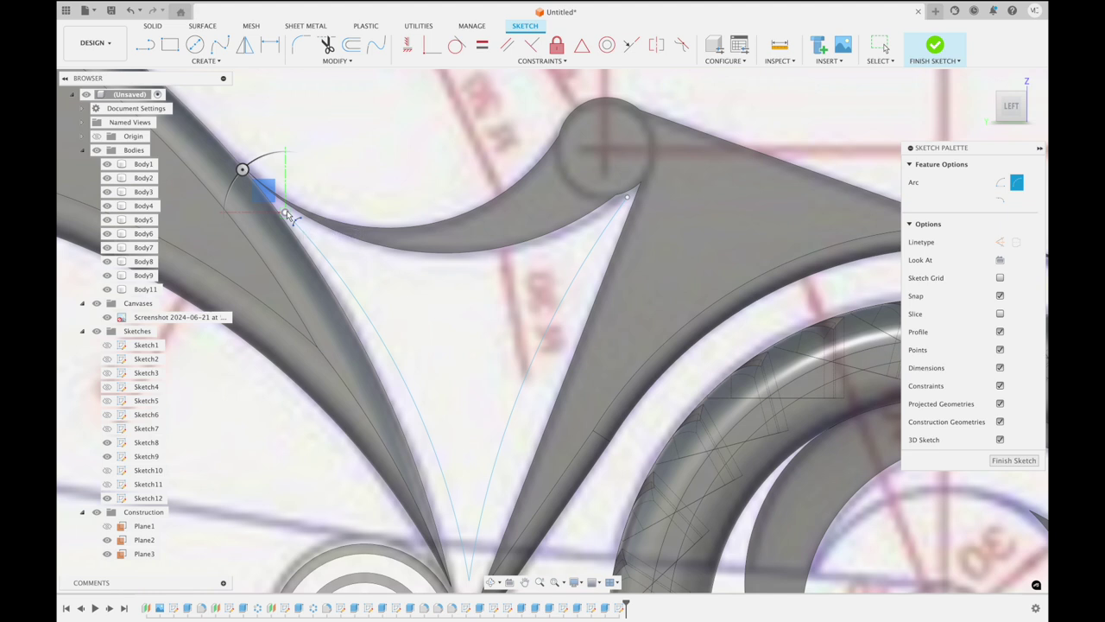
{"action": "left_click", "coordinate": [626, 199]}
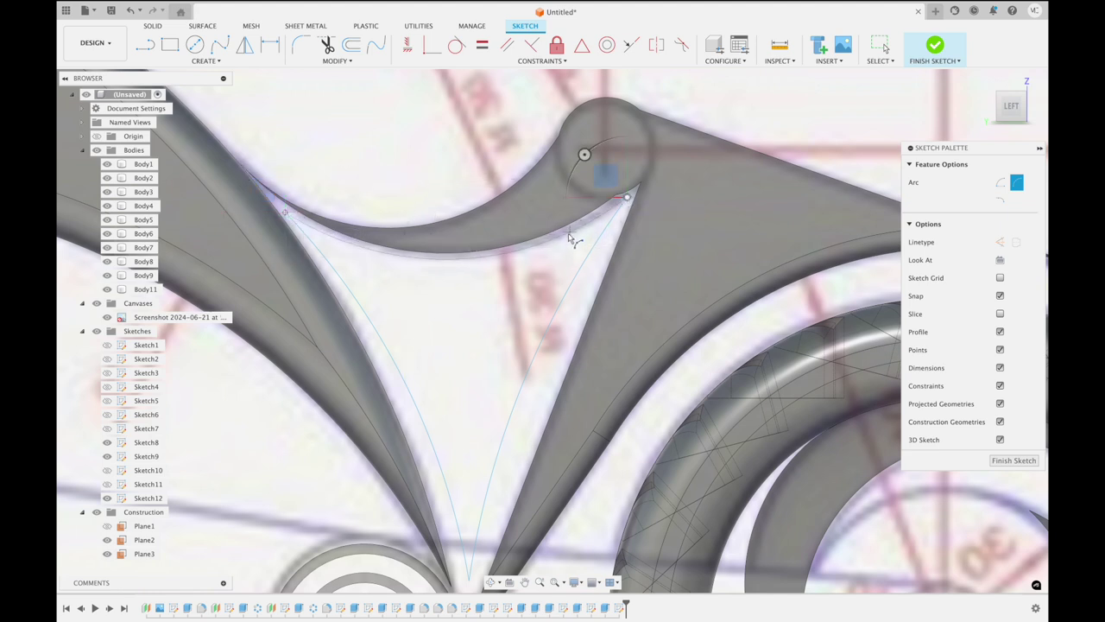
{"action": "left_click", "coordinate": [566, 244]}
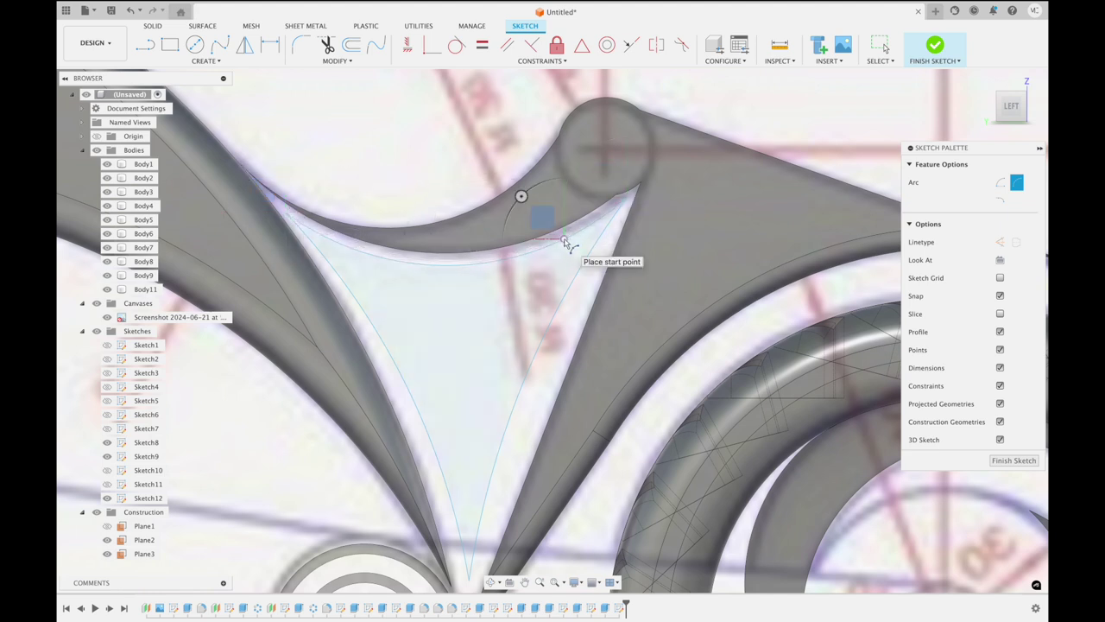
{"action": "left_click", "coordinate": [935, 45]}
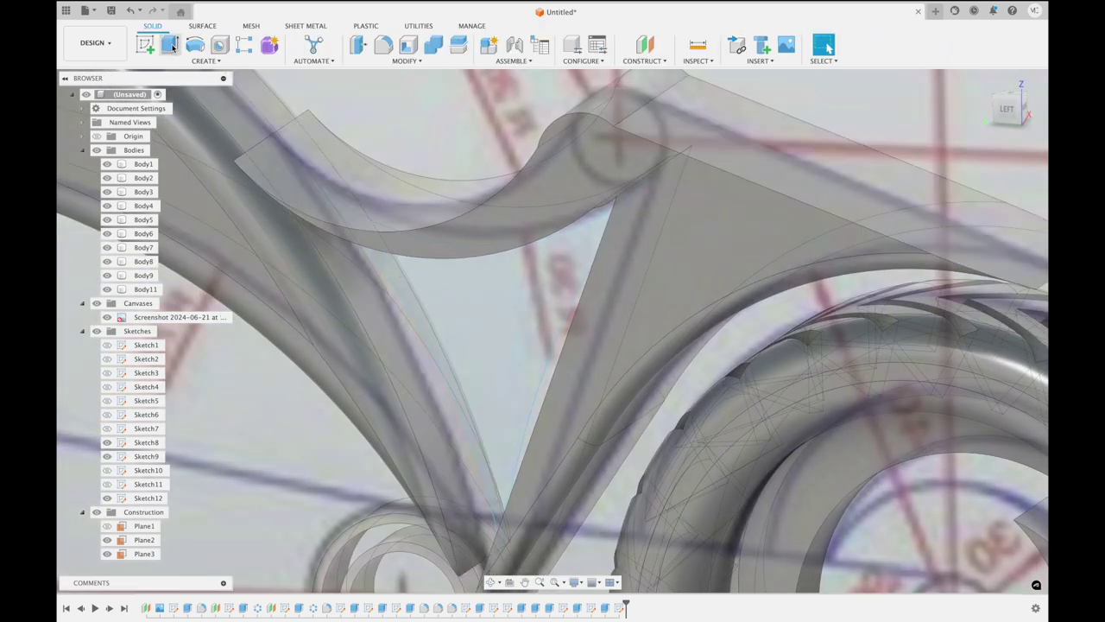
Extrude the curved triangle profile symmetrically 0.25 in as new body Body12
{"action": "left_click", "coordinate": [170, 45]}
{"action": "left_click", "coordinate": [475, 291]}
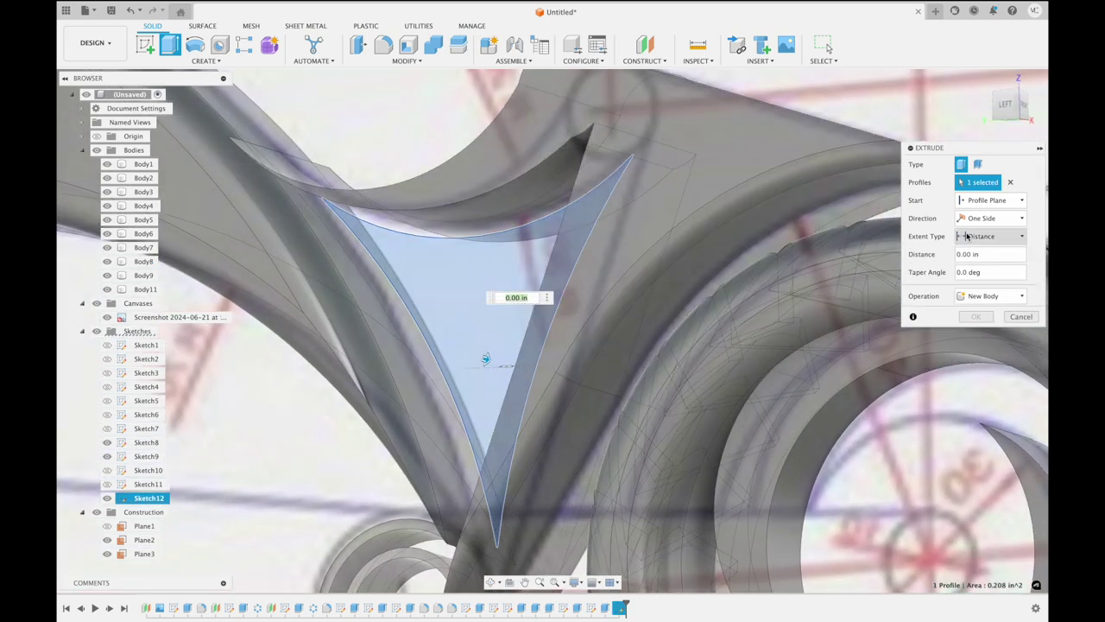
{"action": "left_click", "coordinate": [1011, 217]}
{"action": "left_click", "coordinate": [984, 258]}
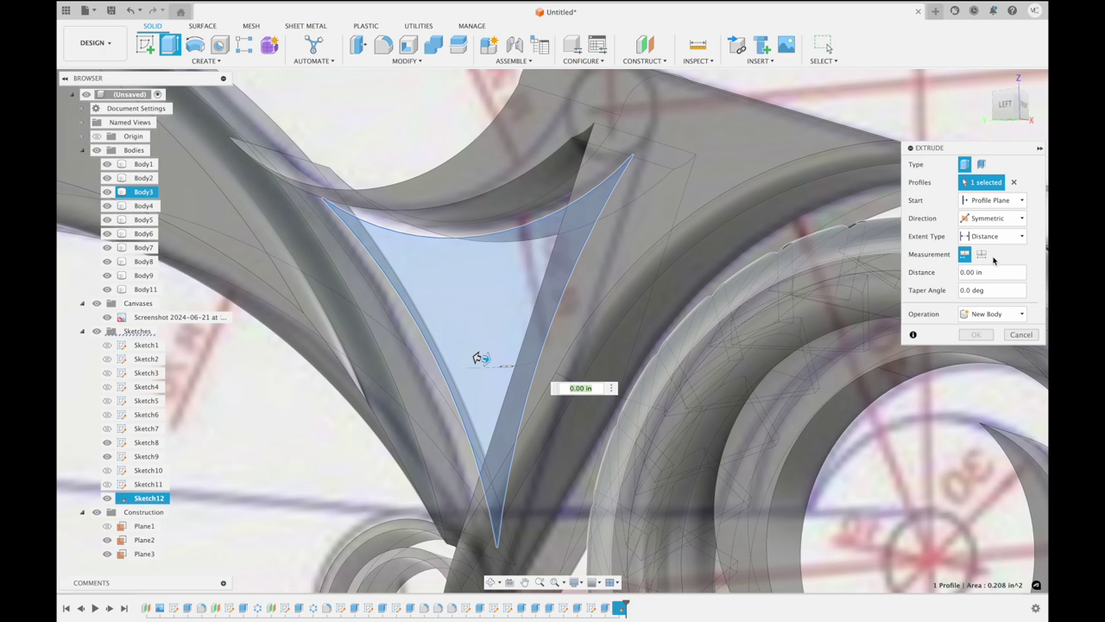
{"action": "left_click_drag", "start_coordinate": [476, 356], "coordinate": [434, 347]}
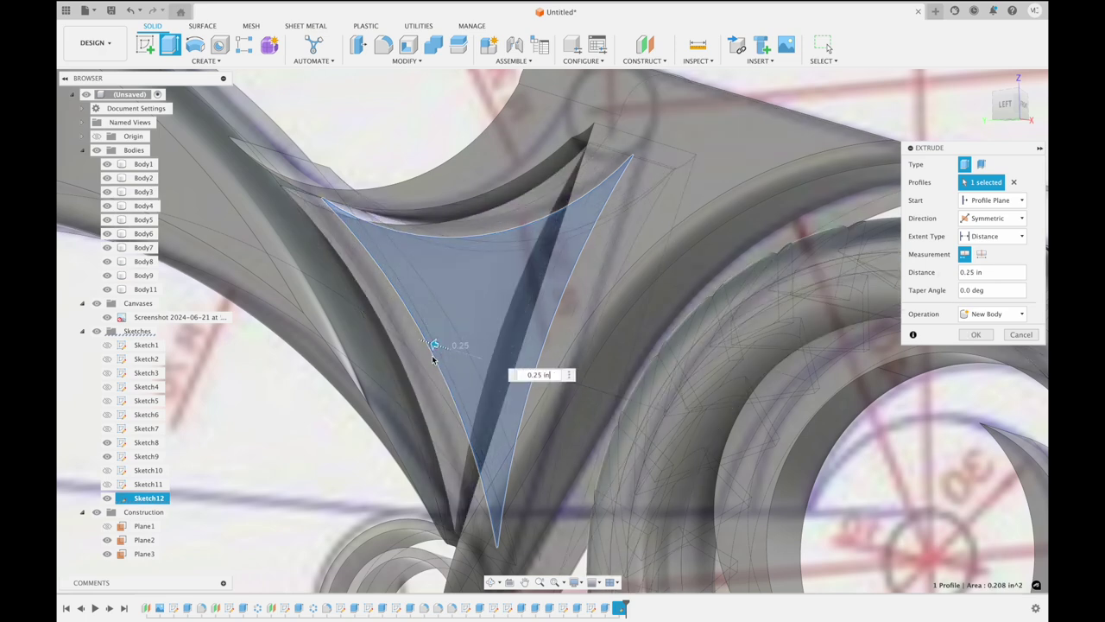
{"action": "middle_click_drag", "start_coordinate": [431, 358], "coordinate": [437, 344], "text": "shift"}
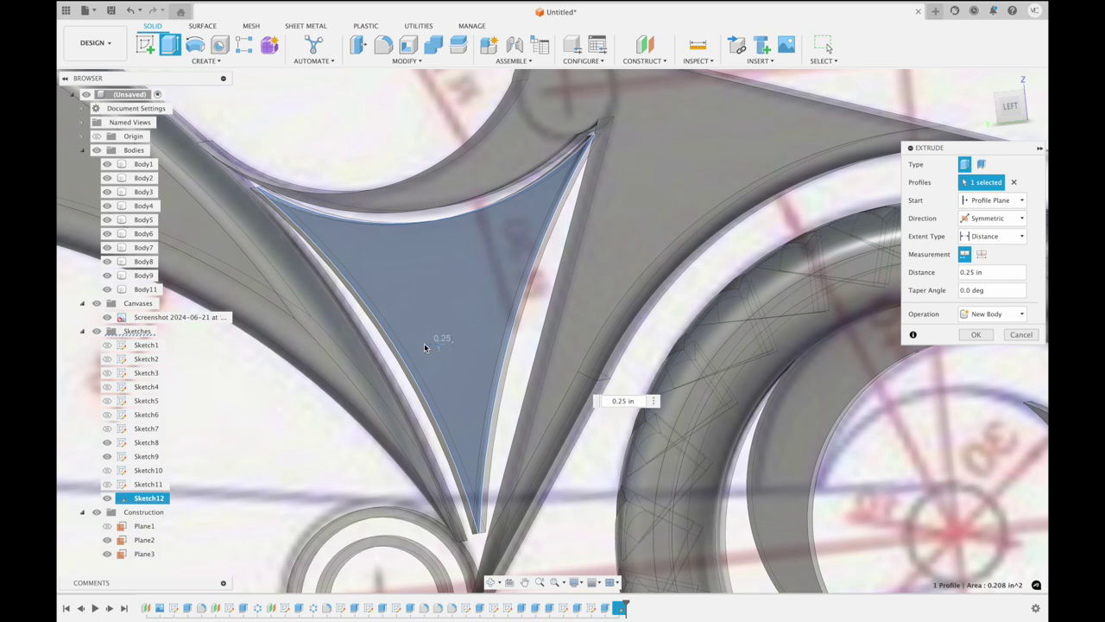
{"action": "left_click", "coordinate": [423, 343]}
{"action": "left_click", "coordinate": [472, 298]}
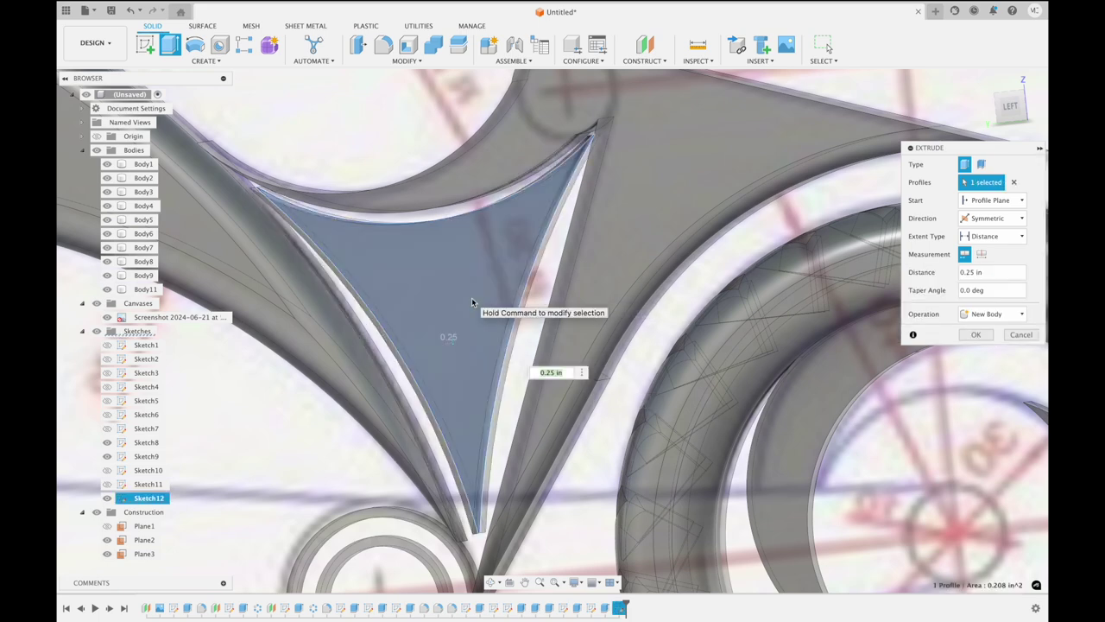
{"action": "scroll", "coordinate": [471, 302], "scroll_direction": "down", "scroll_amount": 5, "text": "shift"}
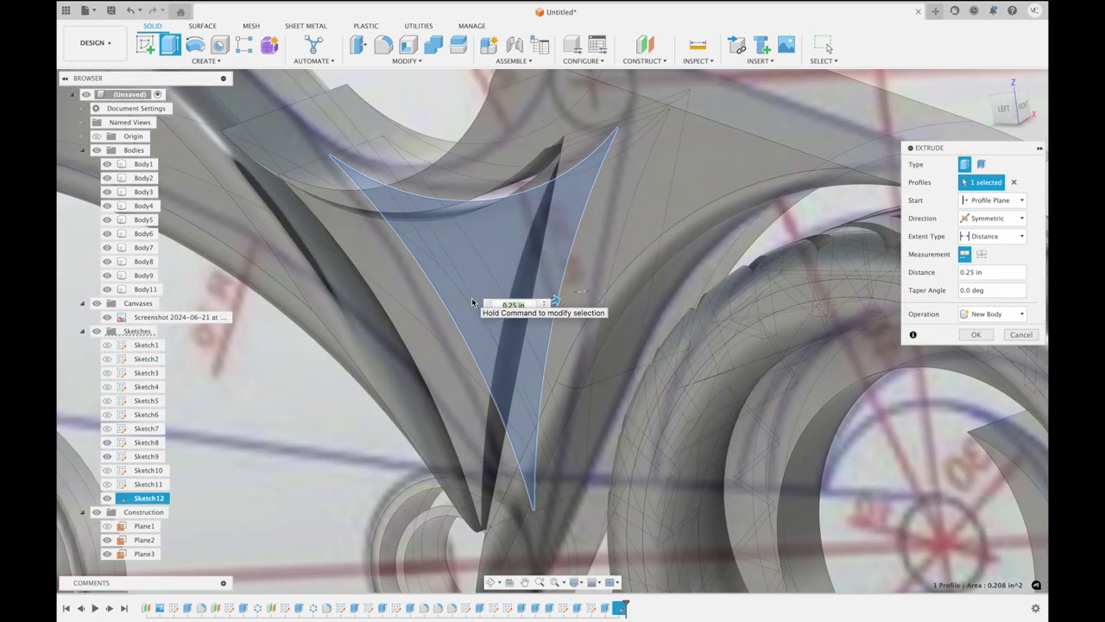
{"action": "scroll", "coordinate": [471, 302], "scroll_direction": "down", "scroll_amount": 3, "text": "shift"}
{"action": "scroll", "coordinate": [472, 303], "scroll_direction": "down", "scroll_amount": 3, "text": "shift"}
{"action": "left_click", "coordinate": [973, 334]}
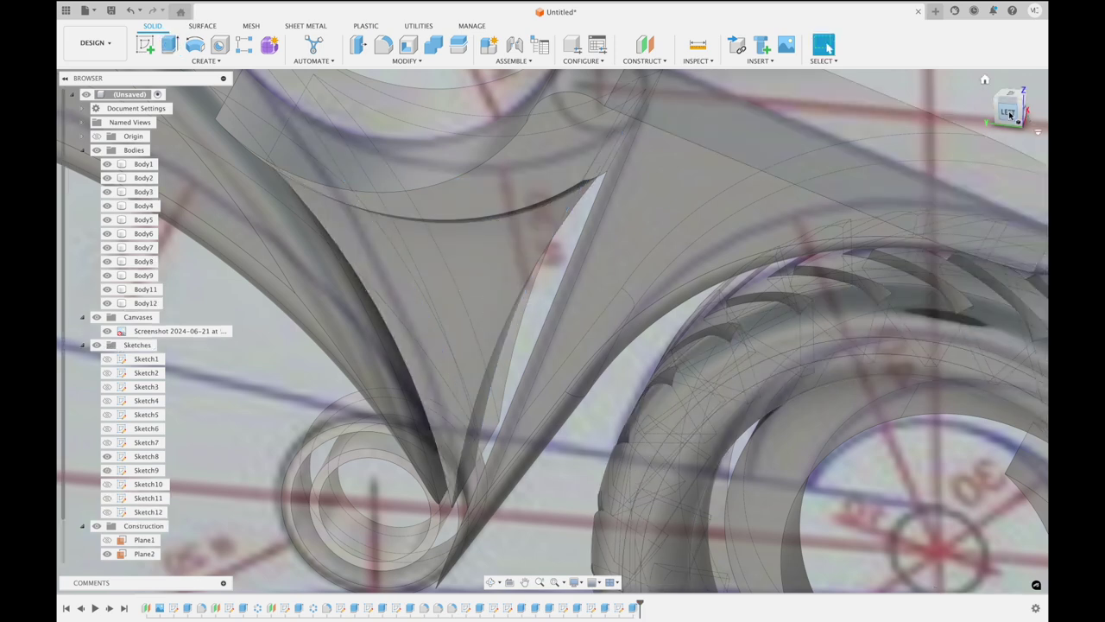
Switch to the left view and make Sketch11 visible at the rear wheel
{"action": "left_click", "coordinate": [1008, 114]}
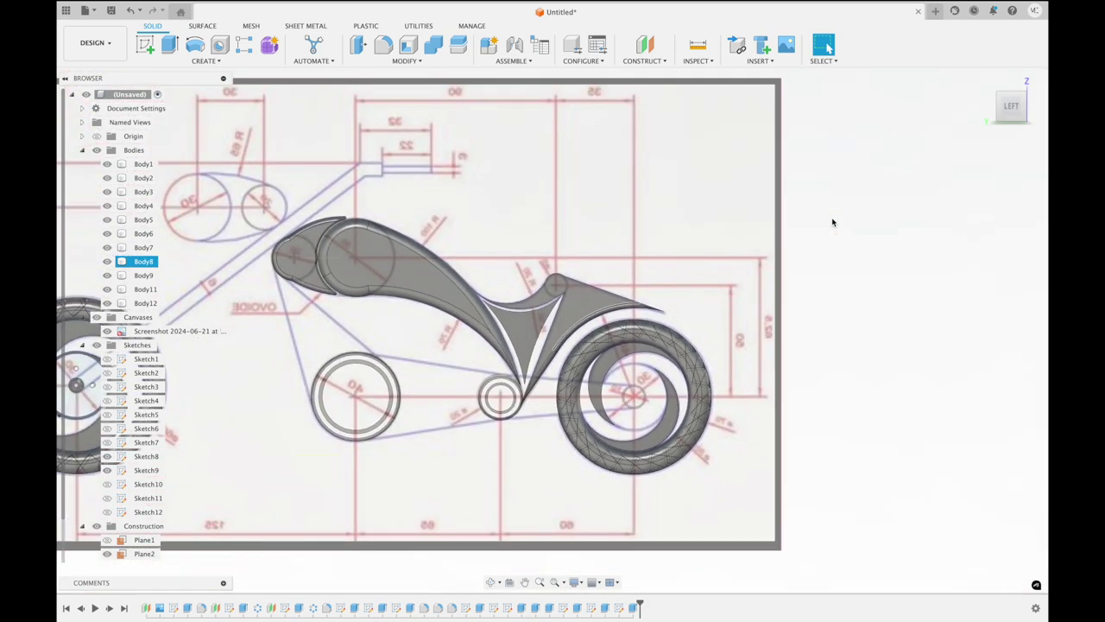
{"action": "left_click", "coordinate": [832, 222]}
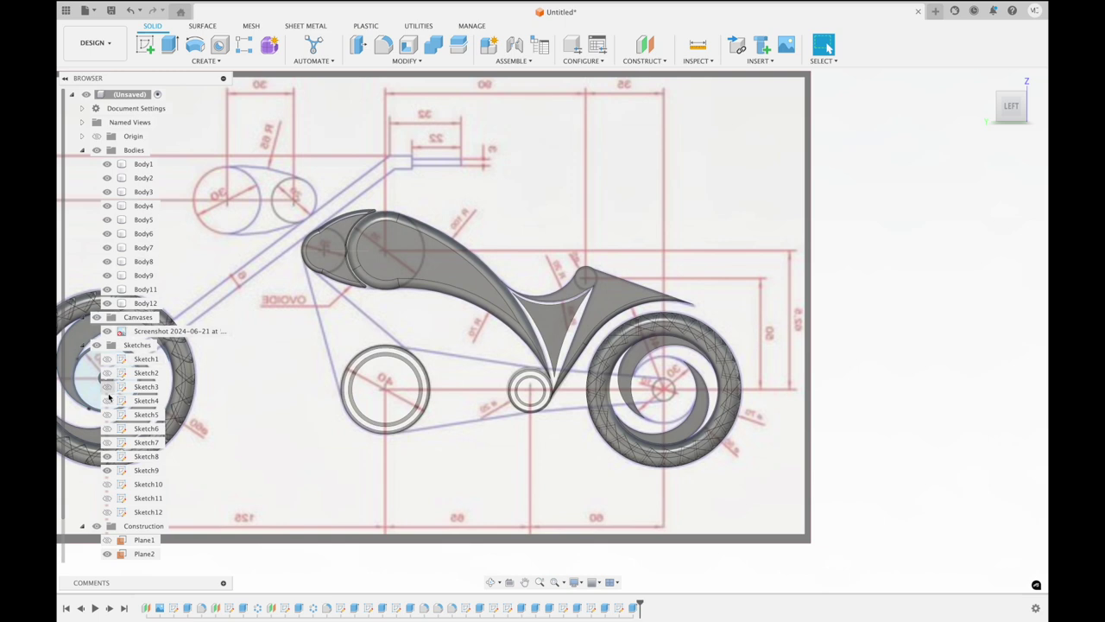
{"action": "left_click", "coordinate": [108, 498]}
{"action": "left_click", "coordinate": [107, 499]}
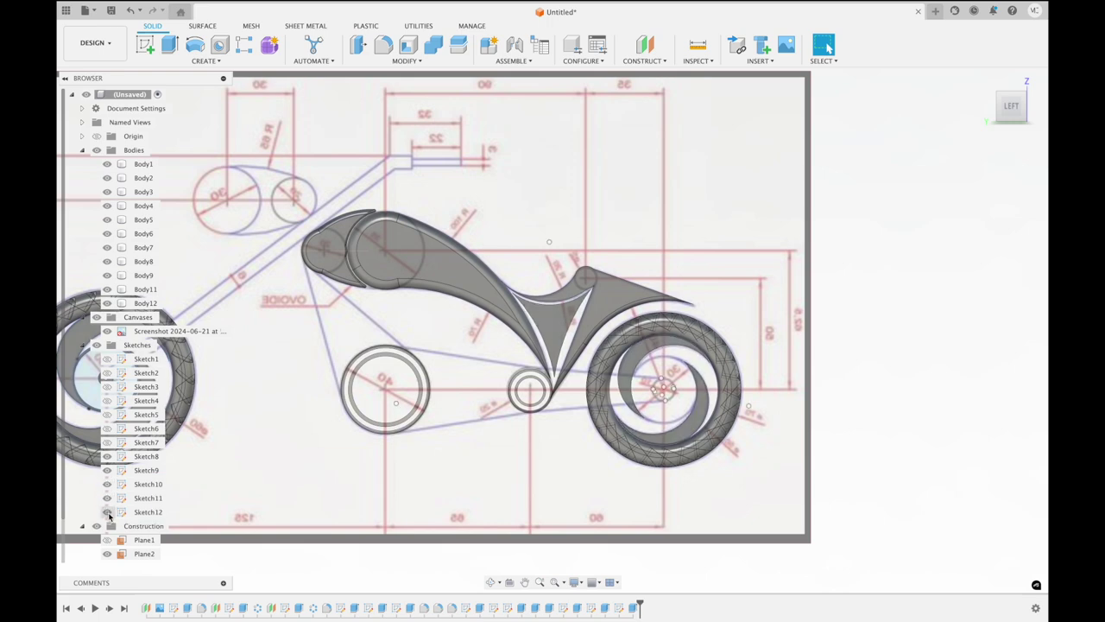
{"action": "scroll", "coordinate": [436, 430], "scroll_direction": "up", "scroll_amount": 2}
{"action": "scroll", "coordinate": [436, 430], "scroll_direction": "up", "scroll_amount": 1}
{"action": "scroll", "coordinate": [436, 430], "scroll_direction": "up", "scroll_amount": 1}
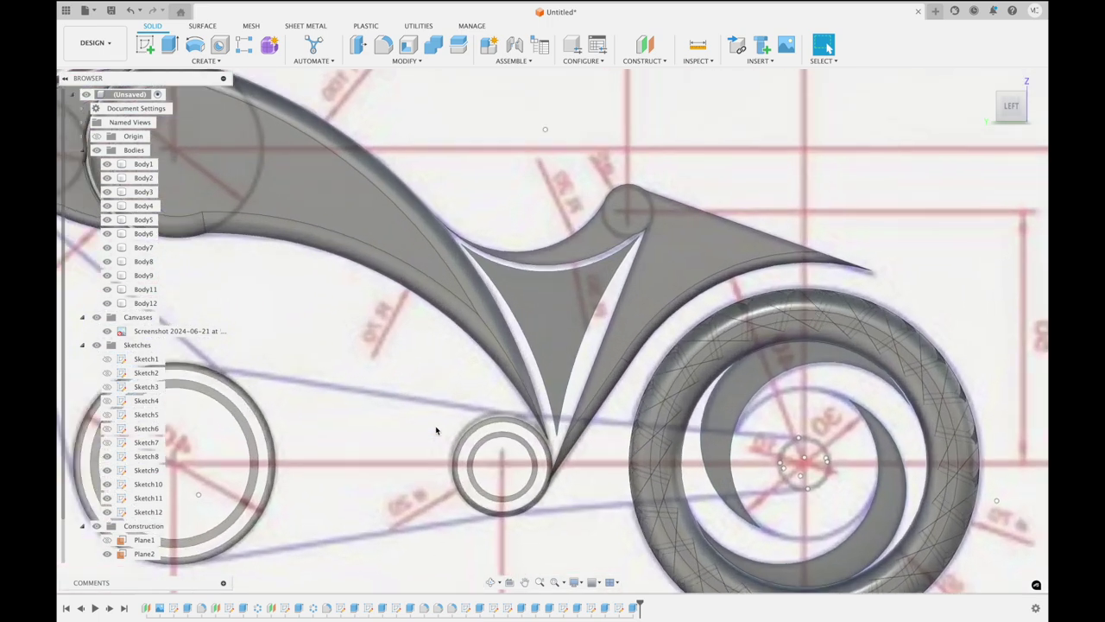
{"action": "scroll", "coordinate": [436, 430], "scroll_direction": "up", "scroll_amount": 1}
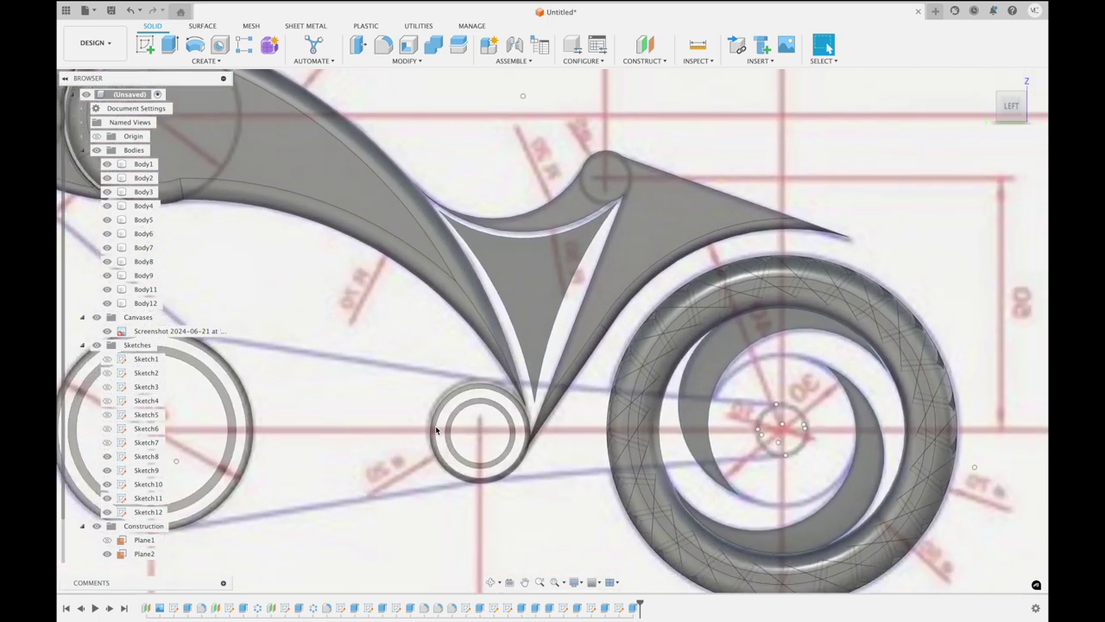
Turn on visibility for Sketch4, Sketch3 and Sketch7, leaving Sketch5 hidden
{"action": "left_click", "coordinate": [109, 357]}
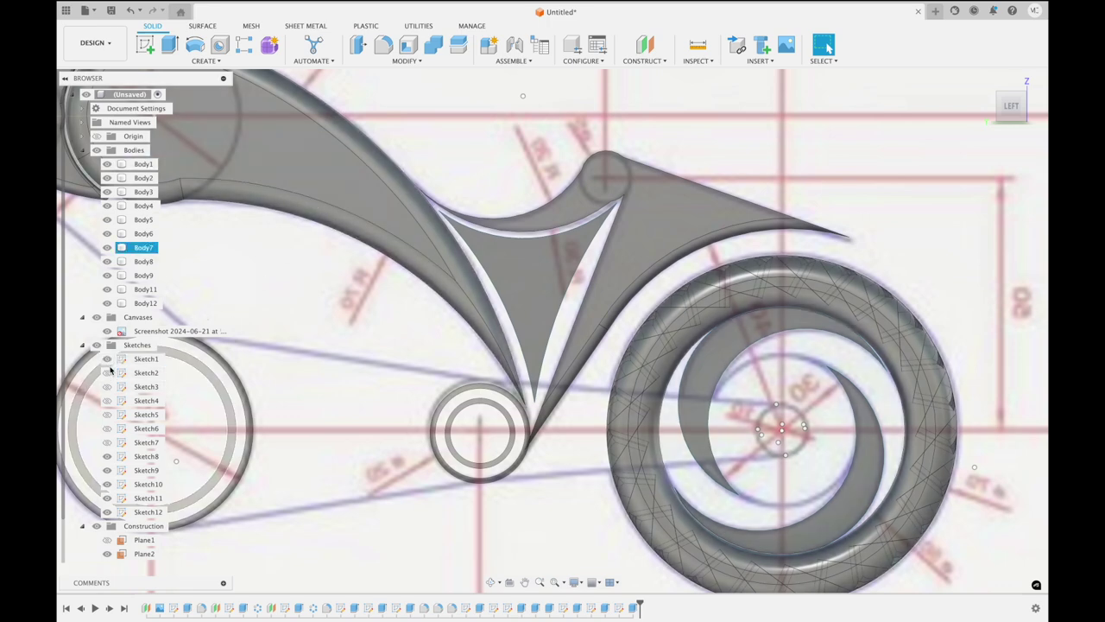
{"action": "left_click", "coordinate": [120, 415]}
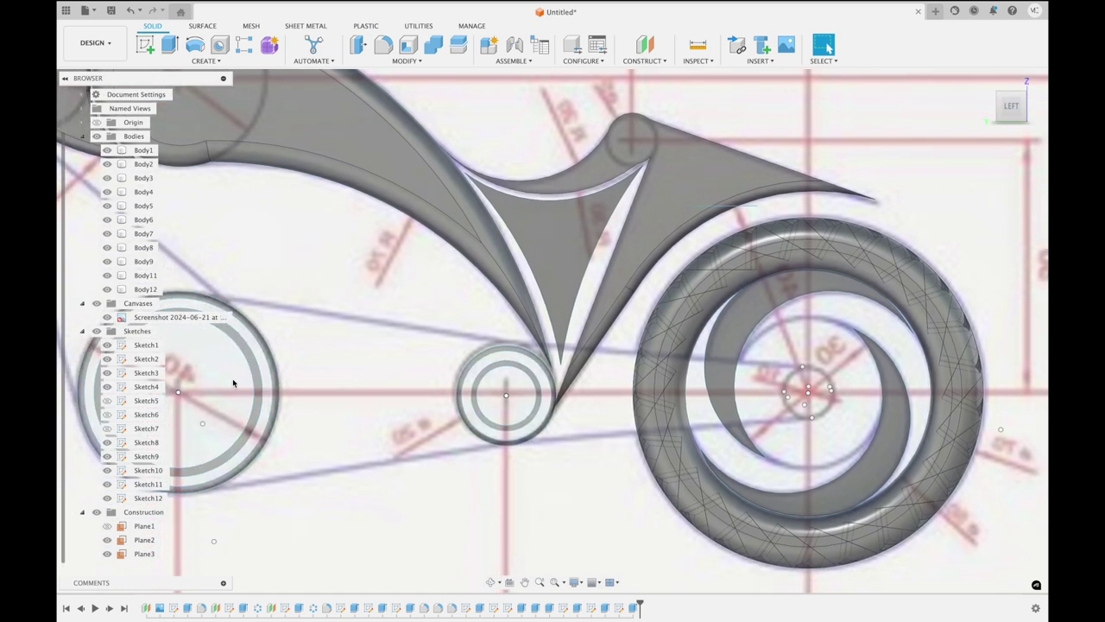
{"action": "left_click", "coordinate": [108, 401]}
{"action": "left_click", "coordinate": [108, 401]}
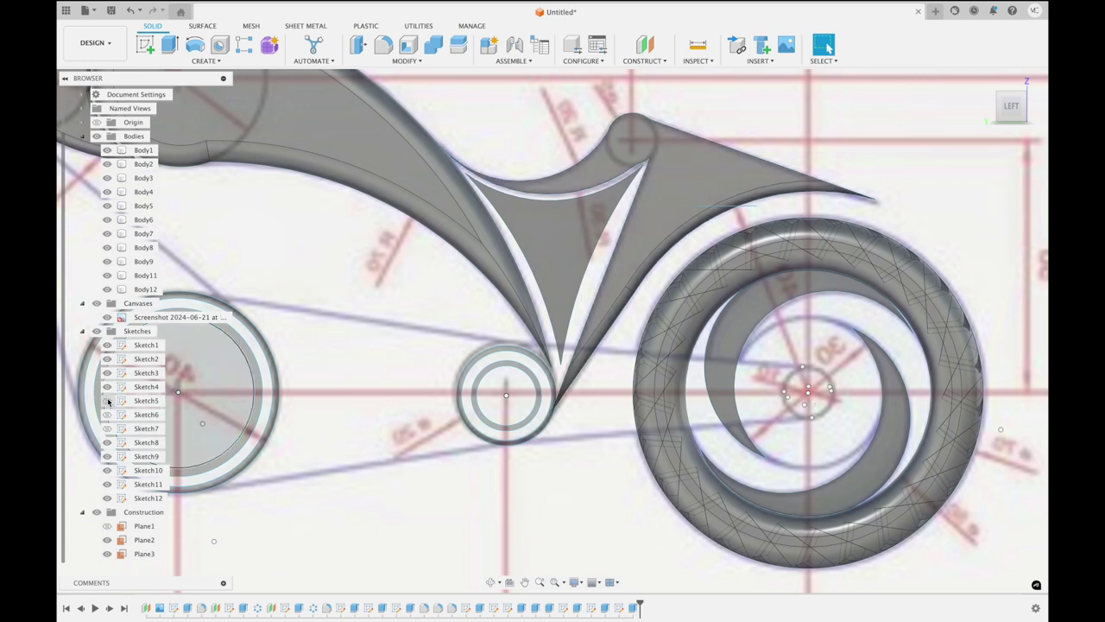
{"action": "left_click", "coordinate": [108, 386]}
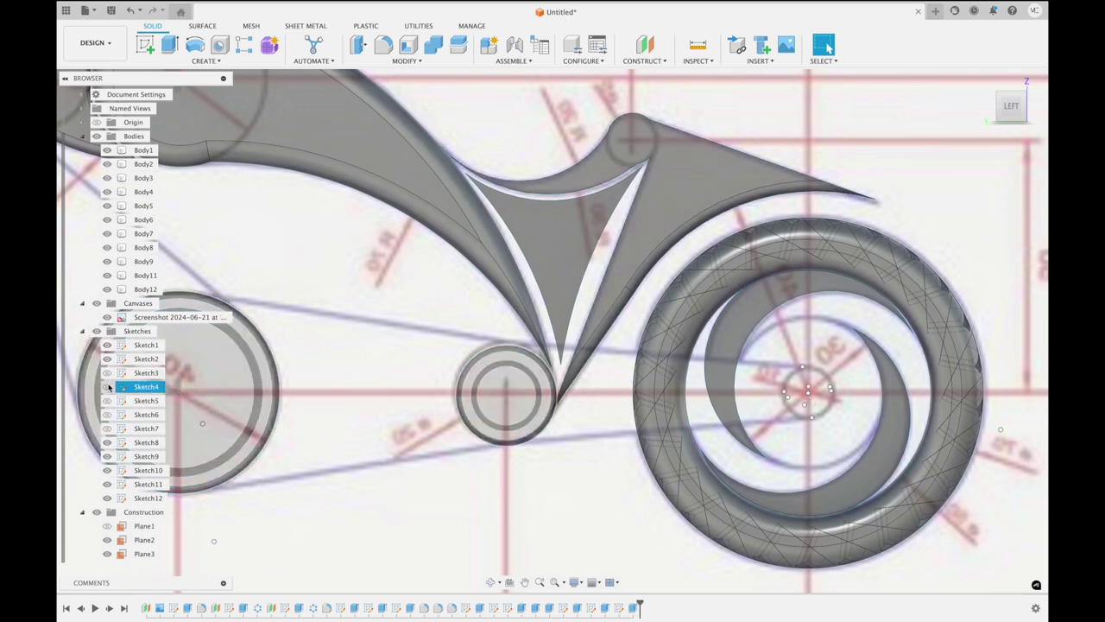
{"action": "left_click", "coordinate": [108, 374]}
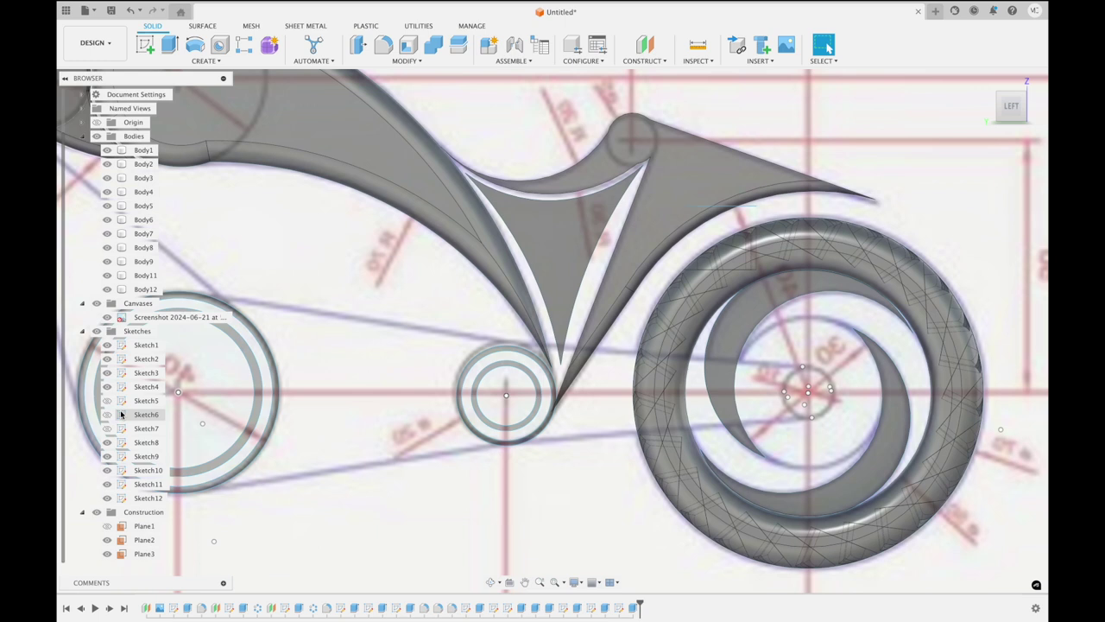
{"action": "scroll", "coordinate": [112, 428], "scroll_direction": "left", "scroll_amount": 3}
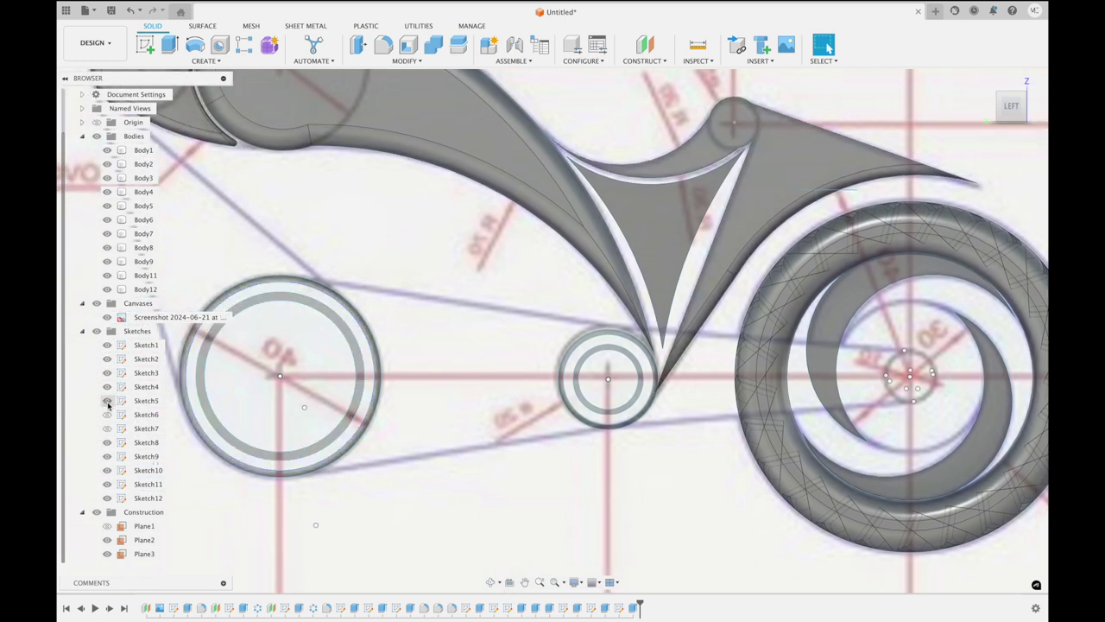
{"action": "left_click", "coordinate": [107, 428]}
{"action": "scroll", "coordinate": [486, 365], "scroll_direction": "right", "scroll_amount": 3}
{"action": "scroll", "coordinate": [486, 366], "scroll_direction": "right", "scroll_amount": 4}
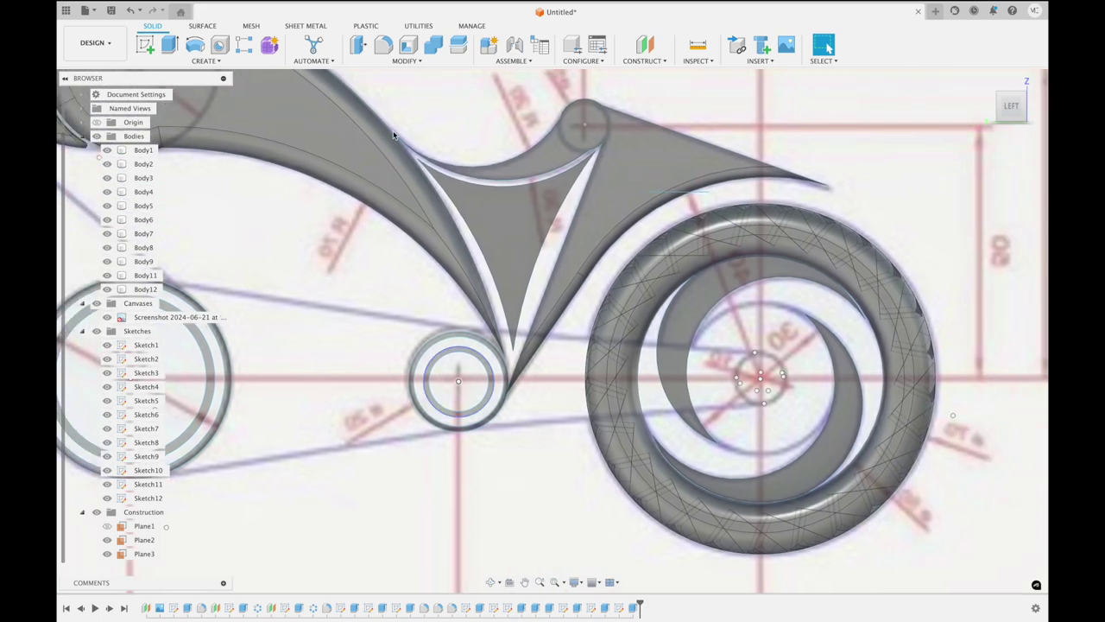
Open Extrude twice and cancel it both times without creating any bodies
{"action": "left_click", "coordinate": [170, 44]}
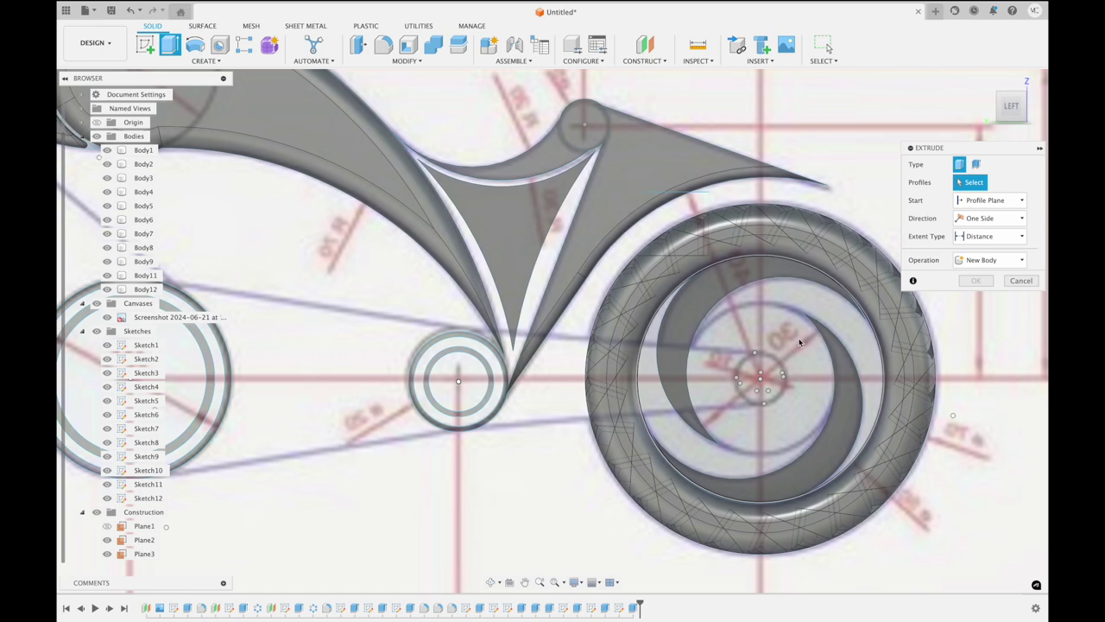
{"action": "left_click", "coordinate": [1020, 281]}
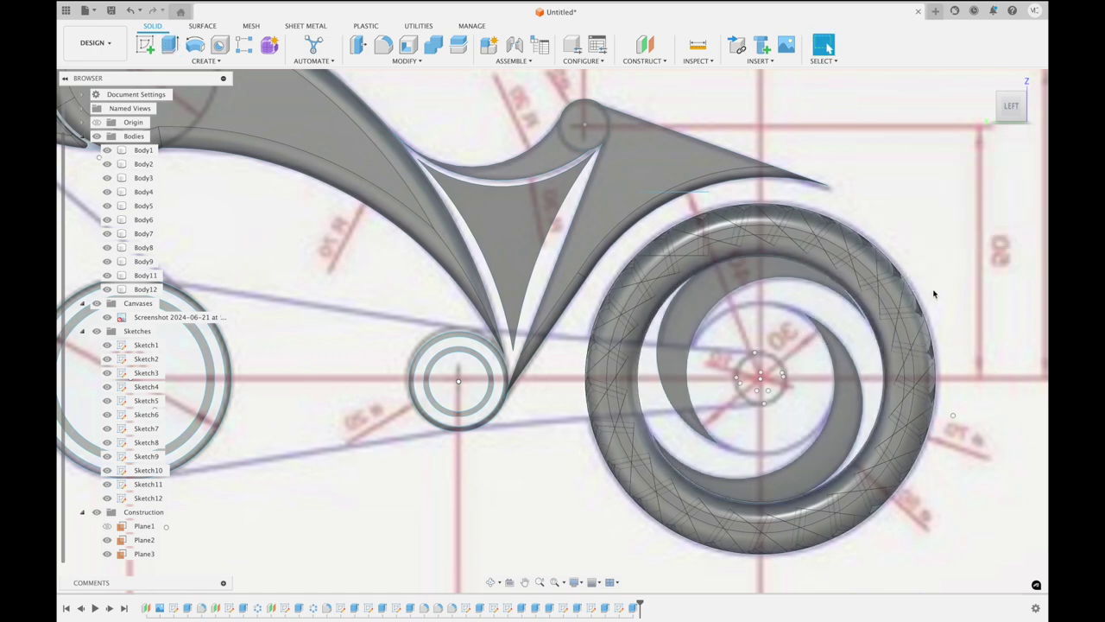
{"action": "left_click", "coordinate": [169, 45]}
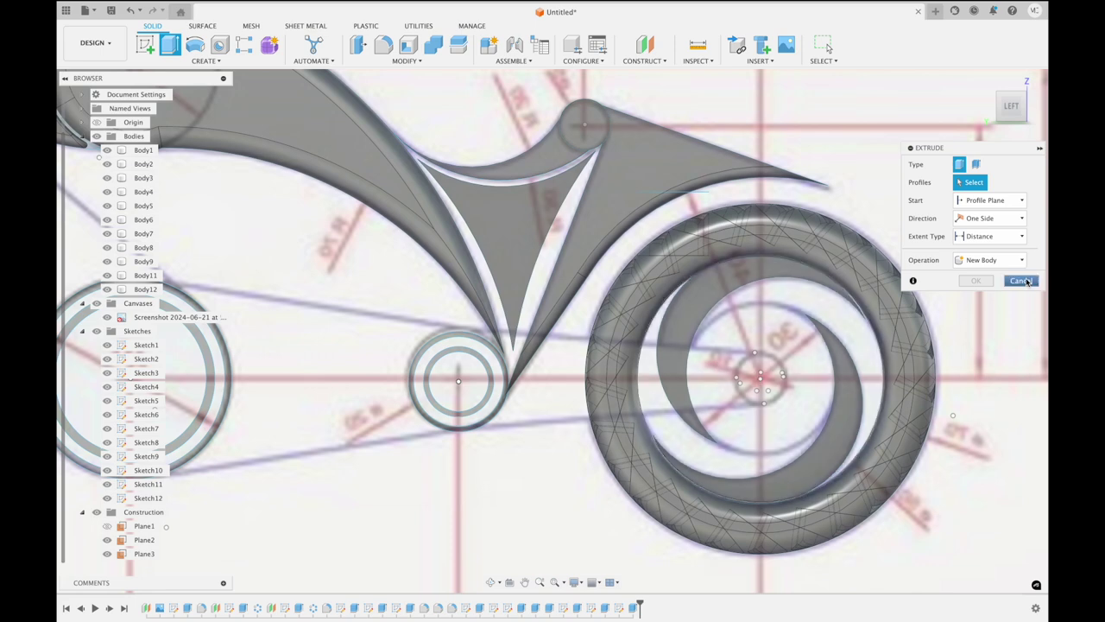
{"action": "left_click", "coordinate": [1026, 285]}
{"action": "scroll", "coordinate": [1026, 285], "scroll_direction": "down", "scroll_amount": 5}
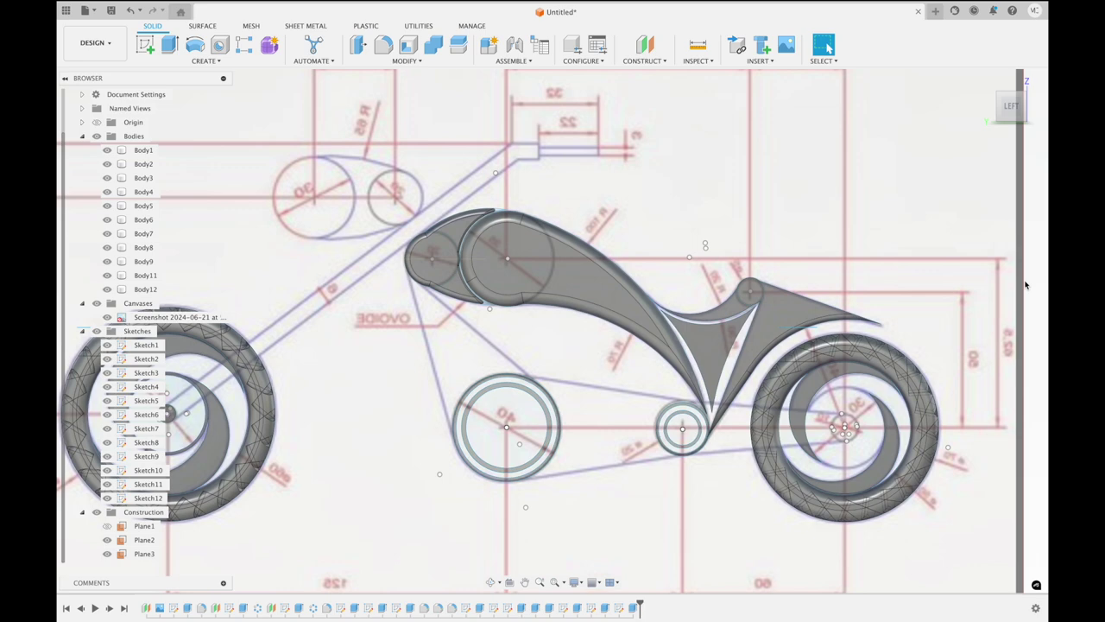
{"action": "mouse_move", "coordinate": [1011, 106]}
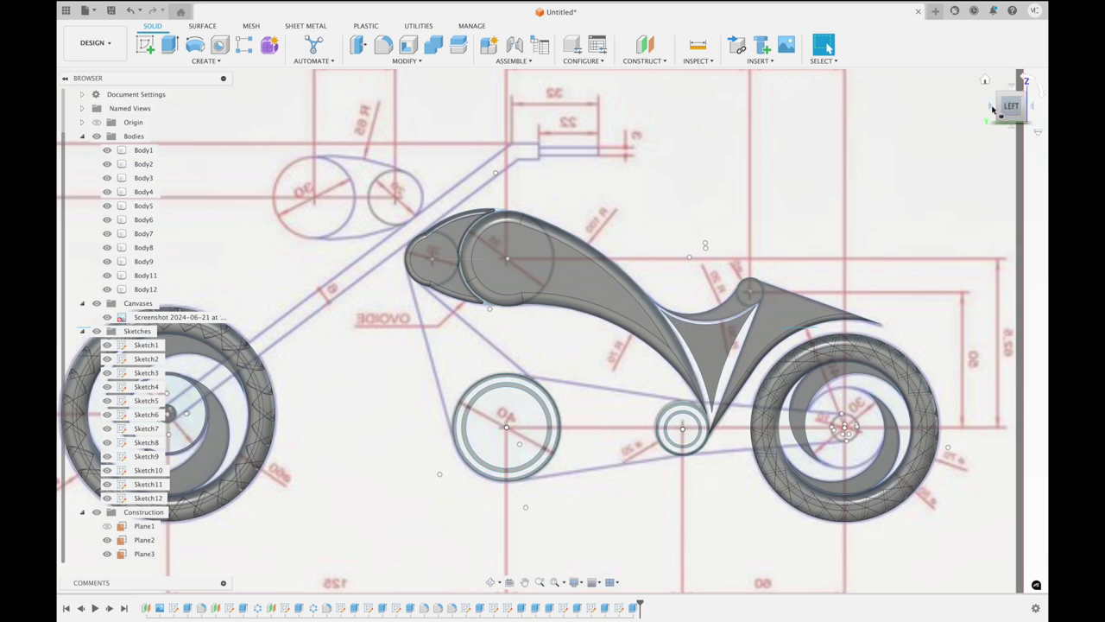
From the back view, try an offset plane on the tire face, then cancel it
{"action": "left_click", "coordinate": [993, 107]}
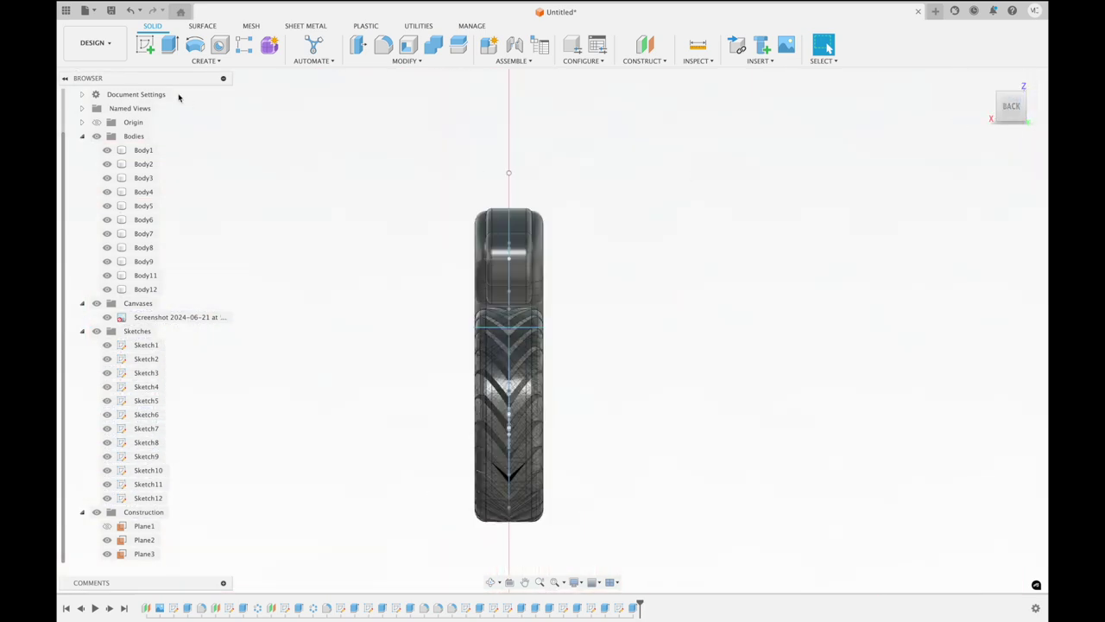
{"action": "left_click", "coordinate": [645, 44]}
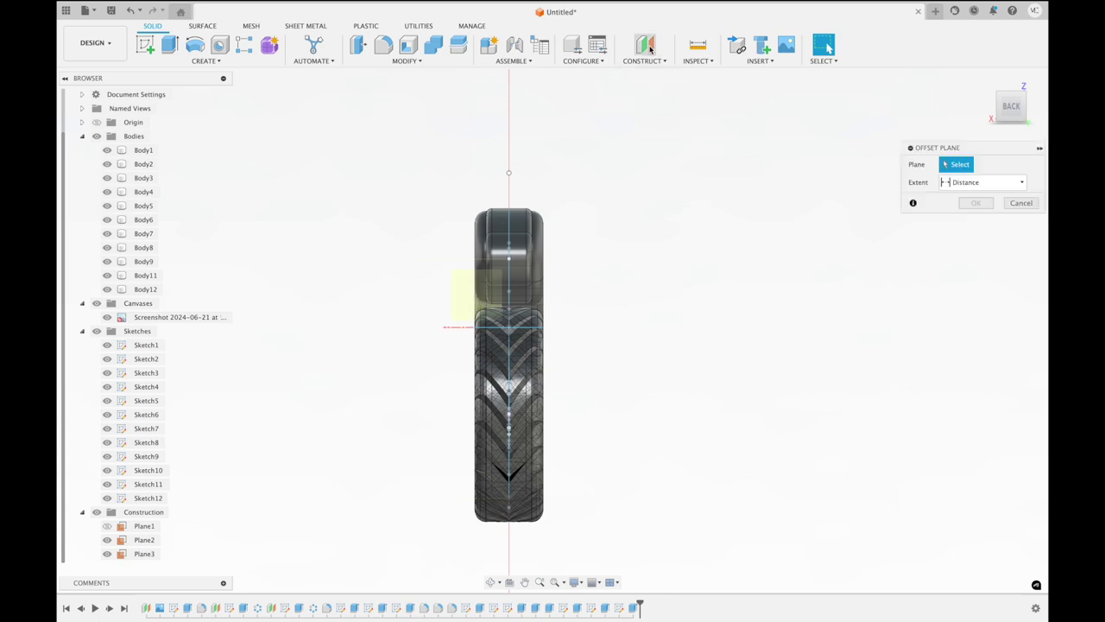
{"action": "left_click", "coordinate": [505, 250]}
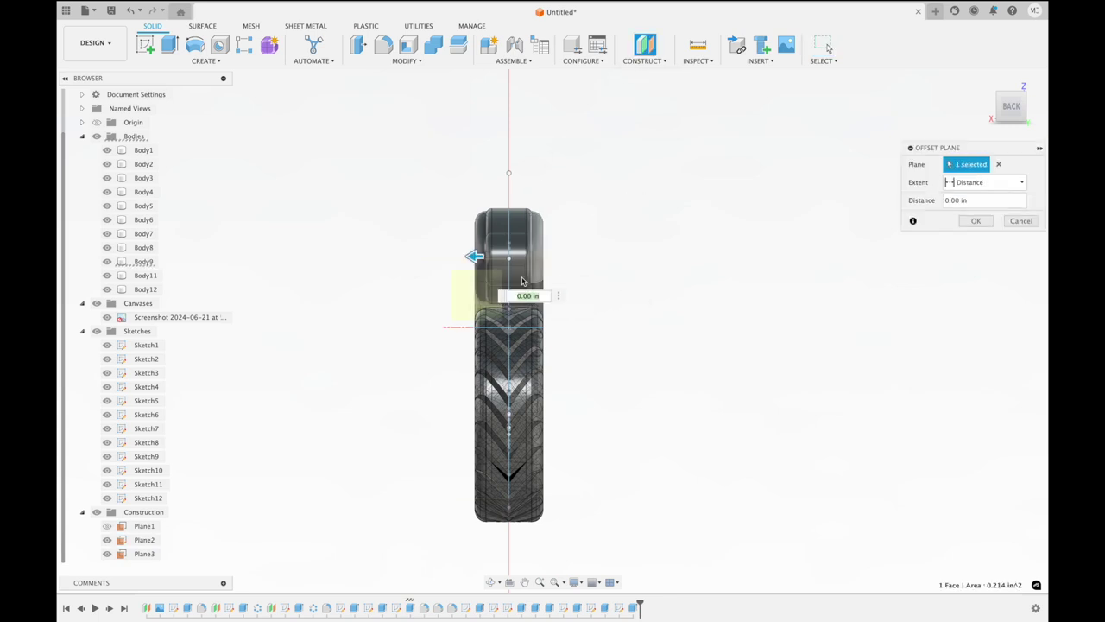
{"action": "middle_click_drag", "start_coordinate": [629, 204], "coordinate": [645, 192], "text": "shift"}
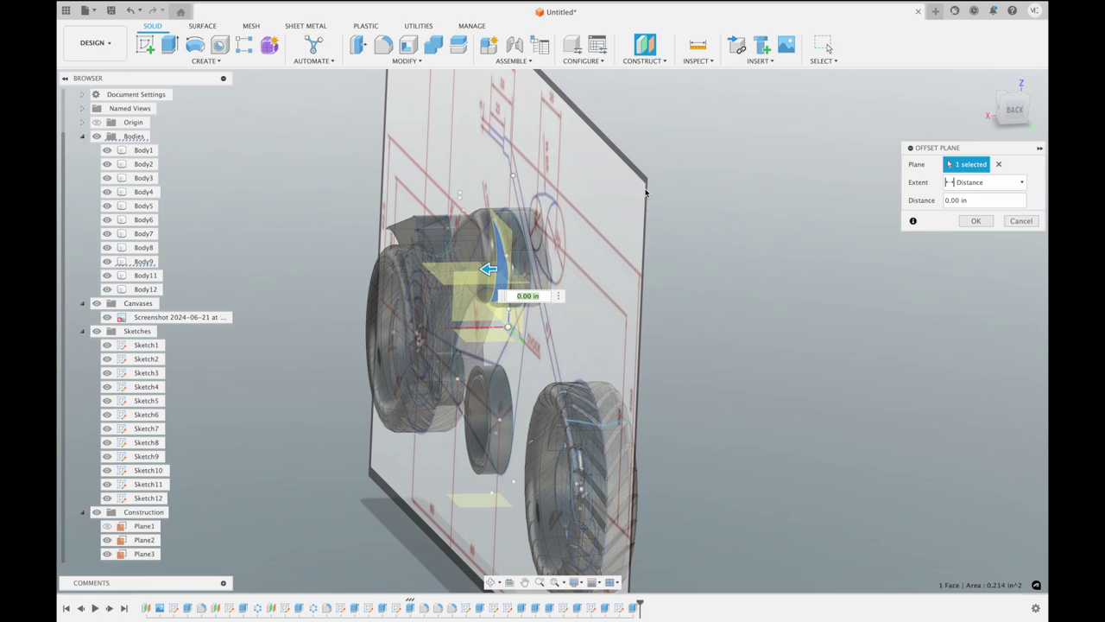
{"action": "left_click", "coordinate": [1020, 220]}
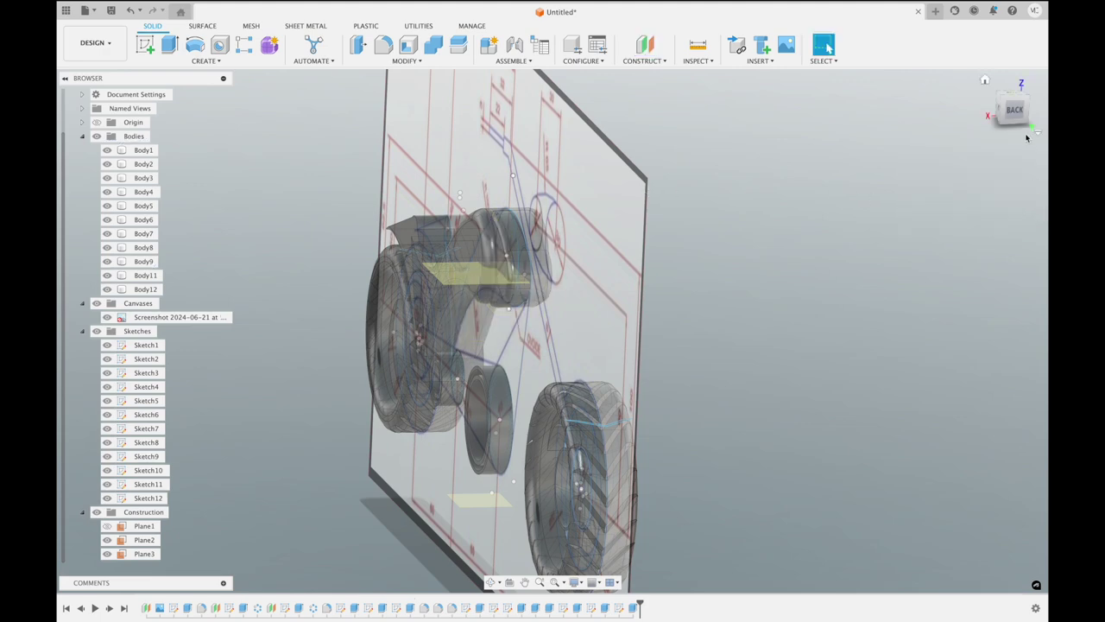
{"action": "left_click", "coordinate": [1017, 110]}
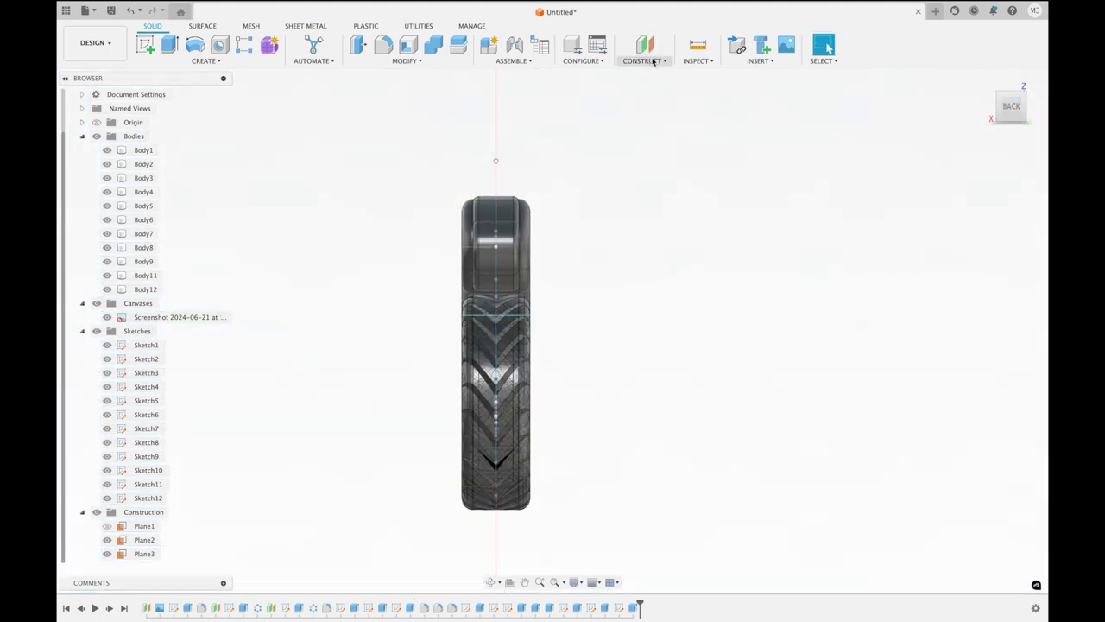
Drag a second offset plane out to 0.90 in and discard it
{"action": "left_click", "coordinate": [647, 48]}
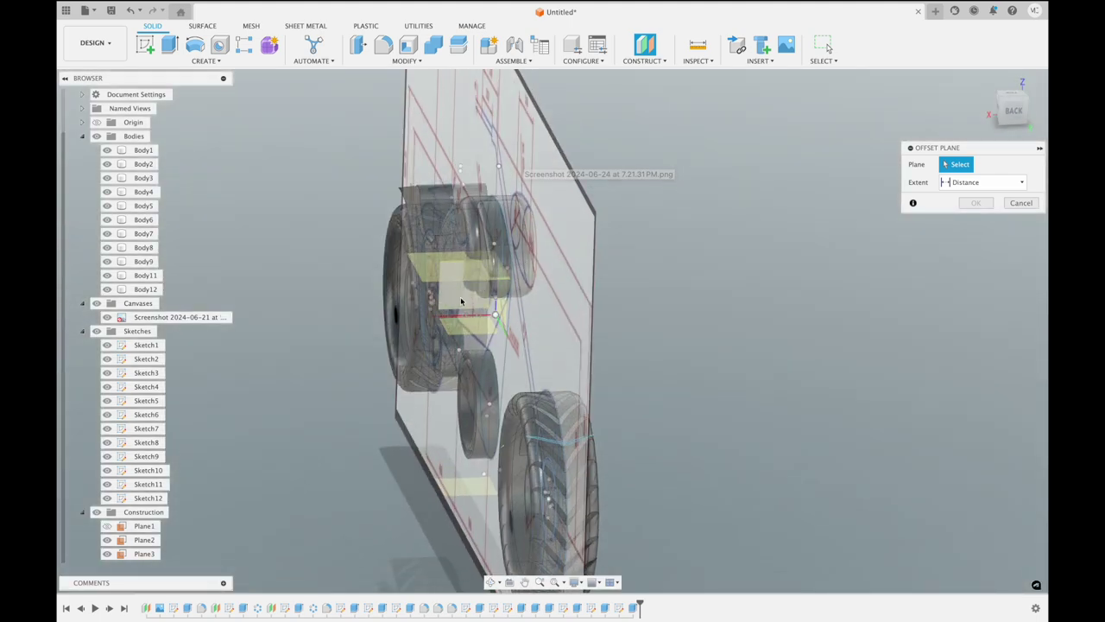
{"action": "left_click", "coordinate": [460, 301]}
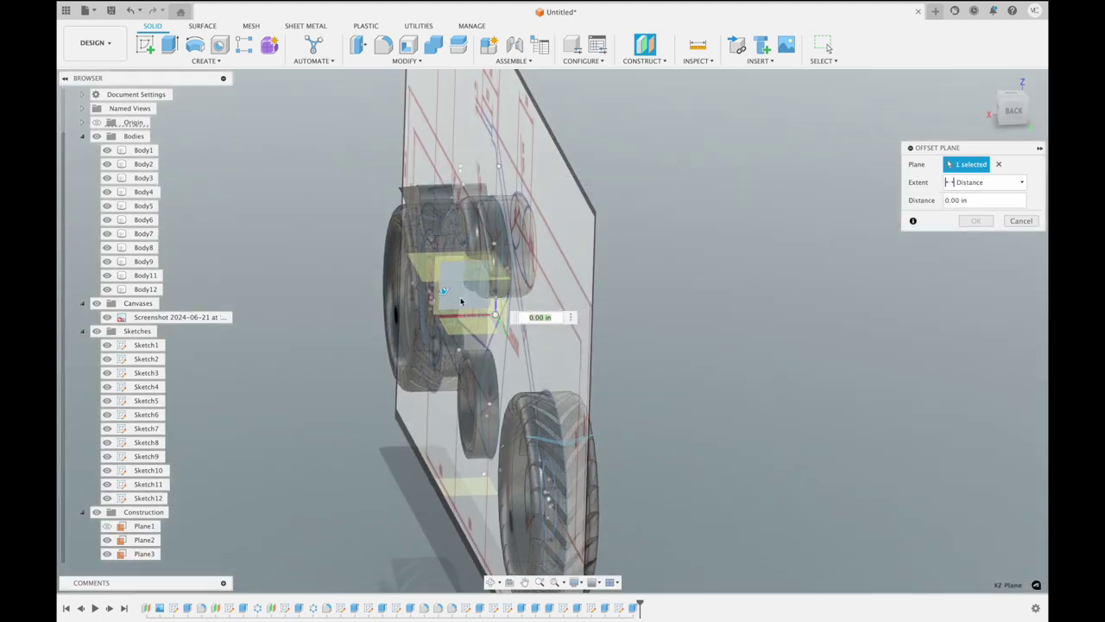
{"action": "middle_click_drag", "start_coordinate": [621, 213], "coordinate": [687, 213], "text": "shift"}
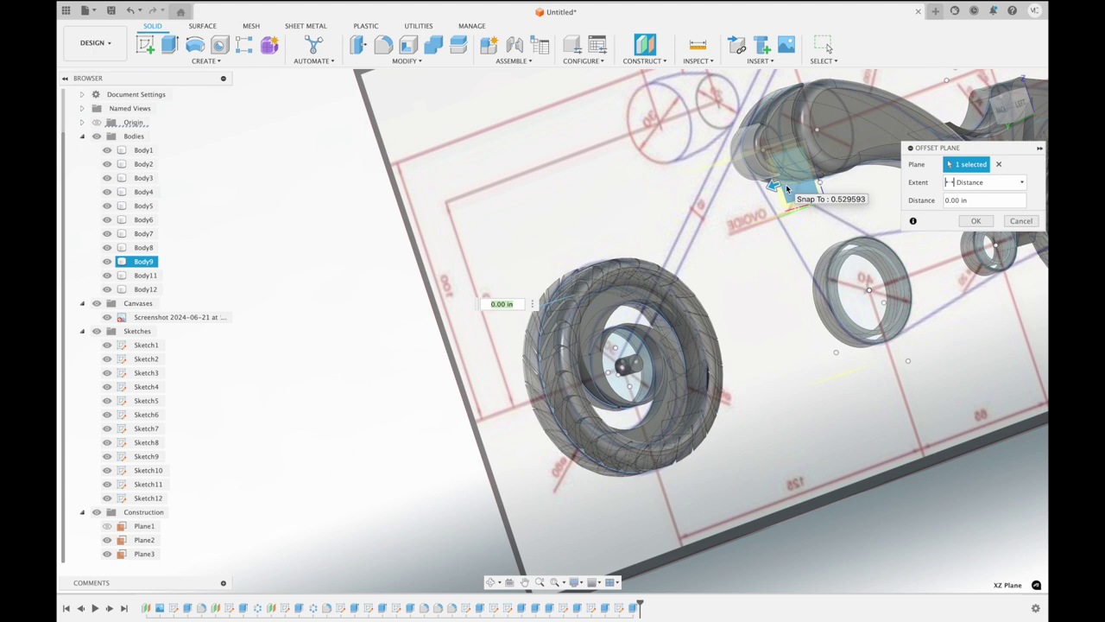
{"action": "left_click_drag", "start_coordinate": [773, 184], "coordinate": [716, 204]}
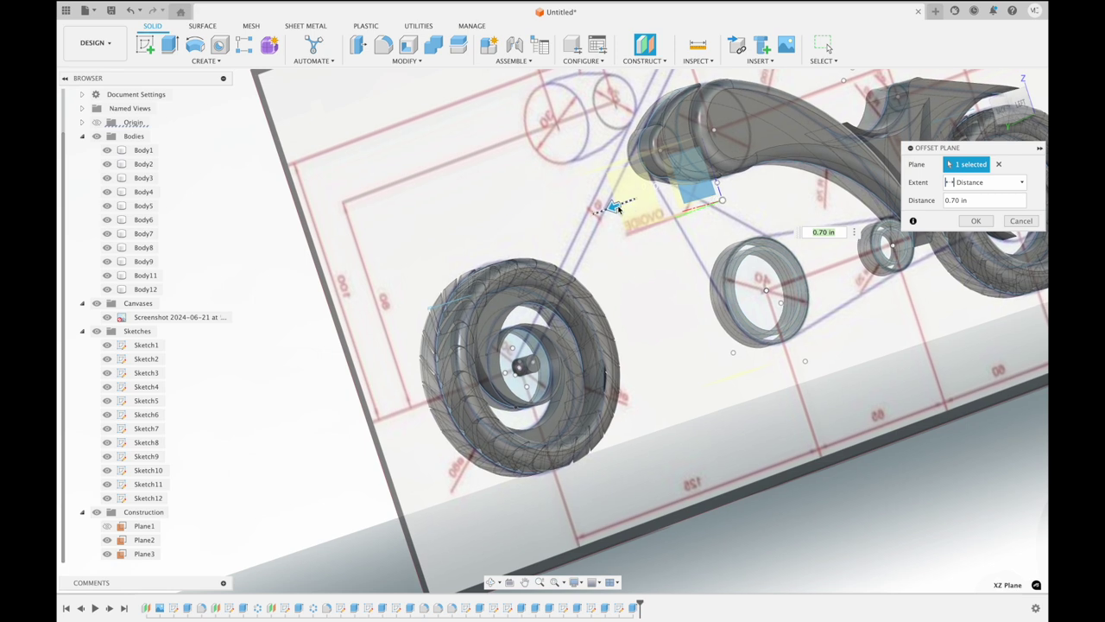
{"action": "left_click_drag", "start_coordinate": [614, 205], "coordinate": [597, 212]}
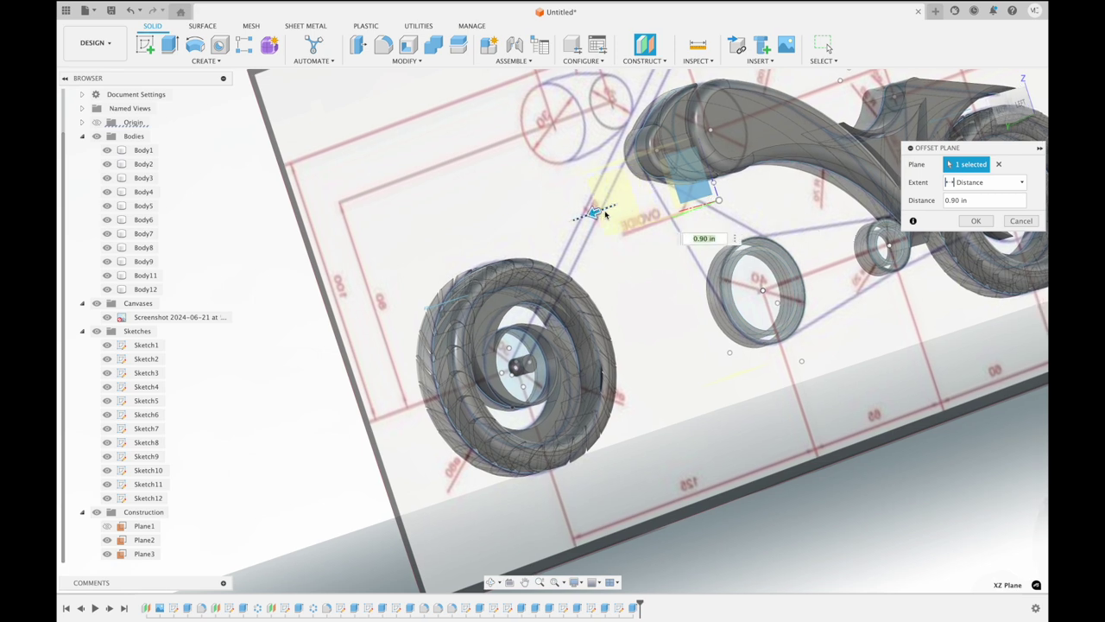
{"action": "left_click", "coordinate": [1031, 220]}
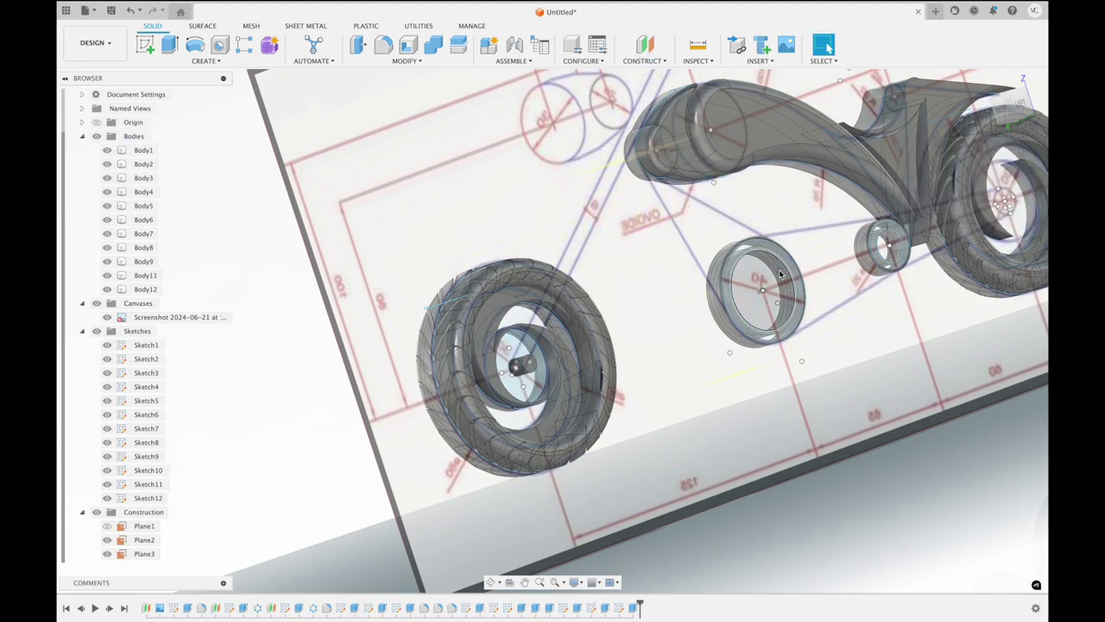
Start an offset plane from Plane2, dismiss it, and open the construction options list
{"action": "middle_click_drag", "start_coordinate": [723, 160], "coordinate": [646, 177], "text": "shift"}
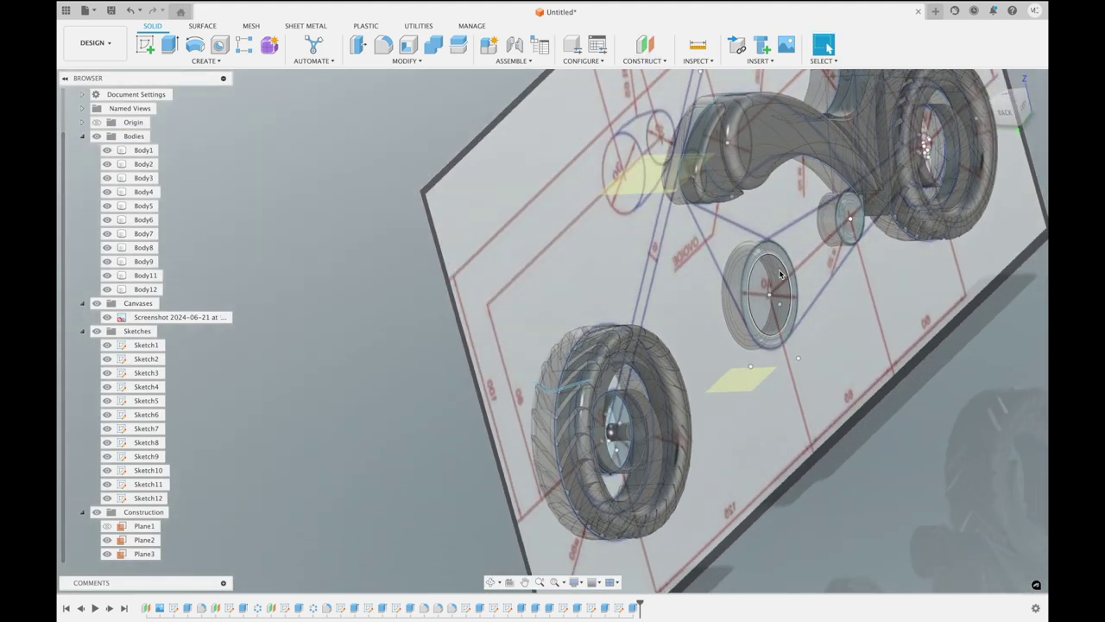
{"action": "left_click", "coordinate": [646, 177]}
{"action": "key", "text": "Escape"}
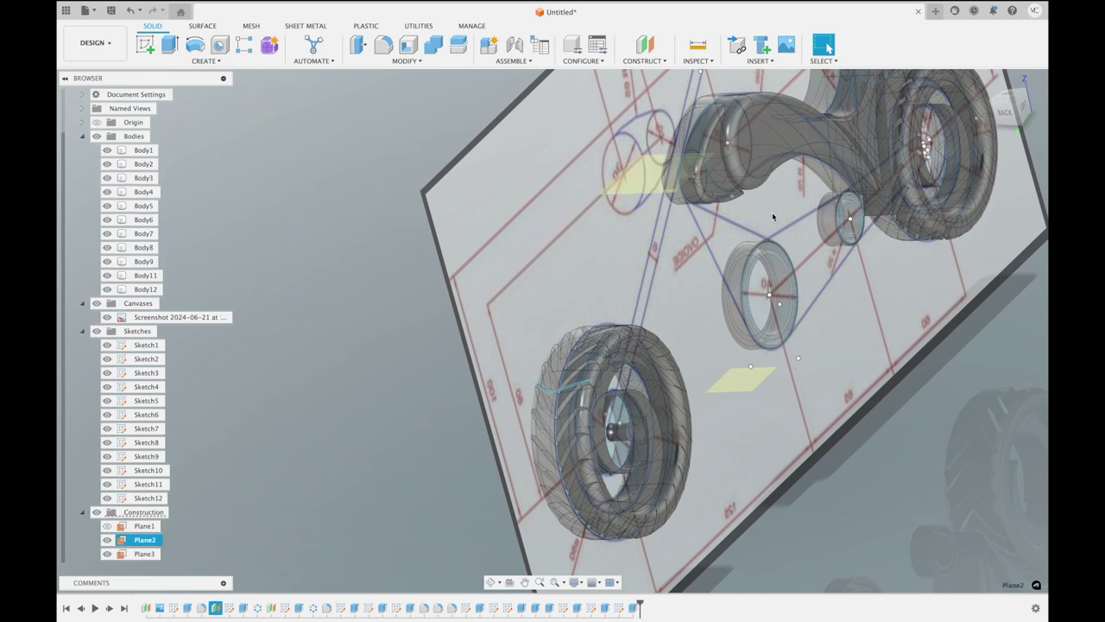
{"action": "left_click", "coordinate": [638, 50]}
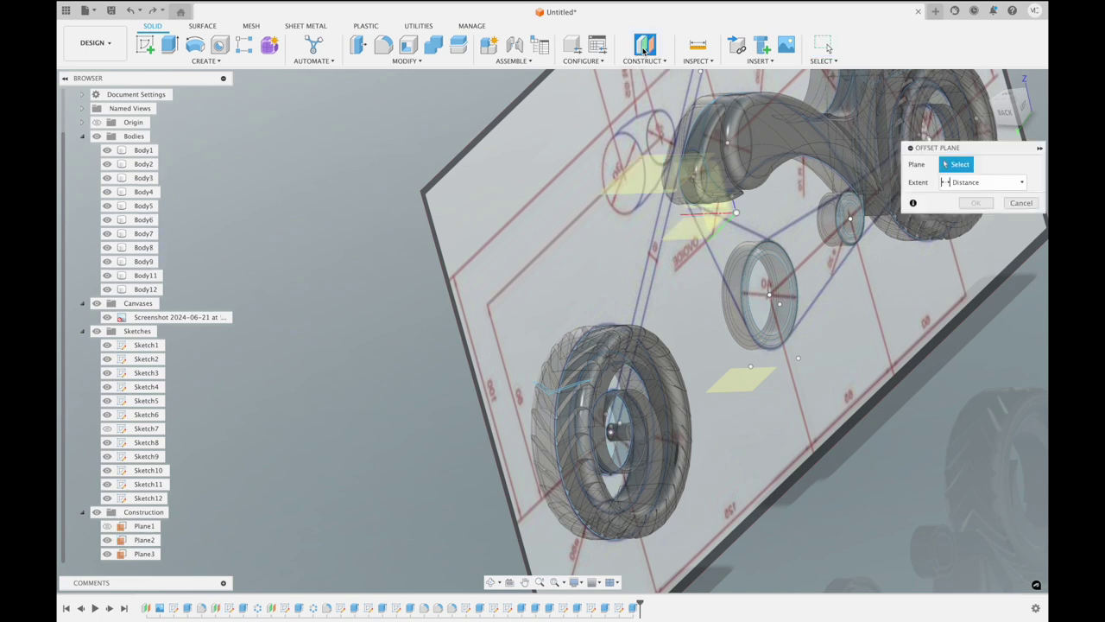
{"action": "left_click", "coordinate": [646, 176]}
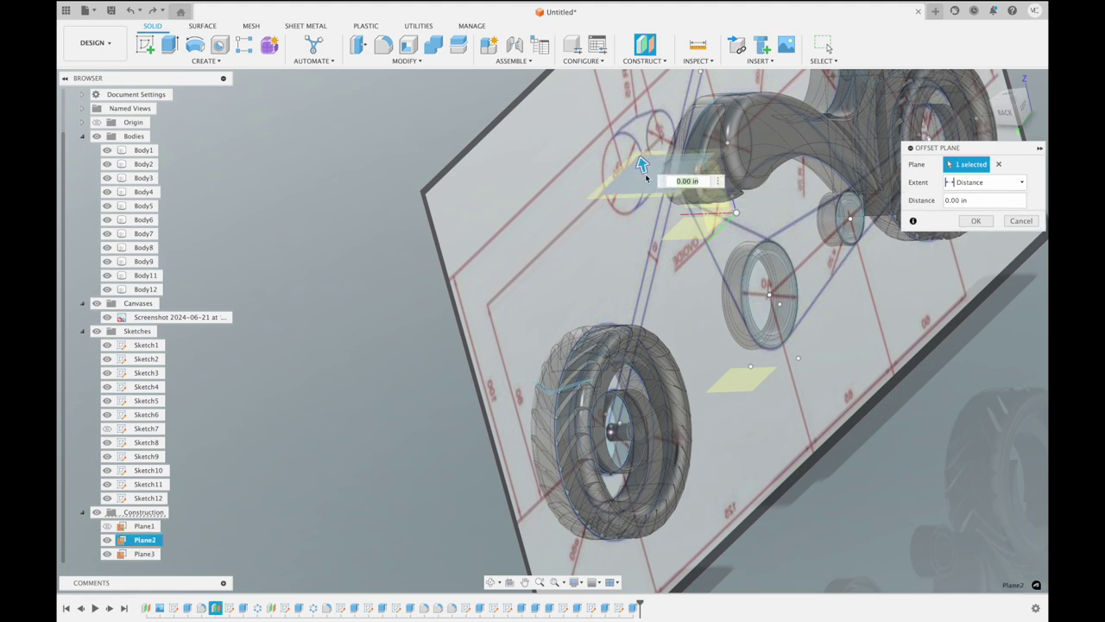
{"action": "middle_click_drag", "start_coordinate": [645, 173], "coordinate": [659, 183], "text": "shift"}
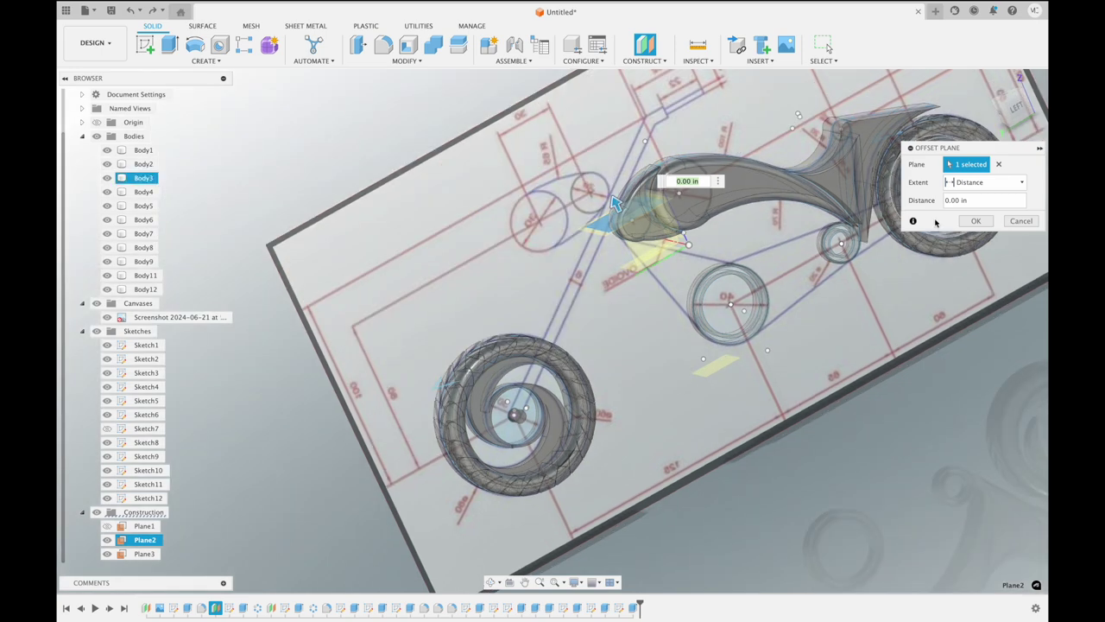
{"action": "left_click", "coordinate": [976, 220]}
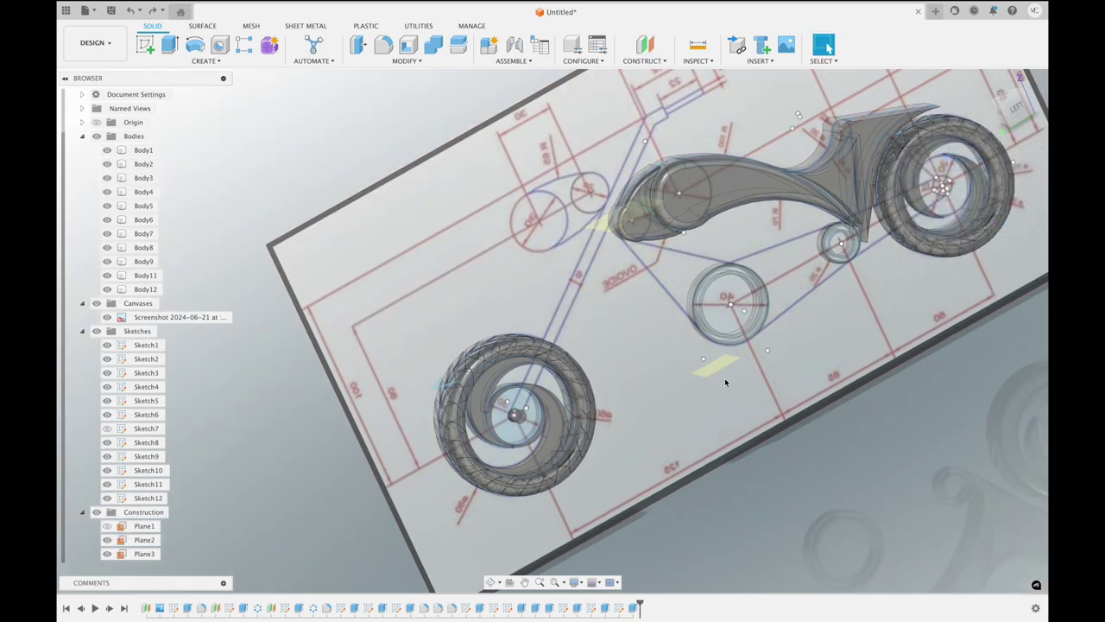
{"action": "left_click", "coordinate": [642, 61]}
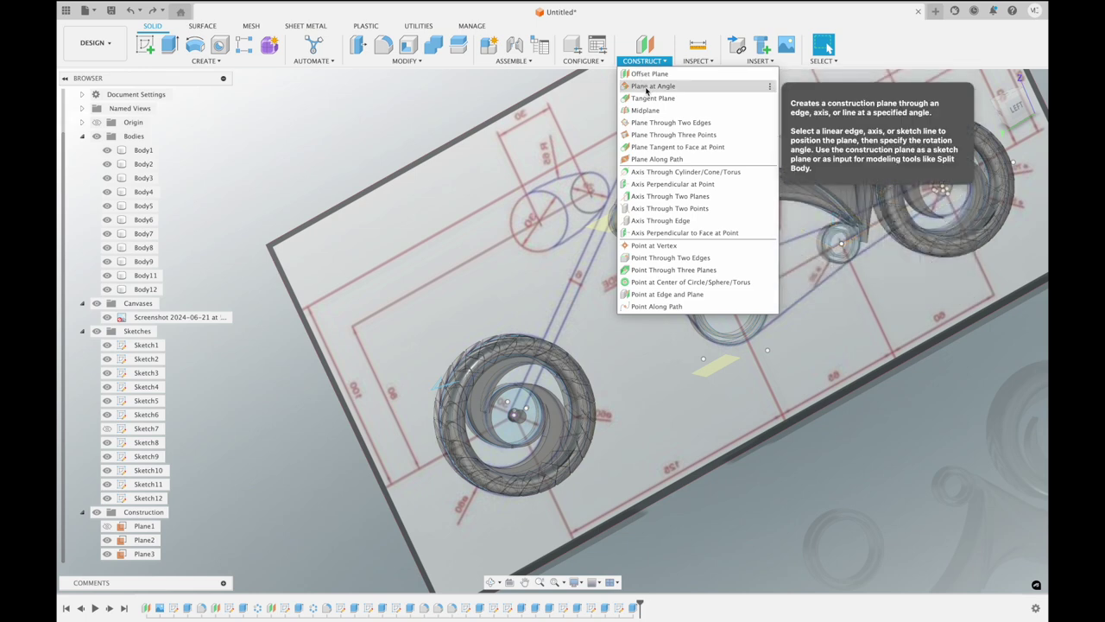
{"action": "left_click", "coordinate": [652, 86]}
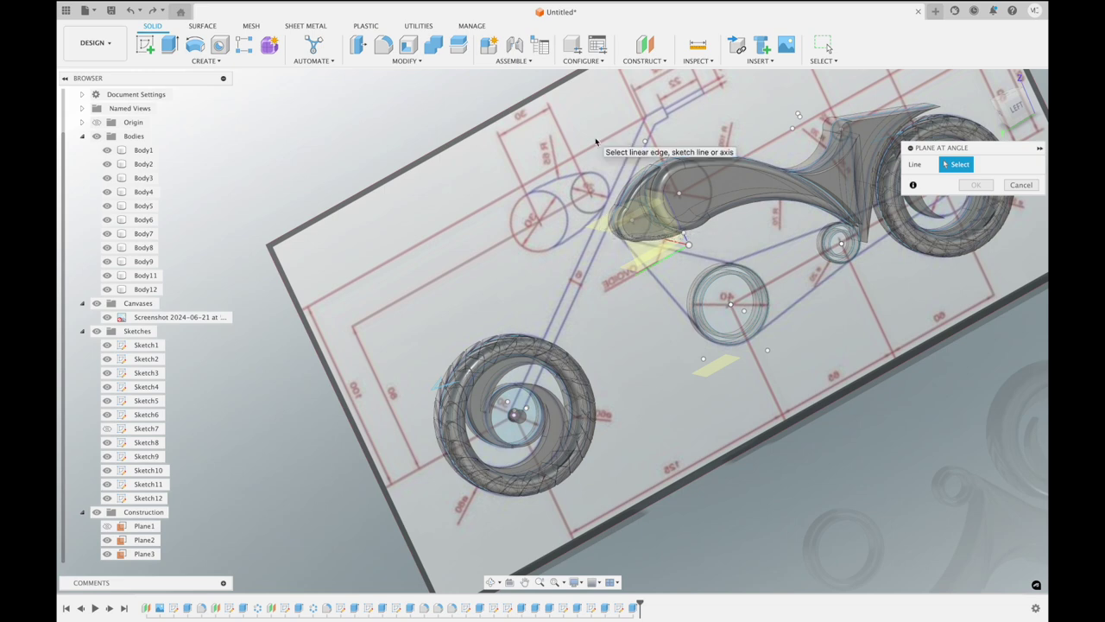
{"action": "middle_click_drag", "start_coordinate": [595, 186], "coordinate": [591, 183], "text": "shift"}
{"action": "mouse_move", "coordinate": [1008, 108]}
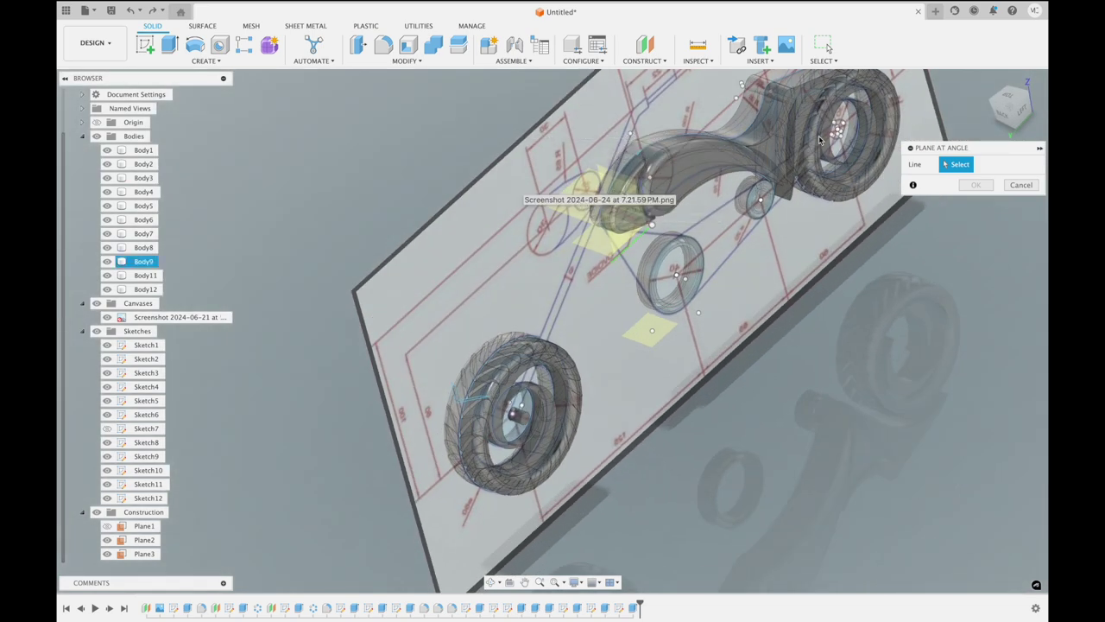
{"action": "left_click", "coordinate": [1002, 119]}
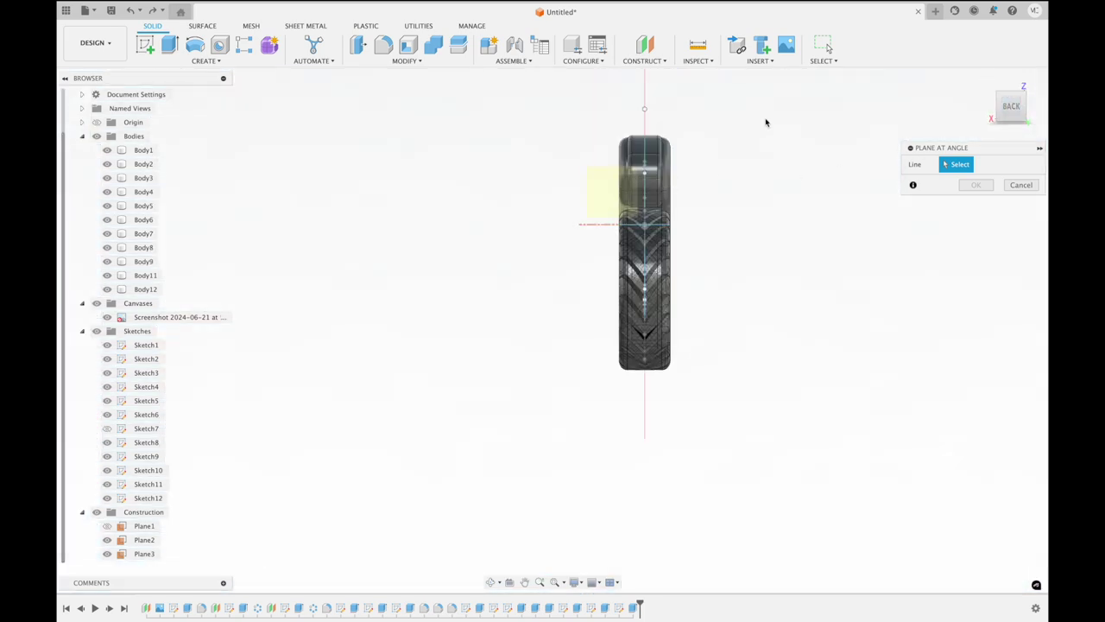
{"action": "left_click", "coordinate": [1021, 184]}
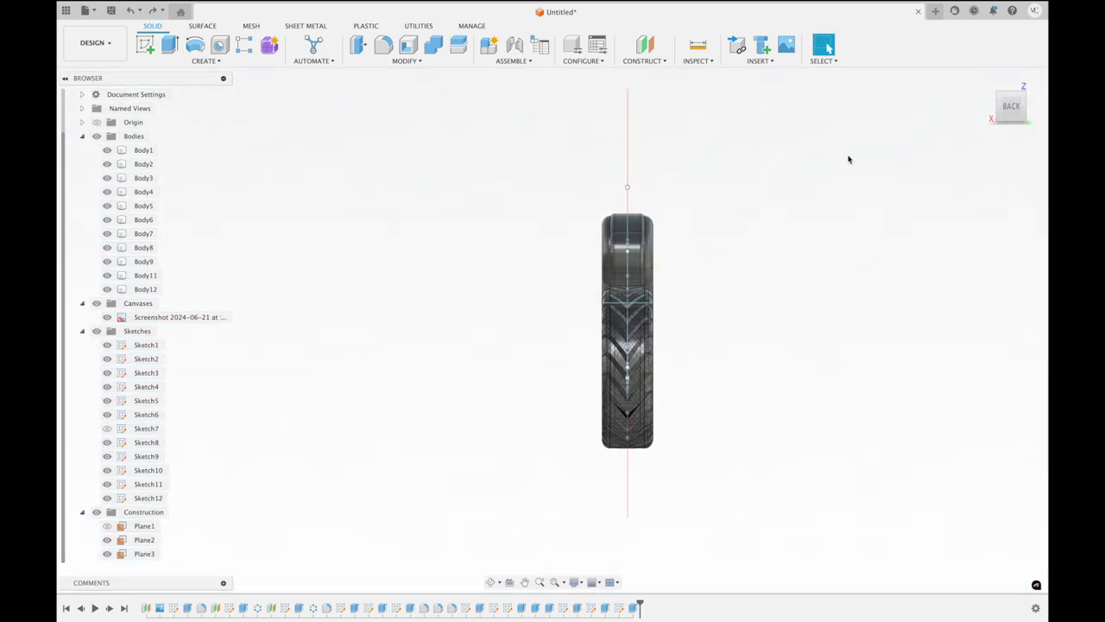
{"action": "left_click", "coordinate": [659, 64]}
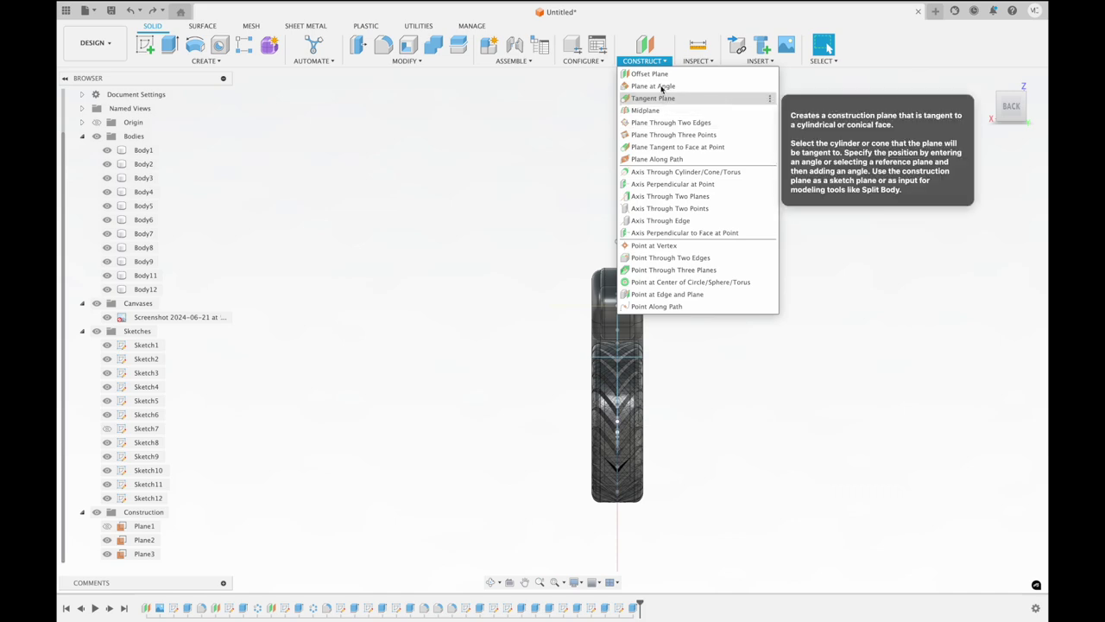
{"action": "left_click", "coordinate": [661, 85]}
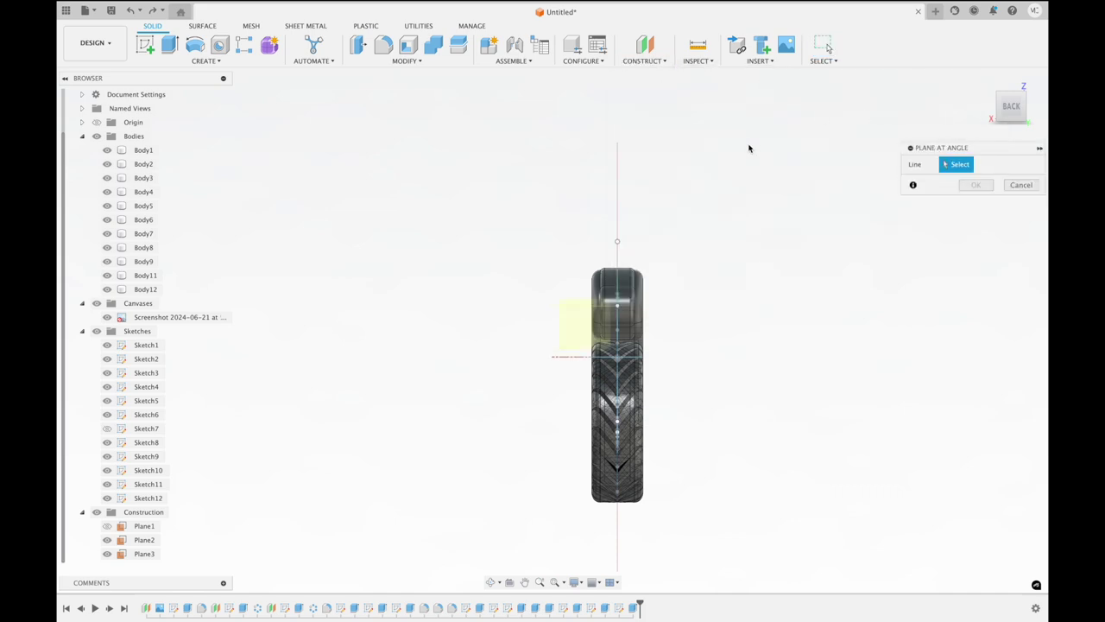
{"action": "key", "text": "shift+F5"}
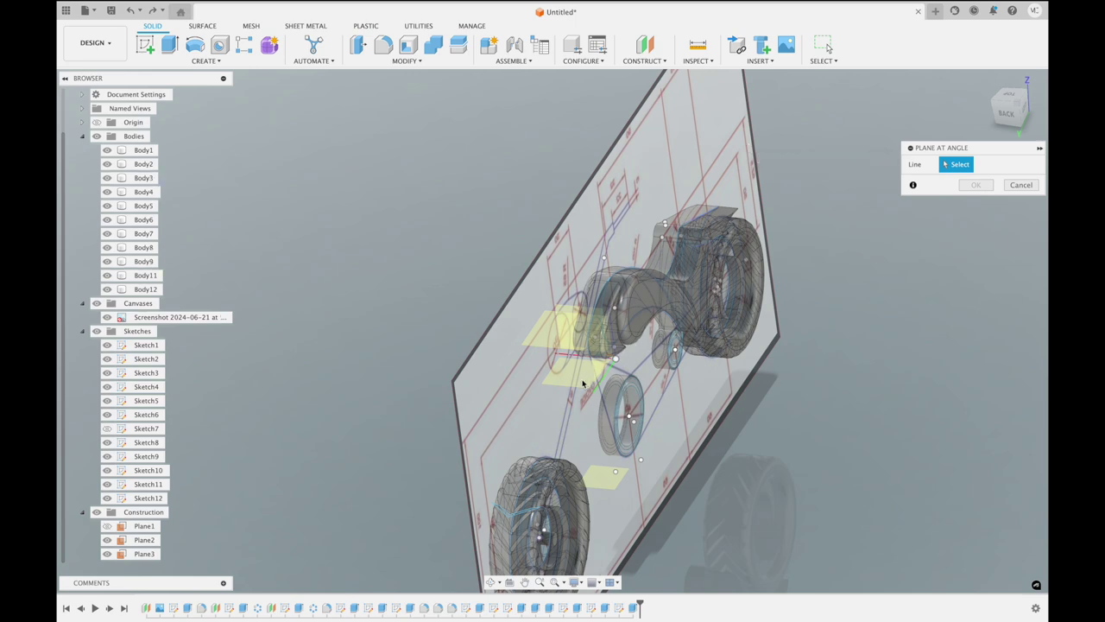
{"action": "scroll", "coordinate": [590, 286], "scroll_direction": "up", "scroll_amount": 3}
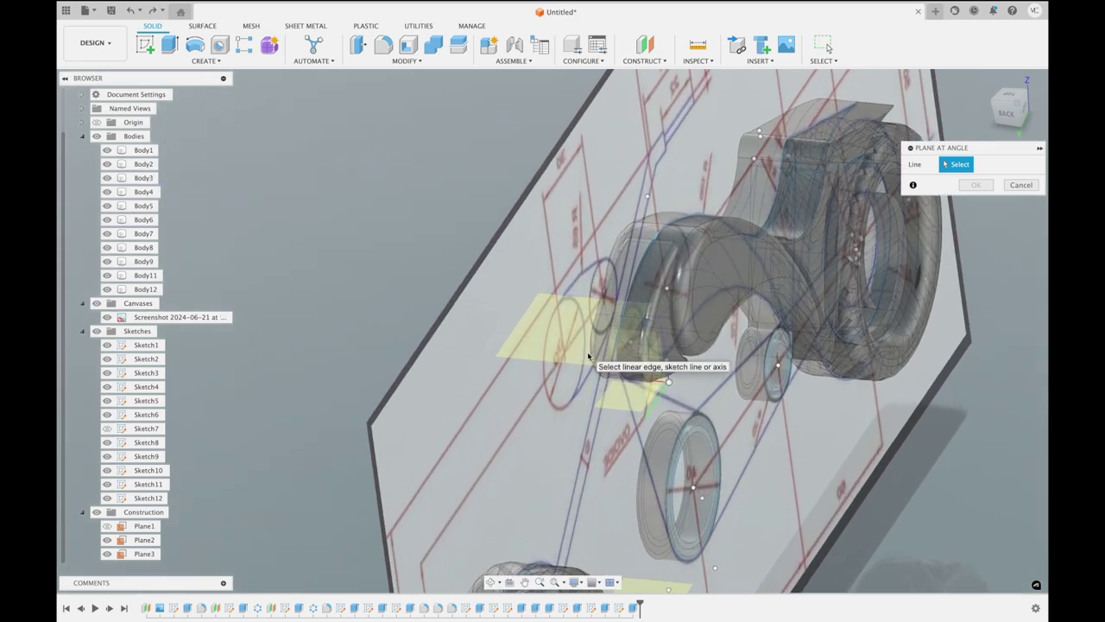
{"action": "scroll", "coordinate": [588, 356], "scroll_direction": "right", "scroll_amount": 5, "text": "shift"}
{"action": "scroll", "coordinate": [587, 356], "scroll_direction": "right", "scroll_amount": 3, "text": "shift"}
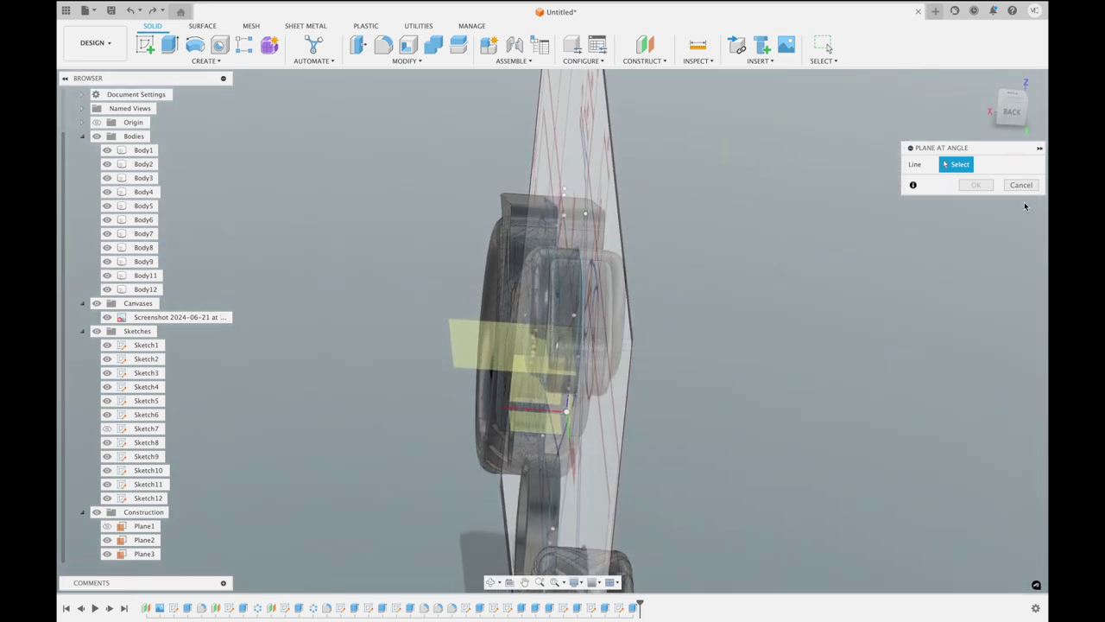
{"action": "scroll", "coordinate": [859, 181], "scroll_direction": "right", "scroll_amount": 1, "text": "shift"}
{"action": "scroll", "coordinate": [851, 180], "scroll_direction": "right", "scroll_amount": 5, "text": "shift"}
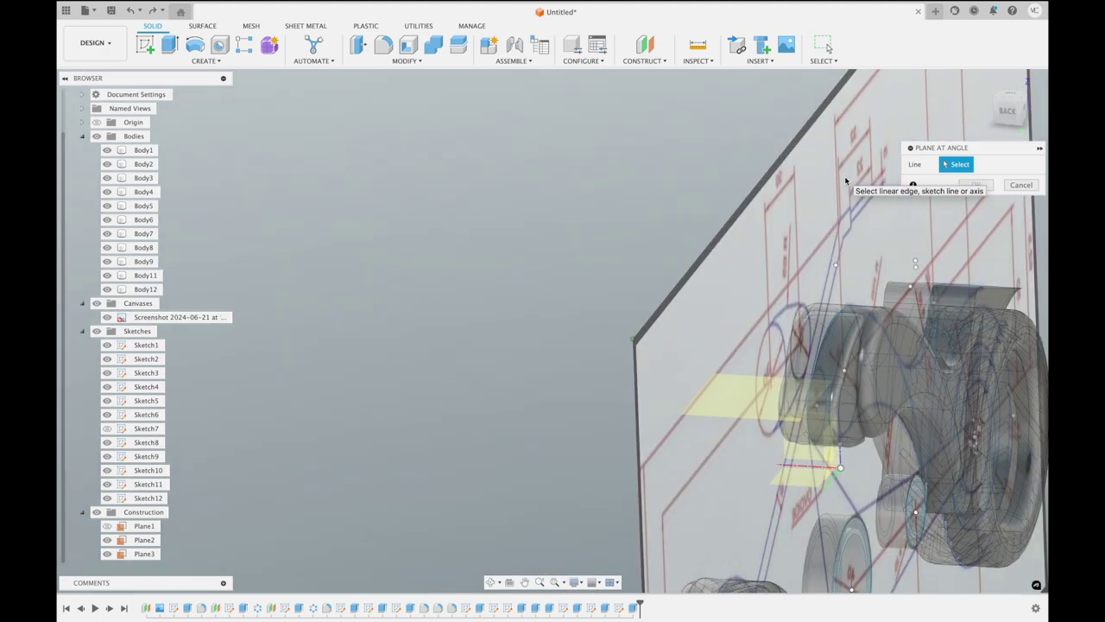
{"action": "scroll", "coordinate": [846, 181], "scroll_direction": "up", "scroll_amount": 2}
{"action": "scroll", "coordinate": [805, 322], "scroll_direction": "up", "scroll_amount": 3}
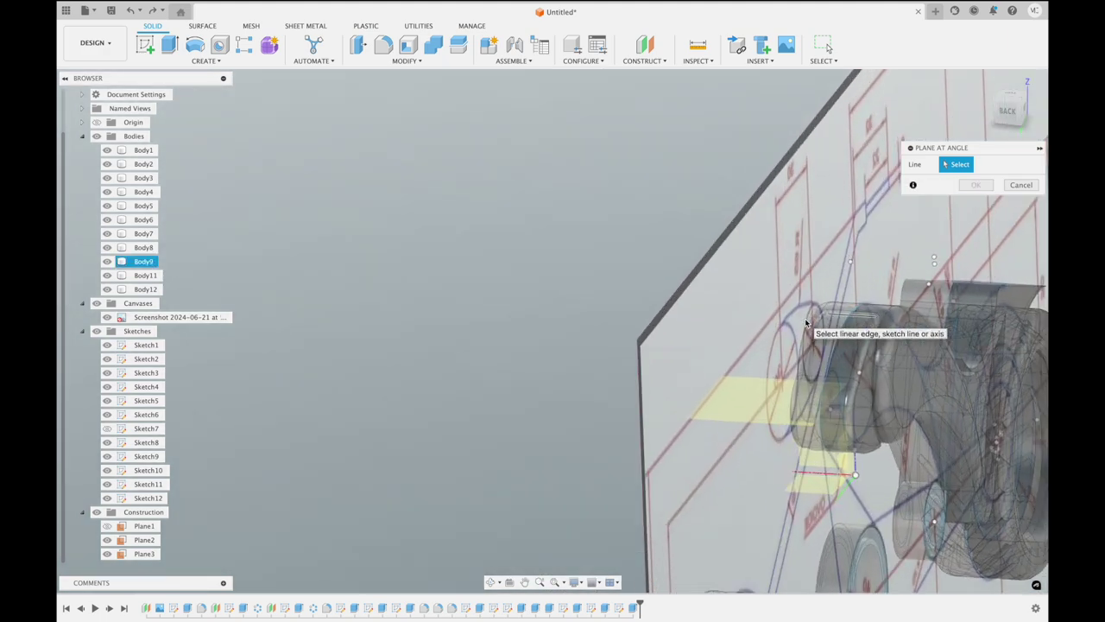
{"action": "scroll", "coordinate": [805, 323], "scroll_direction": "right", "scroll_amount": 2, "text": "shift"}
{"action": "scroll", "coordinate": [805, 322], "scroll_direction": "right", "scroll_amount": 3, "text": "shift"}
{"action": "scroll", "coordinate": [805, 323], "scroll_direction": "right", "scroll_amount": 3, "text": "shift"}
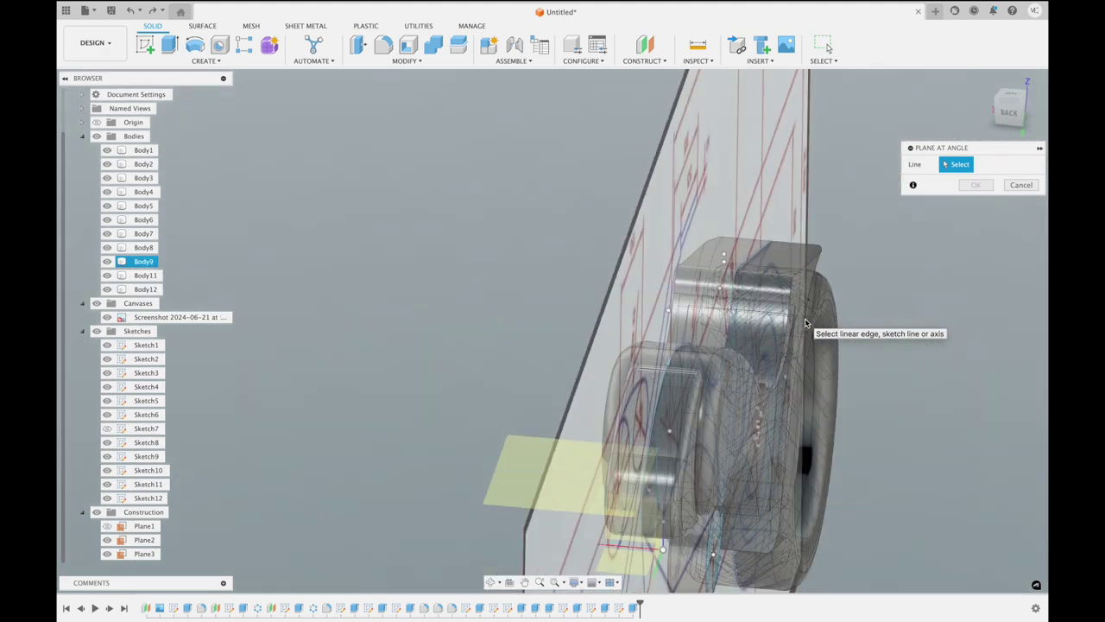
{"action": "scroll", "coordinate": [805, 323], "scroll_direction": "right", "scroll_amount": 5, "text": "shift"}
{"action": "scroll", "coordinate": [806, 323], "scroll_direction": "right", "scroll_amount": 2, "text": "shift"}
{"action": "left_click", "coordinate": [1020, 185]}
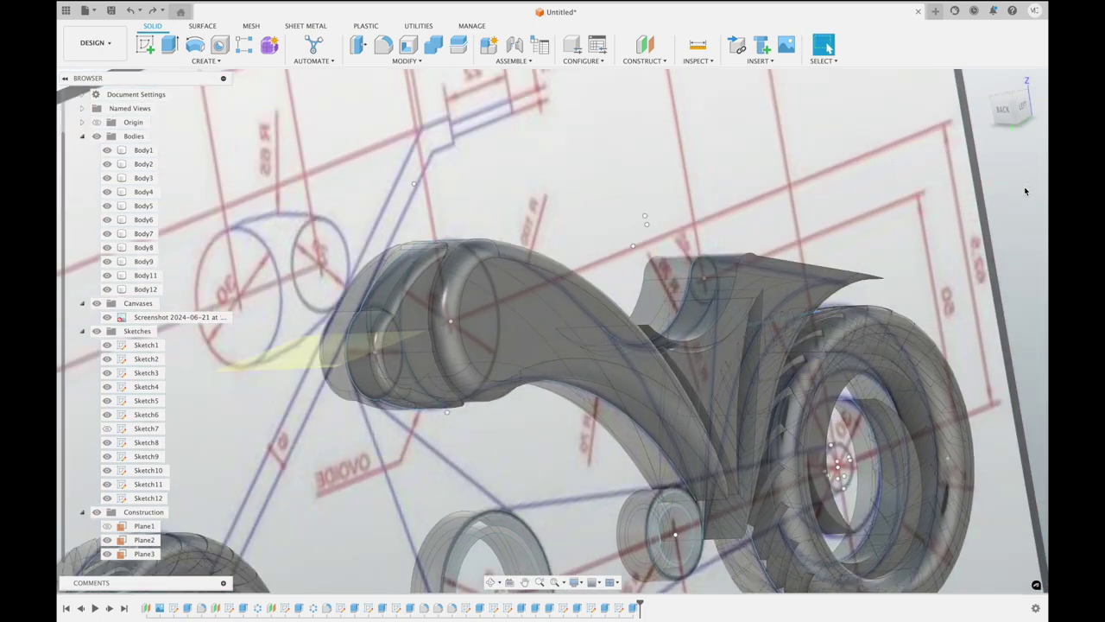
{"action": "left_click", "coordinate": [1002, 111]}
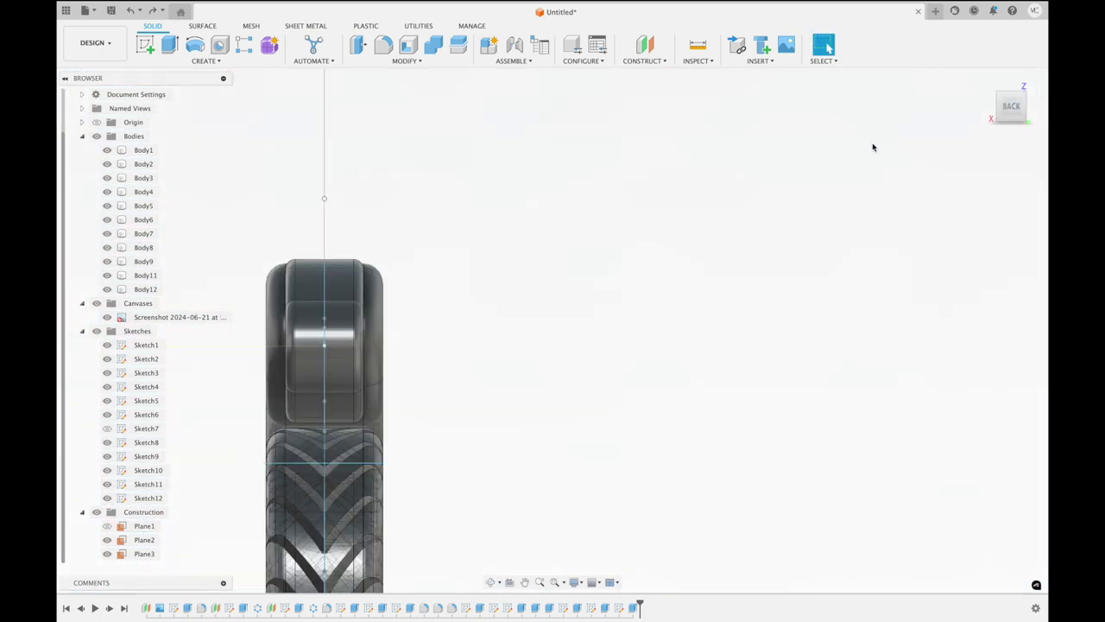
{"action": "left_click", "coordinate": [636, 62]}
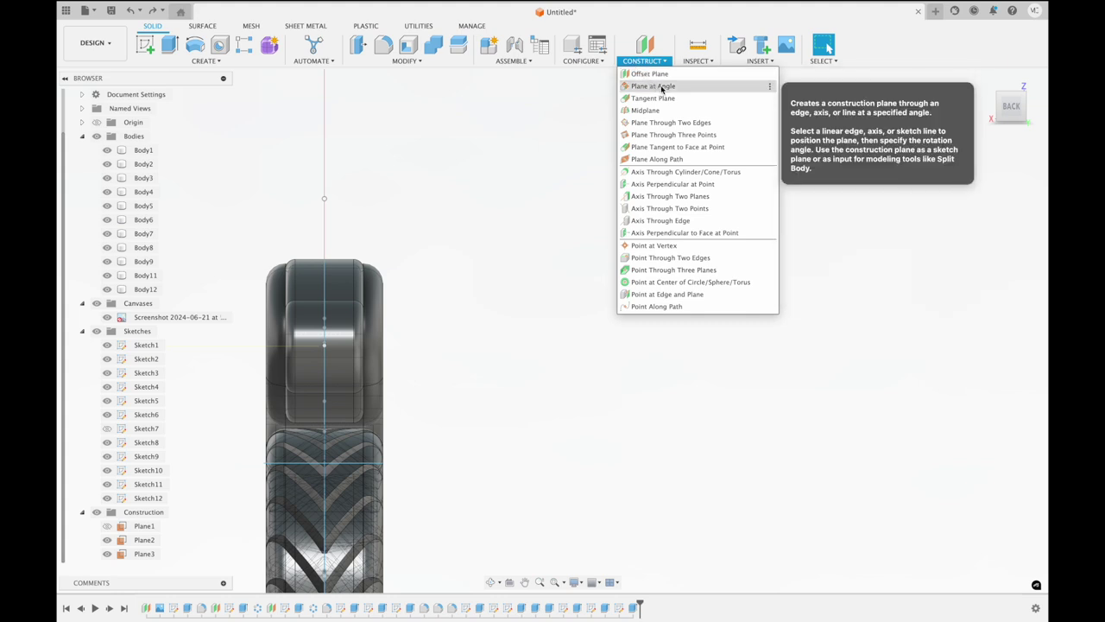
Rotate an angled plane on a wheel edge to -180 deg, cancel it, and view the bike from the left
{"action": "left_click", "coordinate": [662, 87]}
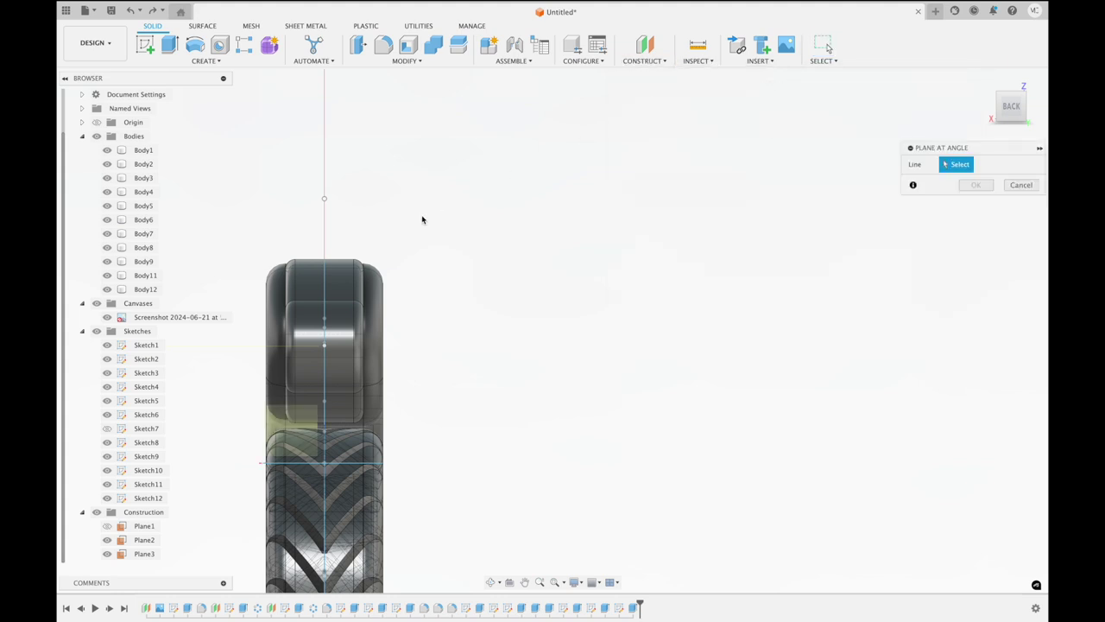
{"action": "left_click", "coordinate": [341, 300]}
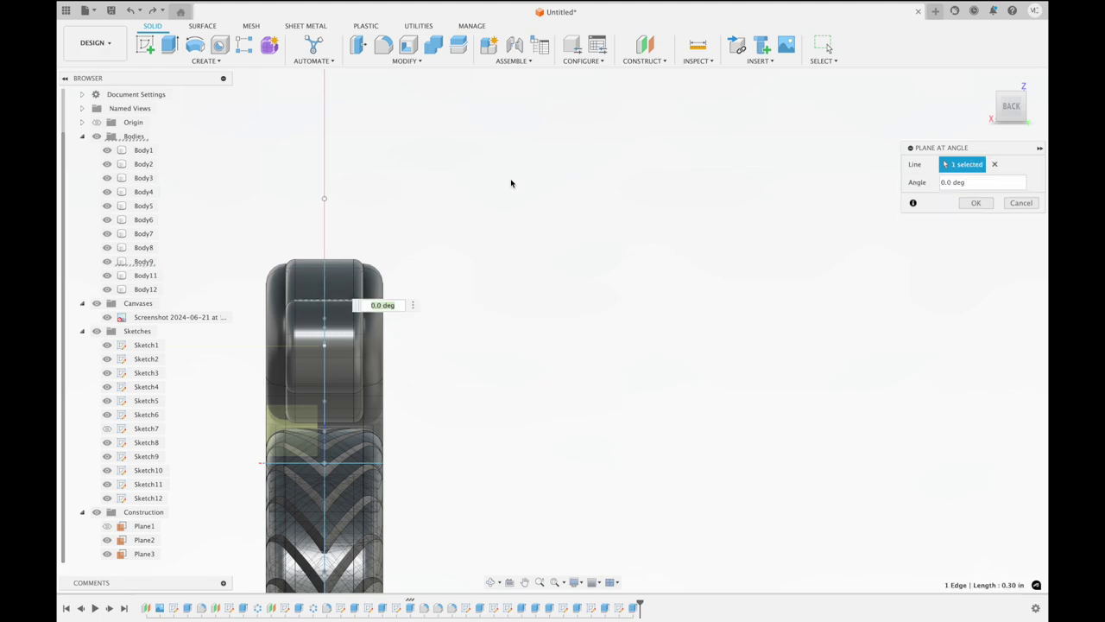
{"action": "middle_click_drag", "start_coordinate": [510, 183], "coordinate": [511, 181], "text": "shift"}
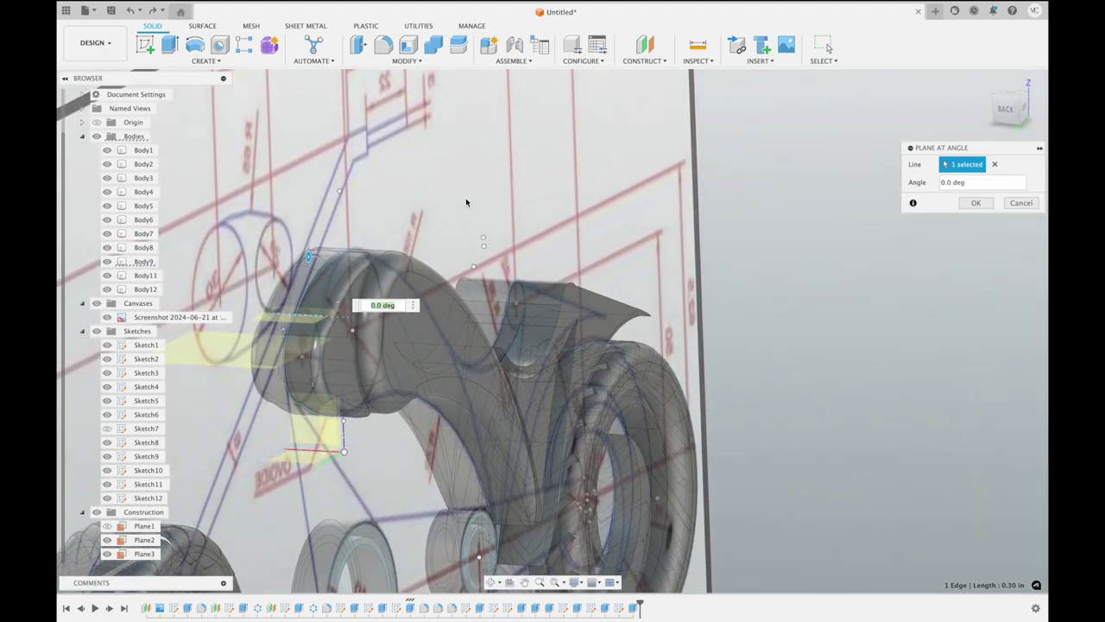
{"action": "left_click_drag", "start_coordinate": [309, 258], "coordinate": [291, 278]}
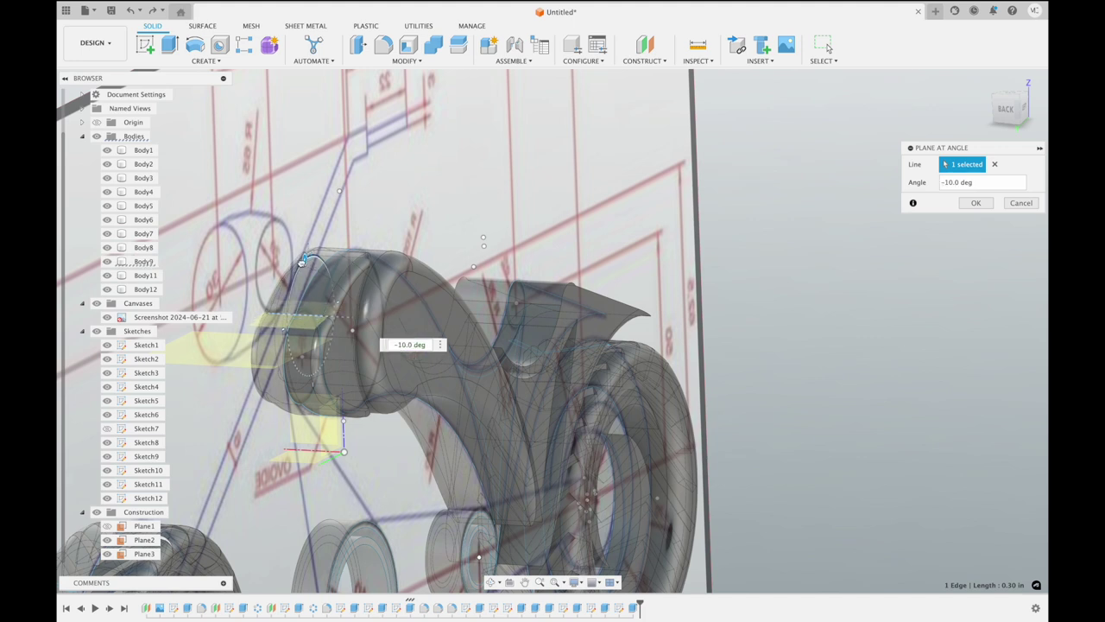
{"action": "left_click_drag", "start_coordinate": [298, 303], "coordinate": [317, 321]}
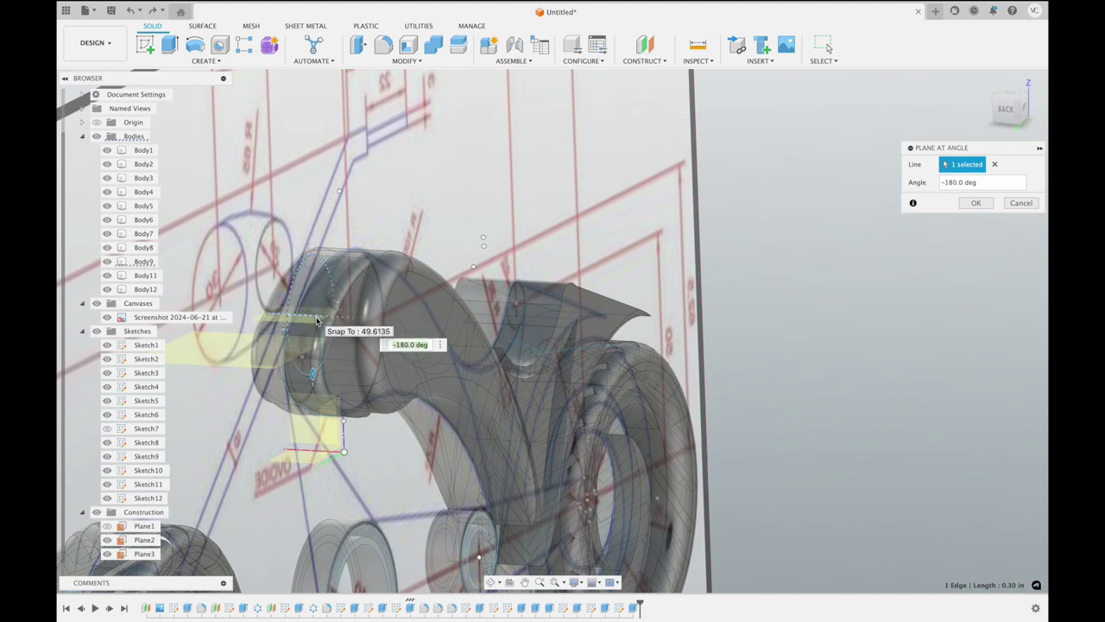
{"action": "left_click", "coordinate": [1021, 202]}
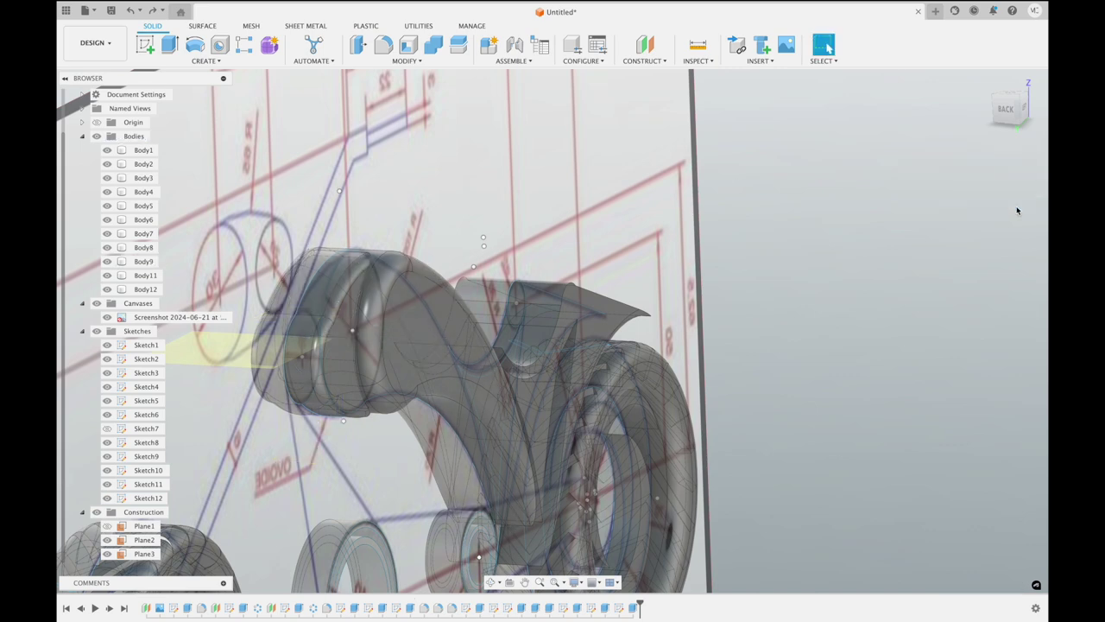
{"action": "left_click", "coordinate": [1008, 110]}
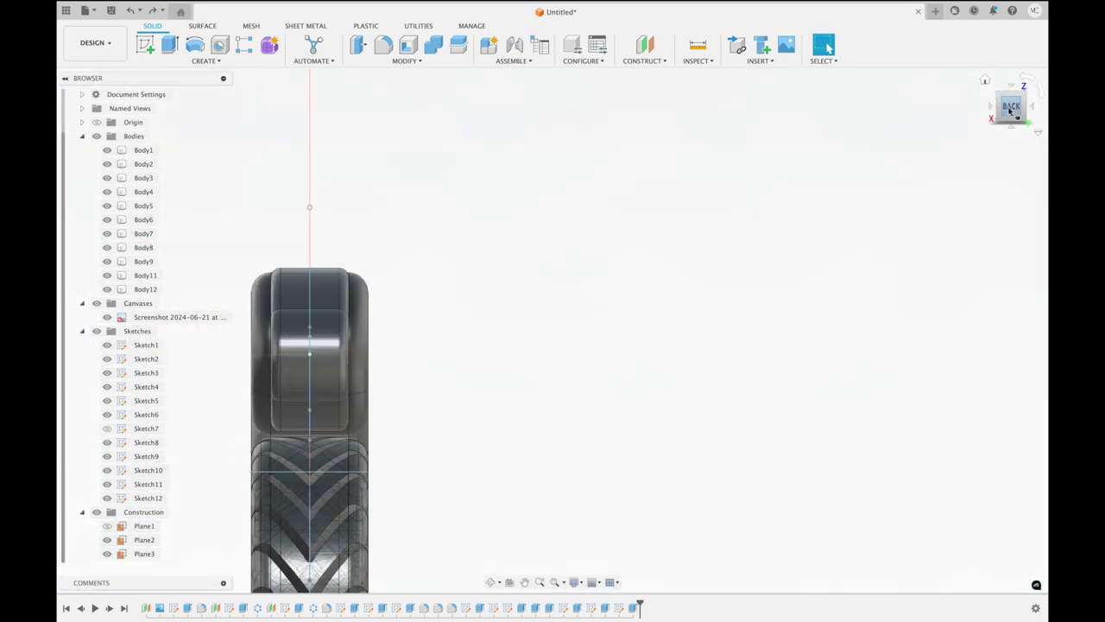
{"action": "left_click", "coordinate": [1036, 114]}
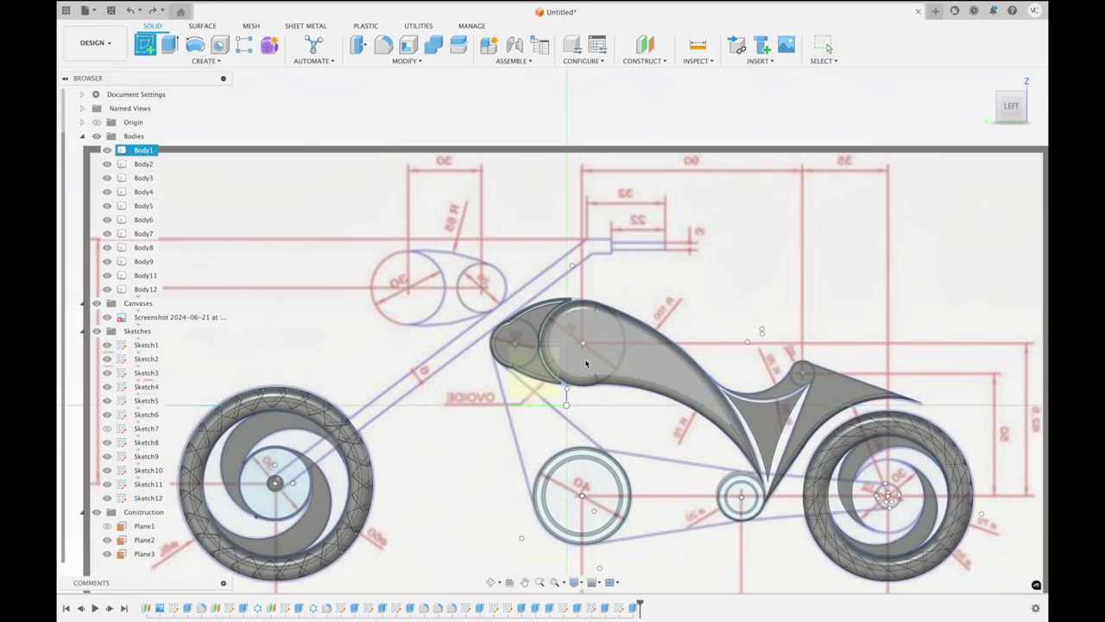
Sketch two concentric center-diameter circles at the rear wheel hub and finish the sketch
{"action": "double_click", "coordinate": [537, 382]}
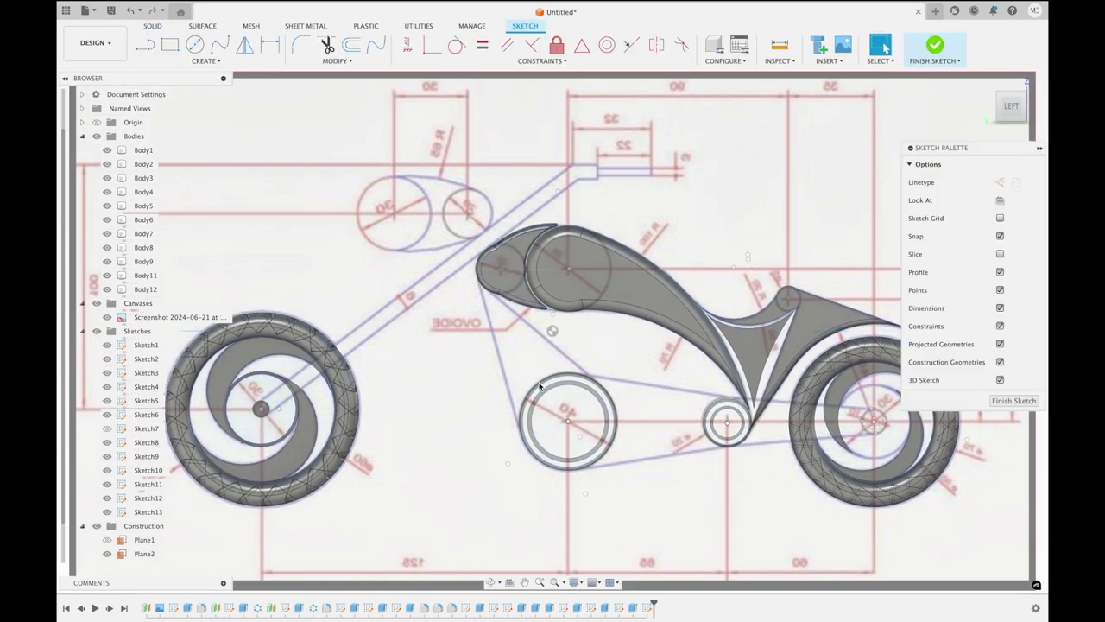
{"action": "left_click", "coordinate": [195, 45]}
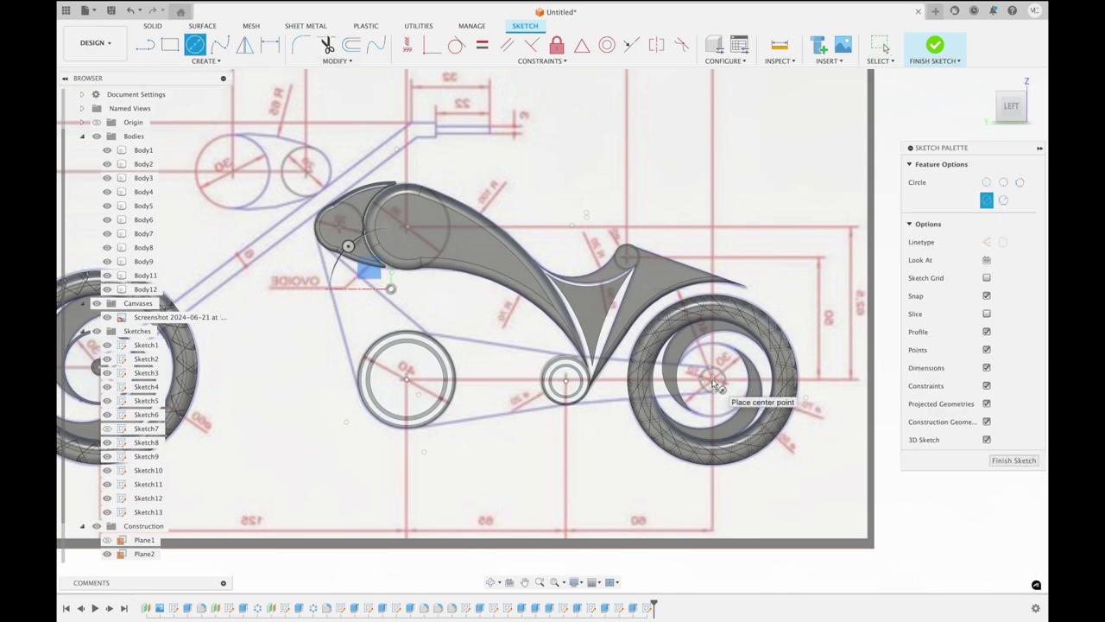
{"action": "scroll", "coordinate": [714, 382], "scroll_direction": "up", "scroll_amount": 3}
{"action": "scroll", "coordinate": [678, 388], "scroll_direction": "up", "scroll_amount": 2}
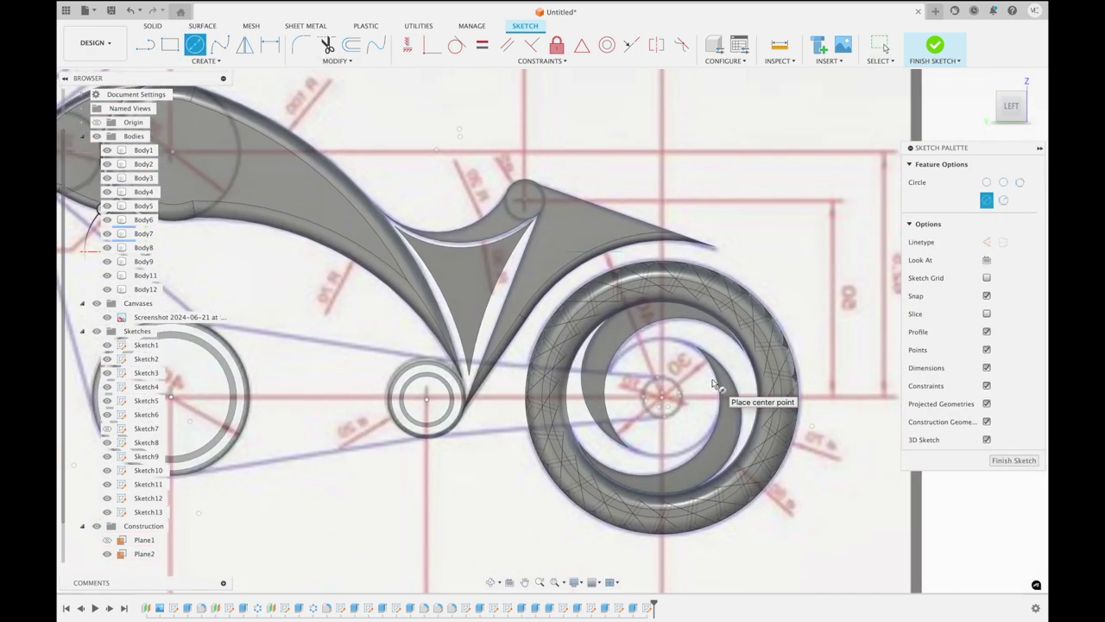
{"action": "left_click", "coordinate": [663, 398]}
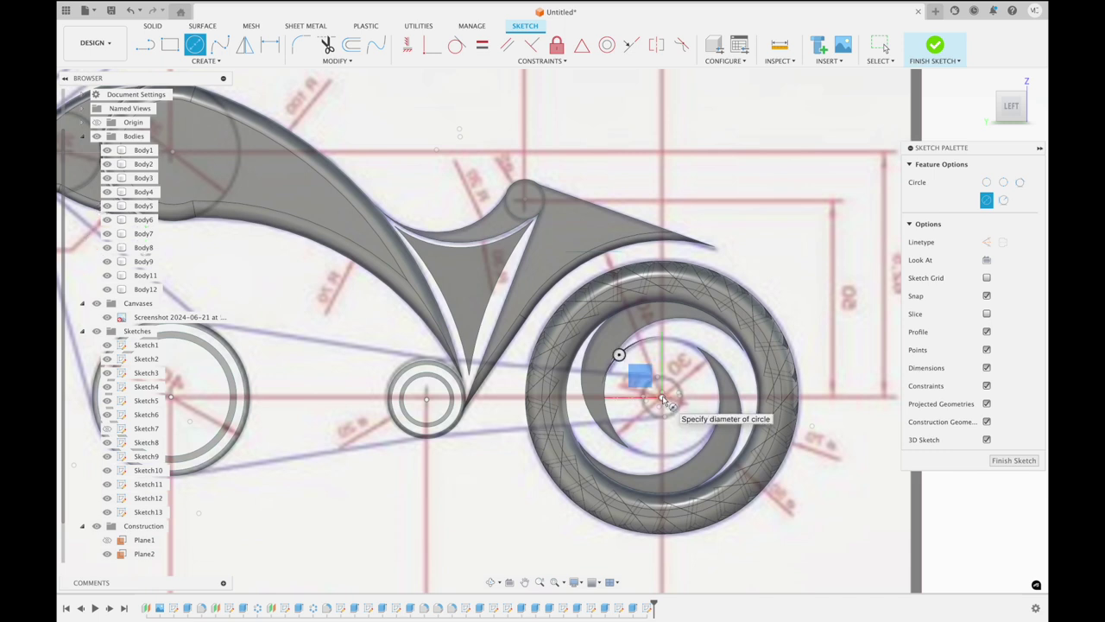
{"action": "left_click", "coordinate": [690, 445]}
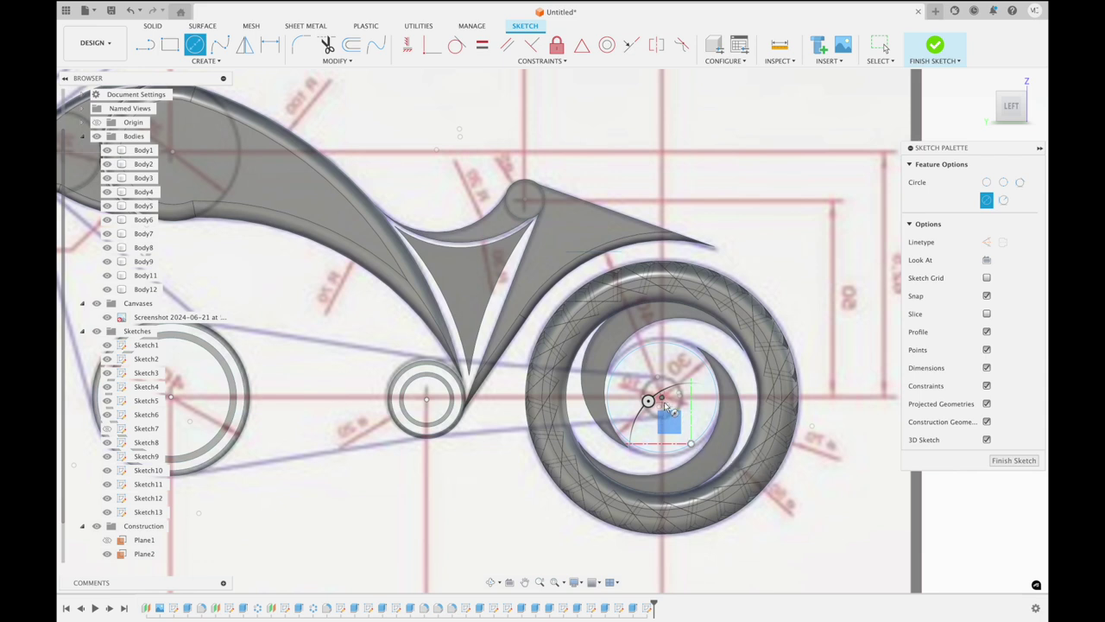
{"action": "left_click", "coordinate": [661, 397]}
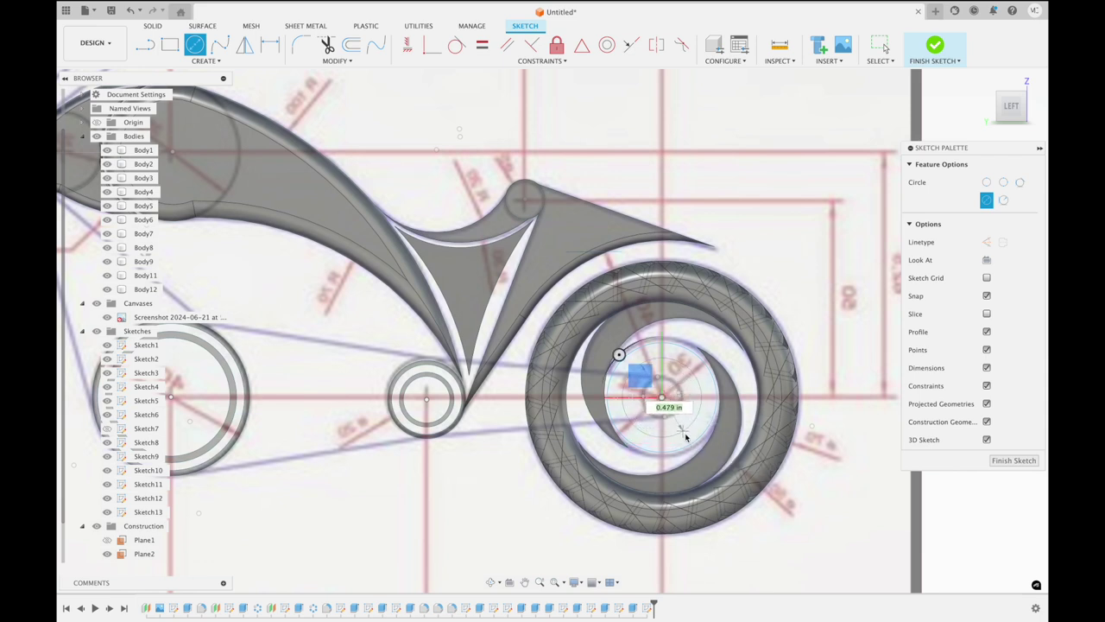
{"action": "left_click", "coordinate": [688, 440]}
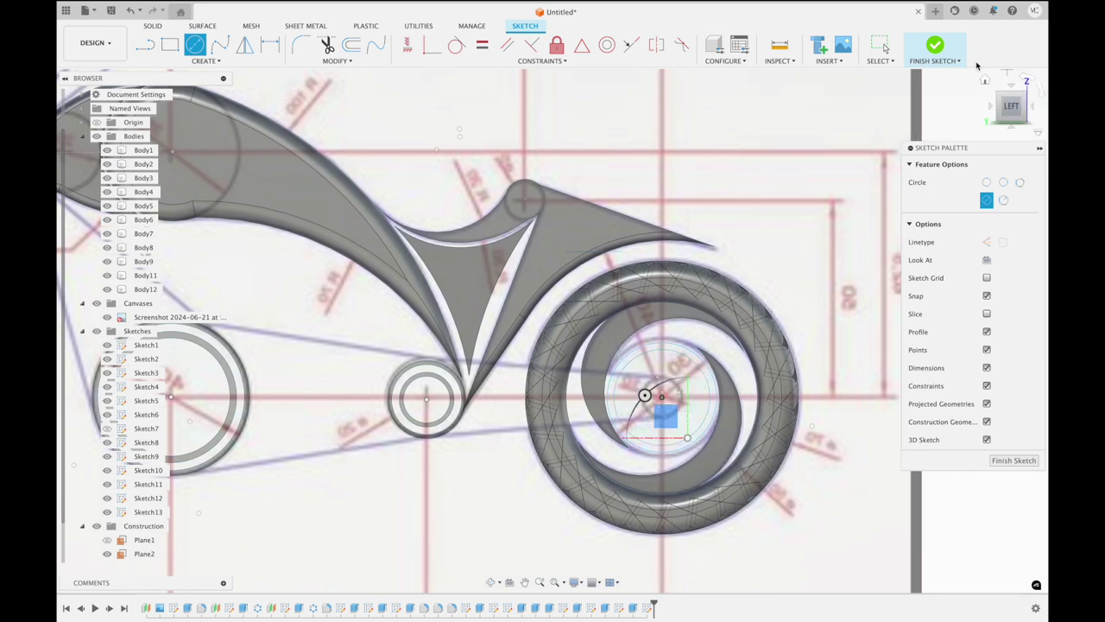
{"action": "left_click", "coordinate": [933, 47]}
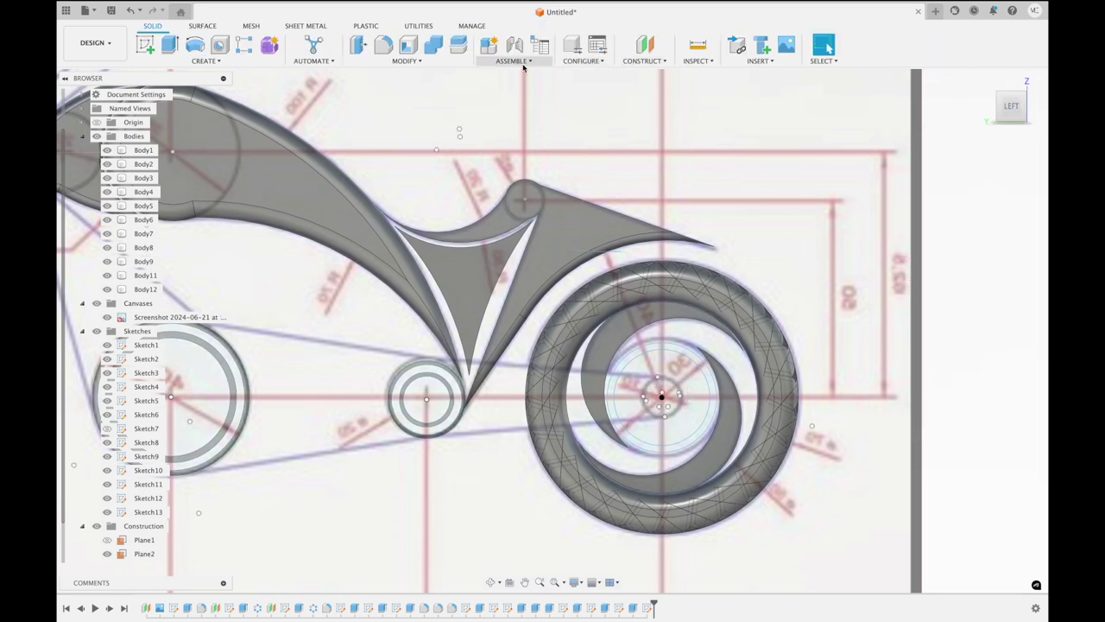
Extrude the thin ring between the circles -0.20 in as new body Body13
{"action": "left_click", "coordinate": [173, 47]}
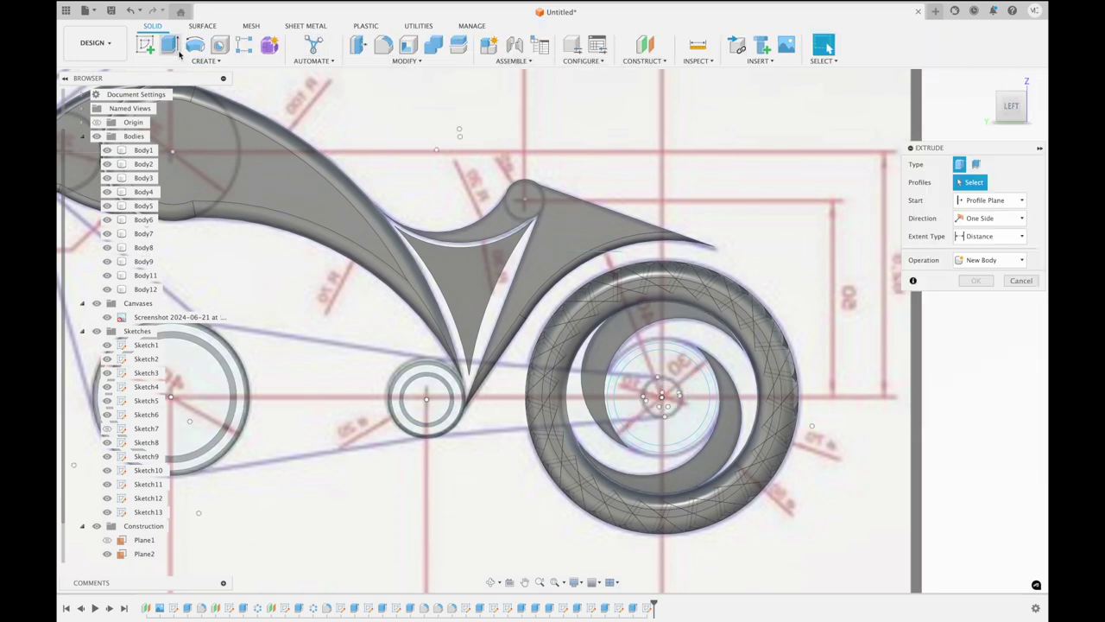
{"action": "left_click", "coordinate": [713, 332]}
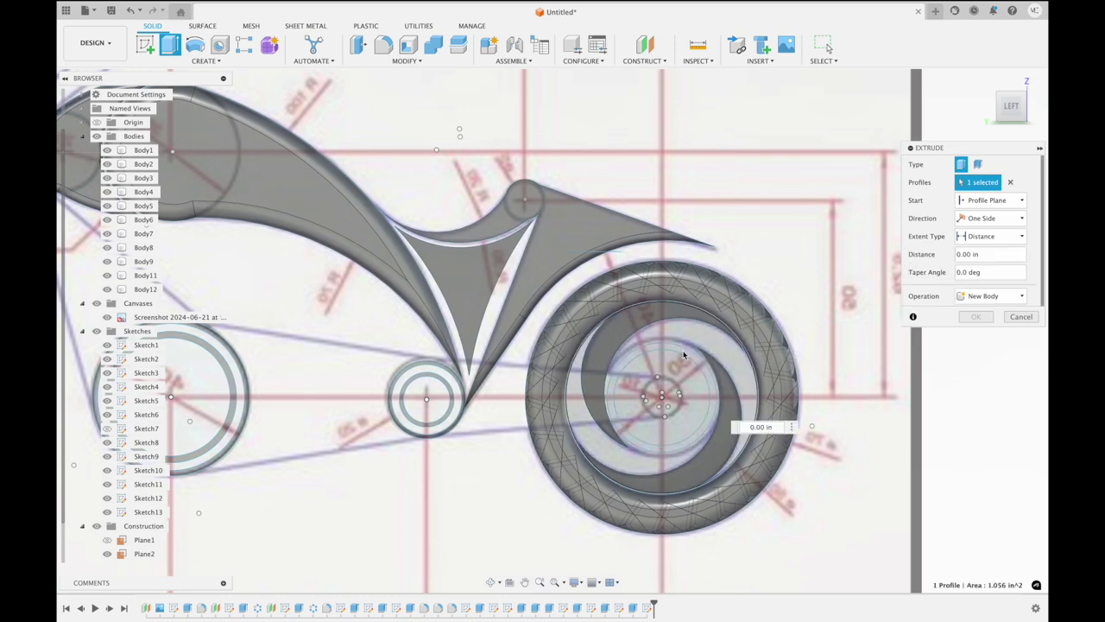
{"action": "left_click", "coordinate": [1021, 316]}
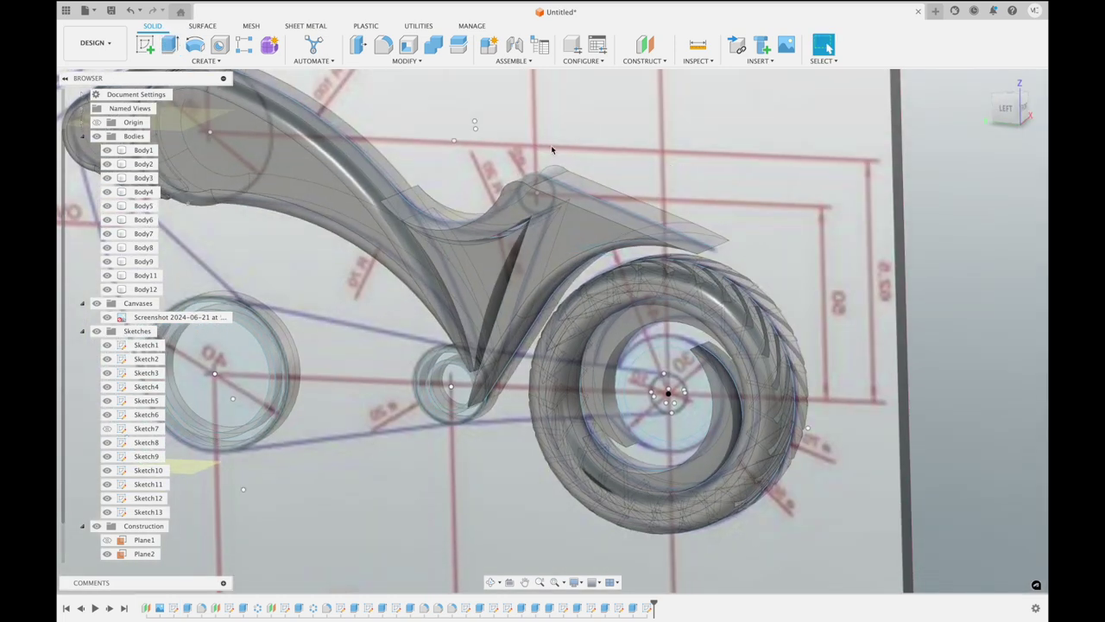
{"action": "left_click", "coordinate": [170, 45]}
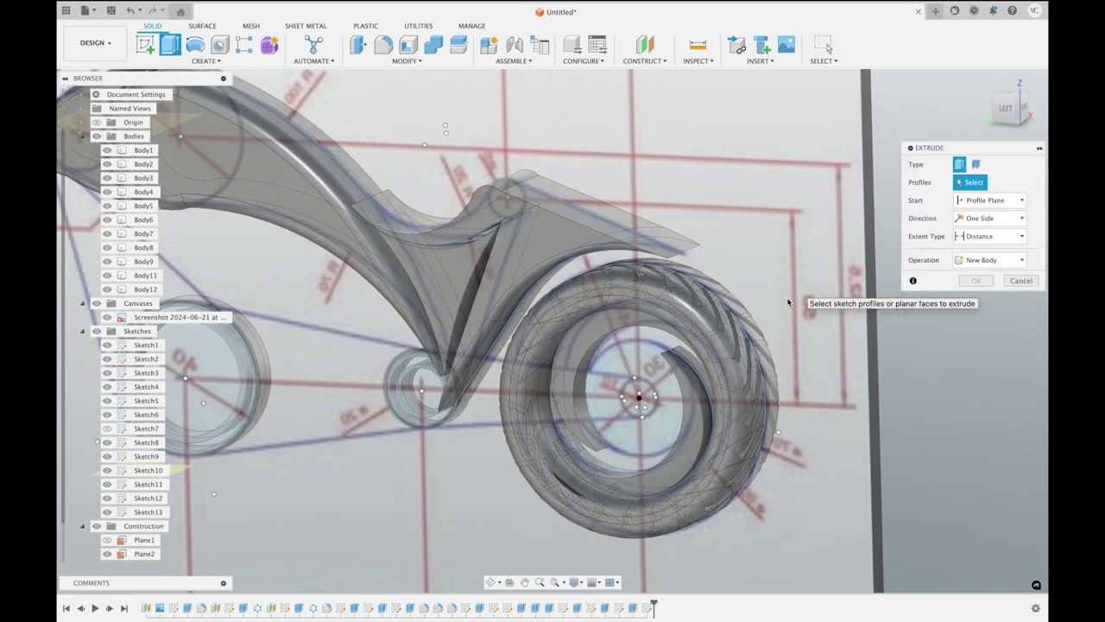
{"action": "scroll", "coordinate": [639, 372], "scroll_direction": "up", "scroll_amount": 2}
{"action": "scroll", "coordinate": [634, 380], "scroll_direction": "up", "scroll_amount": 2}
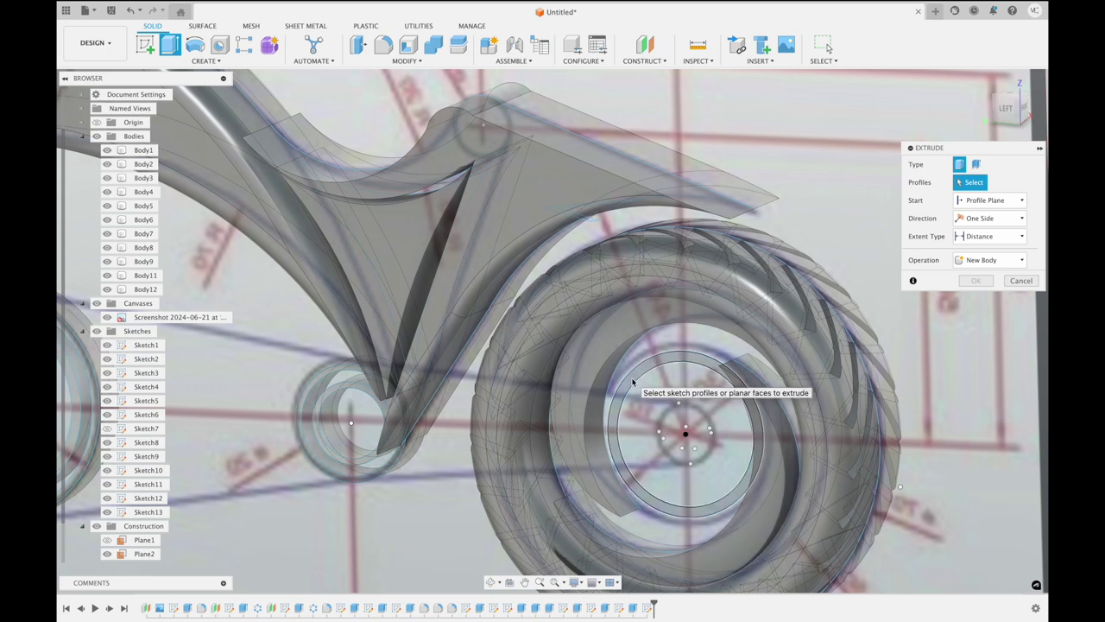
{"action": "left_click", "coordinate": [633, 380]}
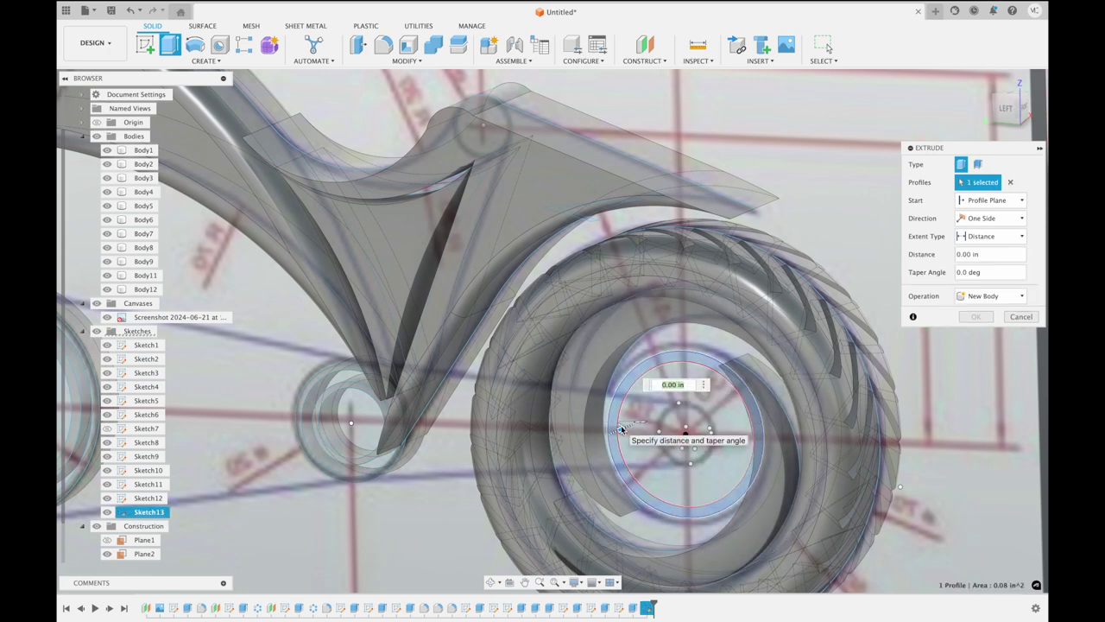
{"action": "left_click_drag", "start_coordinate": [620, 429], "coordinate": [594, 441]}
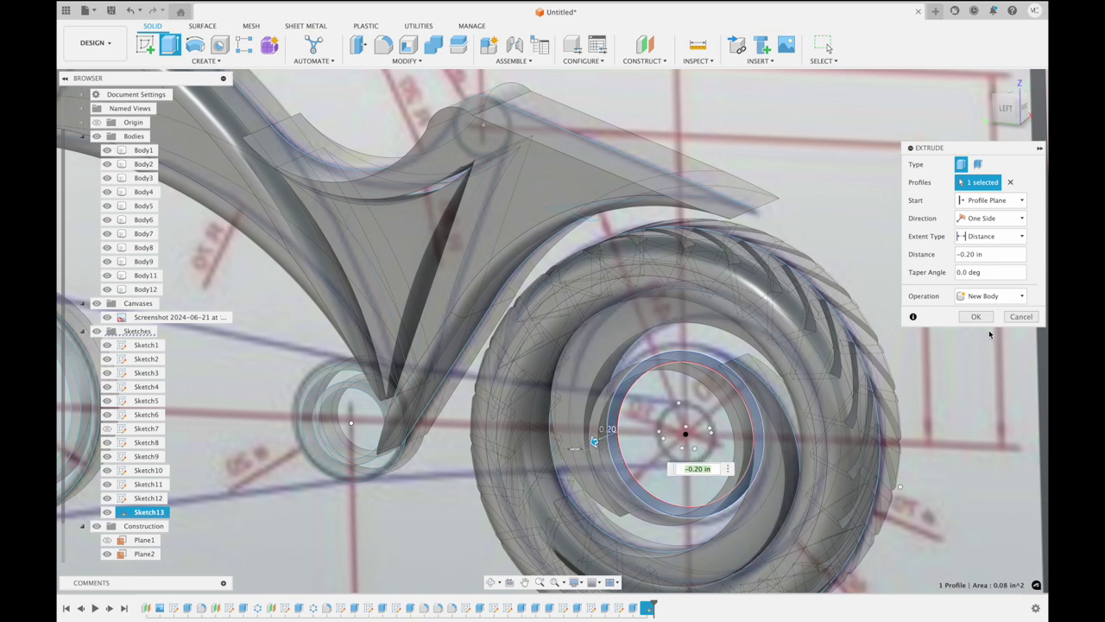
{"action": "left_click", "coordinate": [985, 319]}
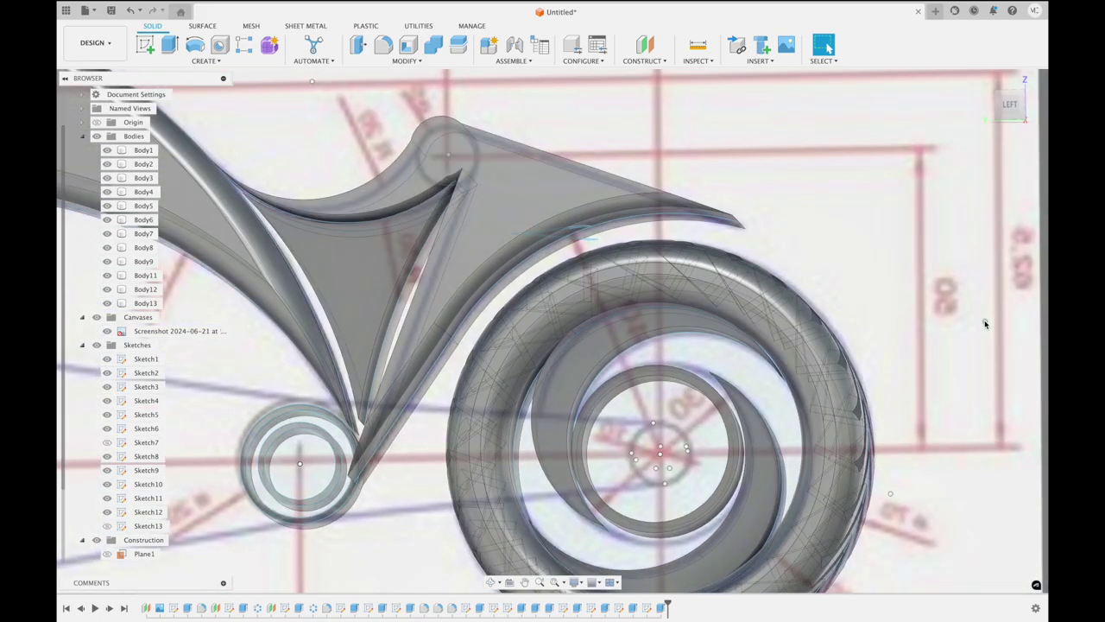
{"action": "scroll", "coordinate": [985, 323], "scroll_direction": "up", "scroll_amount": 5}
{"action": "scroll", "coordinate": [985, 323], "scroll_direction": "left", "scroll_amount": 5, "text": "shift"}
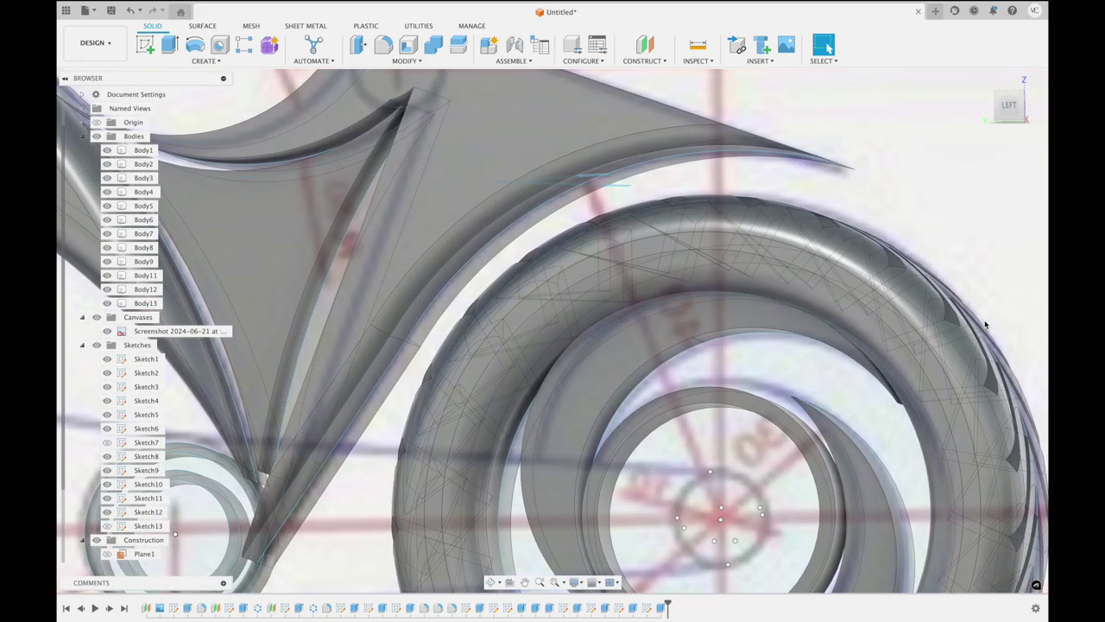
{"action": "left_click", "coordinate": [1010, 108]}
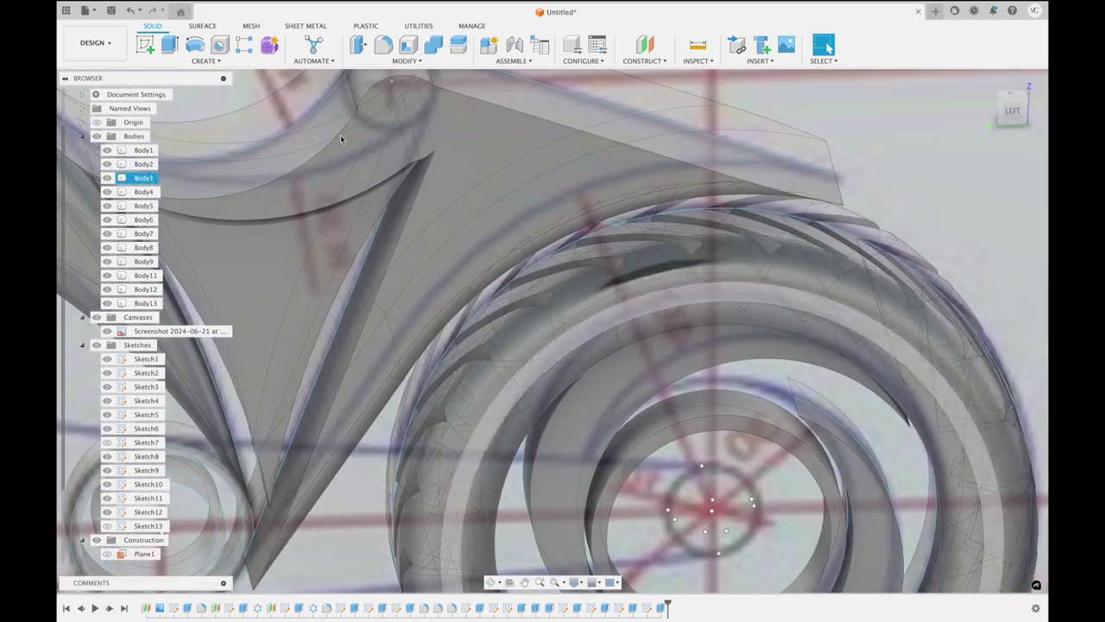
Fillet both edges of the Body13 hub ring with a 0.025 in radius
{"action": "left_click", "coordinate": [384, 44]}
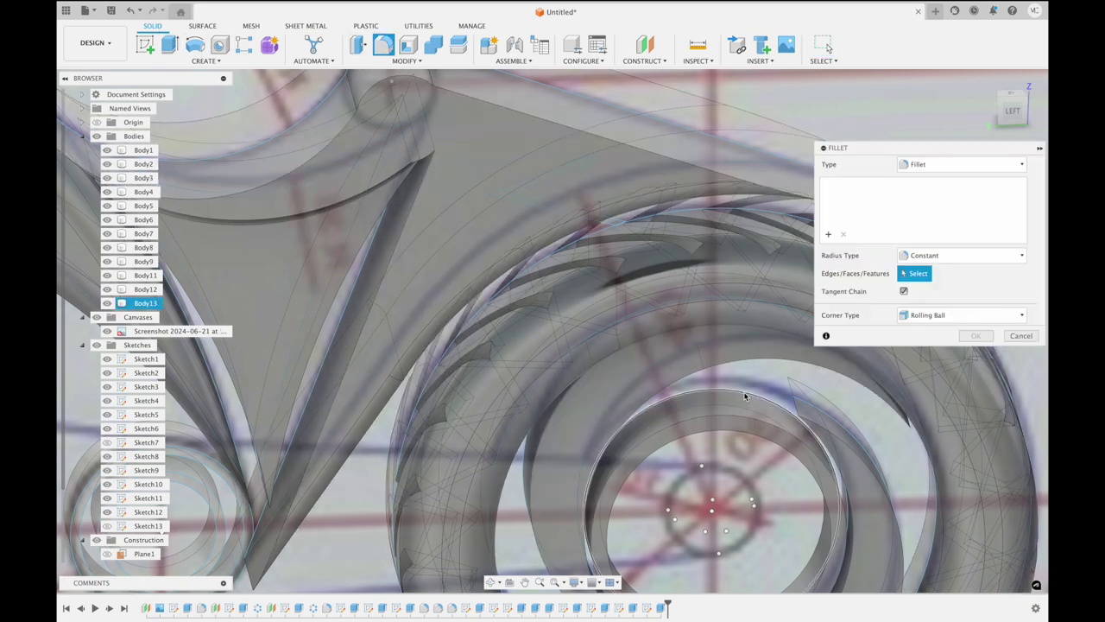
{"action": "left_click", "coordinate": [745, 395]}
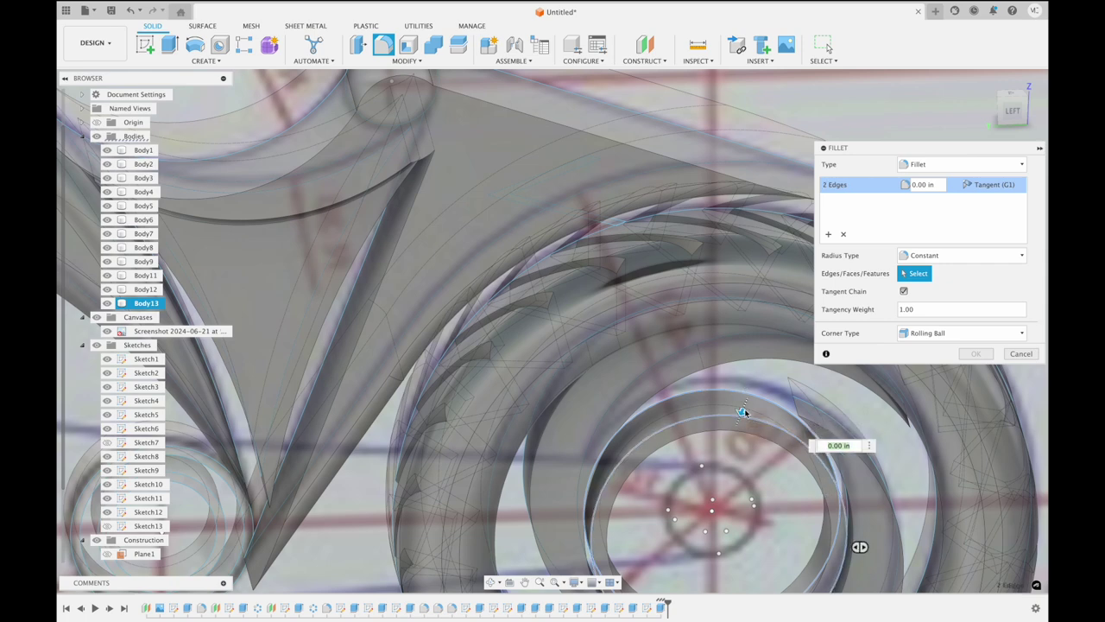
{"action": "left_click_drag", "start_coordinate": [740, 411], "coordinate": [741, 416]}
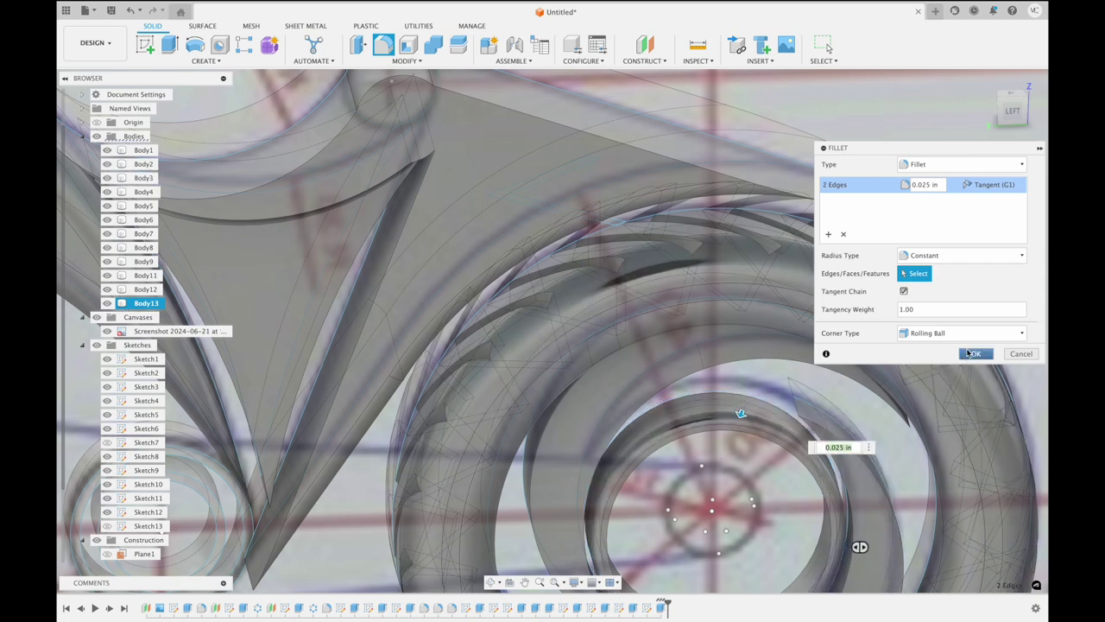
{"action": "left_click", "coordinate": [970, 354]}
{"action": "left_click", "coordinate": [1016, 122]}
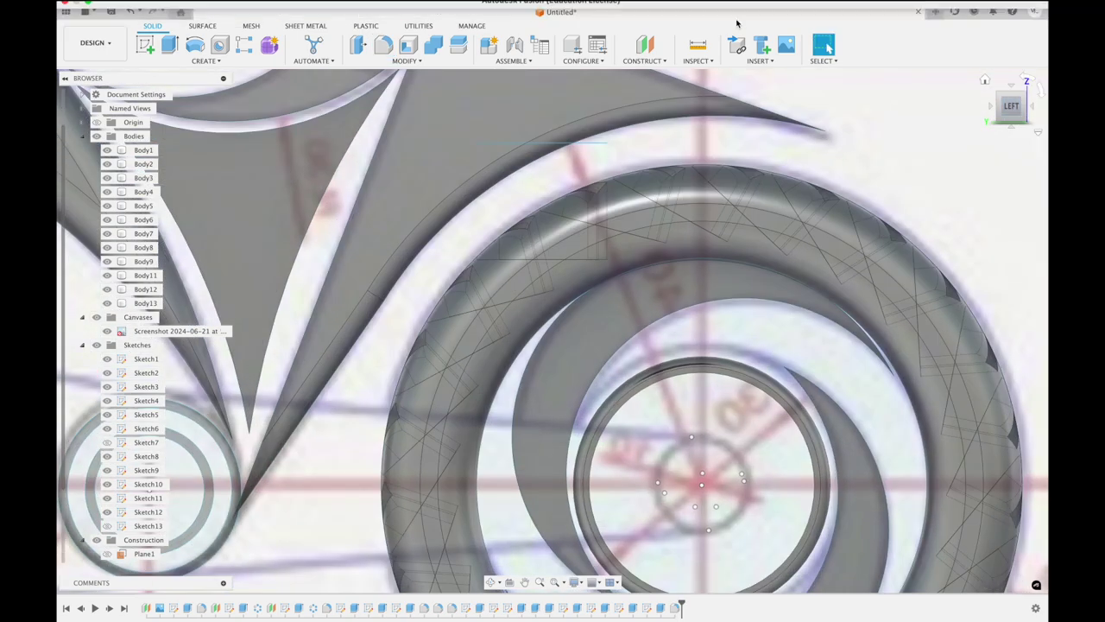
{"action": "scroll", "coordinate": [753, 444], "scroll_direction": "down", "scroll_amount": 3}
{"action": "scroll", "coordinate": [753, 444], "scroll_direction": "down", "scroll_amount": 2}
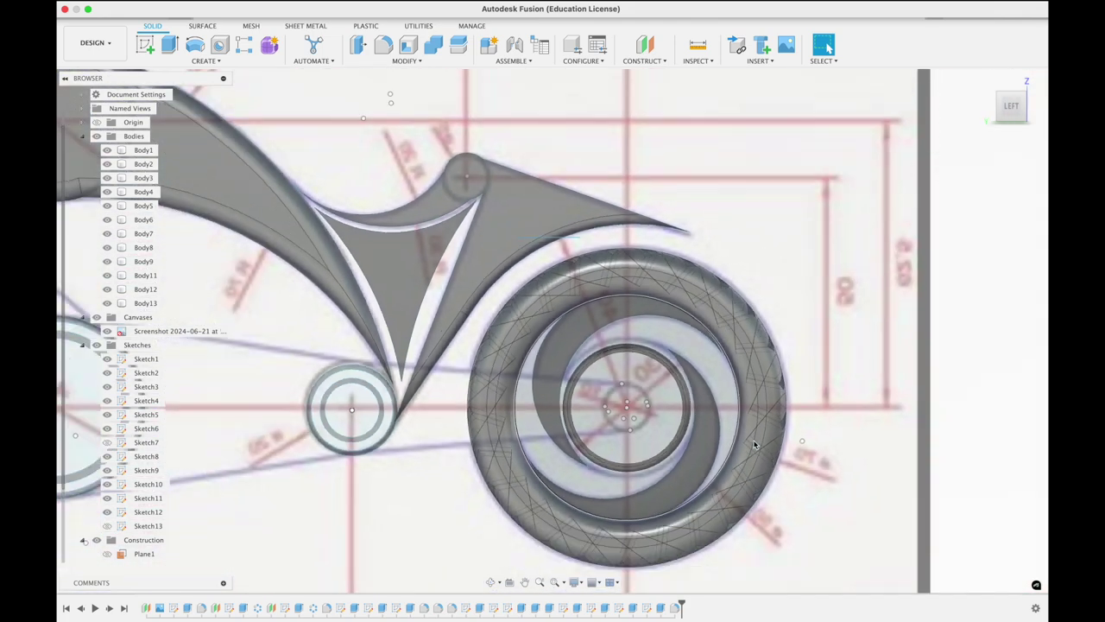
{"action": "scroll", "coordinate": [716, 236], "scroll_direction": "down", "scroll_amount": 2}
{"action": "scroll", "coordinate": [717, 236], "scroll_direction": "down", "scroll_amount": 2}
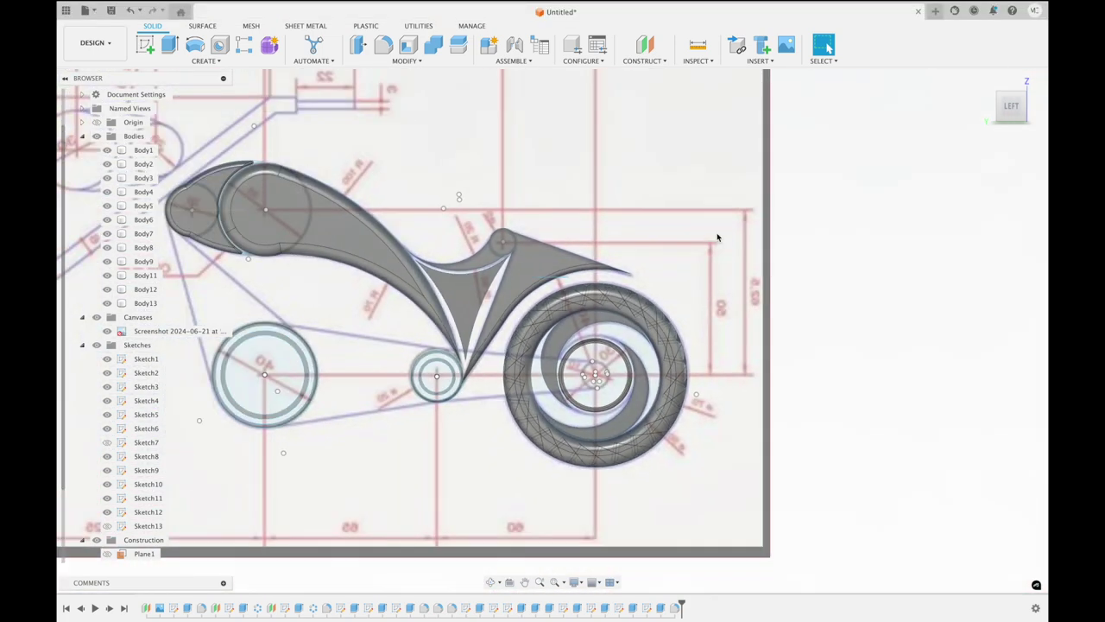
{"action": "scroll", "coordinate": [717, 237], "scroll_direction": "down", "scroll_amount": 2}
{"action": "scroll", "coordinate": [724, 242], "scroll_direction": "down", "scroll_amount": 1}
{"action": "scroll", "coordinate": [724, 244], "scroll_direction": "down", "scroll_amount": 1}
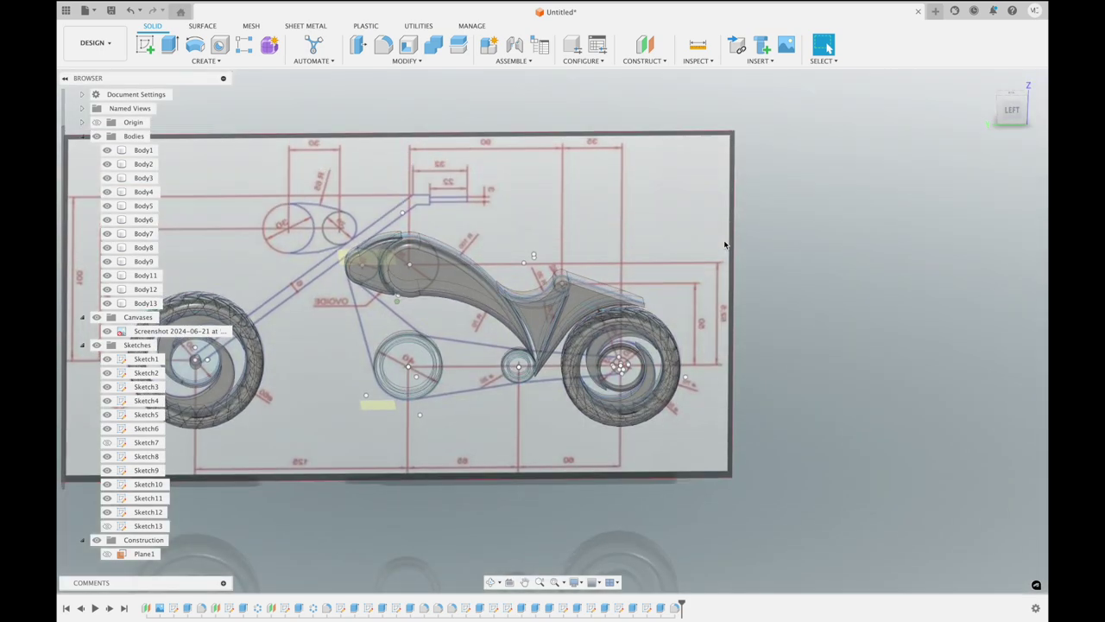
{"action": "left_click", "coordinate": [1012, 111]}
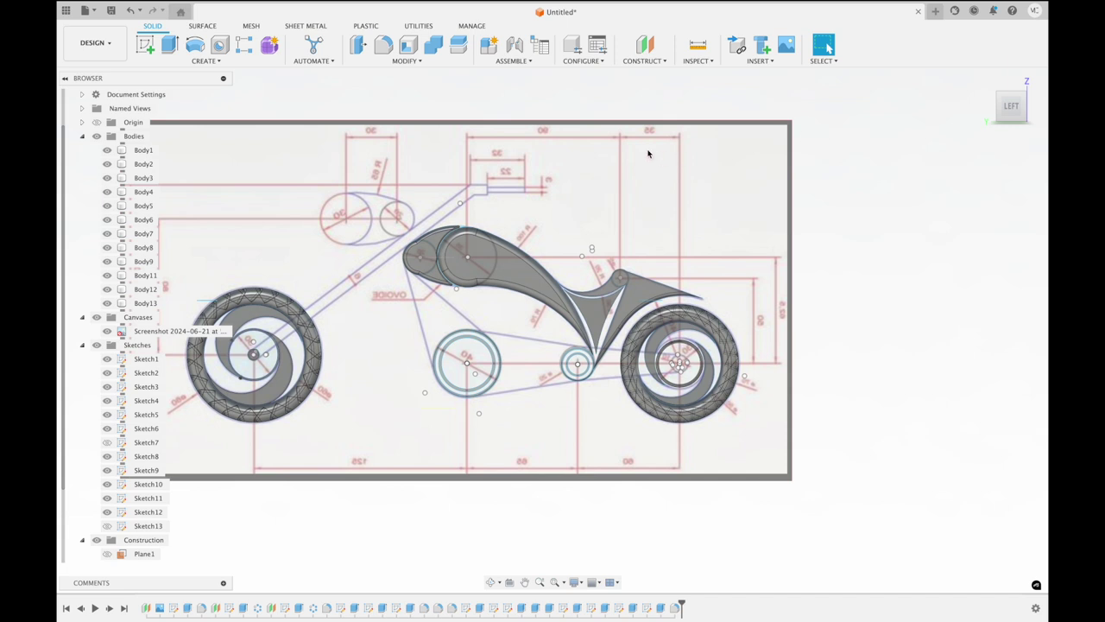
{"action": "left_click", "coordinate": [553, 302]}
{"action": "scroll", "coordinate": [553, 311], "scroll_direction": "up", "scroll_amount": 3}
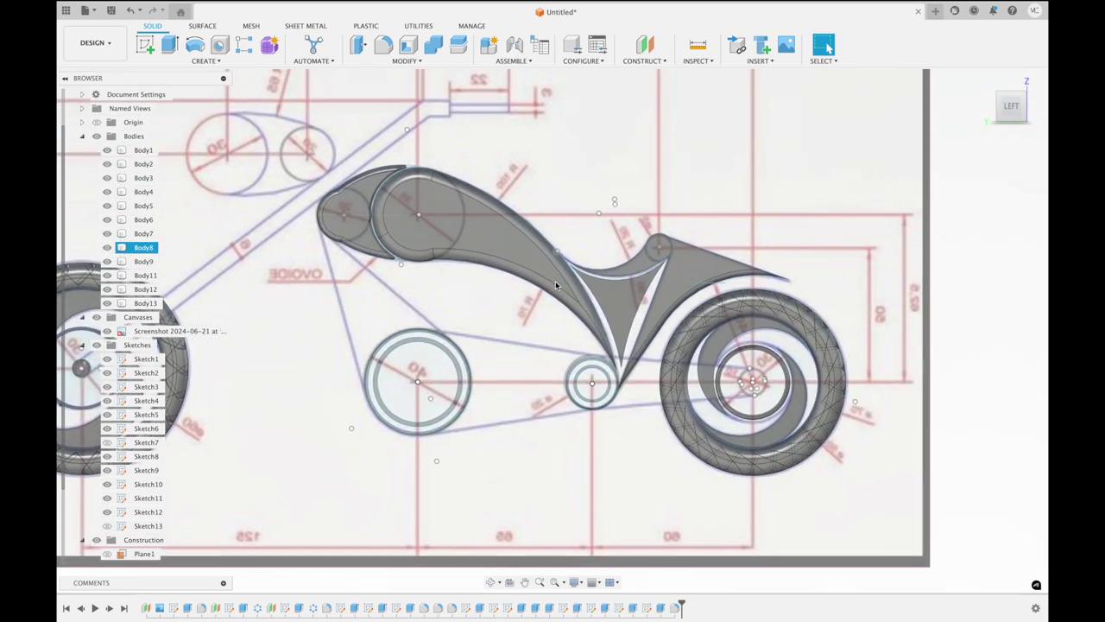
{"action": "scroll", "coordinate": [555, 286], "scroll_direction": "down", "scroll_amount": 3}
{"action": "scroll", "coordinate": [555, 286], "scroll_direction": "down", "scroll_amount": 3}
{"action": "left_click", "coordinate": [555, 286]}
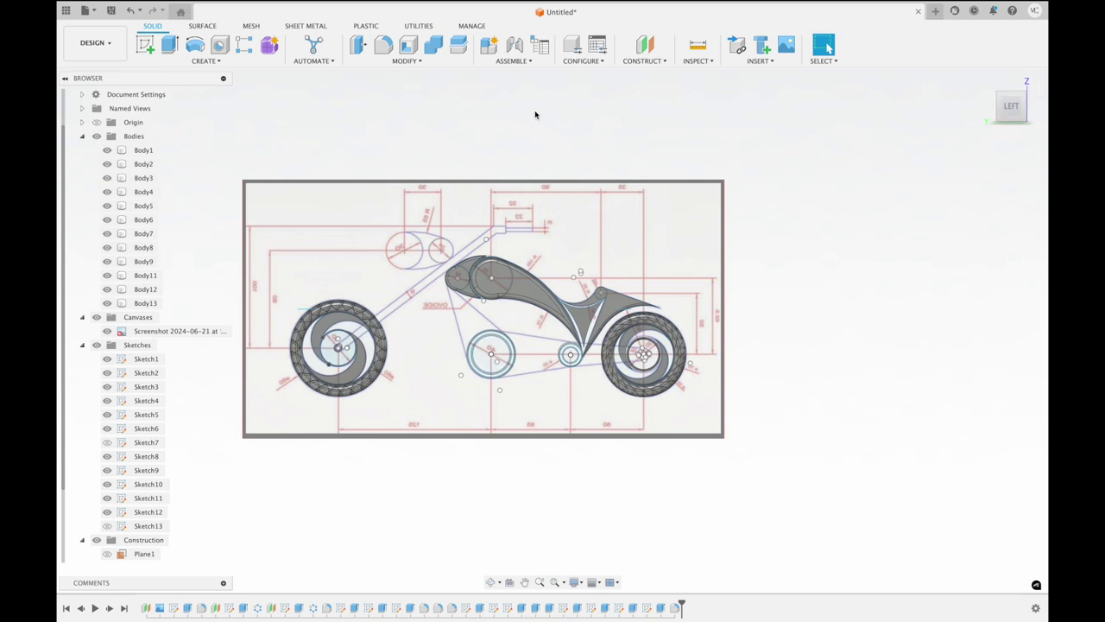
Undo a stray empty sketch and offset a plane from the frame body's side face
{"action": "left_click", "coordinate": [144, 43]}
{"action": "left_click", "coordinate": [434, 267]}
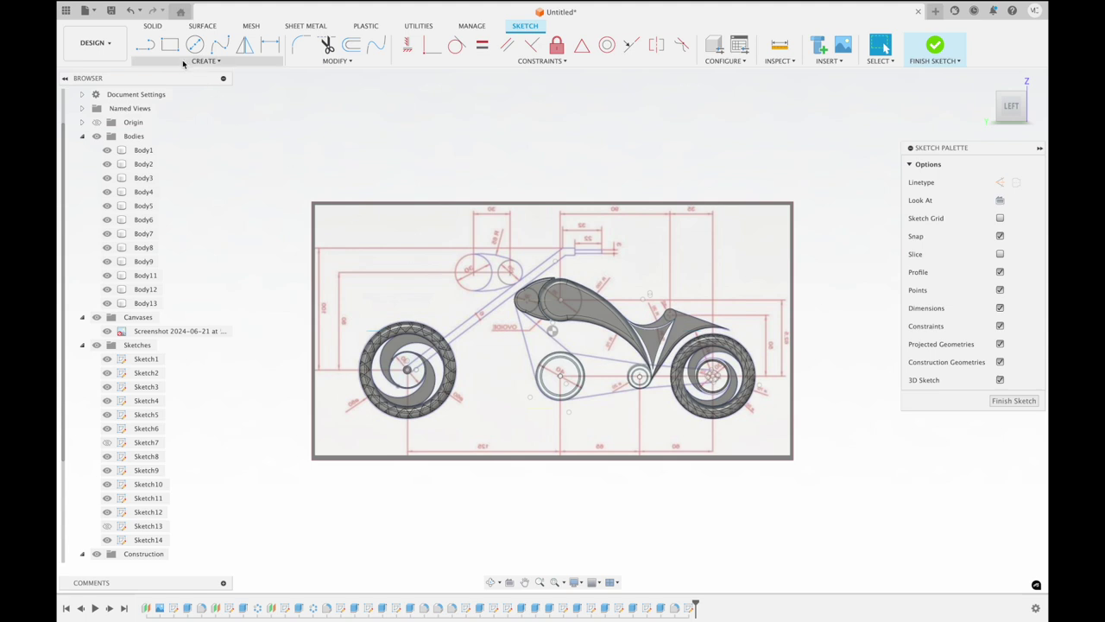
{"action": "key", "text": "ctrl+z"}
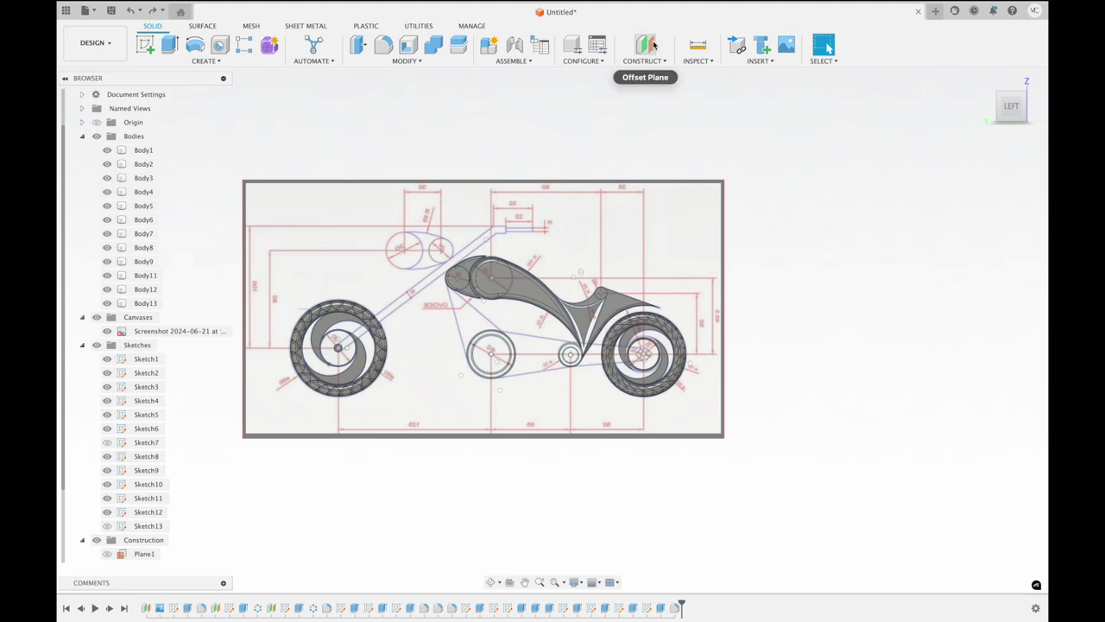
{"action": "left_click", "coordinate": [645, 44]}
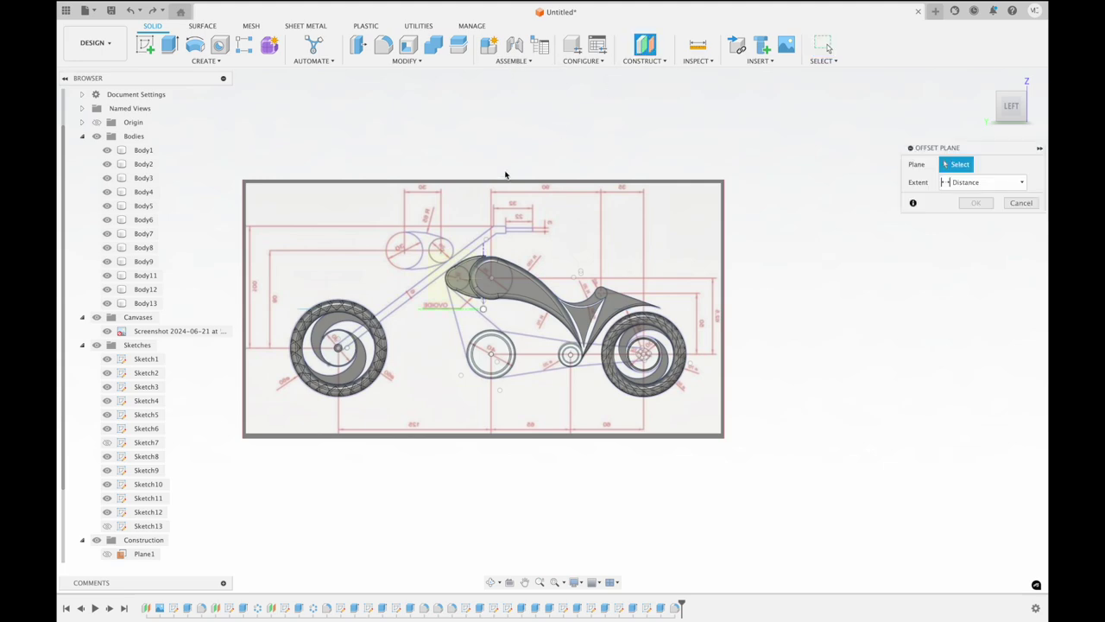
{"action": "left_click", "coordinate": [449, 265]}
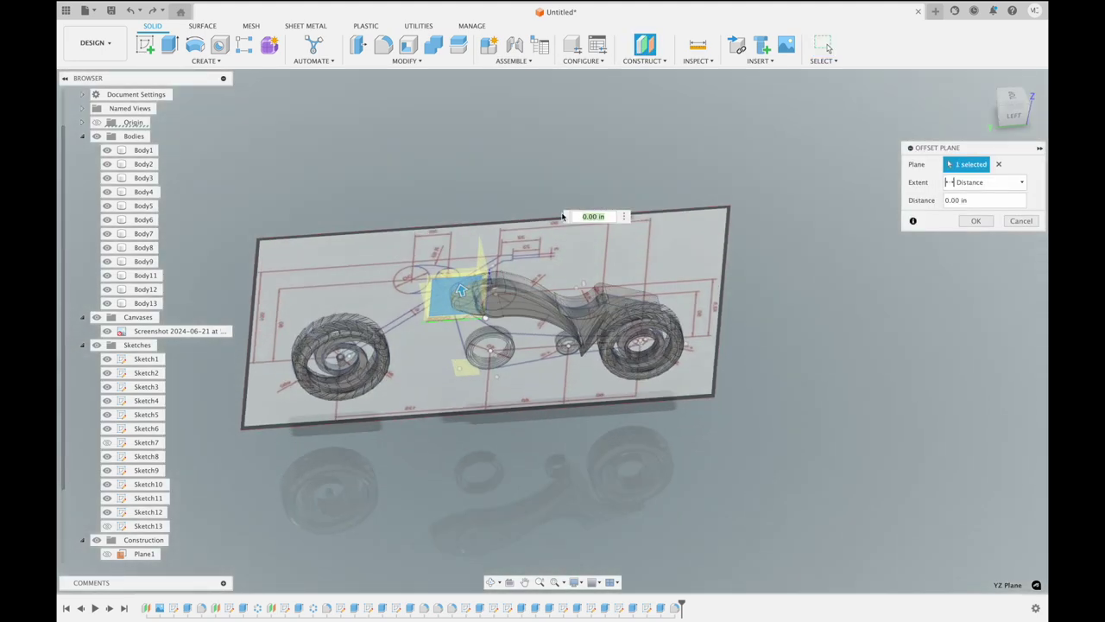
{"action": "left_click_drag", "start_coordinate": [462, 291], "coordinate": [463, 314]}
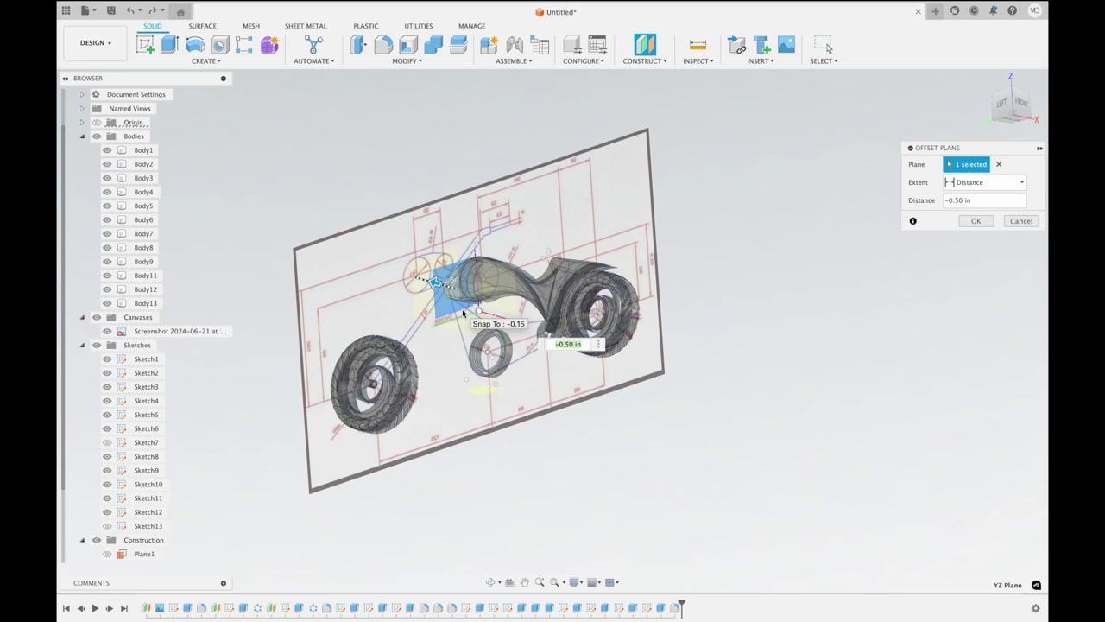
{"action": "left_click_drag", "start_coordinate": [464, 315], "coordinate": [439, 285]}
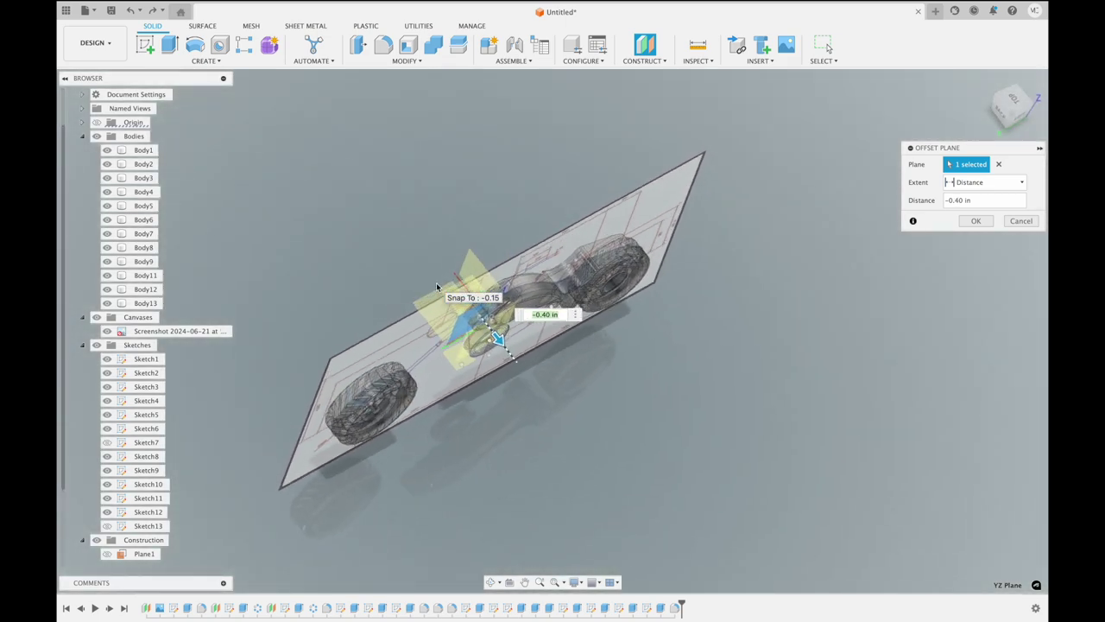
{"action": "scroll", "coordinate": [604, 334], "scroll_direction": "up", "scroll_amount": 5}
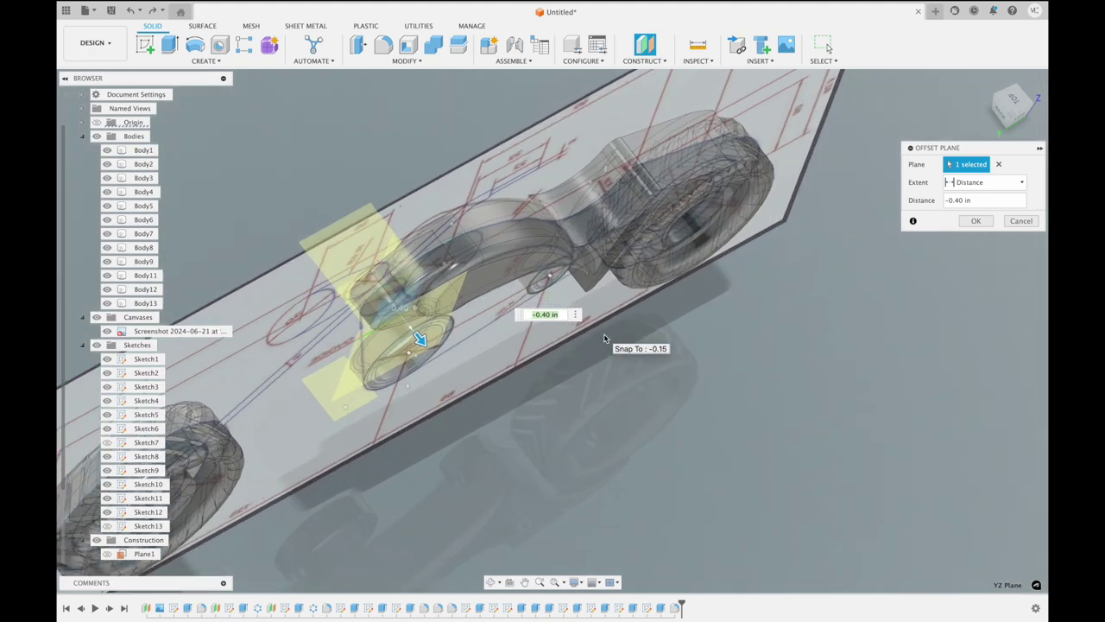
{"action": "scroll", "coordinate": [603, 337], "scroll_direction": "up", "scroll_amount": 2}
{"action": "scroll", "coordinate": [603, 337], "scroll_direction": "up", "scroll_amount": 2}
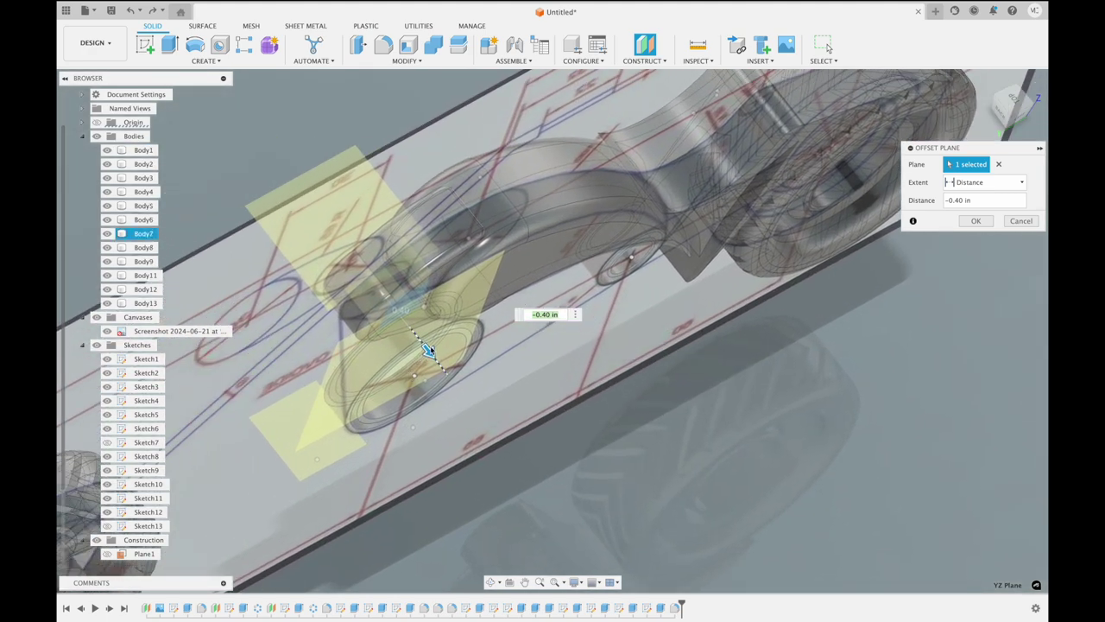
Adjust the offset plane to -0.30 in from the face and confirm it
{"action": "left_click_drag", "start_coordinate": [428, 350], "coordinate": [398, 312]}
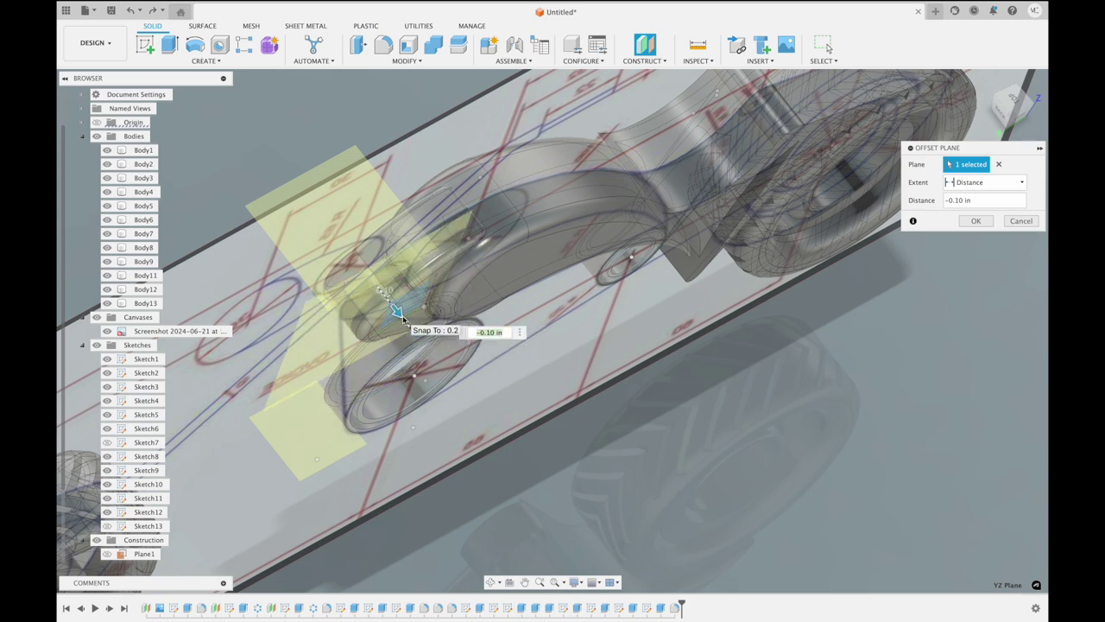
{"action": "scroll", "coordinate": [573, 299], "scroll_direction": "up", "scroll_amount": 2}
{"action": "scroll", "coordinate": [569, 294], "scroll_direction": "up", "scroll_amount": 2}
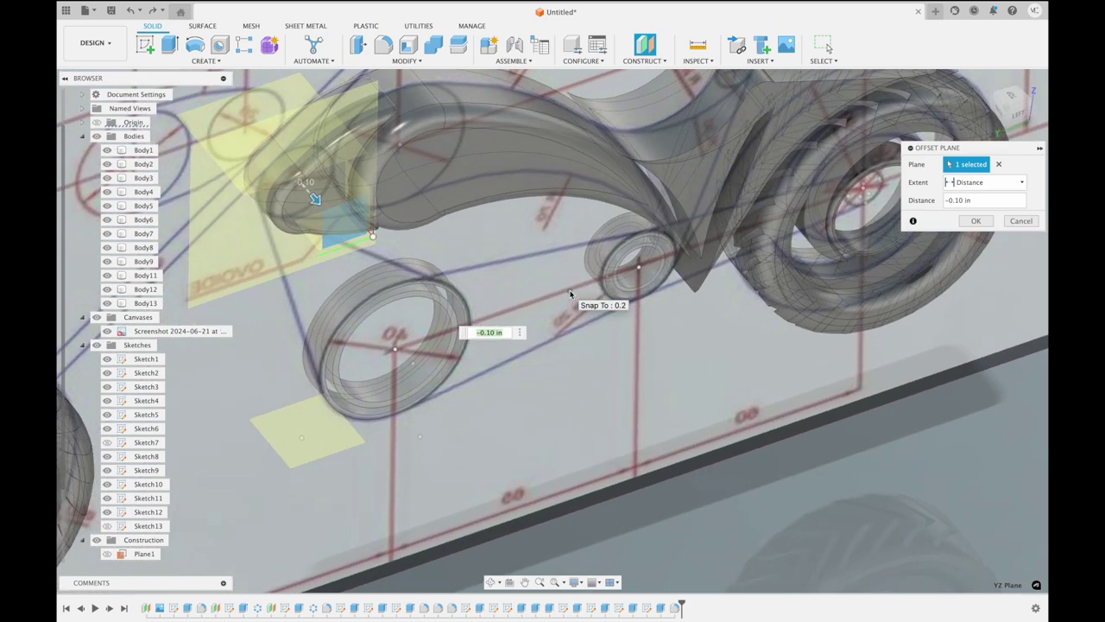
{"action": "scroll", "coordinate": [570, 295], "scroll_direction": "down", "scroll_amount": 3}
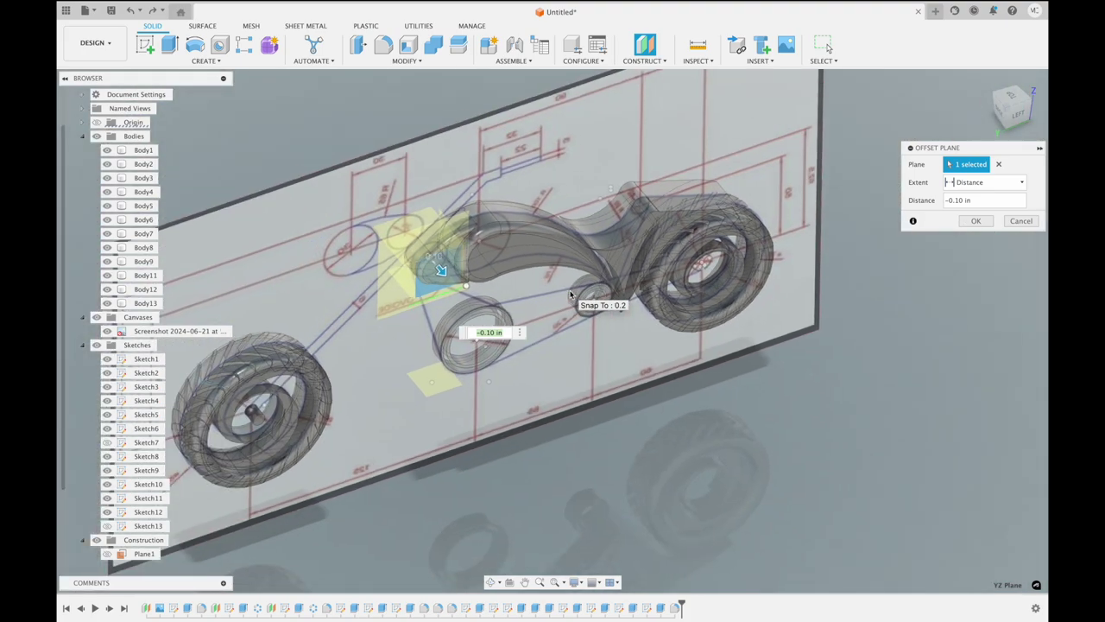
{"action": "middle_click_drag", "start_coordinate": [570, 295], "coordinate": [569, 295], "text": "shift"}
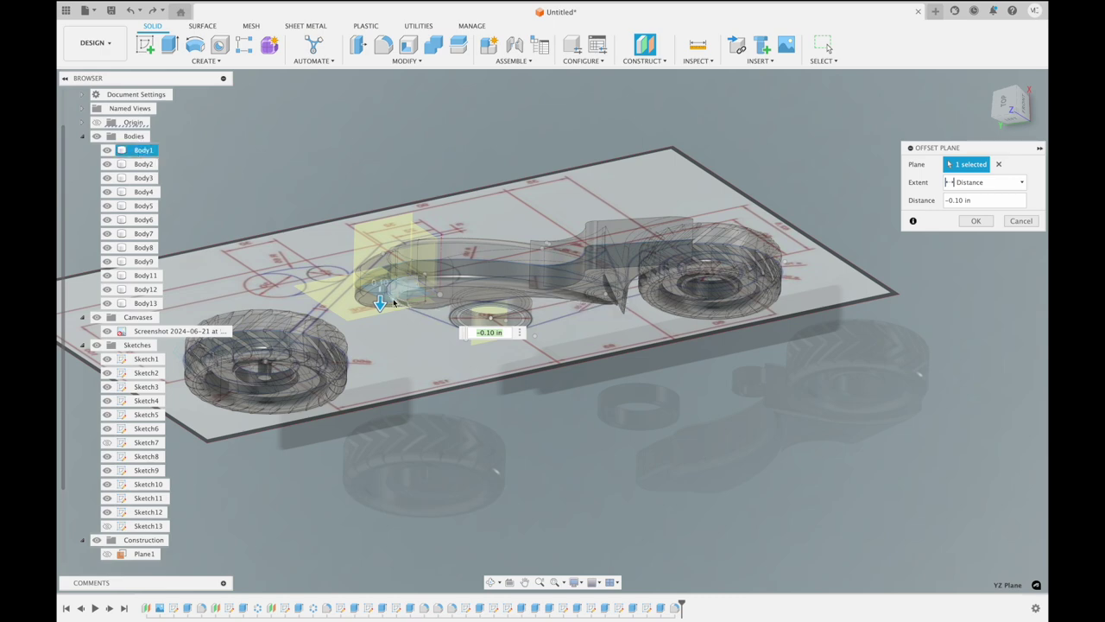
{"action": "left_click_drag", "start_coordinate": [380, 301], "coordinate": [379, 326]}
{"action": "middle_click_drag", "start_coordinate": [380, 325], "coordinate": [380, 326], "text": "shift"}
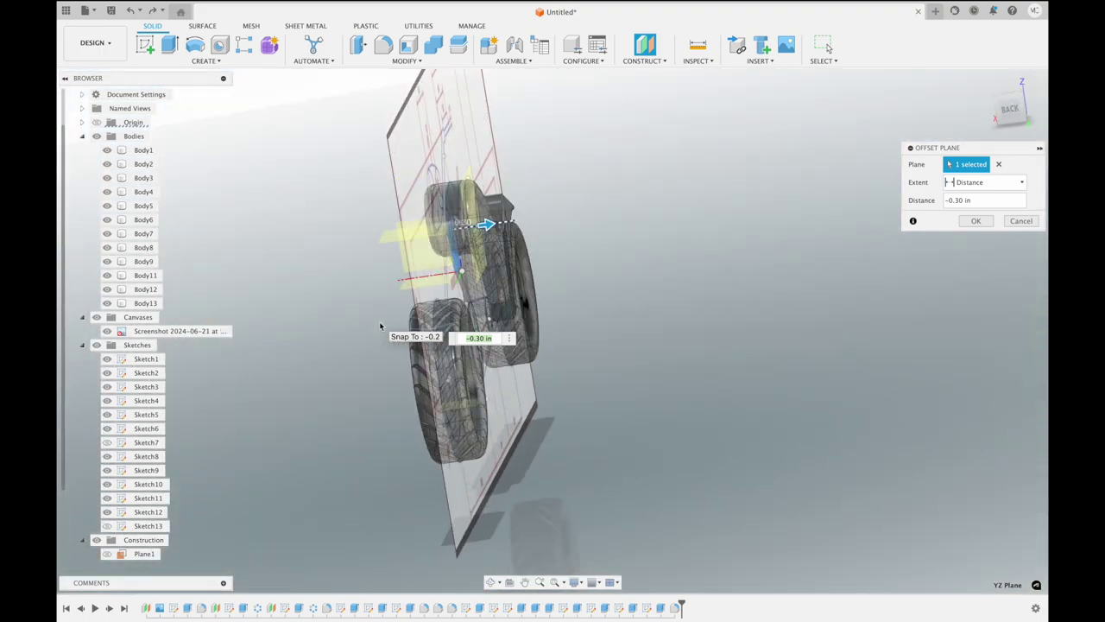
{"action": "left_click", "coordinate": [1019, 115]}
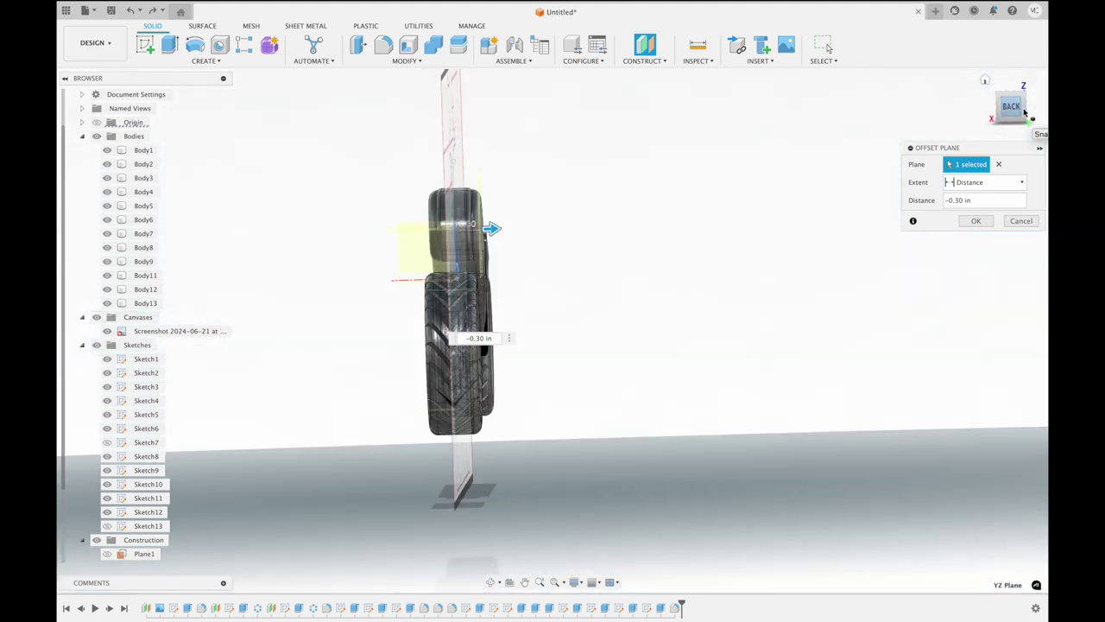
{"action": "left_click", "coordinate": [1032, 108]}
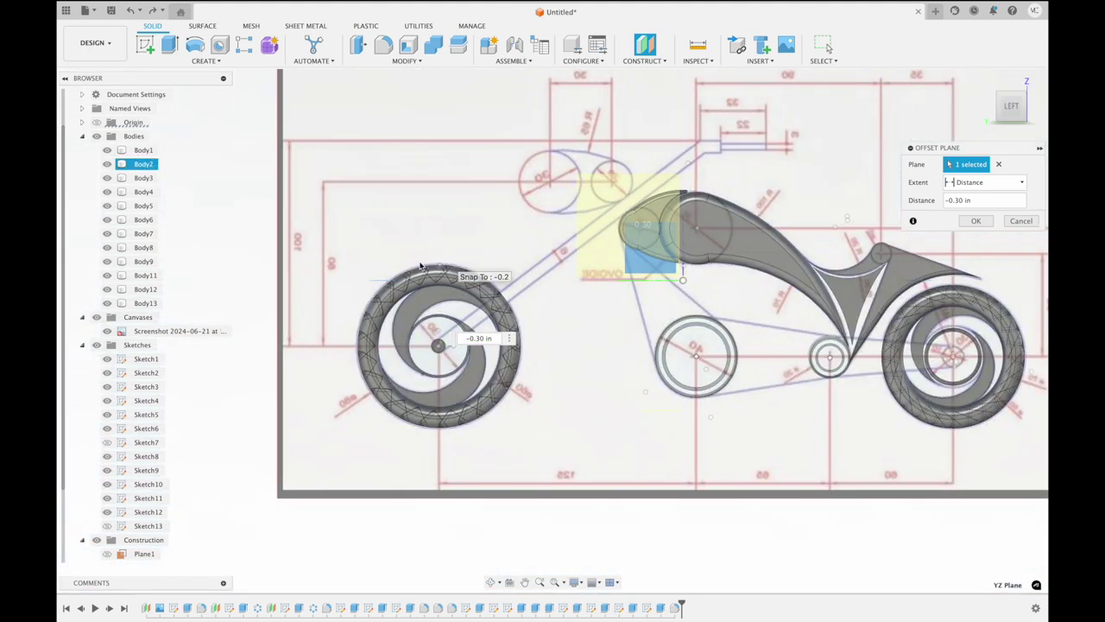
{"action": "left_click", "coordinate": [145, 45]}
{"action": "left_click", "coordinate": [591, 206]}
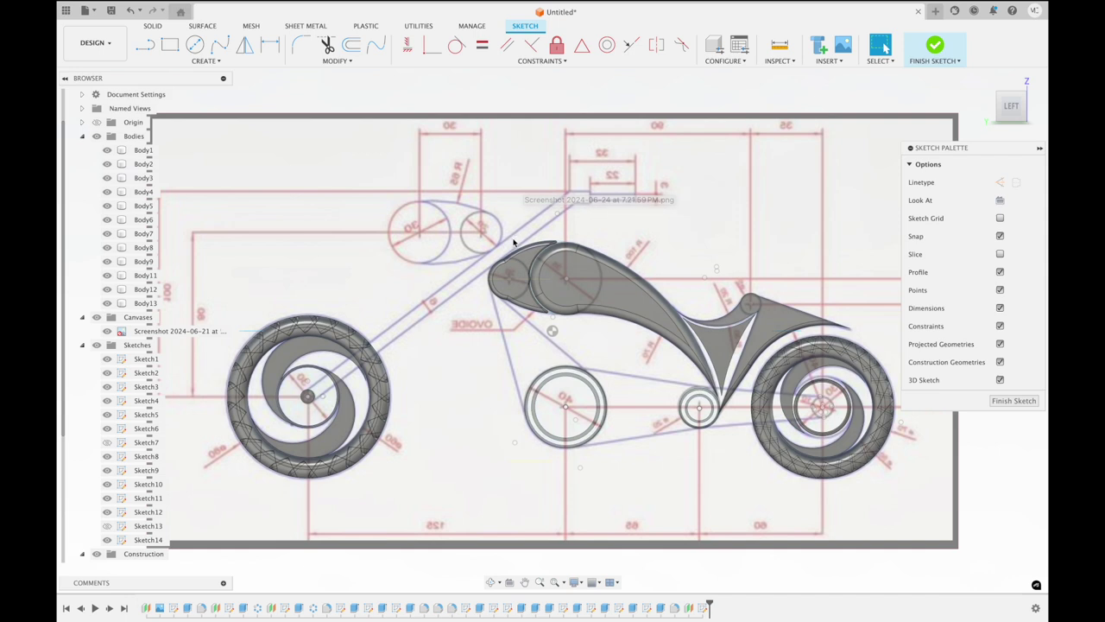
Pan the view to centre the motorcycle drawing in the empty Sketch14
{"action": "middle_click_drag", "start_coordinate": [581, 246], "coordinate": [513, 243]}
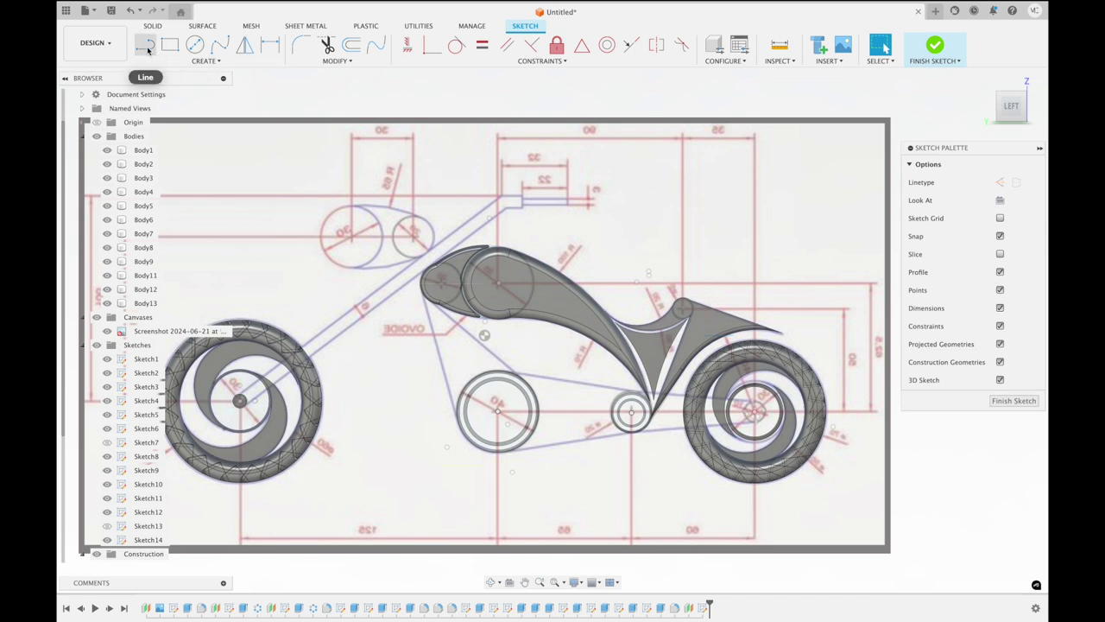
Draw a line from the left wheel hub up to the top of the frame tube
{"action": "left_click", "coordinate": [148, 50]}
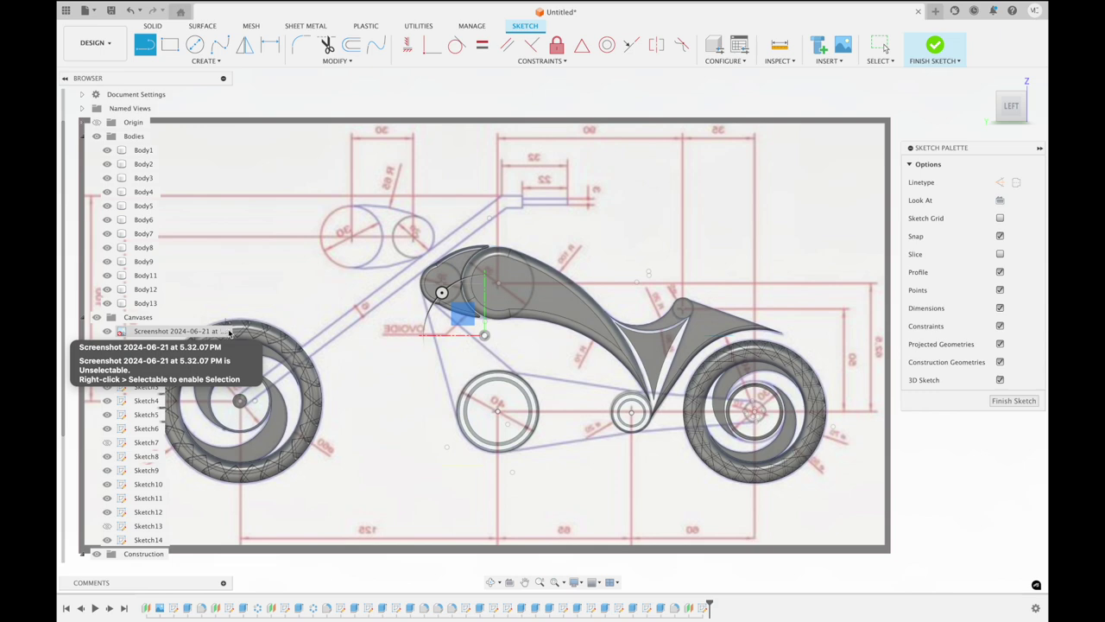
{"action": "scroll", "coordinate": [397, 315], "scroll_direction": "up", "scroll_amount": 2}
{"action": "scroll", "coordinate": [363, 380], "scroll_direction": "up", "scroll_amount": 2}
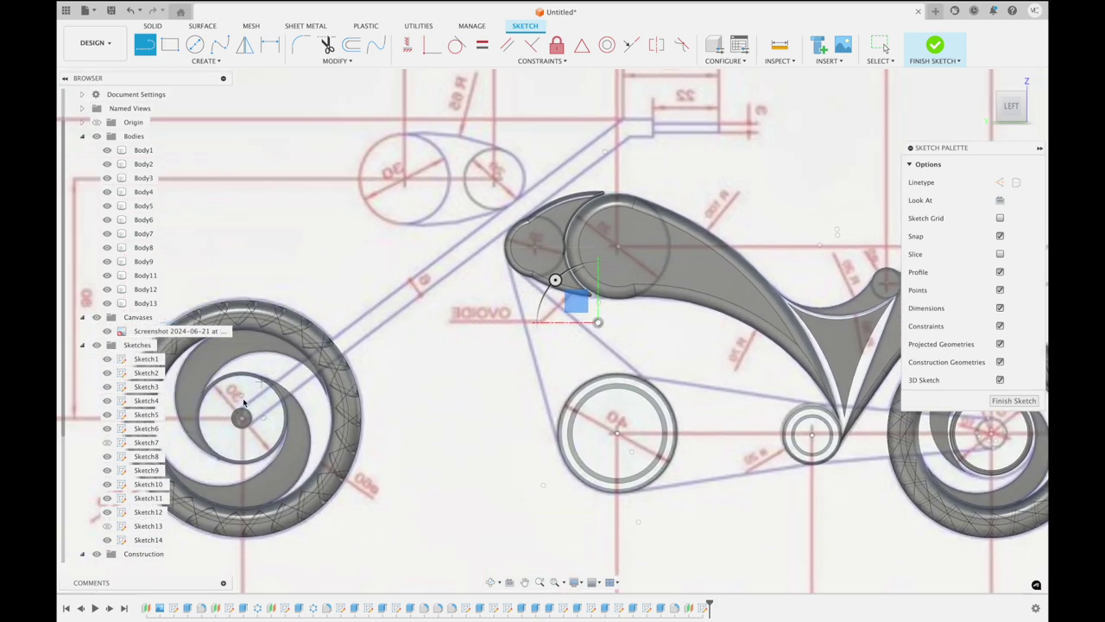
{"action": "scroll", "coordinate": [242, 406], "scroll_direction": "up", "scroll_amount": 2}
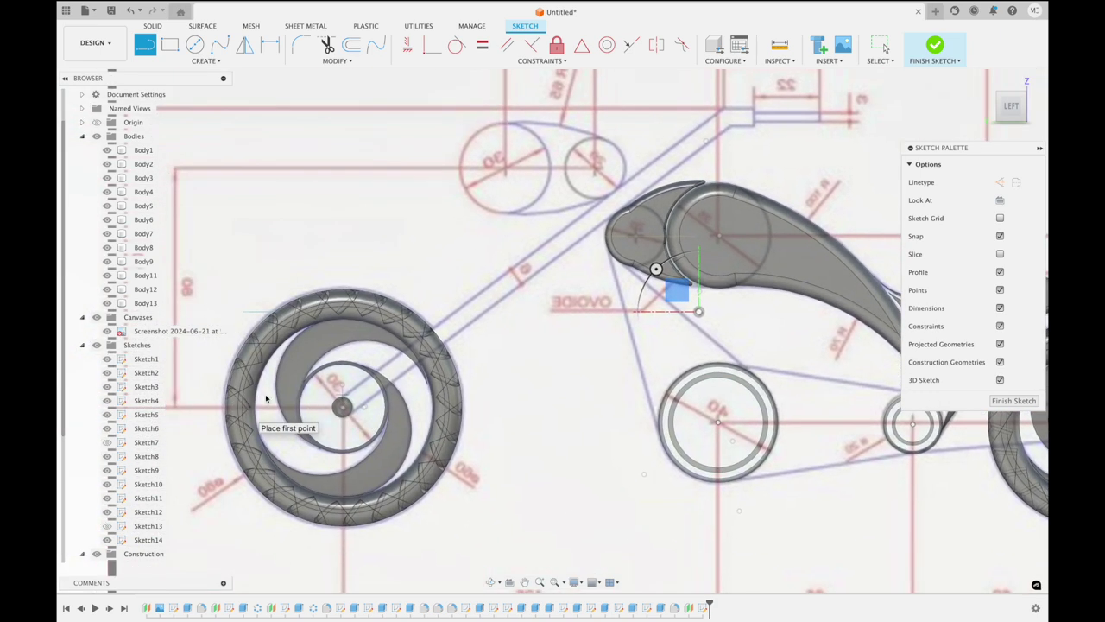
{"action": "scroll", "coordinate": [333, 380], "scroll_direction": "up", "scroll_amount": 2}
{"action": "scroll", "coordinate": [332, 380], "scroll_direction": "left", "scroll_amount": 2}
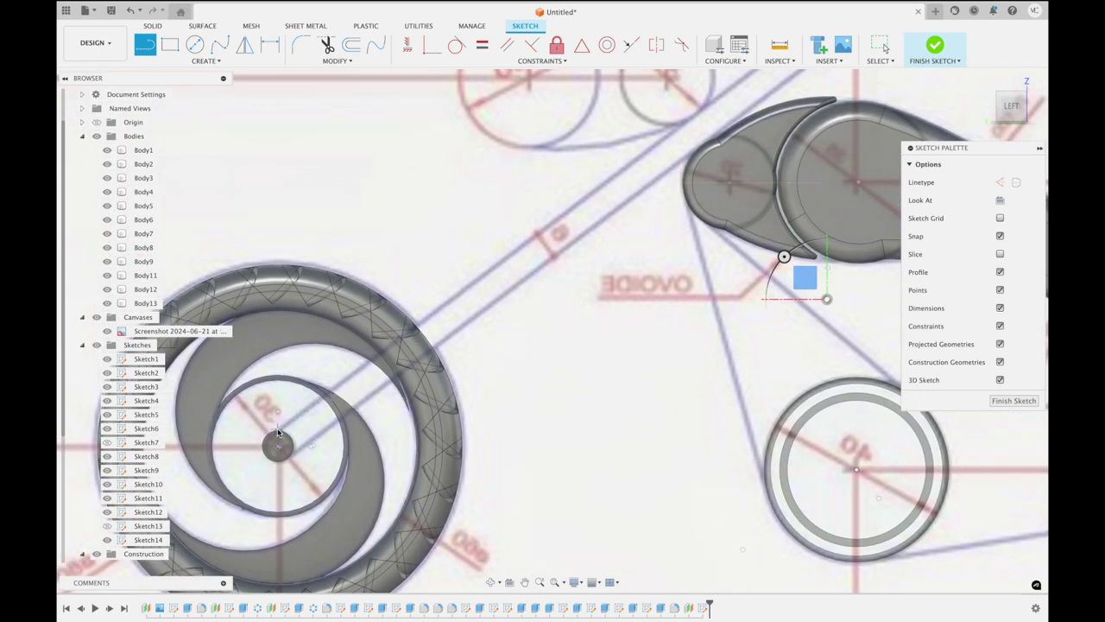
{"action": "left_click", "coordinate": [278, 429]}
{"action": "left_click", "coordinate": [237, 387]}
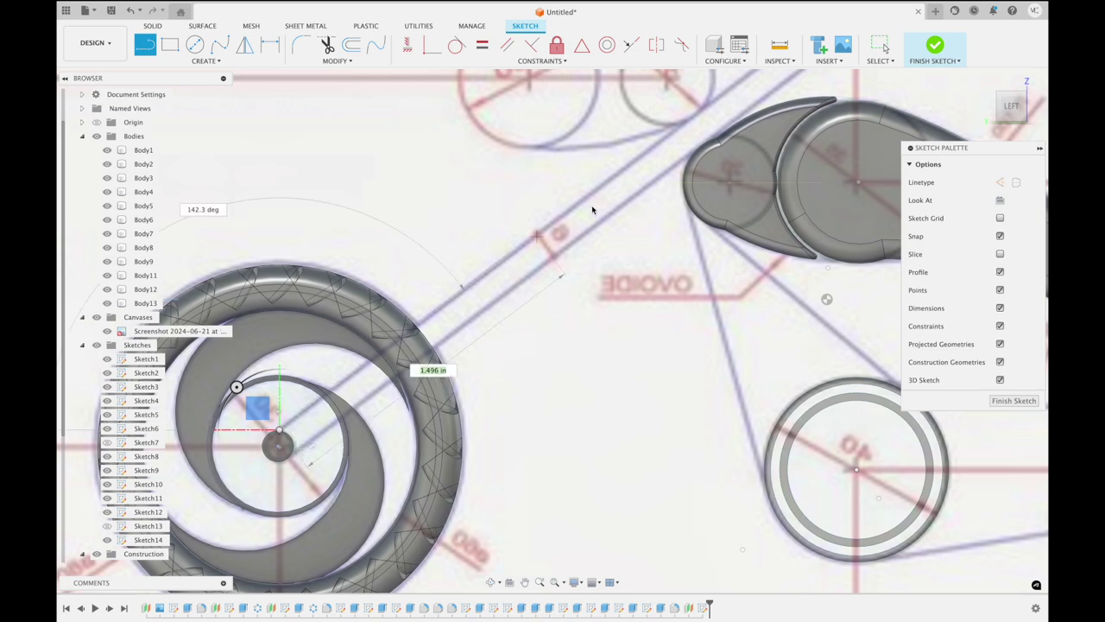
{"action": "scroll", "coordinate": [656, 173], "scroll_direction": "up", "scroll_amount": 4}
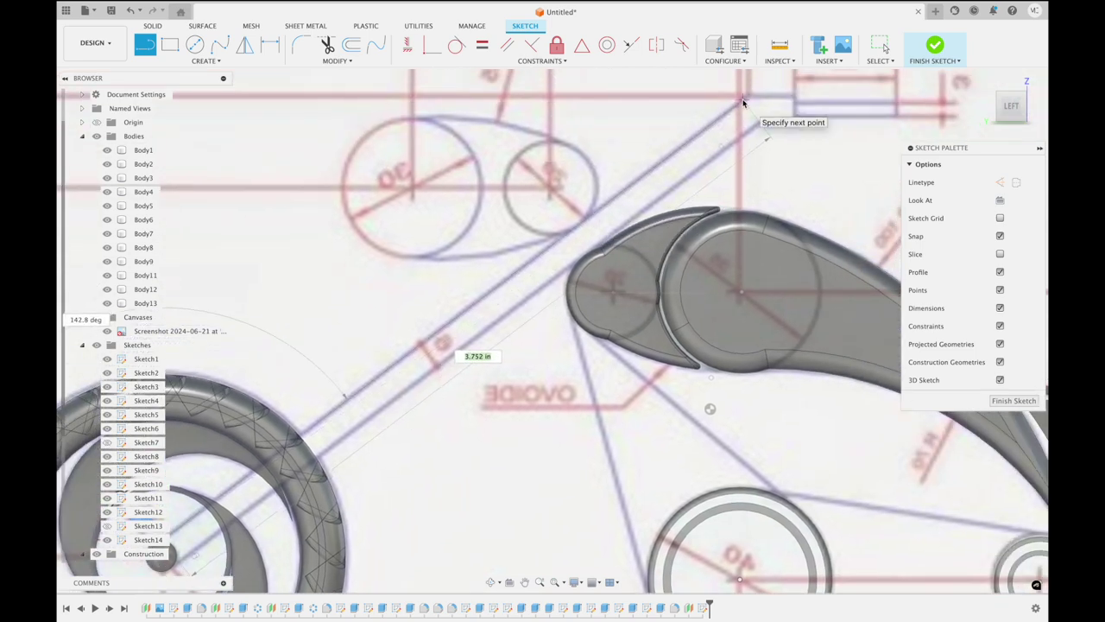
{"action": "left_click", "coordinate": [744, 101]}
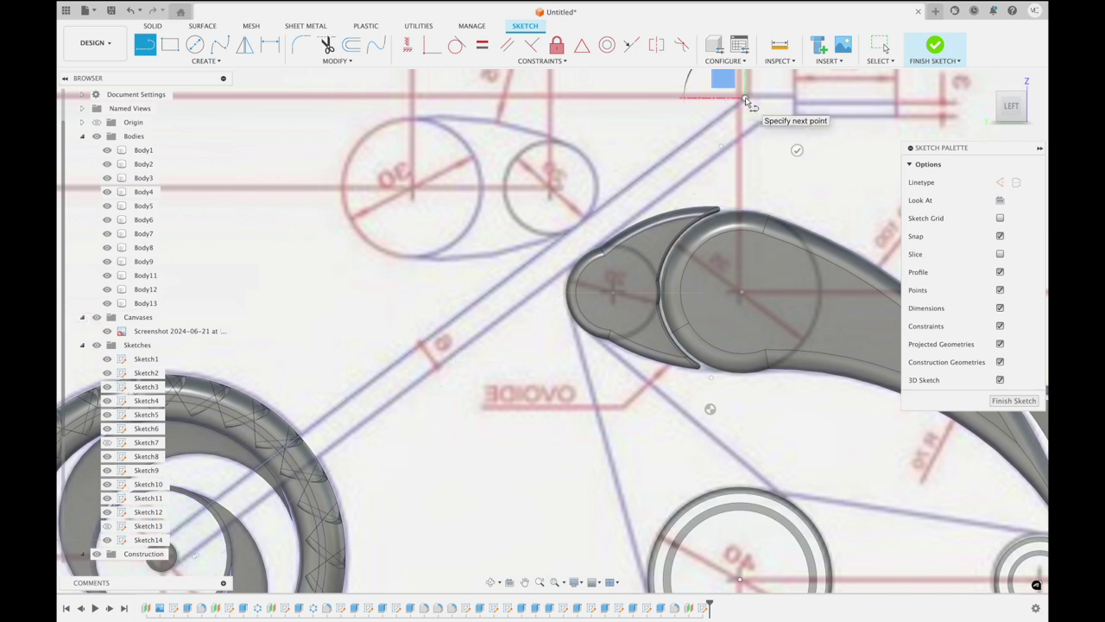
{"action": "scroll", "coordinate": [749, 104], "scroll_direction": "down", "scroll_amount": 2}
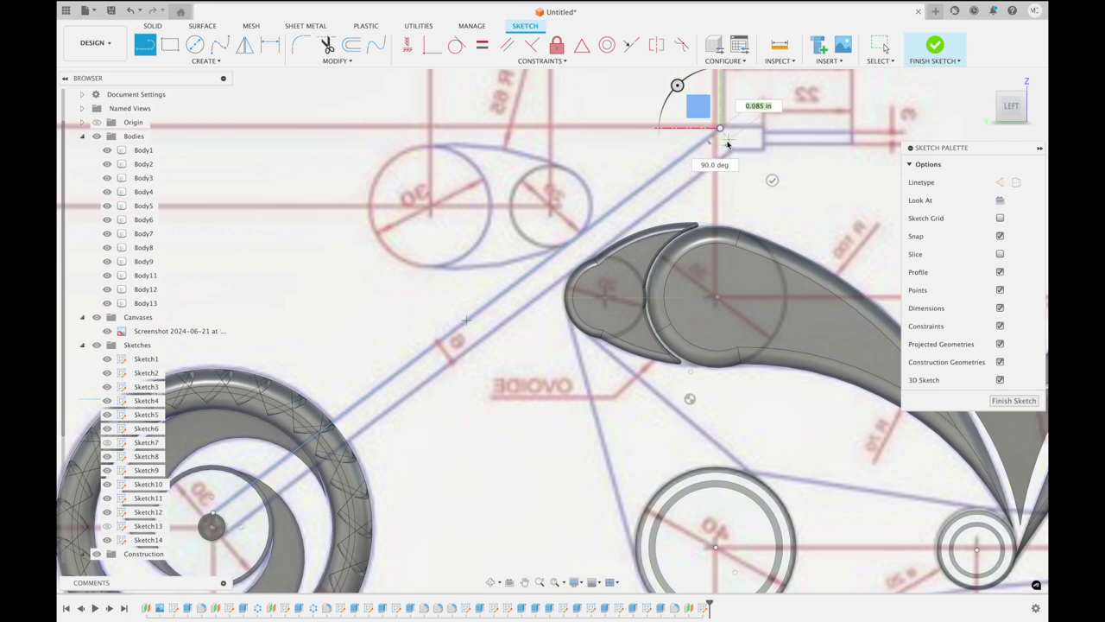
Add a short step across the tube top and a parallel line back to the hub
{"action": "left_click", "coordinate": [728, 138]}
{"action": "scroll", "coordinate": [623, 217], "scroll_direction": "left", "scroll_amount": 5}
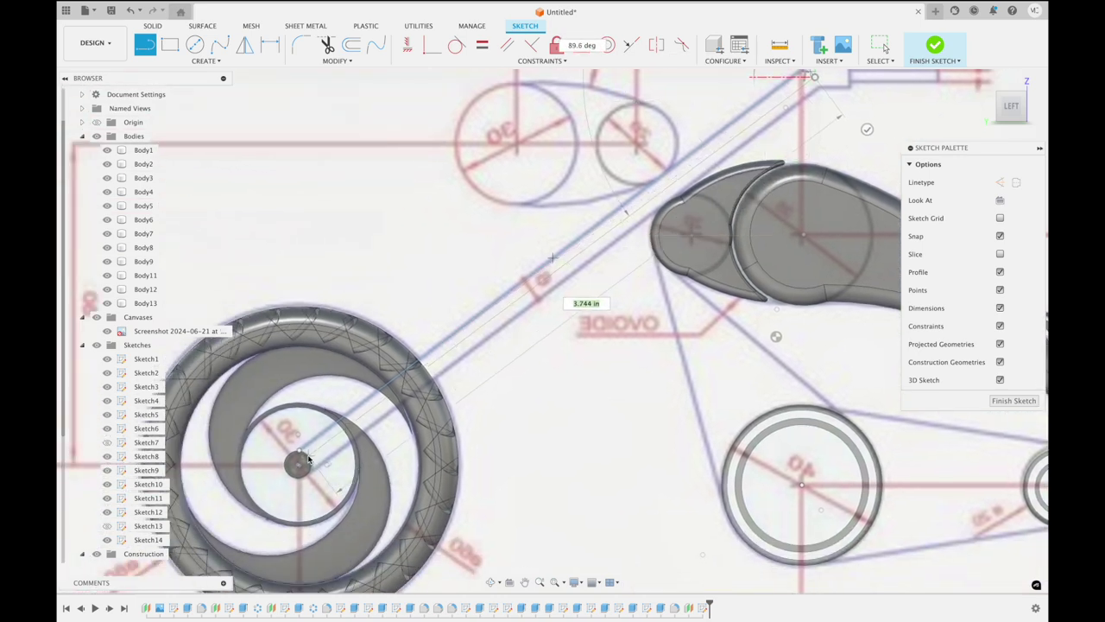
{"action": "left_click", "coordinate": [308, 458]}
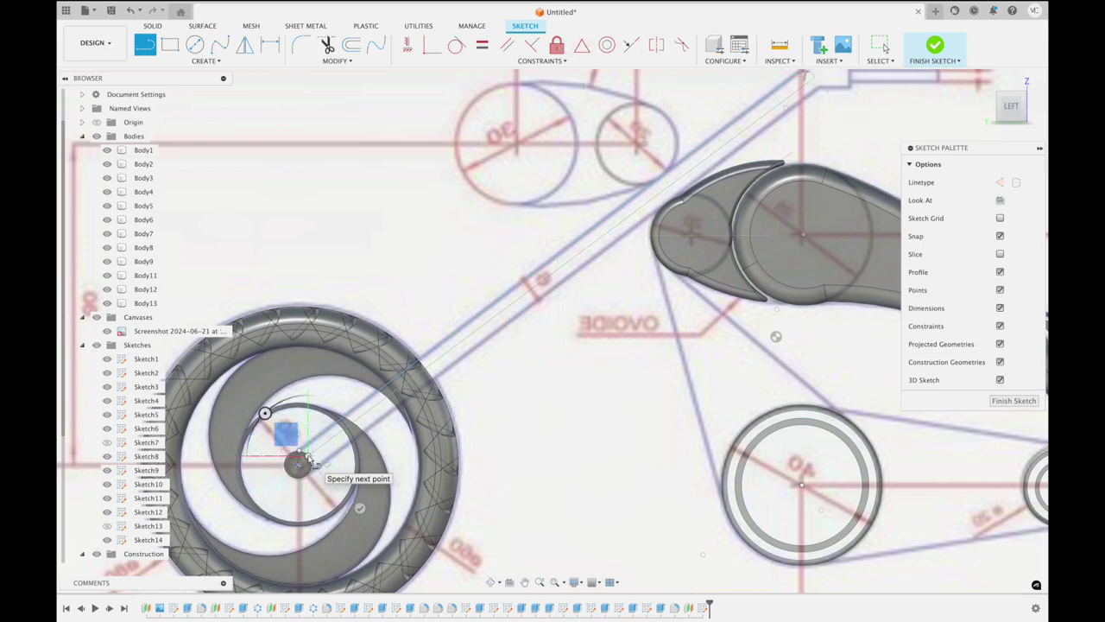
{"action": "key", "text": "Escape"}
{"action": "scroll", "coordinate": [346, 338], "scroll_direction": "up", "scroll_amount": 4}
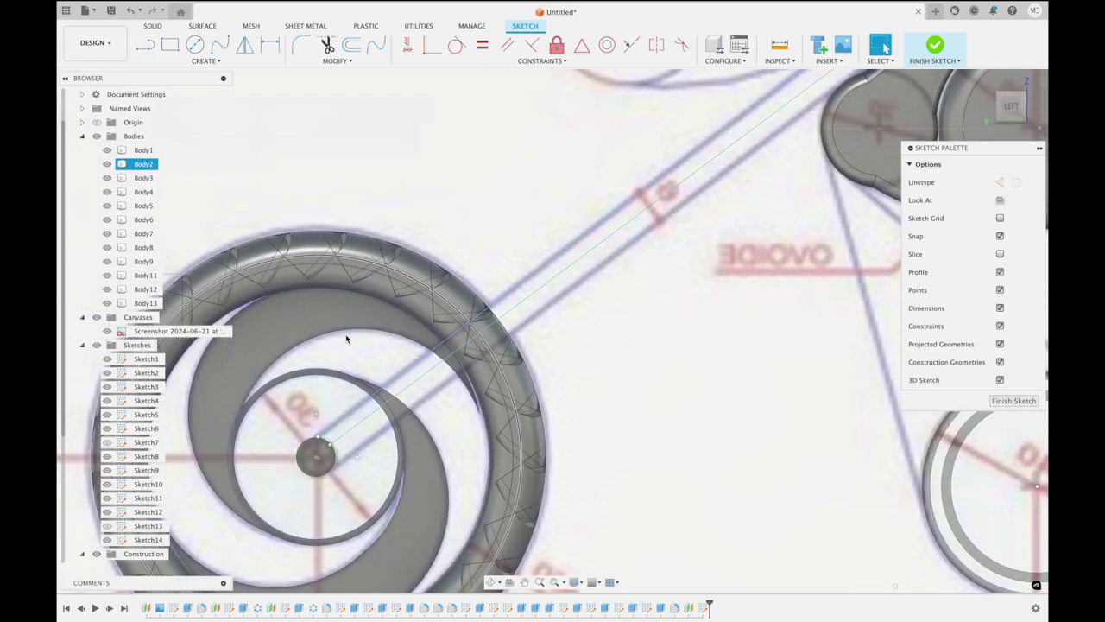
{"action": "scroll", "coordinate": [456, 255], "scroll_direction": "down", "scroll_amount": 3}
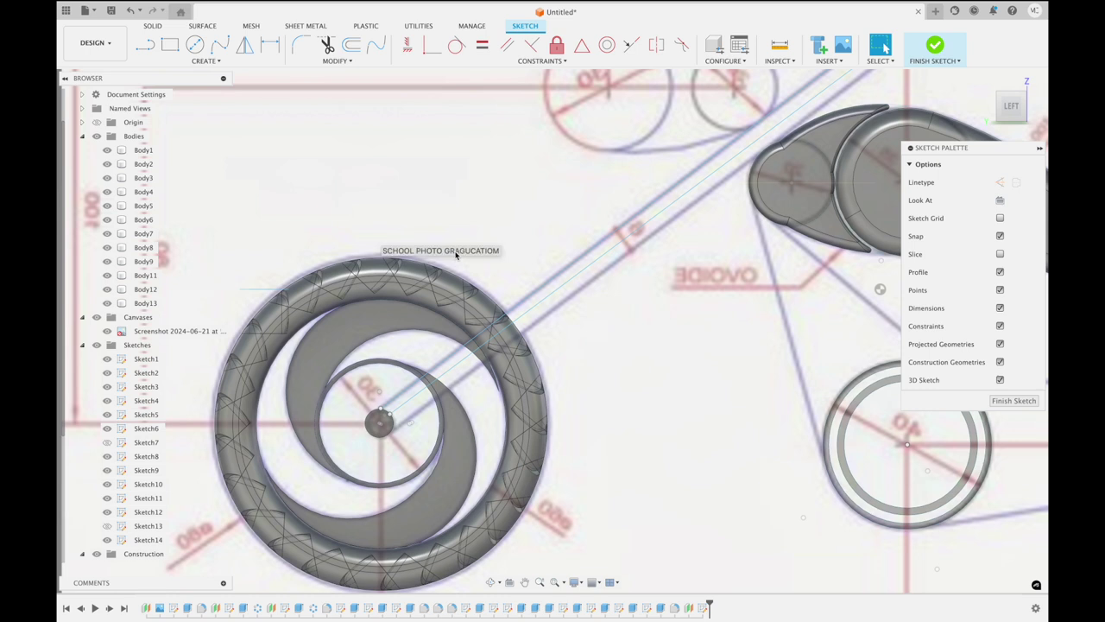
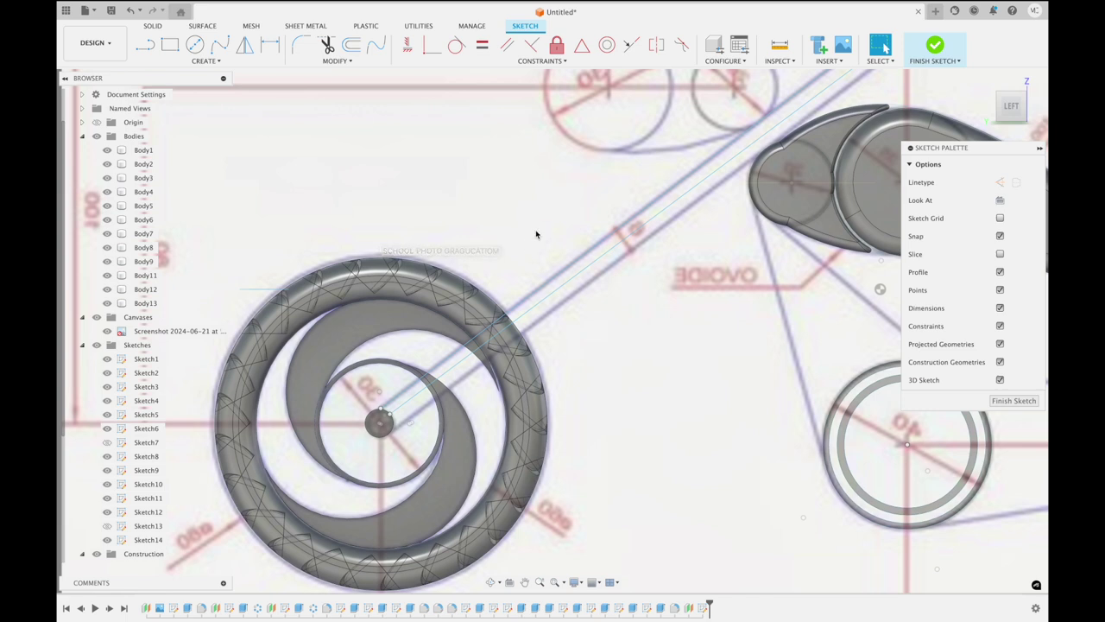
Draw a small three-point arc beside the front wheel hub
{"action": "left_click", "coordinate": [217, 62]}
{"action": "mouse_move", "coordinate": [152, 110]}
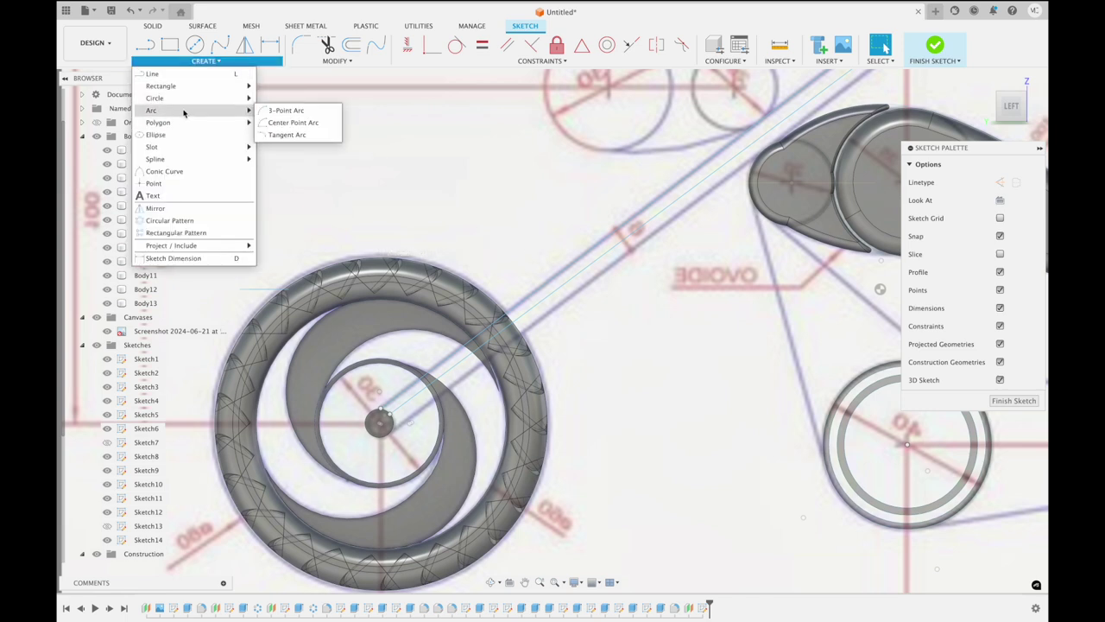
{"action": "left_click", "coordinate": [273, 115]}
{"action": "scroll", "coordinate": [431, 293], "scroll_direction": "up", "scroll_amount": 3}
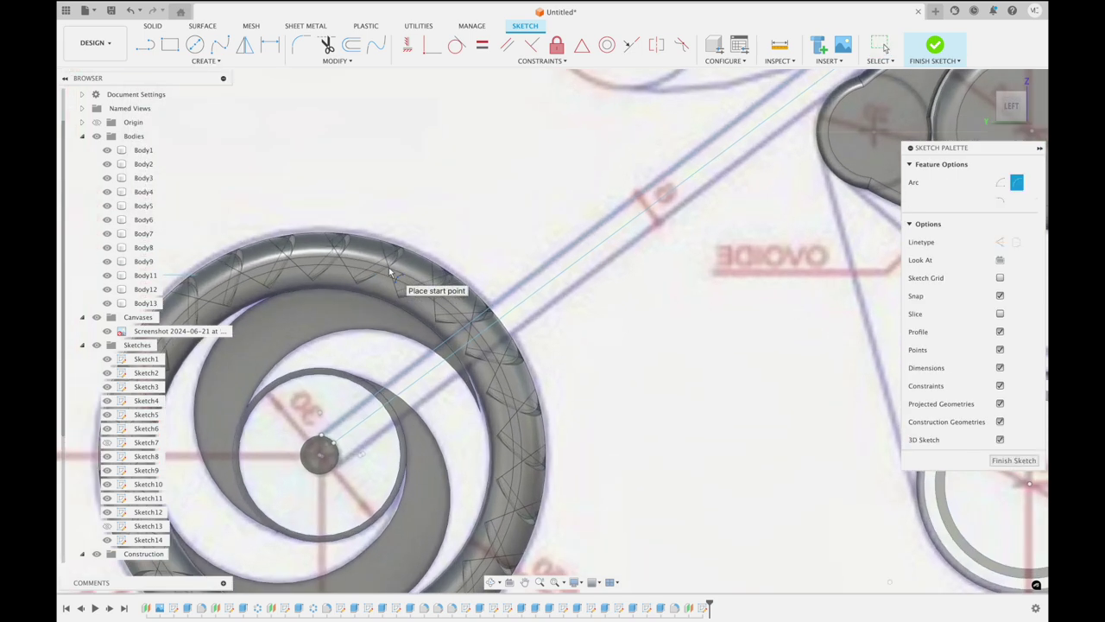
{"action": "scroll", "coordinate": [432, 294], "scroll_direction": "up", "scroll_amount": 2}
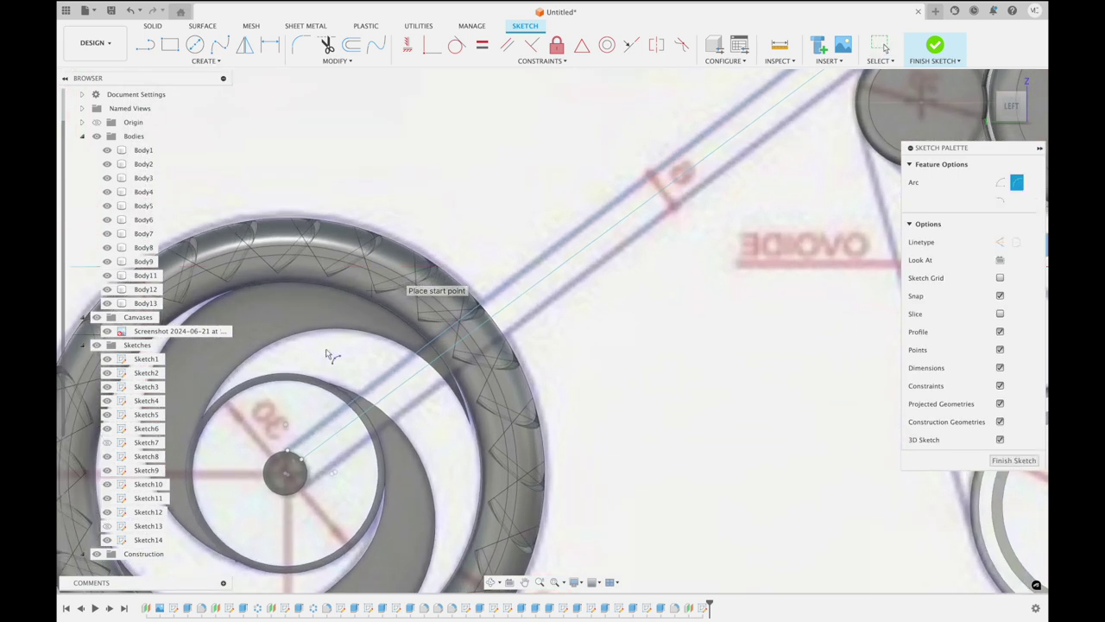
{"action": "left_click", "coordinate": [290, 449]}
{"action": "left_click", "coordinate": [302, 458]}
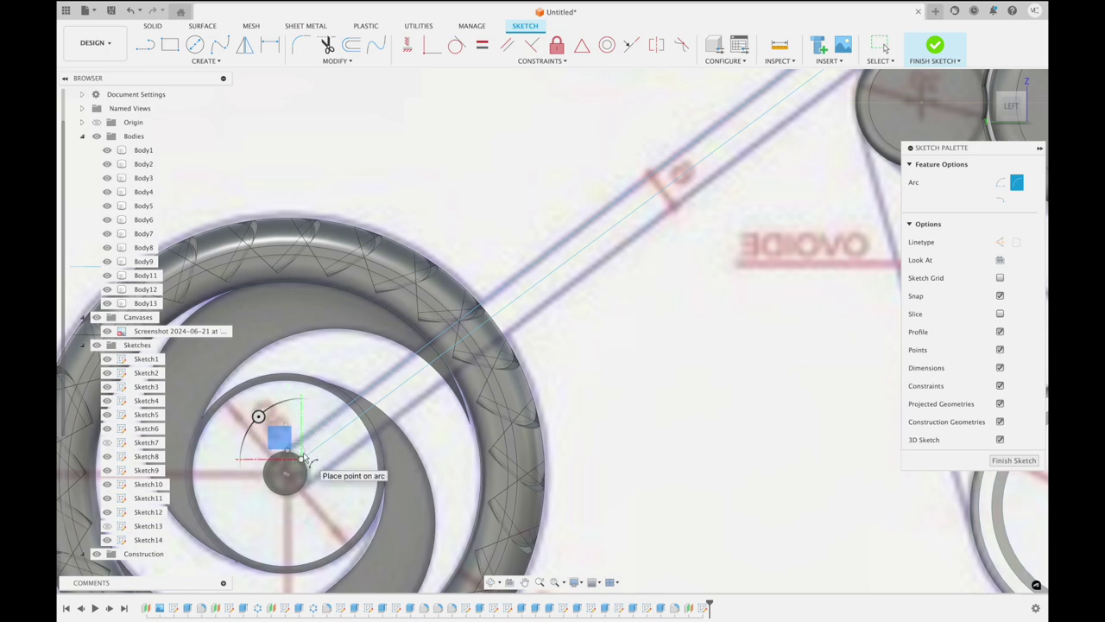
{"action": "scroll", "coordinate": [308, 456], "scroll_direction": "up", "scroll_amount": 3}
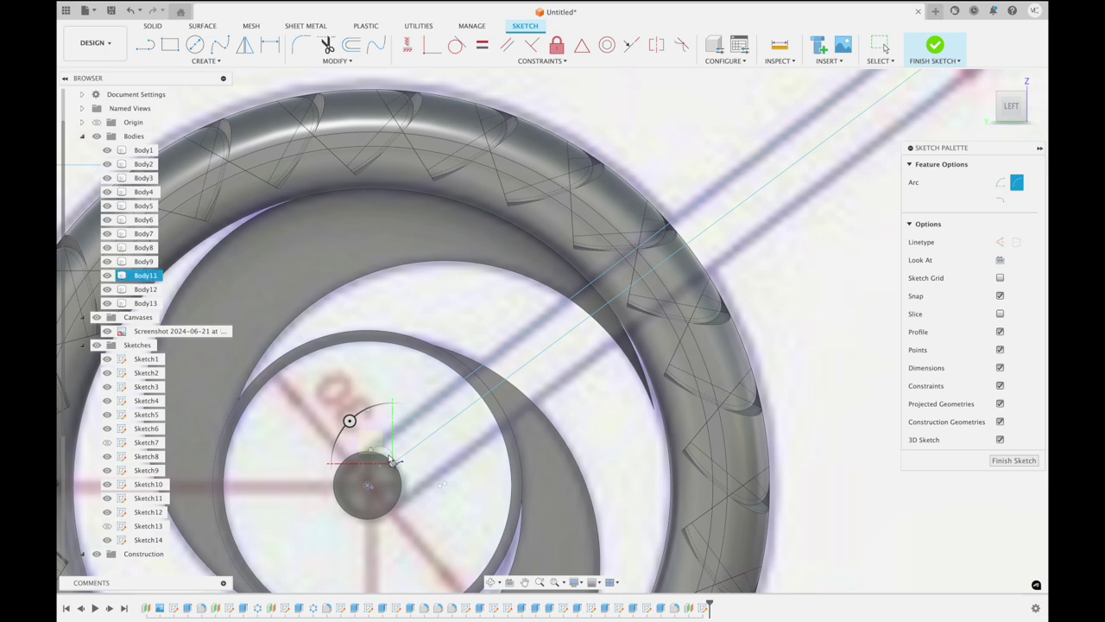
{"action": "left_click", "coordinate": [393, 457]}
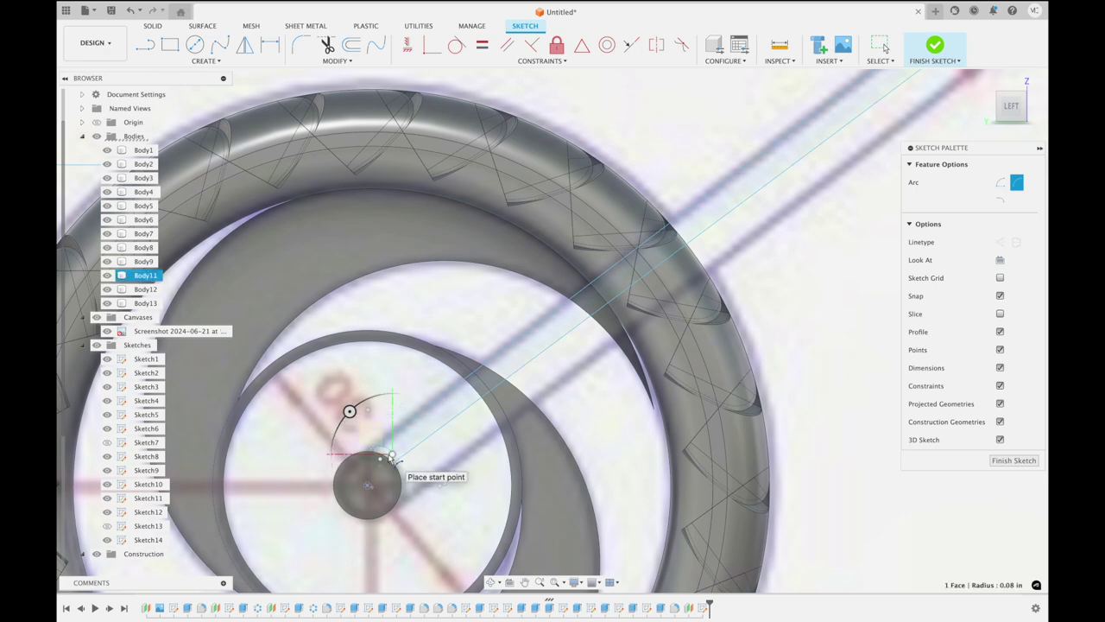
{"action": "key", "text": "Escape"}
Finish the sketch and return to solid modelling
{"action": "scroll", "coordinate": [530, 397], "scroll_direction": "down", "scroll_amount": 5}
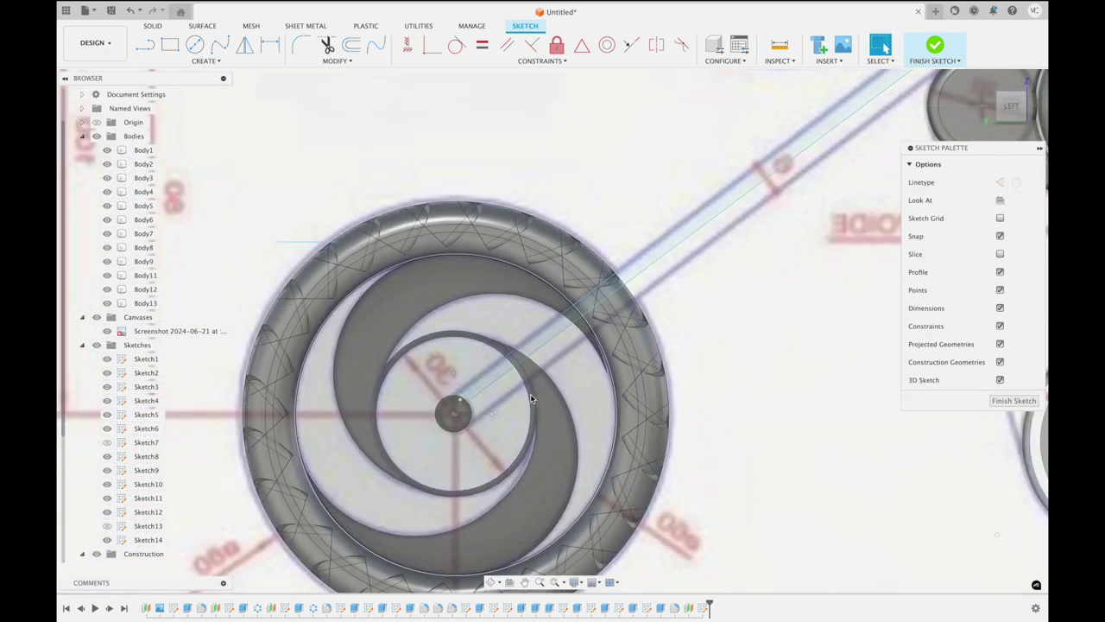
{"action": "scroll", "coordinate": [531, 394], "scroll_direction": "down", "scroll_amount": 3}
{"action": "scroll", "coordinate": [569, 362], "scroll_direction": "down", "scroll_amount": 2}
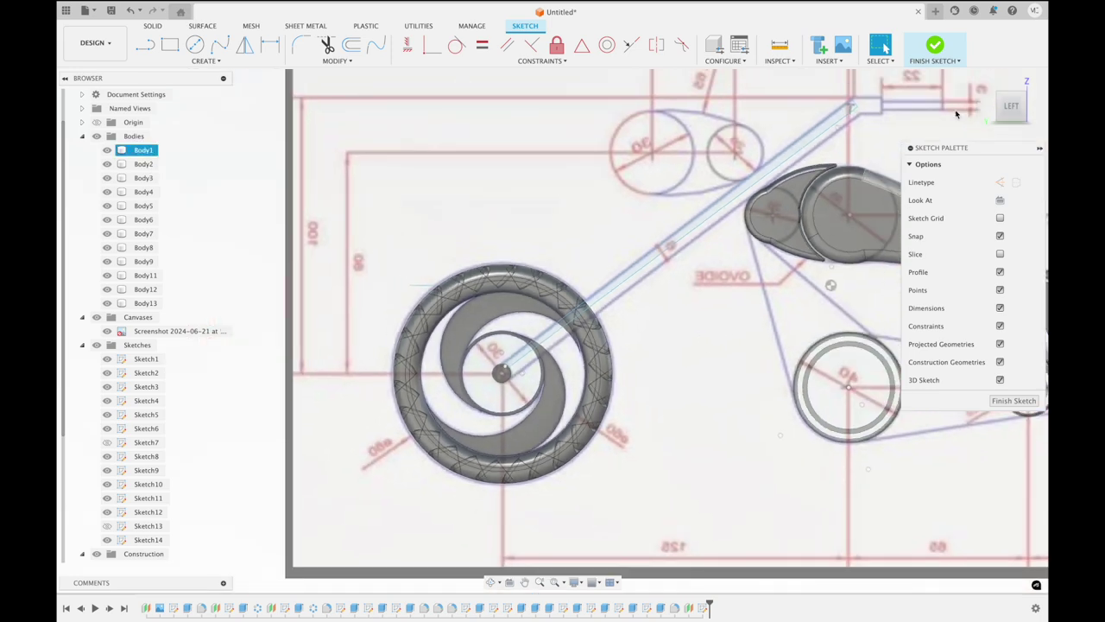
{"action": "left_click", "coordinate": [935, 48]}
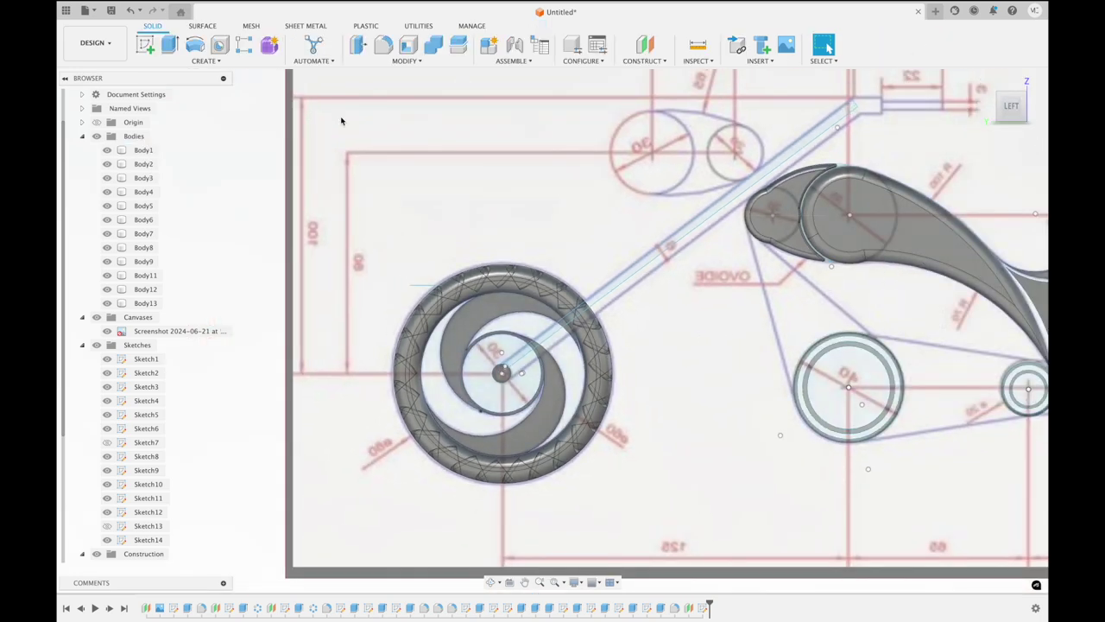
Revolve the fork rod profile about its centre line as a new body, Body14
{"action": "left_click", "coordinate": [195, 45]}
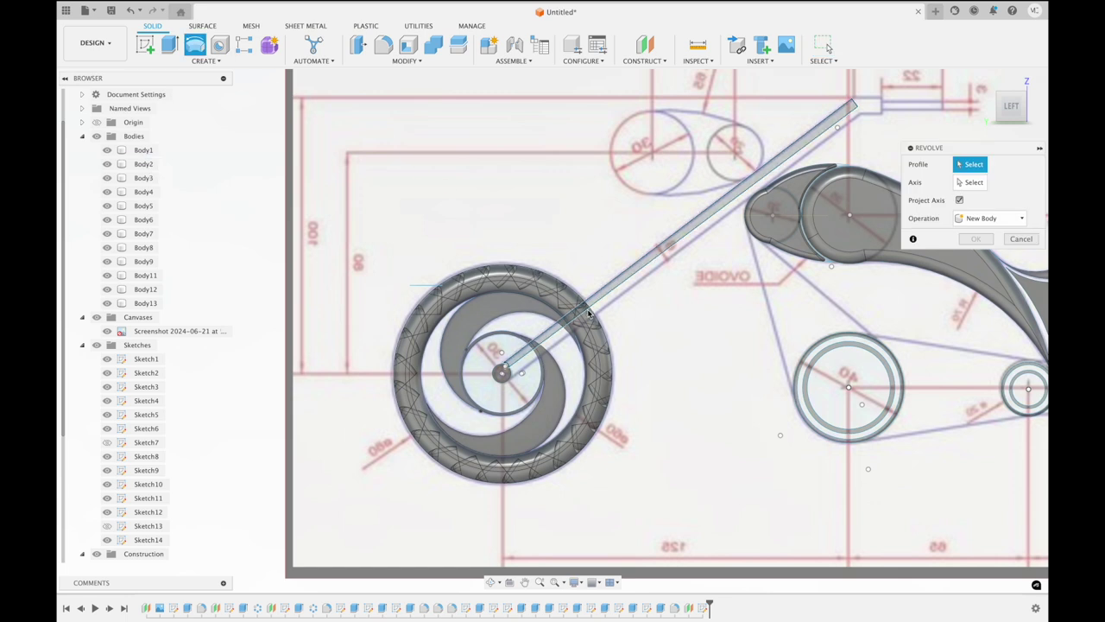
{"action": "left_click", "coordinate": [594, 306]}
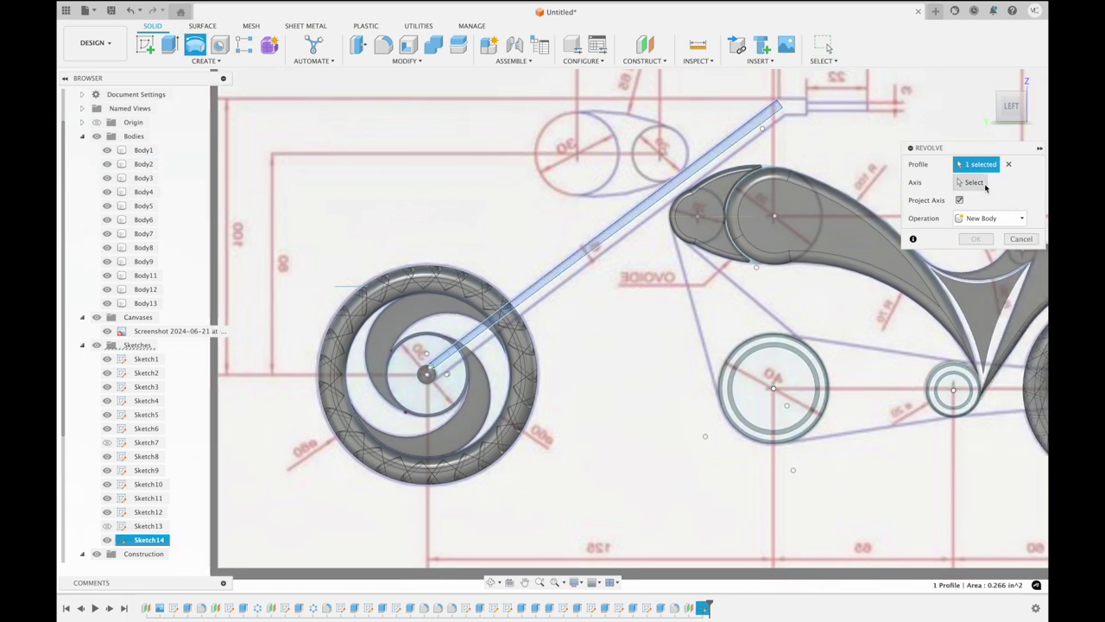
{"action": "left_click", "coordinate": [984, 184]}
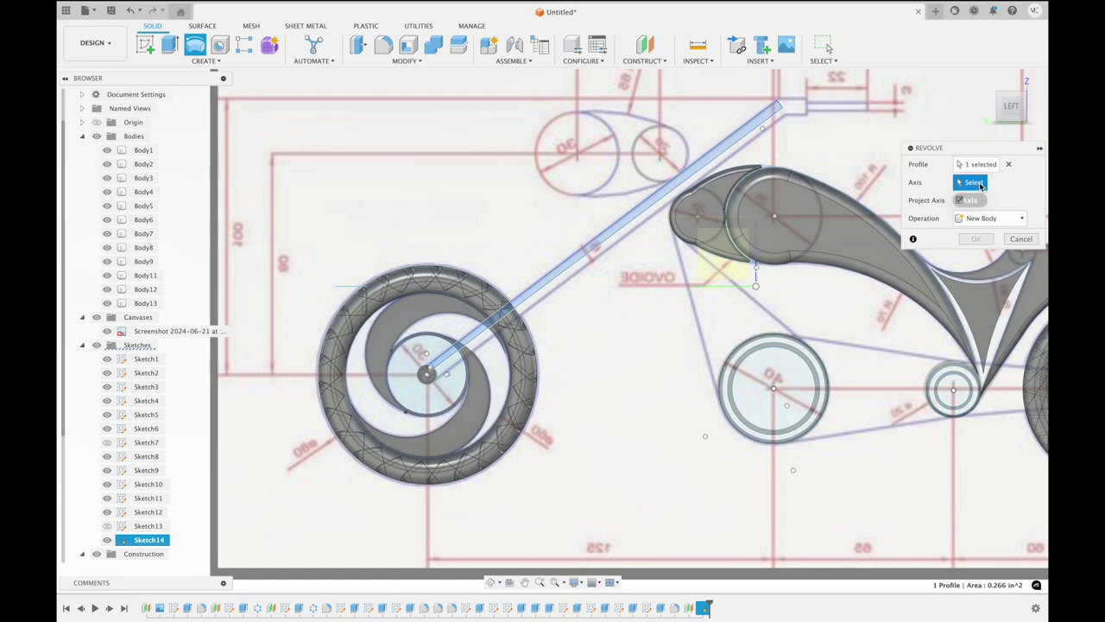
{"action": "left_click", "coordinate": [671, 198]}
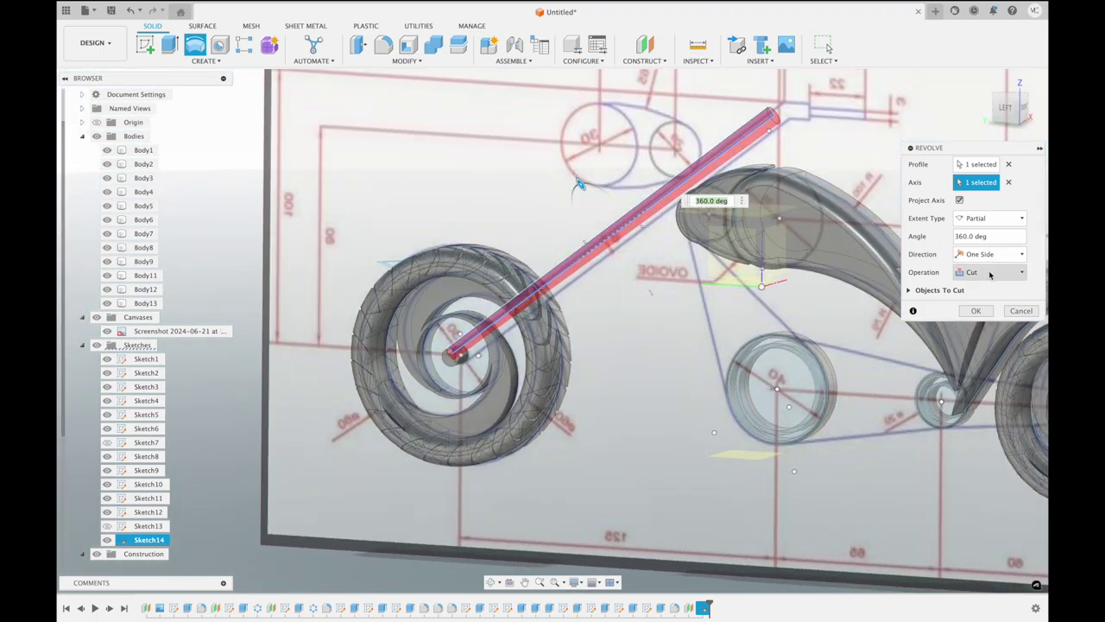
{"action": "left_click", "coordinate": [991, 272]}
{"action": "left_click", "coordinate": [971, 279]}
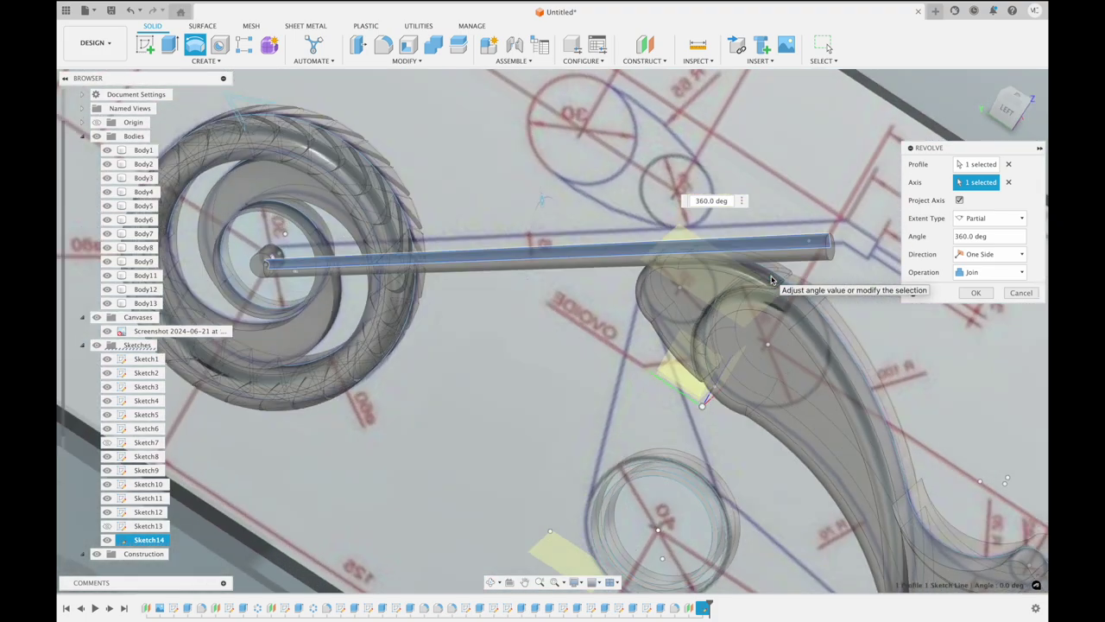
{"action": "left_click", "coordinate": [1013, 120]}
{"action": "left_click", "coordinate": [984, 271]}
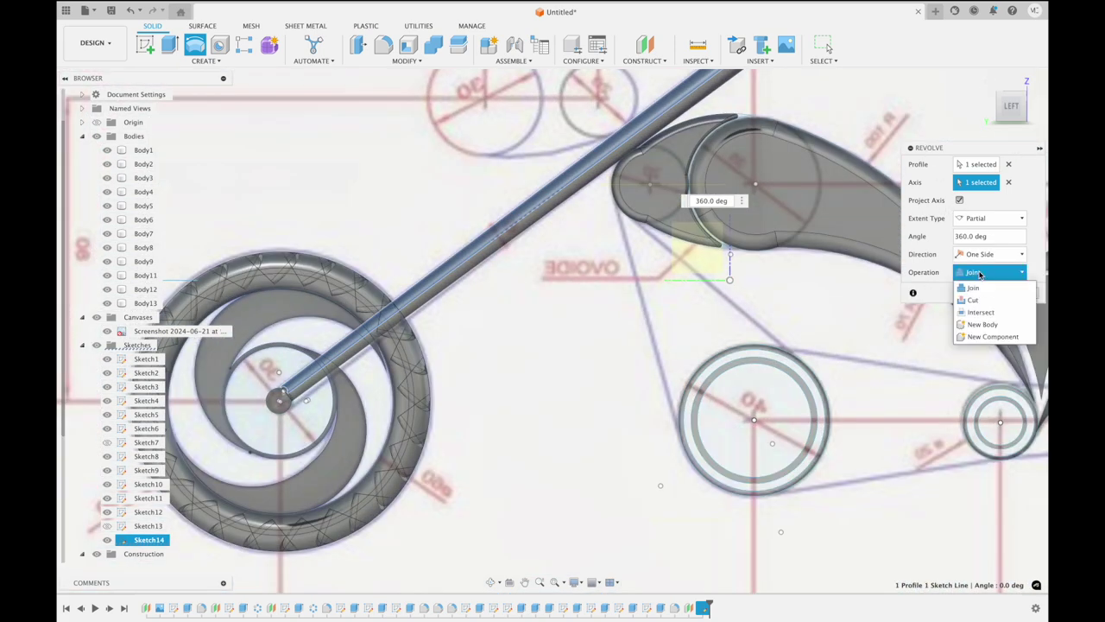
{"action": "left_click", "coordinate": [993, 324]}
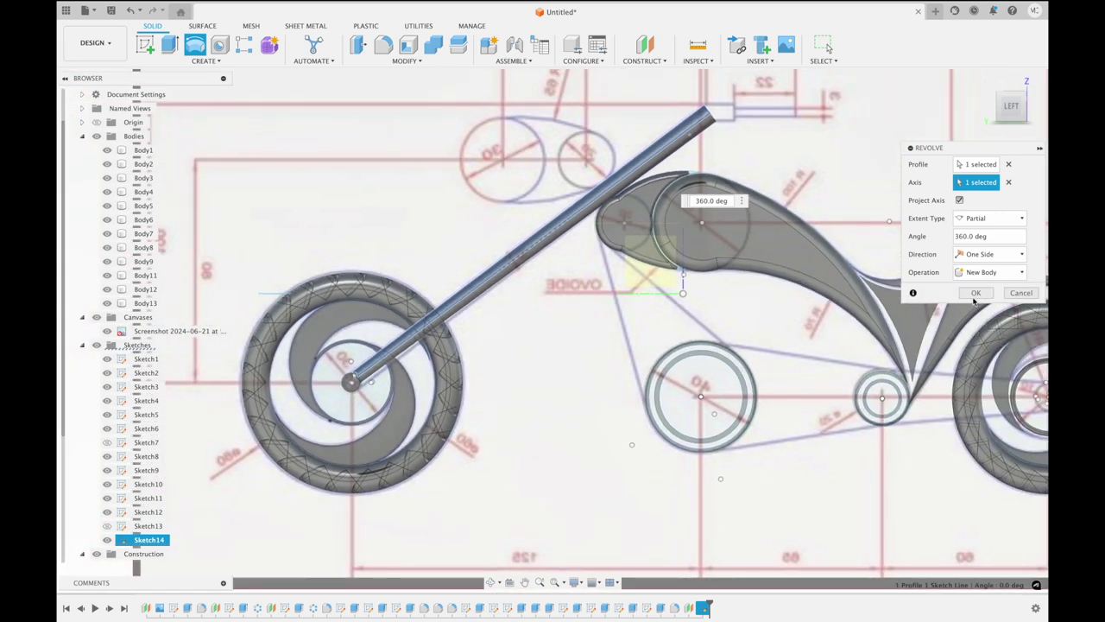
{"action": "left_click", "coordinate": [975, 293]}
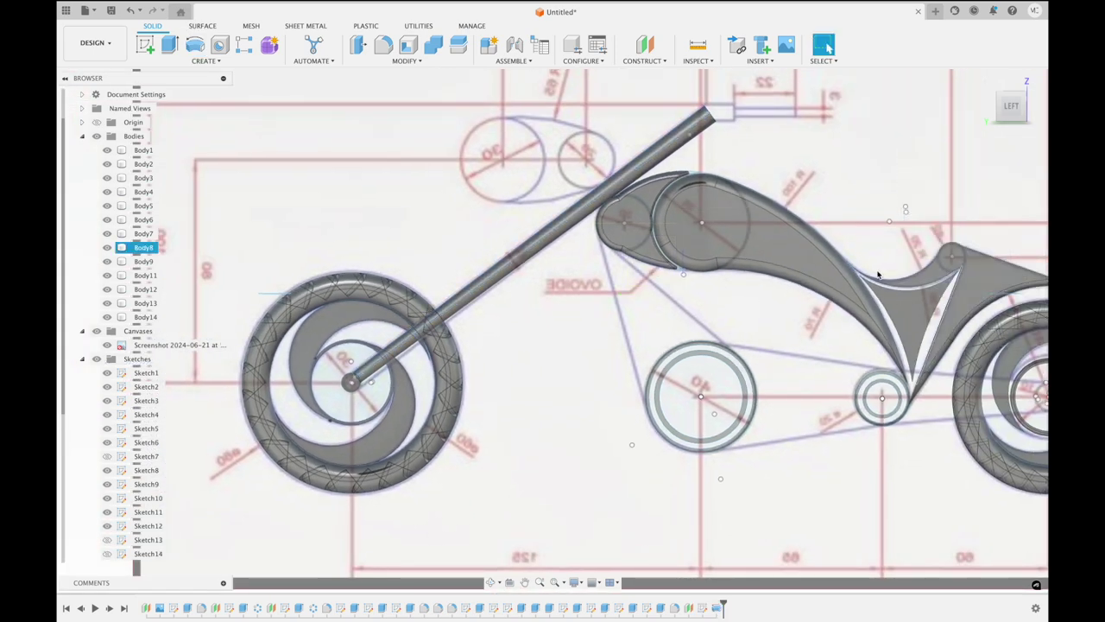
{"action": "middle_click_drag", "start_coordinate": [922, 280], "coordinate": [596, 252], "text": "shift"}
{"action": "left_click", "coordinate": [595, 252]}
{"action": "right_click", "coordinate": [596, 252]}
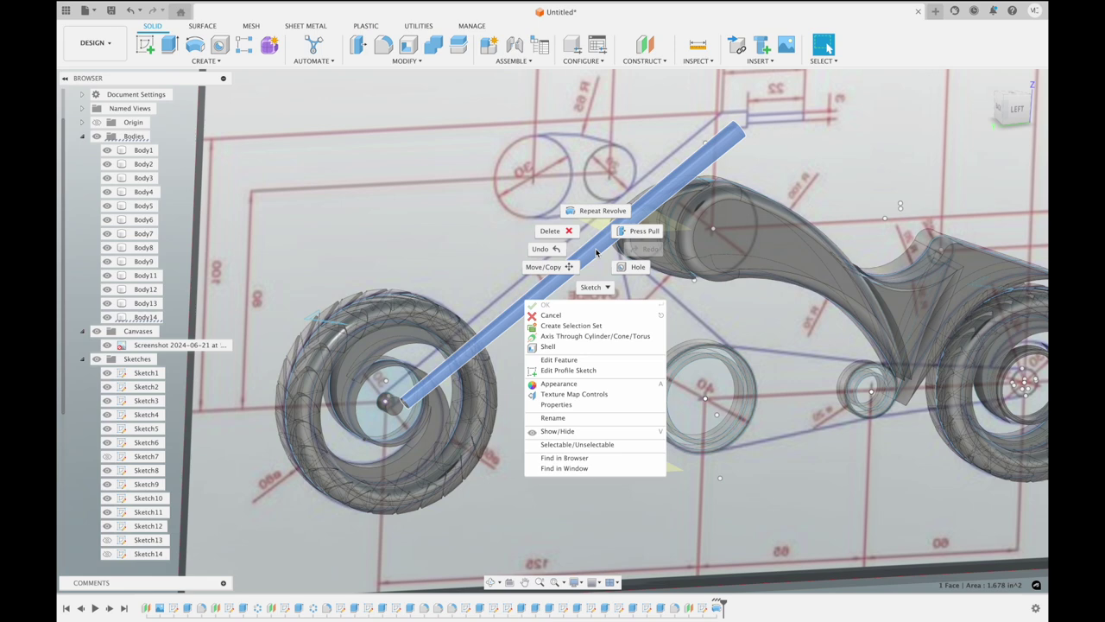
{"action": "left_click", "coordinate": [553, 266]}
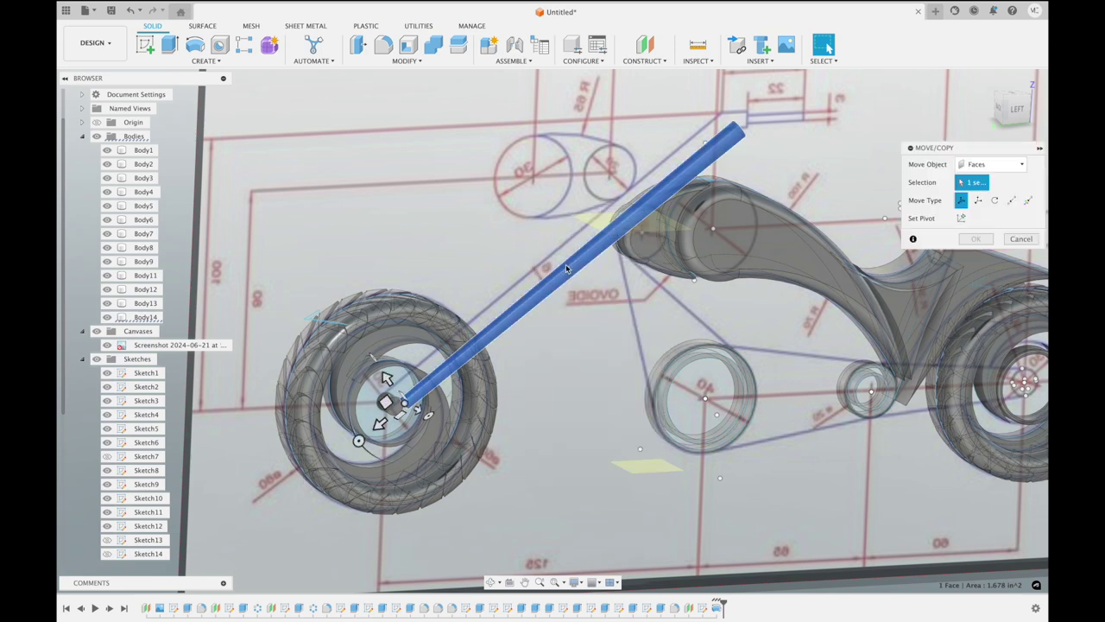
{"action": "middle_click_drag", "start_coordinate": [549, 205], "coordinate": [535, 197], "text": "shift"}
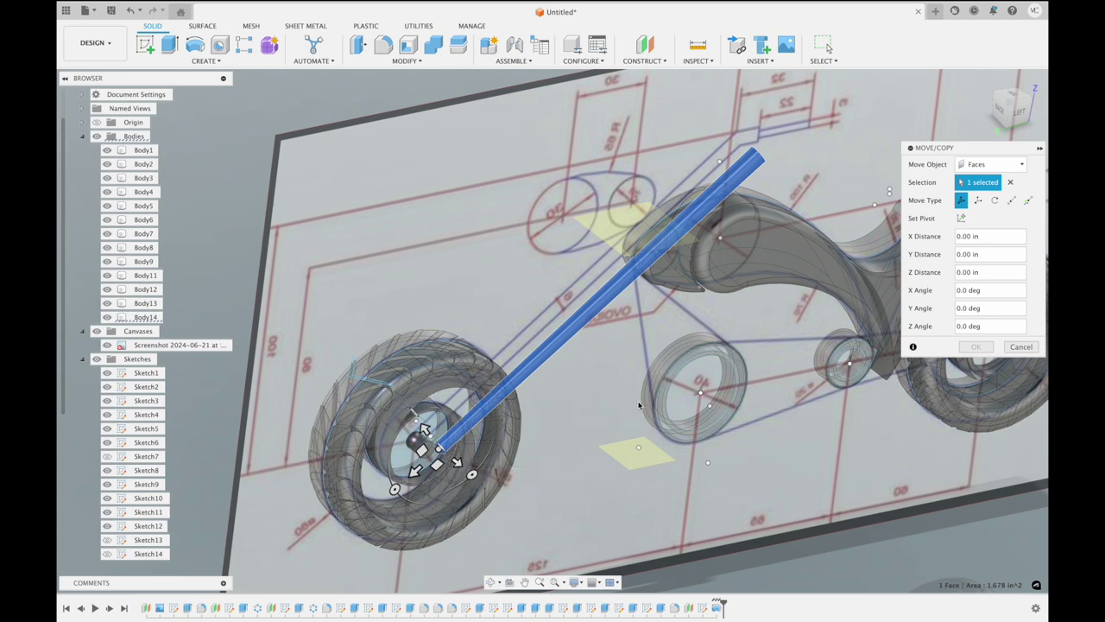
{"action": "scroll", "coordinate": [631, 403], "scroll_direction": "up", "scroll_amount": 3}
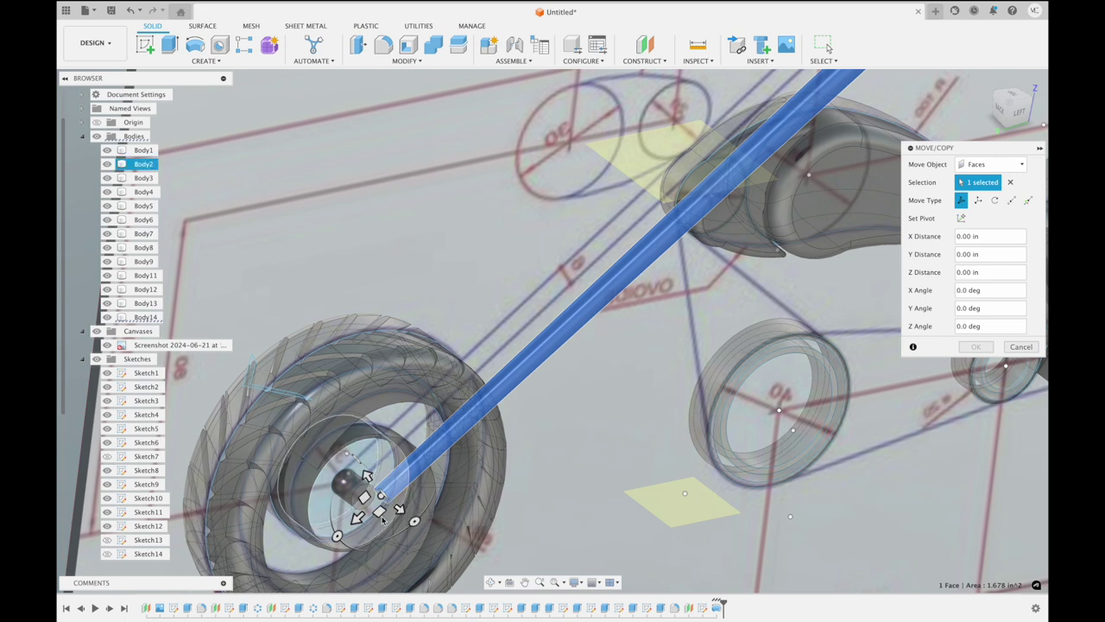
{"action": "left_click", "coordinate": [399, 509]}
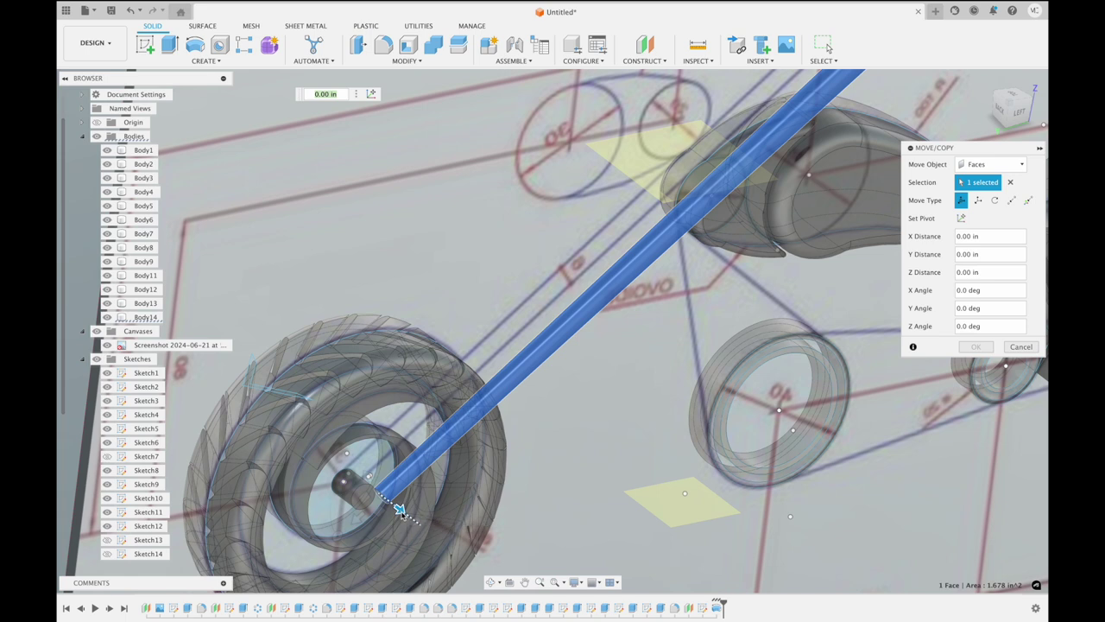
{"action": "mouse_move", "coordinate": [399, 509]}
{"action": "left_mouse_down"}
{"action": "mouse_move", "coordinate": [408, 516]}
{"action": "mouse_move", "coordinate": [400, 510]}
{"action": "left_mouse_up"}
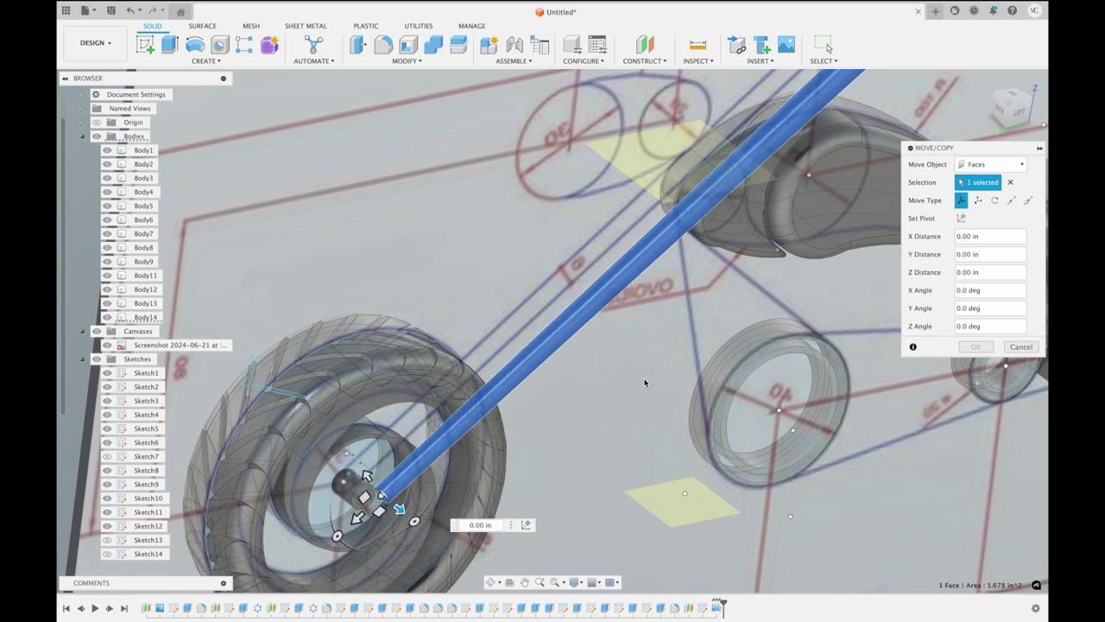
{"action": "scroll", "coordinate": [644, 383], "scroll_direction": "right", "scroll_amount": 3}
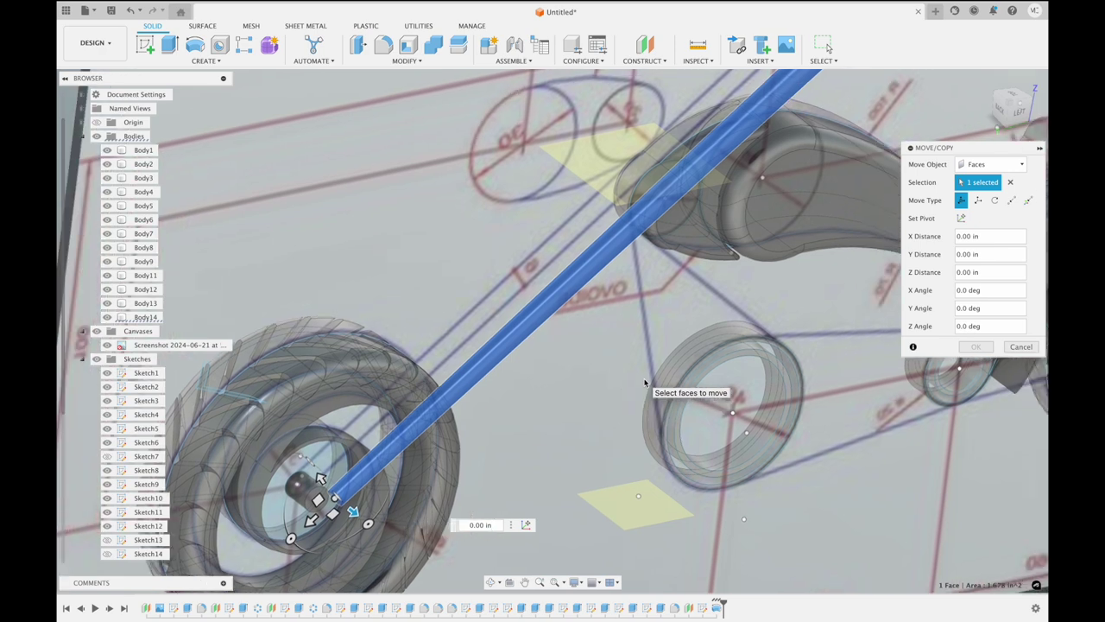
{"action": "scroll", "coordinate": [644, 383], "scroll_direction": "down", "scroll_amount": 5, "text": "shift"}
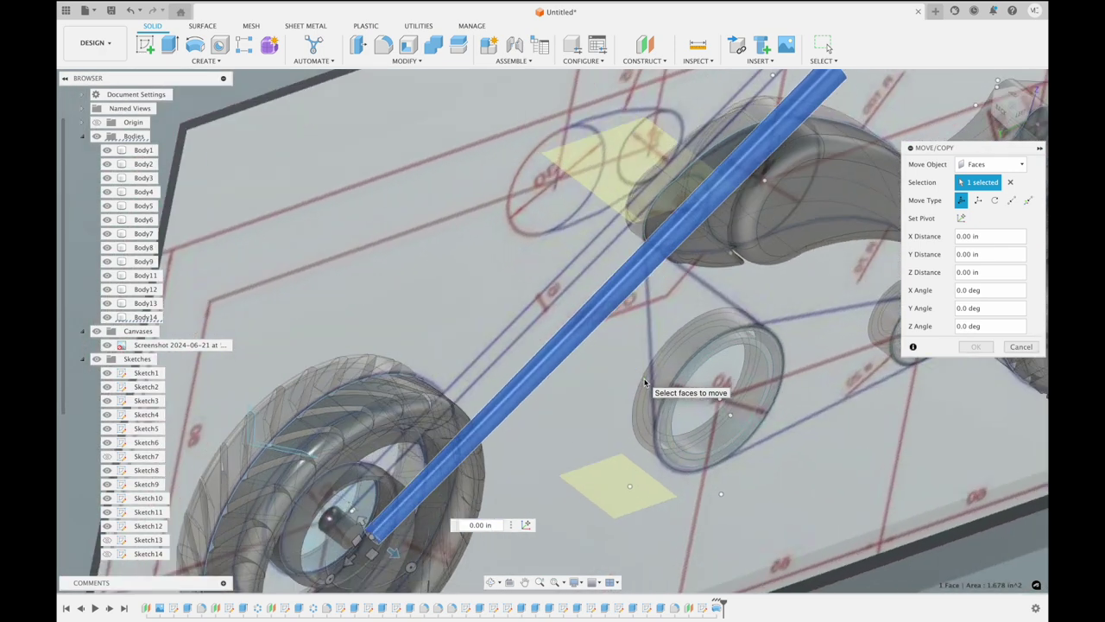
{"action": "scroll", "coordinate": [832, 291], "scroll_direction": "up", "scroll_amount": 3}
{"action": "scroll", "coordinate": [832, 292], "scroll_direction": "up", "scroll_amount": 3}
{"action": "scroll", "coordinate": [838, 293], "scroll_direction": "up", "scroll_amount": 3}
{"action": "scroll", "coordinate": [837, 293], "scroll_direction": "up", "scroll_amount": 2}
{"action": "left_click", "coordinate": [1020, 346]}
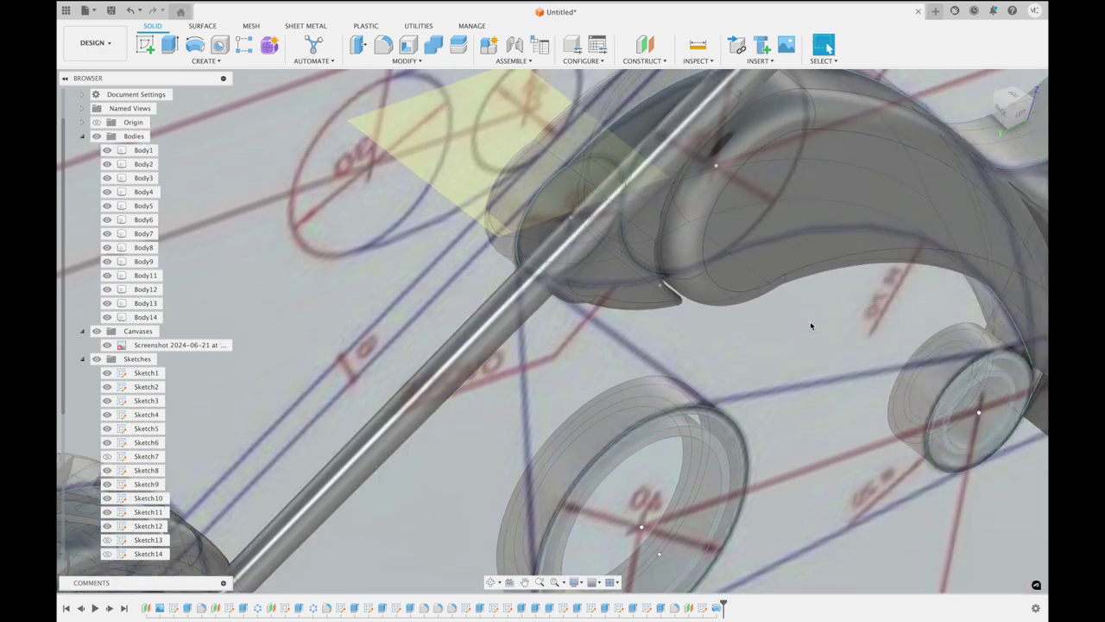
{"action": "scroll", "coordinate": [810, 325], "scroll_direction": "up", "scroll_amount": 3}
{"action": "scroll", "coordinate": [810, 323], "scroll_direction": "up", "scroll_amount": 2}
{"action": "scroll", "coordinate": [810, 325], "scroll_direction": "up", "scroll_amount": 2}
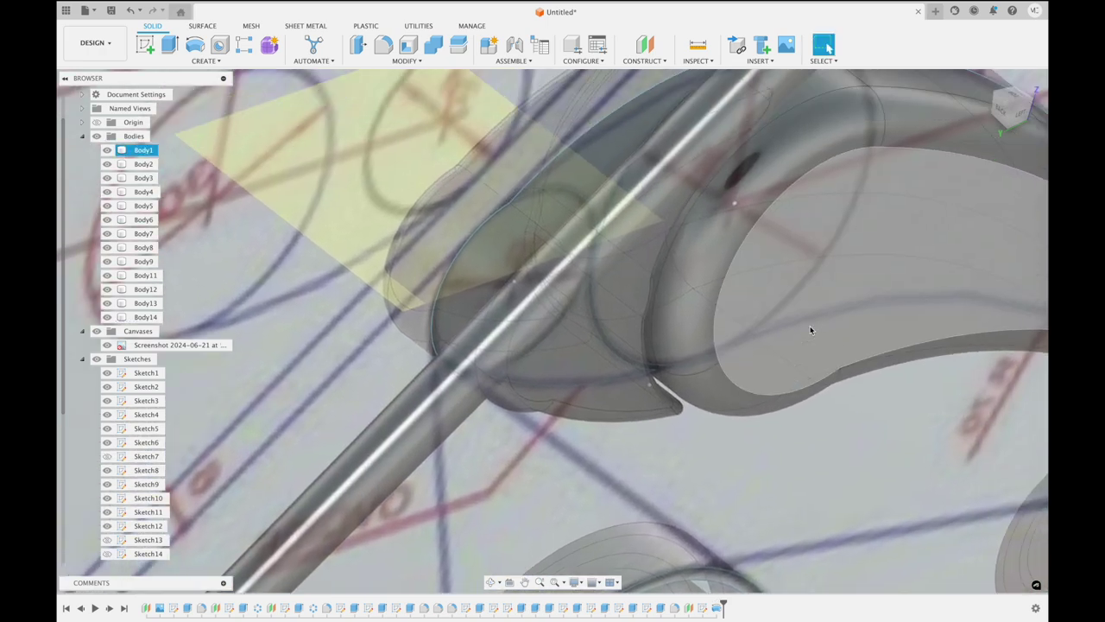
Preview a 0.20 in cut extrusion of the upper profile and the ellipse
{"action": "left_click", "coordinate": [170, 47]}
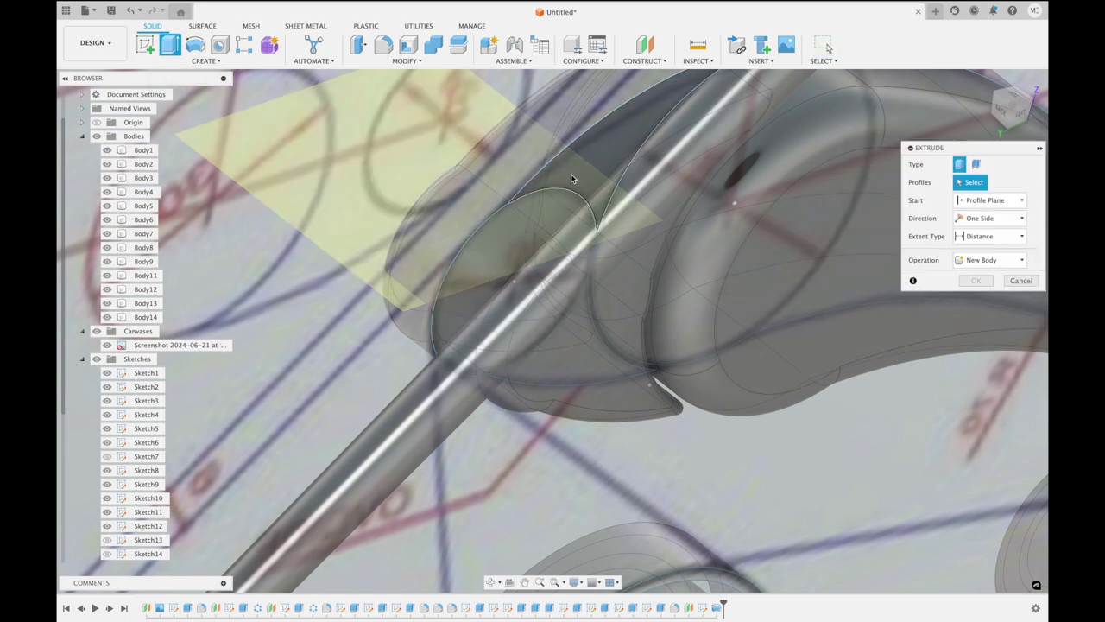
{"action": "left_click", "coordinate": [577, 180]}
{"action": "left_click", "coordinate": [534, 243]}
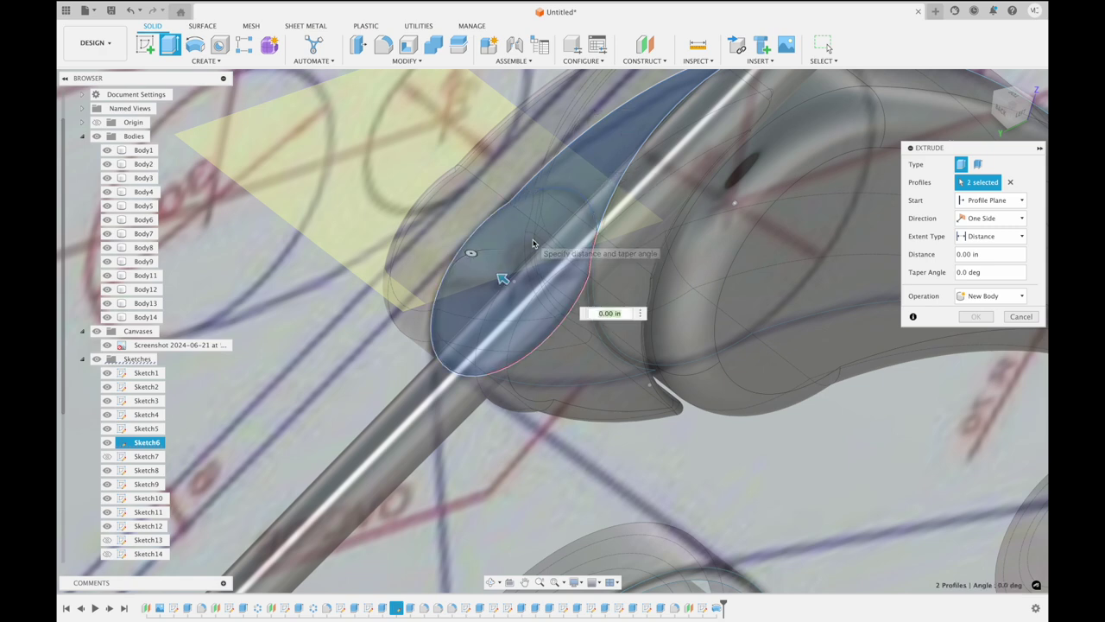
{"action": "left_click_drag", "start_coordinate": [595, 290], "coordinate": [595, 368]}
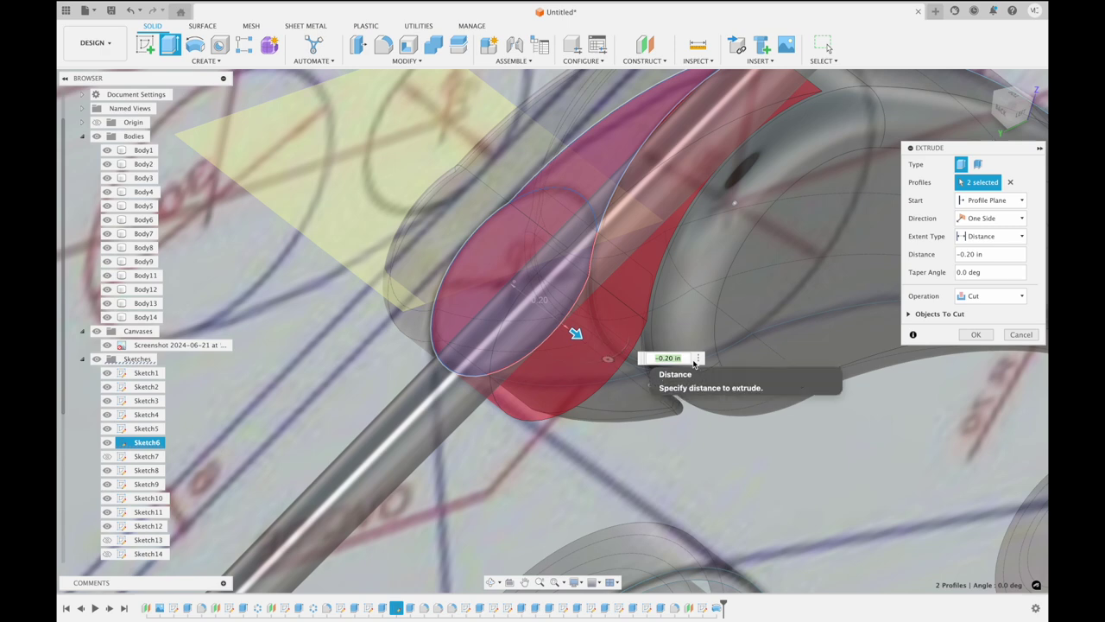
Inspect the cut preview, then cancel the extrusion
{"action": "middle_click_drag", "start_coordinate": [793, 322], "coordinate": [796, 321], "text": "shift"}
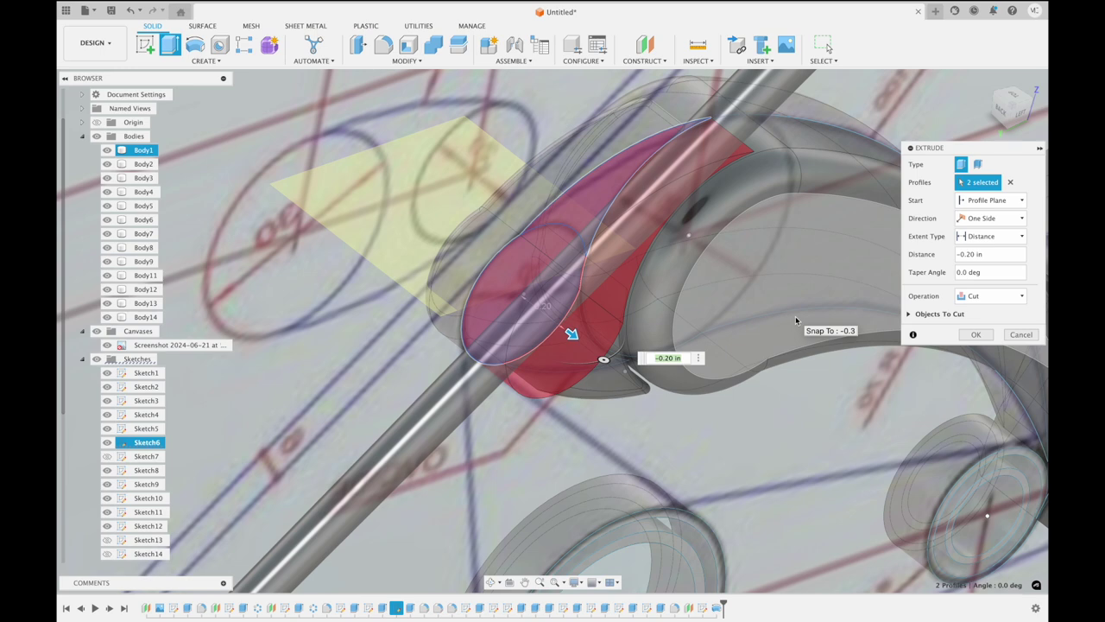
{"action": "scroll", "coordinate": [796, 321], "scroll_direction": "down", "scroll_amount": 3}
{"action": "scroll", "coordinate": [760, 318], "scroll_direction": "down", "scroll_amount": 2}
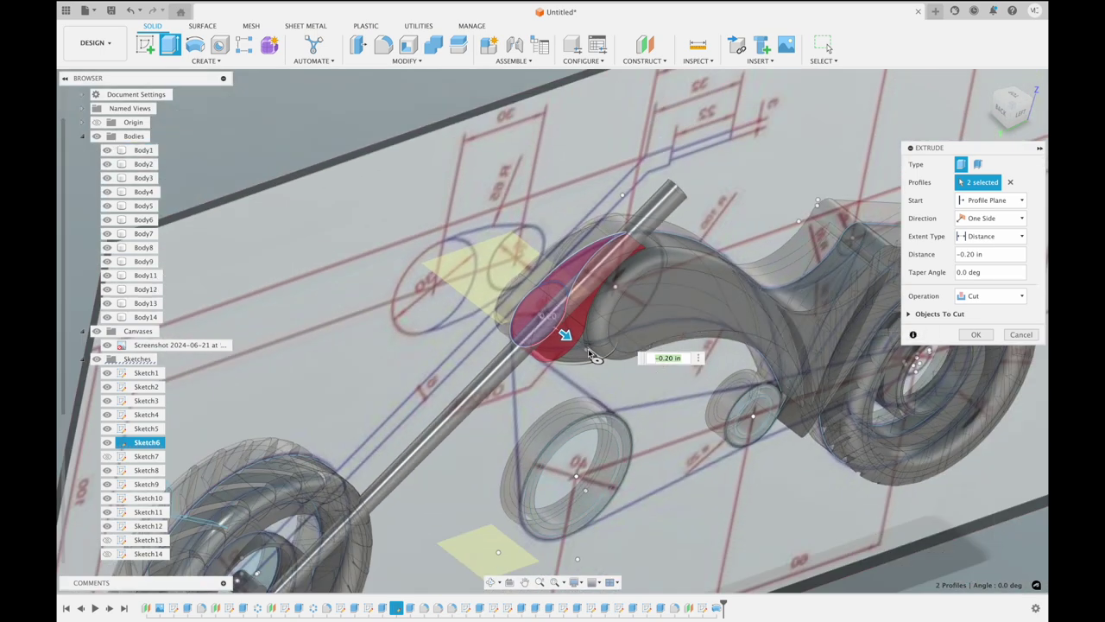
{"action": "left_click", "coordinate": [1027, 337]}
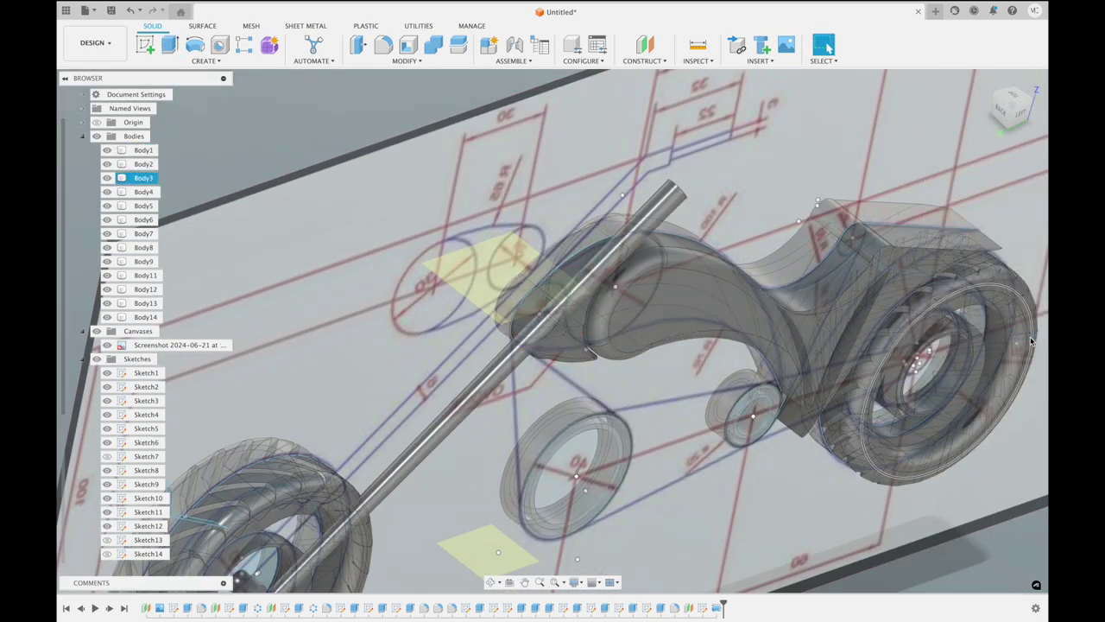
{"action": "scroll", "coordinate": [783, 134], "scroll_direction": "up", "scroll_amount": 3}
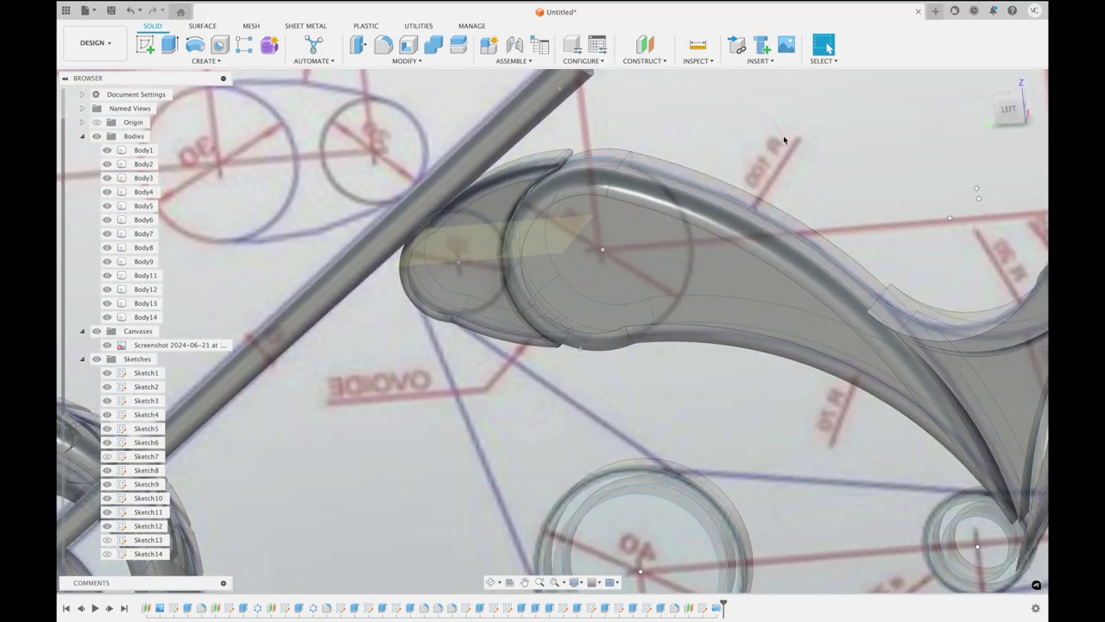
Offset the small lobe's face beside the fork by 0.10 in
{"action": "left_click", "coordinate": [485, 190]}
{"action": "left_click", "coordinate": [471, 220]}
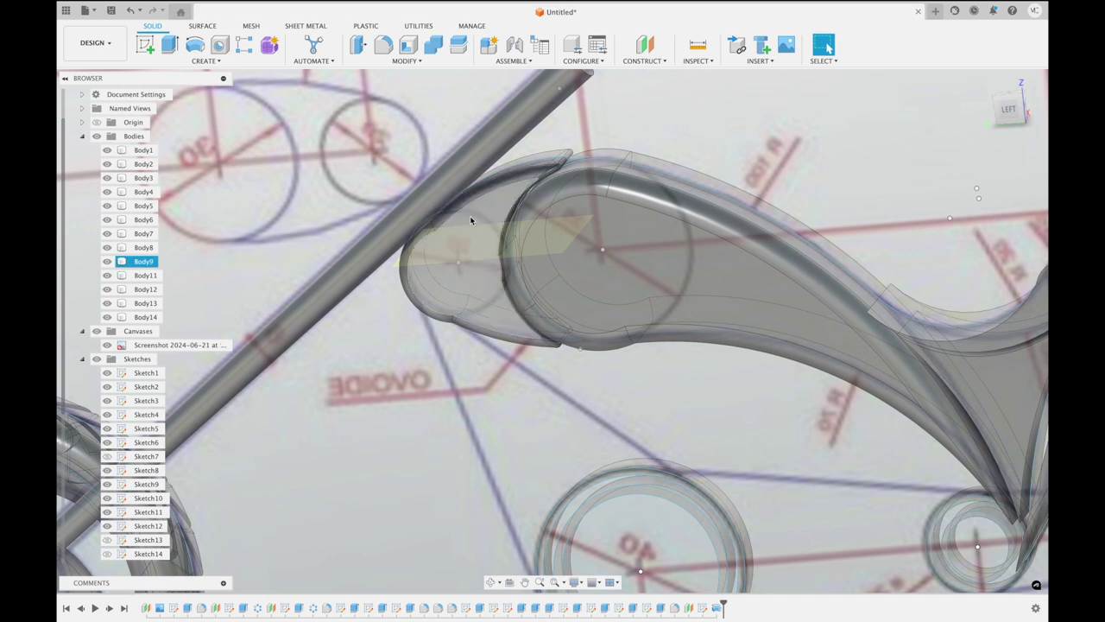
{"action": "left_click", "coordinate": [366, 119]}
{"action": "left_click", "coordinate": [358, 44]}
{"action": "left_click", "coordinate": [456, 263]}
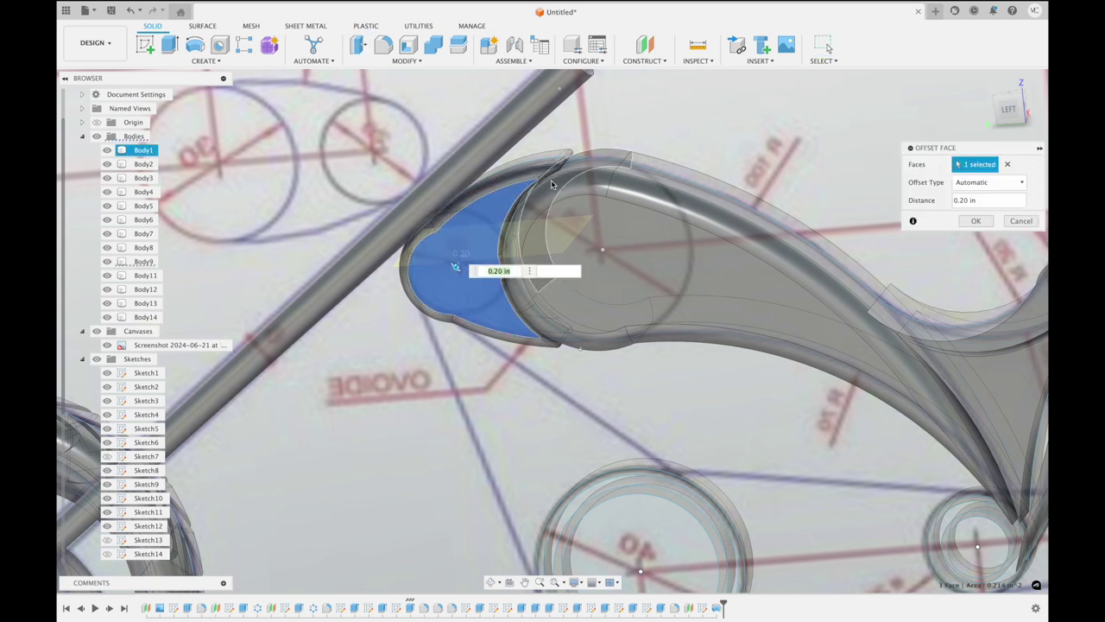
{"action": "middle_click_drag", "start_coordinate": [509, 216], "coordinate": [518, 212], "text": "shift"}
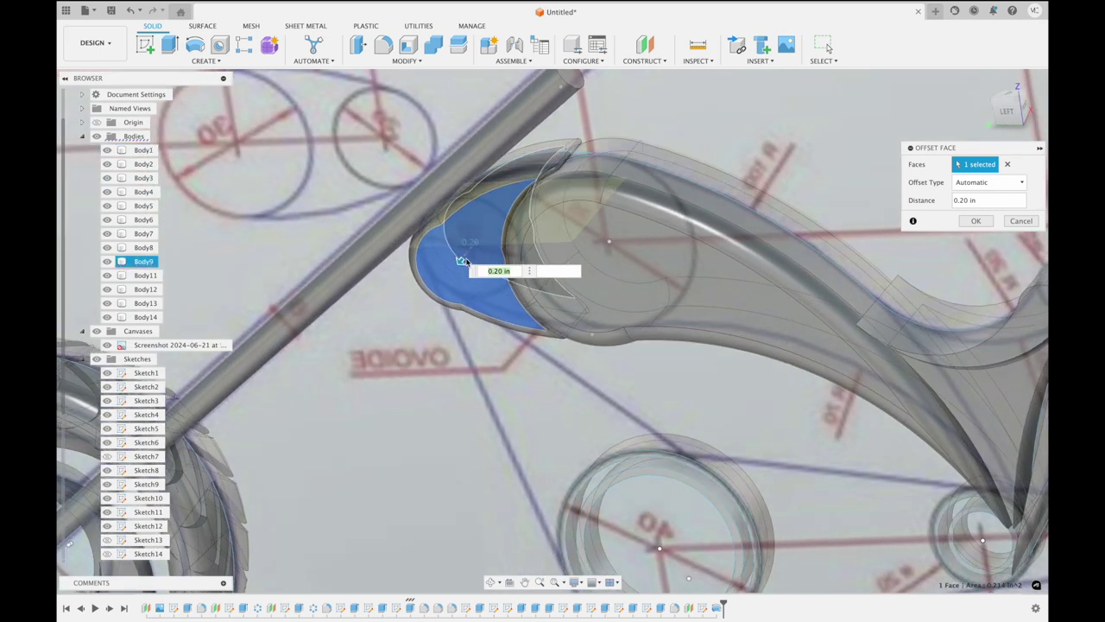
{"action": "left_click_drag", "start_coordinate": [460, 260], "coordinate": [466, 253]}
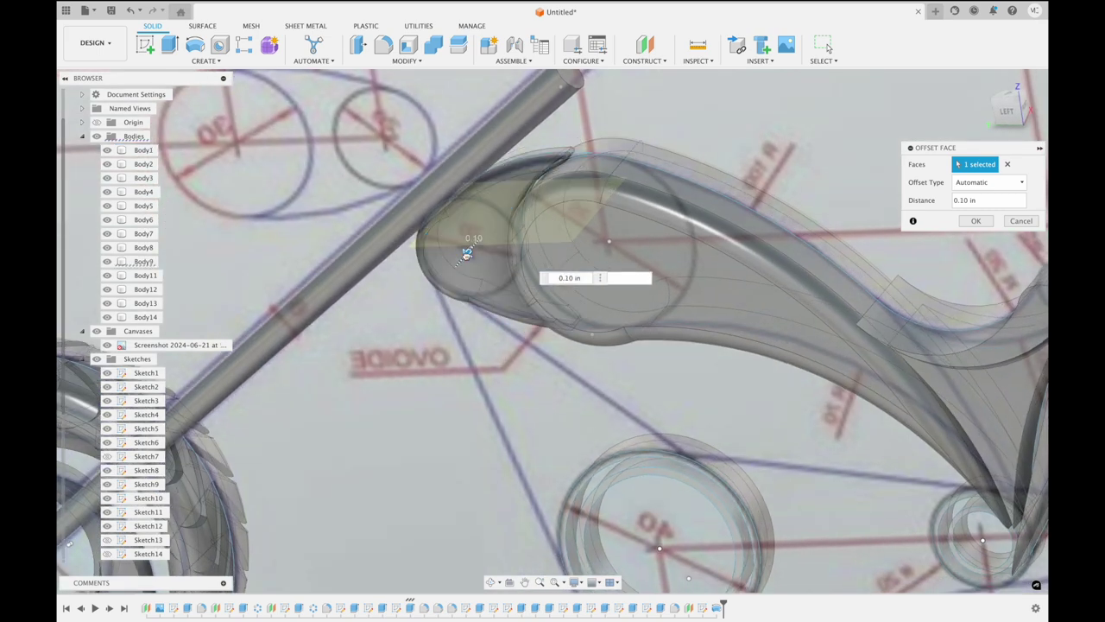
{"action": "middle_click_drag", "start_coordinate": [466, 254], "coordinate": [466, 259], "text": "shift"}
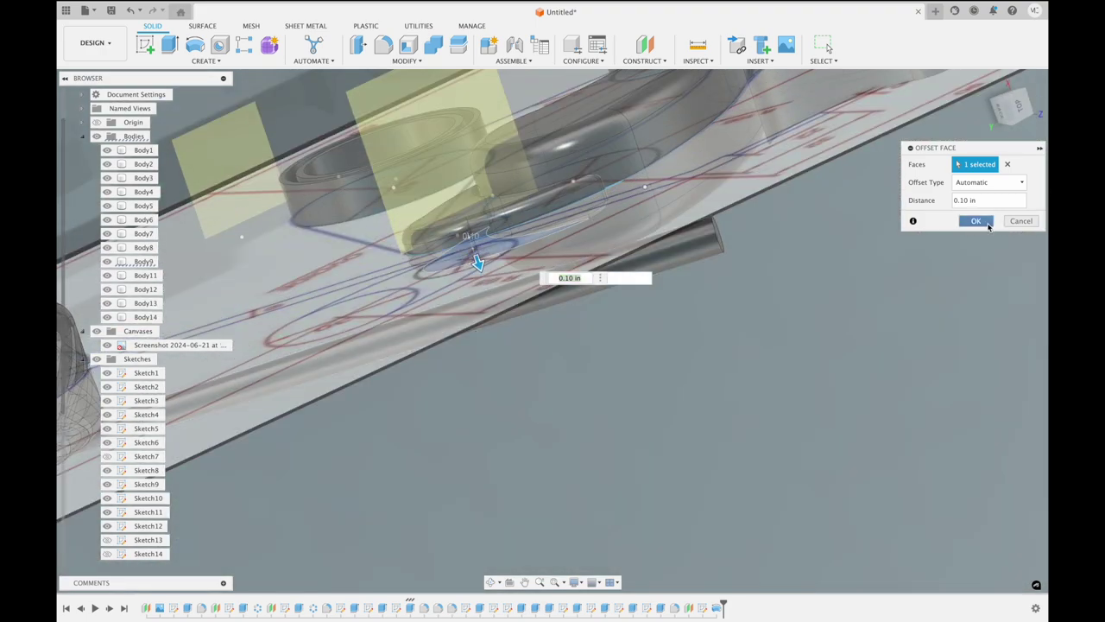
{"action": "left_click", "coordinate": [972, 221]}
Zoom back to the whole bike and view it from the left, then the back
{"action": "middle_click_drag", "start_coordinate": [968, 223], "coordinate": [968, 222], "text": "shift"}
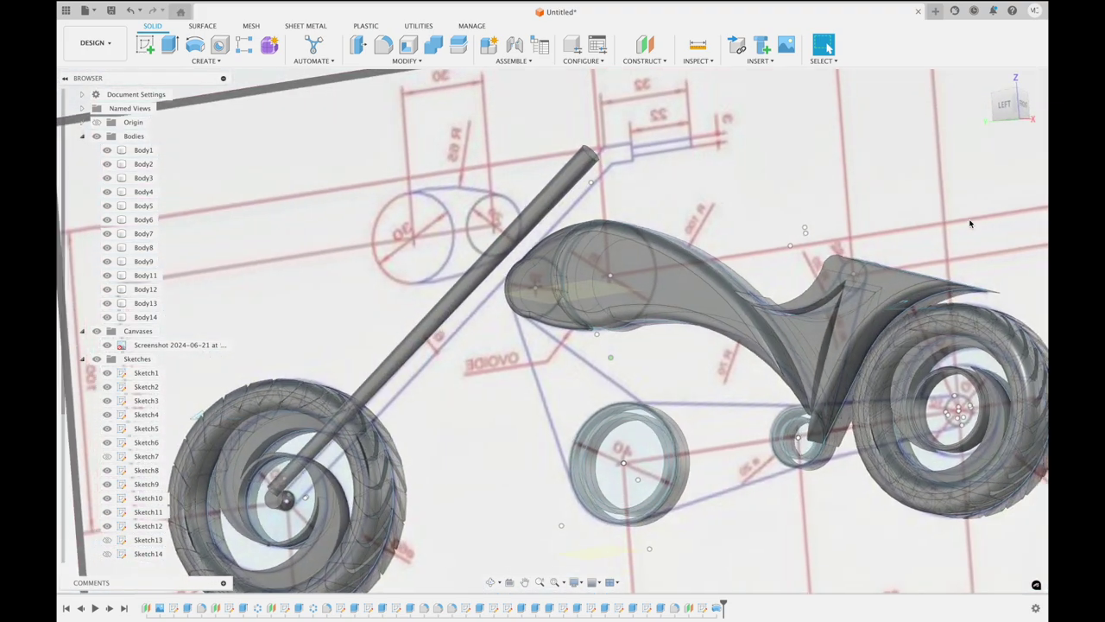
{"action": "left_click", "coordinate": [1011, 108]}
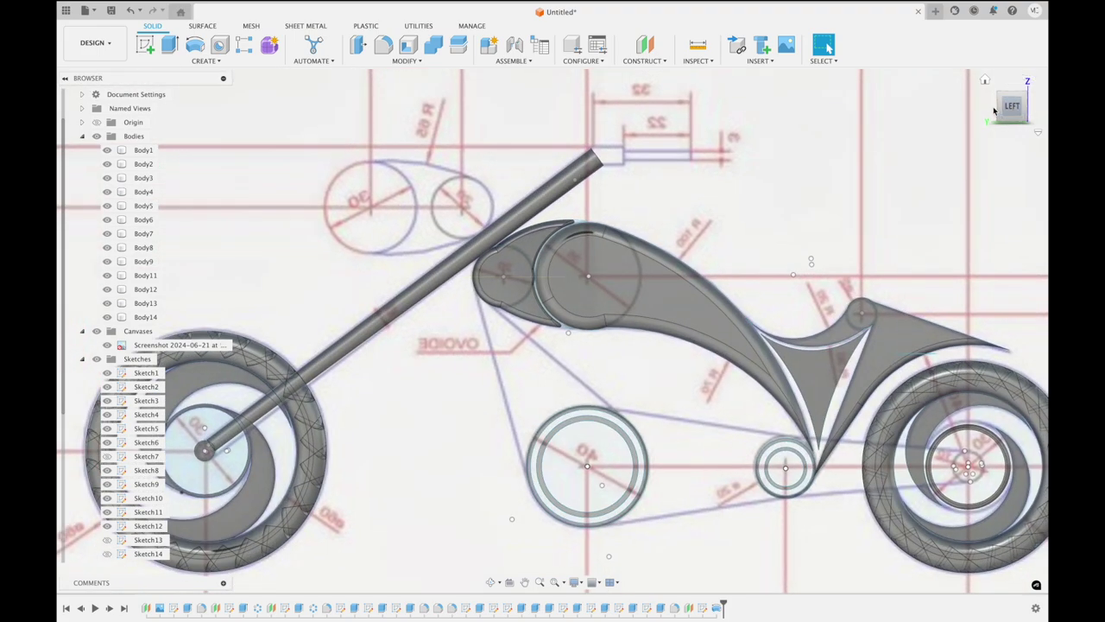
{"action": "left_click", "coordinate": [992, 110]}
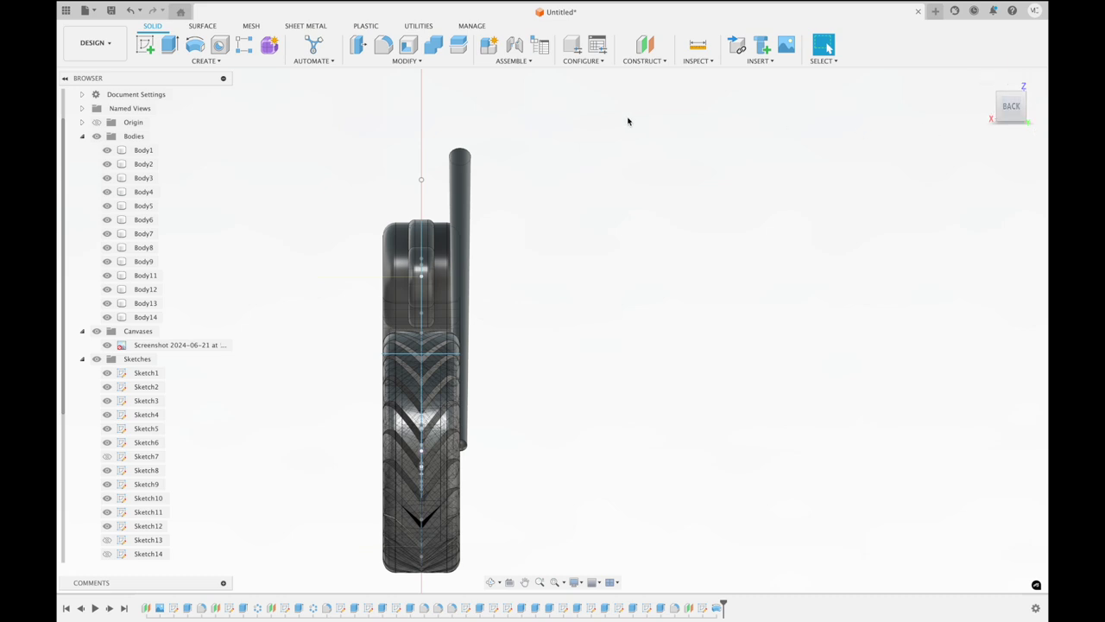
Mirror the fork rod across the mid plane to create Body15 on the wheel's other side
{"action": "left_click", "coordinate": [200, 61]}
{"action": "mouse_move", "coordinate": [156, 307]}
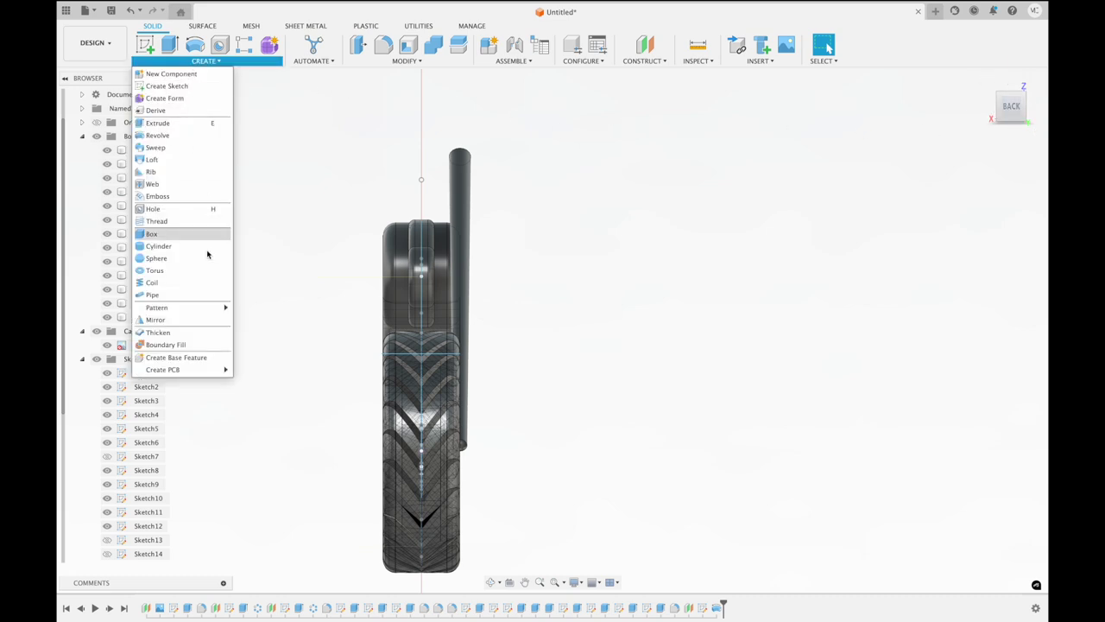
{"action": "left_click", "coordinate": [198, 320]}
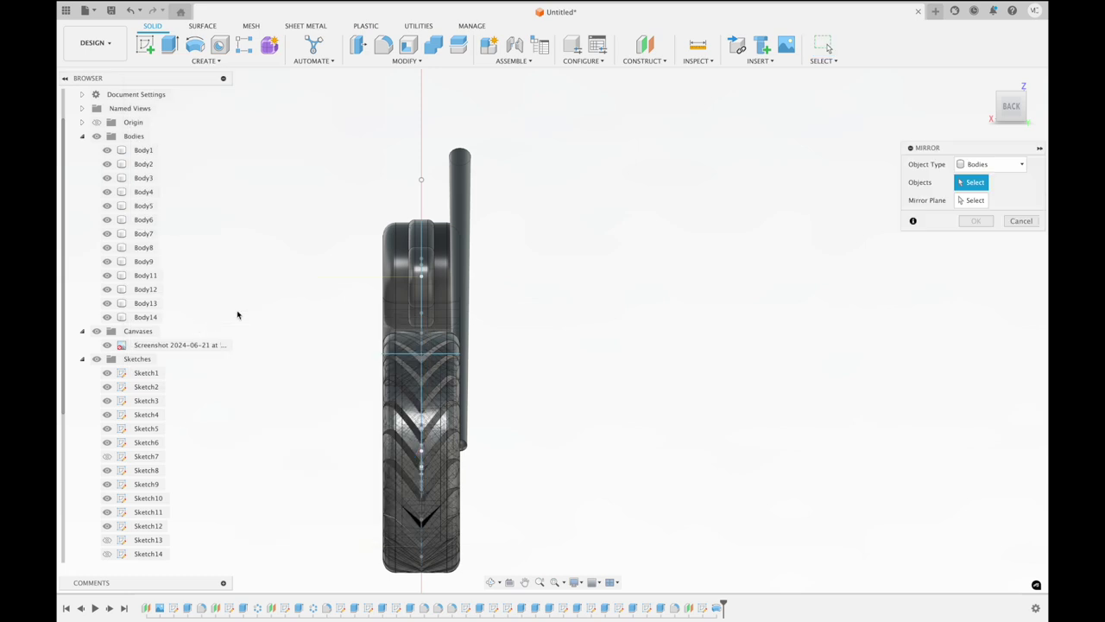
{"action": "left_click", "coordinate": [460, 238]}
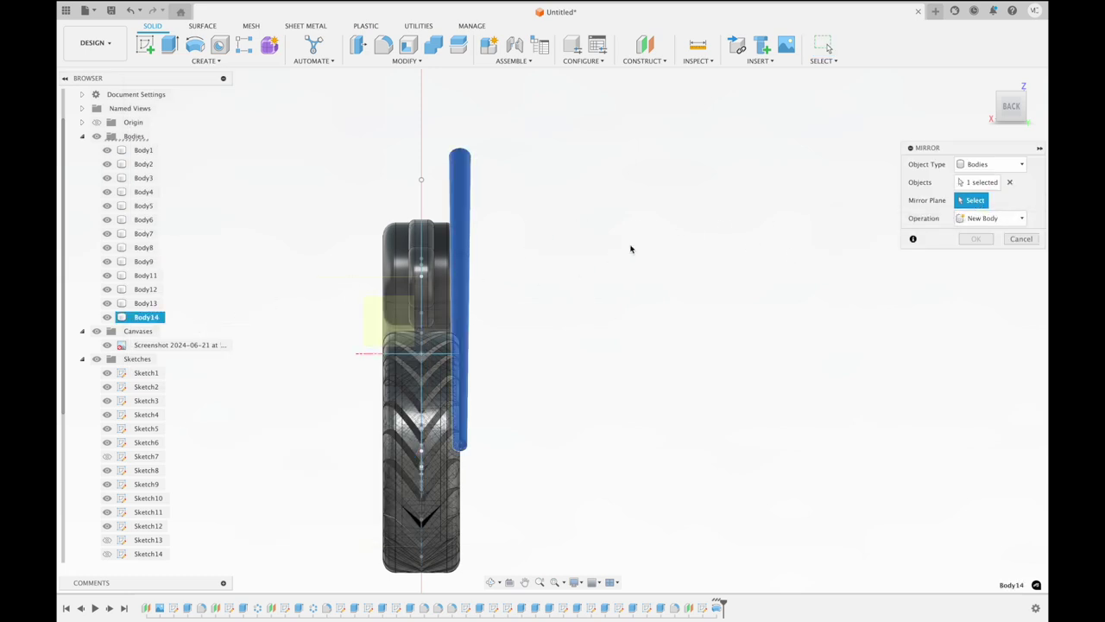
{"action": "scroll", "coordinate": [630, 249], "scroll_direction": "down", "scroll_amount": 5, "text": "shift"}
{"action": "scroll", "coordinate": [630, 249], "scroll_direction": "down", "scroll_amount": 2, "text": "shift"}
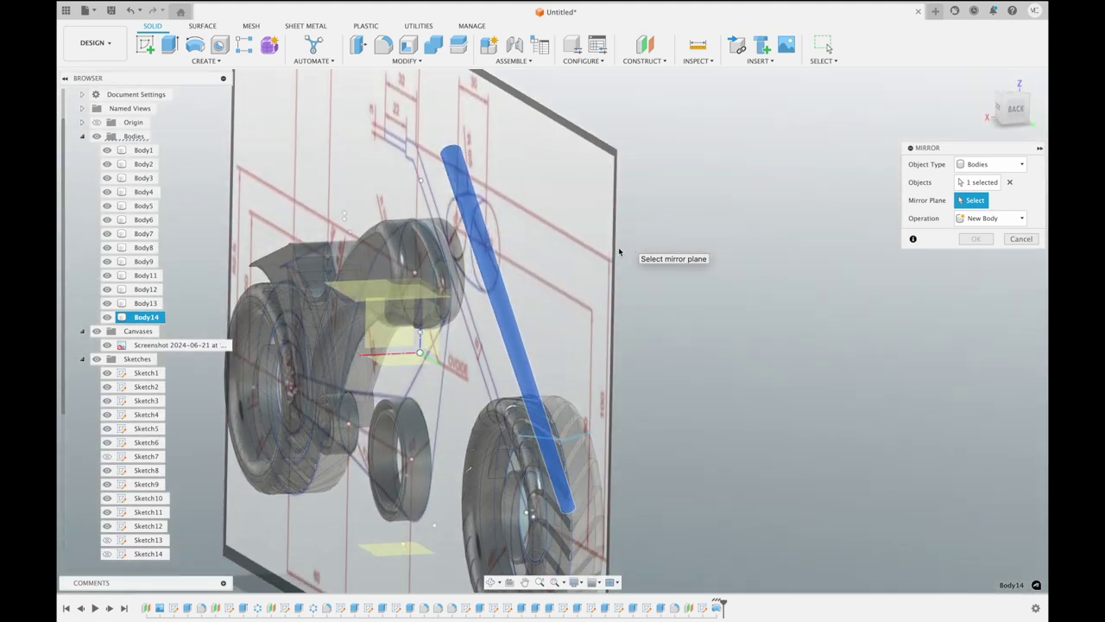
{"action": "left_click", "coordinate": [435, 319]}
{"action": "scroll", "coordinate": [633, 248], "scroll_direction": "down", "scroll_amount": 5, "text": "shift"}
{"action": "scroll", "coordinate": [633, 249], "scroll_direction": "down", "scroll_amount": 2, "text": "shift"}
{"action": "scroll", "coordinate": [634, 251], "scroll_direction": "down", "scroll_amount": 2, "text": "shift"}
{"action": "scroll", "coordinate": [633, 250], "scroll_direction": "down", "scroll_amount": 2, "text": "shift"}
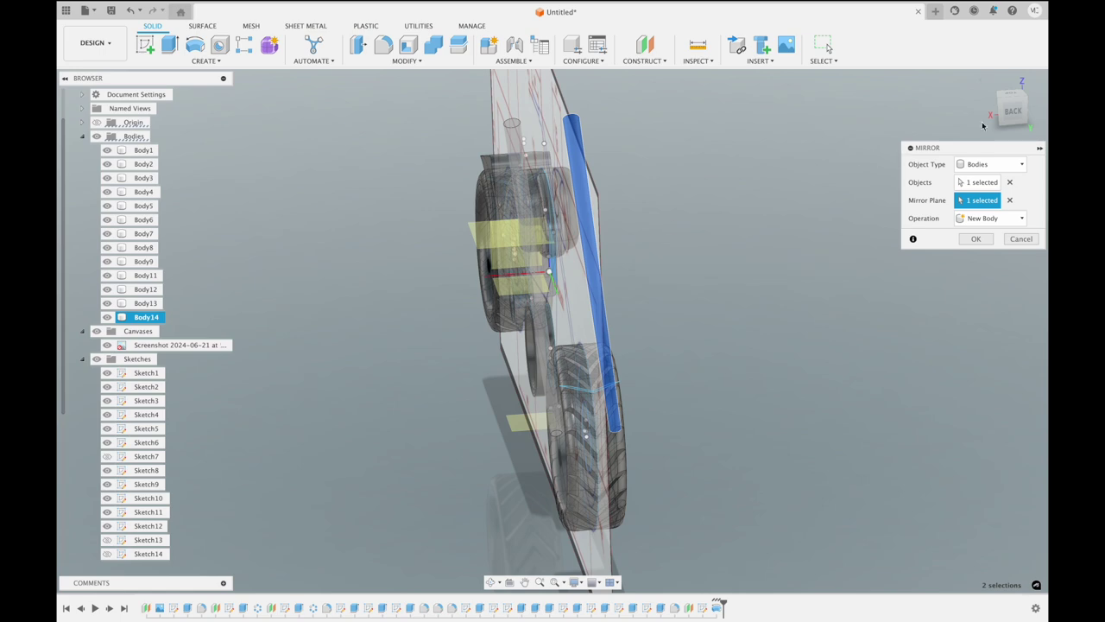
{"action": "left_click", "coordinate": [1013, 110]}
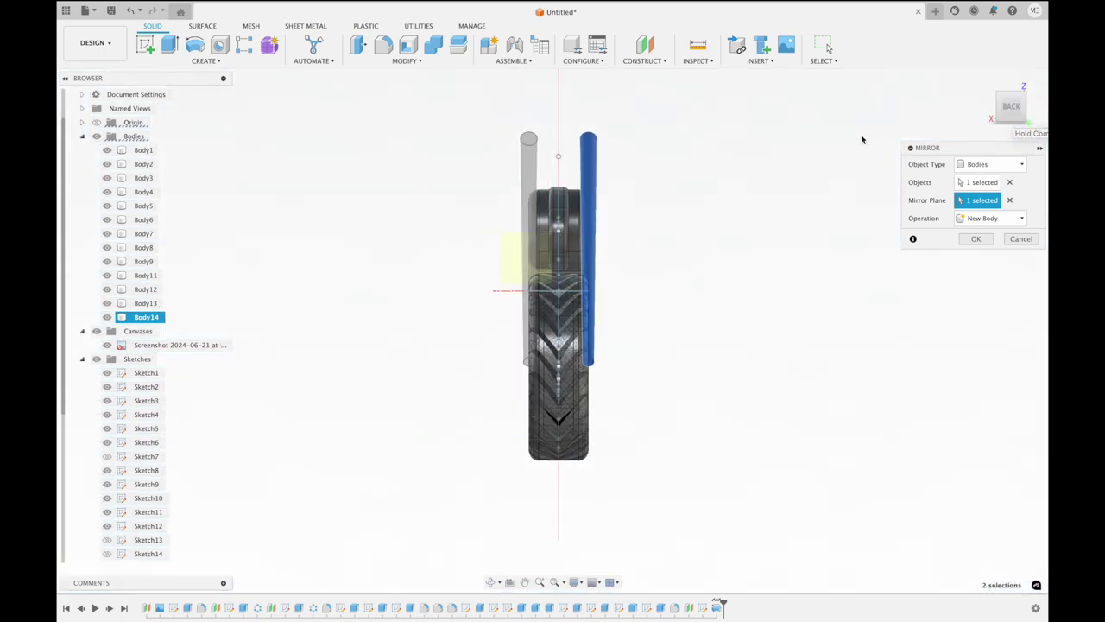
{"action": "left_click", "coordinate": [975, 241]}
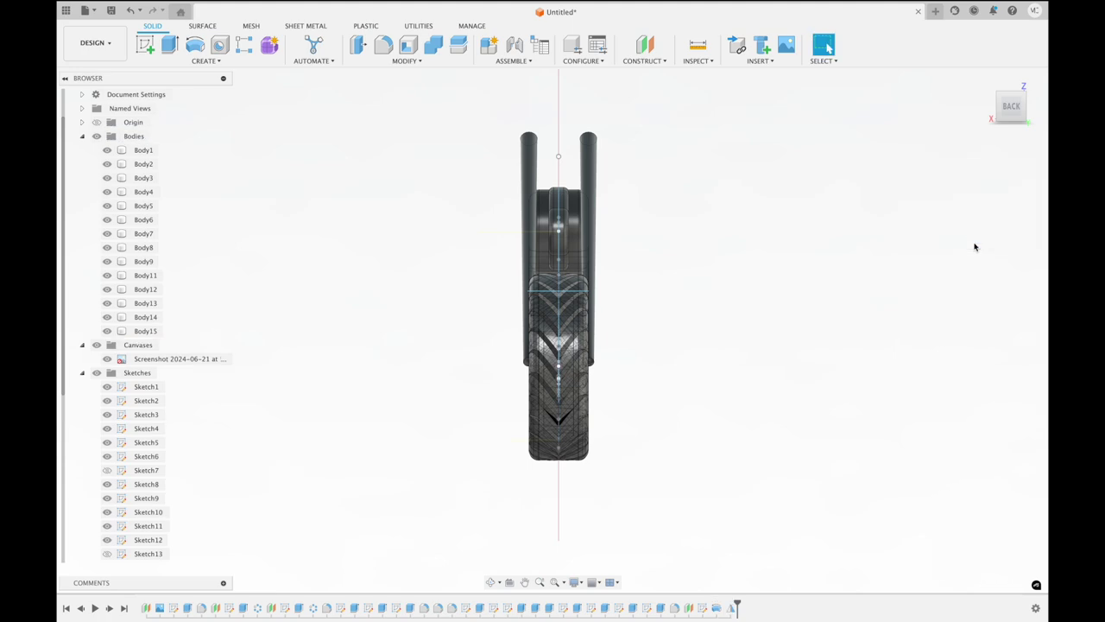
Return to the home view, then show the bike face-on from the LEFT for a new sketch
{"action": "key", "text": "F6"}
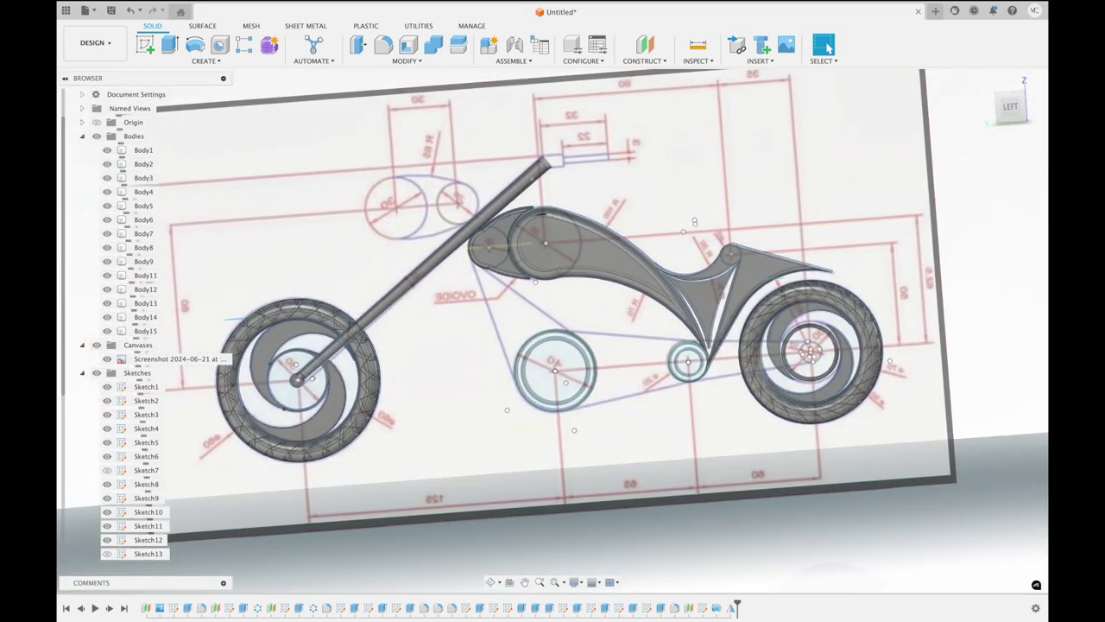
{"action": "left_click", "coordinate": [1010, 107]}
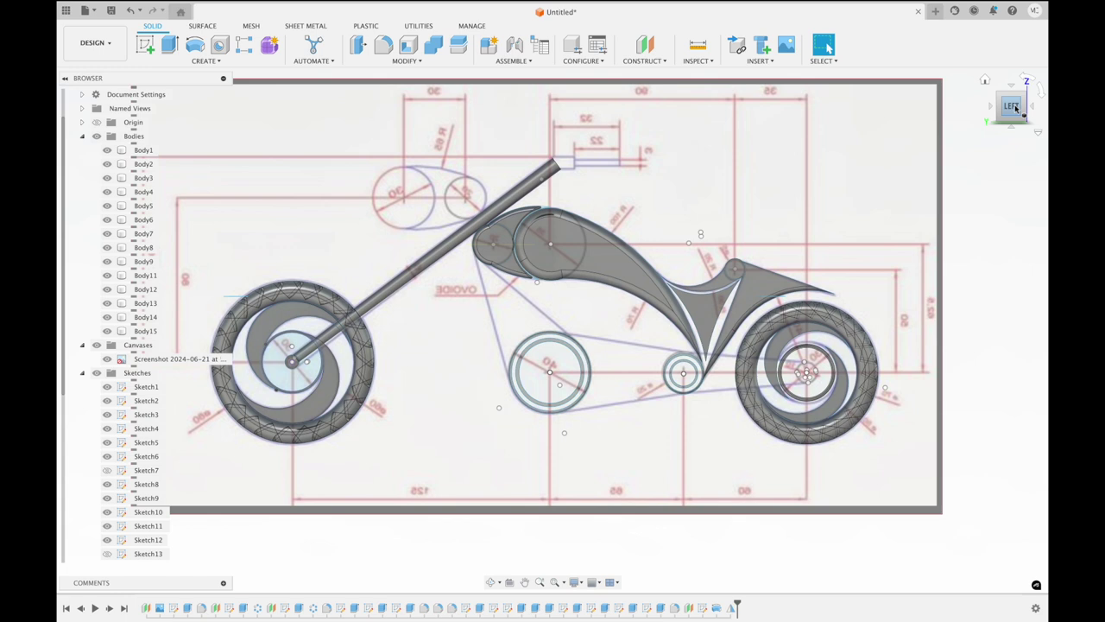
{"action": "left_click", "coordinate": [1015, 107]}
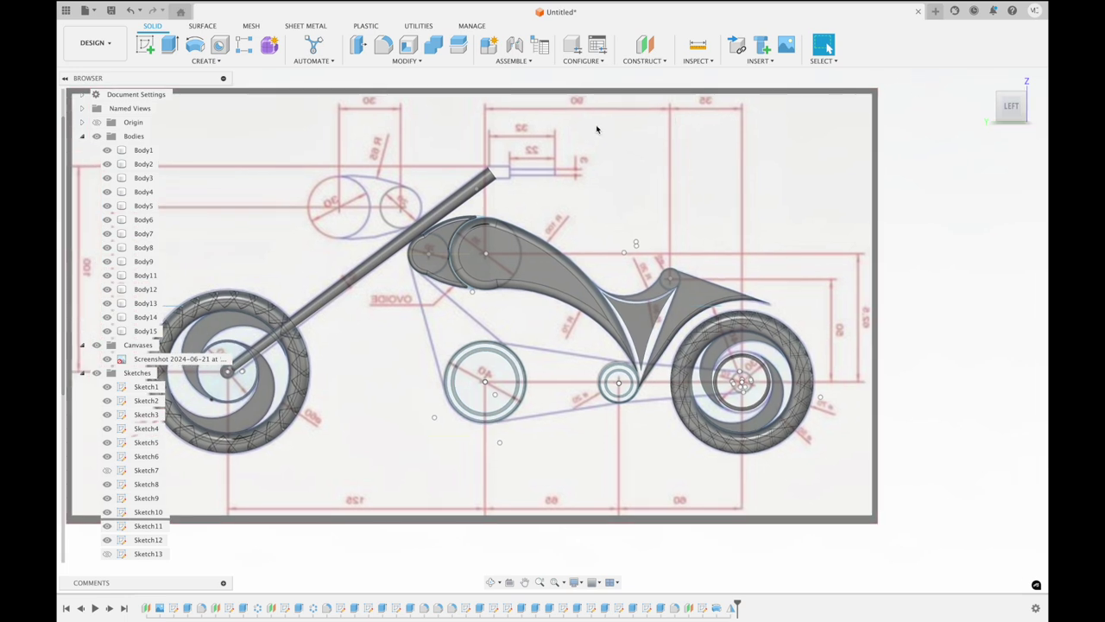
{"action": "left_click", "coordinate": [145, 44]}
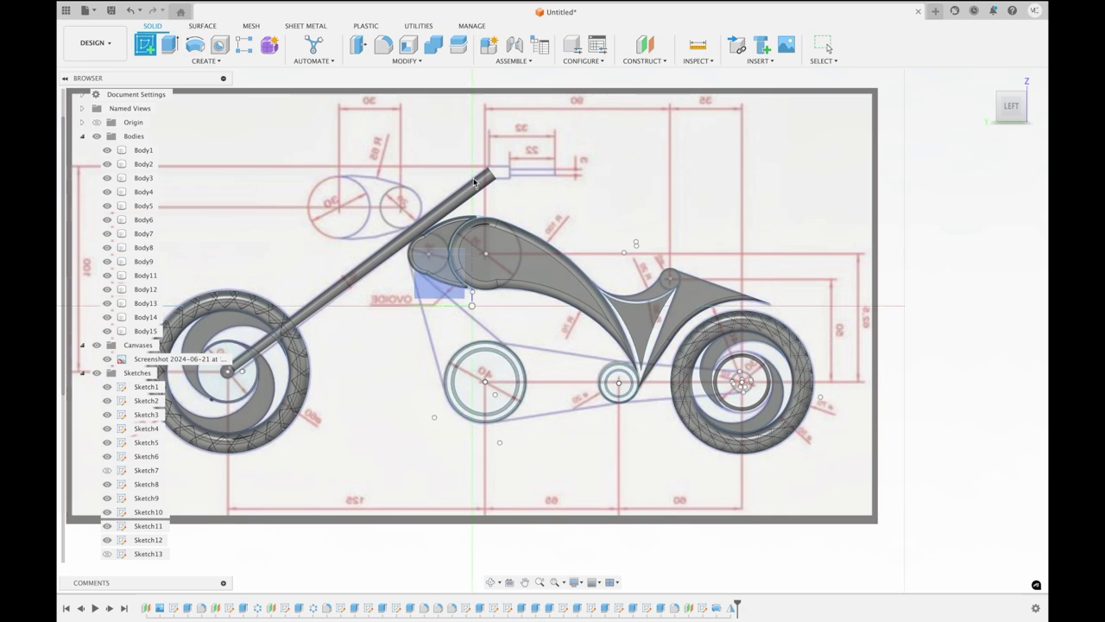
Sketch a small rectangle at the fork top on the side plane and finish the sketch
{"action": "left_click", "coordinate": [453, 255]}
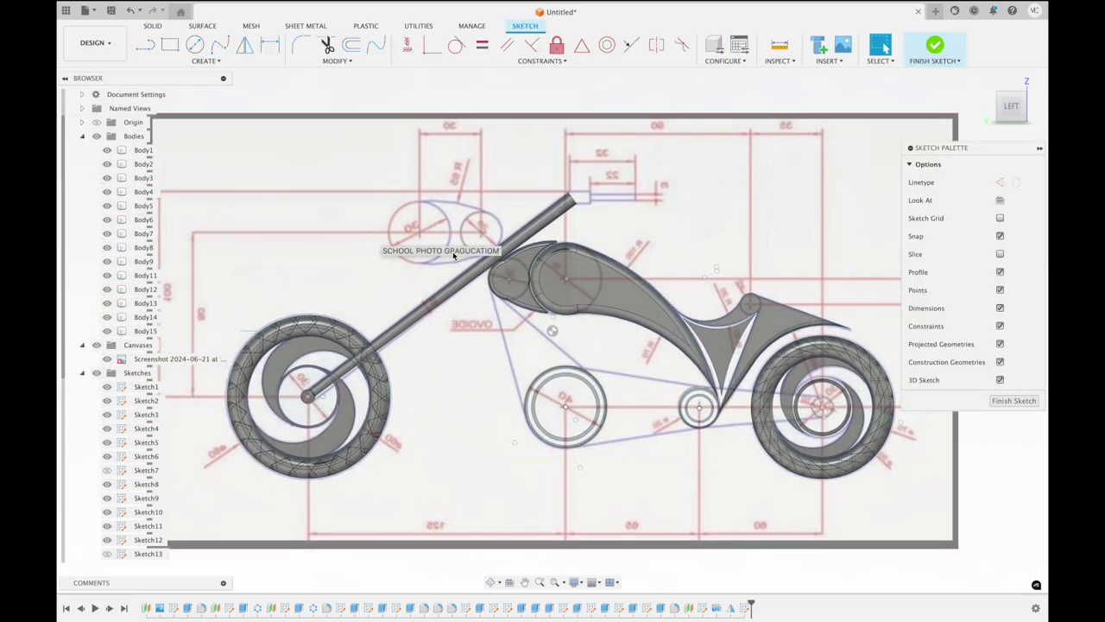
{"action": "left_click", "coordinate": [169, 45]}
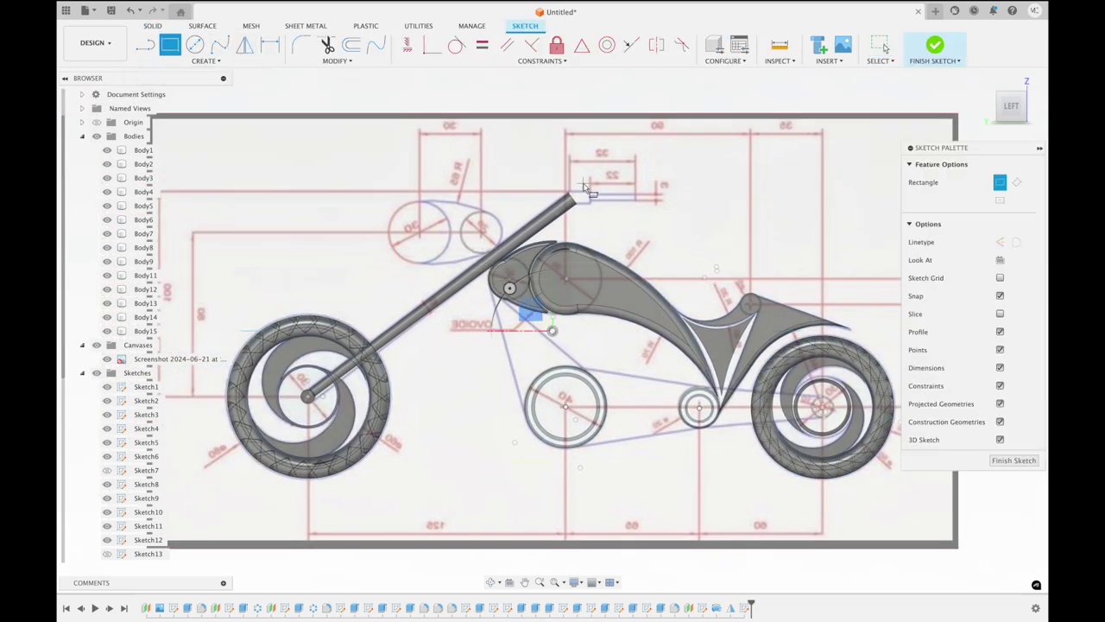
{"action": "scroll", "coordinate": [577, 192], "scroll_direction": "up", "scroll_amount": 3}
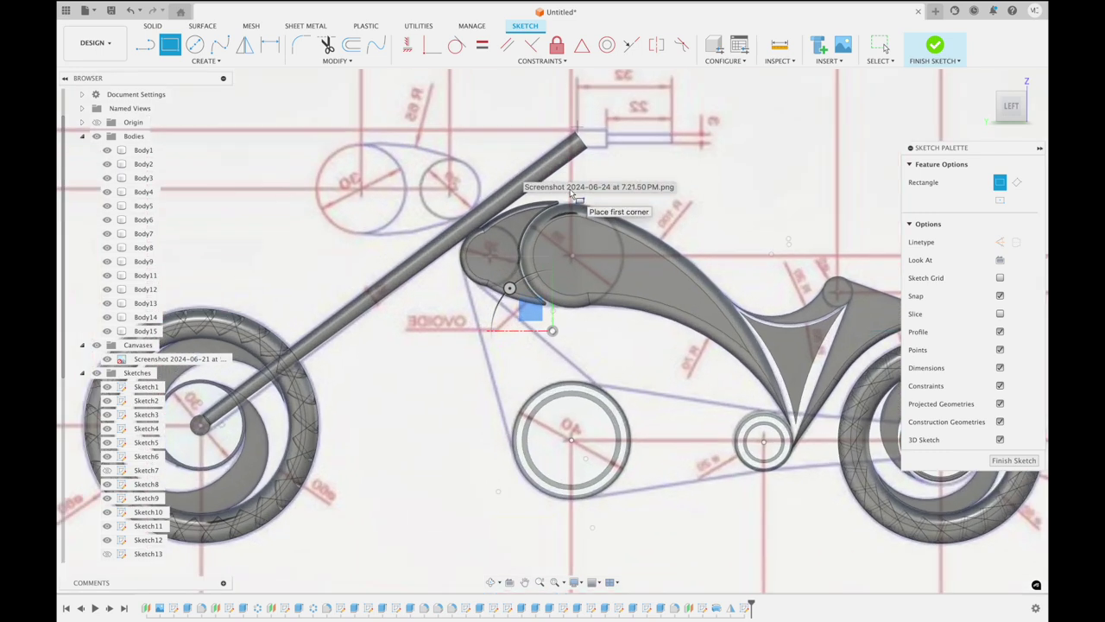
{"action": "left_click", "coordinate": [577, 131]}
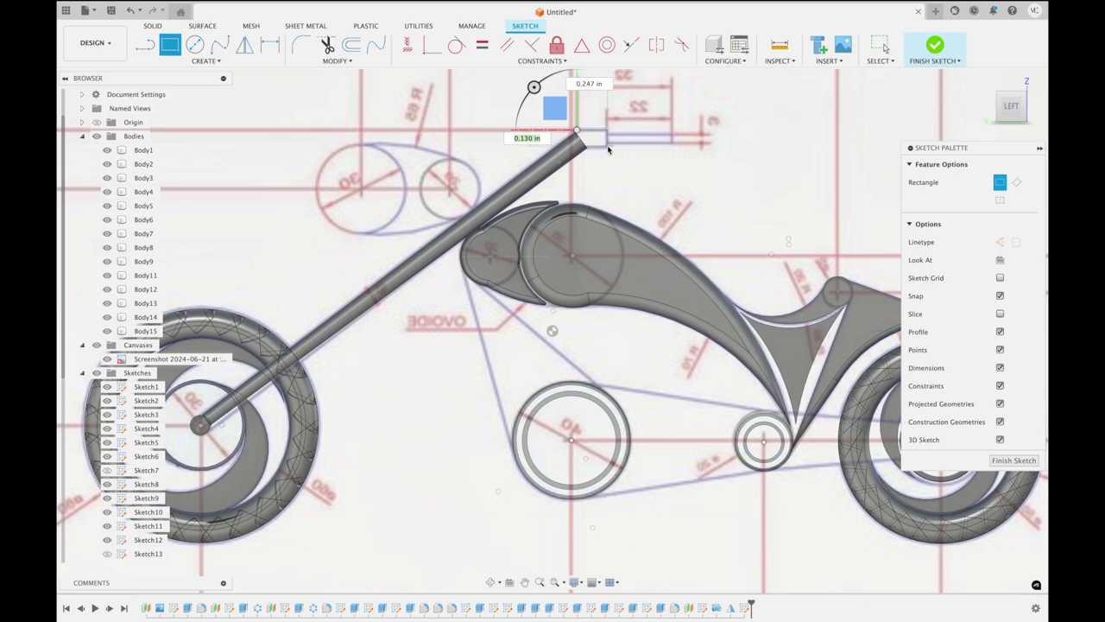
{"action": "left_click", "coordinate": [608, 151]}
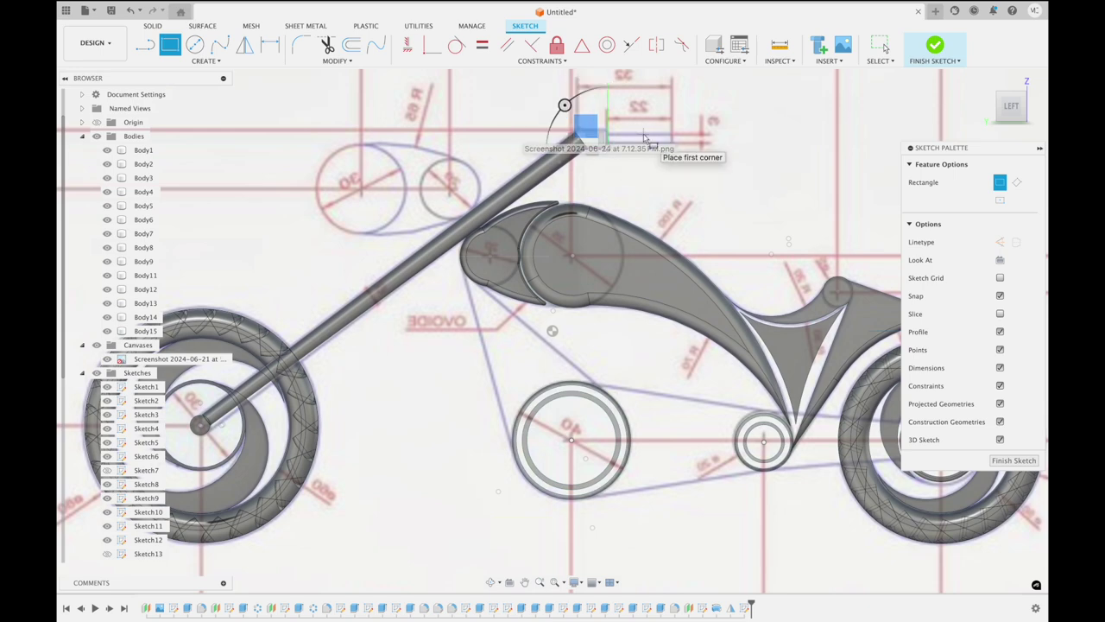
{"action": "middle_click_drag", "start_coordinate": [643, 134], "coordinate": [643, 134], "text": "shift"}
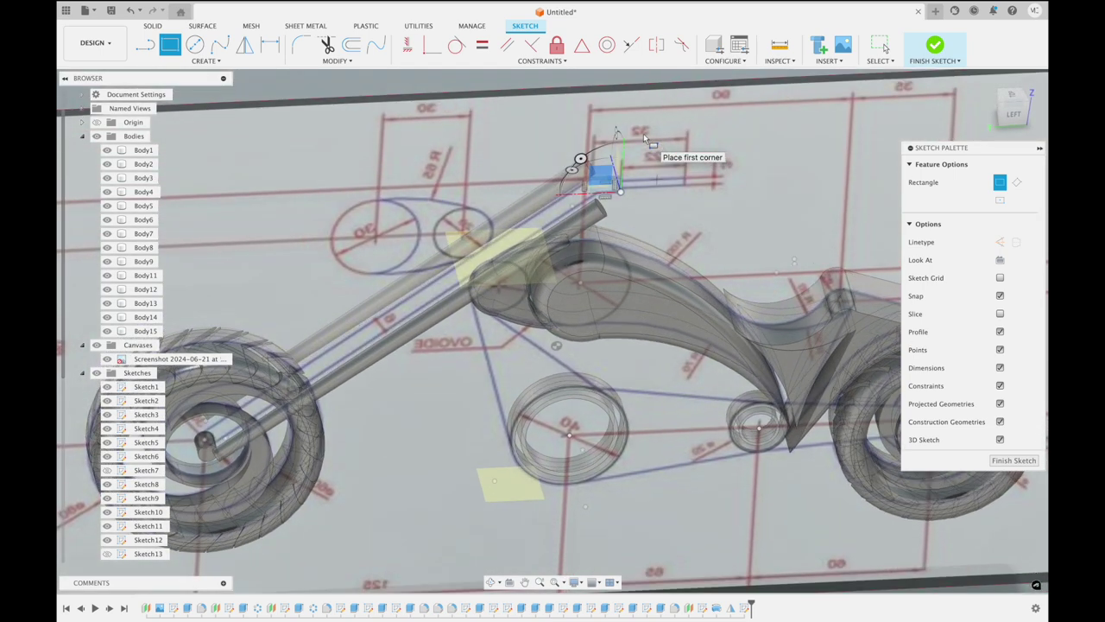
{"action": "left_click", "coordinate": [935, 48]}
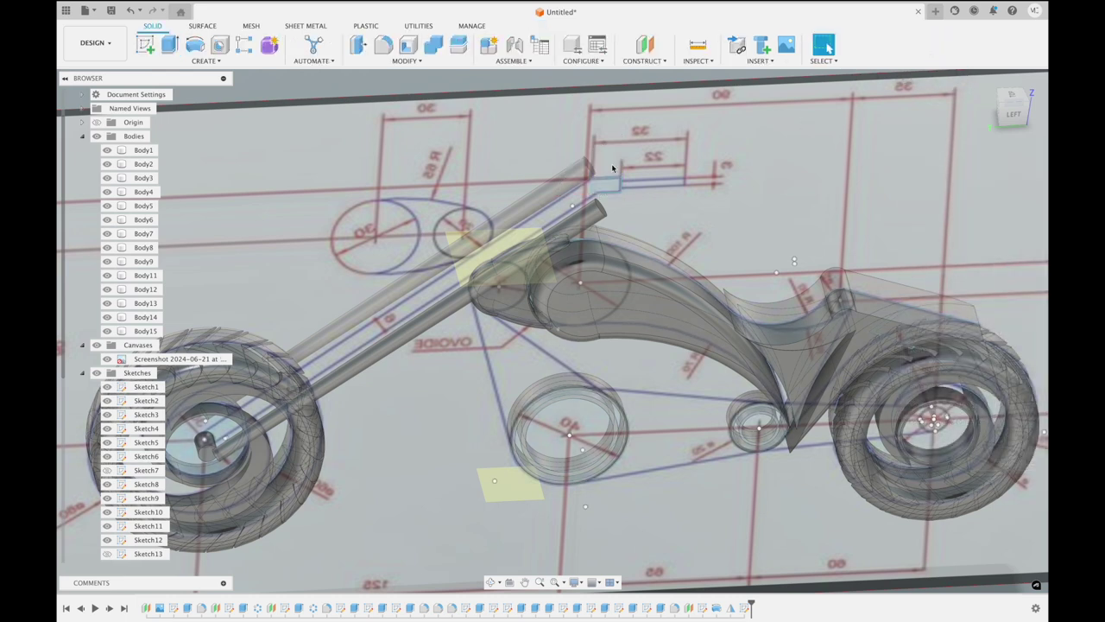
{"action": "left_click", "coordinate": [169, 44]}
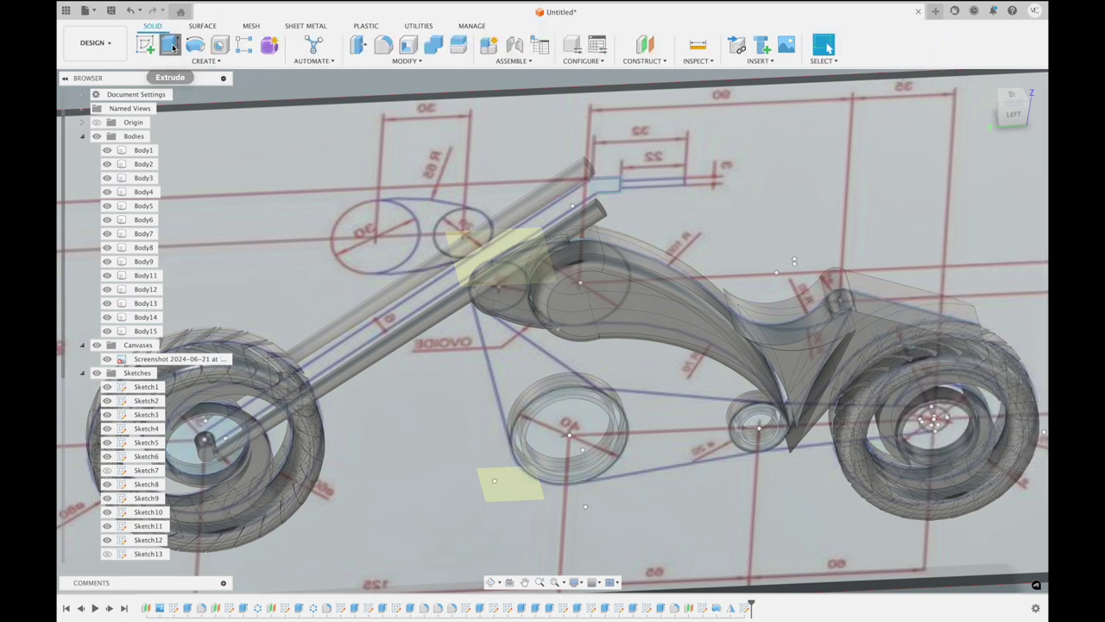
Extrude the fork-top rectangle symmetrically to 0.60 in
{"action": "left_click", "coordinate": [613, 188]}
{"action": "left_click", "coordinate": [1004, 216]}
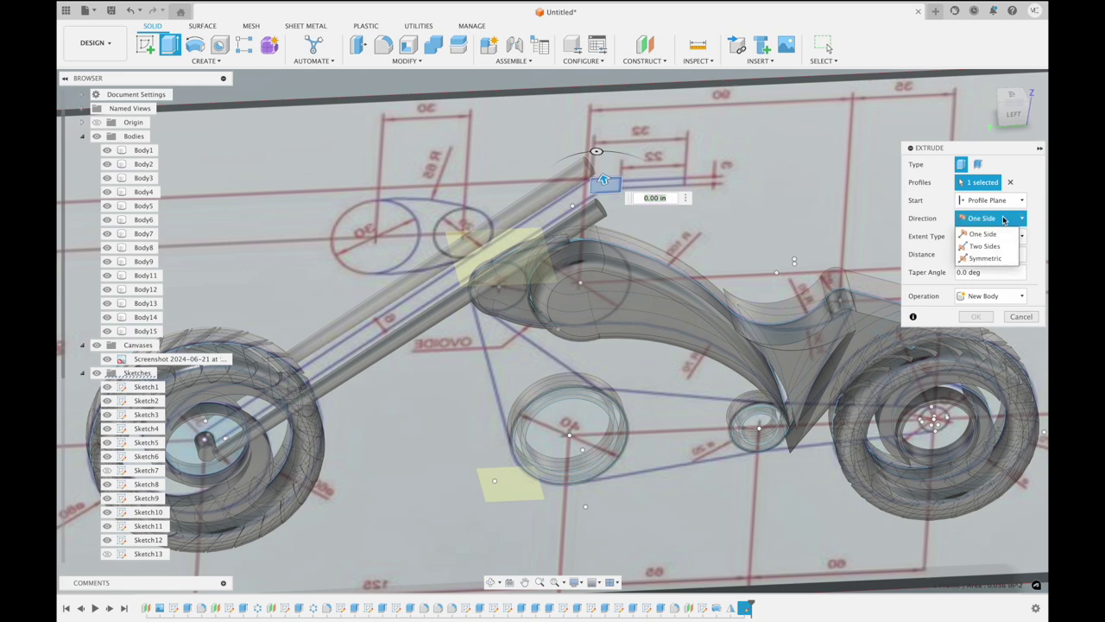
{"action": "left_click", "coordinate": [1000, 259]}
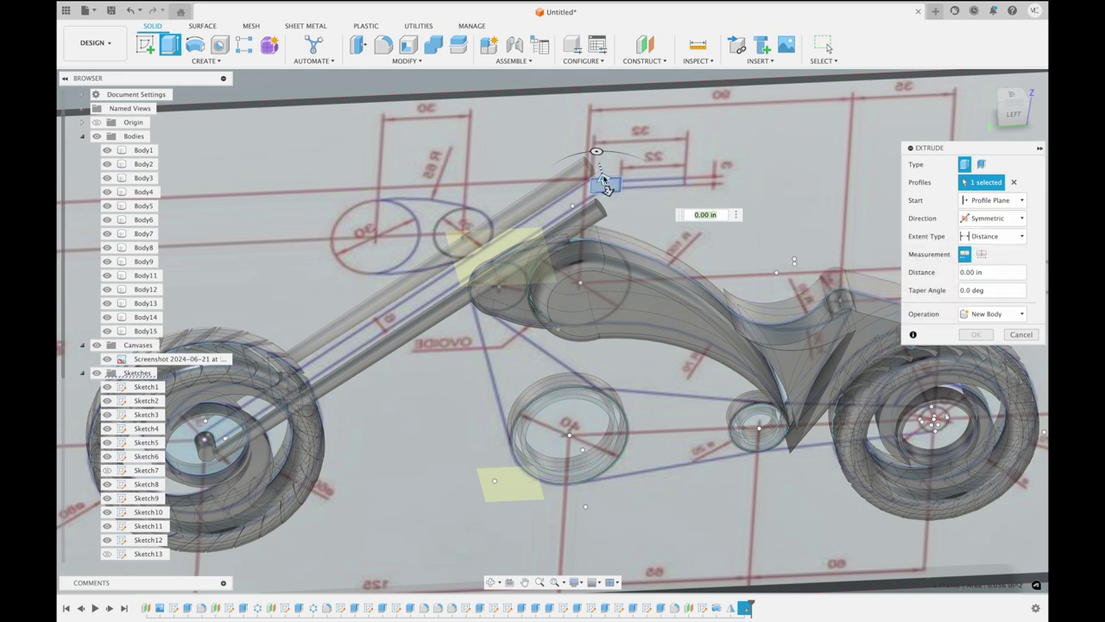
{"action": "left_click_drag", "start_coordinate": [604, 178], "coordinate": [595, 151]}
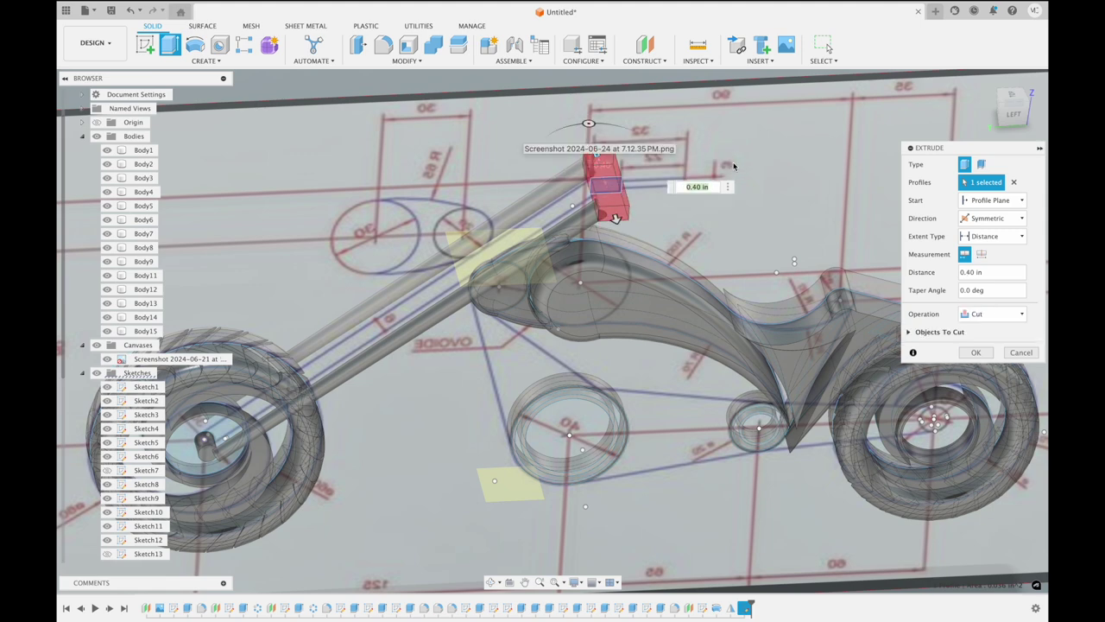
{"action": "middle_click_drag", "start_coordinate": [733, 165], "coordinate": [733, 165], "text": "shift"}
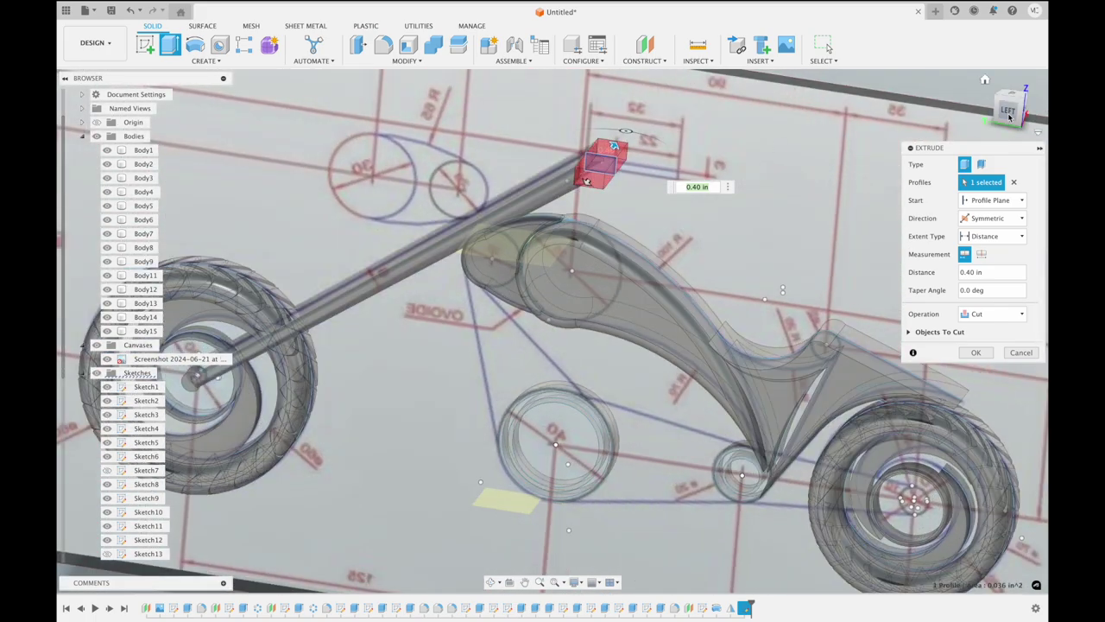
{"action": "left_click", "coordinate": [1008, 114]}
{"action": "middle_click_drag", "start_coordinate": [826, 160], "coordinate": [763, 139], "text": "shift"}
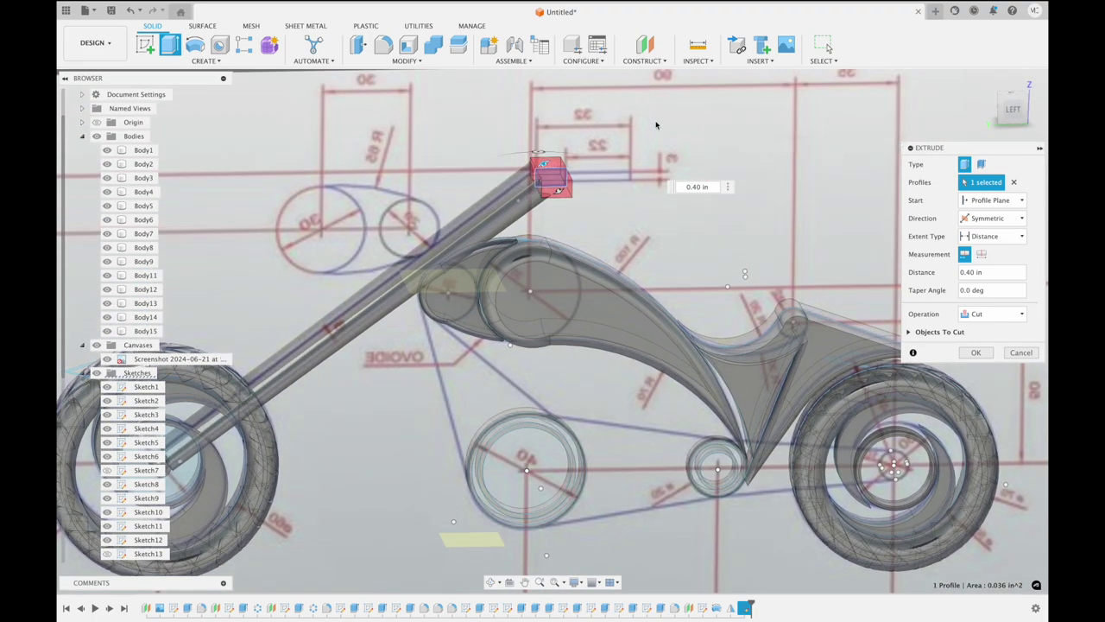
{"action": "left_click_drag", "start_coordinate": [558, 156], "coordinate": [544, 159]}
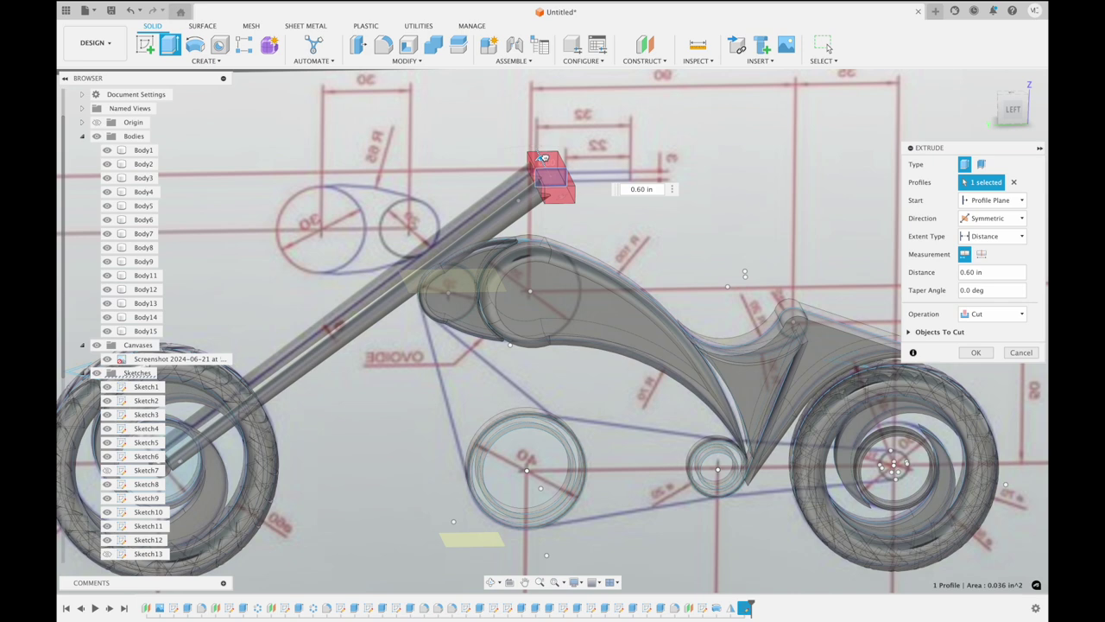
{"action": "middle_click_drag", "start_coordinate": [680, 156], "coordinate": [678, 158], "text": "shift"}
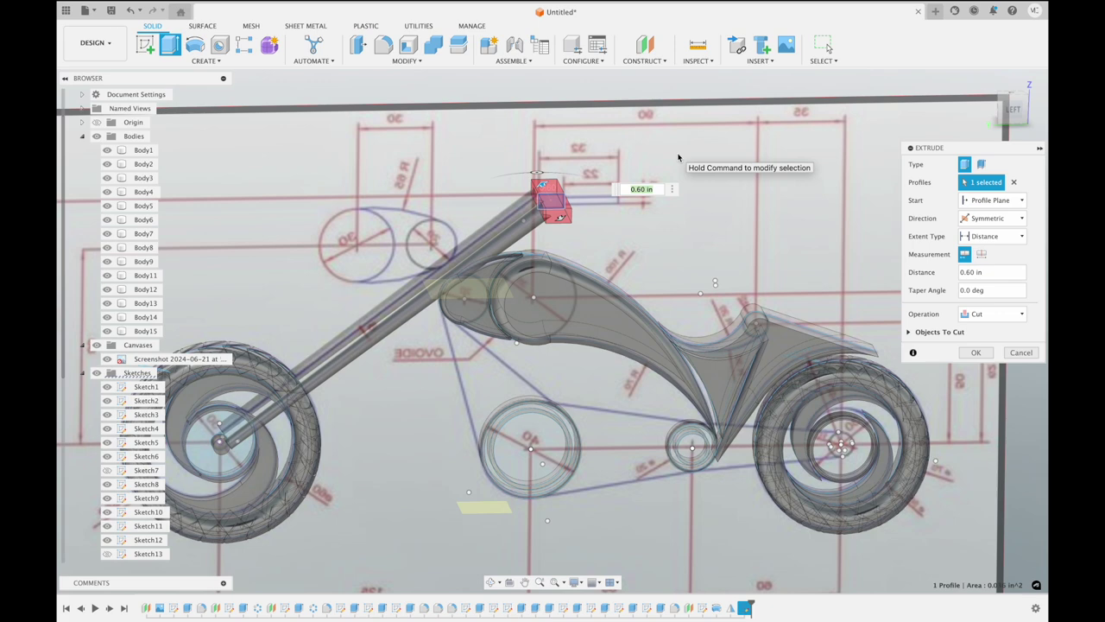
{"action": "middle_click_drag", "start_coordinate": [679, 157], "coordinate": [526, 163], "text": "shift"}
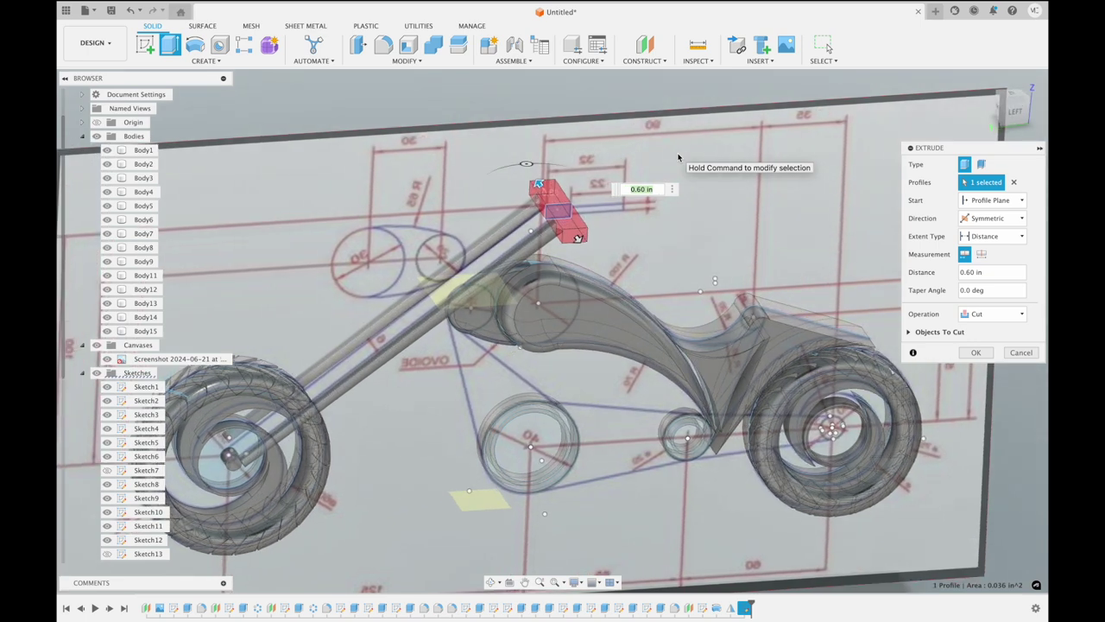
Set the extrusion to Join, confirm it, and check the crossbar from the back
{"action": "left_click", "coordinate": [993, 314]}
{"action": "left_click", "coordinate": [989, 332]}
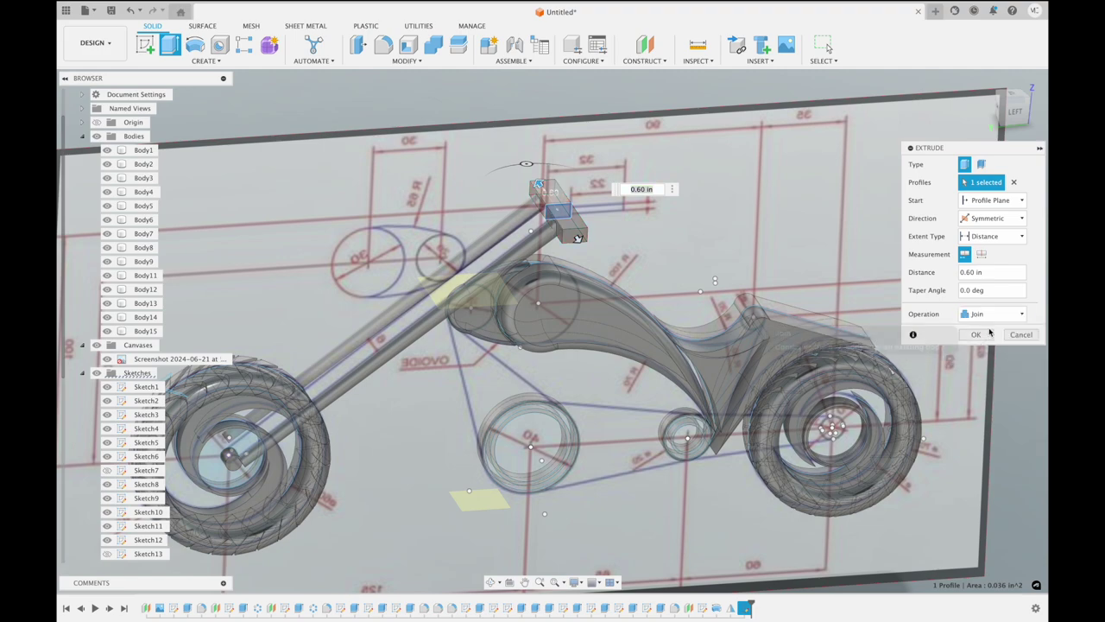
{"action": "mouse_move", "coordinate": [526, 163]}
{"action": "middle_mouse_down", "text": "shift"}
{"action": "mouse_move", "coordinate": [525, 194]}
{"action": "mouse_move", "coordinate": [570, 235]}
{"action": "middle_mouse_up", "text": "shift"}
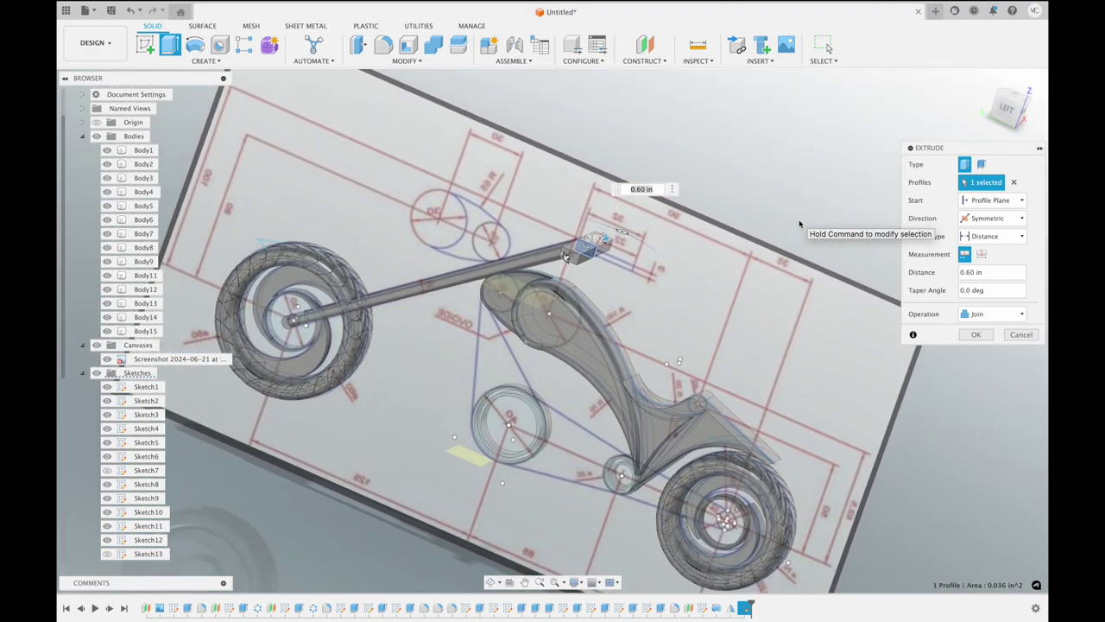
{"action": "middle_click_drag", "start_coordinate": [570, 235], "coordinate": [559, 240], "text": "shift"}
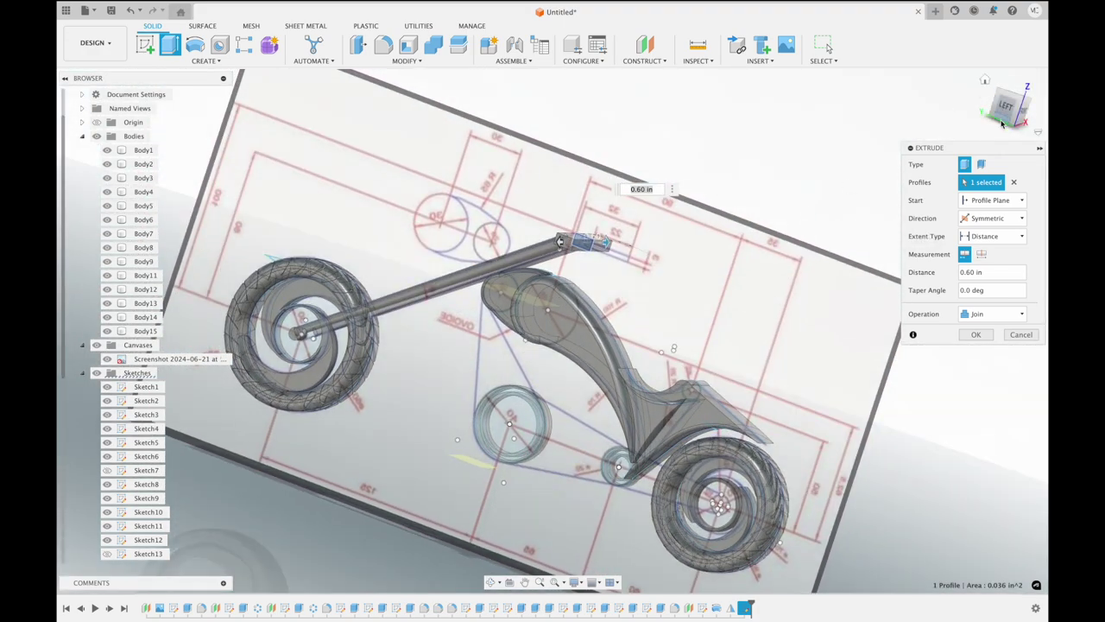
{"action": "left_click", "coordinate": [1006, 105]}
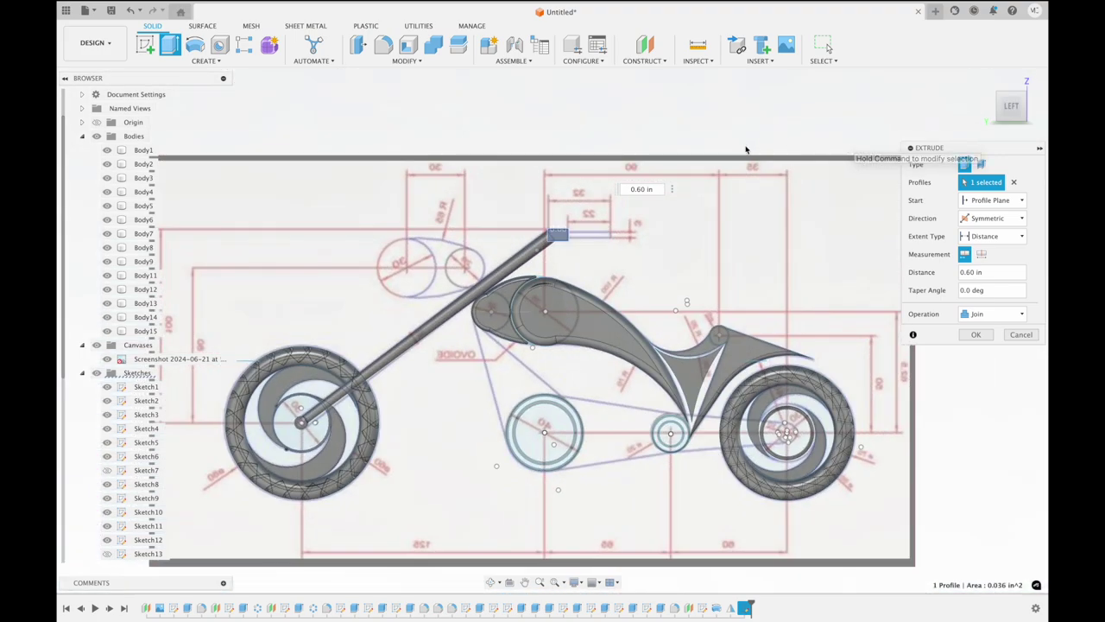
{"action": "middle_click_drag", "start_coordinate": [738, 147], "coordinate": [738, 147], "text": "shift"}
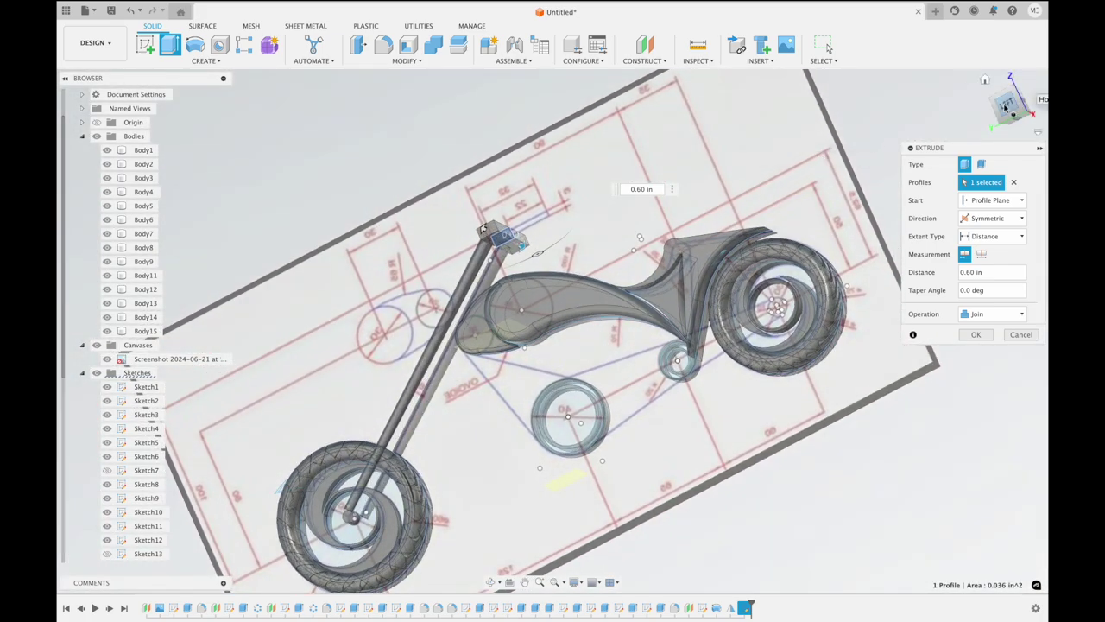
{"action": "left_click", "coordinate": [1006, 105]}
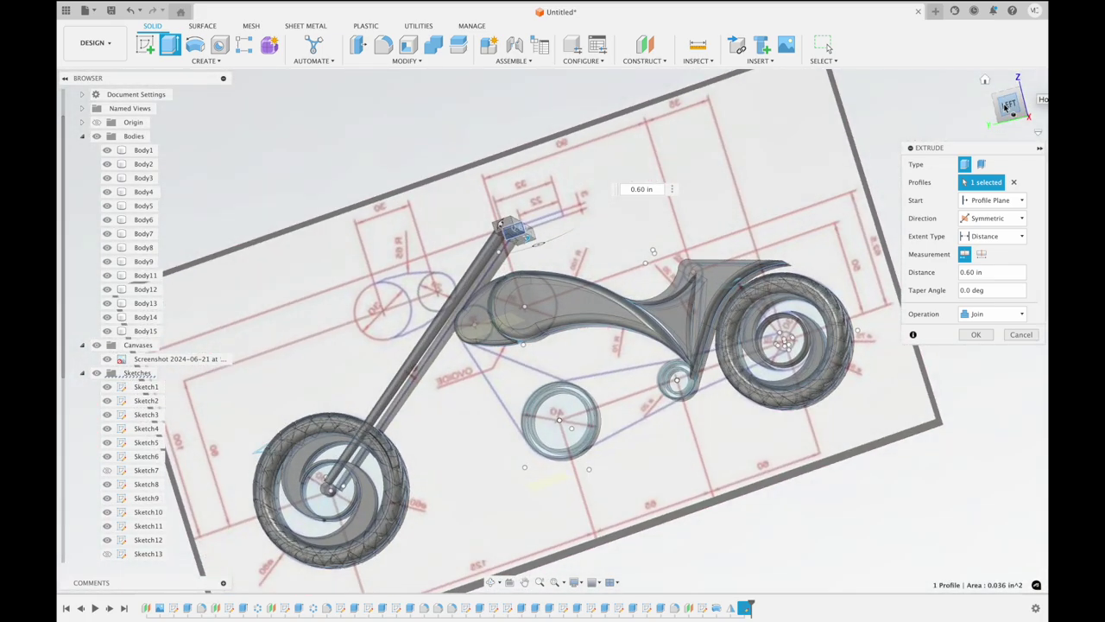
{"action": "left_click", "coordinate": [977, 334]}
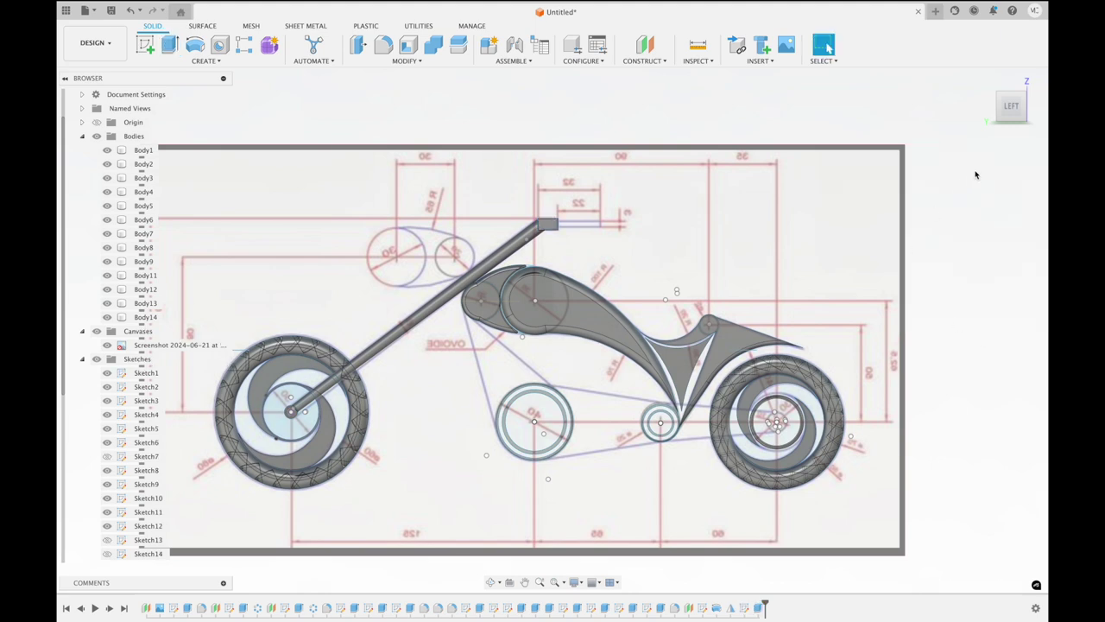
{"action": "left_click", "coordinate": [989, 114]}
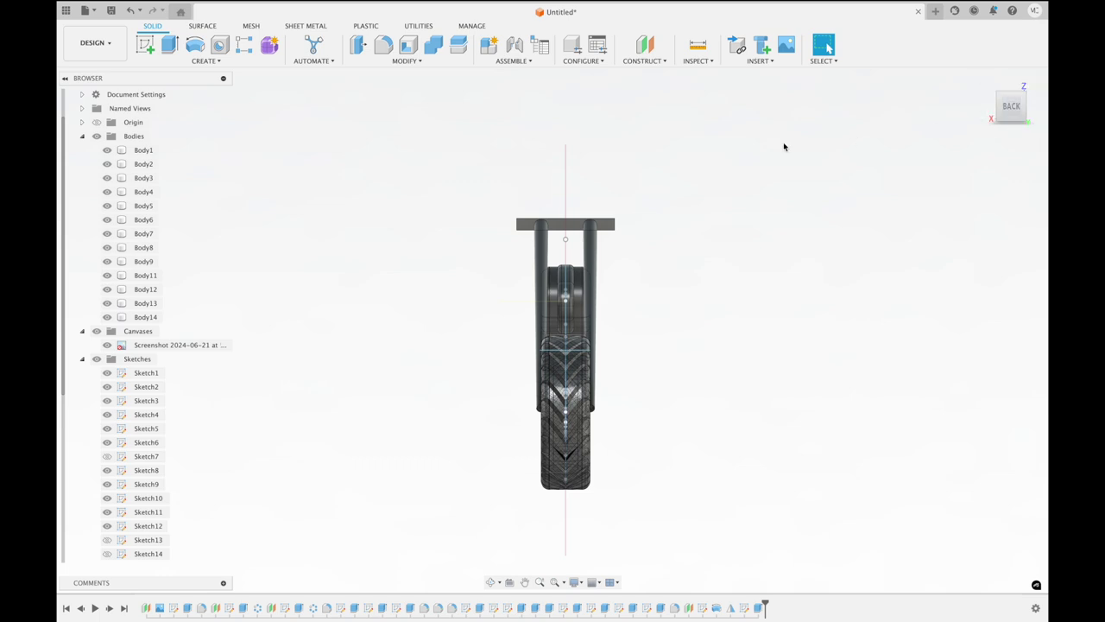
{"action": "left_click", "coordinate": [1036, 110]}
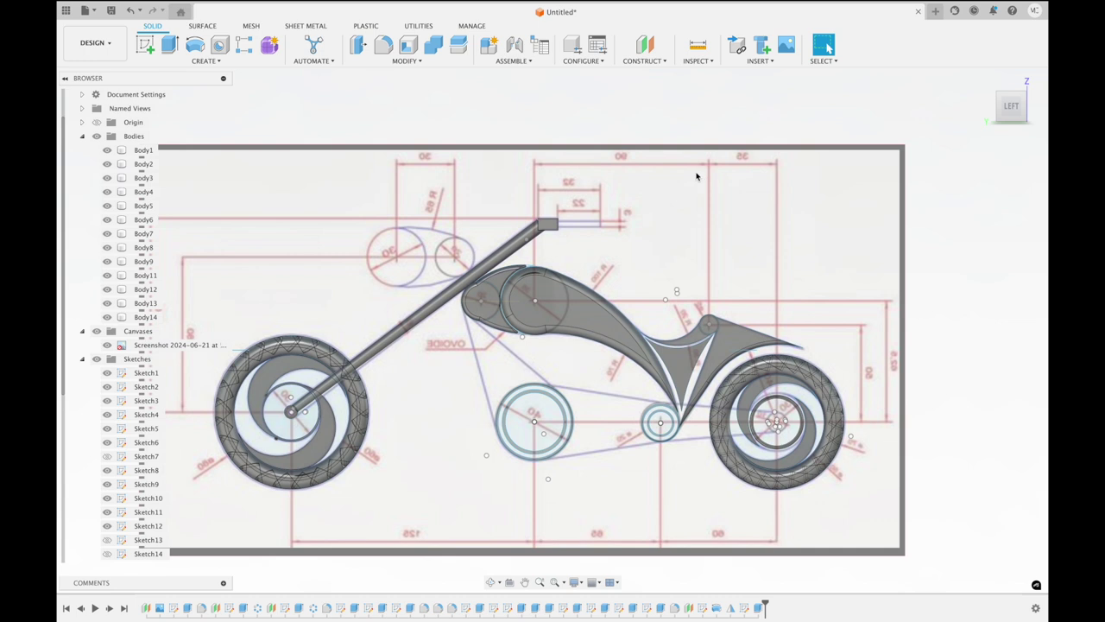
Start a sketch on the flat face and draw a small and a larger circle
{"action": "left_click", "coordinate": [145, 44]}
{"action": "left_click", "coordinate": [474, 308]}
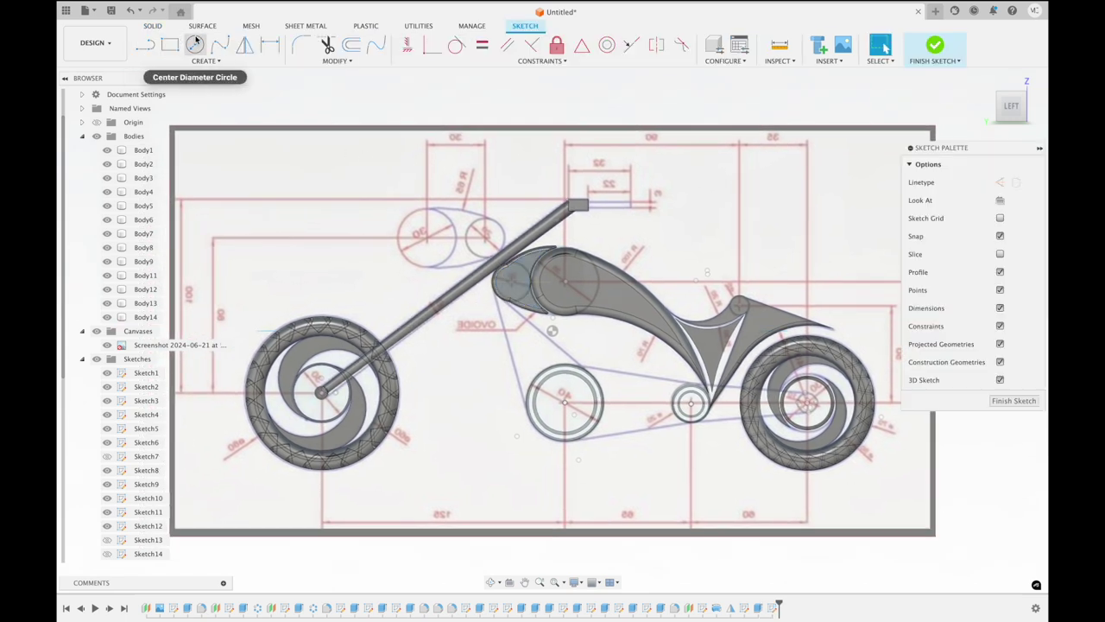
{"action": "left_click", "coordinate": [196, 43]}
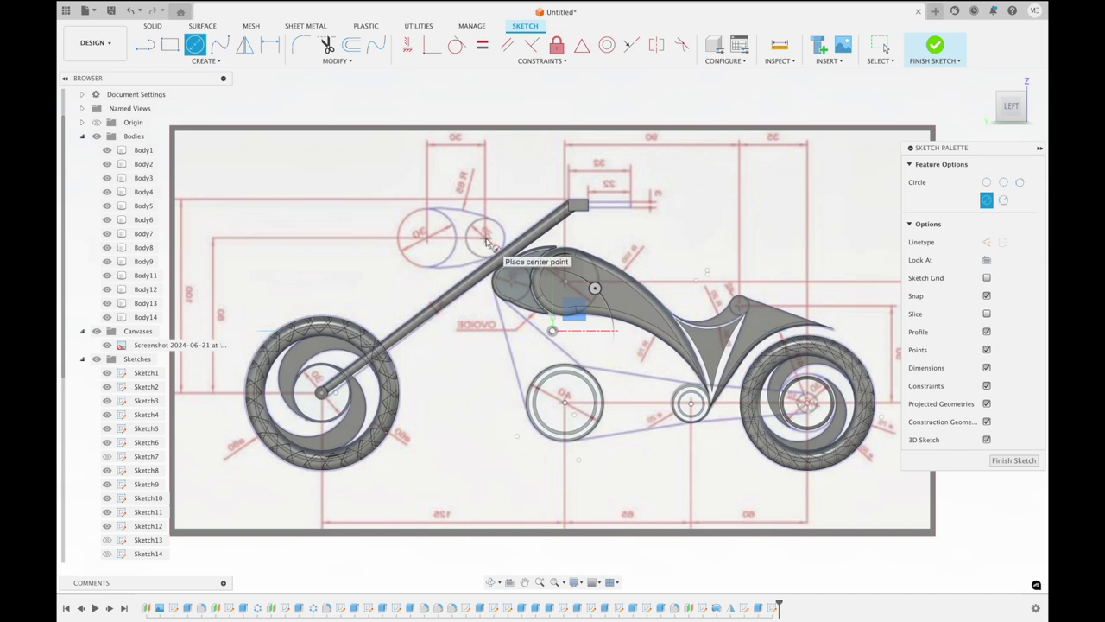
{"action": "left_click", "coordinate": [486, 239]}
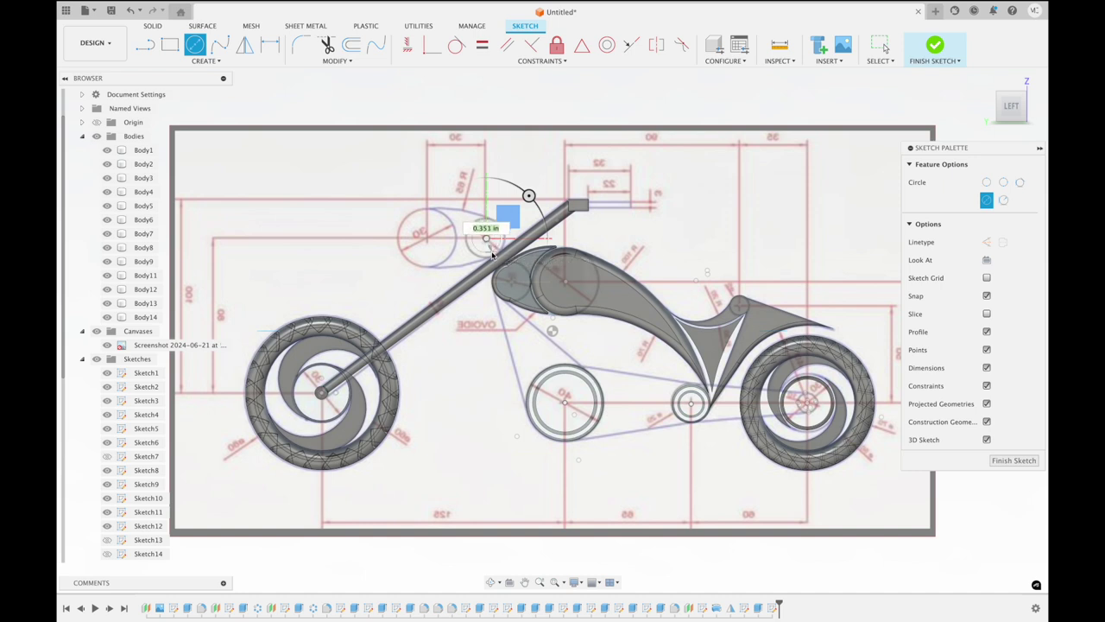
{"action": "left_click", "coordinate": [494, 258]}
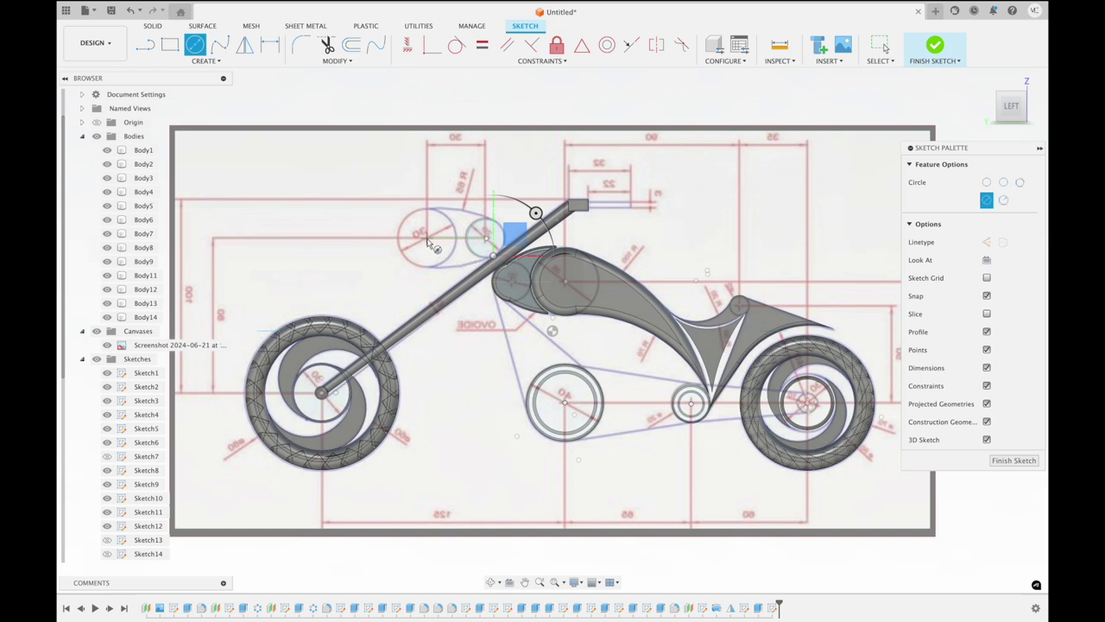
{"action": "left_click", "coordinate": [426, 238]}
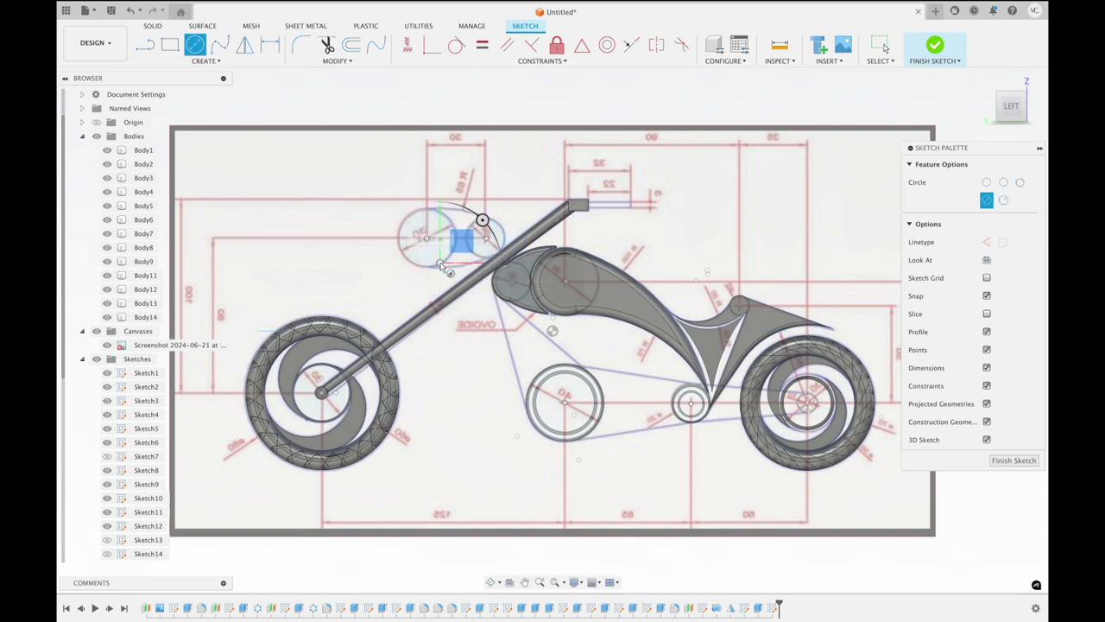
{"action": "left_click", "coordinate": [481, 219]}
{"action": "middle_click_drag", "start_coordinate": [443, 268], "coordinate": [483, 259], "text": "shift"}
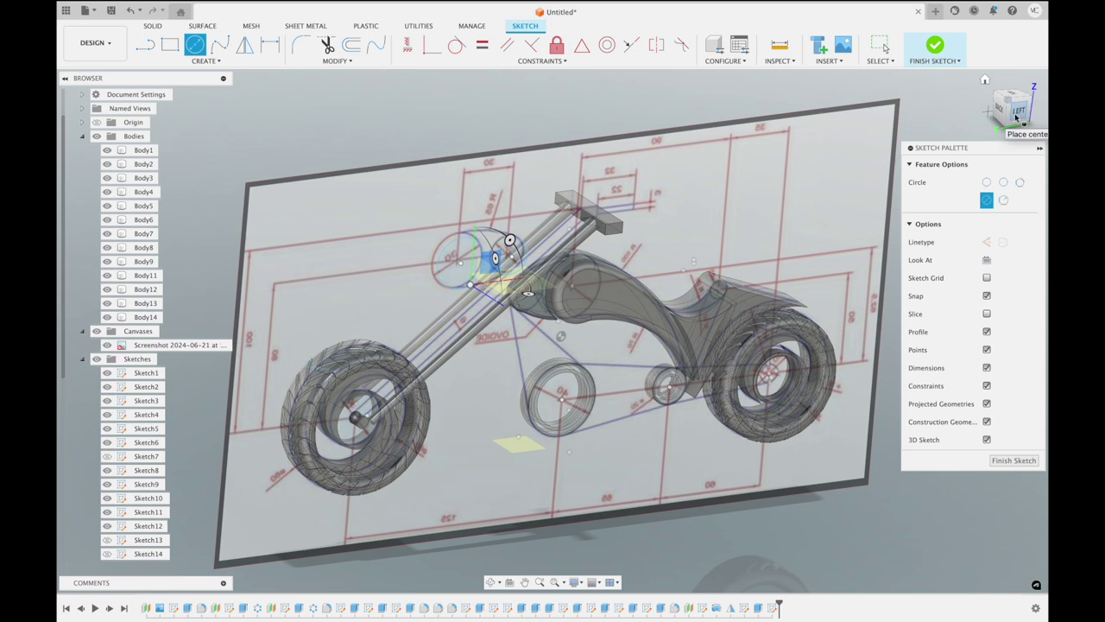
{"action": "left_click", "coordinate": [1015, 111]}
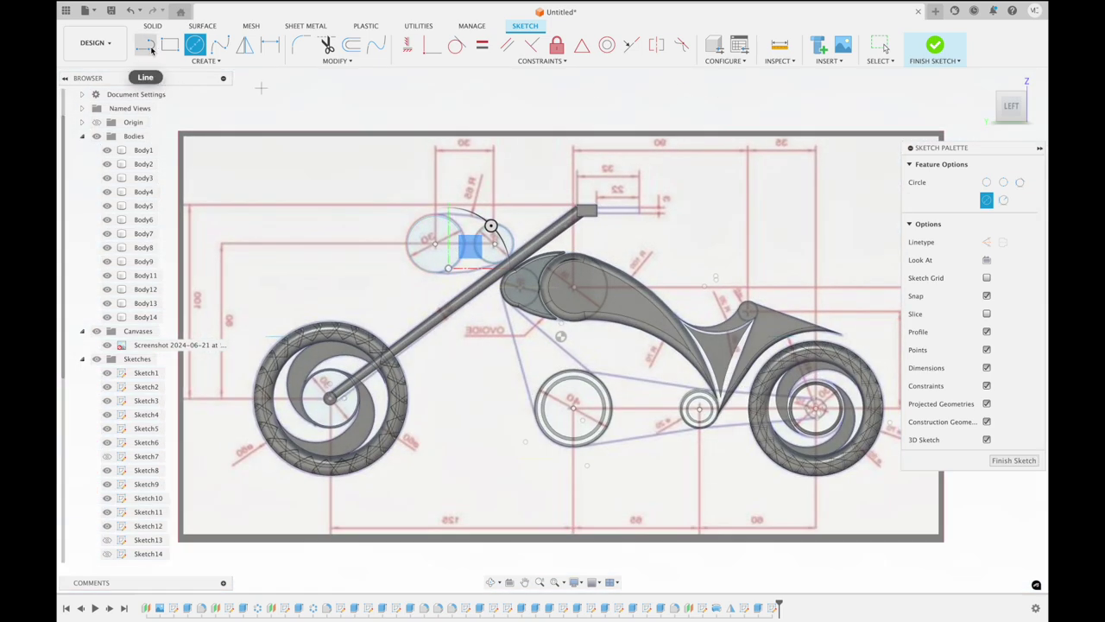
Draw a three-point arc across the tops of the two circles
{"action": "left_click", "coordinate": [205, 61]}
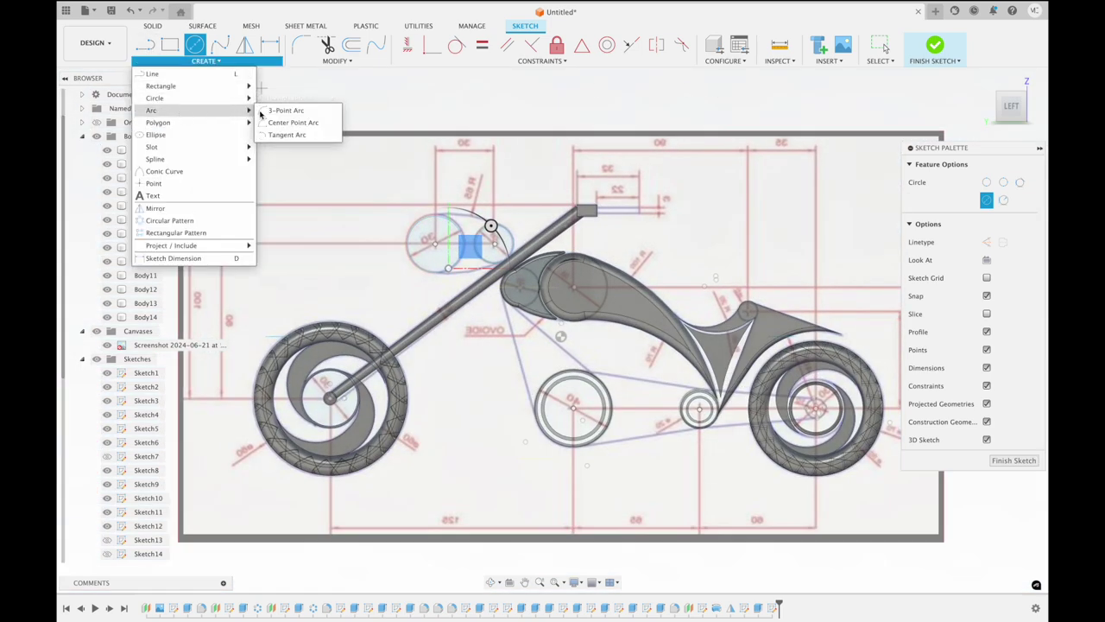
{"action": "left_click", "coordinate": [311, 111]}
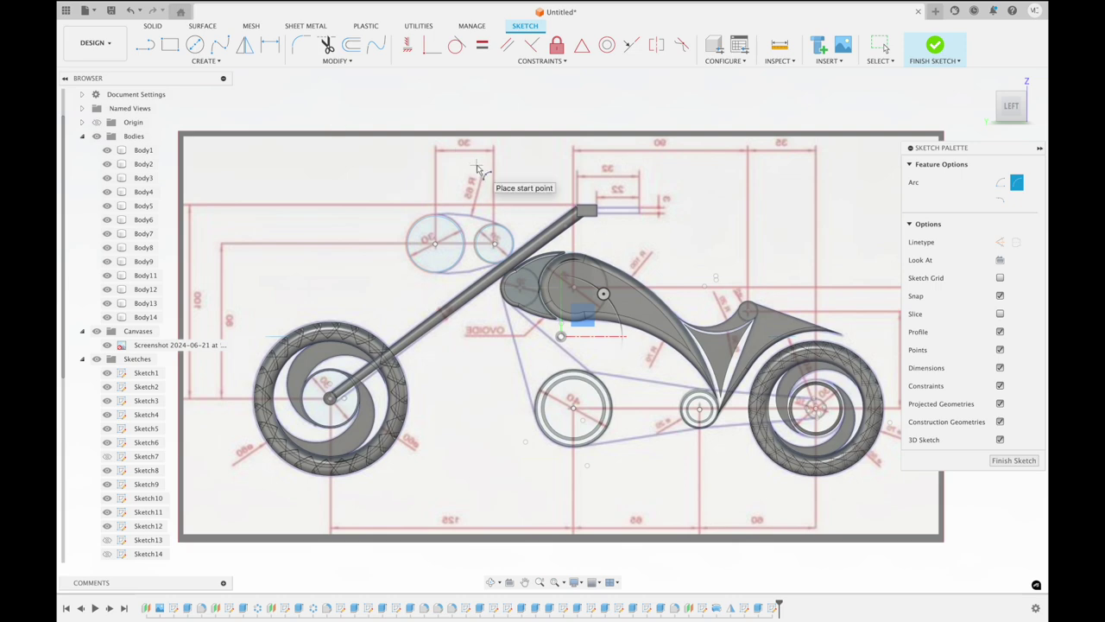
{"action": "scroll", "coordinate": [477, 168], "scroll_direction": "up", "scroll_amount": 2}
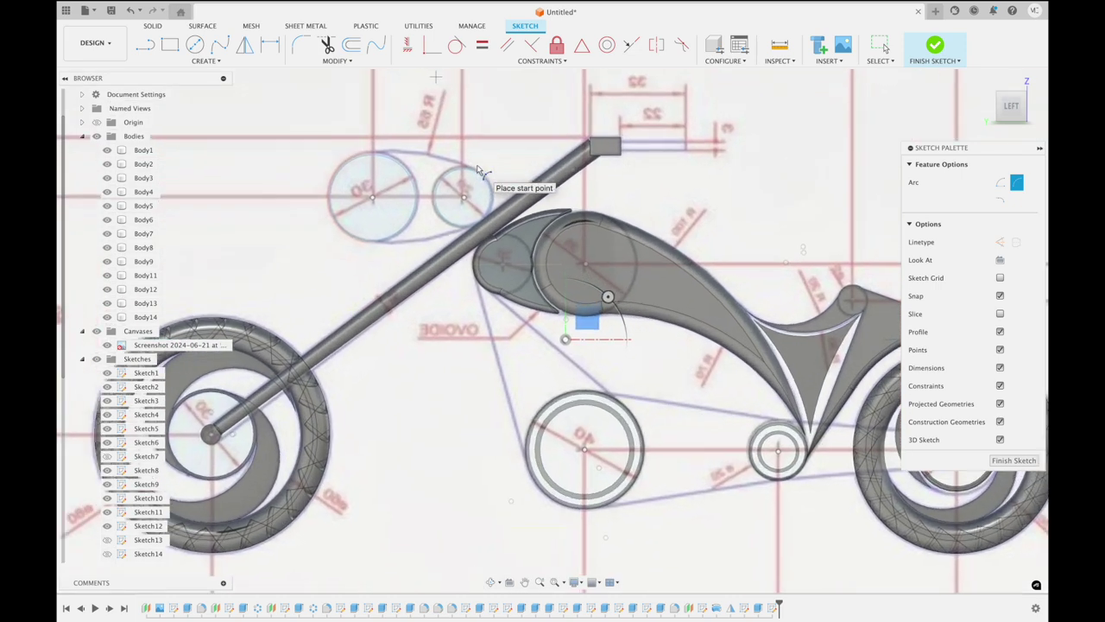
{"action": "left_click", "coordinate": [381, 153]}
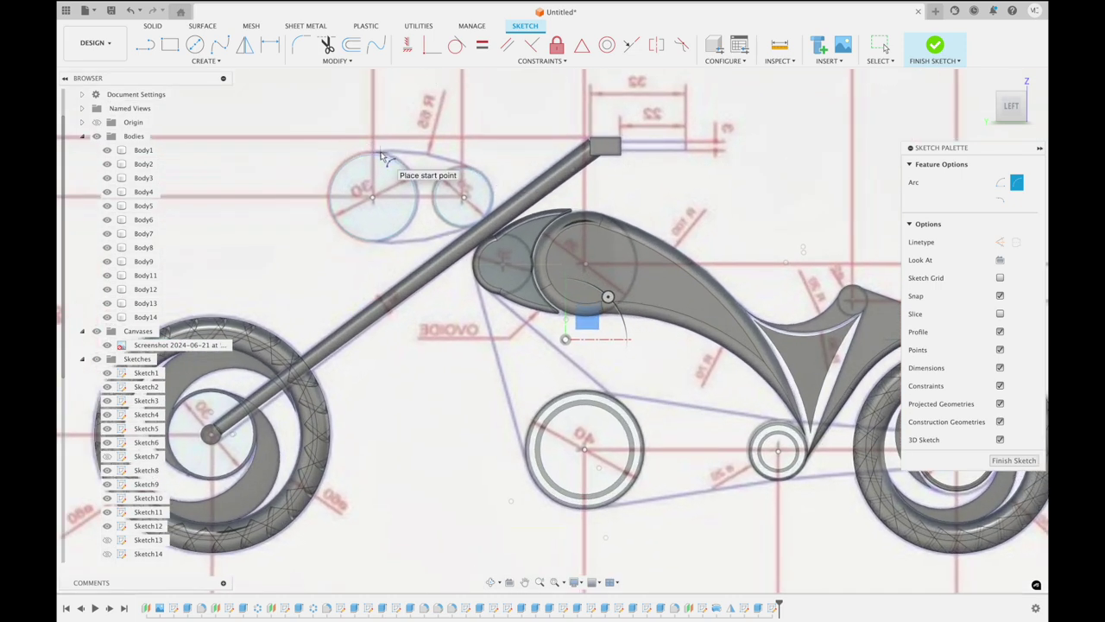
{"action": "left_click", "coordinate": [464, 167]}
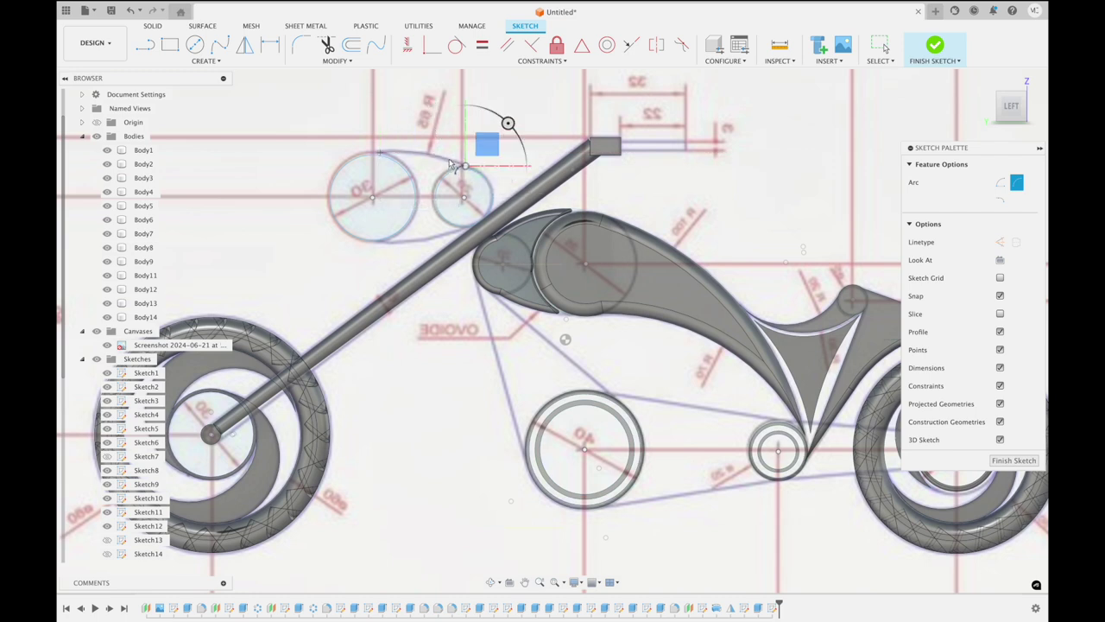
{"action": "left_click", "coordinate": [450, 162]}
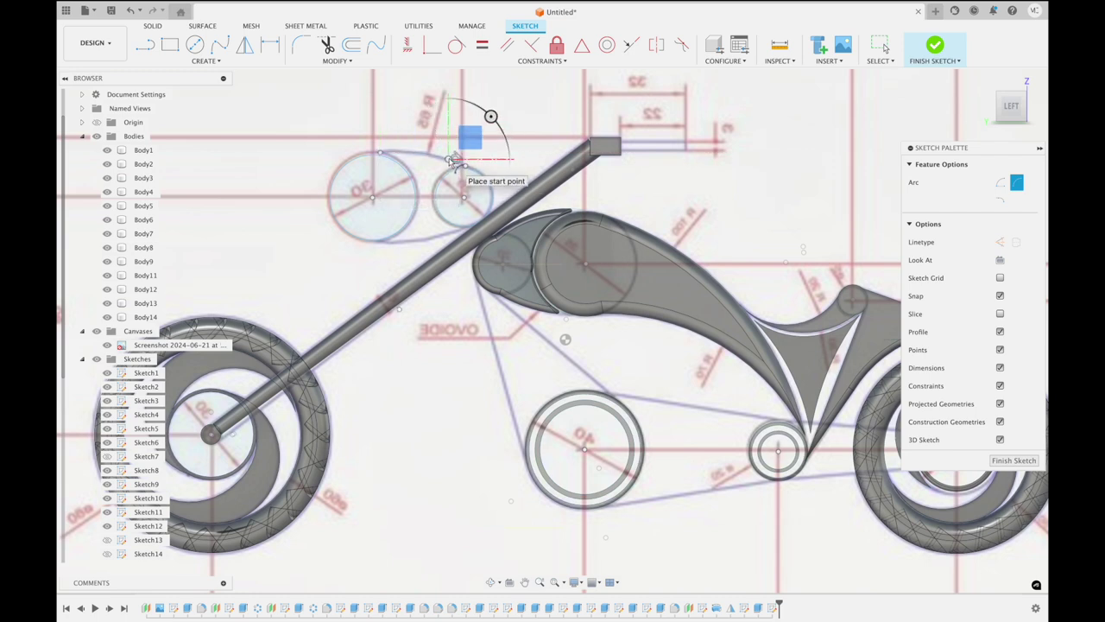
Draw a second three-point arc linking the circles, then finish the sketch
{"action": "left_click", "coordinate": [205, 60]}
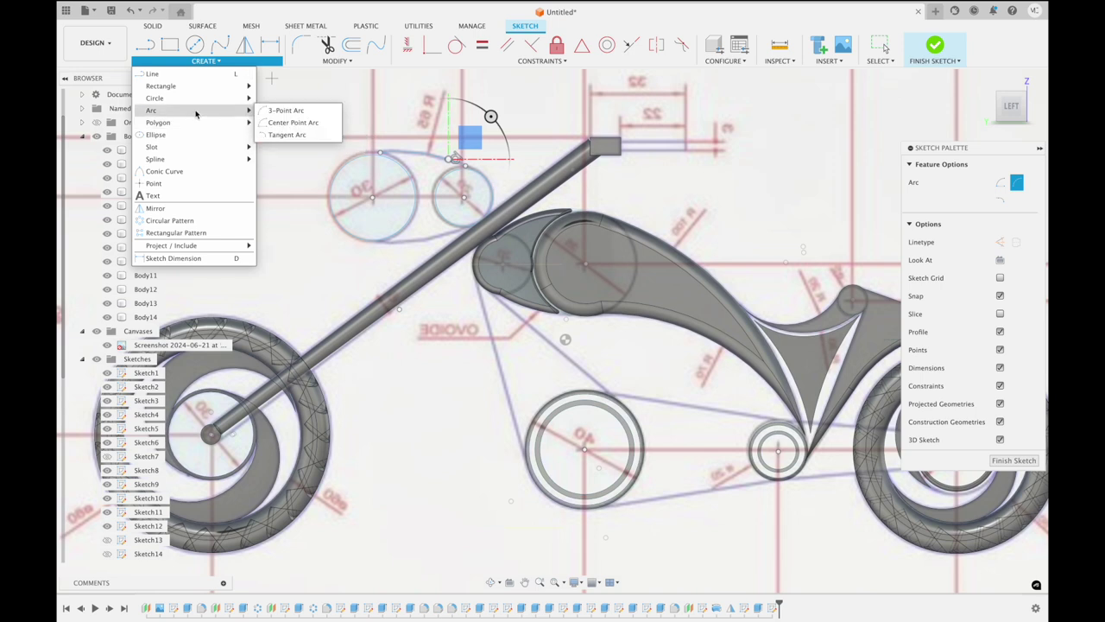
{"action": "mouse_move", "coordinate": [190, 109]}
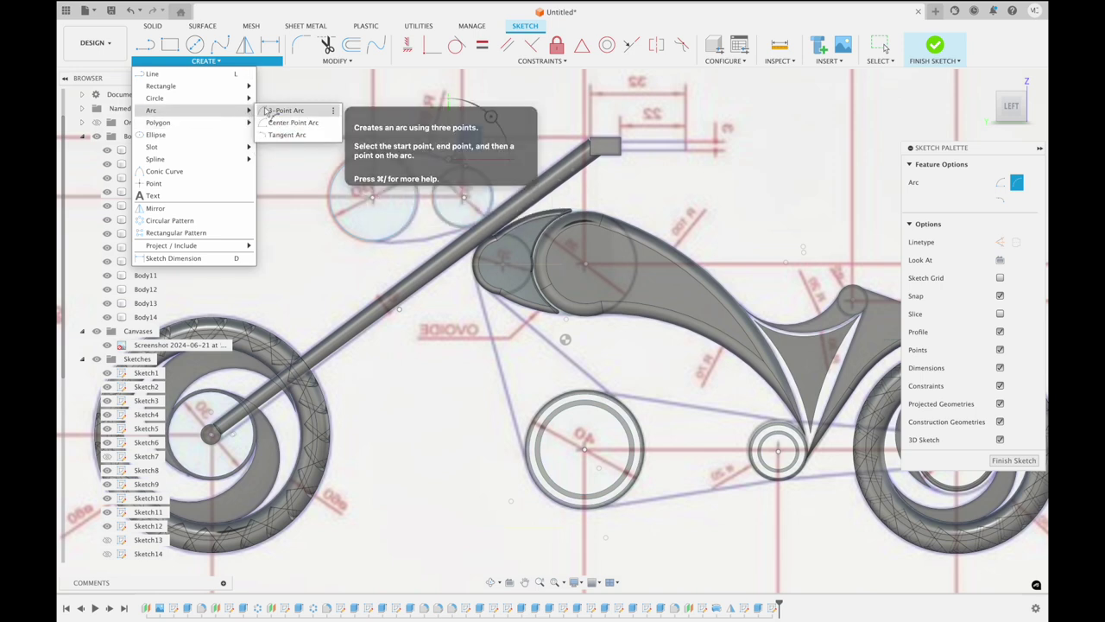
{"action": "left_click", "coordinate": [278, 111]}
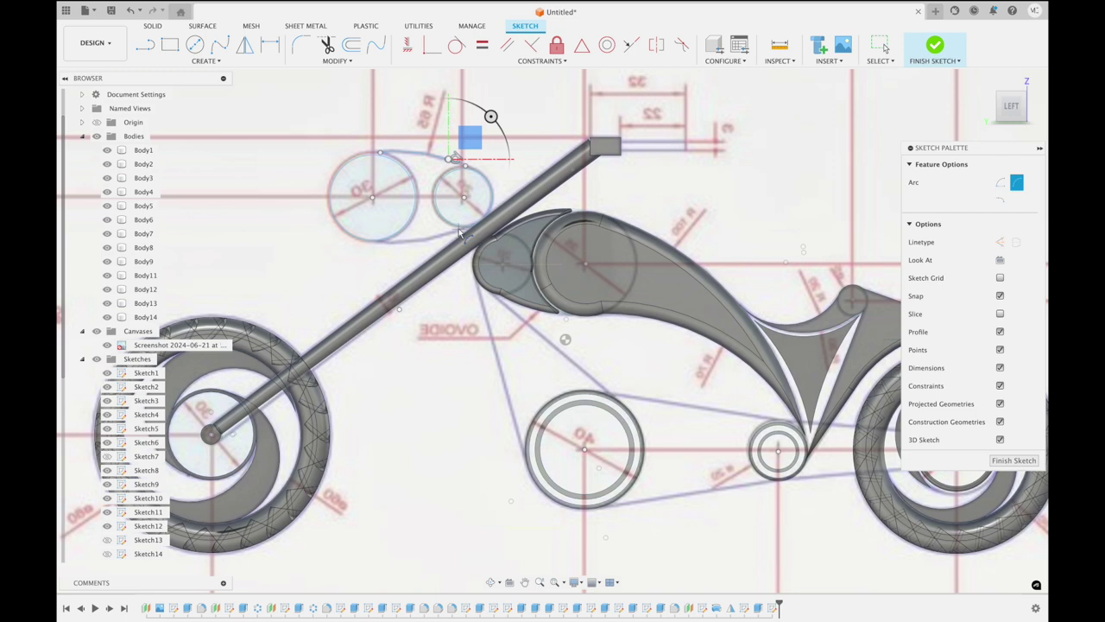
{"action": "left_click", "coordinate": [461, 228]}
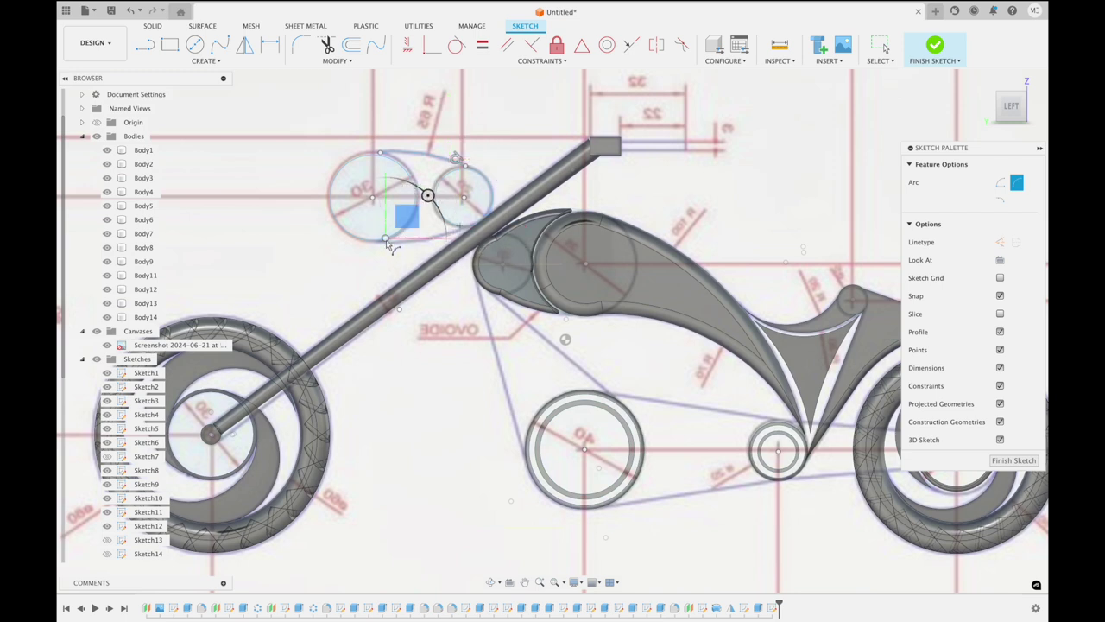
{"action": "left_click", "coordinate": [437, 238]}
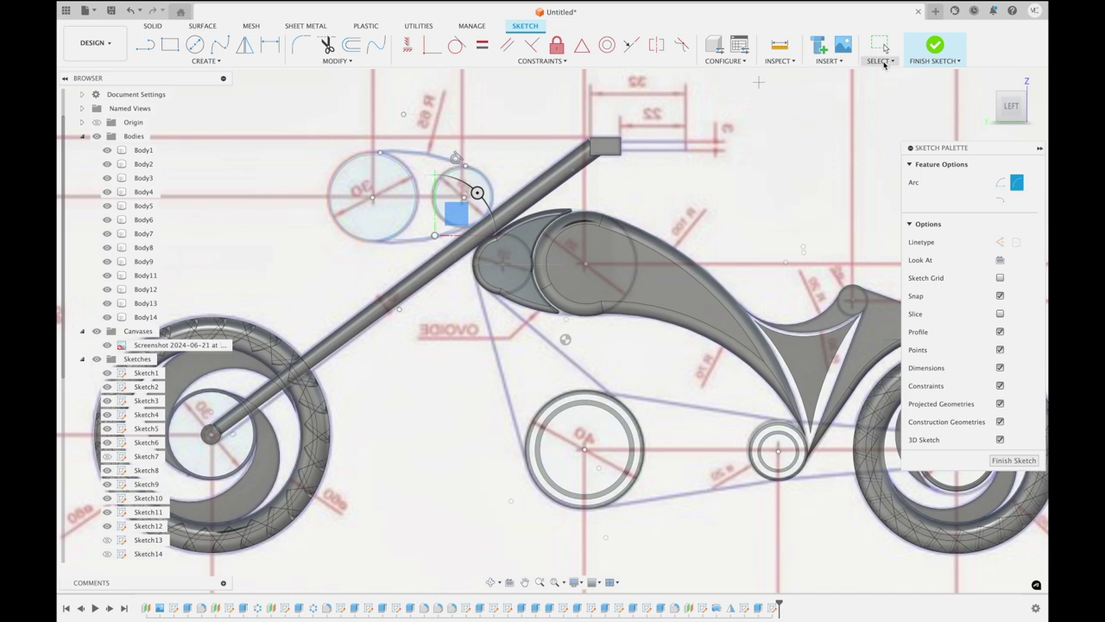
{"action": "scroll", "coordinate": [482, 123], "scroll_direction": "up", "scroll_amount": 2}
{"action": "middle_click_drag", "start_coordinate": [481, 124], "coordinate": [510, 191]}
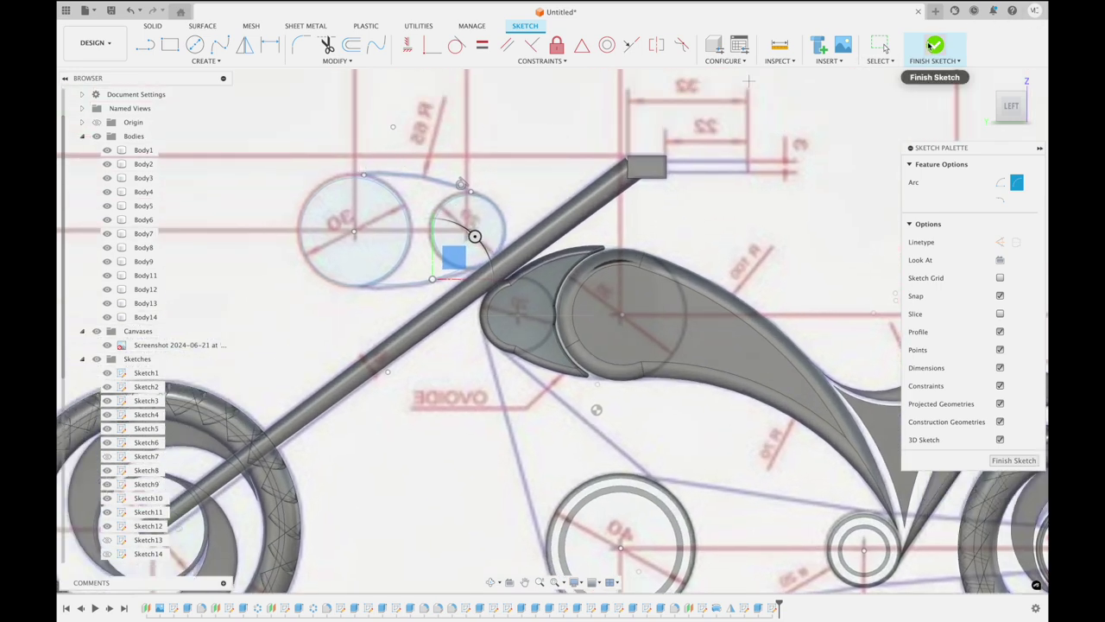
{"action": "key", "text": "Escape"}
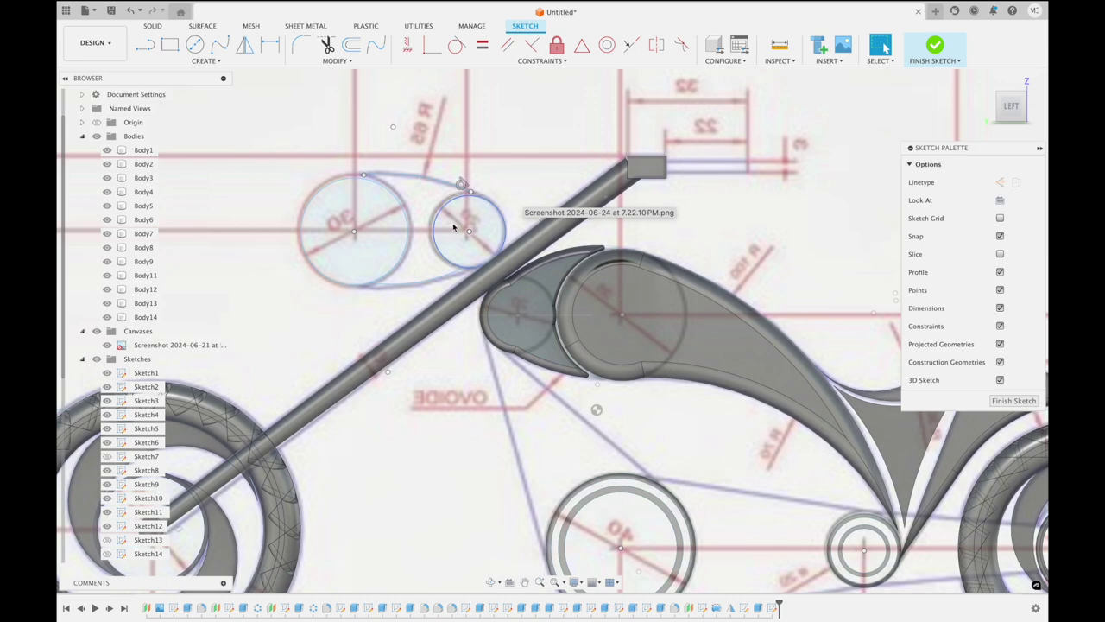
{"action": "middle_click_drag", "start_coordinate": [503, 184], "coordinate": [527, 167], "text": "shift"}
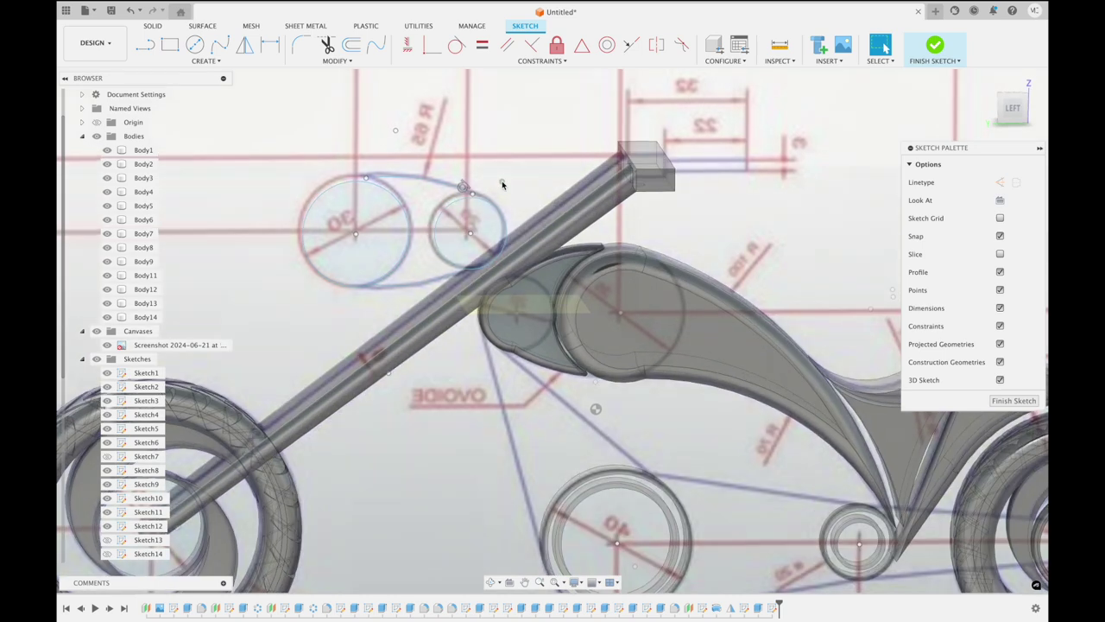
{"action": "left_click", "coordinate": [934, 48]}
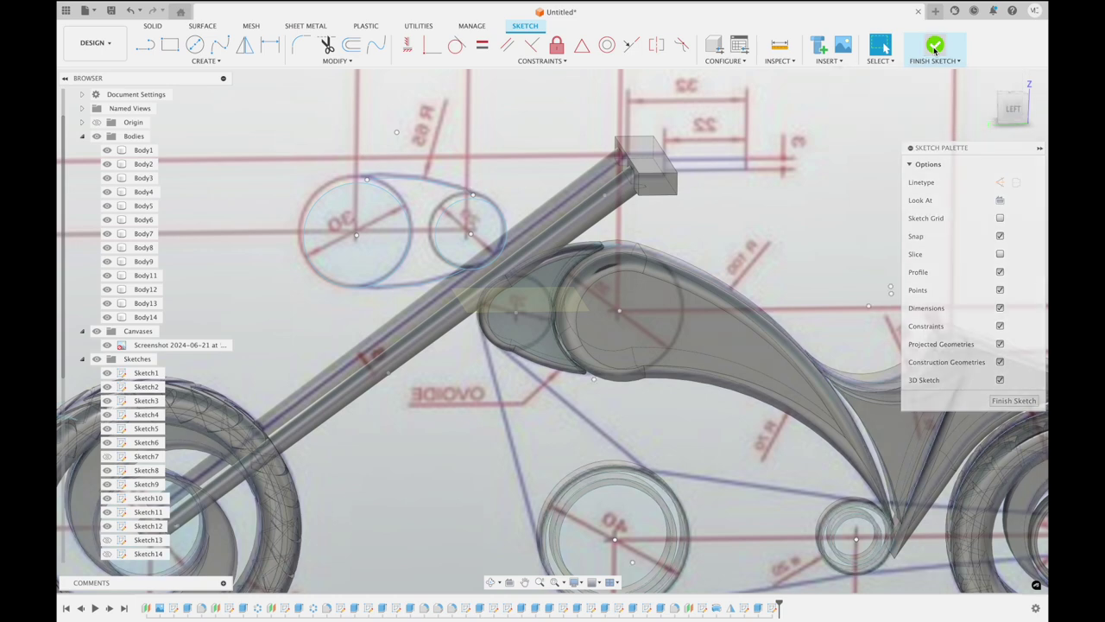
Drag the linking arc's end onto the small circle's upper edge
{"action": "scroll", "coordinate": [430, 149], "scroll_direction": "up", "scroll_amount": 3}
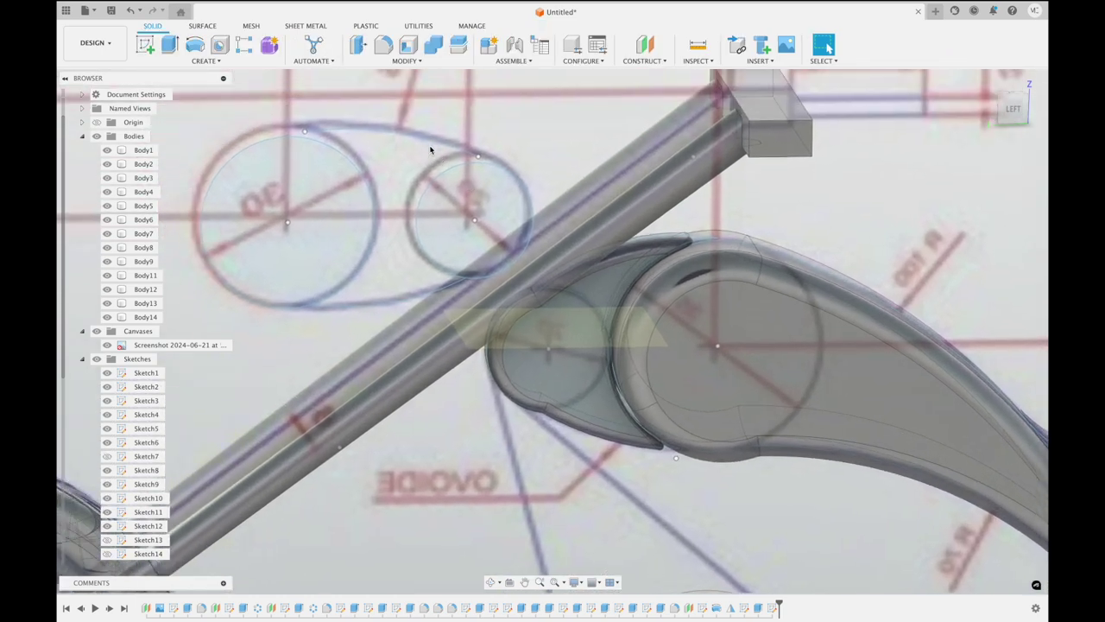
{"action": "left_click", "coordinate": [296, 138]}
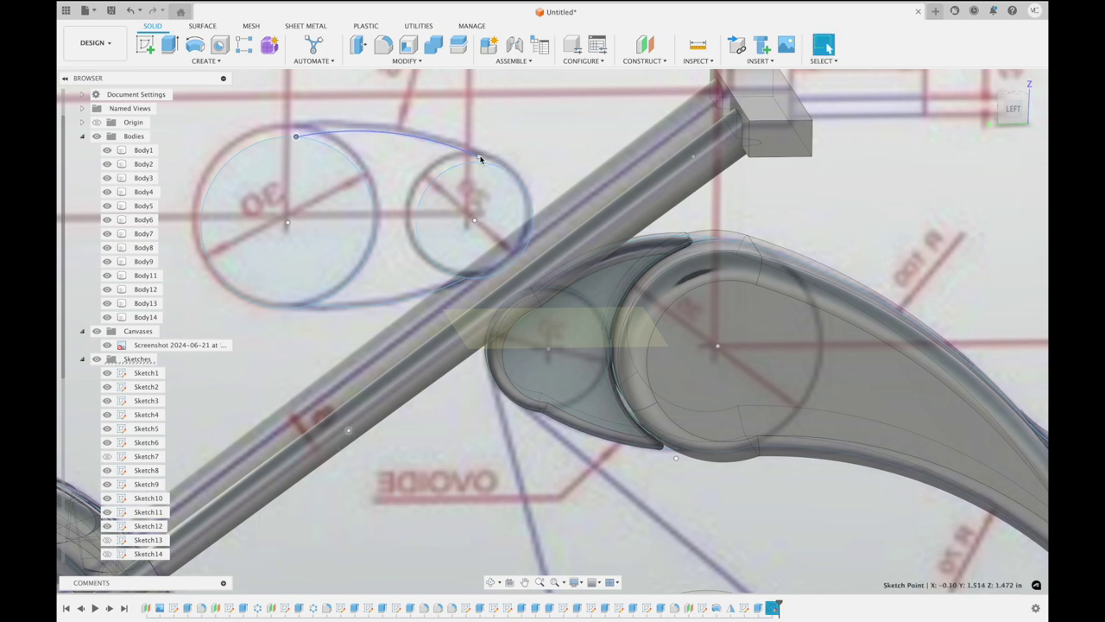
{"action": "left_click_drag", "start_coordinate": [480, 159], "coordinate": [485, 162]}
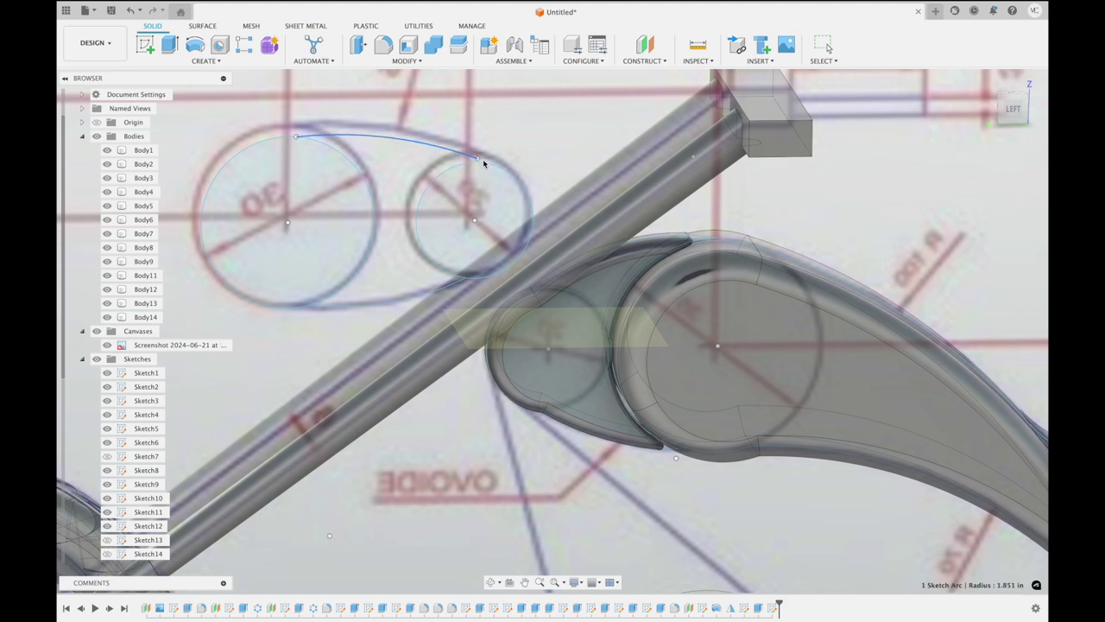
{"action": "scroll", "coordinate": [483, 161], "scroll_direction": "up", "scroll_amount": 2}
{"action": "scroll", "coordinate": [466, 152], "scroll_direction": "up", "scroll_amount": 2}
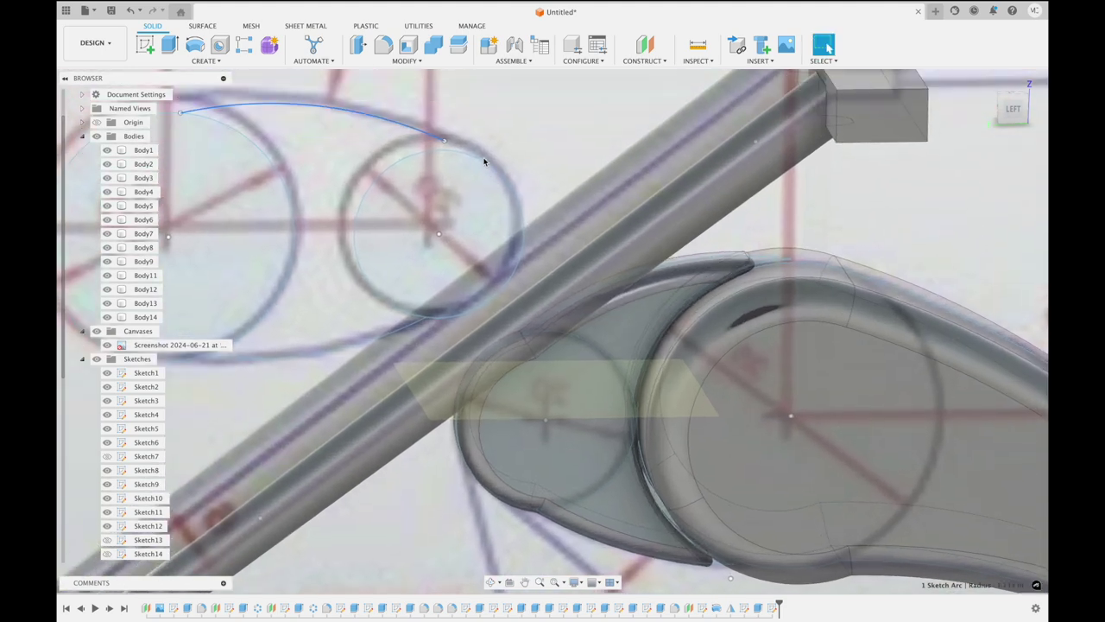
{"action": "left_click_drag", "start_coordinate": [445, 144], "coordinate": [460, 156]}
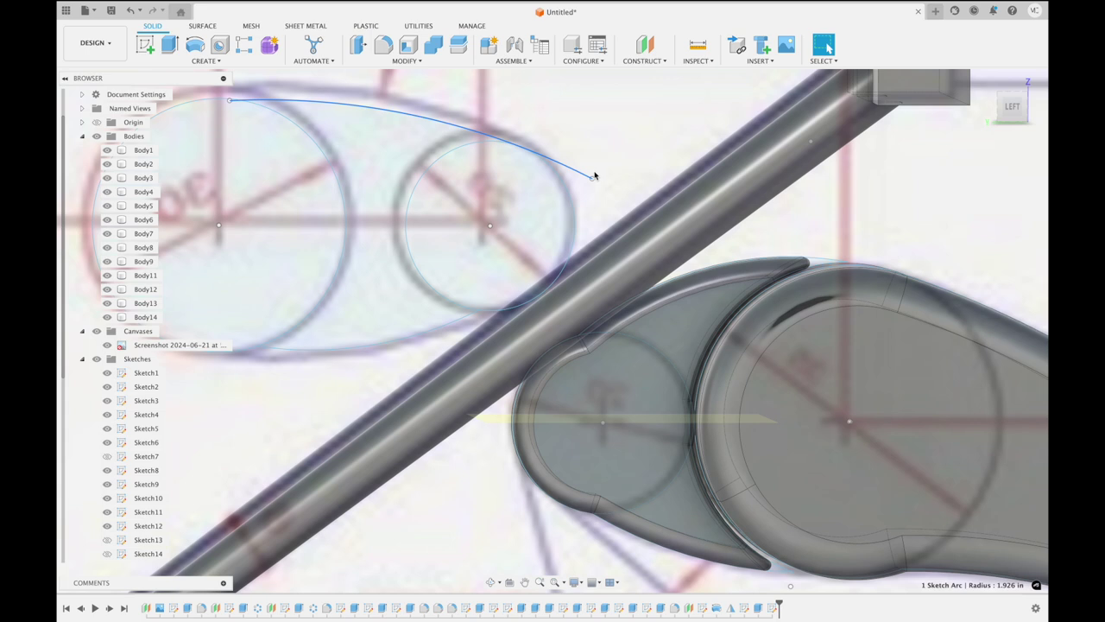
{"action": "key", "text": "Escape"}
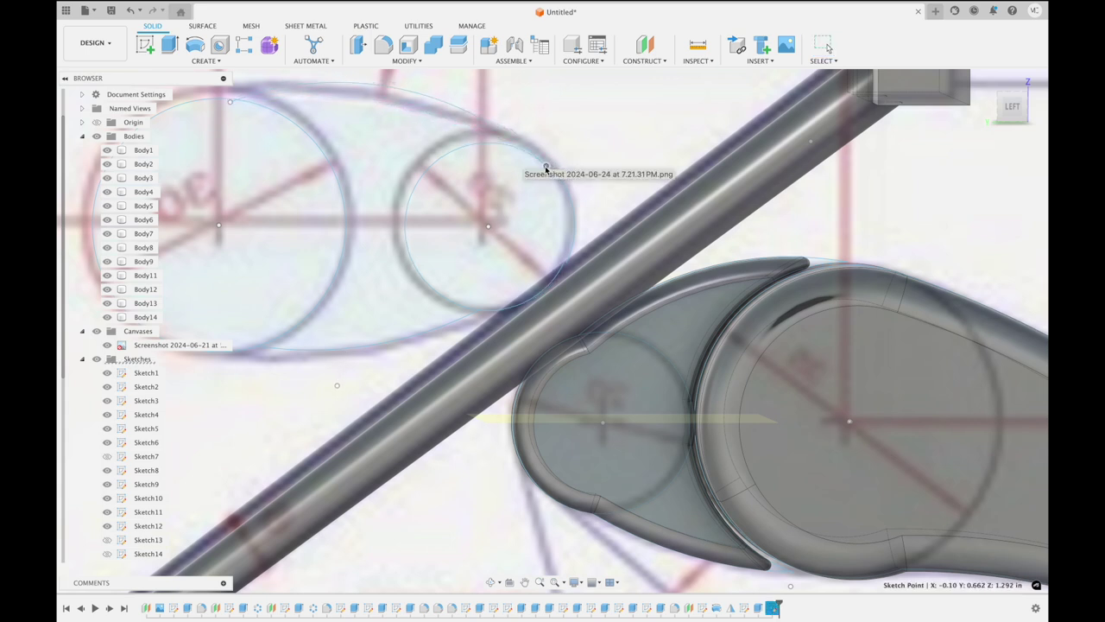
{"action": "left_click", "coordinate": [545, 167]}
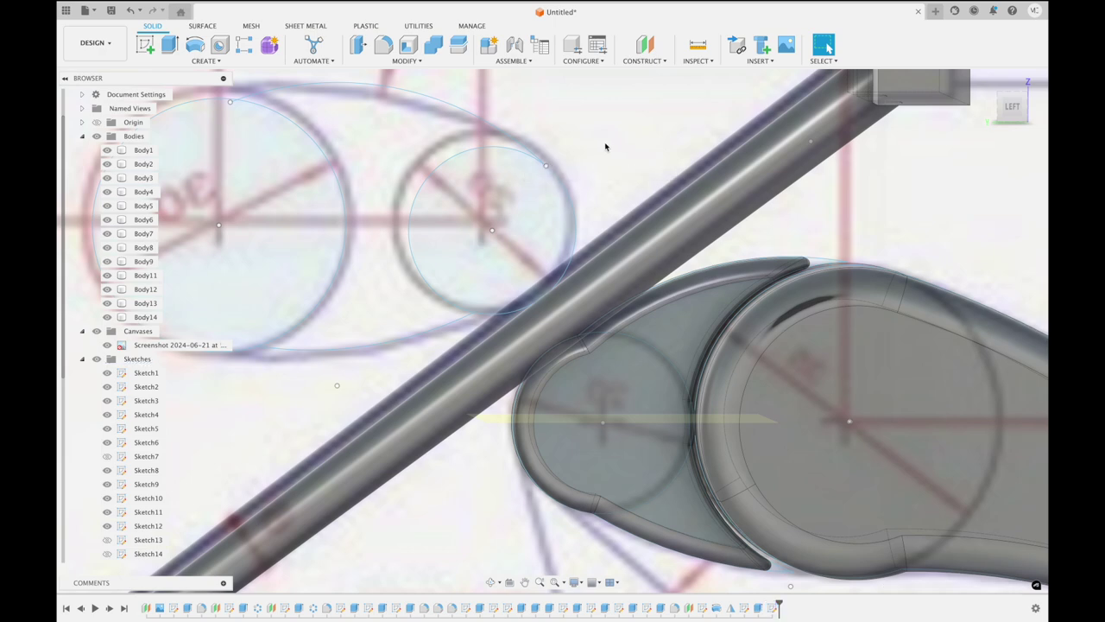
Select the top arc to confirm its 0.814 in radius
{"action": "scroll", "coordinate": [605, 147], "scroll_direction": "up", "scroll_amount": 2}
{"action": "scroll", "coordinate": [606, 147], "scroll_direction": "up", "scroll_amount": 2}
{"action": "scroll", "coordinate": [605, 146], "scroll_direction": "up", "scroll_amount": 2}
{"action": "scroll", "coordinate": [606, 147], "scroll_direction": "up", "scroll_amount": 2}
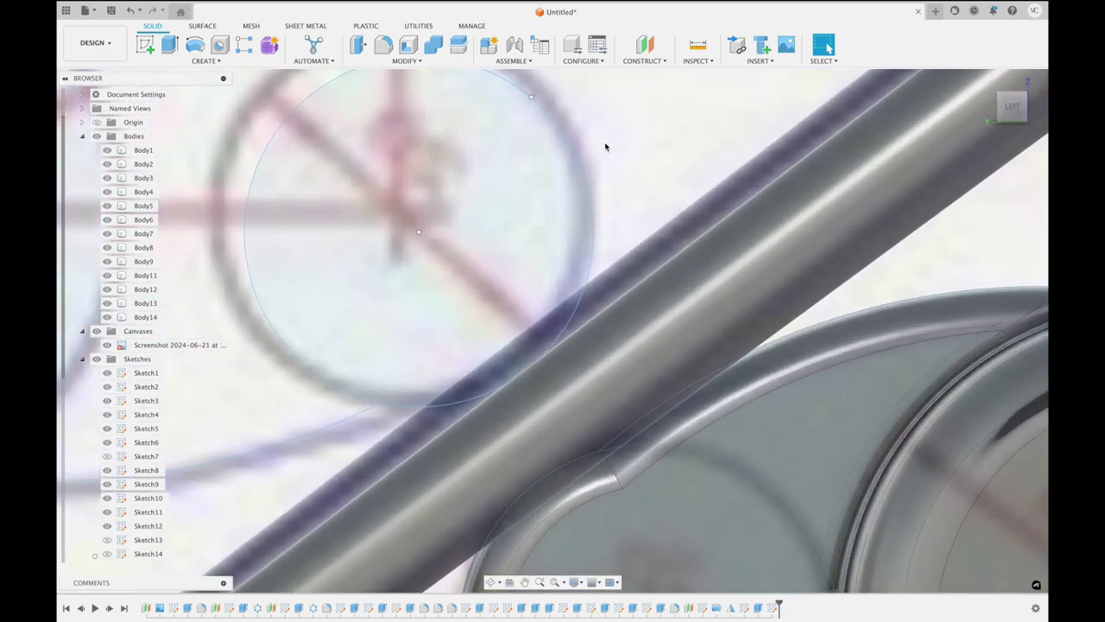
{"action": "left_click", "coordinate": [530, 168]}
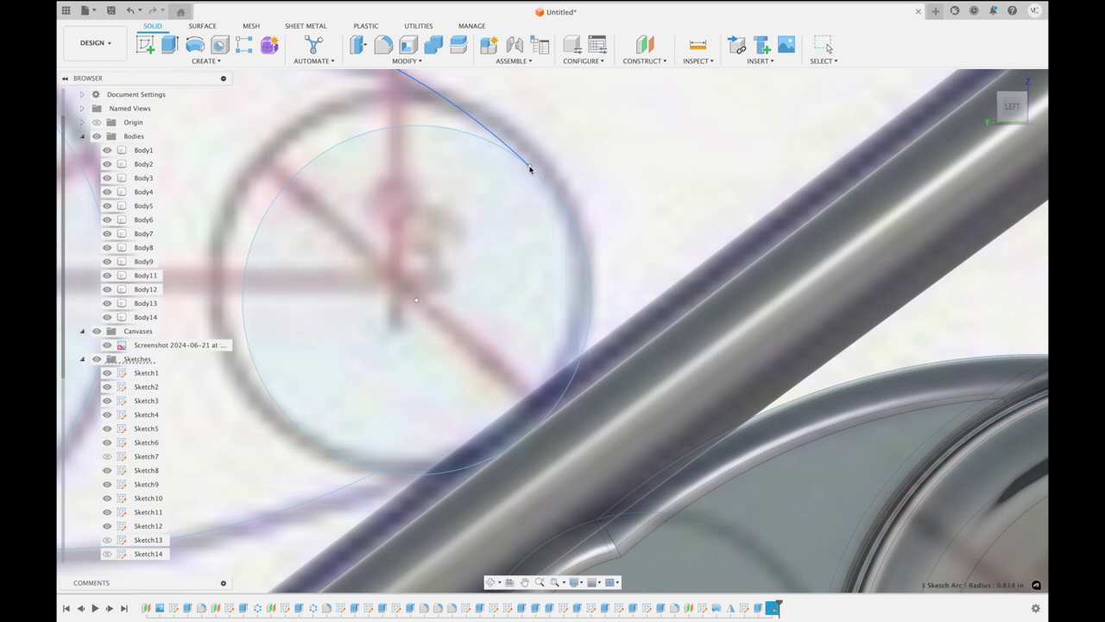
{"action": "left_click", "coordinate": [604, 146]}
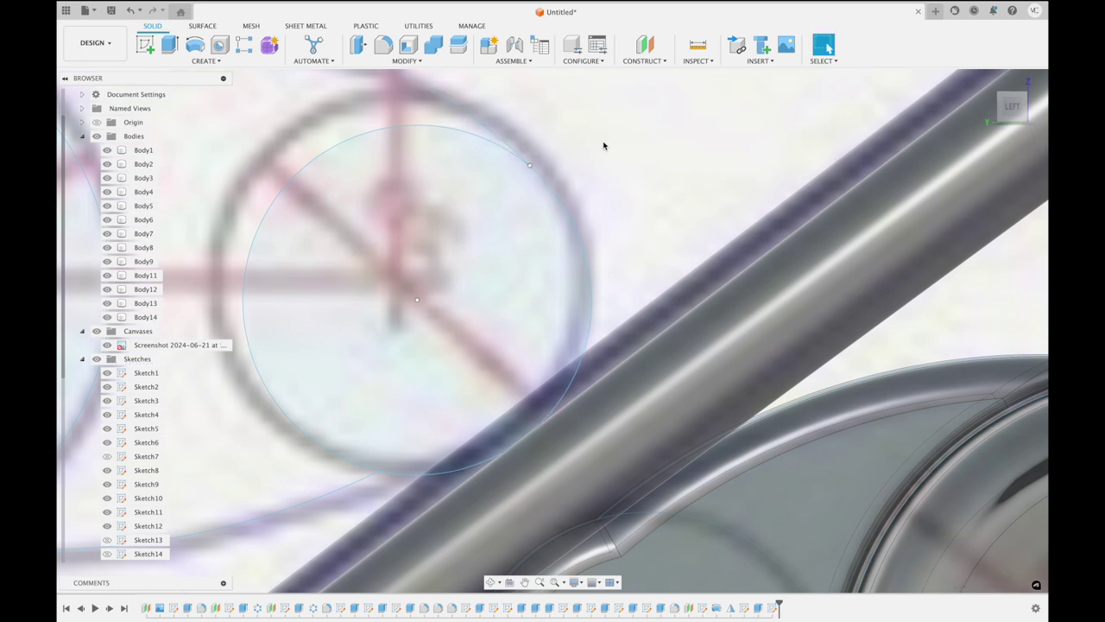
{"action": "scroll", "coordinate": [604, 146], "scroll_direction": "down", "scroll_amount": 2}
{"action": "scroll", "coordinate": [604, 146], "scroll_direction": "down", "scroll_amount": 2}
{"action": "scroll", "coordinate": [604, 146], "scroll_direction": "down", "scroll_amount": 2}
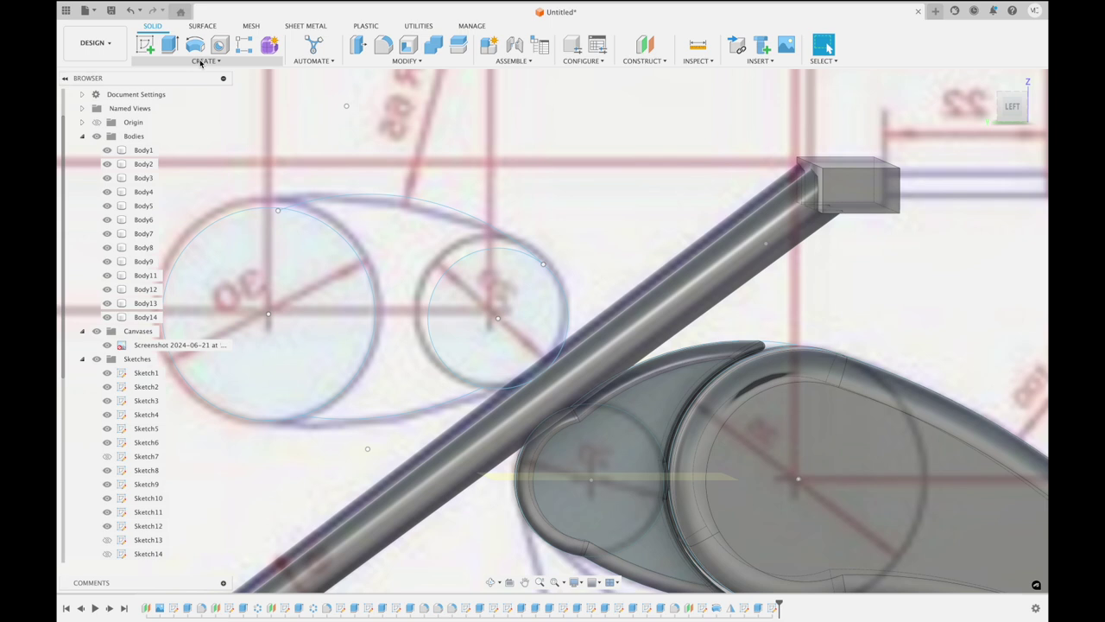
{"action": "left_click", "coordinate": [201, 61]}
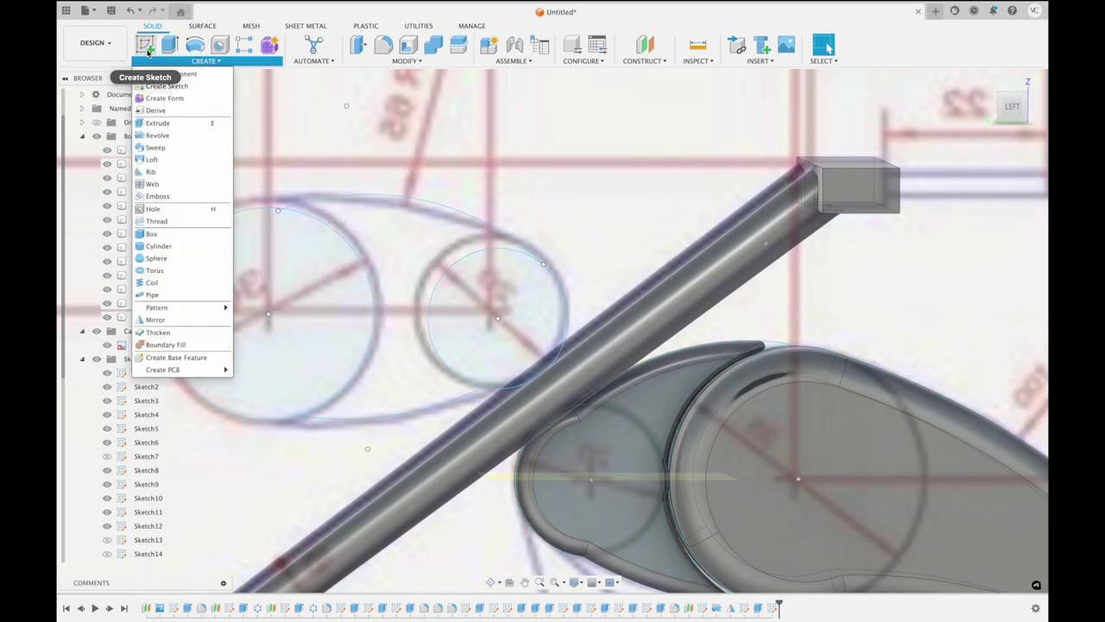
Start an extrusion of the large and small circles with Symmetric direction
{"action": "left_click", "coordinate": [145, 47]}
{"action": "key", "text": "e"}
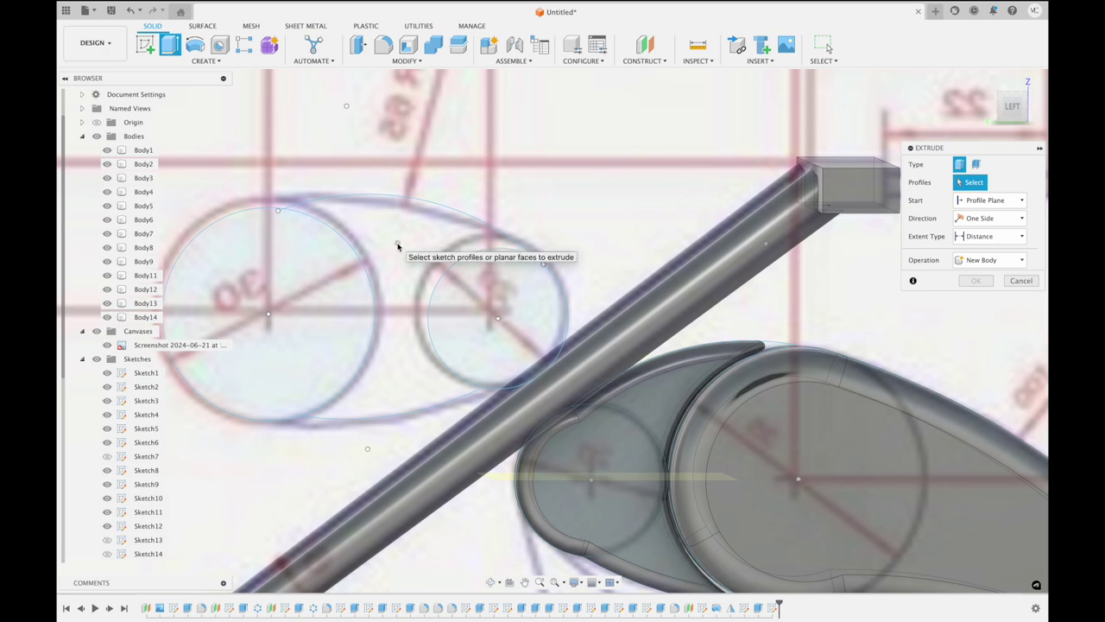
{"action": "middle_click_drag", "start_coordinate": [399, 249], "coordinate": [402, 247], "text": "shift"}
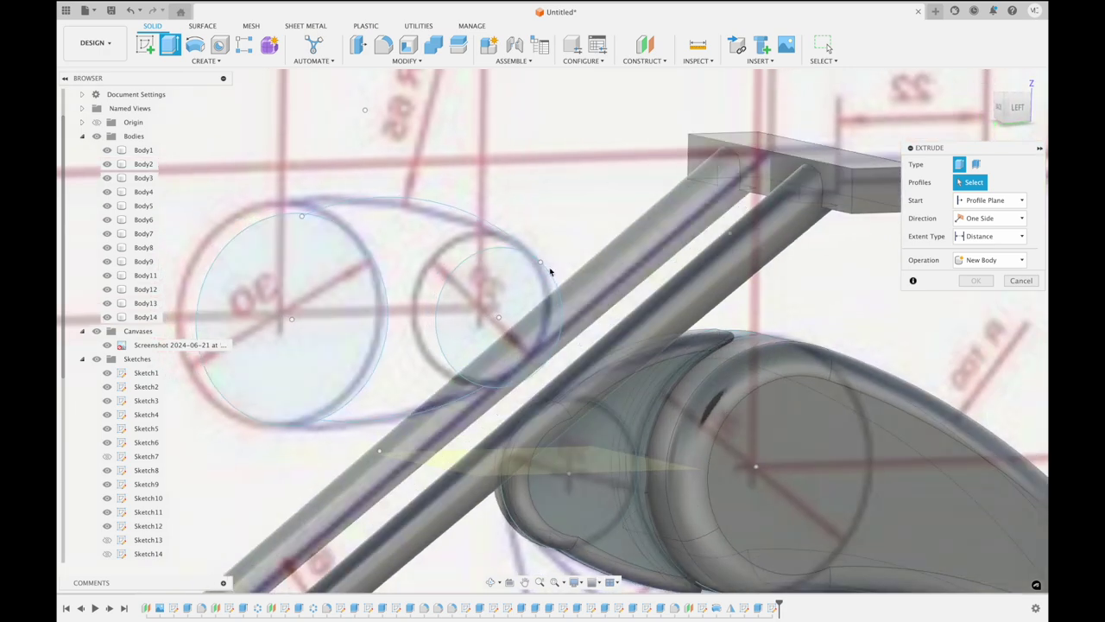
{"action": "left_click", "coordinate": [371, 325]}
{"action": "left_click", "coordinate": [481, 326]}
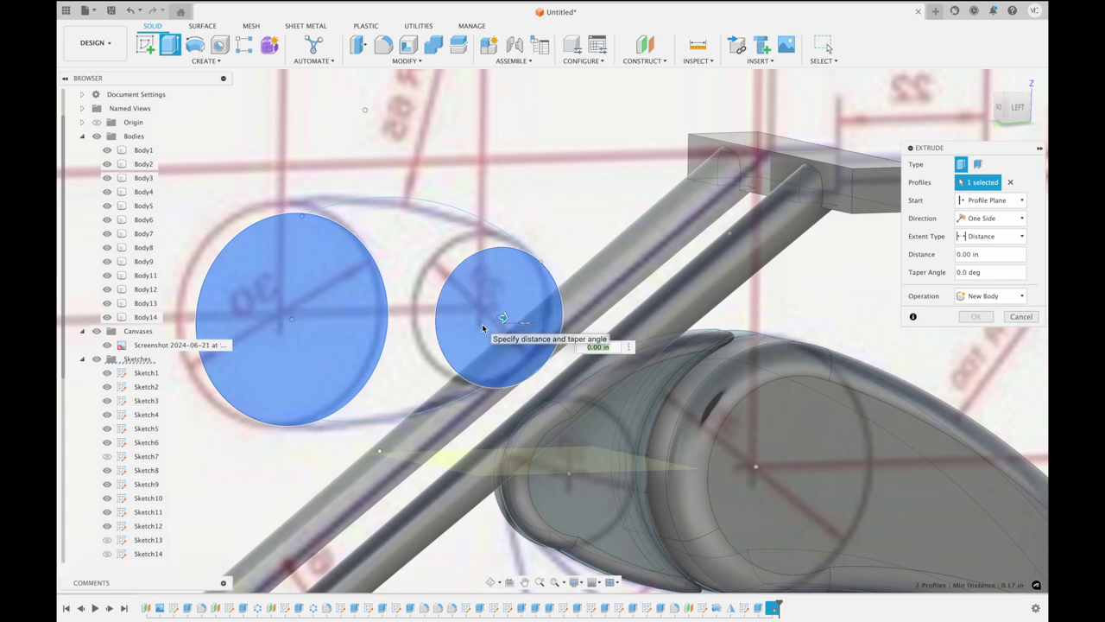
{"action": "middle_click_drag", "start_coordinate": [482, 328], "coordinate": [505, 326], "text": "shift"}
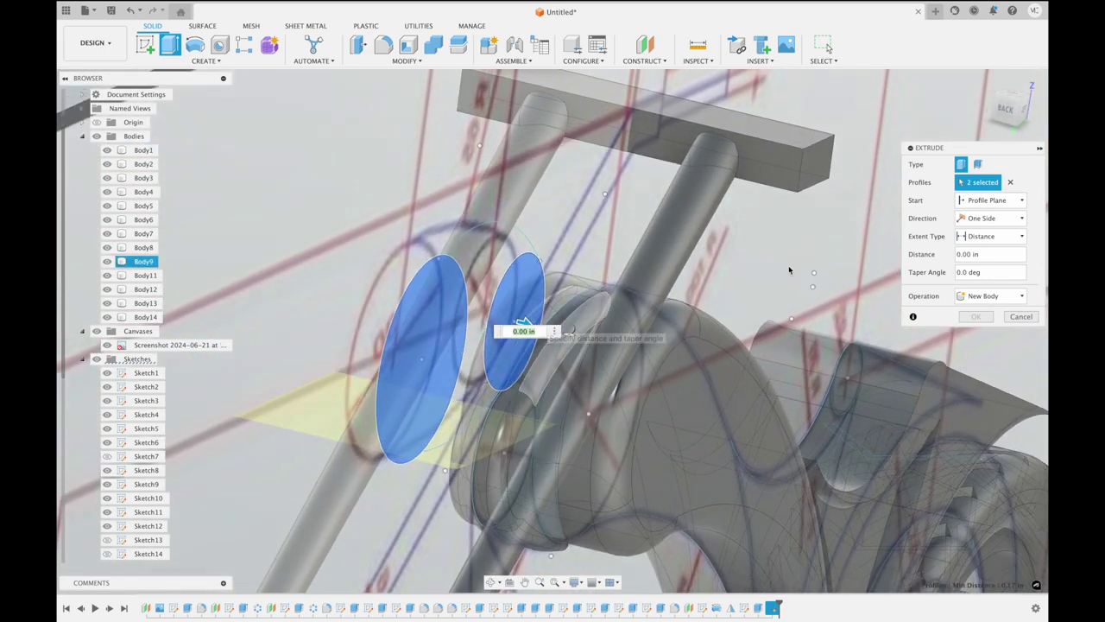
{"action": "left_click", "coordinate": [979, 218]}
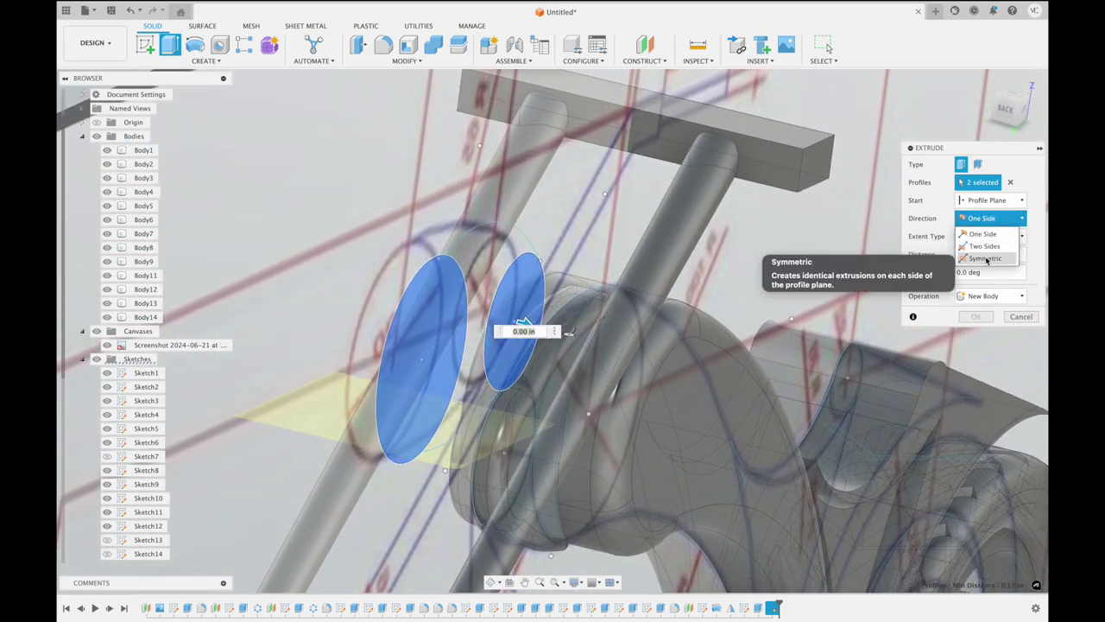
{"action": "left_click", "coordinate": [985, 259]}
Extrude both circles 0.15 in symmetrically as new bodies Body16 and Body17
{"action": "middle_click_drag", "start_coordinate": [513, 320], "coordinate": [506, 279], "text": "shift"}
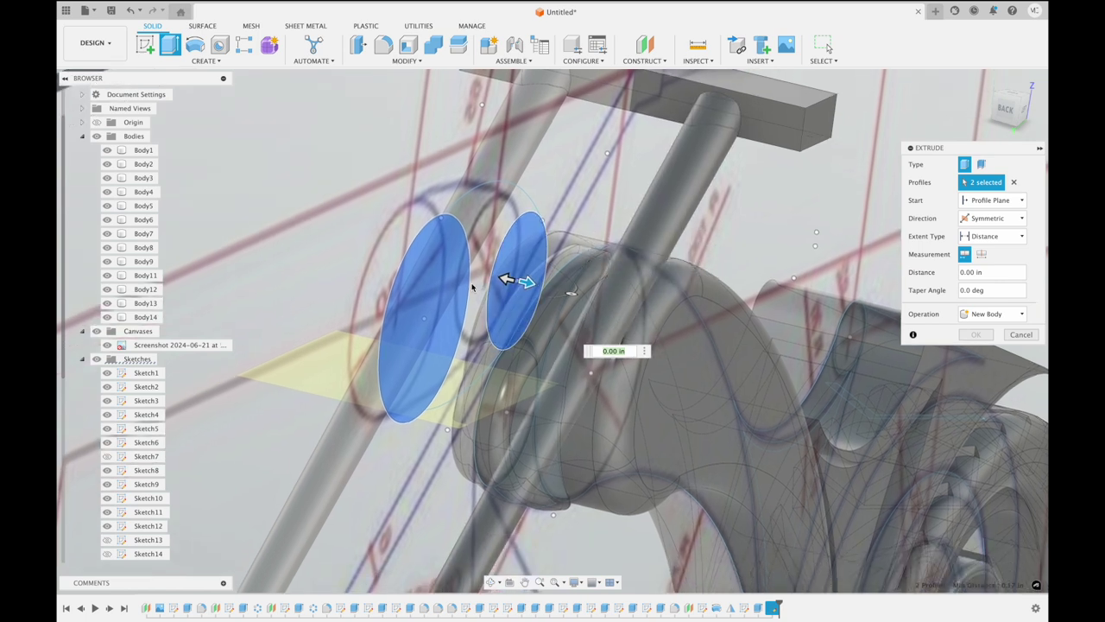
{"action": "left_click_drag", "start_coordinate": [505, 279], "coordinate": [457, 255]}
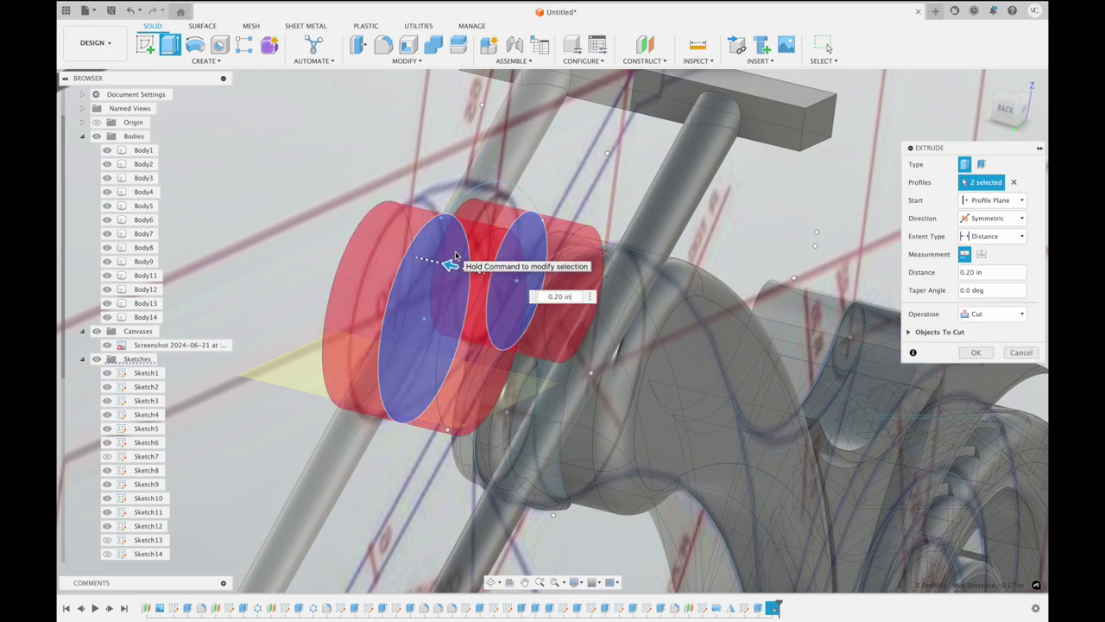
{"action": "scroll", "coordinate": [278, 176], "scroll_direction": "left", "scroll_amount": 5, "text": "shift"}
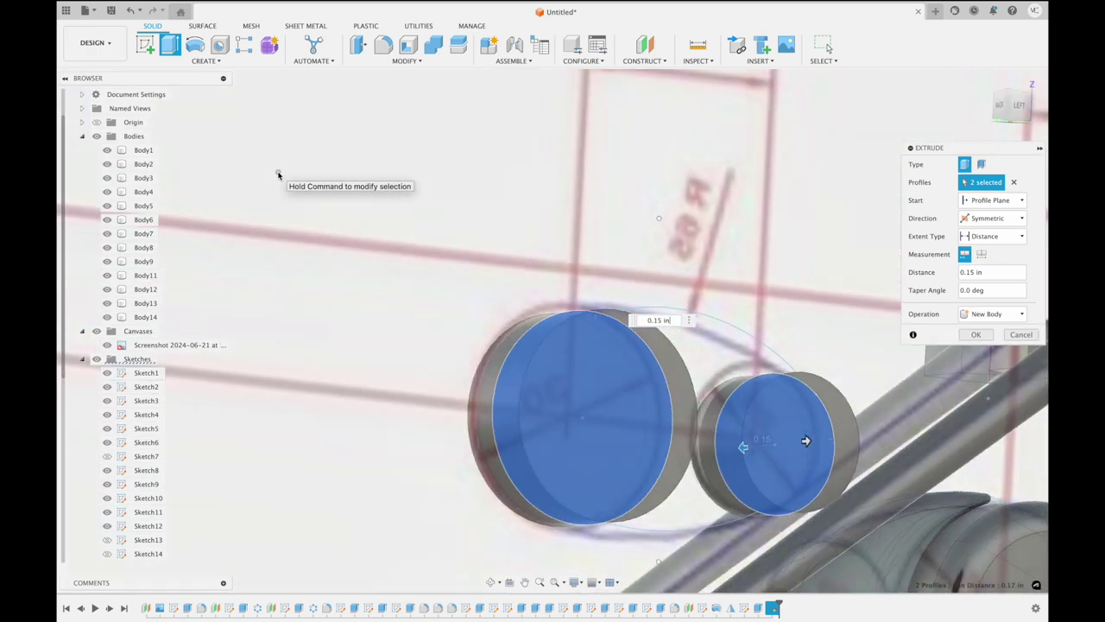
{"action": "scroll", "coordinate": [278, 176], "scroll_direction": "left", "scroll_amount": 3, "text": "shift"}
{"action": "scroll", "coordinate": [278, 176], "scroll_direction": "left", "scroll_amount": 3, "text": "shift"}
{"action": "scroll", "coordinate": [278, 176], "scroll_direction": "down", "scroll_amount": 3}
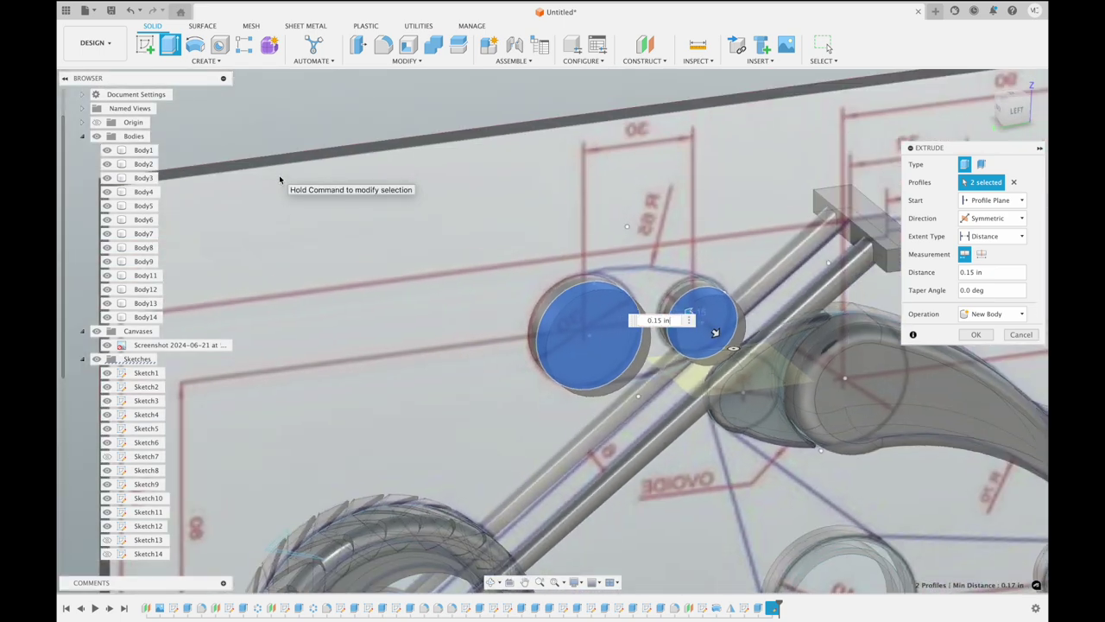
{"action": "scroll", "coordinate": [278, 175], "scroll_direction": "down", "scroll_amount": 3}
{"action": "scroll", "coordinate": [280, 173], "scroll_direction": "down", "scroll_amount": 2}
{"action": "scroll", "coordinate": [283, 171], "scroll_direction": "down", "scroll_amount": 2}
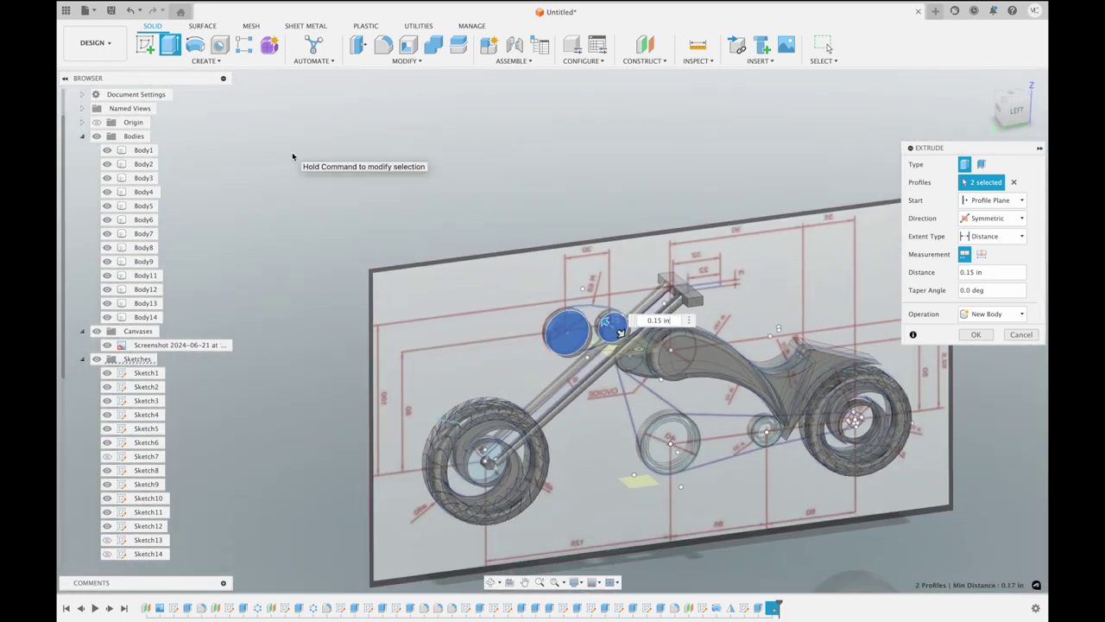
{"action": "scroll", "coordinate": [590, 188], "scroll_direction": "right", "scroll_amount": 3}
{"action": "scroll", "coordinate": [590, 188], "scroll_direction": "right", "scroll_amount": 3}
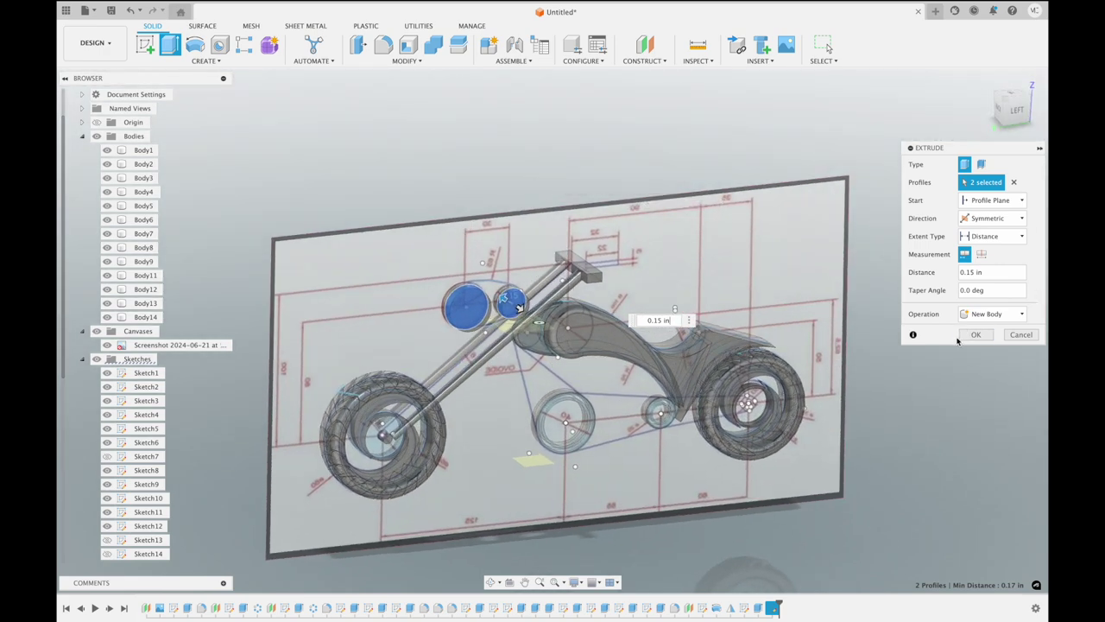
{"action": "left_click", "coordinate": [975, 334]}
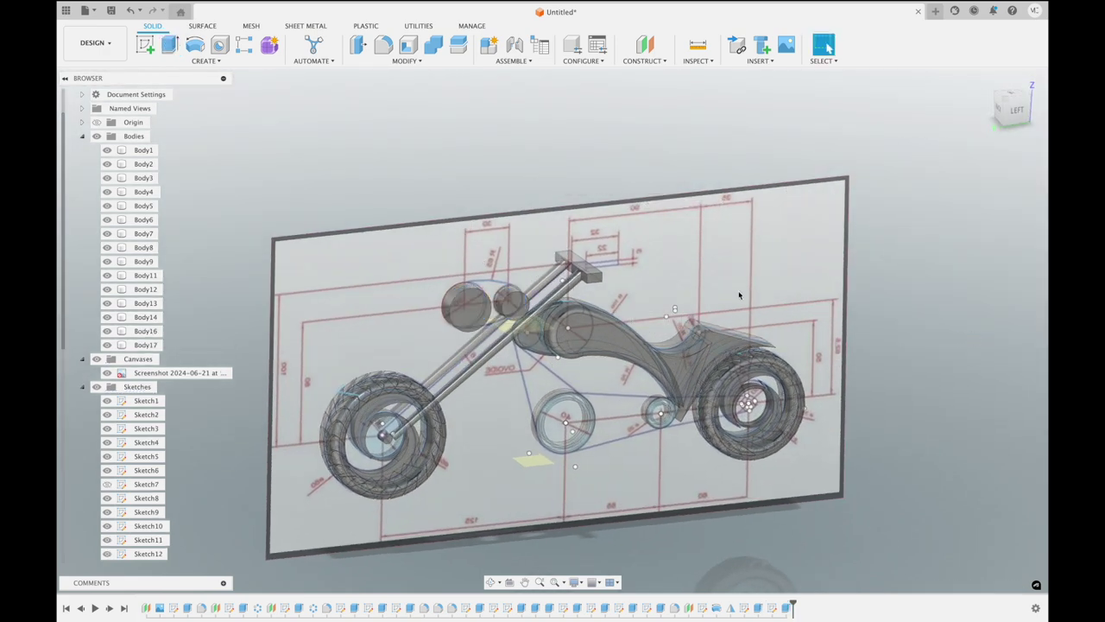
{"action": "scroll", "coordinate": [738, 296], "scroll_direction": "up", "scroll_amount": 5}
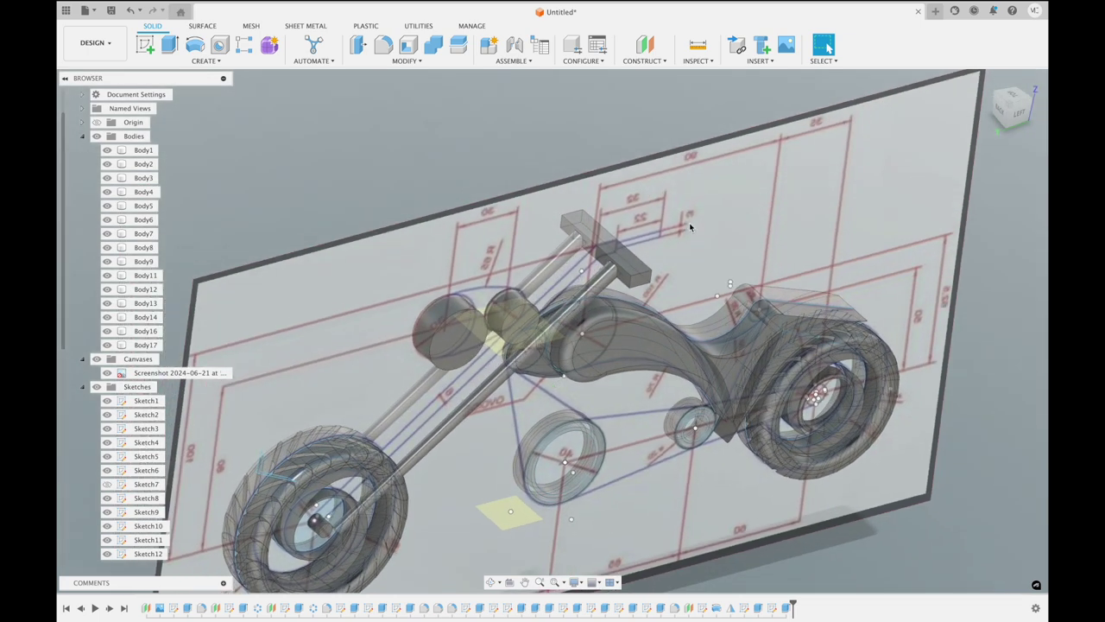
Select the four circular edges of the two new disc bodies for a fillet
{"action": "scroll", "coordinate": [689, 222], "scroll_direction": "up", "scroll_amount": 3}
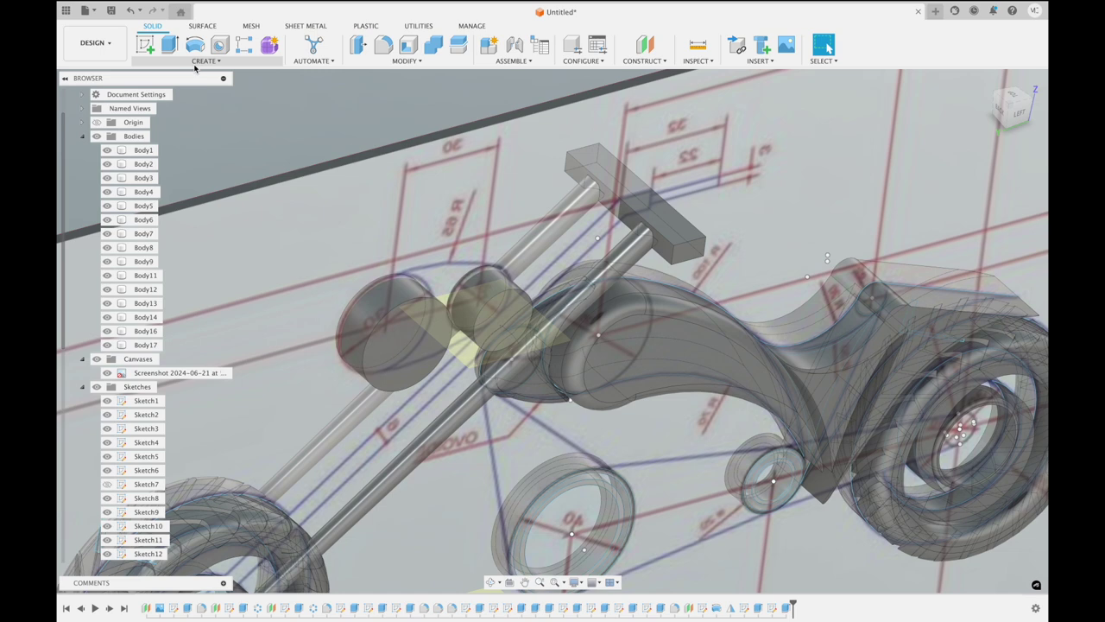
{"action": "left_click", "coordinate": [390, 49]}
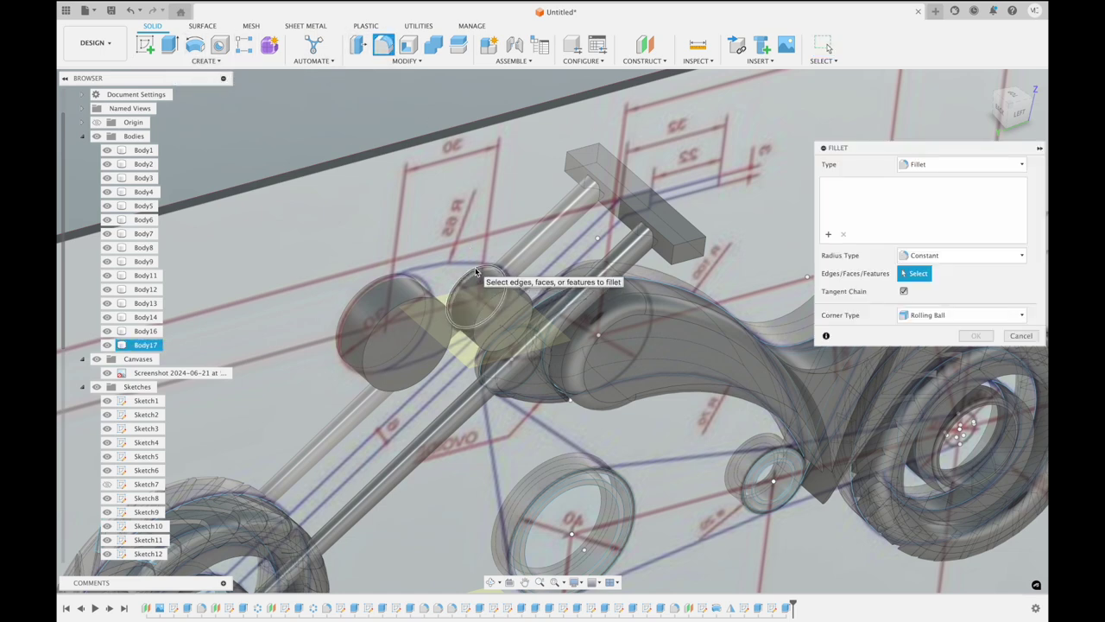
{"action": "left_click", "coordinate": [505, 290]}
{"action": "left_click", "coordinate": [507, 290]}
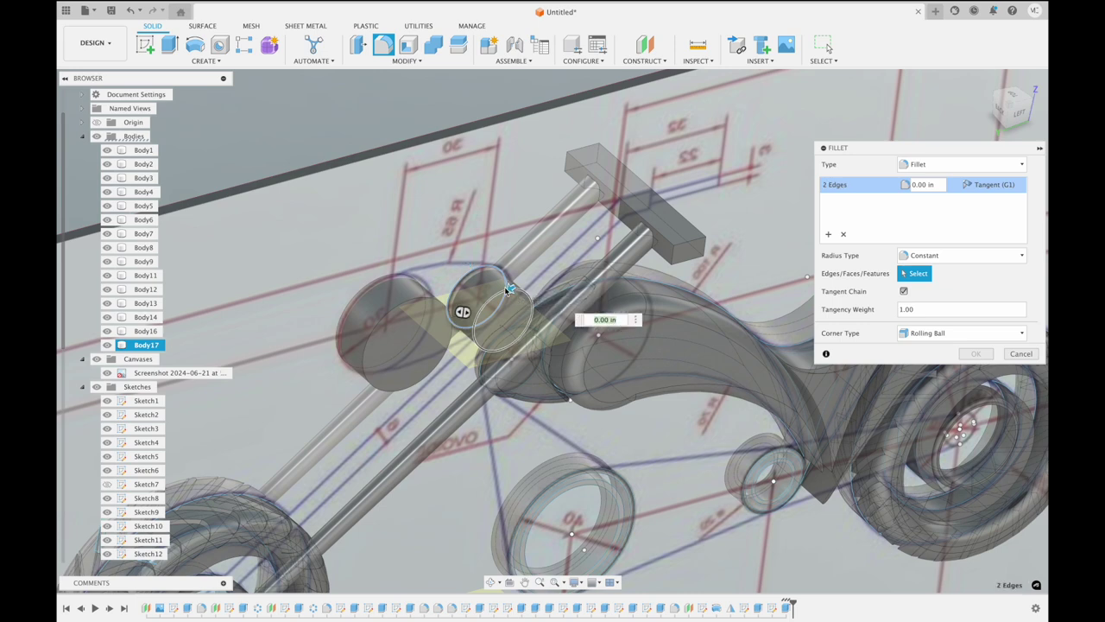
{"action": "left_click", "coordinate": [406, 302]}
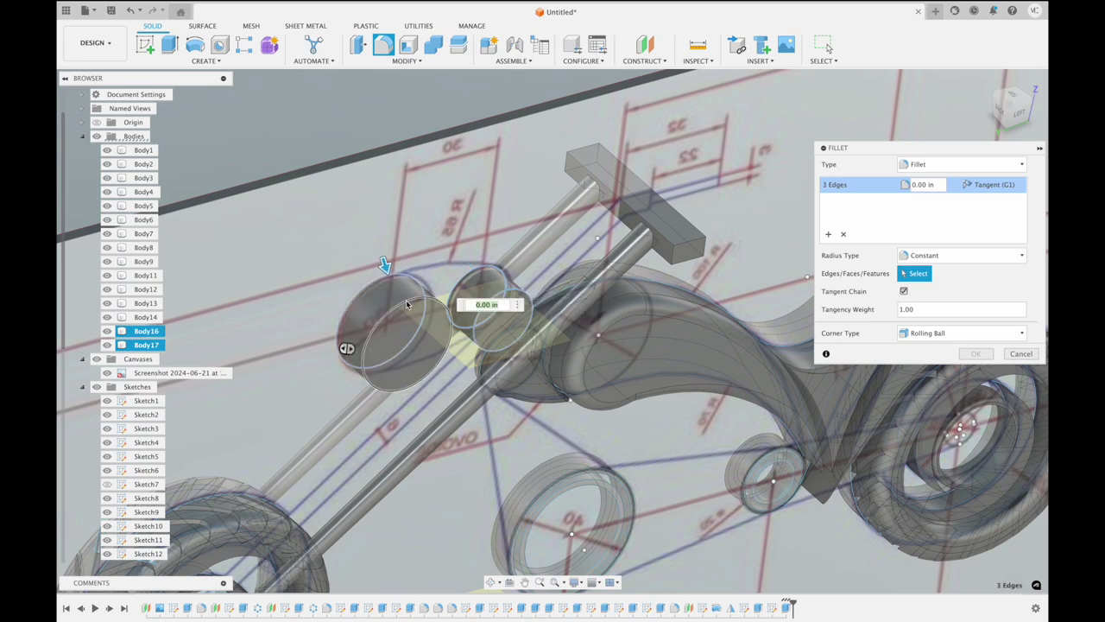
{"action": "left_click", "coordinate": [407, 302]}
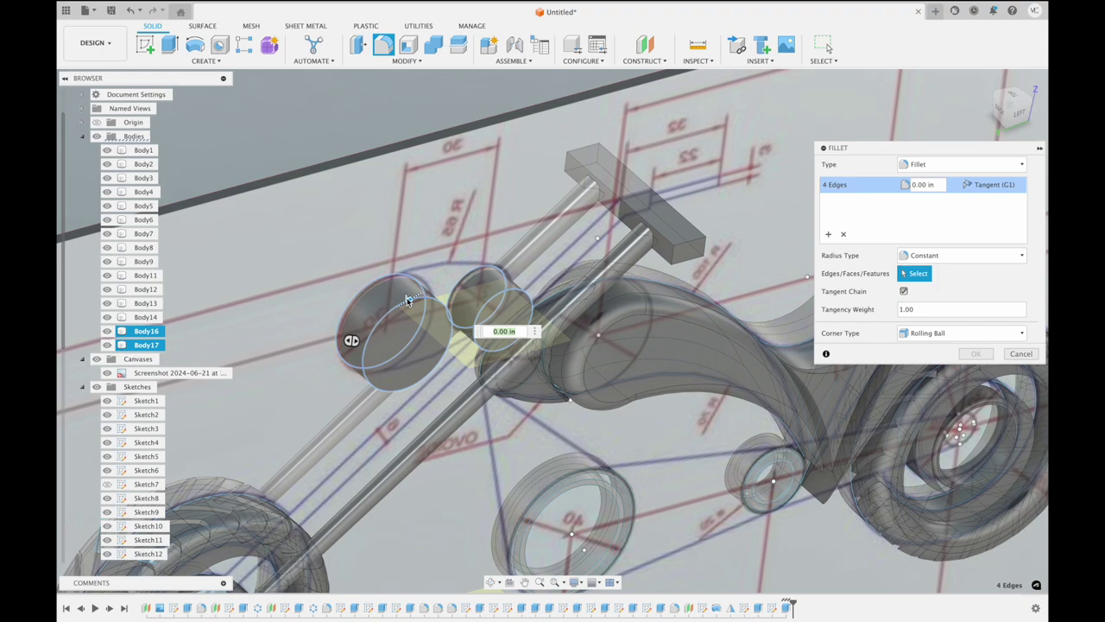
{"action": "type", "text": "0.05"}
Apply a 0.05 in fillet to the four disc edges
{"action": "middle_click_drag", "start_coordinate": [448, 226], "coordinate": [448, 227], "text": "shift"}
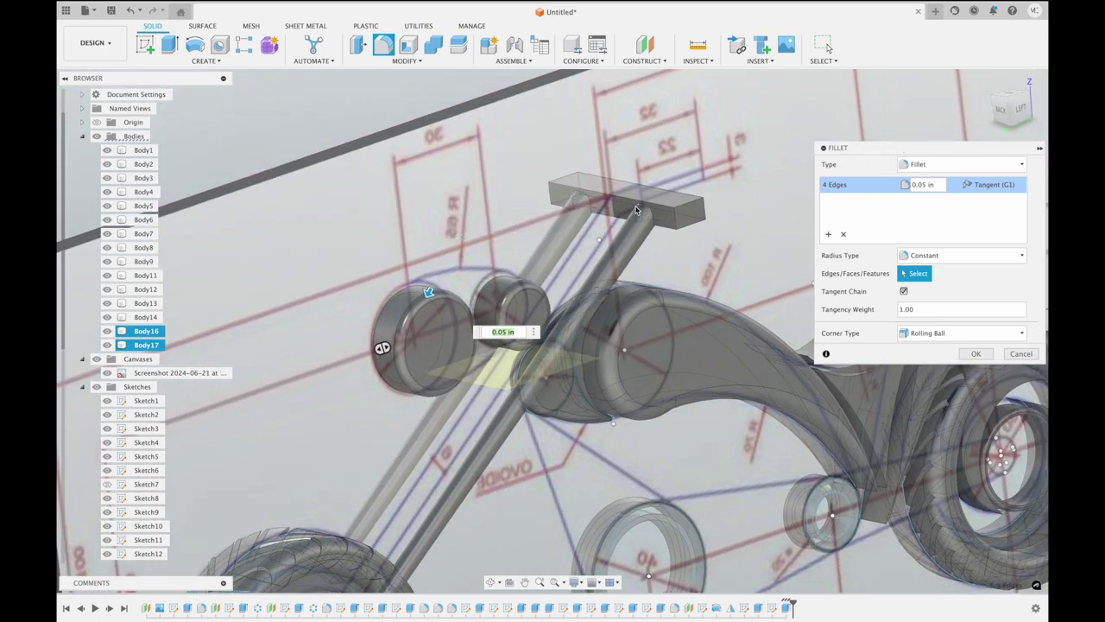
{"action": "key", "text": "Return"}
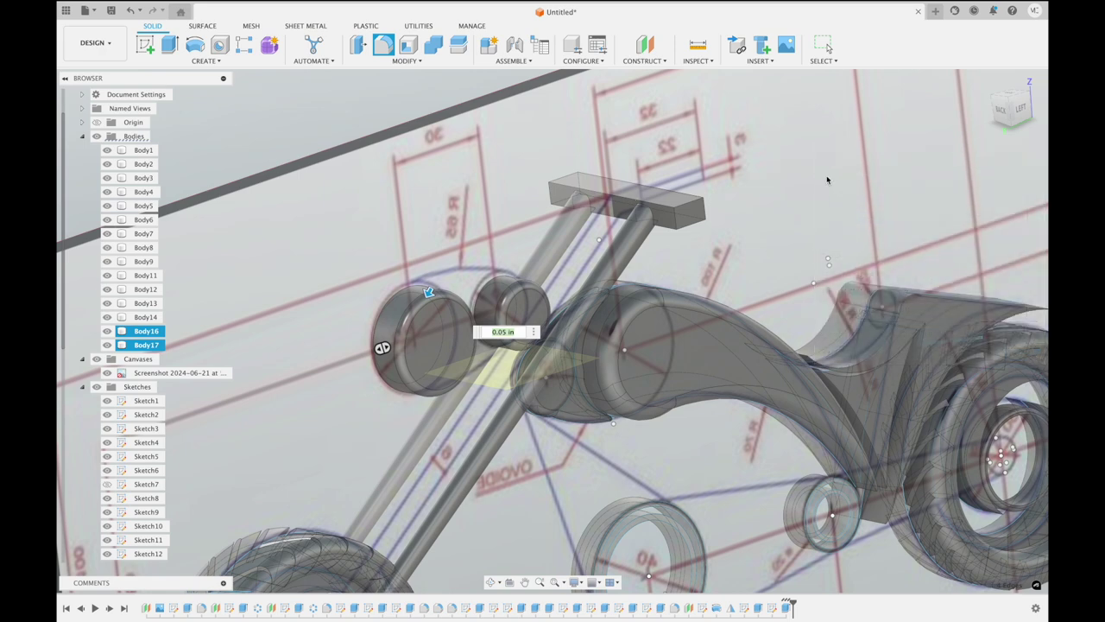
{"action": "scroll", "coordinate": [827, 180], "scroll_direction": "up", "scroll_amount": 2}
{"action": "scroll", "coordinate": [826, 180], "scroll_direction": "up", "scroll_amount": 2}
{"action": "scroll", "coordinate": [827, 179], "scroll_direction": "up", "scroll_amount": 2}
{"action": "scroll", "coordinate": [826, 178], "scroll_direction": "up", "scroll_amount": 2}
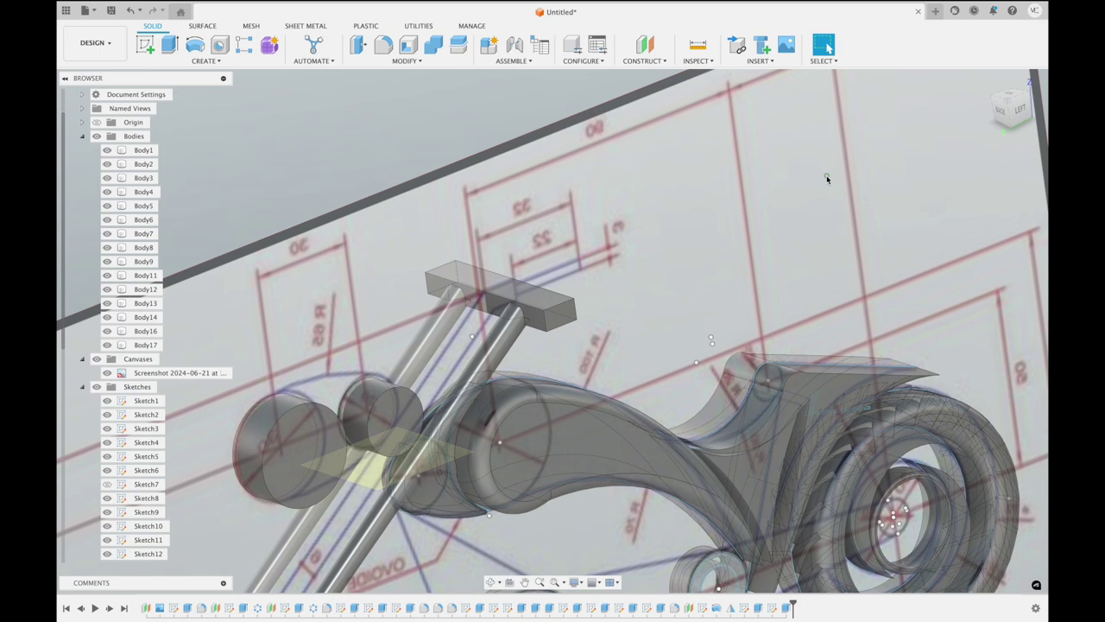
{"action": "left_click", "coordinate": [383, 45]}
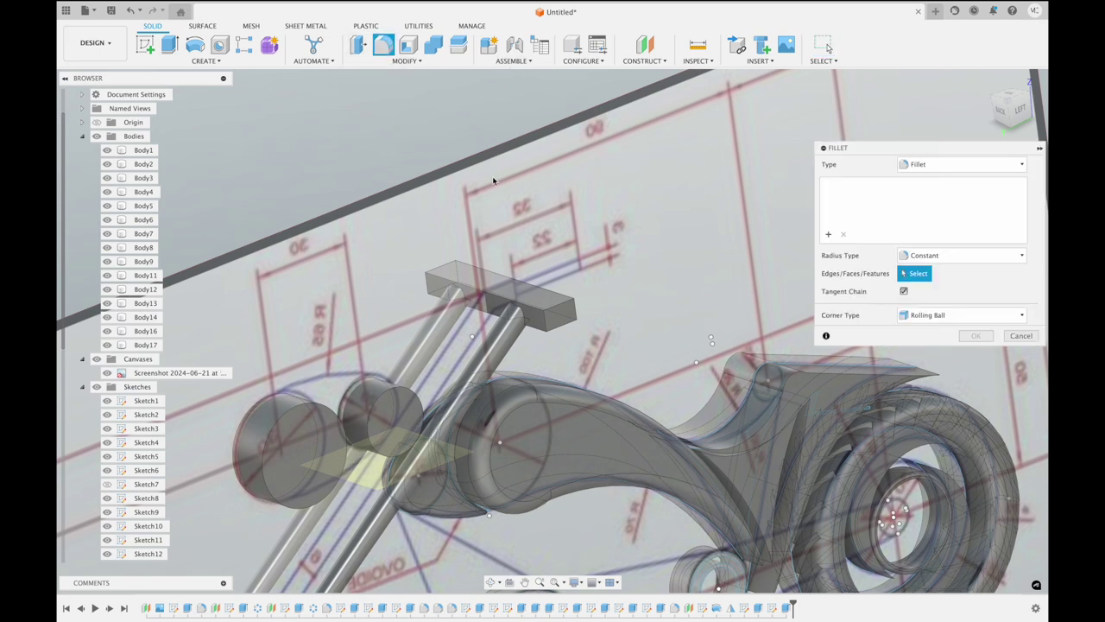
Fillet two edges of the fork-top crossbar with a 0.05 in radius
{"action": "left_click", "coordinate": [510, 279]}
{"action": "mouse_move", "coordinate": [514, 274]}
{"action": "middle_mouse_down", "text": "shift"}
{"action": "mouse_move", "coordinate": [518, 259]}
{"action": "mouse_move", "coordinate": [609, 245]}
{"action": "middle_mouse_up", "text": "shift"}
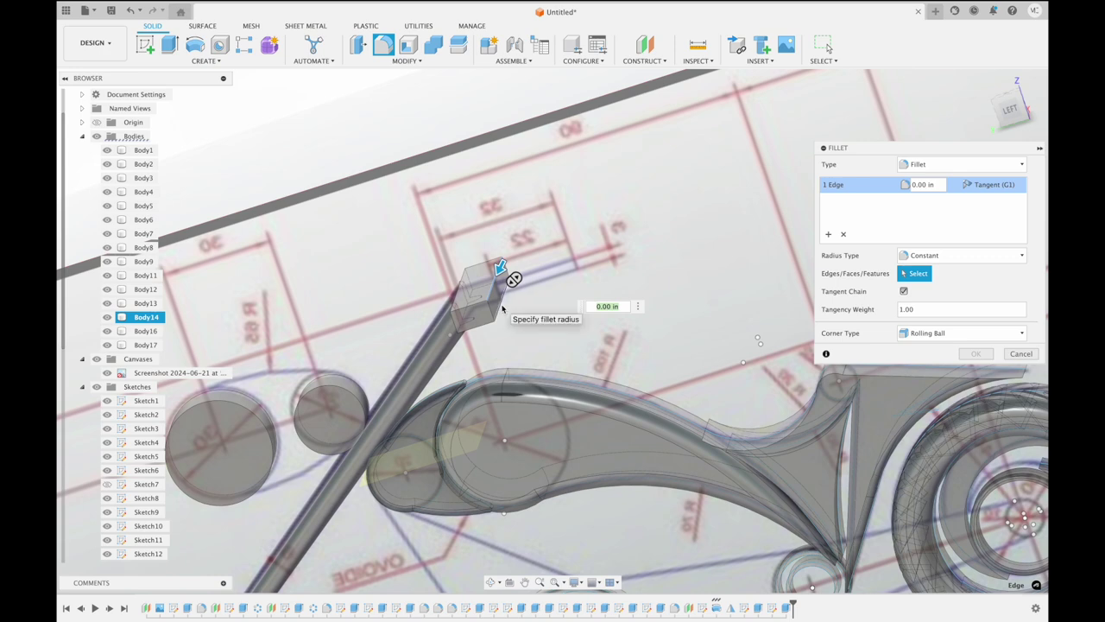
{"action": "left_click", "coordinate": [503, 302]}
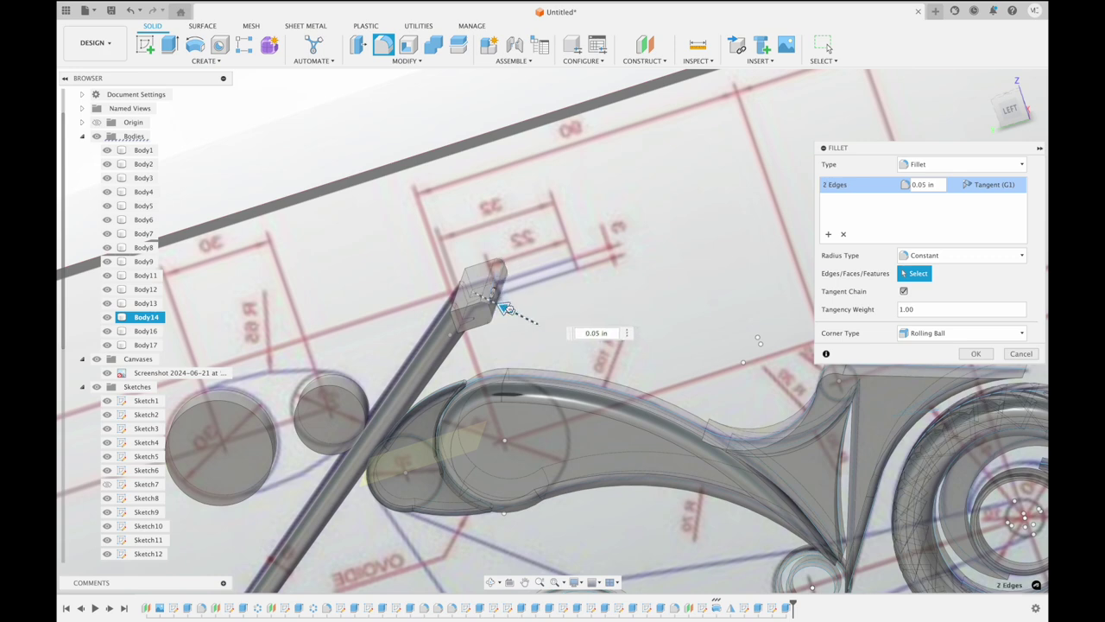
{"action": "type", "text": "0.05"}
{"action": "middle_click_drag", "start_coordinate": [545, 248], "coordinate": [493, 262], "text": "shift"}
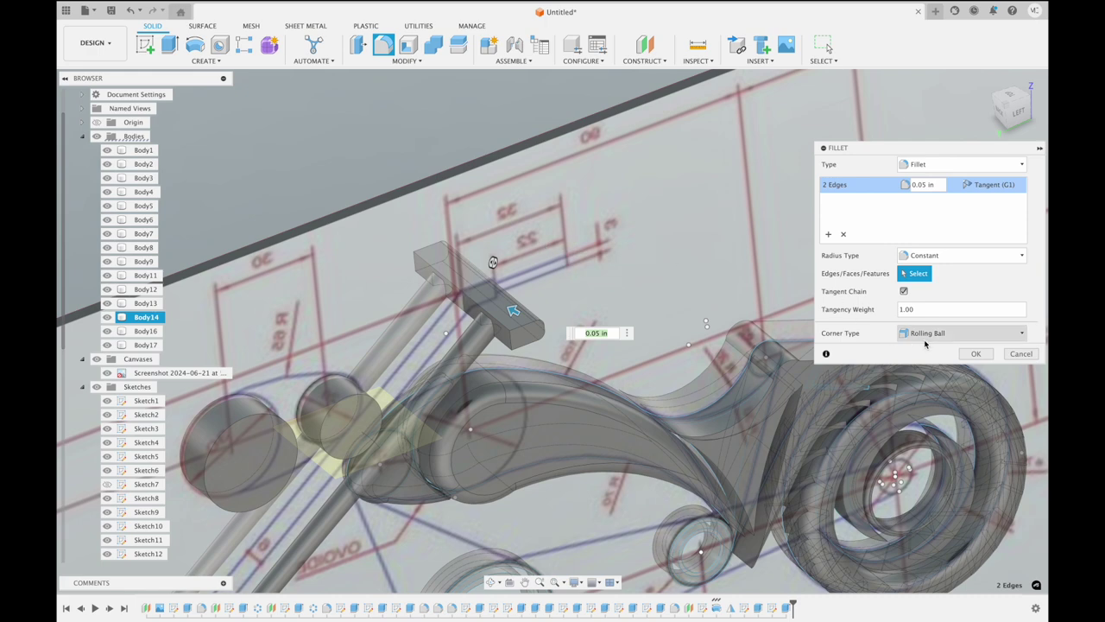
{"action": "left_click", "coordinate": [973, 353]}
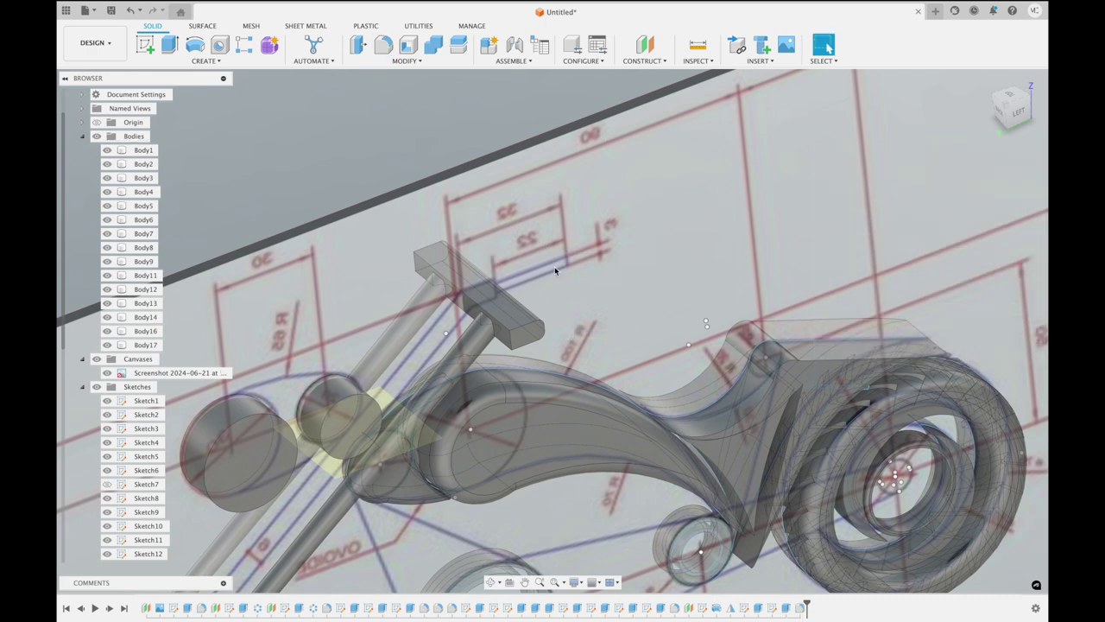
{"action": "scroll", "coordinate": [555, 270], "scroll_direction": "up", "scroll_amount": 3}
{"action": "scroll", "coordinate": [555, 271], "scroll_direction": "up", "scroll_amount": 1}
{"action": "scroll", "coordinate": [555, 270], "scroll_direction": "up", "scroll_amount": 3}
{"action": "scroll", "coordinate": [555, 270], "scroll_direction": "up", "scroll_amount": 3}
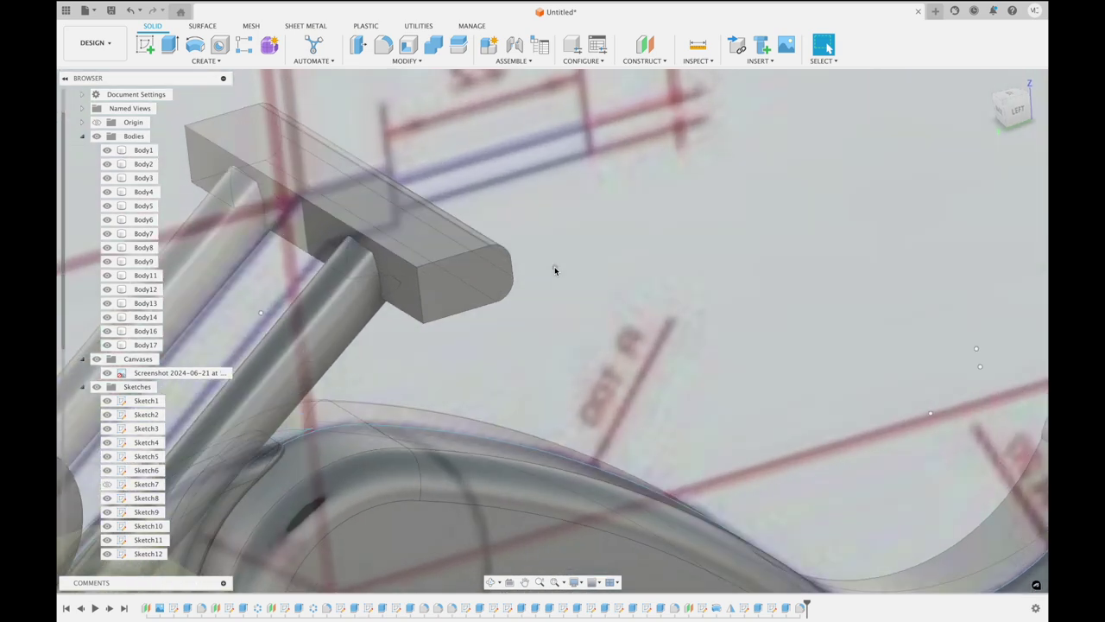
{"action": "left_click", "coordinate": [383, 44]}
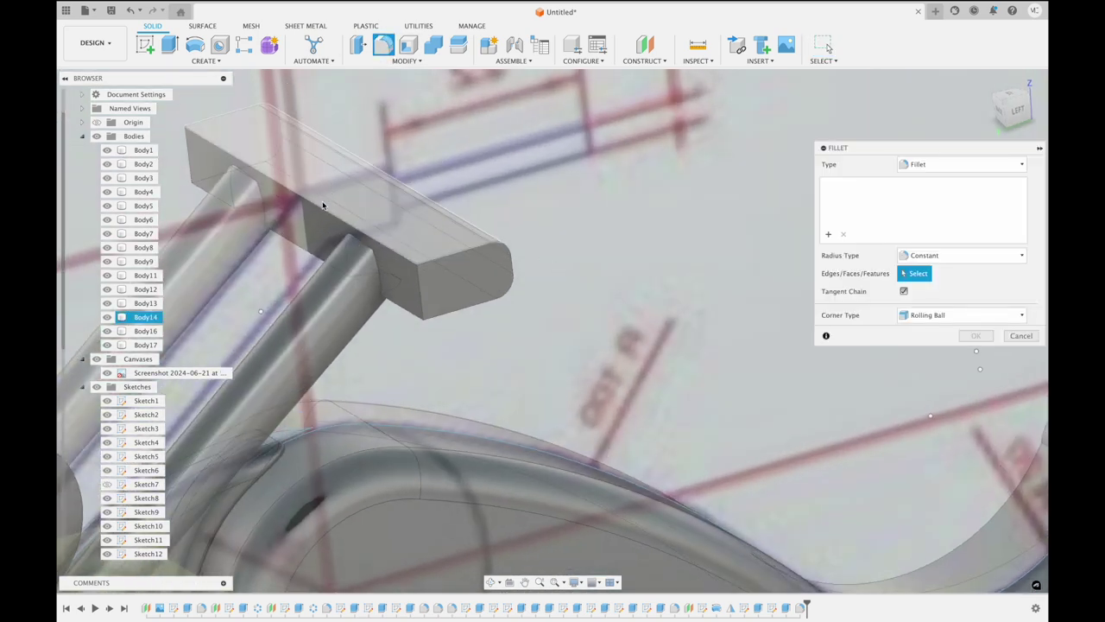
Pick two more crossbar edges and set the fillet radius to 0.025 in
{"action": "left_click", "coordinate": [319, 212]}
{"action": "middle_click_drag", "start_coordinate": [454, 153], "coordinate": [378, 213], "text": "shift"}
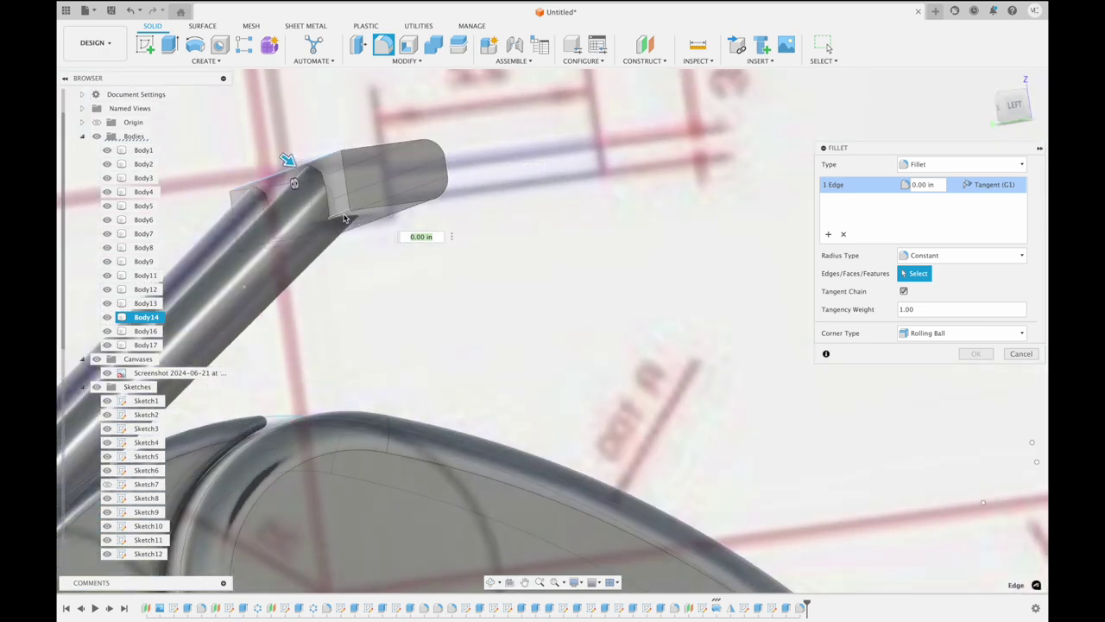
{"action": "left_click", "coordinate": [342, 217]}
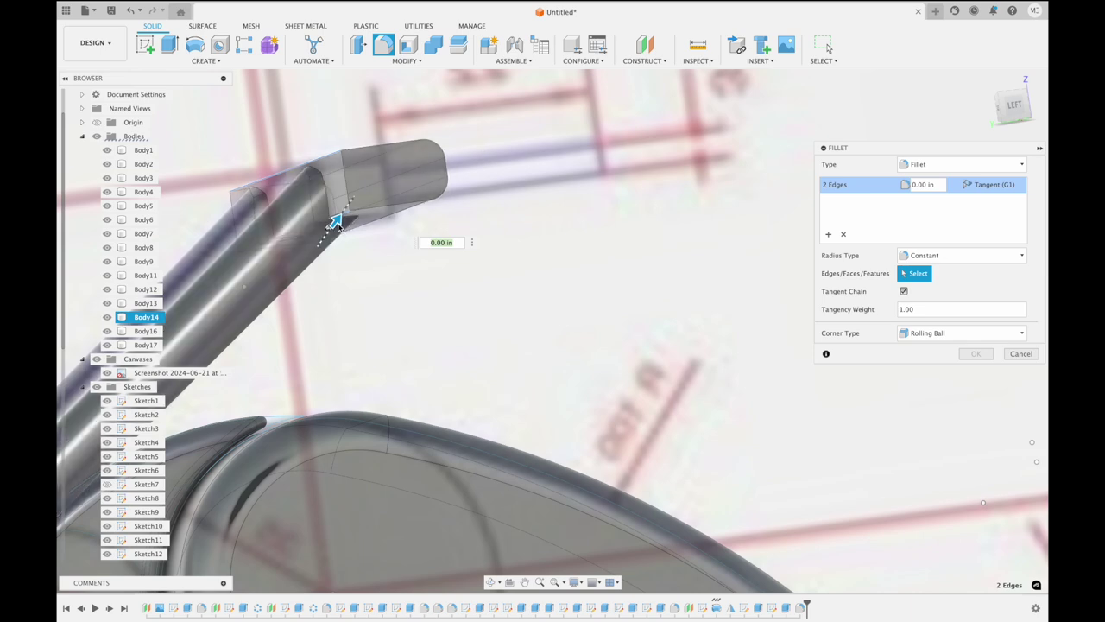
{"action": "left_click_drag", "start_coordinate": [337, 220], "coordinate": [340, 218]}
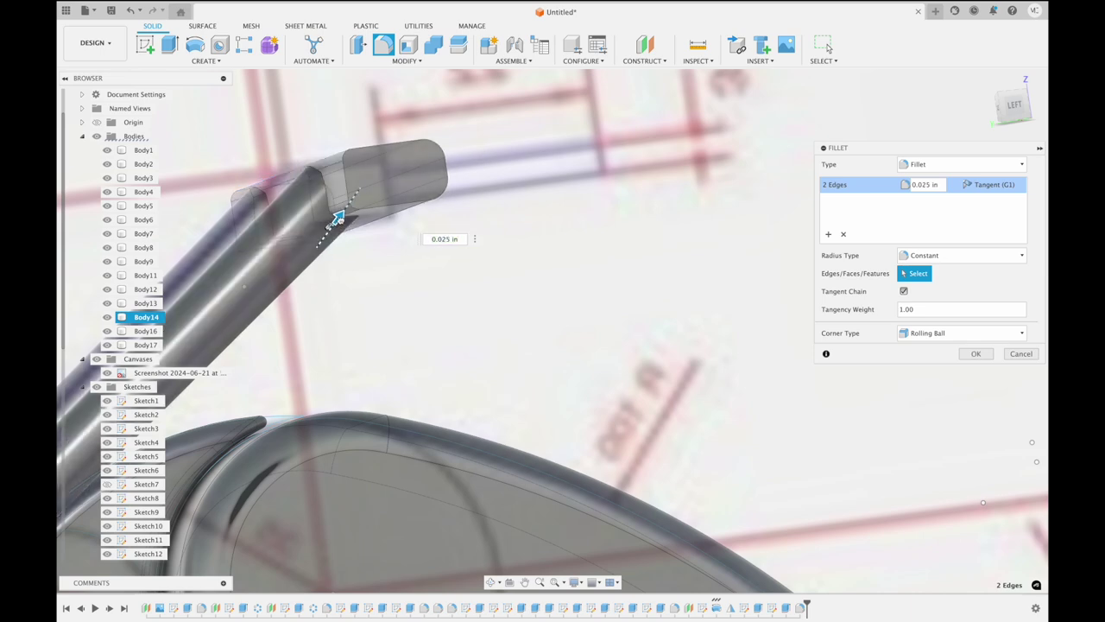
{"action": "scroll", "coordinate": [532, 130], "scroll_direction": "left", "scroll_amount": 3, "text": "shift"}
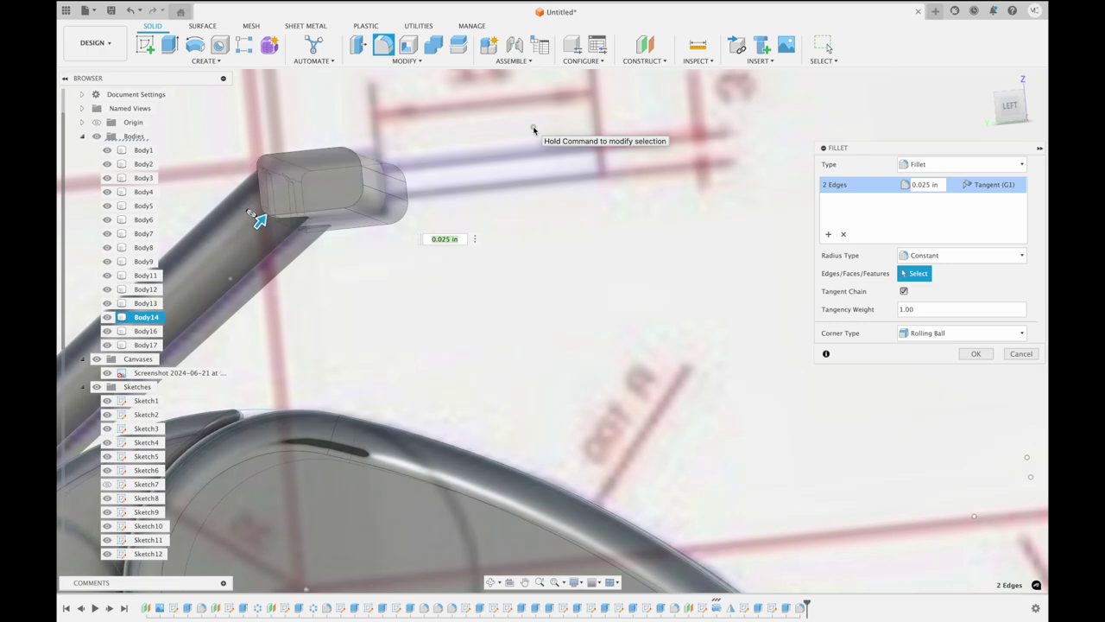
{"action": "scroll", "coordinate": [532, 130], "scroll_direction": "left", "scroll_amount": 2, "text": "shift"}
{"action": "scroll", "coordinate": [532, 129], "scroll_direction": "left", "scroll_amount": 2, "text": "shift"}
{"action": "scroll", "coordinate": [533, 130], "scroll_direction": "left", "scroll_amount": 2, "text": "shift"}
{"action": "scroll", "coordinate": [533, 130], "scroll_direction": "left", "scroll_amount": 2, "text": "shift"}
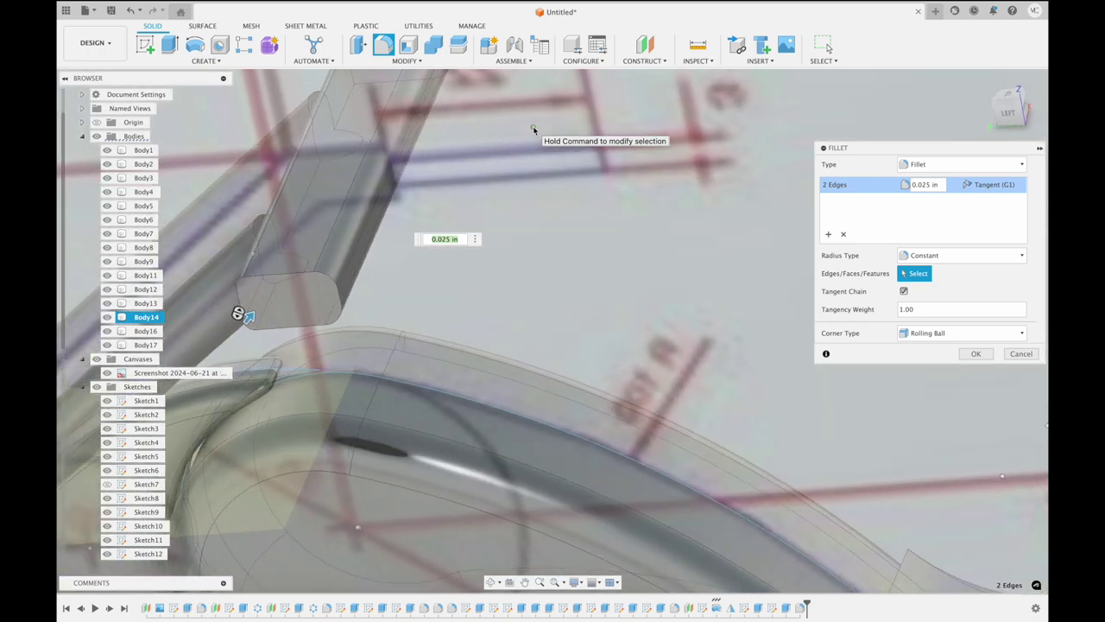
{"action": "scroll", "coordinate": [532, 129], "scroll_direction": "left", "scroll_amount": 2, "text": "shift"}
{"action": "scroll", "coordinate": [533, 130], "scroll_direction": "left", "scroll_amount": 2, "text": "shift"}
{"action": "scroll", "coordinate": [533, 130], "scroll_direction": "left", "scroll_amount": 2, "text": "shift"}
{"action": "scroll", "coordinate": [533, 129], "scroll_direction": "left", "scroll_amount": 2, "text": "shift"}
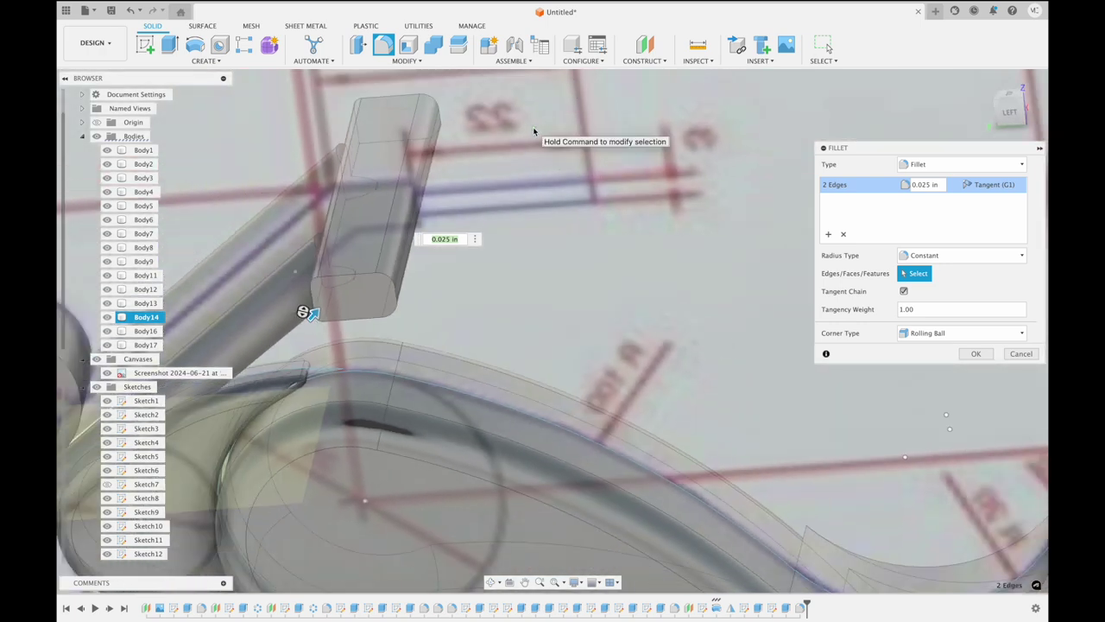
Apply the 0.025 in crossbar fillet, then view the bike from Left and Back
{"action": "scroll", "coordinate": [532, 130], "scroll_direction": "down", "scroll_amount": 3}
{"action": "scroll", "coordinate": [533, 129], "scroll_direction": "down", "scroll_amount": 3}
{"action": "scroll", "coordinate": [532, 129], "scroll_direction": "down", "scroll_amount": 3}
{"action": "scroll", "coordinate": [533, 130], "scroll_direction": "down", "scroll_amount": 2}
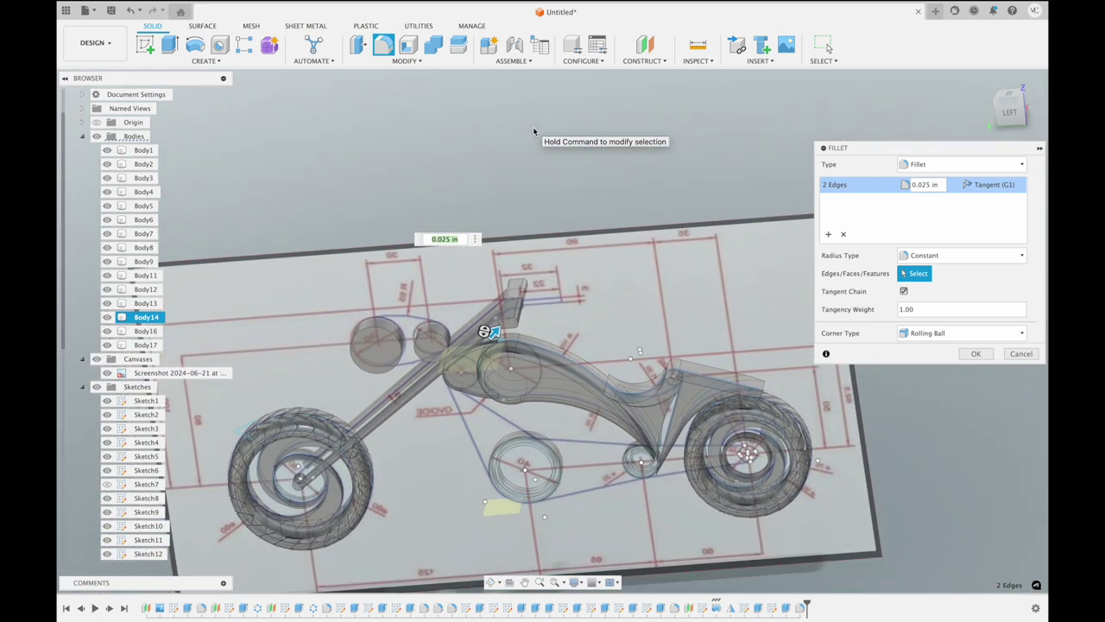
{"action": "left_click", "coordinate": [975, 353]}
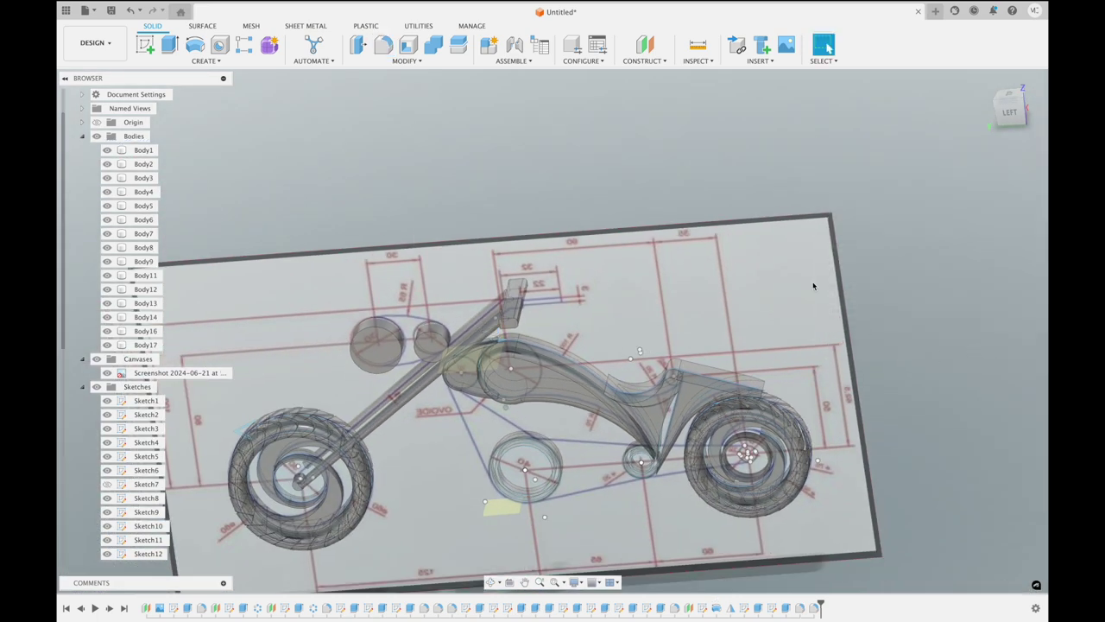
{"action": "mouse_move", "coordinate": [1010, 109]}
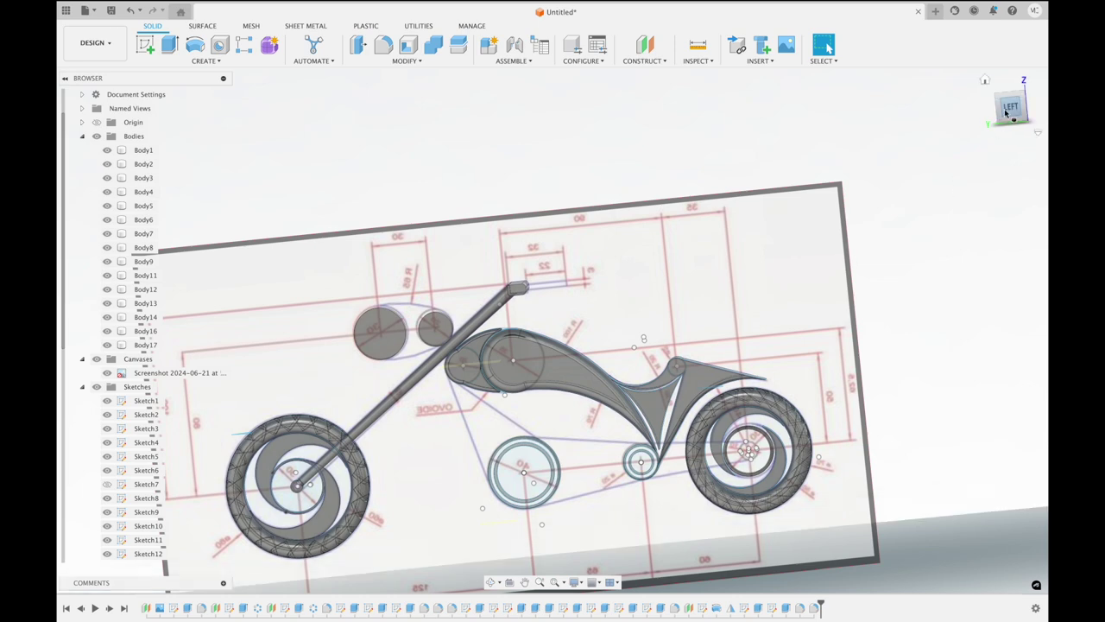
{"action": "left_click", "coordinate": [1006, 112]}
{"action": "left_click", "coordinate": [991, 106]}
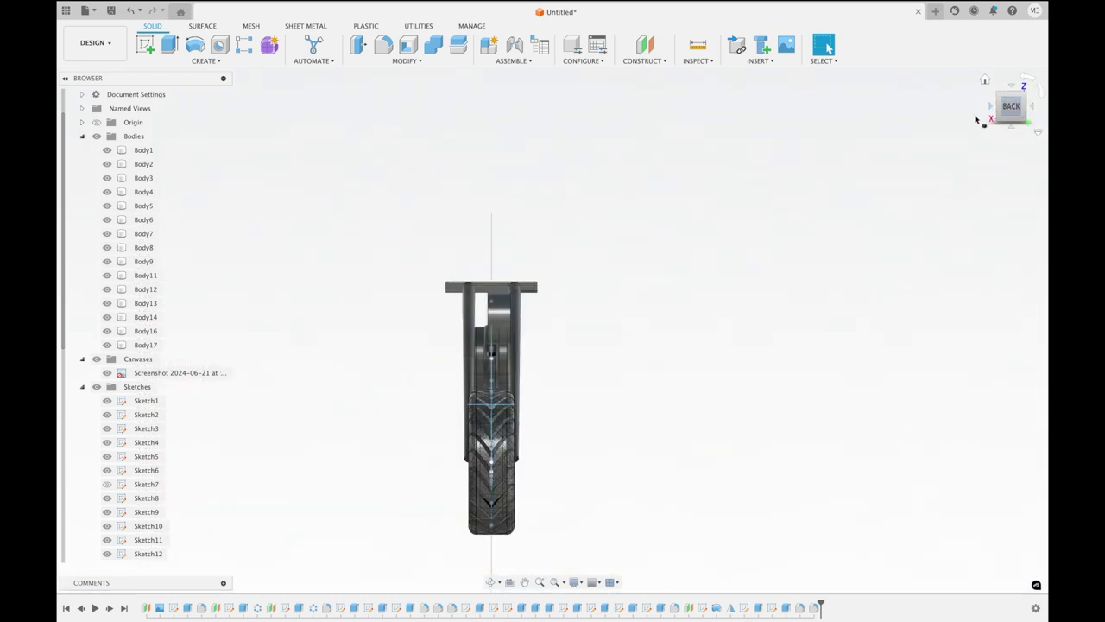
Try an offset plane from a body face, cancel it, and switch to Back view
{"action": "left_click", "coordinate": [645, 45]}
{"action": "left_click", "coordinate": [470, 374]}
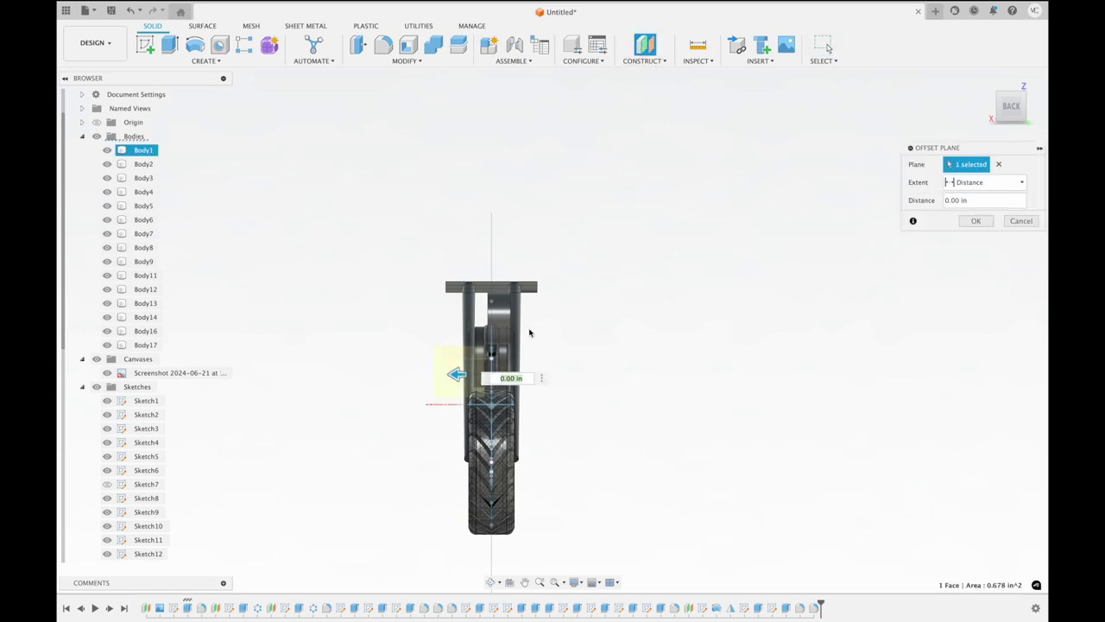
{"action": "middle_click_drag", "start_coordinate": [452, 375], "coordinate": [579, 300], "text": "shift"}
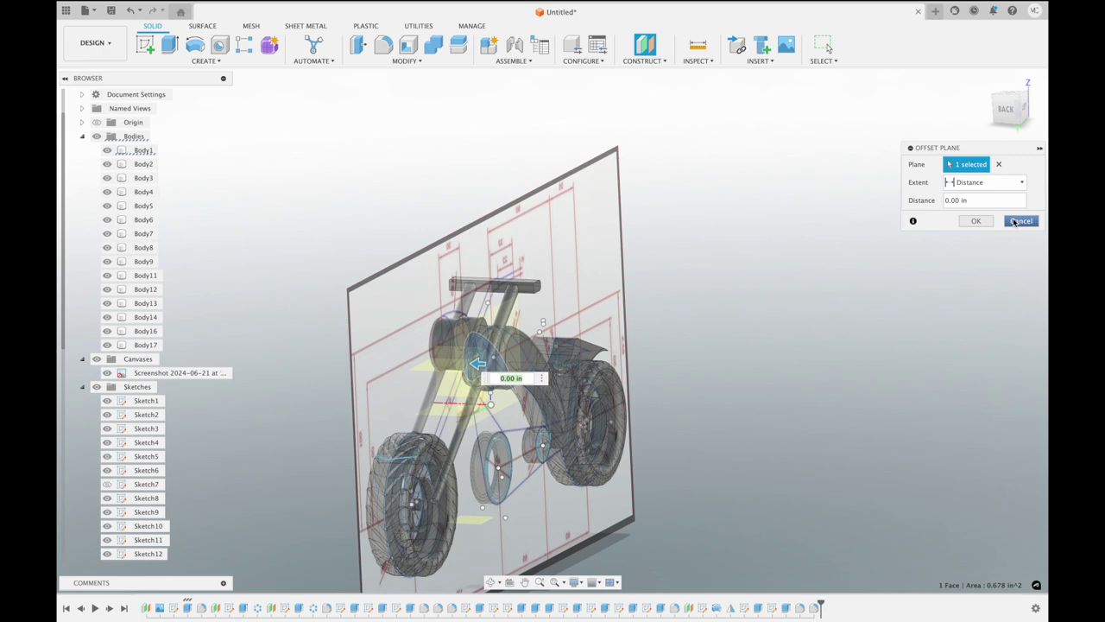
{"action": "left_click", "coordinate": [1019, 221]}
{"action": "left_click", "coordinate": [1009, 118]}
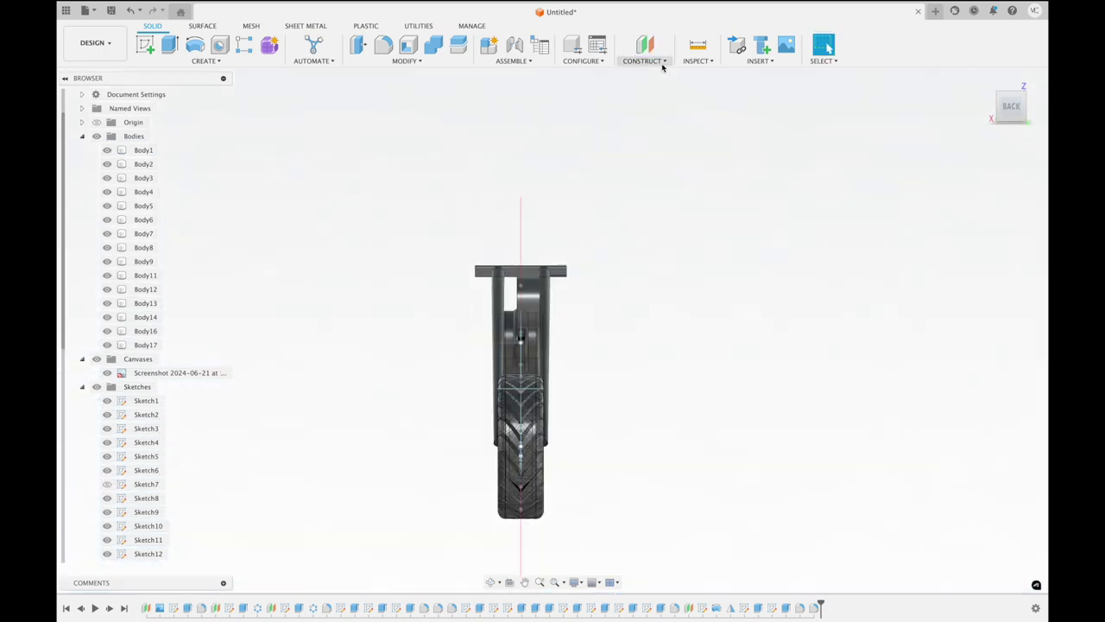
Try a Plane at Angle, cancel it, and reopen the Construct menu
{"action": "left_click", "coordinate": [657, 61]}
{"action": "left_click", "coordinate": [662, 85]}
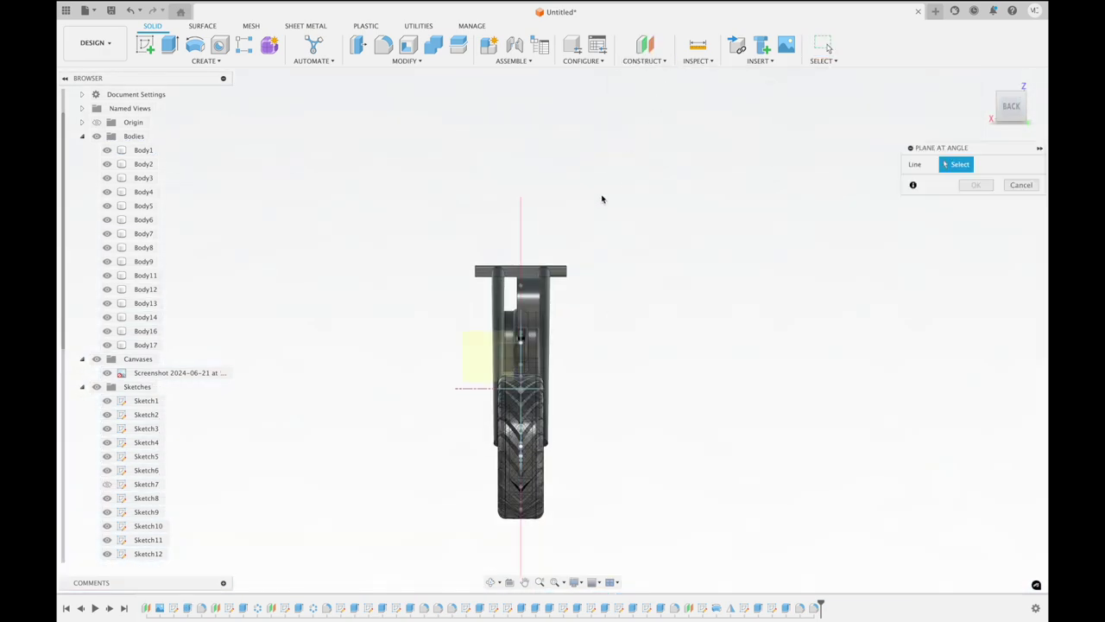
{"action": "scroll", "coordinate": [676, 183], "scroll_direction": "right", "scroll_amount": 3, "text": "shift"}
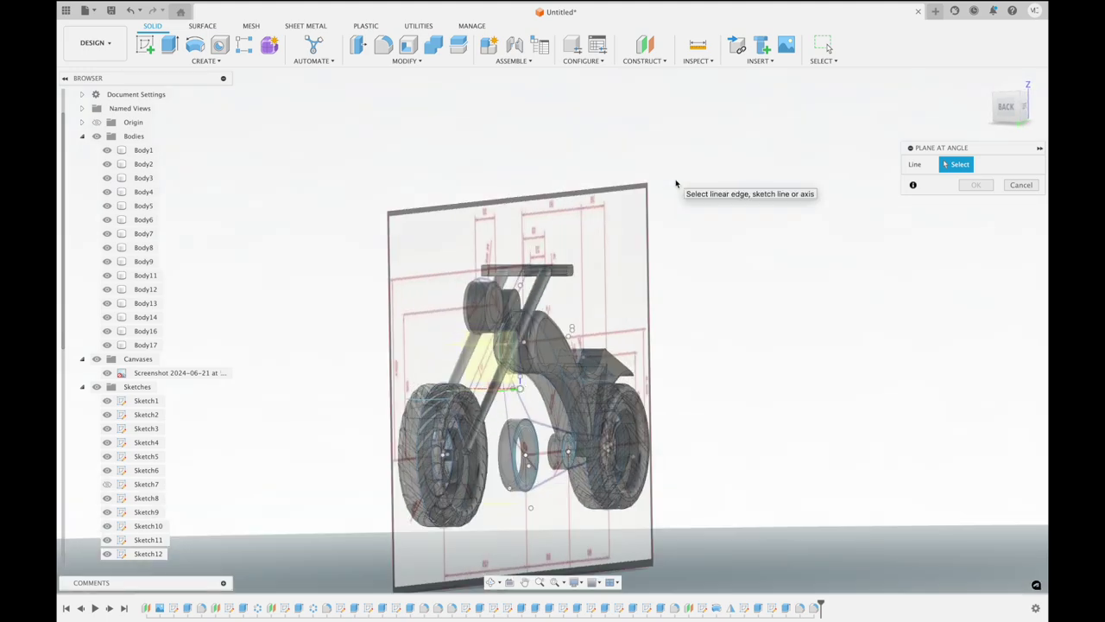
{"action": "scroll", "coordinate": [676, 183], "scroll_direction": "right", "scroll_amount": 3, "text": "shift"}
{"action": "scroll", "coordinate": [676, 183], "scroll_direction": "right", "scroll_amount": 3, "text": "shift"}
{"action": "scroll", "coordinate": [676, 183], "scroll_direction": "right", "scroll_amount": 3, "text": "shift"}
{"action": "scroll", "coordinate": [676, 183], "scroll_direction": "up", "scroll_amount": 3}
{"action": "scroll", "coordinate": [676, 185], "scroll_direction": "up", "scroll_amount": 2}
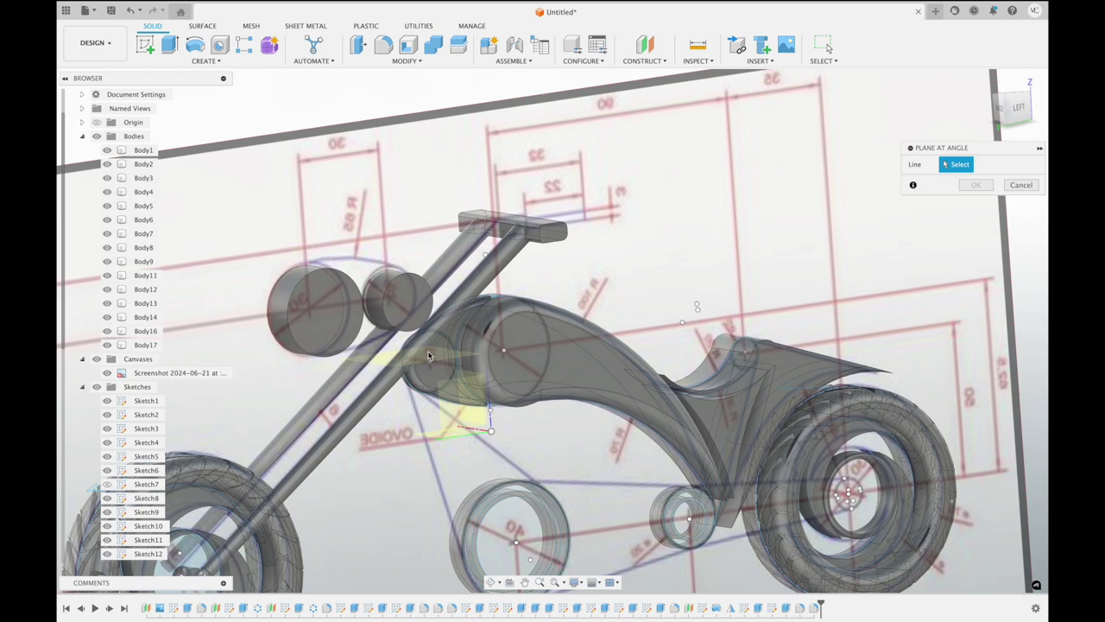
{"action": "scroll", "coordinate": [428, 354], "scroll_direction": "up", "scroll_amount": 3}
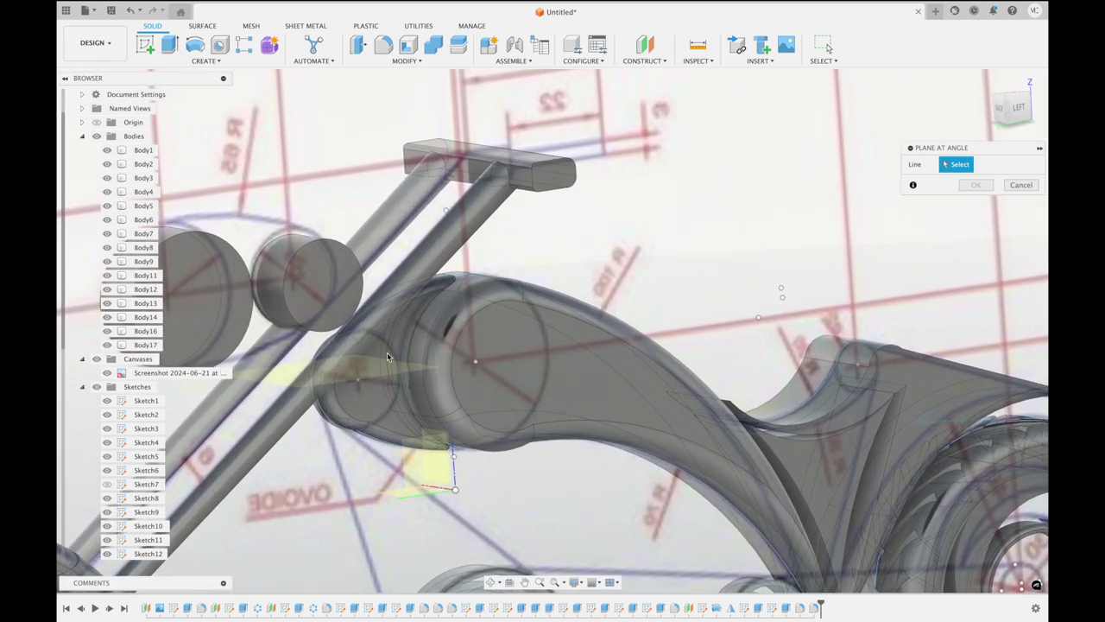
{"action": "left_click", "coordinate": [1026, 186]}
{"action": "left_click", "coordinate": [648, 61]}
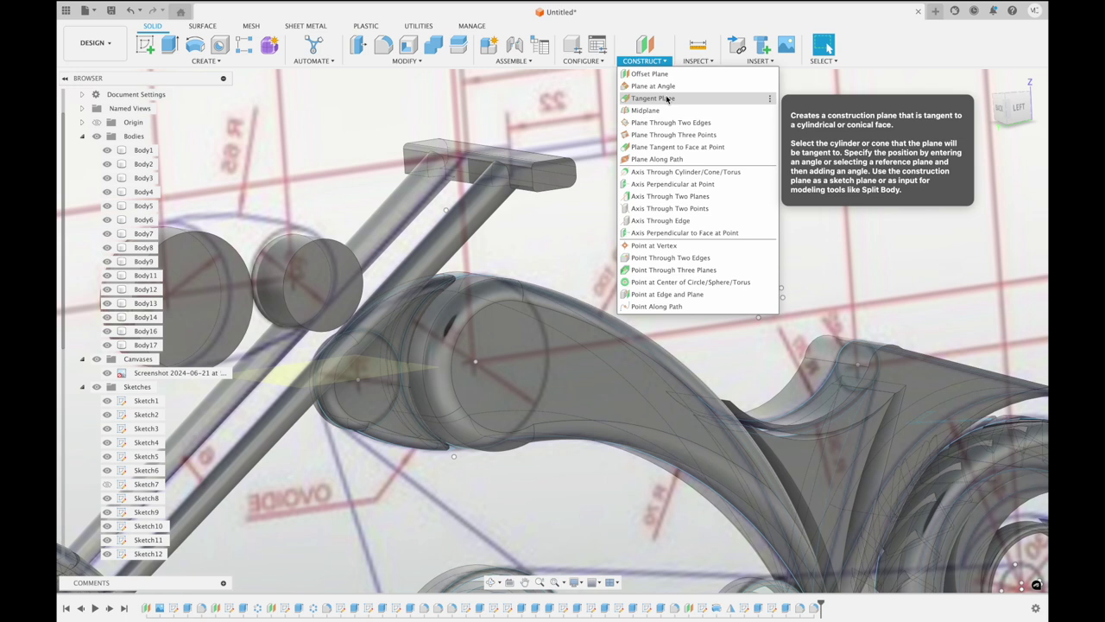
Try a plane tangent to a face from Back view, then cancel it
{"action": "left_click", "coordinate": [681, 152]}
{"action": "left_click", "coordinate": [999, 108]}
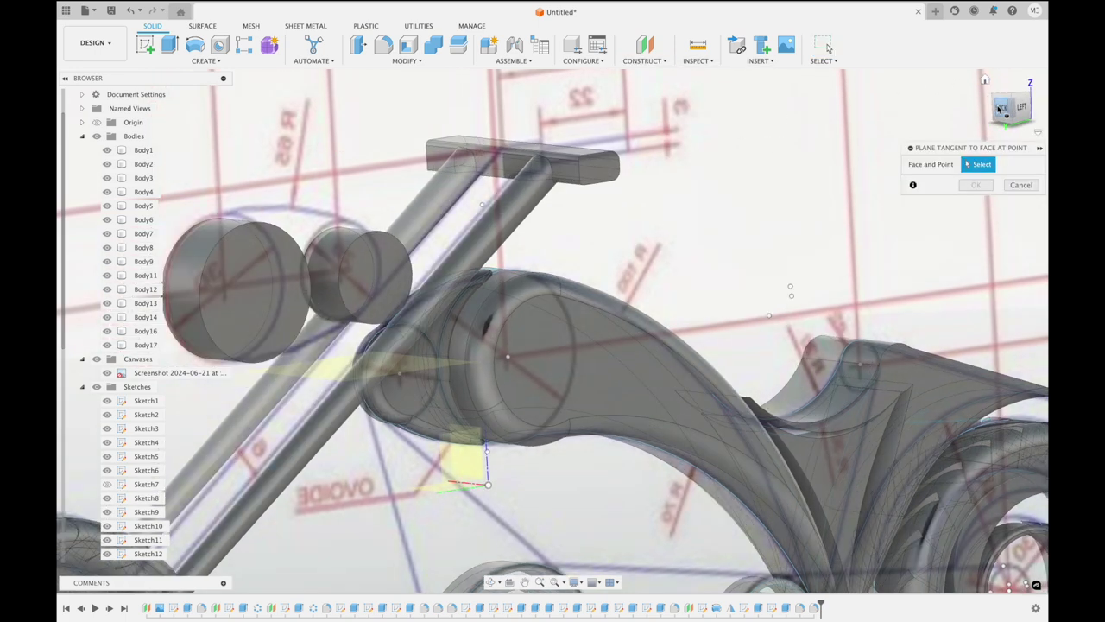
{"action": "left_click", "coordinate": [768, 197]}
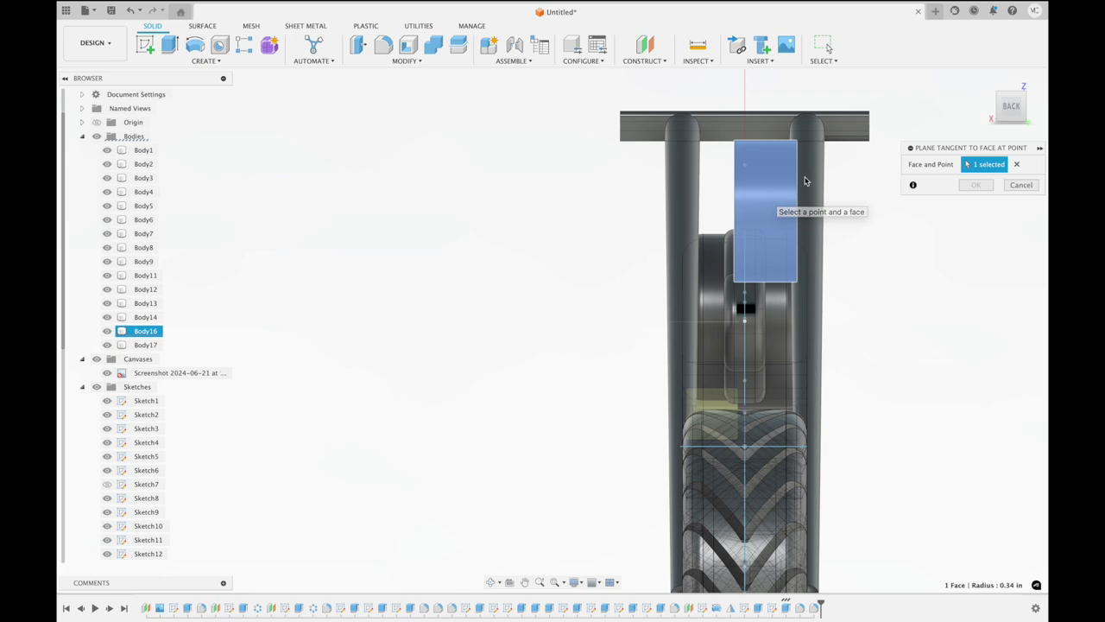
{"action": "middle_click_drag", "start_coordinate": [831, 173], "coordinate": [834, 176], "text": "shift"}
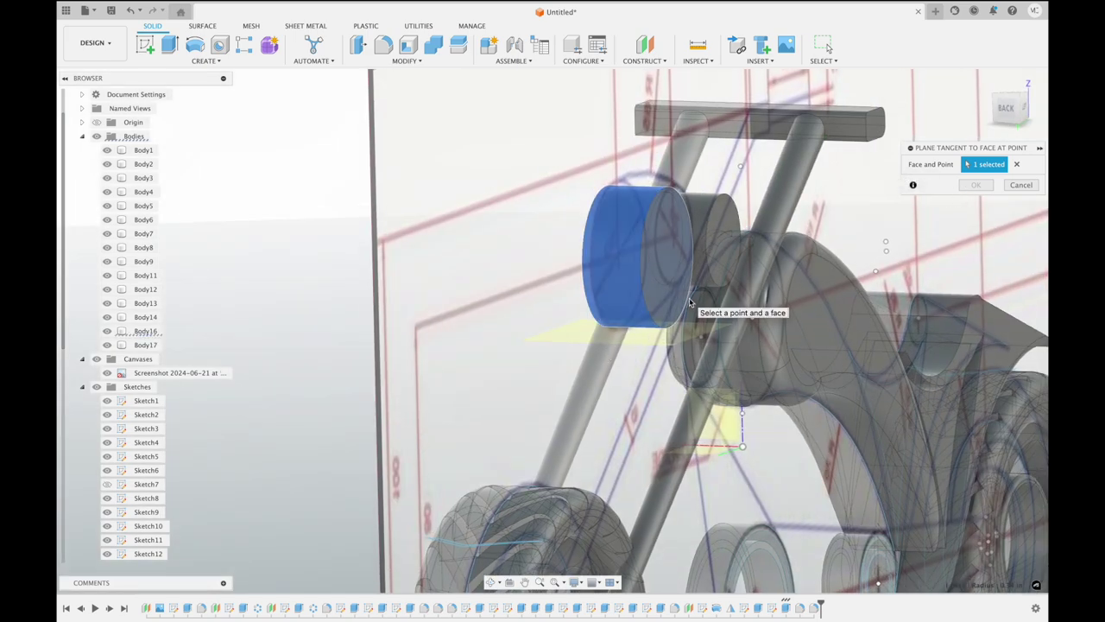
{"action": "middle_click_drag", "start_coordinate": [689, 301], "coordinate": [689, 301], "text": "shift"}
{"action": "left_click", "coordinate": [1020, 185]}
Try an offset plane from the headlight cylinder's end face, cancel, and restart Offset Plane
{"action": "left_click", "coordinate": [645, 45]}
{"action": "left_click", "coordinate": [606, 244]}
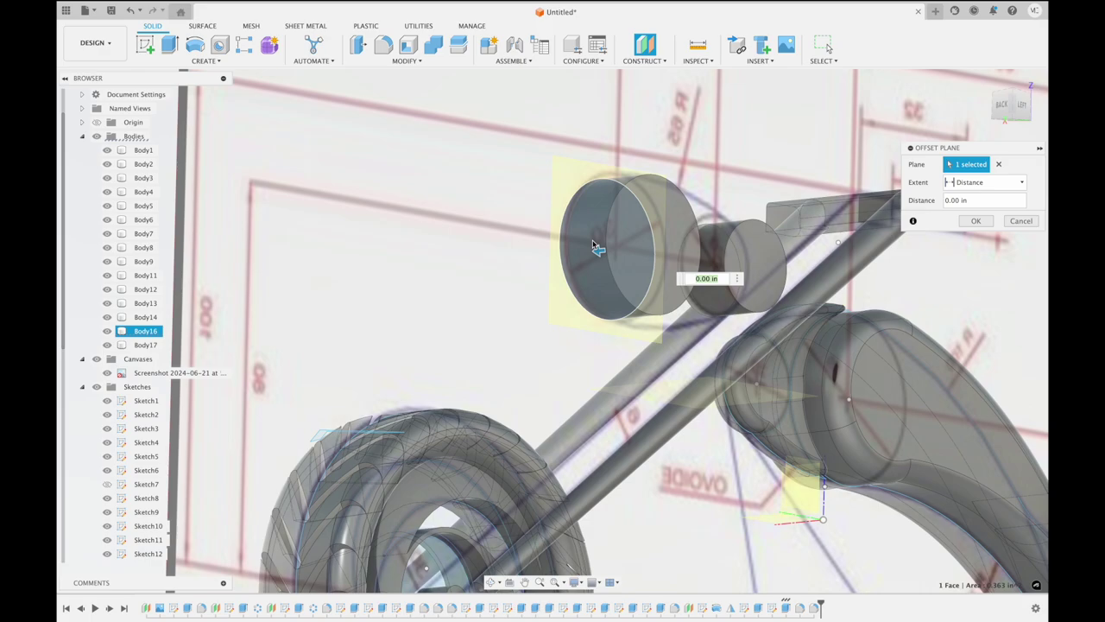
{"action": "middle_click_drag", "start_coordinate": [770, 139], "coordinate": [776, 128], "text": "shift"}
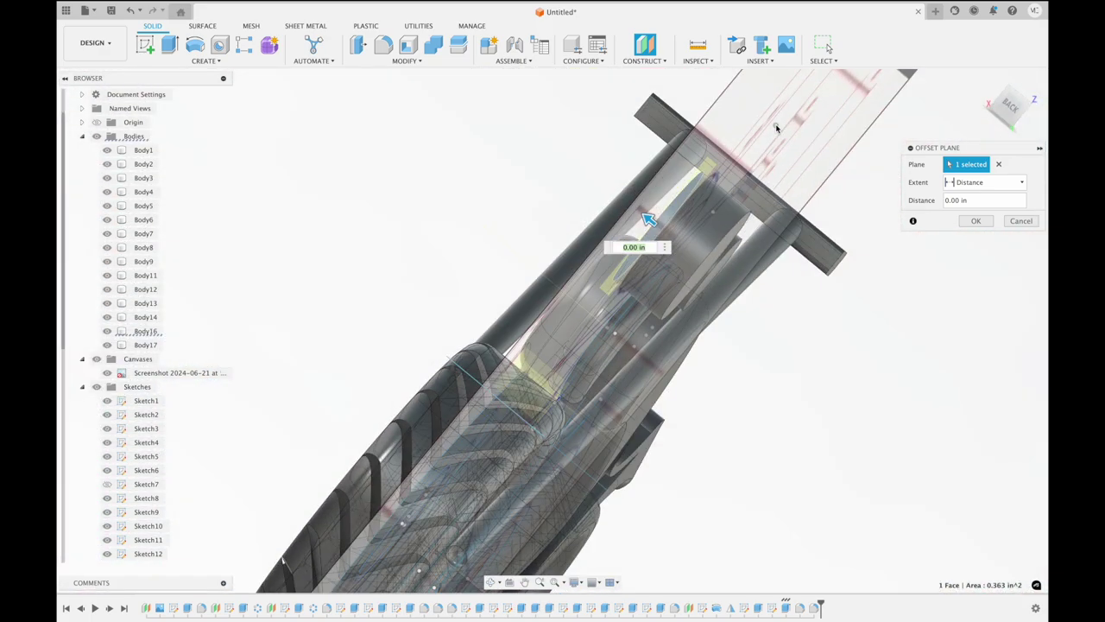
{"action": "left_click", "coordinate": [1021, 221]}
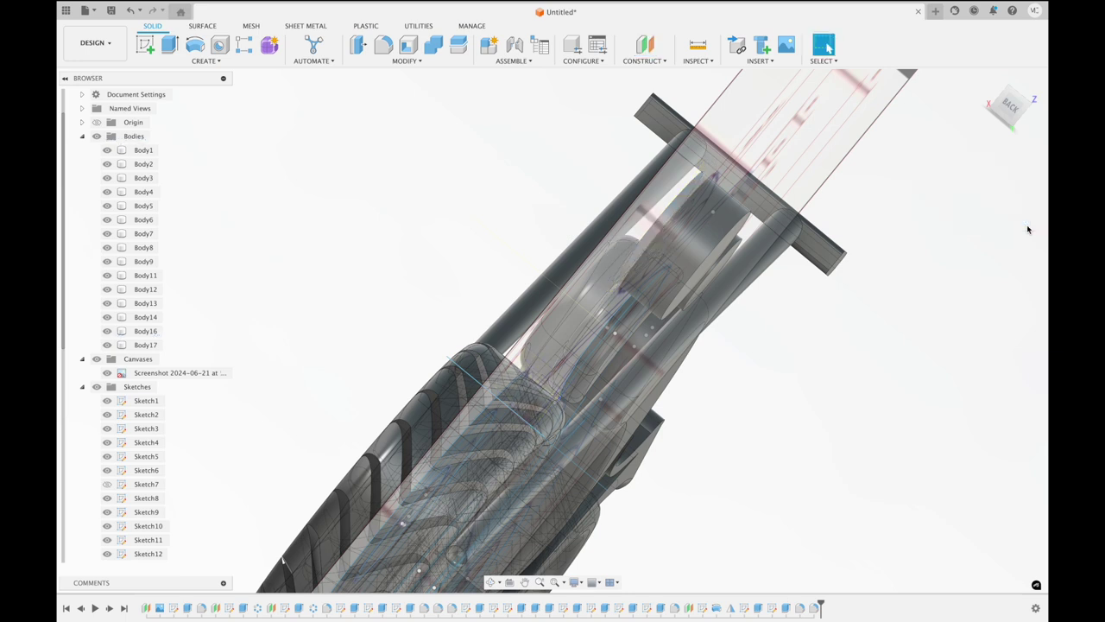
{"action": "left_click", "coordinate": [645, 44]}
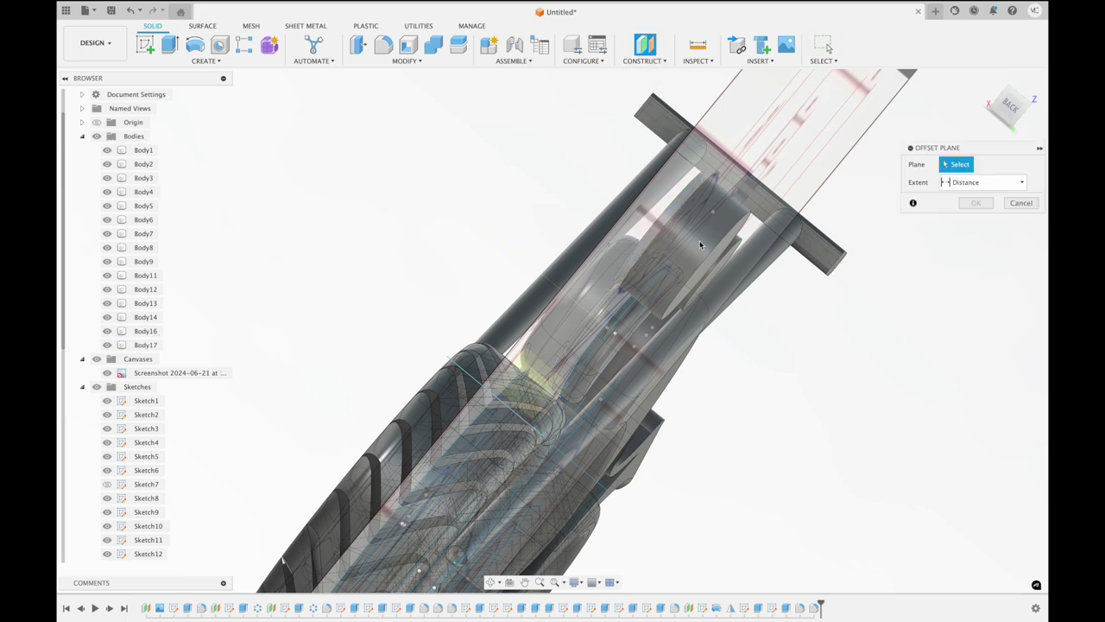
Preview an offset plane about 0.70 in from the lower fork shaft, then cancel it
{"action": "scroll", "coordinate": [699, 244], "scroll_direction": "up", "scroll_amount": 3}
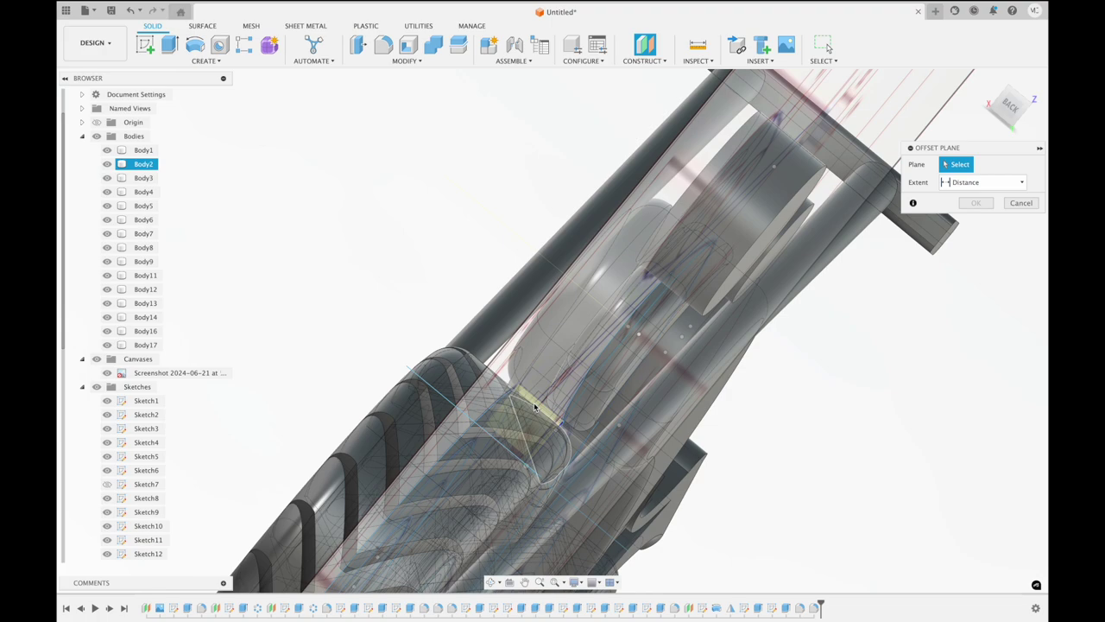
{"action": "scroll", "coordinate": [534, 402], "scroll_direction": "down", "scroll_amount": 5, "text": "shift"}
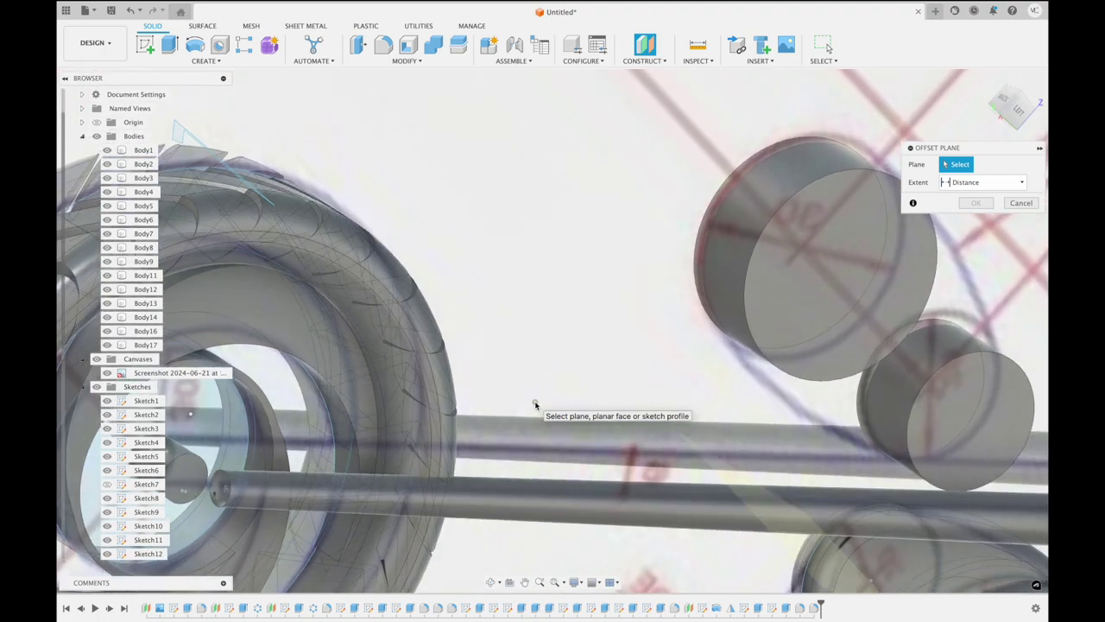
{"action": "left_click", "coordinate": [782, 510]}
{"action": "scroll", "coordinate": [782, 511], "scroll_direction": "down", "scroll_amount": 2}
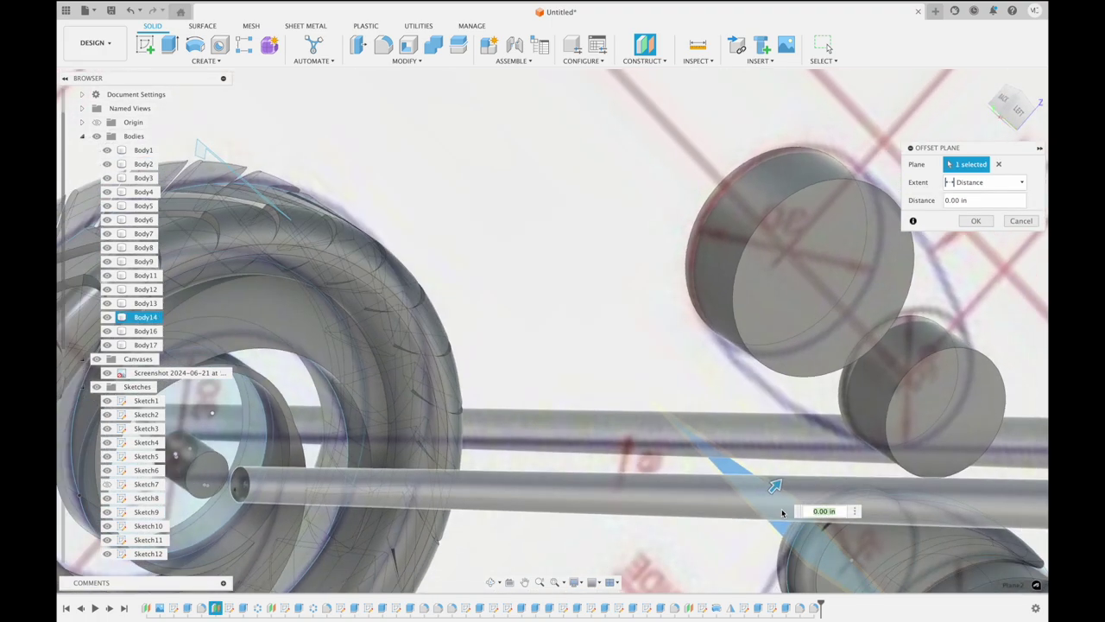
{"action": "scroll", "coordinate": [782, 511], "scroll_direction": "down", "scroll_amount": 2}
{"action": "scroll", "coordinate": [782, 512], "scroll_direction": "down", "scroll_amount": 2}
{"action": "left_click_drag", "start_coordinate": [673, 413], "coordinate": [732, 331]}
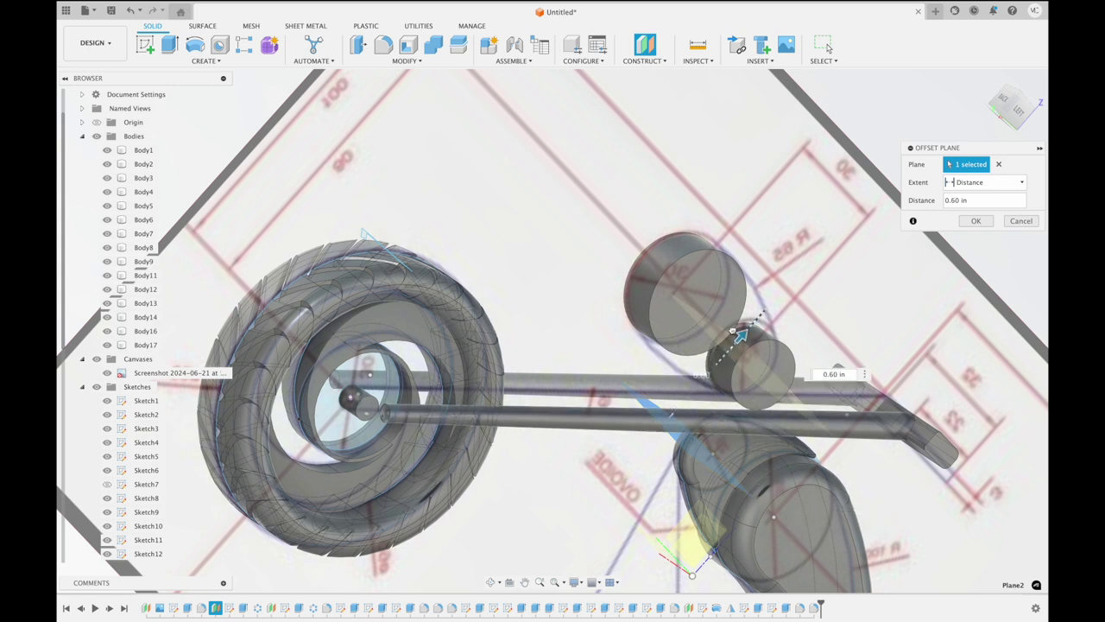
{"action": "left_click_drag", "start_coordinate": [732, 331], "coordinate": [739, 328]}
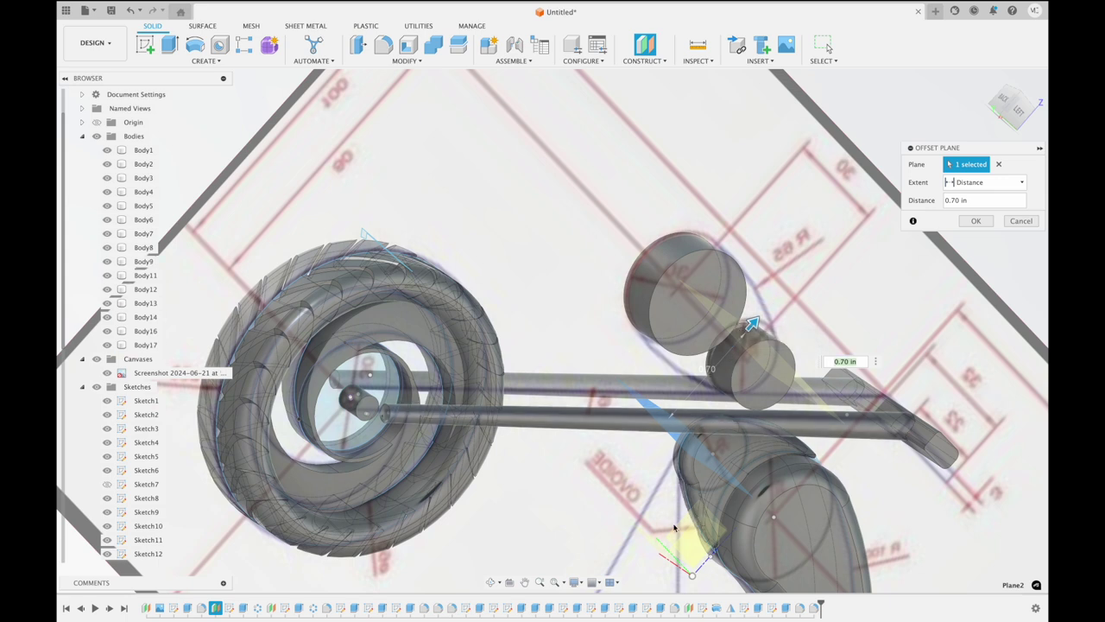
{"action": "left_click", "coordinate": [1021, 222]}
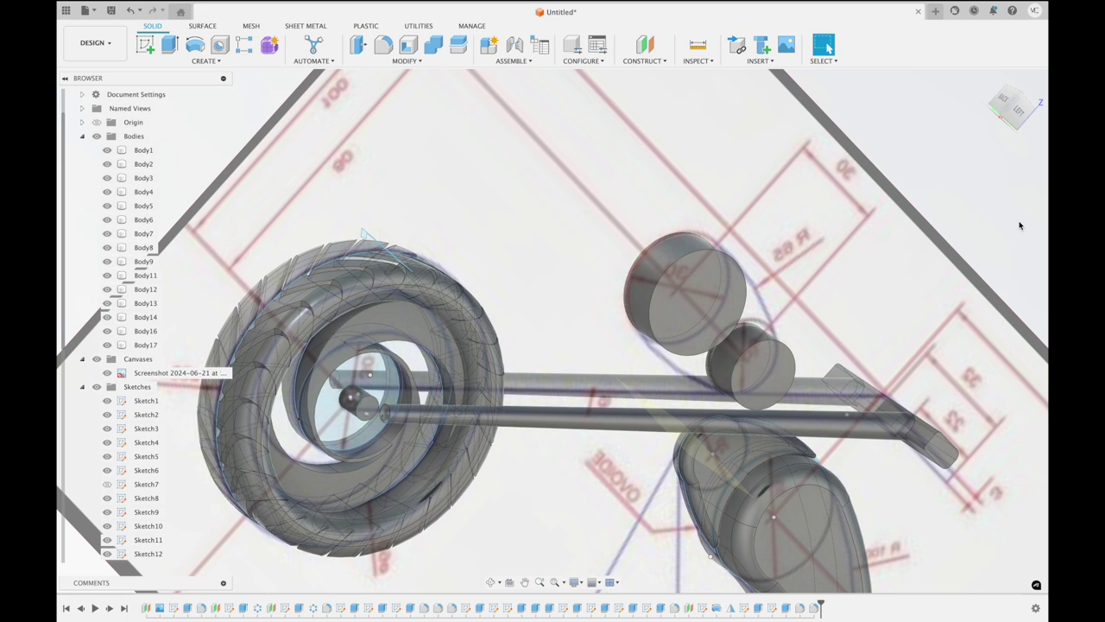
{"action": "middle_click_drag", "start_coordinate": [1018, 225], "coordinate": [1043, 226], "text": "shift"}
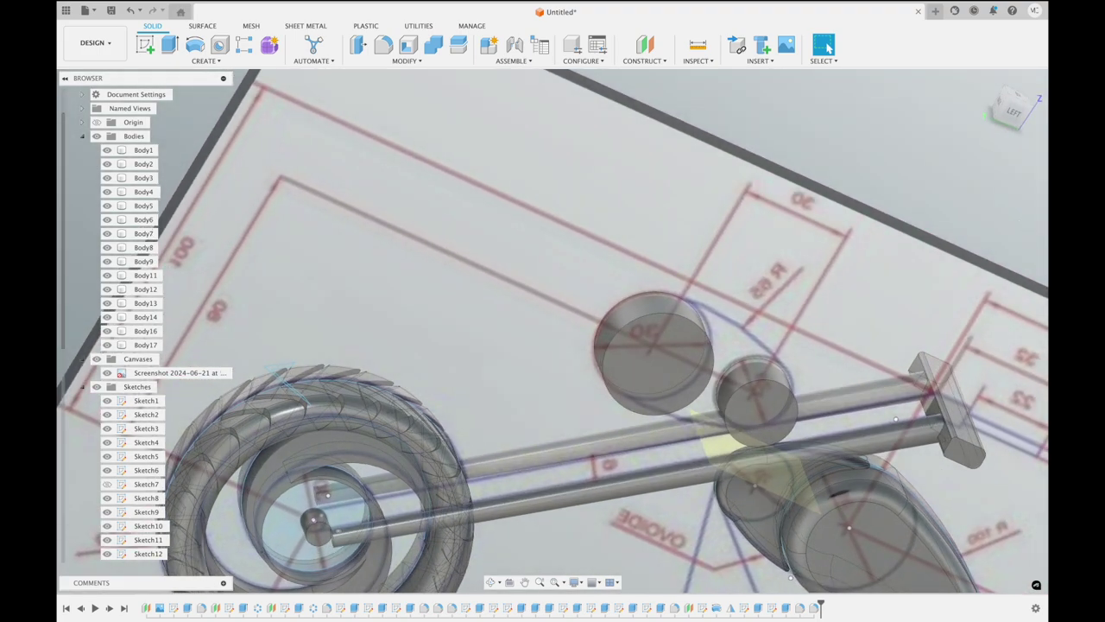
Create an offset construction plane 1.80 in from the XZ plane beside the front wheel
{"action": "mouse_move", "coordinate": [552, 345]}
{"action": "middle_mouse_down"}
{"action": "mouse_move", "coordinate": [503, 317]}
{"action": "mouse_move", "coordinate": [405, 317]}
{"action": "mouse_move", "coordinate": [305, 250]}
{"action": "middle_mouse_up"}
{"action": "mouse_move", "coordinate": [1008, 107]}
{"action": "left_click", "coordinate": [999, 105]}
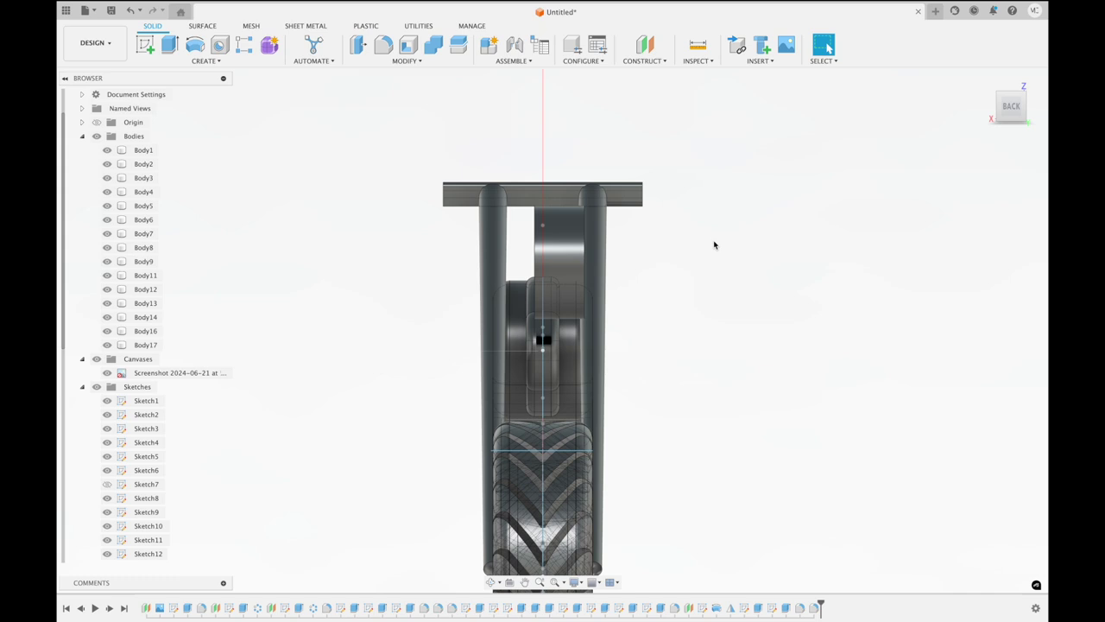
{"action": "left_click", "coordinate": [648, 55]}
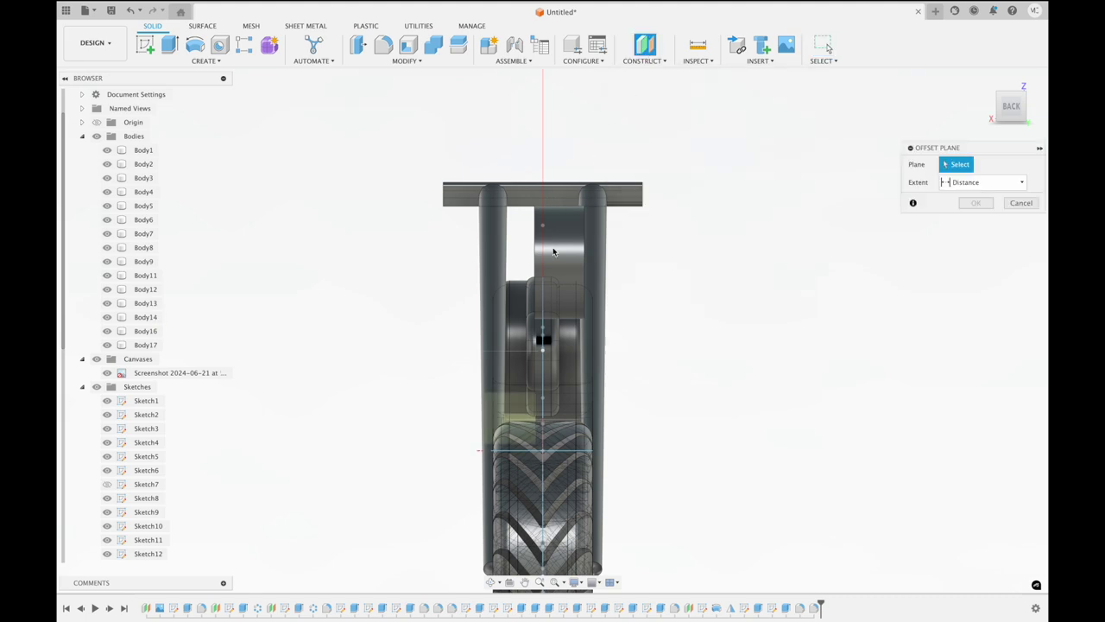
{"action": "left_click", "coordinate": [520, 421]}
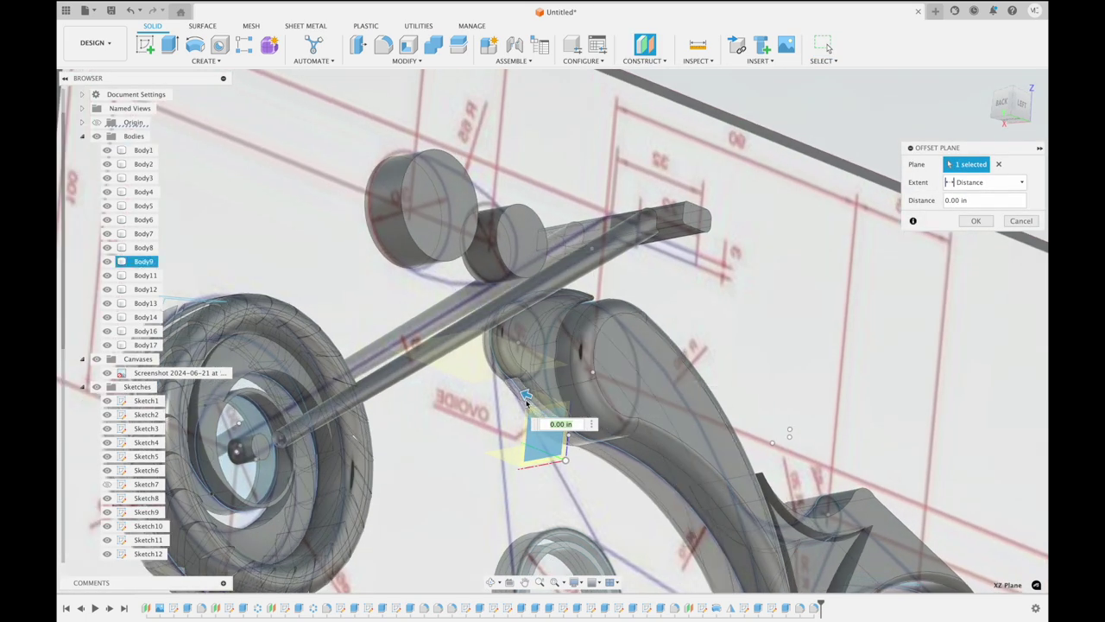
{"action": "left_click_drag", "start_coordinate": [526, 394], "coordinate": [463, 381]}
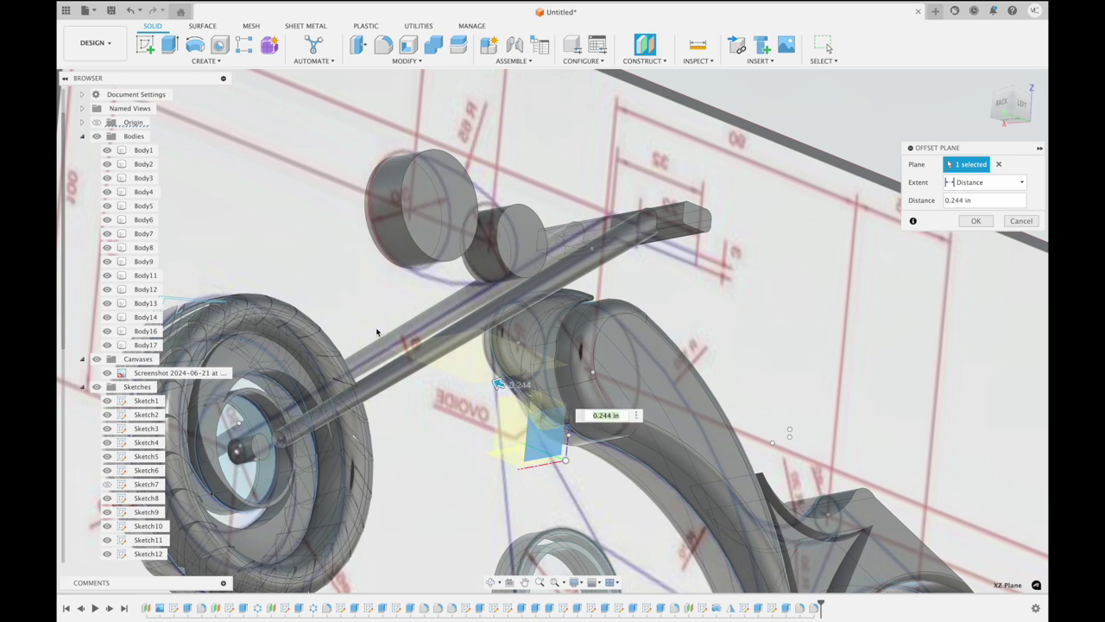
{"action": "mouse_move", "coordinate": [499, 386]}
{"action": "left_mouse_down"}
{"action": "mouse_move", "coordinate": [306, 277]}
{"action": "mouse_move", "coordinate": [346, 269]}
{"action": "left_mouse_up"}
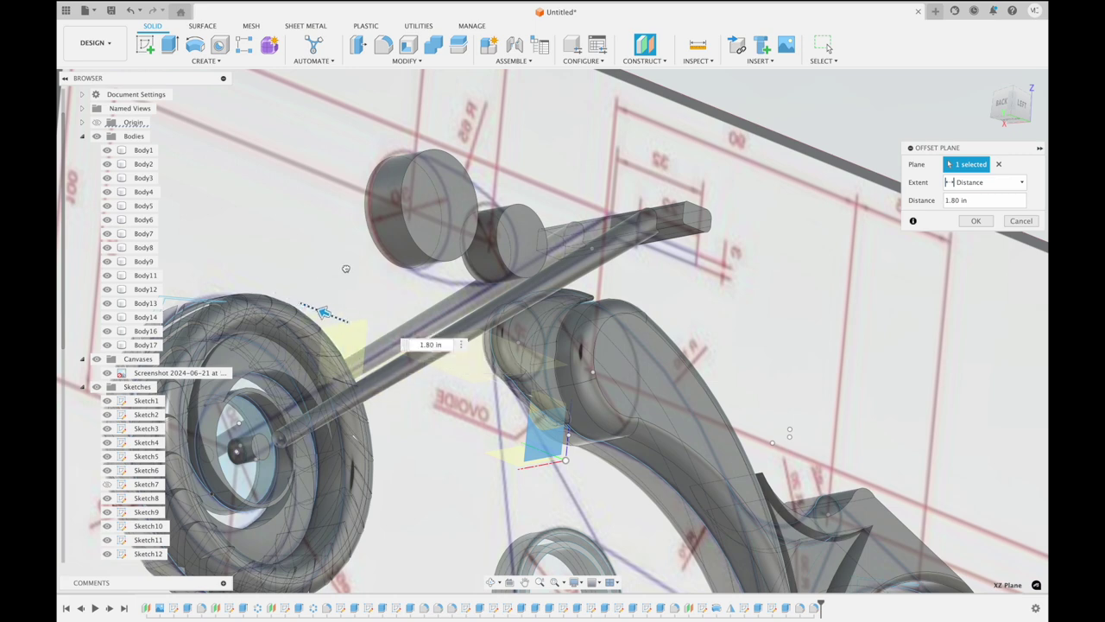
{"action": "left_click", "coordinate": [1004, 111]}
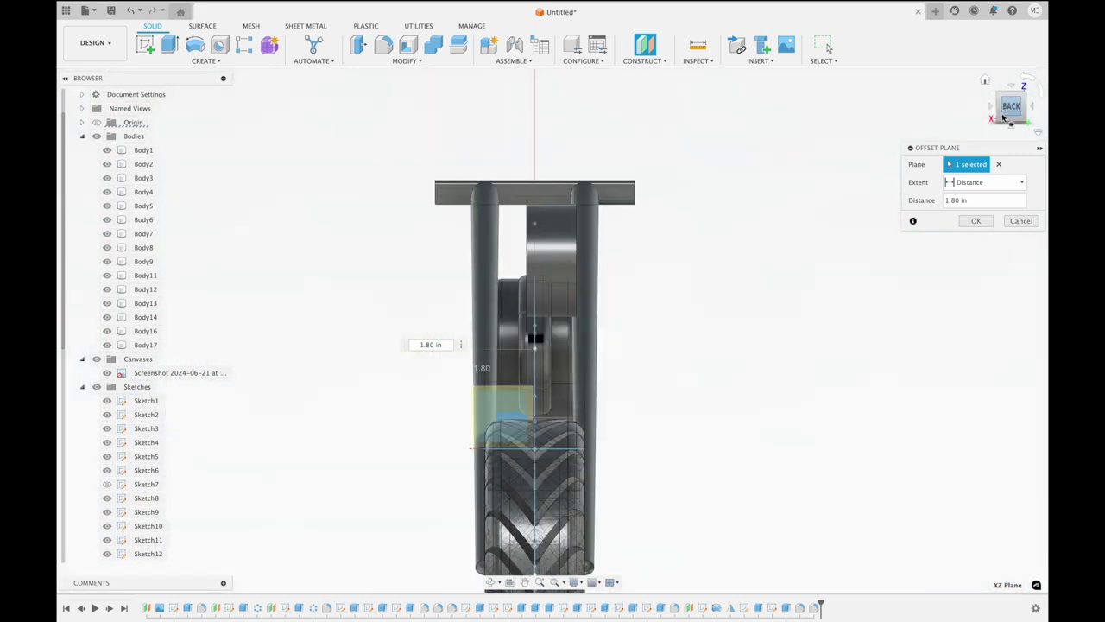
{"action": "left_click", "coordinate": [977, 222]}
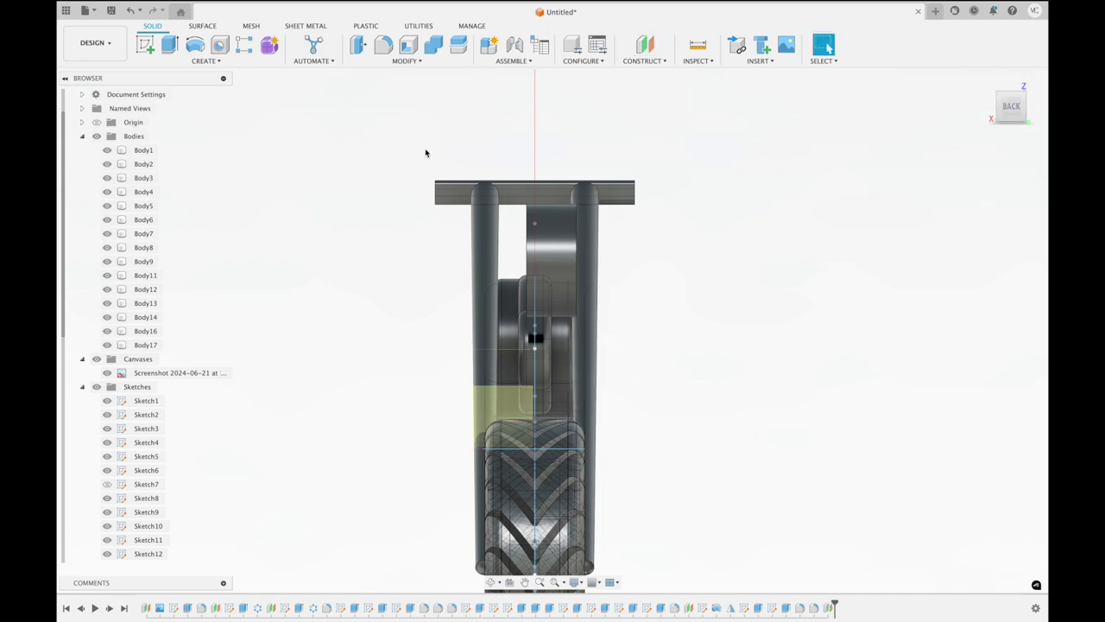
{"action": "left_click", "coordinate": [145, 44]}
Sketch two center-diameter circles on the new plane over the fork cylinder, then finish the sketch
{"action": "left_click", "coordinate": [490, 397]}
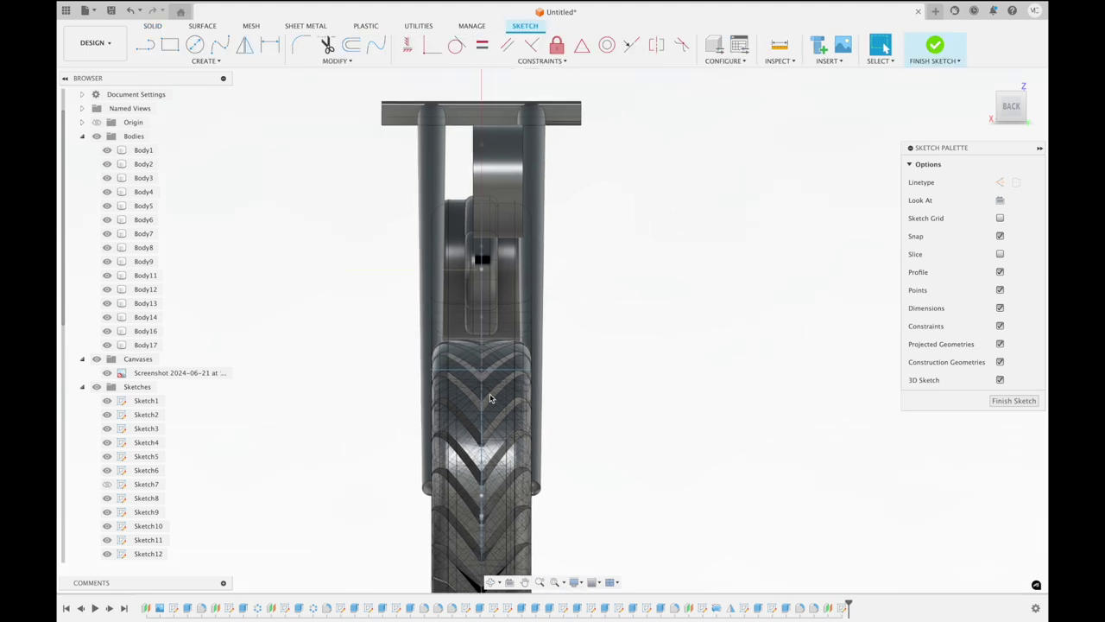
{"action": "key", "text": "c"}
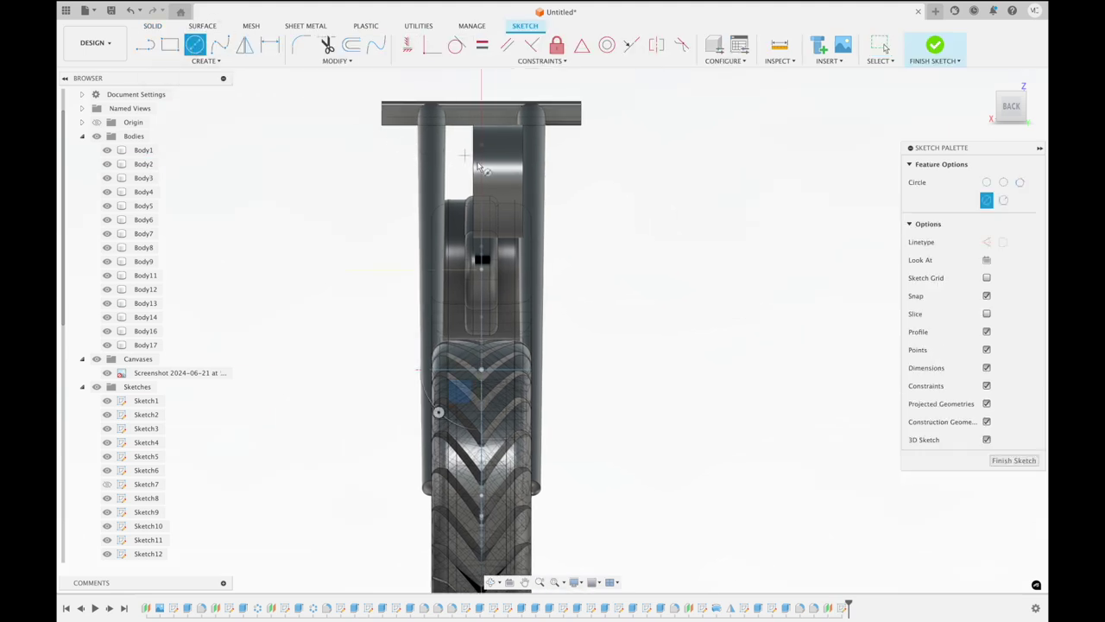
{"action": "left_click", "coordinate": [483, 177]}
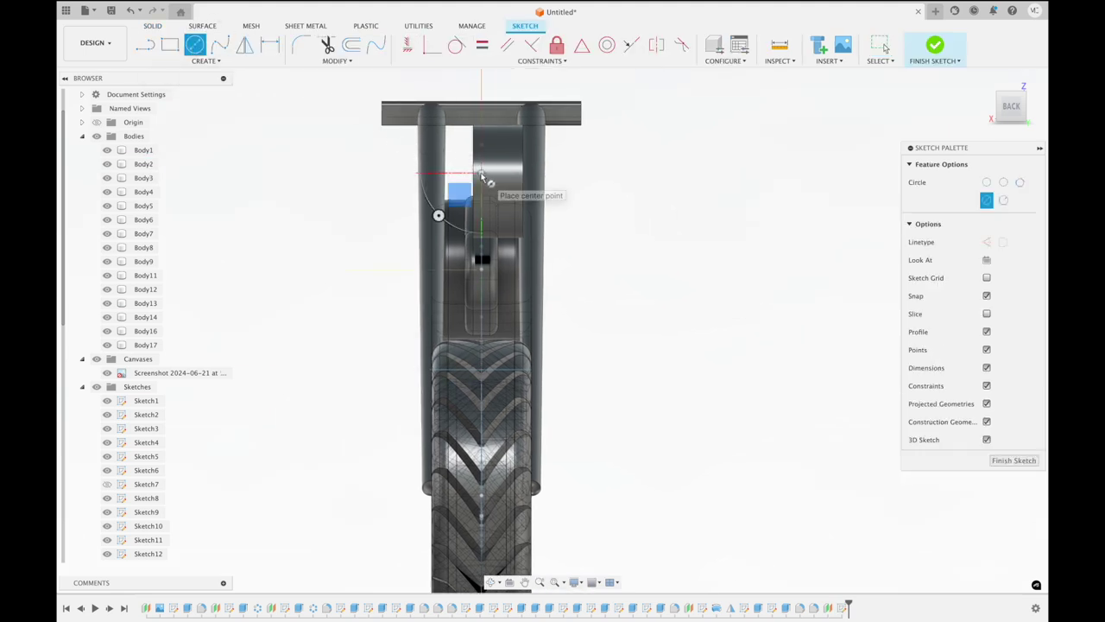
{"action": "left_click", "coordinate": [510, 216]}
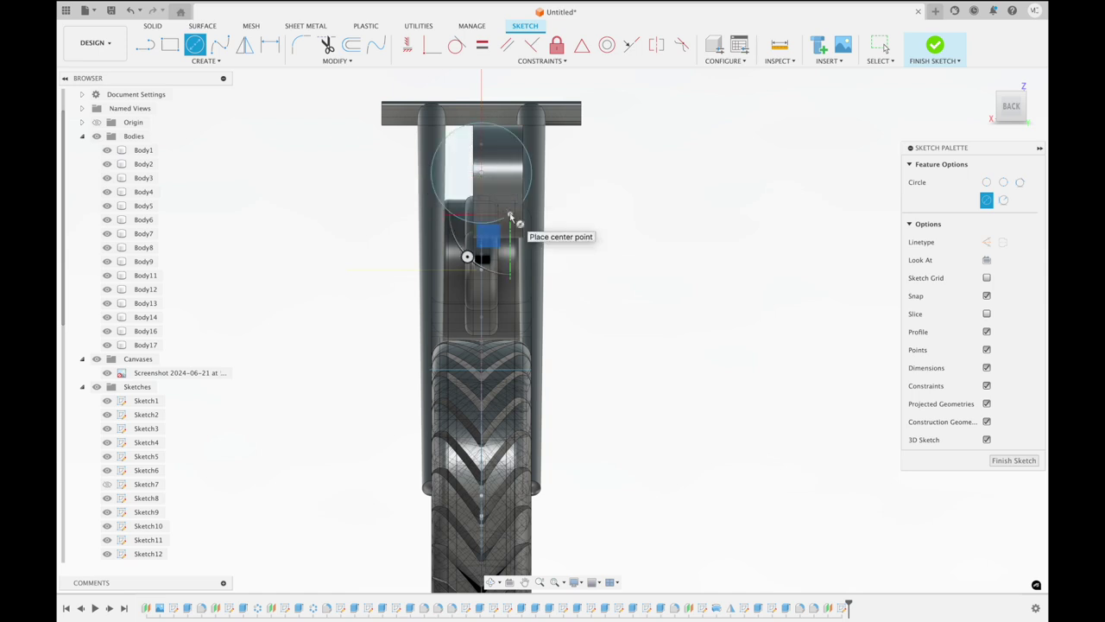
{"action": "left_click", "coordinate": [481, 173]}
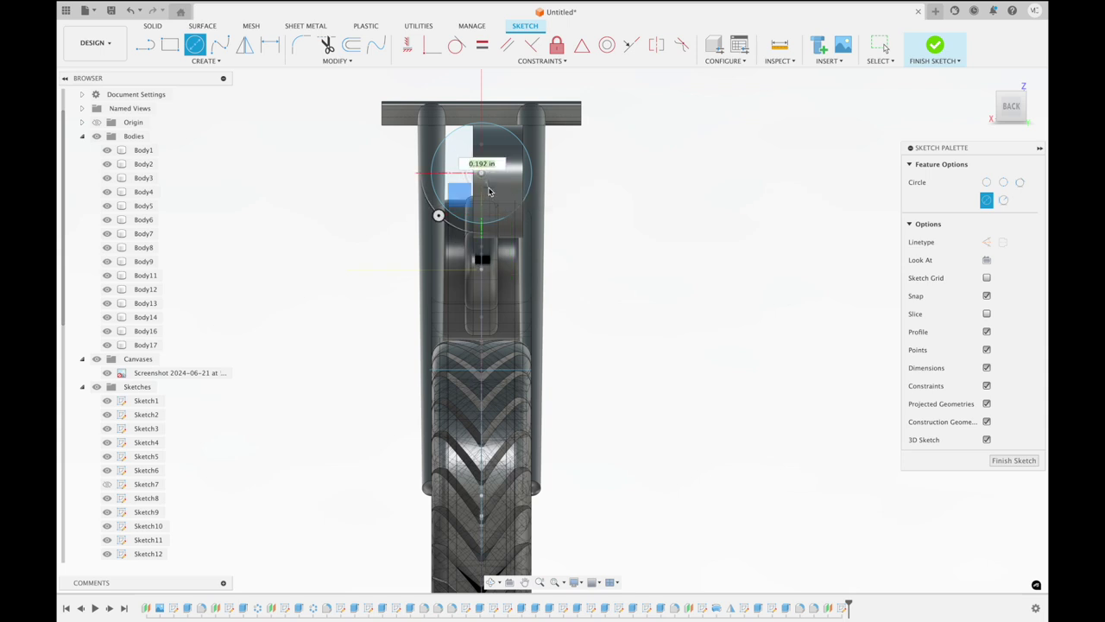
{"action": "left_click", "coordinate": [501, 207]}
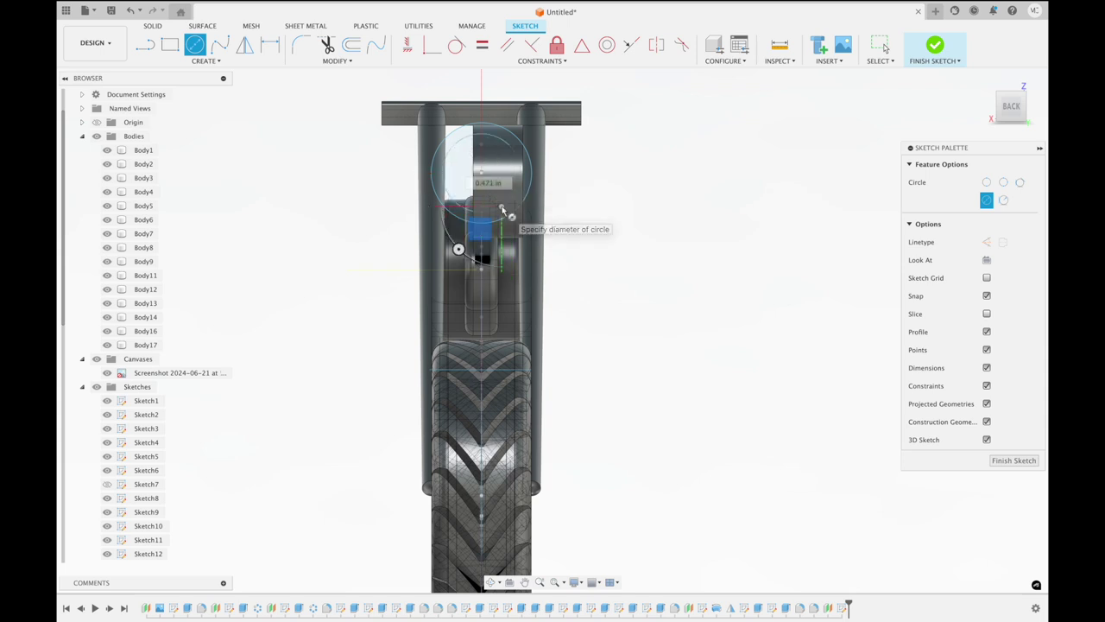
{"action": "scroll", "coordinate": [628, 176], "scroll_direction": "right", "scroll_amount": 2}
{"action": "scroll", "coordinate": [628, 177], "scroll_direction": "right", "scroll_amount": 2}
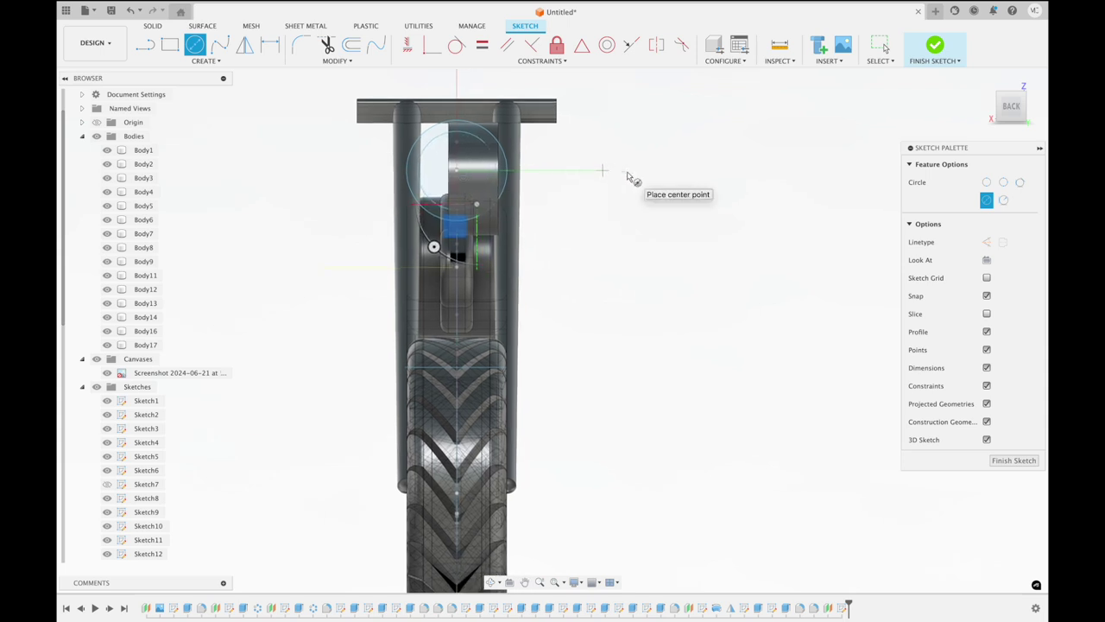
{"action": "scroll", "coordinate": [628, 177], "scroll_direction": "right", "scroll_amount": 1}
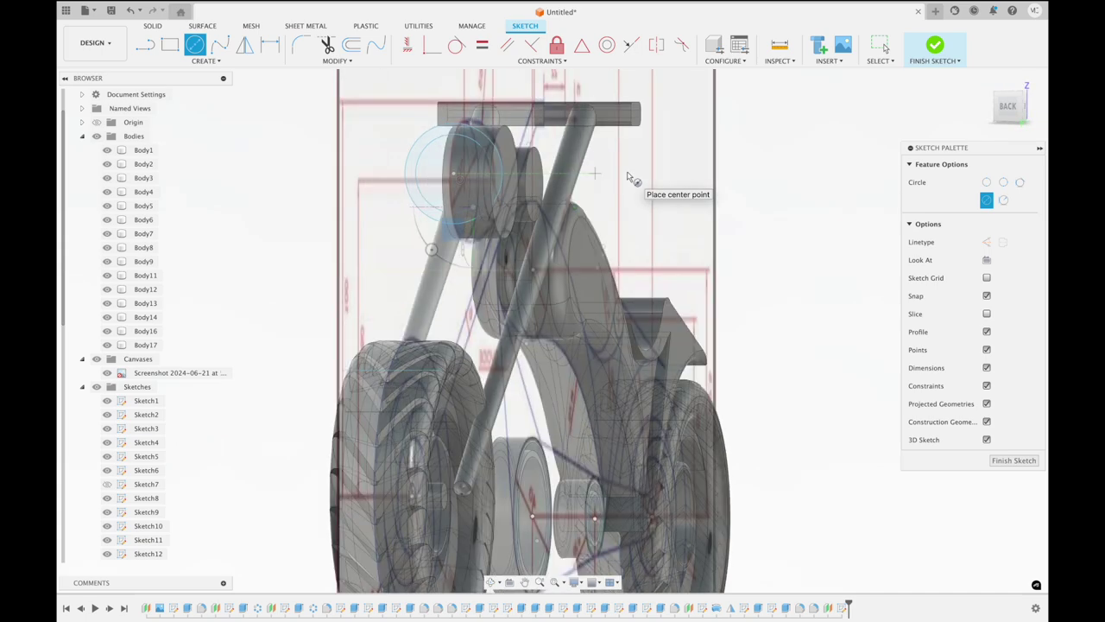
{"action": "scroll", "coordinate": [628, 176], "scroll_direction": "right", "scroll_amount": 3, "text": "shift"}
{"action": "scroll", "coordinate": [628, 176], "scroll_direction": "right", "scroll_amount": 3, "text": "shift"}
{"action": "scroll", "coordinate": [628, 176], "scroll_direction": "right", "scroll_amount": 3, "text": "shift"}
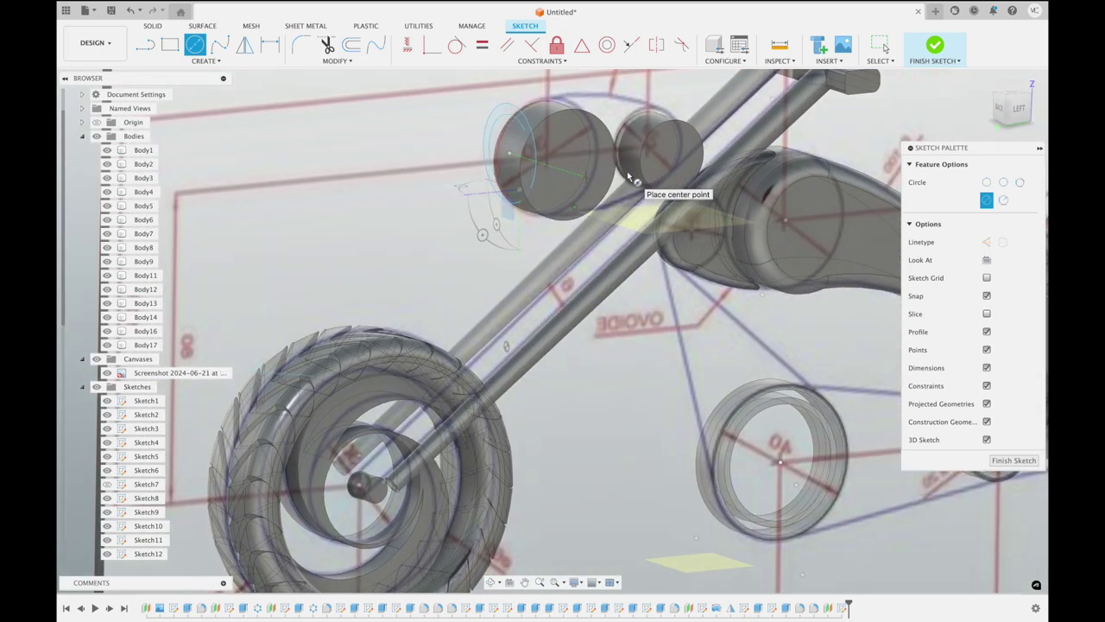
{"action": "scroll", "coordinate": [627, 173], "scroll_direction": "up", "scroll_amount": 3}
{"action": "scroll", "coordinate": [626, 171], "scroll_direction": "up", "scroll_amount": 2}
{"action": "left_click", "coordinate": [936, 50]}
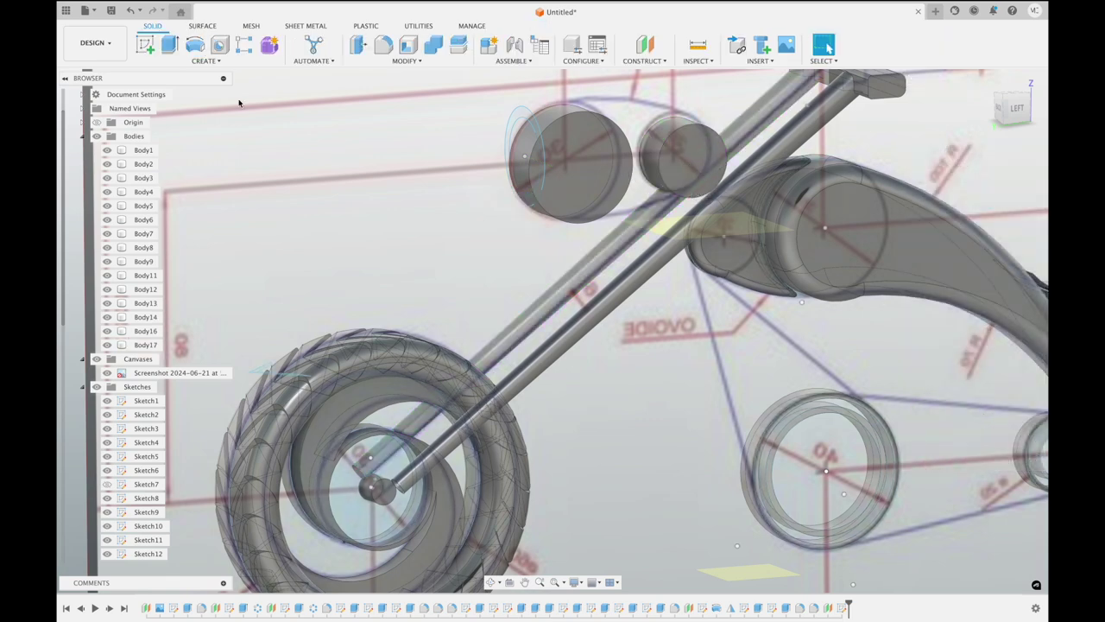
Cut the ring profile 0.20 in deep into the end of the fork cylinder
{"action": "left_click", "coordinate": [169, 44]}
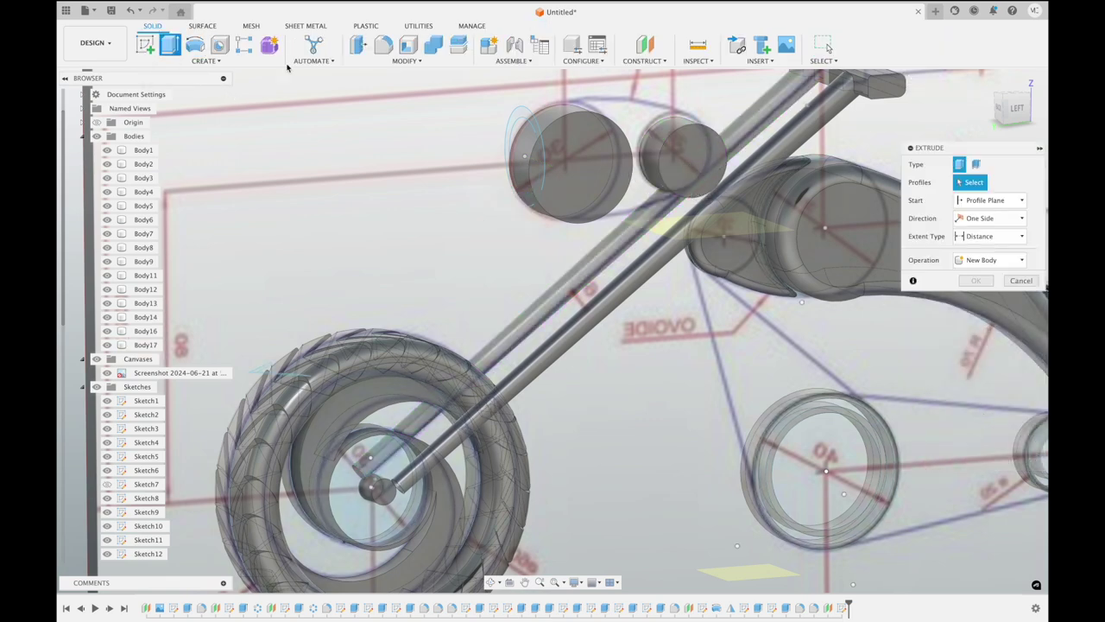
{"action": "left_click", "coordinate": [518, 119]}
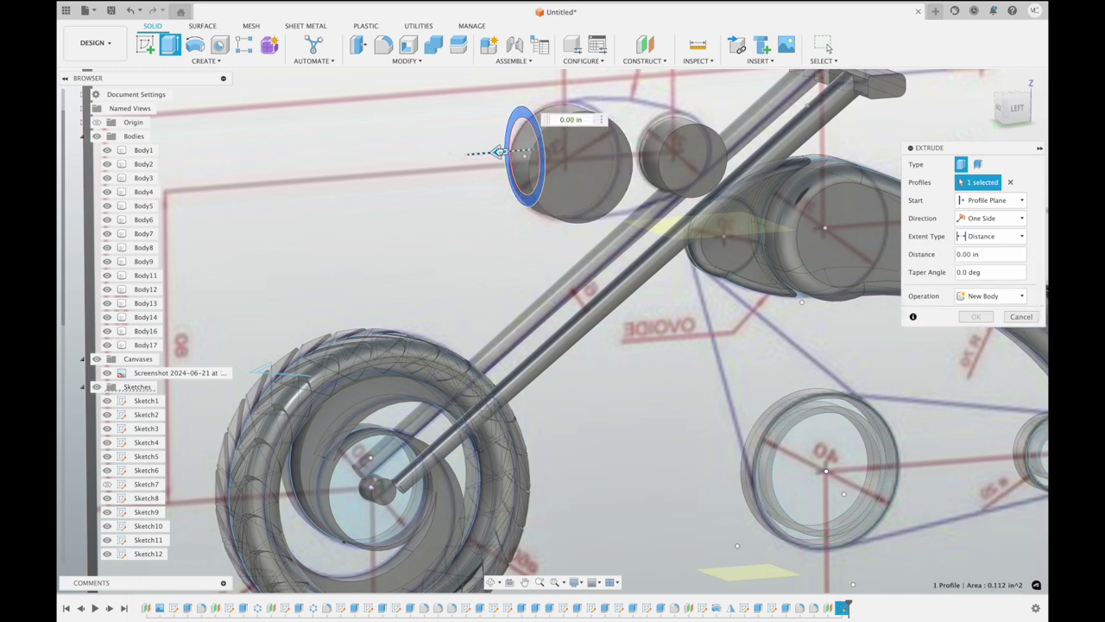
{"action": "left_click_drag", "start_coordinate": [500, 152], "coordinate": [549, 146]}
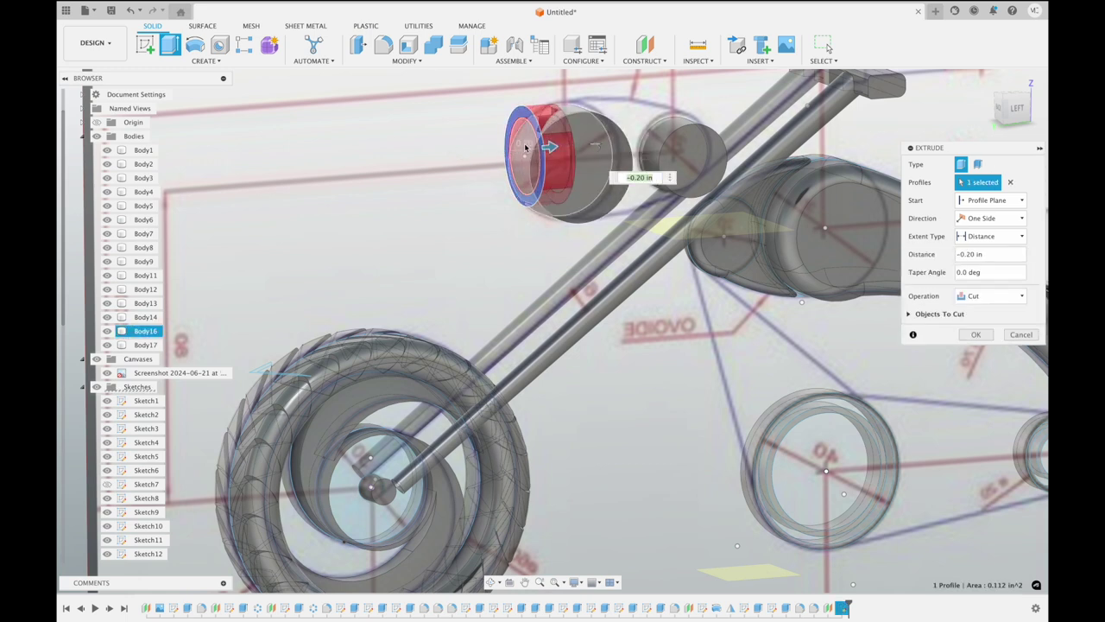
{"action": "left_click", "coordinate": [979, 335]}
{"action": "scroll", "coordinate": [864, 210], "scroll_direction": "up", "scroll_amount": 2}
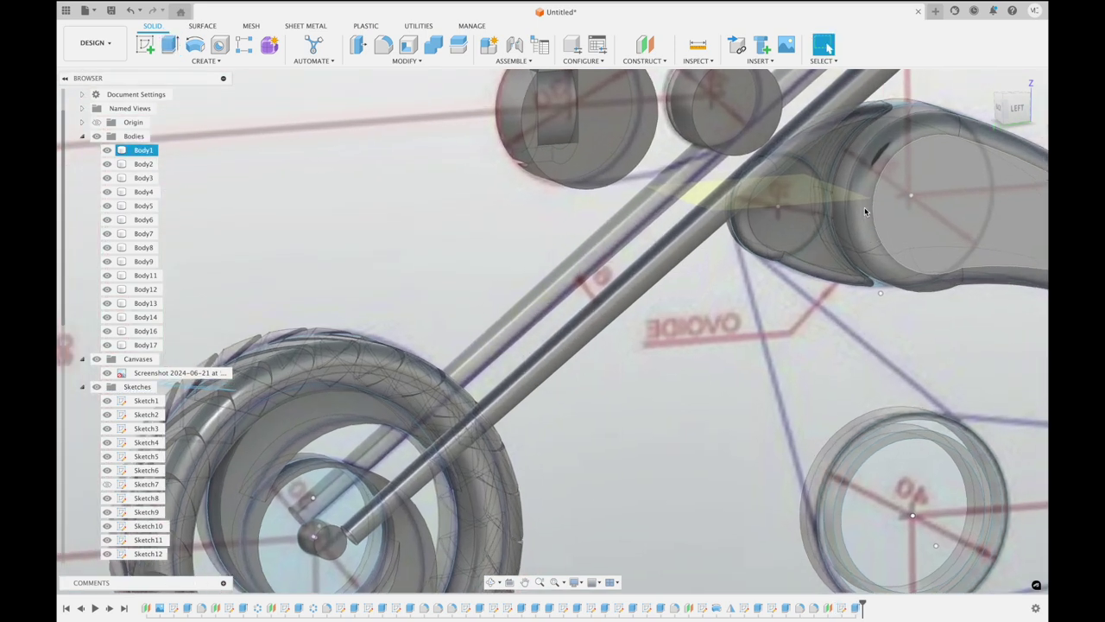
{"action": "scroll", "coordinate": [864, 204], "scroll_direction": "up", "scroll_amount": 3}
Press-pull the front cylinder's notch inner face by -0.10 in to deepen it
{"action": "left_click", "coordinate": [865, 207]}
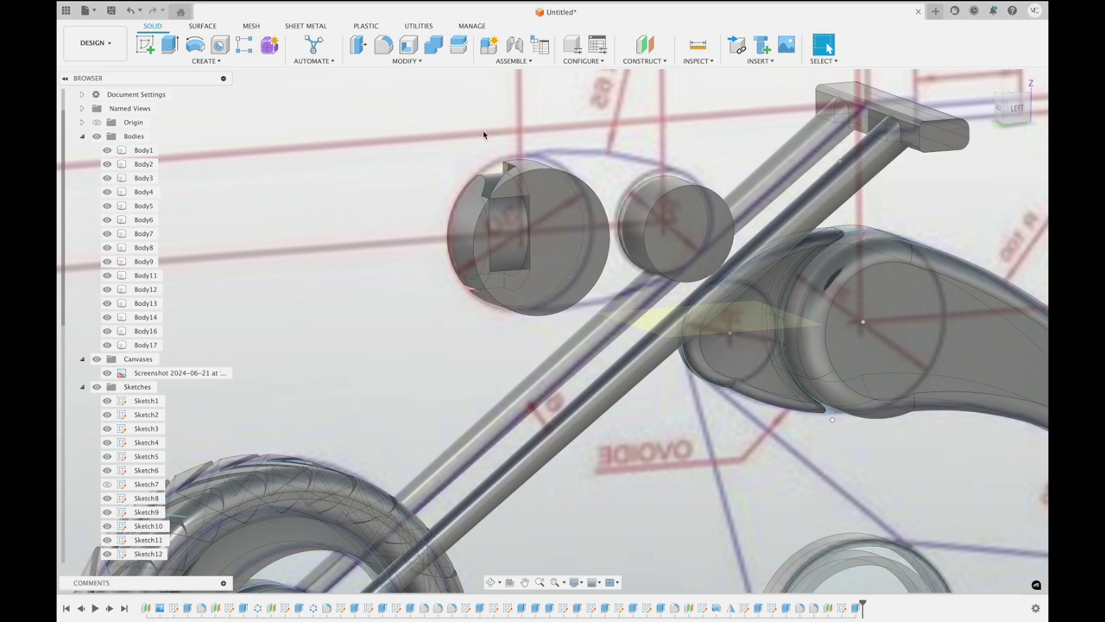
{"action": "left_click", "coordinate": [359, 45]}
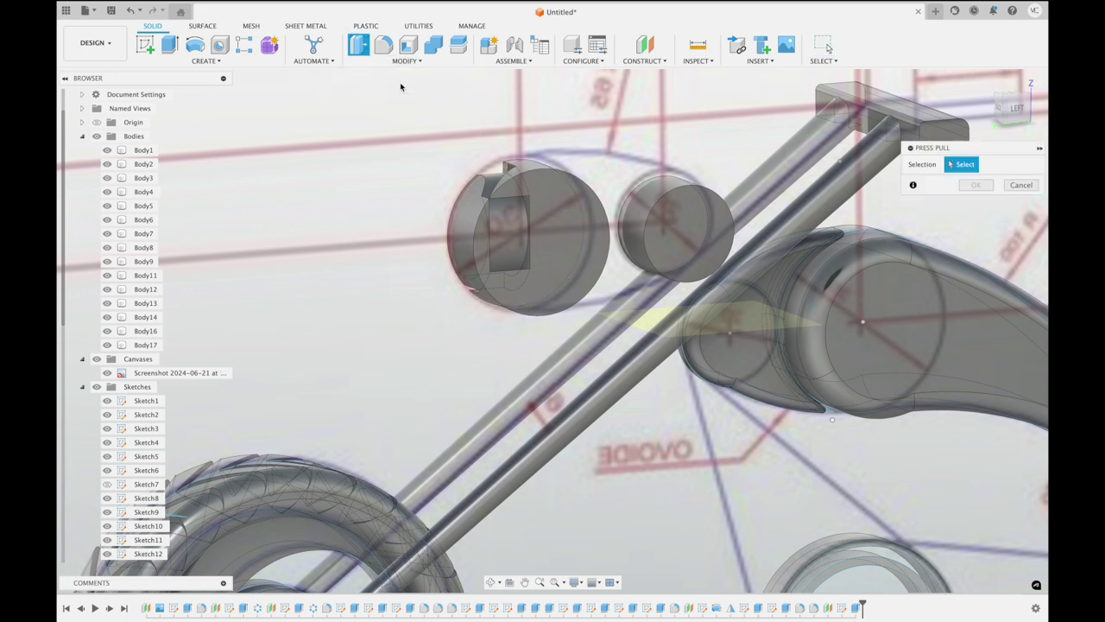
{"action": "left_click", "coordinate": [510, 233]}
{"action": "mouse_move", "coordinate": [512, 234]}
{"action": "left_mouse_down"}
{"action": "mouse_move", "coordinate": [479, 222]}
{"action": "mouse_move", "coordinate": [501, 227]}
{"action": "left_mouse_up"}
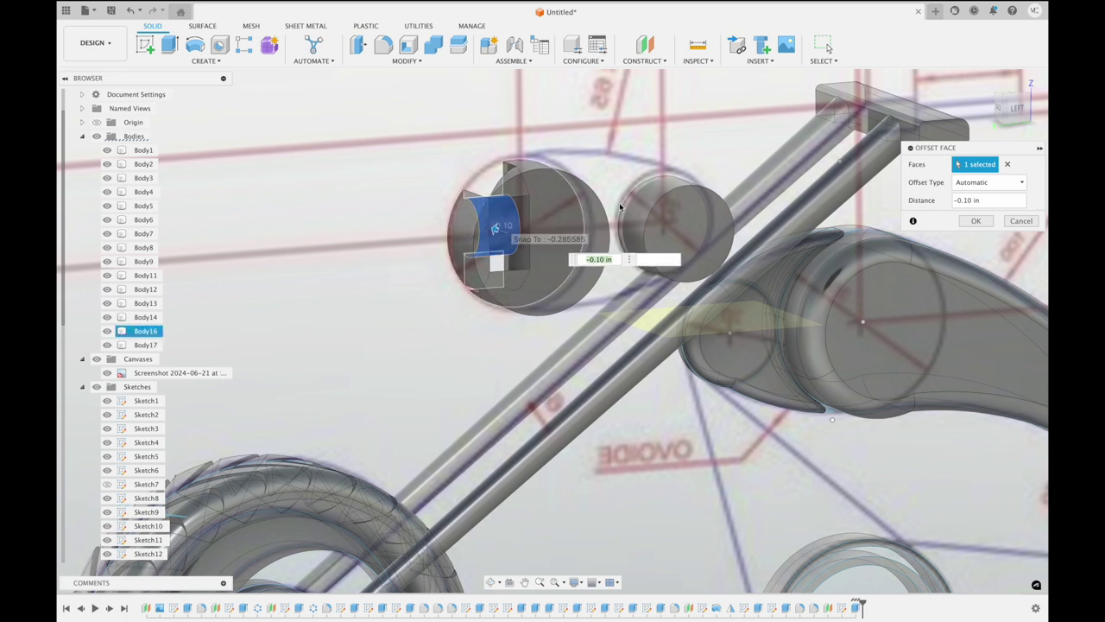
{"action": "left_click", "coordinate": [969, 221]}
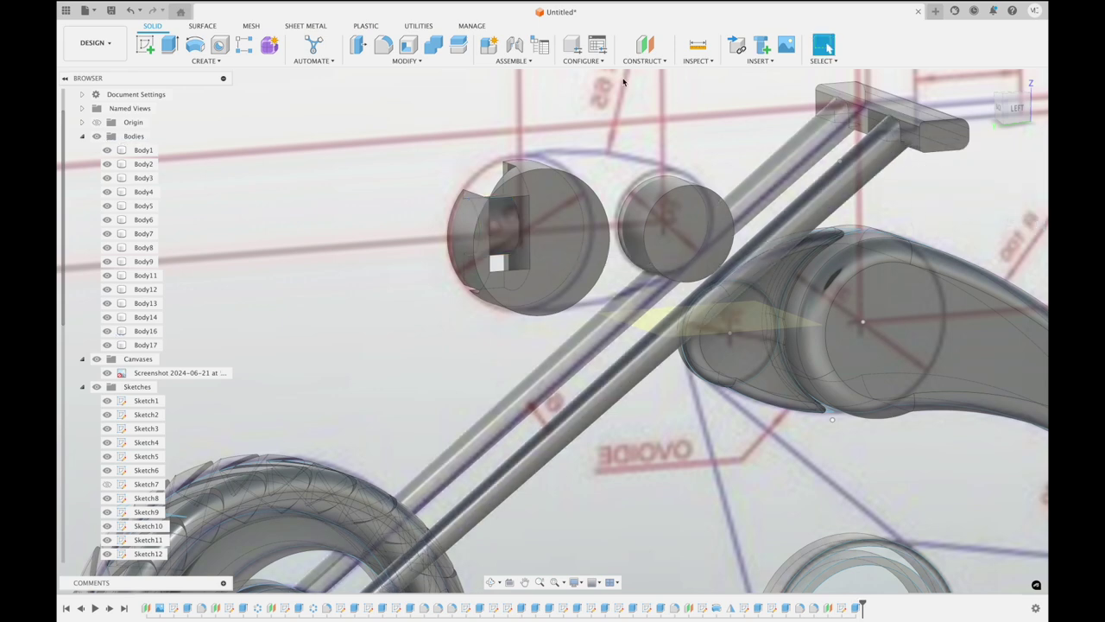
{"action": "middle_click_drag", "start_coordinate": [625, 143], "coordinate": [625, 140], "text": "shift"}
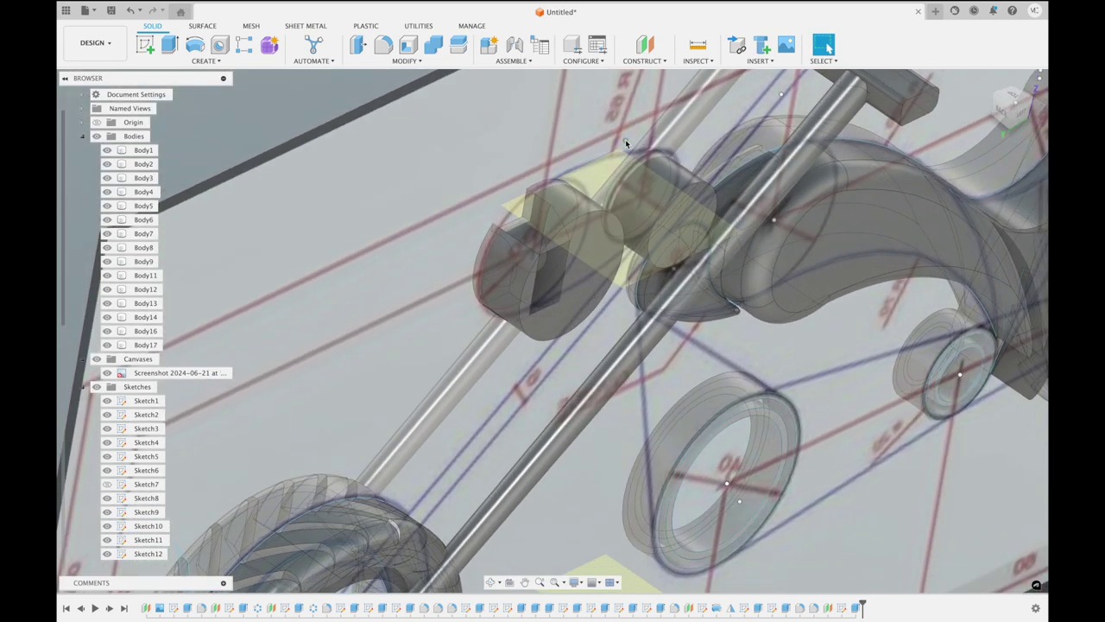
Extrude the curved notch face -0.30 in as a cut into the front cylinder
{"action": "left_click", "coordinate": [176, 47]}
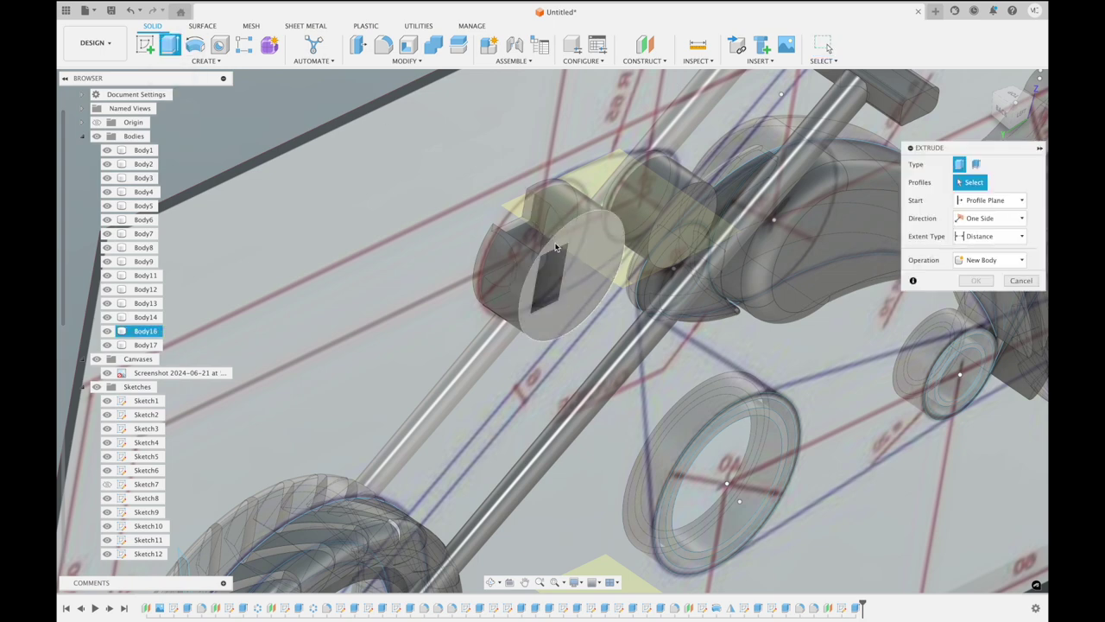
{"action": "mouse_move", "coordinate": [552, 222]}
{"action": "middle_mouse_down", "text": "shift"}
{"action": "mouse_move", "coordinate": [557, 233]}
{"action": "mouse_move", "coordinate": [510, 219]}
{"action": "mouse_move", "coordinate": [549, 222]}
{"action": "mouse_move", "coordinate": [525, 190]}
{"action": "middle_mouse_up", "text": "shift"}
{"action": "scroll", "coordinate": [549, 222], "scroll_direction": "up", "scroll_amount": 3}
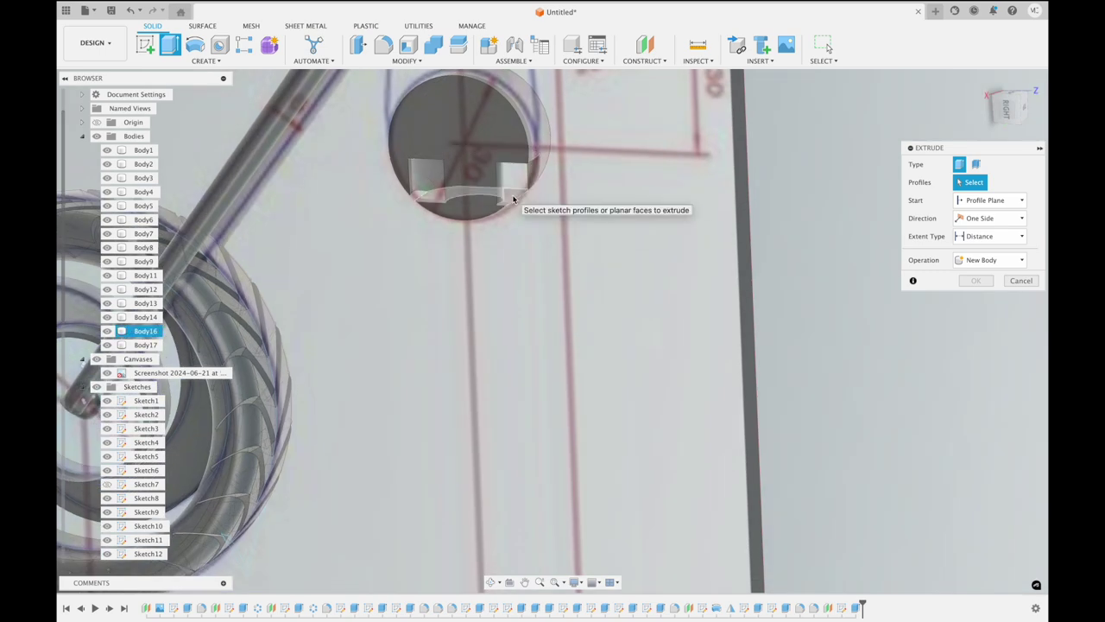
{"action": "left_click", "coordinate": [512, 194]}
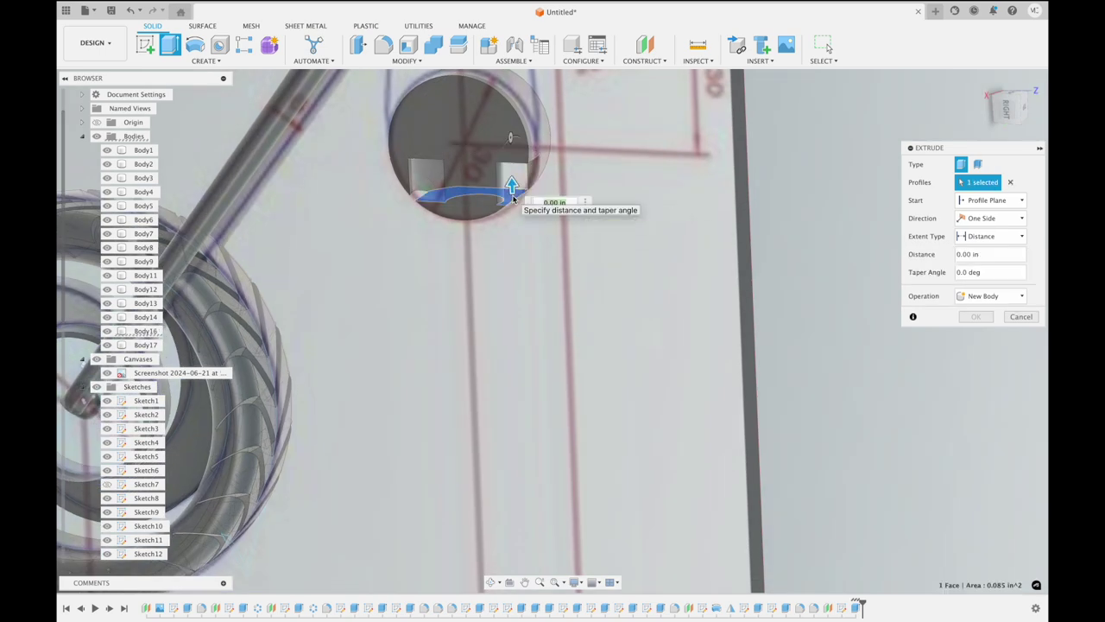
{"action": "mouse_move", "coordinate": [513, 193]}
{"action": "left_mouse_down"}
{"action": "mouse_move", "coordinate": [518, 291]}
{"action": "mouse_move", "coordinate": [513, 269]}
{"action": "left_mouse_up"}
{"action": "middle_click_drag", "start_coordinate": [513, 269], "coordinate": [507, 267], "text": "shift"}
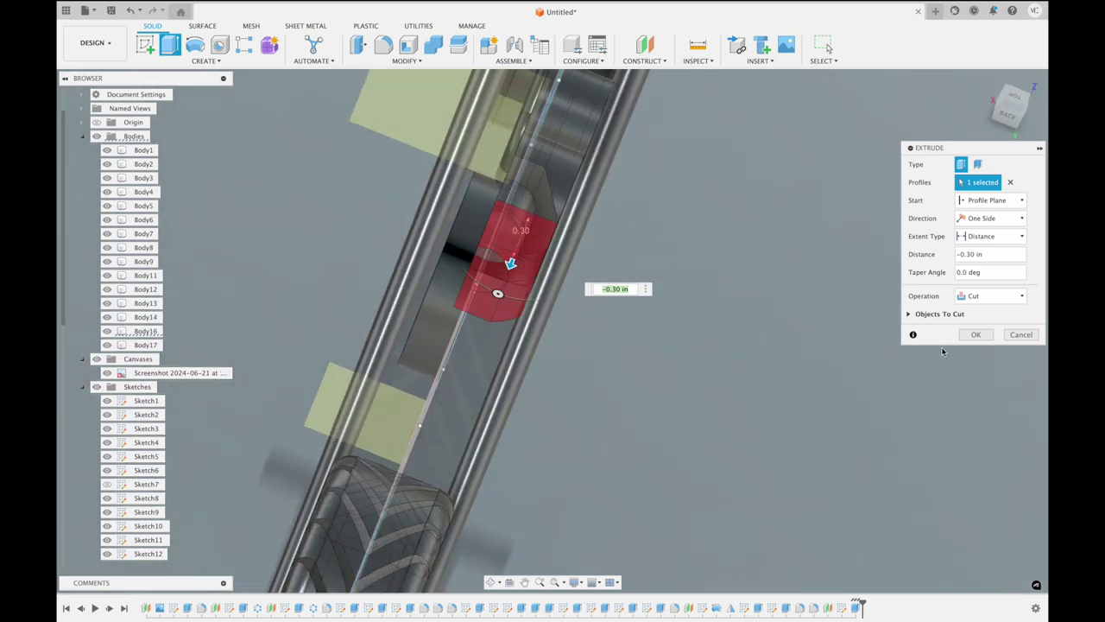
{"action": "left_click", "coordinate": [975, 334]}
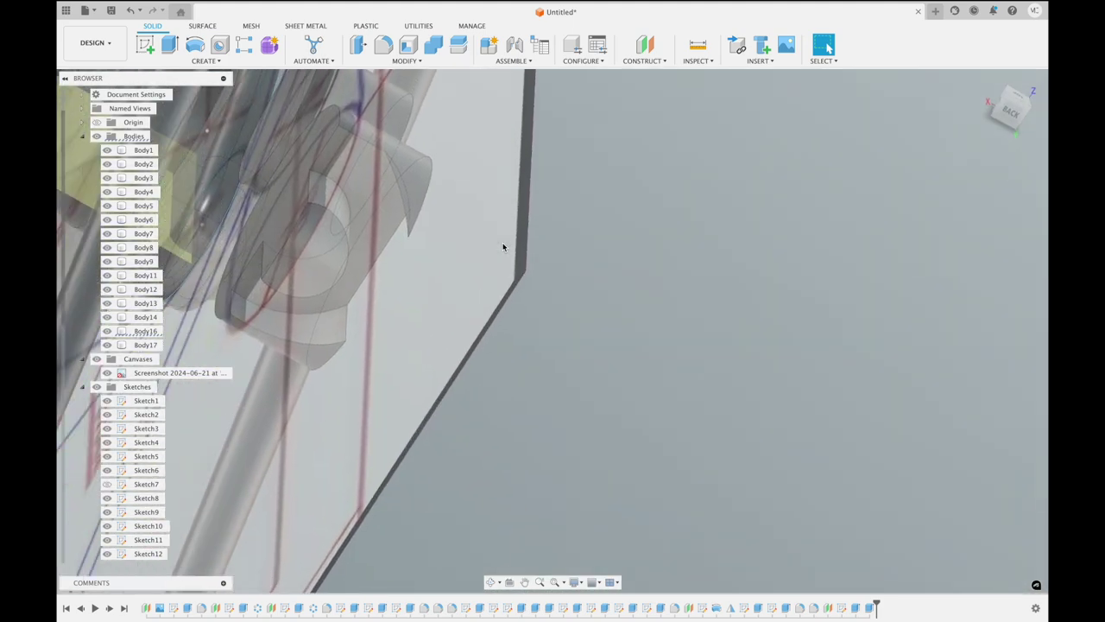
{"action": "left_click", "coordinate": [503, 247]}
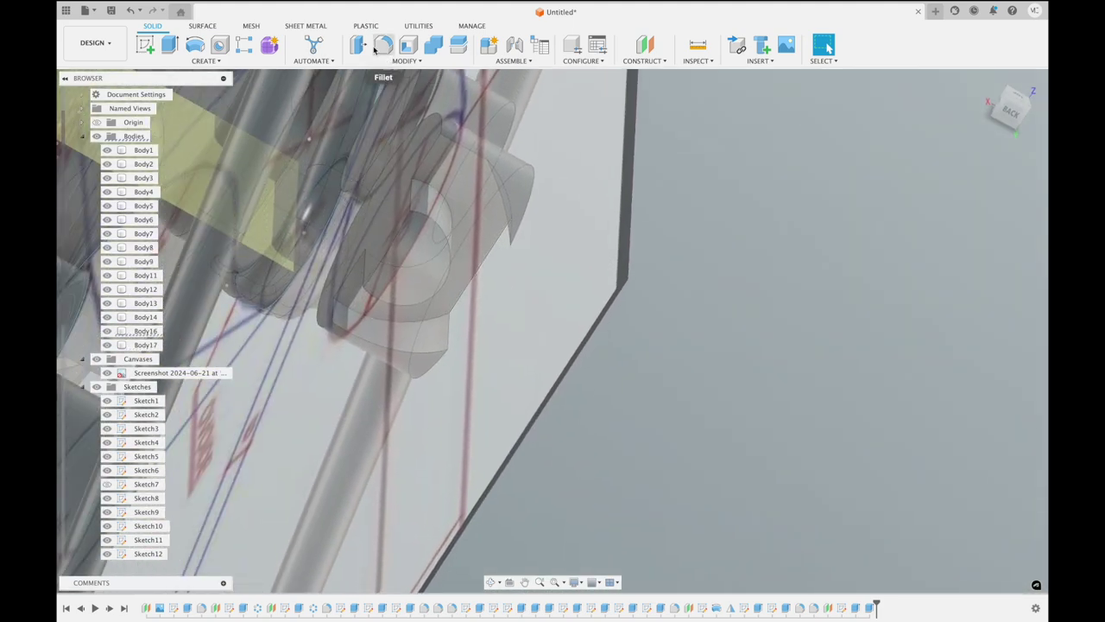
{"action": "left_click", "coordinate": [169, 45]}
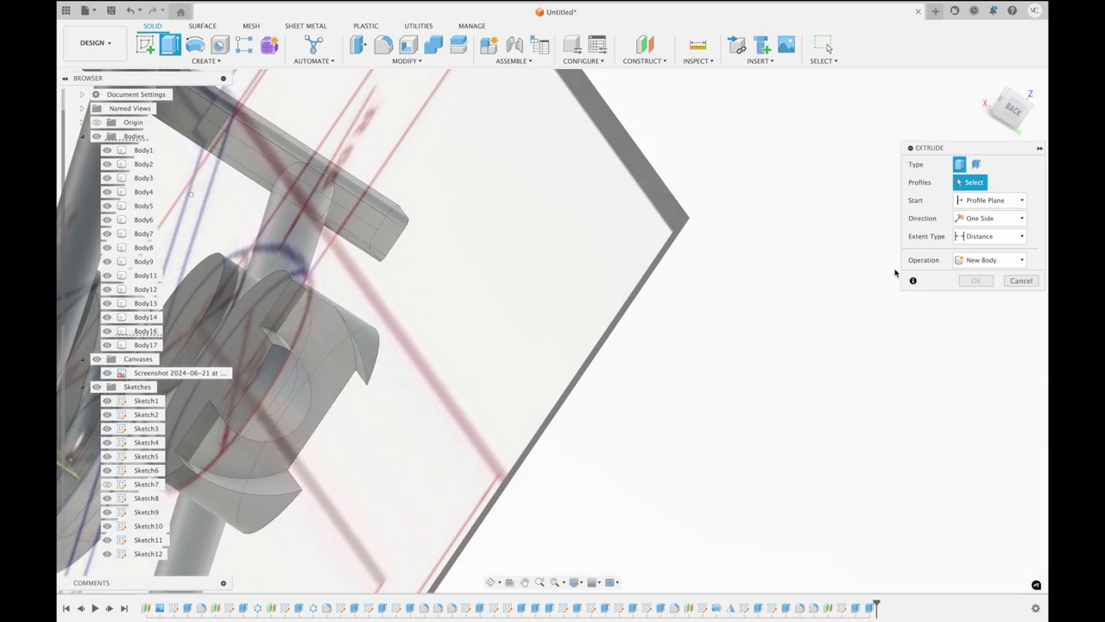
{"action": "left_click", "coordinate": [1021, 281]}
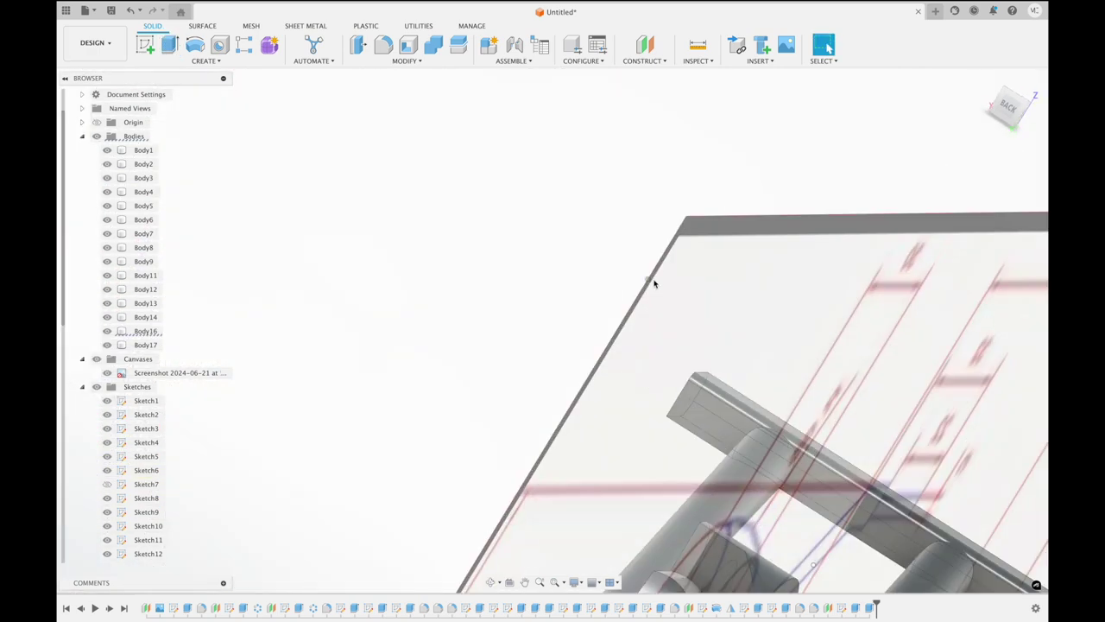
{"action": "left_click", "coordinate": [1012, 108]}
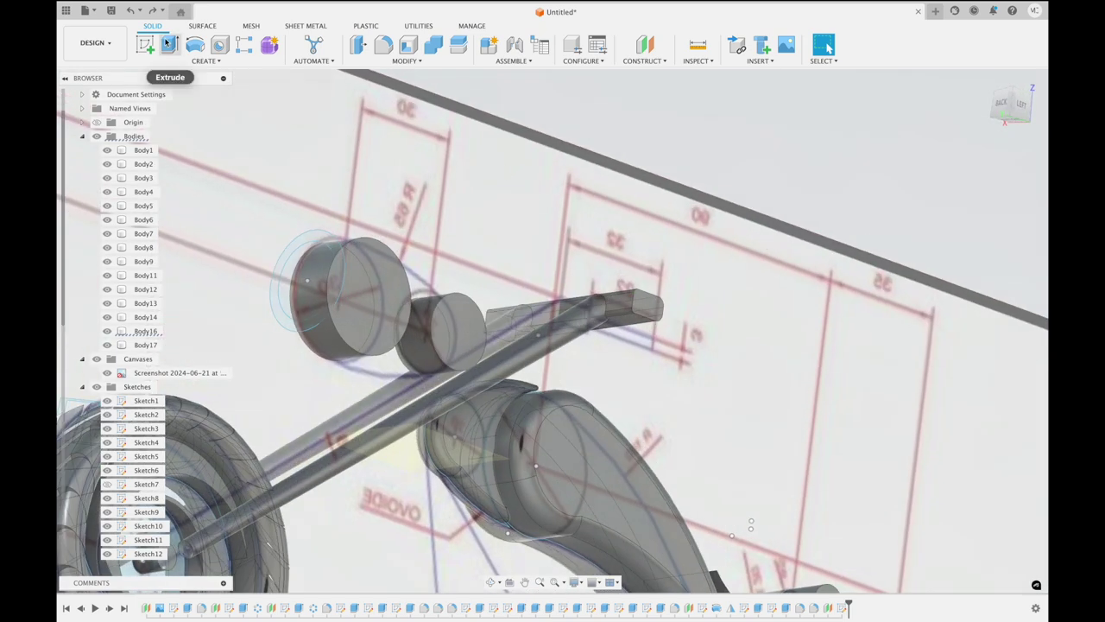
Extrude the ring profile on the cylinder end with a symmetric direction
{"action": "left_click", "coordinate": [169, 44]}
{"action": "left_click", "coordinate": [320, 241]}
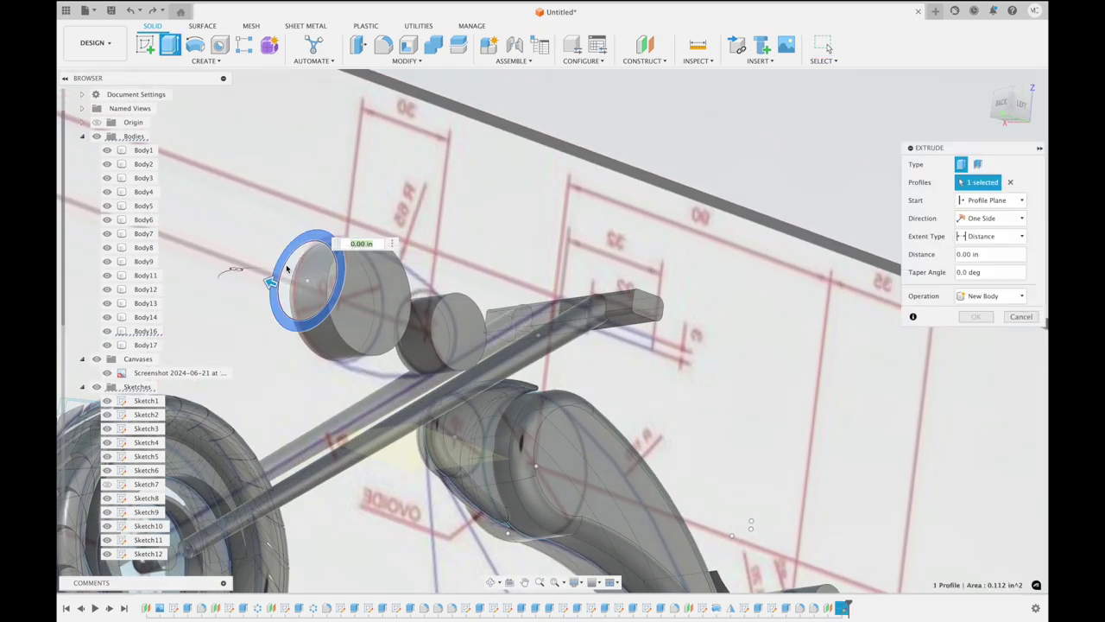
{"action": "left_click_drag", "start_coordinate": [271, 283], "coordinate": [256, 277]}
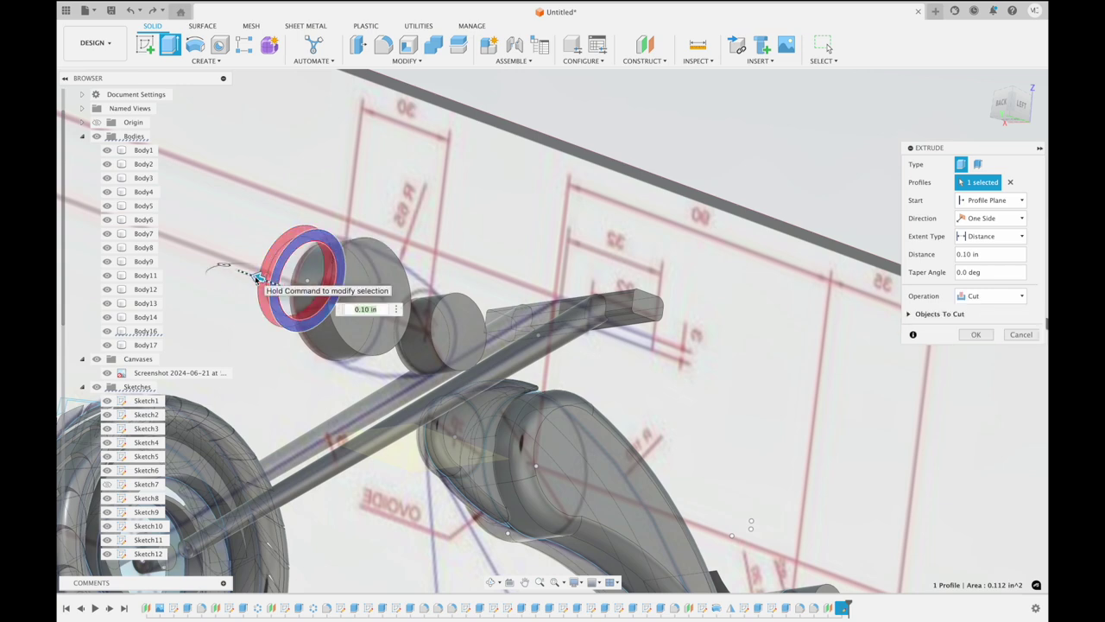
{"action": "scroll", "coordinate": [257, 277], "scroll_direction": "left", "scroll_amount": 5, "text": "shift"}
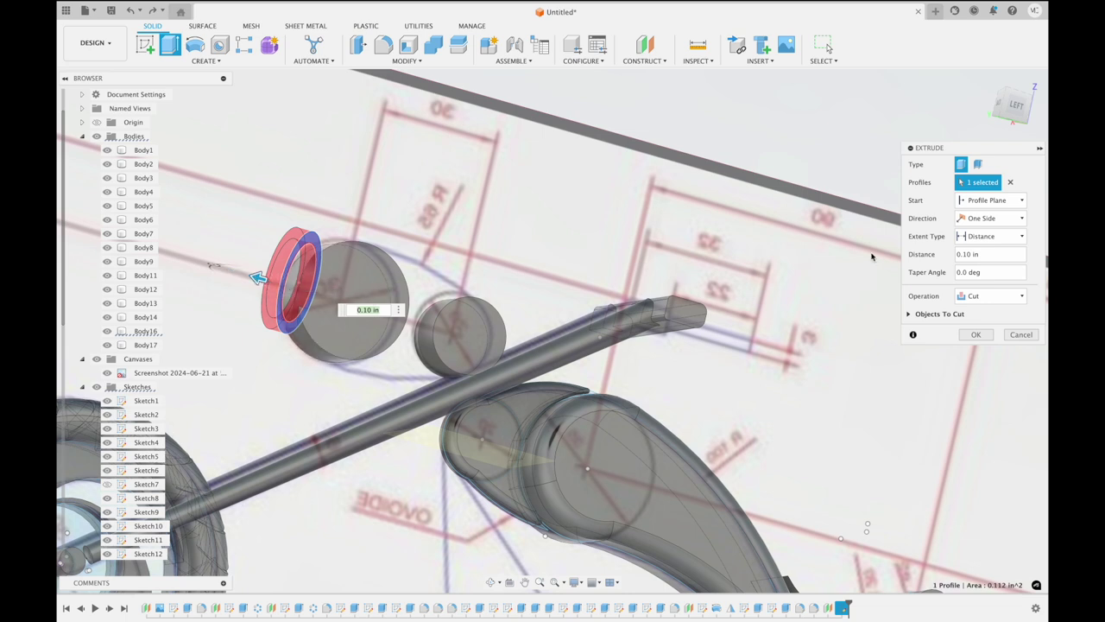
{"action": "left_click", "coordinate": [1000, 219]}
{"action": "left_click", "coordinate": [999, 257]}
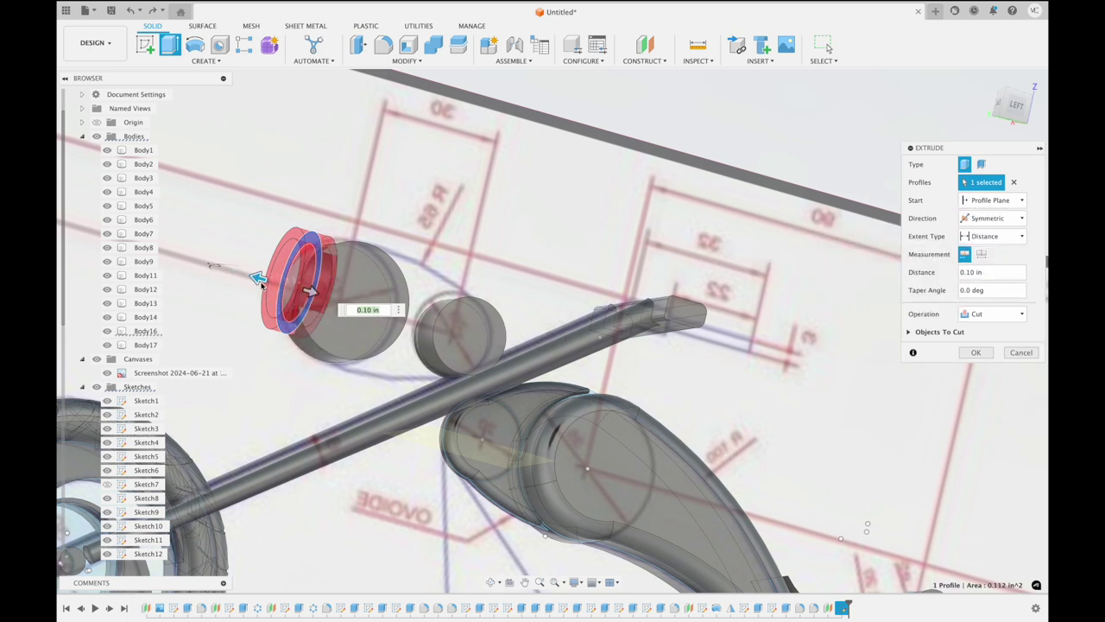
Make the symmetric ring extrusion 0.20 in and switch its operation from Cut to Join
{"action": "left_click_drag", "start_coordinate": [256, 276], "coordinate": [243, 273]}
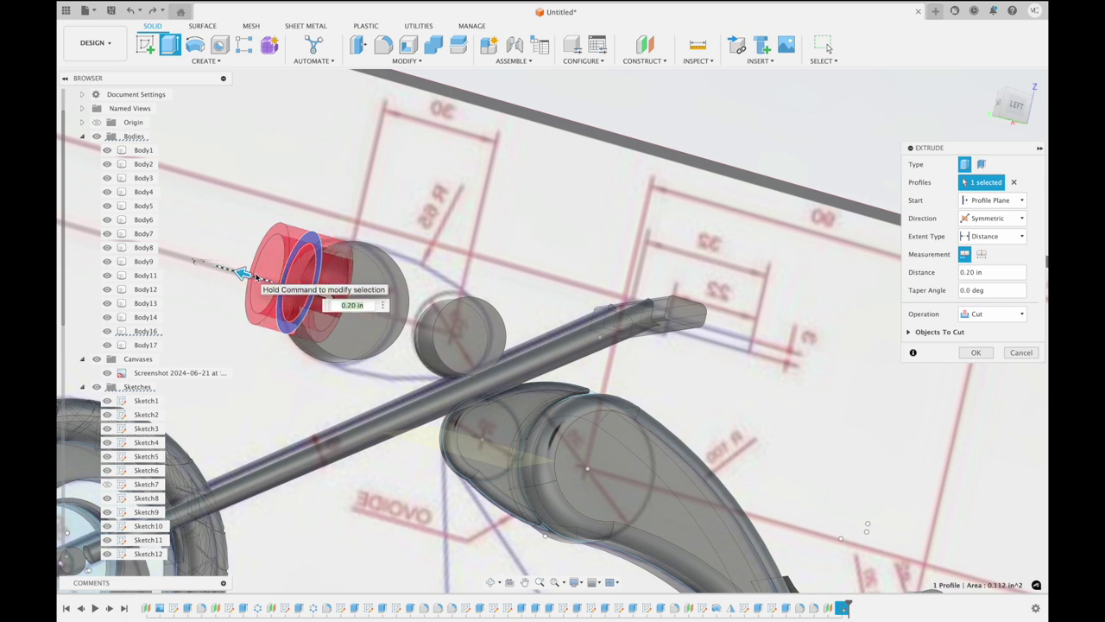
{"action": "left_click", "coordinate": [981, 313]}
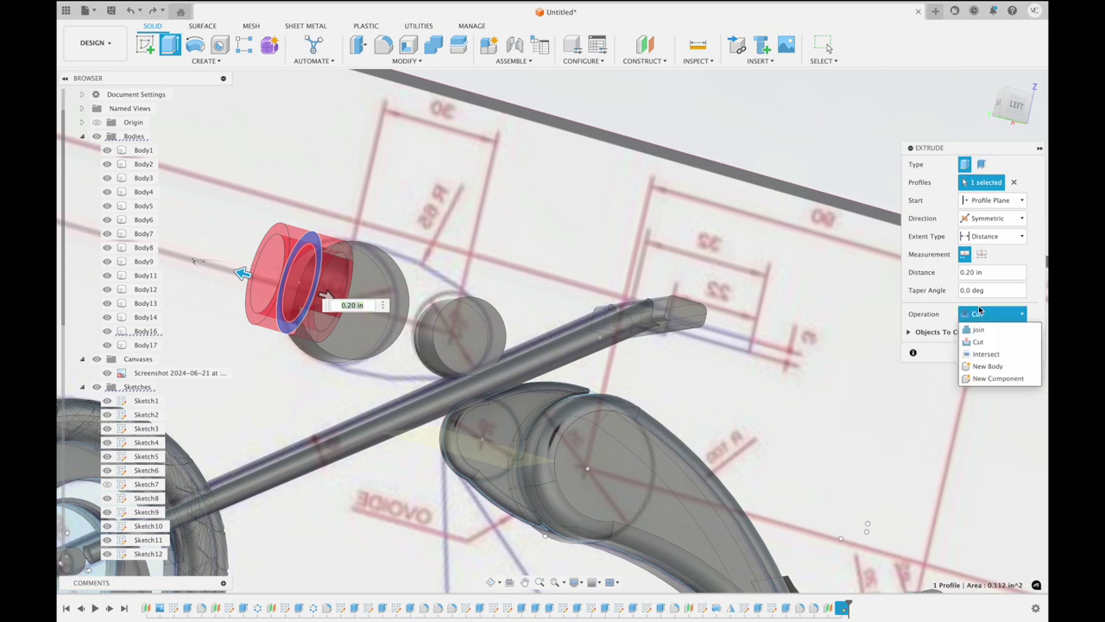
{"action": "left_click", "coordinate": [979, 329]}
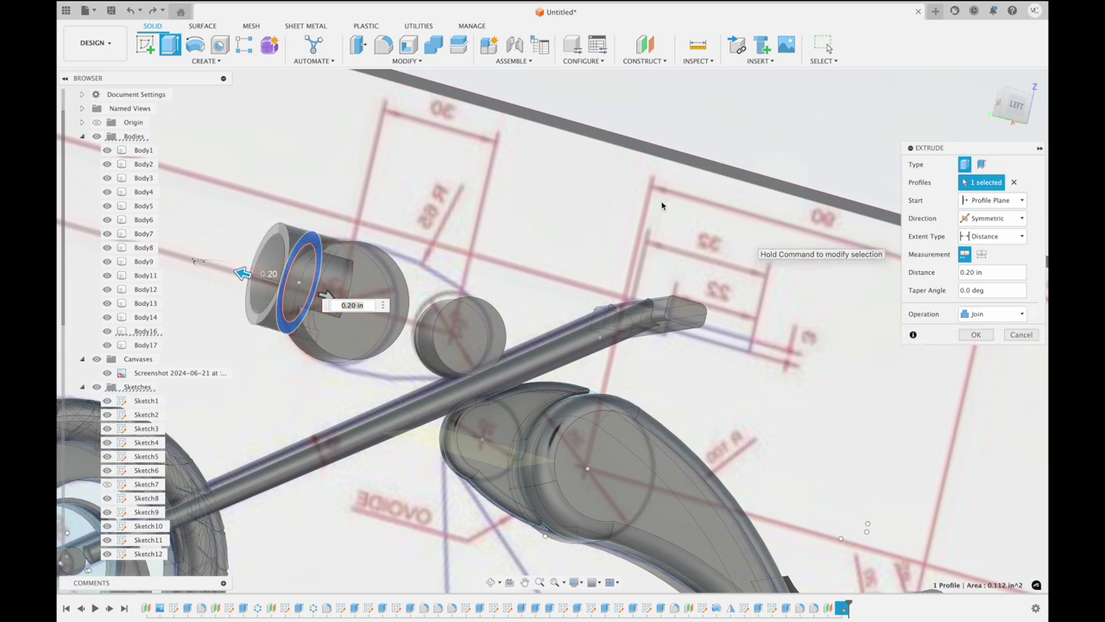
{"action": "scroll", "coordinate": [629, 186], "scroll_direction": "down", "scroll_amount": 3, "text": "shift"}
{"action": "scroll", "coordinate": [628, 186], "scroll_direction": "down", "scroll_amount": 3, "text": "shift"}
{"action": "scroll", "coordinate": [629, 186], "scroll_direction": "down", "scroll_amount": 3, "text": "shift"}
{"action": "scroll", "coordinate": [628, 186], "scroll_direction": "down", "scroll_amount": 3, "text": "shift"}
{"action": "scroll", "coordinate": [628, 187], "scroll_direction": "down", "scroll_amount": 3, "text": "shift"}
{"action": "scroll", "coordinate": [629, 187], "scroll_direction": "down", "scroll_amount": 3, "text": "shift"}
{"action": "scroll", "coordinate": [629, 187], "scroll_direction": "down", "scroll_amount": 3, "text": "shift"}
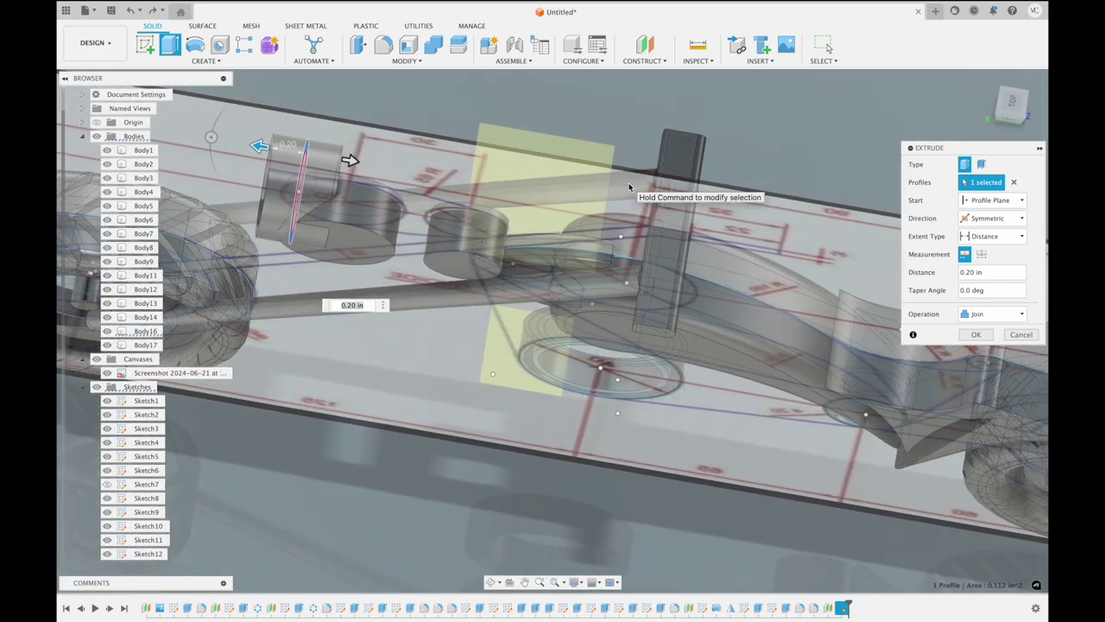
{"action": "scroll", "coordinate": [628, 182], "scroll_direction": "down", "scroll_amount": 3, "text": "shift"}
{"action": "scroll", "coordinate": [630, 192], "scroll_direction": "down", "scroll_amount": 2, "text": "shift"}
{"action": "scroll", "coordinate": [630, 191], "scroll_direction": "down", "scroll_amount": 3, "text": "shift"}
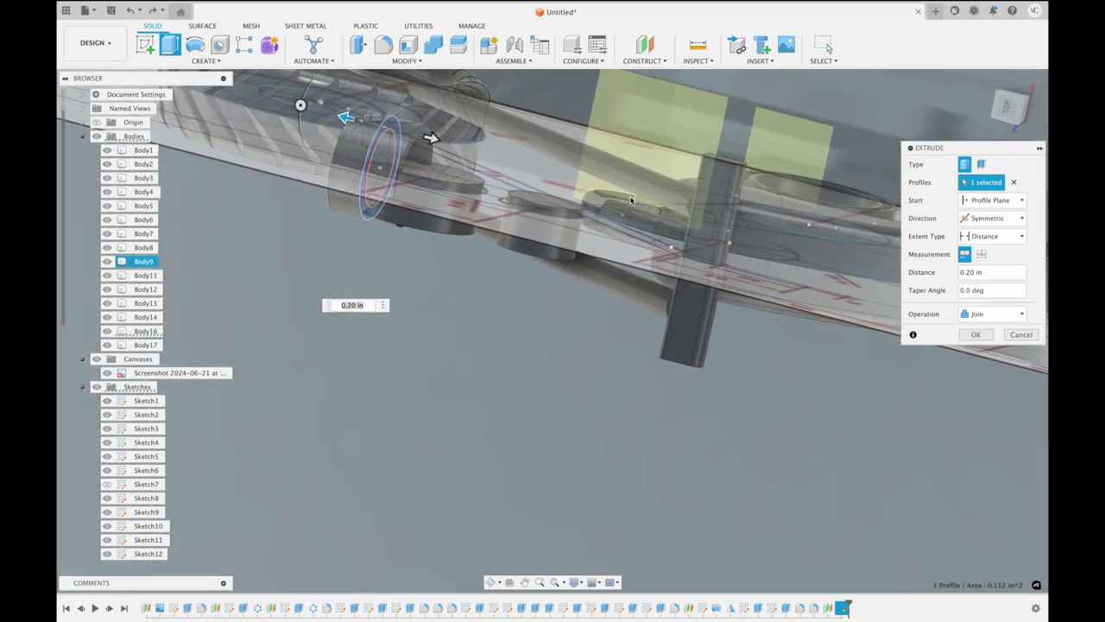
{"action": "scroll", "coordinate": [630, 192], "scroll_direction": "down", "scroll_amount": 3, "text": "shift"}
{"action": "left_click", "coordinate": [969, 336]}
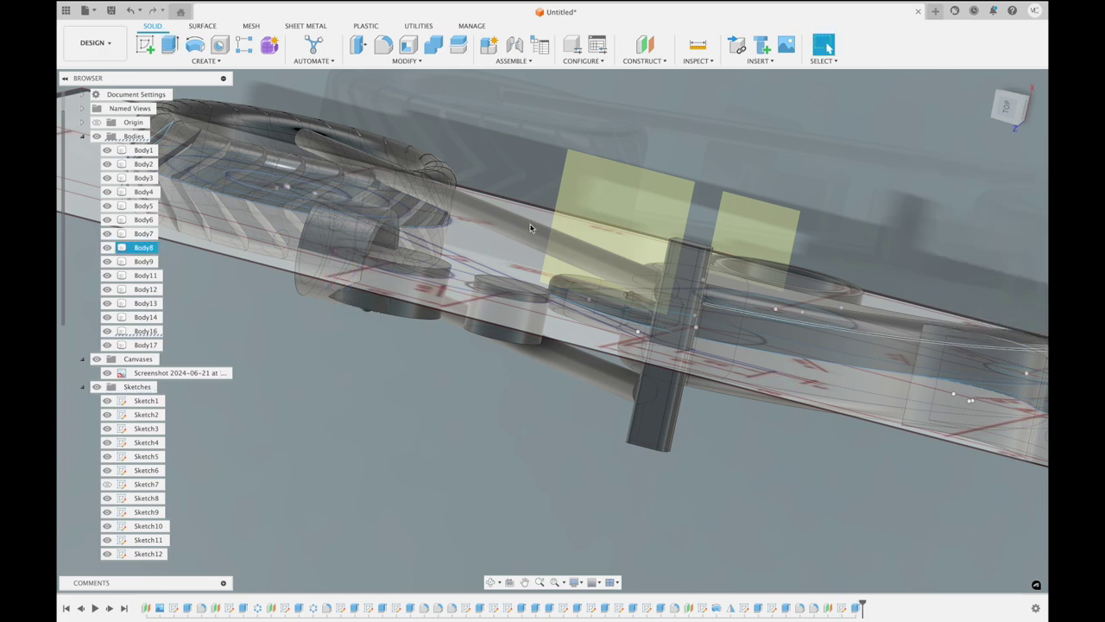
Cut a 0.20 in deep notch from the fork cylinder's top face profile
{"action": "scroll", "coordinate": [531, 228], "scroll_direction": "down", "scroll_amount": 3, "text": "shift"}
{"action": "scroll", "coordinate": [531, 227], "scroll_direction": "down", "scroll_amount": 3, "text": "shift"}
{"action": "scroll", "coordinate": [531, 228], "scroll_direction": "up", "scroll_amount": 3}
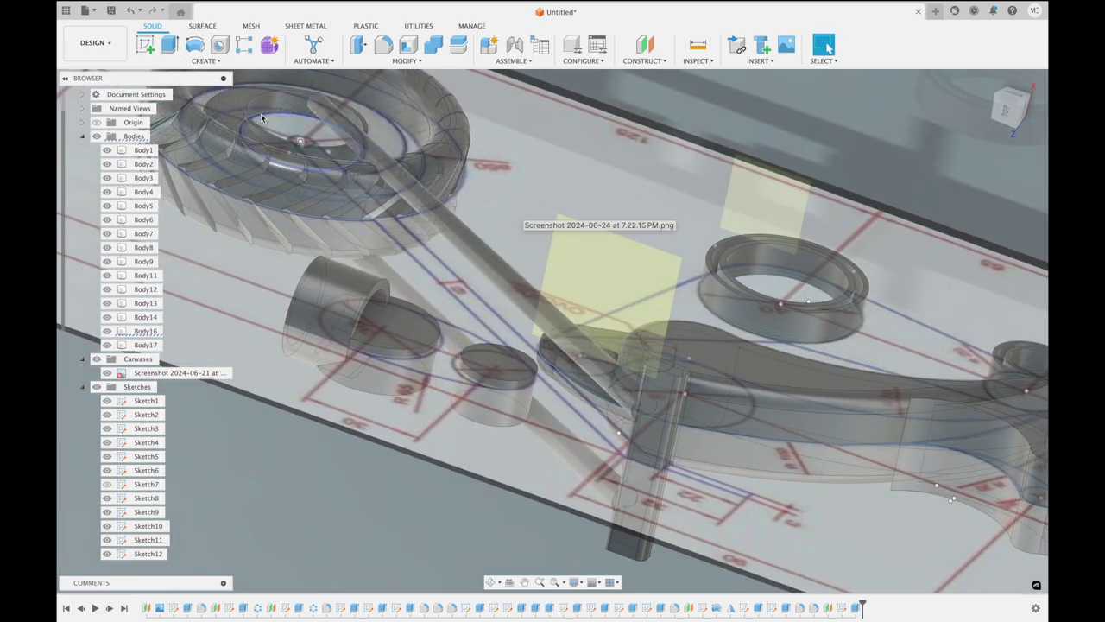
{"action": "left_click", "coordinate": [169, 44]}
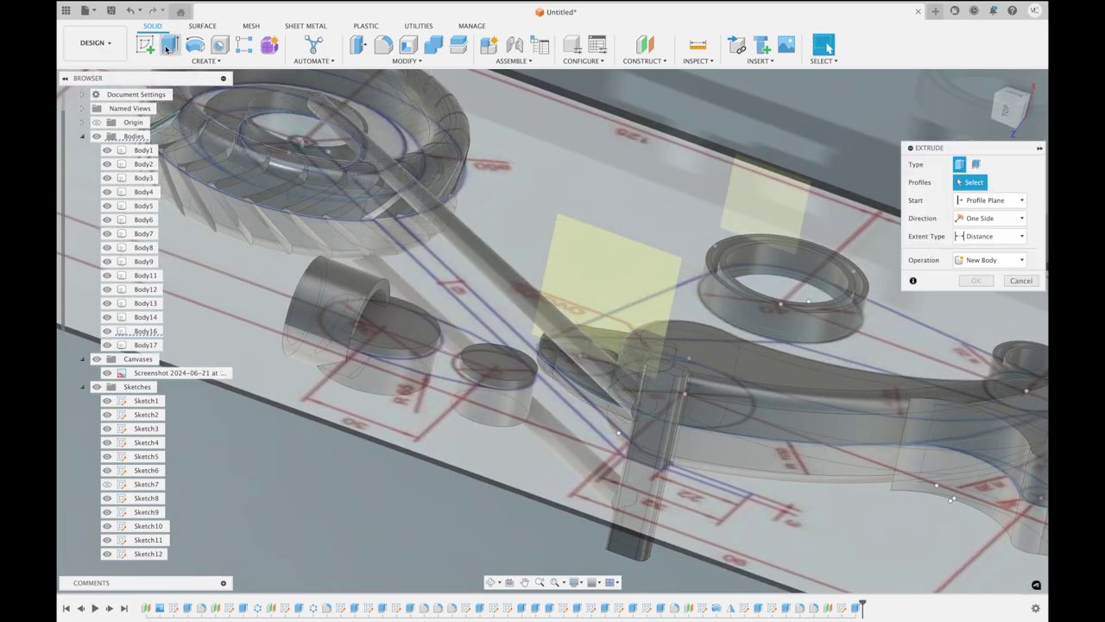
{"action": "left_click", "coordinate": [408, 321]}
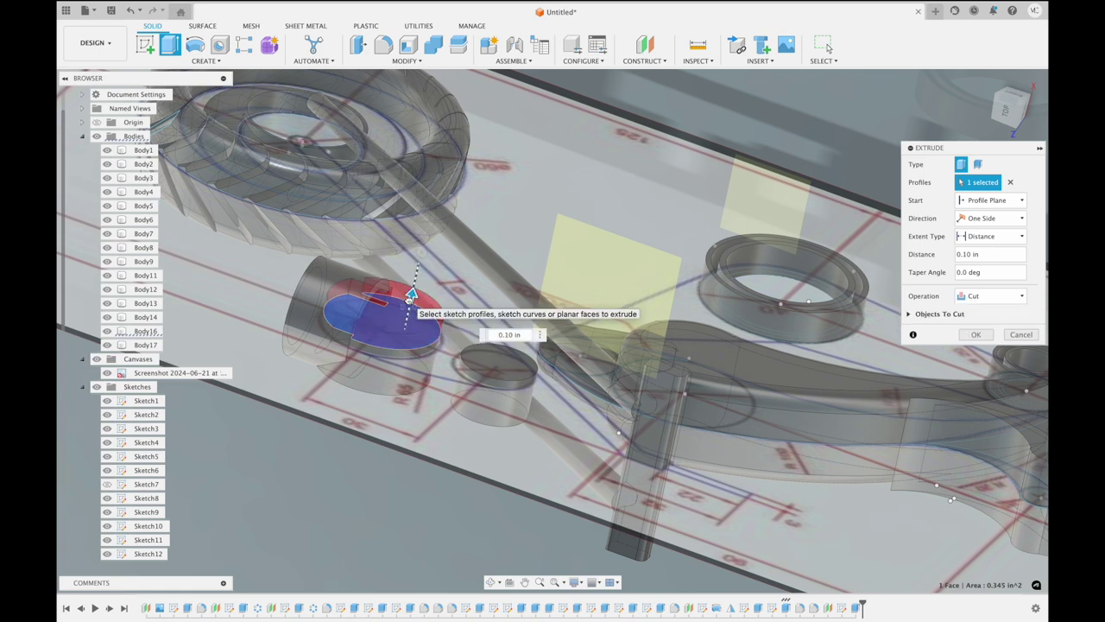
{"action": "middle_click_drag", "start_coordinate": [411, 294], "coordinate": [425, 271], "text": "shift"}
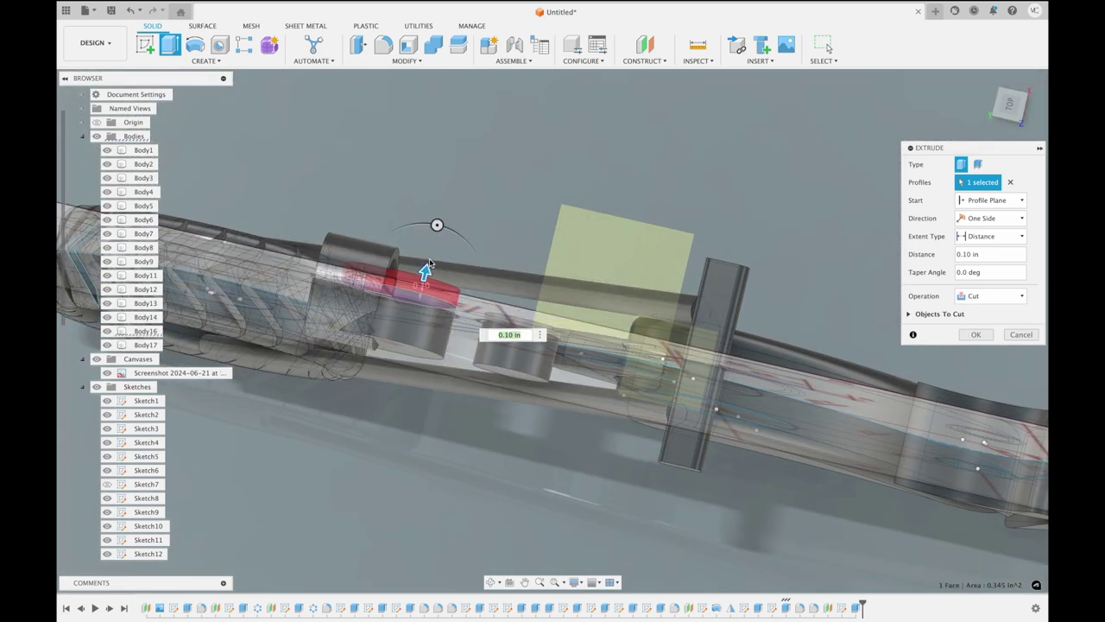
{"action": "left_click_drag", "start_coordinate": [425, 271], "coordinate": [429, 256]}
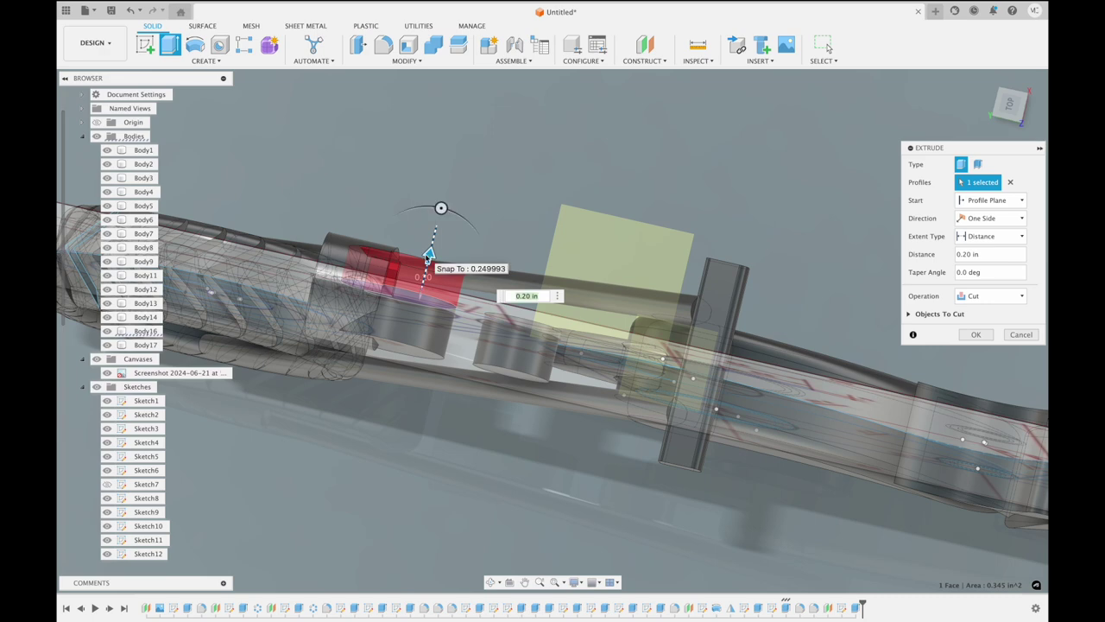
{"action": "middle_click_drag", "start_coordinate": [428, 256], "coordinate": [428, 257], "text": "shift"}
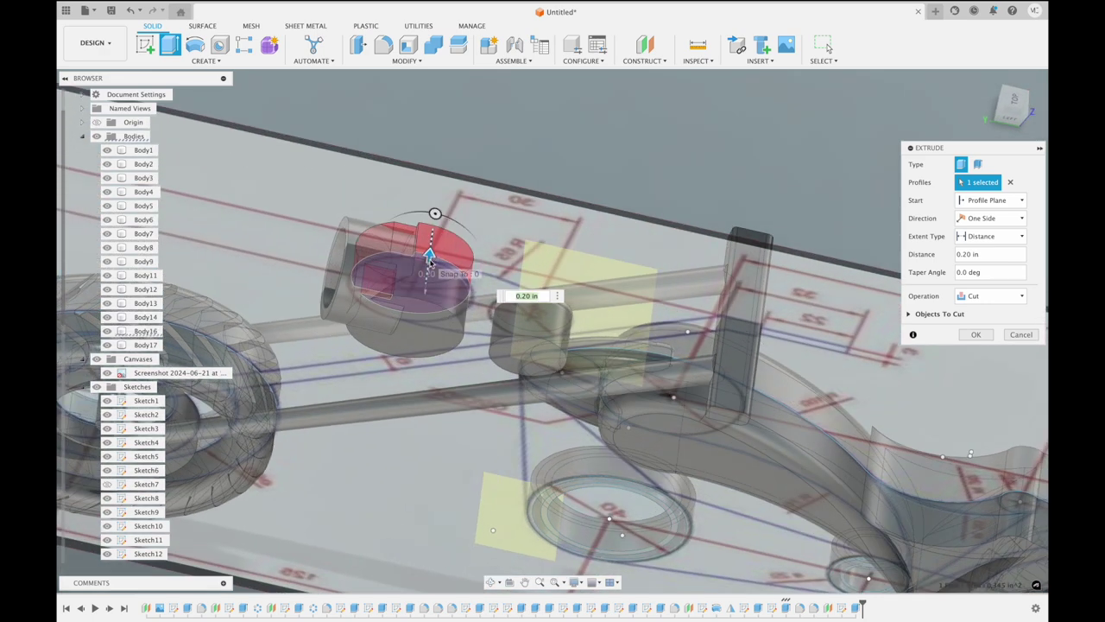
{"action": "left_click", "coordinate": [978, 336]}
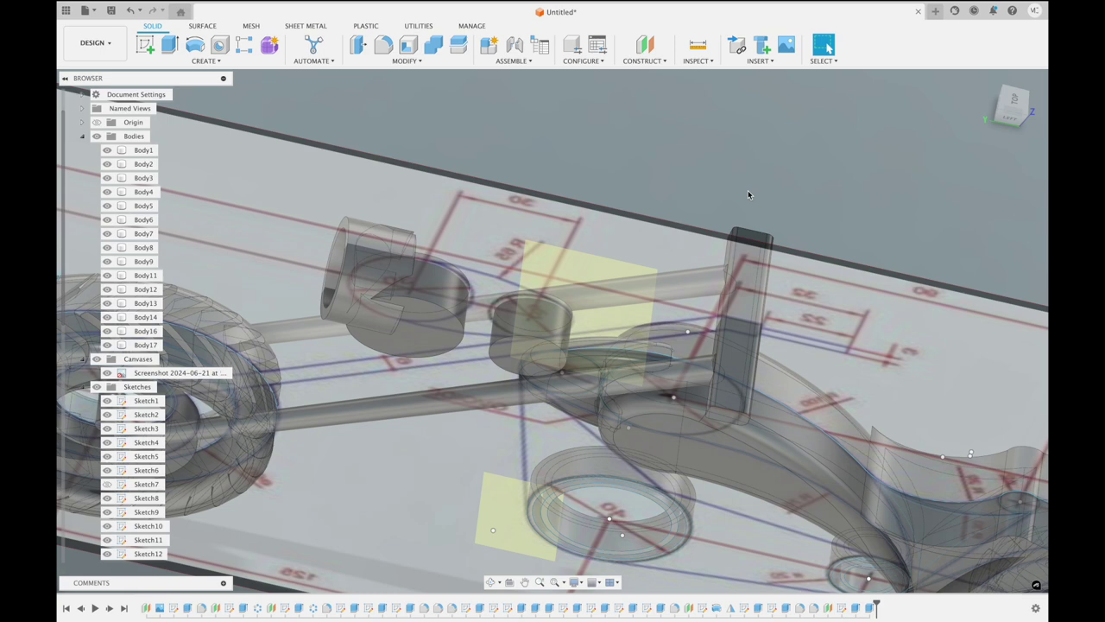
{"action": "scroll", "coordinate": [599, 151], "scroll_direction": "up", "scroll_amount": 3}
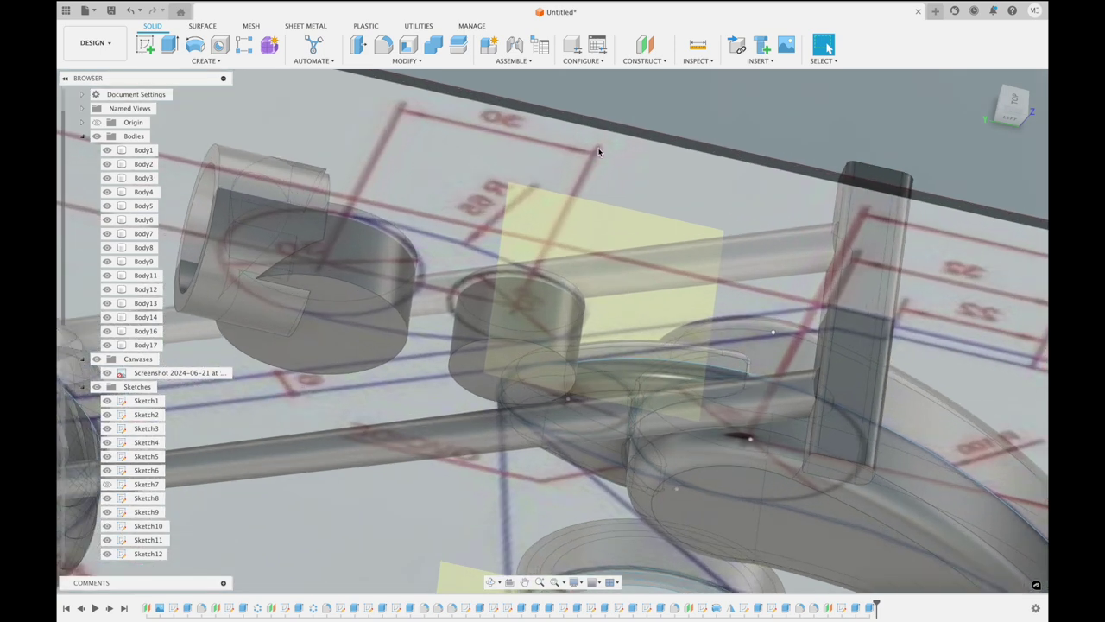
{"action": "scroll", "coordinate": [599, 152], "scroll_direction": "down", "scroll_amount": 2, "text": "shift"}
{"action": "scroll", "coordinate": [599, 152], "scroll_direction": "down", "scroll_amount": 5, "text": "shift"}
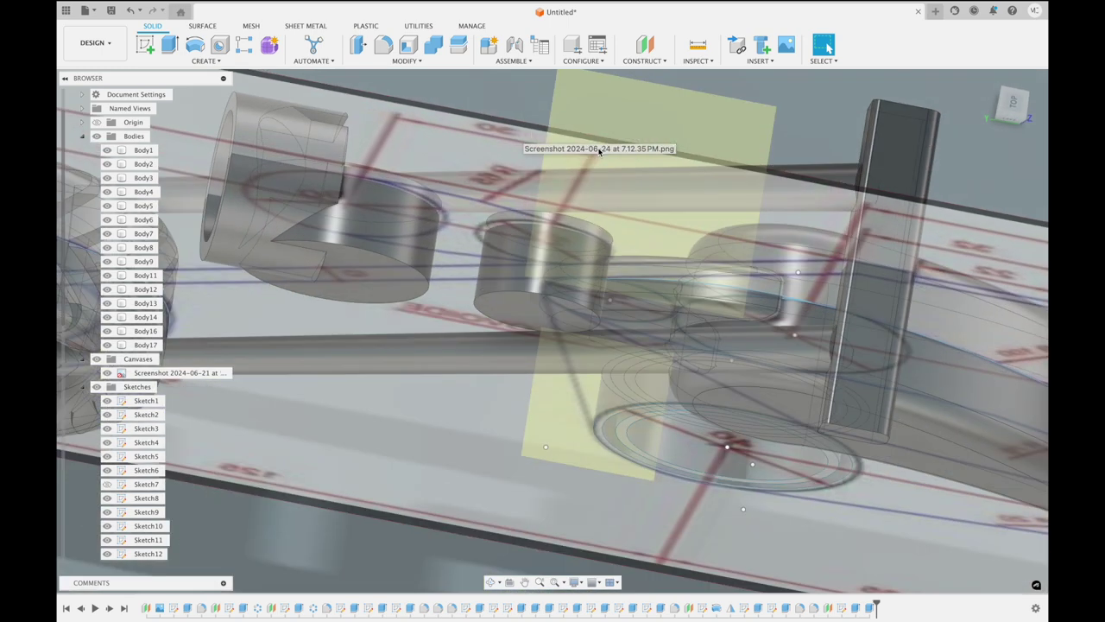
Hide the reference drawing canvas in the Browser to view the model unobstructed
{"action": "scroll", "coordinate": [599, 152], "scroll_direction": "down", "scroll_amount": 3, "text": "shift"}
{"action": "scroll", "coordinate": [599, 152], "scroll_direction": "down", "scroll_amount": 3, "text": "shift"}
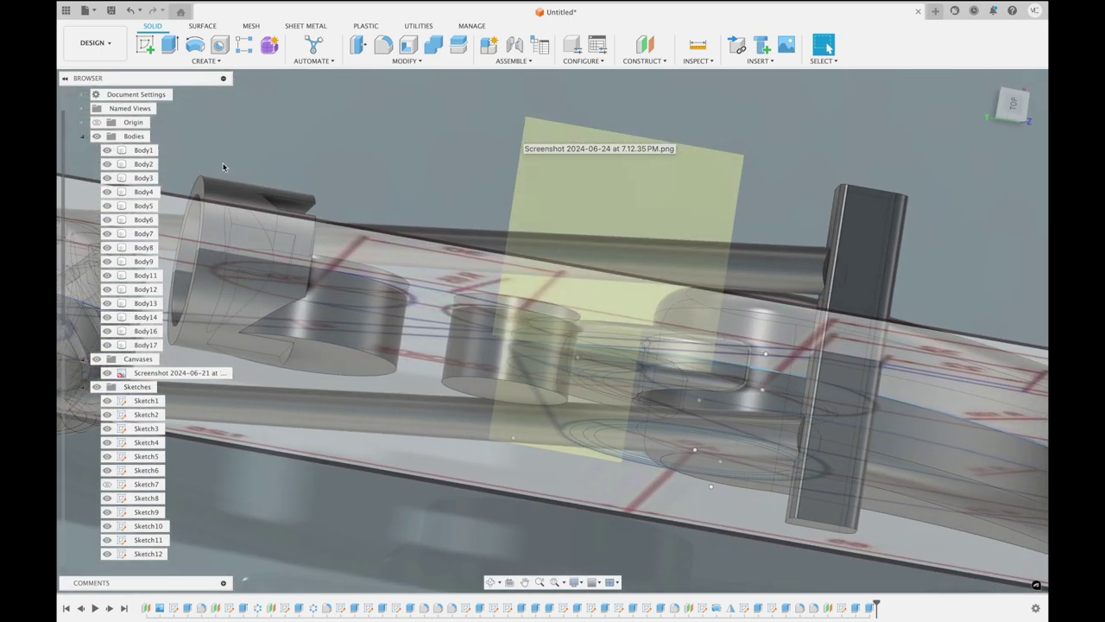
{"action": "left_click", "coordinate": [97, 360]}
{"action": "scroll", "coordinate": [501, 159], "scroll_direction": "down", "scroll_amount": 2, "text": "shift"}
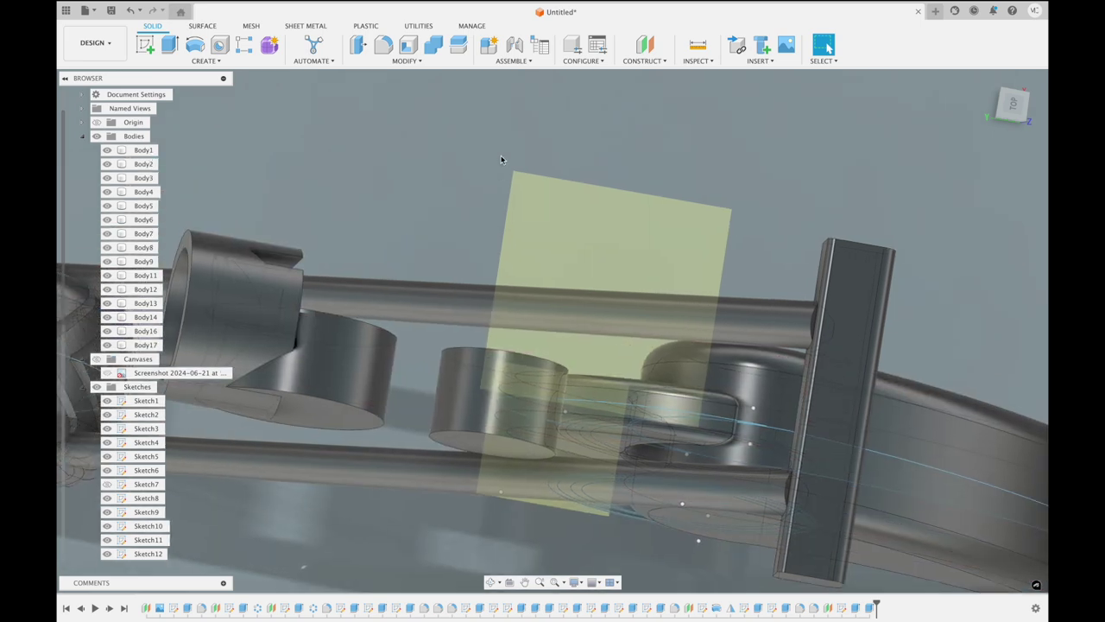
{"action": "scroll", "coordinate": [500, 159], "scroll_direction": "down", "scroll_amount": 2, "text": "shift"}
{"action": "scroll", "coordinate": [484, 169], "scroll_direction": "down", "scroll_amount": 2, "text": "shift"}
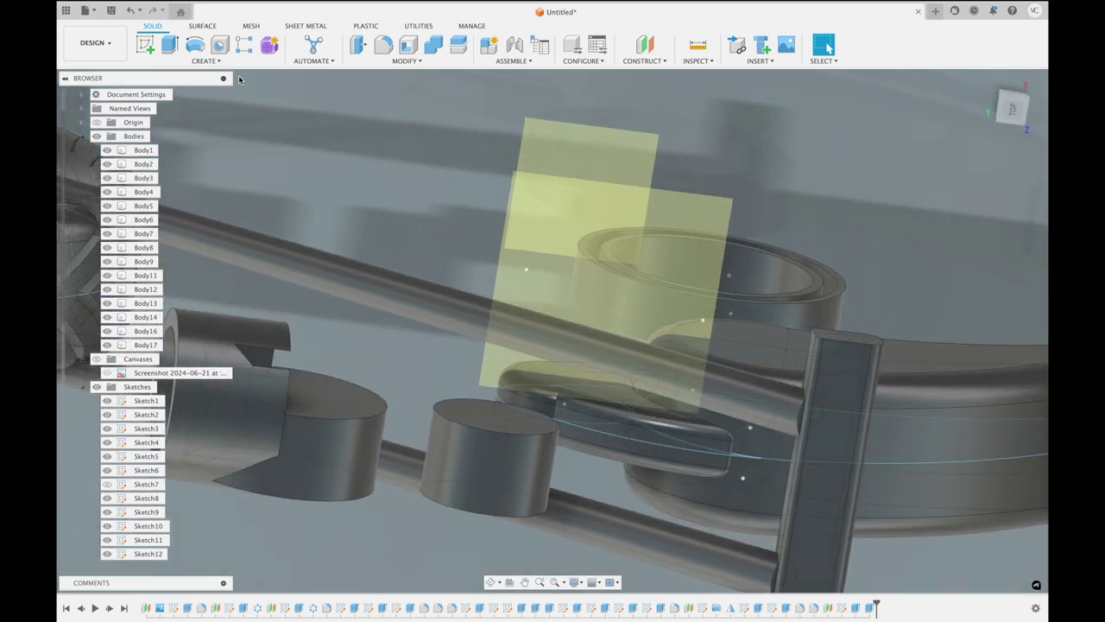
{"action": "left_click", "coordinate": [171, 48]}
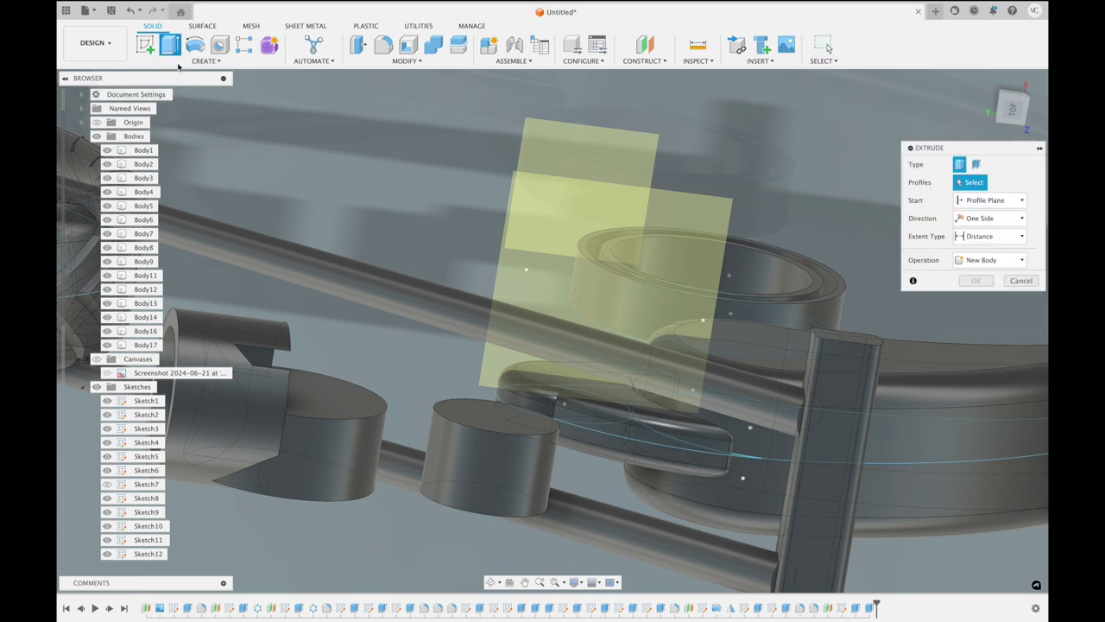
Join a 0.20 in one-side extrusion on the notched cylinder's top face
{"action": "left_click", "coordinate": [318, 380]}
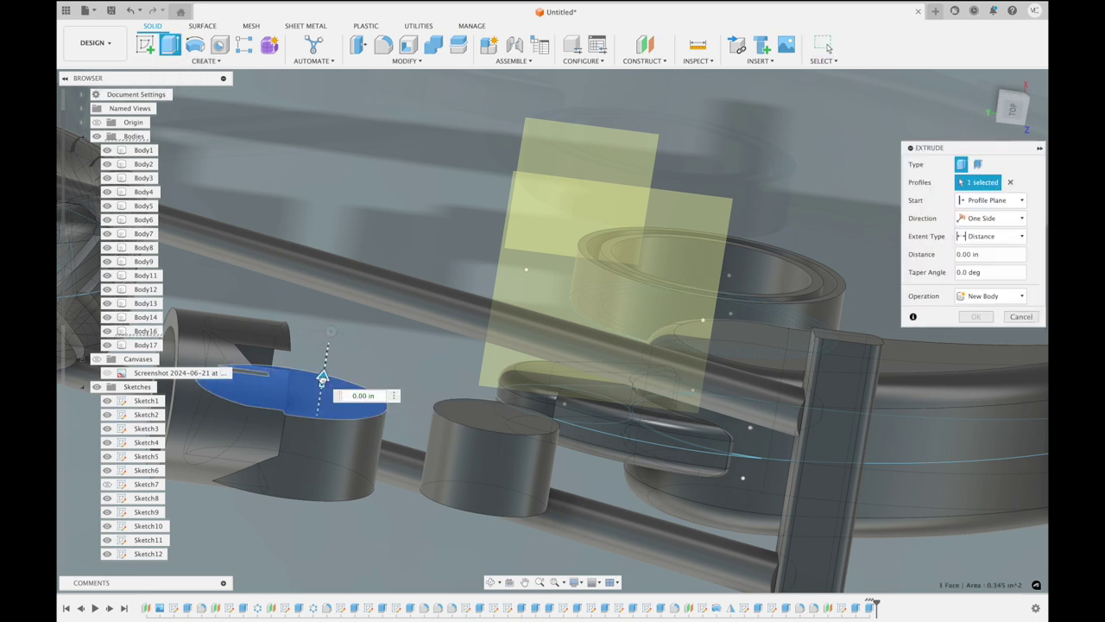
{"action": "left_click_drag", "start_coordinate": [322, 380], "coordinate": [319, 328]}
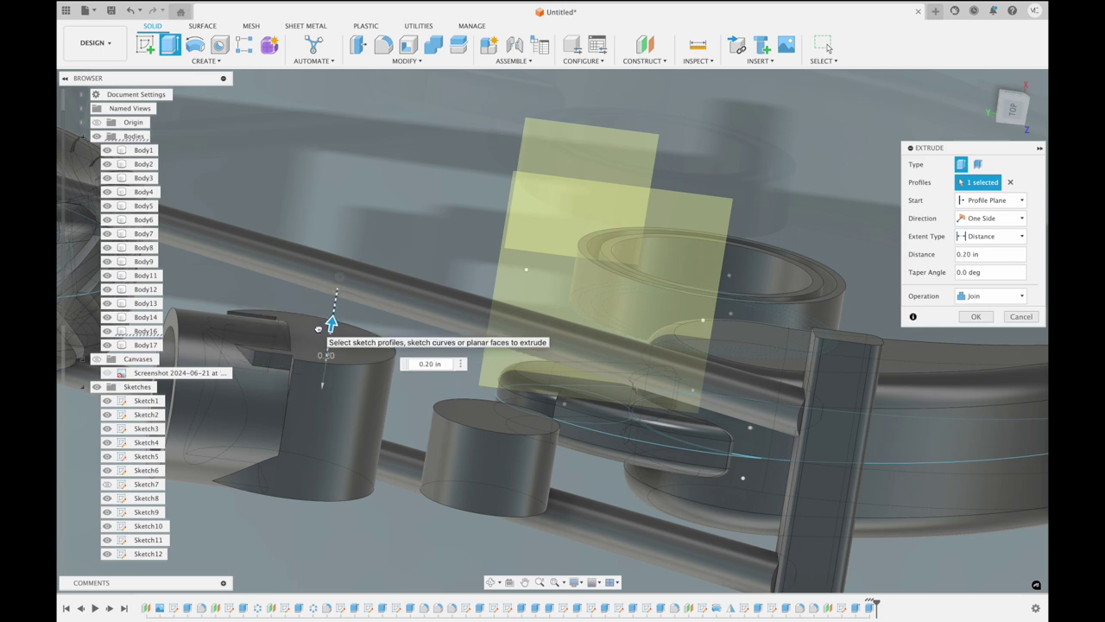
{"action": "left_click_drag", "start_coordinate": [319, 327], "coordinate": [352, 294]}
{"action": "middle_click_drag", "start_coordinate": [352, 294], "coordinate": [316, 270], "text": "shift"}
{"action": "left_click_drag", "start_coordinate": [302, 318], "coordinate": [309, 303]}
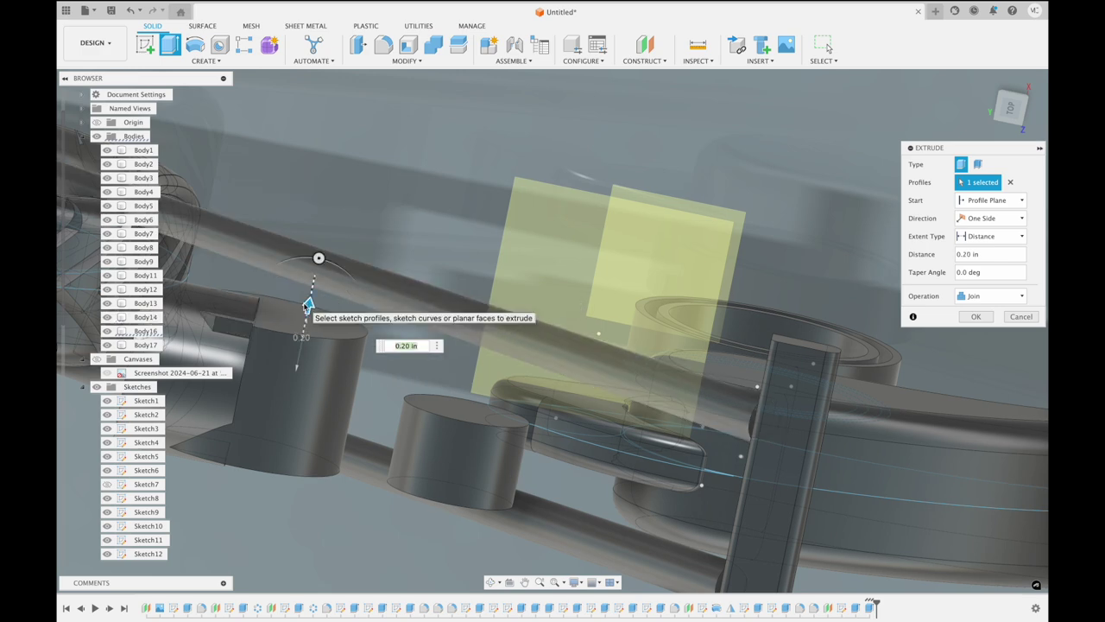
{"action": "middle_click_drag", "start_coordinate": [308, 304], "coordinate": [305, 298], "text": "shift"}
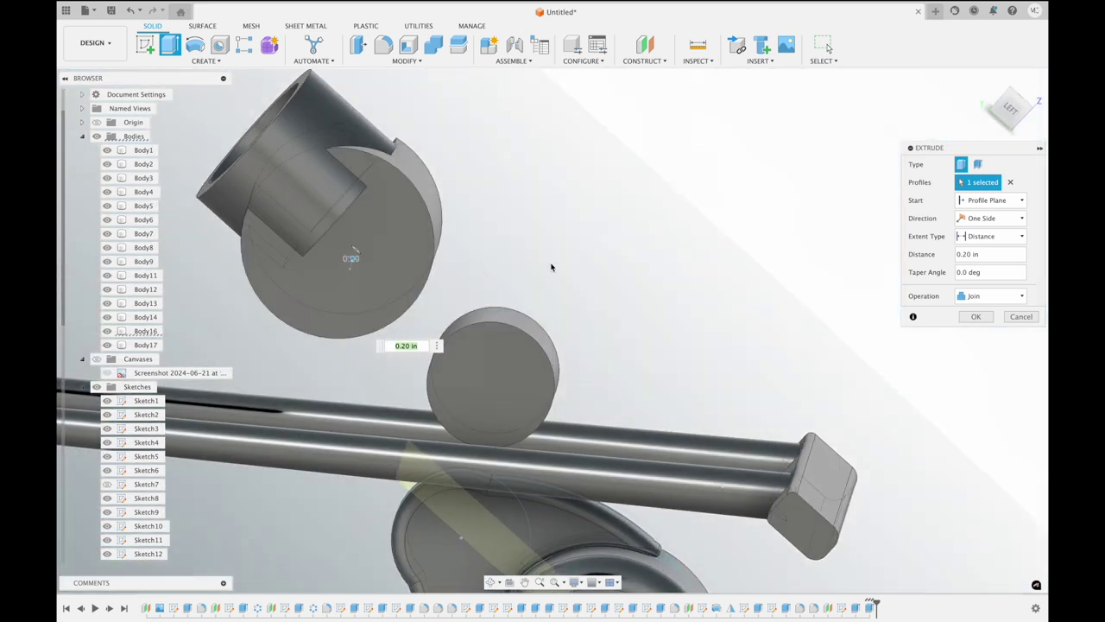
{"action": "left_click", "coordinate": [975, 316]}
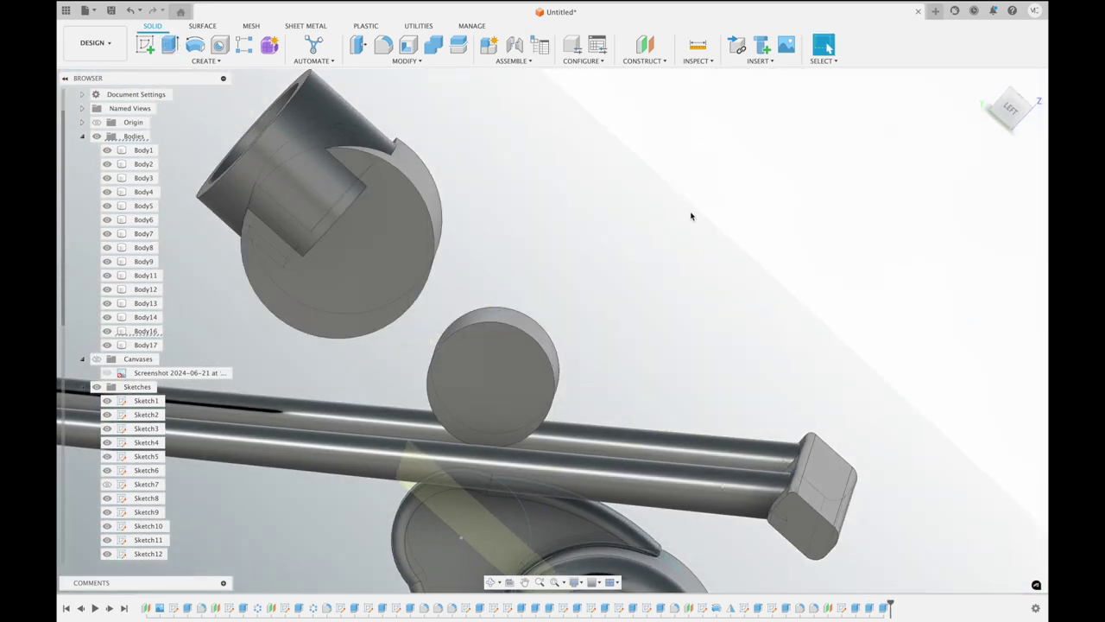
{"action": "middle_click_drag", "start_coordinate": [691, 216], "coordinate": [690, 216], "text": "shift"}
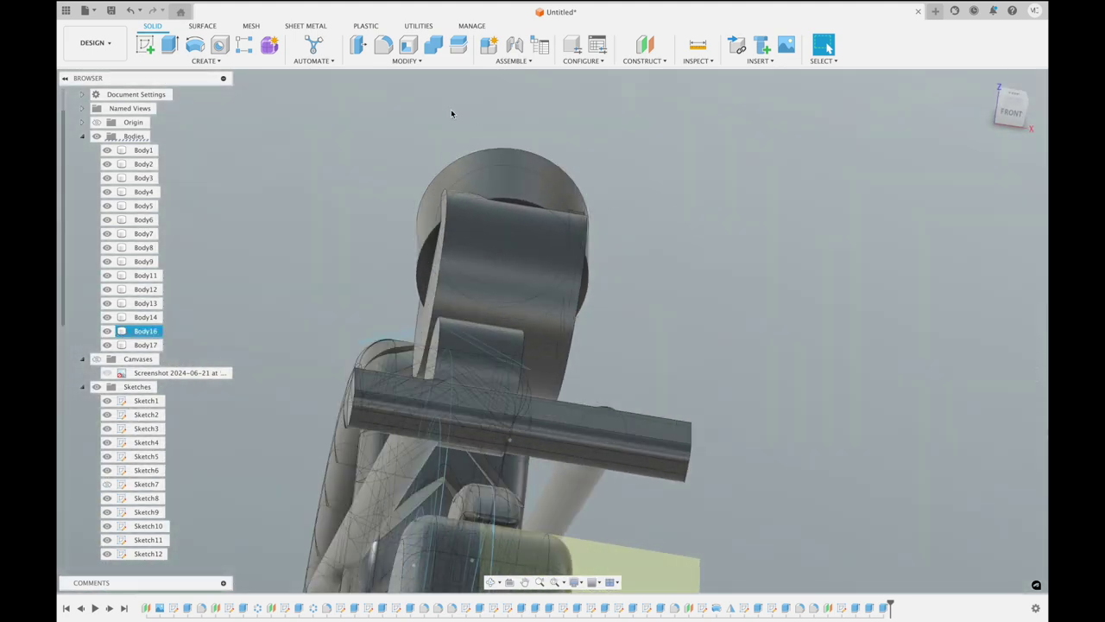
{"action": "left_click", "coordinate": [170, 45]}
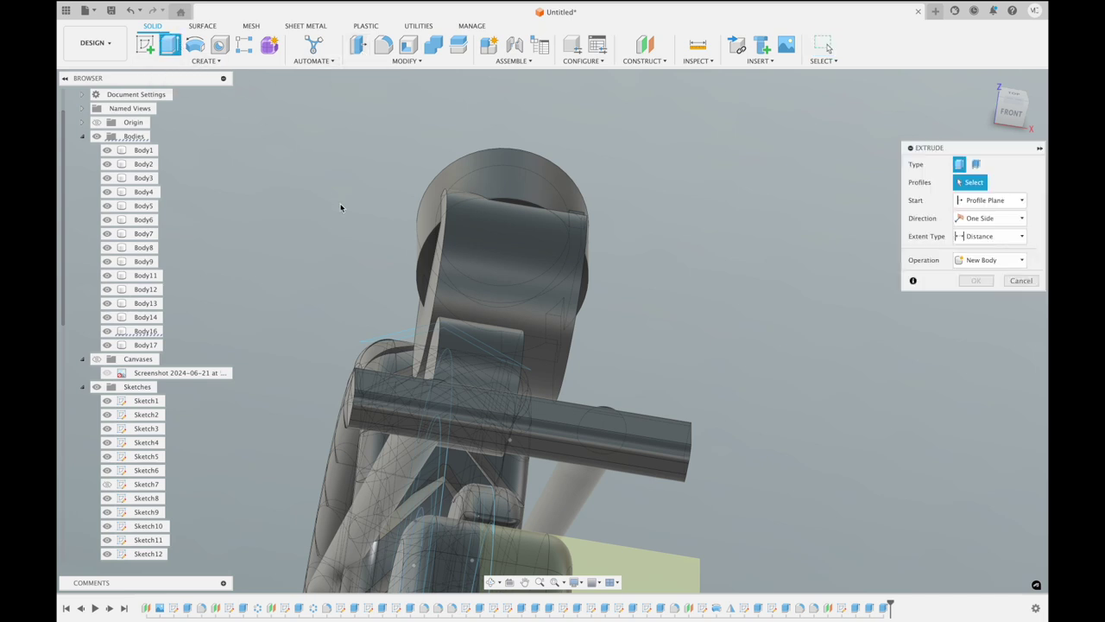
Join a 0.30 in extrusion pulled from the cylinder's side face
{"action": "left_click", "coordinate": [422, 262]}
{"action": "left_click_drag", "start_coordinate": [423, 262], "coordinate": [422, 301]}
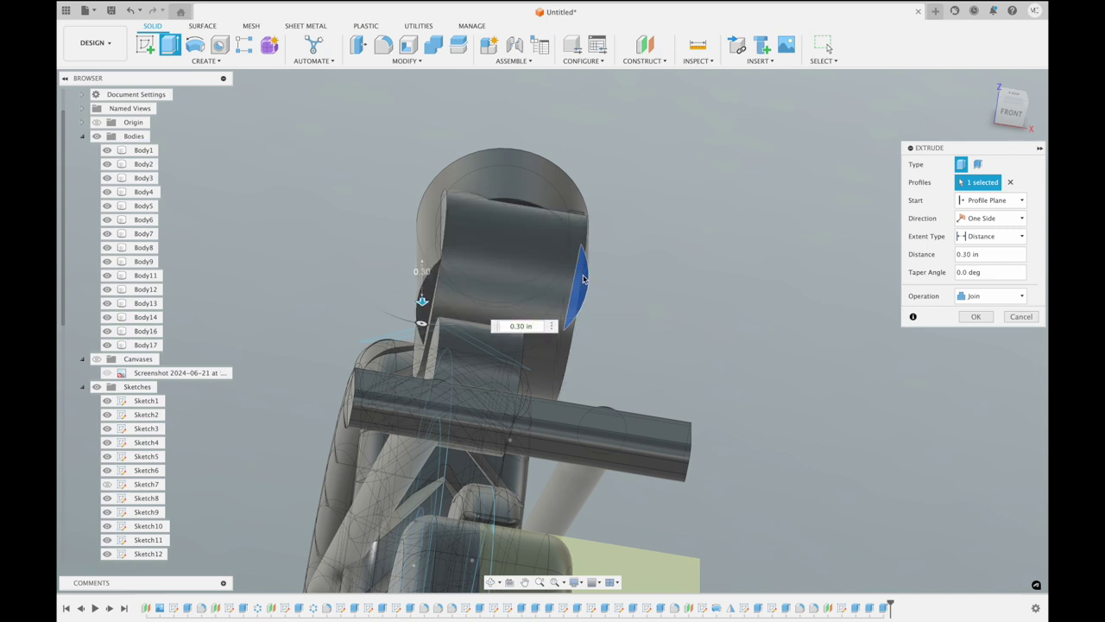
{"action": "left_click", "coordinate": [978, 317]}
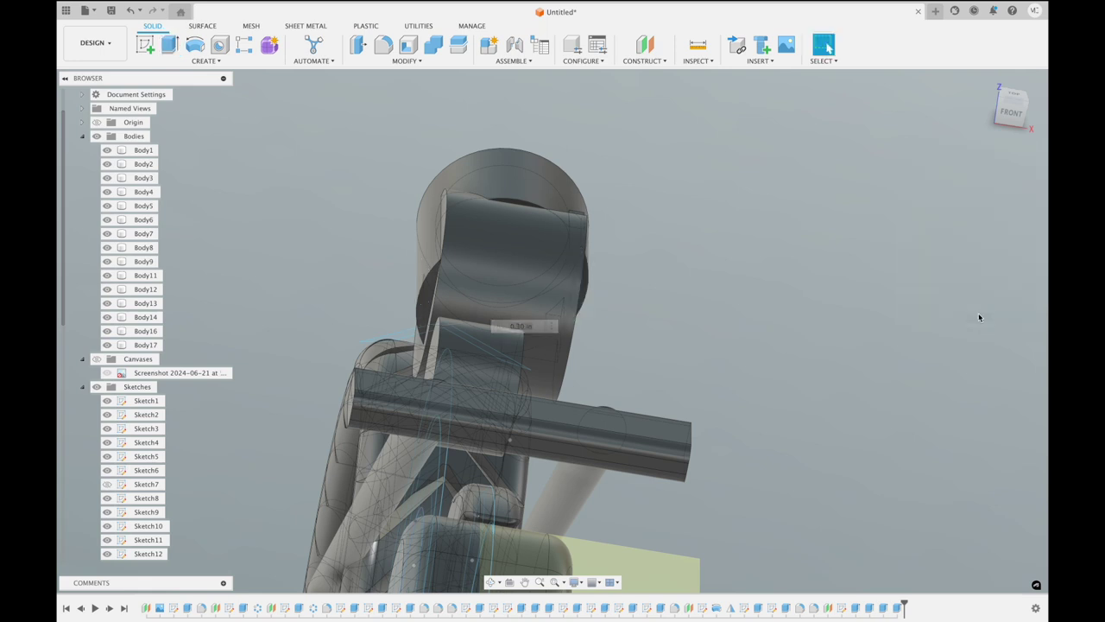
Cut a 0.55 in deep notch from the small top profile of the upper cylinder
{"action": "left_click", "coordinate": [169, 44]}
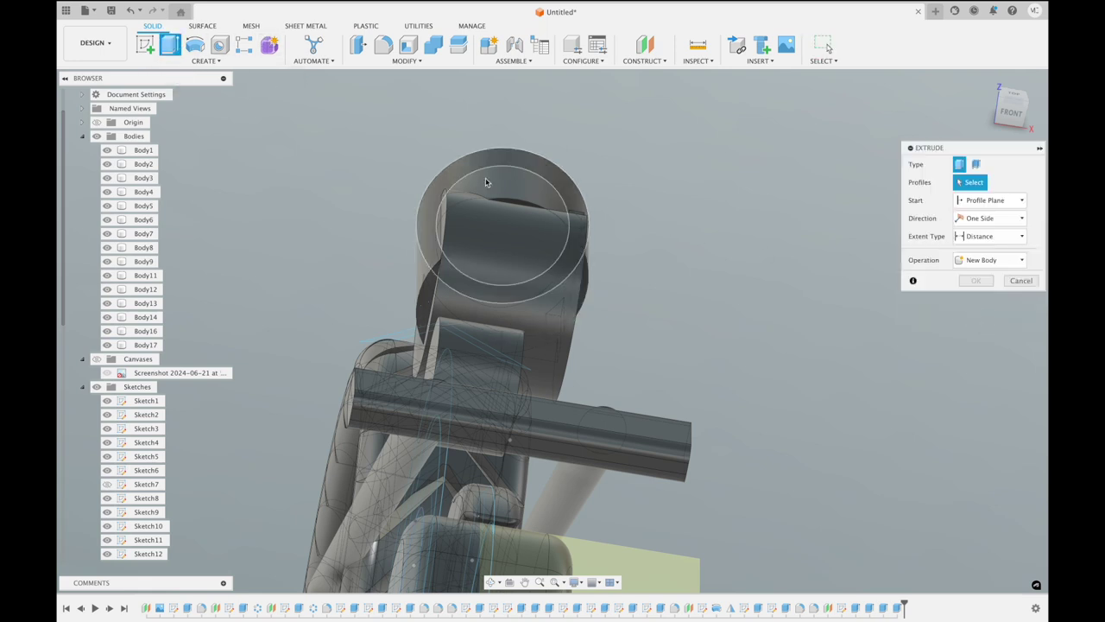
{"action": "left_click", "coordinate": [518, 208]}
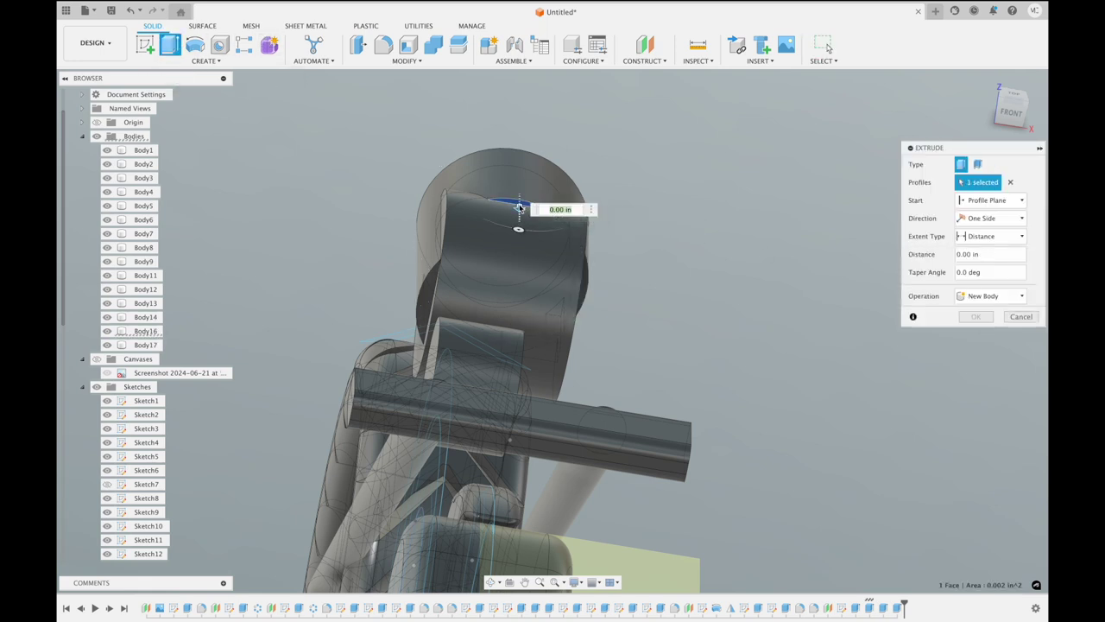
{"action": "left_click_drag", "start_coordinate": [518, 207], "coordinate": [517, 263]}
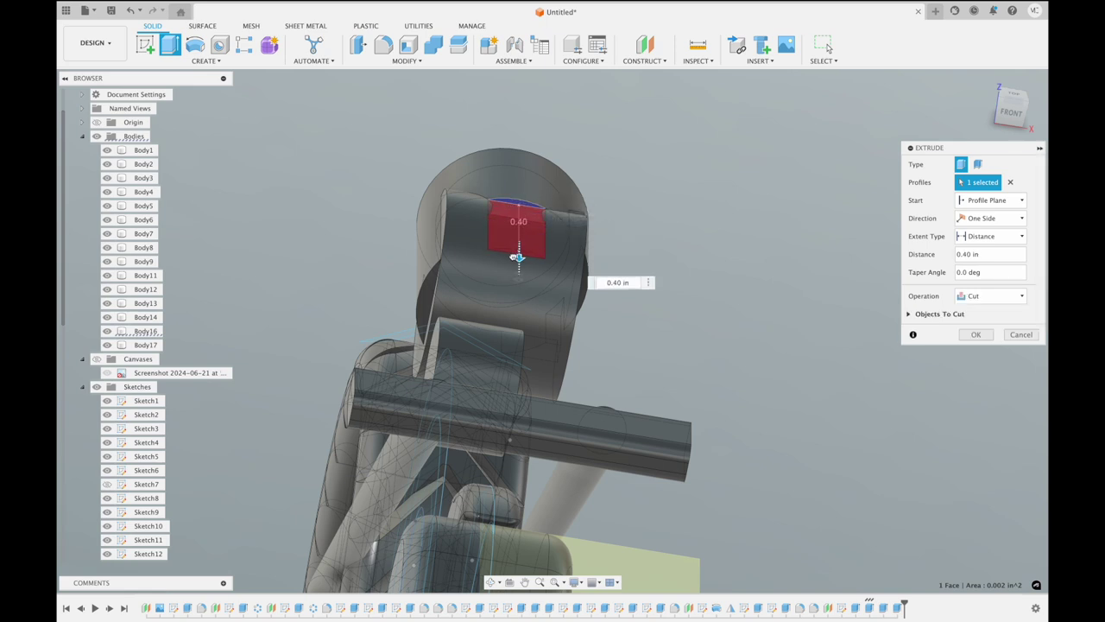
{"action": "left_click_drag", "start_coordinate": [516, 264], "coordinate": [515, 274]}
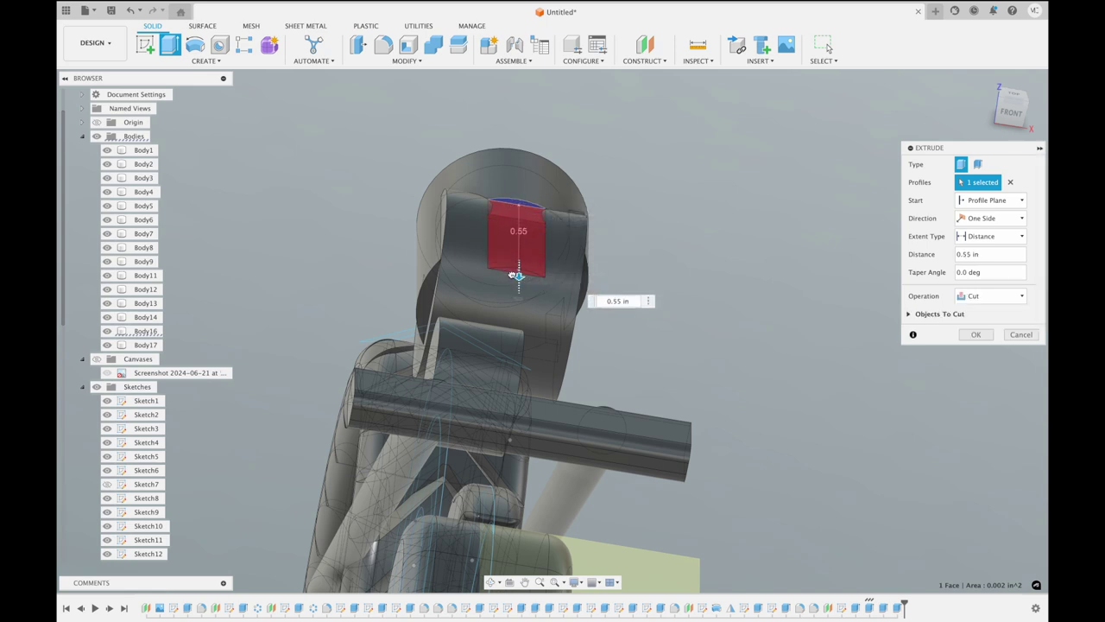
{"action": "left_click", "coordinate": [989, 334]}
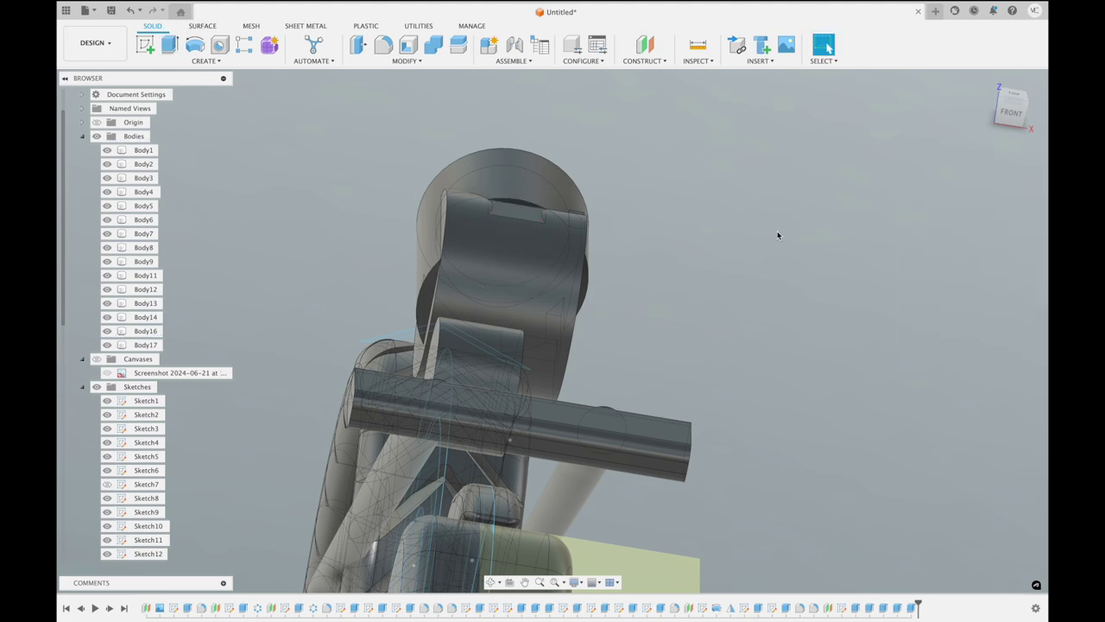
{"action": "scroll", "coordinate": [777, 235], "scroll_direction": "left", "scroll_amount": 5, "text": "shift"}
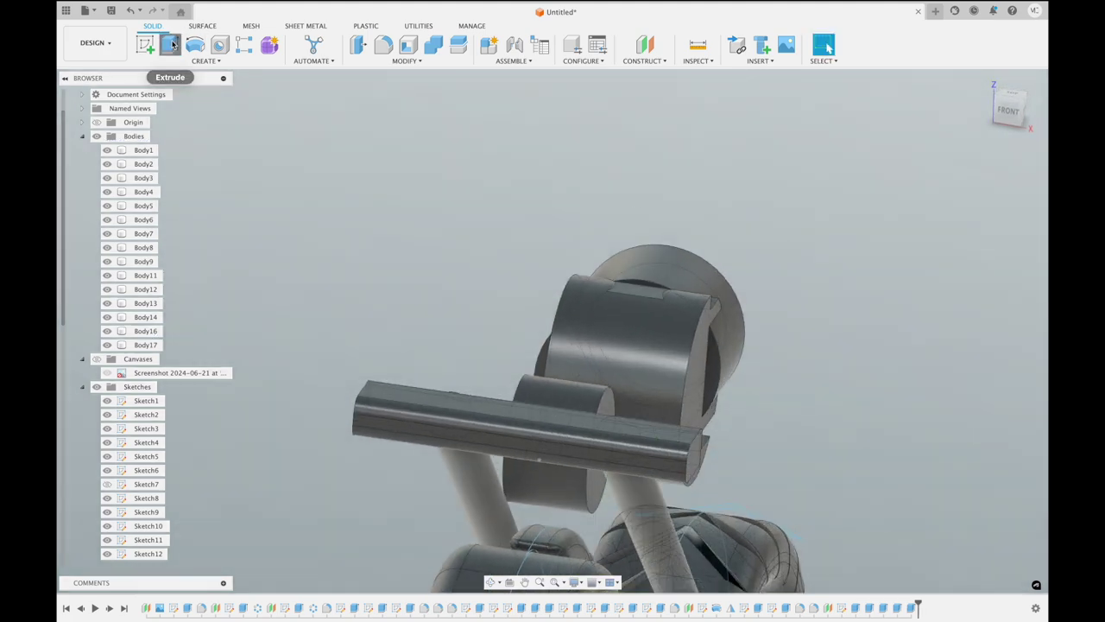
Extend the cylinder's circular end face 0.40 in as a joined extrusion
{"action": "left_click", "coordinate": [171, 44]}
{"action": "left_click", "coordinate": [711, 363]}
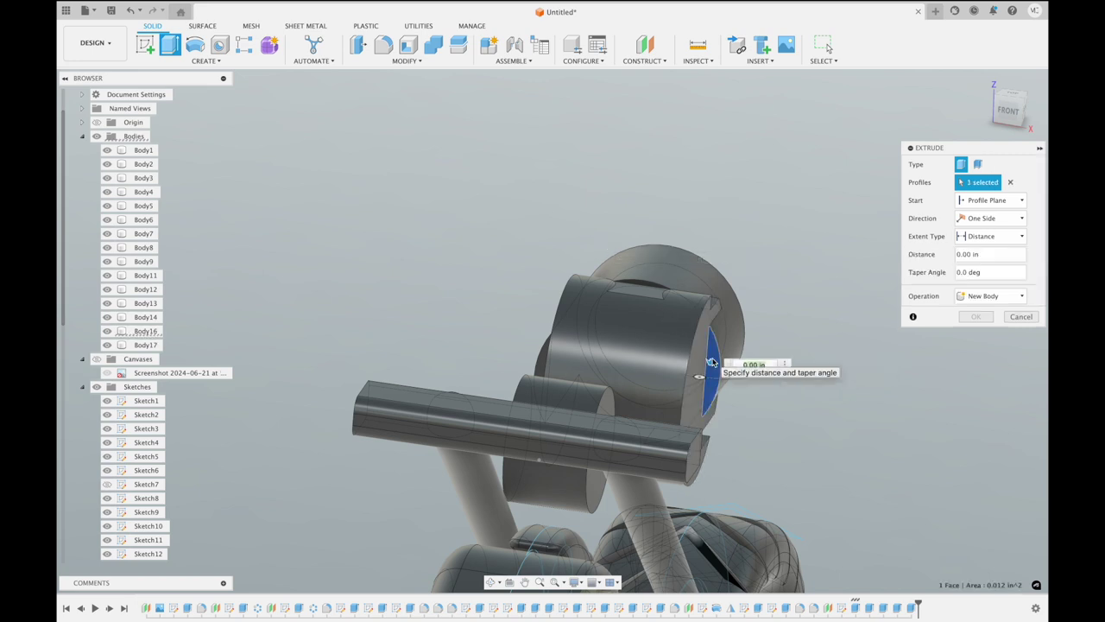
{"action": "left_click_drag", "start_coordinate": [710, 363], "coordinate": [688, 390]}
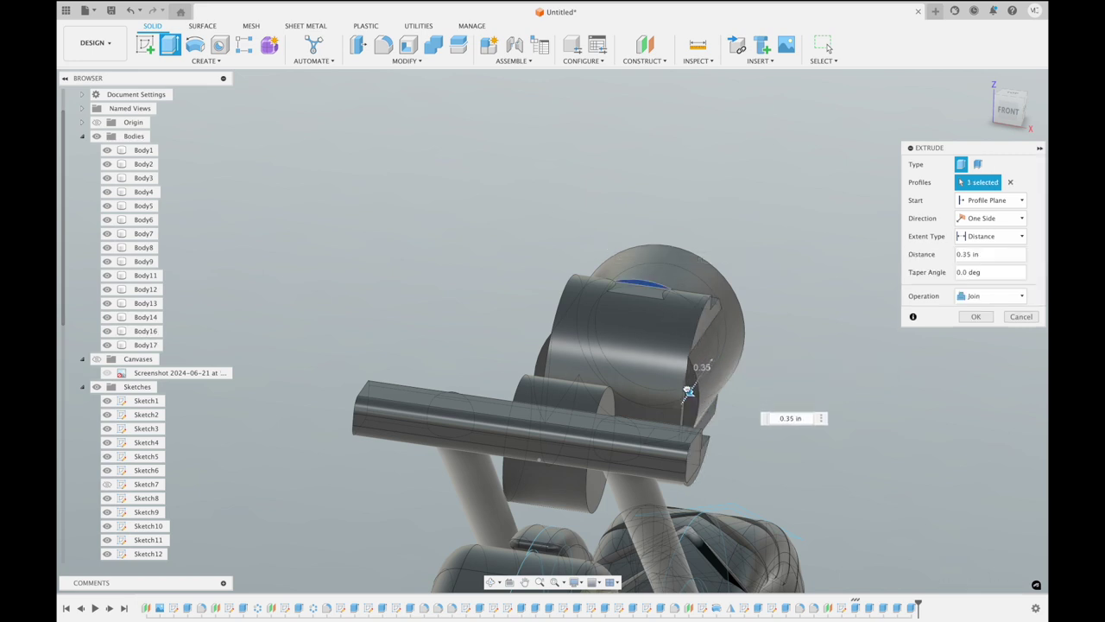
{"action": "middle_click_drag", "start_coordinate": [434, 205], "coordinate": [614, 241], "text": "shift"}
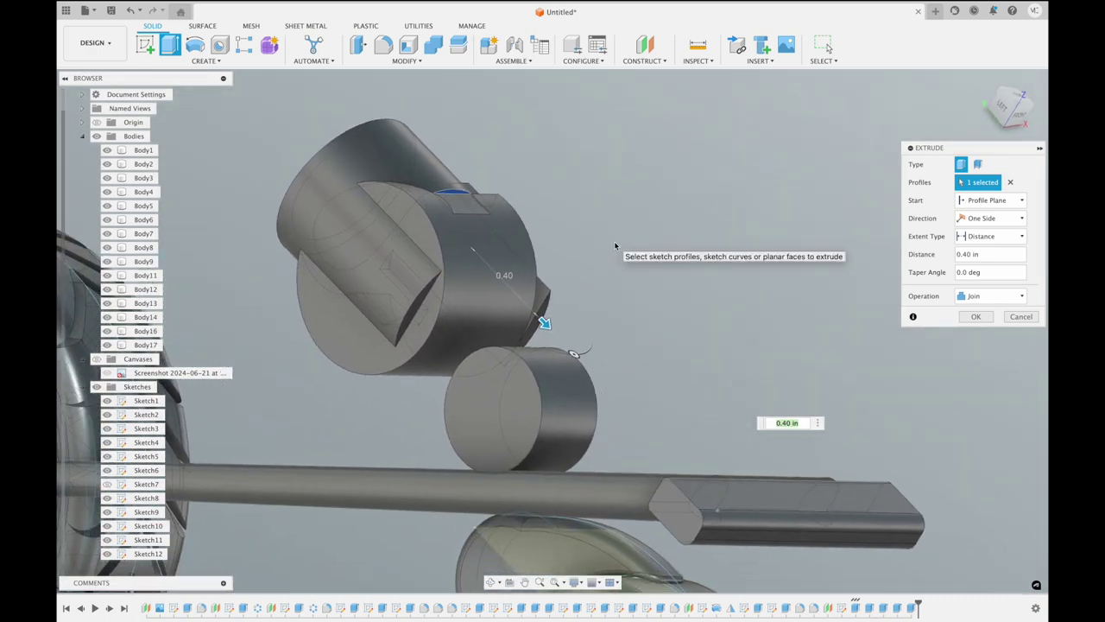
{"action": "middle_click_drag", "start_coordinate": [615, 245], "coordinate": [834, 355], "text": "shift"}
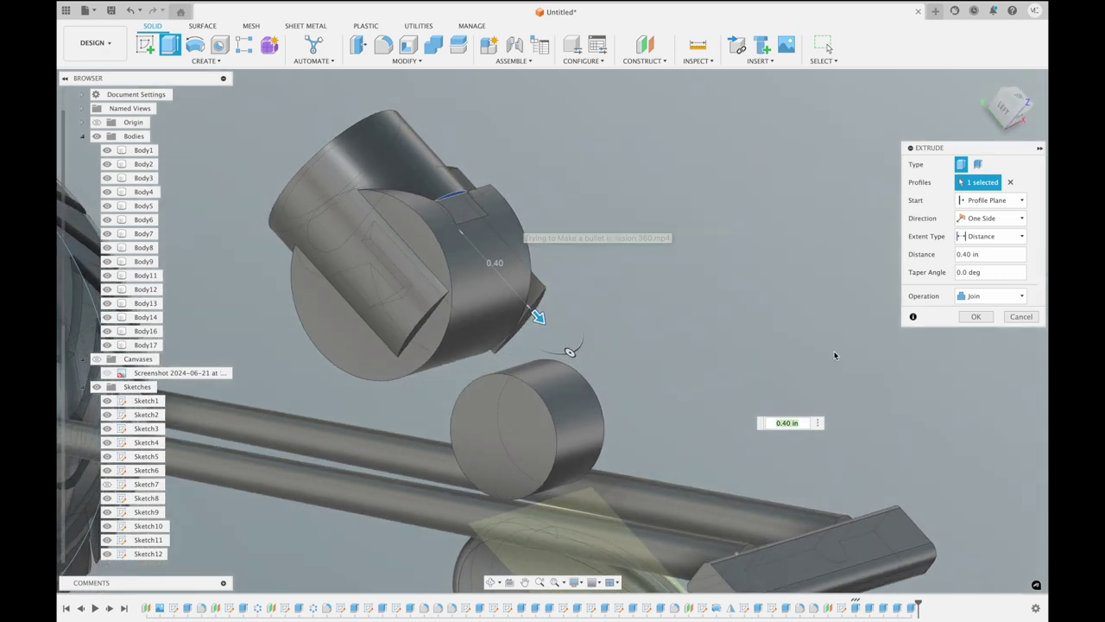
{"action": "left_click", "coordinate": [967, 316]}
Begin another extrusion from the sliver profile on the cylinder's side face
{"action": "left_click", "coordinate": [171, 45]}
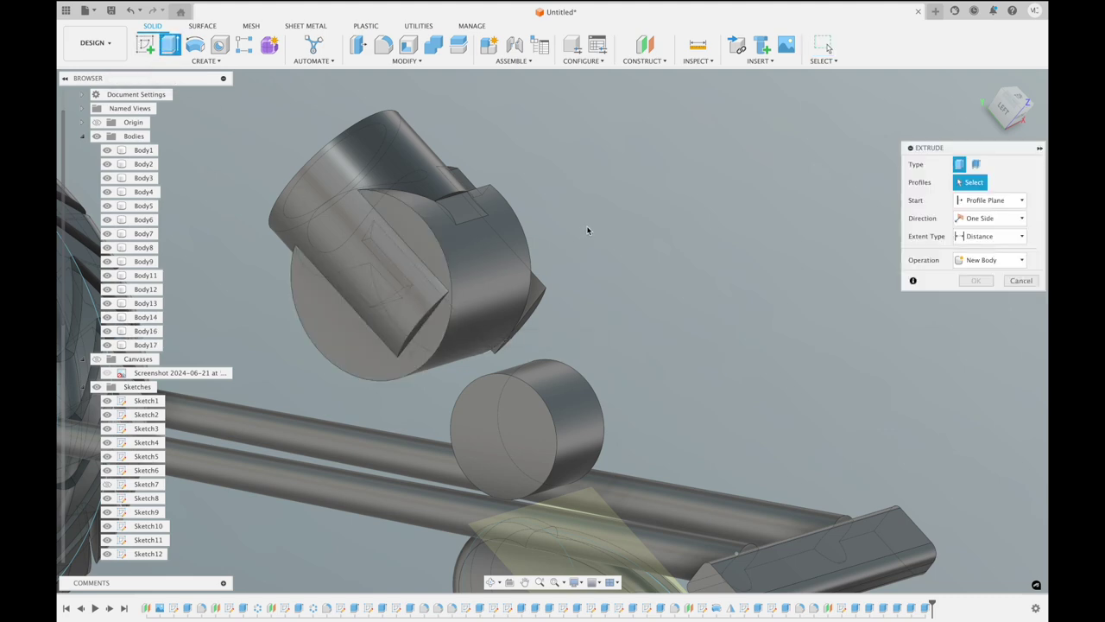
{"action": "middle_click_drag", "start_coordinate": [586, 225], "coordinate": [413, 289], "text": "shift"}
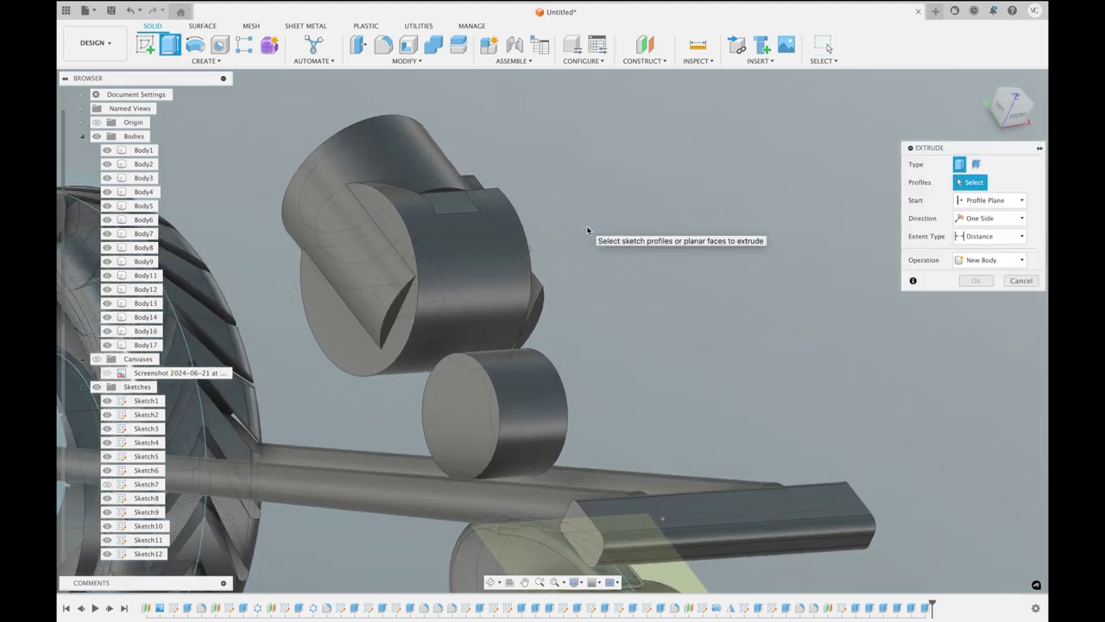
{"action": "left_click", "coordinate": [401, 301]}
Try join lengths of 0.35, 0.90, 0.70 and 0.10 in on the sliver profile
{"action": "left_click_drag", "start_coordinate": [403, 301], "coordinate": [451, 363]}
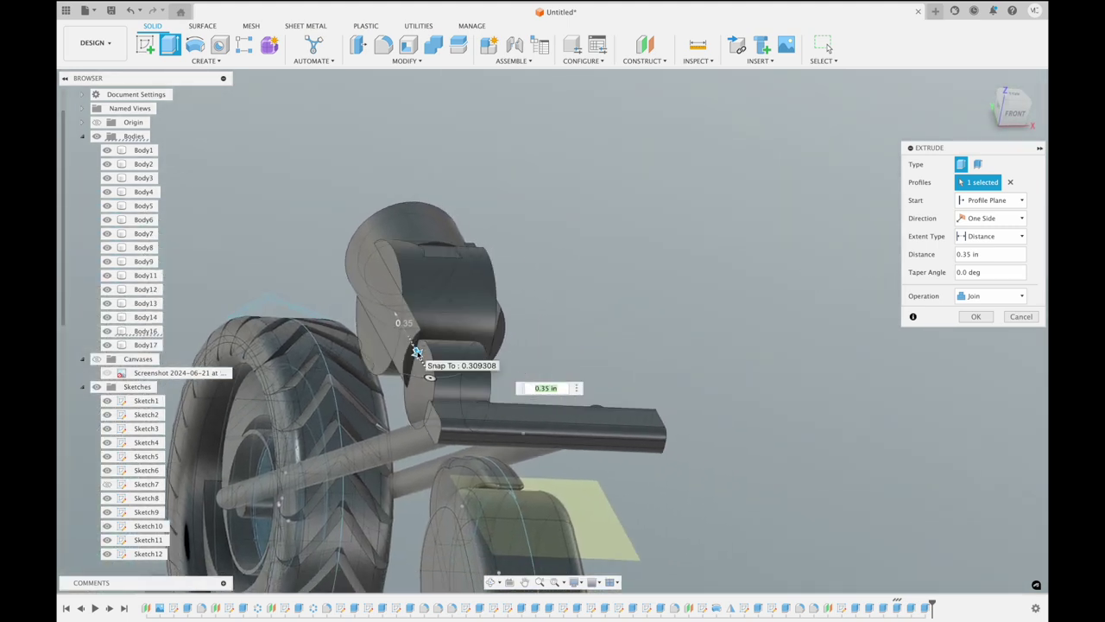
{"action": "left_click_drag", "start_coordinate": [416, 351], "coordinate": [446, 407]}
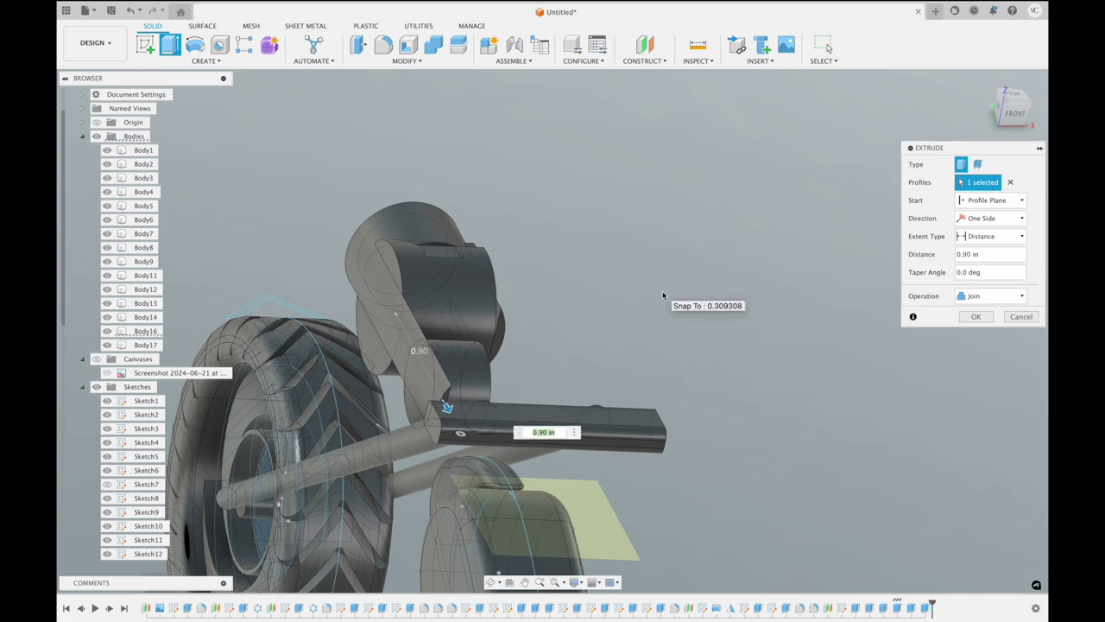
{"action": "middle_click_drag", "start_coordinate": [662, 296], "coordinate": [662, 296], "text": "shift"}
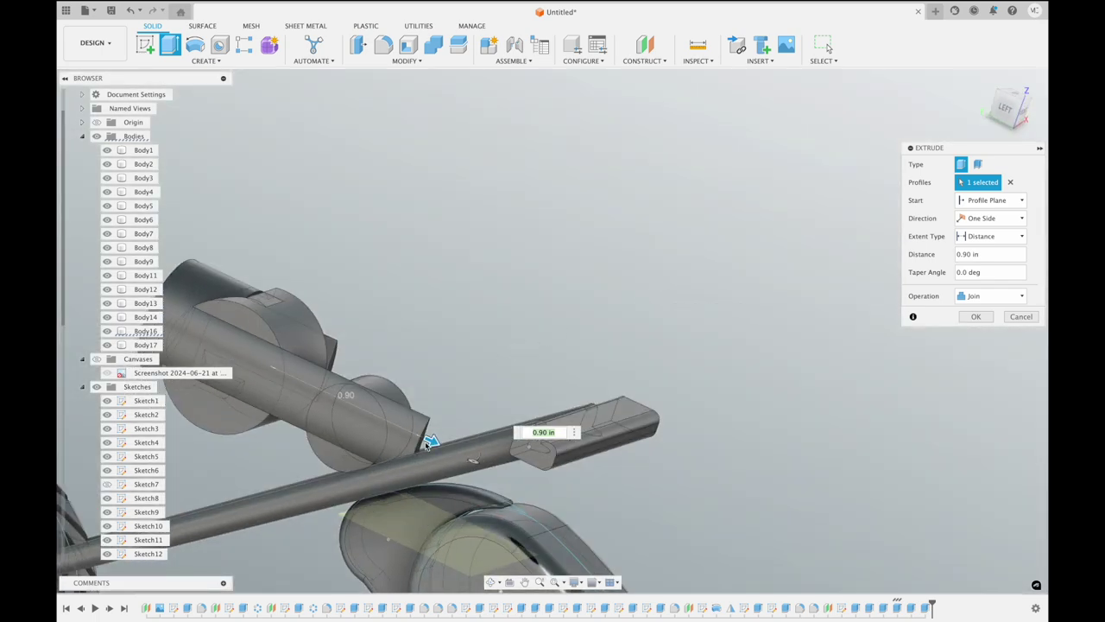
{"action": "left_click_drag", "start_coordinate": [430, 441], "coordinate": [380, 416]}
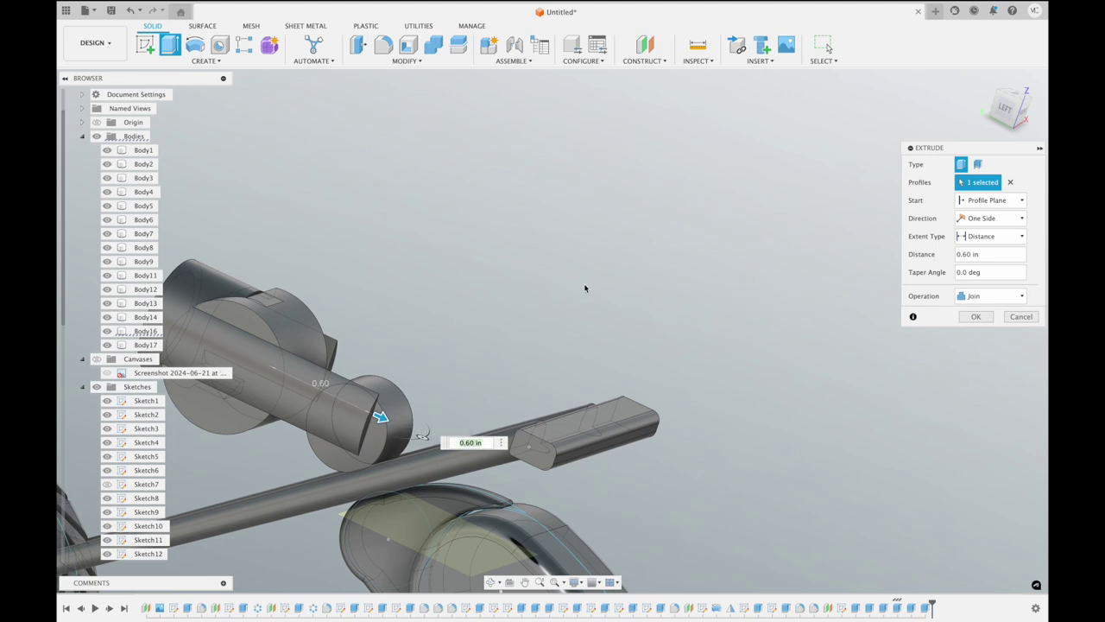
{"action": "middle_click_drag", "start_coordinate": [581, 291], "coordinate": [581, 291], "text": "shift"}
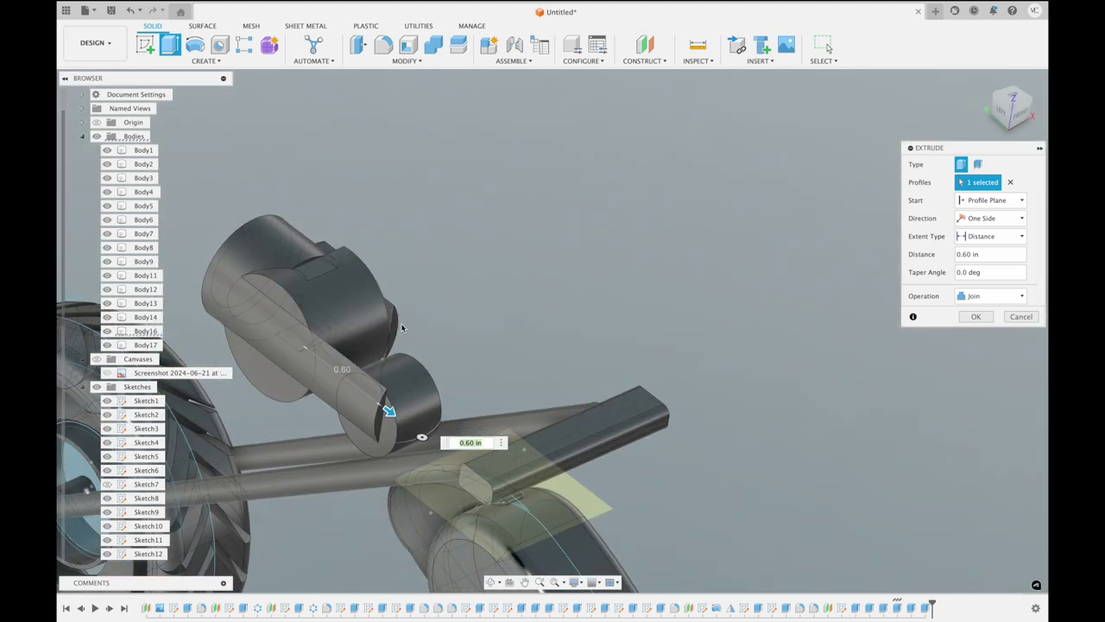
{"action": "left_click_drag", "start_coordinate": [389, 411], "coordinate": [322, 359]}
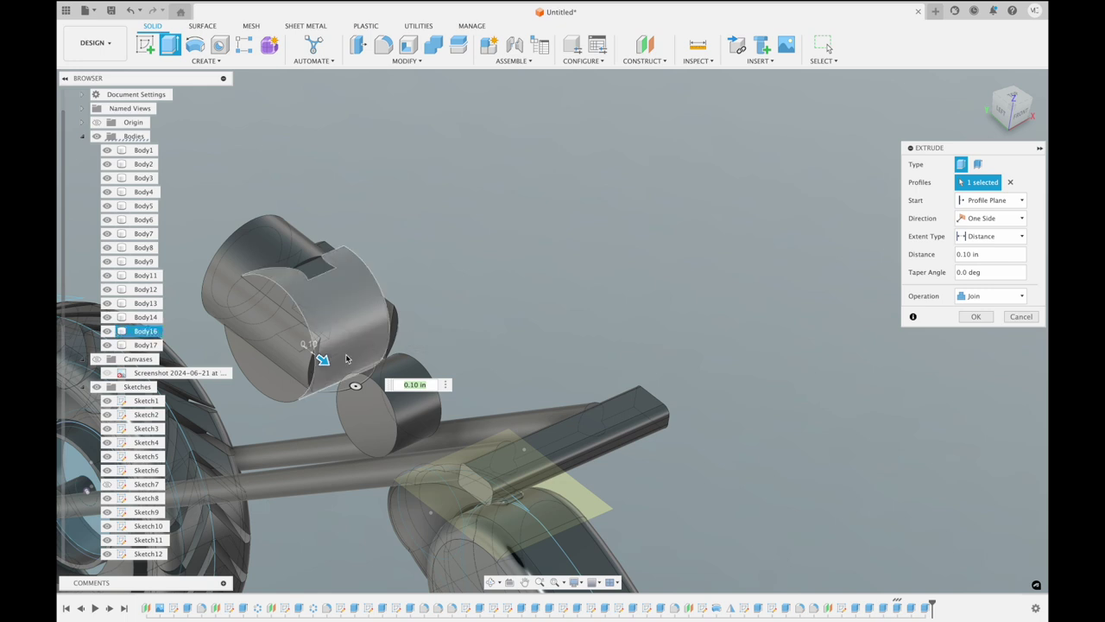
Swap the profile for another Body16 face and join a 0.30 in peg
{"action": "left_click", "coordinate": [1011, 182]}
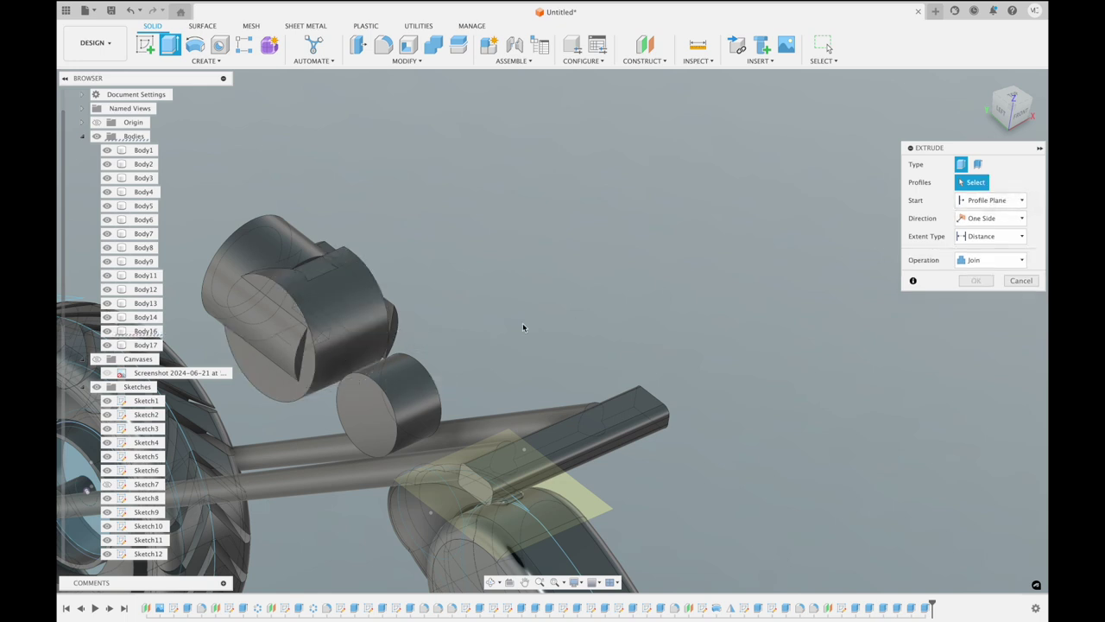
{"action": "left_click", "coordinate": [395, 331]}
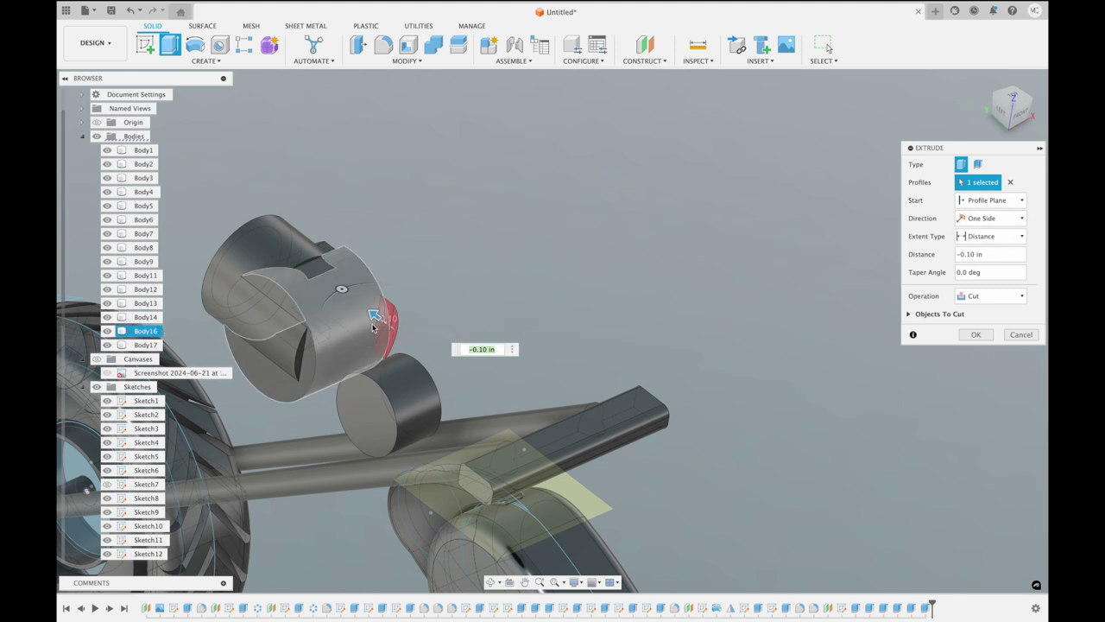
{"action": "left_click_drag", "start_coordinate": [373, 326], "coordinate": [429, 355]}
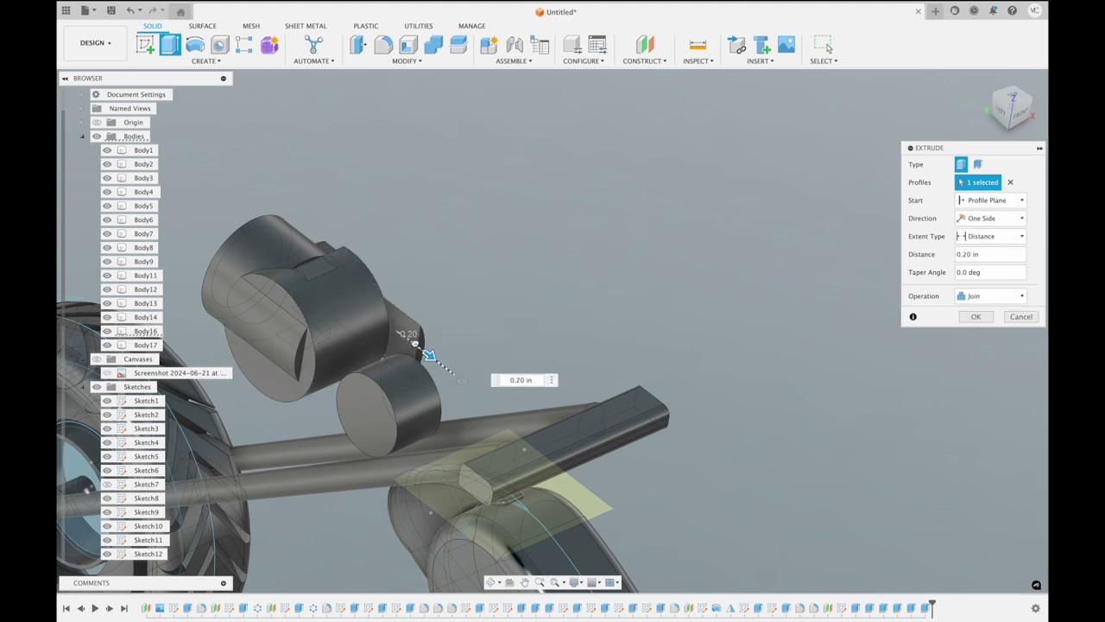
{"action": "left_click_drag", "start_coordinate": [429, 354], "coordinate": [442, 366]}
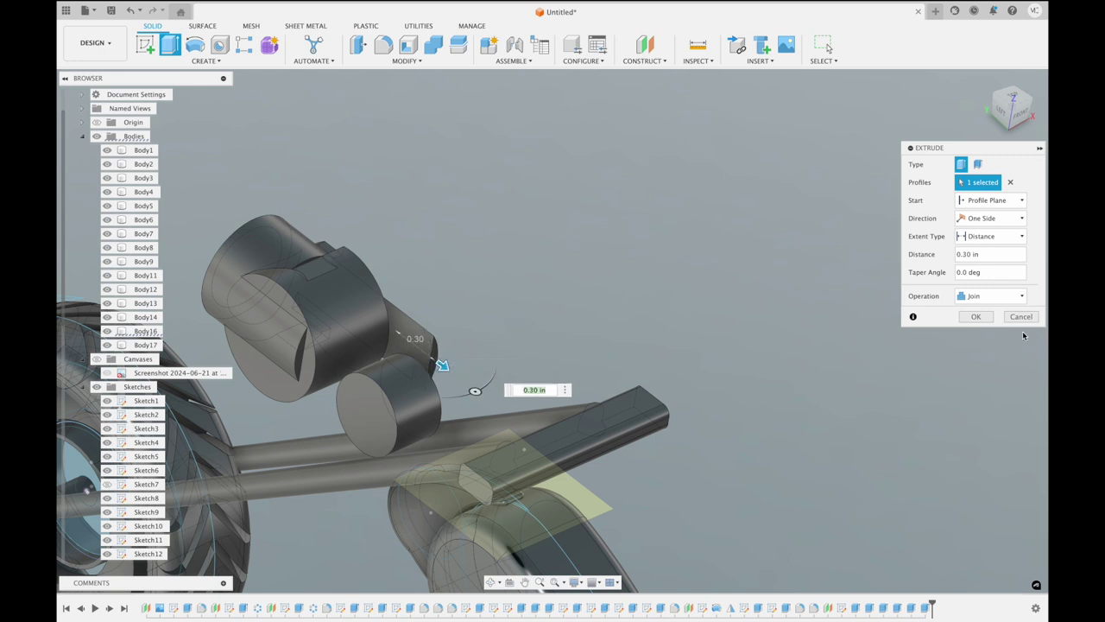
{"action": "left_click", "coordinate": [976, 316]}
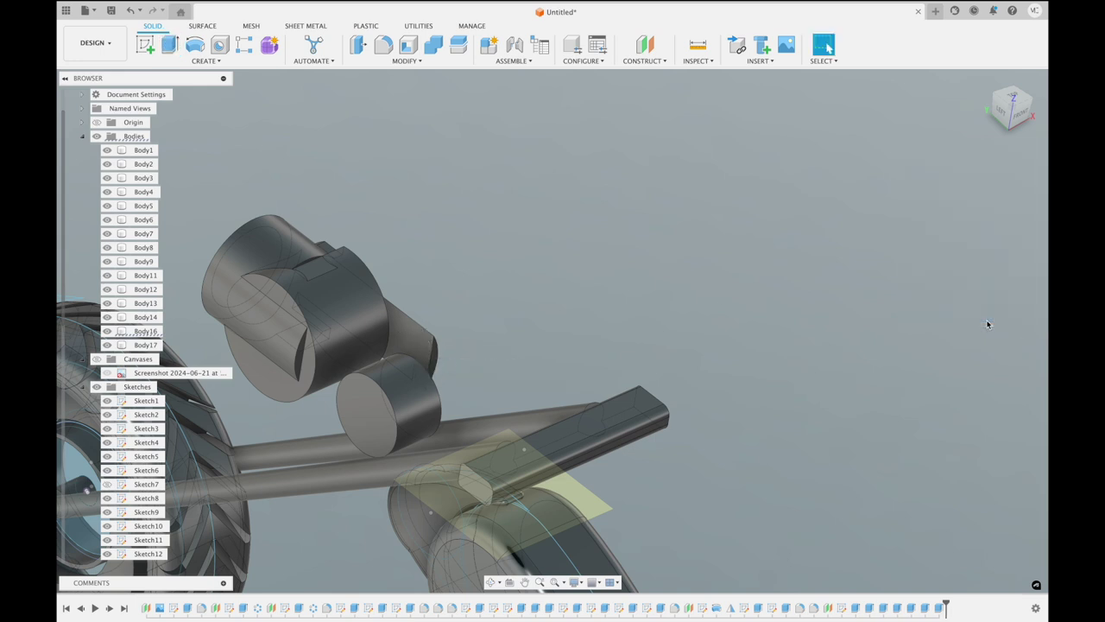
Join a 0.50 in extrusion on the smaller fork cylinder, merging the headlight discs
{"action": "left_click", "coordinate": [171, 44]}
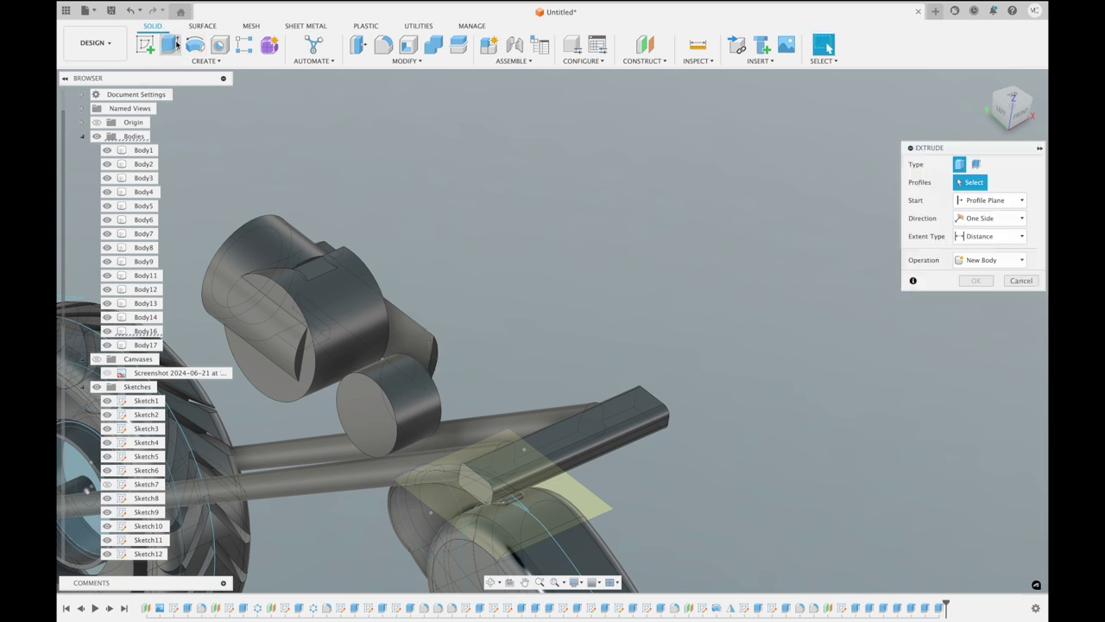
{"action": "left_click", "coordinate": [302, 357]}
{"action": "left_click_drag", "start_coordinate": [337, 380], "coordinate": [377, 398]}
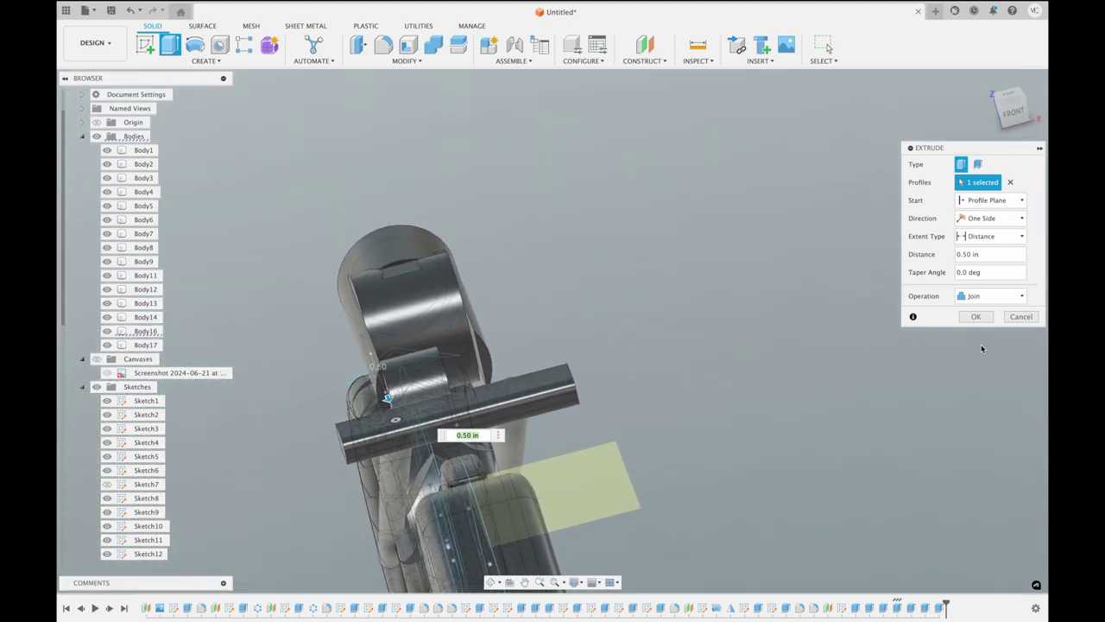
{"action": "left_click", "coordinate": [976, 317]}
{"action": "middle_click_drag", "start_coordinate": [579, 216], "coordinate": [582, 214], "text": "shift"}
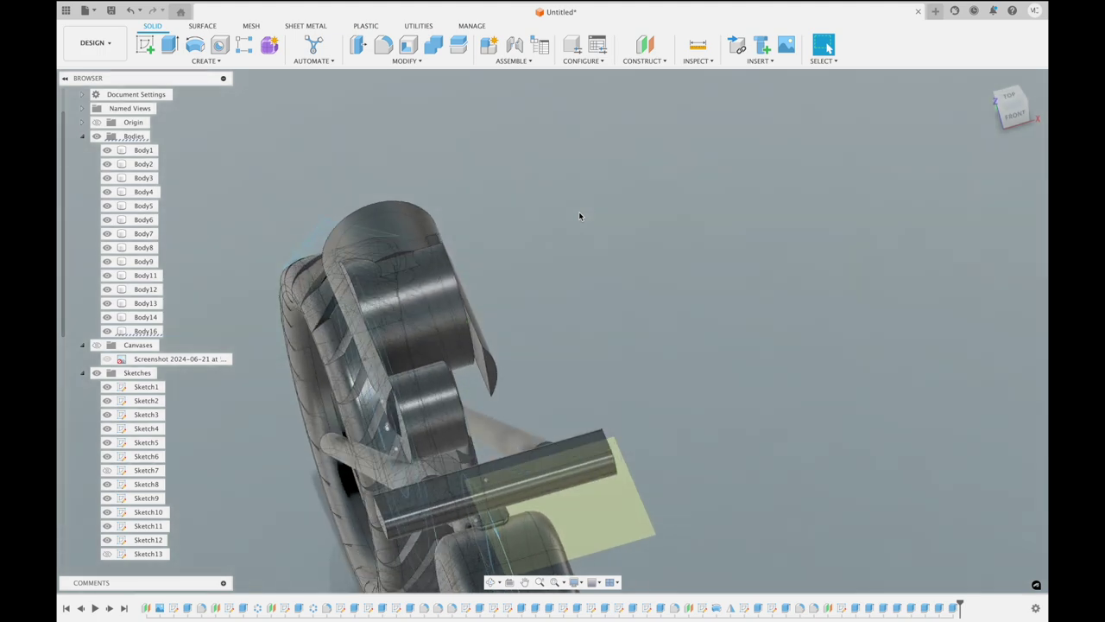
{"action": "left_click", "coordinate": [167, 44]}
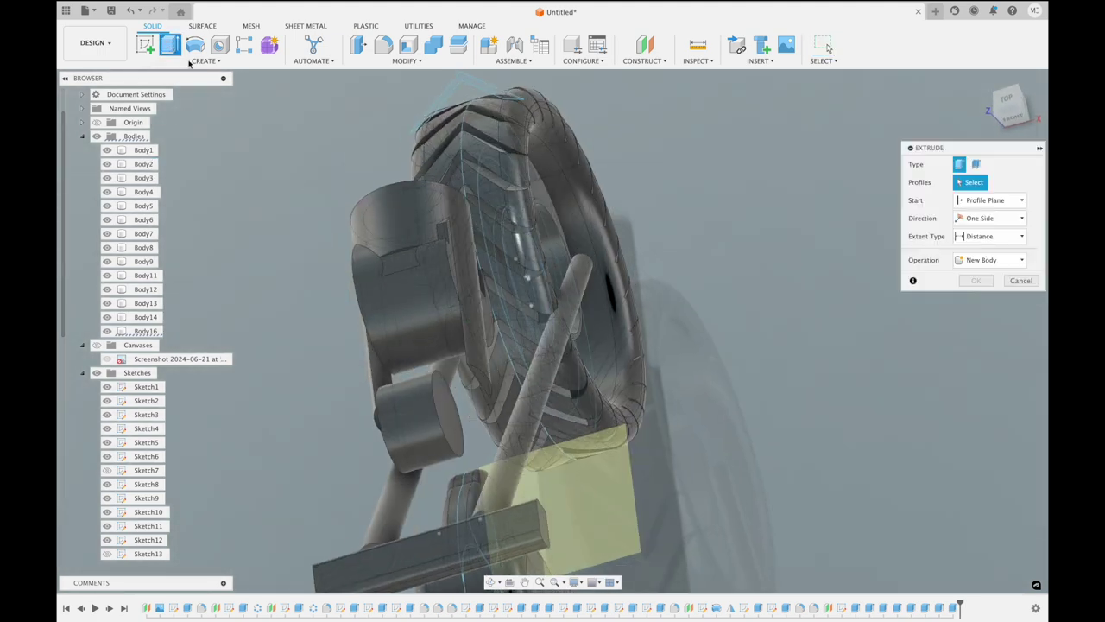
Extend the smaller headlight cylinder's round end face 0.20 in as a Join extrusion
{"action": "left_click", "coordinate": [460, 421]}
{"action": "left_click_drag", "start_coordinate": [465, 420], "coordinate": [500, 412]}
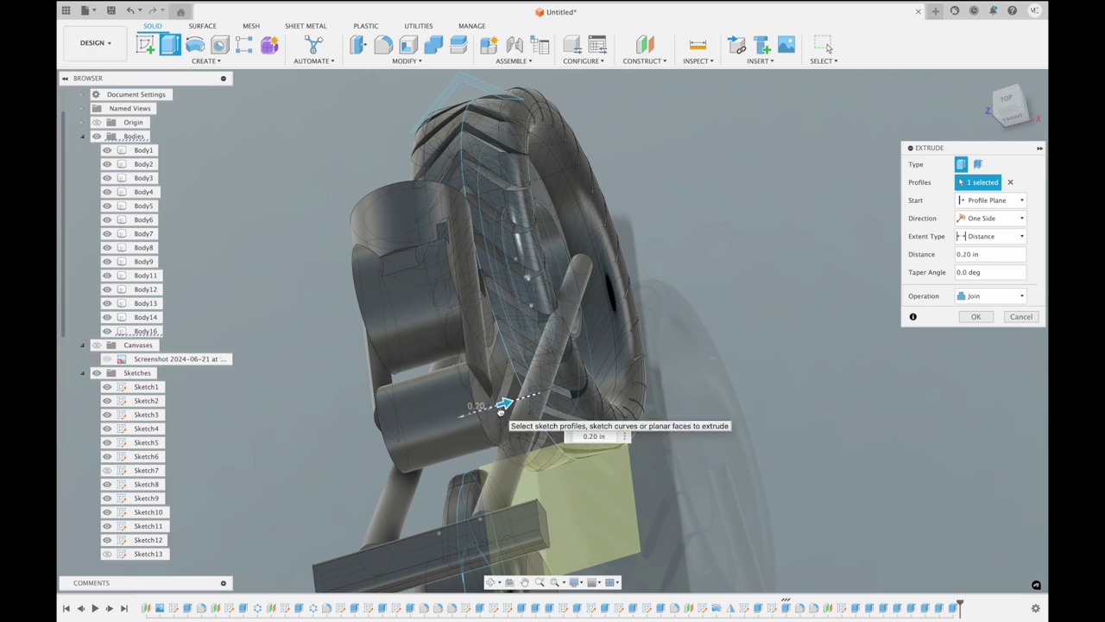
{"action": "middle_click_drag", "start_coordinate": [662, 322], "coordinate": [662, 322], "text": "shift"}
{"action": "scroll", "coordinate": [662, 322], "scroll_direction": "up", "scroll_amount": 3}
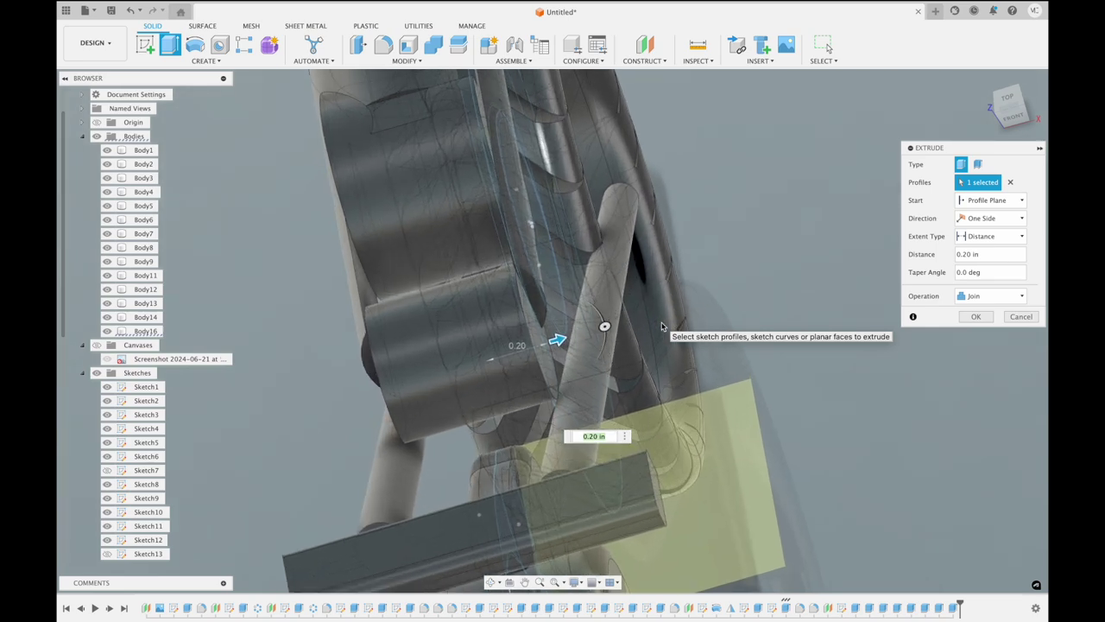
{"action": "left_click", "coordinate": [976, 317]}
{"action": "left_click", "coordinate": [995, 104]}
{"action": "left_click", "coordinate": [992, 107]}
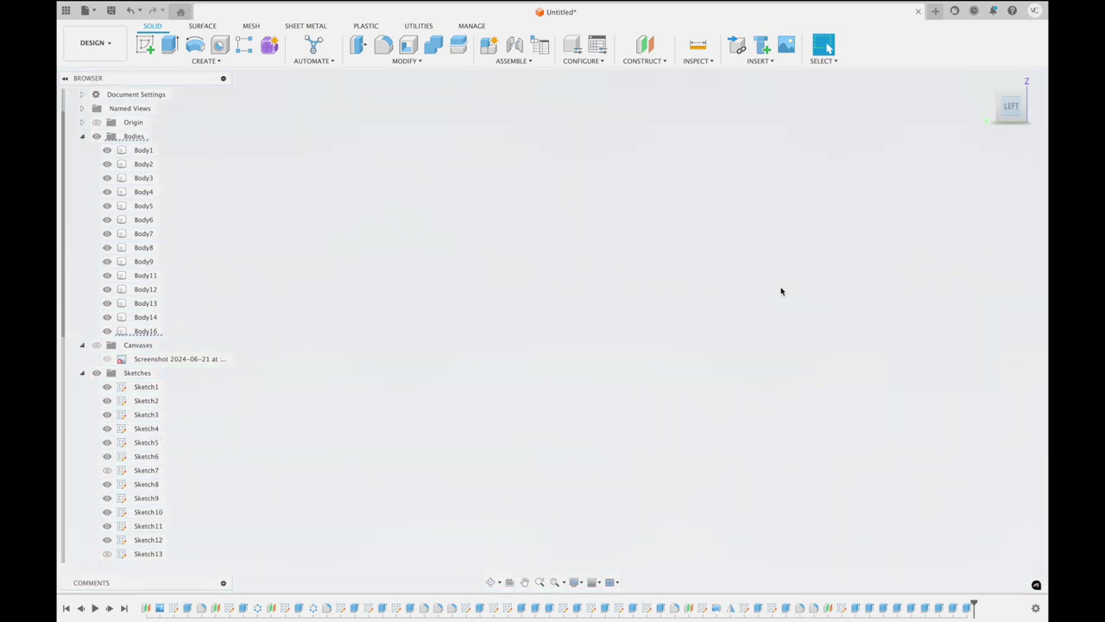
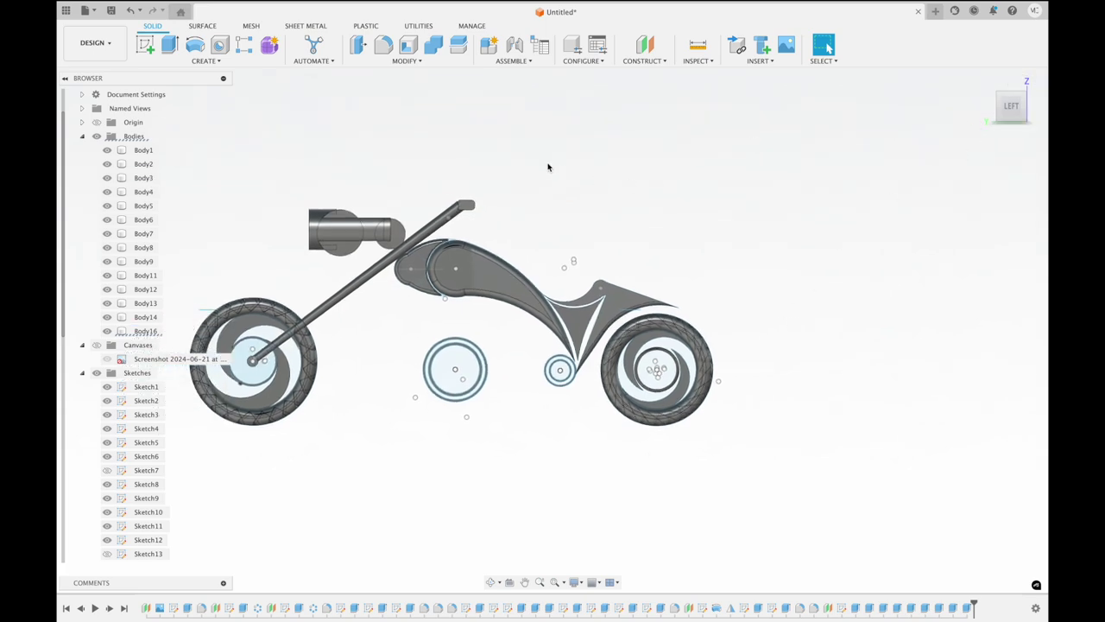
Start a new sketch on the flat end-cap face of the handlebar rod
{"action": "scroll", "coordinate": [547, 166], "scroll_direction": "up", "scroll_amount": 2}
{"action": "scroll", "coordinate": [547, 167], "scroll_direction": "up", "scroll_amount": 2}
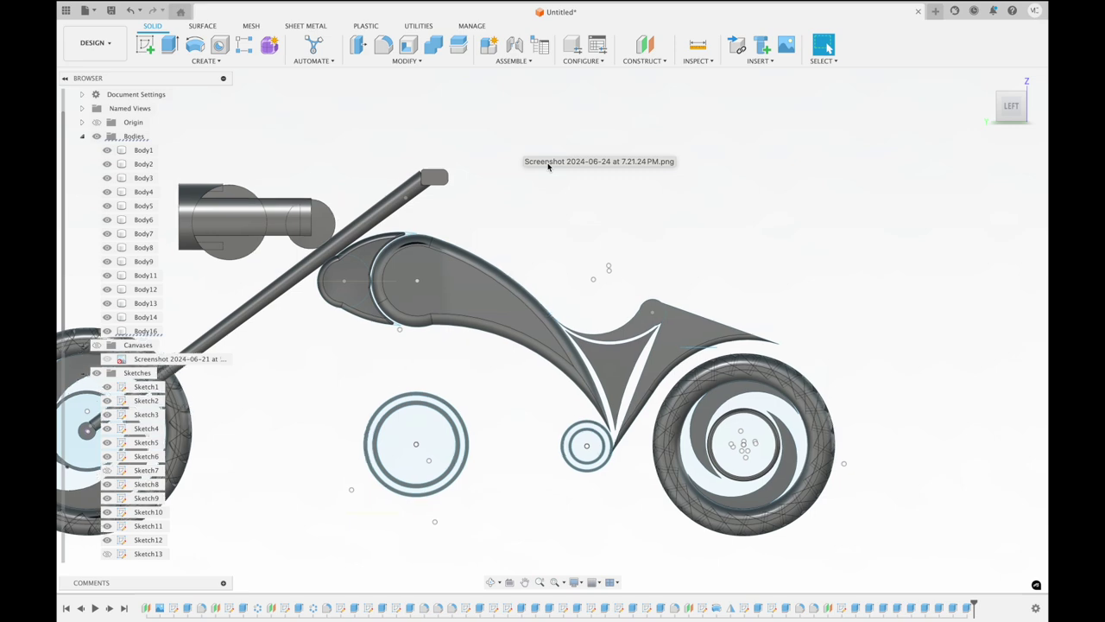
{"action": "scroll", "coordinate": [547, 166], "scroll_direction": "up", "scroll_amount": 1}
{"action": "scroll", "coordinate": [547, 166], "scroll_direction": "up", "scroll_amount": 1}
{"action": "scroll", "coordinate": [548, 166], "scroll_direction": "up", "scroll_amount": 1}
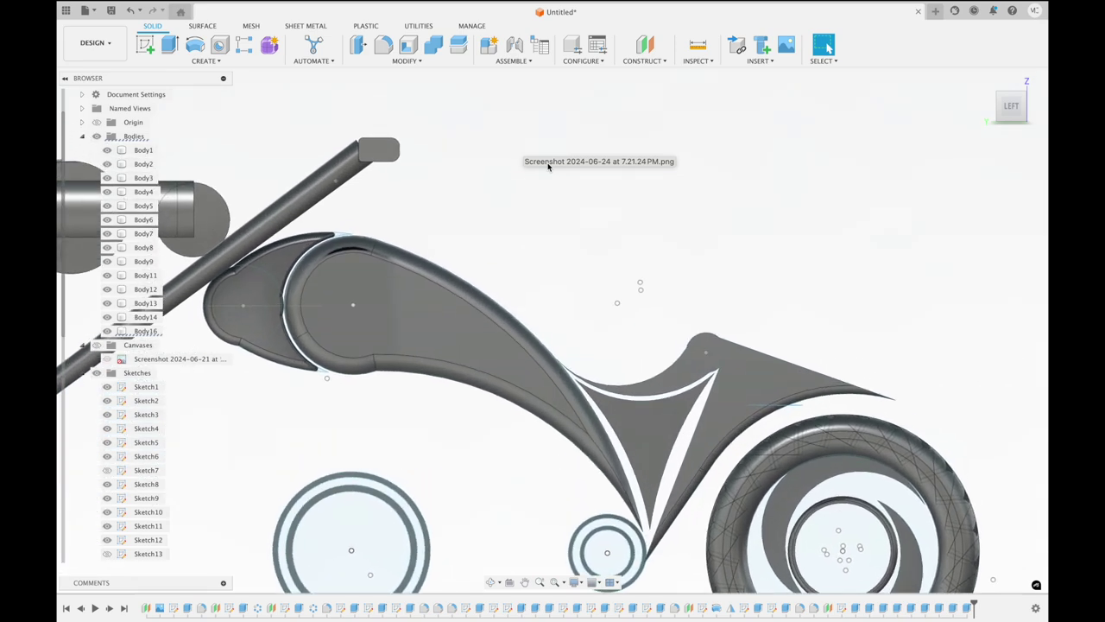
{"action": "left_click", "coordinate": [382, 146]}
{"action": "middle_click_drag", "start_coordinate": [328, 400], "coordinate": [552, 330]}
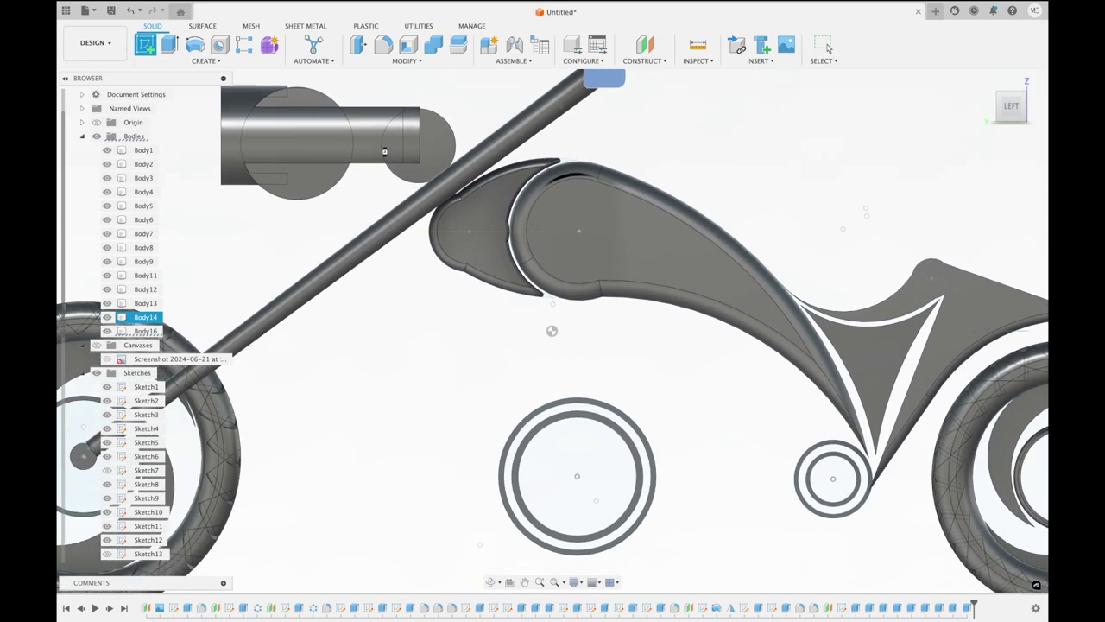
{"action": "left_click", "coordinate": [384, 151]}
Draw a small centre-diameter circle on the end cap and finish the sketch
{"action": "left_click", "coordinate": [196, 45]}
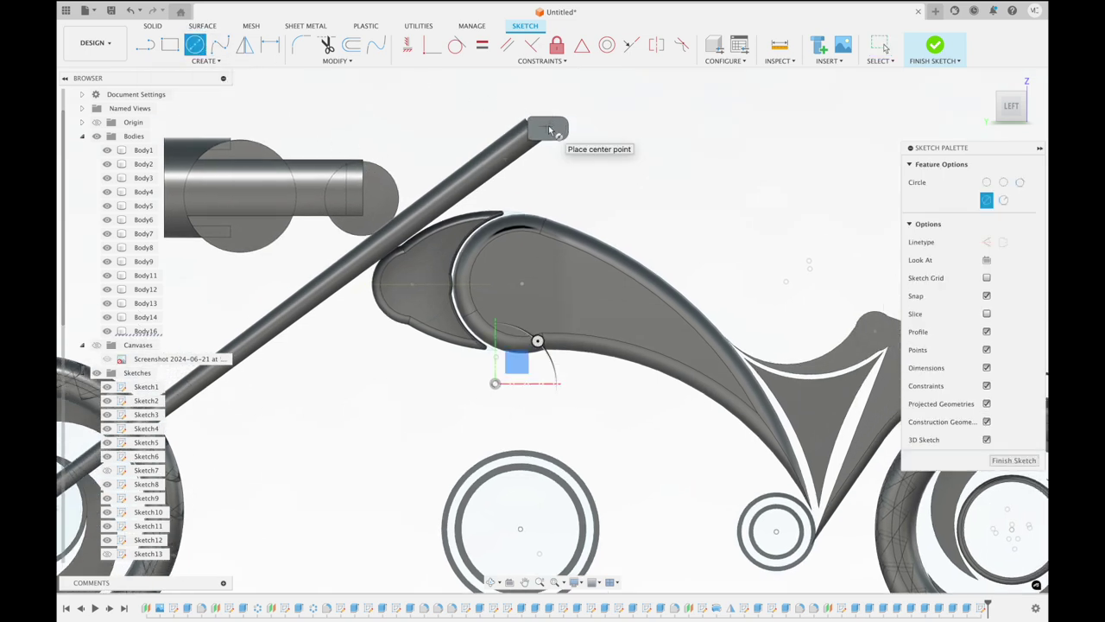
{"action": "scroll", "coordinate": [549, 128], "scroll_direction": "up", "scroll_amount": 3}
{"action": "scroll", "coordinate": [550, 130], "scroll_direction": "up", "scroll_amount": 3}
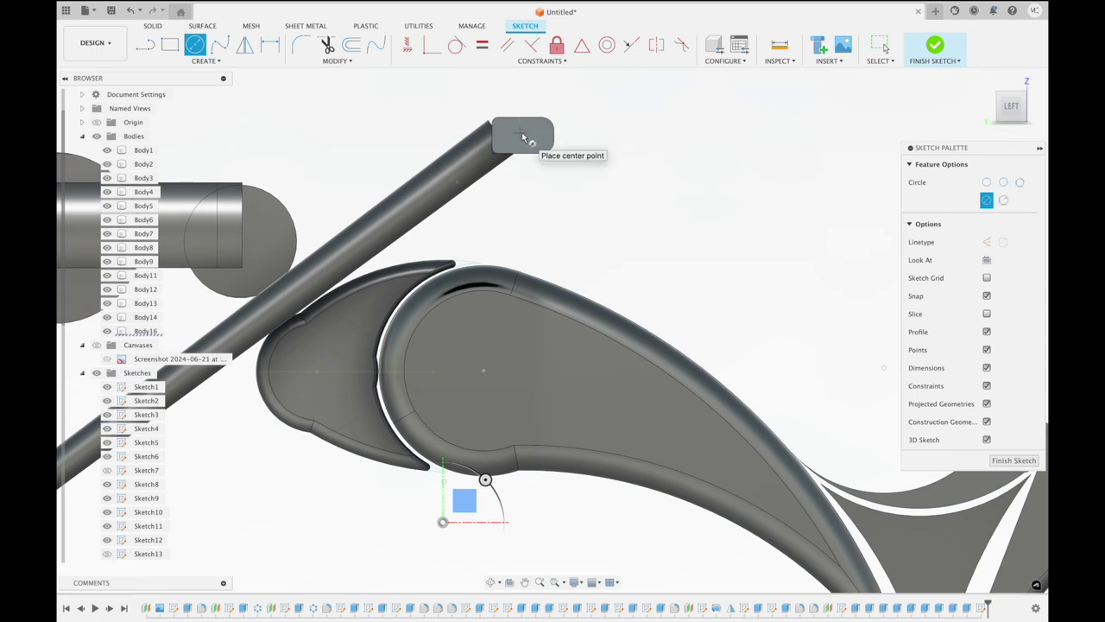
{"action": "left_click", "coordinate": [519, 133]}
{"action": "left_click", "coordinate": [525, 146]}
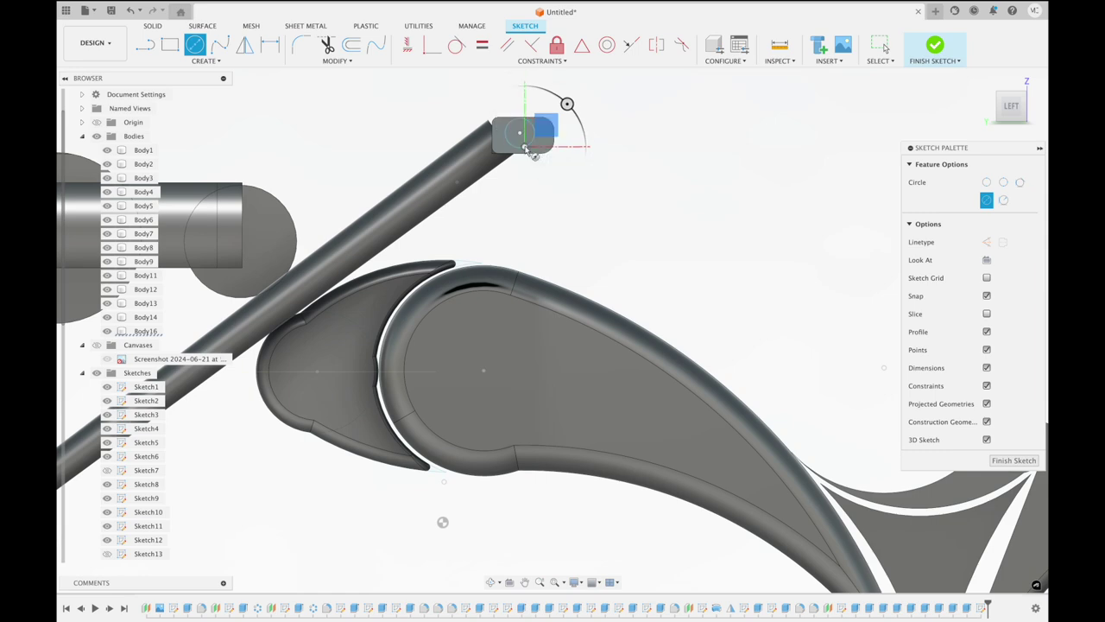
{"action": "left_click", "coordinate": [935, 48]}
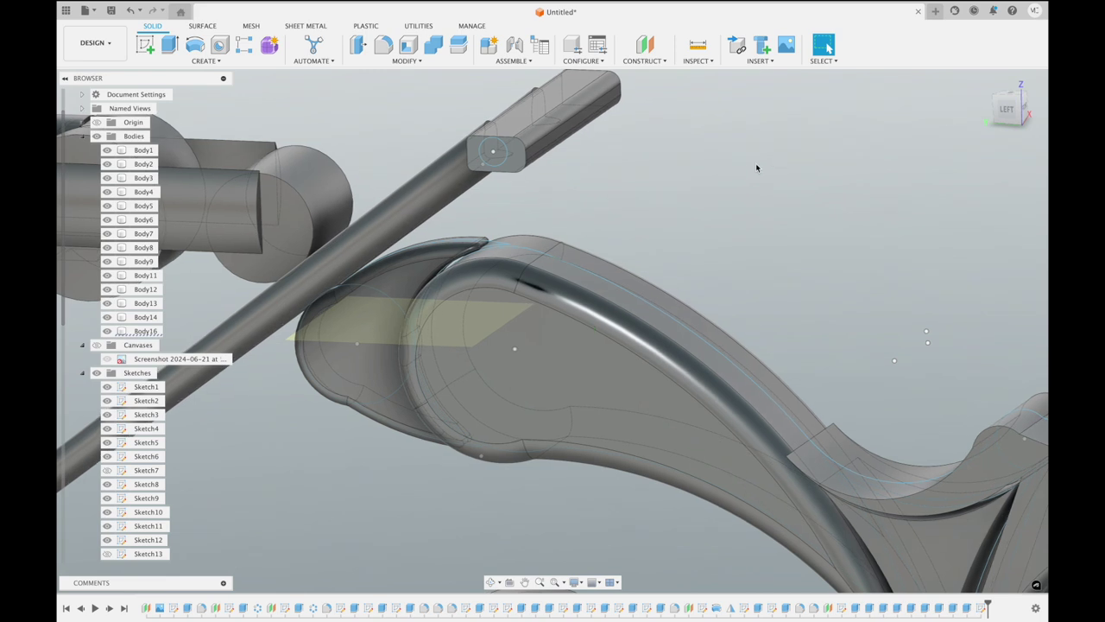
Extrude the small end-cap circle 1.20 in, joined to the handlebar
{"action": "left_click", "coordinate": [170, 45]}
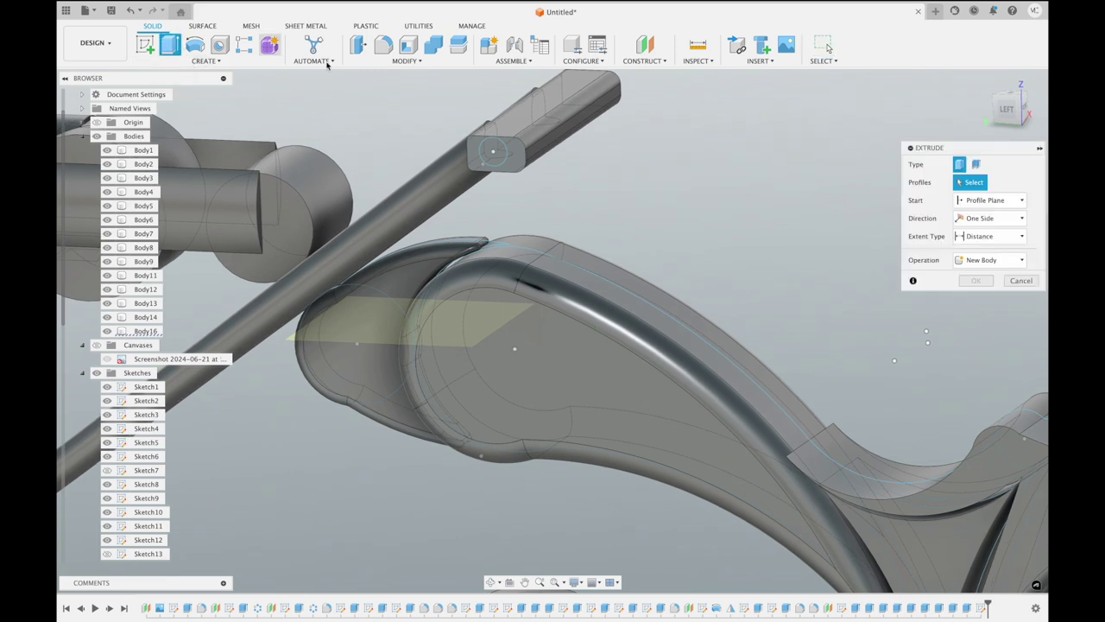
{"action": "left_click", "coordinate": [492, 152]}
{"action": "key", "text": "Right"}
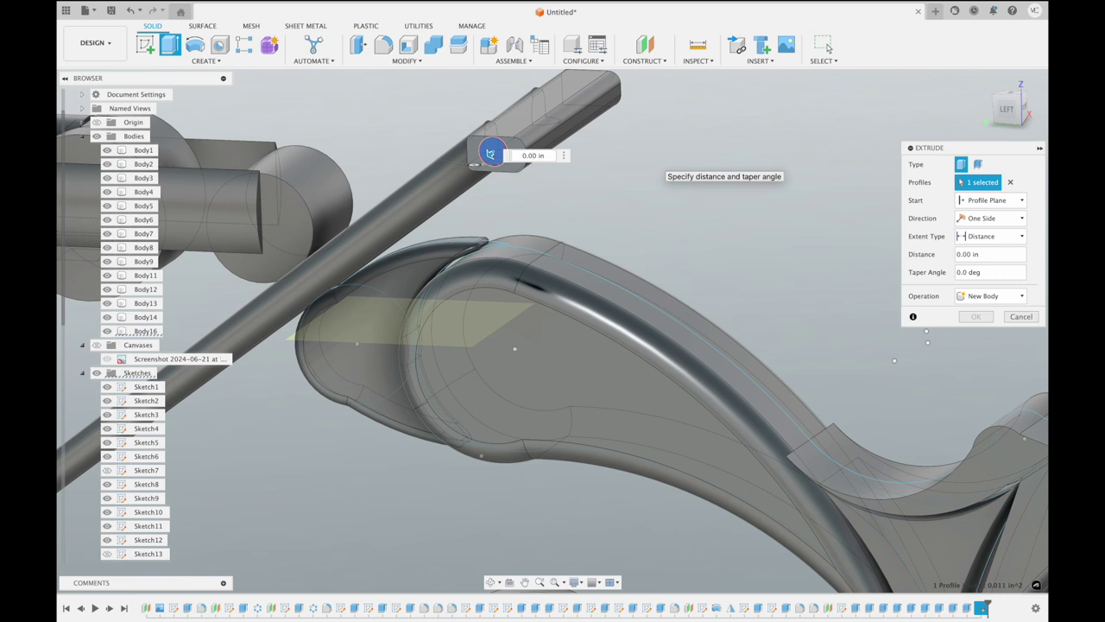
{"action": "type", "text": "20"}
{"action": "key", "text": "Return"}
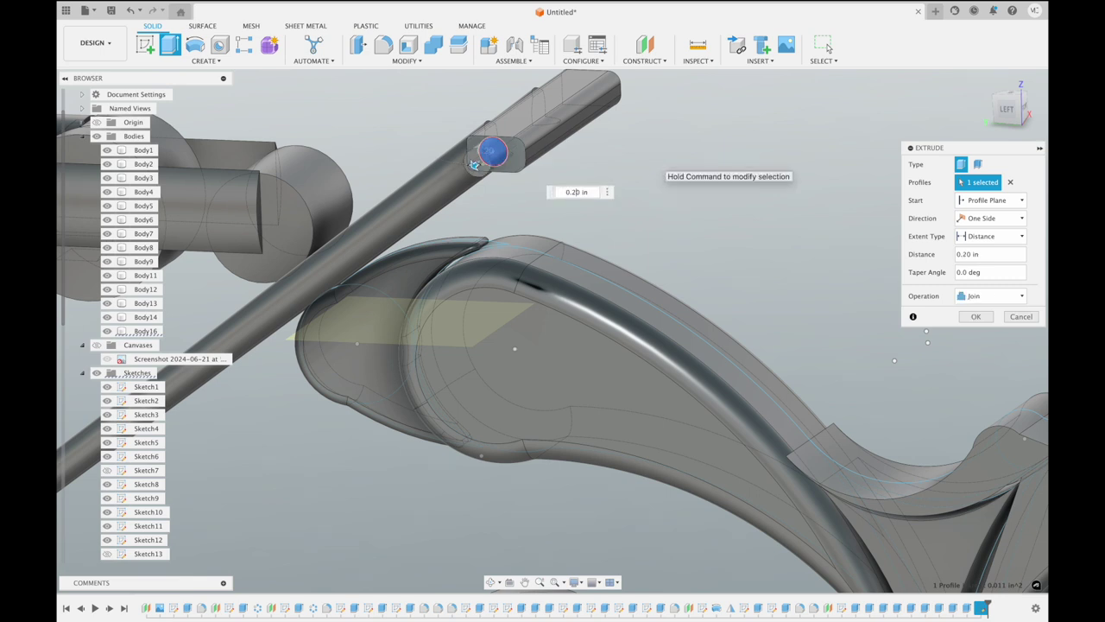
{"action": "left_click_drag", "start_coordinate": [474, 164], "coordinate": [395, 219]}
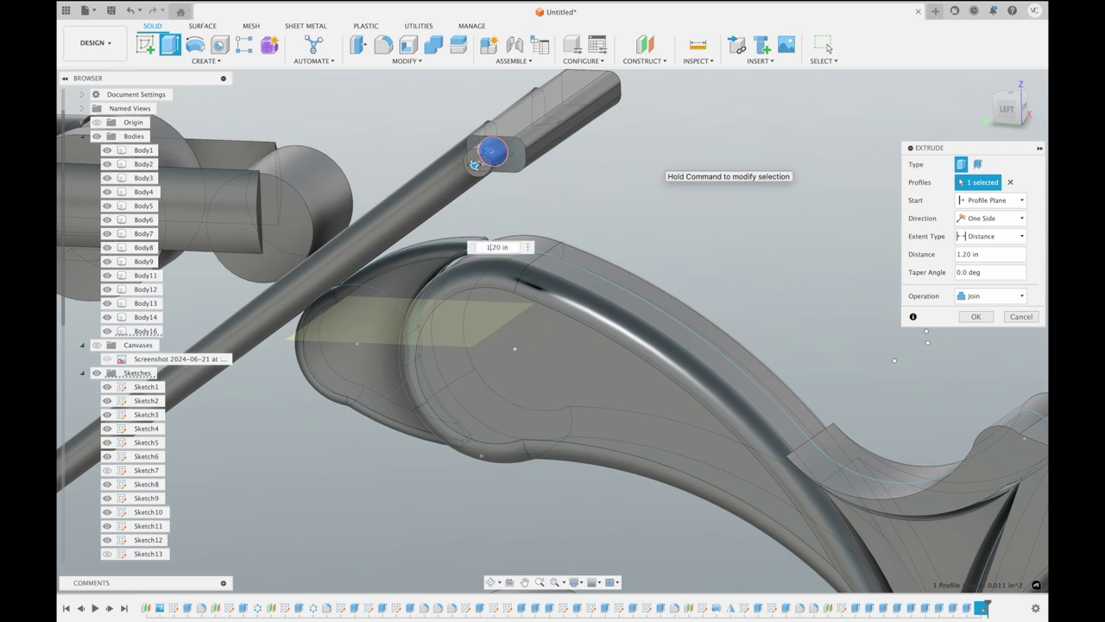
{"action": "middle_click_drag", "start_coordinate": [709, 145], "coordinate": [709, 145], "text": "shift"}
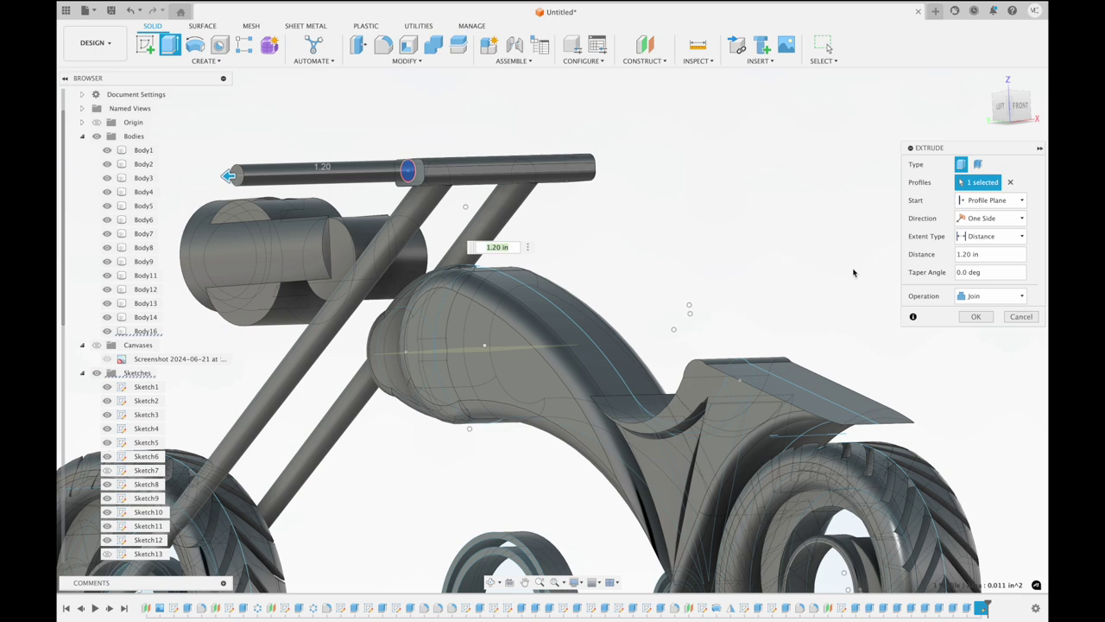
{"action": "left_click", "coordinate": [975, 317]}
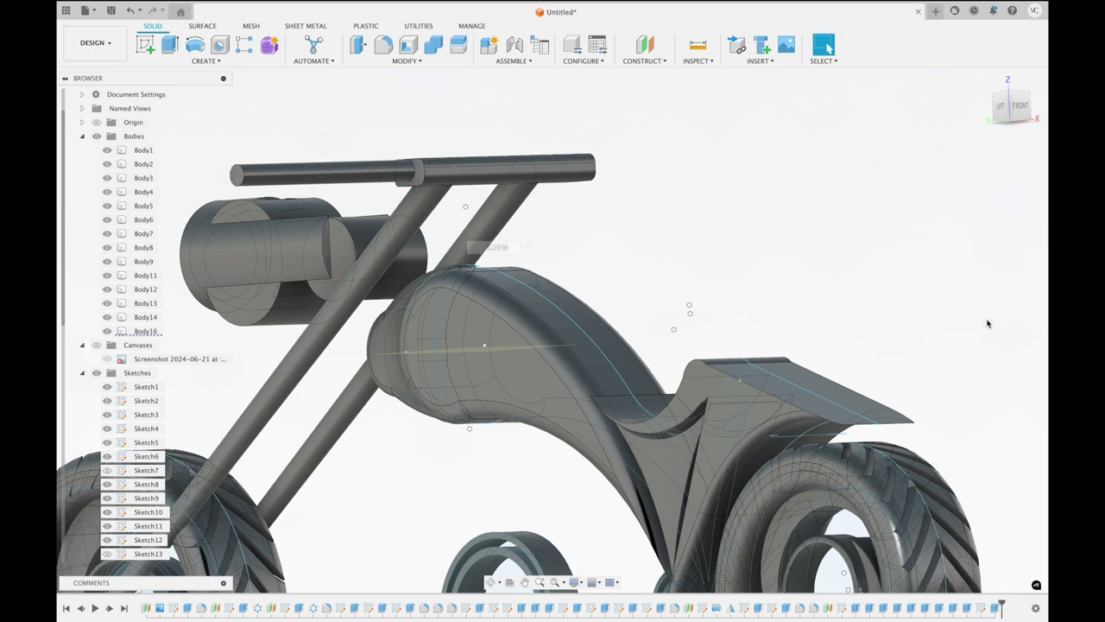
Start a two-sided extrusion from the handlebar end face
{"action": "scroll", "coordinate": [827, 214], "scroll_direction": "right", "scroll_amount": 5}
{"action": "scroll", "coordinate": [827, 213], "scroll_direction": "down", "scroll_amount": 3, "text": "shift"}
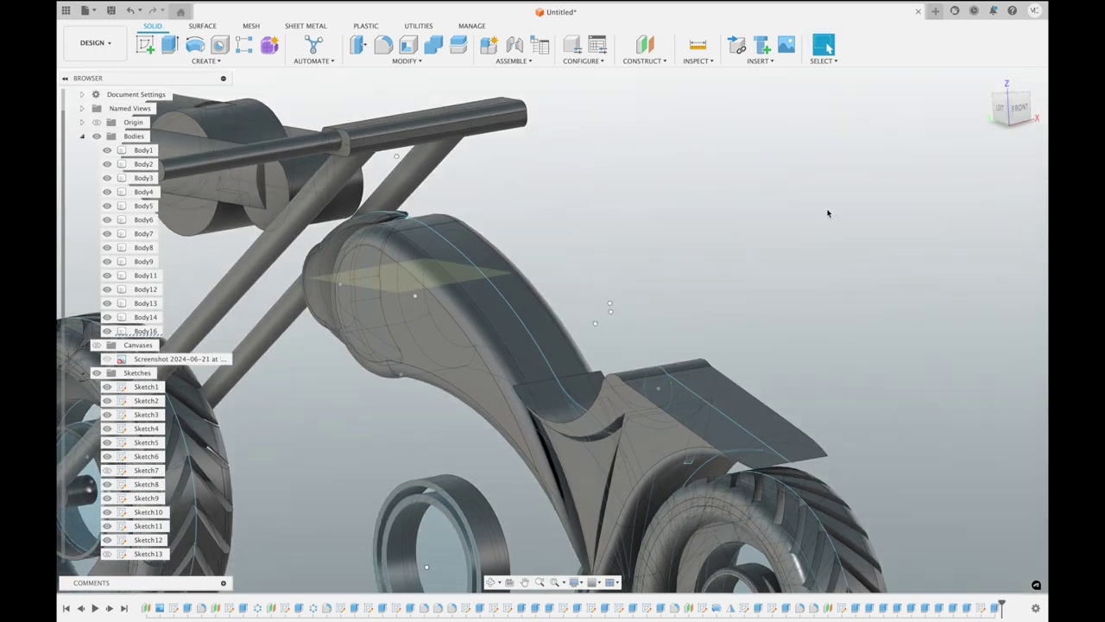
{"action": "scroll", "coordinate": [898, 125], "scroll_direction": "down", "scroll_amount": 2}
{"action": "scroll", "coordinate": [898, 124], "scroll_direction": "down", "scroll_amount": 3}
{"action": "scroll", "coordinate": [898, 124], "scroll_direction": "down", "scroll_amount": 1}
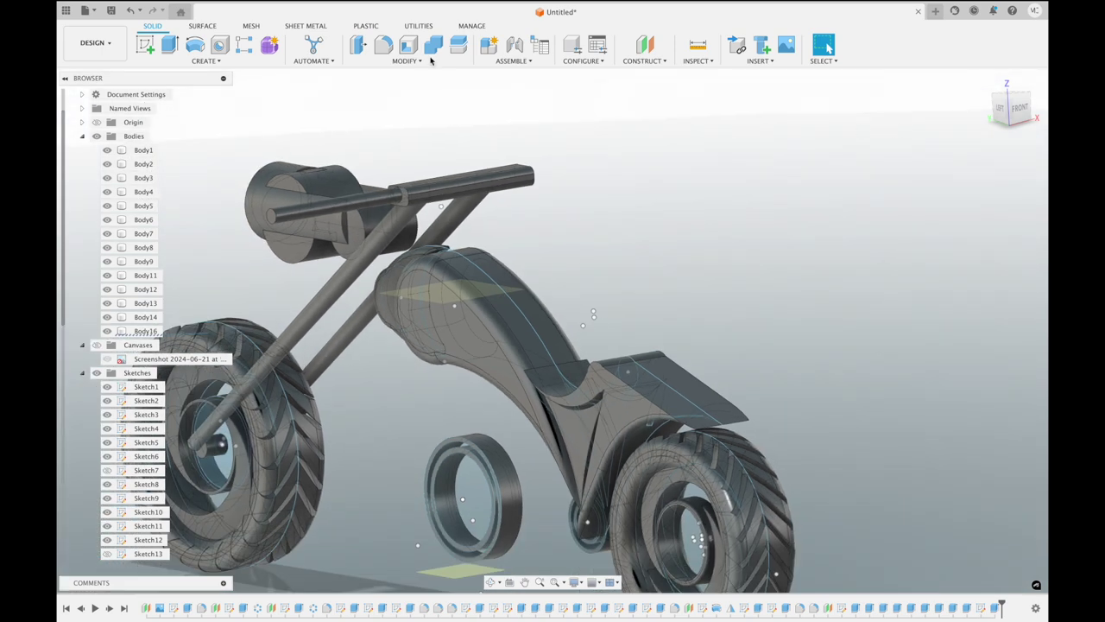
{"action": "left_click", "coordinate": [169, 45]}
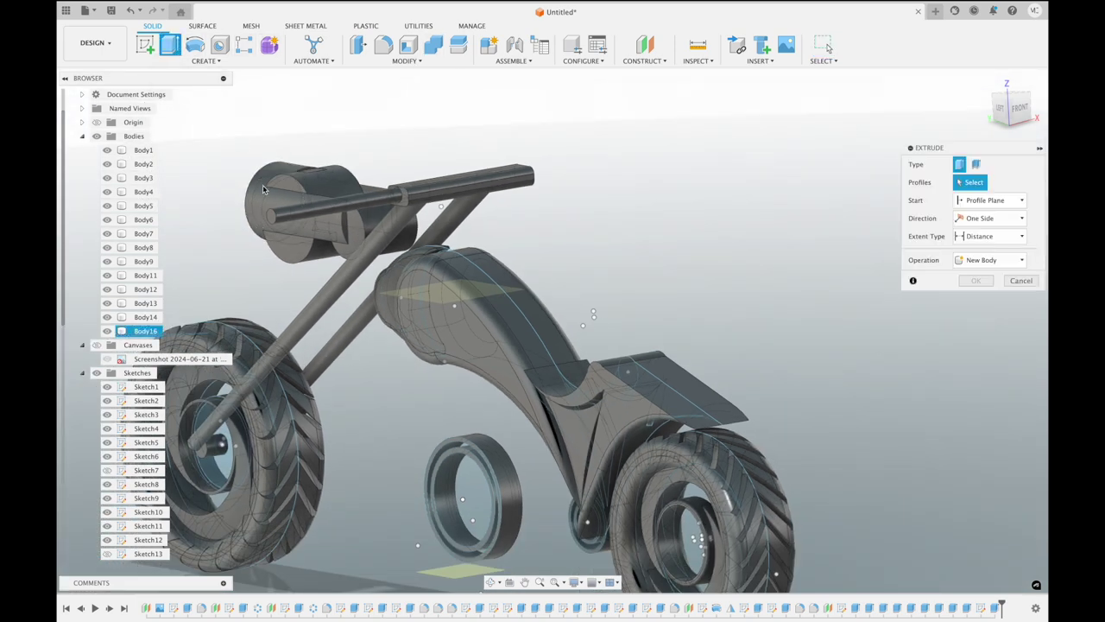
{"action": "left_click", "coordinate": [272, 217]}
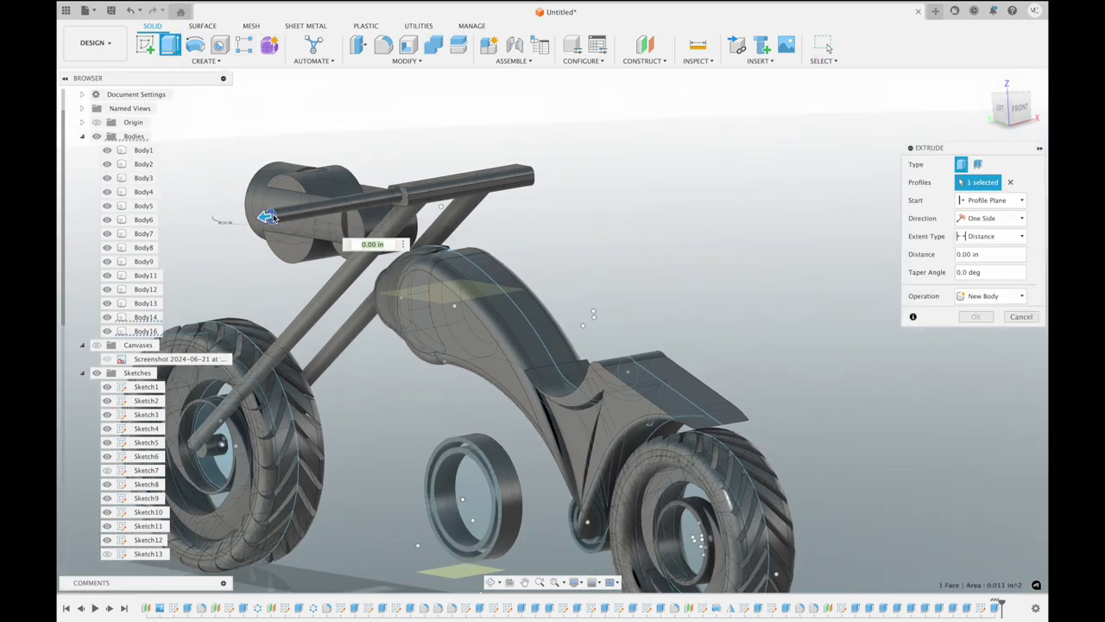
{"action": "left_click", "coordinate": [1002, 222]}
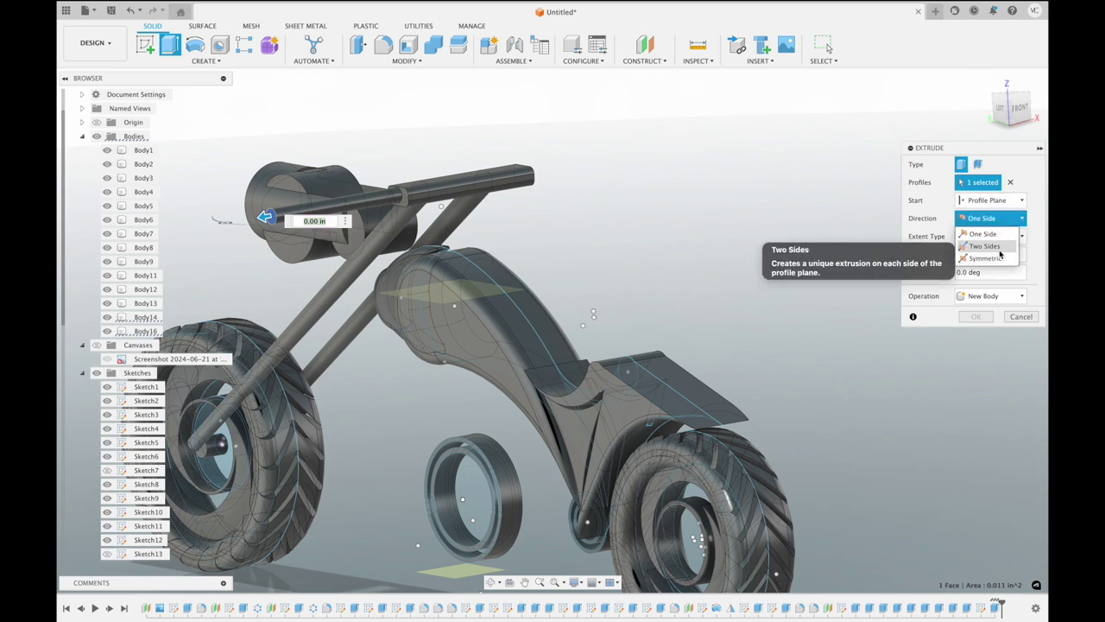
{"action": "left_click", "coordinate": [1000, 254]}
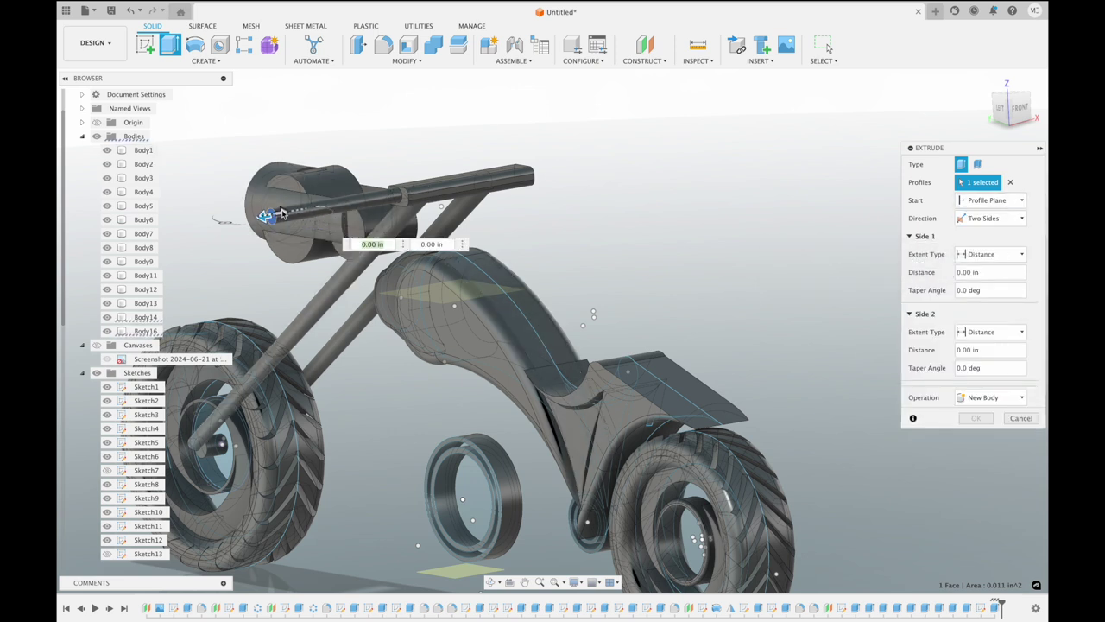
Pull both extrusion sides out along the handlebar and set the operation to Join
{"action": "left_click_drag", "start_coordinate": [281, 213], "coordinate": [294, 209]}
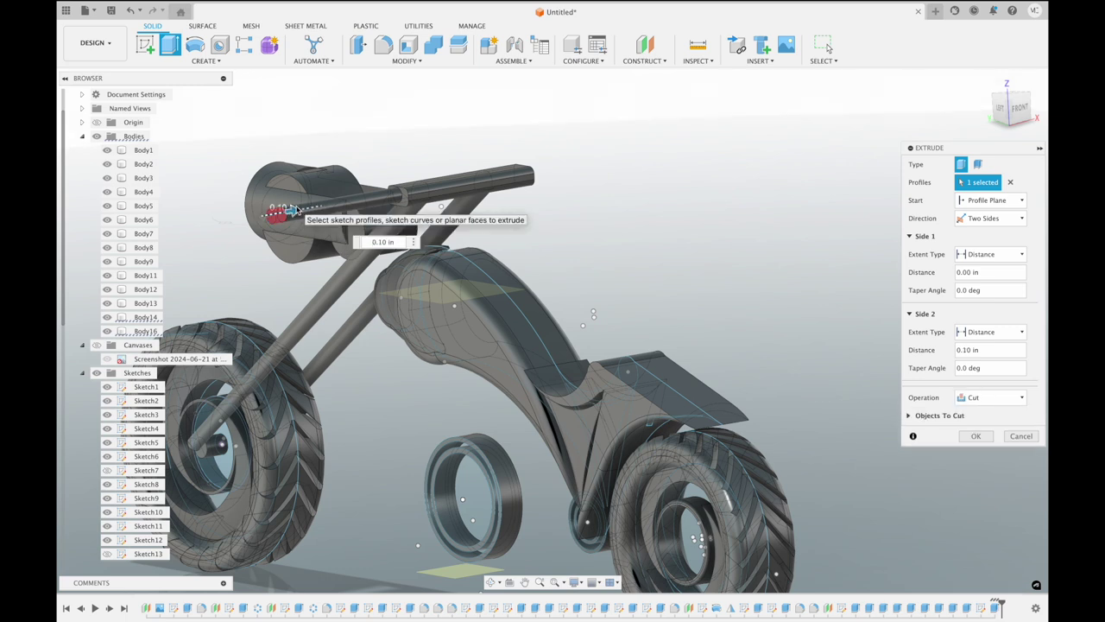
{"action": "left_click_drag", "start_coordinate": [292, 211], "coordinate": [276, 216]}
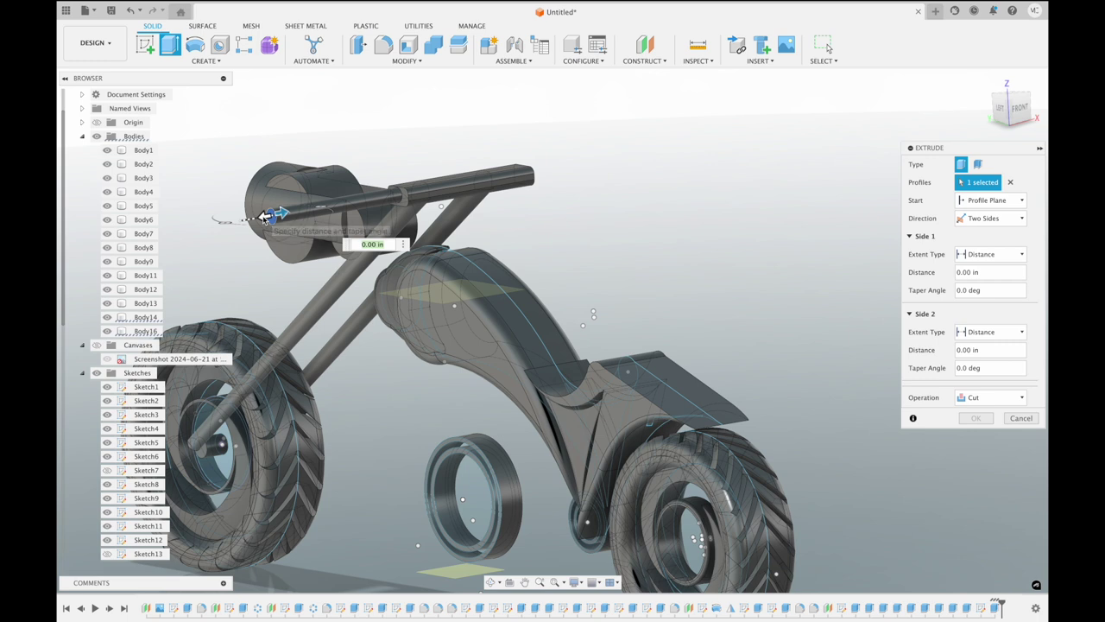
{"action": "left_click_drag", "start_coordinate": [263, 216], "coordinate": [585, 158]}
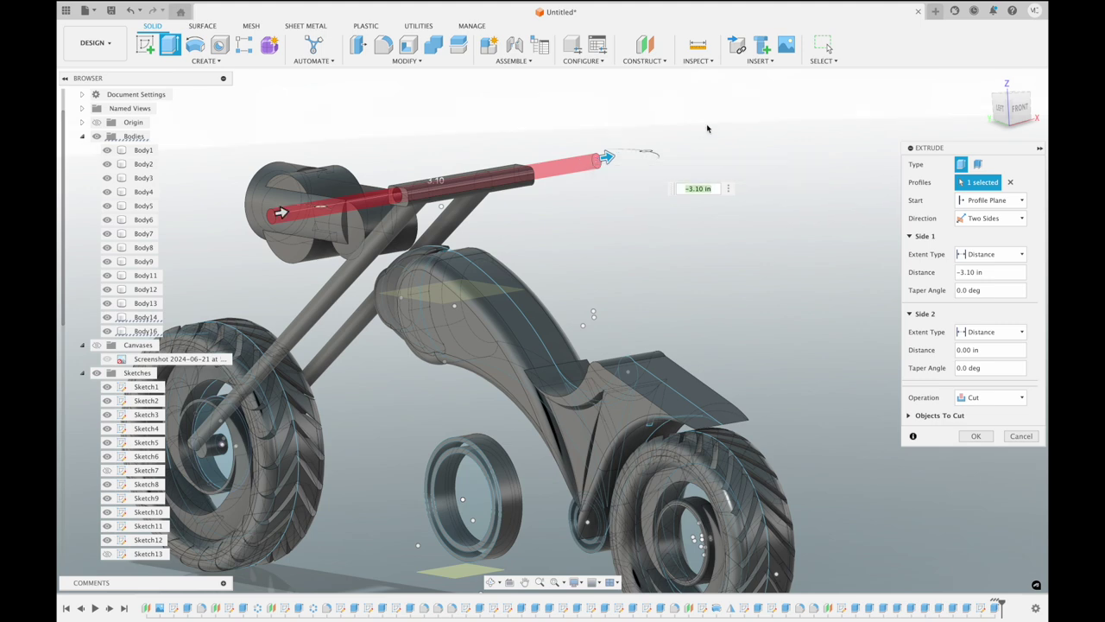
{"action": "middle_click_drag", "start_coordinate": [704, 150], "coordinate": [703, 151], "text": "shift"}
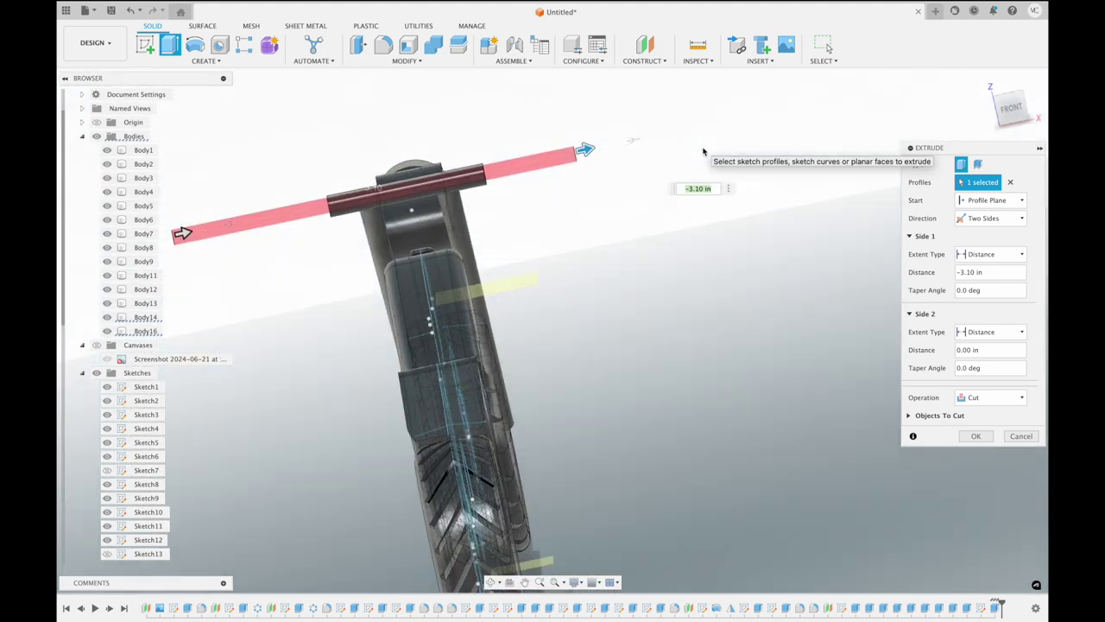
{"action": "left_click_drag", "start_coordinate": [185, 234], "coordinate": [235, 222]}
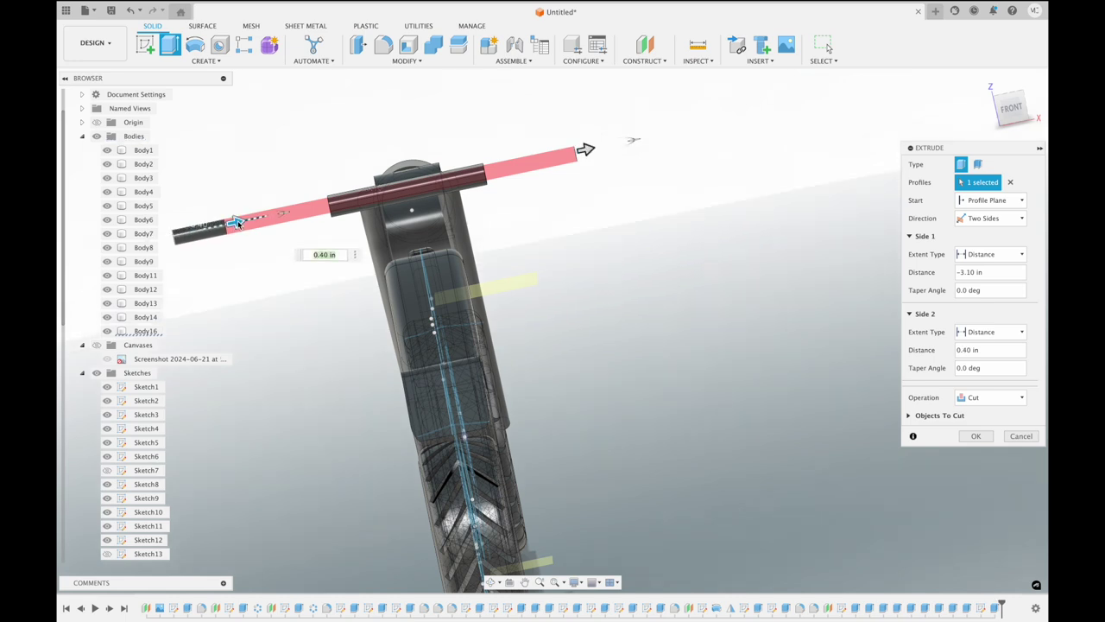
{"action": "left_click", "coordinate": [1000, 398]}
{"action": "left_click", "coordinate": [997, 414]}
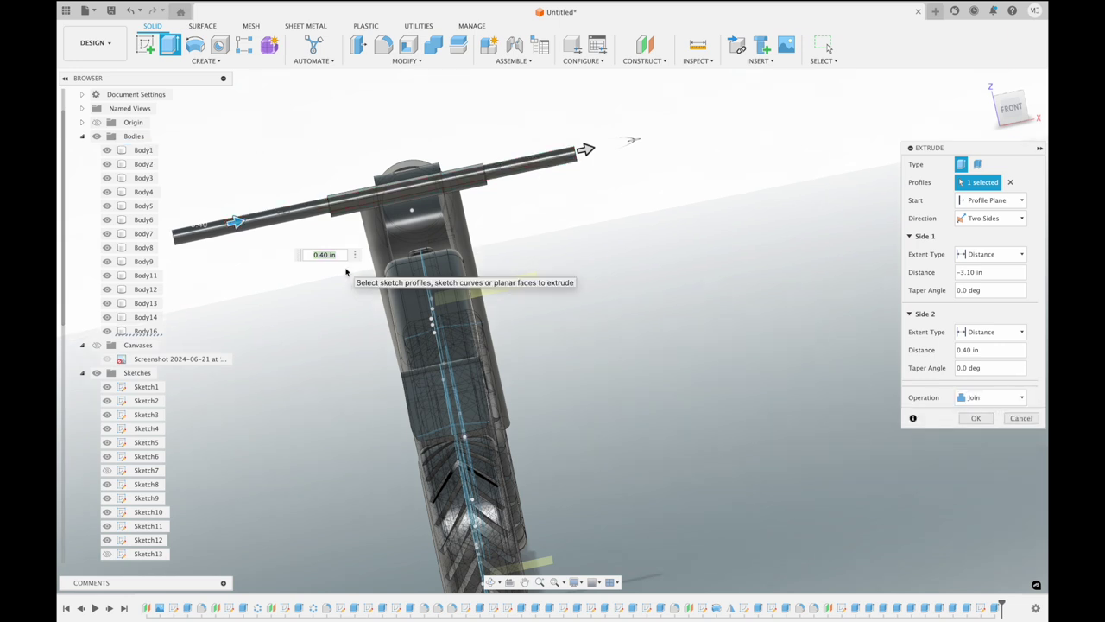
Fine-tune Side 1 to -3.30 in and Side 2 to -0.10 in, and commit
{"action": "left_click_drag", "start_coordinate": [585, 149], "coordinate": [638, 138]}
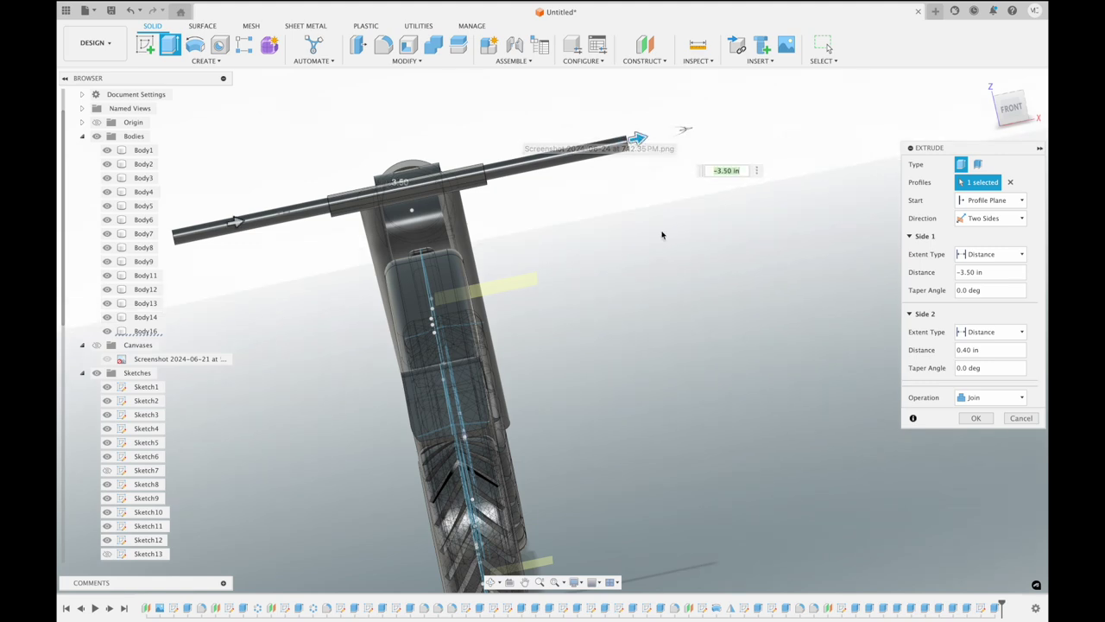
{"action": "key", "text": "F6"}
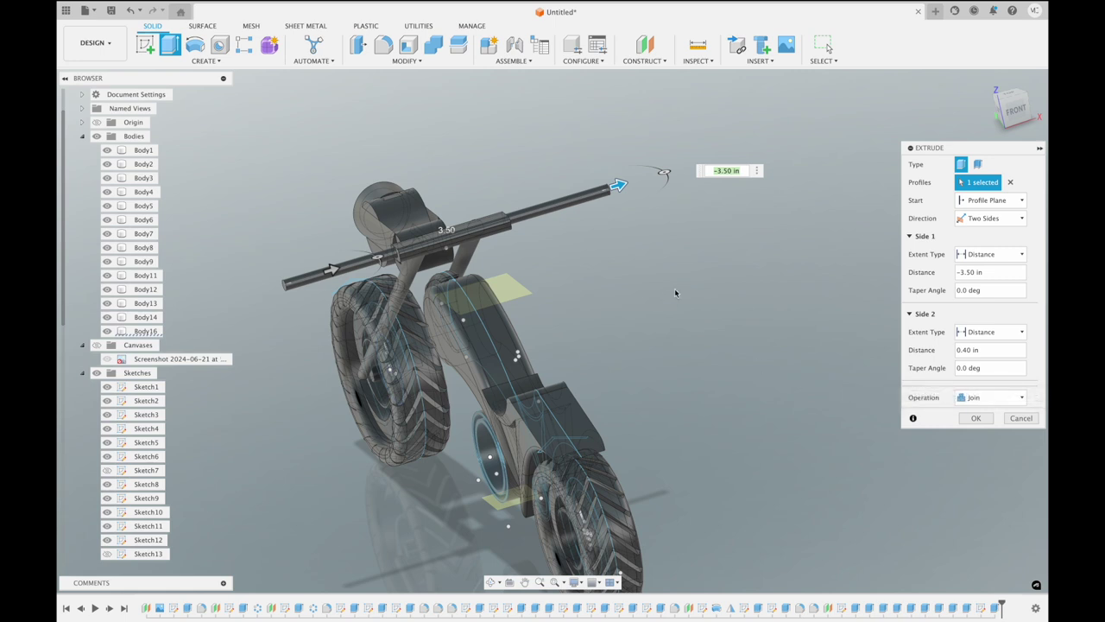
{"action": "left_click_drag", "start_coordinate": [618, 187], "coordinate": [608, 186]}
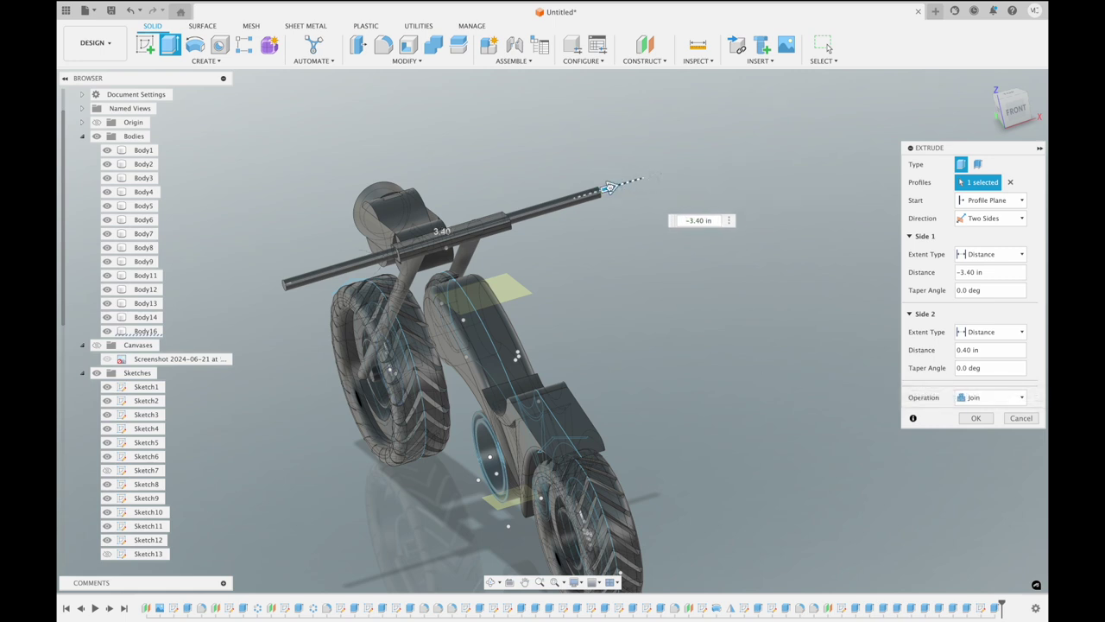
{"action": "mouse_move", "coordinate": [324, 273]}
{"action": "left_mouse_down"}
{"action": "mouse_move", "coordinate": [281, 292]}
{"action": "mouse_move", "coordinate": [294, 288]}
{"action": "left_mouse_up"}
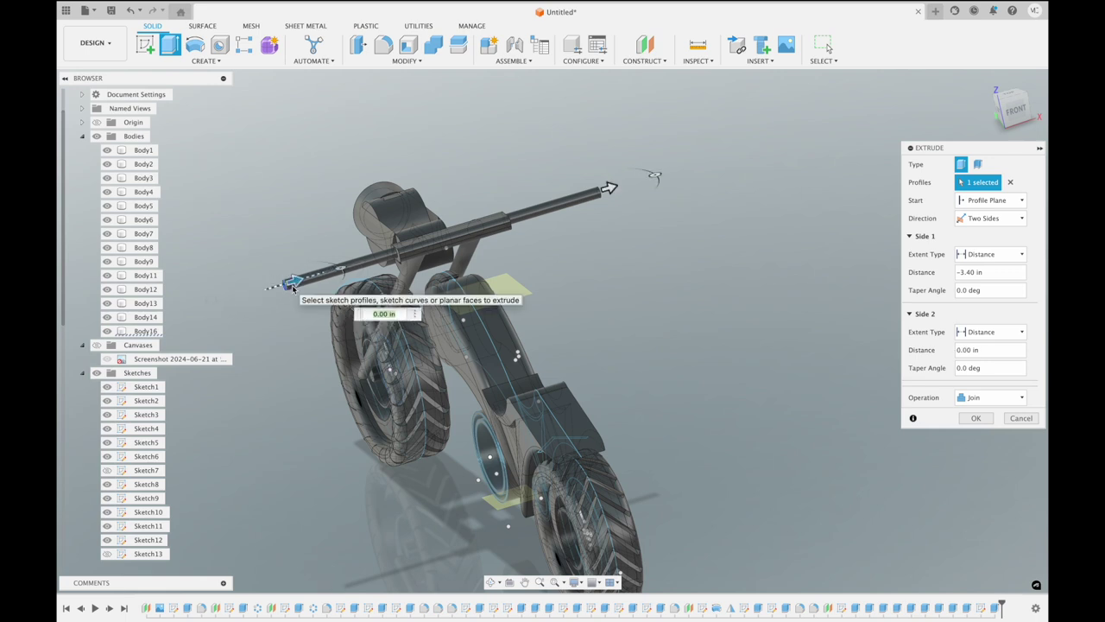
{"action": "left_click_drag", "start_coordinate": [608, 188], "coordinate": [601, 190]}
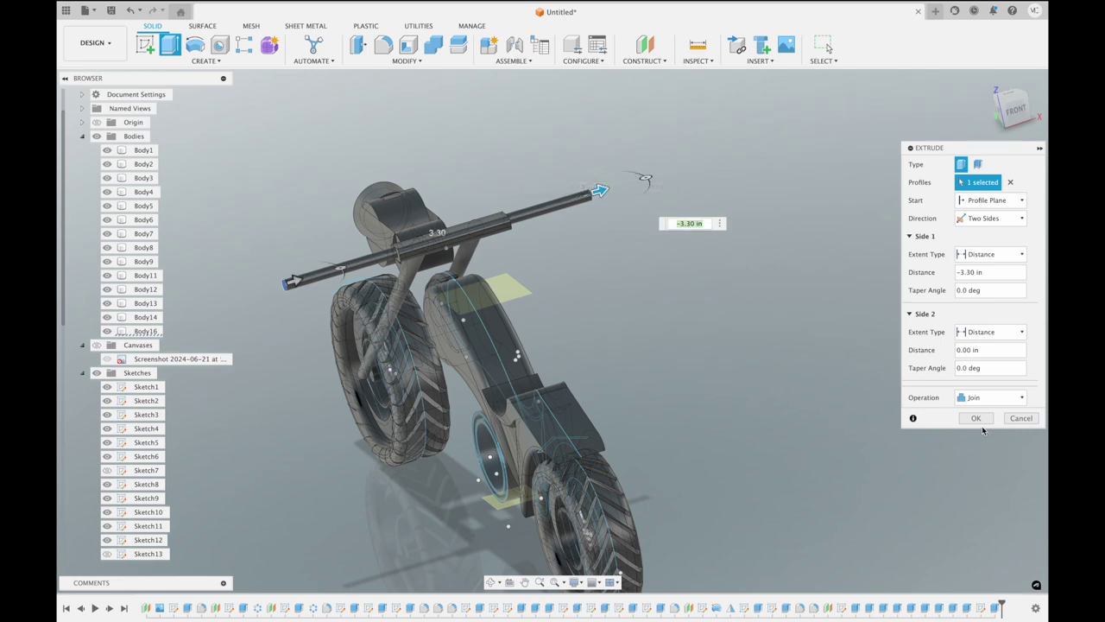
{"action": "left_click", "coordinate": [977, 419]}
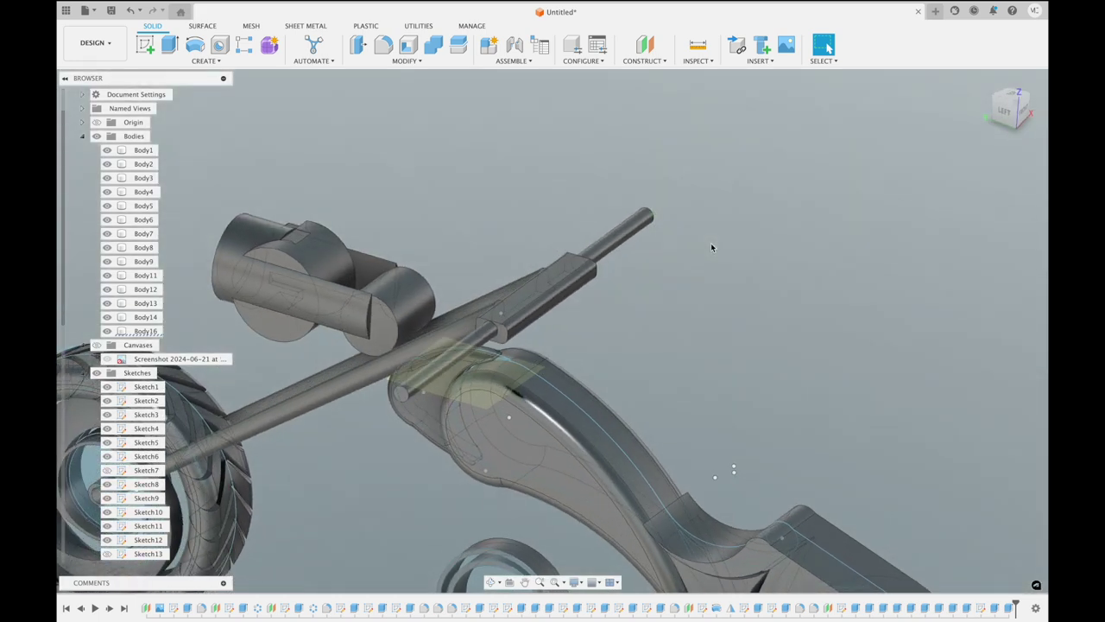
Cut the first end profile 0.10 in into the part
{"action": "left_click", "coordinate": [177, 49]}
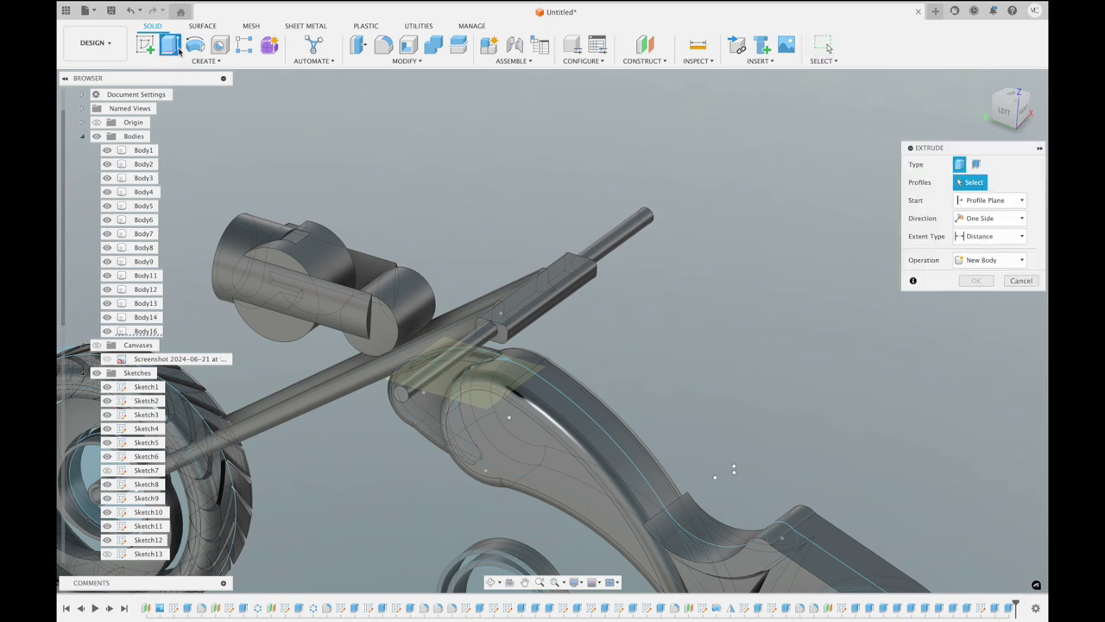
{"action": "left_click", "coordinate": [401, 394]}
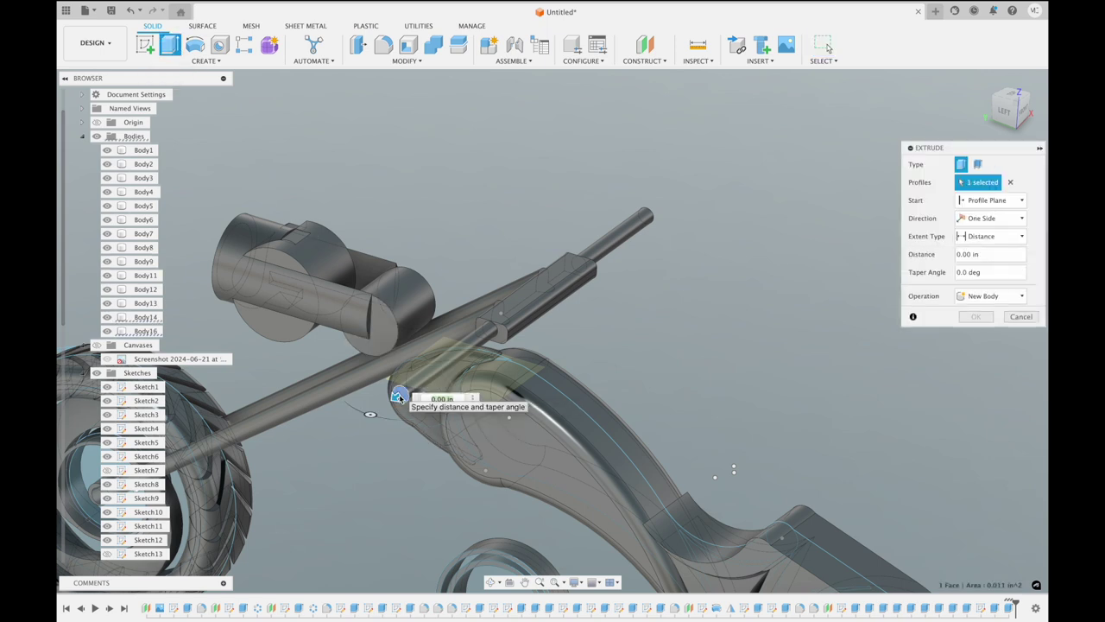
{"action": "left_click_drag", "start_coordinate": [400, 394], "coordinate": [401, 391]}
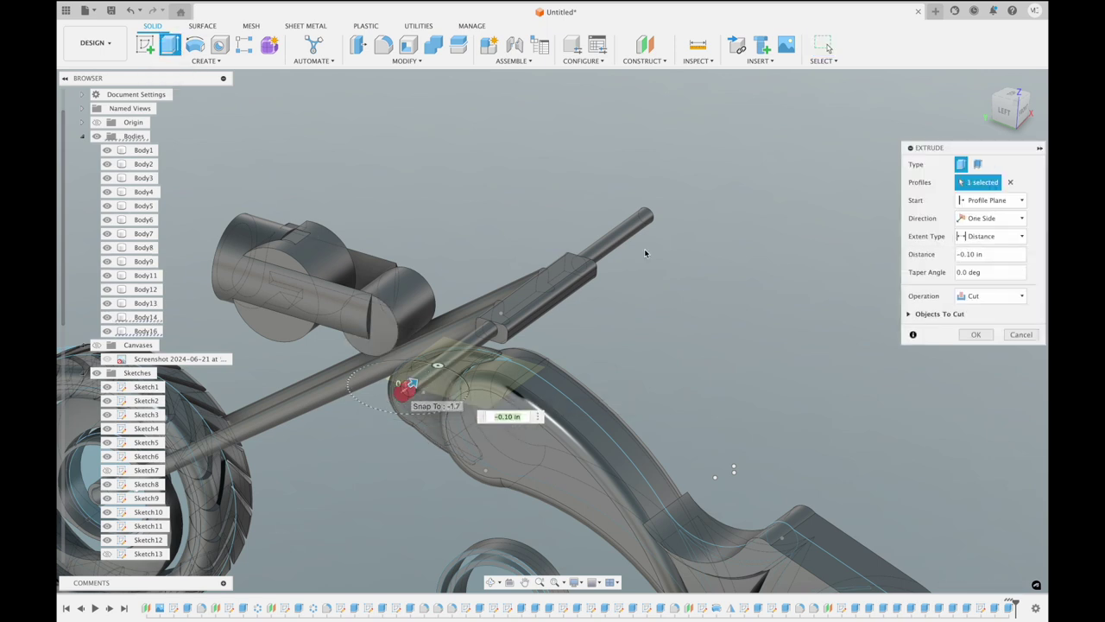
{"action": "left_click", "coordinate": [965, 335]}
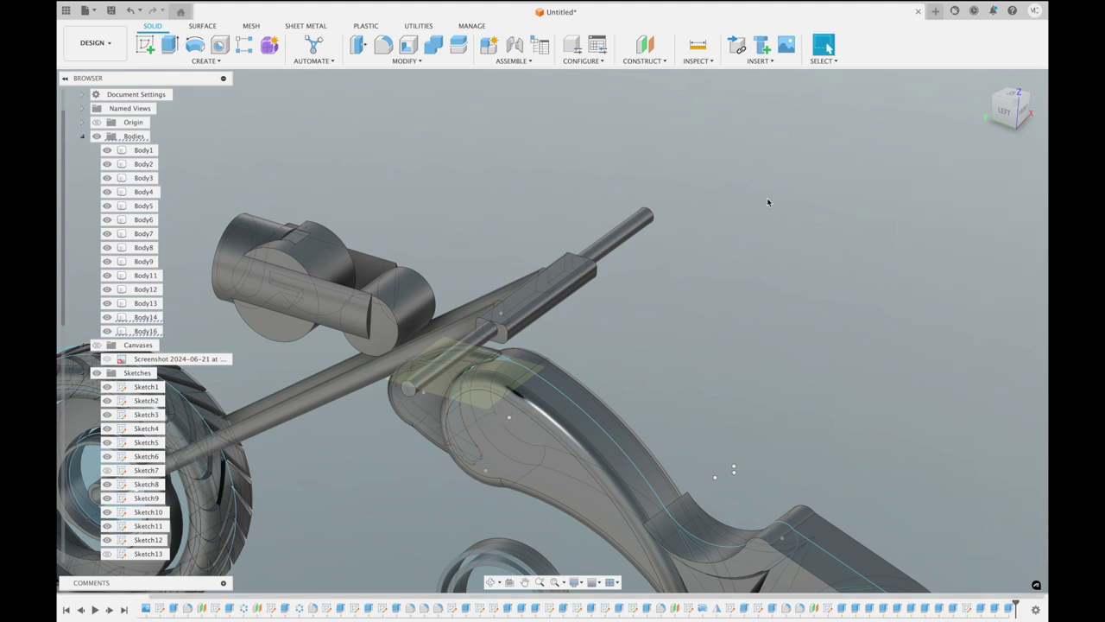
{"action": "key", "text": "F6"}
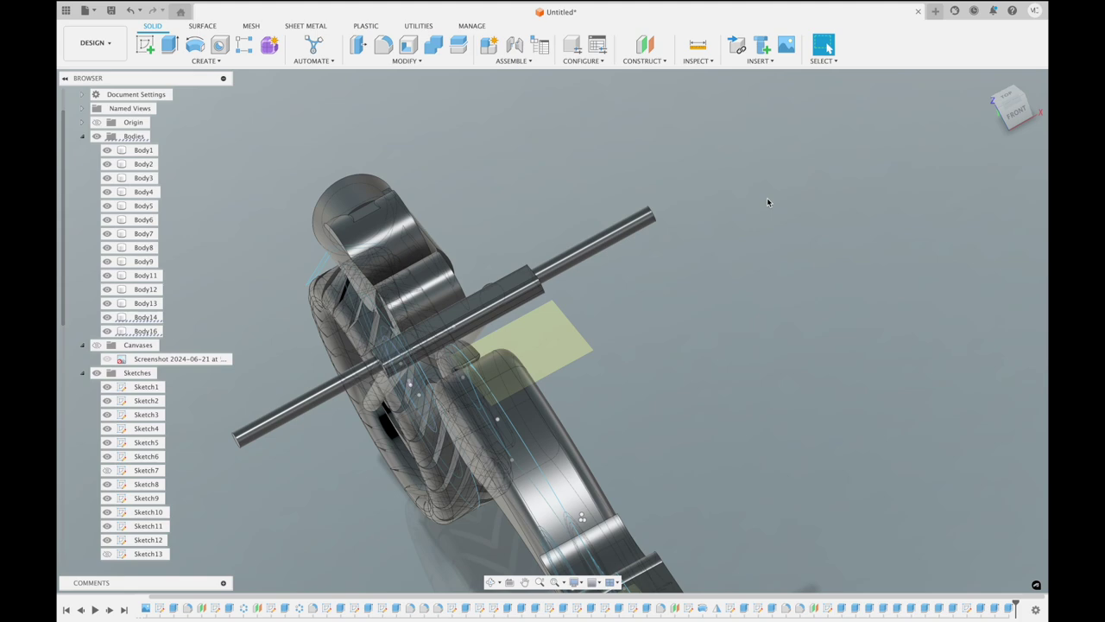
Cut 0.10 in into both the grip-end and shaft-end profiles
{"action": "left_click", "coordinate": [169, 45]}
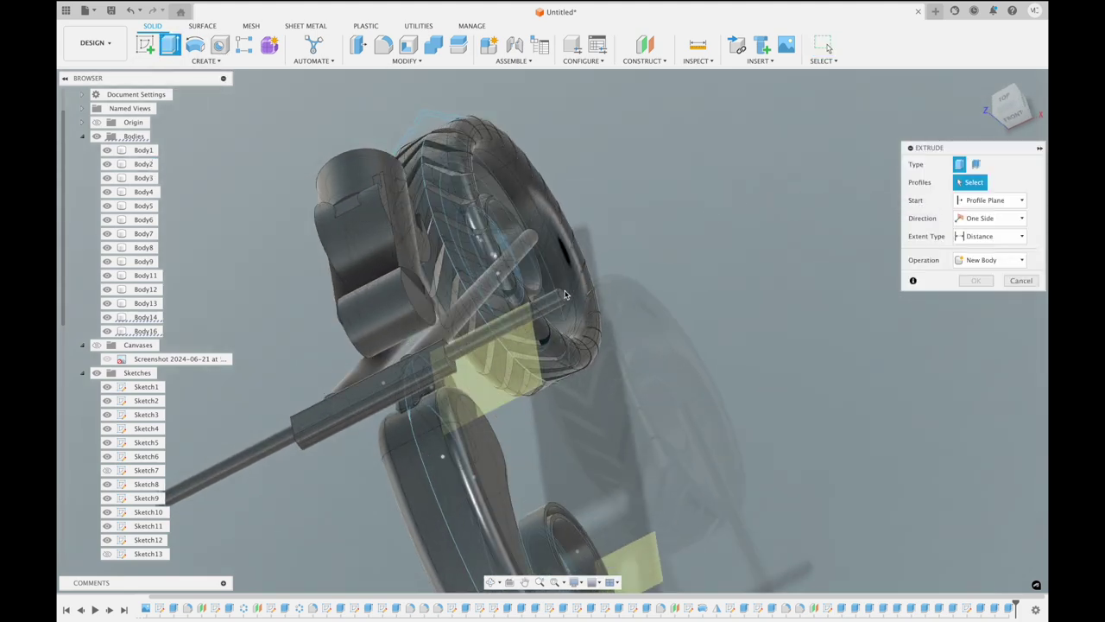
{"action": "left_click", "coordinate": [566, 294]}
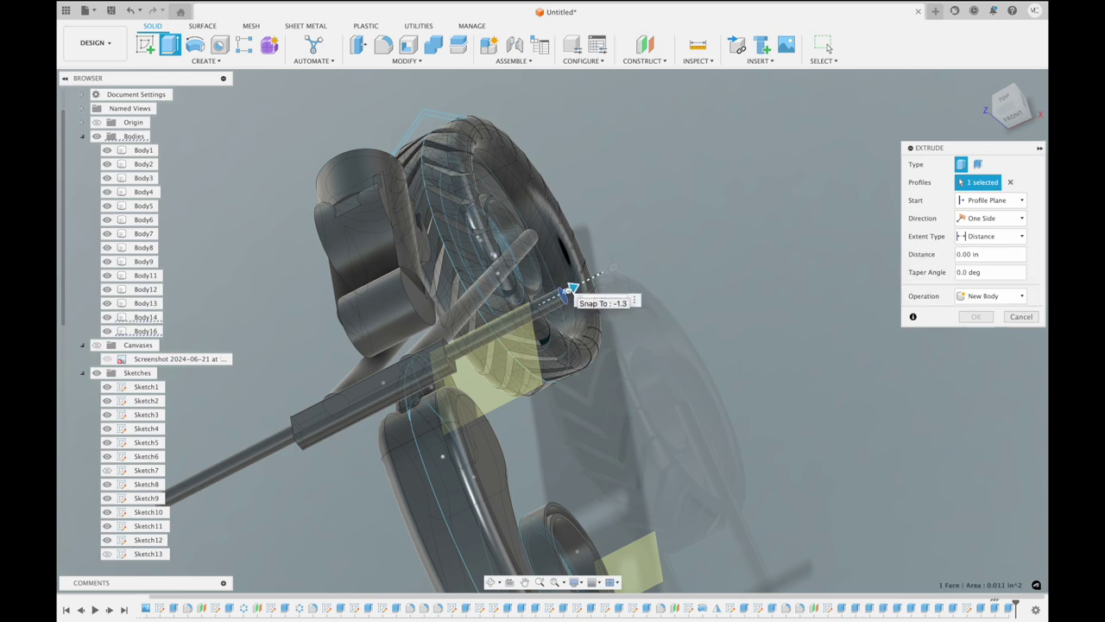
{"action": "left_click_drag", "start_coordinate": [570, 288], "coordinate": [542, 302]}
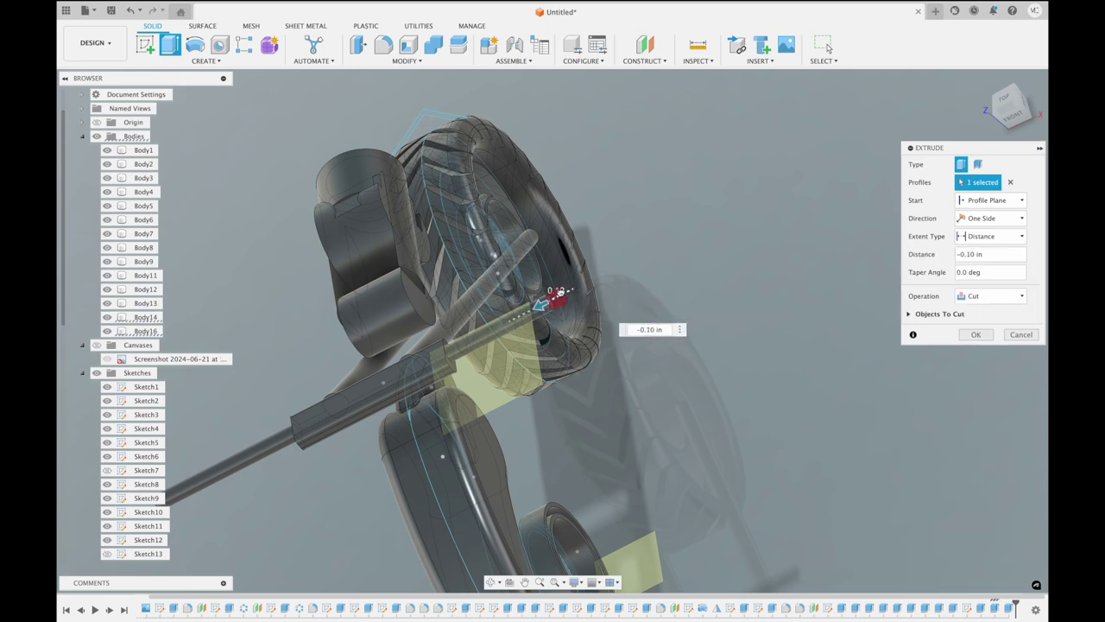
{"action": "left_click", "coordinate": [976, 335]}
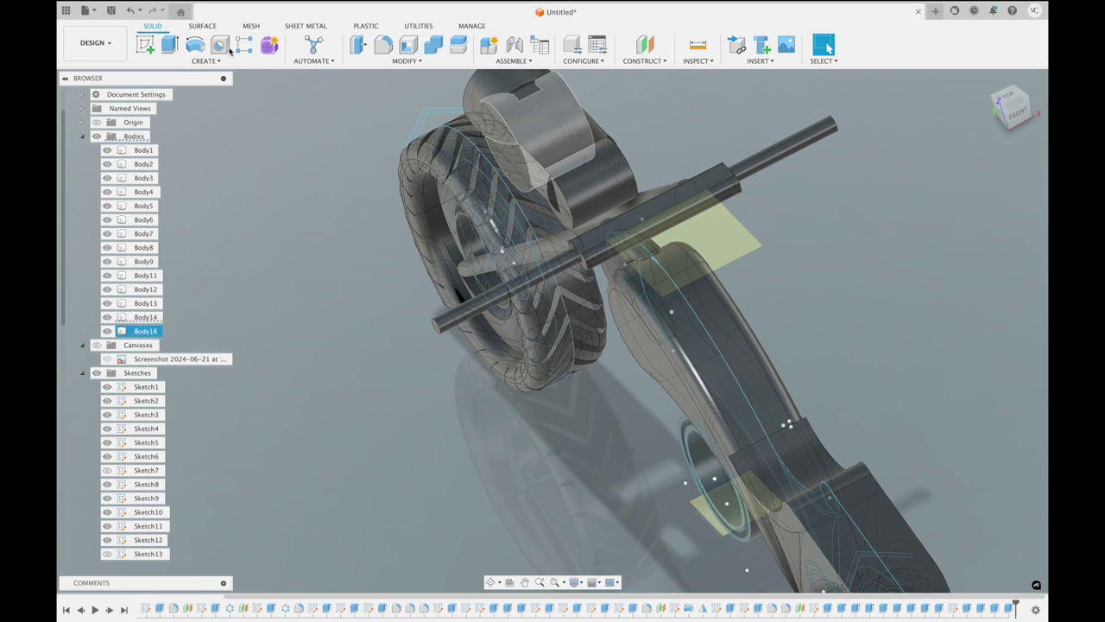
{"action": "left_click", "coordinate": [169, 44]}
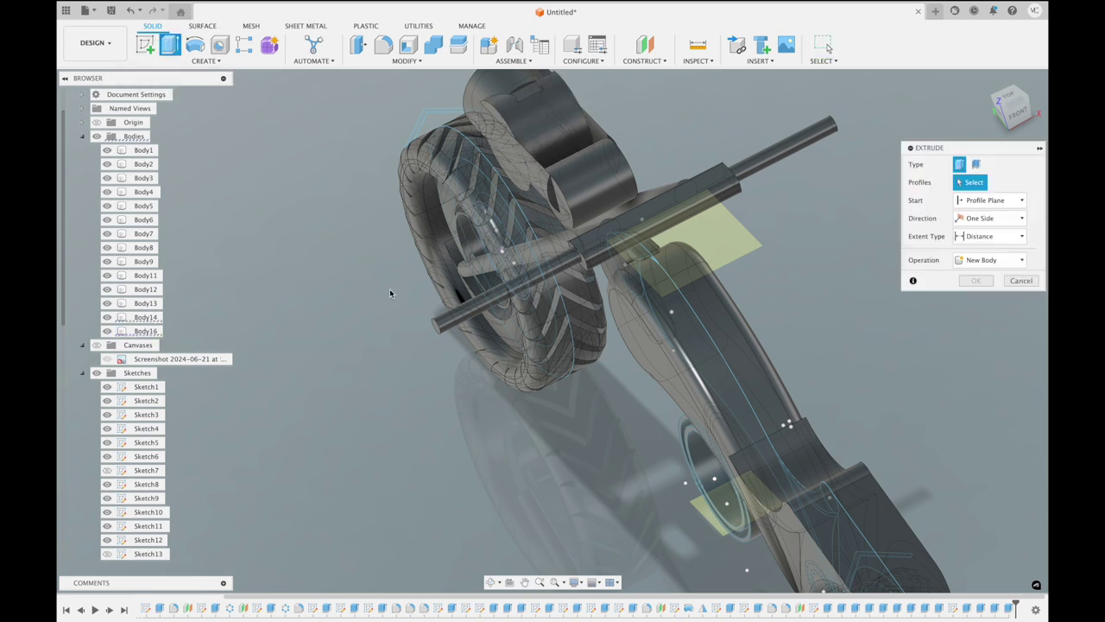
{"action": "left_click", "coordinate": [438, 329]}
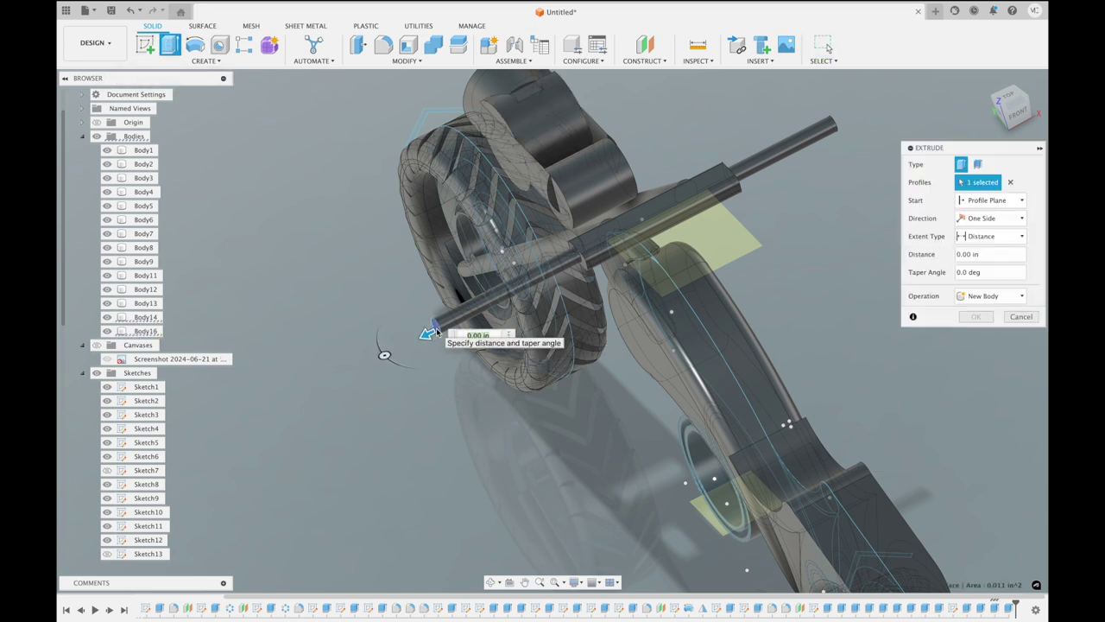
{"action": "left_click_drag", "start_coordinate": [427, 333], "coordinate": [442, 319]}
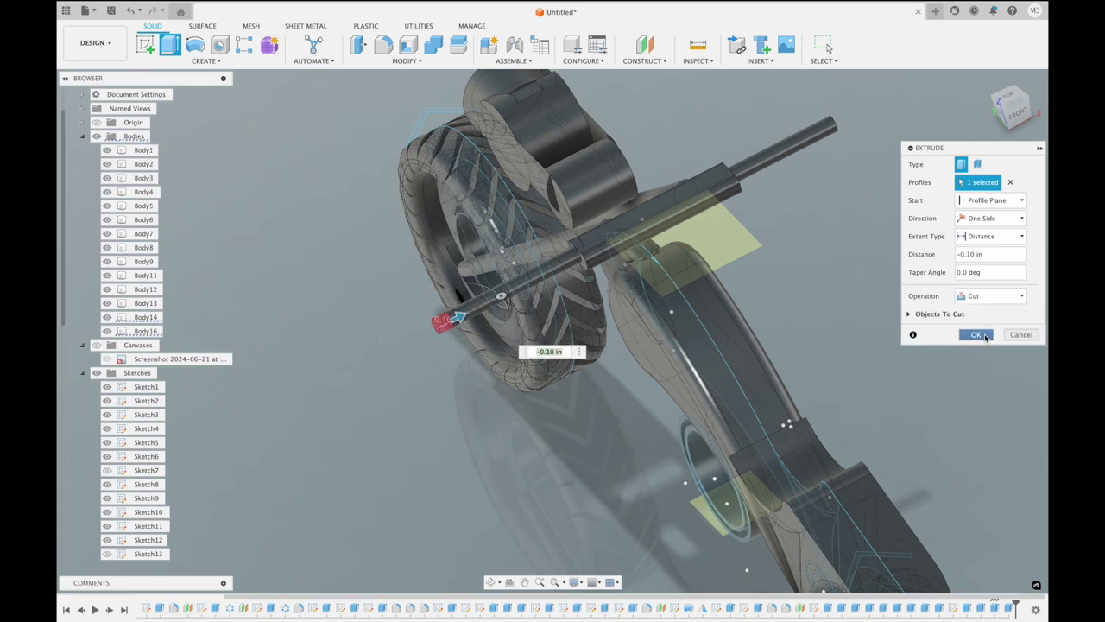
{"action": "left_click", "coordinate": [976, 335]}
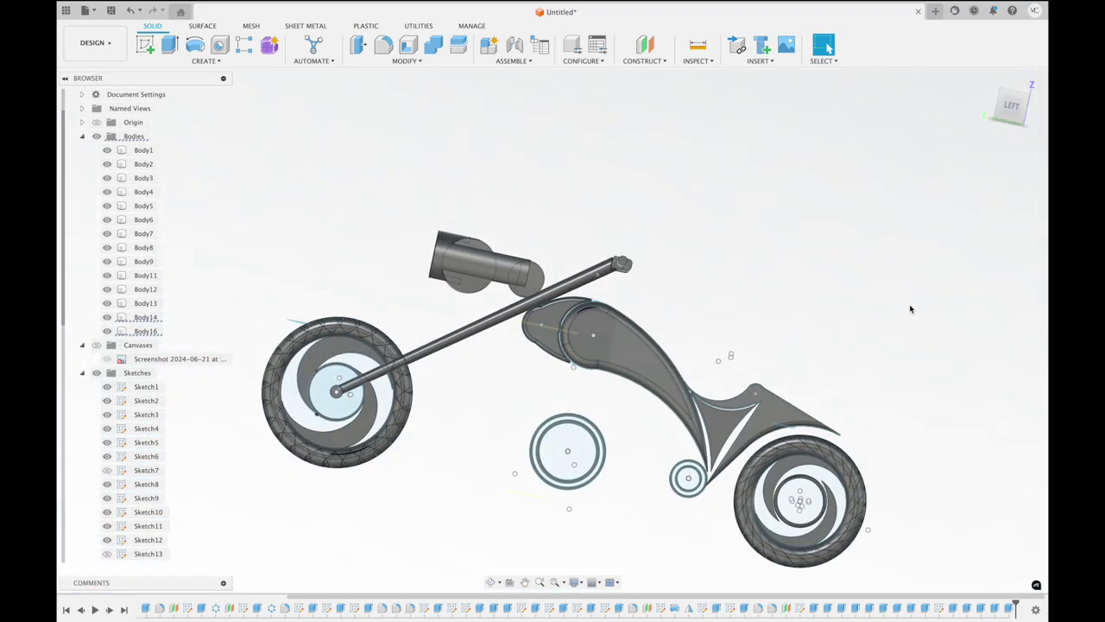
Switch to the LEFT view, show the reference drawing canvas, and begin a new sketch
{"action": "left_click", "coordinate": [1006, 107]}
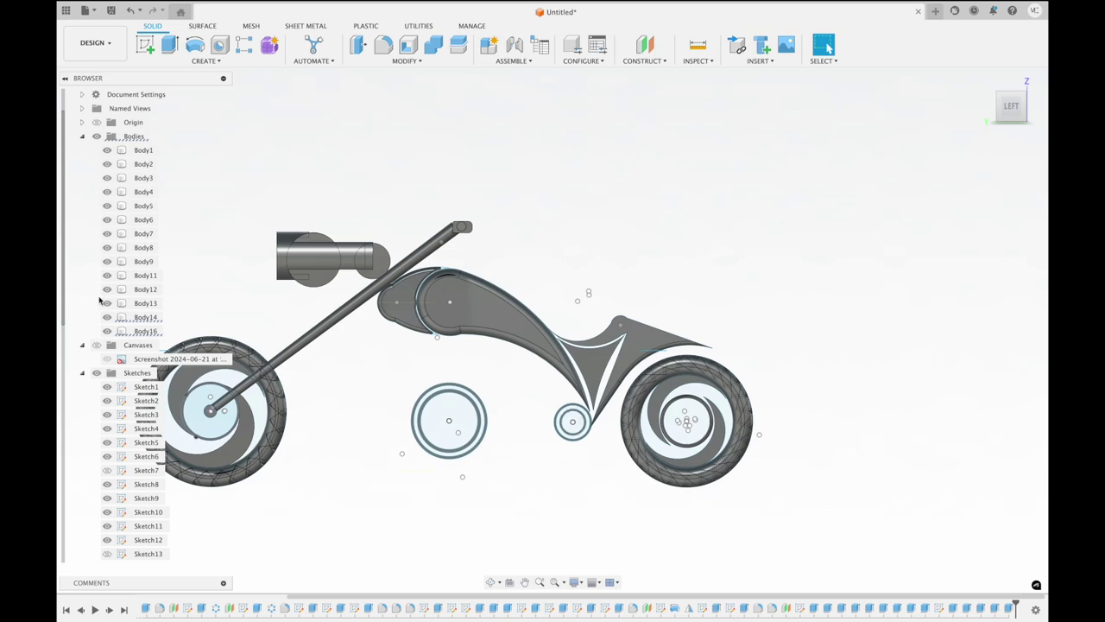
{"action": "left_click", "coordinate": [96, 346]}
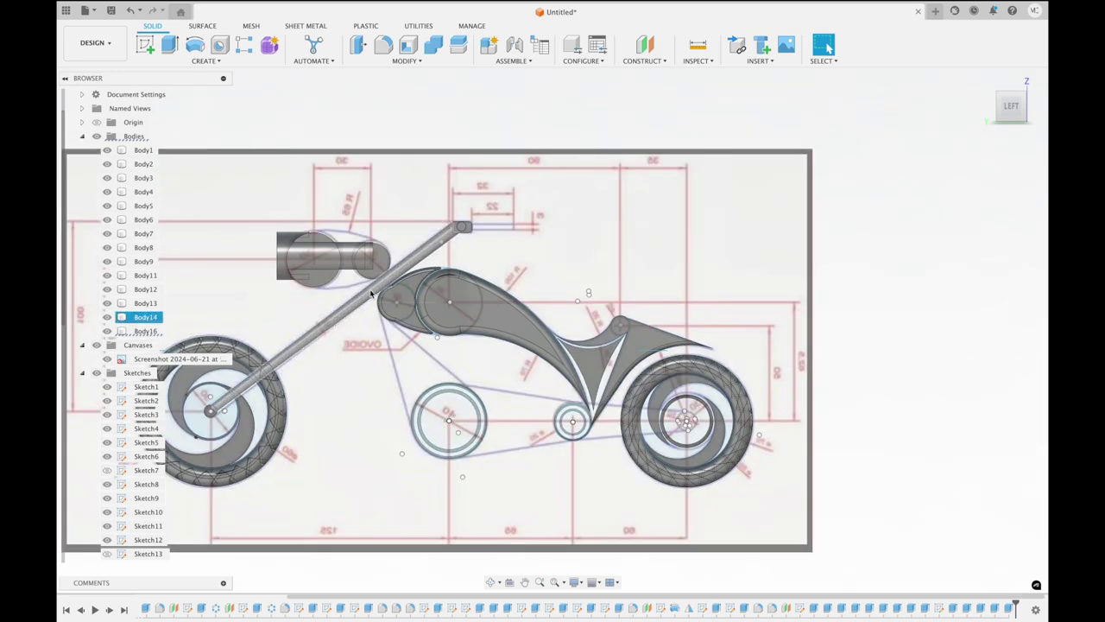
{"action": "scroll", "coordinate": [259, 276], "scroll_direction": "down", "scroll_amount": 2}
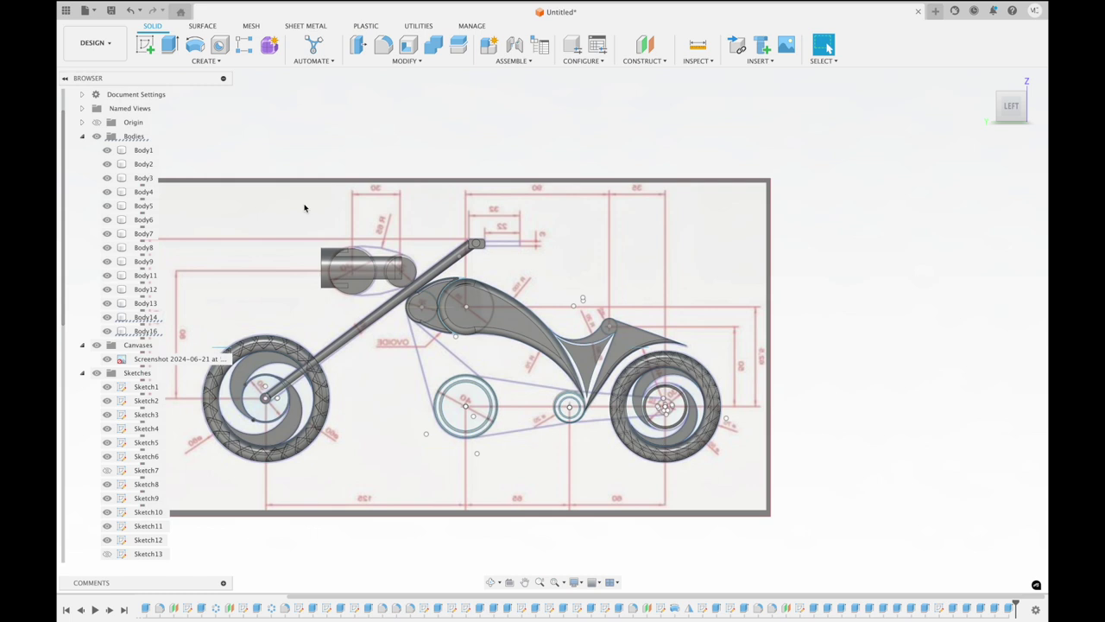
{"action": "left_click", "coordinate": [156, 52]}
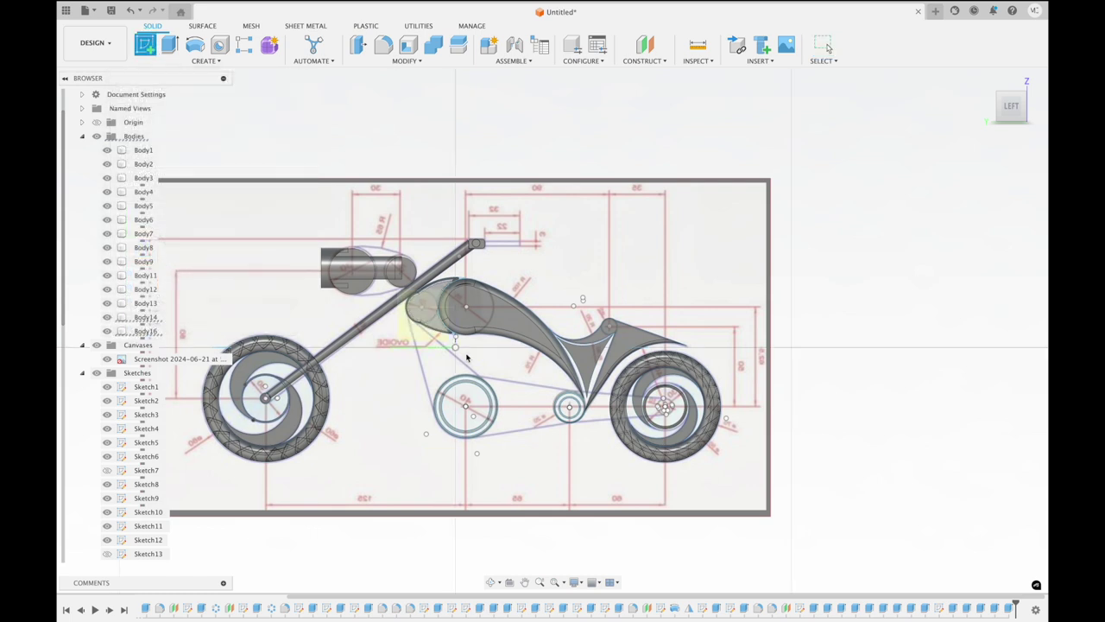
Pick the sketch face and try a first 3-point arc, then cancel it
{"action": "left_click", "coordinate": [429, 336]}
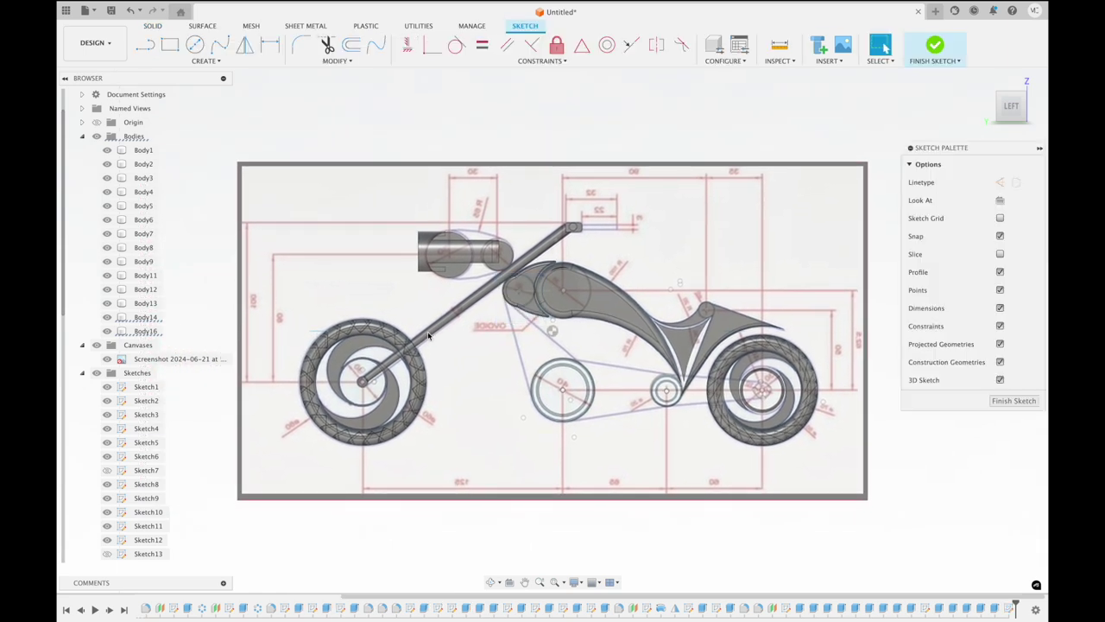
{"action": "left_click", "coordinate": [206, 60]}
{"action": "mouse_move", "coordinate": [172, 110]}
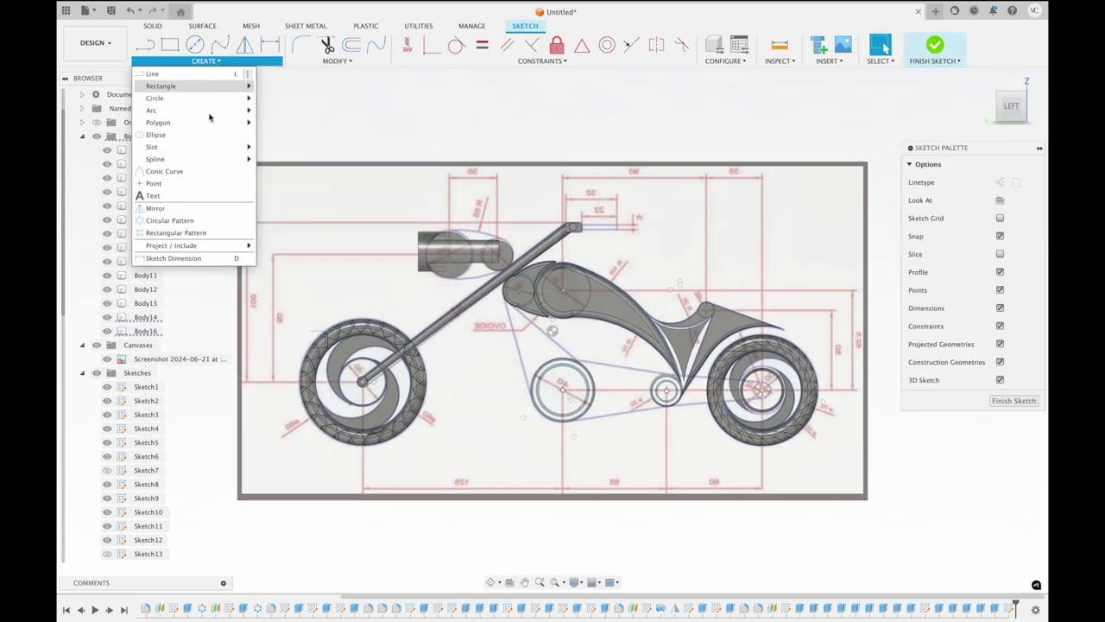
{"action": "left_click", "coordinate": [285, 111]}
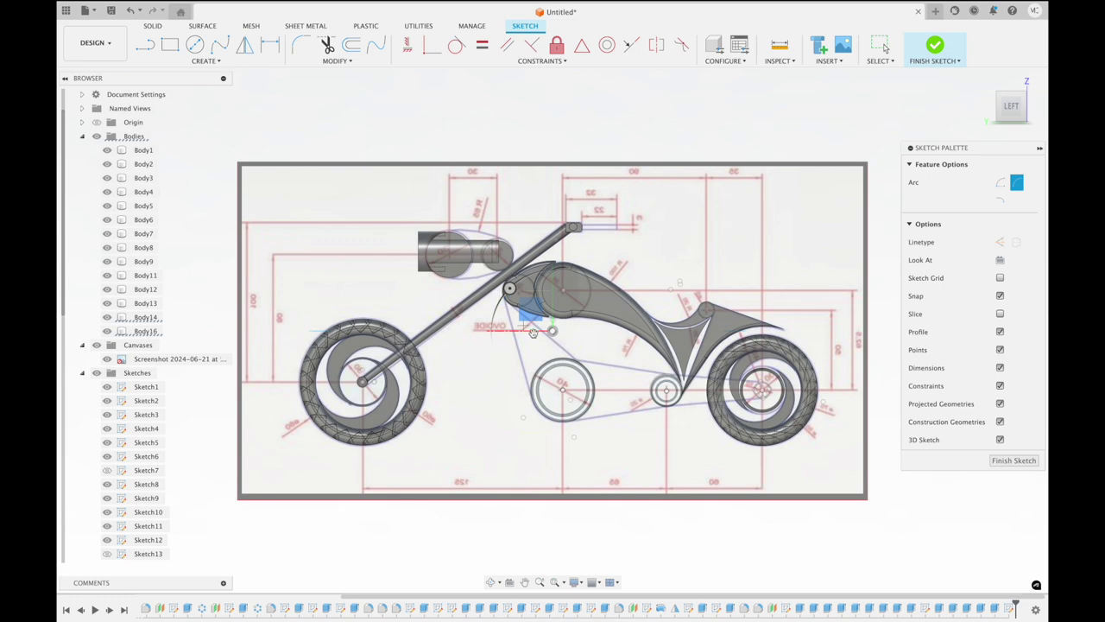
{"action": "scroll", "coordinate": [532, 332], "scroll_direction": "up", "scroll_amount": 3}
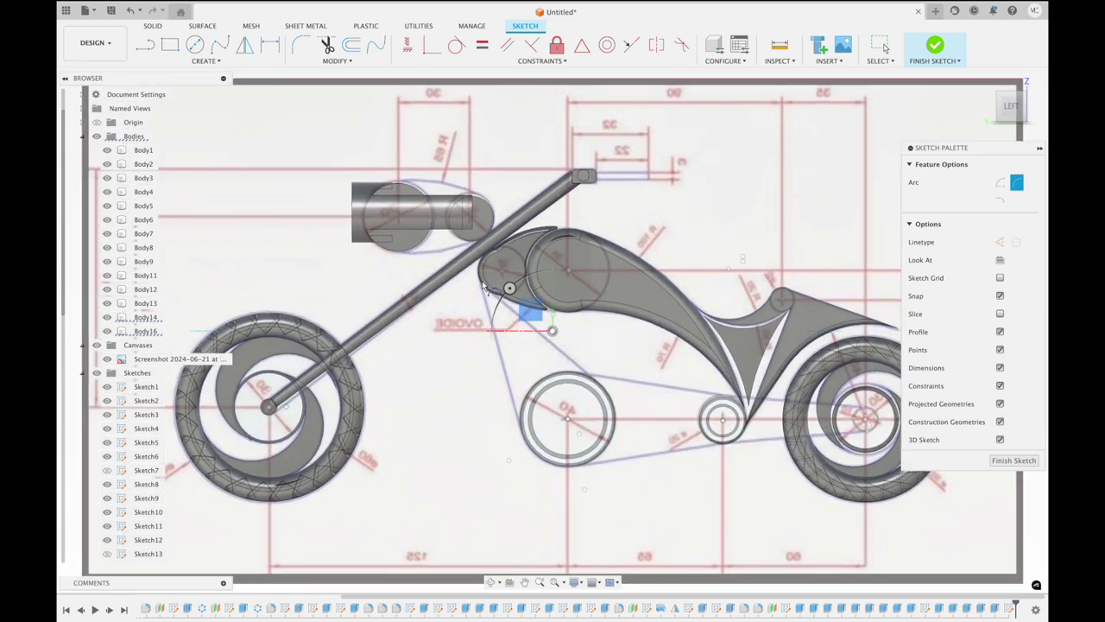
{"action": "left_click", "coordinate": [481, 283]}
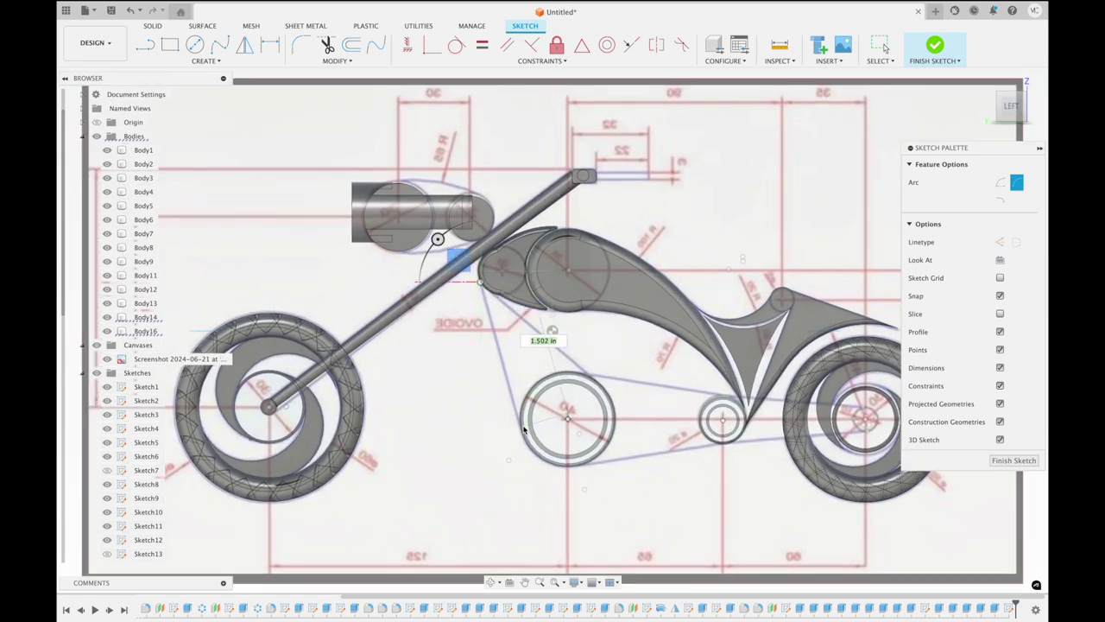
{"action": "key", "text": "Escape"}
Draw the arc from the lower circle's edge to the pulley circle and finish the sketch
{"action": "left_click", "coordinate": [521, 423]}
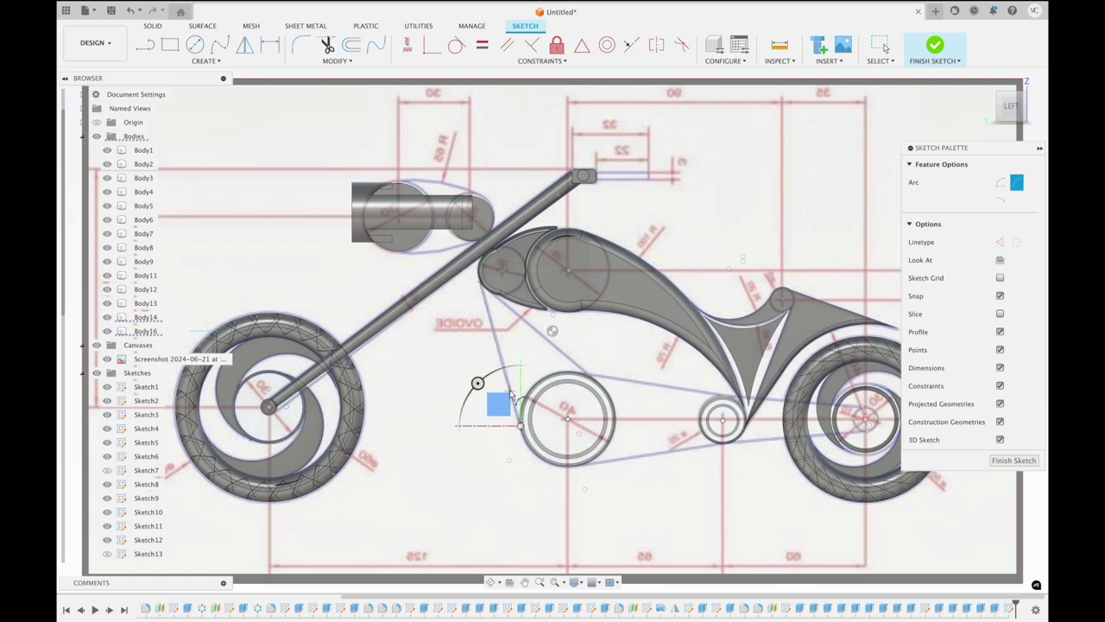
{"action": "left_click", "coordinate": [483, 288]}
{"action": "left_click", "coordinate": [483, 288]}
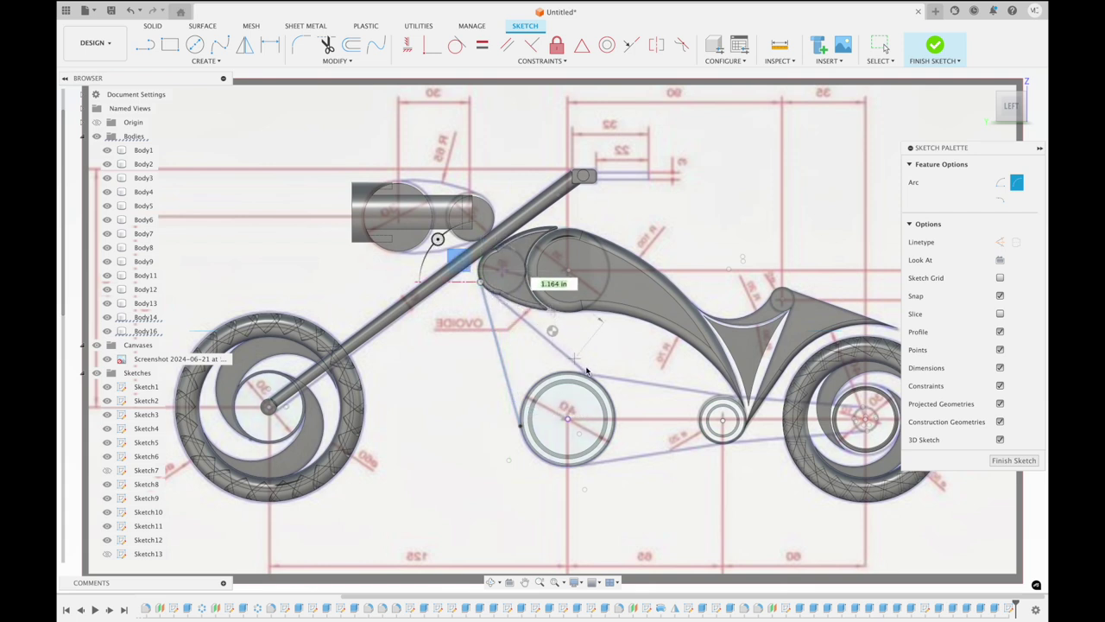
{"action": "left_click", "coordinate": [593, 382]}
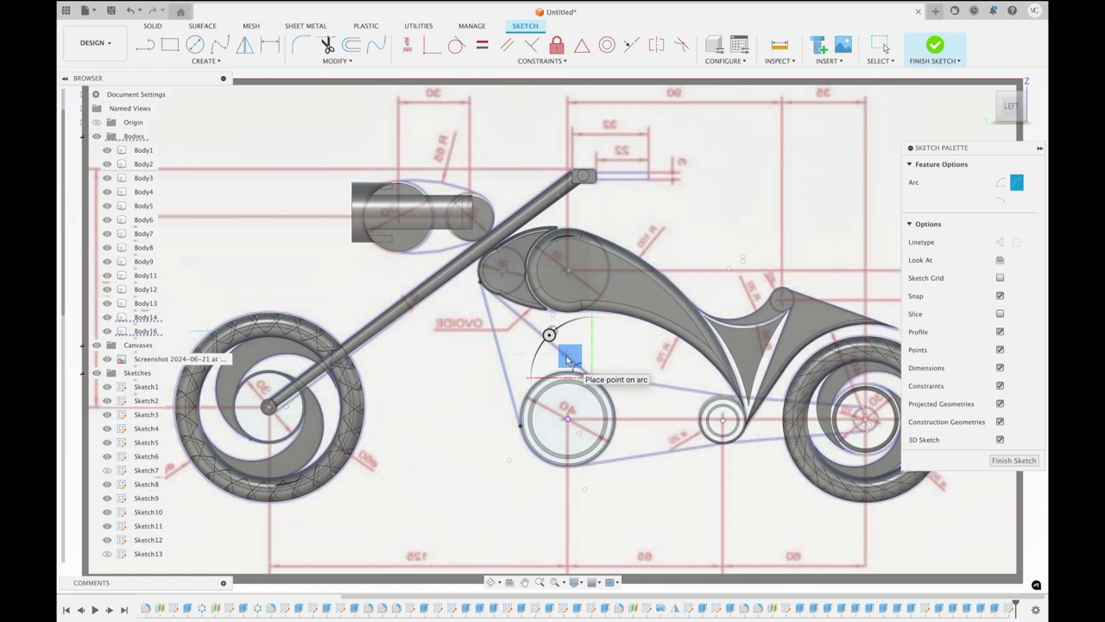
{"action": "left_click", "coordinate": [521, 427]}
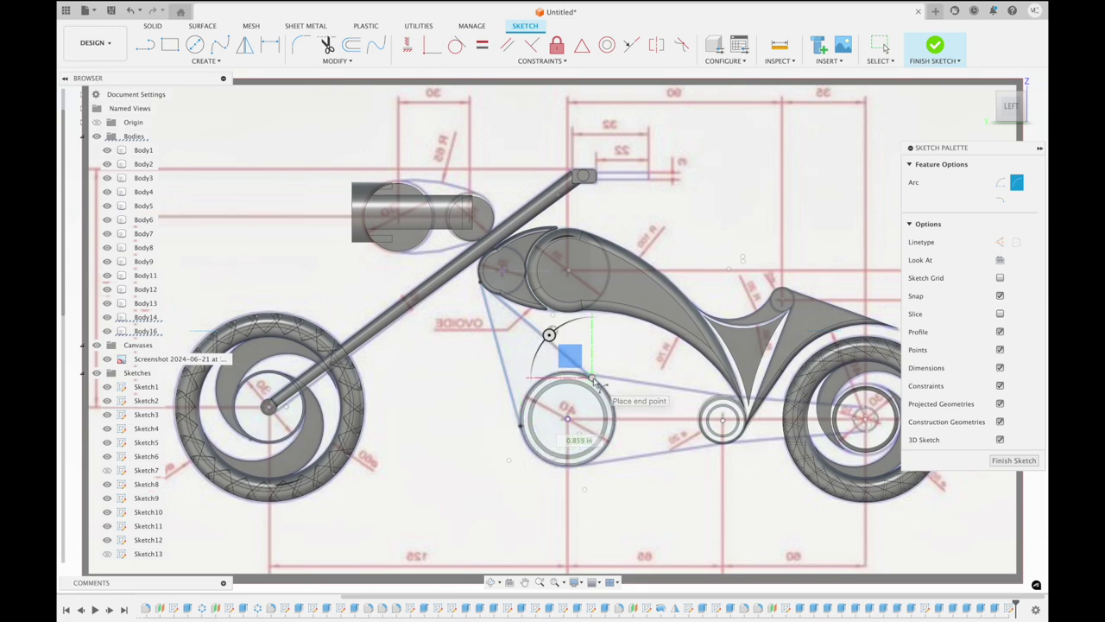
{"action": "scroll", "coordinate": [572, 378], "scroll_direction": "up", "scroll_amount": 3}
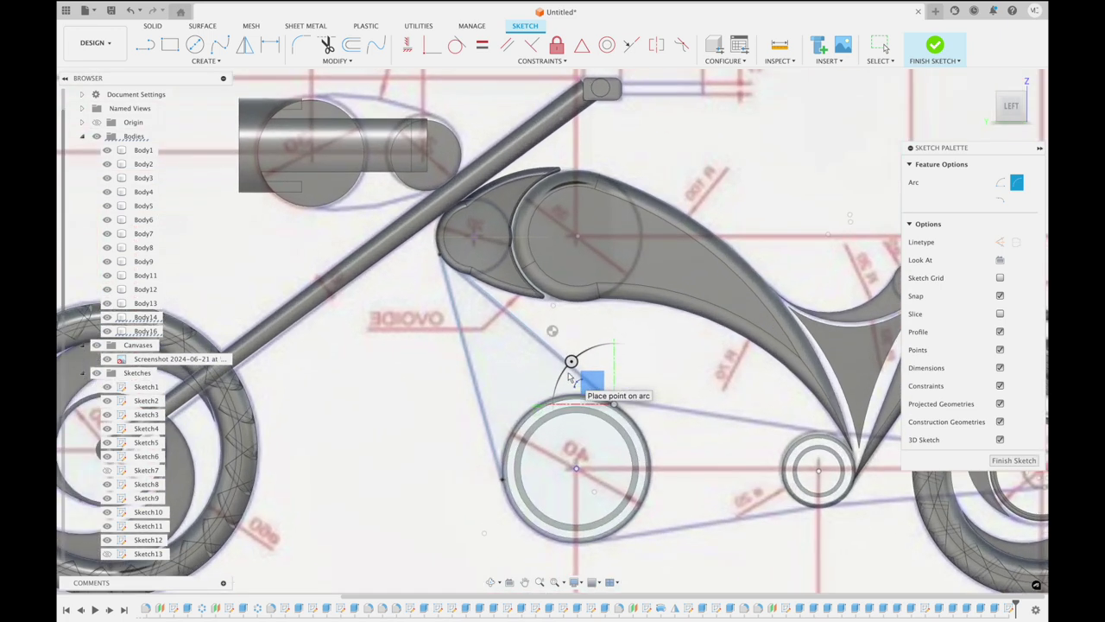
{"action": "left_click", "coordinate": [558, 404]}
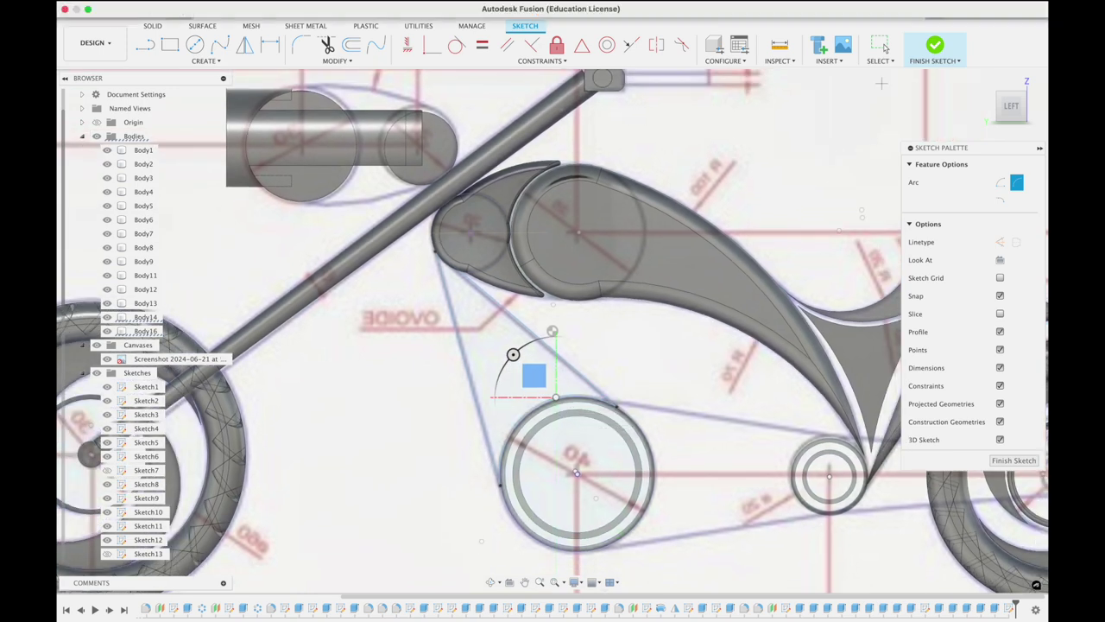
{"action": "left_click", "coordinate": [936, 46]}
{"action": "scroll", "coordinate": [656, 143], "scroll_direction": "down", "scroll_amount": 2}
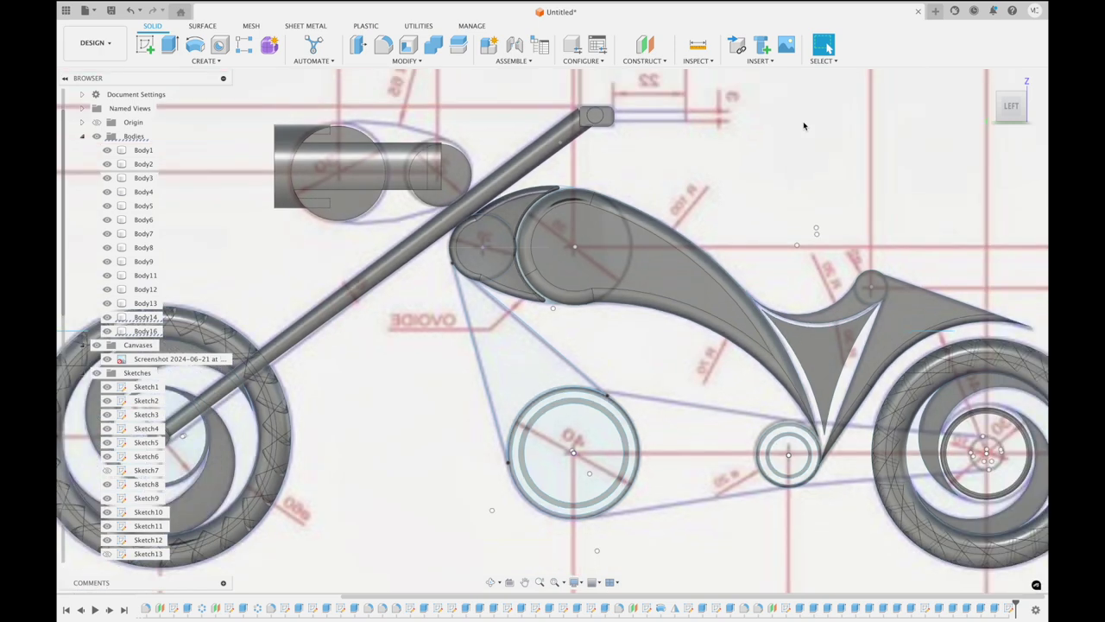
Extrude the triangular brace profile 0.10 in symmetrically, joined to the frame
{"action": "left_click", "coordinate": [170, 45]}
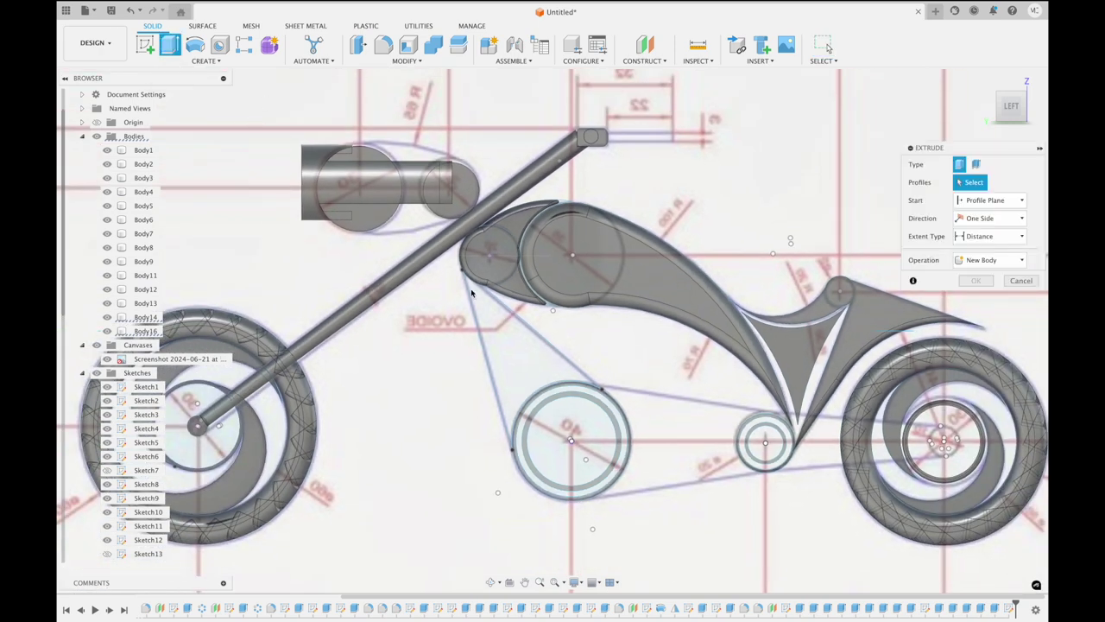
{"action": "left_click", "coordinate": [510, 338]}
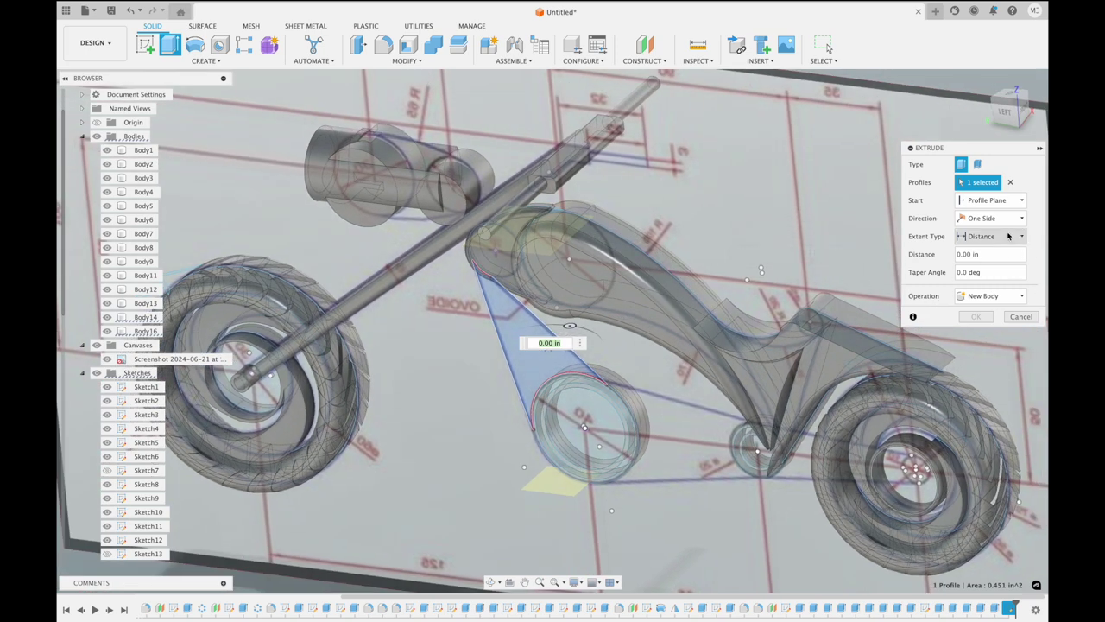
{"action": "left_click", "coordinate": [993, 218]}
{"action": "left_click", "coordinate": [995, 262]}
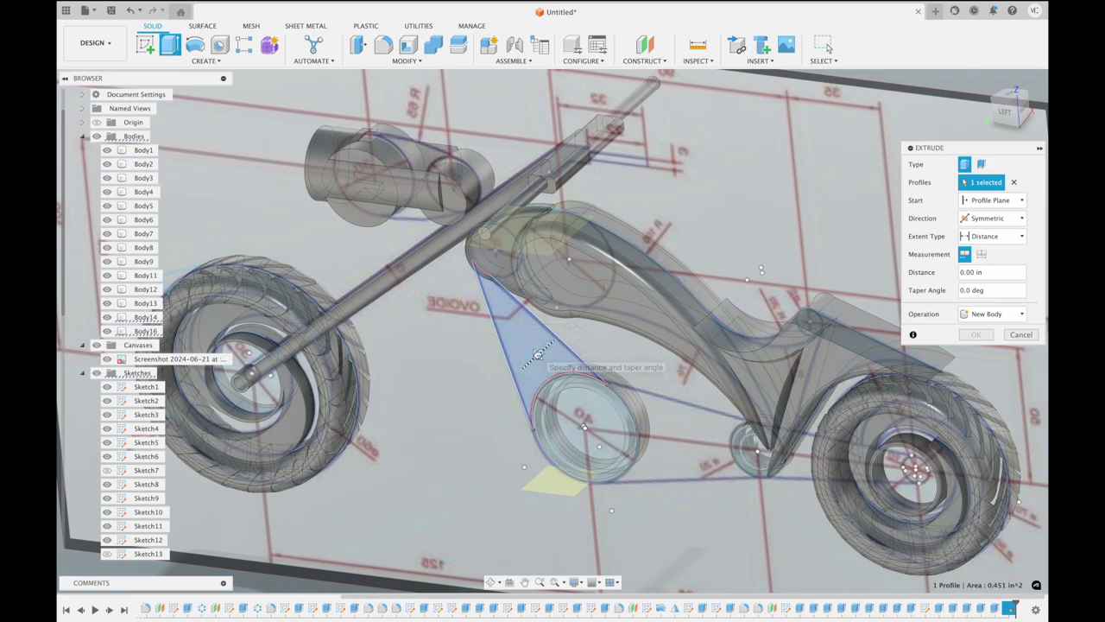
{"action": "left_click_drag", "start_coordinate": [541, 353], "coordinate": [534, 359]}
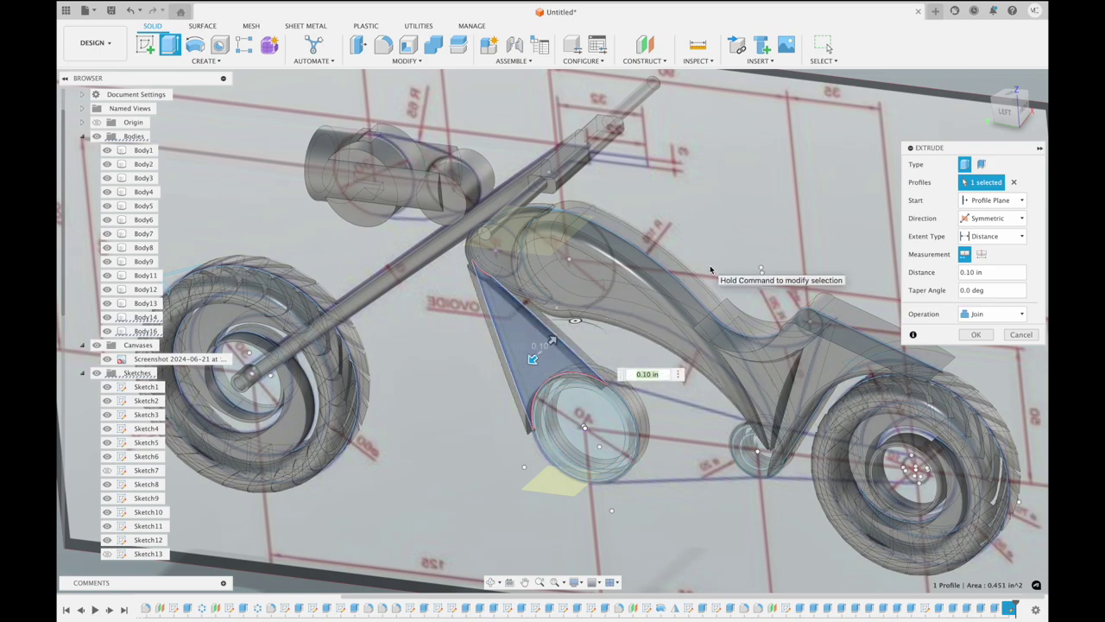
{"action": "middle_click_drag", "start_coordinate": [710, 270], "coordinate": [715, 272], "text": "shift"}
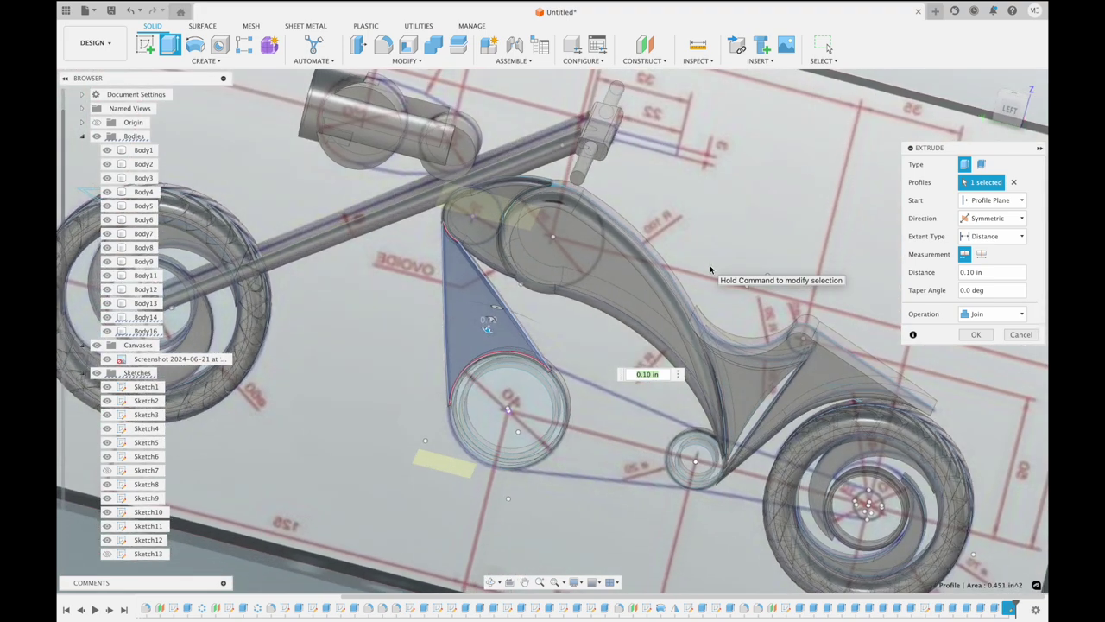
{"action": "left_click", "coordinate": [973, 335]}
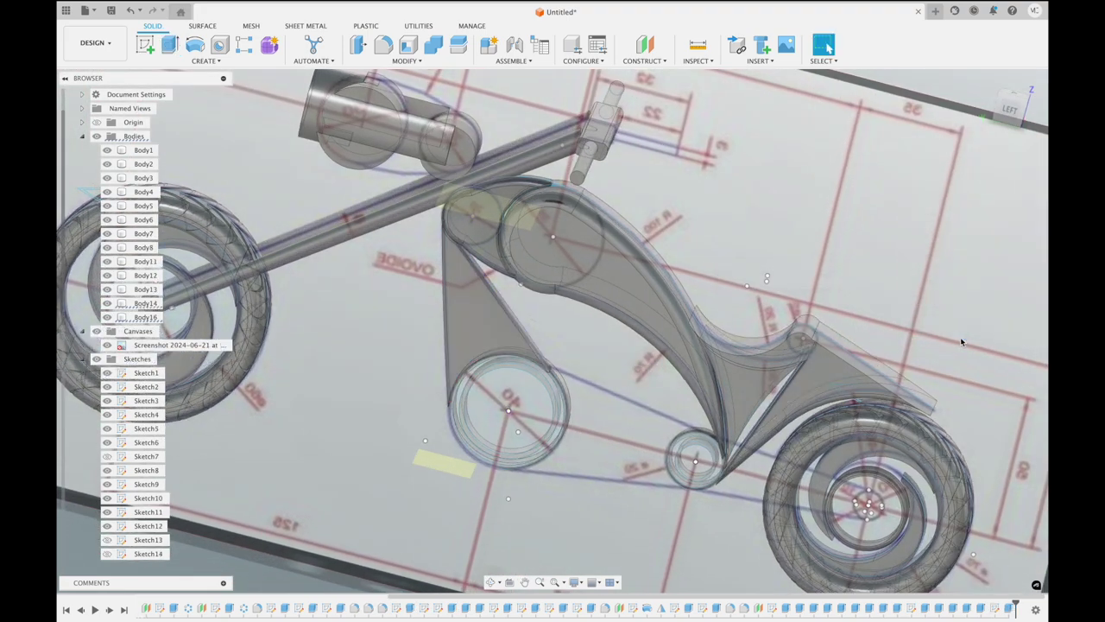
{"action": "scroll", "coordinate": [961, 342], "scroll_direction": "down", "scroll_amount": 5}
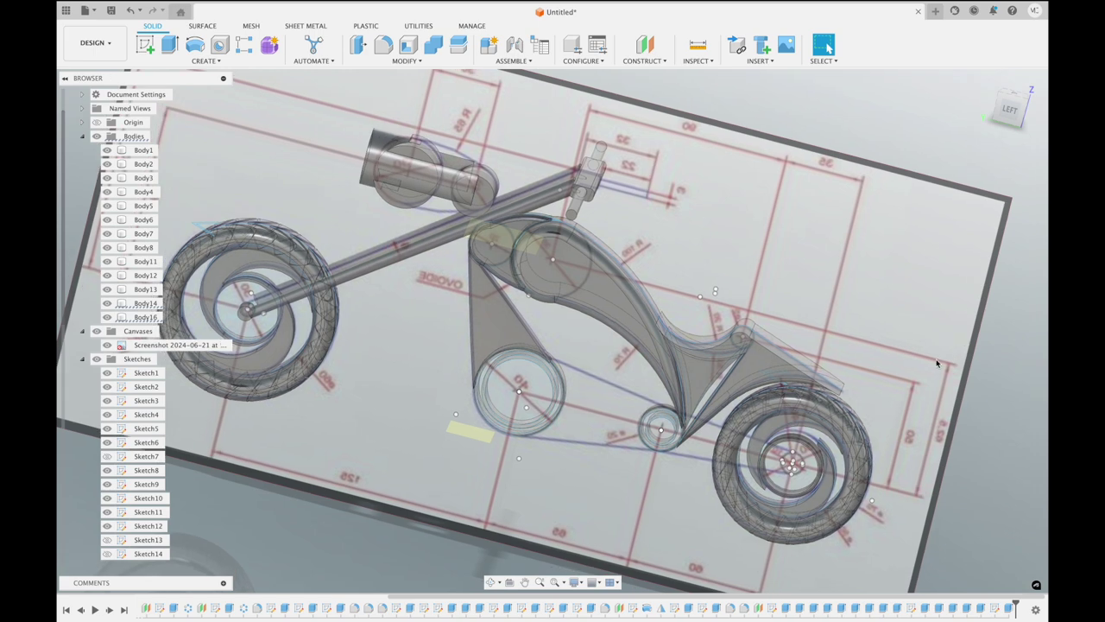
{"action": "middle_click_drag", "start_coordinate": [951, 347], "coordinate": [910, 361], "text": "shift"}
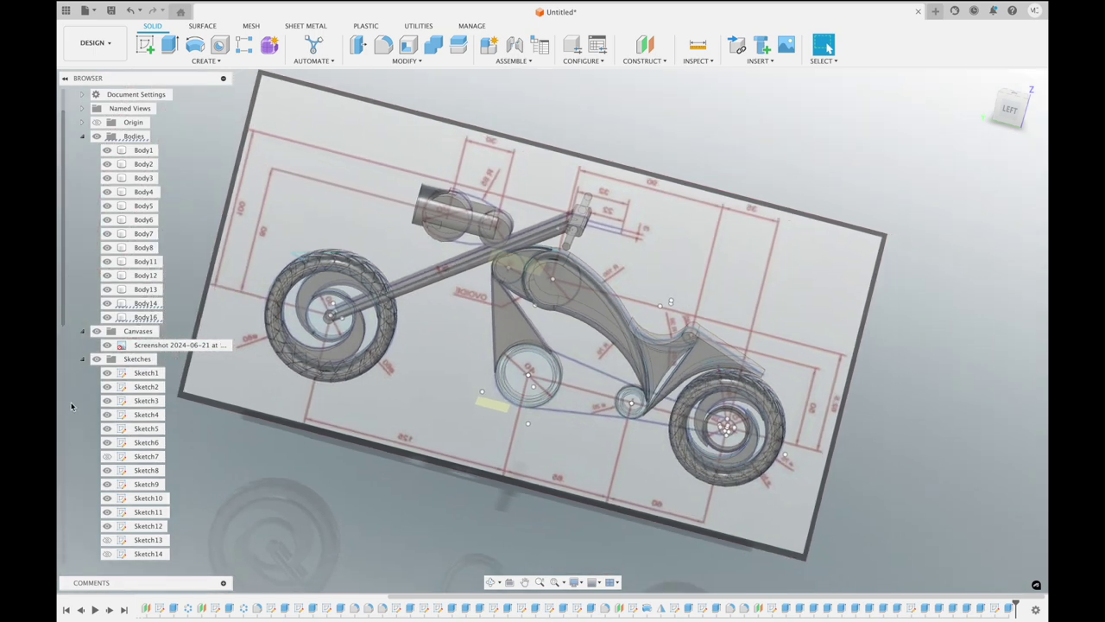
{"action": "left_click", "coordinate": [98, 331]}
{"action": "middle_click_drag", "start_coordinate": [691, 249], "coordinate": [617, 295], "text": "shift"}
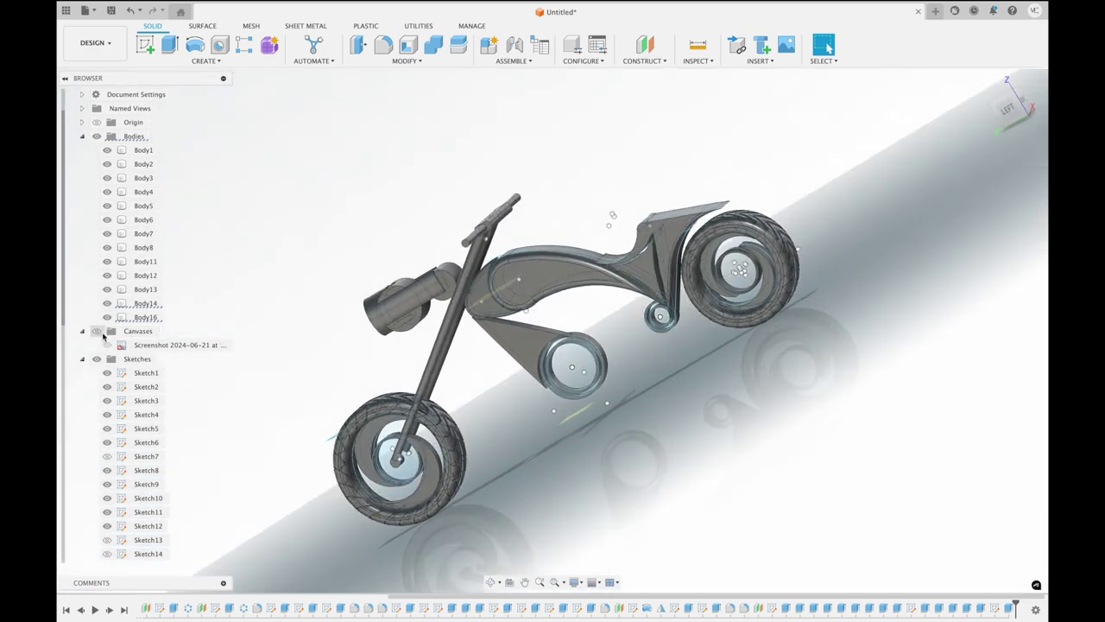
{"action": "left_click", "coordinate": [97, 331]}
{"action": "mouse_move", "coordinate": [1012, 107]}
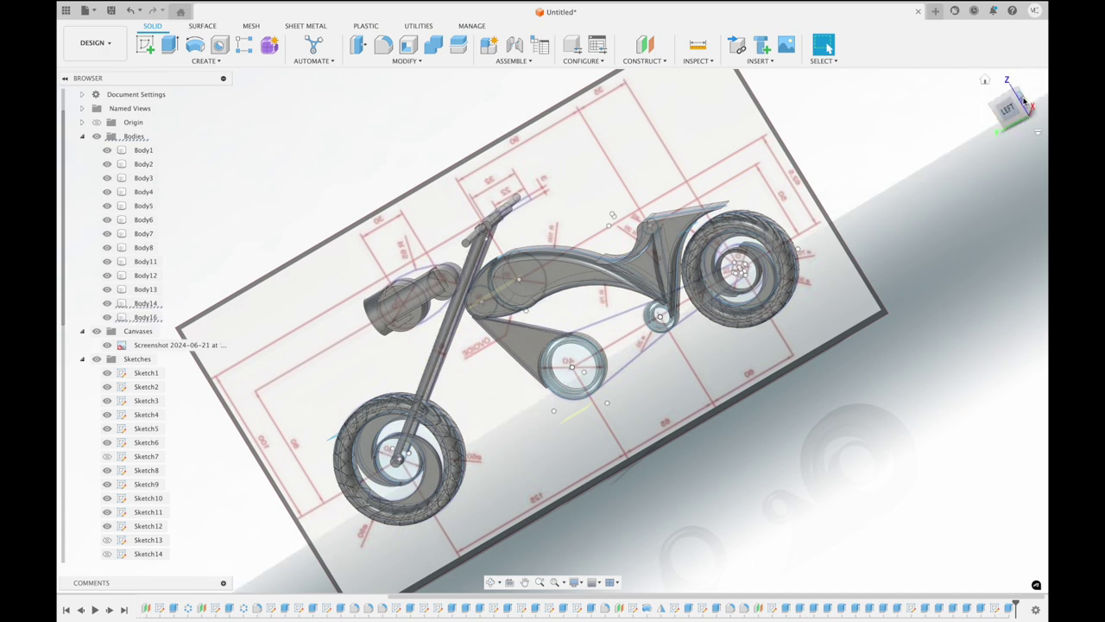
{"action": "left_click", "coordinate": [1009, 112]}
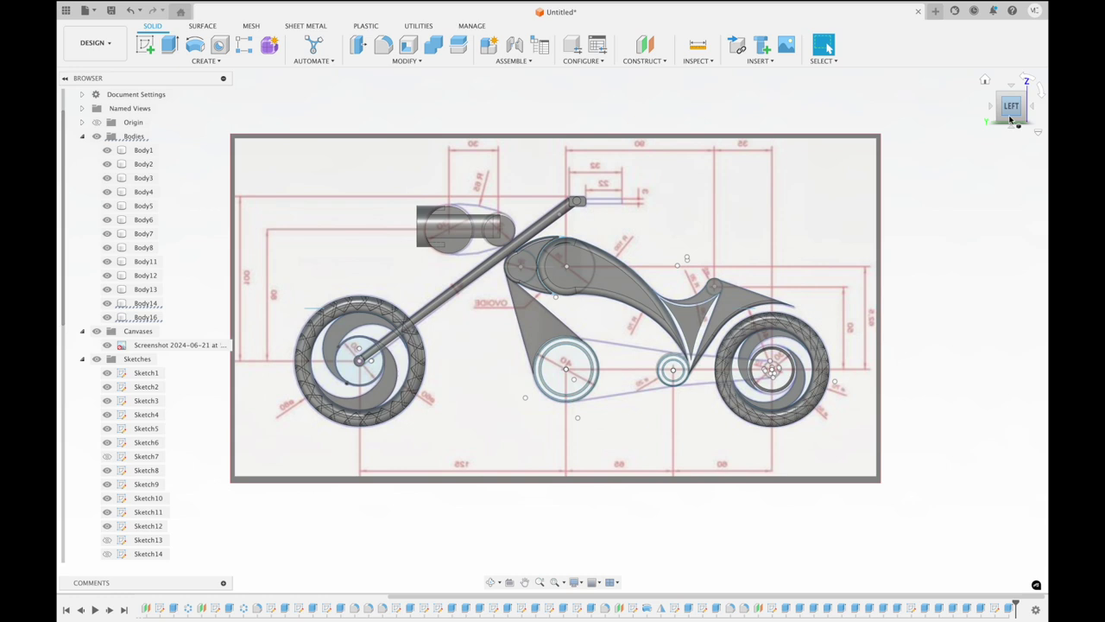
{"action": "left_click", "coordinate": [1007, 121]}
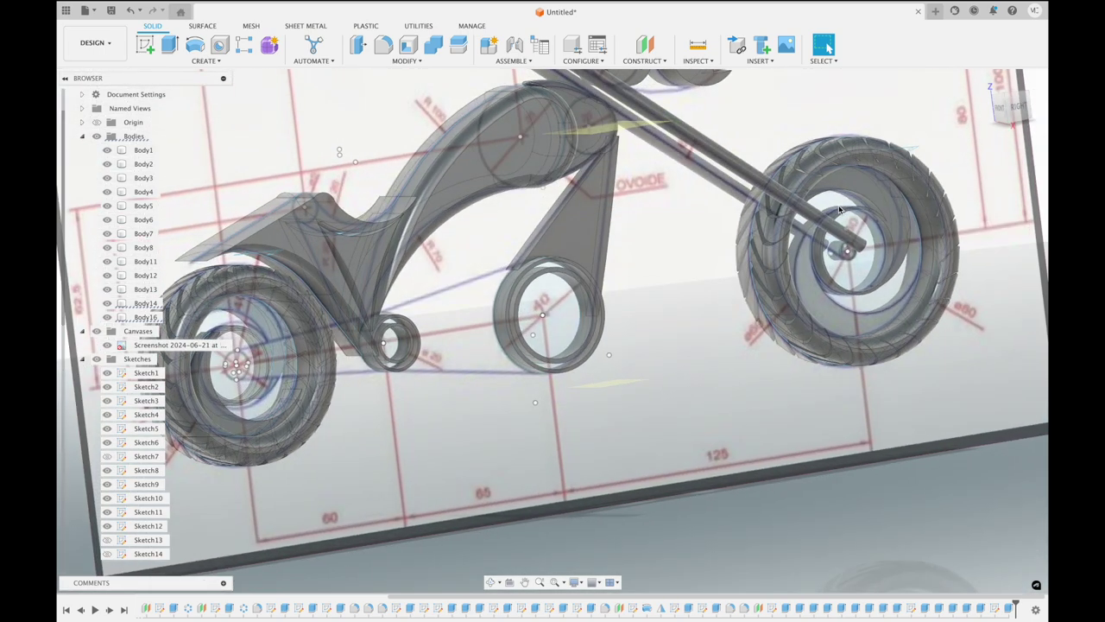
Extrude the triangular brace face a further 0.20 in on one side, joined to the frame
{"action": "left_click", "coordinate": [142, 206]}
{"action": "left_click", "coordinate": [170, 47]}
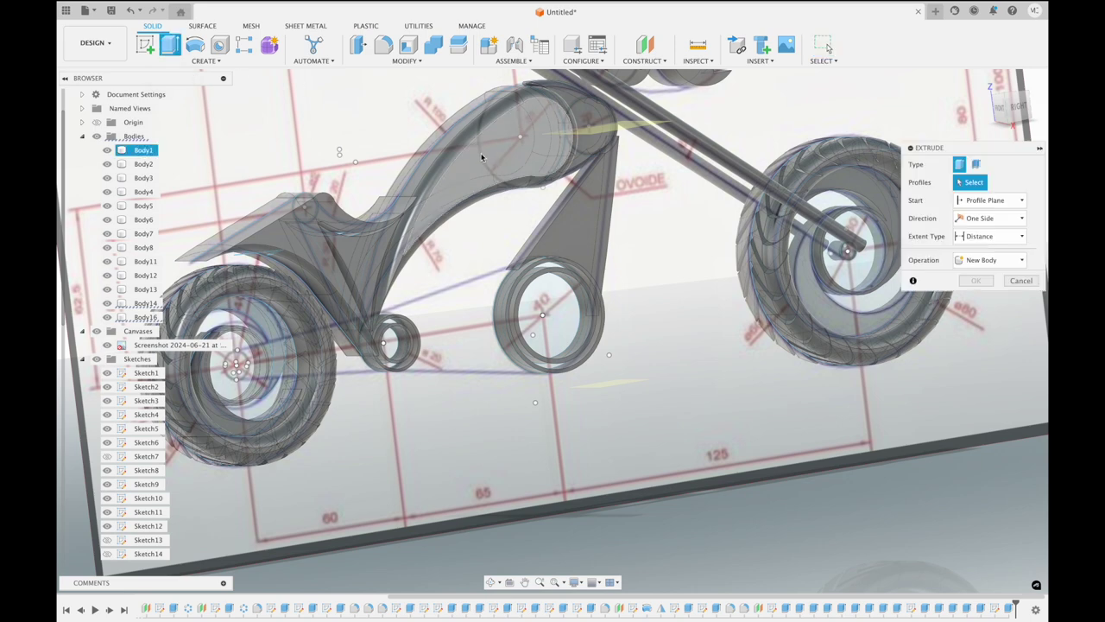
{"action": "left_click", "coordinate": [567, 224]}
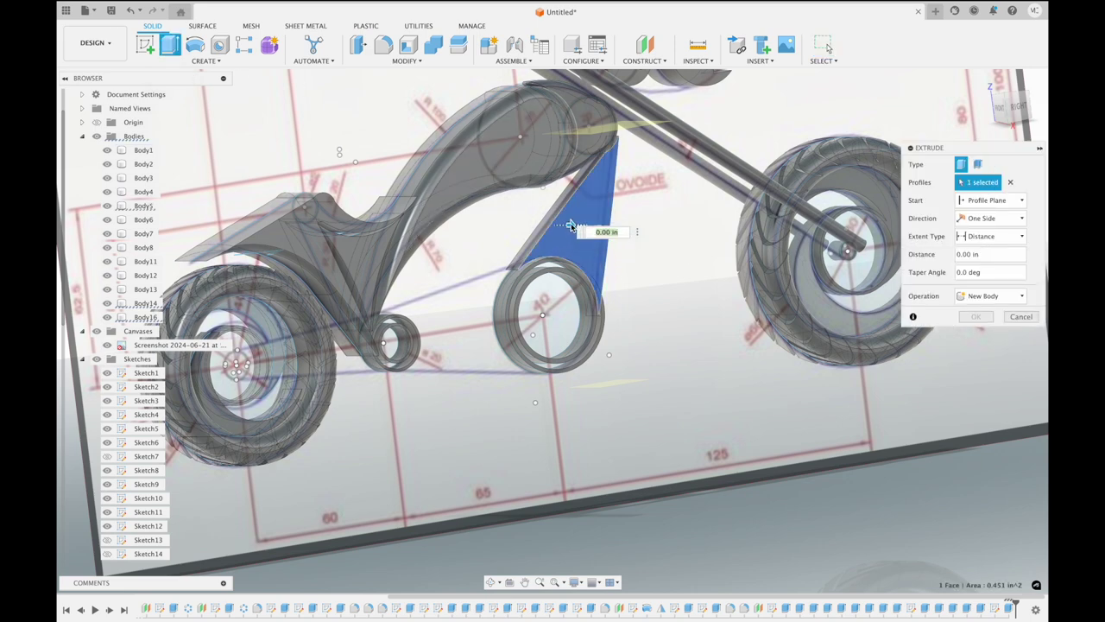
{"action": "left_click_drag", "start_coordinate": [570, 224], "coordinate": [582, 225]}
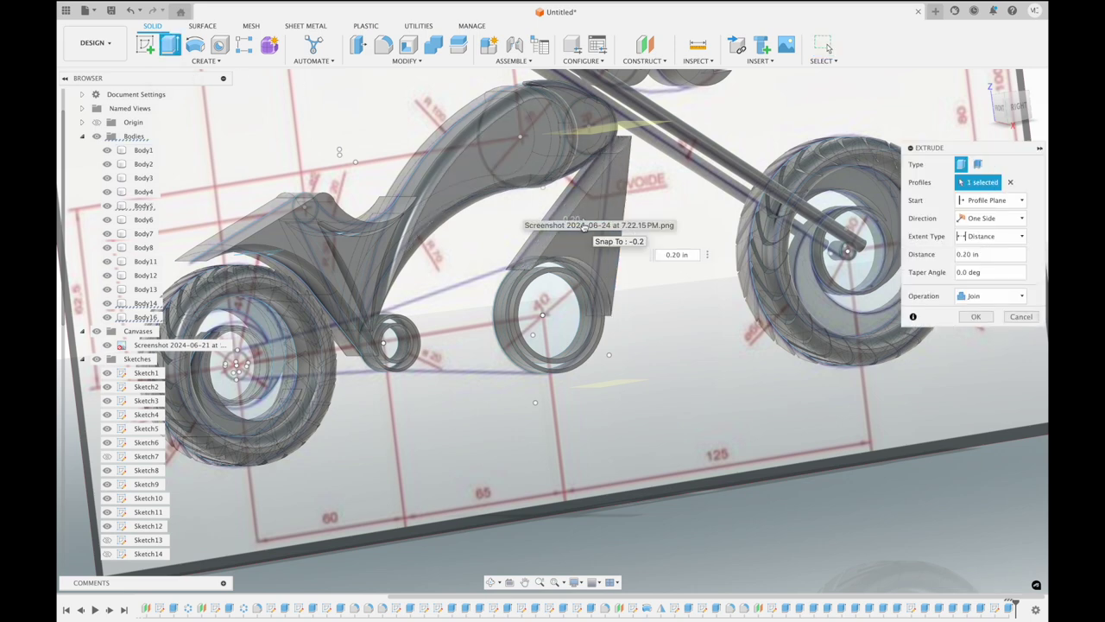
{"action": "middle_click_drag", "start_coordinate": [584, 228], "coordinate": [583, 228], "text": "shift"}
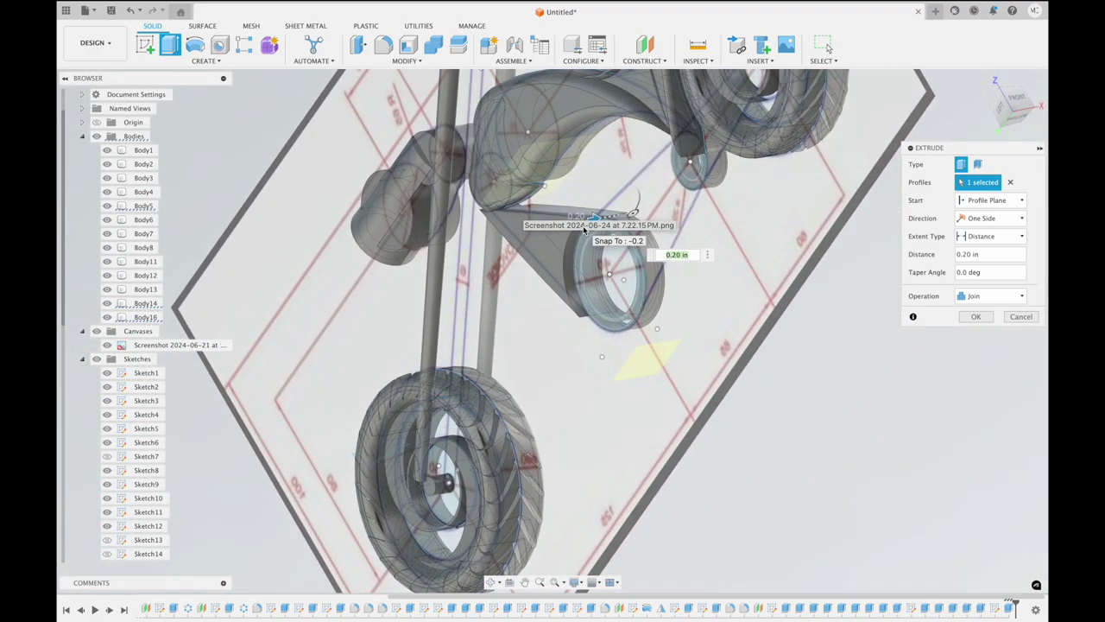
{"action": "middle_click_drag", "start_coordinate": [583, 229], "coordinate": [583, 229], "text": "shift"}
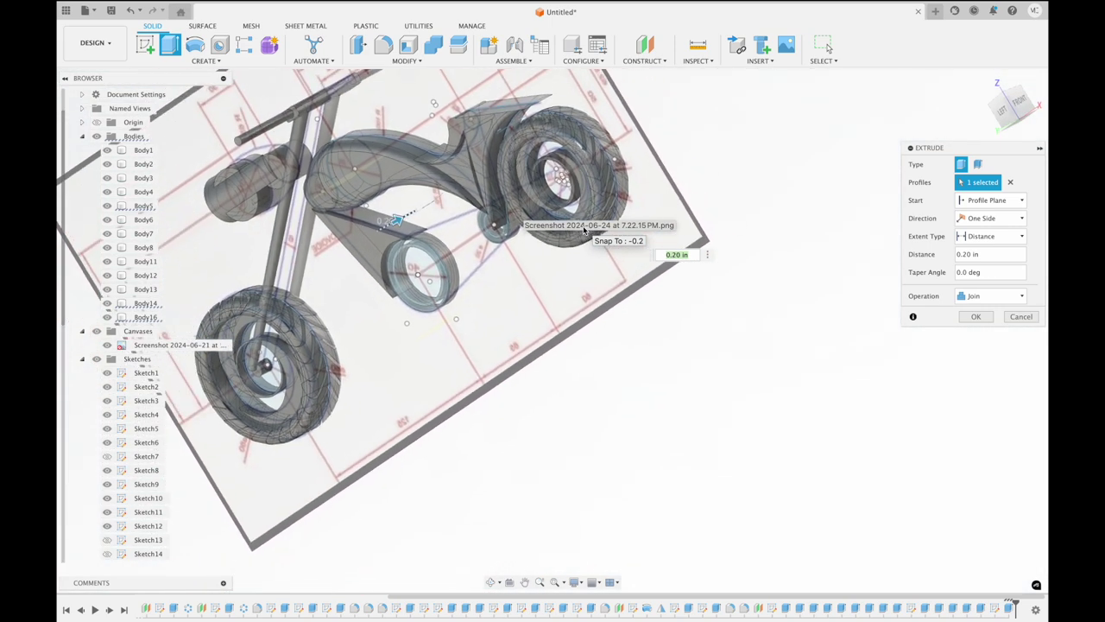
{"action": "left_click", "coordinate": [976, 316]}
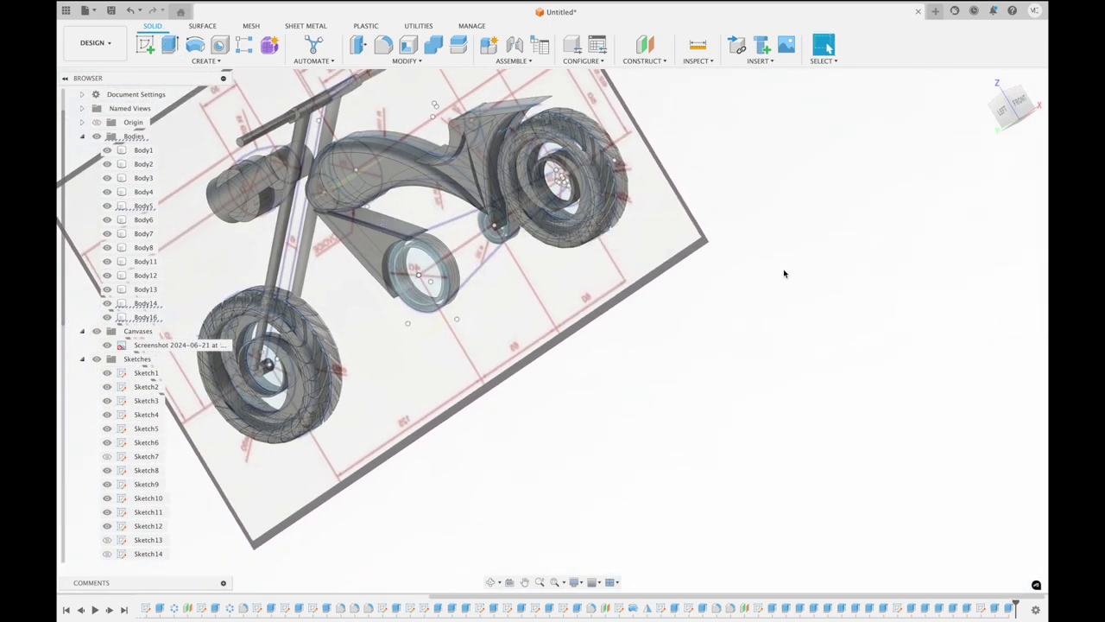
{"action": "middle_click_drag", "start_coordinate": [738, 254], "coordinate": [738, 255], "text": "shift"}
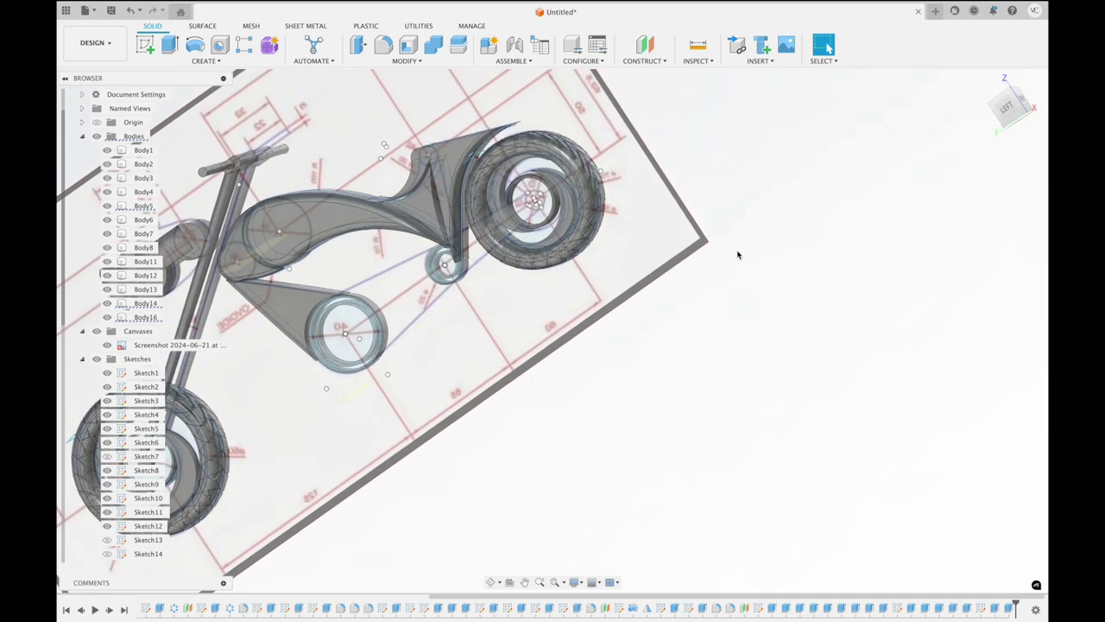
{"action": "middle_click_drag", "start_coordinate": [736, 257], "coordinate": [735, 259], "text": "shift"}
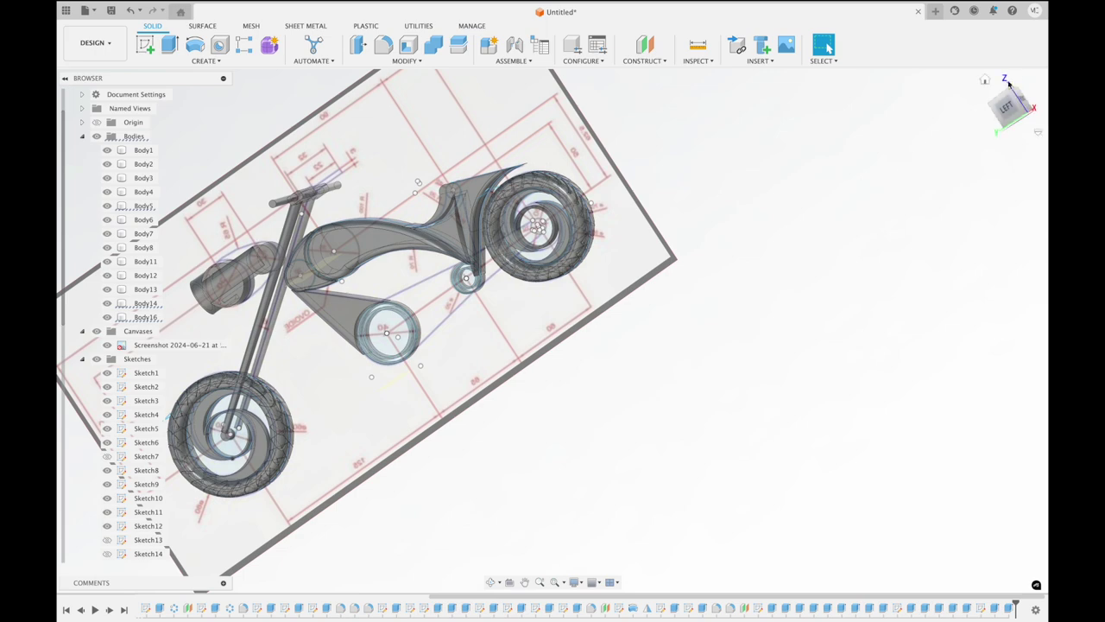
{"action": "left_click", "coordinate": [1008, 116]}
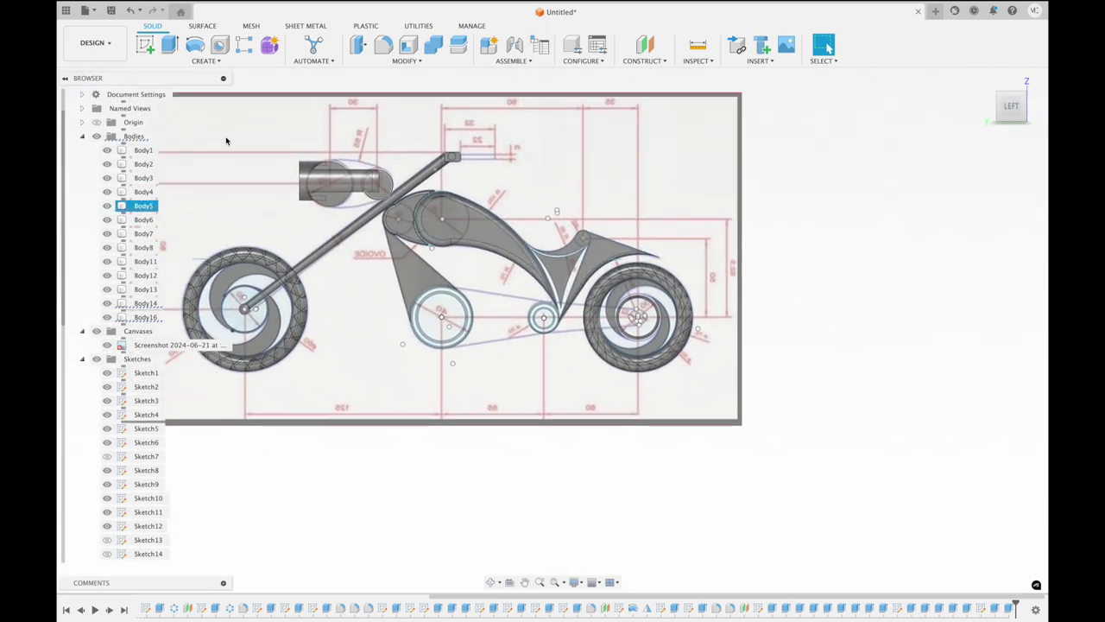
Start a sketch on Body5's face and draw a 3-point arc from the rear hub toward the middle pulley
{"action": "left_click", "coordinate": [145, 45]}
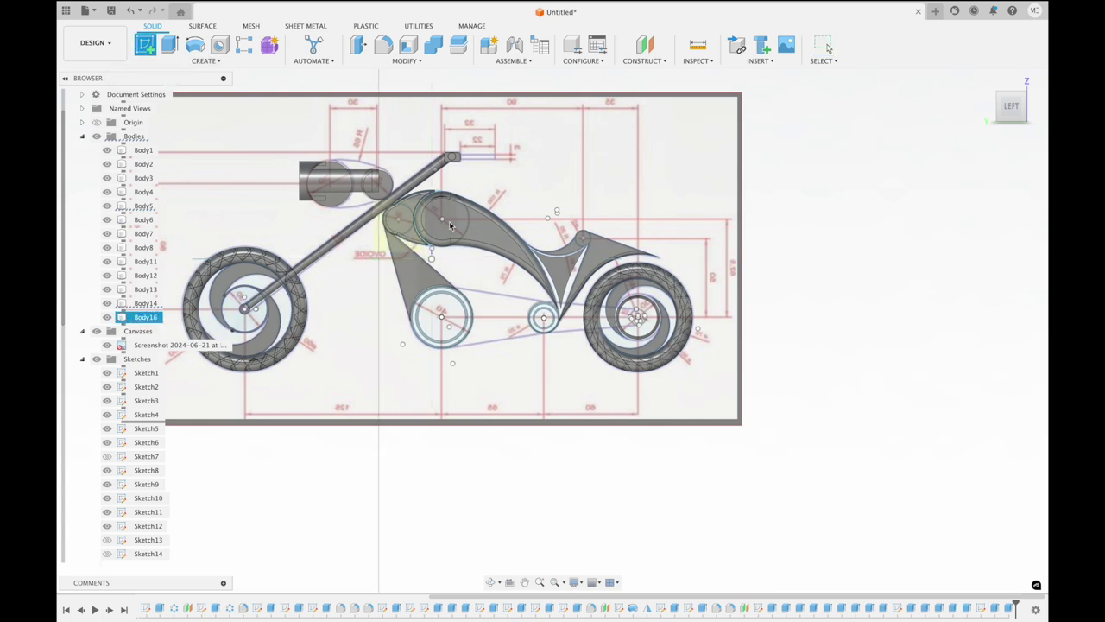
{"action": "left_click", "coordinate": [401, 236]}
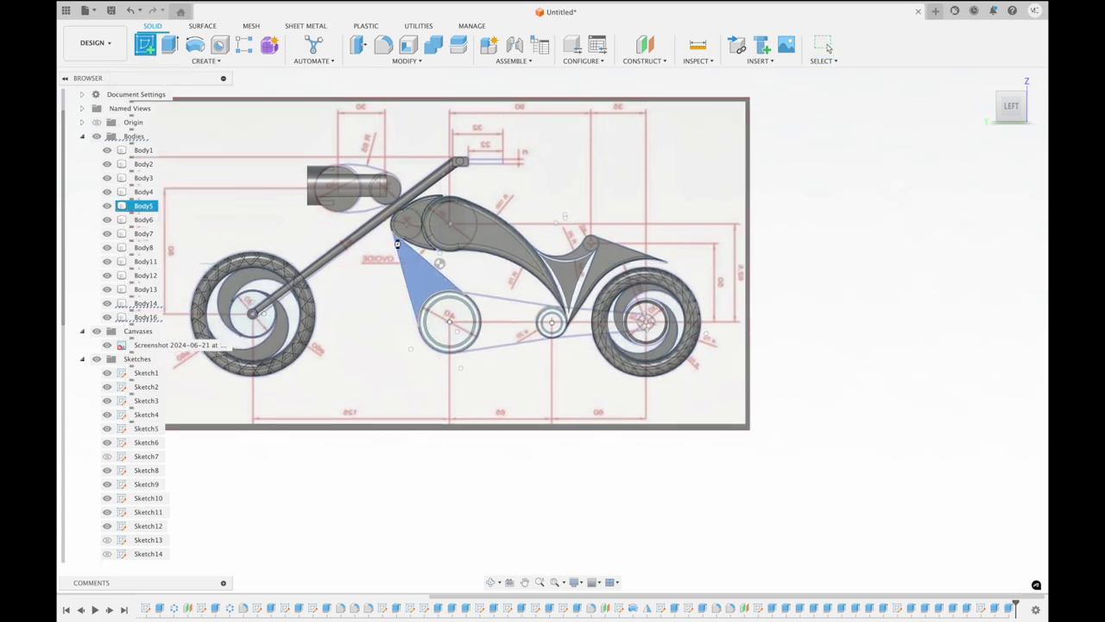
{"action": "left_click", "coordinate": [180, 64]}
{"action": "mouse_move", "coordinate": [152, 110]}
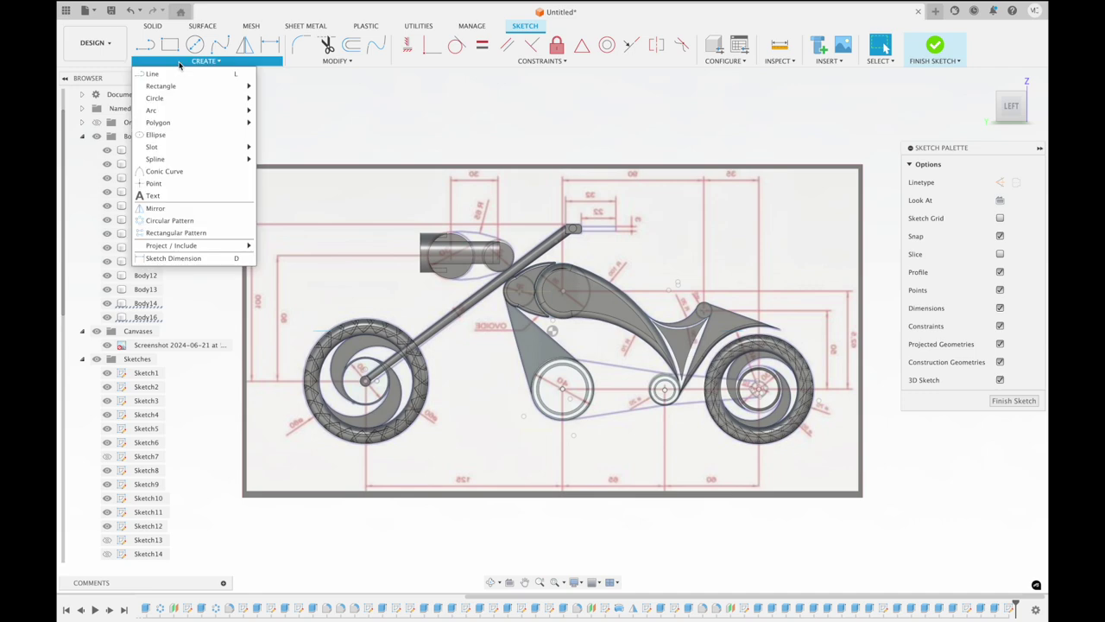
{"action": "left_click", "coordinate": [278, 111]}
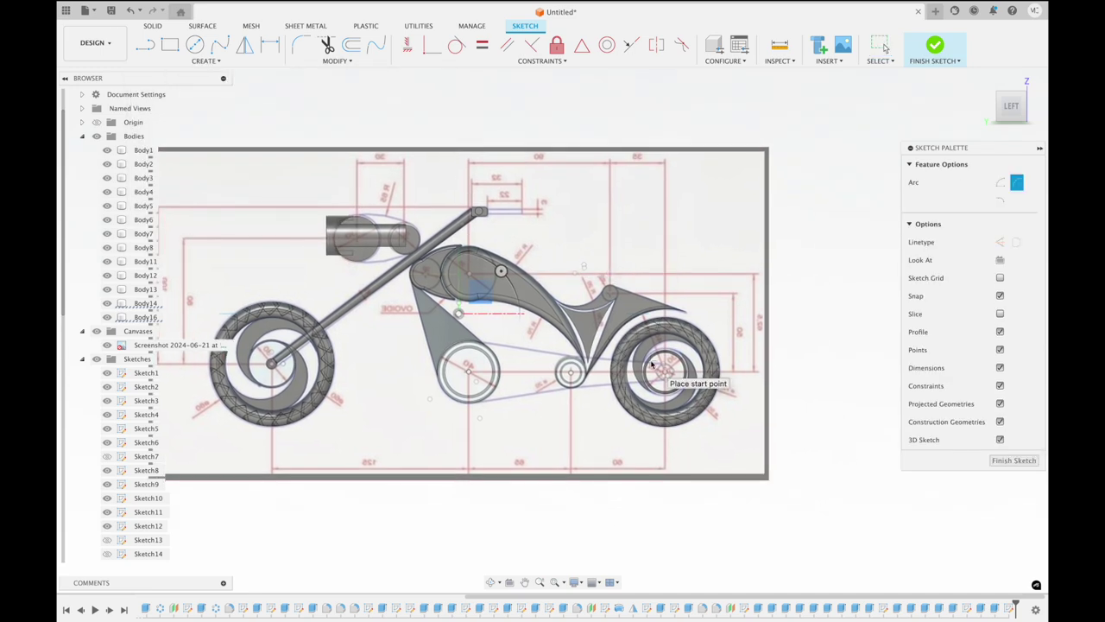
{"action": "scroll", "coordinate": [651, 363], "scroll_direction": "up", "scroll_amount": 3}
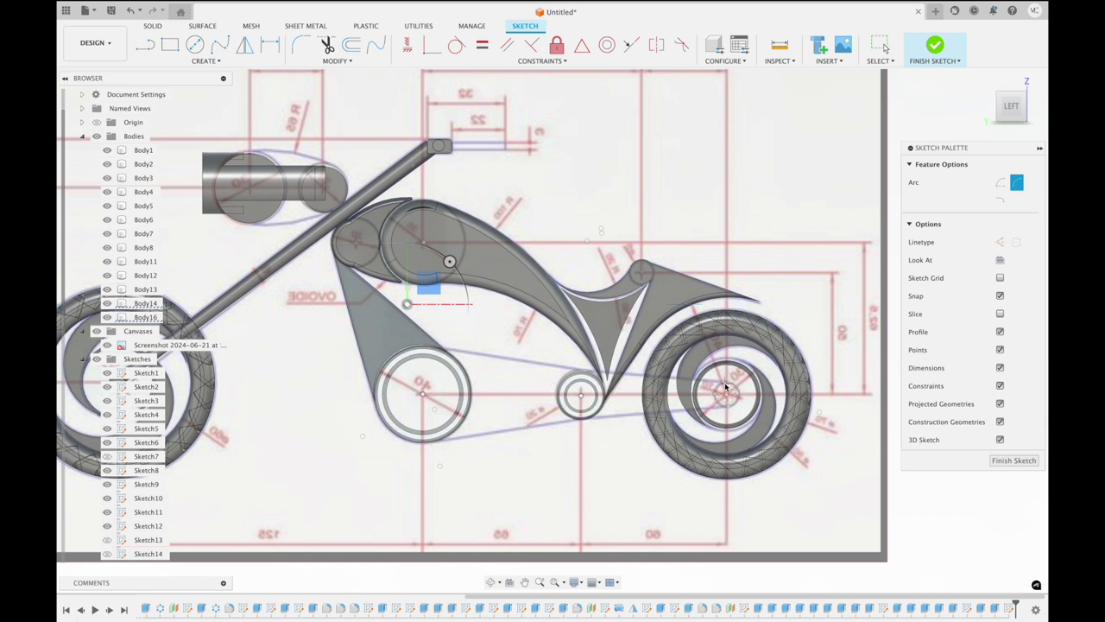
{"action": "left_click", "coordinate": [766, 340]}
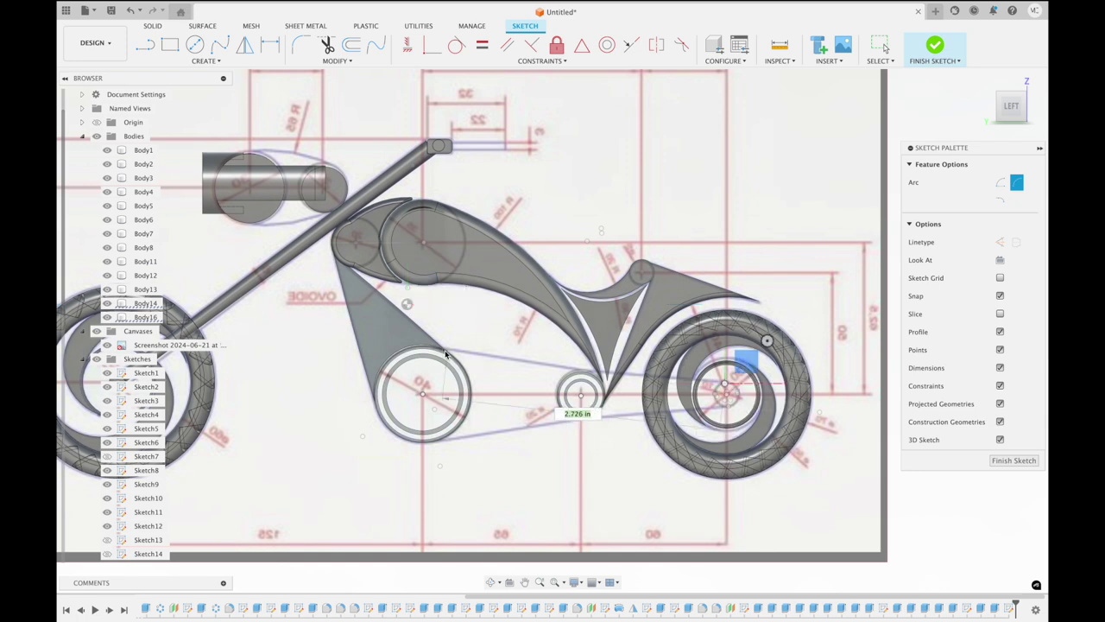
{"action": "left_click", "coordinate": [444, 352]}
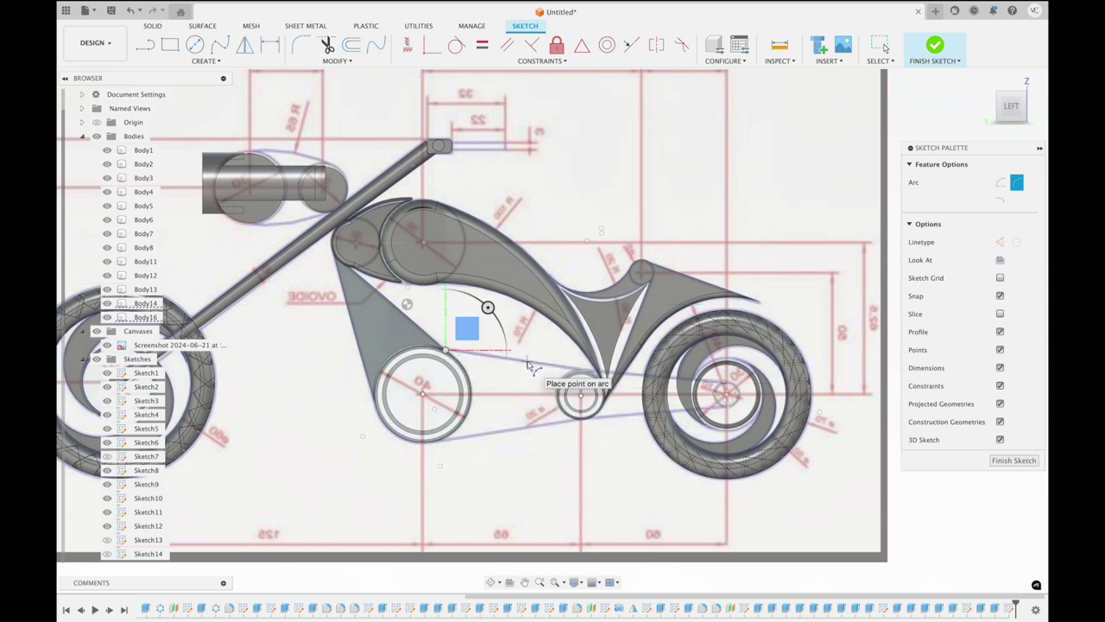
{"action": "left_click", "coordinate": [528, 364]}
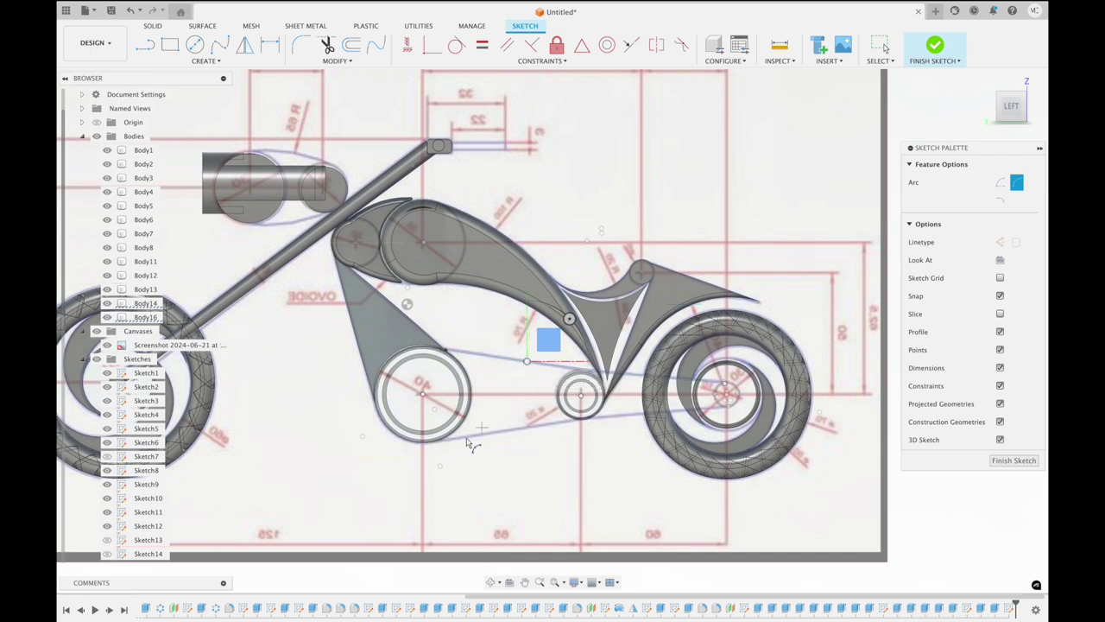
Add arcs around the middle pulley's bottom, the rear hub and the front drive circle
{"action": "left_click", "coordinate": [440, 439]}
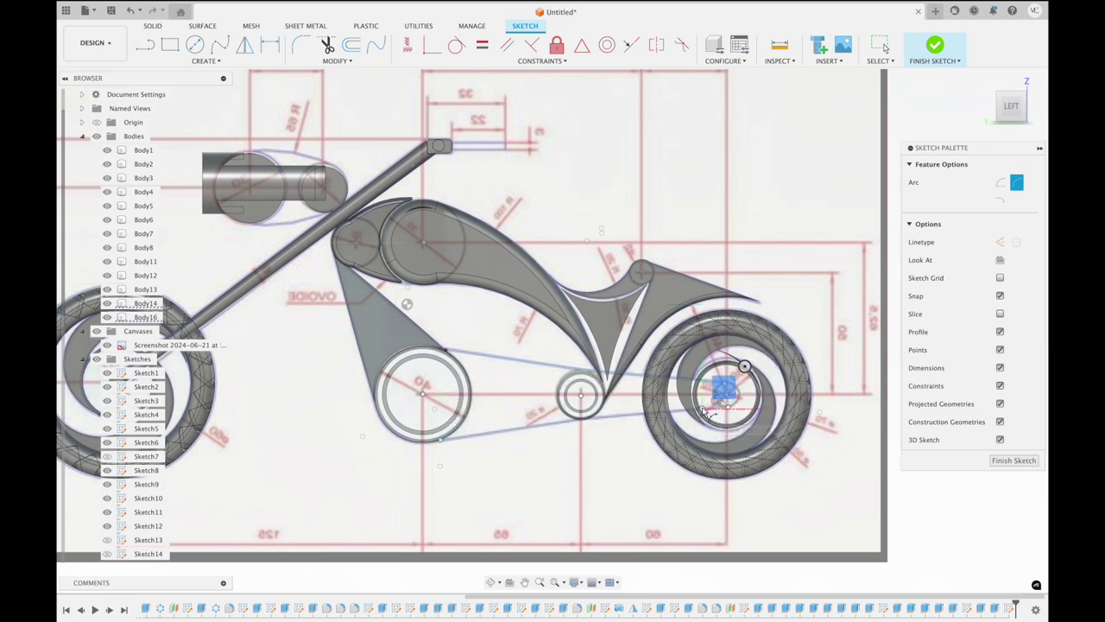
{"action": "scroll", "coordinate": [762, 373], "scroll_direction": "up", "scroll_amount": 2}
{"action": "scroll", "coordinate": [758, 377], "scroll_direction": "right", "scroll_amount": 3}
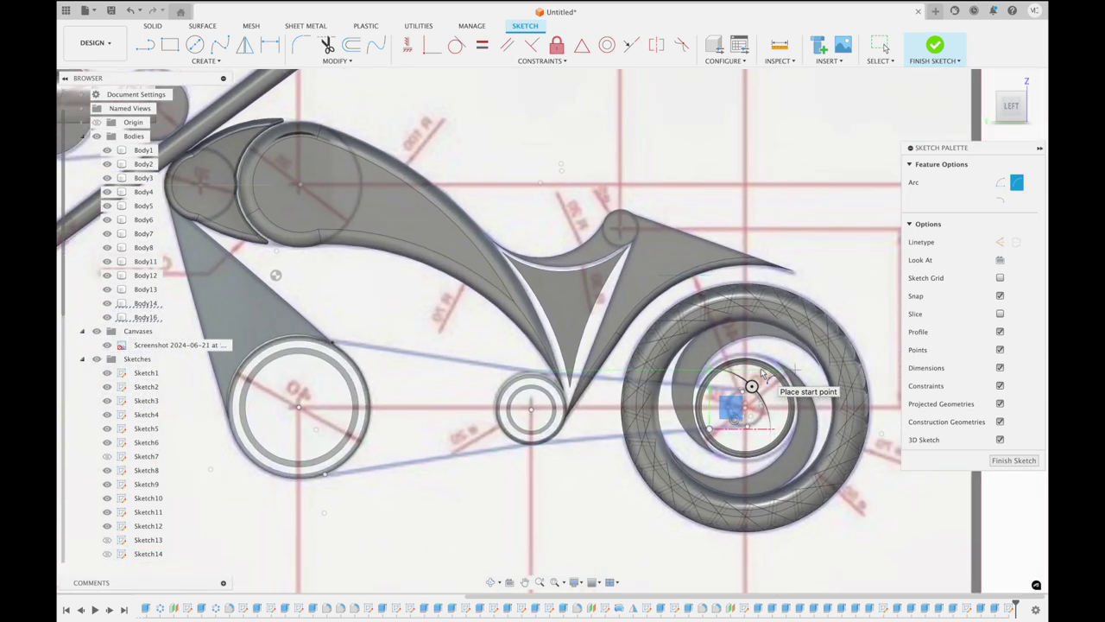
{"action": "scroll", "coordinate": [742, 380], "scroll_direction": "right", "scroll_amount": 3}
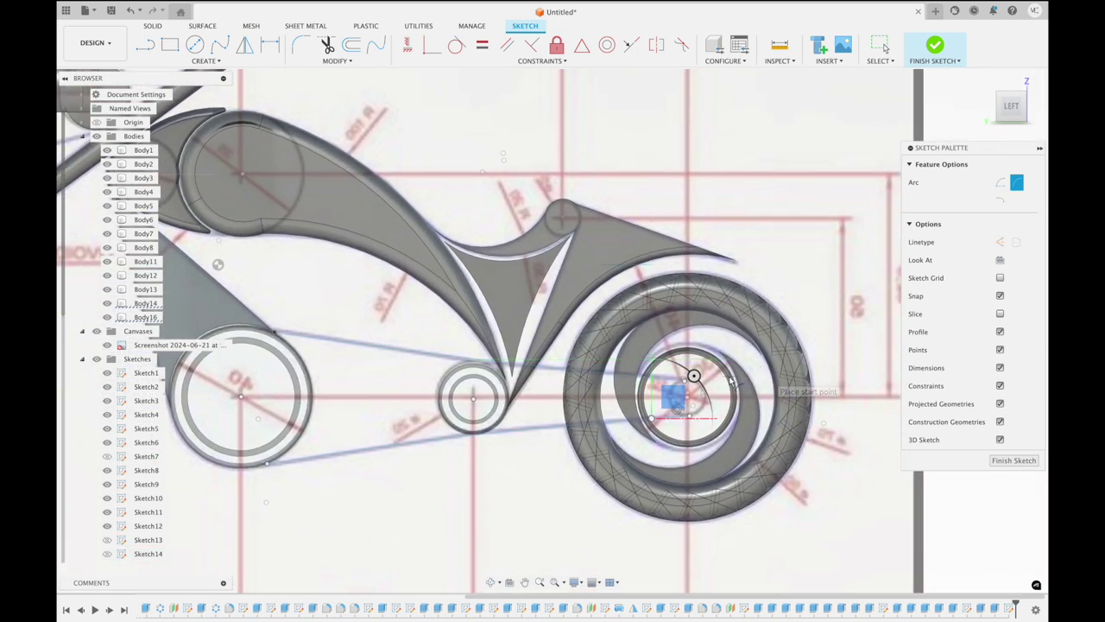
{"action": "left_click", "coordinate": [683, 380]}
{"action": "left_click", "coordinate": [690, 419]}
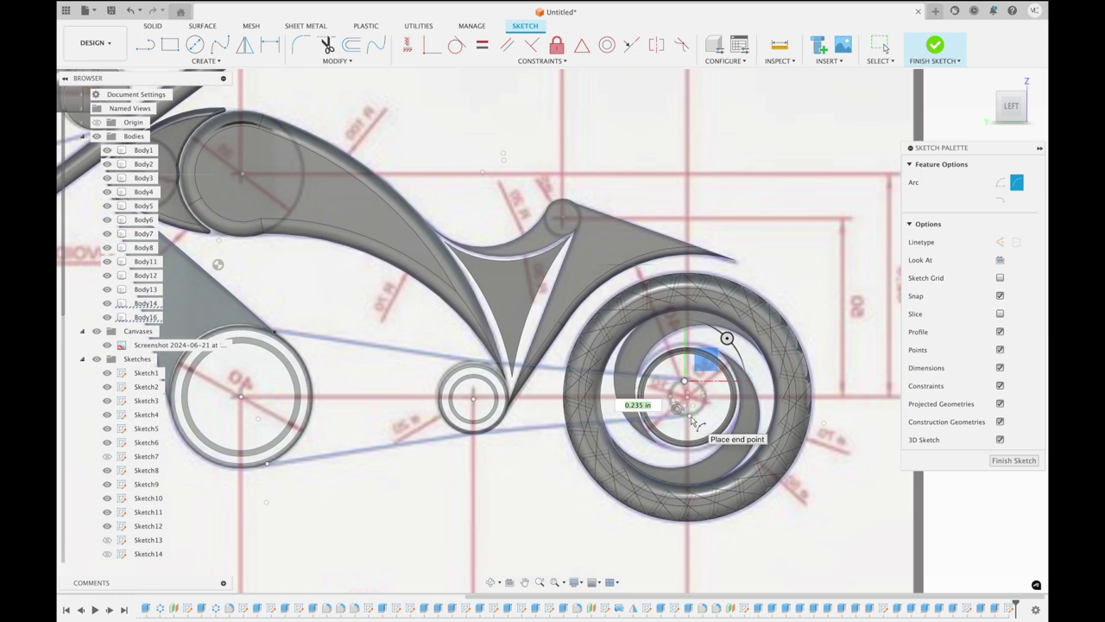
{"action": "left_click", "coordinate": [707, 413]}
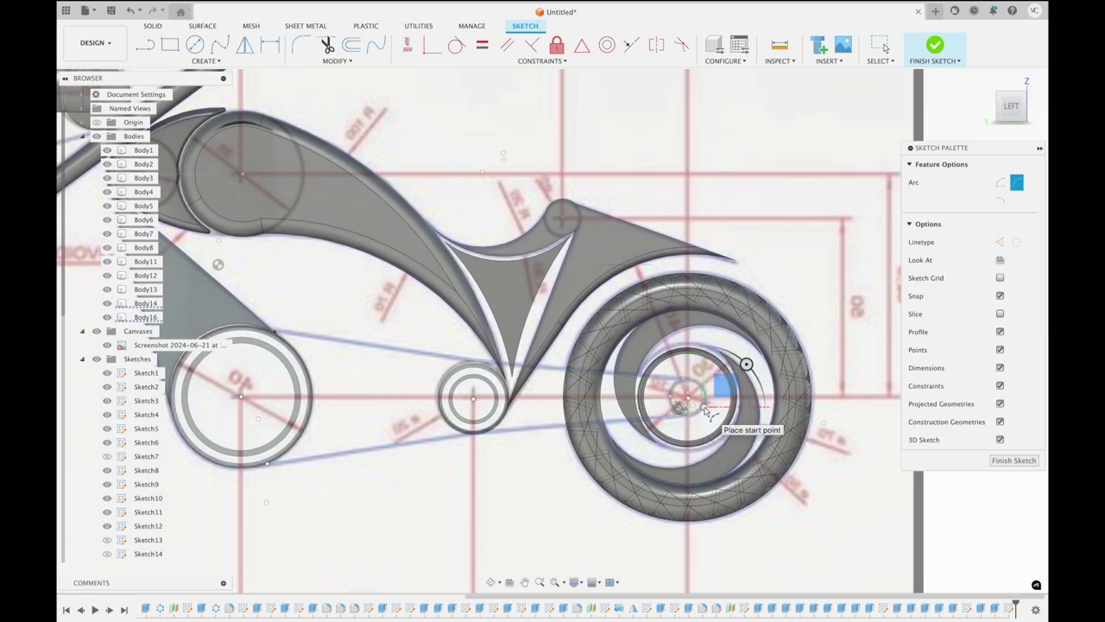
{"action": "scroll", "coordinate": [559, 338], "scroll_direction": "down", "scroll_amount": 2}
{"action": "left_click", "coordinate": [327, 333]}
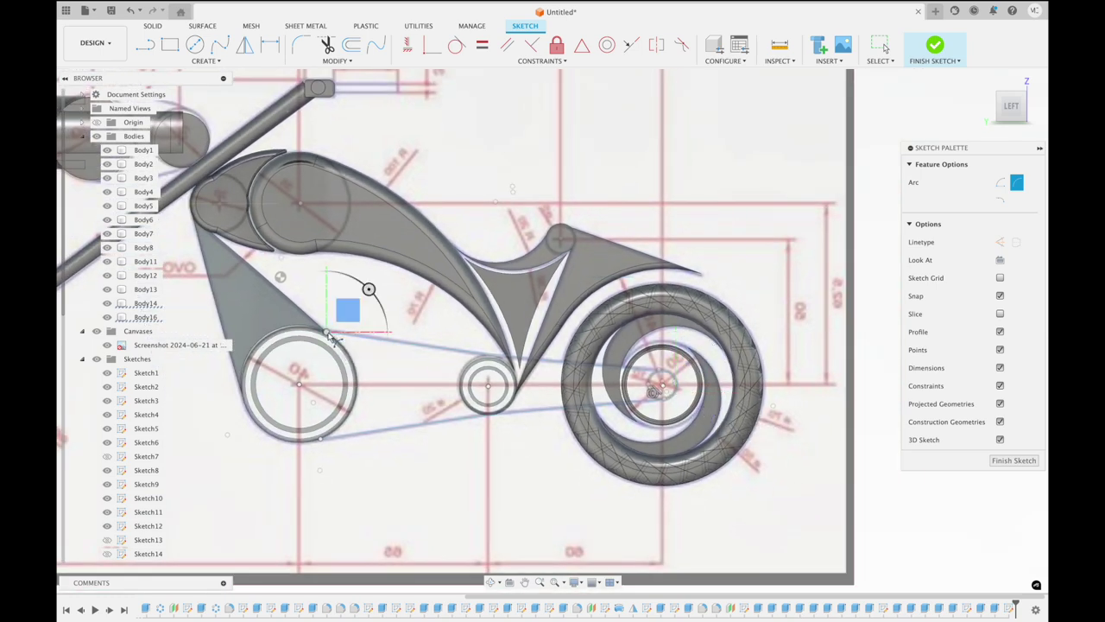
{"action": "left_click", "coordinate": [322, 441]}
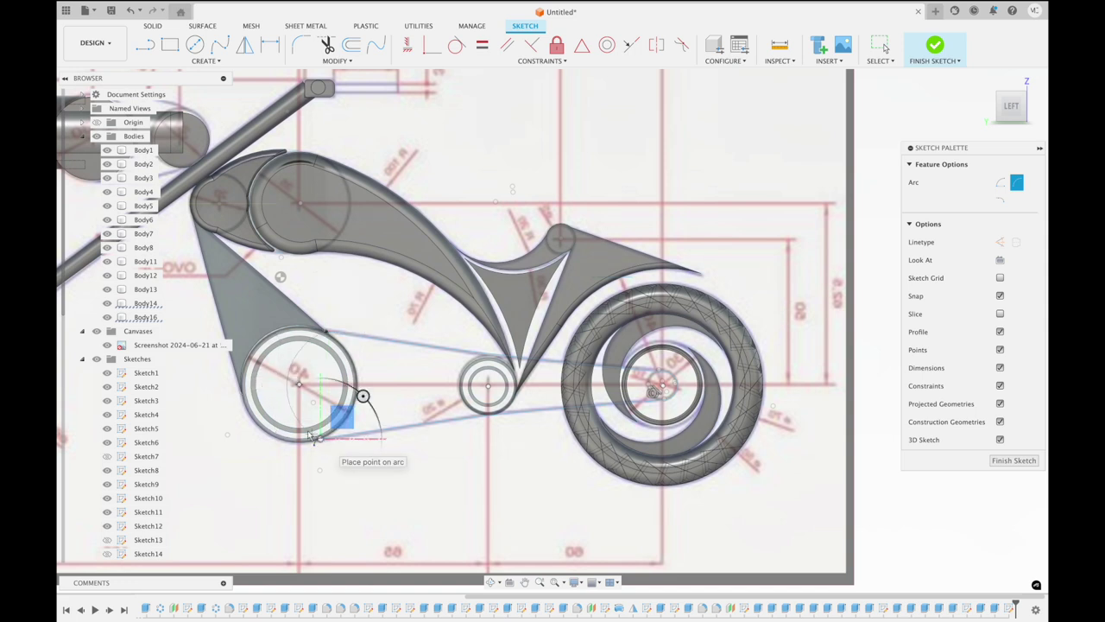
{"action": "left_click", "coordinate": [256, 418]}
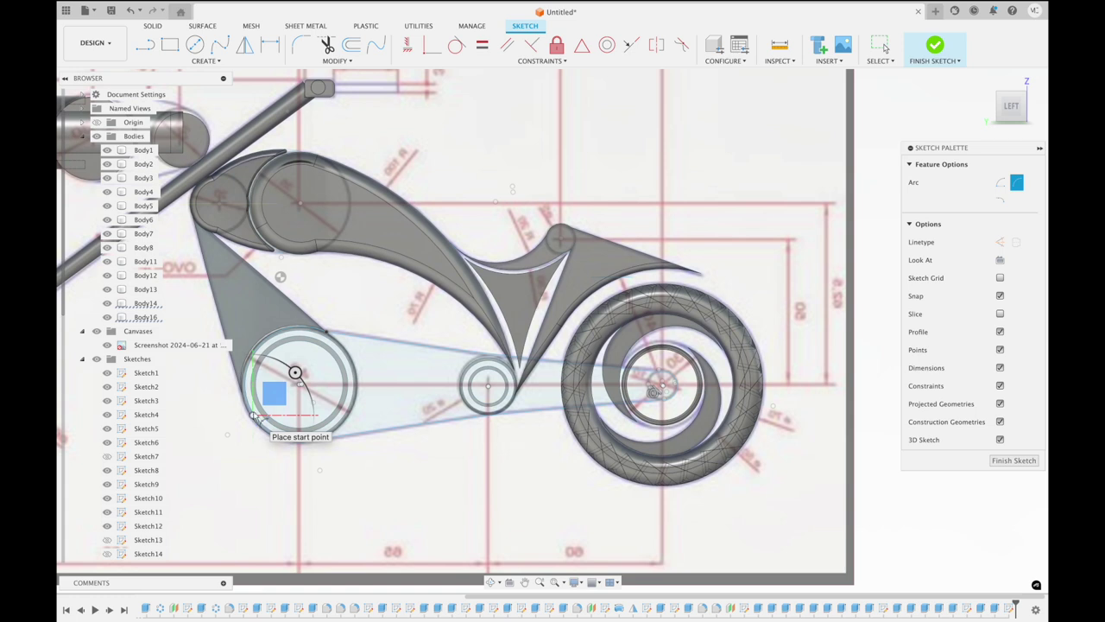
{"action": "left_click", "coordinate": [349, 45]}
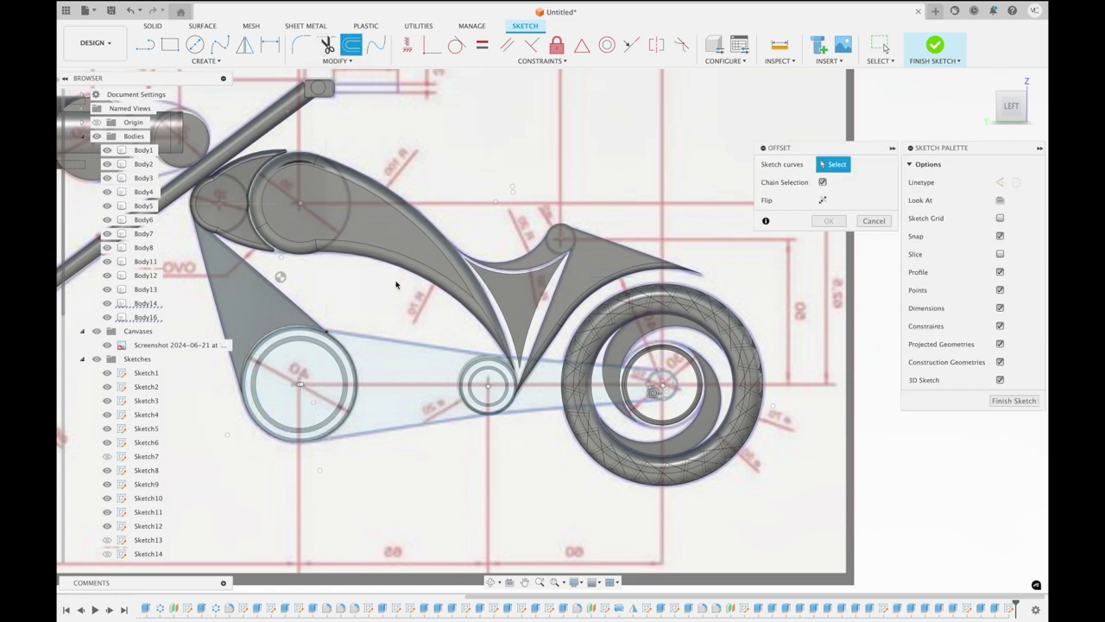
Offset the belt outline curves by 0.039 in and close the sketch
{"action": "left_click", "coordinate": [384, 340]}
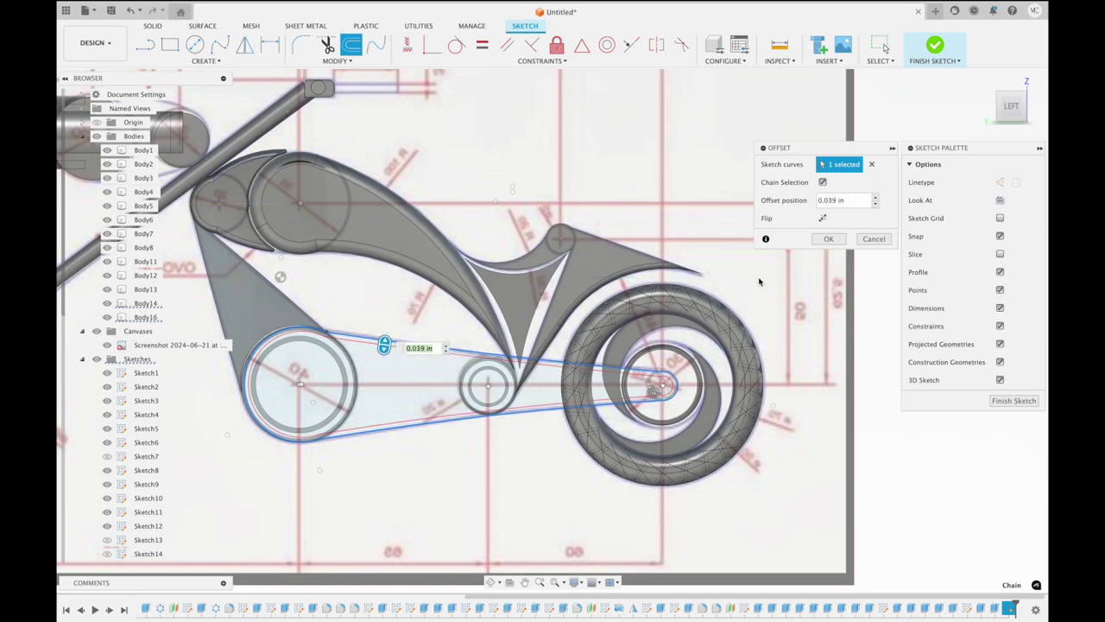
{"action": "left_click", "coordinate": [829, 239]}
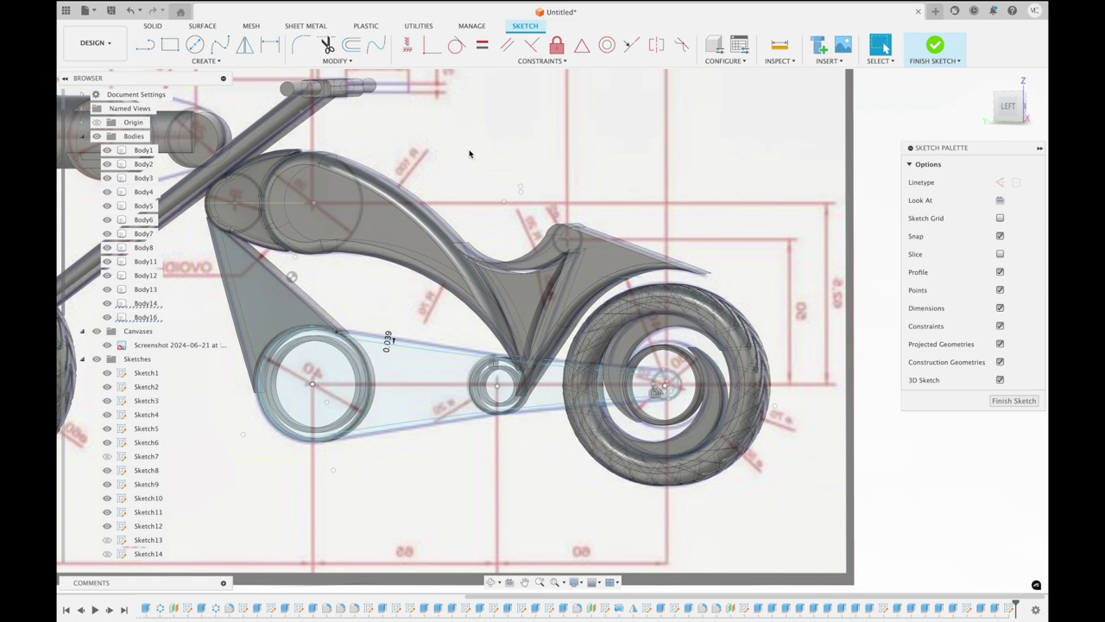
{"action": "left_click", "coordinate": [935, 45]}
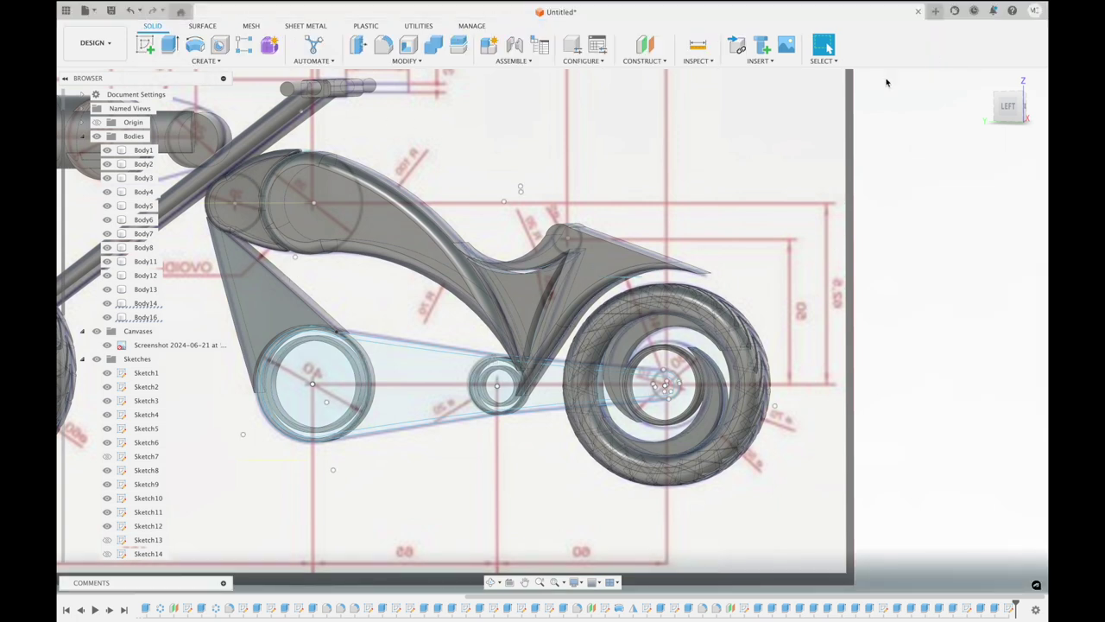
Extrude the belt loop profile symmetrically 0.10 in as a new body
{"action": "left_click", "coordinate": [170, 45]}
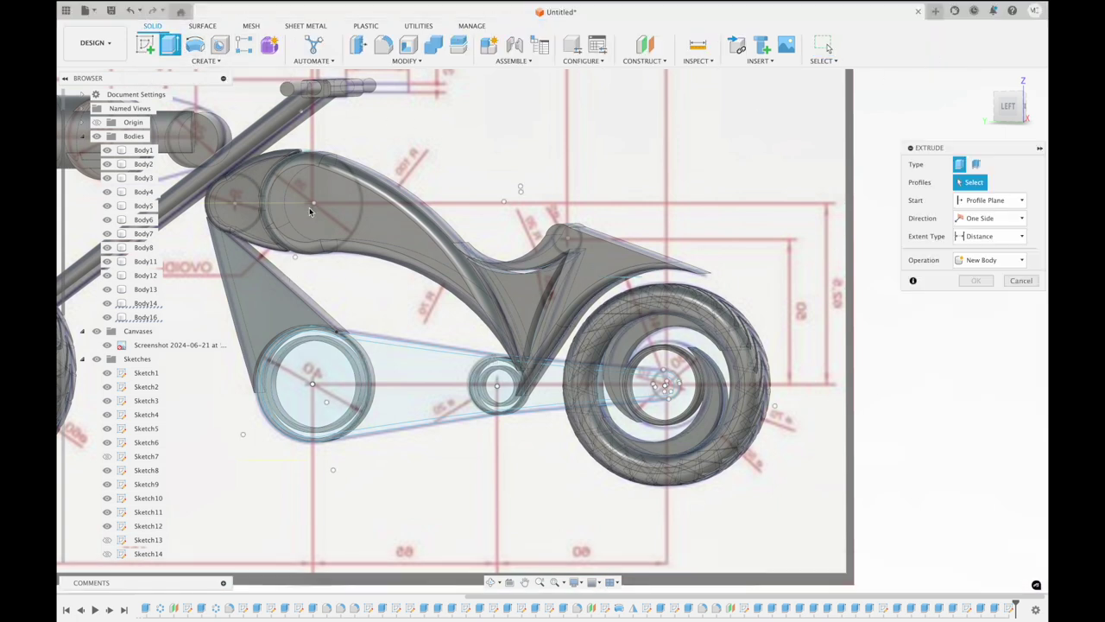
{"action": "left_click", "coordinate": [379, 342]}
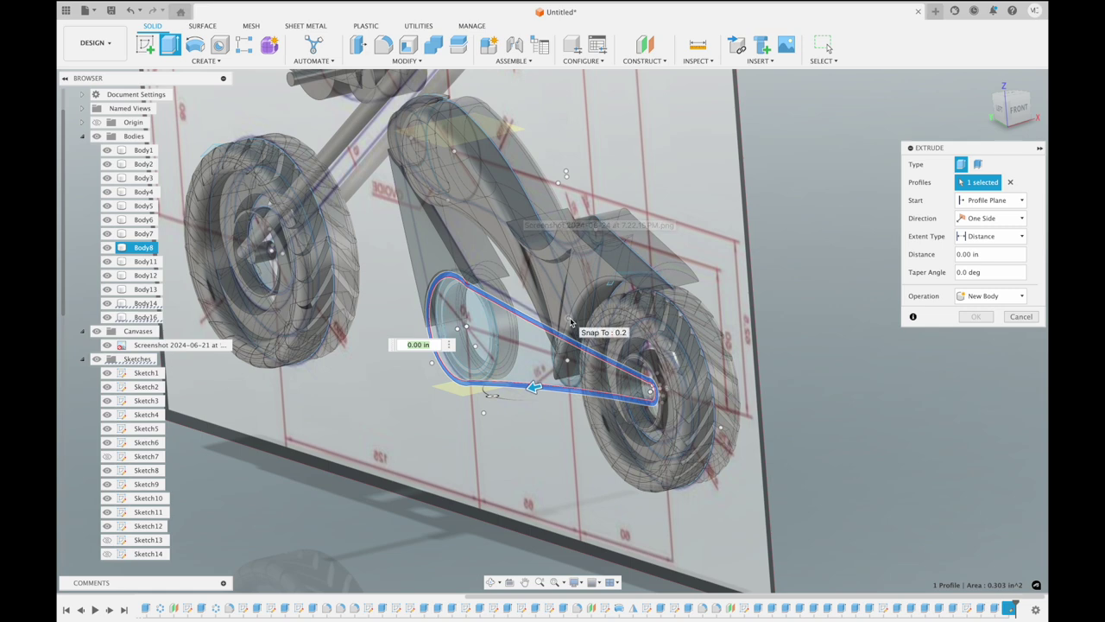
{"action": "left_click", "coordinate": [999, 221]}
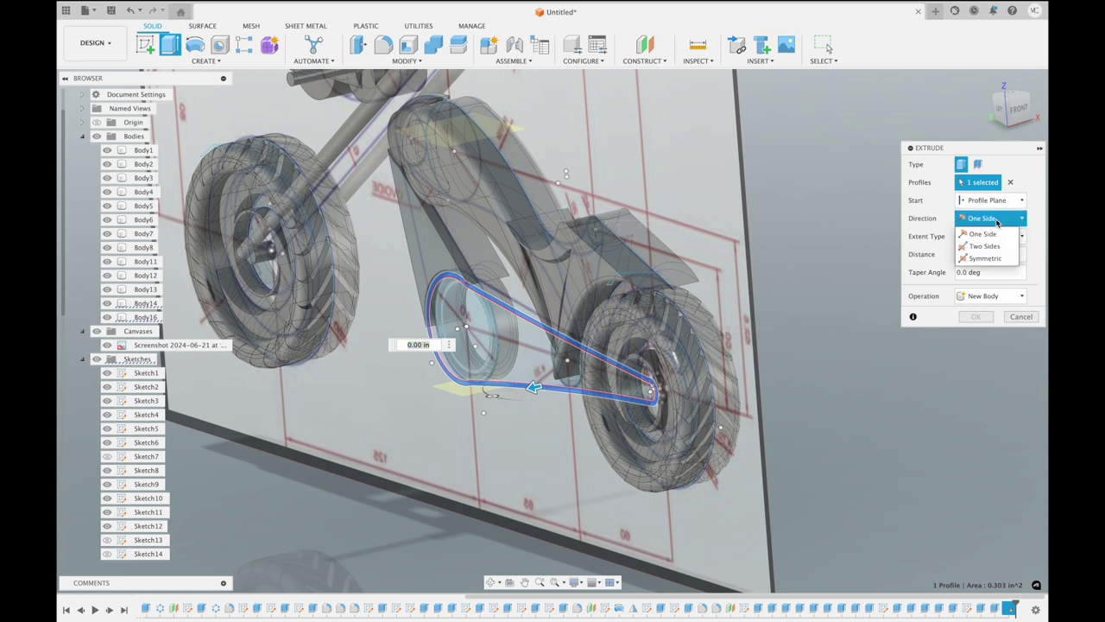
{"action": "left_click", "coordinate": [997, 259]}
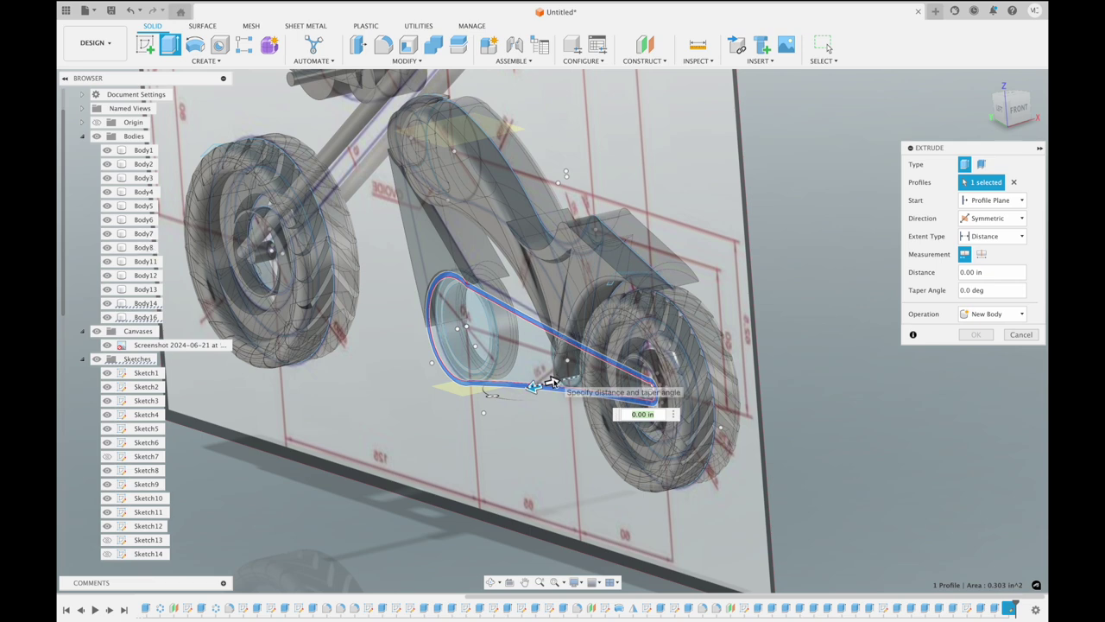
{"action": "left_click_drag", "start_coordinate": [553, 382], "coordinate": [561, 377]}
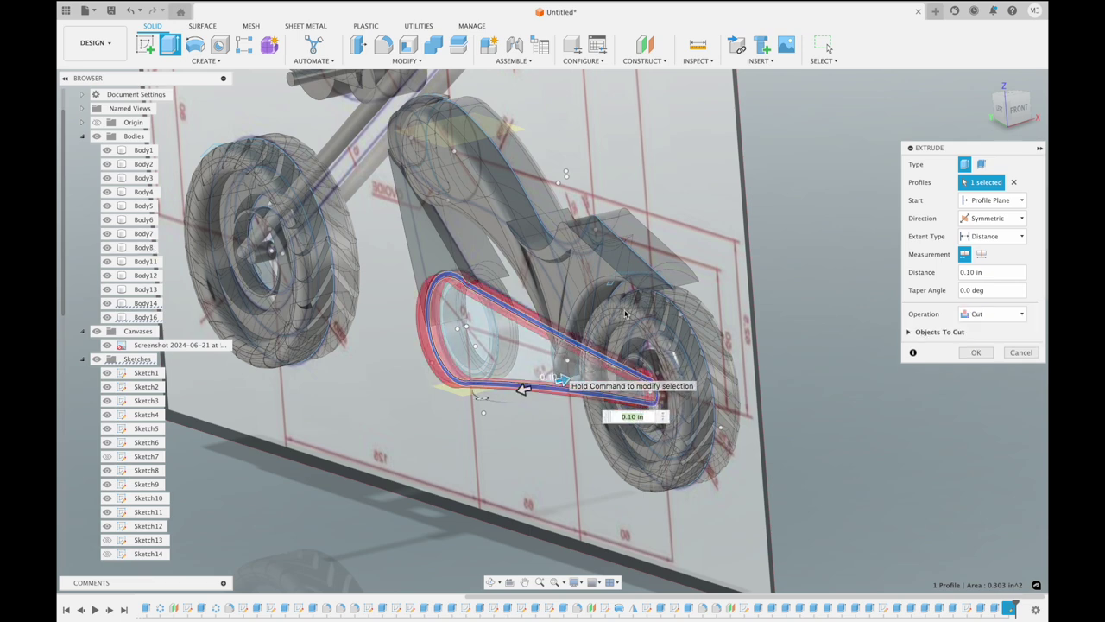
{"action": "scroll", "coordinate": [725, 259], "scroll_direction": "left", "scroll_amount": 10, "text": "shift"}
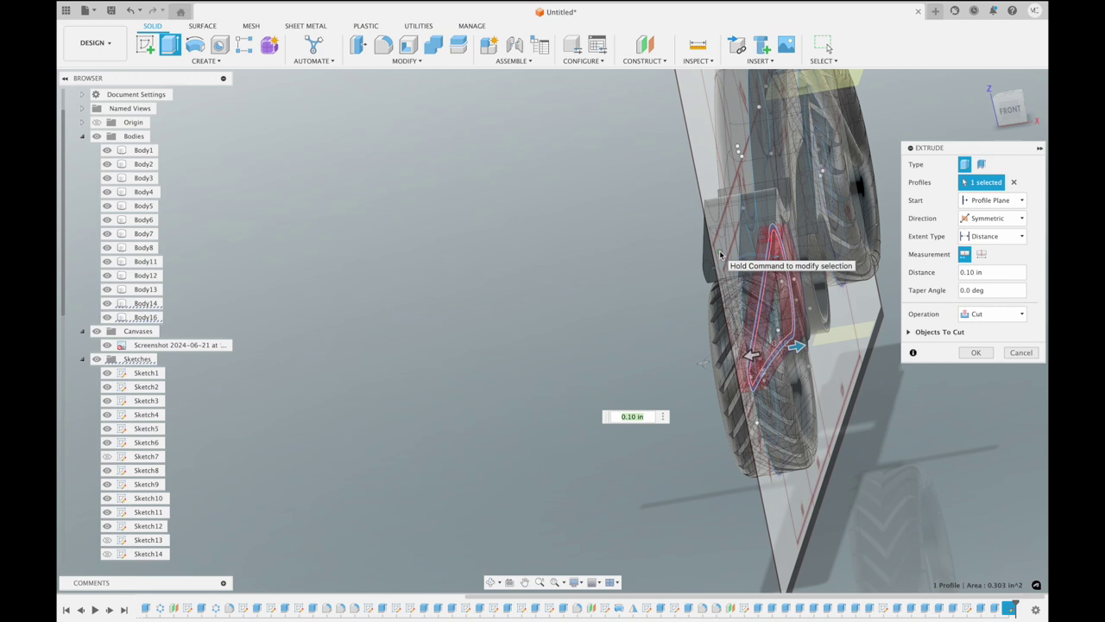
{"action": "left_click_drag", "start_coordinate": [799, 348], "coordinate": [799, 346]}
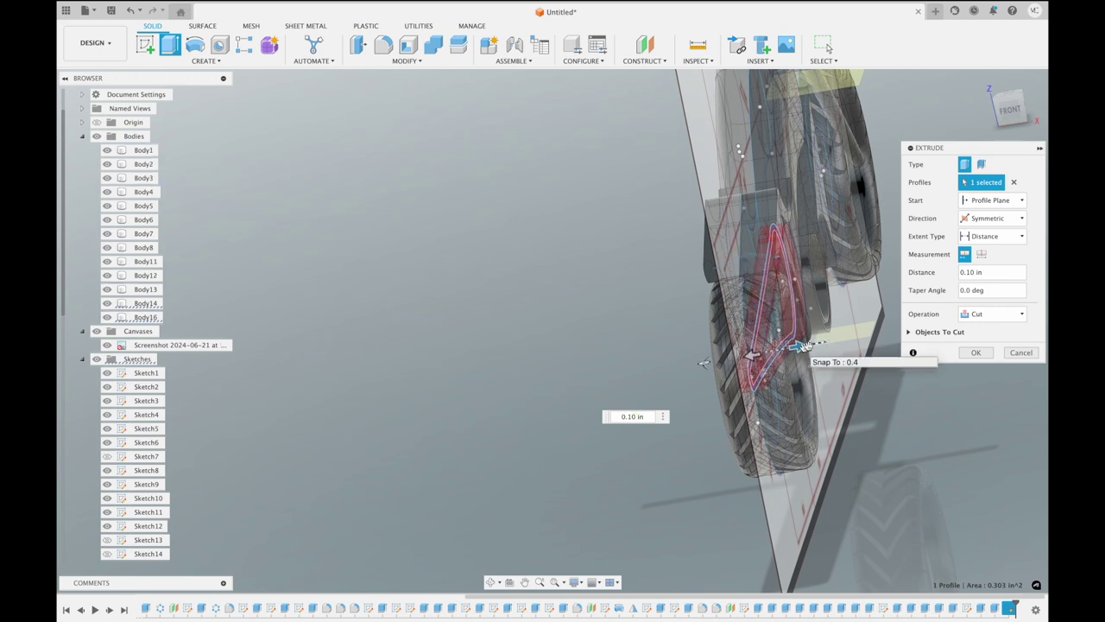
{"action": "left_click", "coordinate": [976, 315]}
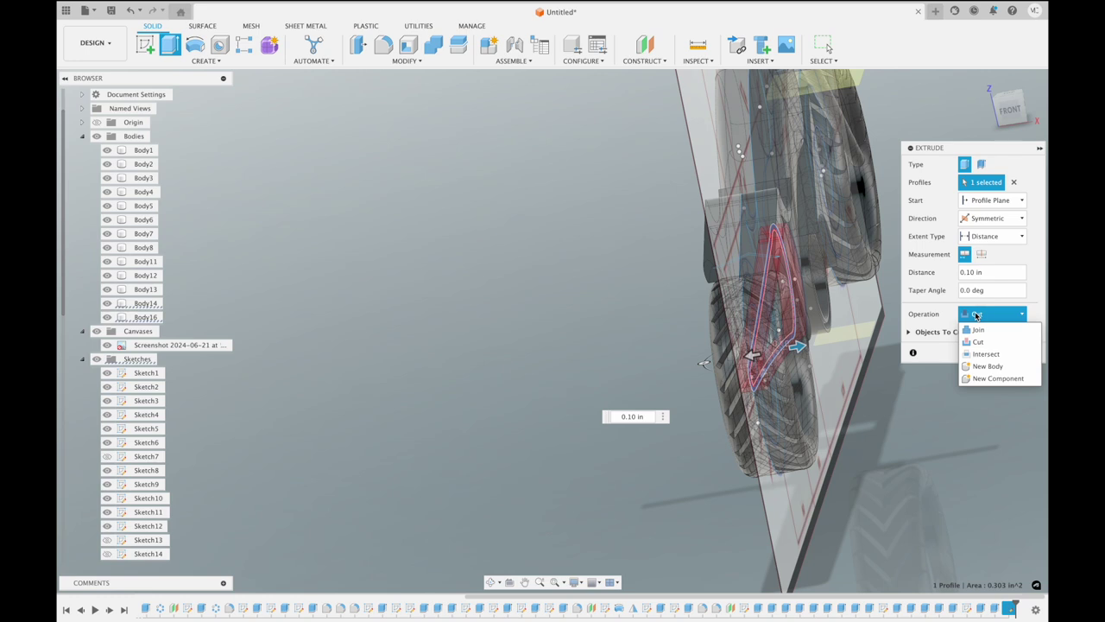
{"action": "left_click", "coordinate": [987, 366]}
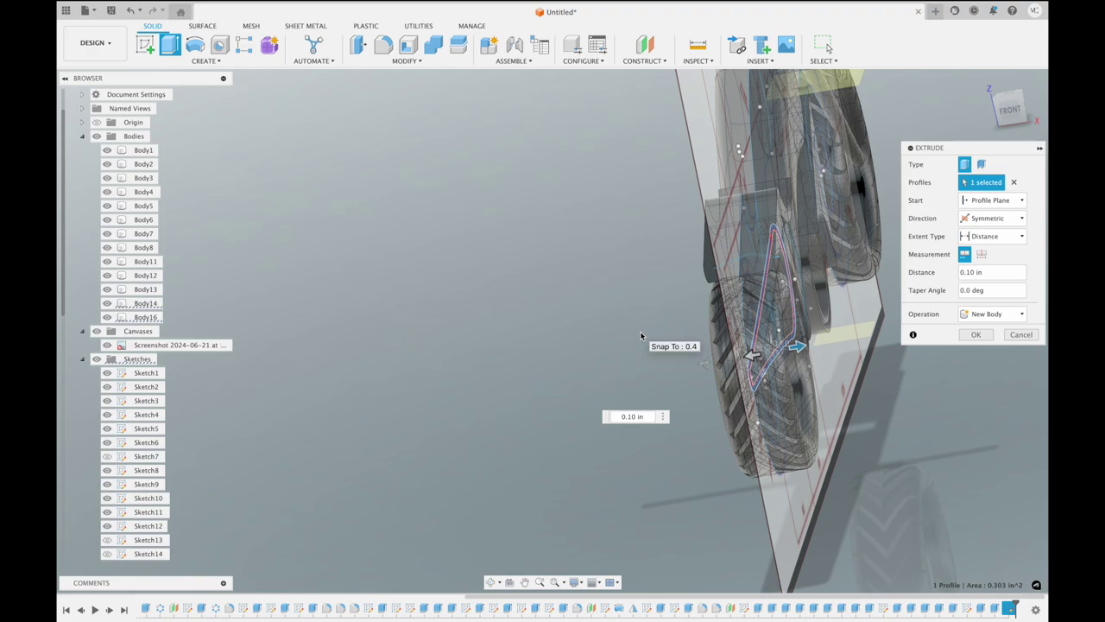
Inspect the belt extrusion from tilted views, return to the left view, and confirm it
{"action": "middle_click_drag", "start_coordinate": [641, 333], "coordinate": [641, 335], "text": "shift"}
{"action": "scroll", "coordinate": [641, 335], "scroll_direction": "up", "scroll_amount": 3}
{"action": "scroll", "coordinate": [641, 335], "scroll_direction": "up", "scroll_amount": 3}
{"action": "scroll", "coordinate": [641, 335], "scroll_direction": "down", "scroll_amount": 1}
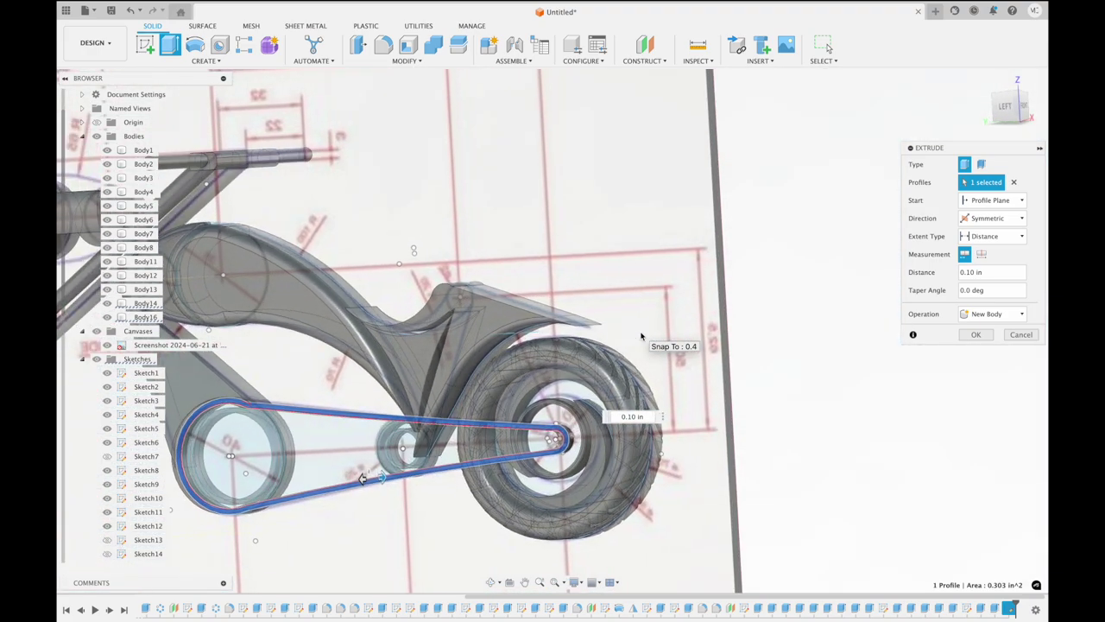
{"action": "scroll", "coordinate": [641, 335], "scroll_direction": "down", "scroll_amount": 2}
{"action": "scroll", "coordinate": [641, 335], "scroll_direction": "down", "scroll_amount": 2}
{"action": "scroll", "coordinate": [641, 336], "scroll_direction": "down", "scroll_amount": 1}
{"action": "middle_click_drag", "start_coordinate": [642, 335], "coordinate": [641, 335], "text": "shift"}
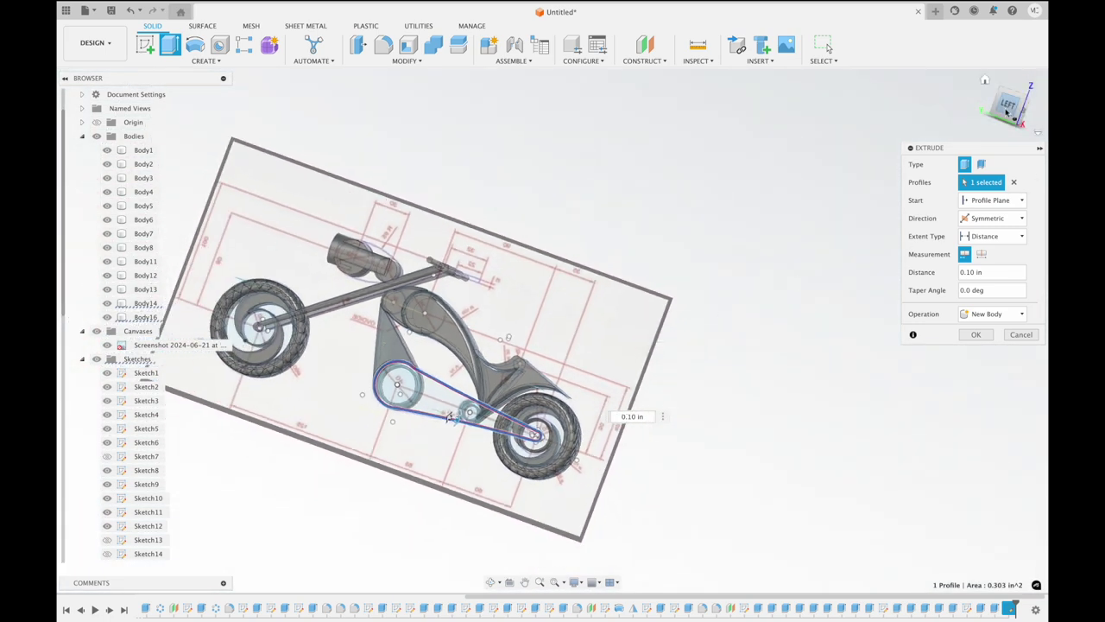
{"action": "left_click", "coordinate": [1006, 110]}
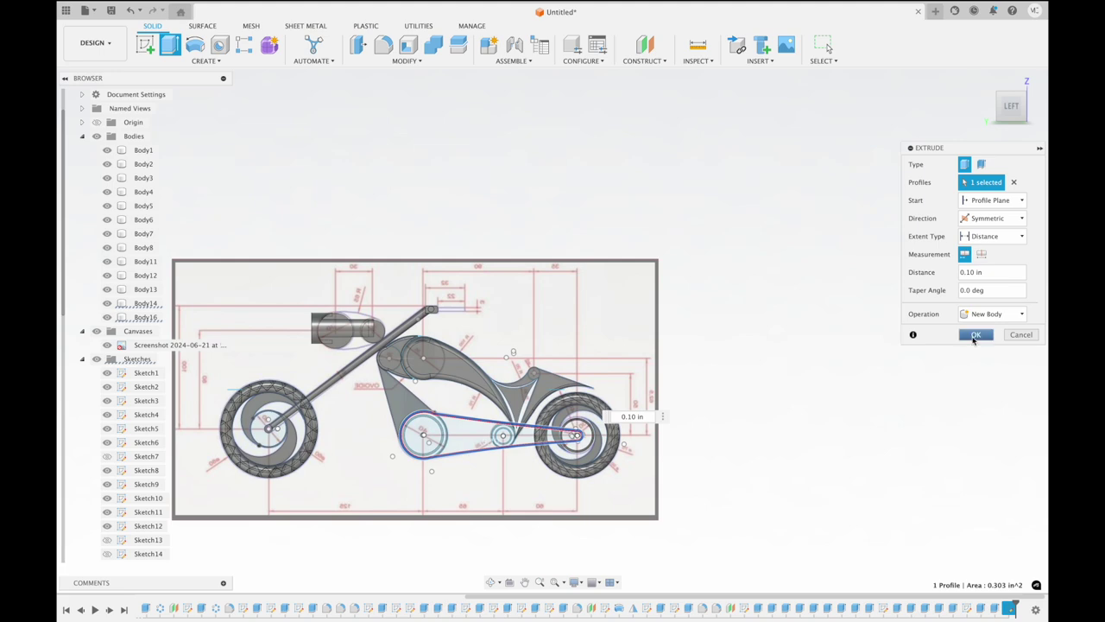
{"action": "left_click", "coordinate": [973, 338]}
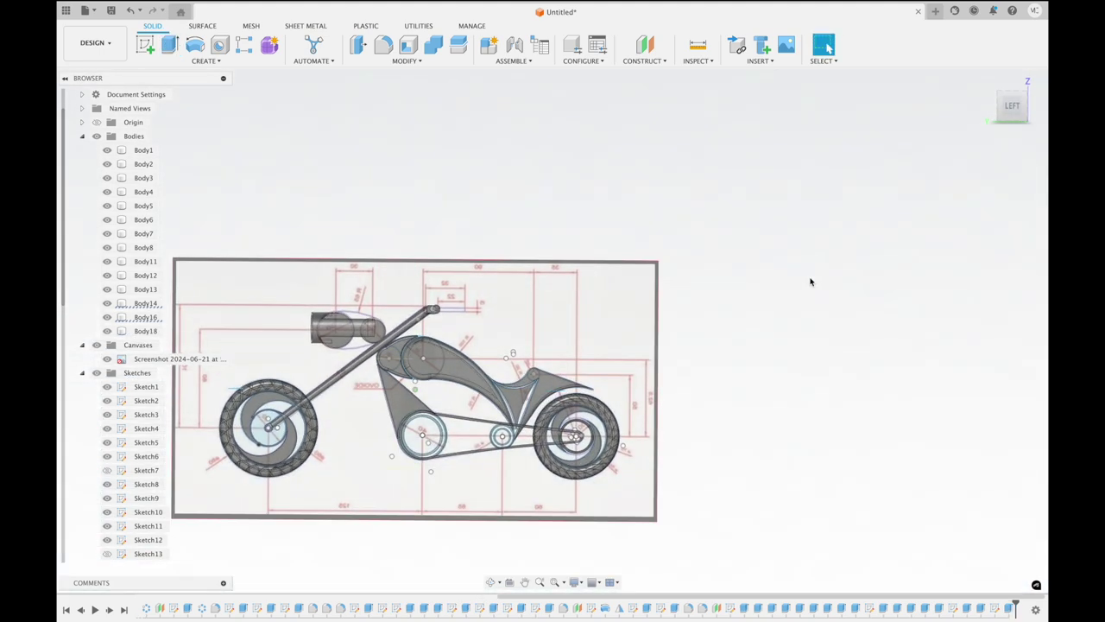
Hide the reference drawing image and show the bike flat from the left side
{"action": "left_click", "coordinate": [97, 344]}
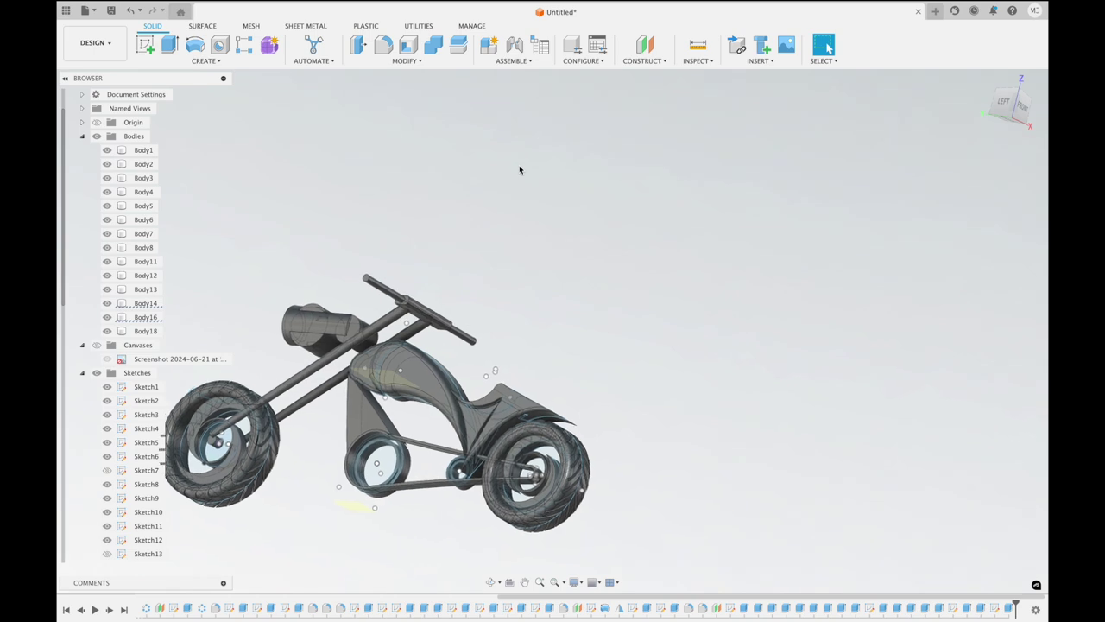
{"action": "left_click", "coordinate": [1004, 102]}
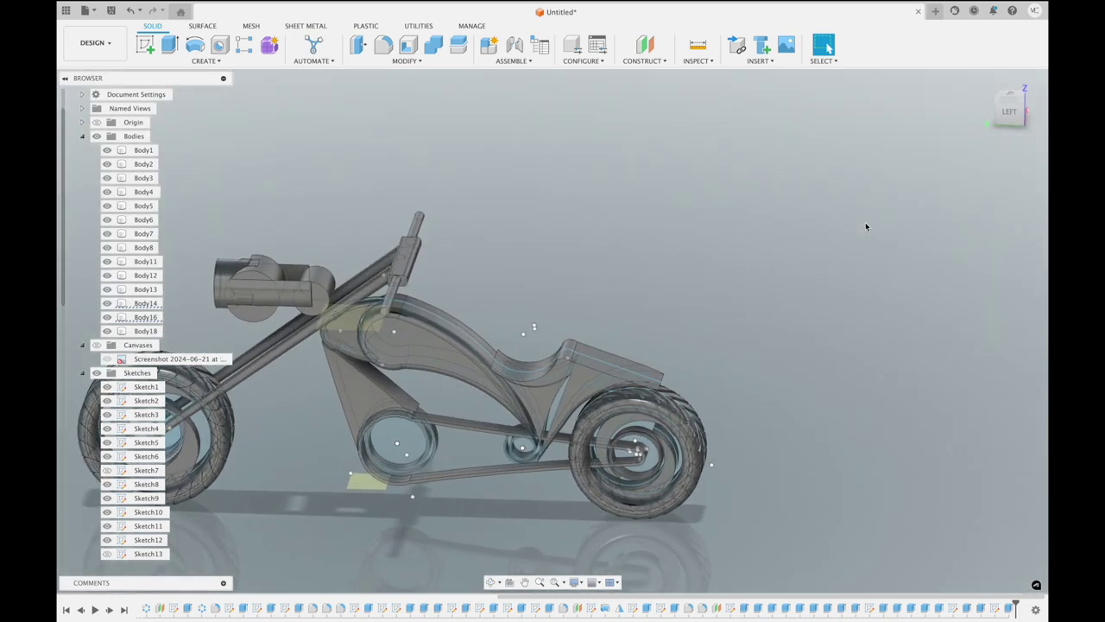
{"action": "left_click", "coordinate": [1015, 119]}
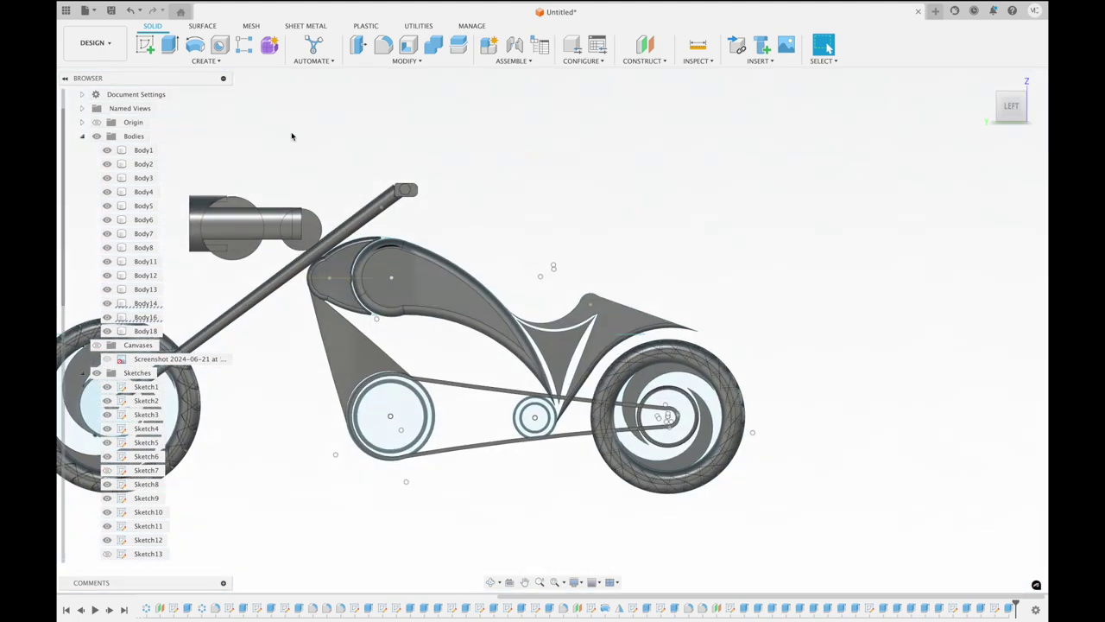
Place a 0.00 in offset construction plane on the tube end face and sketch on it
{"action": "left_click", "coordinate": [645, 44]}
{"action": "left_click", "coordinate": [409, 191]}
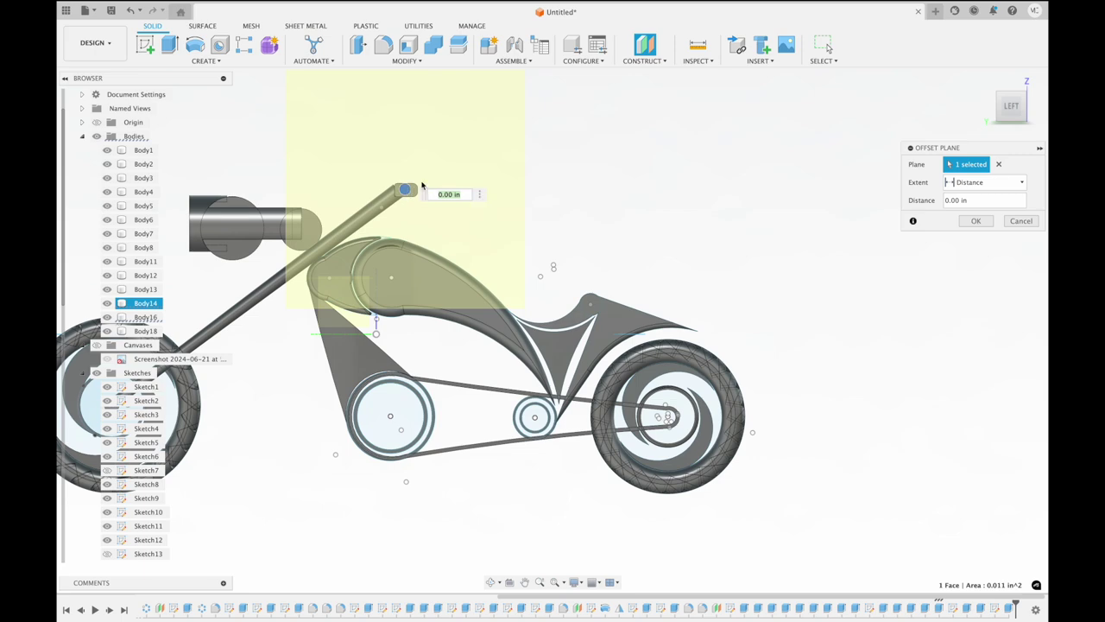
{"action": "key", "text": "F6"}
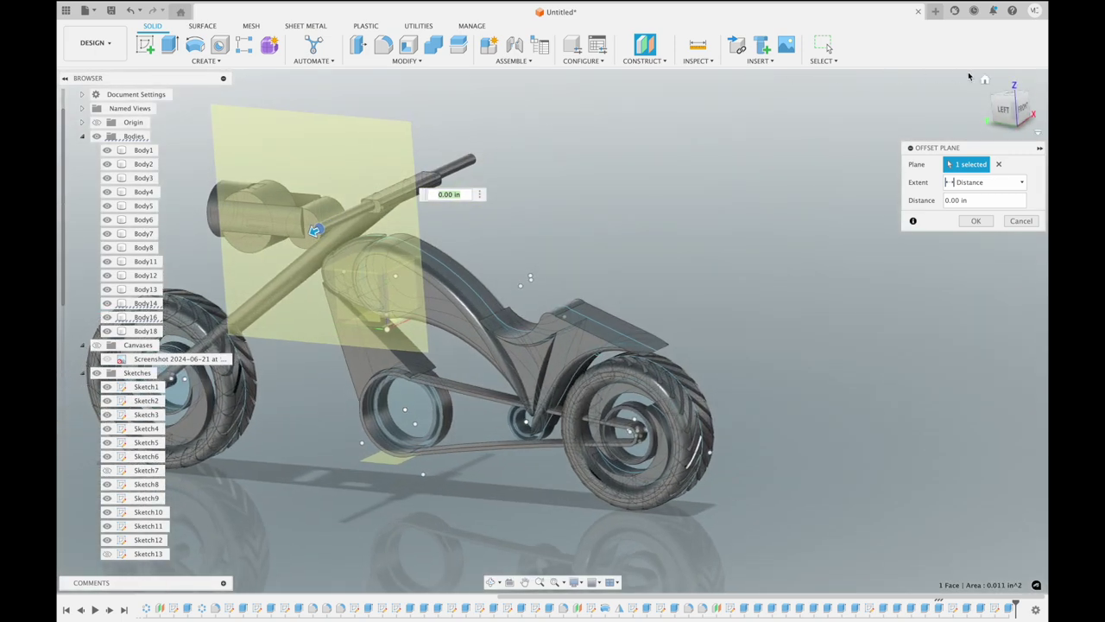
{"action": "left_click", "coordinate": [1005, 112]}
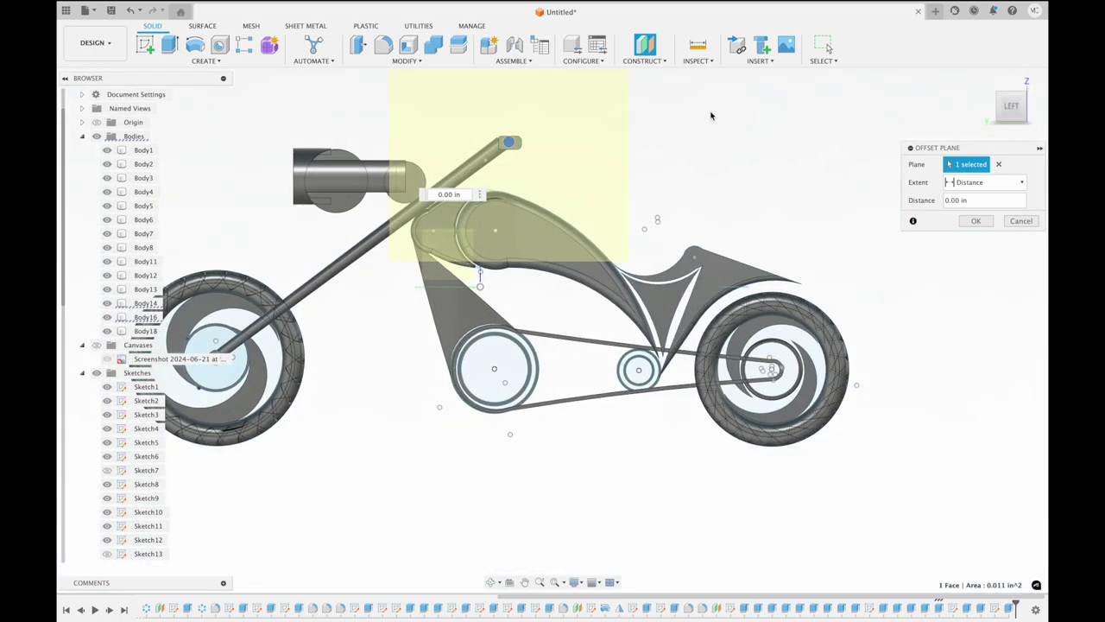
{"action": "left_click", "coordinate": [146, 45]}
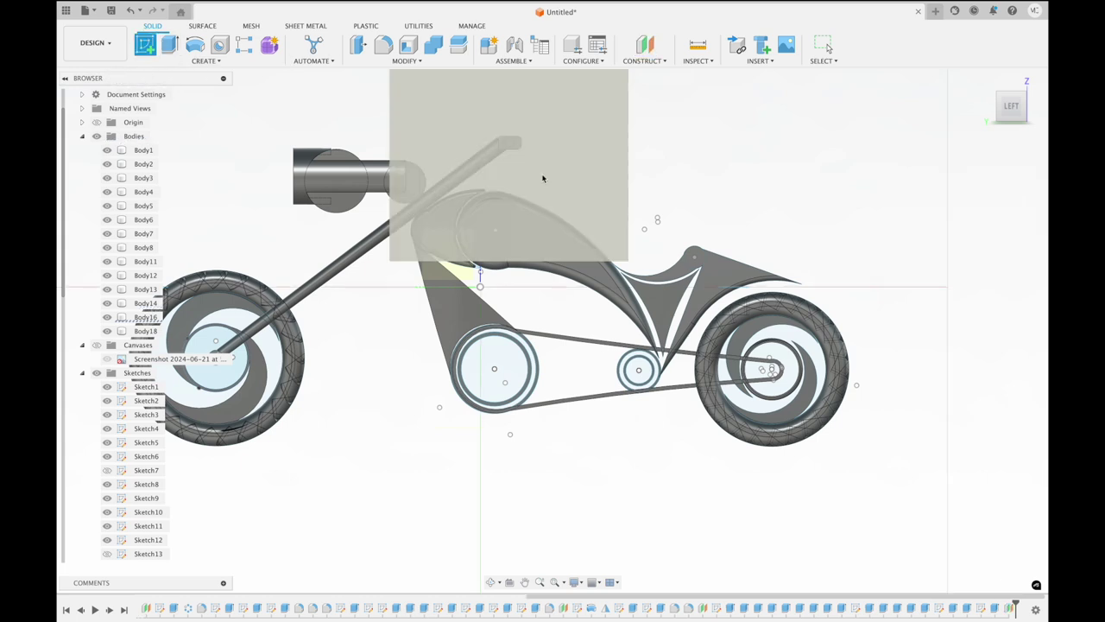
{"action": "left_click", "coordinate": [544, 178]}
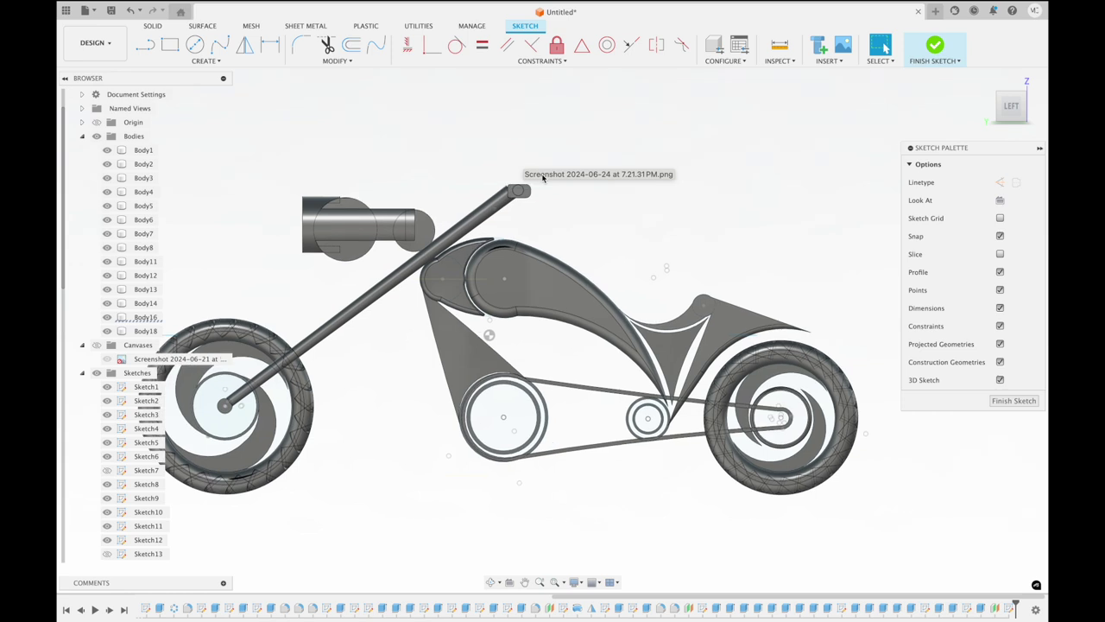
Choose Center Diameter Circle, try concentric and midpoint constraints, and cancel a first circle attempt
{"action": "left_click", "coordinate": [195, 45]}
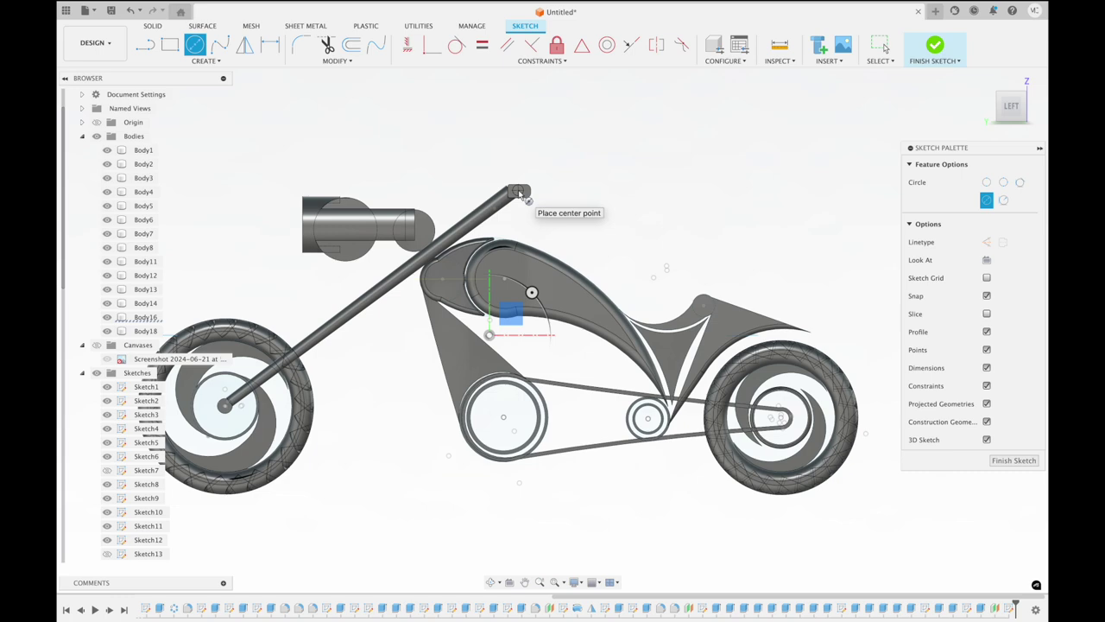
{"action": "scroll", "coordinate": [589, 177], "scroll_direction": "up", "scroll_amount": 3}
{"action": "scroll", "coordinate": [587, 173], "scroll_direction": "up", "scroll_amount": 2}
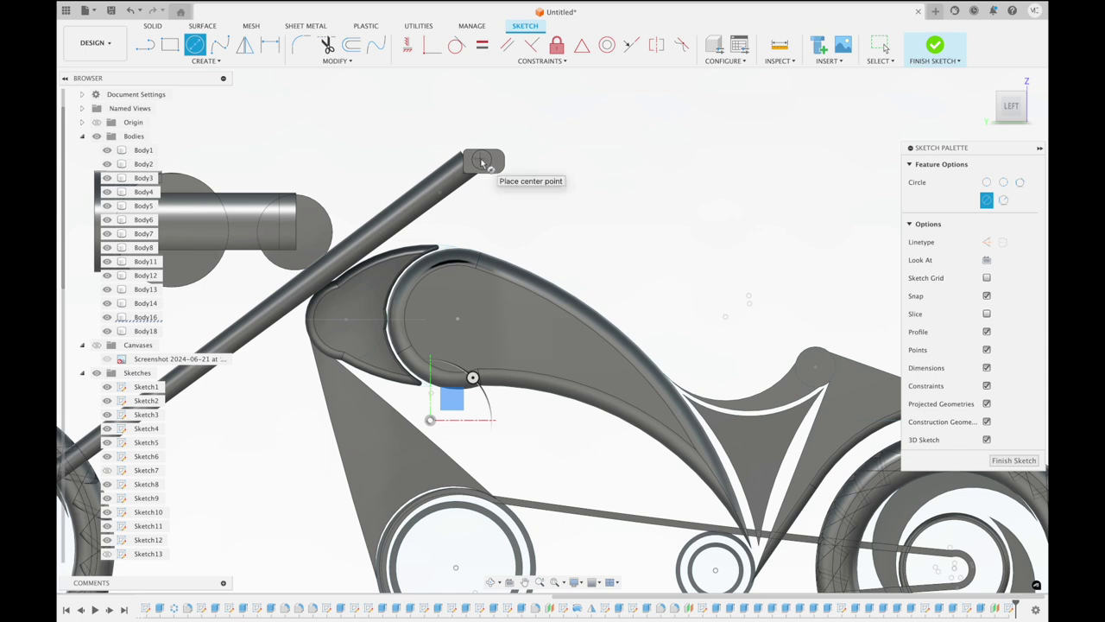
{"action": "left_click", "coordinate": [606, 45]}
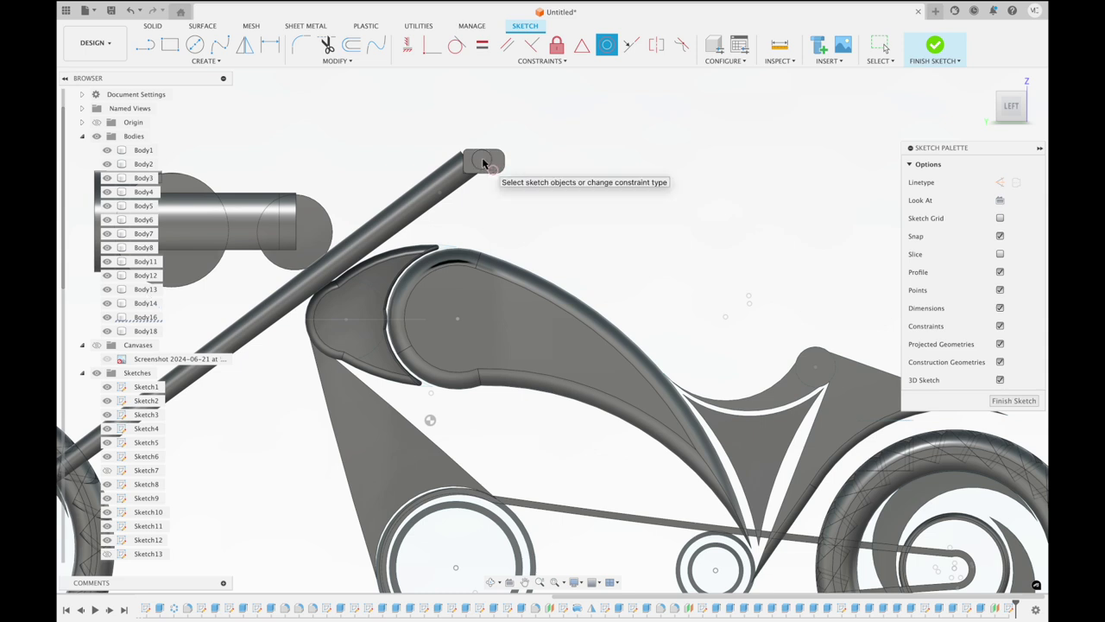
{"action": "left_click", "coordinate": [581, 46]}
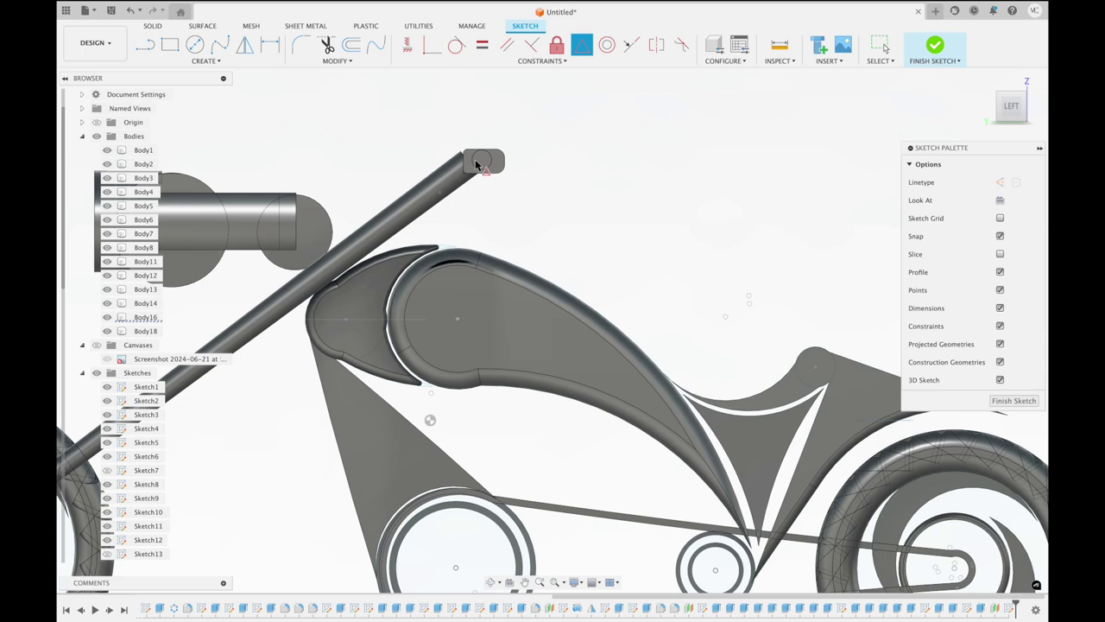
{"action": "left_click", "coordinate": [195, 45]}
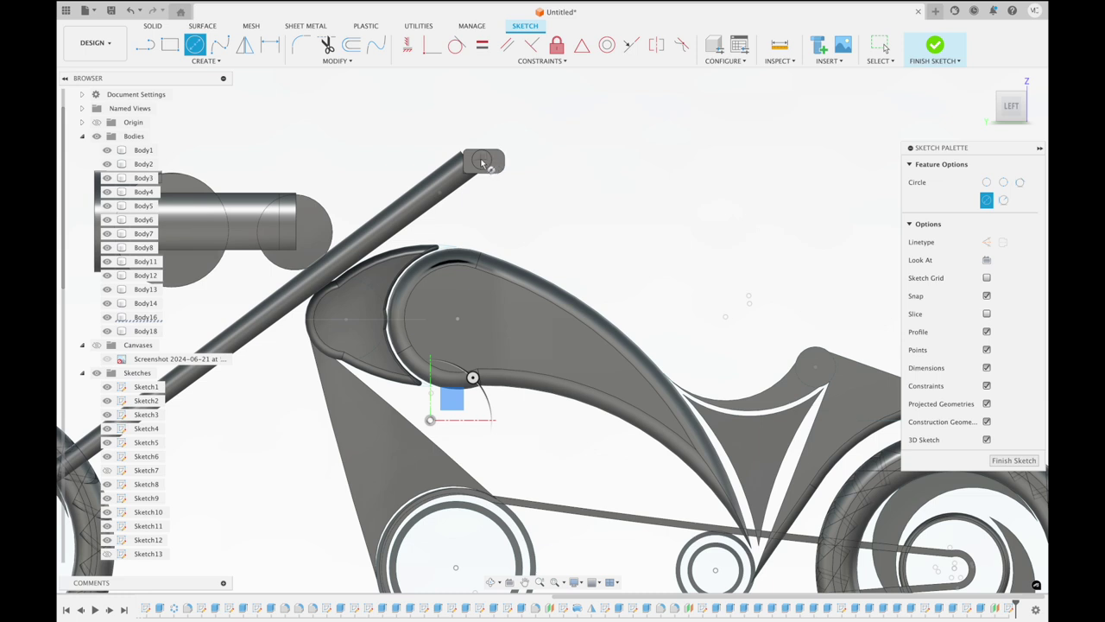
{"action": "left_click", "coordinate": [481, 153]}
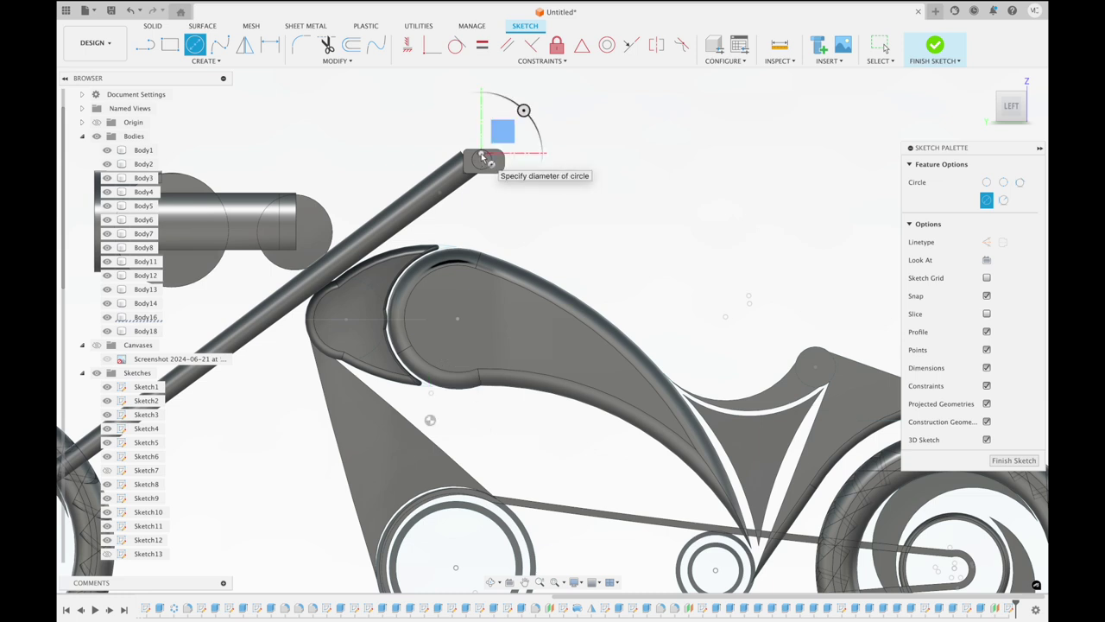
{"action": "key", "text": "Escape"}
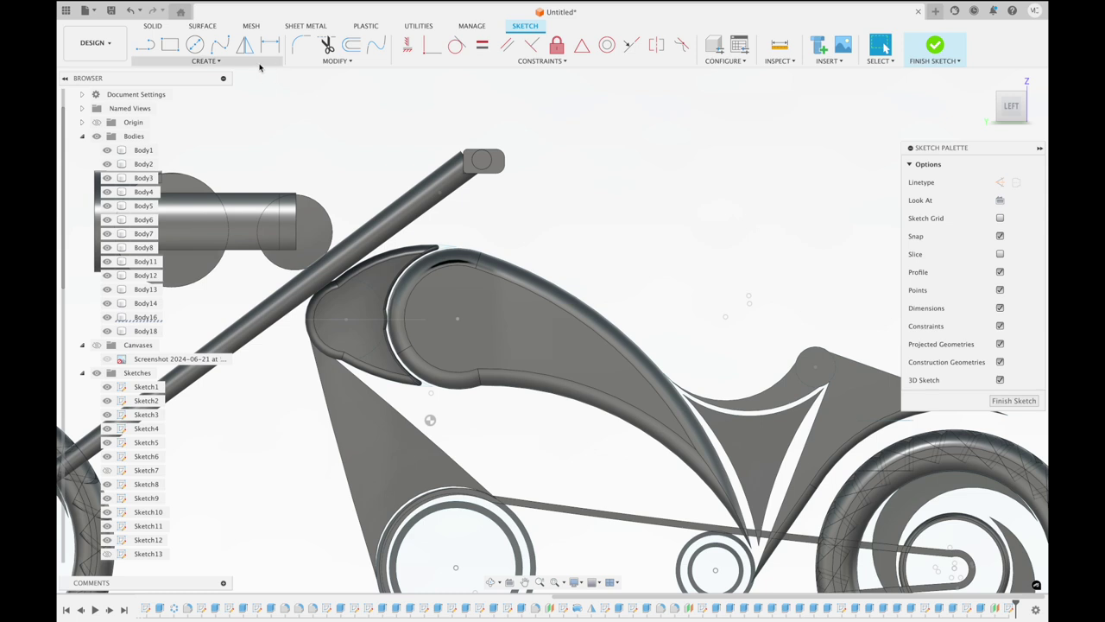
Draw a 0.155 in circle and a smaller second circle at the tube end, then finish the sketch
{"action": "left_click", "coordinate": [196, 48]}
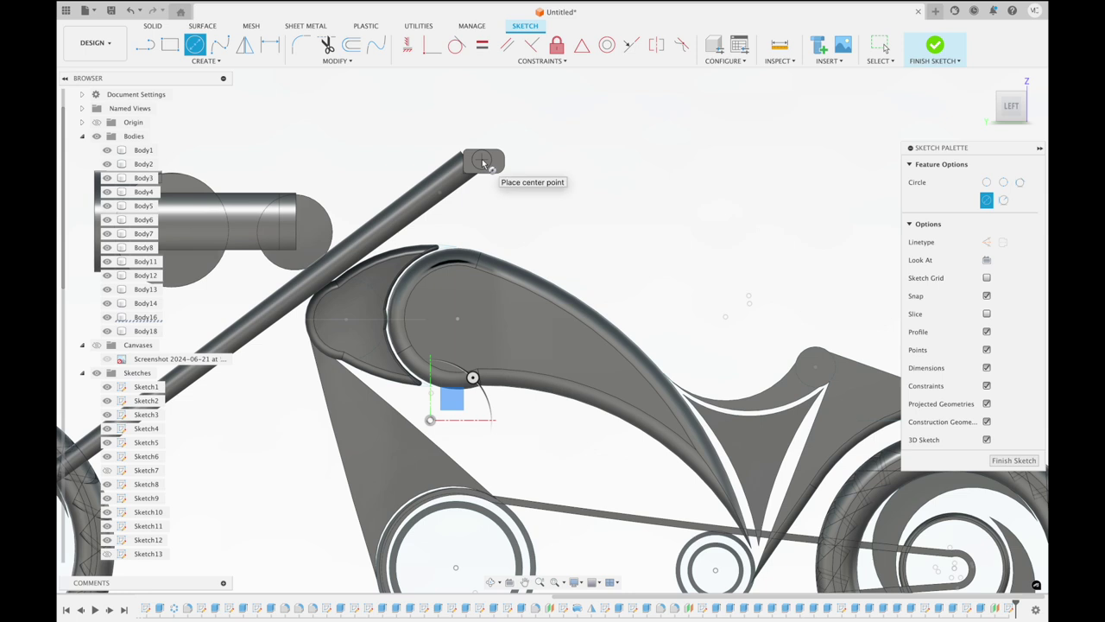
{"action": "left_click", "coordinate": [482, 158]}
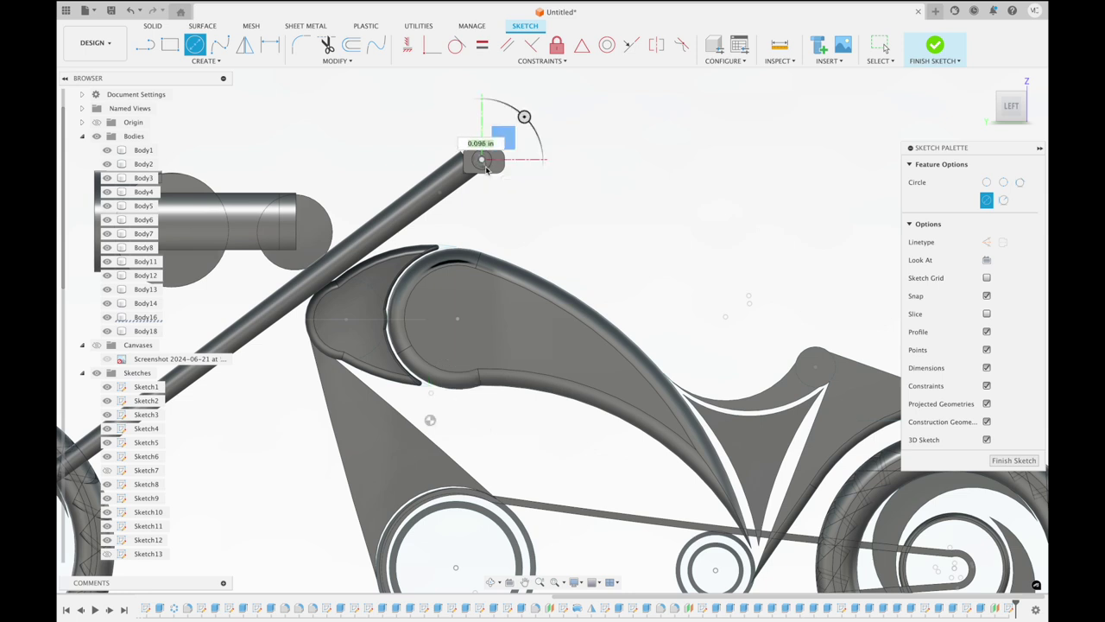
{"action": "left_click", "coordinate": [490, 173]}
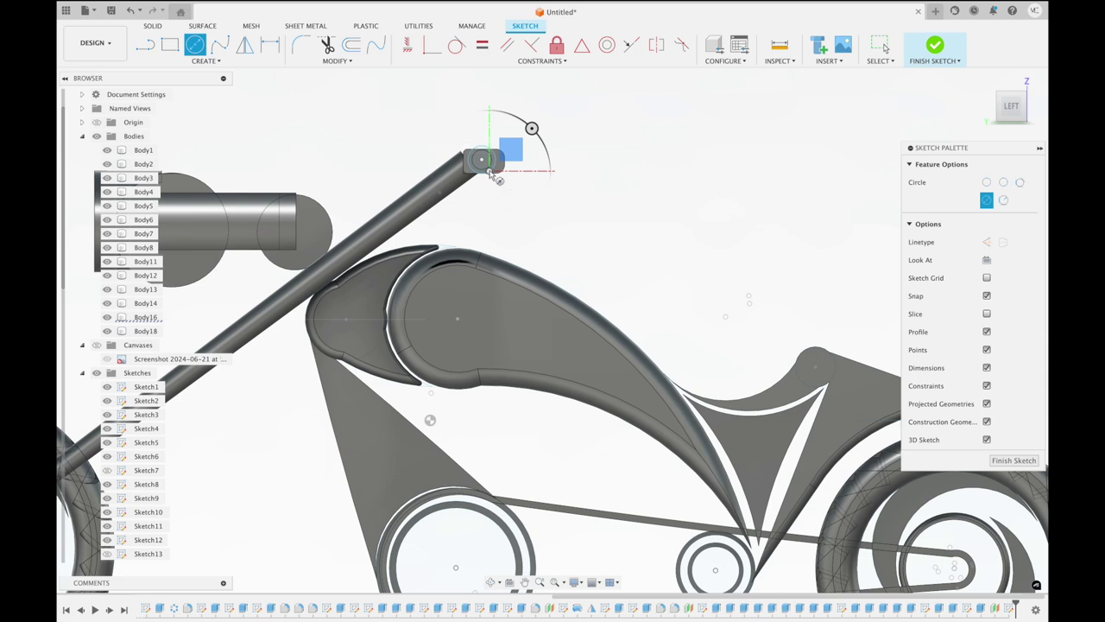
{"action": "left_click", "coordinate": [481, 159]}
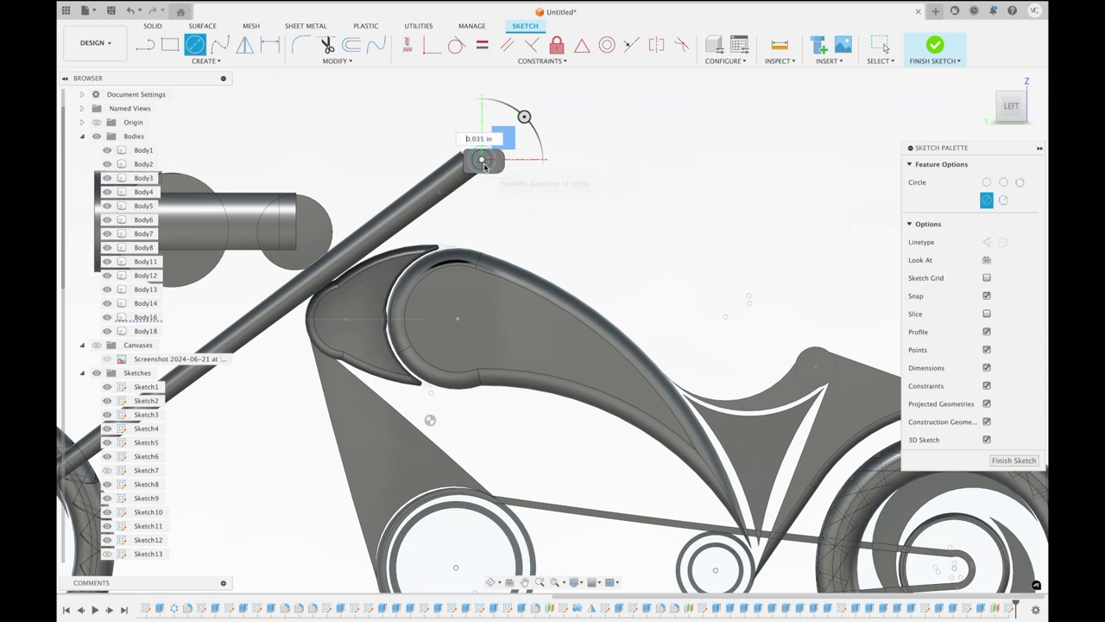
{"action": "left_click", "coordinate": [487, 170]}
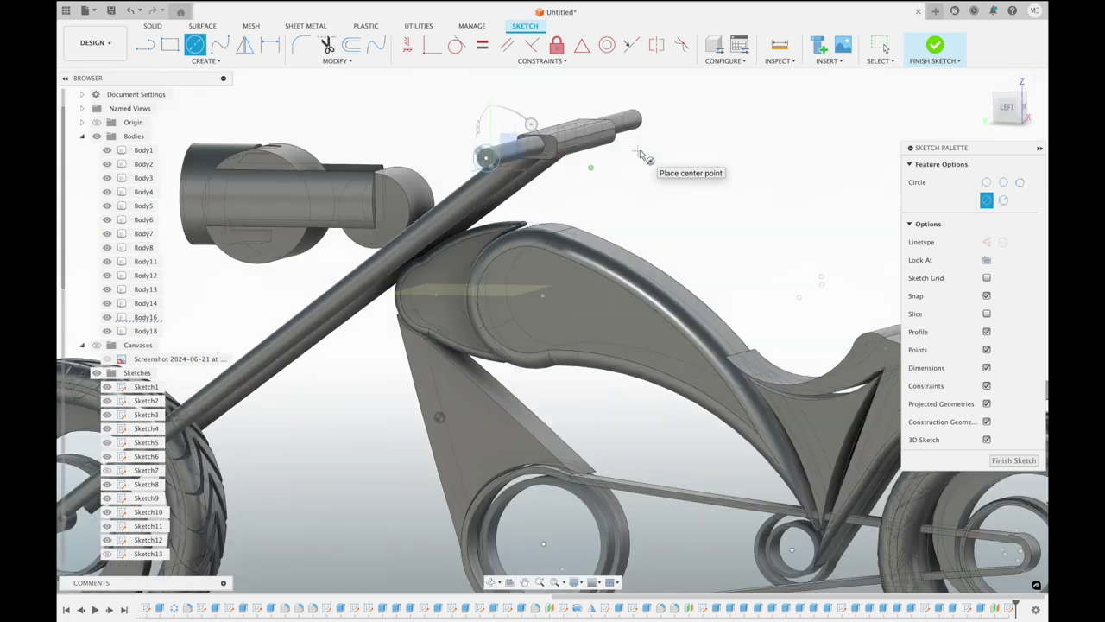
{"action": "middle_click_drag", "start_coordinate": [640, 153], "coordinate": [691, 129], "text": "shift"}
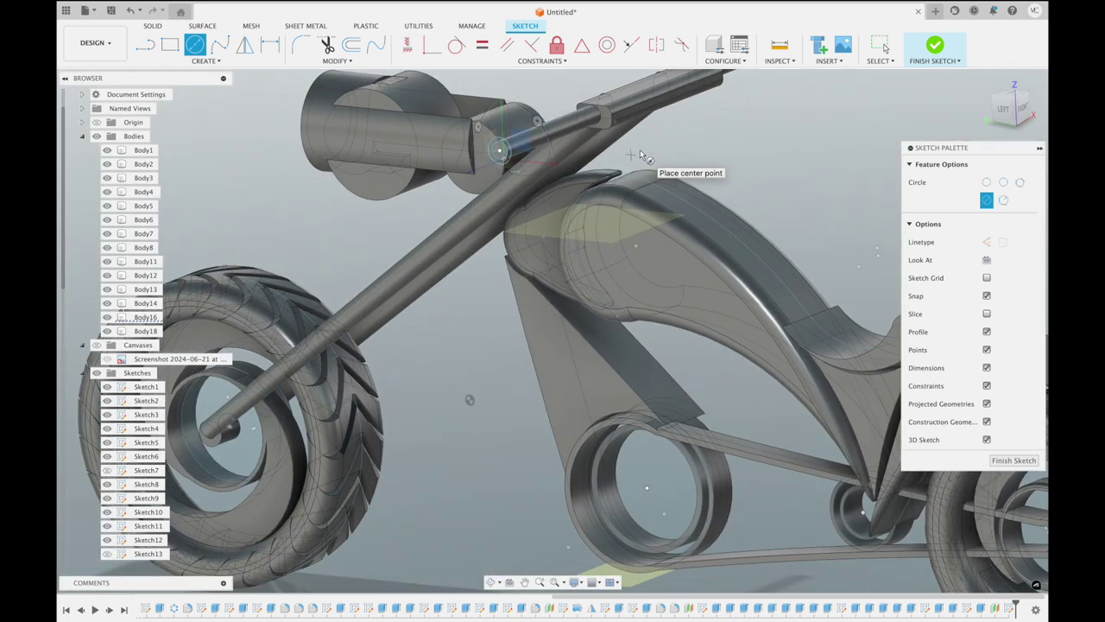
{"action": "left_click", "coordinate": [931, 50]}
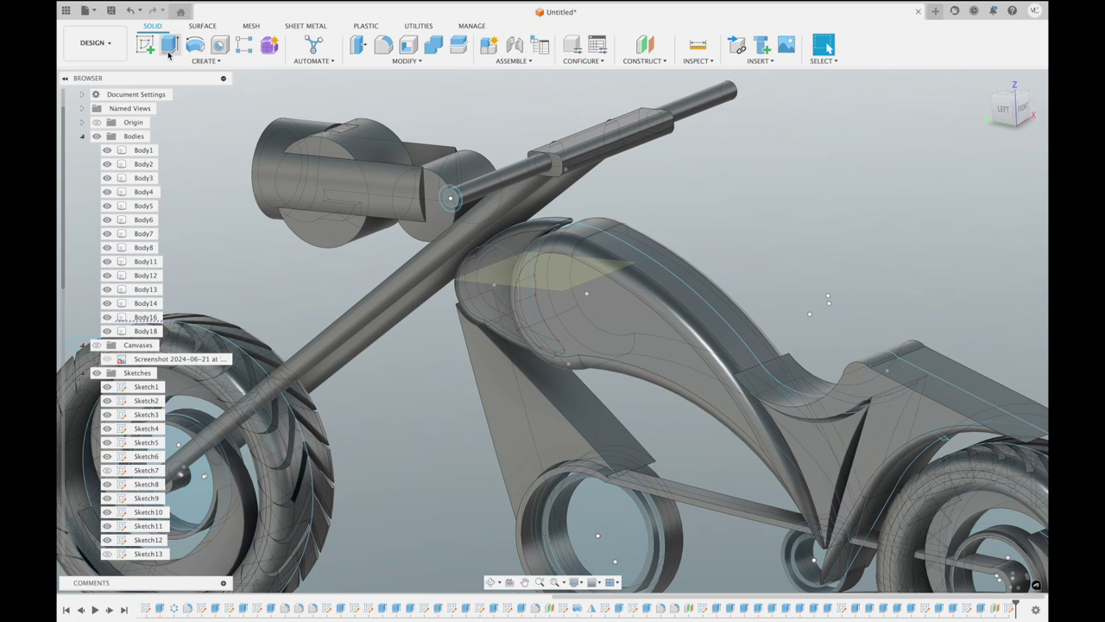
Extrude the small end circle into the tube as a Join, lengthening it to -0.60 in
{"action": "left_click", "coordinate": [167, 53]}
{"action": "left_click", "coordinate": [450, 198]}
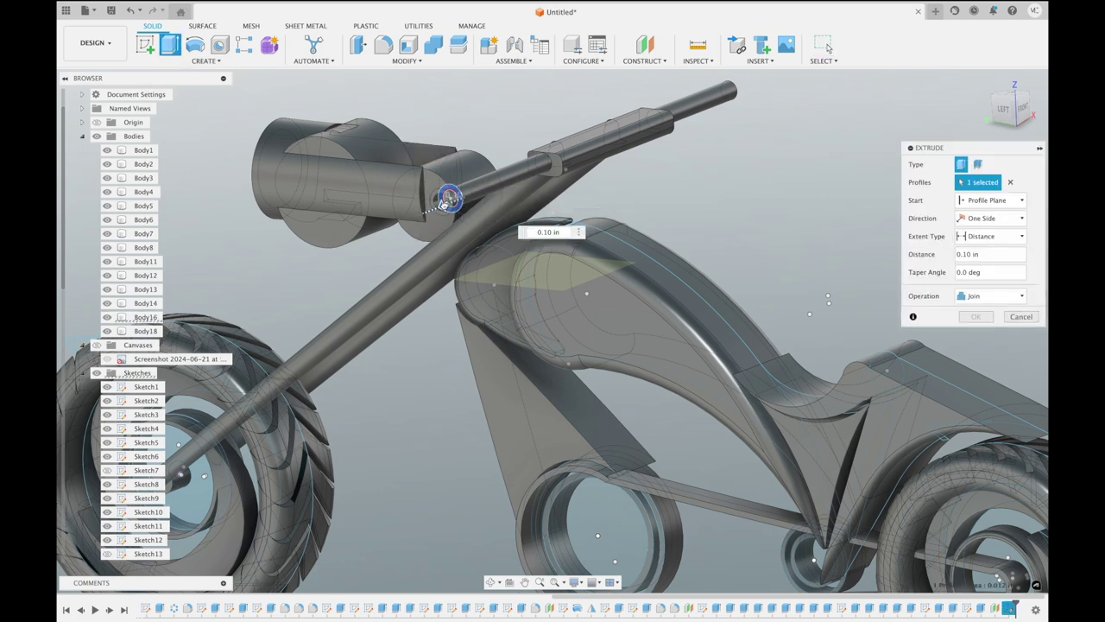
{"action": "left_click_drag", "start_coordinate": [451, 200], "coordinate": [449, 198]}
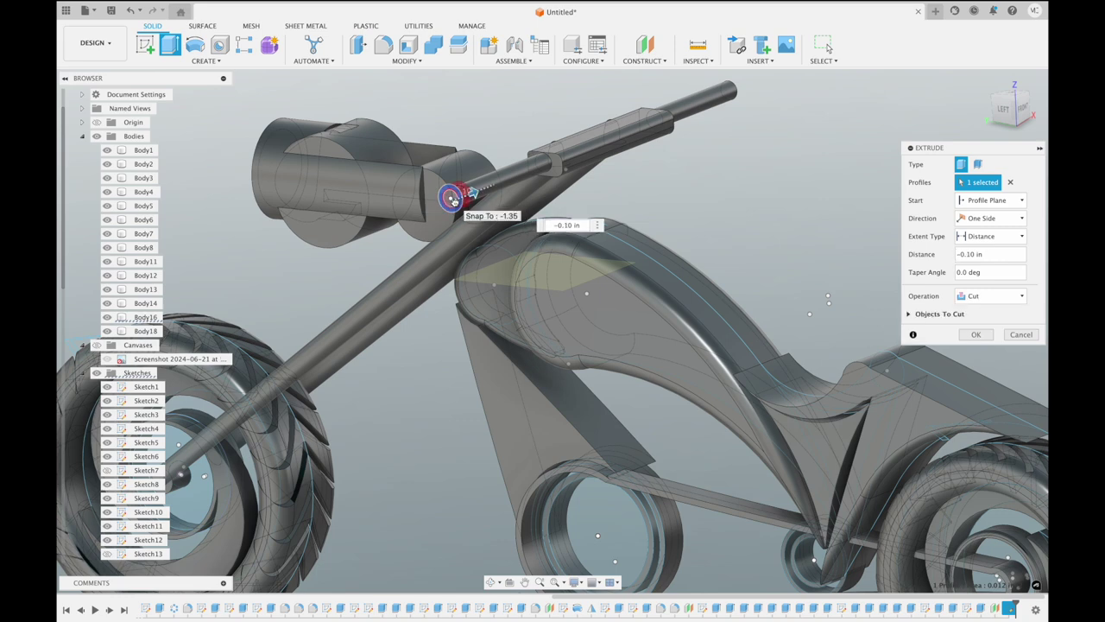
{"action": "left_click", "coordinate": [997, 296]}
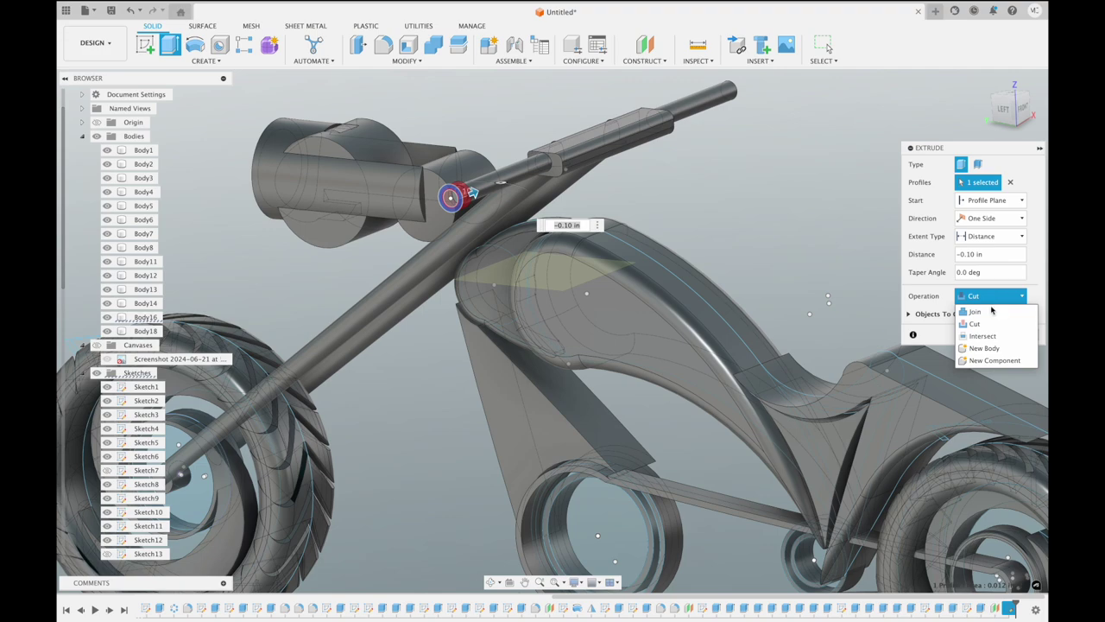
{"action": "left_click", "coordinate": [991, 310]}
{"action": "scroll", "coordinate": [830, 202], "scroll_direction": "down", "scroll_amount": 3, "text": "shift"}
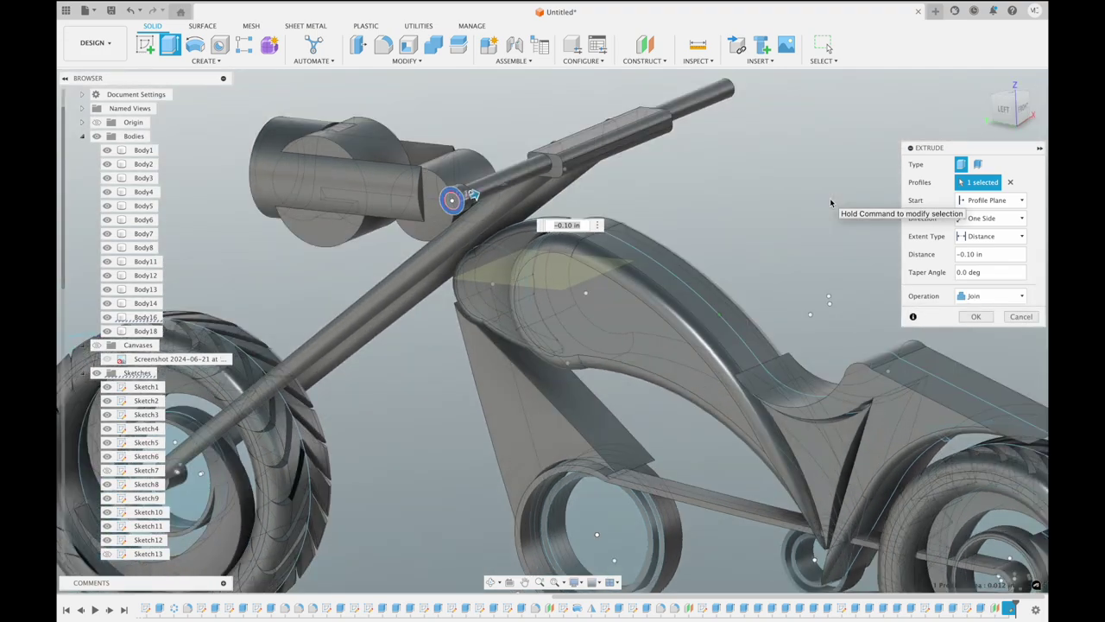
{"action": "scroll", "coordinate": [830, 203], "scroll_direction": "down", "scroll_amount": 3, "text": "shift"}
{"action": "scroll", "coordinate": [841, 204], "scroll_direction": "down", "scroll_amount": 3, "text": "shift"}
{"action": "scroll", "coordinate": [842, 204], "scroll_direction": "down", "scroll_amount": 3, "text": "shift"}
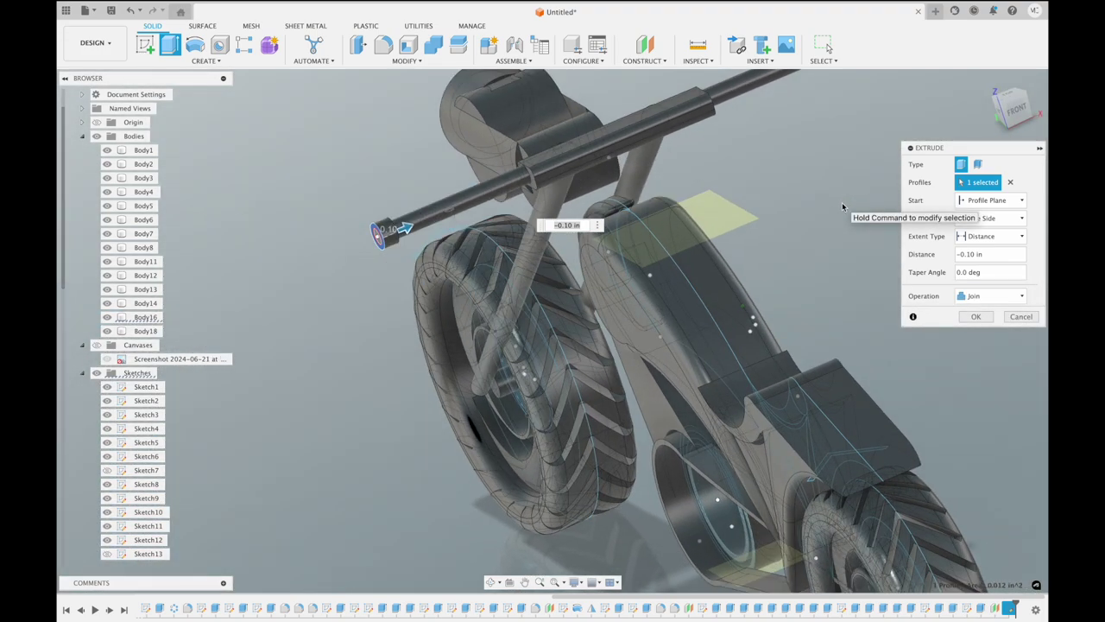
{"action": "scroll", "coordinate": [841, 204], "scroll_direction": "down", "scroll_amount": 3, "text": "shift"}
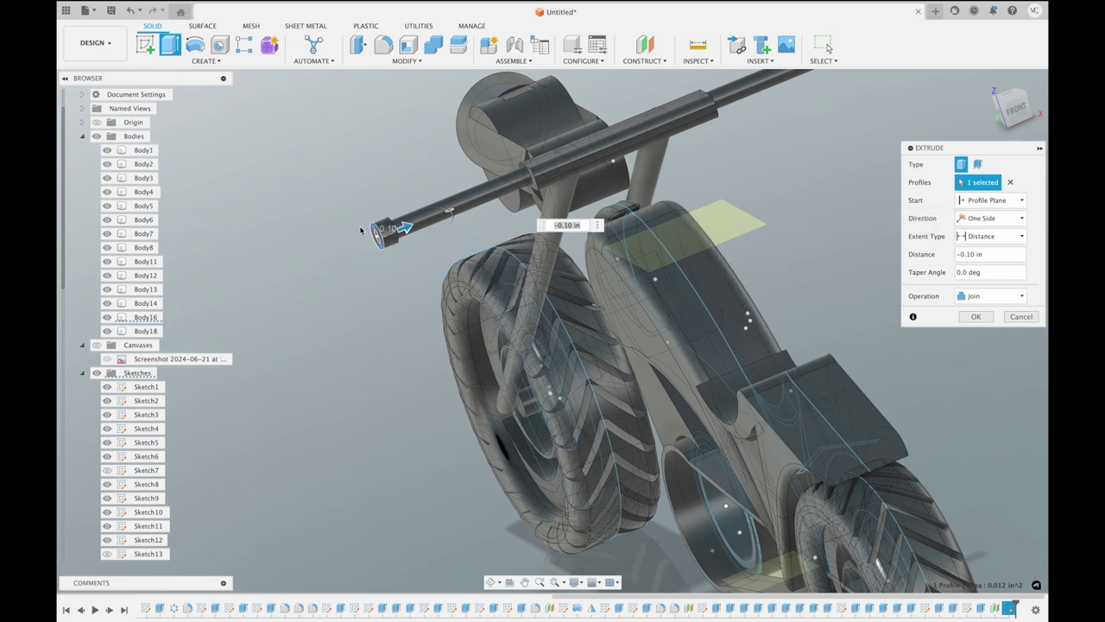
{"action": "left_click_drag", "start_coordinate": [404, 227], "coordinate": [434, 217]}
{"action": "left_click_drag", "start_coordinate": [443, 216], "coordinate": [507, 195]}
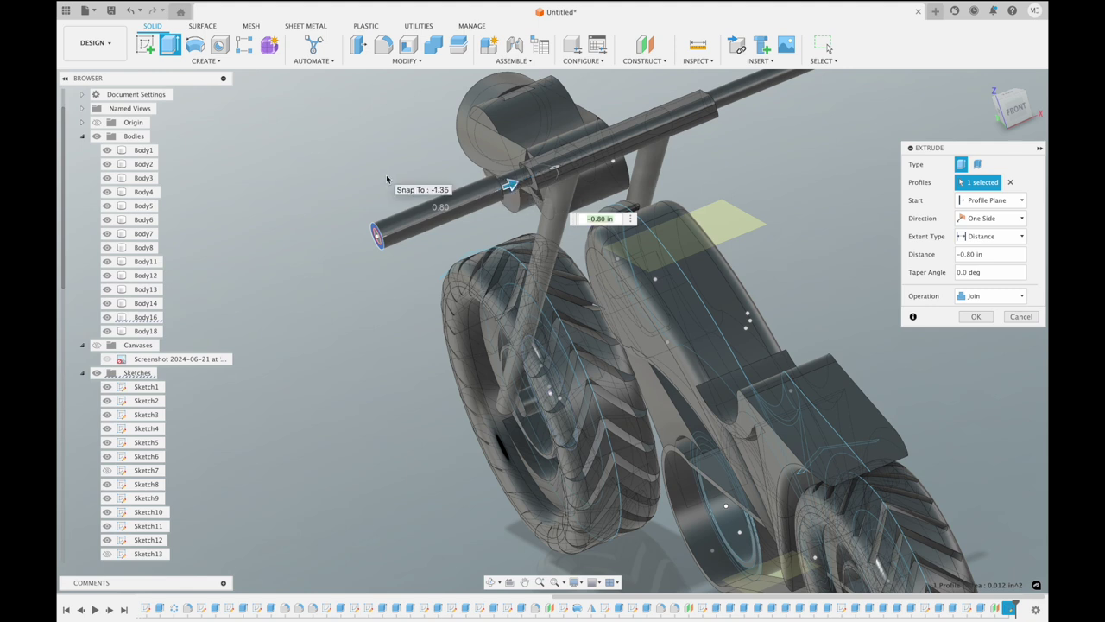
Make the extrusion two-sided, 0.80 in into the grip and 0.10 in past its end
{"action": "left_click", "coordinate": [995, 221]}
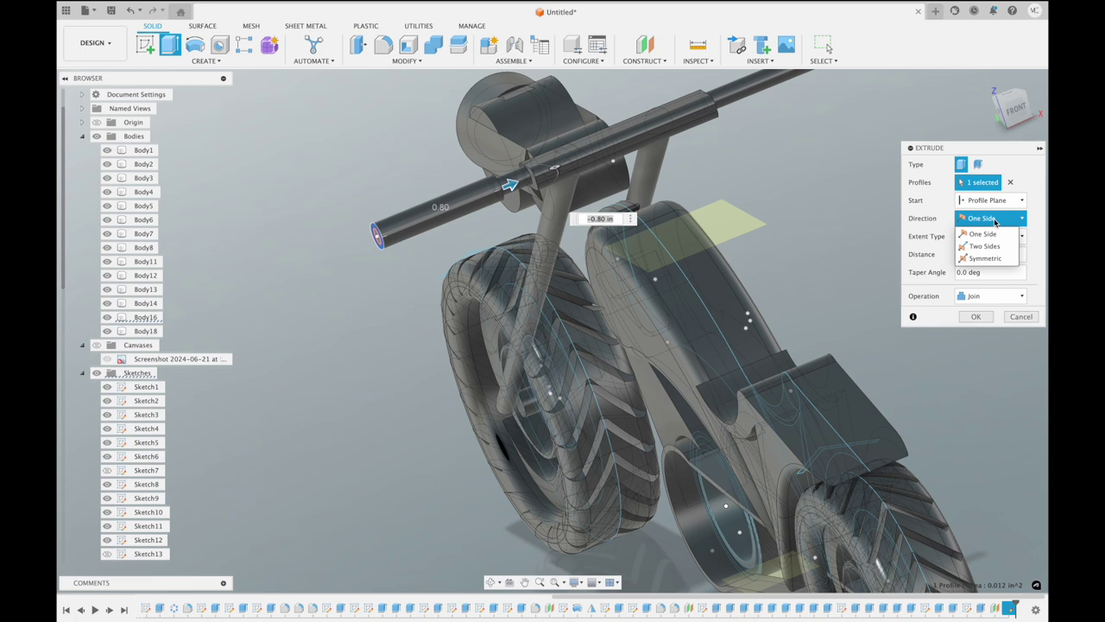
{"action": "left_click", "coordinate": [985, 246]}
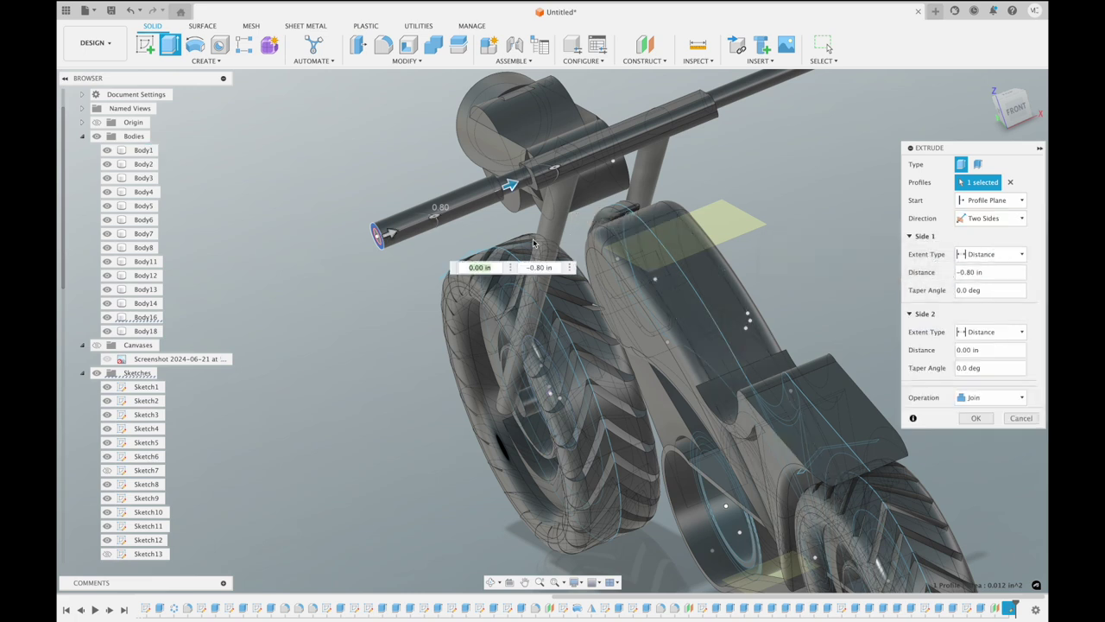
{"action": "left_click_drag", "start_coordinate": [390, 233], "coordinate": [403, 235]}
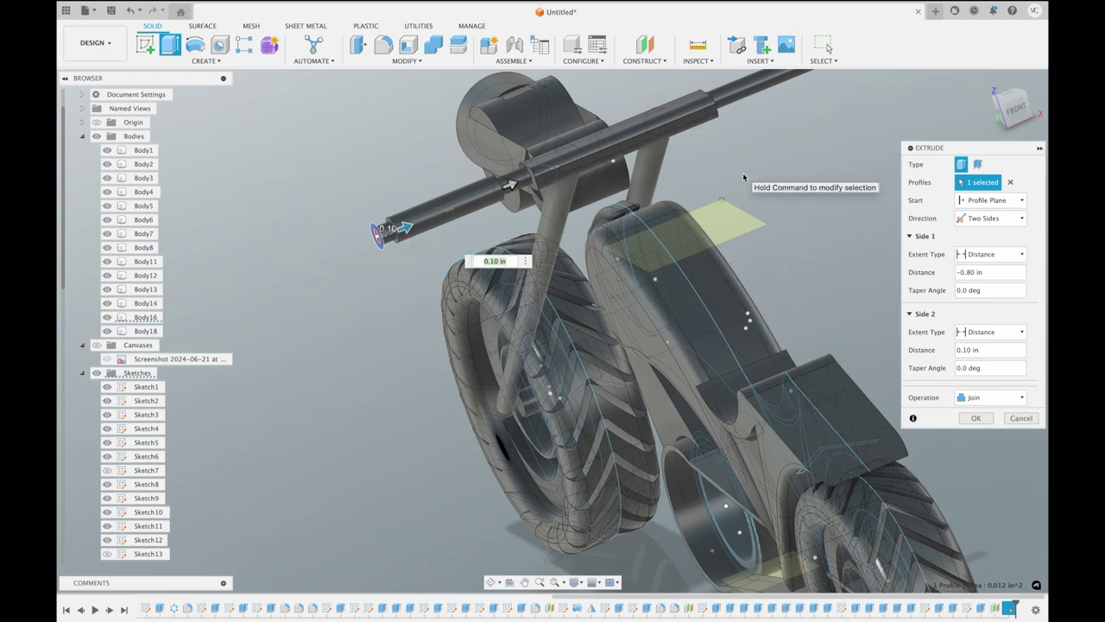
{"action": "scroll", "coordinate": [743, 177], "scroll_direction": "left", "scroll_amount": 5, "text": "shift"}
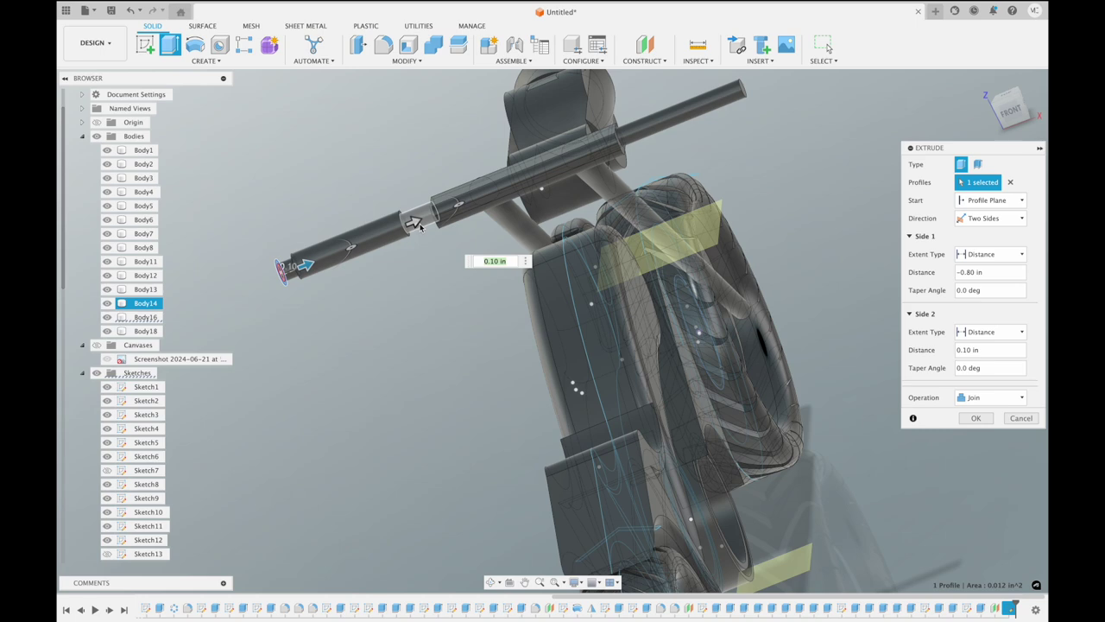
{"action": "left_click", "coordinate": [977, 418]}
{"action": "scroll", "coordinate": [858, 329], "scroll_direction": "left", "scroll_amount": 10, "text": "shift"}
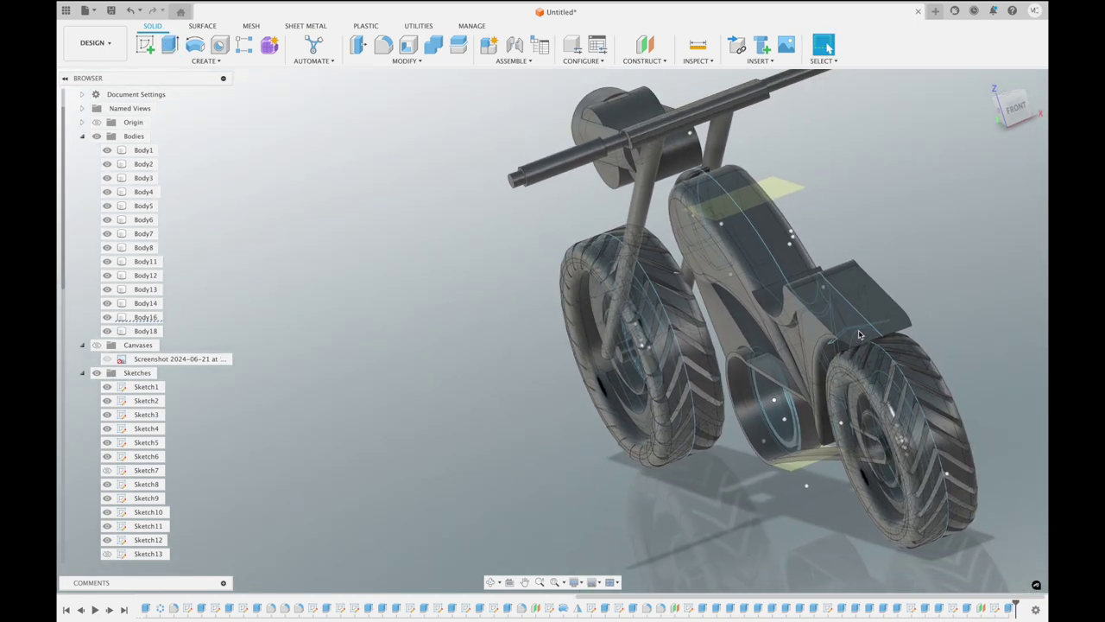
{"action": "scroll", "coordinate": [859, 333], "scroll_direction": "left", "scroll_amount": 3, "text": "shift"}
{"action": "scroll", "coordinate": [858, 333], "scroll_direction": "left", "scroll_amount": 3, "text": "shift"}
{"action": "scroll", "coordinate": [859, 333], "scroll_direction": "left", "scroll_amount": 3, "text": "shift"}
{"action": "scroll", "coordinate": [859, 334], "scroll_direction": "left", "scroll_amount": 3, "text": "shift"}
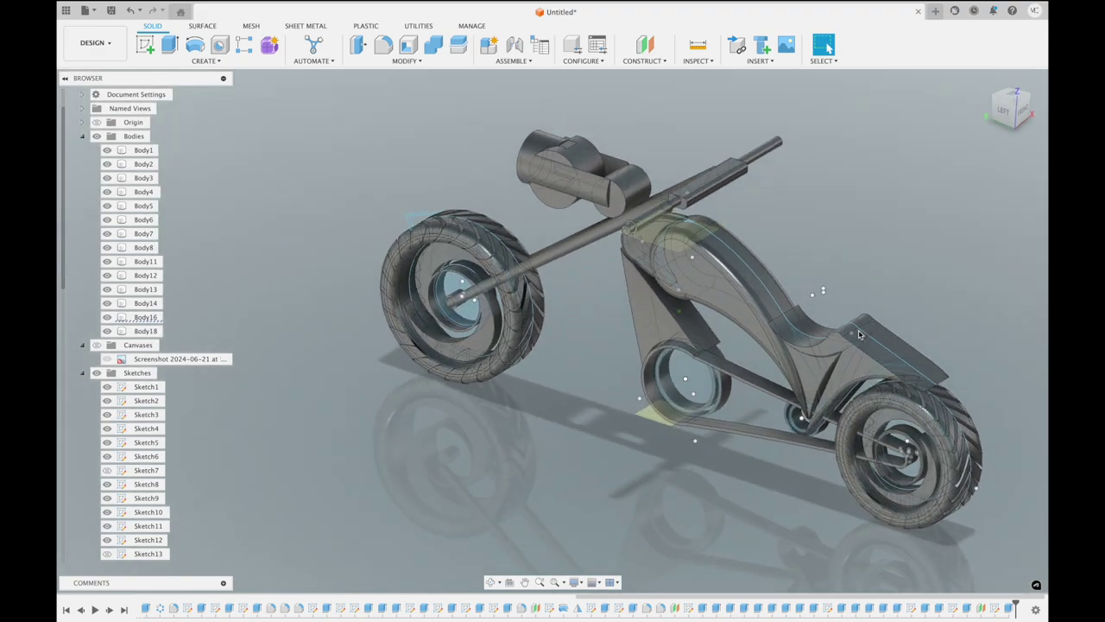
{"action": "scroll", "coordinate": [858, 334], "scroll_direction": "left", "scroll_amount": 3, "text": "shift"}
{"action": "scroll", "coordinate": [859, 333], "scroll_direction": "left", "scroll_amount": 3, "text": "shift"}
{"action": "scroll", "coordinate": [859, 334], "scroll_direction": "left", "scroll_amount": 3, "text": "shift"}
{"action": "scroll", "coordinate": [859, 333], "scroll_direction": "left", "scroll_amount": 3, "text": "shift"}
{"action": "scroll", "coordinate": [859, 334], "scroll_direction": "left", "scroll_amount": 3, "text": "shift"}
{"action": "scroll", "coordinate": [906, 302], "scroll_direction": "left", "scroll_amount": 1, "text": "shift"}
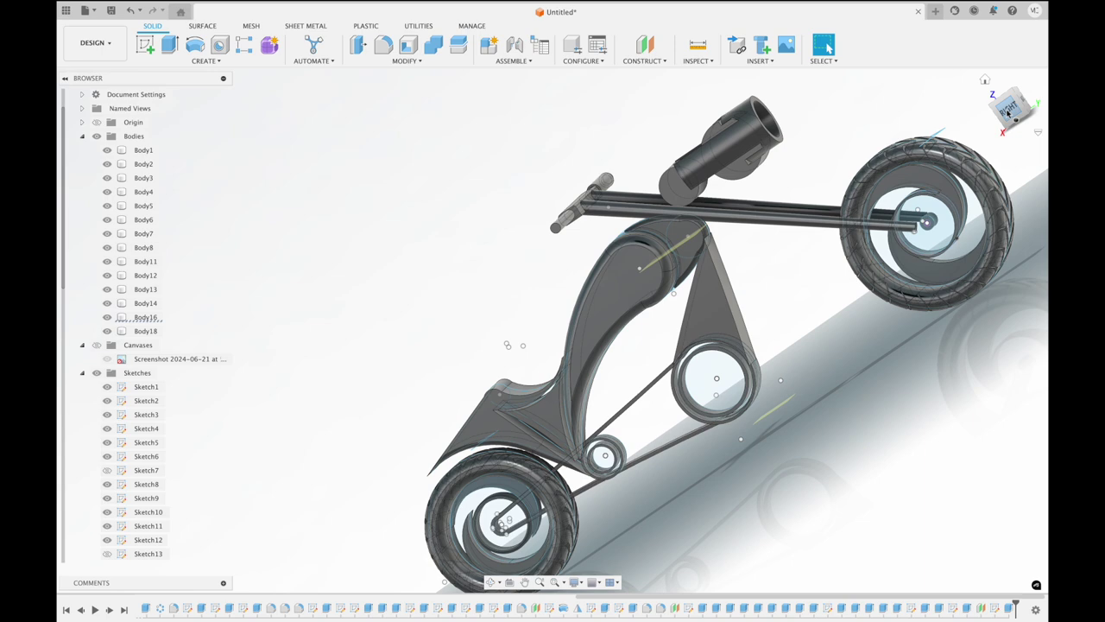
Place an offset construction plane on the other grip's end face and sketch on it
{"action": "left_click", "coordinate": [1008, 110]}
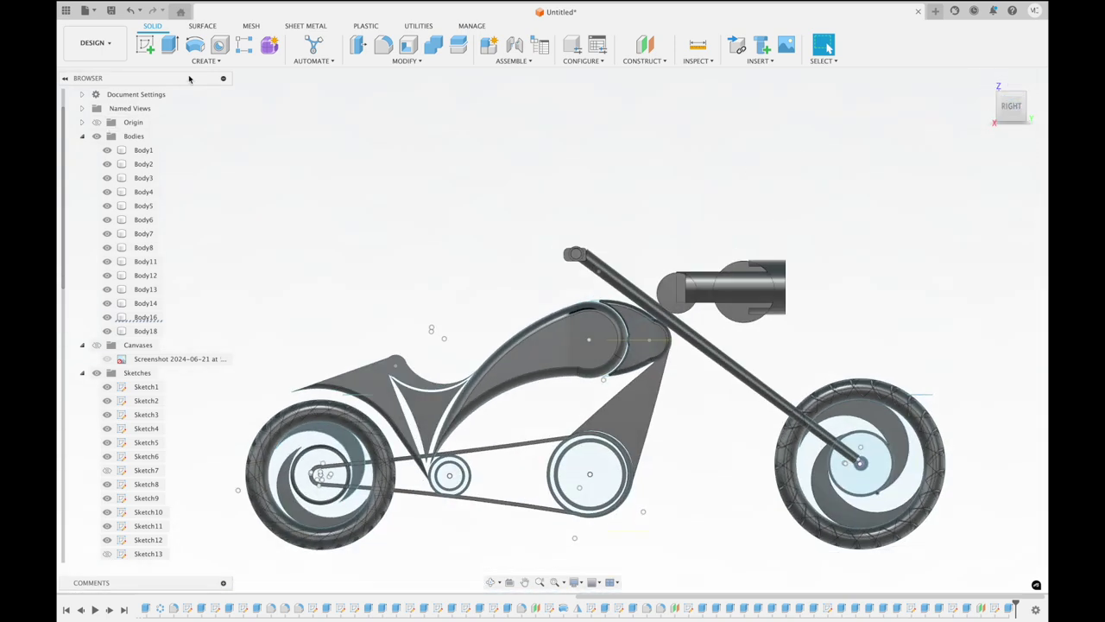
{"action": "left_click", "coordinate": [645, 45]}
{"action": "left_click", "coordinate": [575, 254]}
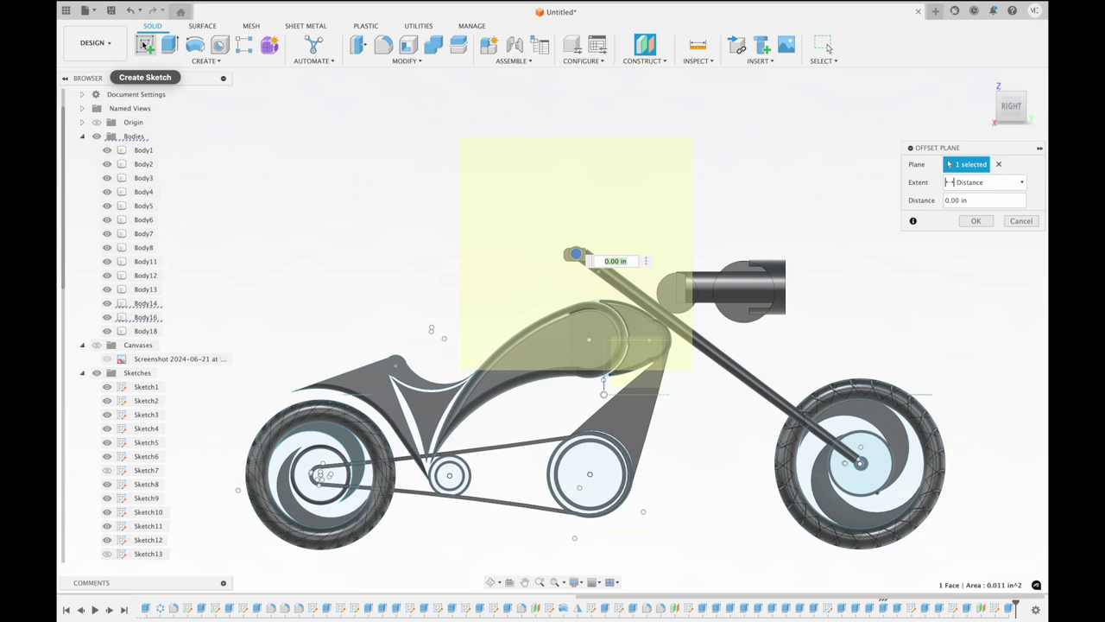
{"action": "left_click", "coordinate": [145, 45]}
{"action": "left_click", "coordinate": [544, 226]}
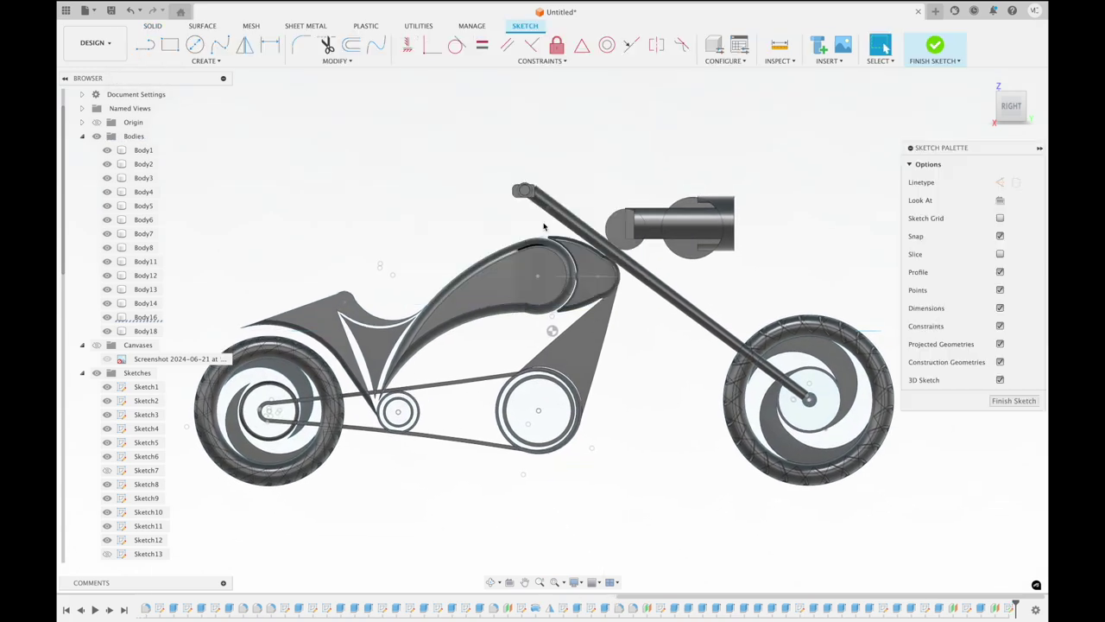
Draw a 0.150 in circle centred on the handlebar end and finish the sketch
{"action": "left_click", "coordinate": [194, 47]}
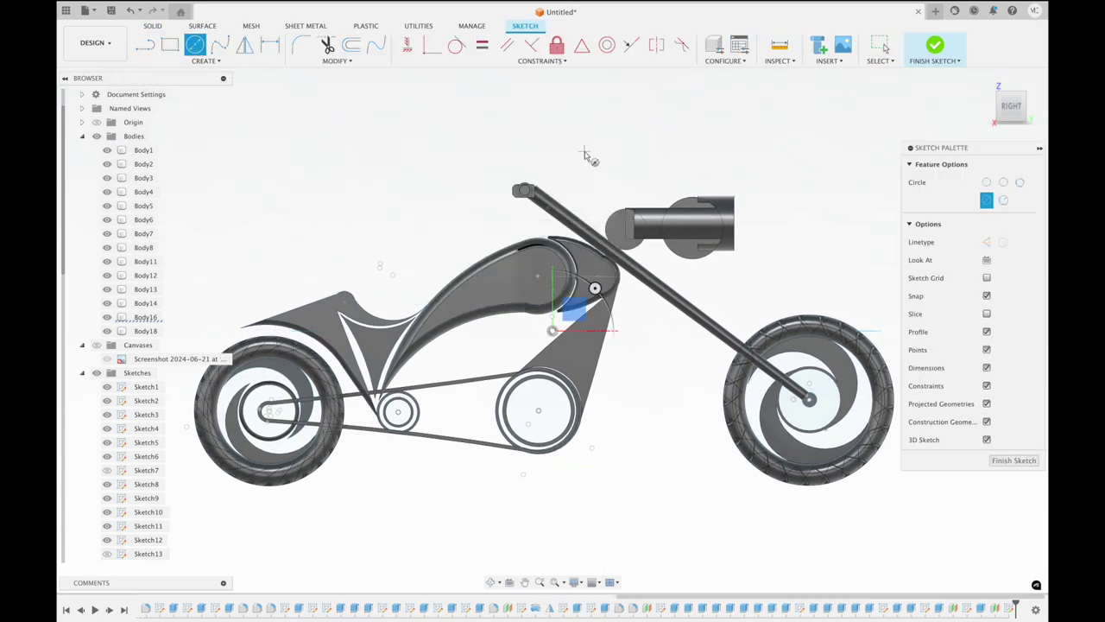
{"action": "scroll", "coordinate": [578, 155], "scroll_direction": "up", "scroll_amount": 3}
{"action": "scroll", "coordinate": [552, 151], "scroll_direction": "up", "scroll_amount": 2}
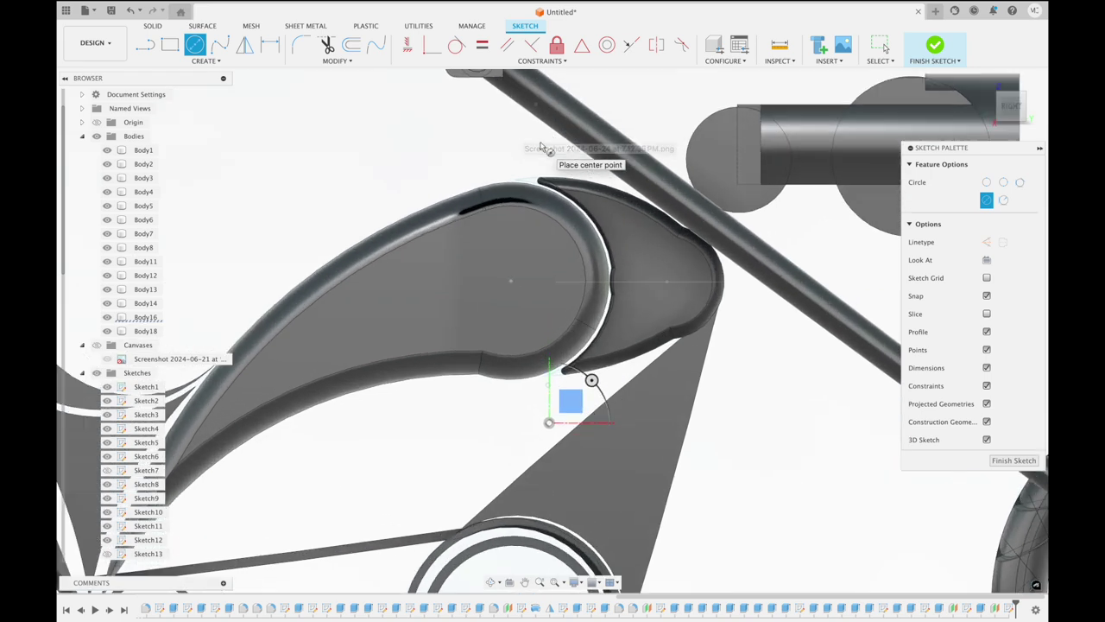
{"action": "scroll", "coordinate": [542, 147], "scroll_direction": "up", "scroll_amount": 3}
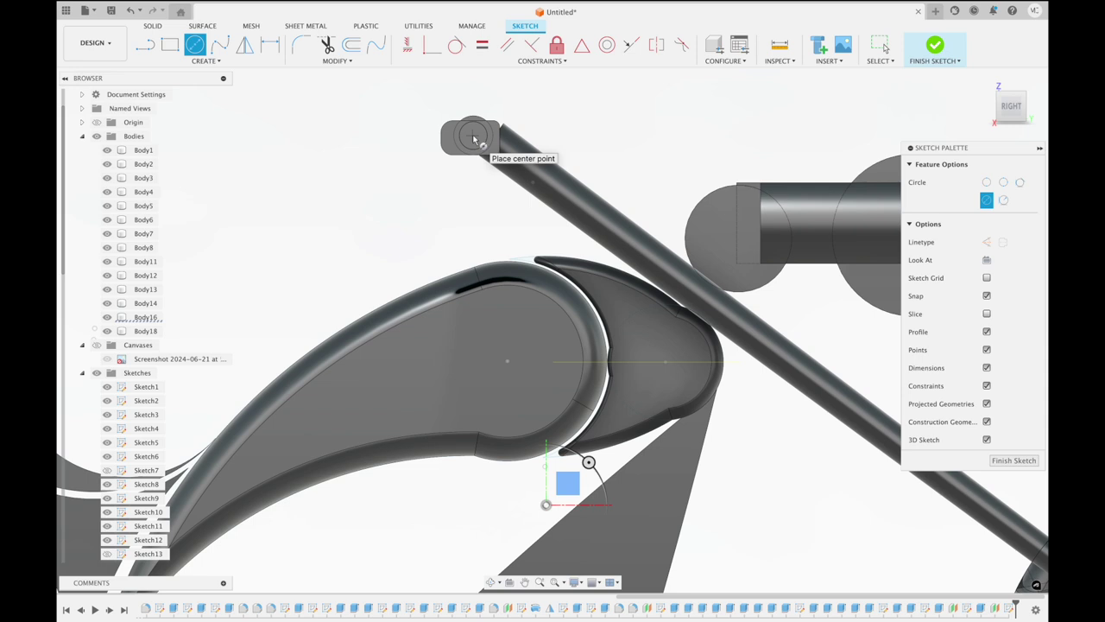
{"action": "left_click", "coordinate": [473, 136]}
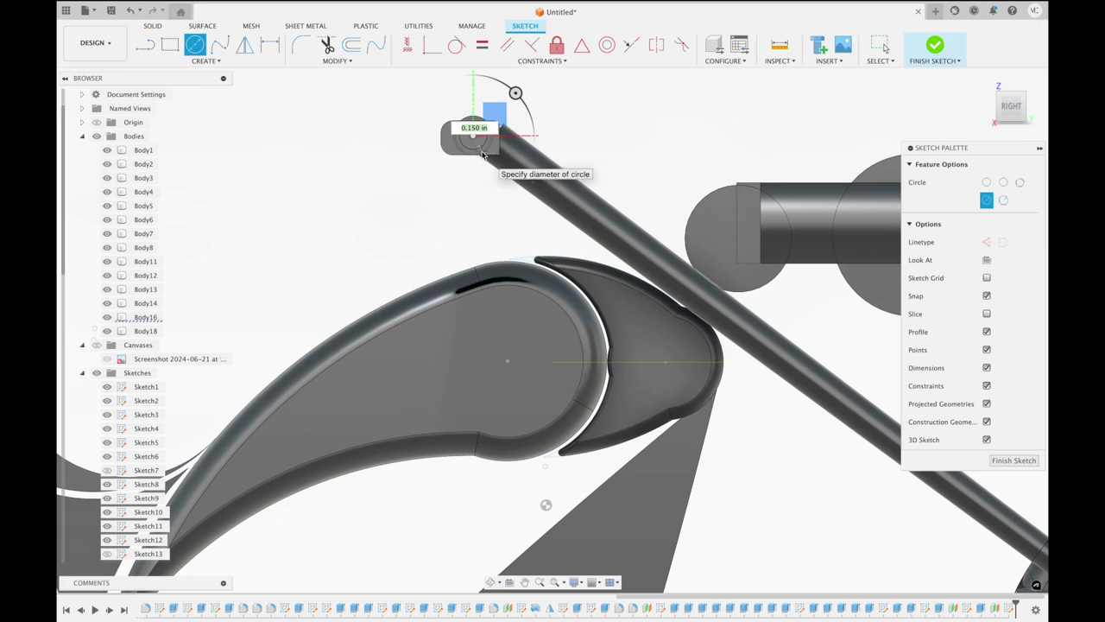
{"action": "left_click", "coordinate": [482, 153]}
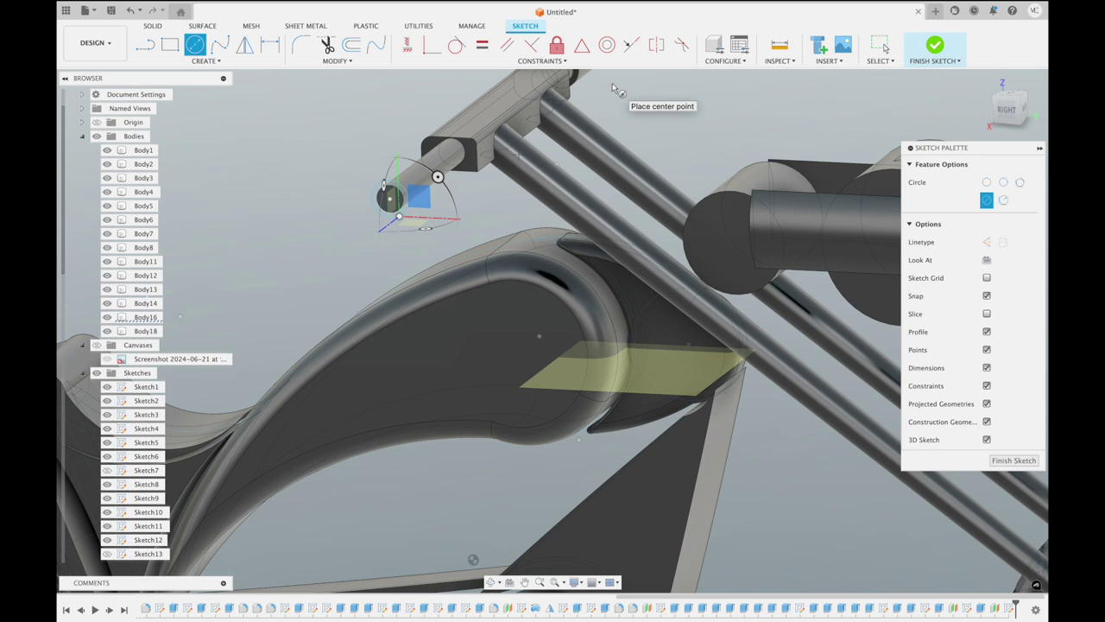
{"action": "left_click", "coordinate": [935, 45]}
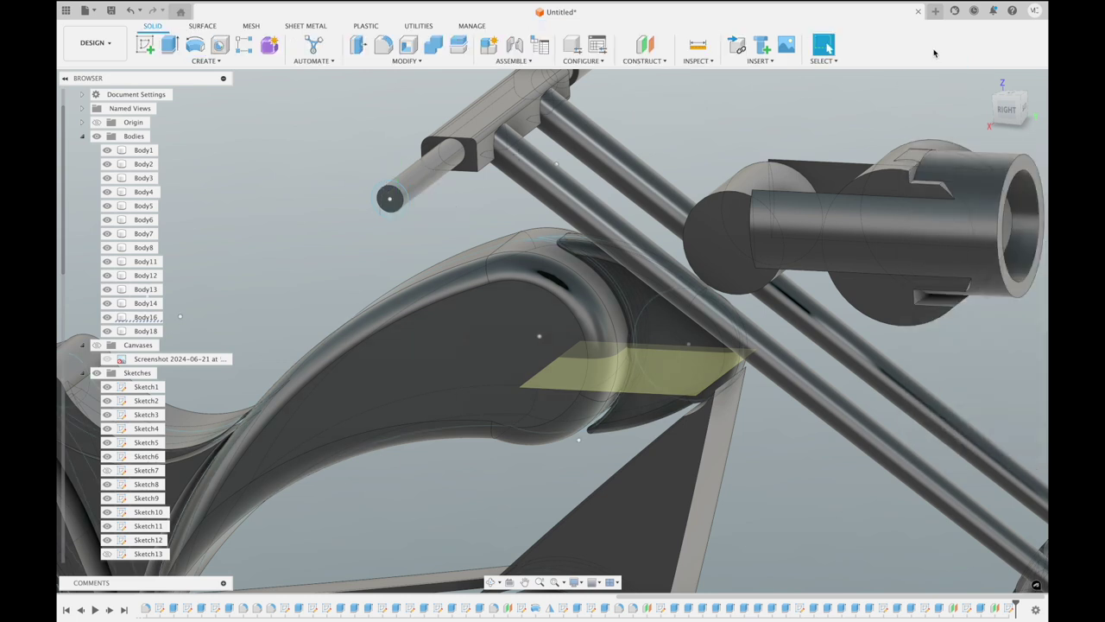
Extrude the 0.150 in circle two-sided as a Join to the handlebar
{"action": "left_click", "coordinate": [169, 45]}
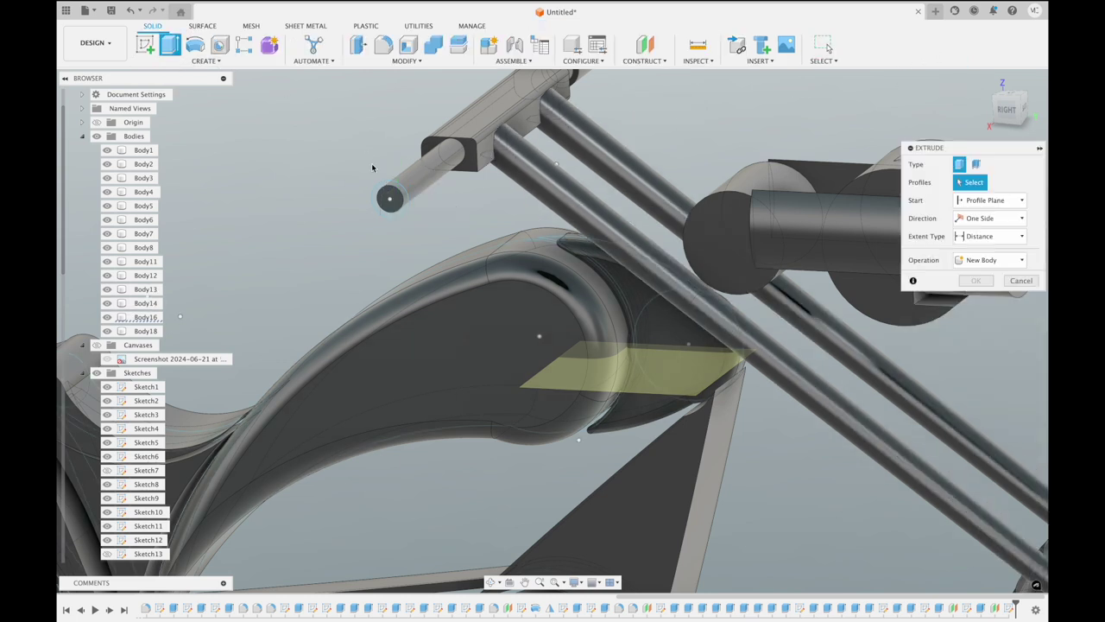
{"action": "left_click", "coordinate": [382, 187]}
{"action": "middle_click_drag", "start_coordinate": [384, 195], "coordinate": [479, 156], "text": "shift"}
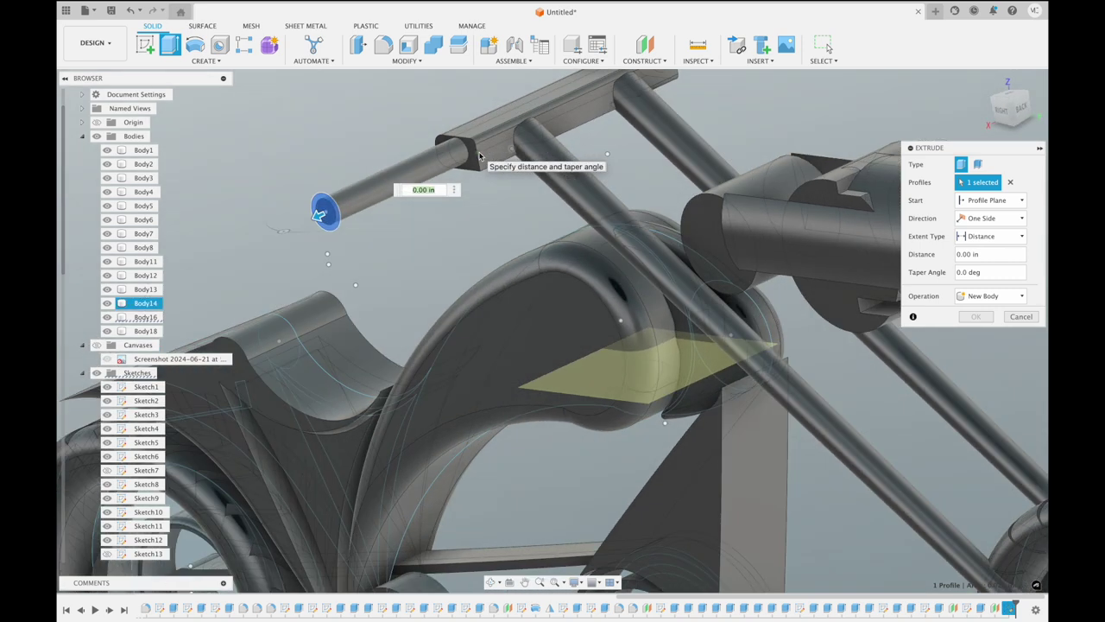
{"action": "left_click", "coordinate": [1019, 218]}
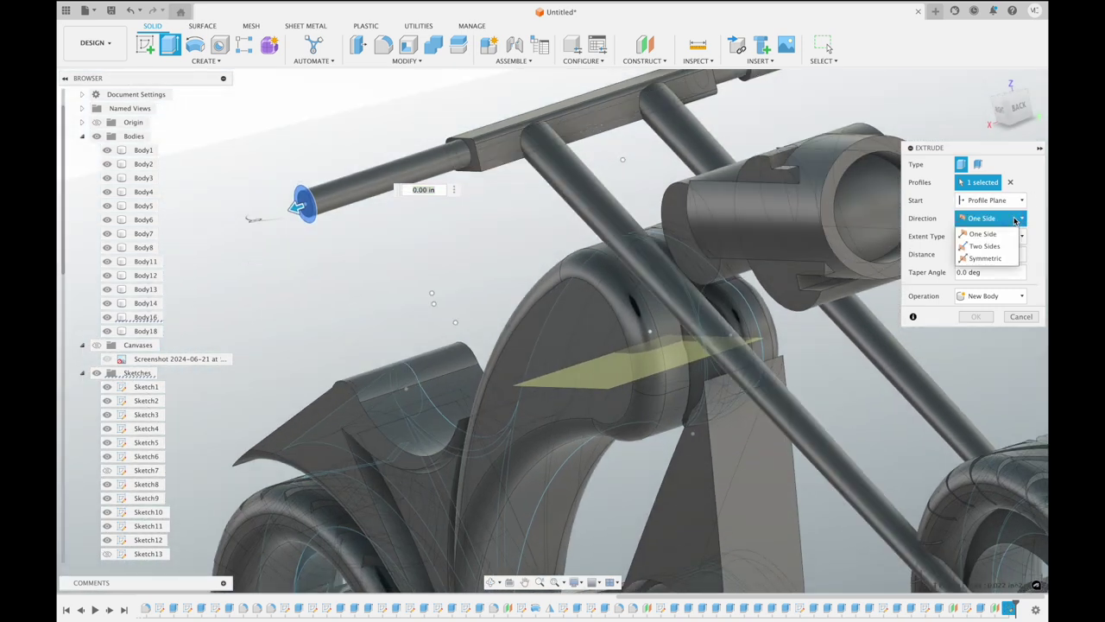
{"action": "left_click", "coordinate": [997, 247]}
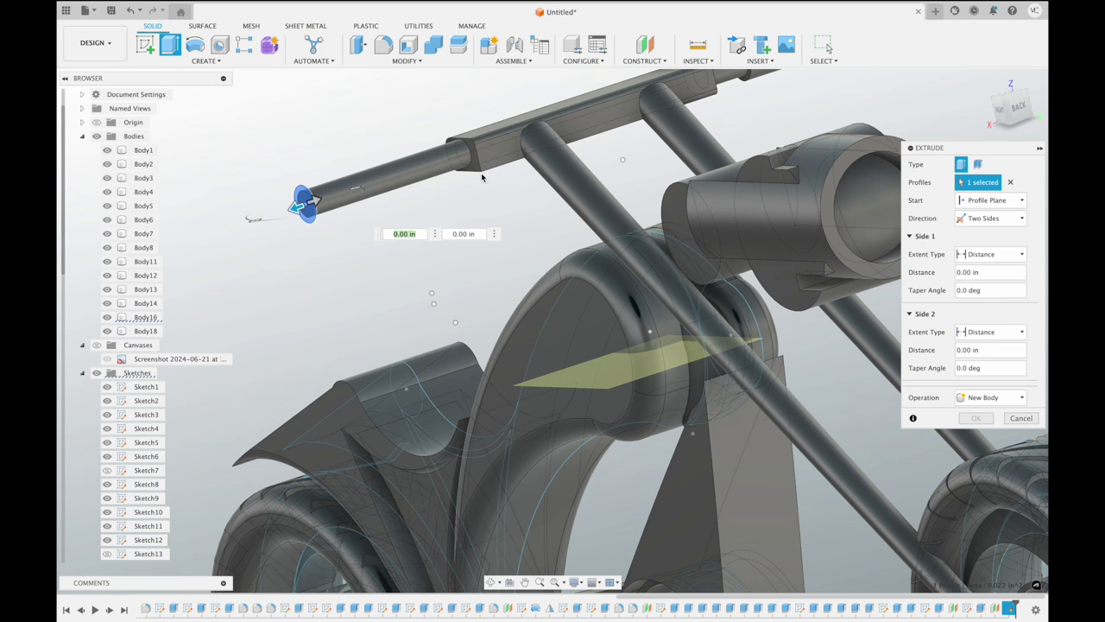
{"action": "left_click_drag", "start_coordinate": [318, 201], "coordinate": [350, 189]}
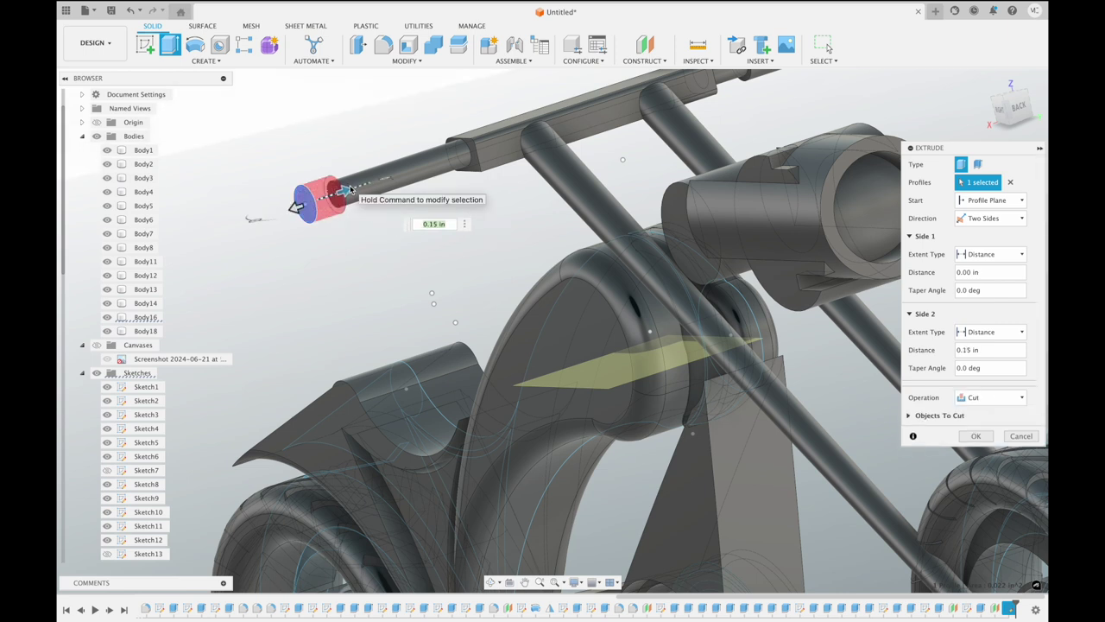
{"action": "left_click", "coordinate": [986, 398]}
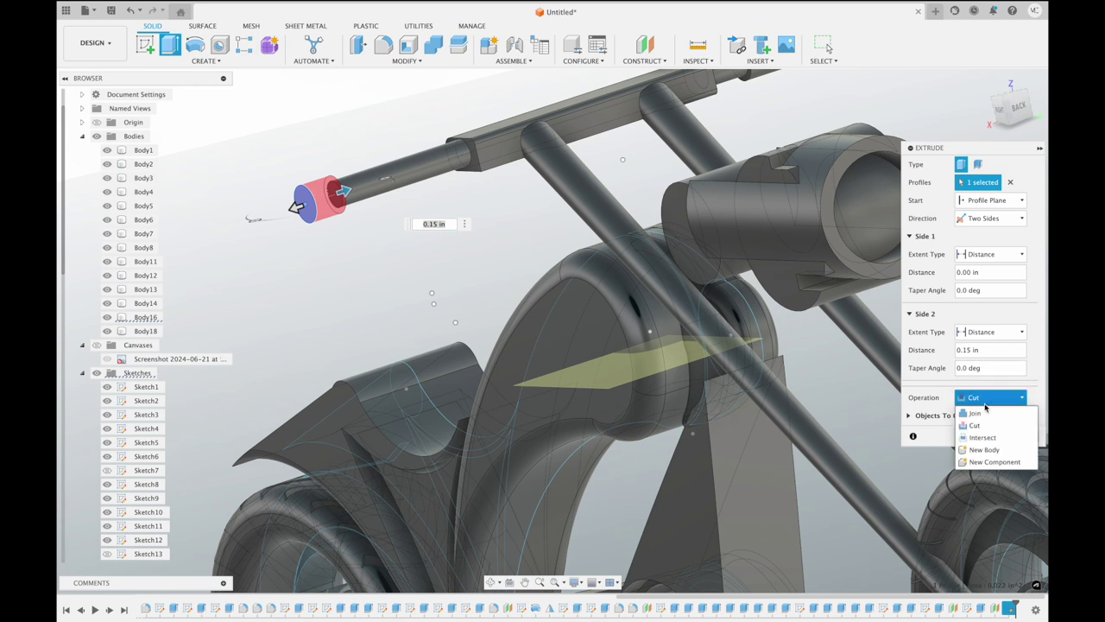
{"action": "left_click", "coordinate": [975, 413]}
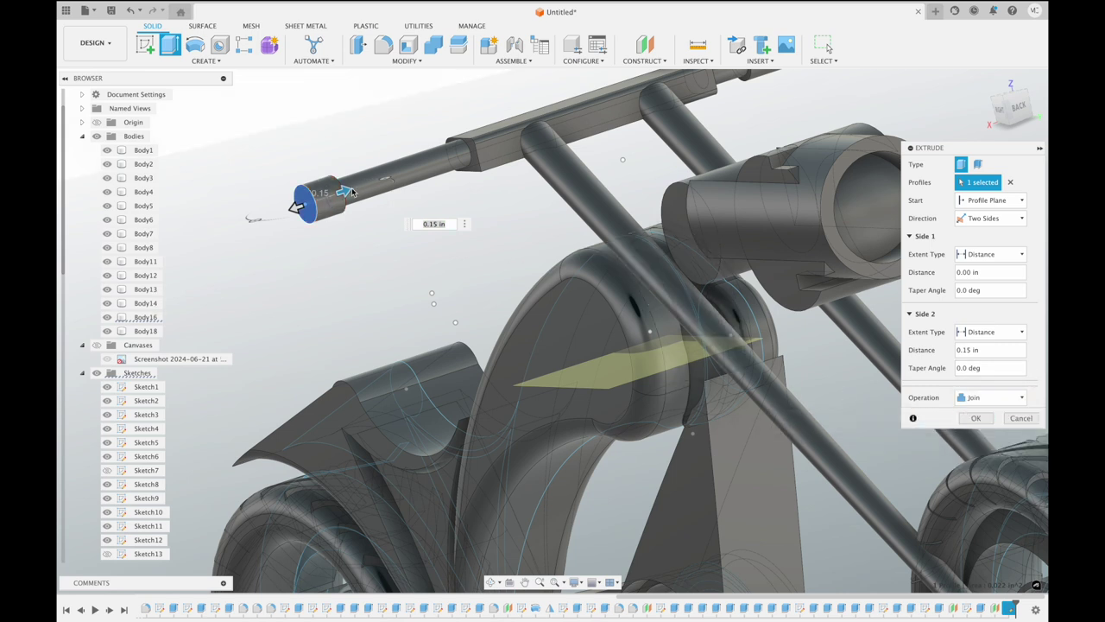
Set the end-cap extrusion to 0.60 in along the grip and 0.10 in outward, and confirm
{"action": "left_click_drag", "start_coordinate": [343, 191], "coordinate": [448, 160]}
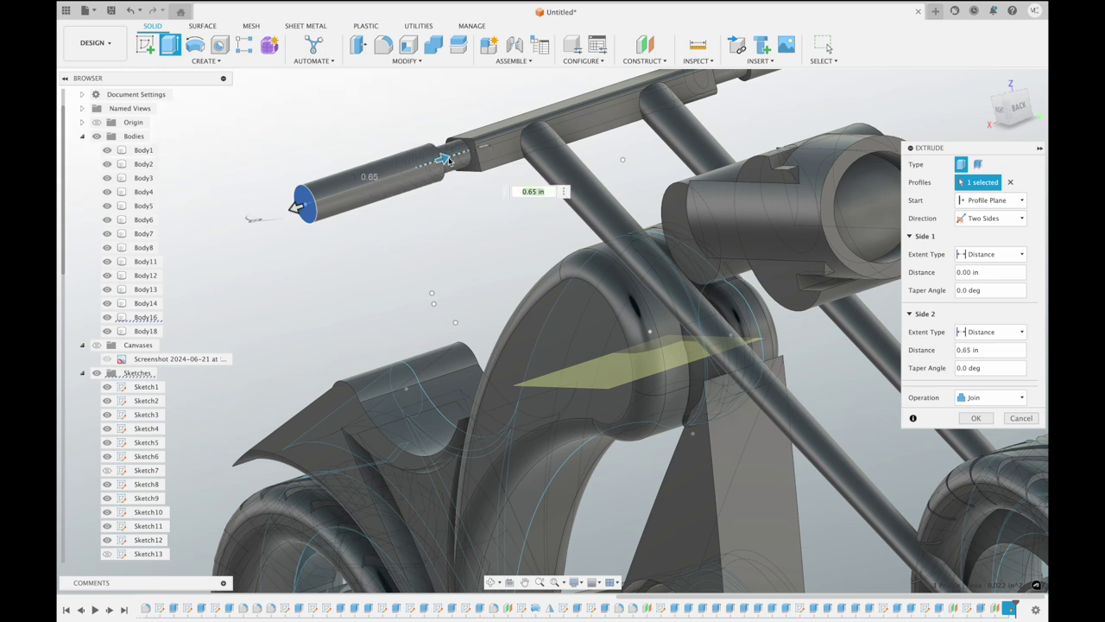
{"action": "left_click_drag", "start_coordinate": [297, 207], "coordinate": [326, 200]}
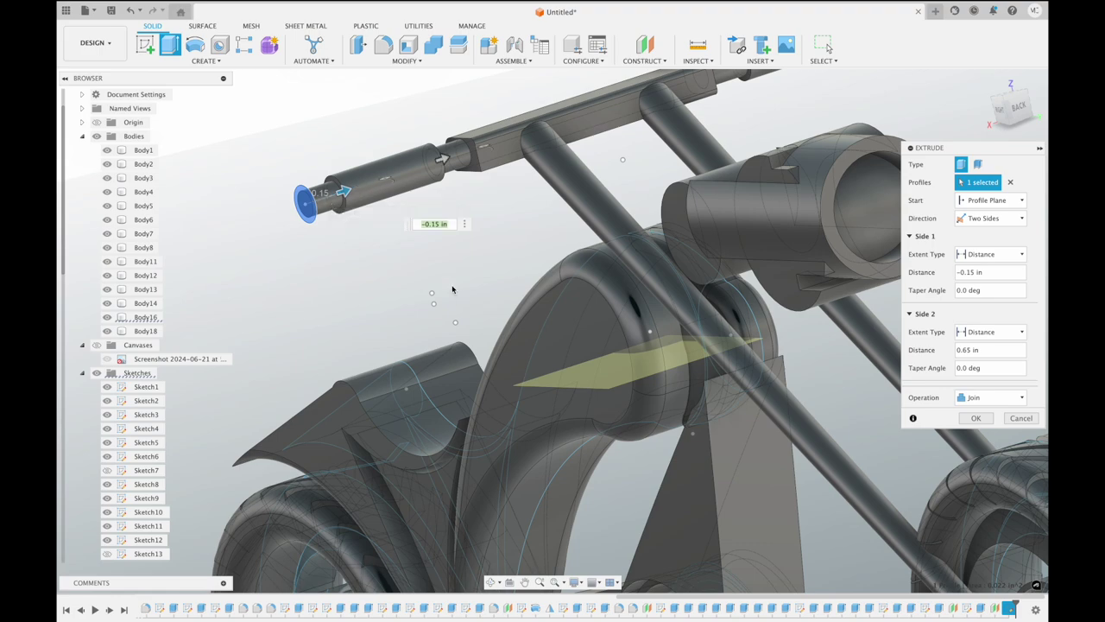
{"action": "scroll", "coordinate": [453, 289], "scroll_direction": "right", "scroll_amount": 5, "text": "shift"}
{"action": "scroll", "coordinate": [452, 289], "scroll_direction": "right", "scroll_amount": 5, "text": "shift"}
{"action": "scroll", "coordinate": [452, 289], "scroll_direction": "right", "scroll_amount": 5, "text": "shift"}
{"action": "scroll", "coordinate": [452, 289], "scroll_direction": "right", "scroll_amount": 5, "text": "shift"}
{"action": "scroll", "coordinate": [453, 290], "scroll_direction": "right", "scroll_amount": 3, "text": "shift"}
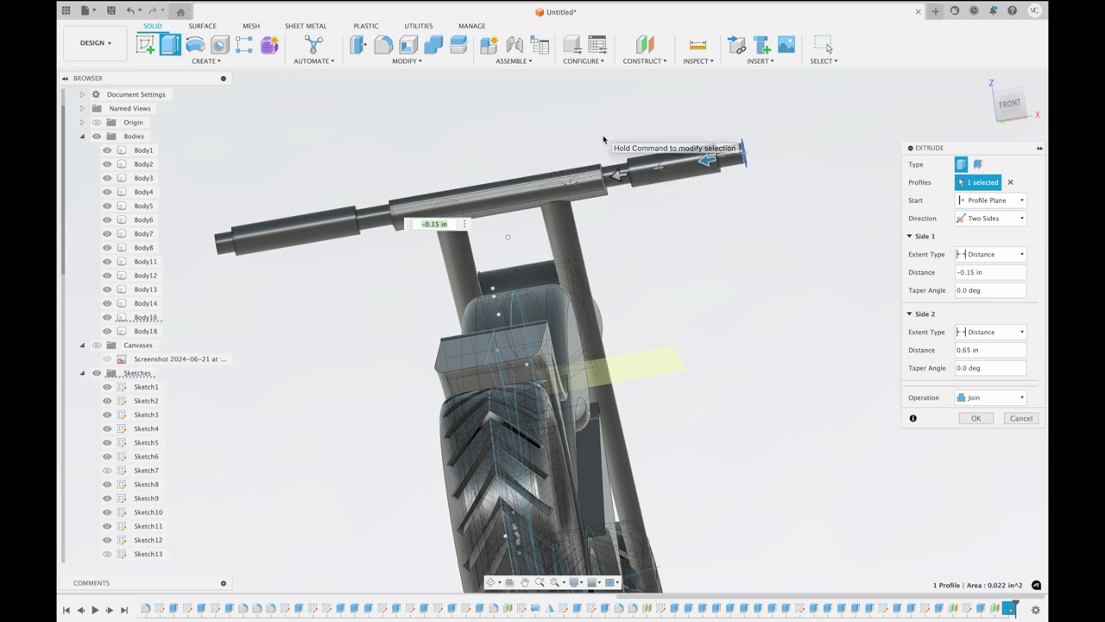
{"action": "left_click_drag", "start_coordinate": [618, 177], "coordinate": [621, 179]}
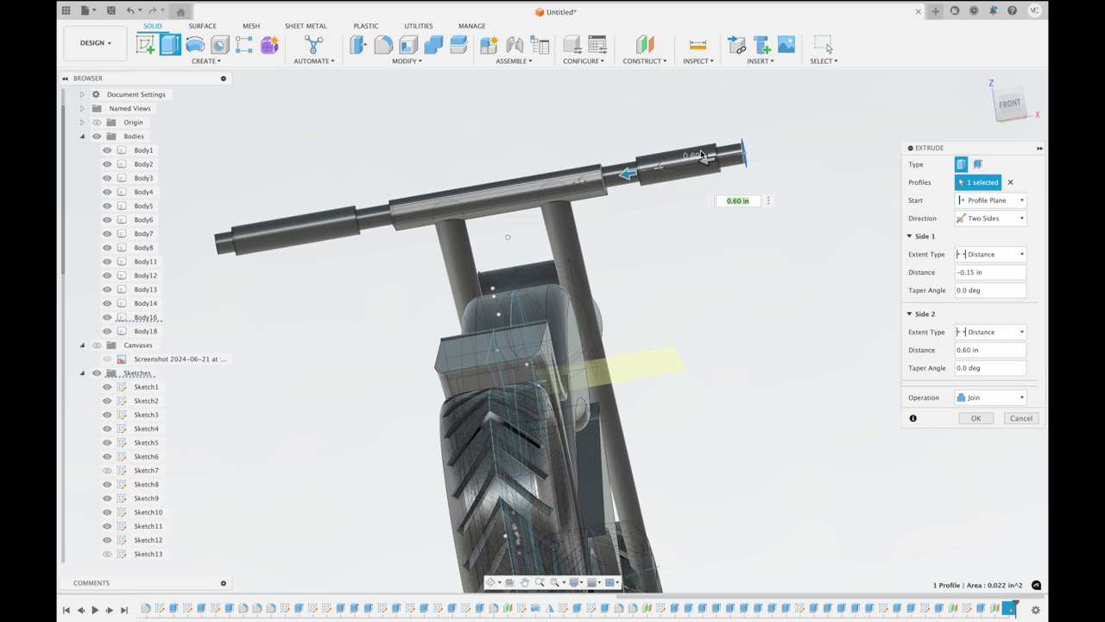
{"action": "left_click_drag", "start_coordinate": [702, 160], "coordinate": [740, 156]}
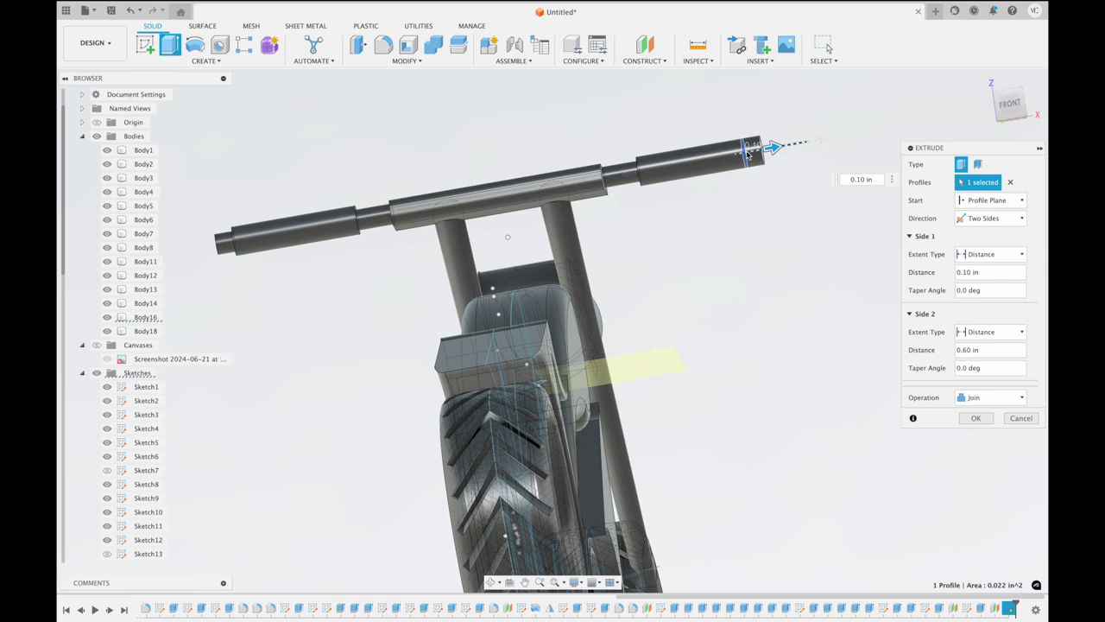
{"action": "left_click_drag", "start_coordinate": [750, 154], "coordinate": [752, 154]}
{"action": "left_click", "coordinate": [975, 418]}
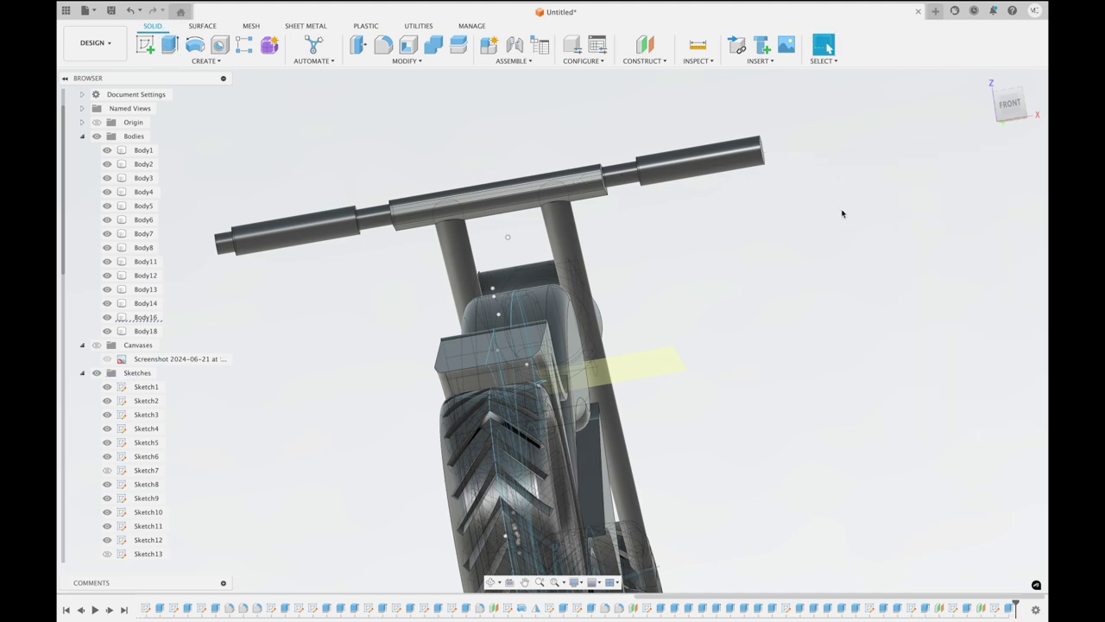
Toggle and select Sketch7, Sketch3 and Sketch13 in the browser to show the sketches
{"action": "scroll", "coordinate": [842, 214], "scroll_direction": "right", "scroll_amount": 5, "text": "shift"}
{"action": "scroll", "coordinate": [841, 213], "scroll_direction": "right", "scroll_amount": 5, "text": "shift"}
{"action": "scroll", "coordinate": [842, 214], "scroll_direction": "right", "scroll_amount": 3, "text": "shift"}
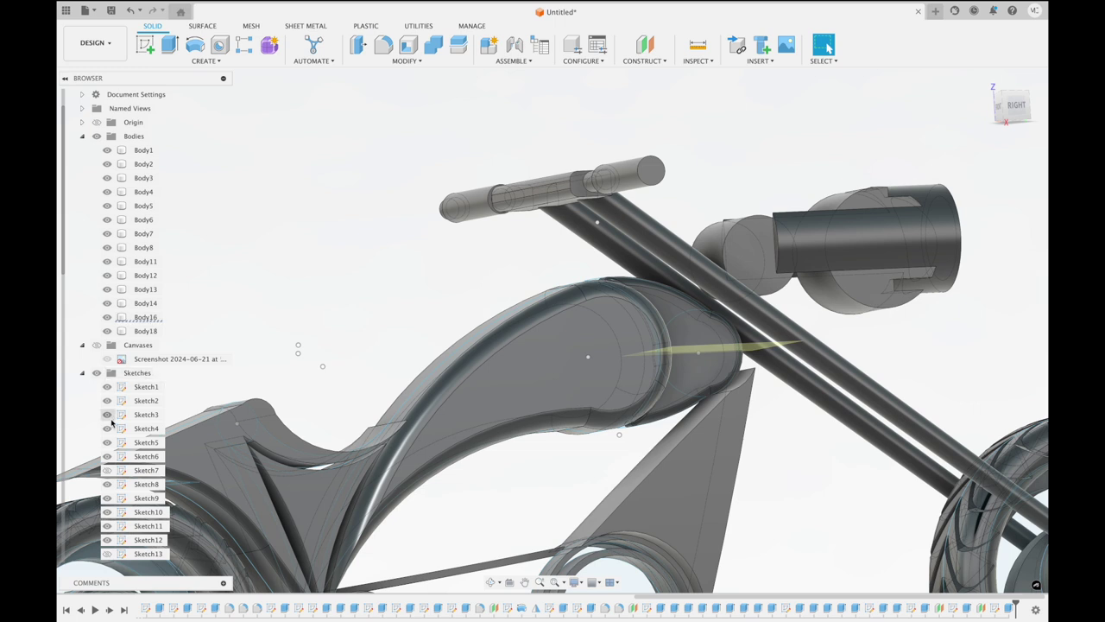
{"action": "left_click", "coordinate": [108, 471]}
{"action": "left_click", "coordinate": [108, 473]}
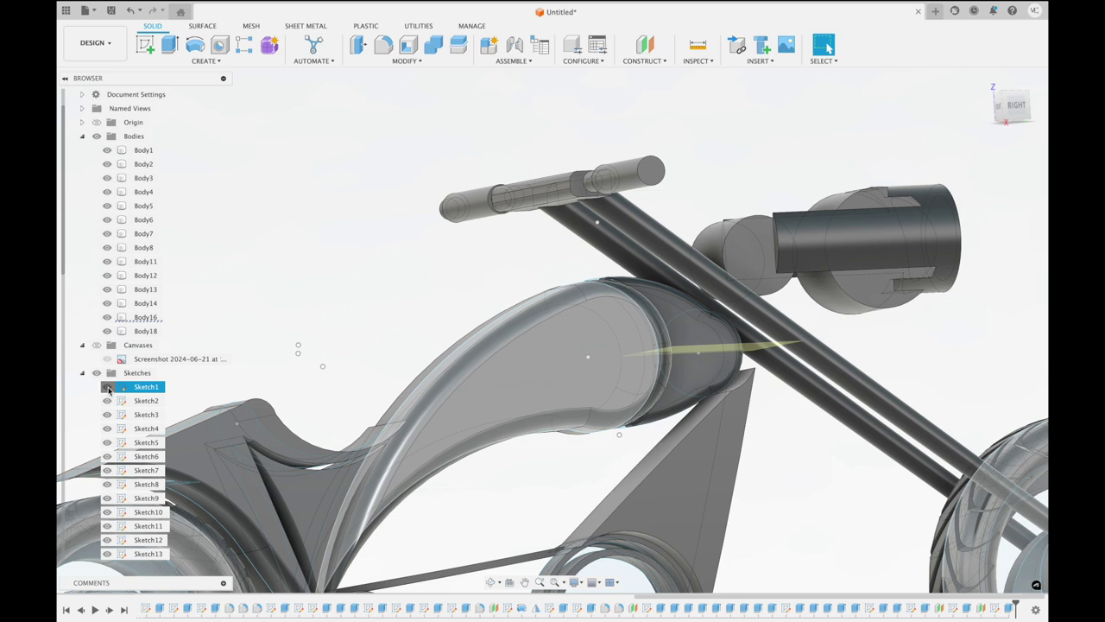
{"action": "left_click", "coordinate": [108, 415]}
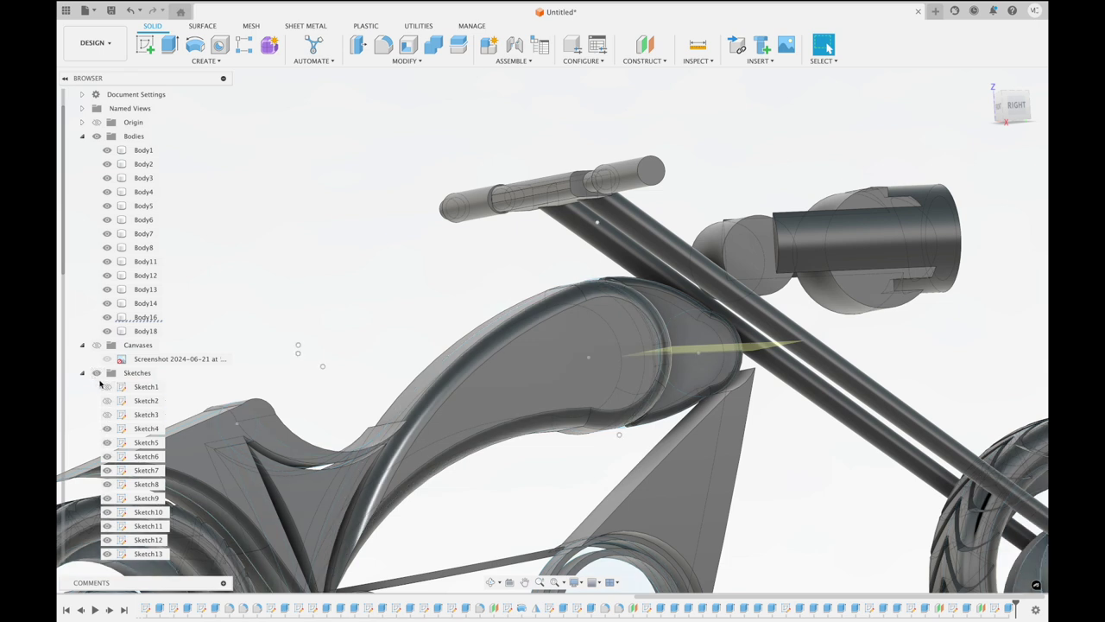
{"action": "left_click", "coordinate": [108, 415]}
{"action": "left_click", "coordinate": [113, 553]}
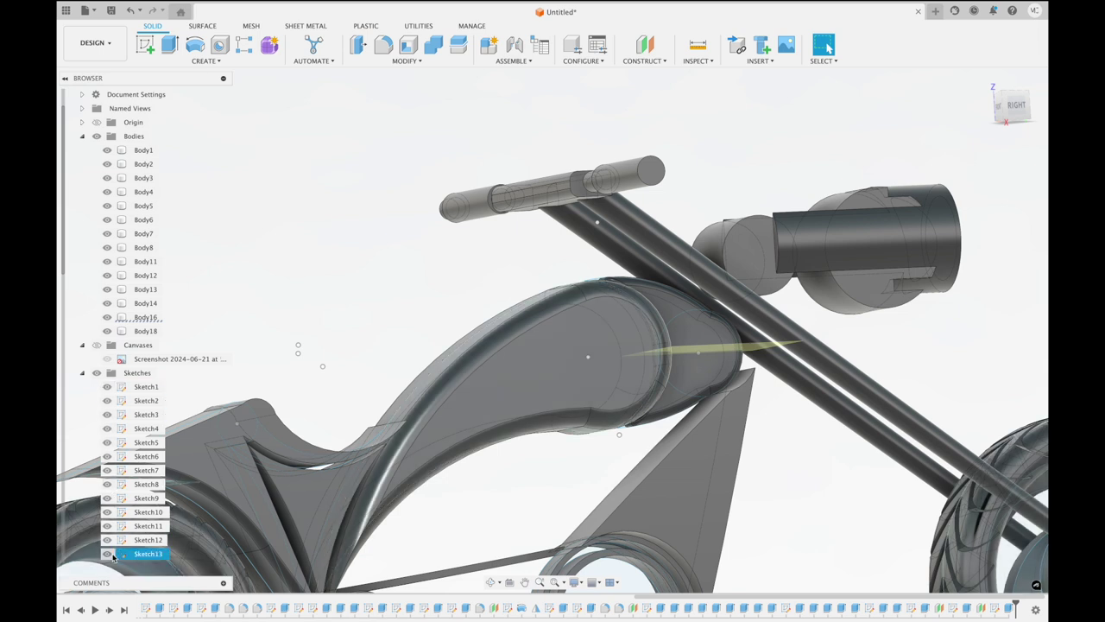
Switch to the right side view, centre the handlebar end, and start an extrusion
{"action": "left_click", "coordinate": [1021, 108]}
{"action": "middle_click_drag", "start_coordinate": [1001, 101], "coordinate": [898, 121]}
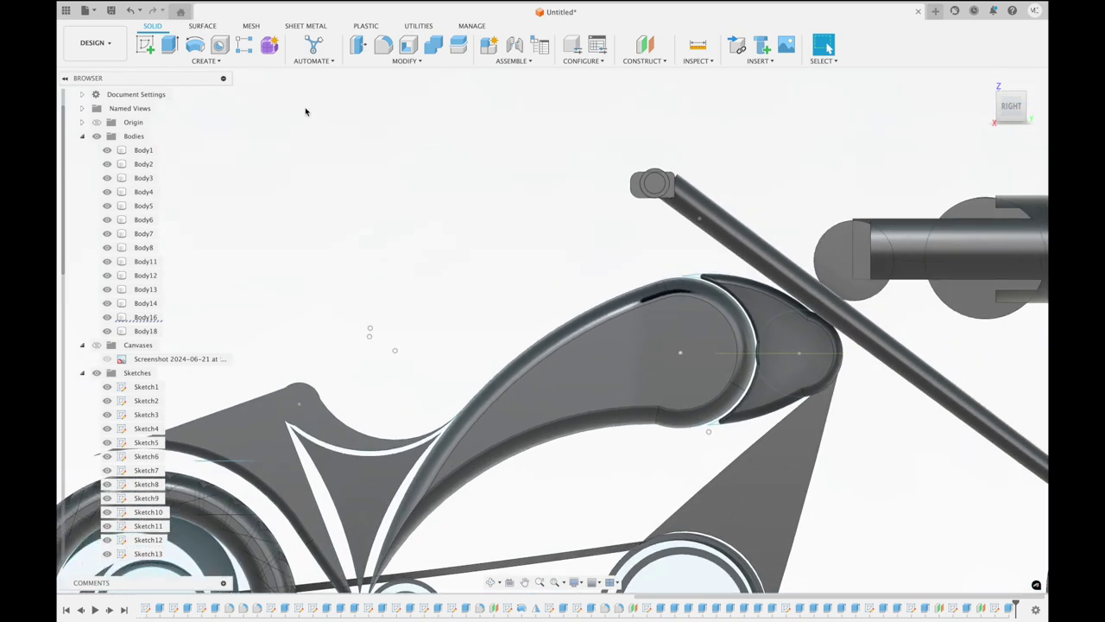
{"action": "left_click", "coordinate": [169, 44]}
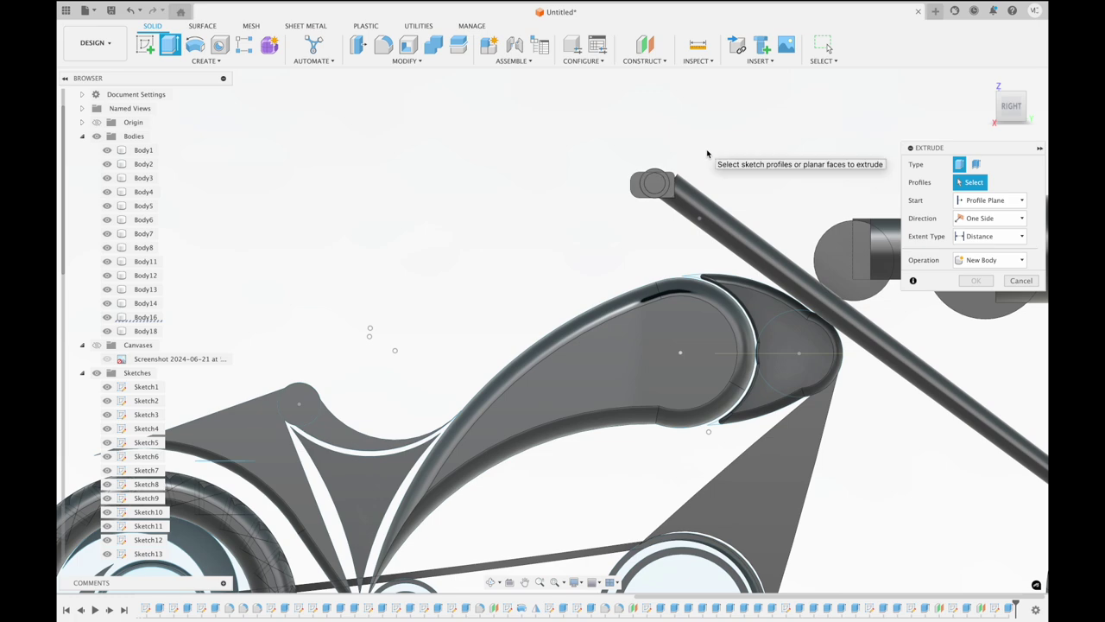
{"action": "scroll", "coordinate": [706, 153], "scroll_direction": "up", "scroll_amount": 3}
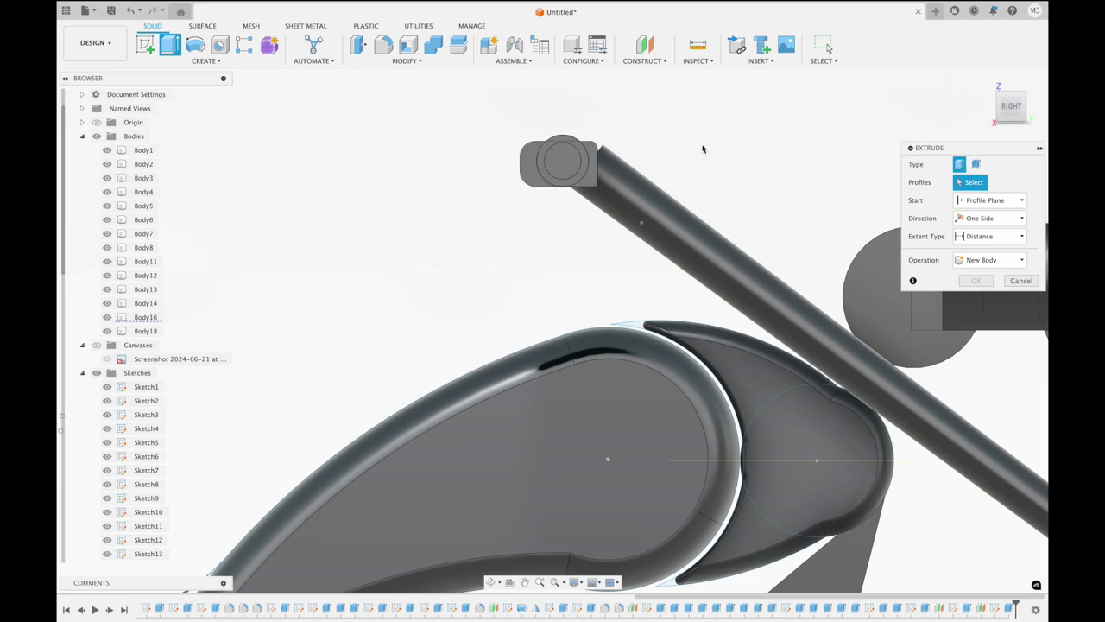
{"action": "middle_click_drag", "start_coordinate": [703, 149], "coordinate": [705, 153], "text": "shift"}
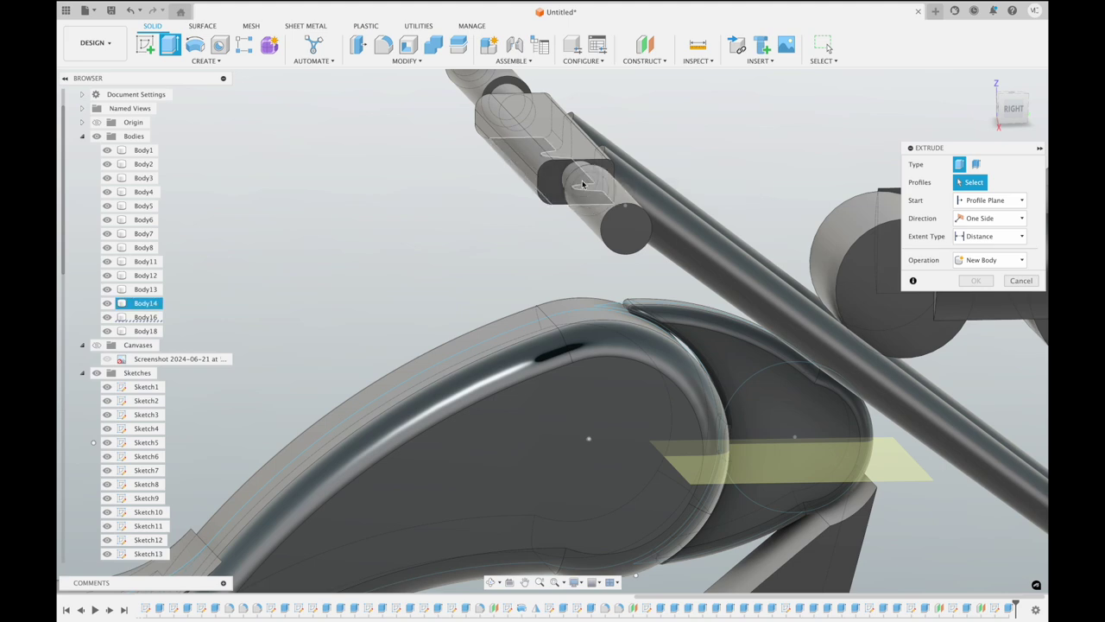
{"action": "scroll", "coordinate": [672, 153], "scroll_direction": "up", "scroll_amount": 3}
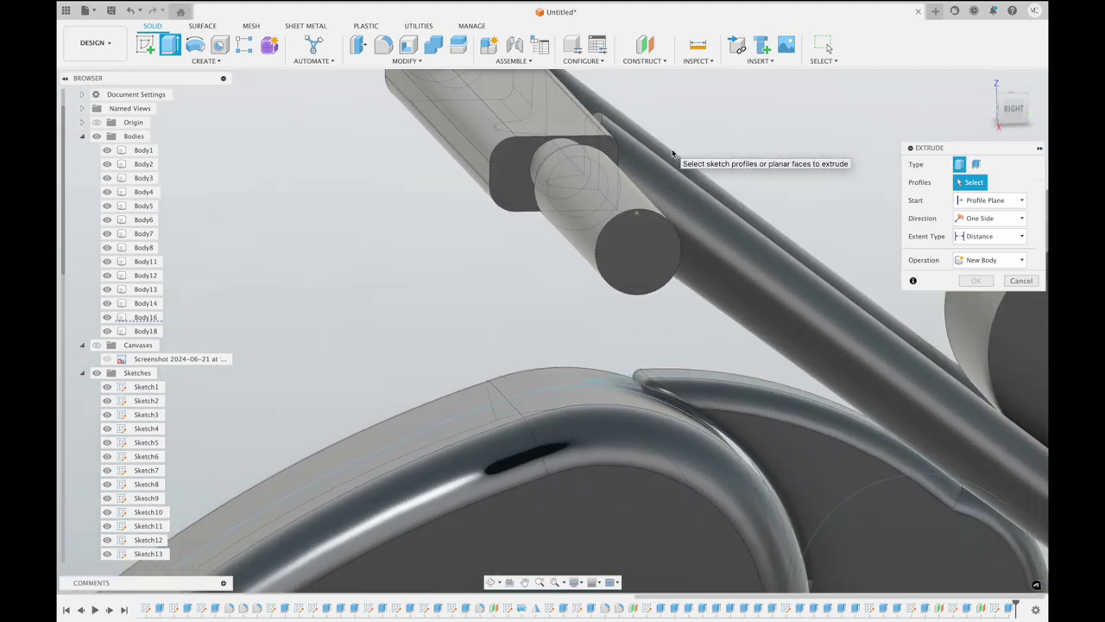
{"action": "middle_click_drag", "start_coordinate": [672, 153], "coordinate": [675, 154], "text": "shift"}
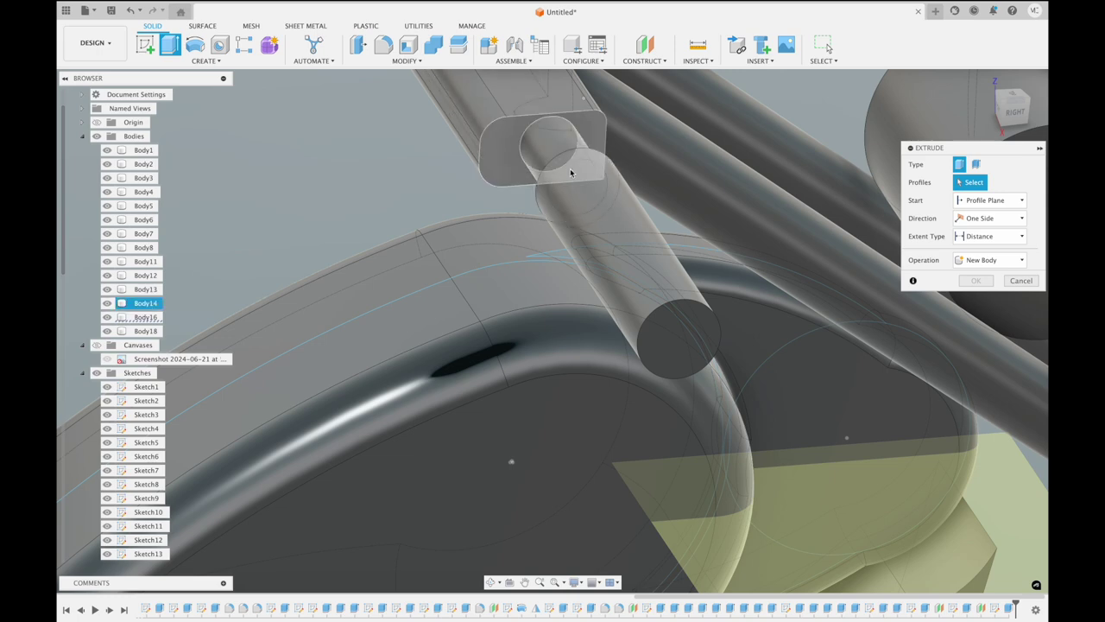
{"action": "scroll", "coordinate": [706, 158], "scroll_direction": "down", "scroll_amount": 3}
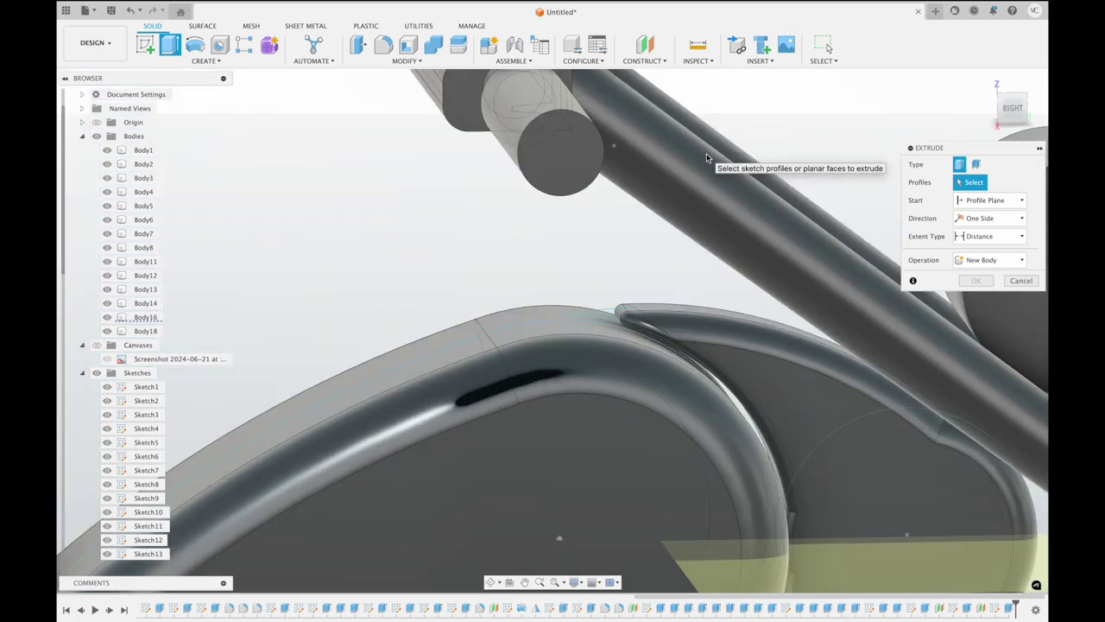
{"action": "scroll", "coordinate": [706, 158], "scroll_direction": "down", "scroll_amount": 2}
{"action": "middle_click_drag", "start_coordinate": [705, 158], "coordinate": [727, 363], "text": "shift"}
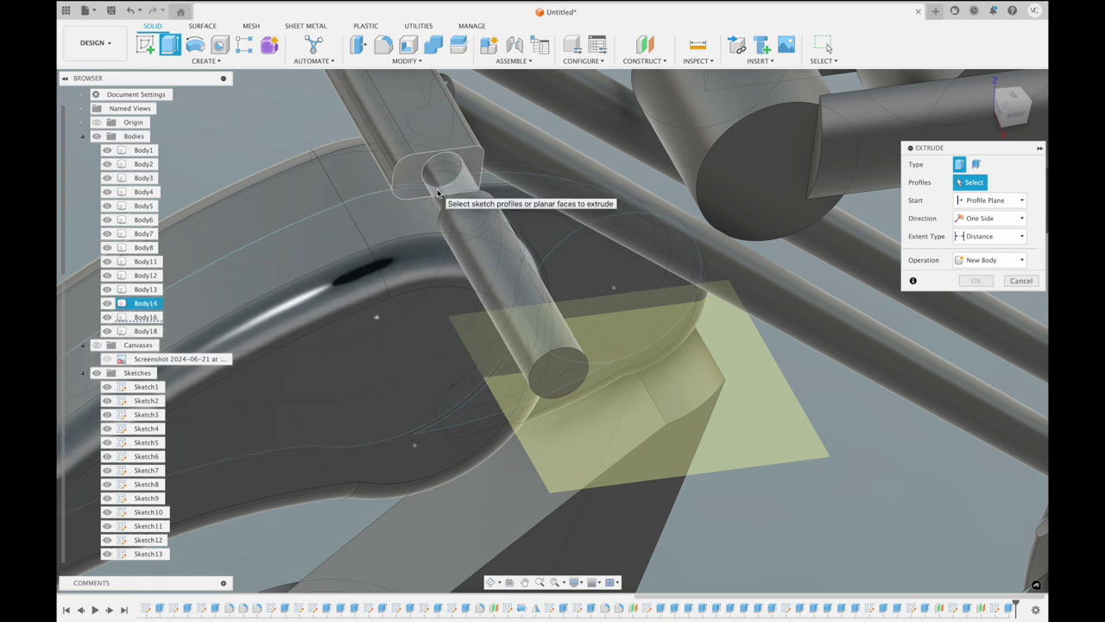
{"action": "left_click", "coordinate": [437, 193]}
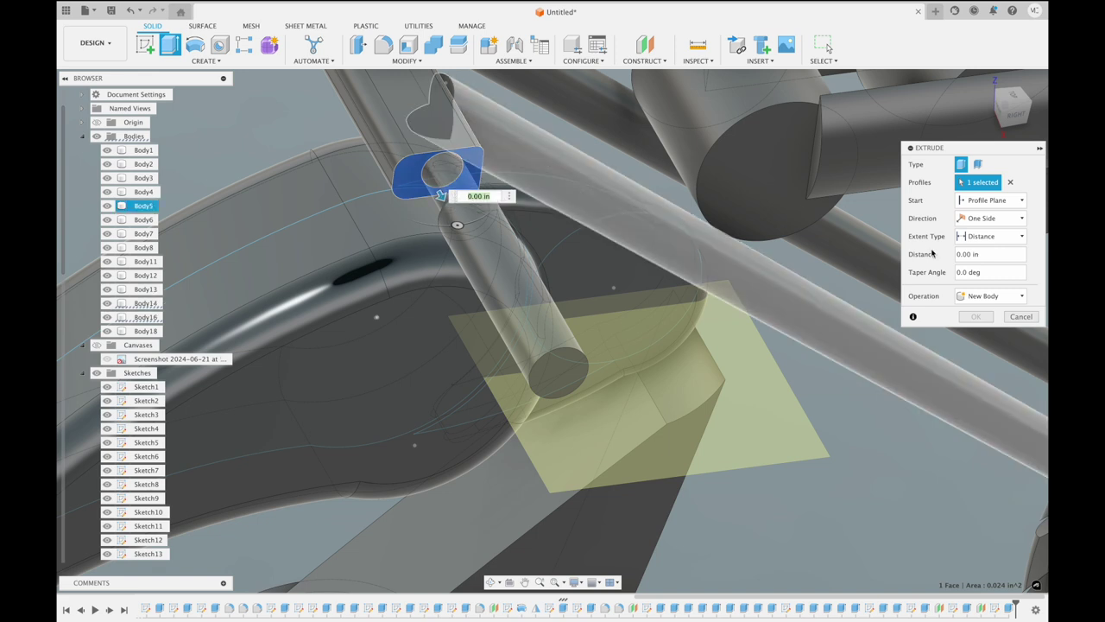
{"action": "left_click", "coordinate": [1023, 317]}
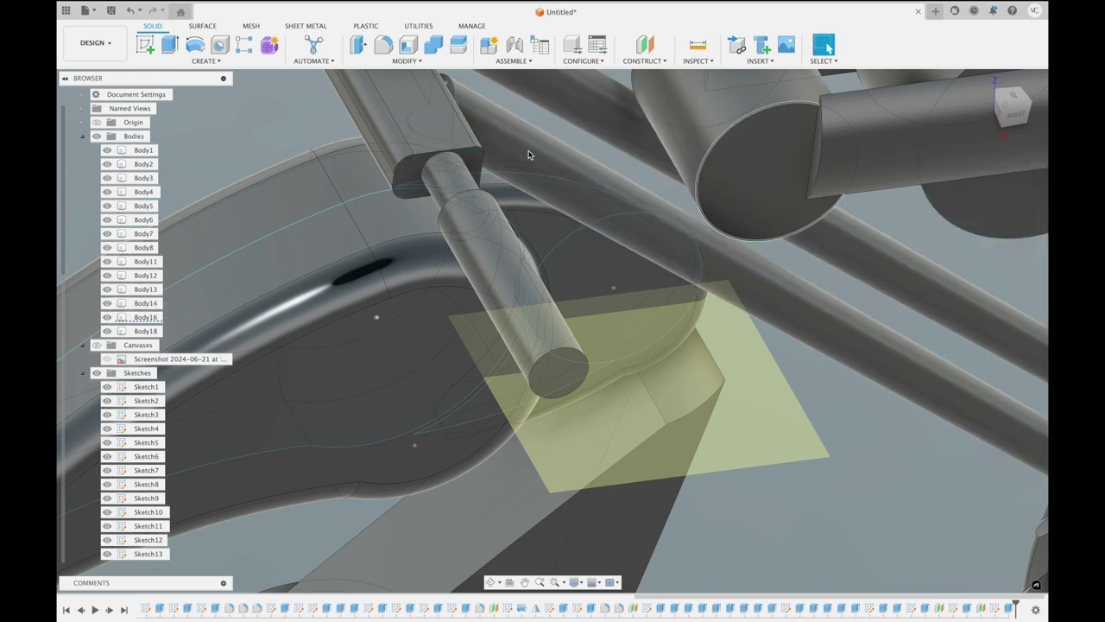
{"action": "left_click", "coordinate": [170, 43]}
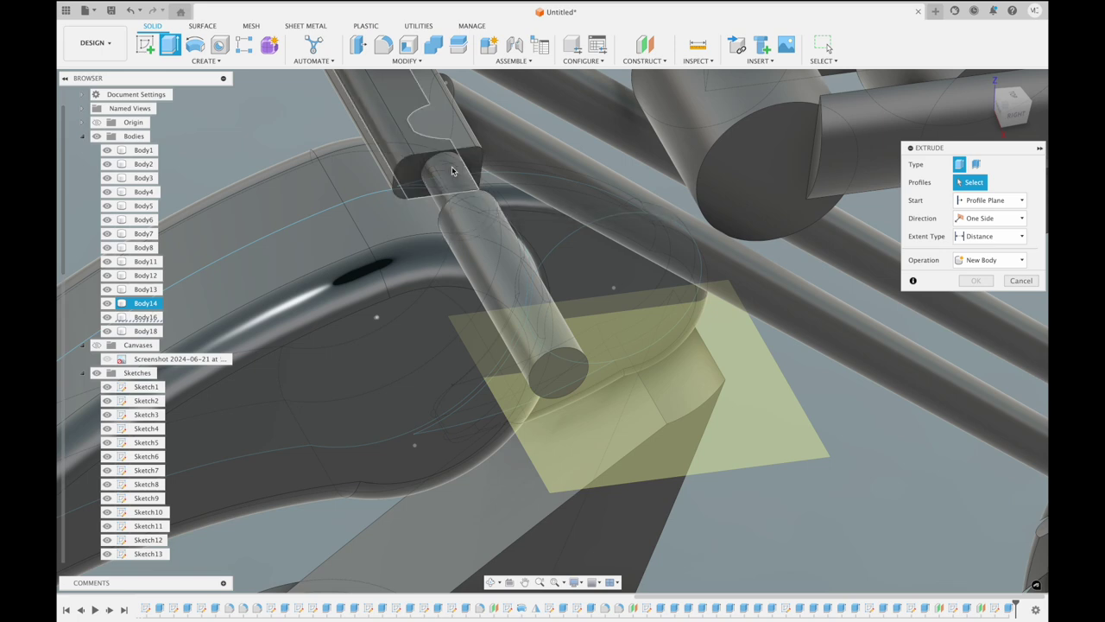
{"action": "scroll", "coordinate": [490, 170], "scroll_direction": "up", "scroll_amount": 10}
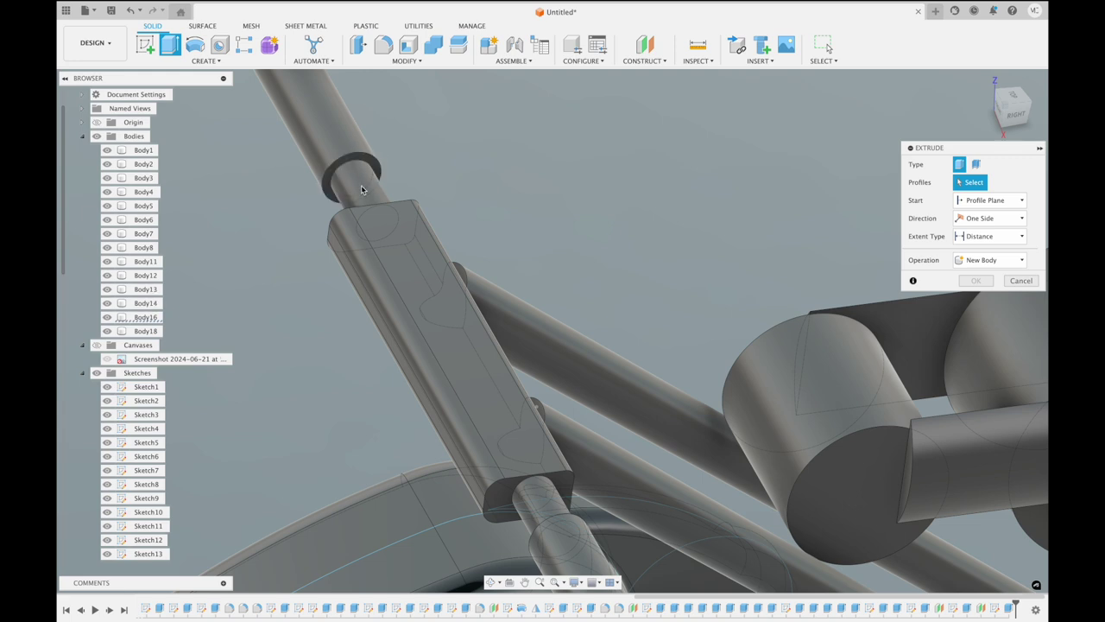
{"action": "scroll", "coordinate": [345, 224], "scroll_direction": "up", "scroll_amount": 3}
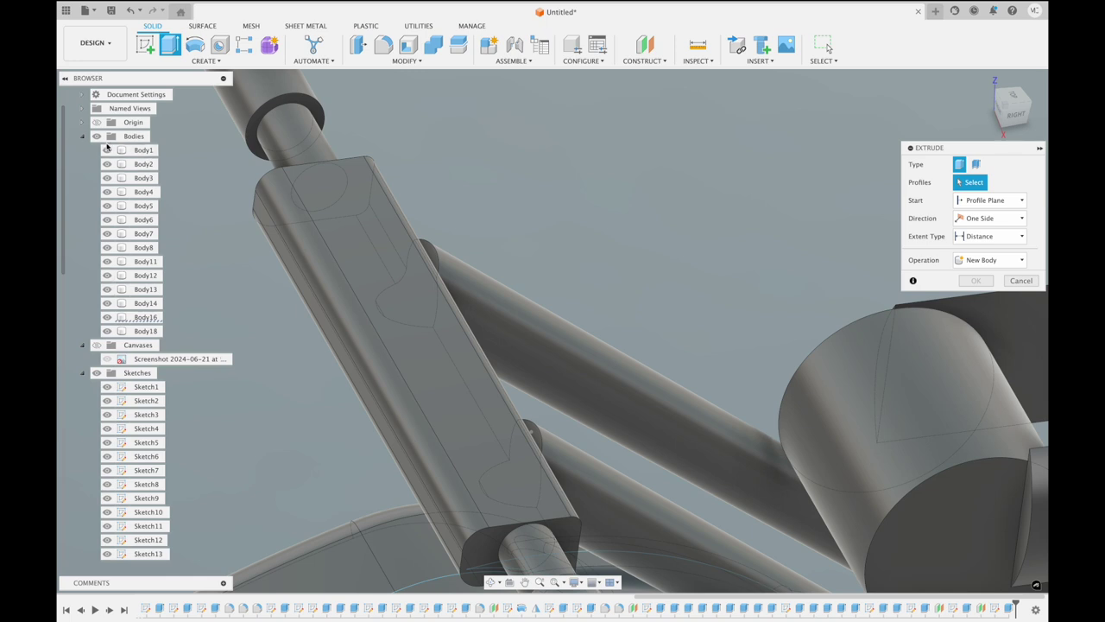
{"action": "left_click", "coordinate": [97, 136]}
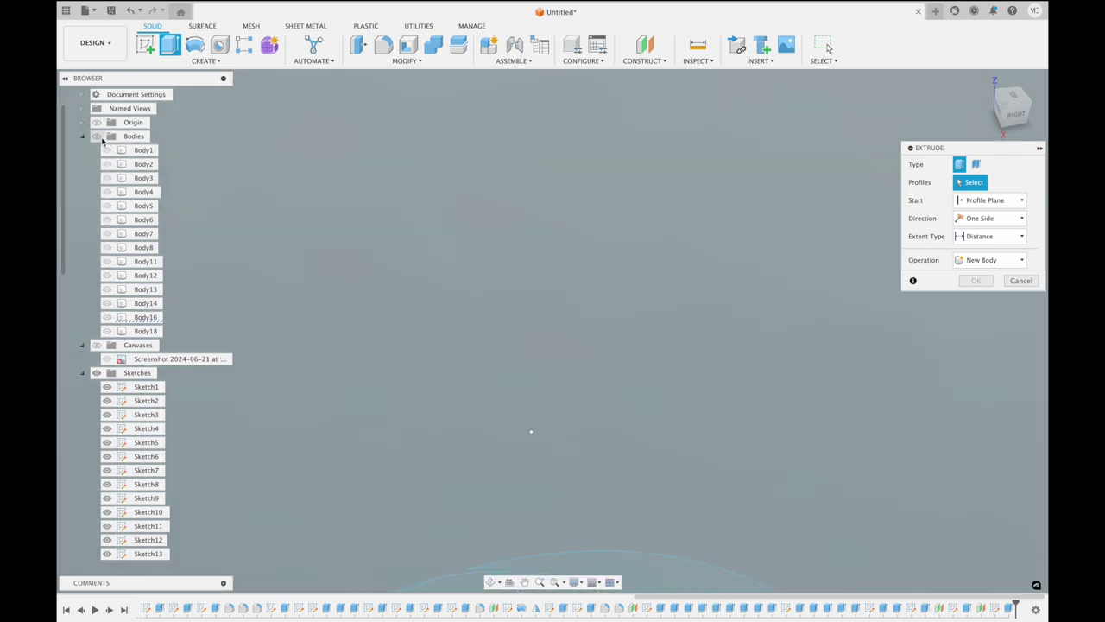
{"action": "left_click", "coordinate": [98, 137]}
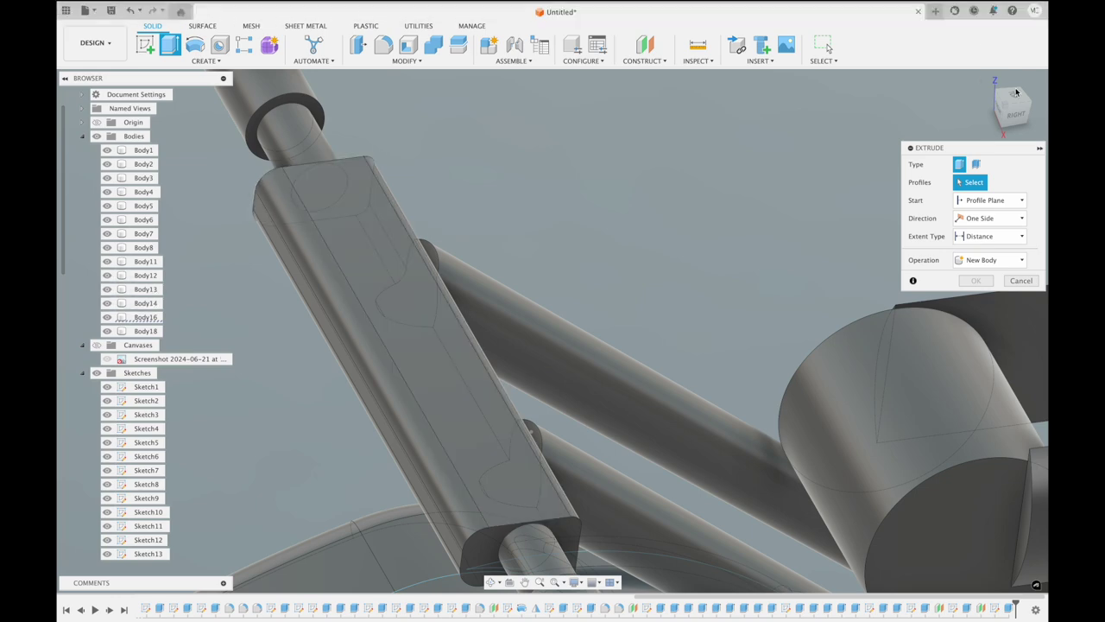
{"action": "left_click", "coordinate": [1021, 122]}
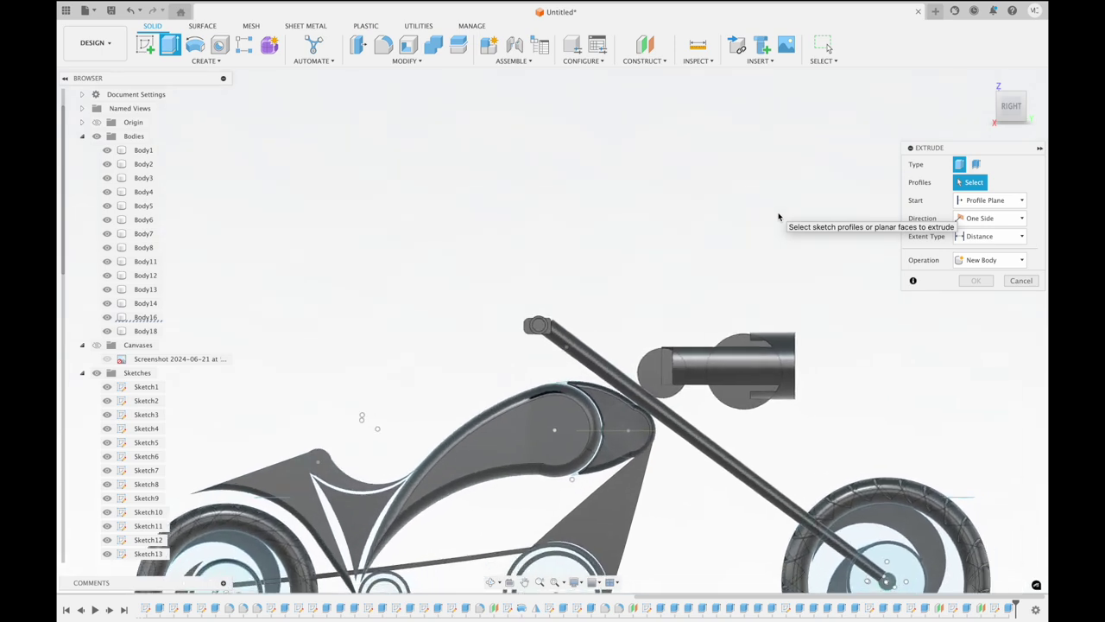
{"action": "left_click", "coordinate": [145, 44]}
Draw a small circle centred on the handlebar tube end on the chosen plane and finish the sketch
{"action": "left_click", "coordinate": [466, 280]}
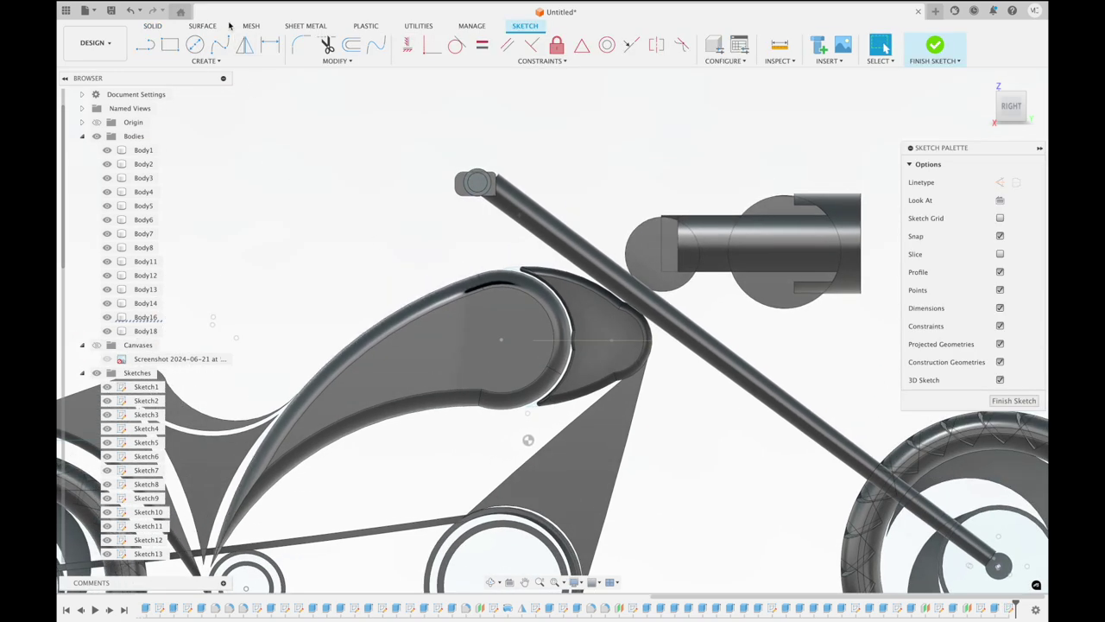
{"action": "left_click", "coordinate": [195, 44]}
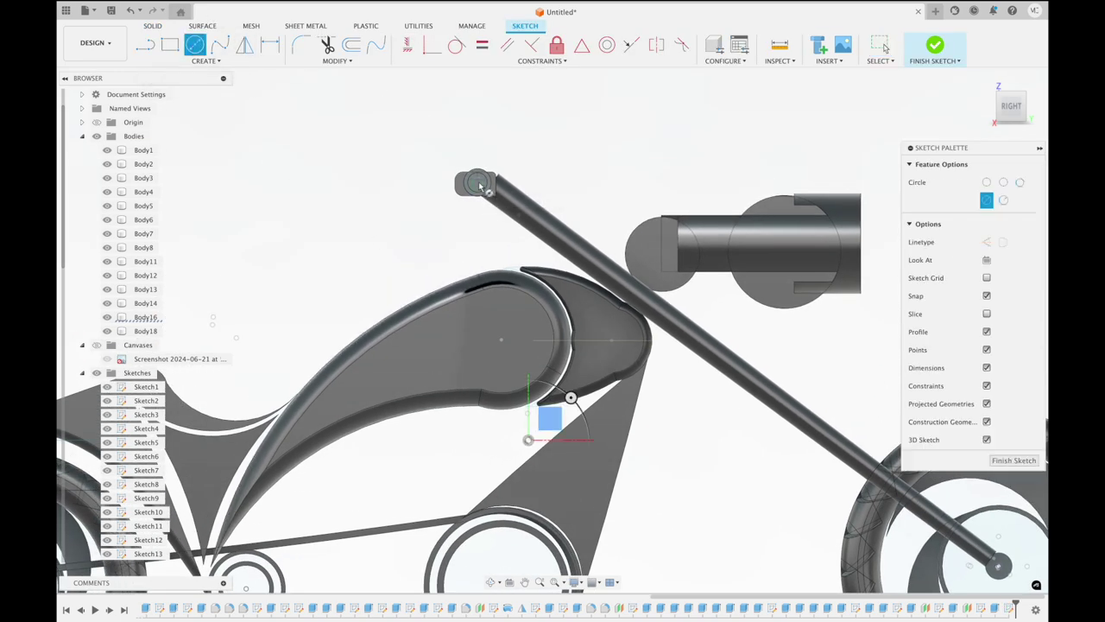
{"action": "left_click", "coordinate": [478, 182]}
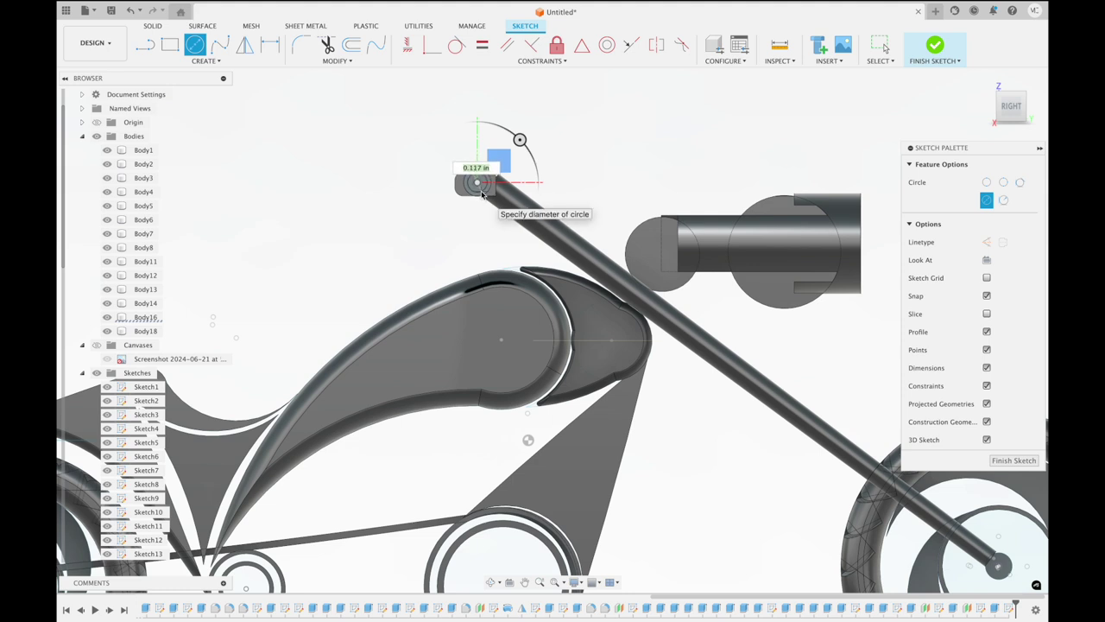
{"action": "left_click", "coordinate": [482, 193]}
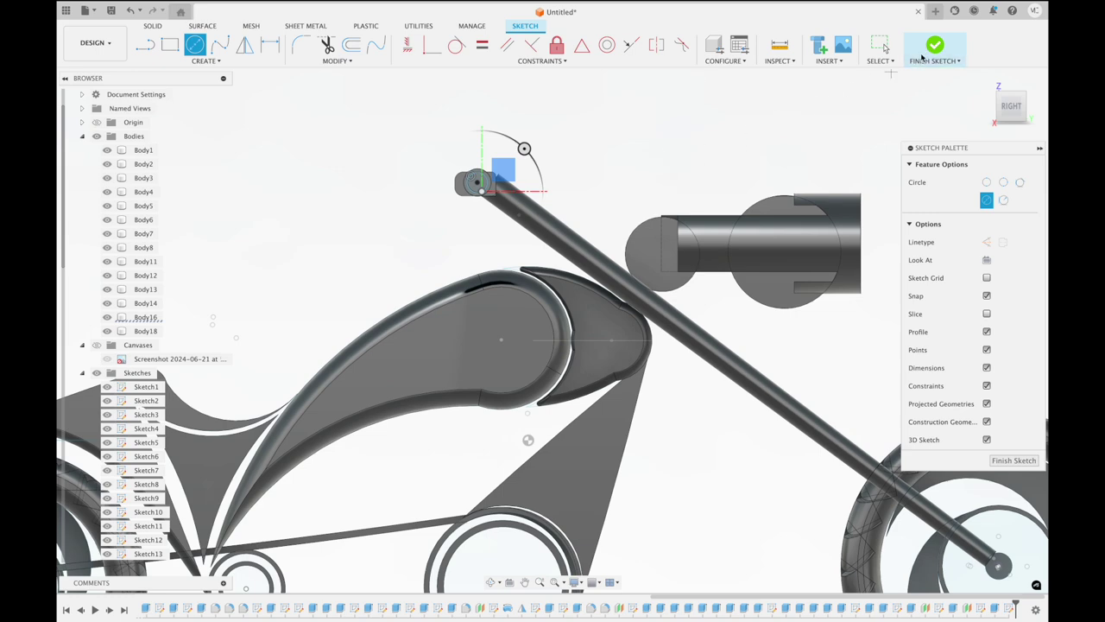
{"action": "left_click", "coordinate": [934, 45]}
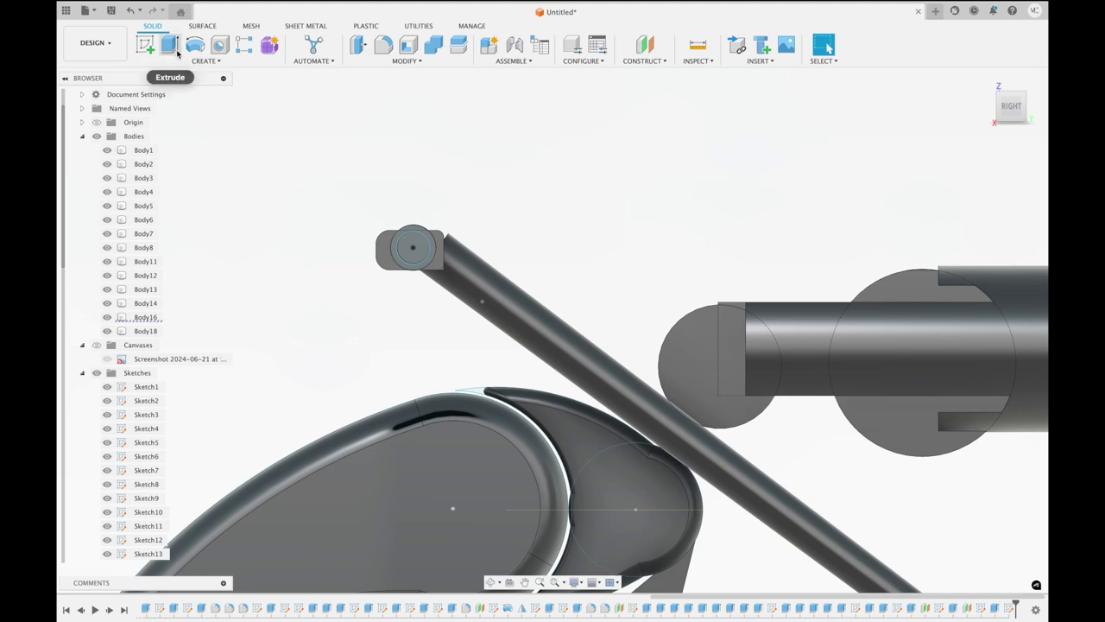
Extrude the end circle 0.12 in as a Join, checking it from the front view
{"action": "left_click", "coordinate": [169, 45]}
{"action": "left_click", "coordinate": [423, 245]}
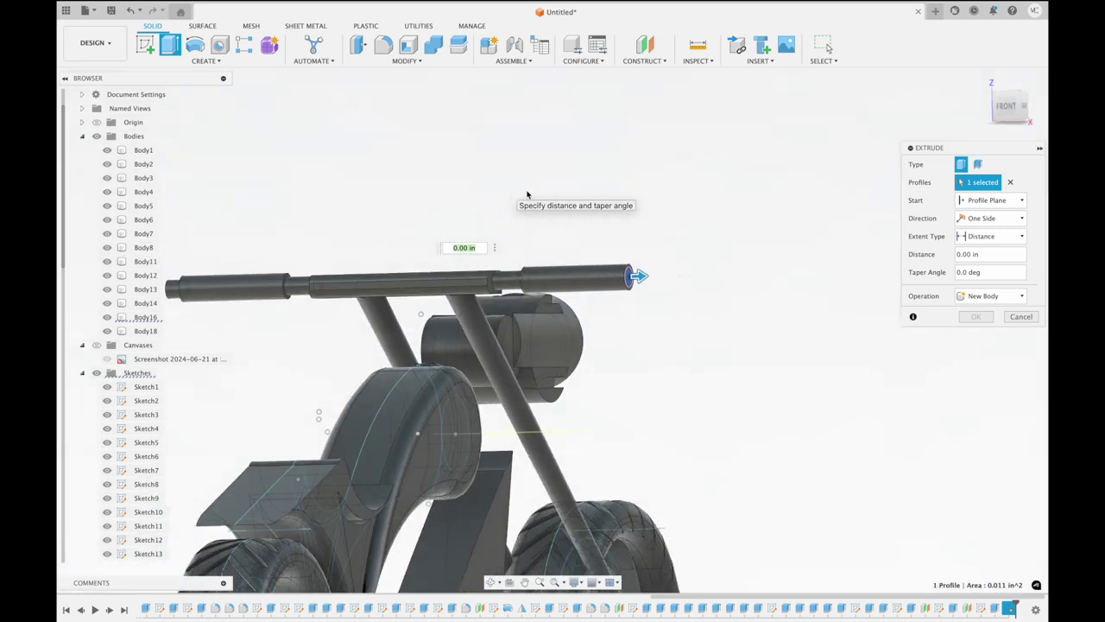
{"action": "left_click_drag", "start_coordinate": [643, 277], "coordinate": [656, 276]}
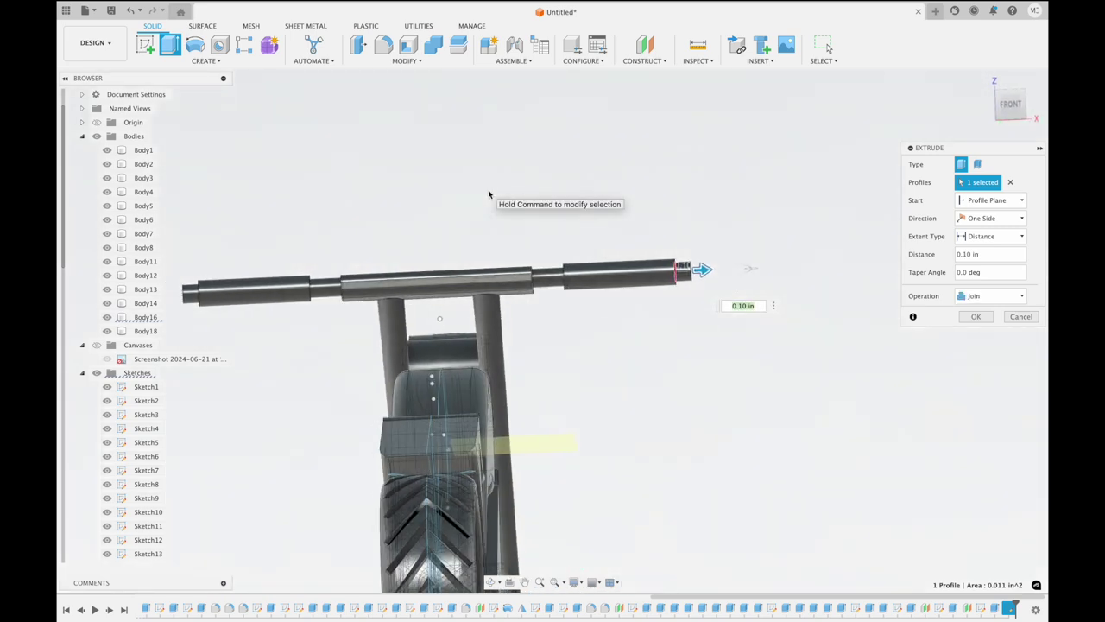
{"action": "left_click", "coordinate": [1014, 105]}
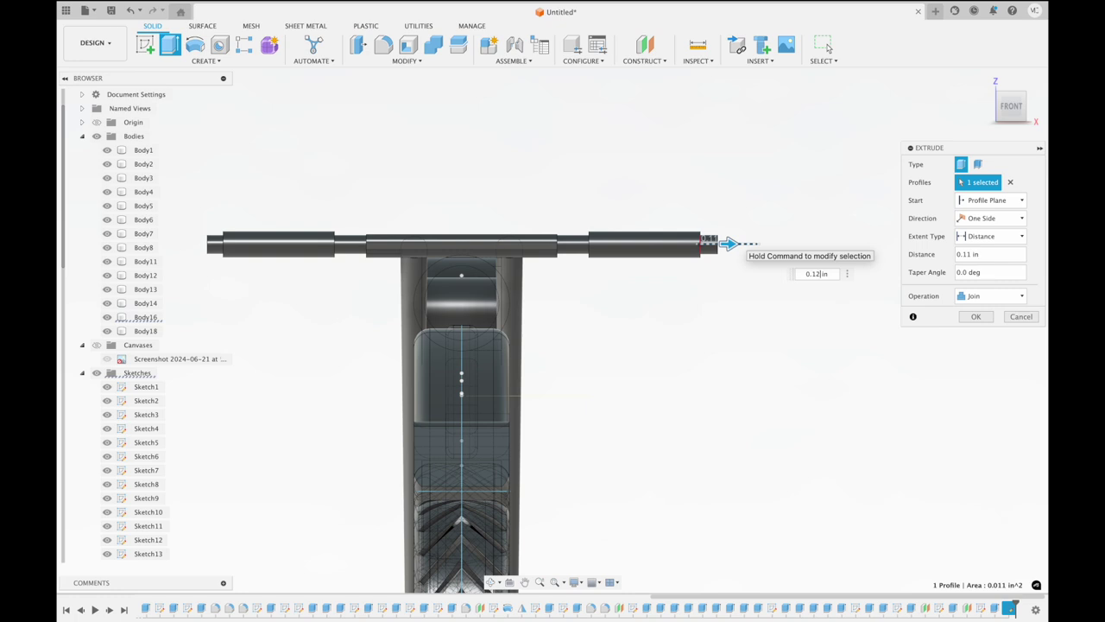
{"action": "type", "text": "0.12"}
{"action": "left_click", "coordinate": [984, 317]}
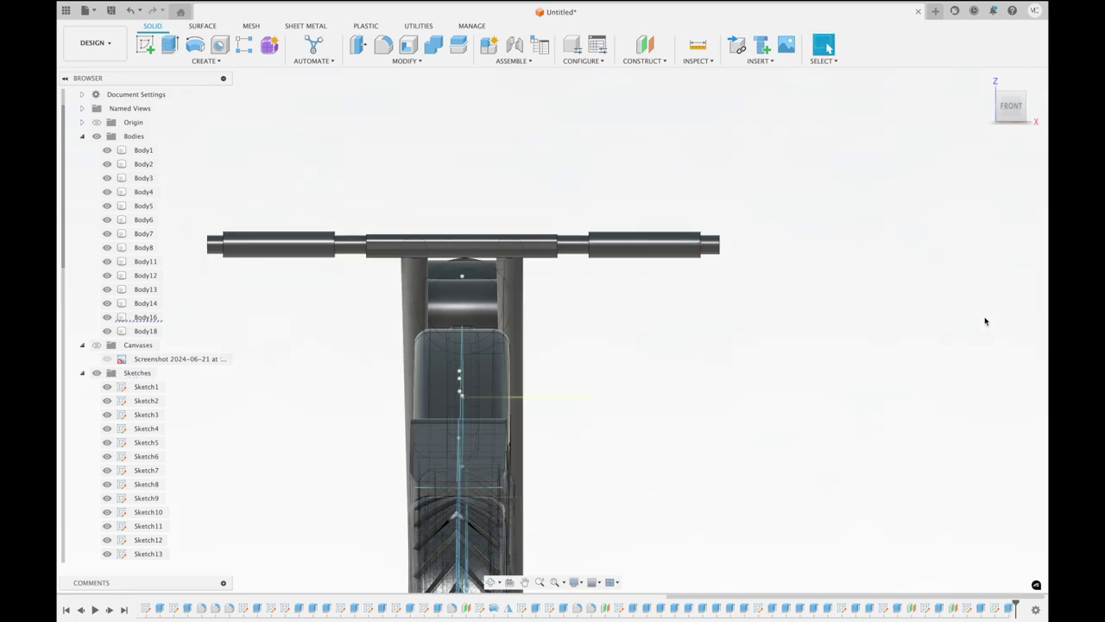
{"action": "key", "text": "F6"}
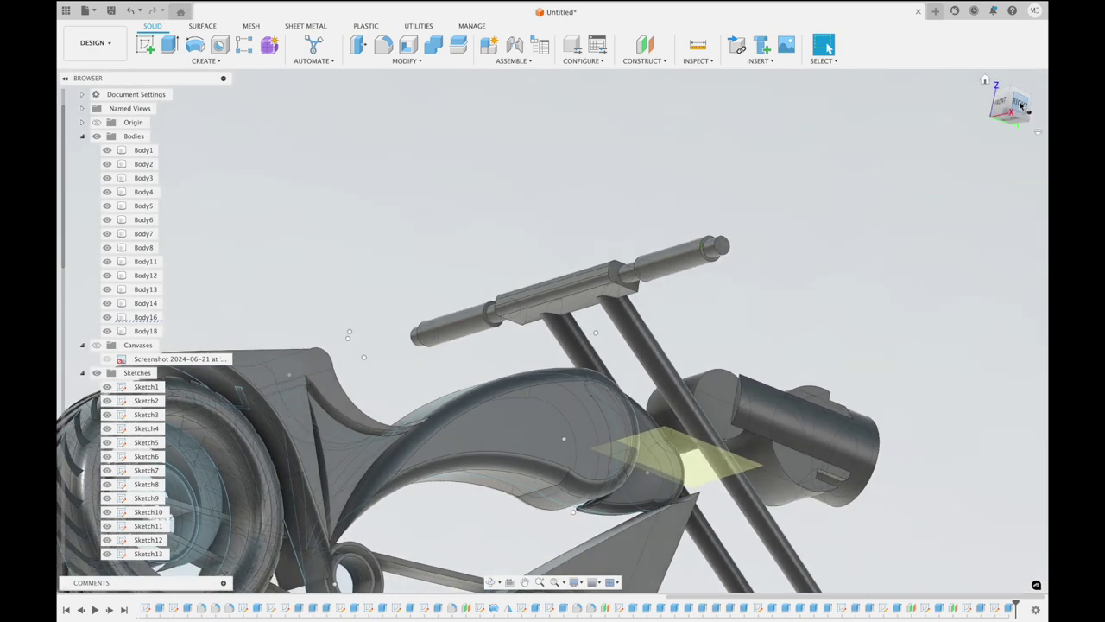
Start a sketch on the grip's end face and draw a Center Diameter circle around the bar end
{"action": "left_click", "coordinate": [1019, 103]}
{"action": "left_click", "coordinate": [145, 45]}
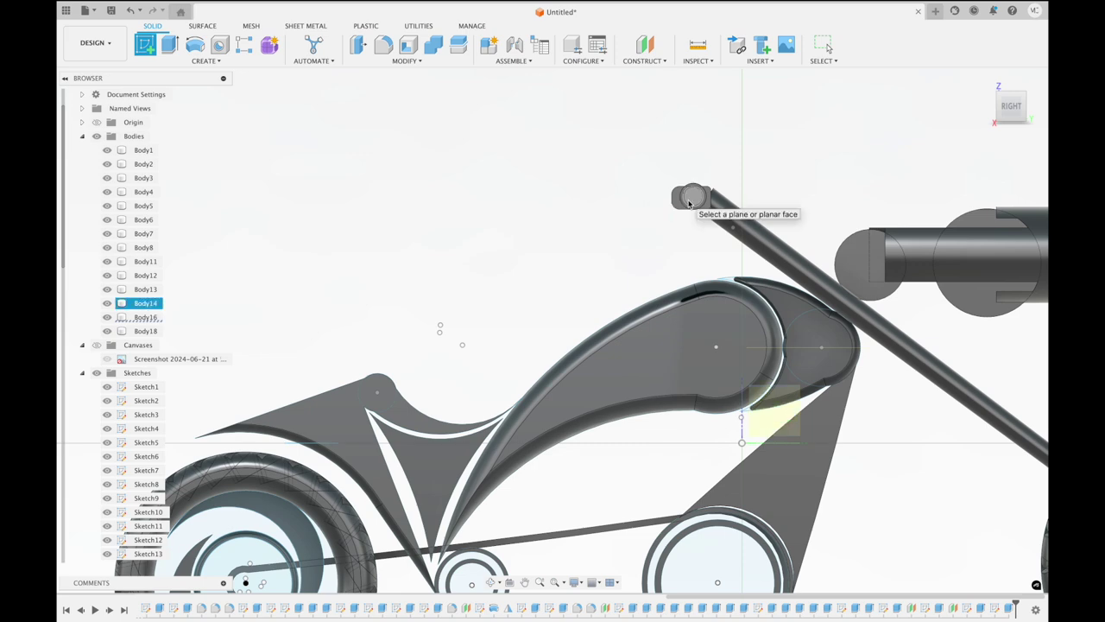
{"action": "left_click", "coordinate": [689, 201]}
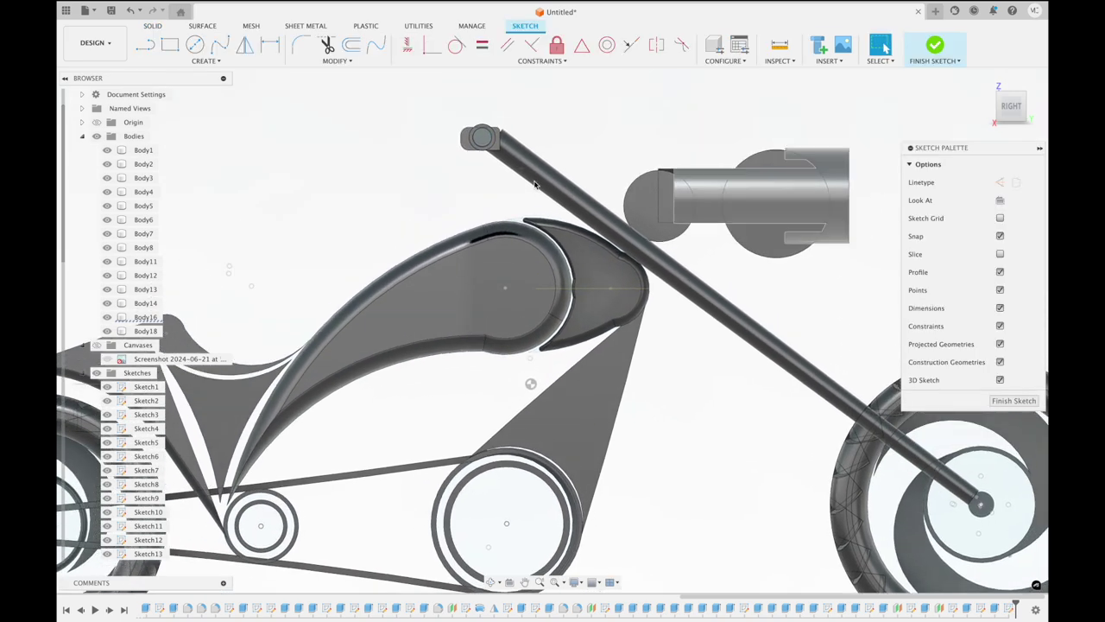
{"action": "left_click", "coordinate": [195, 45]}
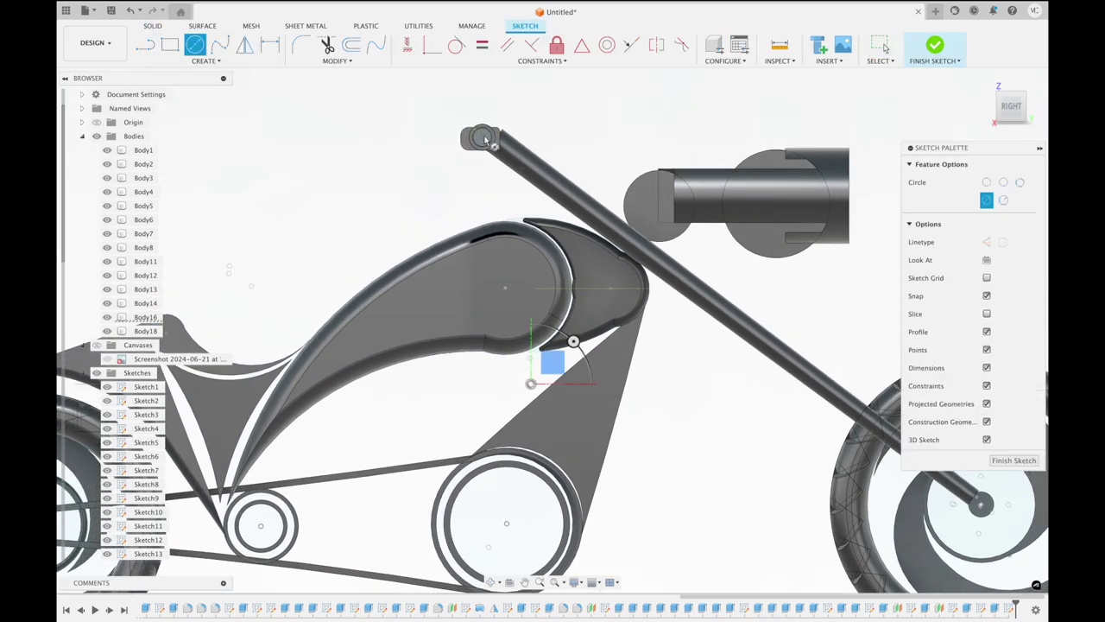
{"action": "left_click", "coordinate": [482, 138]}
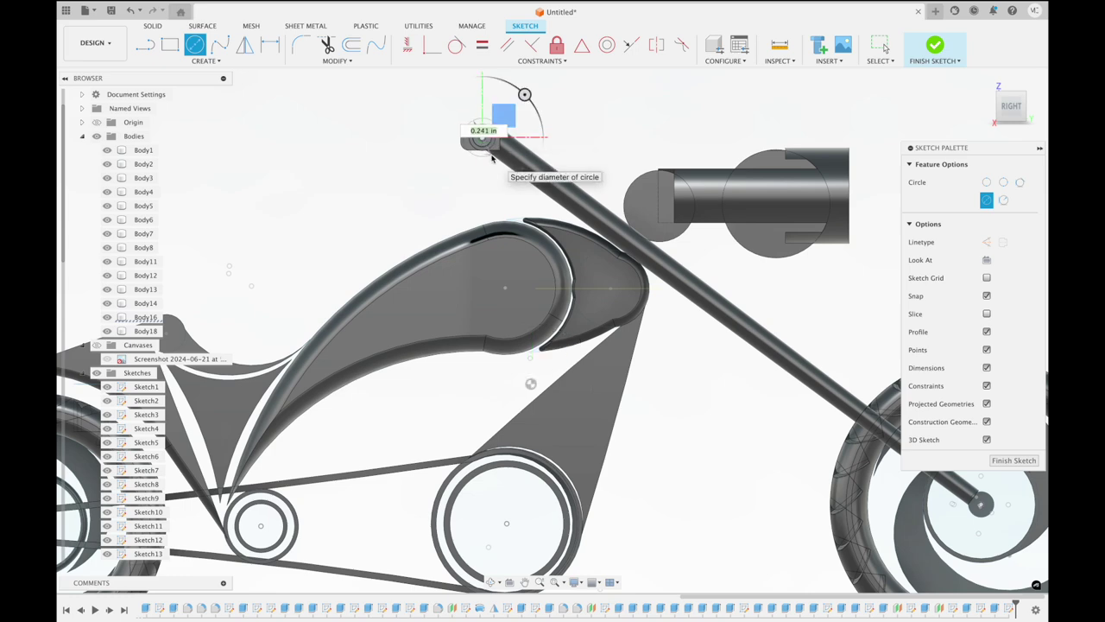
{"action": "left_click", "coordinate": [491, 156]}
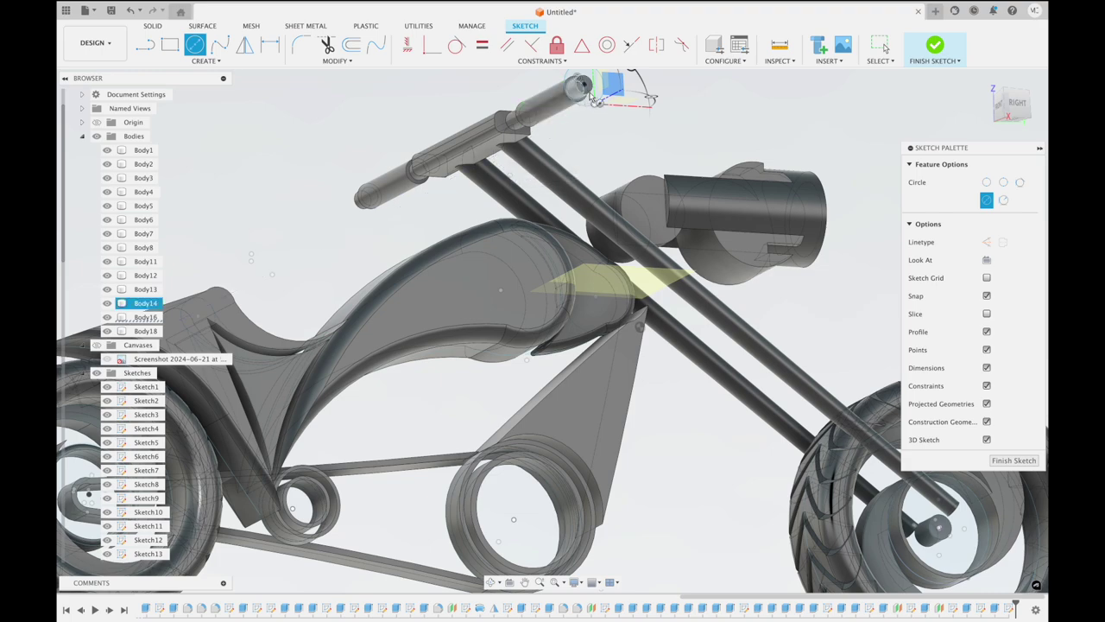
Add a second circle around the tube end, check it from several angles, and finish the sketch
{"action": "middle_click_drag", "start_coordinate": [656, 124], "coordinate": [666, 125], "text": "shift"}
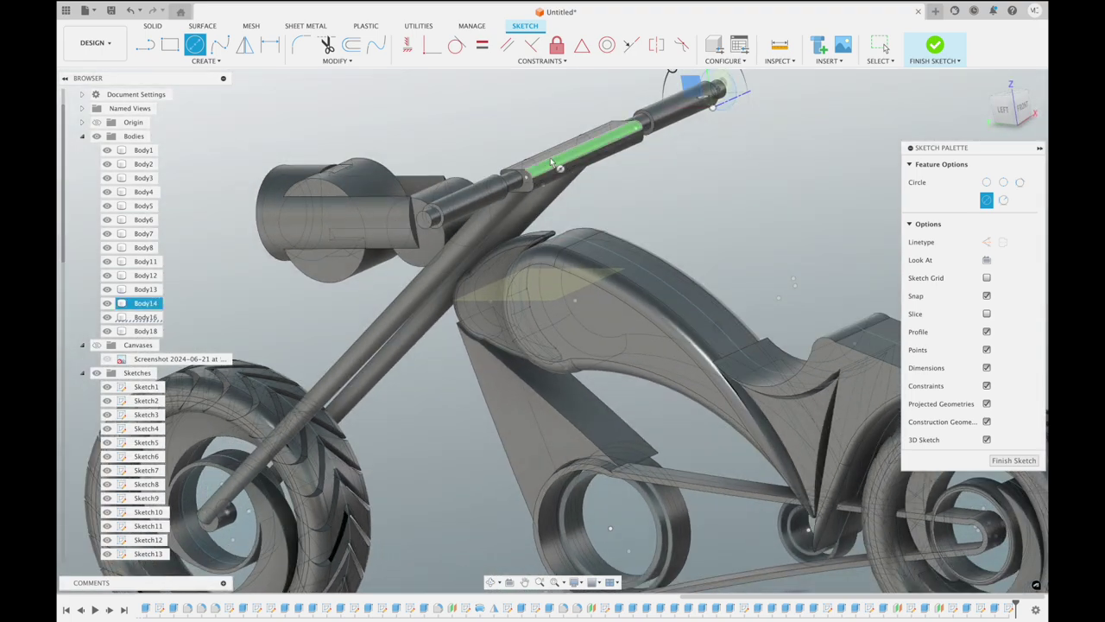
{"action": "left_click", "coordinate": [1006, 113]}
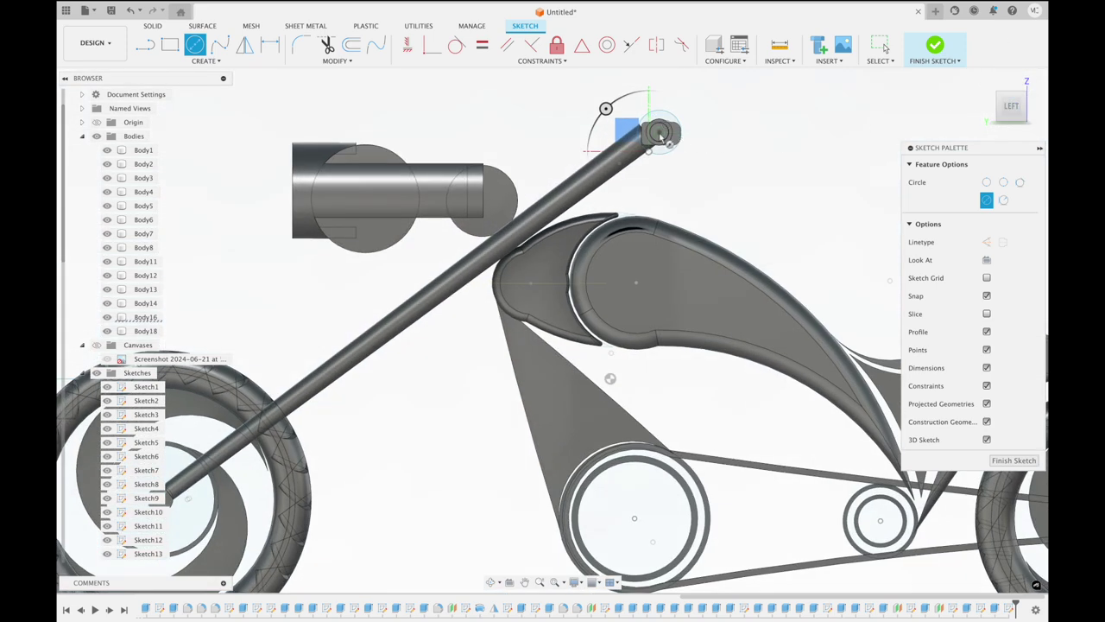
{"action": "left_click", "coordinate": [660, 133]}
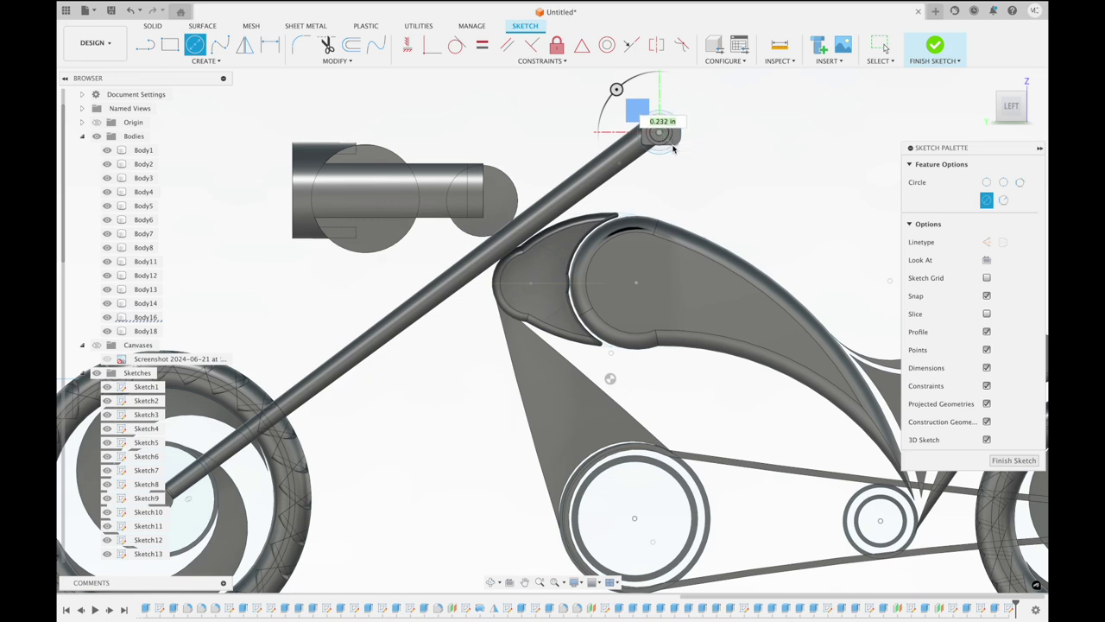
{"action": "left_click", "coordinate": [674, 150]}
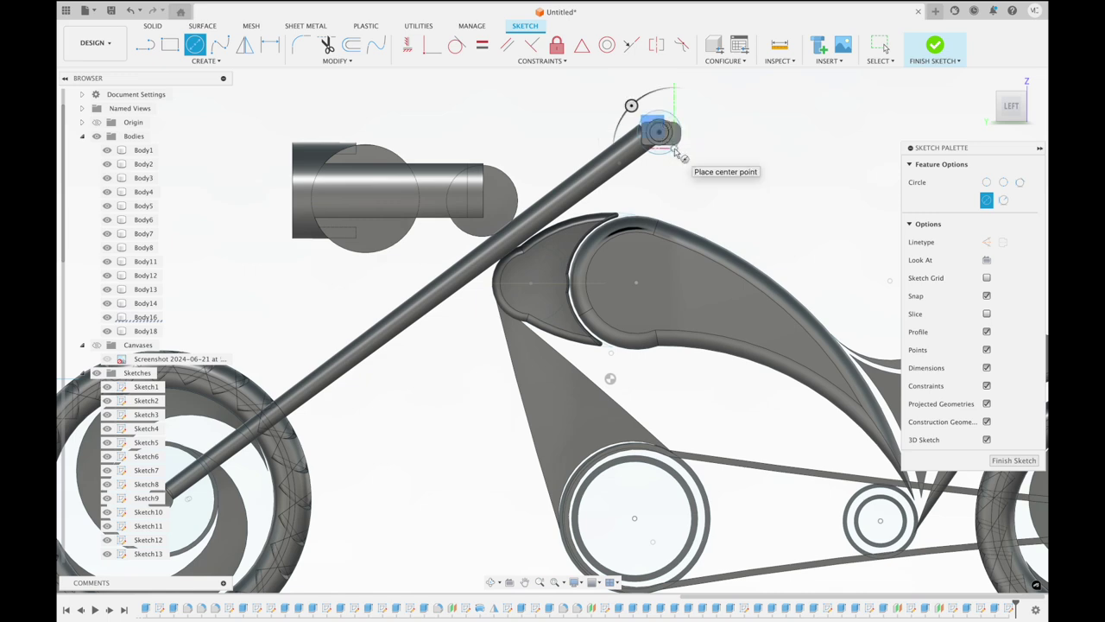
{"action": "middle_click_drag", "start_coordinate": [747, 130], "coordinate": [765, 81], "text": "shift"}
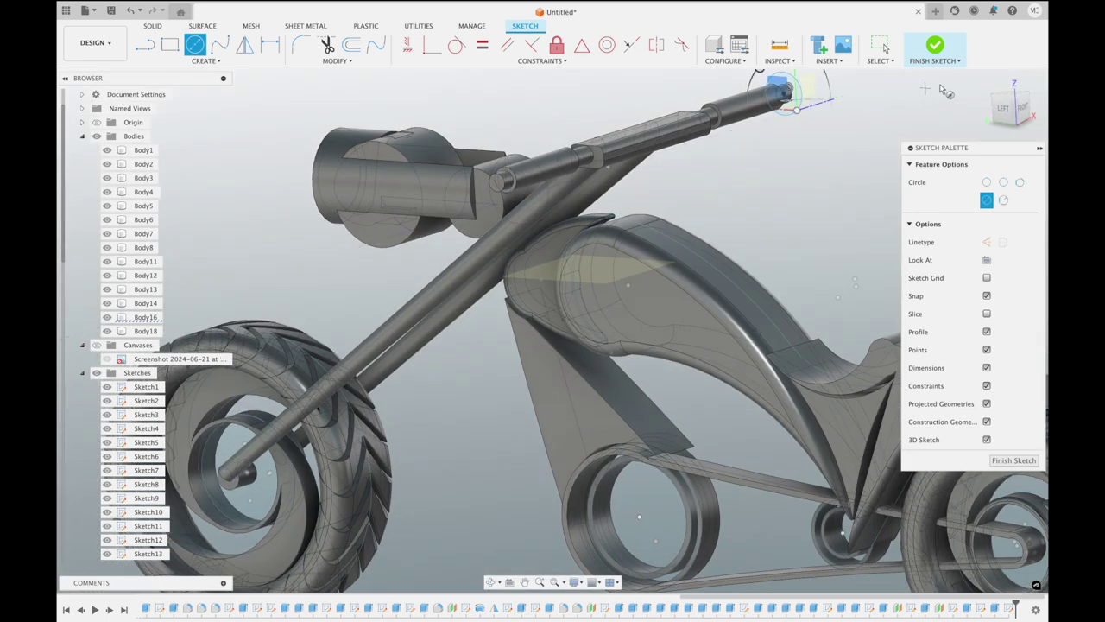
{"action": "left_click", "coordinate": [1012, 102]}
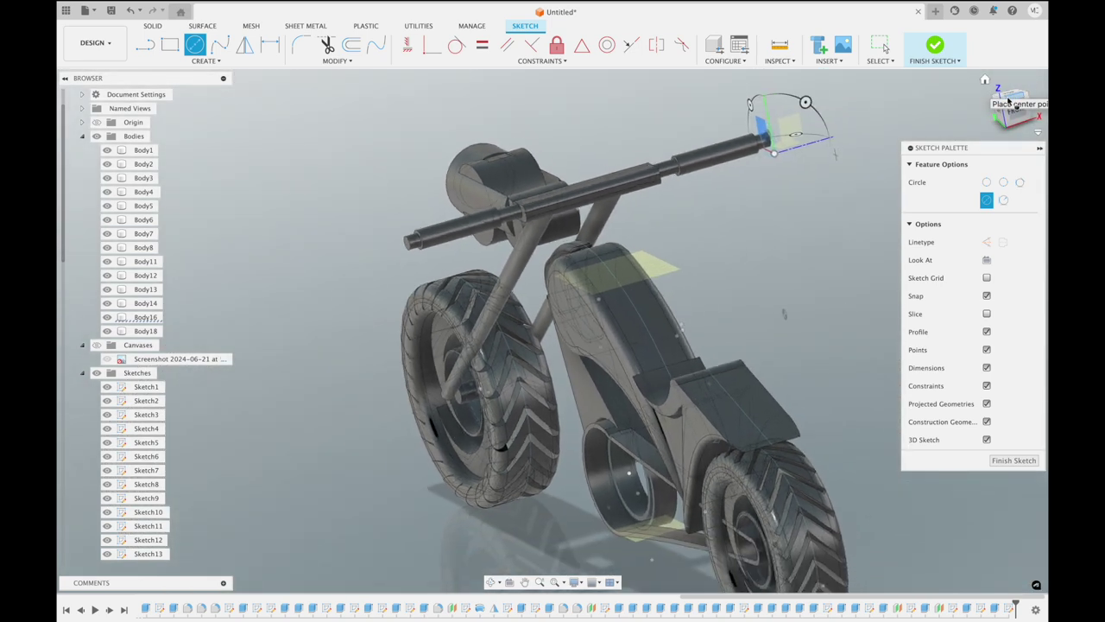
{"action": "left_click", "coordinate": [1006, 102]}
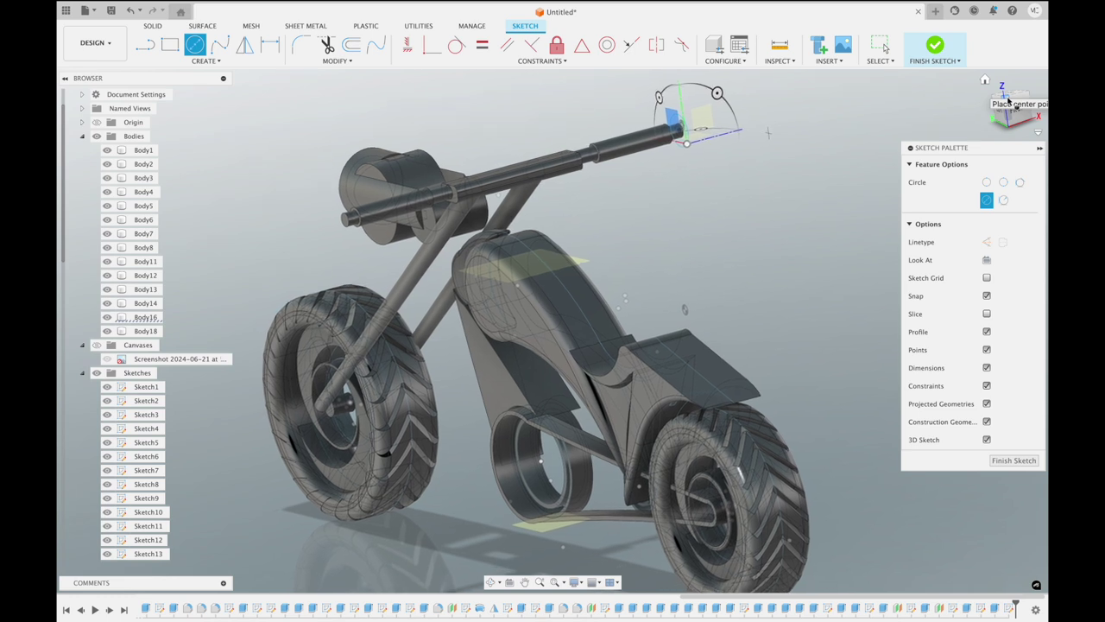
{"action": "left_click_drag", "start_coordinate": [1007, 102], "coordinate": [1008, 102]}
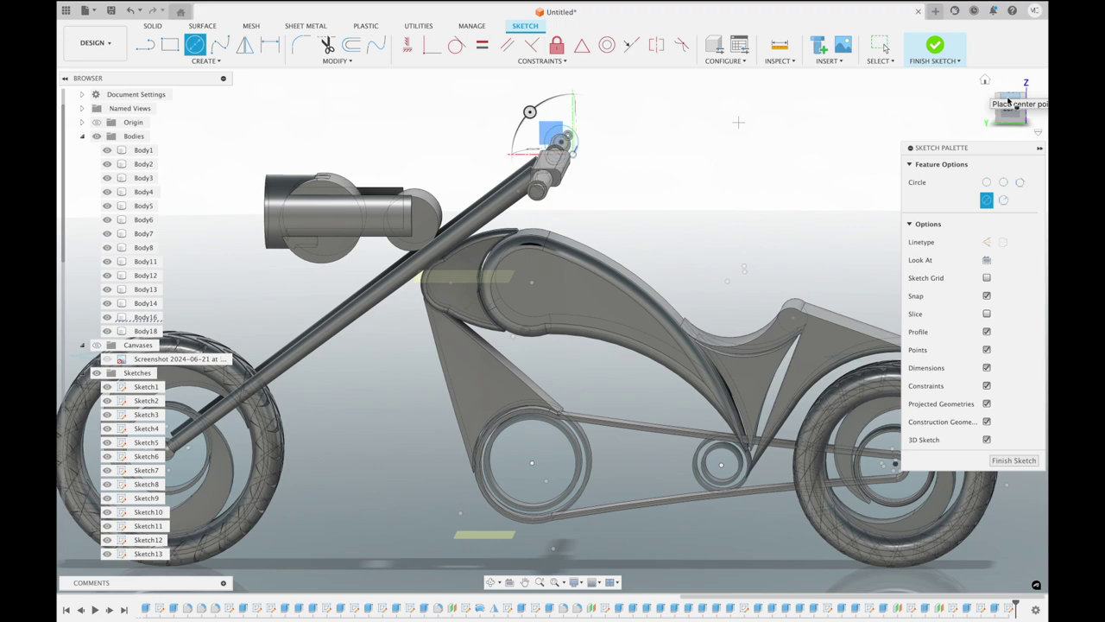
{"action": "left_click_drag", "start_coordinate": [1007, 101], "coordinate": [1008, 102]}
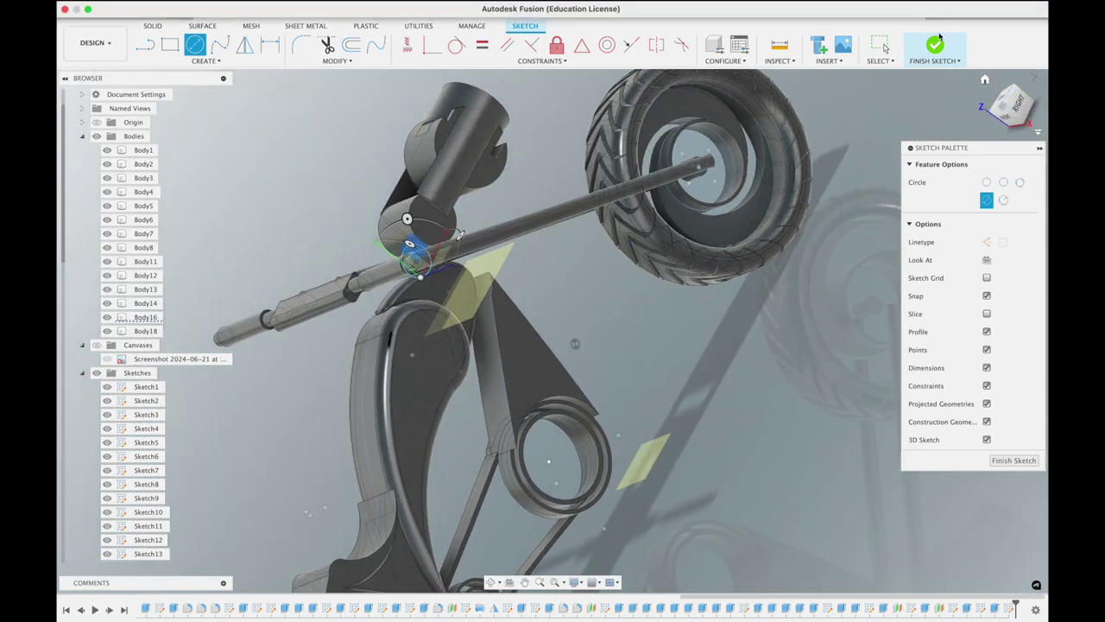
{"action": "left_click", "coordinate": [934, 47]}
Extrude the rod-end circle profile 0.05 in as a new body, Body19
{"action": "scroll", "coordinate": [653, 386], "scroll_direction": "up", "scroll_amount": 2}
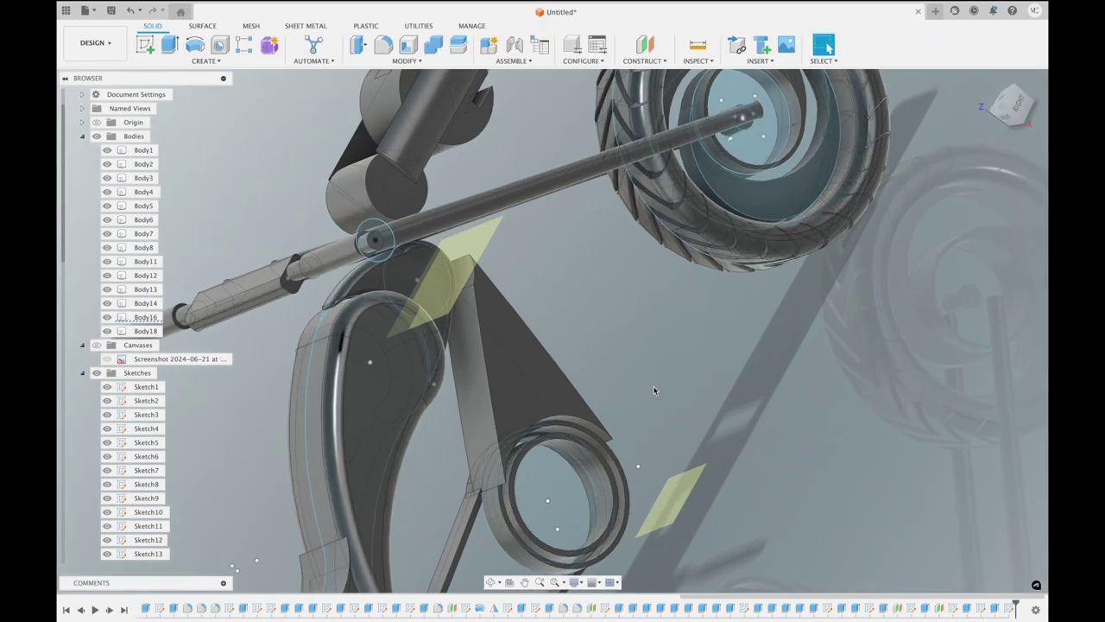
{"action": "scroll", "coordinate": [653, 386], "scroll_direction": "up", "scroll_amount": 2}
{"action": "scroll", "coordinate": [653, 385], "scroll_direction": "up", "scroll_amount": 1}
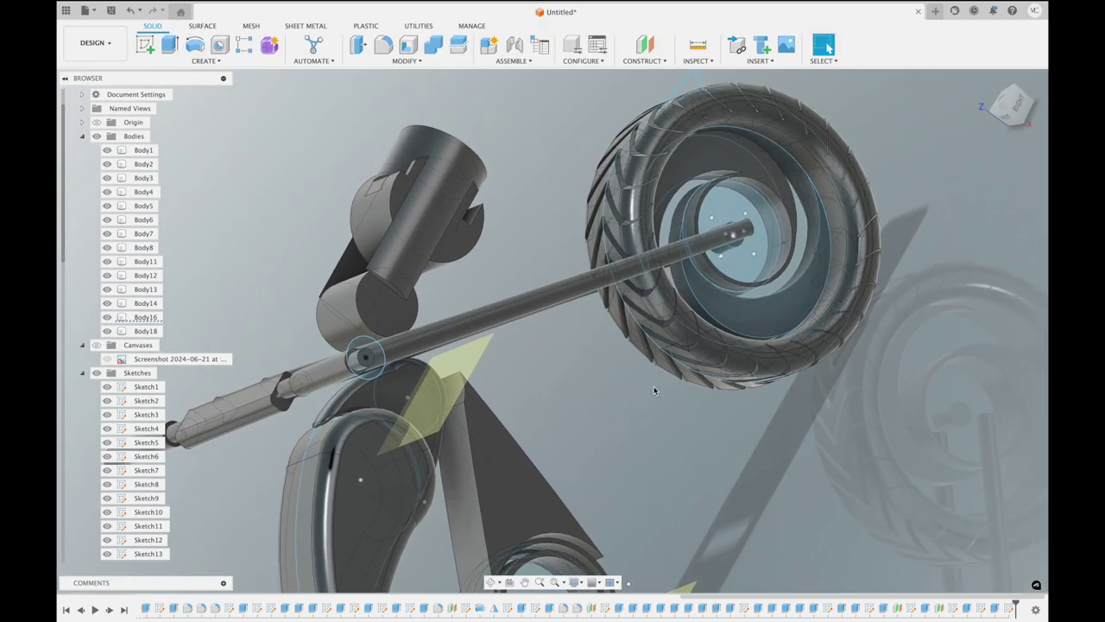
{"action": "left_click", "coordinate": [170, 44]}
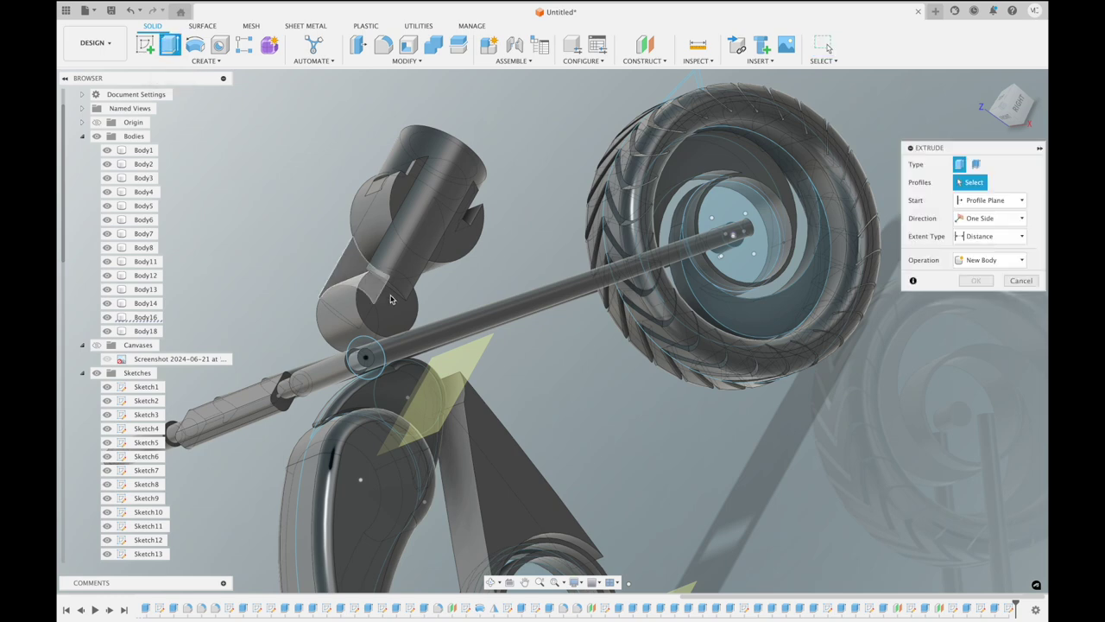
{"action": "left_click", "coordinate": [358, 358]}
{"action": "middle_click_drag", "start_coordinate": [363, 357], "coordinate": [640, 192], "text": "shift"}
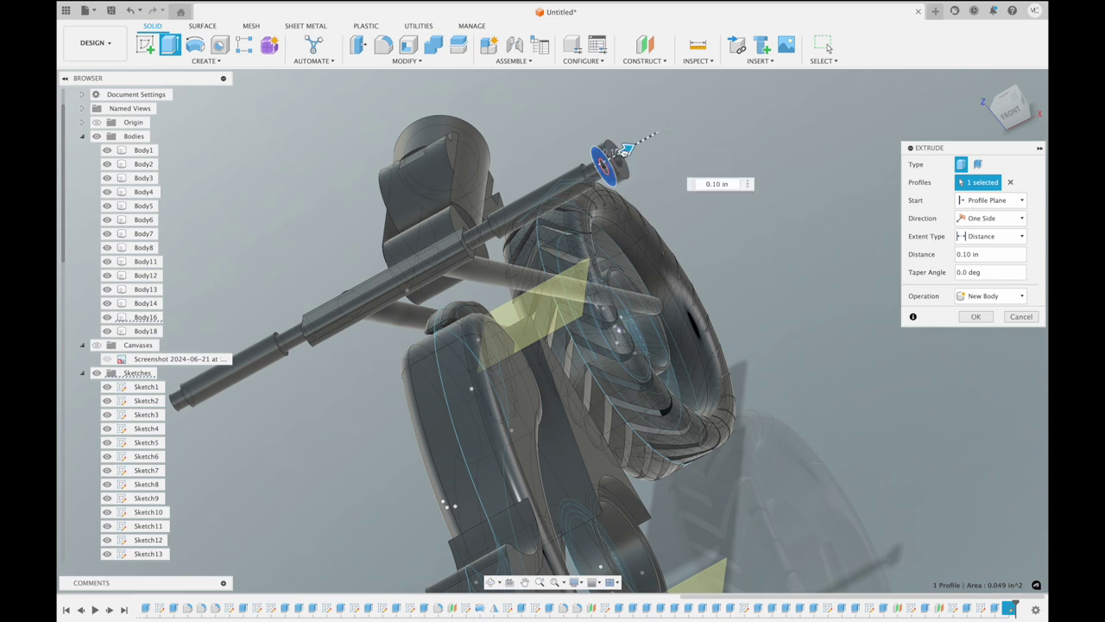
{"action": "left_click_drag", "start_coordinate": [615, 155], "coordinate": [691, 145]}
{"action": "scroll", "coordinate": [691, 145], "scroll_direction": "up", "scroll_amount": 3}
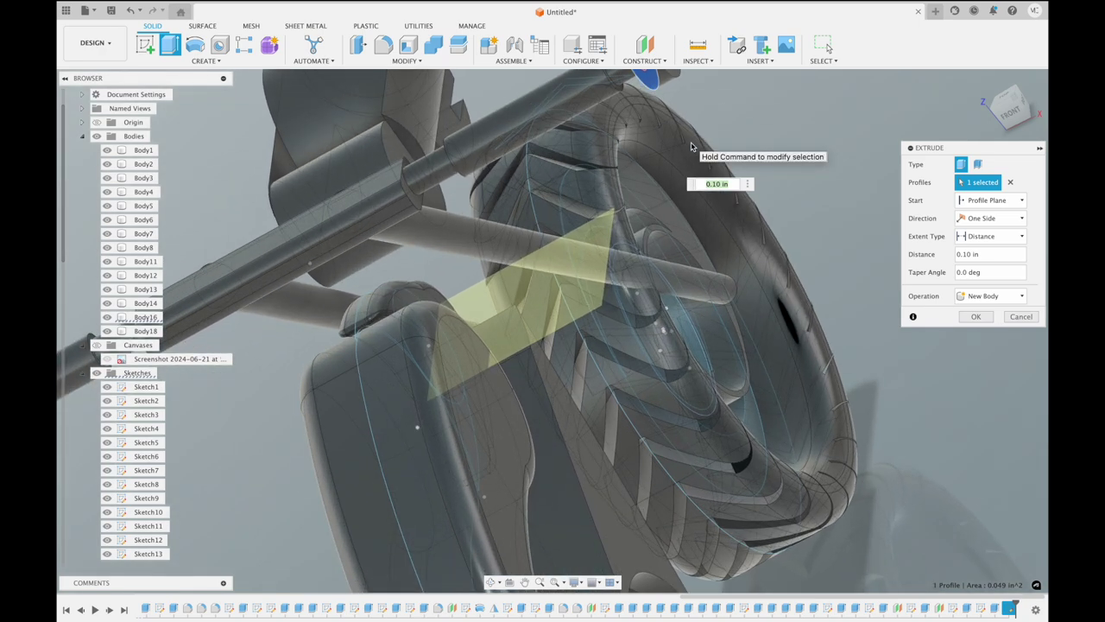
{"action": "scroll", "coordinate": [691, 145], "scroll_direction": "up", "scroll_amount": 2}
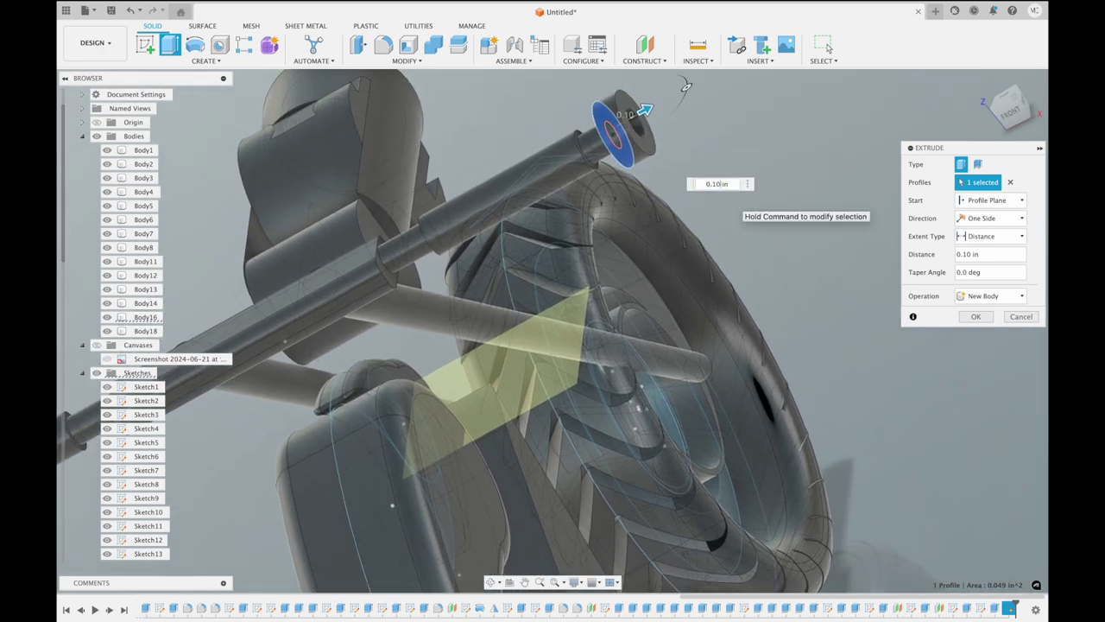
{"action": "type", "text": "5"}
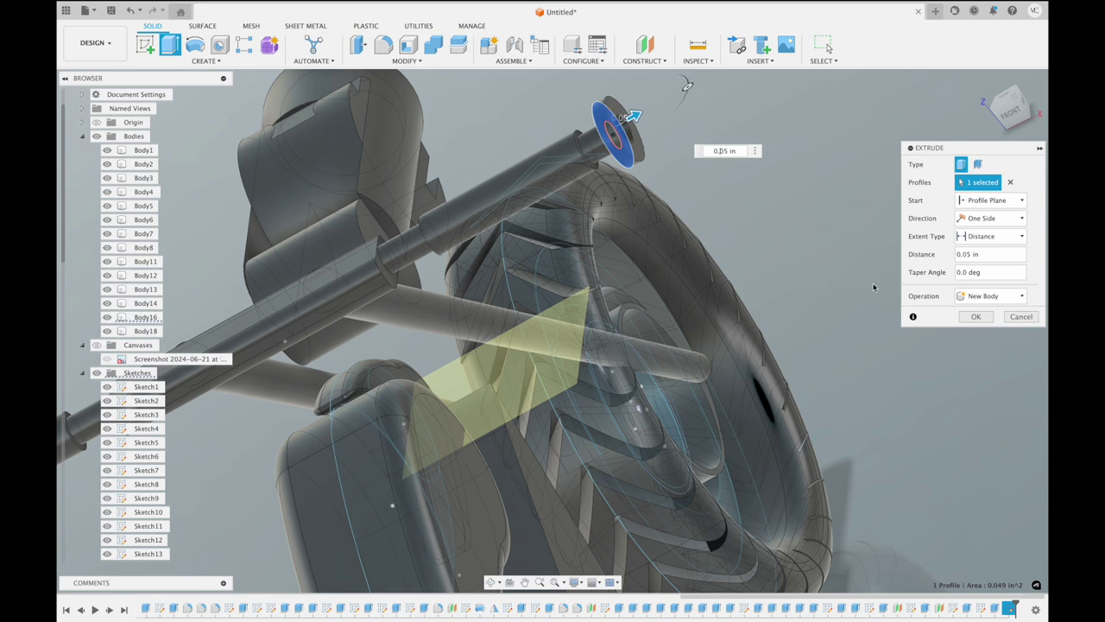
{"action": "left_click", "coordinate": [974, 317]}
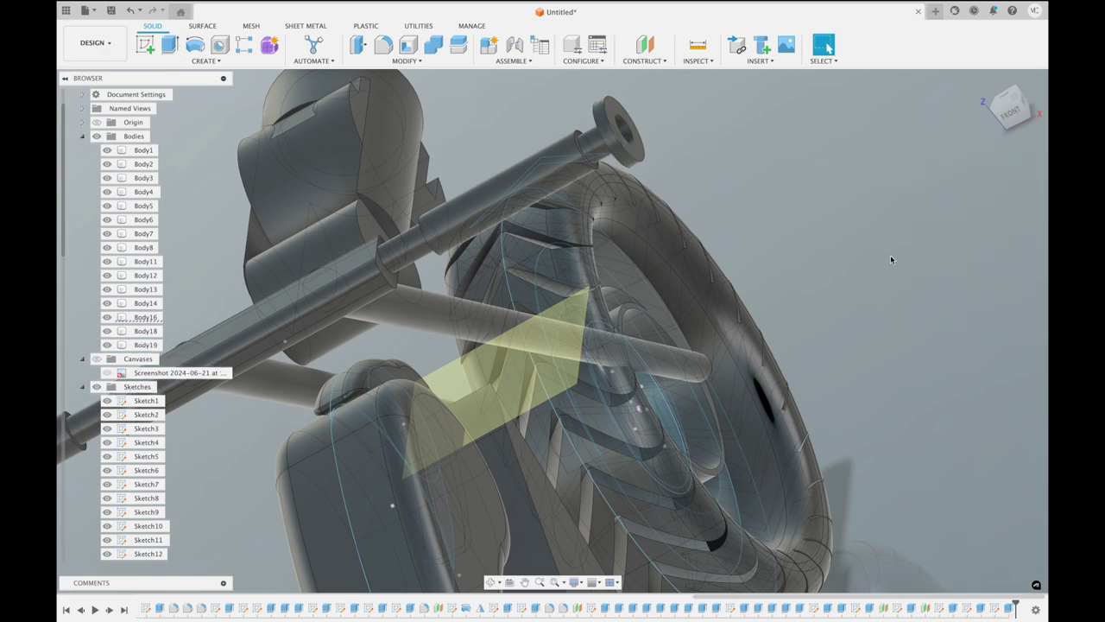
Zoom to inspect the new cap, snap to the LEFT view, and begin a constant-radius fillet
{"action": "scroll", "coordinate": [848, 224], "scroll_direction": "down", "scroll_amount": 5, "text": "shift"}
{"action": "scroll", "coordinate": [847, 225], "scroll_direction": "down", "scroll_amount": 5, "text": "shift"}
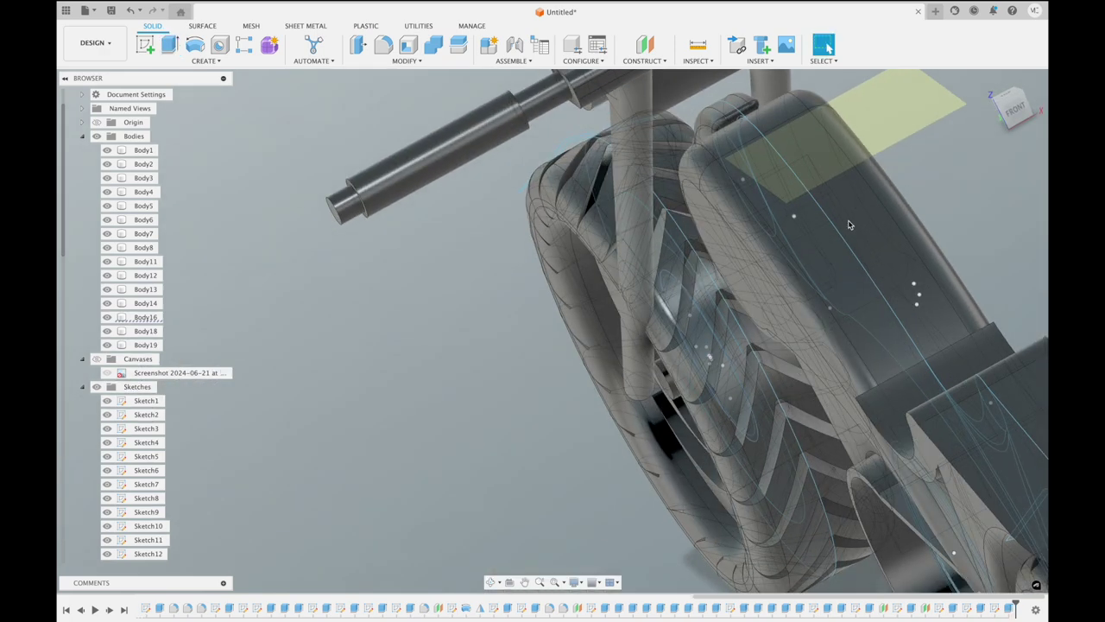
{"action": "scroll", "coordinate": [848, 225], "scroll_direction": "down", "scroll_amount": 3, "text": "shift"}
{"action": "scroll", "coordinate": [848, 224], "scroll_direction": "down", "scroll_amount": 3, "text": "shift"}
{"action": "scroll", "coordinate": [847, 222], "scroll_direction": "down", "scroll_amount": 3}
{"action": "scroll", "coordinate": [848, 223], "scroll_direction": "up", "scroll_amount": 3}
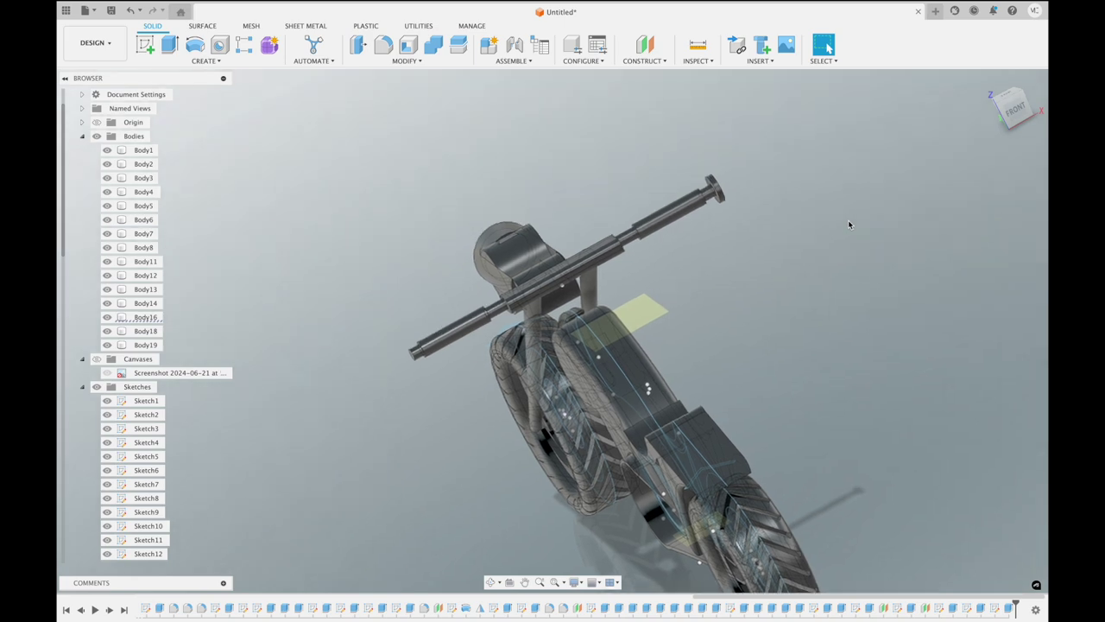
{"action": "scroll", "coordinate": [848, 223], "scroll_direction": "up", "scroll_amount": 3}
{"action": "scroll", "coordinate": [848, 223], "scroll_direction": "up", "scroll_amount": 3}
{"action": "scroll", "coordinate": [777, 208], "scroll_direction": "up", "scroll_amount": 2}
{"action": "scroll", "coordinate": [777, 208], "scroll_direction": "up", "scroll_amount": 1}
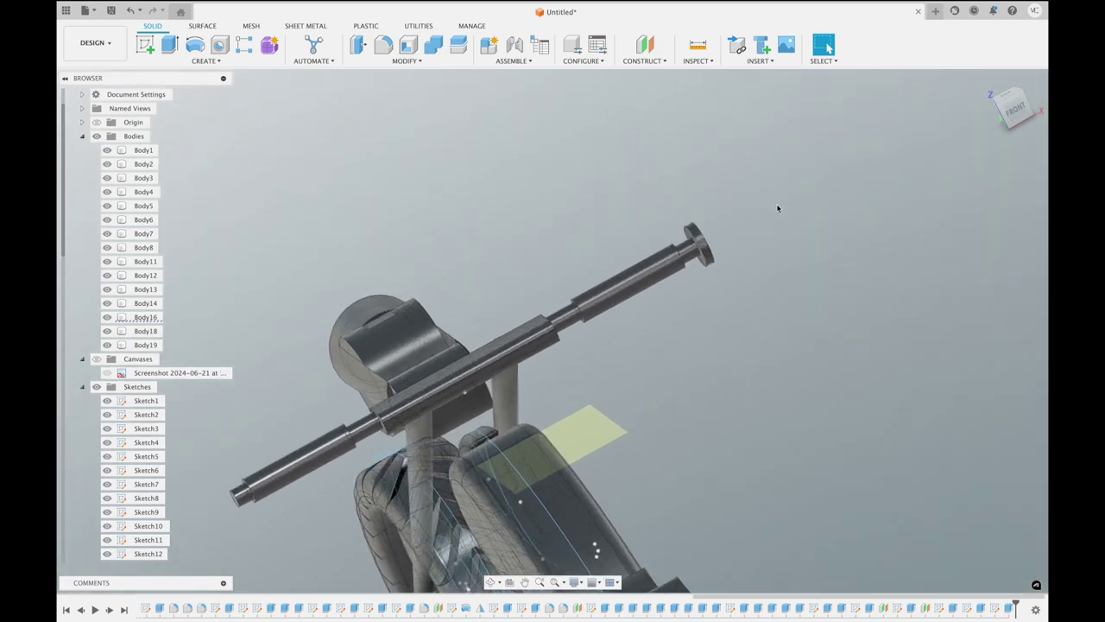
{"action": "scroll", "coordinate": [777, 208], "scroll_direction": "up", "scroll_amount": 3}
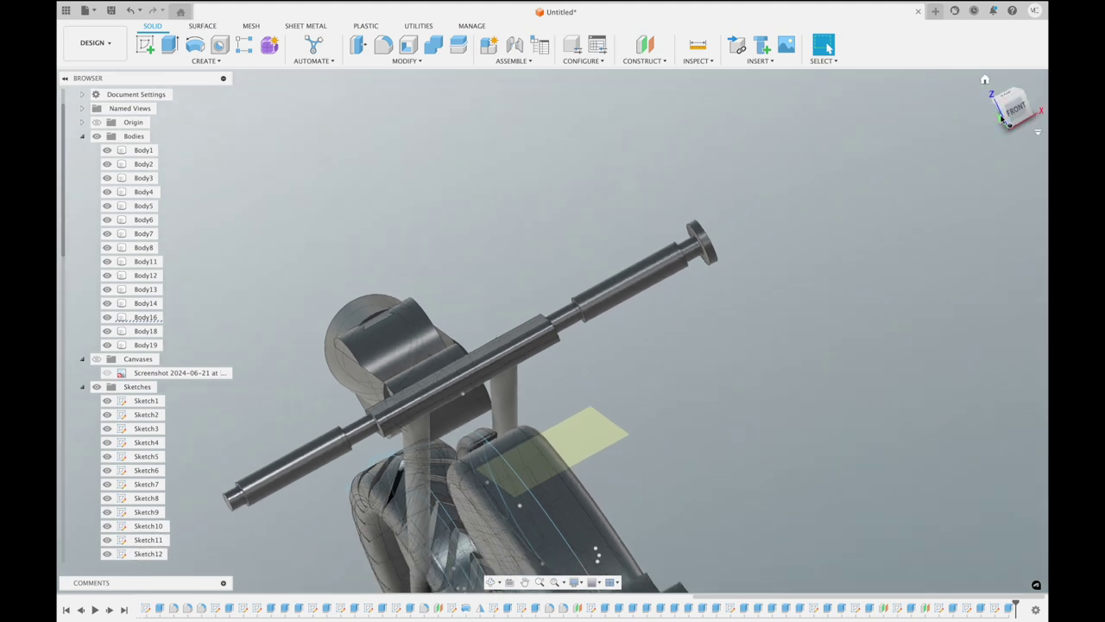
{"action": "left_click", "coordinate": [1001, 119]}
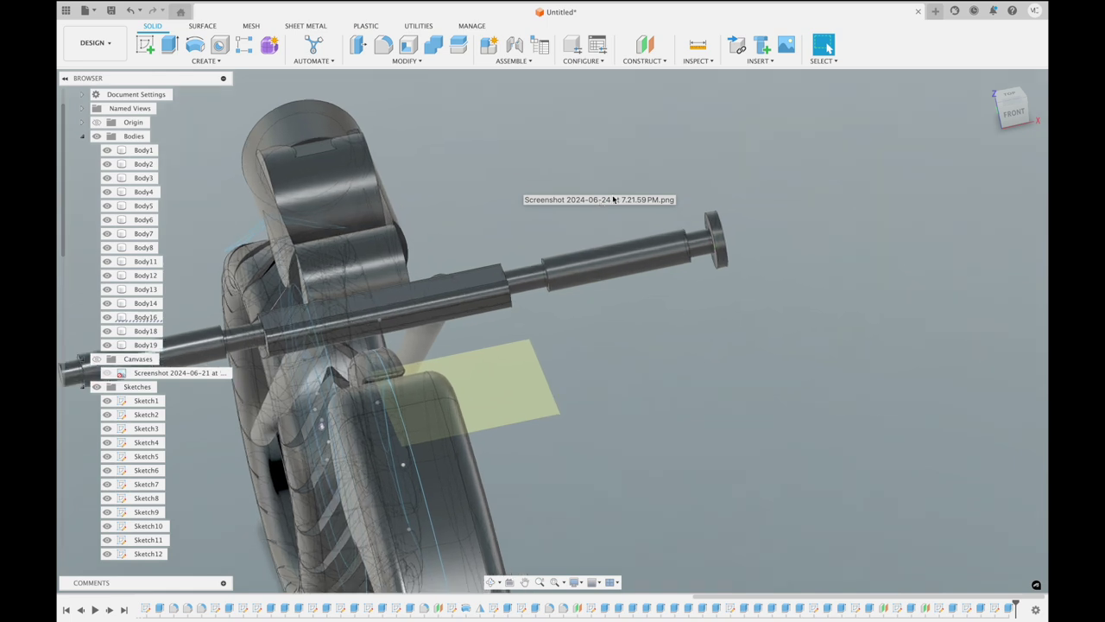
{"action": "left_click", "coordinate": [385, 50]}
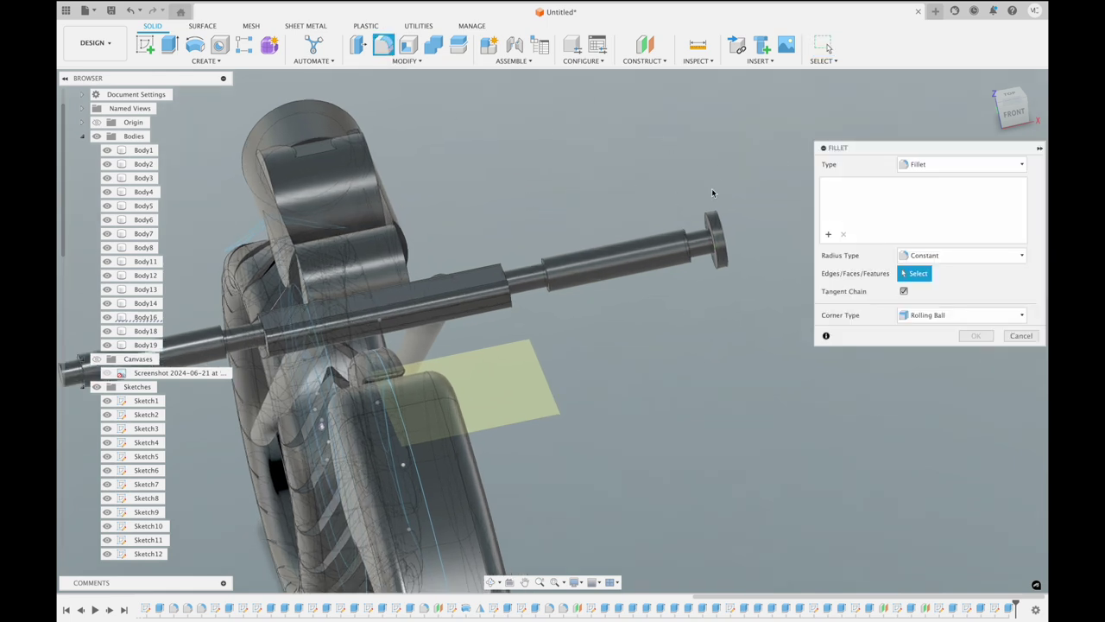
Select the two handlebar end-cap edges and round them with a 0.05 in fillet
{"action": "left_click", "coordinate": [716, 221]}
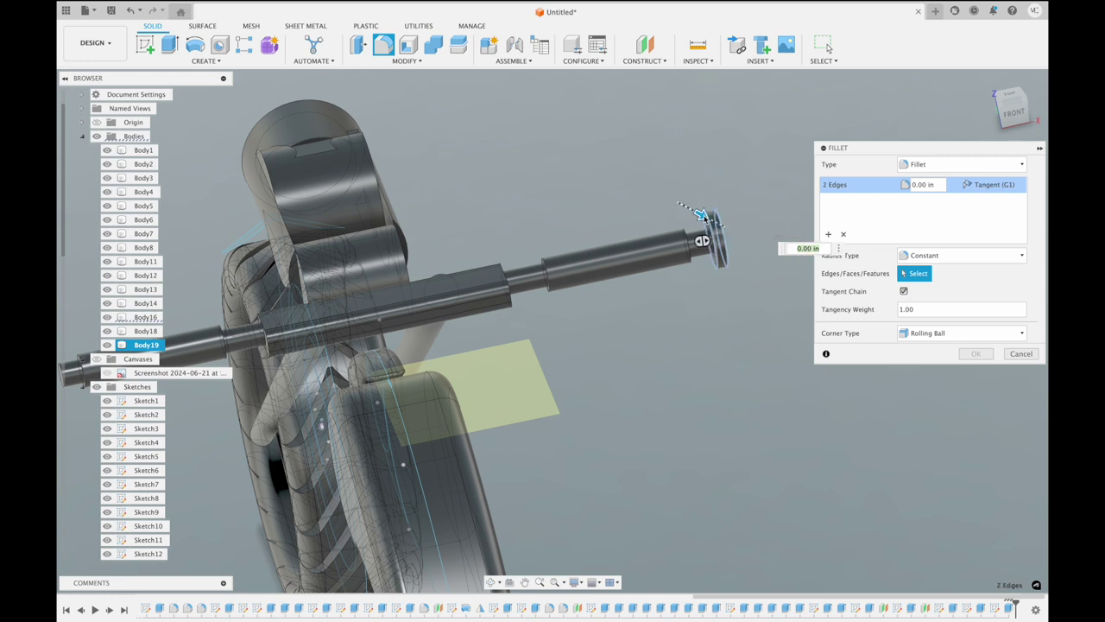
{"action": "left_click_drag", "start_coordinate": [709, 217], "coordinate": [707, 215]}
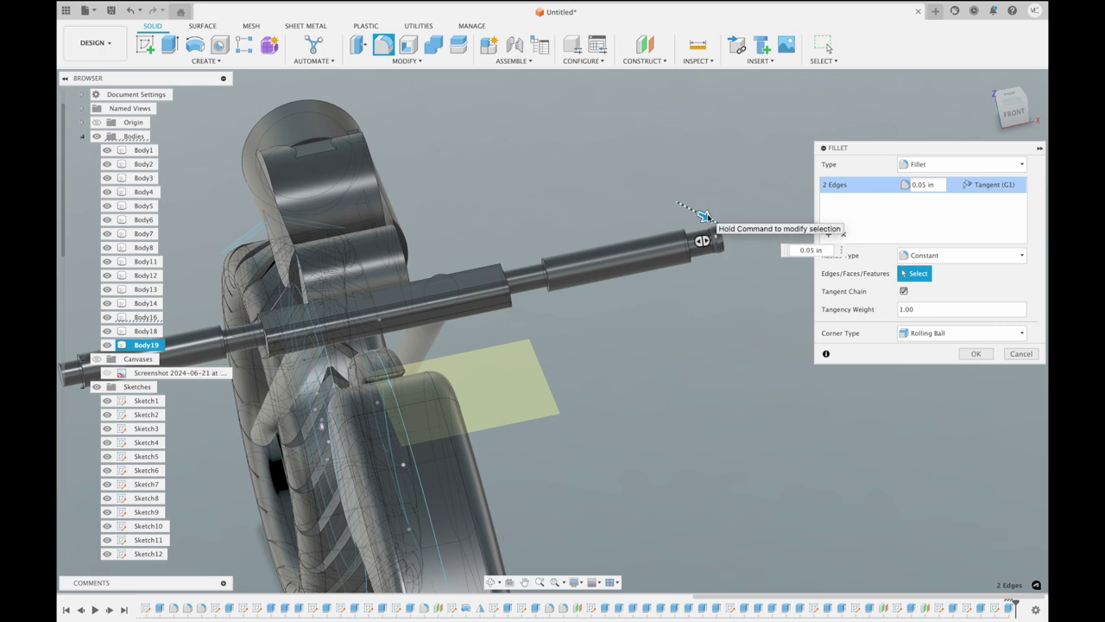
{"action": "left_click", "coordinate": [976, 353]}
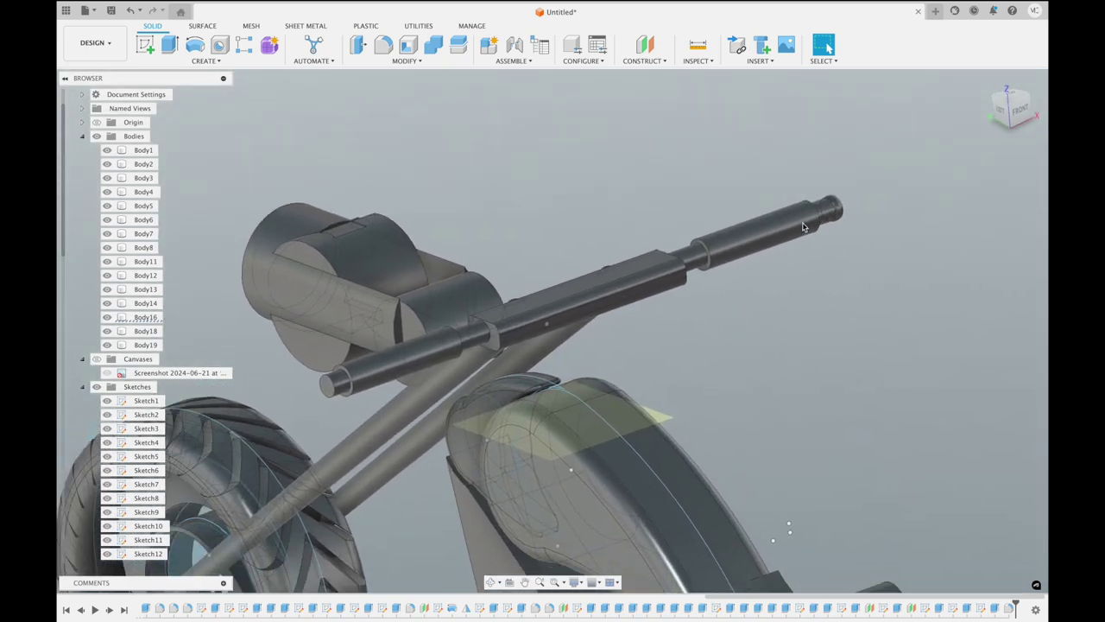
Sketch a 0.179 in circle on the other grip's end face
{"action": "left_click", "coordinate": [499, 328]}
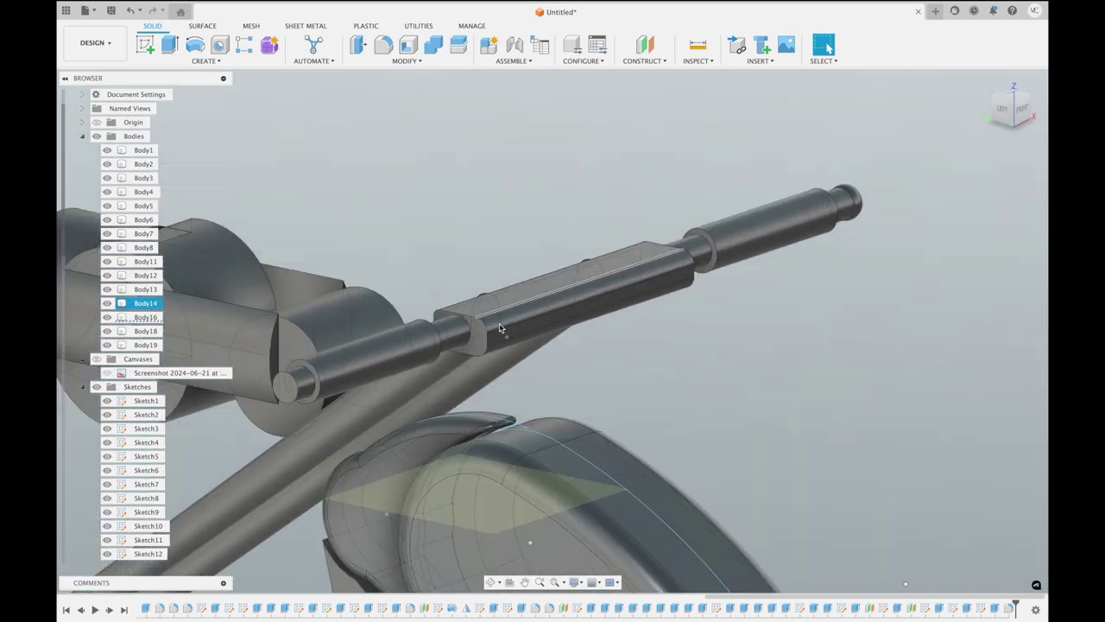
{"action": "left_click", "coordinate": [1006, 109]}
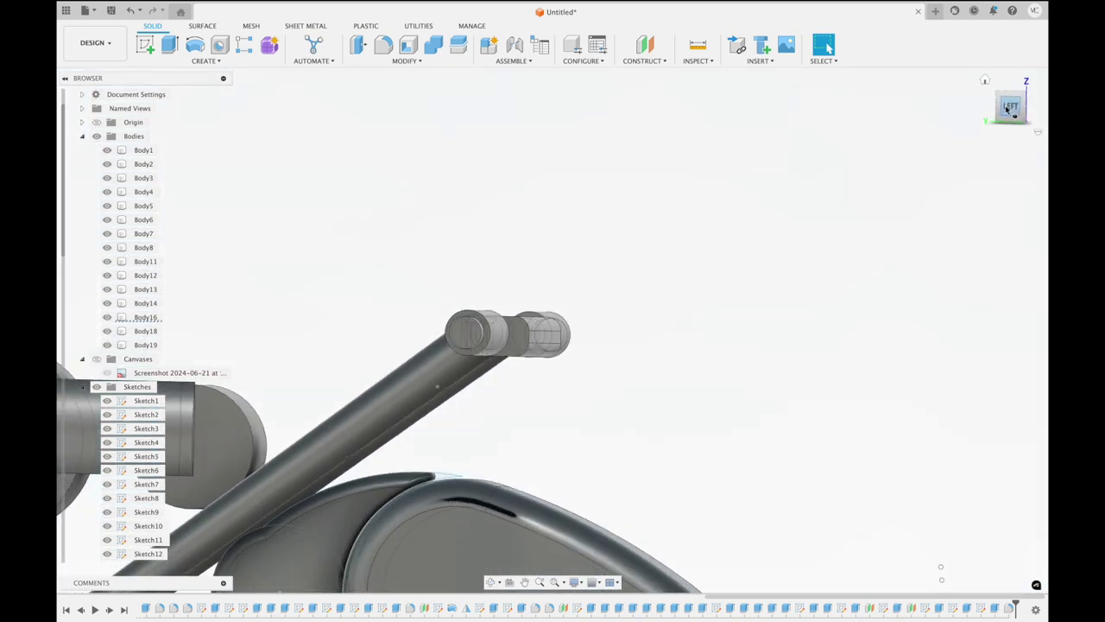
{"action": "left_click", "coordinate": [148, 47]}
{"action": "left_click", "coordinate": [520, 335]}
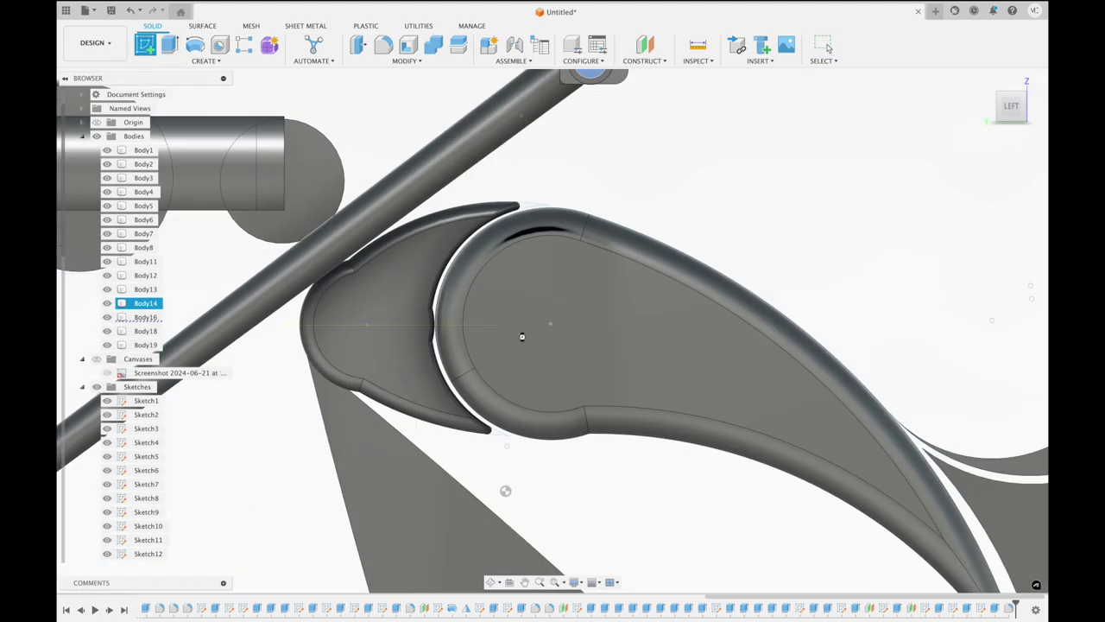
{"action": "scroll", "coordinate": [519, 335], "scroll_direction": "up", "scroll_amount": 2}
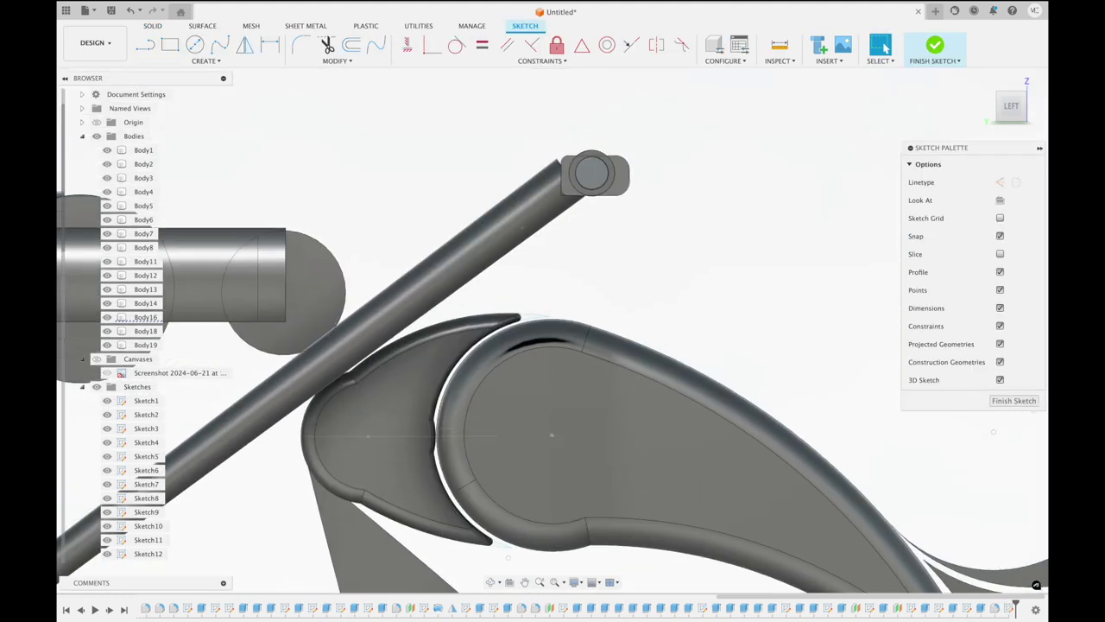
{"action": "left_click", "coordinate": [195, 44]}
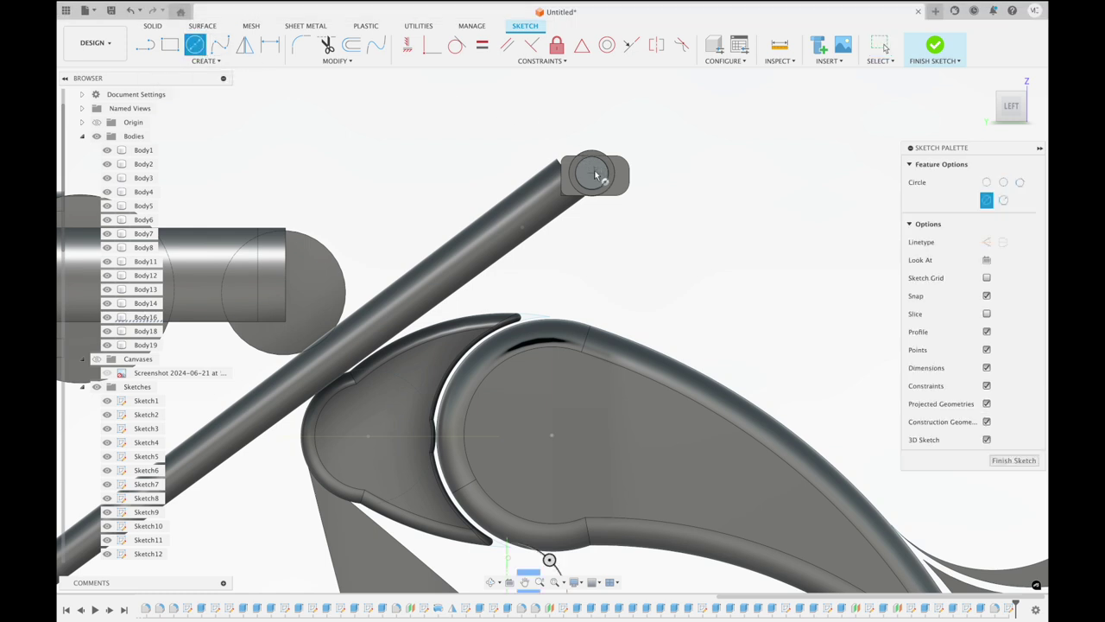
{"action": "left_click", "coordinate": [592, 174]}
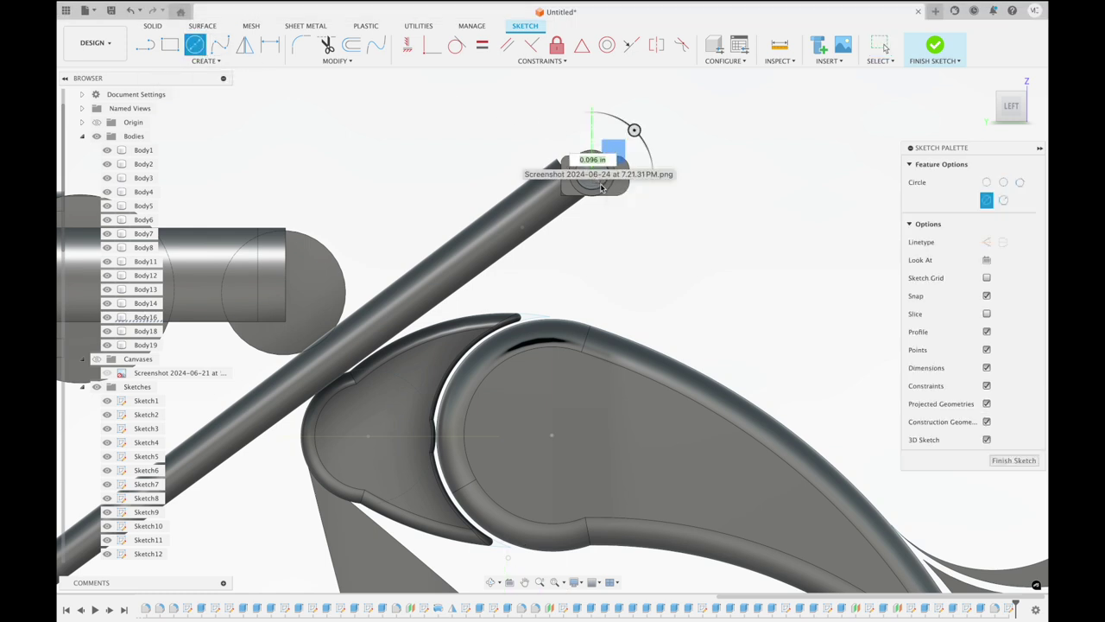
{"action": "middle_click_drag", "start_coordinate": [606, 194], "coordinate": [614, 259]}
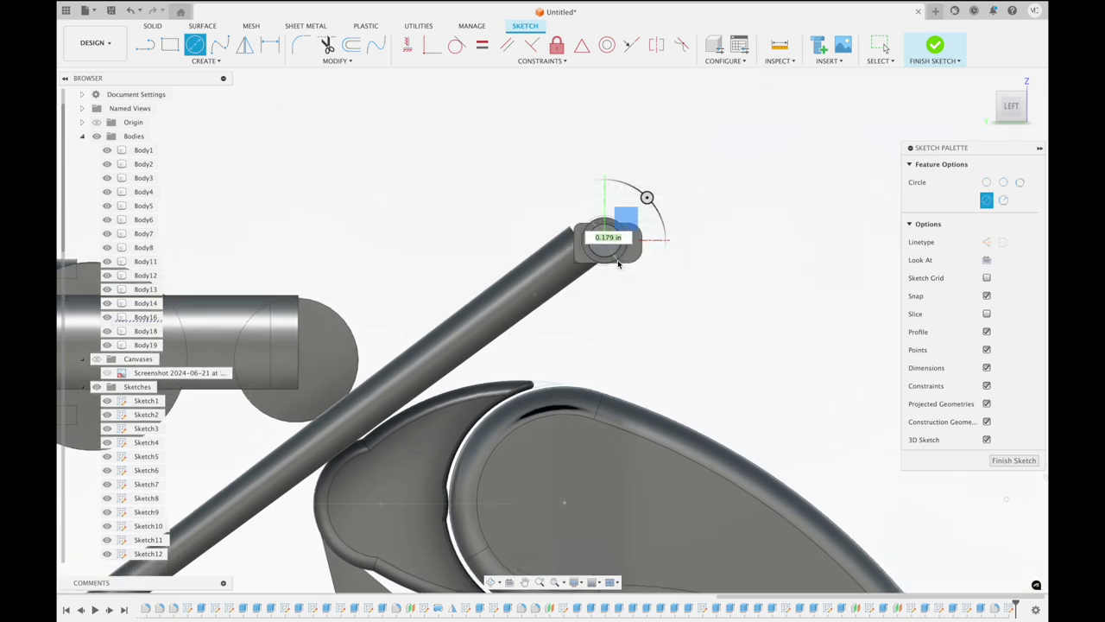
{"action": "left_click", "coordinate": [950, 49]}
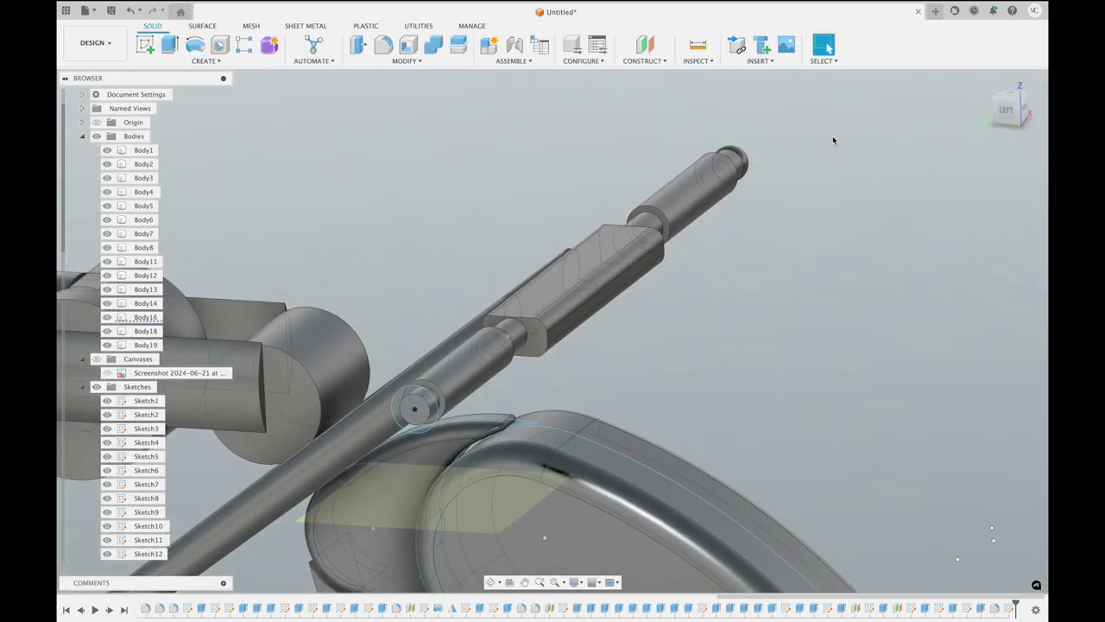
Extrude the small circle 0.05 in as a new body, Body20
{"action": "left_click", "coordinate": [177, 49]}
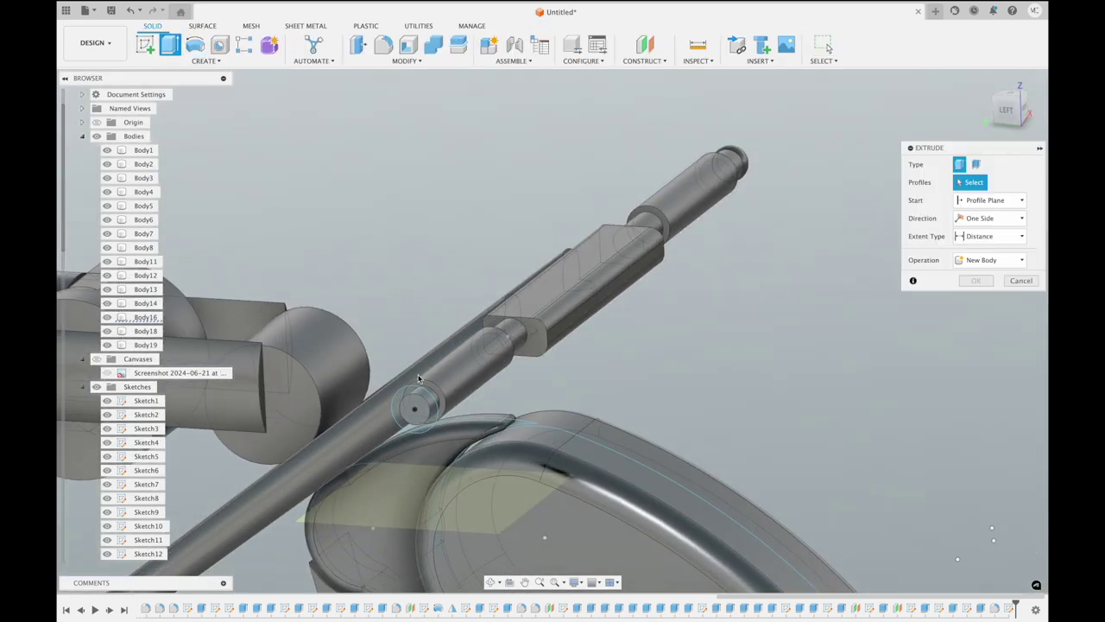
{"action": "left_click", "coordinate": [420, 398]}
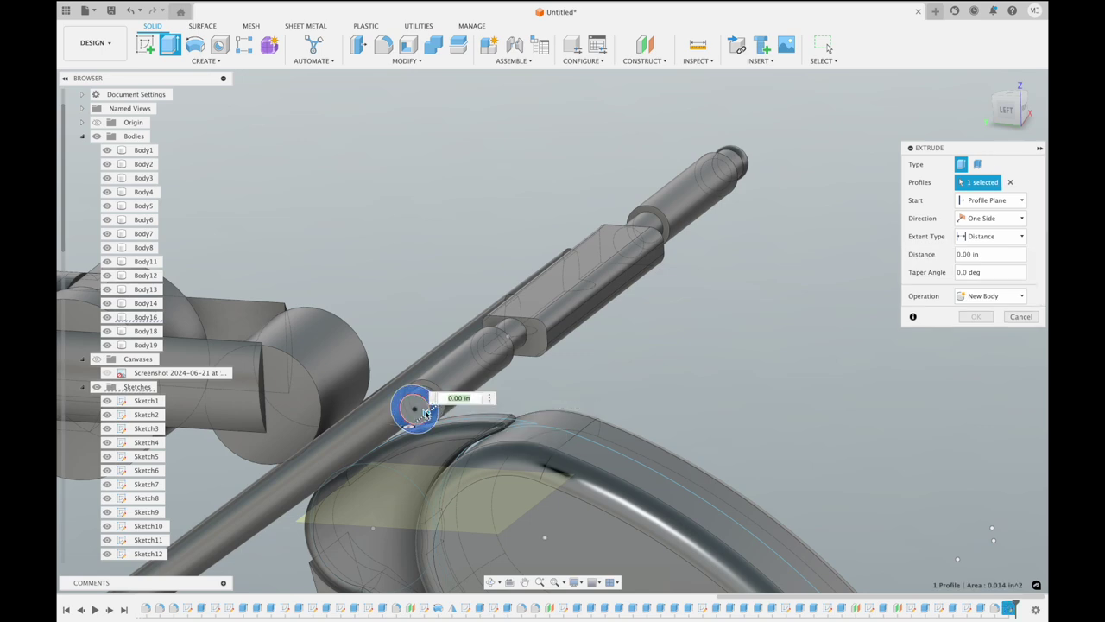
{"action": "left_click_drag", "start_coordinate": [425, 412], "coordinate": [421, 416]}
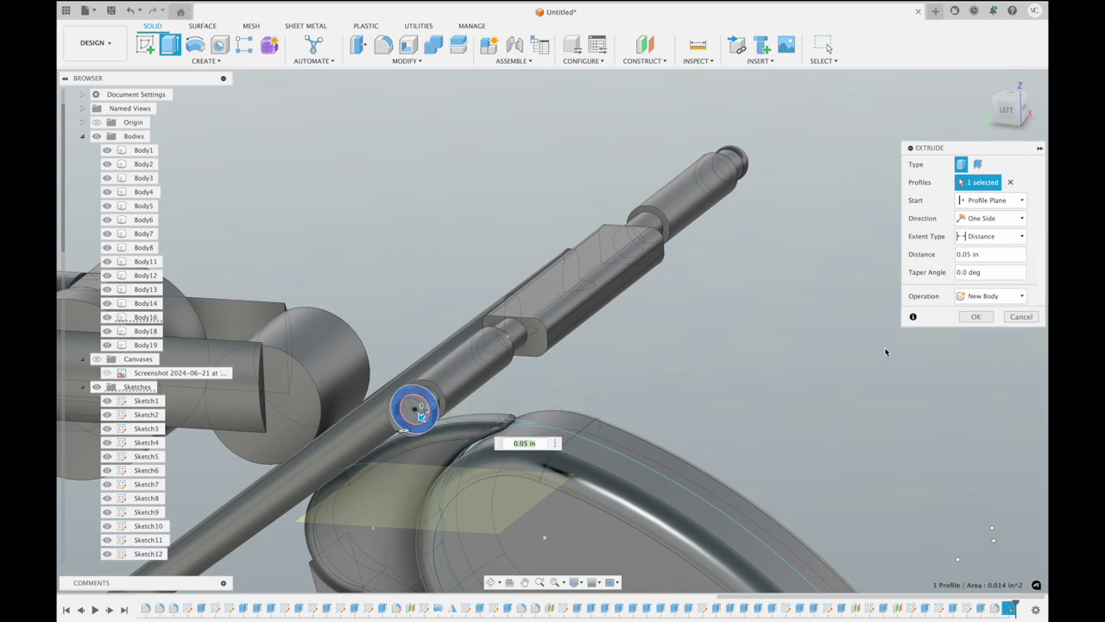
{"action": "left_click", "coordinate": [970, 316]}
{"action": "scroll", "coordinate": [676, 294], "scroll_direction": "left", "scroll_amount": 10, "text": "shift"}
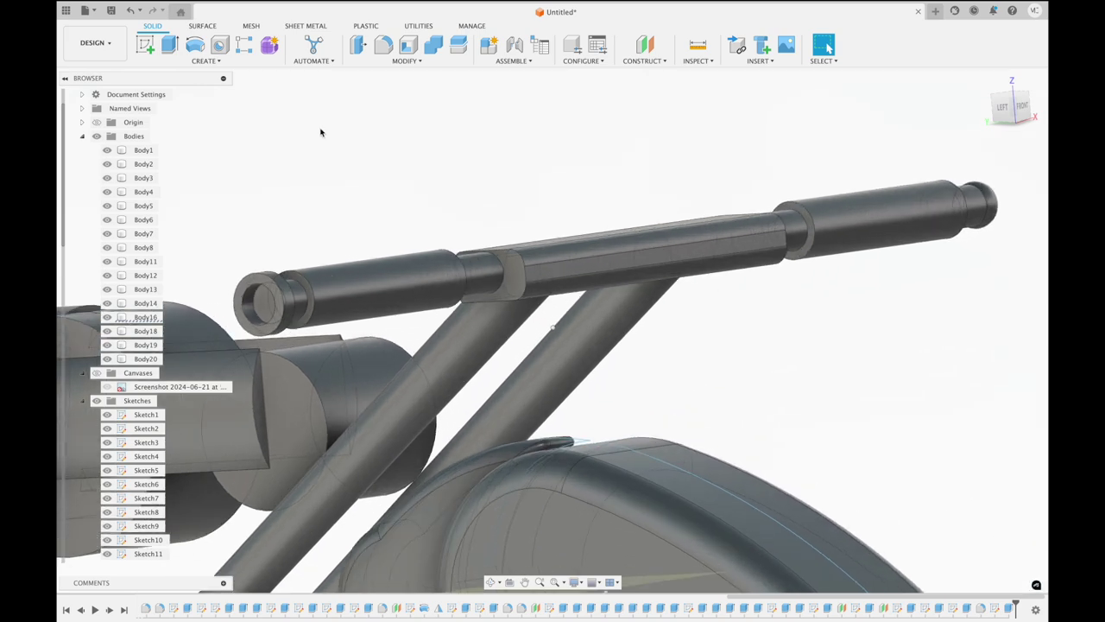
Fillet both edges of Body20's end ring at 0.075 in
{"action": "scroll", "coordinate": [320, 132], "scroll_direction": "up", "scroll_amount": 3}
{"action": "scroll", "coordinate": [320, 132], "scroll_direction": "up", "scroll_amount": 3}
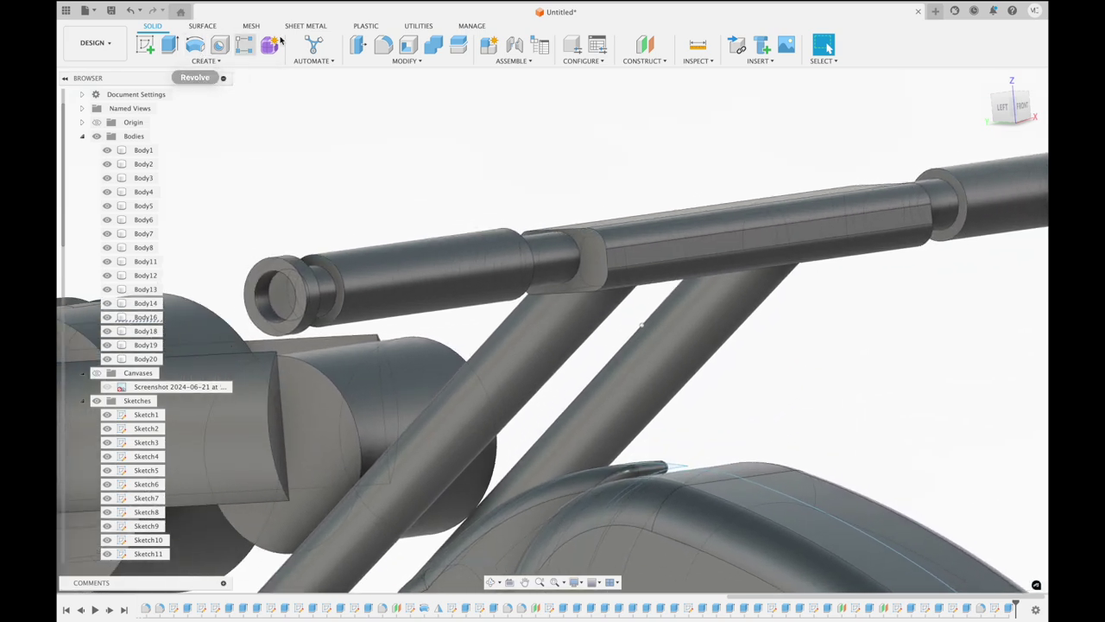
{"action": "left_click", "coordinate": [383, 45]}
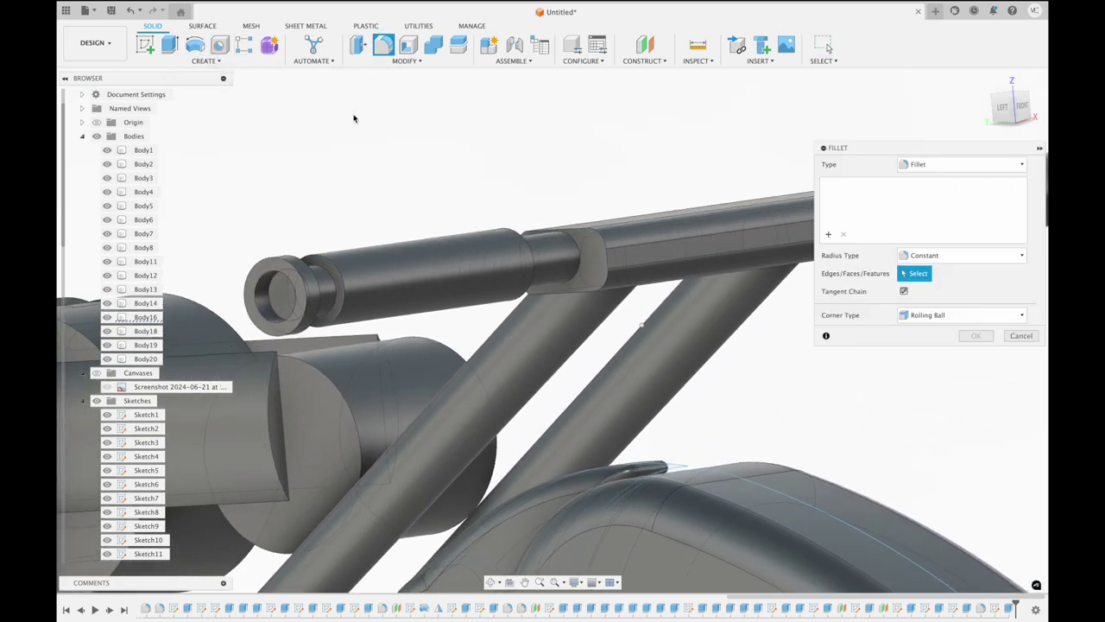
{"action": "left_click", "coordinate": [300, 259]}
{"action": "left_click", "coordinate": [294, 262]}
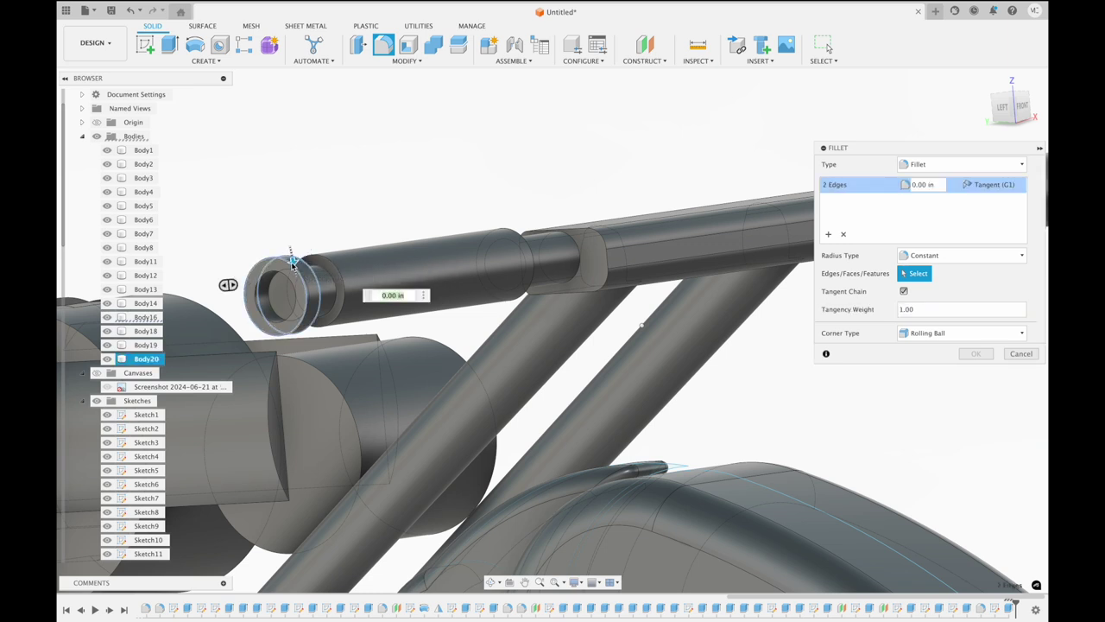
{"action": "left_click_drag", "start_coordinate": [293, 258], "coordinate": [295, 264]}
{"action": "type", "text": "0.075"}
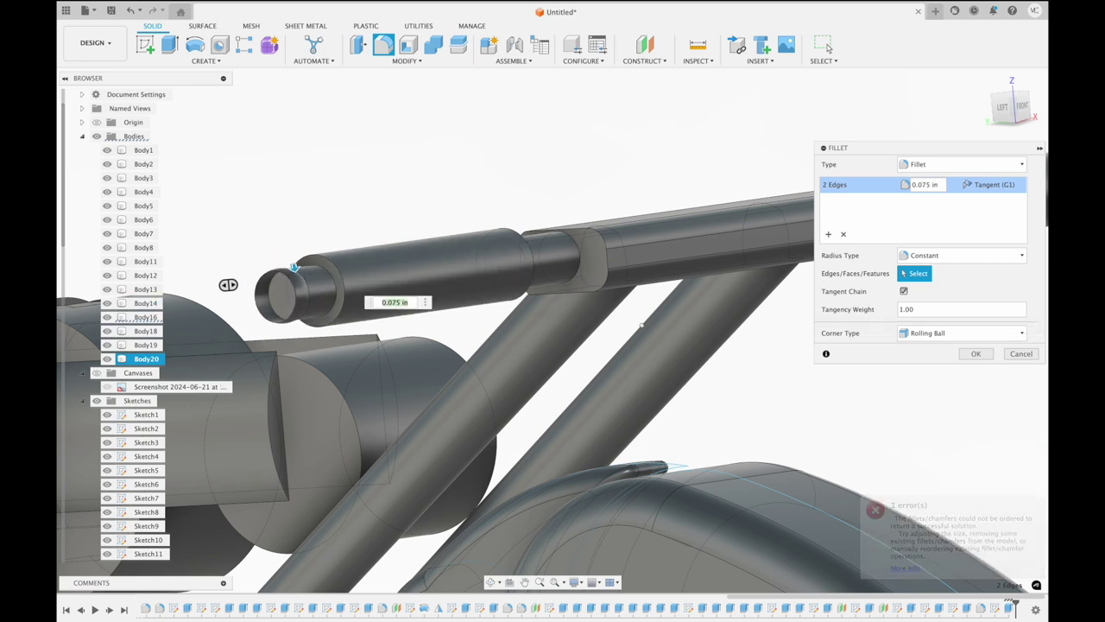
{"action": "left_click", "coordinate": [976, 354]}
{"action": "middle_click_drag", "start_coordinate": [656, 311], "coordinate": [567, 248], "text": "shift"}
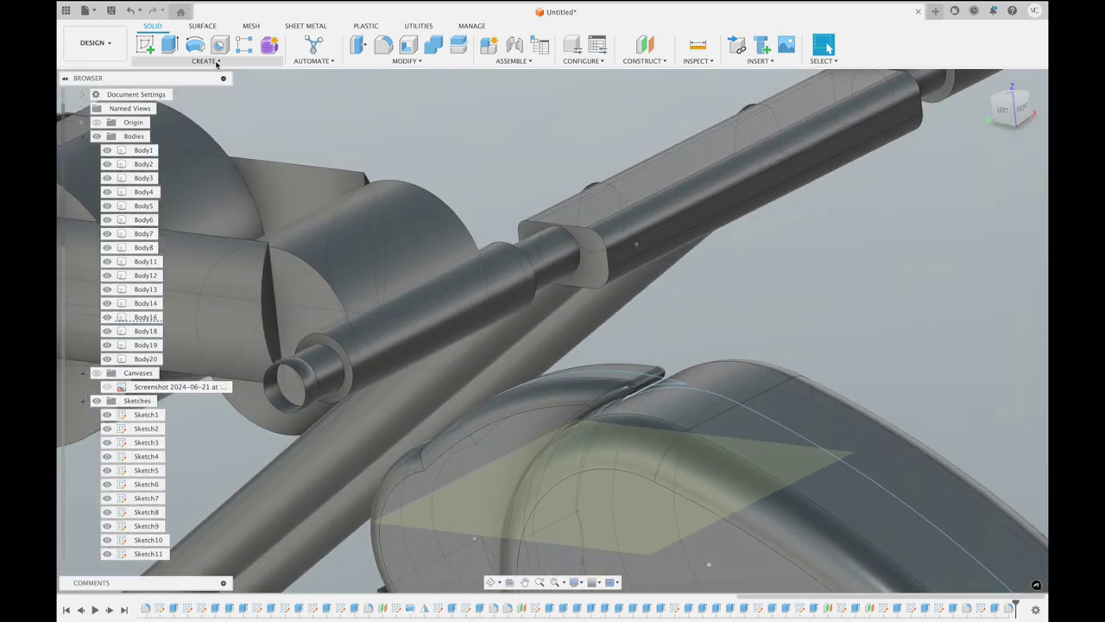
Extrude the grip end face 0.05 in with Join, merging Body20 into the handlebar
{"action": "left_click", "coordinate": [169, 44]}
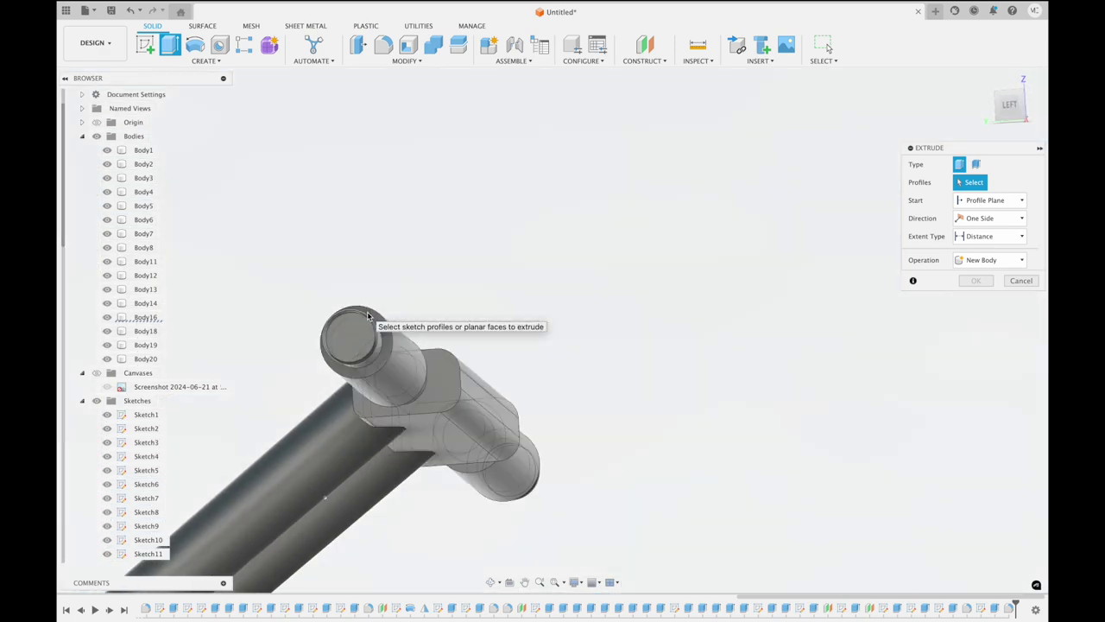
{"action": "left_click", "coordinate": [348, 332]}
{"action": "middle_click_drag", "start_coordinate": [348, 335], "coordinate": [373, 321], "text": "shift"}
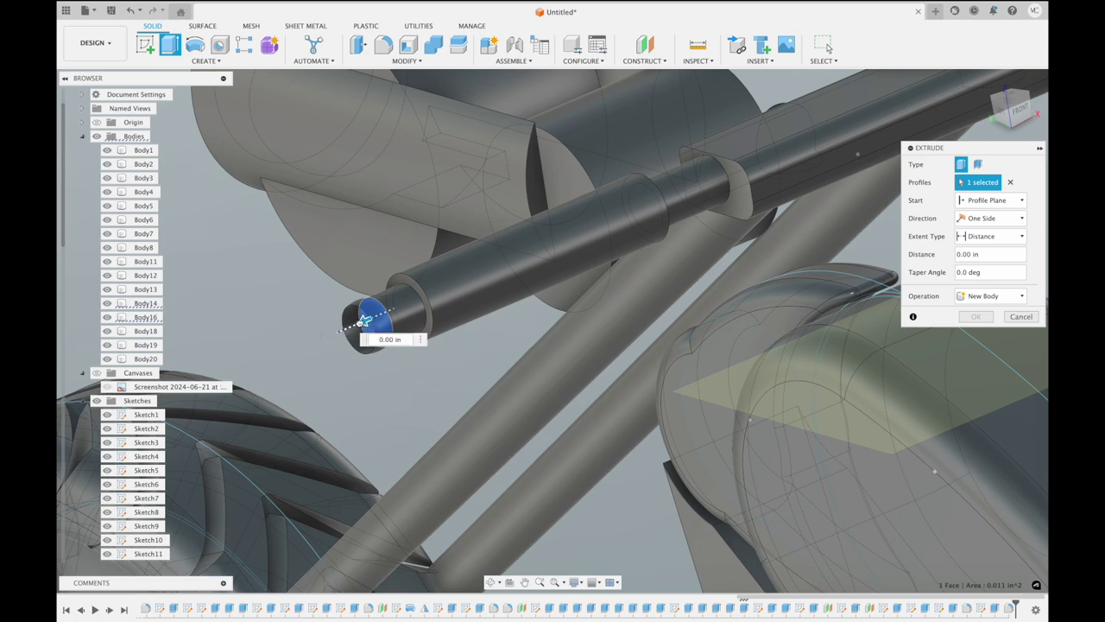
{"action": "left_click_drag", "start_coordinate": [365, 321], "coordinate": [350, 327]}
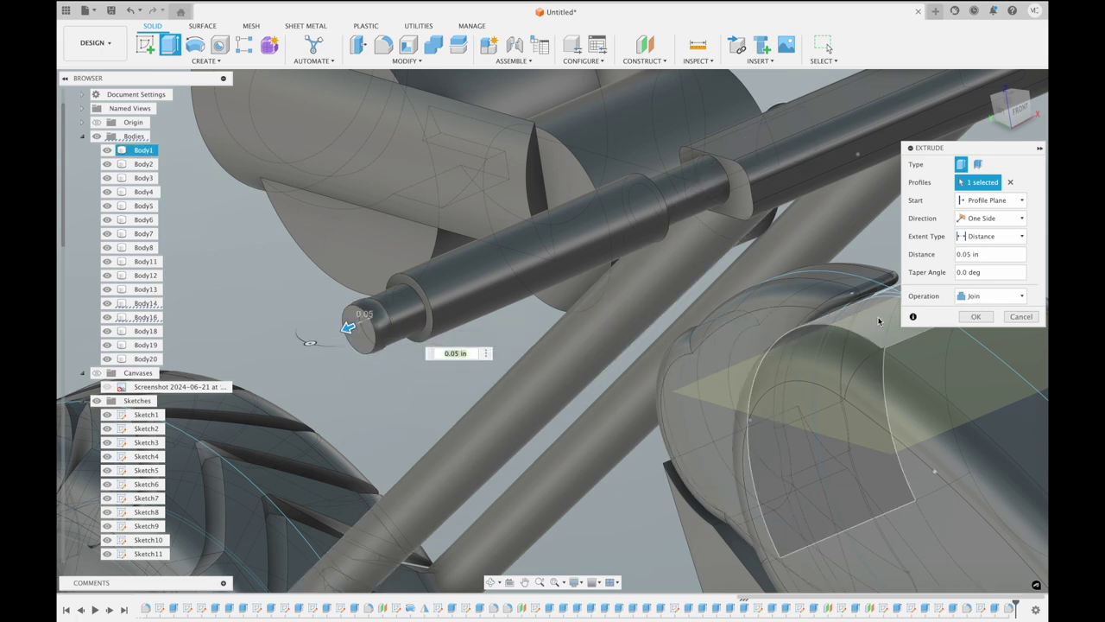
{"action": "left_click", "coordinate": [974, 317]}
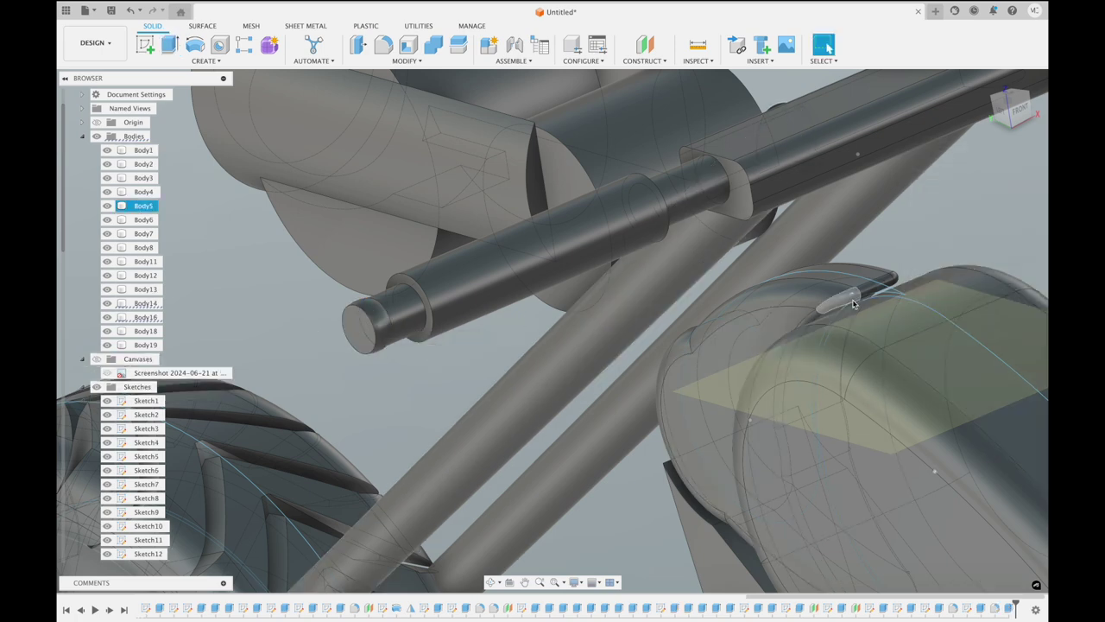
{"action": "middle_click_drag", "start_coordinate": [958, 312], "coordinate": [852, 299], "text": "shift"}
{"action": "scroll", "coordinate": [852, 299], "scroll_direction": "down", "scroll_amount": 2}
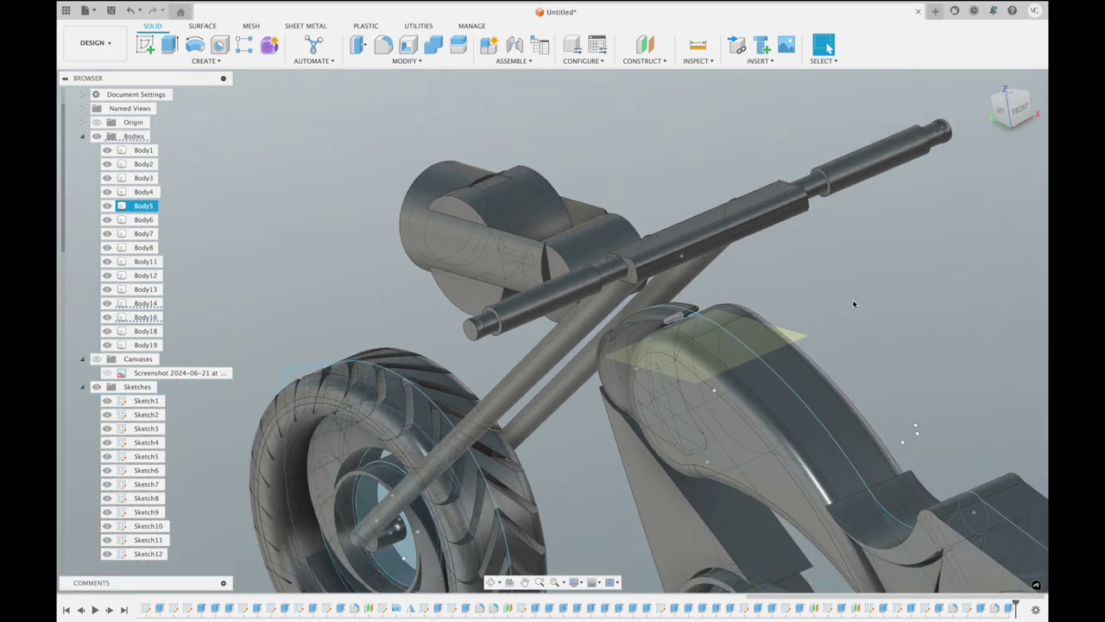
Zoom out and view the chopper straight on from the back, showing both capped handlebar ends
{"action": "scroll", "coordinate": [852, 299], "scroll_direction": "down", "scroll_amount": 1}
{"action": "scroll", "coordinate": [852, 299], "scroll_direction": "down", "scroll_amount": 2}
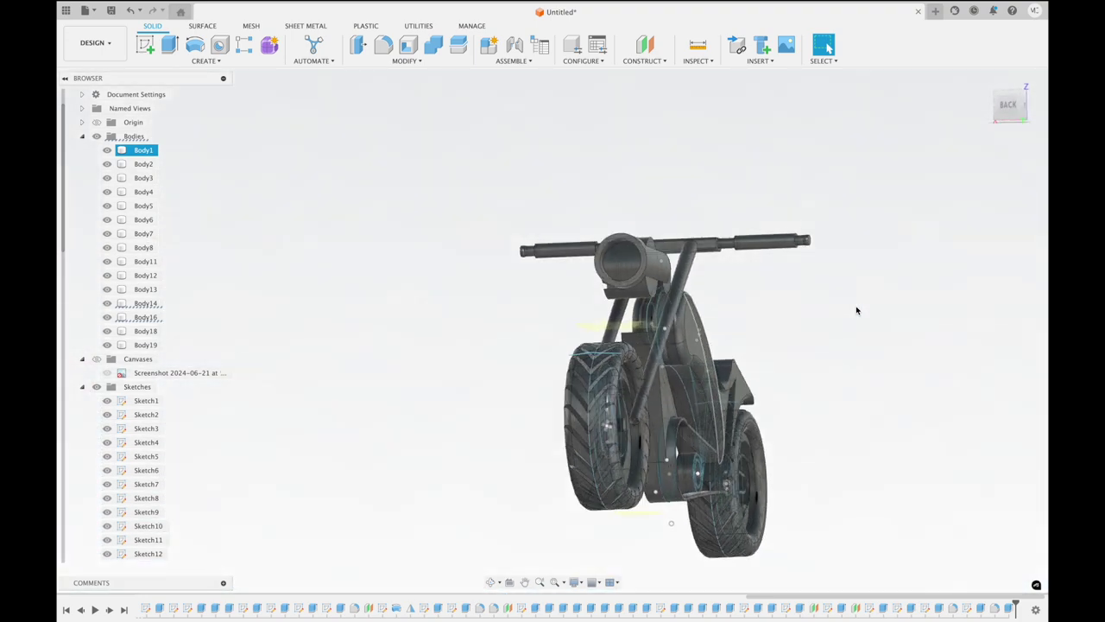
{"action": "left_click", "coordinate": [950, 212]}
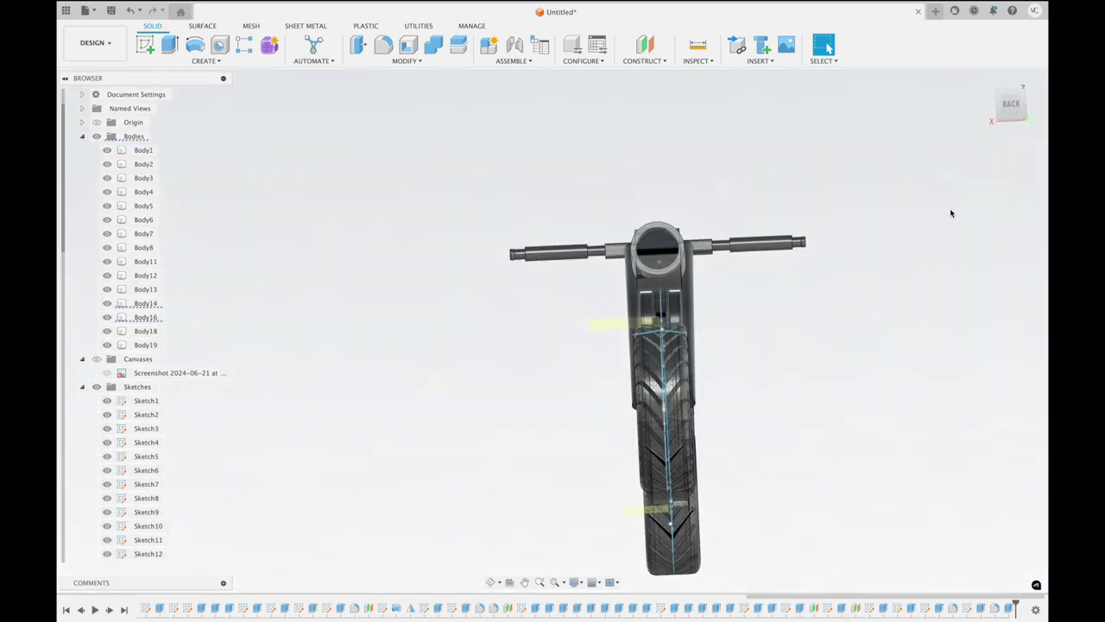
{"action": "left_click", "coordinate": [1011, 103]}
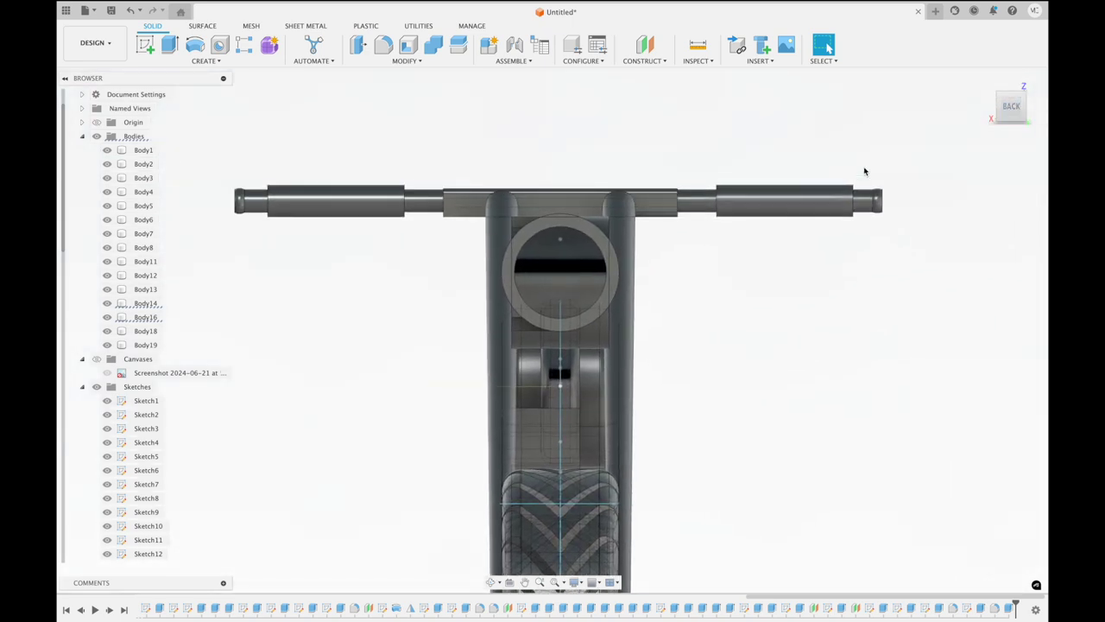
Fillet the circular edge of the central ring on Body16 at 0.05 in
{"action": "left_click", "coordinate": [383, 44]}
{"action": "left_click", "coordinate": [609, 239]}
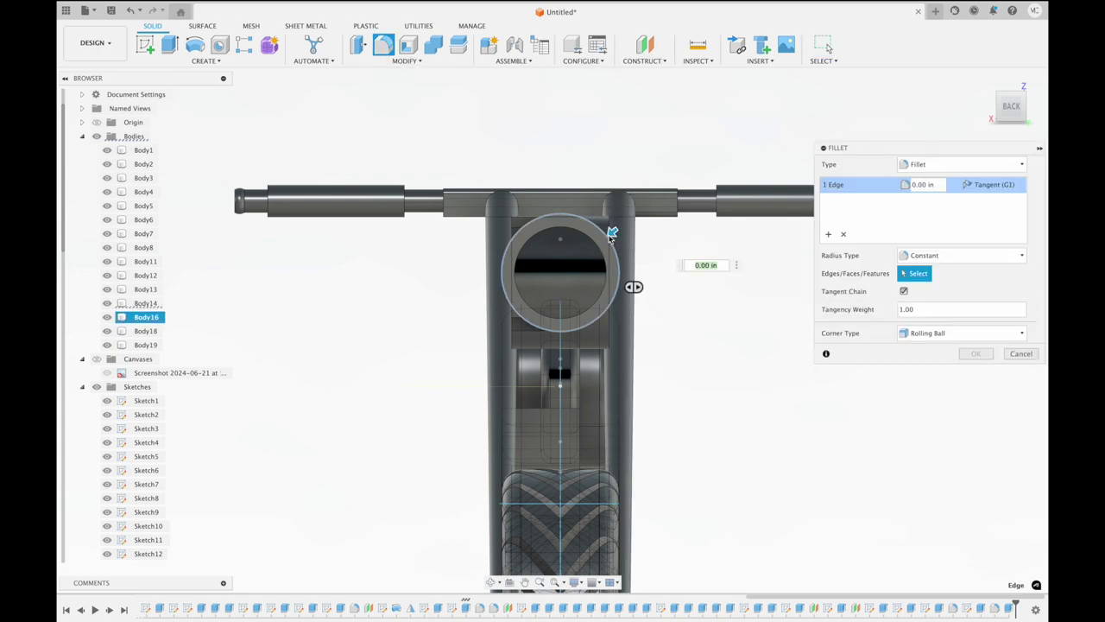
{"action": "left_click_drag", "start_coordinate": [612, 231], "coordinate": [616, 237]}
{"action": "left_click", "coordinate": [973, 355]}
{"action": "middle_click_drag", "start_coordinate": [872, 336], "coordinate": [853, 340], "text": "shift"}
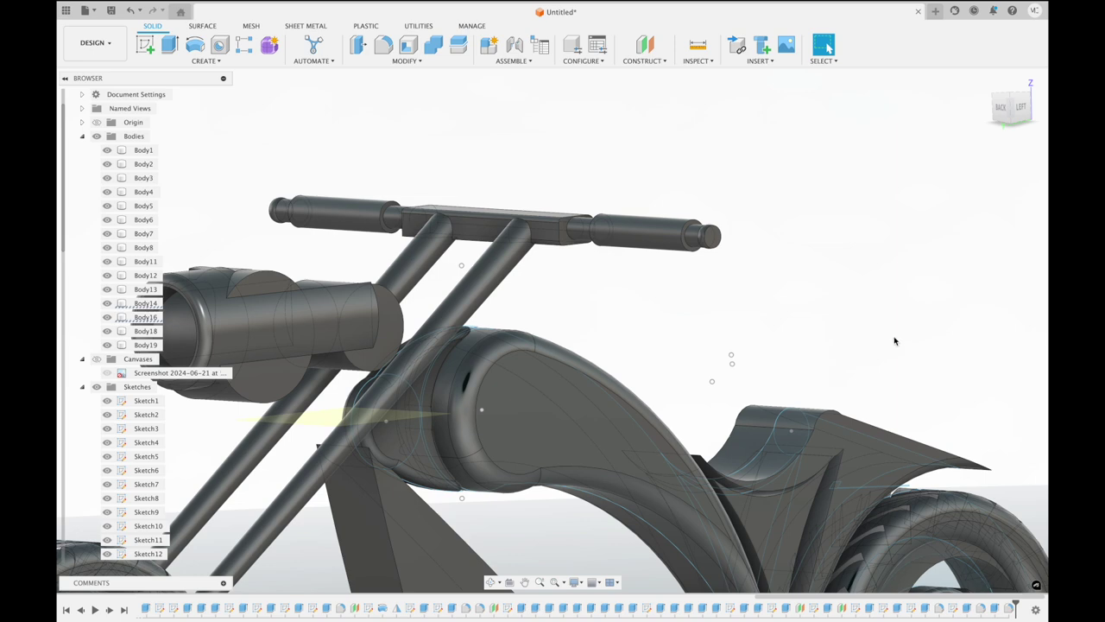
From a straight left side view, extrude the triangular plate profile 0.10 in, joined to the frame
{"action": "scroll", "coordinate": [895, 340], "scroll_direction": "down", "scroll_amount": 3}
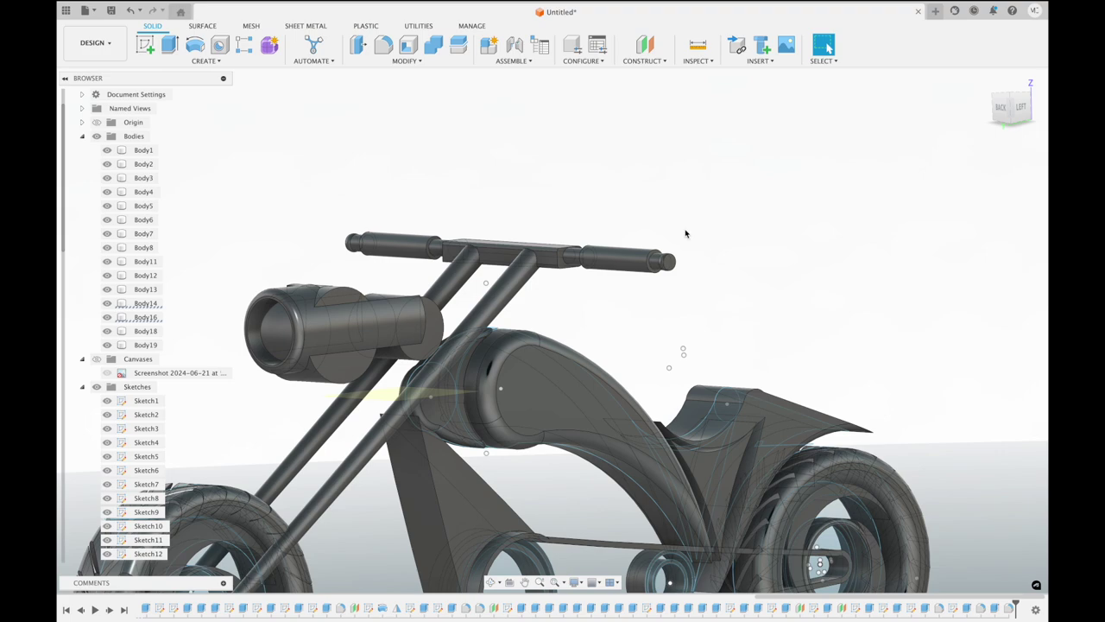
{"action": "scroll", "coordinate": [686, 233], "scroll_direction": "down", "scroll_amount": 5, "text": "shift"}
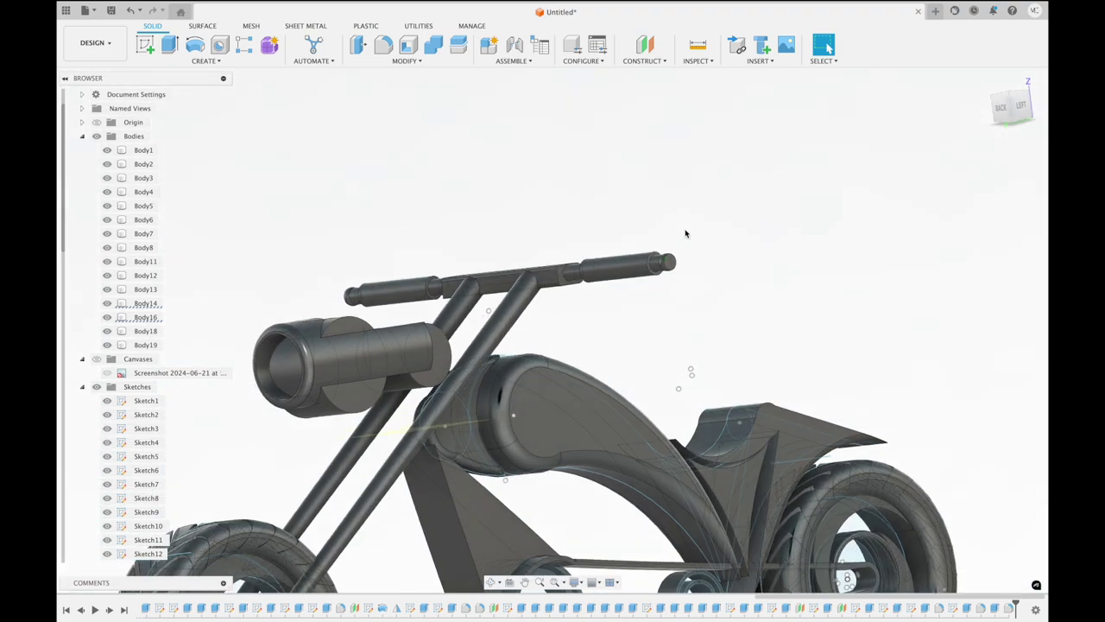
{"action": "scroll", "coordinate": [685, 233], "scroll_direction": "down", "scroll_amount": 5, "text": "shift"}
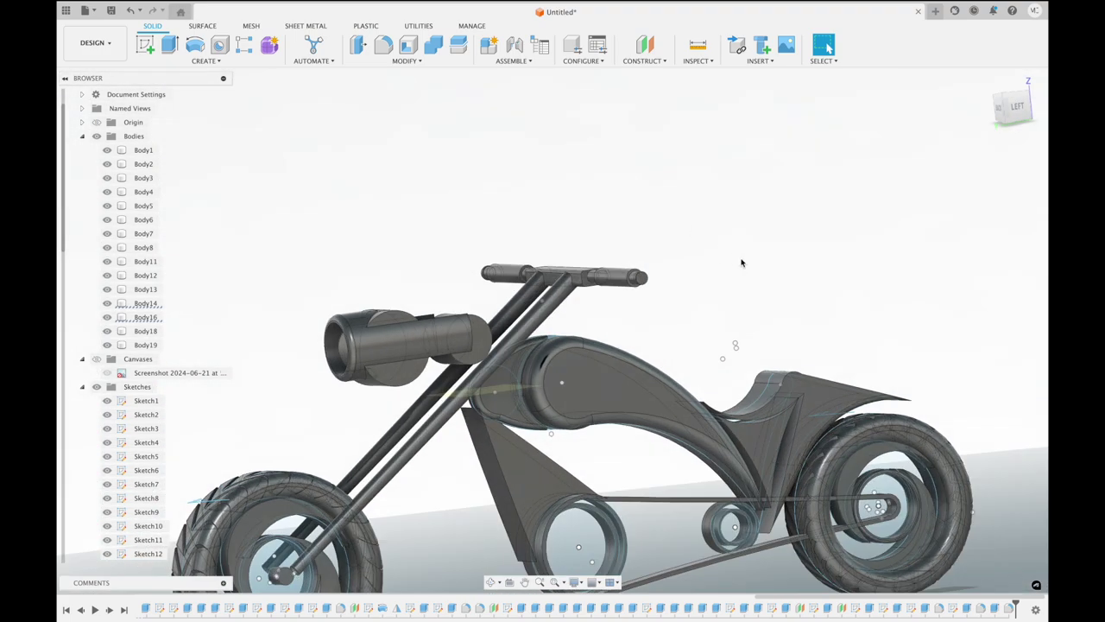
{"action": "scroll", "coordinate": [738, 260], "scroll_direction": "up", "scroll_amount": 2}
{"action": "scroll", "coordinate": [741, 262], "scroll_direction": "up", "scroll_amount": 2}
{"action": "scroll", "coordinate": [743, 262], "scroll_direction": "up", "scroll_amount": 2}
{"action": "scroll", "coordinate": [742, 263], "scroll_direction": "up", "scroll_amount": 2}
{"action": "scroll", "coordinate": [743, 263], "scroll_direction": "down", "scroll_amount": 3, "text": "shift"}
{"action": "scroll", "coordinate": [743, 262], "scroll_direction": "up", "scroll_amount": 3}
{"action": "scroll", "coordinate": [742, 262], "scroll_direction": "up", "scroll_amount": 2}
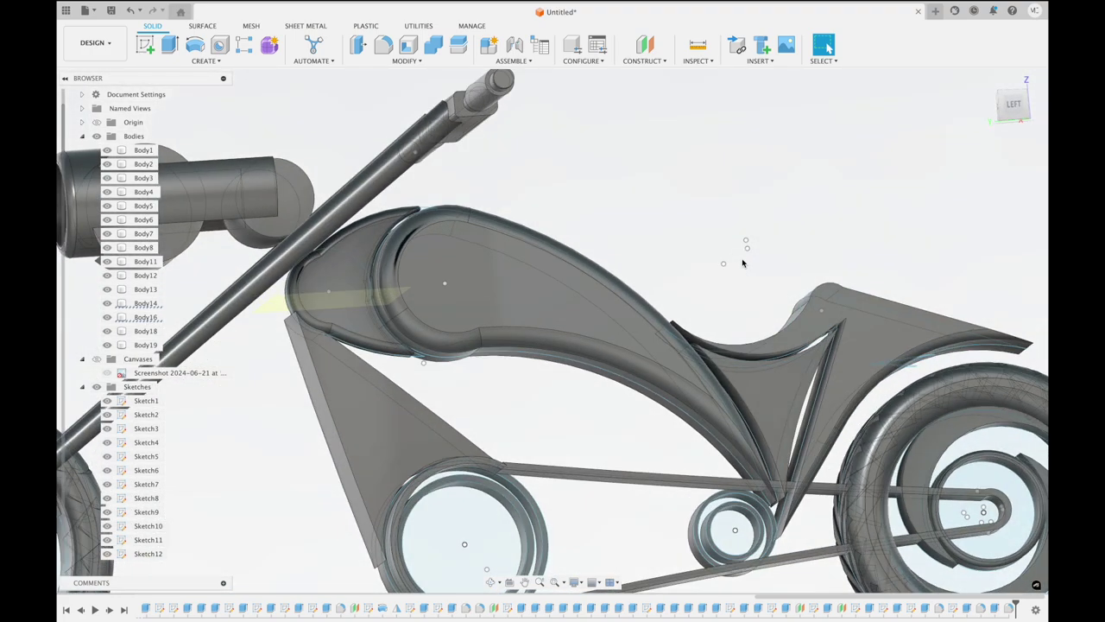
{"action": "scroll", "coordinate": [742, 262], "scroll_direction": "down", "scroll_amount": 2}
{"action": "scroll", "coordinate": [742, 258], "scroll_direction": "up", "scroll_amount": 1}
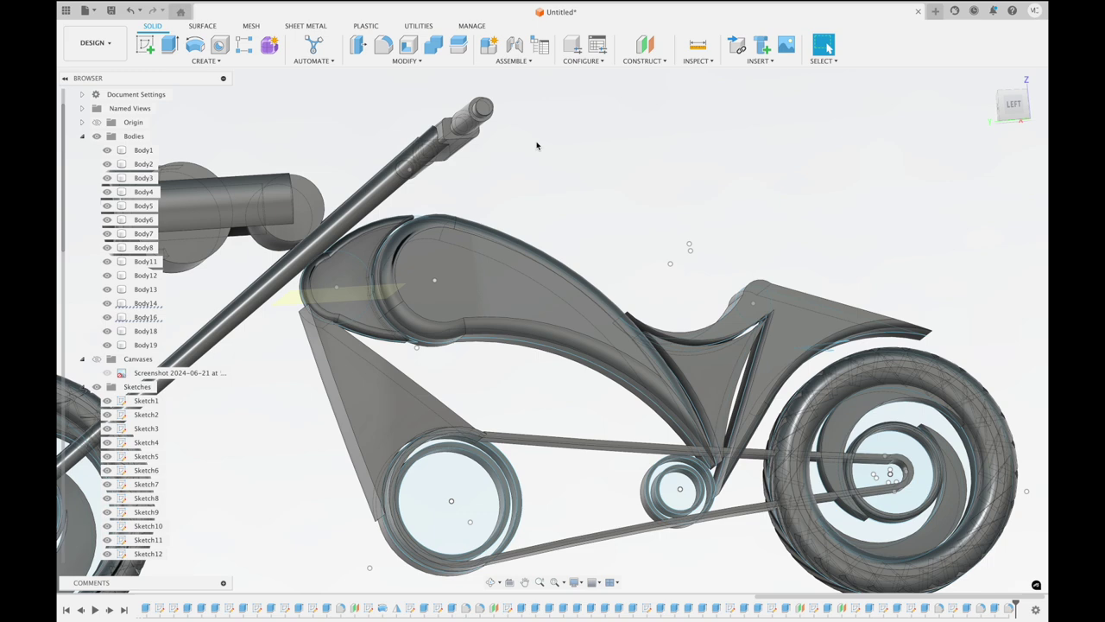
{"action": "left_click", "coordinate": [1017, 104]}
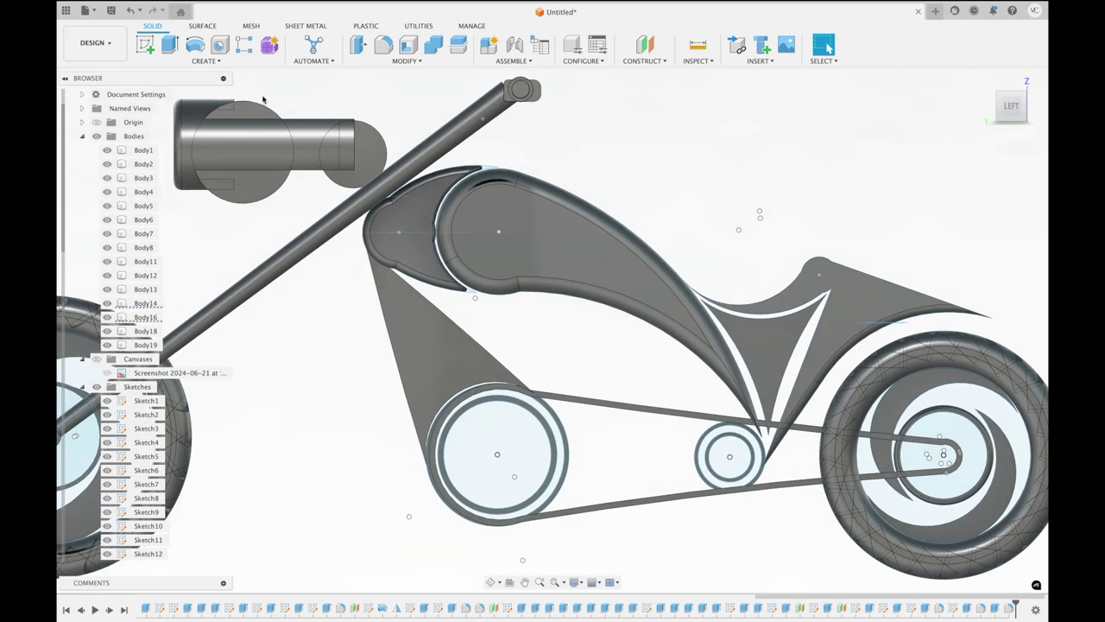
{"action": "left_click", "coordinate": [170, 45]}
{"action": "left_click", "coordinate": [423, 333]}
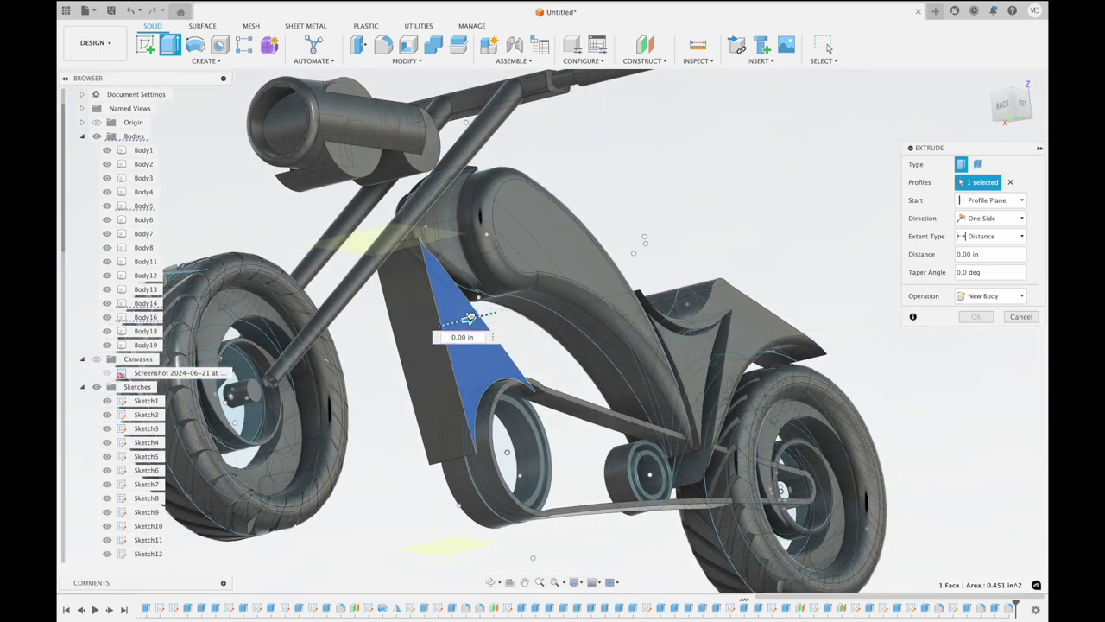
{"action": "left_click_drag", "start_coordinate": [468, 318], "coordinate": [480, 315]}
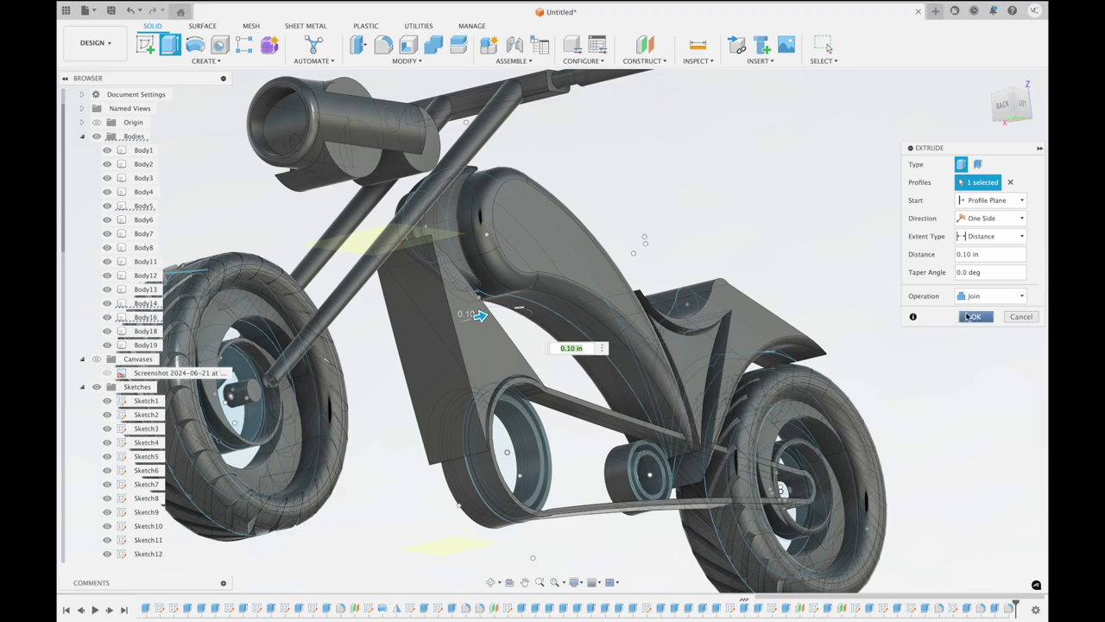
{"action": "left_click", "coordinate": [970, 317]}
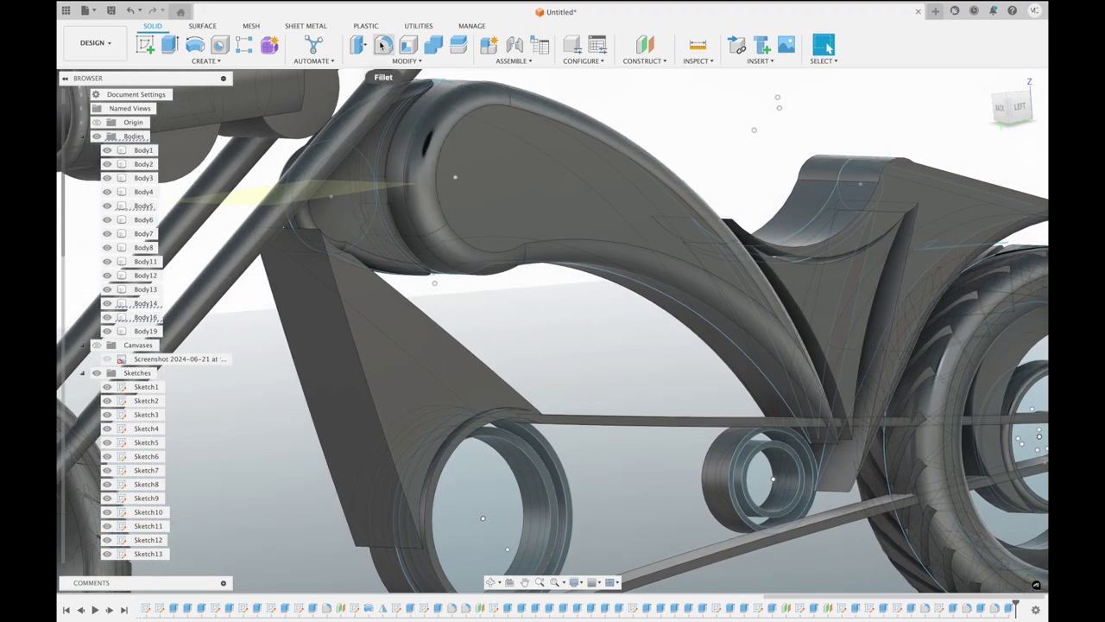
Fillet four edges of the triangular plate with a 0.05 in radius
{"action": "key", "text": "f"}
{"action": "left_click", "coordinate": [410, 299]}
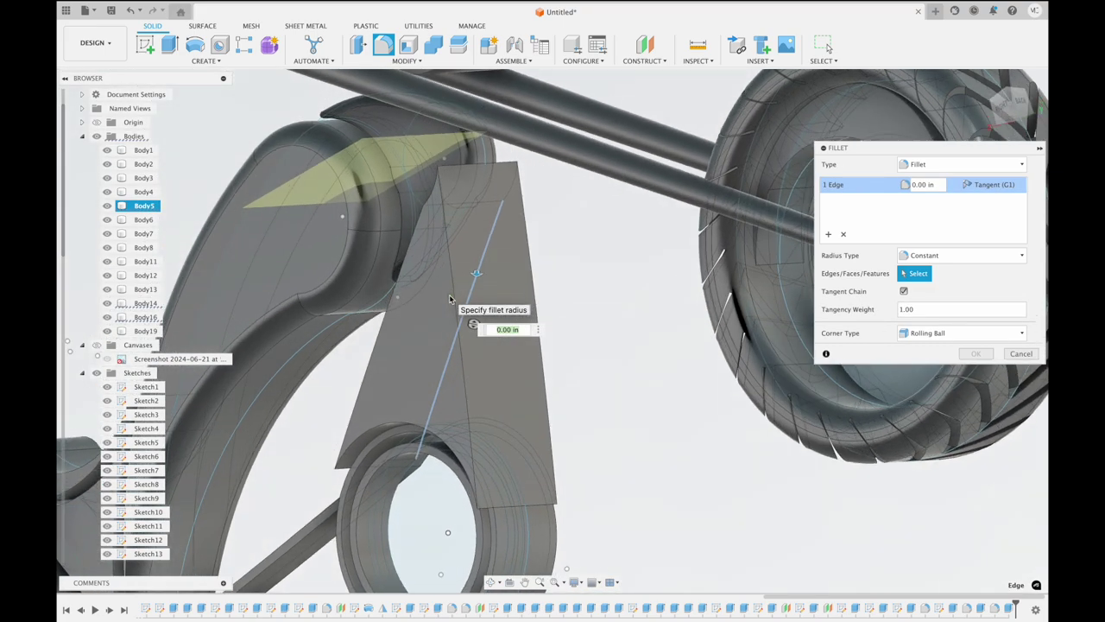
{"action": "left_click", "coordinate": [386, 306]}
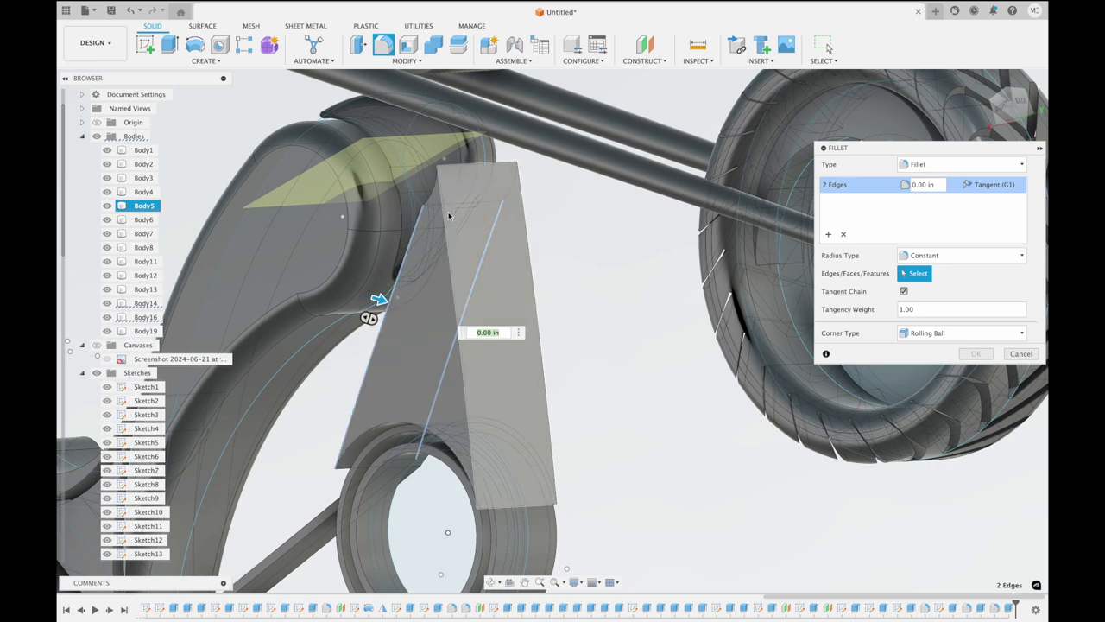
{"action": "left_click", "coordinate": [526, 213]}
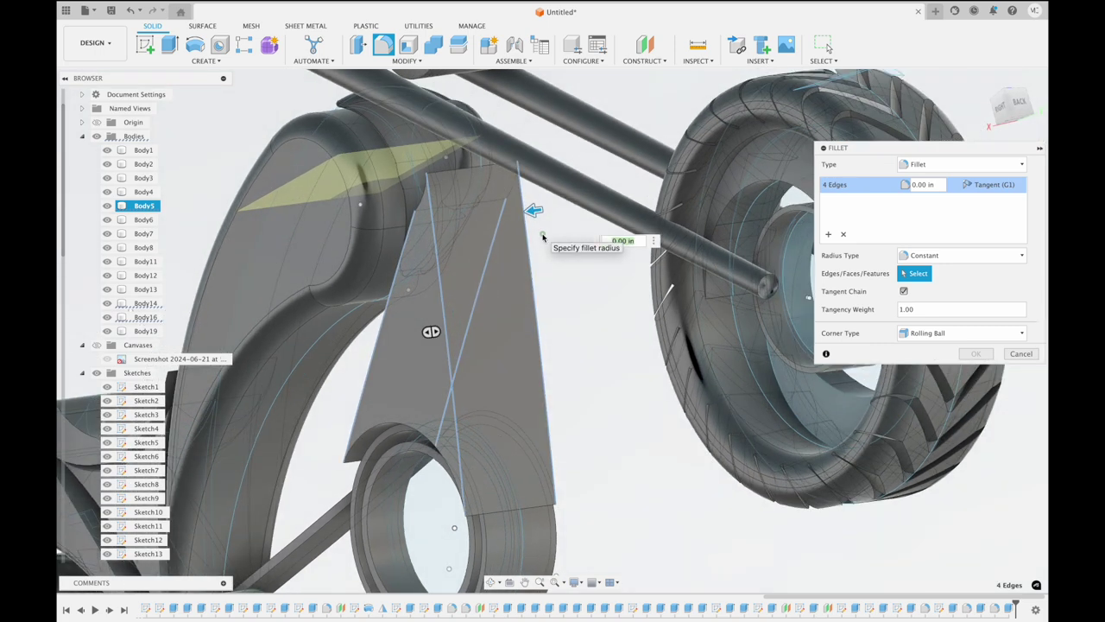
{"action": "left_click_drag", "start_coordinate": [532, 210], "coordinate": [528, 215]}
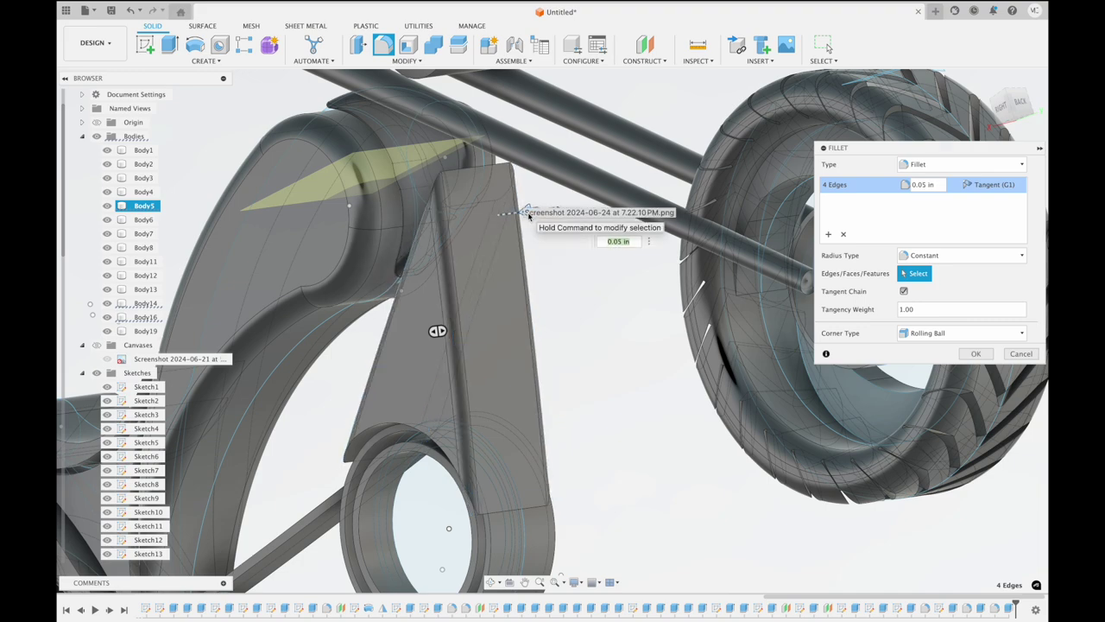
{"action": "scroll", "coordinate": [528, 215], "scroll_direction": "down", "scroll_amount": 5, "text": "shift"}
{"action": "scroll", "coordinate": [529, 215], "scroll_direction": "down", "scroll_amount": 10, "text": "shift"}
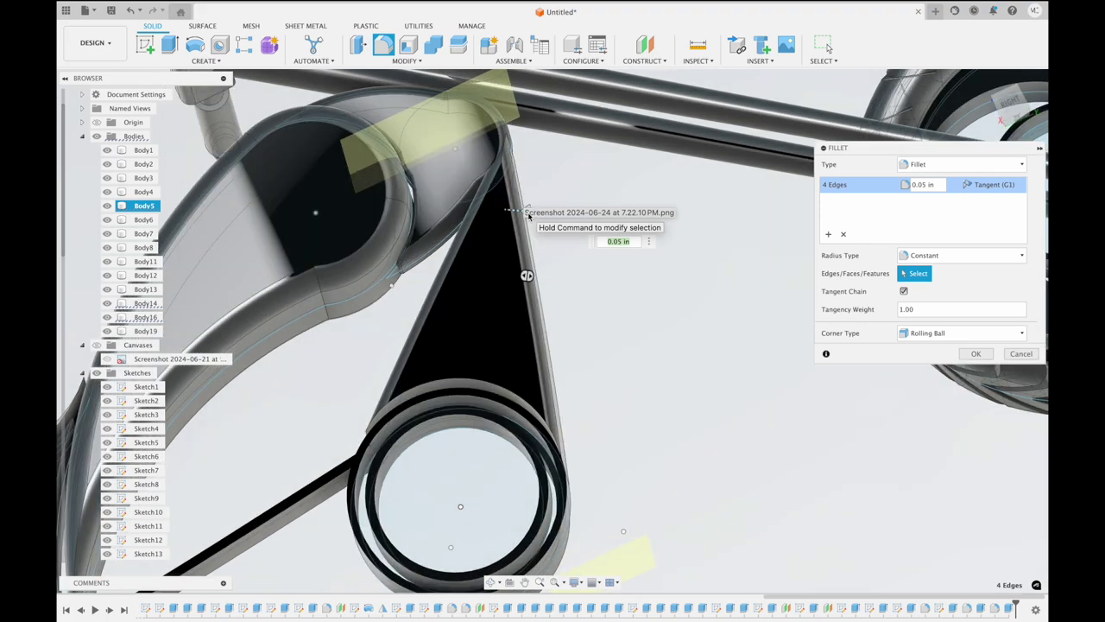
{"action": "scroll", "coordinate": [528, 215], "scroll_direction": "down", "scroll_amount": 3, "text": "shift"}
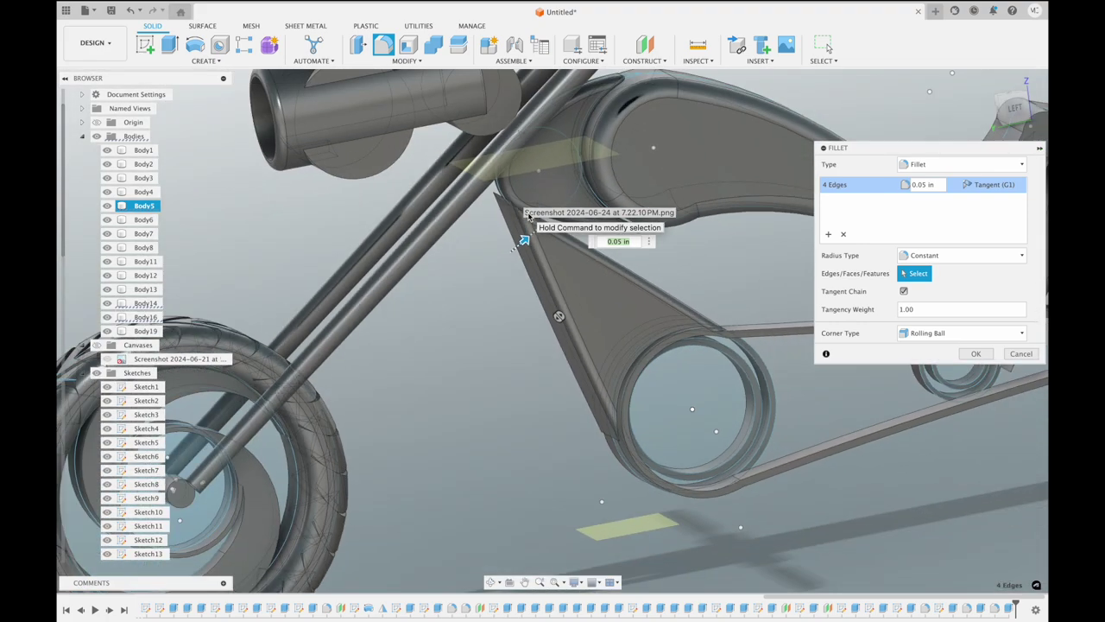
{"action": "scroll", "coordinate": [529, 215], "scroll_direction": "down", "scroll_amount": 3, "text": "shift"}
{"action": "scroll", "coordinate": [528, 215], "scroll_direction": "down", "scroll_amount": 3, "text": "shift"}
{"action": "scroll", "coordinate": [528, 215], "scroll_direction": "down", "scroll_amount": 3, "text": "shift"}
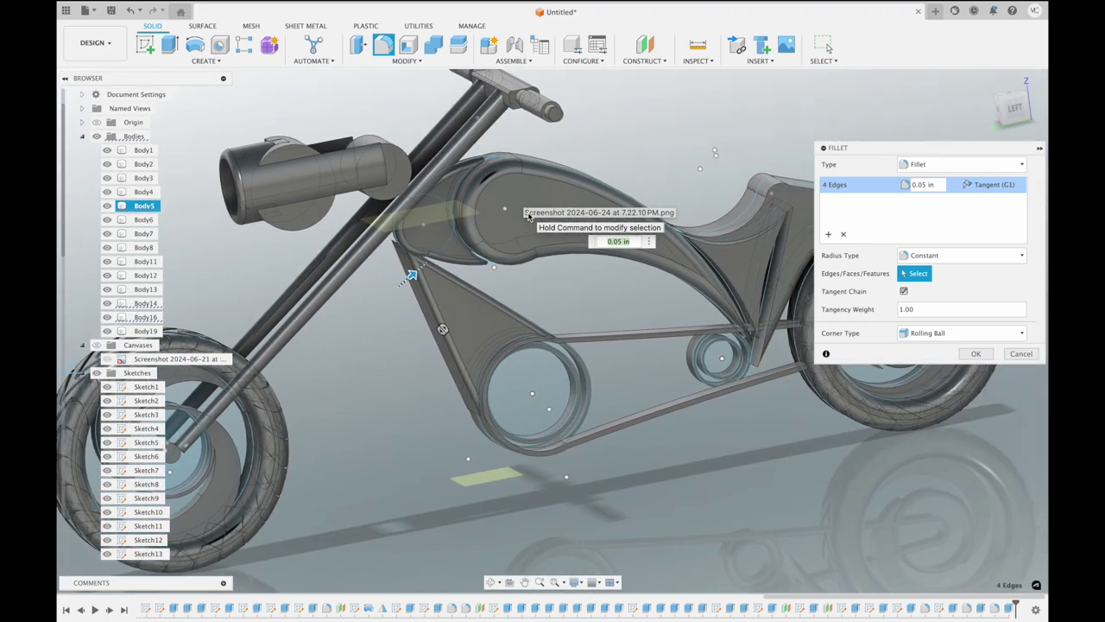
{"action": "left_click", "coordinate": [978, 353]}
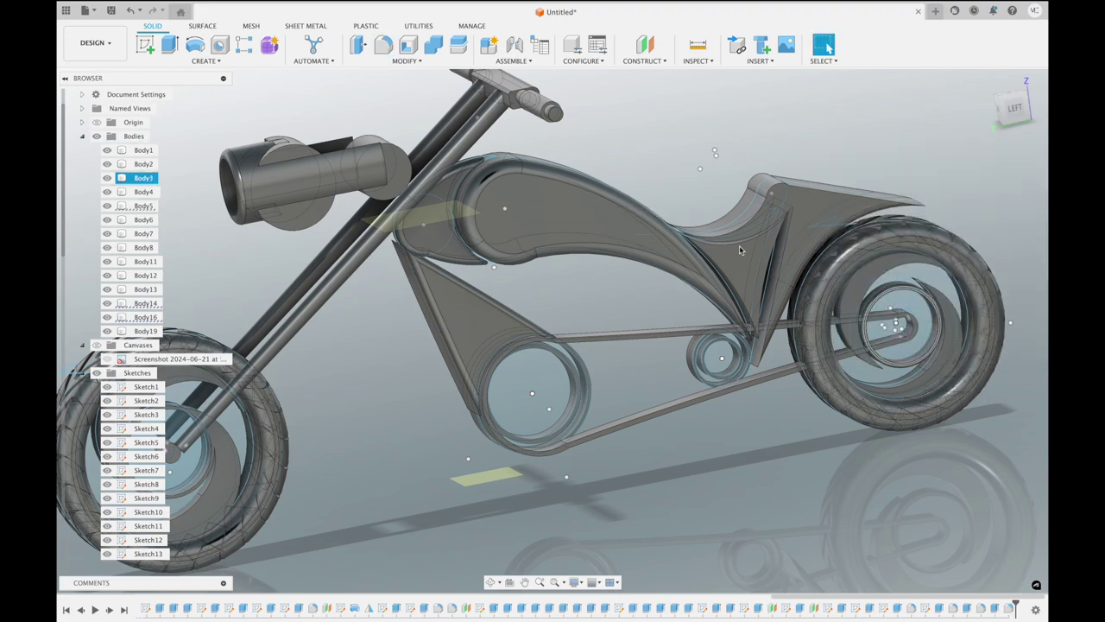
Zoom into the frame's middle section and start a new Extrude as a one-sided New Body
{"action": "scroll", "coordinate": [692, 224], "scroll_direction": "down", "scroll_amount": 3}
{"action": "scroll", "coordinate": [691, 224], "scroll_direction": "down", "scroll_amount": 3, "text": "shift"}
{"action": "scroll", "coordinate": [691, 223], "scroll_direction": "down", "scroll_amount": 3, "text": "shift"}
{"action": "scroll", "coordinate": [692, 223], "scroll_direction": "down", "scroll_amount": 3, "text": "shift"}
{"action": "scroll", "coordinate": [691, 224], "scroll_direction": "down", "scroll_amount": 3, "text": "shift"}
{"action": "scroll", "coordinate": [691, 224], "scroll_direction": "down", "scroll_amount": 3, "text": "shift"}
{"action": "scroll", "coordinate": [692, 223], "scroll_direction": "down", "scroll_amount": 3, "text": "shift"}
{"action": "scroll", "coordinate": [691, 224], "scroll_direction": "down", "scroll_amount": 3, "text": "shift"}
{"action": "scroll", "coordinate": [691, 224], "scroll_direction": "down", "scroll_amount": 3, "text": "shift"}
{"action": "scroll", "coordinate": [692, 223], "scroll_direction": "up", "scroll_amount": 3, "text": "shift"}
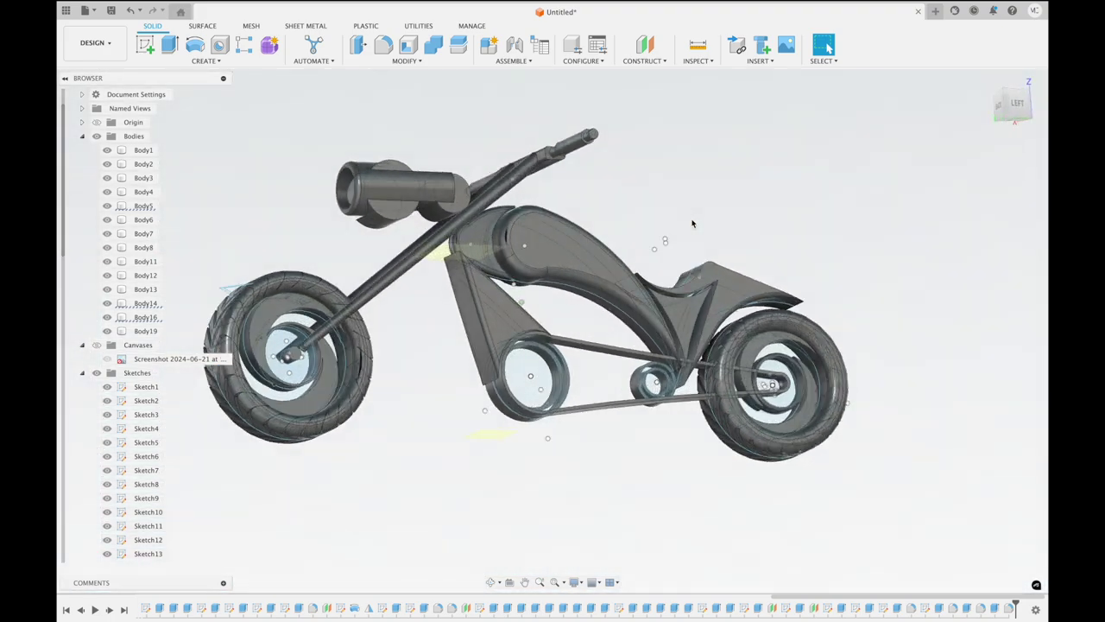
{"action": "scroll", "coordinate": [692, 223], "scroll_direction": "up", "scroll_amount": 3, "text": "shift"}
{"action": "scroll", "coordinate": [691, 224], "scroll_direction": "up", "scroll_amount": 3, "text": "shift"}
{"action": "scroll", "coordinate": [691, 224], "scroll_direction": "up", "scroll_amount": 3, "text": "shift"}
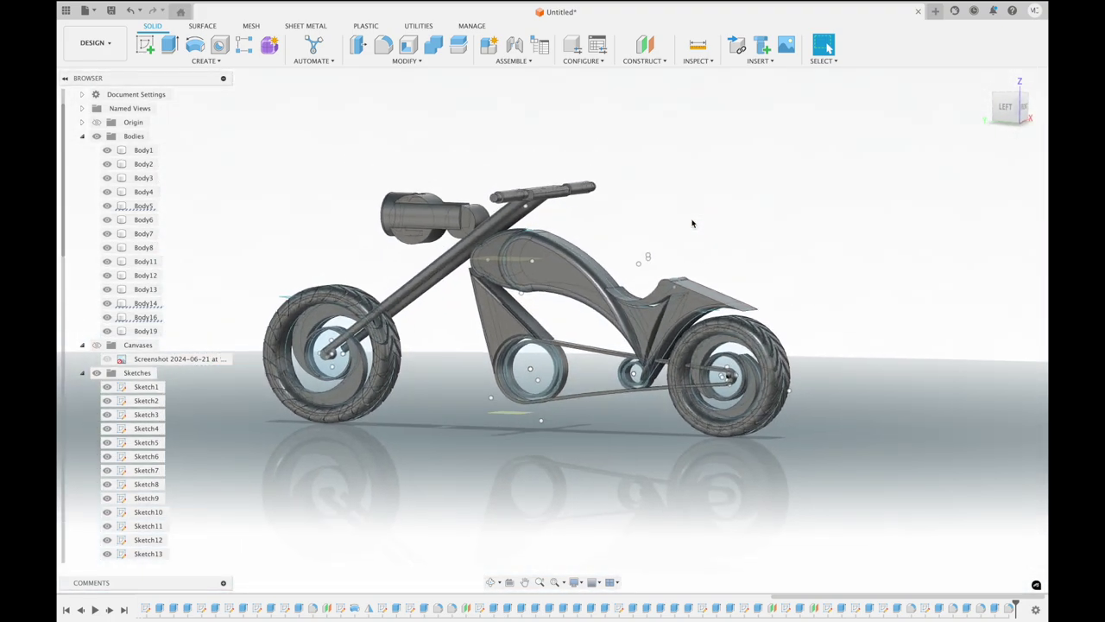
{"action": "scroll", "coordinate": [691, 224], "scroll_direction": "up", "scroll_amount": 3, "text": "shift"}
{"action": "scroll", "coordinate": [691, 224], "scroll_direction": "up", "scroll_amount": 3, "text": "shift"}
{"action": "scroll", "coordinate": [692, 224], "scroll_direction": "up", "scroll_amount": 3, "text": "shift"}
{"action": "scroll", "coordinate": [691, 224], "scroll_direction": "up", "scroll_amount": 3, "text": "shift"}
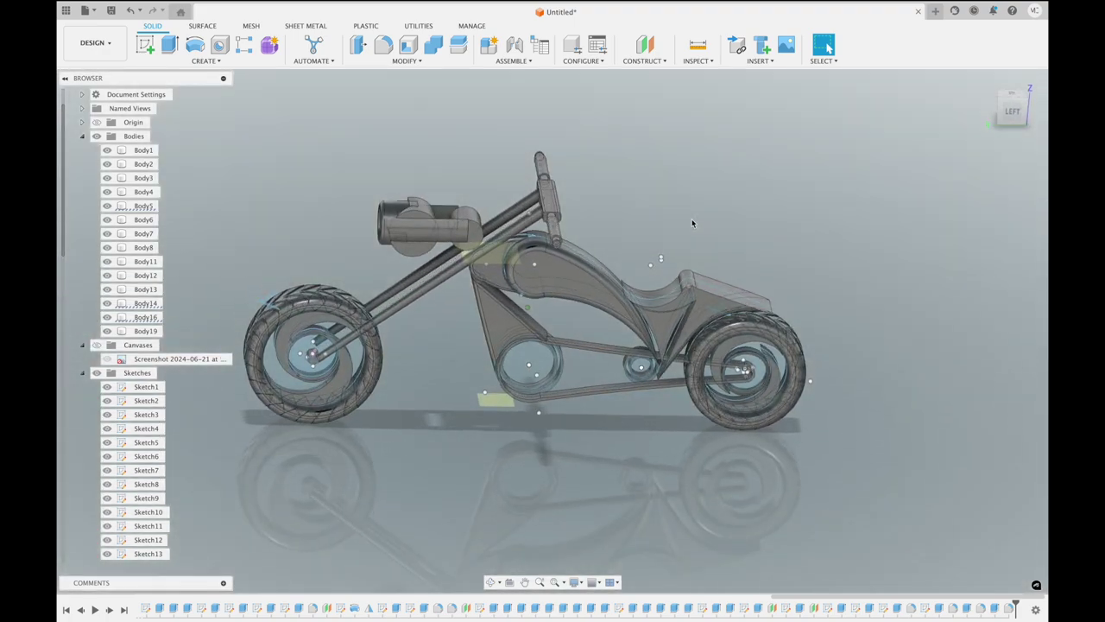
{"action": "scroll", "coordinate": [692, 223], "scroll_direction": "up", "scroll_amount": 3, "text": "shift"}
{"action": "scroll", "coordinate": [691, 224], "scroll_direction": "up", "scroll_amount": 3}
{"action": "scroll", "coordinate": [692, 224], "scroll_direction": "up", "scroll_amount": 2}
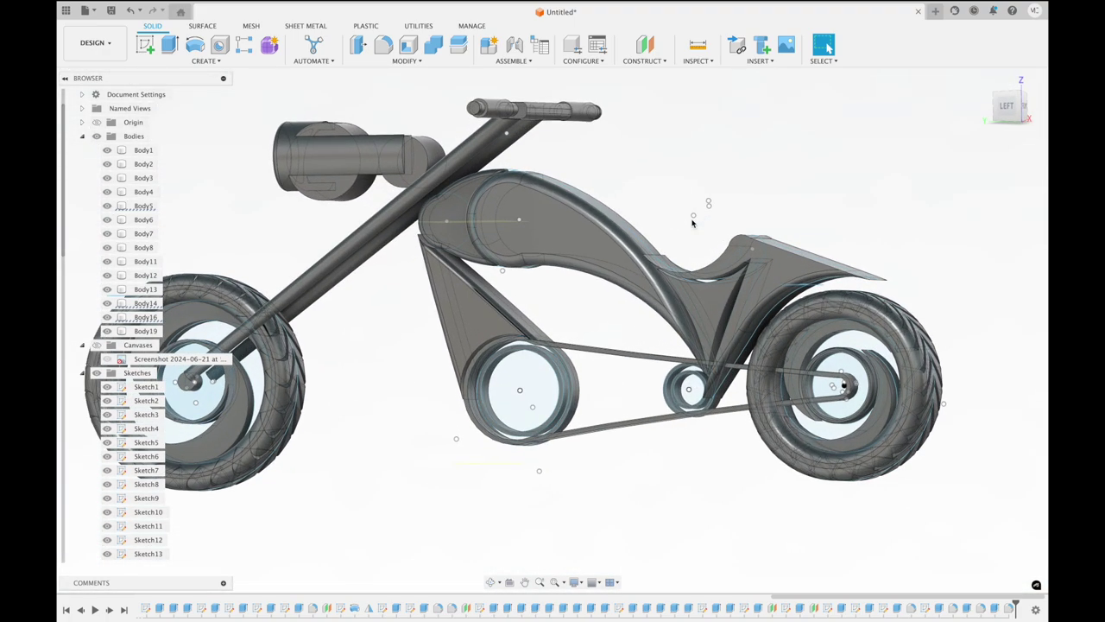
{"action": "scroll", "coordinate": [692, 224], "scroll_direction": "up", "scroll_amount": 2}
{"action": "scroll", "coordinate": [691, 224], "scroll_direction": "up", "scroll_amount": 1}
{"action": "scroll", "coordinate": [691, 224], "scroll_direction": "up", "scroll_amount": 1}
{"action": "scroll", "coordinate": [691, 223], "scroll_direction": "up", "scroll_amount": 2}
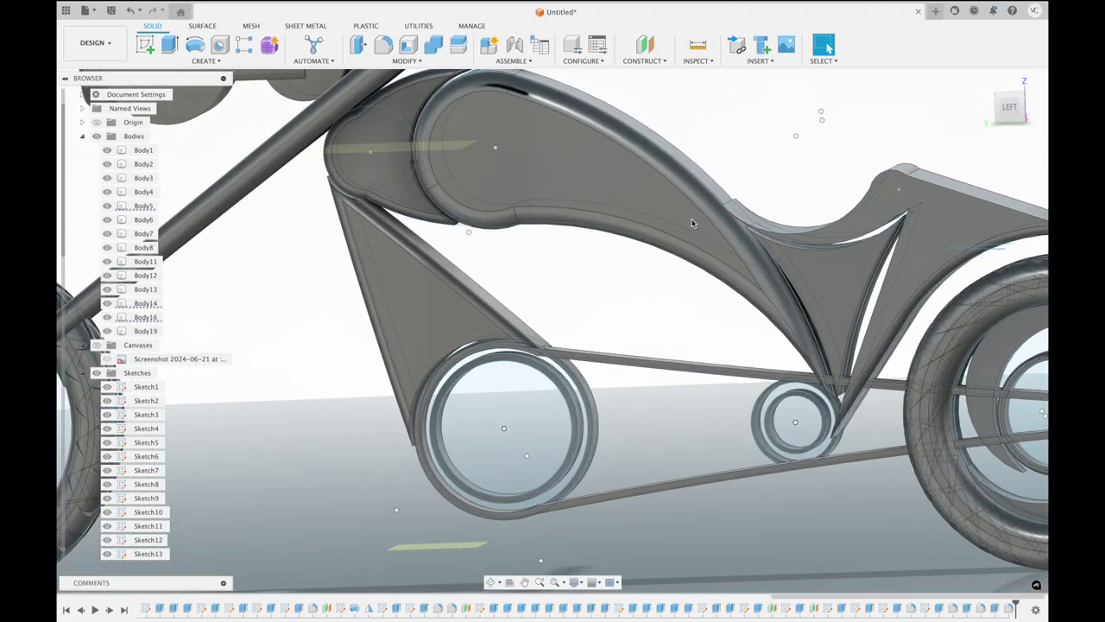
{"action": "scroll", "coordinate": [692, 223], "scroll_direction": "up", "scroll_amount": 1}
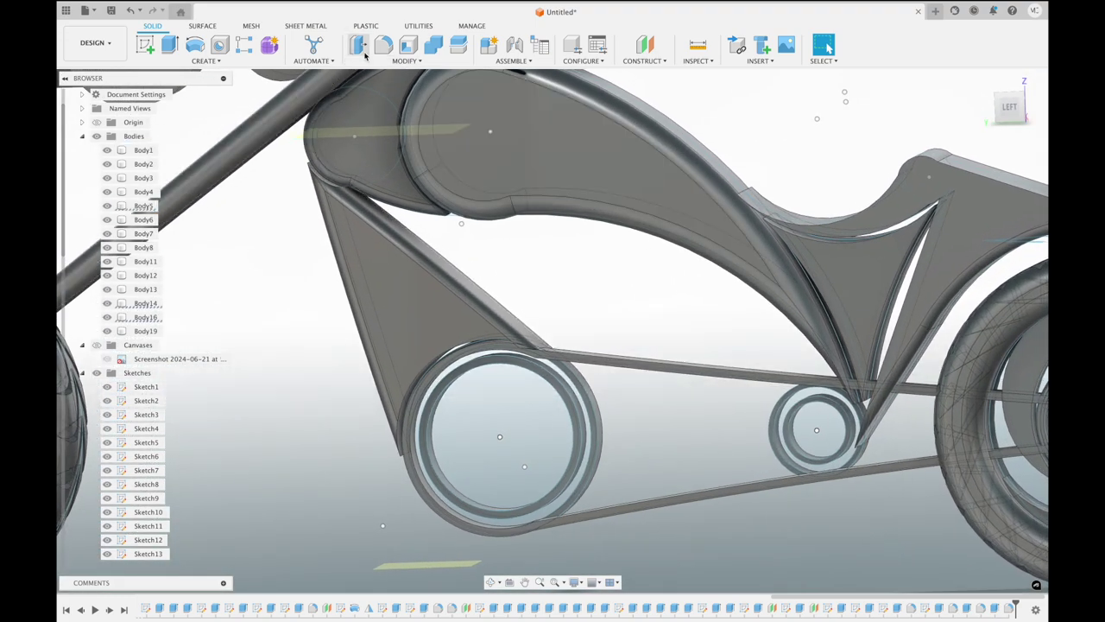
{"action": "left_click", "coordinate": [169, 45]}
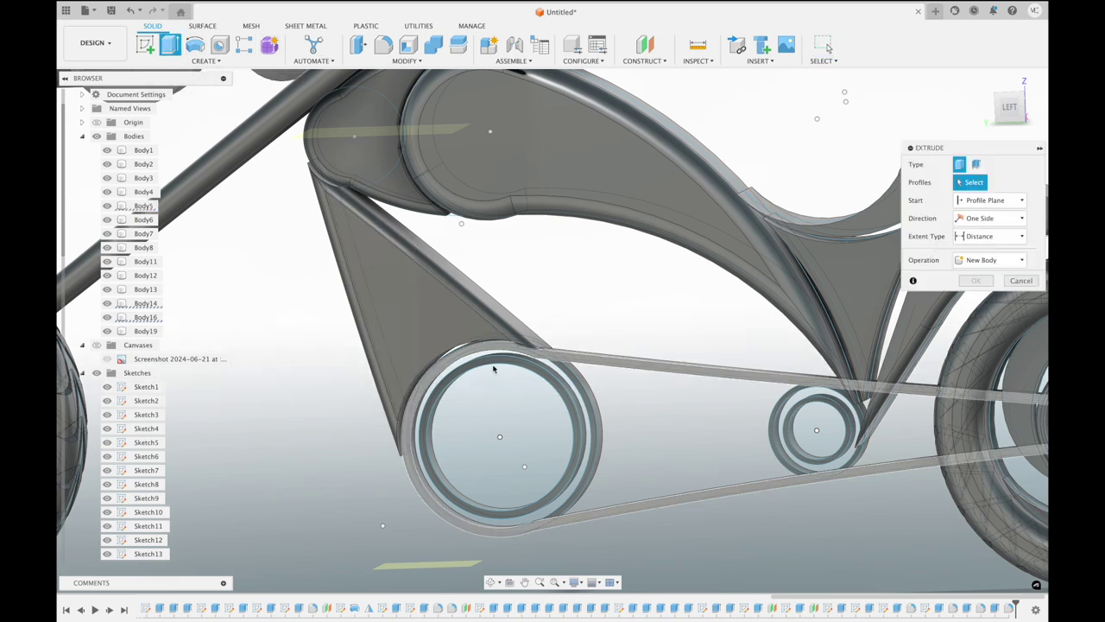
Extrude the ring around the left pulley 0.15 in inward, joined to the body
{"action": "left_click", "coordinate": [523, 369]}
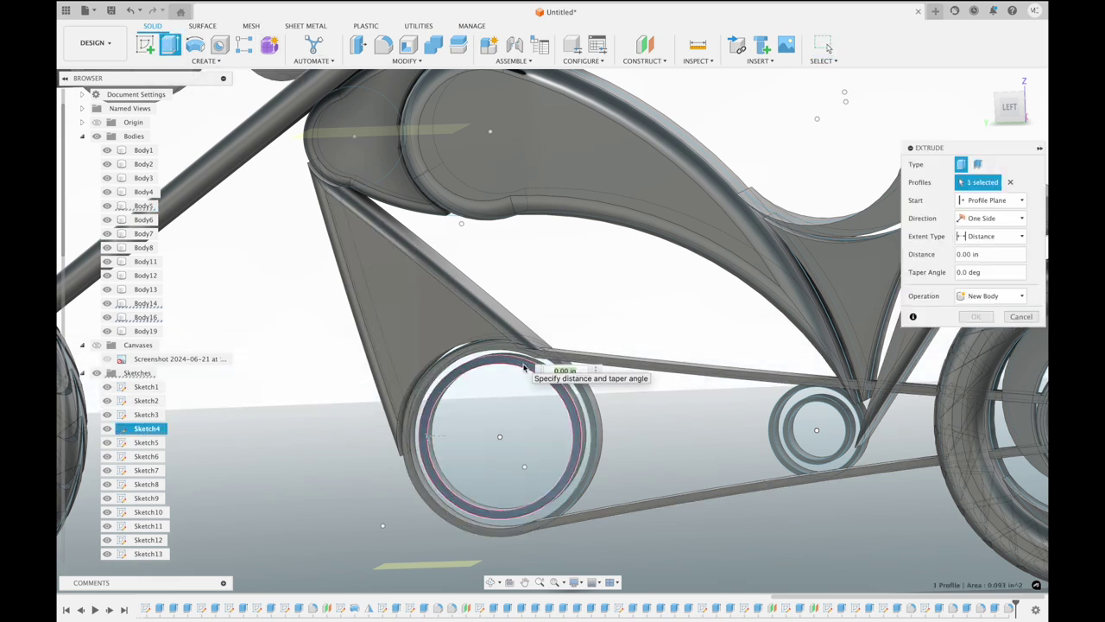
{"action": "left_click_drag", "start_coordinate": [430, 442], "coordinate": [424, 440]}
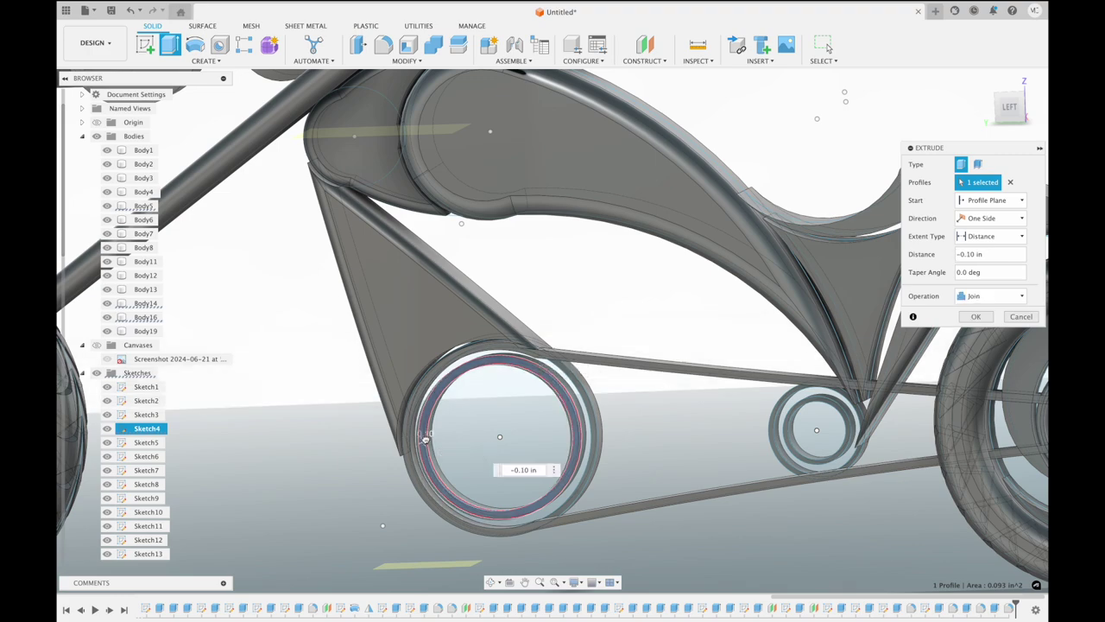
{"action": "left_click", "coordinate": [976, 316]}
Return to a straight left side view of the whole bike with nothing selected
{"action": "middle_click_drag", "start_coordinate": [690, 320], "coordinate": [690, 319], "text": "shift"}
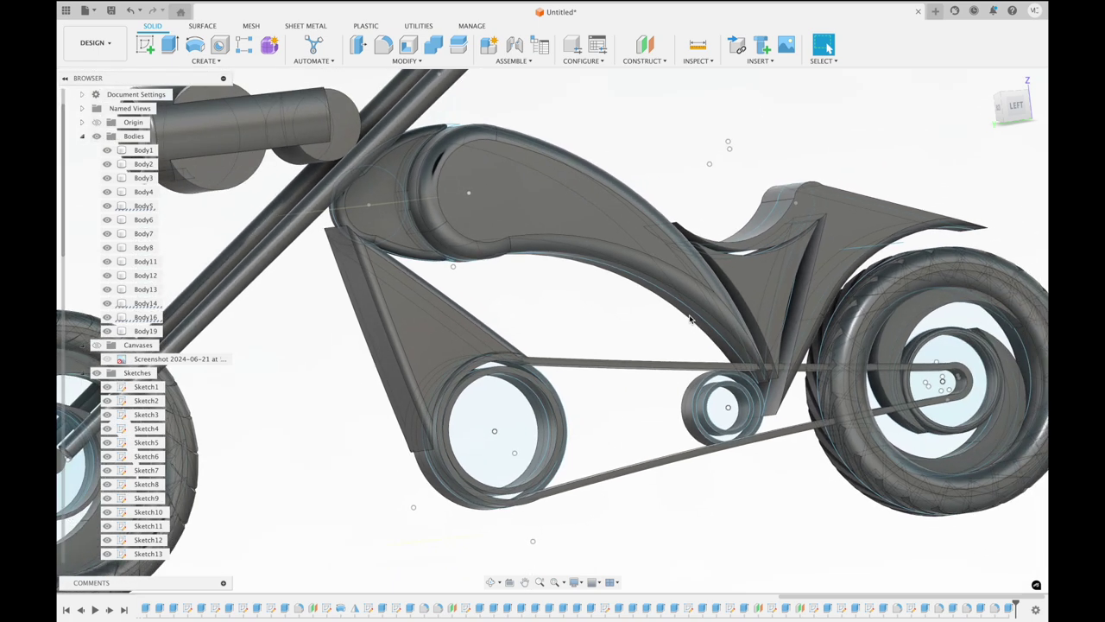
{"action": "scroll", "coordinate": [689, 319], "scroll_direction": "down", "scroll_amount": 5}
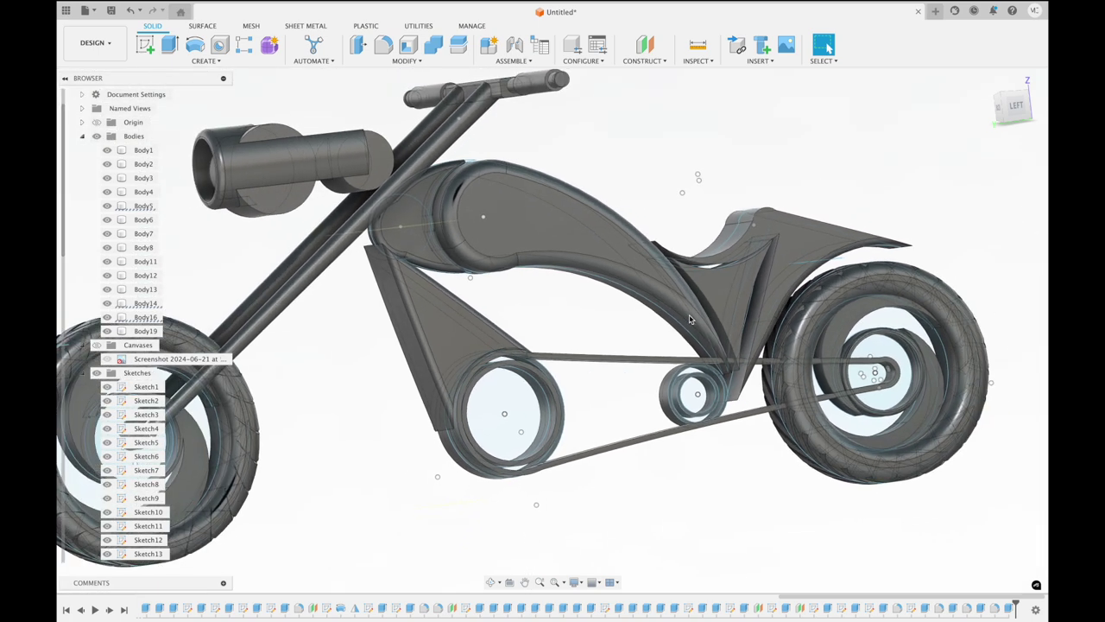
{"action": "scroll", "coordinate": [688, 319], "scroll_direction": "down", "scroll_amount": 3}
{"action": "scroll", "coordinate": [689, 319], "scroll_direction": "down", "scroll_amount": 1}
{"action": "middle_click_drag", "start_coordinate": [689, 318], "coordinate": [690, 319], "text": "shift"}
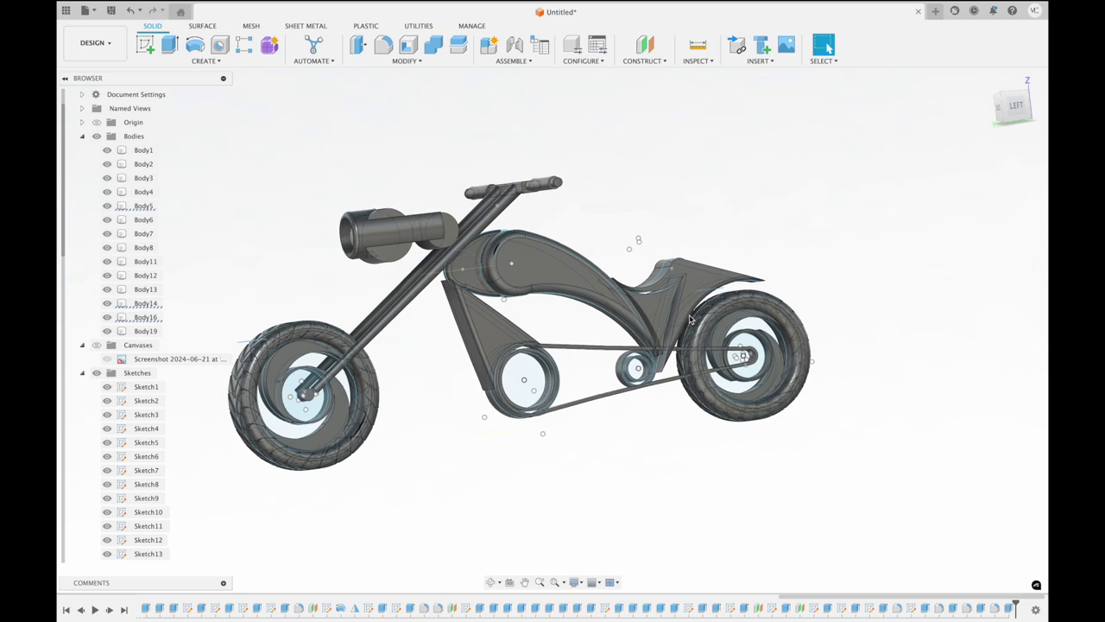
{"action": "scroll", "coordinate": [690, 319], "scroll_direction": "up", "scroll_amount": 2}
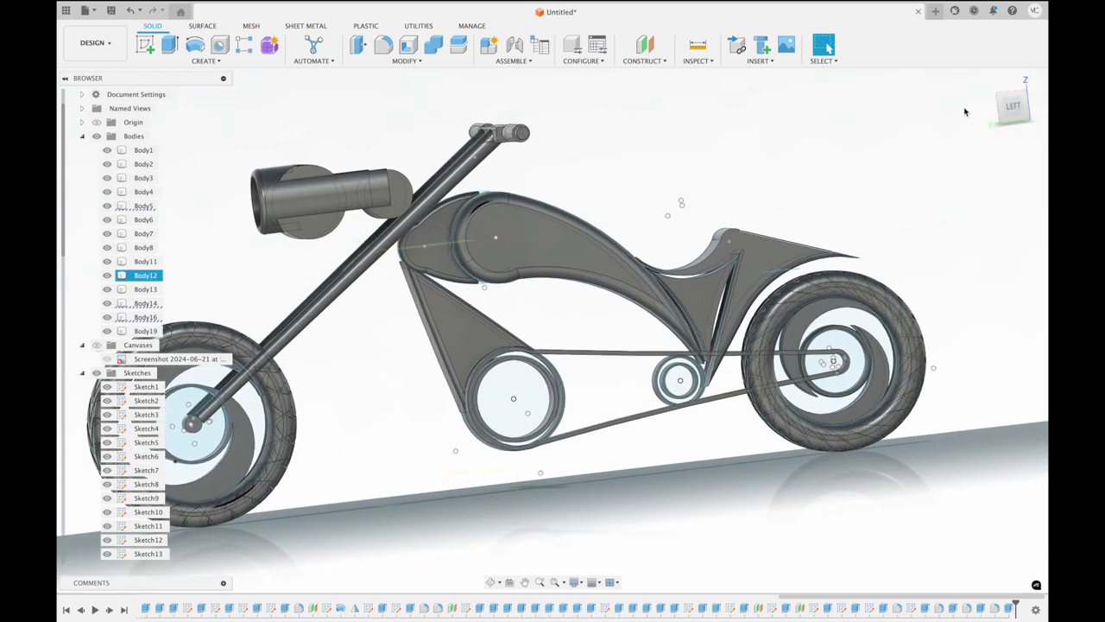
{"action": "left_click", "coordinate": [1013, 105]}
{"action": "left_click", "coordinate": [484, 299]}
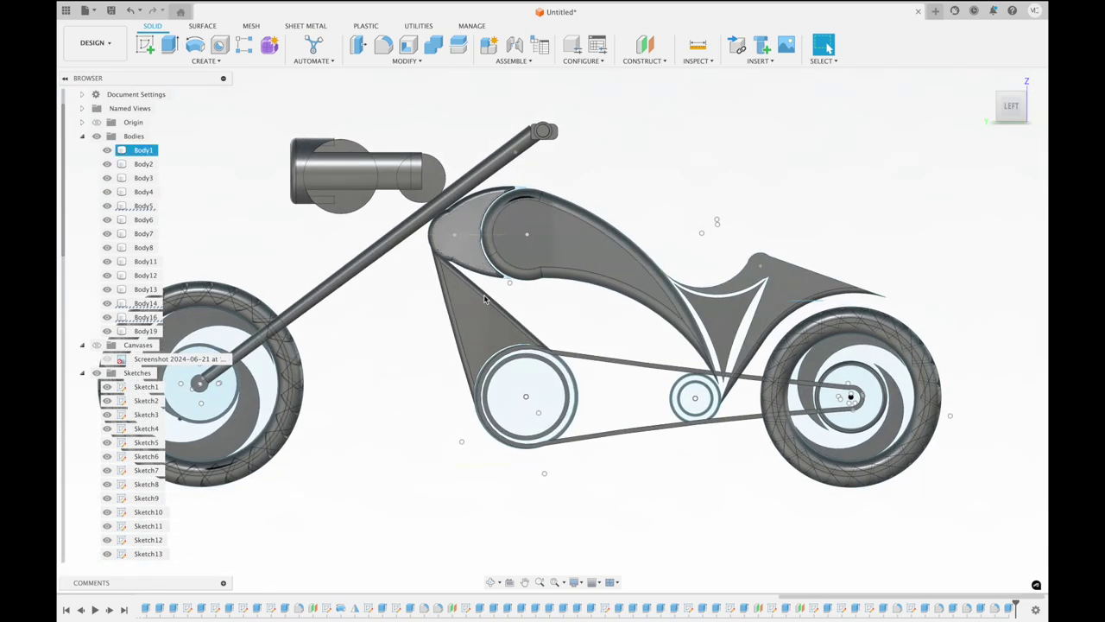
{"action": "left_click", "coordinate": [484, 300]}
{"action": "middle_click_drag", "start_coordinate": [485, 300], "coordinate": [528, 285]}
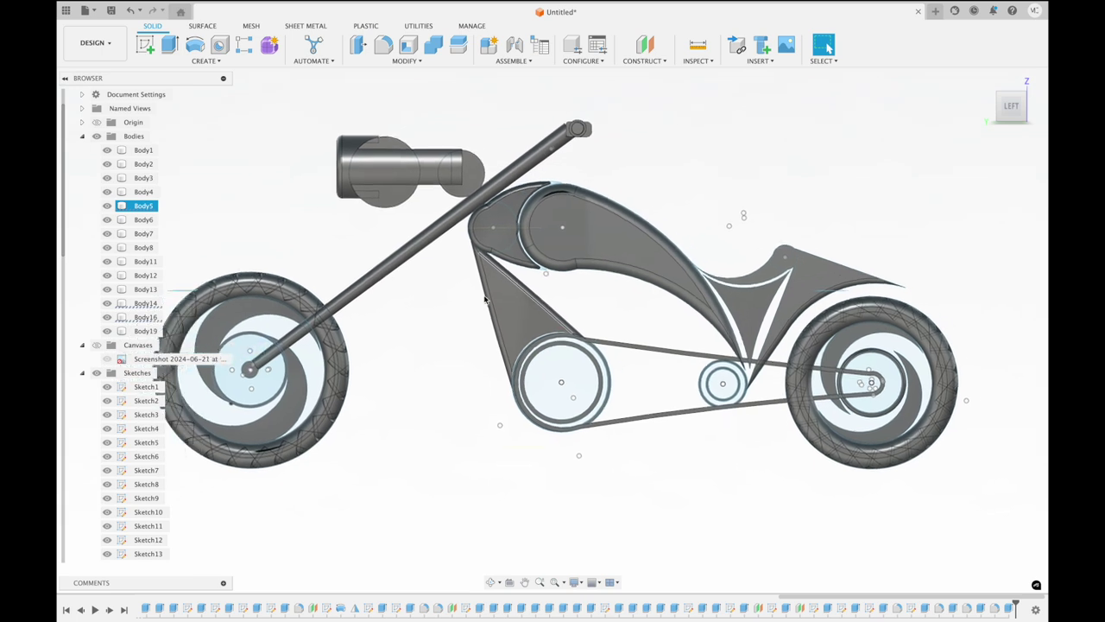
{"action": "key", "text": "Escape"}
{"action": "left_click", "coordinate": [149, 44]}
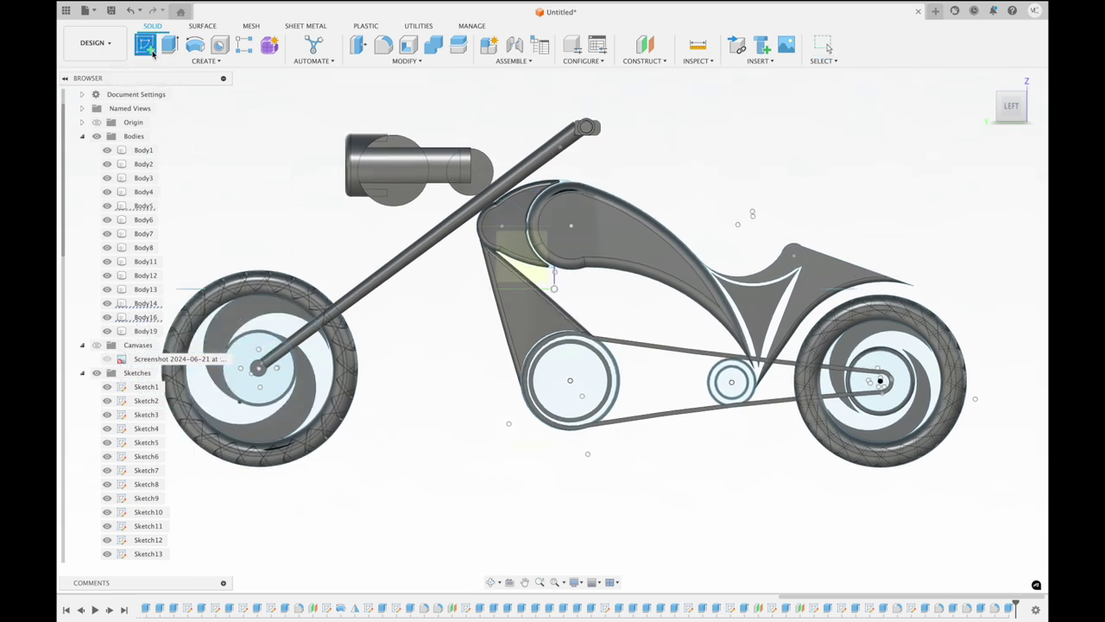
On the hub face, sketch small center-diameter circles at the front and rear wheel hubs
{"action": "left_click", "coordinate": [510, 261]}
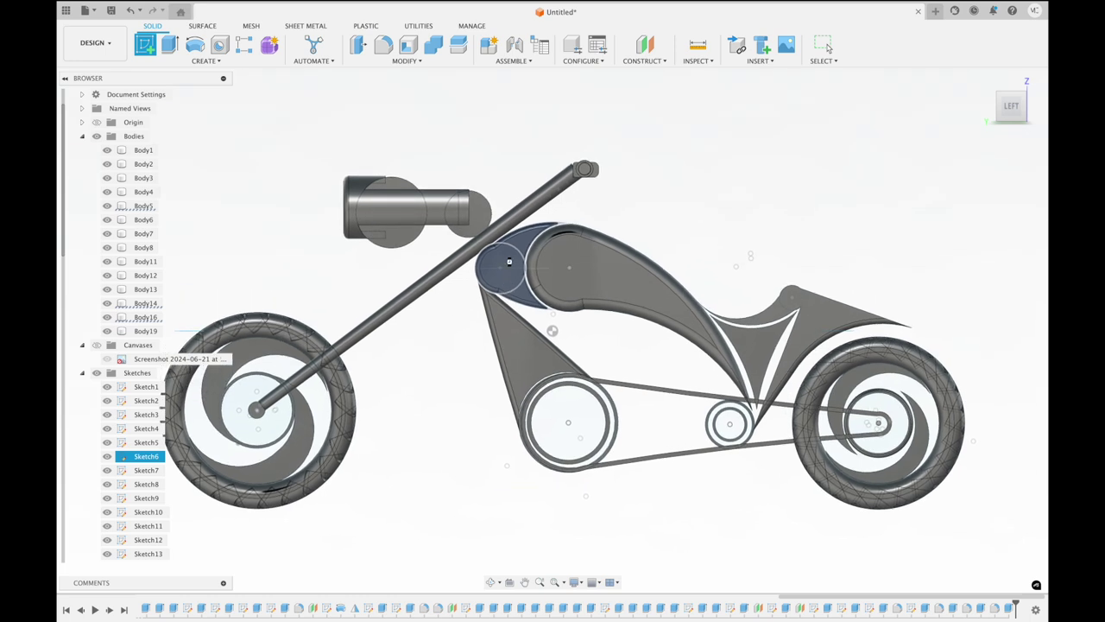
{"action": "left_click", "coordinate": [196, 45]}
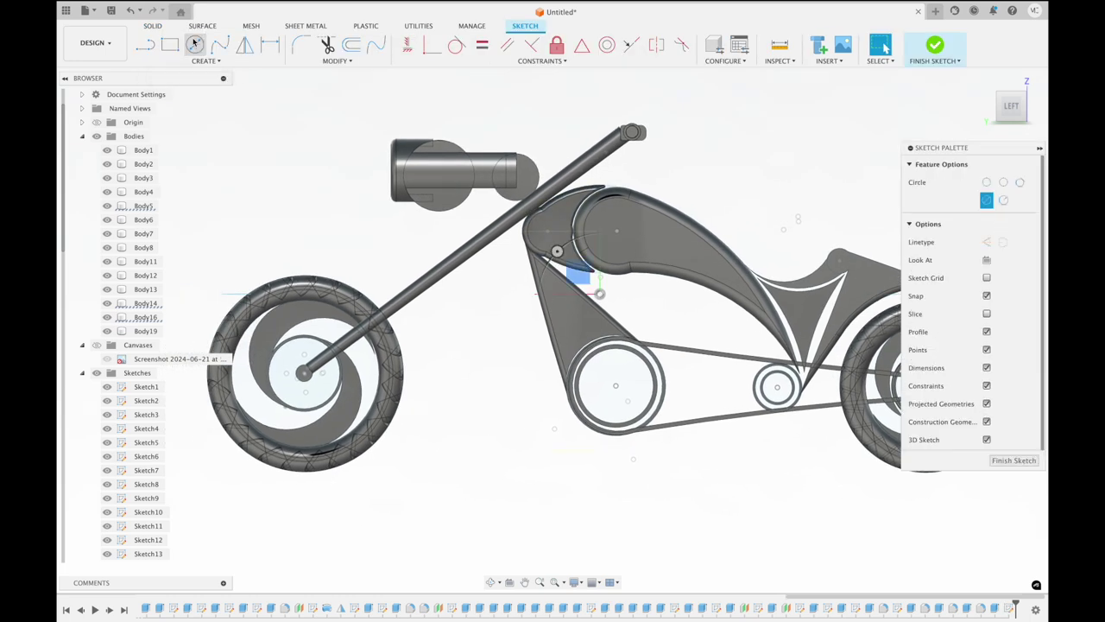
{"action": "left_click", "coordinate": [305, 376]}
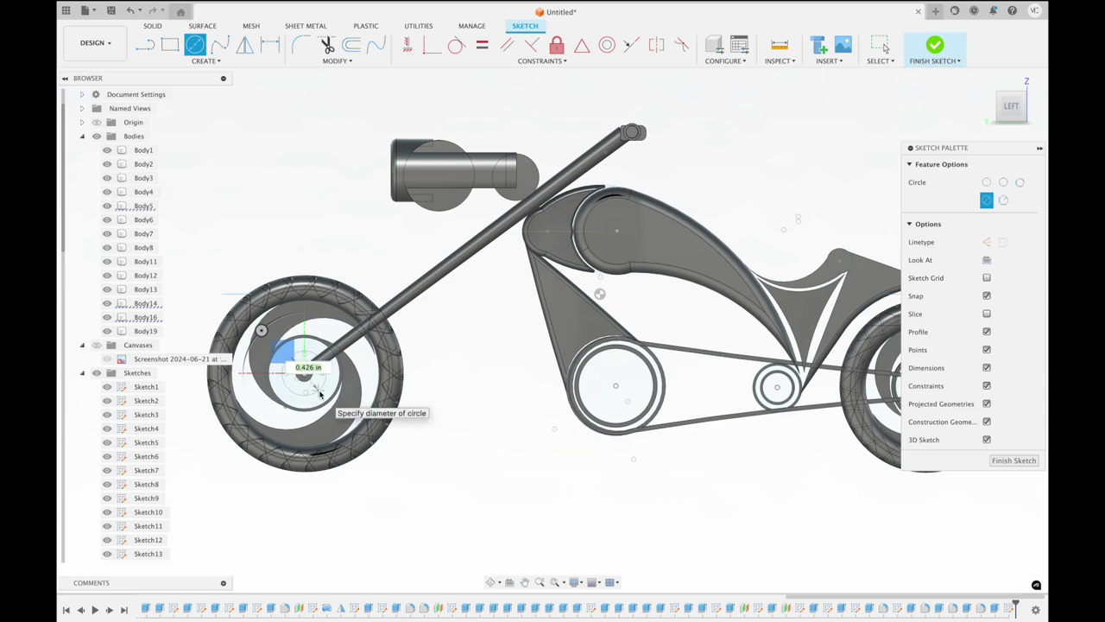
{"action": "left_click", "coordinate": [320, 393]}
{"action": "middle_click_drag", "start_coordinate": [321, 393], "coordinate": [270, 377]}
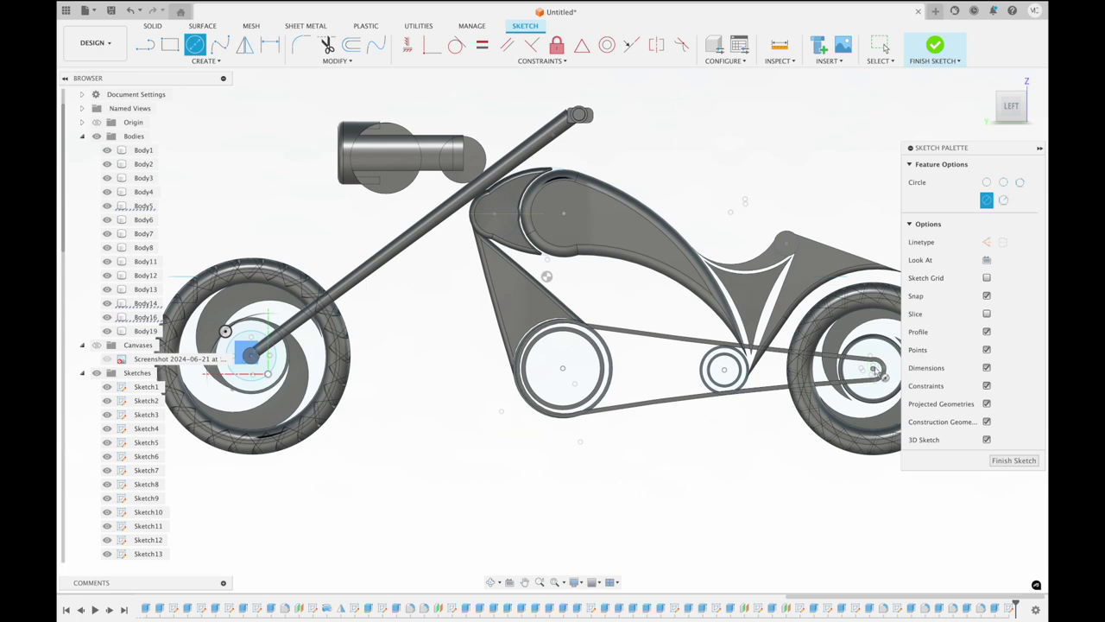
{"action": "left_click", "coordinate": [874, 369]}
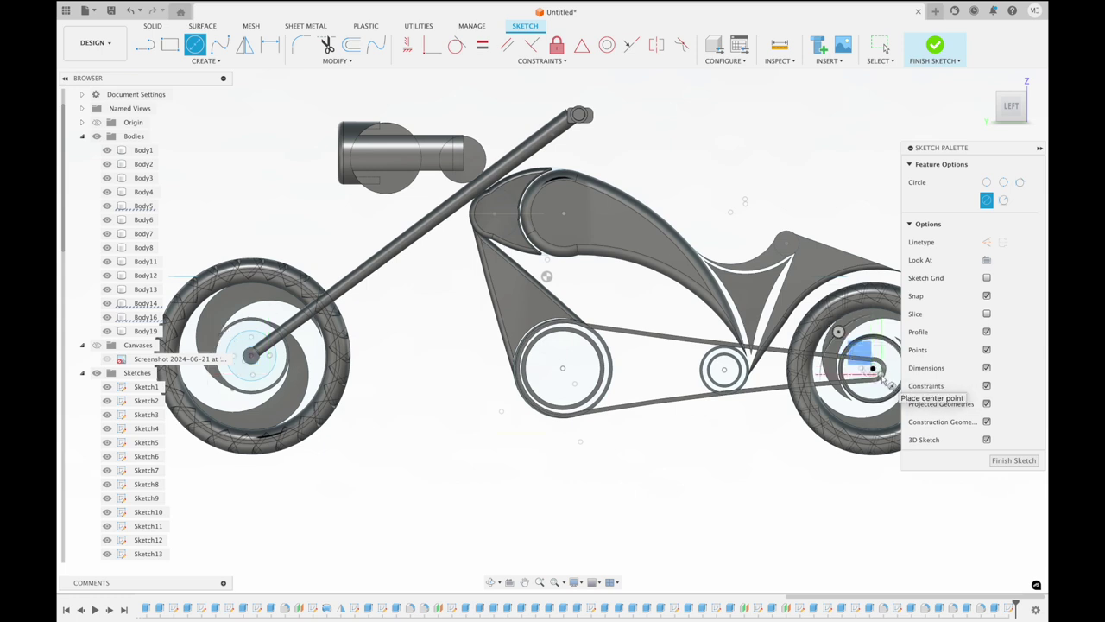
{"action": "left_click", "coordinate": [881, 380]}
{"action": "left_click", "coordinate": [931, 43]}
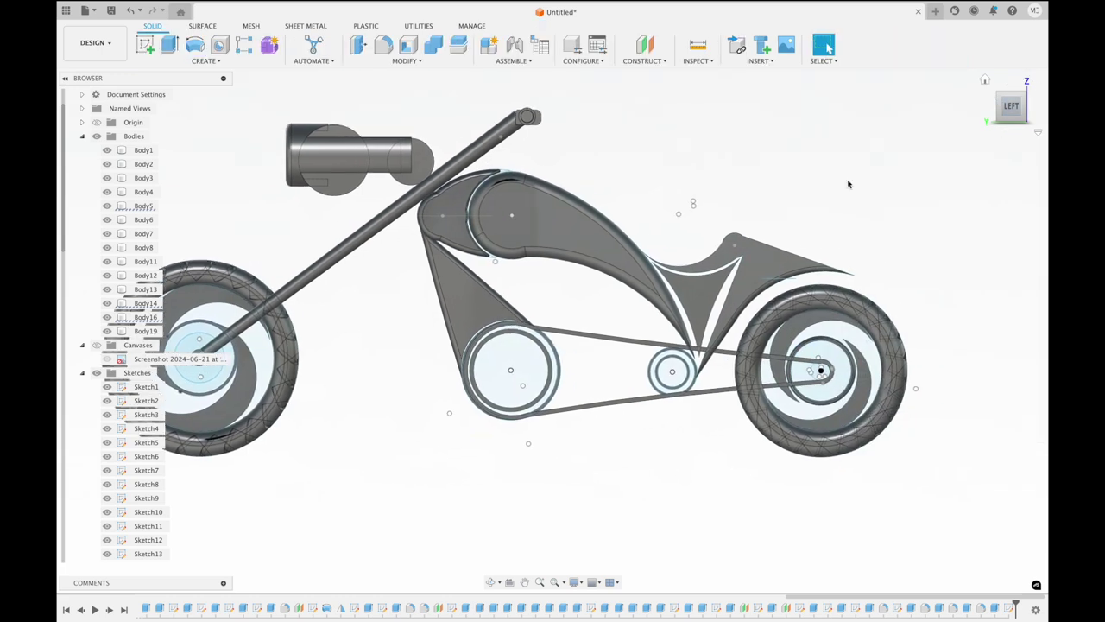
Extrude the rear hub circle 0.10 in symmetrically, joined to the existing body
{"action": "left_click", "coordinate": [171, 47]}
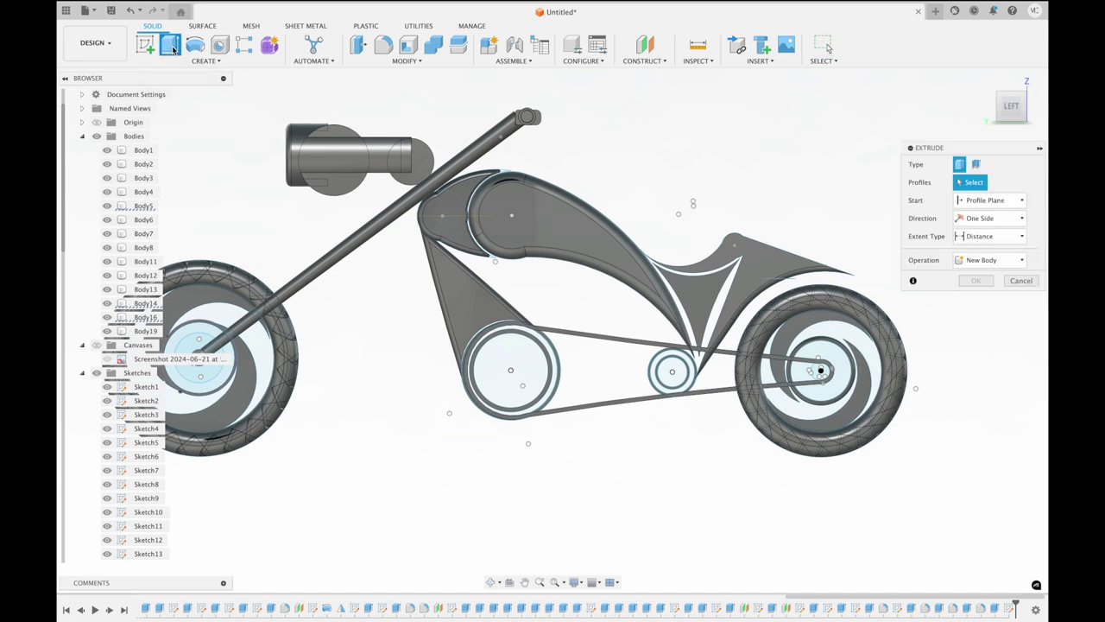
{"action": "left_click", "coordinate": [821, 374]}
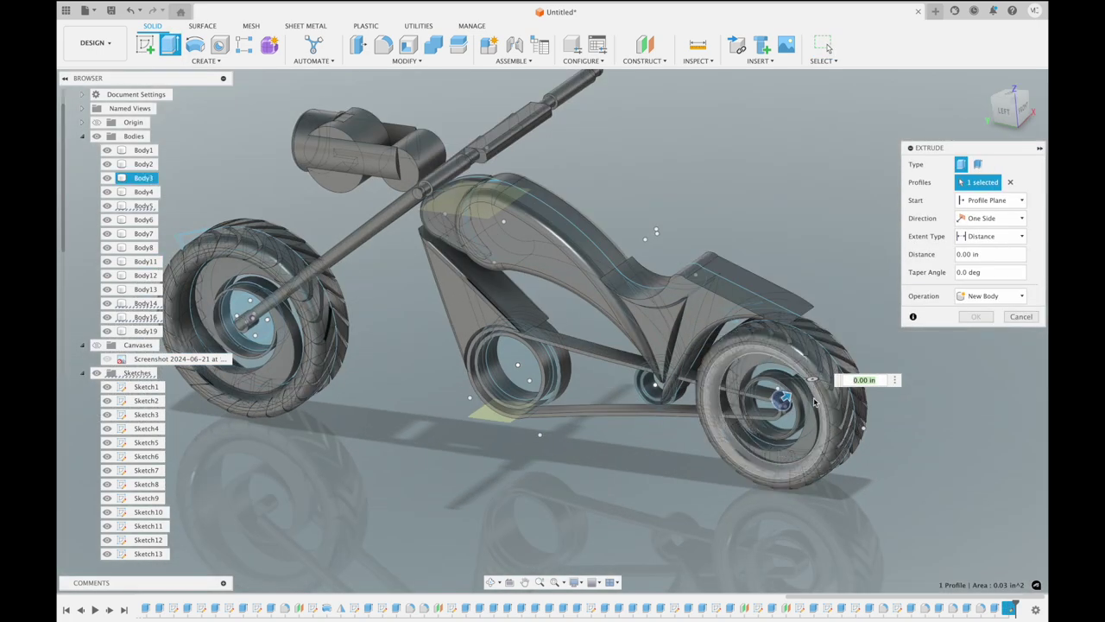
{"action": "left_click", "coordinate": [997, 218]}
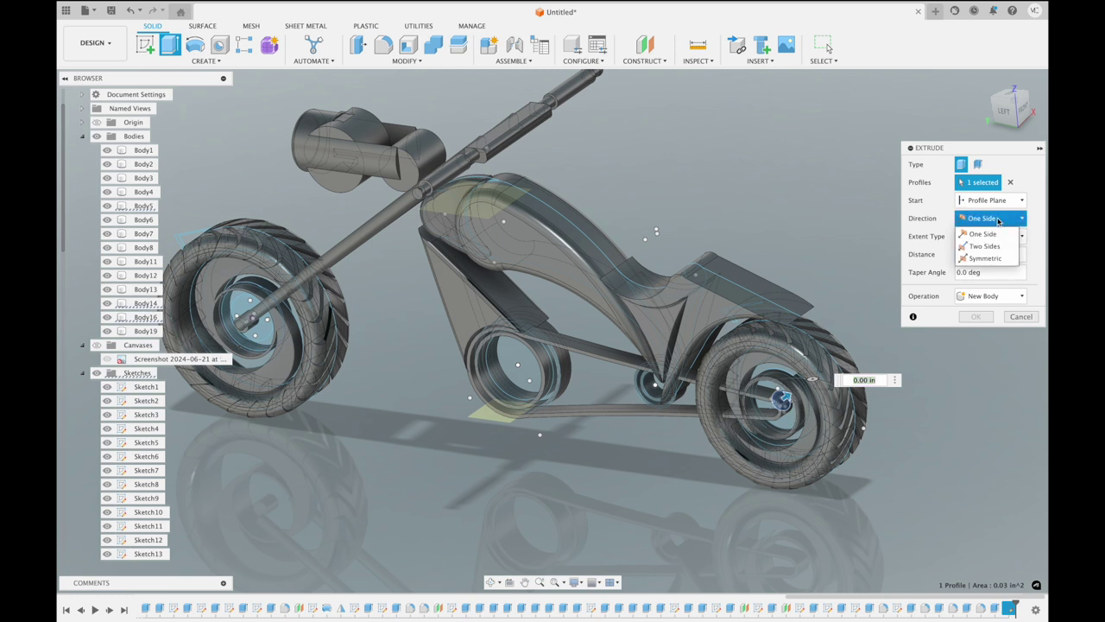
{"action": "left_click", "coordinate": [984, 259]}
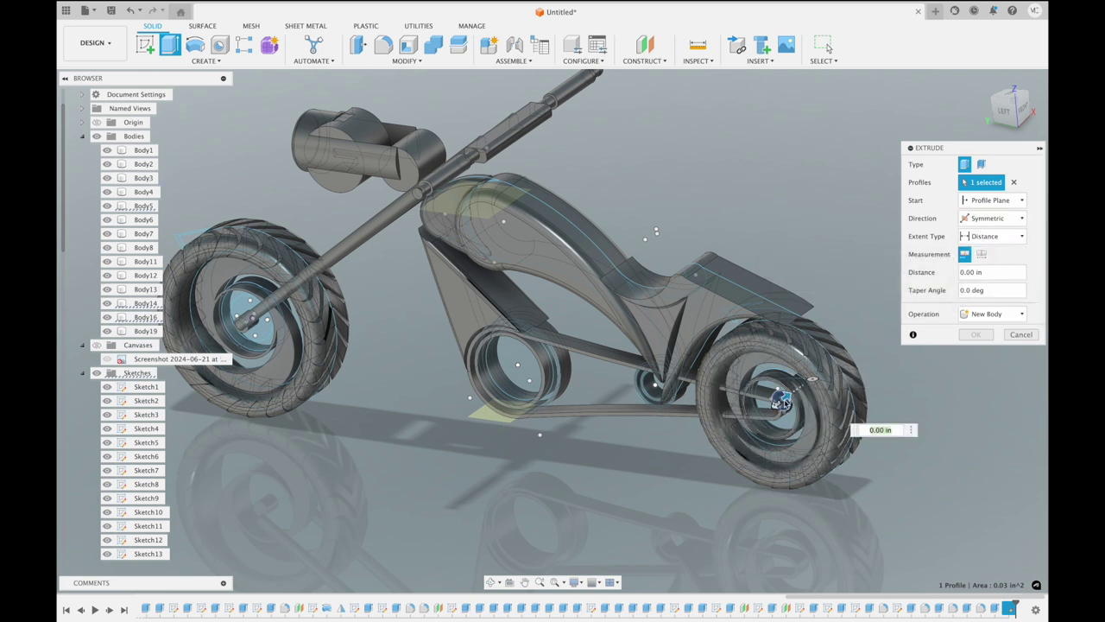
{"action": "left_click_drag", "start_coordinate": [783, 404], "coordinate": [776, 410]}
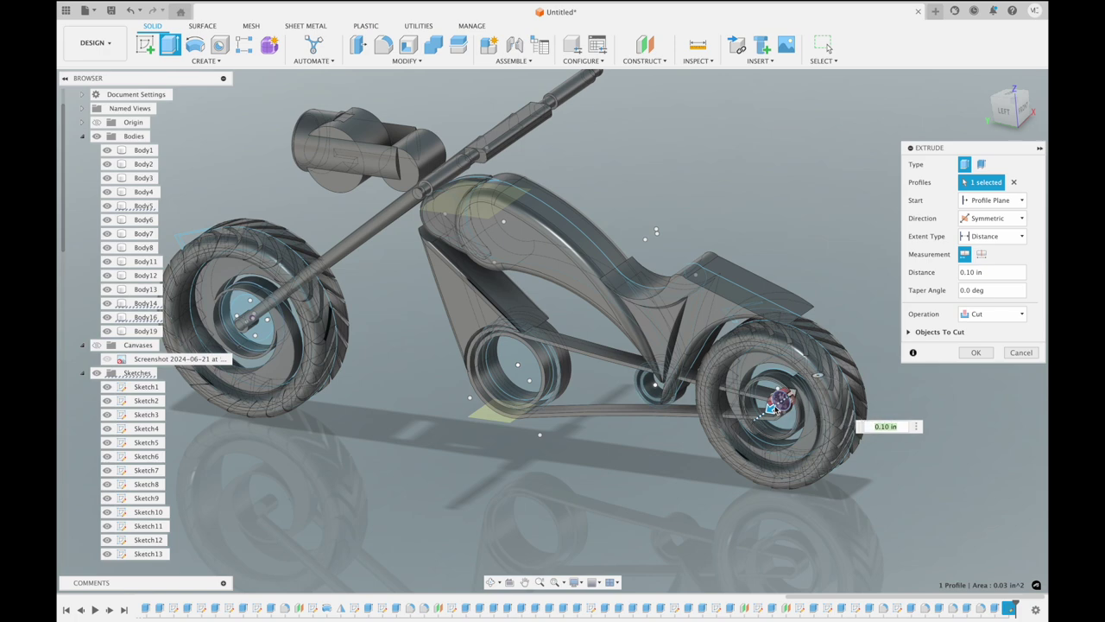
{"action": "left_click", "coordinate": [993, 313]}
{"action": "left_click", "coordinate": [974, 324]}
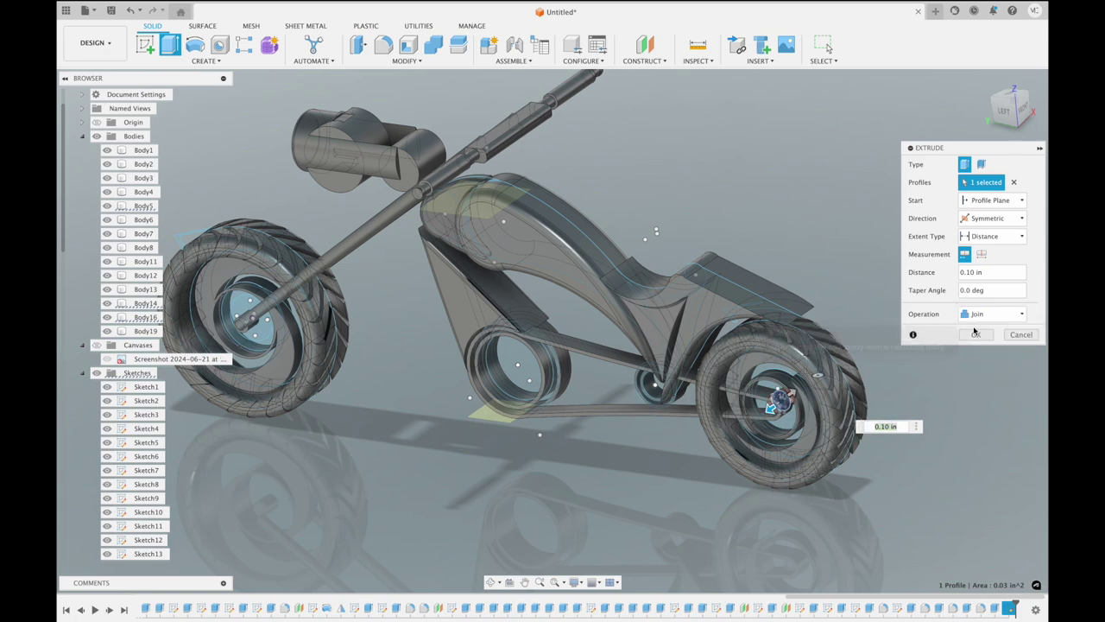
{"action": "left_click", "coordinate": [974, 335]}
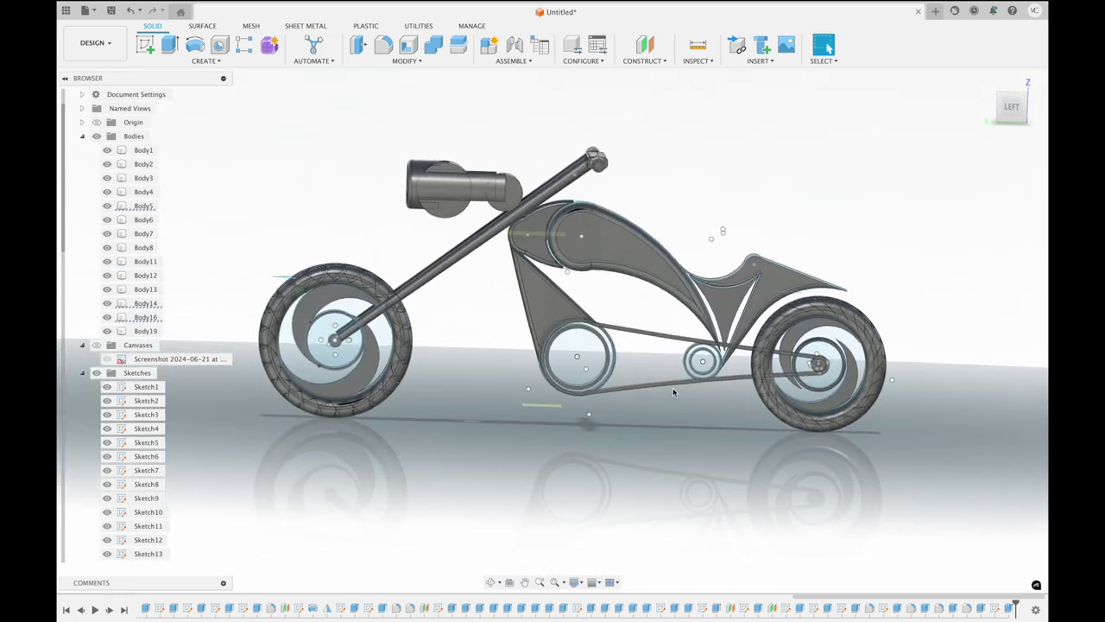
Zoom in on the front wheel, select Body2, then clear the selection
{"action": "scroll", "coordinate": [451, 438], "scroll_direction": "up", "scroll_amount": 3}
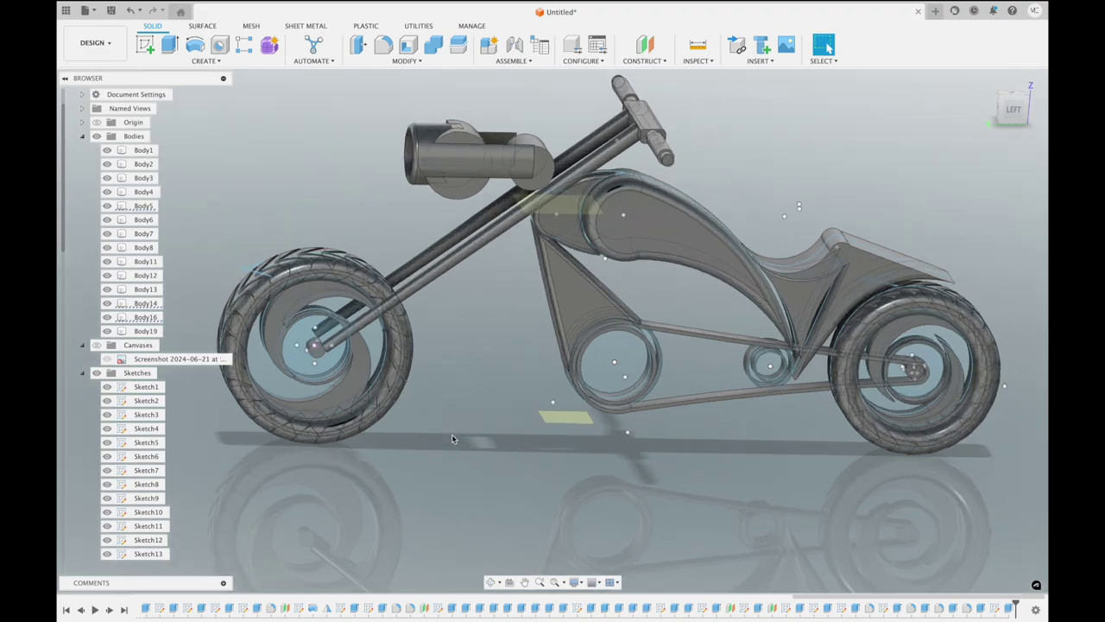
{"action": "scroll", "coordinate": [451, 438], "scroll_direction": "up", "scroll_amount": 1}
{"action": "scroll", "coordinate": [452, 439], "scroll_direction": "up", "scroll_amount": 1}
{"action": "scroll", "coordinate": [451, 439], "scroll_direction": "up", "scroll_amount": 1}
{"action": "scroll", "coordinate": [451, 438], "scroll_direction": "up", "scroll_amount": 1}
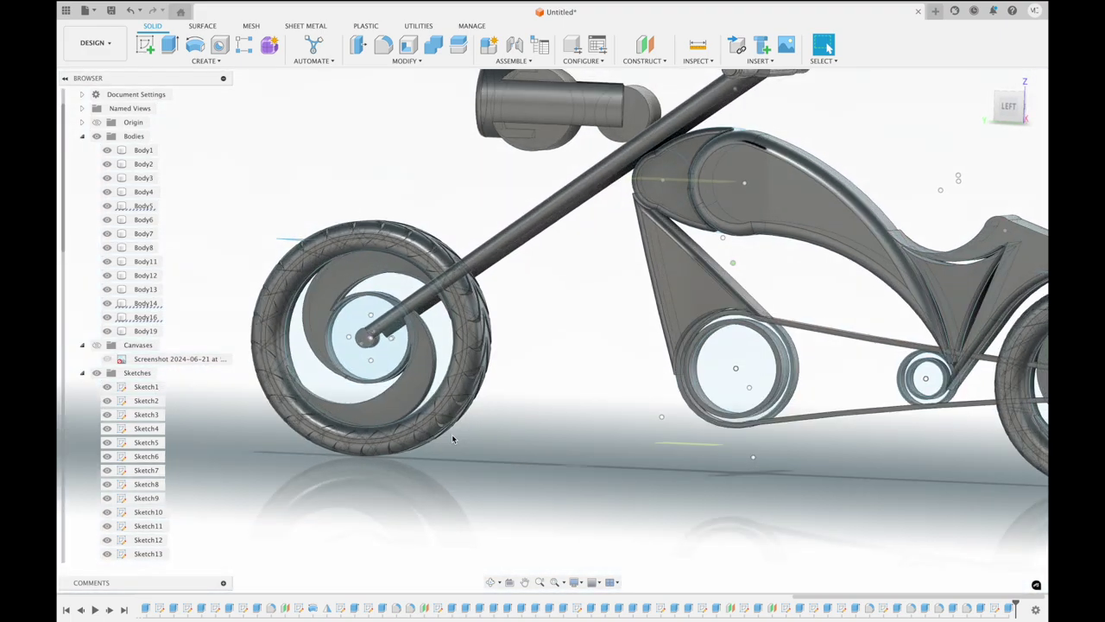
{"action": "scroll", "coordinate": [452, 433], "scroll_direction": "down", "scroll_amount": 3}
{"action": "scroll", "coordinate": [452, 434], "scroll_direction": "up", "scroll_amount": 3}
{"action": "left_click", "coordinate": [143, 165]}
{"action": "left_click", "coordinate": [244, 218]}
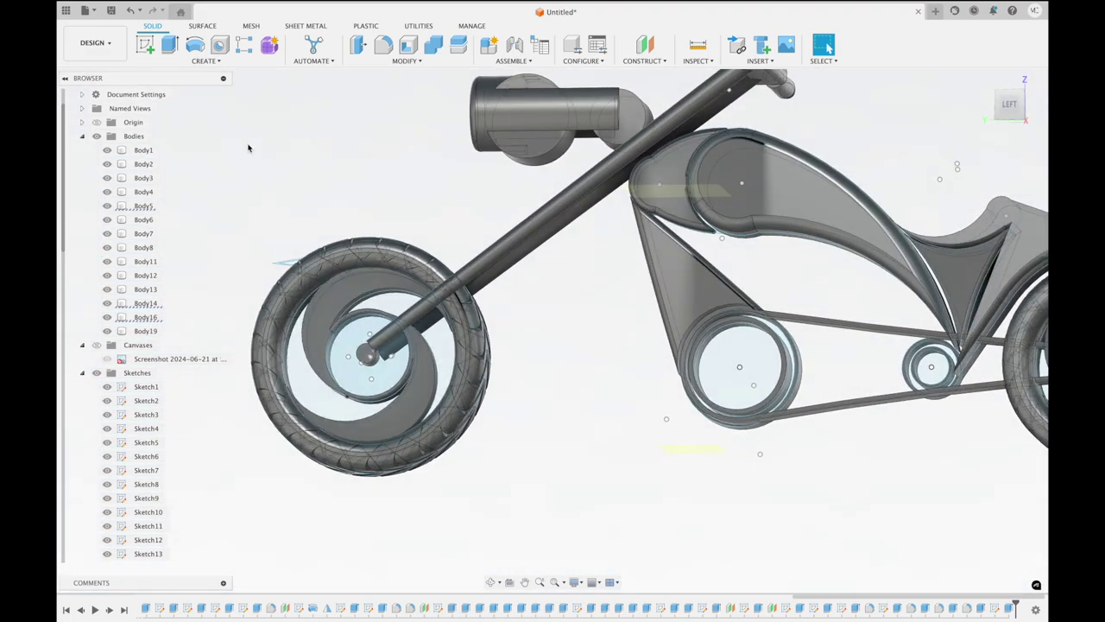
{"action": "left_click", "coordinate": [169, 45]}
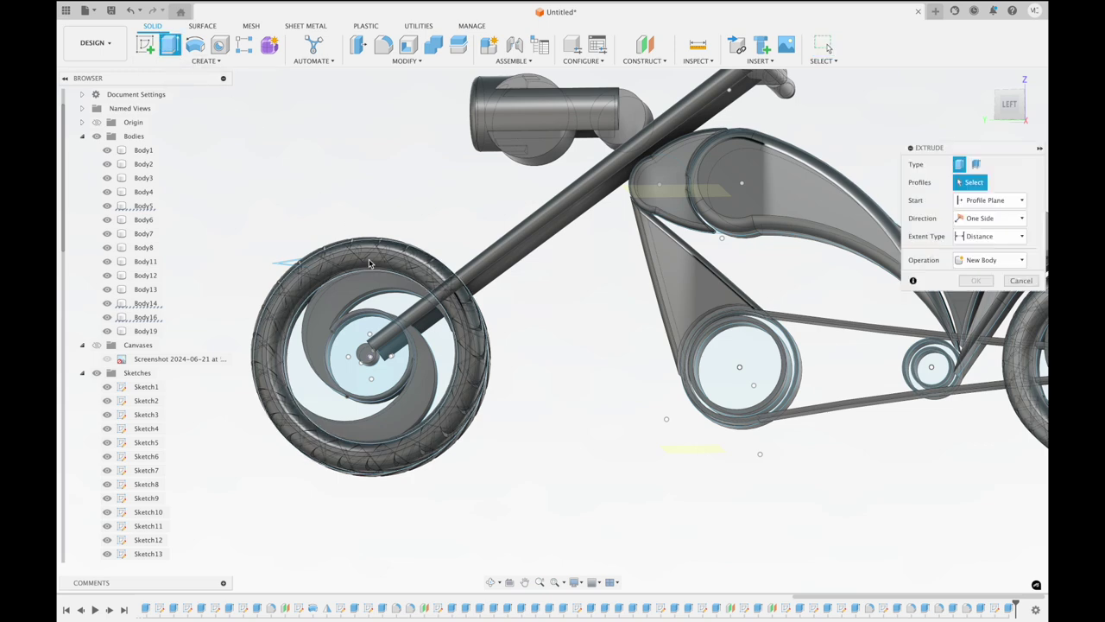
{"action": "left_click", "coordinate": [358, 344]}
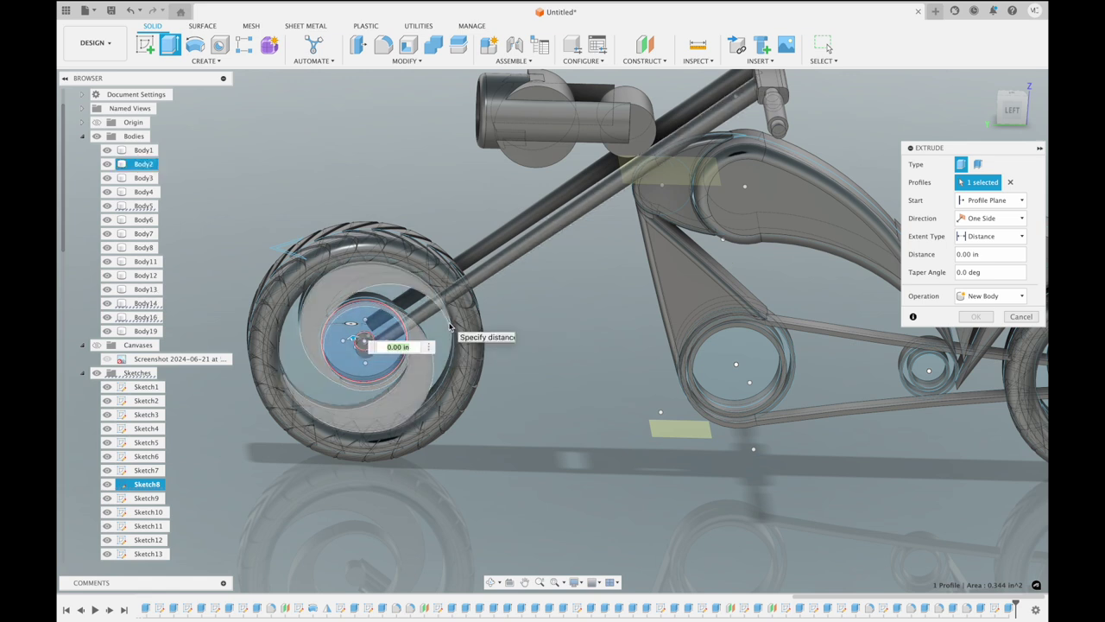
{"action": "left_click", "coordinate": [1021, 316]}
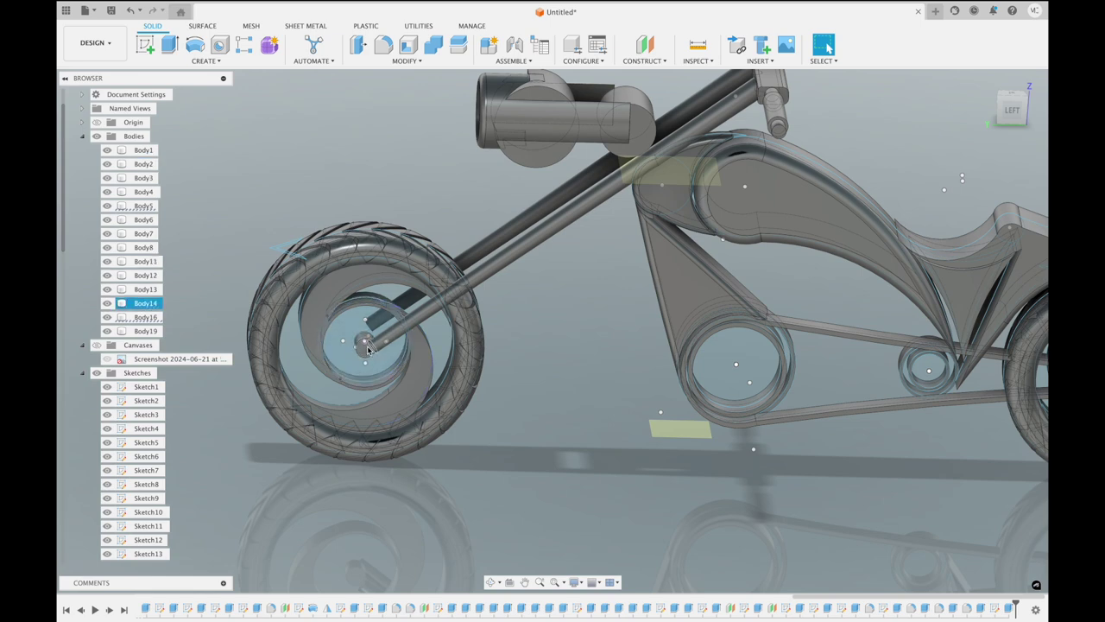
{"action": "scroll", "coordinate": [366, 345], "scroll_direction": "up", "scroll_amount": 2}
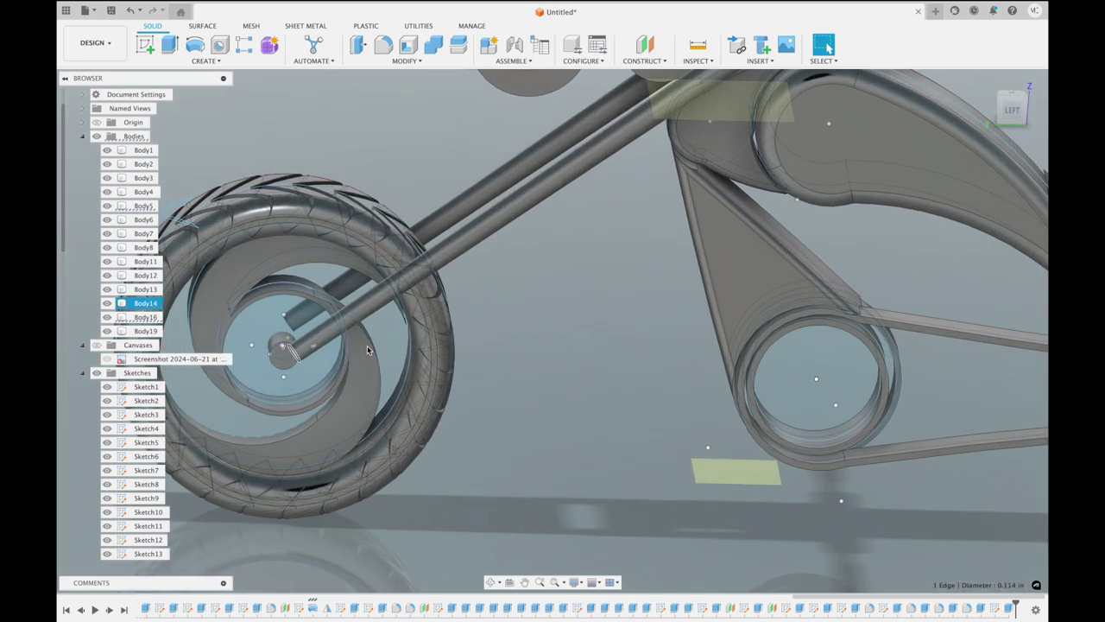
{"action": "scroll", "coordinate": [367, 346], "scroll_direction": "up", "scroll_amount": 2}
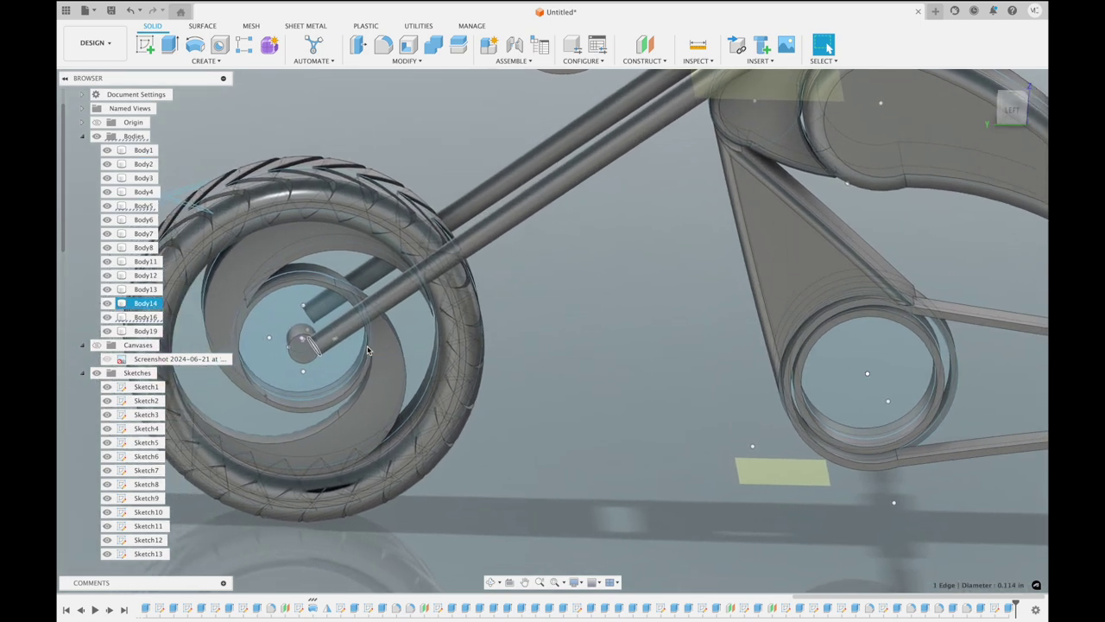
{"action": "left_click", "coordinate": [383, 44]}
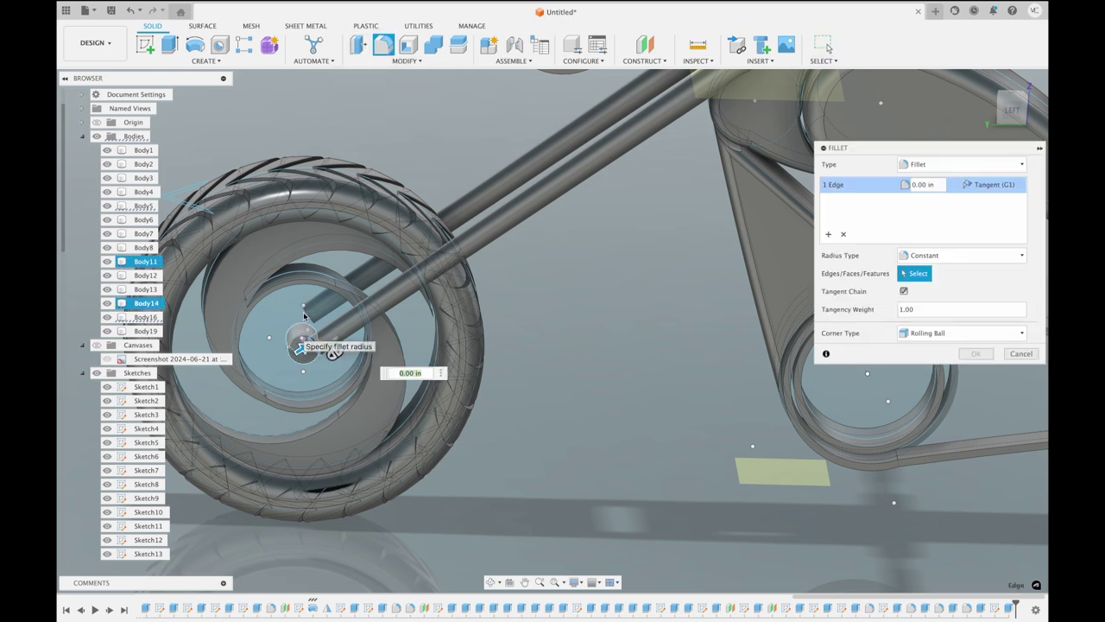
{"action": "scroll", "coordinate": [298, 333], "scroll_direction": "up", "scroll_amount": 2}
{"action": "scroll", "coordinate": [302, 328], "scroll_direction": "up", "scroll_amount": 1}
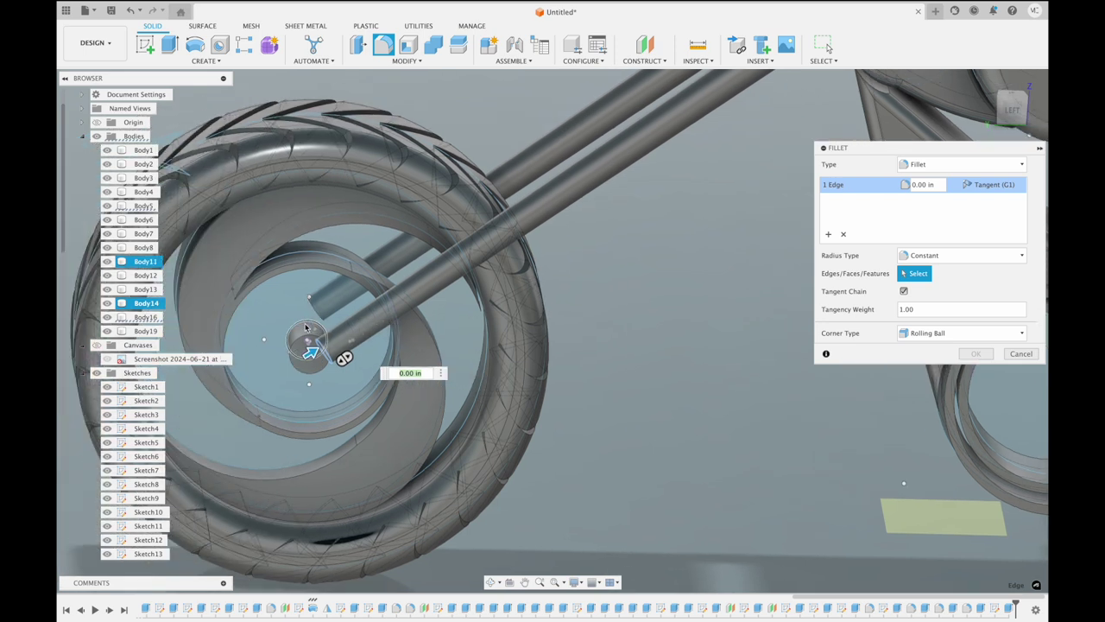
{"action": "left_click", "coordinate": [300, 339]}
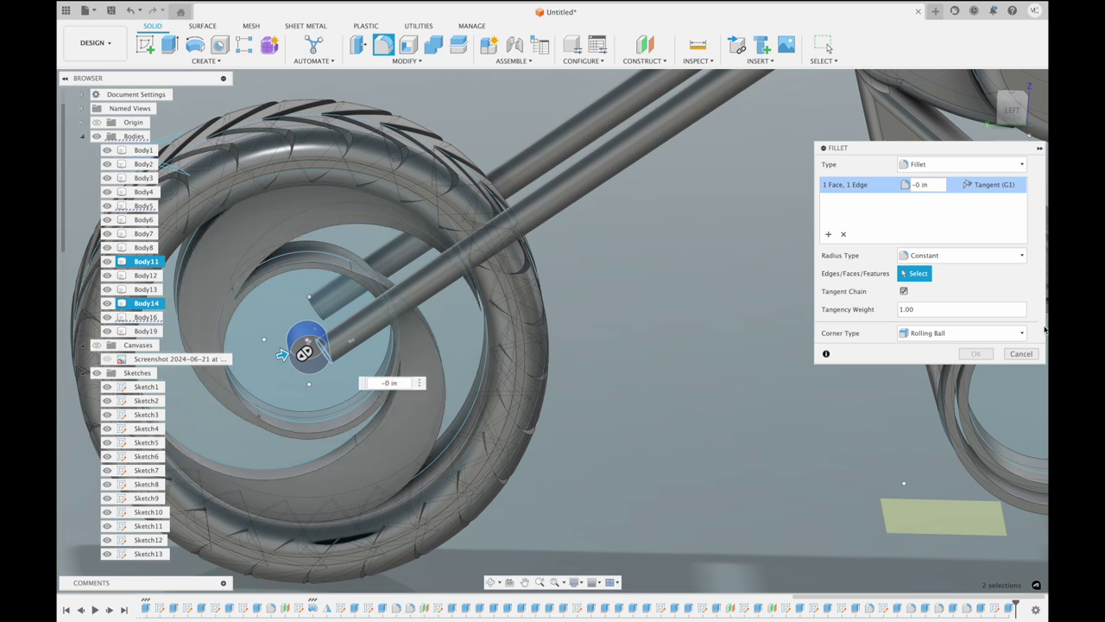
{"action": "left_click", "coordinate": [1021, 354]}
{"action": "left_click", "coordinate": [143, 164]}
{"action": "middle_click_drag", "start_coordinate": [449, 345], "coordinate": [552, 362], "text": "shift"}
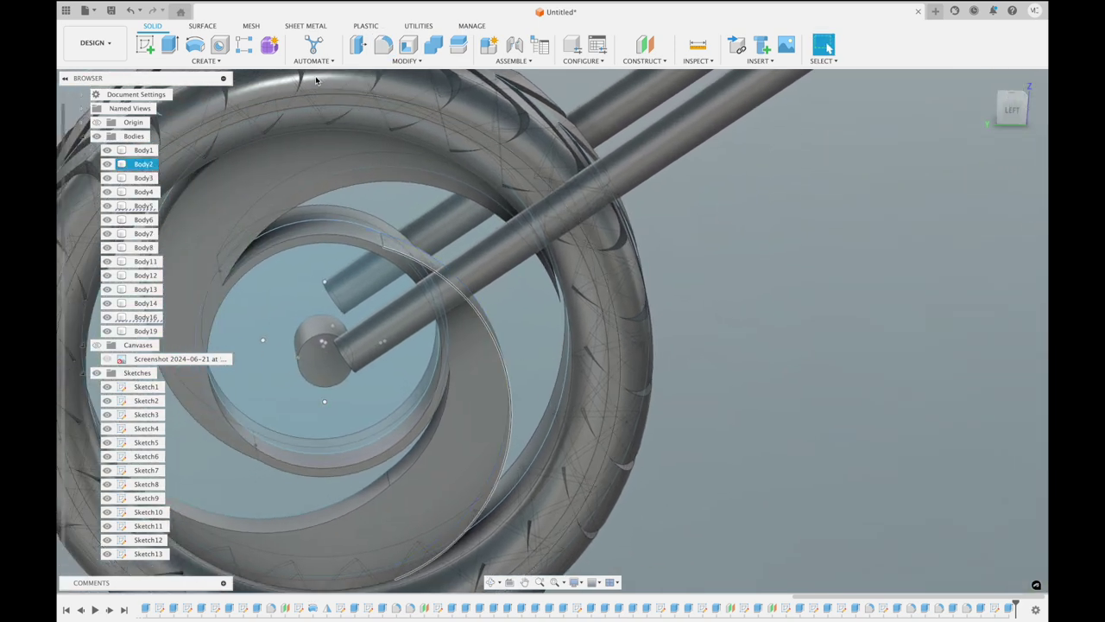
Press-pull the front wheel hub's end face to a 0.03 in offset
{"action": "left_click", "coordinate": [170, 44]}
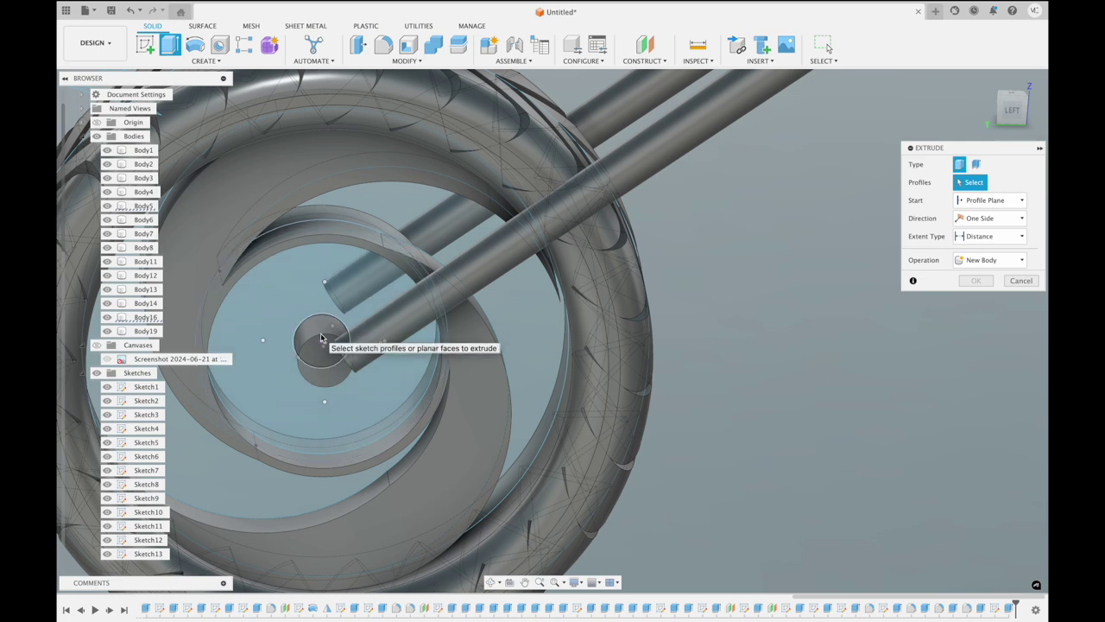
{"action": "left_click", "coordinate": [358, 44]}
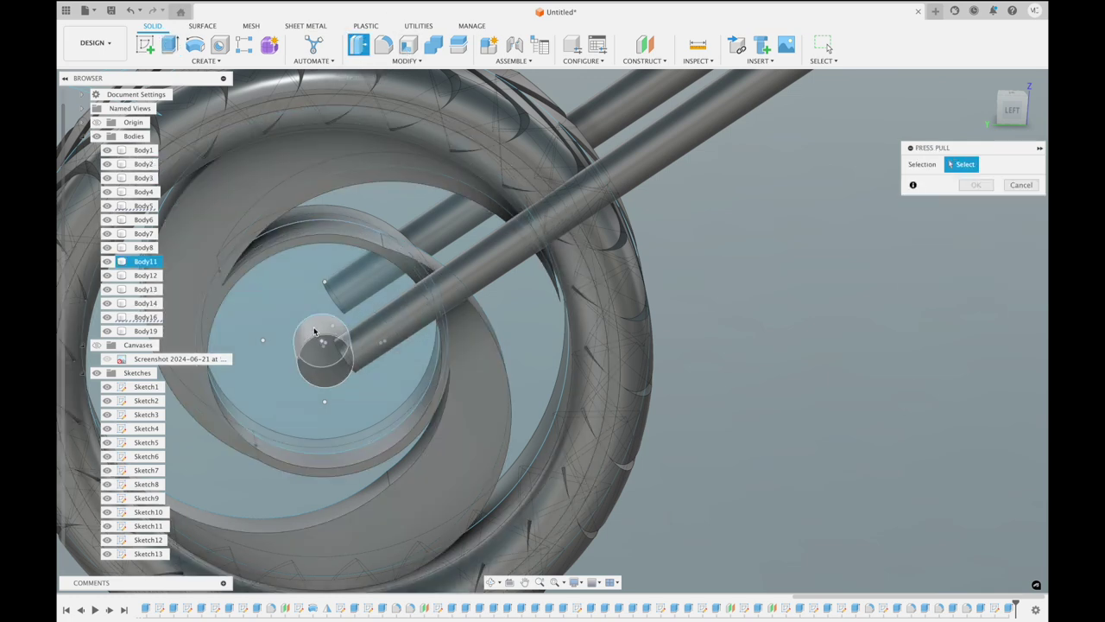
{"action": "left_click", "coordinate": [315, 331]}
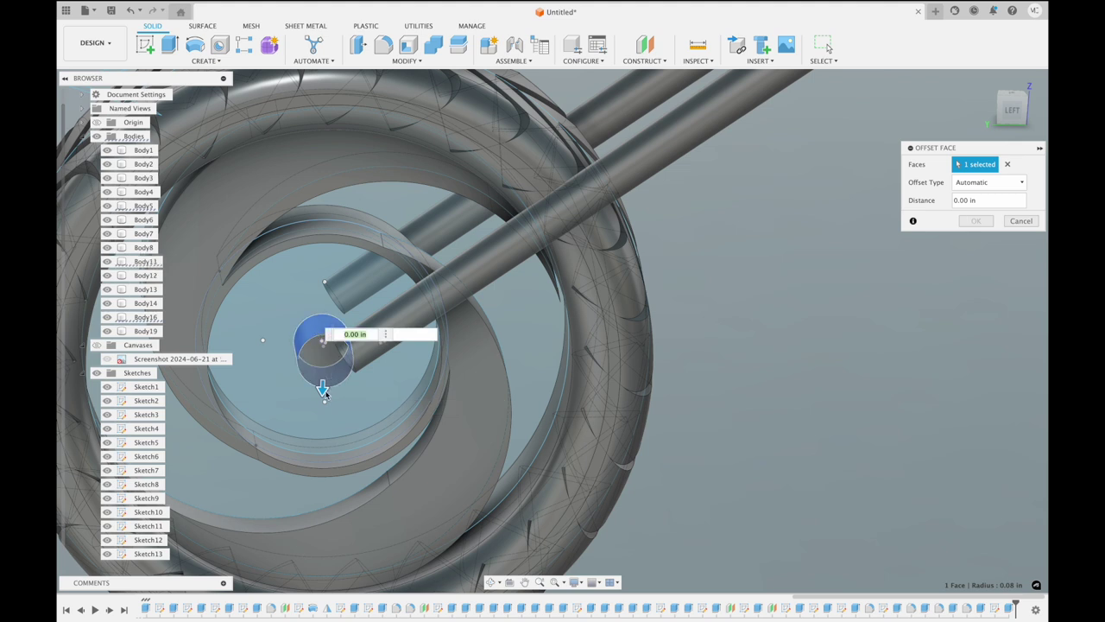
{"action": "left_click_drag", "start_coordinate": [325, 393], "coordinate": [324, 403]}
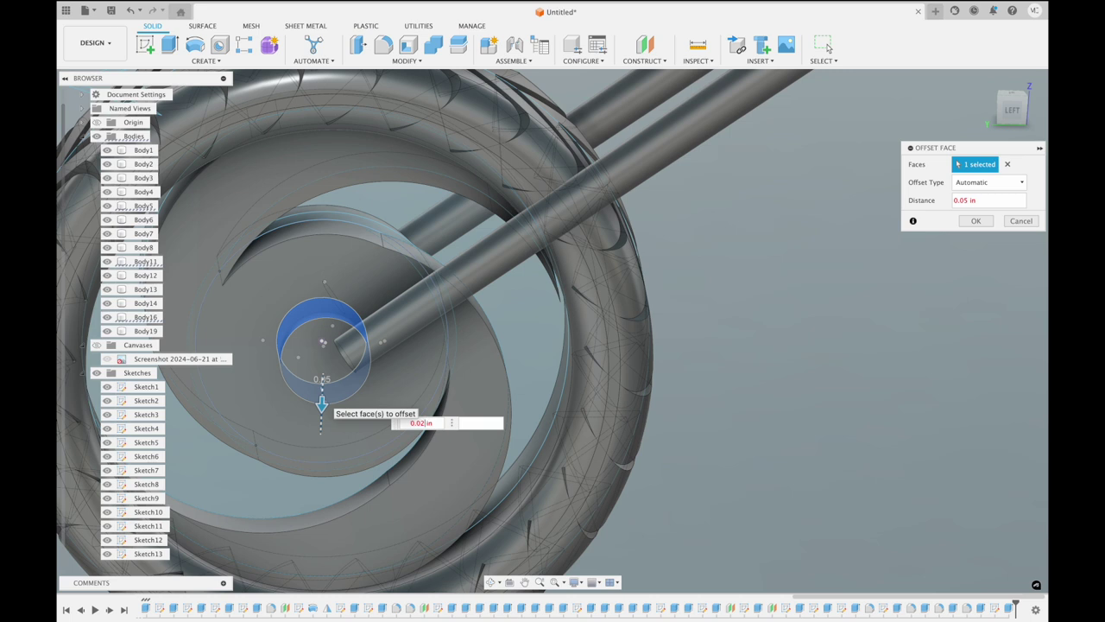
{"action": "key", "text": "Return"}
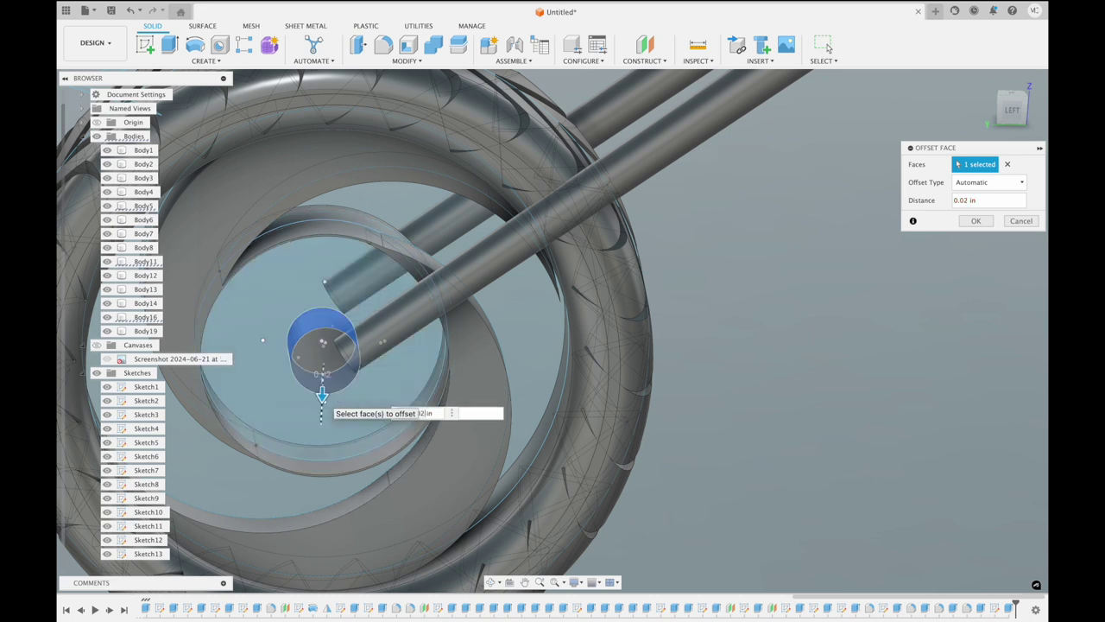
{"action": "type", "text": "0.03"}
{"action": "key", "text": "Return"}
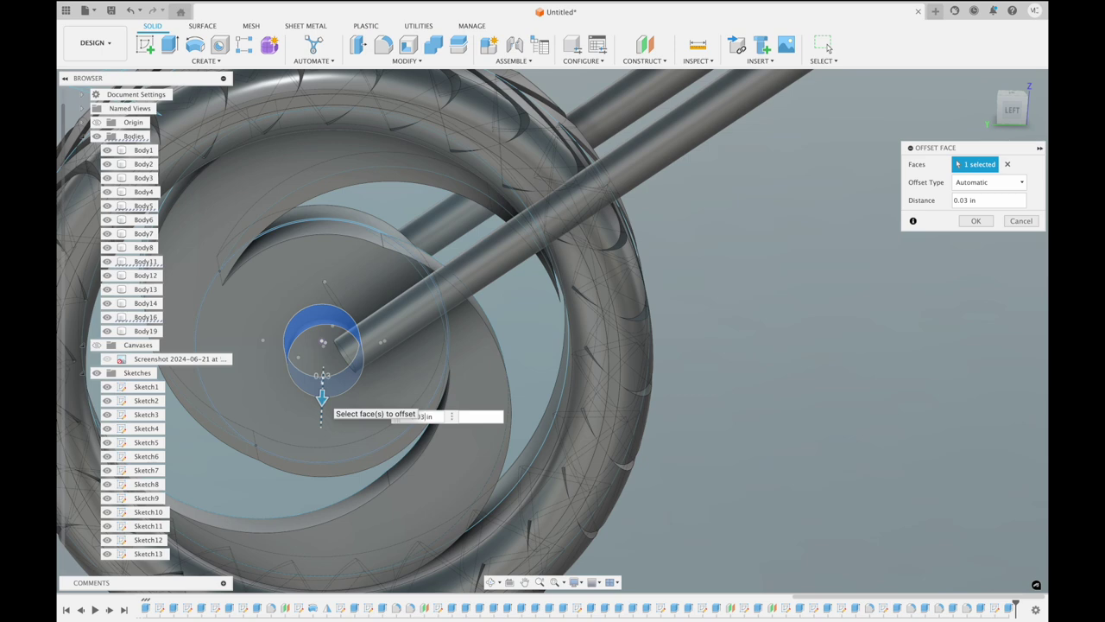
{"action": "middle_click_drag", "start_coordinate": [974, 316], "coordinate": [969, 313], "text": "shift"}
{"action": "scroll", "coordinate": [969, 312], "scroll_direction": "down", "scroll_amount": 2}
{"action": "scroll", "coordinate": [969, 313], "scroll_direction": "down", "scroll_amount": 2}
{"action": "scroll", "coordinate": [968, 313], "scroll_direction": "down", "scroll_amount": 2}
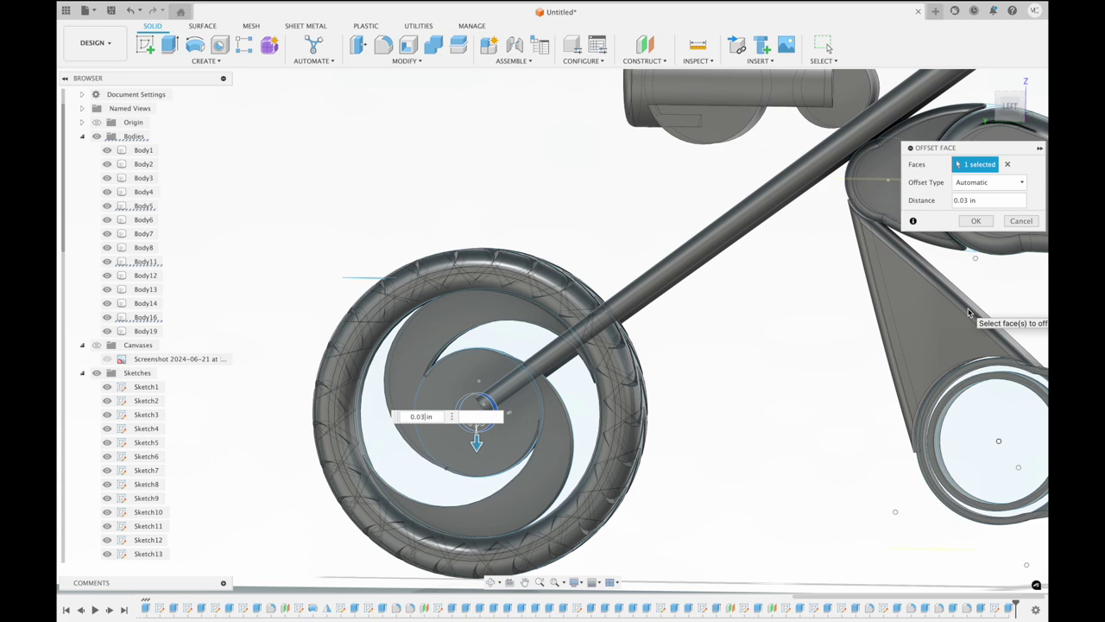
{"action": "scroll", "coordinate": [969, 313], "scroll_direction": "down", "scroll_amount": 2}
{"action": "scroll", "coordinate": [968, 312], "scroll_direction": "down", "scroll_amount": 2}
{"action": "scroll", "coordinate": [969, 312], "scroll_direction": "down", "scroll_amount": 2}
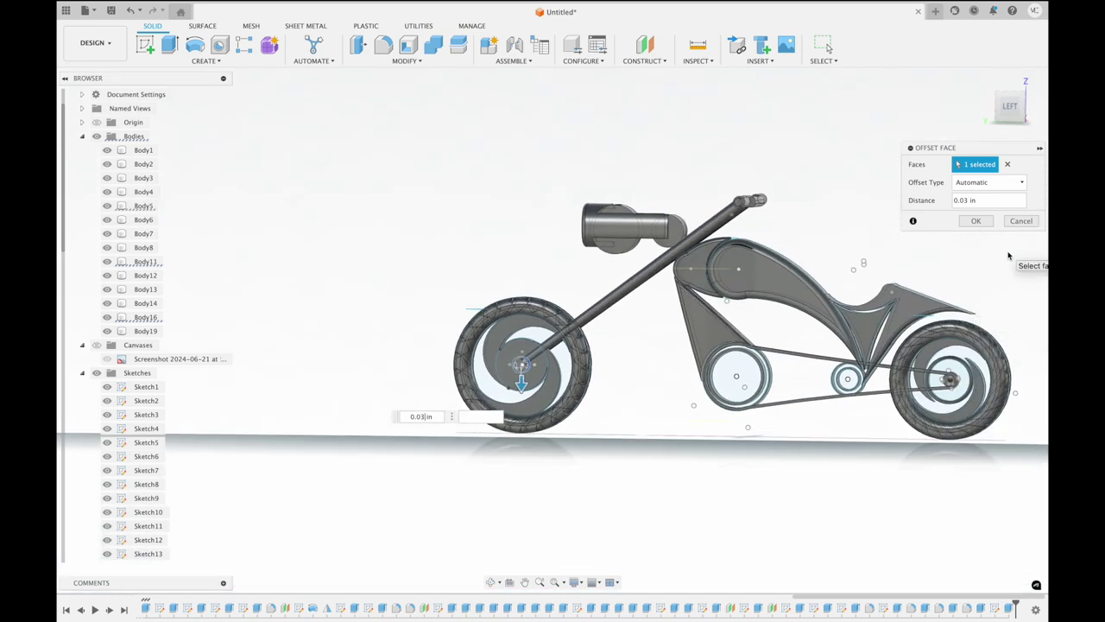
{"action": "left_click", "coordinate": [975, 222]}
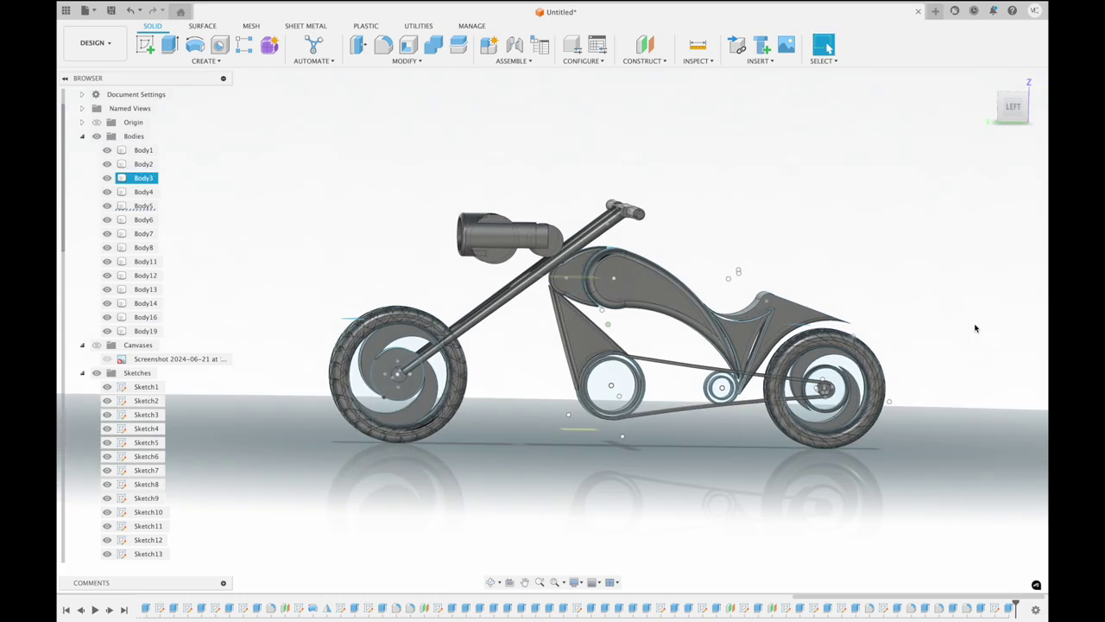
Press-pull the curved face inside the rear wheel to a 0.05 in offset
{"action": "scroll", "coordinate": [975, 328], "scroll_direction": "up", "scroll_amount": 2}
{"action": "left_click", "coordinate": [975, 328]}
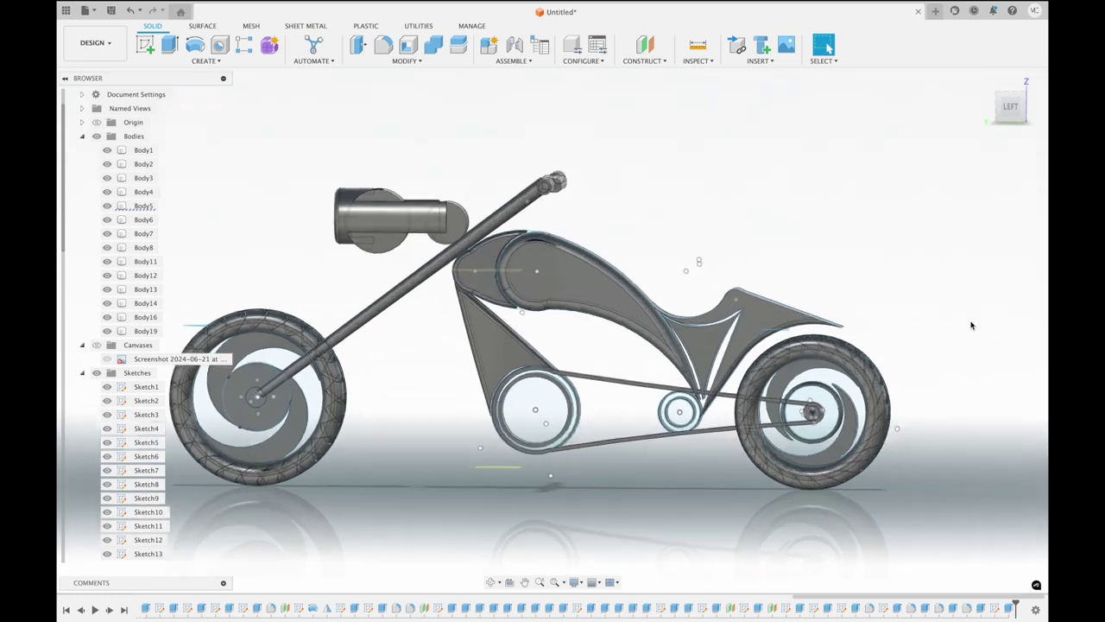
{"action": "scroll", "coordinate": [973, 326], "scroll_direction": "up", "scroll_amount": 3}
{"action": "scroll", "coordinate": [971, 326], "scroll_direction": "up", "scroll_amount": 1}
{"action": "scroll", "coordinate": [971, 323], "scroll_direction": "up", "scroll_amount": 2}
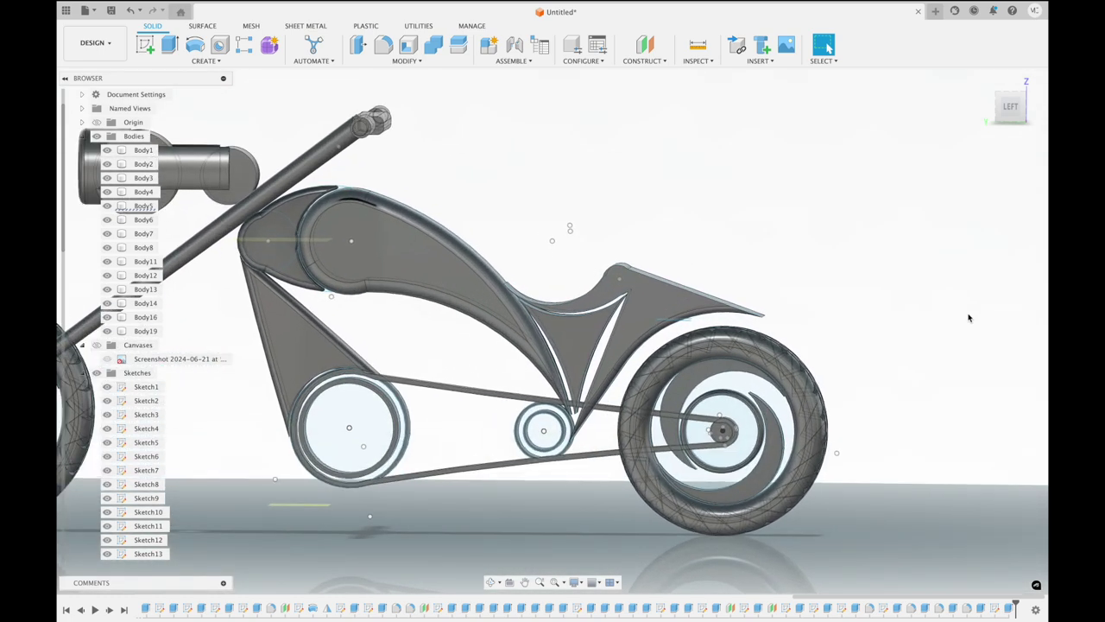
{"action": "scroll", "coordinate": [969, 320], "scroll_direction": "up", "scroll_amount": 2}
{"action": "scroll", "coordinate": [968, 317], "scroll_direction": "up", "scroll_amount": 1}
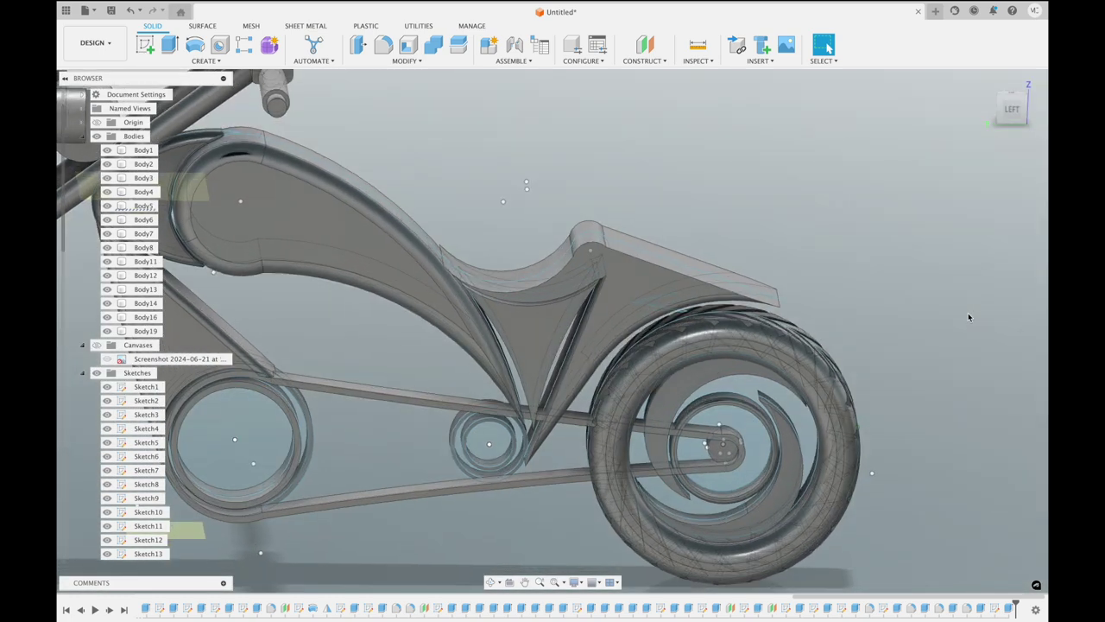
{"action": "left_click", "coordinate": [358, 44]}
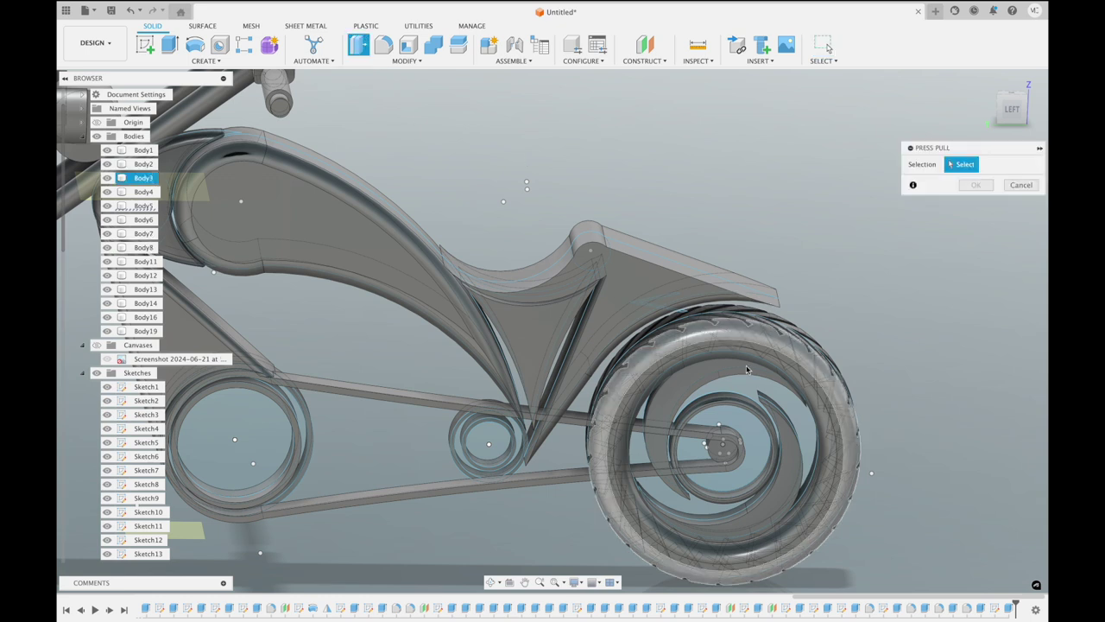
{"action": "left_click", "coordinate": [736, 403]}
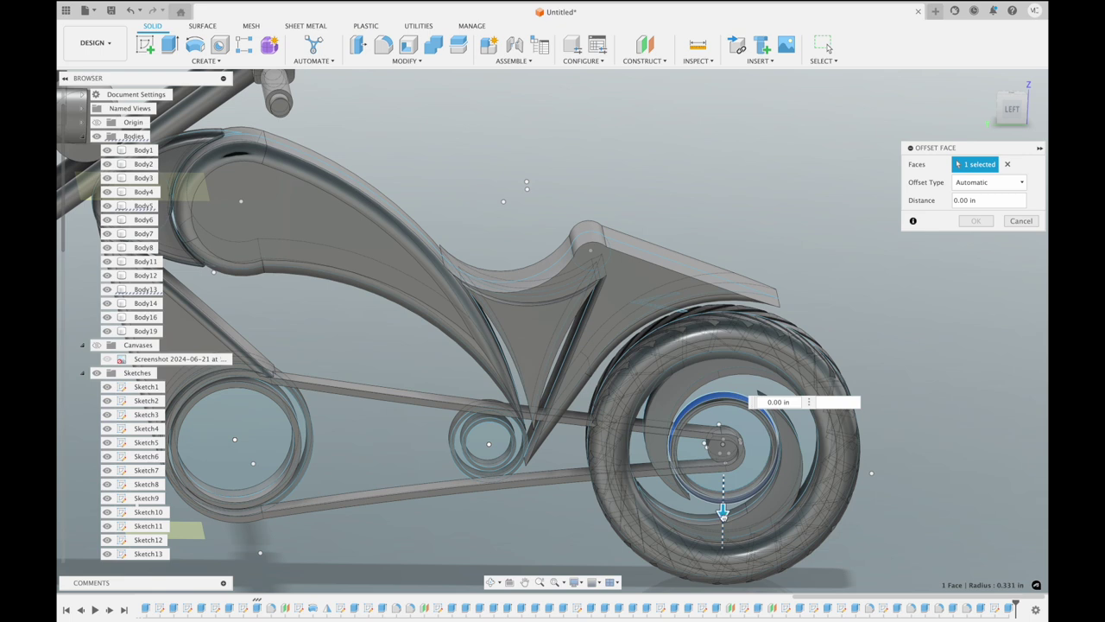
{"action": "left_click_drag", "start_coordinate": [724, 512], "coordinate": [723, 524]}
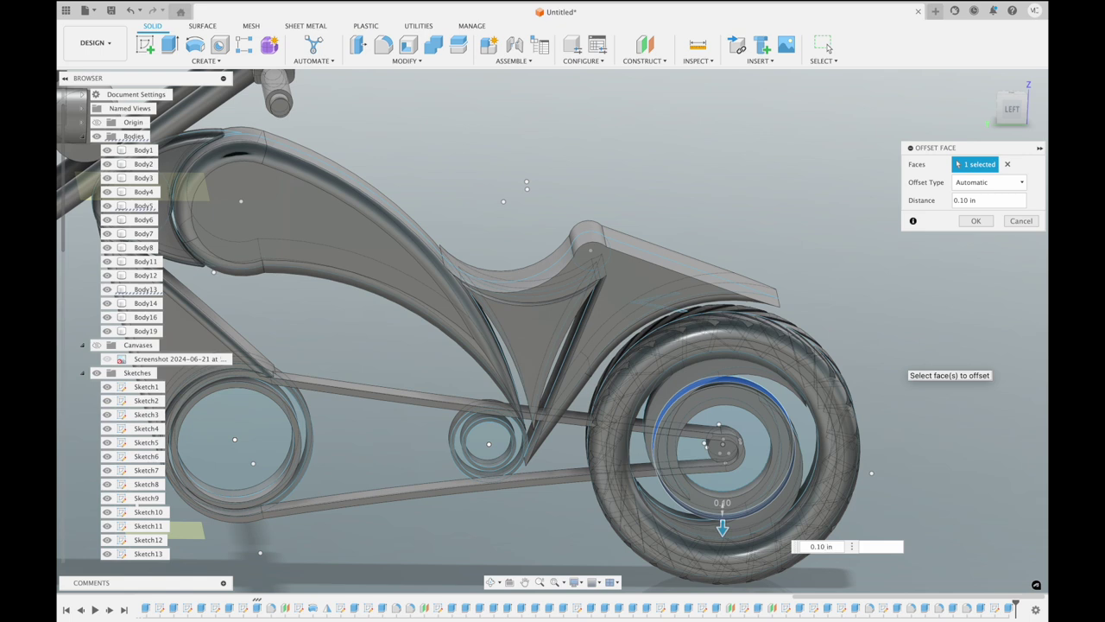
{"action": "key", "text": "Return"}
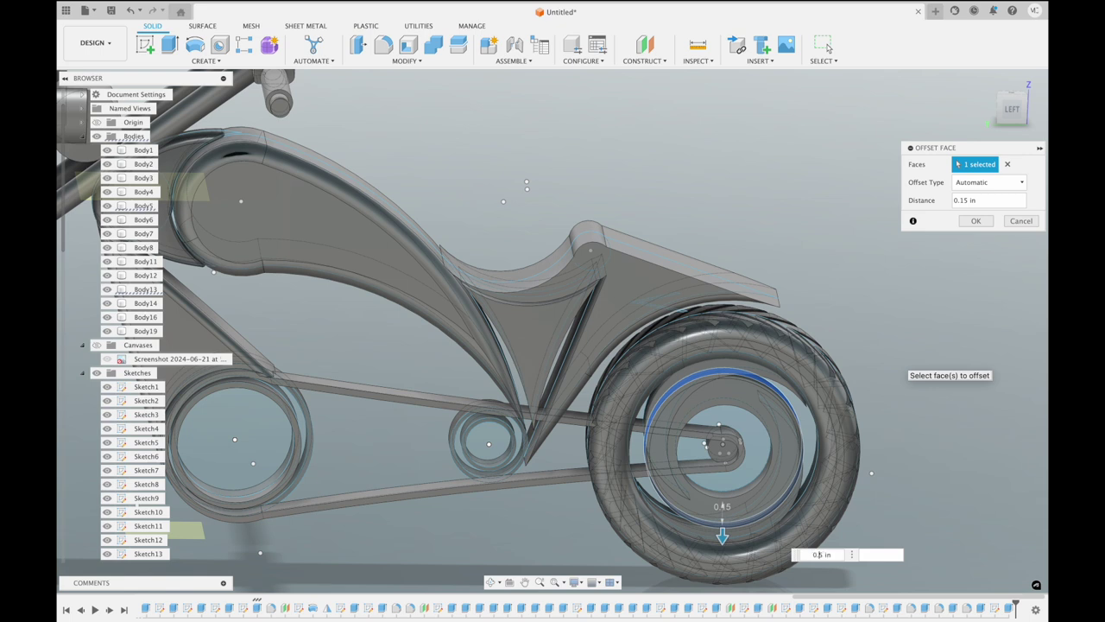
{"action": "type", "text": "0.05"}
{"action": "key", "text": "Return"}
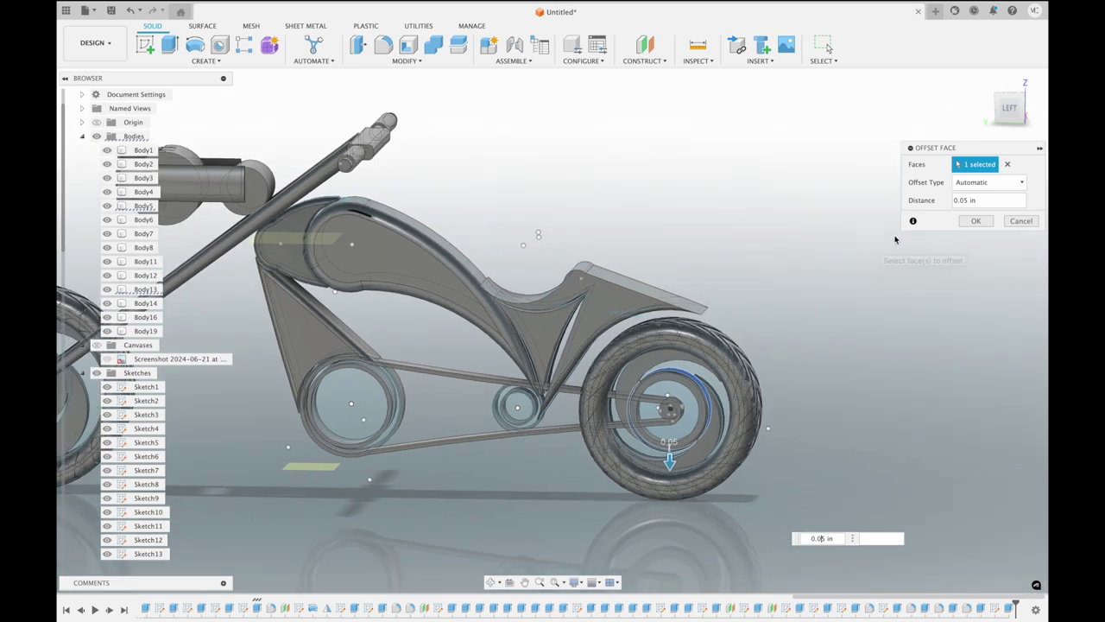
{"action": "left_click", "coordinate": [975, 222]}
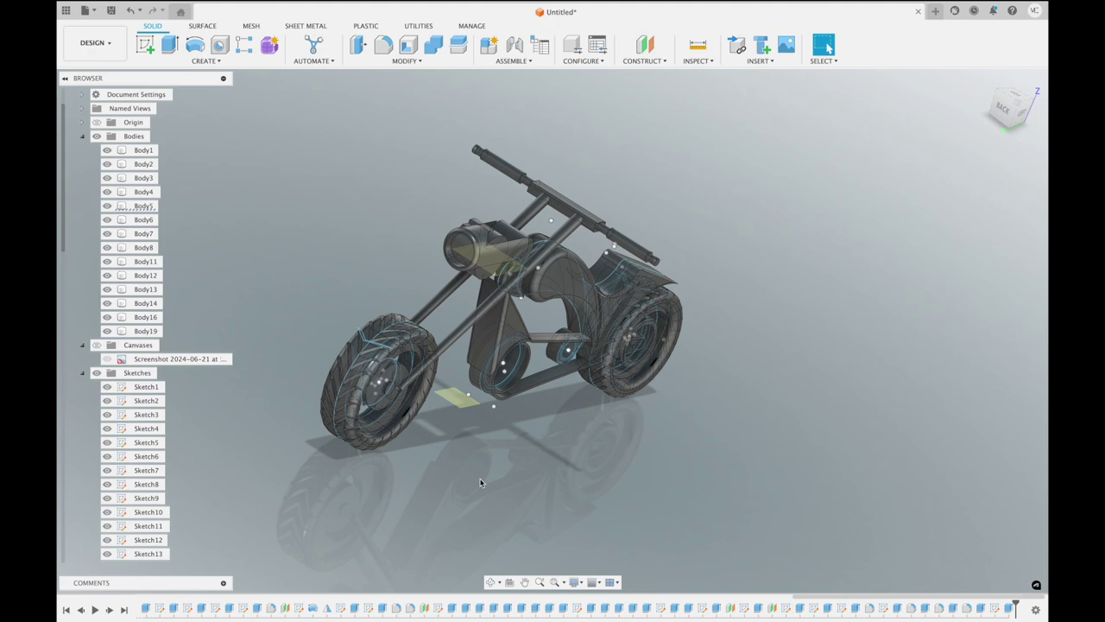
{"action": "left_click", "coordinate": [335, 409]}
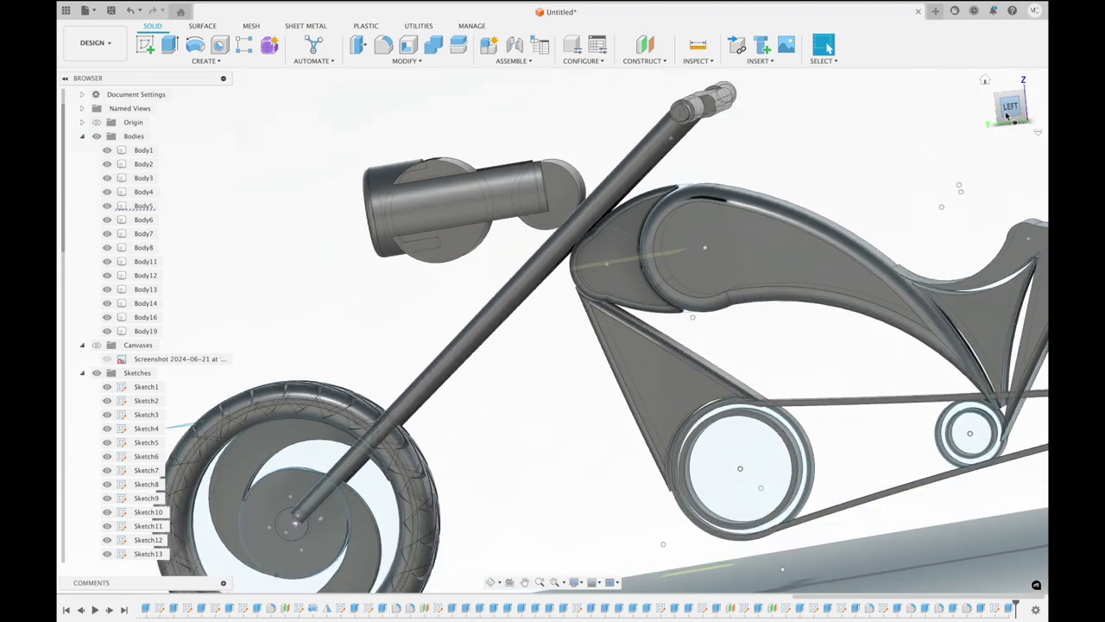
{"action": "left_click", "coordinate": [1007, 113]}
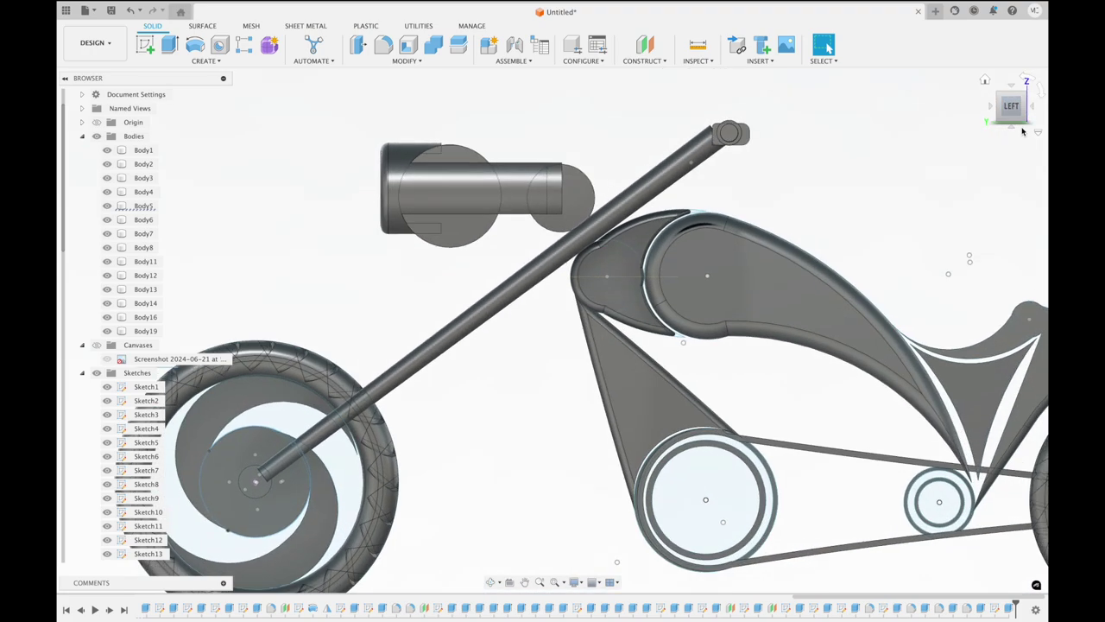
{"action": "left_click", "coordinate": [1011, 131]}
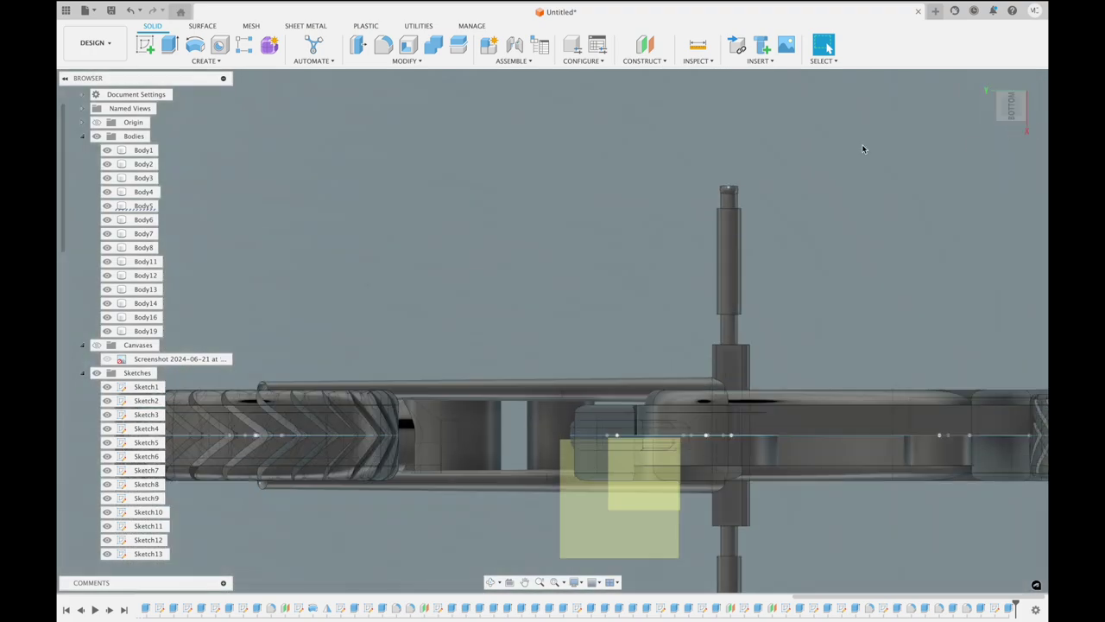
Start a sketch on the underside plane viewed from below, then abandon it empty
{"action": "left_click", "coordinate": [146, 46]}
{"action": "left_click", "coordinate": [563, 436]}
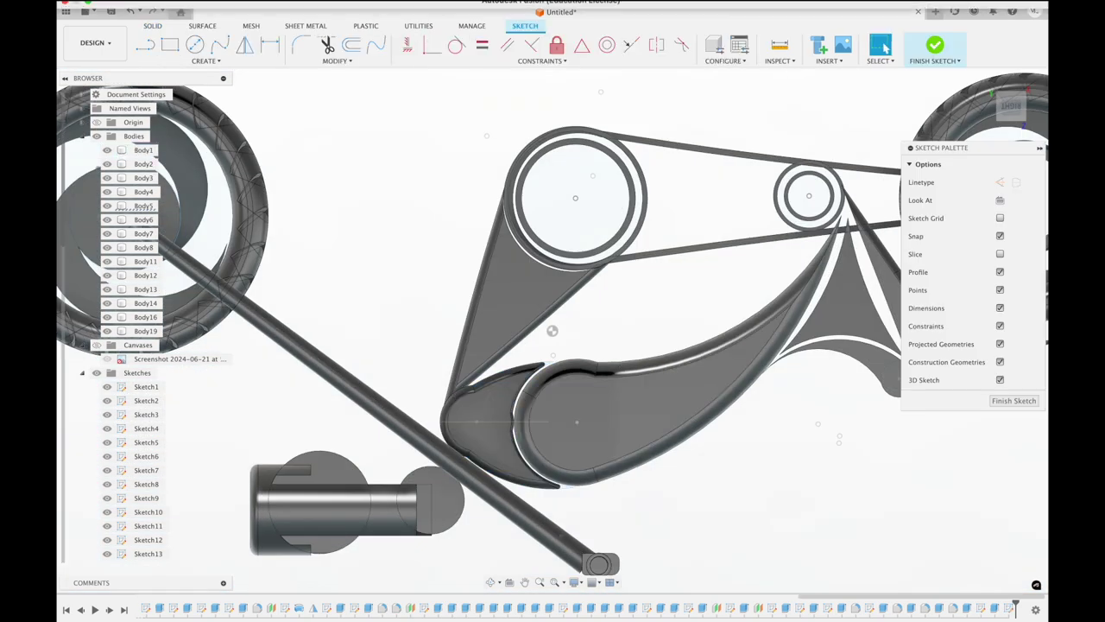
{"action": "left_click", "coordinate": [1023, 115]}
{"action": "mouse_move", "coordinate": [1014, 105]}
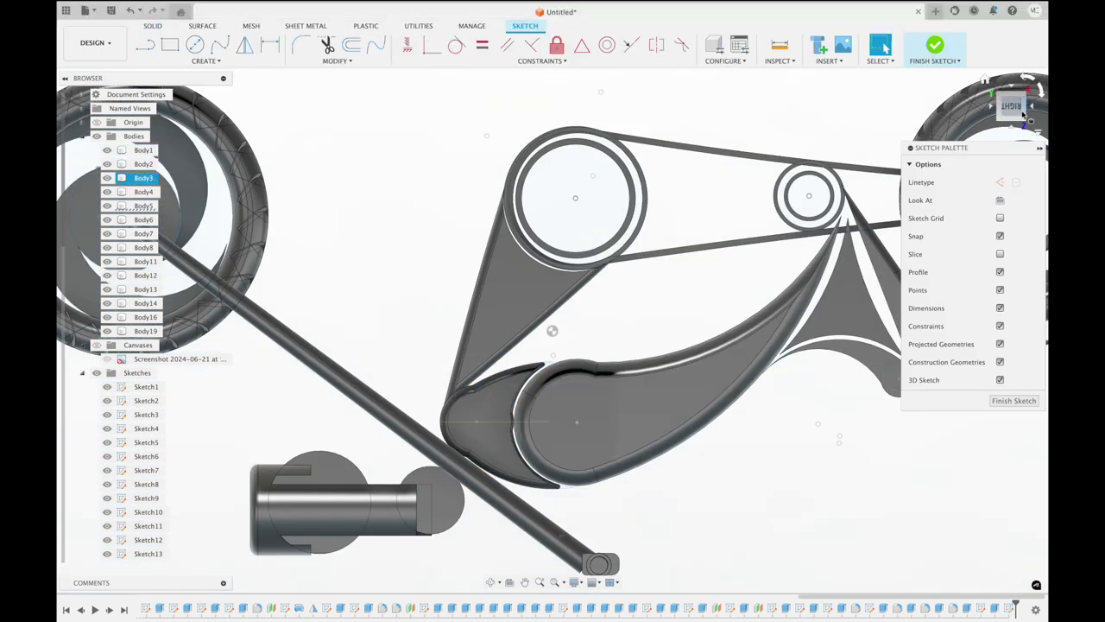
{"action": "left_click", "coordinate": [1013, 84]}
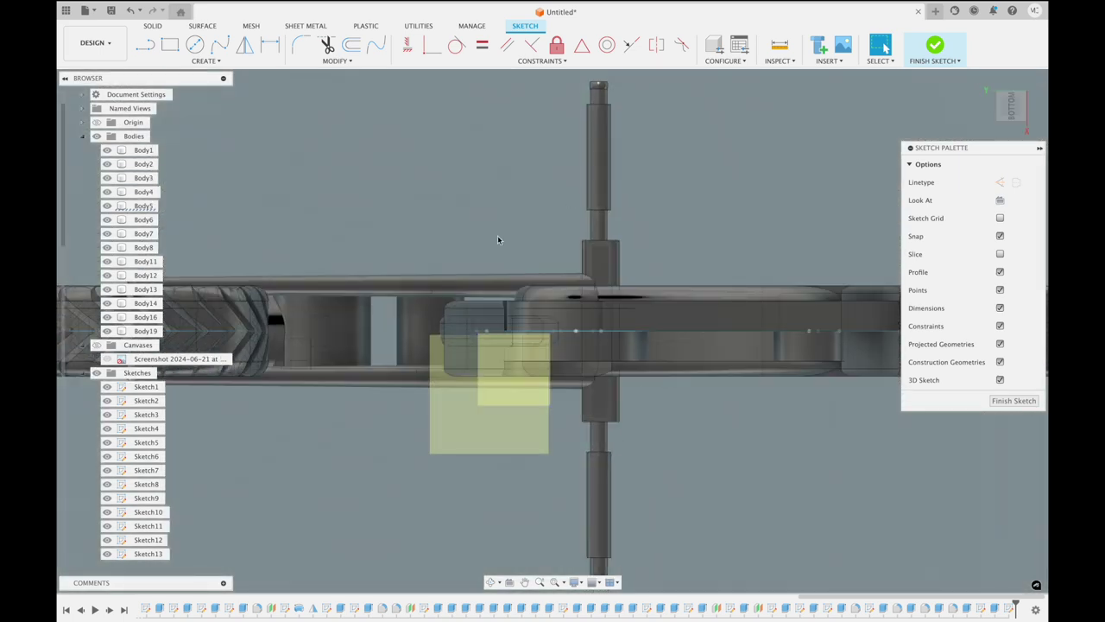
{"action": "left_click", "coordinate": [451, 403]}
{"action": "left_click", "coordinate": [170, 45]}
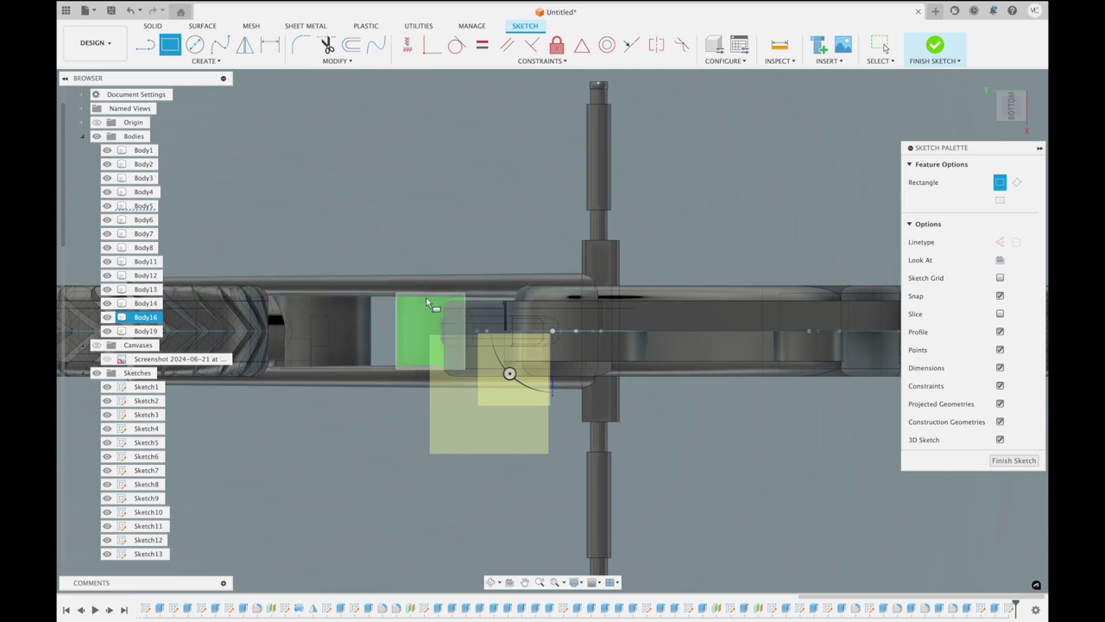
{"action": "left_click", "coordinate": [382, 340]}
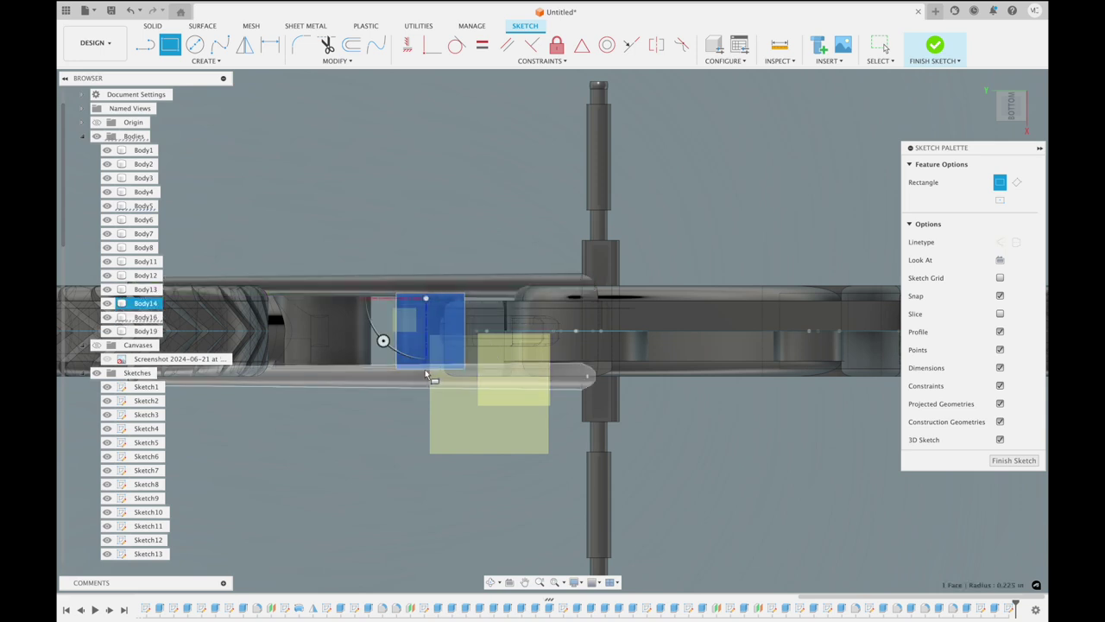
{"action": "key", "text": "Escape"}
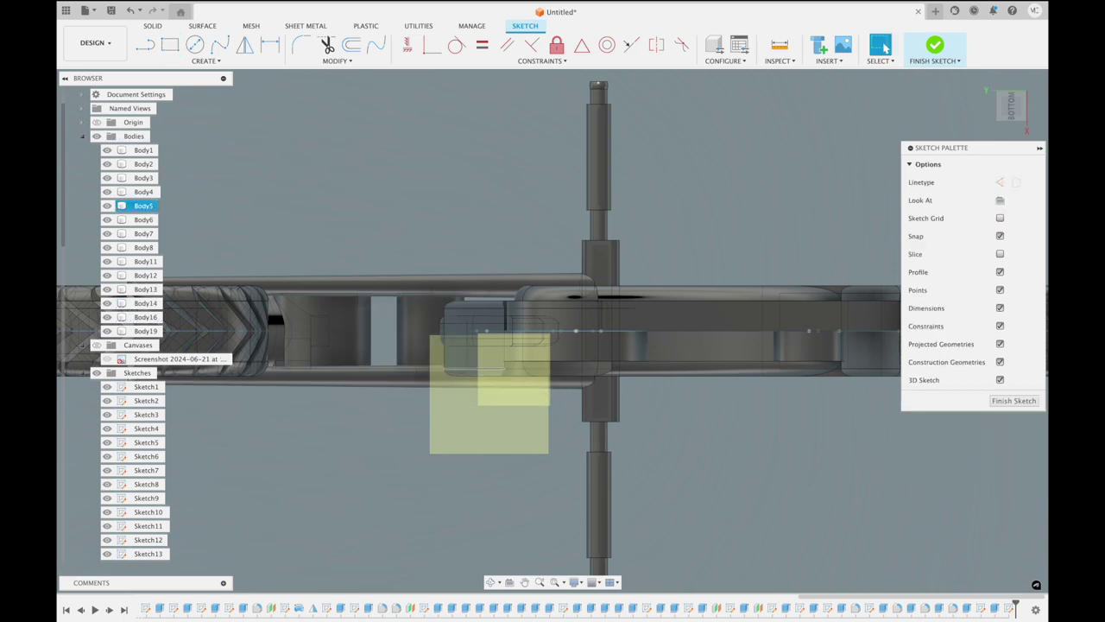
{"action": "left_click", "coordinate": [935, 44]}
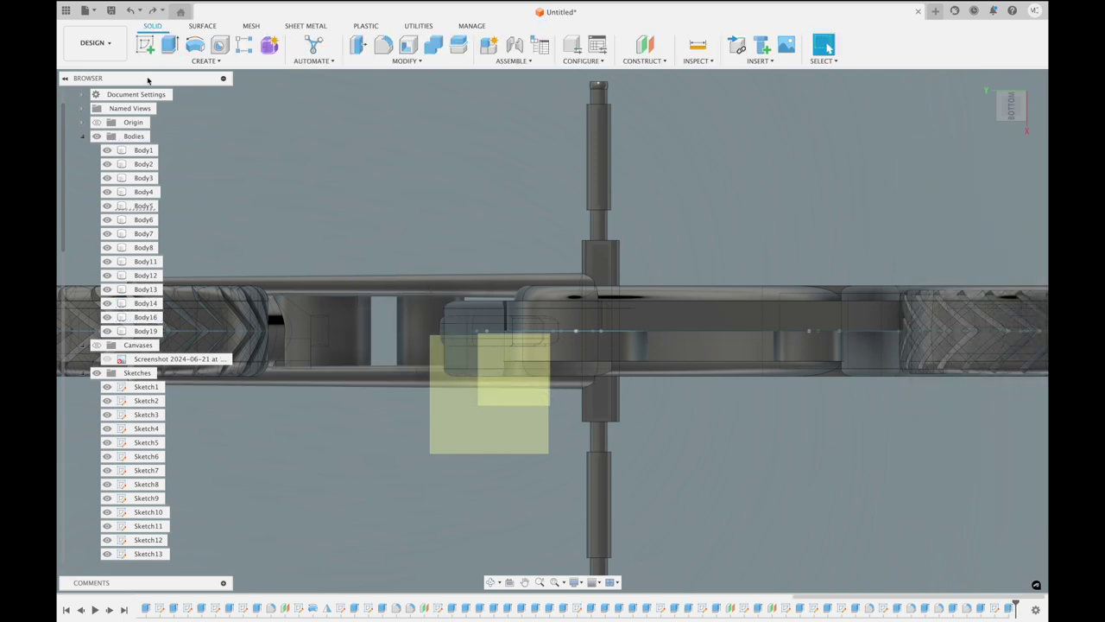
Sketch a thin two-point rectangle on the plane under the bike near the frame
{"action": "left_click", "coordinate": [146, 45]}
{"action": "left_click", "coordinate": [445, 408]}
{"action": "left_click", "coordinate": [170, 45]}
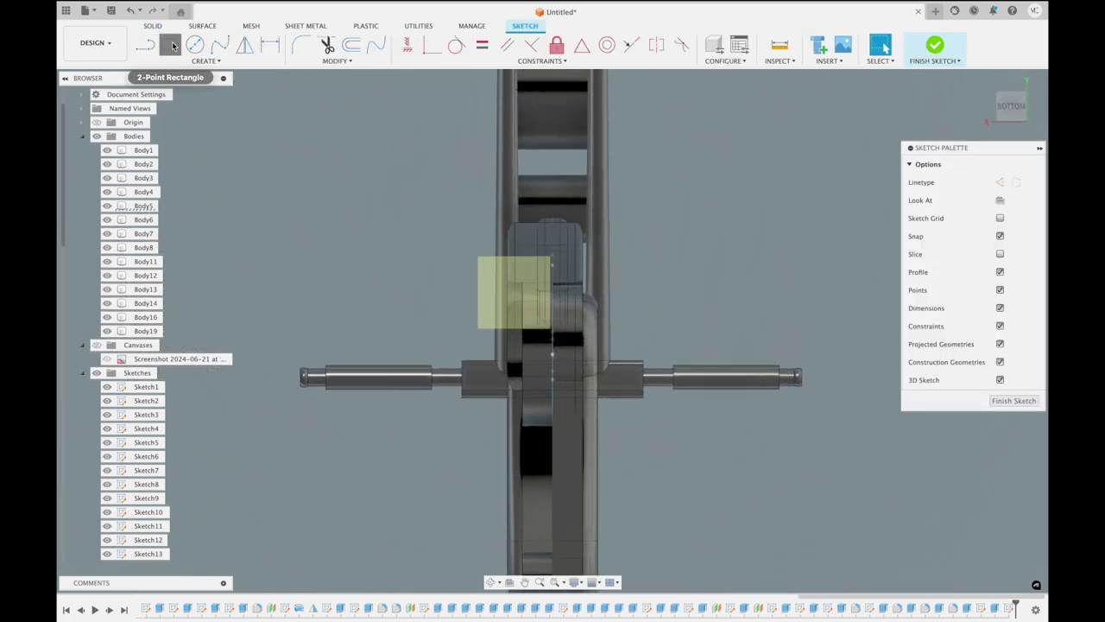
{"action": "left_click", "coordinate": [518, 212]}
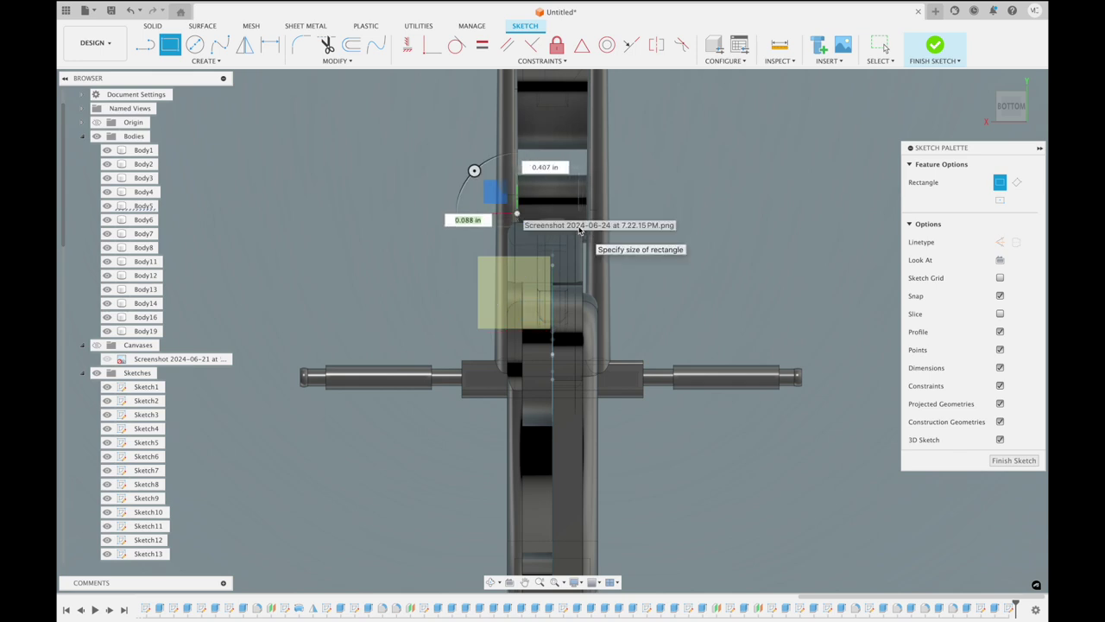
{"action": "scroll", "coordinate": [579, 225], "scroll_direction": "up", "scroll_amount": 3}
{"action": "scroll", "coordinate": [576, 207], "scroll_direction": "up", "scroll_amount": 3}
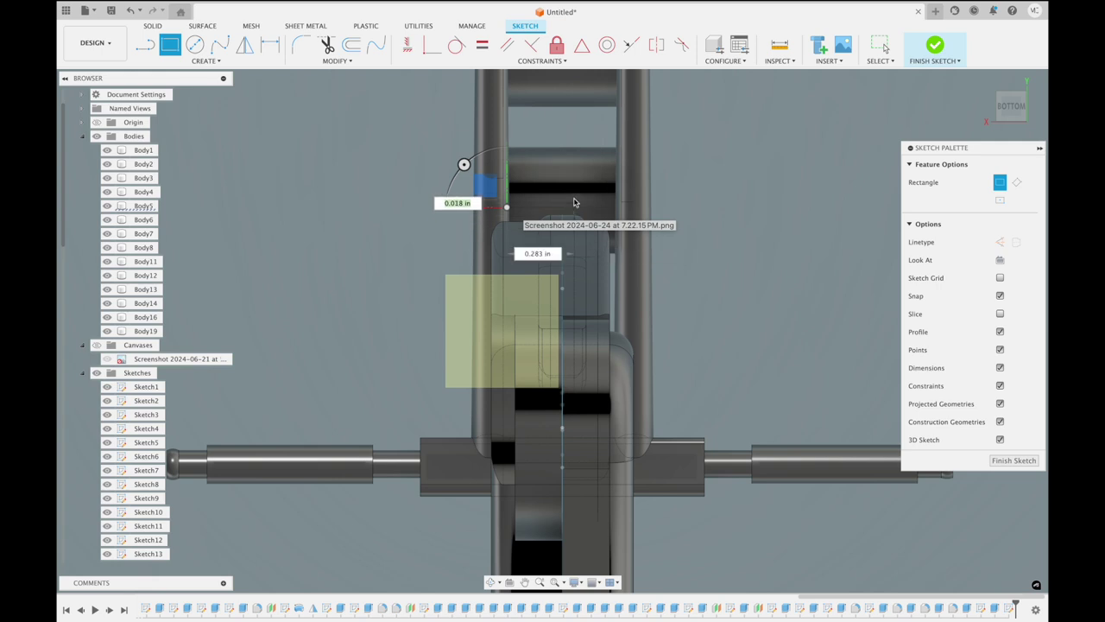
{"action": "scroll", "coordinate": [576, 200], "scroll_direction": "up", "scroll_amount": 2}
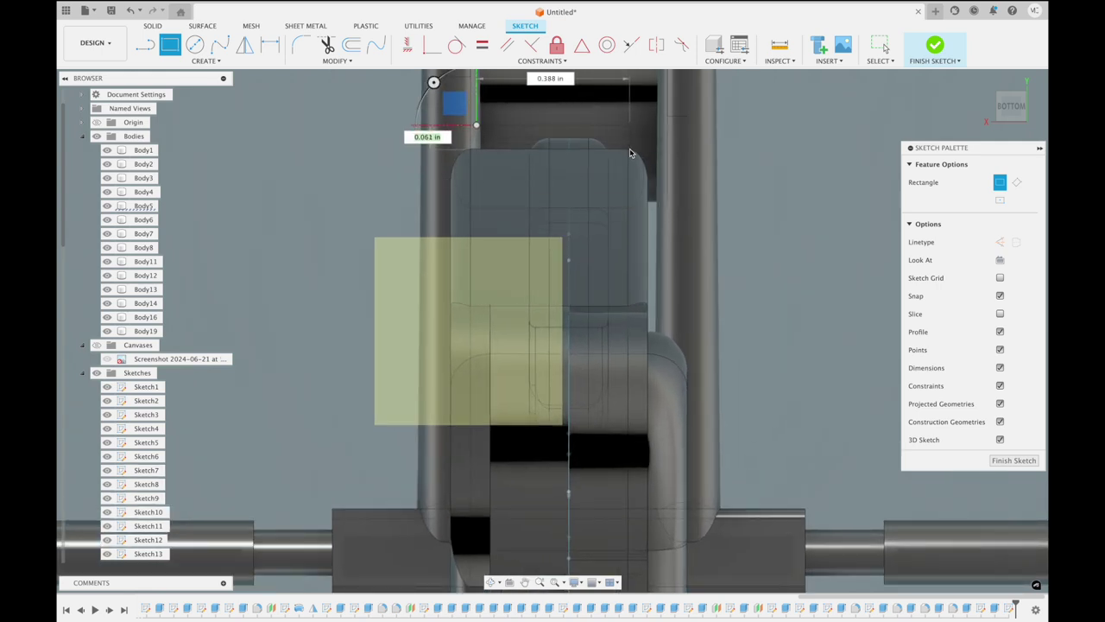
{"action": "left_click", "coordinate": [629, 150]}
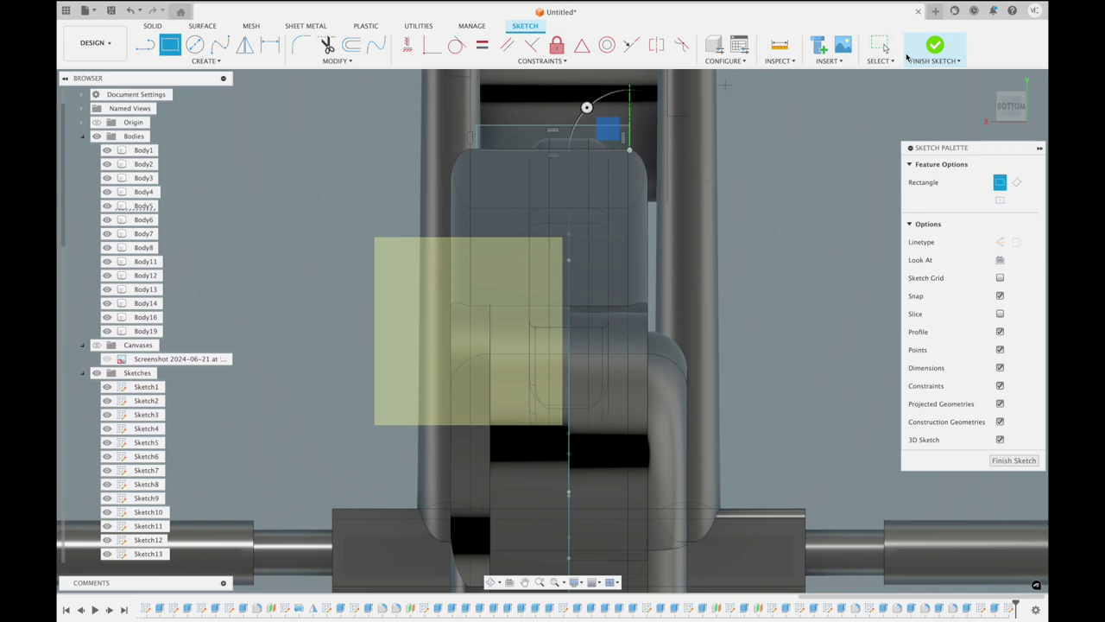
{"action": "left_click", "coordinate": [935, 48]}
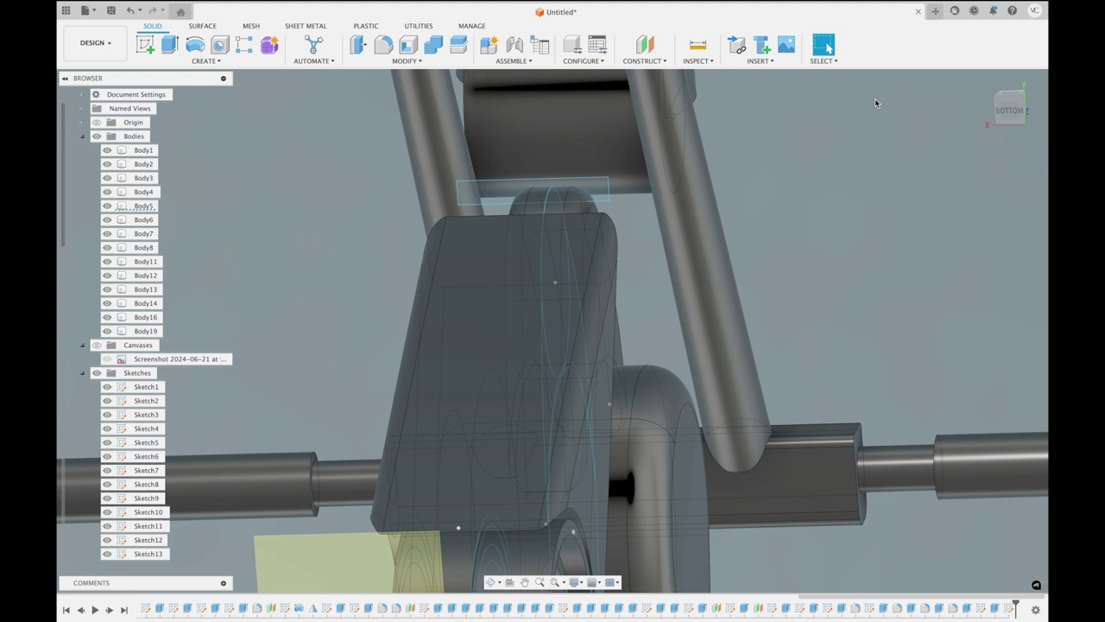
Extrude the small frame-to-fork profile symmetrically as a Join operation
{"action": "left_click", "coordinate": [172, 47]}
{"action": "left_click", "coordinate": [493, 188]}
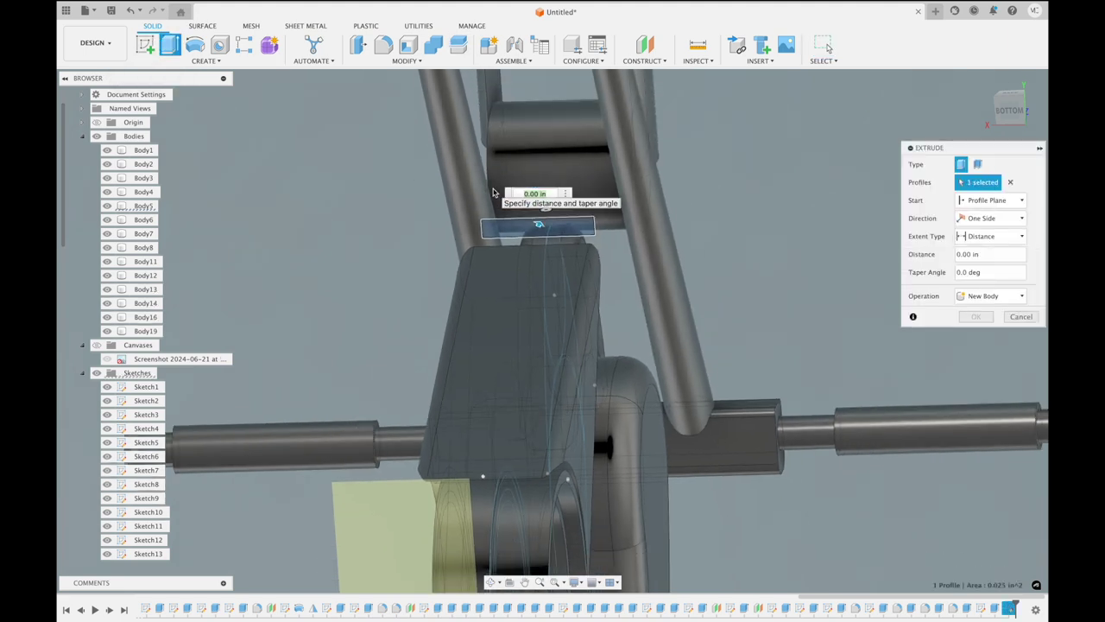
{"action": "scroll", "coordinate": [493, 191], "scroll_direction": "down", "scroll_amount": 2}
{"action": "scroll", "coordinate": [800, 144], "scroll_direction": "down", "scroll_amount": 3}
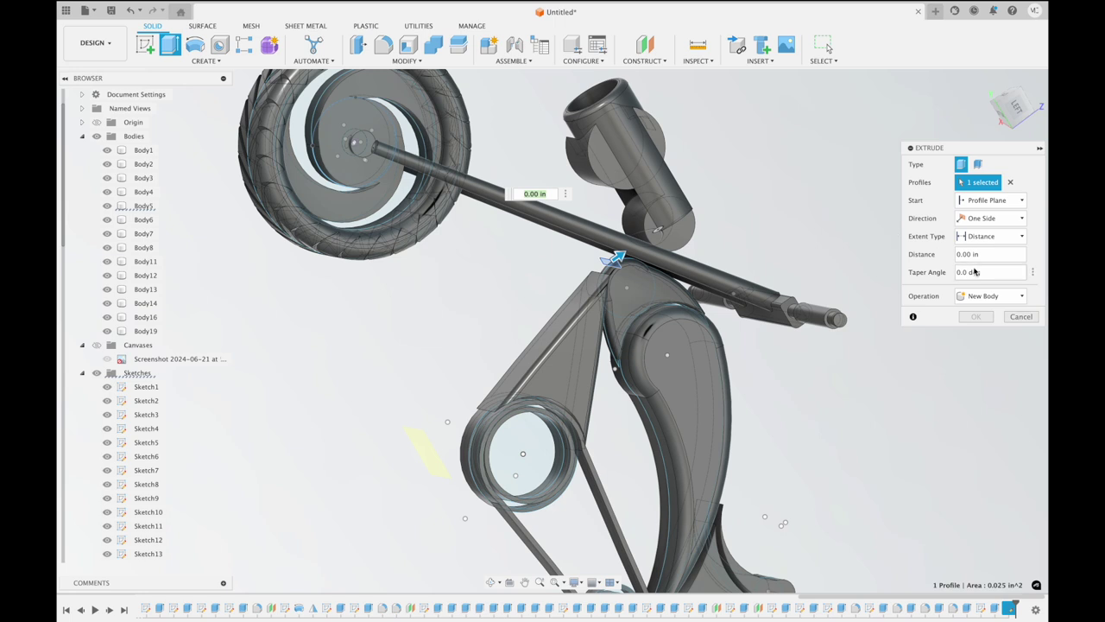
{"action": "left_click", "coordinate": [991, 217]}
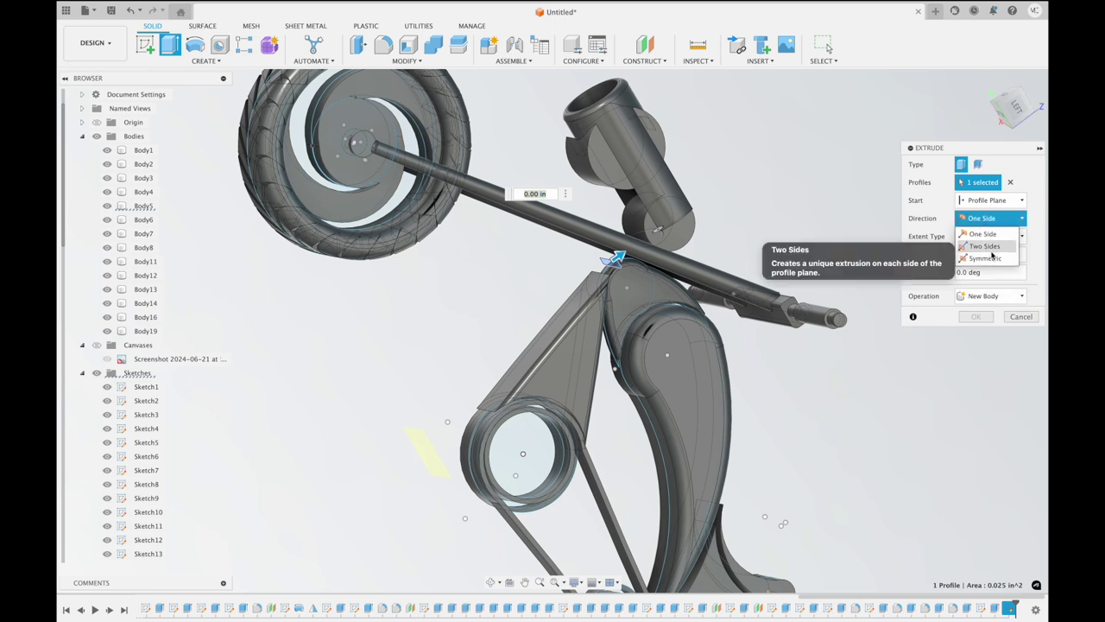
{"action": "left_click", "coordinate": [984, 258]}
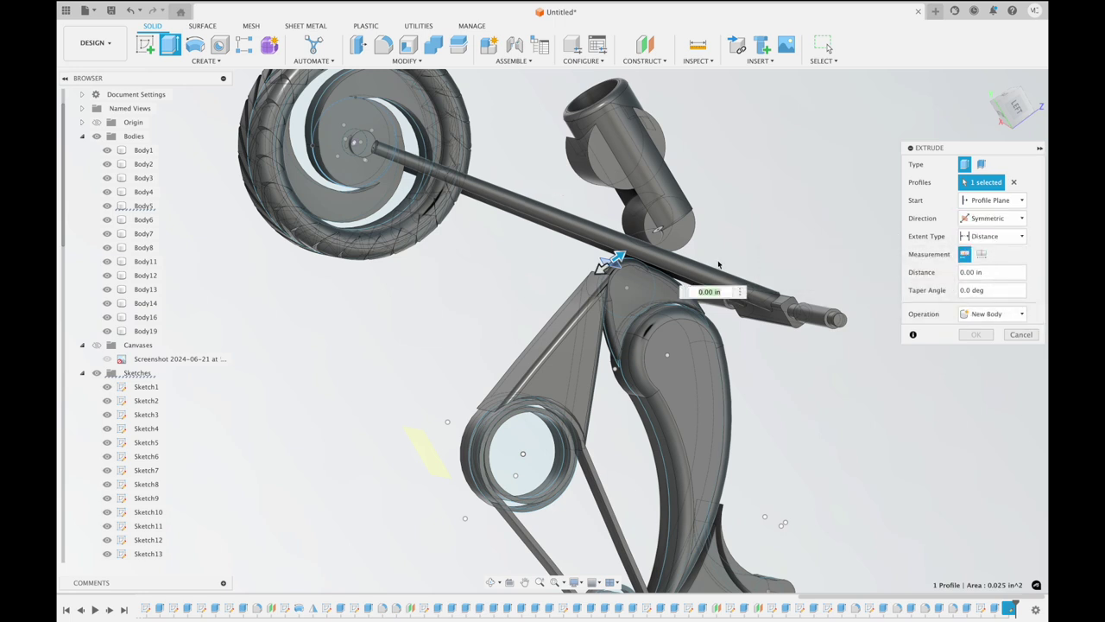
{"action": "left_click_drag", "start_coordinate": [605, 264], "coordinate": [592, 275]}
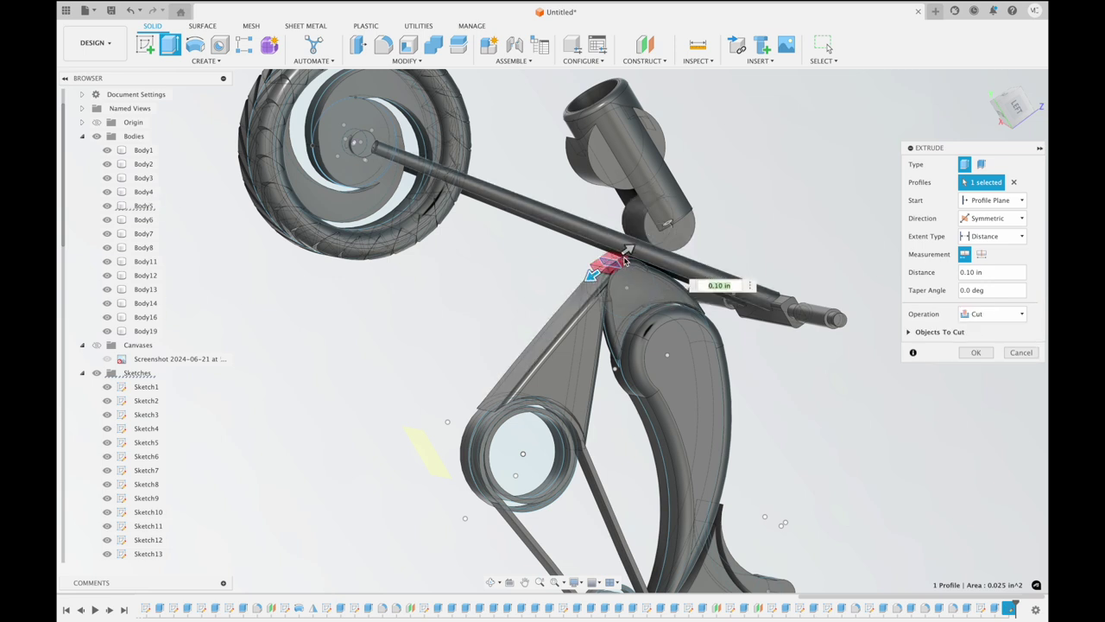
{"action": "left_click_drag", "start_coordinate": [628, 251], "coordinate": [647, 239]}
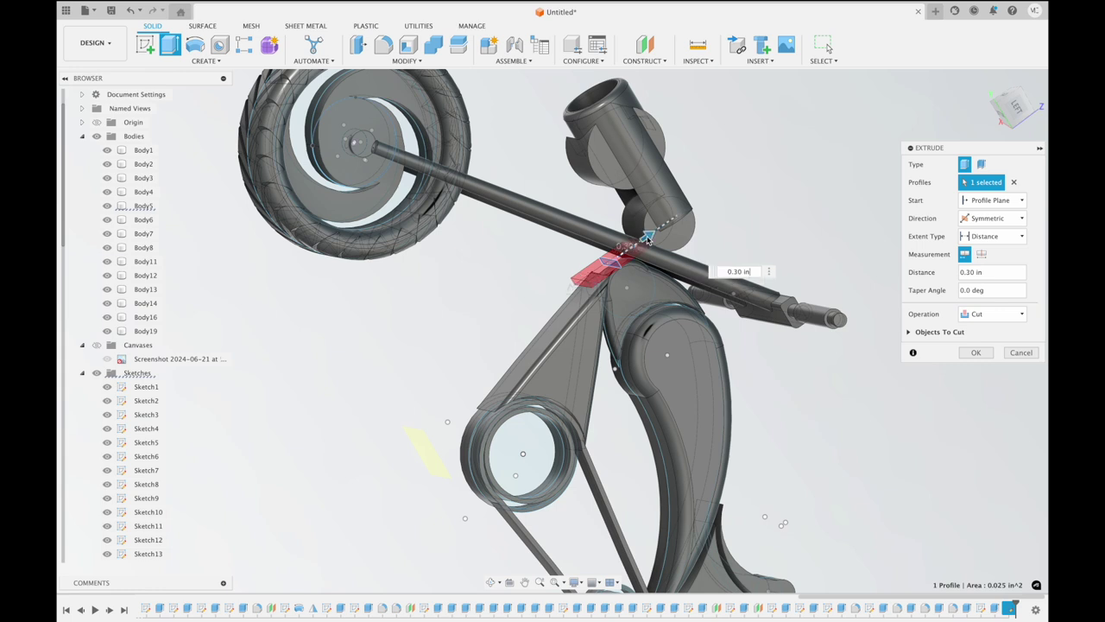
{"action": "left_click_drag", "start_coordinate": [648, 240], "coordinate": [630, 252]}
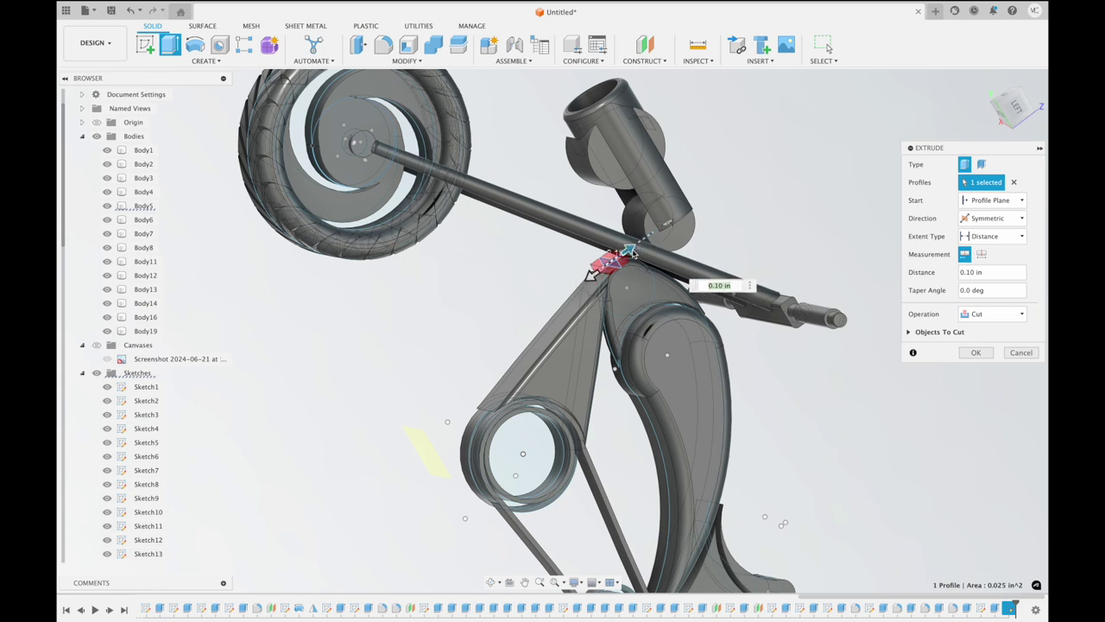
{"action": "scroll", "coordinate": [750, 167], "scroll_direction": "up", "scroll_amount": 2}
{"action": "scroll", "coordinate": [751, 167], "scroll_direction": "up", "scroll_amount": 2}
{"action": "scroll", "coordinate": [750, 167], "scroll_direction": "up", "scroll_amount": 2}
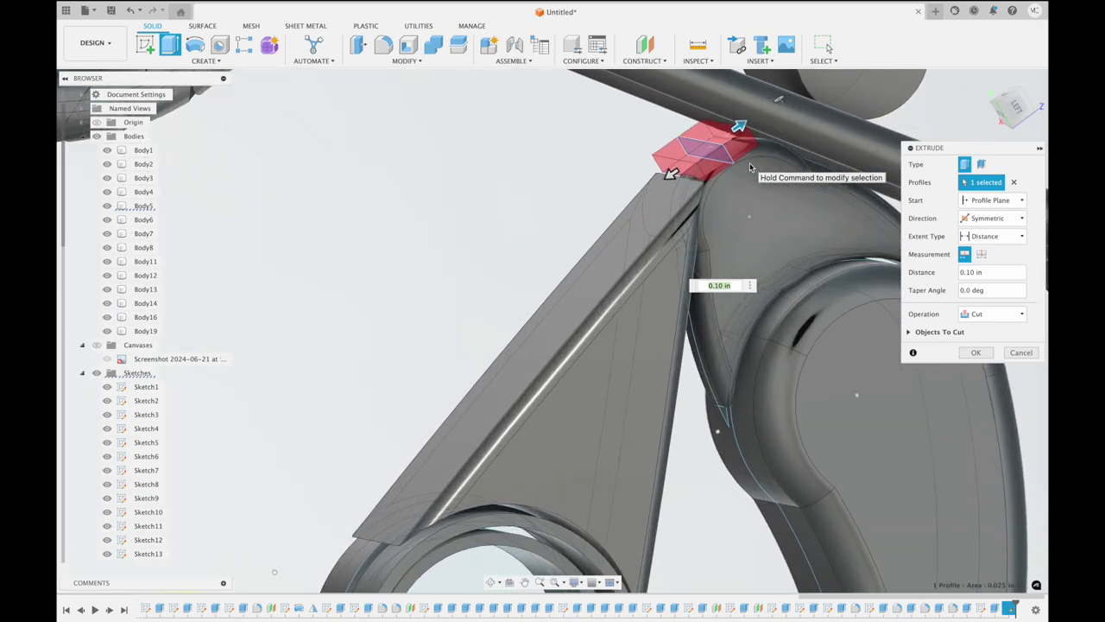
{"action": "scroll", "coordinate": [750, 167], "scroll_direction": "up", "scroll_amount": 2}
{"action": "left_click", "coordinate": [980, 316]}
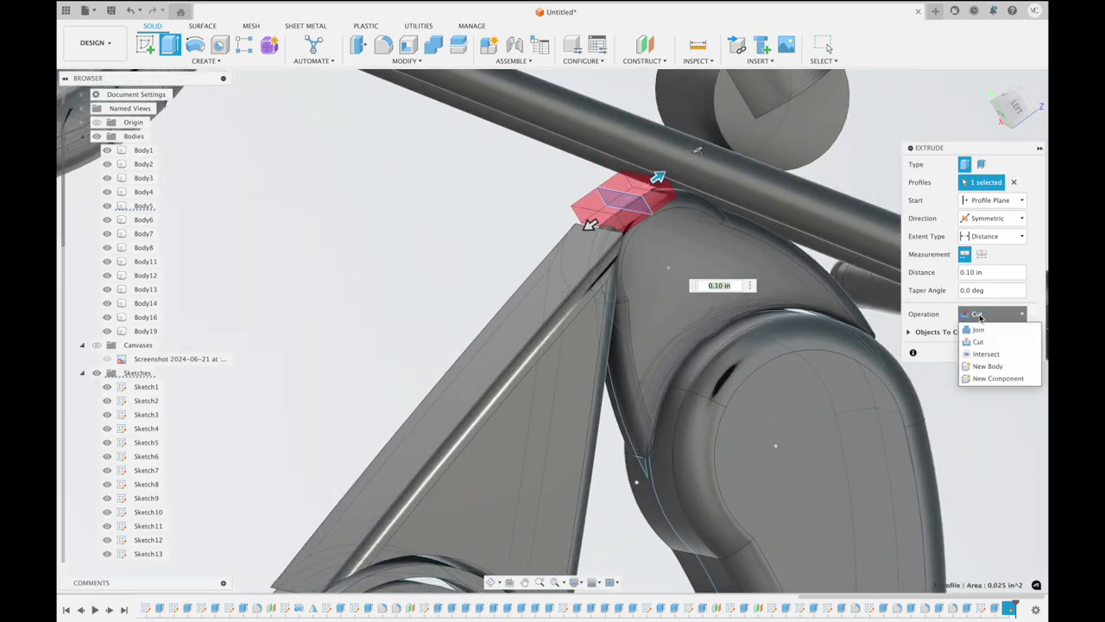
{"action": "left_click", "coordinate": [980, 330]}
{"action": "scroll", "coordinate": [879, 175], "scroll_direction": "up", "scroll_amount": 2}
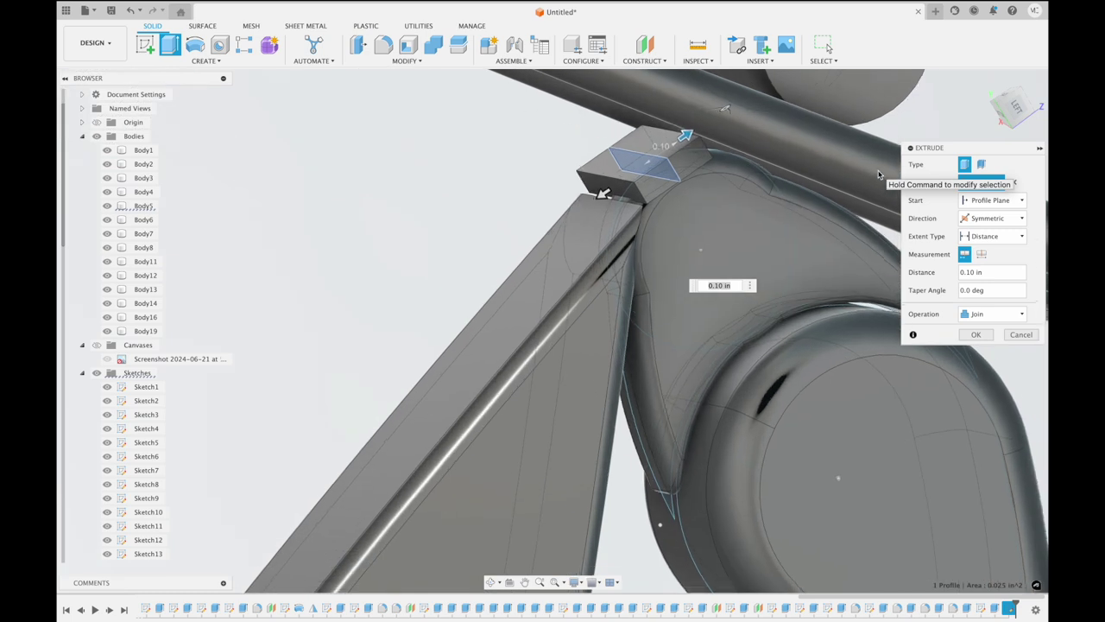
{"action": "left_click_drag", "start_coordinate": [606, 189], "coordinate": [602, 197]}
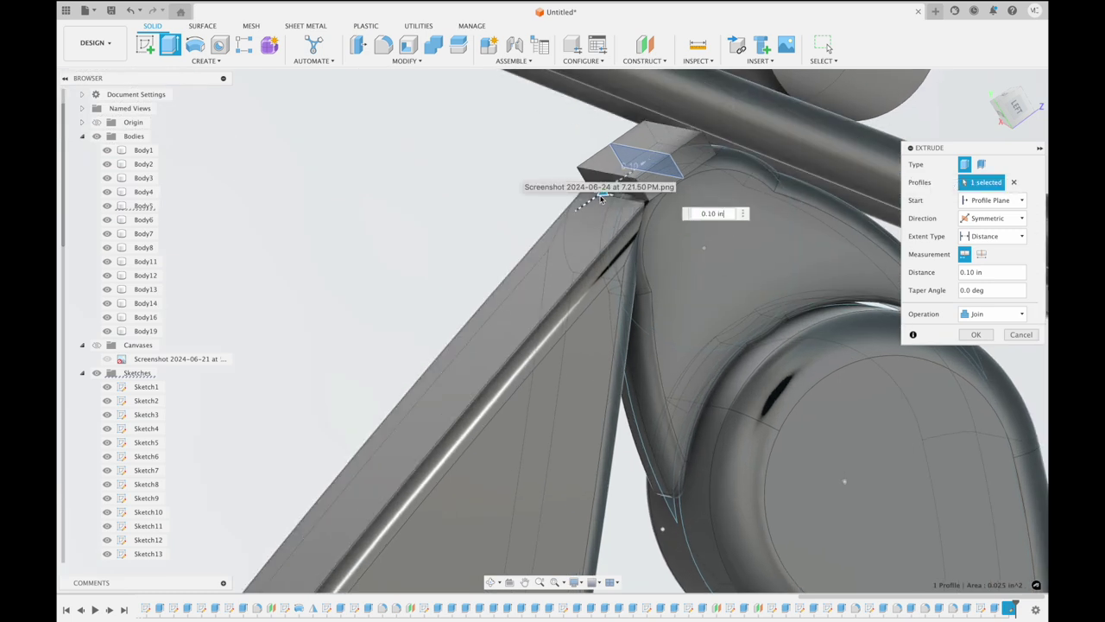
{"action": "middle_click_drag", "start_coordinate": [601, 196], "coordinate": [595, 208], "text": "shift"}
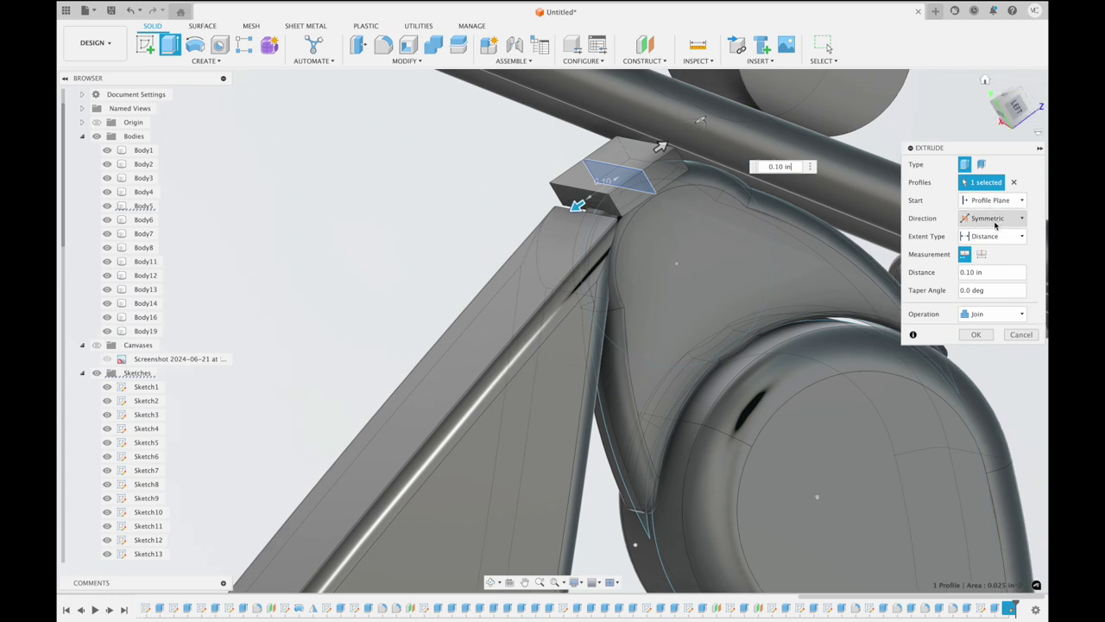
Switch the extrusion to Two Sides, 0.40 in and 0.10 in, and confirm it
{"action": "left_click", "coordinate": [993, 219]}
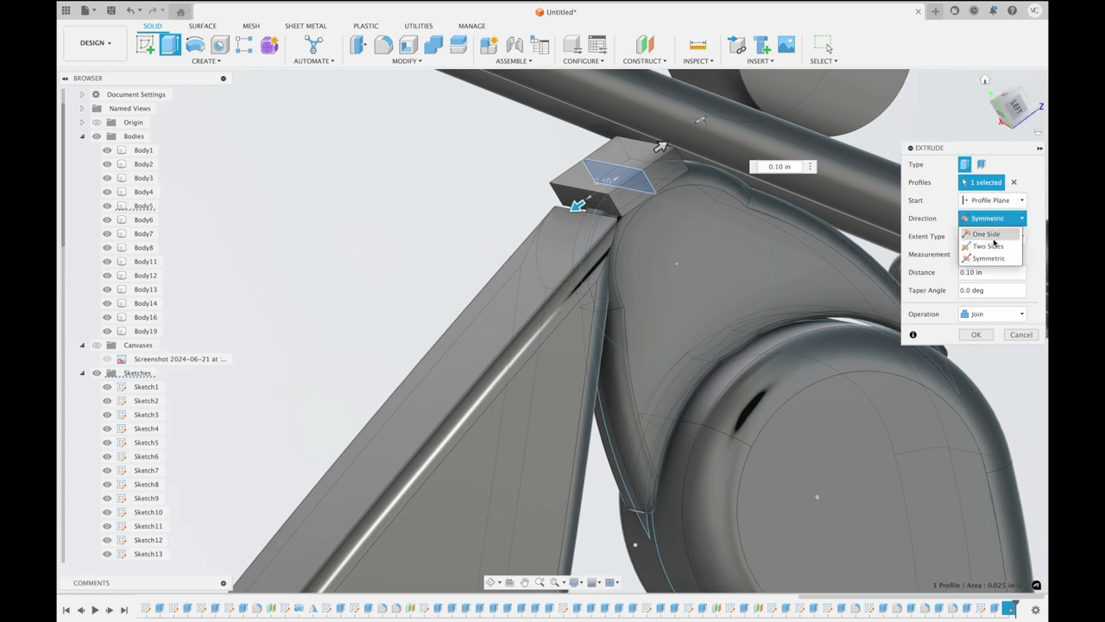
{"action": "left_click", "coordinate": [996, 250]}
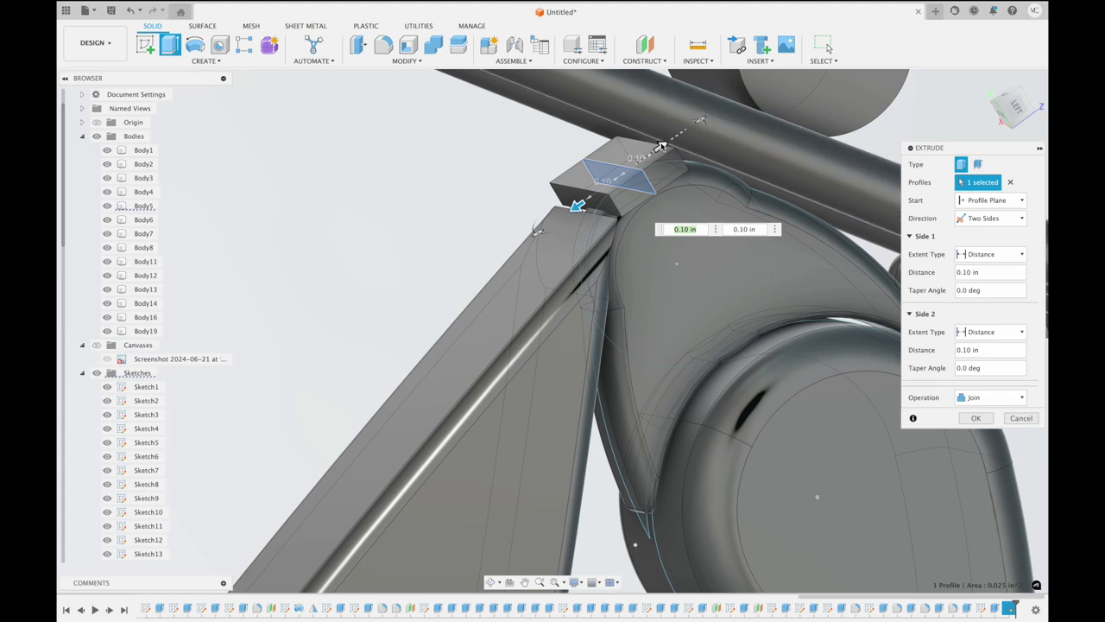
{"action": "left_click_drag", "start_coordinate": [660, 147], "coordinate": [740, 86]}
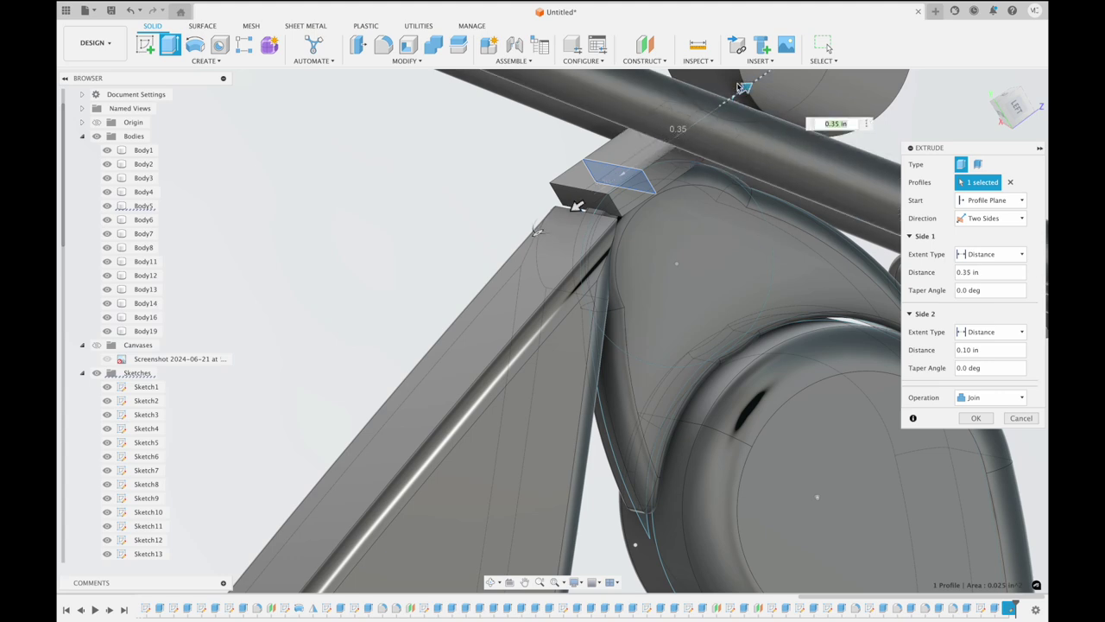
{"action": "middle_click_drag", "start_coordinate": [740, 87], "coordinate": [690, 170], "text": "shift"}
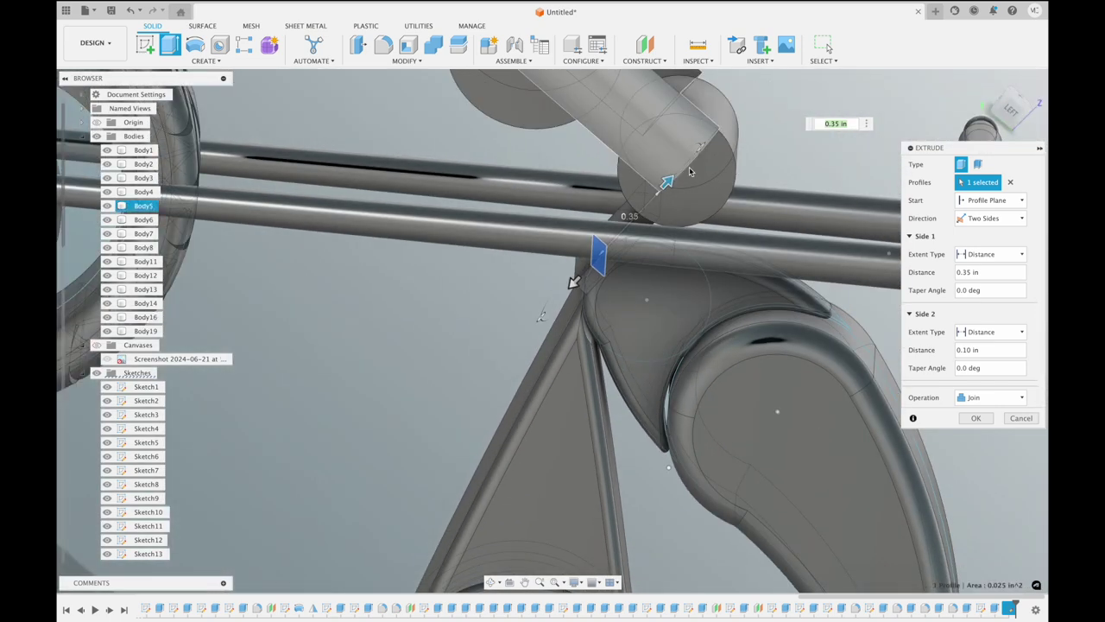
{"action": "left_click_drag", "start_coordinate": [667, 183], "coordinate": [675, 173]}
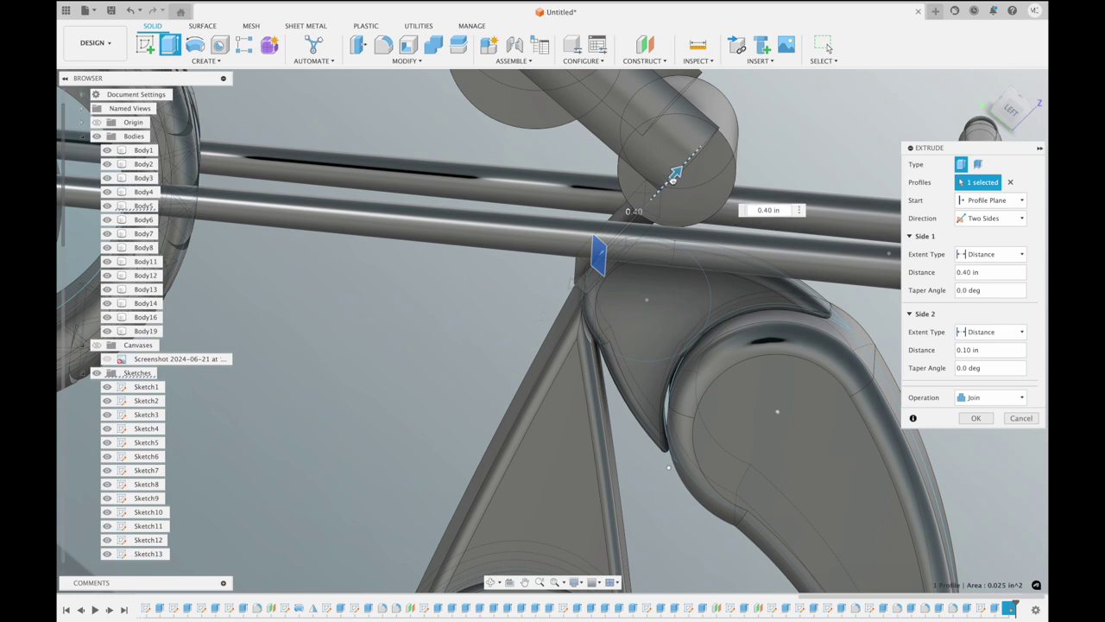
{"action": "scroll", "coordinate": [678, 173], "scroll_direction": "down", "scroll_amount": 2}
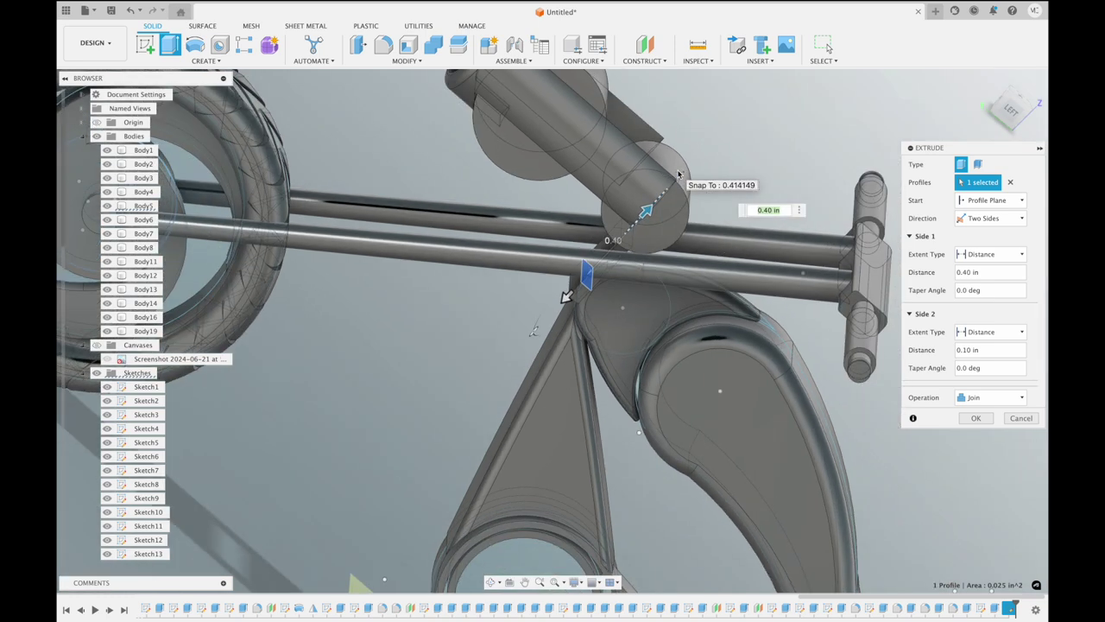
{"action": "scroll", "coordinate": [678, 174], "scroll_direction": "down", "scroll_amount": 2}
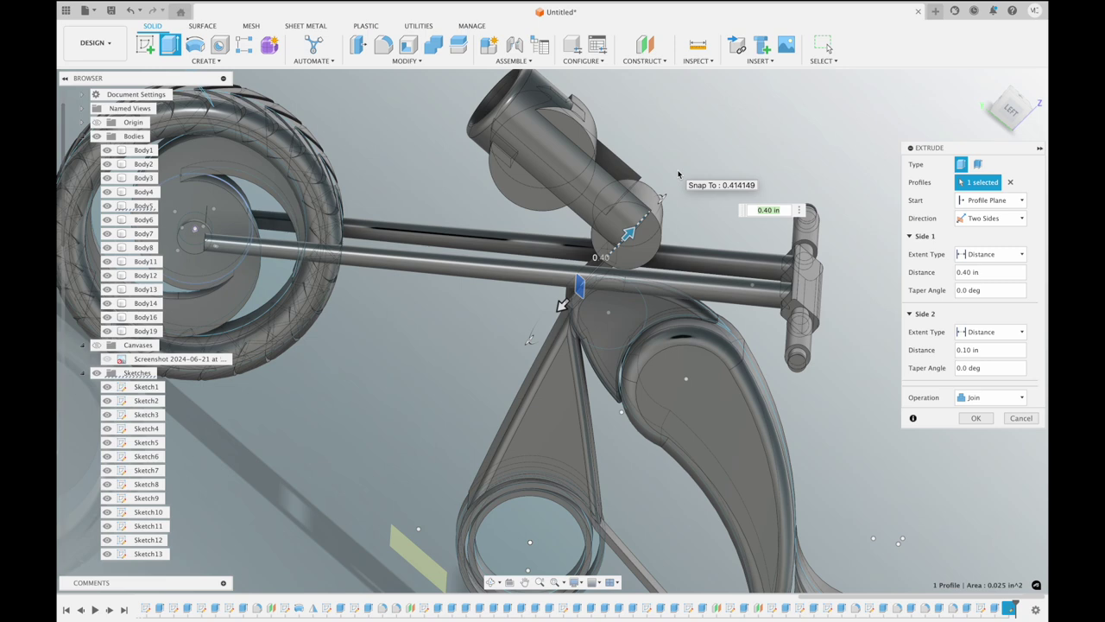
{"action": "scroll", "coordinate": [677, 174], "scroll_direction": "down", "scroll_amount": 2}
{"action": "scroll", "coordinate": [677, 174], "scroll_direction": "down", "scroll_amount": 2}
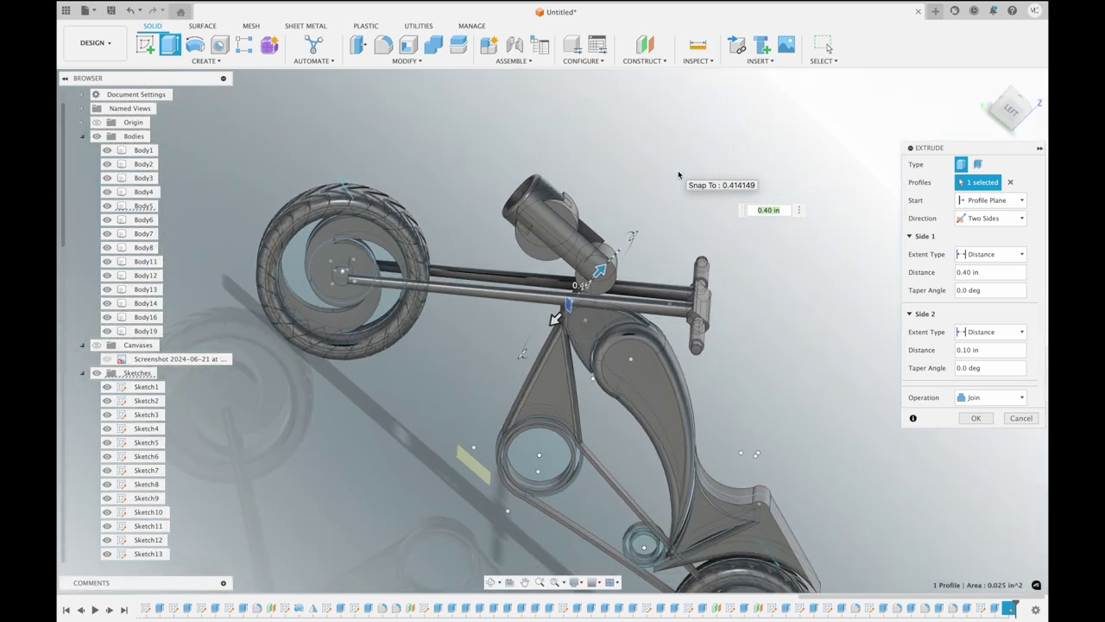
{"action": "left_click", "coordinate": [977, 418]}
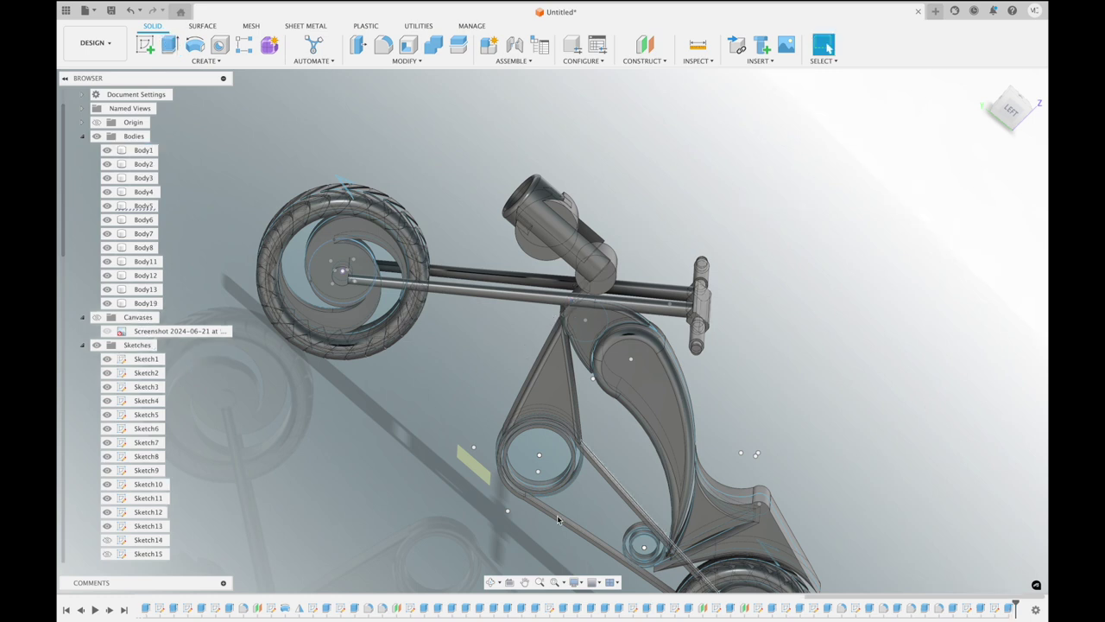
Set the visual style to Shaded and orbit around the bike
{"action": "left_click", "coordinate": [577, 582]}
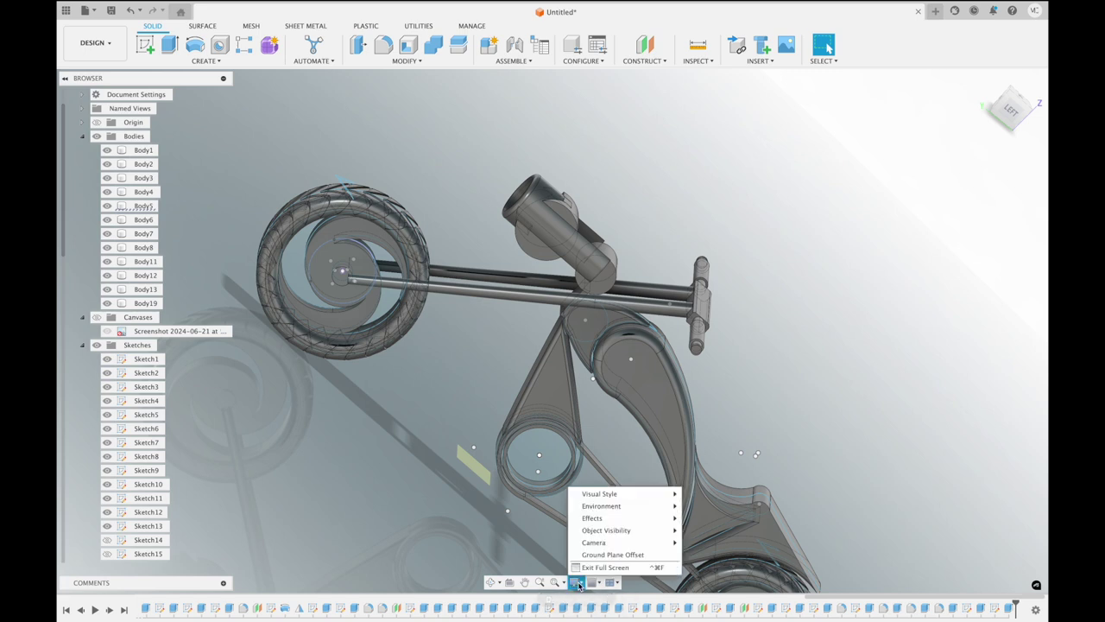
{"action": "mouse_move", "coordinate": [612, 494]}
{"action": "left_click", "coordinate": [704, 494]}
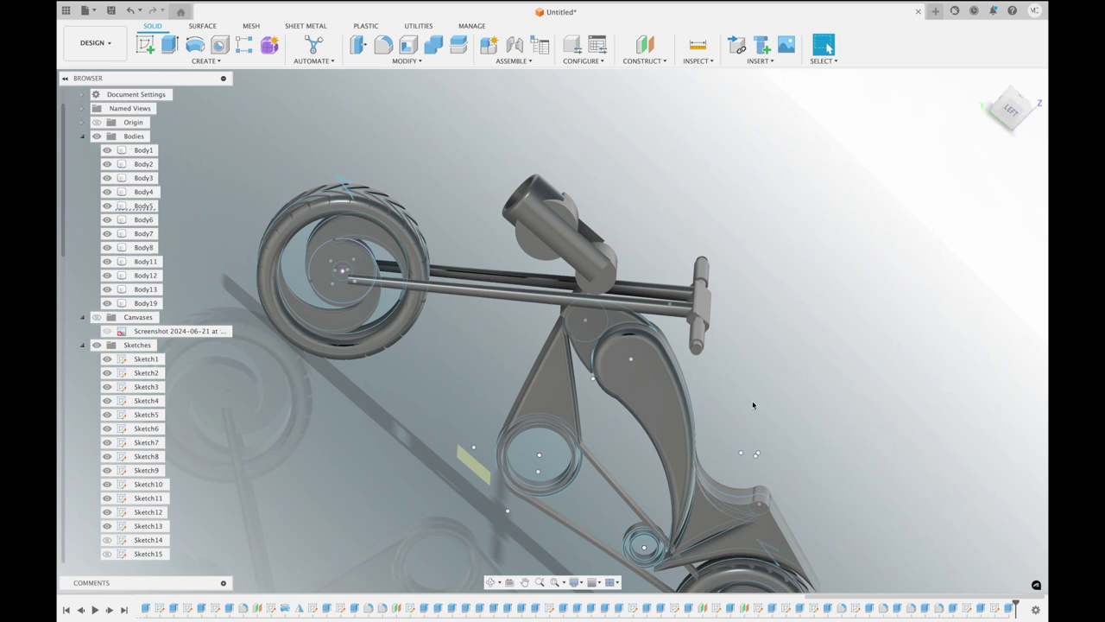
{"action": "scroll", "coordinate": [753, 404], "scroll_direction": "down", "scroll_amount": 2}
{"action": "scroll", "coordinate": [752, 404], "scroll_direction": "down", "scroll_amount": 2}
{"action": "scroll", "coordinate": [751, 404], "scroll_direction": "down", "scroll_amount": 2}
{"action": "scroll", "coordinate": [748, 404], "scroll_direction": "down", "scroll_amount": 2}
{"action": "scroll", "coordinate": [749, 404], "scroll_direction": "left", "scroll_amount": 5, "text": "shift"}
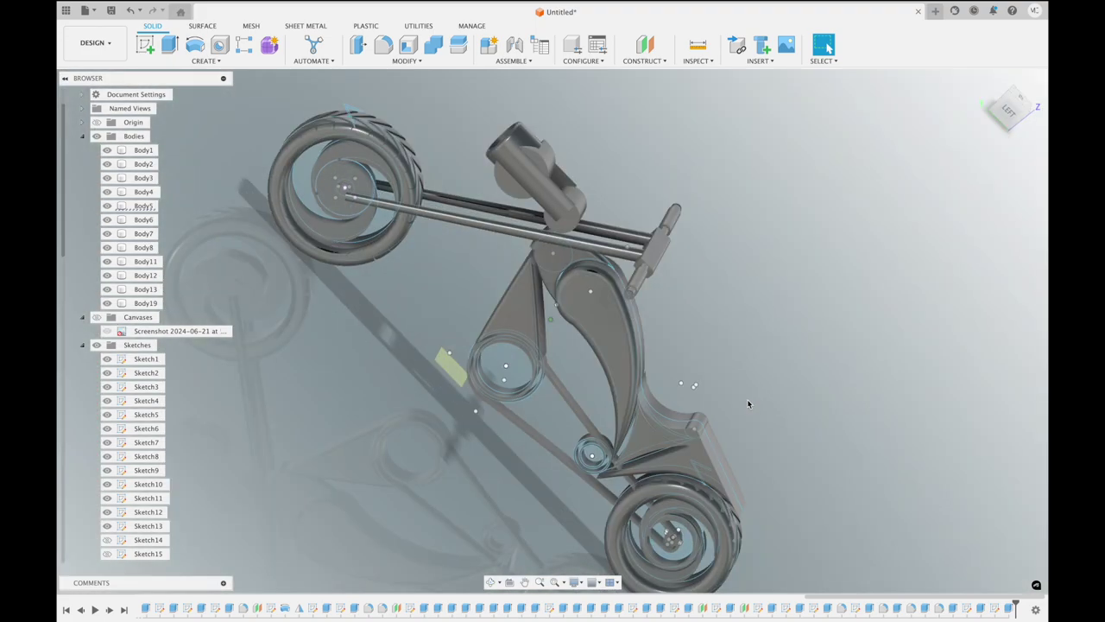
{"action": "scroll", "coordinate": [749, 404], "scroll_direction": "right", "scroll_amount": 5, "text": "shift"}
{"action": "scroll", "coordinate": [749, 404], "scroll_direction": "left", "scroll_amount": 5, "text": "shift"}
{"action": "scroll", "coordinate": [749, 404], "scroll_direction": "left", "scroll_amount": 5, "text": "shift"}
{"action": "scroll", "coordinate": [749, 404], "scroll_direction": "up", "scroll_amount": 3, "text": "shift"}
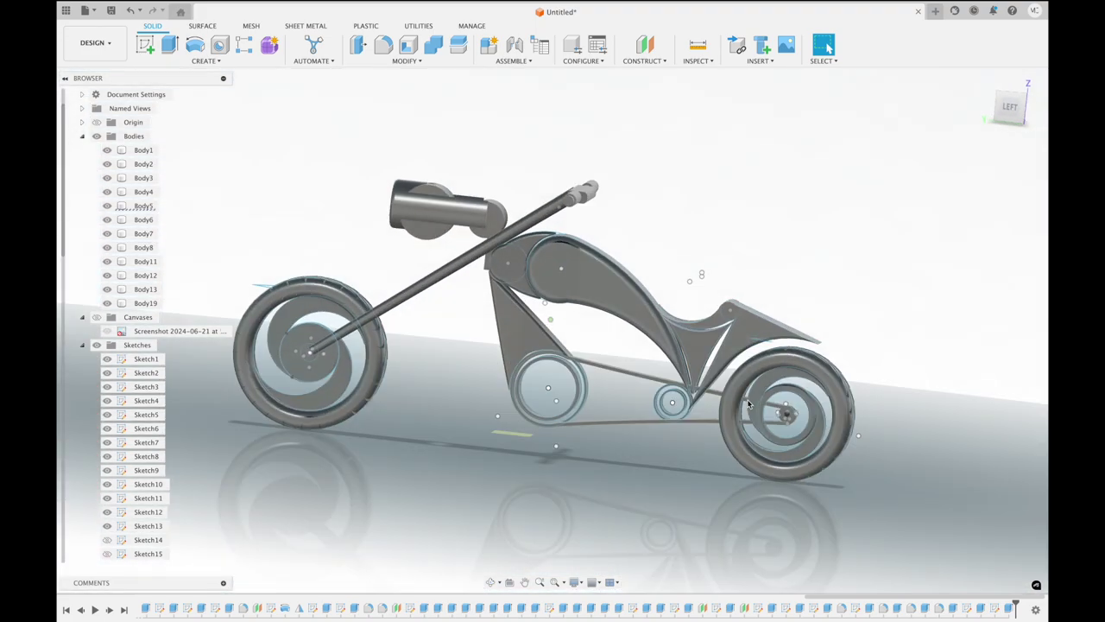
{"action": "scroll", "coordinate": [749, 404], "scroll_direction": "down", "scroll_amount": 3, "text": "shift"}
{"action": "scroll", "coordinate": [749, 404], "scroll_direction": "up", "scroll_amount": 3, "text": "shift"}
{"action": "scroll", "coordinate": [748, 404], "scroll_direction": "down", "scroll_amount": 3, "text": "shift"}
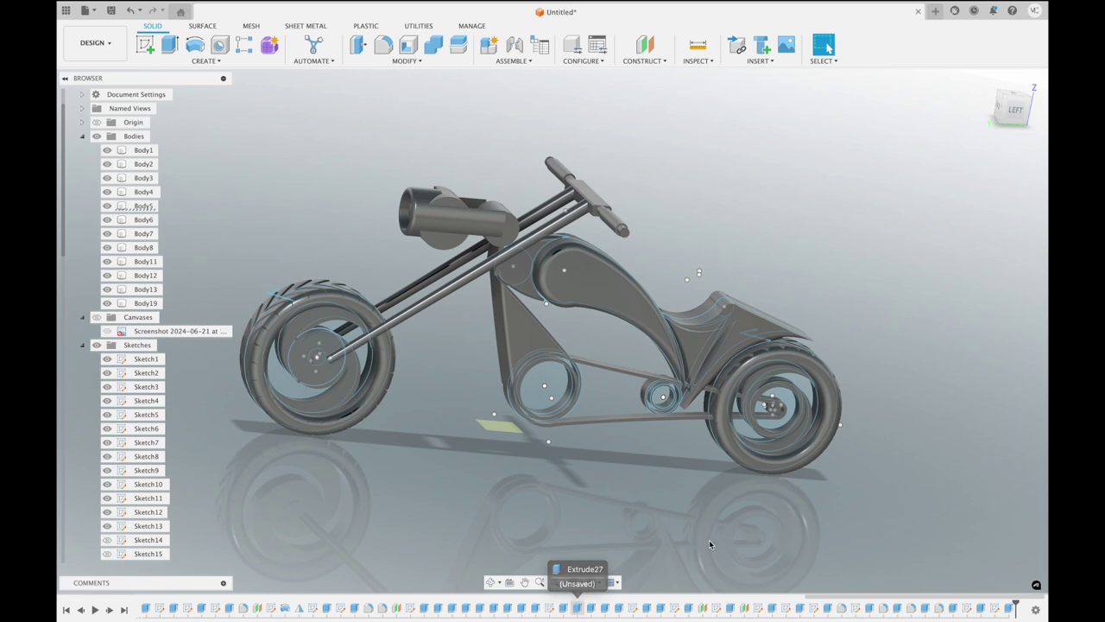
Show the Grid and Snaps options and dismiss the low battery notification
{"action": "left_click", "coordinate": [594, 582]}
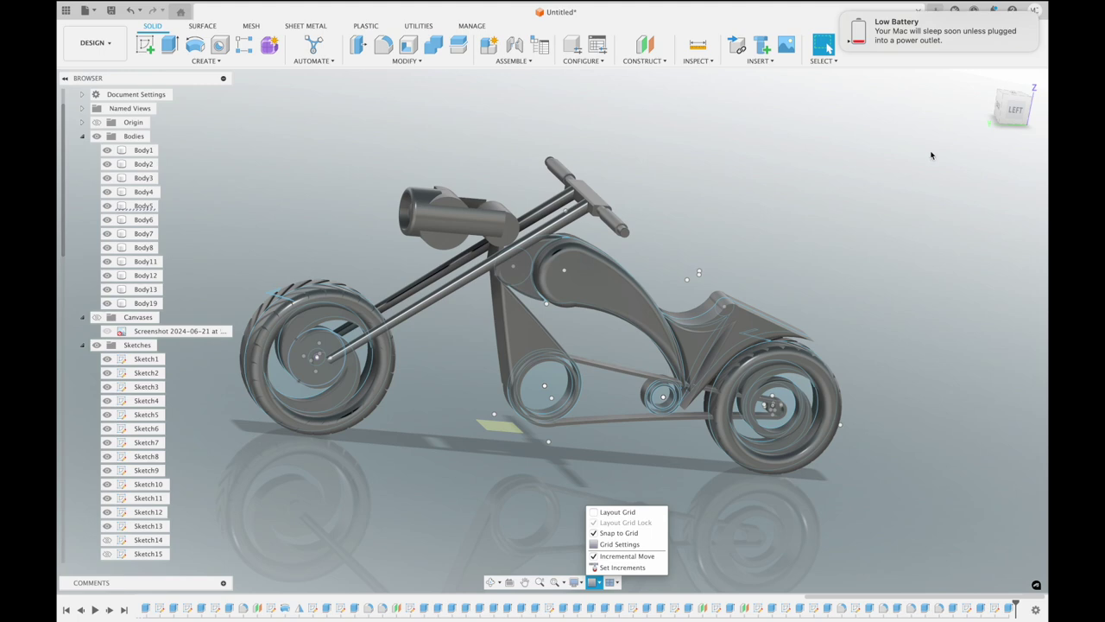
{"action": "left_click", "coordinate": [841, 14]}
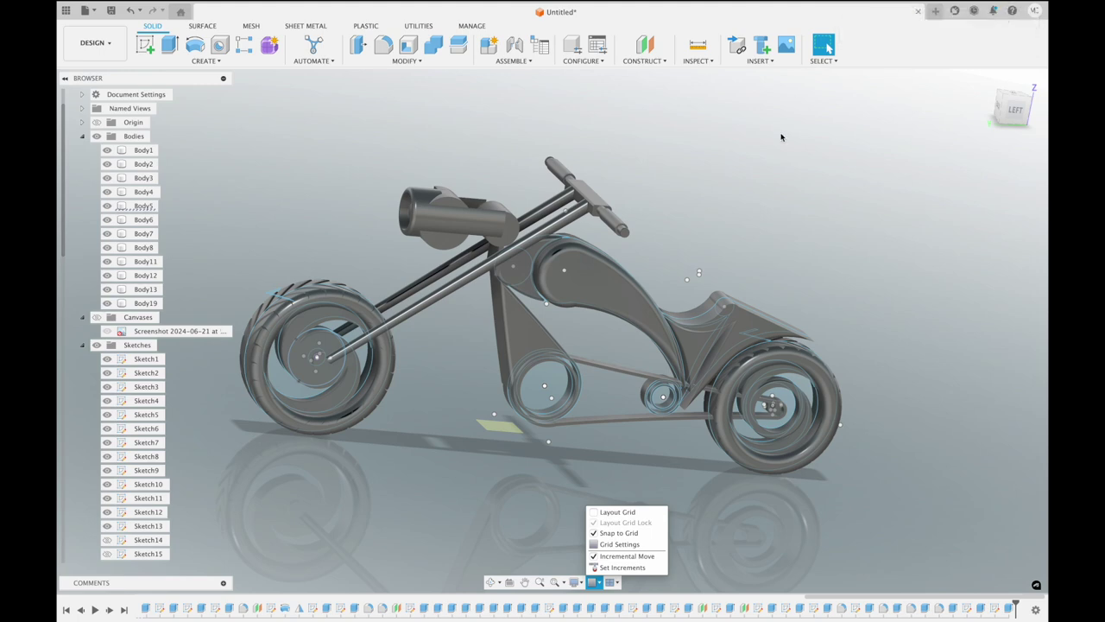
{"action": "scroll", "coordinate": [781, 137], "scroll_direction": "down", "scroll_amount": 3, "text": "shift"}
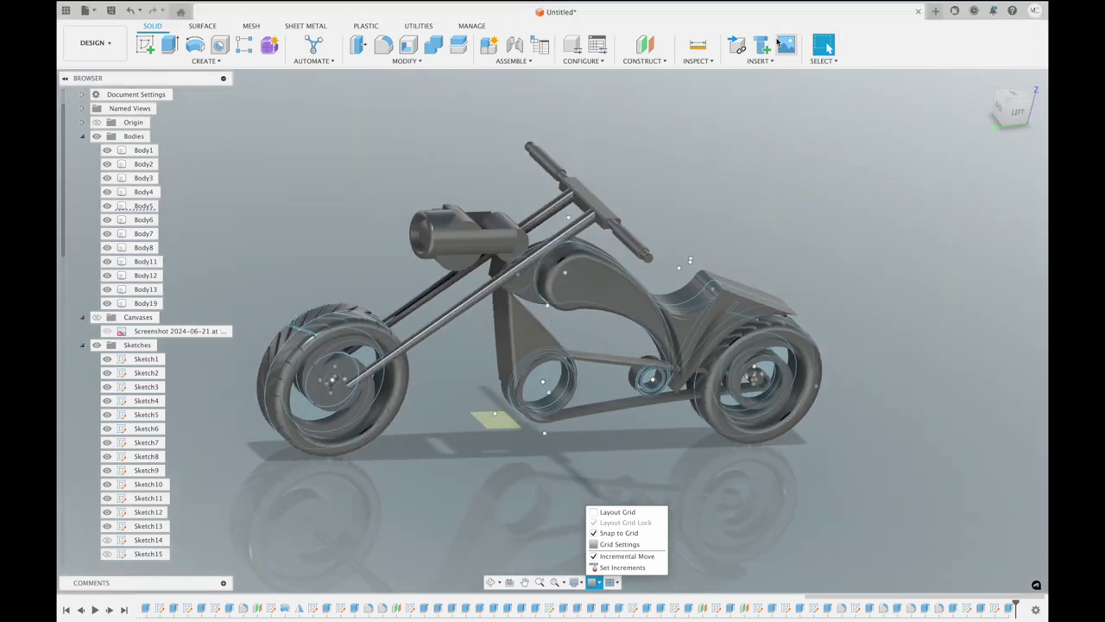
View the bike's left side, clear the headlight selection, and show the workspace list
{"action": "left_click", "coordinate": [671, 501]}
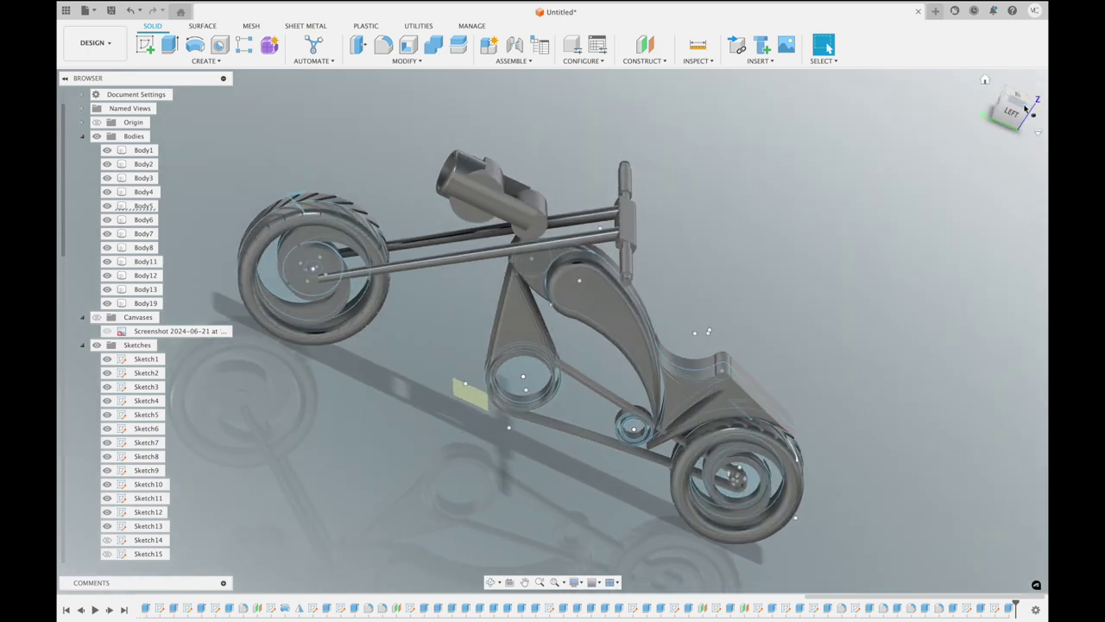
{"action": "left_click", "coordinate": [1012, 112]}
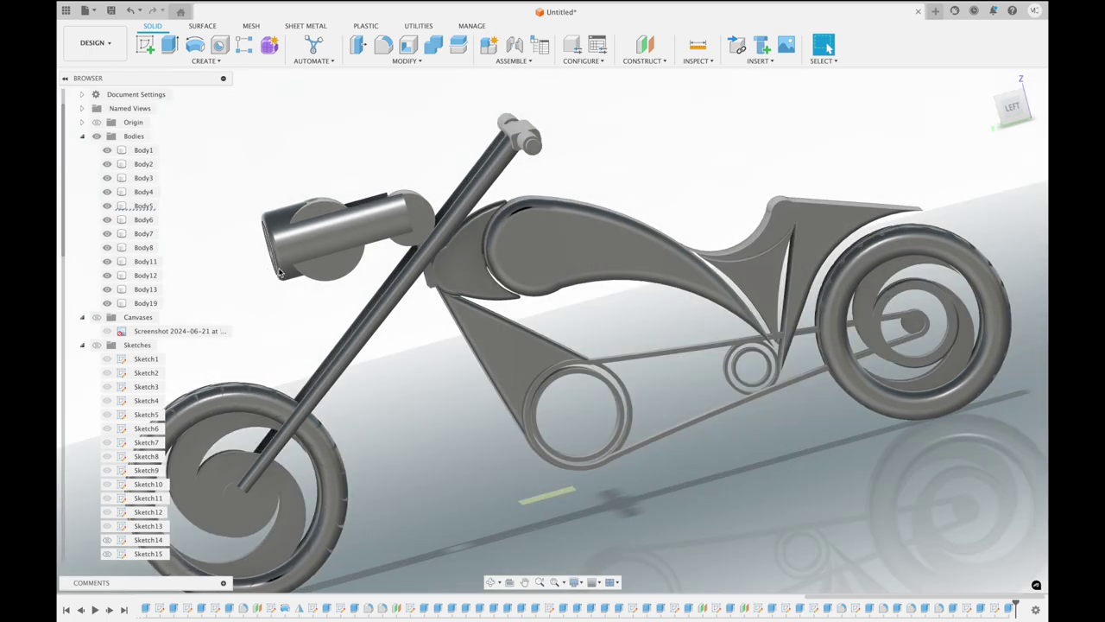
{"action": "left_click", "coordinate": [294, 271]}
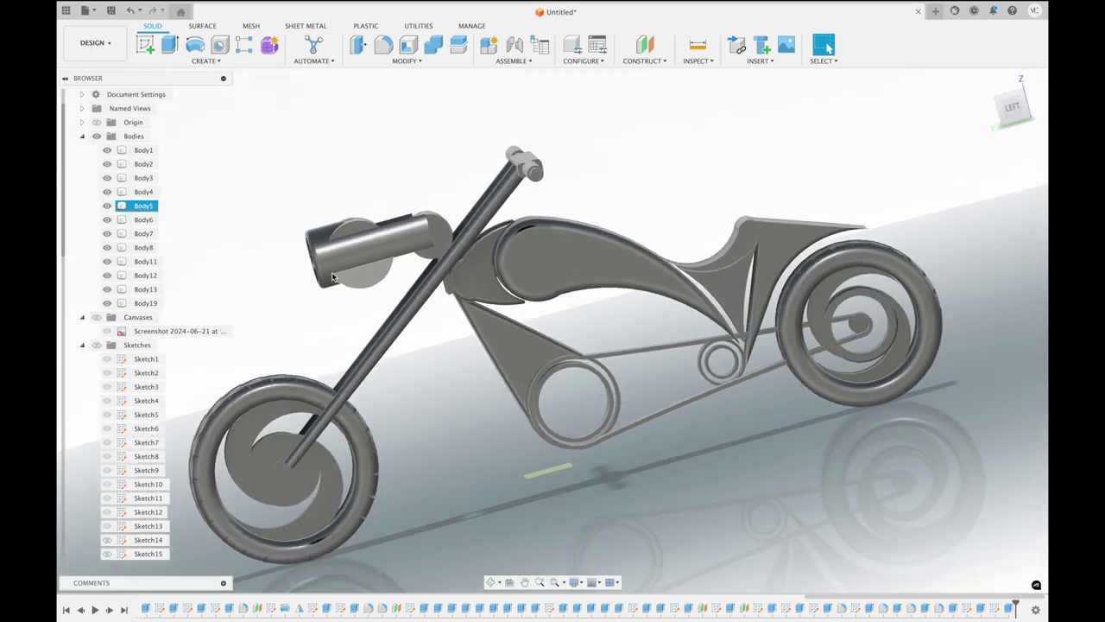
{"action": "left_click", "coordinate": [353, 93]}
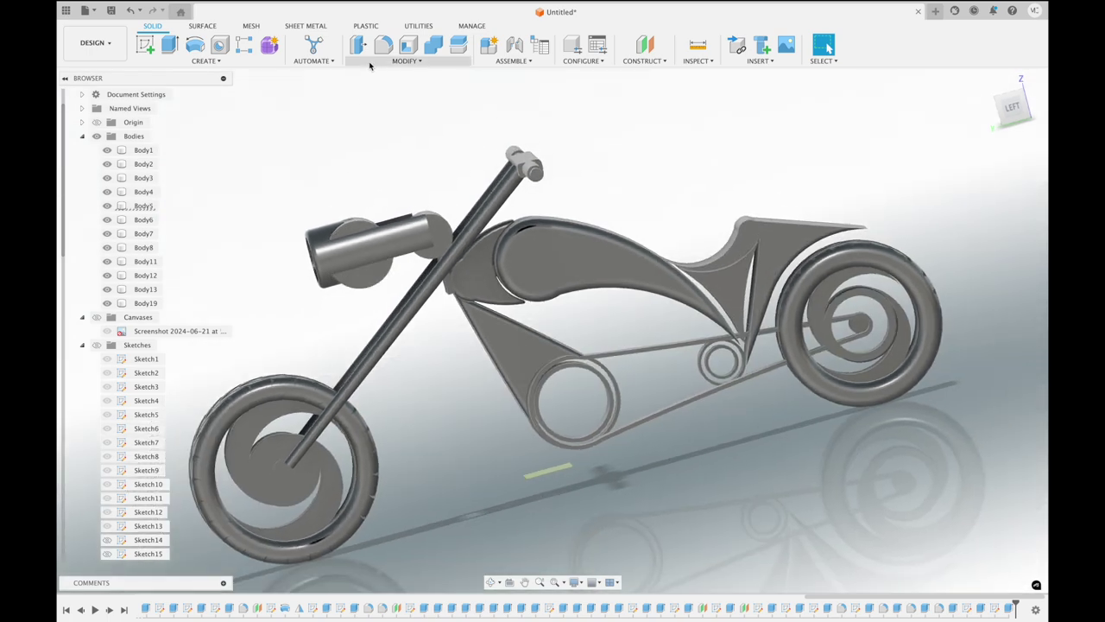
{"action": "left_click", "coordinate": [104, 57]}
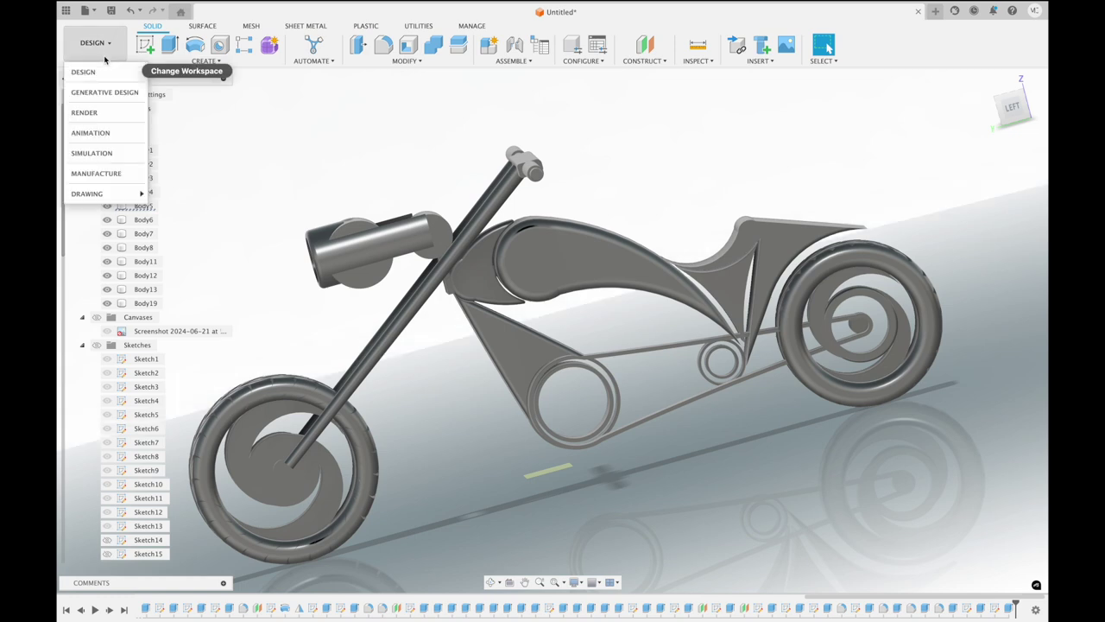
Switch to Render and paint the frame triangle and handlebar area blue metal flake
{"action": "left_click", "coordinate": [111, 114]}
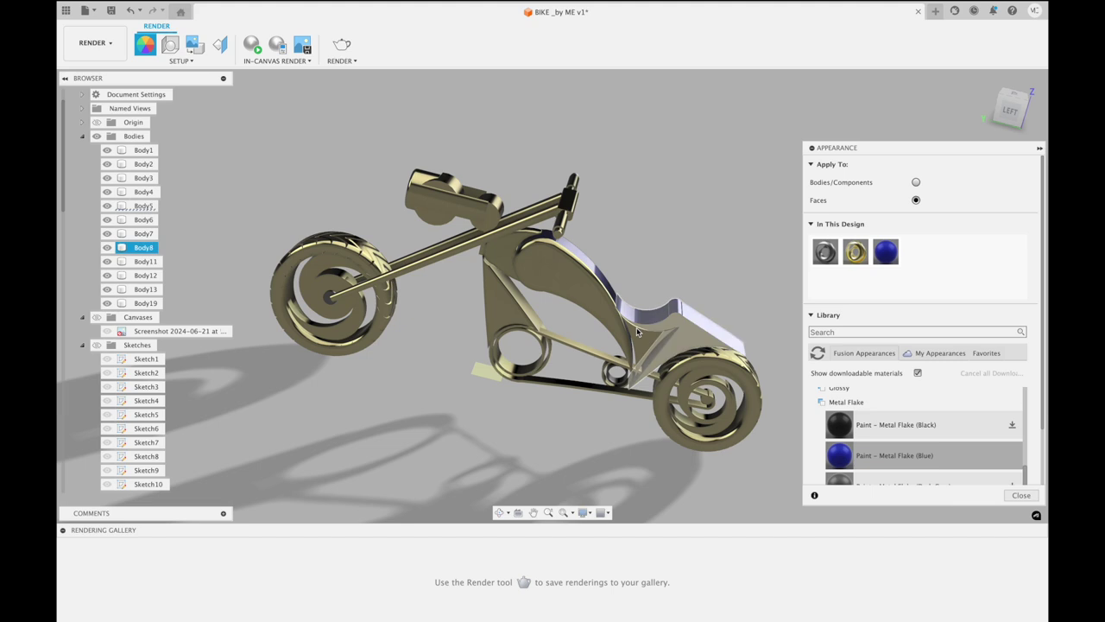
{"action": "left_click", "coordinate": [677, 237]}
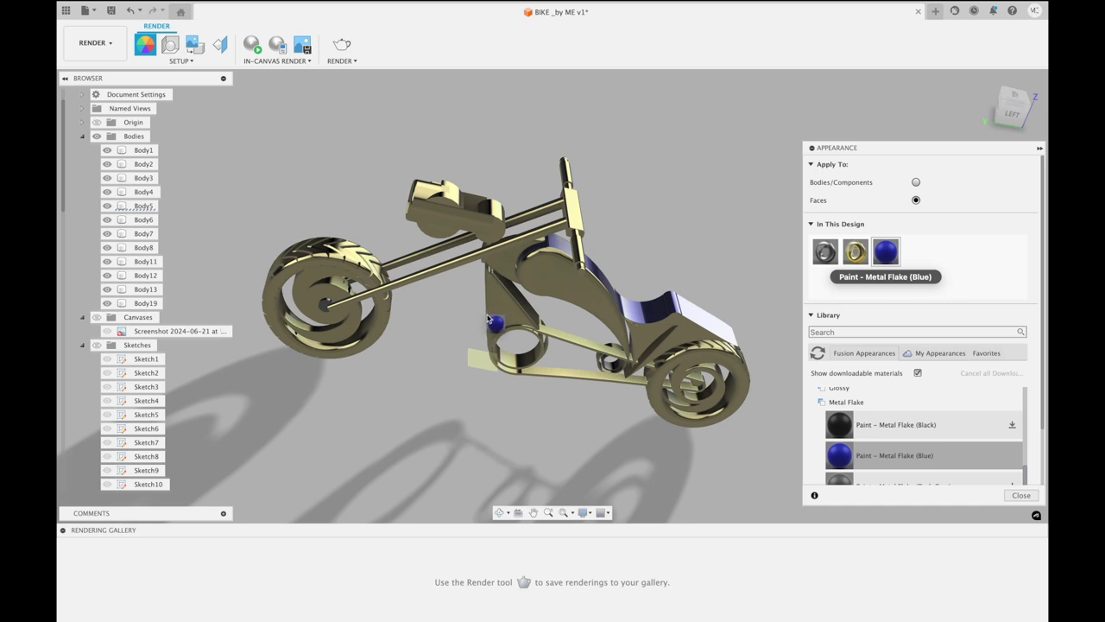
{"action": "left_click_drag", "start_coordinate": [522, 317], "coordinate": [523, 317]}
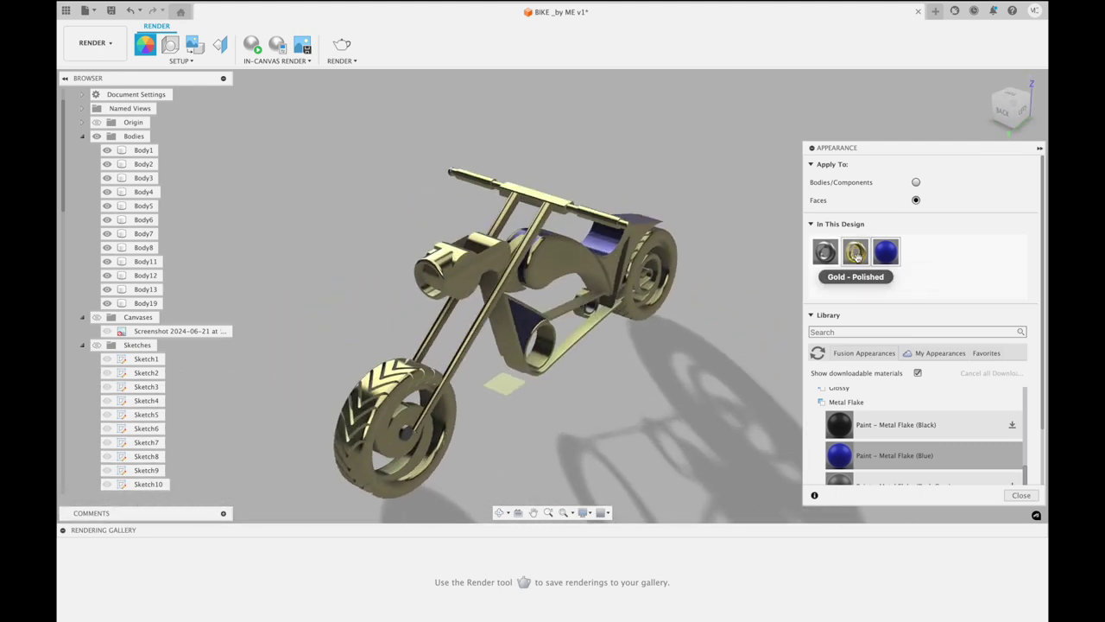
{"action": "mouse_move", "coordinate": [885, 251]}
{"action": "left_mouse_down"}
{"action": "mouse_move", "coordinate": [460, 257]}
{"action": "mouse_move", "coordinate": [477, 242]}
{"action": "left_mouse_up"}
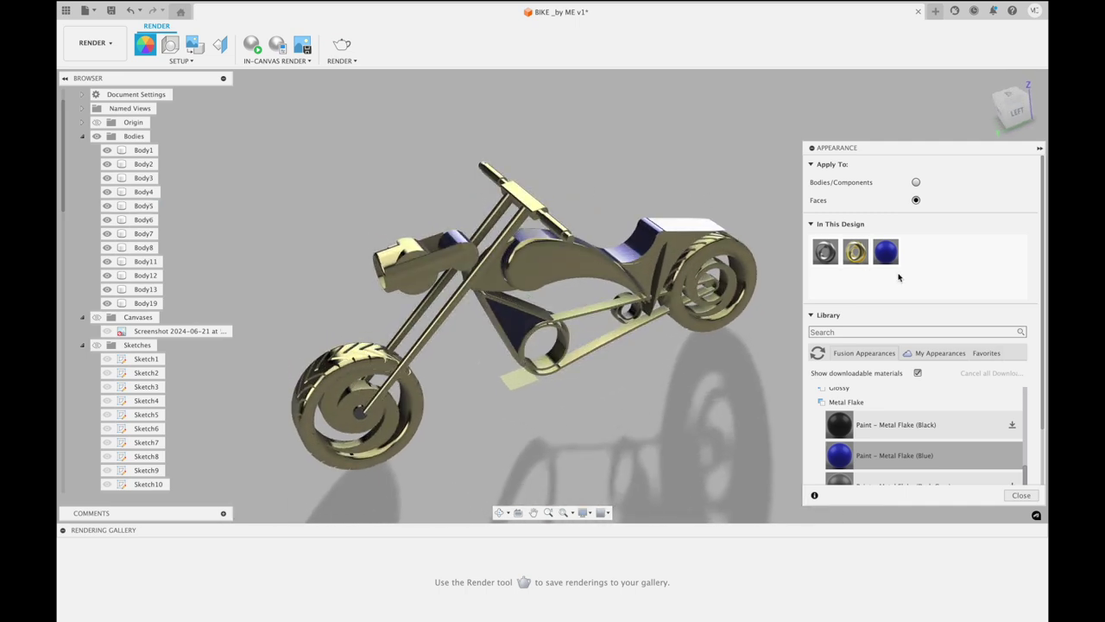
{"action": "mouse_move", "coordinate": [546, 188]}
{"action": "left_mouse_down"}
{"action": "mouse_move", "coordinate": [531, 201]}
{"action": "mouse_move", "coordinate": [533, 190]}
{"action": "left_mouse_up"}
Paint the front fork blue metal flake and close the appearance panel
{"action": "scroll", "coordinate": [533, 188], "scroll_direction": "up", "scroll_amount": 3}
{"action": "scroll", "coordinate": [534, 186], "scroll_direction": "up", "scroll_amount": 3}
{"action": "middle_click_drag", "start_coordinate": [534, 185], "coordinate": [531, 177], "text": "shift"}
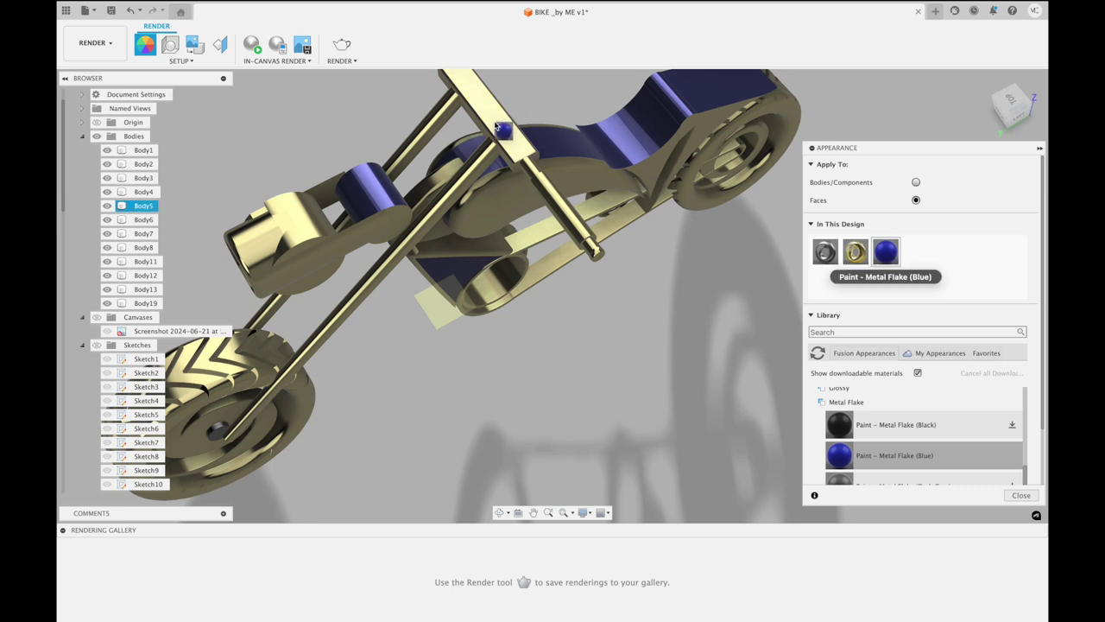
{"action": "left_click_drag", "start_coordinate": [509, 112], "coordinate": [274, 271]}
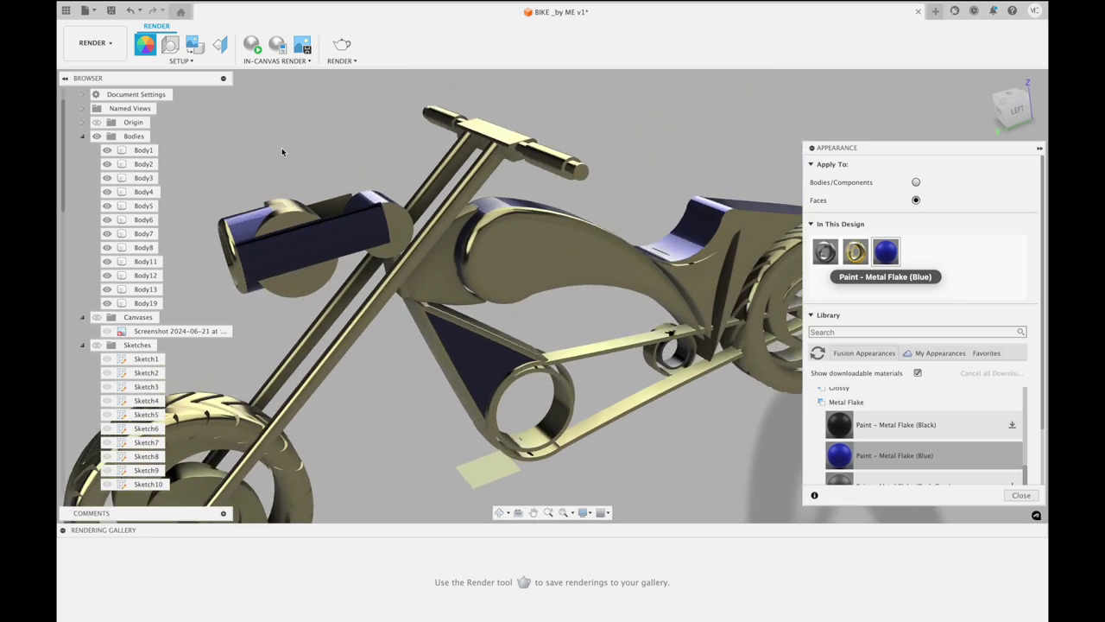
{"action": "key", "text": "Escape"}
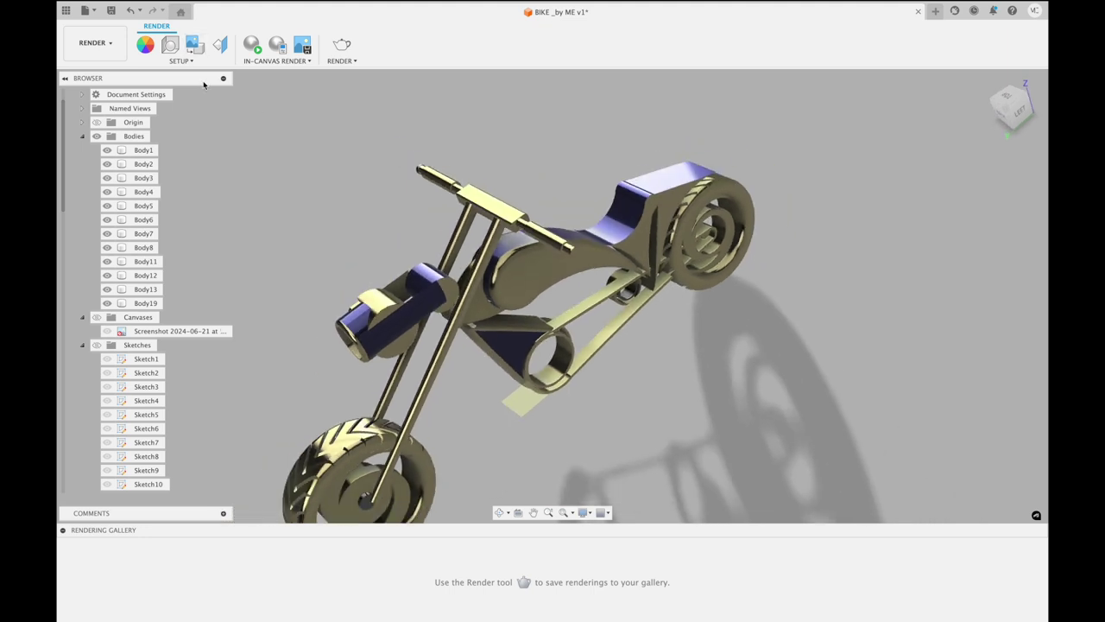
Open the Appearance library and browse down through its materials
{"action": "left_click", "coordinate": [339, 61]}
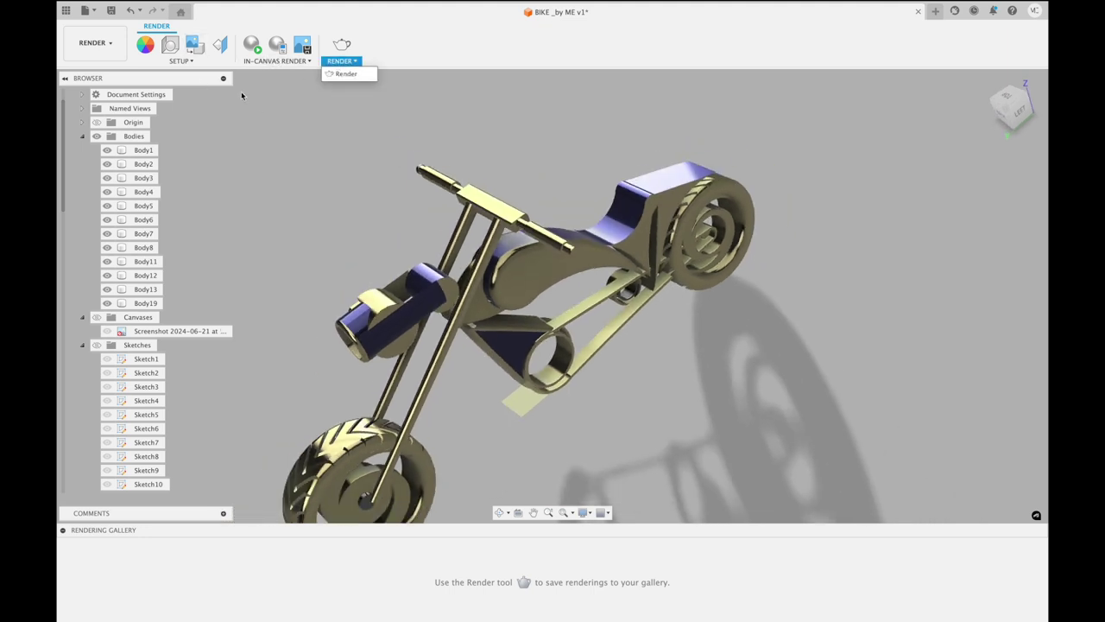
{"action": "left_click", "coordinate": [147, 46]}
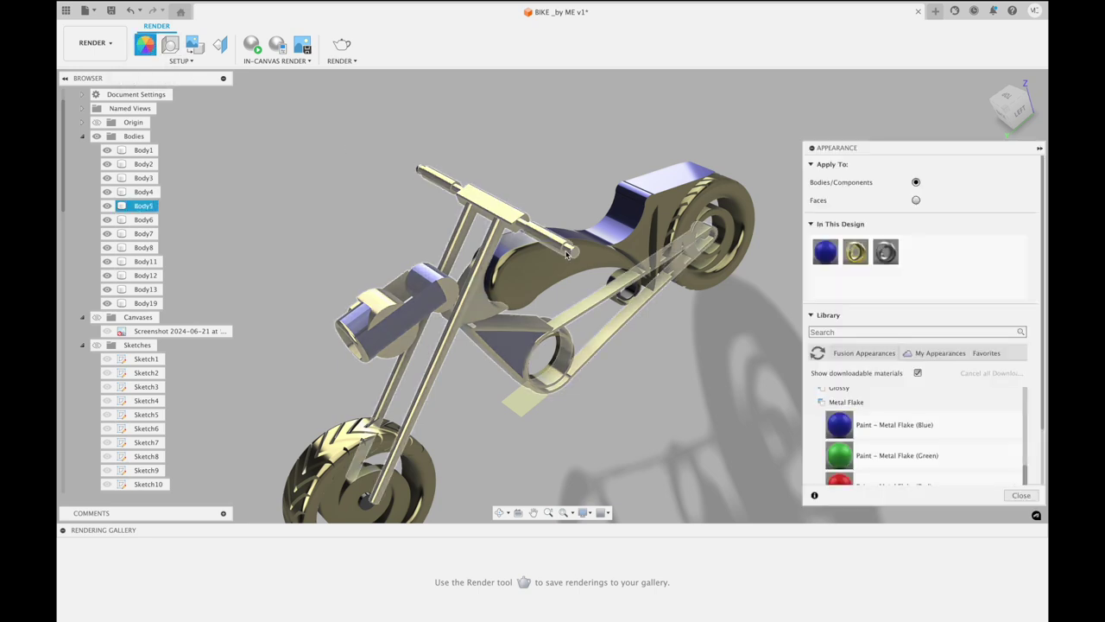
{"action": "scroll", "coordinate": [984, 365], "scroll_direction": "down", "scroll_amount": 3}
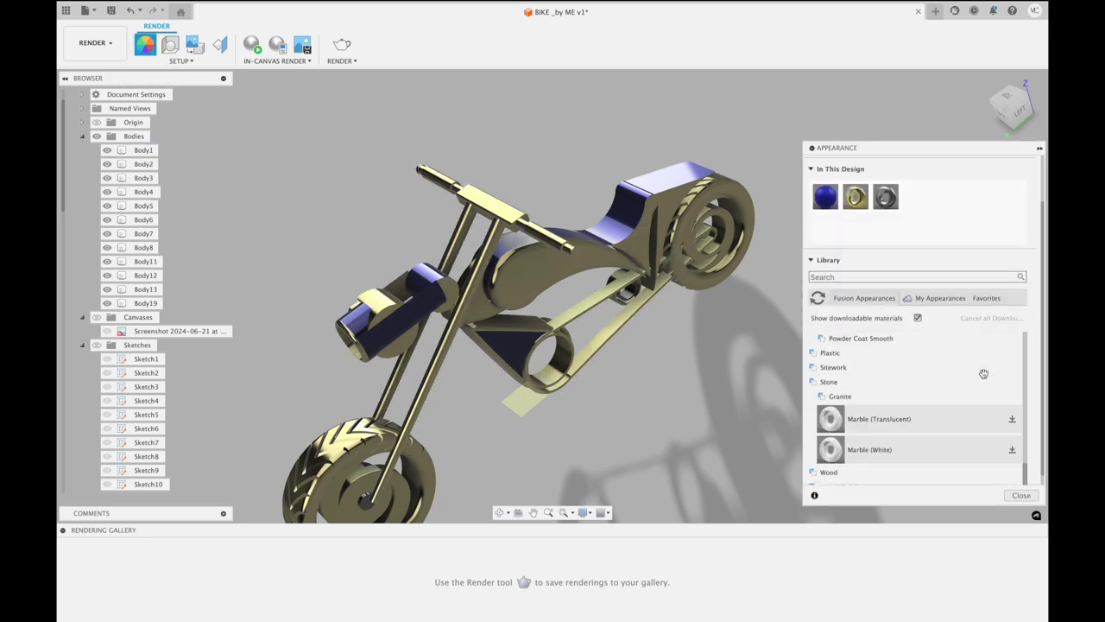
{"action": "scroll", "coordinate": [984, 371], "scroll_direction": "down", "scroll_amount": 3}
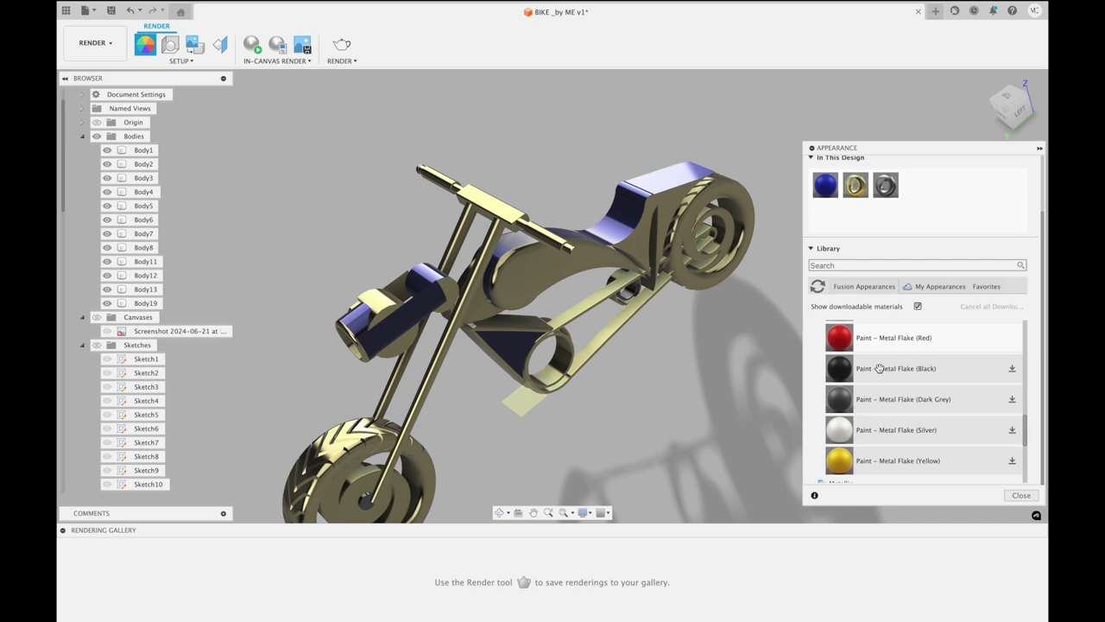
{"action": "scroll", "coordinate": [878, 368], "scroll_direction": "down", "scroll_amount": 3}
{"action": "scroll", "coordinate": [890, 383], "scroll_direction": "down", "scroll_amount": 3}
{"action": "scroll", "coordinate": [890, 382], "scroll_direction": "up", "scroll_amount": 10}
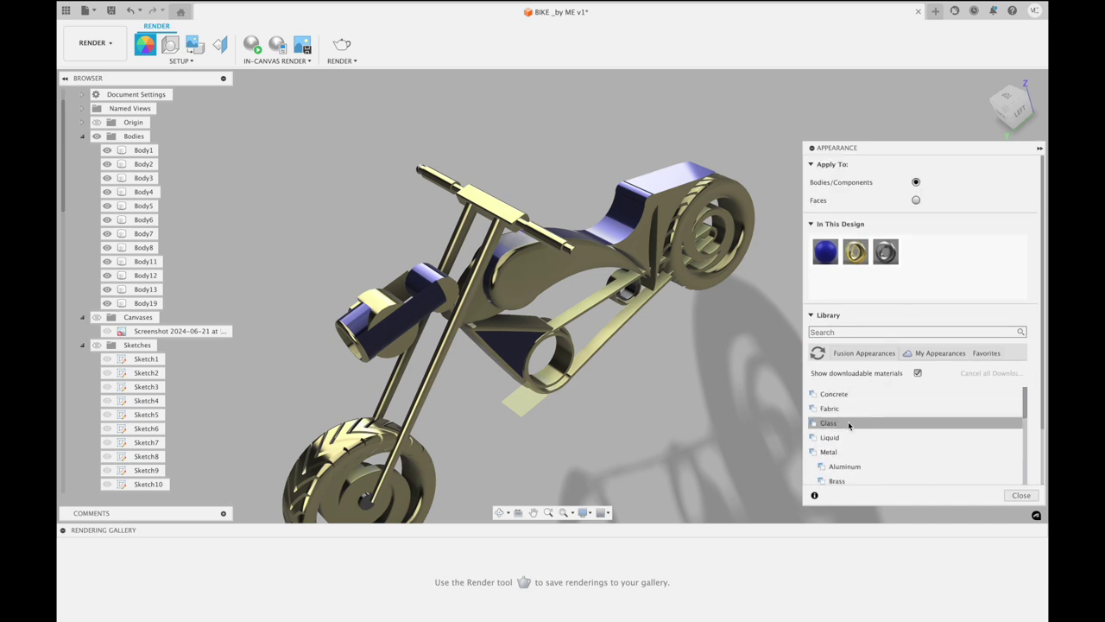
{"action": "scroll", "coordinate": [854, 444], "scroll_direction": "down", "scroll_amount": 2}
{"action": "scroll", "coordinate": [854, 443], "scroll_direction": "down", "scroll_amount": 2}
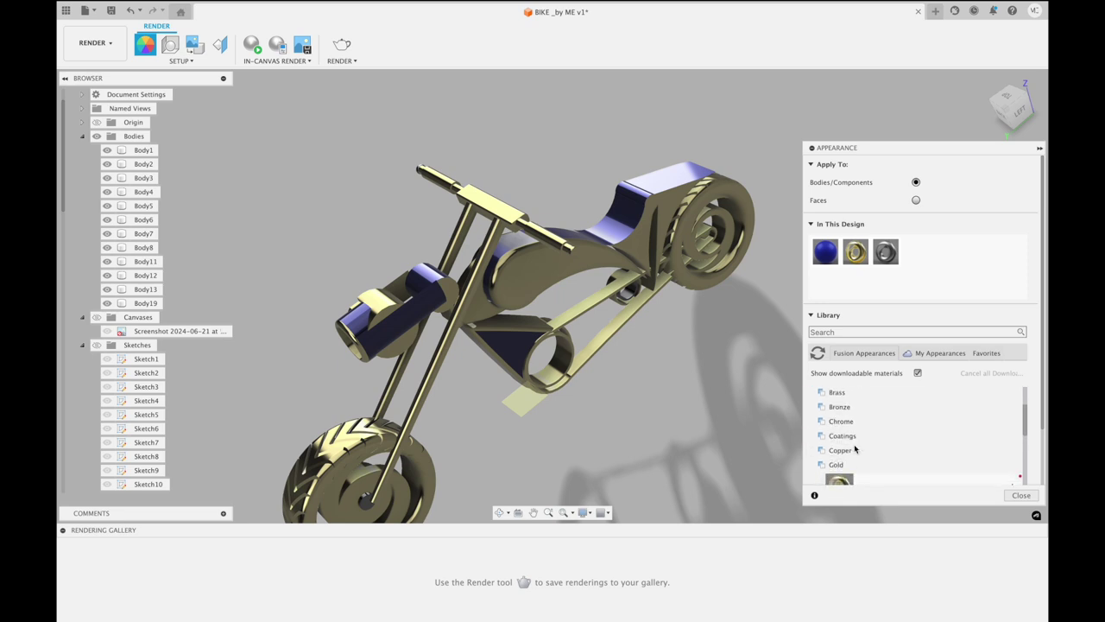
{"action": "left_click", "coordinate": [878, 435]}
Download black metal-flake paint and drop green metal flake onto the frame
{"action": "scroll", "coordinate": [878, 428], "scroll_direction": "down", "scroll_amount": 3}
{"action": "scroll", "coordinate": [878, 431], "scroll_direction": "down", "scroll_amount": 3}
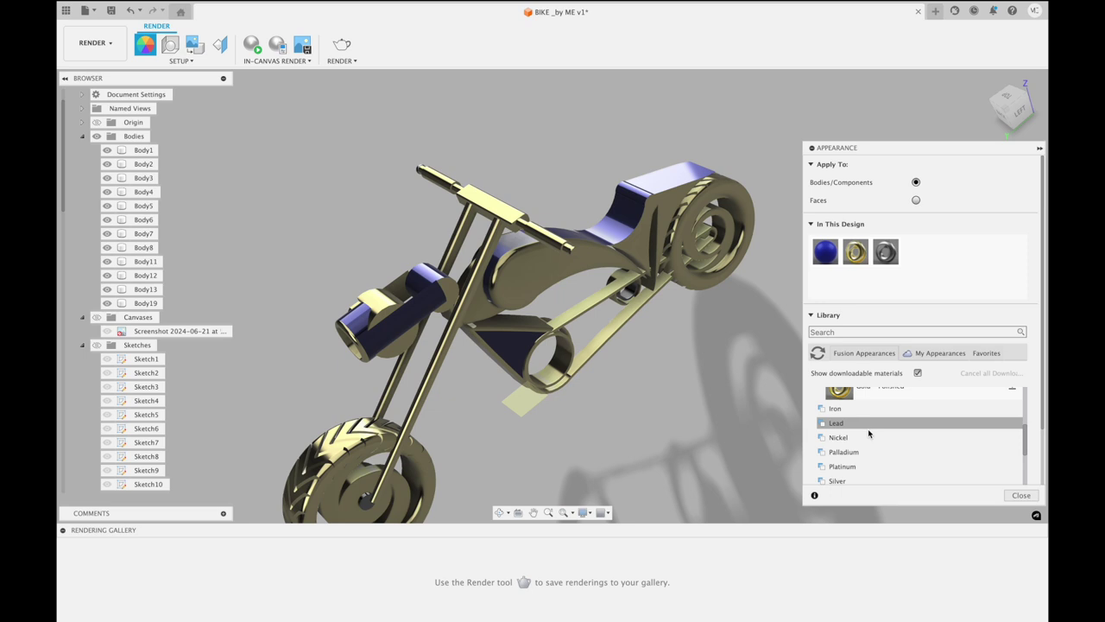
{"action": "scroll", "coordinate": [874, 458], "scroll_direction": "down", "scroll_amount": 3}
{"action": "scroll", "coordinate": [874, 461], "scroll_direction": "down", "scroll_amount": 1}
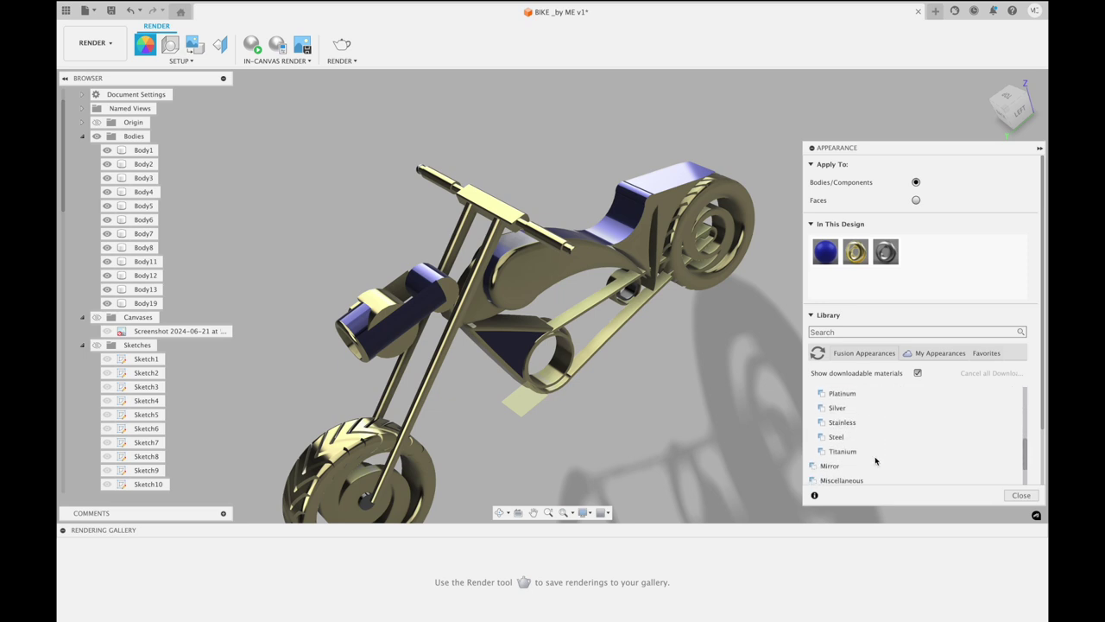
{"action": "scroll", "coordinate": [874, 461], "scroll_direction": "down", "scroll_amount": 1}
{"action": "scroll", "coordinate": [874, 460], "scroll_direction": "down", "scroll_amount": 1}
{"action": "scroll", "coordinate": [874, 460], "scroll_direction": "down", "scroll_amount": 1}
{"action": "scroll", "coordinate": [875, 460], "scroll_direction": "down", "scroll_amount": 2}
{"action": "scroll", "coordinate": [874, 460], "scroll_direction": "down", "scroll_amount": 1}
{"action": "scroll", "coordinate": [875, 460], "scroll_direction": "down", "scroll_amount": 2}
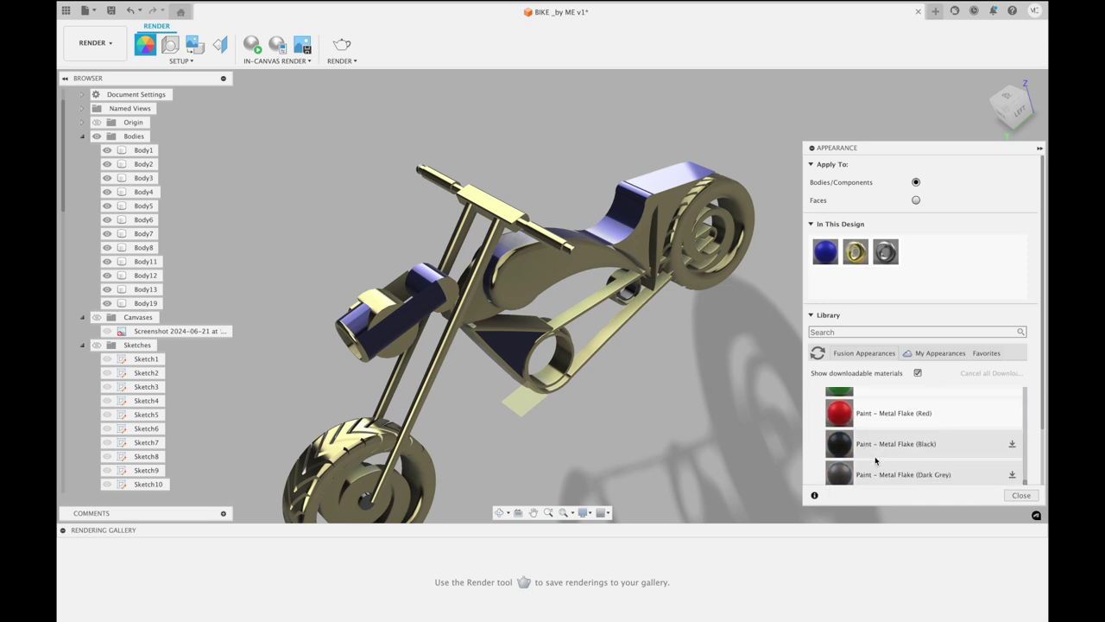
{"action": "left_click", "coordinate": [1016, 444]}
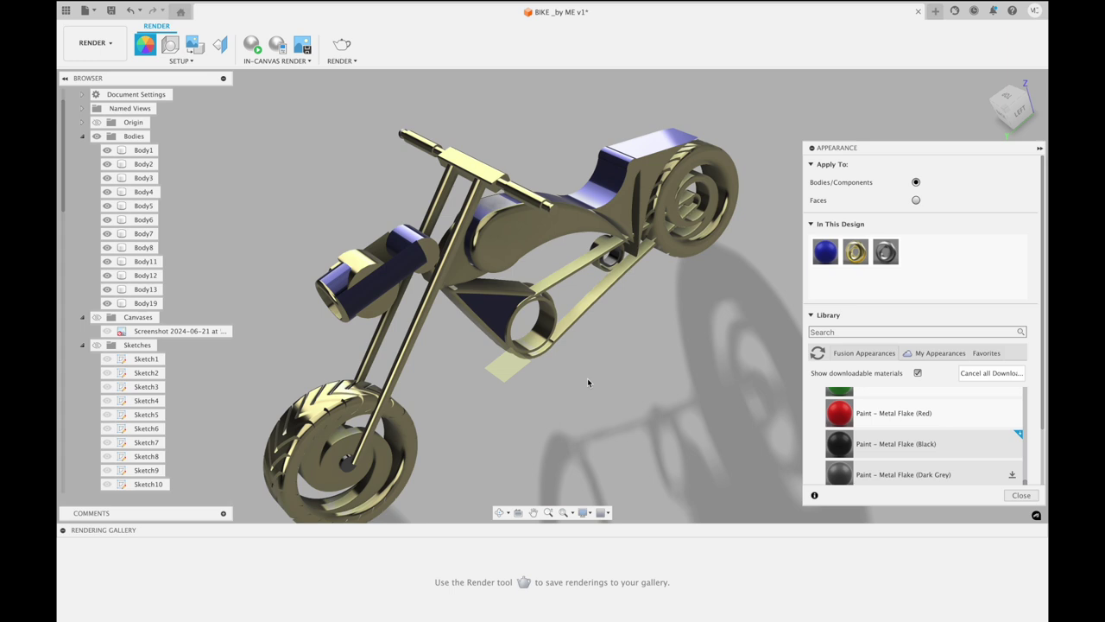
{"action": "scroll", "coordinate": [894, 444], "scroll_direction": "up", "scroll_amount": 1}
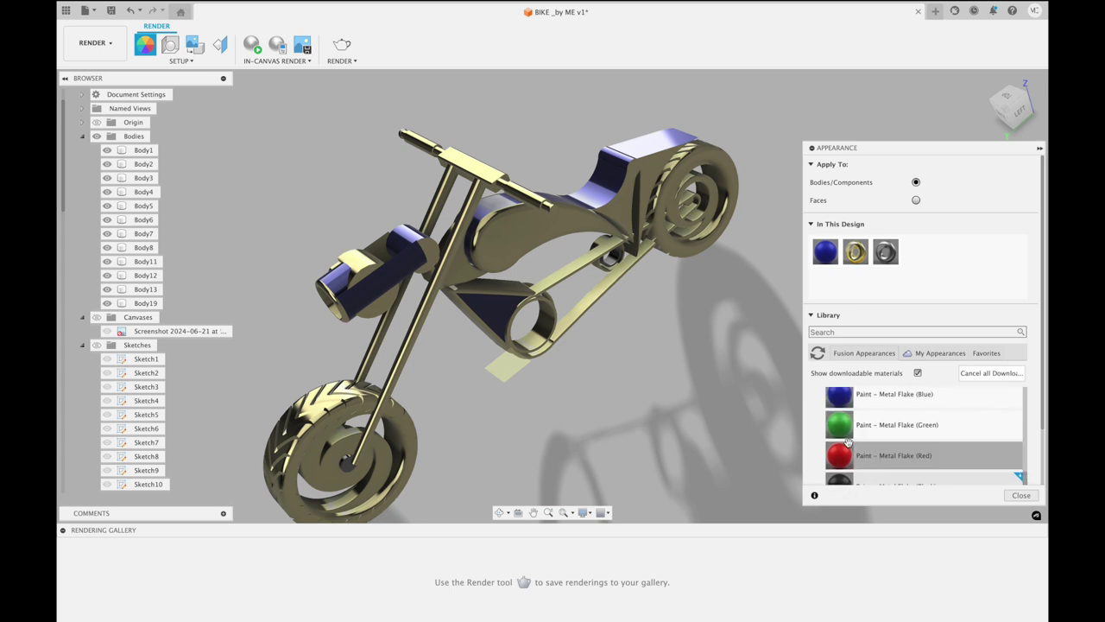
{"action": "mouse_move", "coordinate": [842, 430]}
{"action": "left_mouse_down"}
{"action": "mouse_move", "coordinate": [611, 259]}
{"action": "mouse_move", "coordinate": [603, 286]}
{"action": "left_mouse_up"}
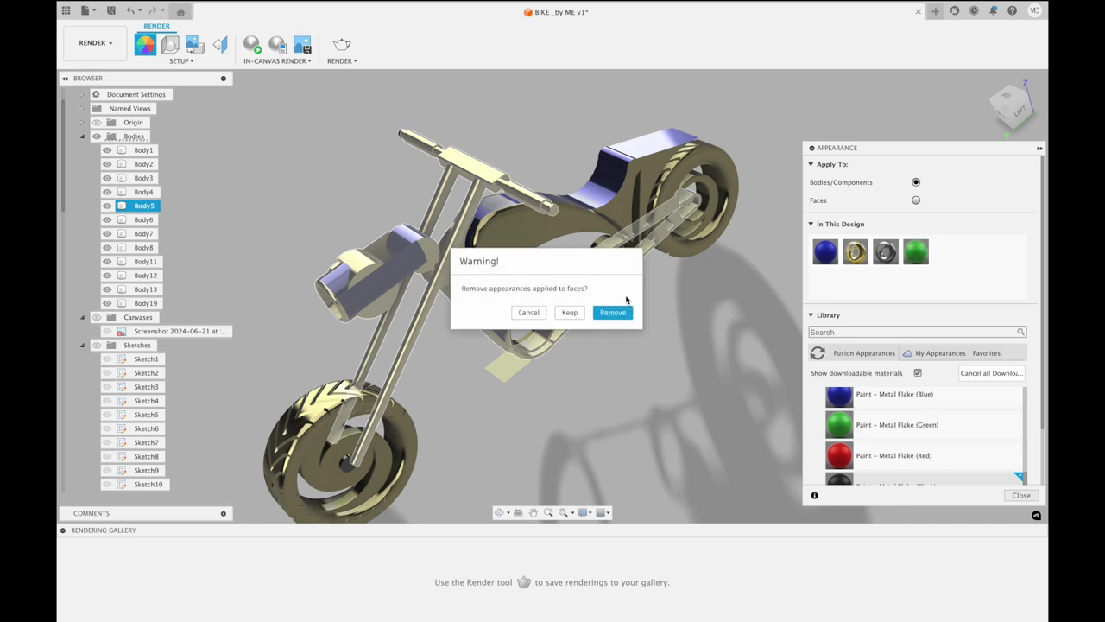
Remove face appearances to turn the frame green, then reapply gold keeping face paints
{"action": "left_click", "coordinate": [578, 317]}
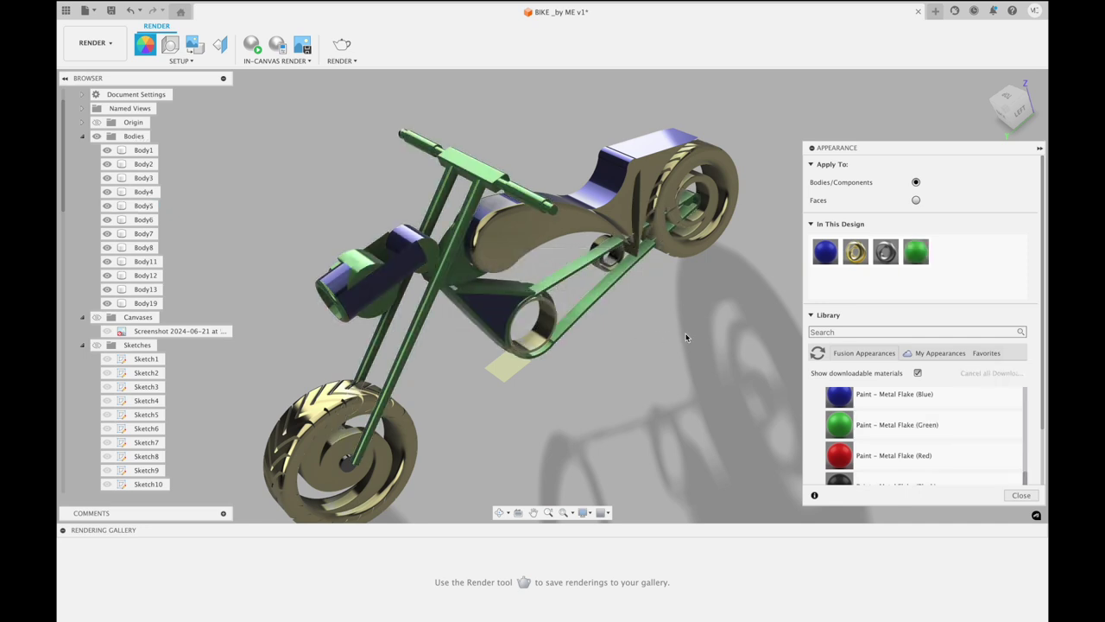
{"action": "middle_click_drag", "start_coordinate": [686, 337], "coordinate": [686, 337], "text": "shift"}
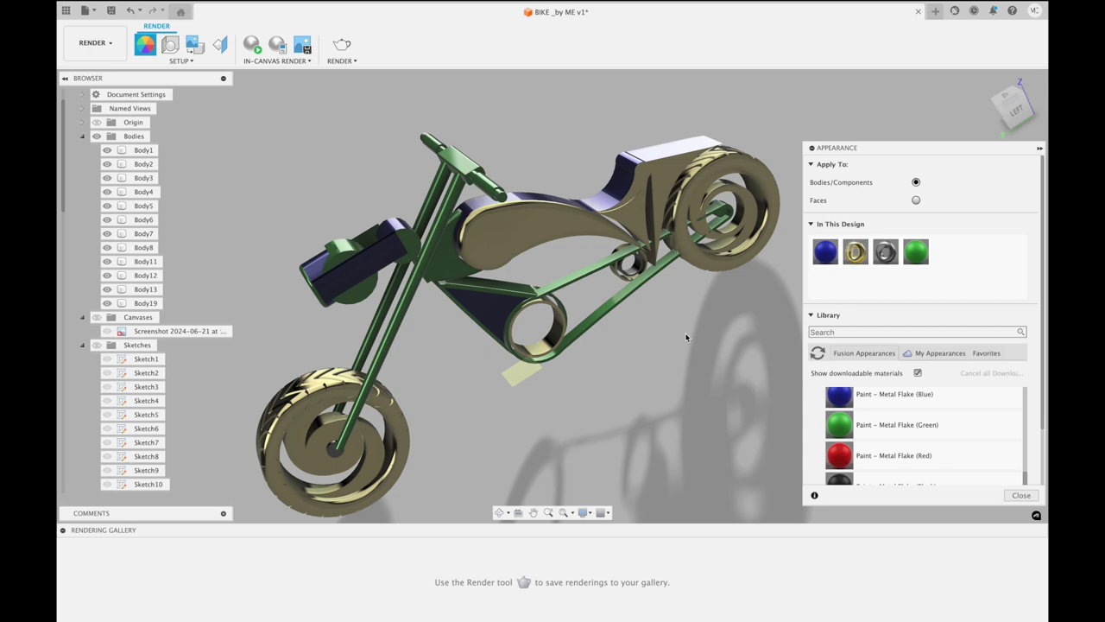
{"action": "left_click_drag", "start_coordinate": [853, 249], "coordinate": [386, 332]}
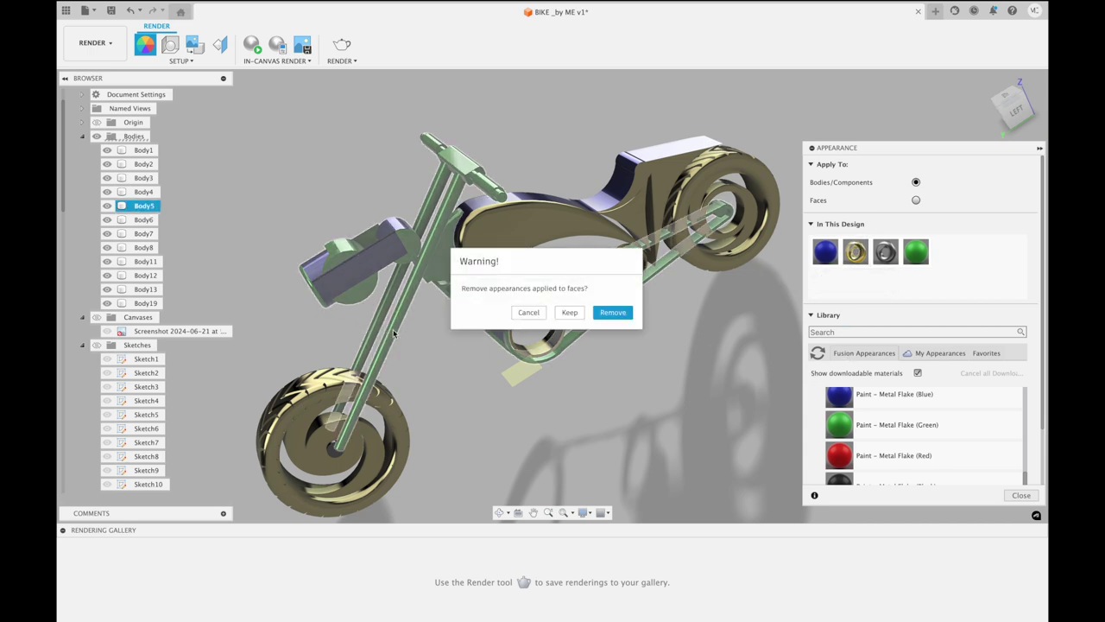
{"action": "left_click", "coordinate": [563, 313]}
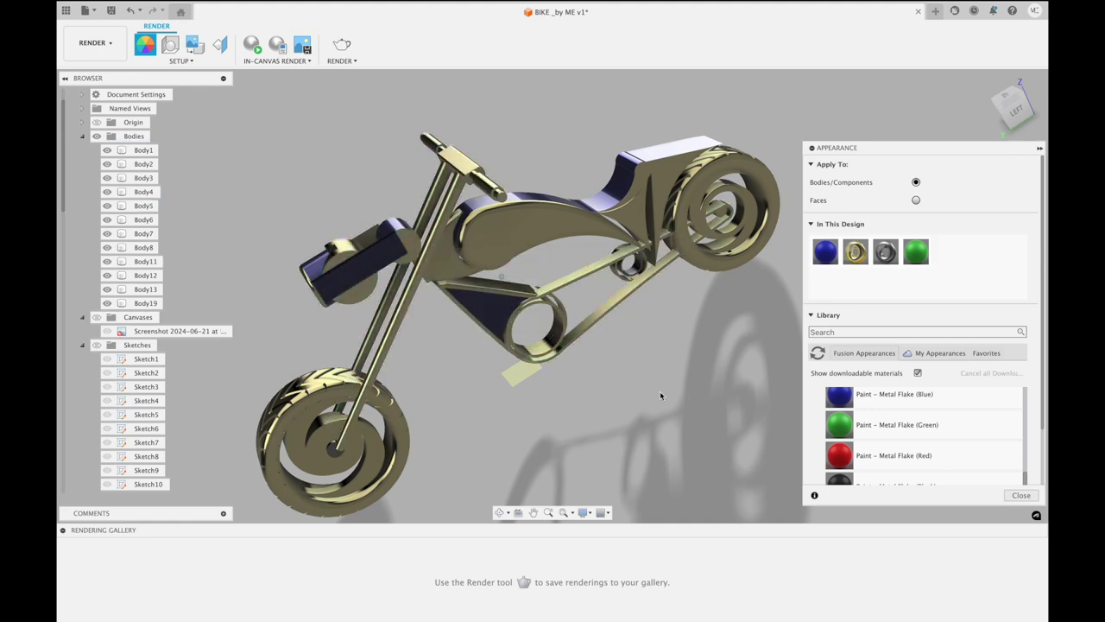
Try red metal flake on the frame, then close the Appearance settings
{"action": "middle_click_drag", "start_coordinate": [659, 391], "coordinate": [660, 391], "text": "shift"}
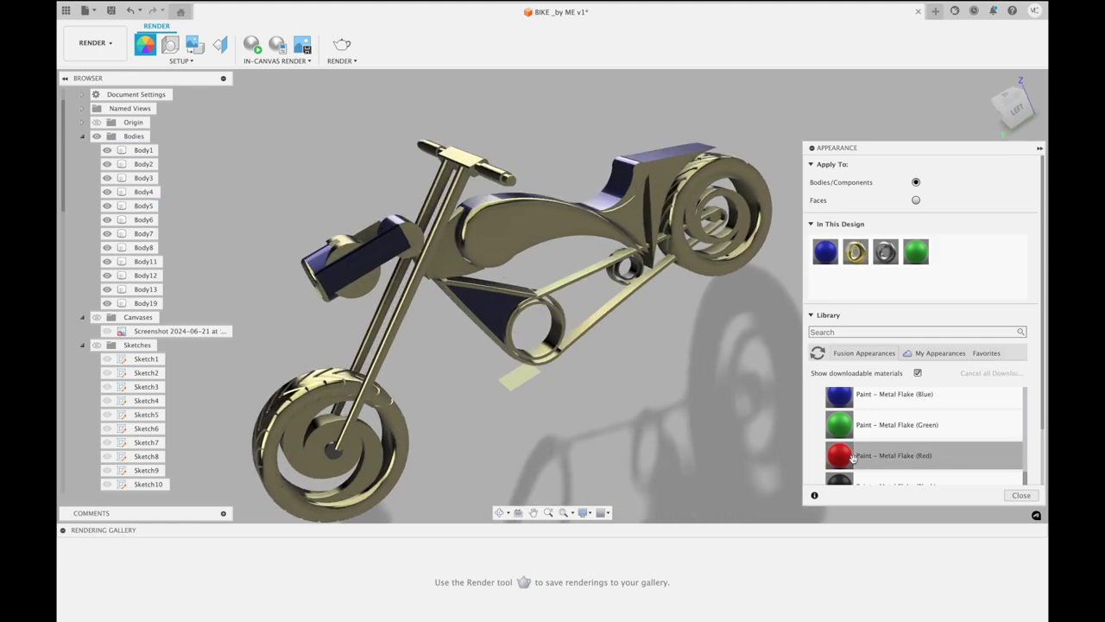
{"action": "left_click_drag", "start_coordinate": [852, 458], "coordinate": [595, 350]}
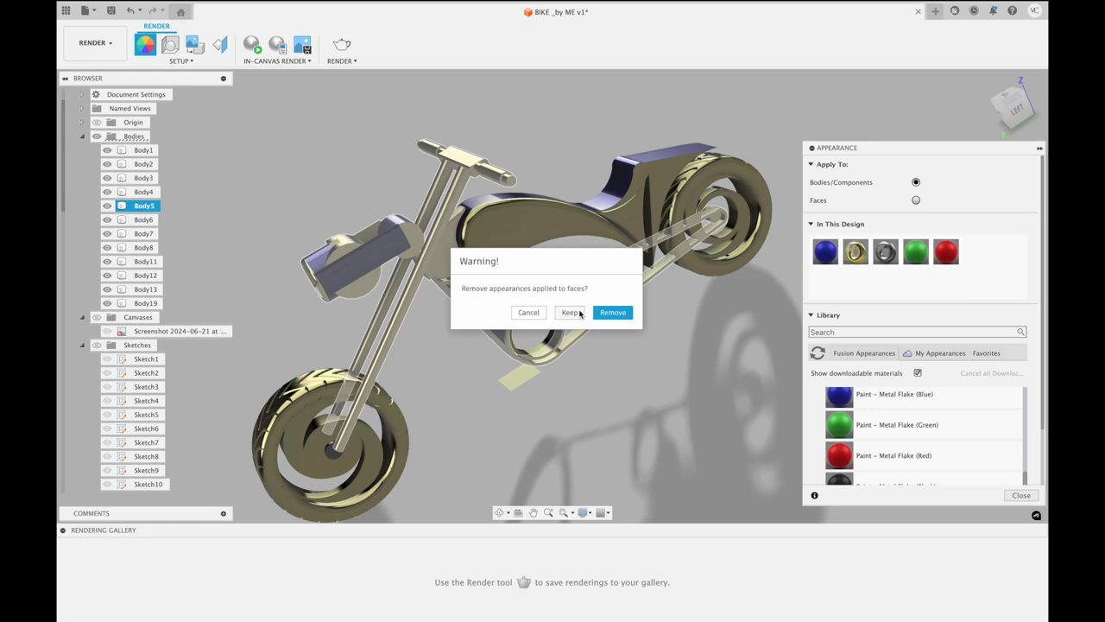
{"action": "left_click", "coordinate": [570, 313]}
{"action": "middle_click_drag", "start_coordinate": [632, 356], "coordinate": [633, 361], "text": "shift"}
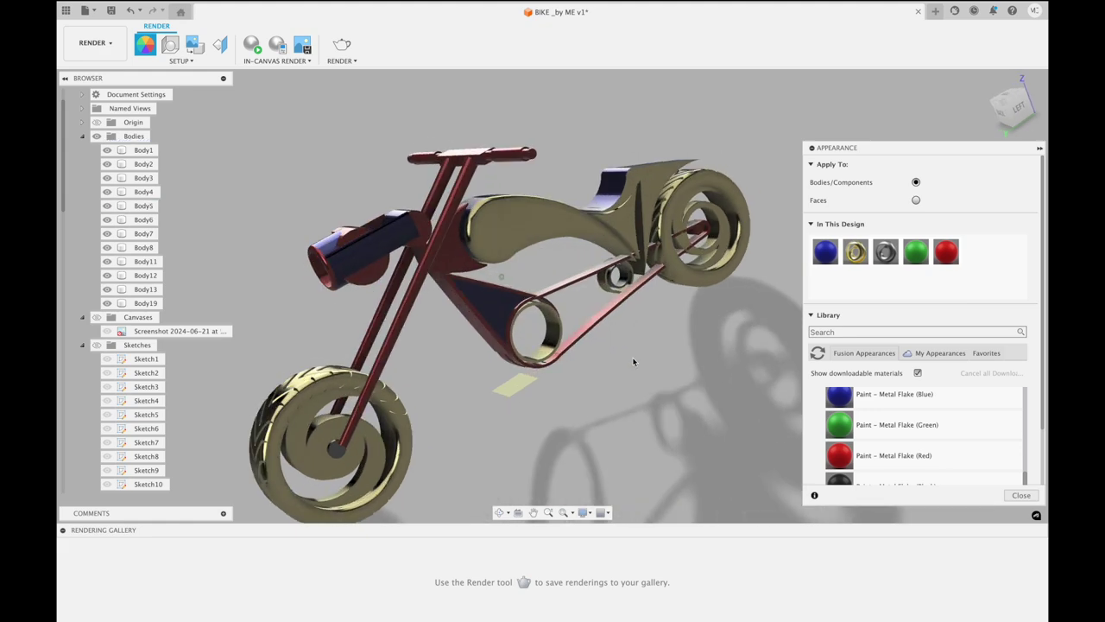
{"action": "key", "text": "Escape"}
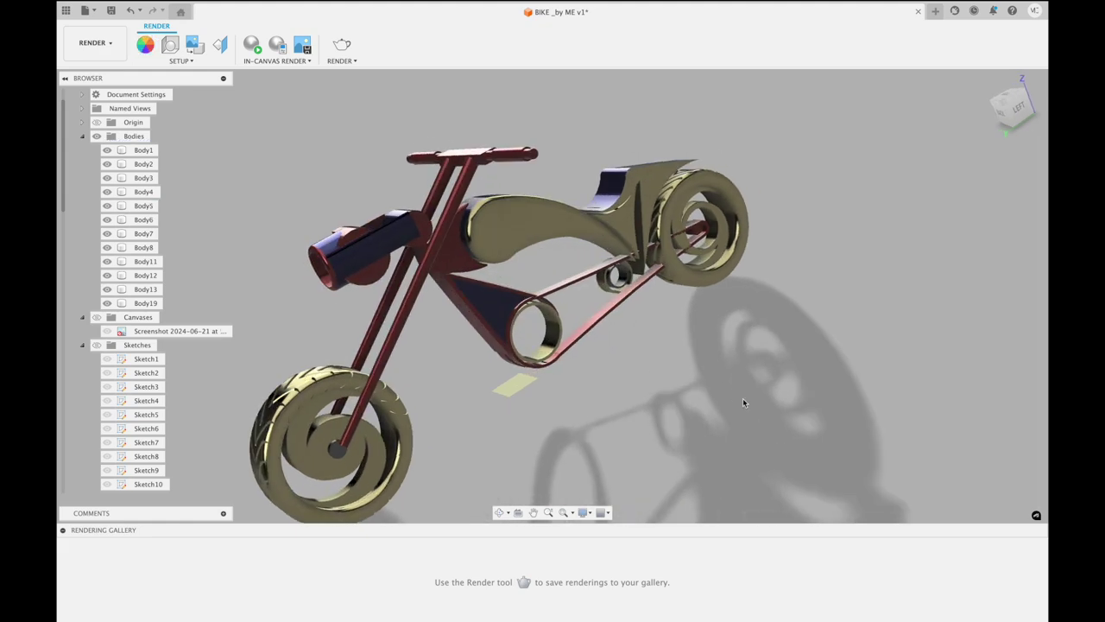
{"action": "scroll", "coordinate": [743, 402], "scroll_direction": "left", "scroll_amount": 5, "text": "shift"}
{"action": "scroll", "coordinate": [742, 402], "scroll_direction": "left", "scroll_amount": 5, "text": "shift"}
{"action": "scroll", "coordinate": [743, 402], "scroll_direction": "left", "scroll_amount": 5, "text": "shift"}
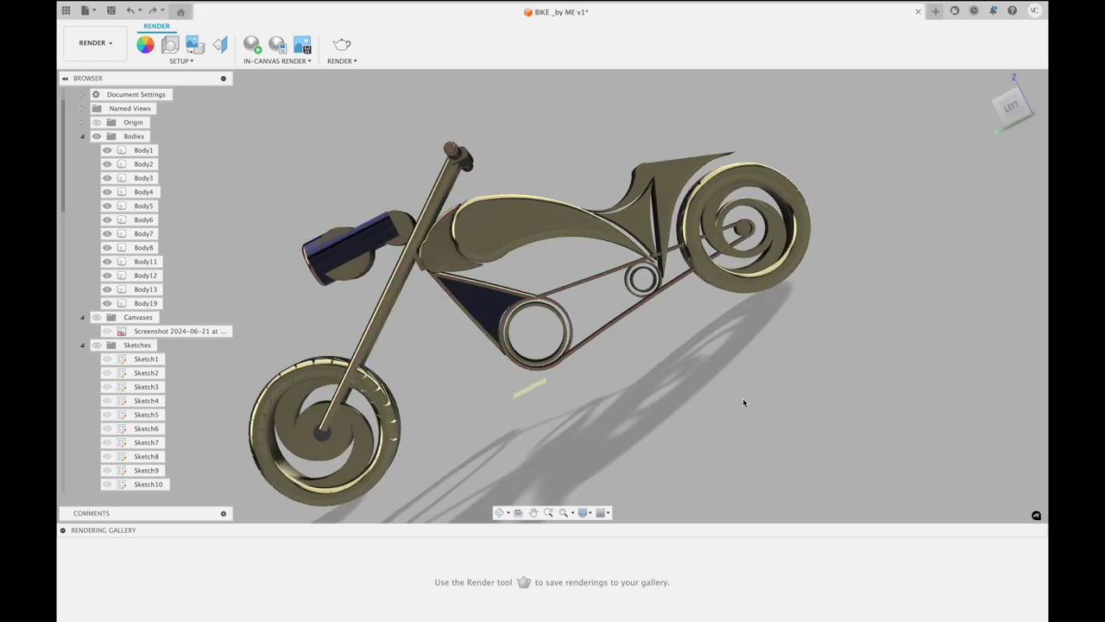
{"action": "scroll", "coordinate": [743, 401], "scroll_direction": "left", "scroll_amount": 5, "text": "shift"}
{"action": "scroll", "coordinate": [742, 401], "scroll_direction": "left", "scroll_amount": 5, "text": "shift"}
{"action": "scroll", "coordinate": [743, 400], "scroll_direction": "left", "scroll_amount": 5, "text": "shift"}
{"action": "scroll", "coordinate": [742, 397], "scroll_direction": "left", "scroll_amount": 3, "text": "shift"}
{"action": "scroll", "coordinate": [742, 398], "scroll_direction": "left", "scroll_amount": 5, "text": "shift"}
{"action": "scroll", "coordinate": [743, 398], "scroll_direction": "left", "scroll_amount": 3, "text": "shift"}
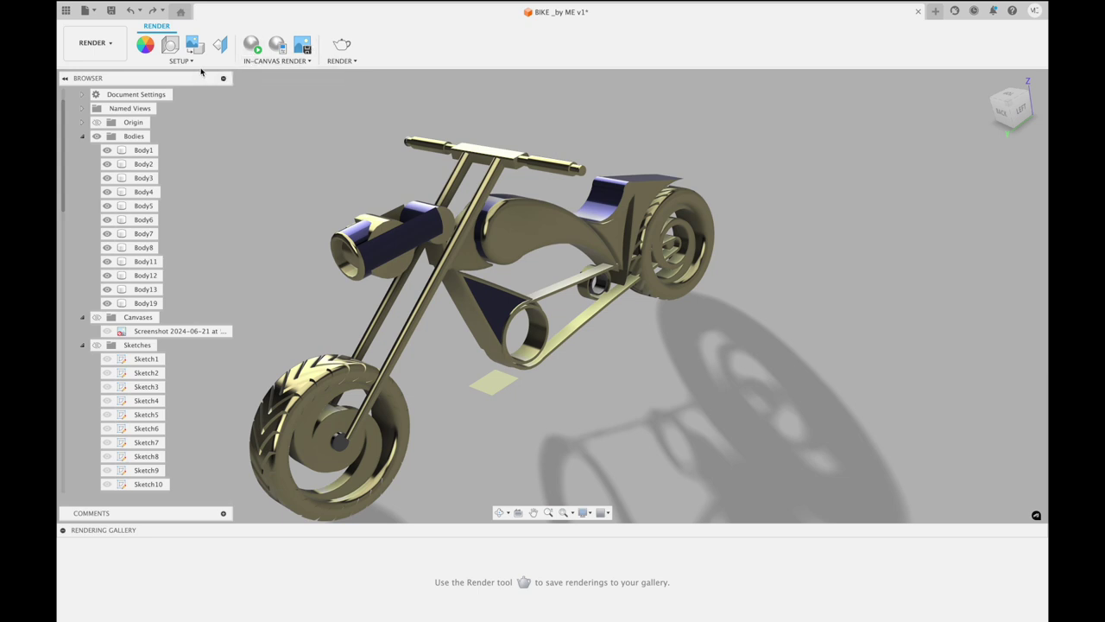
Paint the front wheel's inner rim with blue metal flake
{"action": "left_click", "coordinate": [144, 46]}
{"action": "mouse_move", "coordinate": [825, 251]}
{"action": "left_mouse_down"}
{"action": "mouse_move", "coordinate": [329, 452]}
{"action": "mouse_move", "coordinate": [826, 259]}
{"action": "left_mouse_up"}
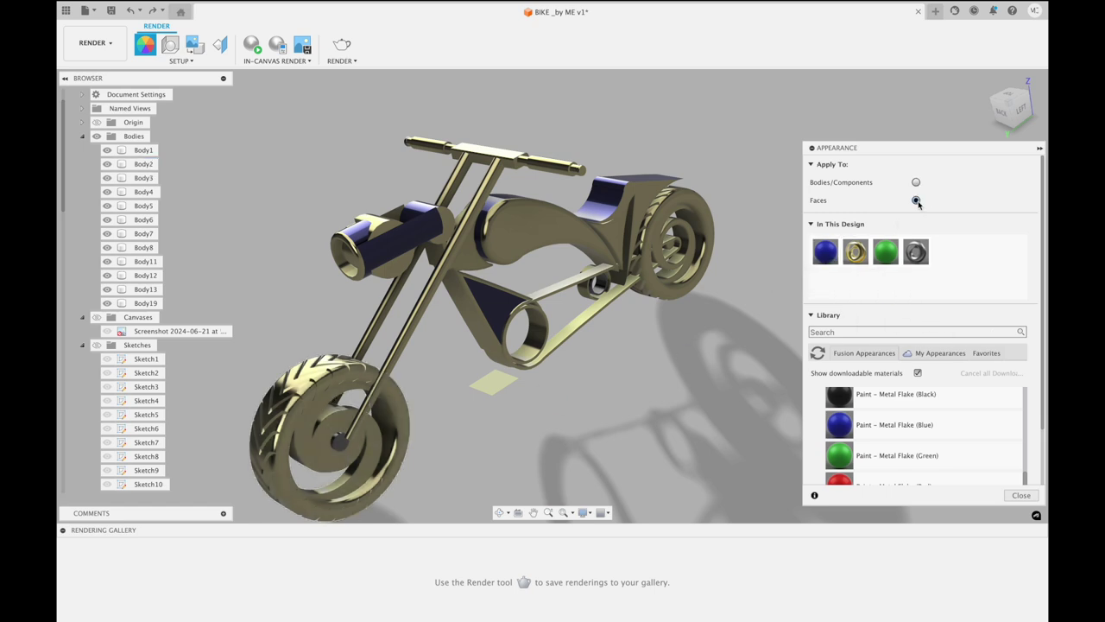
{"action": "middle_click_drag", "start_coordinate": [790, 250], "coordinate": [793, 281], "text": "shift"}
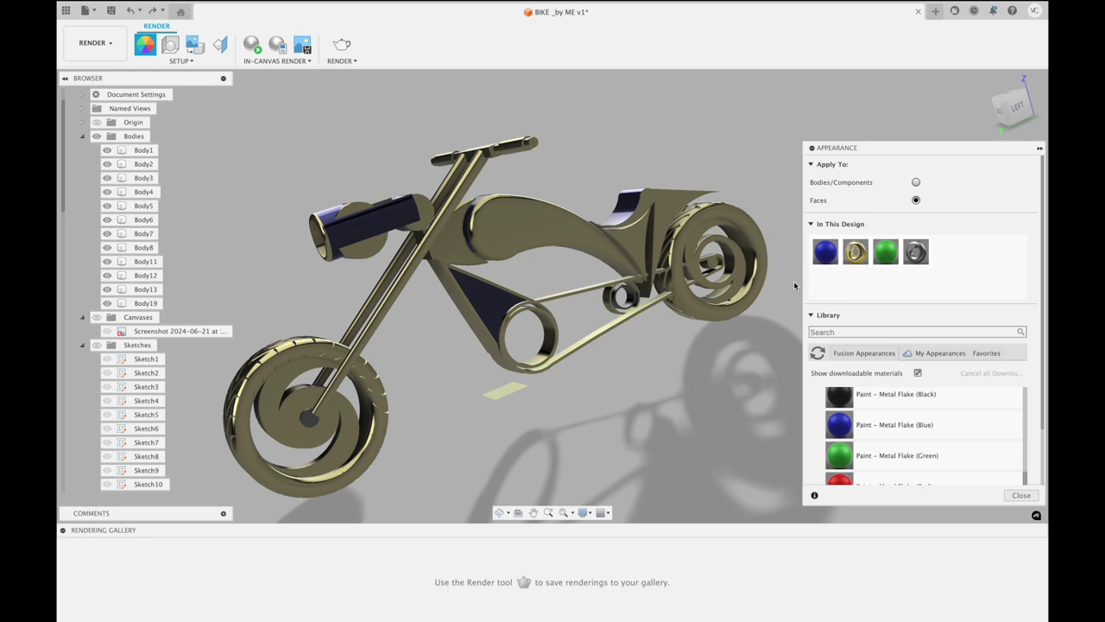
{"action": "left_click_drag", "start_coordinate": [376, 444], "coordinate": [336, 445]}
{"action": "middle_click_drag", "start_coordinate": [345, 444], "coordinate": [456, 423], "text": "shift"}
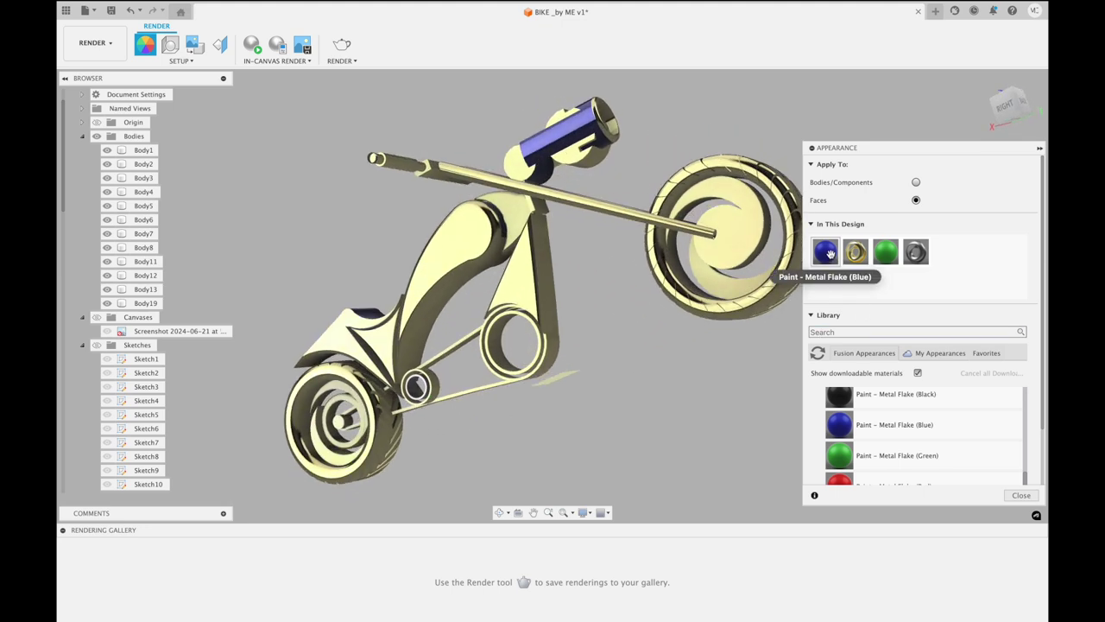
Paint several rear-wheel inner faces and the front wheel blue metal flake
{"action": "left_click_drag", "start_coordinate": [830, 253], "coordinate": [733, 246]}
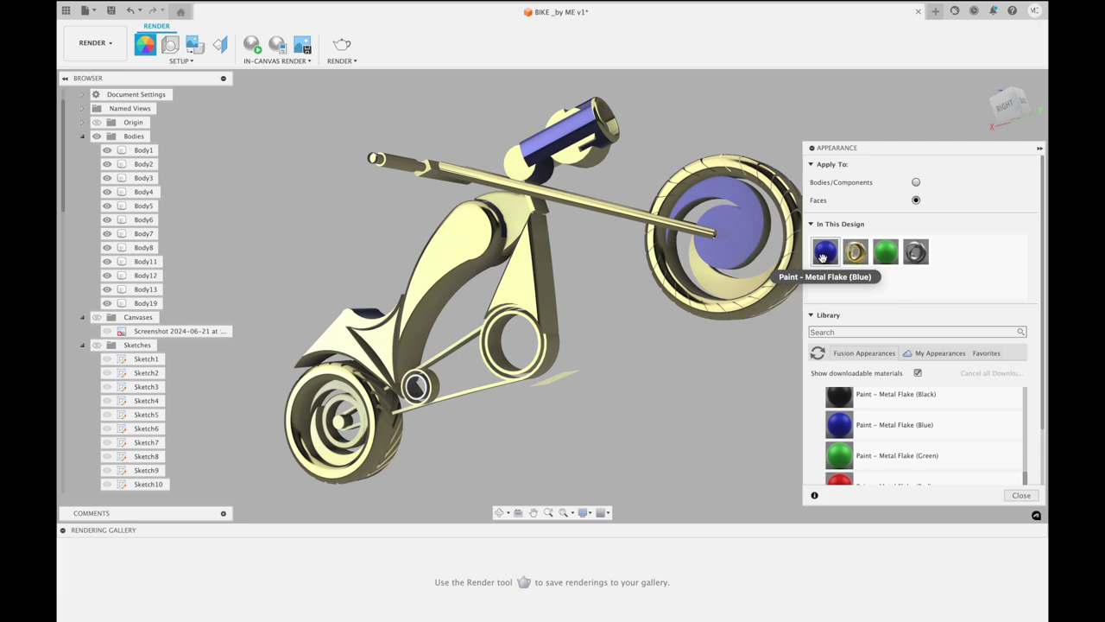
{"action": "left_click_drag", "start_coordinate": [822, 257], "coordinate": [734, 285]}
{"action": "middle_click_drag", "start_coordinate": [549, 305], "coordinate": [550, 306], "text": "shift"}
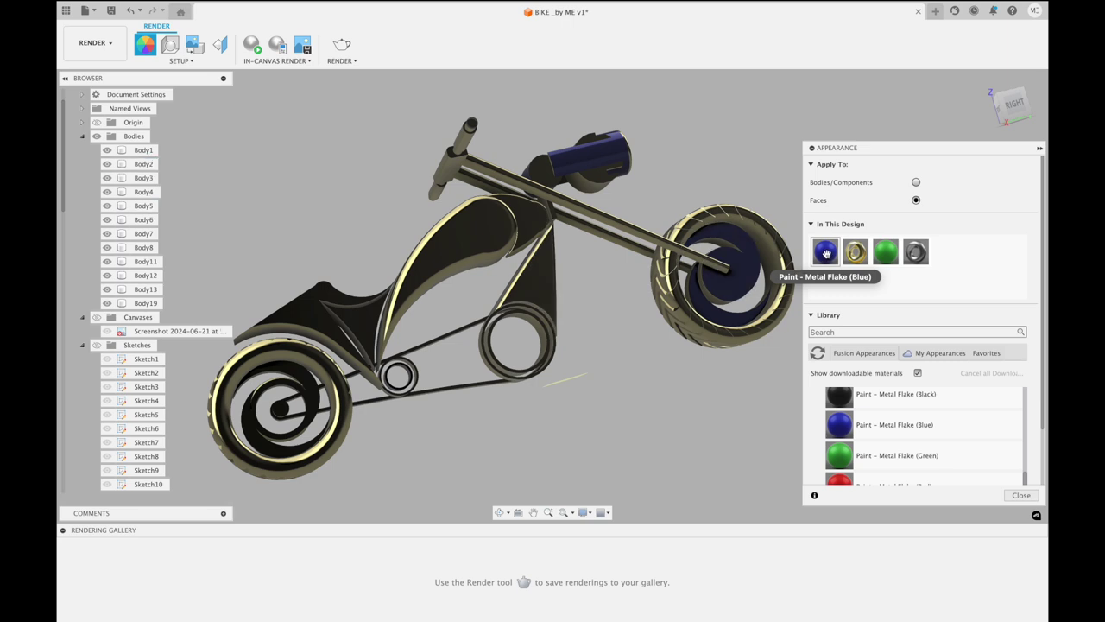
{"action": "left_click_drag", "start_coordinate": [446, 347], "coordinate": [272, 410]}
{"action": "left_click_drag", "start_coordinate": [266, 421], "coordinate": [730, 310]}
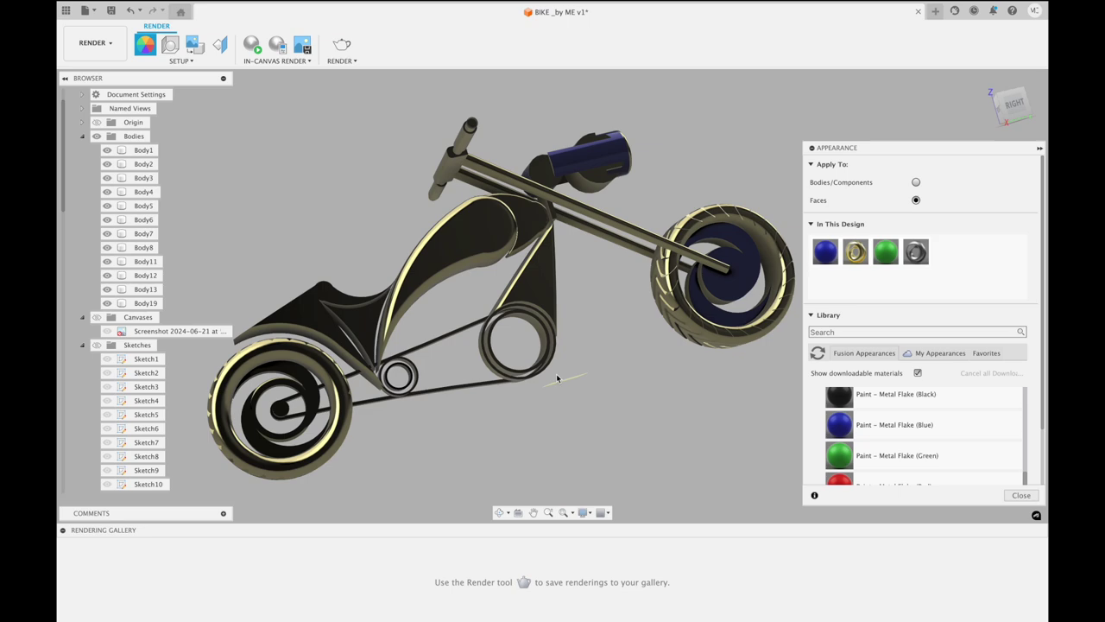
{"action": "middle_click_drag", "start_coordinate": [555, 374], "coordinate": [620, 350], "text": "shift"}
{"action": "left_click_drag", "start_coordinate": [825, 251], "coordinate": [309, 413]}
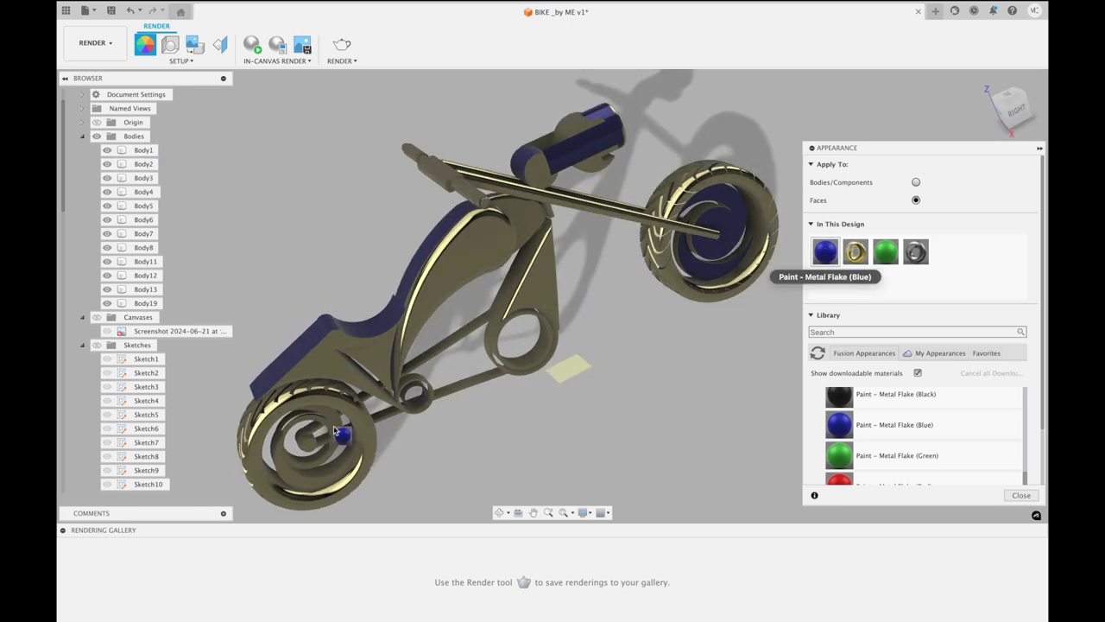
{"action": "left_click_drag", "start_coordinate": [339, 430], "coordinate": [338, 432]}
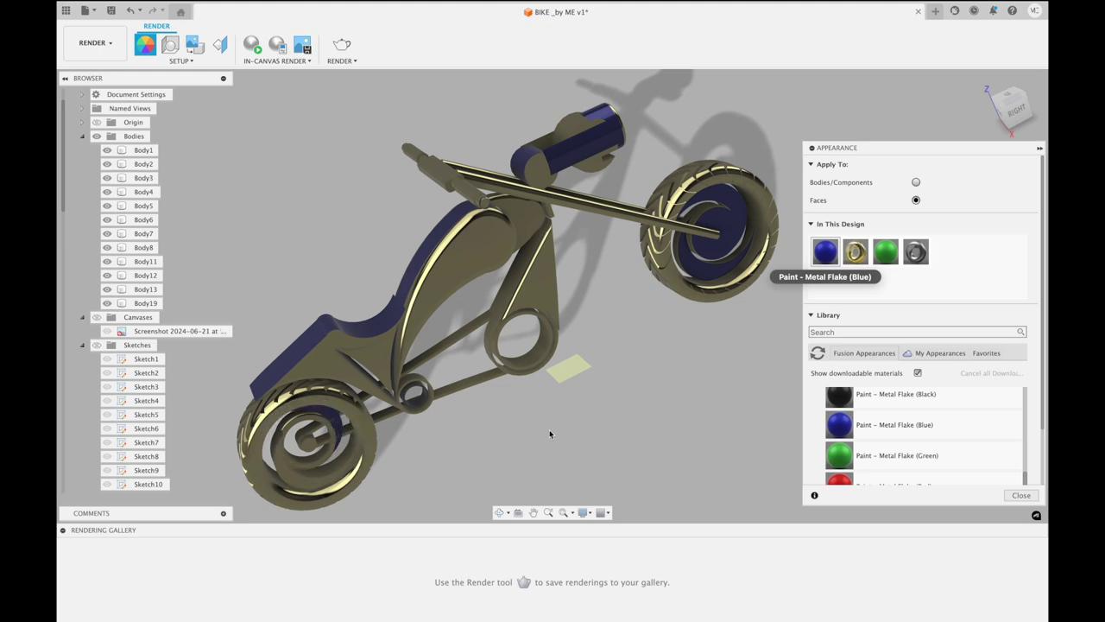
Paint more rear-wheel inner faces and the hub area blue metal flake
{"action": "scroll", "coordinate": [400, 446], "scroll_direction": "up", "scroll_amount": 2}
{"action": "scroll", "coordinate": [400, 446], "scroll_direction": "up", "scroll_amount": 2}
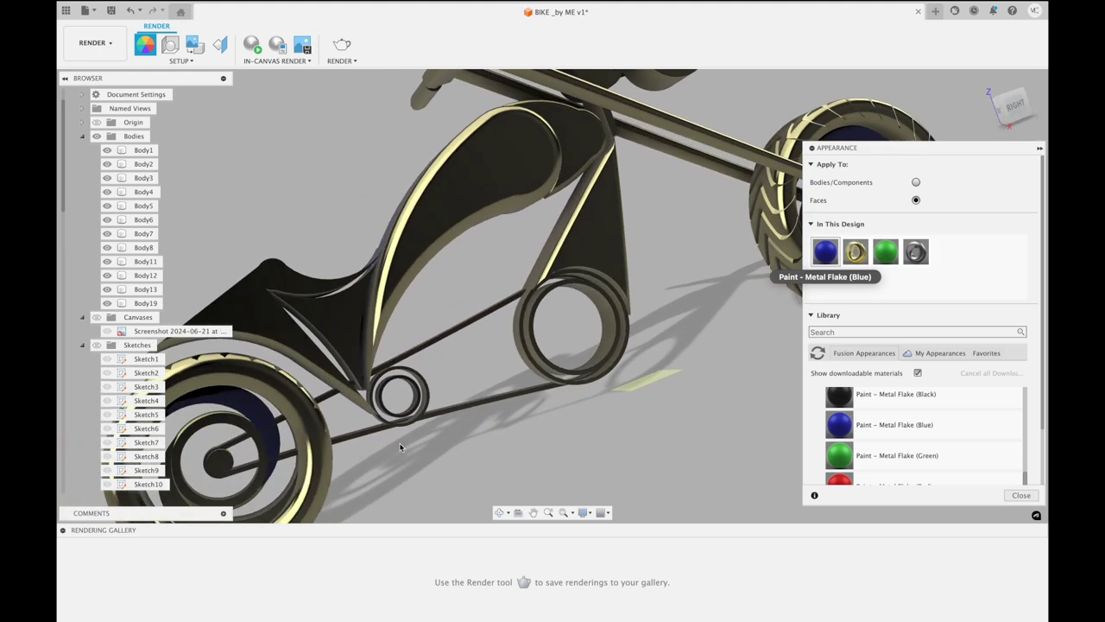
{"action": "scroll", "coordinate": [400, 447], "scroll_direction": "up", "scroll_amount": 1}
{"action": "middle_click_drag", "start_coordinate": [400, 447], "coordinate": [454, 418]}
{"action": "left_click_drag", "start_coordinate": [825, 251], "coordinate": [343, 438]}
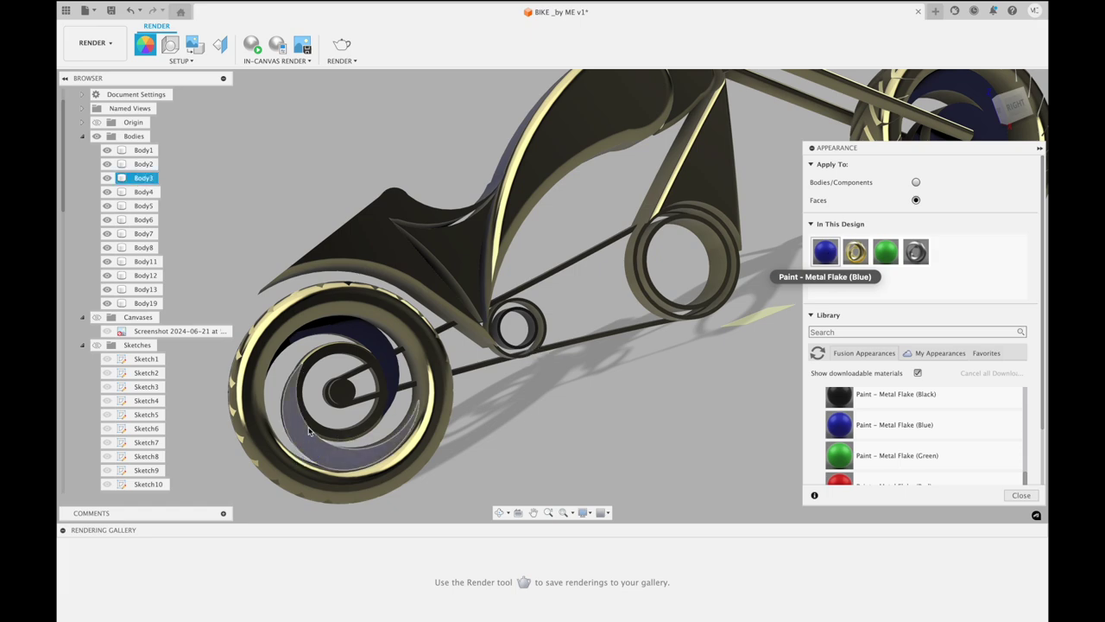
{"action": "left_click_drag", "start_coordinate": [298, 453], "coordinate": [314, 401]}
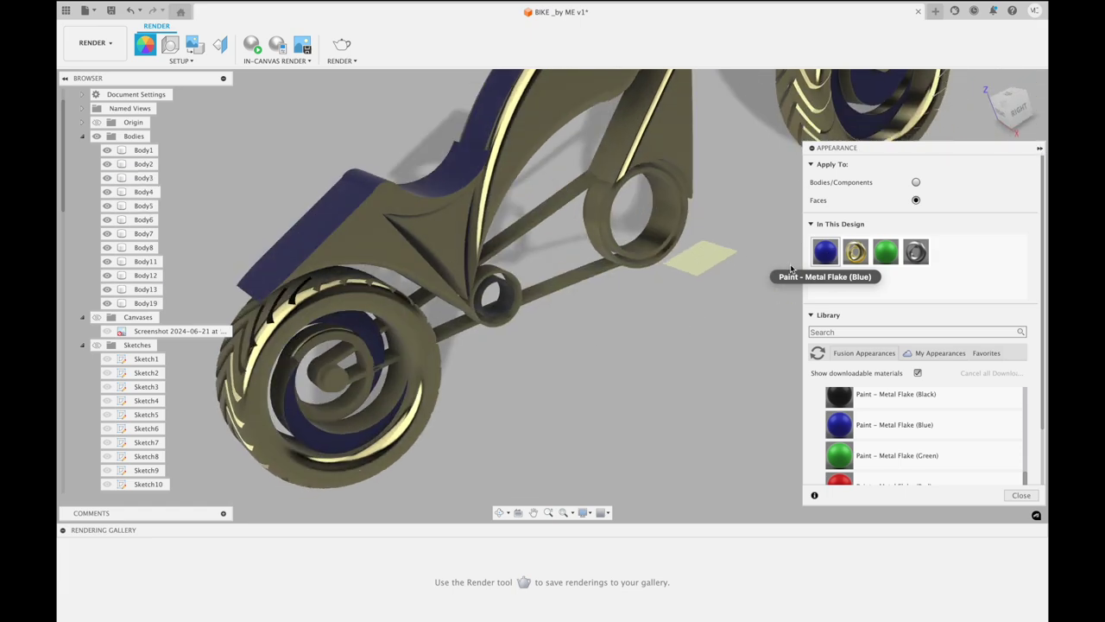
{"action": "left_click_drag", "start_coordinate": [350, 390], "coordinate": [361, 357]}
{"action": "left_click_drag", "start_coordinate": [333, 344], "coordinate": [371, 364]}
{"action": "left_click_drag", "start_coordinate": [345, 413], "coordinate": [293, 364]}
{"action": "left_click_drag", "start_coordinate": [330, 414], "coordinate": [335, 416]}
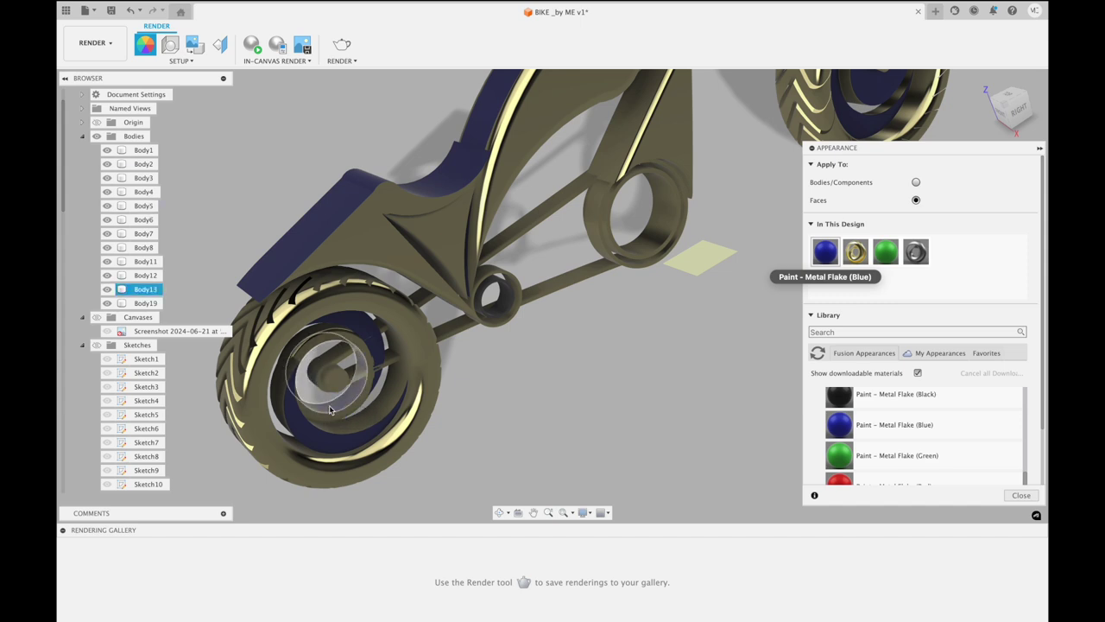
From the other side, paint the rear wheel's inner rings blue and zoom out
{"action": "middle_click_drag", "start_coordinate": [557, 356], "coordinate": [565, 360], "text": "shift"}
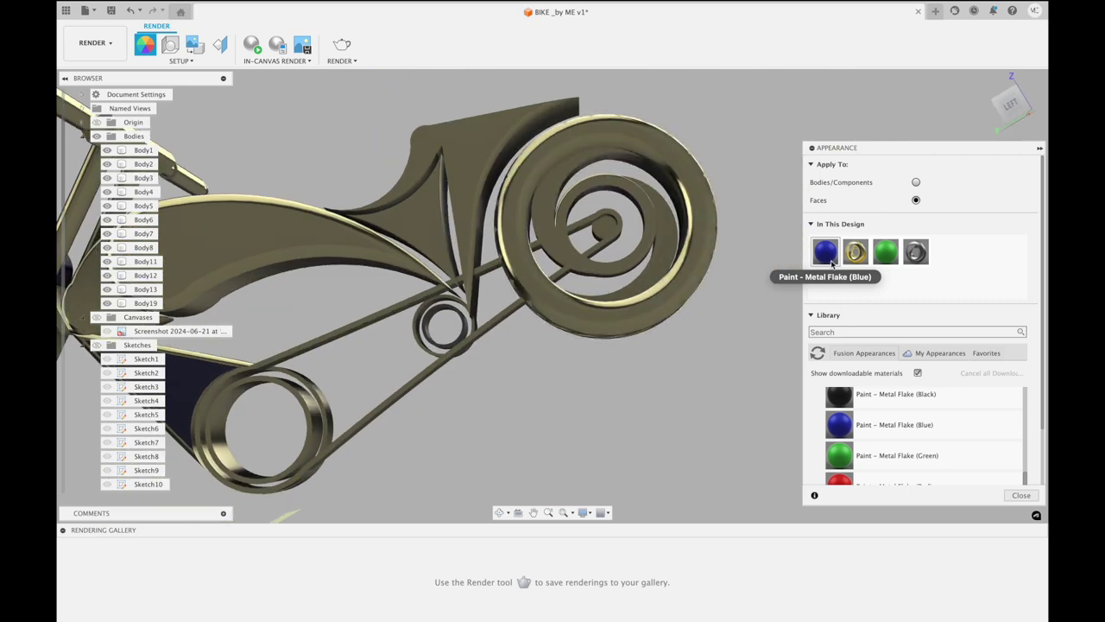
{"action": "left_click_drag", "start_coordinate": [656, 237], "coordinate": [663, 243]}
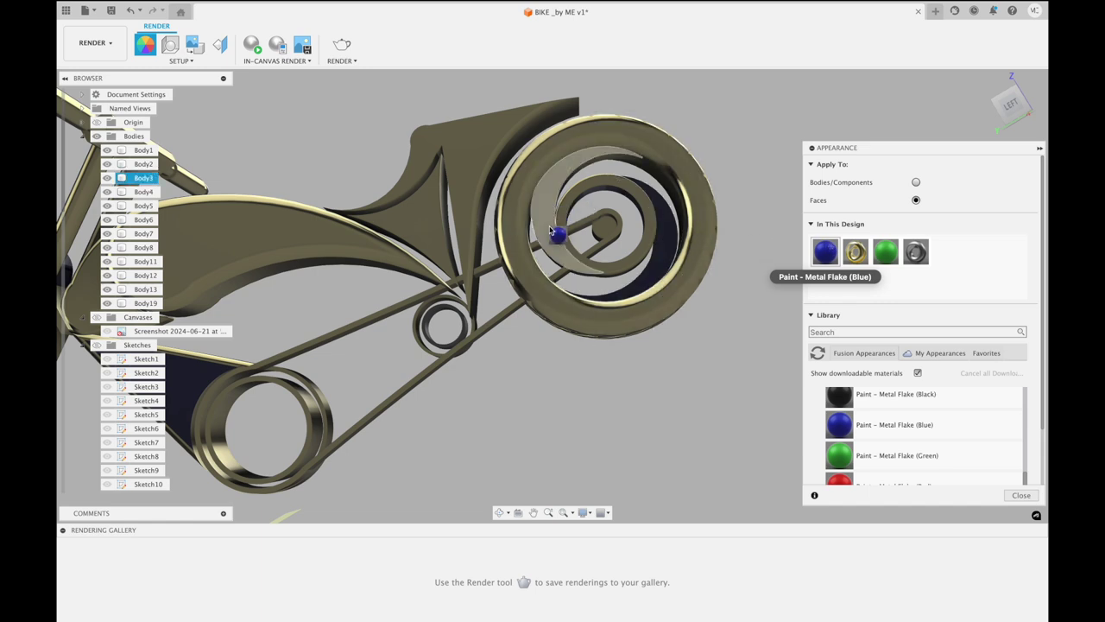
{"action": "left_click_drag", "start_coordinate": [557, 205], "coordinate": [563, 229]}
{"action": "left_click_drag", "start_coordinate": [731, 241], "coordinate": [651, 224]}
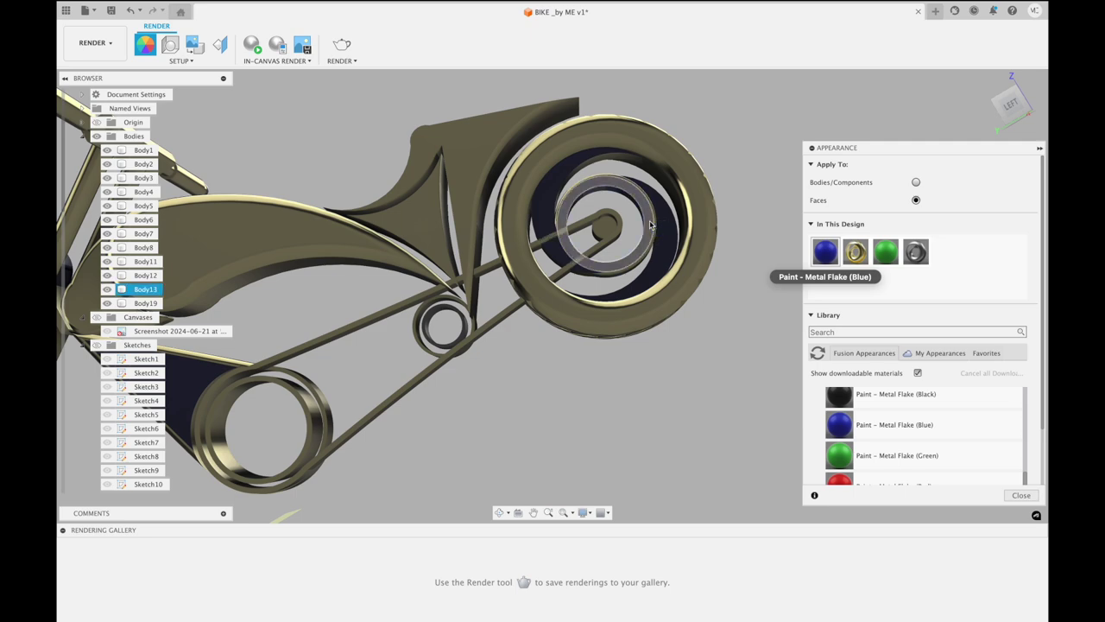
{"action": "scroll", "coordinate": [642, 202], "scroll_direction": "down", "scroll_amount": 5}
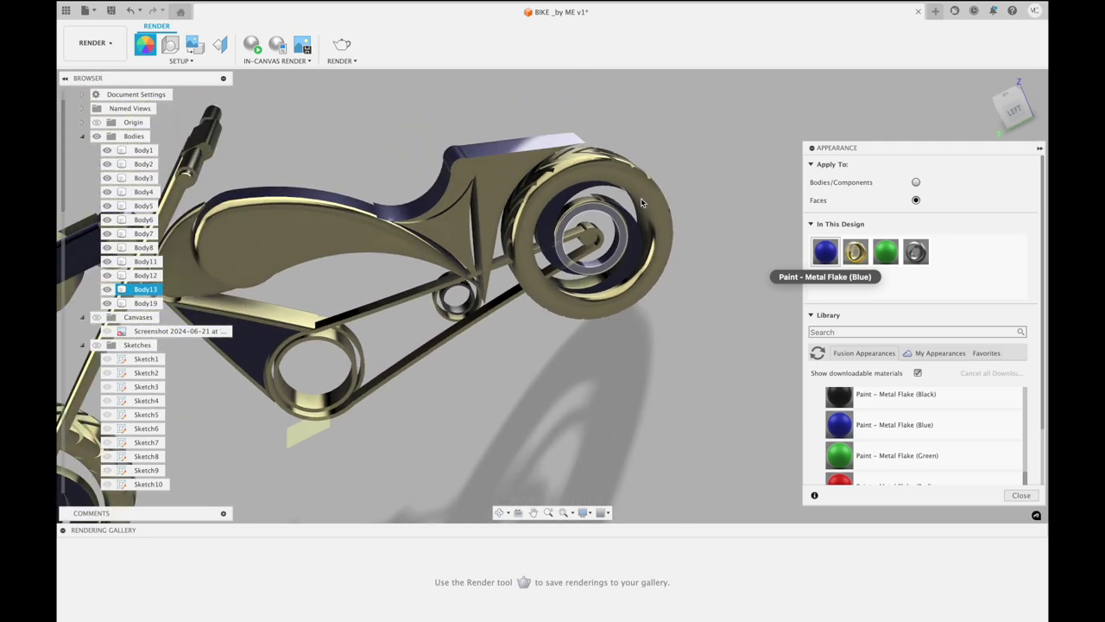
{"action": "scroll", "coordinate": [641, 198], "scroll_direction": "down", "scroll_amount": 2}
{"action": "scroll", "coordinate": [641, 197], "scroll_direction": "down", "scroll_amount": 2}
{"action": "scroll", "coordinate": [641, 197], "scroll_direction": "down", "scroll_amount": 2}
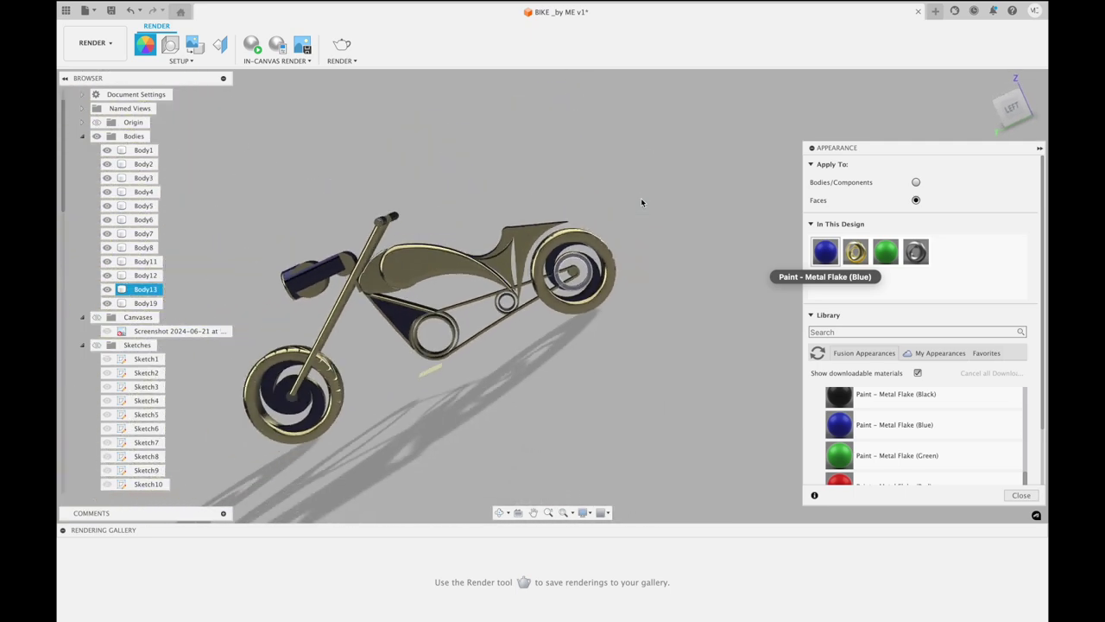
{"action": "scroll", "coordinate": [641, 197], "scroll_direction": "down", "scroll_amount": 1}
{"action": "scroll", "coordinate": [640, 202], "scroll_direction": "down", "scroll_amount": 2}
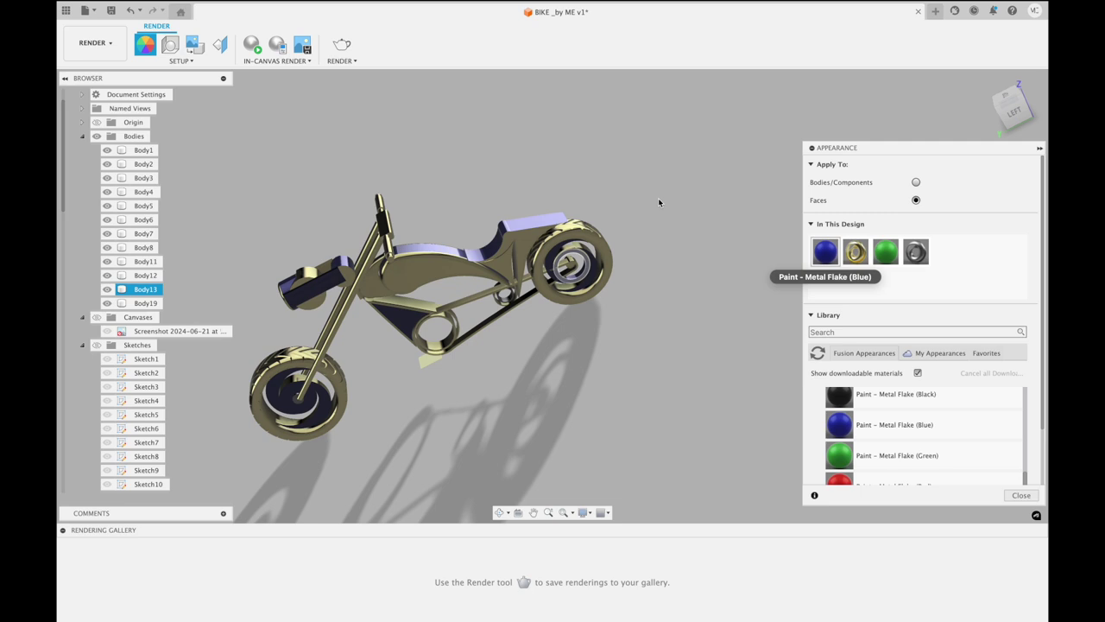
{"action": "left_click", "coordinate": [658, 198]}
{"action": "scroll", "coordinate": [876, 408], "scroll_direction": "up", "scroll_amount": 1}
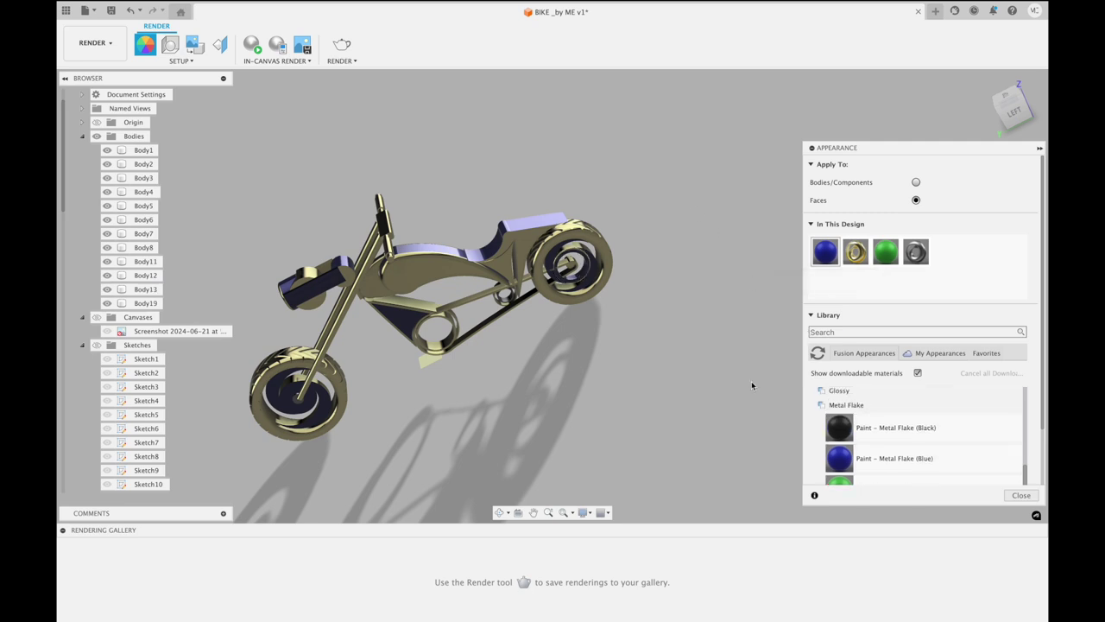
{"action": "scroll", "coordinate": [626, 263], "scroll_direction": "down", "scroll_amount": 2, "text": "shift"}
{"action": "scroll", "coordinate": [625, 264], "scroll_direction": "down", "scroll_amount": 2, "text": "shift"}
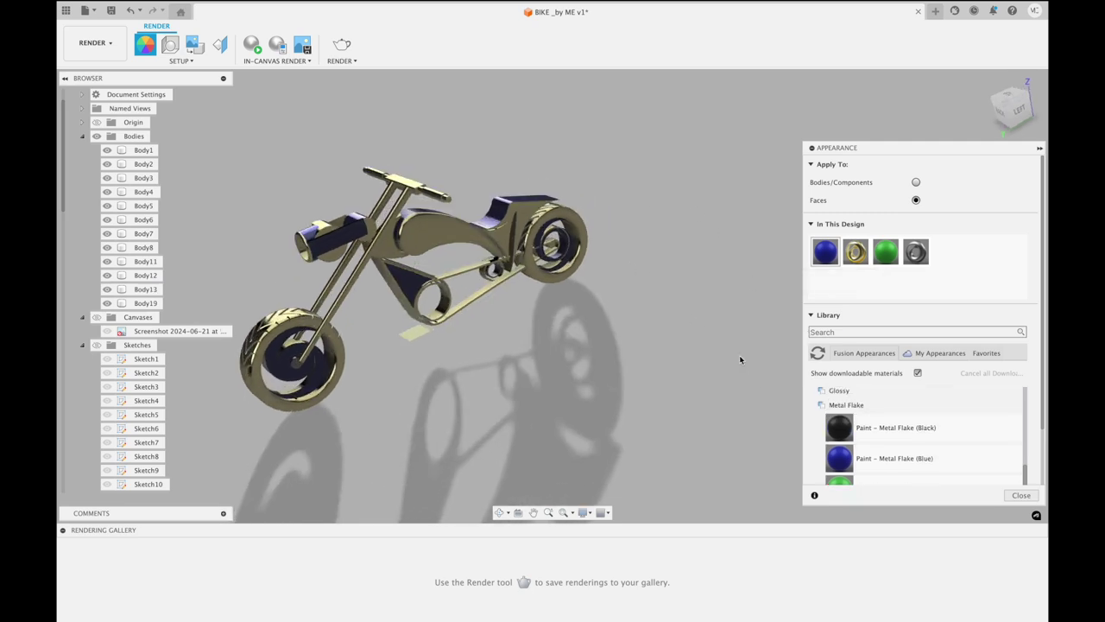
{"action": "left_click_drag", "start_coordinate": [848, 432], "coordinate": [269, 334]}
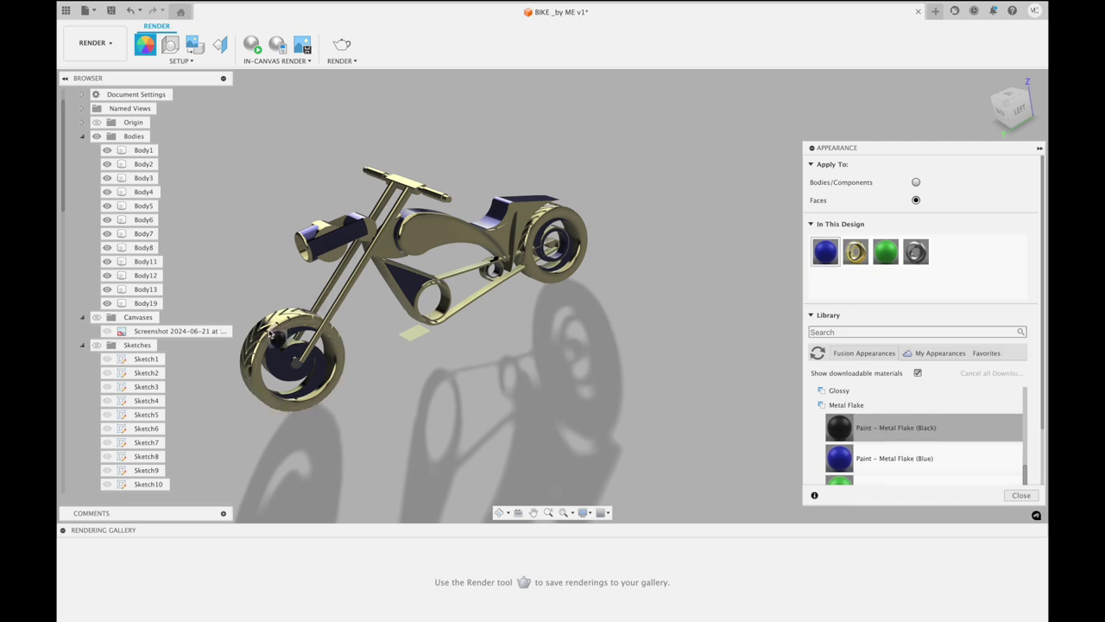
{"action": "mouse_move", "coordinate": [289, 343]}
{"action": "left_mouse_down"}
{"action": "mouse_move", "coordinate": [559, 235]}
{"action": "mouse_move", "coordinate": [577, 209]}
{"action": "left_mouse_up"}
{"action": "left_click_drag", "start_coordinate": [845, 432], "coordinate": [342, 367]}
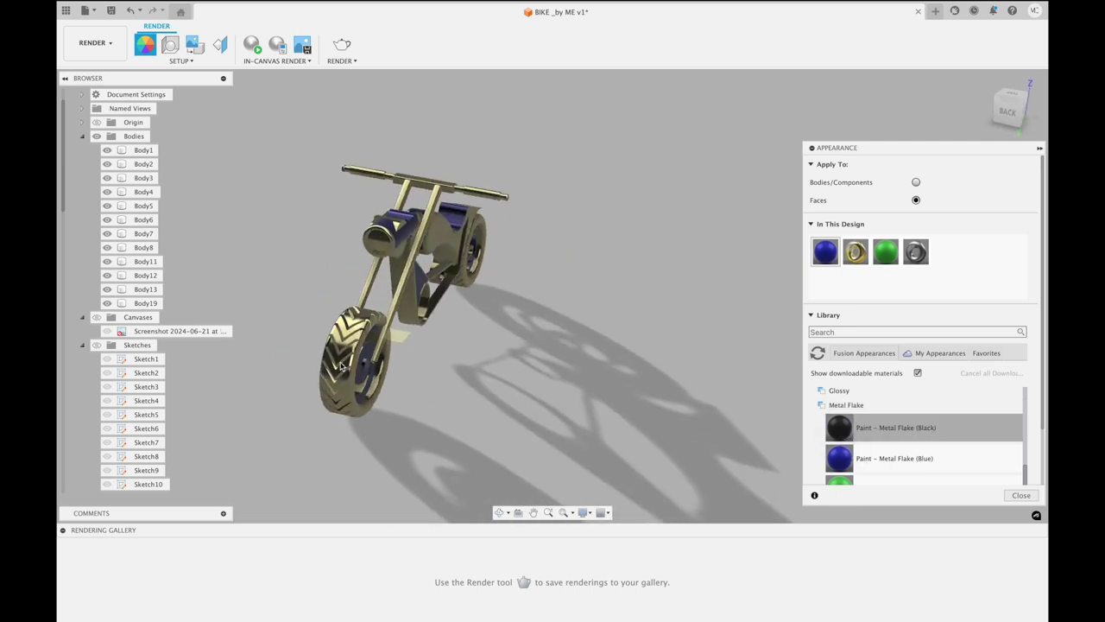
{"action": "scroll", "coordinate": [342, 366], "scroll_direction": "up", "scroll_amount": 5}
{"action": "scroll", "coordinate": [341, 361], "scroll_direction": "down", "scroll_amount": 3}
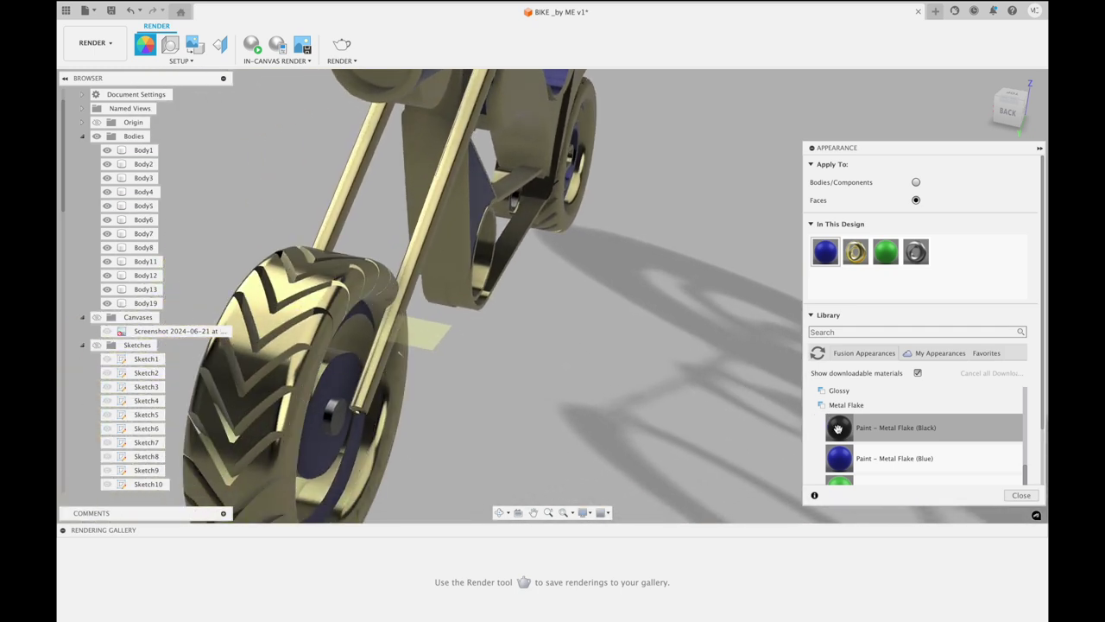
{"action": "left_click_drag", "start_coordinate": [528, 376], "coordinate": [316, 337]}
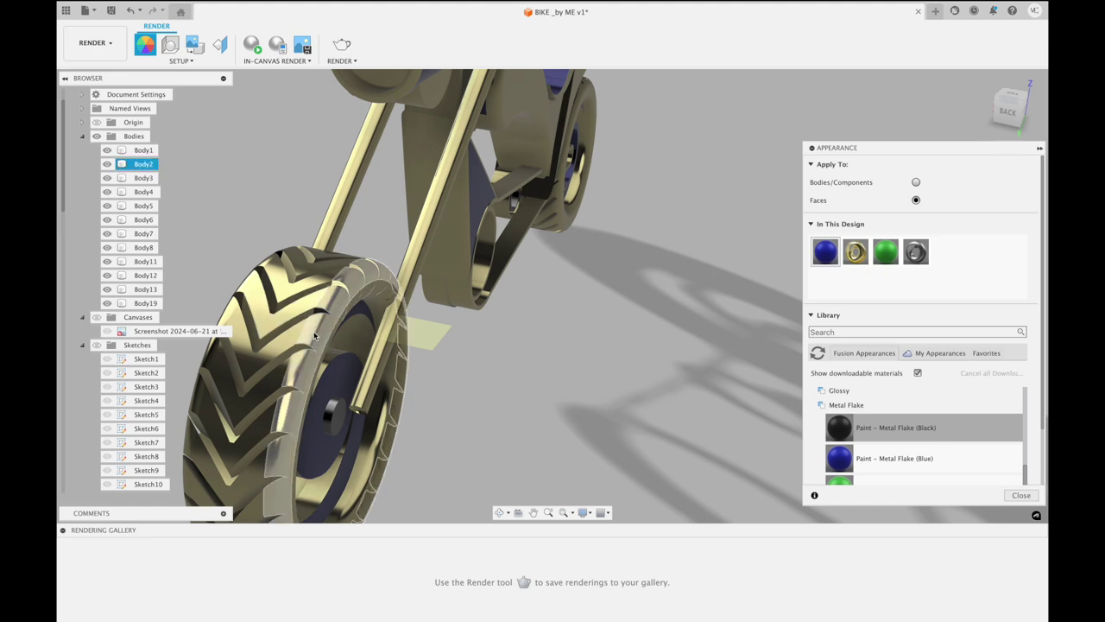
Orbit to the front wheel and drag Paint - Metal Flake (Black) onto the front tyre
{"action": "scroll", "coordinate": [558, 291], "scroll_direction": "up", "scroll_amount": 2}
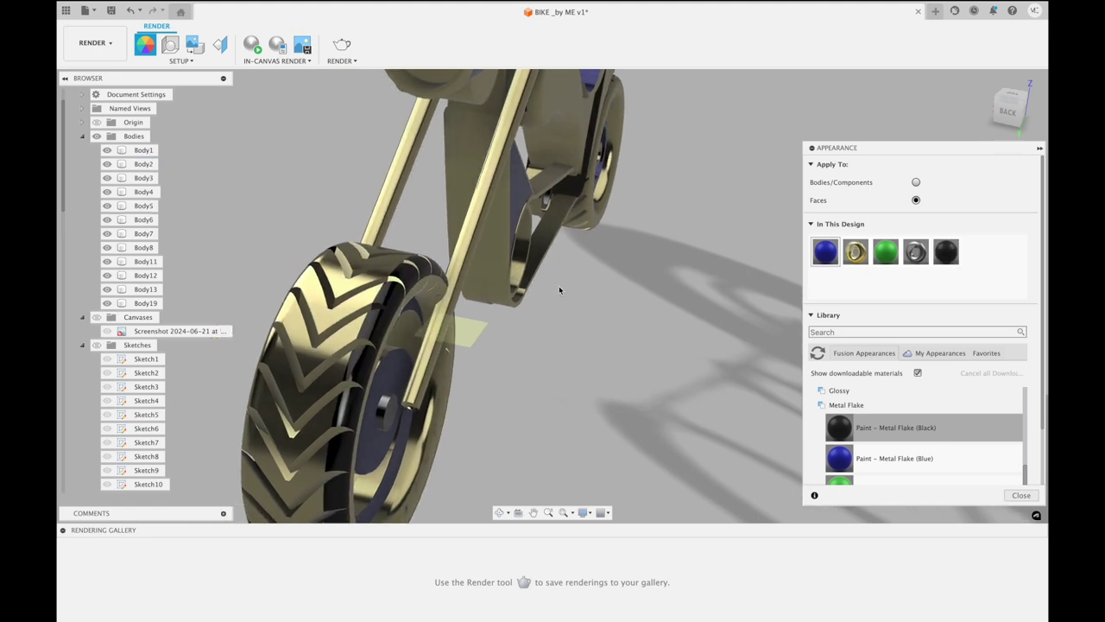
{"action": "middle_click_drag", "start_coordinate": [559, 285], "coordinate": [576, 284], "text": "shift"}
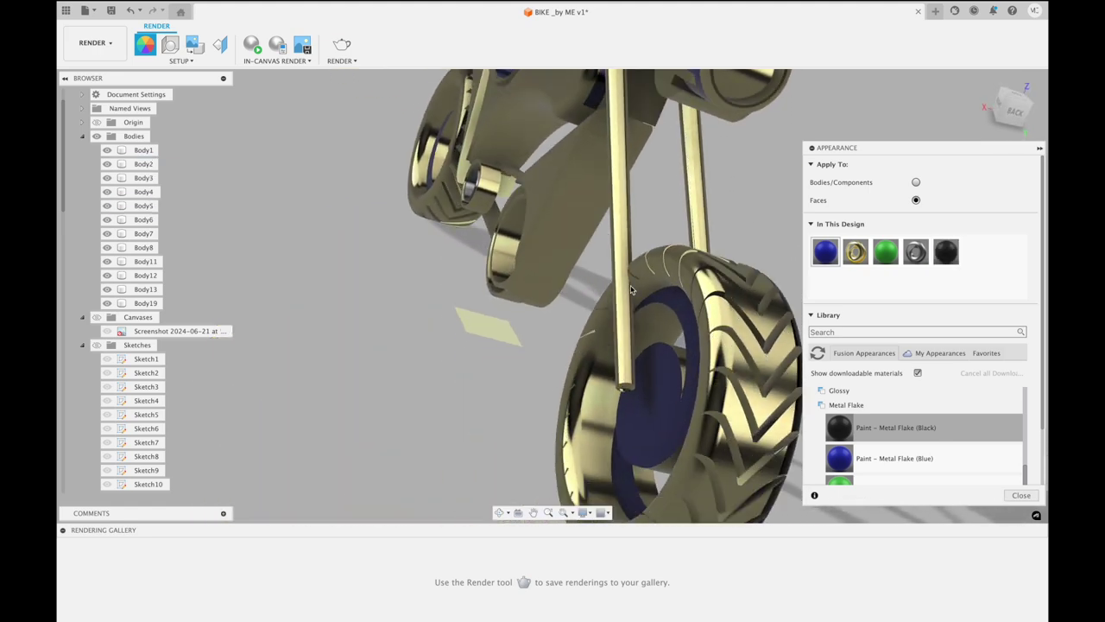
{"action": "mouse_move", "coordinate": [838, 435]}
{"action": "left_mouse_down"}
{"action": "mouse_move", "coordinate": [699, 406]}
{"action": "mouse_move", "coordinate": [716, 364]}
{"action": "mouse_move", "coordinate": [727, 363]}
{"action": "mouse_move", "coordinate": [696, 277]}
{"action": "mouse_move", "coordinate": [699, 336]}
{"action": "mouse_move", "coordinate": [690, 326]}
{"action": "mouse_move", "coordinate": [699, 333]}
{"action": "left_mouse_up"}
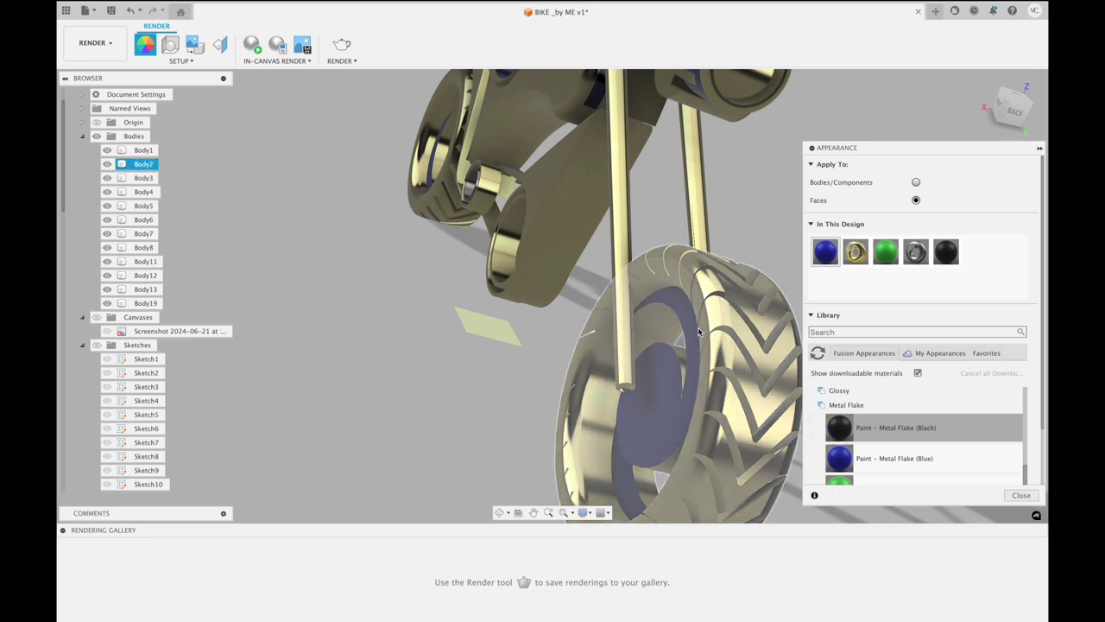
{"action": "middle_click_drag", "start_coordinate": [699, 332], "coordinate": [693, 332], "text": "shift"}
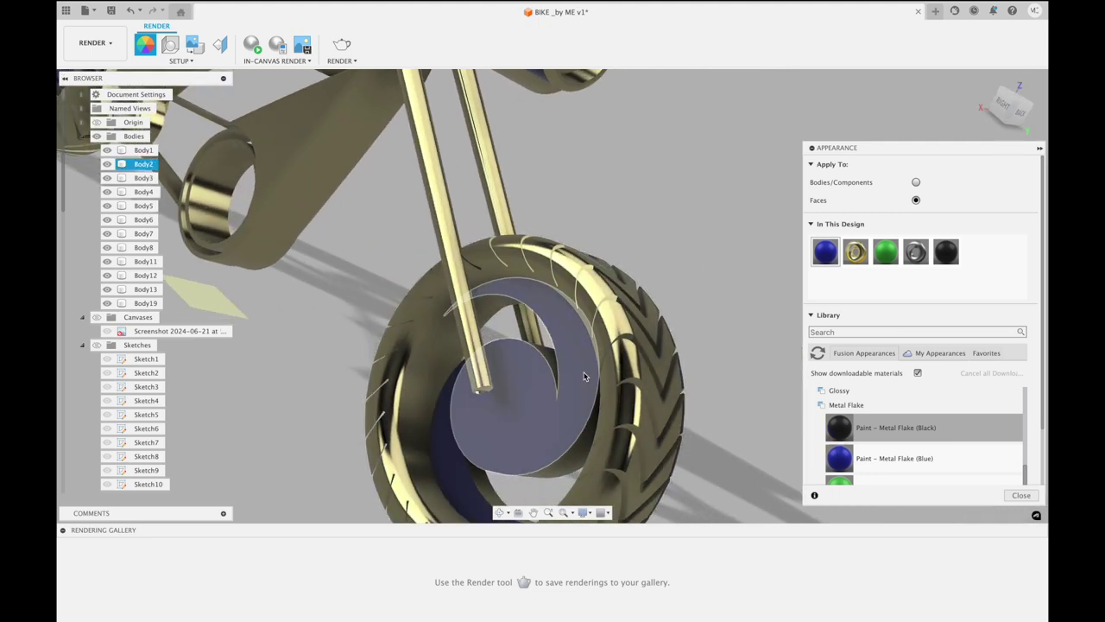
{"action": "left_click_drag", "start_coordinate": [839, 427], "coordinate": [633, 394]}
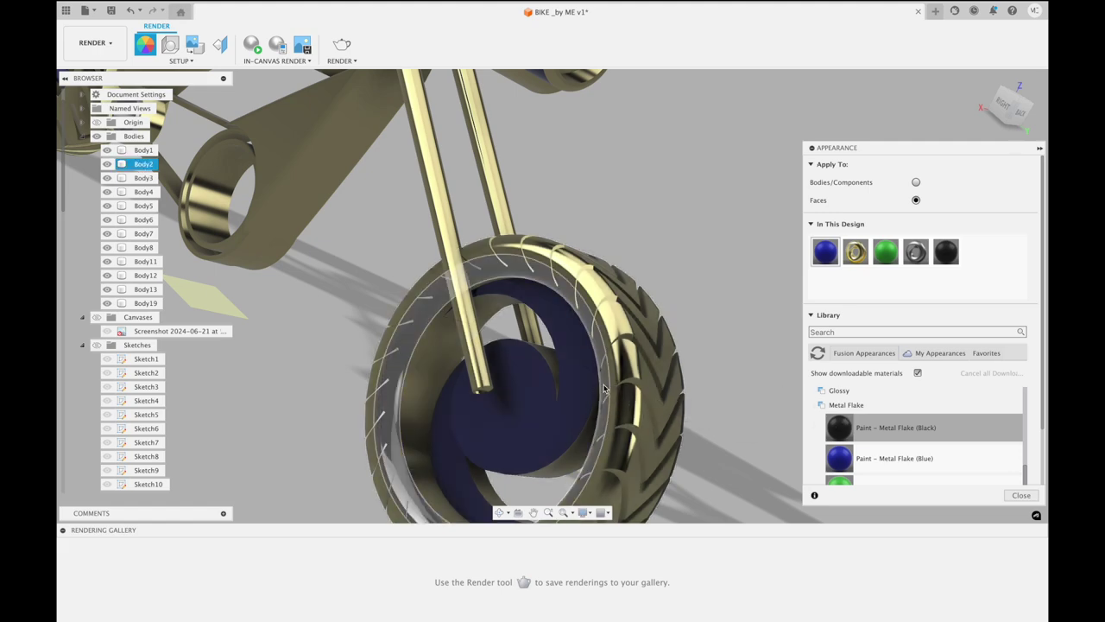
Switch Apply To from Faces to Bodies/Components and retry black metal-flake paint on the front wheel
{"action": "scroll", "coordinate": [716, 159], "scroll_direction": "left", "scroll_amount": 5, "text": "shift"}
{"action": "scroll", "coordinate": [716, 160], "scroll_direction": "left", "scroll_amount": 2, "text": "shift"}
{"action": "scroll", "coordinate": [716, 160], "scroll_direction": "left", "scroll_amount": 2, "text": "shift"}
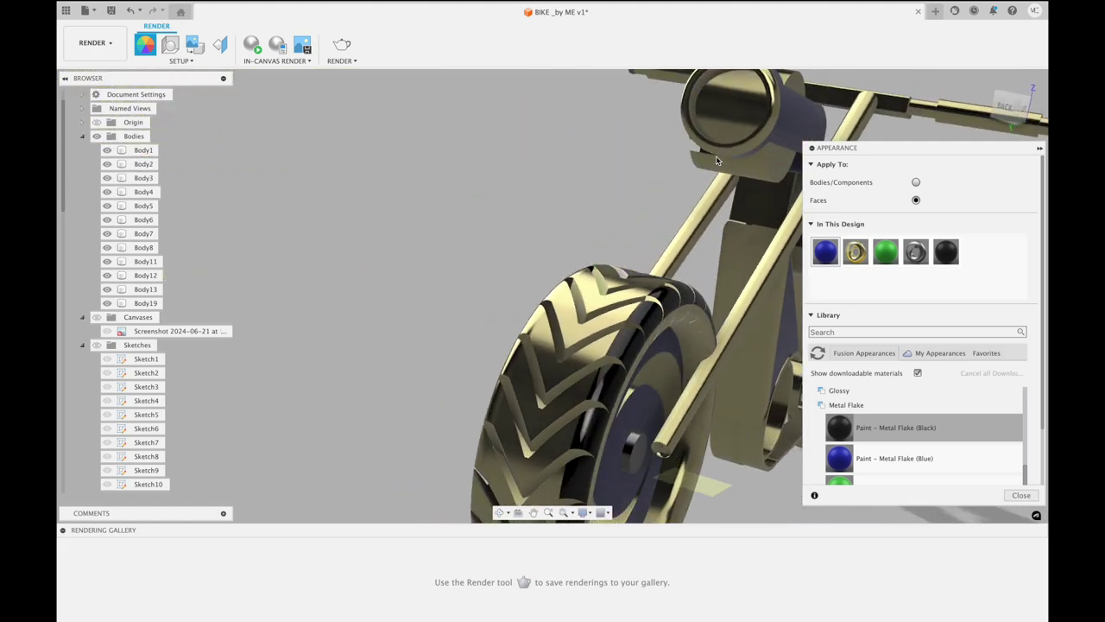
{"action": "scroll", "coordinate": [715, 159], "scroll_direction": "left", "scroll_amount": 2, "text": "shift"}
{"action": "scroll", "coordinate": [716, 160], "scroll_direction": "left", "scroll_amount": 2, "text": "shift"}
{"action": "scroll", "coordinate": [715, 160], "scroll_direction": "left", "scroll_amount": 2, "text": "shift"}
{"action": "scroll", "coordinate": [716, 160], "scroll_direction": "left", "scroll_amount": 2, "text": "shift"}
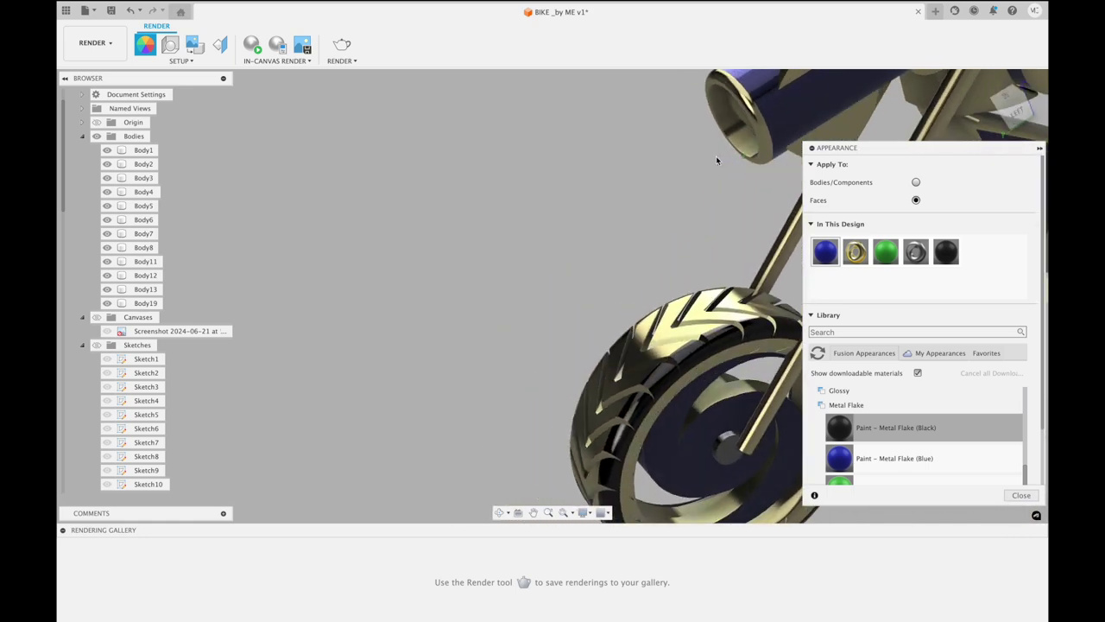
{"action": "scroll", "coordinate": [716, 160], "scroll_direction": "left", "scroll_amount": 2, "text": "shift"}
{"action": "scroll", "coordinate": [715, 160], "scroll_direction": "left", "scroll_amount": 2, "text": "shift"}
{"action": "scroll", "coordinate": [716, 160], "scroll_direction": "left", "scroll_amount": 2, "text": "shift"}
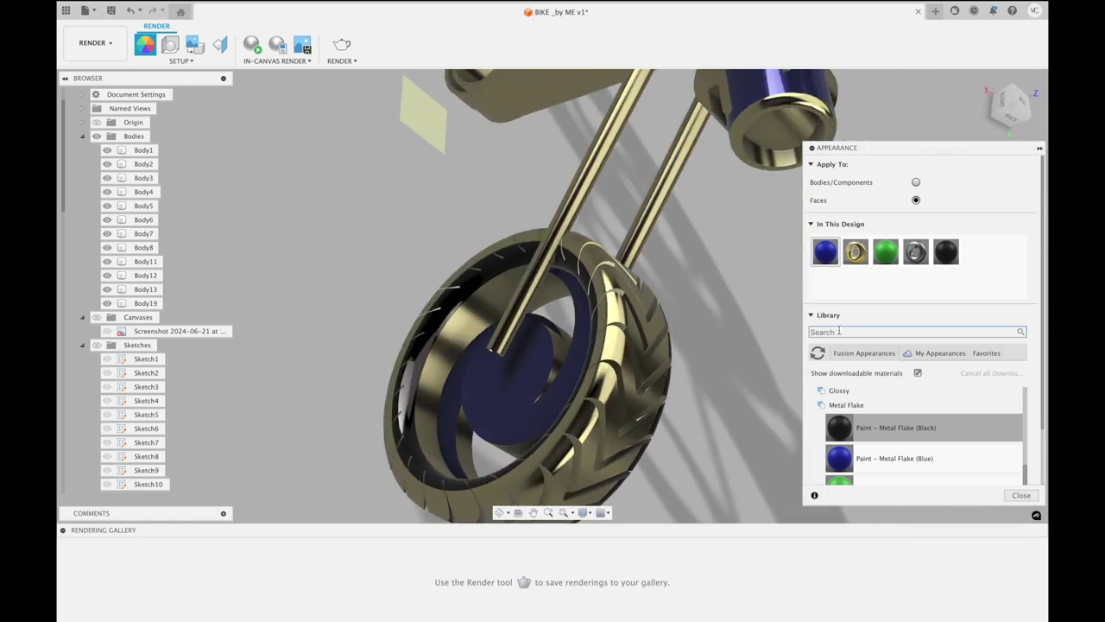
{"action": "left_click_drag", "start_coordinate": [851, 434], "coordinate": [587, 384]}
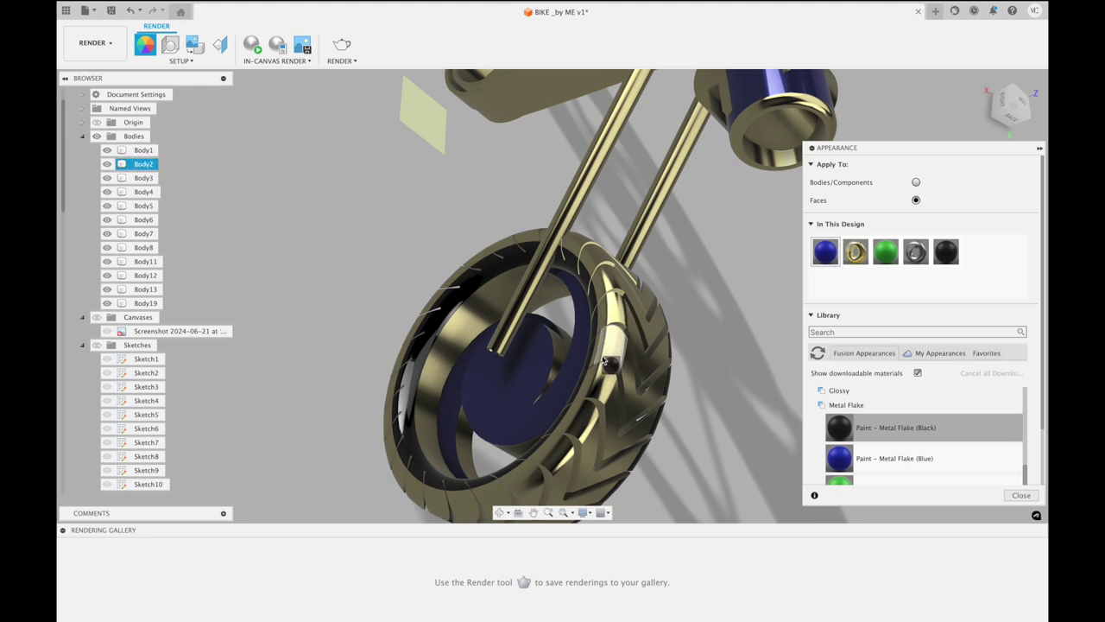
{"action": "left_click_drag", "start_coordinate": [602, 383], "coordinate": [602, 384]}
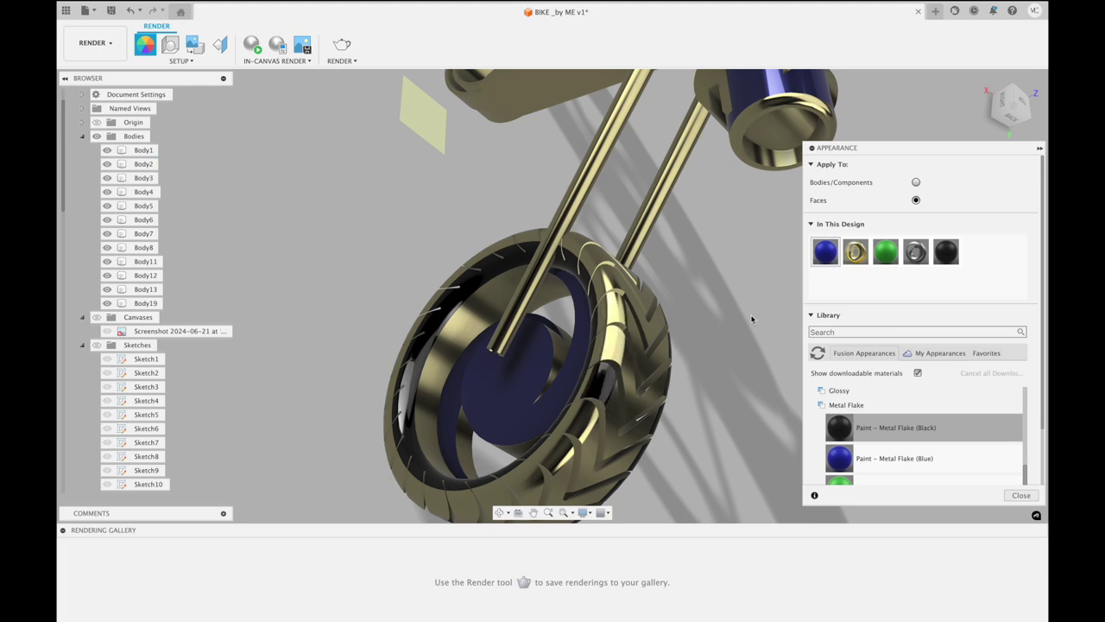
{"action": "scroll", "coordinate": [751, 319], "scroll_direction": "left", "scroll_amount": 2, "text": "shift"}
{"action": "scroll", "coordinate": [751, 320], "scroll_direction": "left", "scroll_amount": 2, "text": "shift"}
{"action": "left_click_drag", "start_coordinate": [814, 417], "coordinate": [615, 344]}
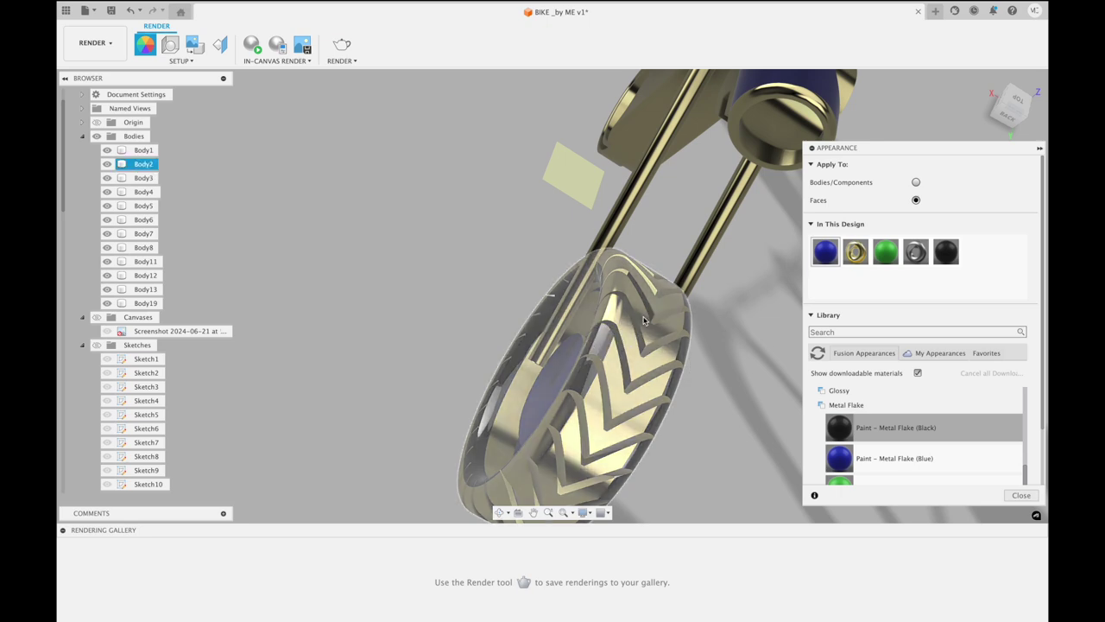
{"action": "scroll", "coordinate": [617, 330], "scroll_direction": "left", "scroll_amount": 3, "text": "shift"}
{"action": "scroll", "coordinate": [625, 328], "scroll_direction": "left", "scroll_amount": 3, "text": "shift"}
{"action": "scroll", "coordinate": [639, 323], "scroll_direction": "left", "scroll_amount": 3, "text": "shift"}
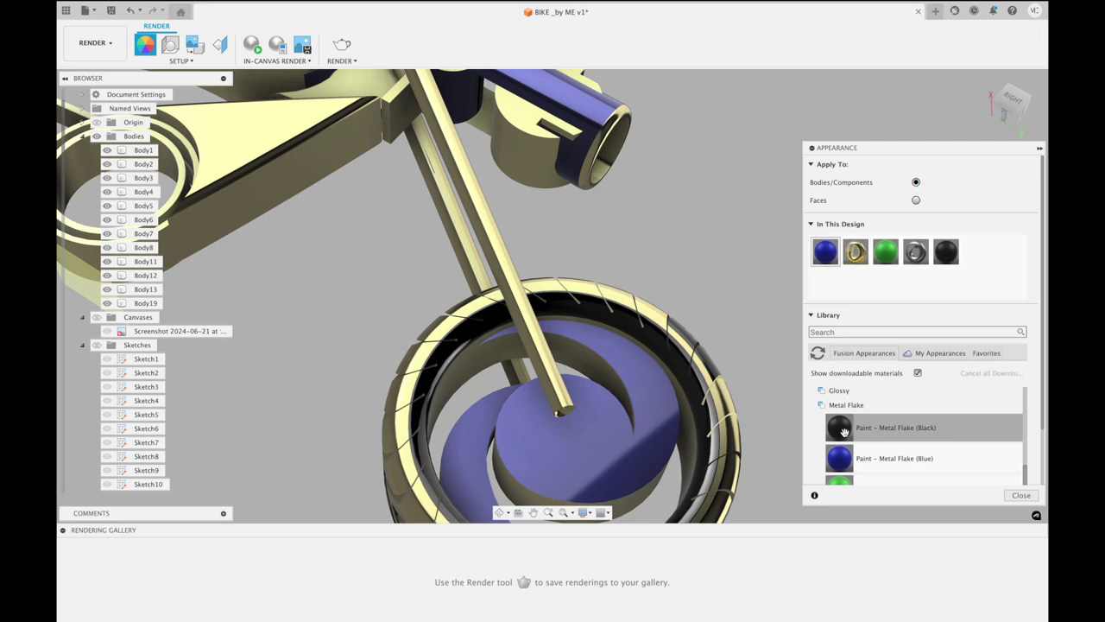
Paint the whole front wheel black metal-flake, removing its existing face appearances
{"action": "left_click_drag", "start_coordinate": [794, 422], "coordinate": [730, 425]}
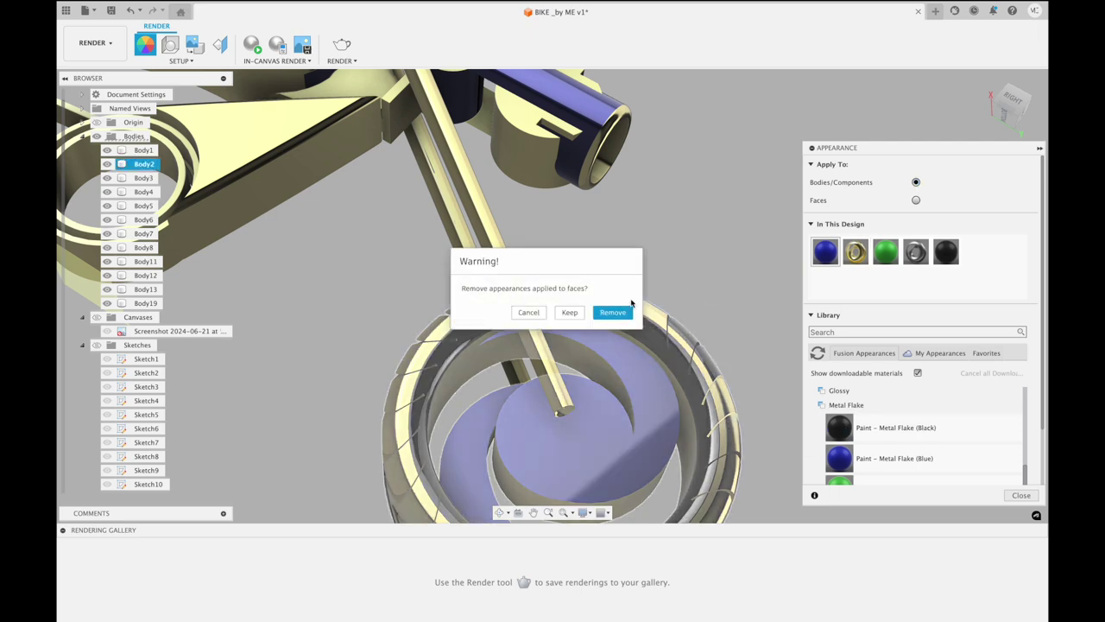
{"action": "left_click", "coordinate": [559, 319]}
{"action": "scroll", "coordinate": [707, 205], "scroll_direction": "left", "scroll_amount": 3, "text": "shift"}
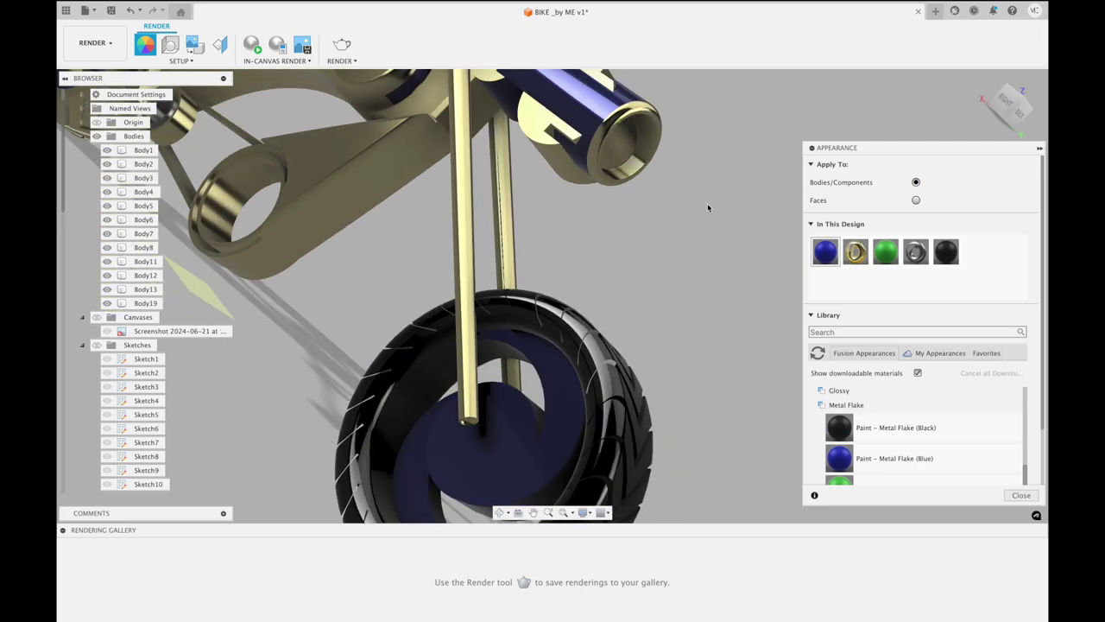
{"action": "scroll", "coordinate": [707, 205], "scroll_direction": "left", "scroll_amount": 3, "text": "shift"}
{"action": "scroll", "coordinate": [707, 205], "scroll_direction": "left", "scroll_amount": 3, "text": "shift"}
{"action": "scroll", "coordinate": [707, 205], "scroll_direction": "left", "scroll_amount": 3, "text": "shift"}
{"action": "scroll", "coordinate": [707, 205], "scroll_direction": "left", "scroll_amount": 3, "text": "shift"}
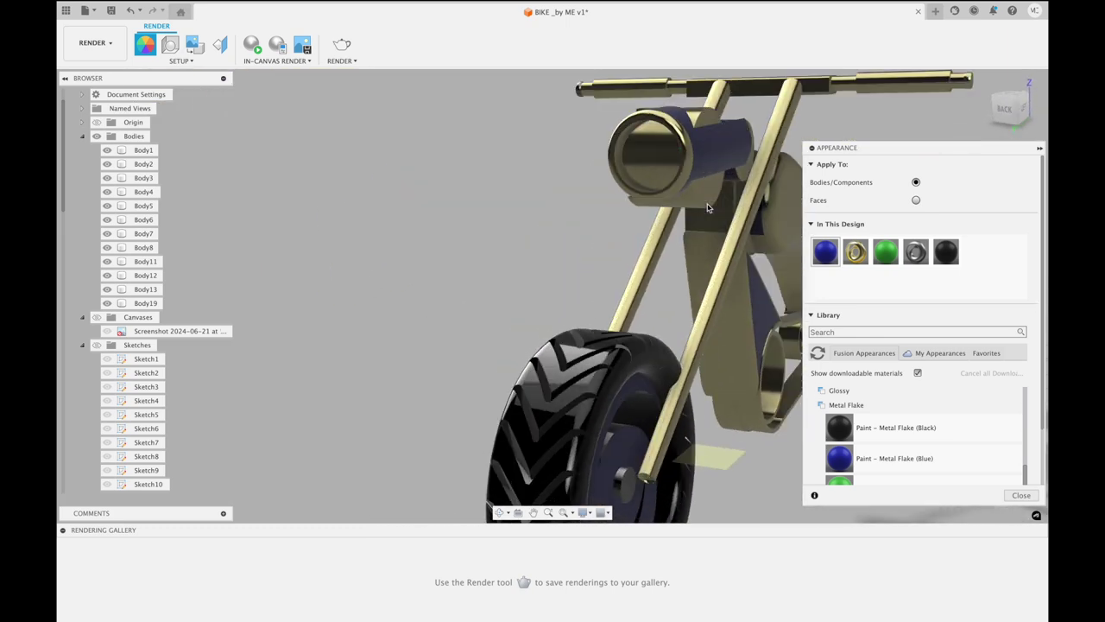
{"action": "scroll", "coordinate": [707, 204], "scroll_direction": "left", "scroll_amount": 2, "text": "shift"}
{"action": "scroll", "coordinate": [707, 208], "scroll_direction": "left", "scroll_amount": 3, "text": "shift"}
{"action": "scroll", "coordinate": [707, 207], "scroll_direction": "left", "scroll_amount": 3, "text": "shift"}
{"action": "scroll", "coordinate": [707, 208], "scroll_direction": "left", "scroll_amount": 3, "text": "shift"}
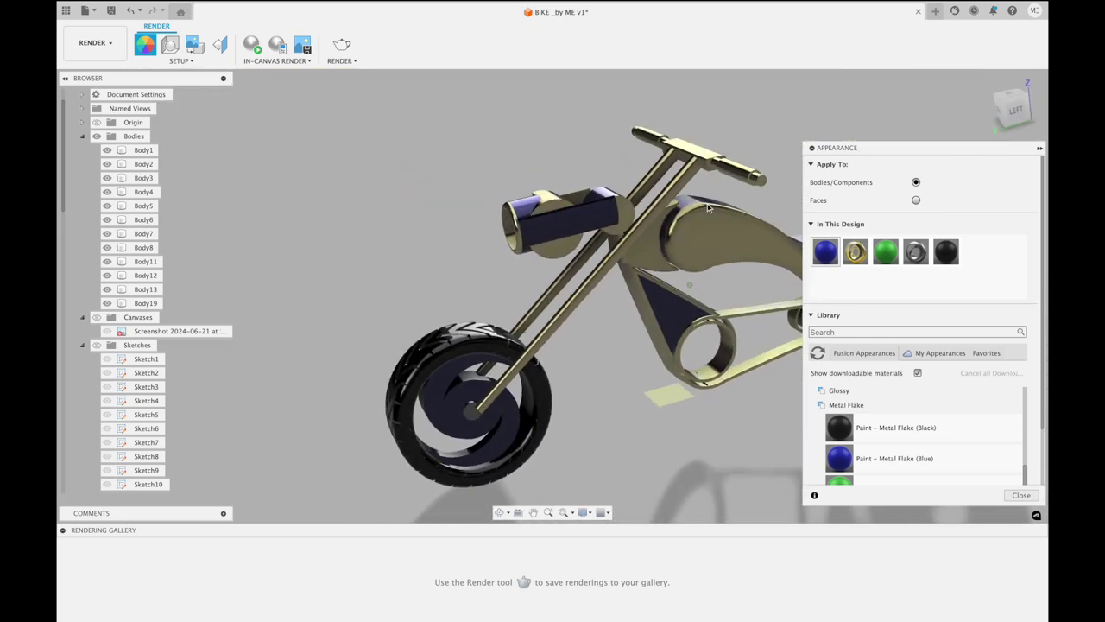
{"action": "scroll", "coordinate": [707, 207], "scroll_direction": "left", "scroll_amount": 3, "text": "shift"}
Orbit to the rear wheel and drag black metal-flake paint onto it
{"action": "scroll", "coordinate": [707, 208], "scroll_direction": "left", "scroll_amount": 3, "text": "shift"}
{"action": "scroll", "coordinate": [707, 207], "scroll_direction": "left", "scroll_amount": 3, "text": "shift"}
{"action": "scroll", "coordinate": [707, 207], "scroll_direction": "left", "scroll_amount": 3, "text": "shift"}
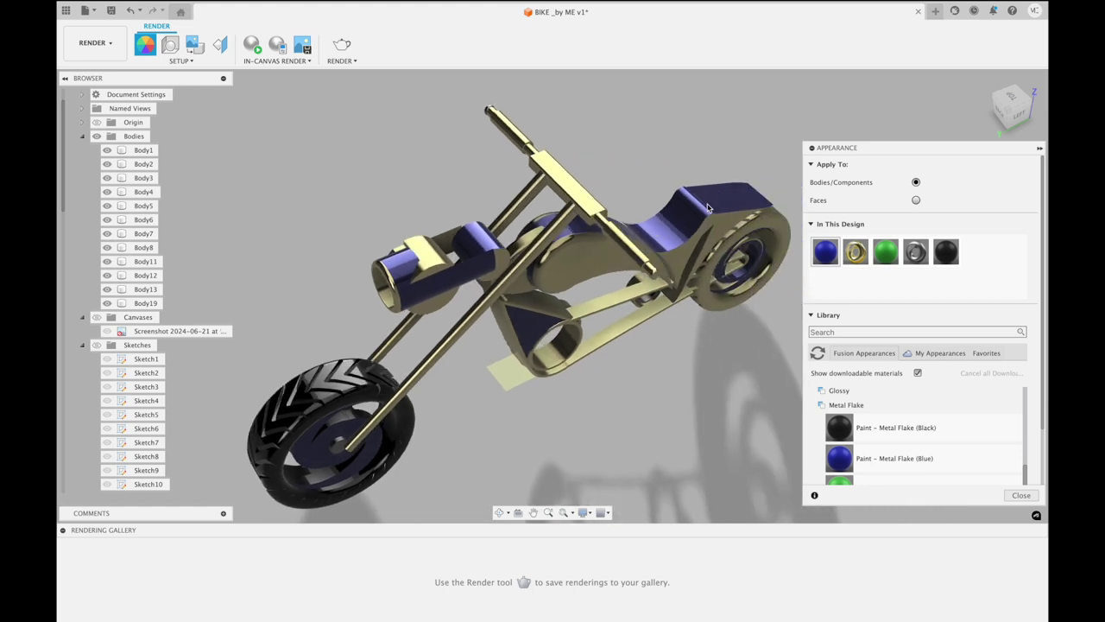
{"action": "scroll", "coordinate": [707, 207], "scroll_direction": "left", "scroll_amount": 3, "text": "shift"}
{"action": "scroll", "coordinate": [707, 207], "scroll_direction": "left", "scroll_amount": 3, "text": "shift"}
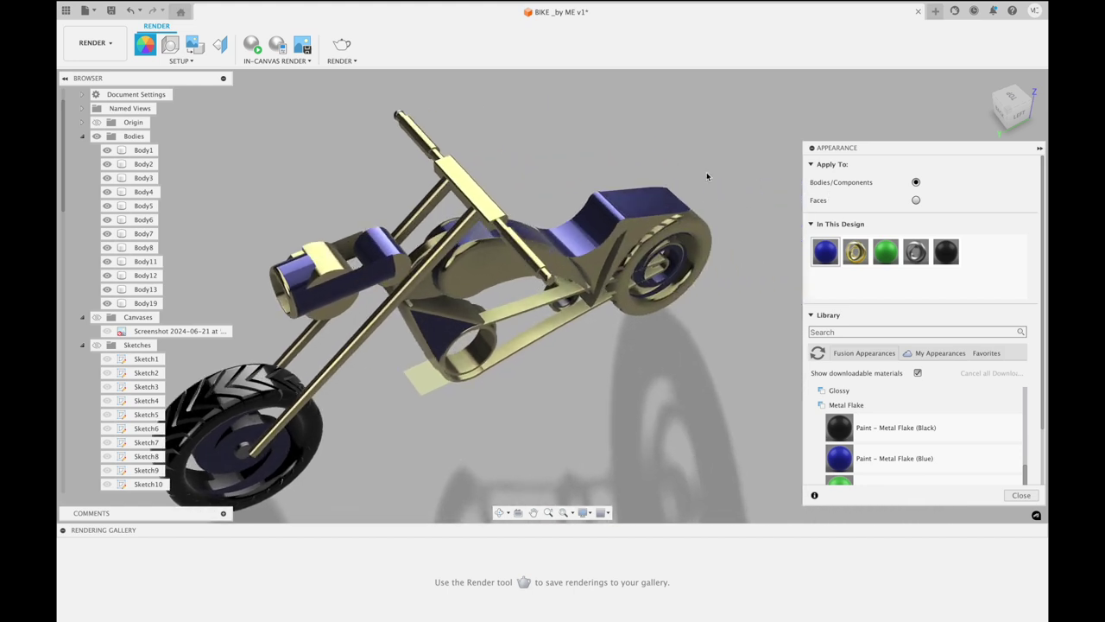
{"action": "scroll", "coordinate": [707, 175], "scroll_direction": "left", "scroll_amount": 3, "text": "shift"}
{"action": "scroll", "coordinate": [706, 175], "scroll_direction": "left", "scroll_amount": 3, "text": "shift"}
{"action": "scroll", "coordinate": [707, 176], "scroll_direction": "left", "scroll_amount": 3, "text": "shift"}
{"action": "scroll", "coordinate": [707, 176], "scroll_direction": "left", "scroll_amount": 2, "text": "shift"}
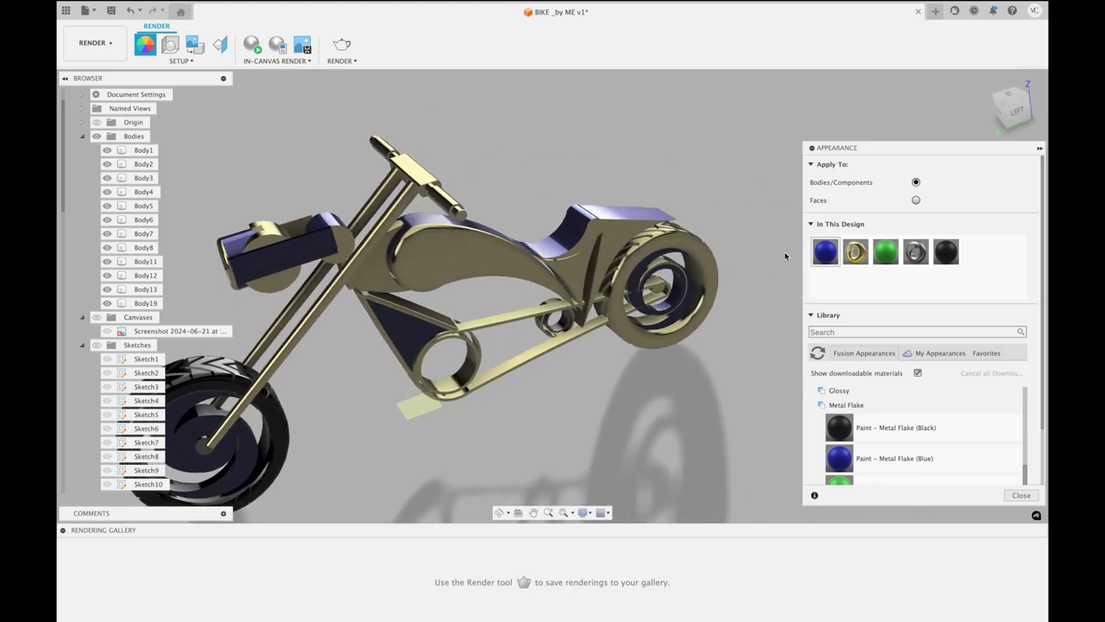
{"action": "left_click_drag", "start_coordinate": [708, 253], "coordinate": [700, 239]}
Keep the rear wheel black and cancel a trial blue swap of the gold design material
{"action": "left_click", "coordinate": [569, 312]}
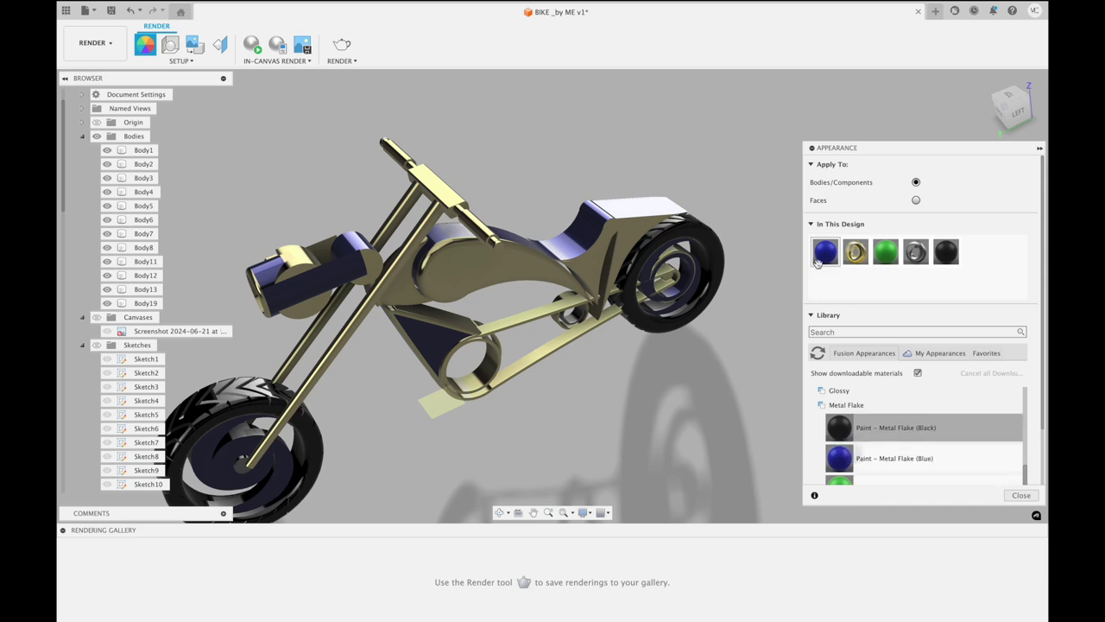
{"action": "left_click_drag", "start_coordinate": [531, 235], "coordinate": [905, 224]}
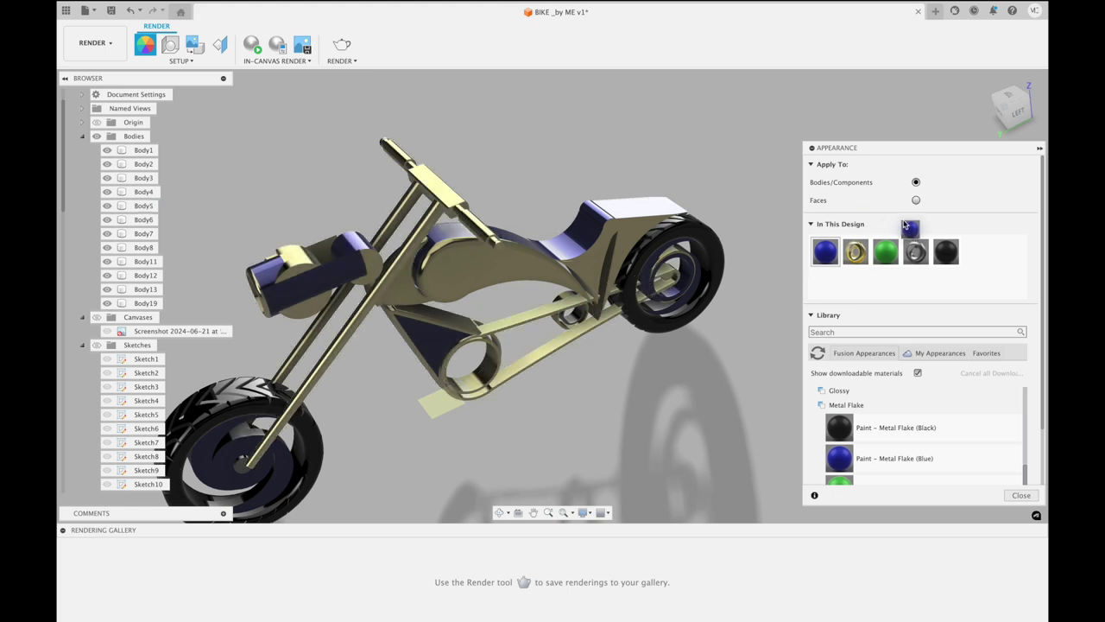
{"action": "left_click_drag", "start_coordinate": [844, 249], "coordinate": [851, 250]}
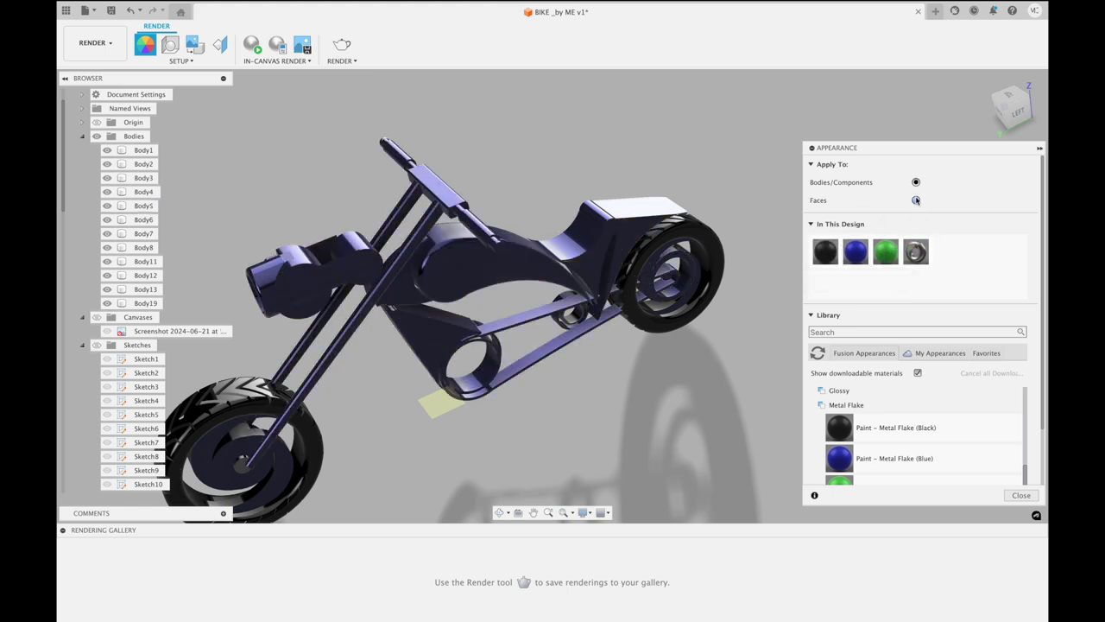
{"action": "key", "text": "Escape"}
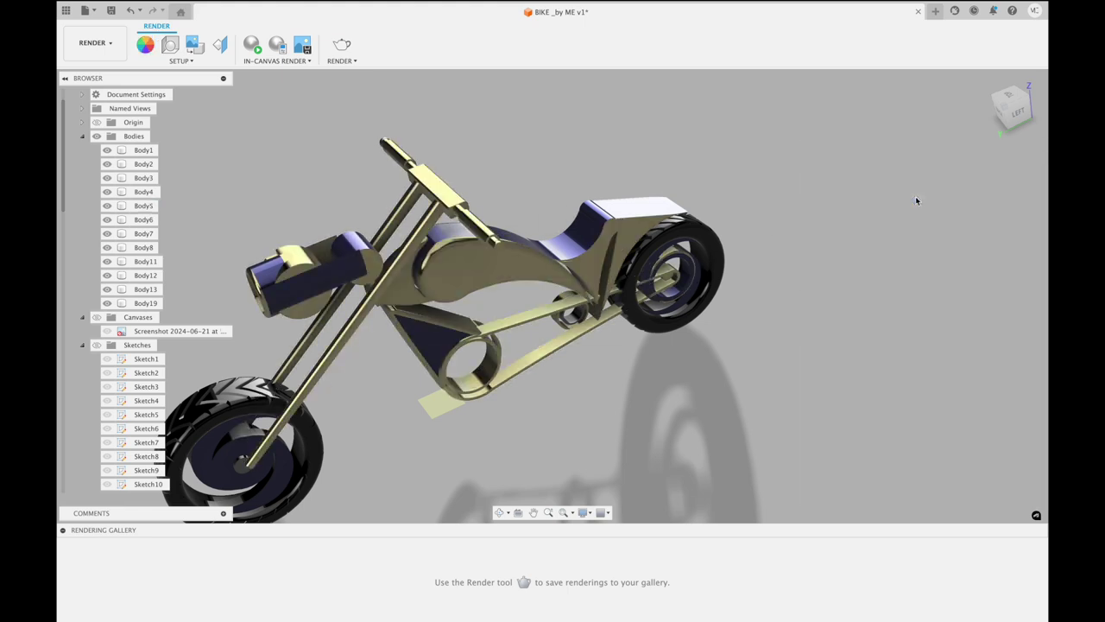
{"action": "left_click", "coordinate": [145, 45]}
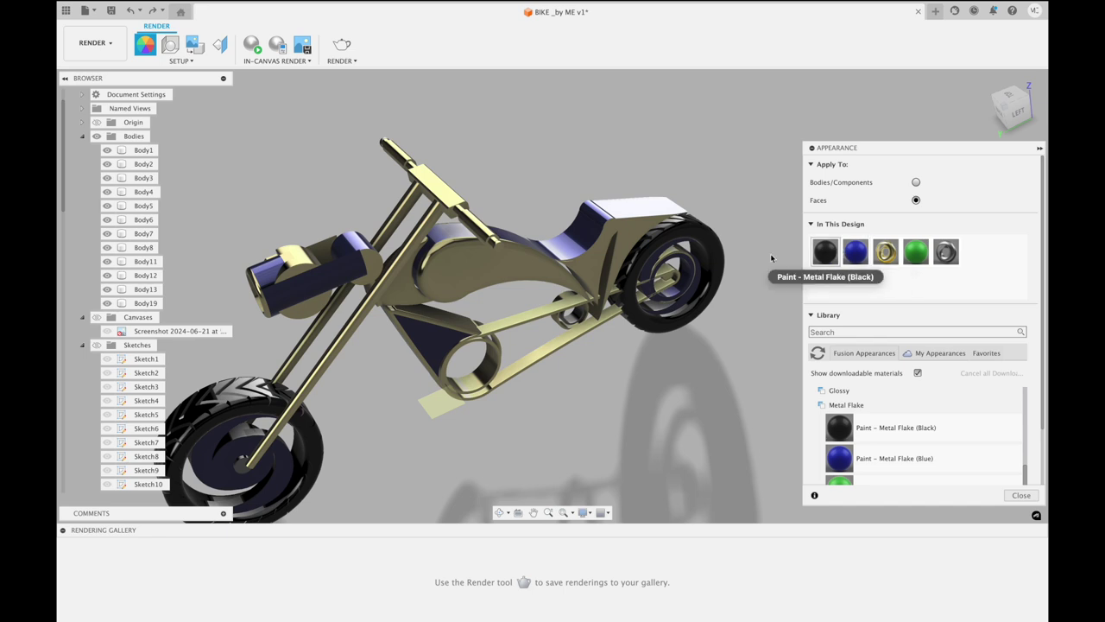
Paint the handlebar grips with black metal-flake paint
{"action": "left_click_drag", "start_coordinate": [454, 189], "coordinate": [476, 227]}
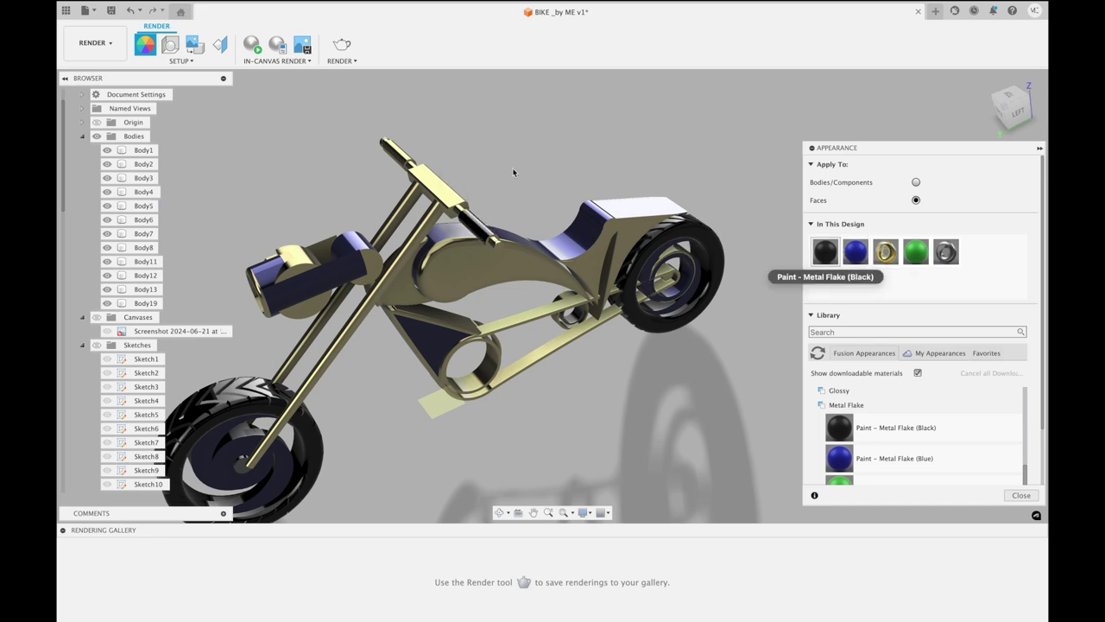
{"action": "middle_click_drag", "start_coordinate": [499, 188], "coordinate": [780, 215], "text": "shift"}
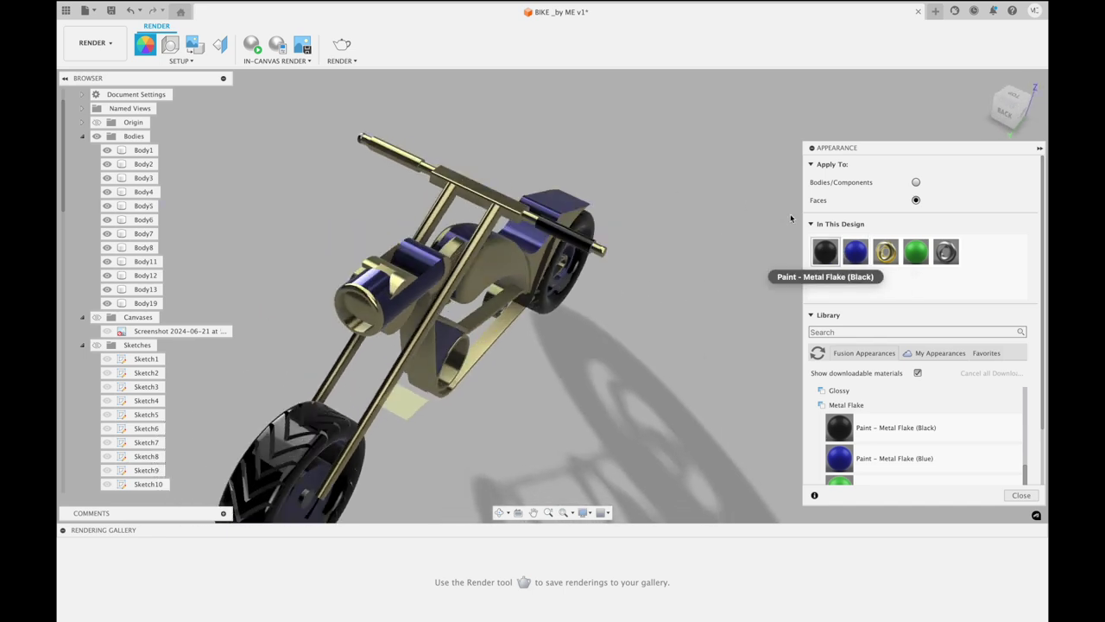
{"action": "left_click_drag", "start_coordinate": [392, 140], "coordinate": [392, 153]}
{"action": "key", "text": "F6"}
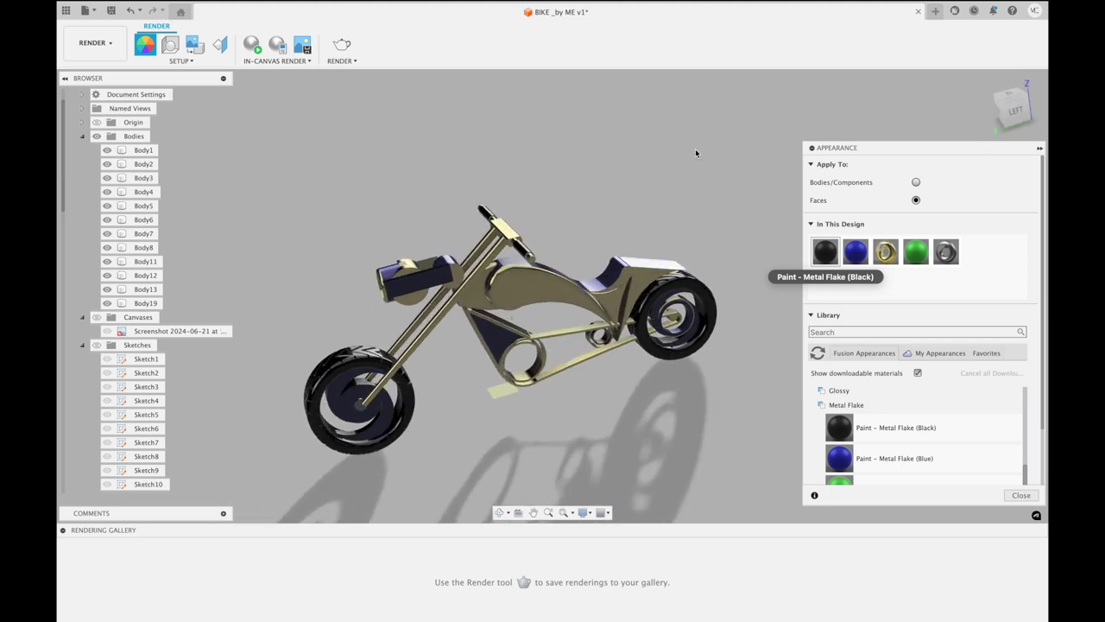
Restore Gold - Polished on the frame face
{"action": "left_click_drag", "start_coordinate": [885, 251], "coordinate": [477, 409]}
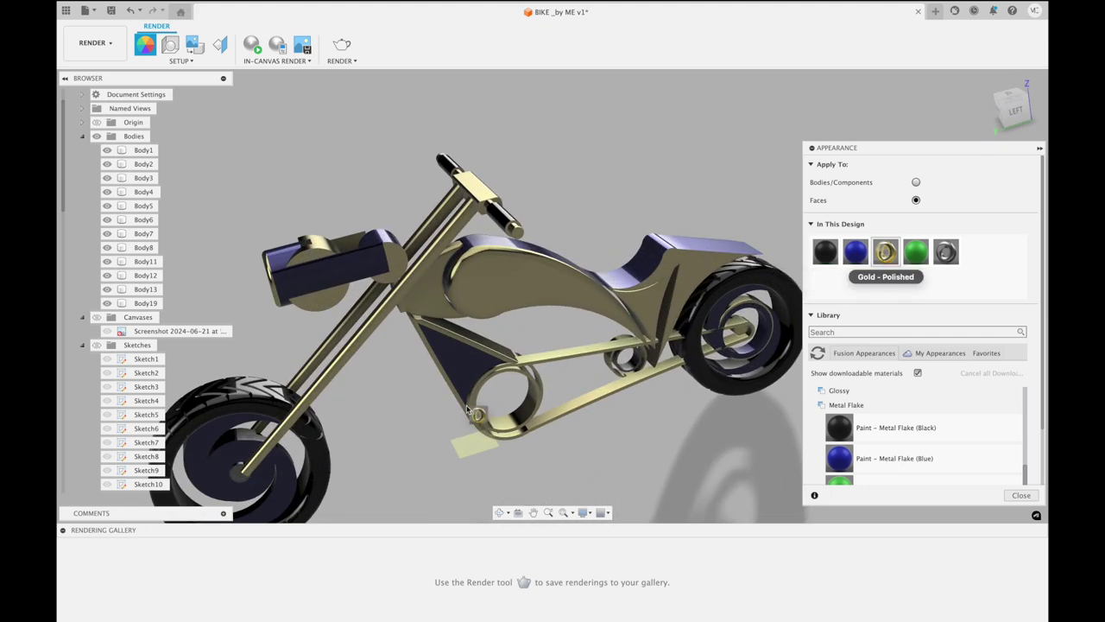
{"action": "left_click_drag", "start_coordinate": [460, 363], "coordinate": [461, 361]}
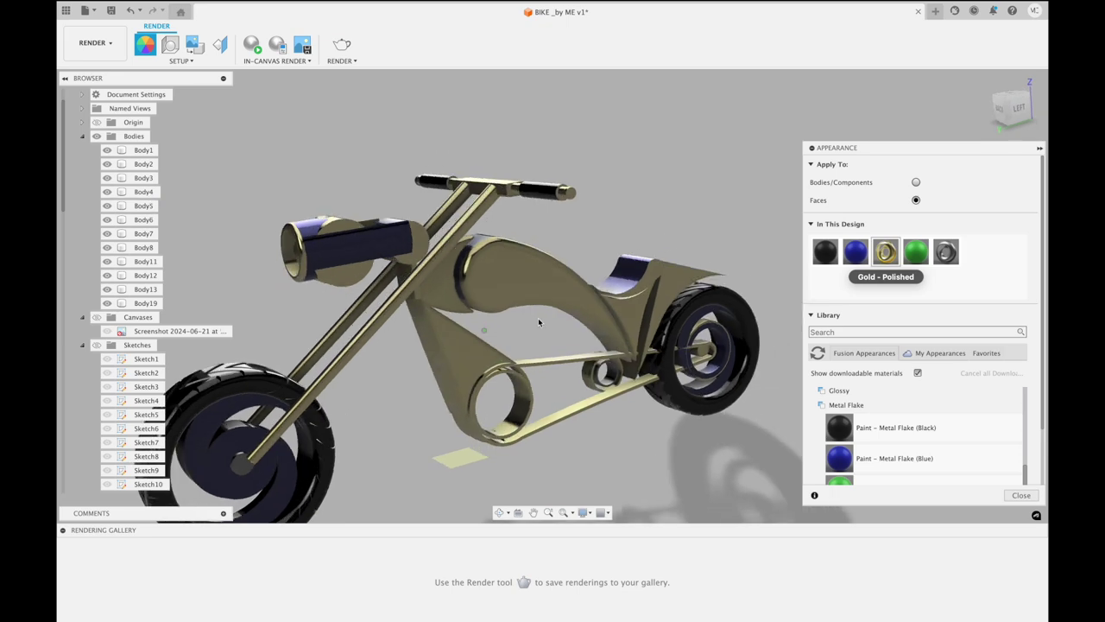
{"action": "scroll", "coordinate": [538, 321], "scroll_direction": "down", "scroll_amount": 10, "text": "shift"}
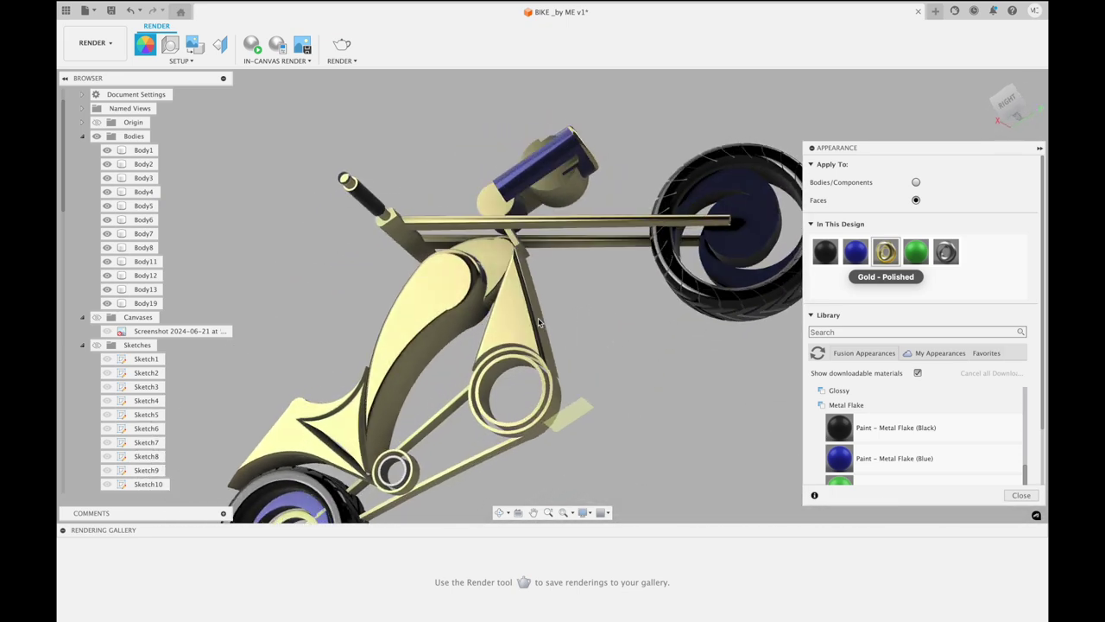
{"action": "scroll", "coordinate": [538, 321], "scroll_direction": "down", "scroll_amount": 2, "text": "shift"}
{"action": "scroll", "coordinate": [538, 321], "scroll_direction": "down", "scroll_amount": 3, "text": "shift"}
{"action": "scroll", "coordinate": [538, 321], "scroll_direction": "down", "scroll_amount": 3, "text": "shift"}
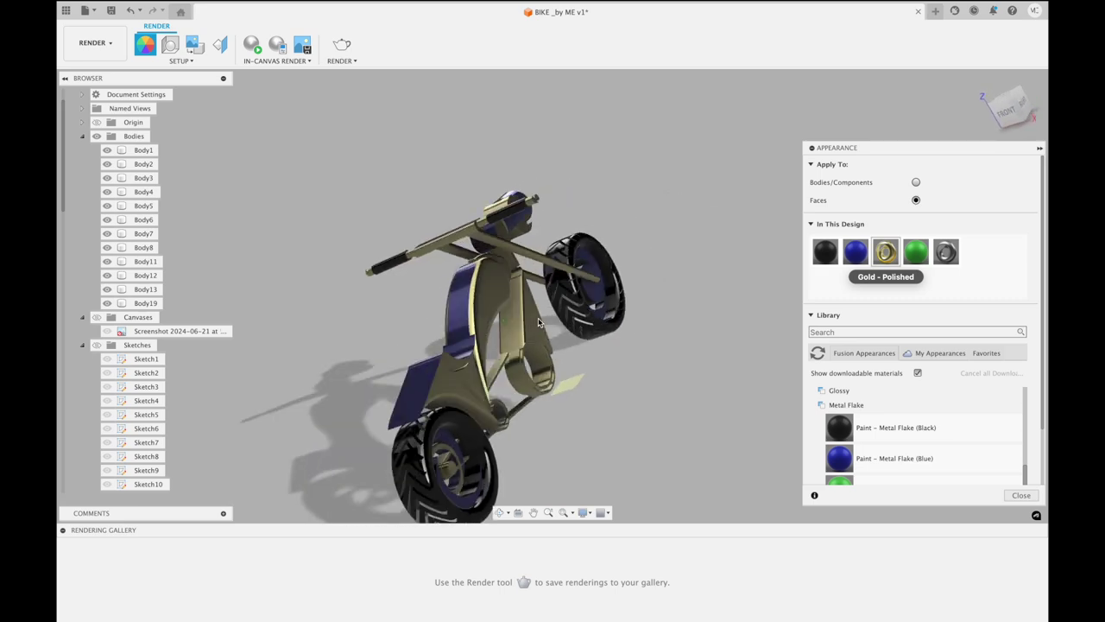
{"action": "scroll", "coordinate": [538, 321], "scroll_direction": "down", "scroll_amount": 3, "text": "shift"}
{"action": "scroll", "coordinate": [538, 321], "scroll_direction": "down", "scroll_amount": 3, "text": "shift"}
{"action": "scroll", "coordinate": [538, 321], "scroll_direction": "down", "scroll_amount": 3, "text": "shift"}
{"action": "scroll", "coordinate": [538, 321], "scroll_direction": "down", "scroll_amount": 2, "text": "shift"}
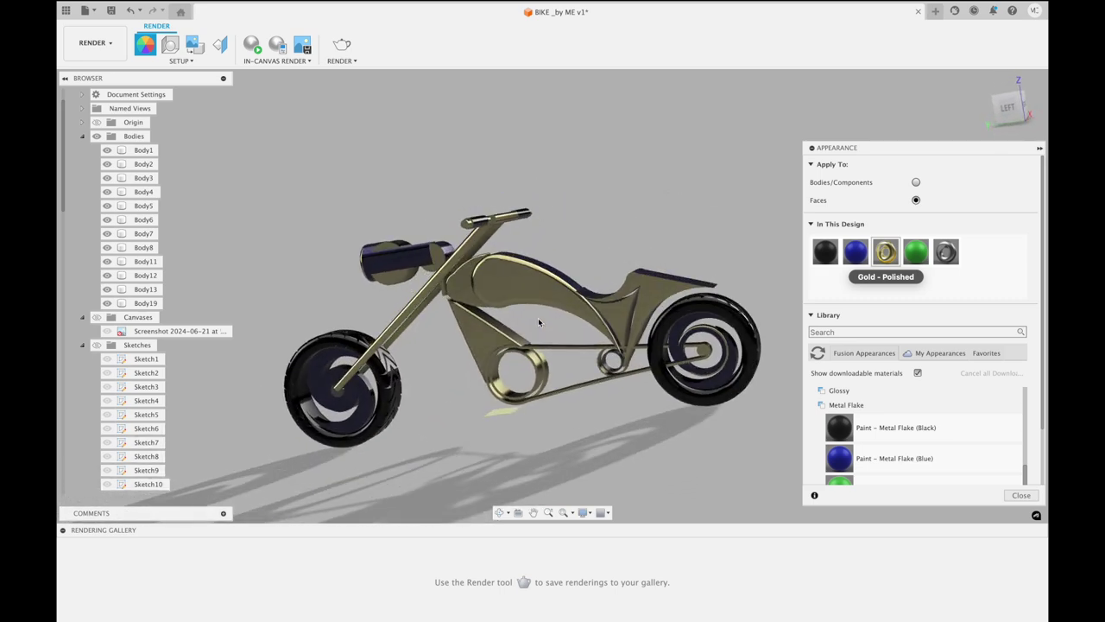